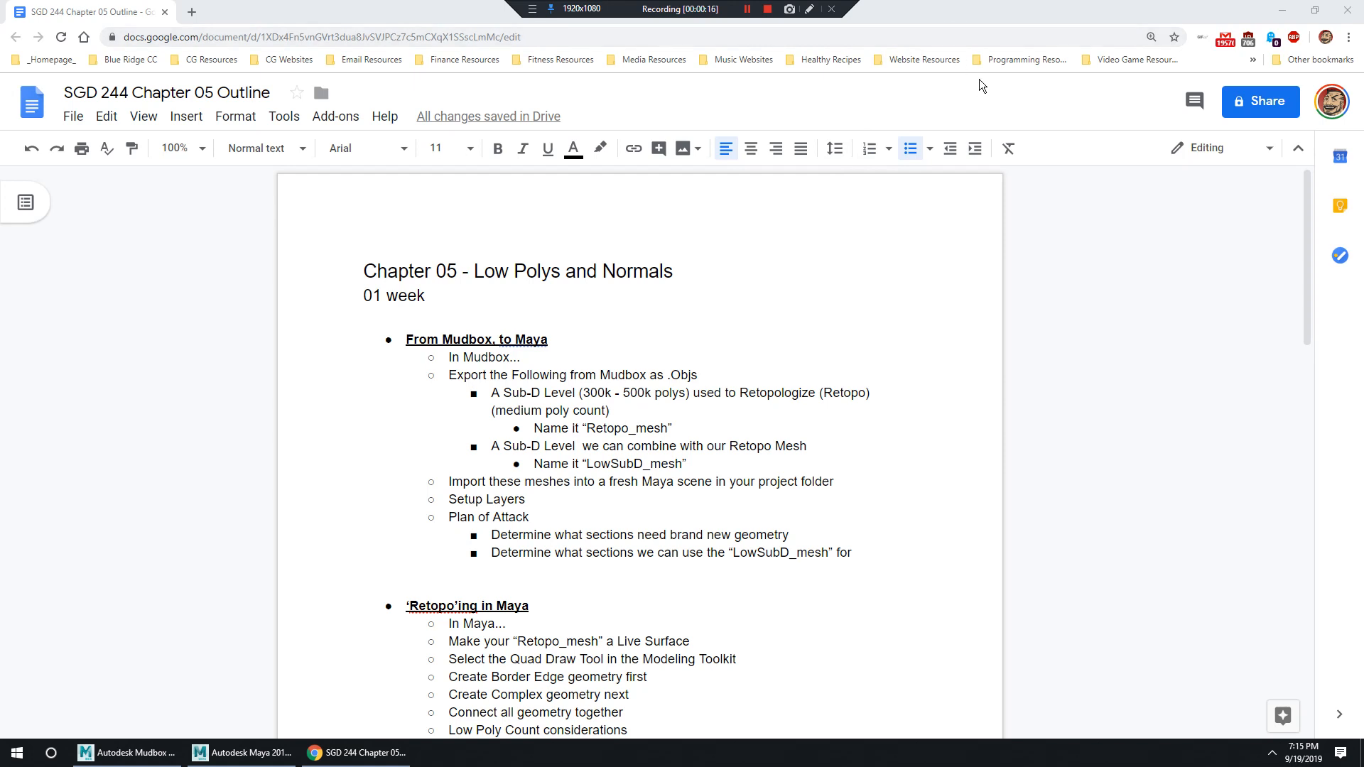
Look over the Mudbox-to-Maya export section of the chapter outline and switch to the sculpted wall scene in Mudbox.
{"action": "scroll", "coordinate": [785, 337], "scroll_direction": "down", "scroll_amount": 1}
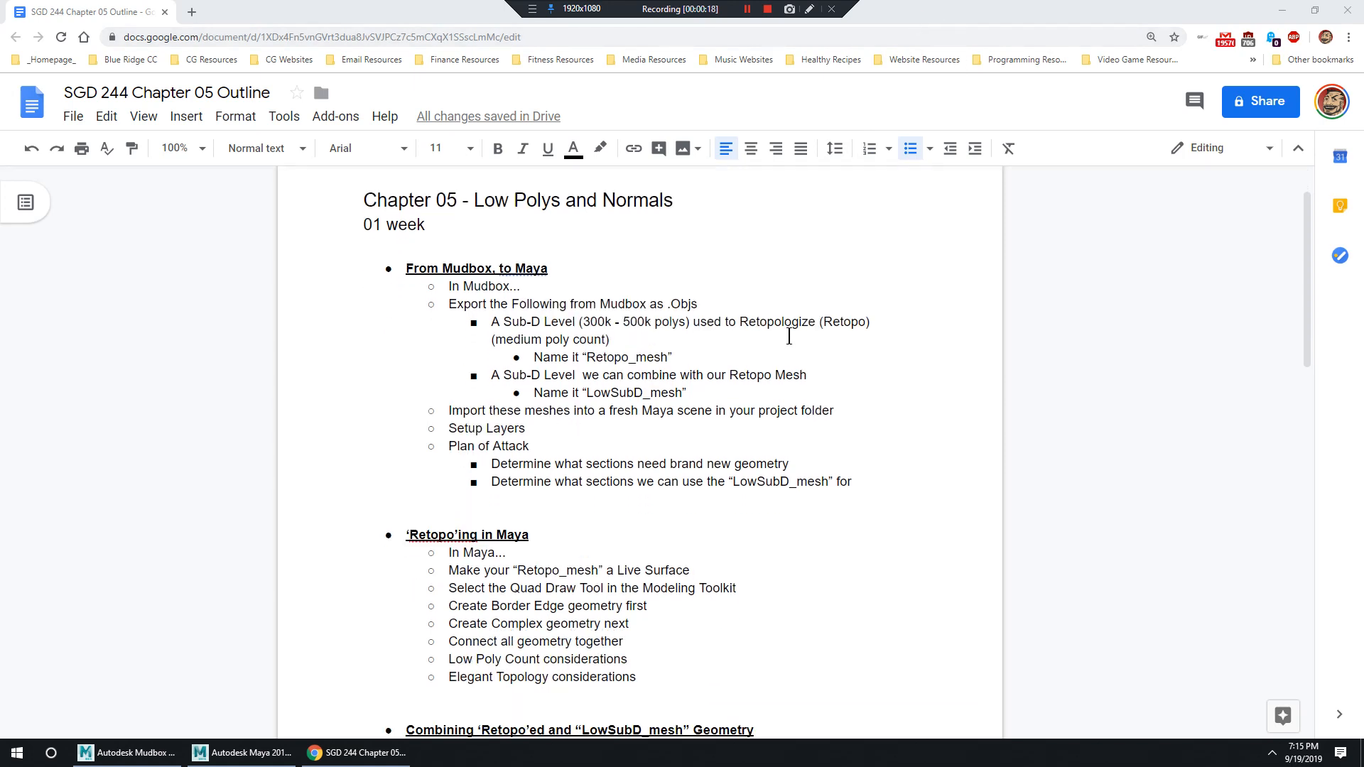
{"action": "scroll", "coordinate": [793, 330], "scroll_direction": "up", "scroll_amount": 1}
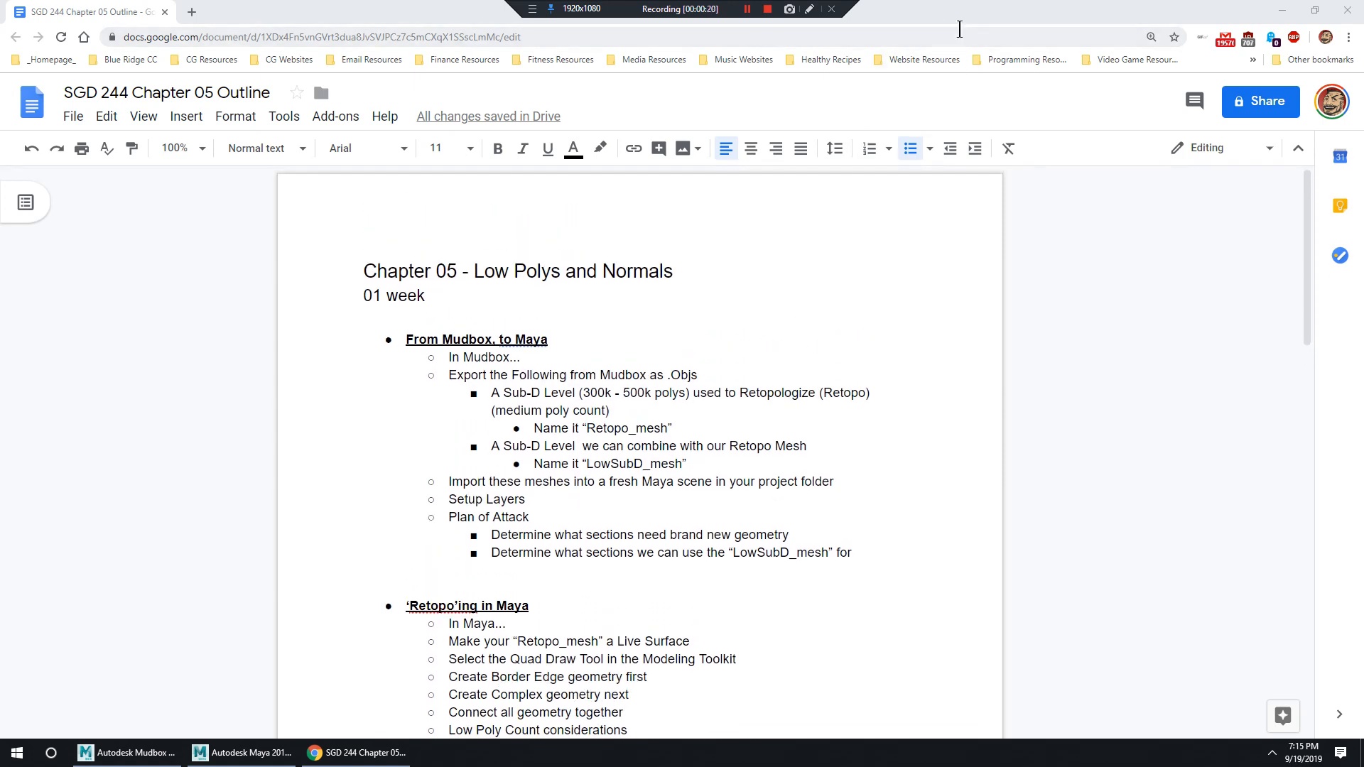
{"action": "left_click_drag", "start_coordinate": [915, 14], "coordinate": [1363, 323]}
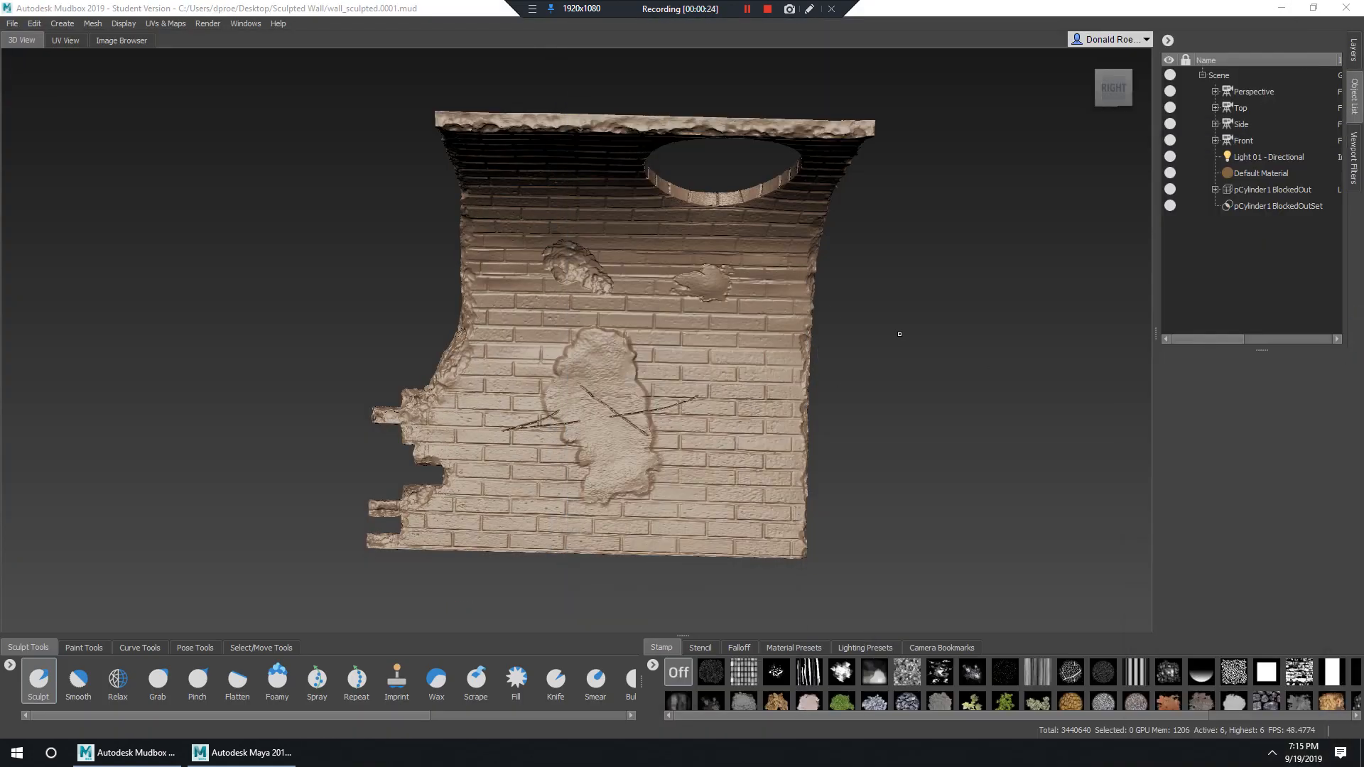
Identify the wall mesh pCylinder1 BlockedOut by selecting it, and clear its highlight by selecting Default Material instead.
{"action": "mouse_move", "coordinate": [970, 347]}
{"action": "left_mouse_down", "text": "alt"}
{"action": "mouse_move", "coordinate": [796, 344]}
{"action": "mouse_move", "coordinate": [969, 346]}
{"action": "left_mouse_up", "text": "alt"}
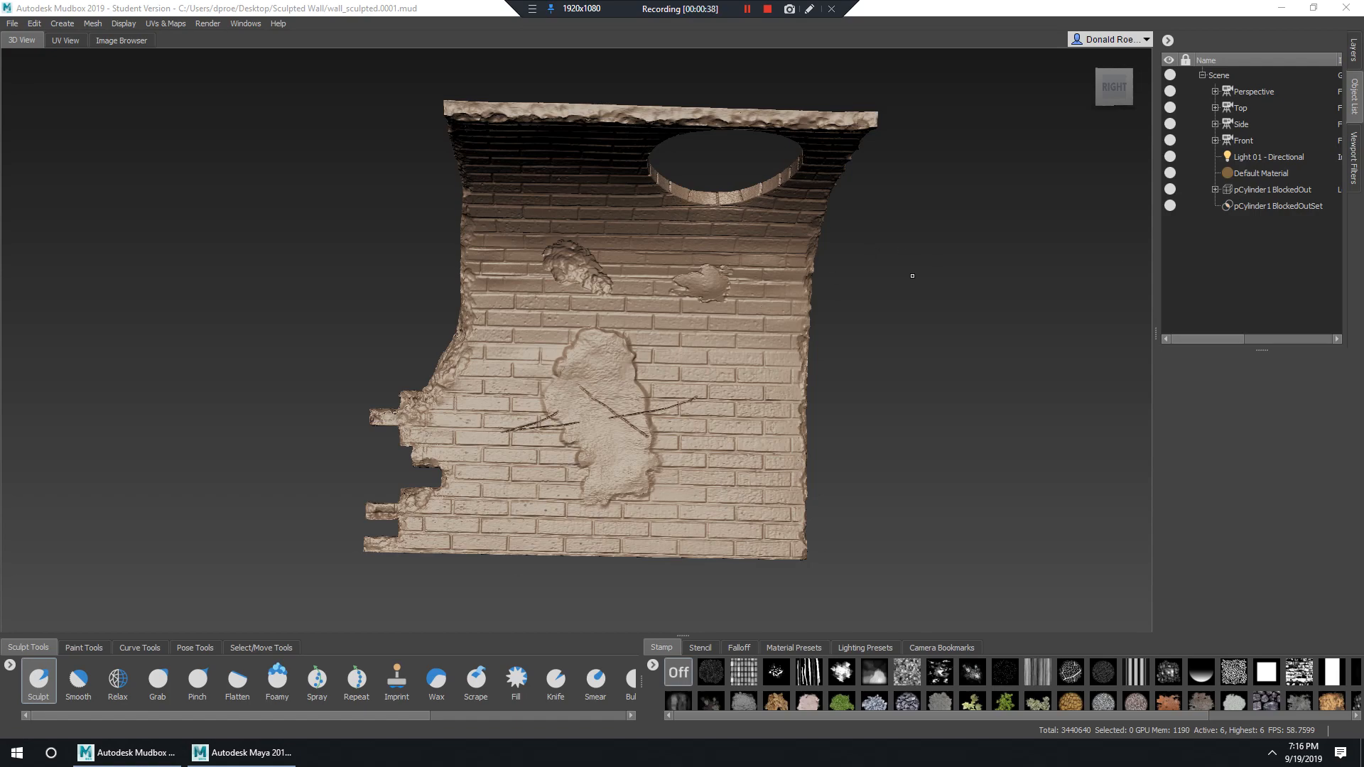
{"action": "left_click_drag", "start_coordinate": [907, 282], "coordinate": [946, 284], "text": "alt"}
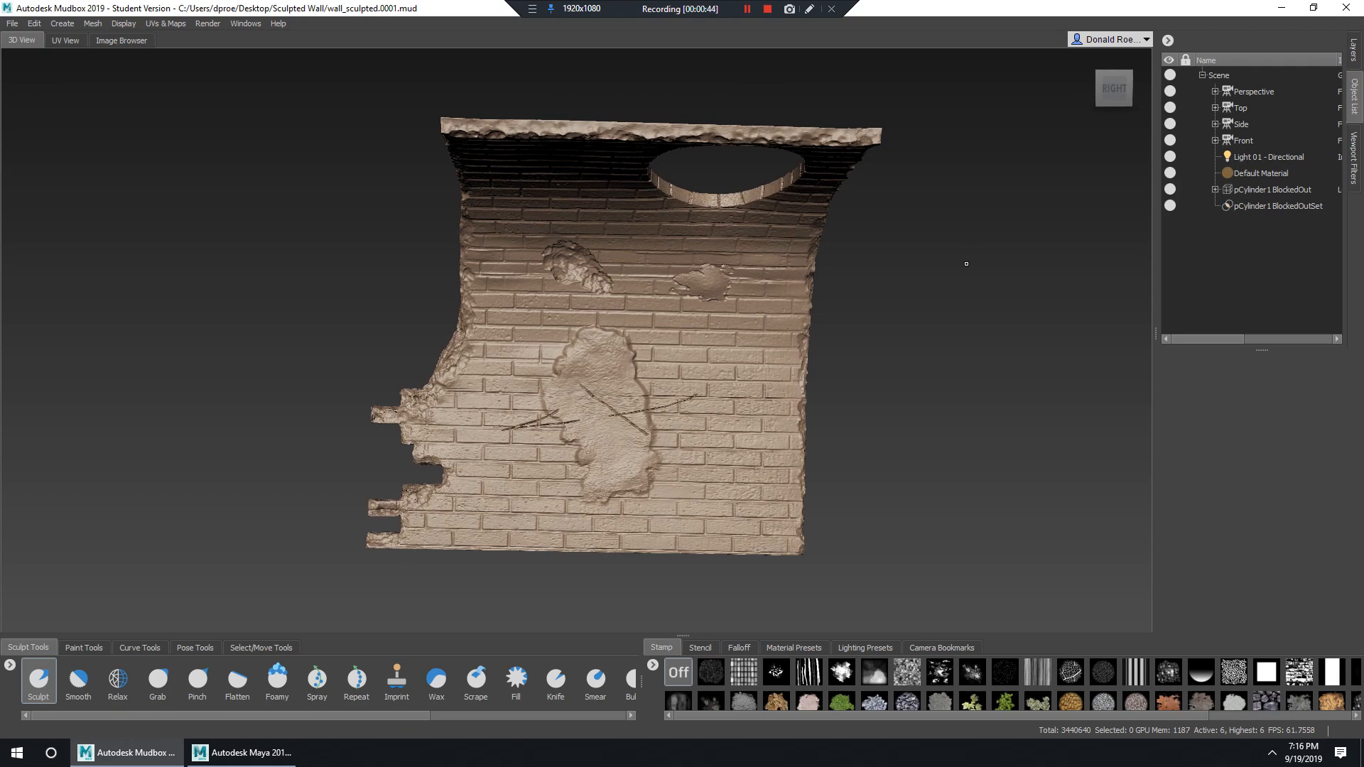
{"action": "left_click", "coordinate": [1264, 191]}
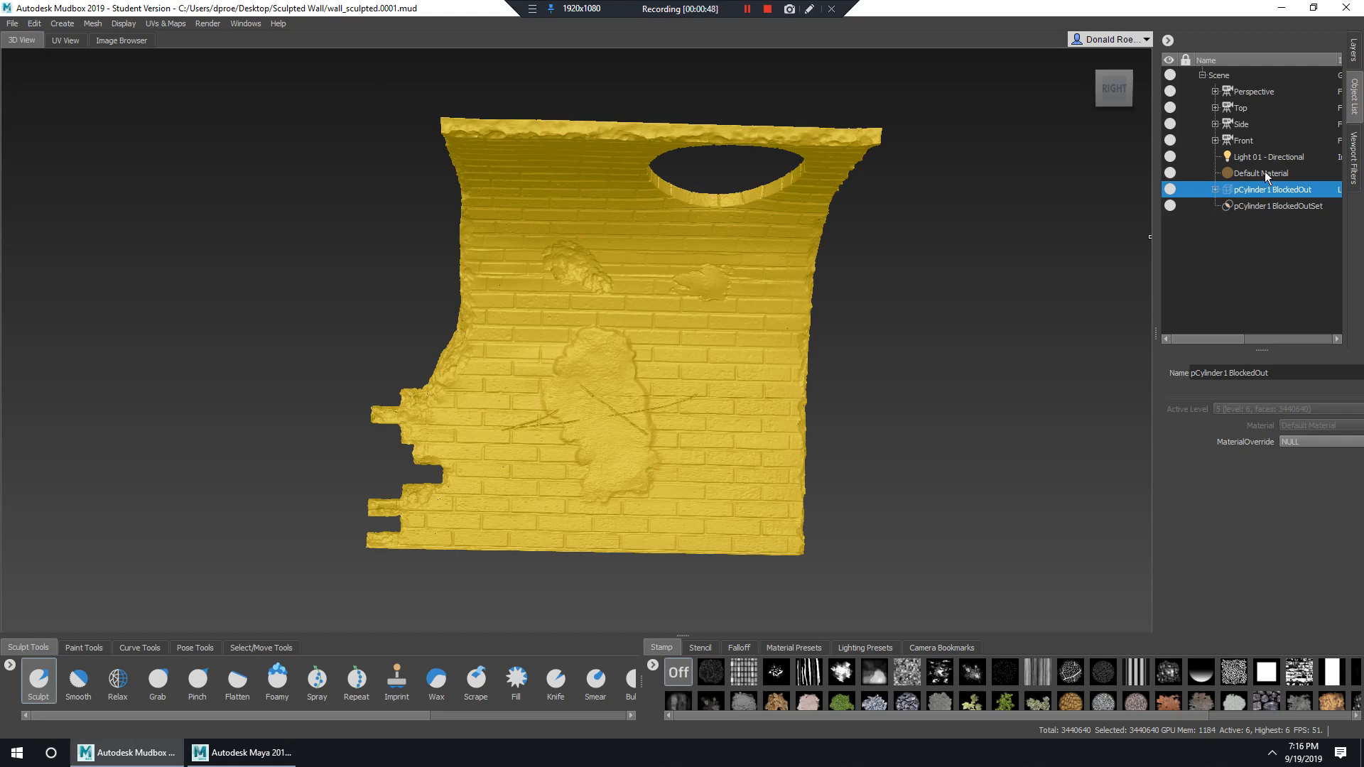
{"action": "left_click", "coordinate": [1265, 172]}
{"action": "left_click", "coordinate": [1264, 187]}
{"action": "left_click", "coordinate": [1259, 173]}
Examine the wall sculpt at full detail, including the broken edge, the plaster patch and the round hole.
{"action": "left_click_drag", "start_coordinate": [824, 288], "coordinate": [916, 313], "text": "alt"}
{"action": "right_click_drag", "start_coordinate": [917, 313], "coordinate": [935, 331], "text": "alt"}
{"action": "left_click_drag", "start_coordinate": [935, 331], "coordinate": [686, 309], "text": "alt"}
{"action": "right_click_drag", "start_coordinate": [686, 309], "coordinate": [763, 321], "text": "alt"}
{"action": "mouse_move", "coordinate": [762, 321]}
{"action": "left_mouse_down", "text": "alt"}
{"action": "mouse_move", "coordinate": [702, 298]}
{"action": "mouse_move", "coordinate": [942, 320]}
{"action": "mouse_move", "coordinate": [841, 334]}
{"action": "mouse_move", "coordinate": [733, 244]}
{"action": "mouse_move", "coordinate": [721, 187]}
{"action": "left_mouse_up", "text": "alt"}
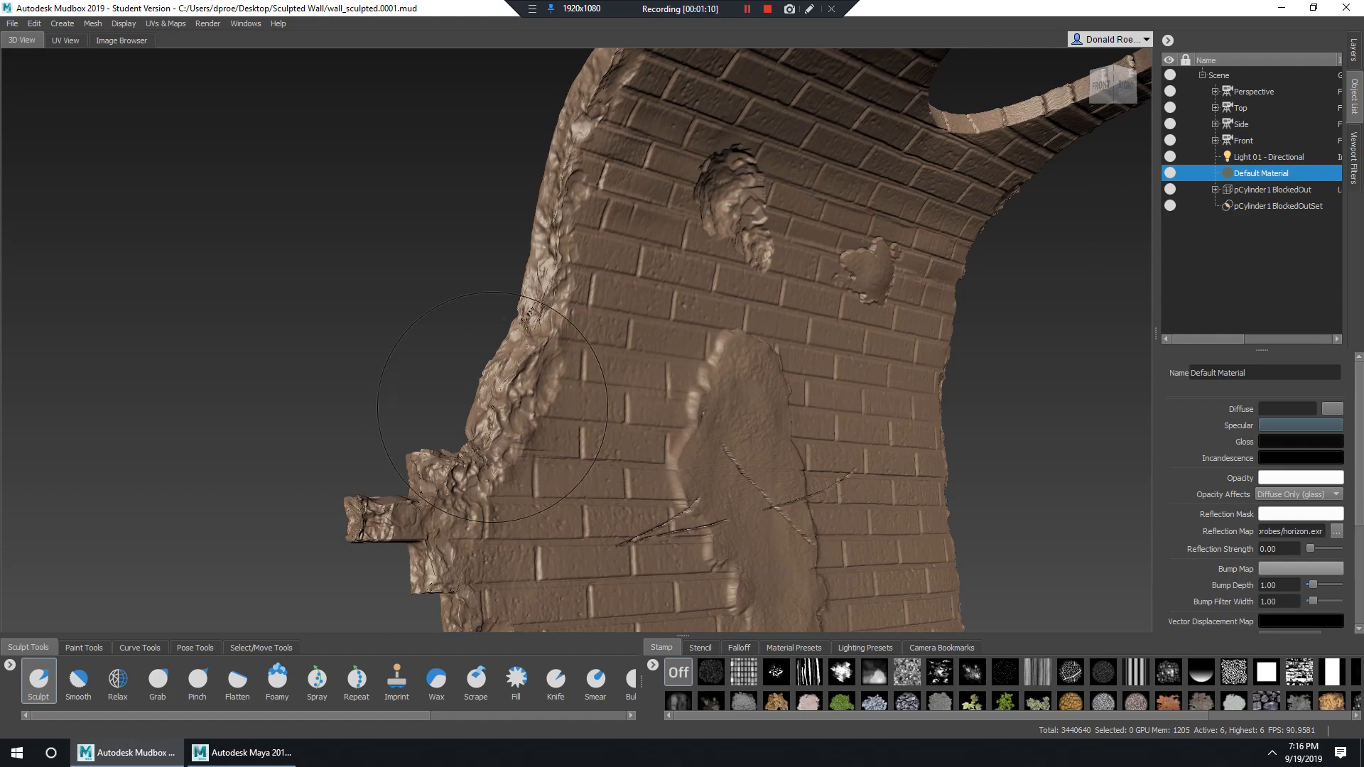
{"action": "left_click_drag", "start_coordinate": [510, 471], "coordinate": [760, 328], "text": "alt"}
{"action": "right_click_drag", "start_coordinate": [760, 327], "coordinate": [671, 316], "text": "alt"}
{"action": "left_click_drag", "start_coordinate": [742, 309], "coordinate": [752, 330], "text": "alt"}
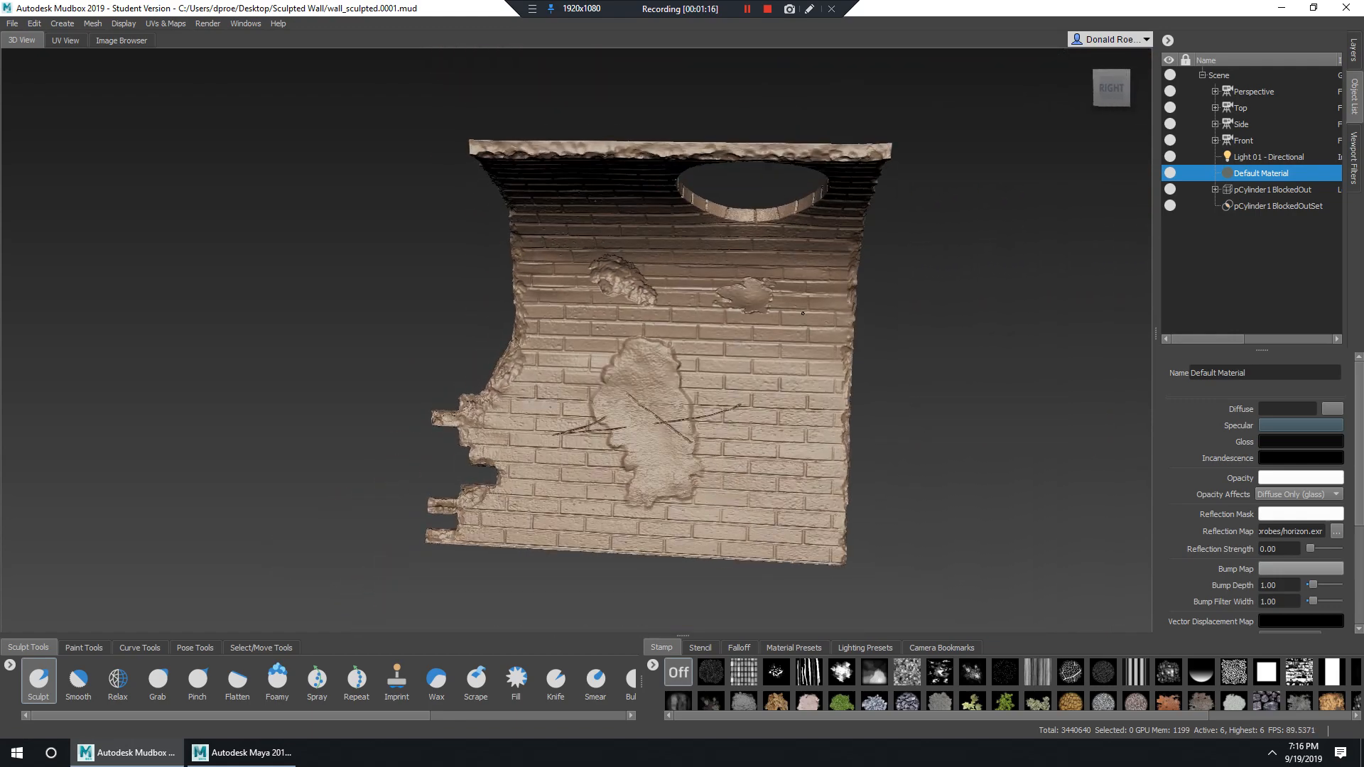
{"action": "mouse_move", "coordinate": [752, 330]}
{"action": "right_mouse_down", "text": "alt"}
{"action": "mouse_move", "coordinate": [891, 338]}
{"action": "mouse_move", "coordinate": [792, 309]}
{"action": "right_mouse_up", "text": "alt"}
{"action": "left_click_drag", "start_coordinate": [792, 309], "coordinate": [799, 323], "text": "alt"}
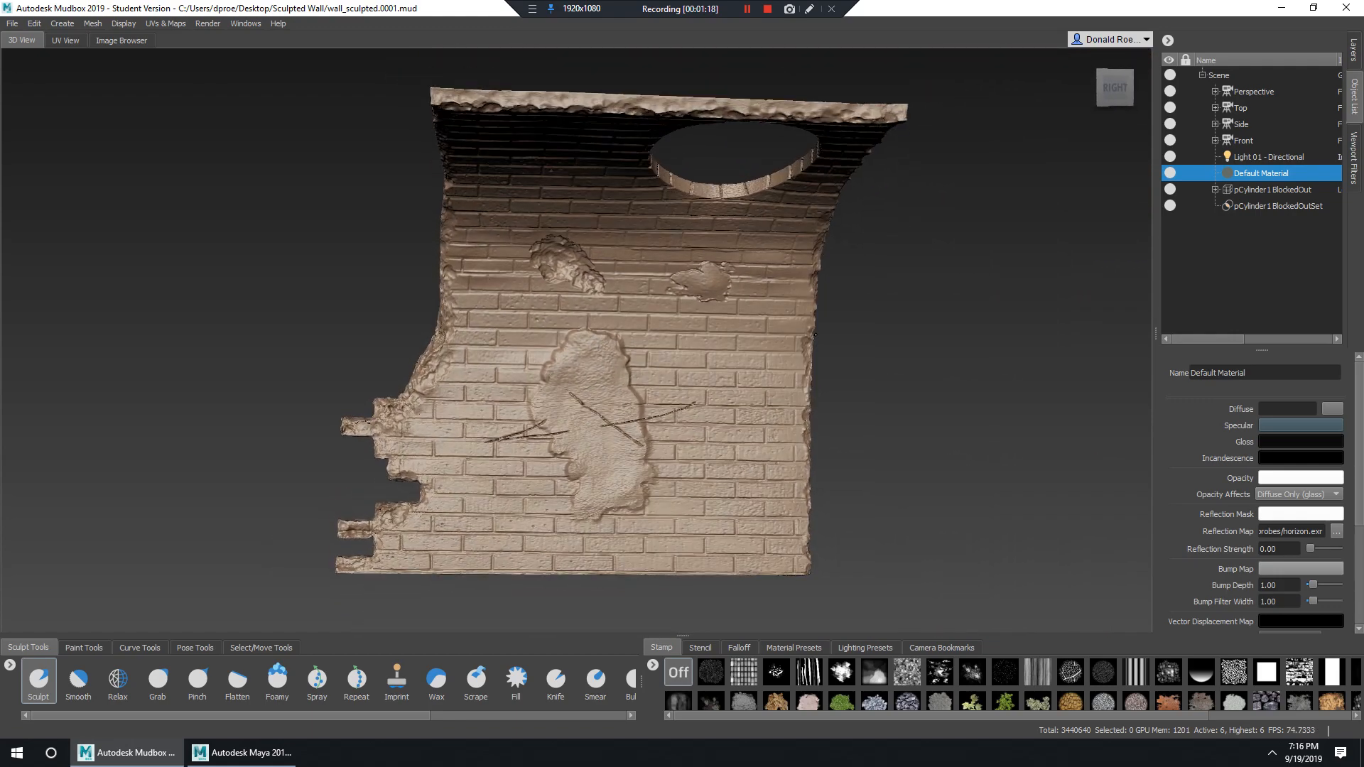
{"action": "middle_click_drag", "start_coordinate": [799, 323], "coordinate": [838, 347], "text": "alt"}
Lower the wall mesh to subdivision level 4 and check how much sculpted detail it retains.
{"action": "mouse_move", "coordinate": [838, 346]}
{"action": "left_mouse_down", "text": "alt"}
{"action": "mouse_move", "coordinate": [837, 313]}
{"action": "mouse_move", "coordinate": [853, 316]}
{"action": "left_mouse_up", "text": "alt"}
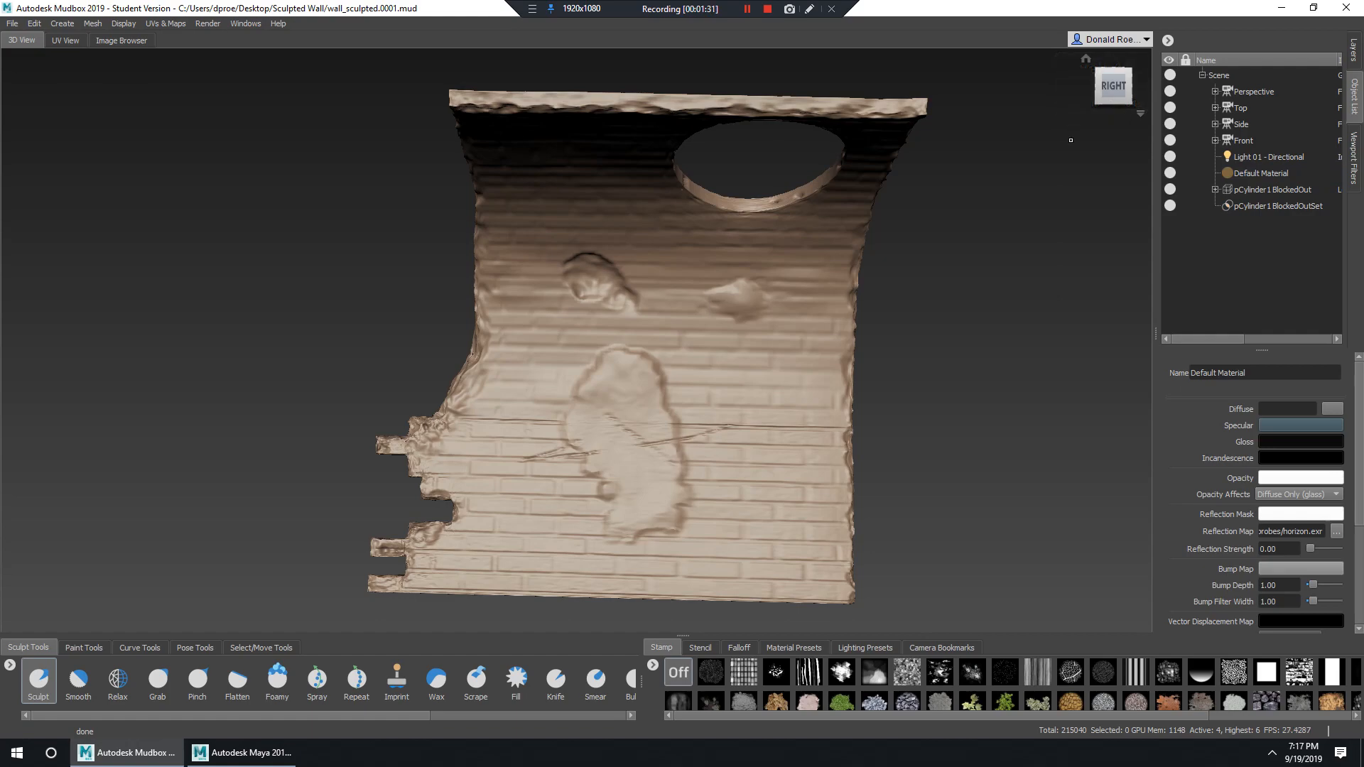
{"action": "left_click_drag", "start_coordinate": [859, 302], "coordinate": [817, 238], "text": "alt"}
{"action": "right_click_drag", "start_coordinate": [817, 238], "coordinate": [863, 285], "text": "alt"}
{"action": "left_click_drag", "start_coordinate": [863, 284], "coordinate": [1063, 269], "text": "alt"}
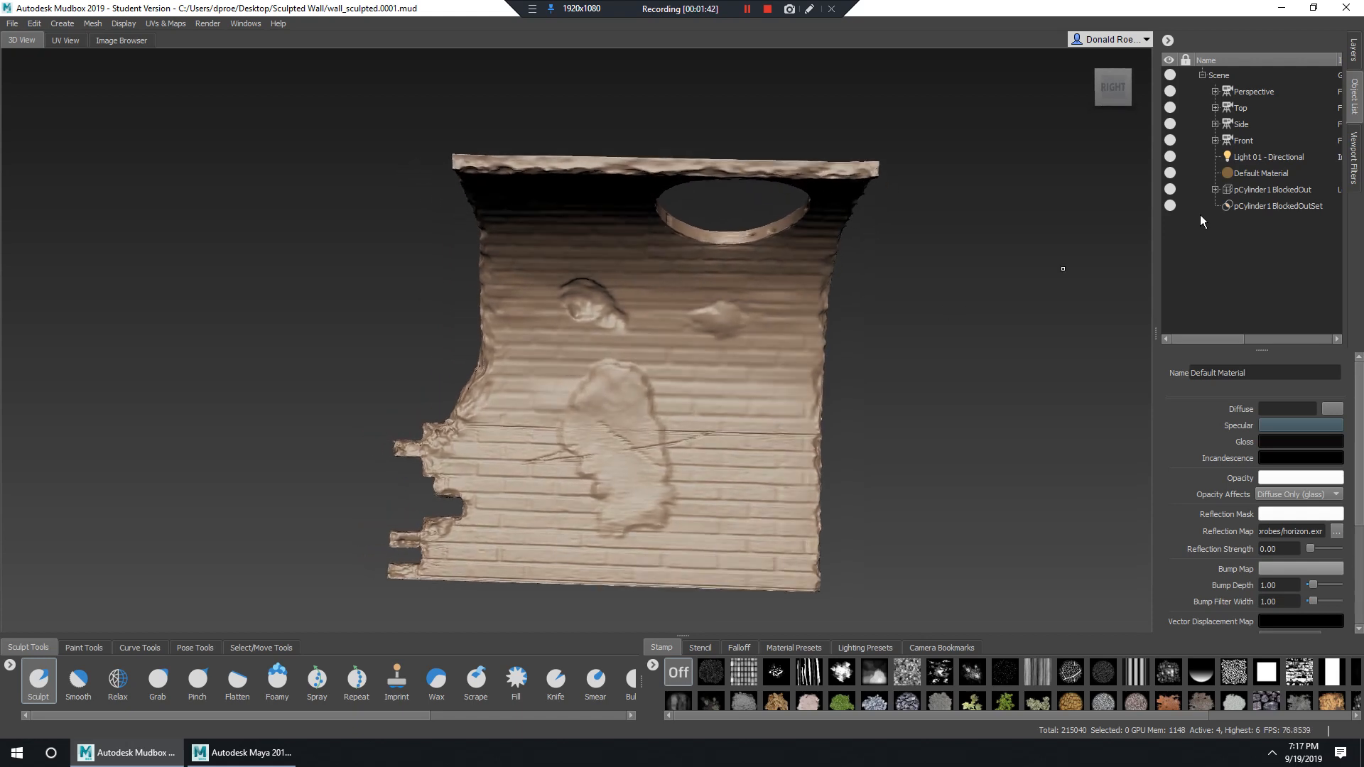
Export the wall mesh pCylinder1 BlockedOut to the Desktop as an OBJ file named Retopo_mesh.
{"action": "left_click", "coordinate": [1260, 189]}
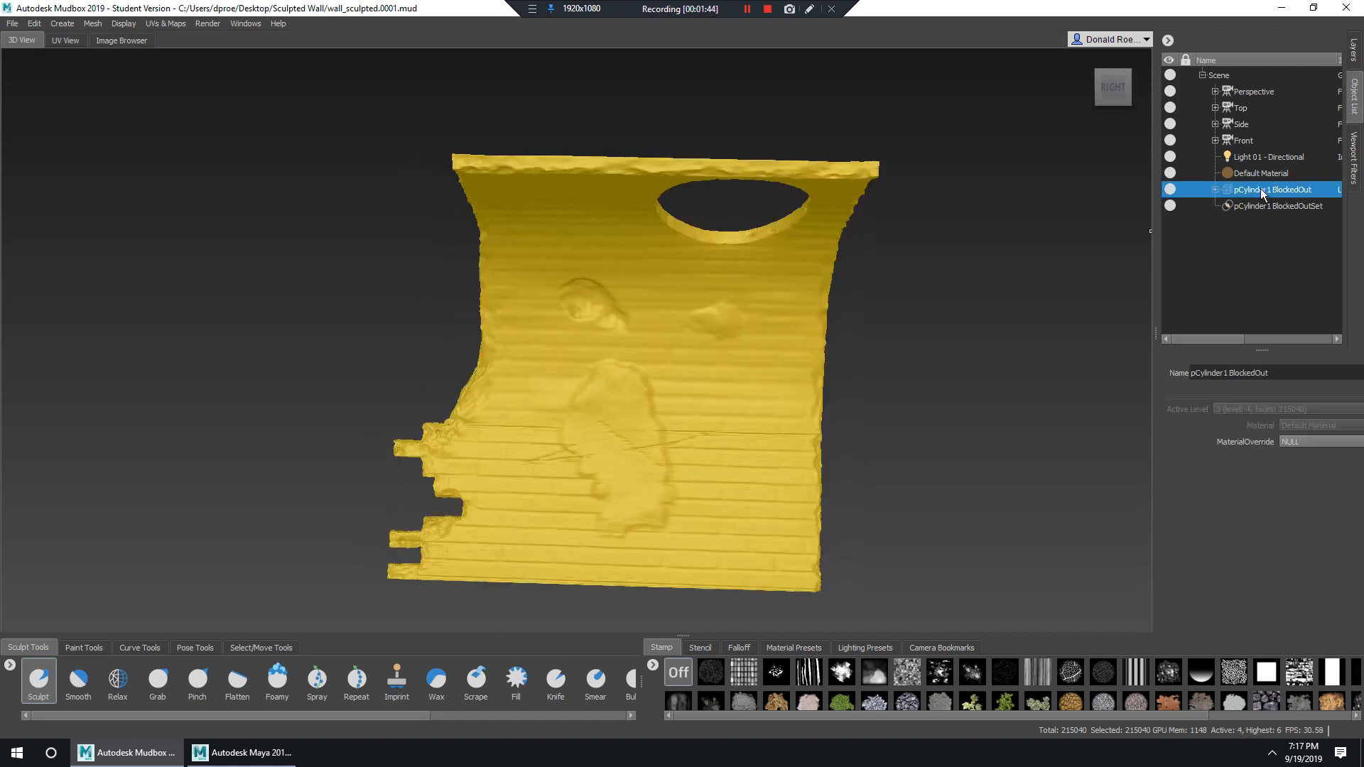
{"action": "left_click", "coordinate": [12, 23]}
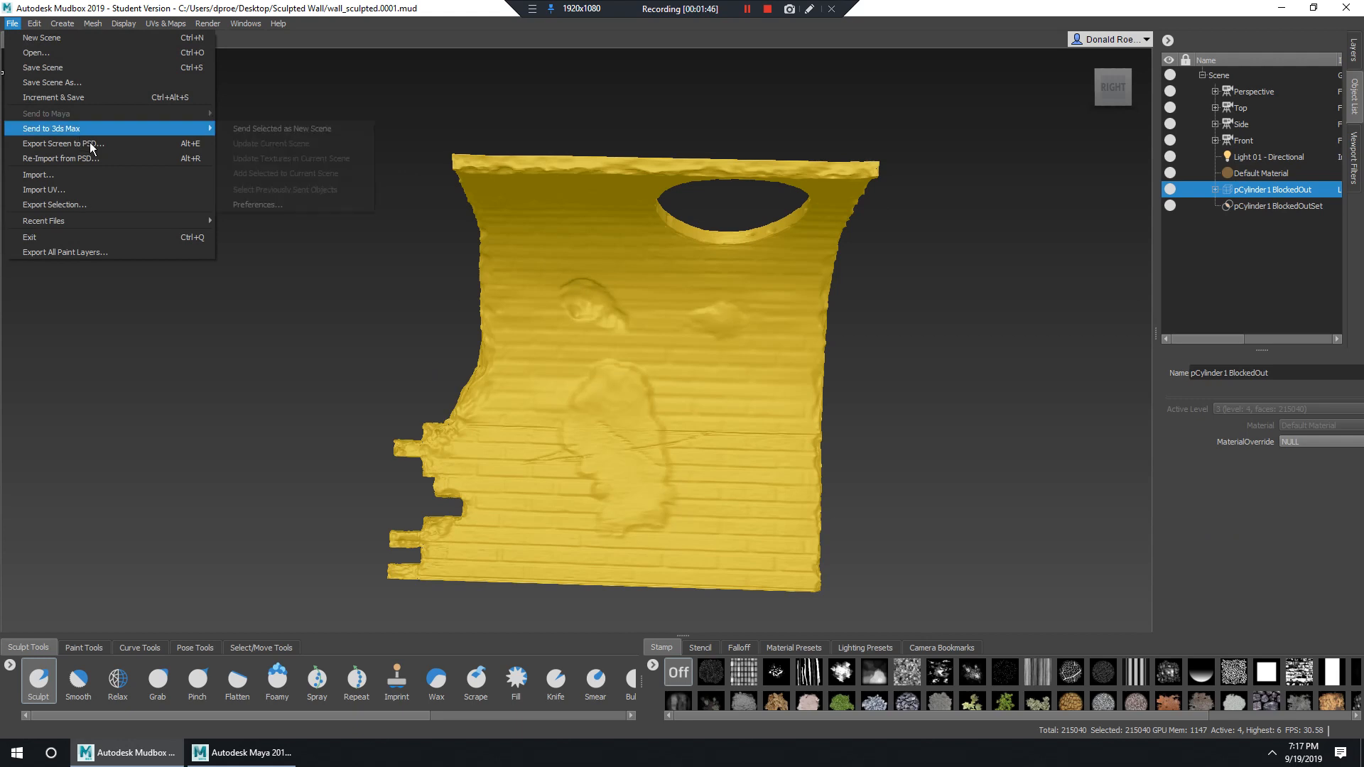
{"action": "left_click", "coordinate": [135, 203]}
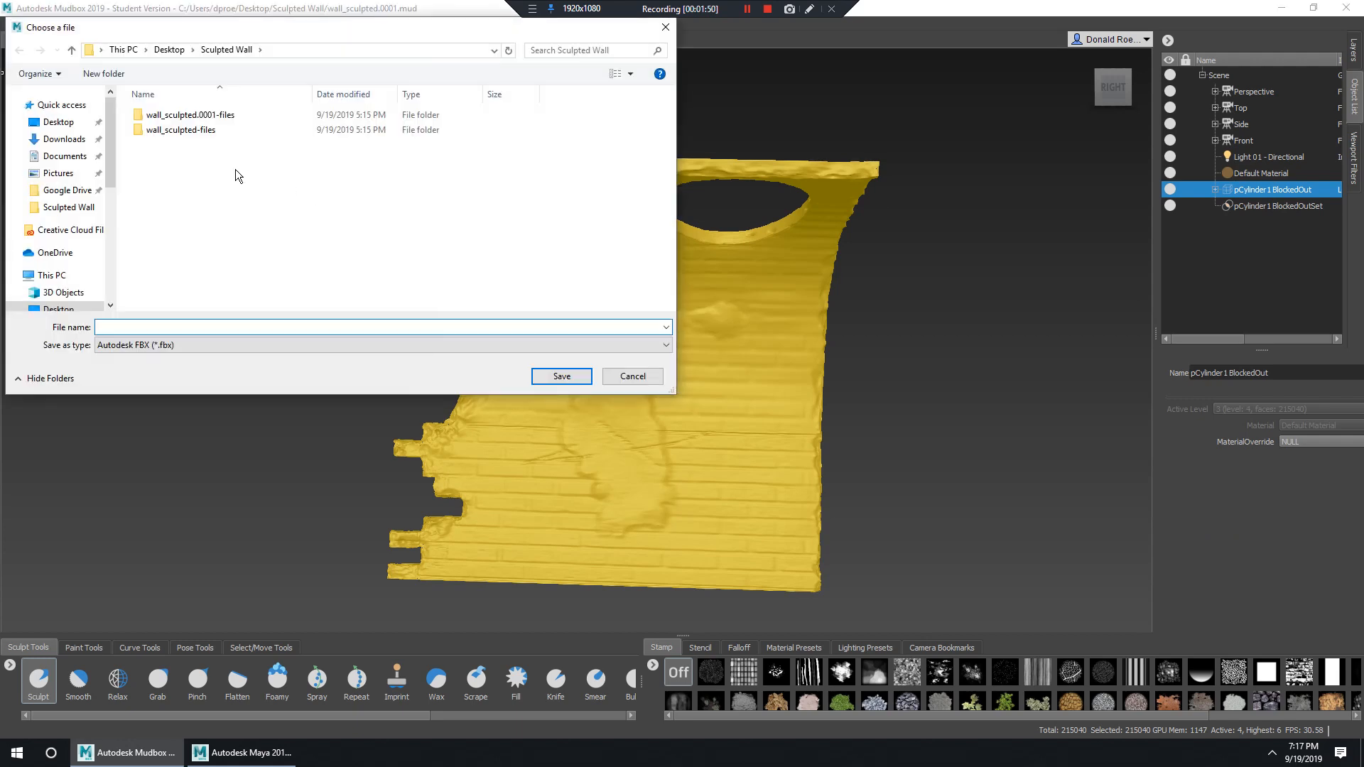
{"action": "left_click", "coordinate": [60, 122]}
{"action": "left_click", "coordinate": [185, 345]}
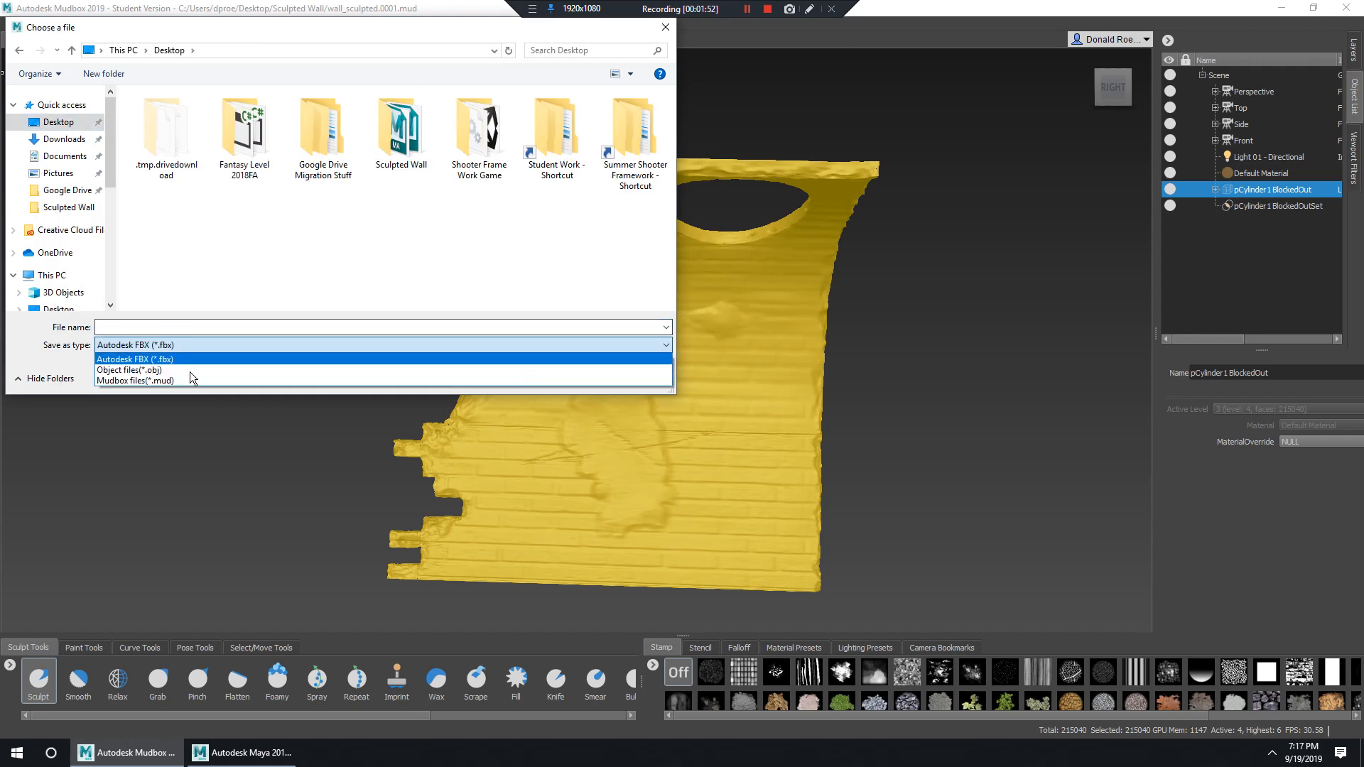
{"action": "left_click", "coordinate": [195, 370]}
{"action": "left_click", "coordinate": [169, 327]}
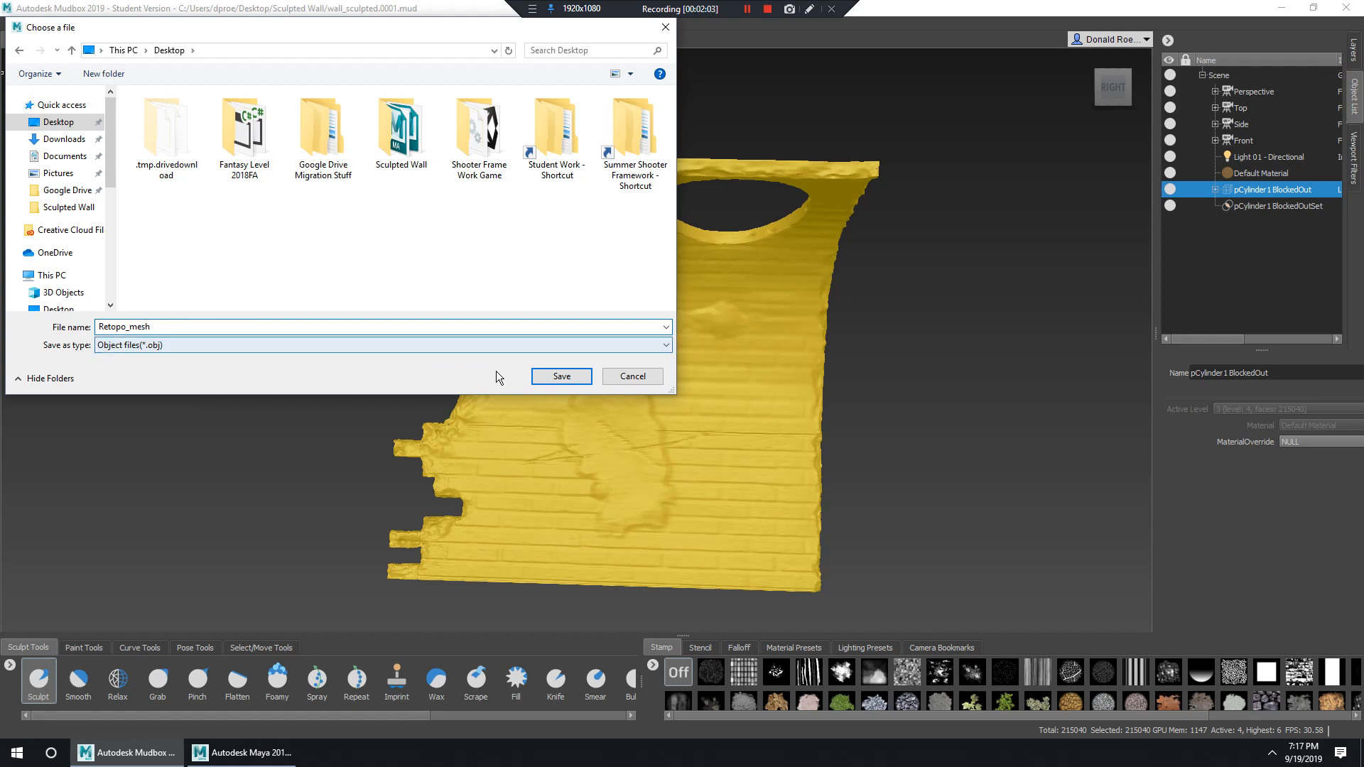
{"action": "left_click", "coordinate": [569, 377]}
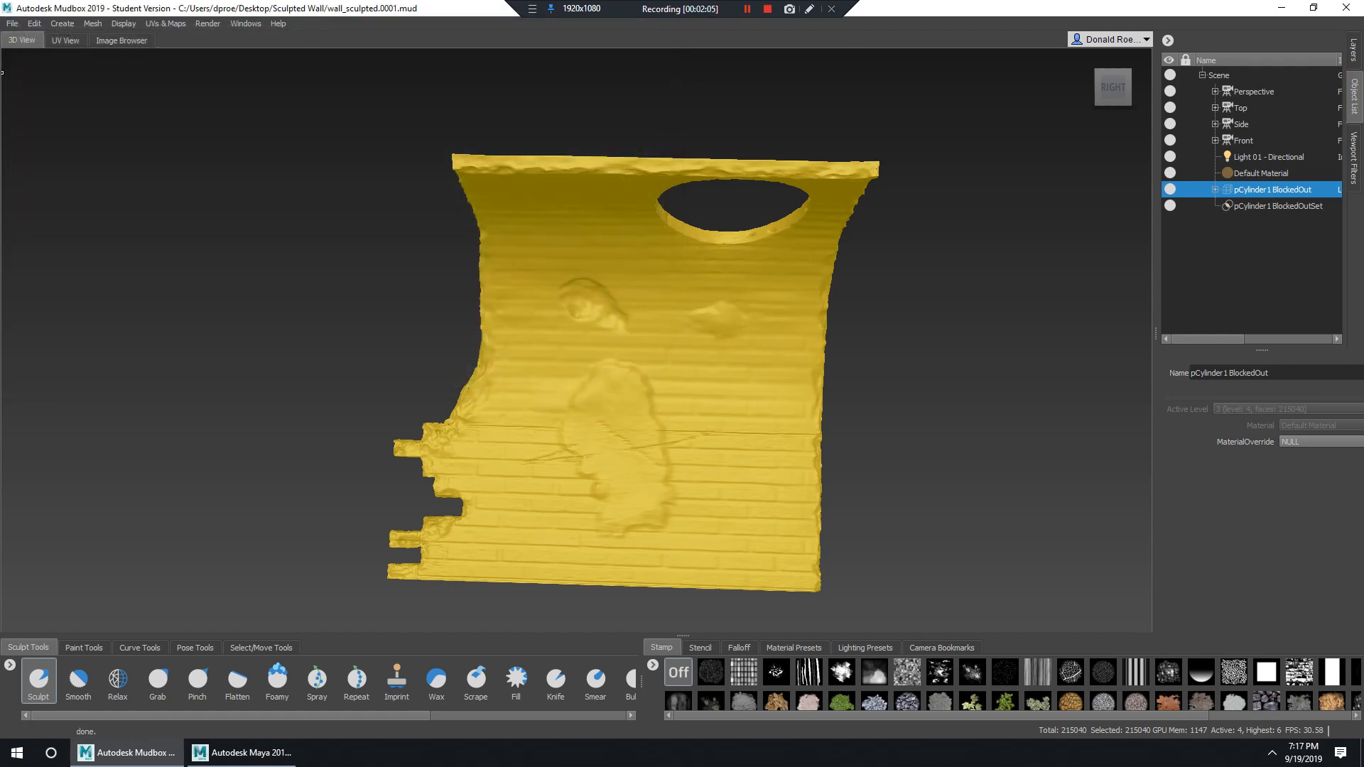
Deselect the wall mesh, lower it to subdivision level 0 and examine its simplified shape and the round hole.
{"action": "left_click", "coordinate": [1260, 210]}
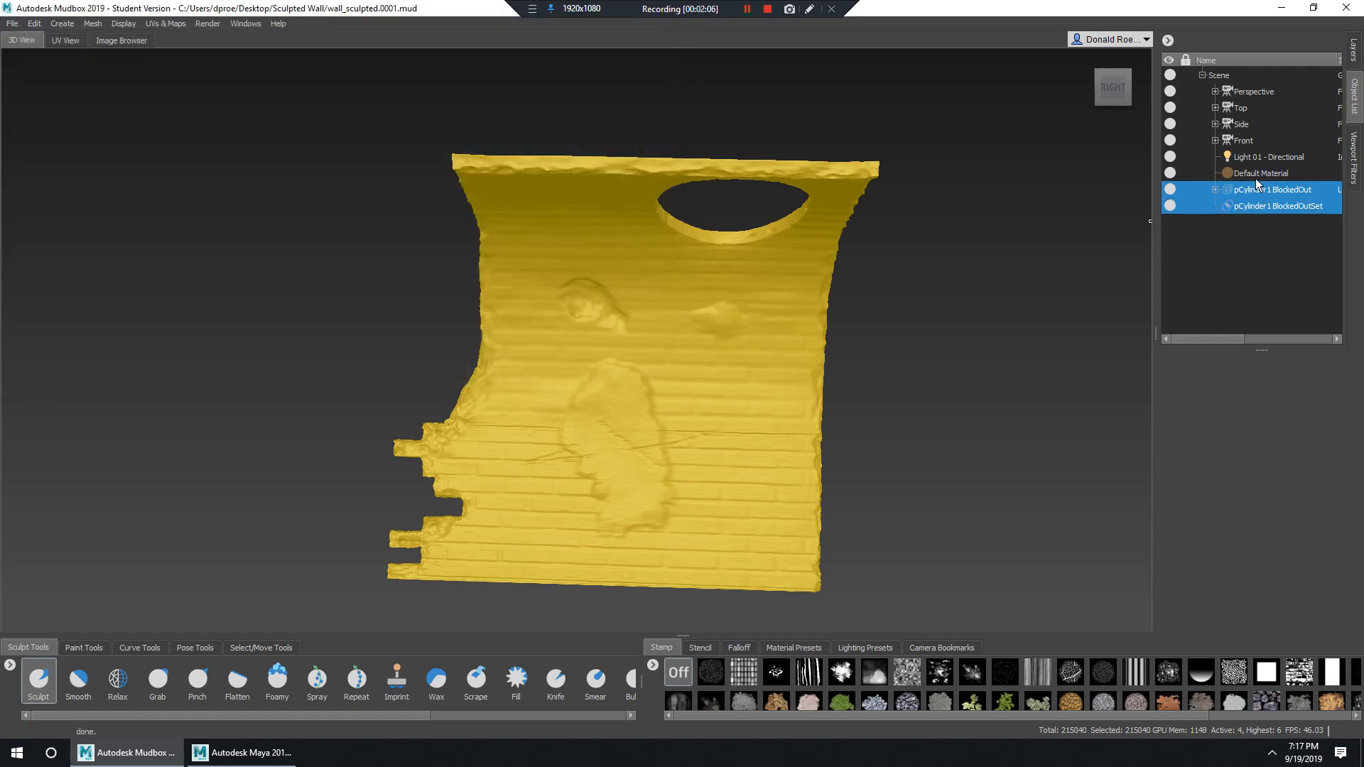
{"action": "left_click", "coordinate": [1248, 178]}
{"action": "left_click_drag", "start_coordinate": [875, 368], "coordinate": [931, 332], "text": "alt"}
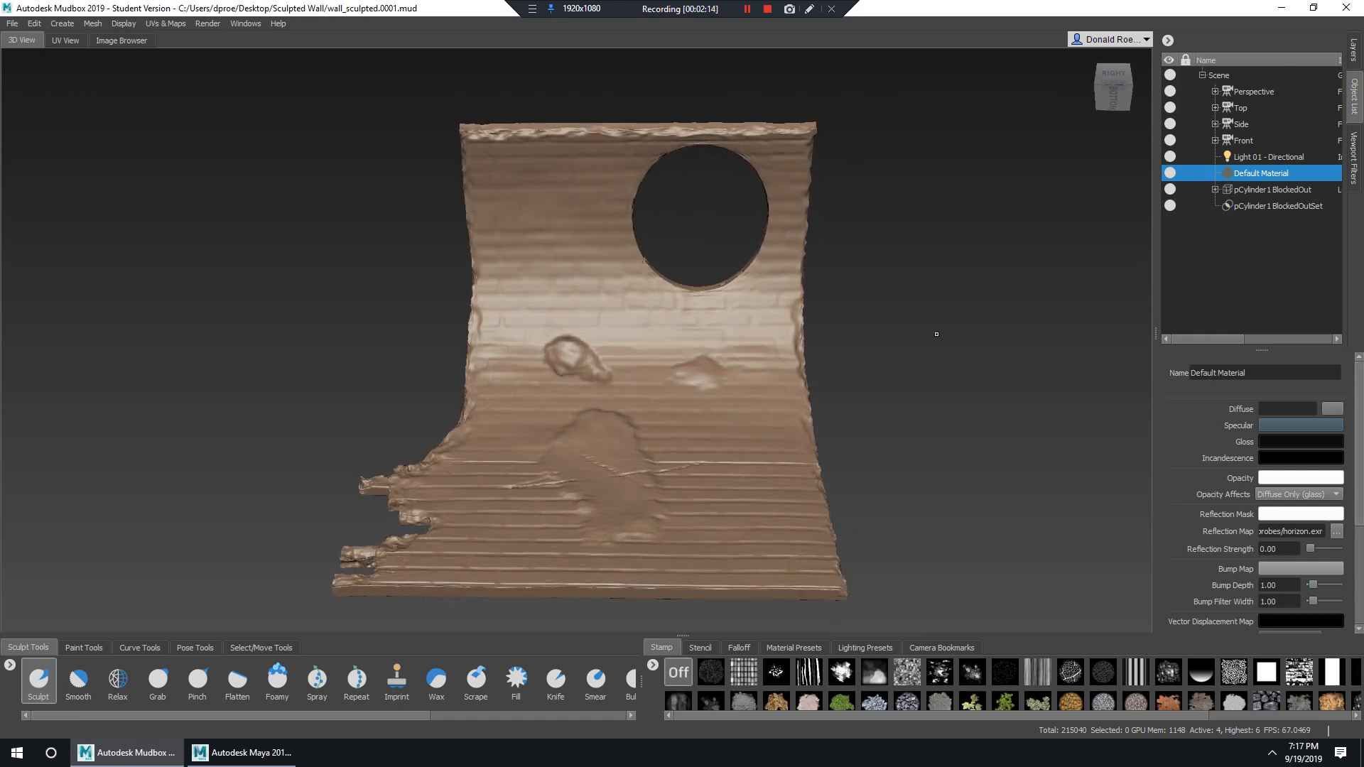
{"action": "key", "text": "Page_Down"}
{"action": "key", "text": "Page_Down"}
{"action": "key", "text": "Page_Down"}
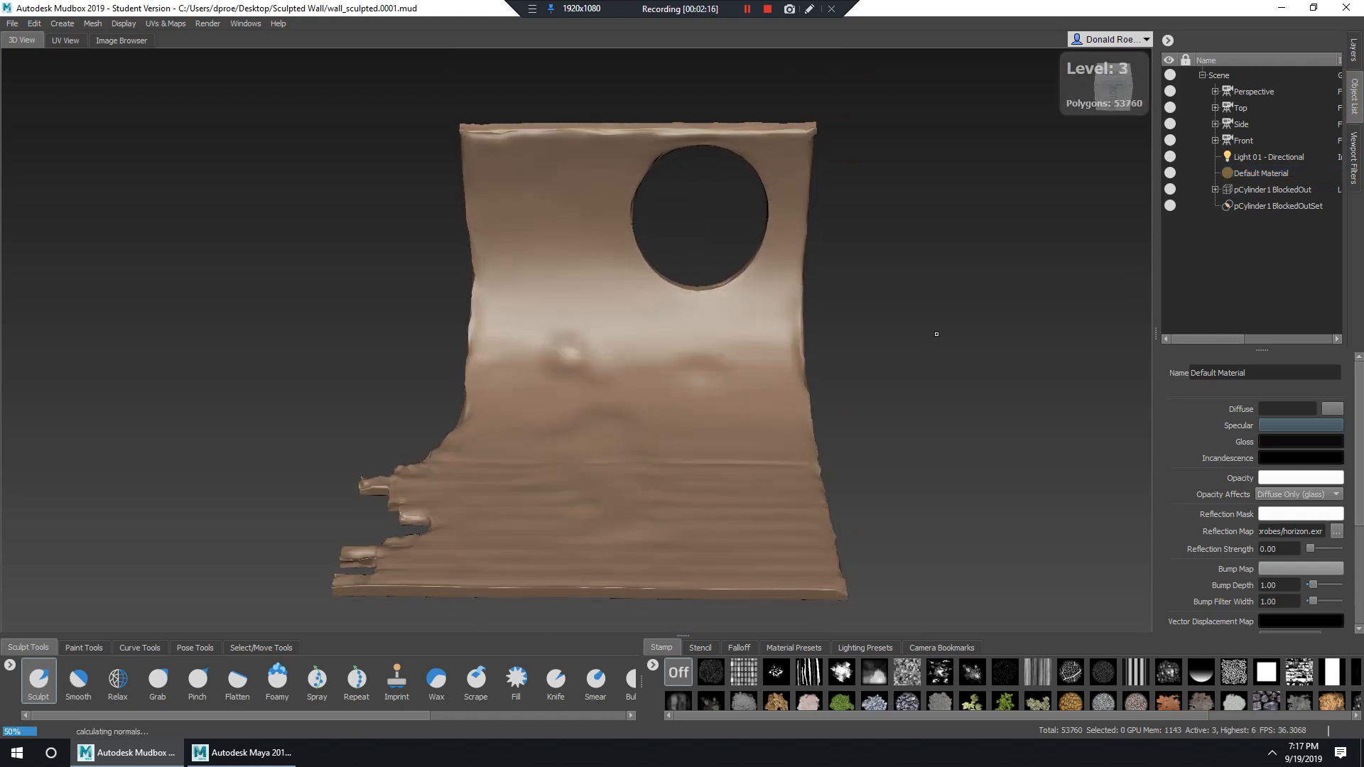
{"action": "key", "text": "Page_Down"}
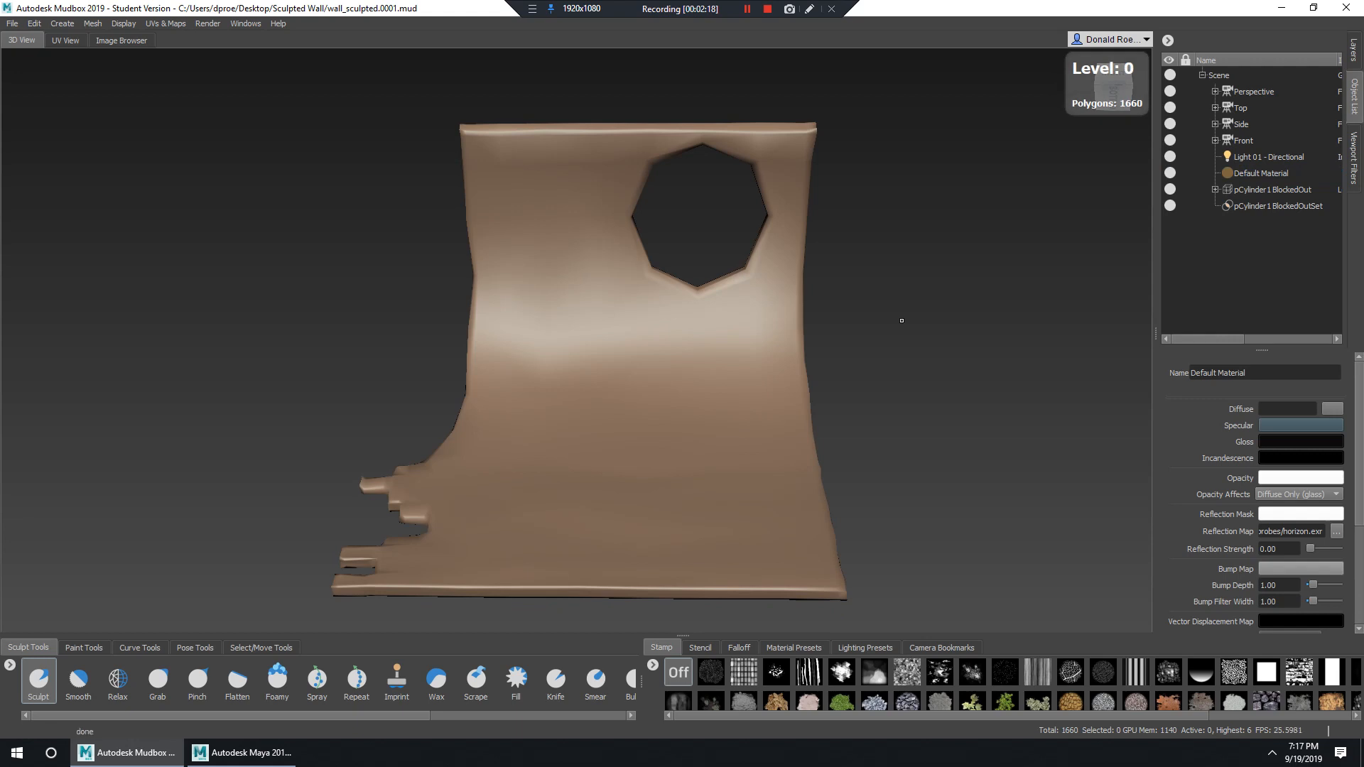
{"action": "left_click_drag", "start_coordinate": [906, 314], "coordinate": [737, 246], "text": "alt"}
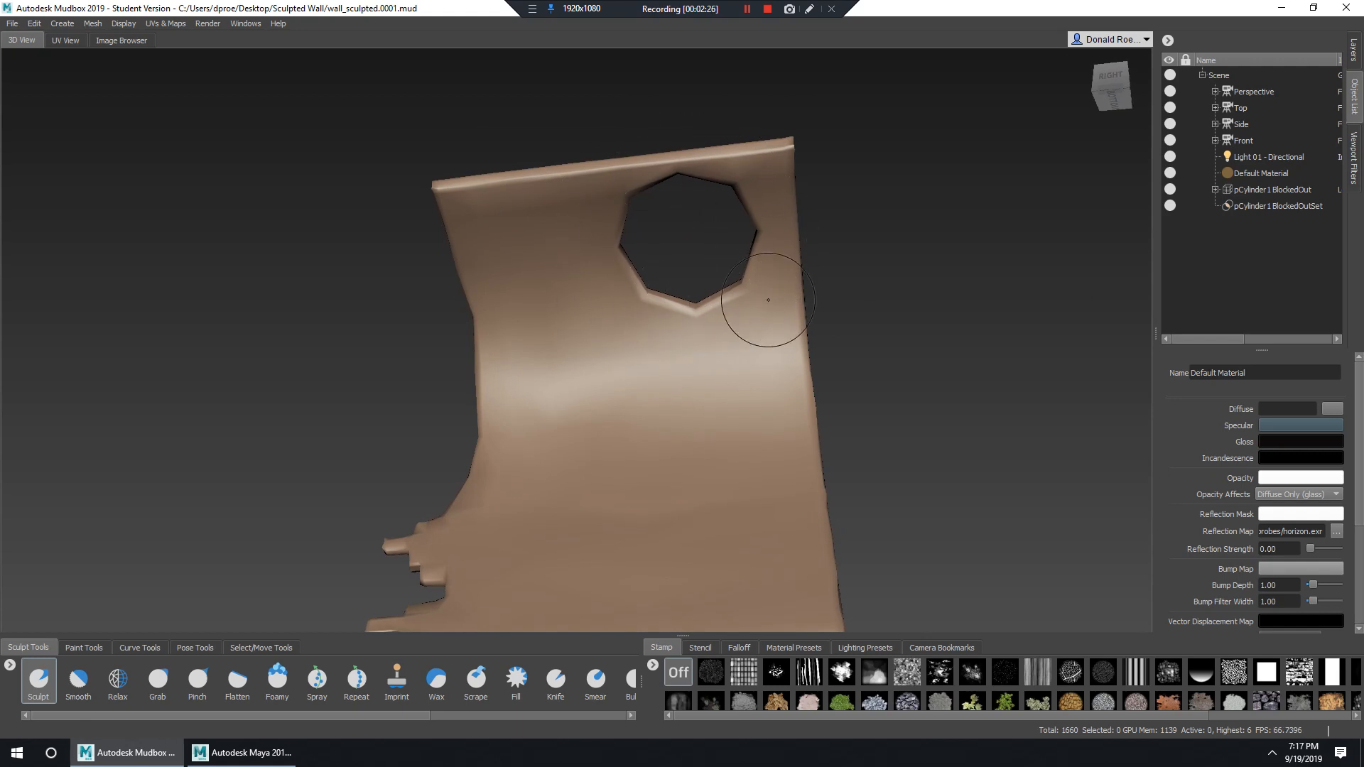
{"action": "left_click_drag", "start_coordinate": [768, 300], "coordinate": [486, 314], "text": "alt"}
{"action": "left_click_drag", "start_coordinate": [594, 396], "coordinate": [914, 339], "text": "alt"}
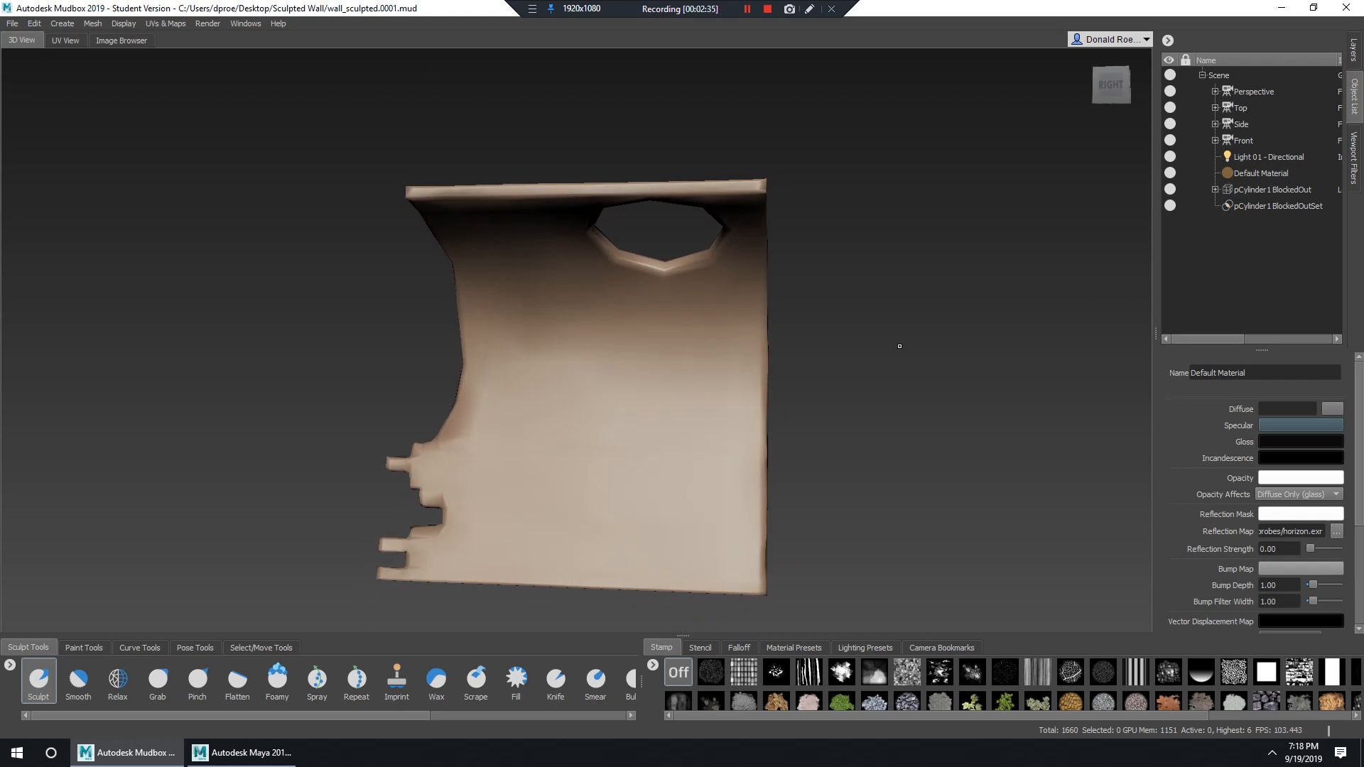
Compare the wall's form at subdivision levels 4 and 2 with the base level, finishing at level 0.
{"action": "key", "text": "Page_Up"}
{"action": "key", "text": "Page_Up"}
{"action": "key", "text": "Page_Up"}
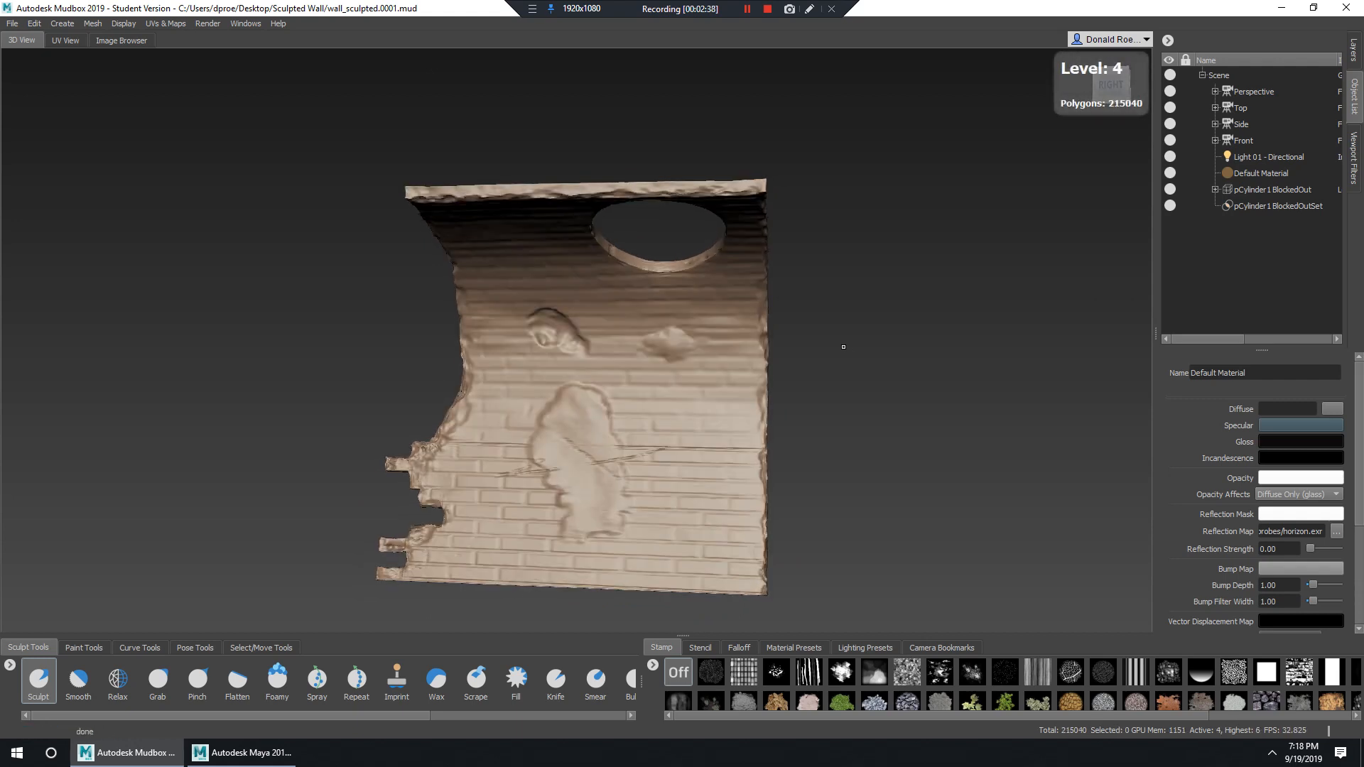
{"action": "key", "text": "Page_Down"}
{"action": "key", "text": "Page_Down"}
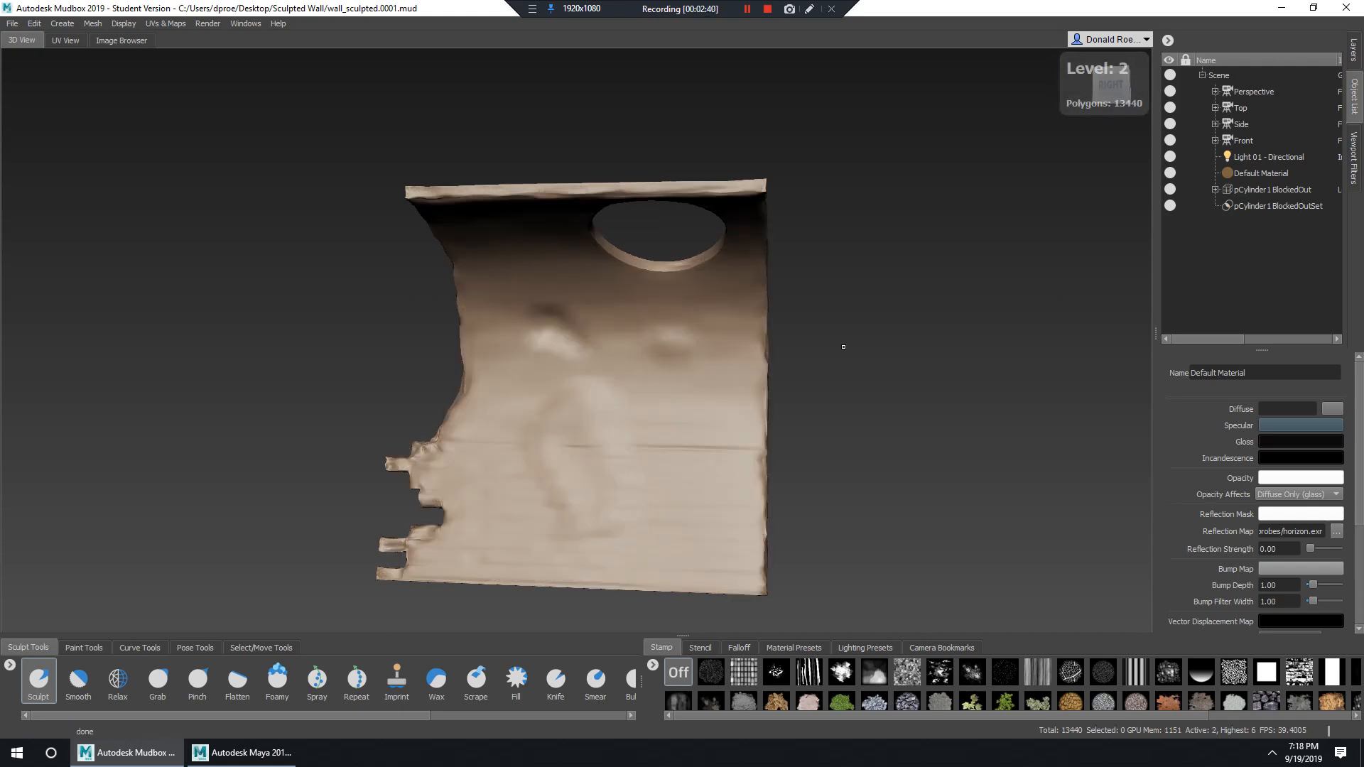
{"action": "key", "text": "Page_Down"}
{"action": "key", "text": "Page_Down"}
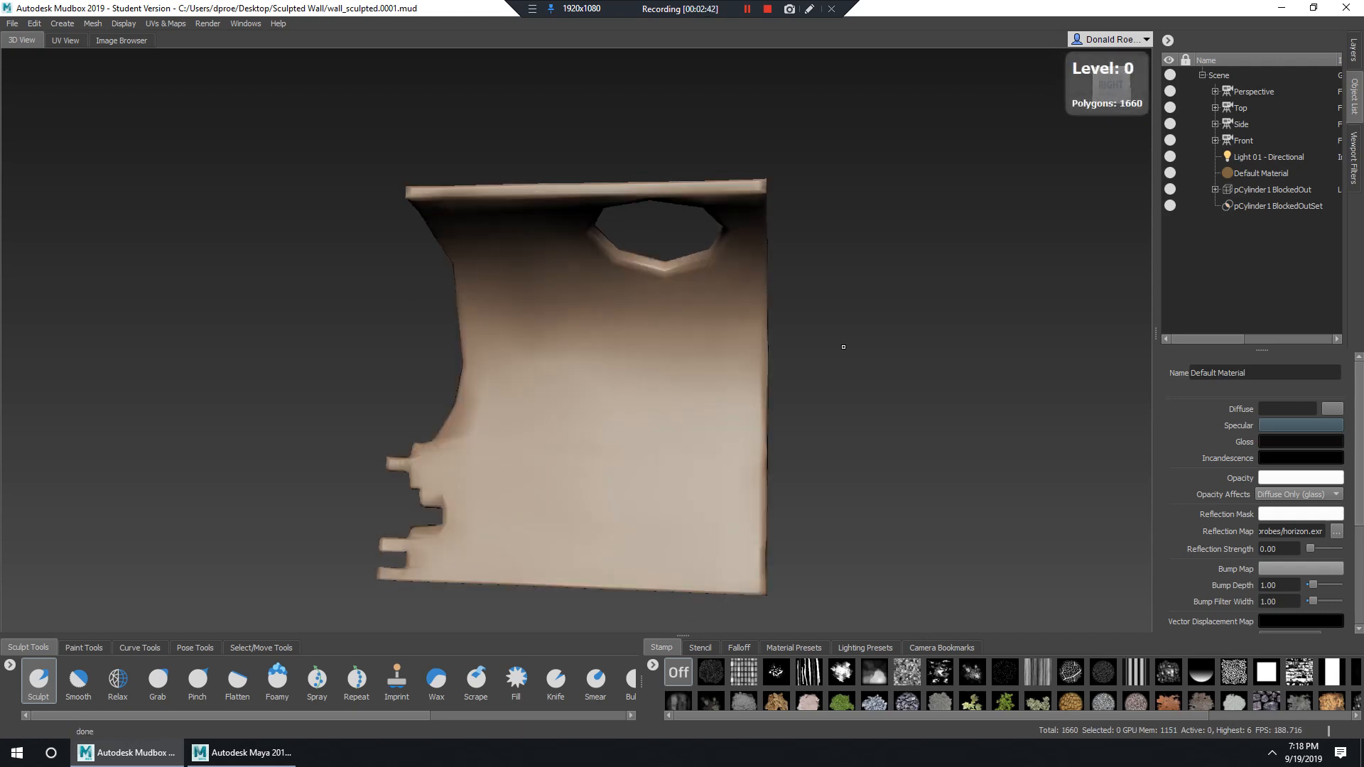
Turn on the wireframe display and inspect the level 0 topology around the wall's broken stepped edge.
{"action": "left_click_drag", "start_coordinate": [808, 361], "coordinate": [524, 410], "text": "alt"}
{"action": "middle_click_drag", "start_coordinate": [524, 410], "coordinate": [761, 270], "text": "alt"}
{"action": "scroll", "coordinate": [764, 324], "scroll_direction": "up", "scroll_amount": 6}
{"action": "middle_click_drag", "start_coordinate": [767, 327], "coordinate": [530, 362], "text": "alt"}
{"action": "key", "text": "w"}
{"action": "mouse_move", "coordinate": [903, 343]}
{"action": "left_mouse_down", "text": "alt"}
{"action": "mouse_move", "coordinate": [776, 405]}
{"action": "mouse_move", "coordinate": [860, 423]}
{"action": "mouse_move", "coordinate": [974, 419]}
{"action": "left_mouse_up", "text": "alt"}
{"action": "scroll", "coordinate": [853, 419], "scroll_direction": "up", "scroll_amount": 3}
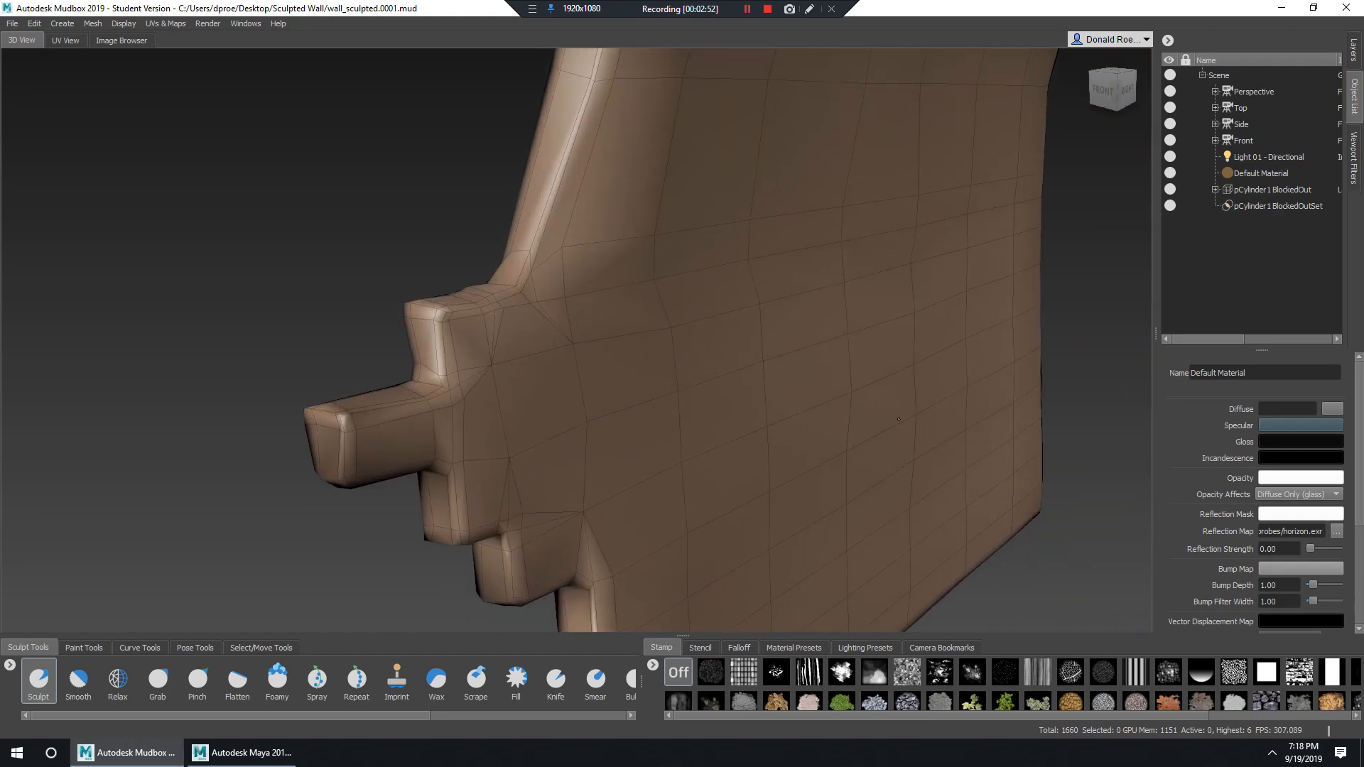
Examine the level 0 wireframe across the whole wall and around the angular hole.
{"action": "scroll", "coordinate": [831, 418], "scroll_direction": "down", "scroll_amount": 1}
{"action": "left_click_drag", "start_coordinate": [817, 417], "coordinate": [706, 414], "text": "alt"}
{"action": "scroll", "coordinate": [710, 341], "scroll_direction": "down", "scroll_amount": 3}
{"action": "mouse_move", "coordinate": [716, 285]}
{"action": "left_mouse_down", "text": "alt"}
{"action": "mouse_move", "coordinate": [734, 317]}
{"action": "mouse_move", "coordinate": [830, 333]}
{"action": "mouse_move", "coordinate": [868, 457]}
{"action": "mouse_move", "coordinate": [760, 320]}
{"action": "mouse_move", "coordinate": [753, 441]}
{"action": "mouse_move", "coordinate": [707, 498]}
{"action": "mouse_move", "coordinate": [736, 303]}
{"action": "mouse_move", "coordinate": [792, 295]}
{"action": "mouse_move", "coordinate": [661, 295]}
{"action": "mouse_move", "coordinate": [705, 271]}
{"action": "mouse_move", "coordinate": [633, 219]}
{"action": "mouse_move", "coordinate": [806, 241]}
{"action": "mouse_move", "coordinate": [776, 228]}
{"action": "mouse_move", "coordinate": [720, 250]}
{"action": "mouse_move", "coordinate": [646, 306]}
{"action": "mouse_move", "coordinate": [663, 243]}
{"action": "mouse_move", "coordinate": [716, 250]}
{"action": "mouse_move", "coordinate": [692, 292]}
{"action": "mouse_move", "coordinate": [693, 257]}
{"action": "mouse_move", "coordinate": [674, 255]}
{"action": "left_mouse_up", "text": "alt"}
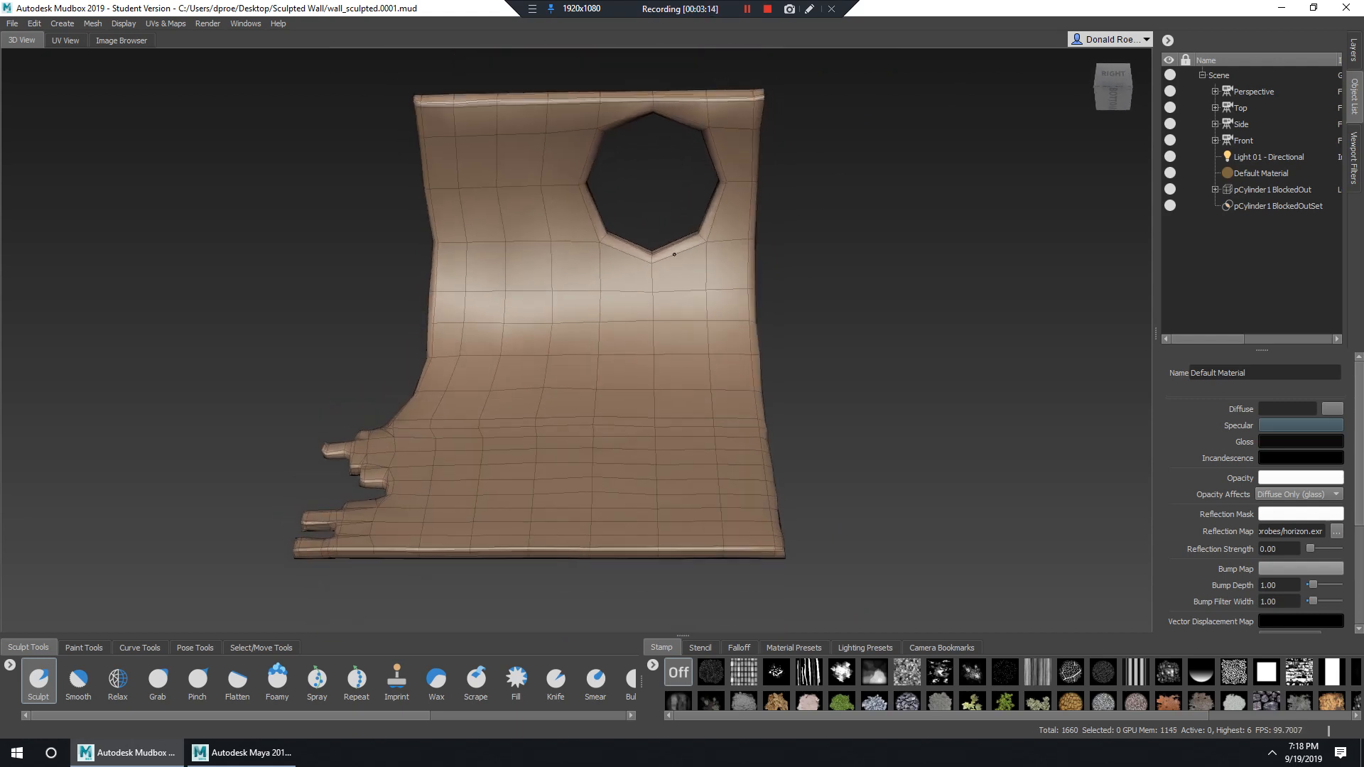
{"action": "middle_click_drag", "start_coordinate": [655, 247], "coordinate": [663, 281], "text": "alt"}
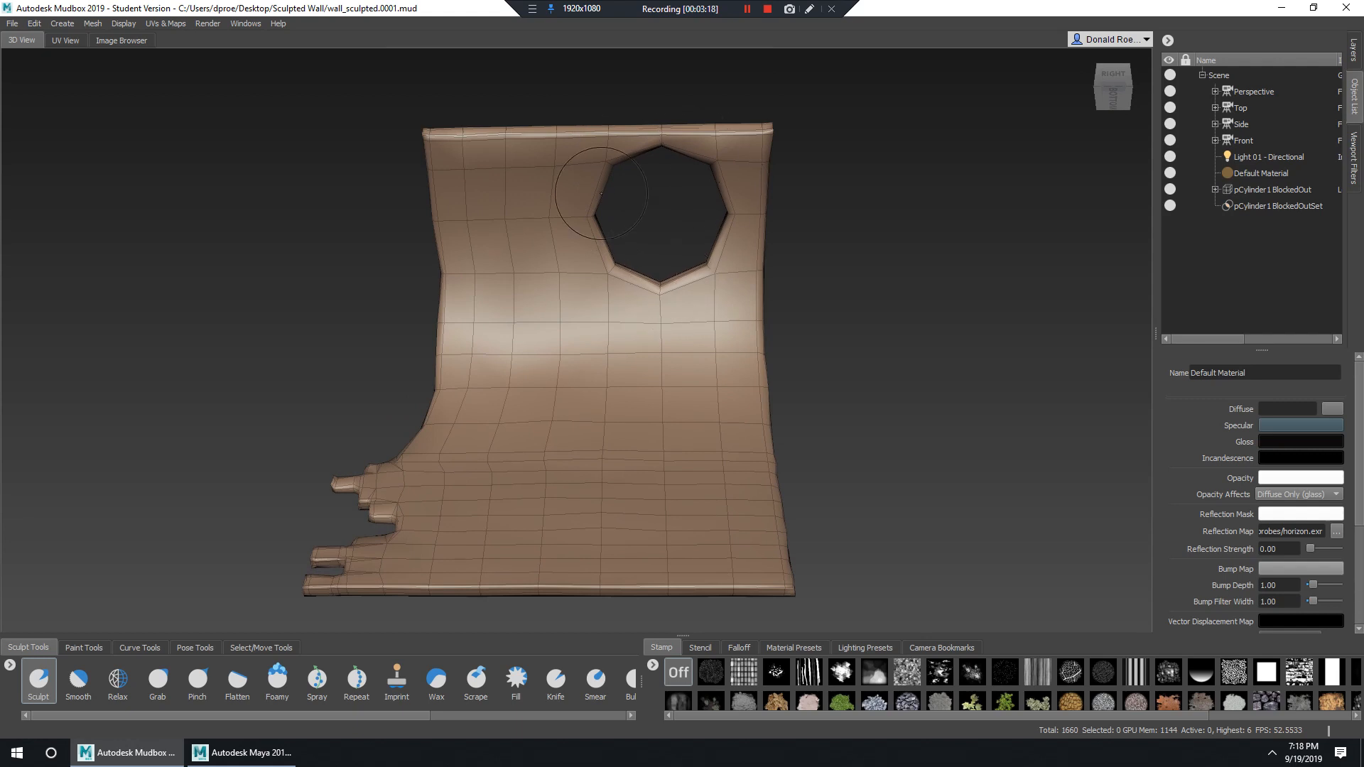
{"action": "left_click_drag", "start_coordinate": [695, 234], "coordinate": [708, 237], "text": "alt"}
Raise the wall mesh to subdivision level 1 and inspect its wireframe along the broken stepped edge.
{"action": "key", "text": "shift+d"}
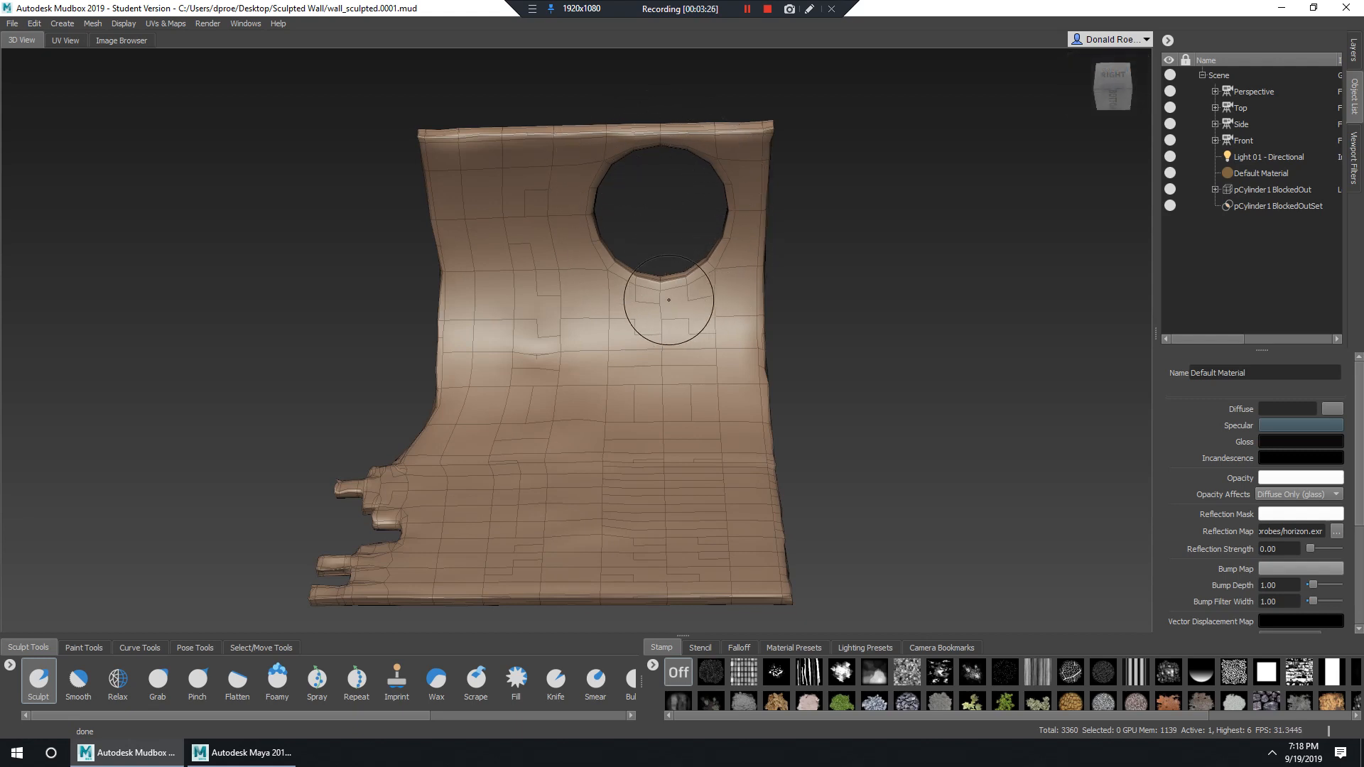
{"action": "left_click_drag", "start_coordinate": [517, 355], "coordinate": [567, 432], "text": "alt"}
{"action": "middle_click_drag", "start_coordinate": [567, 431], "coordinate": [768, 292], "text": "alt"}
{"action": "right_click_drag", "start_coordinate": [767, 291], "coordinate": [834, 456], "text": "alt"}
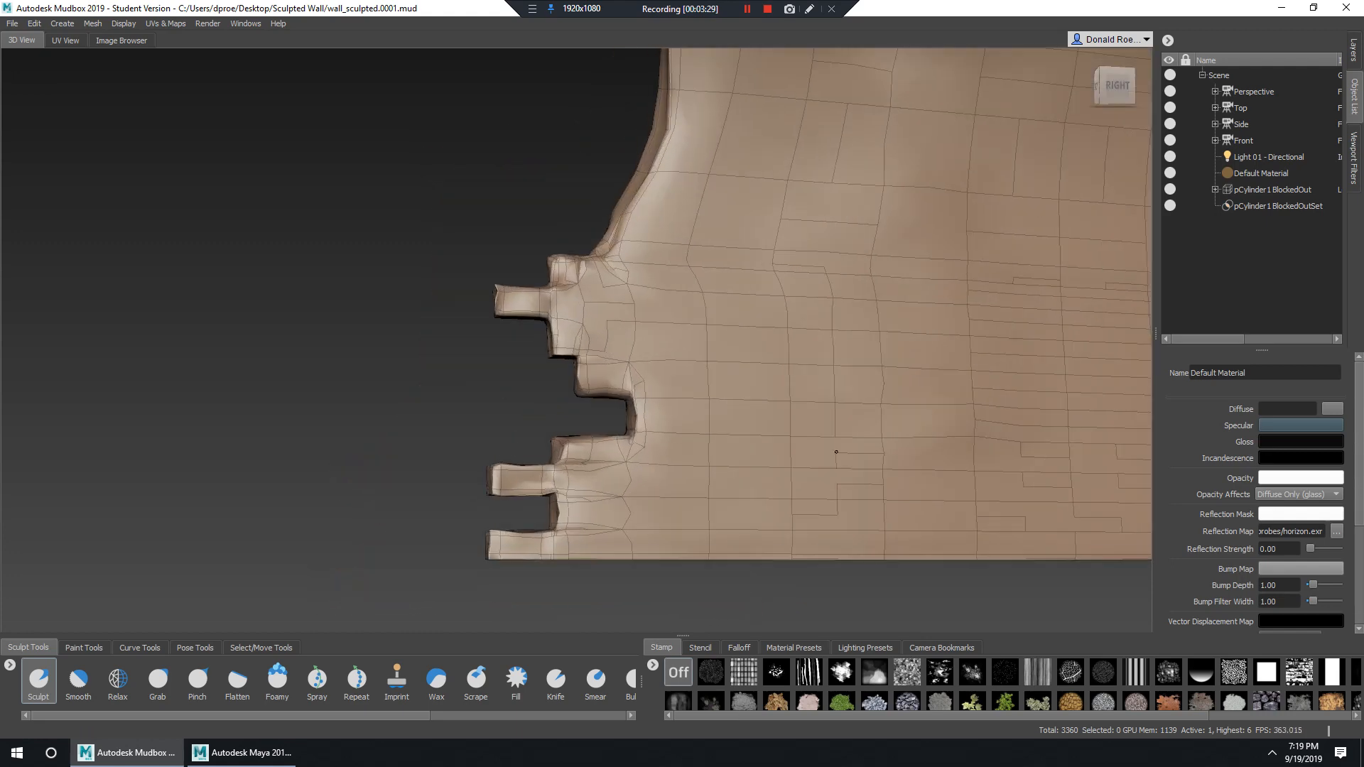
{"action": "left_click_drag", "start_coordinate": [834, 456], "coordinate": [849, 491], "text": "alt"}
{"action": "right_click_drag", "start_coordinate": [849, 490], "coordinate": [890, 448], "text": "alt"}
{"action": "left_click_drag", "start_coordinate": [813, 419], "coordinate": [746, 326], "text": "alt"}
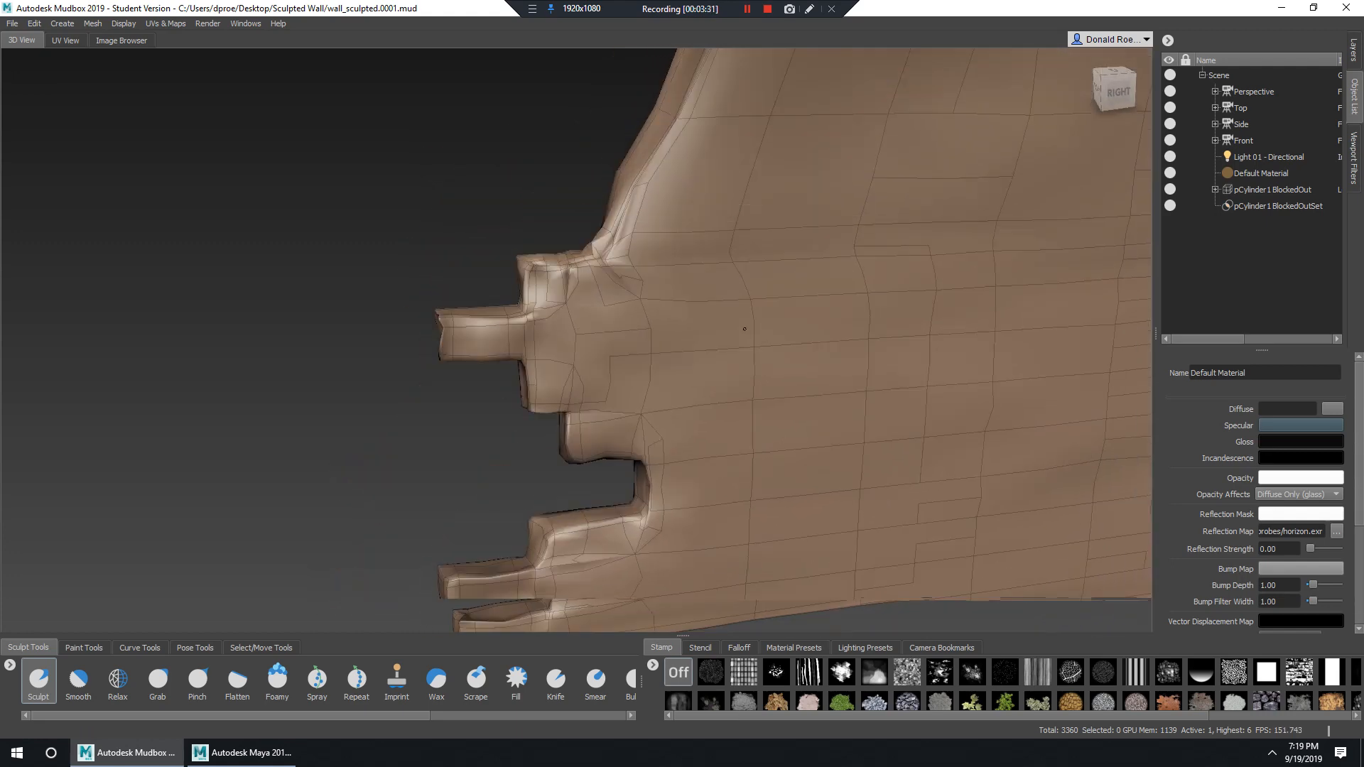
Examine the level 1 wireframe over the wall's curved upper section, the hole and the overall surface.
{"action": "middle_click_drag", "start_coordinate": [746, 326], "coordinate": [774, 398], "text": "alt"}
{"action": "left_click_drag", "start_coordinate": [774, 399], "coordinate": [940, 382], "text": "alt"}
{"action": "right_click_drag", "start_coordinate": [940, 381], "coordinate": [832, 371], "text": "alt"}
{"action": "left_click_drag", "start_coordinate": [831, 371], "coordinate": [947, 344], "text": "alt"}
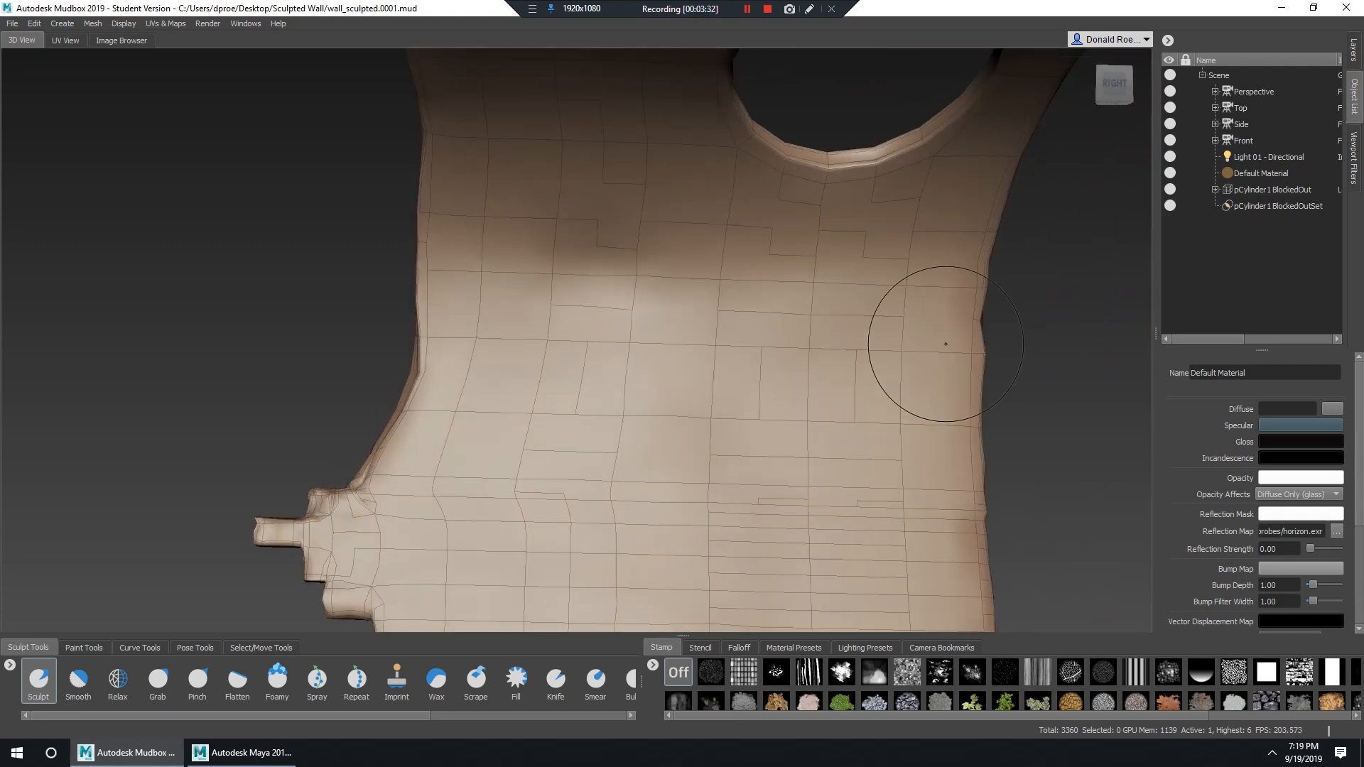
{"action": "right_click_drag", "start_coordinate": [947, 344], "coordinate": [828, 307], "text": "alt"}
{"action": "left_click_drag", "start_coordinate": [828, 307], "coordinate": [710, 334], "text": "alt"}
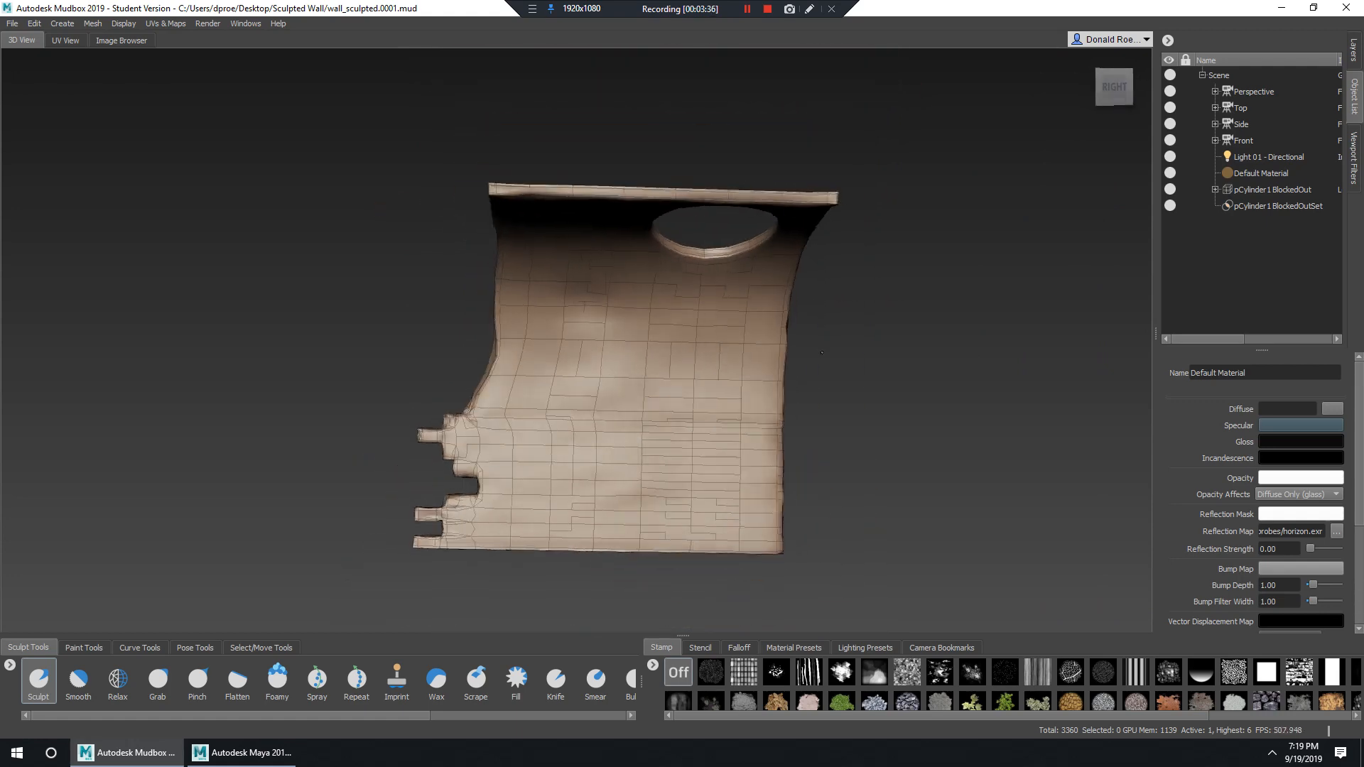
{"action": "right_click_drag", "start_coordinate": [710, 334], "coordinate": [761, 328], "text": "alt"}
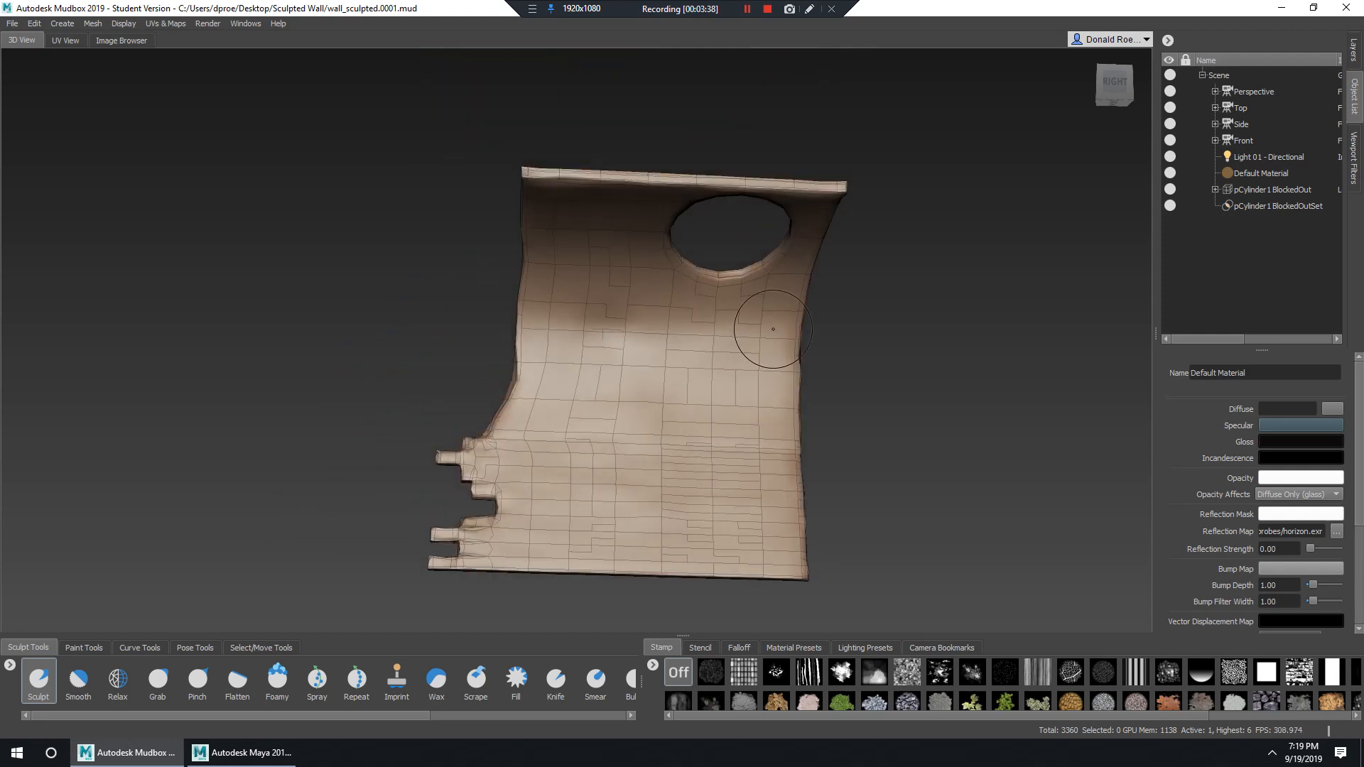
Export the level 1 pCylinder1 BlockedOut wall mesh to the Desktop as the OBJ file LowSubD_mesh.
{"action": "left_click_drag", "start_coordinate": [761, 328], "coordinate": [796, 306], "text": "alt"}
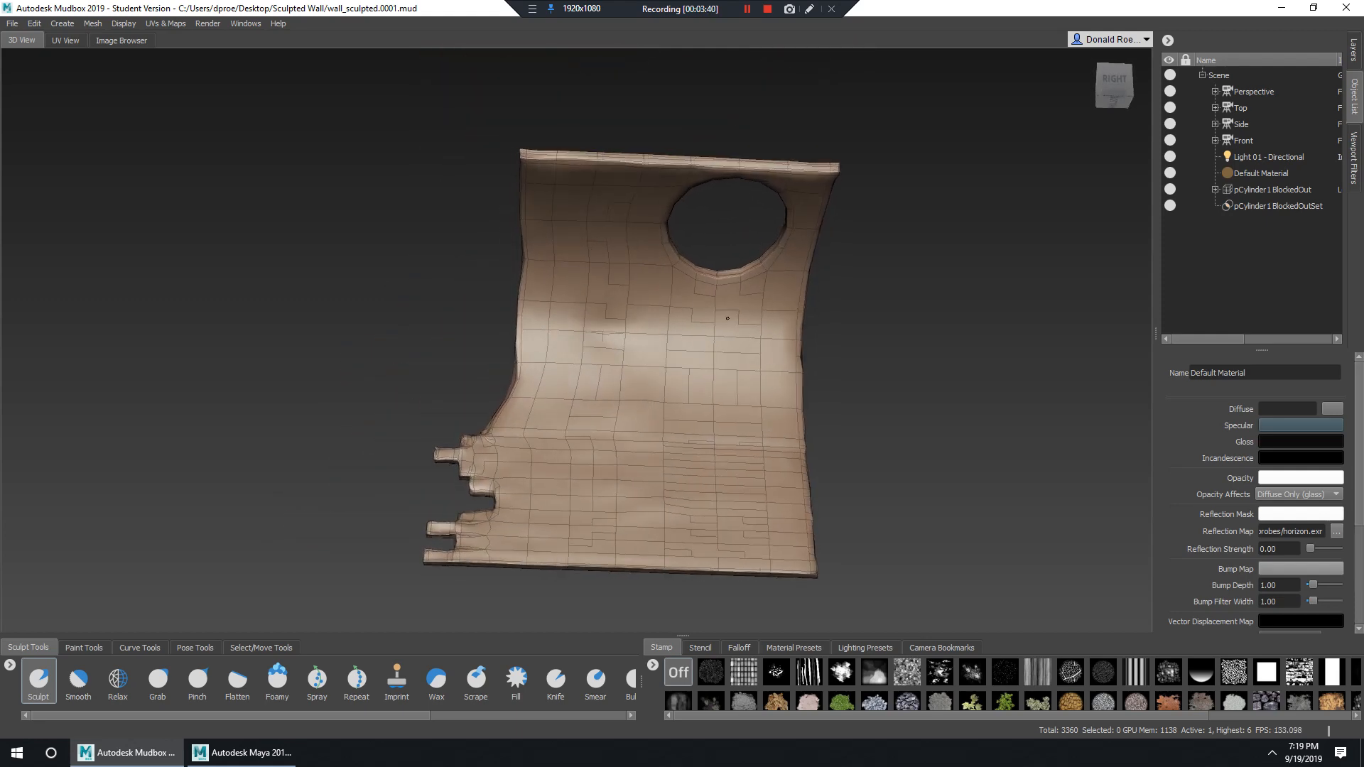
{"action": "right_click_drag", "start_coordinate": [797, 306], "coordinate": [864, 314], "text": "alt"}
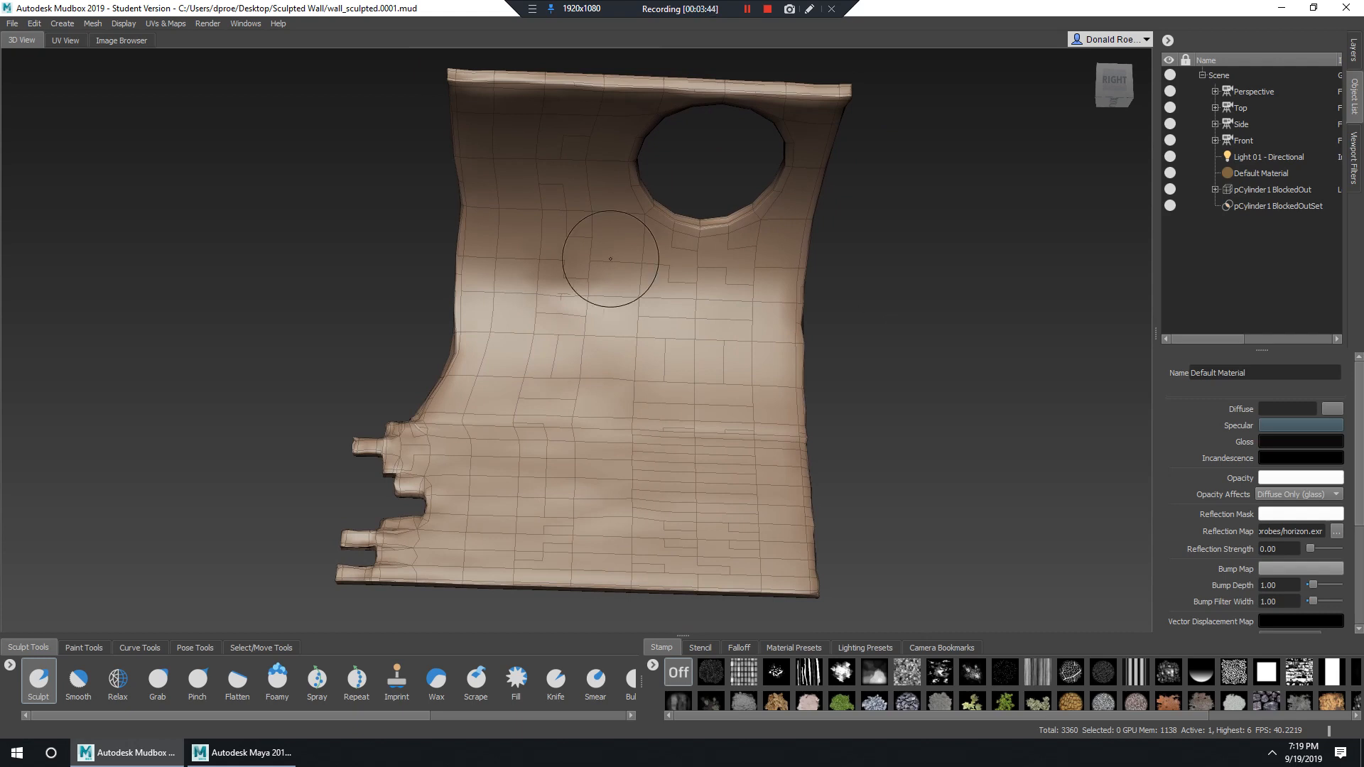
{"action": "left_click", "coordinate": [13, 24]}
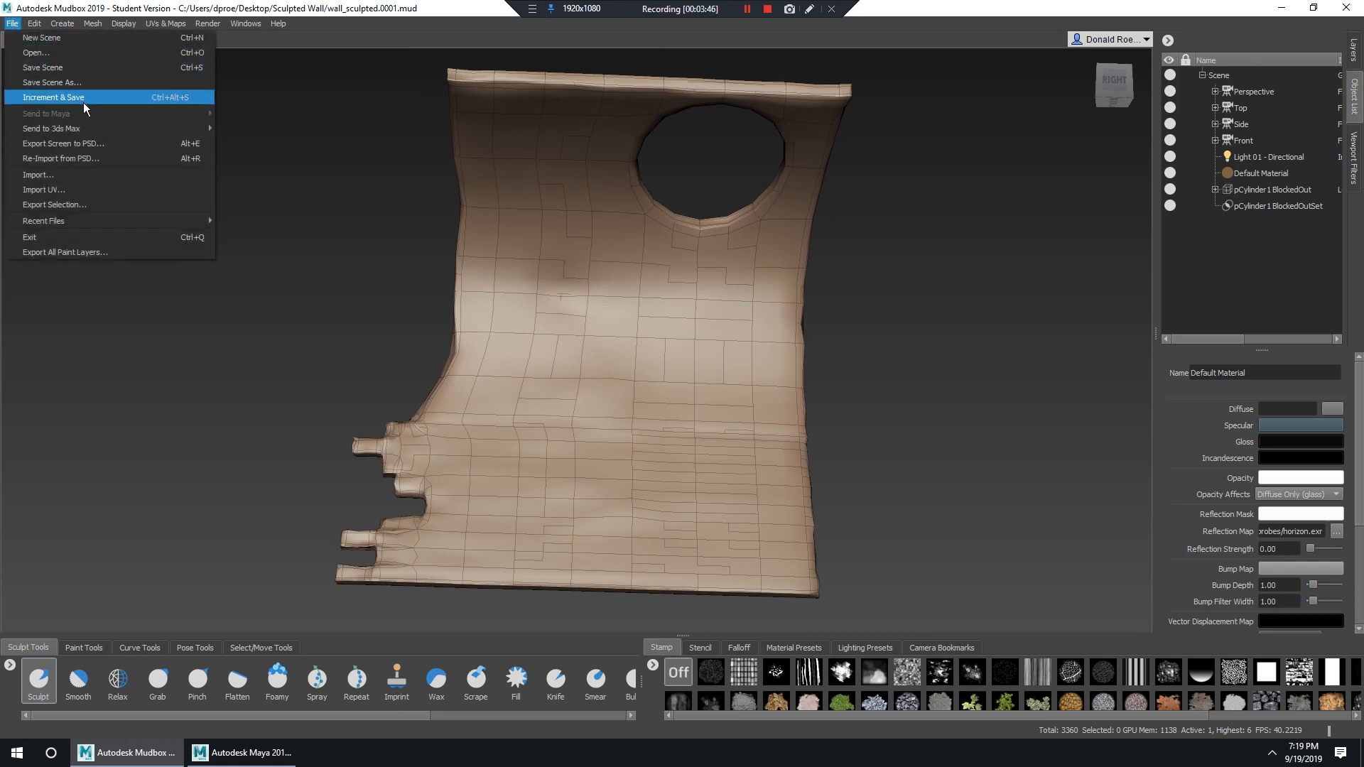
{"action": "left_click", "coordinate": [1281, 191]}
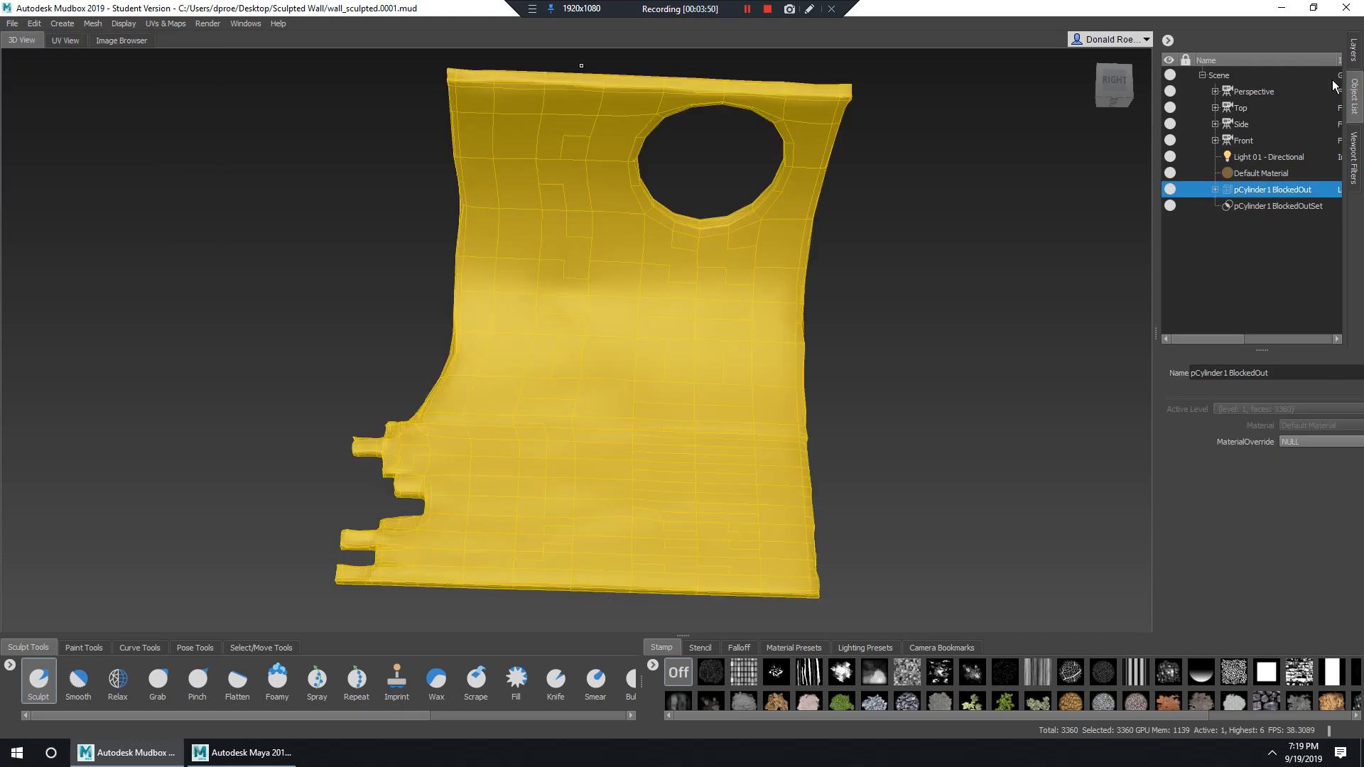
{"action": "left_click", "coordinate": [1354, 52]}
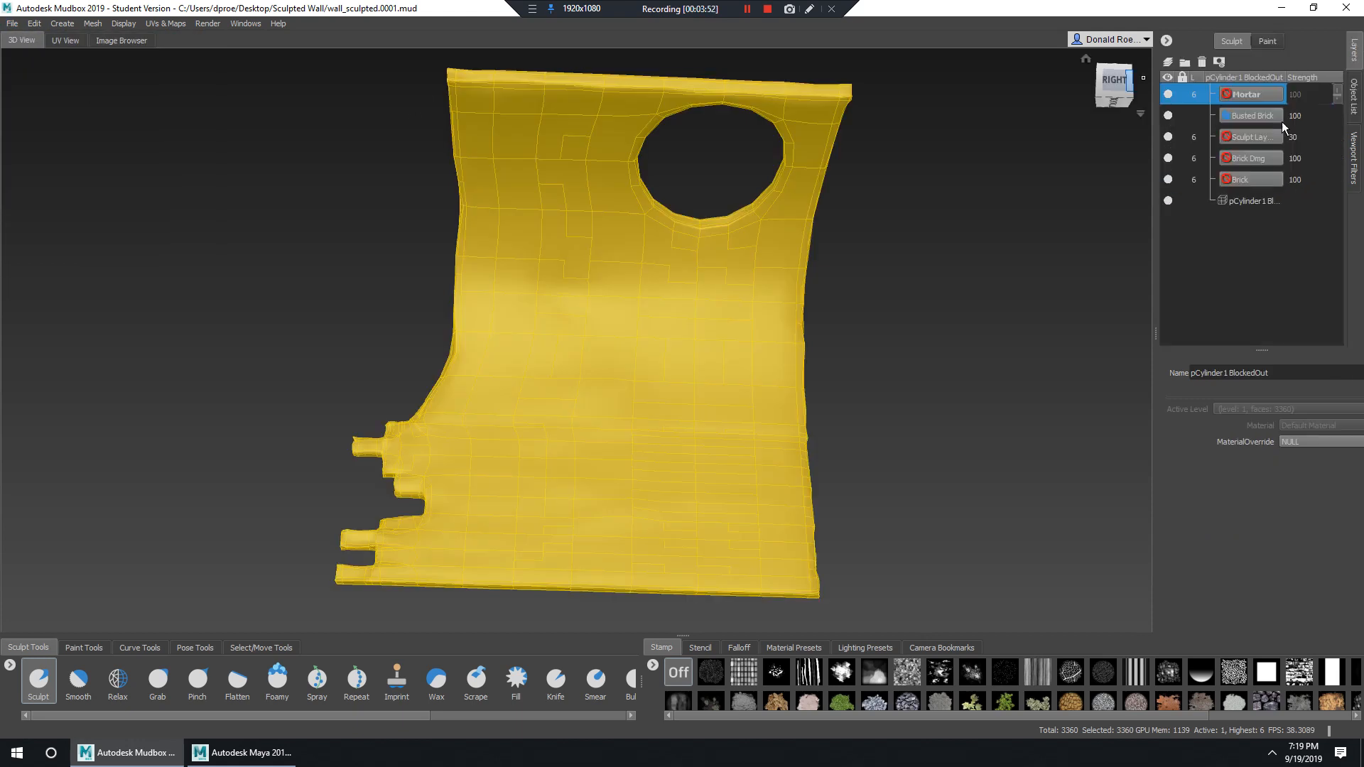
{"action": "left_click", "coordinate": [1356, 92]}
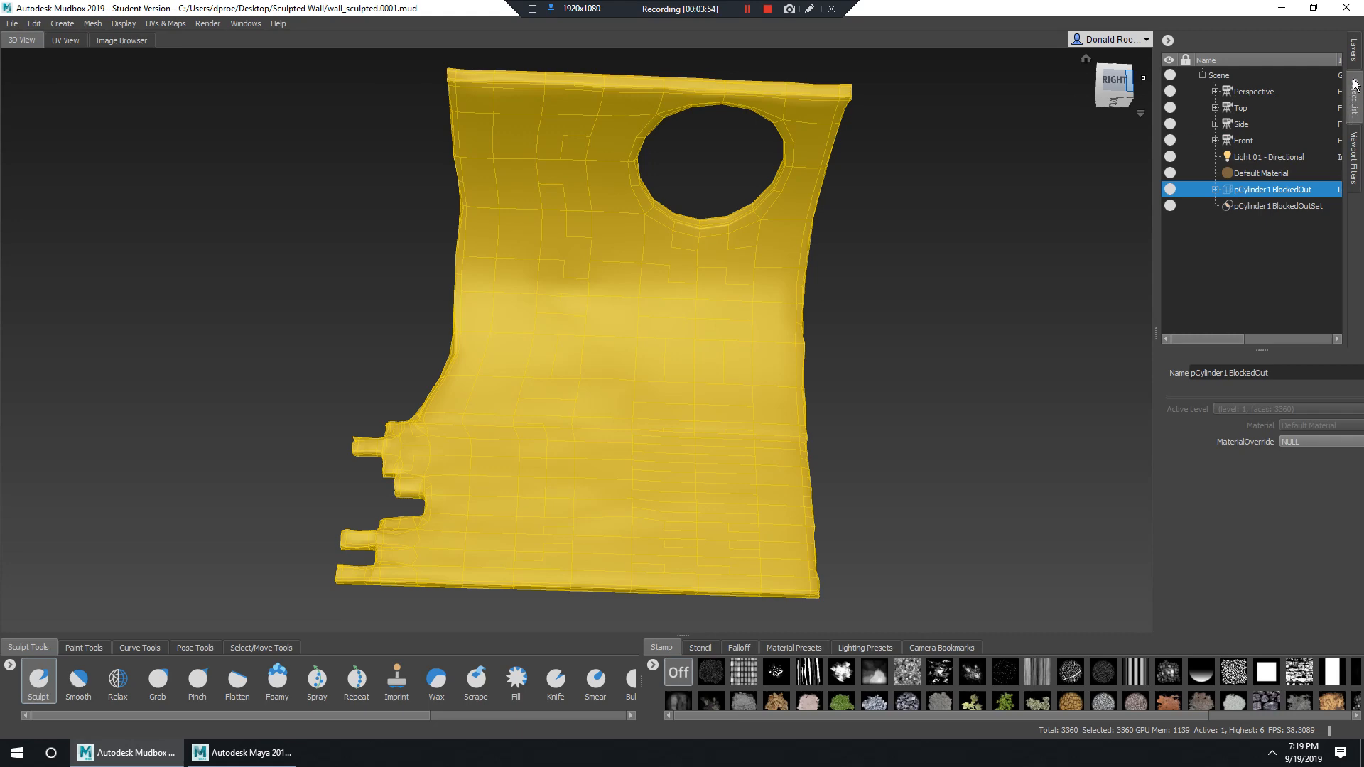
{"action": "left_click", "coordinate": [12, 24]}
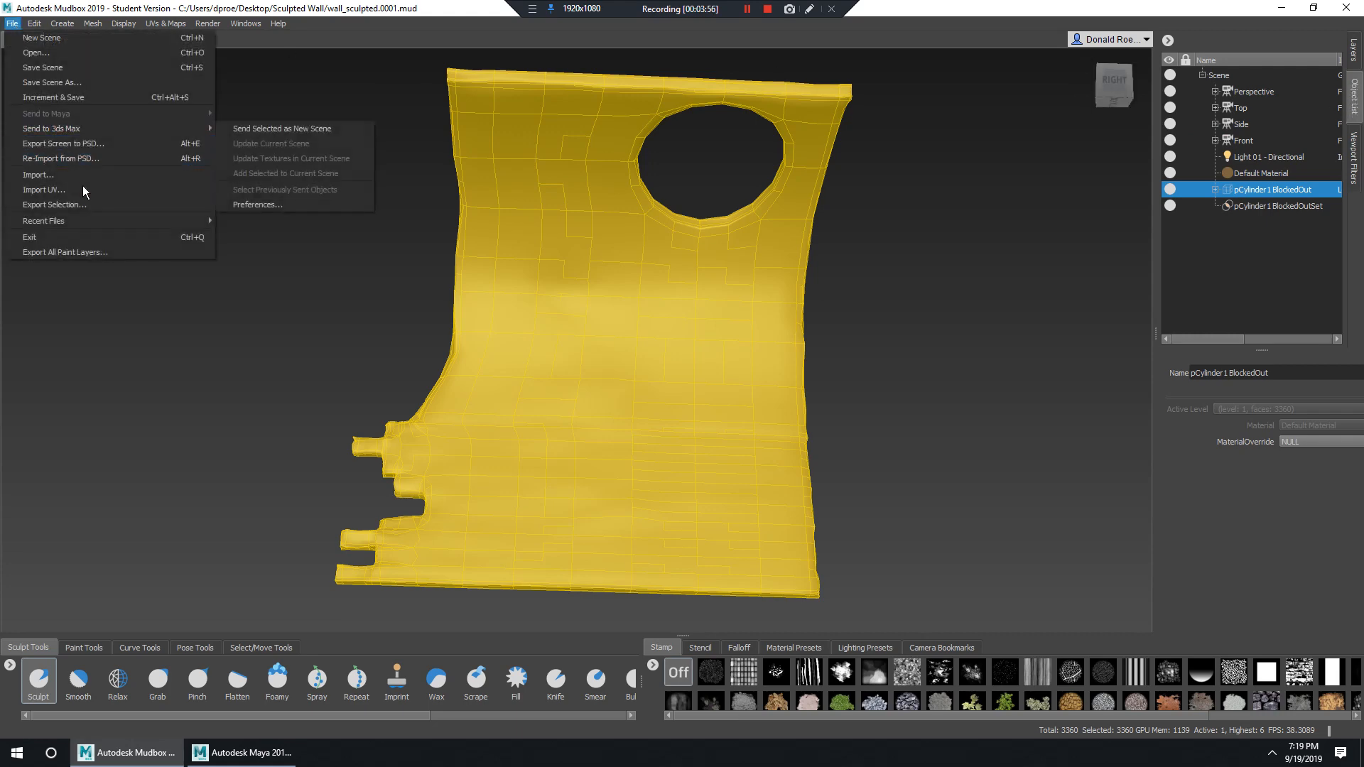
{"action": "left_click", "coordinate": [88, 204]}
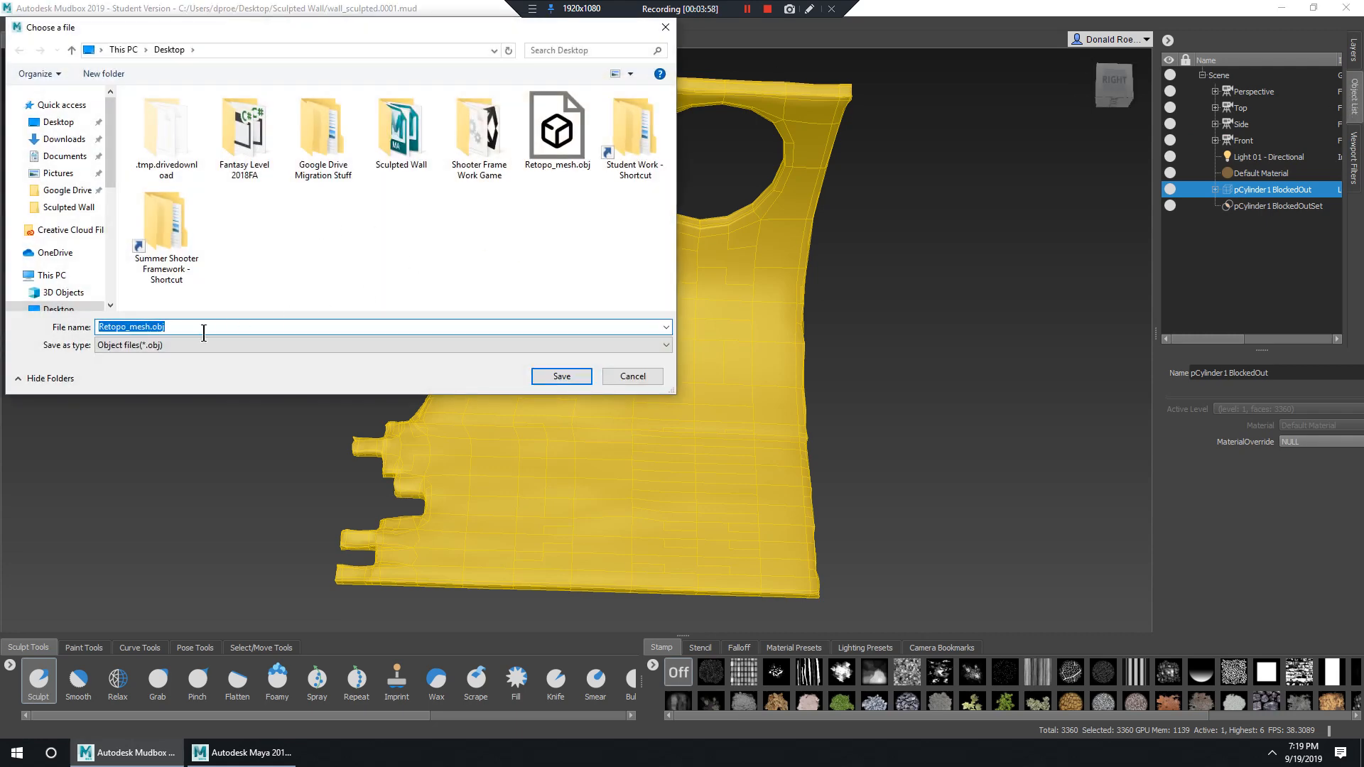
{"action": "type", "text": "LowSubD_mesh"}
{"action": "left_click", "coordinate": [553, 383]}
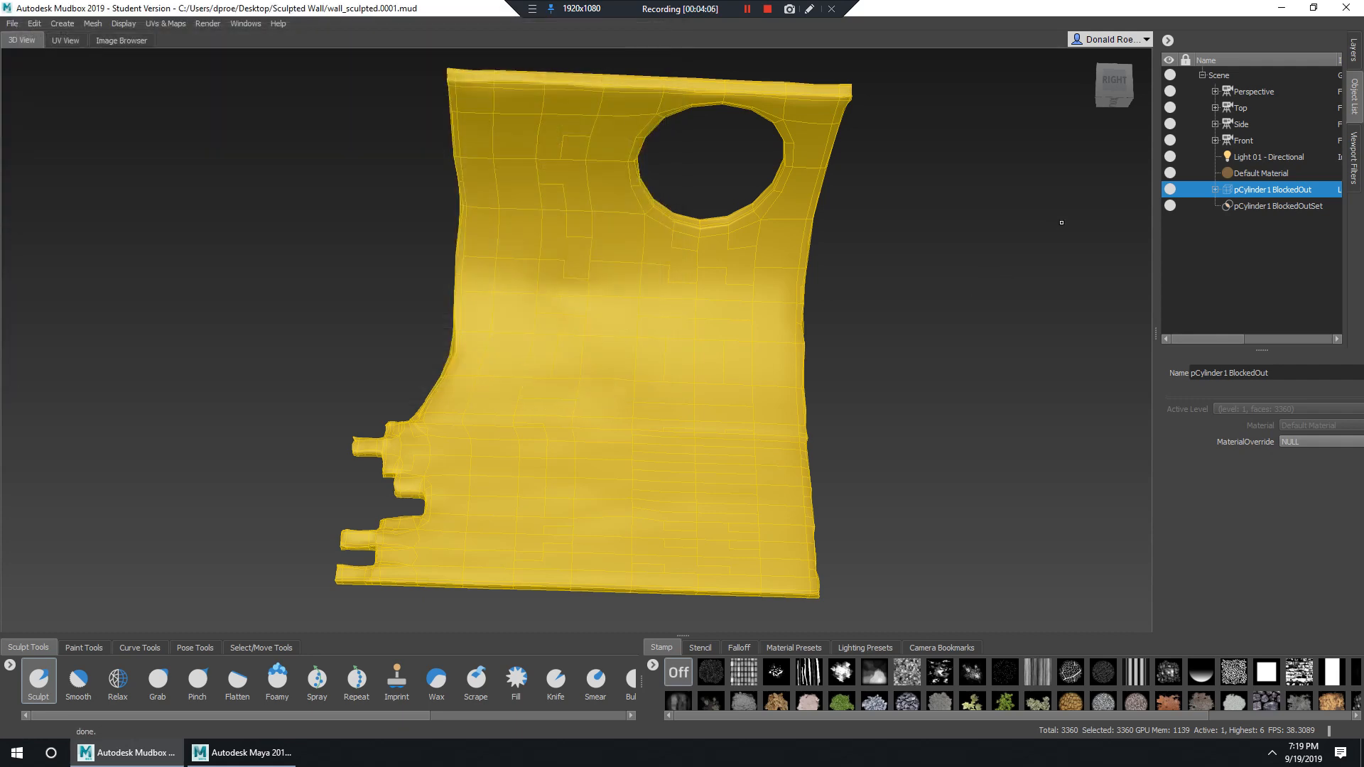
Raise the wall mesh to subdivision level 6 and deselect it so its sculpted surface shows in the material color.
{"action": "key", "text": "Page_Up"}
{"action": "key", "text": "Page_Up"}
{"action": "key", "text": "Page_Up"}
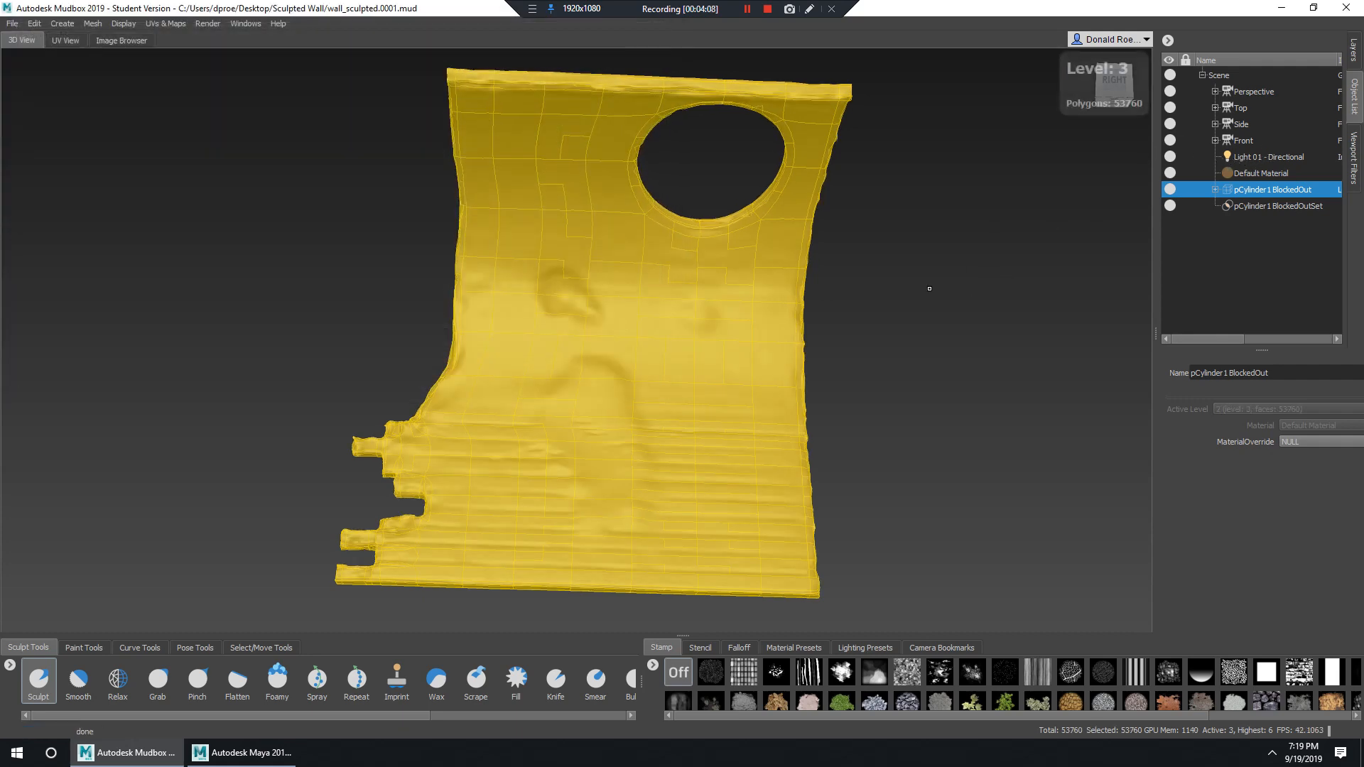
{"action": "left_click", "coordinate": [1264, 174]}
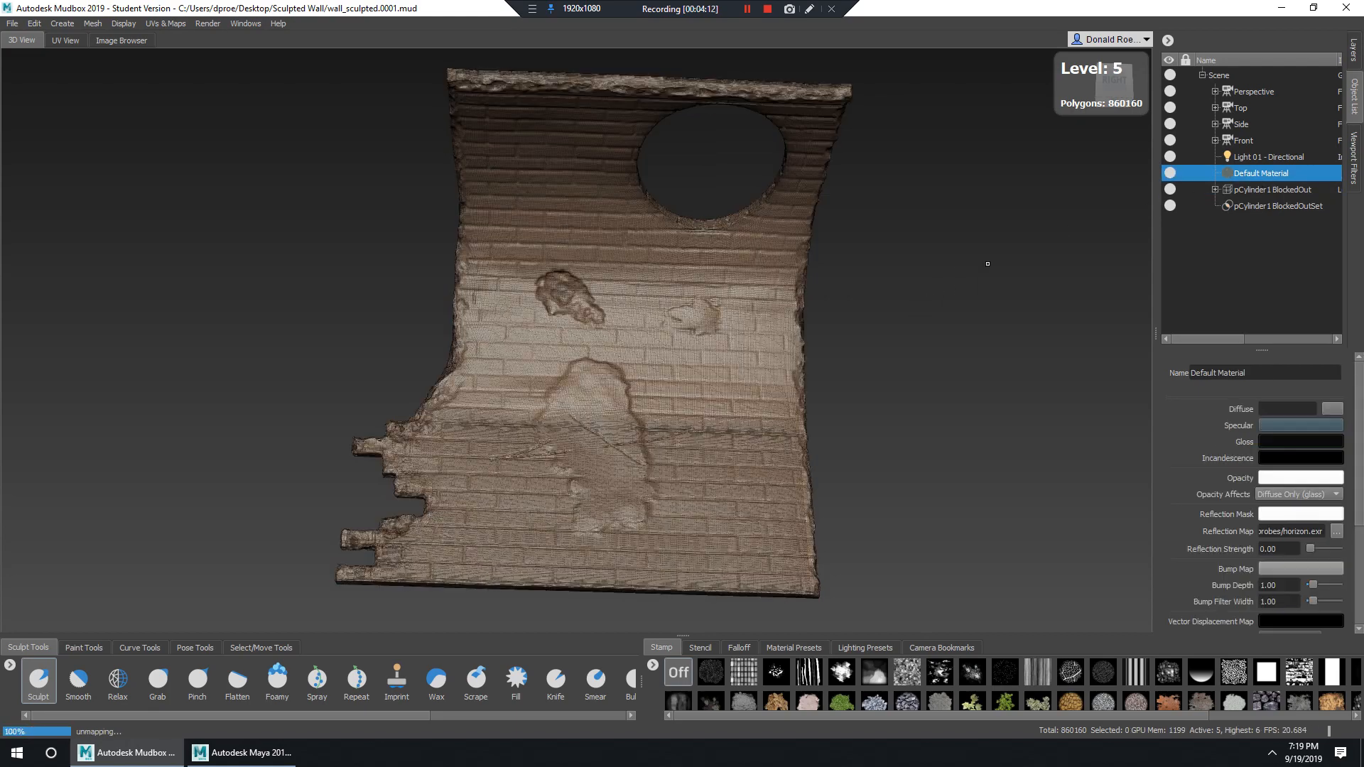
{"action": "key", "text": "Page_Up"}
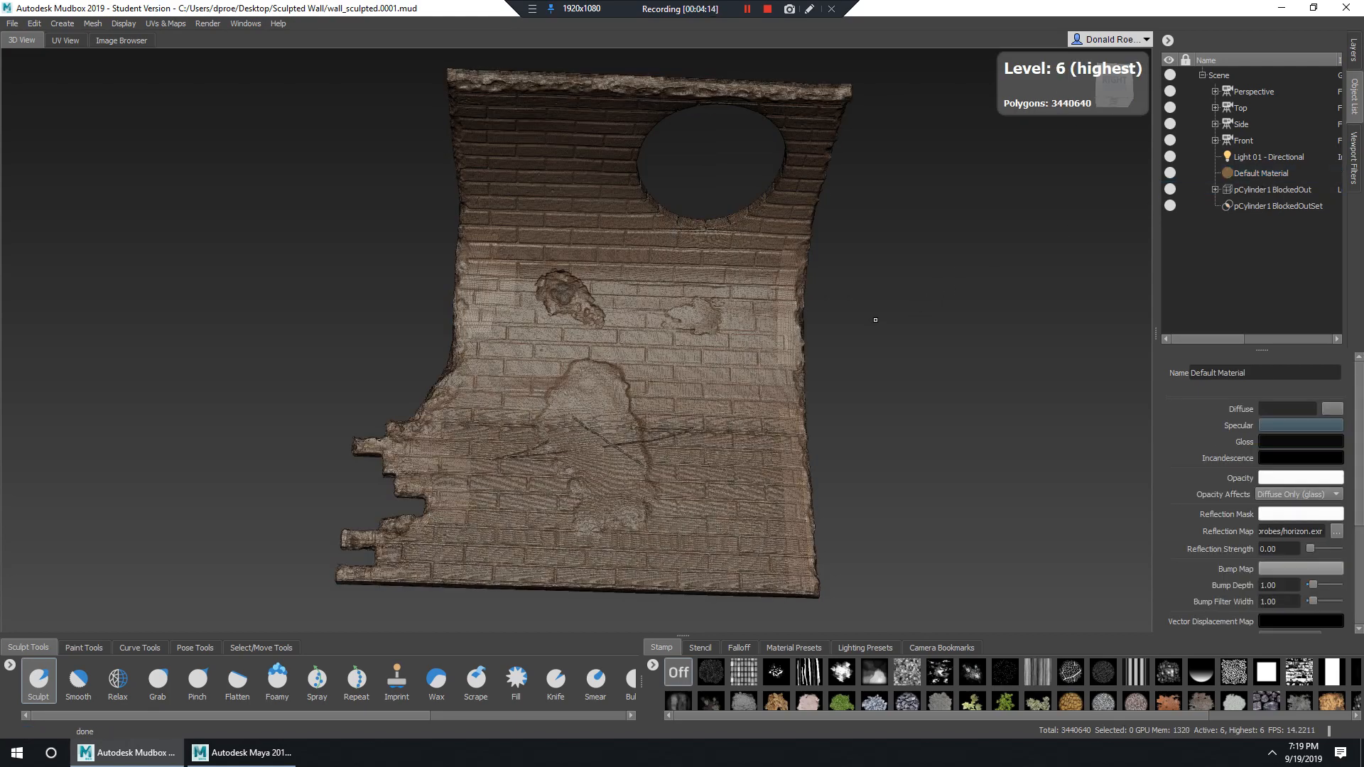
Examine the level 6 brick sculpt around the damaged patches, cracks, hole and broken stepped edge.
{"action": "left_click_drag", "start_coordinate": [876, 319], "coordinate": [881, 419], "text": "alt"}
{"action": "right_click_drag", "start_coordinate": [880, 420], "coordinate": [967, 426], "text": "alt"}
{"action": "left_click_drag", "start_coordinate": [966, 426], "coordinate": [970, 348], "text": "alt"}
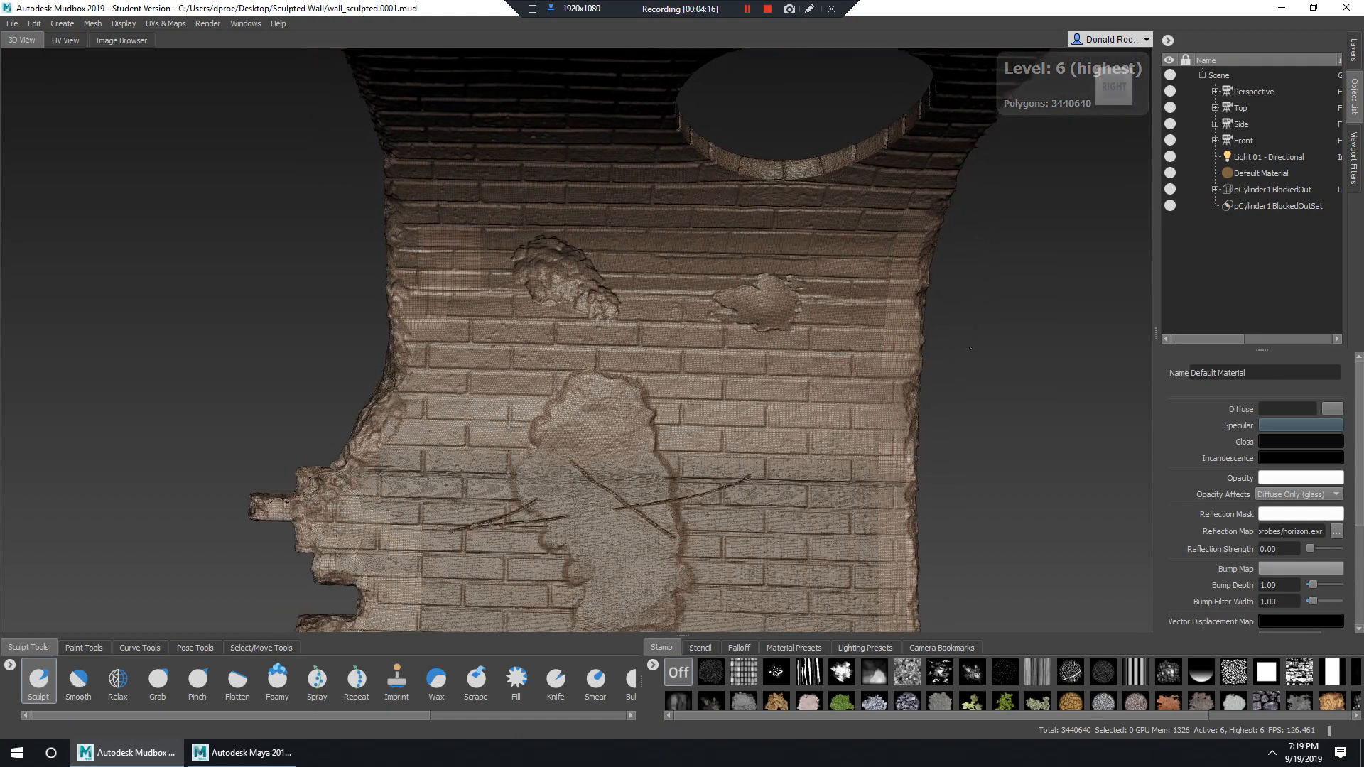
{"action": "right_click_drag", "start_coordinate": [970, 348], "coordinate": [917, 348], "text": "alt"}
{"action": "left_click_drag", "start_coordinate": [916, 348], "coordinate": [959, 355], "text": "alt"}
{"action": "right_click_drag", "start_coordinate": [959, 355], "coordinate": [925, 376], "text": "alt"}
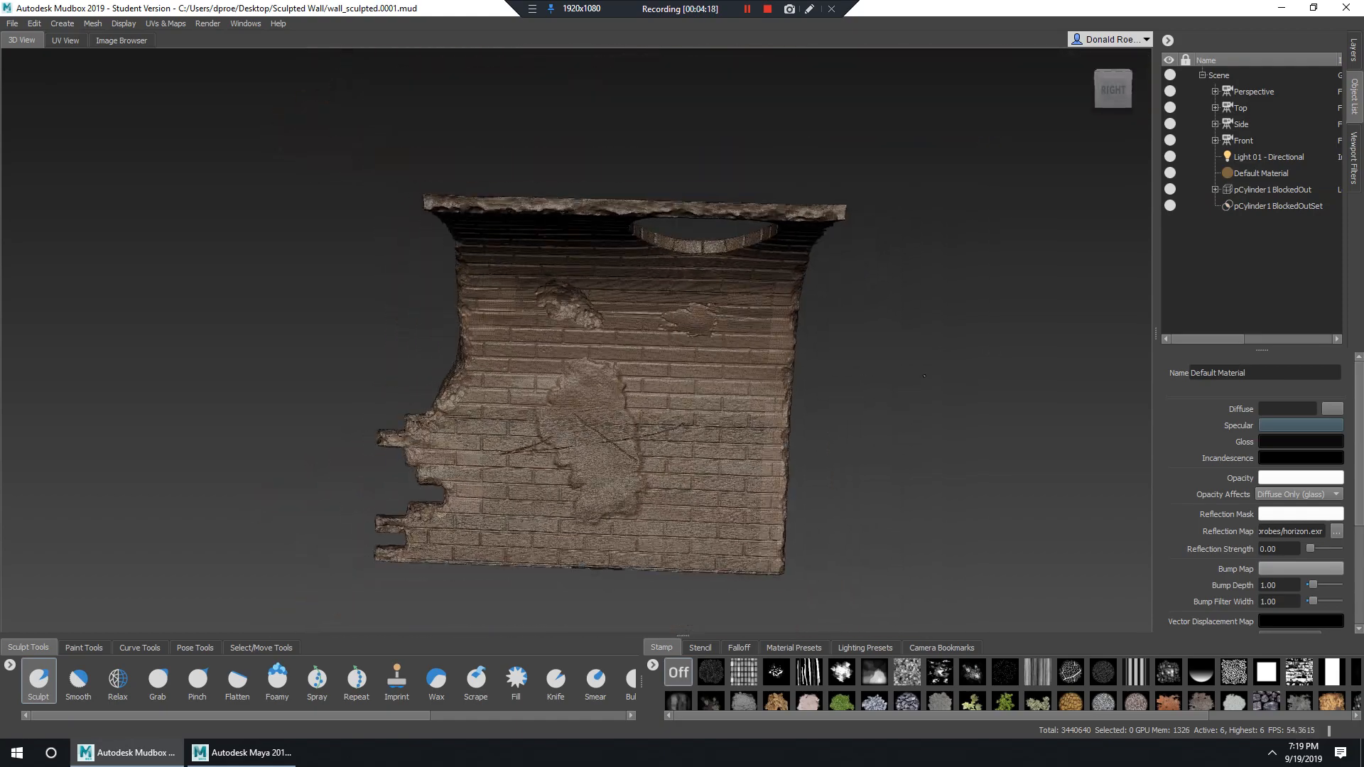
{"action": "left_click_drag", "start_coordinate": [924, 376], "coordinate": [916, 370], "text": "alt"}
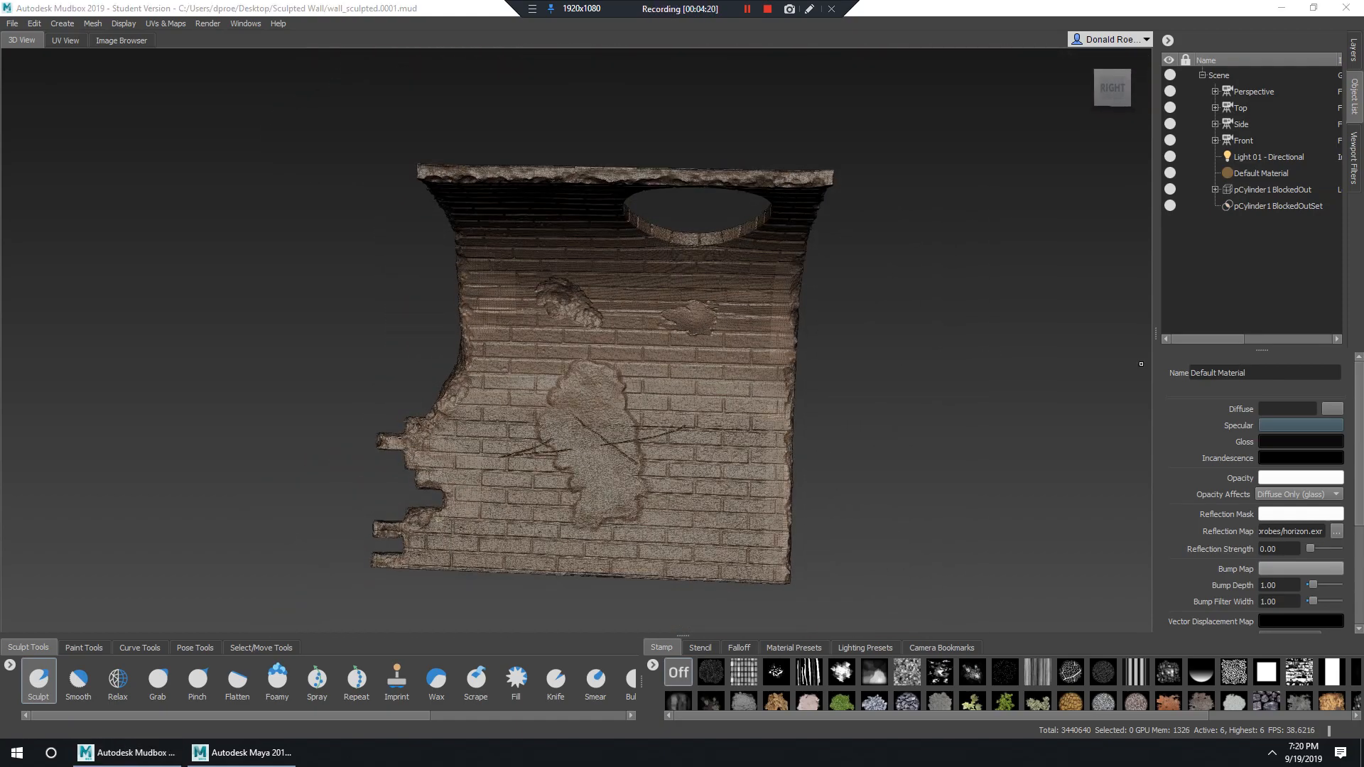
Show the desktop and group the Retopo_mesh and LowSubD_mesh OBJ files together, away from their thumbnail images.
{"action": "left_click", "coordinate": [1282, 8]}
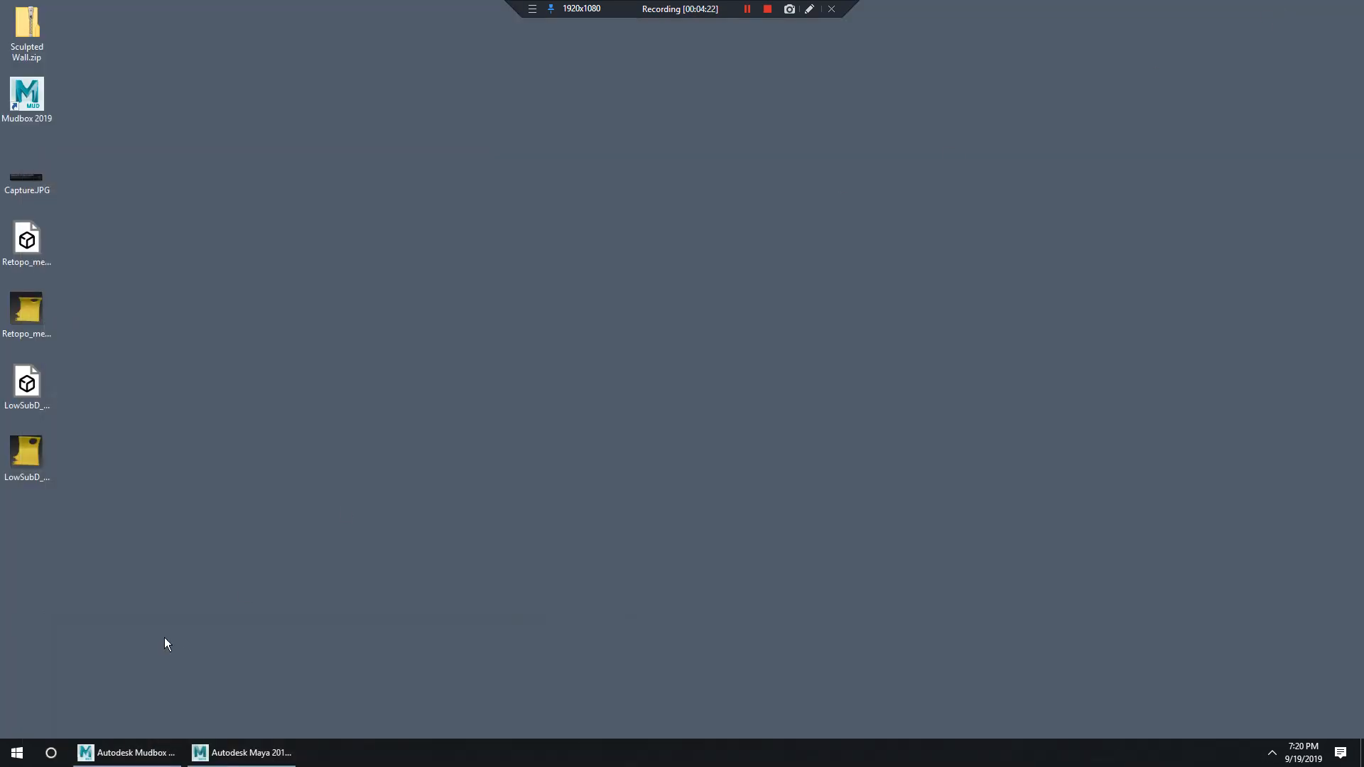
{"action": "left_click_drag", "start_coordinate": [31, 395], "coordinate": [247, 394]}
{"action": "left_click_drag", "start_coordinate": [48, 235], "coordinate": [319, 229]}
{"action": "left_click_drag", "start_coordinate": [219, 389], "coordinate": [289, 340]}
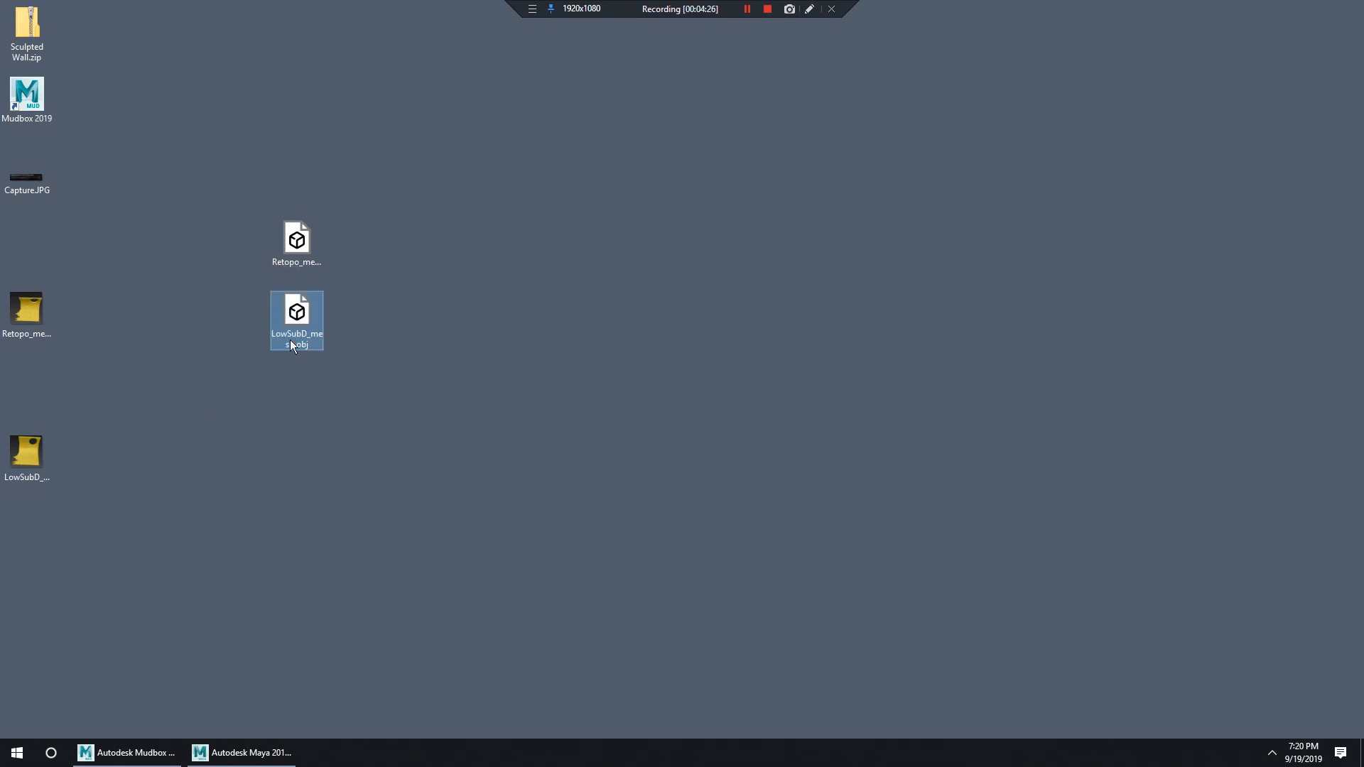
{"action": "left_click_drag", "start_coordinate": [162, 248], "coordinate": [432, 443]}
Switch to Maya and import Retopo_mesh.obj from the Desktop into the empty scene, accepting the single-mesh notice.
{"action": "left_click", "coordinate": [151, 759]}
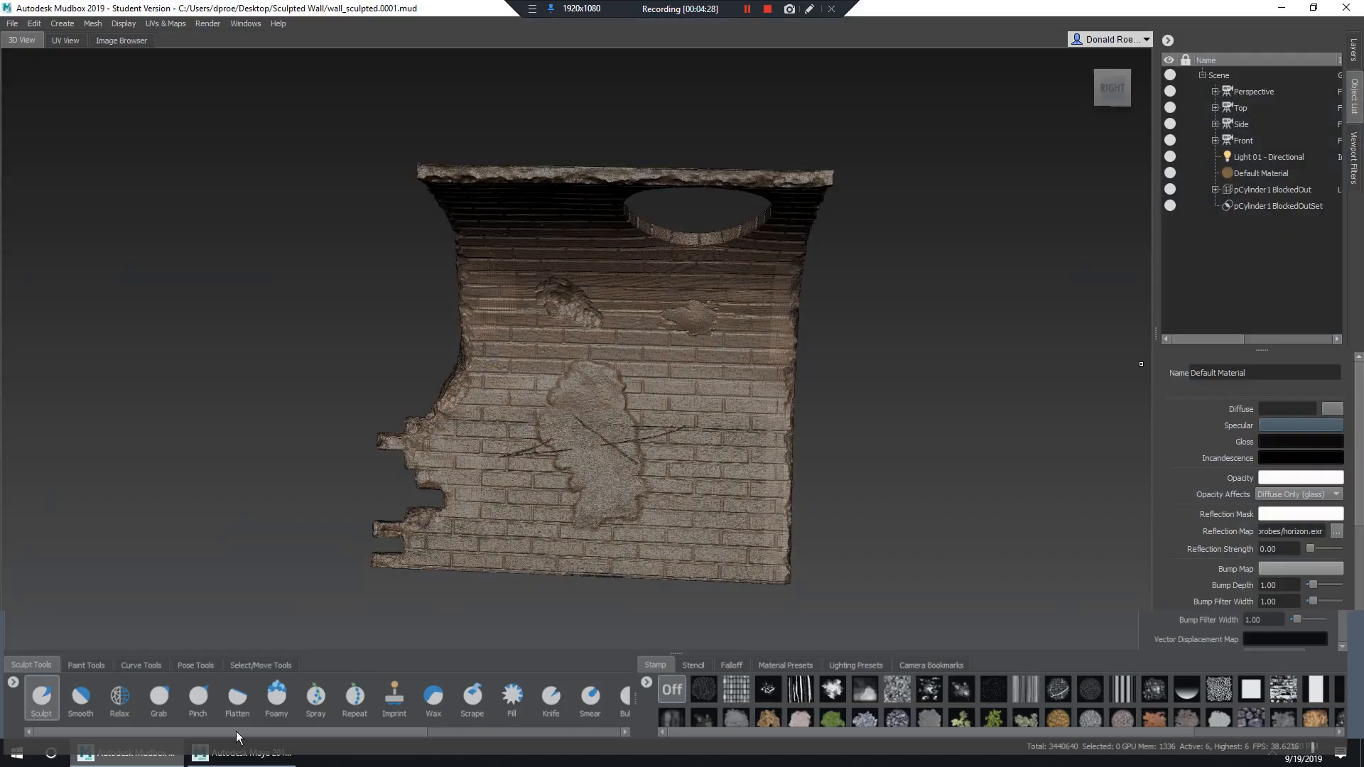
{"action": "left_click", "coordinate": [242, 752]}
{"action": "left_click", "coordinate": [13, 24]}
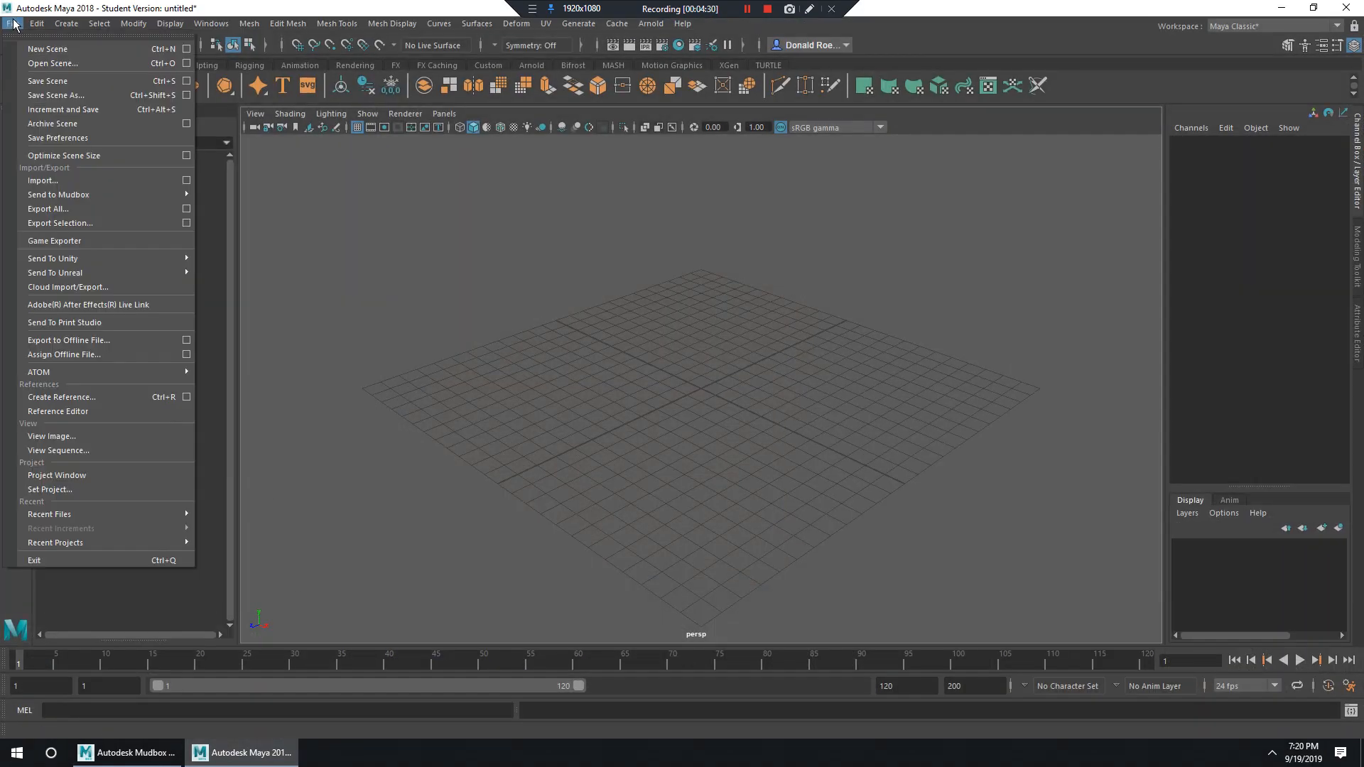
{"action": "left_click_drag", "start_coordinate": [306, 192], "coordinate": [1082, 642]}
{"action": "left_click_drag", "start_coordinate": [312, 189], "coordinate": [1088, 636]}
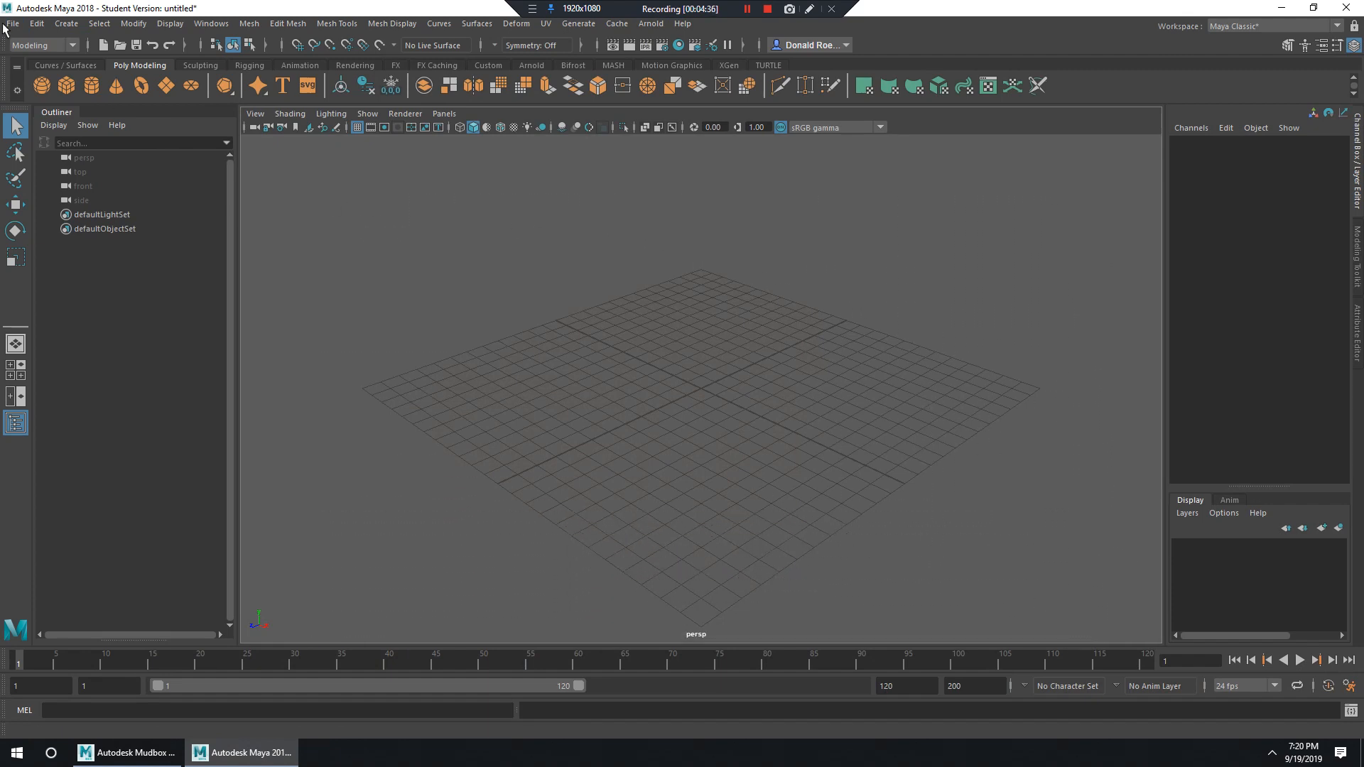
{"action": "left_click", "coordinate": [14, 24]}
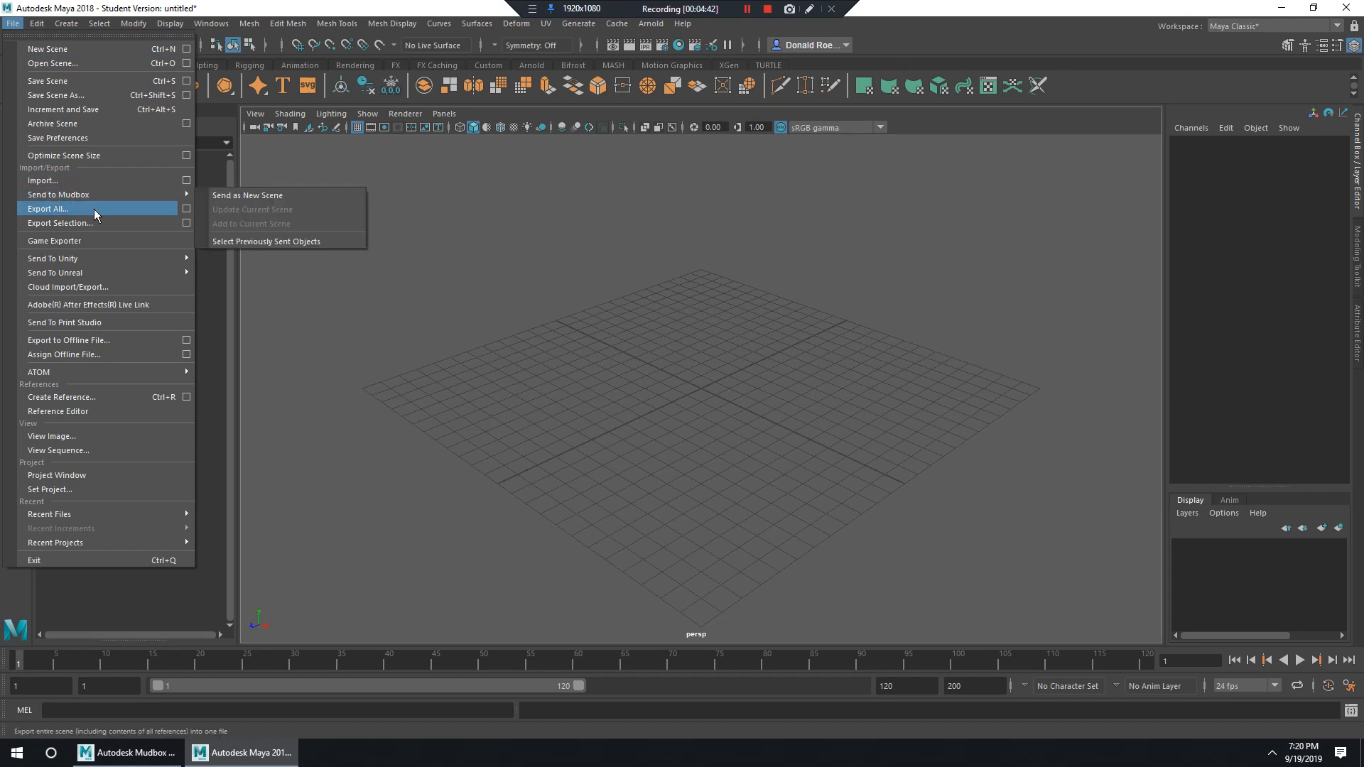
{"action": "left_click", "coordinate": [82, 182]}
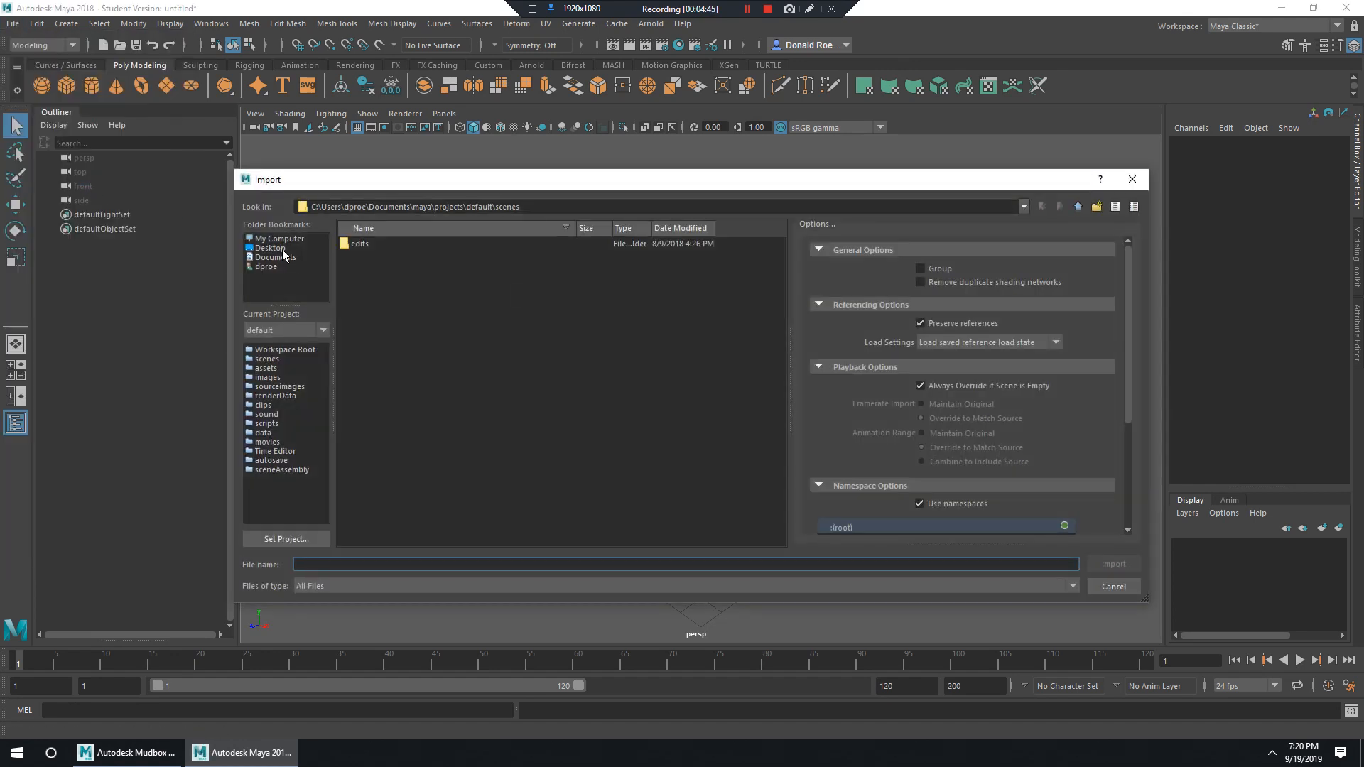
{"action": "left_click", "coordinate": [274, 248]}
{"action": "left_click", "coordinate": [632, 229]}
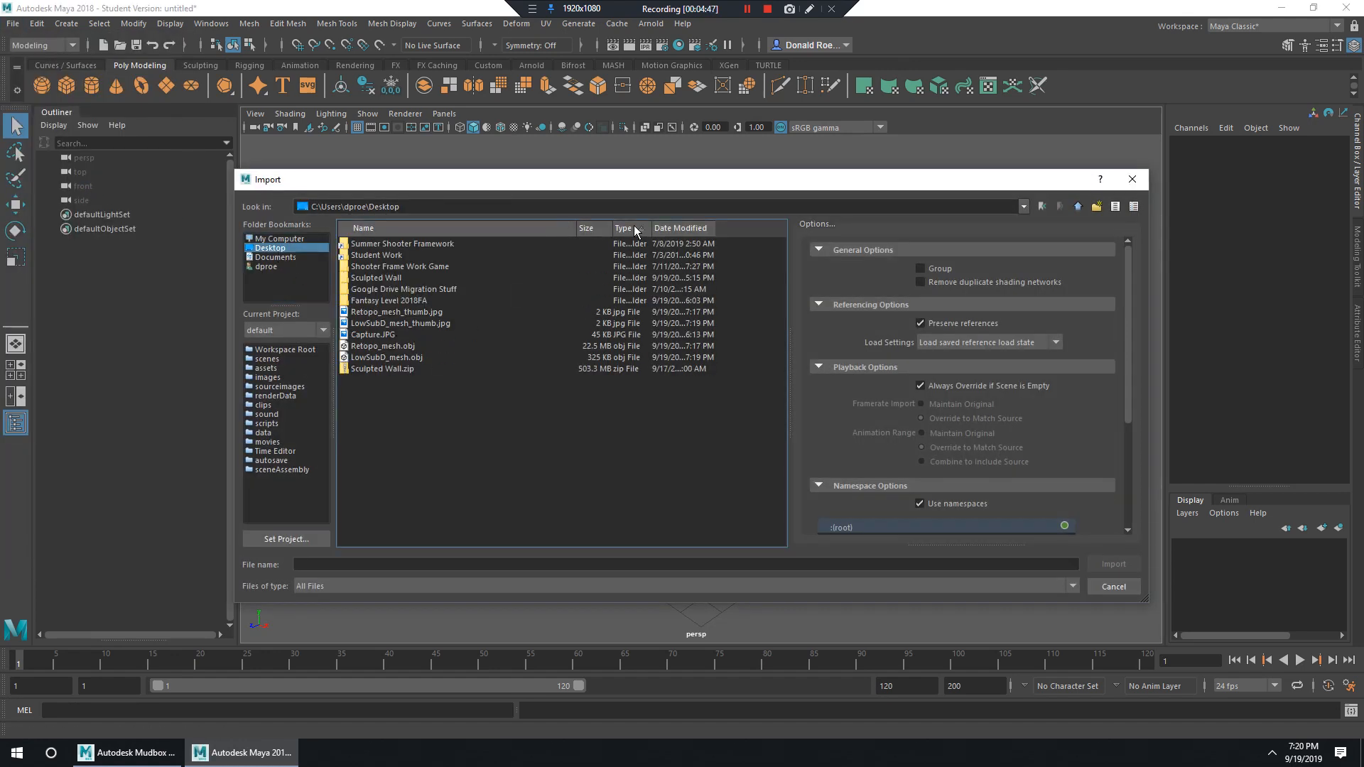
{"action": "left_click", "coordinate": [383, 347]}
{"action": "left_click", "coordinate": [1112, 564]}
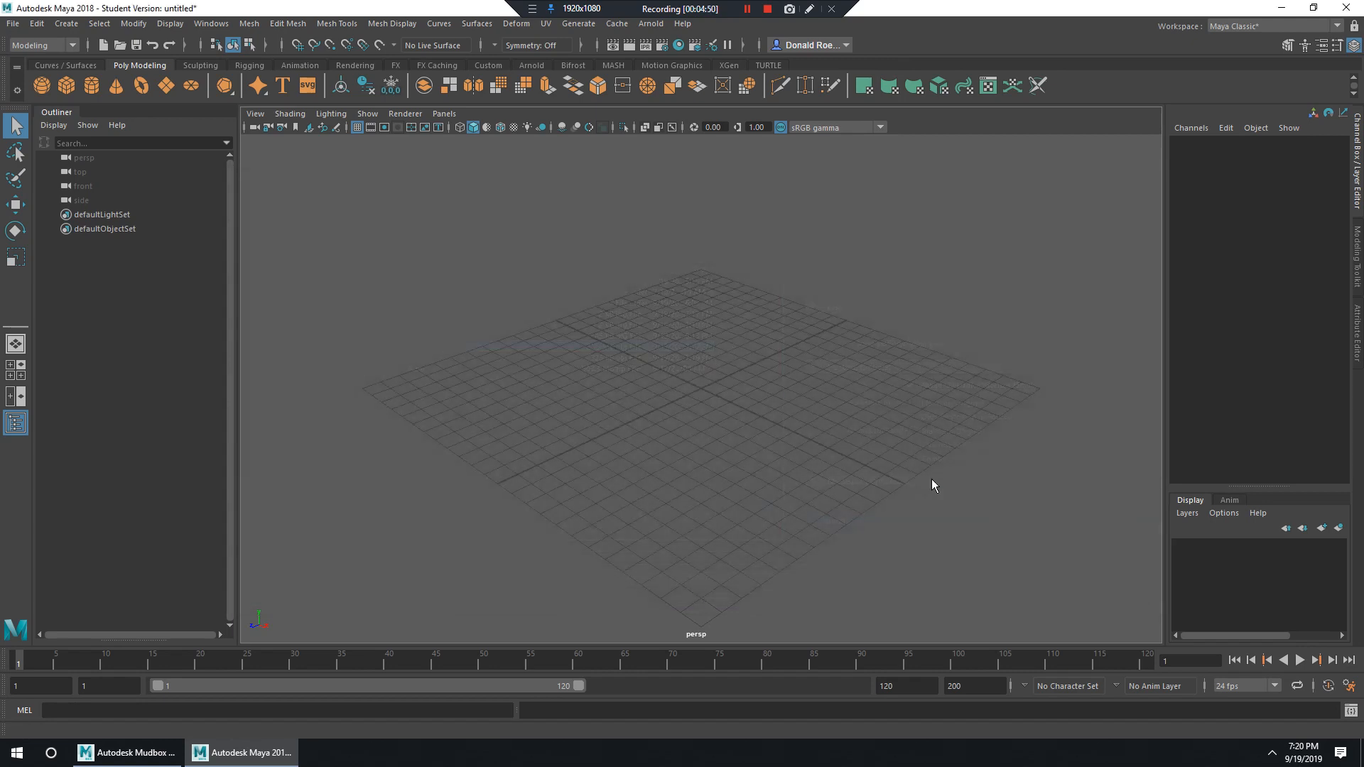
{"action": "left_click", "coordinate": [684, 392]}
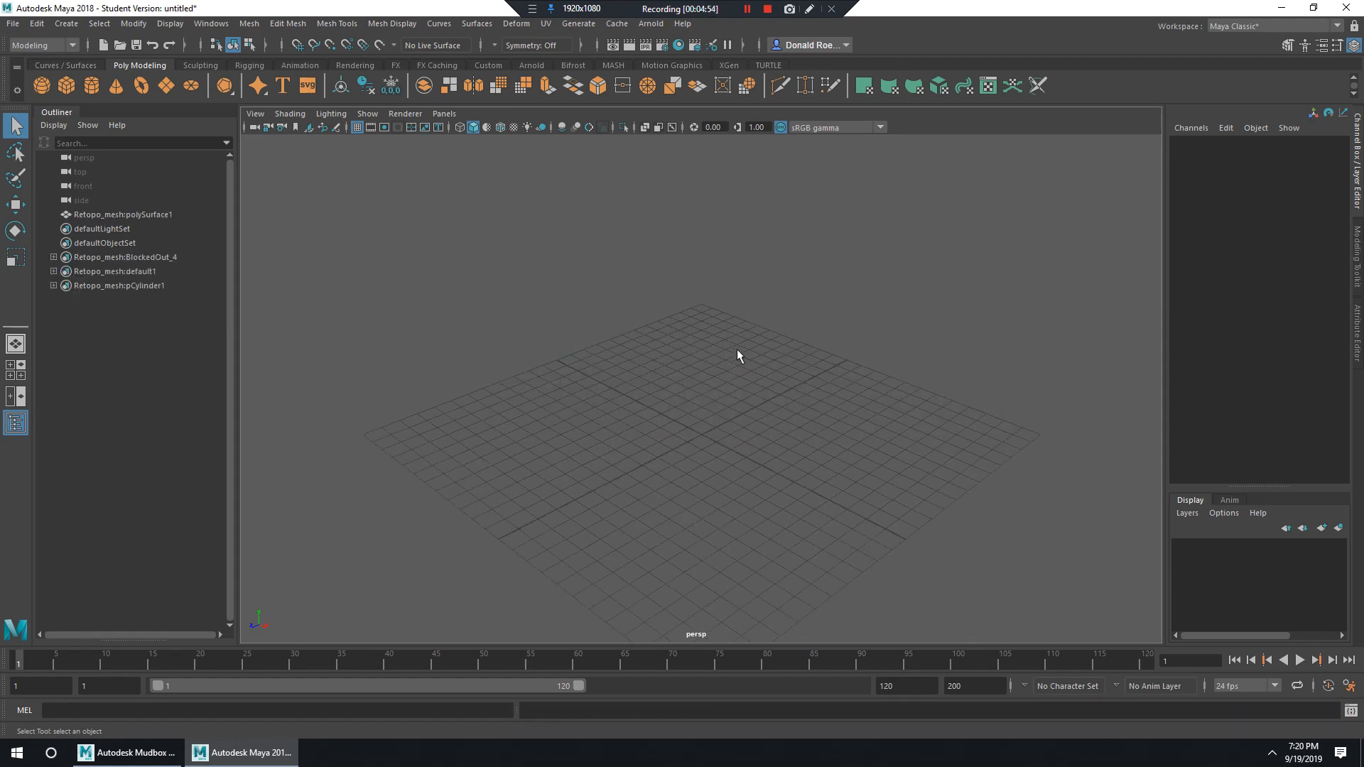
Examine the imported Retopo_mesh wall from several angles, including its brick detail, cracks, hole and broken edge.
{"action": "left_click_drag", "start_coordinate": [746, 355], "coordinate": [738, 305], "text": "alt"}
{"action": "right_click_drag", "start_coordinate": [739, 305], "coordinate": [691, 341], "text": "alt"}
{"action": "middle_click_drag", "start_coordinate": [774, 291], "coordinate": [797, 411], "text": "alt"}
{"action": "right_click_drag", "start_coordinate": [797, 412], "coordinate": [475, 301], "text": "alt"}
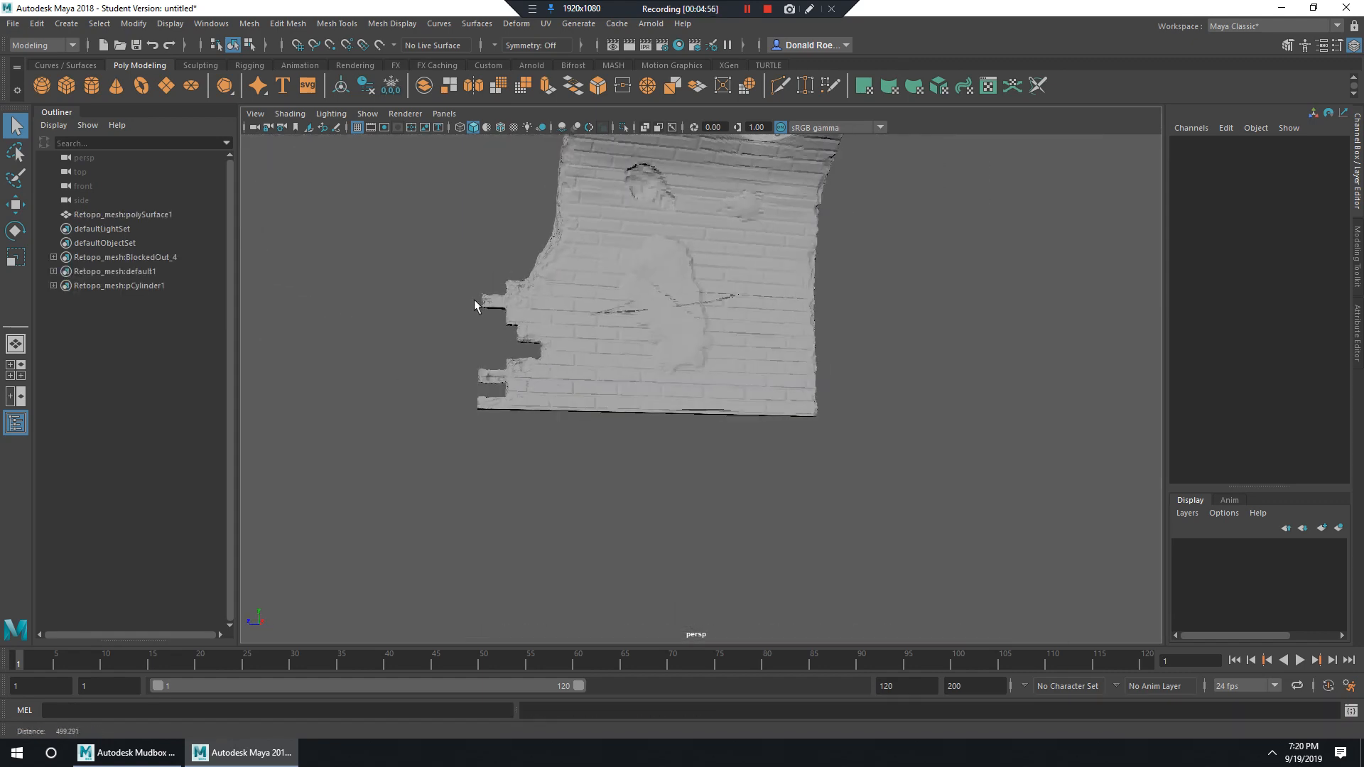
{"action": "middle_click_drag", "start_coordinate": [671, 311], "coordinate": [691, 418], "text": "alt"}
{"action": "scroll", "coordinate": [691, 418], "scroll_direction": "up", "scroll_amount": 4}
{"action": "left_click_drag", "start_coordinate": [691, 417], "coordinate": [734, 387], "text": "alt"}
{"action": "scroll", "coordinate": [734, 386], "scroll_direction": "down", "scroll_amount": 4}
{"action": "left_click_drag", "start_coordinate": [661, 321], "coordinate": [639, 372], "text": "alt"}
{"action": "scroll", "coordinate": [688, 322], "scroll_direction": "up", "scroll_amount": 4}
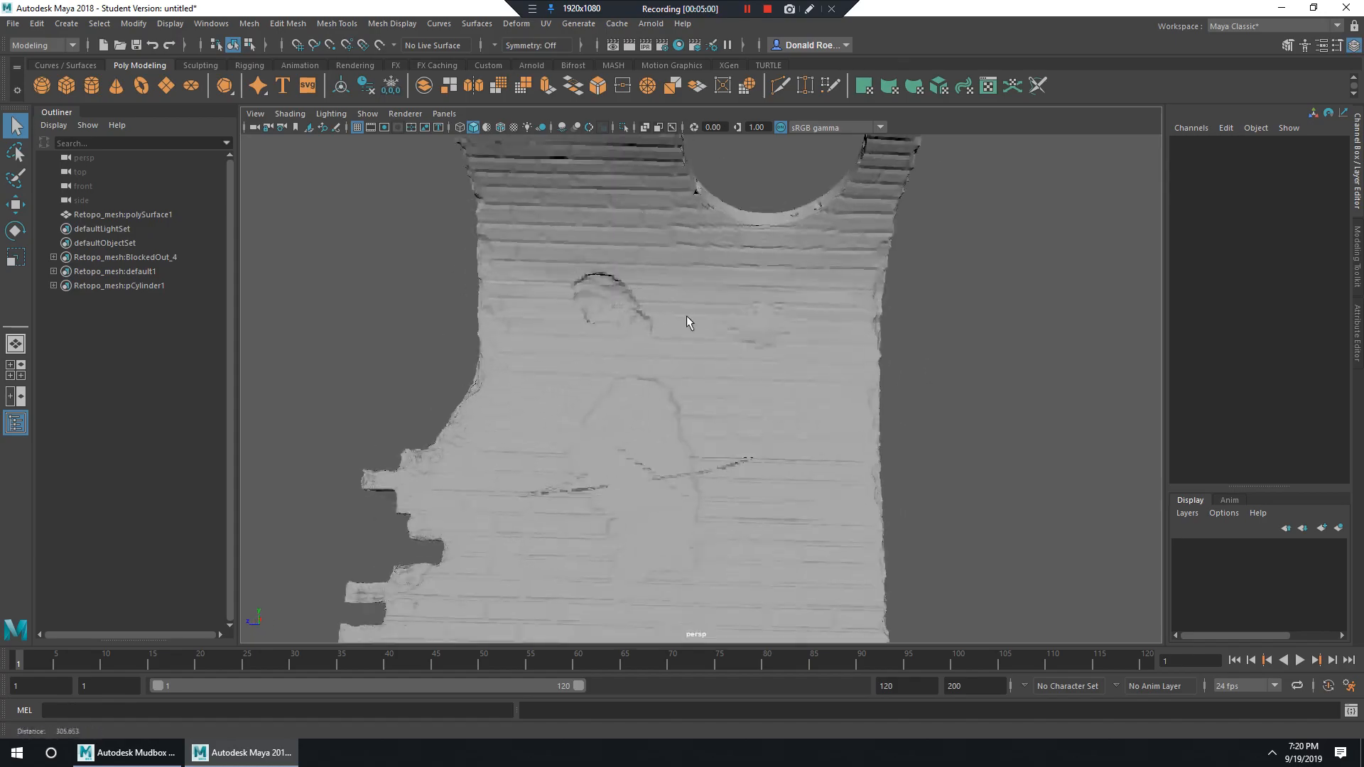
{"action": "left_click", "coordinate": [695, 332]}
{"action": "mouse_move", "coordinate": [693, 330]}
{"action": "left_mouse_down", "text": "alt"}
{"action": "mouse_move", "coordinate": [825, 362]}
{"action": "mouse_move", "coordinate": [764, 381]}
{"action": "mouse_move", "coordinate": [624, 369]}
{"action": "mouse_move", "coordinate": [634, 389]}
{"action": "mouse_move", "coordinate": [573, 344]}
{"action": "mouse_move", "coordinate": [675, 335]}
{"action": "left_mouse_up", "text": "alt"}
{"action": "scroll", "coordinate": [573, 344], "scroll_direction": "down", "scroll_amount": 4}
{"action": "left_click", "coordinate": [903, 369]}
{"action": "left_click_drag", "start_coordinate": [817, 366], "coordinate": [534, 262], "text": "alt"}
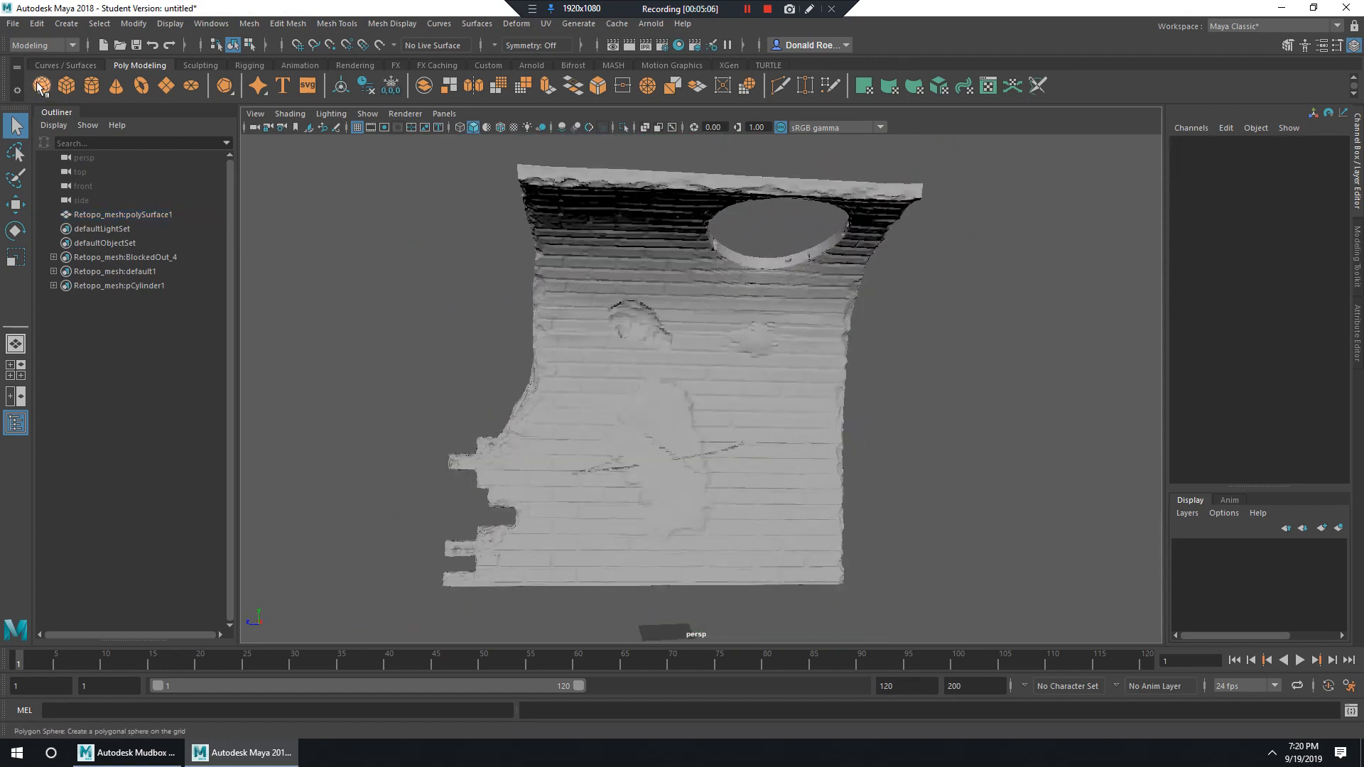
Import LowSubD_mesh.obj from the Desktop into the same scene and accept the single-mesh notice.
{"action": "left_click", "coordinate": [13, 24]}
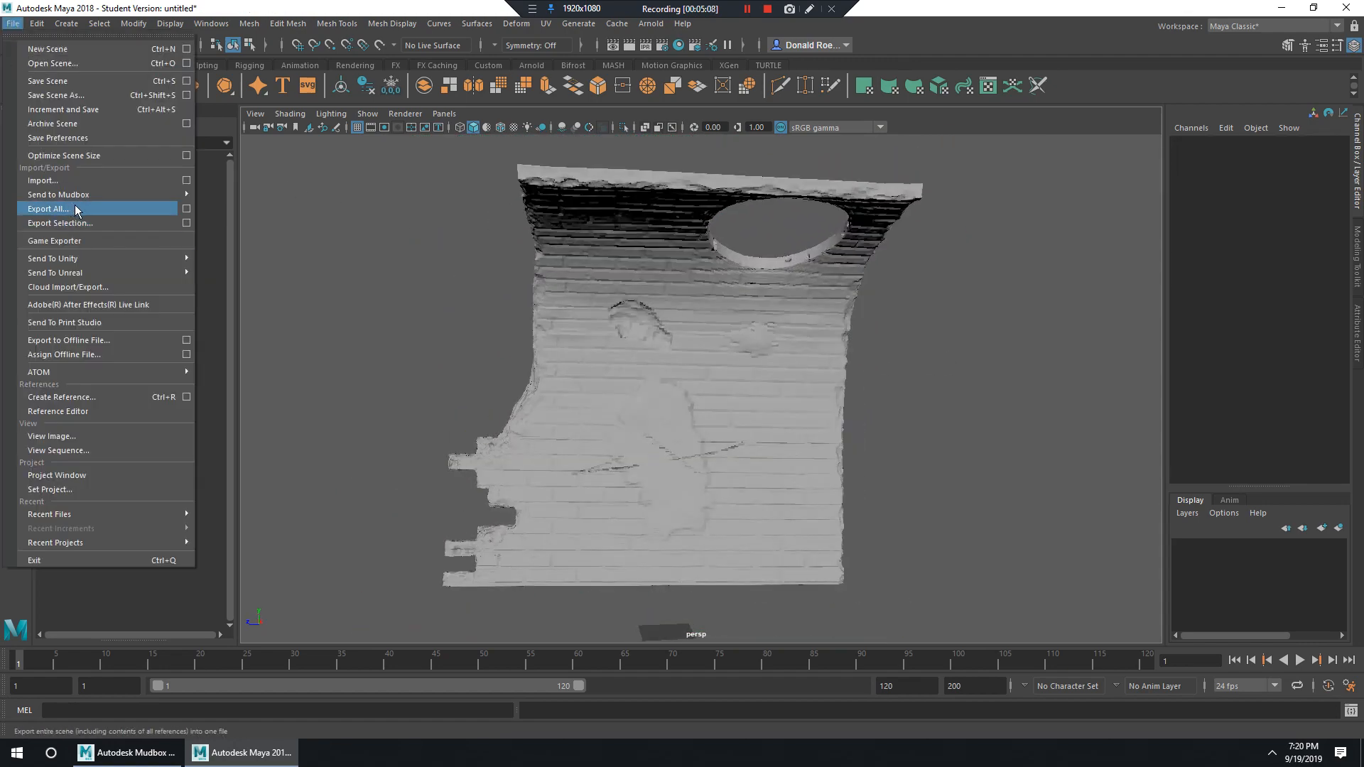
{"action": "mouse_move", "coordinate": [82, 267]}
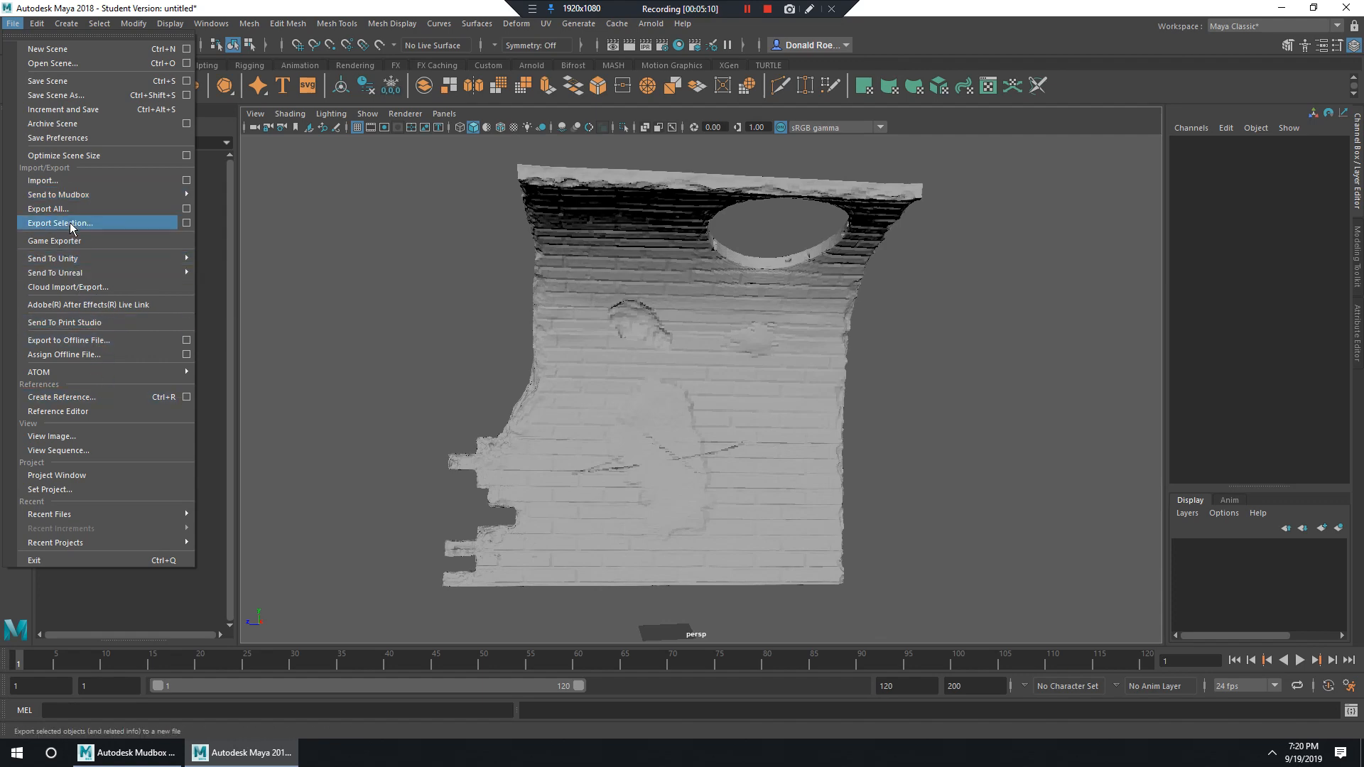
{"action": "left_click", "coordinate": [44, 180]}
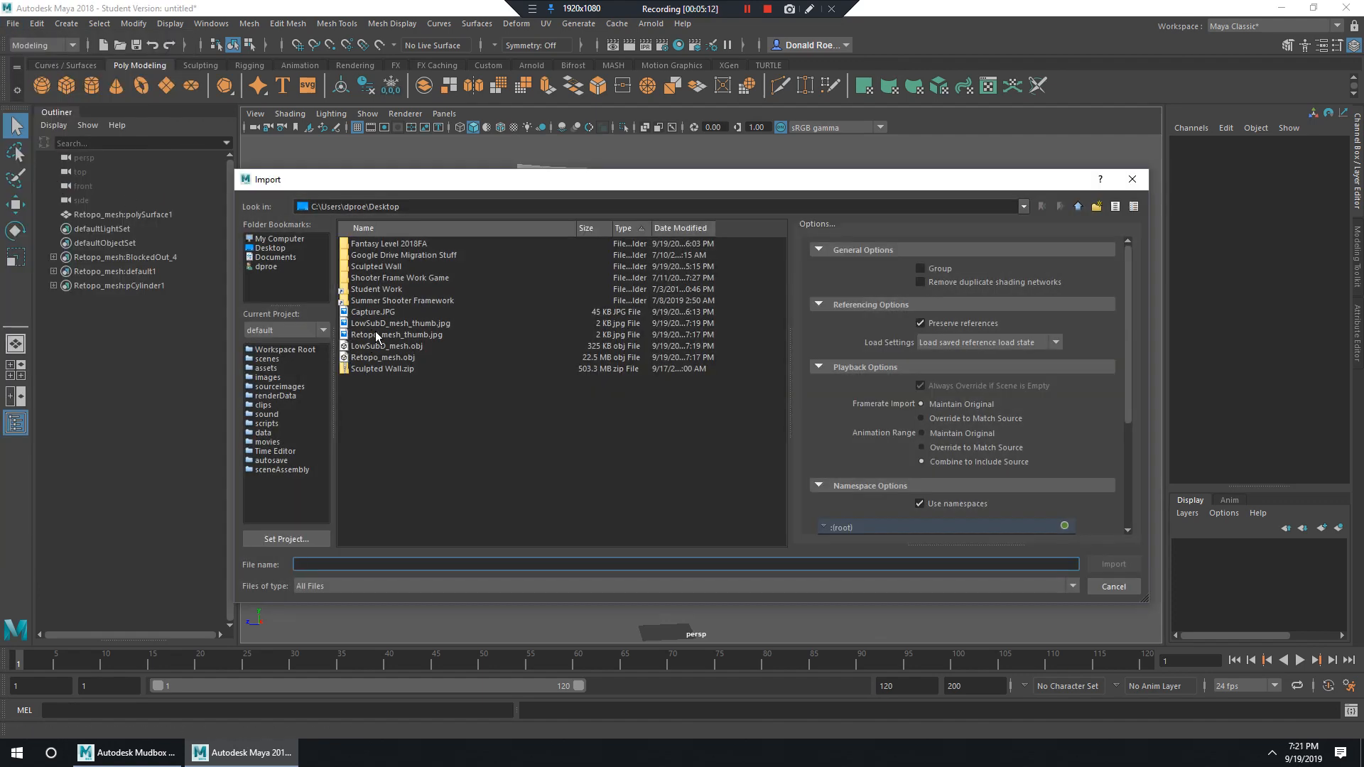
{"action": "left_click", "coordinate": [381, 346]}
{"action": "left_click", "coordinate": [1111, 571]}
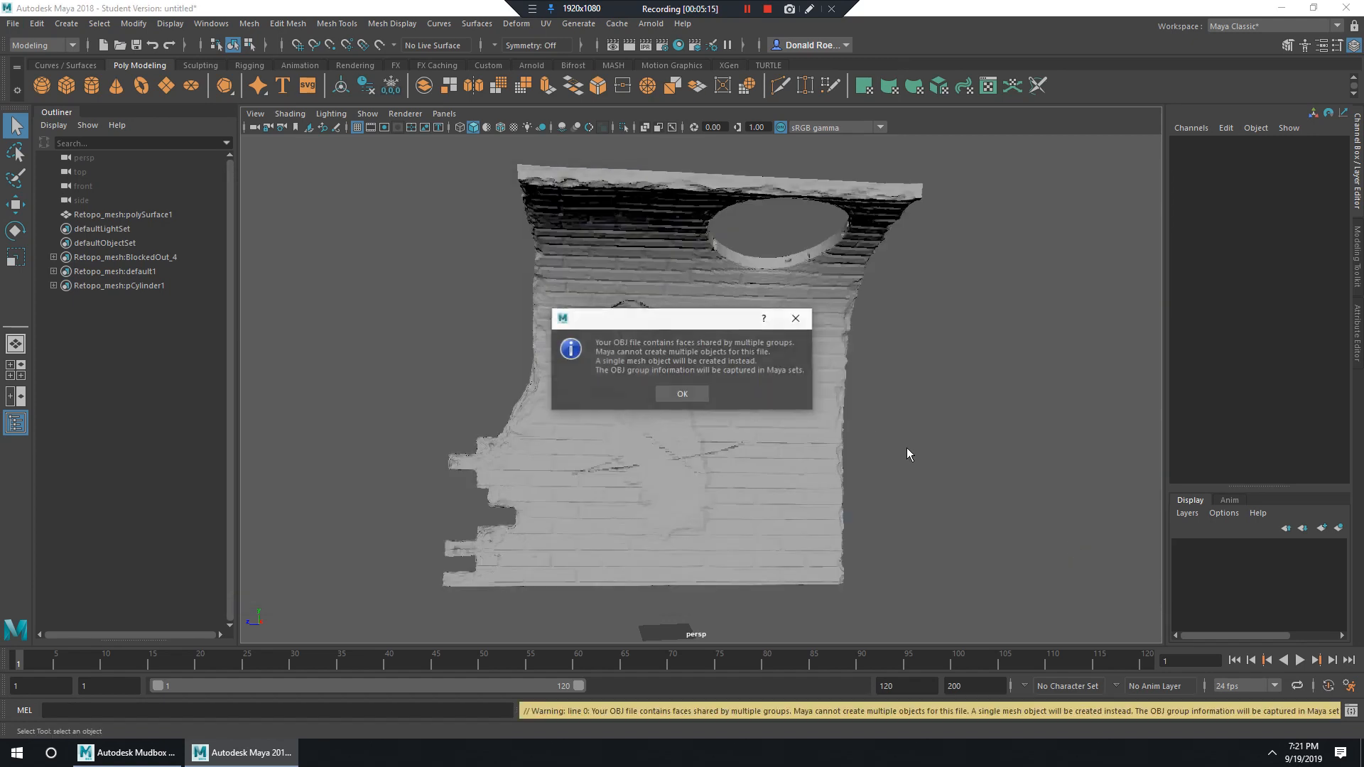
{"action": "left_click", "coordinate": [691, 392]}
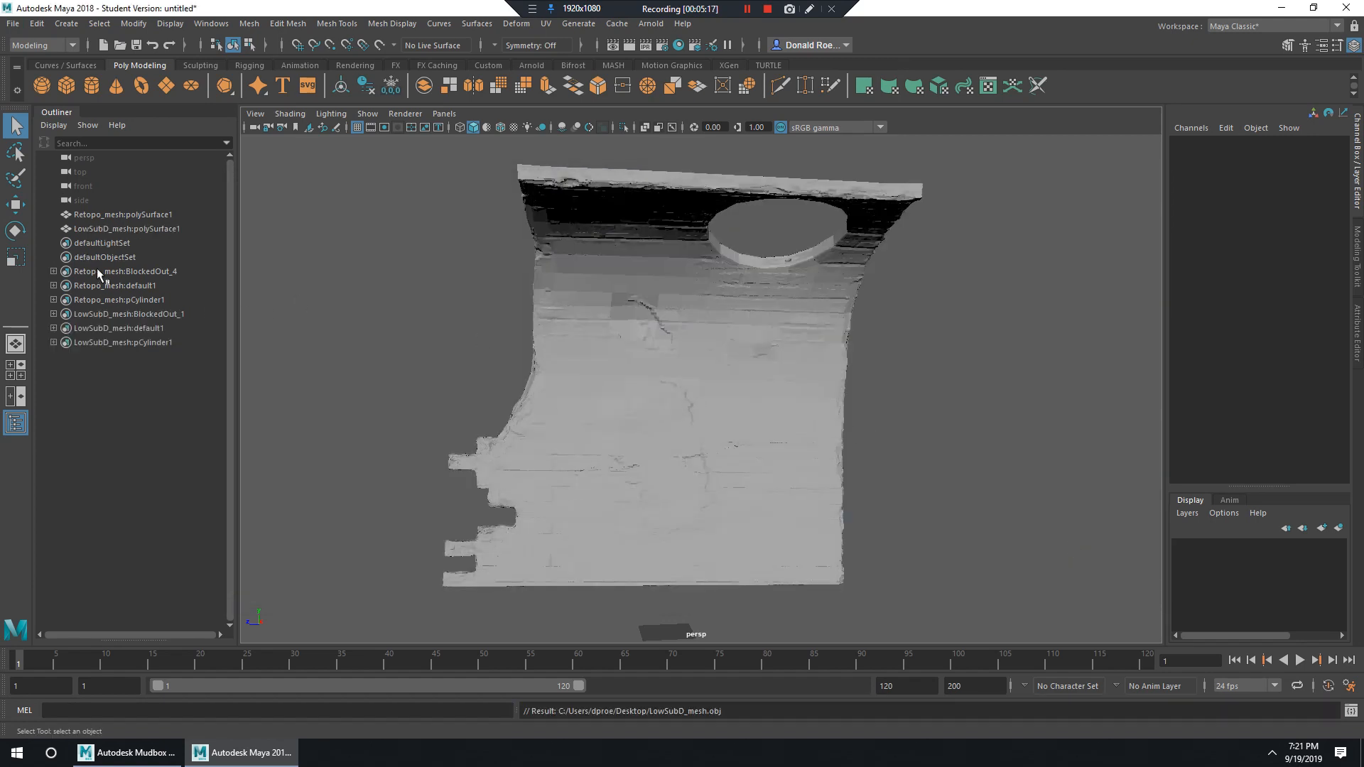
Delete the BlockedOut, default1 and pCylinder1 sets of both imported meshes and select LowSubD_mesh:polySurface1.
{"action": "left_click", "coordinate": [116, 271]}
{"action": "left_click", "coordinate": [121, 342], "text": "shift"}
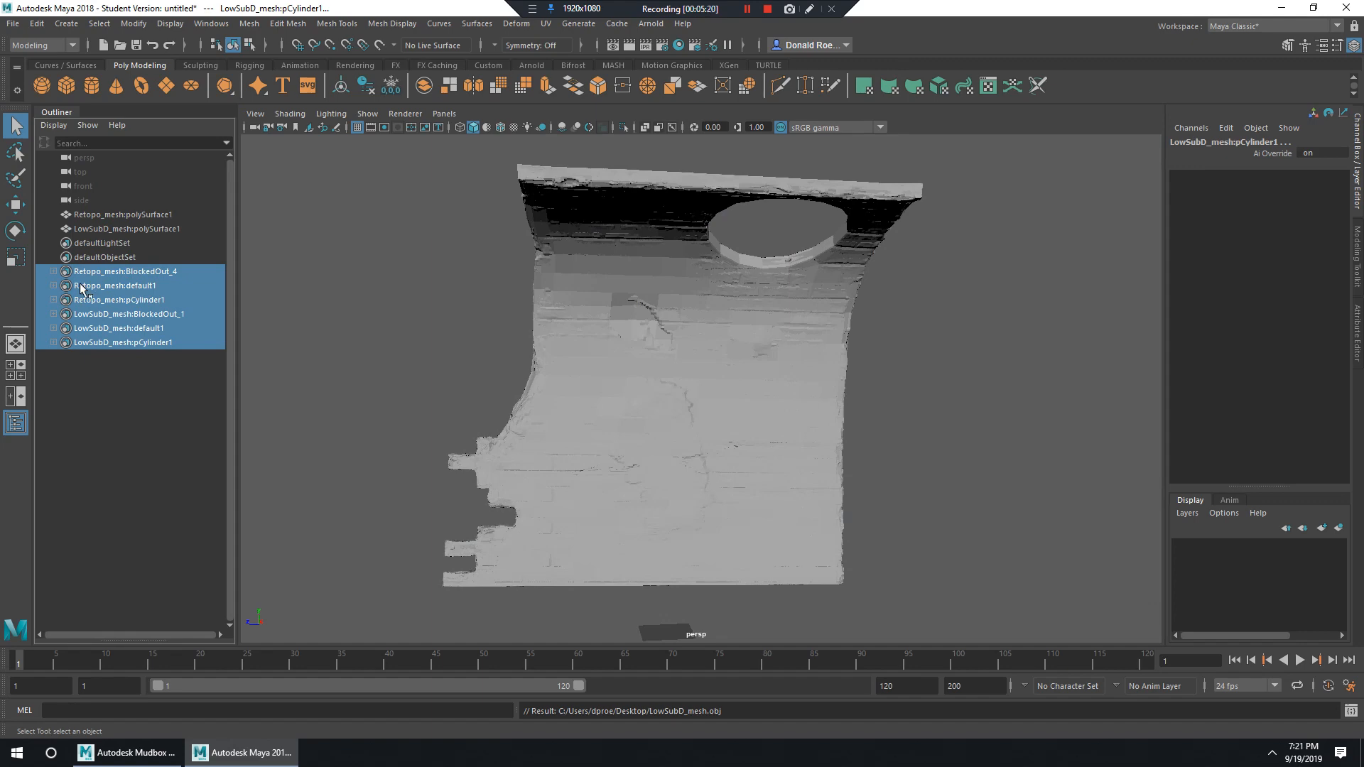
{"action": "key", "text": "Delete"}
{"action": "left_click", "coordinate": [137, 229]}
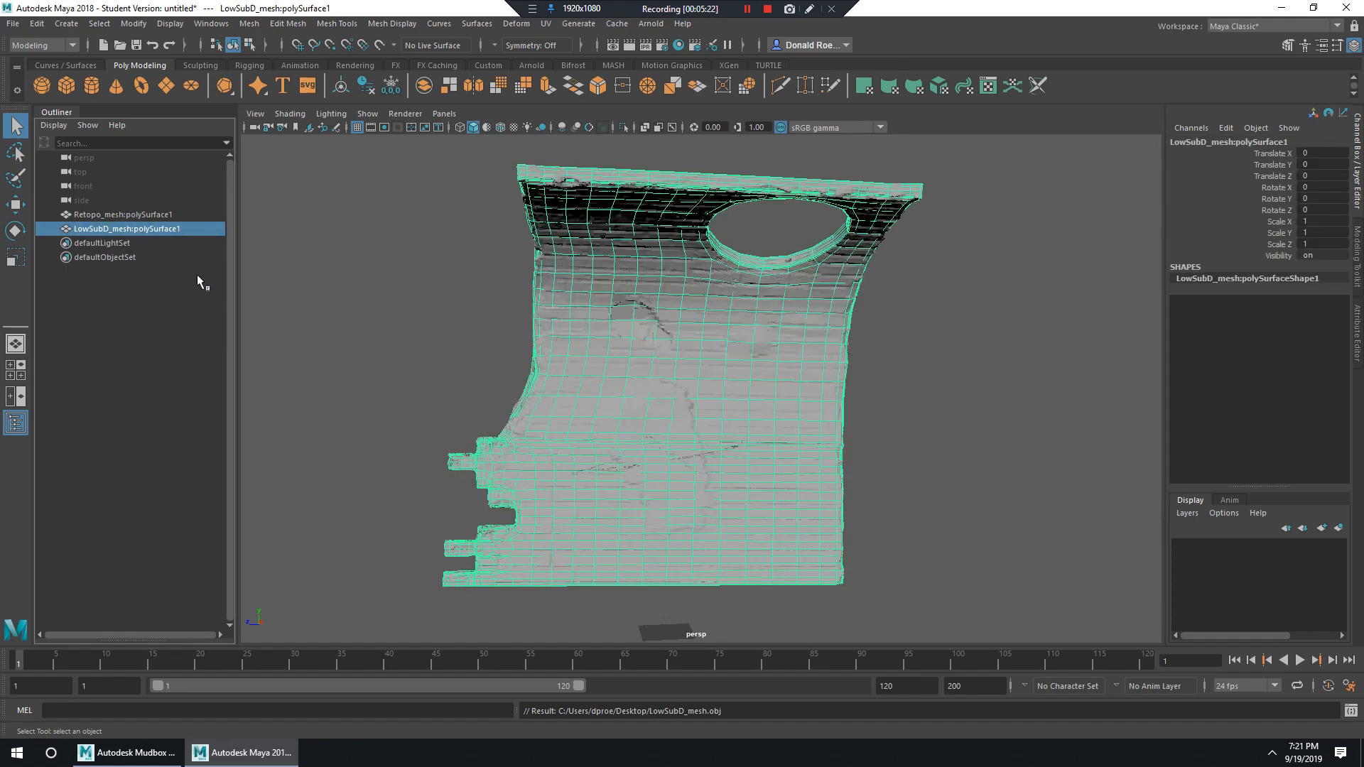
Examine the selected low-subdivision wall's wireframe over the denser Retopo mesh, around the hole and surface damage.
{"action": "scroll", "coordinate": [626, 360], "scroll_direction": "up", "scroll_amount": 5}
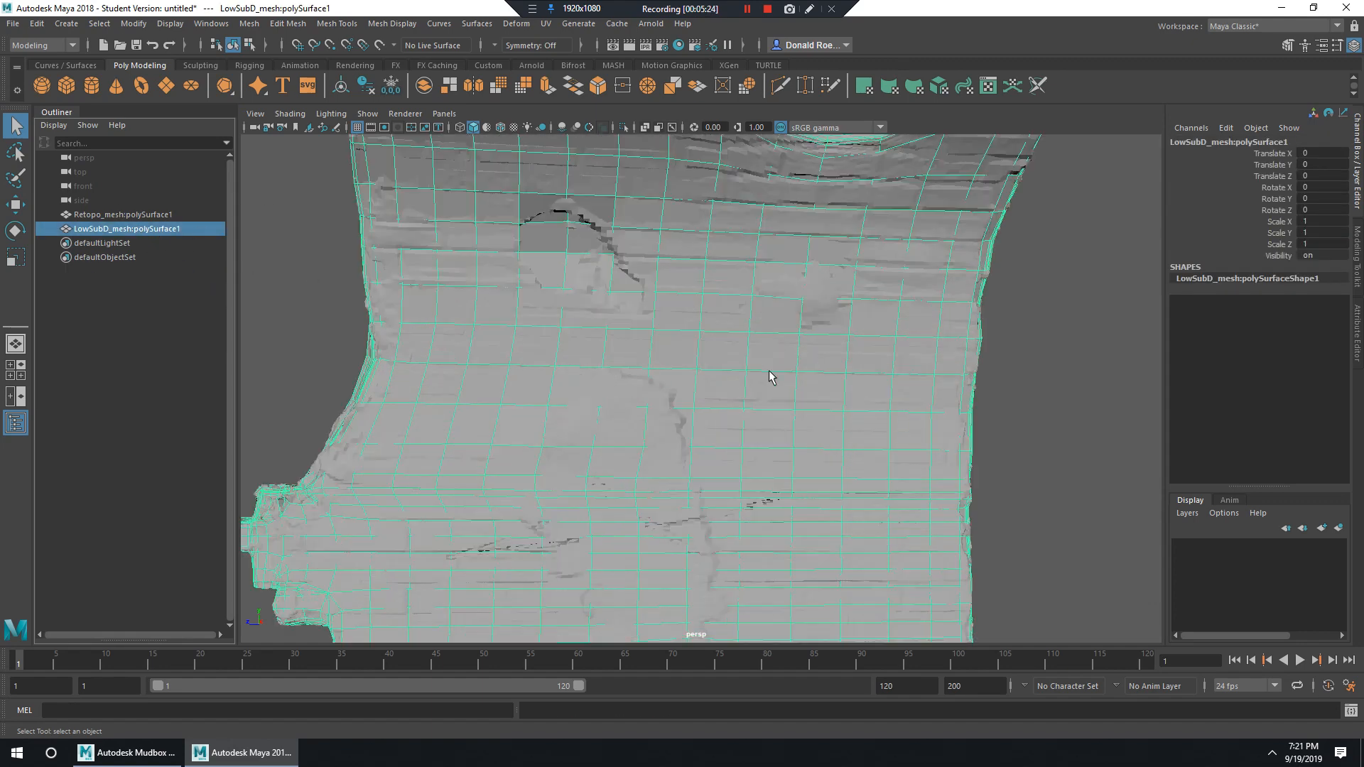
{"action": "scroll", "coordinate": [770, 377], "scroll_direction": "down", "scroll_amount": 3}
{"action": "mouse_move", "coordinate": [724, 326]}
{"action": "left_mouse_down", "text": "alt"}
{"action": "mouse_move", "coordinate": [694, 326]}
{"action": "mouse_move", "coordinate": [730, 330]}
{"action": "left_mouse_up", "text": "alt"}
{"action": "middle_click_drag", "start_coordinate": [730, 330], "coordinate": [691, 376], "text": "alt"}
{"action": "left_click_drag", "start_coordinate": [691, 376], "coordinate": [697, 275], "text": "alt"}
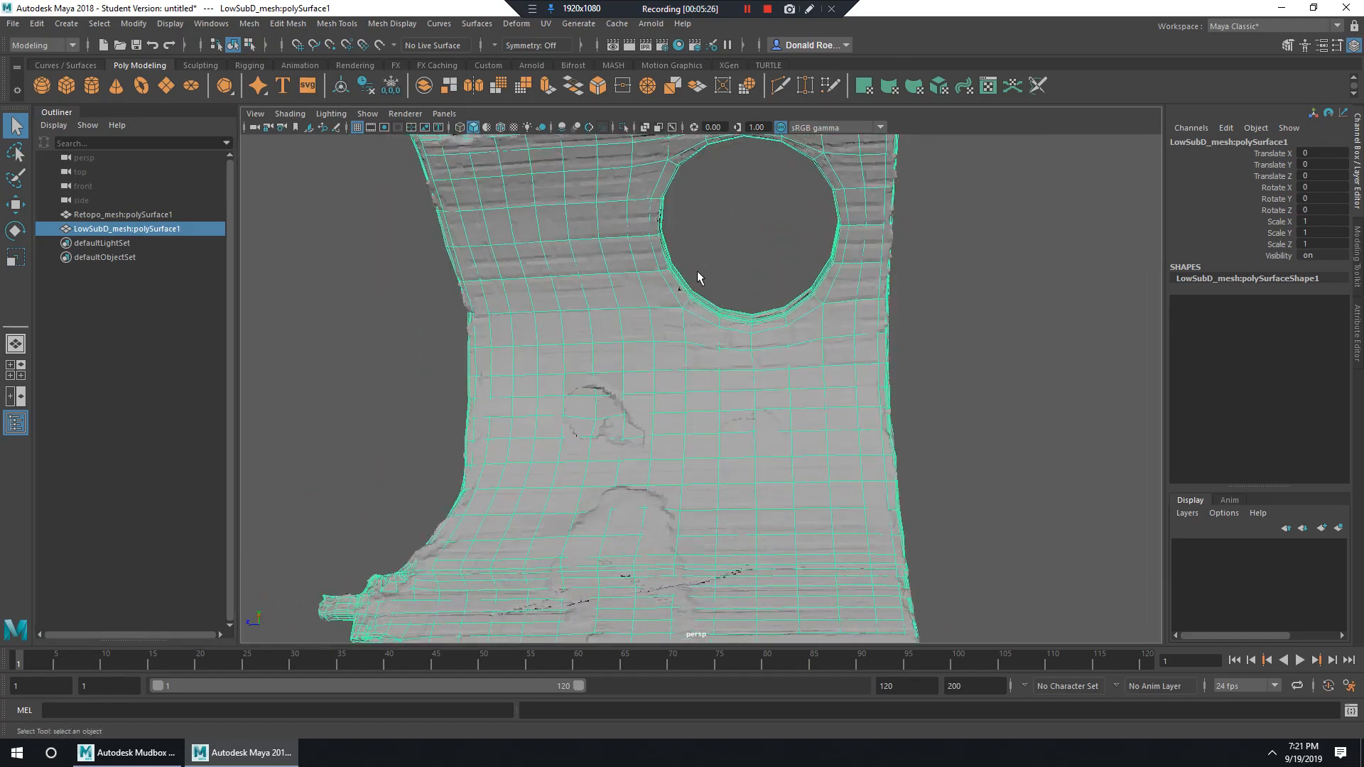
{"action": "left_click_drag", "start_coordinate": [868, 339], "coordinate": [895, 439], "text": "alt"}
{"action": "scroll", "coordinate": [786, 359], "scroll_direction": "up", "scroll_amount": 4}
{"action": "scroll", "coordinate": [710, 377], "scroll_direction": "down", "scroll_amount": 8}
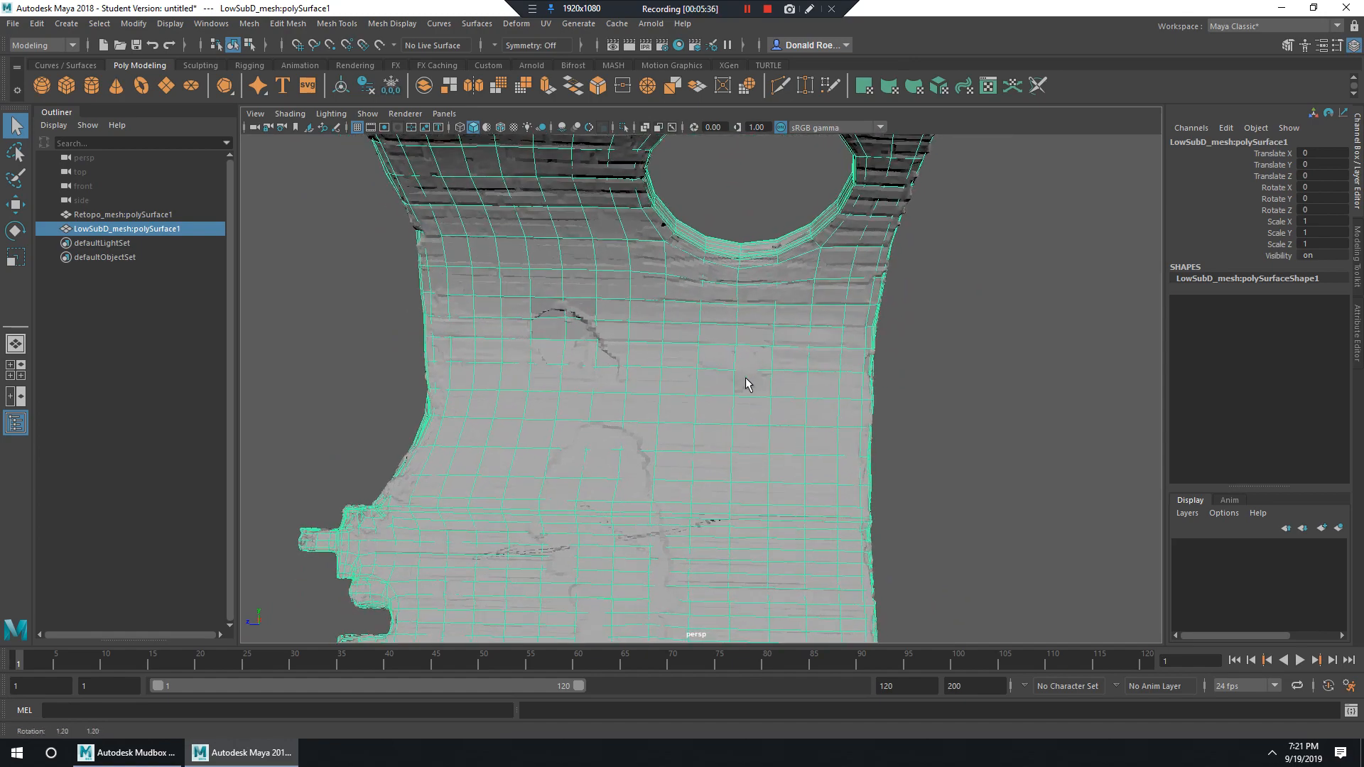
{"action": "left_click_drag", "start_coordinate": [694, 374], "coordinate": [1025, 430], "text": "alt"}
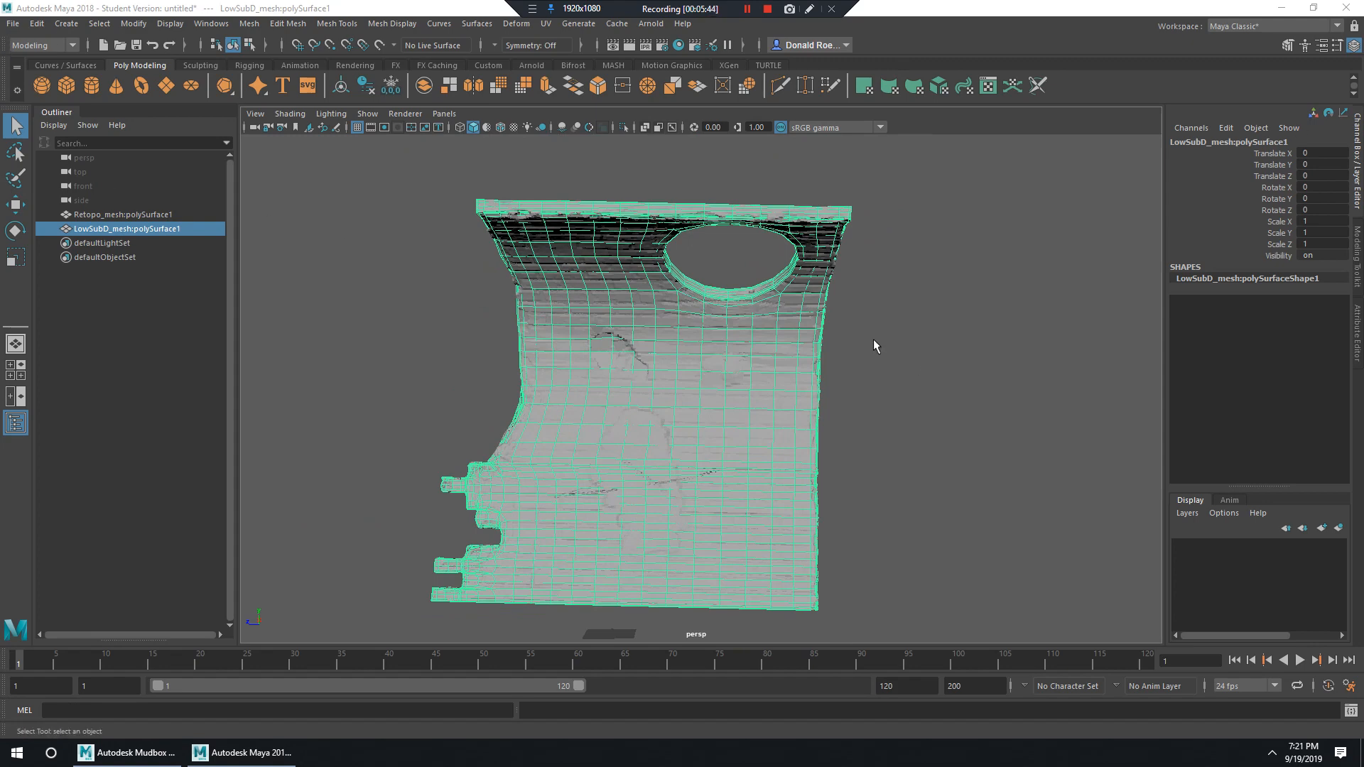
Put LowSubD_mesh:polySurface1 in a new display layer named lowSubD_lay and hide that layer.
{"action": "left_click", "coordinate": [182, 284]}
{"action": "left_click", "coordinate": [157, 229]}
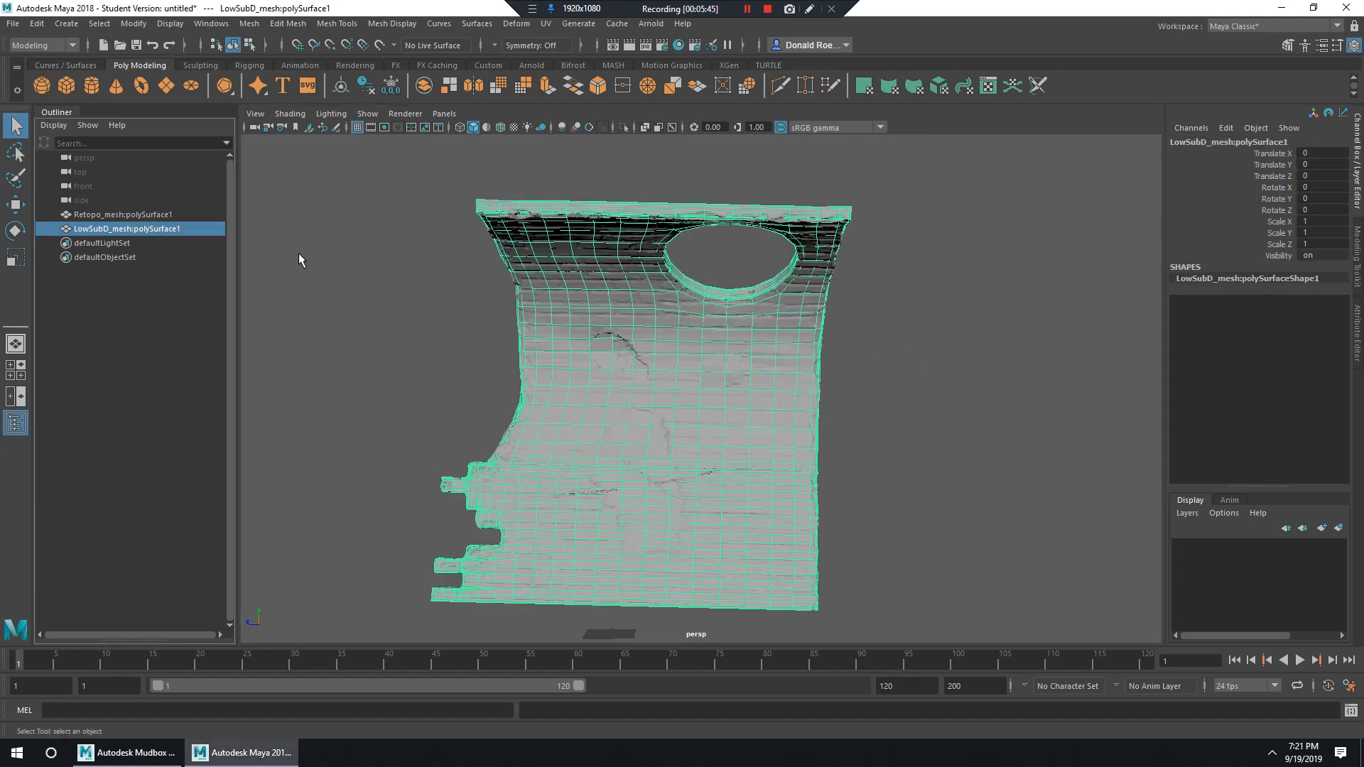
{"action": "left_click", "coordinate": [1339, 528]}
{"action": "double_click", "coordinate": [1250, 547]}
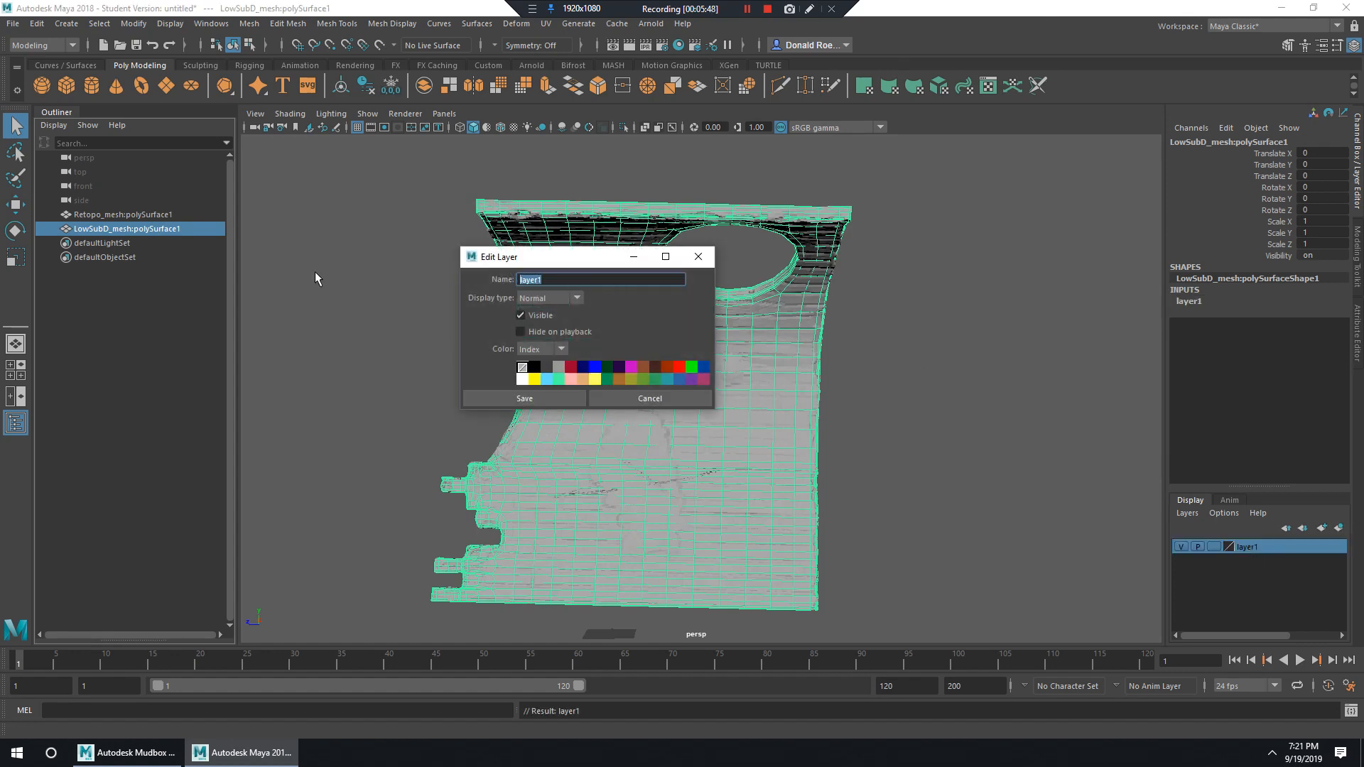
{"action": "type", "text": "lowSubD_lay"}
{"action": "left_click", "coordinate": [525, 398]}
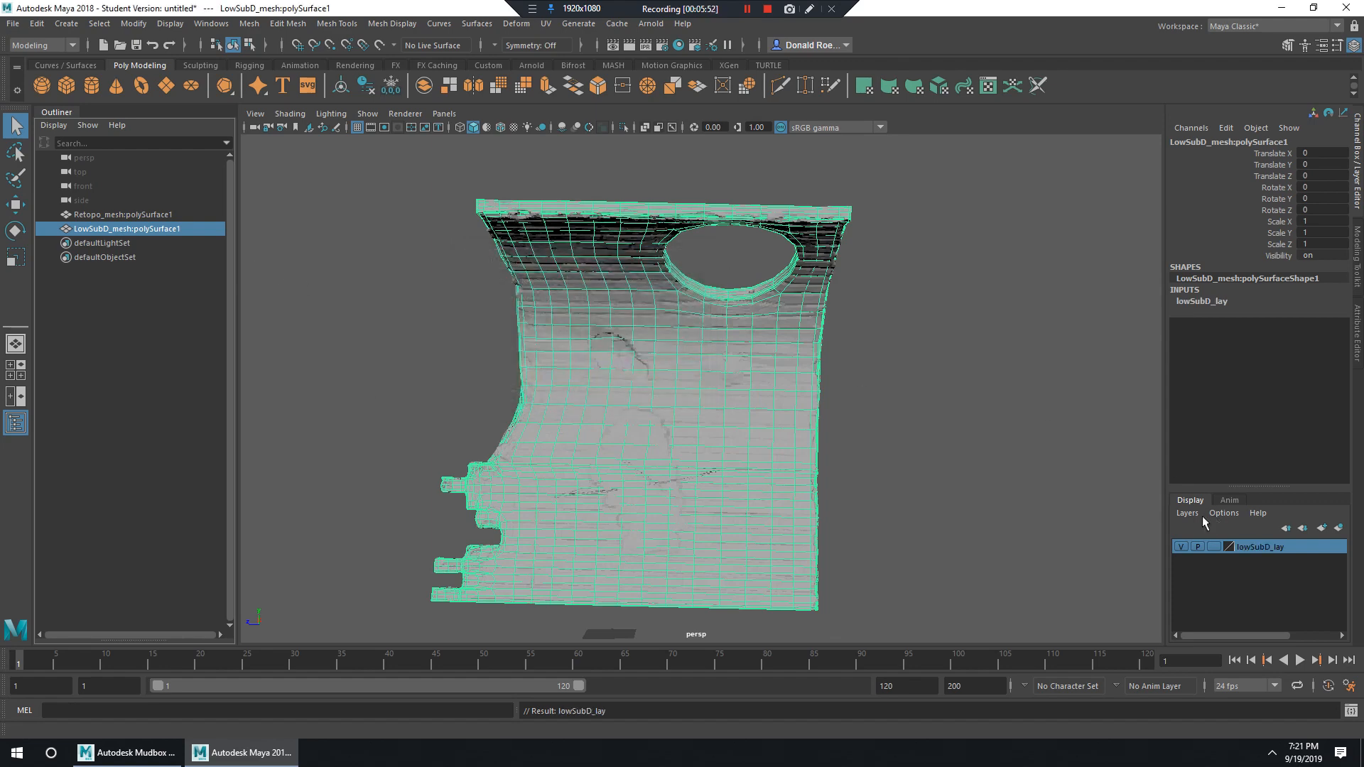
{"action": "left_click", "coordinate": [1182, 547]}
Put Retopo_mesh:polySurface1 in a new display layer named Retopo_lay.
{"action": "left_click", "coordinate": [130, 216]}
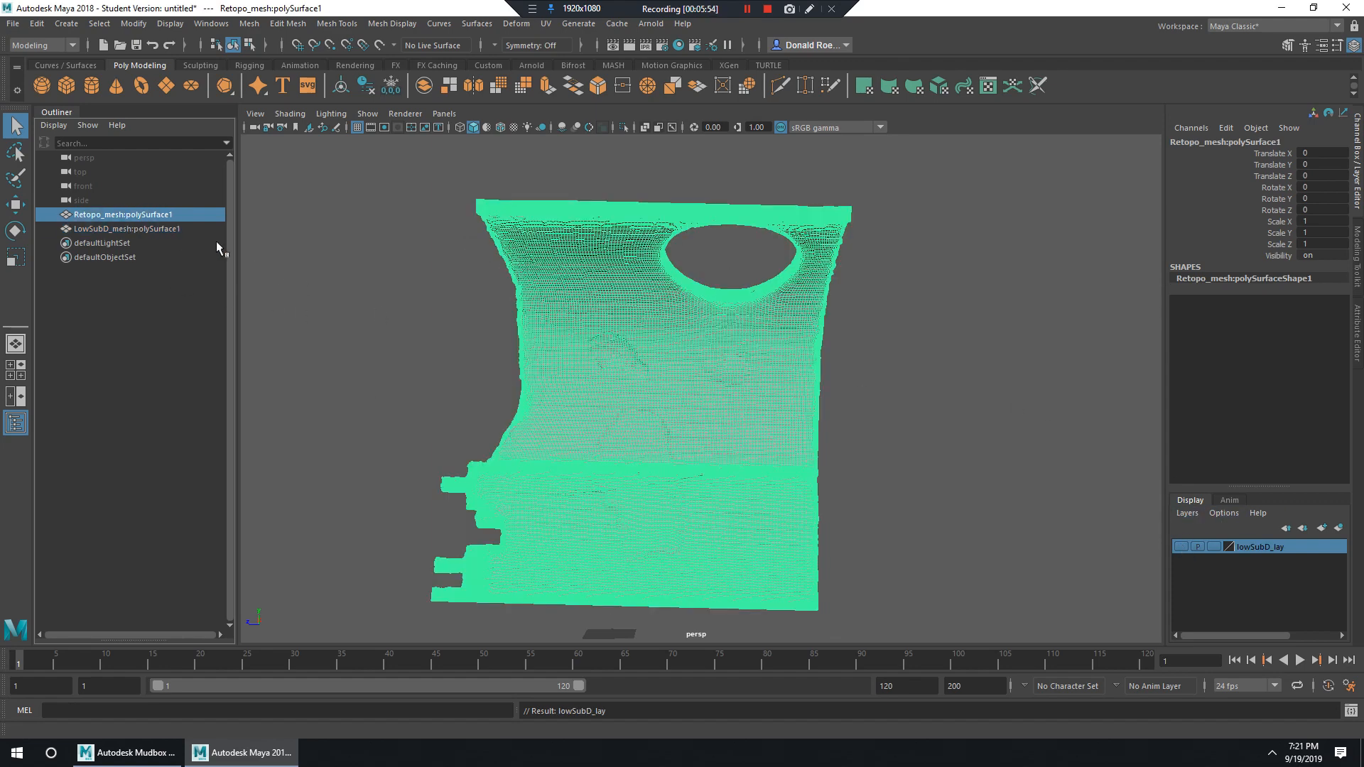
{"action": "left_click", "coordinate": [1337, 529]}
{"action": "double_click", "coordinate": [1247, 547]}
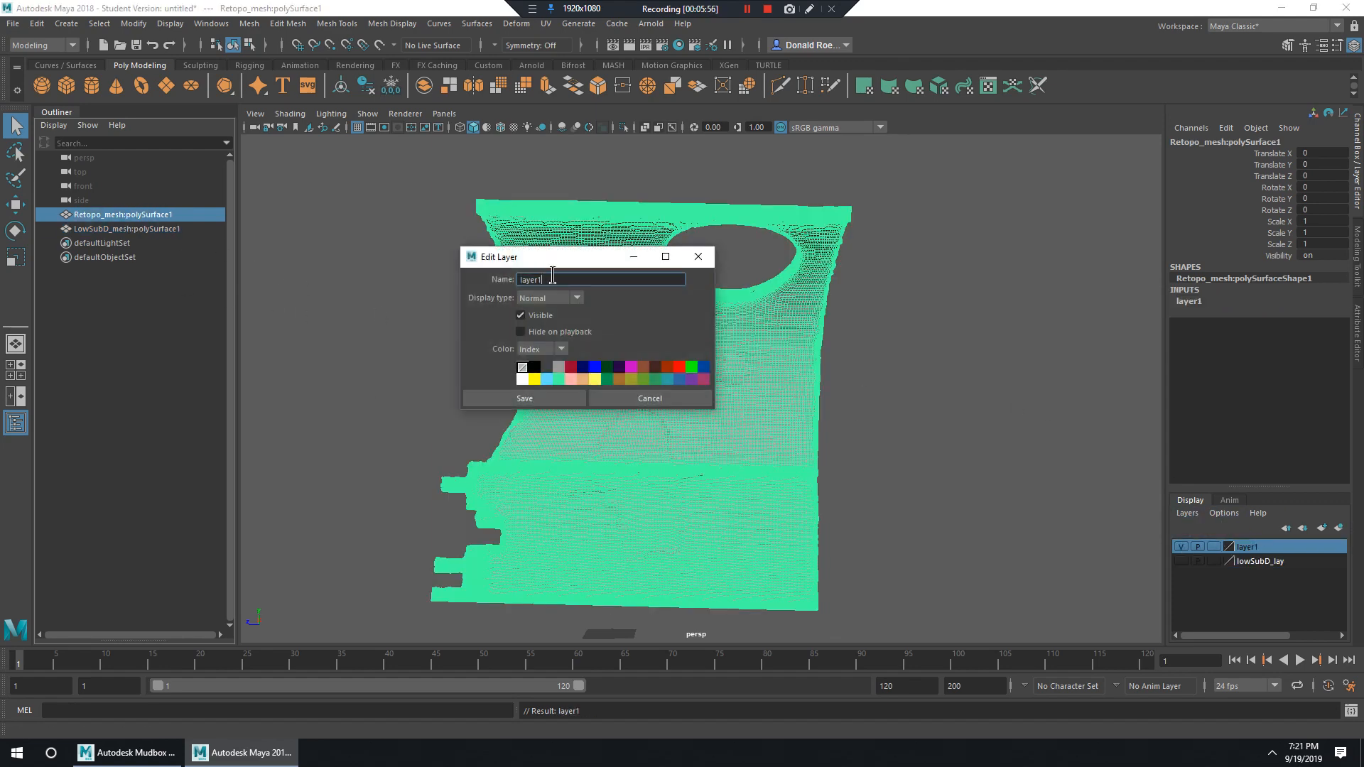
{"action": "key", "text": "e"}
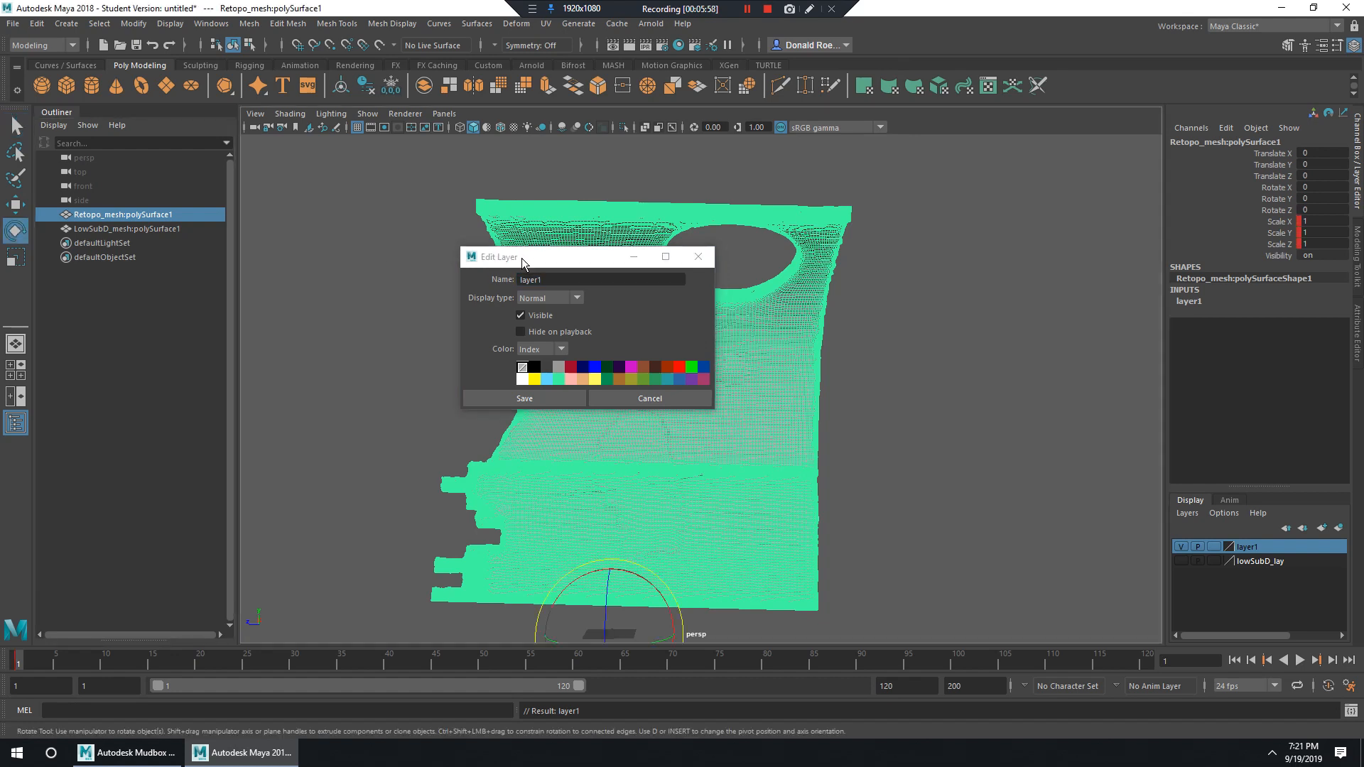
{"action": "double_click", "coordinate": [552, 280]}
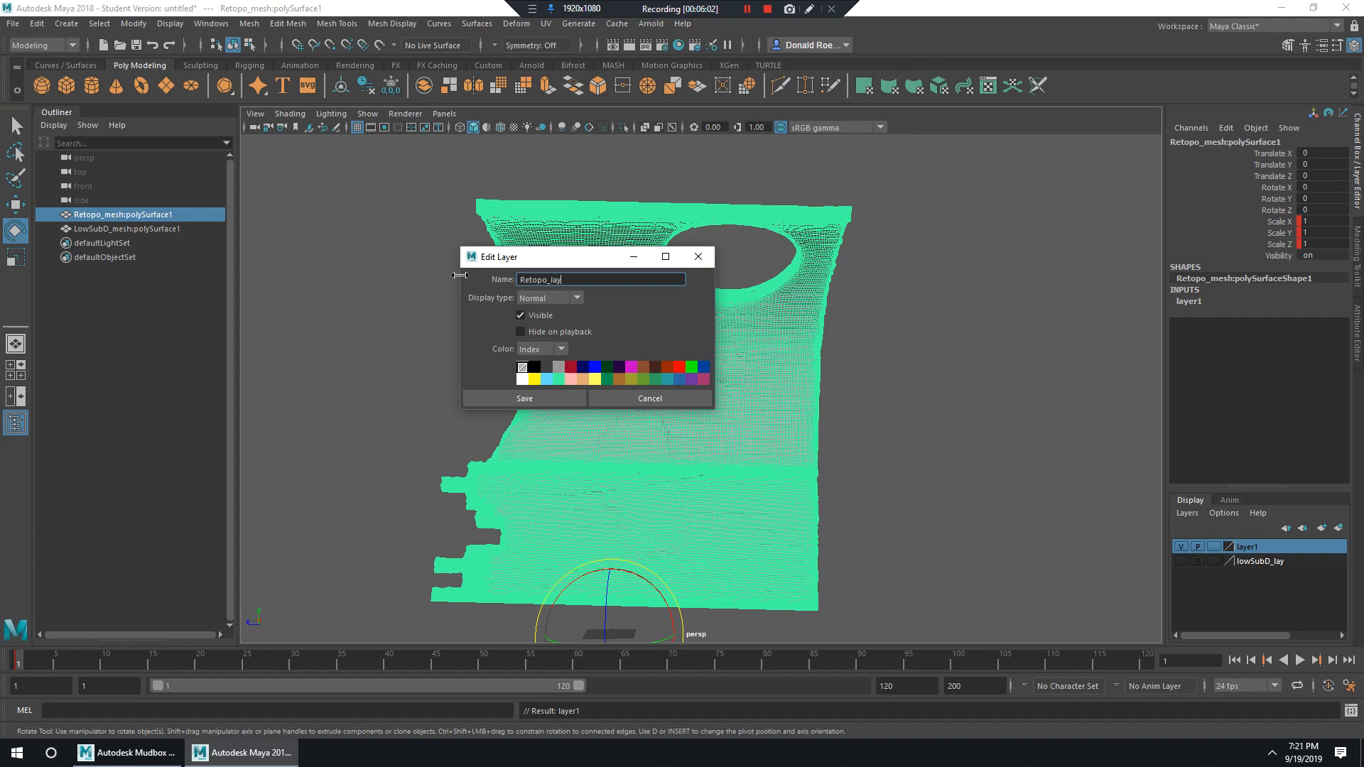
{"action": "left_click", "coordinate": [526, 398]}
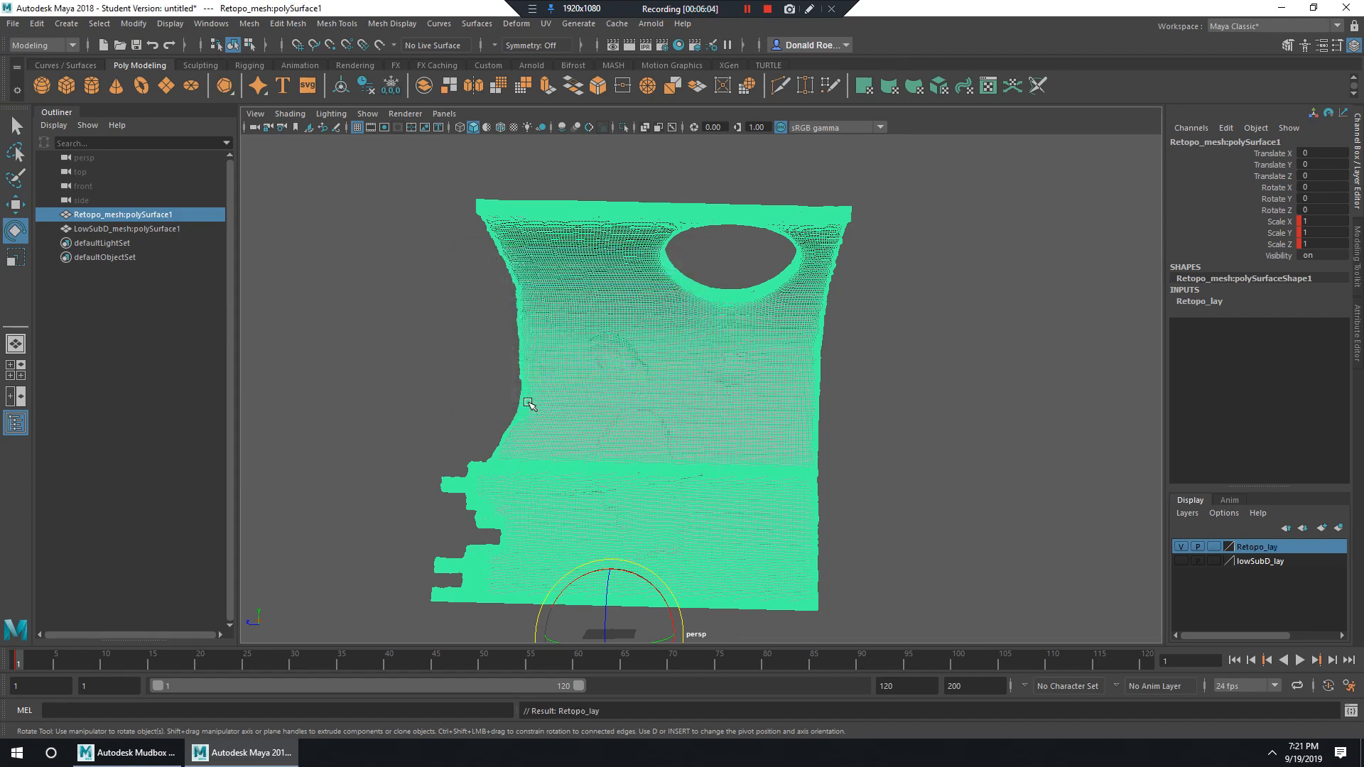
Examine the Retopo mesh from several angles, with its dense wireframe and with the wall deselected.
{"action": "left_click", "coordinate": [1082, 491]}
{"action": "left_click", "coordinate": [795, 385]}
{"action": "left_click_drag", "start_coordinate": [746, 369], "coordinate": [1056, 462], "text": "alt"}
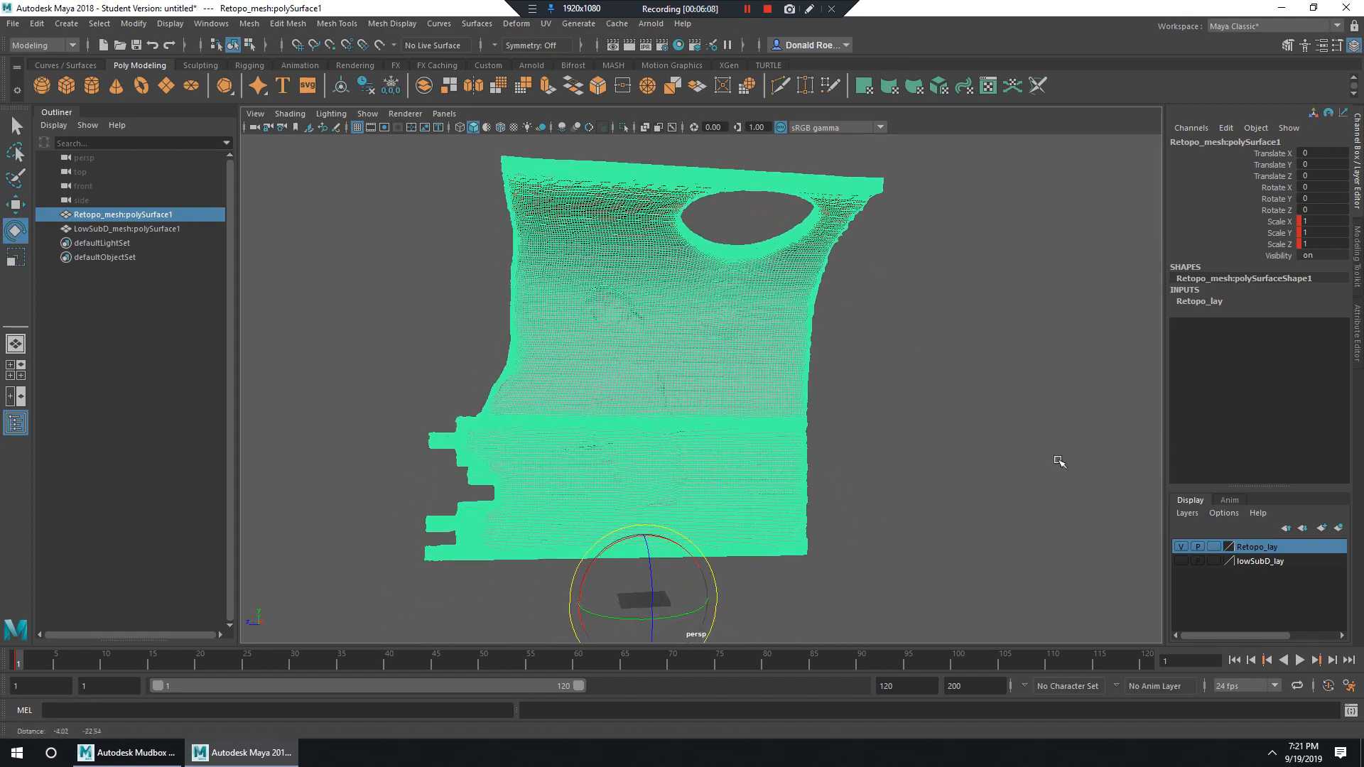
{"action": "left_click_drag", "start_coordinate": [889, 399], "coordinate": [924, 396], "text": "alt"}
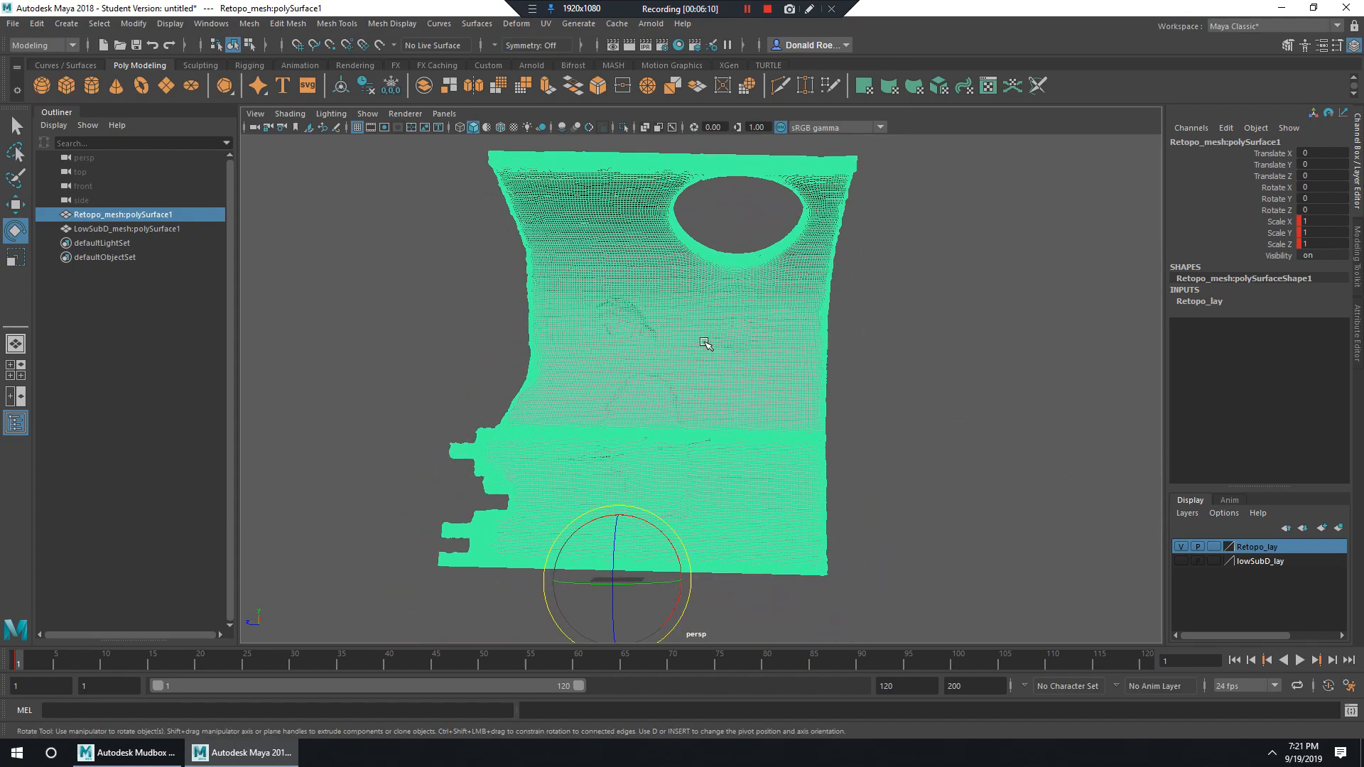
{"action": "left_click_drag", "start_coordinate": [771, 313], "coordinate": [868, 359], "text": "alt"}
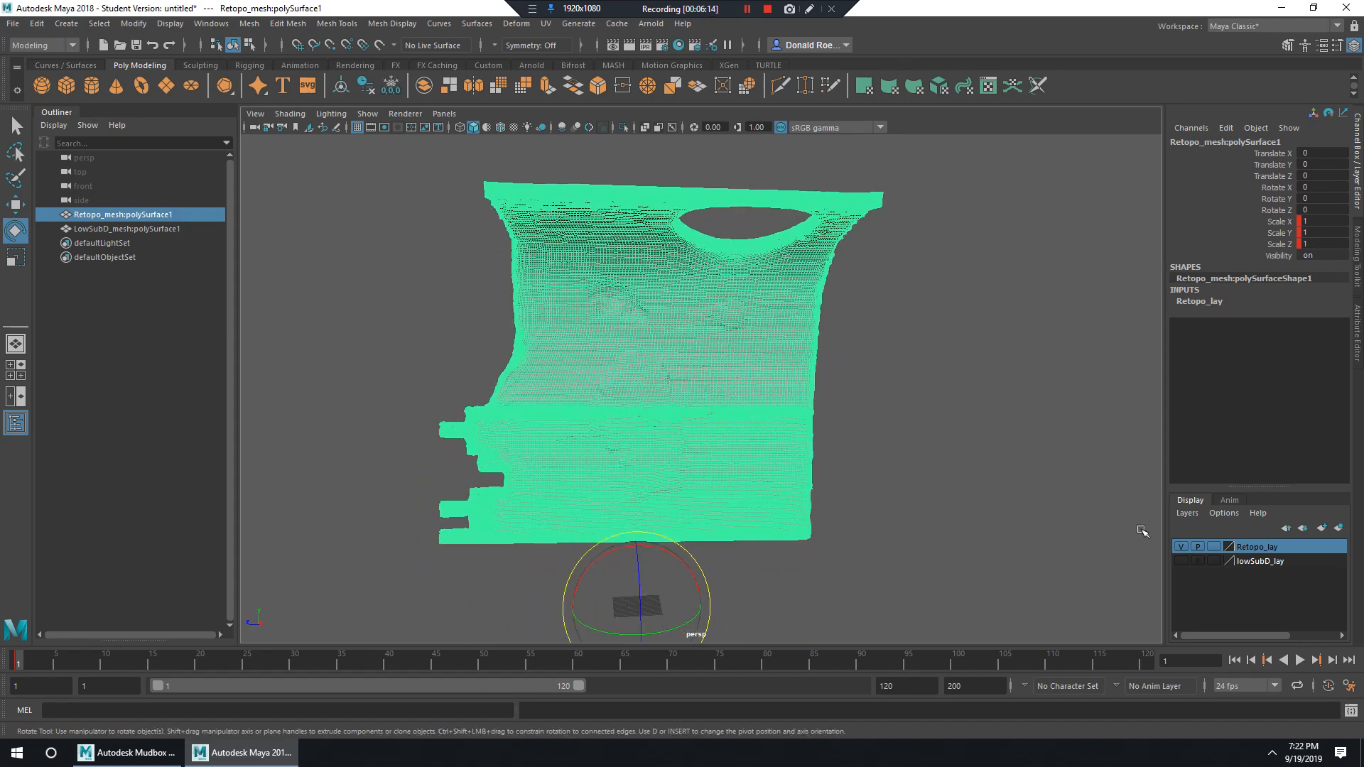
{"action": "left_click", "coordinate": [970, 398]}
{"action": "right_click_drag", "start_coordinate": [733, 317], "coordinate": [815, 333]}
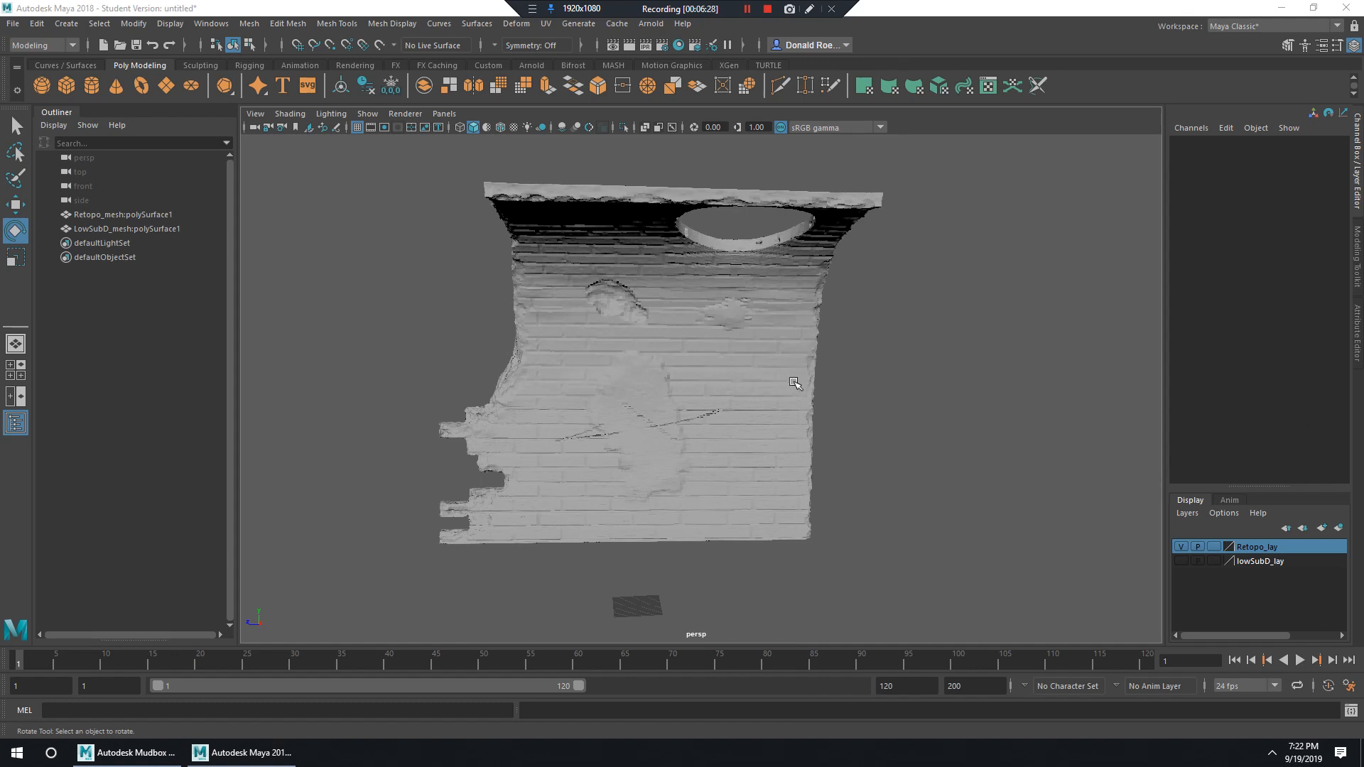
{"action": "scroll", "coordinate": [795, 384], "scroll_direction": "up", "scroll_amount": 5}
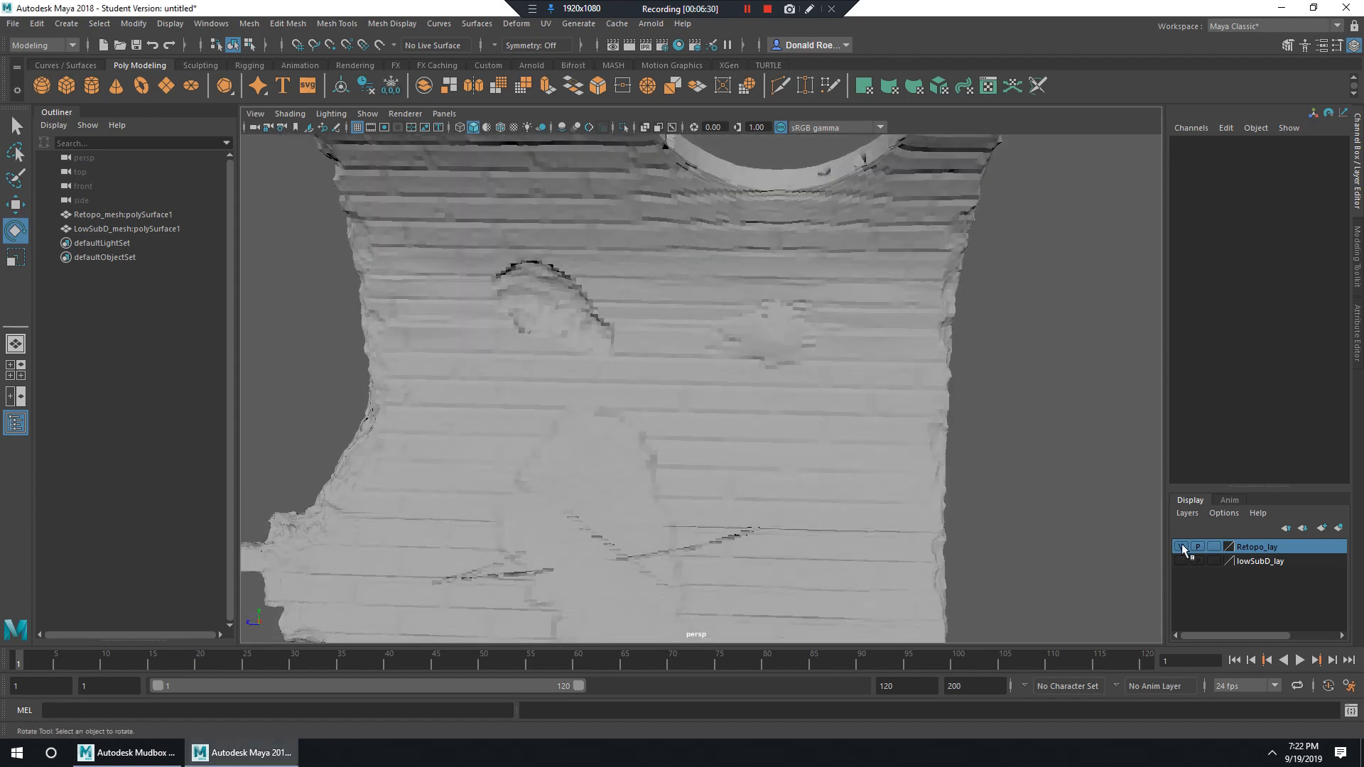
Show lowSubD_lay in place of Retopo_lay, select the low-subdivision wall and examine its topology around the round hole.
{"action": "left_click", "coordinate": [1182, 547]}
{"action": "left_click", "coordinate": [1181, 562]}
{"action": "scroll", "coordinate": [735, 327], "scroll_direction": "down", "scroll_amount": 5}
{"action": "mouse_move", "coordinate": [735, 326]}
{"action": "left_mouse_down", "text": "alt"}
{"action": "mouse_move", "coordinate": [726, 306]}
{"action": "mouse_move", "coordinate": [754, 314]}
{"action": "left_mouse_up", "text": "alt"}
{"action": "scroll", "coordinate": [754, 314], "scroll_direction": "up", "scroll_amount": 4}
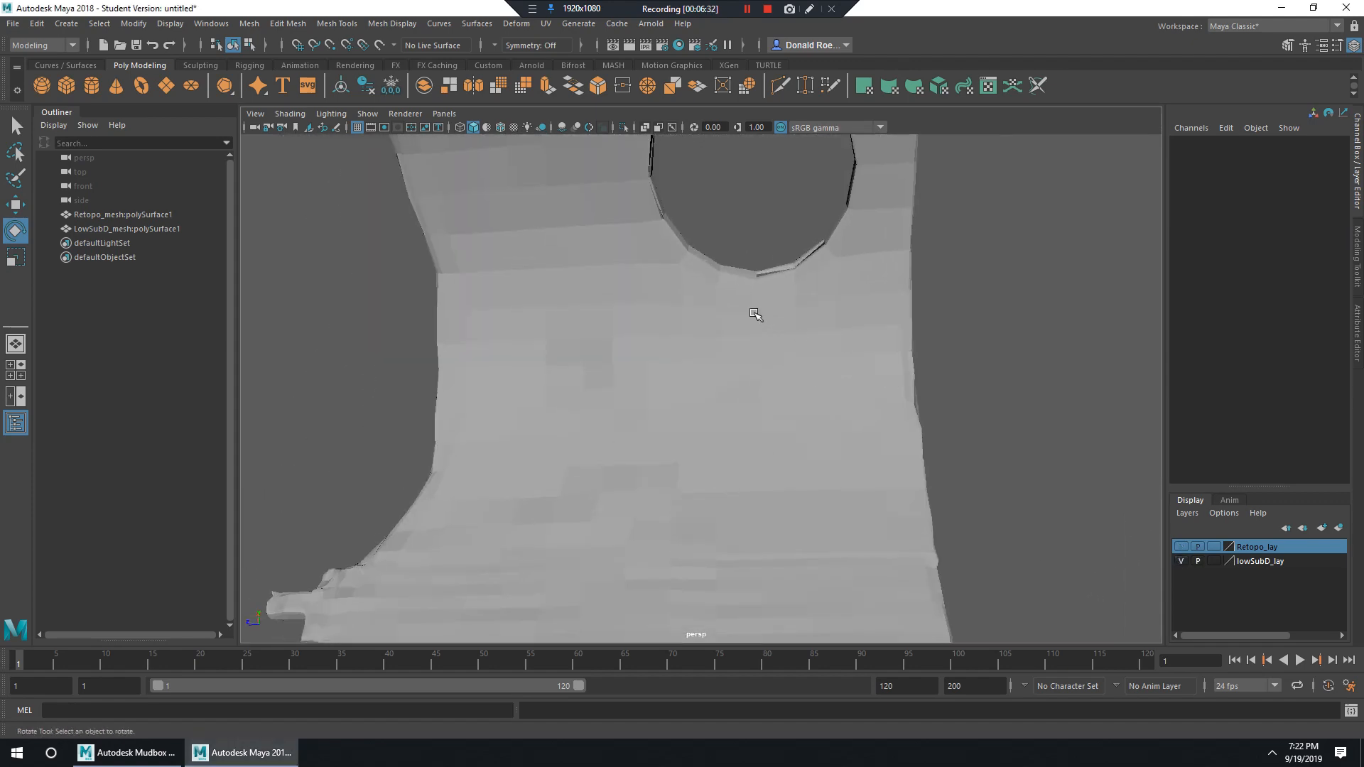
{"action": "left_click", "coordinate": [755, 314]}
{"action": "middle_click_drag", "start_coordinate": [789, 317], "coordinate": [813, 402], "text": "alt"}
{"action": "left_click_drag", "start_coordinate": [812, 402], "coordinate": [657, 225], "text": "alt"}
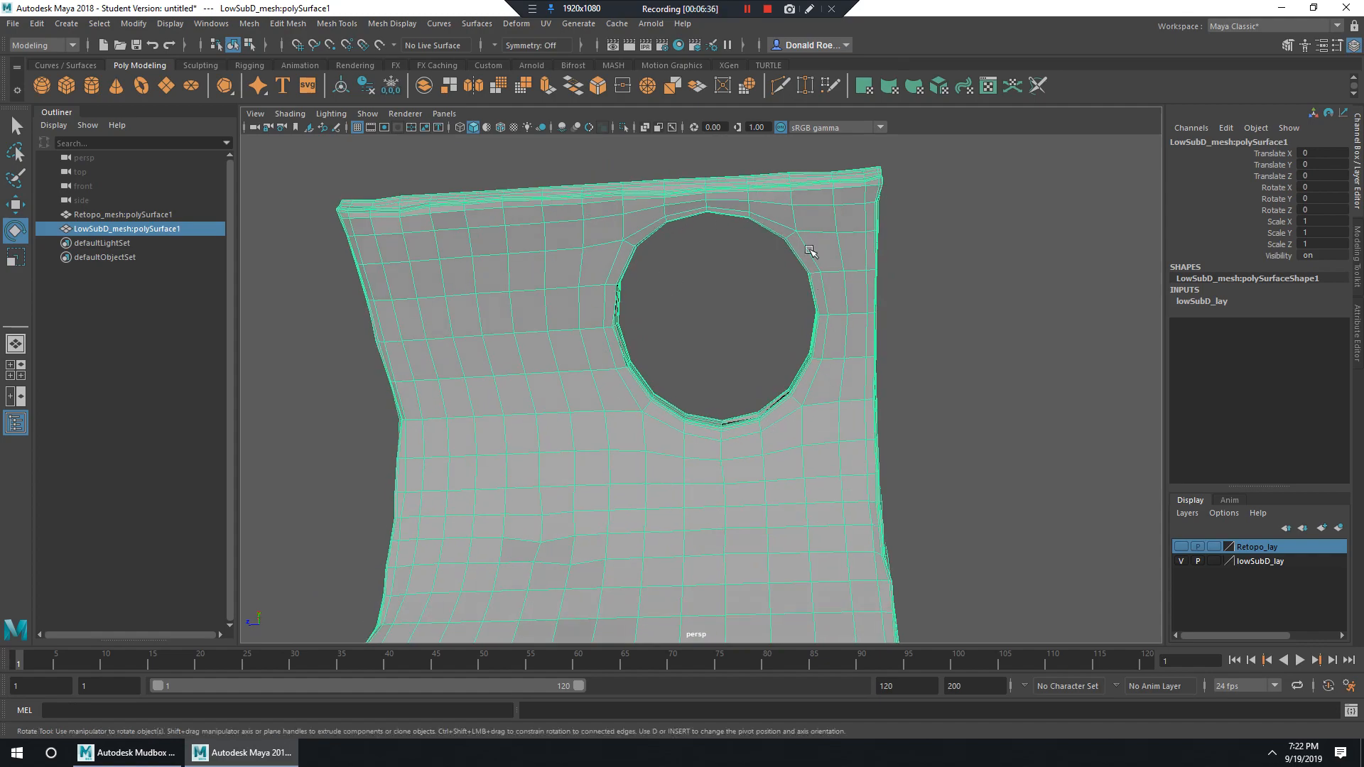
{"action": "left_click_drag", "start_coordinate": [810, 250], "coordinate": [668, 231], "text": "alt"}
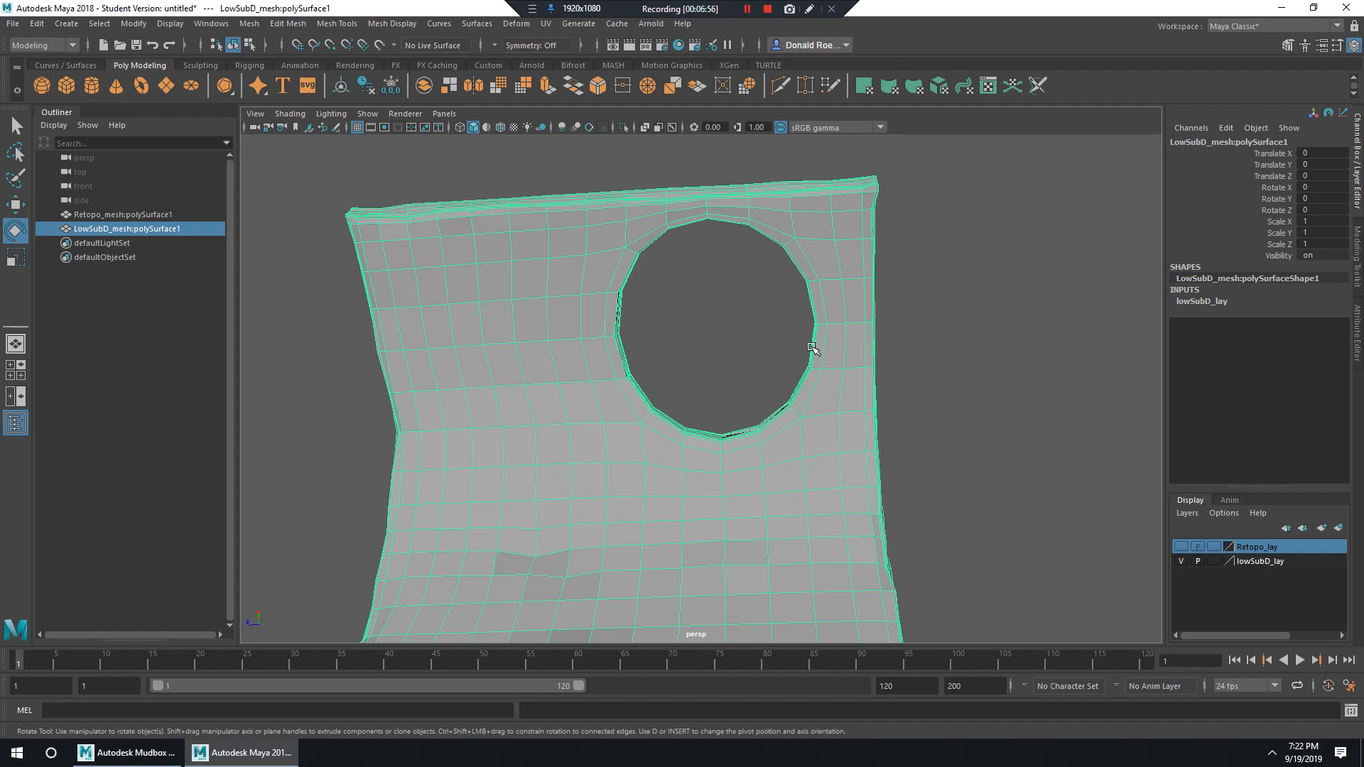
{"action": "left_click_drag", "start_coordinate": [812, 348], "coordinate": [650, 314], "text": "alt"}
Show Retopo_lay in place of lowSubD_lay and examine the wall's dents, cracks and broken brick edge.
{"action": "left_click", "coordinate": [1180, 561]}
{"action": "left_click", "coordinate": [1181, 546]}
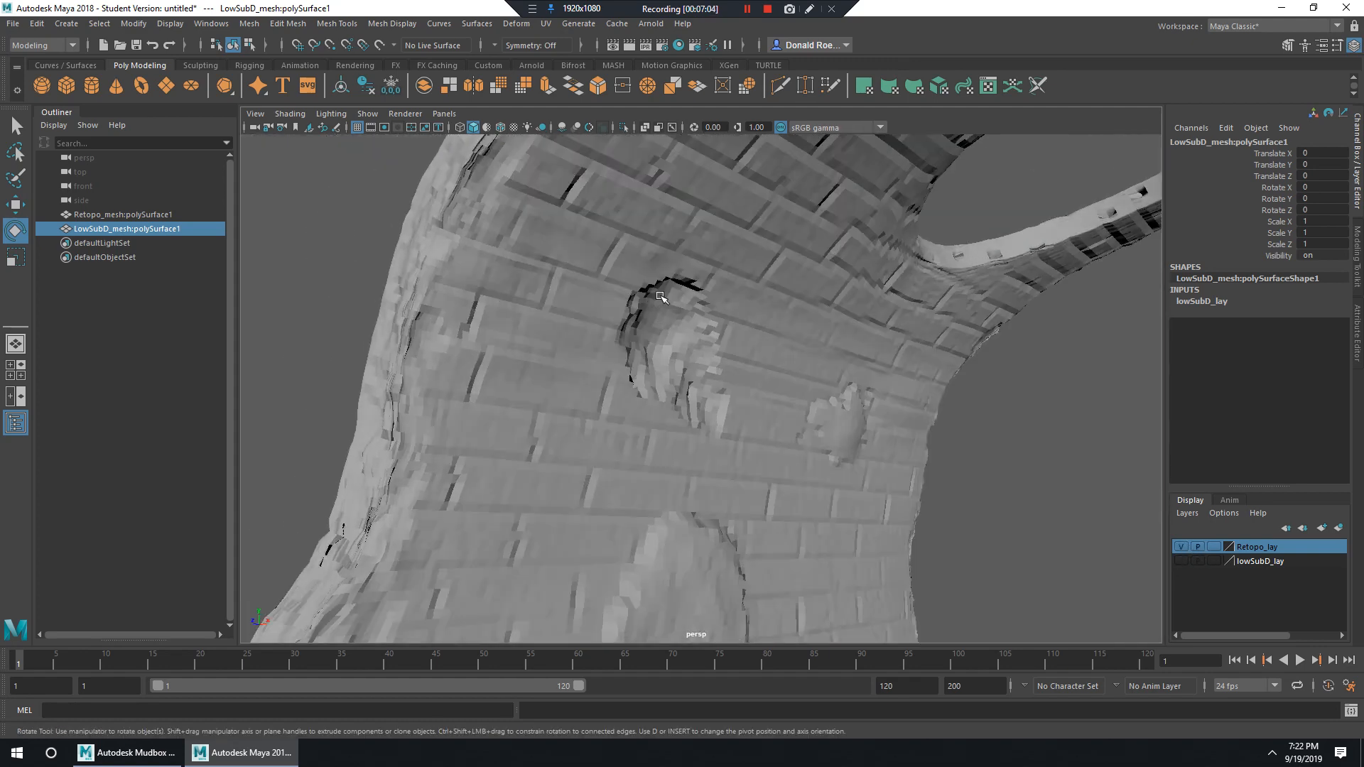
{"action": "left_click_drag", "start_coordinate": [702, 360], "coordinate": [645, 334], "text": "alt"}
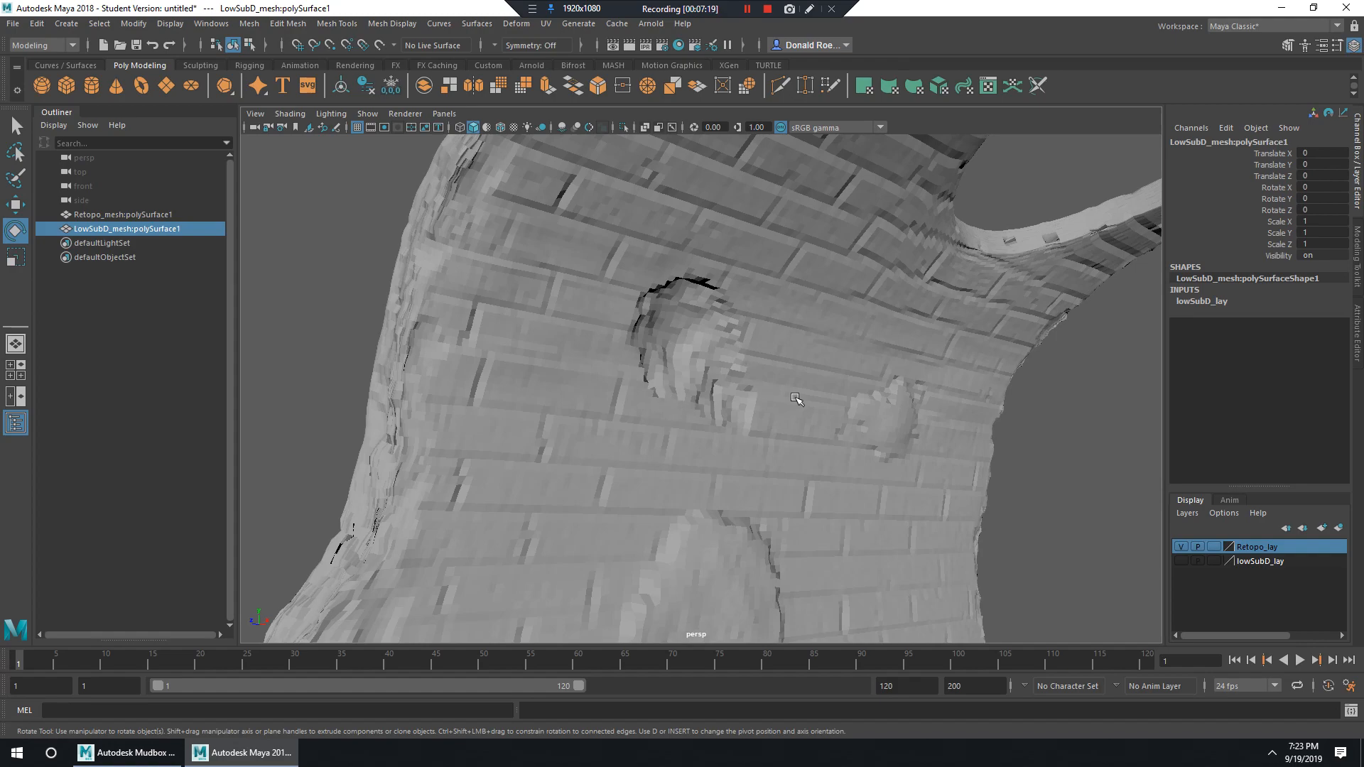
{"action": "scroll", "coordinate": [795, 399], "scroll_direction": "down", "scroll_amount": 1}
{"action": "left_click_drag", "start_coordinate": [785, 408], "coordinate": [723, 398], "text": "alt"}
{"action": "middle_click_drag", "start_coordinate": [845, 409], "coordinate": [757, 327], "text": "alt"}
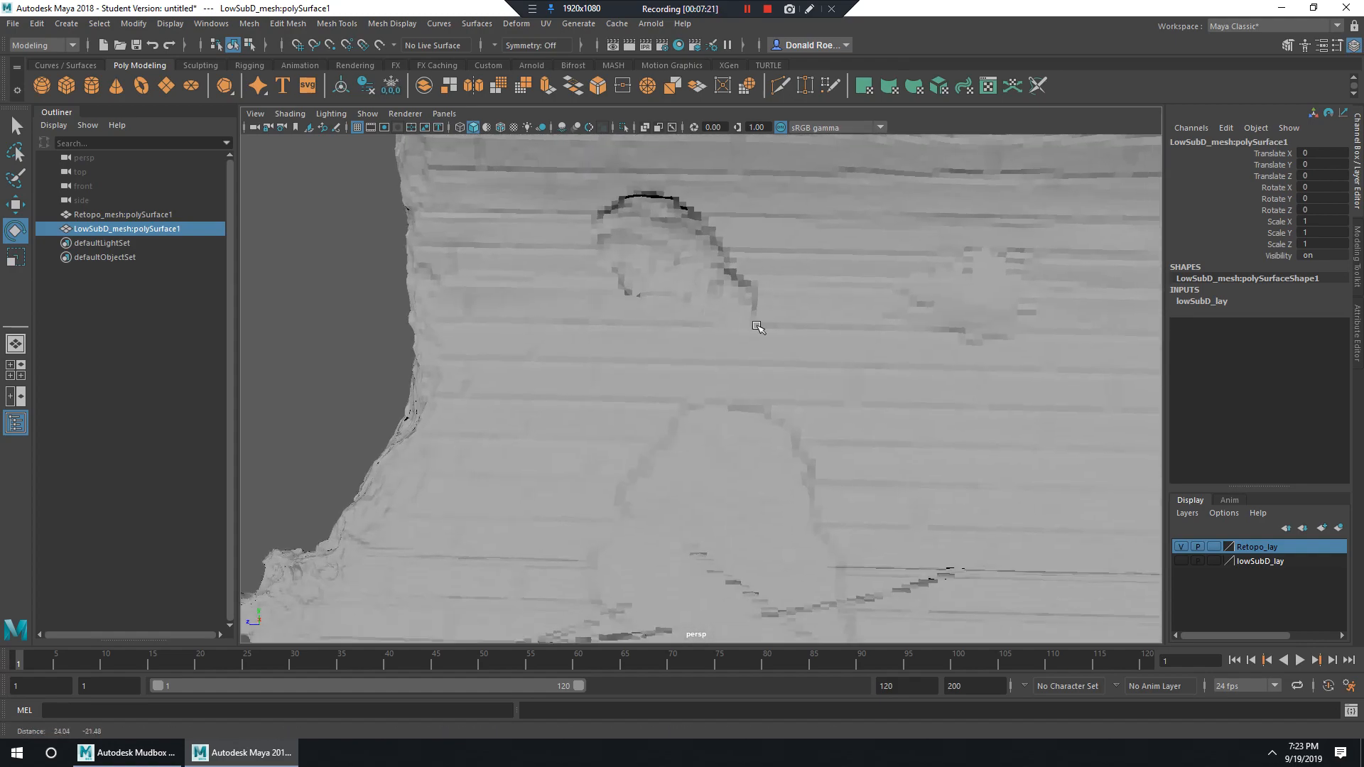
{"action": "left_click_drag", "start_coordinate": [758, 326], "coordinate": [822, 395], "text": "alt"}
{"action": "right_click_drag", "start_coordinate": [822, 395], "coordinate": [938, 448], "text": "alt"}
{"action": "right_click_drag", "start_coordinate": [744, 400], "coordinate": [609, 384], "text": "alt"}
{"action": "left_click_drag", "start_coordinate": [608, 384], "coordinate": [757, 367], "text": "alt"}
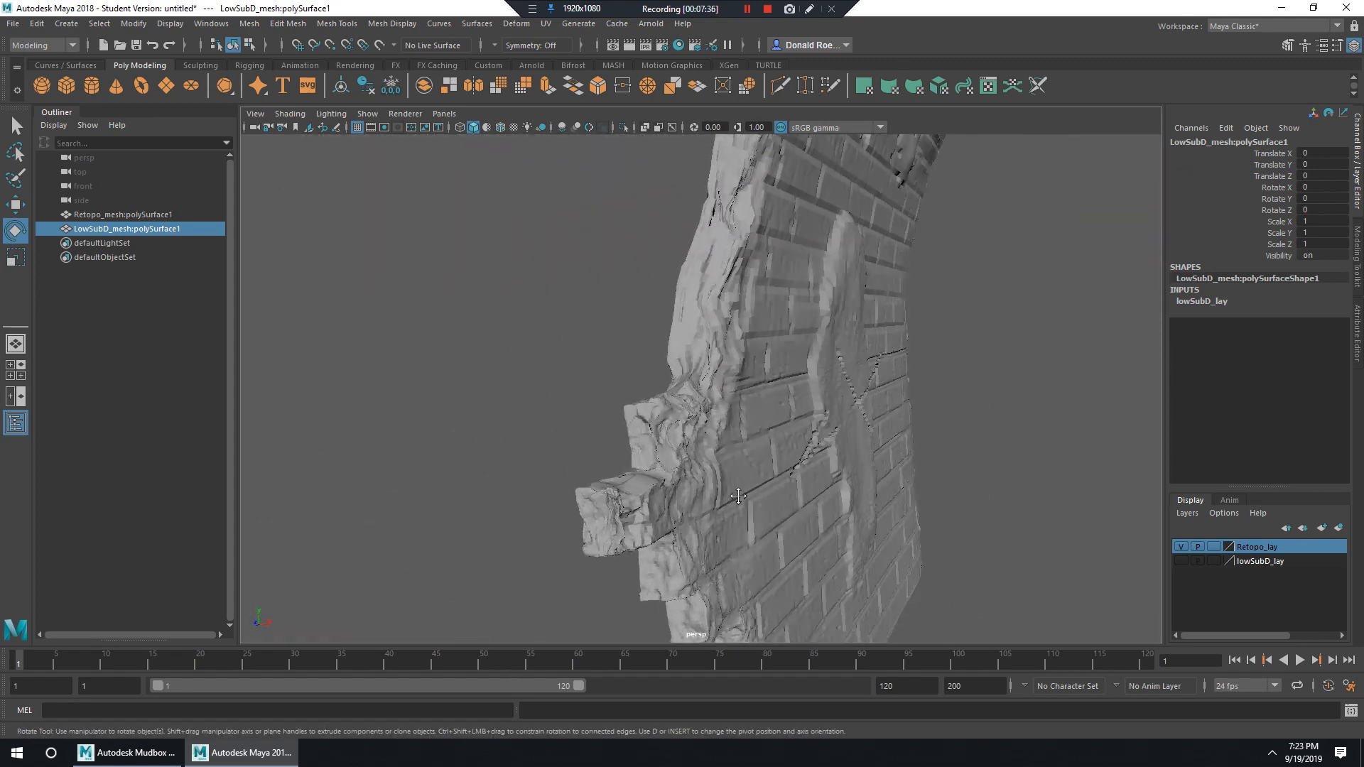
{"action": "left_click_drag", "start_coordinate": [738, 496], "coordinate": [675, 396], "text": "alt"}
{"action": "right_click_drag", "start_coordinate": [676, 396], "coordinate": [740, 402], "text": "alt"}
Switch visibility from Retopo_lay back to lowSubD_lay and examine the polygons of the protruding bricks on the broken edge up close.
{"action": "left_click", "coordinate": [1181, 546]}
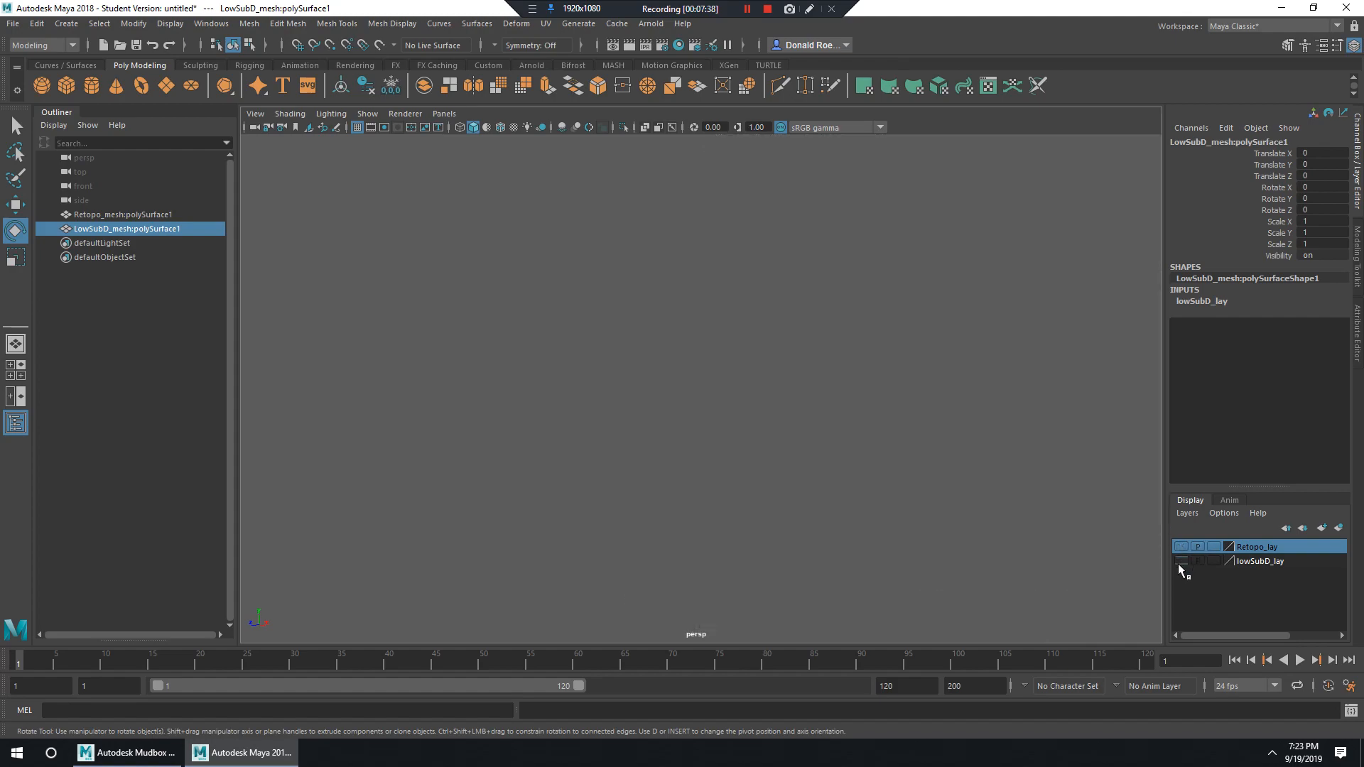
{"action": "left_click", "coordinate": [1180, 562]}
{"action": "left_click_drag", "start_coordinate": [819, 402], "coordinate": [782, 392], "text": "alt"}
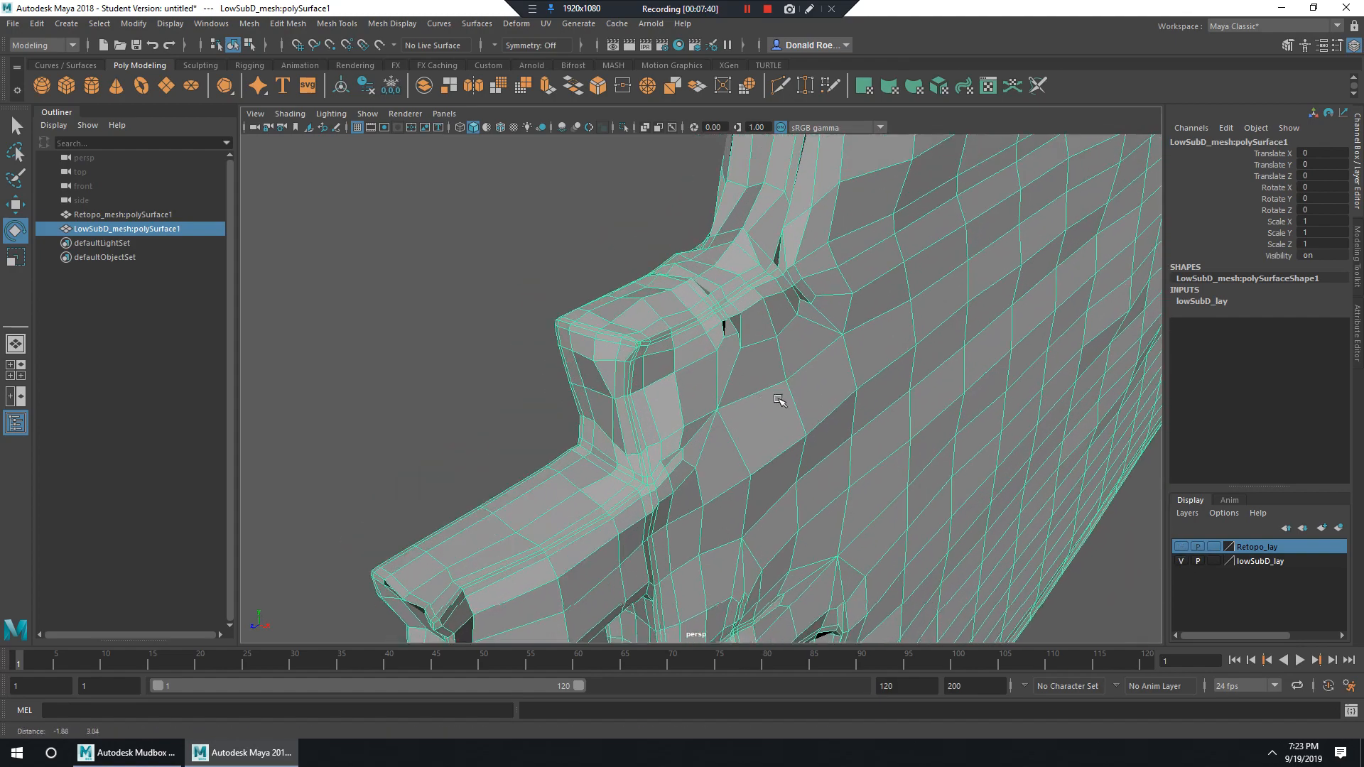
{"action": "right_click_drag", "start_coordinate": [782, 393], "coordinate": [933, 435], "text": "alt"}
{"action": "left_click_drag", "start_coordinate": [932, 434], "coordinate": [779, 377], "text": "alt"}
{"action": "middle_click_drag", "start_coordinate": [626, 312], "coordinate": [802, 405], "text": "alt"}
{"action": "left_click_drag", "start_coordinate": [803, 405], "coordinate": [868, 360], "text": "alt"}
{"action": "middle_click_drag", "start_coordinate": [868, 359], "coordinate": [742, 382], "text": "alt"}
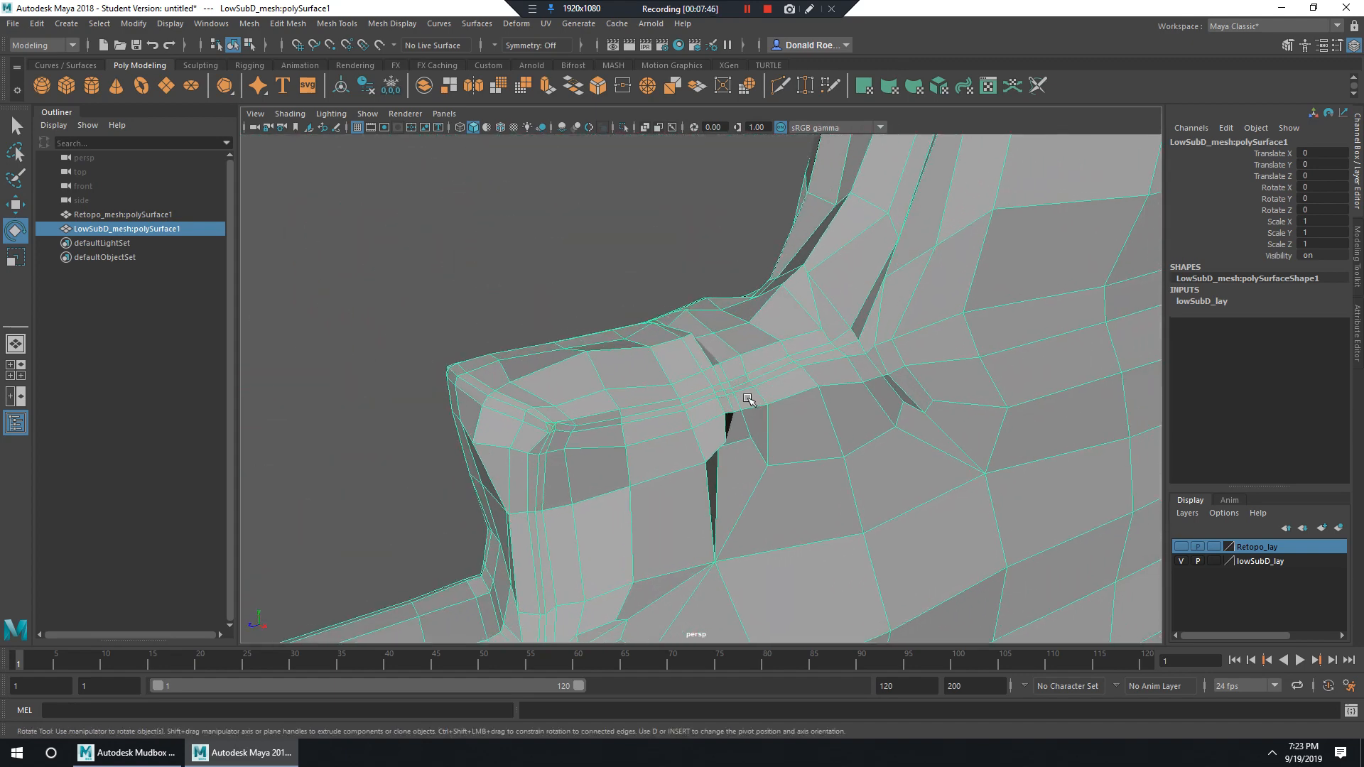
{"action": "left_click_drag", "start_coordinate": [747, 399], "coordinate": [770, 380], "text": "alt"}
{"action": "scroll", "coordinate": [644, 329], "scroll_direction": "down", "scroll_amount": 8}
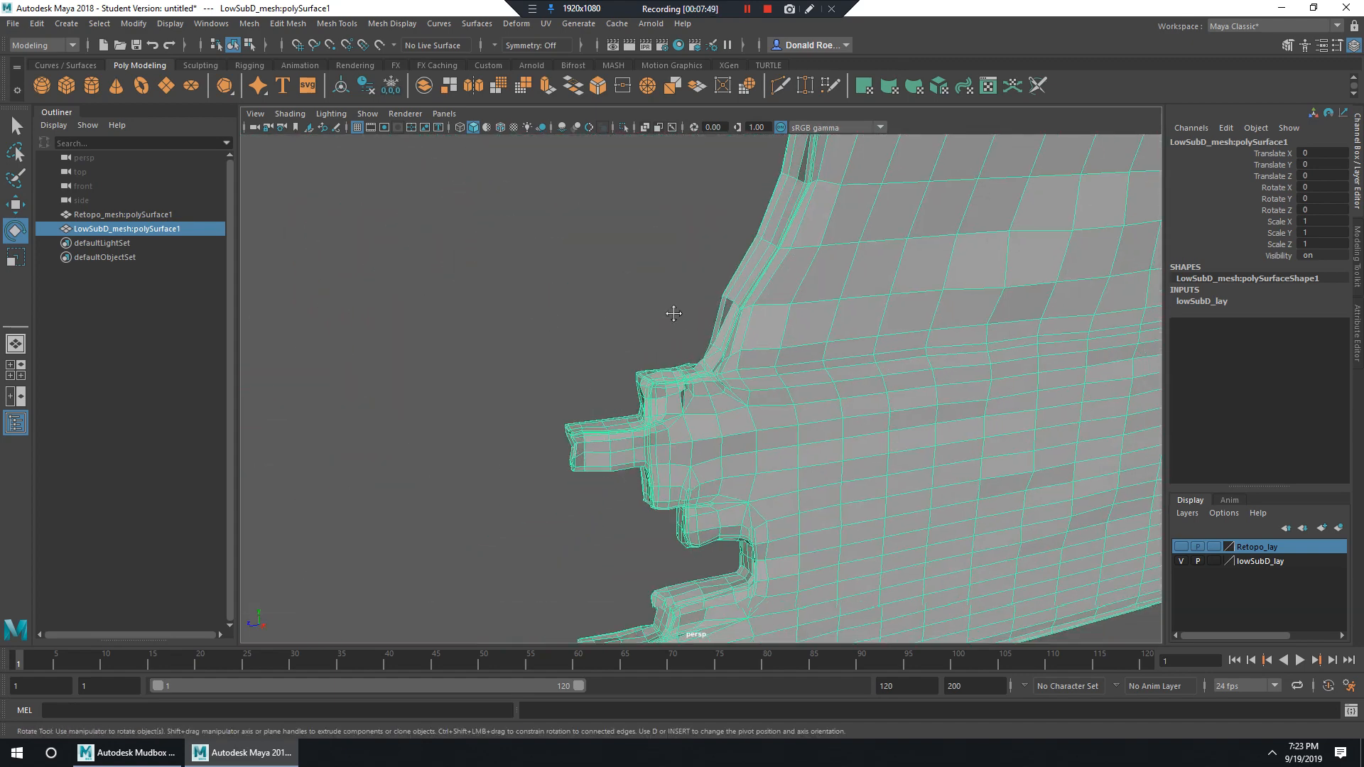
Examine the whole low-subdivision wall, including its curved upper part, hole and edge flow, from several angles.
{"action": "left_click_drag", "start_coordinate": [674, 314], "coordinate": [817, 317], "text": "alt"}
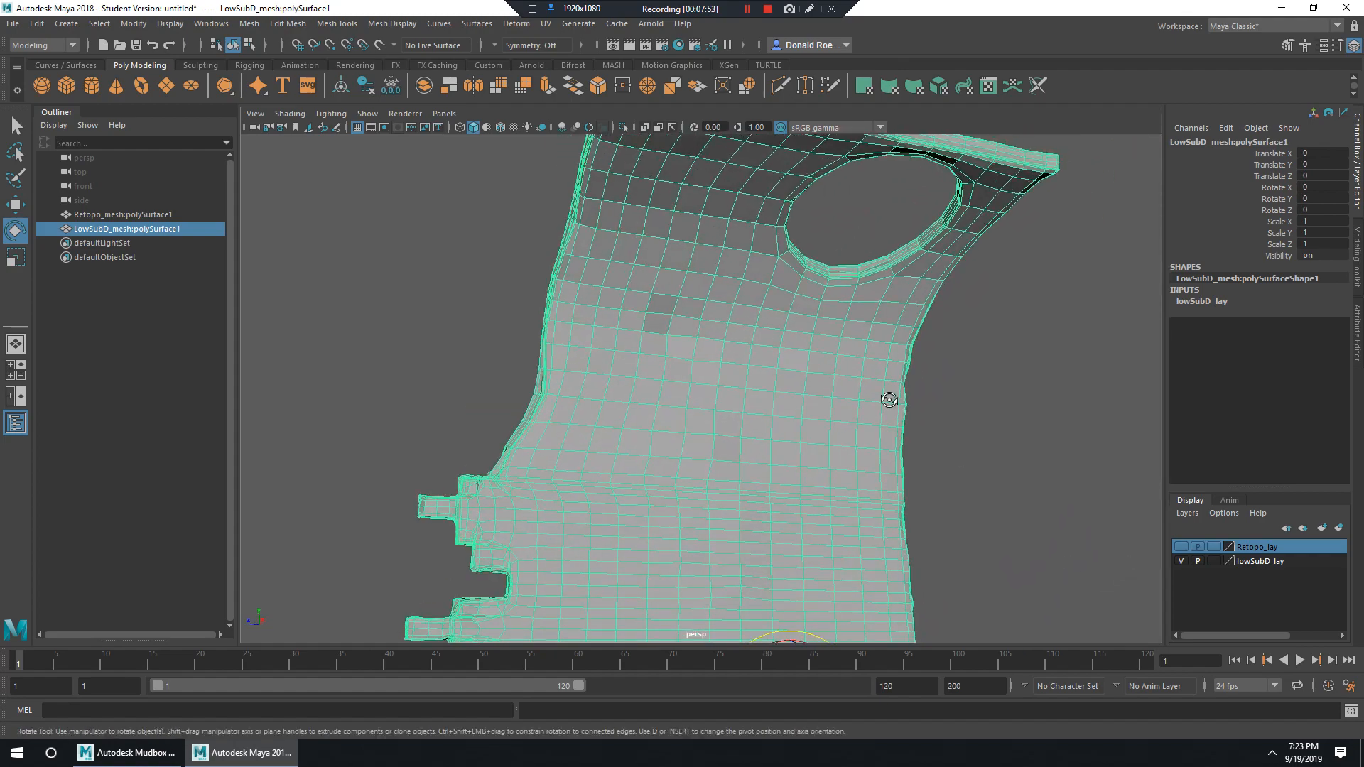
{"action": "left_click_drag", "start_coordinate": [889, 400], "coordinate": [837, 418], "text": "alt"}
{"action": "right_click_drag", "start_coordinate": [398, 475], "coordinate": [473, 495], "text": "alt"}
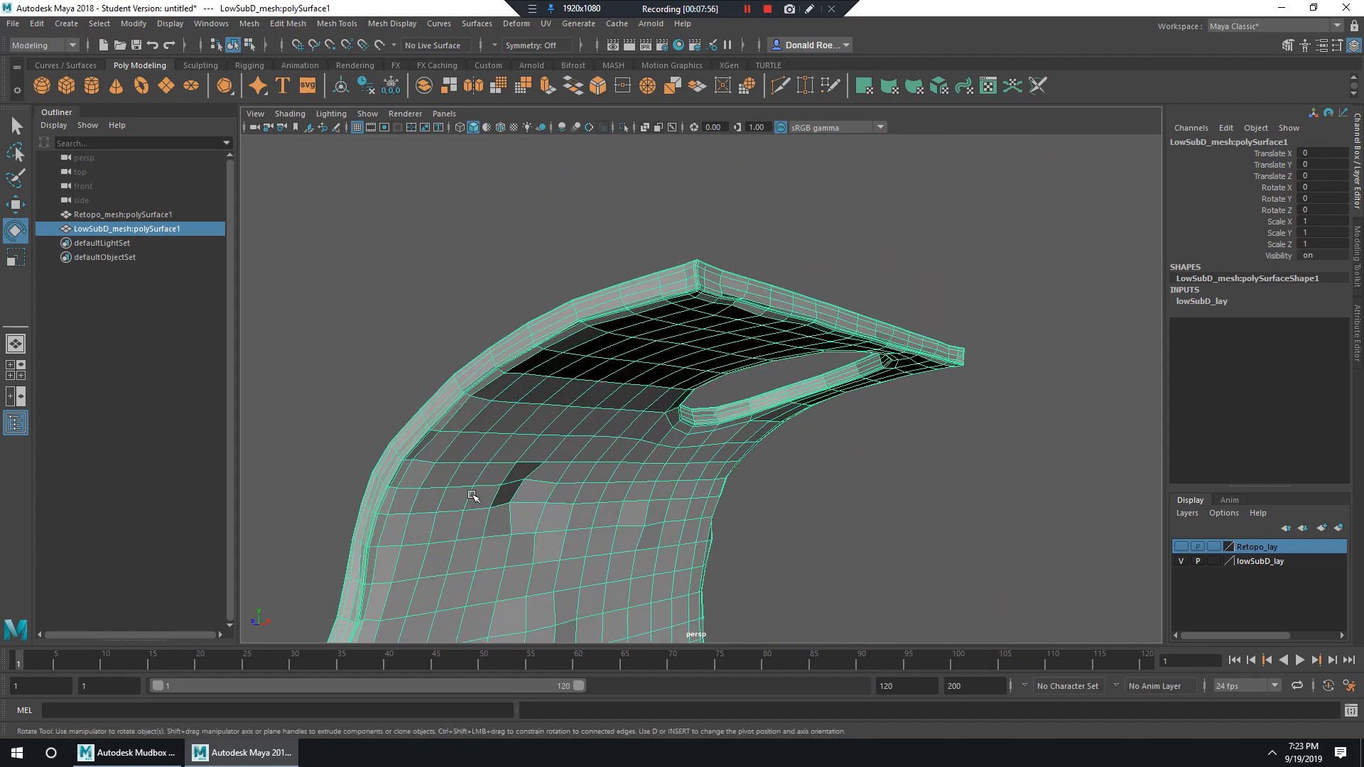
{"action": "left_click_drag", "start_coordinate": [836, 353], "coordinate": [555, 343], "text": "alt"}
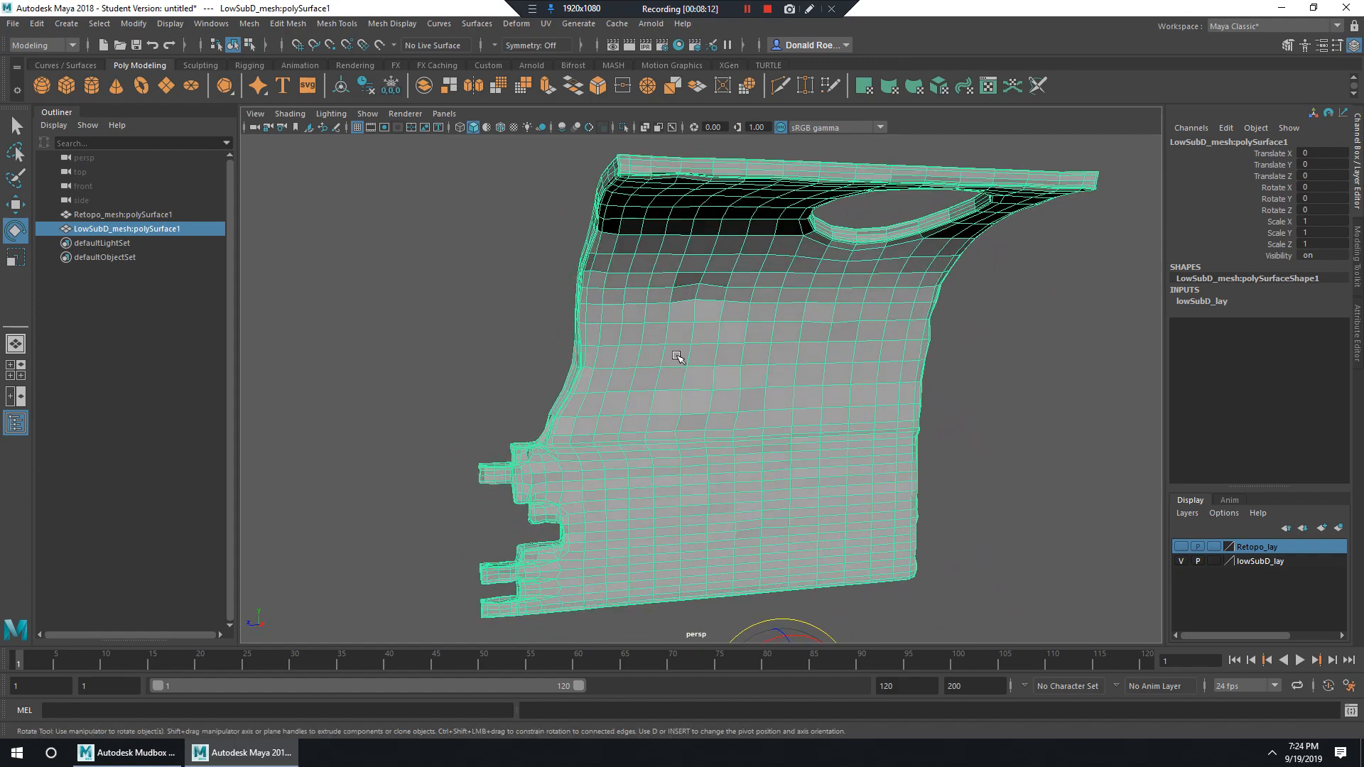
{"action": "right_click_drag", "start_coordinate": [676, 355], "coordinate": [635, 332], "text": "alt"}
{"action": "left_click_drag", "start_coordinate": [635, 331], "coordinate": [753, 354], "text": "alt"}
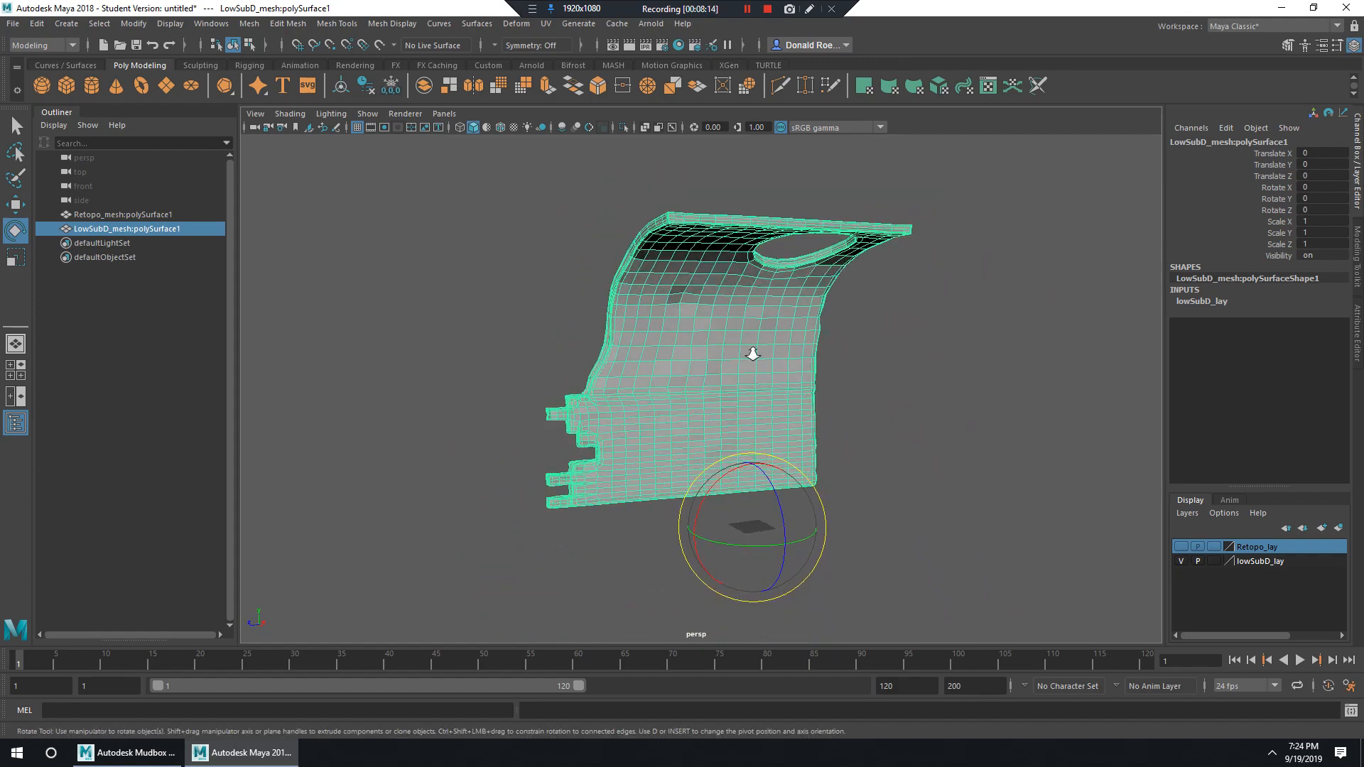
{"action": "right_click_drag", "start_coordinate": [753, 354], "coordinate": [792, 367], "text": "alt"}
{"action": "left_click_drag", "start_coordinate": [736, 375], "coordinate": [782, 415], "text": "alt"}
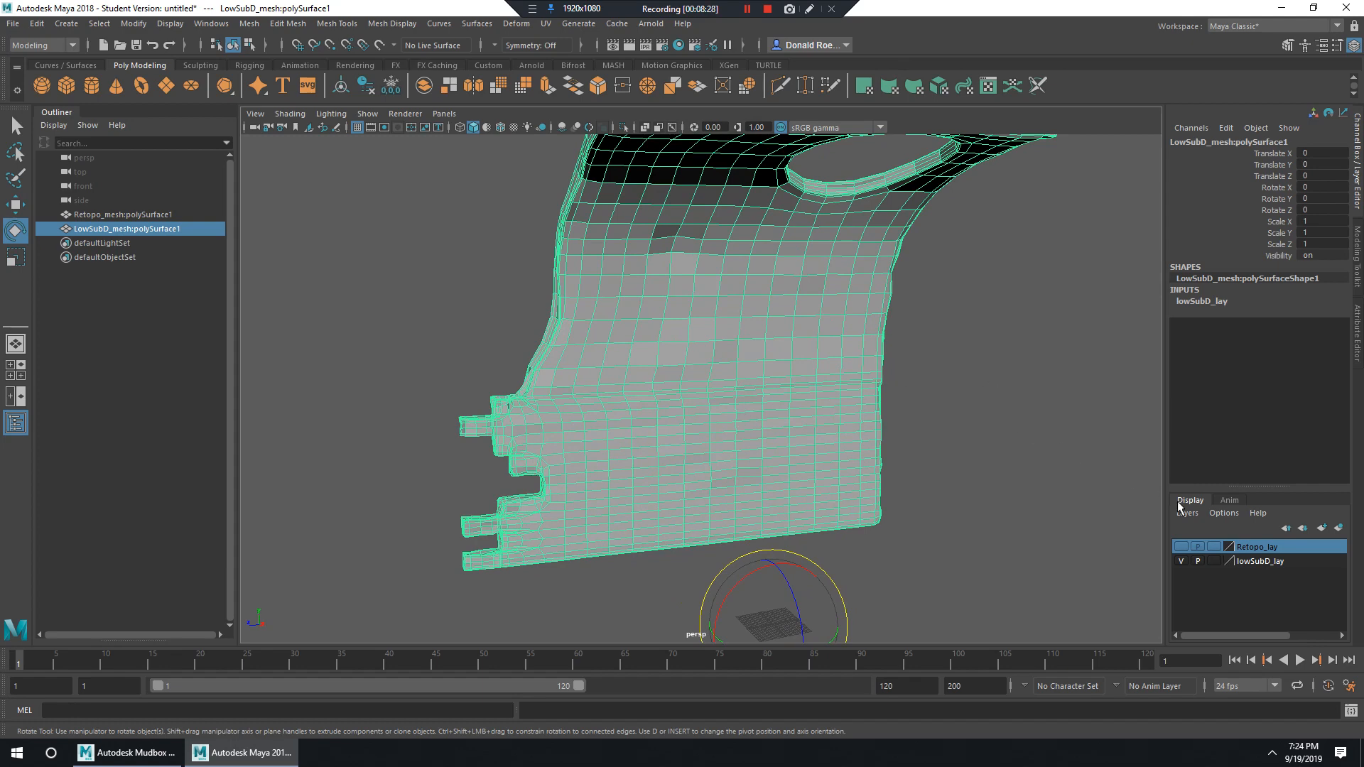
{"action": "scroll", "coordinate": [985, 443], "scroll_direction": "down", "scroll_amount": 2}
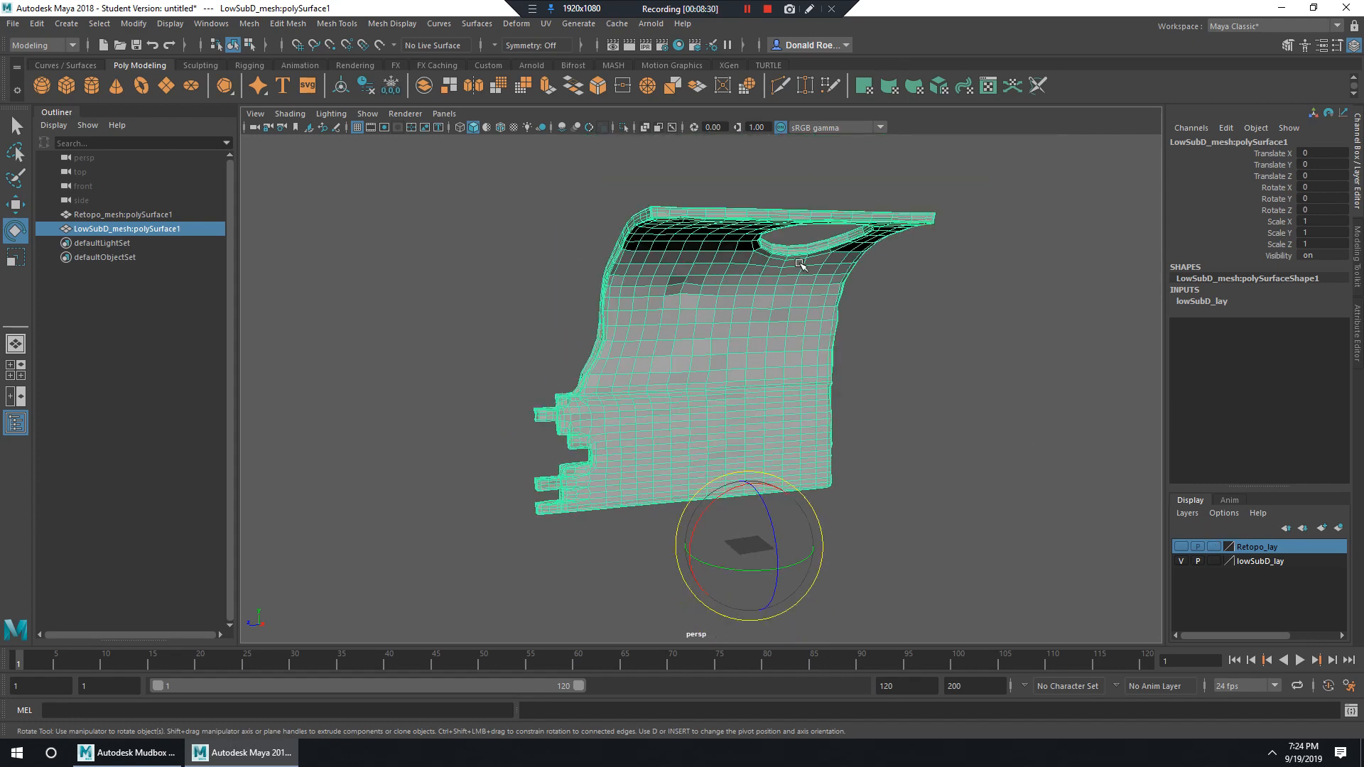
{"action": "middle_click_drag", "start_coordinate": [934, 365], "coordinate": [931, 365], "text": "alt"}
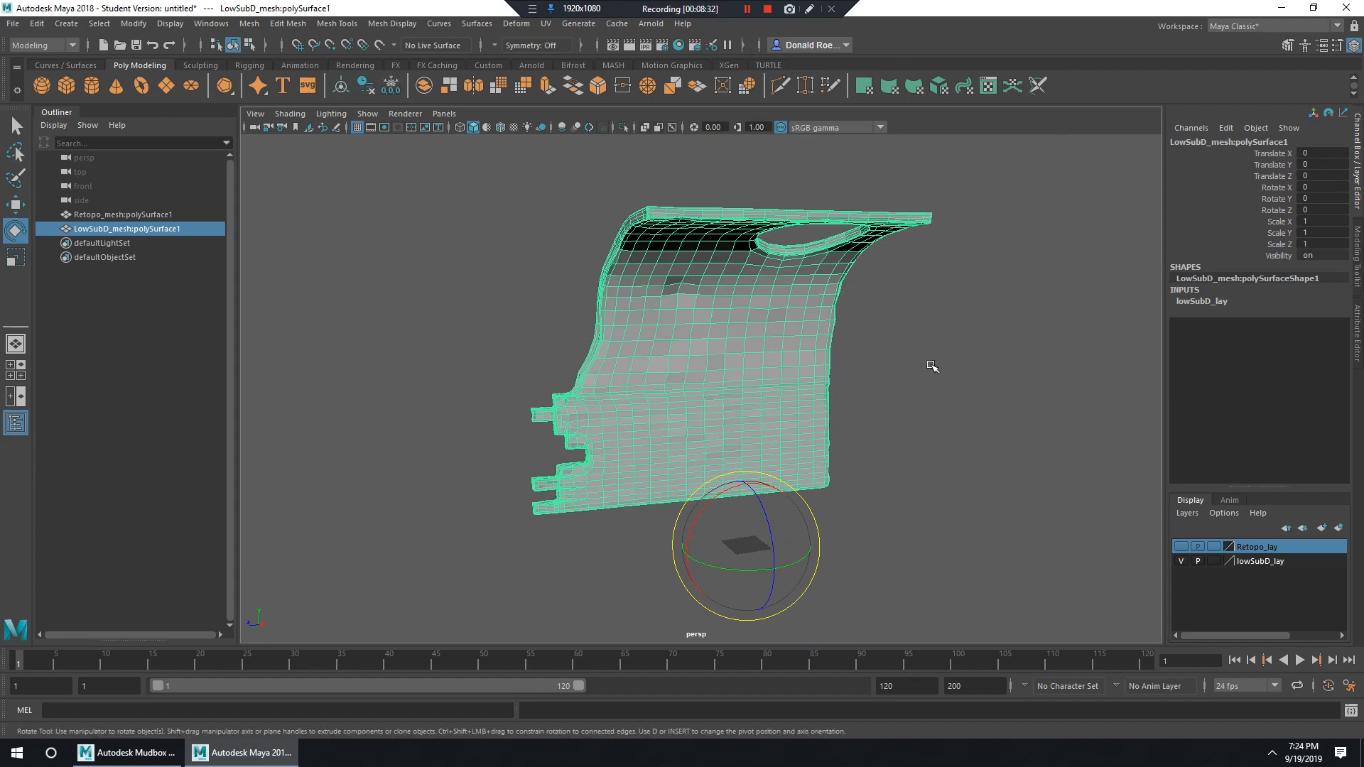
Show Retopo_lay in place of lowSubD_lay, examine the selected wall's dense wireframe, and clear the selection.
{"action": "left_click", "coordinate": [1181, 561]}
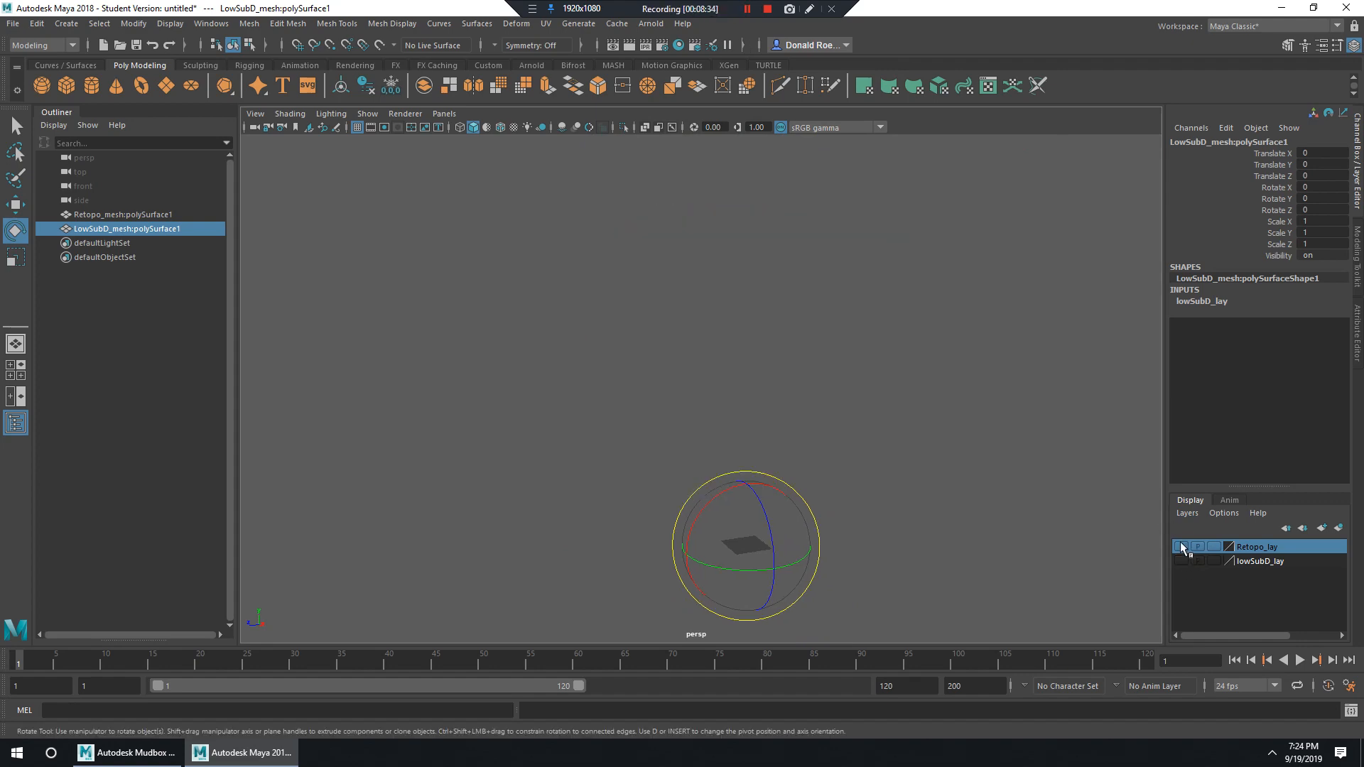
{"action": "left_click", "coordinate": [1180, 547]}
{"action": "left_click", "coordinate": [747, 354]}
{"action": "right_click_drag", "start_coordinate": [817, 390], "coordinate": [892, 381], "text": "alt"}
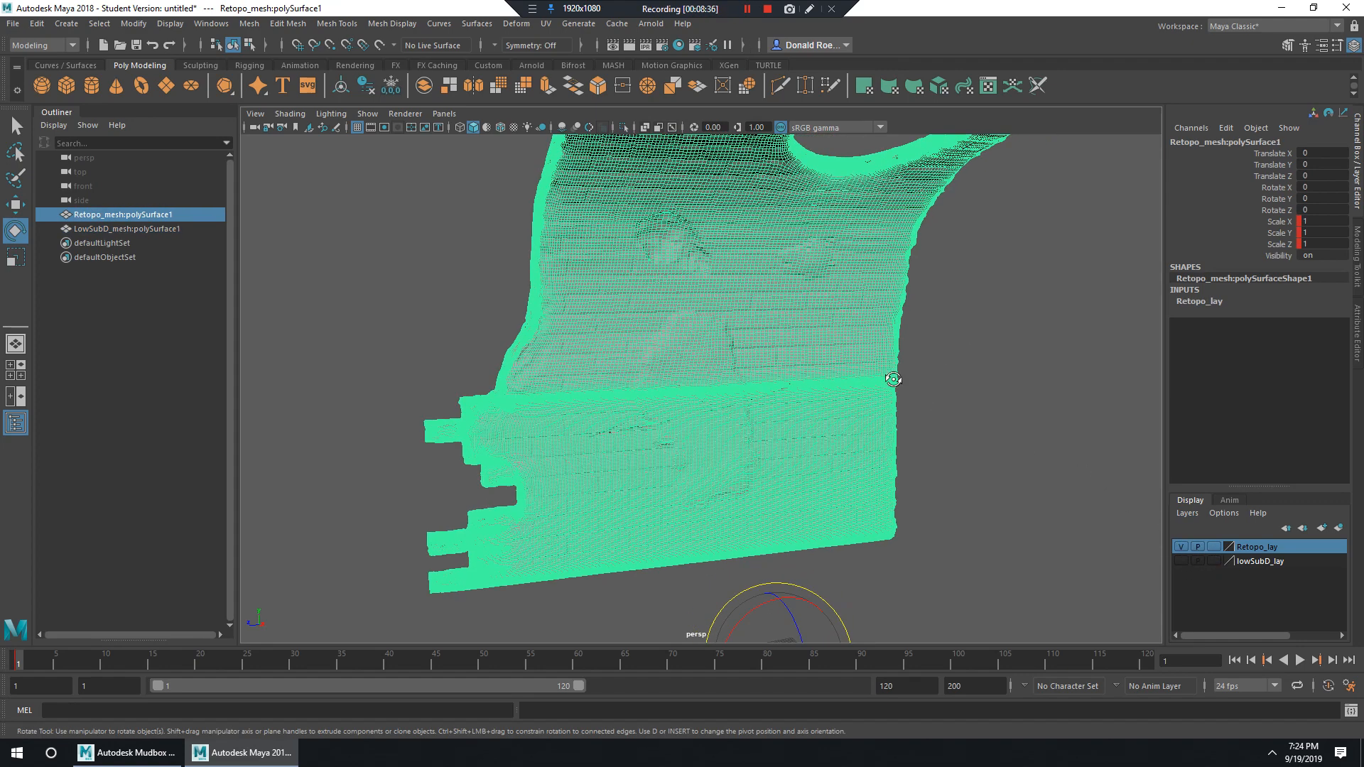
{"action": "left_click_drag", "start_coordinate": [948, 349], "coordinate": [849, 415], "text": "alt"}
{"action": "left_click", "coordinate": [900, 394]}
{"action": "middle_click_drag", "start_coordinate": [849, 415], "coordinate": [892, 375], "text": "alt"}
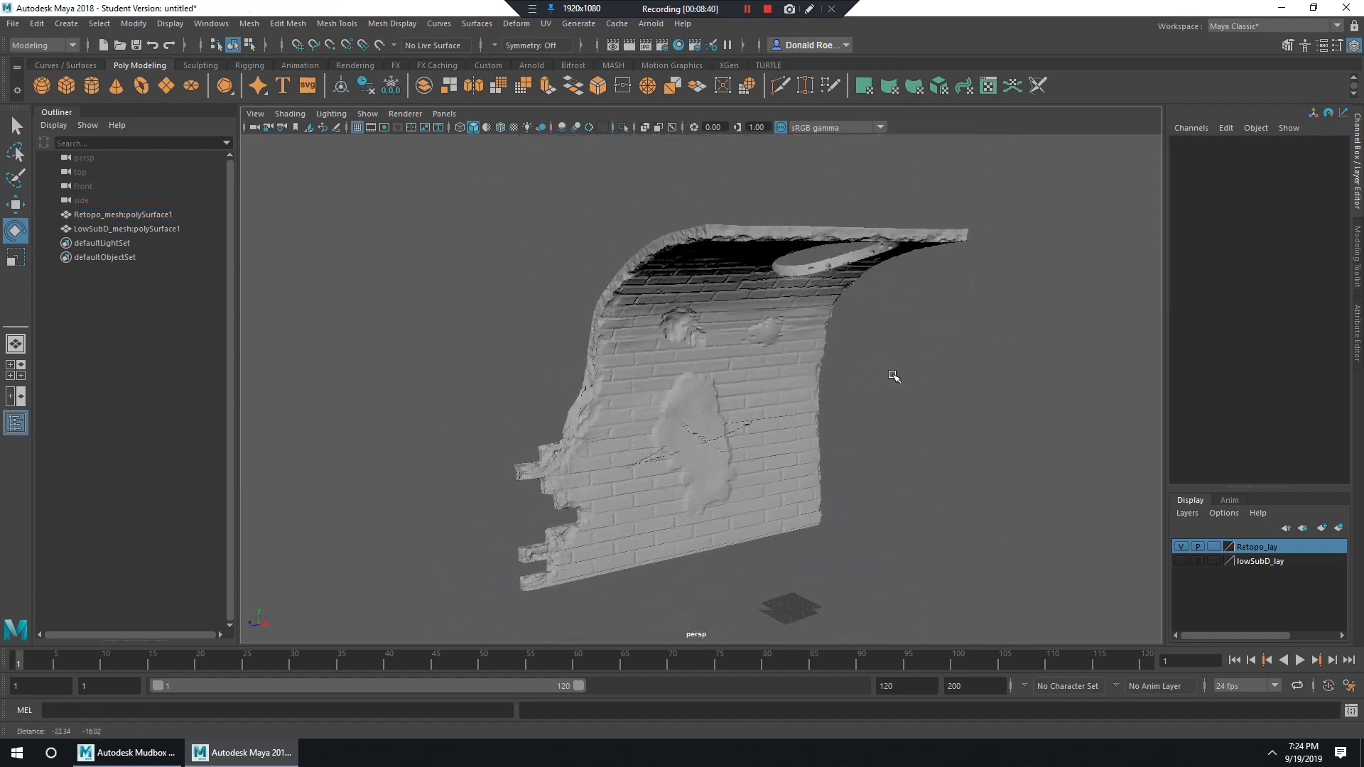
Make the Retopo_mesh wall a live surface.
{"action": "left_click", "coordinate": [733, 359]}
{"action": "right_click_drag", "start_coordinate": [734, 344], "coordinate": [734, 352]}
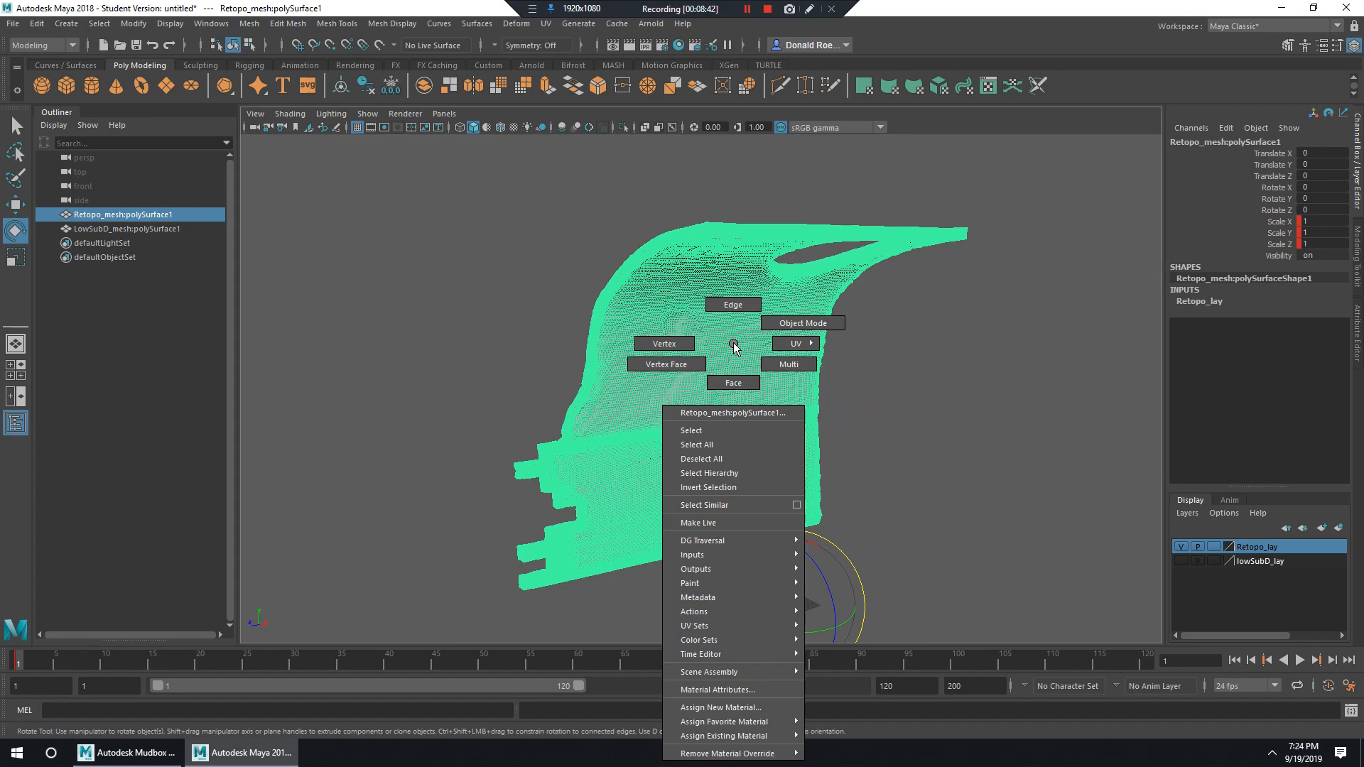
{"action": "left_click", "coordinate": [720, 521]}
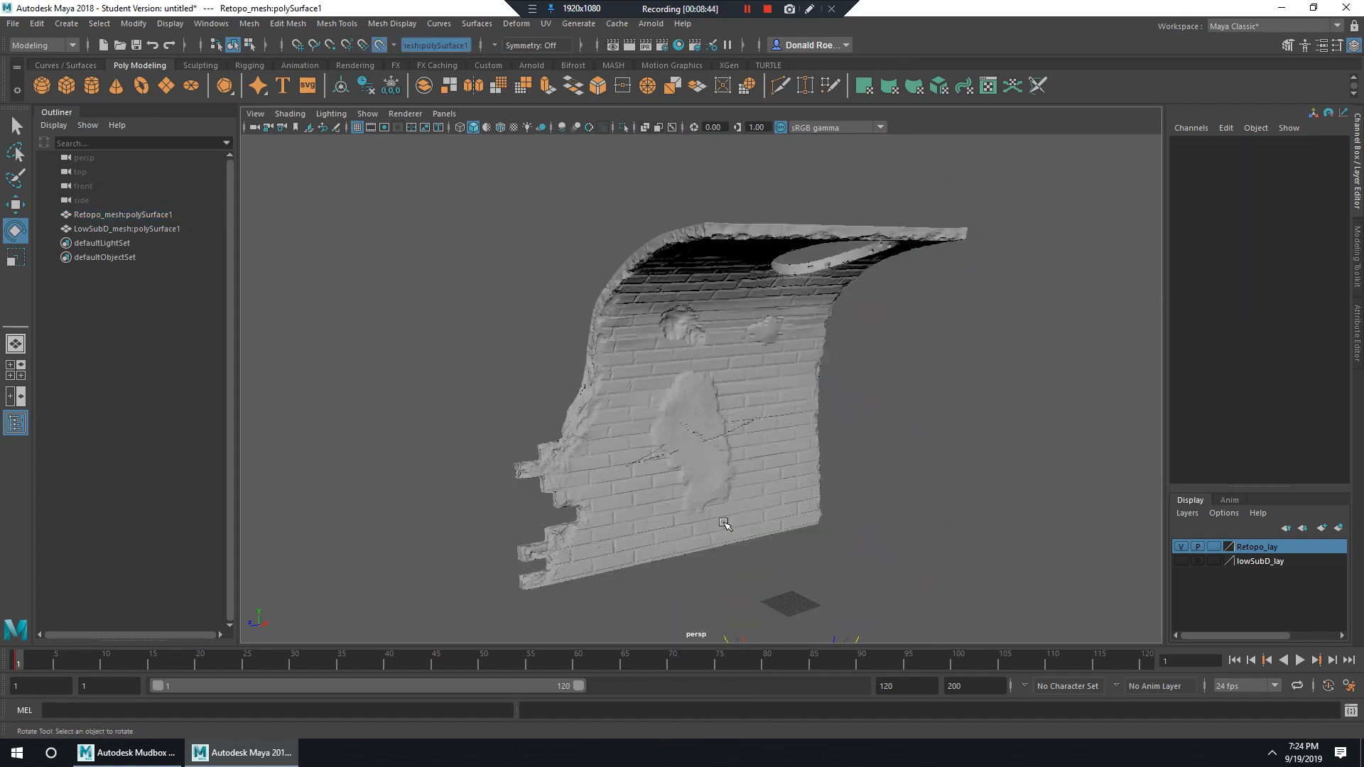
Examine the live brick wall from several angles, including its dents, broken edge and curved upper part.
{"action": "left_click_drag", "start_coordinate": [857, 403], "coordinate": [830, 399], "text": "alt"}
{"action": "left_click_drag", "start_coordinate": [662, 314], "coordinate": [891, 512]}
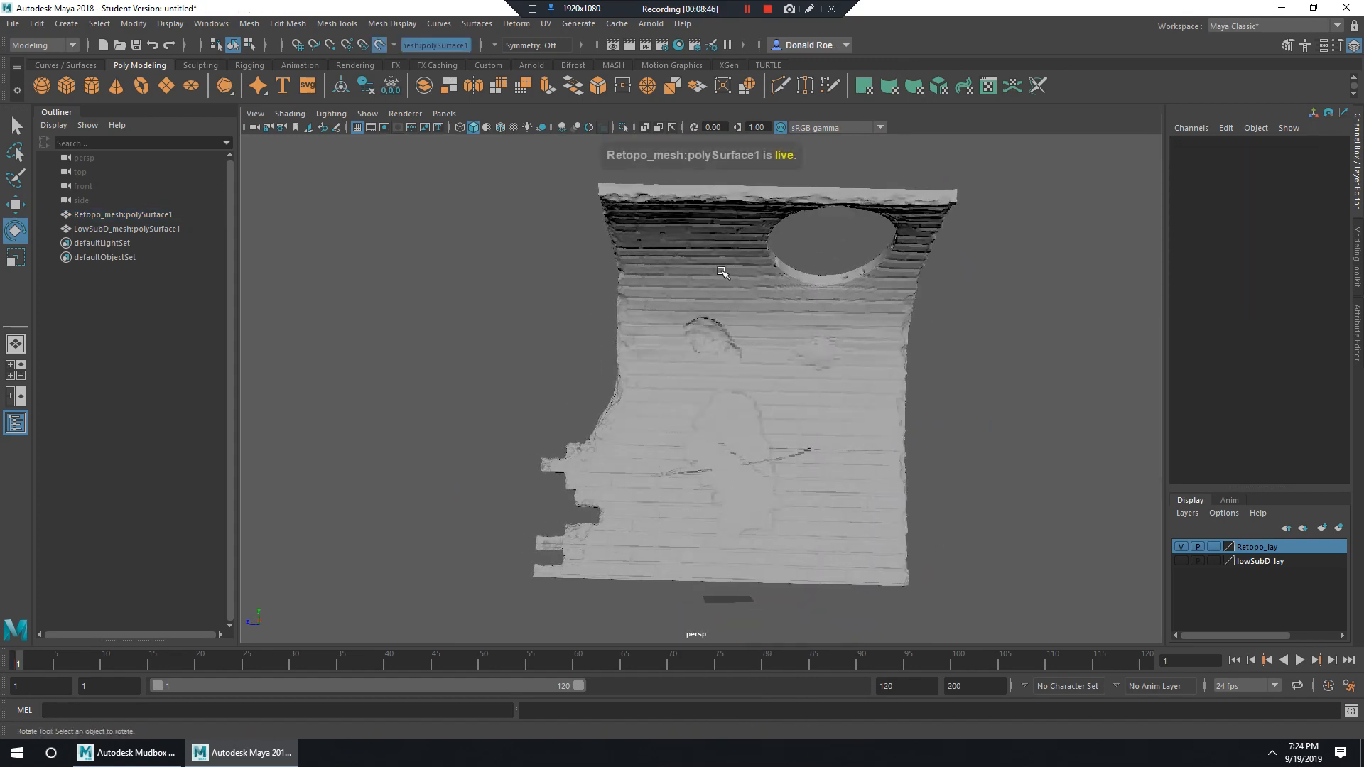
{"action": "left_click_drag", "start_coordinate": [722, 271], "coordinate": [950, 495]}
{"action": "left_click_drag", "start_coordinate": [858, 400], "coordinate": [770, 423], "text": "alt"}
{"action": "mouse_move", "coordinate": [661, 262]}
{"action": "left_mouse_down"}
{"action": "mouse_move", "coordinate": [793, 393]}
{"action": "mouse_move", "coordinate": [1000, 349]}
{"action": "mouse_move", "coordinate": [852, 320]}
{"action": "left_mouse_up"}
{"action": "left_click_drag", "start_coordinate": [580, 236], "coordinate": [1007, 592]}
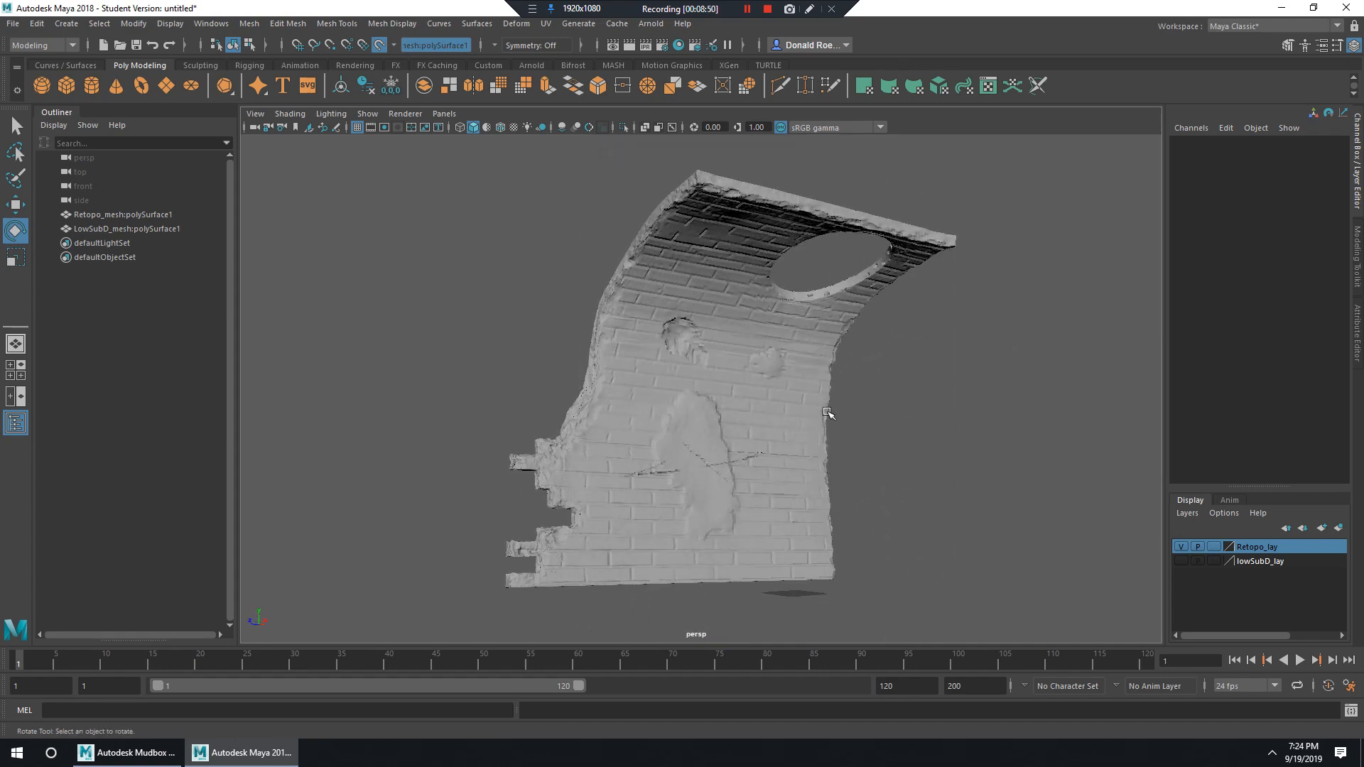
{"action": "left_click_drag", "start_coordinate": [830, 412], "coordinate": [851, 391], "text": "alt"}
{"action": "left_click_drag", "start_coordinate": [708, 276], "coordinate": [874, 250], "text": "alt"}
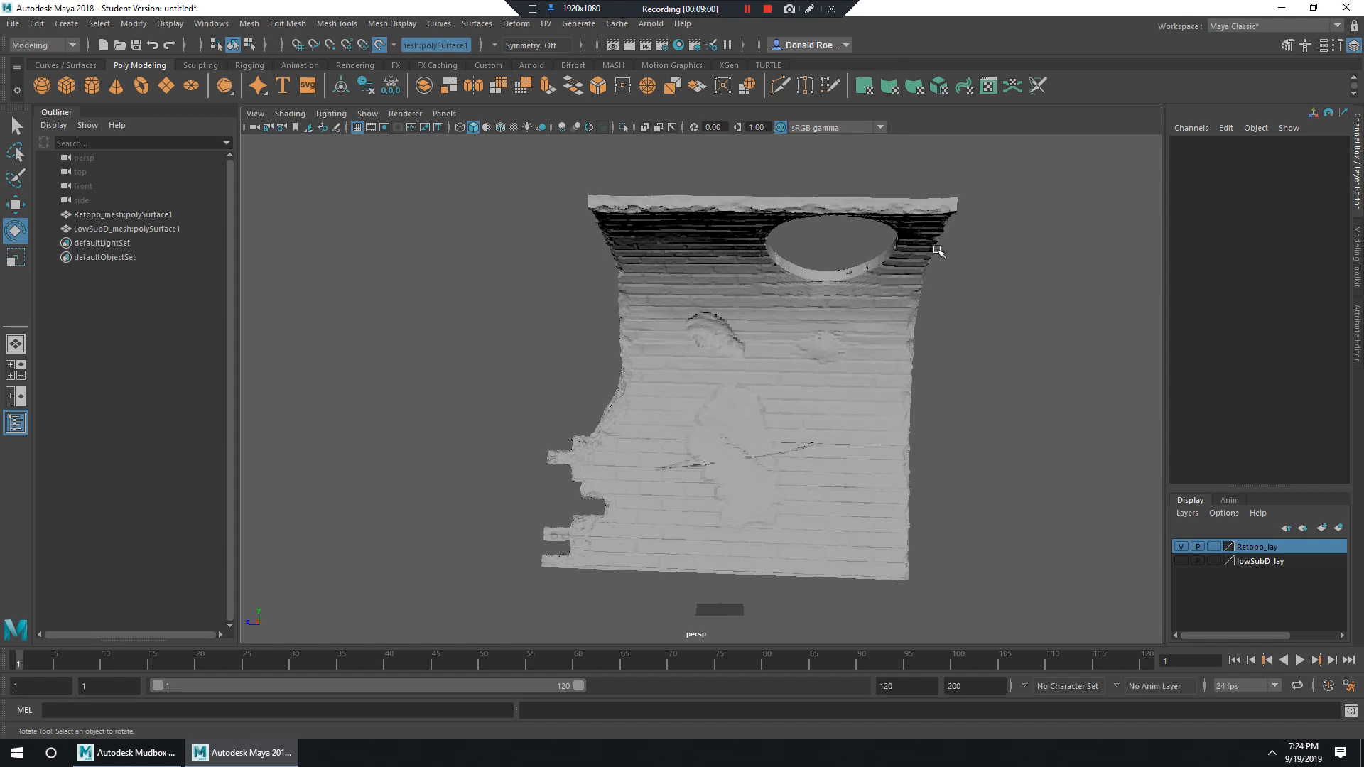
Bring up the Modeling Toolkit and activate the Quad Draw tool.
{"action": "left_click", "coordinate": [1287, 46]}
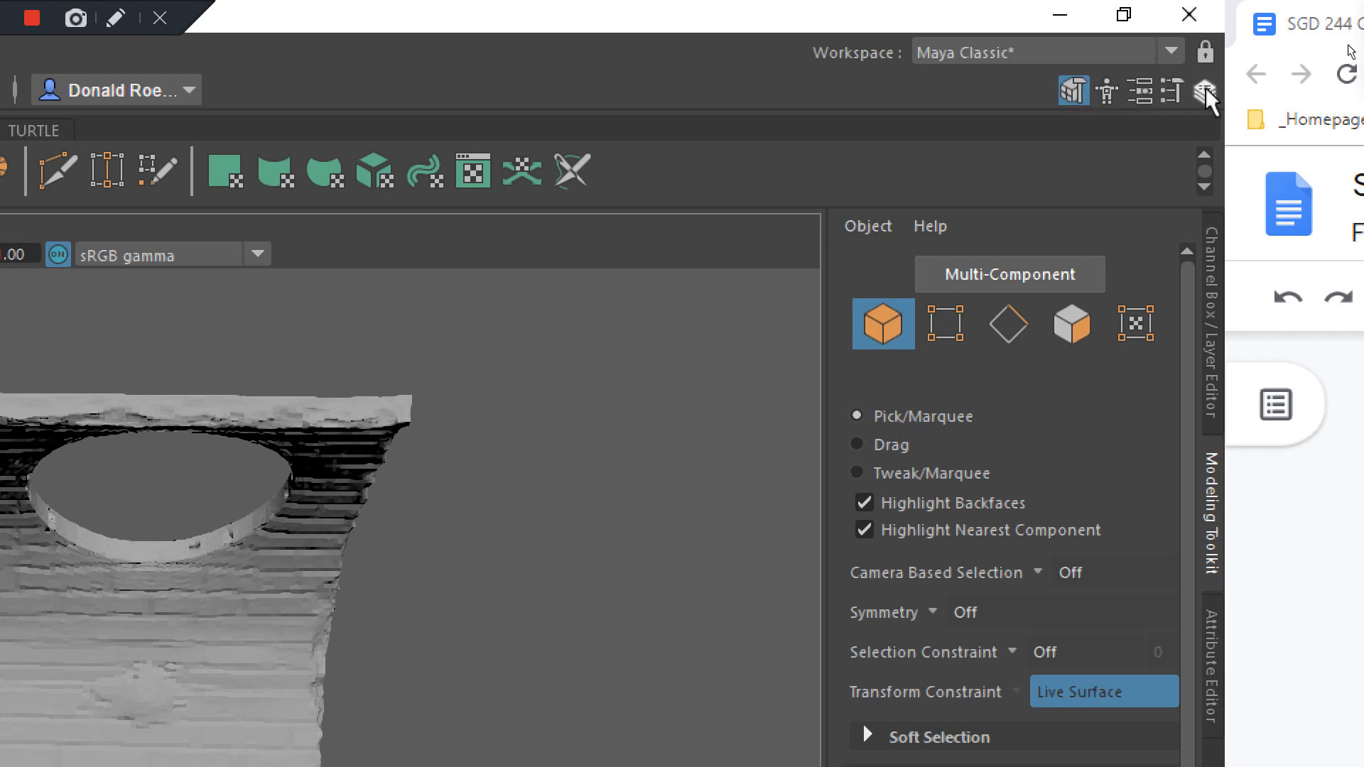
{"action": "left_click", "coordinate": [1078, 87]}
{"action": "left_click", "coordinate": [1081, 88]}
{"action": "scroll", "coordinate": [1067, 394], "scroll_direction": "down", "scroll_amount": 1}
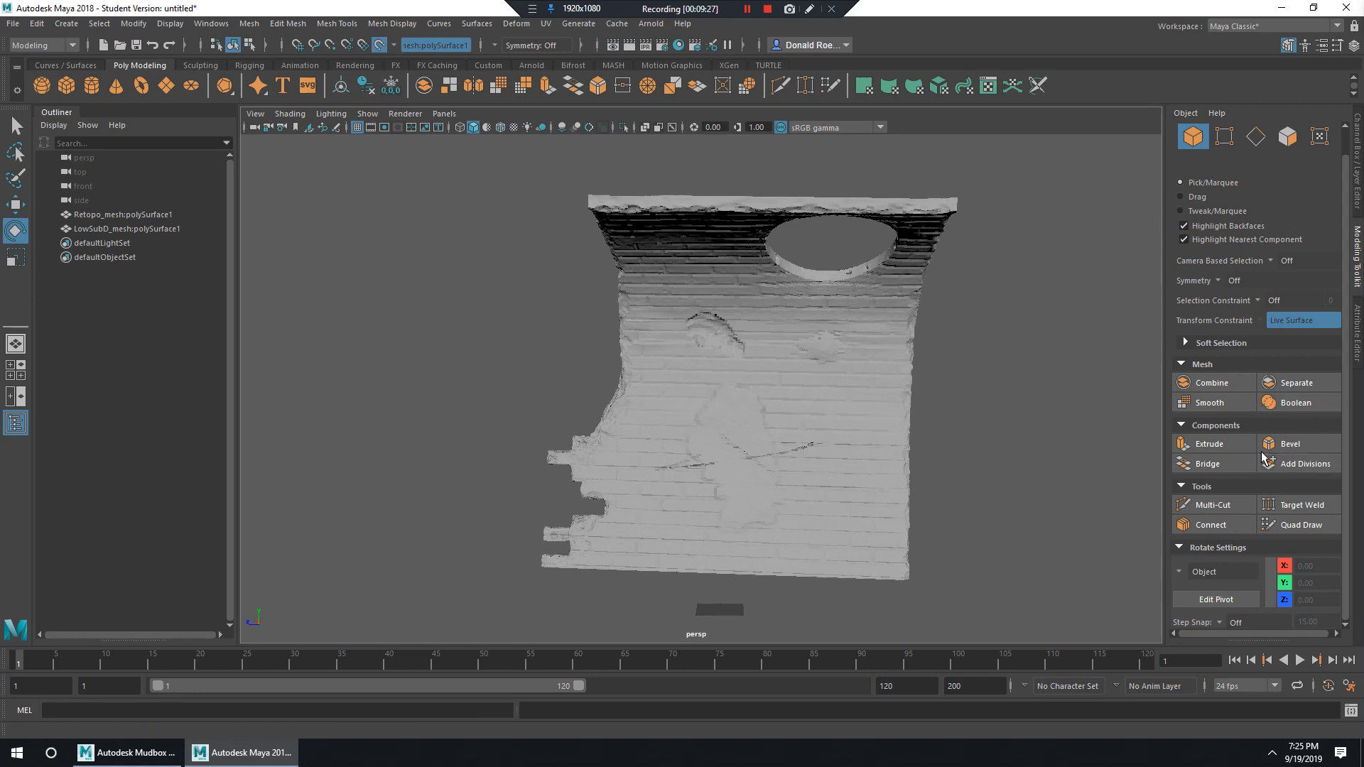
{"action": "left_click", "coordinate": [1298, 524]}
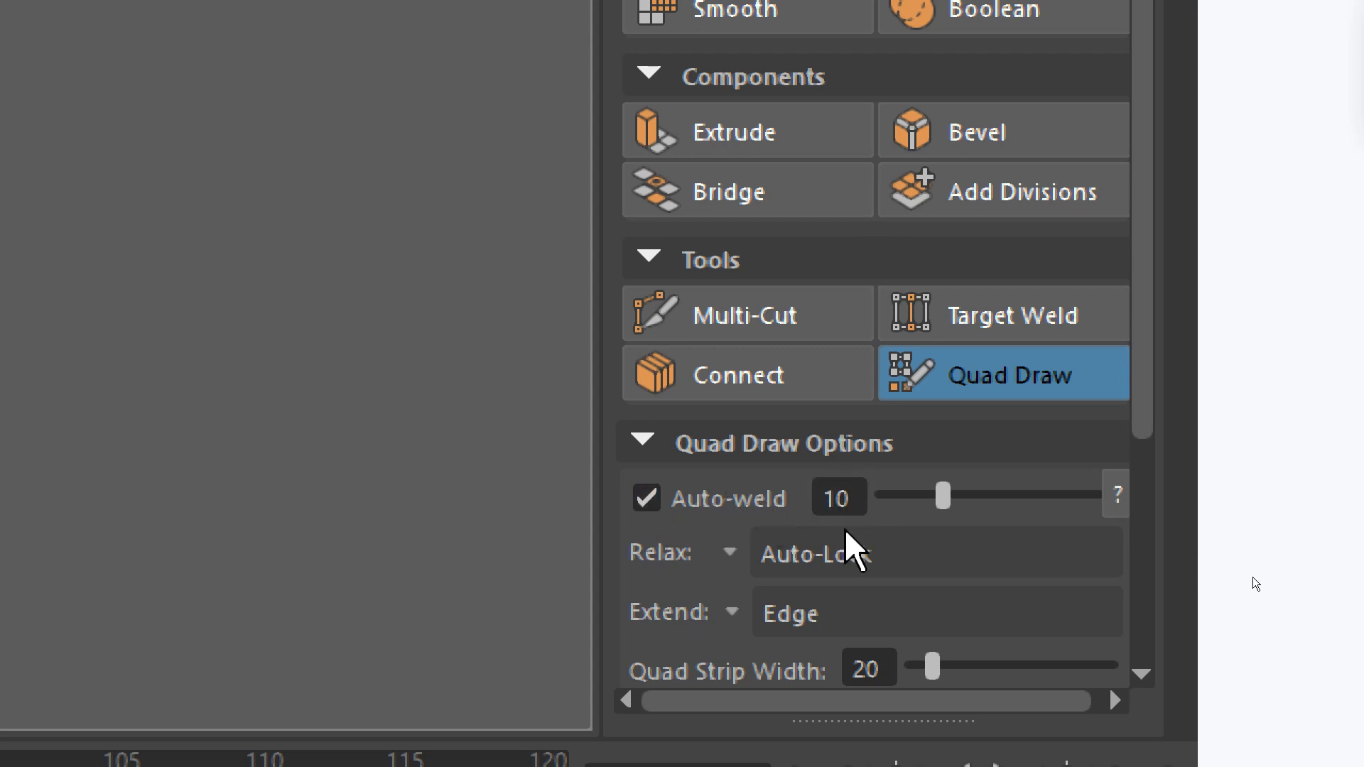
Review the Quad Draw options and read through the tool's keyboard and mouse shortcut list.
{"action": "scroll", "coordinate": [923, 547], "scroll_direction": "down", "scroll_amount": 2}
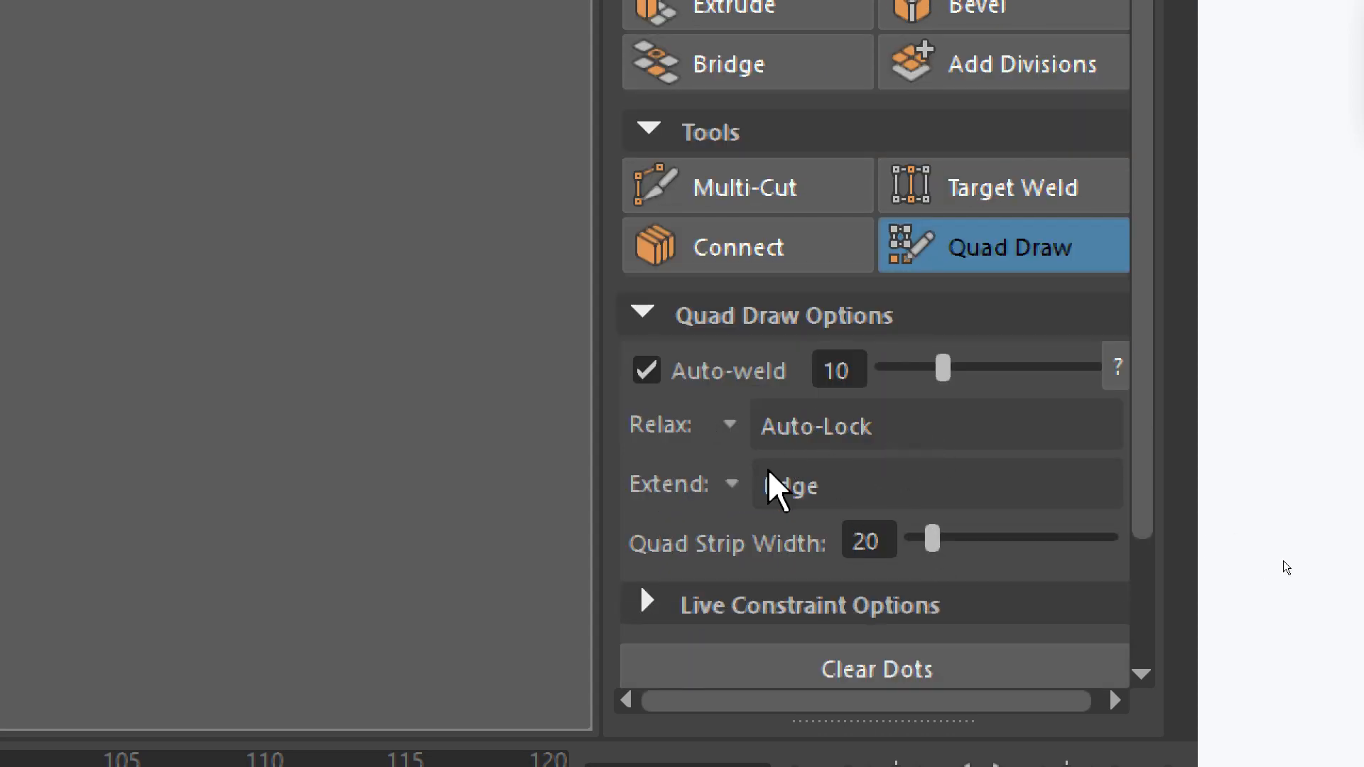
{"action": "scroll", "coordinate": [914, 455], "scroll_direction": "down", "scroll_amount": 2}
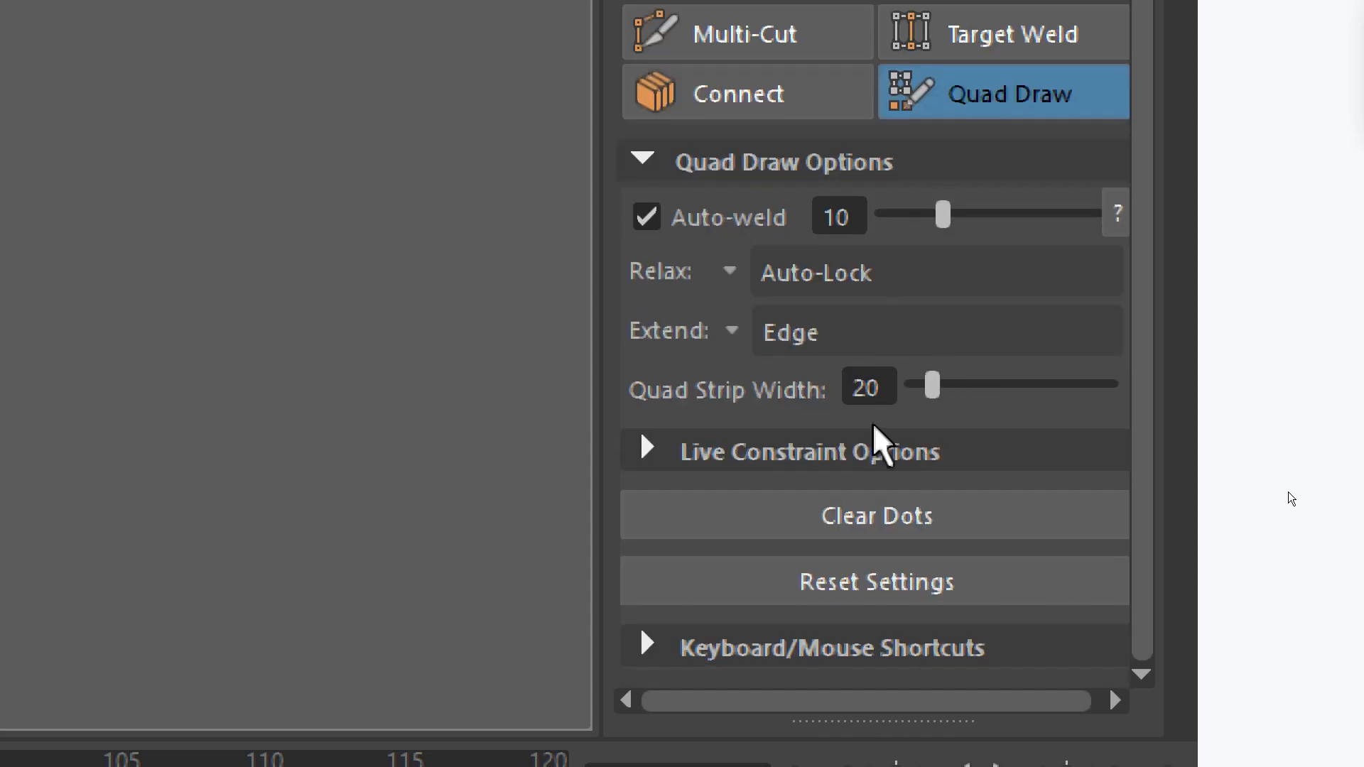
{"action": "left_click", "coordinate": [912, 628]}
{"action": "scroll", "coordinate": [916, 579], "scroll_direction": "down", "scroll_amount": 6}
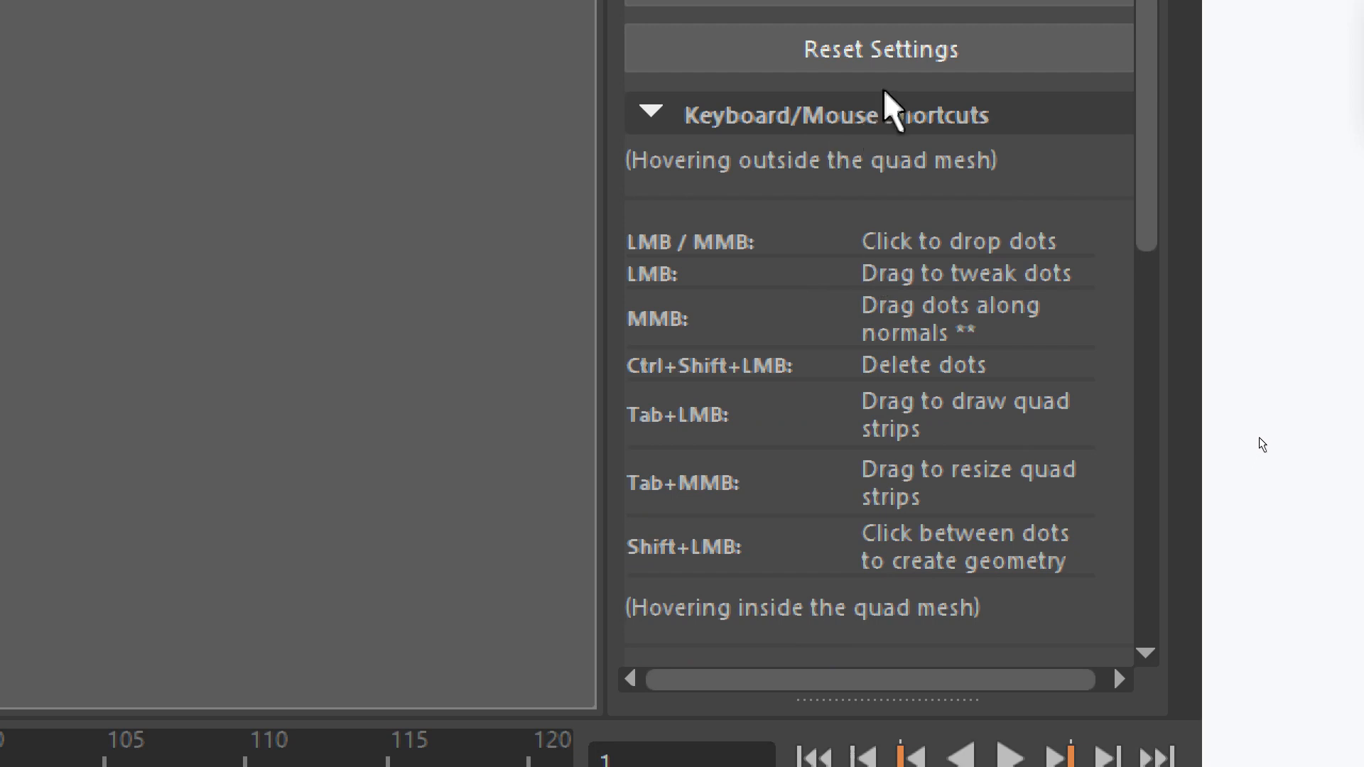
{"action": "left_click", "coordinate": [892, 113]}
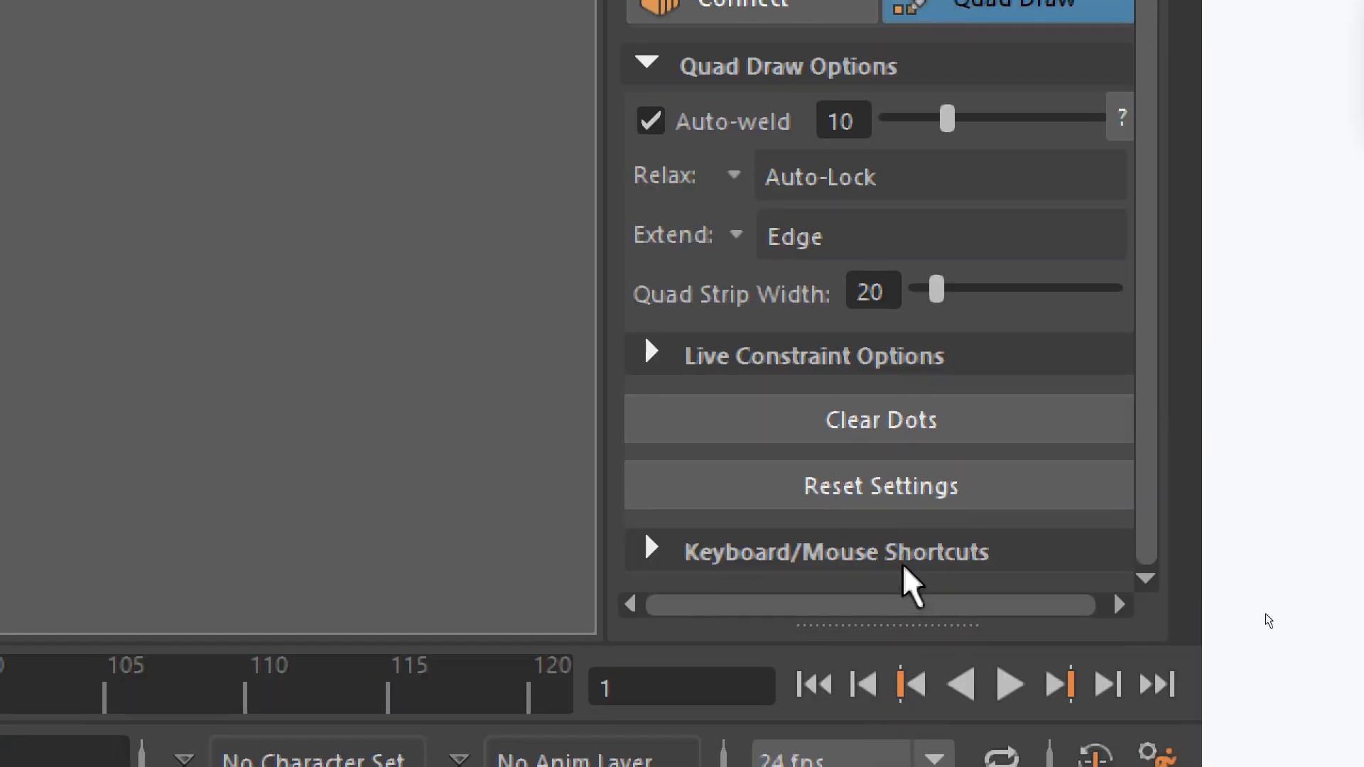
{"action": "left_click", "coordinate": [908, 552]}
{"action": "scroll", "coordinate": [896, 543], "scroll_direction": "down", "scroll_amount": 3}
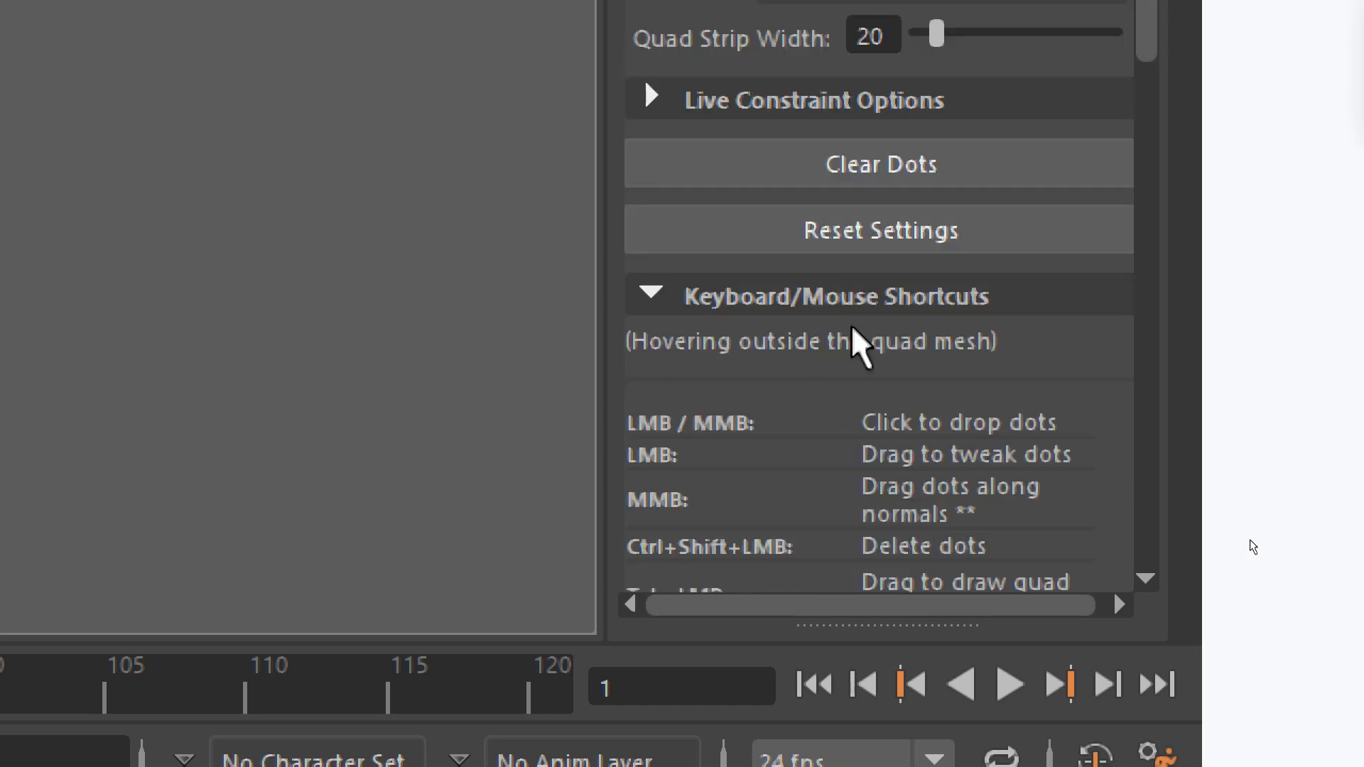
{"action": "scroll", "coordinate": [903, 412], "scroll_direction": "down", "scroll_amount": 6}
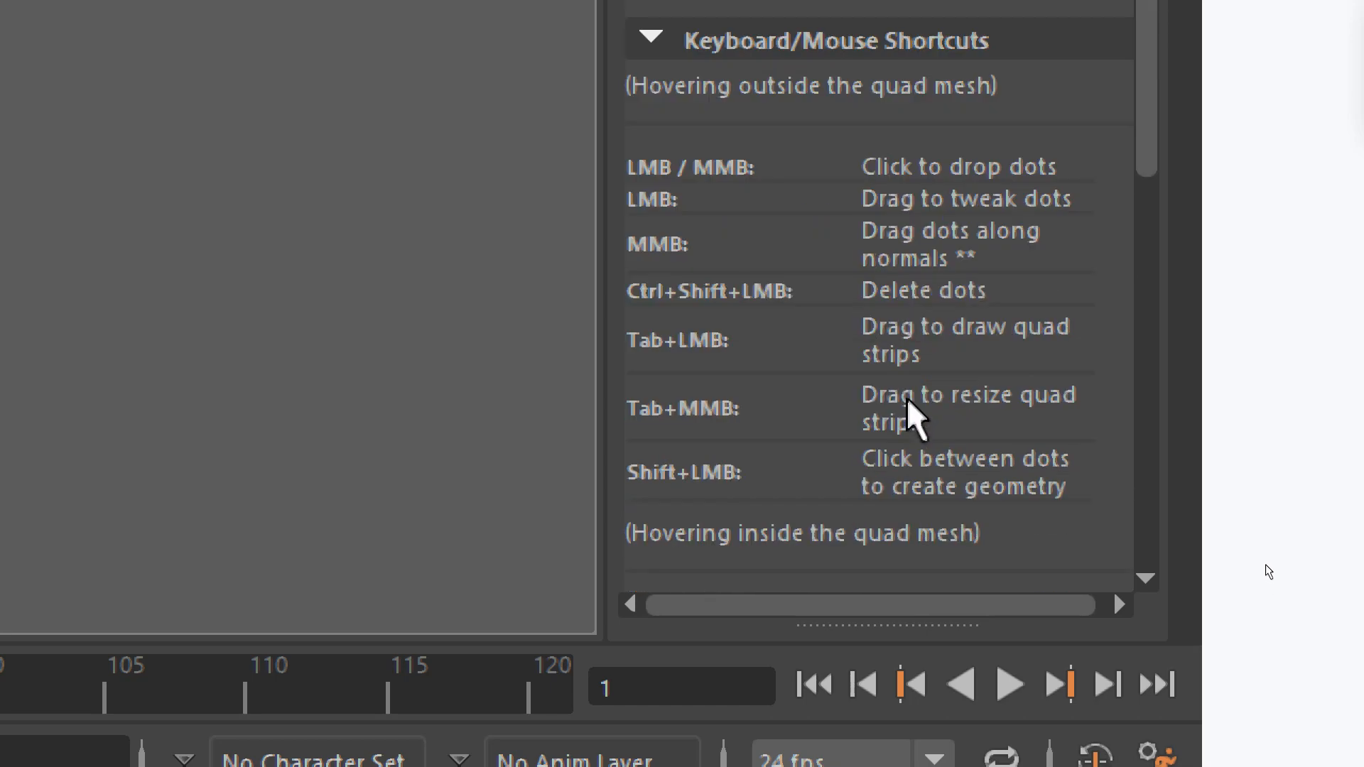
{"action": "scroll", "coordinate": [859, 329], "scroll_direction": "up", "scroll_amount": 3}
{"action": "scroll", "coordinate": [878, 391], "scroll_direction": "down", "scroll_amount": 9}
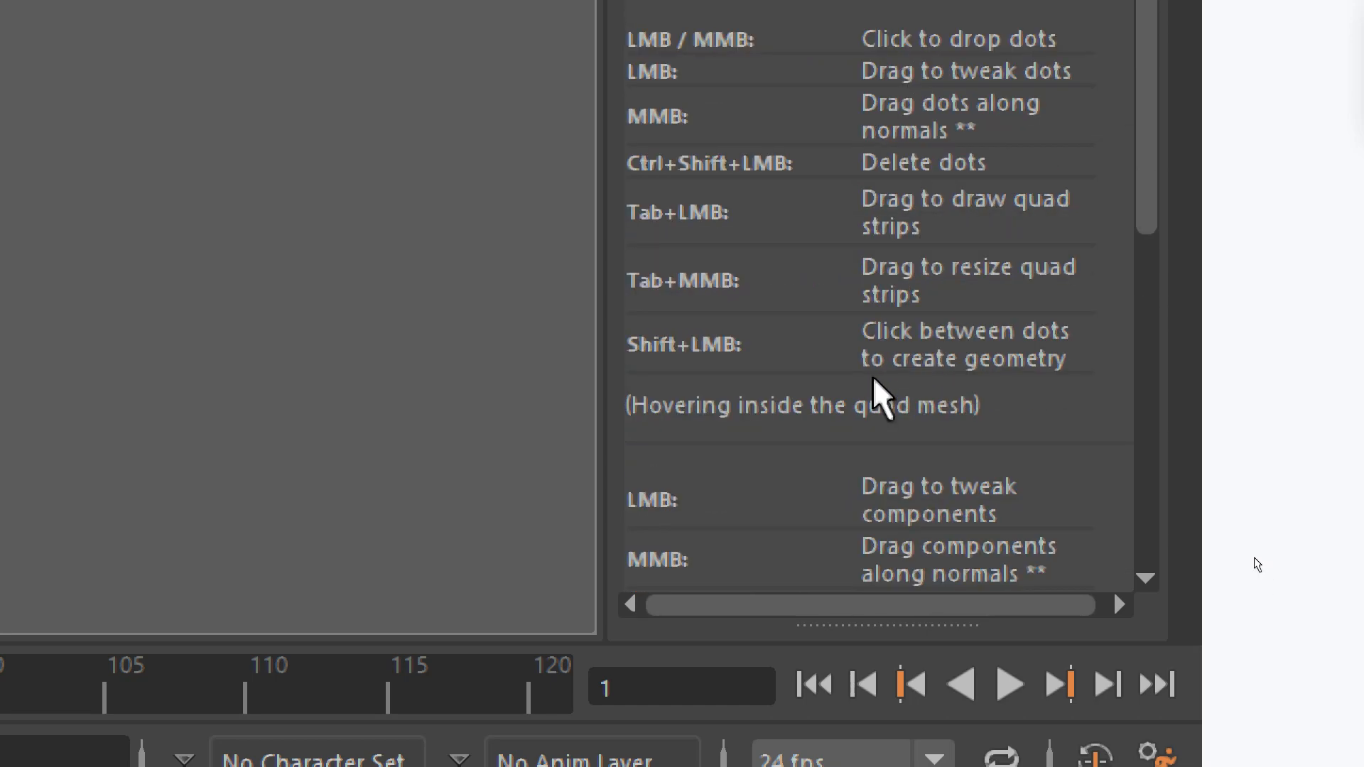
{"action": "scroll", "coordinate": [856, 388], "scroll_direction": "up", "scroll_amount": 7}
{"action": "scroll", "coordinate": [859, 376], "scroll_direction": "up", "scroll_amount": 2}
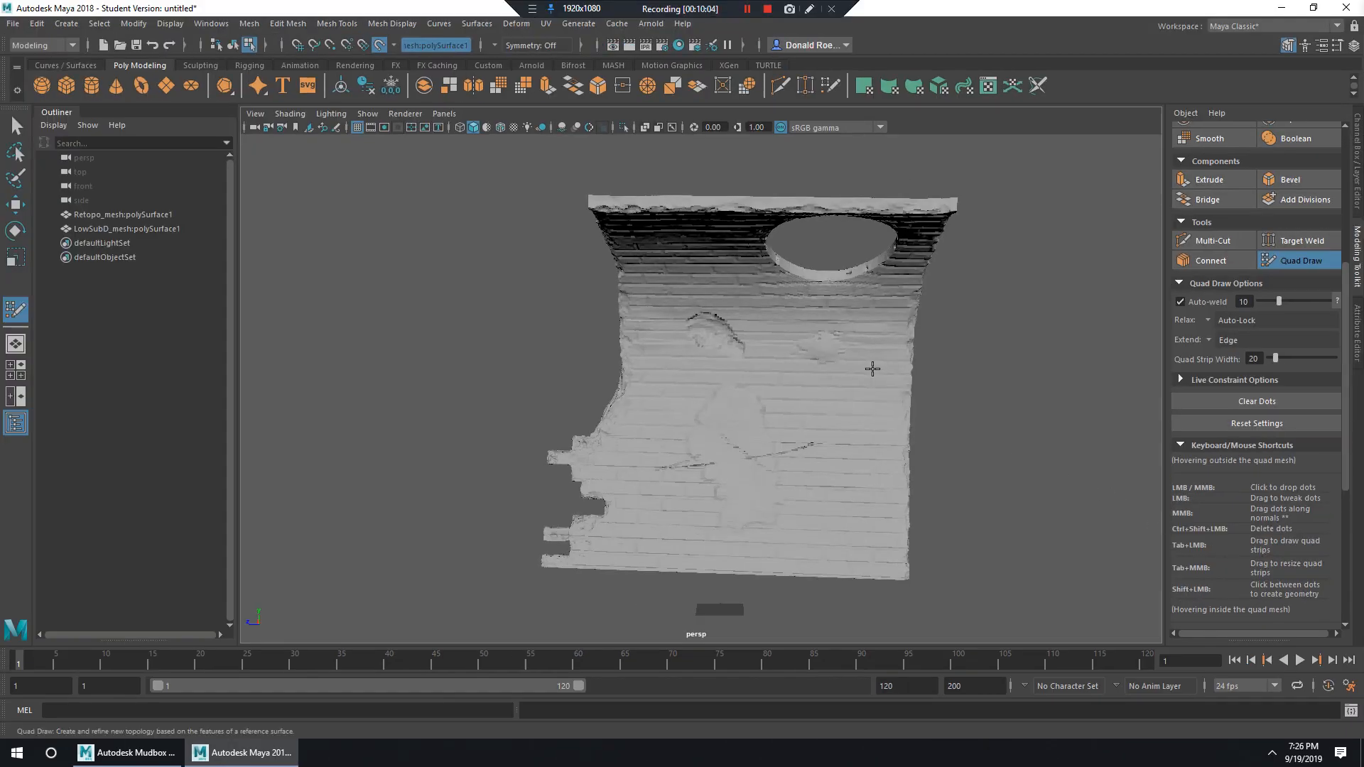
Examine the wall's rough upper edge, curved side and dents up close to plan the new topology.
{"action": "left_click_drag", "start_coordinate": [721, 307], "coordinate": [786, 283], "text": "alt"}
{"action": "scroll", "coordinate": [767, 277], "scroll_direction": "up", "scroll_amount": 4}
{"action": "middle_click_drag", "start_coordinate": [742, 231], "coordinate": [731, 413], "text": "alt"}
{"action": "left_click_drag", "start_coordinate": [731, 414], "coordinate": [798, 303], "text": "alt"}
{"action": "left_click_drag", "start_coordinate": [861, 340], "coordinate": [824, 306], "text": "alt"}
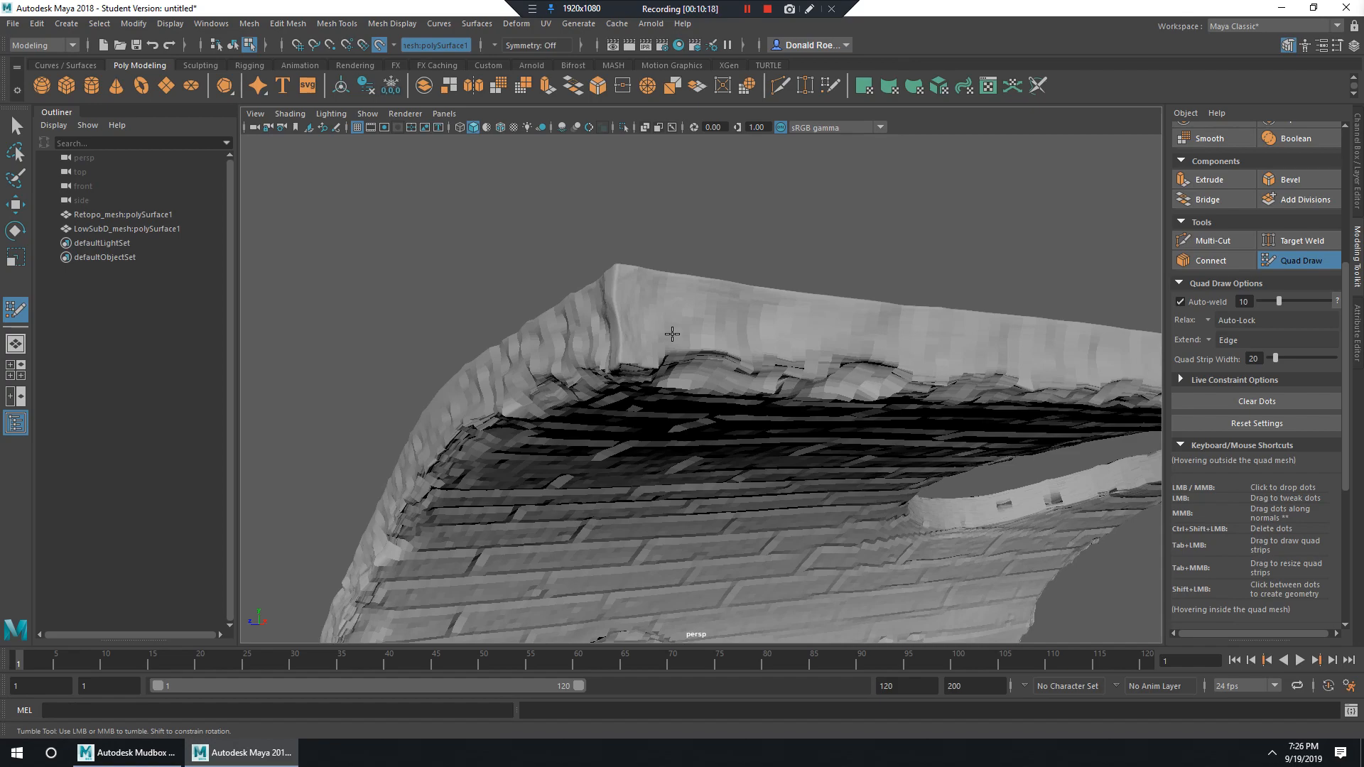
{"action": "mouse_move", "coordinate": [675, 331]}
{"action": "left_mouse_down", "text": "alt"}
{"action": "mouse_move", "coordinate": [683, 359]}
{"action": "mouse_move", "coordinate": [682, 341]}
{"action": "left_mouse_up", "text": "alt"}
{"action": "mouse_move", "coordinate": [682, 341]}
{"action": "right_mouse_down", "text": "alt"}
{"action": "mouse_move", "coordinate": [710, 350]}
{"action": "mouse_move", "coordinate": [682, 347]}
{"action": "right_mouse_up", "text": "alt"}
{"action": "mouse_move", "coordinate": [682, 347]}
{"action": "left_mouse_down", "text": "alt"}
{"action": "mouse_move", "coordinate": [688, 336]}
{"action": "mouse_move", "coordinate": [691, 357]}
{"action": "left_mouse_up", "text": "alt"}
{"action": "right_click_drag", "start_coordinate": [691, 357], "coordinate": [667, 356], "text": "alt"}
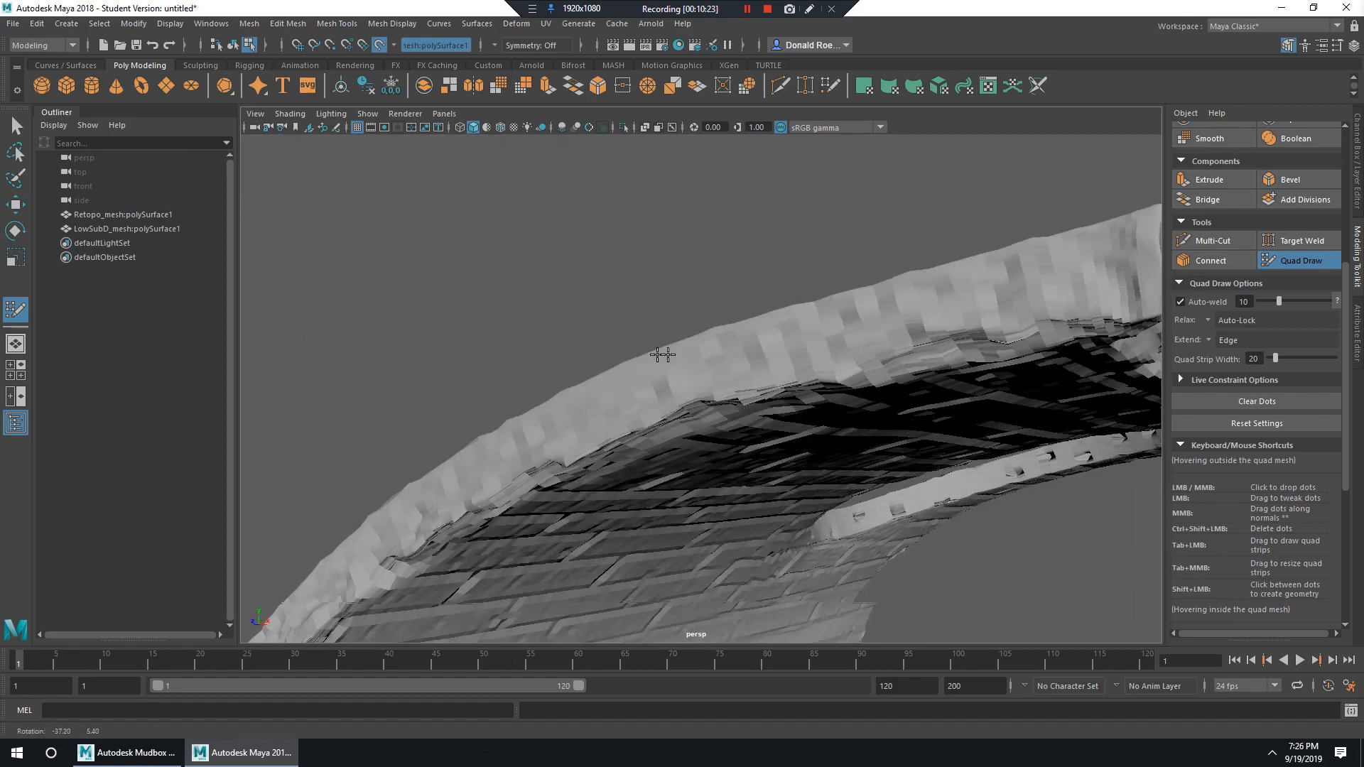
{"action": "left_click_drag", "start_coordinate": [666, 355], "coordinate": [684, 353], "text": "alt"}
{"action": "right_click_drag", "start_coordinate": [683, 353], "coordinate": [667, 351], "text": "alt"}
{"action": "left_click_drag", "start_coordinate": [668, 351], "coordinate": [732, 356], "text": "alt"}
{"action": "middle_click_drag", "start_coordinate": [731, 355], "coordinate": [790, 344], "text": "alt"}
{"action": "left_click_drag", "start_coordinate": [790, 345], "coordinate": [725, 427], "text": "alt"}
{"action": "middle_click_drag", "start_coordinate": [724, 427], "coordinate": [640, 355], "text": "alt"}
{"action": "mouse_move", "coordinate": [639, 355]}
{"action": "right_mouse_down", "text": "alt"}
{"action": "mouse_move", "coordinate": [843, 377]}
{"action": "mouse_move", "coordinate": [661, 359]}
{"action": "right_mouse_up", "text": "alt"}
{"action": "left_click_drag", "start_coordinate": [661, 358], "coordinate": [814, 342], "text": "alt"}
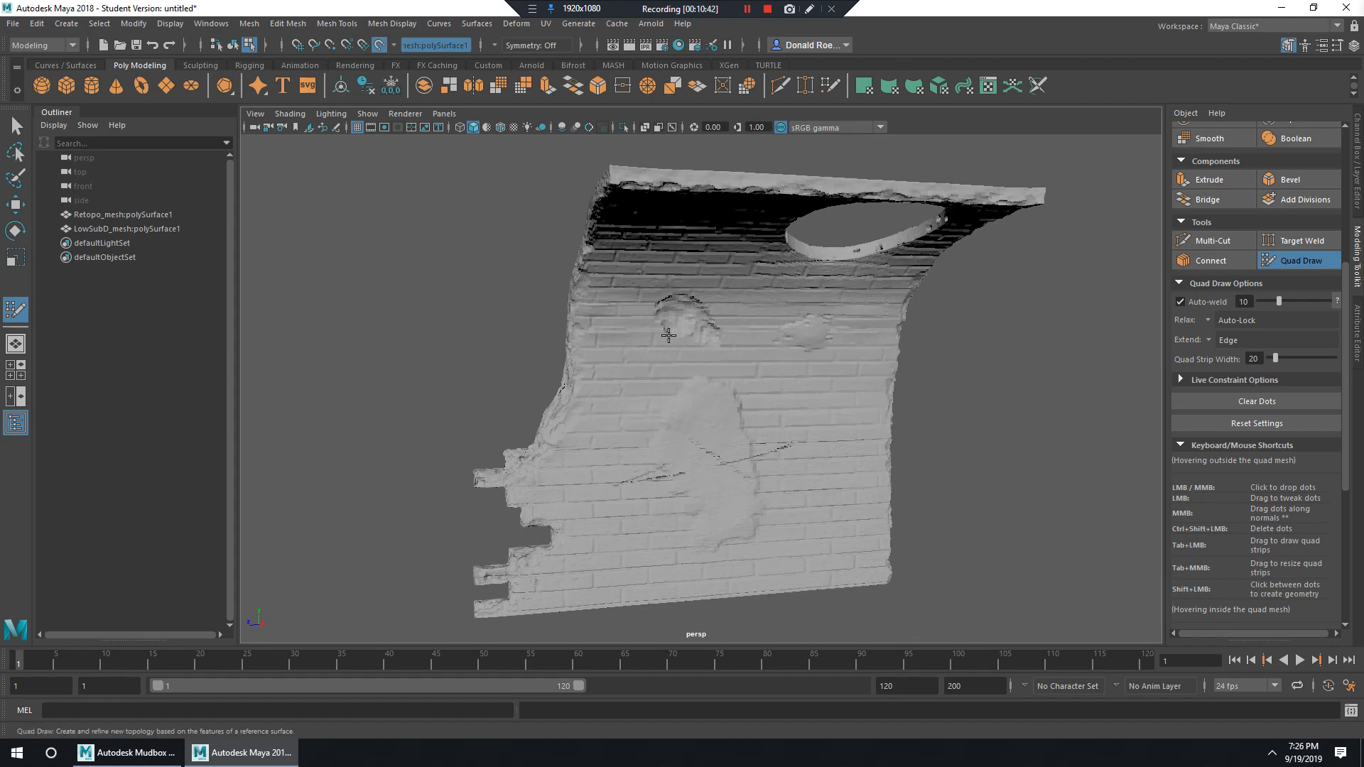
{"action": "right_click_drag", "start_coordinate": [701, 354], "coordinate": [758, 328], "text": "alt"}
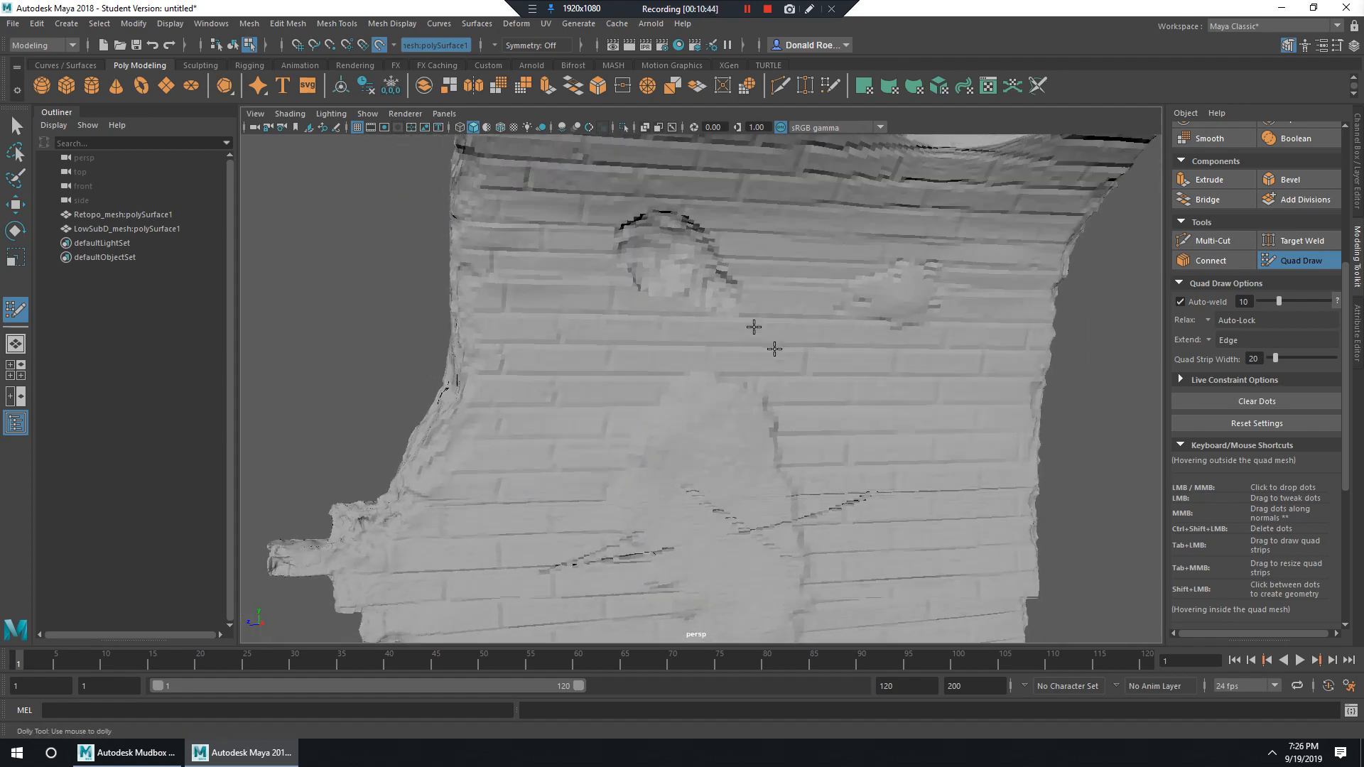
{"action": "left_click_drag", "start_coordinate": [757, 328], "coordinate": [655, 273], "text": "alt"}
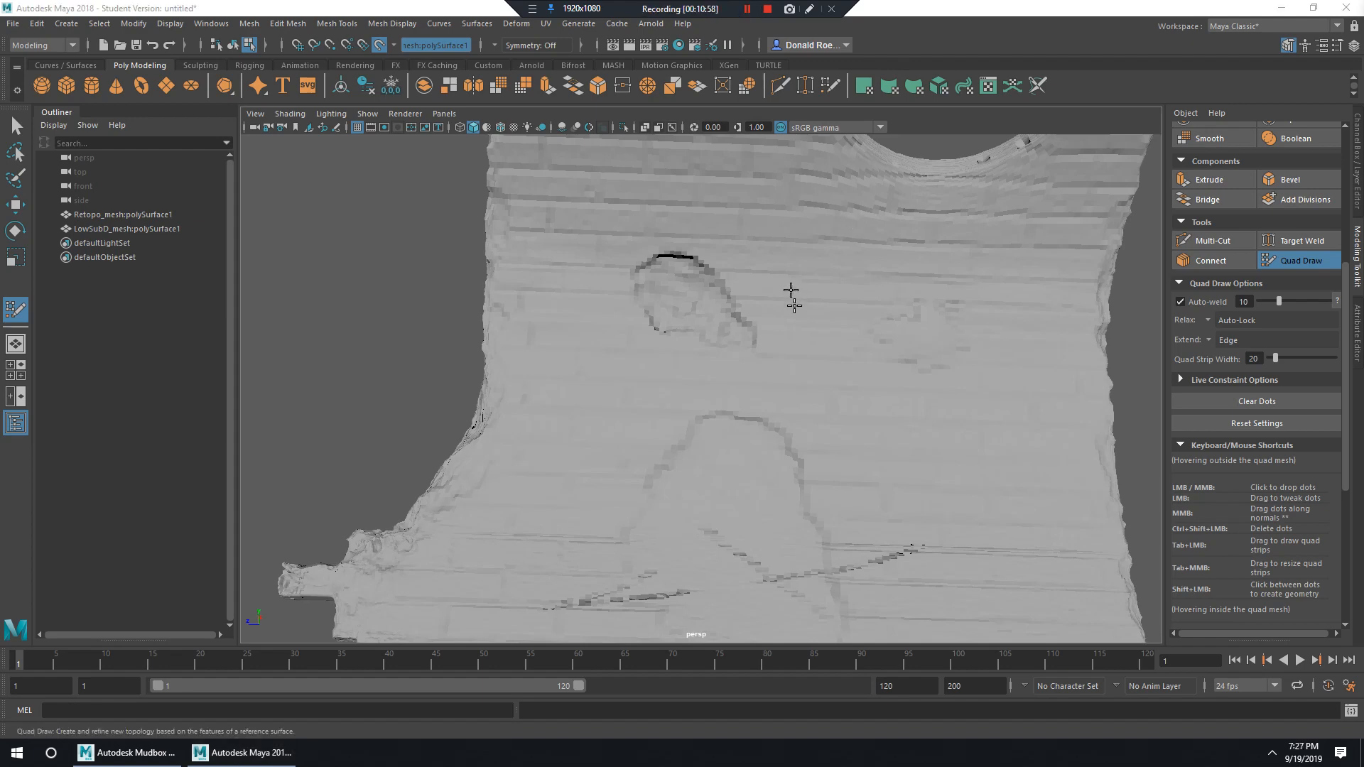
Place four Quad Draw dots on the rim at the upper-left of the larger dent and fill them with a quad.
{"action": "scroll", "coordinate": [782, 284], "scroll_direction": "up", "scroll_amount": 3}
{"action": "left_click_drag", "start_coordinate": [757, 248], "coordinate": [746, 476], "text": "alt"}
{"action": "scroll", "coordinate": [840, 441], "scroll_direction": "up", "scroll_amount": 4}
{"action": "middle_click_drag", "start_coordinate": [841, 441], "coordinate": [774, 427], "text": "alt"}
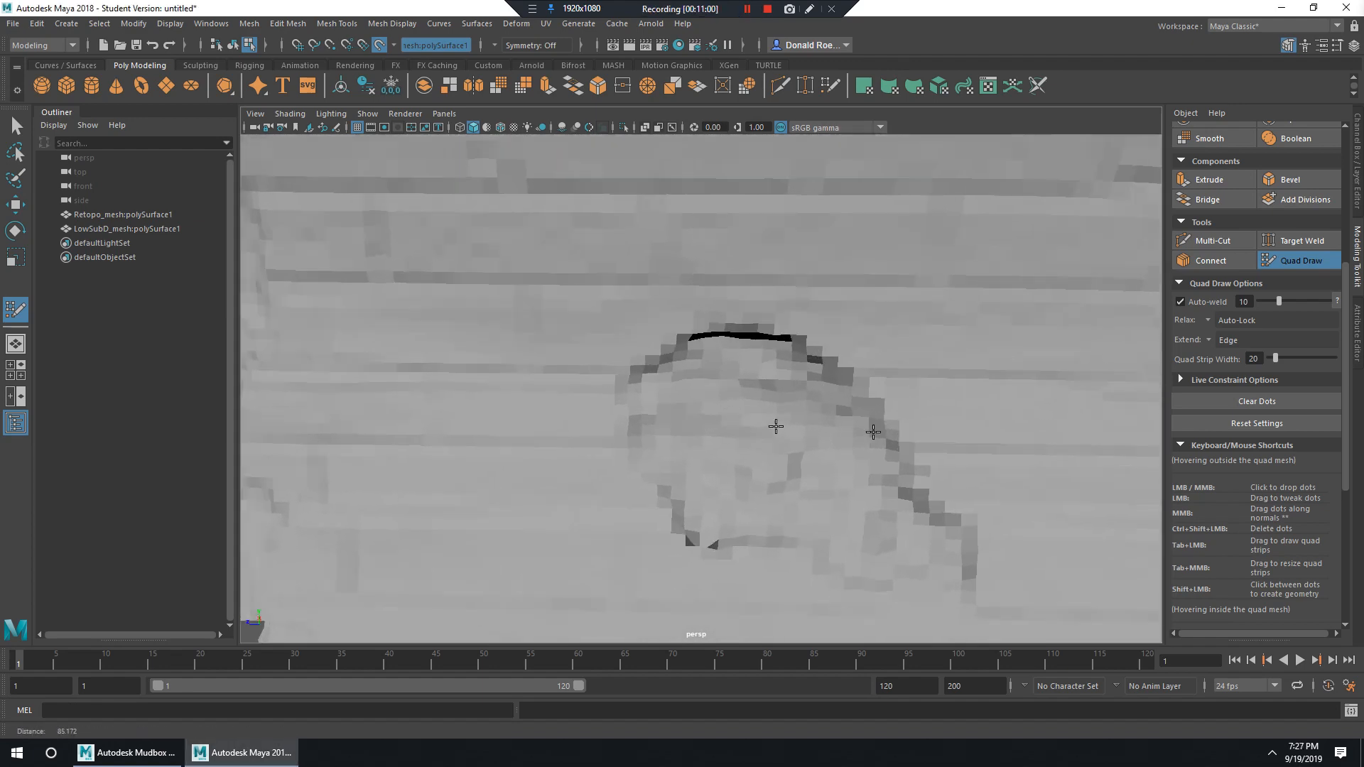
{"action": "scroll", "coordinate": [786, 407], "scroll_direction": "up", "scroll_amount": 2}
{"action": "left_click_drag", "start_coordinate": [785, 406], "coordinate": [682, 377], "text": "alt"}
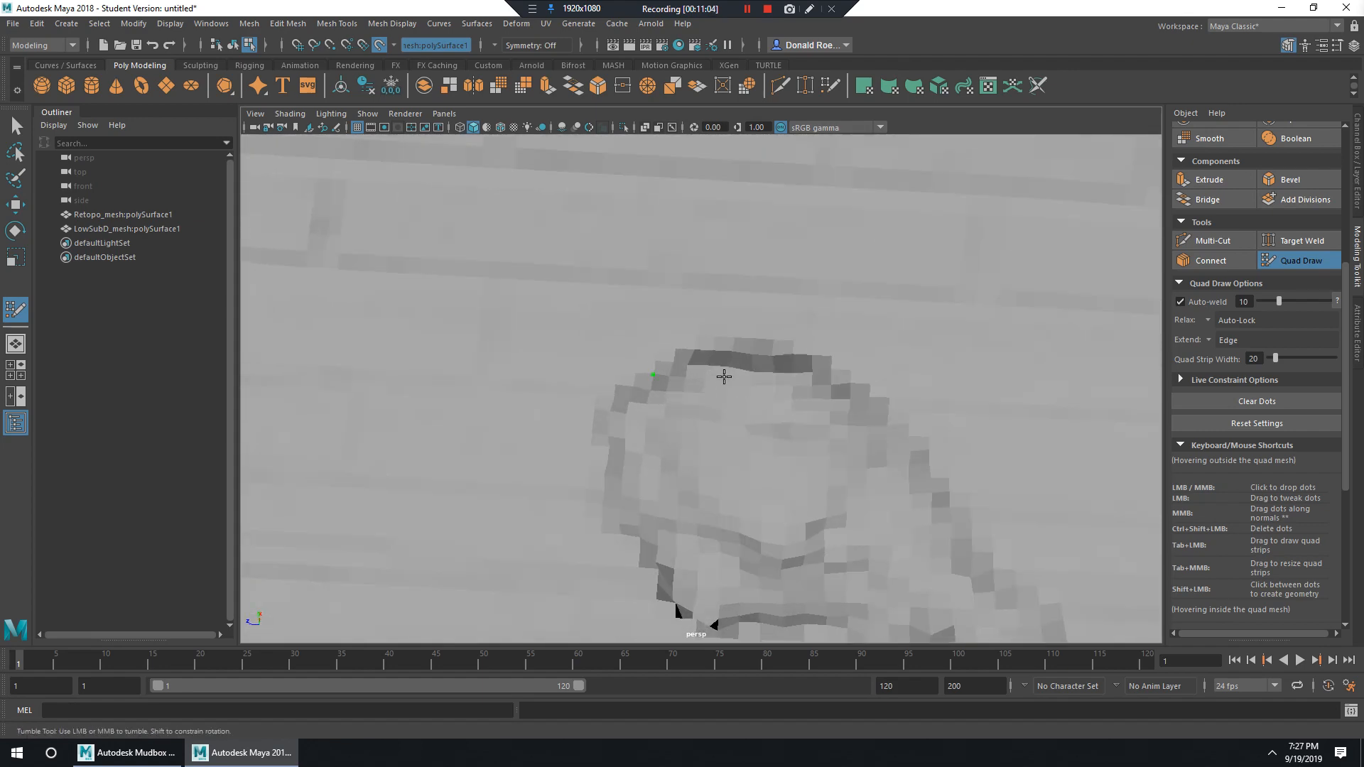
{"action": "left_click_drag", "start_coordinate": [714, 381], "coordinate": [619, 413], "text": "alt"}
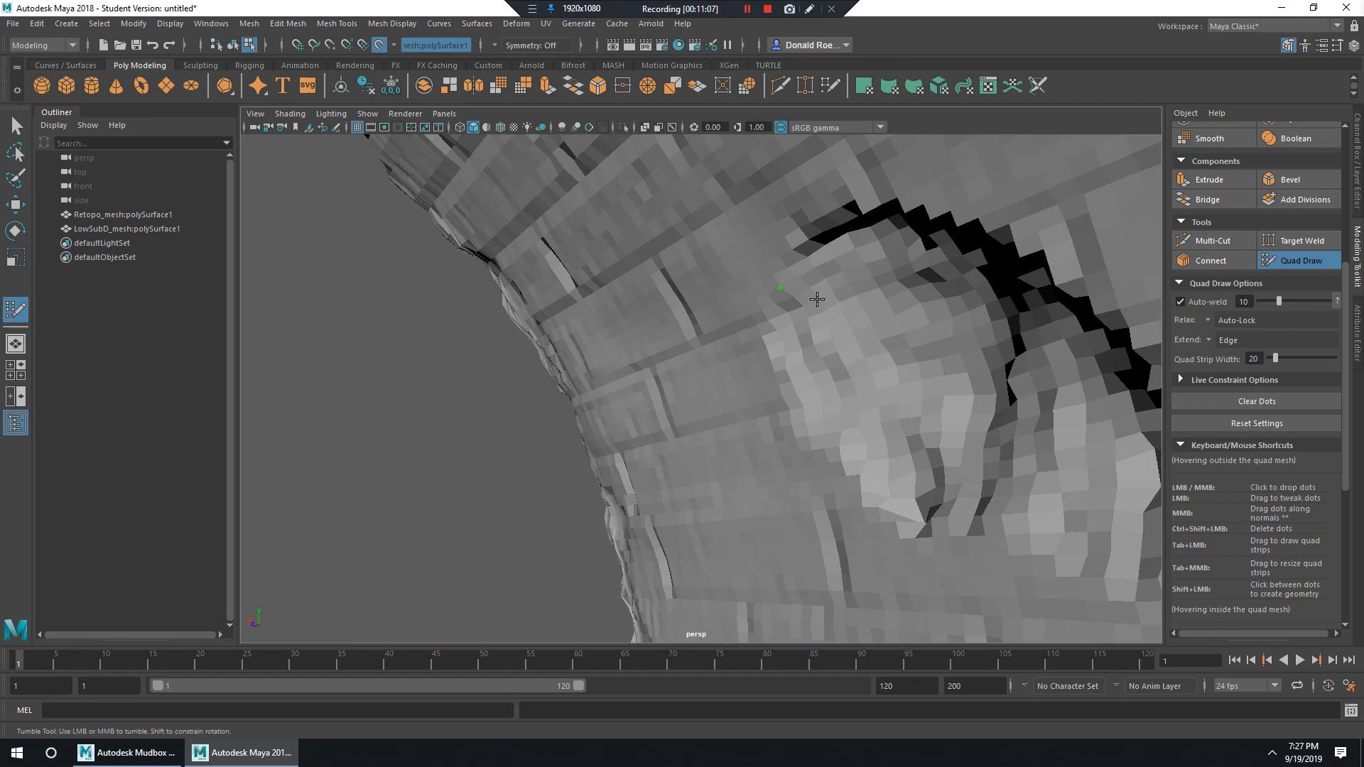
{"action": "left_click", "coordinate": [817, 301]}
{"action": "mouse_move", "coordinate": [890, 365]}
{"action": "left_mouse_down", "text": "alt"}
{"action": "mouse_move", "coordinate": [885, 353]}
{"action": "mouse_move", "coordinate": [942, 369]}
{"action": "mouse_move", "coordinate": [893, 345]}
{"action": "left_mouse_up", "text": "alt"}
{"action": "middle_click_drag", "start_coordinate": [894, 345], "coordinate": [891, 352], "text": "alt"}
{"action": "left_click_drag", "start_coordinate": [891, 353], "coordinate": [769, 342], "text": "alt"}
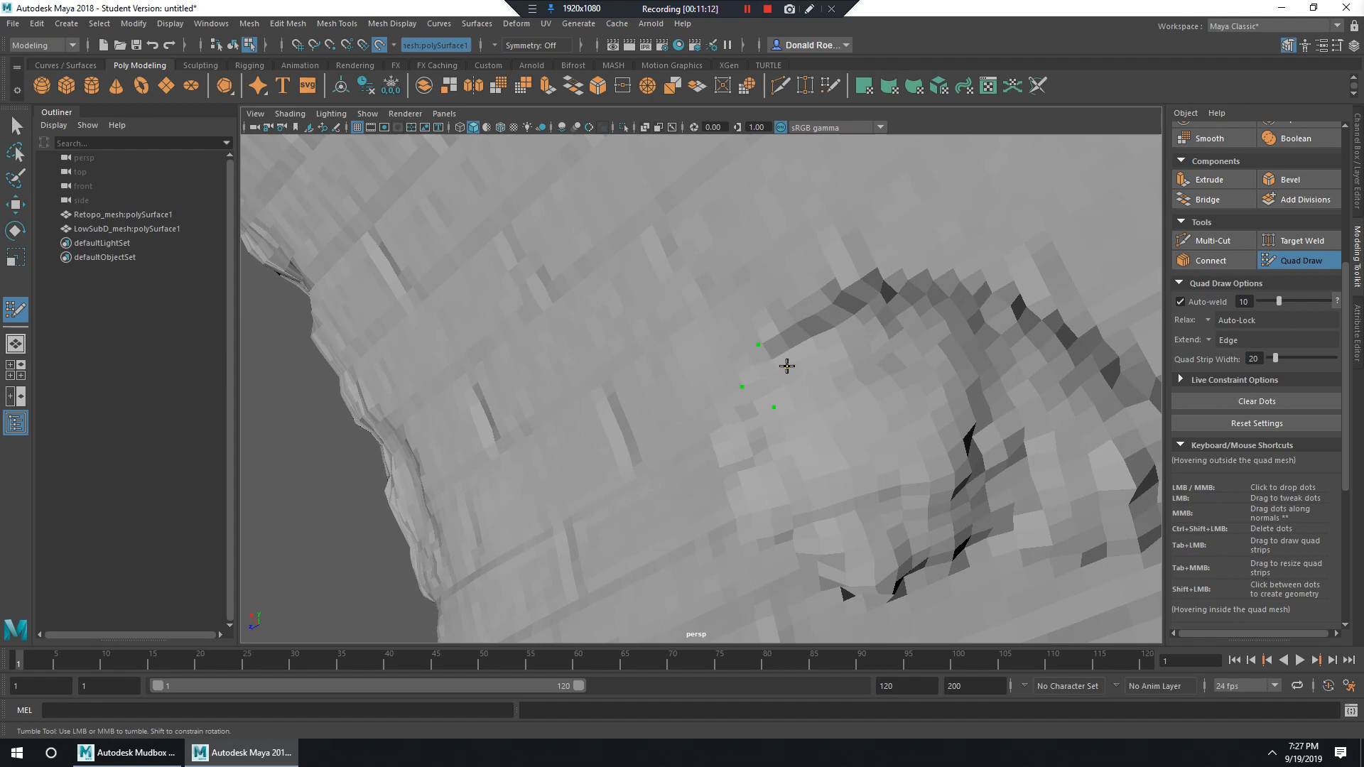
{"action": "mouse_move", "coordinate": [776, 386]}
{"action": "left_mouse_down", "text": "alt"}
{"action": "mouse_move", "coordinate": [843, 420]}
{"action": "mouse_move", "coordinate": [660, 288]}
{"action": "mouse_move", "coordinate": [694, 308]}
{"action": "mouse_move", "coordinate": [899, 285]}
{"action": "left_mouse_up", "text": "alt"}
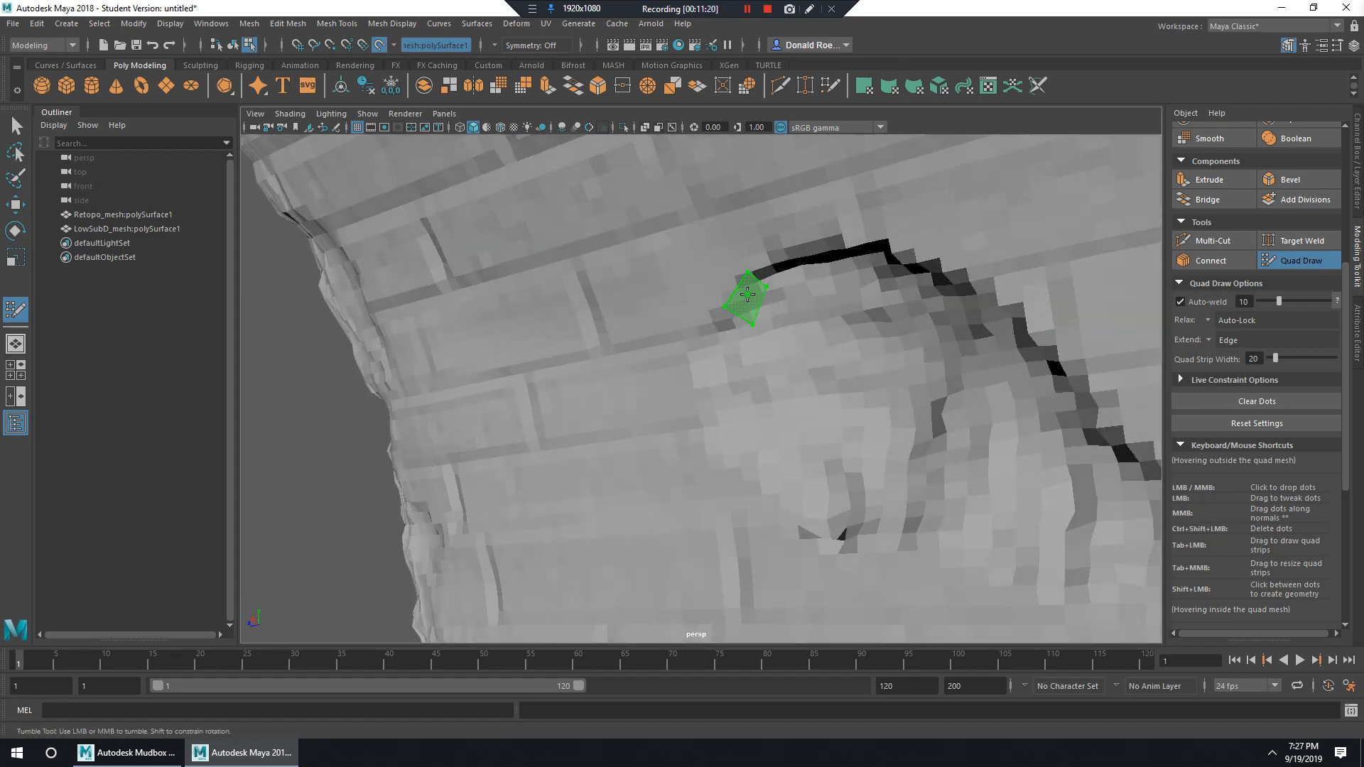
{"action": "left_click", "coordinate": [748, 301], "text": "shift"}
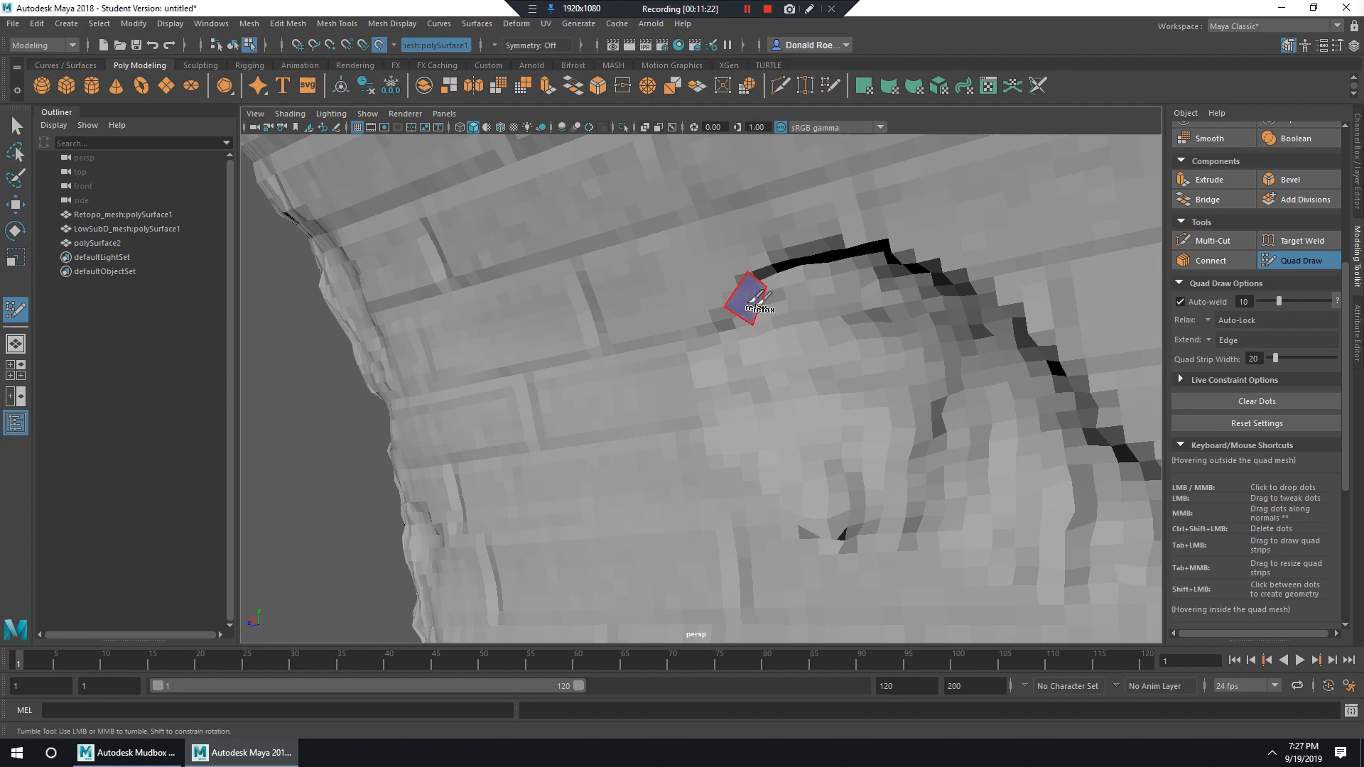
Tweak two corner vertices of the first quad slightly outward to fit the dent's rim.
{"action": "left_click_drag", "start_coordinate": [813, 341], "coordinate": [746, 363], "text": "alt"}
{"action": "middle_click_drag", "start_coordinate": [746, 363], "coordinate": [769, 316], "text": "alt"}
{"action": "right_click_drag", "start_coordinate": [768, 316], "coordinate": [769, 388], "text": "alt"}
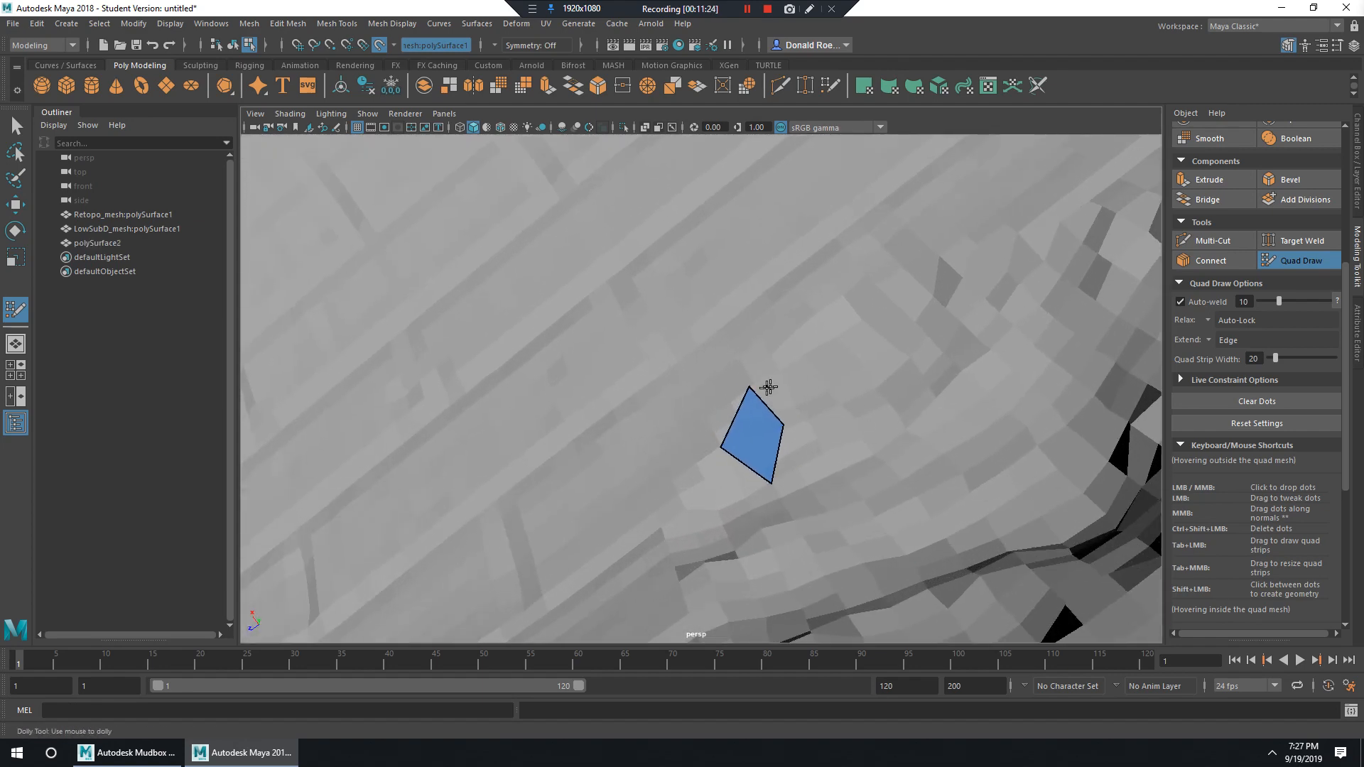
{"action": "mouse_move", "coordinate": [755, 389]}
{"action": "left_mouse_down"}
{"action": "mouse_move", "coordinate": [739, 403]}
{"action": "mouse_move", "coordinate": [748, 390]}
{"action": "left_mouse_up"}
{"action": "left_click_drag", "start_coordinate": [722, 447], "coordinate": [714, 446]}
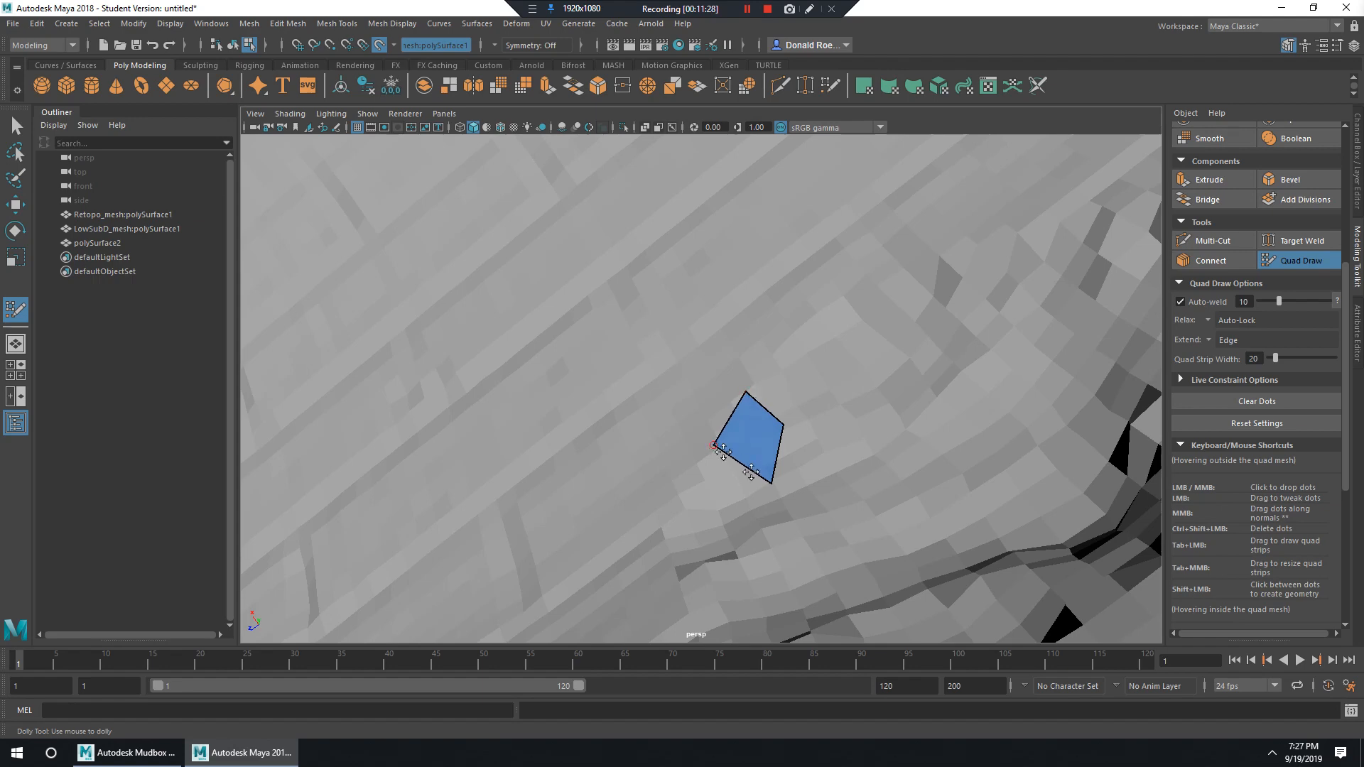
Extend a strip of quads from the first quad down the right-hand rim of the larger dent to its lower tip.
{"action": "left_click_drag", "start_coordinate": [823, 425], "coordinate": [928, 400], "text": "alt"}
{"action": "scroll", "coordinate": [929, 400], "scroll_direction": "up", "scroll_amount": 3}
{"action": "middle_click_drag", "start_coordinate": [930, 455], "coordinate": [932, 409], "text": "alt"}
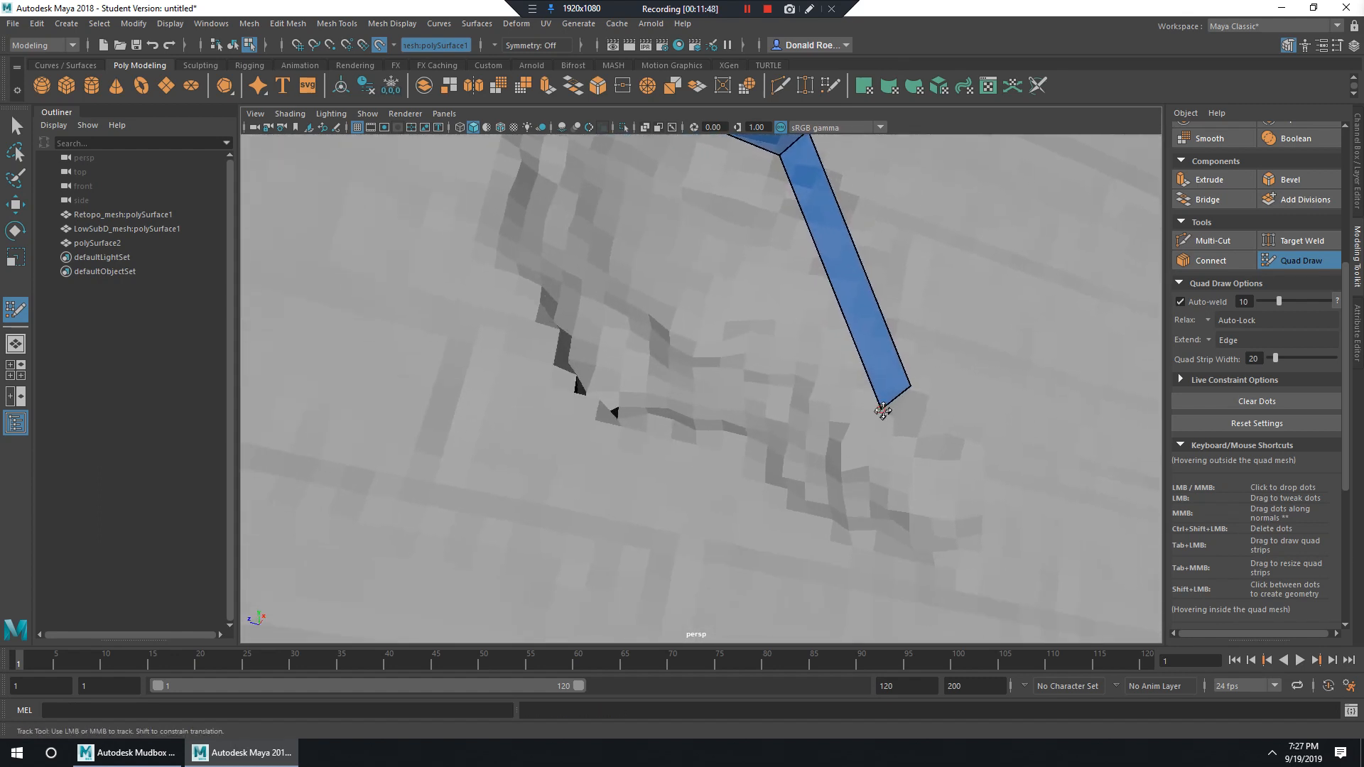
{"action": "left_click_drag", "start_coordinate": [933, 409], "coordinate": [852, 417], "text": "alt"}
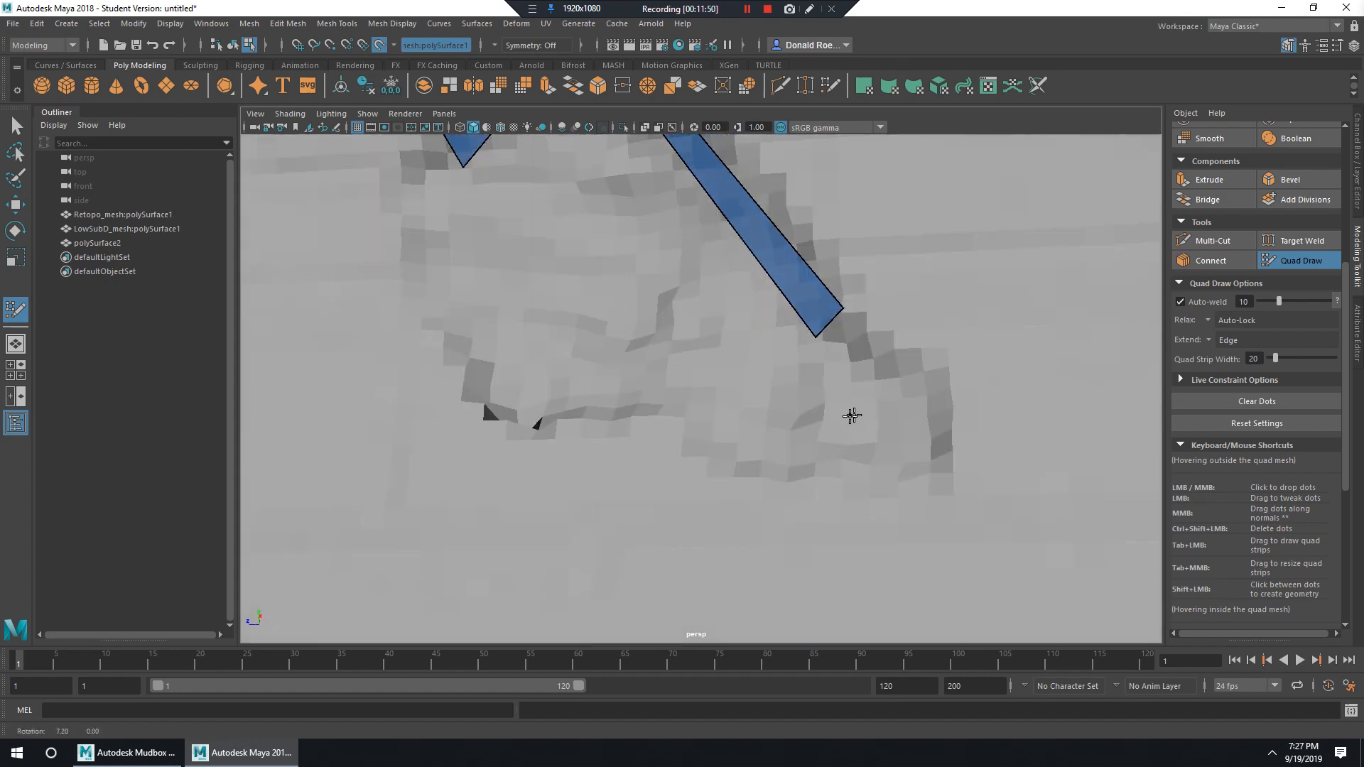
{"action": "left_click_drag", "start_coordinate": [838, 326], "coordinate": [793, 443], "text": "ctrl"}
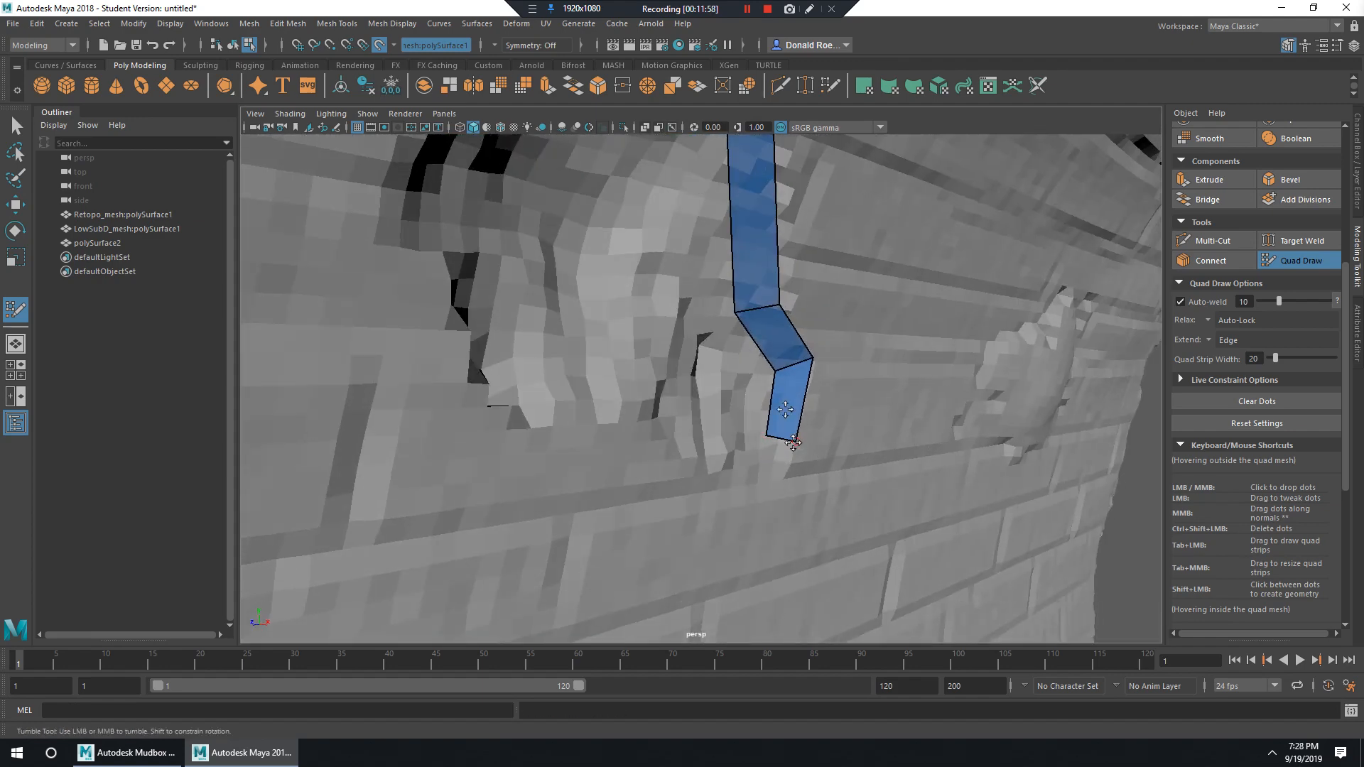
{"action": "left_click_drag", "start_coordinate": [815, 356], "coordinate": [734, 383]}
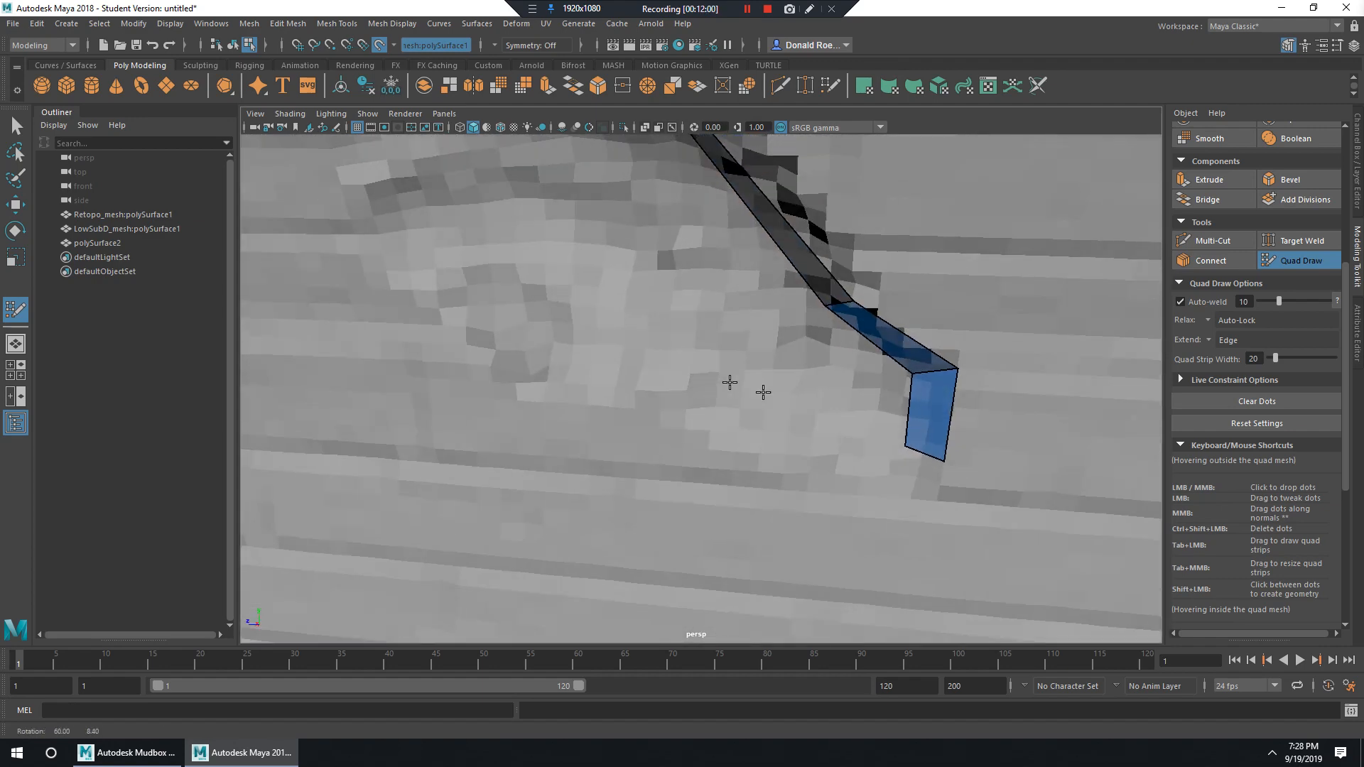
Continue the quad strip along the larger dent's lower and left rim and join it to the first quad to close the ring.
{"action": "left_click_drag", "start_coordinate": [916, 451], "coordinate": [738, 461], "text": "ctrl"}
{"action": "left_click_drag", "start_coordinate": [911, 453], "coordinate": [968, 436], "text": "alt"}
{"action": "left_click_drag", "start_coordinate": [796, 461], "coordinate": [735, 398]}
{"action": "middle_click_drag", "start_coordinate": [736, 398], "coordinate": [828, 386], "text": "alt"}
{"action": "left_click_drag", "start_coordinate": [816, 378], "coordinate": [587, 226]}
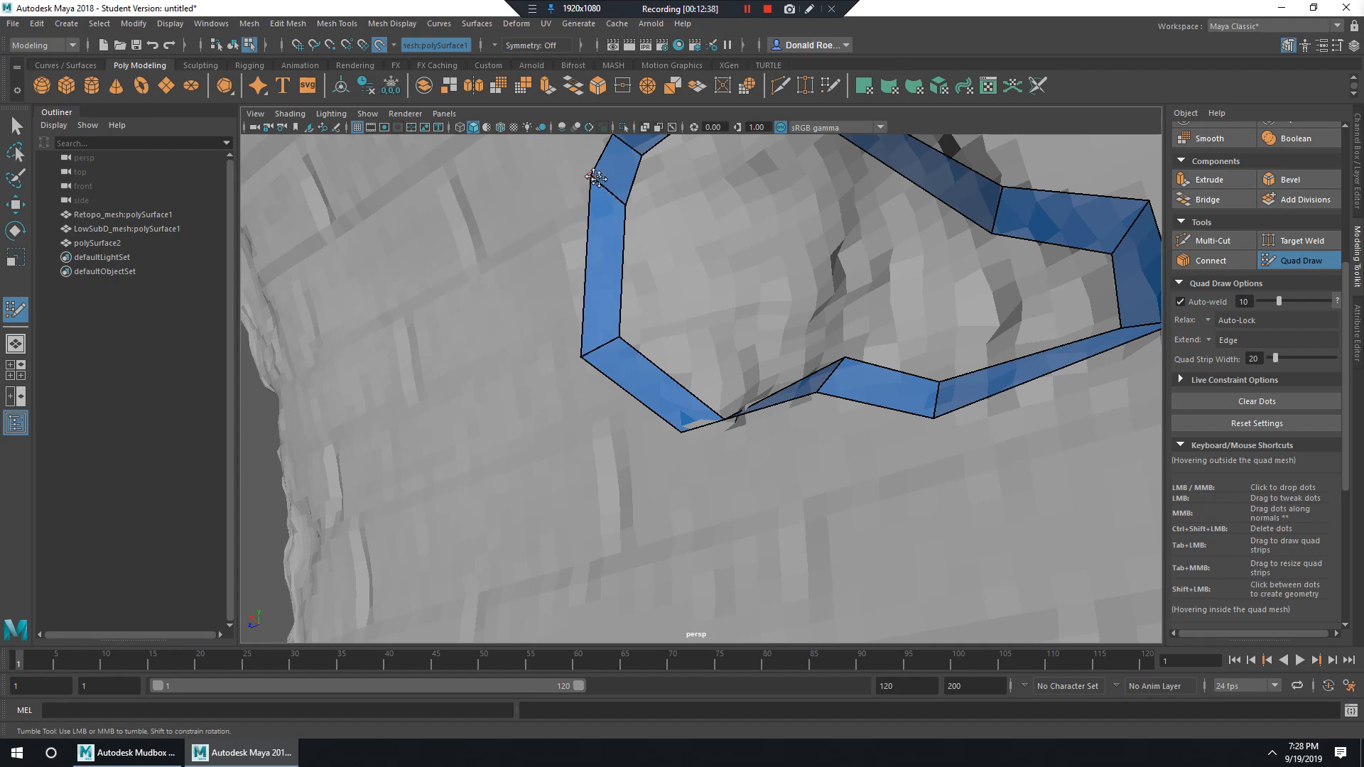
{"action": "left_click_drag", "start_coordinate": [596, 178], "coordinate": [690, 369], "text": "alt"}
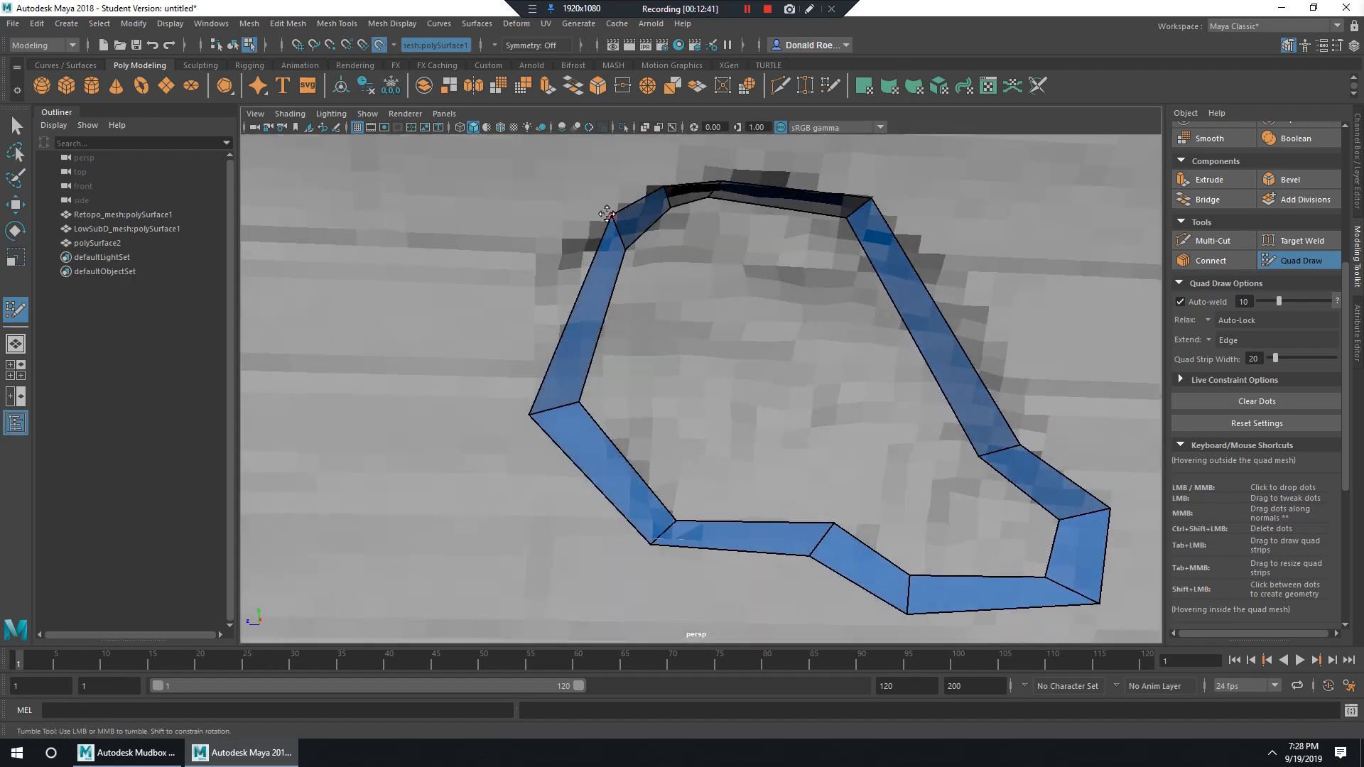
Insert edge loops across the long quads on the left, right, lower and lower-left sections of the larger dent's ring.
{"action": "left_click_drag", "start_coordinate": [723, 266], "coordinate": [633, 324], "text": "alt"}
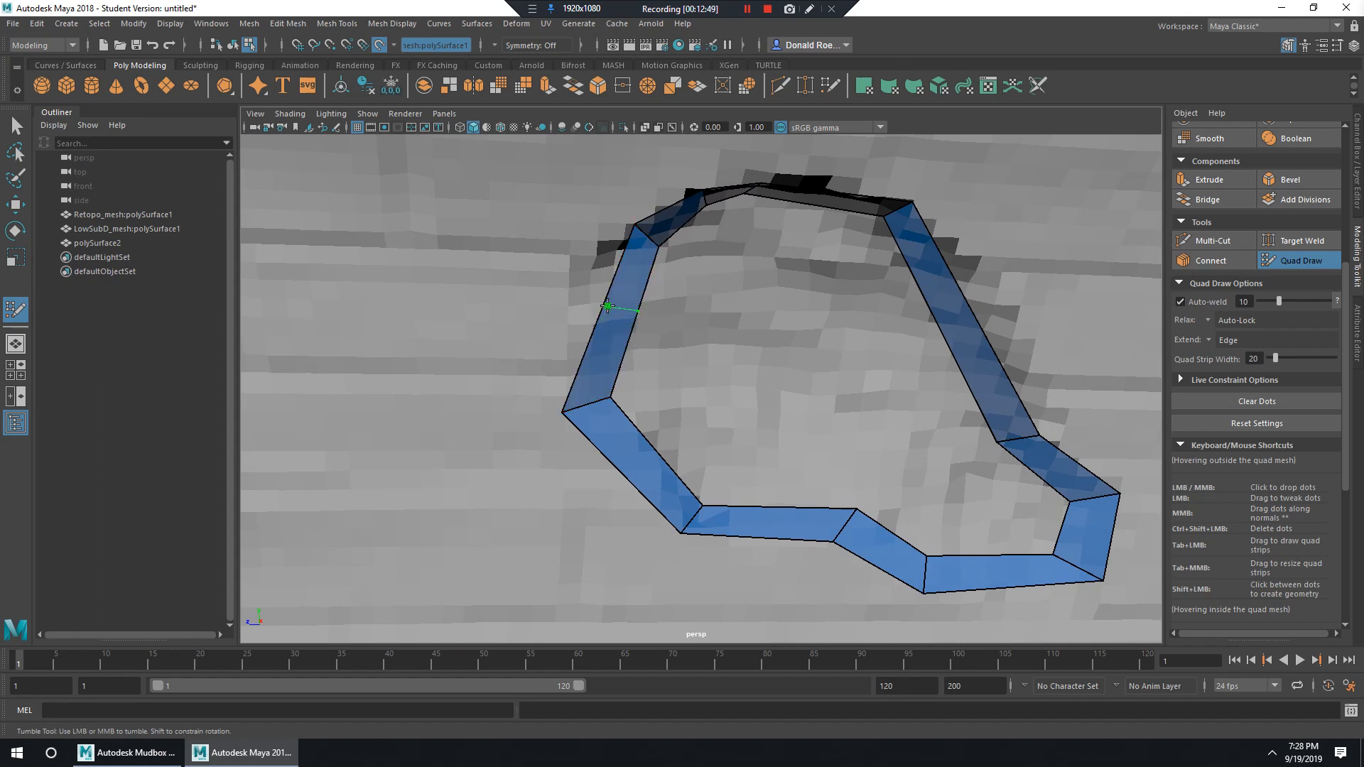
{"action": "left_click", "coordinate": [608, 304], "text": "ctrl"}
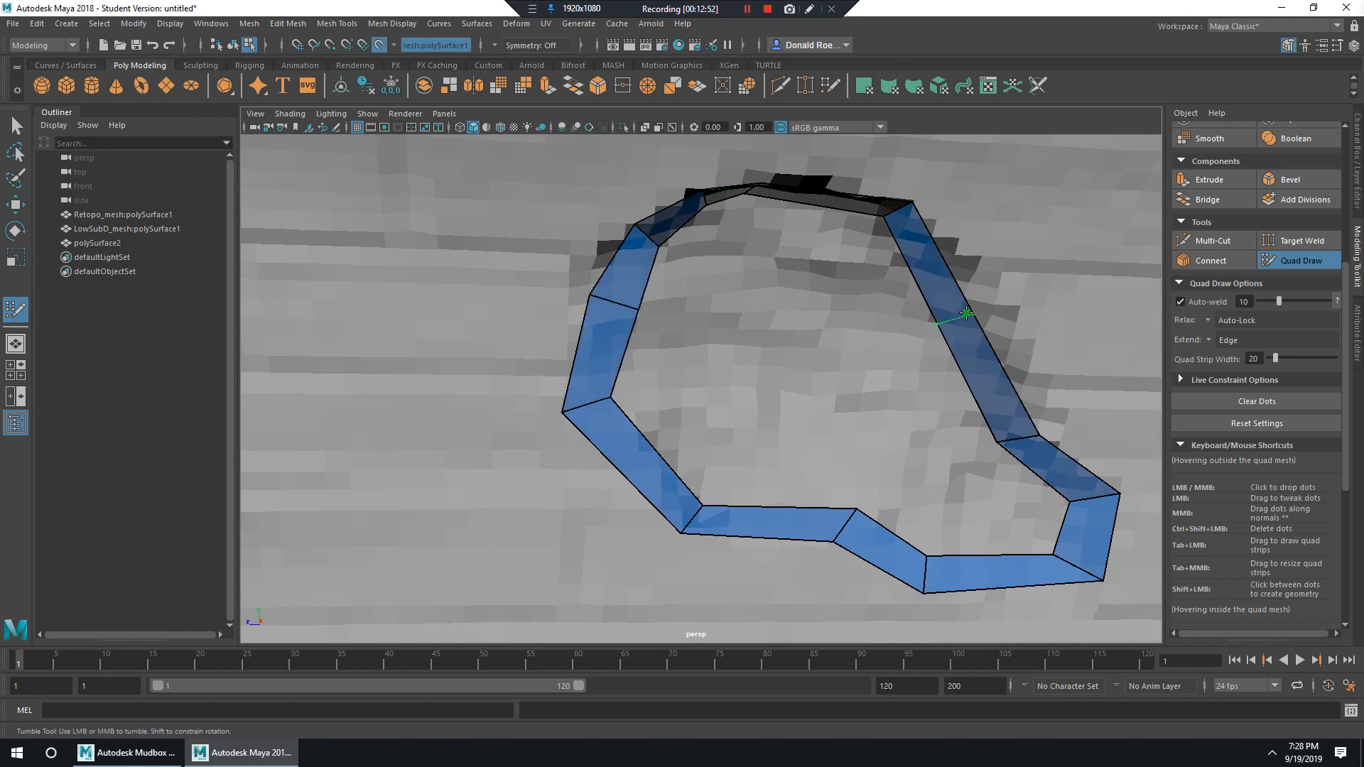
{"action": "left_click", "coordinate": [943, 278], "text": "ctrl"}
{"action": "left_click", "coordinate": [991, 365], "text": "ctrl"}
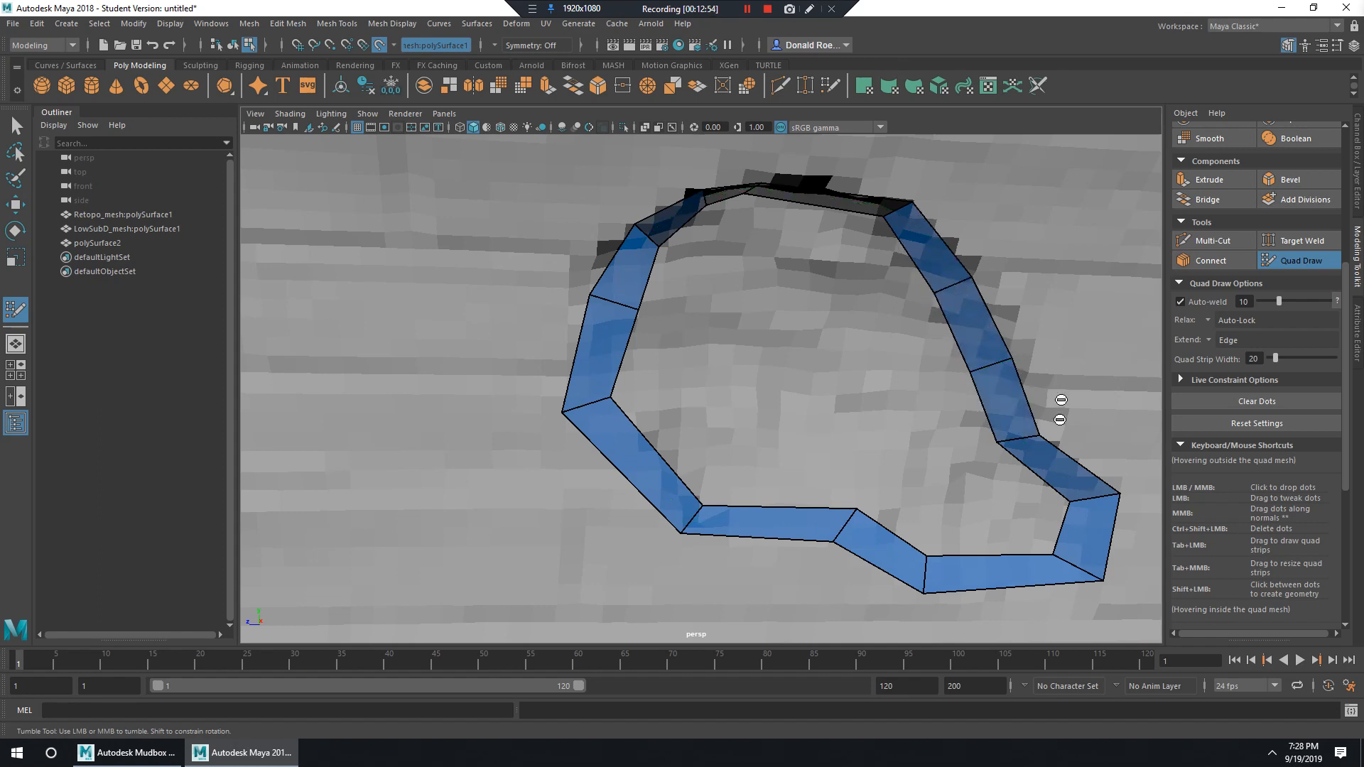
{"action": "left_click", "coordinate": [765, 525], "text": "ctrl"}
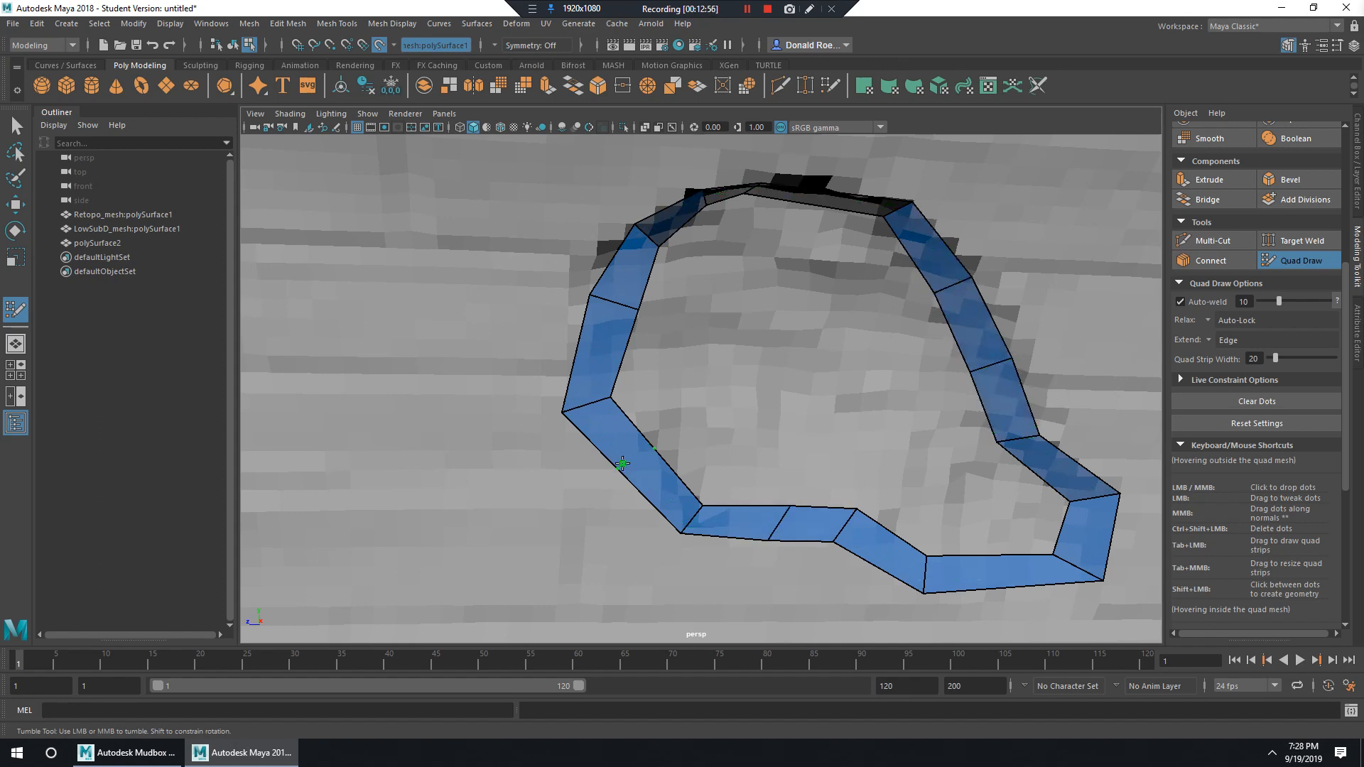
{"action": "left_click", "coordinate": [622, 463], "text": "ctrl"}
{"action": "key", "text": "super"}
Insert an edge loop across the long bottom quad near the ring's lower tip and fit the ring's vertices to the dent's rim.
{"action": "middle_click_drag", "start_coordinate": [910, 483], "coordinate": [824, 405], "text": "alt"}
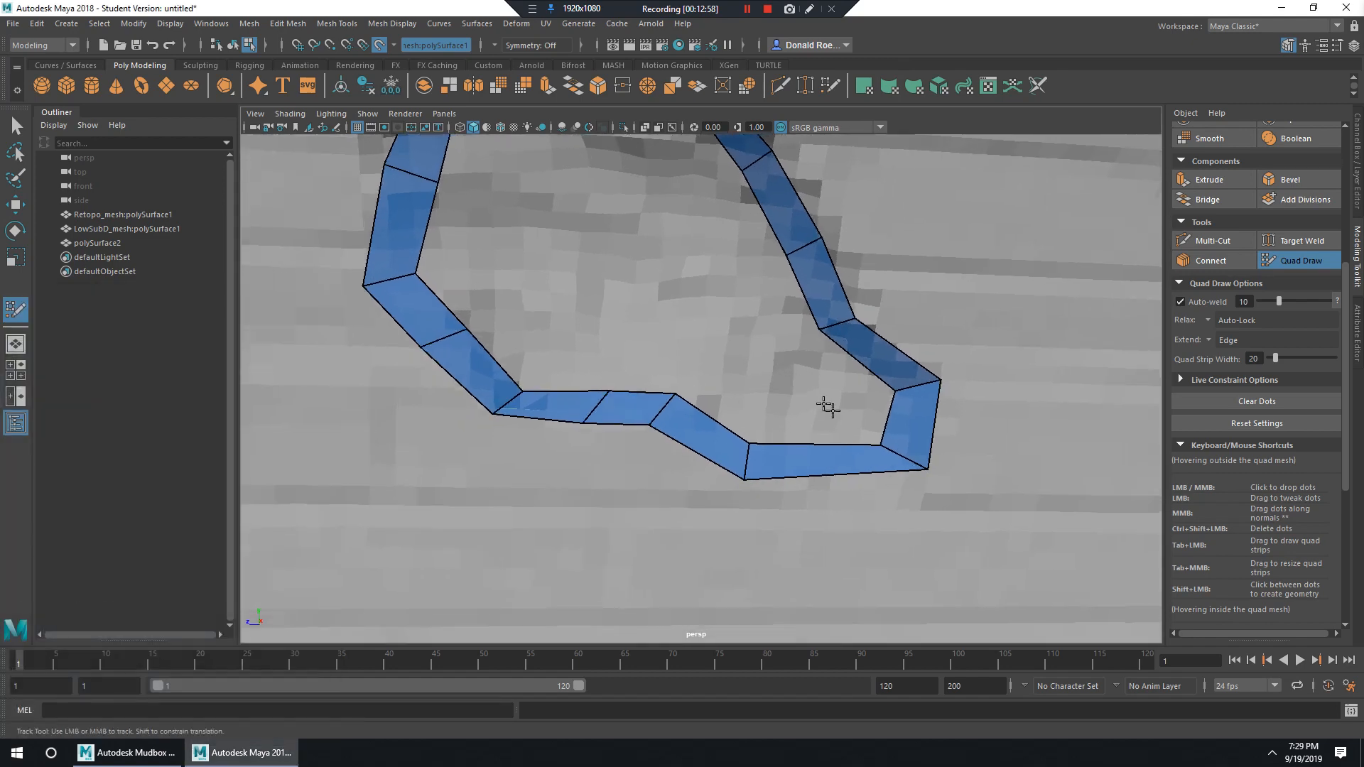
{"action": "left_click_drag", "start_coordinate": [826, 407], "coordinate": [841, 480], "text": "alt"}
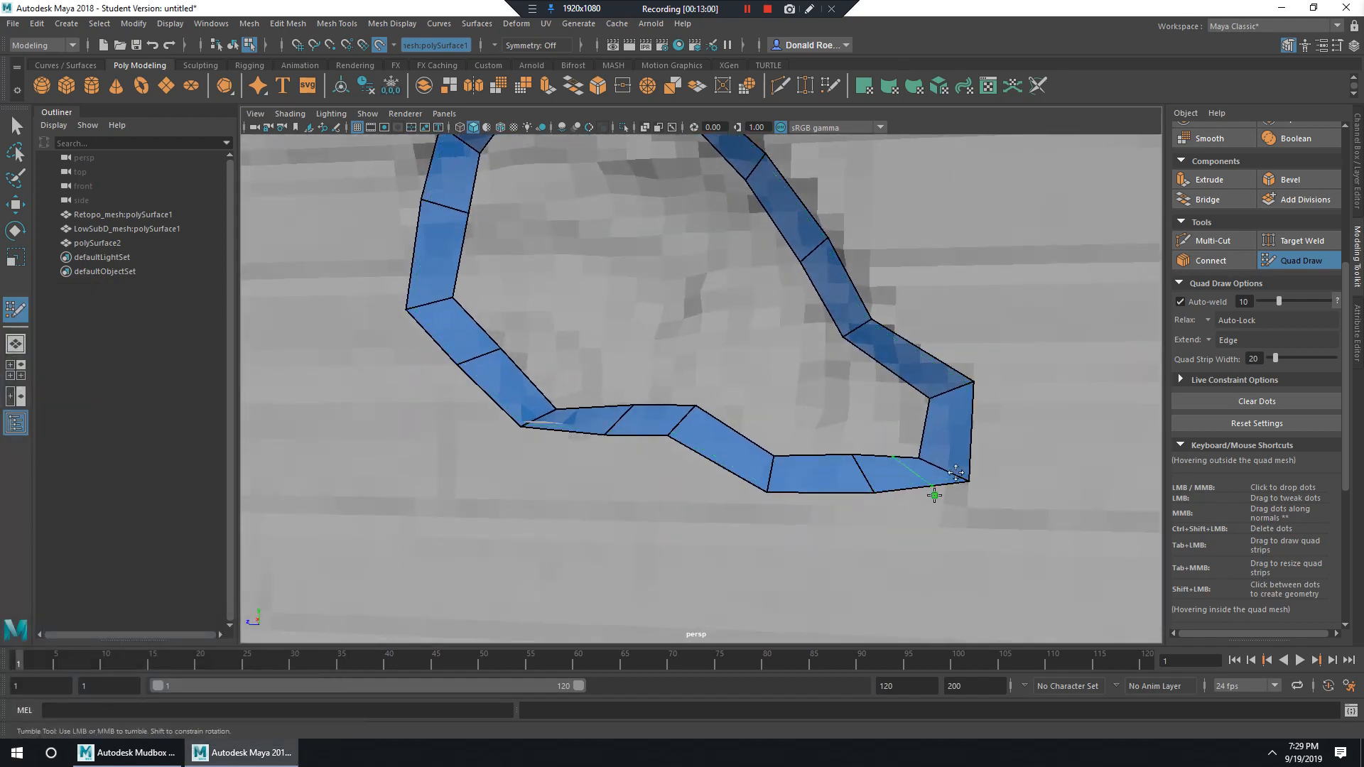
{"action": "mouse_move", "coordinate": [945, 412]}
{"action": "left_mouse_down", "text": "alt"}
{"action": "mouse_move", "coordinate": [883, 523]}
{"action": "mouse_move", "coordinate": [756, 369]}
{"action": "mouse_move", "coordinate": [650, 309]}
{"action": "mouse_move", "coordinate": [760, 377]}
{"action": "mouse_move", "coordinate": [873, 397]}
{"action": "mouse_move", "coordinate": [803, 352]}
{"action": "left_mouse_up", "text": "alt"}
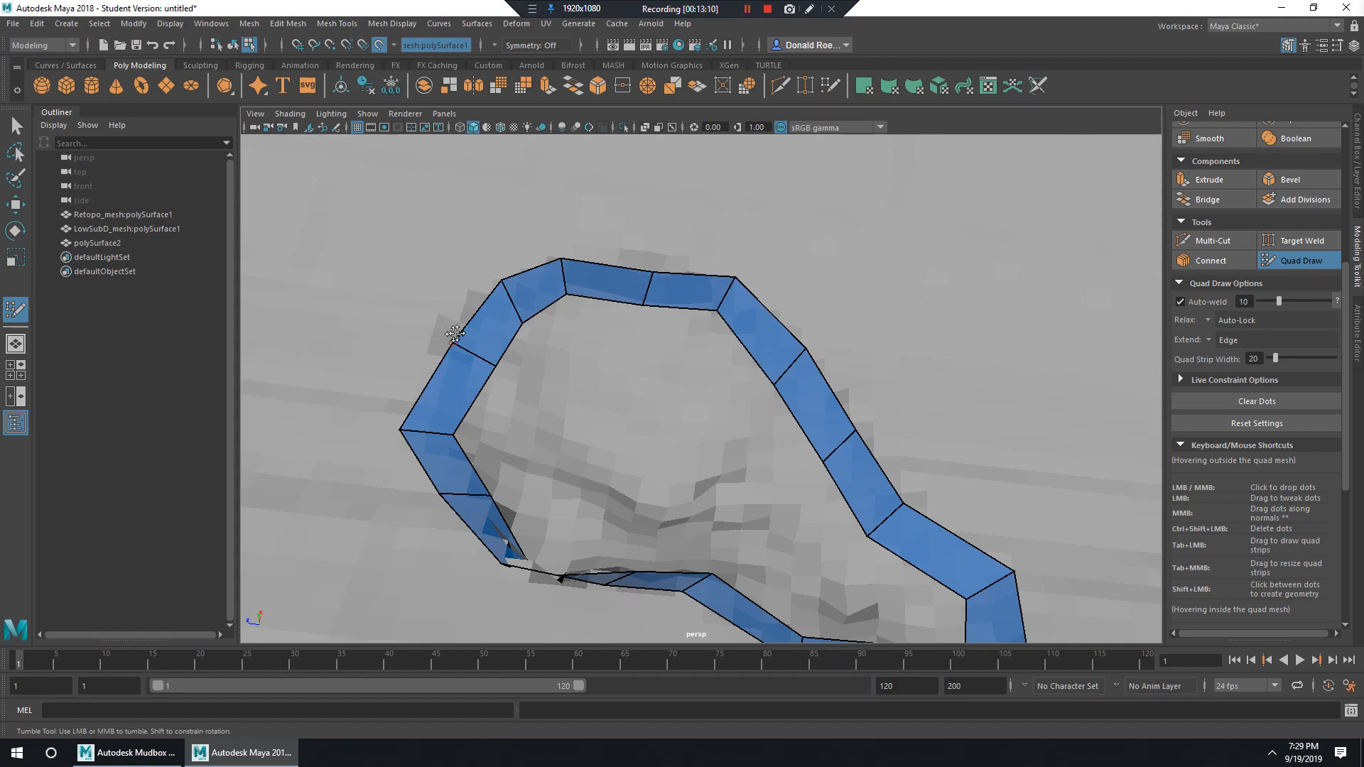
{"action": "left_click_drag", "start_coordinate": [448, 332], "coordinate": [597, 395], "text": "alt"}
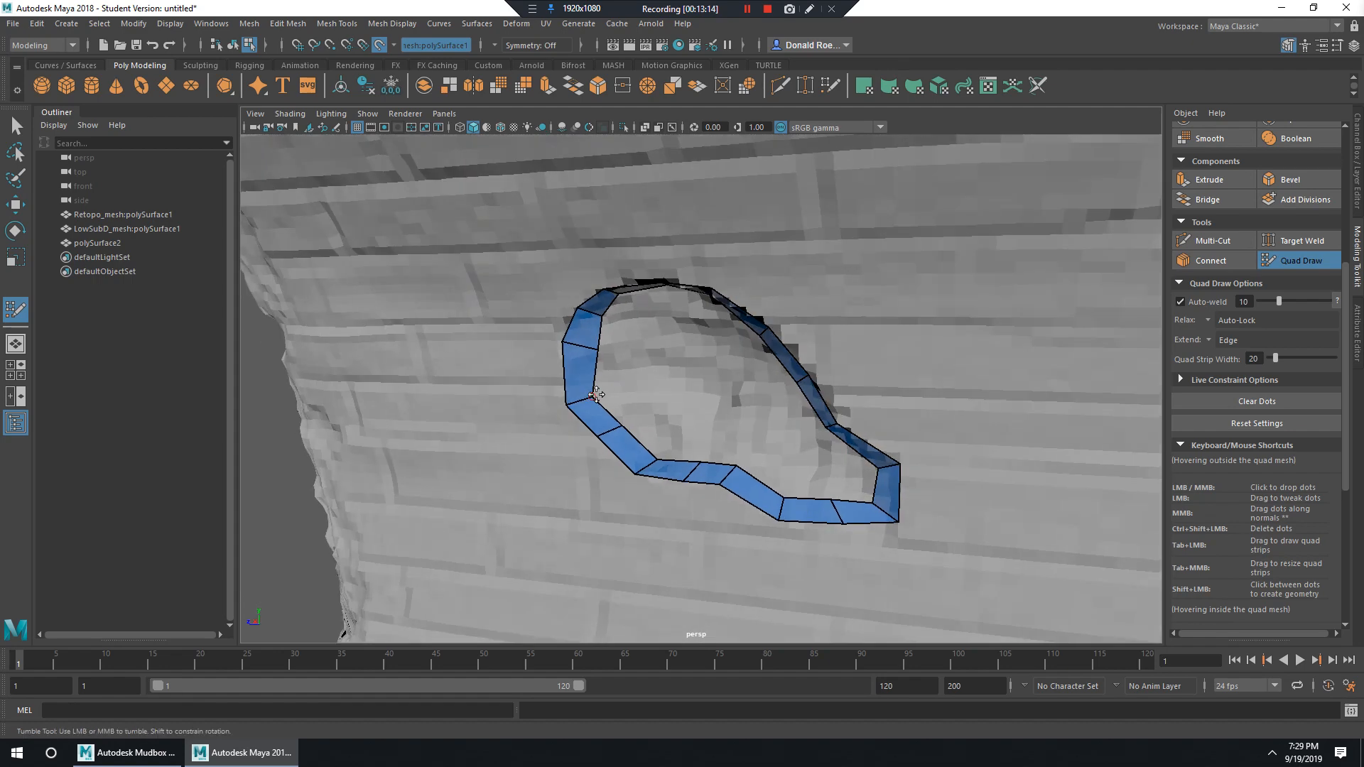
Place four Quad Draw dots on the left rim of the smaller dent and fill them with a quad.
{"action": "left_click_drag", "start_coordinate": [888, 428], "coordinate": [859, 414], "text": "alt"}
{"action": "scroll", "coordinate": [856, 416], "scroll_direction": "down", "scroll_amount": 4}
{"action": "middle_click_drag", "start_coordinate": [838, 421], "coordinate": [802, 358], "text": "alt"}
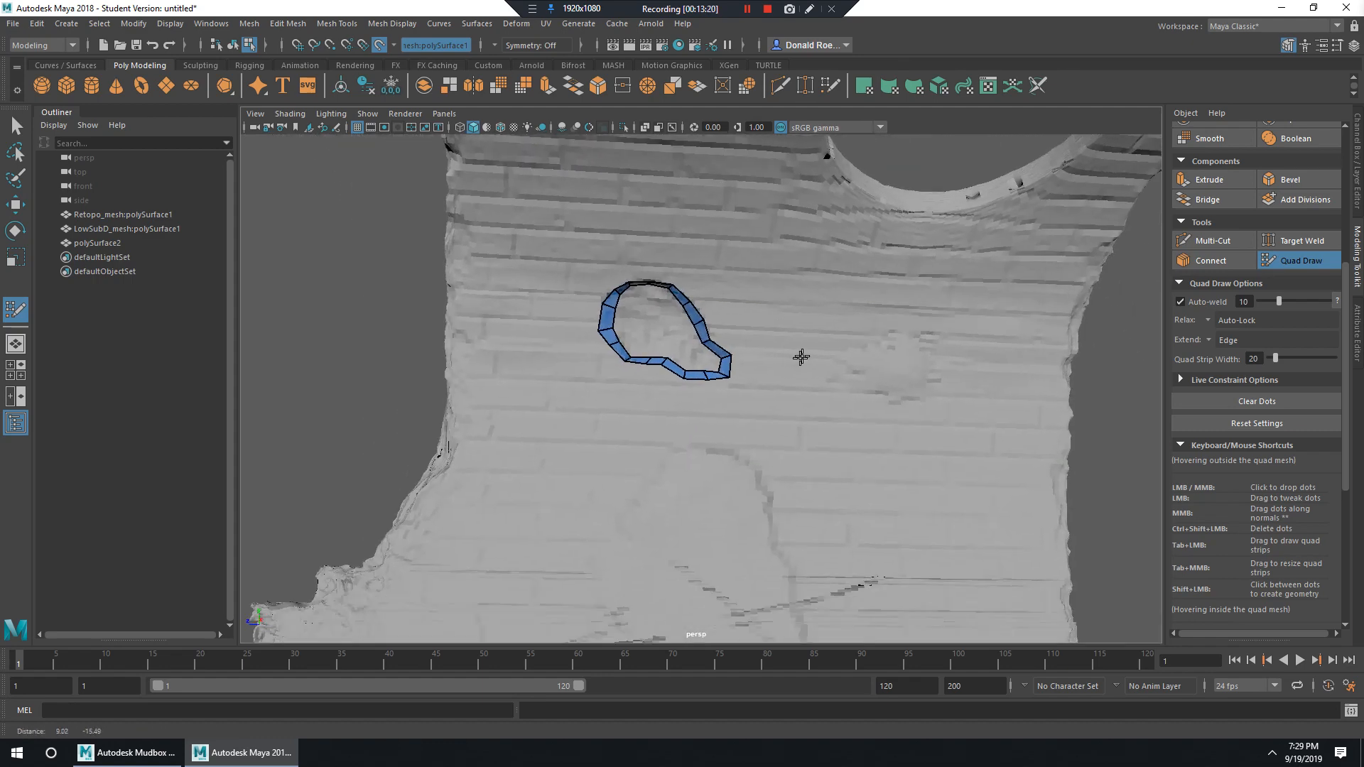
{"action": "mouse_move", "coordinate": [801, 357]}
{"action": "left_mouse_down", "text": "alt"}
{"action": "mouse_move", "coordinate": [767, 377]}
{"action": "mouse_move", "coordinate": [797, 368]}
{"action": "left_mouse_up", "text": "alt"}
{"action": "right_click_drag", "start_coordinate": [798, 368], "coordinate": [891, 383], "text": "alt"}
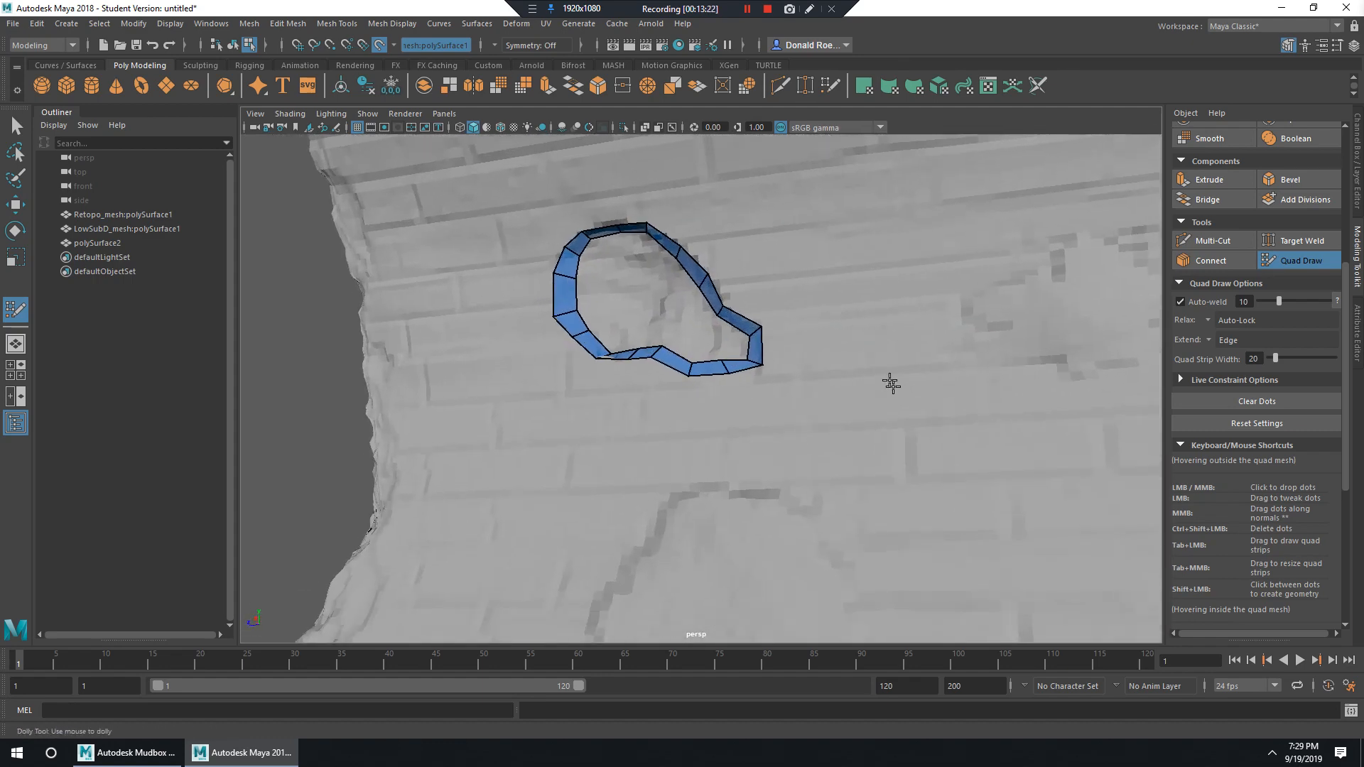
{"action": "left_click_drag", "start_coordinate": [890, 383], "coordinate": [656, 385], "text": "alt"}
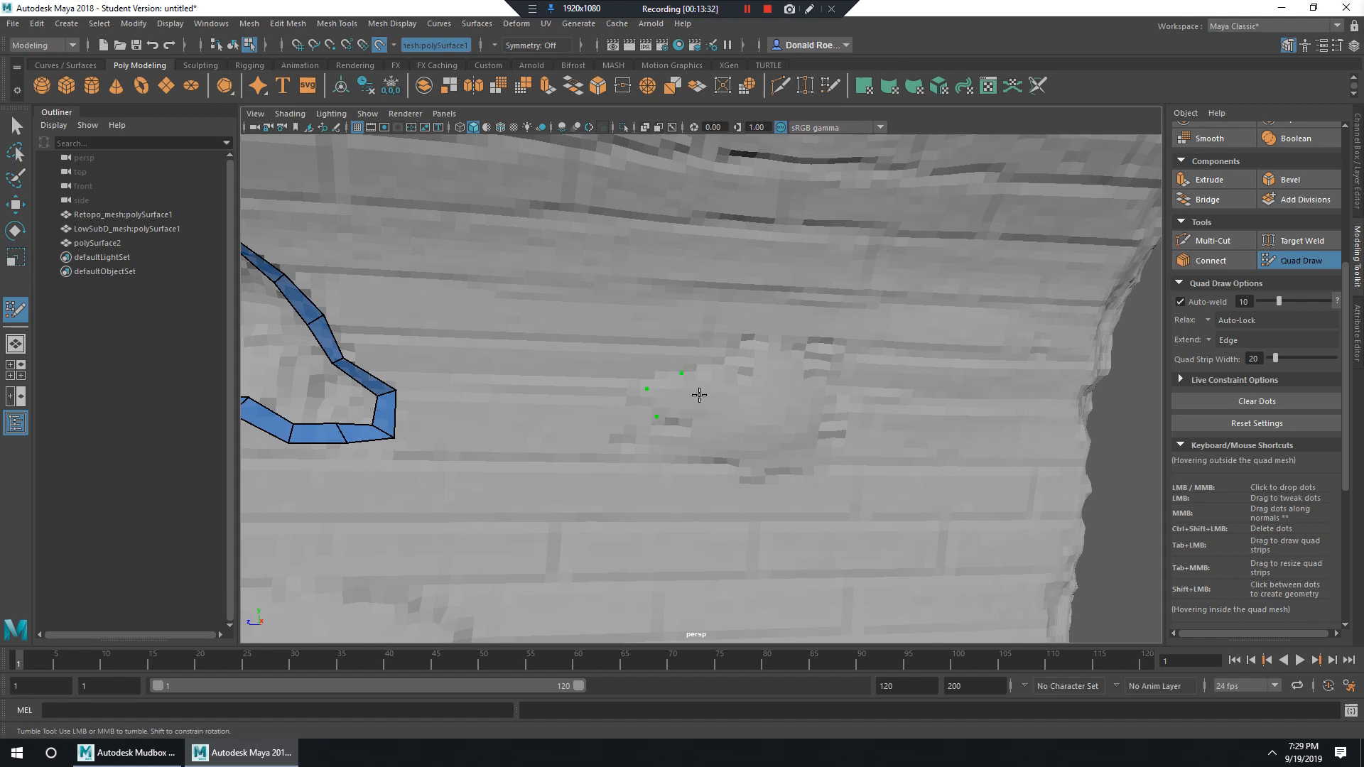
{"action": "right_click_drag", "start_coordinate": [664, 423], "coordinate": [689, 412], "text": "alt"}
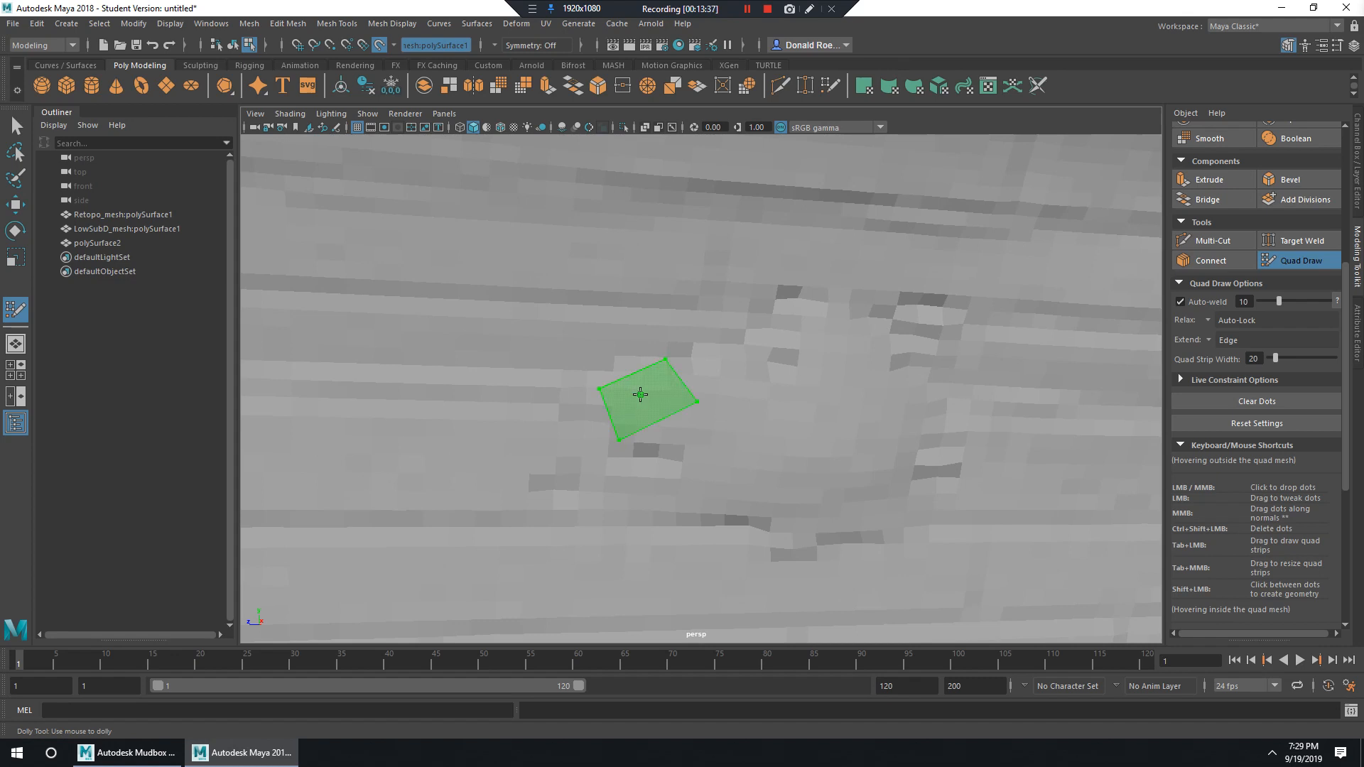
{"action": "left_click", "coordinate": [640, 394], "text": "shift"}
Tweak the corner vertices of the smaller dent's first quad to fit the rim.
{"action": "left_click_drag", "start_coordinate": [601, 390], "coordinate": [591, 378]}
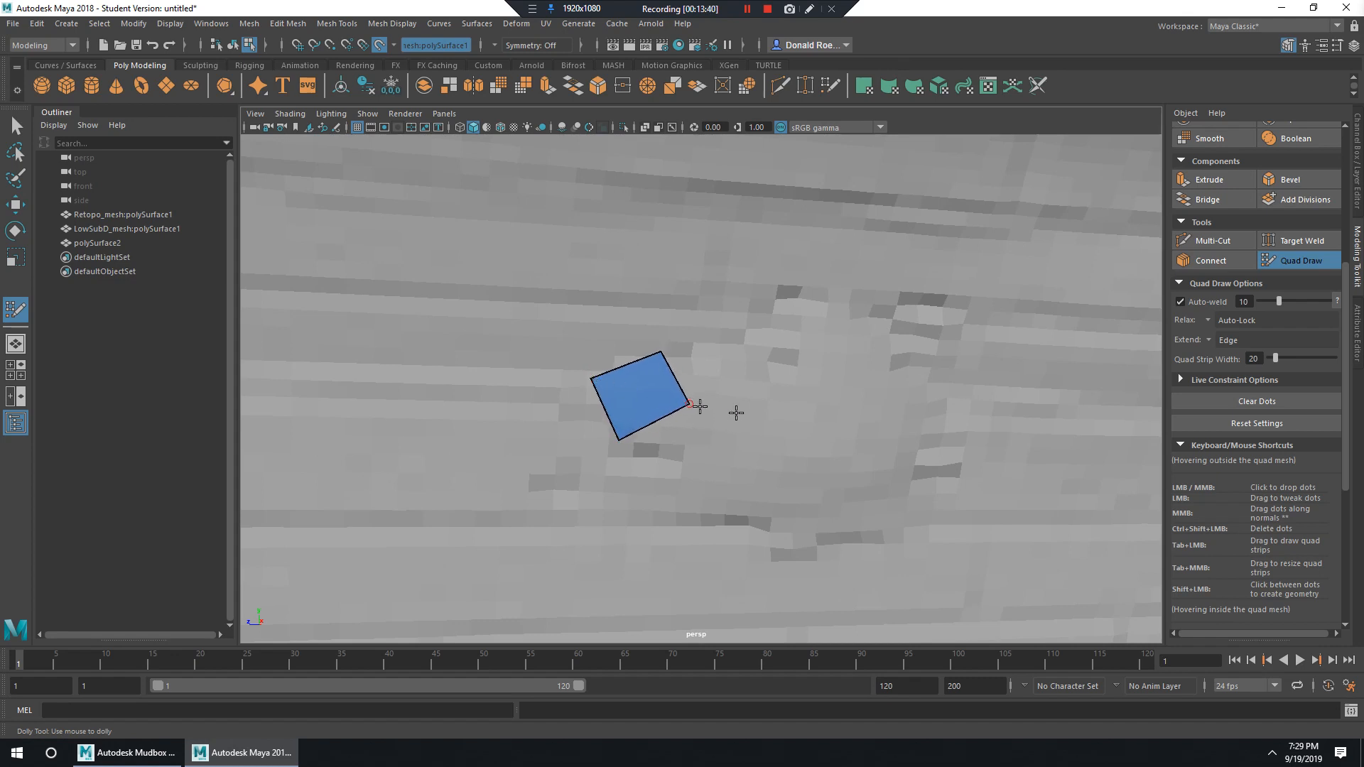
{"action": "mouse_move", "coordinate": [700, 406]}
{"action": "left_mouse_down", "text": "alt"}
{"action": "mouse_move", "coordinate": [750, 394]}
{"action": "mouse_move", "coordinate": [736, 353]}
{"action": "left_mouse_up", "text": "alt"}
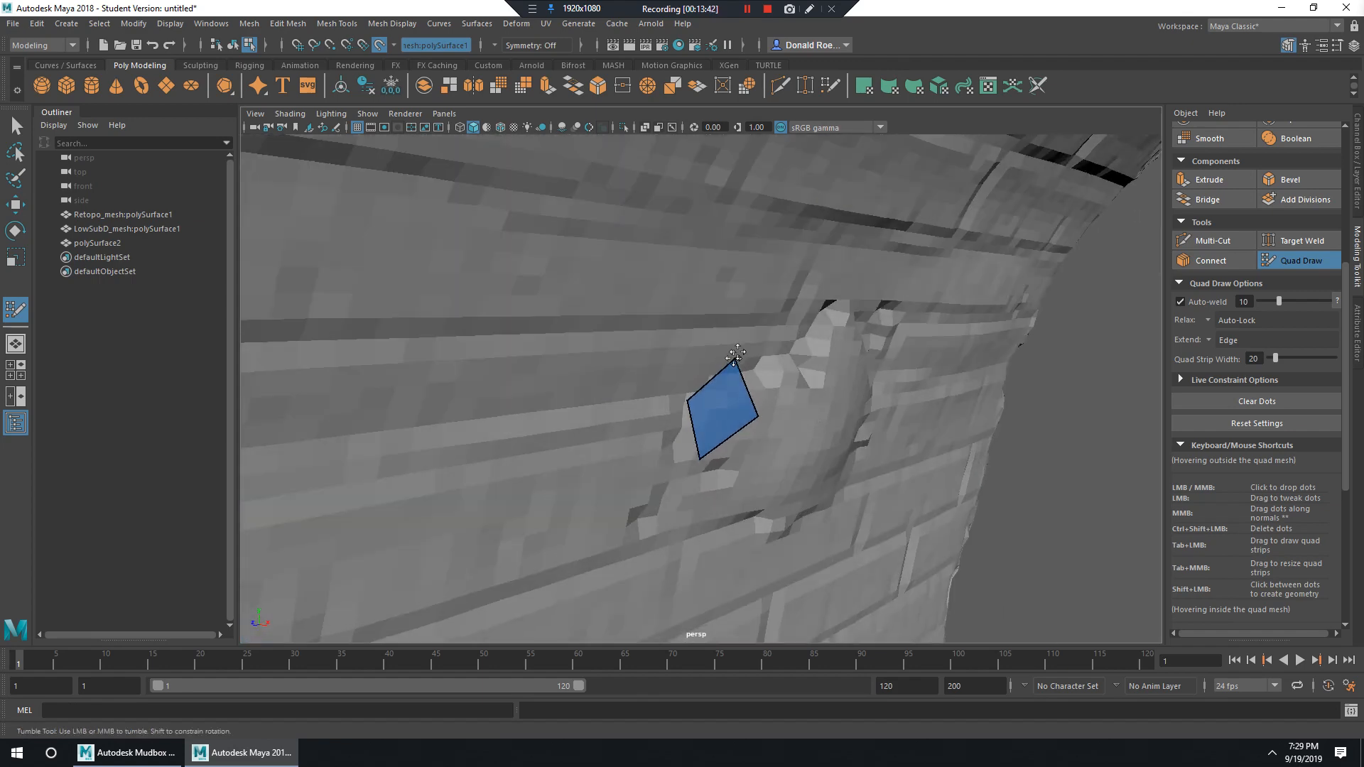
{"action": "left_click_drag", "start_coordinate": [759, 418], "coordinate": [751, 399]}
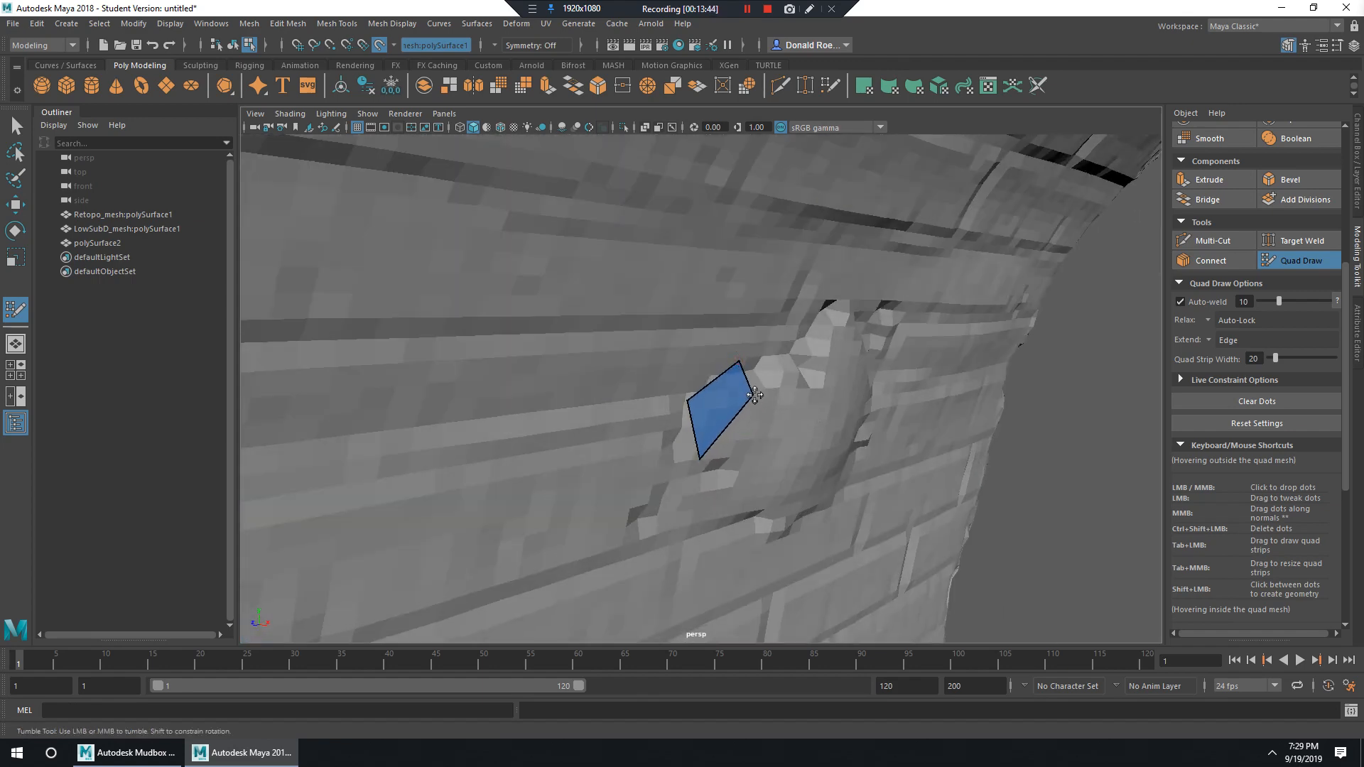
{"action": "left_click_drag", "start_coordinate": [698, 458], "coordinate": [698, 433]}
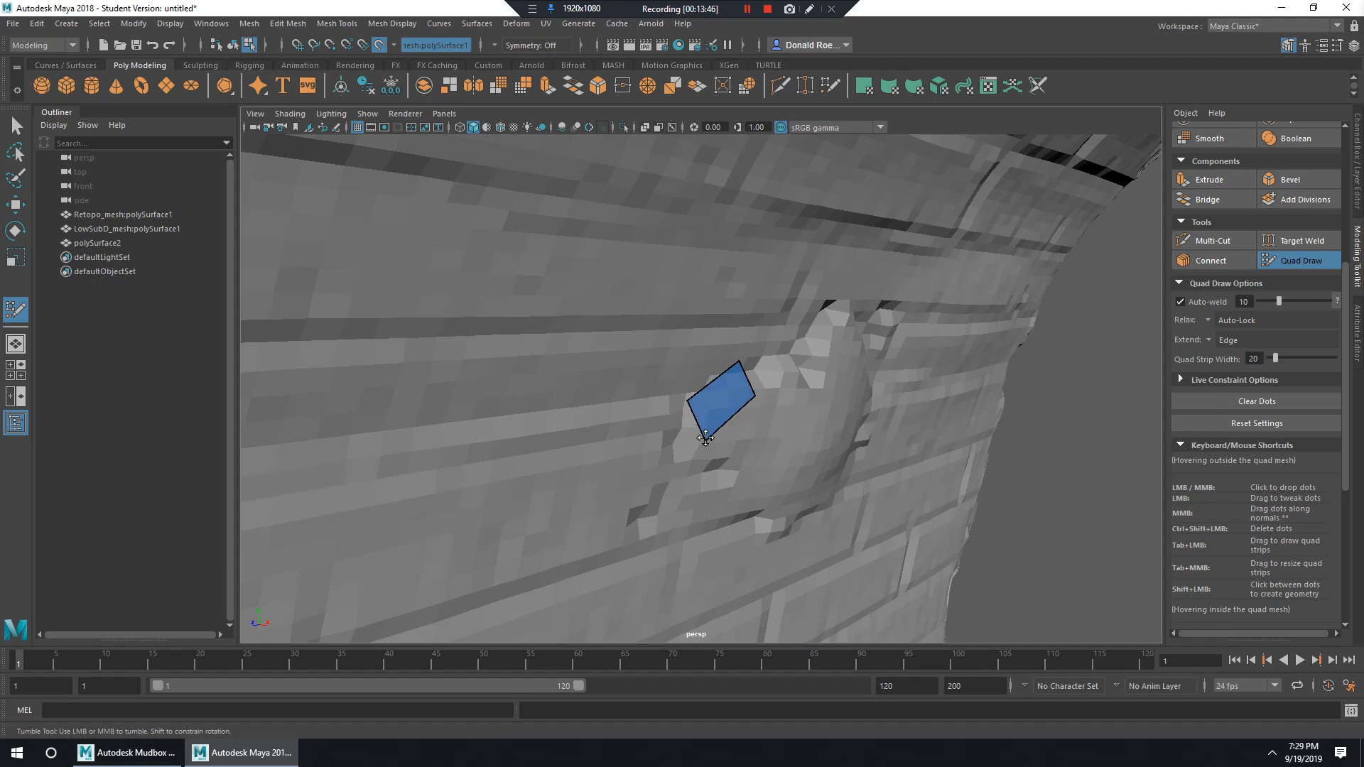
Extend a strip of quads around the smaller dent's rim and join its ends into a closed ring.
{"action": "mouse_move", "coordinate": [839, 412]}
{"action": "left_mouse_down", "text": "alt"}
{"action": "mouse_move", "coordinate": [792, 402]}
{"action": "mouse_move", "coordinate": [798, 430]}
{"action": "mouse_move", "coordinate": [768, 402]}
{"action": "mouse_move", "coordinate": [727, 427]}
{"action": "mouse_move", "coordinate": [786, 405]}
{"action": "mouse_move", "coordinate": [694, 362]}
{"action": "mouse_move", "coordinate": [846, 365]}
{"action": "mouse_move", "coordinate": [770, 371]}
{"action": "mouse_move", "coordinate": [741, 359]}
{"action": "mouse_move", "coordinate": [796, 292]}
{"action": "mouse_move", "coordinate": [862, 328]}
{"action": "mouse_move", "coordinate": [861, 344]}
{"action": "mouse_move", "coordinate": [846, 334]}
{"action": "mouse_move", "coordinate": [861, 314]}
{"action": "mouse_move", "coordinate": [788, 332]}
{"action": "mouse_move", "coordinate": [864, 329]}
{"action": "mouse_move", "coordinate": [813, 387]}
{"action": "mouse_move", "coordinate": [802, 378]}
{"action": "mouse_move", "coordinate": [834, 551]}
{"action": "mouse_move", "coordinate": [867, 526]}
{"action": "left_mouse_up", "text": "alt"}
{"action": "middle_click_drag", "start_coordinate": [867, 527], "coordinate": [860, 478], "text": "alt"}
{"action": "mouse_move", "coordinate": [846, 462]}
{"action": "left_mouse_down"}
{"action": "mouse_move", "coordinate": [825, 446]}
{"action": "mouse_move", "coordinate": [861, 467]}
{"action": "mouse_move", "coordinate": [819, 435]}
{"action": "mouse_move", "coordinate": [878, 429]}
{"action": "mouse_move", "coordinate": [826, 483]}
{"action": "mouse_move", "coordinate": [754, 504]}
{"action": "mouse_move", "coordinate": [729, 495]}
{"action": "mouse_move", "coordinate": [774, 493]}
{"action": "mouse_move", "coordinate": [734, 481]}
{"action": "mouse_move", "coordinate": [782, 479]}
{"action": "mouse_move", "coordinate": [786, 446]}
{"action": "mouse_move", "coordinate": [760, 498]}
{"action": "mouse_move", "coordinate": [775, 471]}
{"action": "mouse_move", "coordinate": [784, 486]}
{"action": "mouse_move", "coordinate": [761, 466]}
{"action": "mouse_move", "coordinate": [766, 444]}
{"action": "left_mouse_up"}
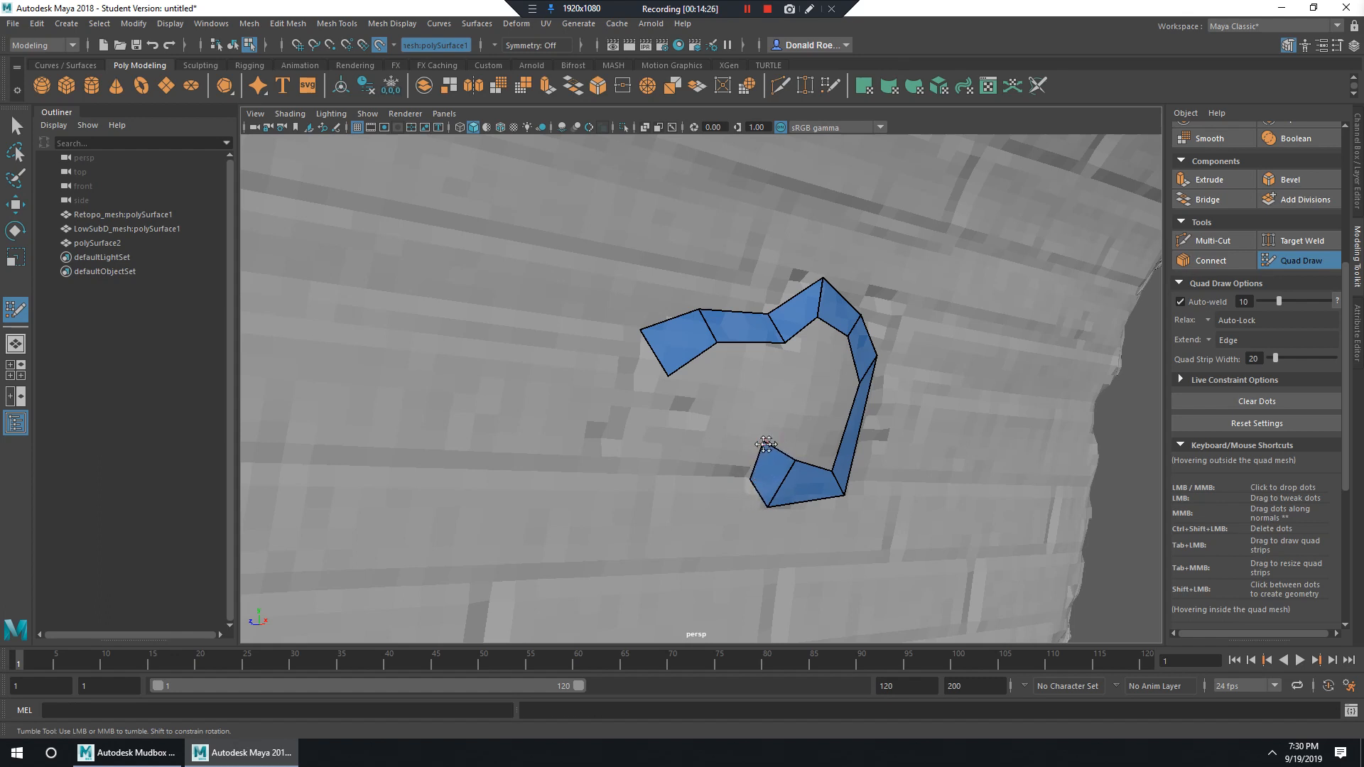
{"action": "mouse_move", "coordinate": [769, 472]}
{"action": "left_mouse_down"}
{"action": "mouse_move", "coordinate": [621, 444]}
{"action": "mouse_move", "coordinate": [658, 431]}
{"action": "mouse_move", "coordinate": [640, 330]}
{"action": "left_mouse_up"}
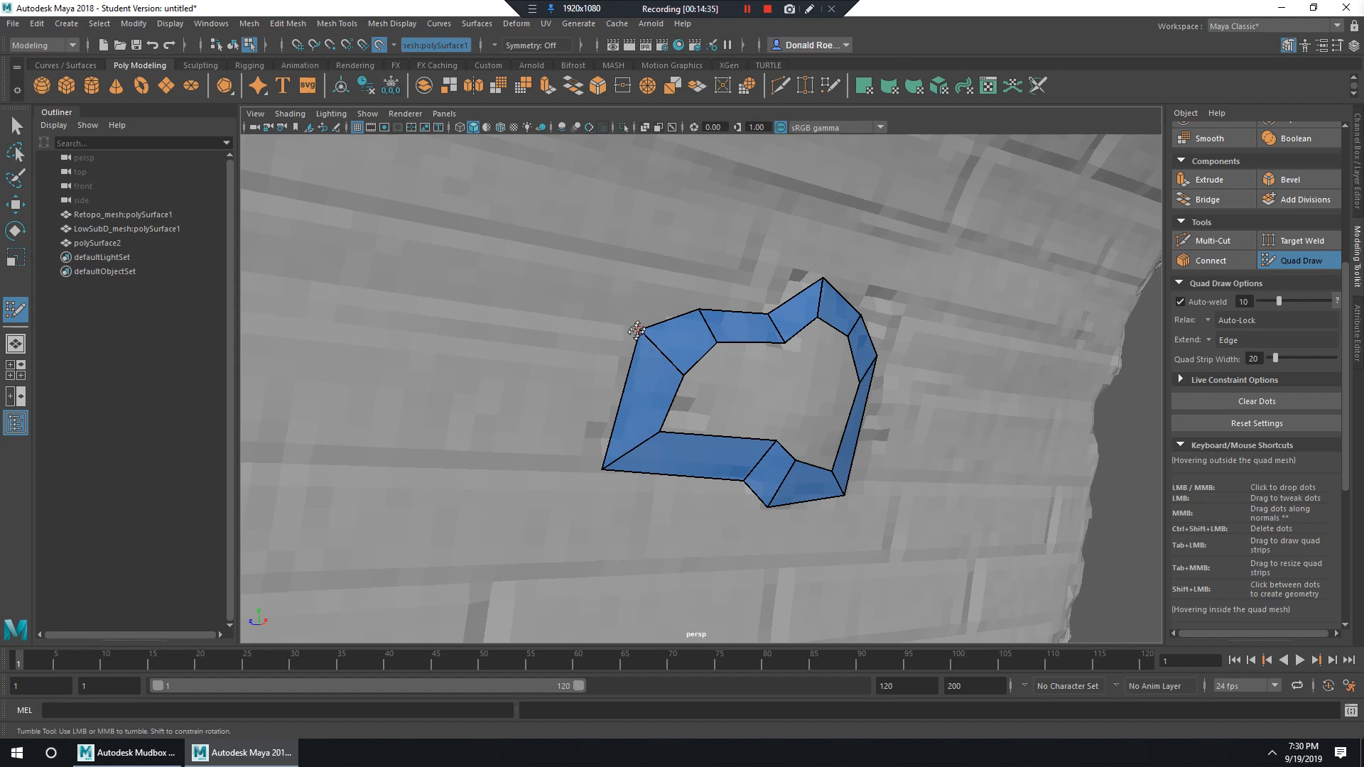
Insert an edge loop across the left side of the smaller ring and pull its lower-left corner vertices closer to the dent.
{"action": "left_click_drag", "start_coordinate": [659, 431], "coordinate": [582, 390]}
{"action": "left_click", "coordinate": [639, 400], "text": "ctrl"}
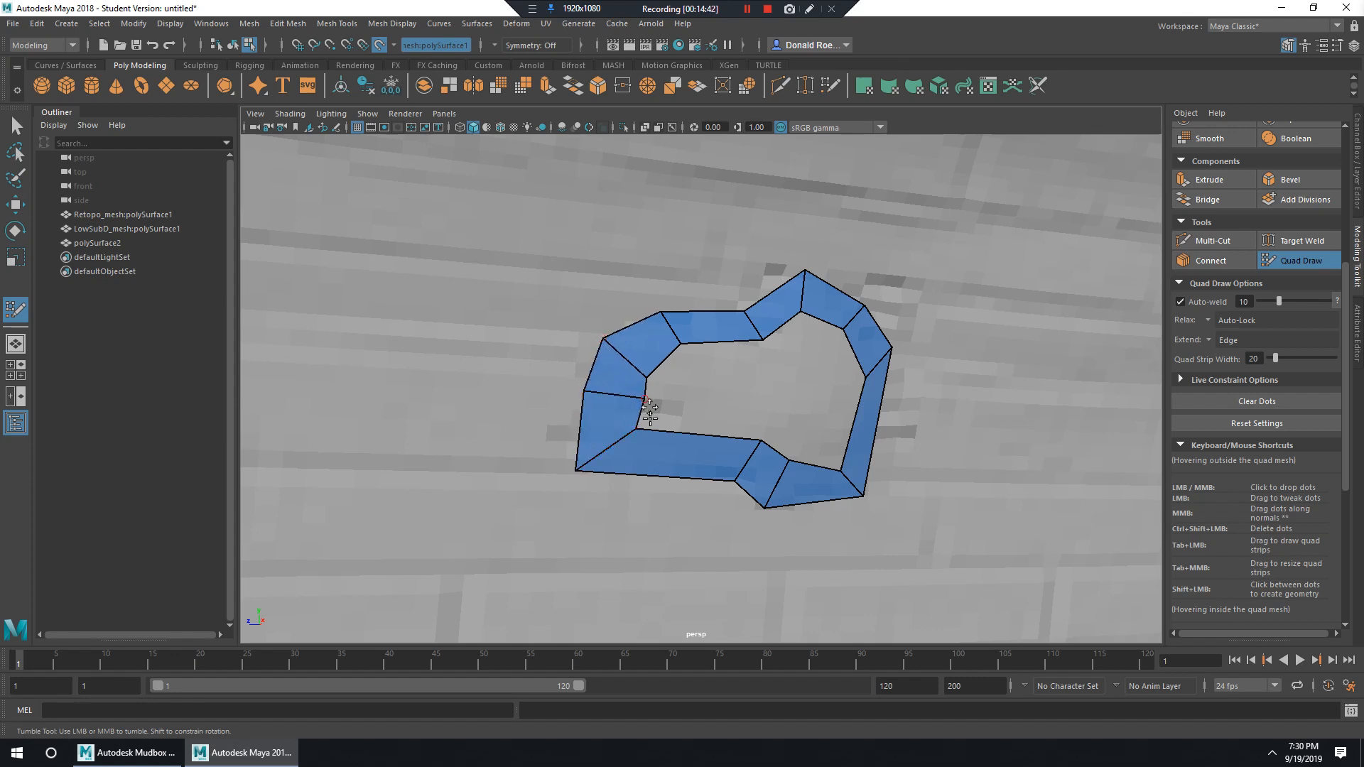
{"action": "left_click_drag", "start_coordinate": [638, 428], "coordinate": [656, 426]}
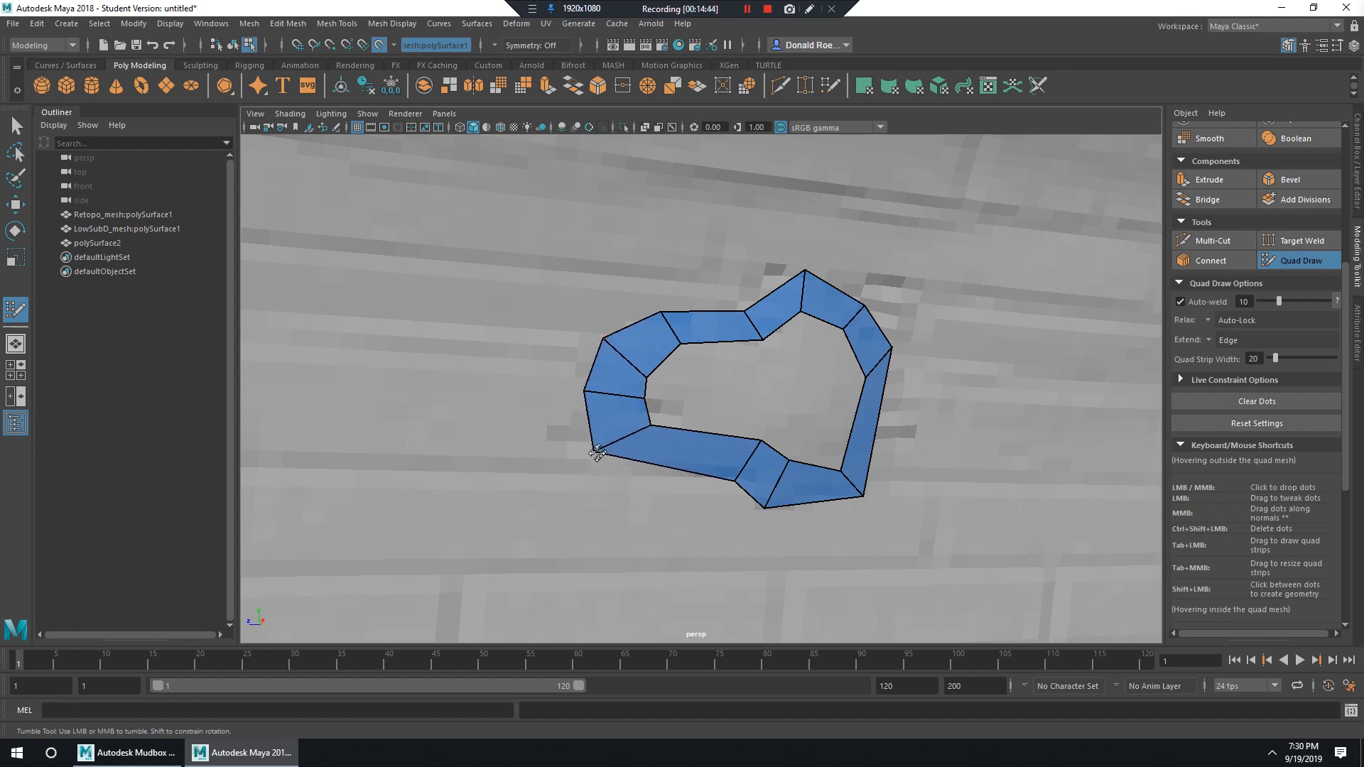
{"action": "left_click_drag", "start_coordinate": [586, 466], "coordinate": [713, 426], "text": "alt"}
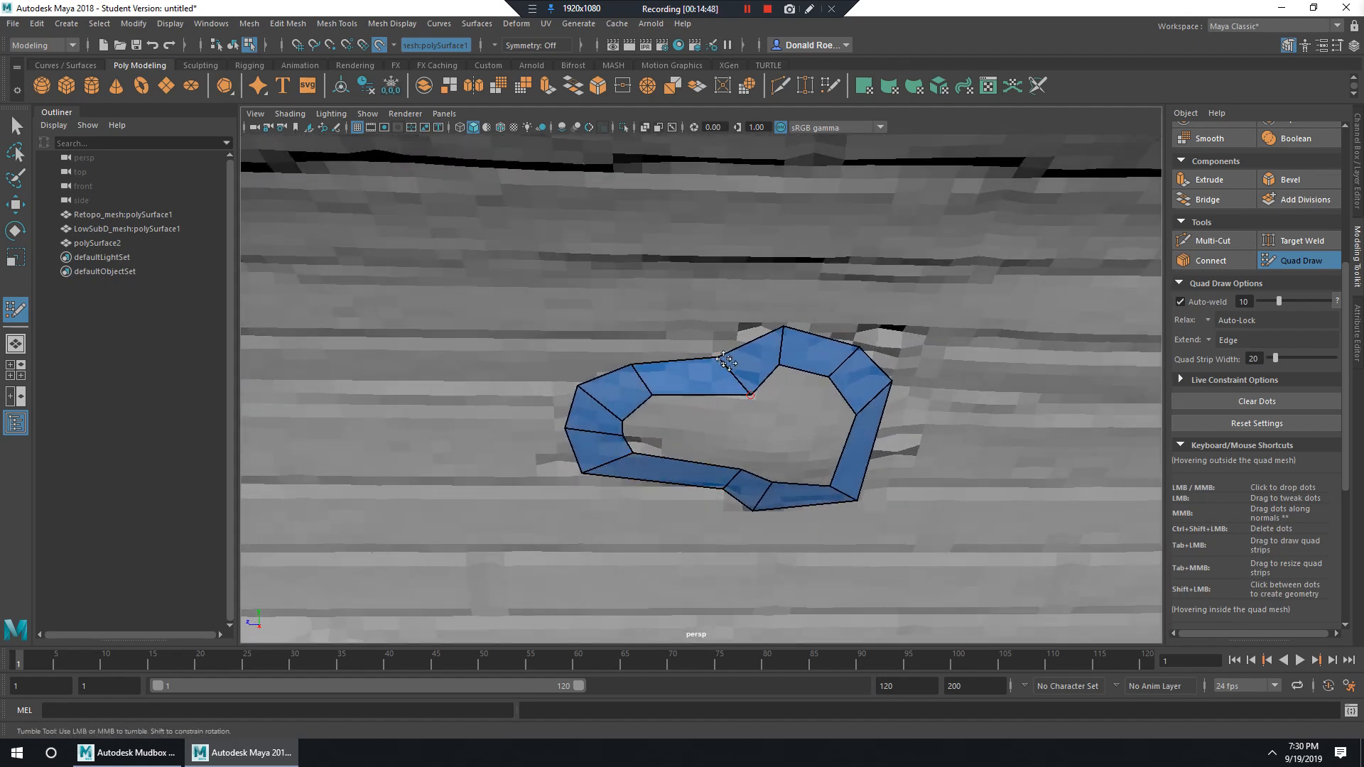
{"action": "mouse_move", "coordinate": [722, 377]}
{"action": "left_mouse_down", "text": "alt"}
{"action": "mouse_move", "coordinate": [703, 313]}
{"action": "mouse_move", "coordinate": [710, 355]}
{"action": "left_mouse_up", "text": "alt"}
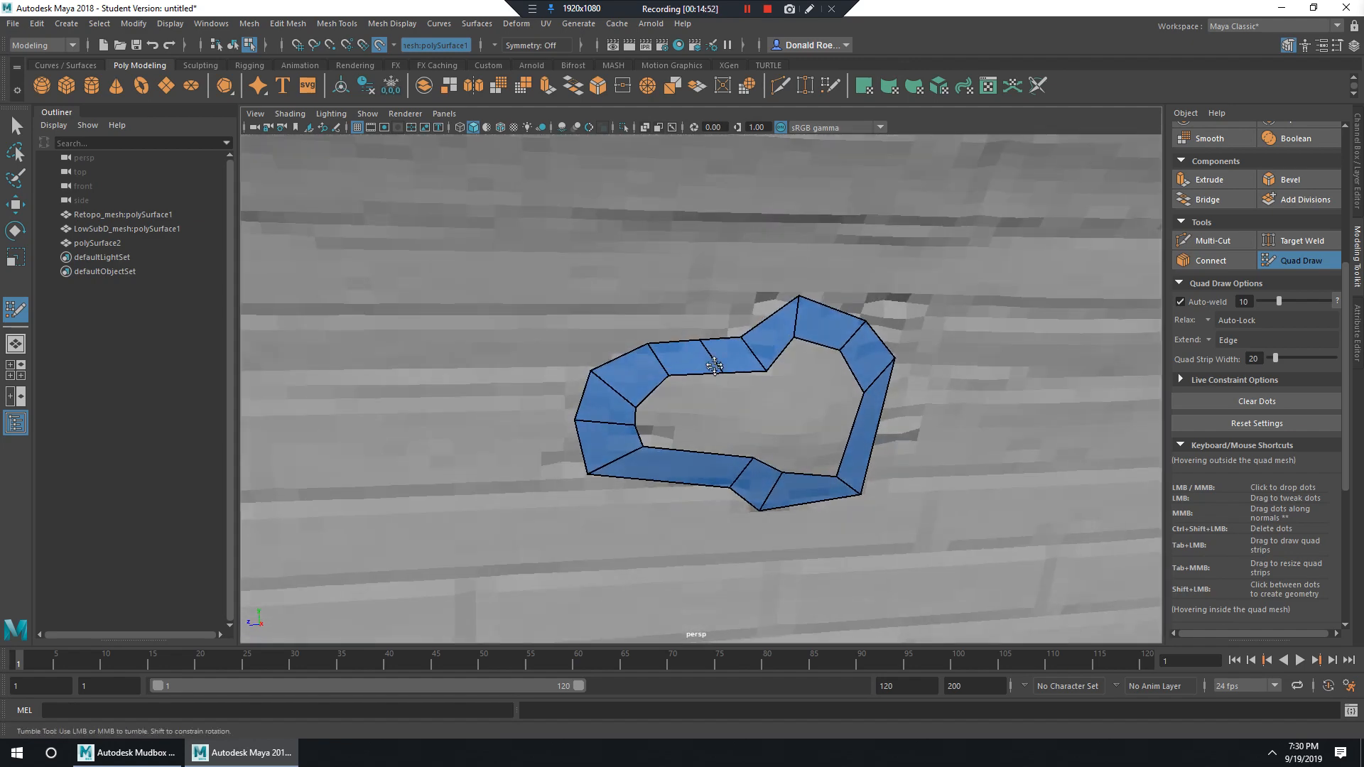
{"action": "key", "text": "ctrl+z"}
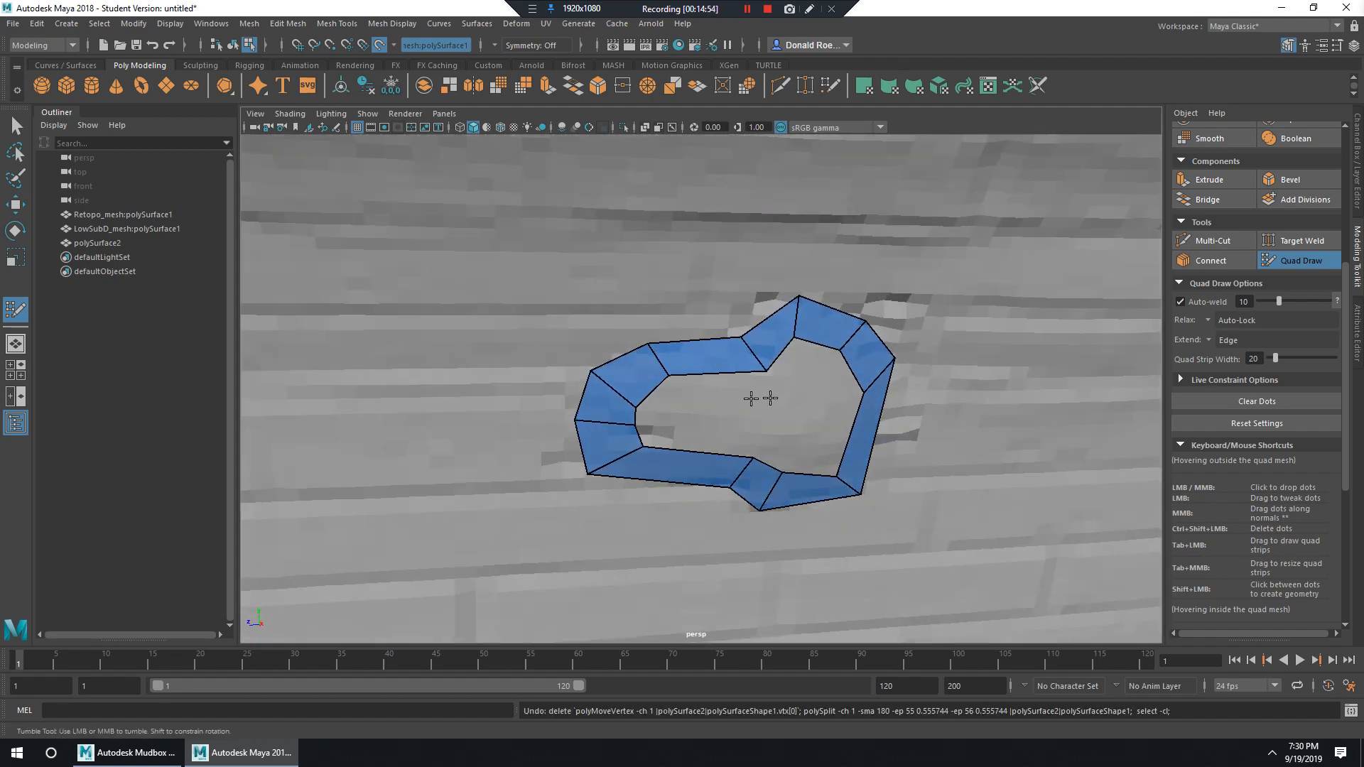
{"action": "mouse_move", "coordinate": [751, 398]}
{"action": "left_mouse_down", "text": "alt"}
{"action": "mouse_move", "coordinate": [861, 381]}
{"action": "mouse_move", "coordinate": [816, 344]}
{"action": "mouse_move", "coordinate": [731, 350]}
{"action": "mouse_move", "coordinate": [738, 370]}
{"action": "mouse_move", "coordinate": [810, 405]}
{"action": "mouse_move", "coordinate": [804, 426]}
{"action": "mouse_move", "coordinate": [768, 410]}
{"action": "left_mouse_up", "text": "alt"}
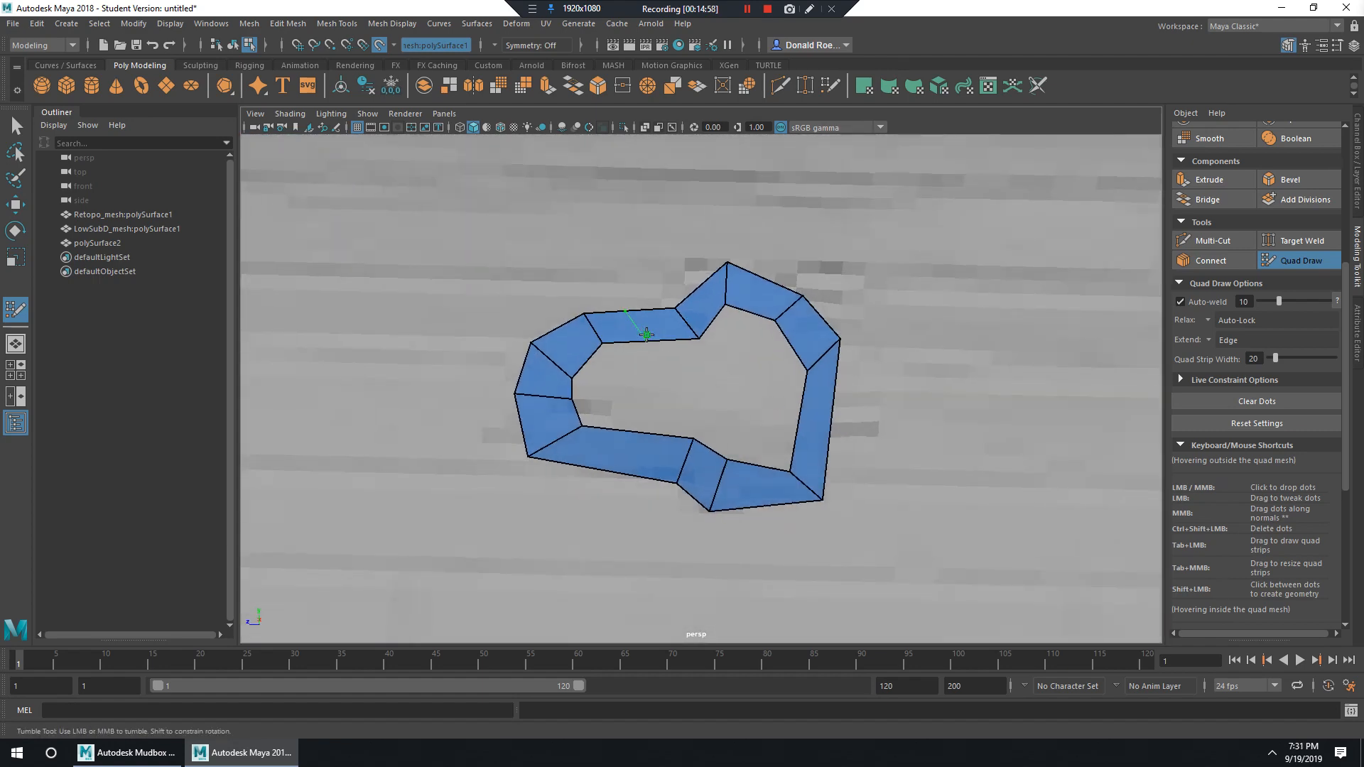
{"action": "left_click", "coordinate": [655, 337], "text": "ctrl"}
{"action": "key", "text": "ctrl+z"}
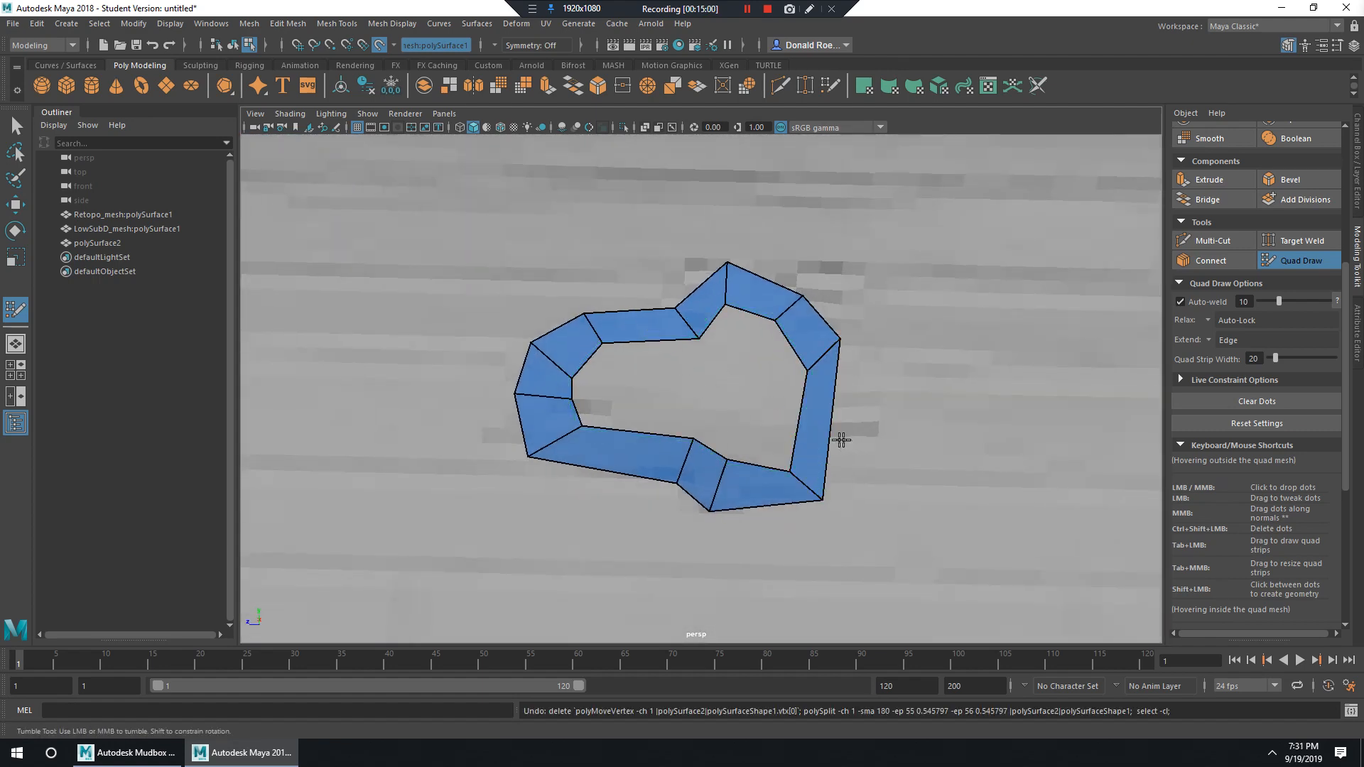
Insert edge loops across the long quads on the right and lower-left sides of the smaller dent's ring.
{"action": "left_click", "coordinate": [804, 419], "text": "ctrl"}
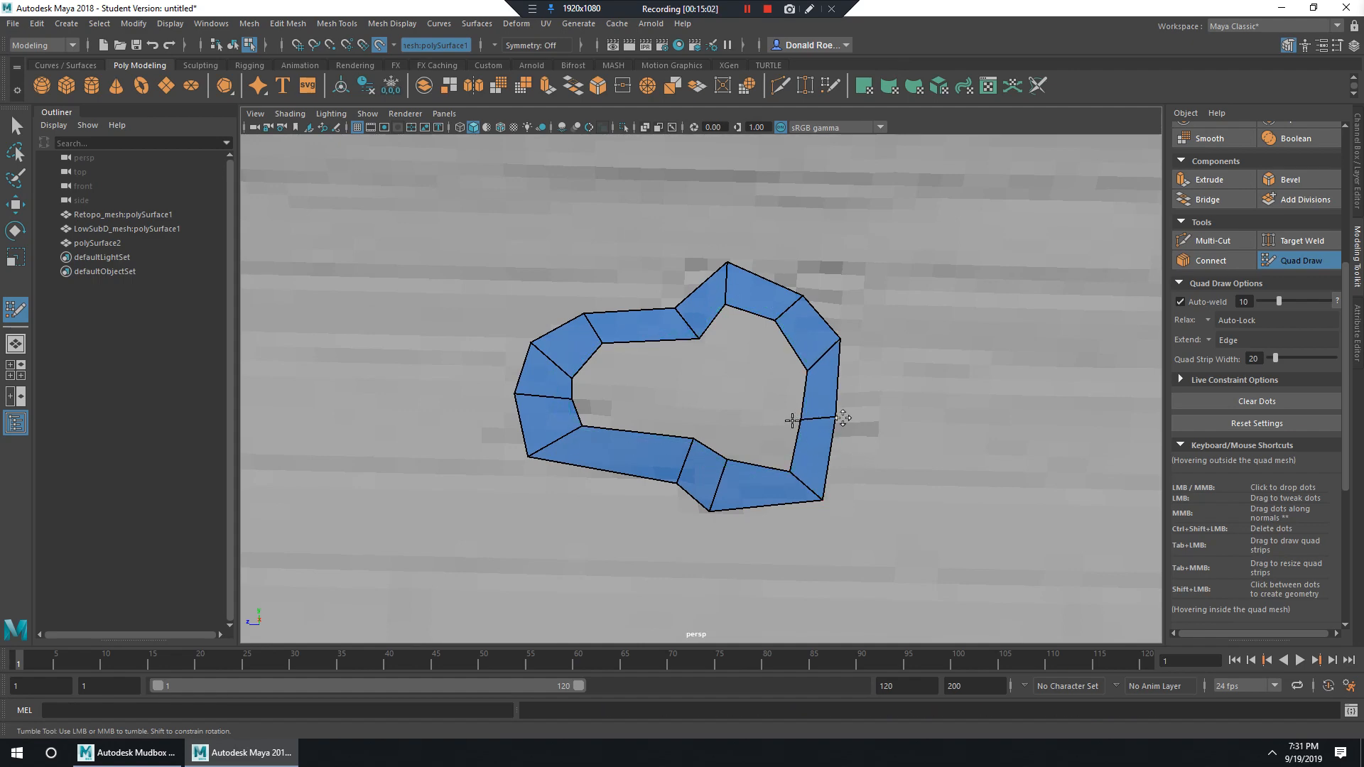
{"action": "mouse_move", "coordinate": [858, 418]}
{"action": "left_mouse_down", "text": "alt"}
{"action": "mouse_move", "coordinate": [837, 320]}
{"action": "mouse_move", "coordinate": [678, 361]}
{"action": "mouse_move", "coordinate": [665, 463]}
{"action": "mouse_move", "coordinate": [718, 460]}
{"action": "left_mouse_up", "text": "alt"}
{"action": "key", "text": "ctrl+z"}
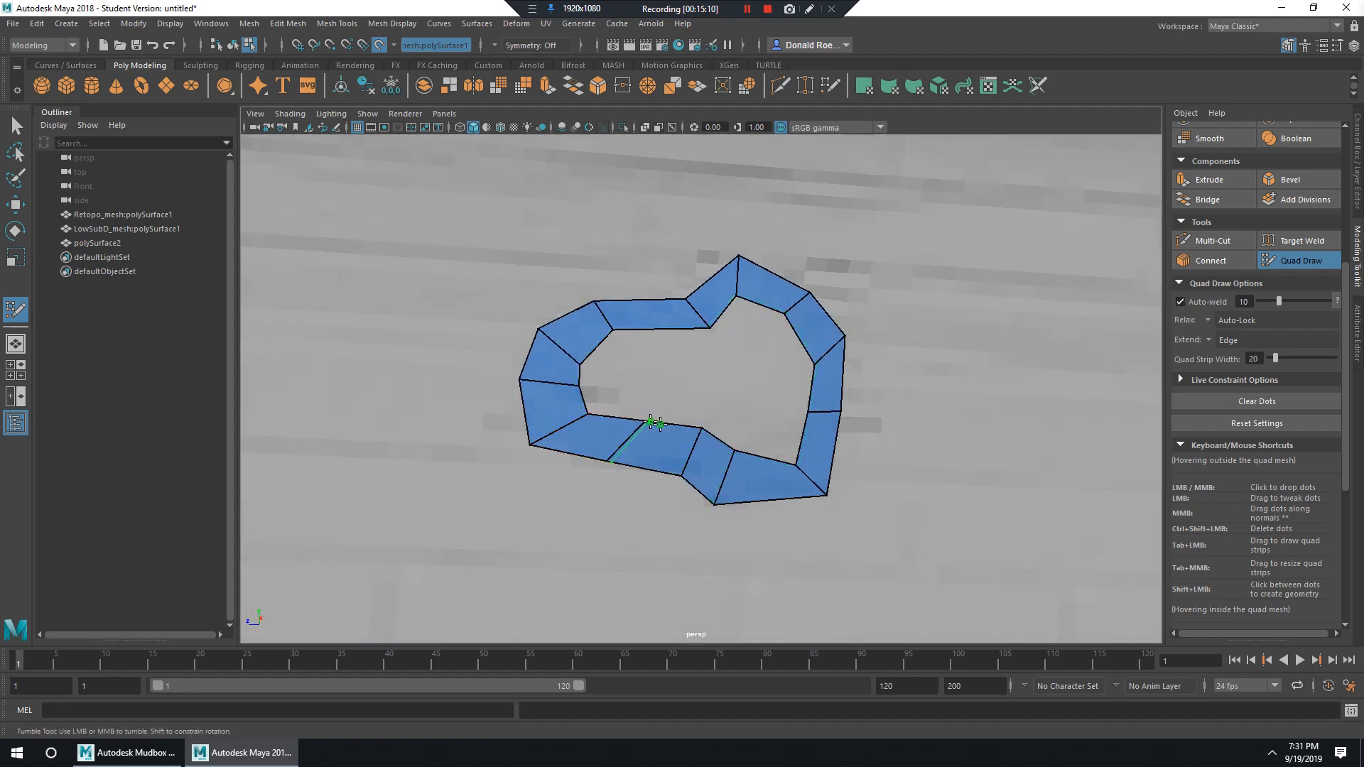
{"action": "left_click_drag", "start_coordinate": [707, 464], "coordinate": [814, 366], "text": "alt"}
{"action": "right_click_drag", "start_coordinate": [814, 366], "coordinate": [875, 437], "text": "alt"}
{"action": "key", "text": "ctrl+z"}
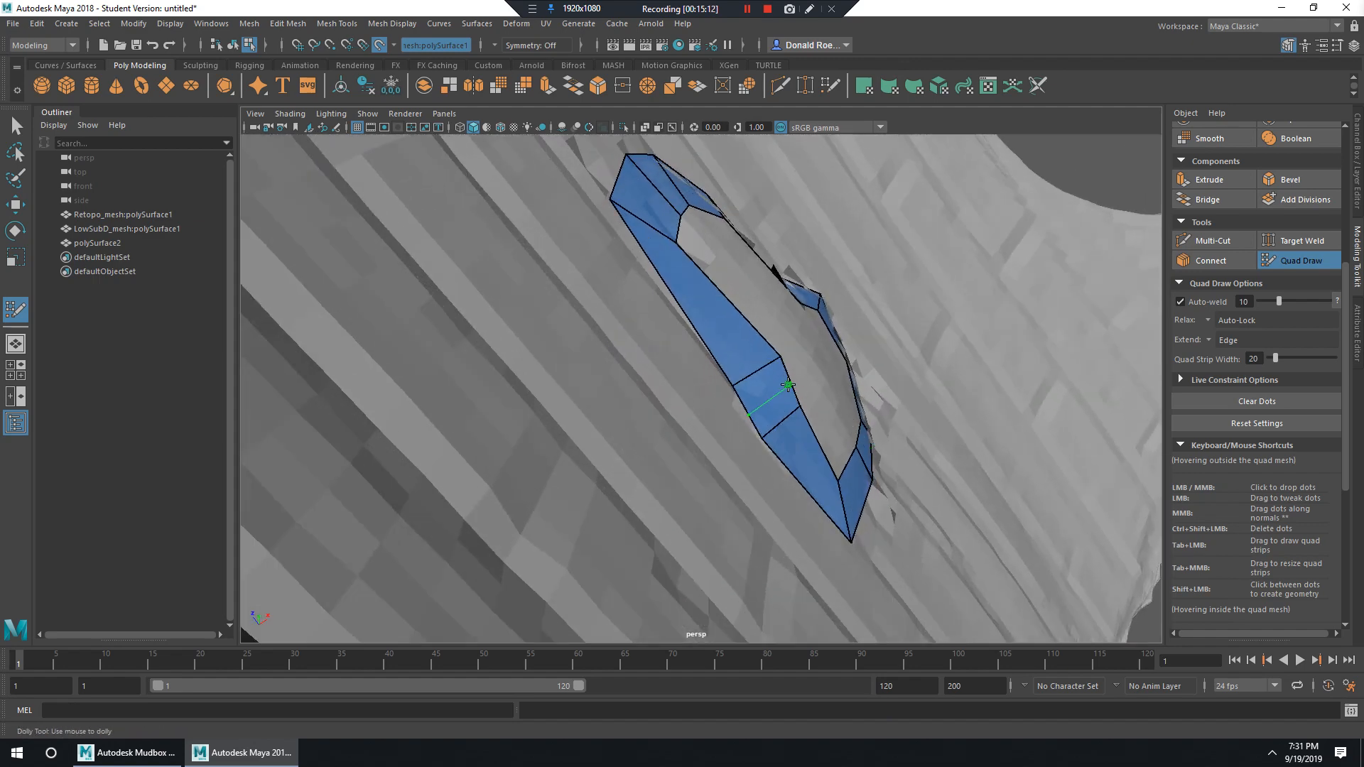
{"action": "key", "text": "ctrl+z"}
{"action": "left_click_drag", "start_coordinate": [693, 305], "coordinate": [701, 350], "text": "alt"}
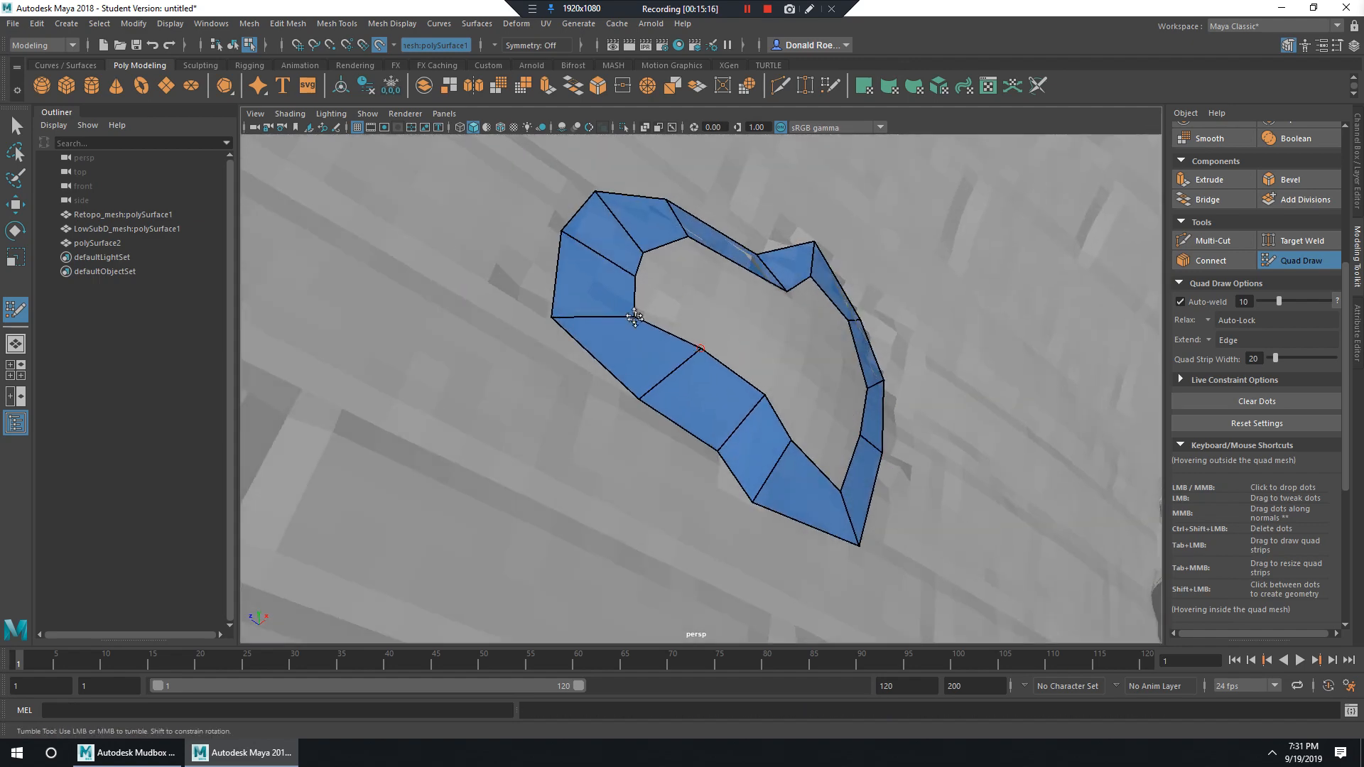
Tweak the vertices along the left and lower sides of the smaller dent's ring to follow its rim.
{"action": "left_click_drag", "start_coordinate": [634, 317], "coordinate": [647, 313]}
{"action": "left_click_drag", "start_coordinate": [553, 317], "coordinate": [712, 392]}
{"action": "left_click_drag", "start_coordinate": [775, 436], "coordinate": [760, 350], "text": "alt"}
{"action": "left_click_drag", "start_coordinate": [746, 302], "coordinate": [814, 465], "text": "alt"}
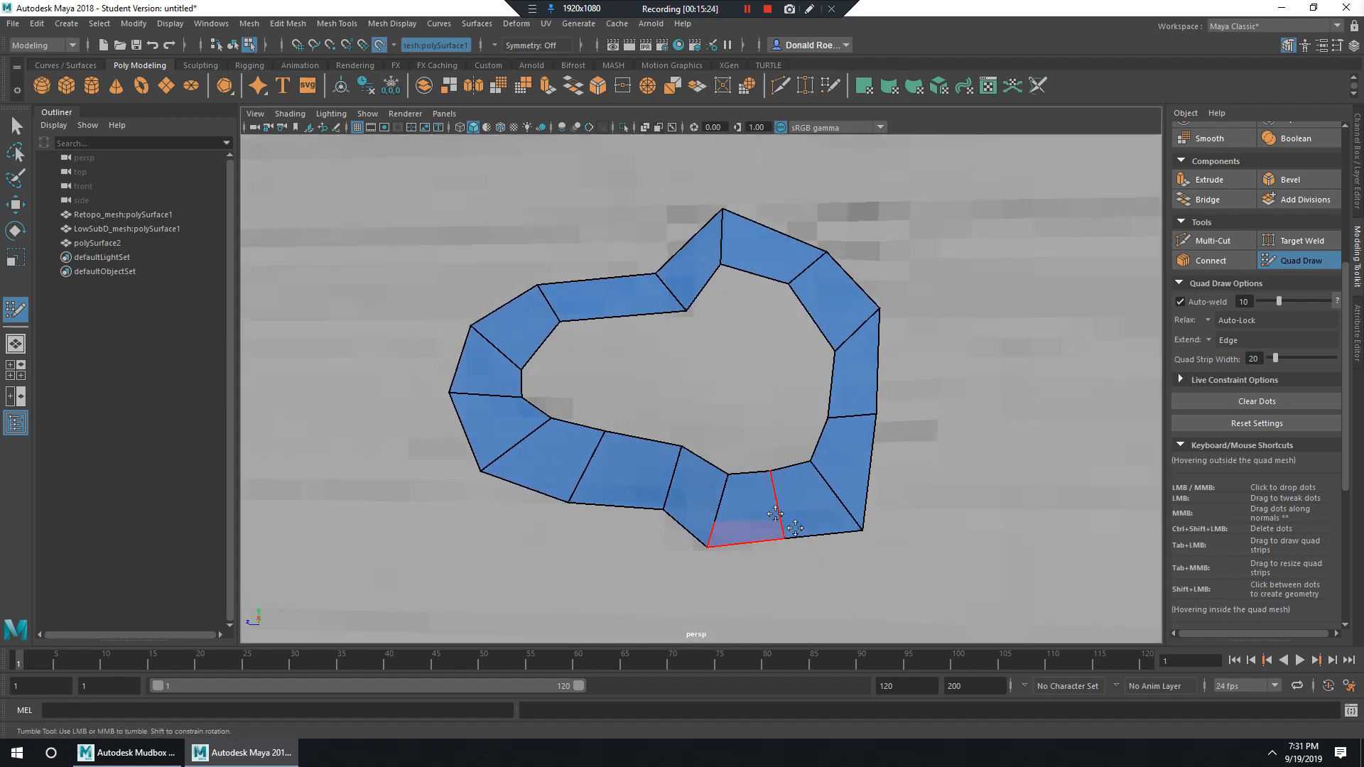
Reshape the upper-right corner of the smaller dent's ring by moving its top vertices to fit the rim.
{"action": "right_click_drag", "start_coordinate": [827, 492], "coordinate": [682, 417], "text": "alt"}
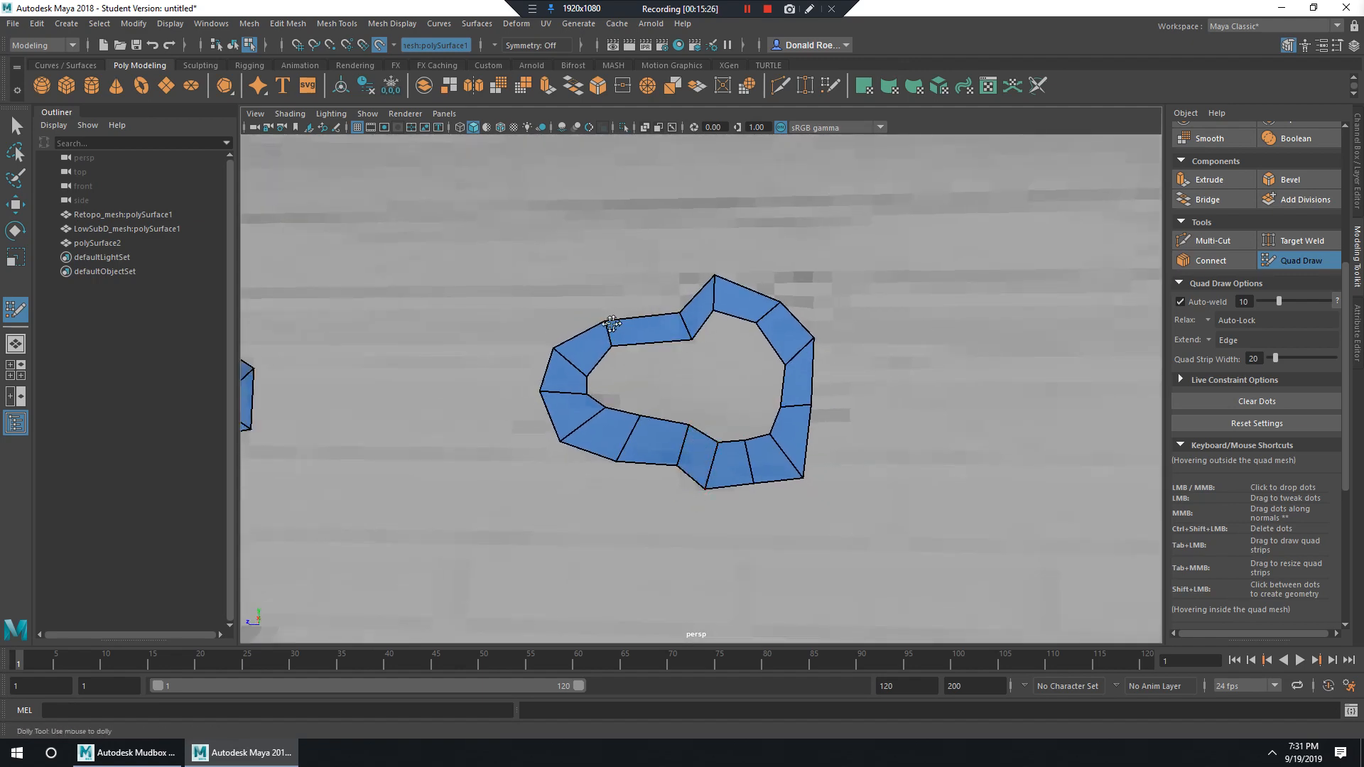
{"action": "right_click_drag", "start_coordinate": [852, 366], "coordinate": [673, 390], "text": "alt"}
{"action": "left_click_drag", "start_coordinate": [673, 390], "coordinate": [795, 397], "text": "alt"}
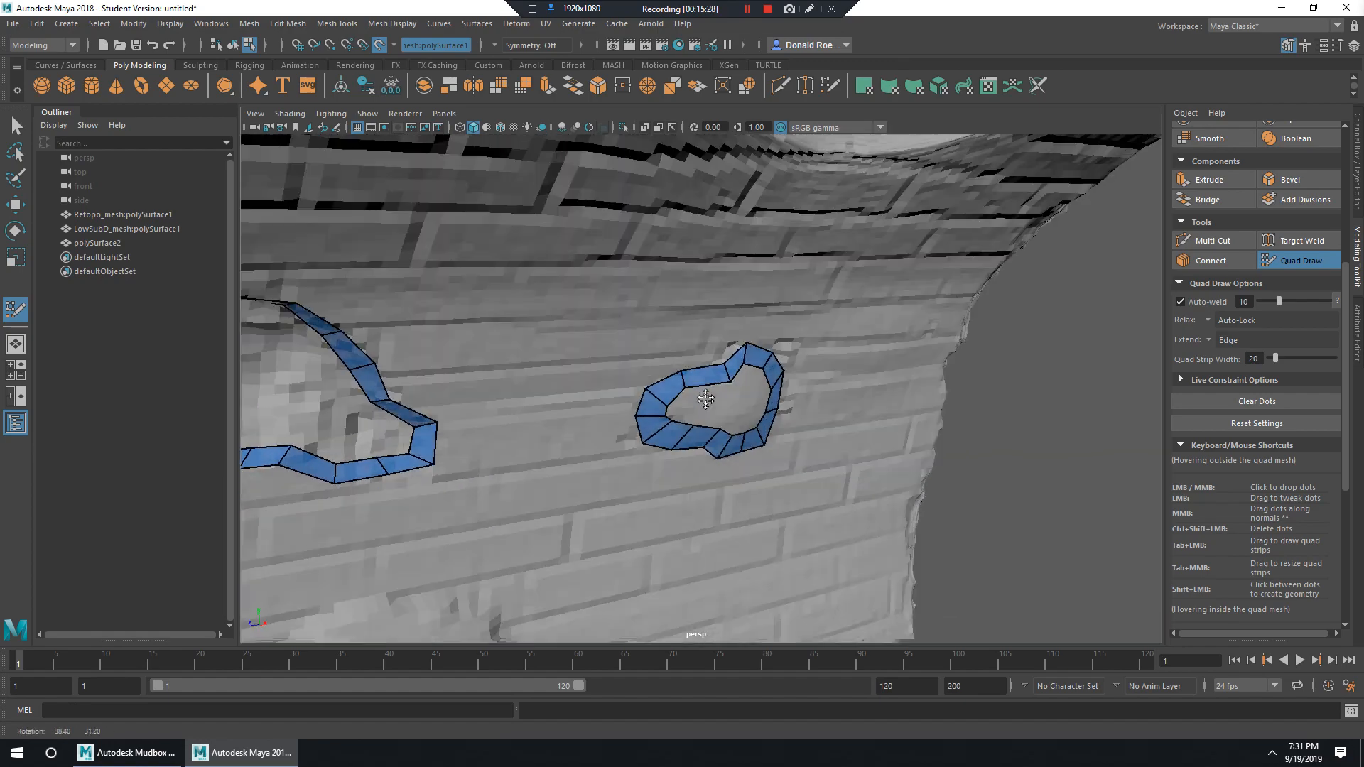
{"action": "right_click_drag", "start_coordinate": [817, 409], "coordinate": [878, 440], "text": "alt"}
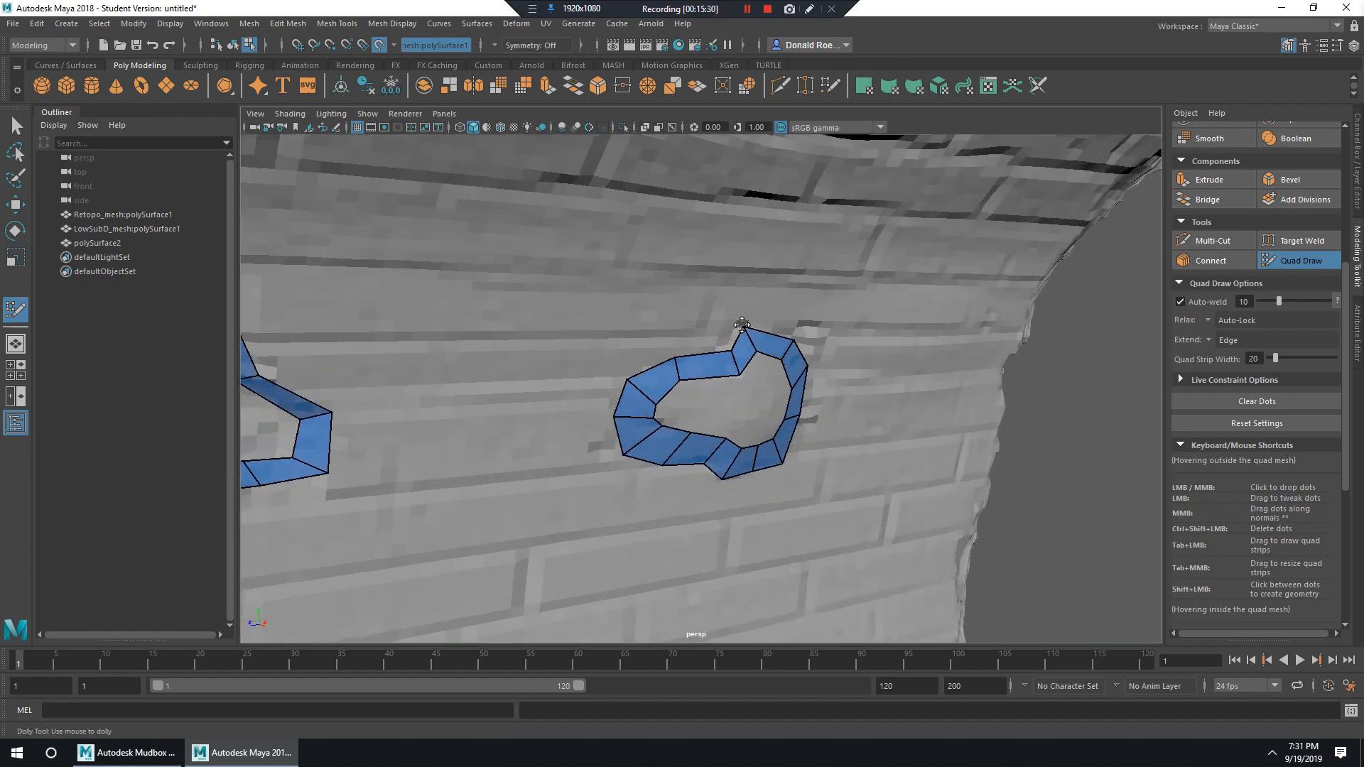
{"action": "left_click_drag", "start_coordinate": [728, 352], "coordinate": [703, 338], "text": "alt"}
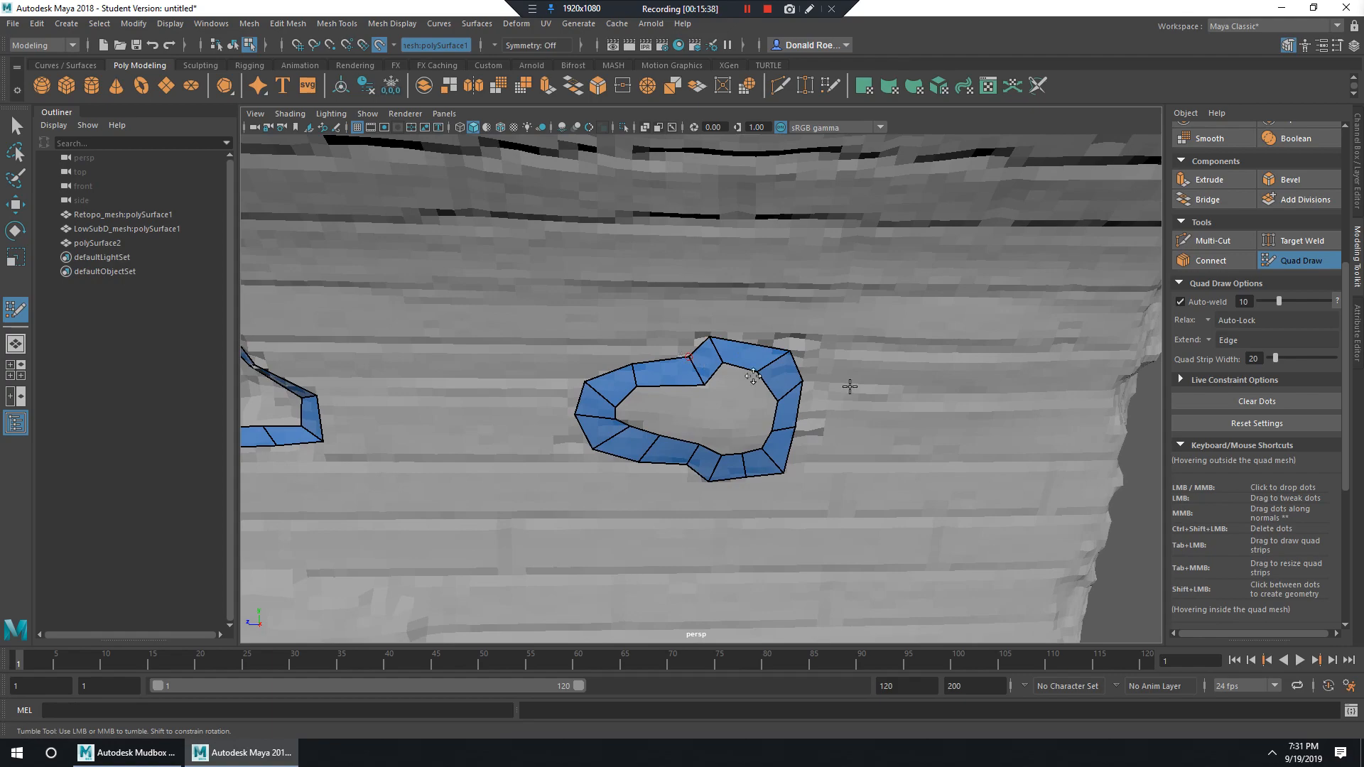
Create a first quad at the top edge of the large worn patch below the two dents.
{"action": "right_click_drag", "start_coordinate": [850, 386], "coordinate": [700, 524], "text": "alt"}
{"action": "middle_click_drag", "start_coordinate": [700, 524], "coordinate": [739, 458], "text": "alt"}
{"action": "right_click_drag", "start_coordinate": [739, 459], "coordinate": [774, 469], "text": "alt"}
{"action": "left_click_drag", "start_coordinate": [703, 462], "coordinate": [739, 460], "text": "alt"}
{"action": "right_click_drag", "start_coordinate": [694, 457], "coordinate": [630, 451], "text": "alt"}
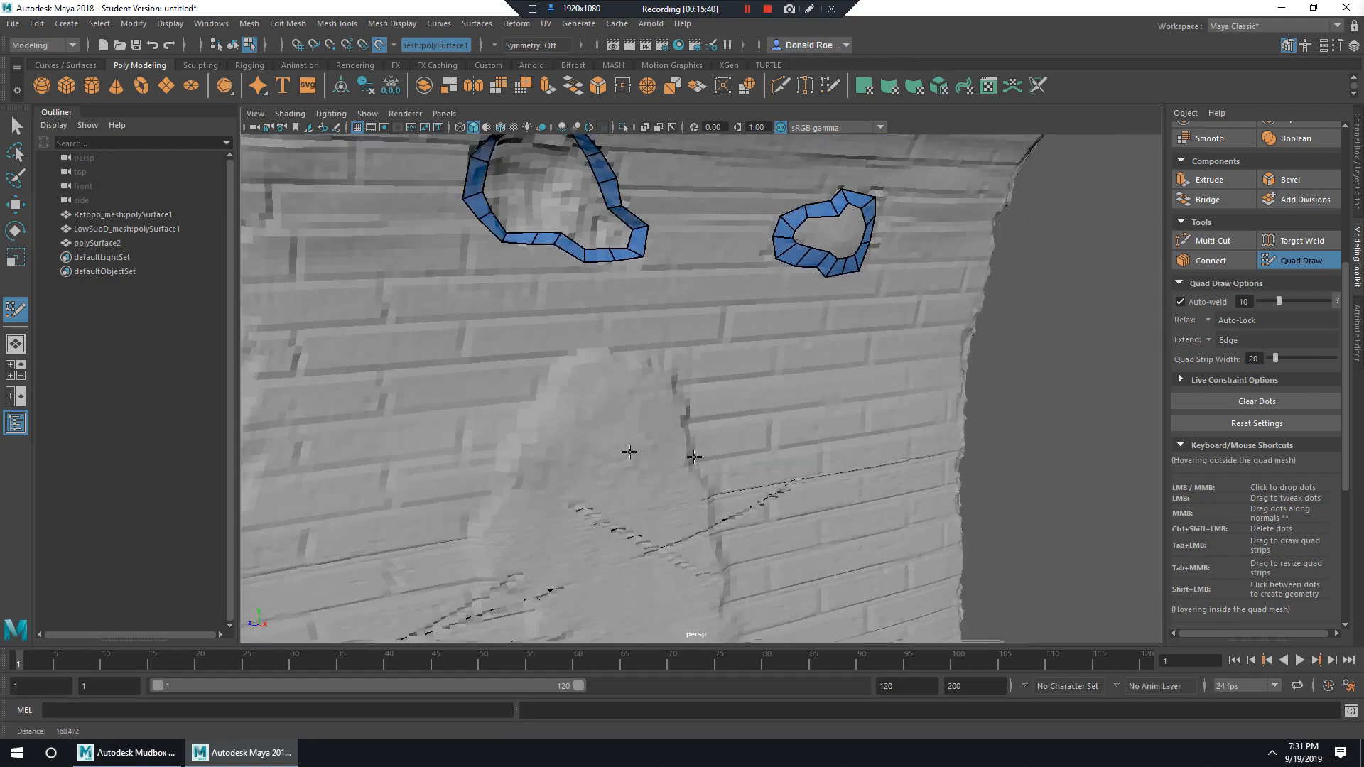
{"action": "left_click_drag", "start_coordinate": [629, 452], "coordinate": [722, 458], "text": "alt"}
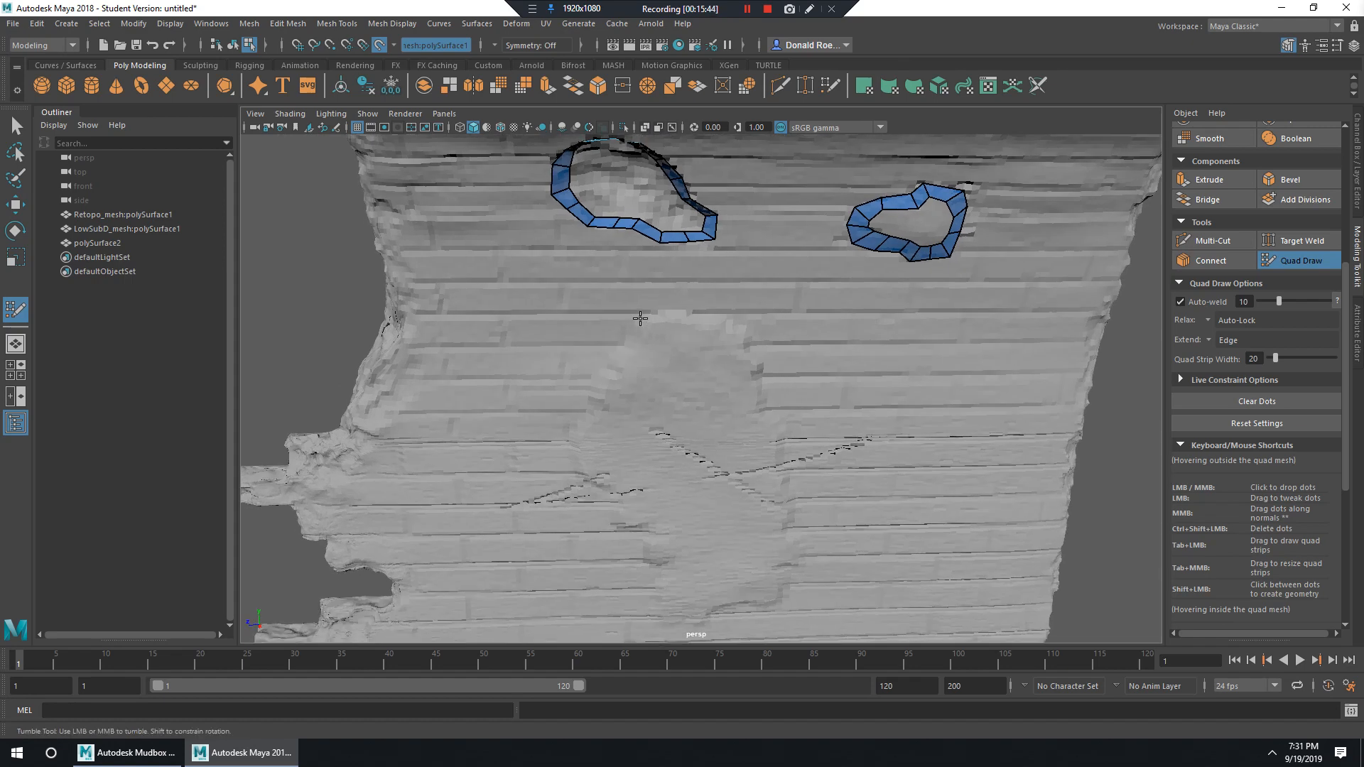
{"action": "left_click_drag", "start_coordinate": [640, 319], "coordinate": [697, 316], "text": "alt"}
{"action": "right_click_drag", "start_coordinate": [697, 317], "coordinate": [739, 371], "text": "alt"}
{"action": "middle_click_drag", "start_coordinate": [739, 371], "coordinate": [803, 429], "text": "alt"}
{"action": "left_click_drag", "start_coordinate": [803, 429], "coordinate": [685, 341], "text": "alt"}
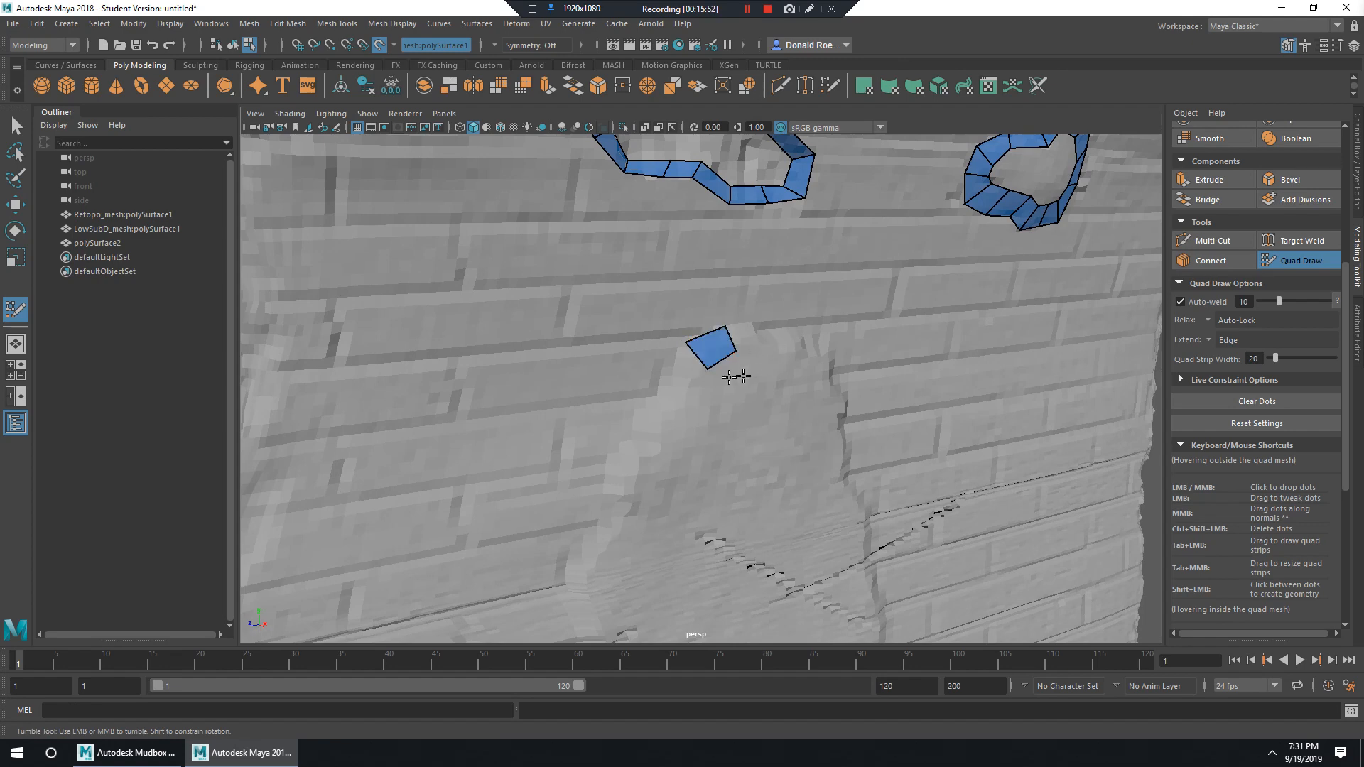
Extend a quad strip down the patch's right edge and insert an edge loop across its long lowest quad, adjusting the new outer vertex.
{"action": "mouse_move", "coordinate": [734, 373]}
{"action": "left_mouse_down", "text": "alt"}
{"action": "mouse_move", "coordinate": [630, 369]}
{"action": "mouse_move", "coordinate": [749, 371]}
{"action": "mouse_move", "coordinate": [812, 398]}
{"action": "mouse_move", "coordinate": [799, 401]}
{"action": "mouse_move", "coordinate": [794, 371]}
{"action": "mouse_move", "coordinate": [831, 405]}
{"action": "mouse_move", "coordinate": [713, 341]}
{"action": "mouse_move", "coordinate": [748, 429]}
{"action": "mouse_move", "coordinate": [708, 432]}
{"action": "mouse_move", "coordinate": [744, 427]}
{"action": "left_mouse_up", "text": "alt"}
{"action": "left_click_drag", "start_coordinate": [753, 434], "coordinate": [756, 549], "text": "alt"}
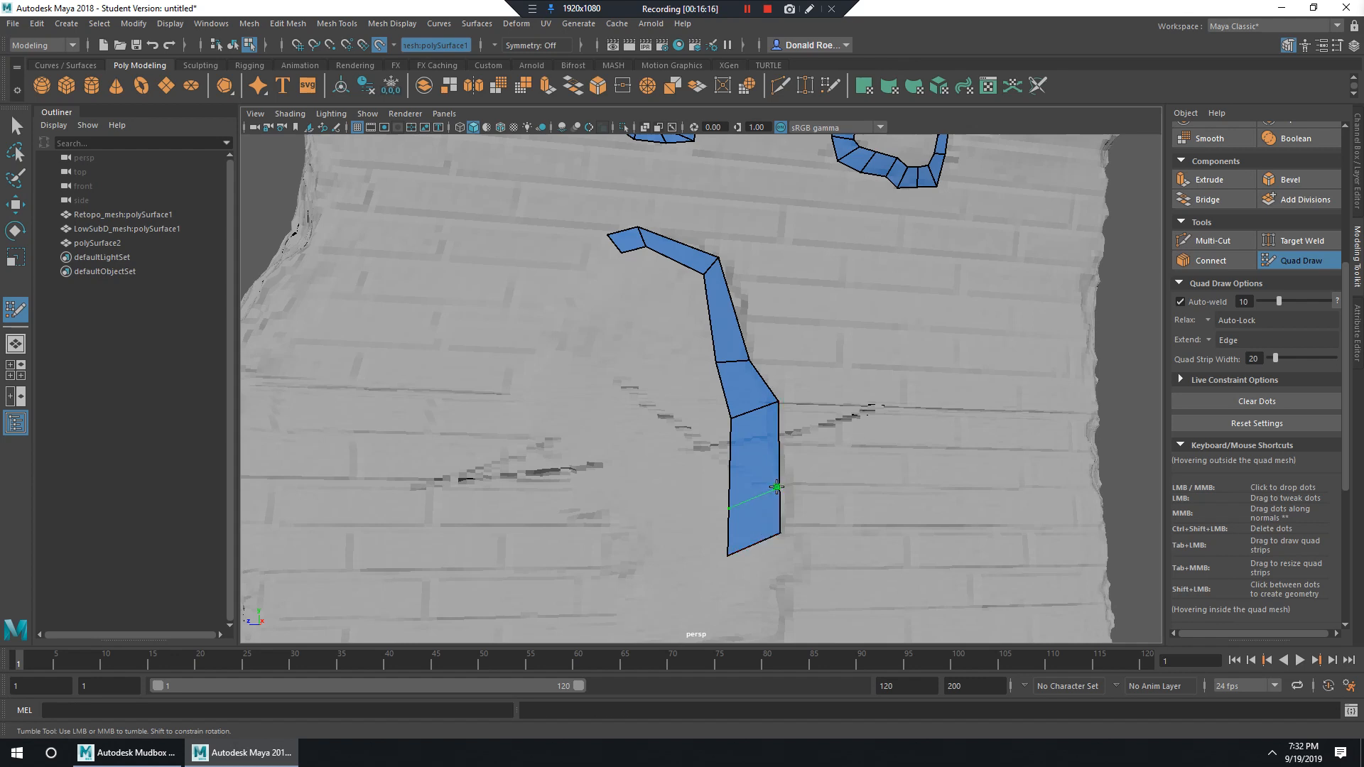
{"action": "left_click", "coordinate": [779, 476], "text": "ctrl"}
{"action": "left_click_drag", "start_coordinate": [784, 482], "coordinate": [787, 487]}
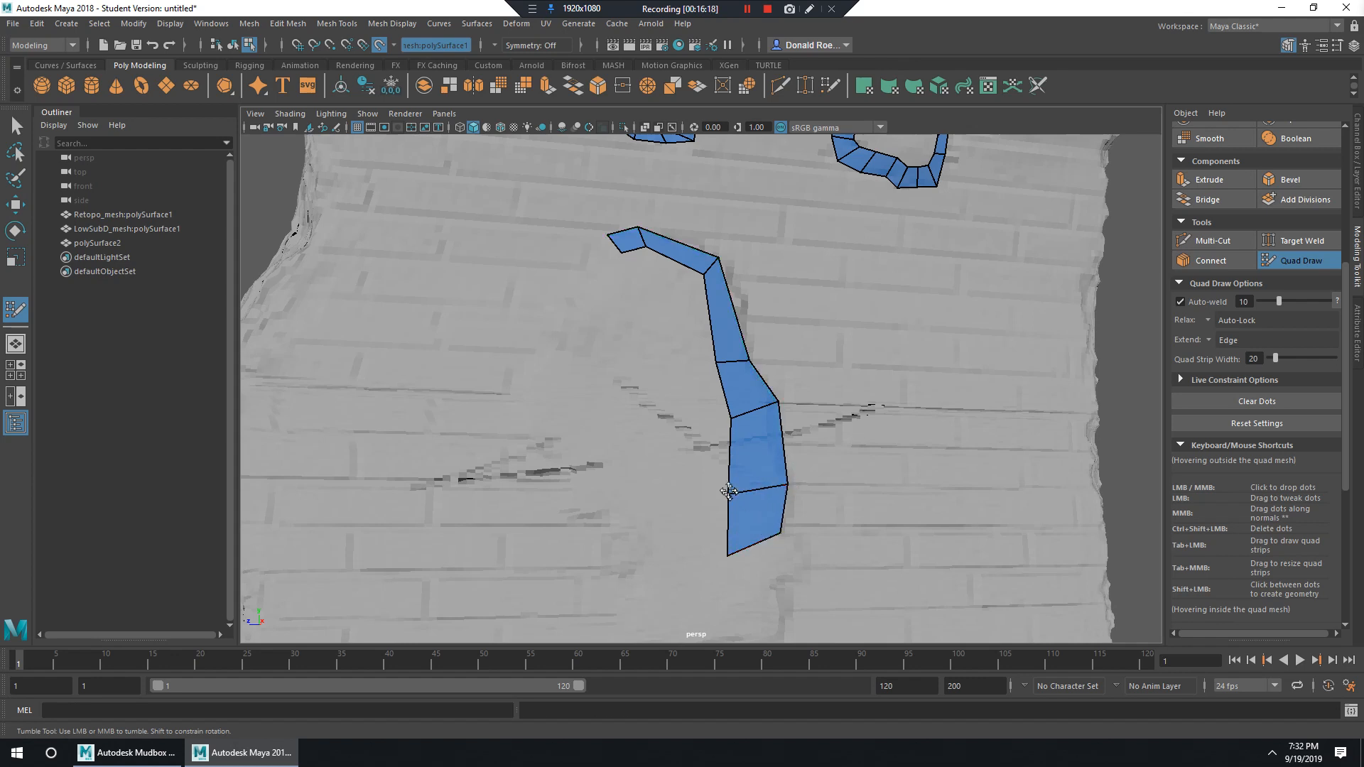
Insert an edge loop across the strip's long upper-right quad and pull the inner vertices of the first quad downward.
{"action": "middle_click_drag", "start_coordinate": [813, 456], "coordinate": [776, 354], "text": "alt"}
{"action": "left_click", "coordinate": [733, 243], "text": "ctrl"}
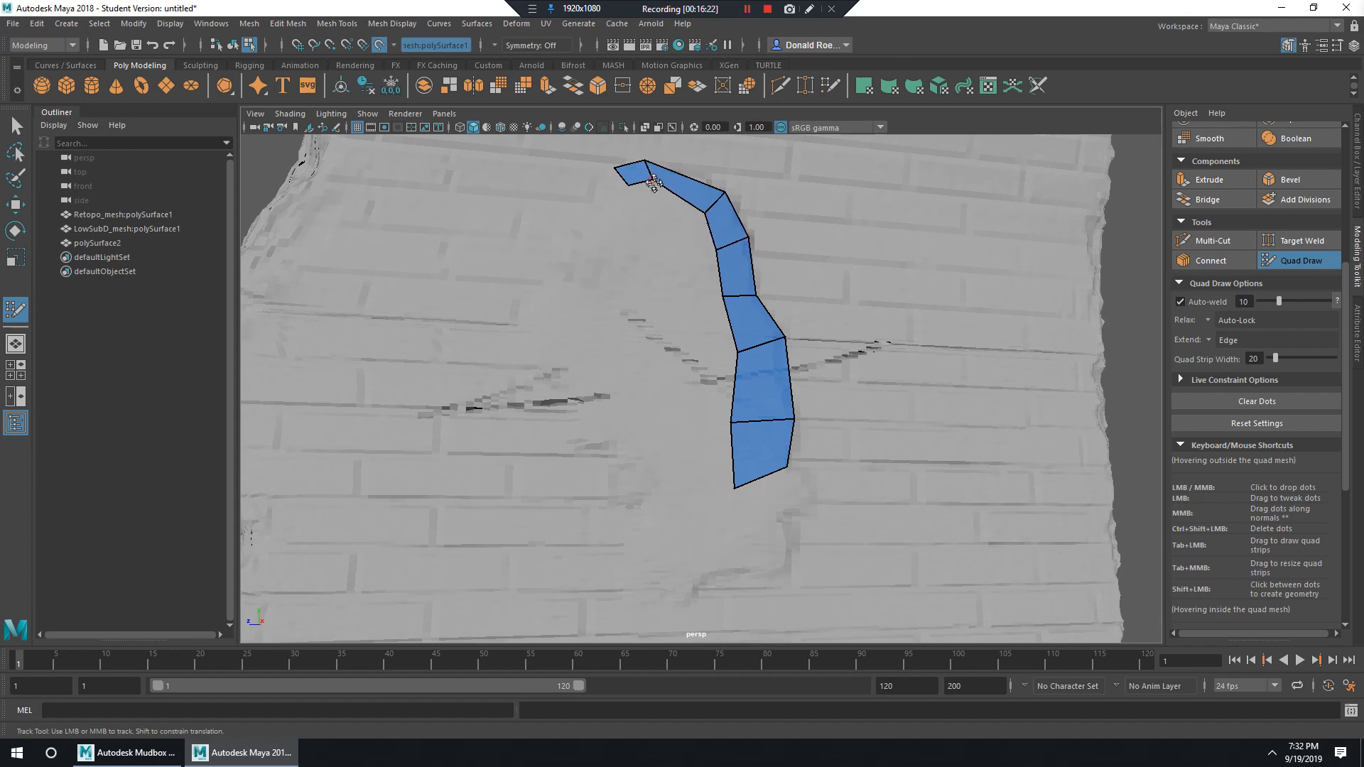
{"action": "left_click_drag", "start_coordinate": [654, 183], "coordinate": [649, 193]}
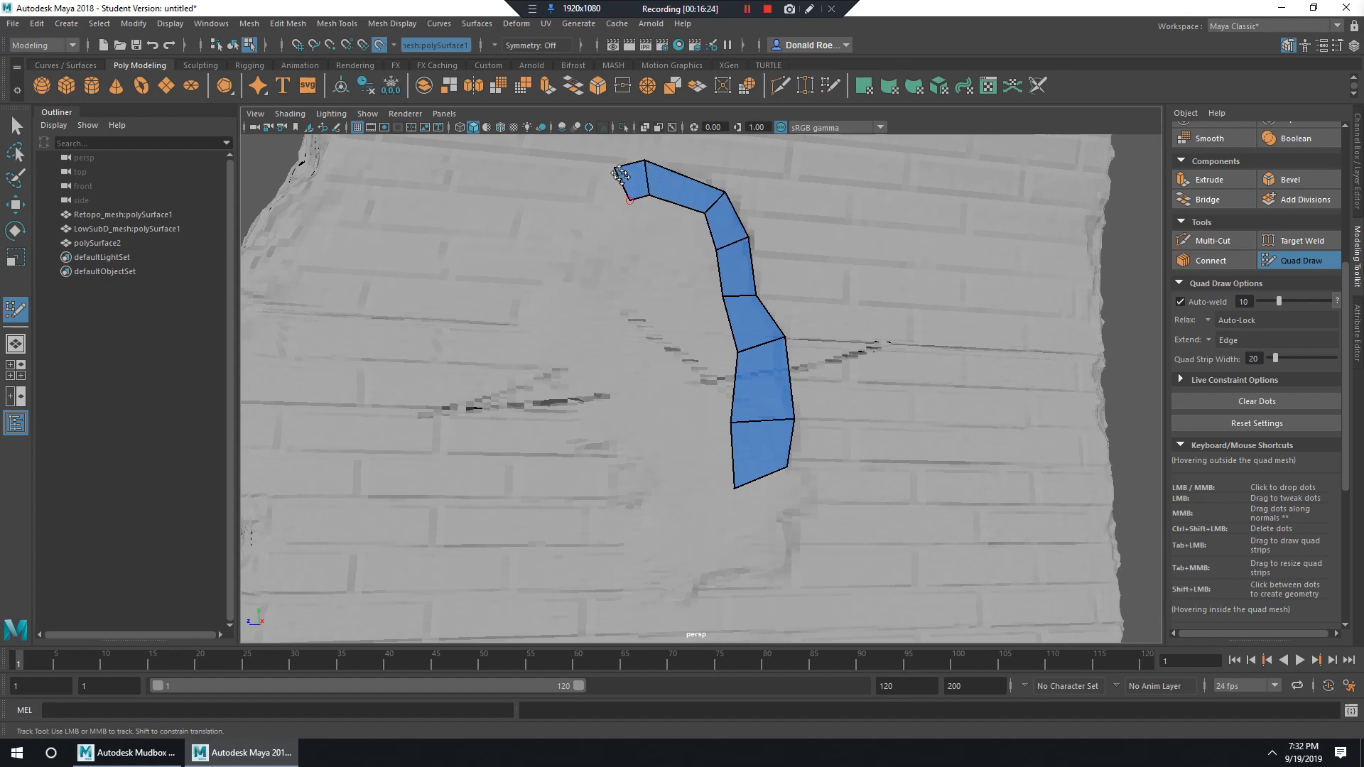
Extend the strip by two more quads toward the patch's lower-right corner and adjust their vertices.
{"action": "mouse_move", "coordinate": [784, 377]}
{"action": "left_mouse_down", "text": "alt"}
{"action": "mouse_move", "coordinate": [746, 353]}
{"action": "mouse_move", "coordinate": [772, 376]}
{"action": "mouse_move", "coordinate": [718, 405]}
{"action": "mouse_move", "coordinate": [788, 397]}
{"action": "left_mouse_up", "text": "alt"}
{"action": "right_click_drag", "start_coordinate": [789, 397], "coordinate": [813, 448], "text": "alt"}
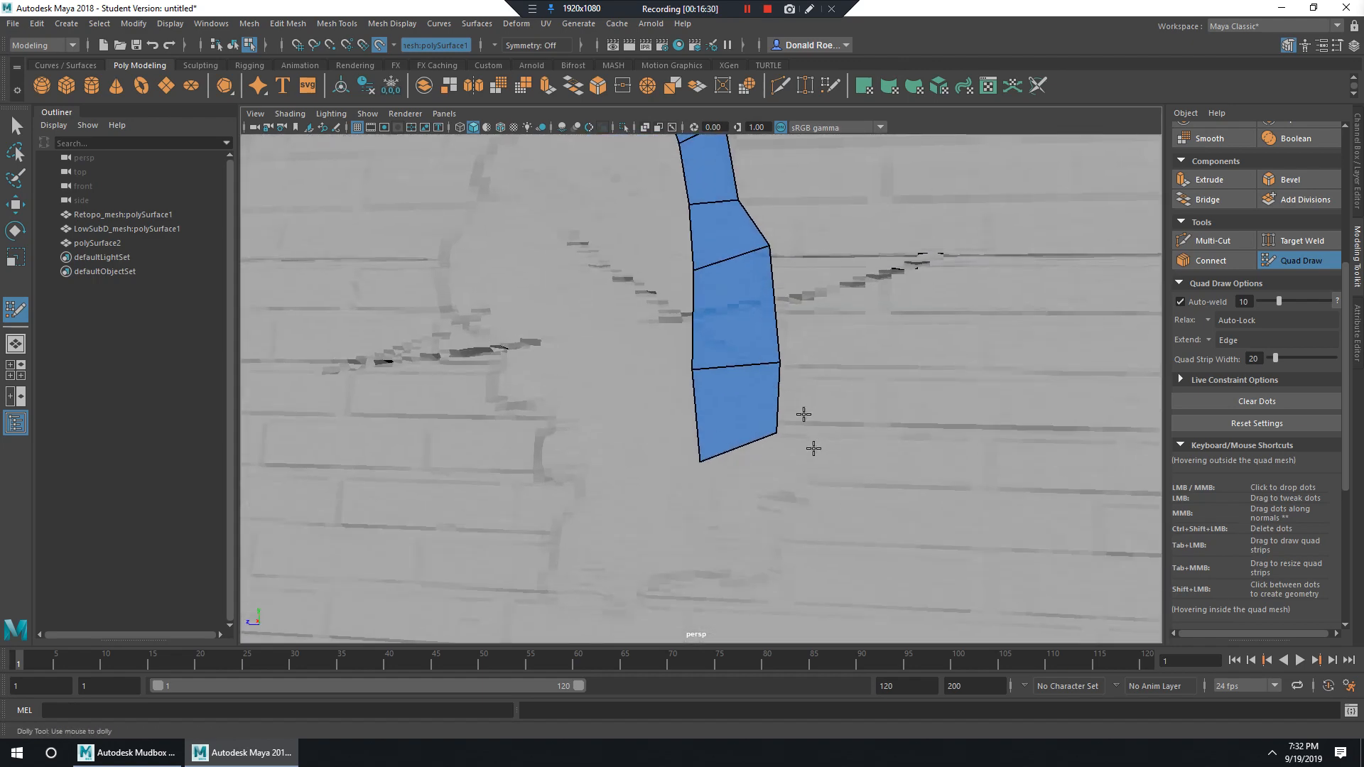
{"action": "middle_click_drag", "start_coordinate": [813, 448], "coordinate": [791, 397], "text": "alt"}
{"action": "left_click_drag", "start_coordinate": [736, 405], "coordinate": [713, 463]}
{"action": "mouse_move", "coordinate": [787, 527]}
{"action": "left_mouse_down"}
{"action": "mouse_move", "coordinate": [758, 483]}
{"action": "mouse_move", "coordinate": [783, 534]}
{"action": "left_mouse_up"}
{"action": "left_click_drag", "start_coordinate": [725, 372], "coordinate": [715, 366]}
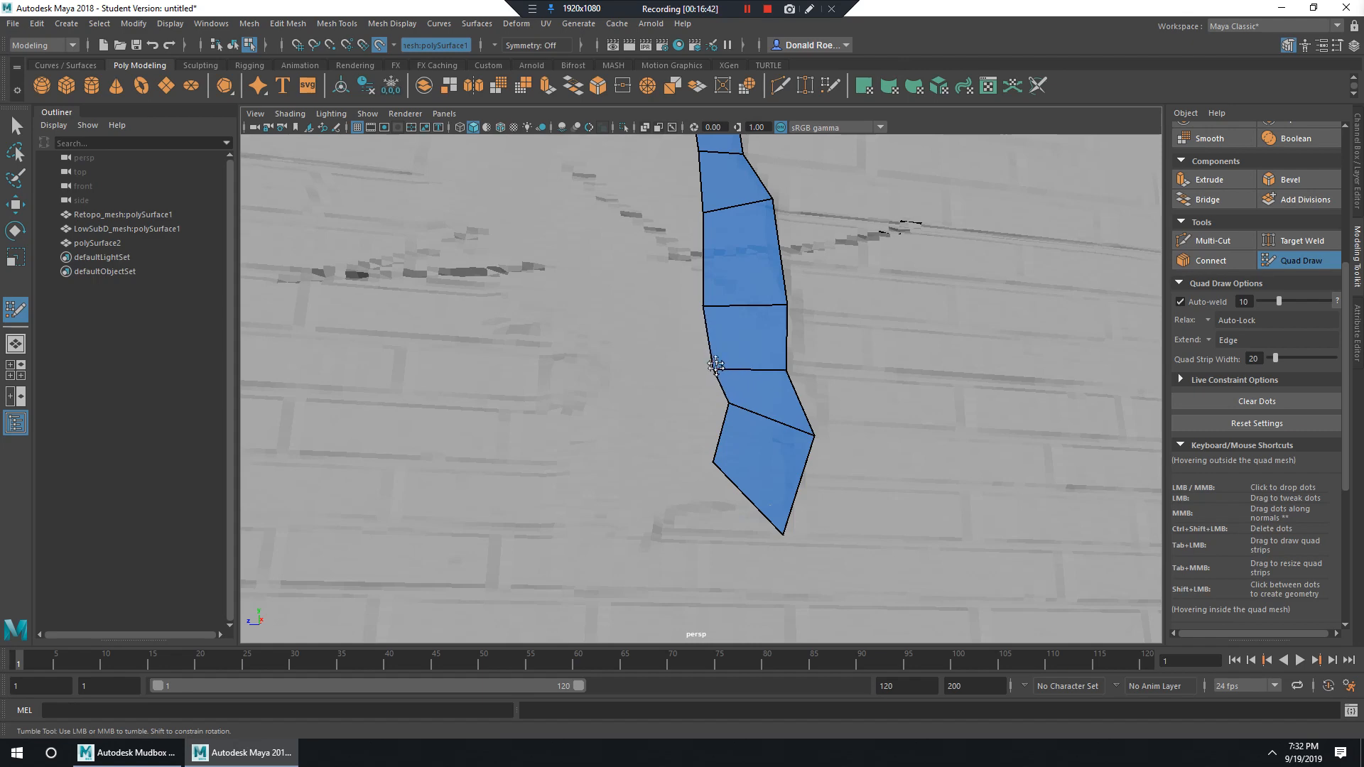
Tweak the inner vertices along the lower part of the strip to follow the patch's right edge.
{"action": "left_click_drag", "start_coordinate": [705, 306], "coordinate": [709, 303]}
{"action": "left_click_drag", "start_coordinate": [723, 380], "coordinate": [760, 473], "text": "alt"}
{"action": "left_click_drag", "start_coordinate": [787, 535], "coordinate": [781, 533], "text": "alt"}
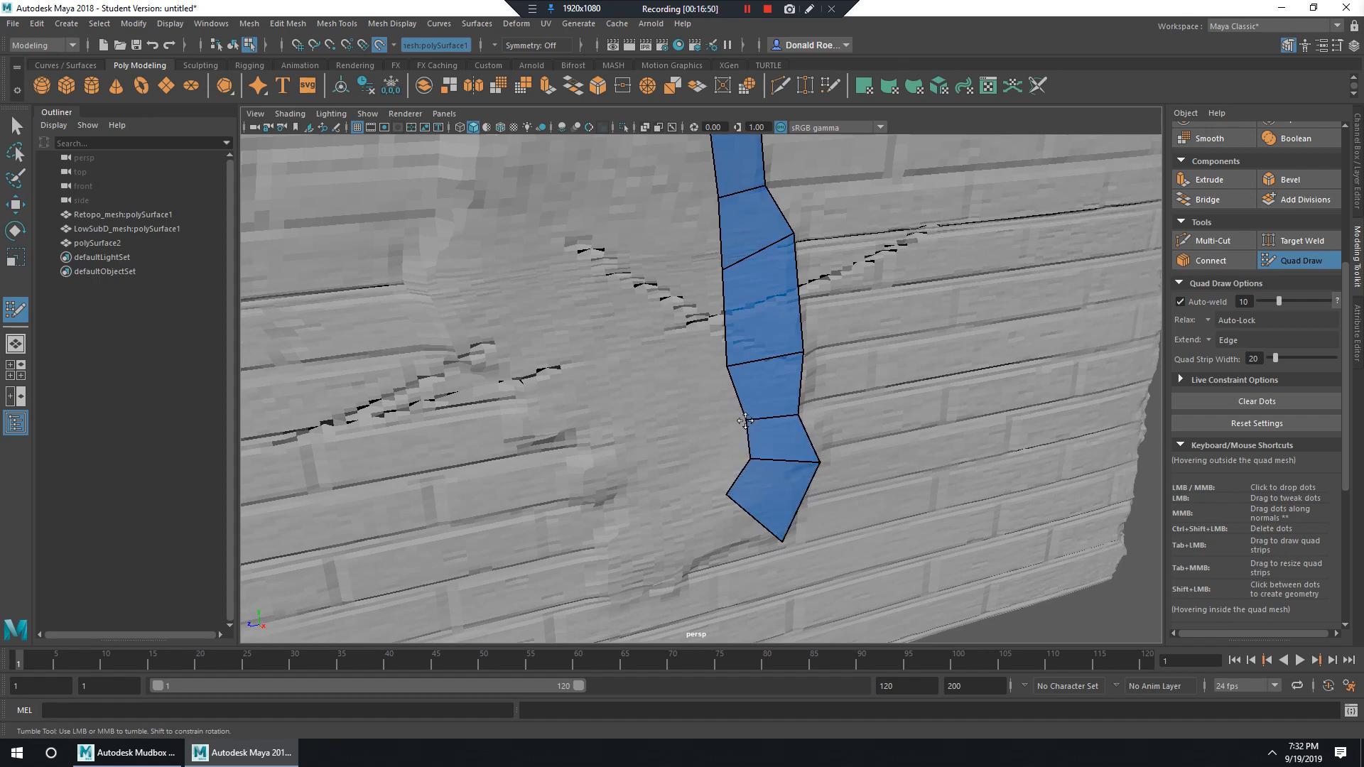
{"action": "left_click_drag", "start_coordinate": [727, 367], "coordinate": [738, 362]}
Extend the strip around the patch's bottom and up its lower-left side, then add an edge loop at the turn and widen it.
{"action": "left_click_drag", "start_coordinate": [764, 436], "coordinate": [729, 421], "text": "alt"}
{"action": "mouse_move", "coordinate": [761, 505]}
{"action": "left_mouse_down"}
{"action": "mouse_move", "coordinate": [668, 505]}
{"action": "mouse_move", "coordinate": [631, 527]}
{"action": "mouse_move", "coordinate": [663, 473]}
{"action": "left_mouse_up"}
{"action": "mouse_move", "coordinate": [664, 566]}
{"action": "left_mouse_down"}
{"action": "mouse_move", "coordinate": [635, 584]}
{"action": "mouse_move", "coordinate": [561, 540]}
{"action": "mouse_move", "coordinate": [724, 568]}
{"action": "mouse_move", "coordinate": [672, 428]}
{"action": "mouse_move", "coordinate": [693, 454]}
{"action": "mouse_move", "coordinate": [675, 461]}
{"action": "mouse_move", "coordinate": [660, 355]}
{"action": "mouse_move", "coordinate": [654, 434]}
{"action": "left_mouse_up"}
{"action": "left_click", "coordinate": [711, 448], "text": "ctrl"}
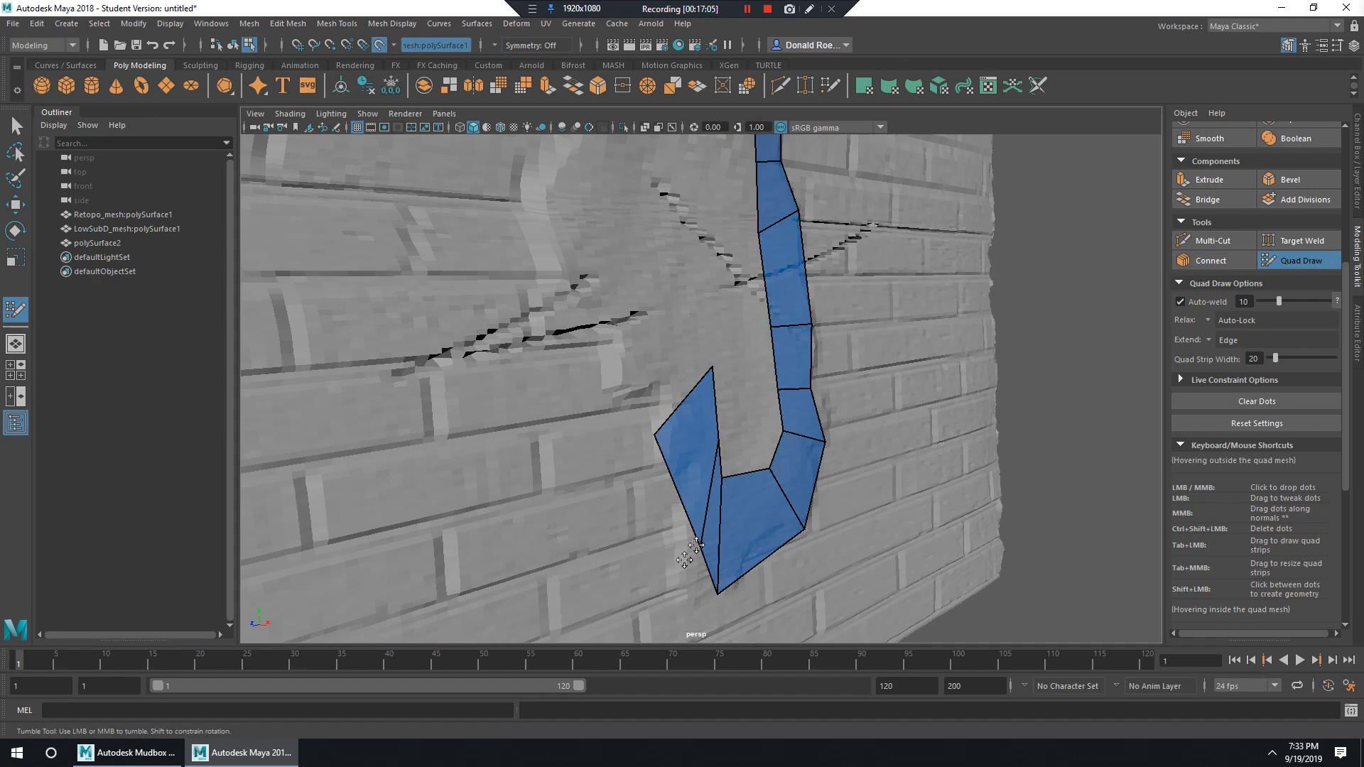
{"action": "left_click_drag", "start_coordinate": [695, 546], "coordinate": [675, 583]}
{"action": "left_click_drag", "start_coordinate": [711, 462], "coordinate": [654, 455], "text": "alt"}
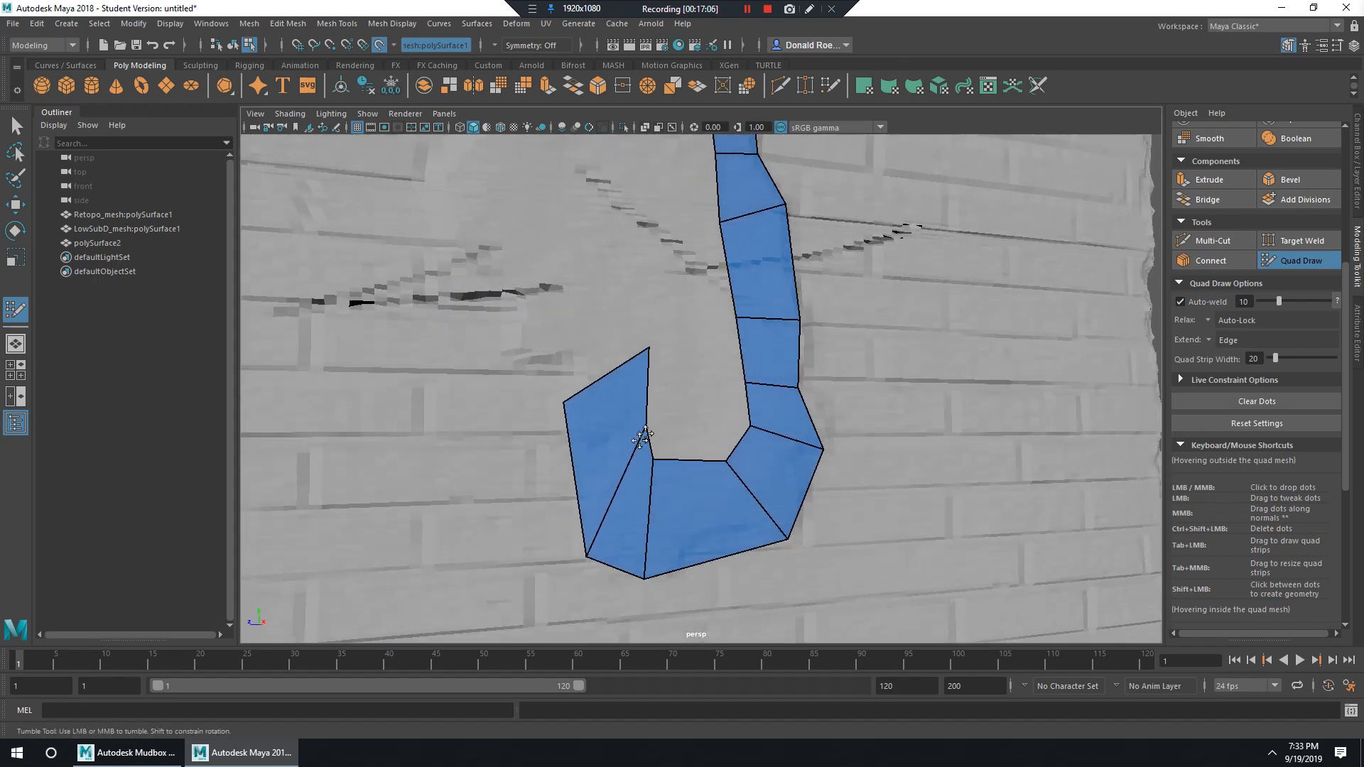
Extend the strip up the patch's left side and join it to the first quad to close the ring.
{"action": "left_click_drag", "start_coordinate": [643, 370], "coordinate": [528, 324], "text": "alt"}
{"action": "middle_click_drag", "start_coordinate": [527, 324], "coordinate": [575, 439], "text": "alt"}
{"action": "left_click_drag", "start_coordinate": [529, 448], "coordinate": [612, 204]}
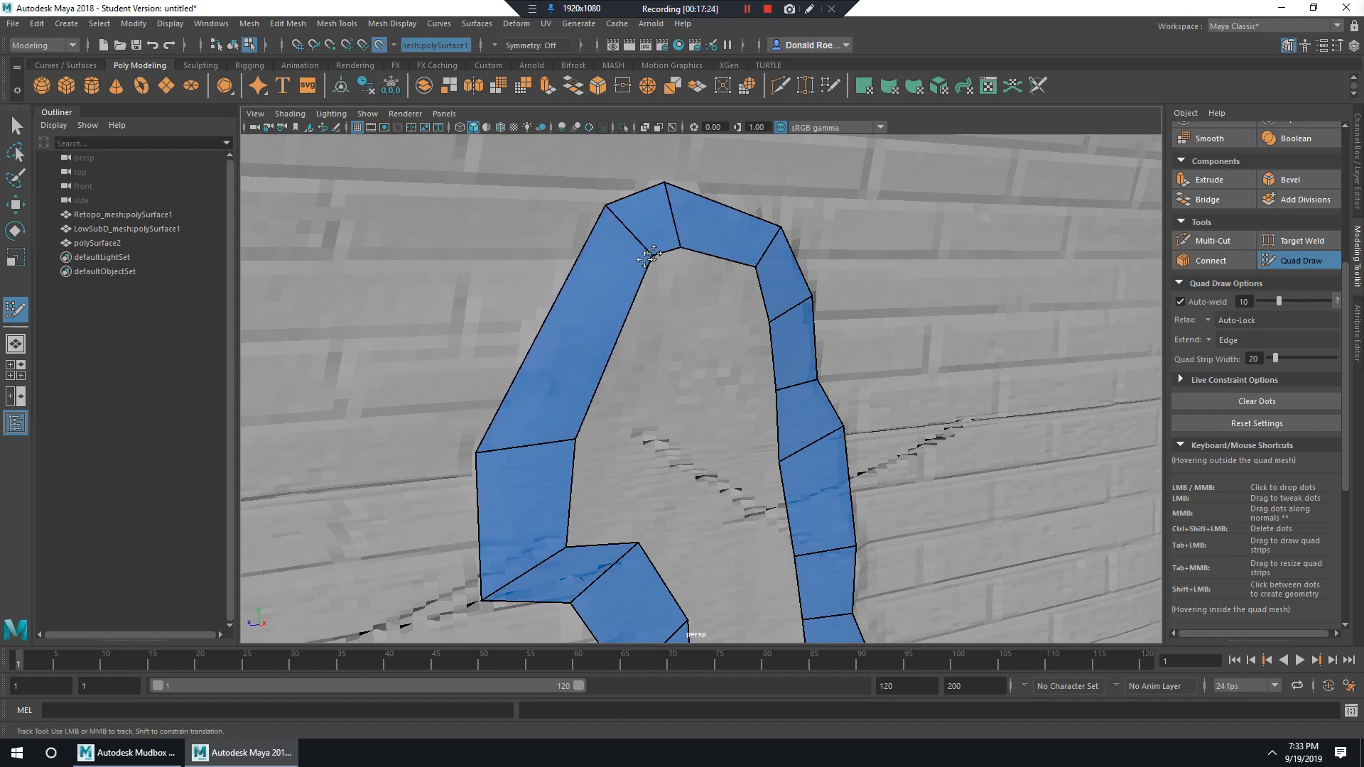
Insert an edge loop across the long quad on the upper-left side of the large patch's ring.
{"action": "left_click_drag", "start_coordinate": [650, 255], "coordinate": [653, 372], "text": "alt"}
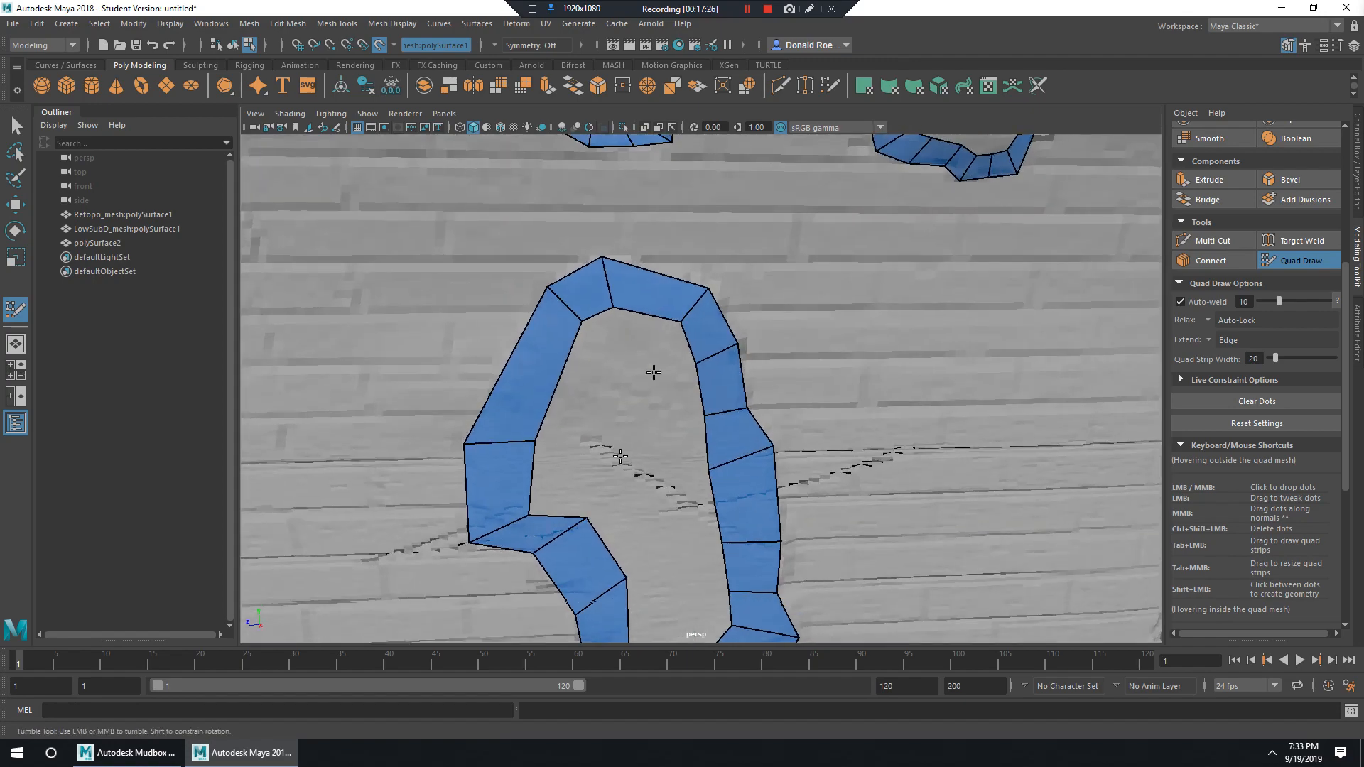
{"action": "middle_click_drag", "start_coordinate": [620, 456], "coordinate": [692, 296], "text": "alt"}
{"action": "left_click_drag", "start_coordinate": [615, 356], "coordinate": [697, 402], "text": "alt"}
{"action": "right_click_drag", "start_coordinate": [697, 402], "coordinate": [607, 394], "text": "alt"}
{"action": "left_click_drag", "start_coordinate": [737, 405], "coordinate": [767, 397], "text": "alt"}
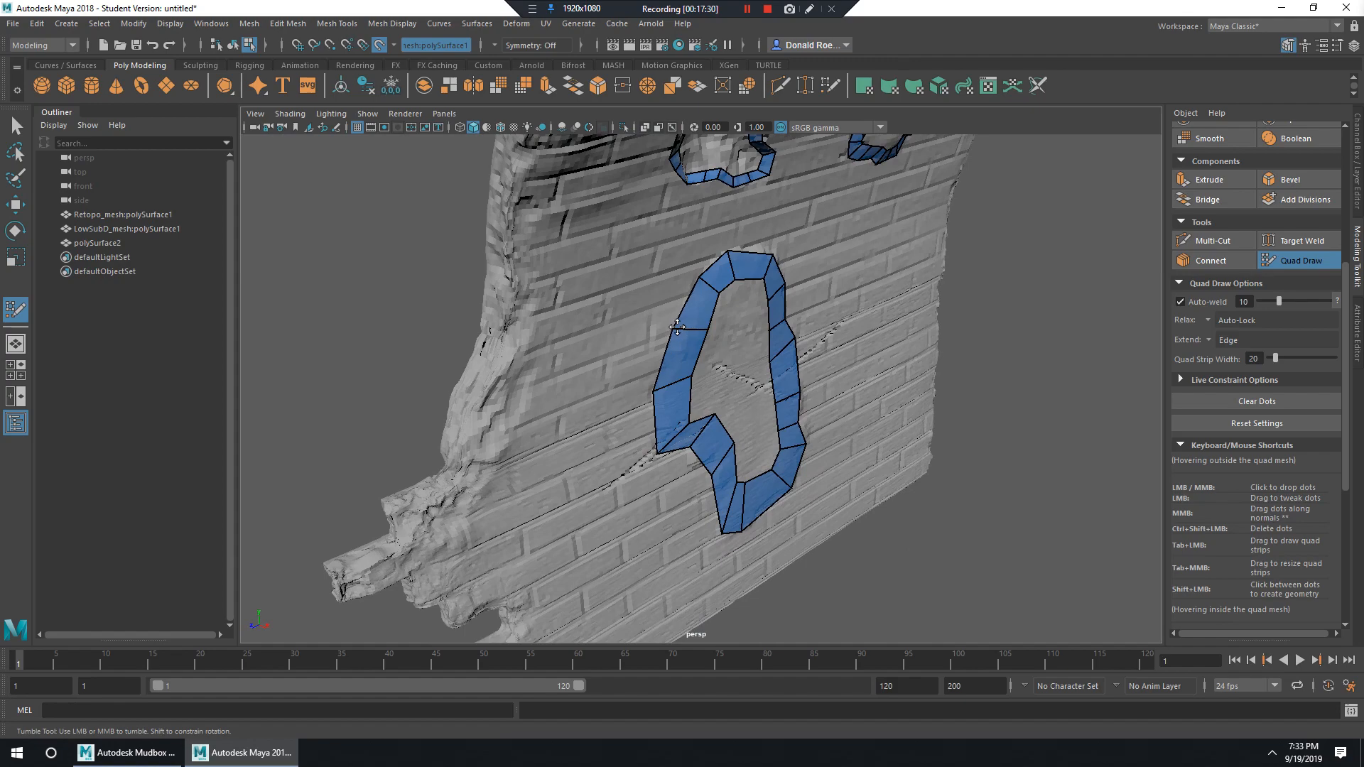
Adjust the left-side vertices of the large patch's ring to follow the patch's outline.
{"action": "mouse_move", "coordinate": [676, 327]}
{"action": "left_mouse_down", "text": "alt"}
{"action": "mouse_move", "coordinate": [670, 338]}
{"action": "mouse_move", "coordinate": [679, 311]}
{"action": "left_mouse_up", "text": "alt"}
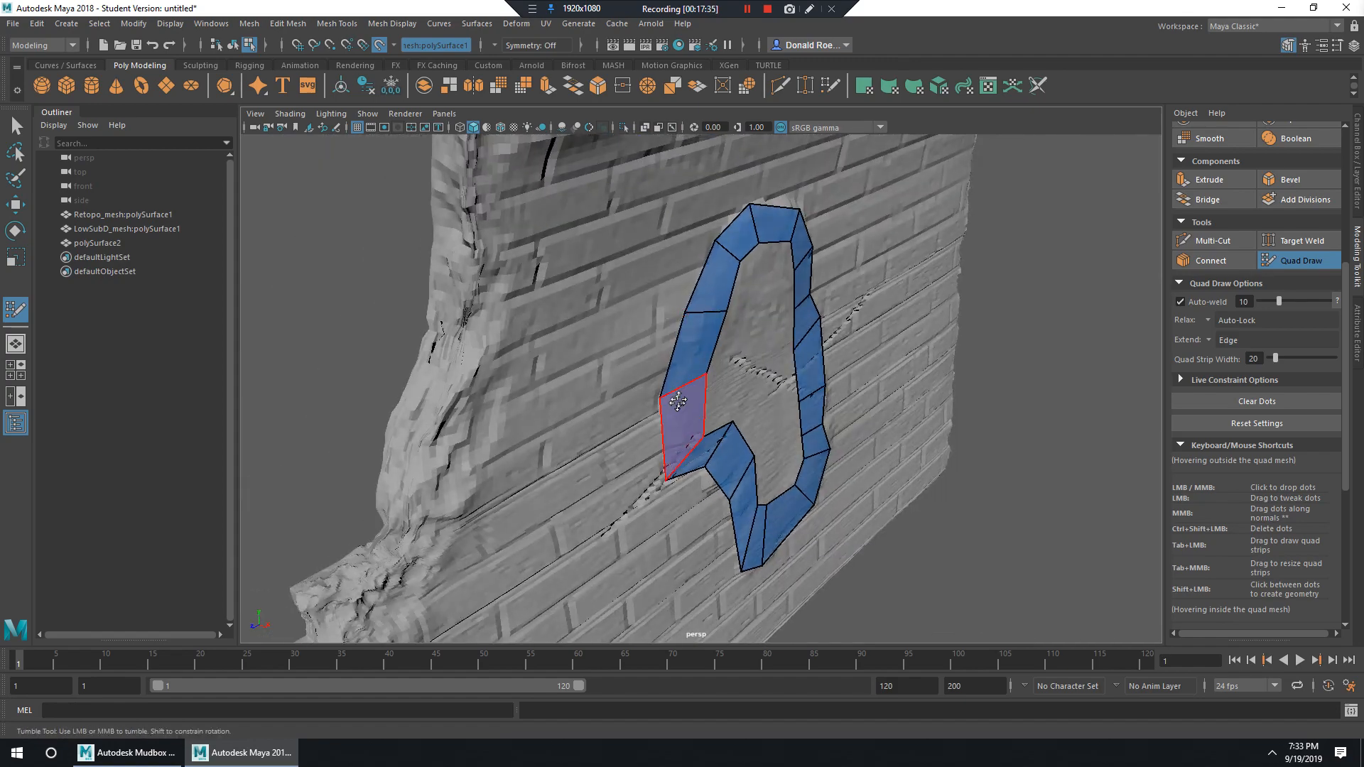
{"action": "left_click_drag", "start_coordinate": [686, 369], "coordinate": [673, 391], "text": "alt"}
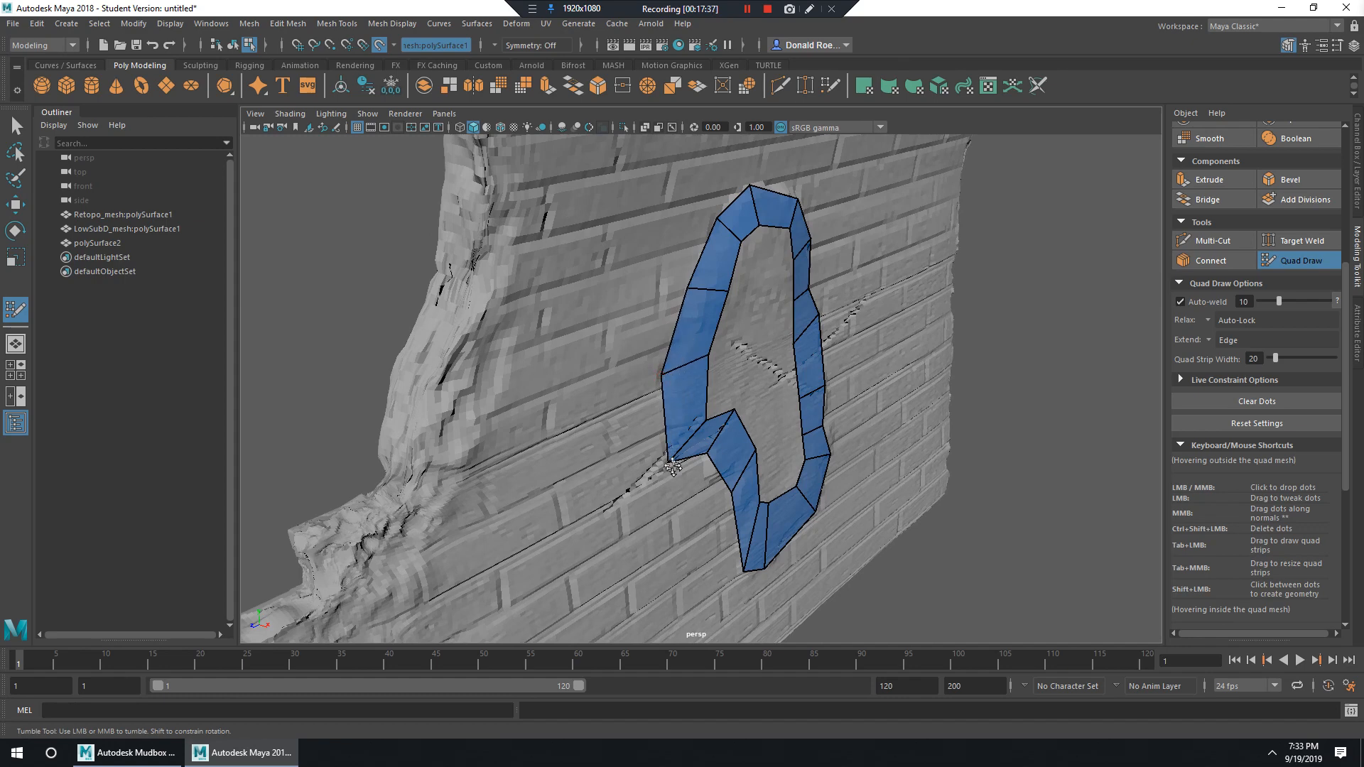
{"action": "left_click_drag", "start_coordinate": [673, 465], "coordinate": [670, 272], "text": "alt"}
{"action": "left_click_drag", "start_coordinate": [664, 334], "coordinate": [647, 338]}
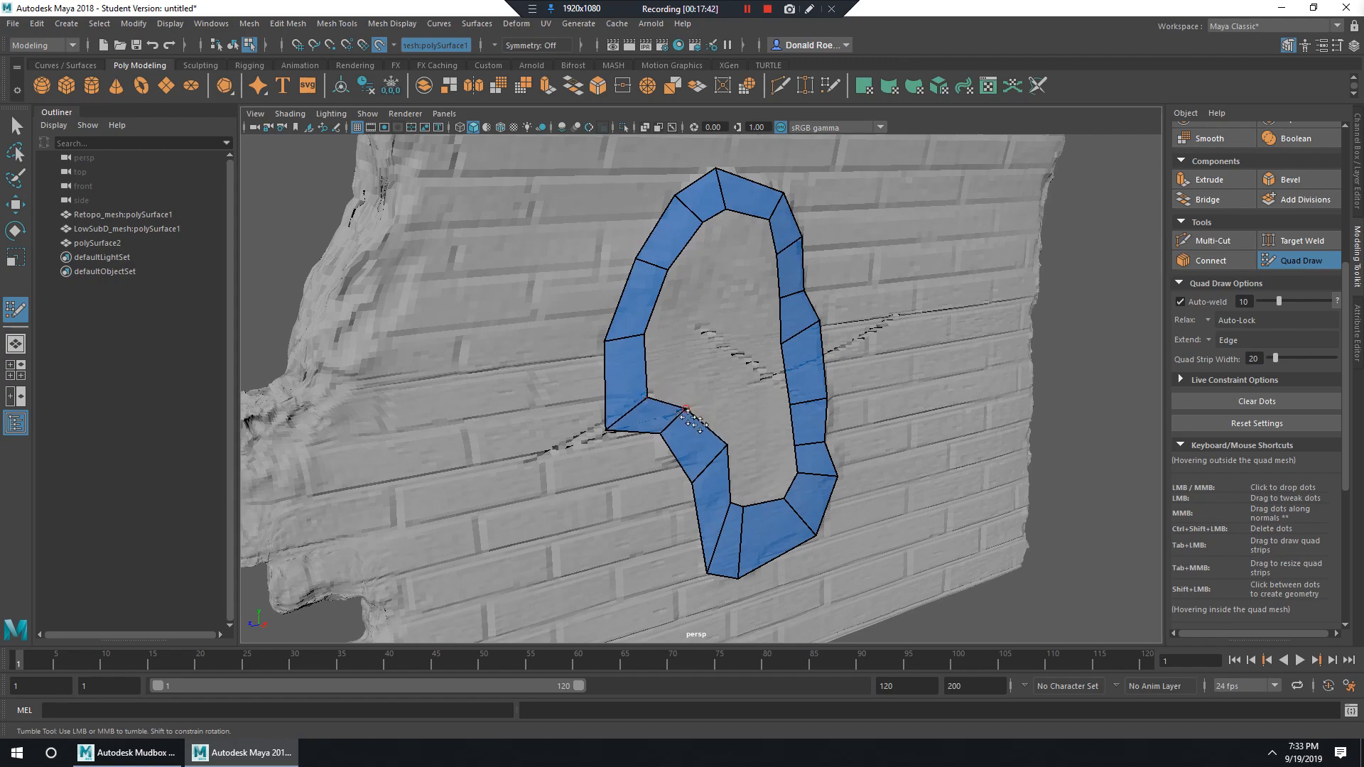
Reshape the vertices at the bottom and lower-left corner of the large patch's ring.
{"action": "left_click_drag", "start_coordinate": [714, 460], "coordinate": [701, 341], "text": "alt"}
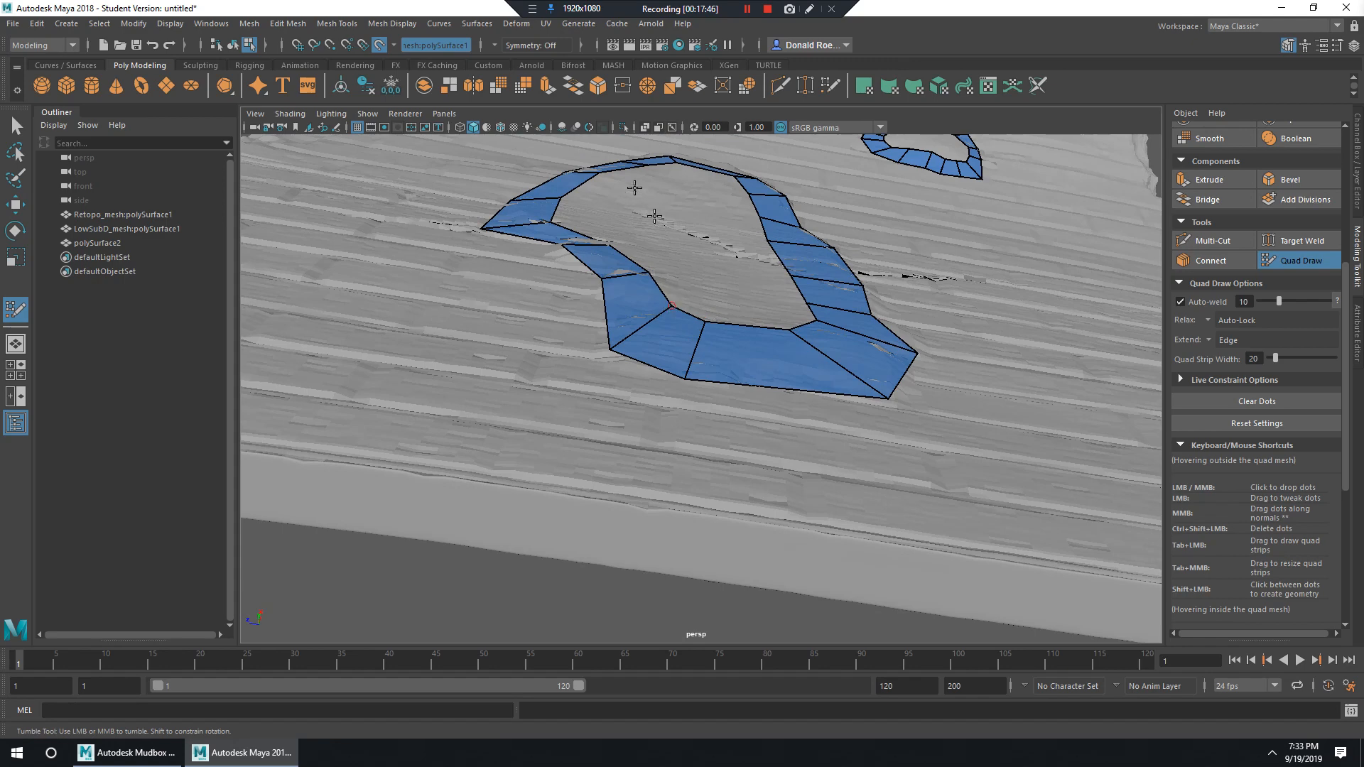
{"action": "left_click_drag", "start_coordinate": [720, 214], "coordinate": [773, 320], "text": "alt"}
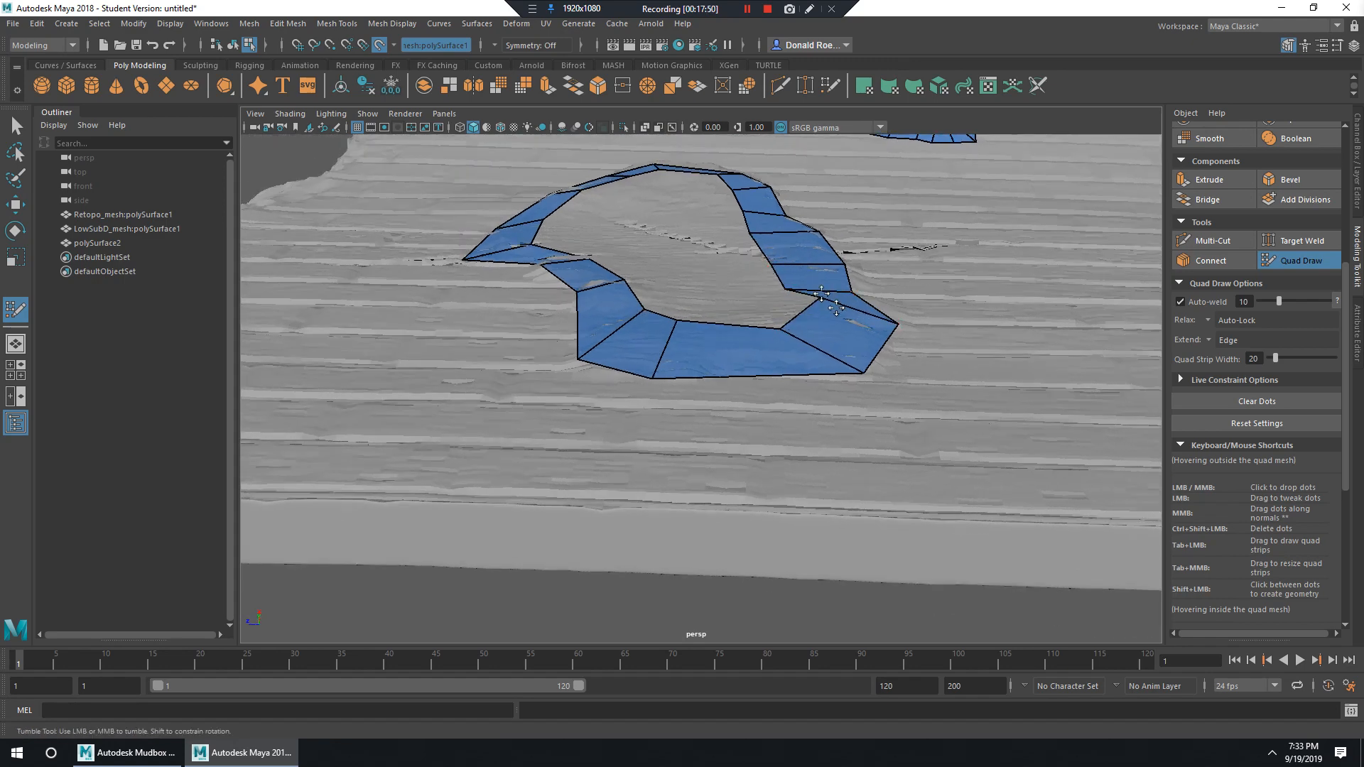
{"action": "mouse_move", "coordinate": [802, 296]}
{"action": "left_mouse_down", "text": "alt"}
{"action": "mouse_move", "coordinate": [668, 424]}
{"action": "mouse_move", "coordinate": [638, 477]}
{"action": "left_mouse_up", "text": "alt"}
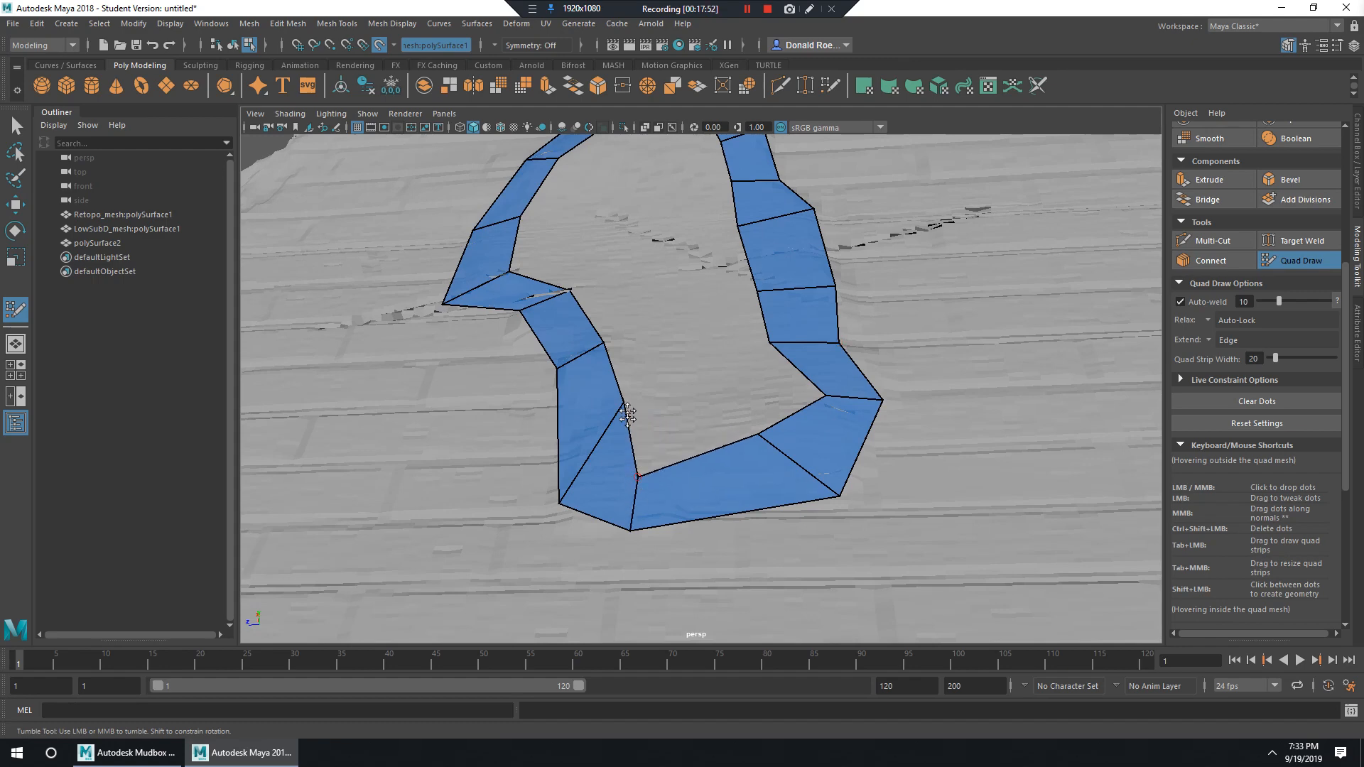
{"action": "mouse_move", "coordinate": [625, 403]}
{"action": "left_mouse_down"}
{"action": "mouse_move", "coordinate": [597, 456]}
{"action": "mouse_move", "coordinate": [764, 352]}
{"action": "left_mouse_up"}
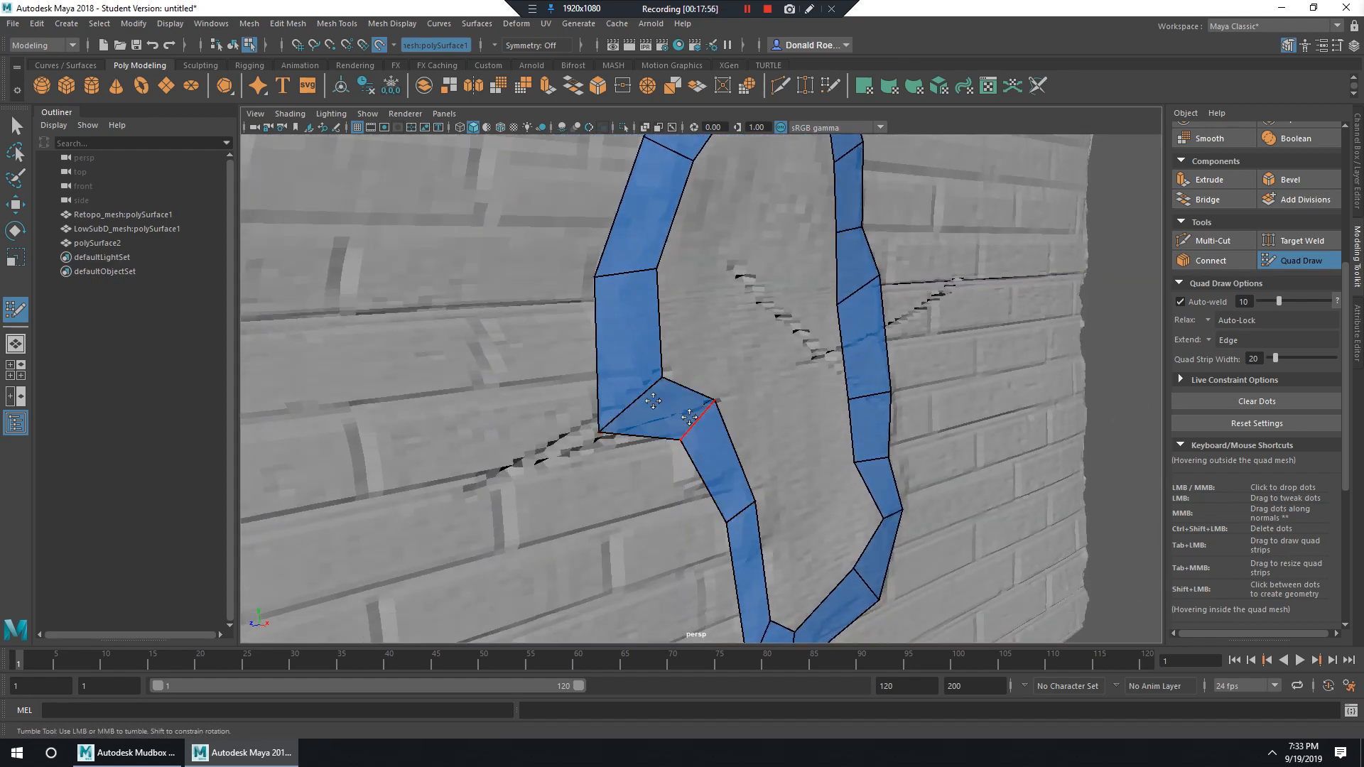
Tweak the vertices on the right side and upper-right corner of the large patch's ring.
{"action": "mouse_move", "coordinate": [729, 461]}
{"action": "left_mouse_down", "text": "alt"}
{"action": "mouse_move", "coordinate": [639, 454]}
{"action": "mouse_move", "coordinate": [776, 345]}
{"action": "mouse_move", "coordinate": [711, 348]}
{"action": "left_mouse_up", "text": "alt"}
{"action": "mouse_move", "coordinate": [702, 421]}
{"action": "left_mouse_down"}
{"action": "mouse_move", "coordinate": [743, 376]}
{"action": "mouse_move", "coordinate": [717, 327]}
{"action": "left_mouse_up"}
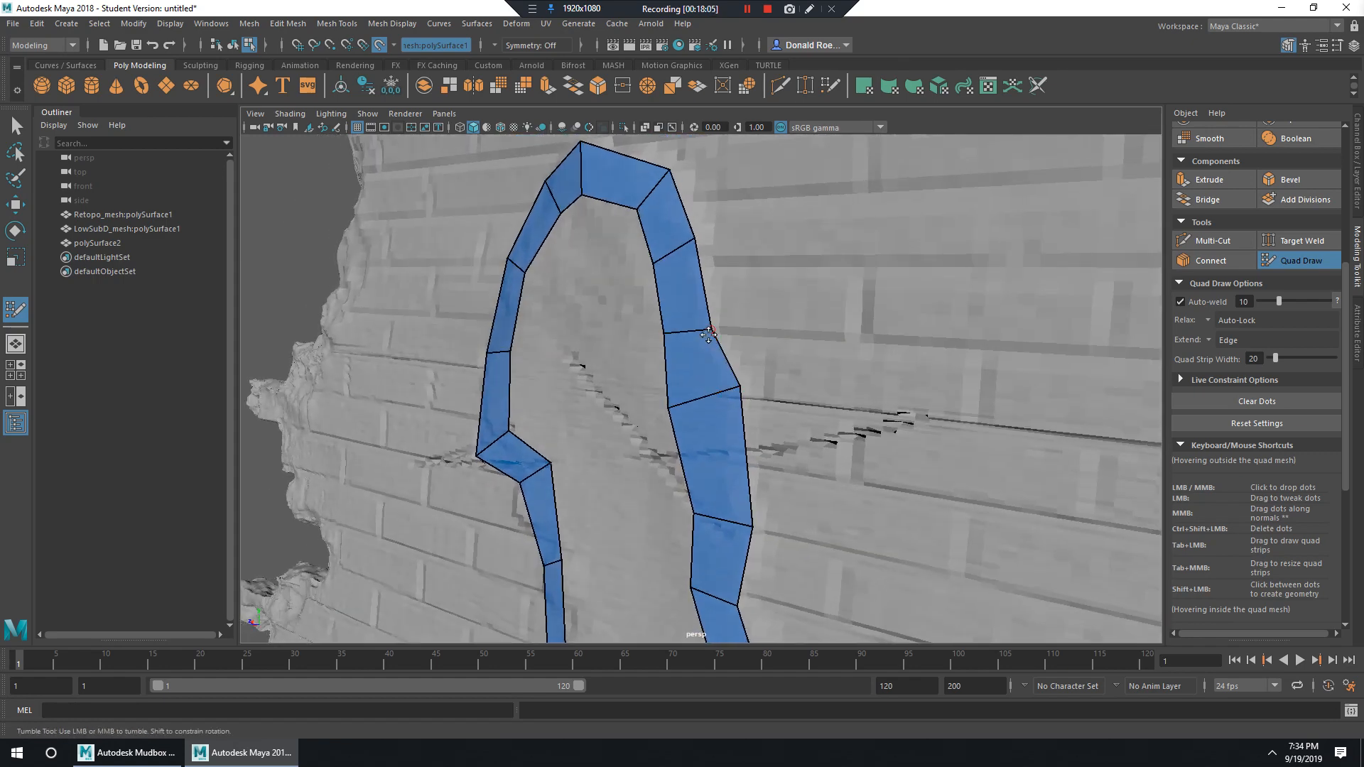
{"action": "mouse_move", "coordinate": [717, 319]}
{"action": "middle_mouse_down", "text": "alt"}
{"action": "mouse_move", "coordinate": [714, 356]}
{"action": "mouse_move", "coordinate": [722, 309]}
{"action": "middle_mouse_up", "text": "alt"}
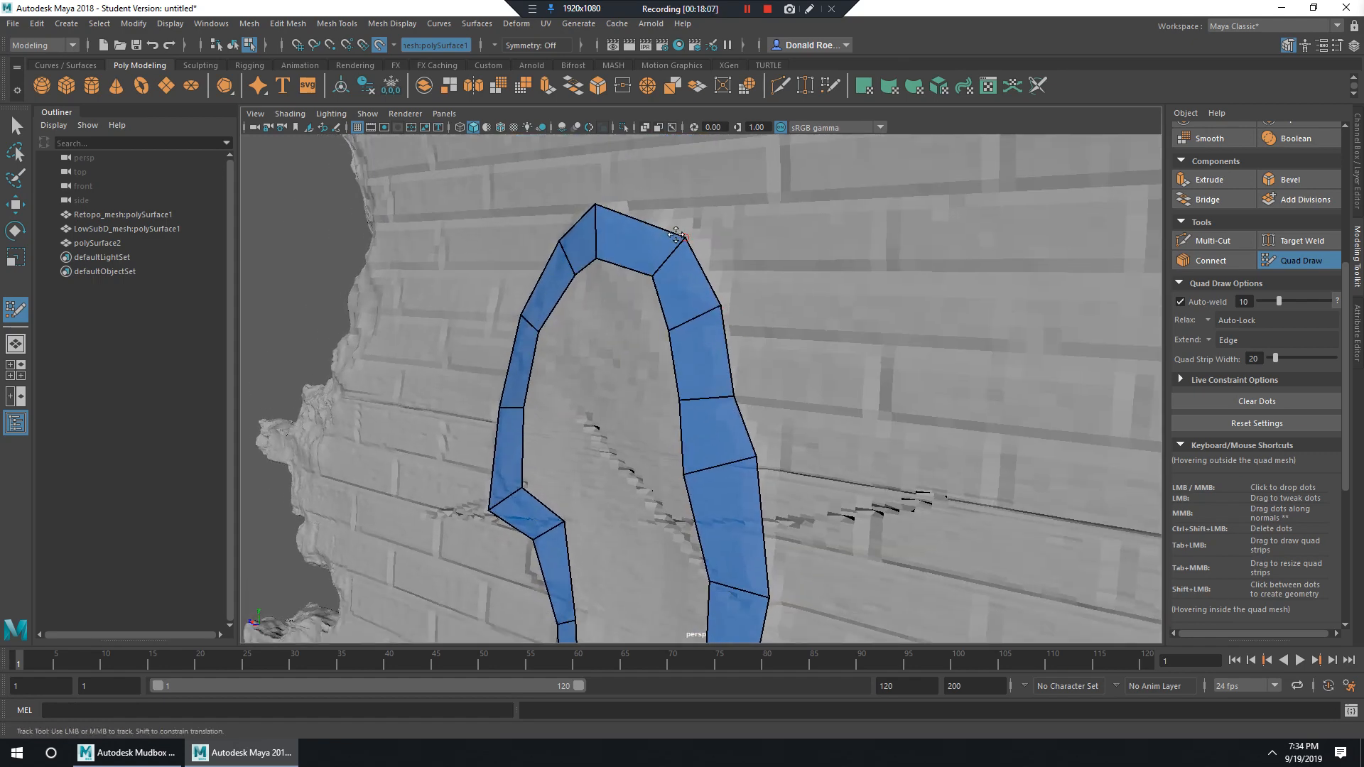
{"action": "left_click_drag", "start_coordinate": [678, 235], "coordinate": [690, 224]}
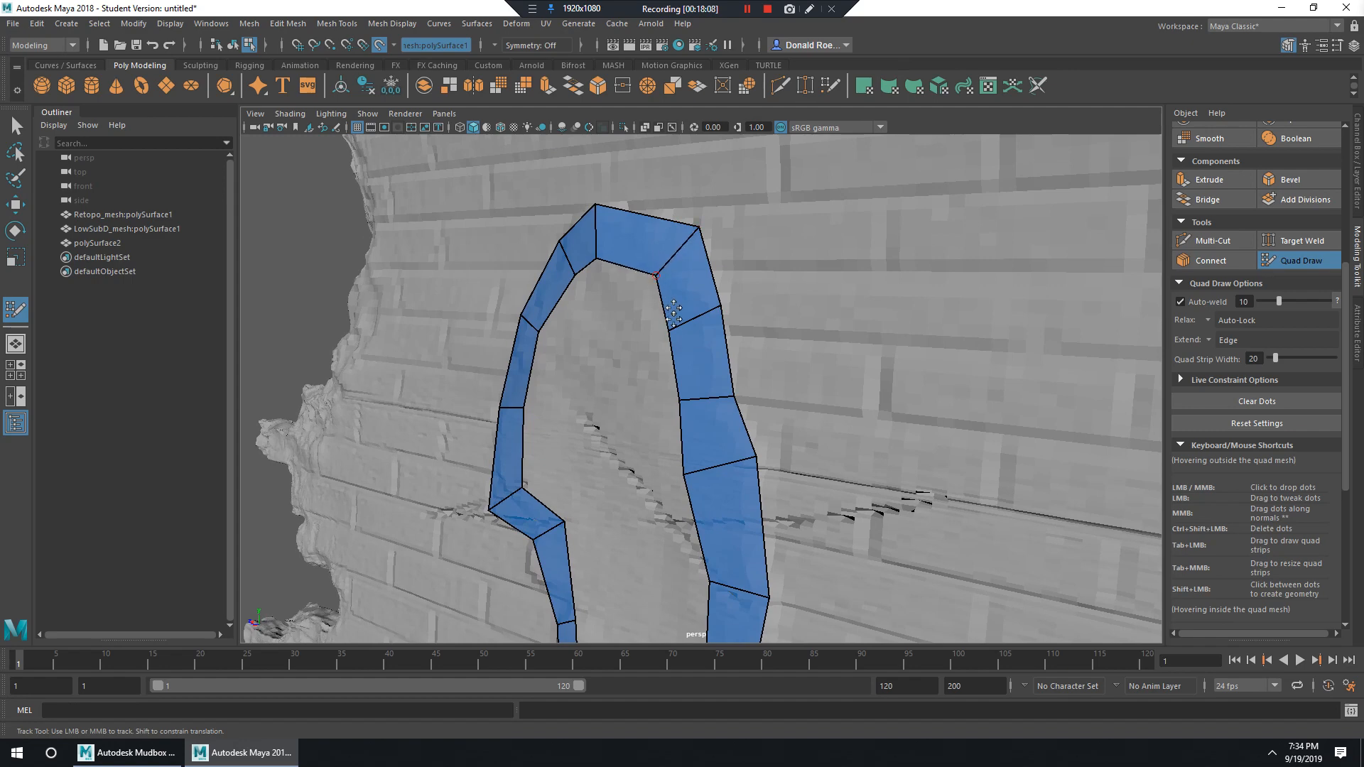
Raise the middle of the large patch ring's bottom stretch and insert an edge loop beside it.
{"action": "left_click_drag", "start_coordinate": [684, 368], "coordinate": [761, 386], "text": "alt"}
{"action": "scroll", "coordinate": [763, 397], "scroll_direction": "down", "scroll_amount": 5}
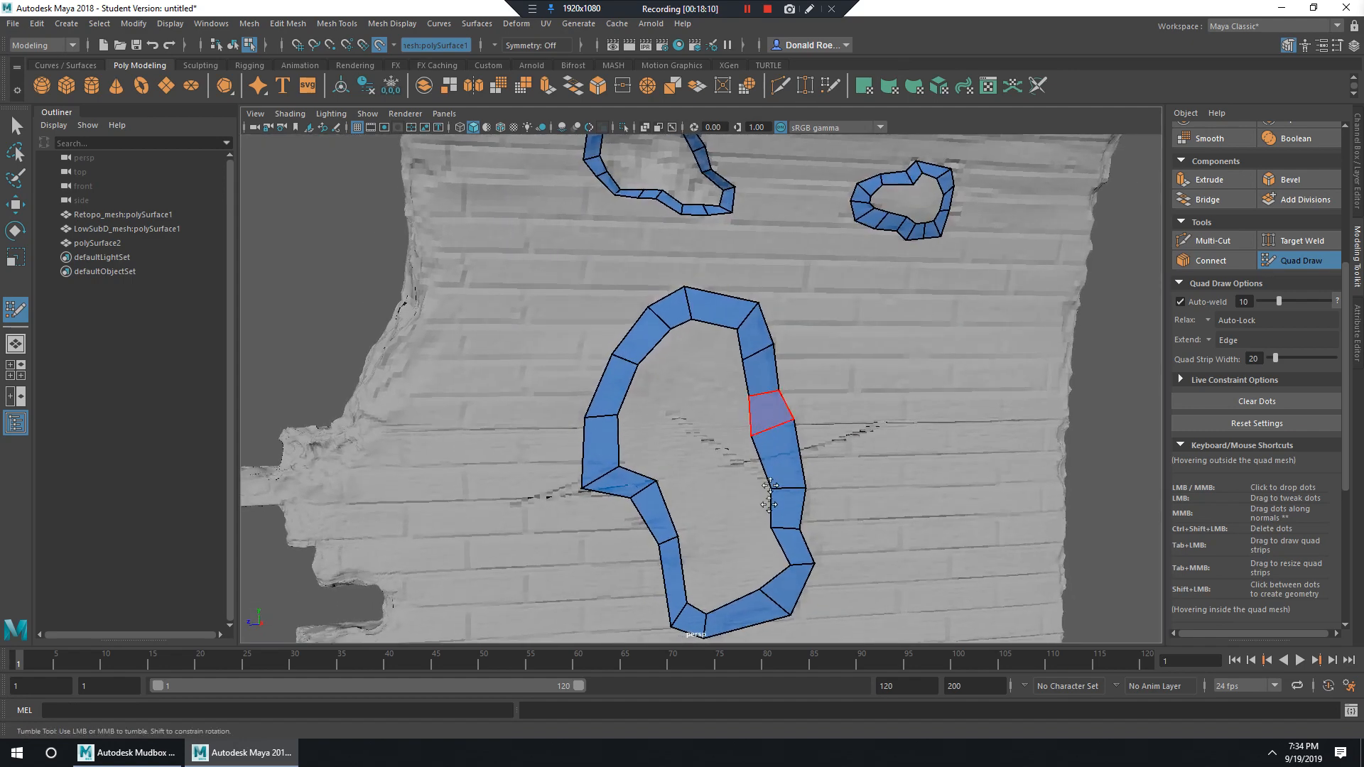
{"action": "middle_click_drag", "start_coordinate": [739, 615], "coordinate": [721, 488], "text": "alt"}
{"action": "scroll", "coordinate": [724, 476], "scroll_direction": "up", "scroll_amount": 6}
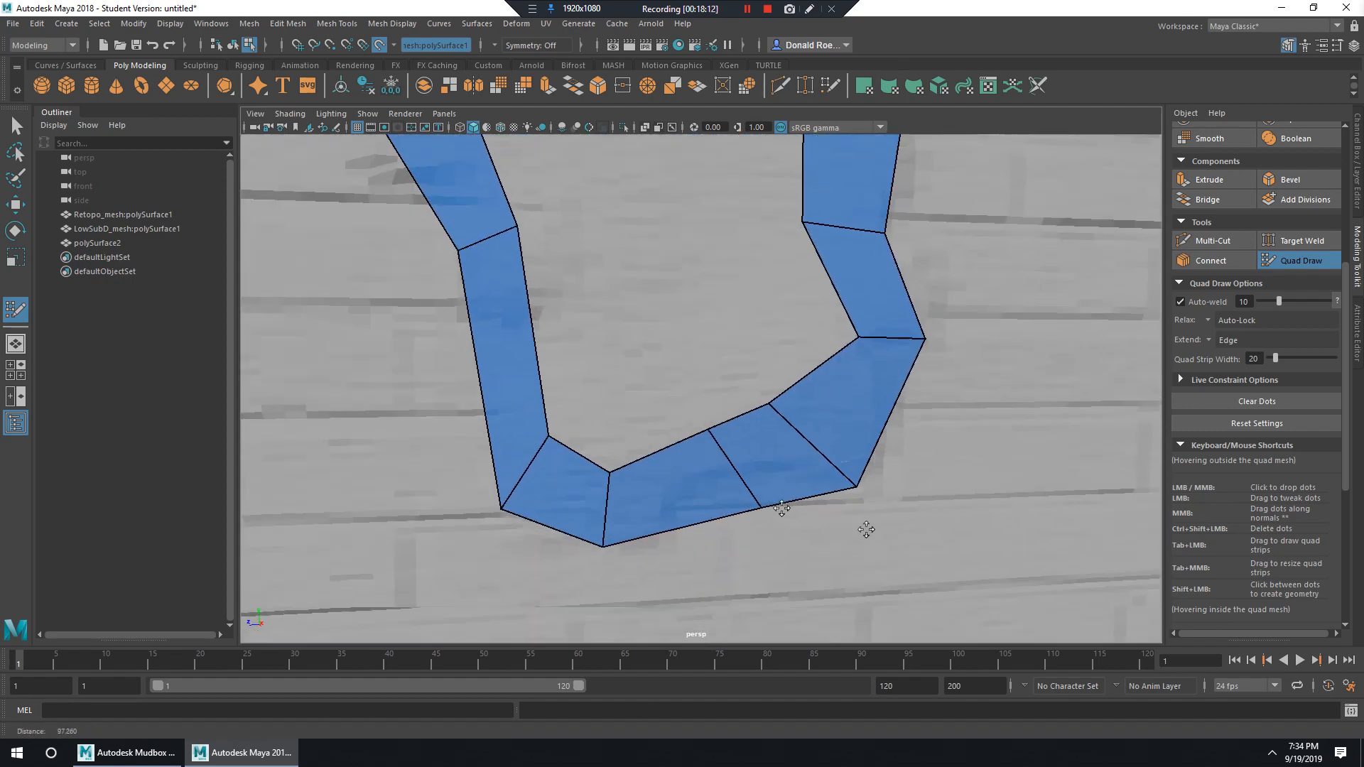
{"action": "left_click_drag", "start_coordinate": [709, 431], "coordinate": [700, 382]}
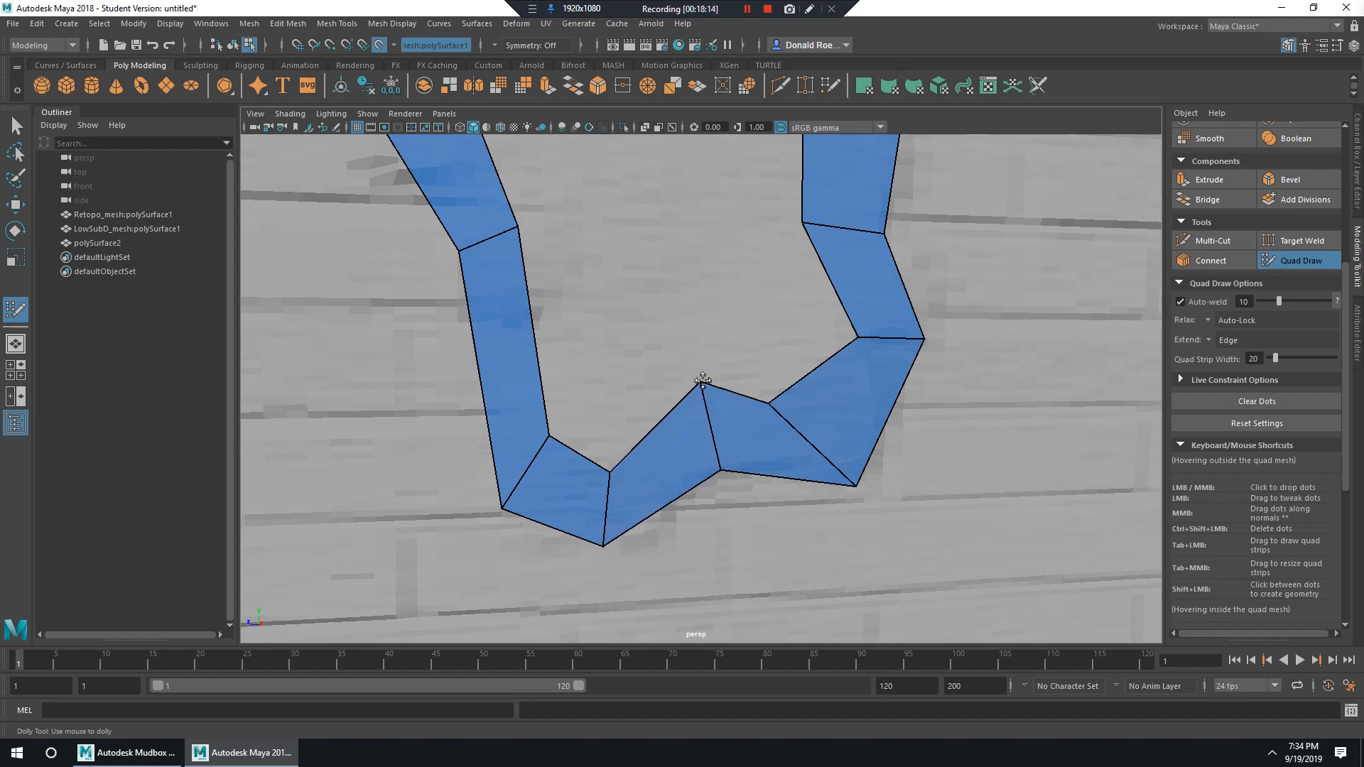
{"action": "left_click", "coordinate": [676, 493], "text": "ctrl"}
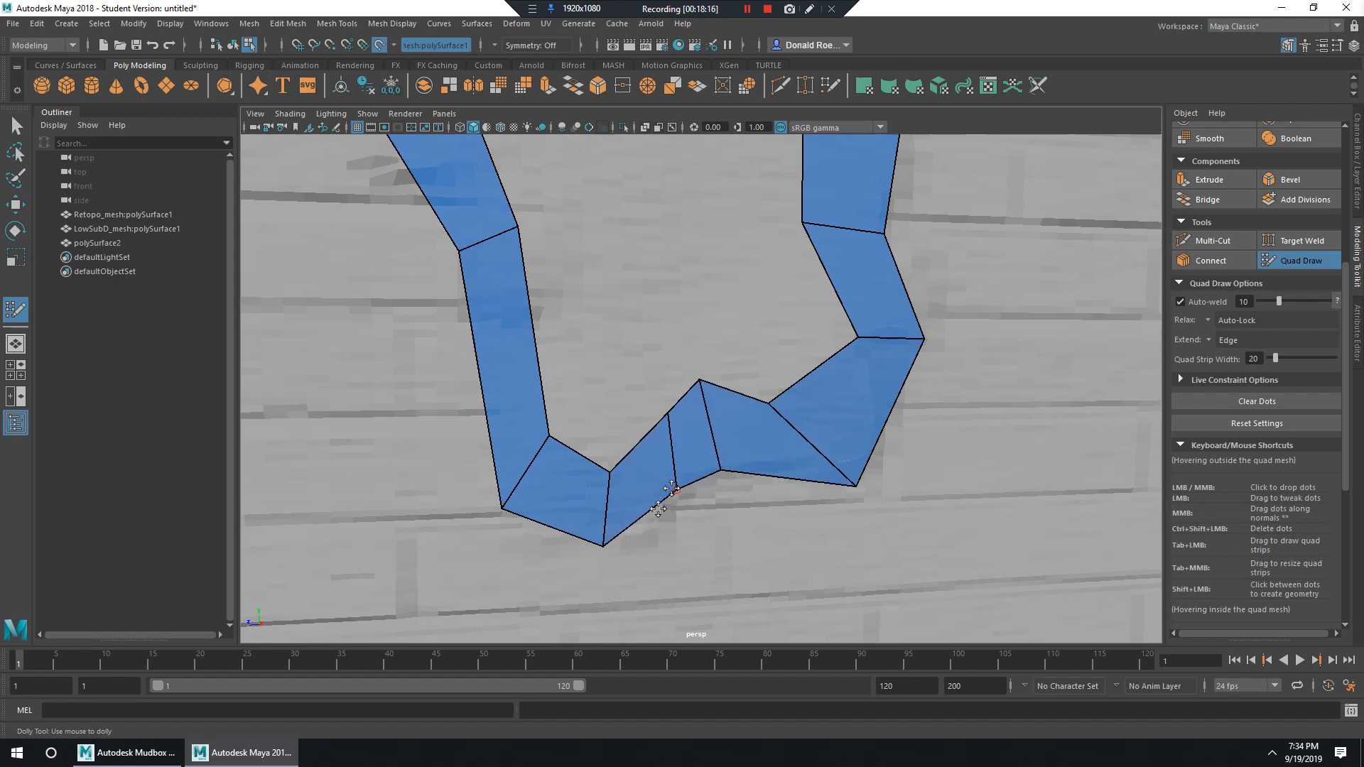
{"action": "mouse_move", "coordinate": [605, 546]}
{"action": "left_mouse_down"}
{"action": "mouse_move", "coordinate": [610, 461]}
{"action": "mouse_move", "coordinate": [700, 382]}
{"action": "mouse_move", "coordinate": [639, 390]}
{"action": "left_mouse_up"}
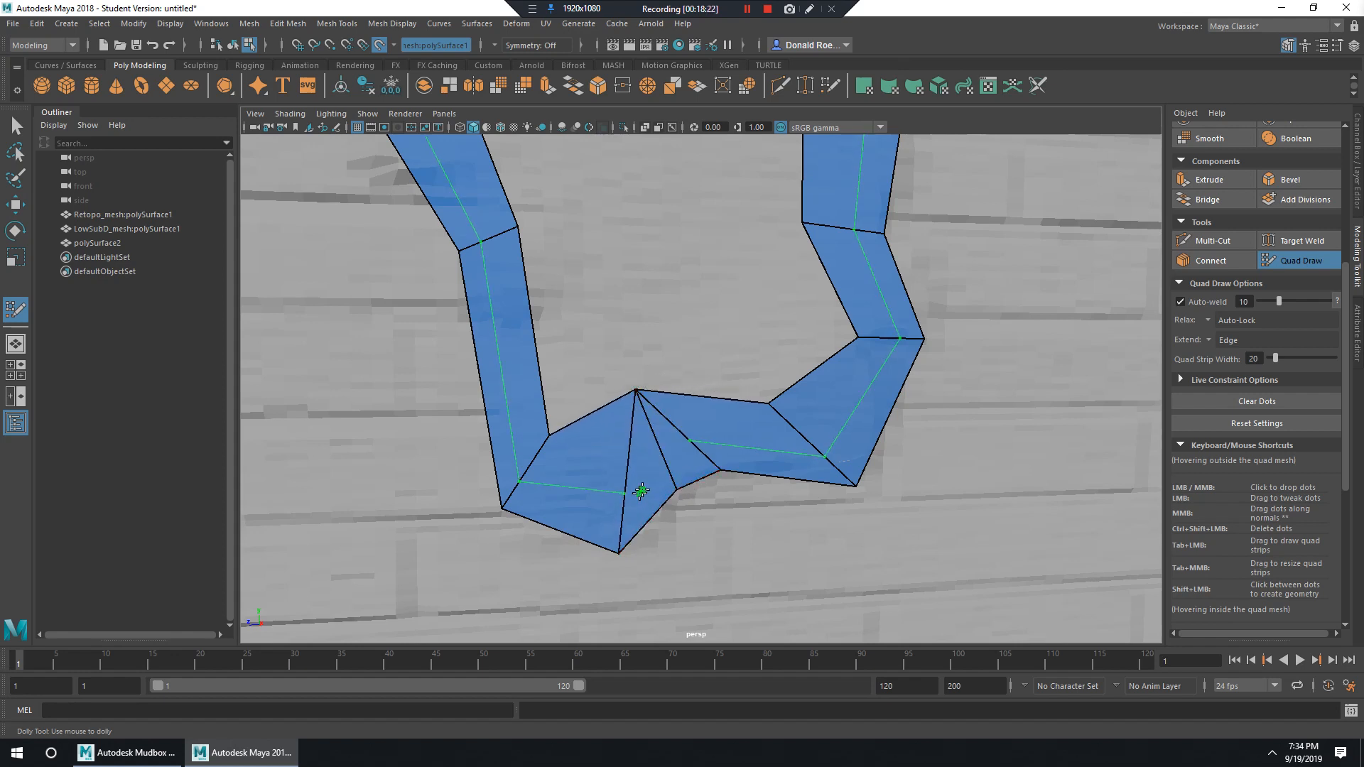
{"action": "key", "text": "ctrl+z"}
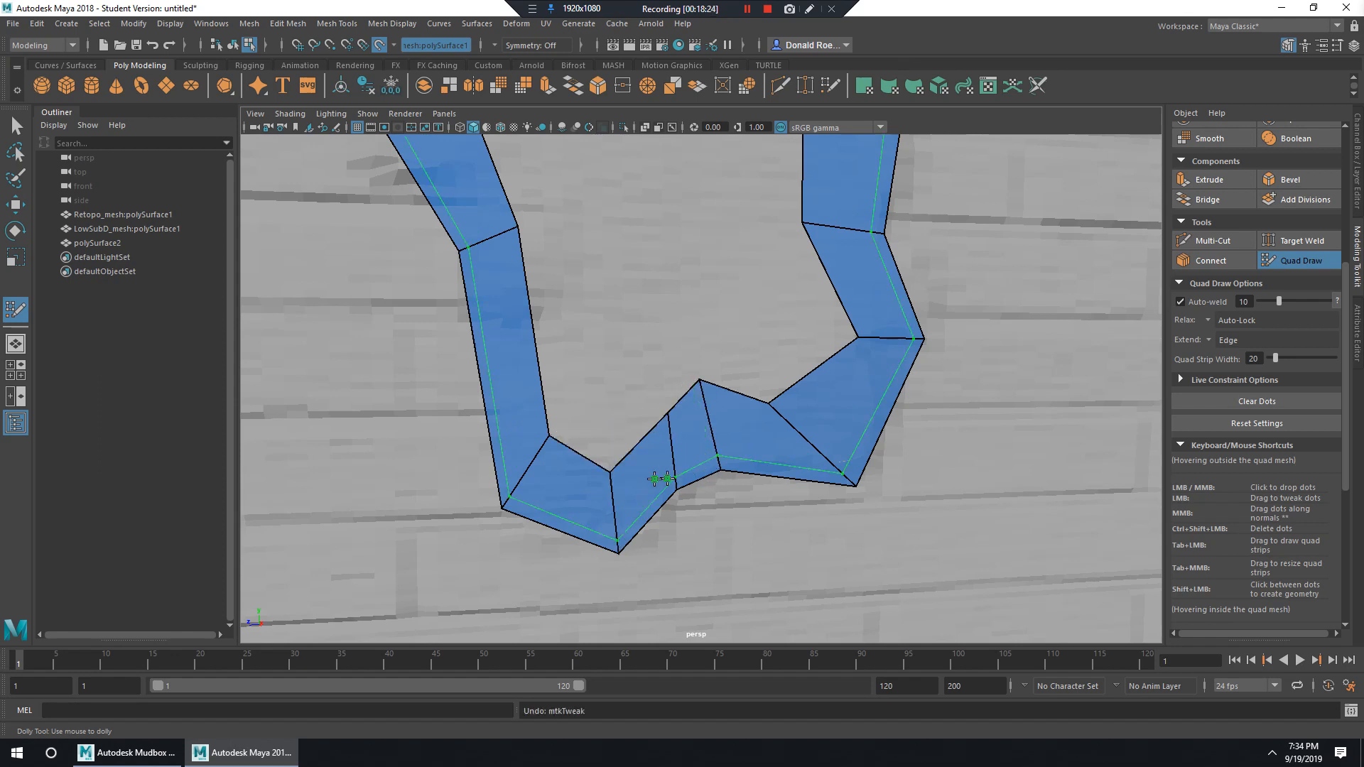
{"action": "key", "text": "ctrl+z"}
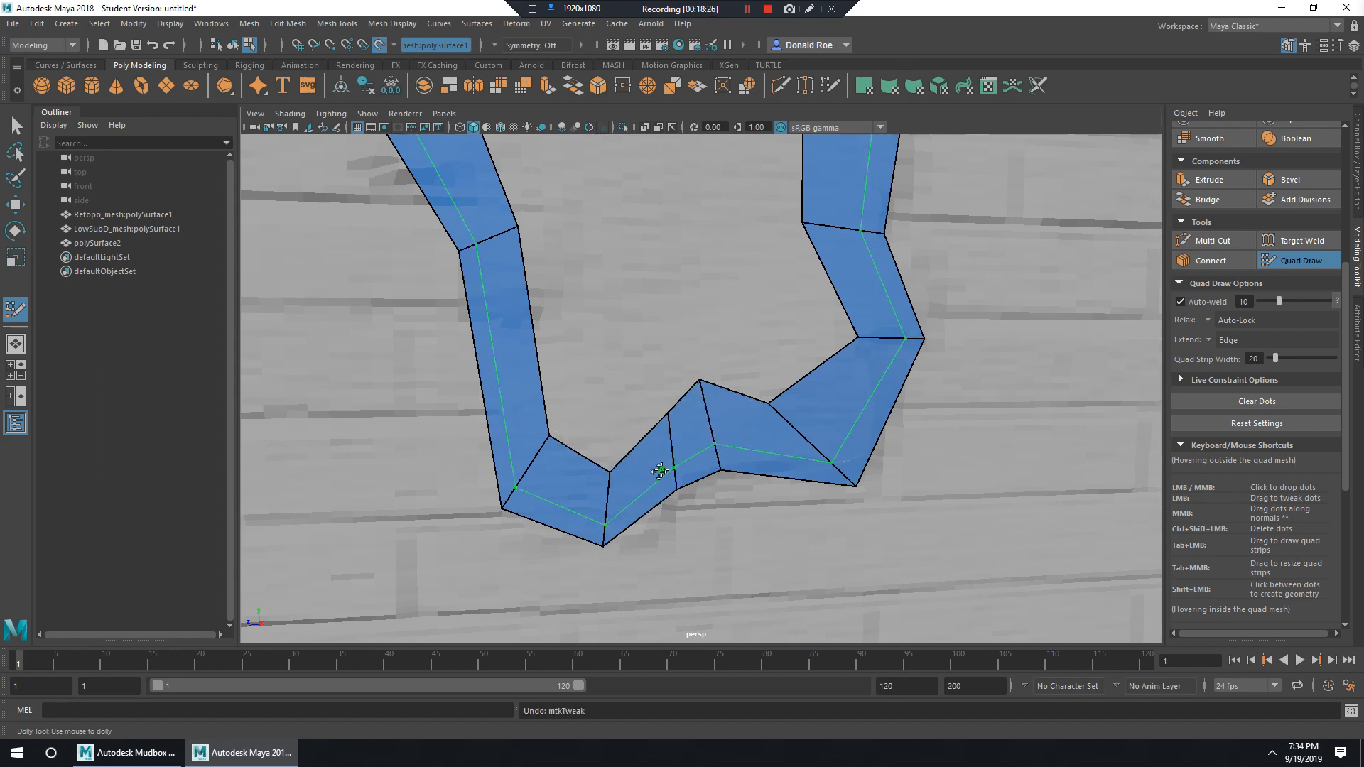
Insert another edge loop left of the raised bottom section of the ring and move the surrounding vertices to the patch's outline.
{"action": "left_click", "coordinate": [641, 502], "text": "ctrl"}
{"action": "left_click_drag", "start_coordinate": [649, 512], "coordinate": [609, 552]}
{"action": "mouse_move", "coordinate": [615, 470]}
{"action": "left_mouse_down"}
{"action": "mouse_move", "coordinate": [608, 451]}
{"action": "mouse_move", "coordinate": [638, 429]}
{"action": "left_mouse_up"}
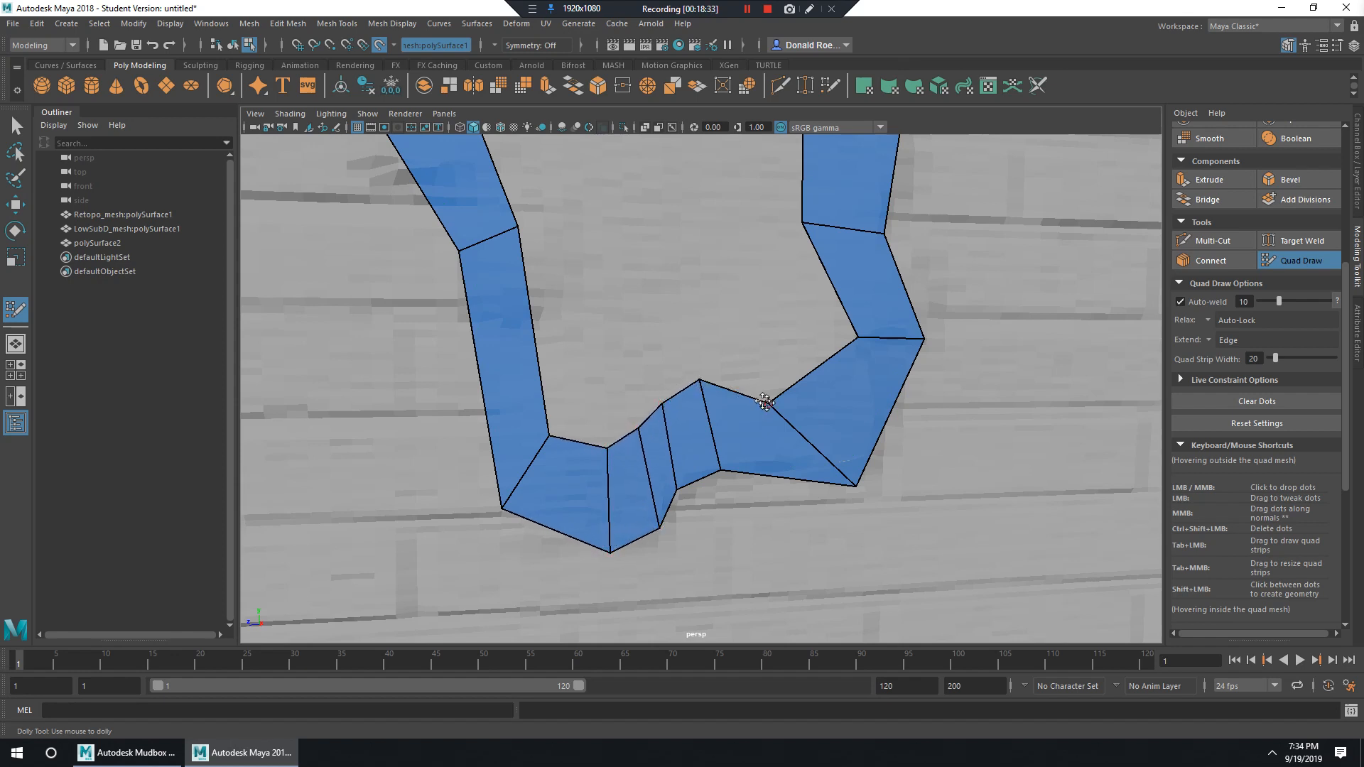
Divide the ring's lower-right corner with extra edge loops and shift its vertices to round the corner.
{"action": "left_click_drag", "start_coordinate": [764, 402], "coordinate": [788, 389]}
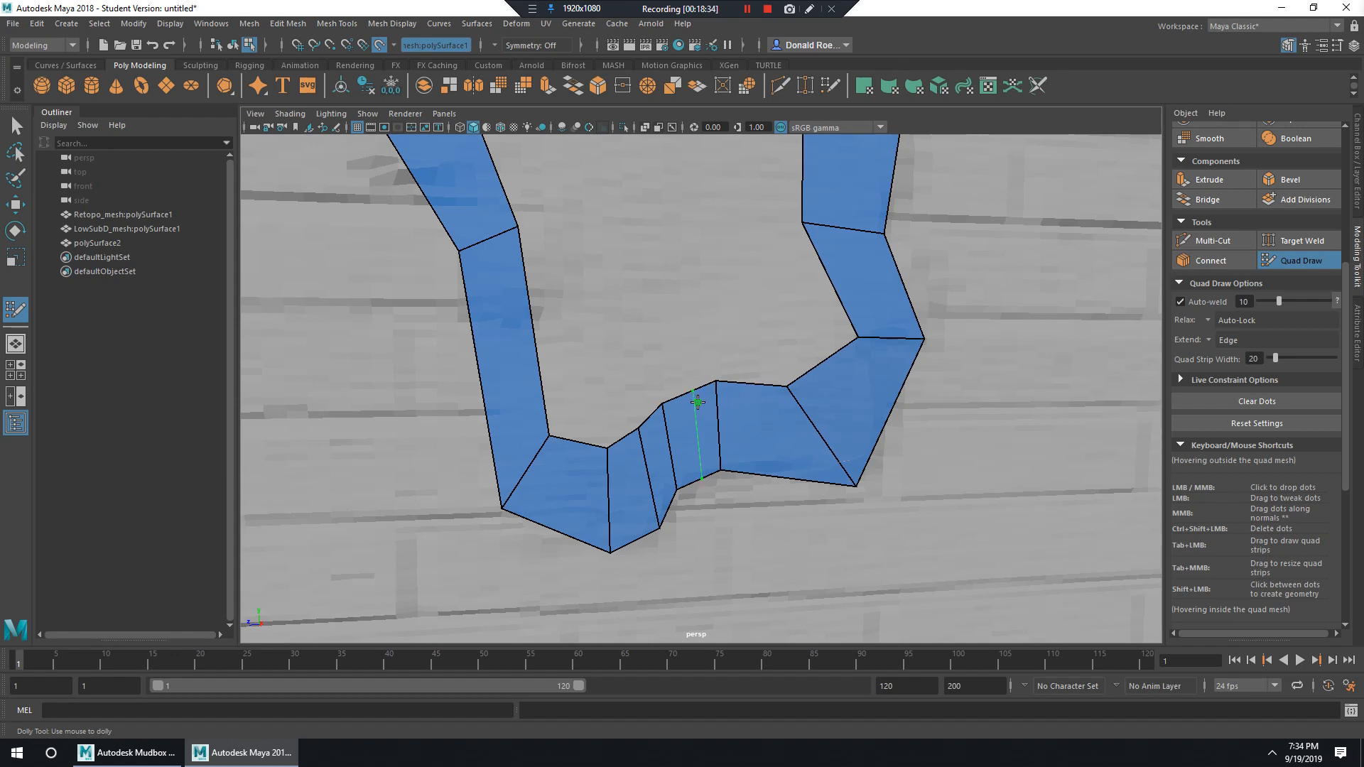
{"action": "left_click_drag", "start_coordinate": [786, 472], "coordinate": [841, 471]}
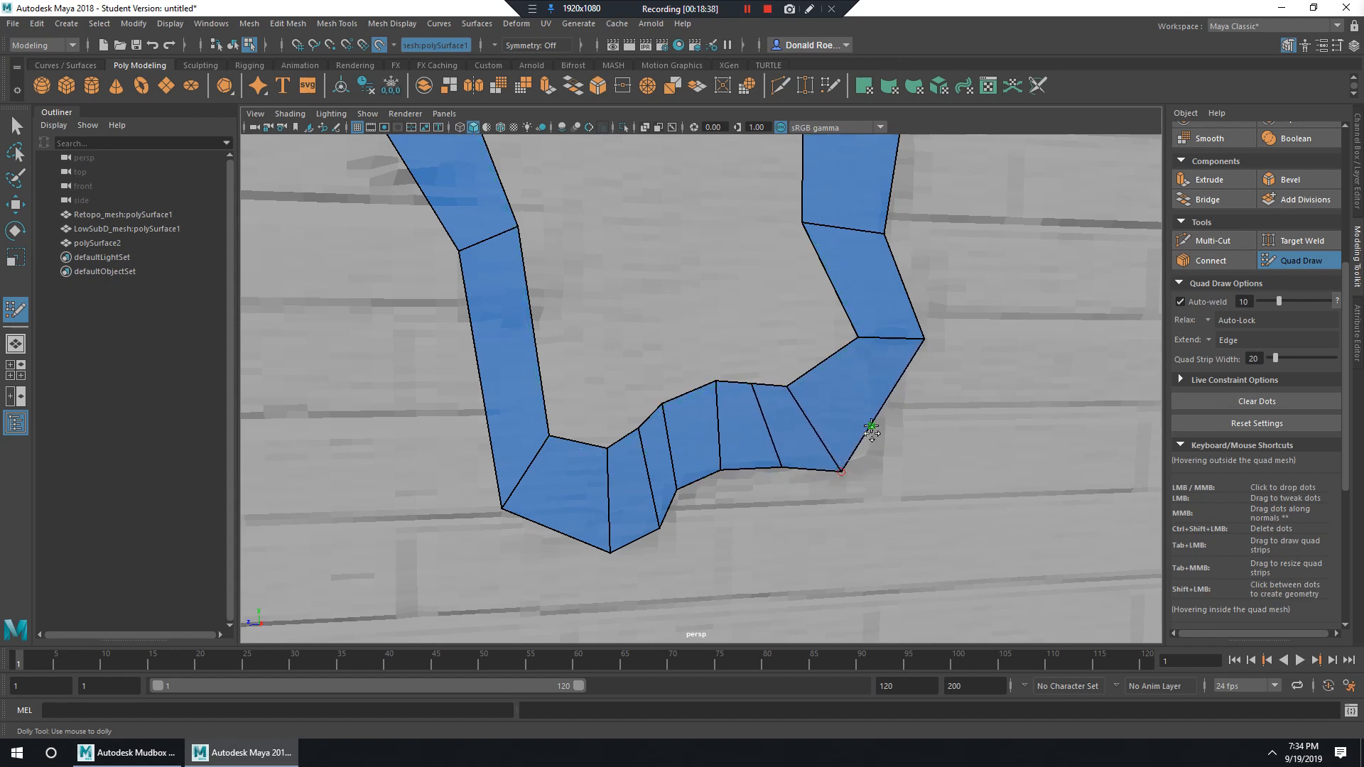
{"action": "left_click", "coordinate": [880, 418], "text": "ctrl"}
{"action": "left_click_drag", "start_coordinate": [882, 420], "coordinate": [880, 455]}
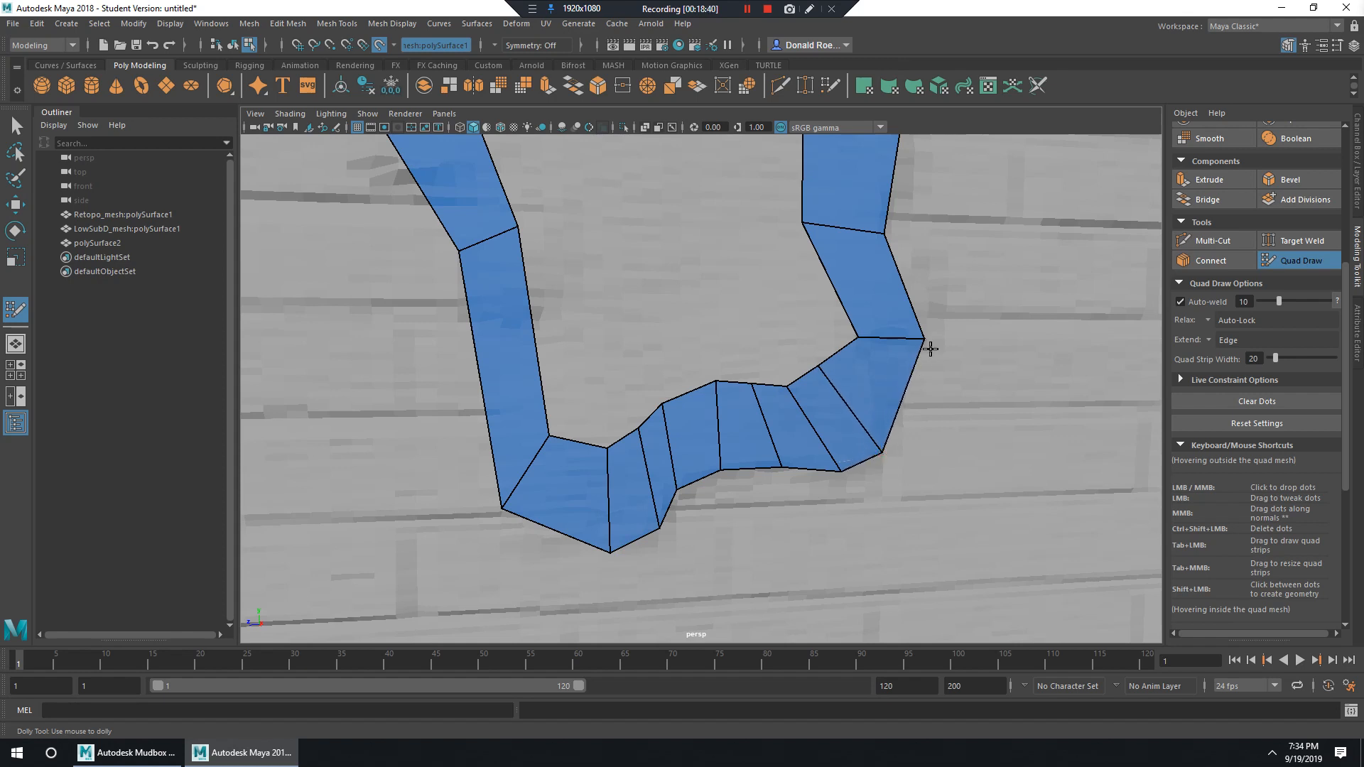
Pull the vertices just above the ring's lower-right corner inward and insert an edge loop across the quad above them.
{"action": "mouse_move", "coordinate": [924, 340]}
{"action": "left_mouse_down"}
{"action": "mouse_move", "coordinate": [881, 331]}
{"action": "mouse_move", "coordinate": [907, 358]}
{"action": "mouse_move", "coordinate": [826, 334]}
{"action": "mouse_move", "coordinate": [883, 355]}
{"action": "left_mouse_up"}
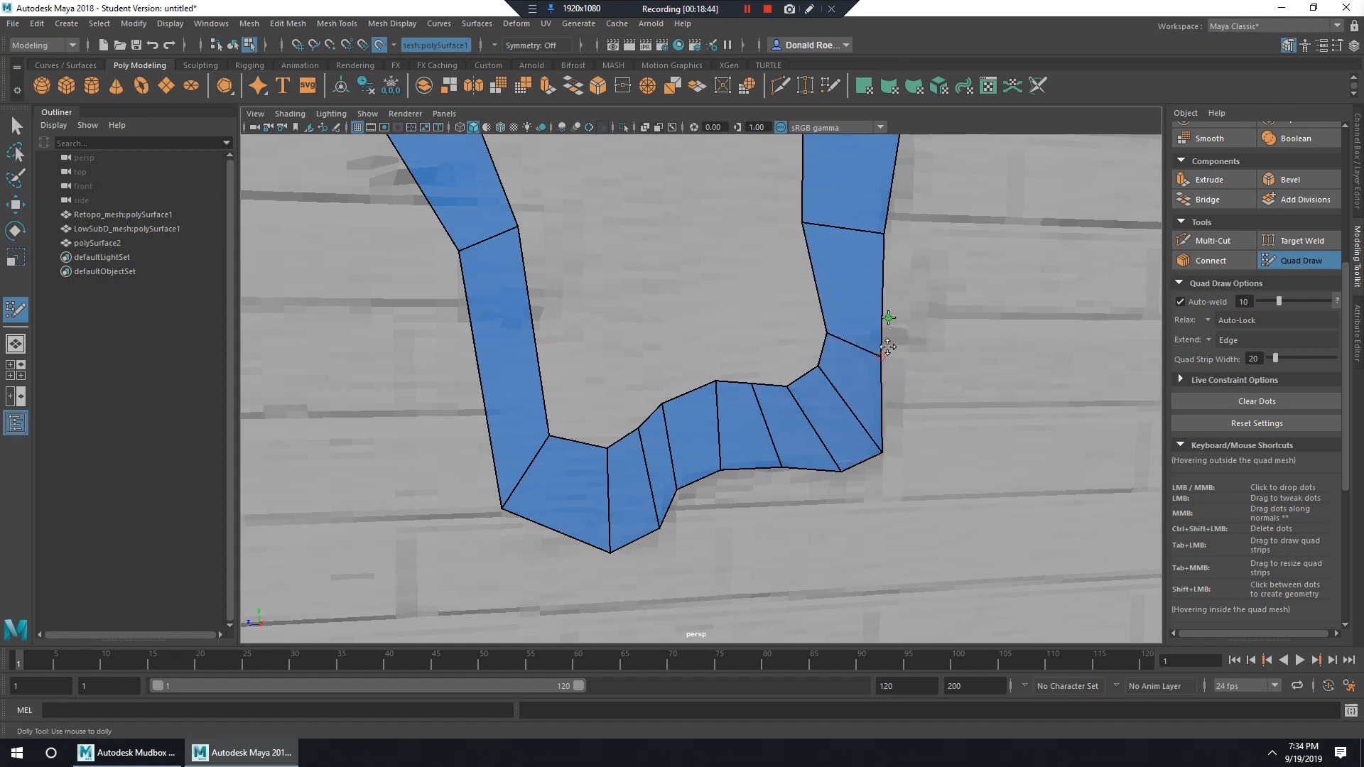
{"action": "left_click", "coordinate": [888, 289], "text": "ctrl"}
{"action": "mouse_move", "coordinate": [888, 289]}
{"action": "left_mouse_down"}
{"action": "mouse_move", "coordinate": [921, 310]}
{"action": "mouse_move", "coordinate": [926, 295]}
{"action": "mouse_move", "coordinate": [892, 285]}
{"action": "left_mouse_up"}
{"action": "key", "text": "ctrl+z"}
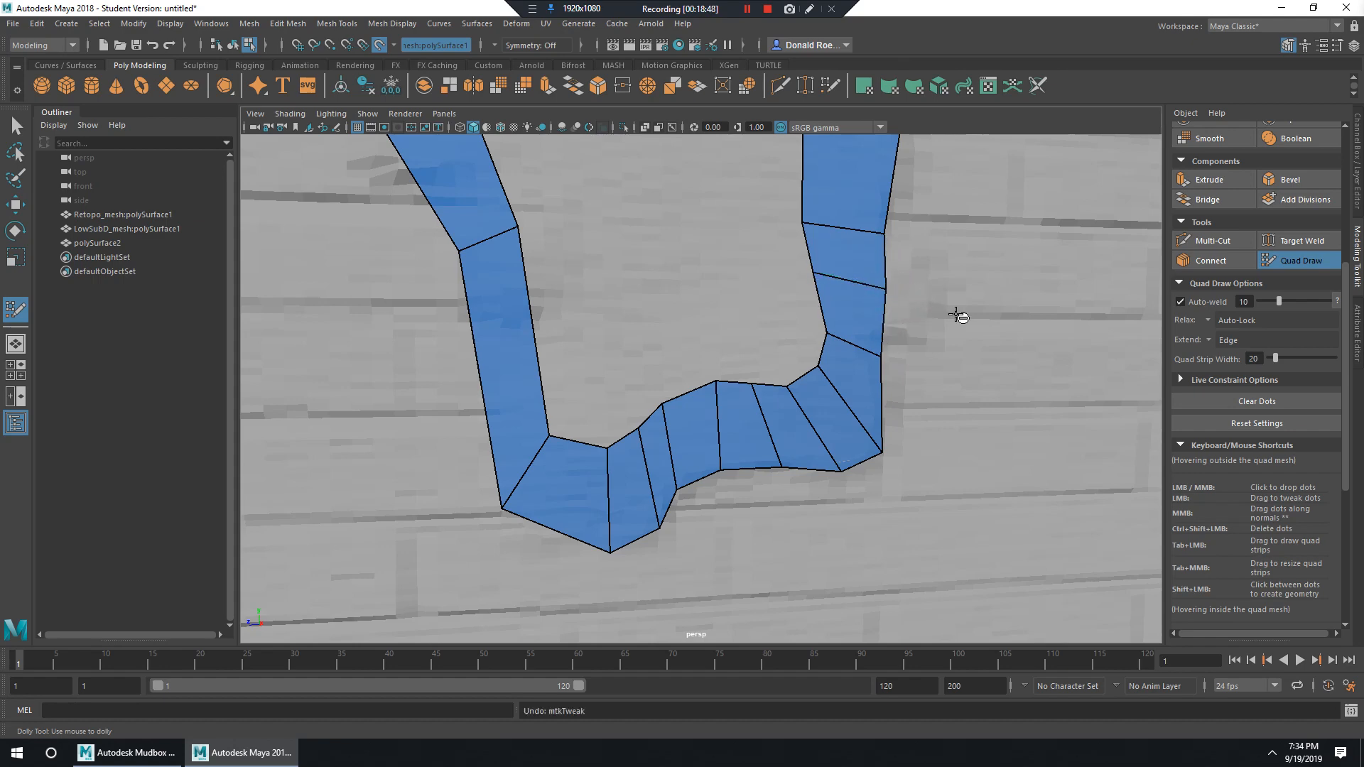
Extend two adjoining quads outward from the ring's lower right edge to cover the protruding part of the patch.
{"action": "middle_click_drag", "start_coordinate": [957, 310], "coordinate": [854, 378], "text": "alt"}
{"action": "left_click_drag", "start_coordinate": [852, 376], "coordinate": [801, 385], "text": "alt"}
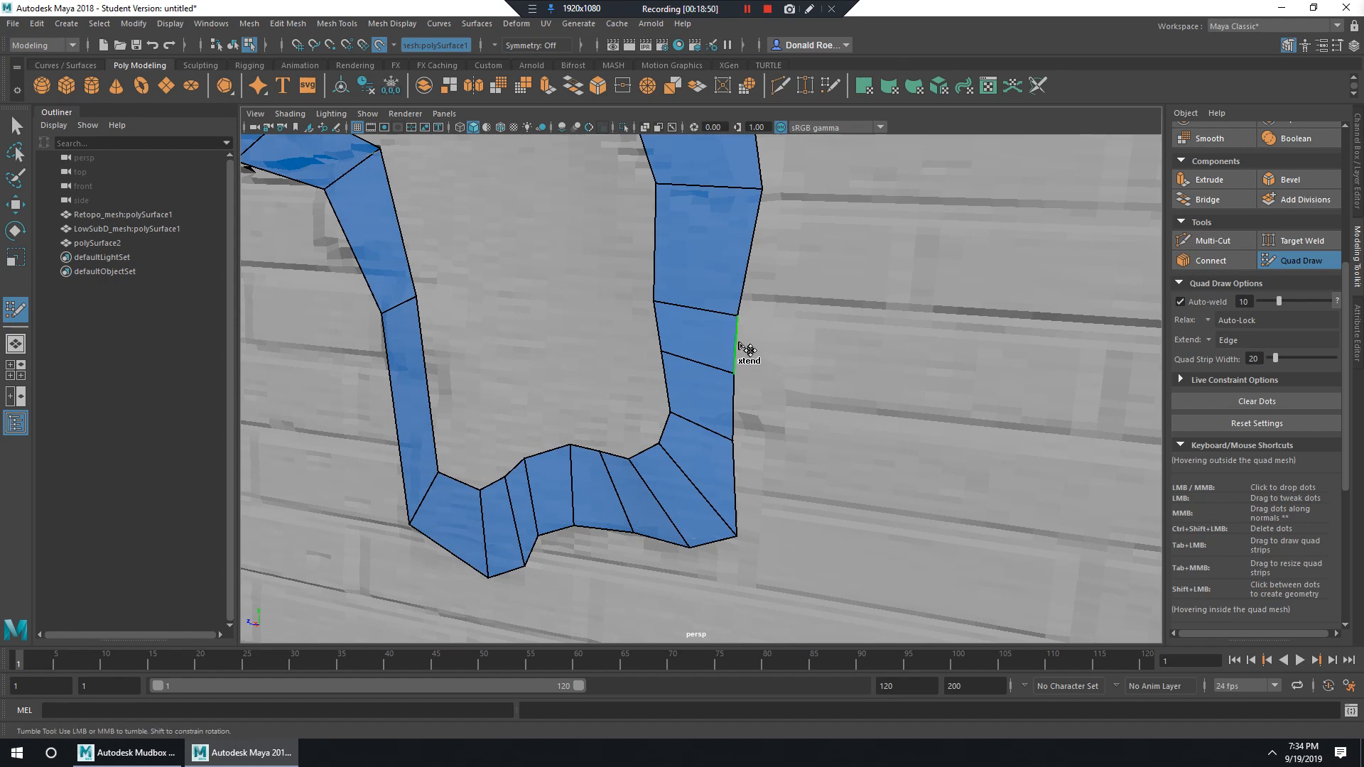
{"action": "left_click_drag", "start_coordinate": [739, 345], "coordinate": [801, 370]}
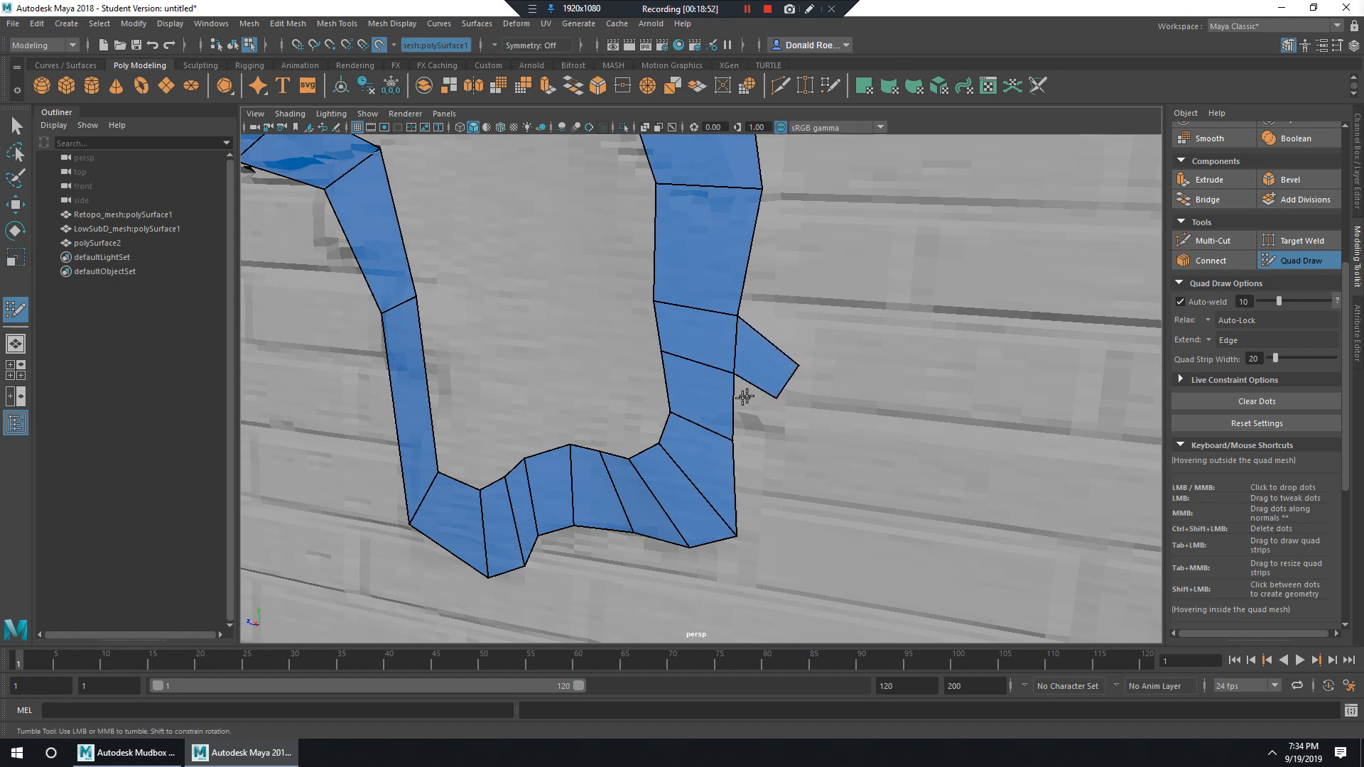
{"action": "mouse_move", "coordinate": [753, 418]}
{"action": "left_mouse_down", "text": "alt"}
{"action": "mouse_move", "coordinate": [757, 394]}
{"action": "mouse_move", "coordinate": [803, 405]}
{"action": "left_mouse_up", "text": "alt"}
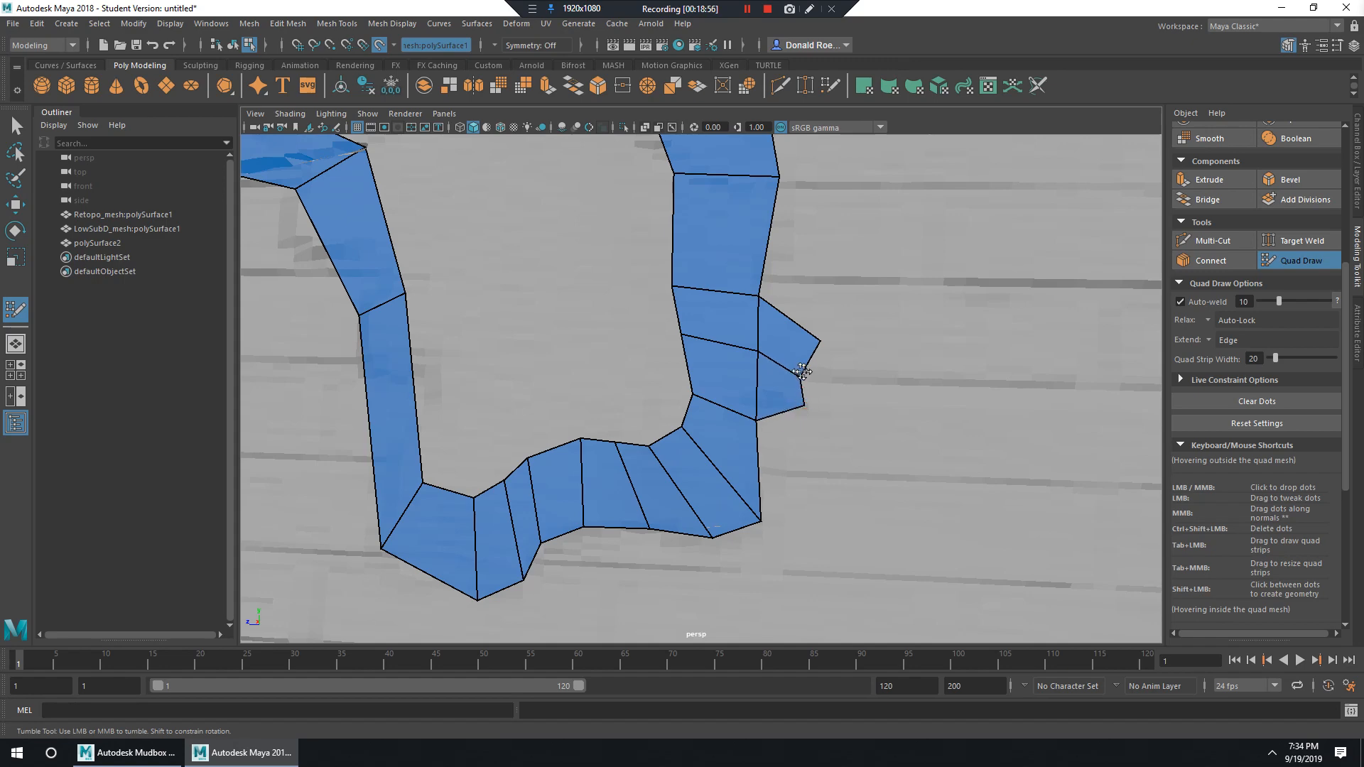
{"action": "left_click_drag", "start_coordinate": [824, 345], "coordinate": [759, 382], "text": "alt"}
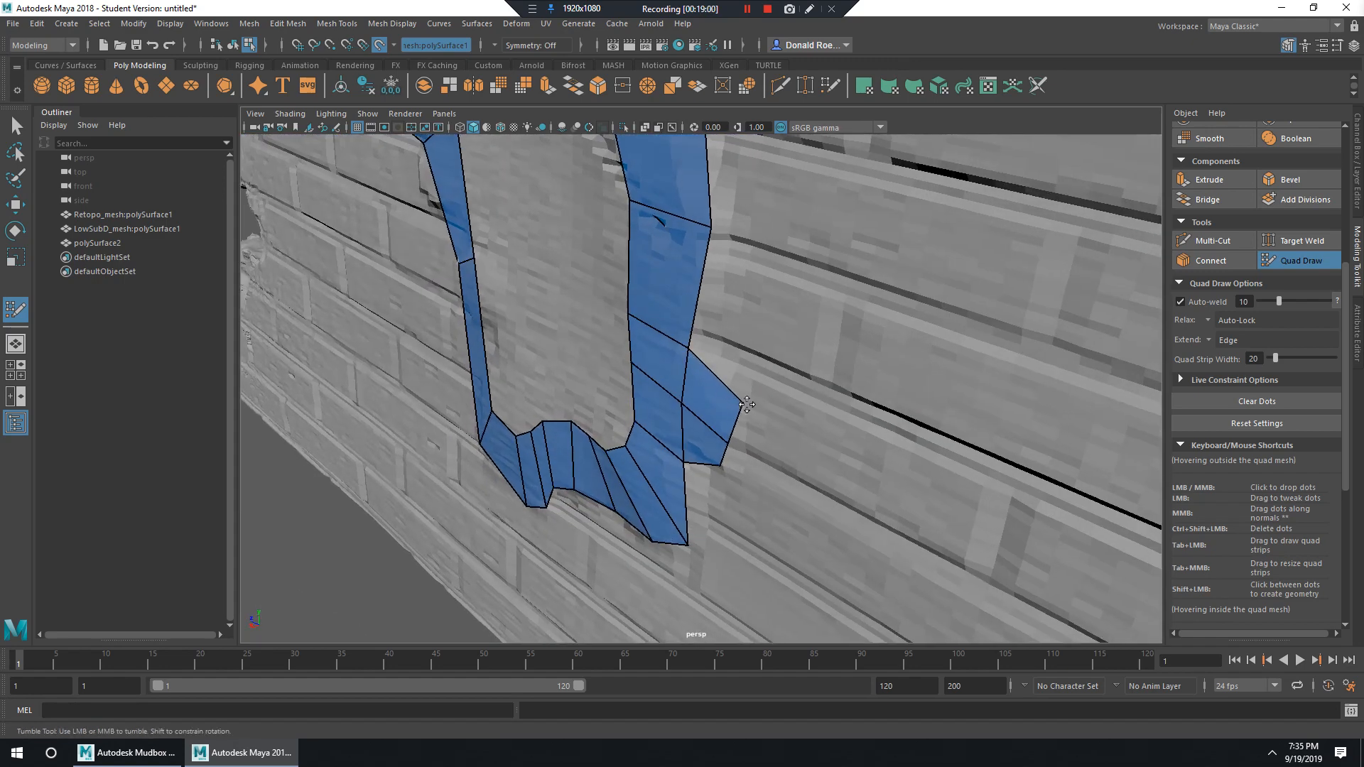
{"action": "left_click_drag", "start_coordinate": [725, 470], "coordinate": [734, 320], "text": "alt"}
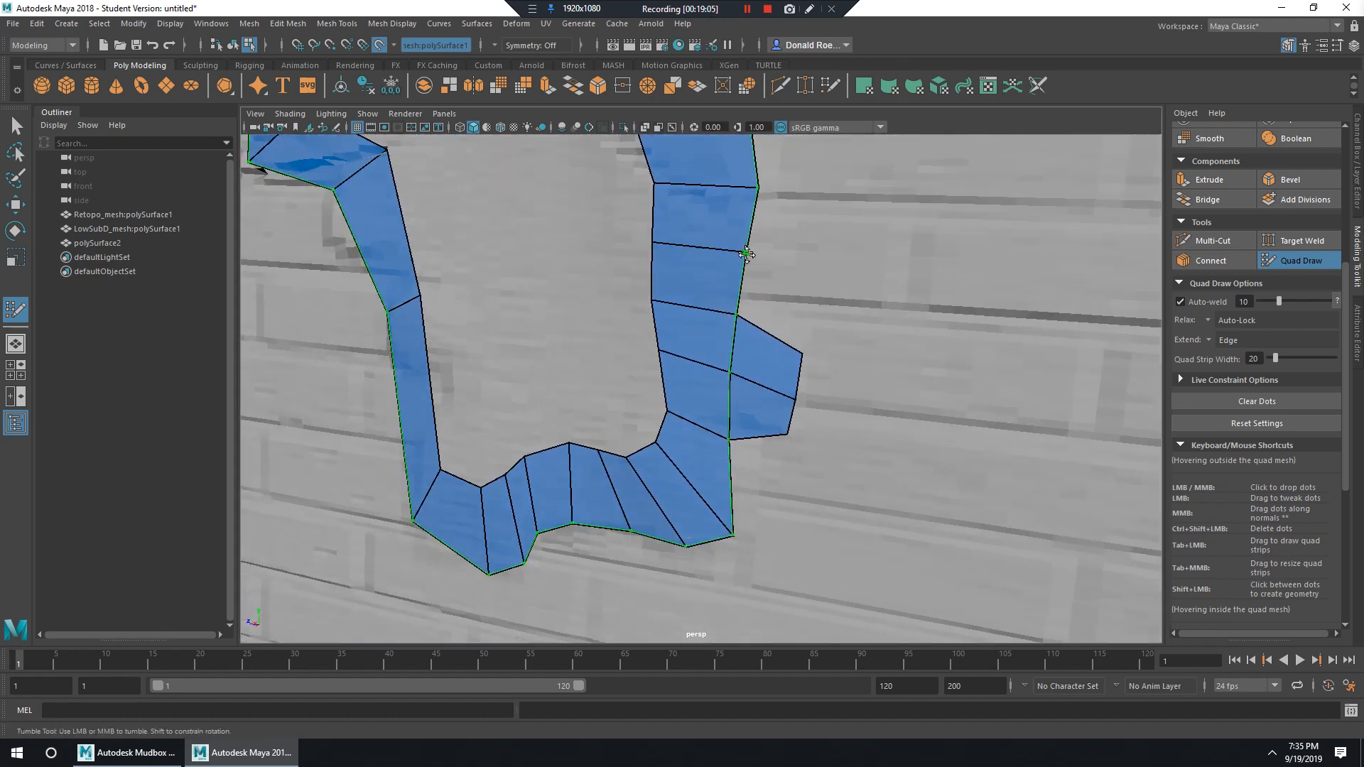
Add edge loops on the ring's right side above the extended quads and move the nearby vertices to follow the outline.
{"action": "left_click", "coordinate": [750, 252], "text": "ctrl"}
{"action": "left_click_drag", "start_coordinate": [881, 261], "coordinate": [779, 292], "text": "alt"}
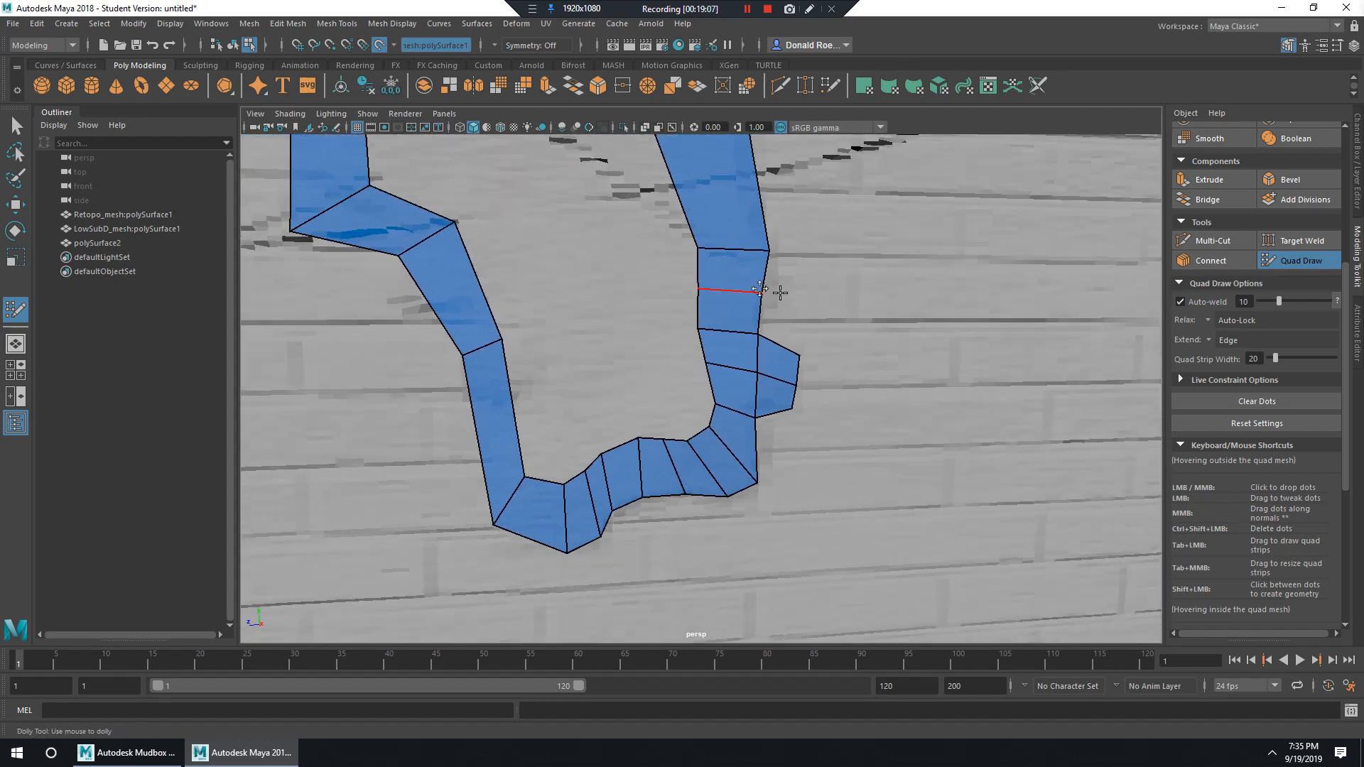
{"action": "middle_click_drag", "start_coordinate": [779, 292], "coordinate": [851, 477], "text": "alt"}
{"action": "left_click", "coordinate": [823, 378], "text": "ctrl"}
{"action": "left_click_drag", "start_coordinate": [827, 377], "coordinate": [781, 393]}
{"action": "left_click_drag", "start_coordinate": [770, 456], "coordinate": [788, 498]}
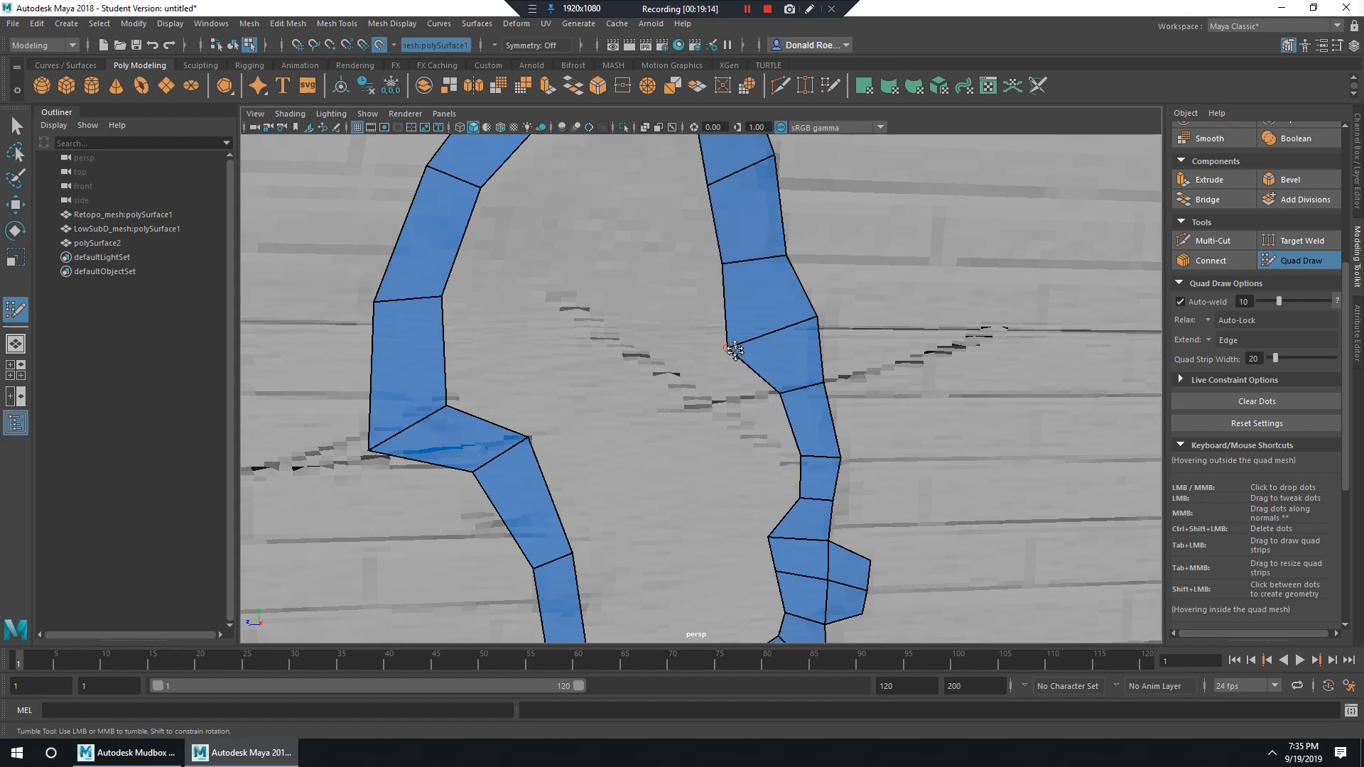
Narrow the upper-right part of the ring by moving its inner vertices toward the outer edge.
{"action": "mouse_move", "coordinate": [735, 348]}
{"action": "left_mouse_down"}
{"action": "mouse_move", "coordinate": [822, 319]}
{"action": "mouse_move", "coordinate": [680, 379]}
{"action": "left_mouse_up"}
{"action": "key", "text": "ctrl+z"}
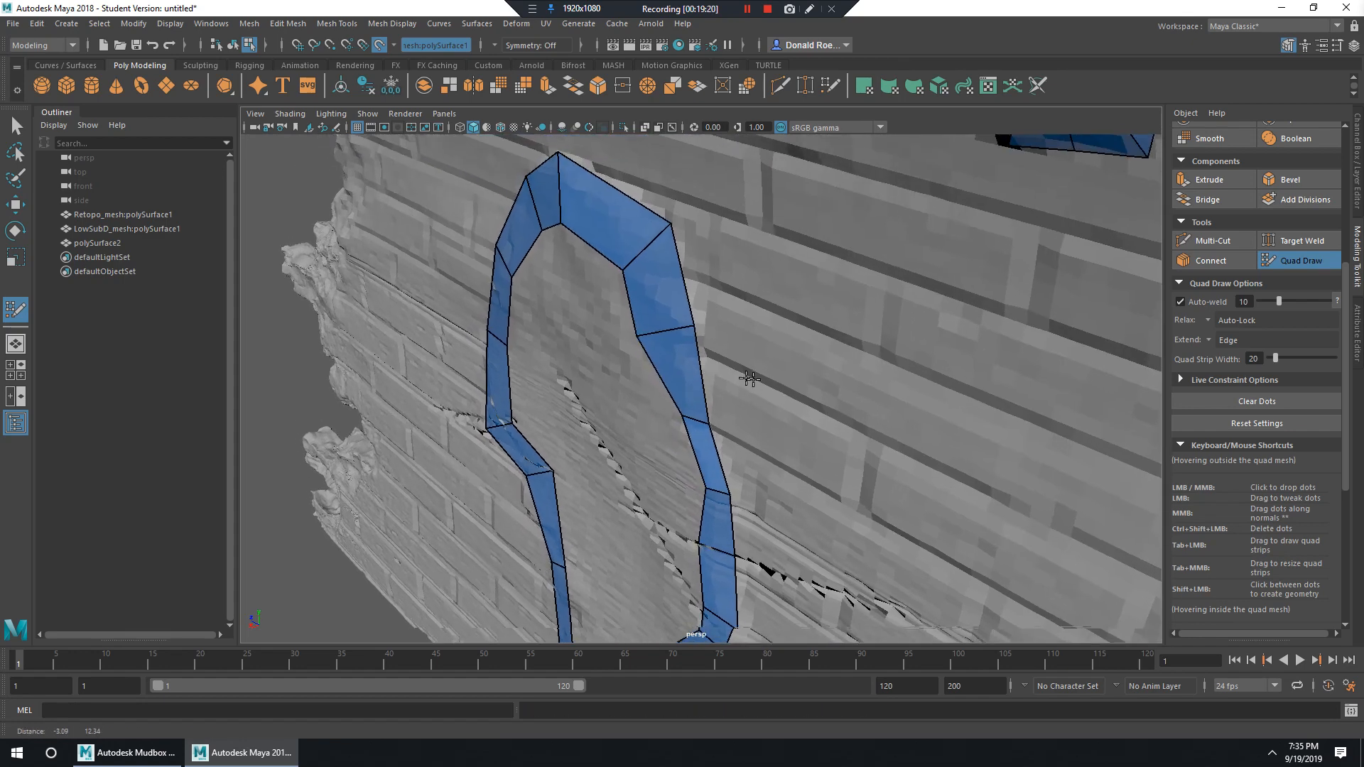
{"action": "middle_click_drag", "start_coordinate": [625, 300], "coordinate": [636, 338], "text": "alt"}
{"action": "left_click_drag", "start_coordinate": [636, 338], "coordinate": [675, 328]}
{"action": "left_click_drag", "start_coordinate": [630, 277], "coordinate": [653, 250]}
{"action": "middle_click_drag", "start_coordinate": [653, 250], "coordinate": [700, 298], "text": "alt"}
{"action": "mouse_move", "coordinate": [700, 298]}
{"action": "left_mouse_down", "text": "alt"}
{"action": "mouse_move", "coordinate": [728, 327]}
{"action": "mouse_move", "coordinate": [701, 294]}
{"action": "left_mouse_up", "text": "alt"}
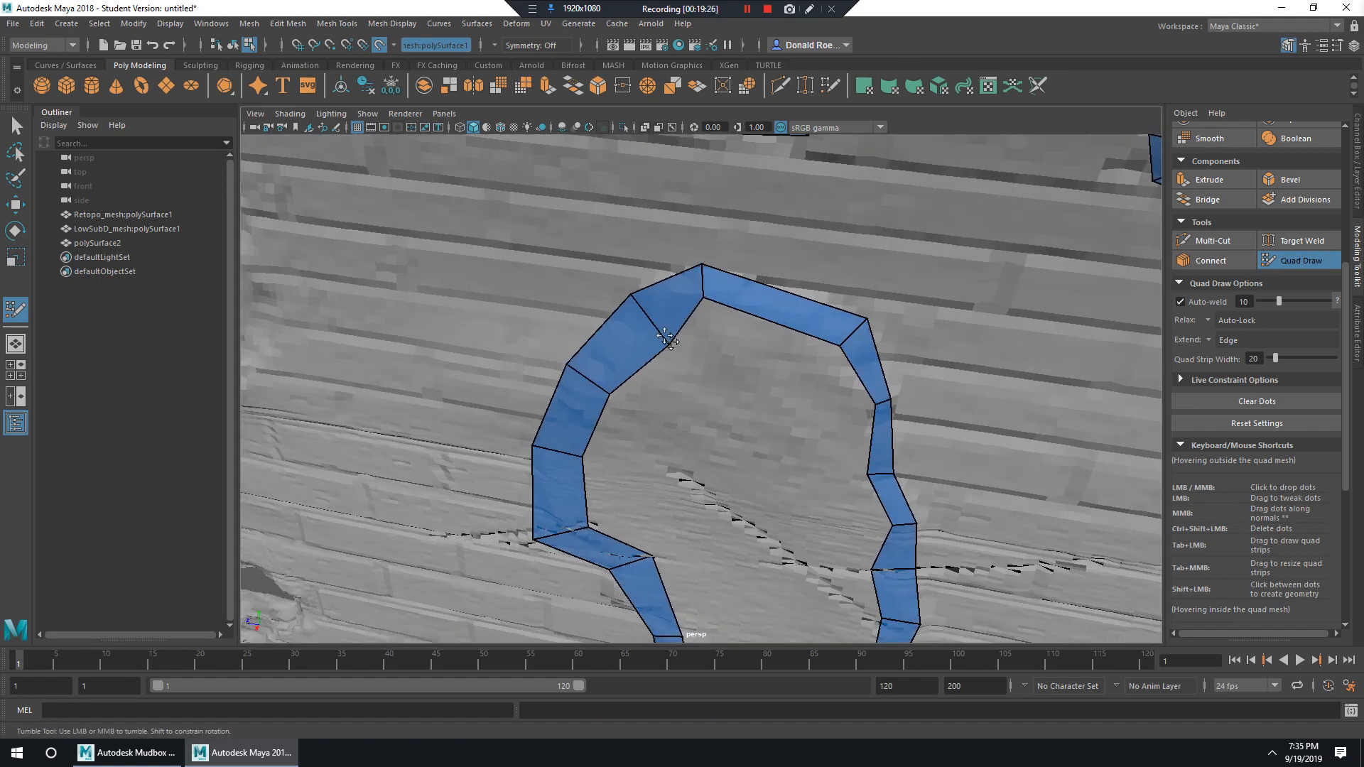
Narrow the upper-left part of the ring by moving its inner vertices toward the outer edge.
{"action": "left_click_drag", "start_coordinate": [668, 341], "coordinate": [725, 317], "text": "alt"}
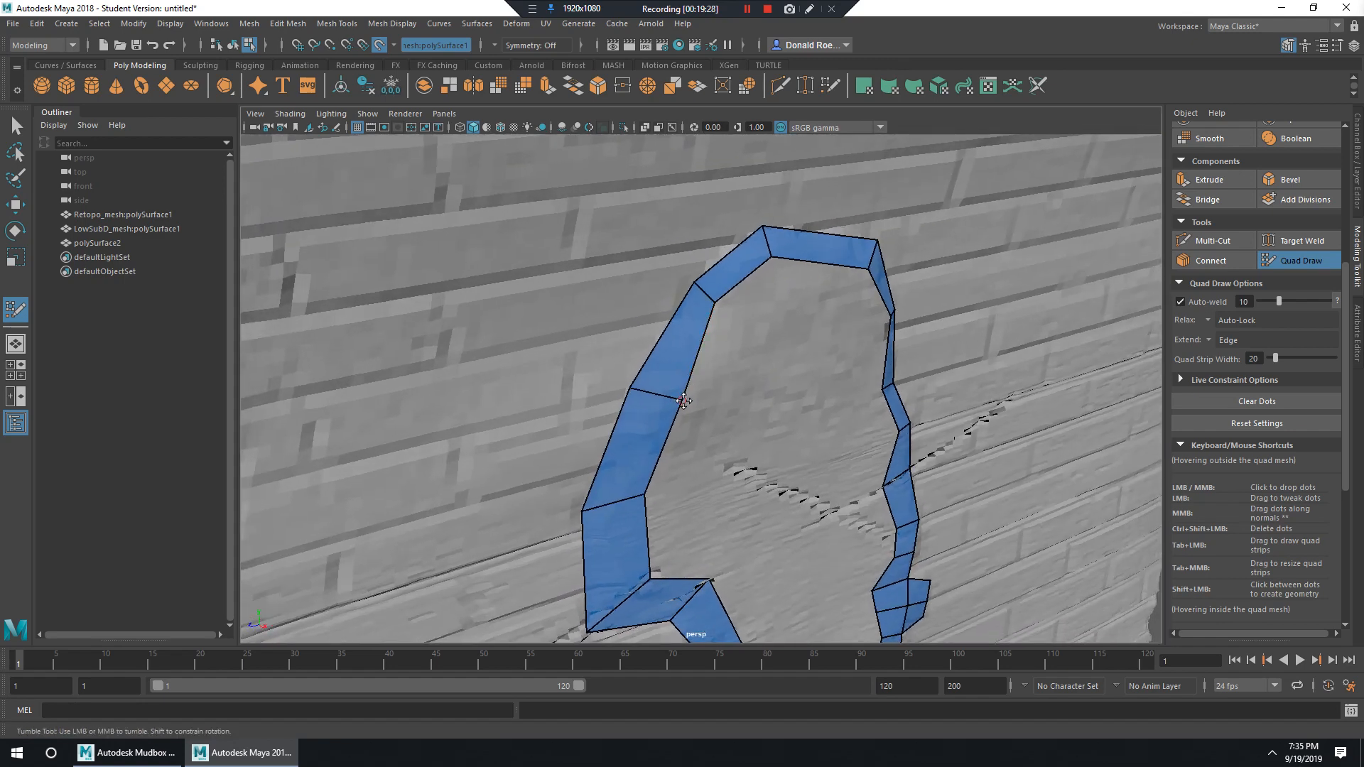
{"action": "mouse_move", "coordinate": [684, 402]}
{"action": "left_mouse_down"}
{"action": "mouse_move", "coordinate": [582, 397]}
{"action": "mouse_move", "coordinate": [629, 404]}
{"action": "left_mouse_up"}
{"action": "mouse_move", "coordinate": [700, 486]}
{"action": "left_mouse_down", "text": "alt"}
{"action": "mouse_move", "coordinate": [597, 502]}
{"action": "mouse_move", "coordinate": [685, 454]}
{"action": "mouse_move", "coordinate": [714, 476]}
{"action": "left_mouse_up", "text": "alt"}
{"action": "left_click_drag", "start_coordinate": [739, 484], "coordinate": [731, 510], "text": "alt"}
{"action": "right_click_drag", "start_coordinate": [774, 506], "coordinate": [749, 530], "text": "alt"}
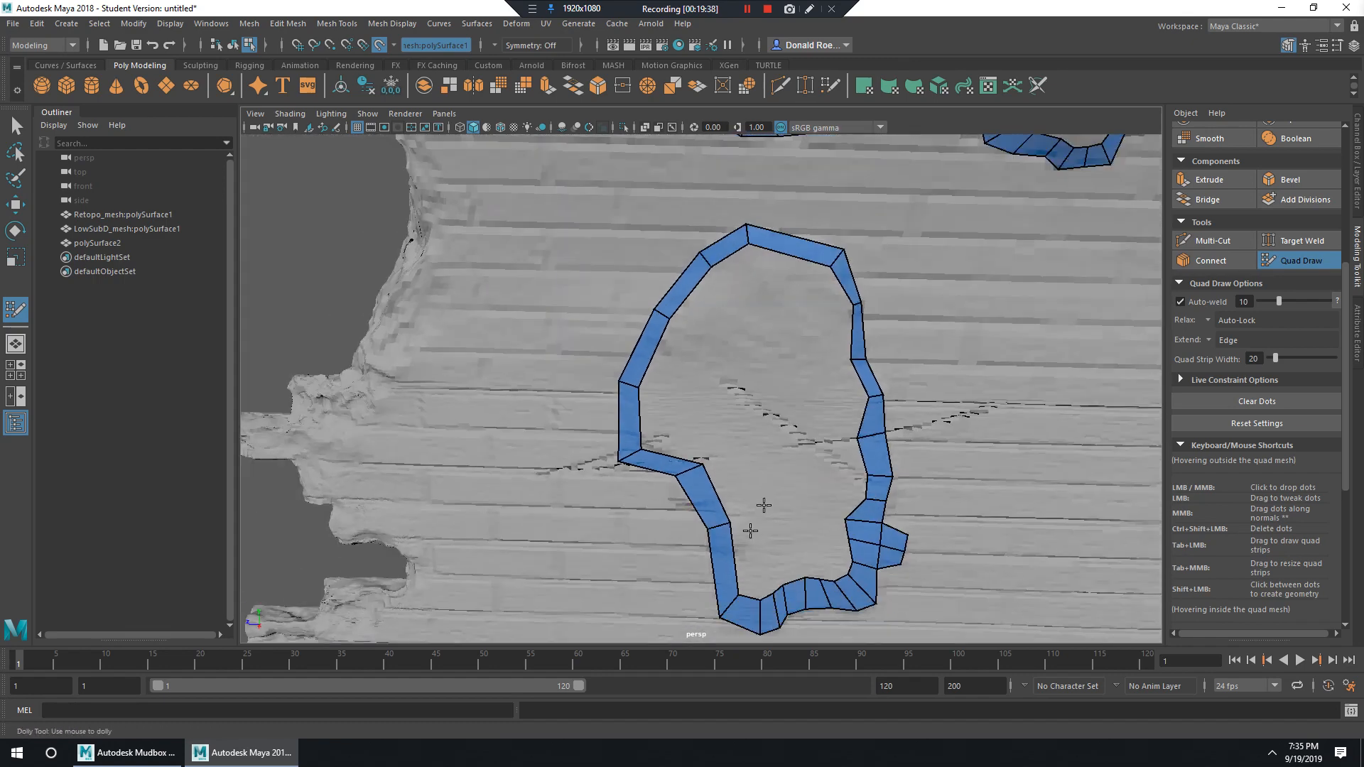
Insert an edge loop low on the ring's left side and shift the vertices above it to fit the outline.
{"action": "middle_click_drag", "start_coordinate": [749, 530], "coordinate": [743, 423], "text": "alt"}
{"action": "right_click_drag", "start_coordinate": [710, 420], "coordinate": [784, 462], "text": "alt"}
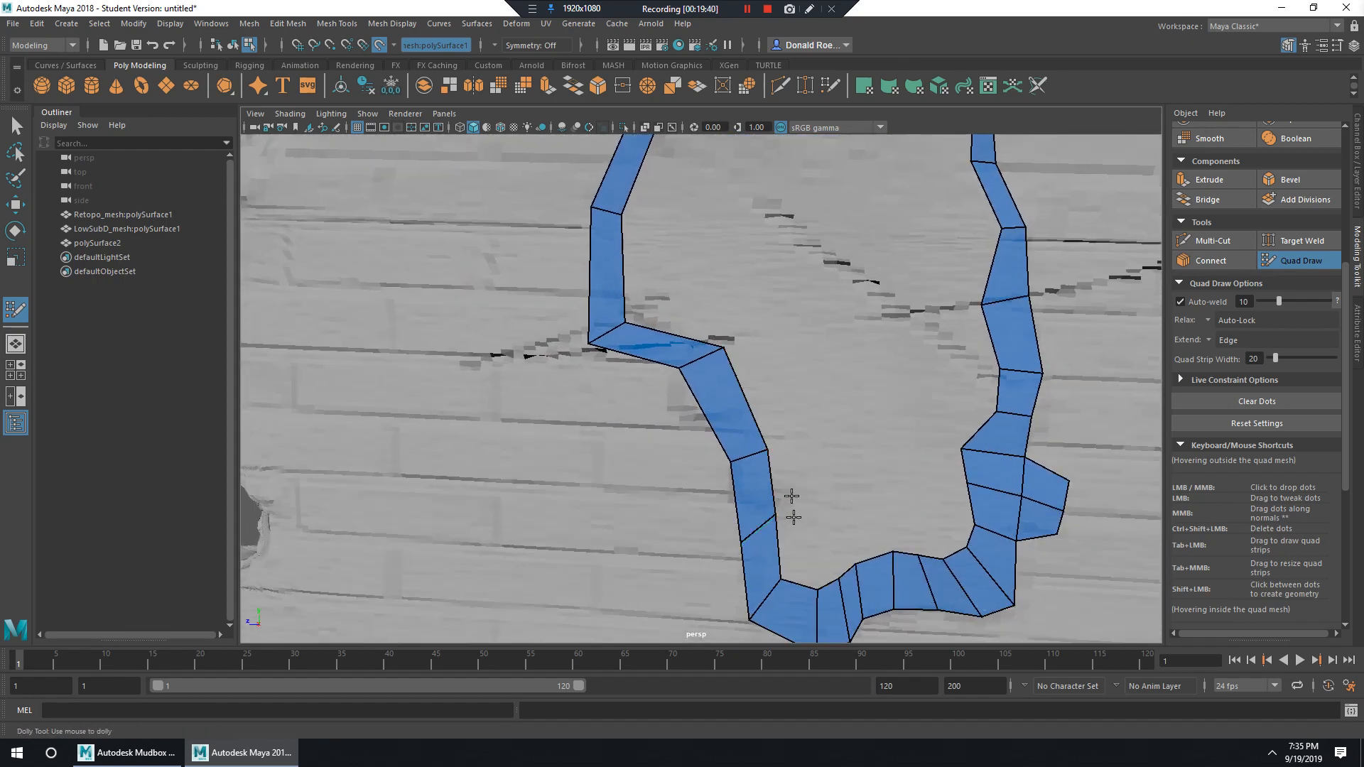
{"action": "mouse_move", "coordinate": [767, 453]}
{"action": "left_mouse_down"}
{"action": "mouse_move", "coordinate": [723, 463]}
{"action": "mouse_move", "coordinate": [770, 452]}
{"action": "mouse_move", "coordinate": [742, 461]}
{"action": "left_mouse_up"}
{"action": "left_click_drag", "start_coordinate": [742, 460], "coordinate": [710, 423], "text": "alt"}
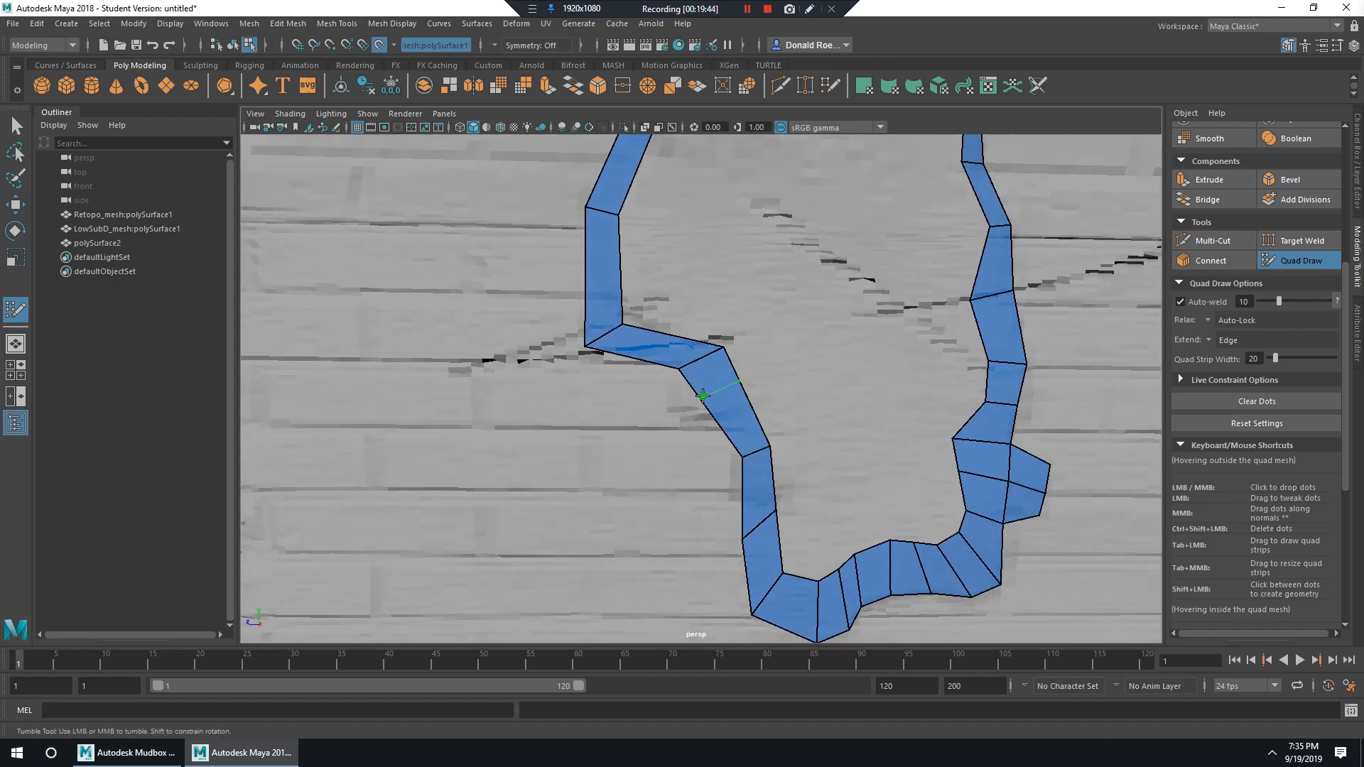
Insert an edge loop below the ring's left-side step and reshape the surrounding inner and outer vertices around the notch.
{"action": "right_click_drag", "start_coordinate": [660, 429], "coordinate": [690, 394], "text": "alt"}
{"action": "left_click_drag", "start_coordinate": [698, 412], "coordinate": [654, 439]}
{"action": "left_click_drag", "start_coordinate": [659, 351], "coordinate": [665, 341]}
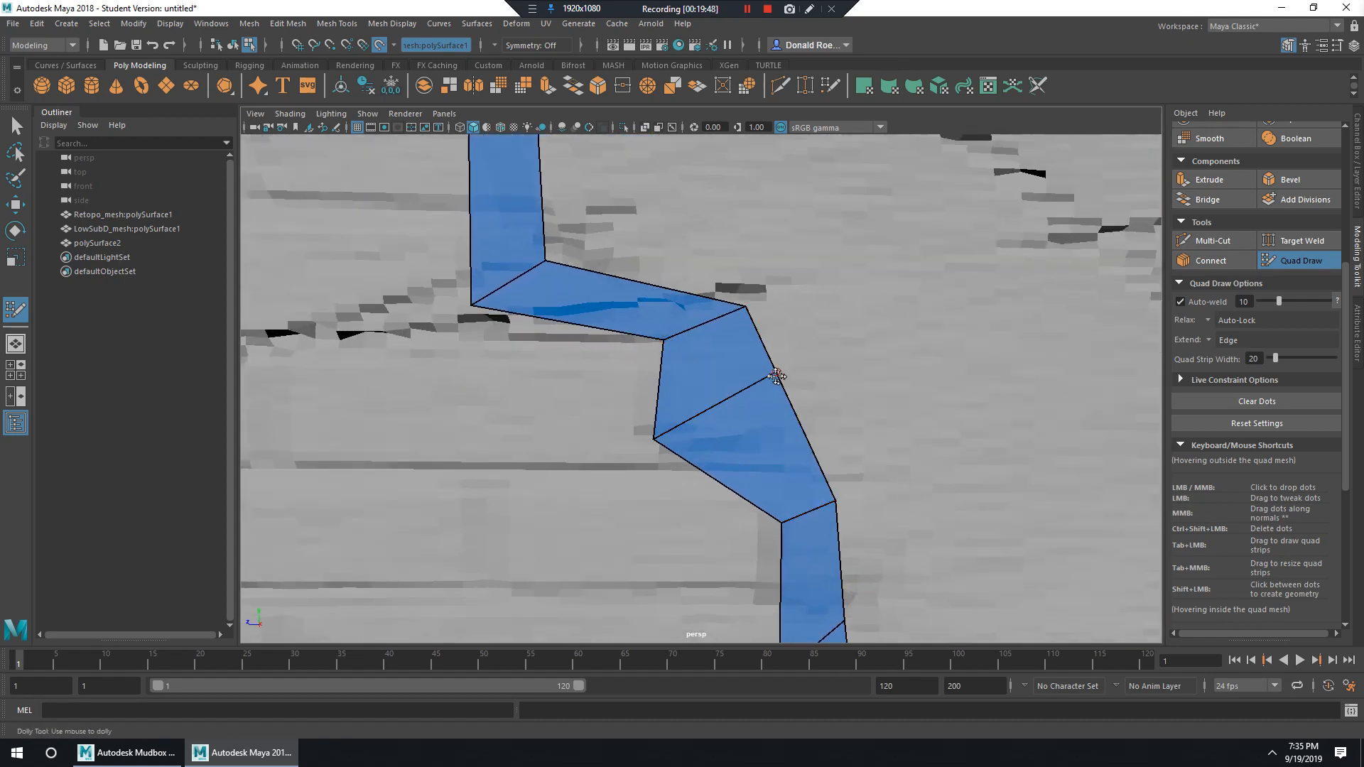
{"action": "left_click_drag", "start_coordinate": [776, 375], "coordinate": [629, 449]}
{"action": "left_click_drag", "start_coordinate": [710, 405], "coordinate": [694, 409]}
{"action": "left_click_drag", "start_coordinate": [663, 344], "coordinate": [654, 353]}
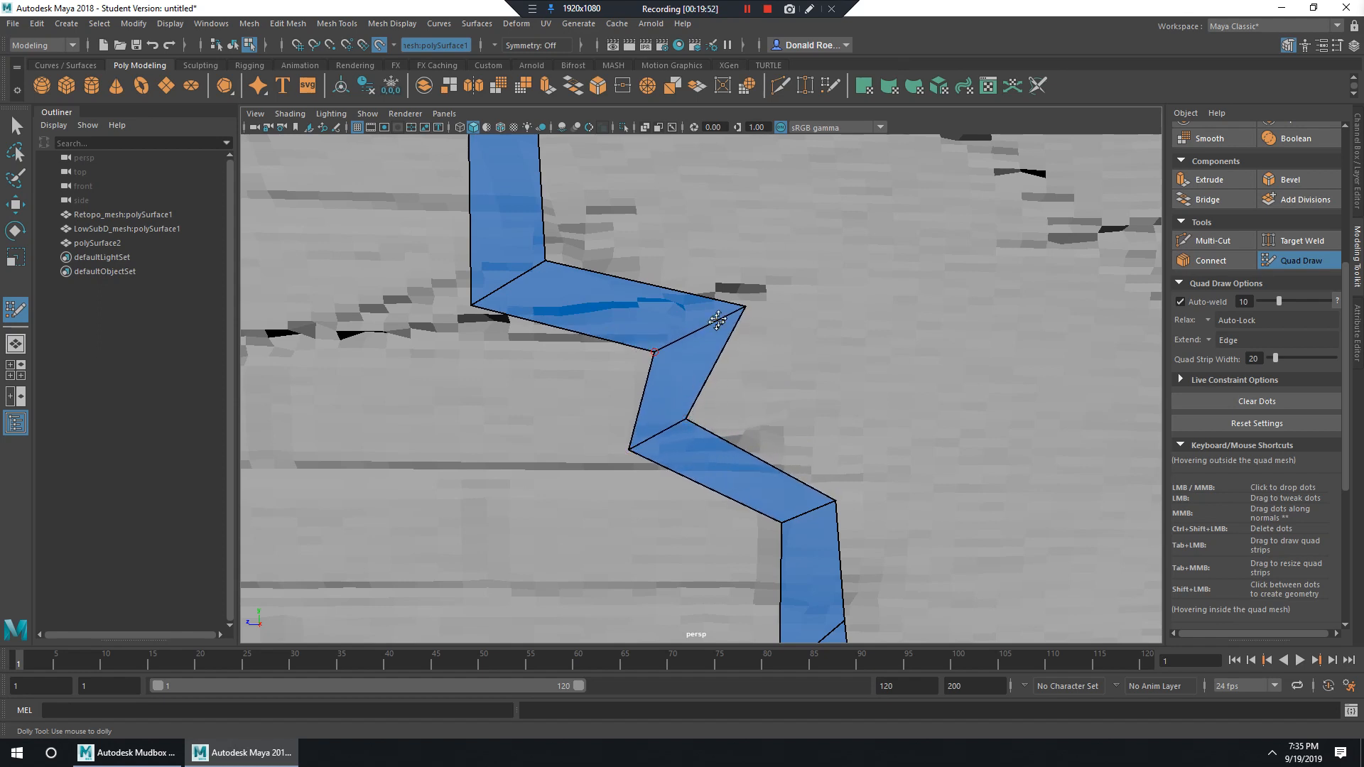
{"action": "left_click_drag", "start_coordinate": [741, 307], "coordinate": [725, 387]}
Adjust the vertices at and just above the left-side step so the strip follows the patch's edge.
{"action": "scroll", "coordinate": [679, 371], "scroll_direction": "down", "scroll_amount": 2}
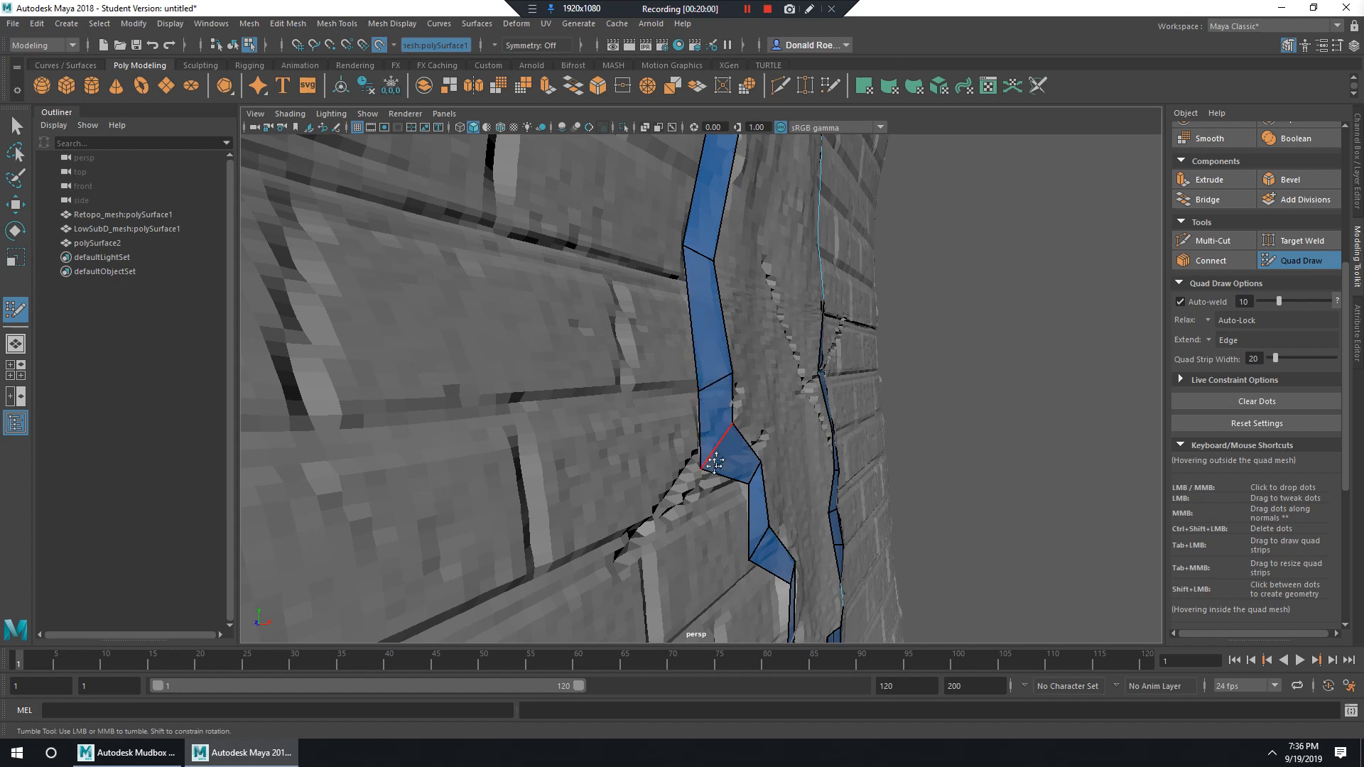
{"action": "left_click_drag", "start_coordinate": [715, 463], "coordinate": [699, 460]}
{"action": "left_click", "coordinate": [703, 398], "text": "ctrl+shift"}
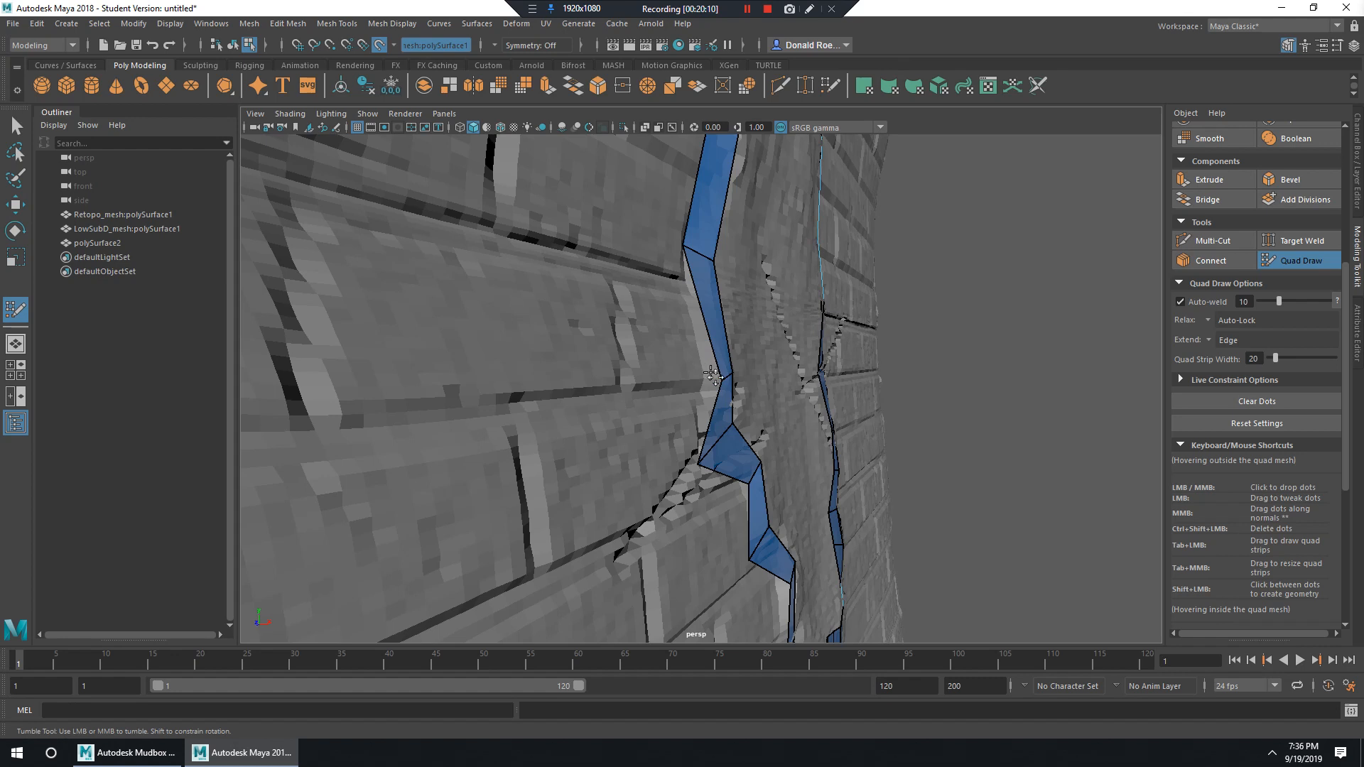
{"action": "left_click_drag", "start_coordinate": [712, 375], "coordinate": [703, 377]}
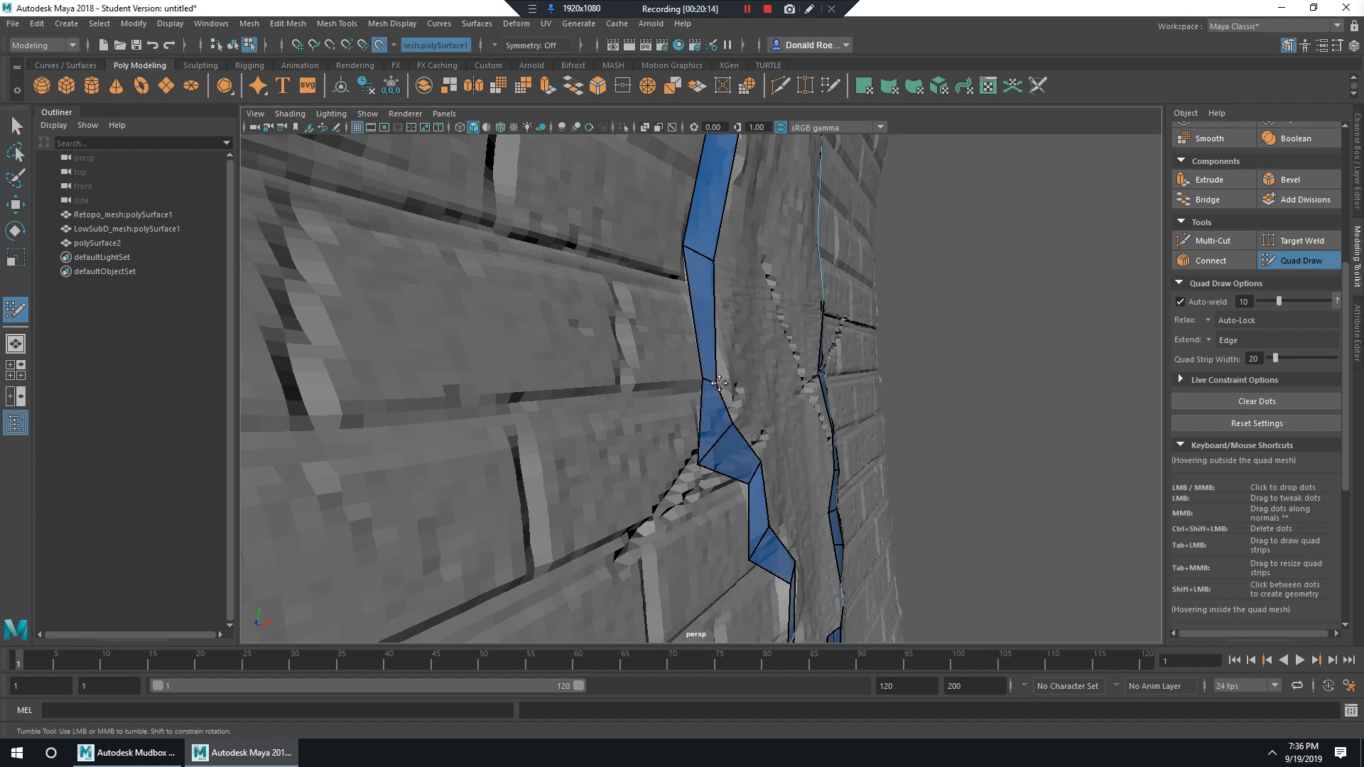
{"action": "left_click_drag", "start_coordinate": [719, 383], "coordinate": [731, 377]}
Divide the long quads on the ring's upper-left side with edge loops and align the new vertices with the patch's edge.
{"action": "mouse_move", "coordinate": [716, 301]}
{"action": "middle_mouse_down", "text": "alt"}
{"action": "mouse_move", "coordinate": [742, 273]}
{"action": "mouse_move", "coordinate": [726, 300]}
{"action": "middle_mouse_up", "text": "alt"}
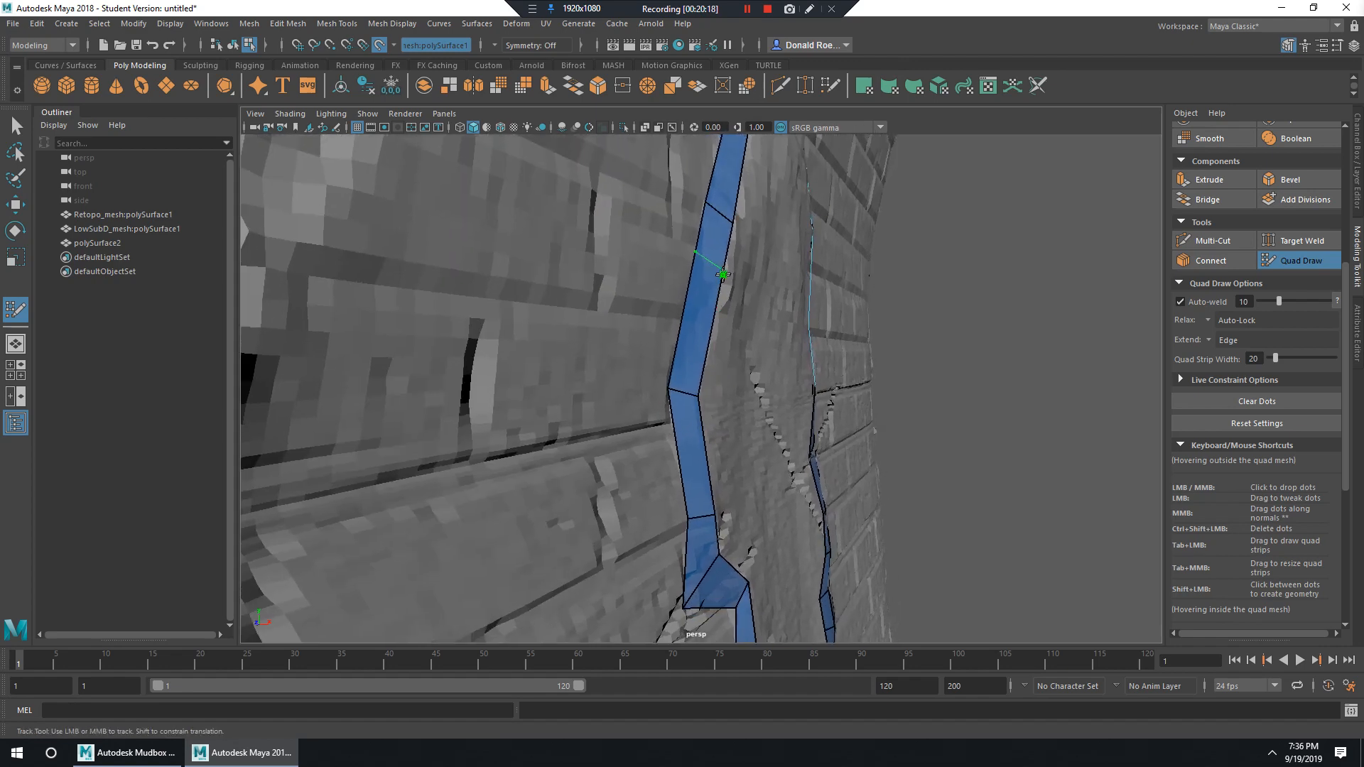
{"action": "left_click_drag", "start_coordinate": [717, 285], "coordinate": [731, 285]}
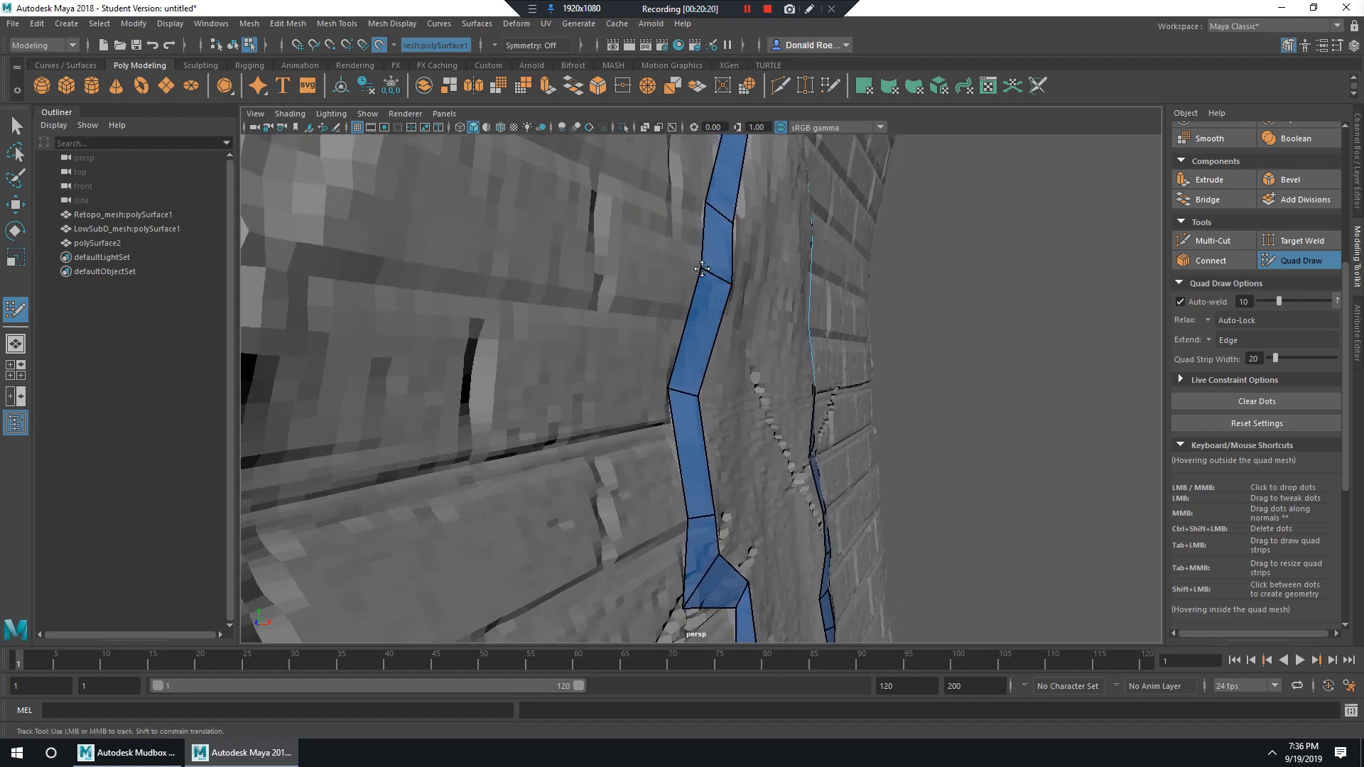
{"action": "middle_click_drag", "start_coordinate": [702, 269], "coordinate": [711, 420], "text": "alt"}
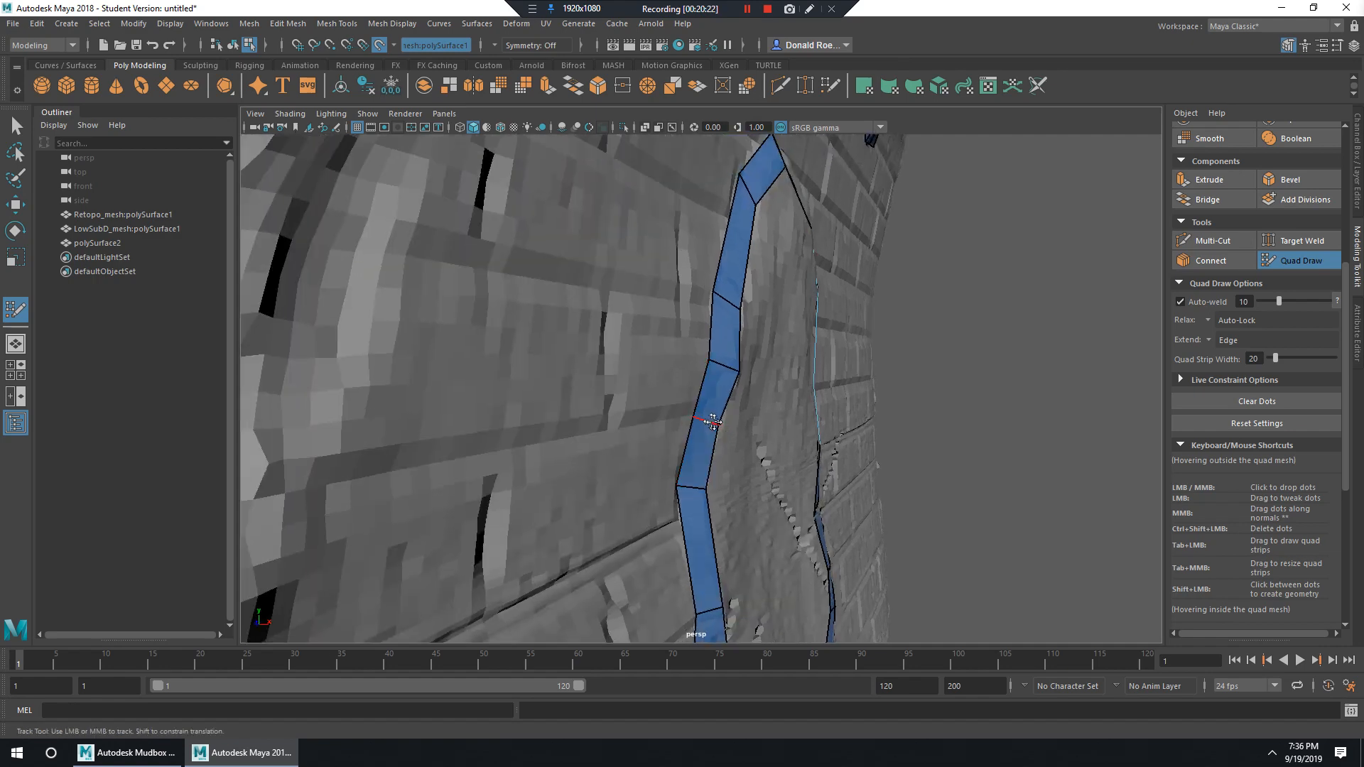
{"action": "left_click_drag", "start_coordinate": [697, 417], "coordinate": [706, 420]}
{"action": "middle_click_drag", "start_coordinate": [712, 419], "coordinate": [699, 490], "text": "alt"}
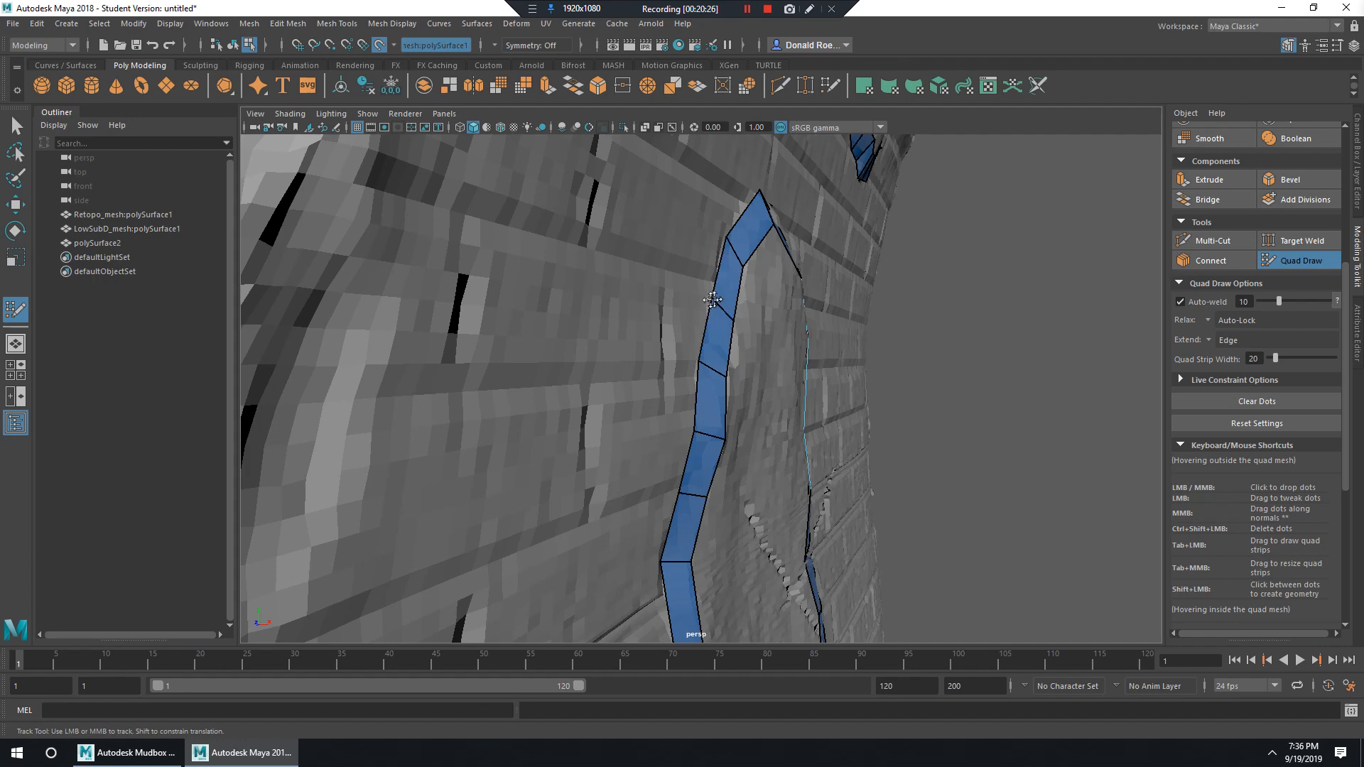
Adjust the vertices along the top of the large patch's ring to follow the patch's rounded upper edge.
{"action": "left_click_drag", "start_coordinate": [739, 318], "coordinate": [713, 289], "text": "alt"}
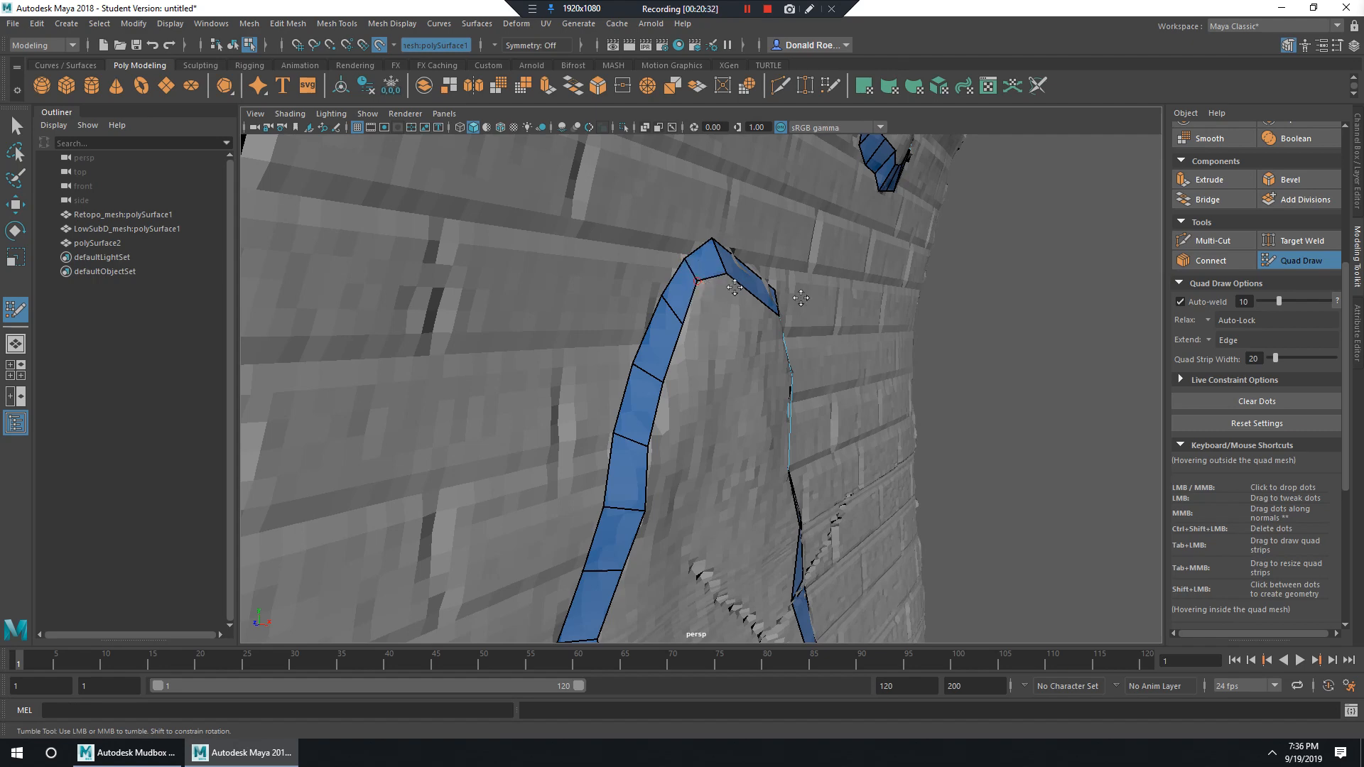
{"action": "left_click_drag", "start_coordinate": [800, 297], "coordinate": [703, 301], "text": "alt"}
{"action": "middle_click_drag", "start_coordinate": [829, 288], "coordinate": [761, 325], "text": "alt"}
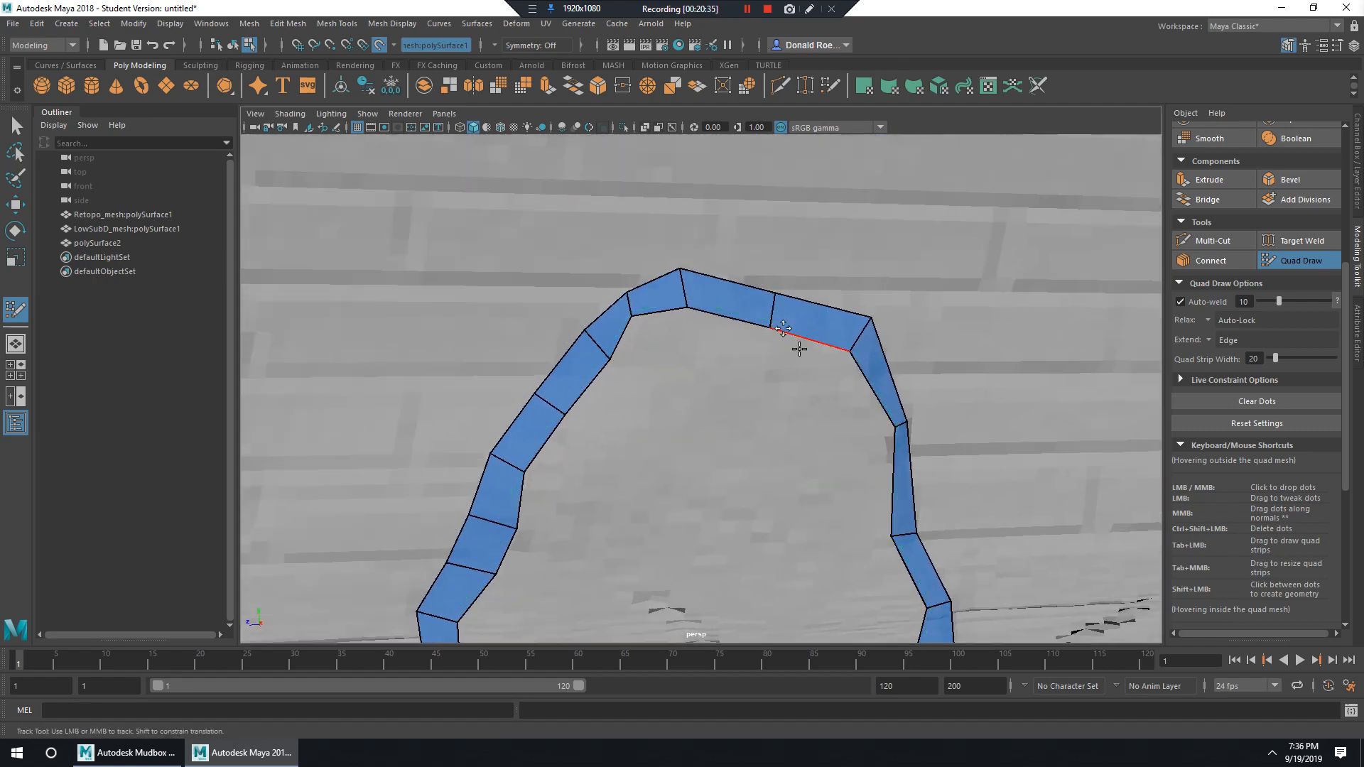
{"action": "left_click_drag", "start_coordinate": [798, 347], "coordinate": [723, 287], "text": "alt"}
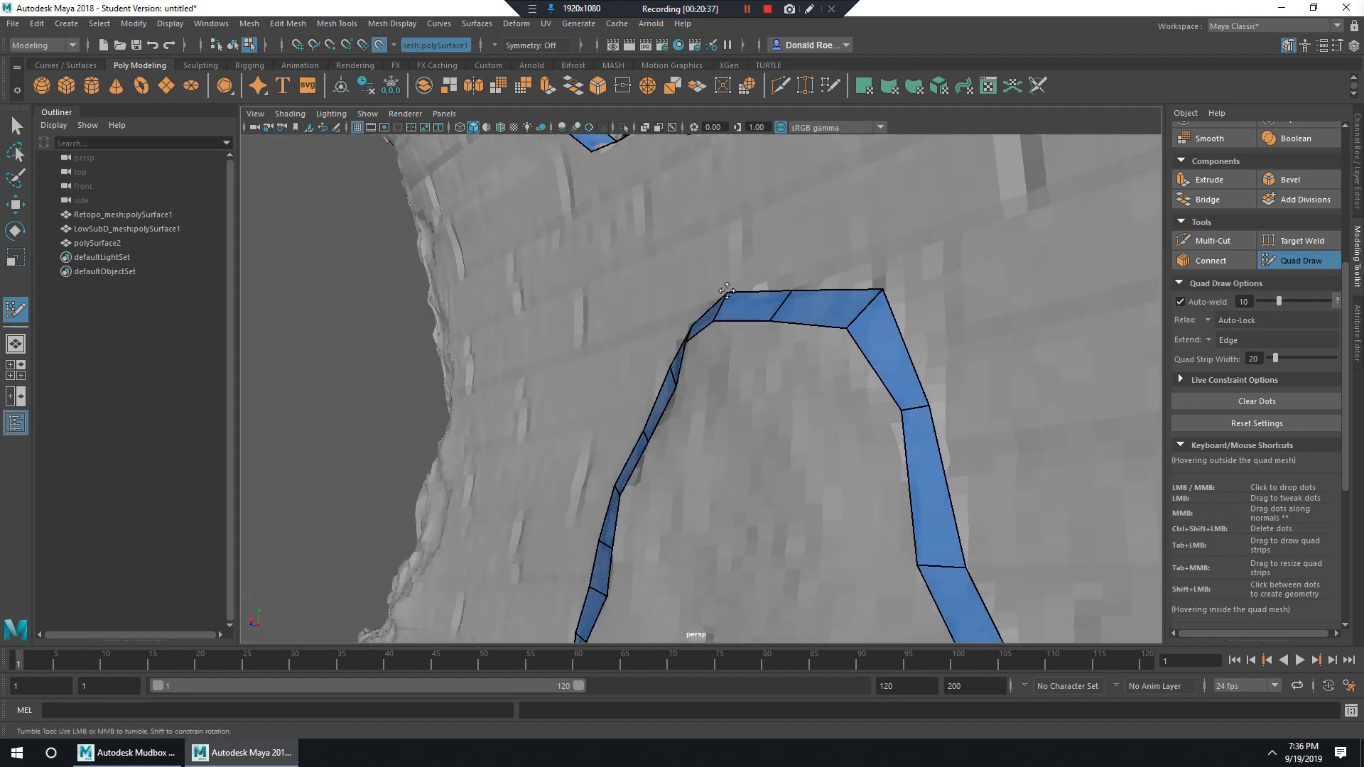
{"action": "left_click", "coordinate": [796, 297], "text": "ctrl"}
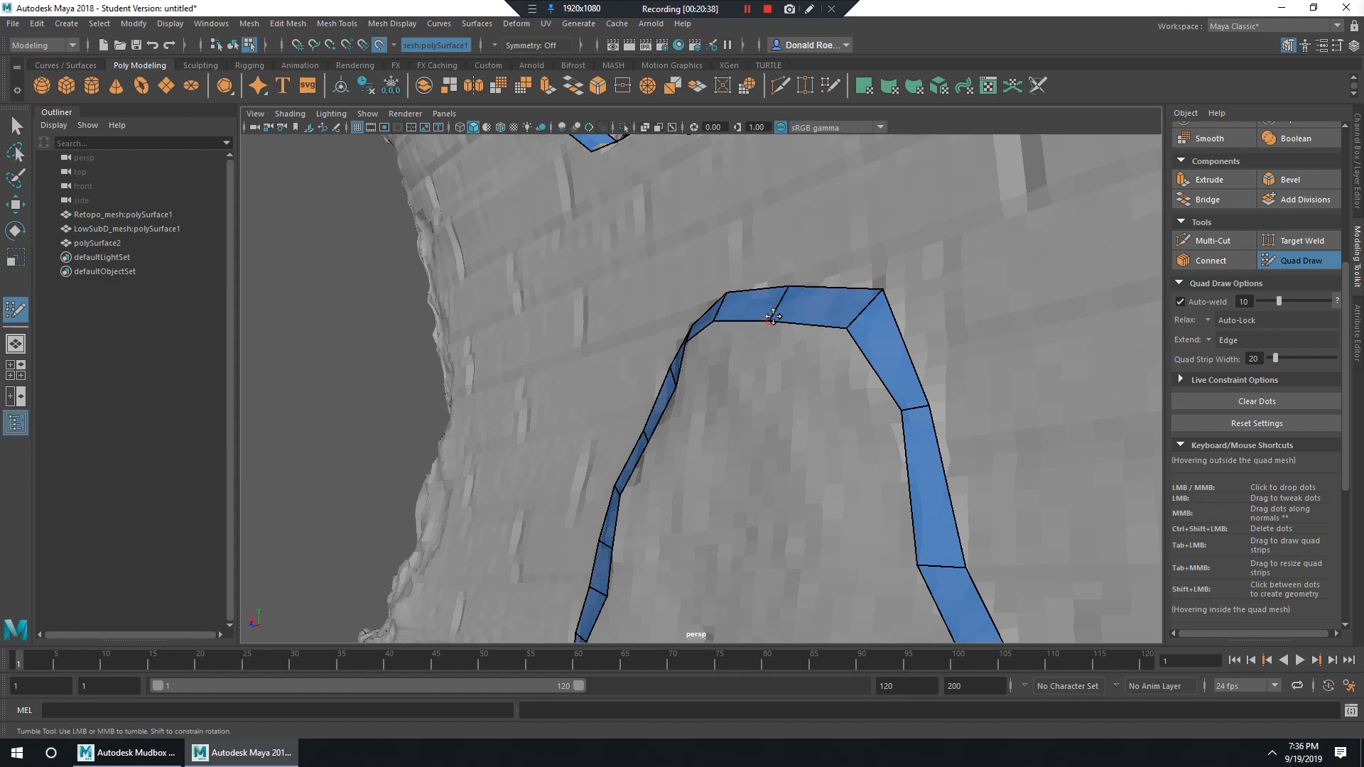
{"action": "left_click_drag", "start_coordinate": [773, 317], "coordinate": [866, 310]}
Move the inner vertices down the right side of the large ring outward to make the strip narrower and more even.
{"action": "left_click_drag", "start_coordinate": [928, 384], "coordinate": [962, 508], "text": "alt"}
{"action": "right_click_drag", "start_coordinate": [961, 509], "coordinate": [1023, 604], "text": "alt"}
{"action": "middle_click_drag", "start_coordinate": [1023, 604], "coordinate": [925, 465], "text": "alt"}
{"action": "left_click_drag", "start_coordinate": [925, 465], "coordinate": [898, 365], "text": "alt"}
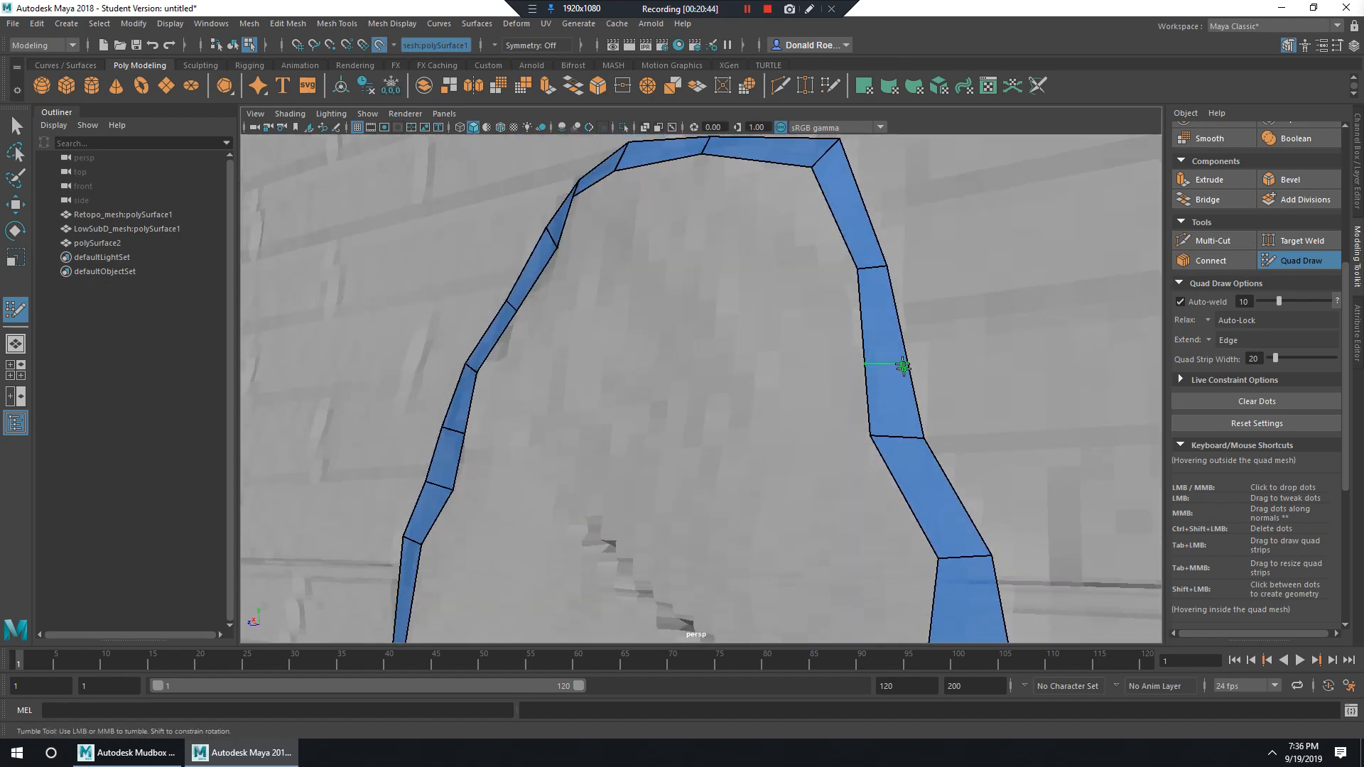
{"action": "middle_click_drag", "start_coordinate": [982, 530], "coordinate": [899, 354], "text": "alt"}
{"action": "mouse_move", "coordinate": [899, 354]}
{"action": "left_mouse_down", "text": "alt"}
{"action": "mouse_move", "coordinate": [928, 405]}
{"action": "mouse_move", "coordinate": [885, 421]}
{"action": "mouse_move", "coordinate": [899, 387]}
{"action": "mouse_move", "coordinate": [836, 368]}
{"action": "left_mouse_up", "text": "alt"}
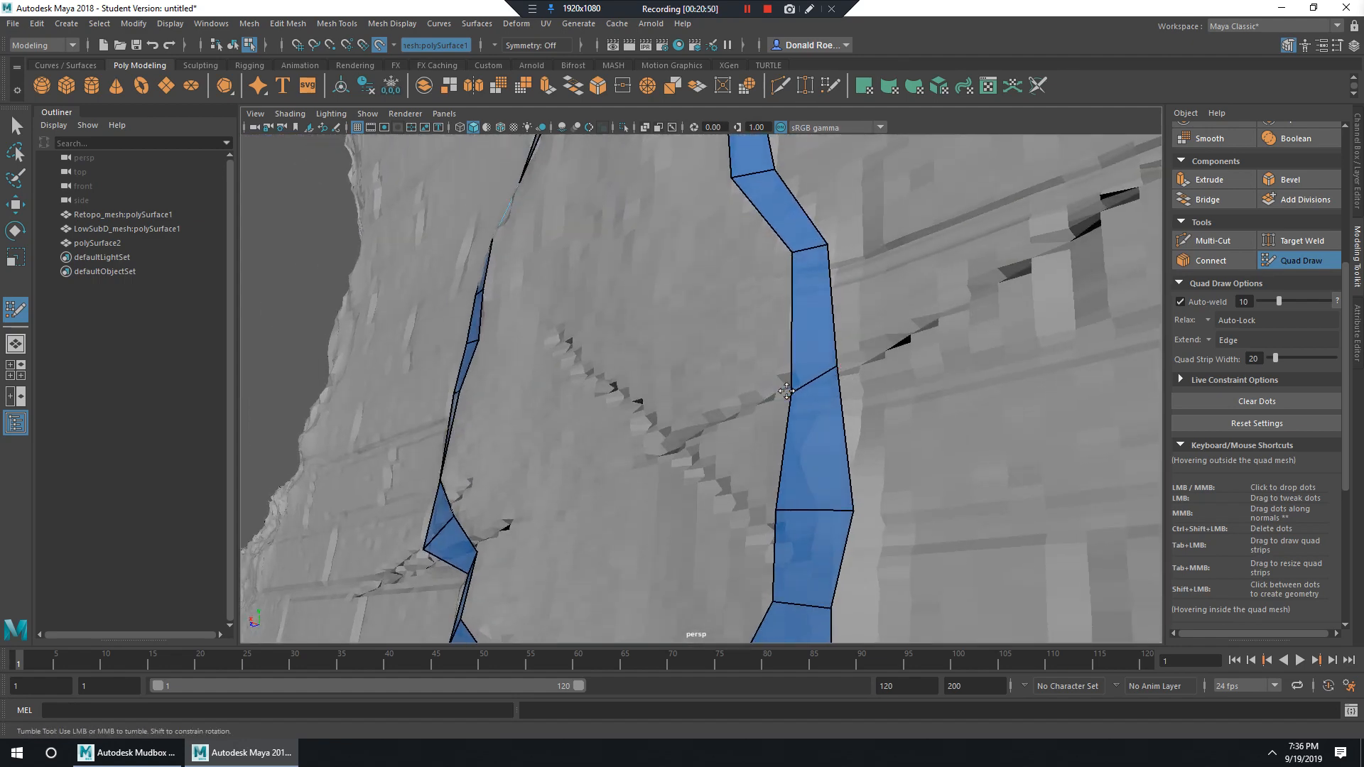
{"action": "left_click_drag", "start_coordinate": [758, 399], "coordinate": [791, 398], "text": "alt"}
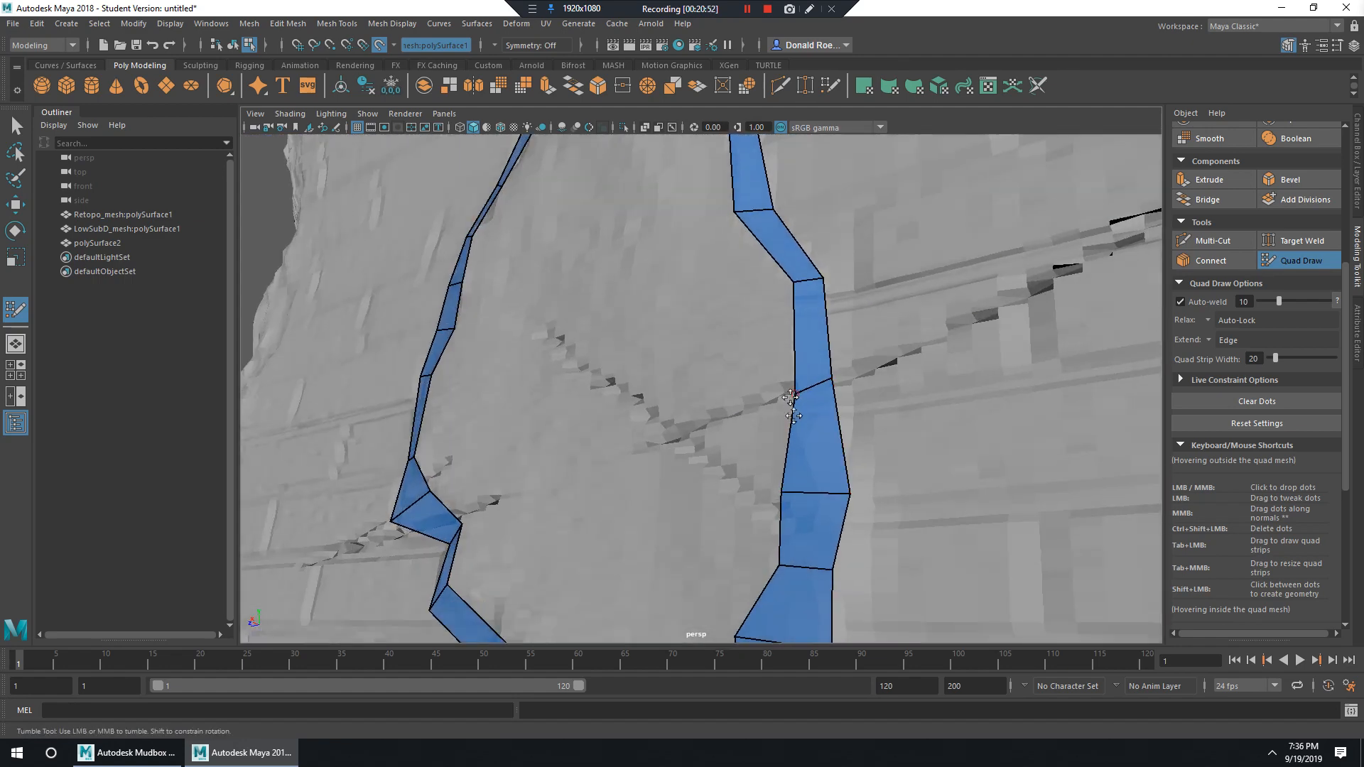
{"action": "mouse_move", "coordinate": [781, 493]}
{"action": "left_mouse_down"}
{"action": "mouse_move", "coordinate": [834, 494]}
{"action": "mouse_move", "coordinate": [812, 492]}
{"action": "left_mouse_up"}
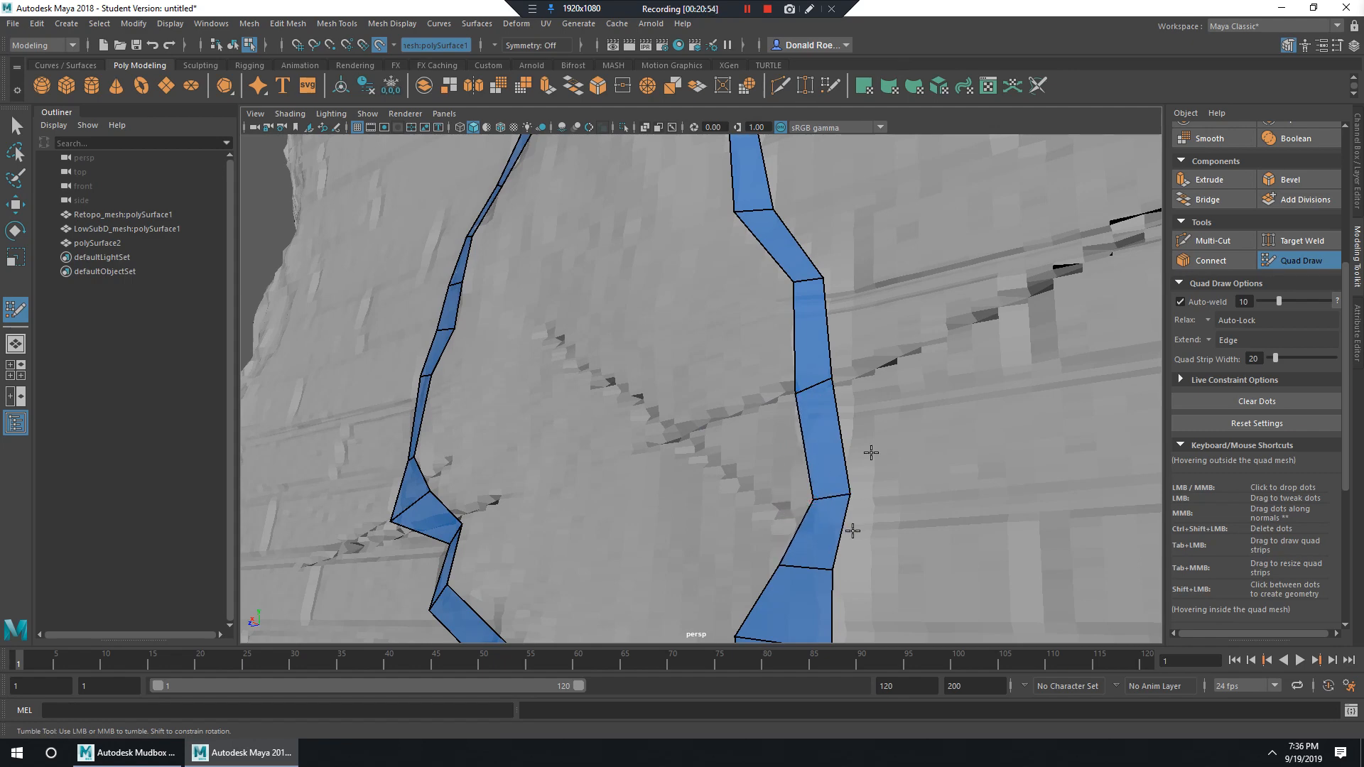
{"action": "middle_click_drag", "start_coordinate": [853, 531], "coordinate": [841, 376], "text": "alt"}
{"action": "mouse_move", "coordinate": [765, 366]}
{"action": "left_mouse_down"}
{"action": "mouse_move", "coordinate": [830, 365]}
{"action": "mouse_move", "coordinate": [794, 365]}
{"action": "left_mouse_up"}
{"action": "left_click_drag", "start_coordinate": [727, 442], "coordinate": [790, 441]}
{"action": "left_click_drag", "start_coordinate": [730, 501], "coordinate": [772, 508]}
Try to remove the two extra quads bulging from the large ring's lower-right side.
{"action": "middle_click_drag", "start_coordinate": [846, 540], "coordinate": [858, 385], "text": "alt"}
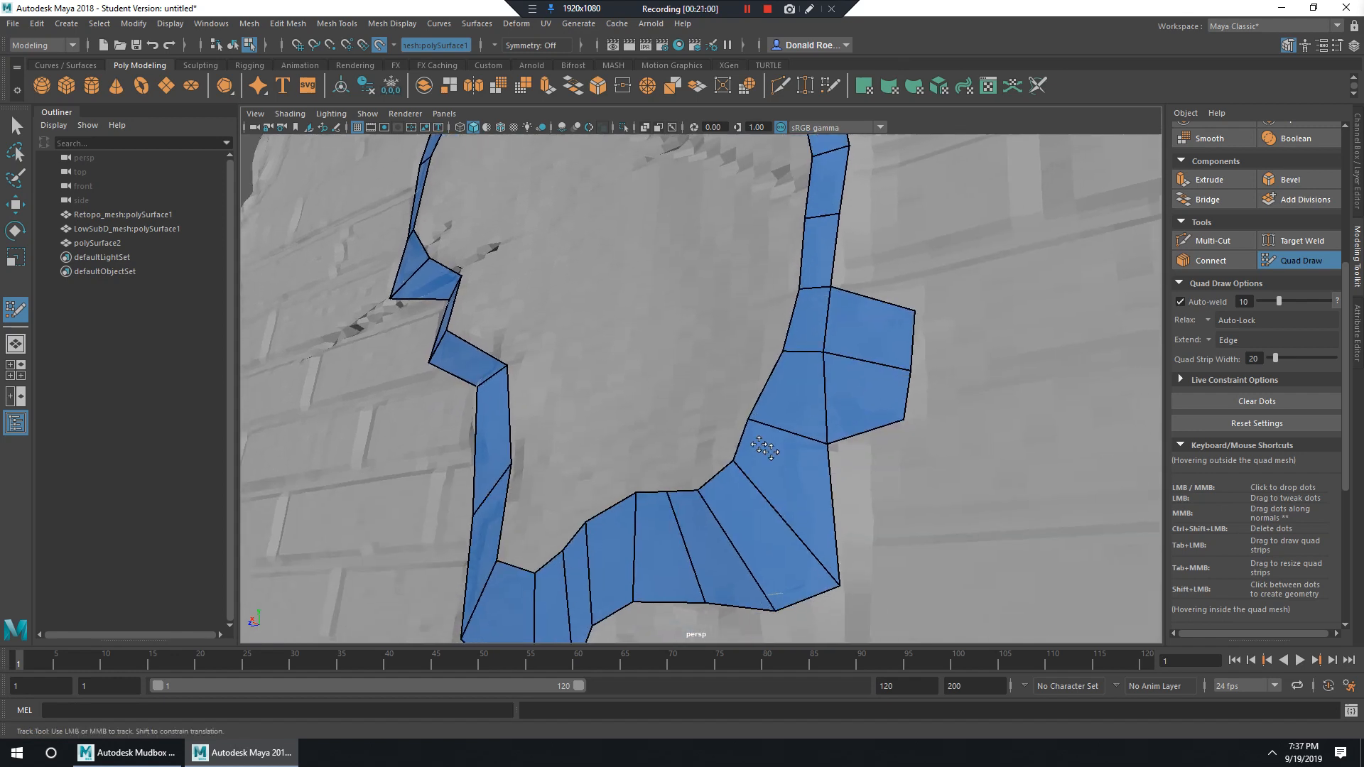
{"action": "mouse_move", "coordinate": [823, 353]}
{"action": "left_mouse_down"}
{"action": "mouse_move", "coordinate": [868, 356]}
{"action": "mouse_move", "coordinate": [852, 398]}
{"action": "mouse_move", "coordinate": [879, 356]}
{"action": "mouse_move", "coordinate": [871, 311]}
{"action": "left_mouse_up"}
{"action": "left_click", "coordinate": [880, 393], "text": "ctrl+shift"}
{"action": "left_click", "coordinate": [873, 328], "text": "ctrl+shift"}
{"action": "key", "text": "ctrl+z"}
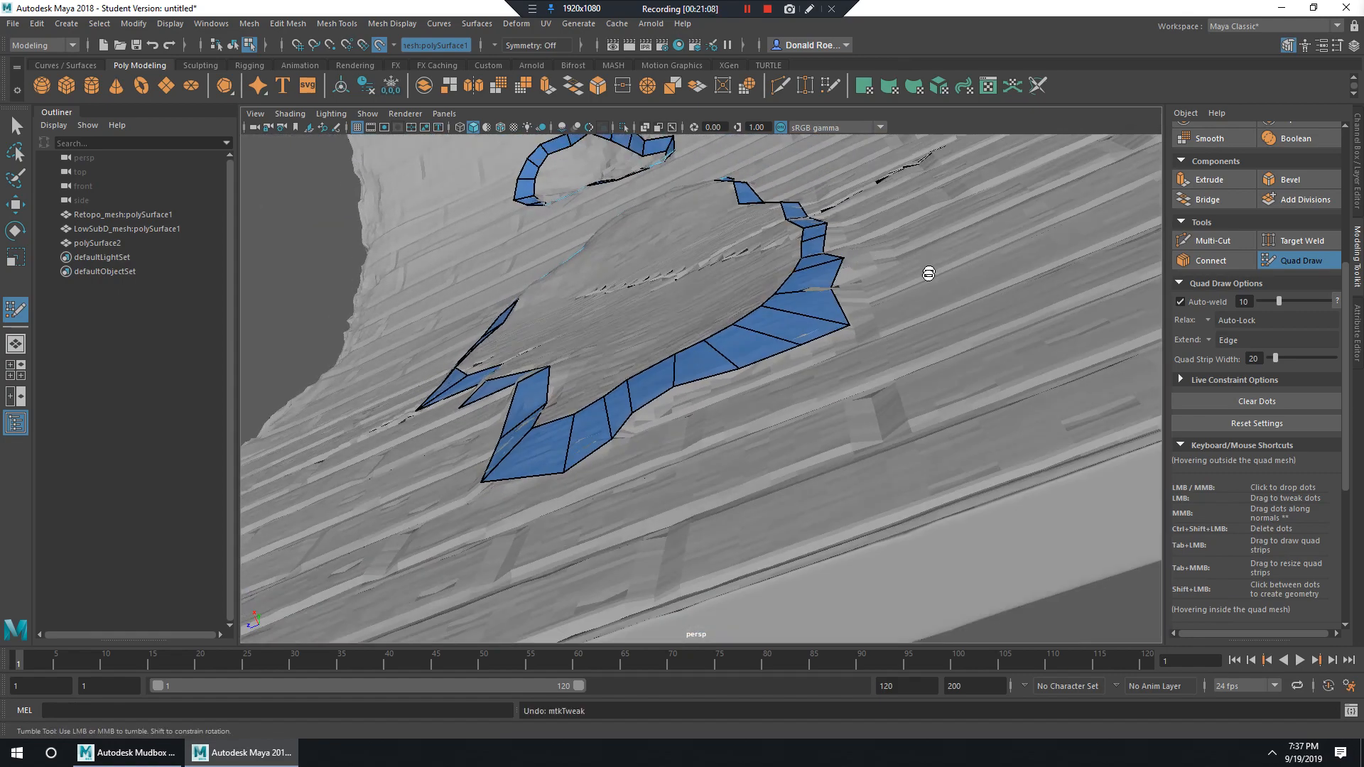
{"action": "left_click_drag", "start_coordinate": [893, 271], "coordinate": [829, 284], "text": "alt"}
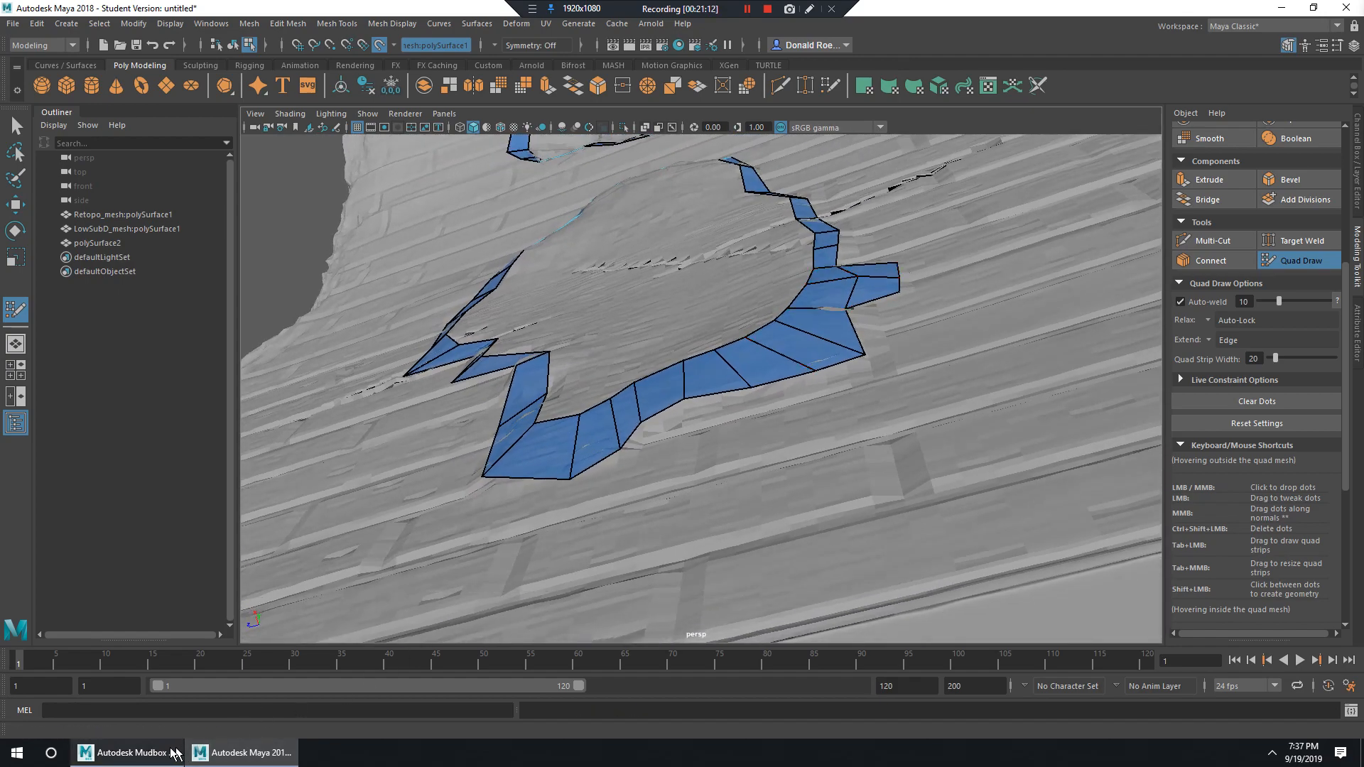
Switch to Mudbox and examine the lower outline of the worn patch on the sculpted wall.
{"action": "left_click", "coordinate": [126, 753]}
{"action": "right_click_drag", "start_coordinate": [640, 429], "coordinate": [717, 433], "text": "alt"}
{"action": "middle_click_drag", "start_coordinate": [717, 433], "coordinate": [682, 305], "text": "alt"}
{"action": "right_click_drag", "start_coordinate": [710, 304], "coordinate": [830, 302], "text": "alt"}
{"action": "middle_click_drag", "start_coordinate": [830, 302], "coordinate": [822, 391], "text": "alt"}
{"action": "left_click_drag", "start_coordinate": [822, 390], "coordinate": [817, 508], "text": "alt"}
{"action": "middle_click_drag", "start_coordinate": [817, 508], "coordinate": [849, 284], "text": "alt"}
{"action": "mouse_move", "coordinate": [849, 284]}
{"action": "left_mouse_down", "text": "alt"}
{"action": "mouse_move", "coordinate": [814, 347]}
{"action": "mouse_move", "coordinate": [739, 366]}
{"action": "mouse_move", "coordinate": [631, 356]}
{"action": "mouse_move", "coordinate": [796, 352]}
{"action": "mouse_move", "coordinate": [771, 330]}
{"action": "mouse_move", "coordinate": [653, 348]}
{"action": "mouse_move", "coordinate": [680, 320]}
{"action": "mouse_move", "coordinate": [717, 341]}
{"action": "left_mouse_up", "text": "alt"}
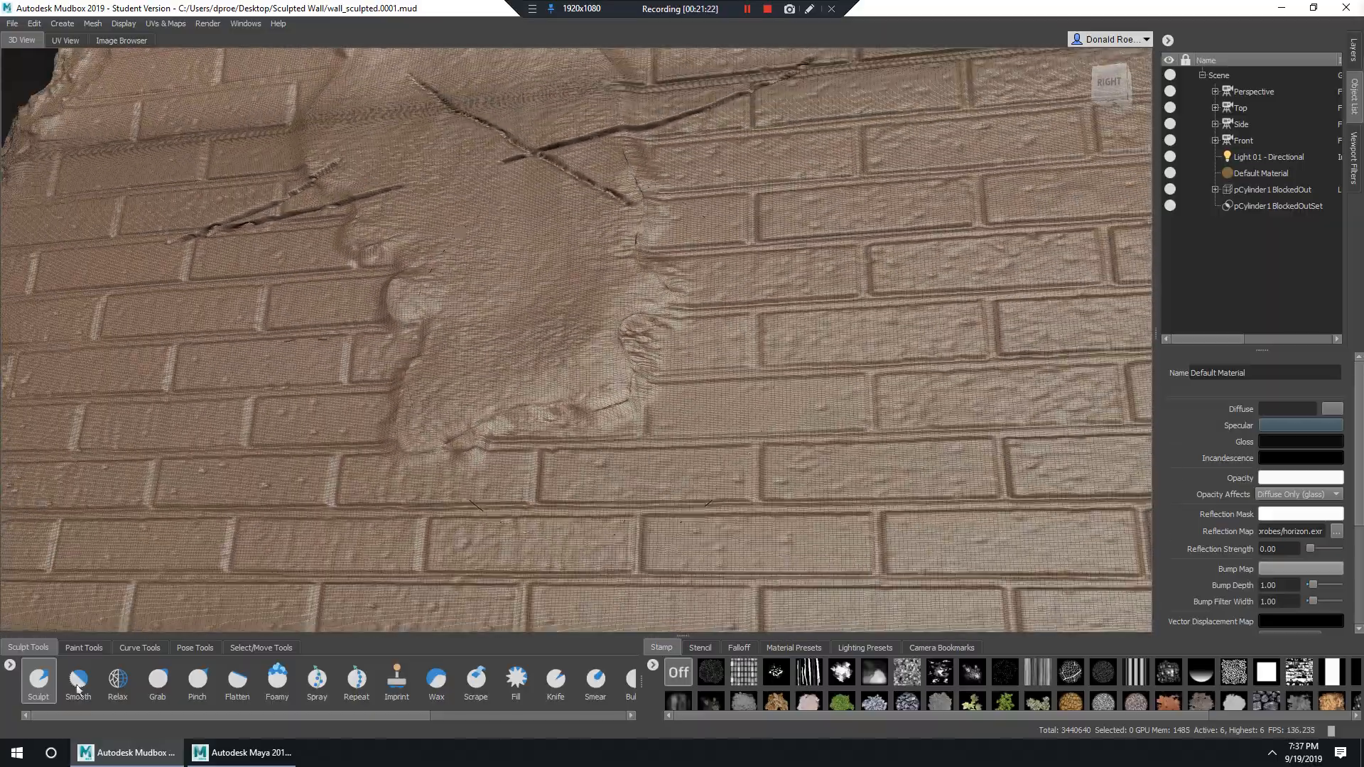
Return to Maya and pull the inner vertices at the large ring's lower-right corner outward to narrow the strip below the bulge.
{"action": "left_click", "coordinate": [242, 752]}
{"action": "left_click_drag", "start_coordinate": [748, 462], "coordinate": [823, 362], "text": "alt"}
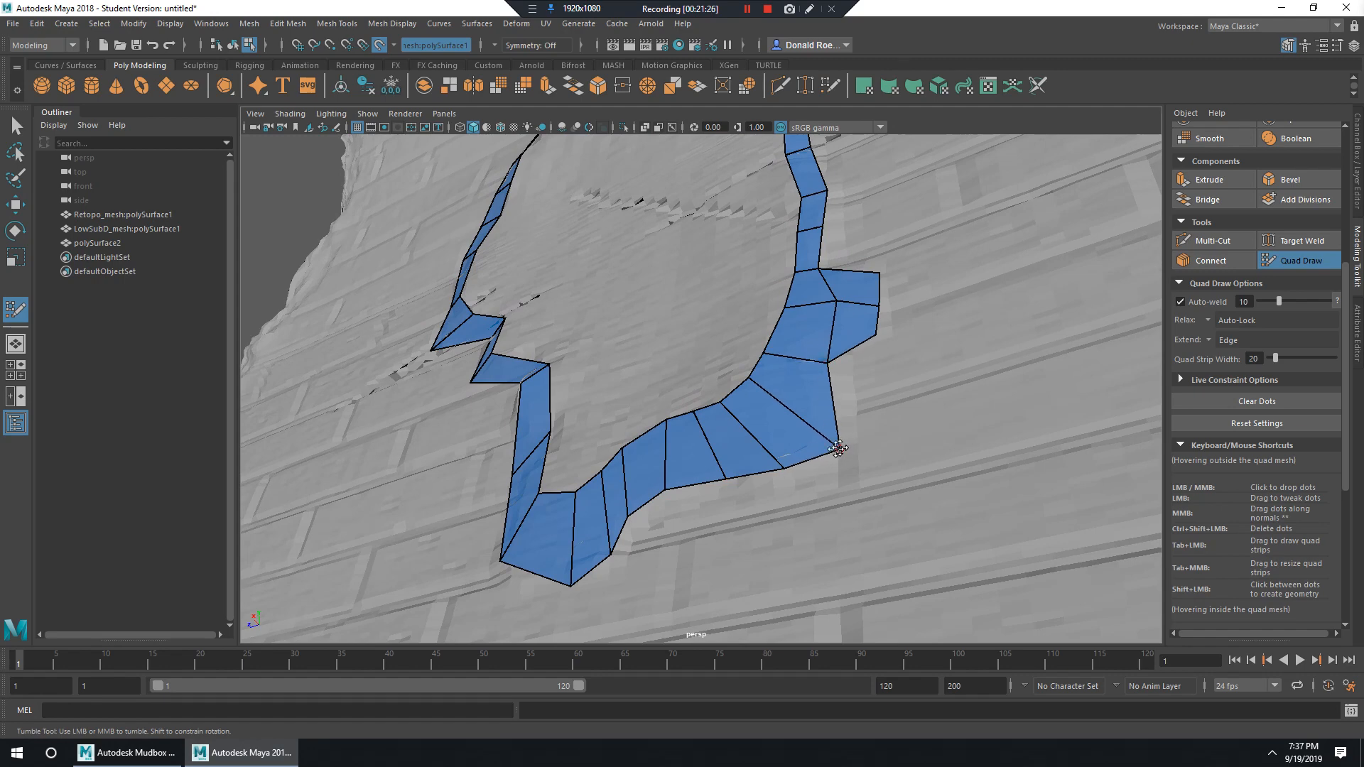
{"action": "middle_click_drag", "start_coordinate": [836, 449], "coordinate": [894, 478], "text": "alt"}
{"action": "left_click_drag", "start_coordinate": [805, 407], "coordinate": [827, 439]}
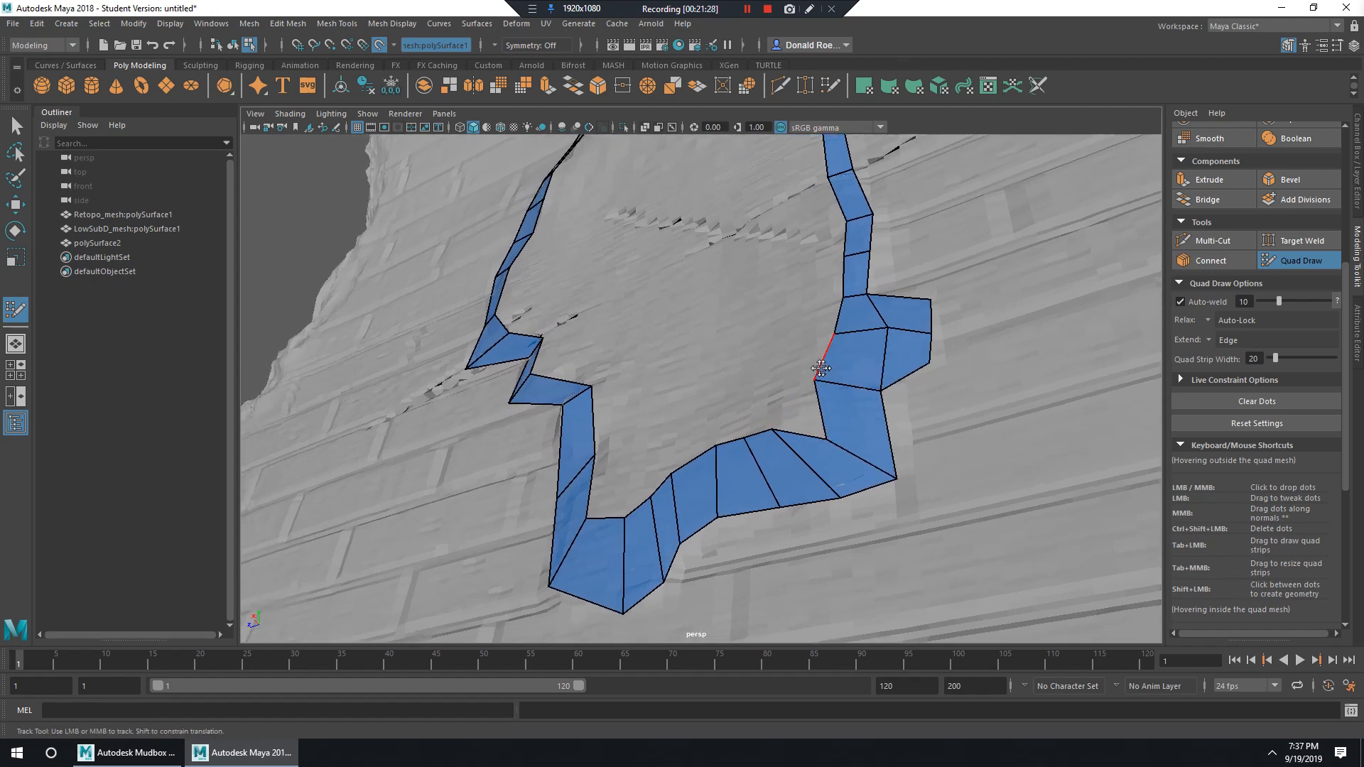
{"action": "left_click_drag", "start_coordinate": [821, 368], "coordinate": [853, 389]}
{"action": "left_click_drag", "start_coordinate": [827, 439], "coordinate": [851, 441]}
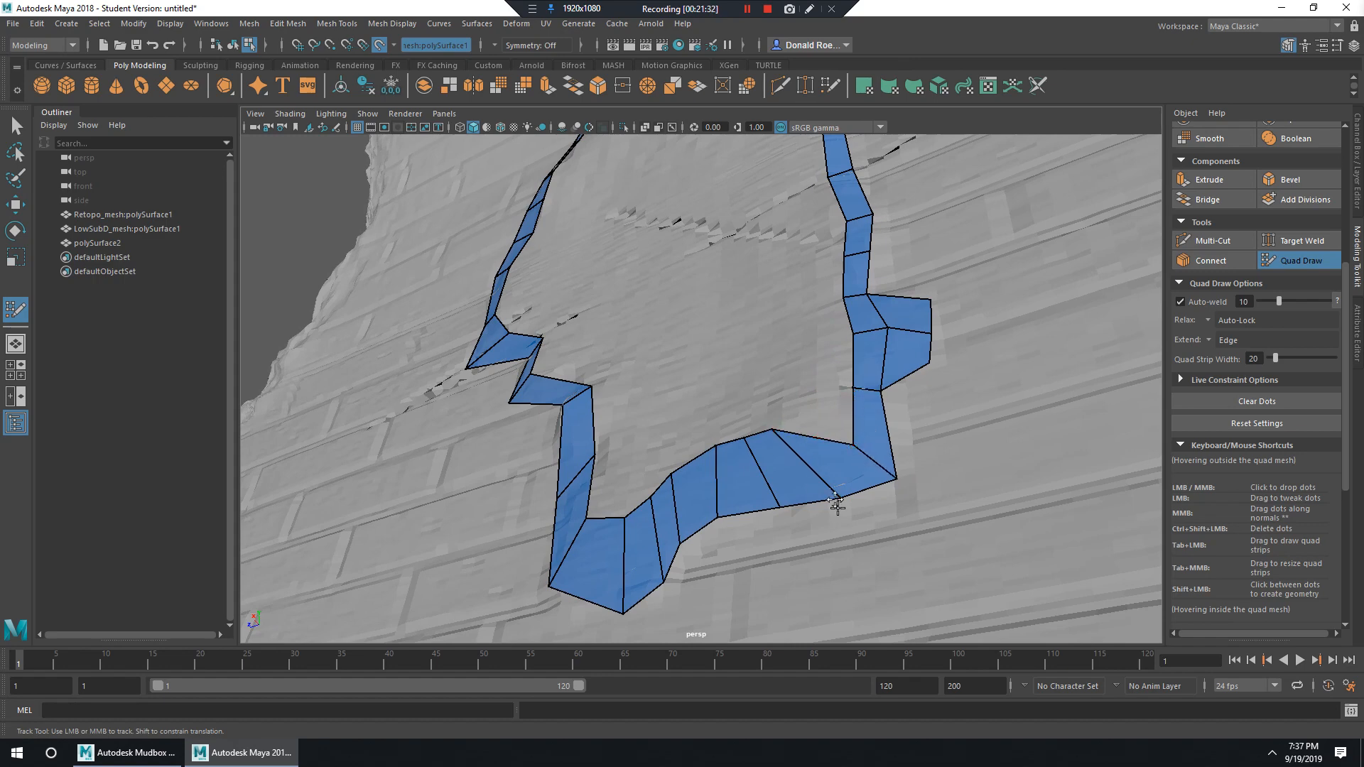
Move the inner vertices along the large ring's bottom and lower-left corner toward the outer edge to narrow the strip.
{"action": "mouse_move", "coordinate": [842, 505]}
{"action": "left_mouse_down", "text": "alt"}
{"action": "mouse_move", "coordinate": [889, 451]}
{"action": "mouse_move", "coordinate": [783, 392]}
{"action": "mouse_move", "coordinate": [796, 395]}
{"action": "mouse_move", "coordinate": [650, 440]}
{"action": "left_mouse_up", "text": "alt"}
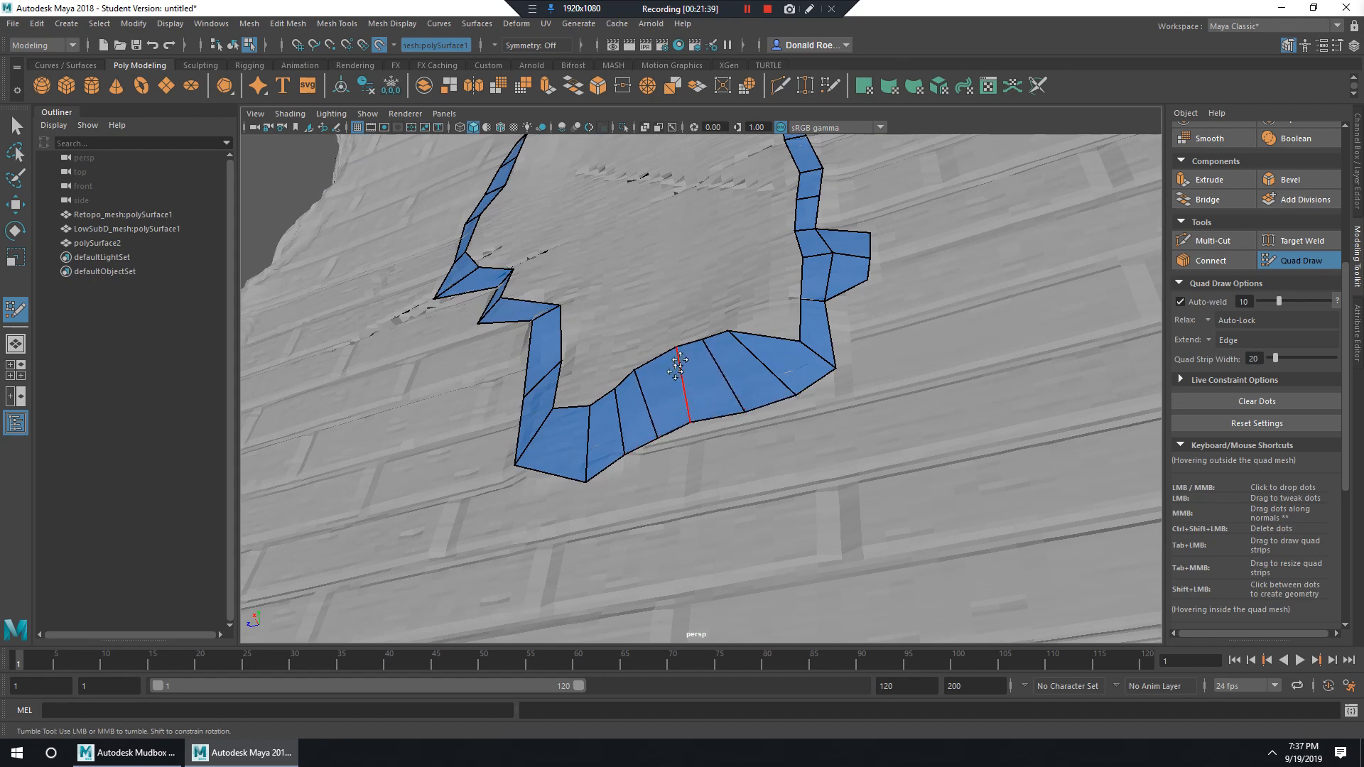
{"action": "left_click_drag", "start_coordinate": [678, 350], "coordinate": [685, 390]}
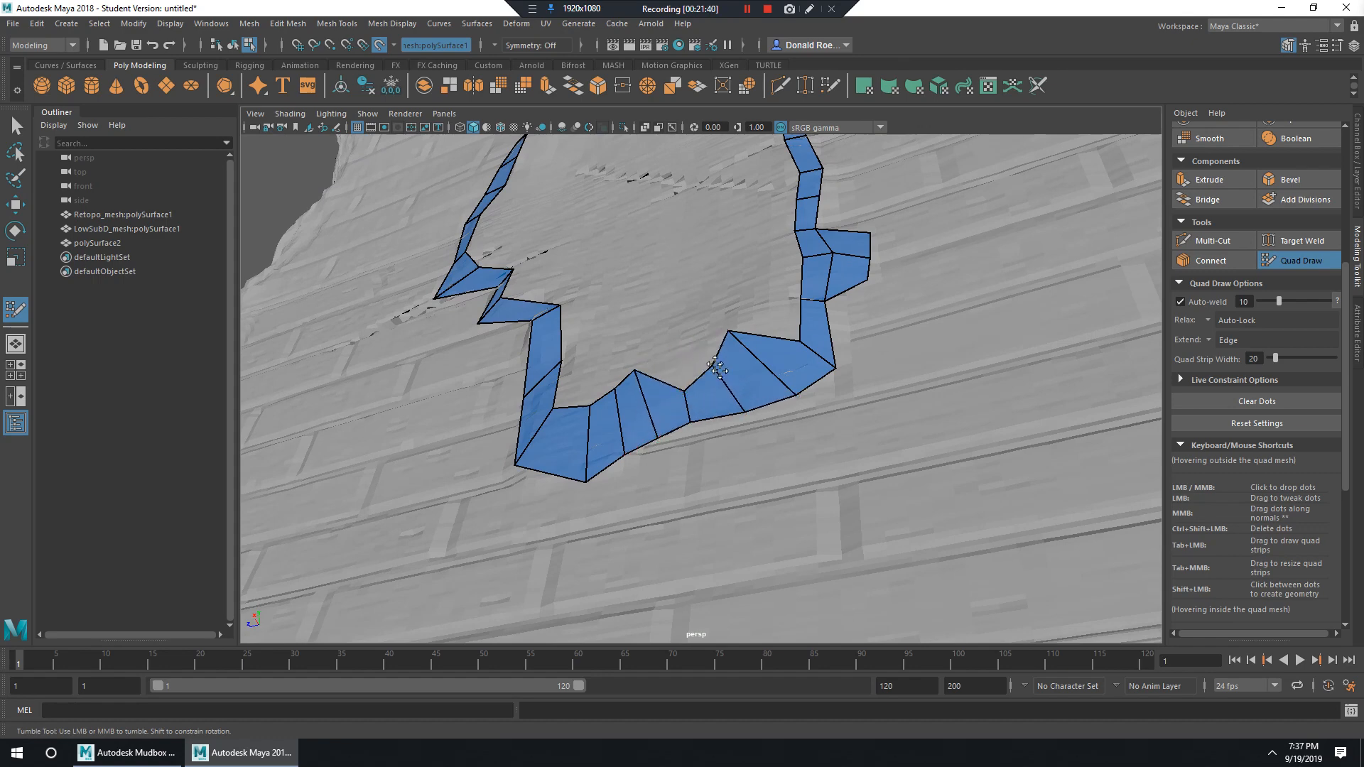
{"action": "left_click_drag", "start_coordinate": [729, 331], "coordinate": [724, 385]}
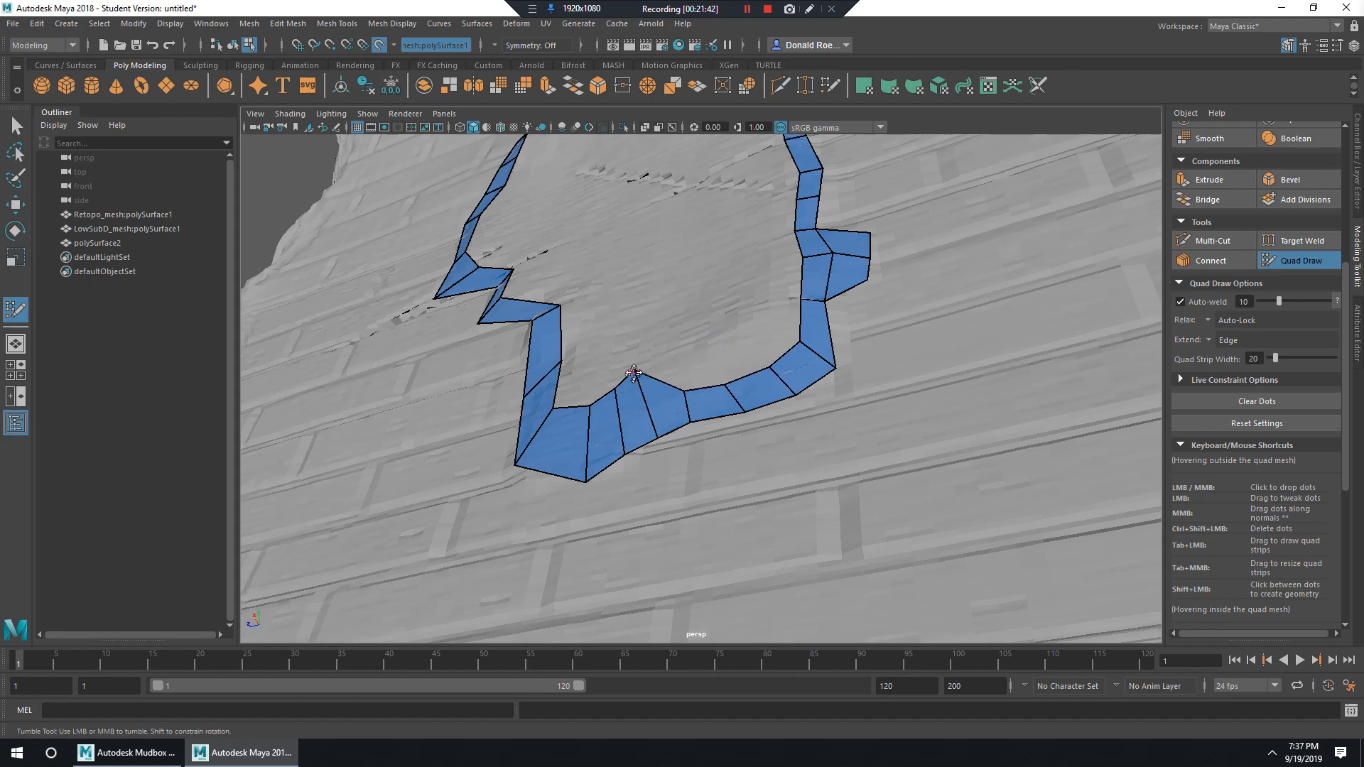
{"action": "mouse_move", "coordinate": [633, 372]}
{"action": "left_mouse_down"}
{"action": "mouse_move", "coordinate": [648, 402]}
{"action": "mouse_move", "coordinate": [678, 391]}
{"action": "mouse_move", "coordinate": [586, 440]}
{"action": "mouse_move", "coordinate": [593, 448]}
{"action": "mouse_move", "coordinate": [537, 434]}
{"action": "left_mouse_up"}
{"action": "left_click_drag", "start_coordinate": [561, 380], "coordinate": [552, 371]}
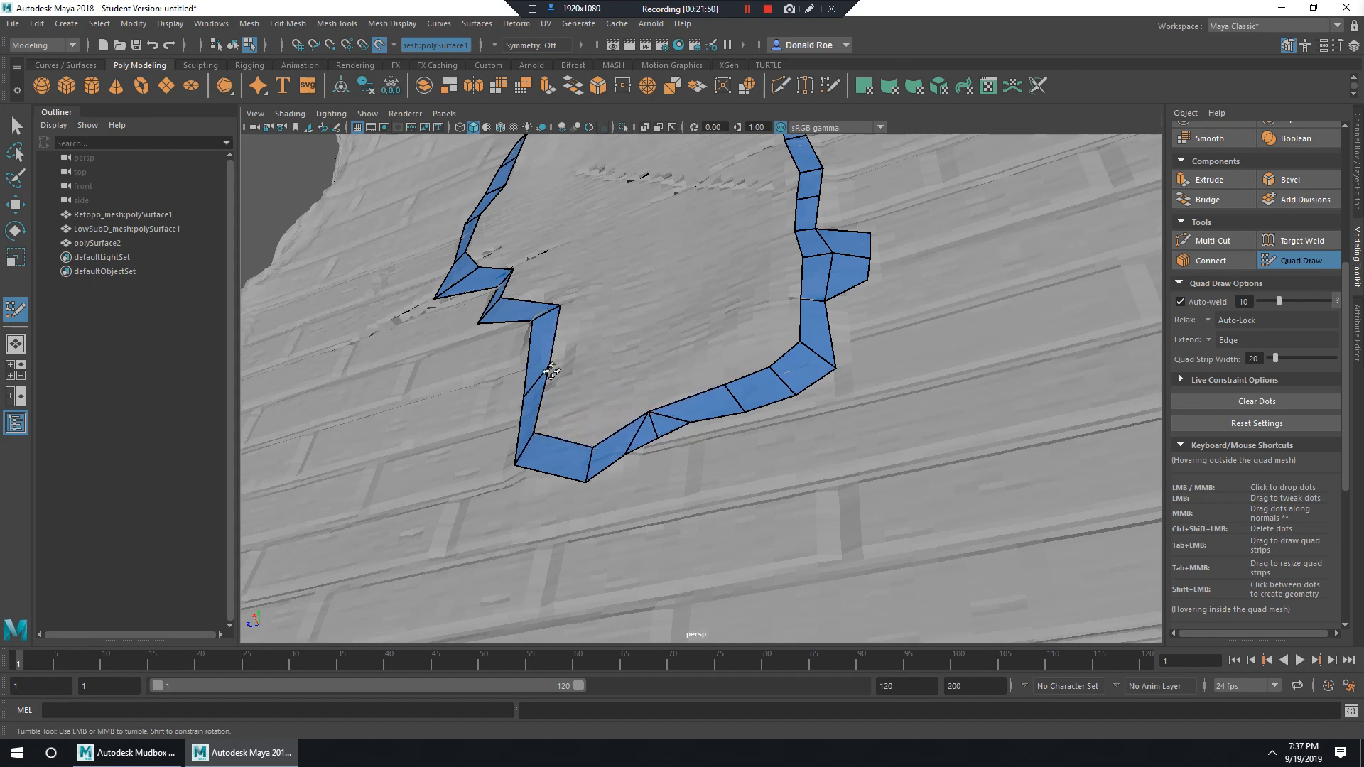
{"action": "mouse_move", "coordinate": [537, 429]}
{"action": "left_mouse_down"}
{"action": "mouse_move", "coordinate": [571, 424]}
{"action": "mouse_move", "coordinate": [669, 469]}
{"action": "left_mouse_up"}
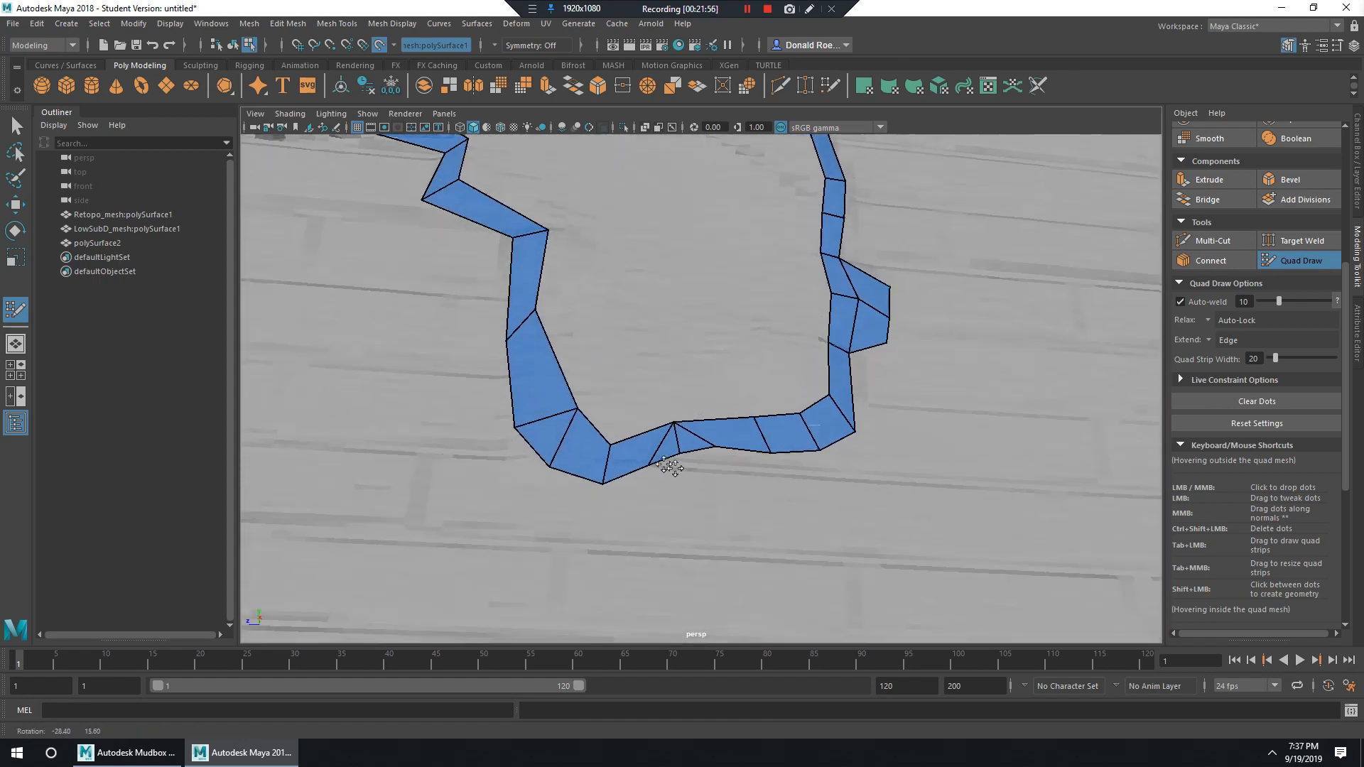
Align the inner vertices on the large ring's lower-left side so the strip runs straight down to the corner.
{"action": "middle_click_drag", "start_coordinate": [573, 362], "coordinate": [611, 438], "text": "alt"}
{"action": "left_click_drag", "start_coordinate": [576, 391], "coordinate": [590, 405]}
{"action": "left_click_drag", "start_coordinate": [619, 501], "coordinate": [595, 505]}
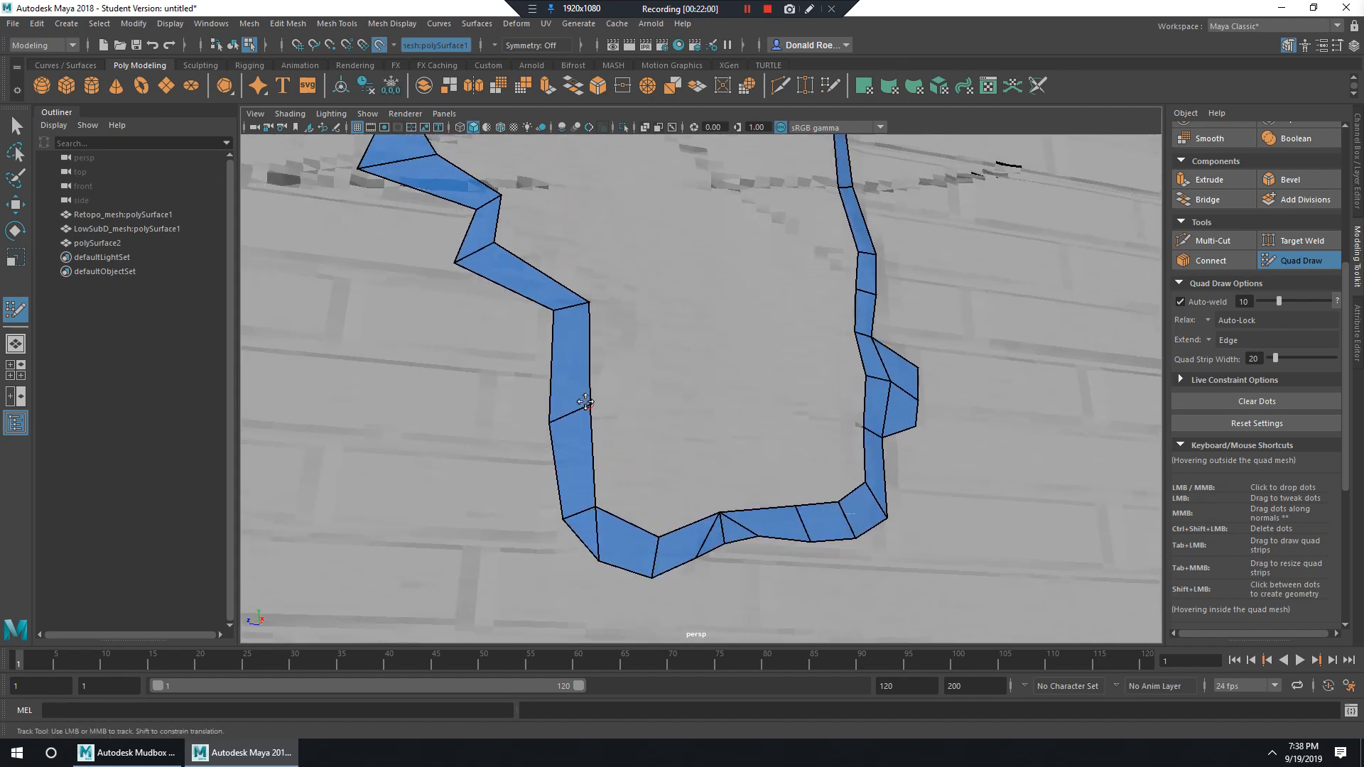
{"action": "left_click_drag", "start_coordinate": [587, 402], "coordinate": [569, 400]}
Move the inner vertices along the upper-left side of the small right-hand dent's ring outward to narrow the strip.
{"action": "right_click_drag", "start_coordinate": [725, 393], "coordinate": [661, 376], "text": "alt"}
{"action": "middle_click_drag", "start_coordinate": [746, 306], "coordinate": [710, 625], "text": "alt"}
{"action": "right_click_drag", "start_coordinate": [774, 522], "coordinate": [737, 515], "text": "alt"}
{"action": "middle_click_drag", "start_coordinate": [737, 441], "coordinate": [657, 554], "text": "alt"}
{"action": "right_click_drag", "start_coordinate": [611, 454], "coordinate": [817, 466], "text": "alt"}
{"action": "middle_click_drag", "start_coordinate": [824, 537], "coordinate": [796, 450], "text": "alt"}
{"action": "mouse_move", "coordinate": [801, 474]}
{"action": "left_mouse_down"}
{"action": "mouse_move", "coordinate": [747, 399]}
{"action": "mouse_move", "coordinate": [784, 466]}
{"action": "left_mouse_up"}
{"action": "left_click_drag", "start_coordinate": [674, 474], "coordinate": [675, 464]}
{"action": "left_click_drag", "start_coordinate": [628, 525], "coordinate": [601, 506]}
Pull the inner vertices around the small ring's left end outward to even out the strip's width.
{"action": "middle_click_drag", "start_coordinate": [642, 512], "coordinate": [662, 467], "text": "alt"}
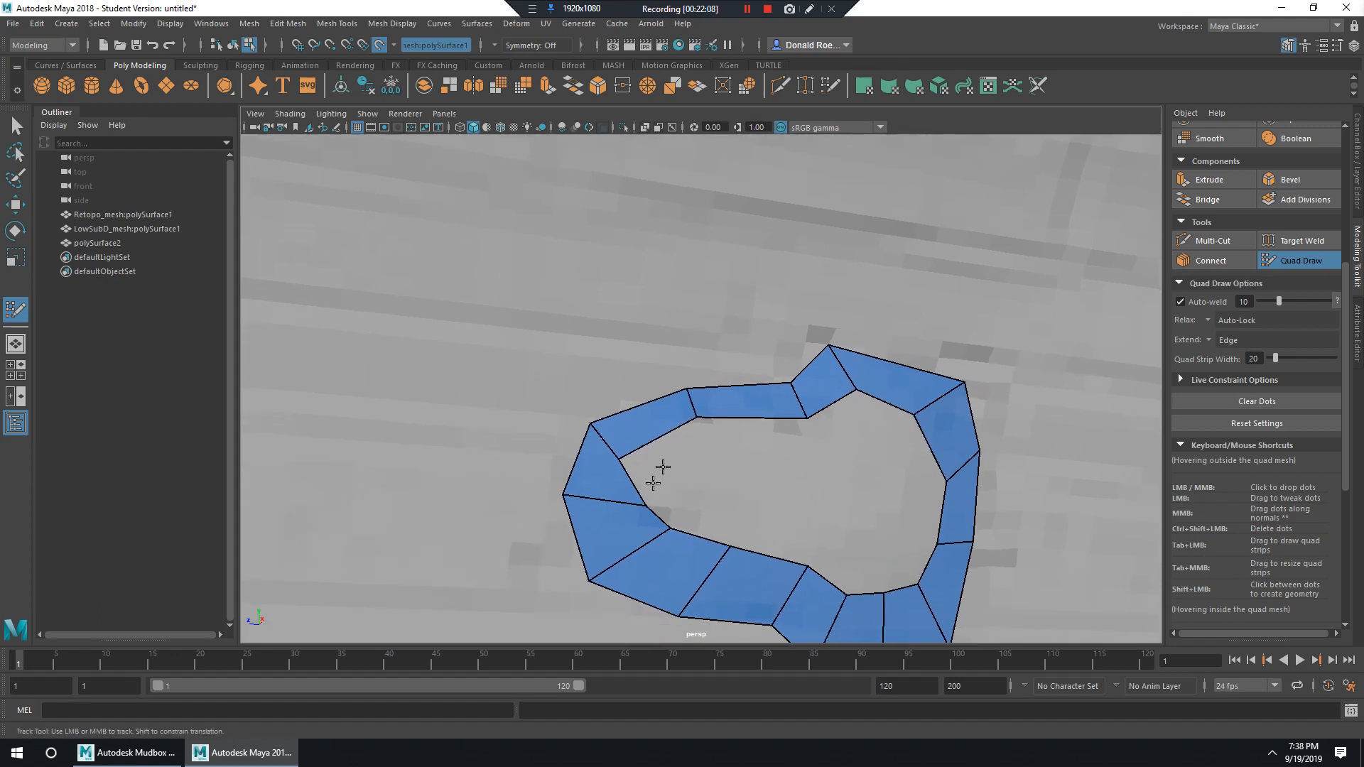
{"action": "left_click_drag", "start_coordinate": [644, 509], "coordinate": [603, 512]}
{"action": "left_click_drag", "start_coordinate": [620, 461], "coordinate": [624, 452]}
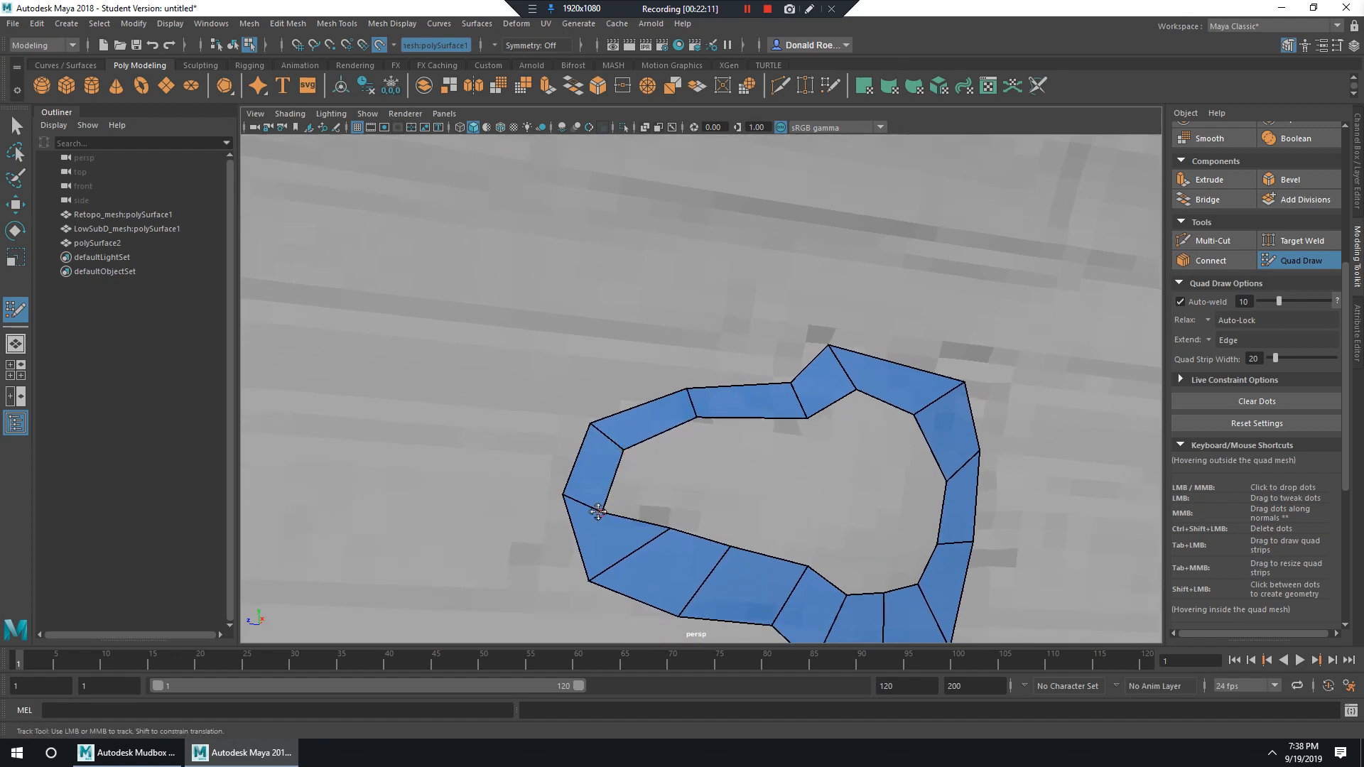
{"action": "left_click_drag", "start_coordinate": [603, 512], "coordinate": [612, 492]}
{"action": "left_click_drag", "start_coordinate": [669, 529], "coordinate": [617, 555]}
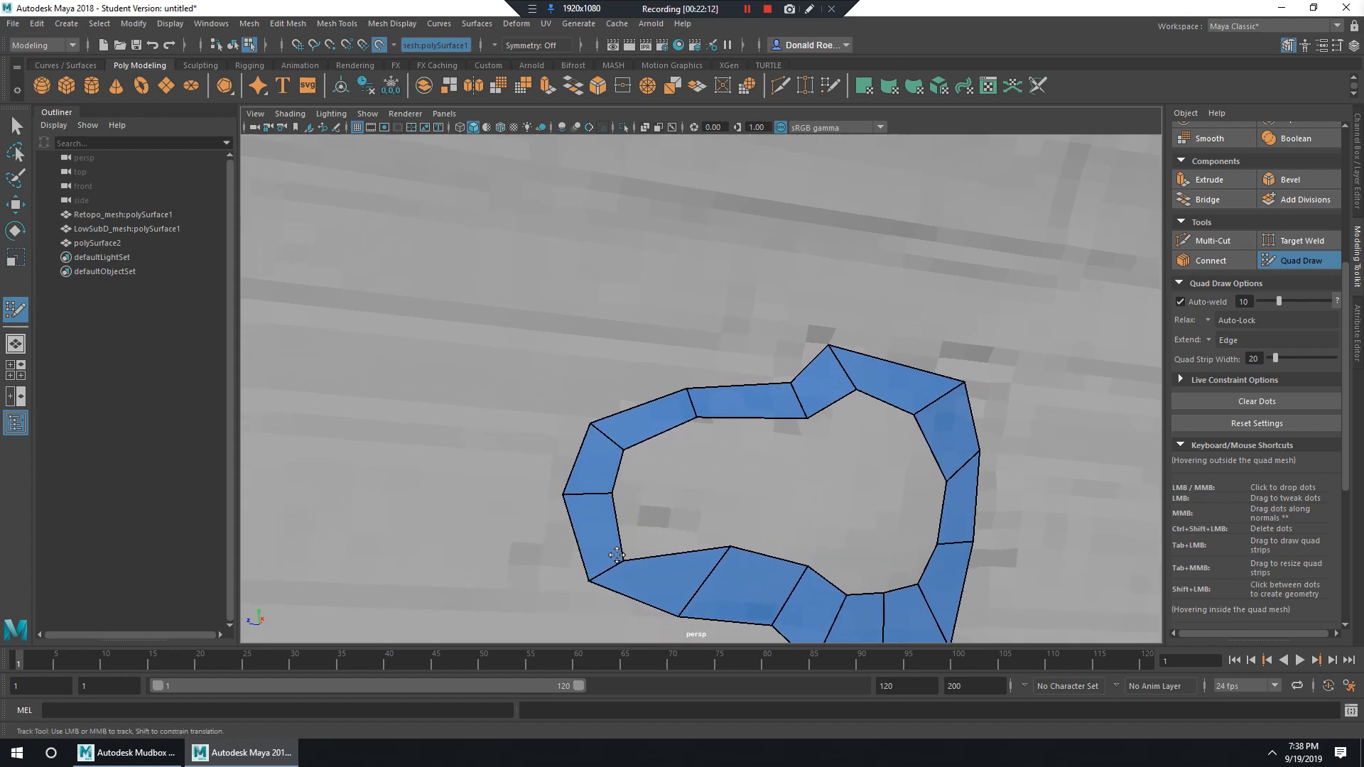
Move the inner vertices along the small ring's bottom and right side closer to its outer edge.
{"action": "left_click_drag", "start_coordinate": [851, 521], "coordinate": [764, 320], "text": "alt"}
{"action": "scroll", "coordinate": [847, 417], "scroll_direction": "down", "scroll_amount": 8}
{"action": "middle_click_drag", "start_coordinate": [846, 417], "coordinate": [770, 347], "text": "alt"}
{"action": "scroll", "coordinate": [703, 420], "scroll_direction": "up", "scroll_amount": 8}
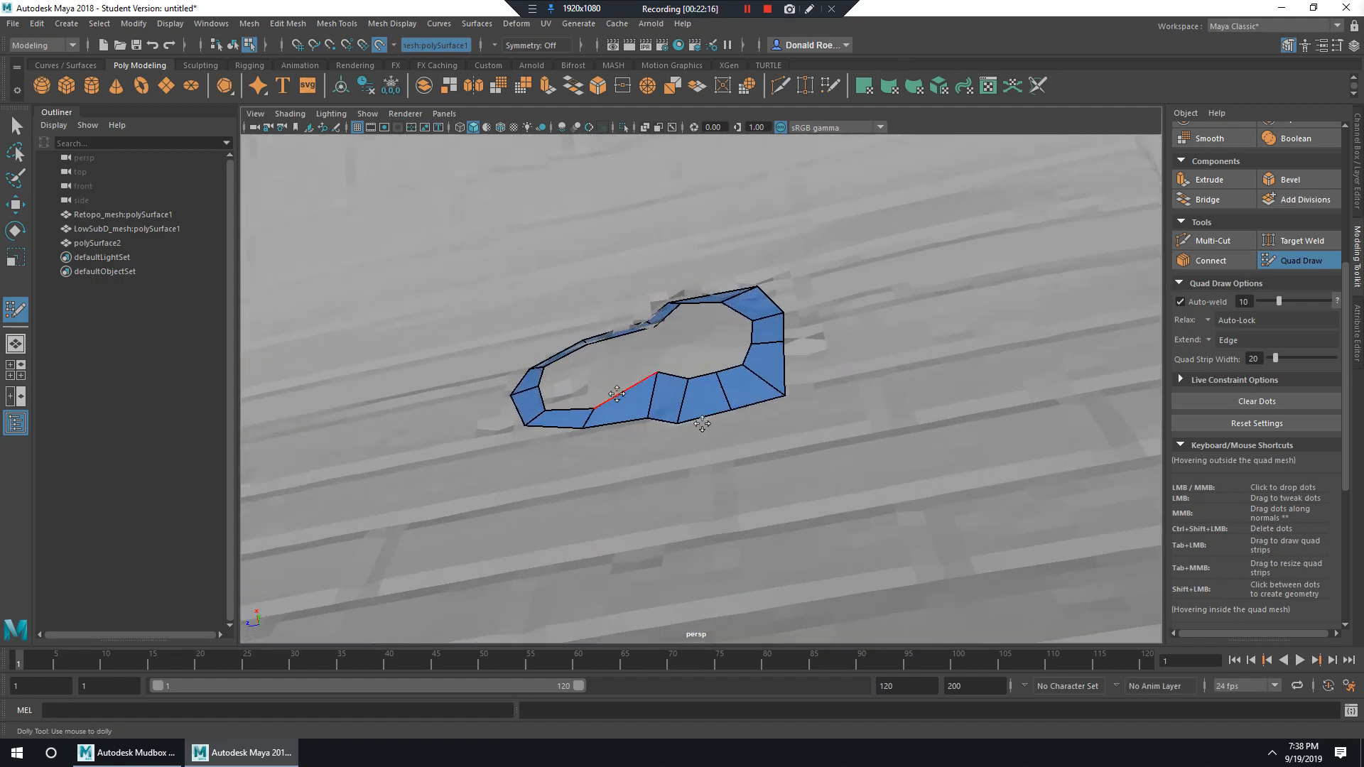
{"action": "mouse_move", "coordinate": [652, 410]}
{"action": "left_mouse_down", "text": "alt"}
{"action": "mouse_move", "coordinate": [650, 396]}
{"action": "mouse_move", "coordinate": [621, 458]}
{"action": "mouse_move", "coordinate": [613, 415]}
{"action": "mouse_move", "coordinate": [657, 419]}
{"action": "left_mouse_up", "text": "alt"}
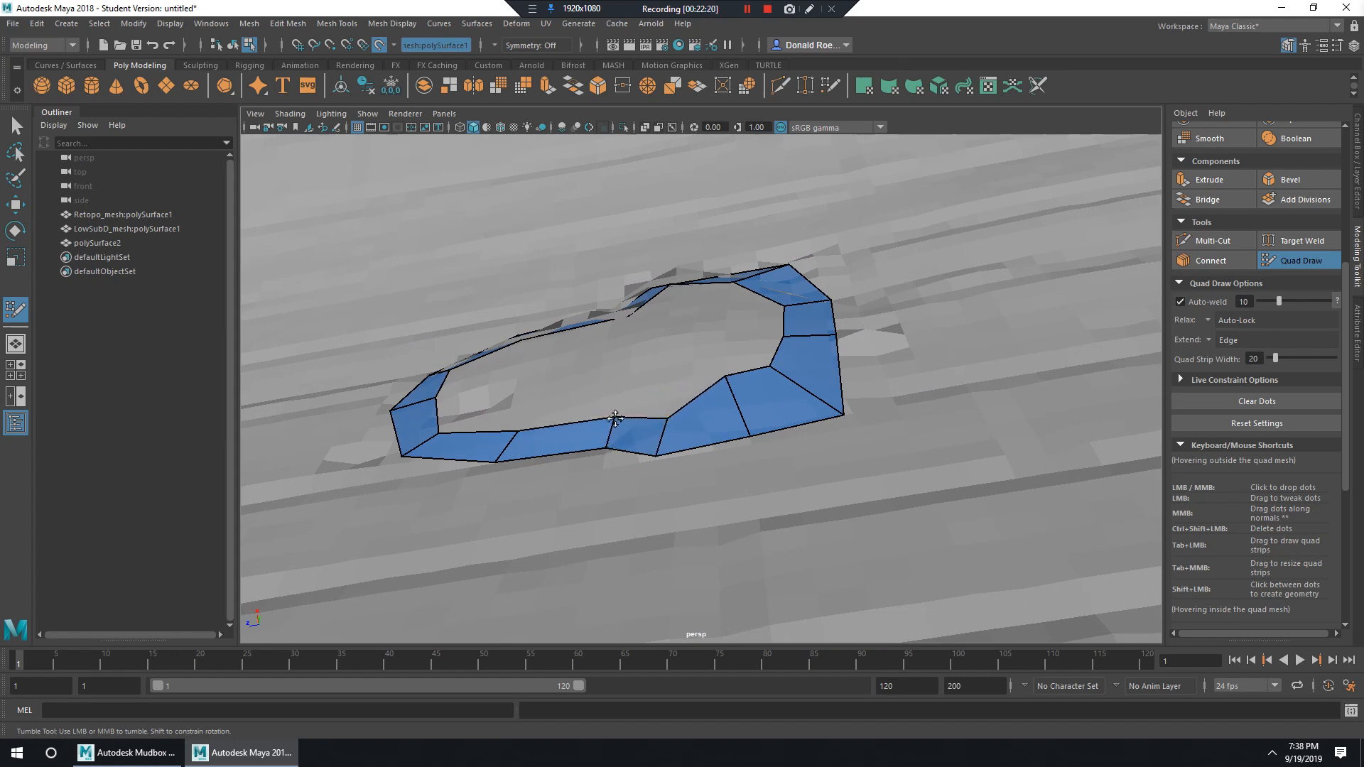
{"action": "mouse_move", "coordinate": [726, 378]}
{"action": "left_mouse_down"}
{"action": "mouse_move", "coordinate": [743, 403]}
{"action": "mouse_move", "coordinate": [807, 384]}
{"action": "left_mouse_up"}
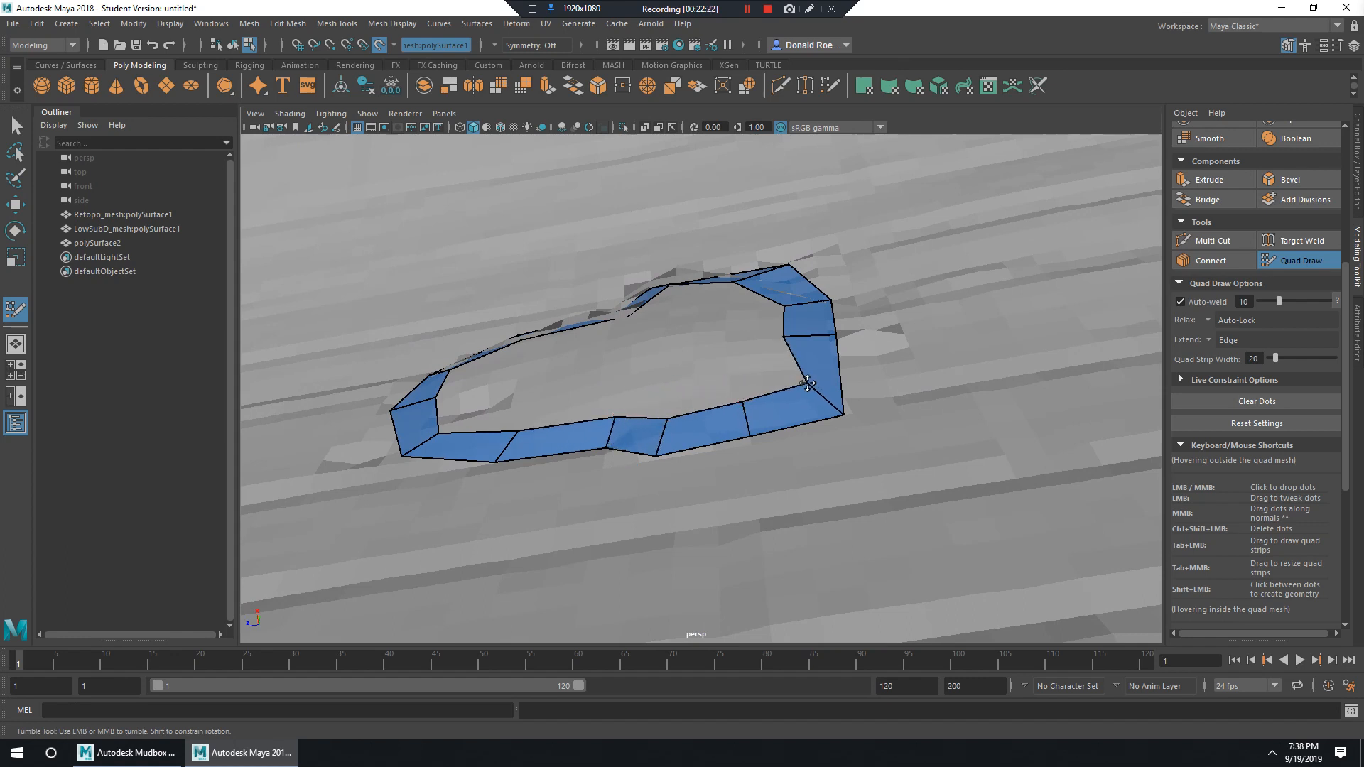
{"action": "mouse_move", "coordinate": [790, 339]}
{"action": "left_mouse_down"}
{"action": "mouse_move", "coordinate": [813, 341]}
{"action": "mouse_move", "coordinate": [796, 311]}
{"action": "mouse_move", "coordinate": [804, 350]}
{"action": "left_mouse_up"}
{"action": "middle_click_drag", "start_coordinate": [804, 349], "coordinate": [813, 442], "text": "alt"}
{"action": "left_click_drag", "start_coordinate": [743, 285], "coordinate": [765, 284]}
Insert edge loops on both sides of the small ring's upper notch and reshape the surrounding vertices to follow the dent.
{"action": "right_click_drag", "start_coordinate": [679, 298], "coordinate": [654, 304], "text": "alt"}
{"action": "left_click", "coordinate": [565, 313], "text": "ctrl"}
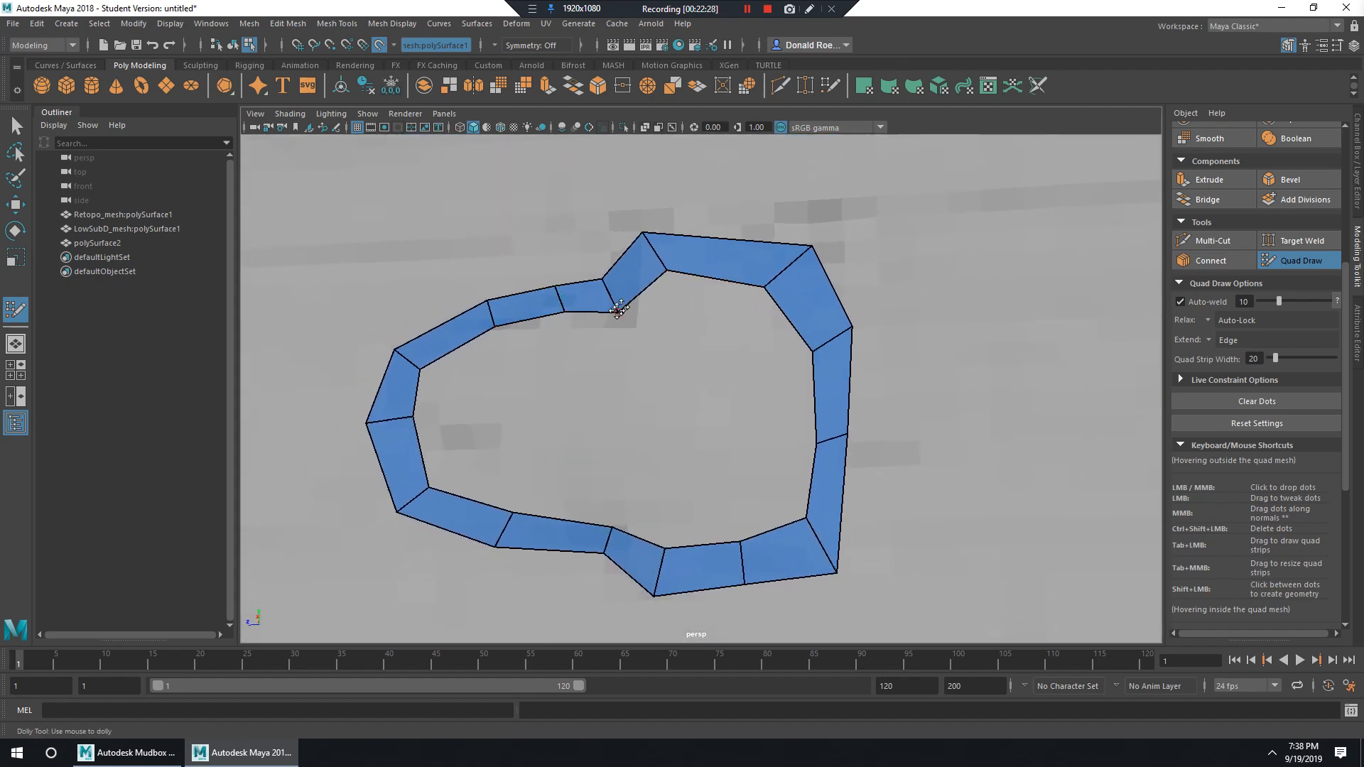
{"action": "left_click_drag", "start_coordinate": [618, 310], "coordinate": [576, 298]}
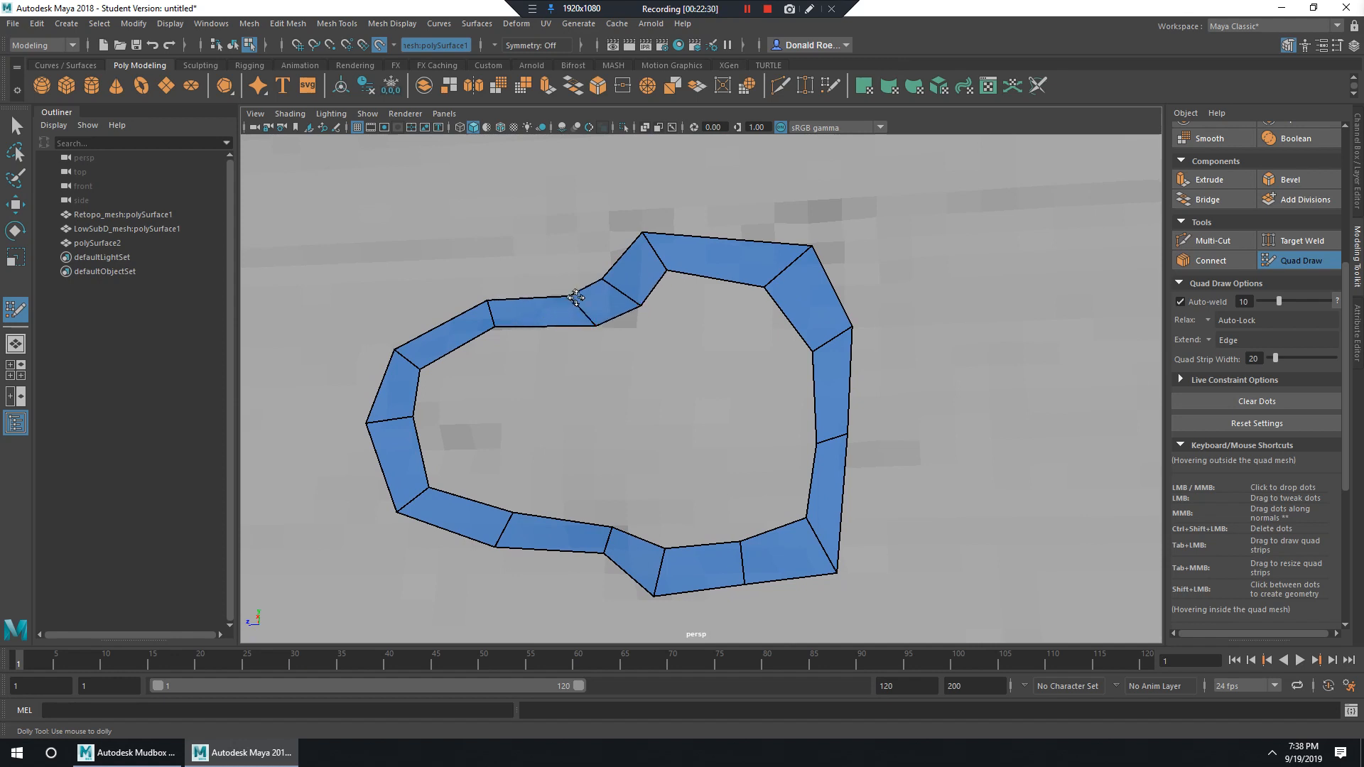
{"action": "left_click_drag", "start_coordinate": [641, 237], "coordinate": [594, 332]}
{"action": "left_click", "coordinate": [688, 249], "text": "ctrl"}
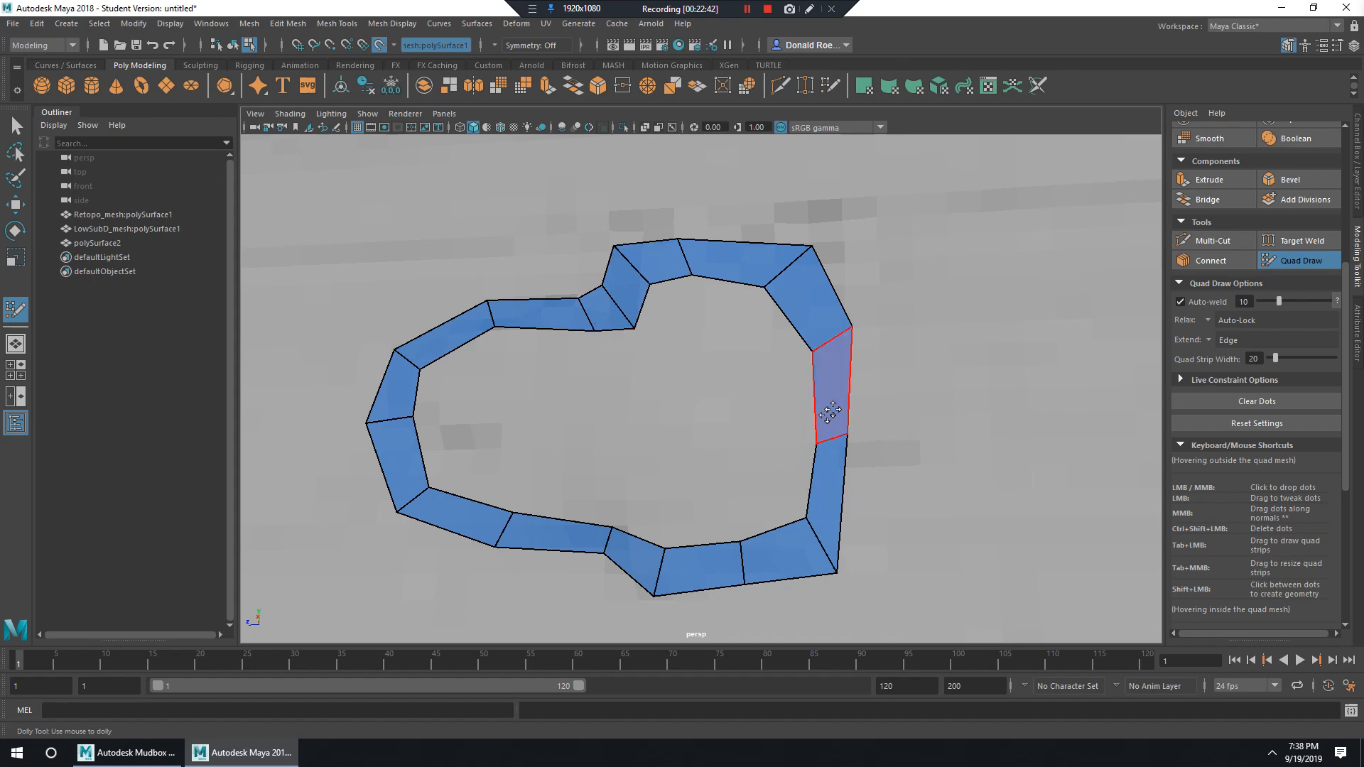
Examine the quad rings around both dents and the large worn patch from close up and across the whole wall.
{"action": "right_click_drag", "start_coordinate": [949, 396], "coordinate": [370, 309], "text": "alt"}
{"action": "mouse_move", "coordinate": [729, 392]}
{"action": "left_mouse_down", "text": "alt"}
{"action": "mouse_move", "coordinate": [836, 395]}
{"action": "mouse_move", "coordinate": [902, 426]}
{"action": "mouse_move", "coordinate": [710, 409]}
{"action": "mouse_move", "coordinate": [853, 394]}
{"action": "left_mouse_up", "text": "alt"}
{"action": "right_click_drag", "start_coordinate": [853, 394], "coordinate": [950, 360], "text": "alt"}
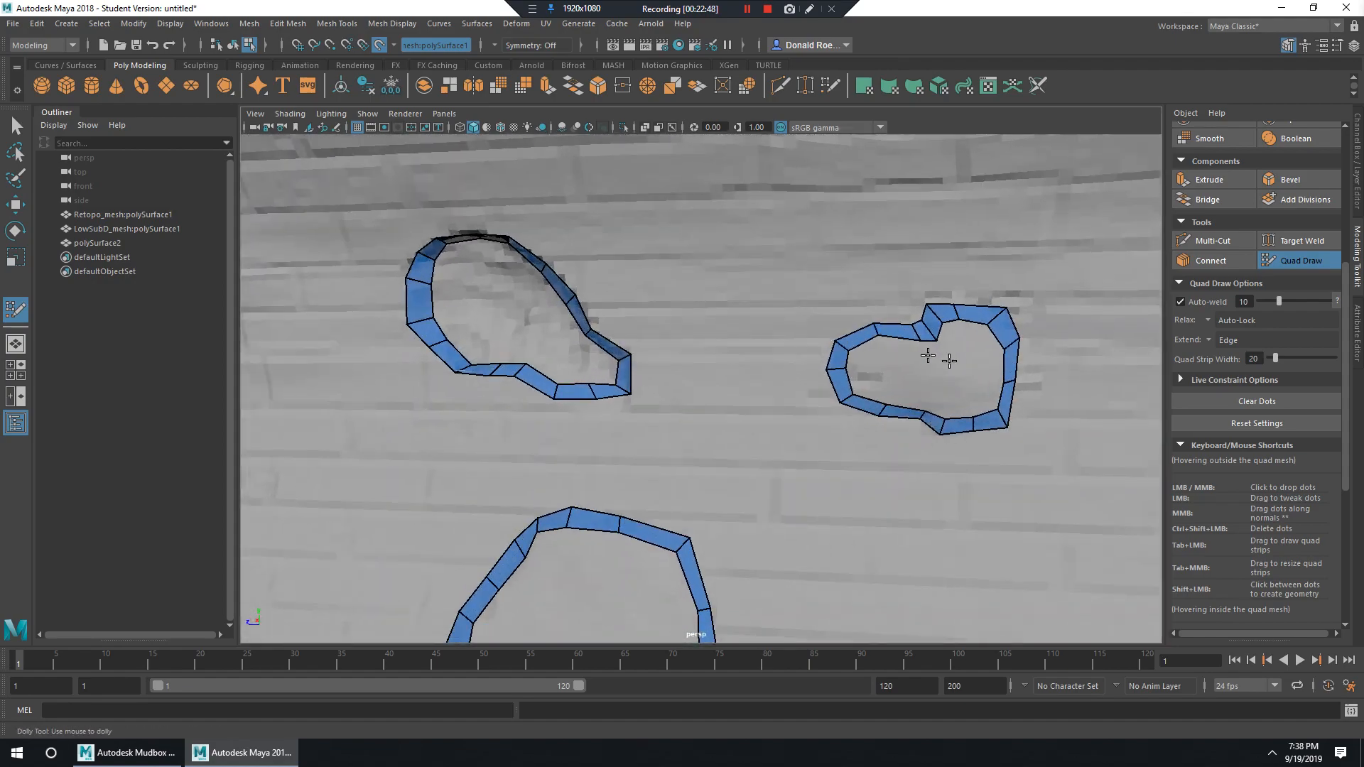
{"action": "middle_click_drag", "start_coordinate": [950, 359], "coordinate": [735, 348], "text": "alt"}
{"action": "right_click_drag", "start_coordinate": [736, 348], "coordinate": [922, 406], "text": "alt"}
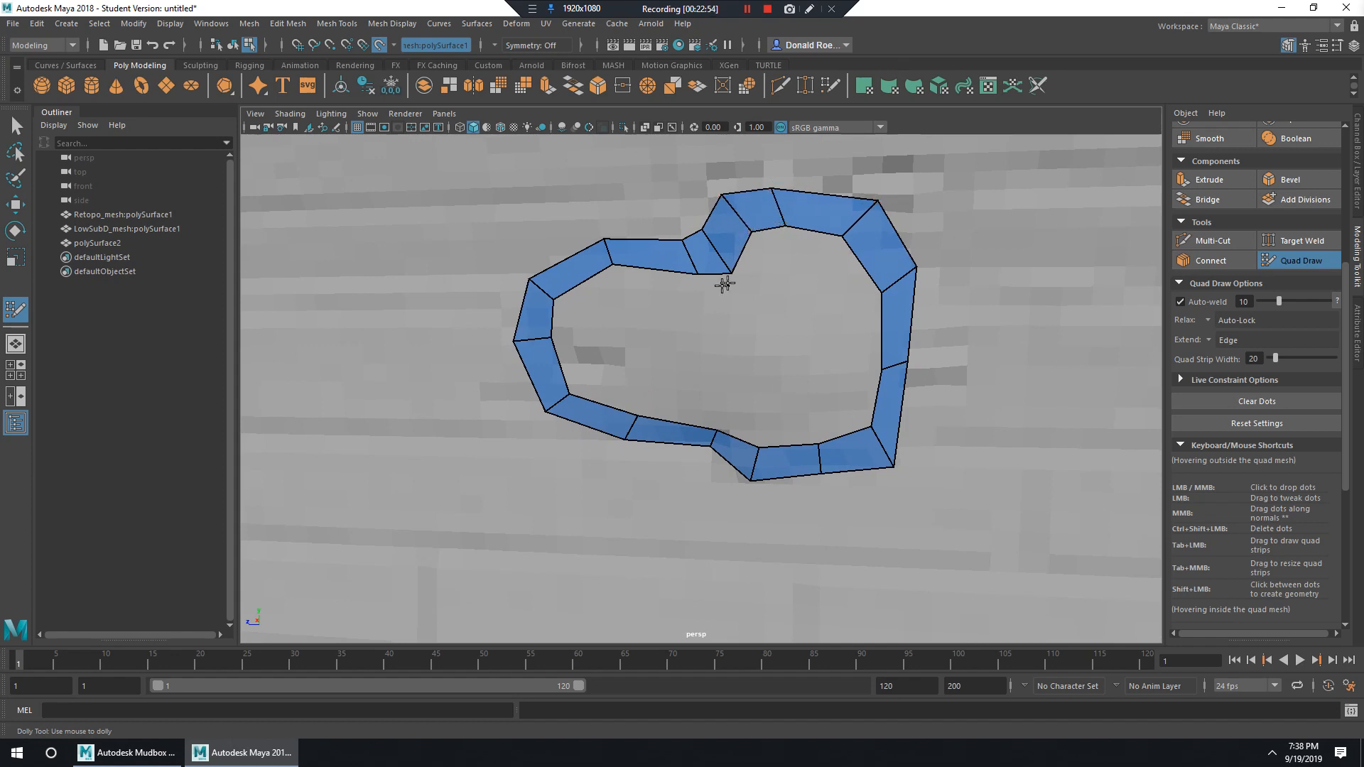
{"action": "right_click_drag", "start_coordinate": [697, 273], "coordinate": [685, 298], "text": "alt"}
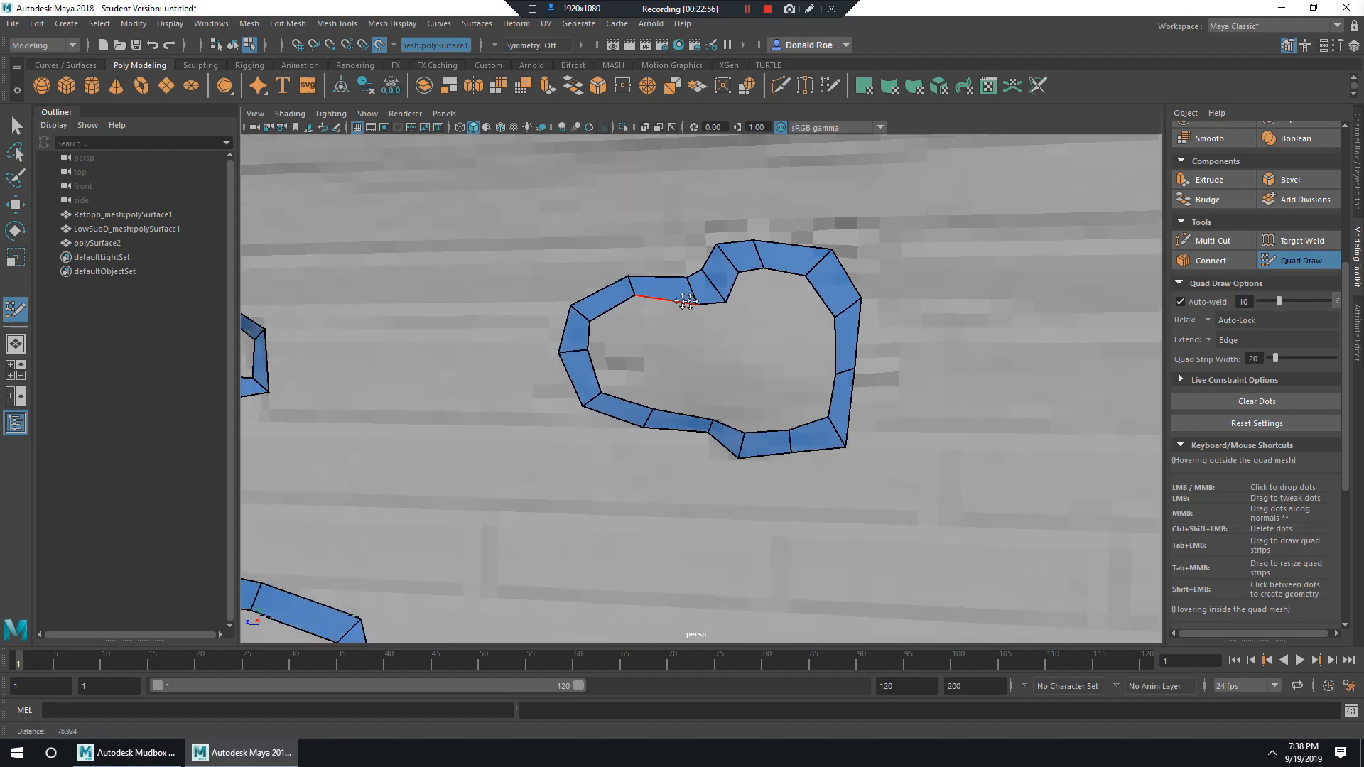
{"action": "left_click_drag", "start_coordinate": [684, 299], "coordinate": [838, 338], "text": "alt"}
{"action": "right_click_drag", "start_coordinate": [837, 339], "coordinate": [692, 369], "text": "alt"}
{"action": "middle_click_drag", "start_coordinate": [693, 370], "coordinate": [764, 344], "text": "alt"}
{"action": "left_click_drag", "start_coordinate": [764, 344], "coordinate": [780, 312], "text": "alt"}
{"action": "right_click_drag", "start_coordinate": [778, 312], "coordinate": [730, 420], "text": "alt"}
{"action": "left_click_drag", "start_coordinate": [731, 420], "coordinate": [742, 368], "text": "alt"}
{"action": "right_click_drag", "start_coordinate": [742, 369], "coordinate": [797, 398], "text": "alt"}
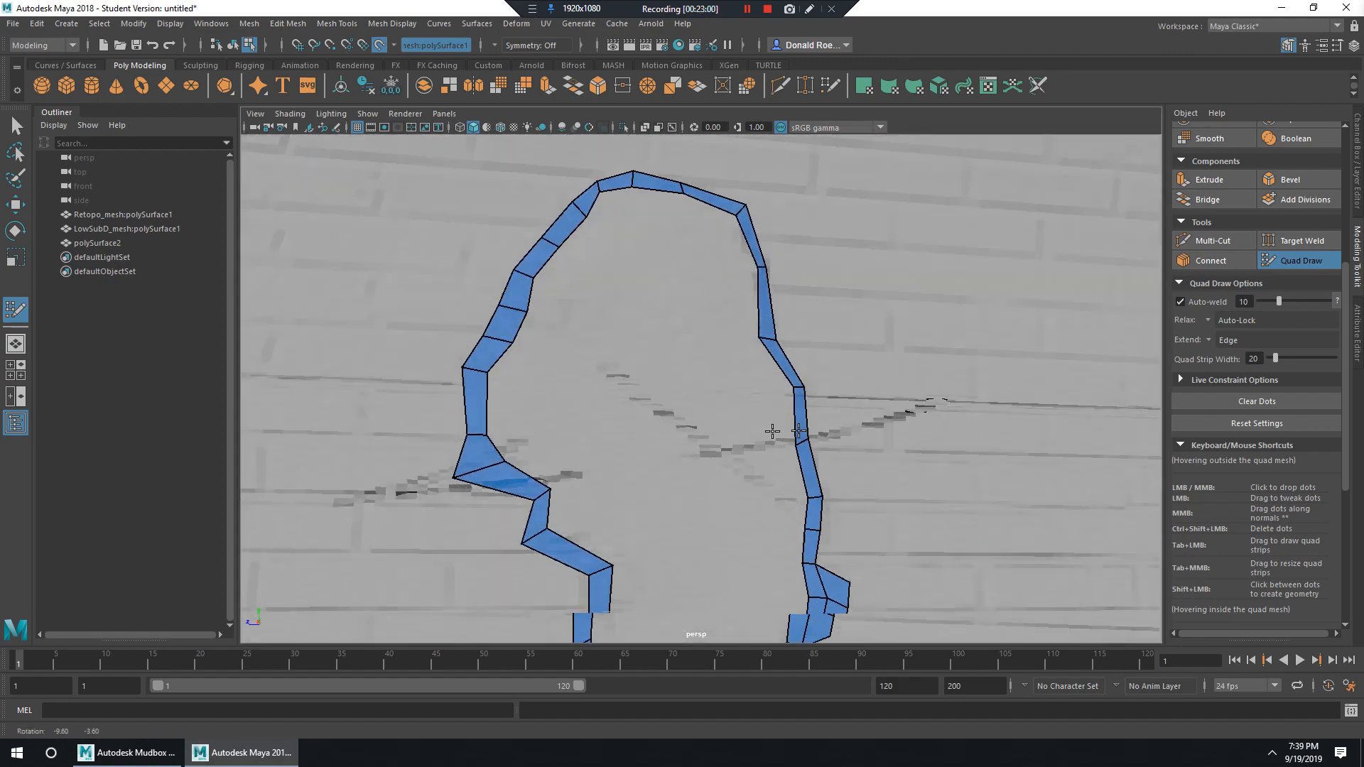
{"action": "mouse_move", "coordinate": [797, 398]}
{"action": "left_mouse_down", "text": "alt"}
{"action": "mouse_move", "coordinate": [857, 447]}
{"action": "mouse_move", "coordinate": [785, 385]}
{"action": "left_mouse_up", "text": "alt"}
{"action": "right_click_drag", "start_coordinate": [784, 385], "coordinate": [613, 355], "text": "alt"}
{"action": "left_click_drag", "start_coordinate": [613, 356], "coordinate": [770, 369], "text": "alt"}
{"action": "middle_click_drag", "start_coordinate": [770, 369], "coordinate": [765, 423], "text": "alt"}
{"action": "left_click_drag", "start_coordinate": [765, 423], "coordinate": [823, 427], "text": "alt"}
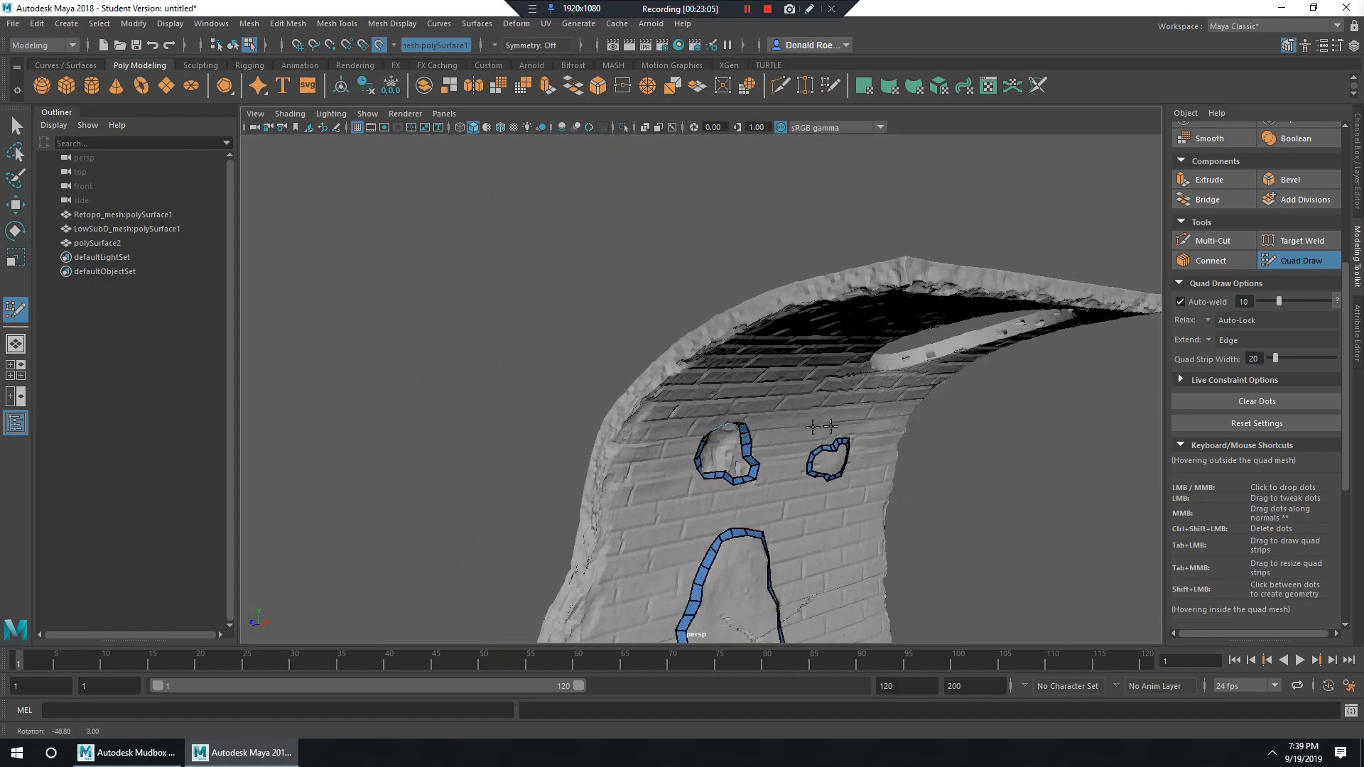
Examine the brick wall around the finished quad rings and along its broken side edge.
{"action": "right_click_drag", "start_coordinate": [823, 426], "coordinate": [834, 441], "text": "alt"}
{"action": "middle_click_drag", "start_coordinate": [834, 441], "coordinate": [812, 364], "text": "alt"}
{"action": "right_click_drag", "start_coordinate": [813, 364], "coordinate": [845, 390], "text": "alt"}
{"action": "left_click_drag", "start_coordinate": [845, 390], "coordinate": [765, 383], "text": "alt"}
{"action": "right_click_drag", "start_coordinate": [765, 384], "coordinate": [677, 347], "text": "alt"}
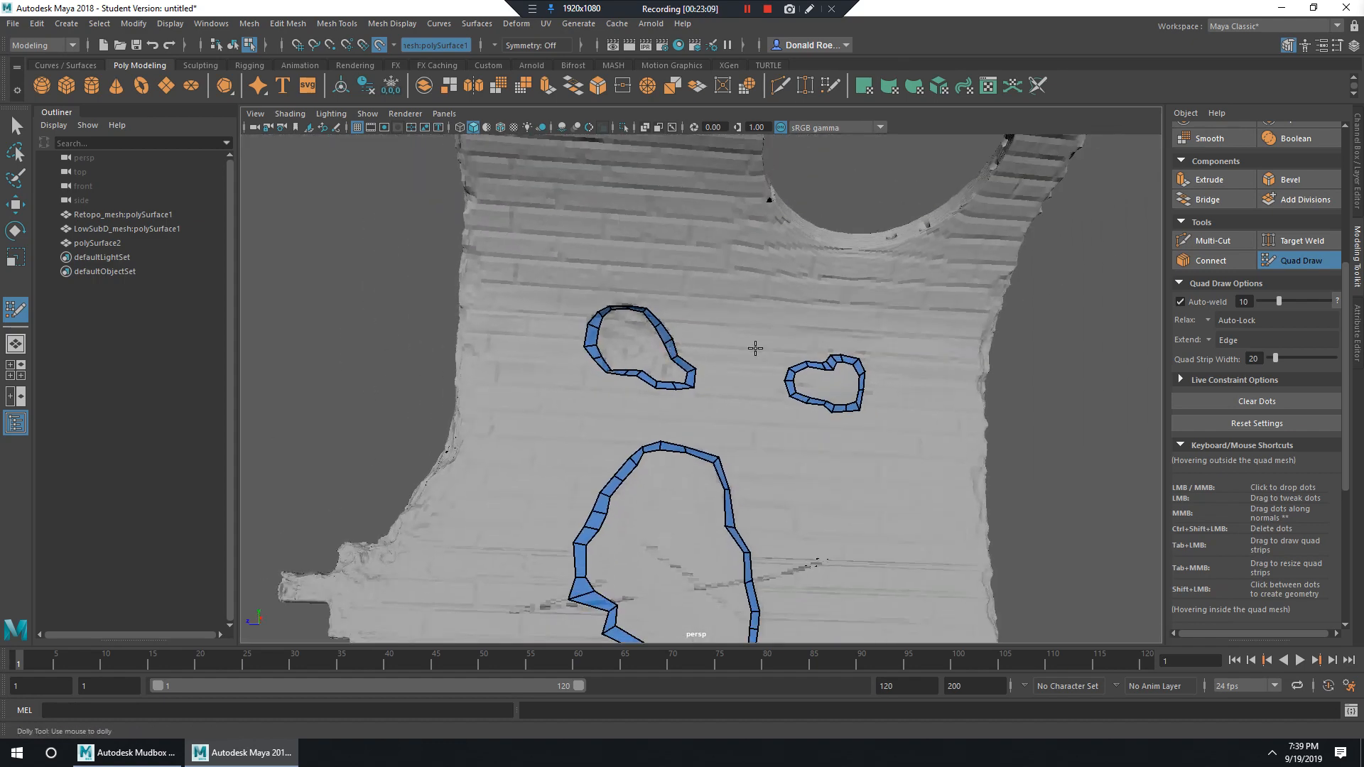
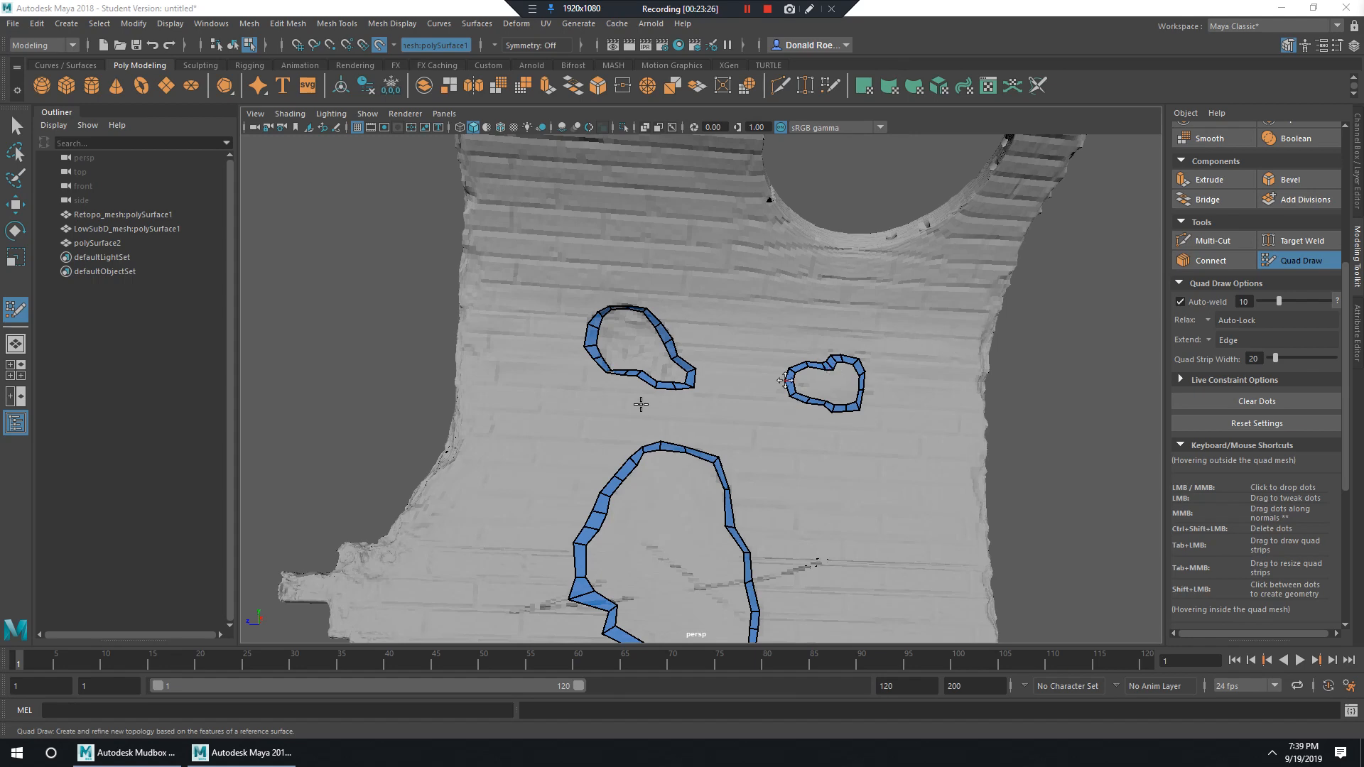
{"action": "left_click_drag", "start_coordinate": [619, 393], "coordinate": [726, 383], "text": "alt"}
{"action": "left_click_drag", "start_coordinate": [684, 373], "coordinate": [739, 308], "text": "alt"}
{"action": "right_click_drag", "start_coordinate": [740, 308], "coordinate": [760, 310], "text": "alt"}
{"action": "middle_click_drag", "start_coordinate": [761, 311], "coordinate": [770, 284], "text": "alt"}
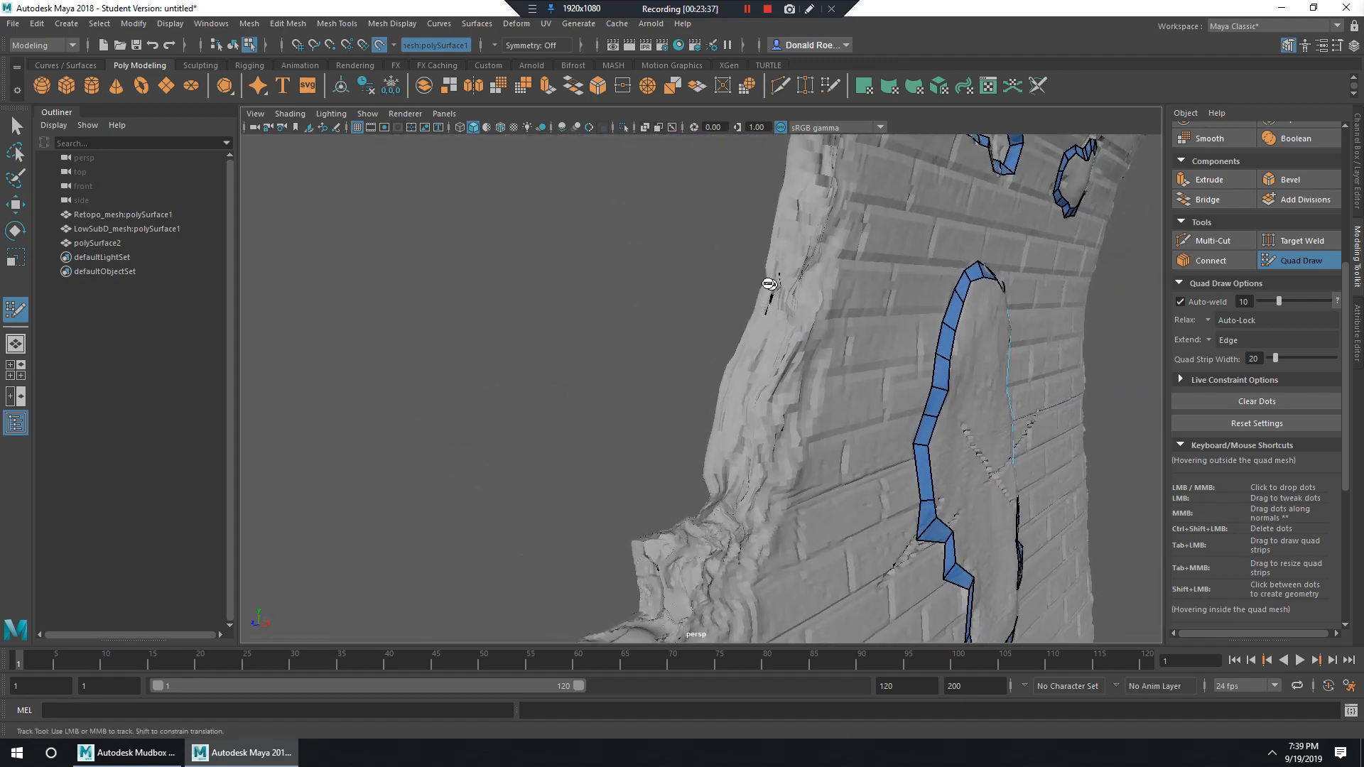
Place four dots across the thickness of the wall's broken side edge and fill them with a quad.
{"action": "right_click_drag", "start_coordinate": [806, 293], "coordinate": [722, 387], "text": "alt"}
{"action": "left_click_drag", "start_coordinate": [722, 387], "coordinate": [770, 426], "text": "alt"}
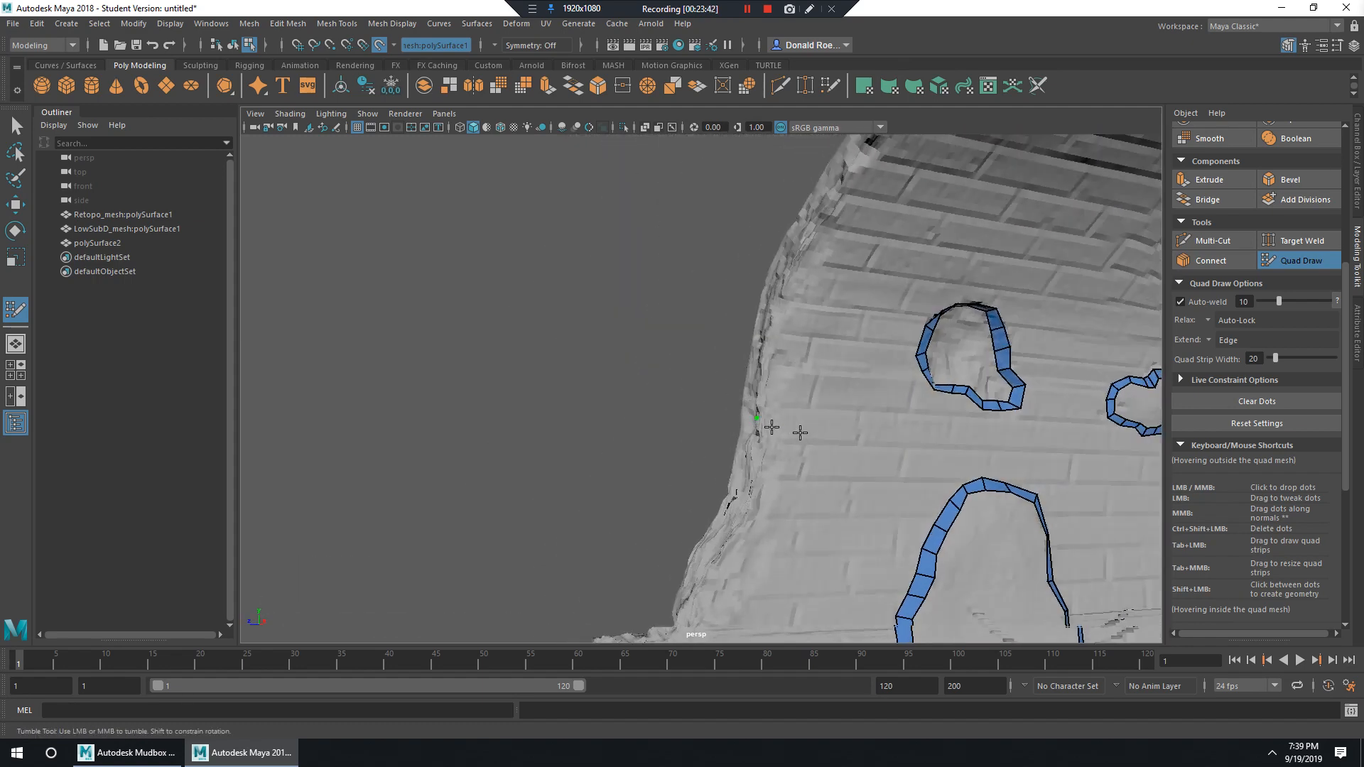
{"action": "right_click_drag", "start_coordinate": [770, 426], "coordinate": [857, 446], "text": "alt"}
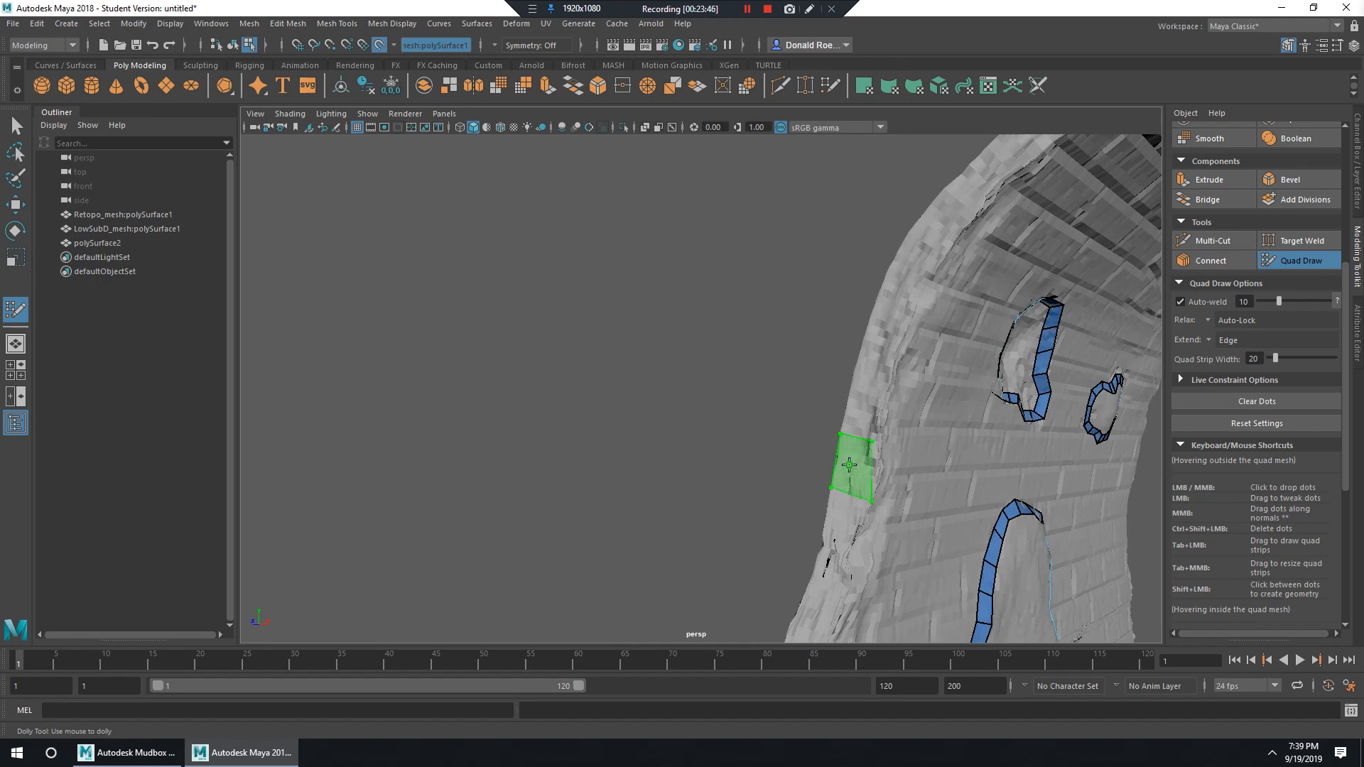
{"action": "left_click", "coordinate": [851, 465], "text": "shift"}
Extend the quad strip down the wall's side edge to the protruding brick and fit its end vertices to the edge's width.
{"action": "left_click_drag", "start_coordinate": [908, 438], "coordinate": [727, 428], "text": "alt"}
{"action": "mouse_move", "coordinate": [673, 391]}
{"action": "left_mouse_down", "text": "alt"}
{"action": "mouse_move", "coordinate": [697, 418]}
{"action": "mouse_move", "coordinate": [682, 410]}
{"action": "left_mouse_up", "text": "alt"}
{"action": "left_click_drag", "start_coordinate": [755, 383], "coordinate": [901, 445], "text": "alt"}
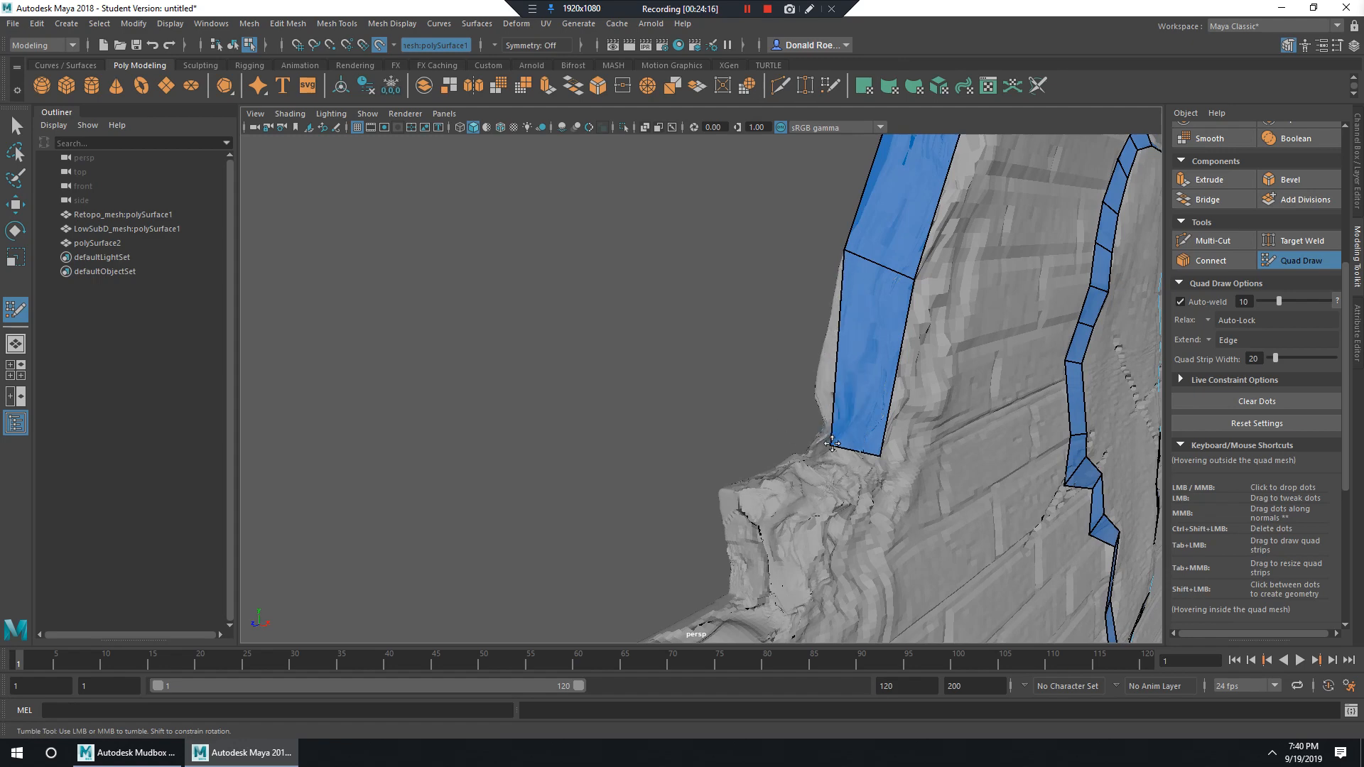
{"action": "mouse_move", "coordinate": [785, 423]}
{"action": "left_mouse_down", "text": "alt"}
{"action": "mouse_move", "coordinate": [853, 435]}
{"action": "mouse_move", "coordinate": [879, 418]}
{"action": "mouse_move", "coordinate": [805, 424]}
{"action": "left_mouse_up", "text": "alt"}
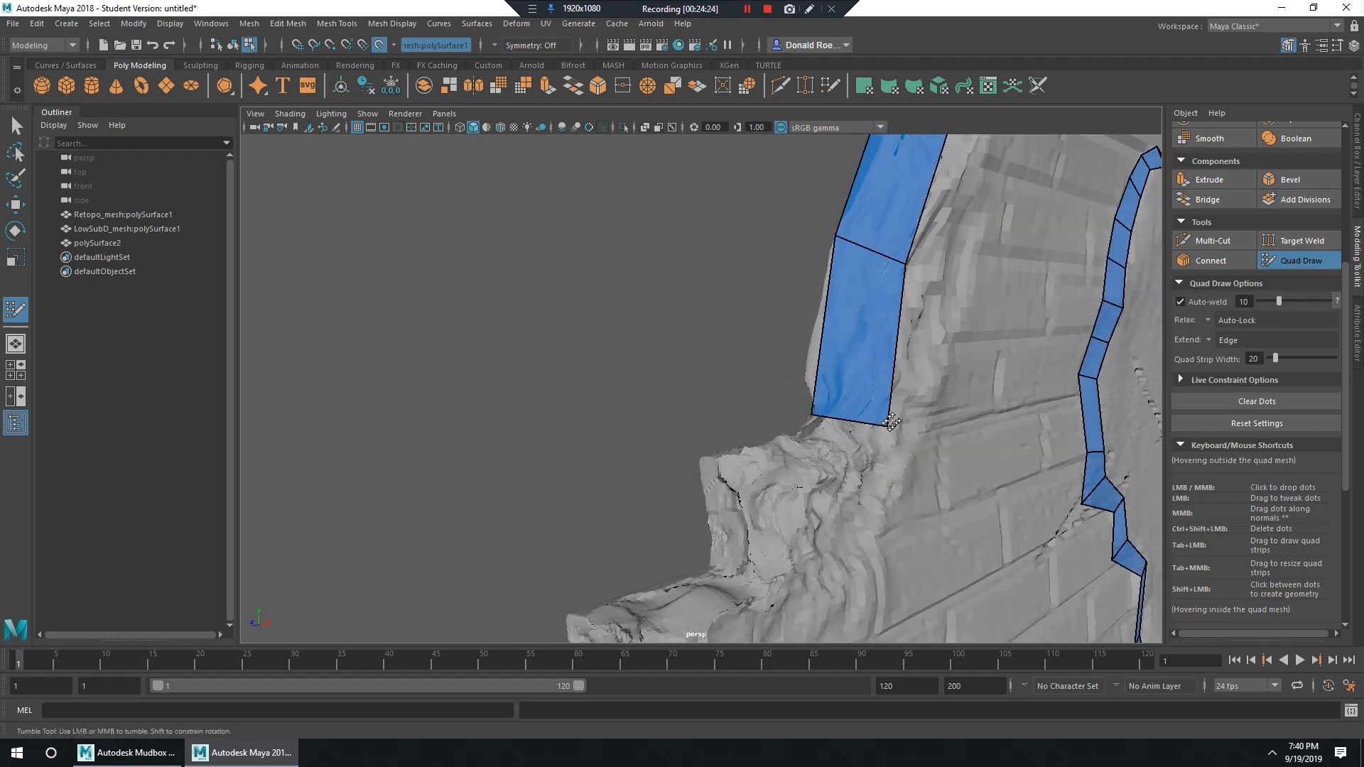
{"action": "left_click_drag", "start_coordinate": [891, 423], "coordinate": [931, 498], "text": "alt"}
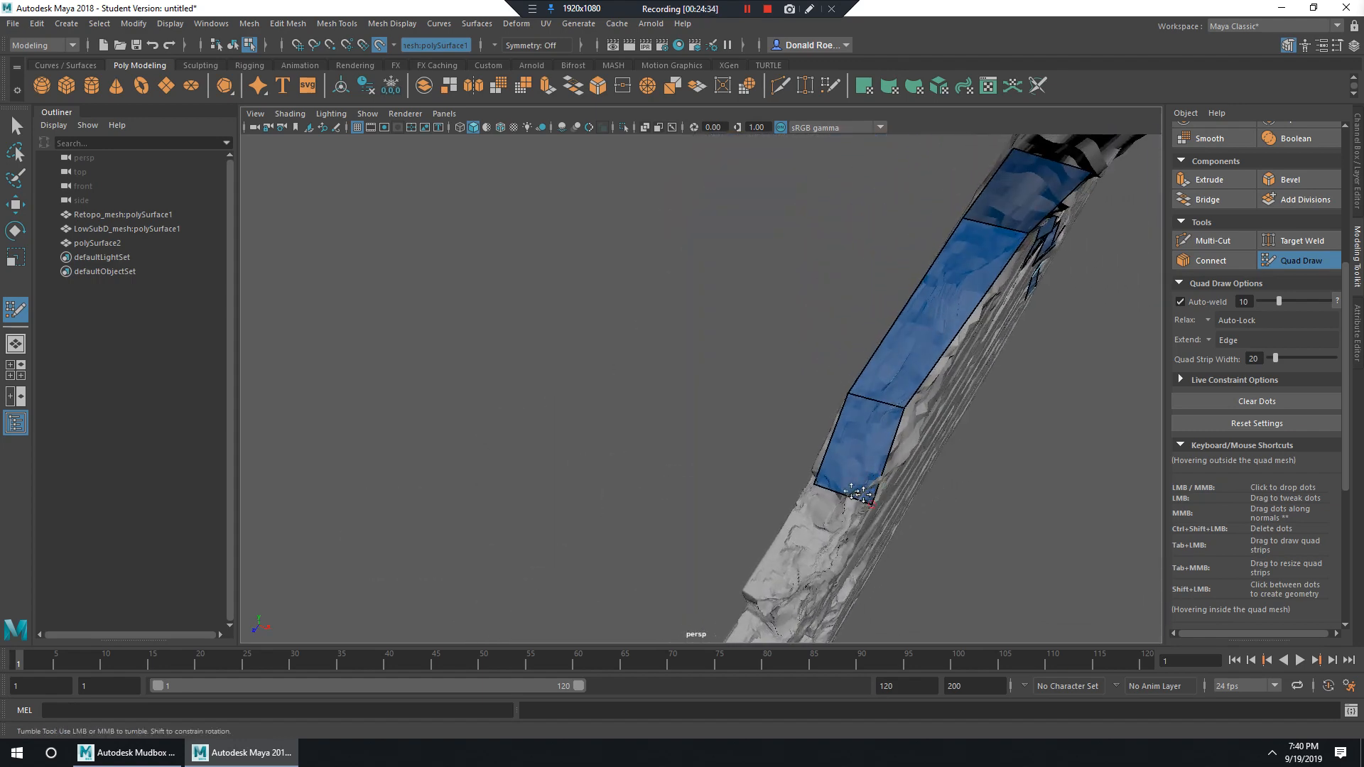
{"action": "left_click_drag", "start_coordinate": [894, 489], "coordinate": [883, 472], "text": "alt"}
Extend the strip outward over the protruding brick's top and move its front end vertex to the brick's outer end.
{"action": "middle_click_drag", "start_coordinate": [883, 472], "coordinate": [828, 434], "text": "alt"}
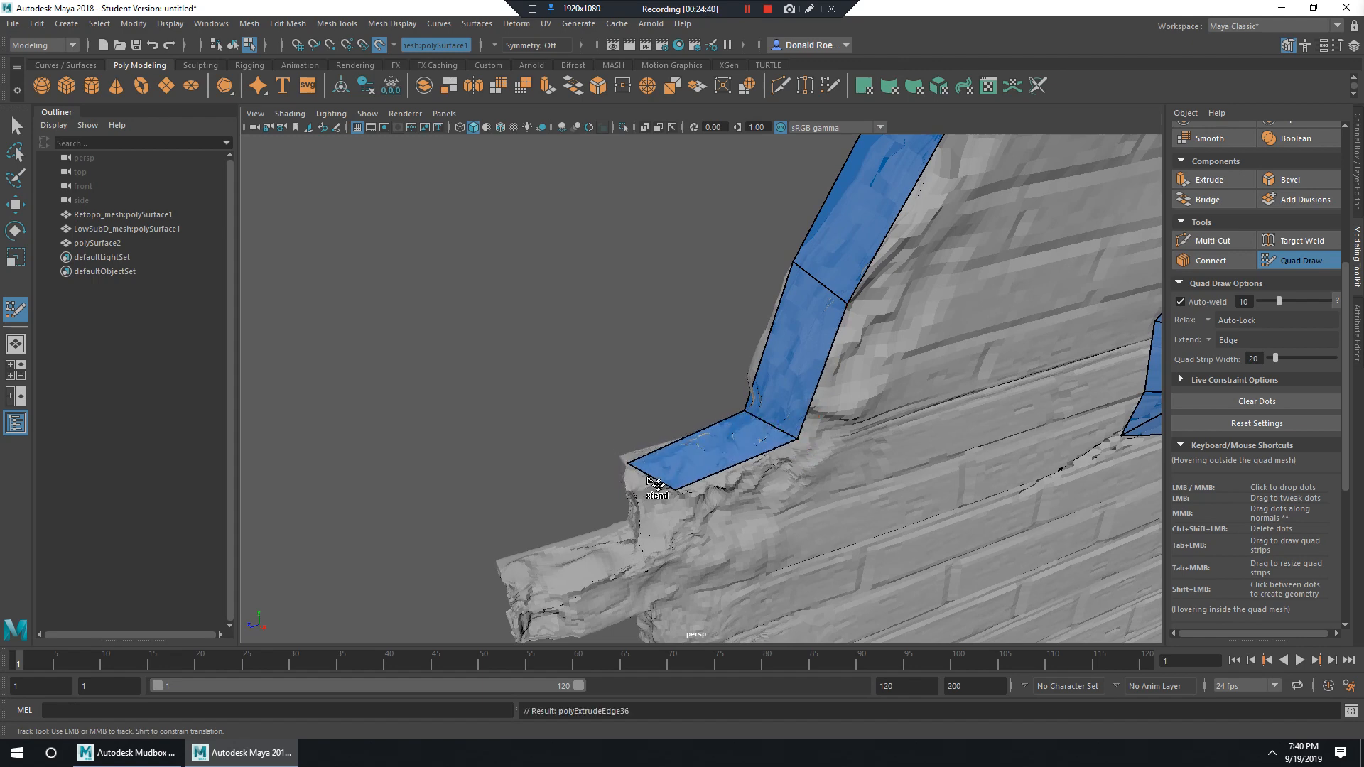
{"action": "left_click_drag", "start_coordinate": [654, 483], "coordinate": [696, 491], "text": "alt"}
{"action": "left_click_drag", "start_coordinate": [904, 515], "coordinate": [761, 479], "text": "alt"}
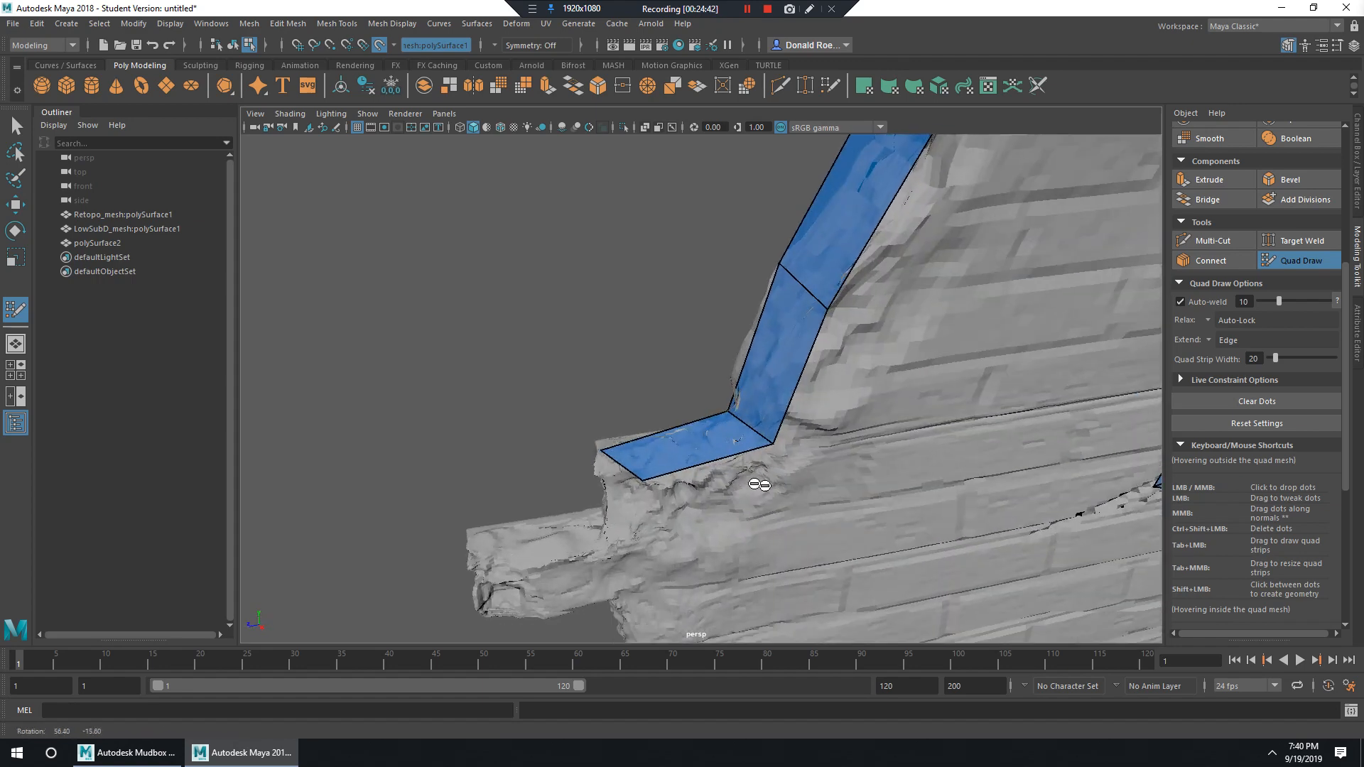
{"action": "middle_click_drag", "start_coordinate": [761, 478], "coordinate": [688, 426], "text": "alt"}
{"action": "left_click_drag", "start_coordinate": [661, 445], "coordinate": [638, 446]}
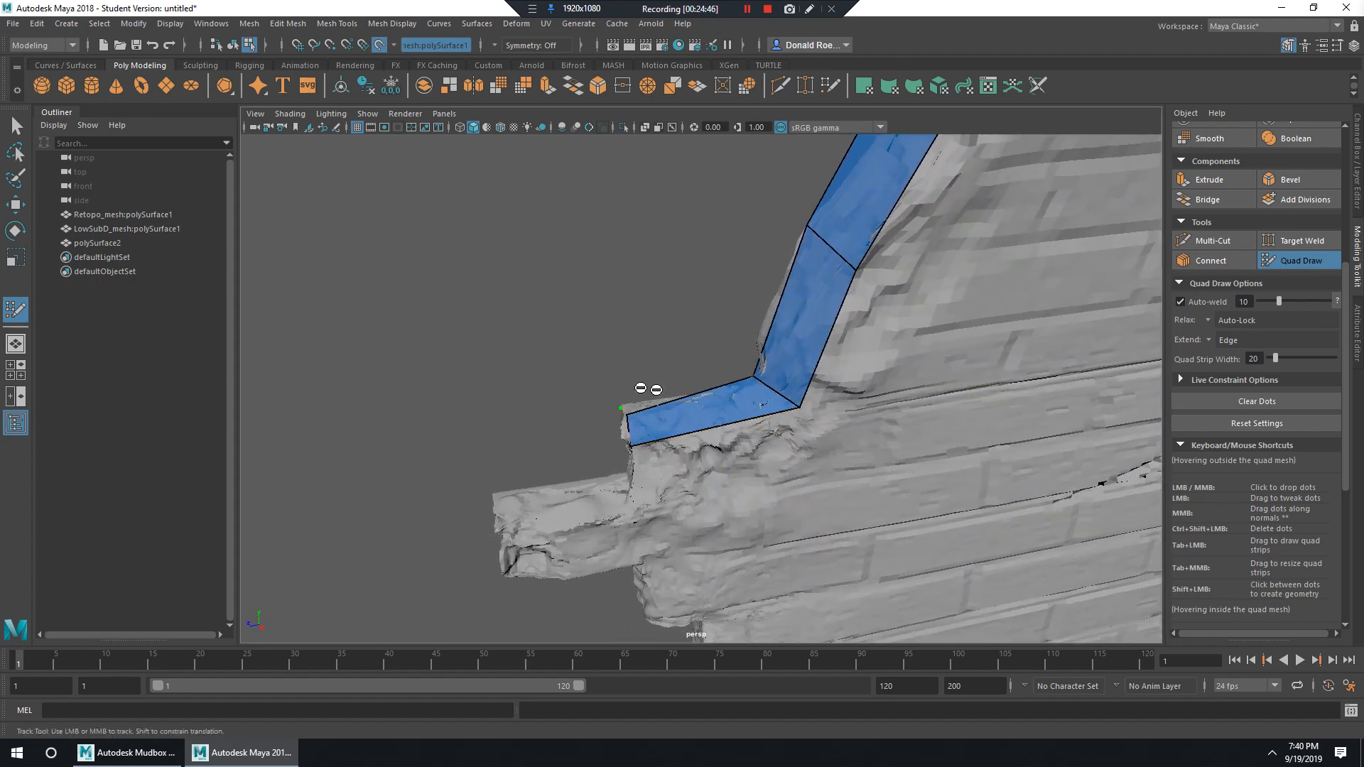
Move both end vertices of the strip up onto the top corners of the protruding brick.
{"action": "left_click_drag", "start_coordinate": [648, 389], "coordinate": [809, 381], "text": "alt"}
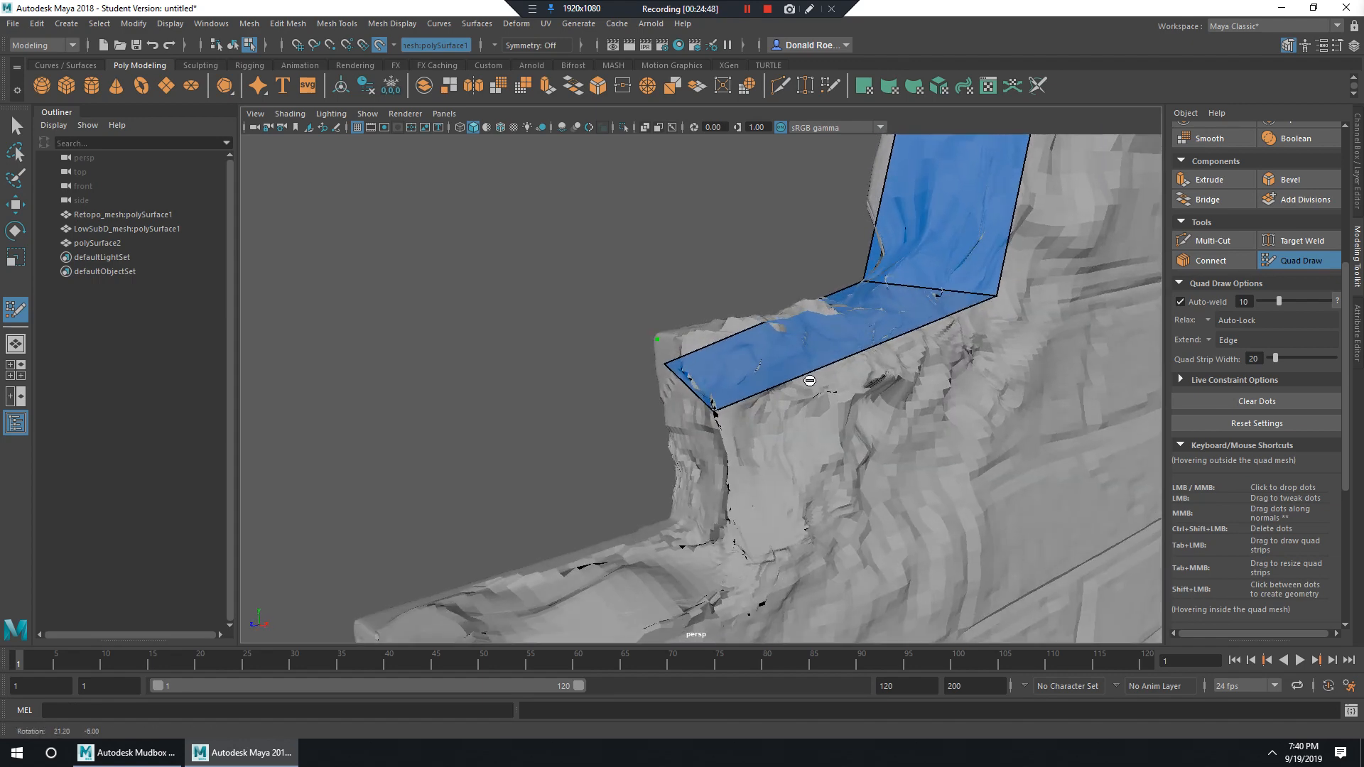
{"action": "right_click_drag", "start_coordinate": [809, 380], "coordinate": [833, 380], "text": "alt"}
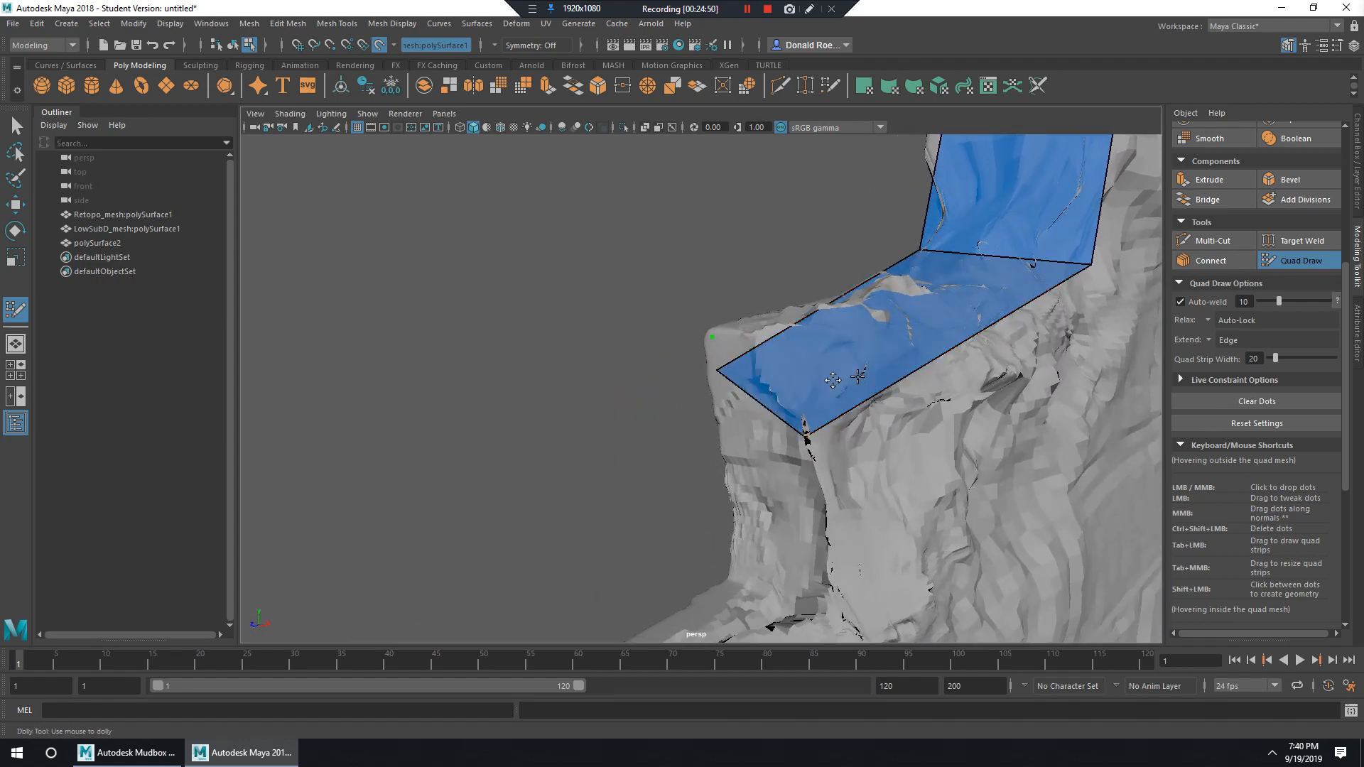
{"action": "left_click_drag", "start_coordinate": [833, 380], "coordinate": [845, 429], "text": "alt"}
{"action": "right_click_drag", "start_coordinate": [846, 429], "coordinate": [870, 432], "text": "alt"}
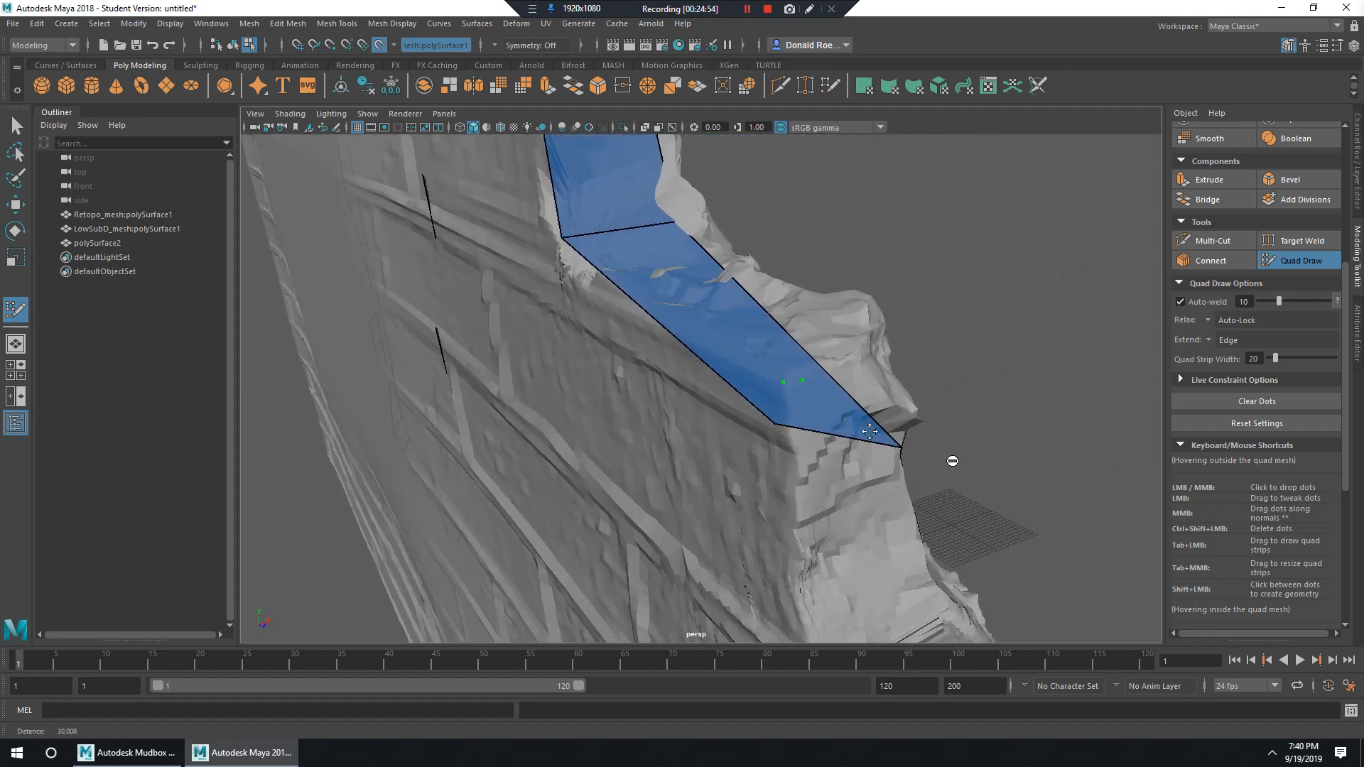
{"action": "left_click_drag", "start_coordinate": [870, 431], "coordinate": [933, 384], "text": "alt"}
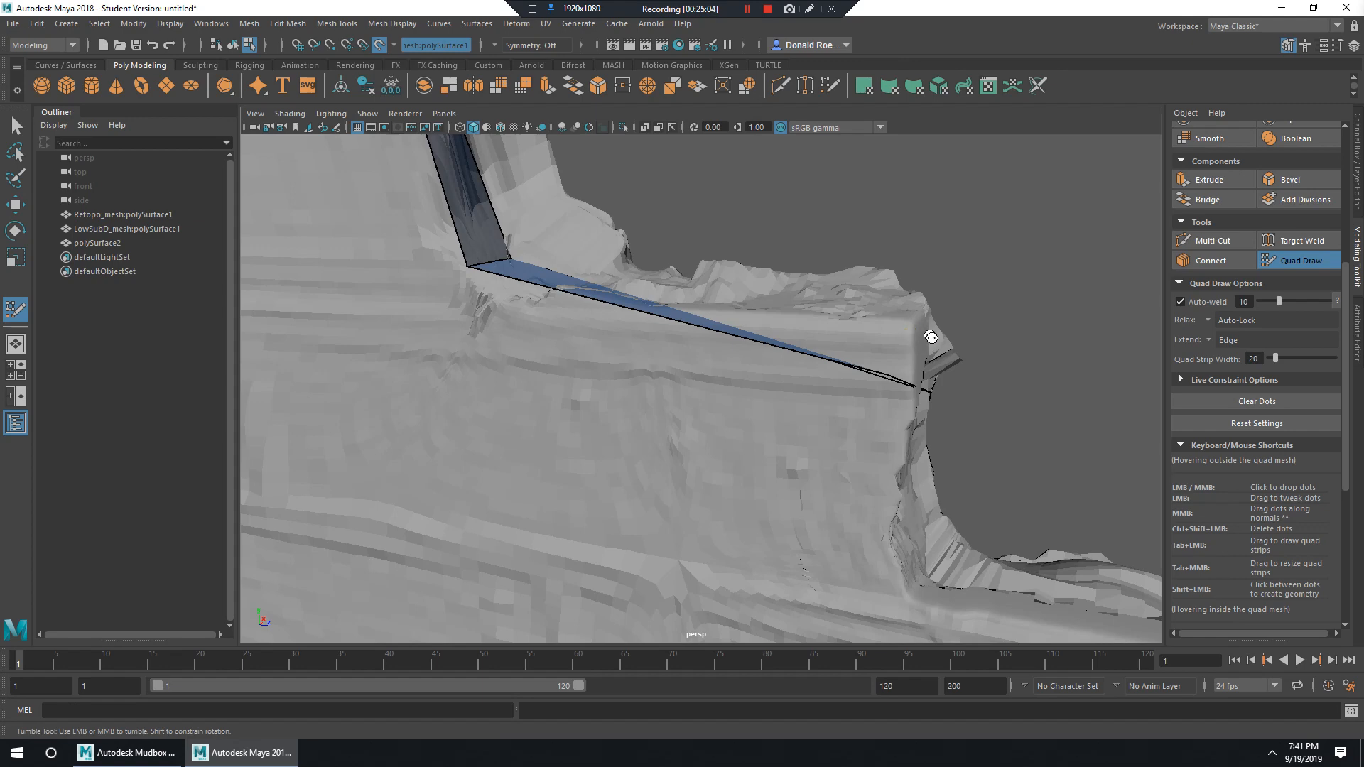
{"action": "mouse_move", "coordinate": [1011, 385]}
{"action": "left_mouse_down", "text": "alt"}
{"action": "mouse_move", "coordinate": [935, 380]}
{"action": "mouse_move", "coordinate": [913, 409]}
{"action": "left_mouse_up", "text": "alt"}
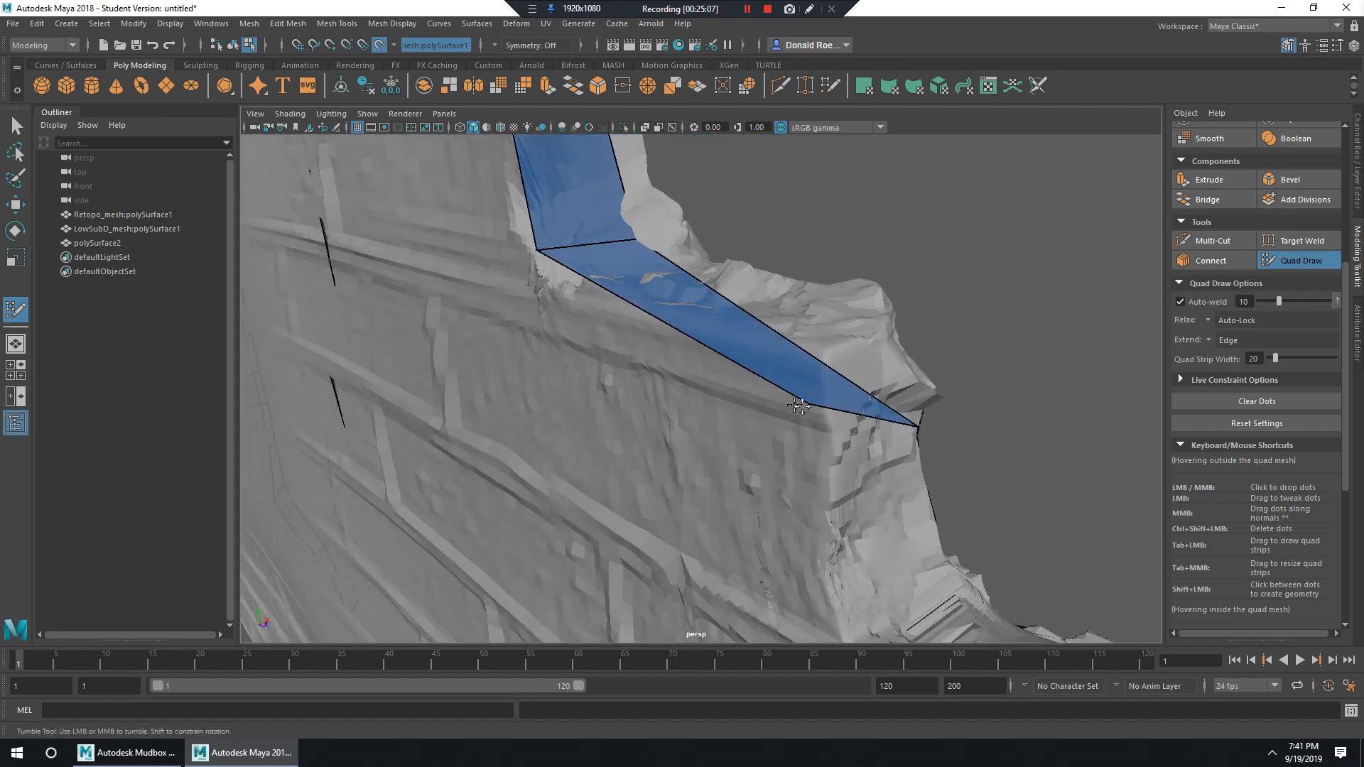
{"action": "left_click_drag", "start_coordinate": [825, 391], "coordinate": [828, 355]}
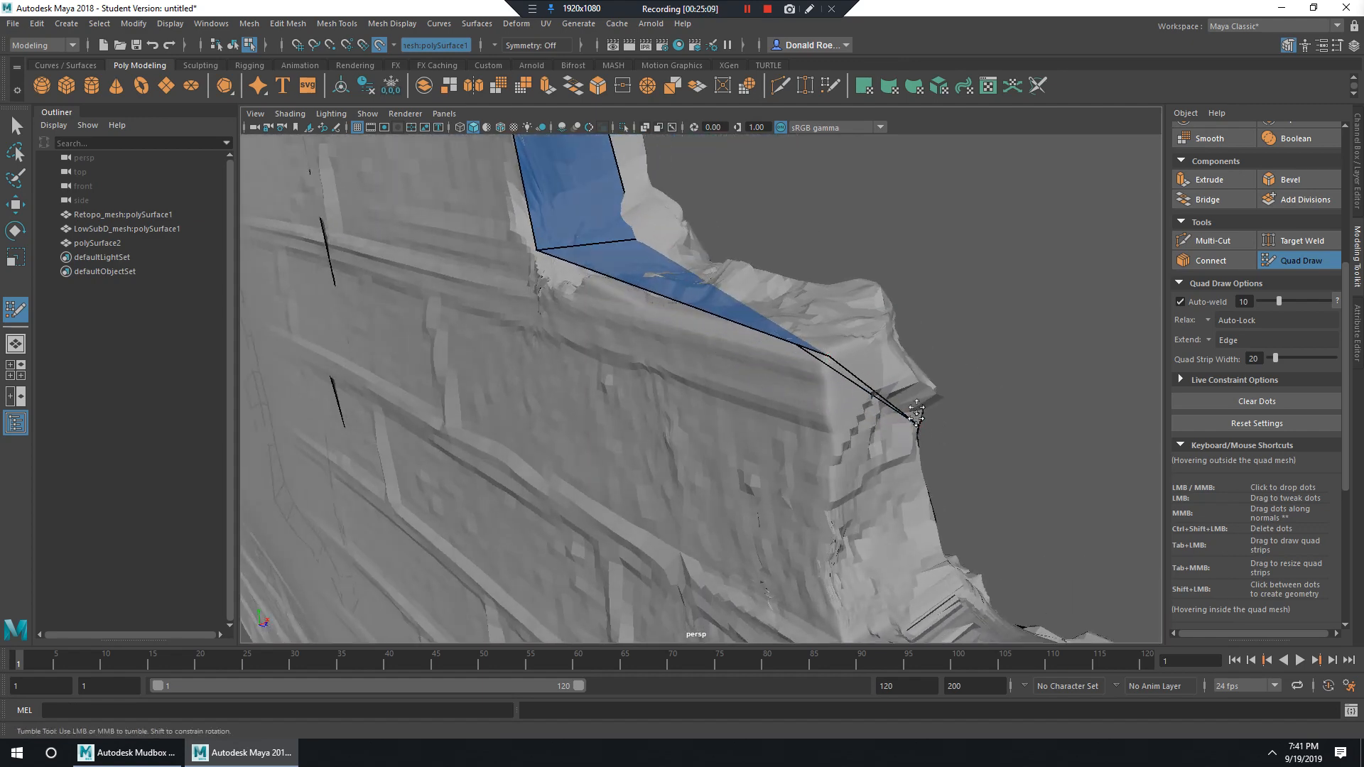
{"action": "left_click_drag", "start_coordinate": [916, 419], "coordinate": [892, 309]}
Refine the strip's end vertices at the brick's outer end from above and undo the last vertex move.
{"action": "mouse_move", "coordinate": [981, 336]}
{"action": "left_mouse_down", "text": "alt"}
{"action": "mouse_move", "coordinate": [702, 331]}
{"action": "mouse_move", "coordinate": [950, 277]}
{"action": "mouse_move", "coordinate": [564, 369]}
{"action": "mouse_move", "coordinate": [740, 390]}
{"action": "mouse_move", "coordinate": [724, 386]}
{"action": "mouse_move", "coordinate": [721, 453]}
{"action": "mouse_move", "coordinate": [715, 437]}
{"action": "mouse_move", "coordinate": [664, 497]}
{"action": "mouse_move", "coordinate": [624, 451]}
{"action": "mouse_move", "coordinate": [739, 483]}
{"action": "mouse_move", "coordinate": [823, 529]}
{"action": "left_mouse_up", "text": "alt"}
{"action": "middle_click_drag", "start_coordinate": [822, 529], "coordinate": [840, 463], "text": "alt"}
{"action": "mouse_move", "coordinate": [756, 440]}
{"action": "left_mouse_down"}
{"action": "mouse_move", "coordinate": [824, 570]}
{"action": "mouse_move", "coordinate": [775, 585]}
{"action": "left_mouse_up"}
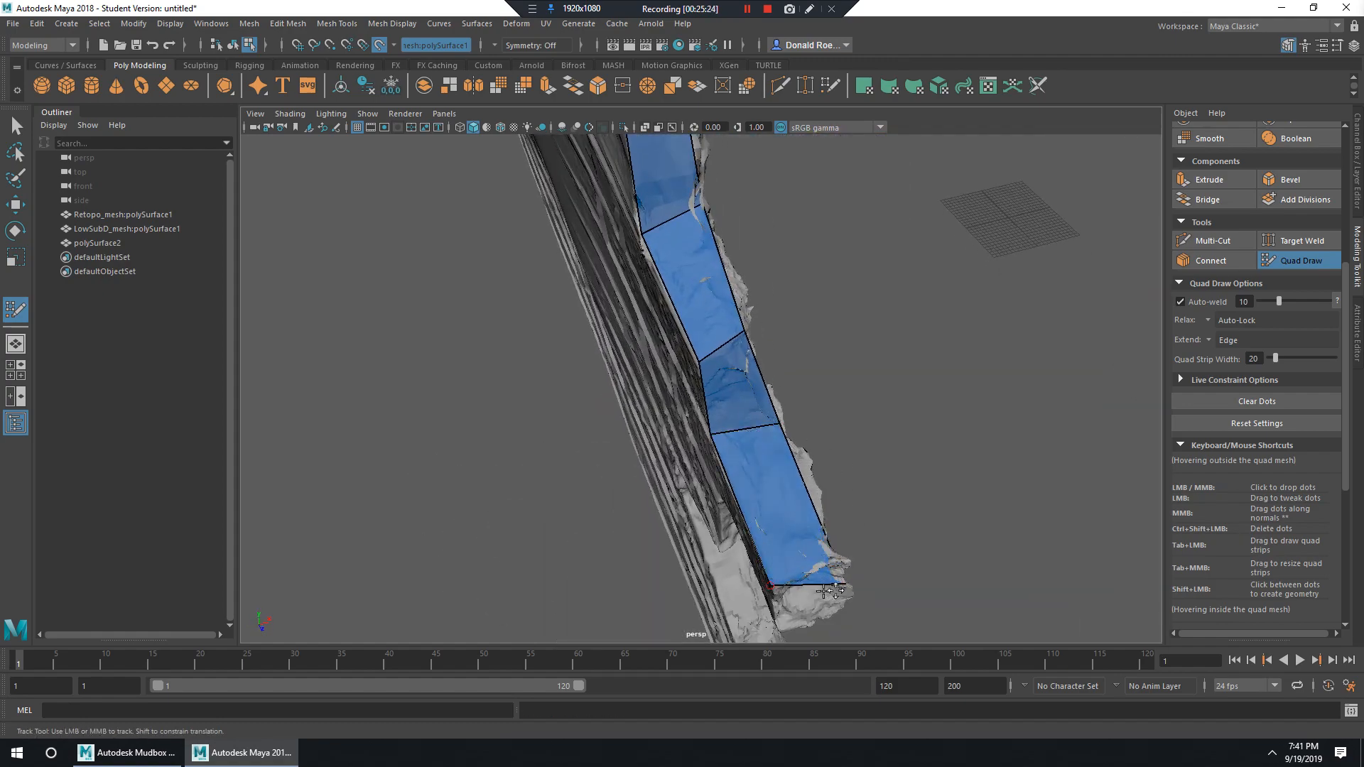
{"action": "key", "text": "ctrl+z"}
Extend the strip's end edge down over the protruding brick's end face to its lower edge.
{"action": "middle_click_drag", "start_coordinate": [898, 584], "coordinate": [824, 419], "text": "alt"}
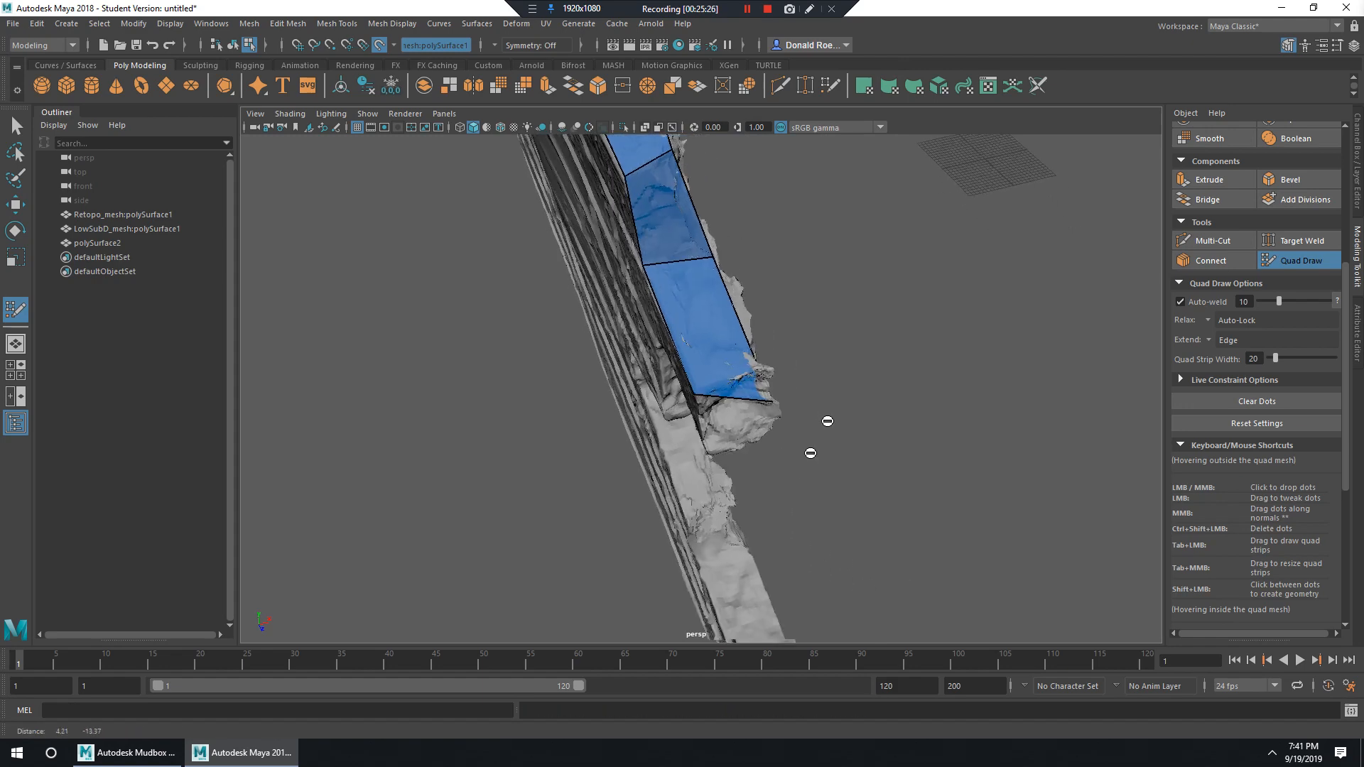
{"action": "left_click_drag", "start_coordinate": [825, 419], "coordinate": [742, 441], "text": "alt"}
{"action": "middle_click_drag", "start_coordinate": [743, 440], "coordinate": [793, 485], "text": "alt"}
{"action": "left_click_drag", "start_coordinate": [793, 485], "coordinate": [922, 326], "text": "alt"}
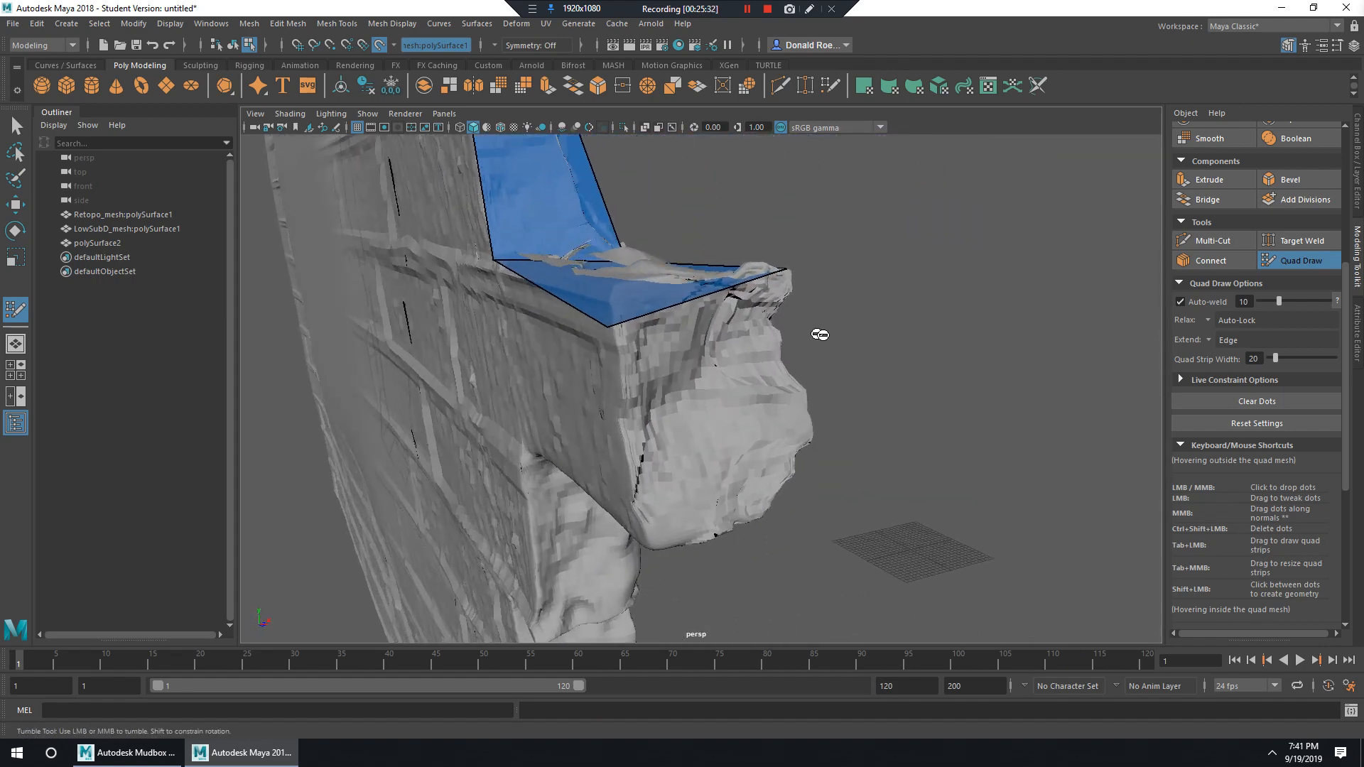
{"action": "right_click_drag", "start_coordinate": [822, 335], "coordinate": [844, 330], "text": "alt"}
{"action": "mouse_move", "coordinate": [844, 329]}
{"action": "left_mouse_down", "text": "alt"}
{"action": "mouse_move", "coordinate": [783, 326]}
{"action": "mouse_move", "coordinate": [832, 329]}
{"action": "left_mouse_up", "text": "alt"}
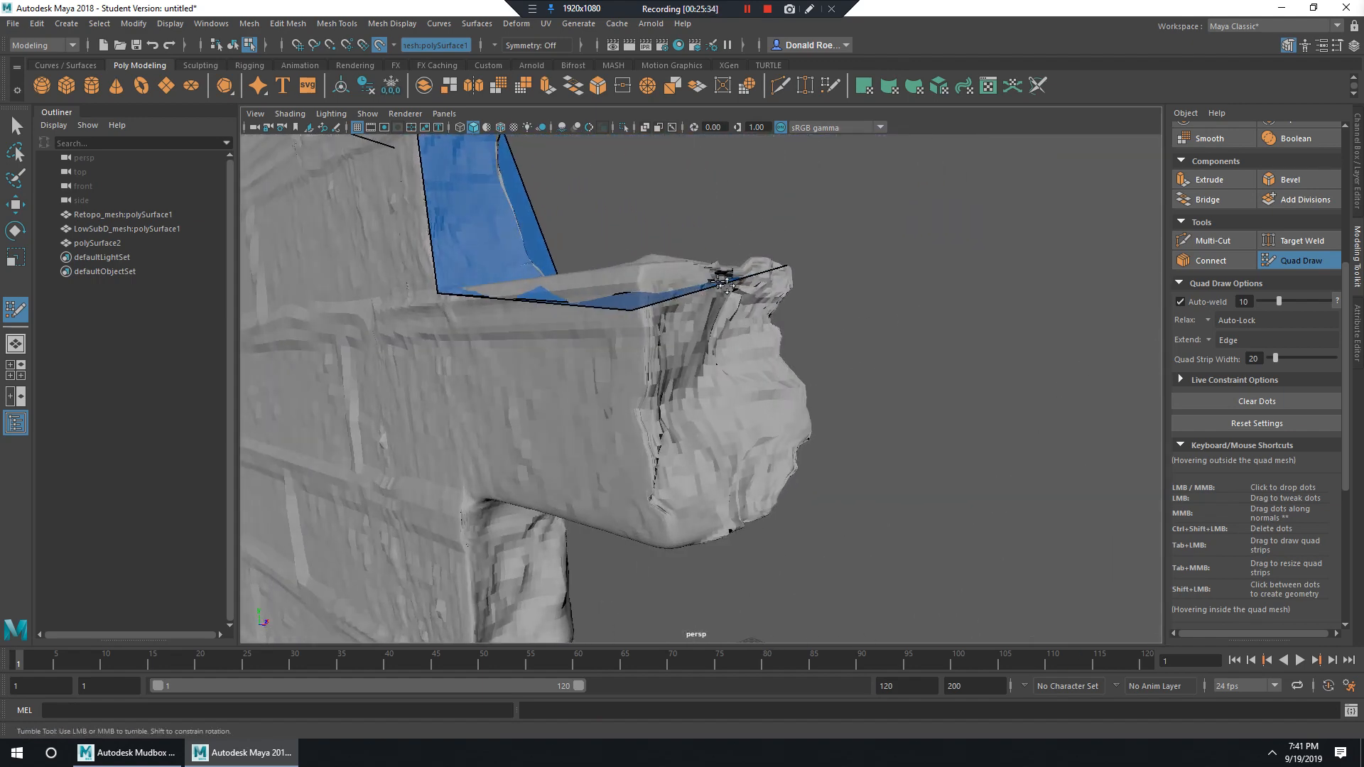
{"action": "left_click_drag", "start_coordinate": [723, 283], "coordinate": [734, 523]}
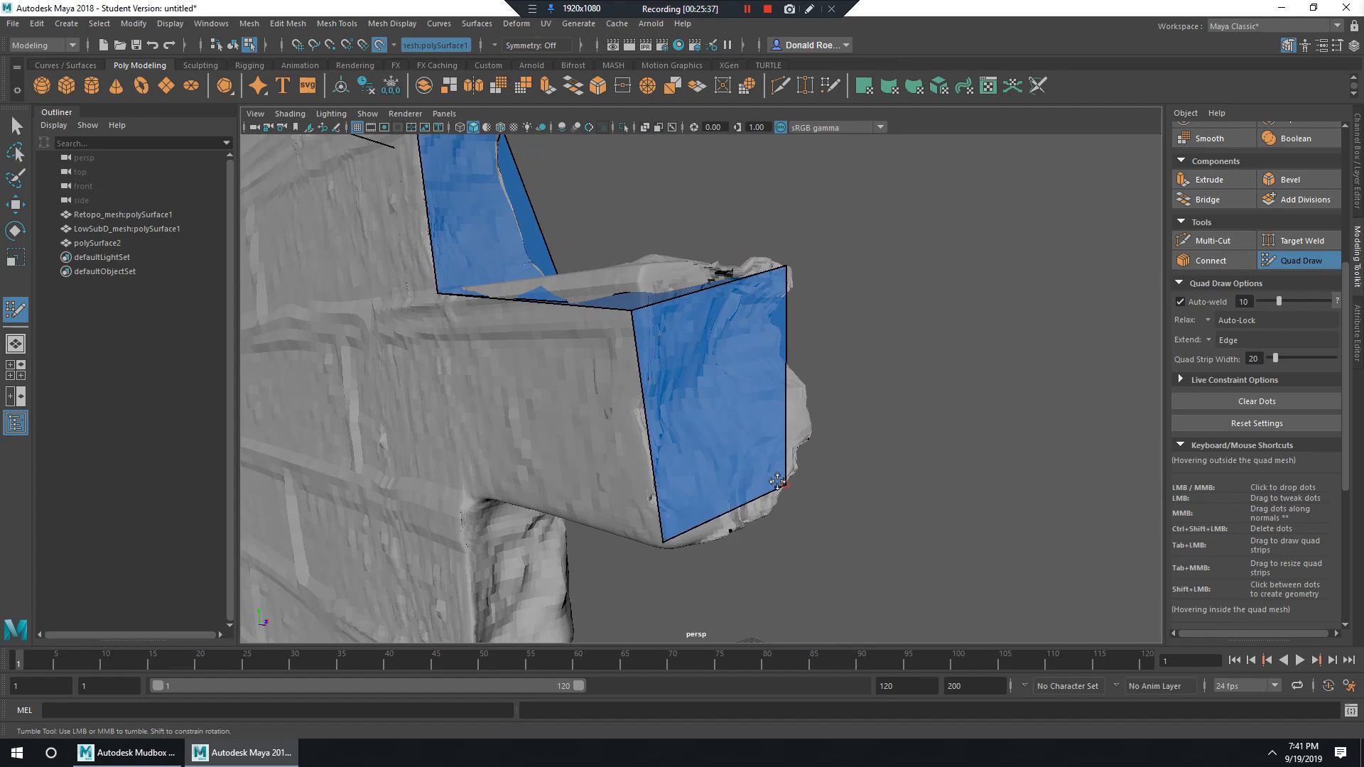
Adjust the corner vertices of the end-face quad to fit the outline of the brick's end.
{"action": "left_click_drag", "start_coordinate": [792, 487], "coordinate": [740, 452], "text": "alt"}
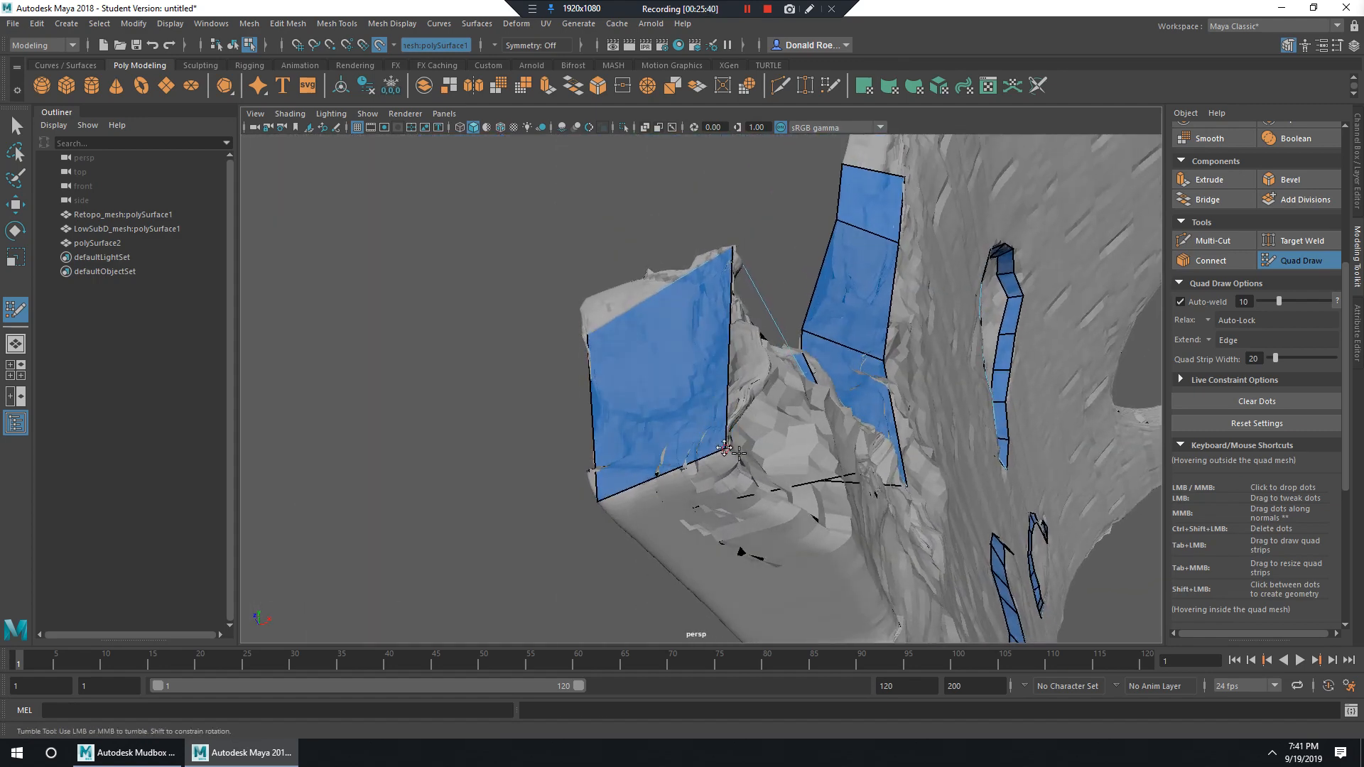
{"action": "left_click_drag", "start_coordinate": [740, 453], "coordinate": [640, 410], "text": "alt"}
{"action": "right_click_drag", "start_coordinate": [663, 350], "coordinate": [615, 318], "text": "alt"}
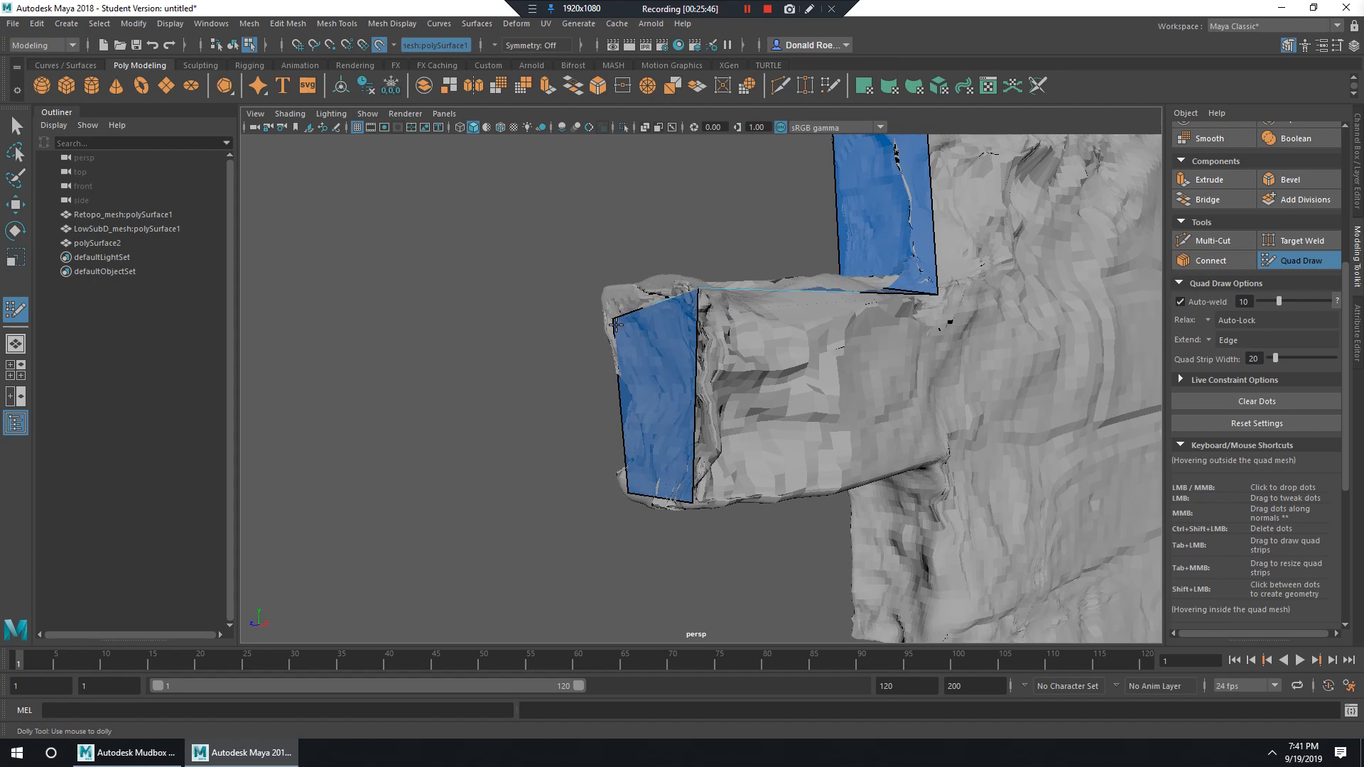
{"action": "left_click_drag", "start_coordinate": [617, 321], "coordinate": [661, 364], "text": "alt"}
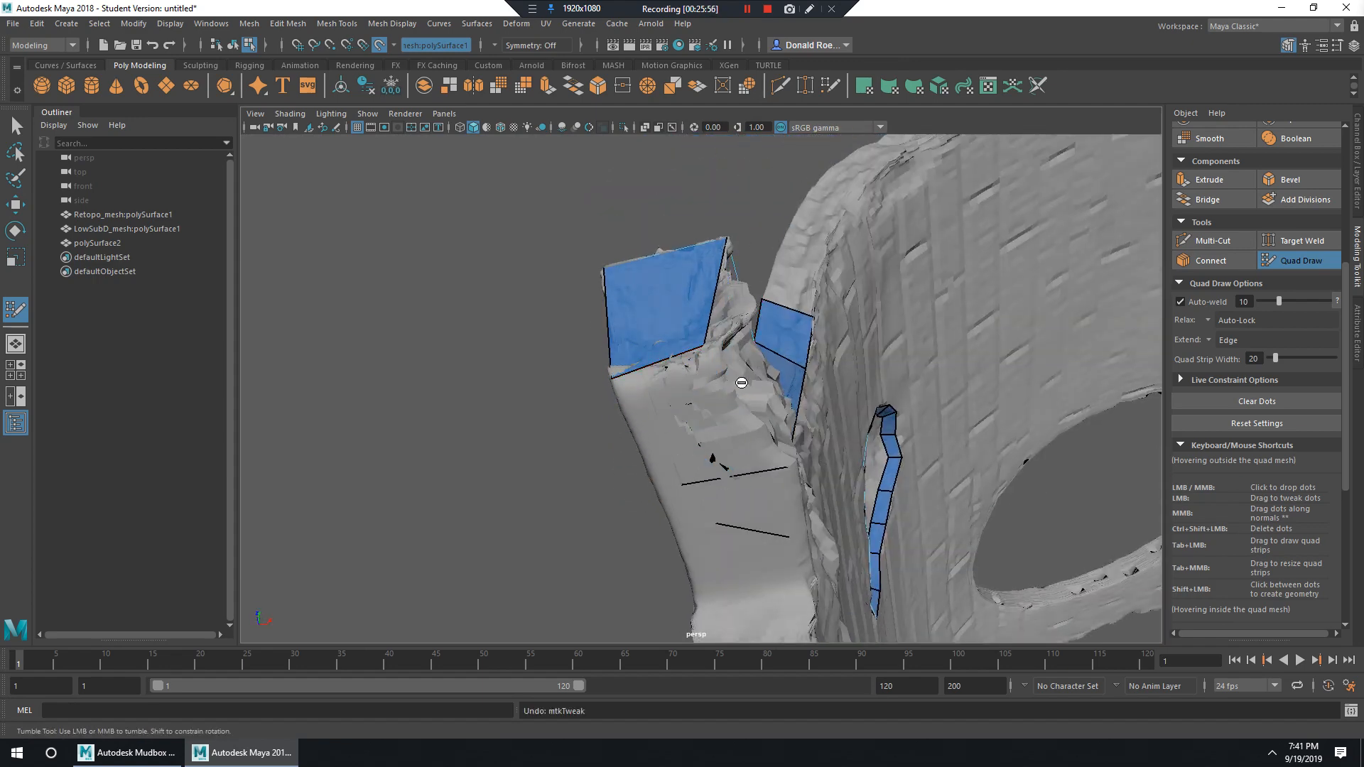
Extend the strip inward along the protruding brick's underside and fit its vertices, undoing unwanted vertex moves.
{"action": "mouse_move", "coordinate": [749, 380]}
{"action": "left_mouse_down", "text": "alt"}
{"action": "mouse_move", "coordinate": [795, 398]}
{"action": "mouse_move", "coordinate": [710, 447]}
{"action": "mouse_move", "coordinate": [702, 384]}
{"action": "mouse_move", "coordinate": [833, 515]}
{"action": "left_mouse_up", "text": "alt"}
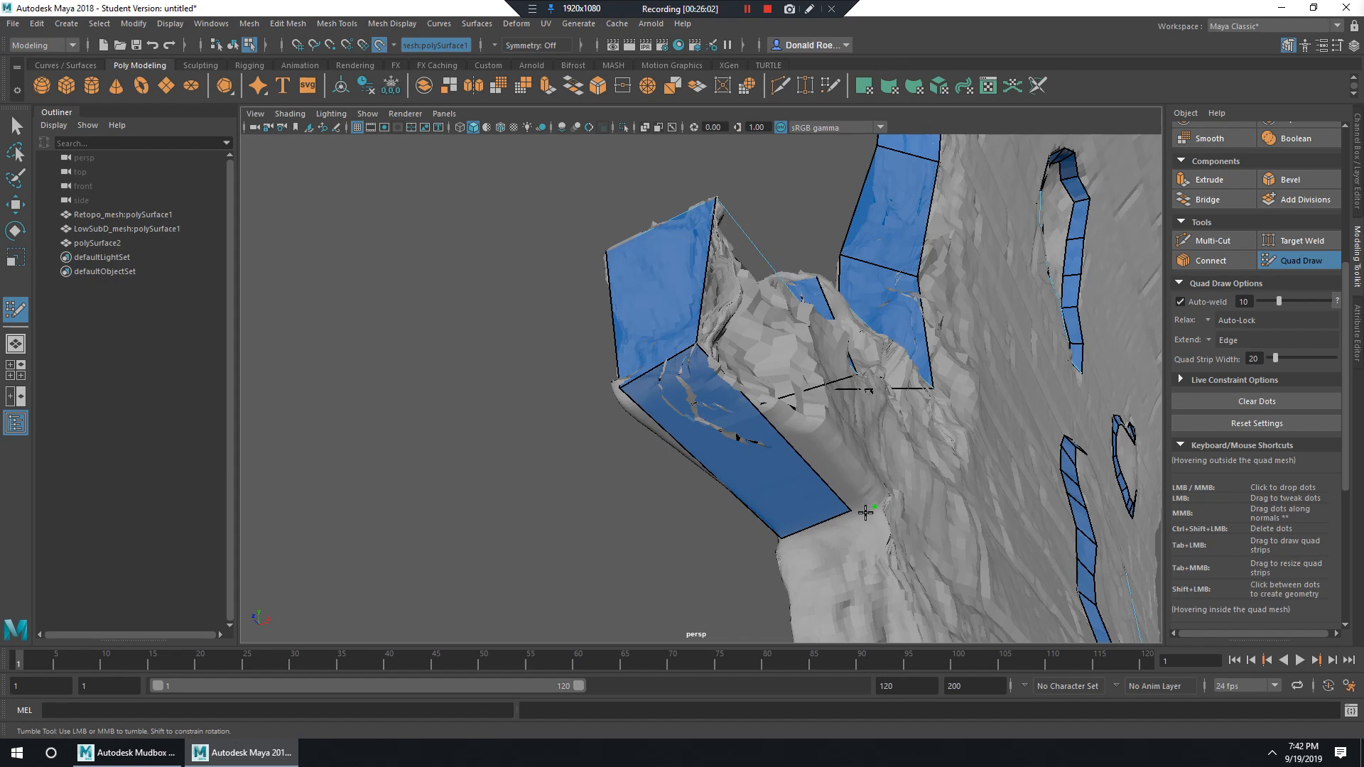
{"action": "right_click_drag", "start_coordinate": [865, 513], "coordinate": [711, 471], "text": "alt"}
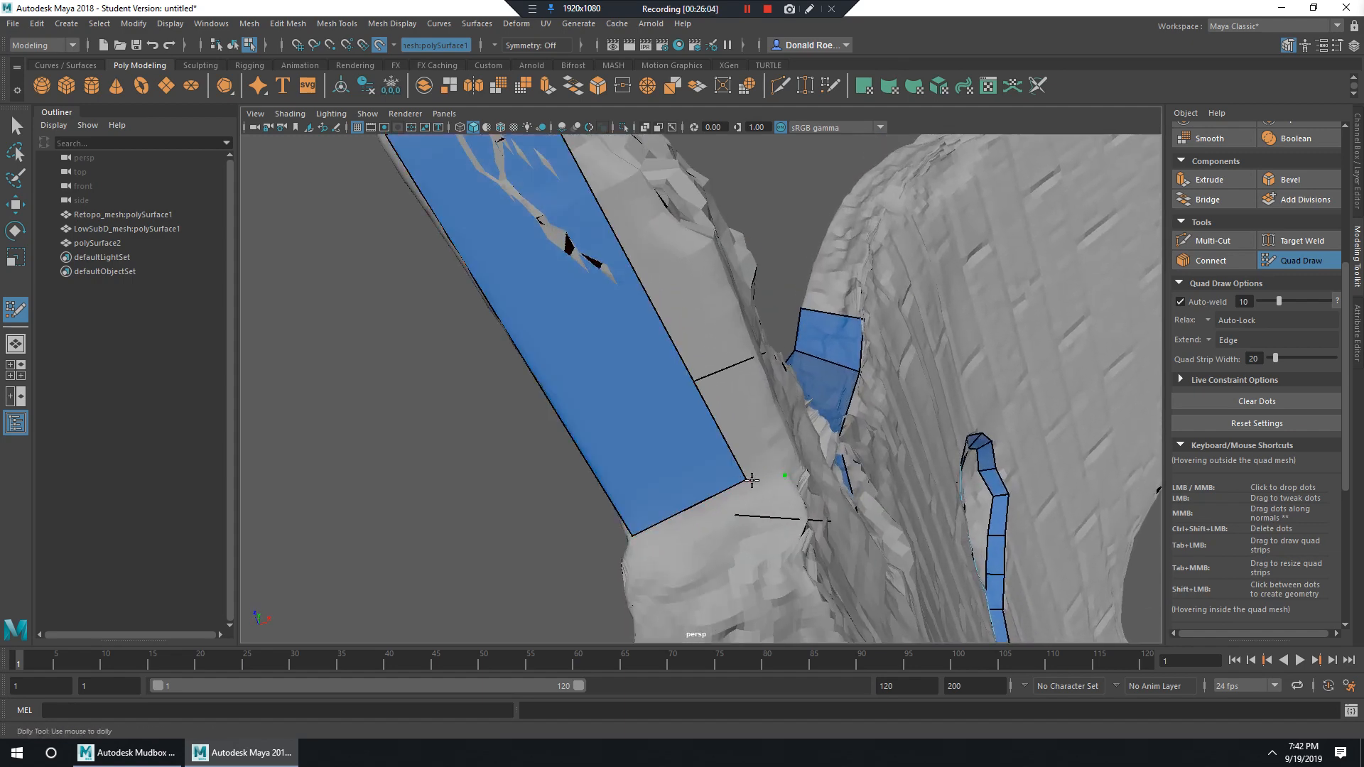
{"action": "key", "text": "ctrl+z"}
{"action": "left_click_drag", "start_coordinate": [737, 481], "coordinate": [758, 457], "text": "alt"}
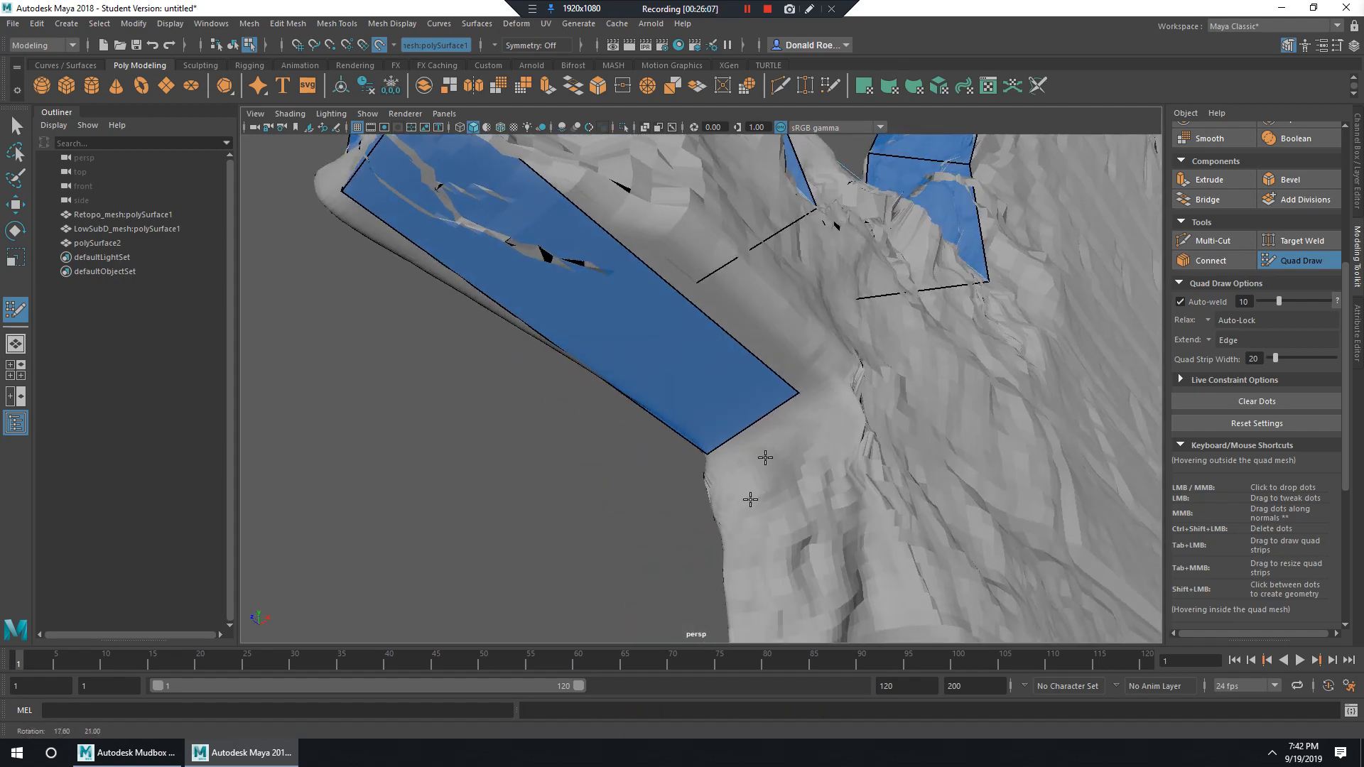
{"action": "left_click_drag", "start_coordinate": [796, 398], "coordinate": [652, 323], "text": "alt"}
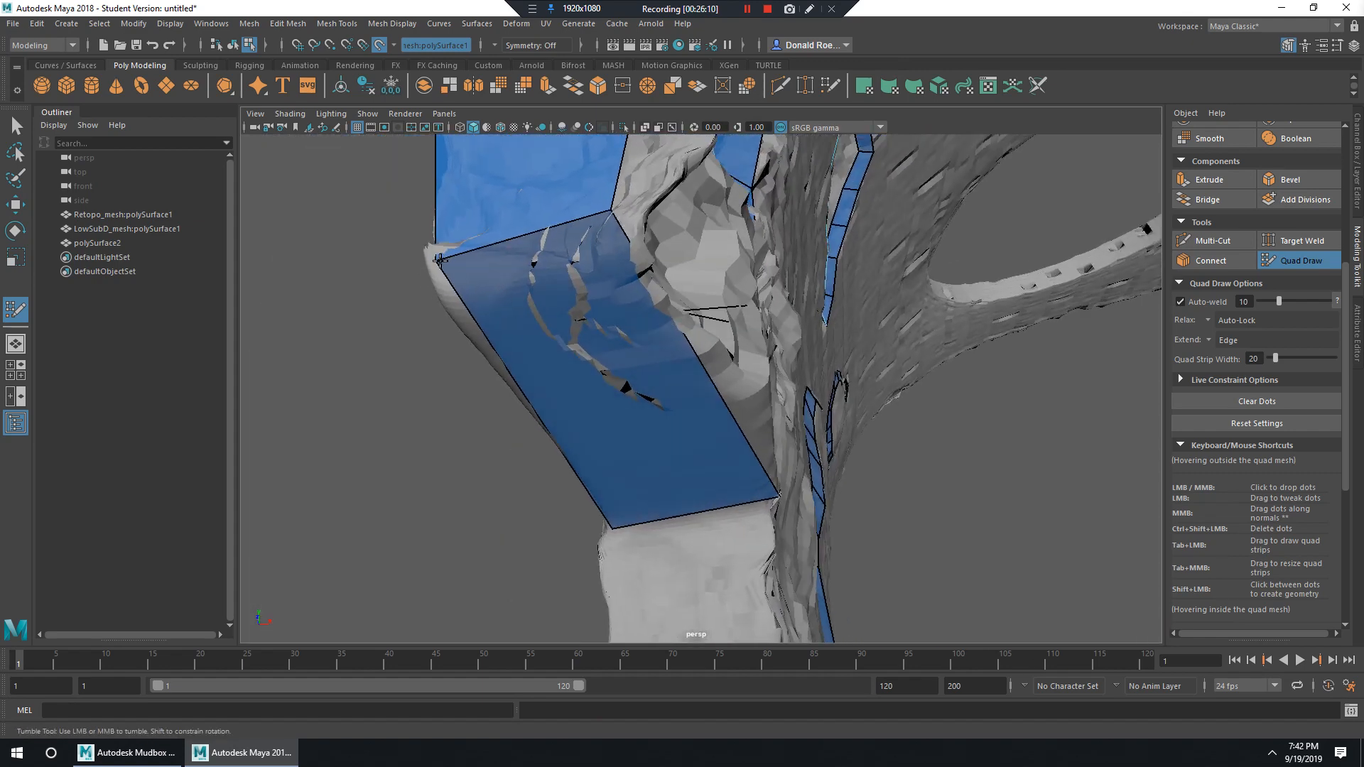
{"action": "key", "text": "ctrl+z"}
{"action": "left_click_drag", "start_coordinate": [548, 331], "coordinate": [761, 402], "text": "alt"}
Extend the strip from the inner end of the brick's underside down the wall's broken side.
{"action": "middle_click_drag", "start_coordinate": [843, 420], "coordinate": [730, 322], "text": "alt"}
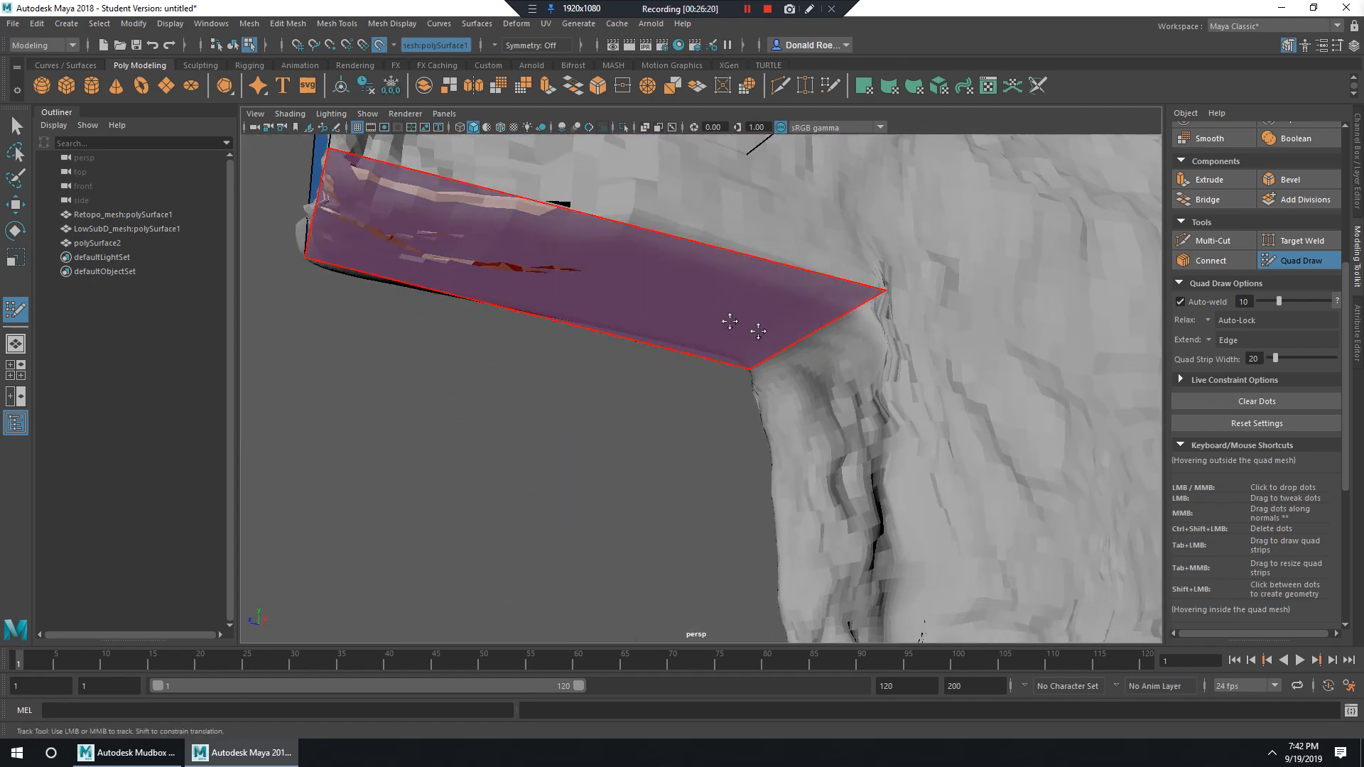
{"action": "left_click_drag", "start_coordinate": [801, 338], "coordinate": [817, 603]}
{"action": "left_click_drag", "start_coordinate": [987, 569], "coordinate": [1094, 579], "text": "alt"}
{"action": "middle_click_drag", "start_coordinate": [682, 490], "coordinate": [675, 369], "text": "alt"}
{"action": "right_click_drag", "start_coordinate": [611, 366], "coordinate": [653, 361], "text": "alt"}
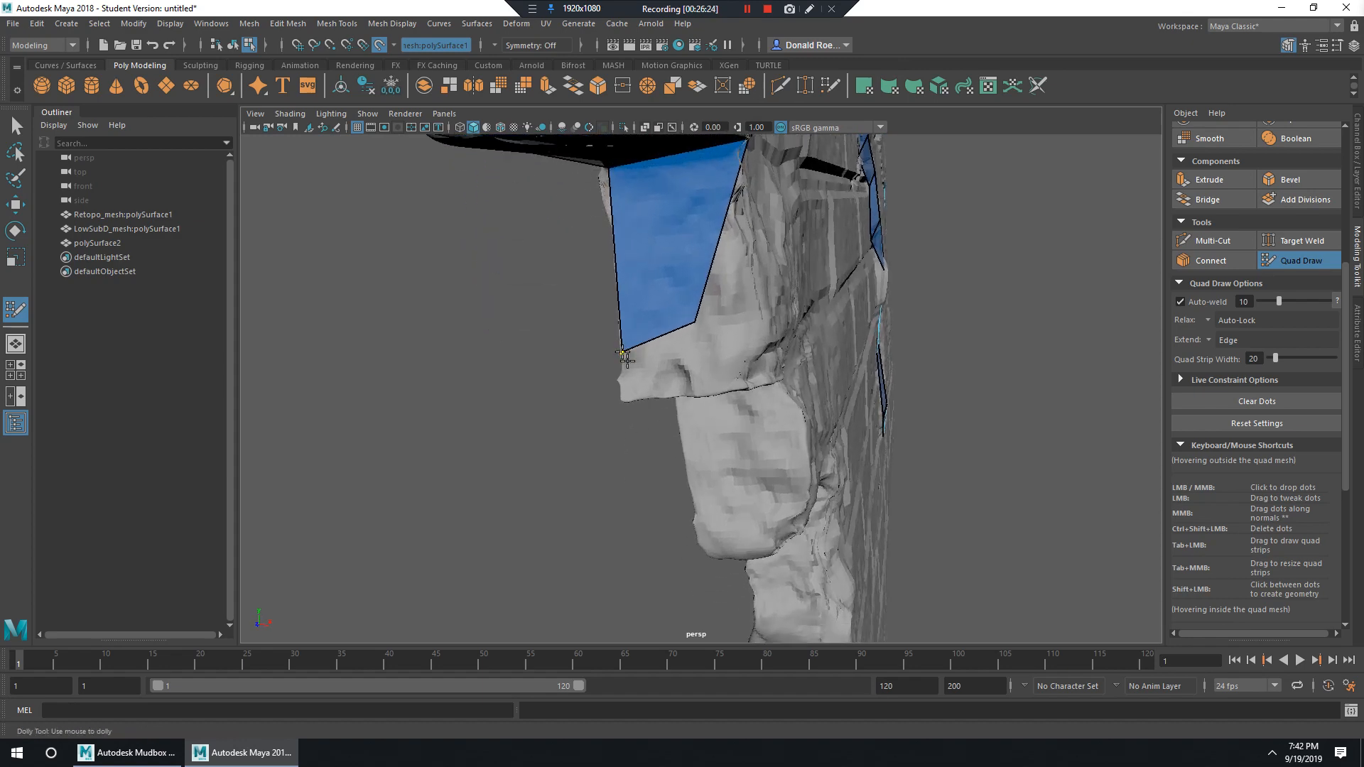
Undo the last change and fit the strip's lowest quad to the bottom corner of the protruding brick.
{"action": "key", "text": "ctrl+z"}
{"action": "left_click_drag", "start_coordinate": [628, 407], "coordinate": [831, 433], "text": "alt"}
{"action": "middle_click_drag", "start_coordinate": [542, 420], "coordinate": [631, 390], "text": "alt"}
{"action": "left_click_drag", "start_coordinate": [631, 390], "coordinate": [486, 429], "text": "alt"}
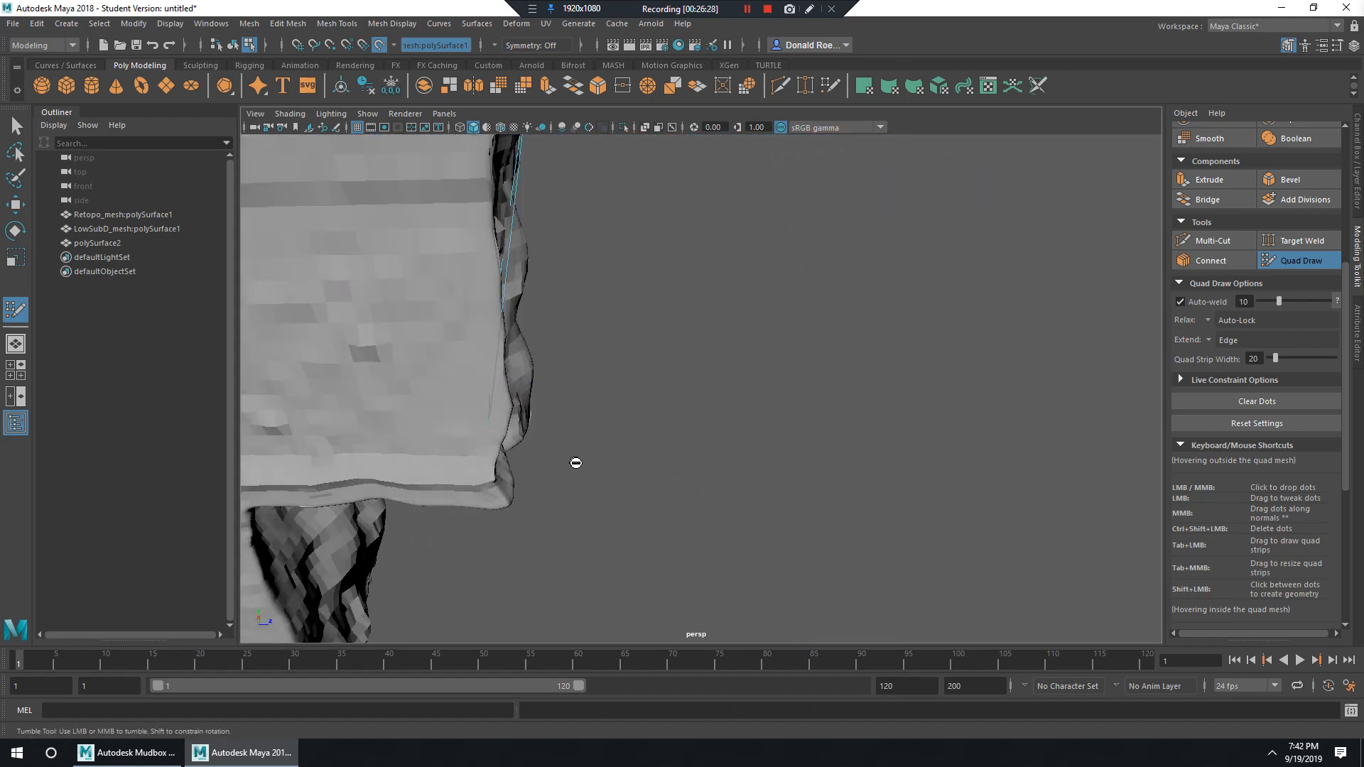
{"action": "mouse_move", "coordinate": [575, 463]}
{"action": "left_mouse_down", "text": "alt"}
{"action": "mouse_move", "coordinate": [484, 398]}
{"action": "mouse_move", "coordinate": [476, 440]}
{"action": "left_mouse_up", "text": "alt"}
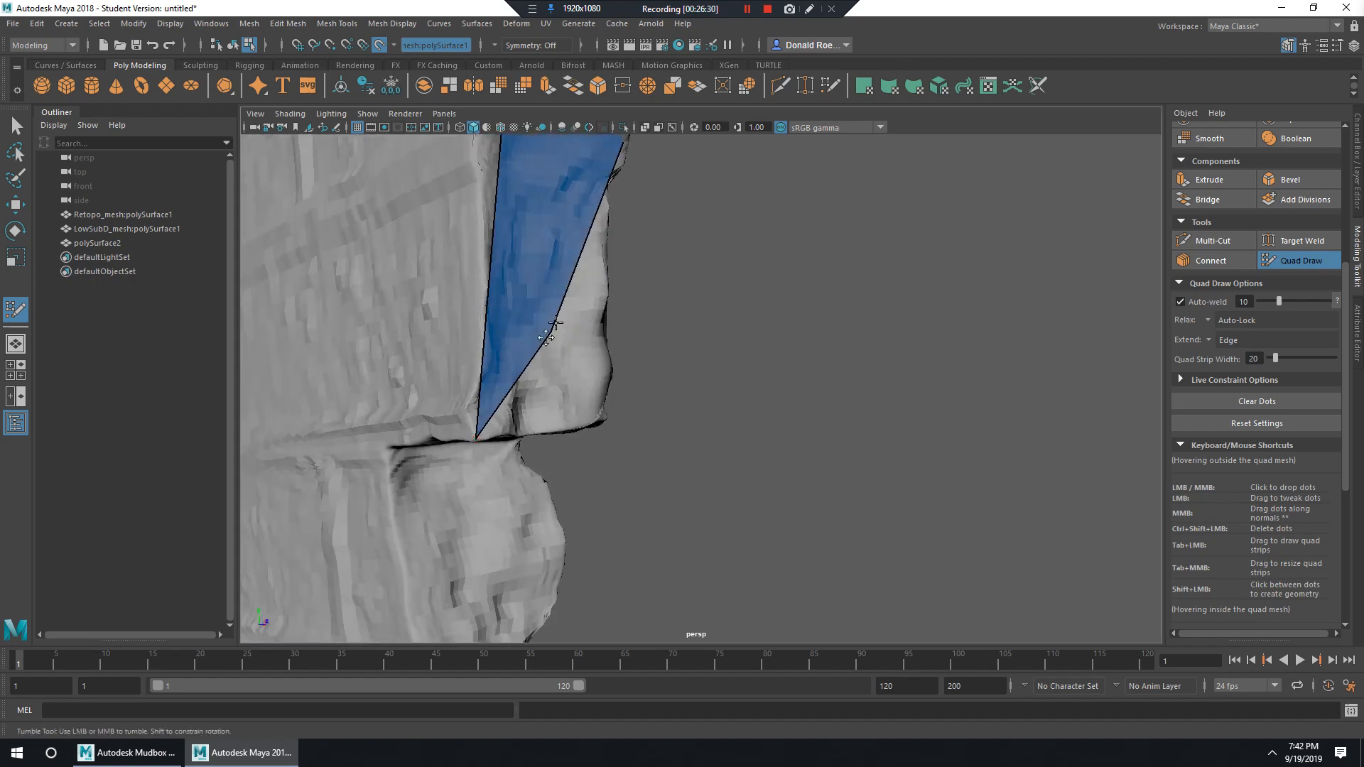
{"action": "left_click_drag", "start_coordinate": [552, 333], "coordinate": [604, 419]}
Extend the quad strip inward beneath the brick and down the end face of the next brick.
{"action": "left_click_drag", "start_coordinate": [794, 429], "coordinate": [566, 410], "text": "alt"}
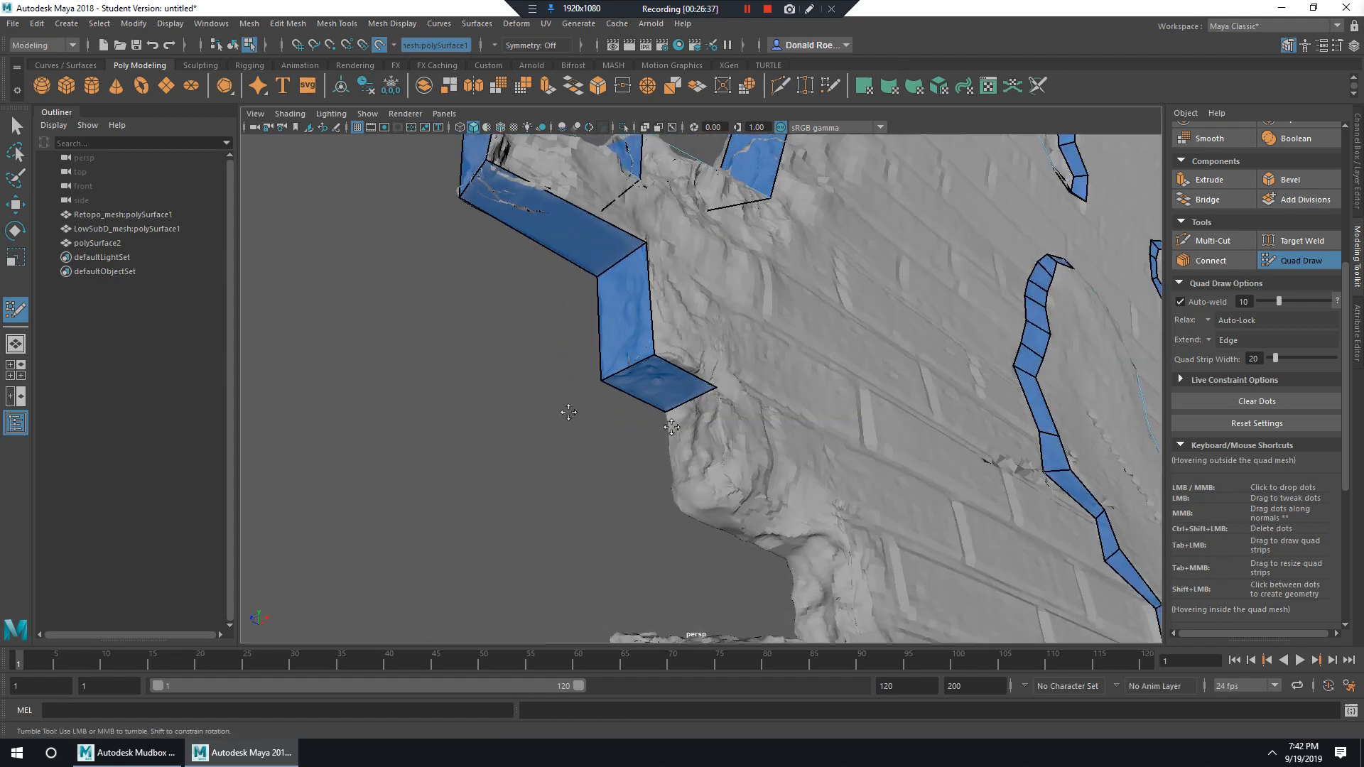
{"action": "right_click_drag", "start_coordinate": [567, 411], "coordinate": [714, 400], "text": "alt"}
{"action": "left_click_drag", "start_coordinate": [717, 395], "coordinate": [554, 531], "text": "alt"}
{"action": "left_click_drag", "start_coordinate": [650, 506], "coordinate": [642, 514], "text": "alt"}
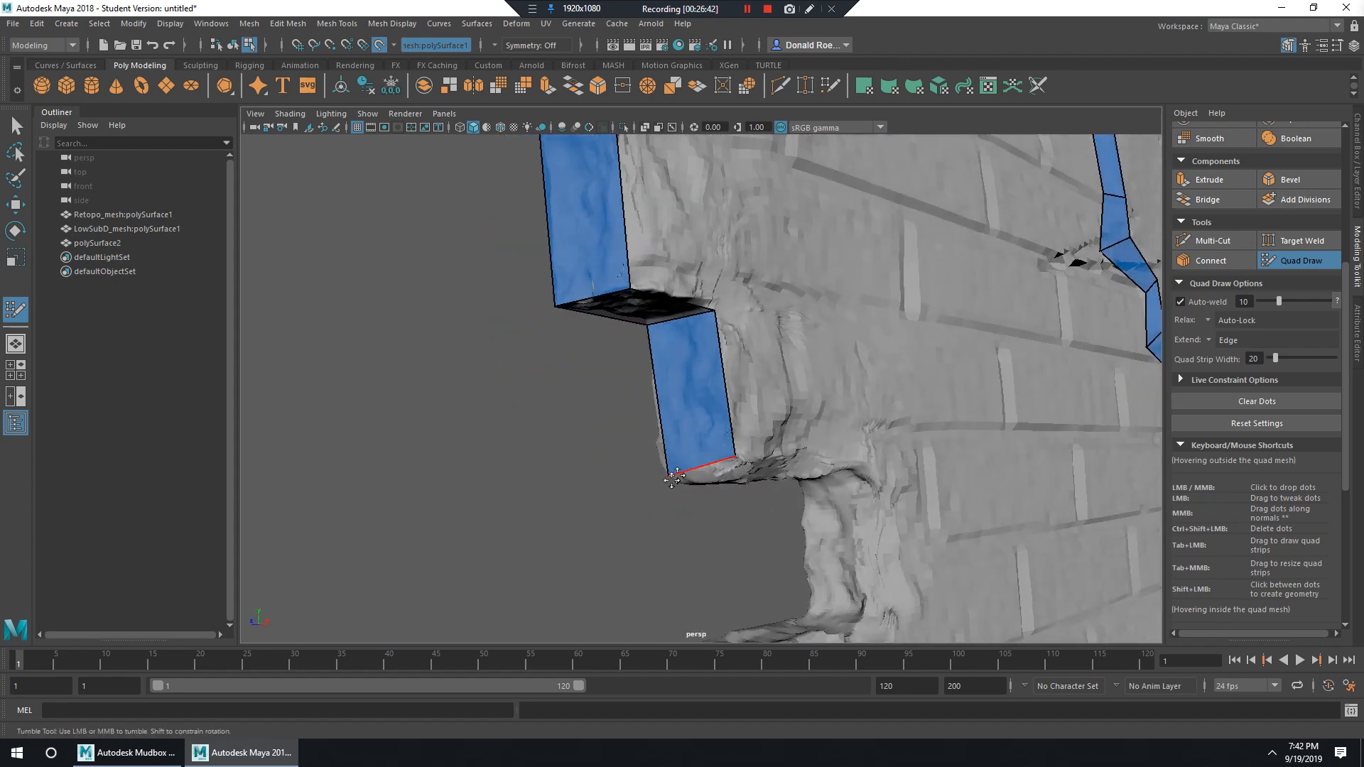
{"action": "mouse_move", "coordinate": [691, 442]}
{"action": "left_mouse_down", "text": "alt"}
{"action": "mouse_move", "coordinate": [780, 478]}
{"action": "mouse_move", "coordinate": [468, 506]}
{"action": "left_mouse_up", "text": "alt"}
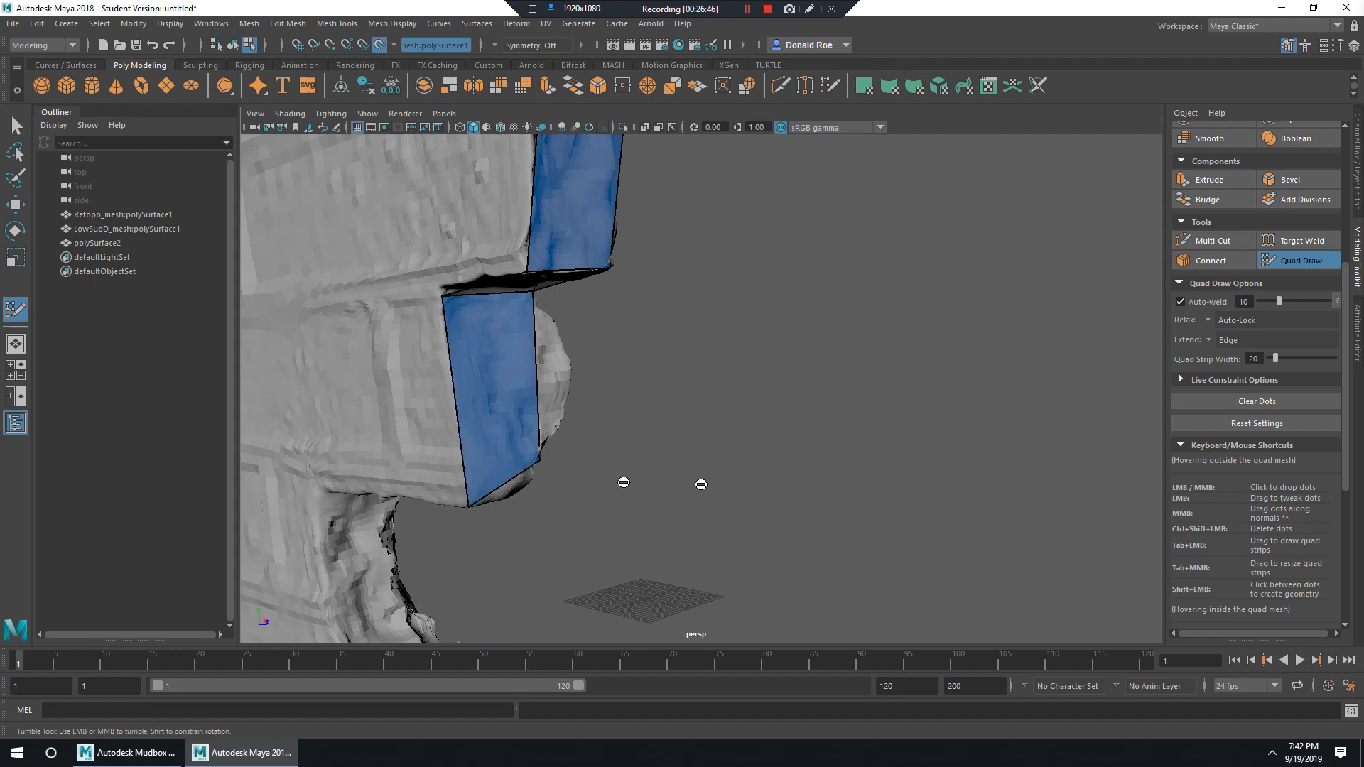
Continue the strip around the rounded brick end with another quad, and extend it along the brick's underside to the recess.
{"action": "left_click_drag", "start_coordinate": [624, 483], "coordinate": [819, 415], "text": "alt"}
{"action": "left_click_drag", "start_coordinate": [831, 415], "coordinate": [686, 325], "text": "alt"}
{"action": "mouse_move", "coordinate": [599, 442]}
{"action": "left_mouse_down", "text": "alt"}
{"action": "mouse_move", "coordinate": [548, 419]}
{"action": "mouse_move", "coordinate": [579, 437]}
{"action": "left_mouse_up", "text": "alt"}
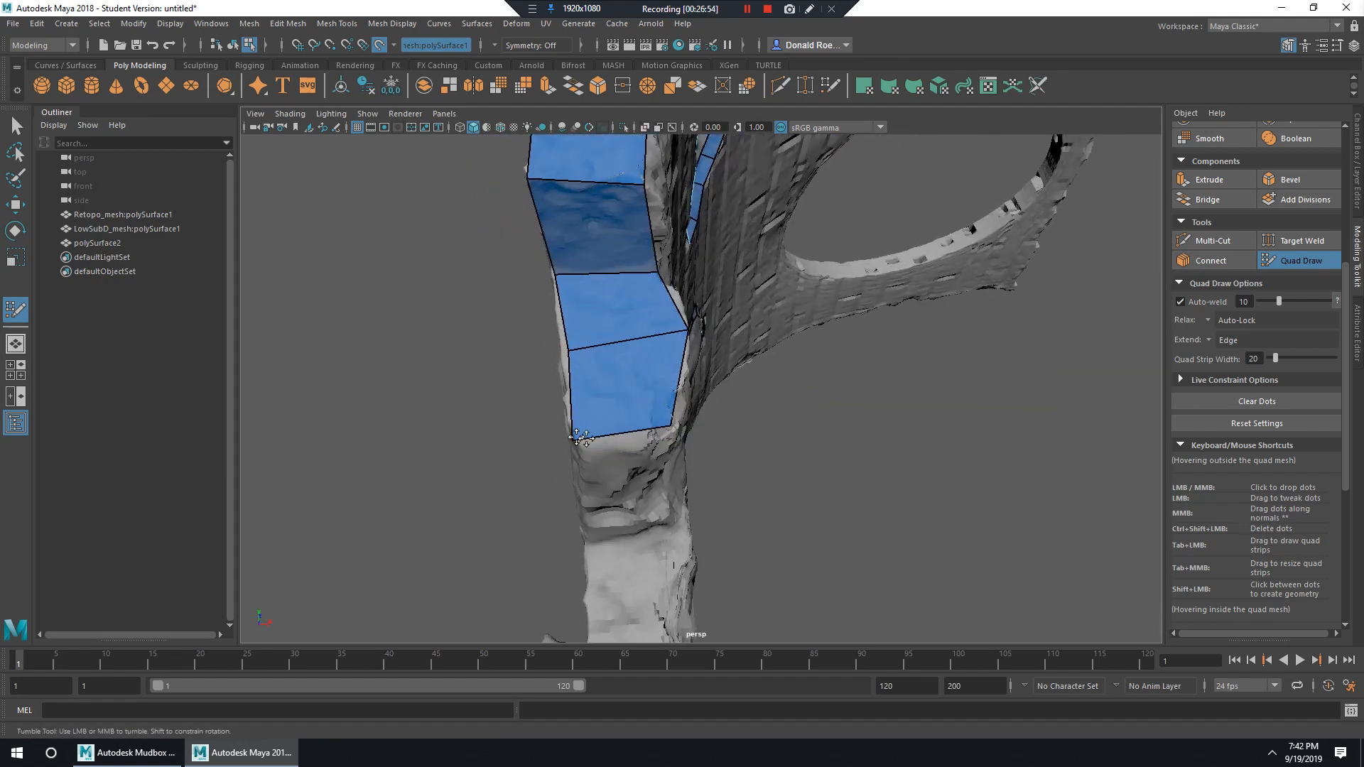
{"action": "left_click_drag", "start_coordinate": [694, 435], "coordinate": [657, 565], "text": "alt"}
{"action": "left_click_drag", "start_coordinate": [716, 508], "coordinate": [653, 493], "text": "alt"}
{"action": "middle_click_drag", "start_coordinate": [654, 494], "coordinate": [654, 430], "text": "alt"}
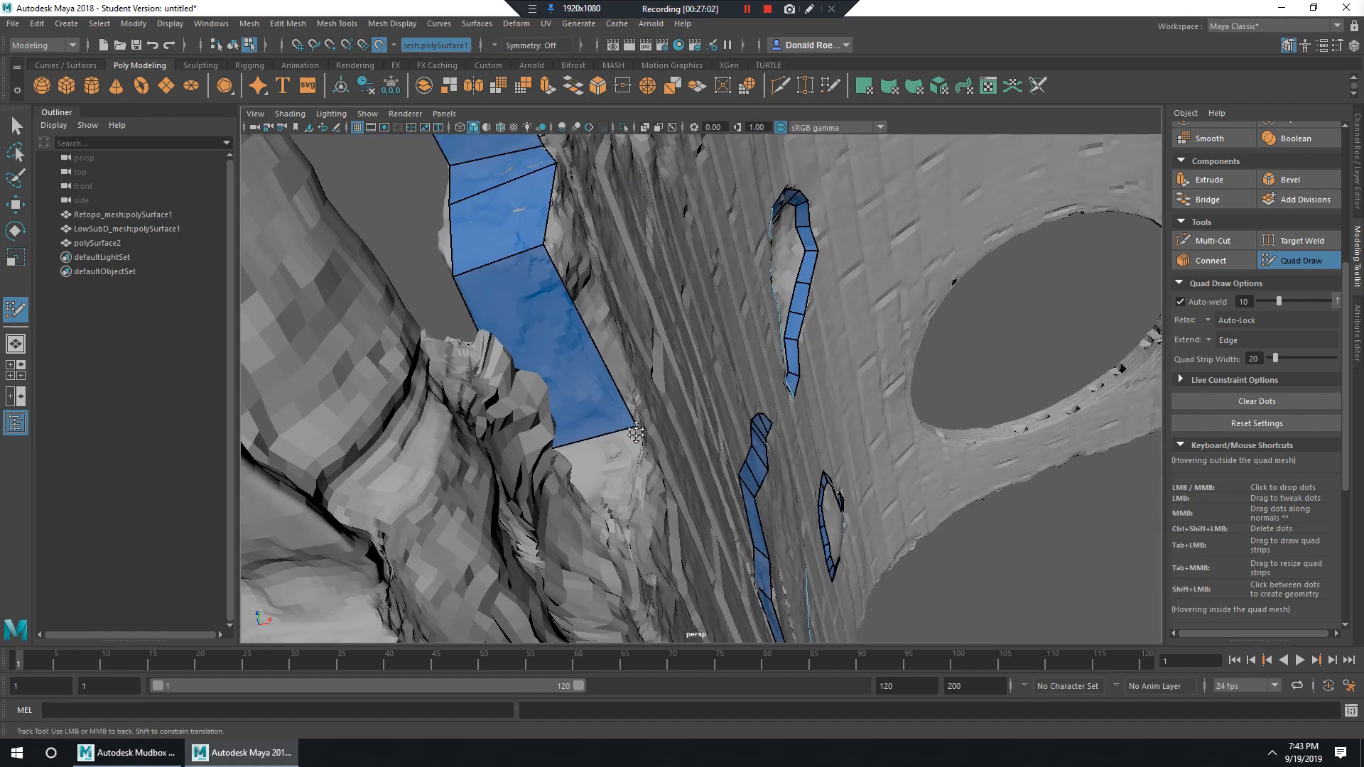
{"action": "left_click_drag", "start_coordinate": [636, 433], "coordinate": [825, 437], "text": "alt"}
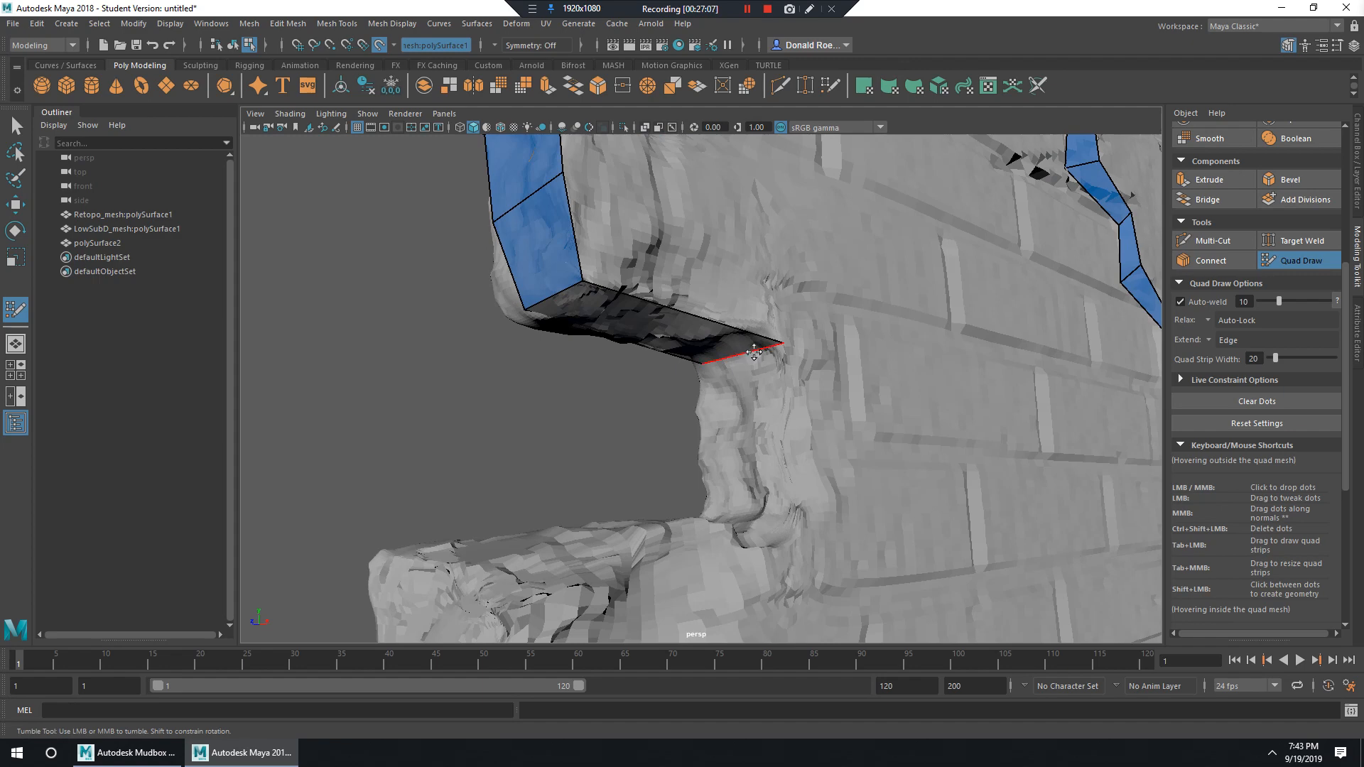
Extend the strip down the recessed wall face and align its lower corners with the ledge below.
{"action": "left_click_drag", "start_coordinate": [753, 351], "coordinate": [750, 508]}
{"action": "mouse_move", "coordinate": [658, 441]}
{"action": "left_mouse_down", "text": "alt"}
{"action": "mouse_move", "coordinate": [622, 446]}
{"action": "mouse_move", "coordinate": [596, 423]}
{"action": "mouse_move", "coordinate": [569, 438]}
{"action": "left_mouse_up", "text": "alt"}
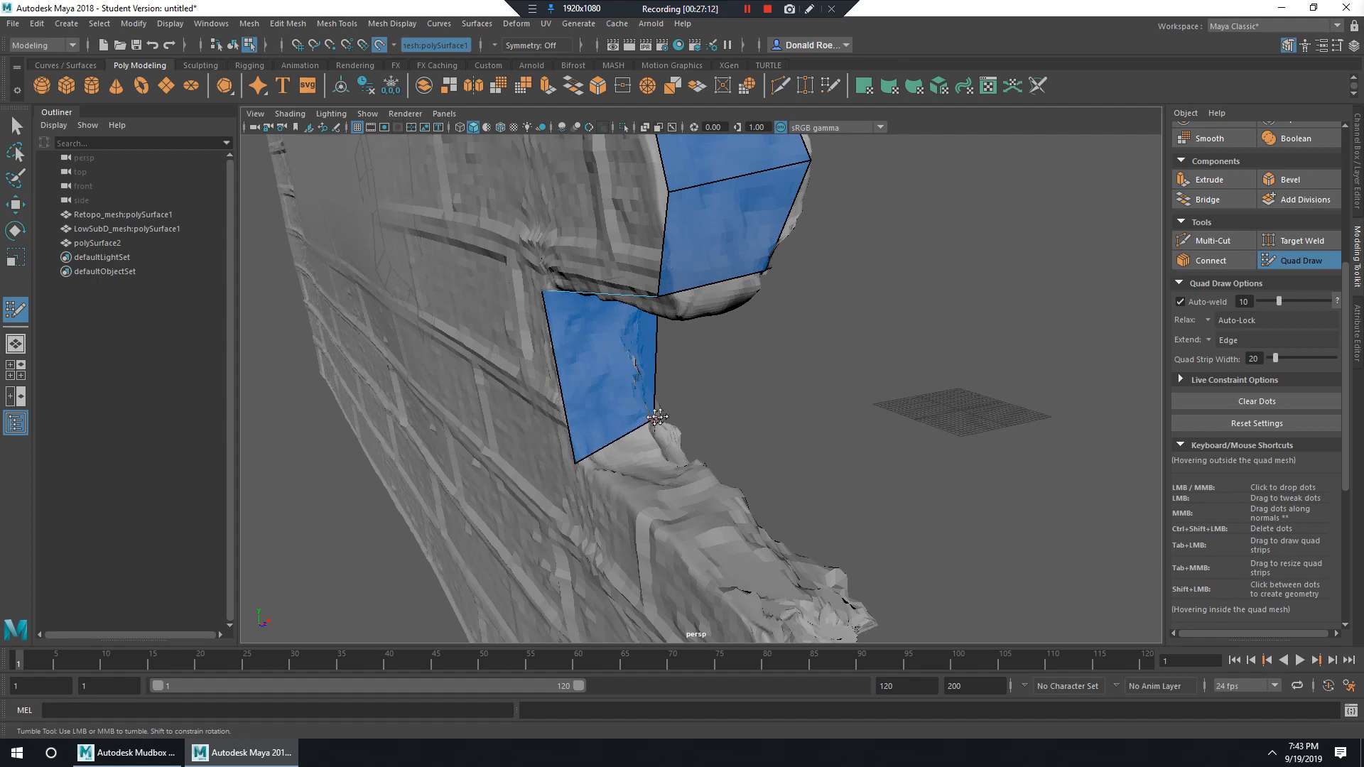
{"action": "left_click_drag", "start_coordinate": [670, 442], "coordinate": [780, 387], "text": "alt"}
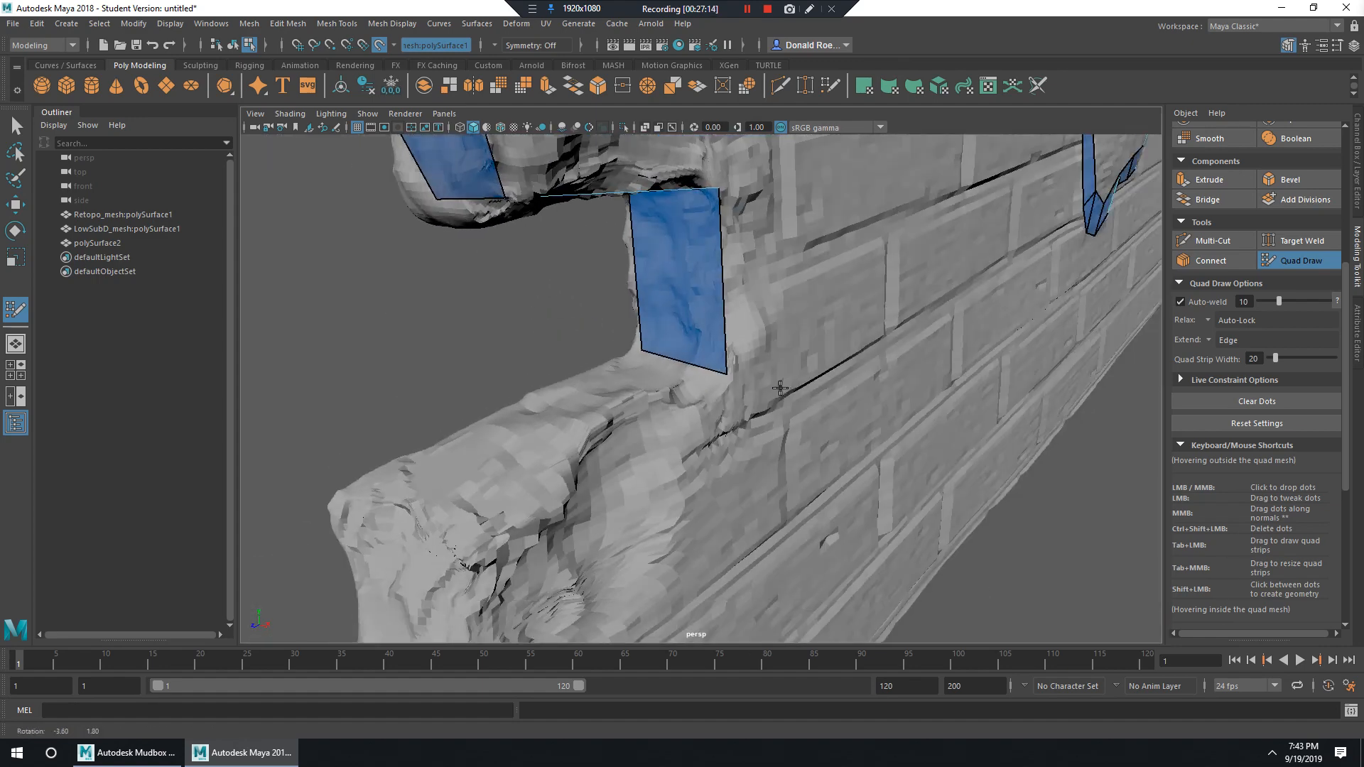
Extend the strip outward over the top of the ledge and fit the quad's corners to its outer edge.
{"action": "left_click_drag", "start_coordinate": [688, 361], "coordinate": [452, 496]}
{"action": "left_click_drag", "start_coordinate": [543, 446], "coordinate": [674, 400], "text": "alt"}
{"action": "middle_click_drag", "start_coordinate": [674, 400], "coordinate": [725, 340], "text": "alt"}
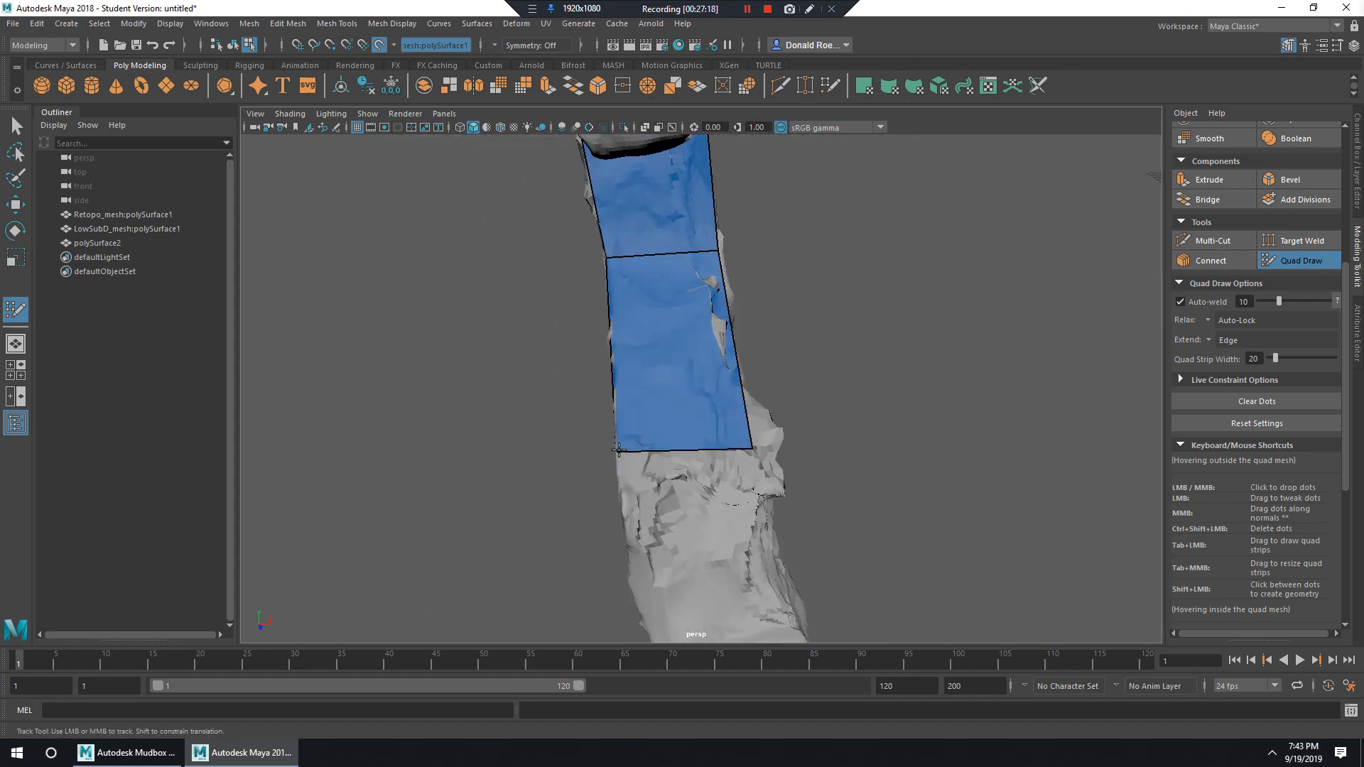
{"action": "left_click_drag", "start_coordinate": [717, 457], "coordinate": [631, 457], "text": "alt"}
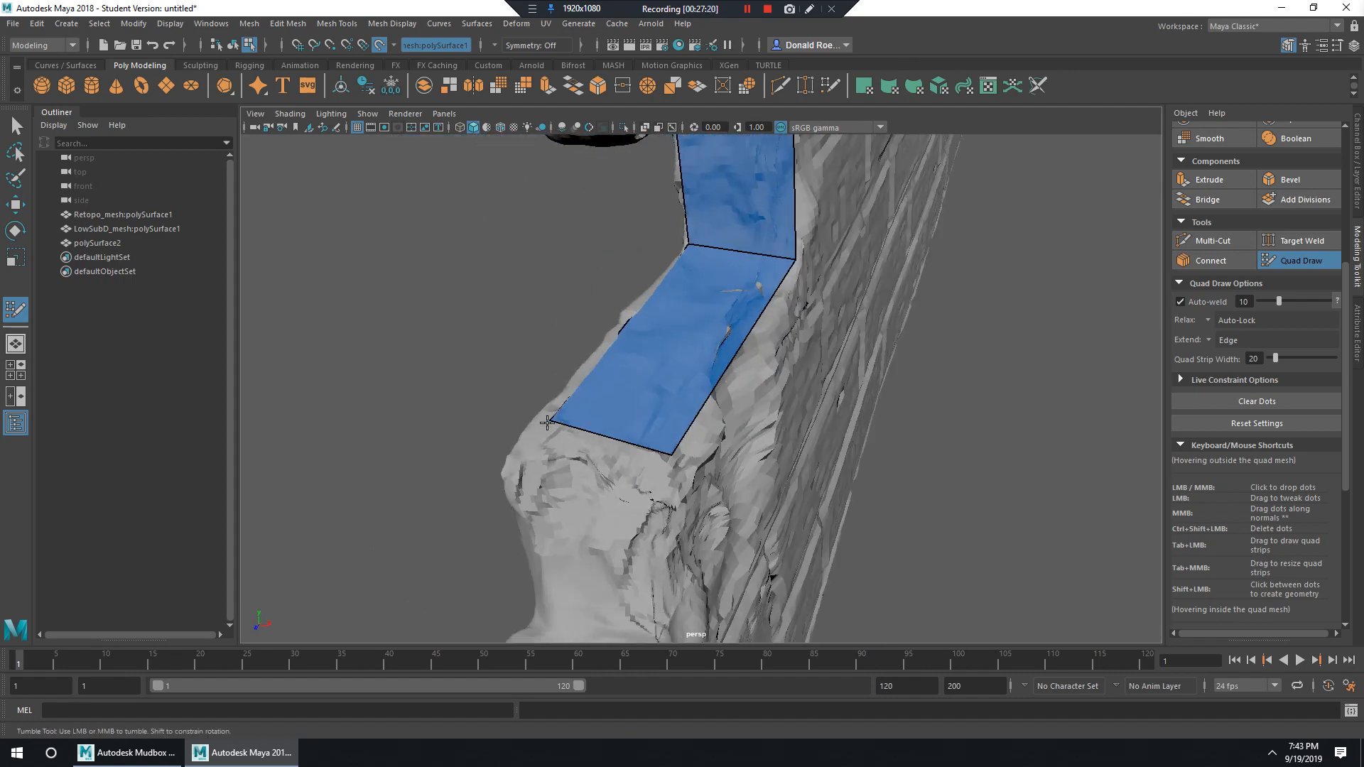
{"action": "left_click_drag", "start_coordinate": [563, 423], "coordinate": [669, 505], "text": "alt"}
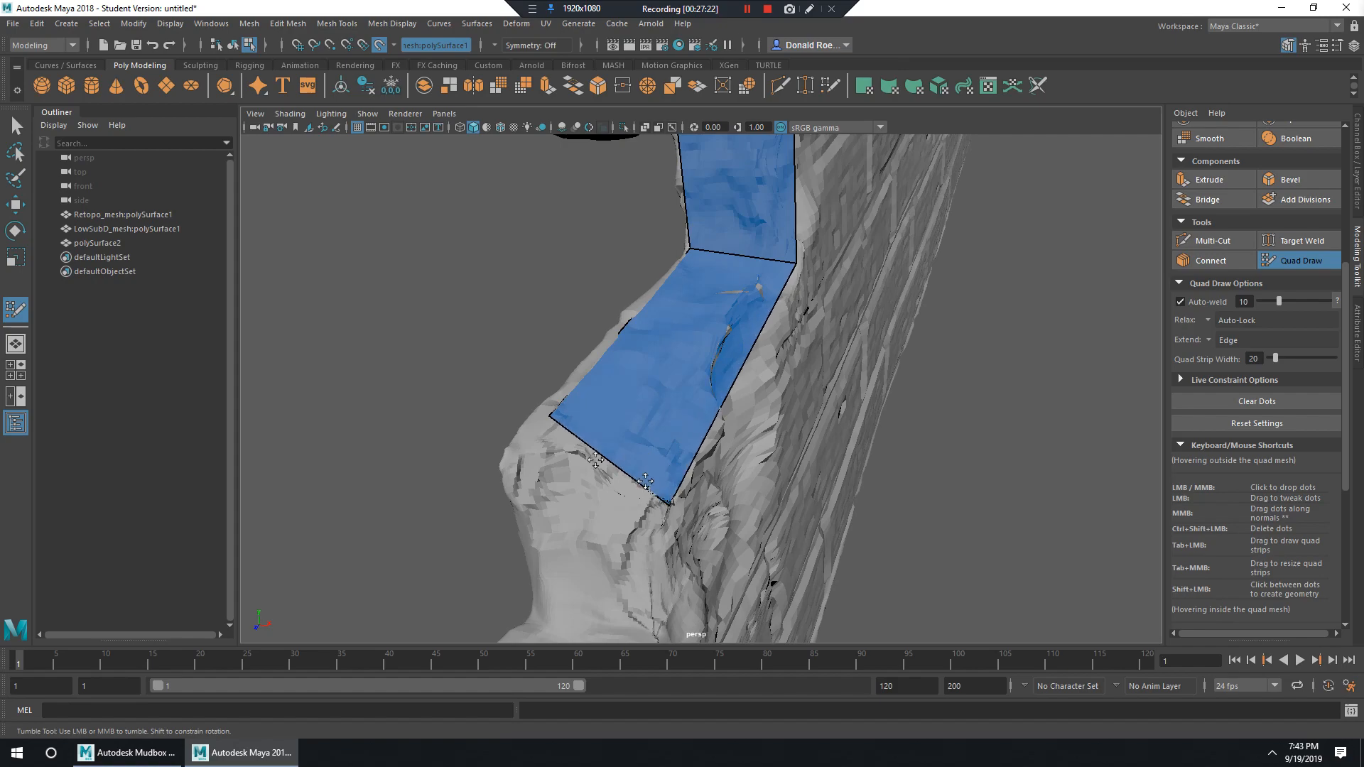
{"action": "left_click_drag", "start_coordinate": [595, 460], "coordinate": [738, 392], "text": "alt"}
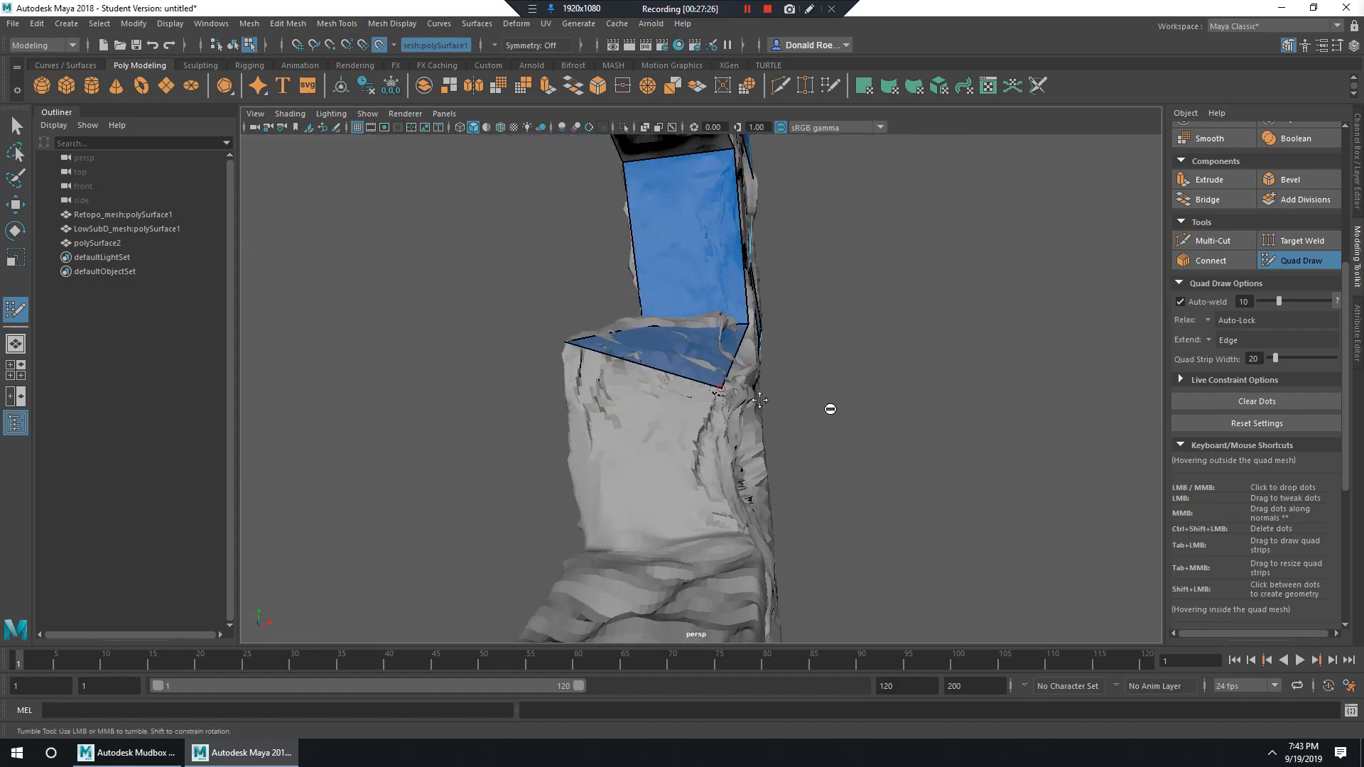
{"action": "left_click_drag", "start_coordinate": [830, 409], "coordinate": [785, 439], "text": "alt"}
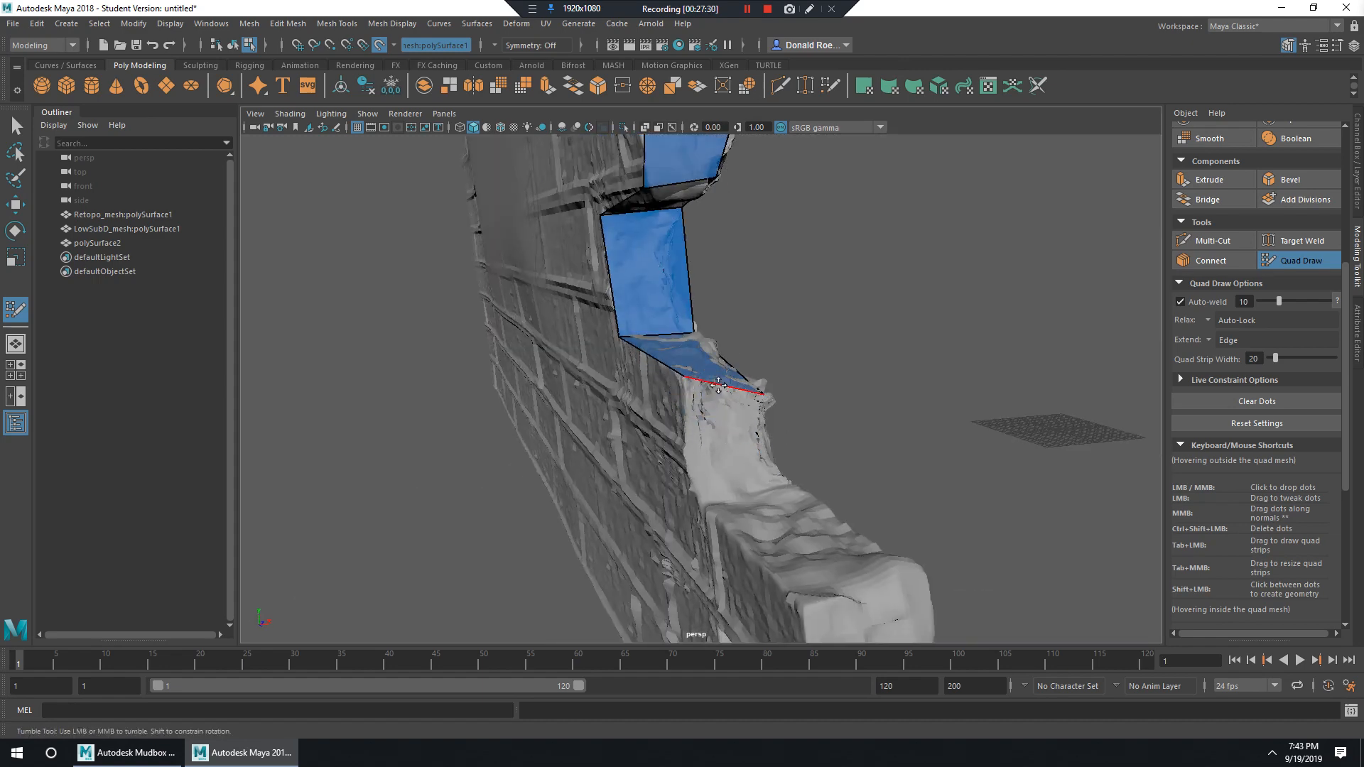
Extend the strip down the ledge's end face and outward over the top of the next protruding brick.
{"action": "left_click_drag", "start_coordinate": [732, 393], "coordinate": [529, 530]}
{"action": "middle_click_drag", "start_coordinate": [529, 529], "coordinate": [639, 500], "text": "alt"}
{"action": "right_click_drag", "start_coordinate": [639, 500], "coordinate": [710, 469], "text": "alt"}
{"action": "left_click_drag", "start_coordinate": [588, 455], "coordinate": [736, 366], "text": "alt"}
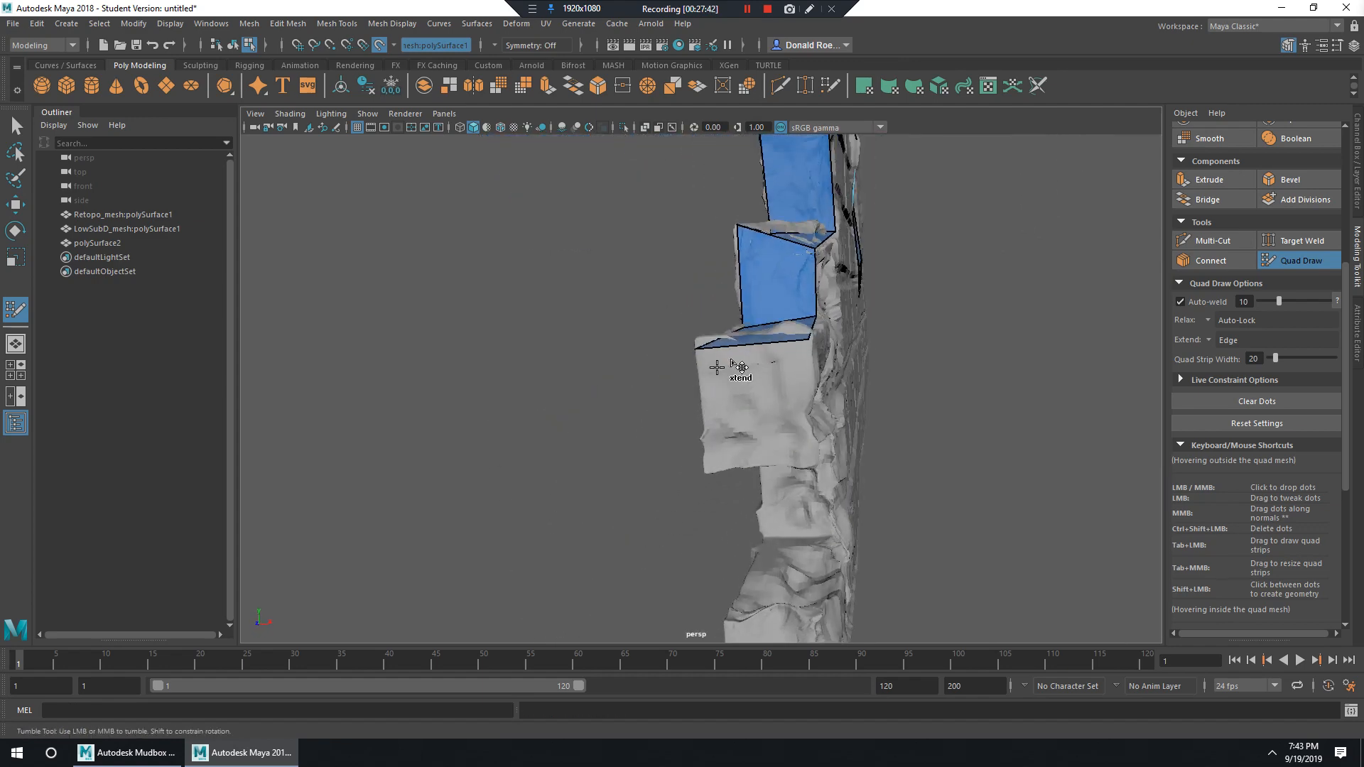
Wrap the strip around the protruding brick and continue it through the recess onto the top of the lowest brick.
{"action": "left_click_drag", "start_coordinate": [750, 470], "coordinate": [779, 444], "text": "alt"}
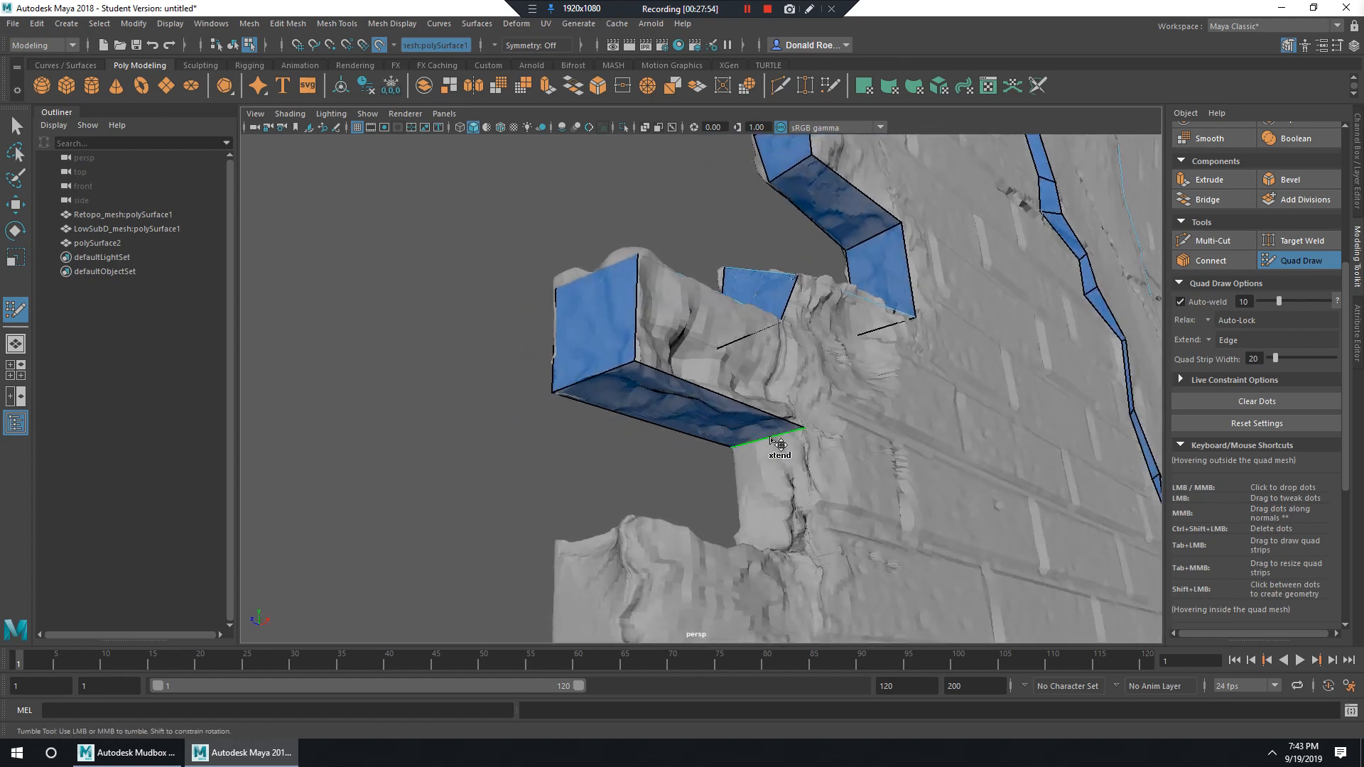
{"action": "left_click_drag", "start_coordinate": [771, 518], "coordinate": [713, 397], "text": "alt"}
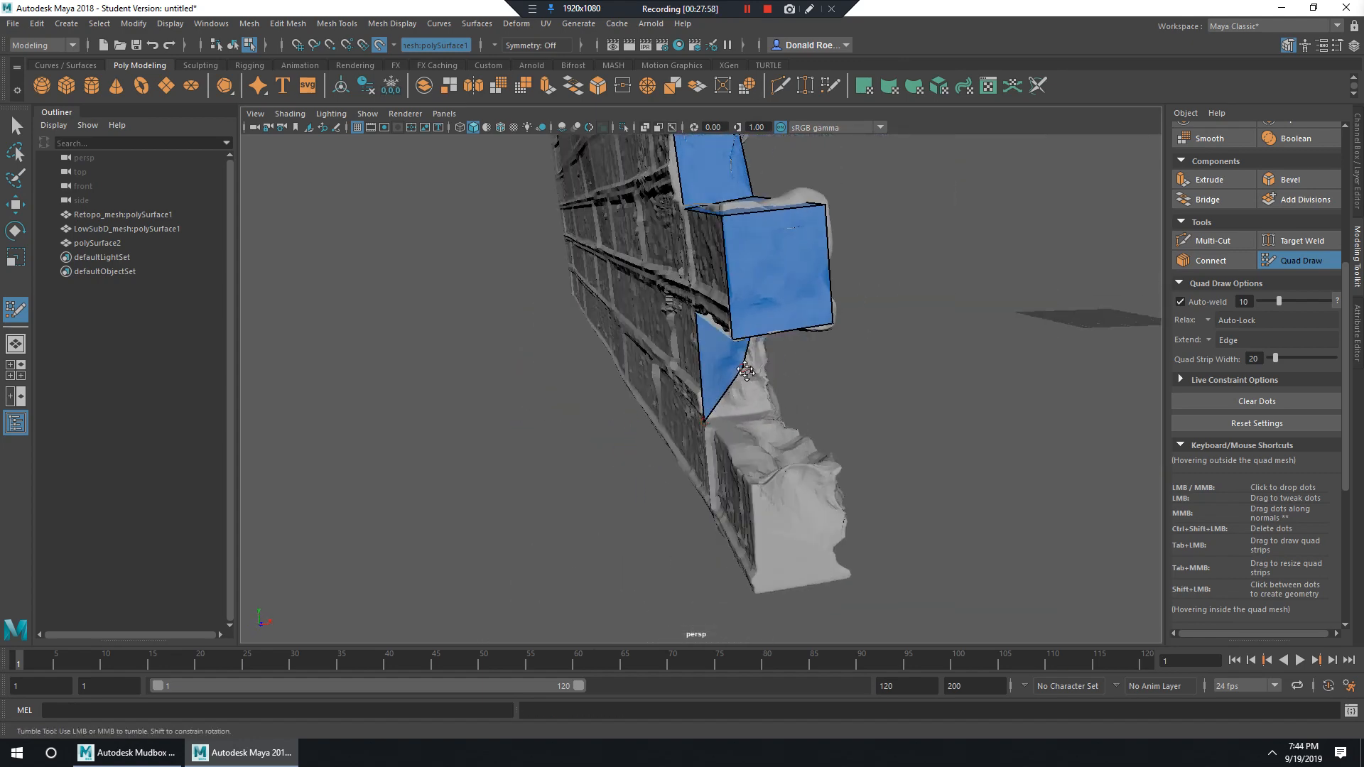
{"action": "mouse_move", "coordinate": [902, 412]}
{"action": "left_mouse_down", "text": "alt"}
{"action": "mouse_move", "coordinate": [541, 455]}
{"action": "mouse_move", "coordinate": [695, 428]}
{"action": "mouse_move", "coordinate": [746, 462]}
{"action": "left_mouse_up", "text": "alt"}
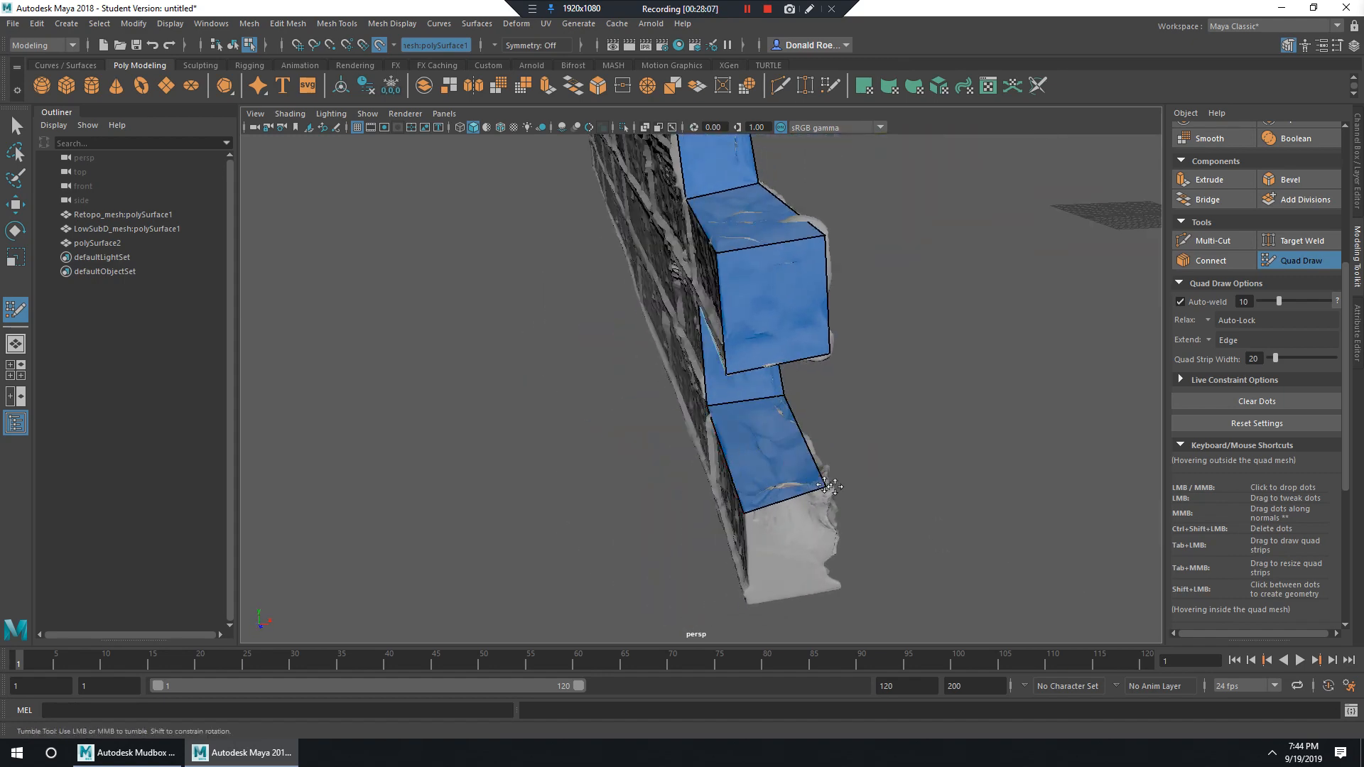
Extend the strip down the end face of the lowest brick and onto the wall's underside.
{"action": "left_click_drag", "start_coordinate": [853, 501], "coordinate": [746, 432], "text": "alt"}
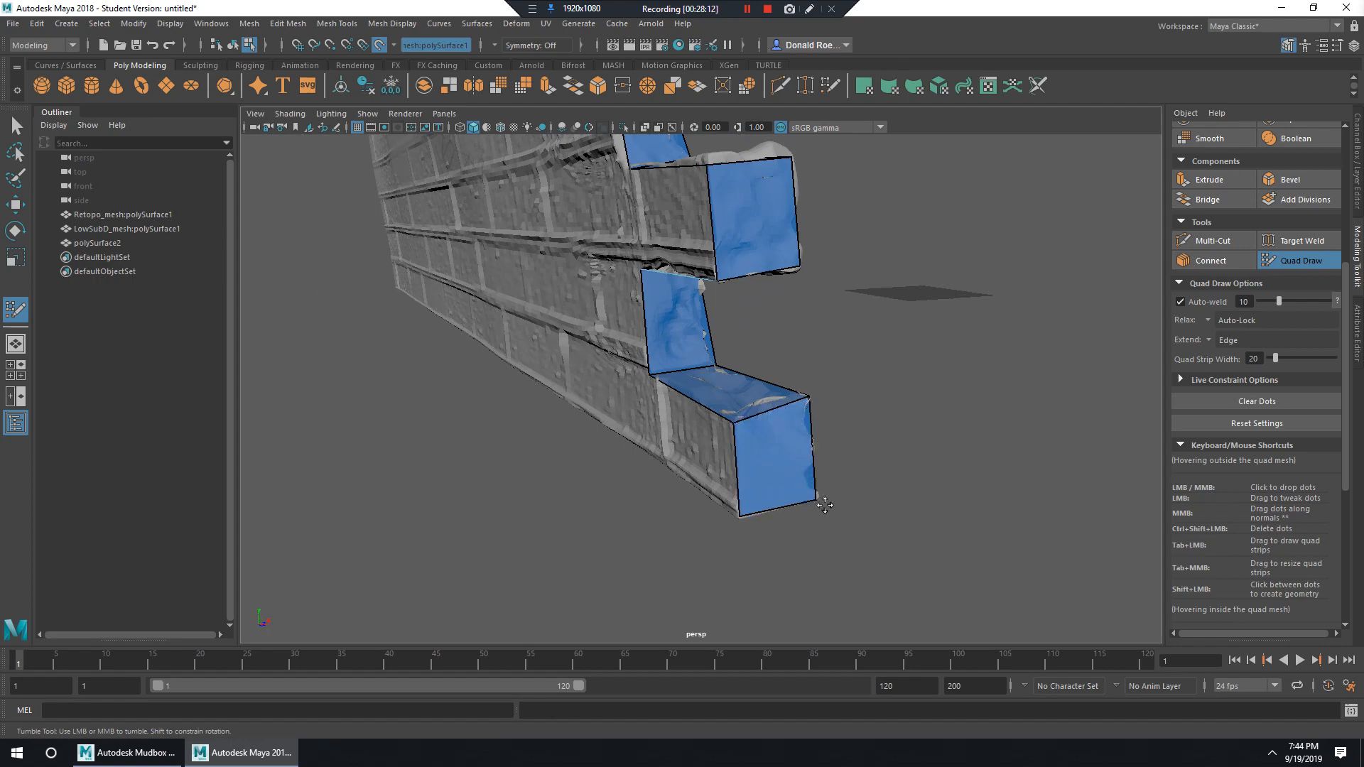
{"action": "left_click_drag", "start_coordinate": [920, 446], "coordinate": [788, 412], "text": "alt"}
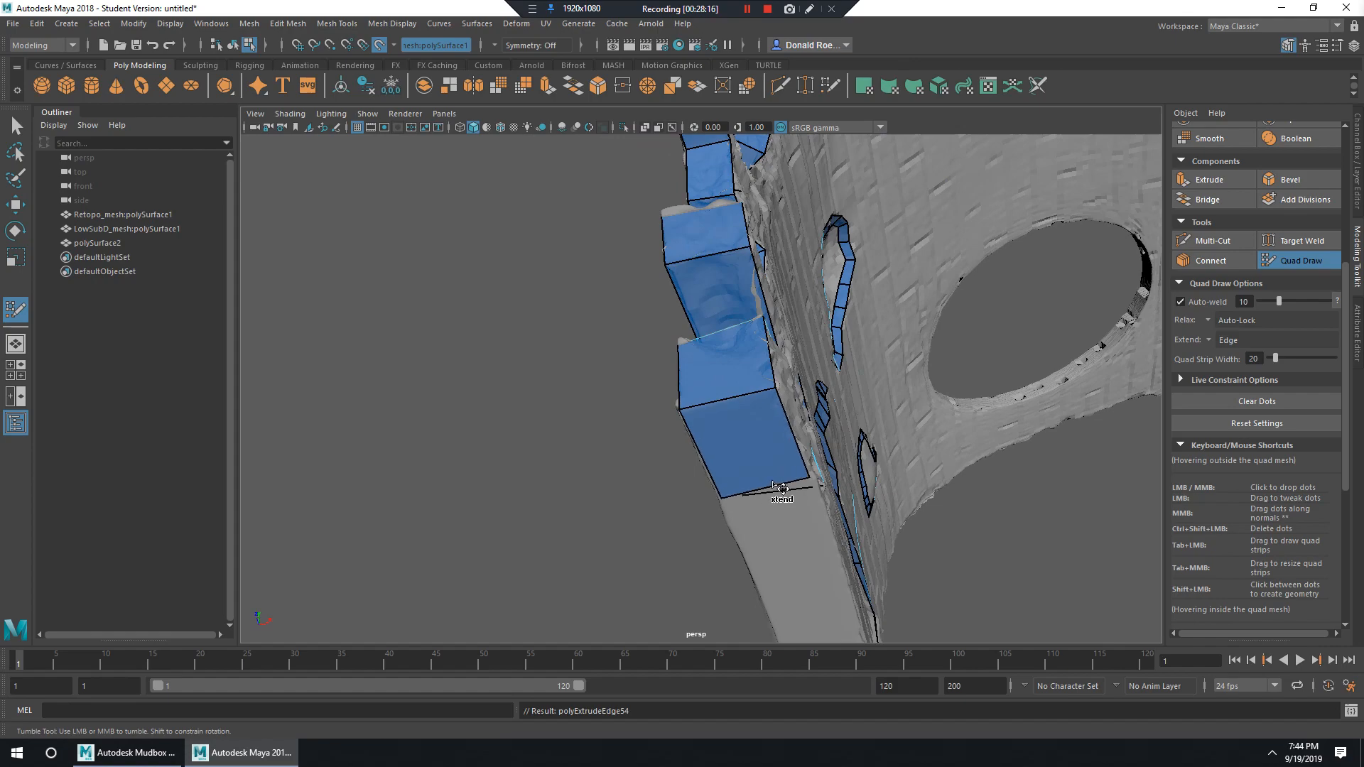
{"action": "left_click_drag", "start_coordinate": [780, 488], "coordinate": [864, 334], "text": "alt"}
{"action": "right_click_drag", "start_coordinate": [865, 334], "coordinate": [917, 341], "text": "alt"}
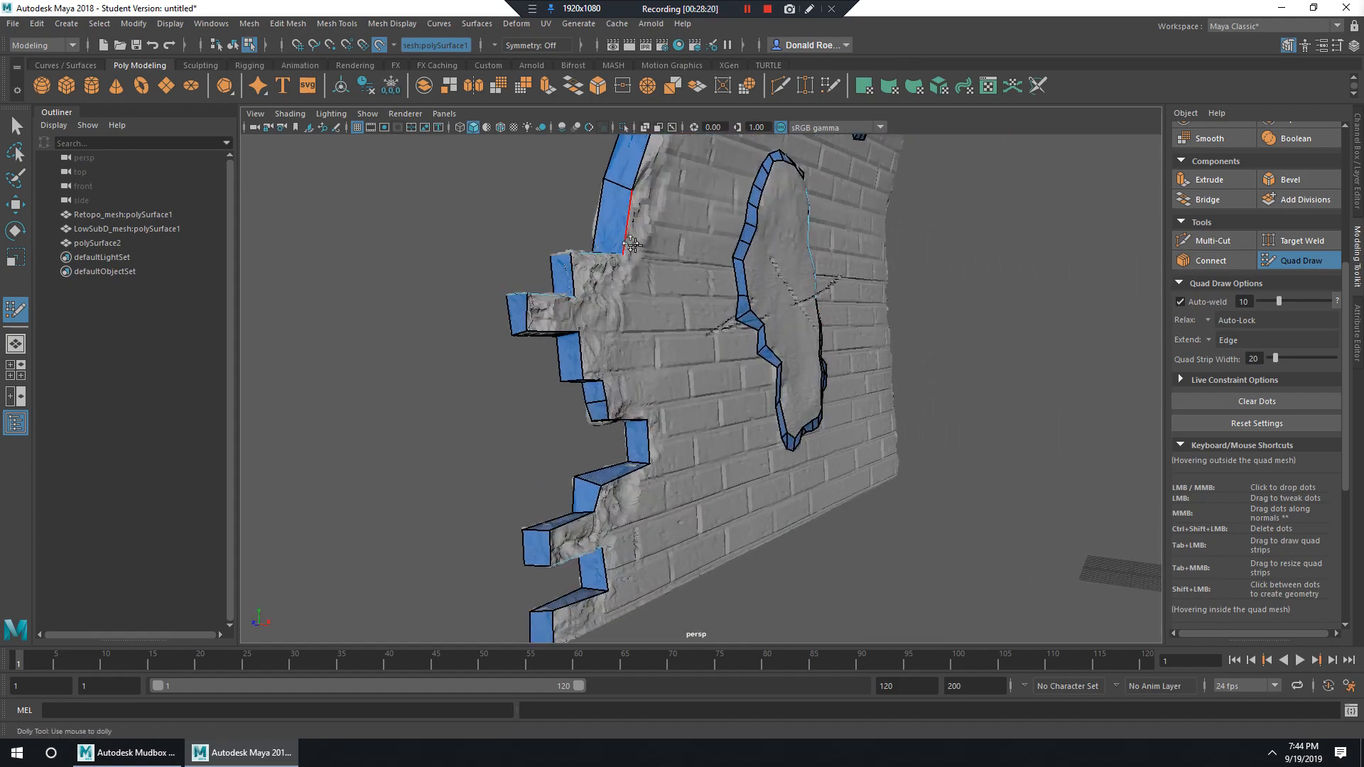
Insert an edge loop across the long quad on the upper wall edge and fit it to the wall's curve.
{"action": "left_click_drag", "start_coordinate": [631, 244], "coordinate": [578, 326], "text": "alt"}
{"action": "right_click_drag", "start_coordinate": [579, 326], "coordinate": [817, 340], "text": "alt"}
{"action": "left_click_drag", "start_coordinate": [824, 345], "coordinate": [694, 471], "text": "alt"}
{"action": "middle_click_drag", "start_coordinate": [695, 470], "coordinate": [692, 405], "text": "alt"}
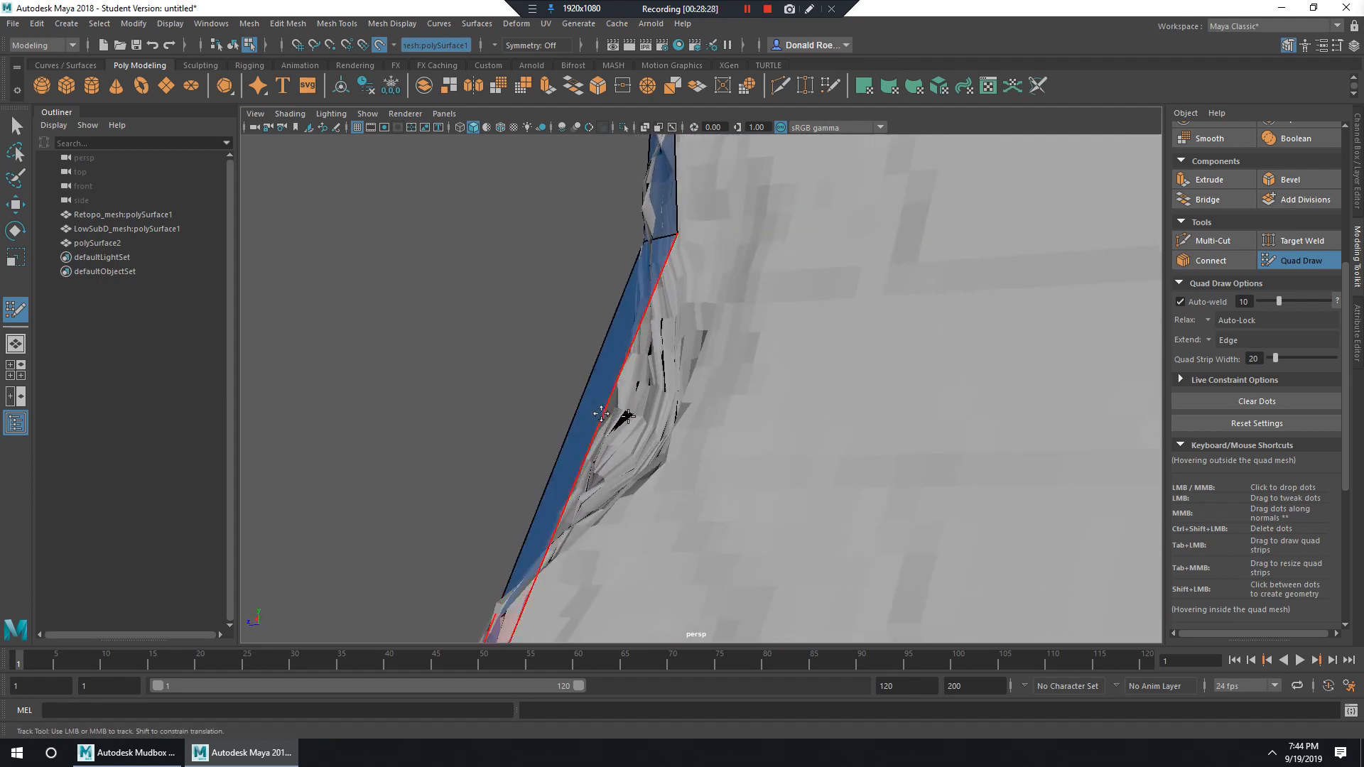
{"action": "left_click_drag", "start_coordinate": [691, 434], "coordinate": [672, 437], "text": "alt"}
{"action": "left_click", "coordinate": [690, 443], "text": "ctrl"}
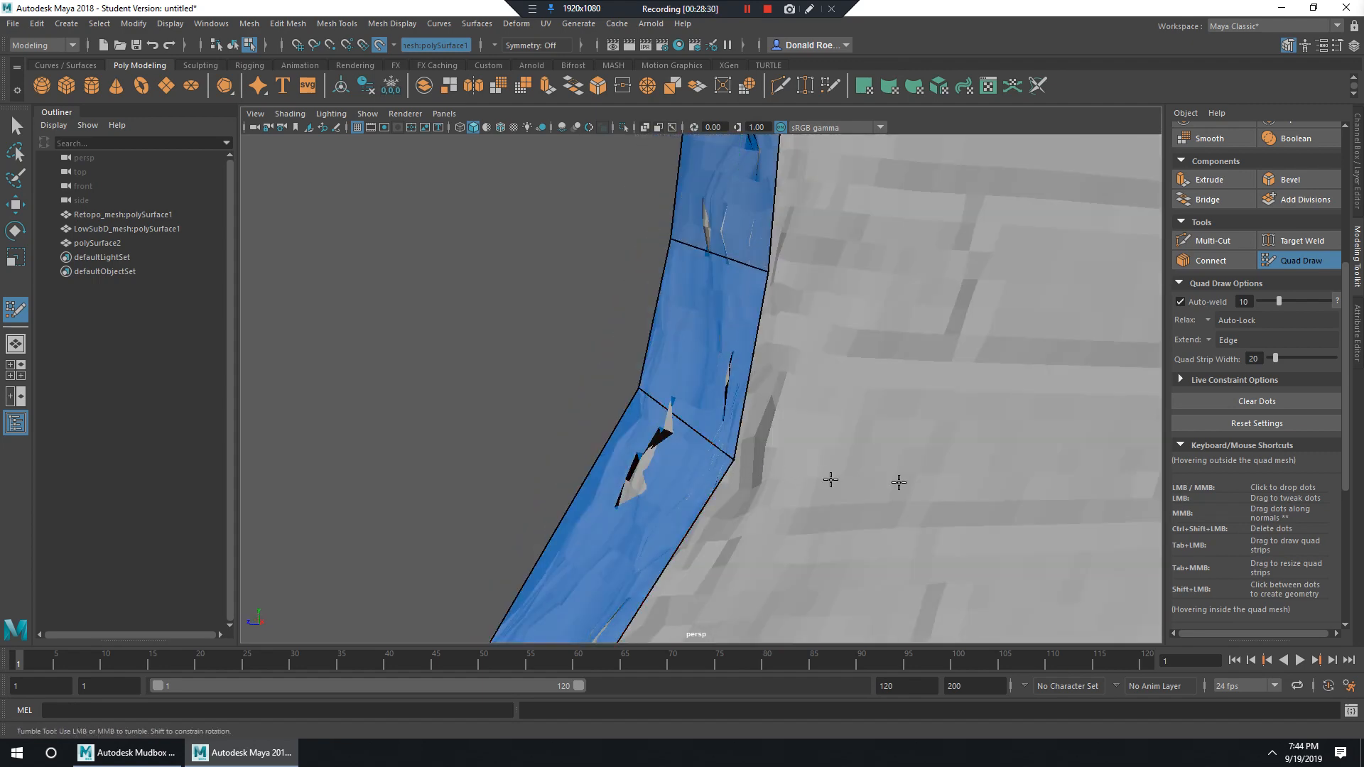
Add cross edge loops to the strip just above the uppermost brick step and fit them to the wall edge.
{"action": "right_click_drag", "start_coordinate": [898, 482], "coordinate": [696, 486], "text": "alt"}
{"action": "middle_click_drag", "start_coordinate": [697, 486], "coordinate": [804, 271], "text": "alt"}
{"action": "left_click_drag", "start_coordinate": [765, 356], "coordinate": [685, 372], "text": "alt"}
{"action": "left_click_drag", "start_coordinate": [730, 424], "coordinate": [757, 370], "text": "alt"}
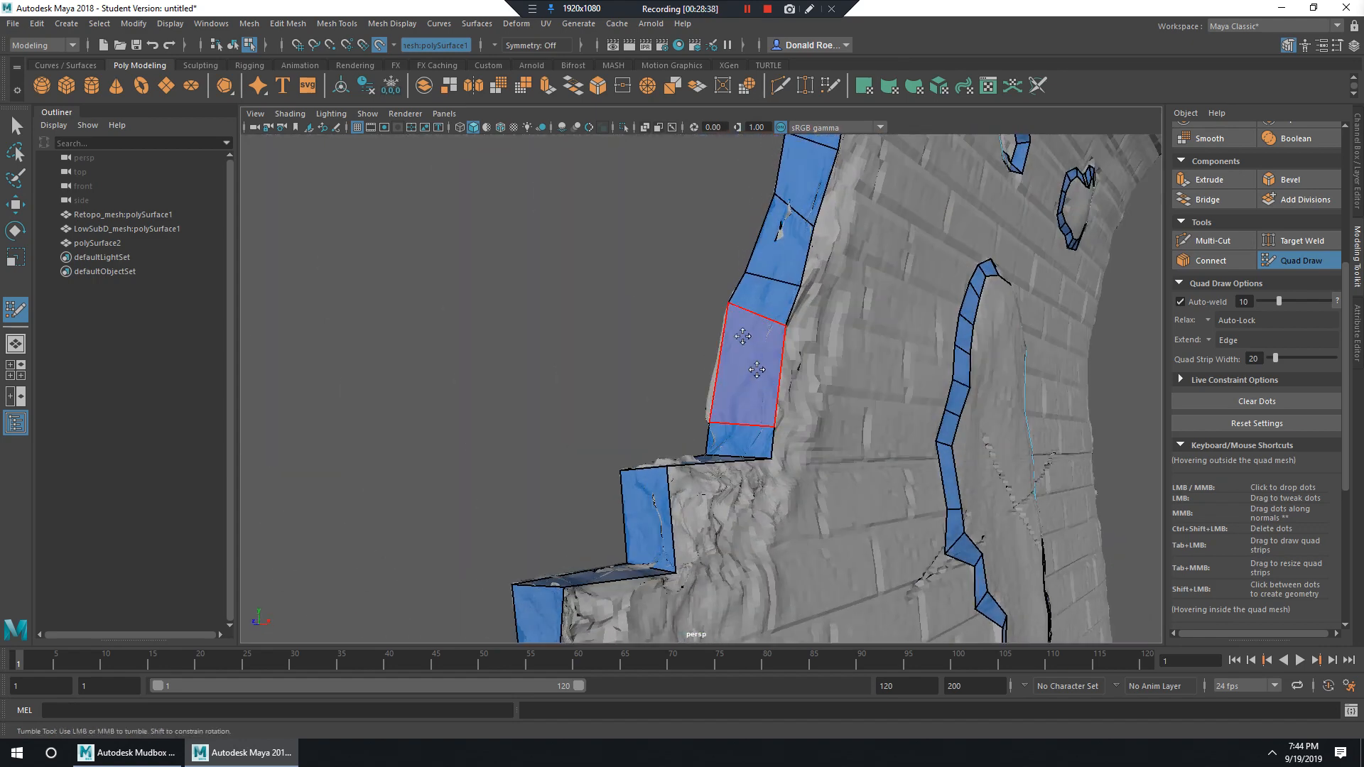
{"action": "right_click_drag", "start_coordinate": [732, 308], "coordinate": [852, 372], "text": "alt"}
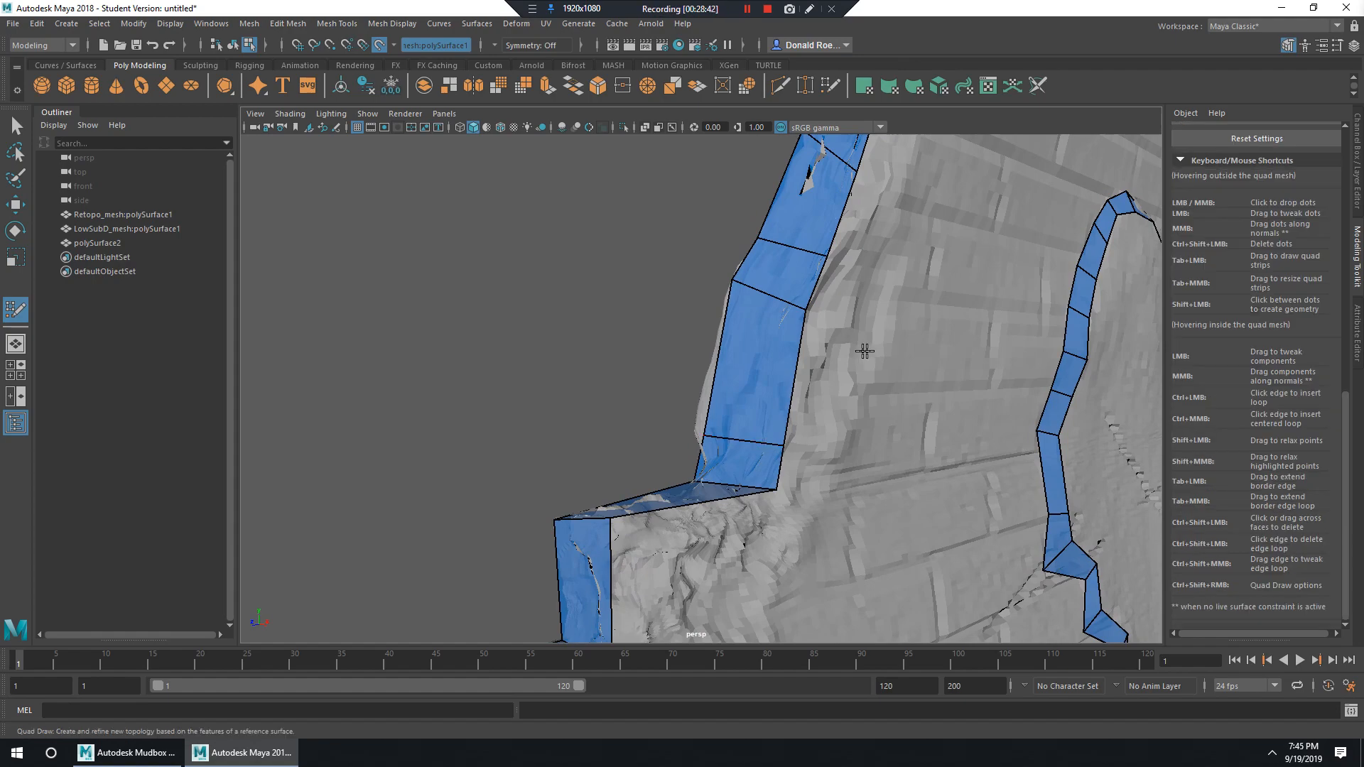
{"action": "left_click_drag", "start_coordinate": [785, 359], "coordinate": [755, 364], "text": "alt"}
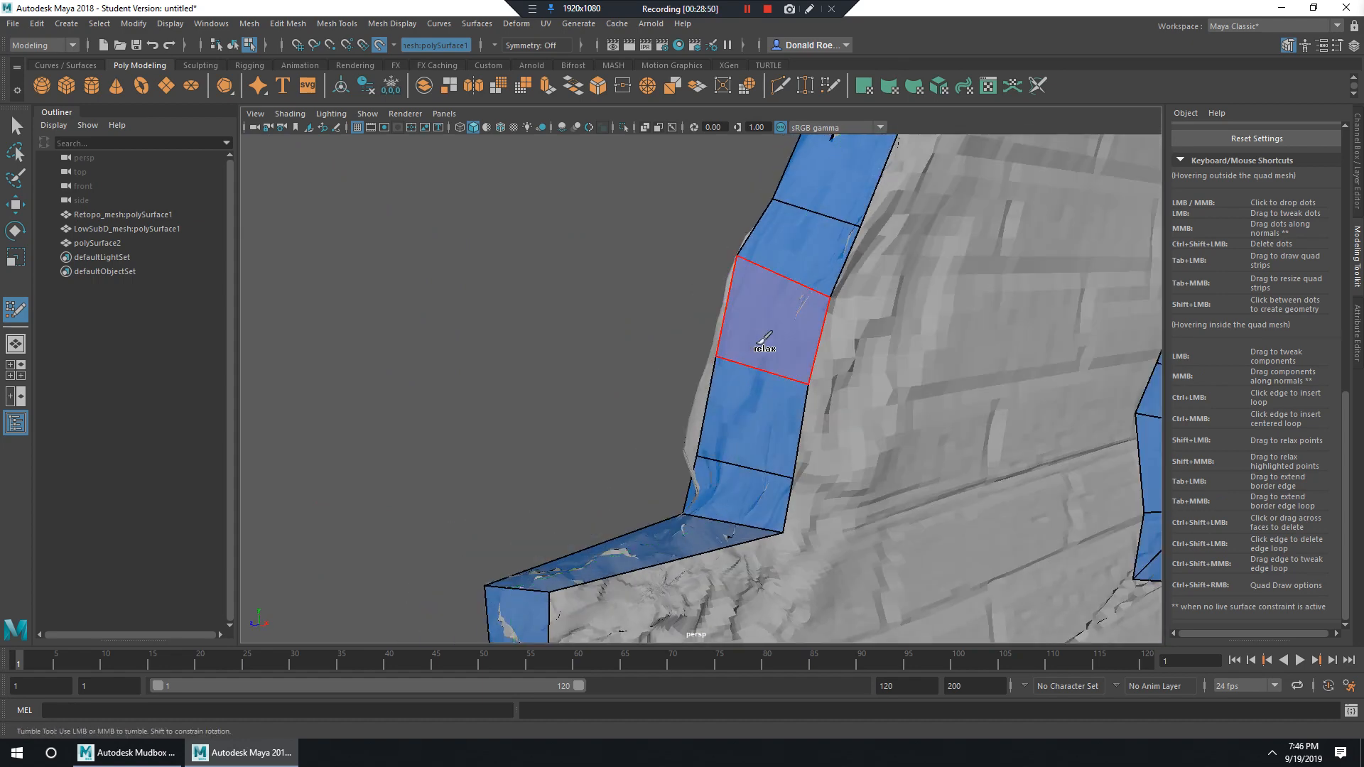
Insert a lengthwise edge loop through the middle of the strip and adjust its vertices to the wall surface.
{"action": "left_click_drag", "start_coordinate": [870, 353], "coordinate": [814, 431], "text": "alt"}
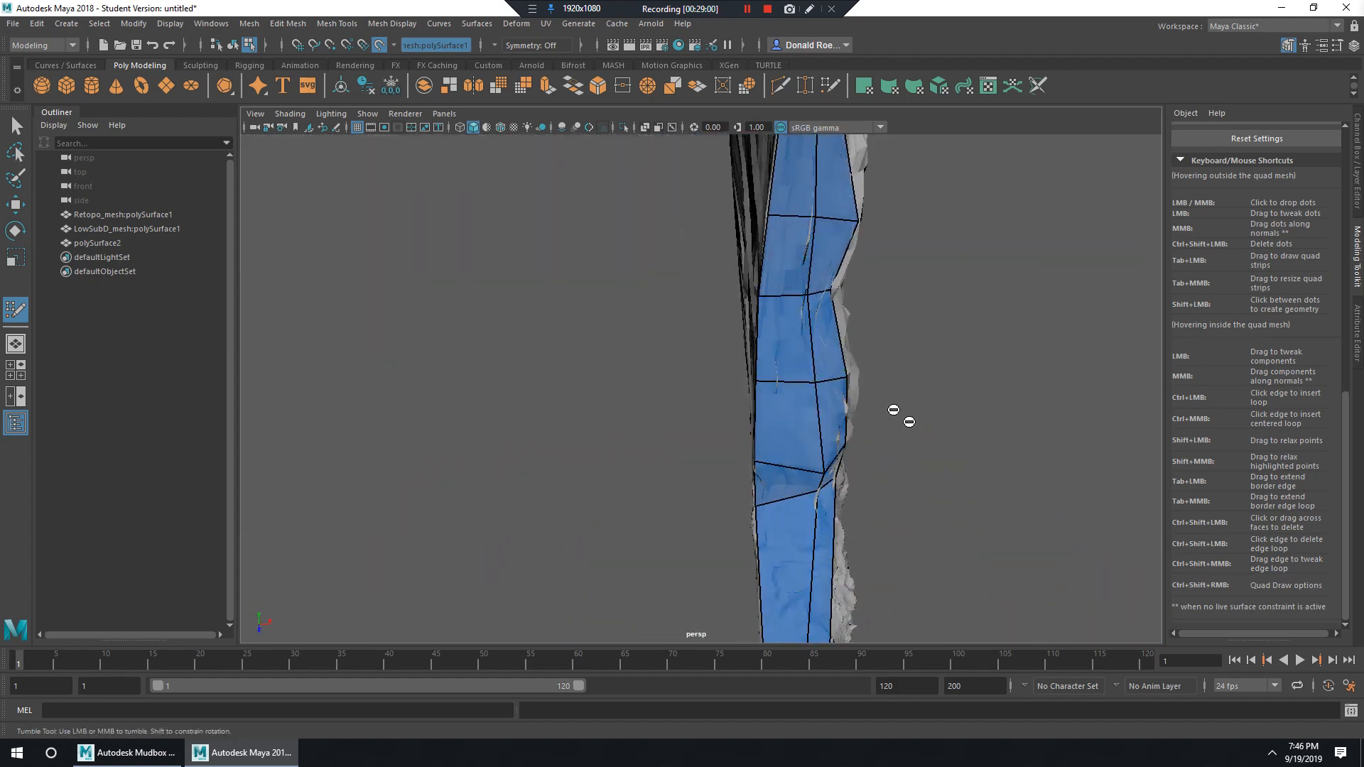
{"action": "left_click_drag", "start_coordinate": [894, 410], "coordinate": [753, 432], "text": "alt"}
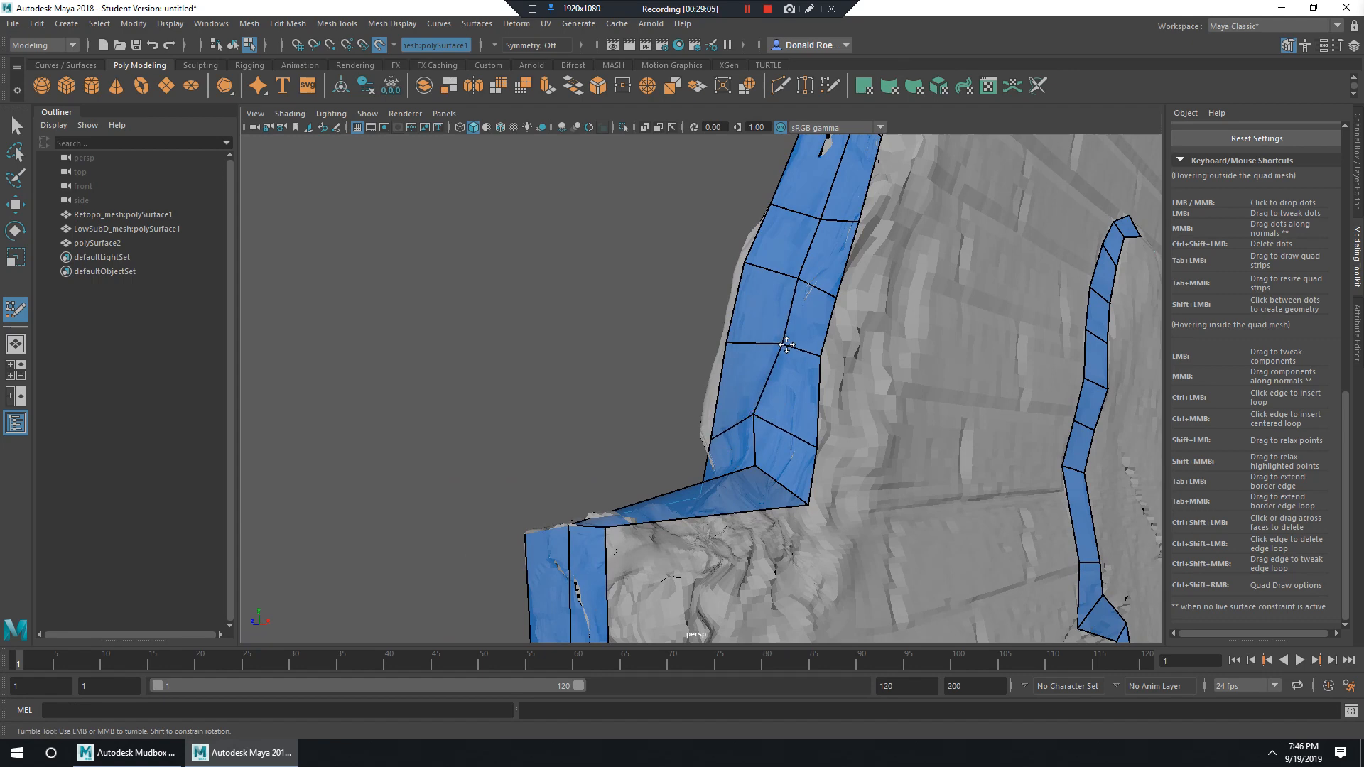
{"action": "left_click_drag", "start_coordinate": [787, 346], "coordinate": [780, 382], "text": "alt"}
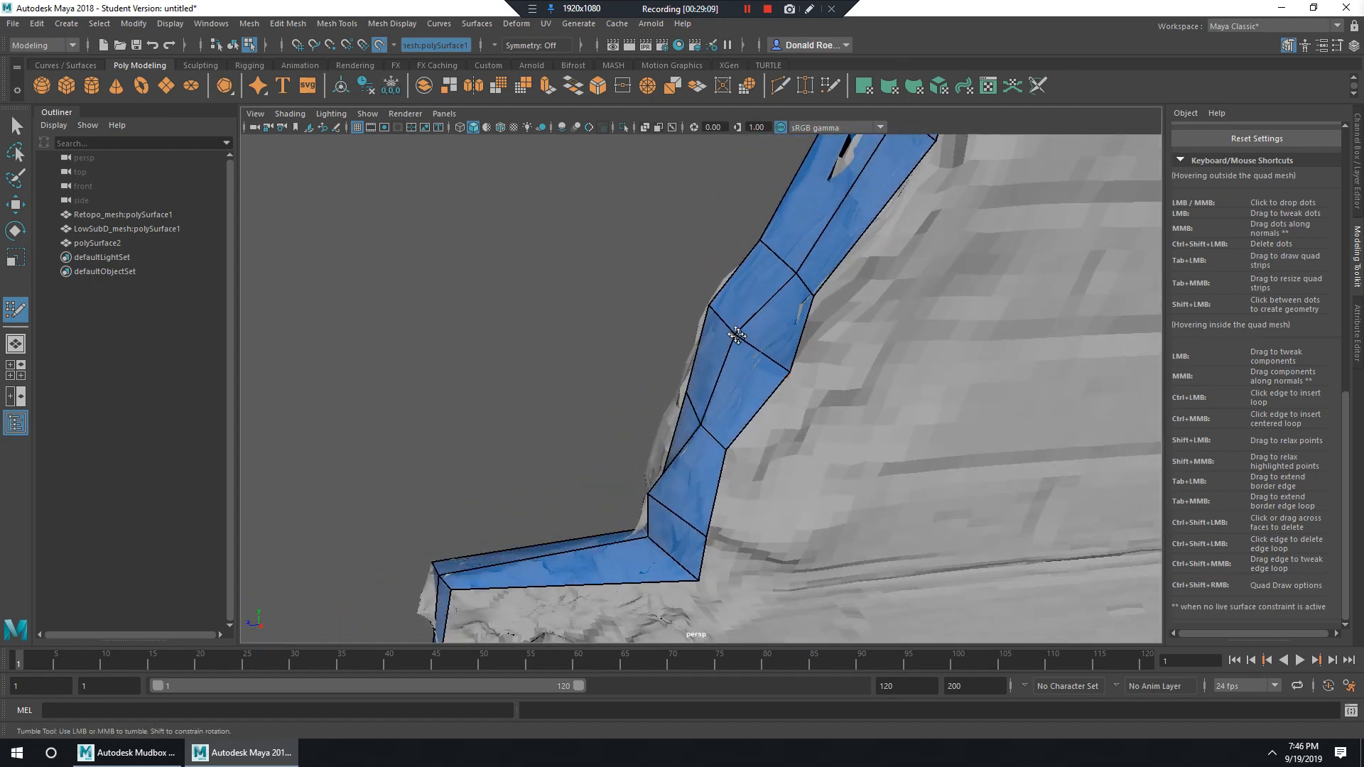
{"action": "left_click_drag", "start_coordinate": [737, 335], "coordinate": [783, 302], "text": "alt"}
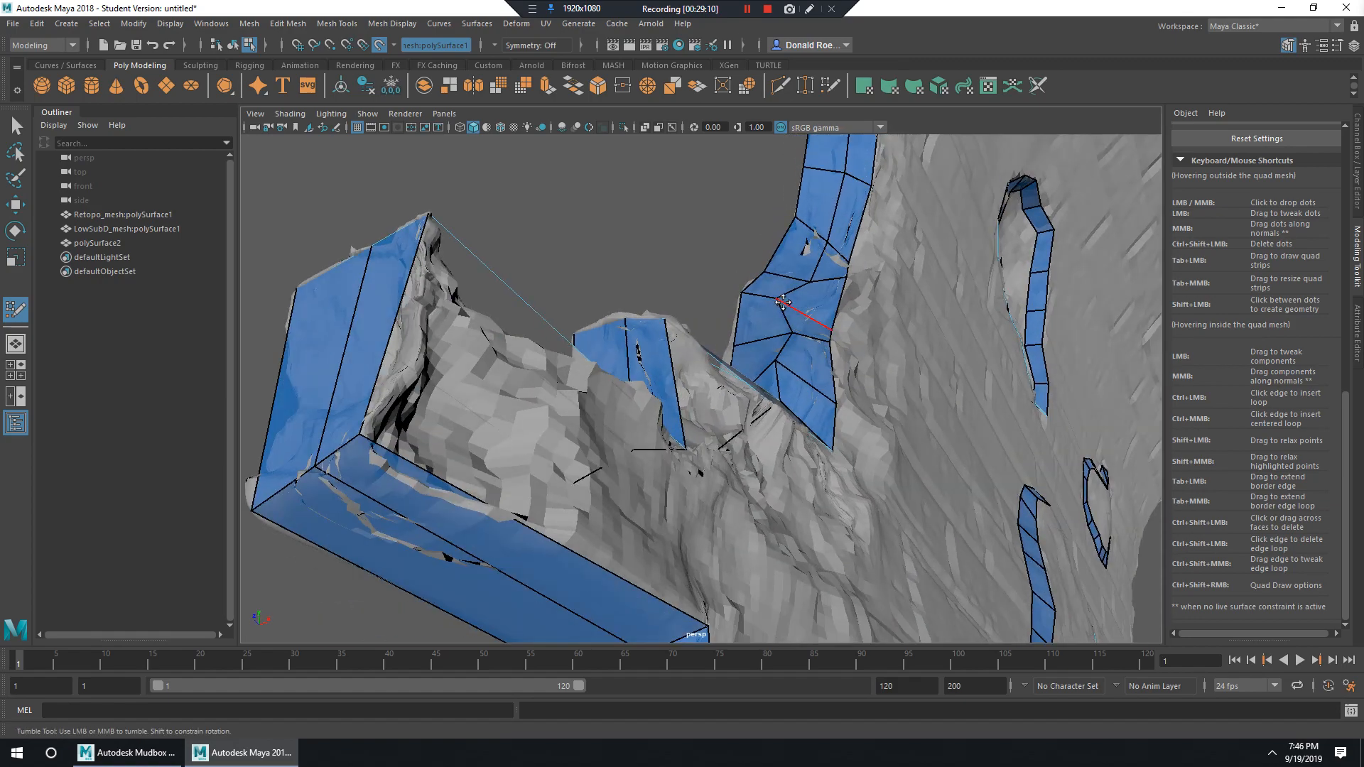
Extend the upper strip onto the wall's front face with quads that follow the bulge and join back to the strip.
{"action": "left_click_drag", "start_coordinate": [857, 269], "coordinate": [859, 320], "text": "alt"}
{"action": "middle_click_drag", "start_coordinate": [865, 327], "coordinate": [849, 482], "text": "alt"}
{"action": "mouse_move", "coordinate": [851, 476]}
{"action": "left_mouse_down", "text": "alt"}
{"action": "mouse_move", "coordinate": [867, 359]}
{"action": "mouse_move", "coordinate": [775, 304]}
{"action": "mouse_move", "coordinate": [858, 394]}
{"action": "mouse_move", "coordinate": [861, 366]}
{"action": "left_mouse_up", "text": "alt"}
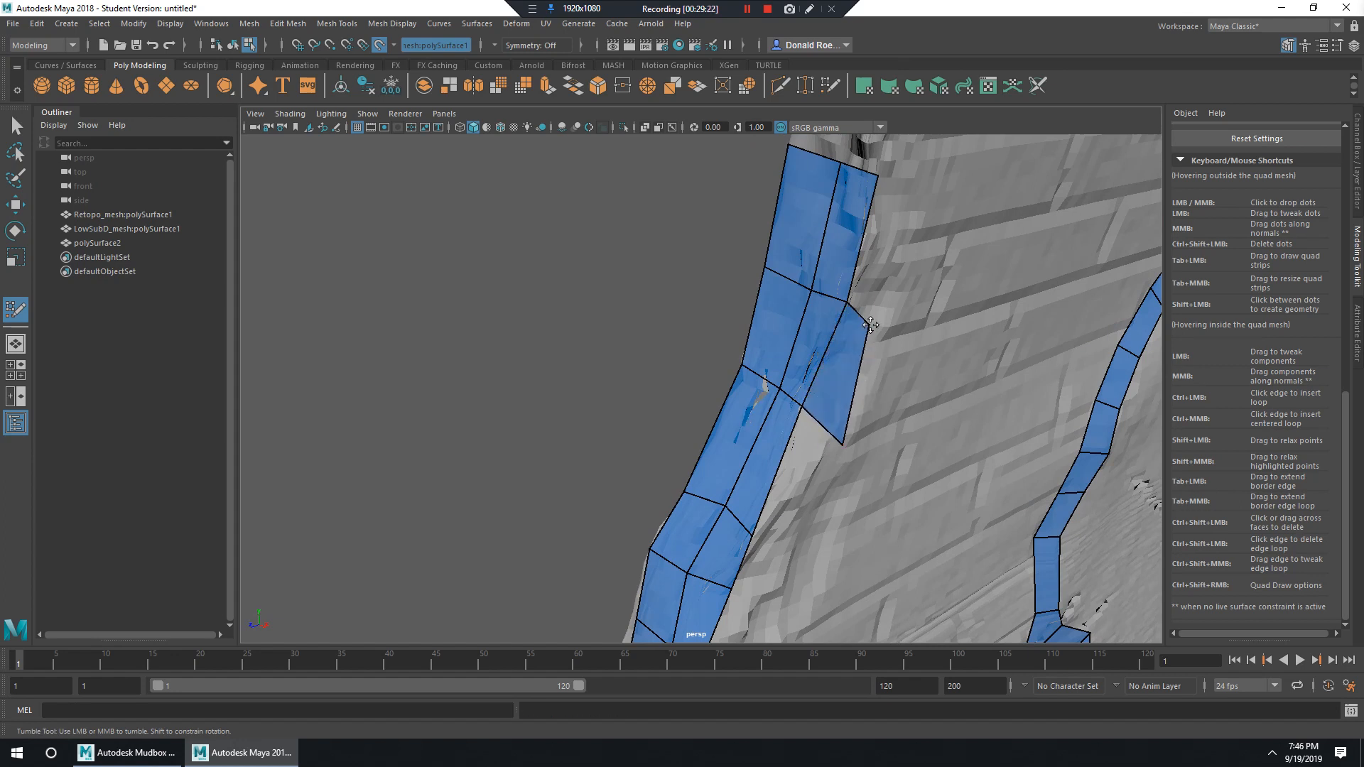
{"action": "left_click_drag", "start_coordinate": [786, 478], "coordinate": [831, 506]}
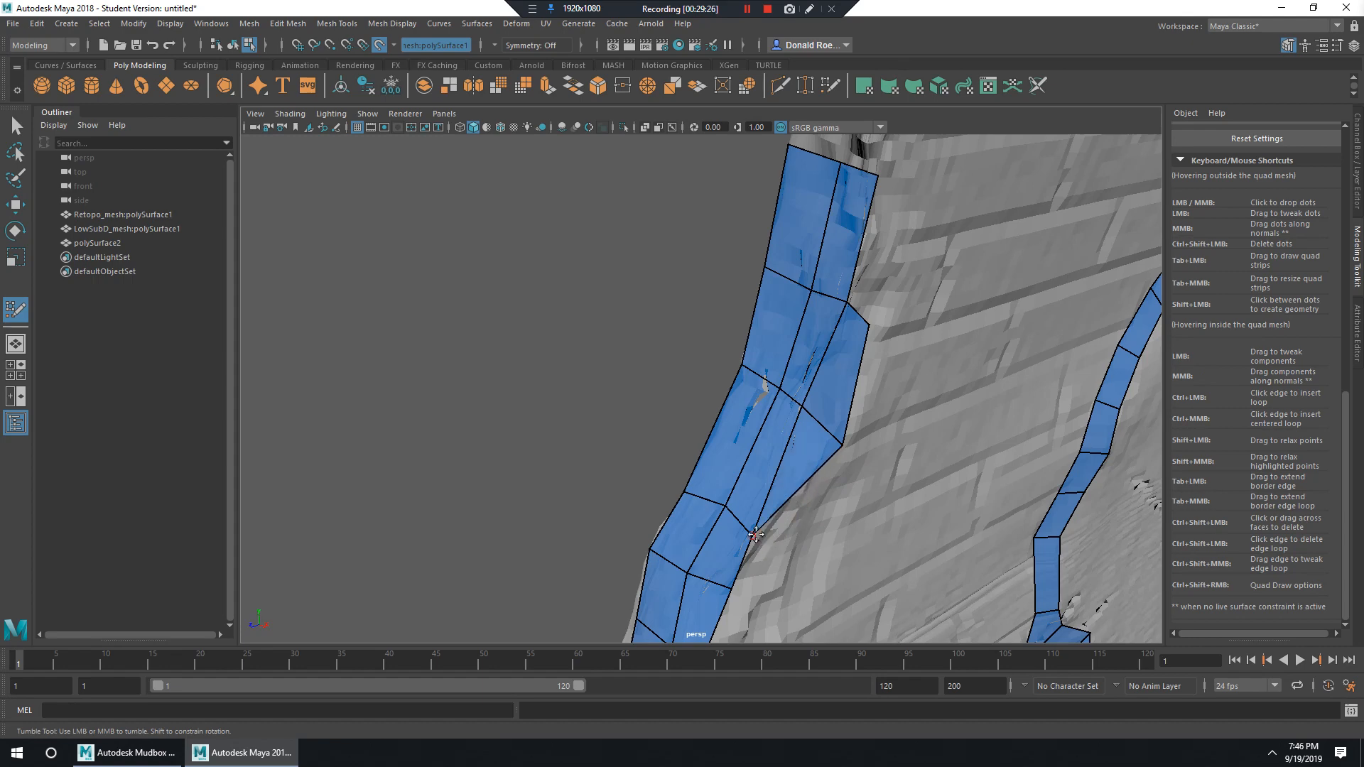
{"action": "left_click_drag", "start_coordinate": [755, 535], "coordinate": [857, 401], "text": "alt"}
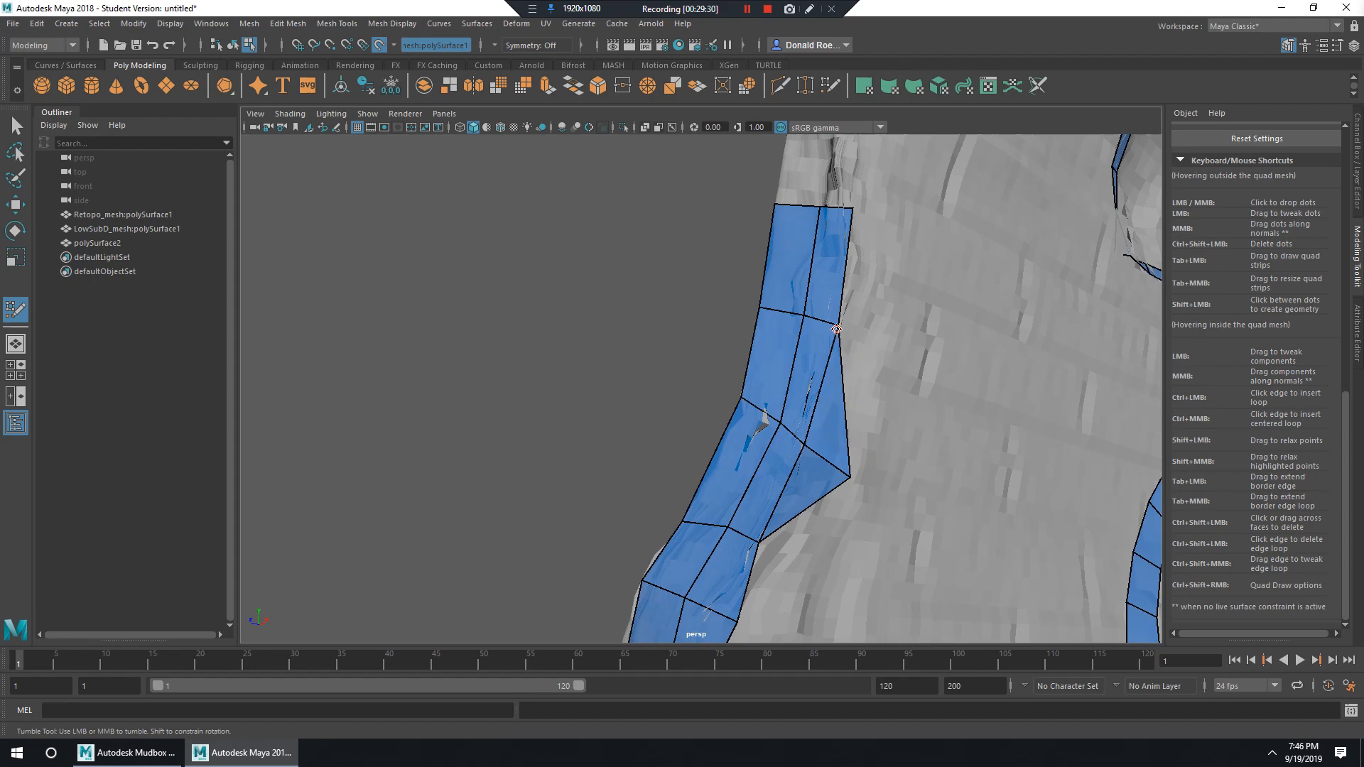
{"action": "left_click_drag", "start_coordinate": [837, 329], "coordinate": [925, 490], "text": "alt"}
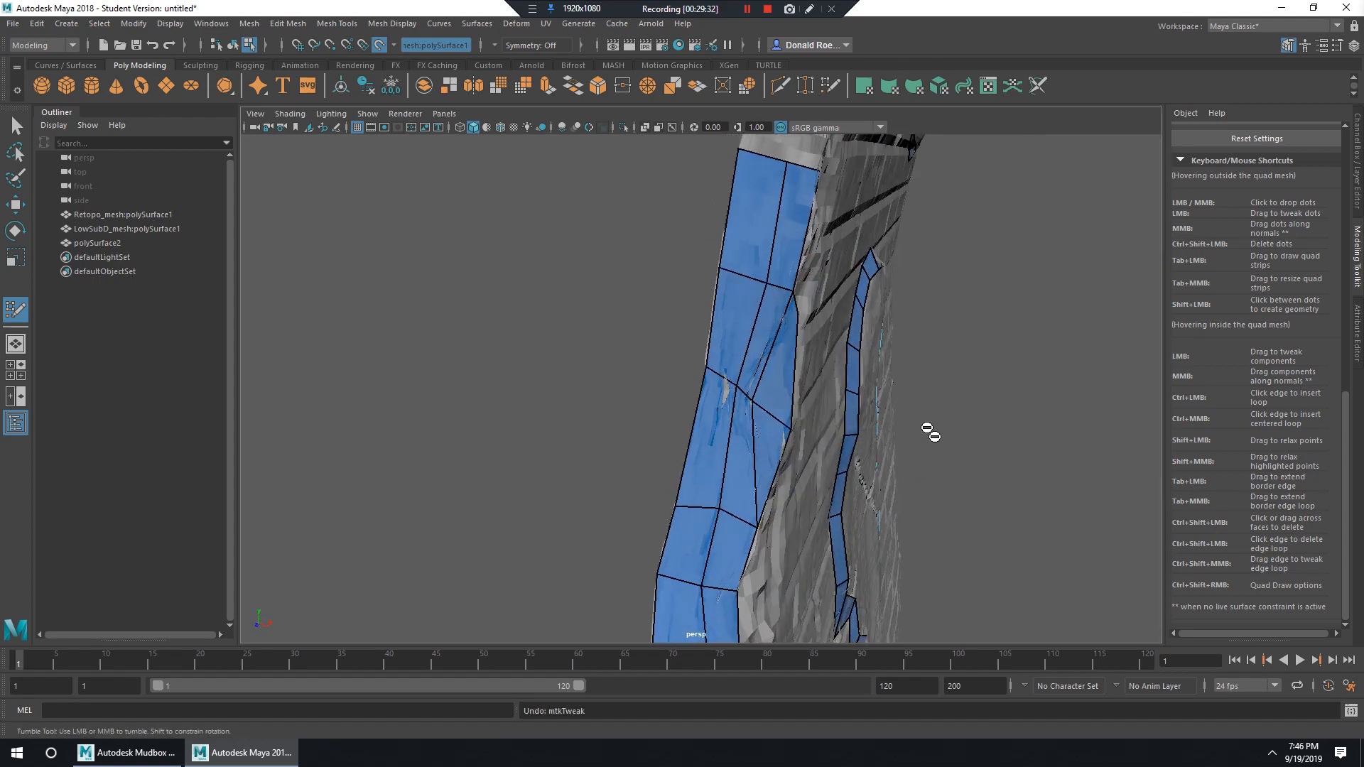
{"action": "left_click_drag", "start_coordinate": [931, 432], "coordinate": [845, 326], "text": "alt"}
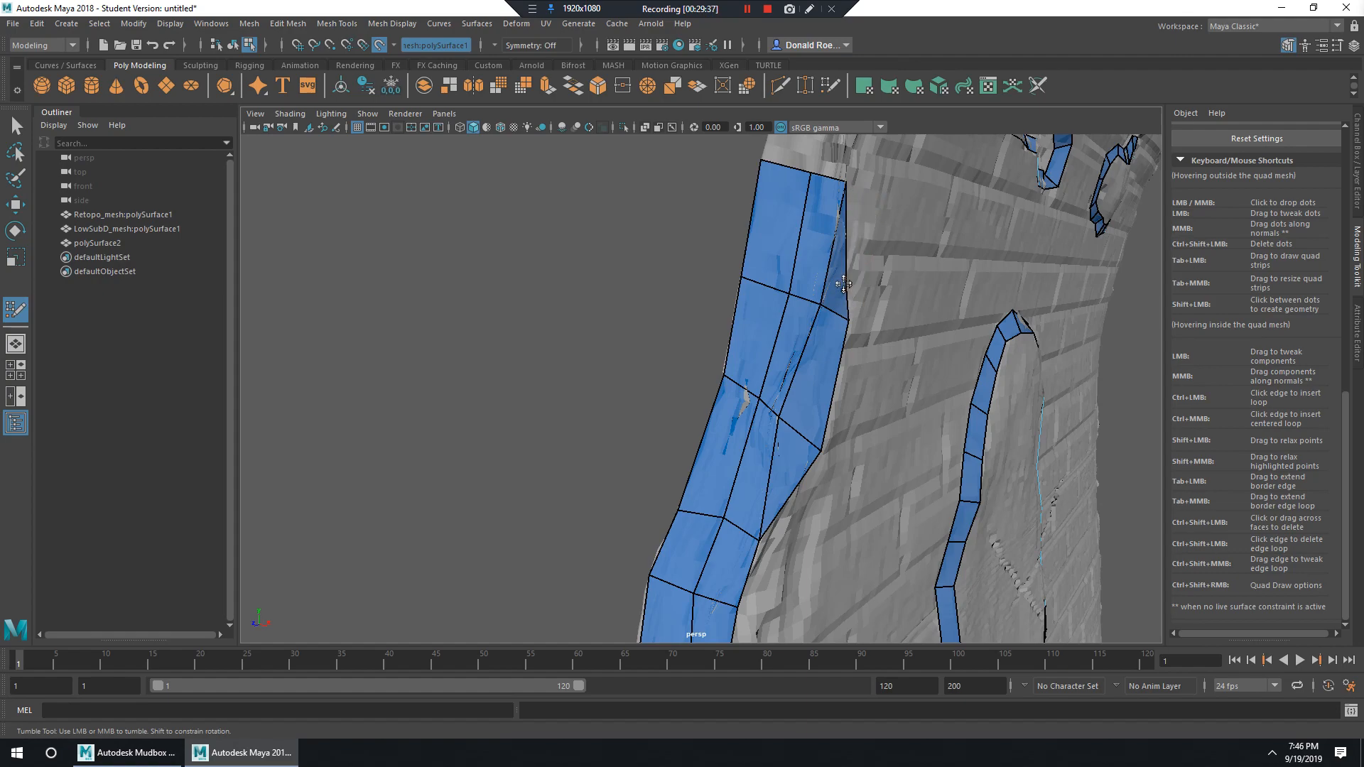
{"action": "left_click_drag", "start_coordinate": [934, 336], "coordinate": [848, 321], "text": "alt"}
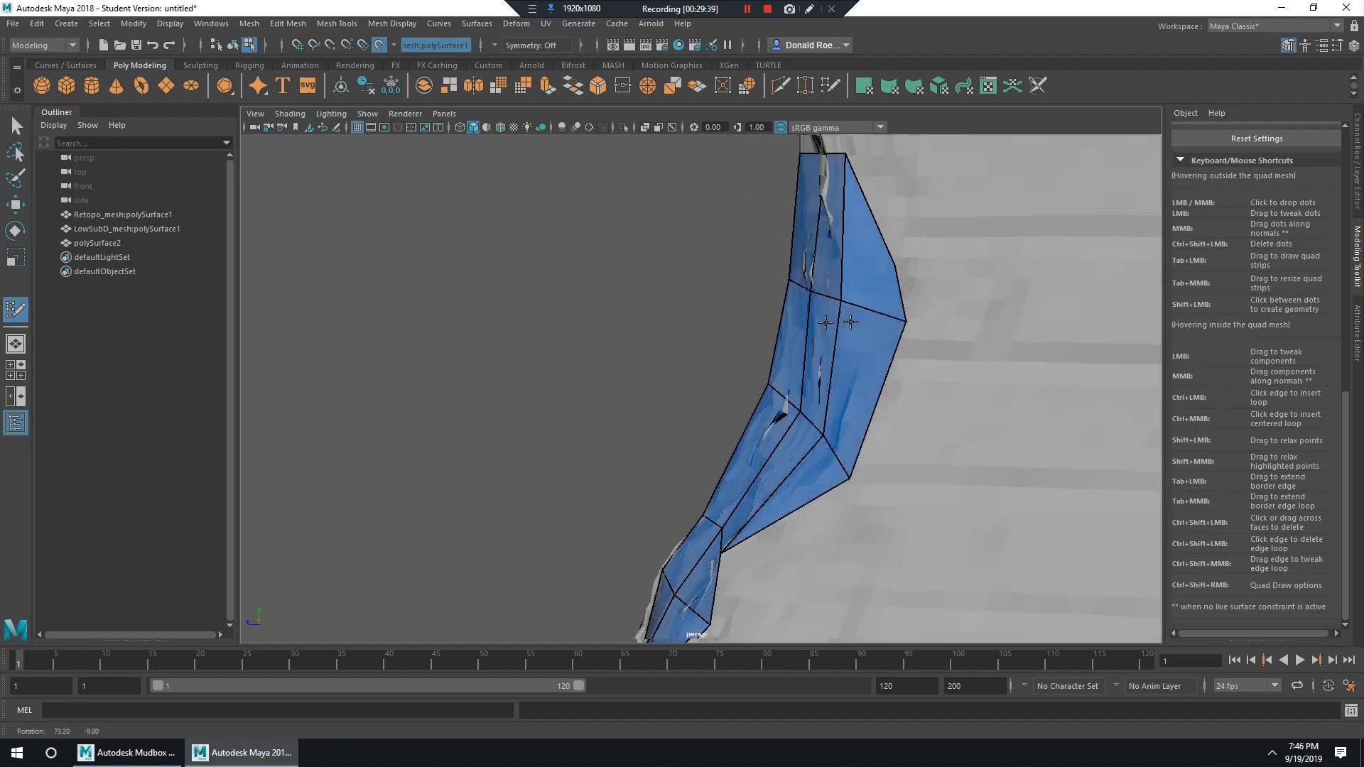
Insert a cross edge loop in the vertical step above the upper protruding brick and pull its outer vertex onto the wall face.
{"action": "right_click_drag", "start_coordinate": [840, 413], "coordinate": [853, 300], "text": "alt"}
{"action": "left_click_drag", "start_coordinate": [853, 299], "coordinate": [774, 362], "text": "alt"}
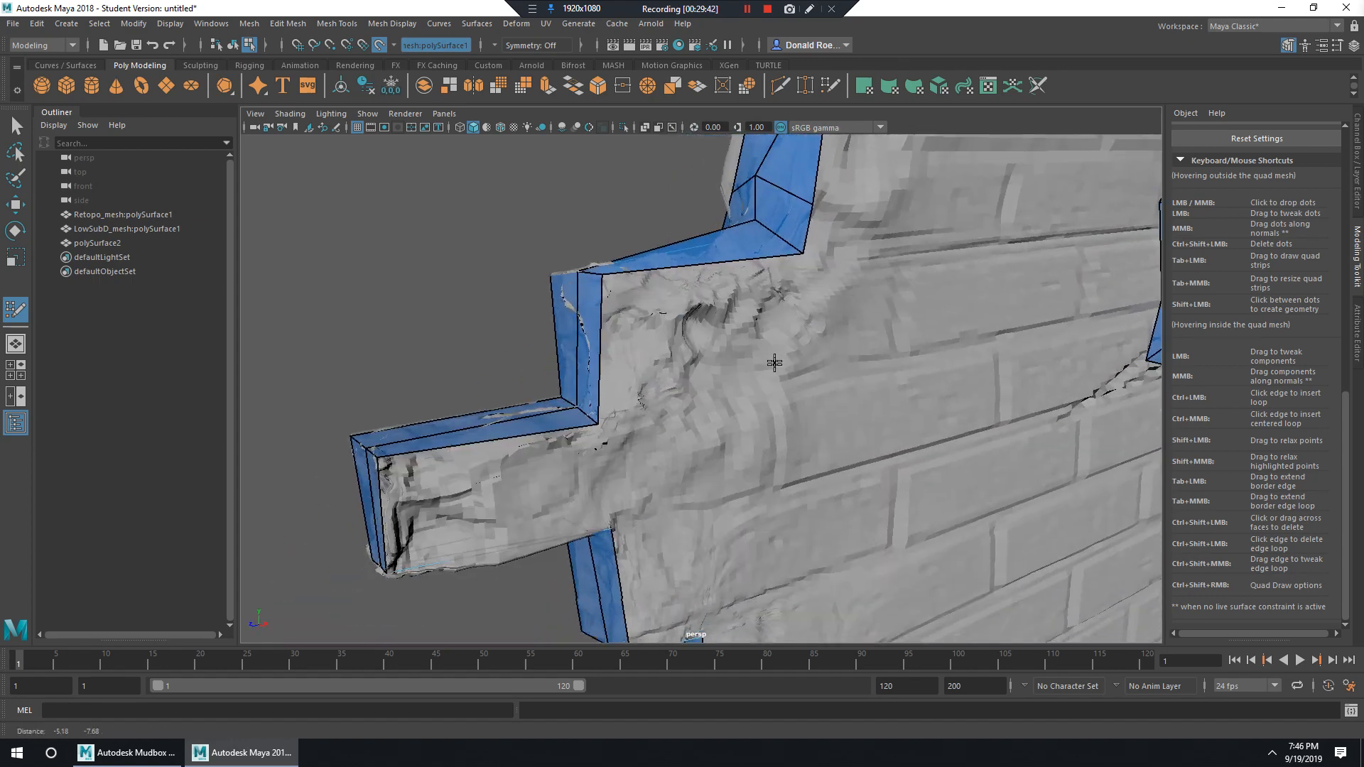
{"action": "middle_click_drag", "start_coordinate": [774, 362], "coordinate": [813, 442], "text": "alt"}
{"action": "left_click_drag", "start_coordinate": [813, 443], "coordinate": [746, 412], "text": "alt"}
{"action": "left_click", "coordinate": [706, 369], "text": "ctrl"}
{"action": "middle_click_drag", "start_coordinate": [746, 412], "coordinate": [771, 406], "text": "alt"}
{"action": "left_click_drag", "start_coordinate": [771, 406], "coordinate": [718, 397], "text": "alt"}
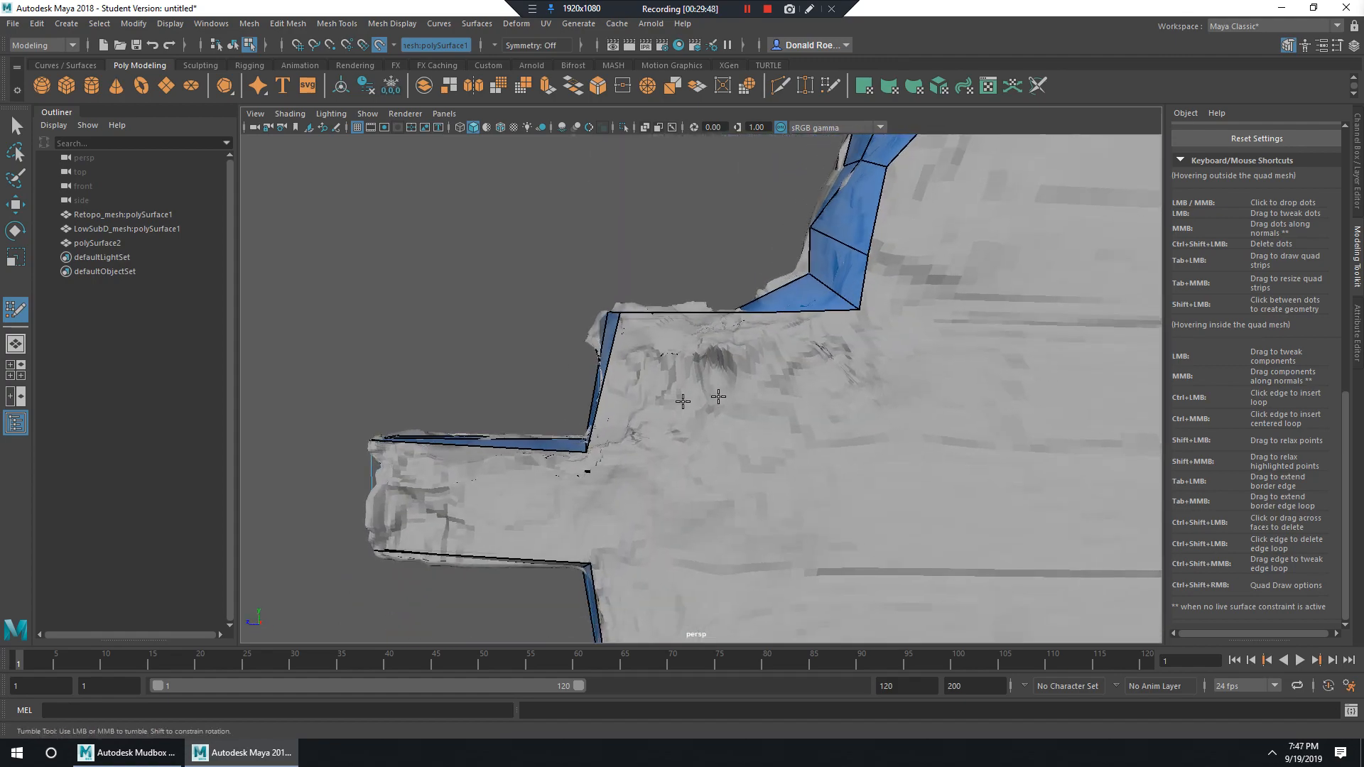
{"action": "left_click_drag", "start_coordinate": [603, 373], "coordinate": [686, 383], "text": "alt"}
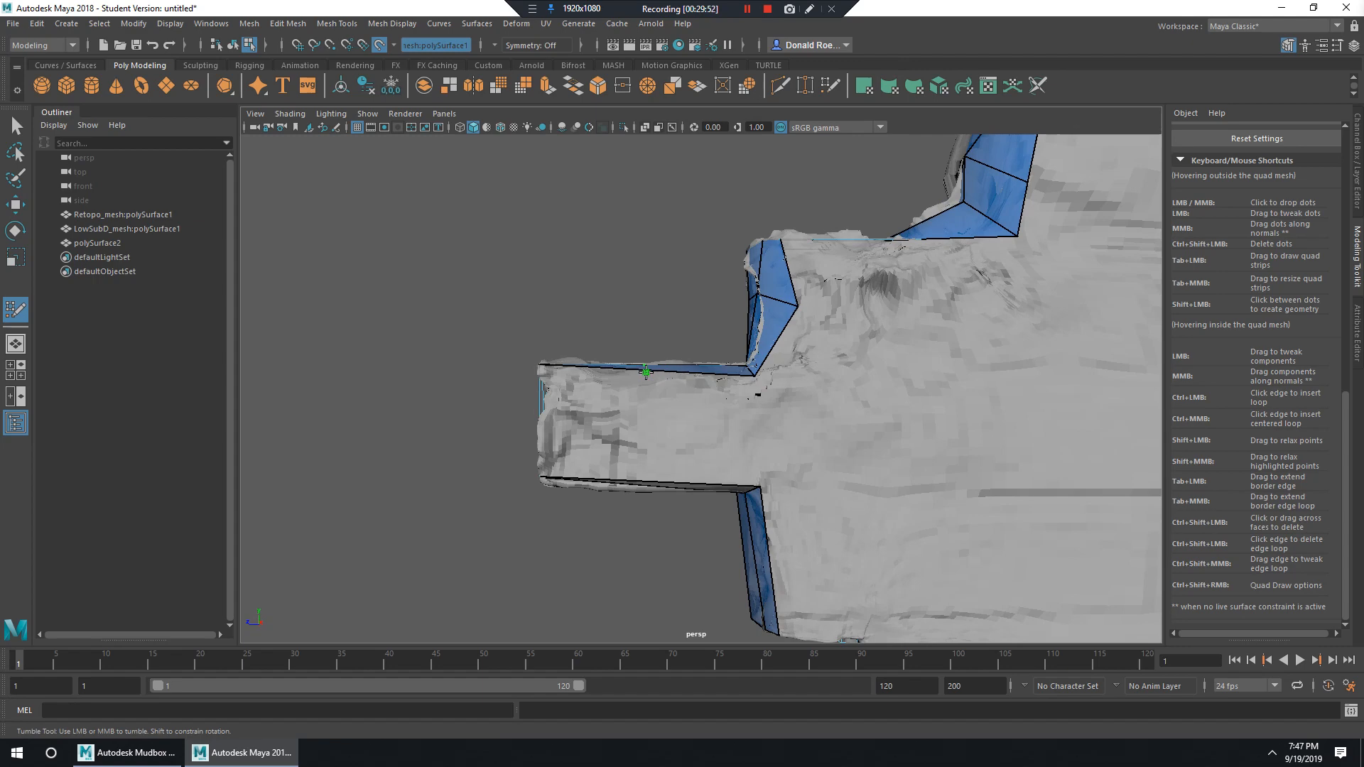
Insert cross edge loops on the upper protruding brick's top, end face and underside, and fit their vertices to the sculpt.
{"action": "left_click_drag", "start_coordinate": [671, 437], "coordinate": [771, 414], "text": "alt"}
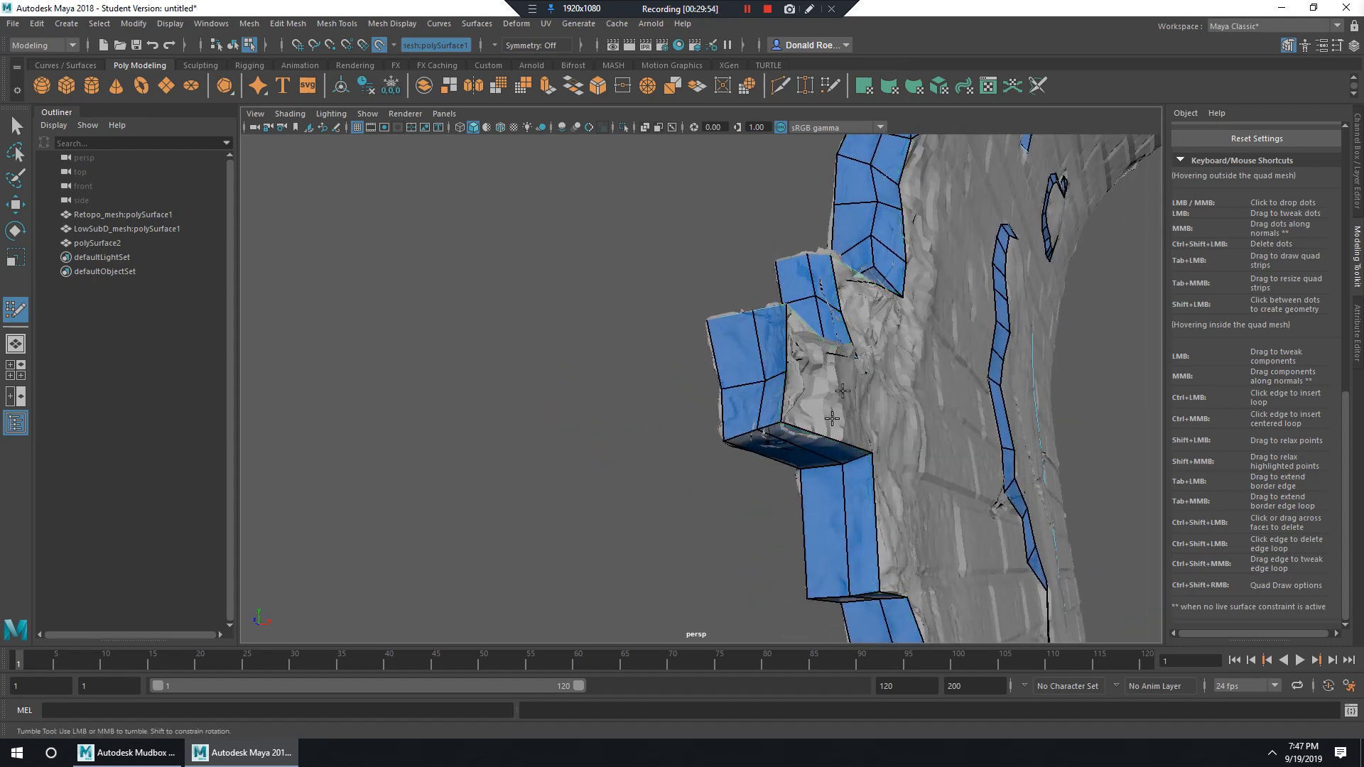
{"action": "left_click_drag", "start_coordinate": [907, 432], "coordinate": [816, 493], "text": "alt"}
{"action": "right_click_drag", "start_coordinate": [816, 493], "coordinate": [660, 418], "text": "alt"}
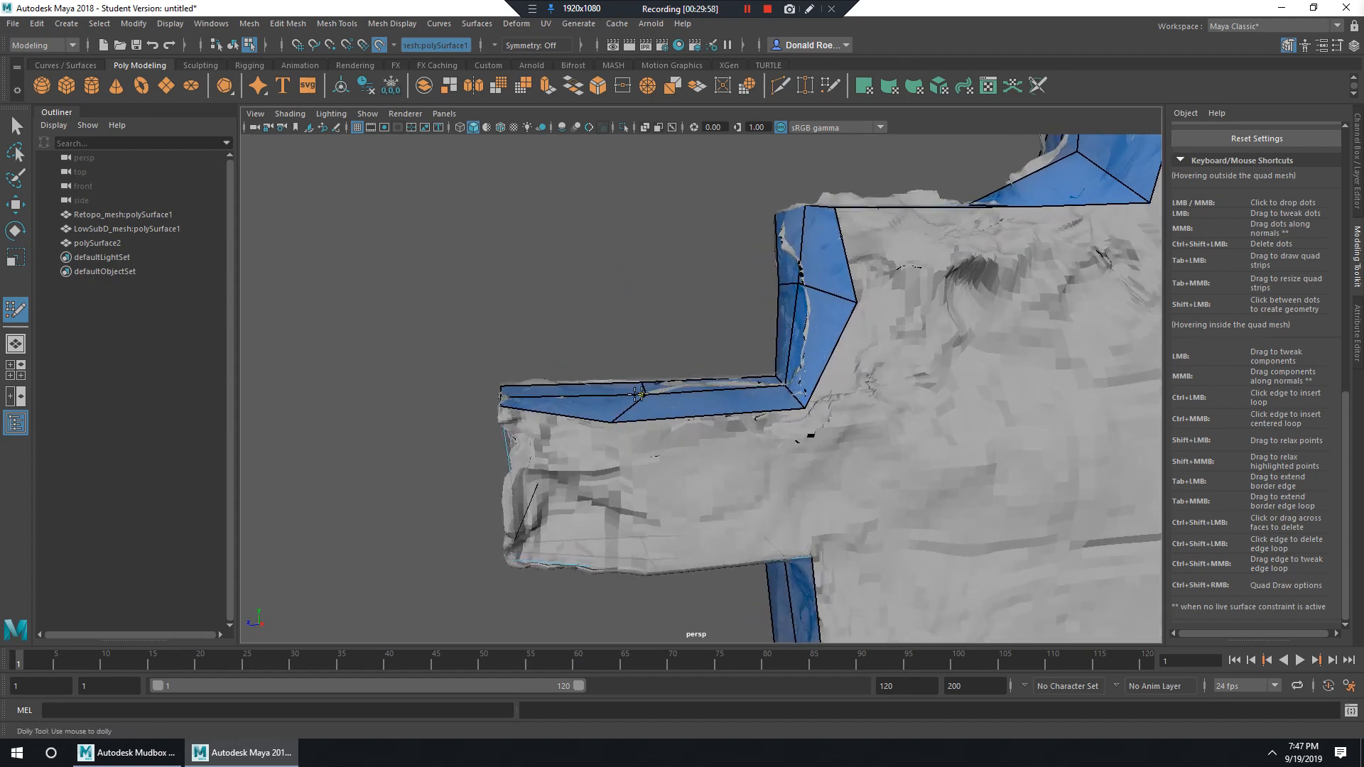
{"action": "mouse_move", "coordinate": [631, 395]}
{"action": "left_mouse_down", "text": "alt"}
{"action": "mouse_move", "coordinate": [635, 480]}
{"action": "mouse_move", "coordinate": [688, 447]}
{"action": "mouse_move", "coordinate": [633, 372]}
{"action": "mouse_move", "coordinate": [654, 396]}
{"action": "mouse_move", "coordinate": [766, 403]}
{"action": "mouse_move", "coordinate": [756, 386]}
{"action": "mouse_move", "coordinate": [785, 366]}
{"action": "mouse_move", "coordinate": [920, 432]}
{"action": "mouse_move", "coordinate": [902, 417]}
{"action": "mouse_move", "coordinate": [816, 417]}
{"action": "mouse_move", "coordinate": [977, 410]}
{"action": "left_mouse_up", "text": "alt"}
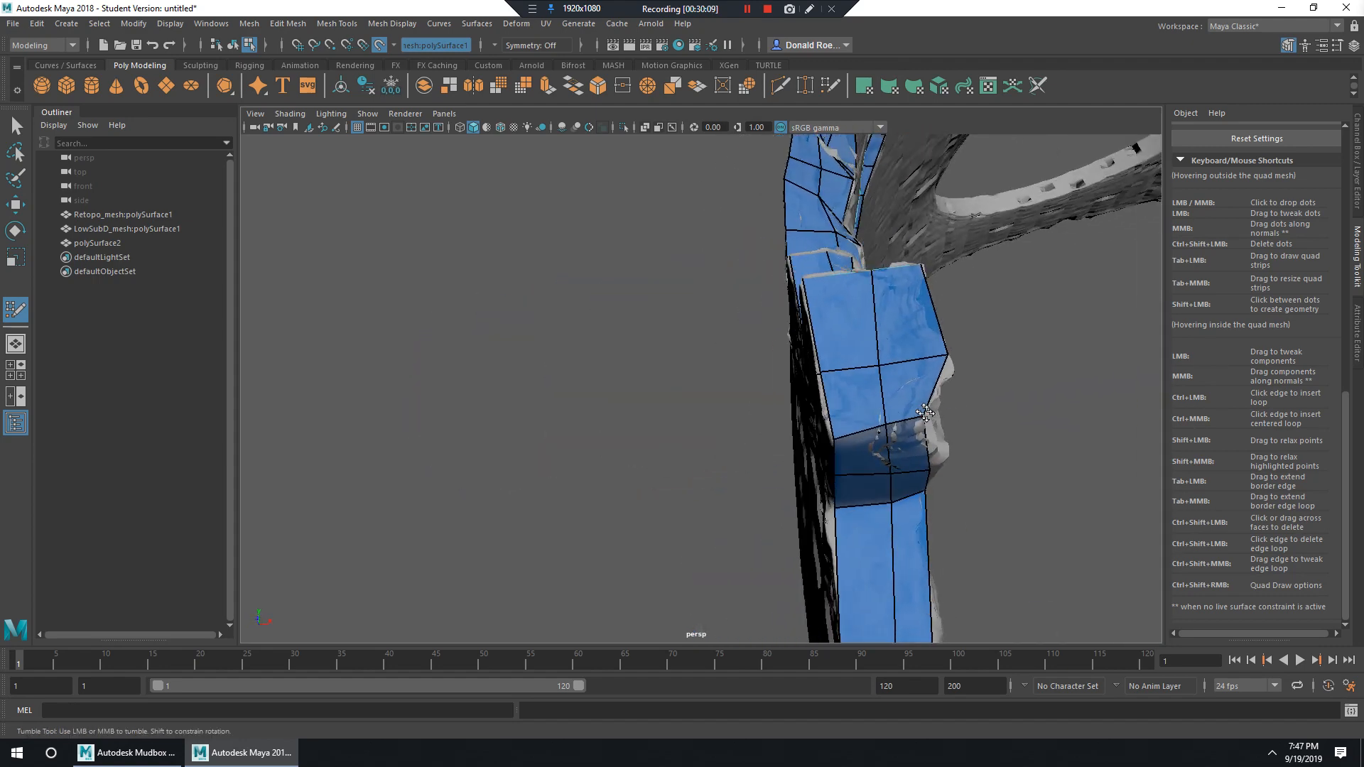
{"action": "left_click_drag", "start_coordinate": [846, 429], "coordinate": [830, 540], "text": "alt"}
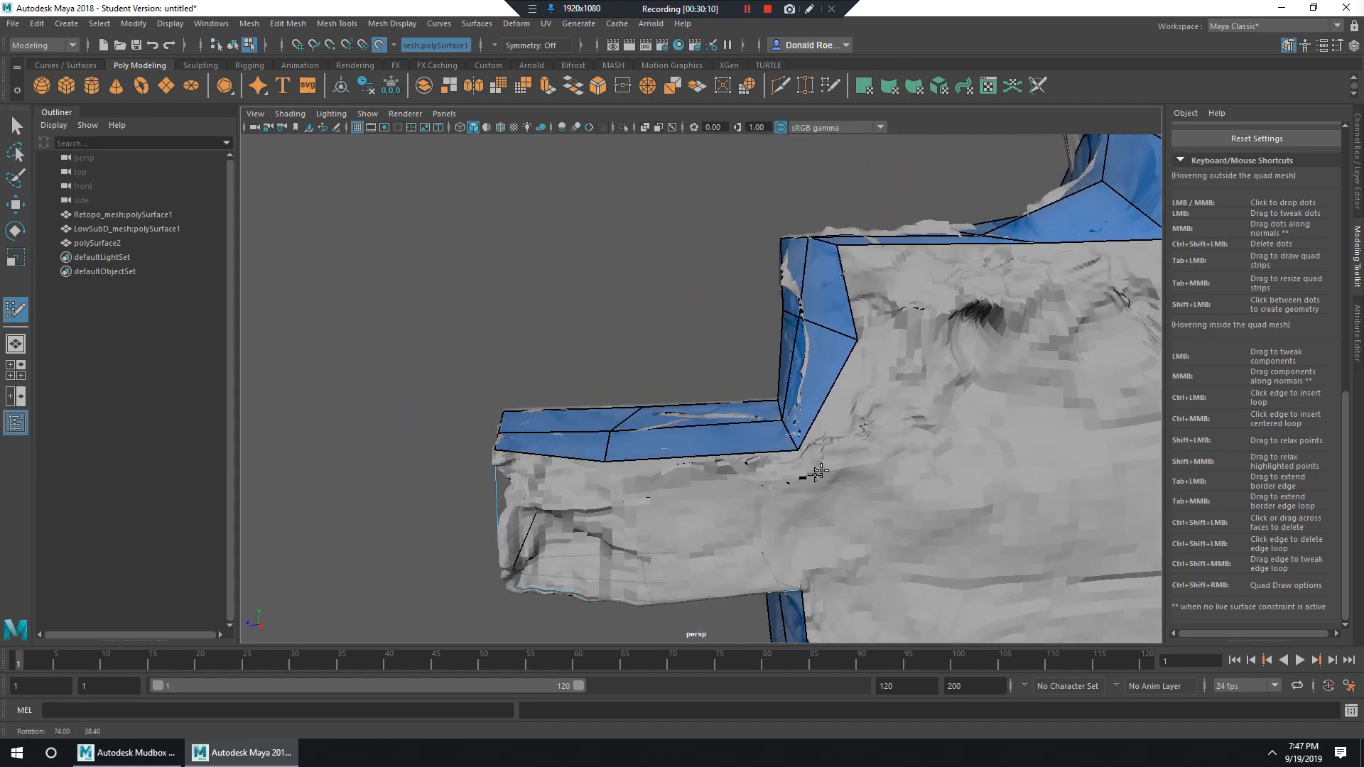
Cover the outer half of the upper brick's front face with two quads joined to its top, end and underside strips.
{"action": "middle_click_drag", "start_coordinate": [590, 469], "coordinate": [642, 393], "text": "alt"}
{"action": "left_click_drag", "start_coordinate": [609, 387], "coordinate": [827, 373], "text": "alt"}
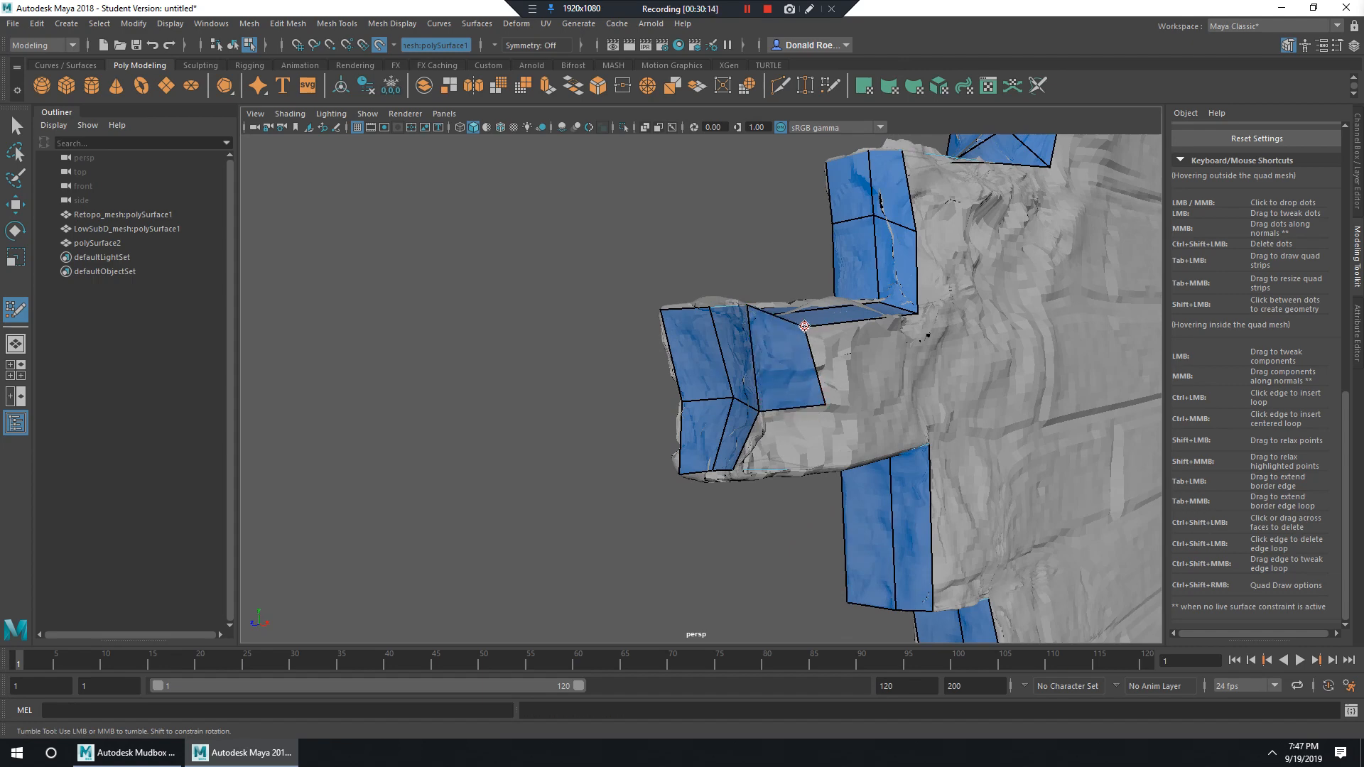
{"action": "left_click_drag", "start_coordinate": [751, 449], "coordinate": [737, 323], "text": "alt"}
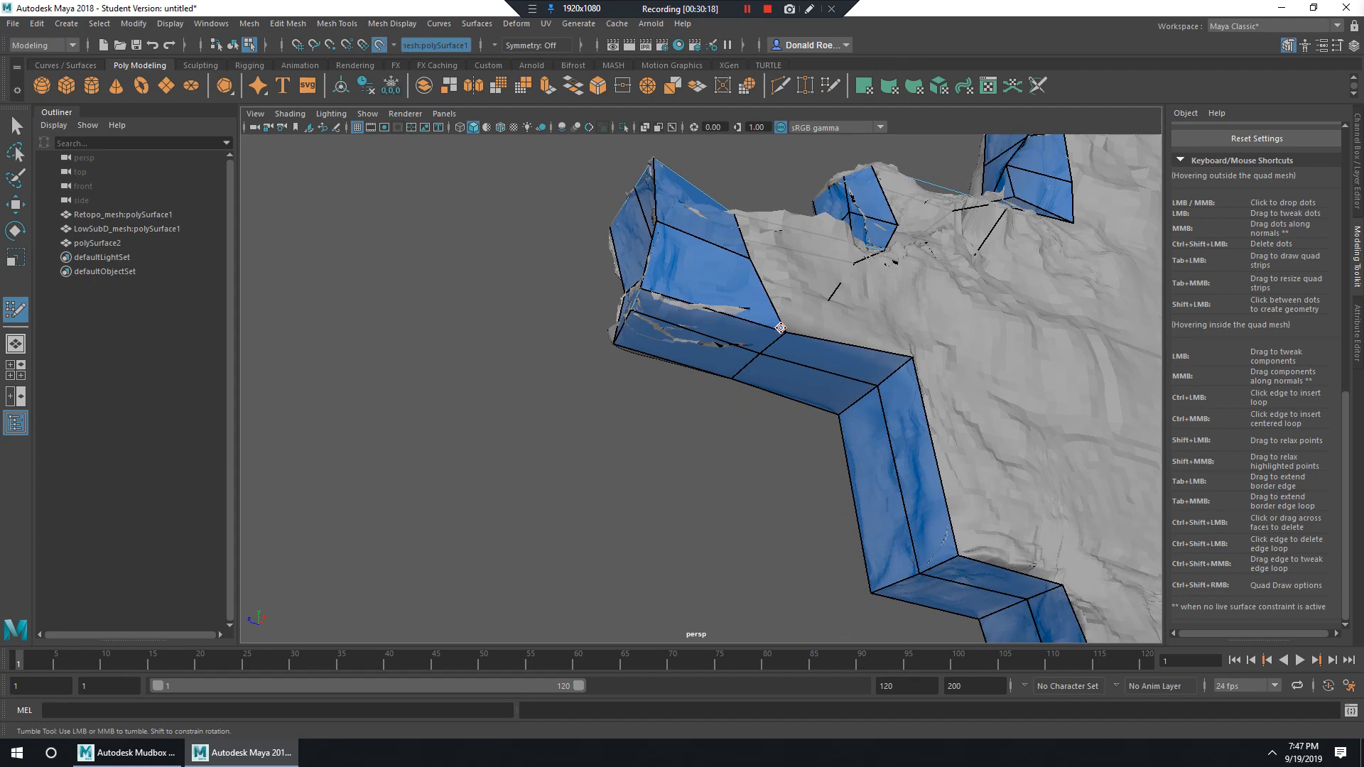
{"action": "left_click_drag", "start_coordinate": [839, 316], "coordinate": [689, 398], "text": "alt"}
{"action": "left_click_drag", "start_coordinate": [609, 381], "coordinate": [733, 373], "text": "alt"}
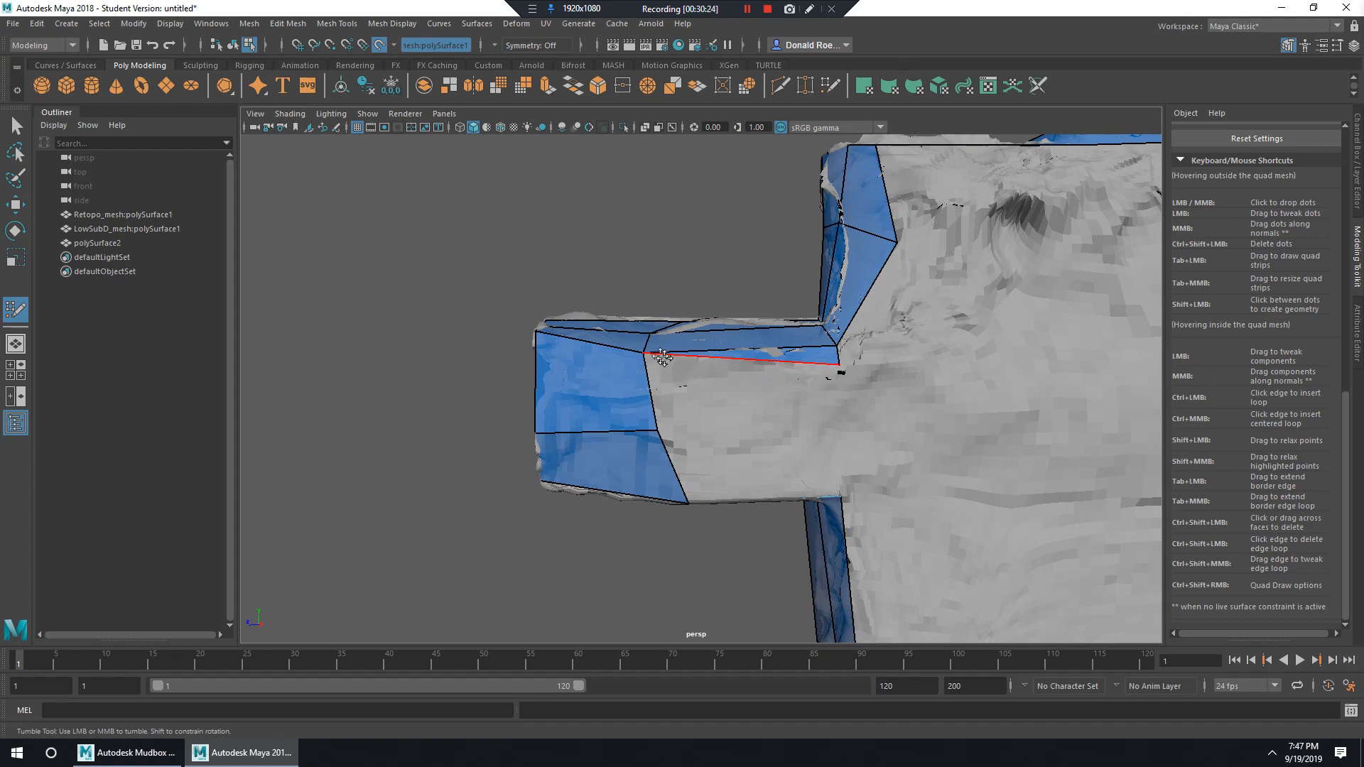
{"action": "key", "text": "ctrl+z"}
{"action": "left_click_drag", "start_coordinate": [729, 381], "coordinate": [659, 435]}
{"action": "middle_click_drag", "start_coordinate": [735, 427], "coordinate": [750, 396], "text": "alt"}
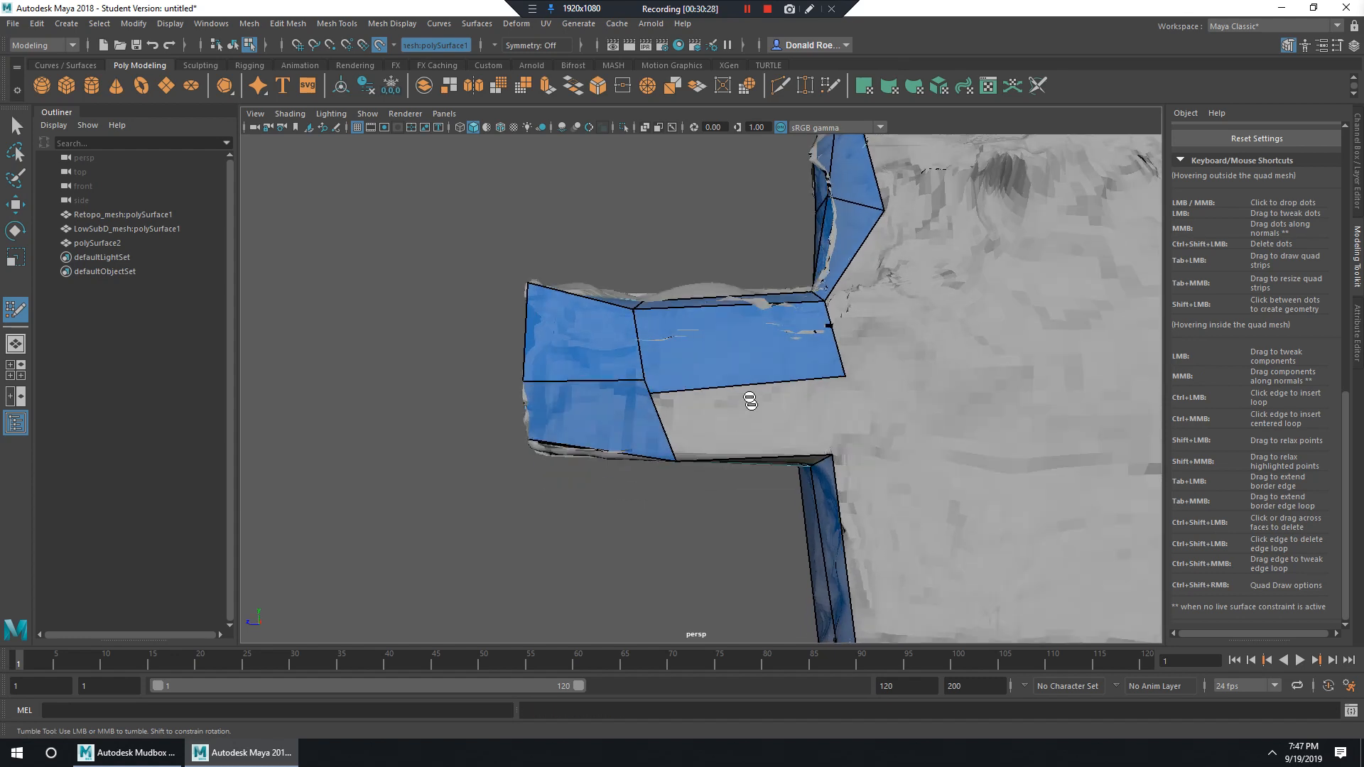
{"action": "key", "text": "ctrl+z"}
Fill the inner half of the upper brick's front face with two quads joined to the surrounding strip vertices.
{"action": "left_click_drag", "start_coordinate": [722, 308], "coordinate": [652, 382]}
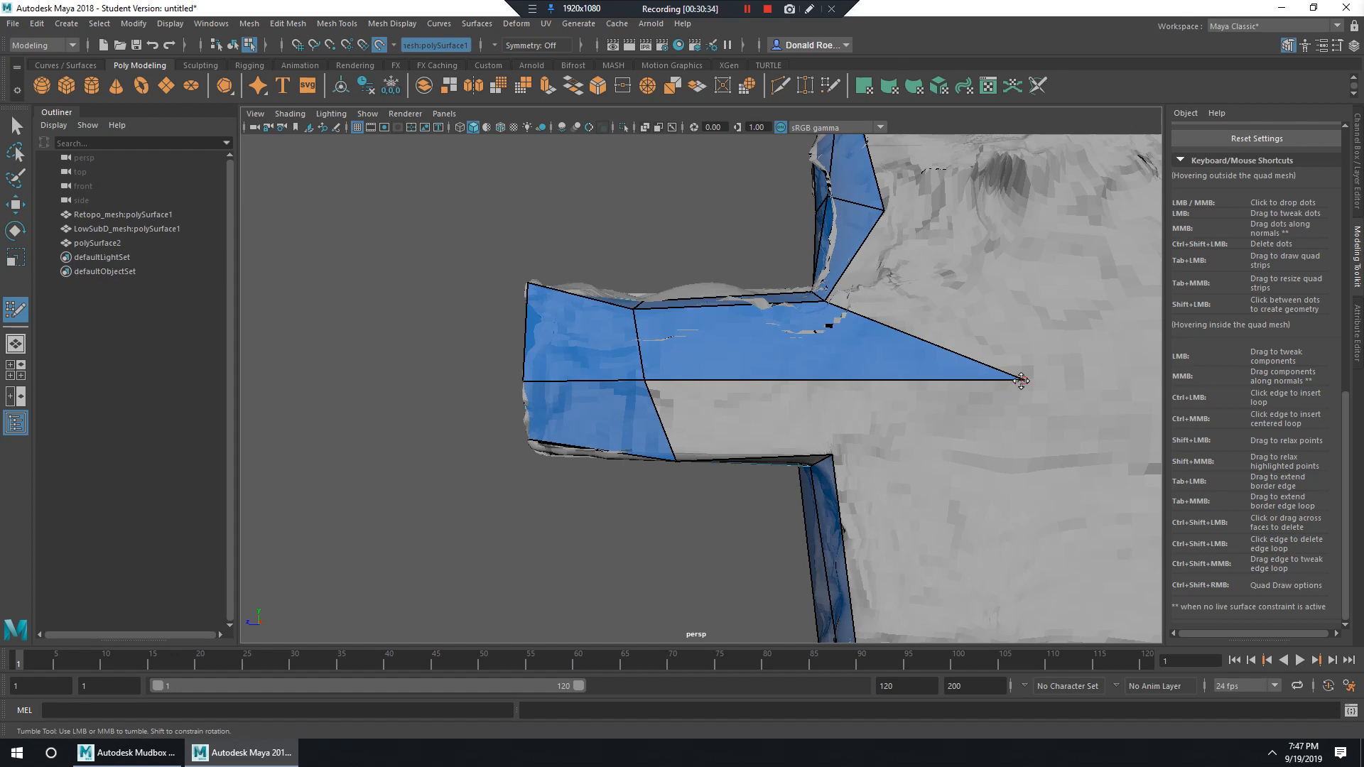
{"action": "left_click_drag", "start_coordinate": [1021, 381], "coordinate": [847, 384]}
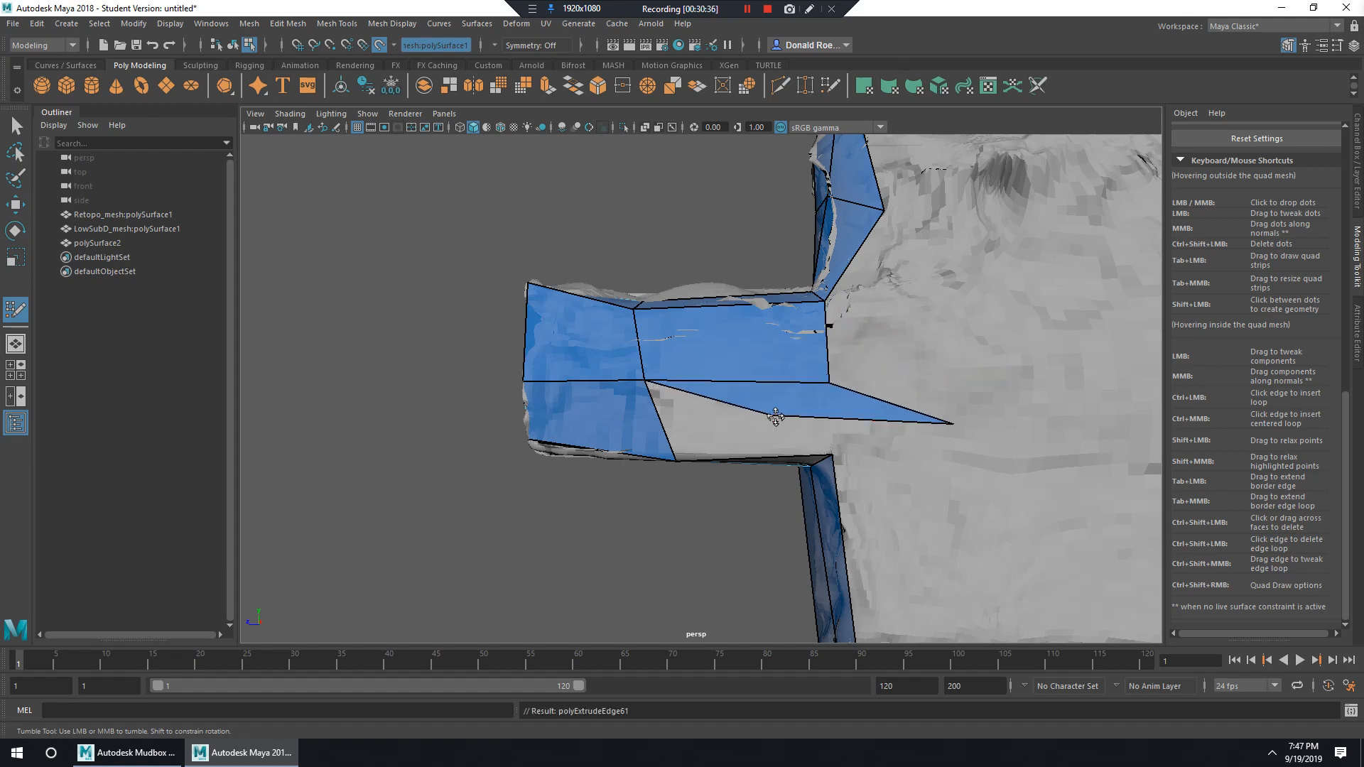
{"action": "left_click_drag", "start_coordinate": [775, 417], "coordinate": [692, 457]}
{"action": "left_click_drag", "start_coordinate": [871, 457], "coordinate": [927, 345], "text": "alt"}
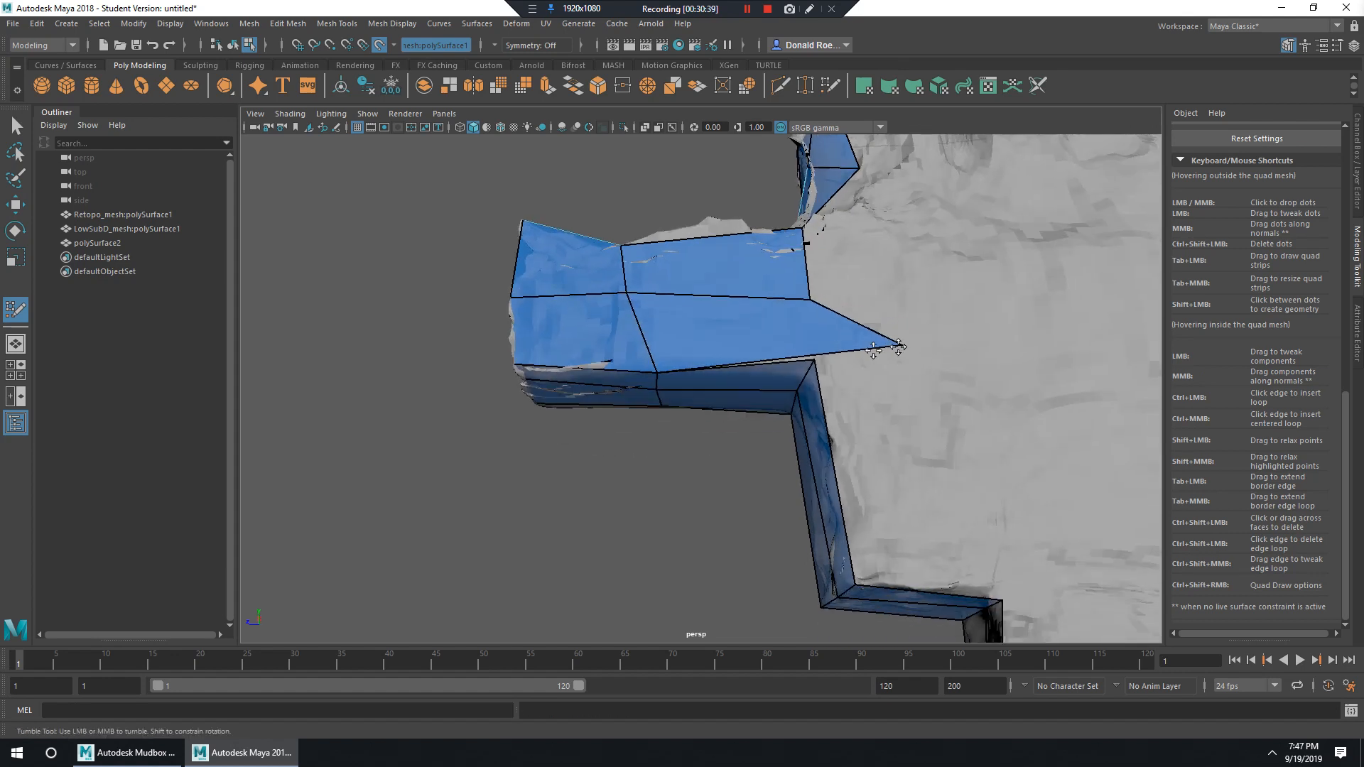
{"action": "left_click_drag", "start_coordinate": [820, 362], "coordinate": [753, 495], "text": "alt"}
{"action": "middle_click_drag", "start_coordinate": [753, 495], "coordinate": [745, 451], "text": "alt"}
{"action": "left_click_drag", "start_coordinate": [745, 450], "coordinate": [826, 381], "text": "alt"}
{"action": "middle_click_drag", "start_coordinate": [826, 381], "coordinate": [841, 407], "text": "alt"}
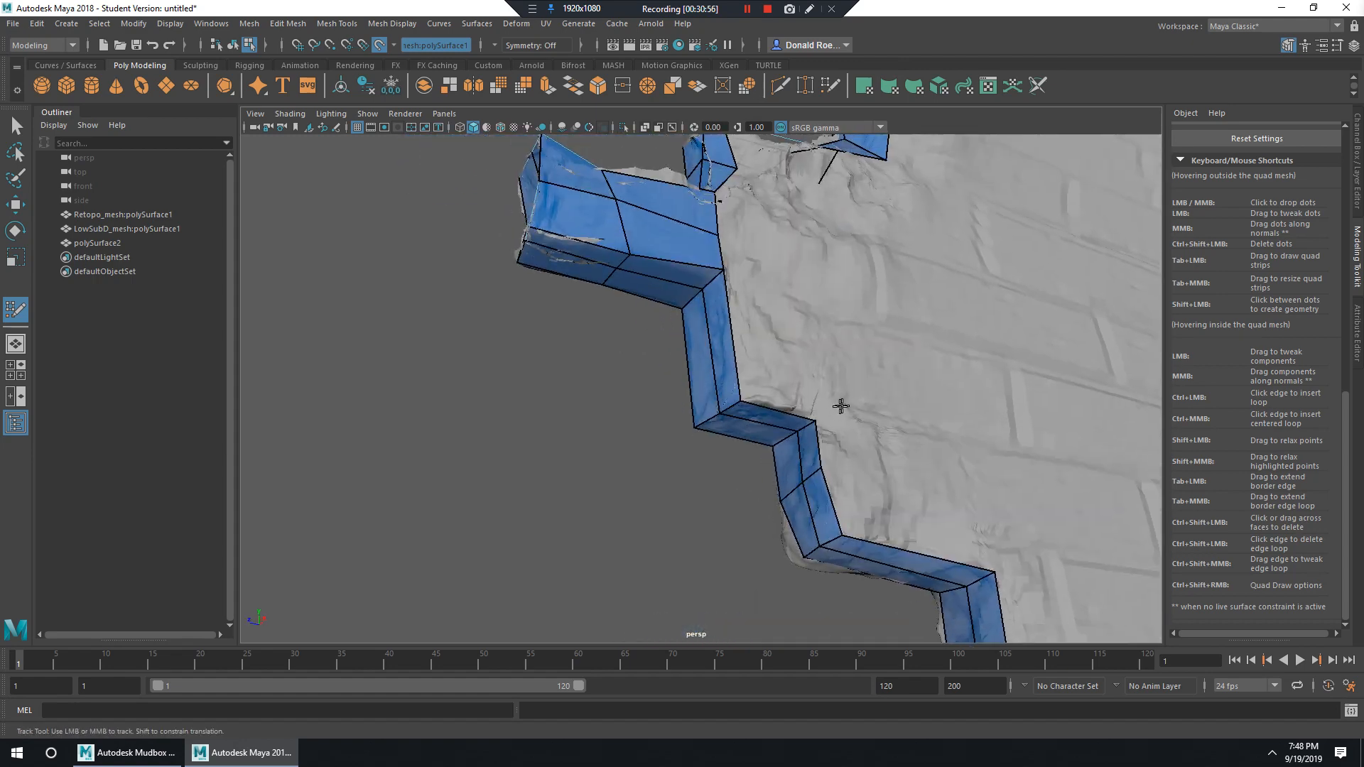
Insert cross edge loops in the vertical step below the upper brick and along the ledge at the notch's floor.
{"action": "mouse_move", "coordinate": [842, 406]}
{"action": "left_mouse_down", "text": "alt"}
{"action": "mouse_move", "coordinate": [776, 441]}
{"action": "mouse_move", "coordinate": [994, 429]}
{"action": "mouse_move", "coordinate": [781, 331]}
{"action": "left_mouse_up", "text": "alt"}
{"action": "left_click_drag", "start_coordinate": [902, 368], "coordinate": [703, 356], "text": "alt"}
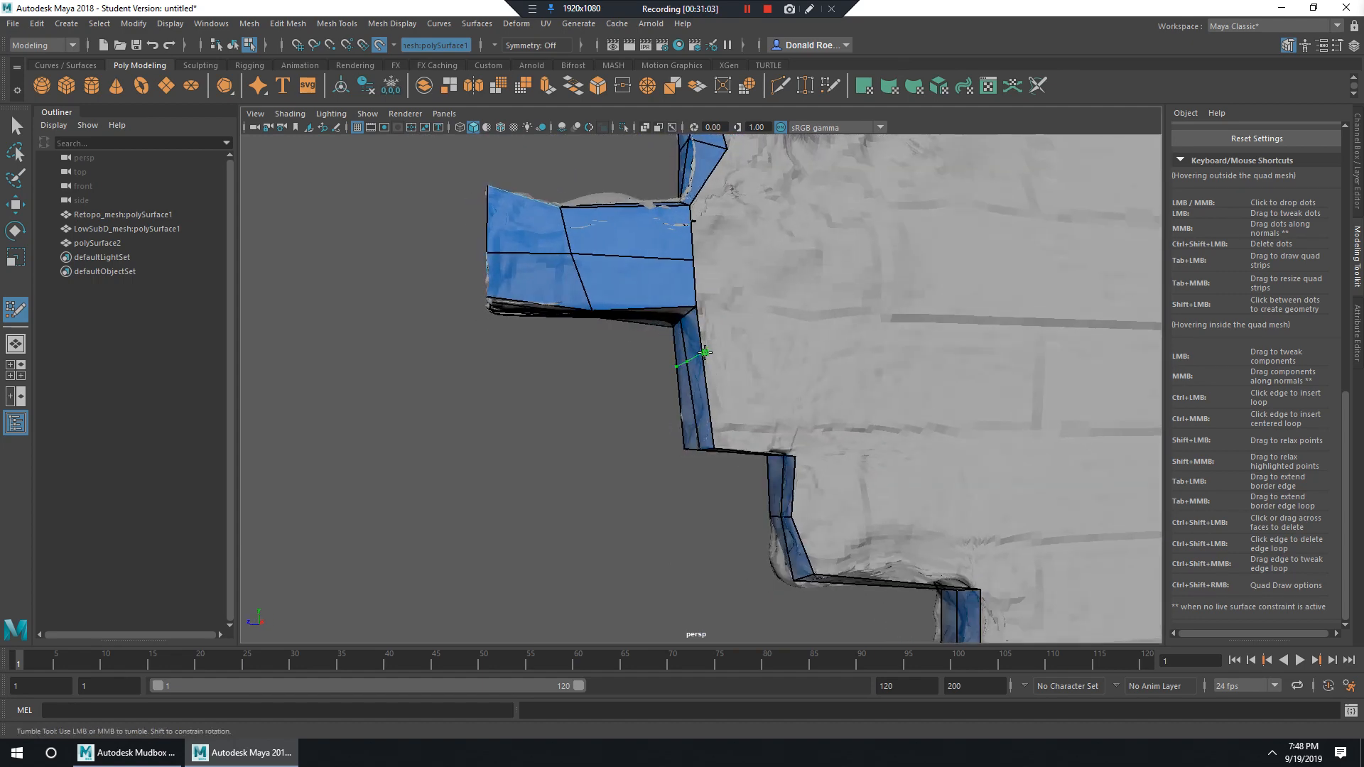
{"action": "left_click_drag", "start_coordinate": [796, 381], "coordinate": [768, 459], "text": "alt"}
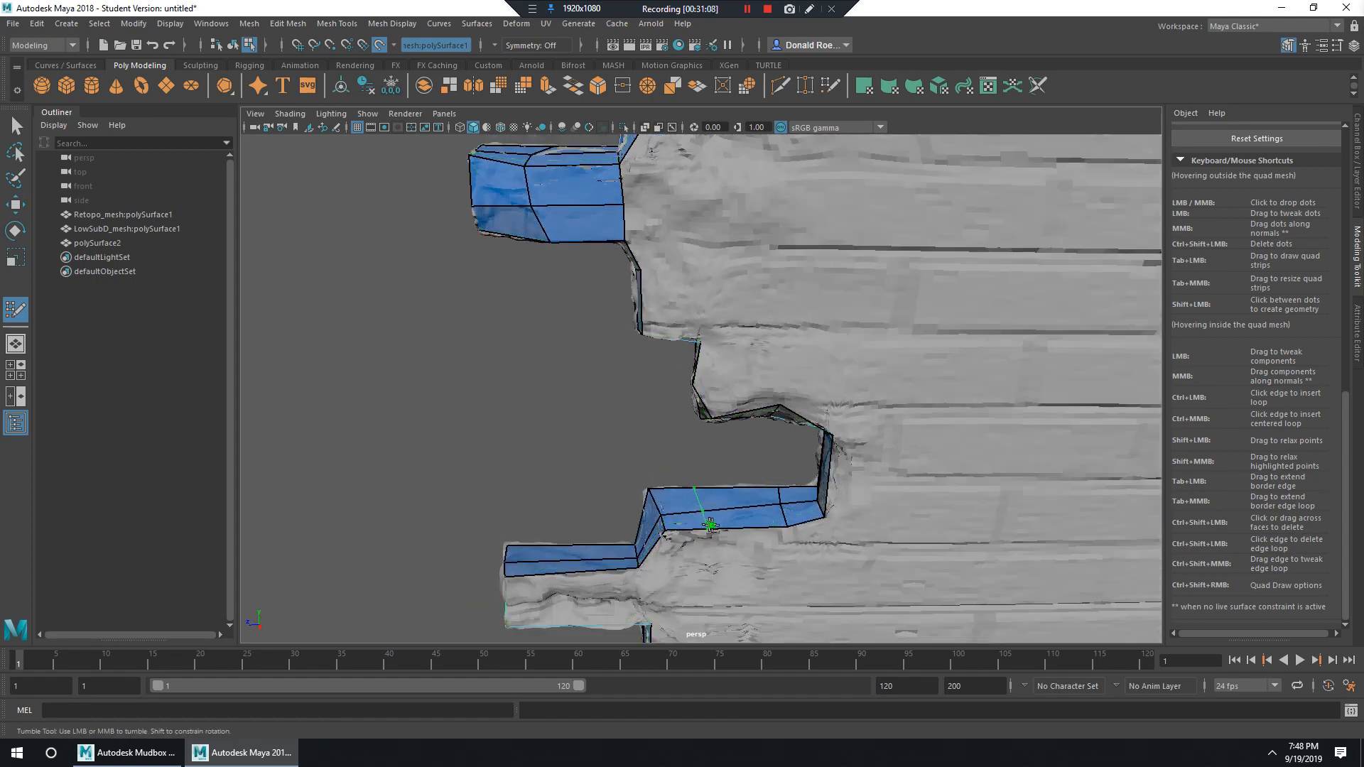
{"action": "left_click_drag", "start_coordinate": [907, 564], "coordinate": [798, 399], "text": "alt"}
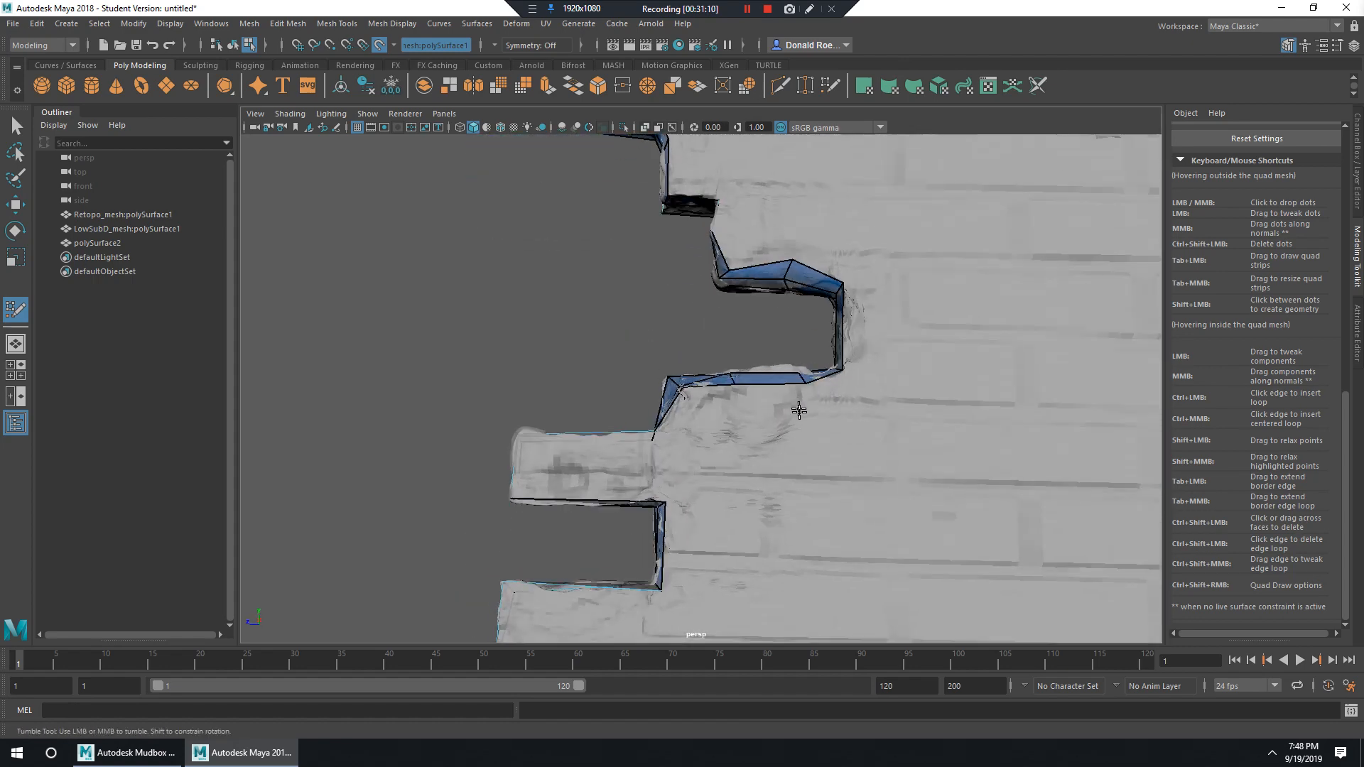
Insert cross edge loops across the top and underside of the protruding brick below the ledge and fit them to the sculpt.
{"action": "mouse_move", "coordinate": [798, 399]}
{"action": "right_mouse_down", "text": "alt"}
{"action": "mouse_move", "coordinate": [913, 484]}
{"action": "mouse_move", "coordinate": [791, 423]}
{"action": "right_mouse_up", "text": "alt"}
{"action": "mouse_move", "coordinate": [802, 386]}
{"action": "left_mouse_down", "text": "alt"}
{"action": "mouse_move", "coordinate": [753, 368]}
{"action": "mouse_move", "coordinate": [938, 359]}
{"action": "mouse_move", "coordinate": [837, 369]}
{"action": "mouse_move", "coordinate": [861, 366]}
{"action": "mouse_move", "coordinate": [838, 408]}
{"action": "mouse_move", "coordinate": [646, 369]}
{"action": "mouse_move", "coordinate": [626, 413]}
{"action": "mouse_move", "coordinate": [687, 409]}
{"action": "mouse_move", "coordinate": [717, 425]}
{"action": "mouse_move", "coordinate": [705, 393]}
{"action": "mouse_move", "coordinate": [722, 370]}
{"action": "mouse_move", "coordinate": [770, 452]}
{"action": "mouse_move", "coordinate": [876, 462]}
{"action": "mouse_move", "coordinate": [724, 415]}
{"action": "left_mouse_up", "text": "alt"}
{"action": "key", "text": "ctrl+z"}
{"action": "left_click", "coordinate": [708, 419], "text": "ctrl"}
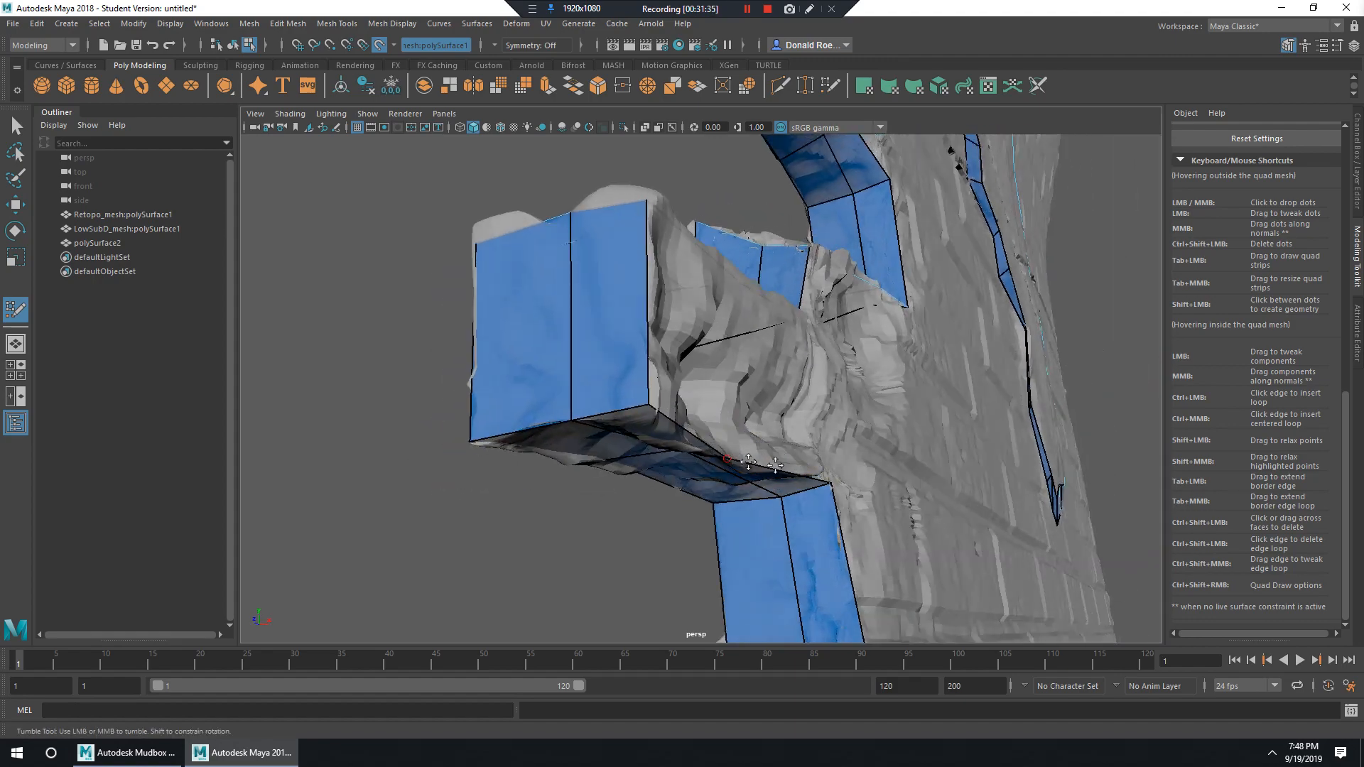
{"action": "left_click_drag", "start_coordinate": [749, 462], "coordinate": [811, 403], "text": "alt"}
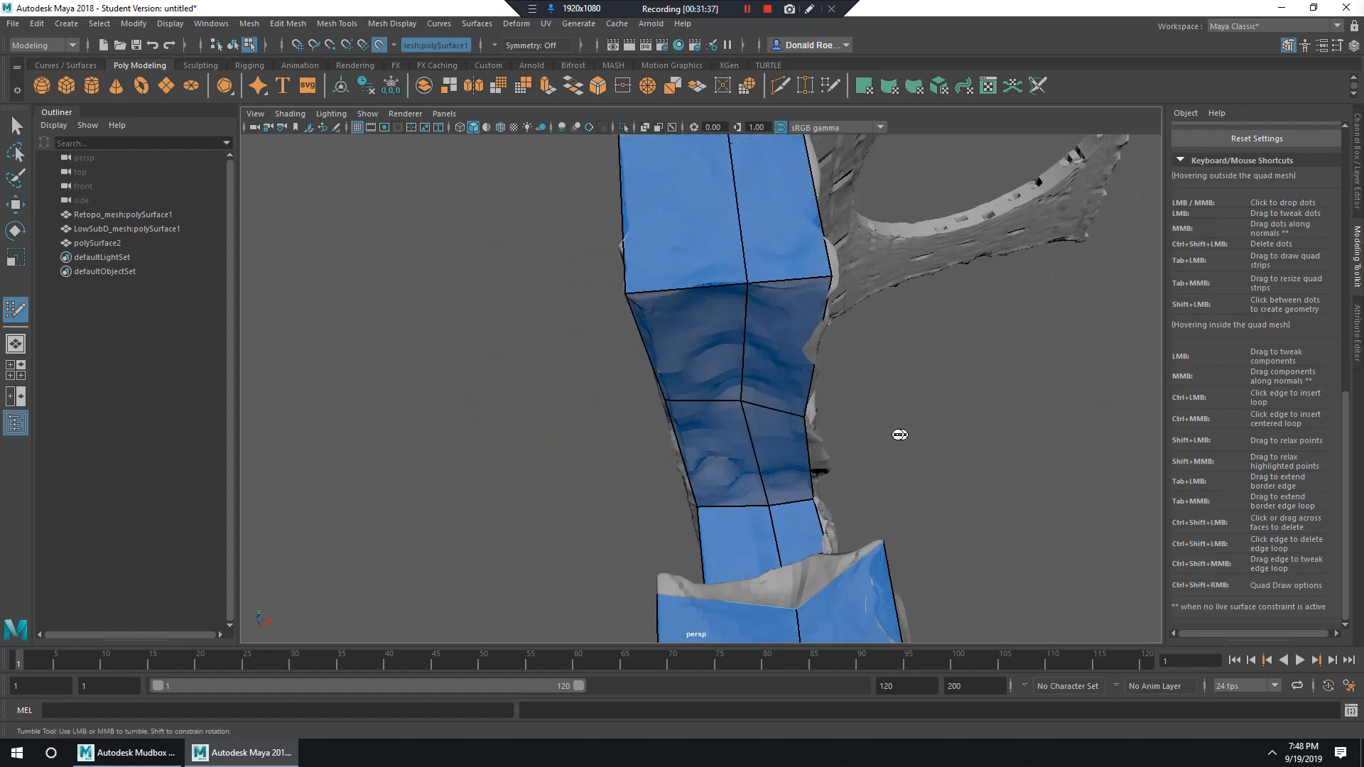
{"action": "mouse_move", "coordinate": [900, 434]}
{"action": "left_mouse_down", "text": "alt"}
{"action": "mouse_move", "coordinate": [779, 456]}
{"action": "mouse_move", "coordinate": [760, 412]}
{"action": "mouse_move", "coordinate": [725, 462]}
{"action": "mouse_move", "coordinate": [723, 500]}
{"action": "mouse_move", "coordinate": [786, 450]}
{"action": "mouse_move", "coordinate": [557, 369]}
{"action": "mouse_move", "coordinate": [697, 360]}
{"action": "mouse_move", "coordinate": [764, 386]}
{"action": "mouse_move", "coordinate": [651, 377]}
{"action": "mouse_move", "coordinate": [606, 325]}
{"action": "left_mouse_up", "text": "alt"}
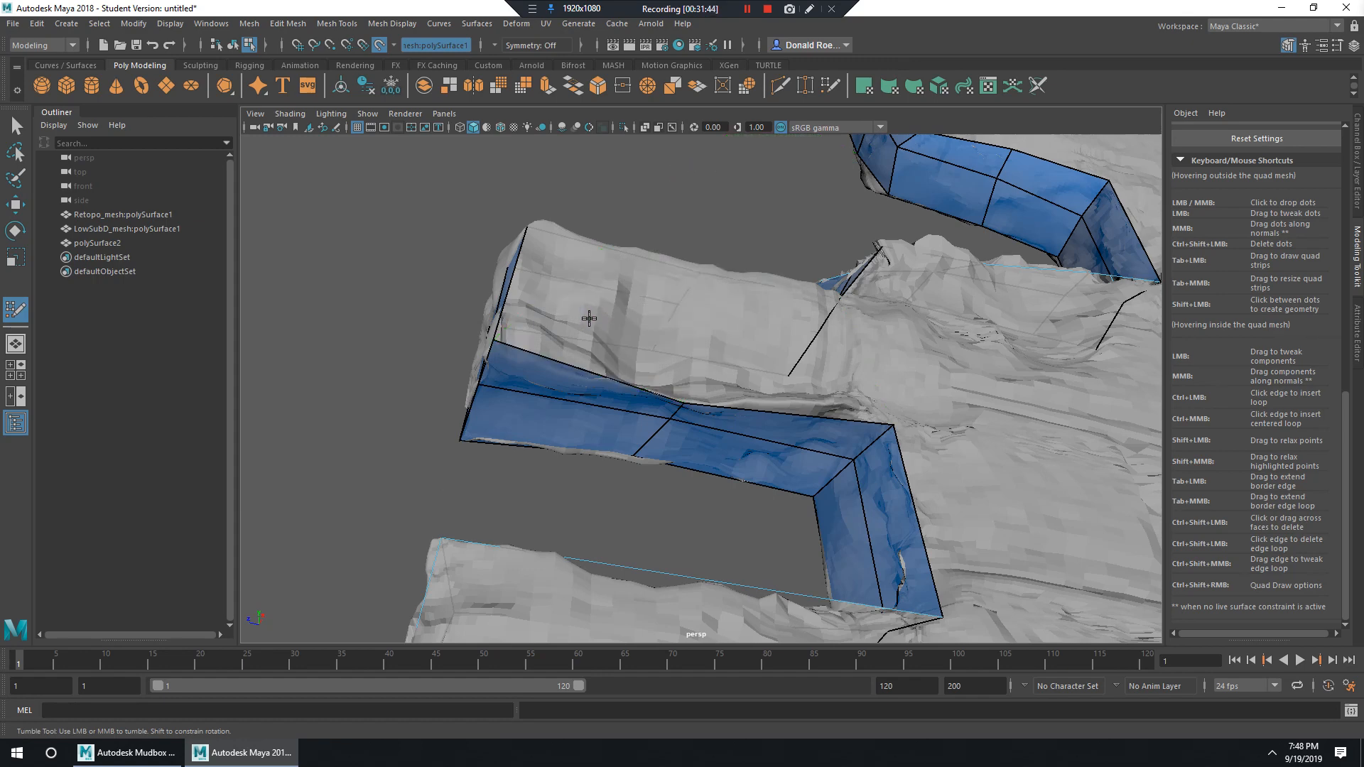
Cover the outer half of this brick's front face with a quad joining its top, end and underside strips.
{"action": "left_click_drag", "start_coordinate": [765, 340], "coordinate": [735, 423], "text": "alt"}
{"action": "middle_click_drag", "start_coordinate": [614, 396], "coordinate": [611, 406]}
{"action": "key", "text": "ctrl+z"}
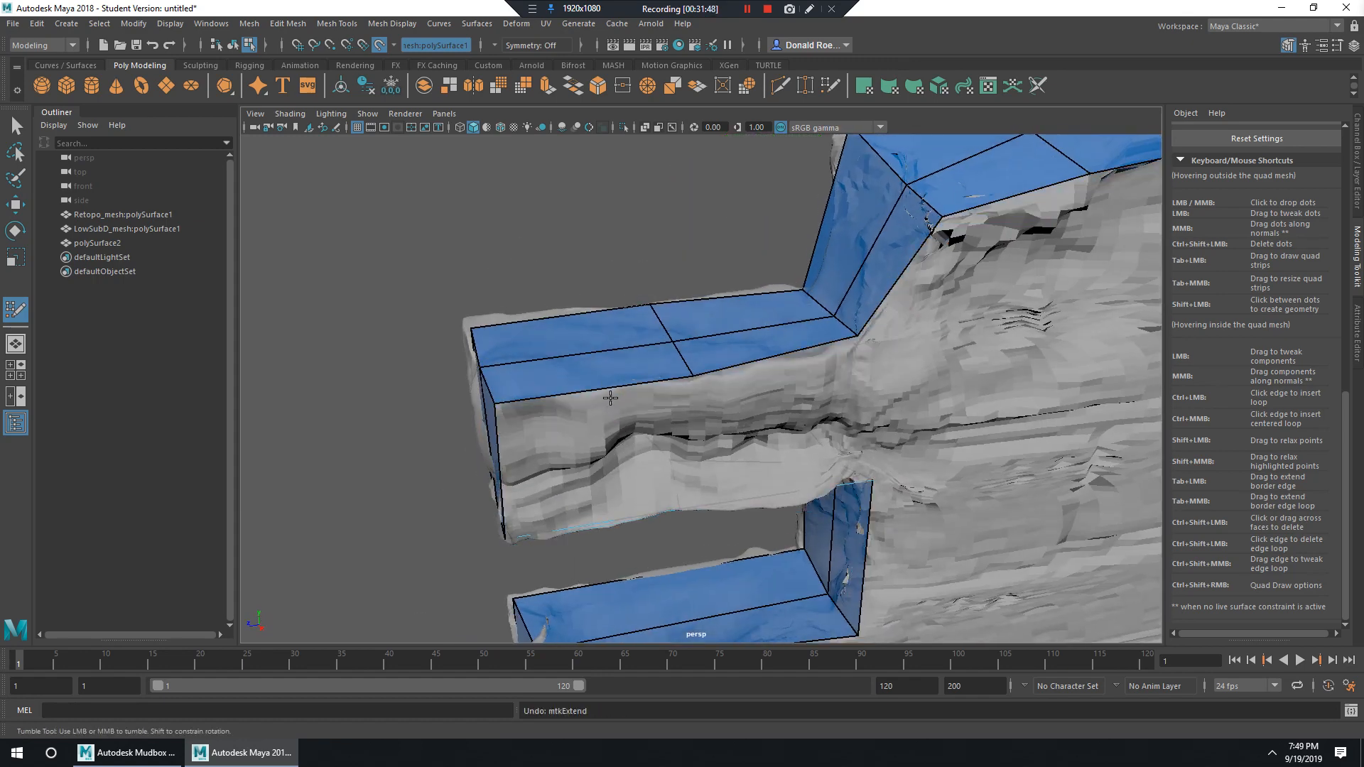
{"action": "left_click_drag", "start_coordinate": [615, 395], "coordinate": [601, 370], "text": "alt"}
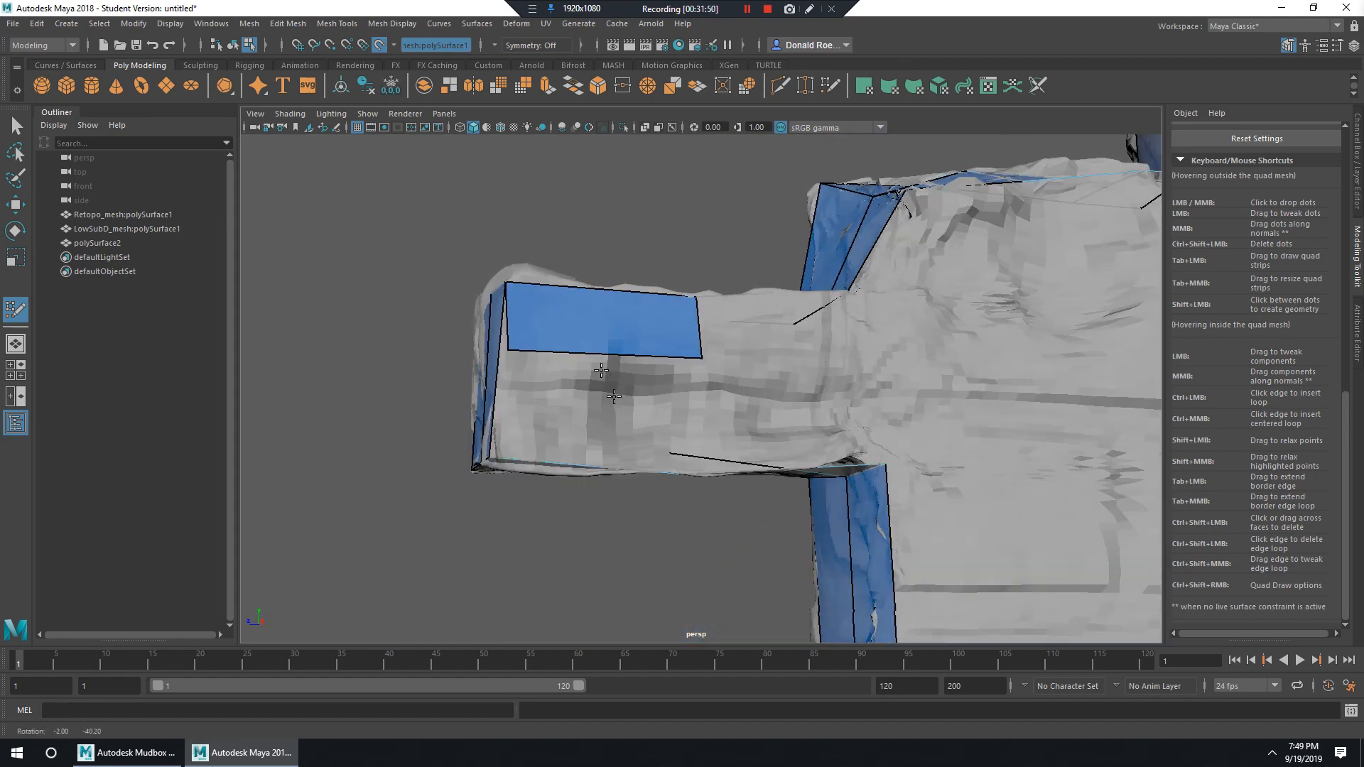
{"action": "left_click_drag", "start_coordinate": [515, 351], "coordinate": [495, 460]}
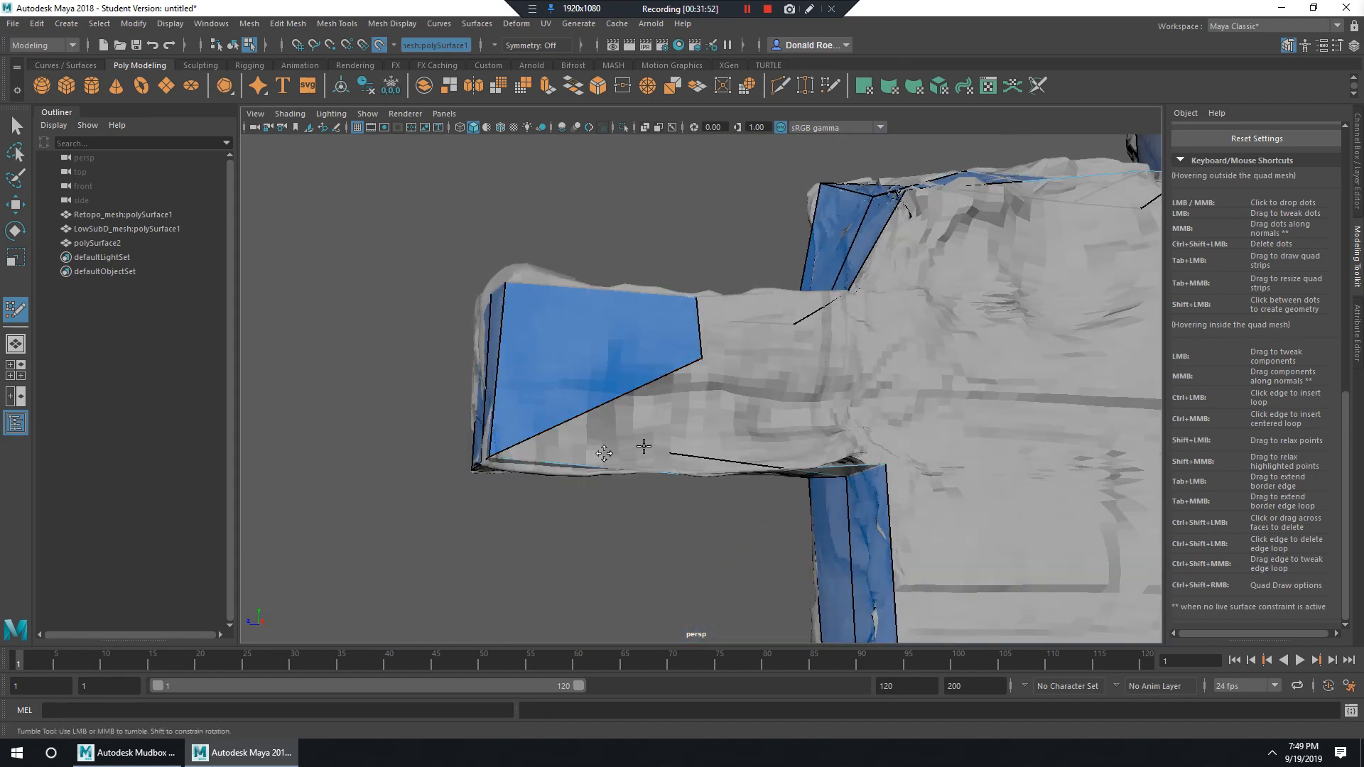
{"action": "left_click_drag", "start_coordinate": [604, 453], "coordinate": [669, 418], "text": "alt"}
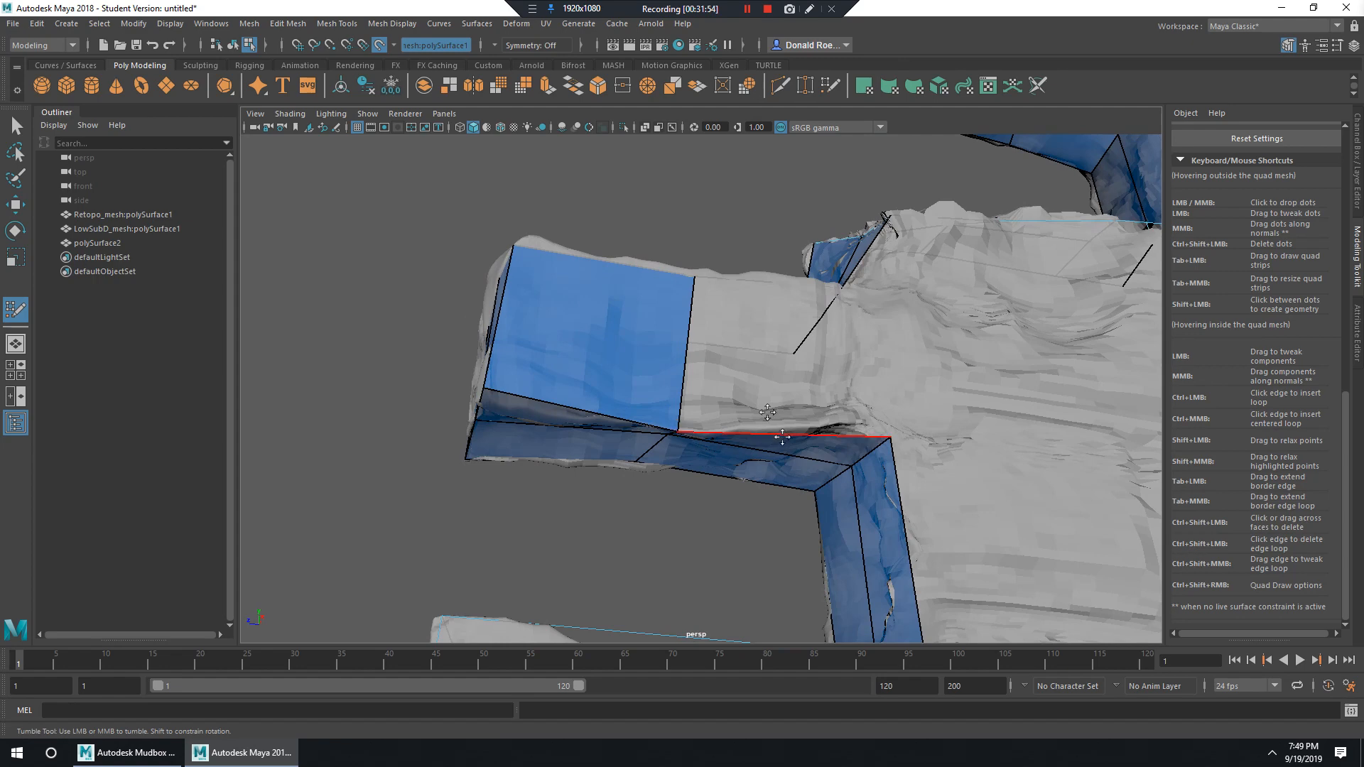
Fill the inner half of the brick's front face with a quad and insert a horizontal edge loop around its end and front.
{"action": "left_click_drag", "start_coordinate": [767, 412], "coordinate": [695, 286], "text": "alt"}
{"action": "left_click_drag", "start_coordinate": [746, 339], "coordinate": [763, 381], "text": "alt"}
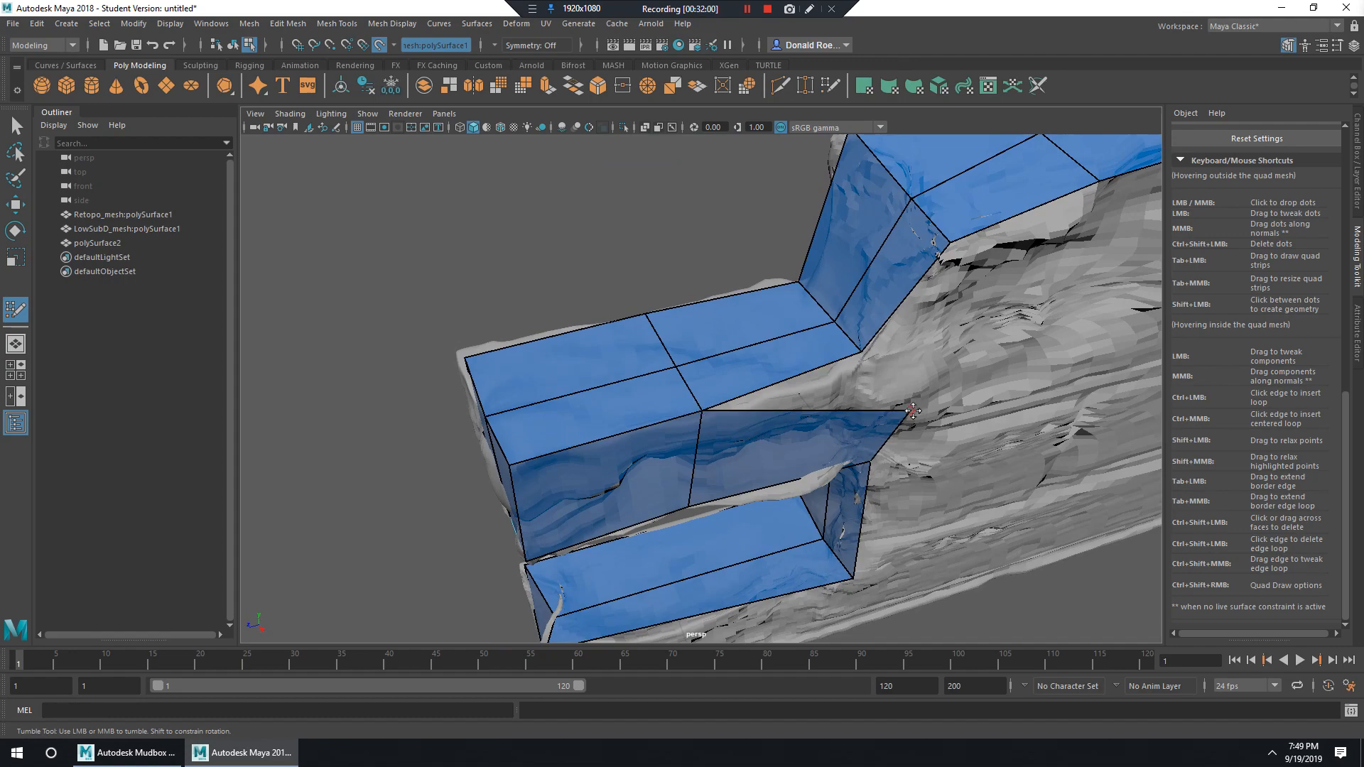
{"action": "left_click_drag", "start_coordinate": [913, 410], "coordinate": [869, 356]}
{"action": "left_click_drag", "start_coordinate": [894, 423], "coordinate": [696, 435], "text": "alt"}
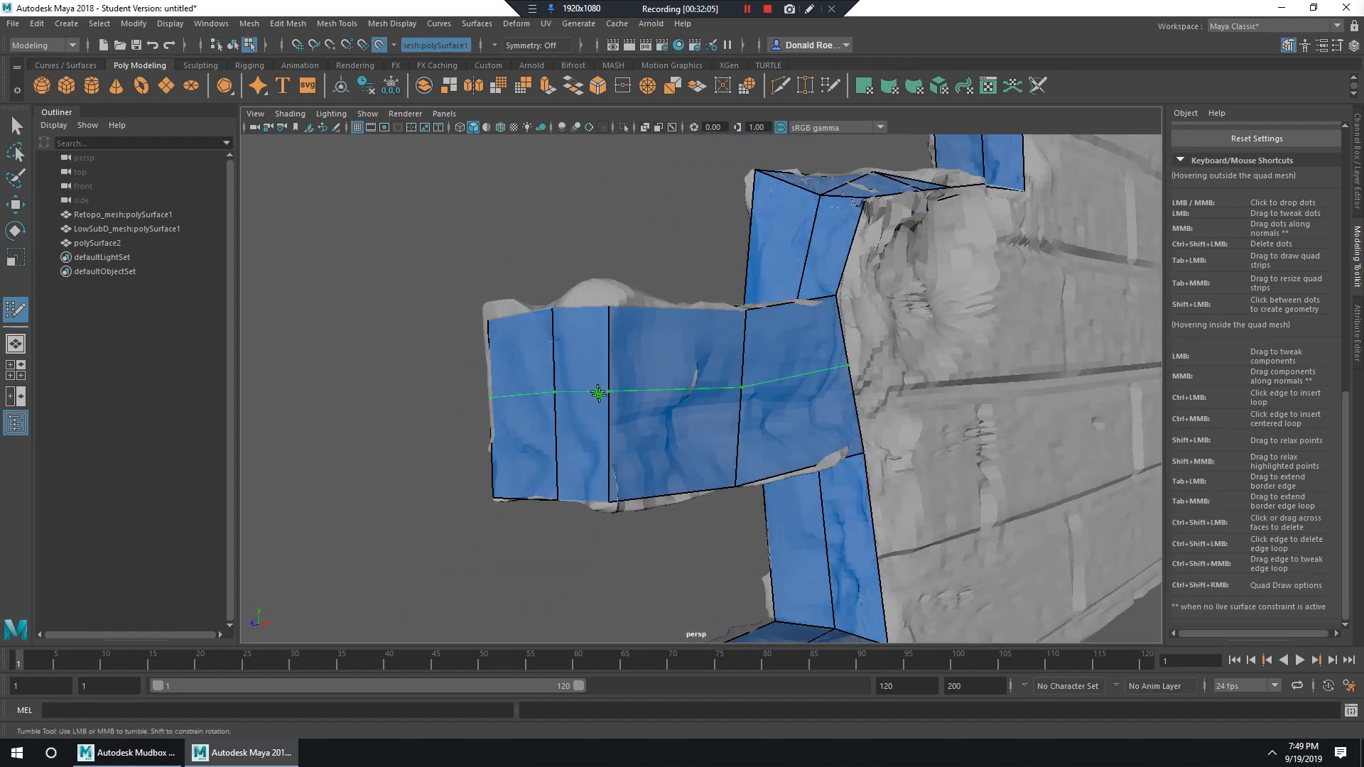
{"action": "left_click", "coordinate": [607, 402], "text": "ctrl"}
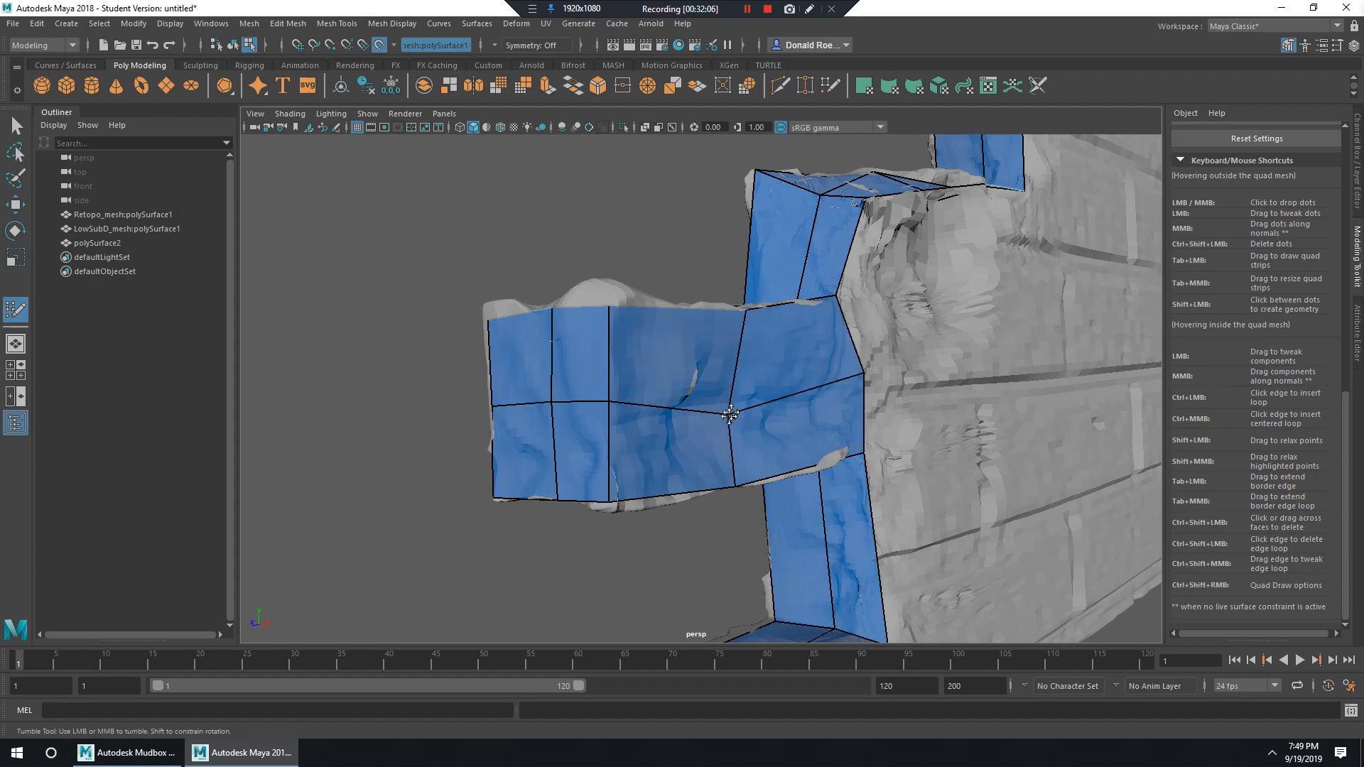
Insert cross edge loops in the vertical step of the gap below this brick and across the lowest brick's top.
{"action": "left_click_drag", "start_coordinate": [611, 415], "coordinate": [889, 225], "text": "alt"}
{"action": "scroll", "coordinate": [840, 402], "scroll_direction": "down", "scroll_amount": 3}
{"action": "left_click_drag", "start_coordinate": [841, 402], "coordinate": [739, 437], "text": "alt"}
{"action": "scroll", "coordinate": [817, 389], "scroll_direction": "up", "scroll_amount": 4}
{"action": "left_click", "coordinate": [825, 362], "text": "ctrl"}
{"action": "middle_click_drag", "start_coordinate": [739, 437], "coordinate": [794, 404], "text": "alt"}
{"action": "left_click", "coordinate": [731, 455], "text": "ctrl"}
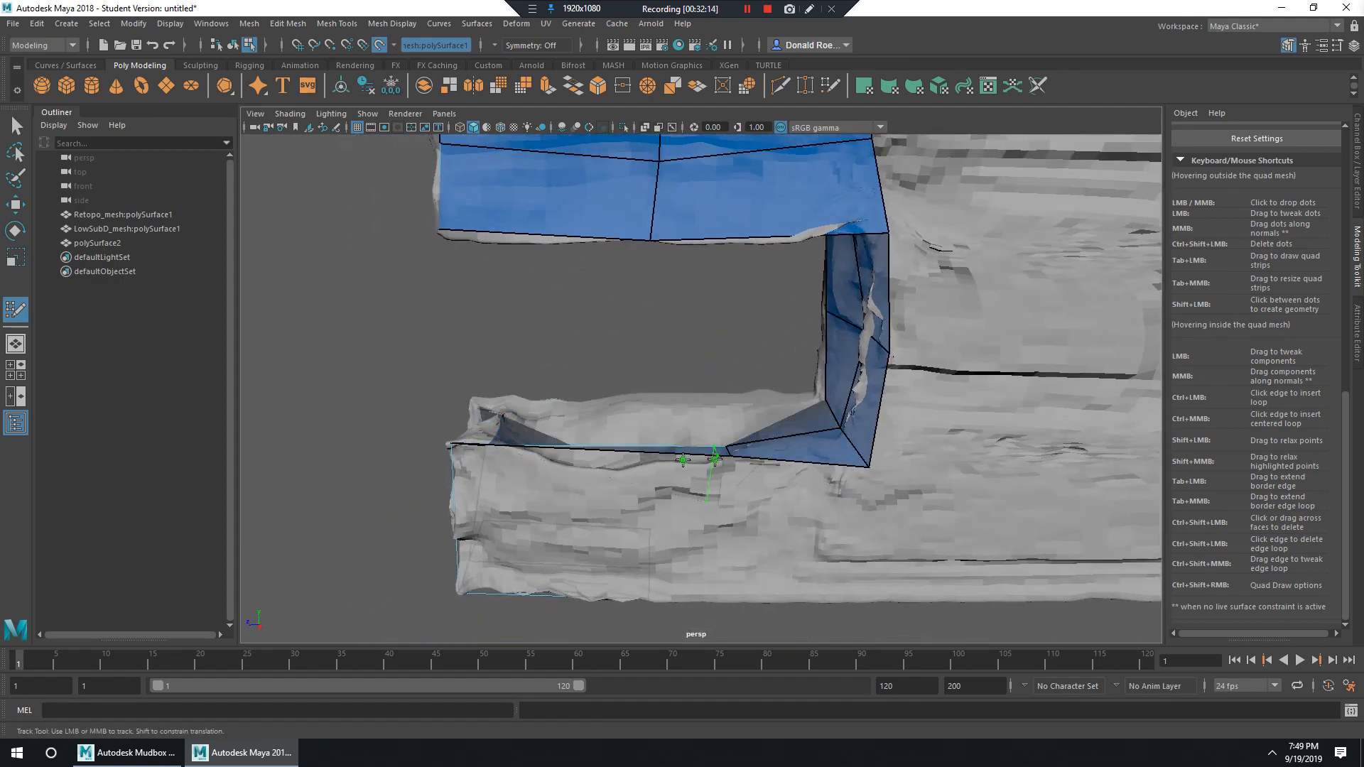
Insert another cross edge loop in the lowest brick's top and cover the outer part of its front face with a quad.
{"action": "left_click", "coordinate": [604, 451], "text": "ctrl"}
{"action": "left_click_drag", "start_coordinate": [603, 452], "coordinate": [899, 476], "text": "alt"}
{"action": "left_click_drag", "start_coordinate": [688, 518], "coordinate": [688, 451], "text": "alt"}
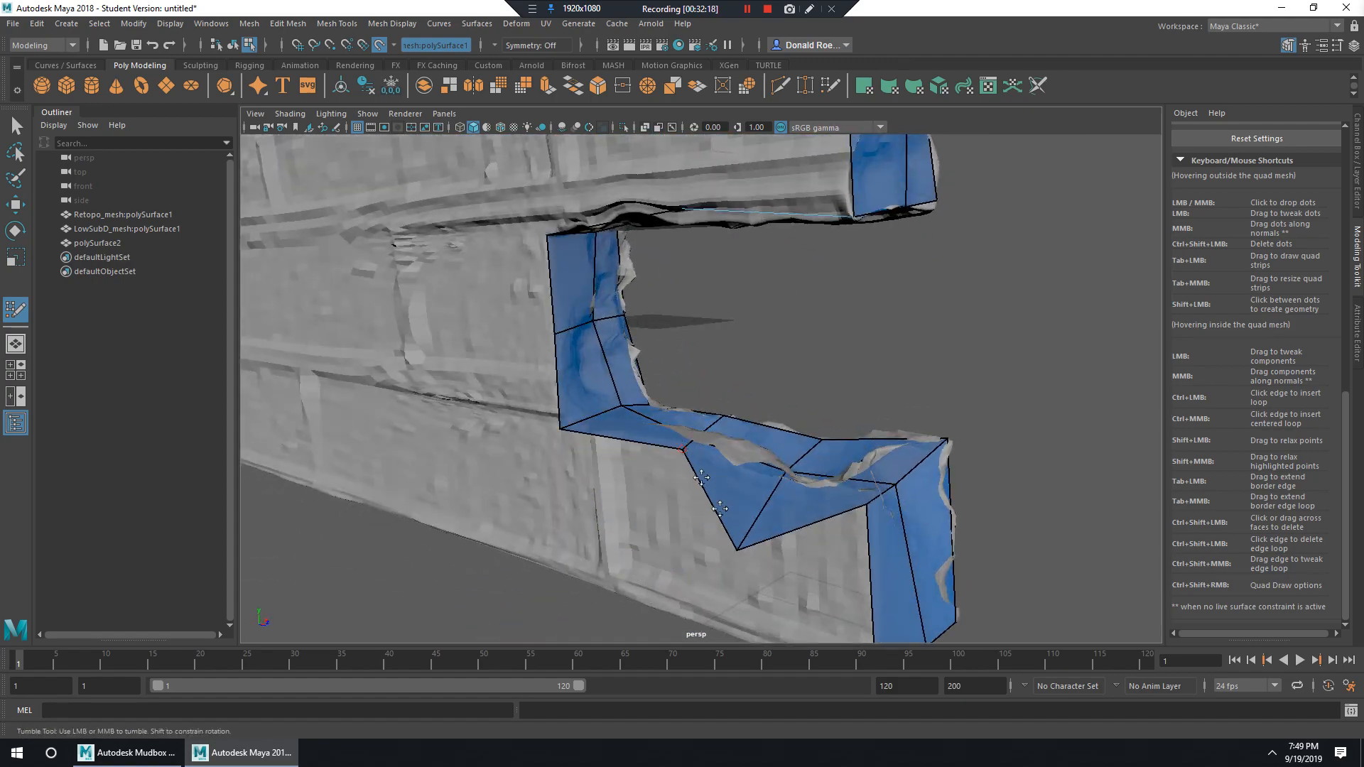
{"action": "left_click_drag", "start_coordinate": [771, 474], "coordinate": [663, 462], "text": "alt"}
{"action": "left_click_drag", "start_coordinate": [675, 410], "coordinate": [736, 434], "text": "alt"}
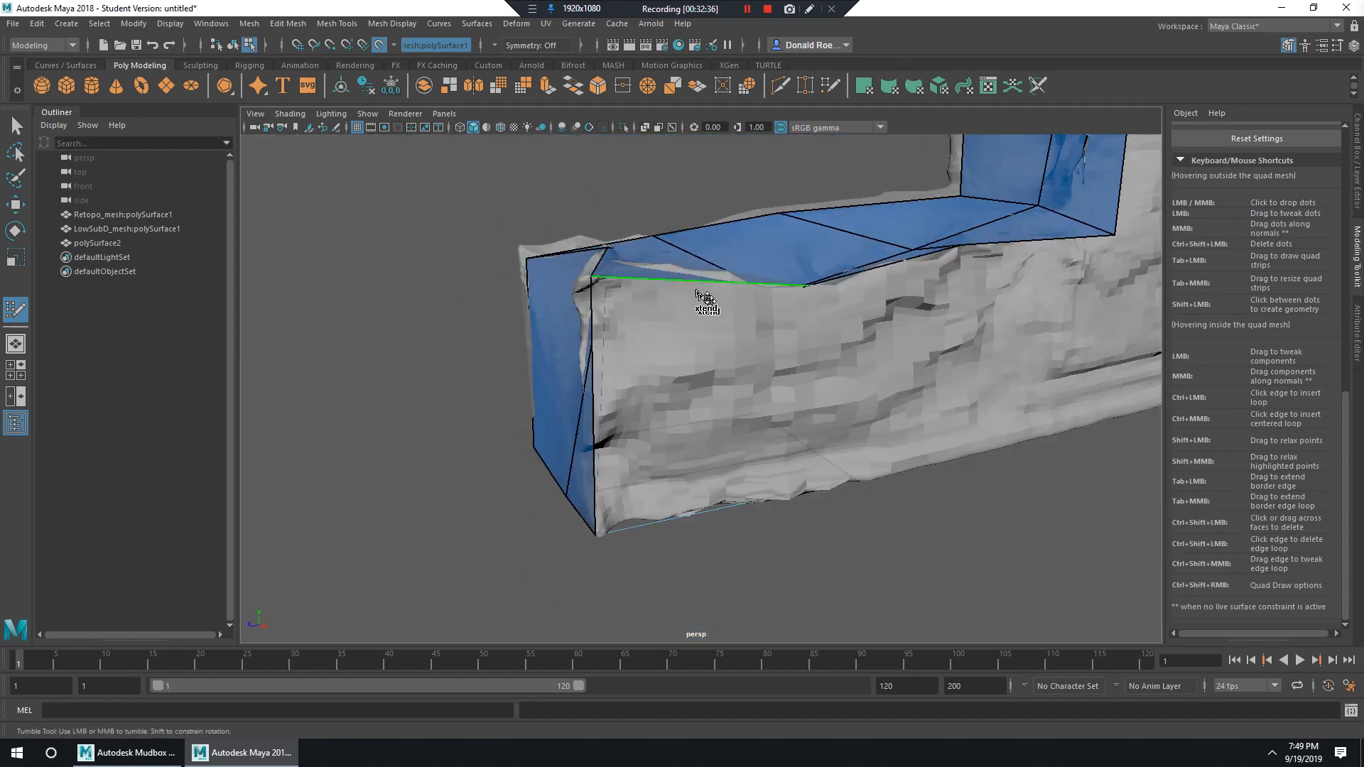
{"action": "mouse_move", "coordinate": [703, 298]}
{"action": "left_mouse_down"}
{"action": "mouse_move", "coordinate": [624, 365]}
{"action": "mouse_move", "coordinate": [655, 420]}
{"action": "mouse_move", "coordinate": [687, 361]}
{"action": "left_mouse_up"}
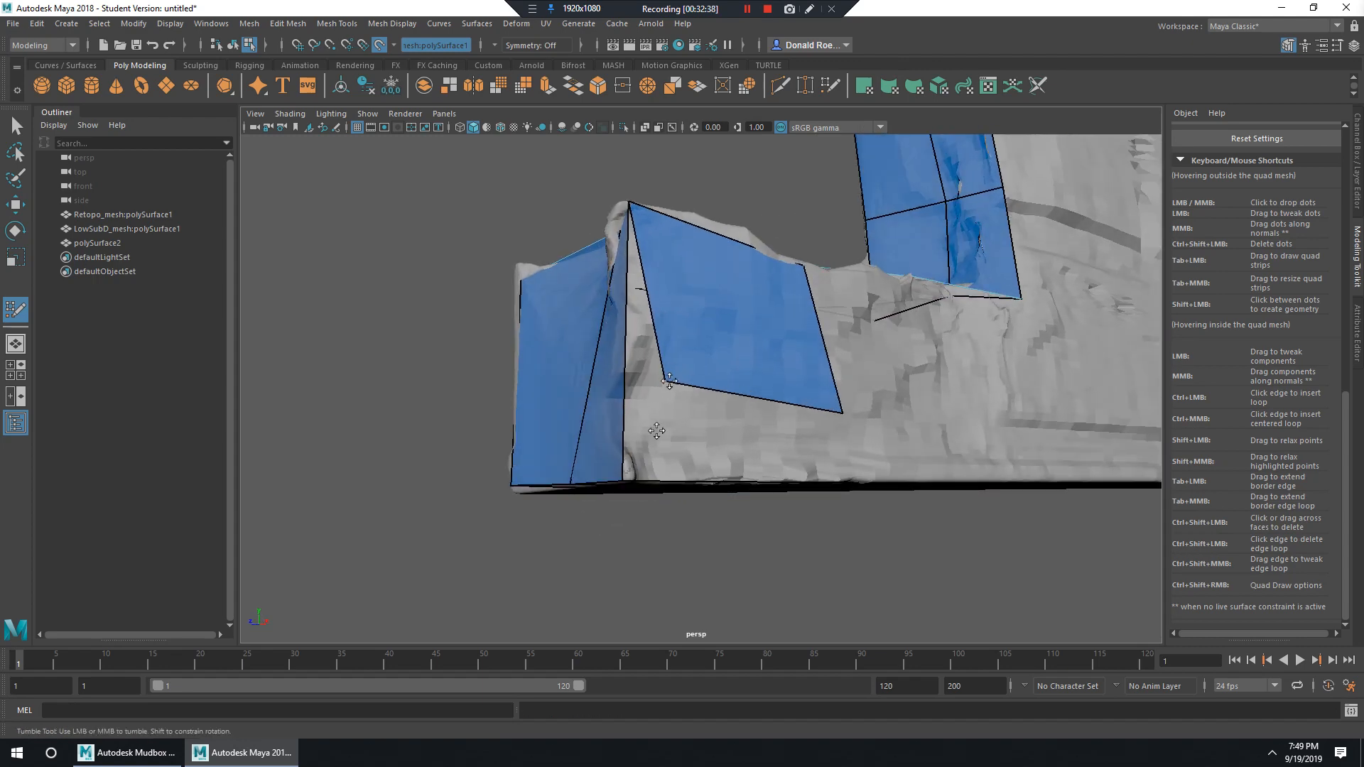
{"action": "left_click_drag", "start_coordinate": [656, 431], "coordinate": [849, 380], "text": "alt"}
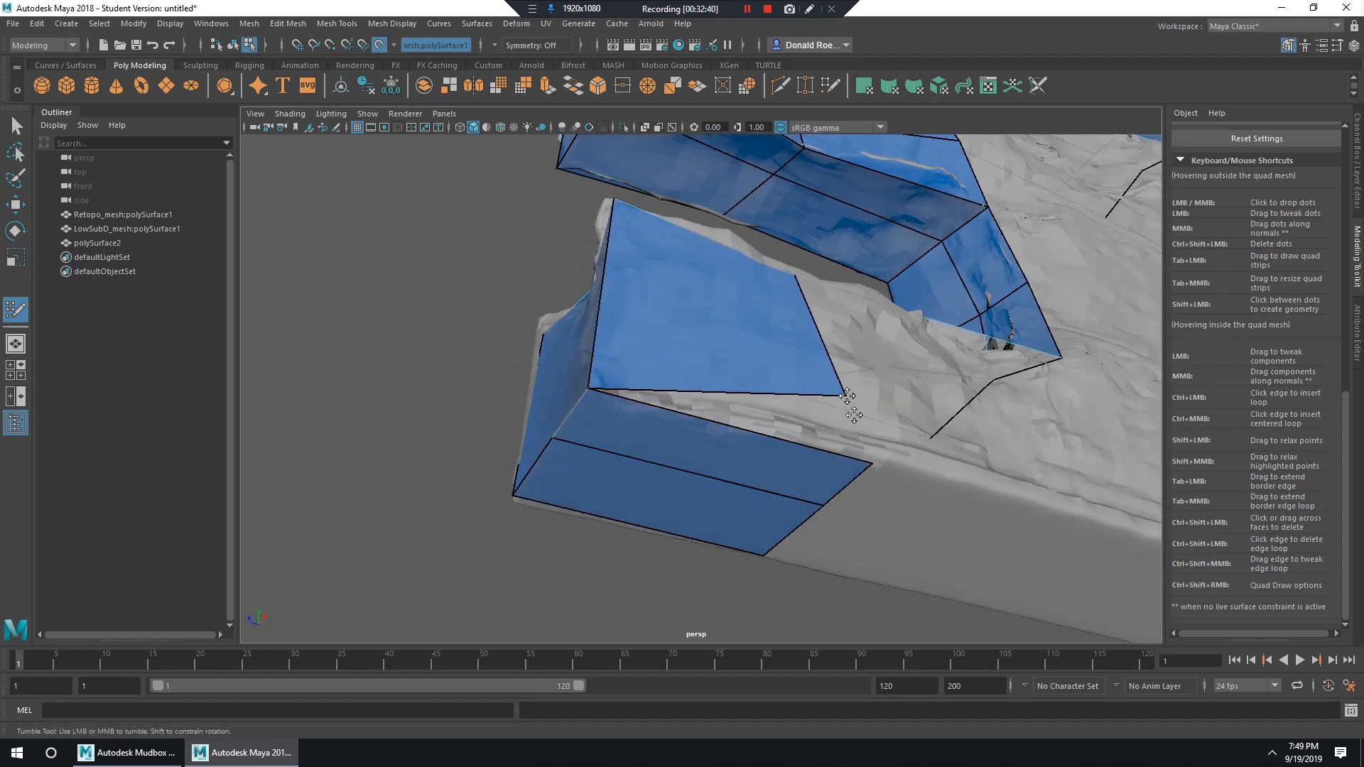
{"action": "left_click_drag", "start_coordinate": [874, 460], "coordinate": [803, 370], "text": "alt"}
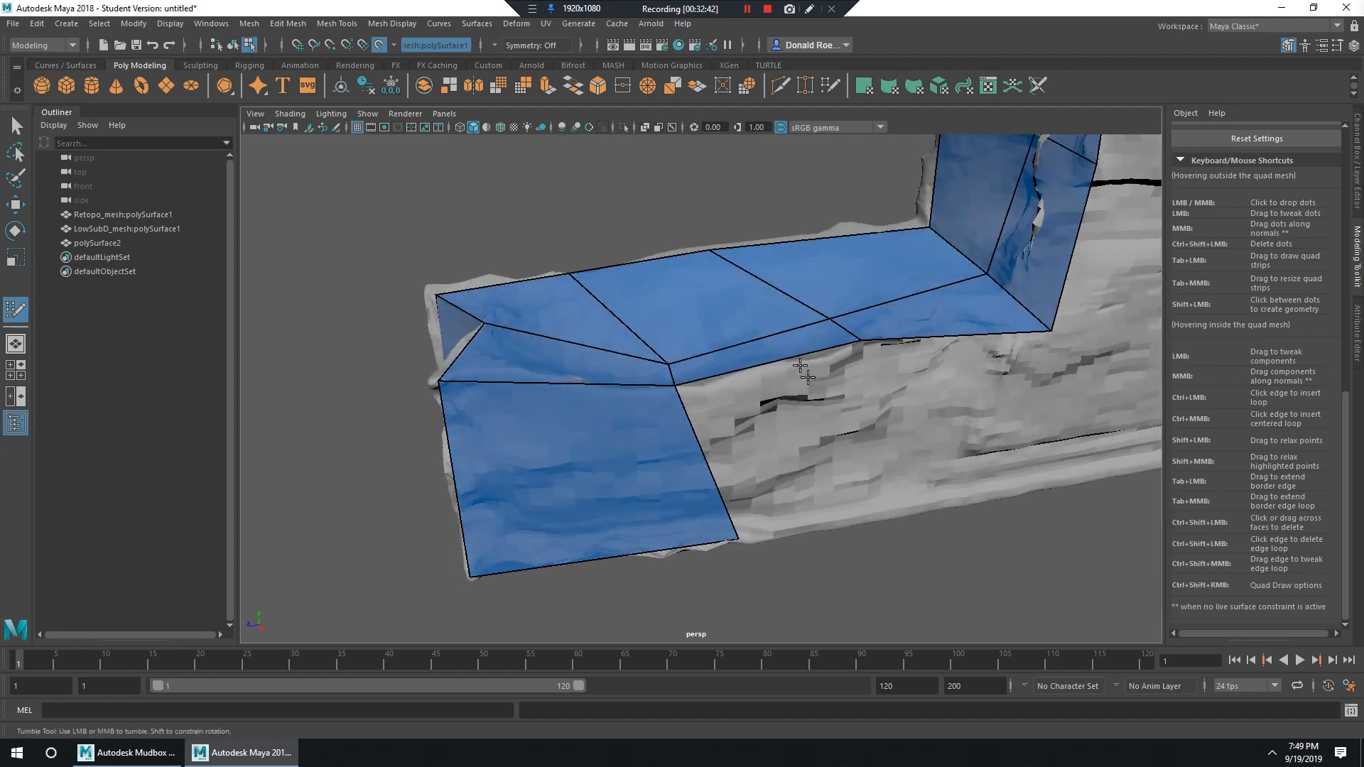
Add two more quads along the lowest brick's front face and merge their lower corners into one point on the bottom edge.
{"action": "left_click_drag", "start_coordinate": [812, 422], "coordinate": [788, 467], "text": "alt"}
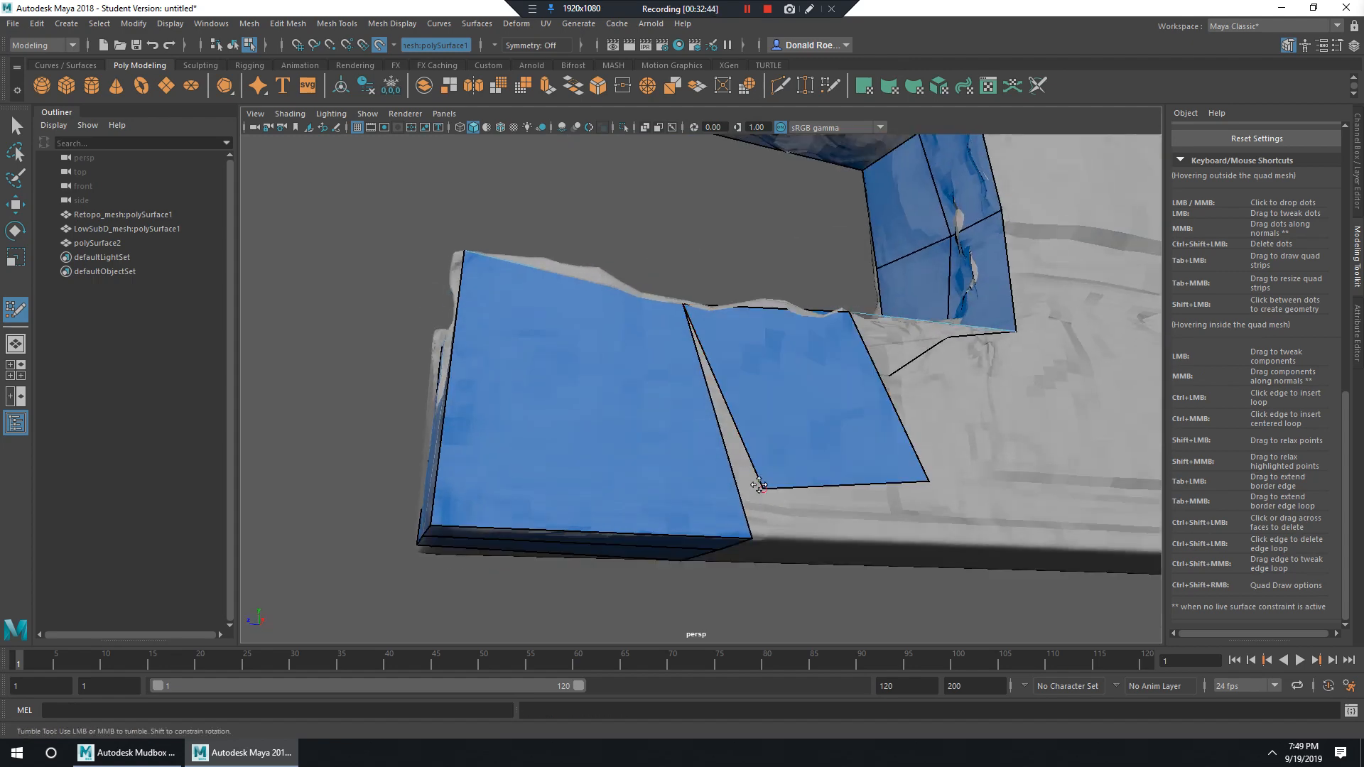
{"action": "left_click_drag", "start_coordinate": [923, 426], "coordinate": [953, 559], "text": "alt"}
{"action": "left_click_drag", "start_coordinate": [819, 341], "coordinate": [780, 494]}
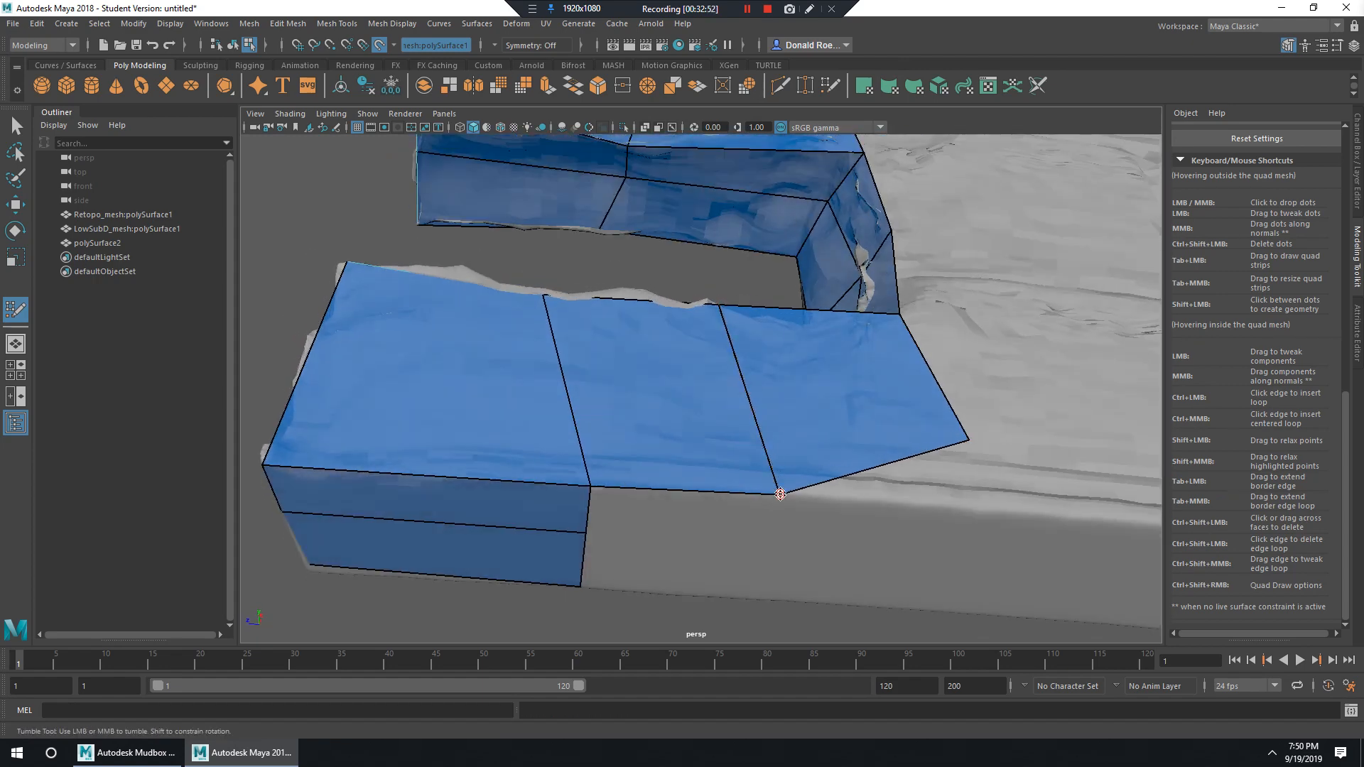
{"action": "left_click_drag", "start_coordinate": [950, 441], "coordinate": [783, 495]}
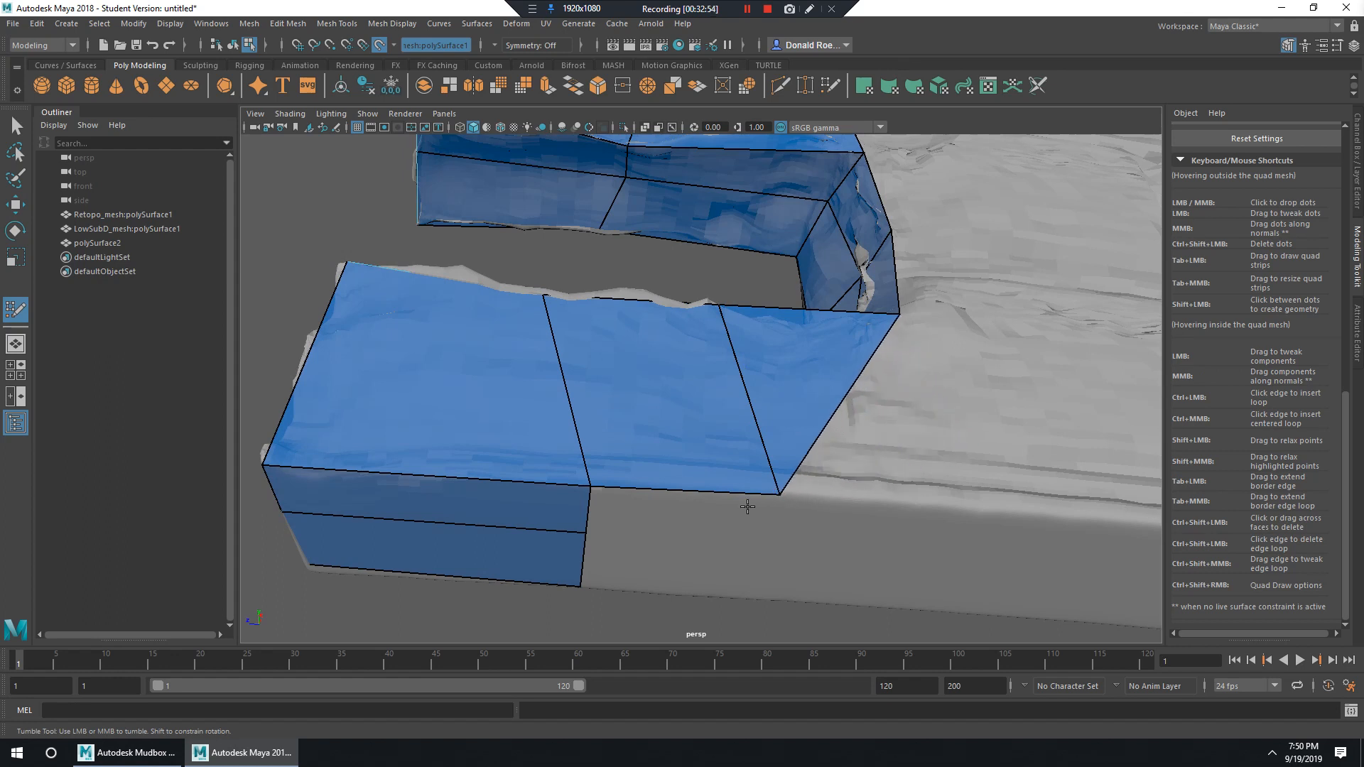
{"action": "left_click_drag", "start_coordinate": [589, 486], "coordinate": [651, 483]}
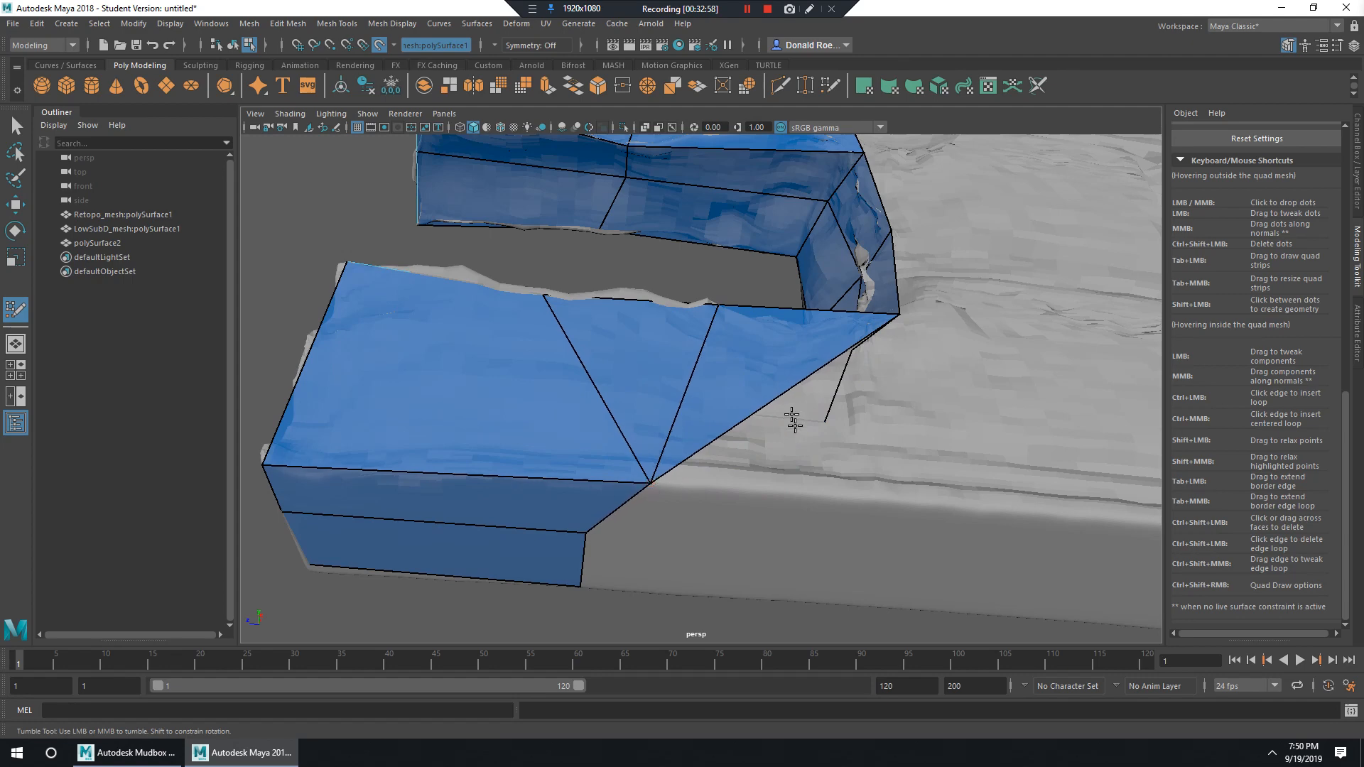
Extend a column of four joined quads onto the wall face beside the gap and the protruding brick above it.
{"action": "left_click_drag", "start_coordinate": [792, 419], "coordinate": [932, 433], "text": "alt"}
{"action": "left_click_drag", "start_coordinate": [815, 309], "coordinate": [941, 312]}
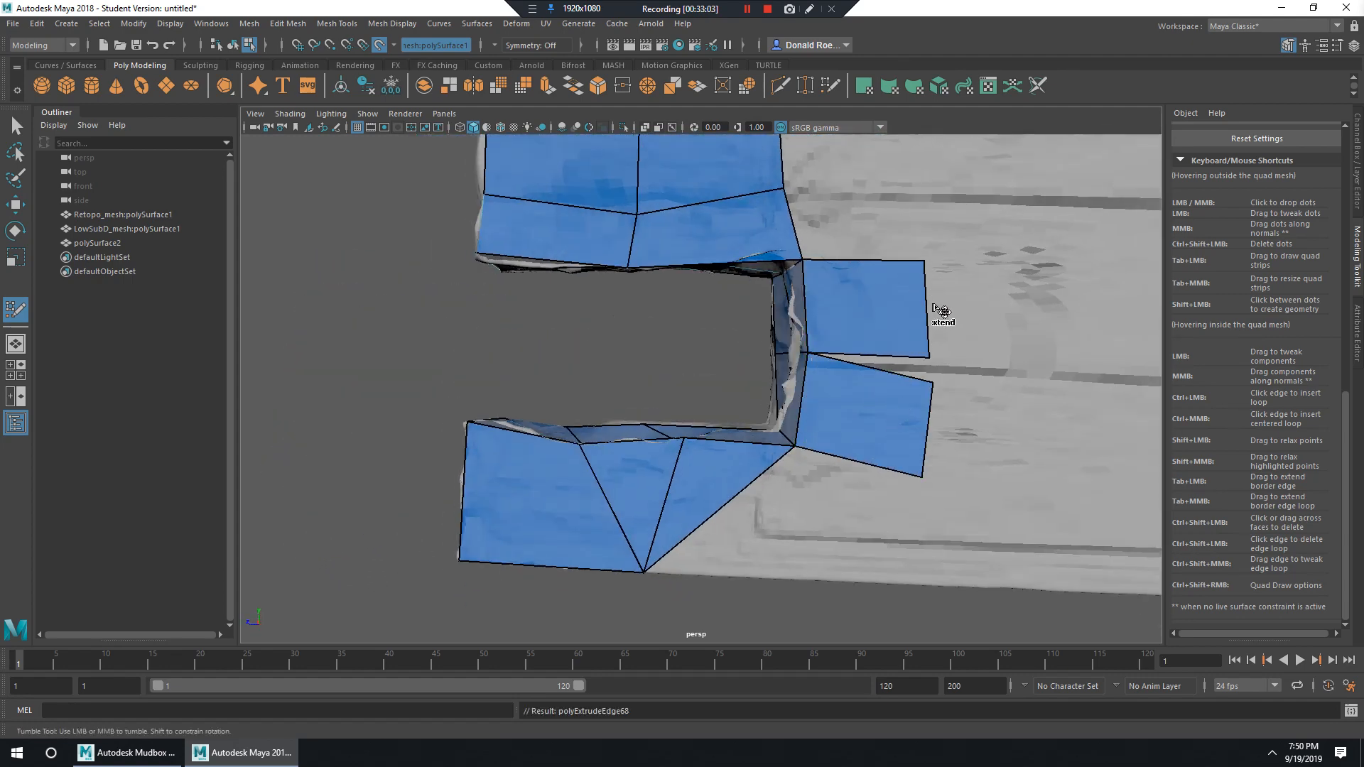
{"action": "middle_click_drag", "start_coordinate": [936, 359], "coordinate": [873, 477], "text": "alt"}
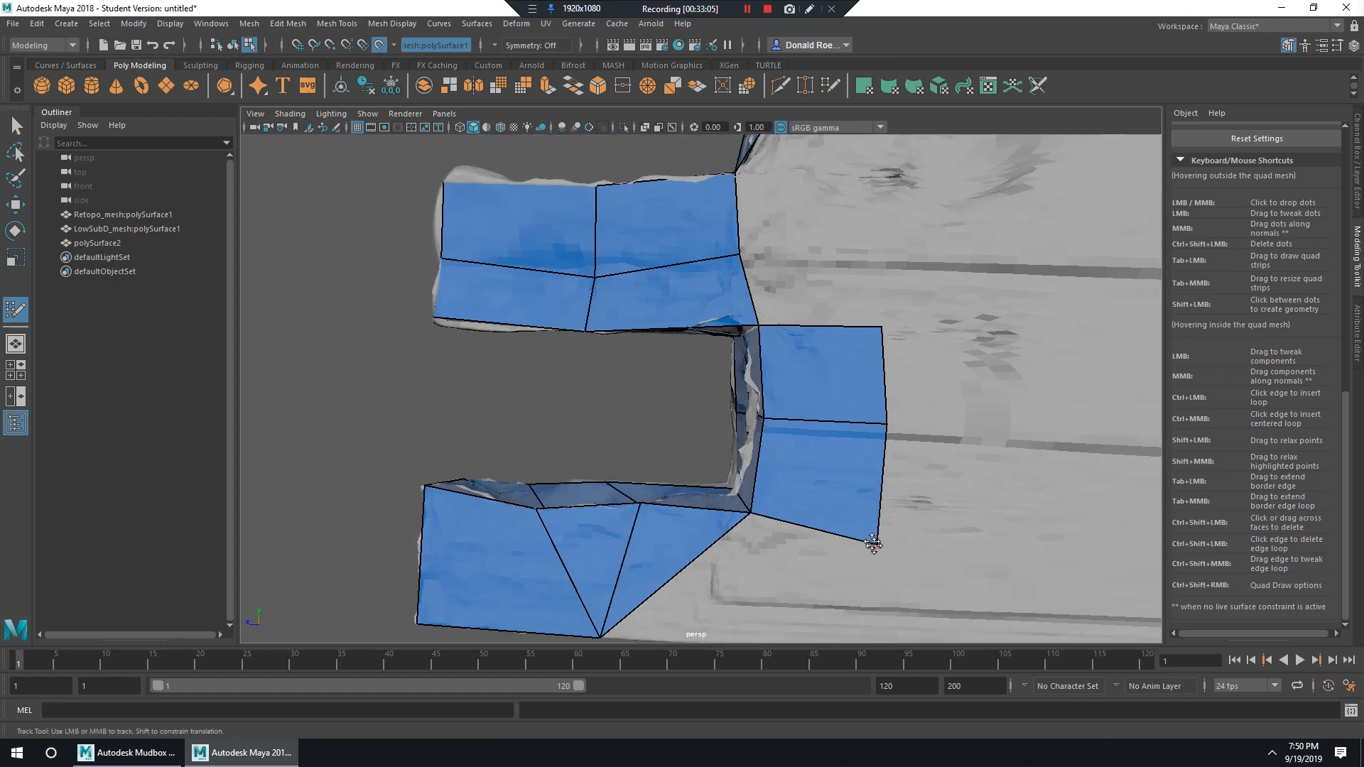
{"action": "left_click_drag", "start_coordinate": [824, 369], "coordinate": [777, 360], "text": "alt"}
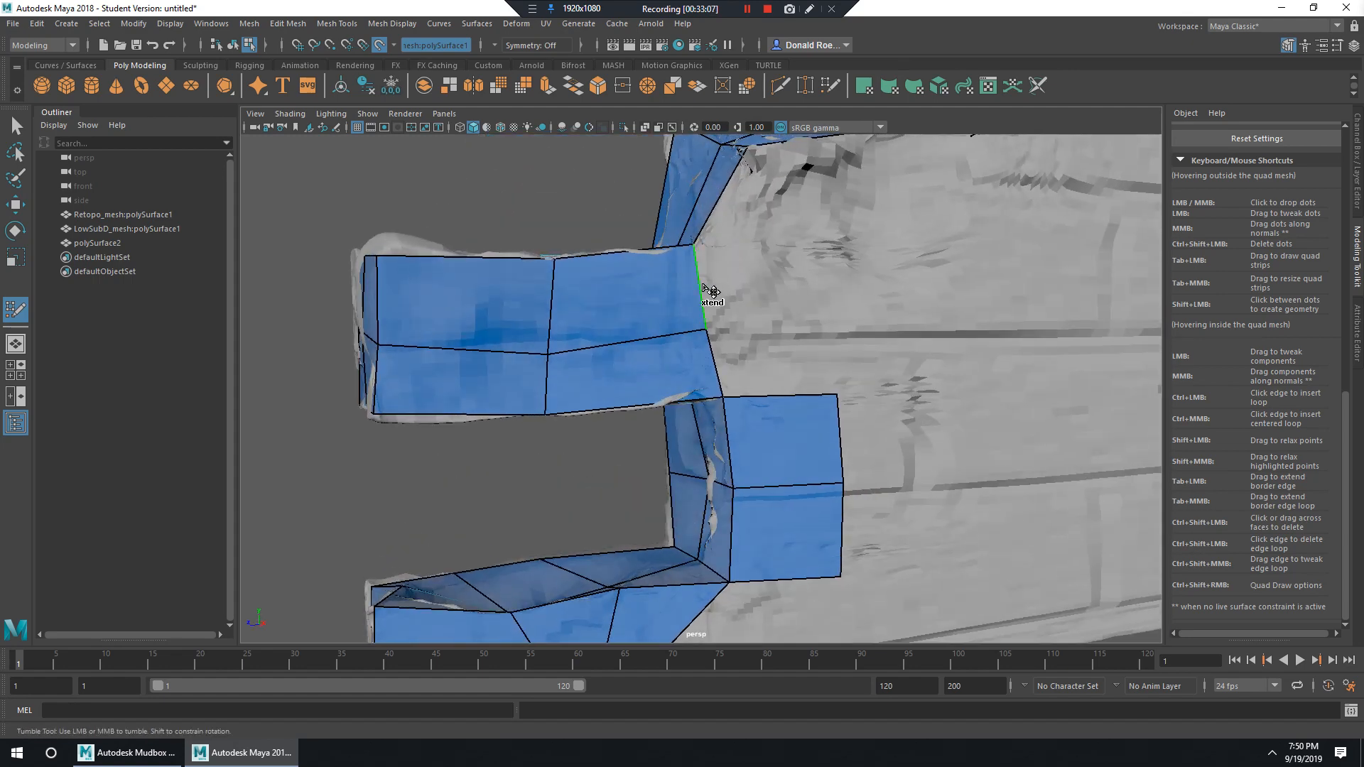
{"action": "left_click_drag", "start_coordinate": [711, 291], "coordinate": [831, 284]}
{"action": "left_click_drag", "start_coordinate": [710, 363], "coordinate": [824, 354]}
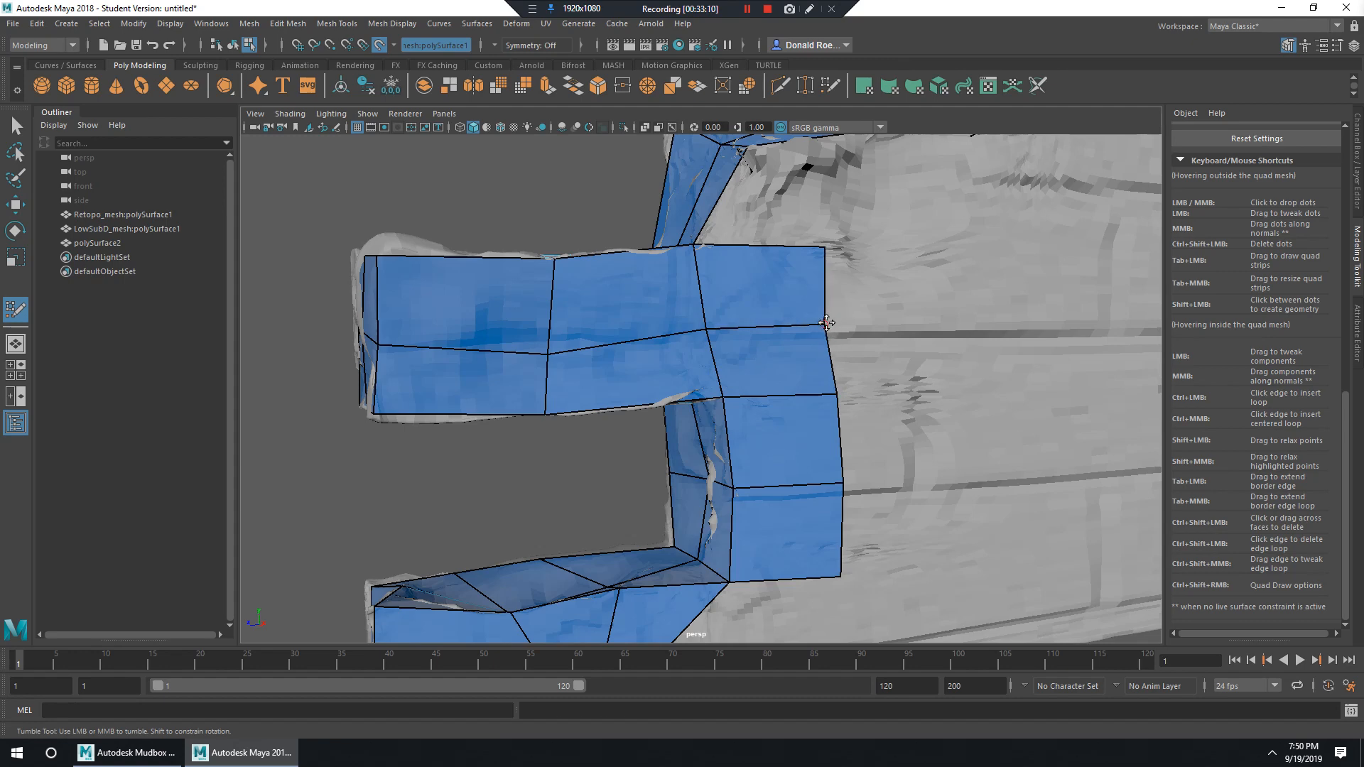
Extend quads down the wall face from the ledge above the protruding brick and join them to the column.
{"action": "middle_click_drag", "start_coordinate": [811, 260], "coordinate": [787, 383], "text": "alt"}
{"action": "left_click_drag", "start_coordinate": [788, 384], "coordinate": [813, 402], "text": "alt"}
{"action": "left_click_drag", "start_coordinate": [715, 313], "coordinate": [817, 306]}
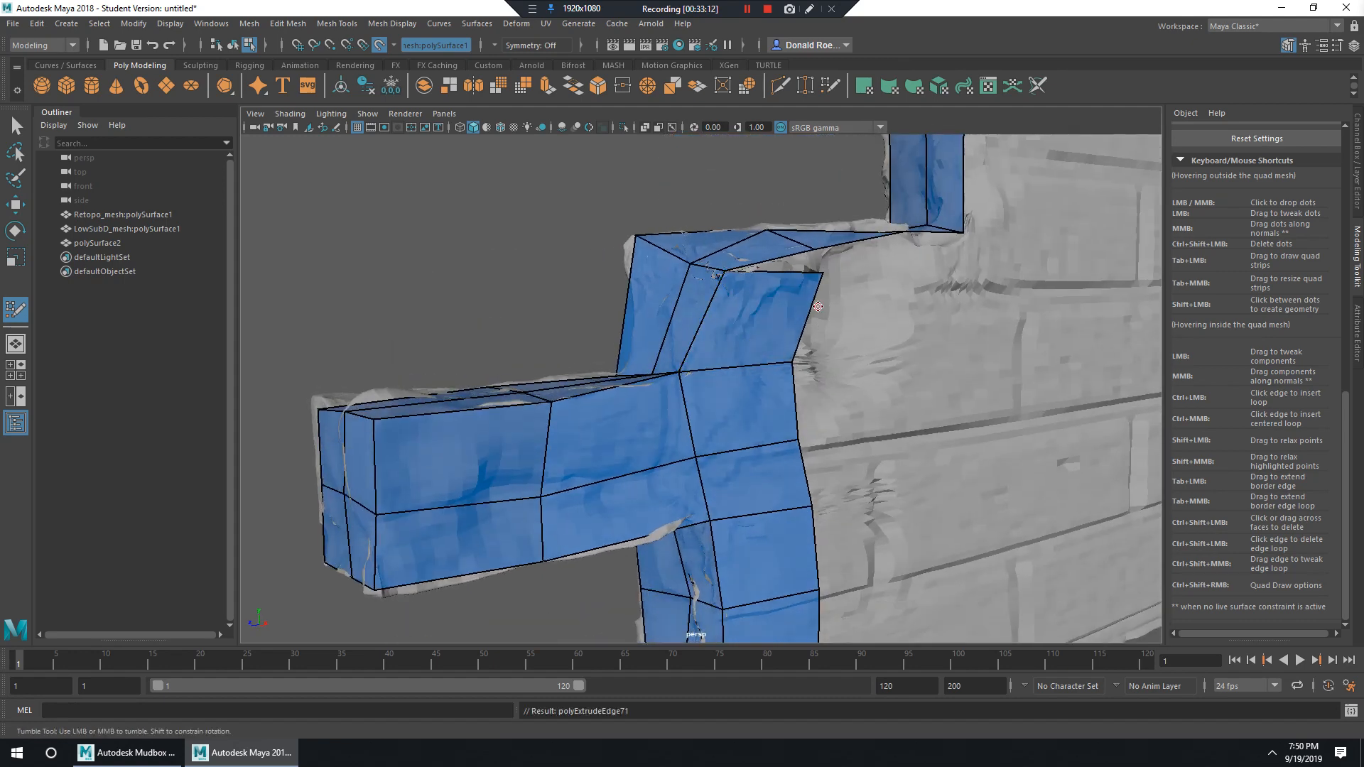
{"action": "key", "text": "ctrl+z"}
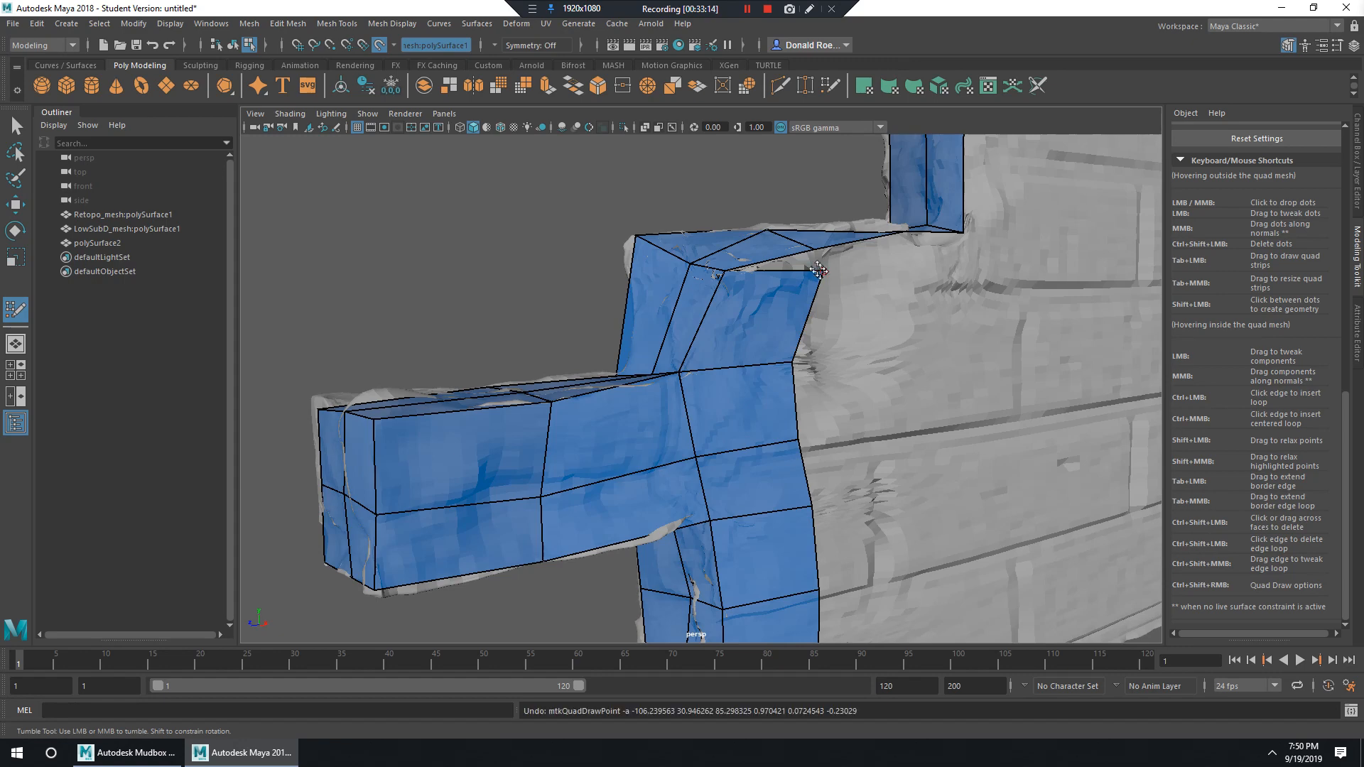
{"action": "left_click_drag", "start_coordinate": [820, 270], "coordinate": [756, 405]}
{"action": "left_click_drag", "start_coordinate": [894, 292], "coordinate": [835, 407]}
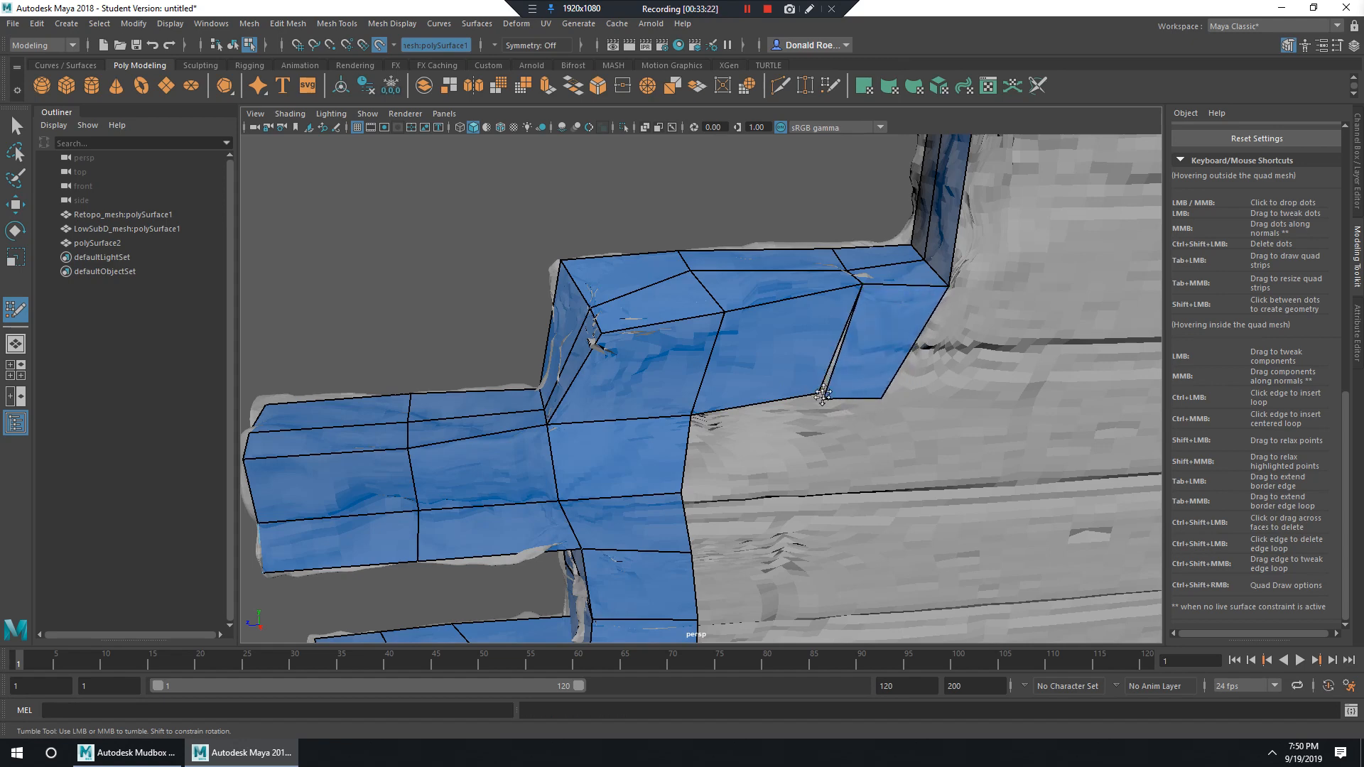
Weld the ledge quads' lower corners and add a second row of three quads below them.
{"action": "left_click_drag", "start_coordinate": [877, 395], "coordinate": [777, 368], "text": "alt"}
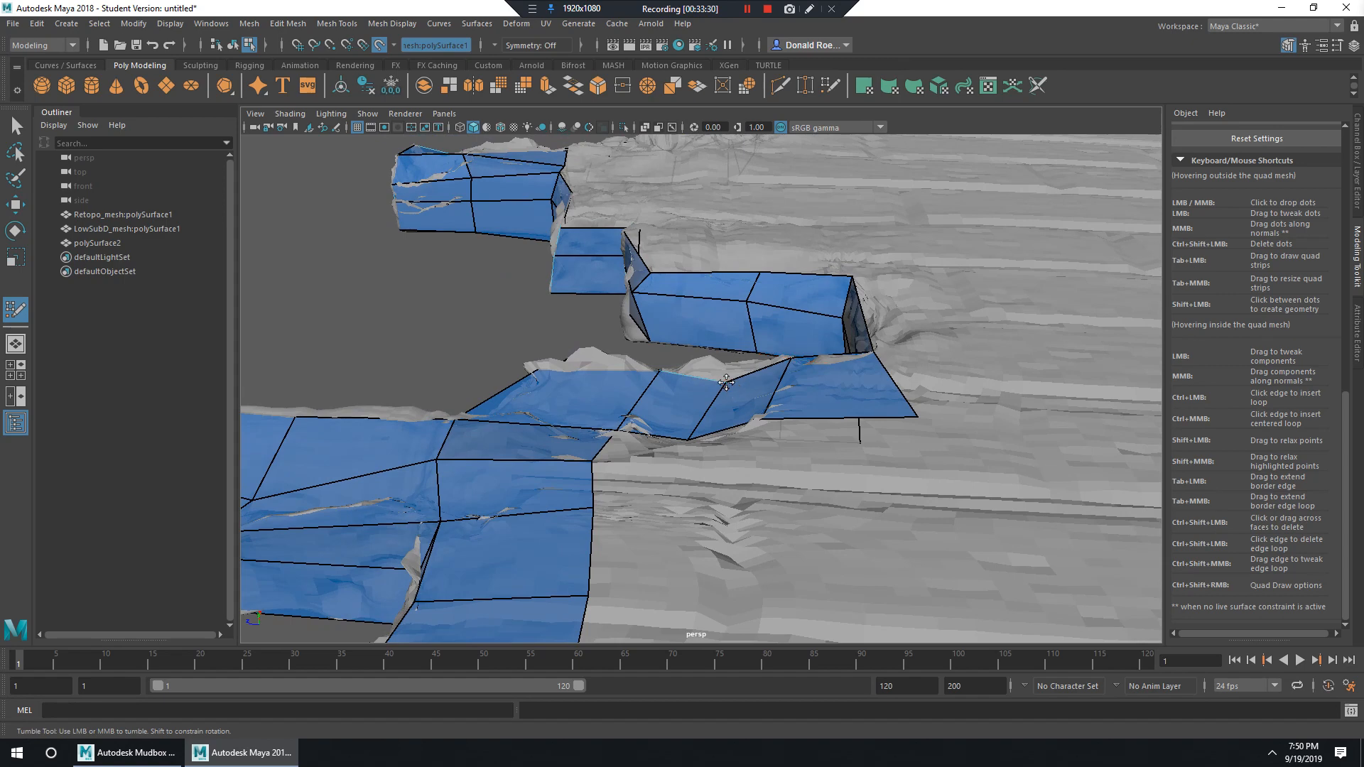
{"action": "left_click_drag", "start_coordinate": [713, 377], "coordinate": [746, 461]}
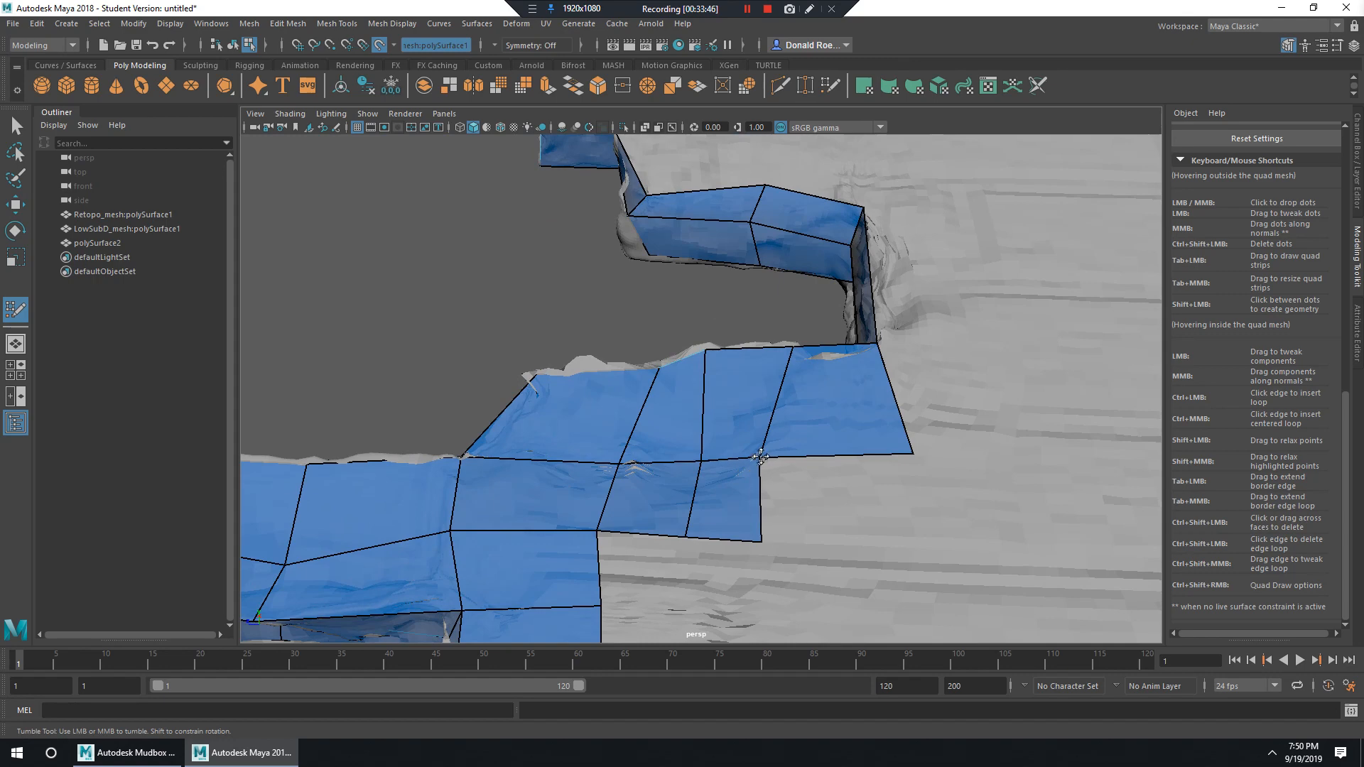
{"action": "left_click_drag", "start_coordinate": [765, 475], "coordinate": [910, 472], "text": "alt"}
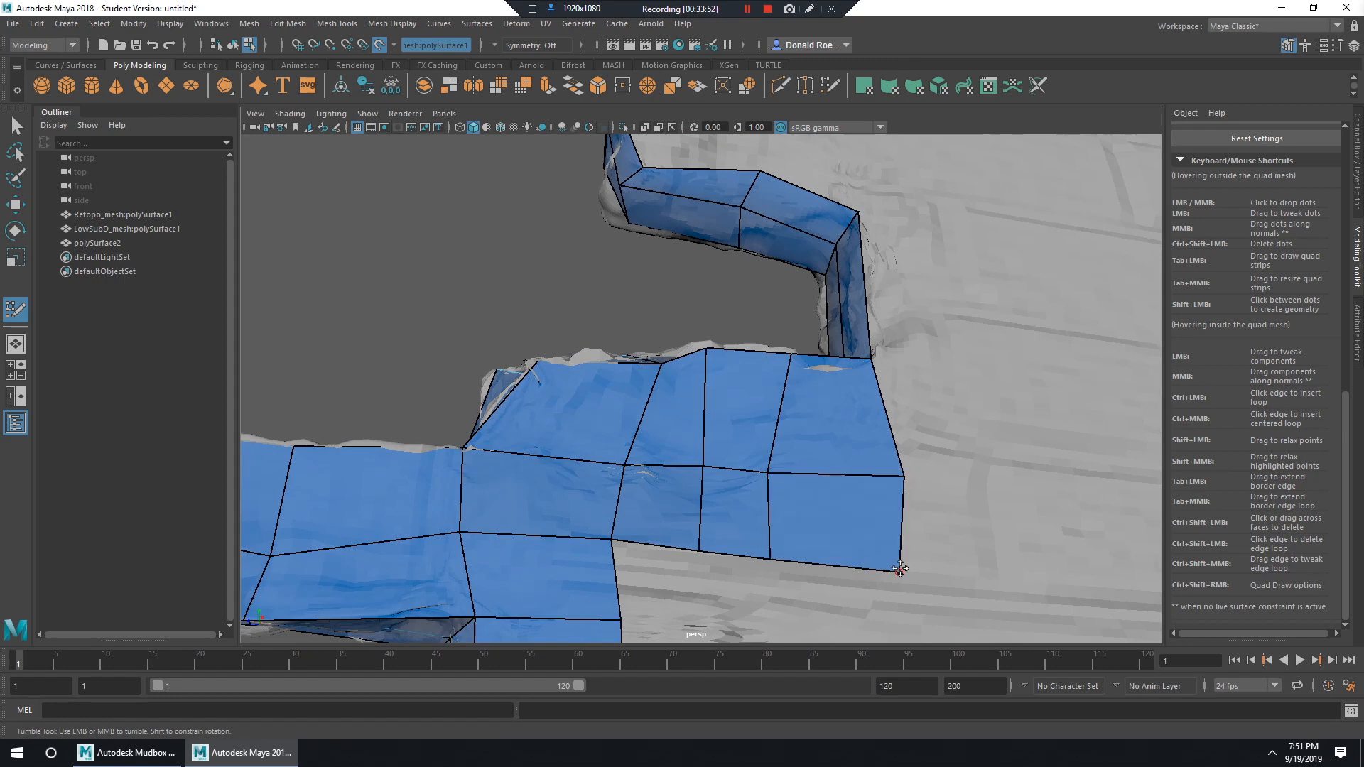
{"action": "left_click_drag", "start_coordinate": [875, 524], "coordinate": [883, 508], "text": "alt"}
Collapse the inner corners of the quads below the ledge and beside the gap into one shared fan point.
{"action": "scroll", "coordinate": [883, 508], "scroll_direction": "down", "scroll_amount": 5}
{"action": "middle_click_drag", "start_coordinate": [774, 501], "coordinate": [764, 341], "text": "alt"}
{"action": "left_click_drag", "start_coordinate": [764, 341], "coordinate": [786, 424], "text": "alt"}
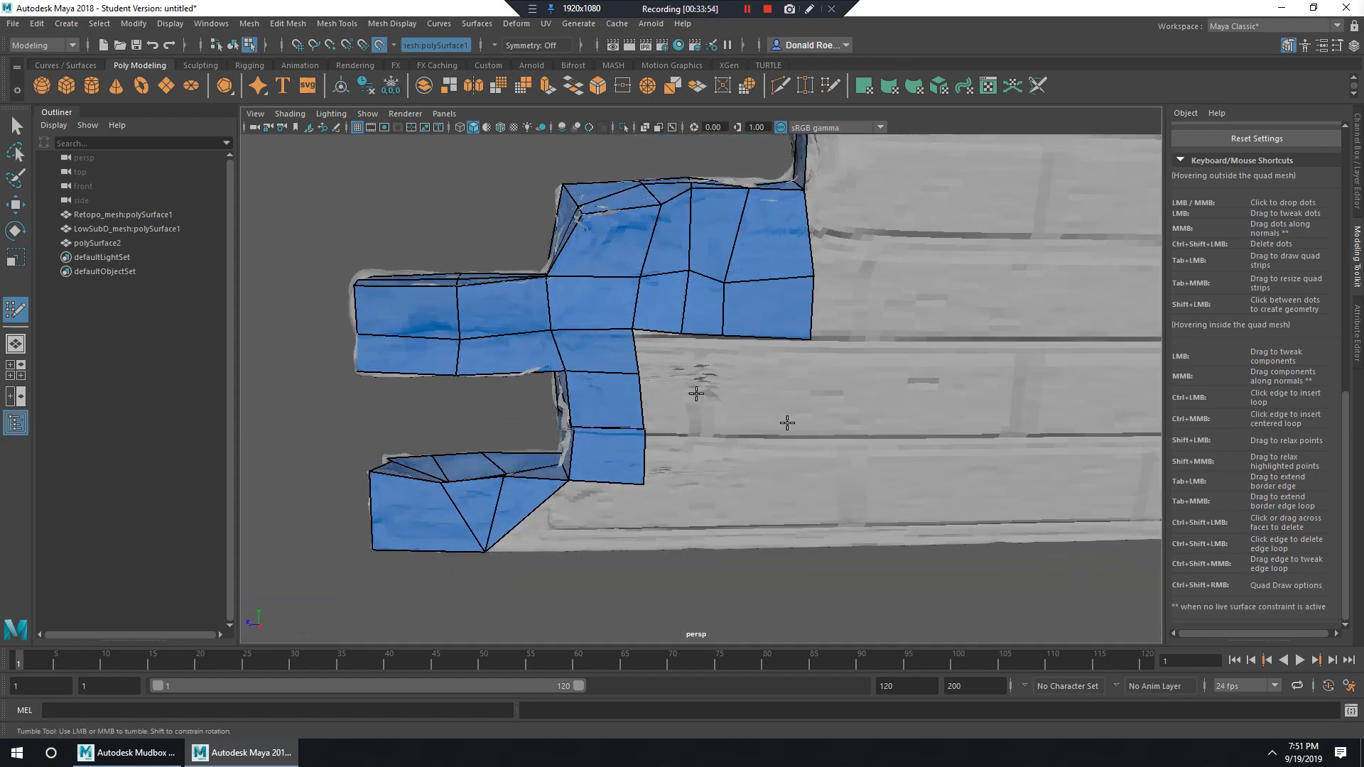
{"action": "scroll", "coordinate": [786, 423], "scroll_direction": "up", "scroll_amount": 3}
{"action": "mouse_move", "coordinate": [611, 311]}
{"action": "left_mouse_down"}
{"action": "mouse_move", "coordinate": [611, 358]}
{"action": "mouse_move", "coordinate": [674, 313]}
{"action": "mouse_move", "coordinate": [663, 328]}
{"action": "left_mouse_up"}
{"action": "mouse_move", "coordinate": [622, 441]}
{"action": "left_mouse_down"}
{"action": "mouse_move", "coordinate": [700, 256]}
{"action": "mouse_move", "coordinate": [742, 306]}
{"action": "mouse_move", "coordinate": [706, 329]}
{"action": "mouse_move", "coordinate": [780, 332]}
{"action": "mouse_move", "coordinate": [812, 389]}
{"action": "mouse_move", "coordinate": [803, 320]}
{"action": "mouse_move", "coordinate": [853, 371]}
{"action": "left_mouse_up"}
{"action": "scroll", "coordinate": [852, 372], "scroll_direction": "down", "scroll_amount": 3}
{"action": "middle_click_drag", "start_coordinate": [852, 371], "coordinate": [924, 171], "text": "alt"}
{"action": "scroll", "coordinate": [608, 339], "scroll_direction": "up", "scroll_amount": 3}
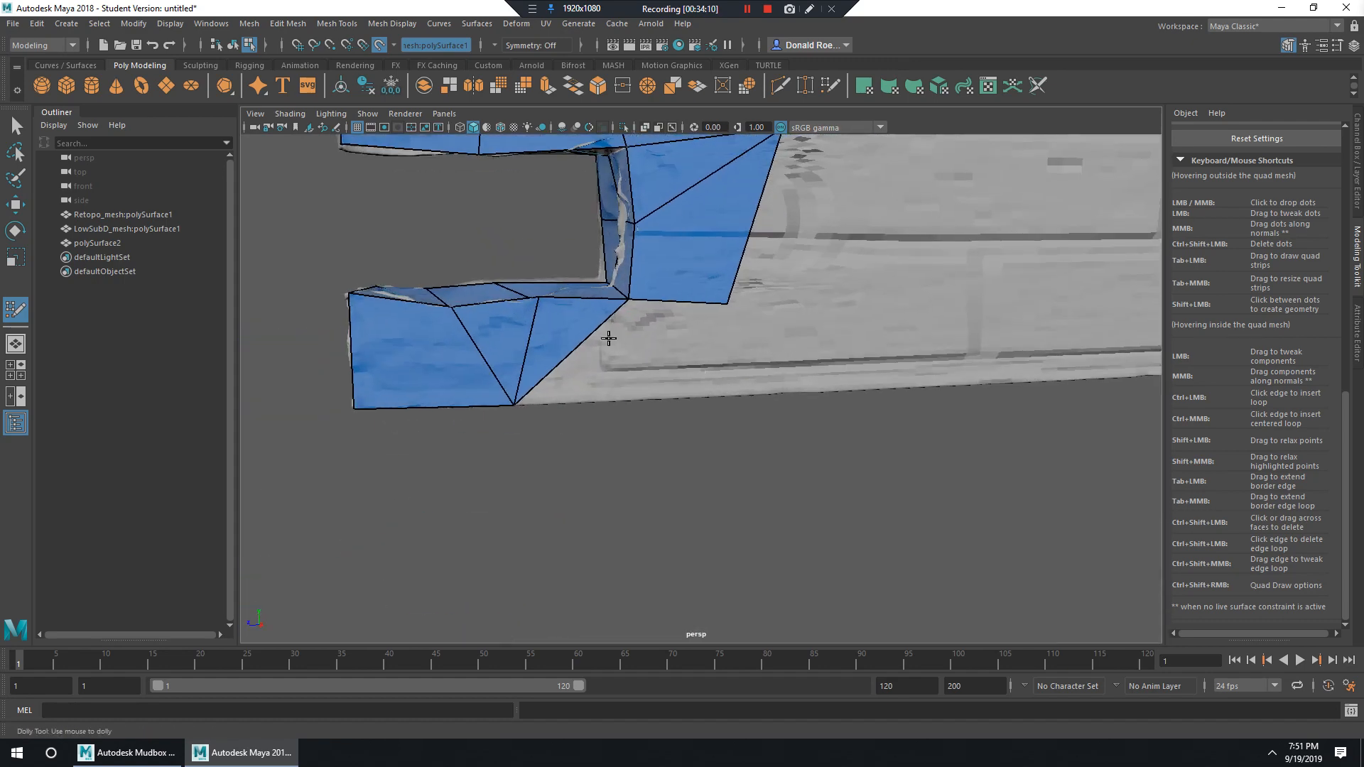
Fill the inner part of the lowest brick's front face and extend both rows of its underside strip to match.
{"action": "left_click_drag", "start_coordinate": [595, 341], "coordinate": [646, 354]}
{"action": "left_click_drag", "start_coordinate": [513, 376], "coordinate": [706, 388]}
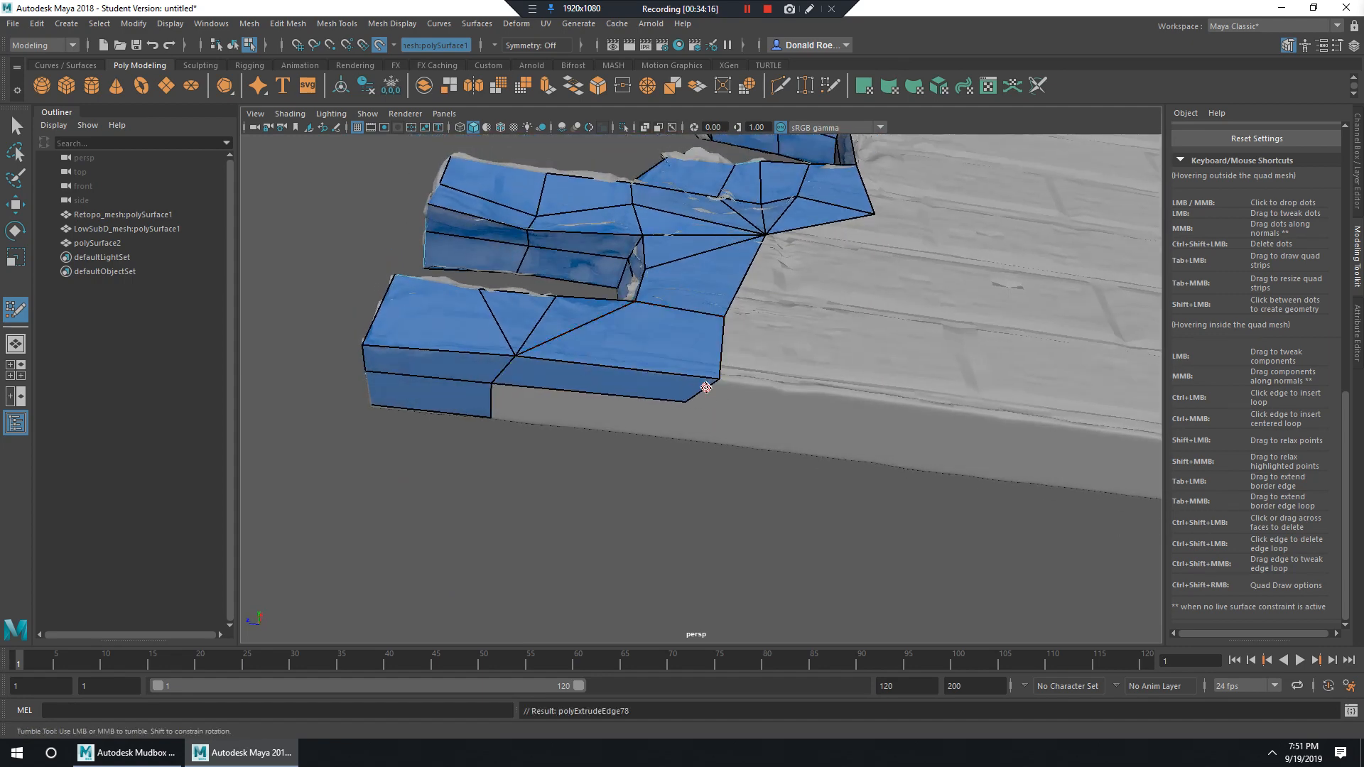
{"action": "left_click_drag", "start_coordinate": [532, 410], "coordinate": [681, 435]}
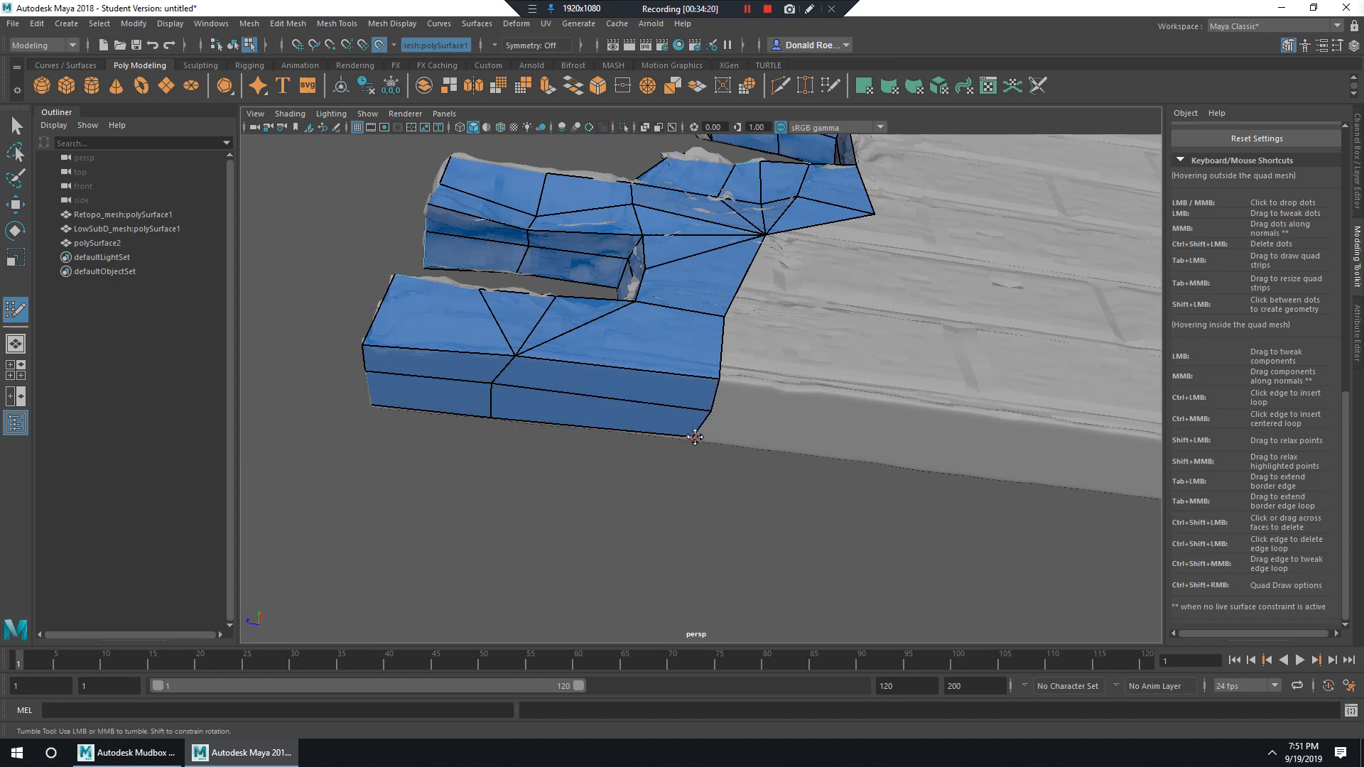
Extend two joined quads onto the wall face beside the ledge and the vertical step above it.
{"action": "left_click_drag", "start_coordinate": [846, 338], "coordinate": [790, 318], "text": "alt"}
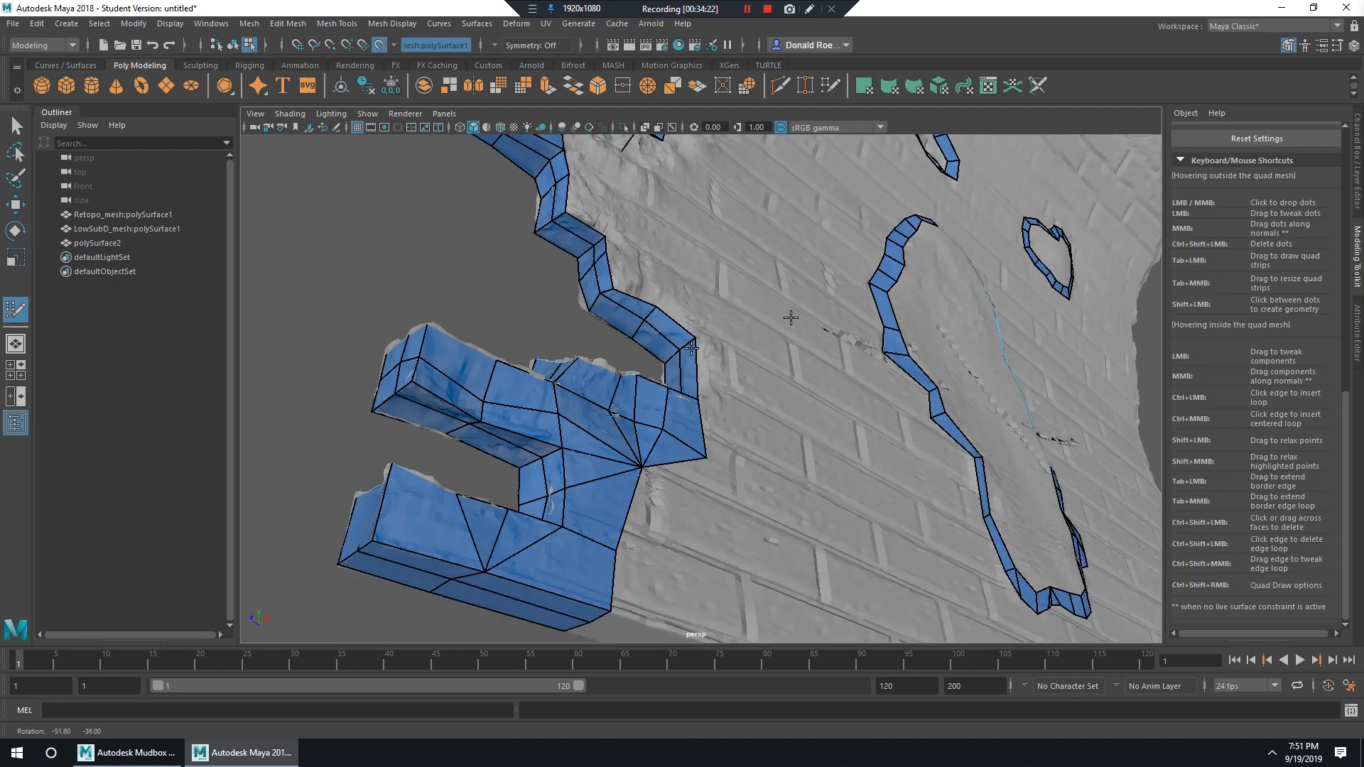
{"action": "scroll", "coordinate": [773, 405], "scroll_direction": "up", "scroll_amount": 3}
{"action": "left_click_drag", "start_coordinate": [771, 407], "coordinate": [767, 435], "text": "alt"}
{"action": "left_click_drag", "start_coordinate": [694, 371], "coordinate": [753, 370]}
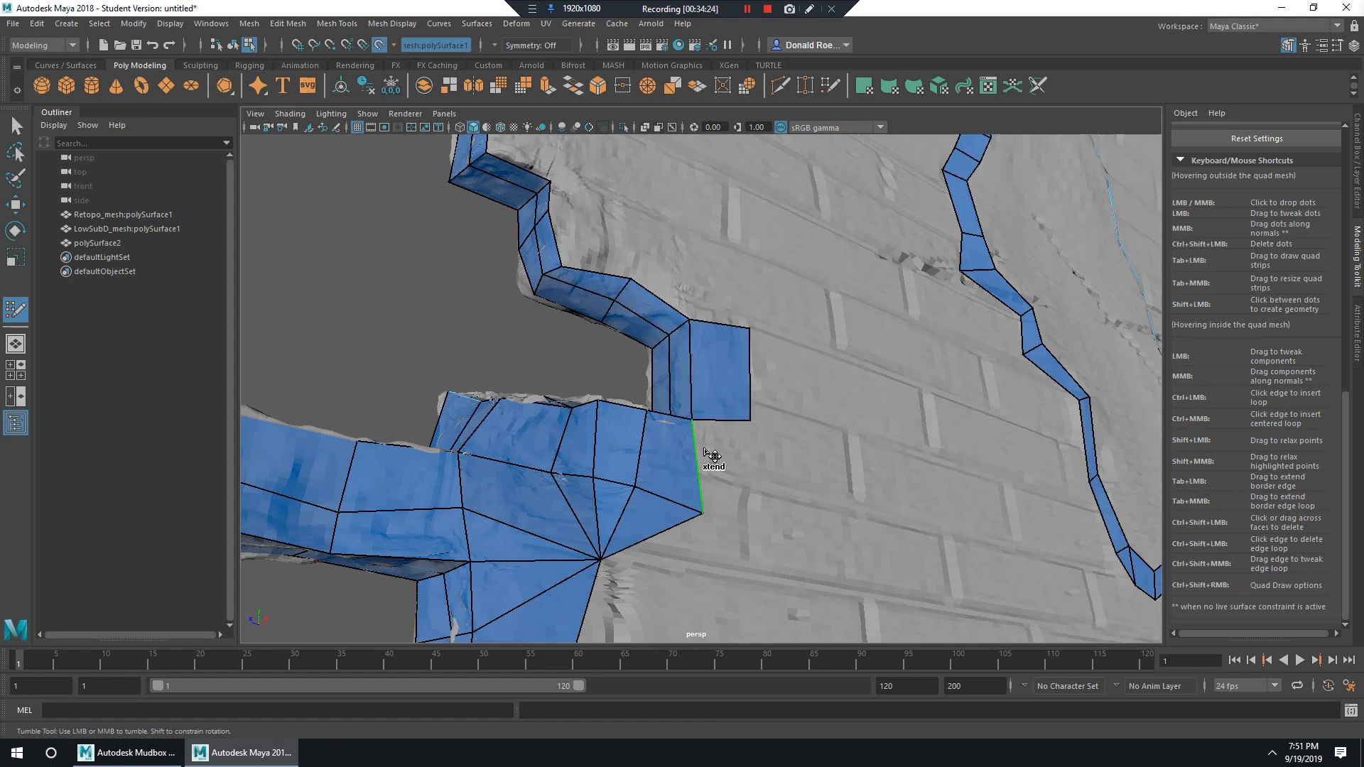
{"action": "left_click_drag", "start_coordinate": [710, 455], "coordinate": [749, 433]}
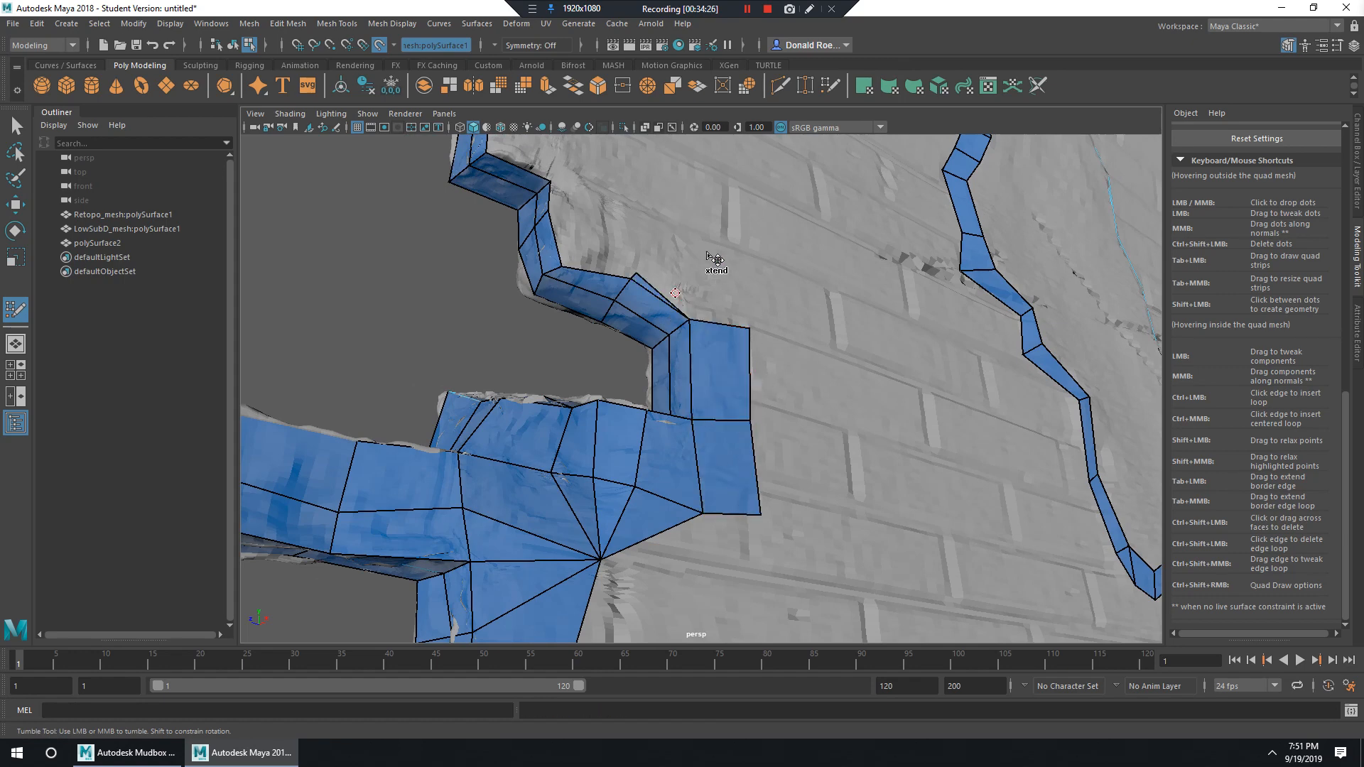
Extend two quads up from the overhang above the step, weld them to the column, and fill the notch next to them.
{"action": "left_click_drag", "start_coordinate": [660, 300], "coordinate": [696, 249]}
{"action": "left_click_drag", "start_coordinate": [597, 274], "coordinate": [640, 224]}
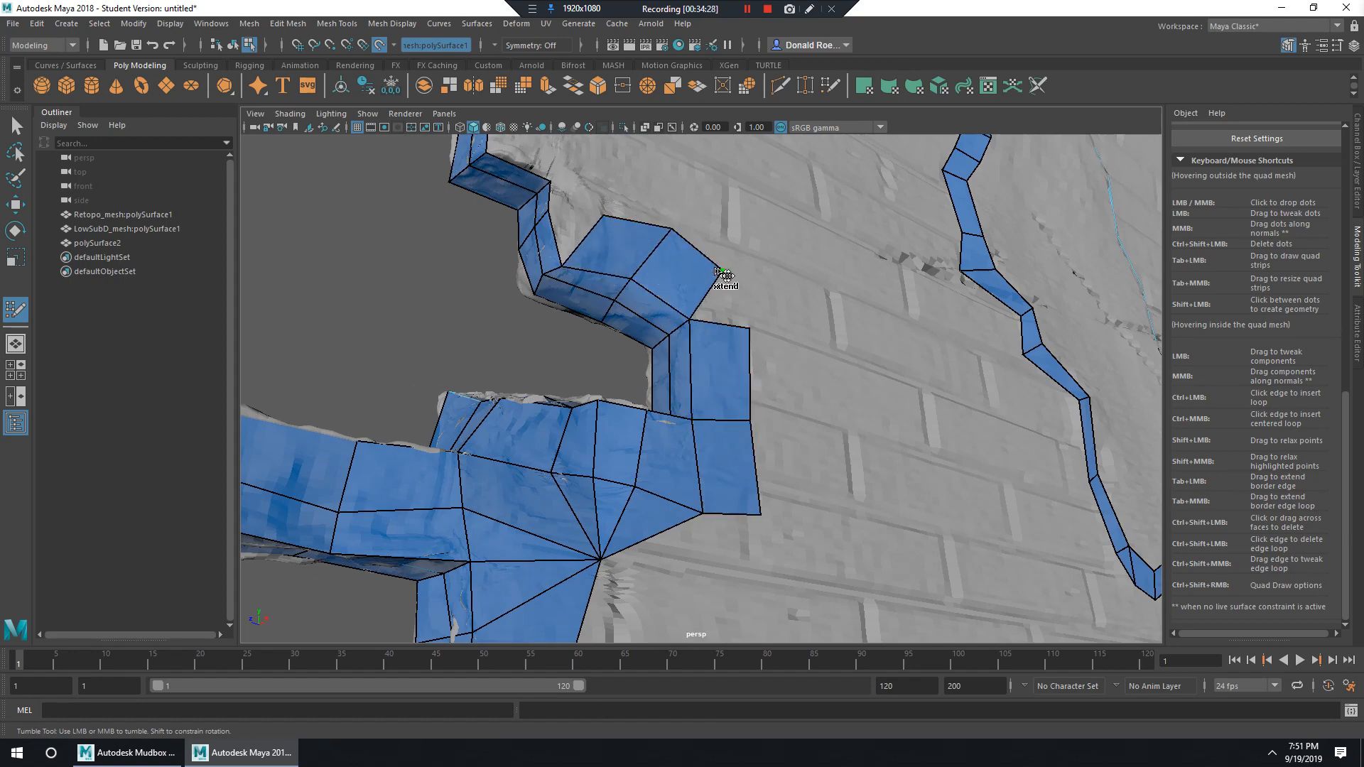
{"action": "middle_click_drag", "start_coordinate": [723, 273], "coordinate": [711, 219]}
{"action": "key", "text": "ctrl+z"}
{"action": "mouse_move", "coordinate": [726, 269]}
{"action": "left_mouse_down"}
{"action": "mouse_move", "coordinate": [751, 296]}
{"action": "mouse_move", "coordinate": [752, 327]}
{"action": "mouse_move", "coordinate": [740, 276]}
{"action": "left_mouse_up"}
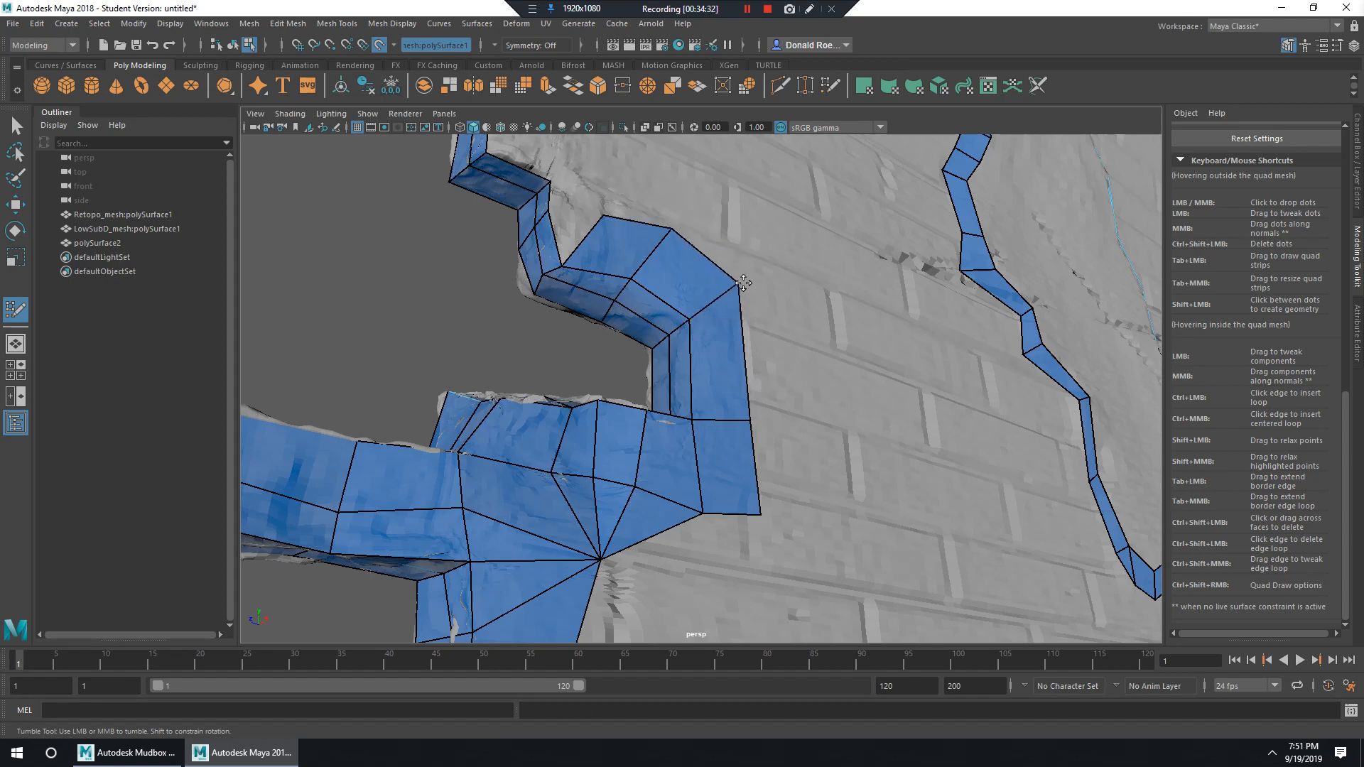
{"action": "middle_click_drag", "start_coordinate": [598, 240], "coordinate": [653, 307], "text": "alt"}
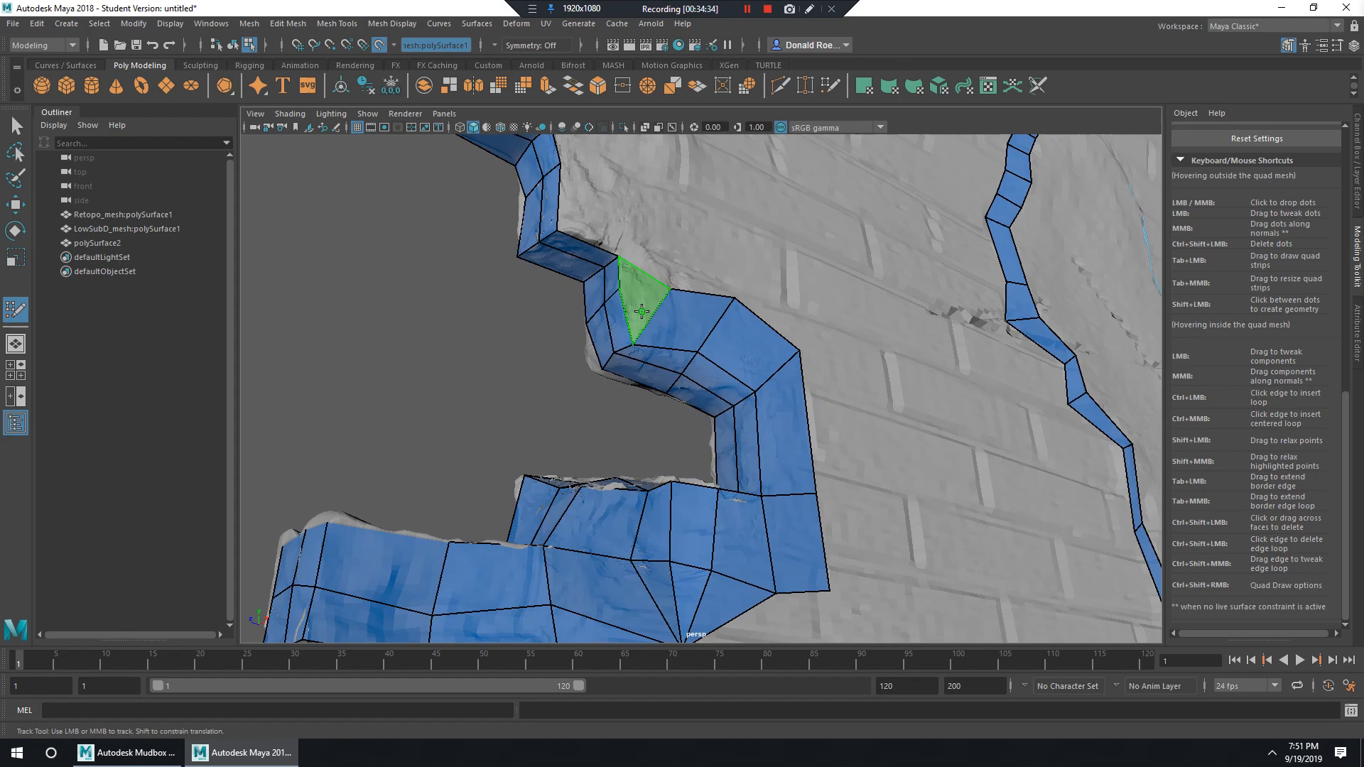
{"action": "left_click", "coordinate": [642, 311], "text": "shift"}
Extend the wall-face quads up beside the next vertical step until they reach the upper protruding brick's underside corner.
{"action": "middle_click_drag", "start_coordinate": [663, 295], "coordinate": [702, 344], "text": "alt"}
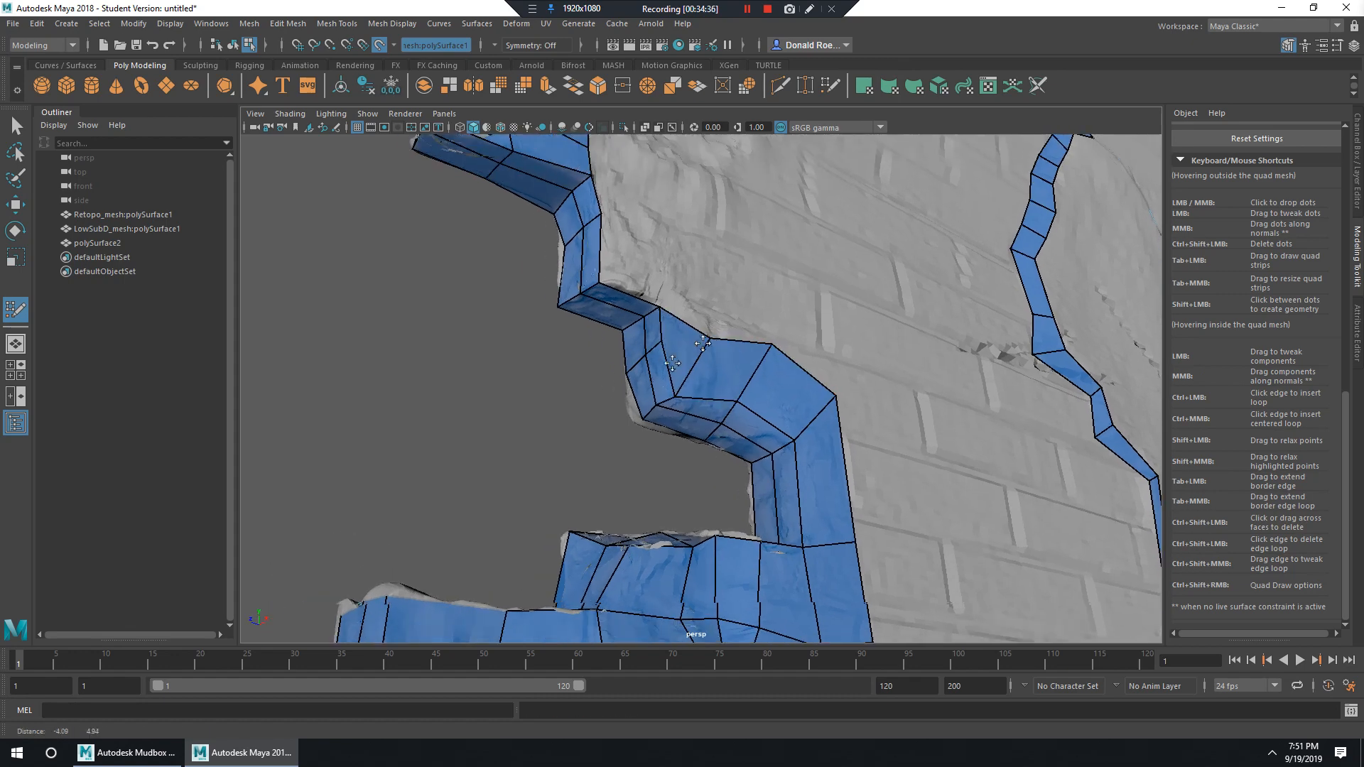
{"action": "scroll", "coordinate": [703, 344], "scroll_direction": "up", "scroll_amount": 3}
{"action": "middle_click_drag", "start_coordinate": [622, 223], "coordinate": [691, 429], "text": "alt"}
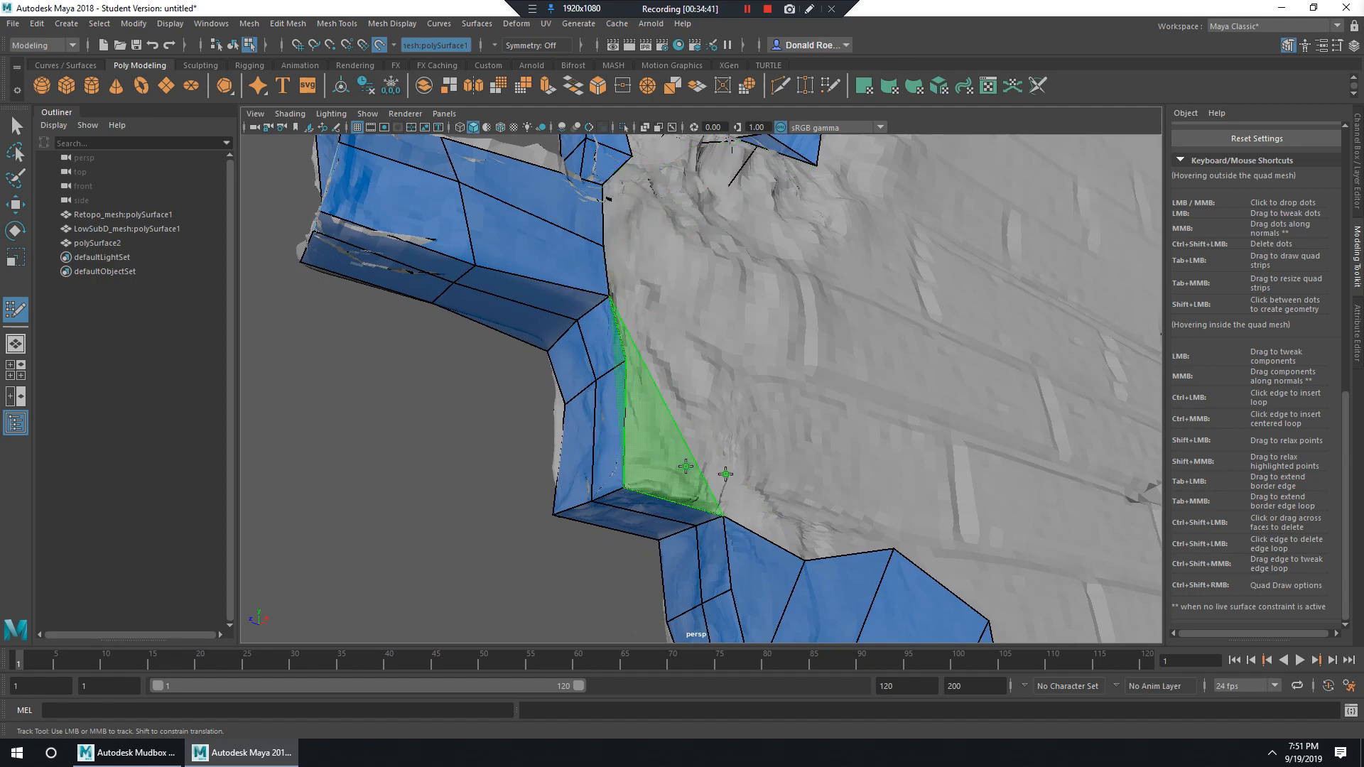
{"action": "mouse_move", "coordinate": [636, 429]}
{"action": "left_mouse_down"}
{"action": "mouse_move", "coordinate": [732, 398]}
{"action": "mouse_move", "coordinate": [730, 419]}
{"action": "mouse_move", "coordinate": [733, 396]}
{"action": "left_mouse_up"}
{"action": "left_click_drag", "start_coordinate": [733, 446], "coordinate": [818, 512]}
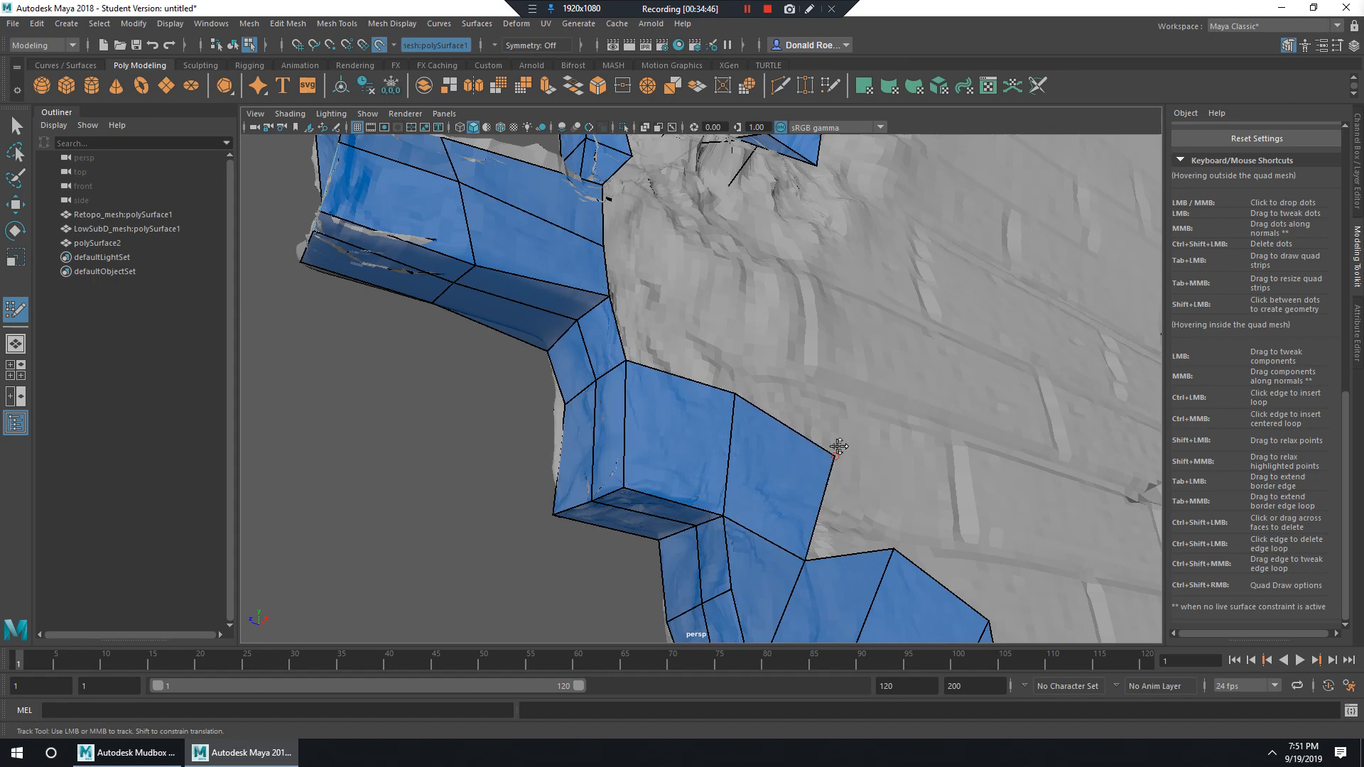
{"action": "mouse_move", "coordinate": [703, 378]}
{"action": "left_mouse_down", "text": "alt"}
{"action": "mouse_move", "coordinate": [642, 356]}
{"action": "mouse_move", "coordinate": [753, 366]}
{"action": "mouse_move", "coordinate": [749, 407]}
{"action": "left_mouse_up", "text": "alt"}
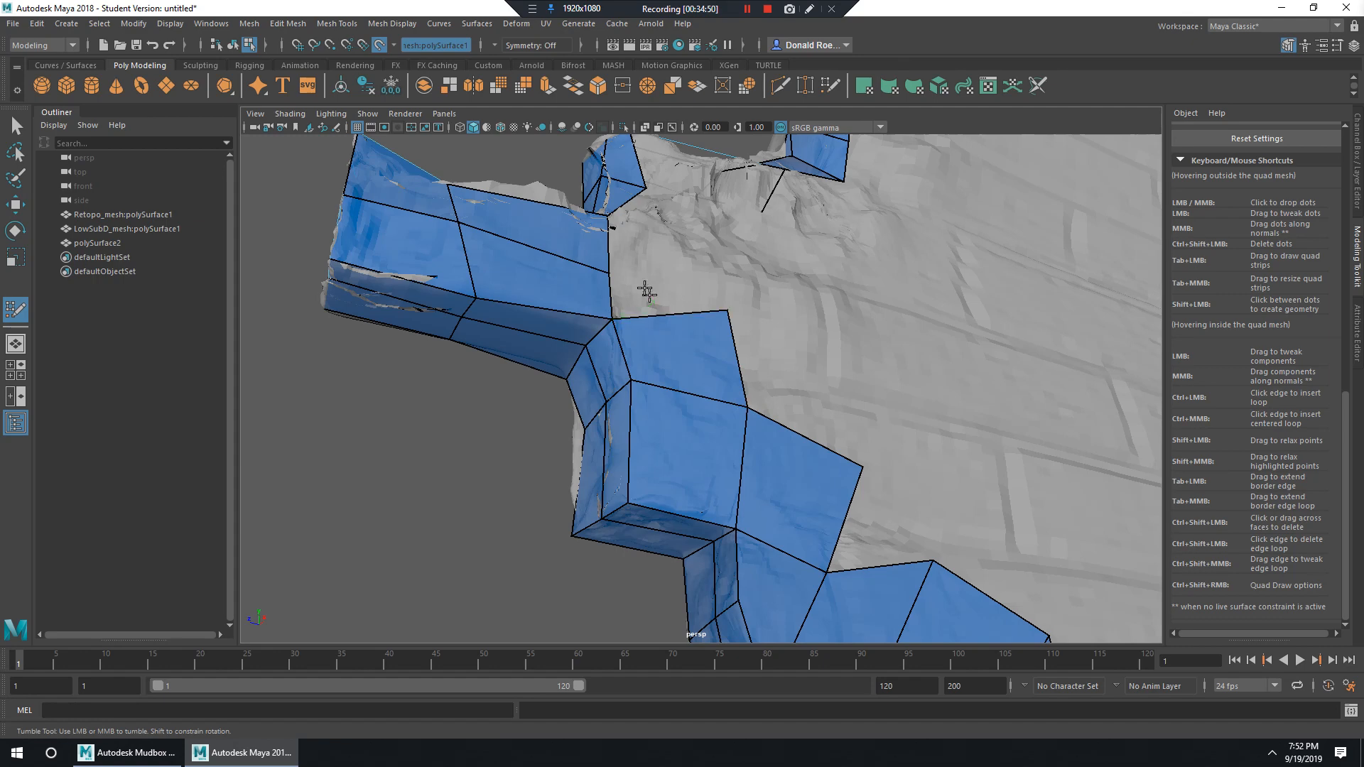
Fill the wall face beside the upper protruding brick with quads joining the edge strip up to the next ledge.
{"action": "middle_click_drag", "start_coordinate": [639, 263], "coordinate": [654, 297], "text": "alt"}
{"action": "left_click_drag", "start_coordinate": [652, 294], "coordinate": [735, 348]}
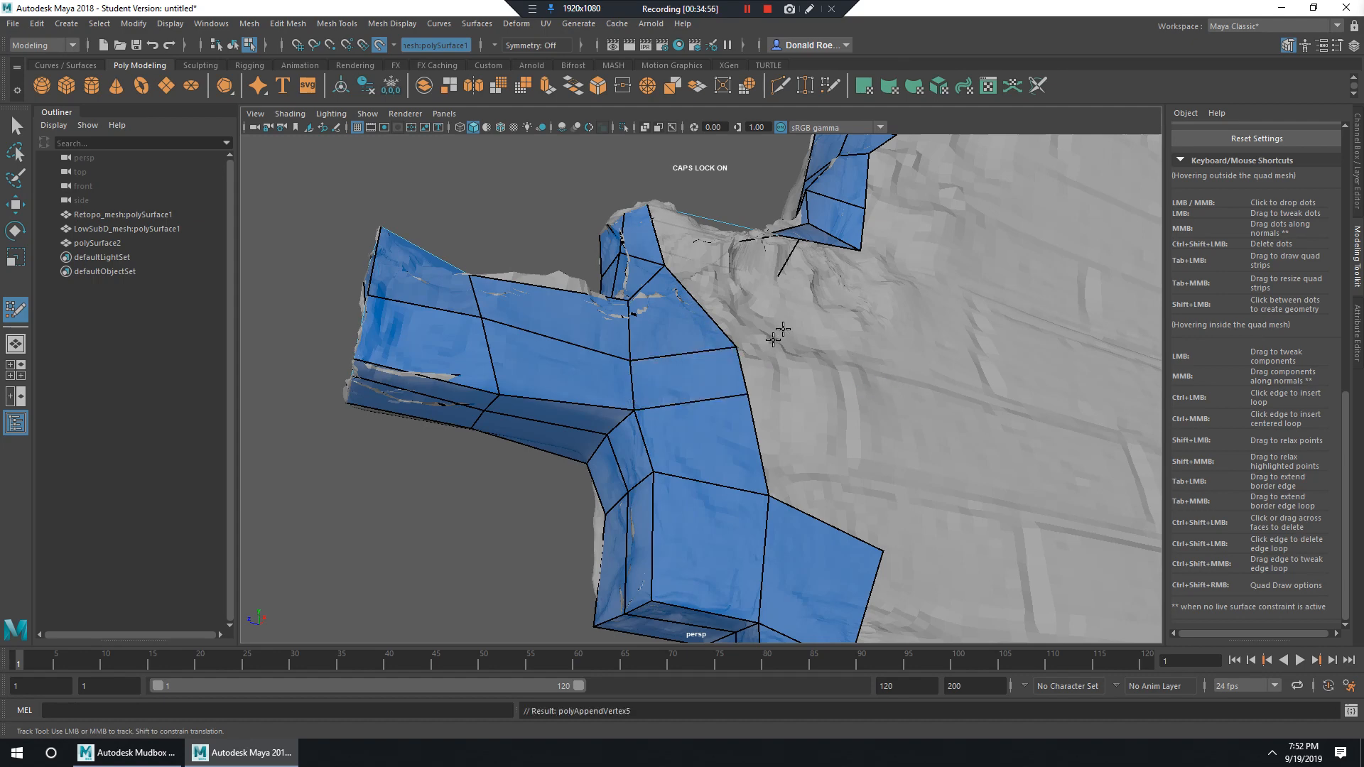
{"action": "mouse_move", "coordinate": [875, 383]}
{"action": "left_mouse_down", "text": "alt"}
{"action": "mouse_move", "coordinate": [839, 369]}
{"action": "mouse_move", "coordinate": [785, 405]}
{"action": "mouse_move", "coordinate": [690, 320]}
{"action": "left_mouse_up", "text": "alt"}
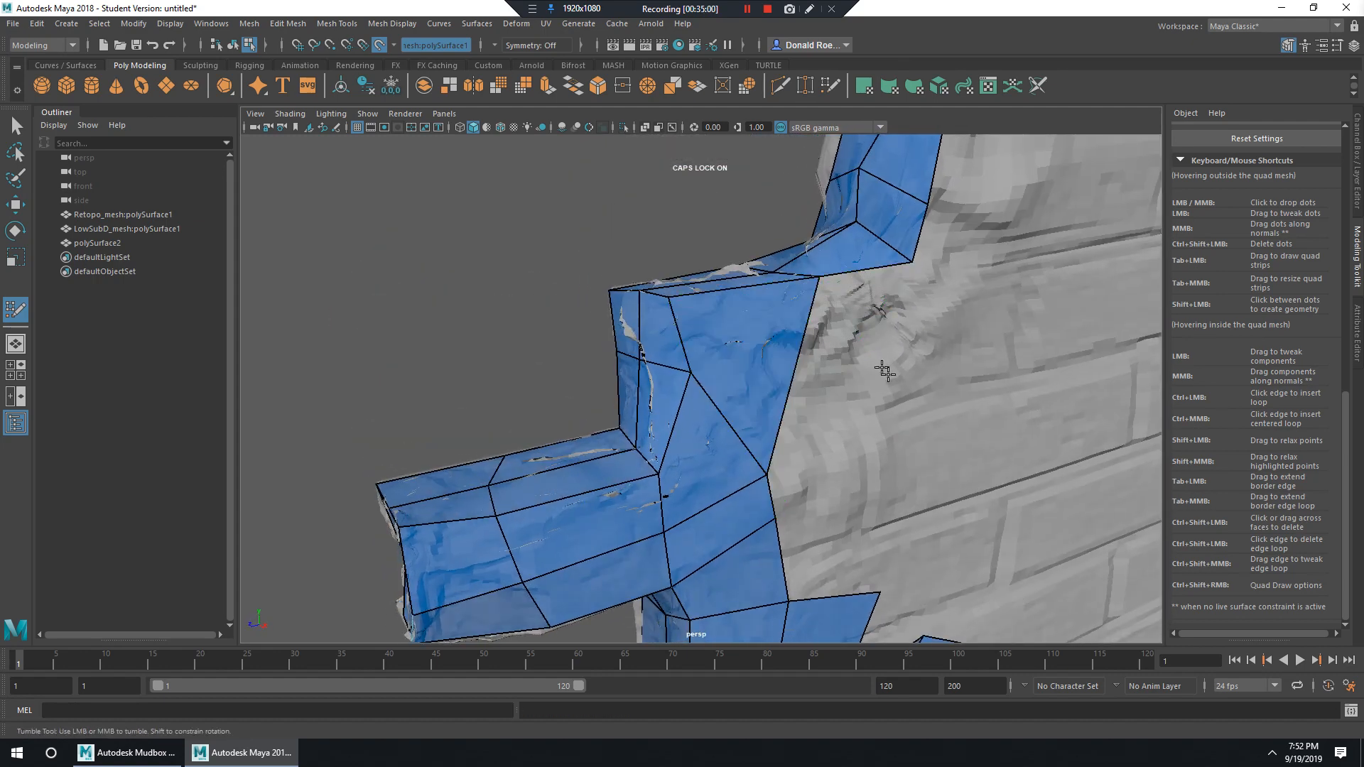
Replace the wall-face quad beside the upper protruding brick with a fan of quads between the ledge and the column below.
{"action": "left_click_drag", "start_coordinate": [880, 369], "coordinate": [637, 353], "text": "alt"}
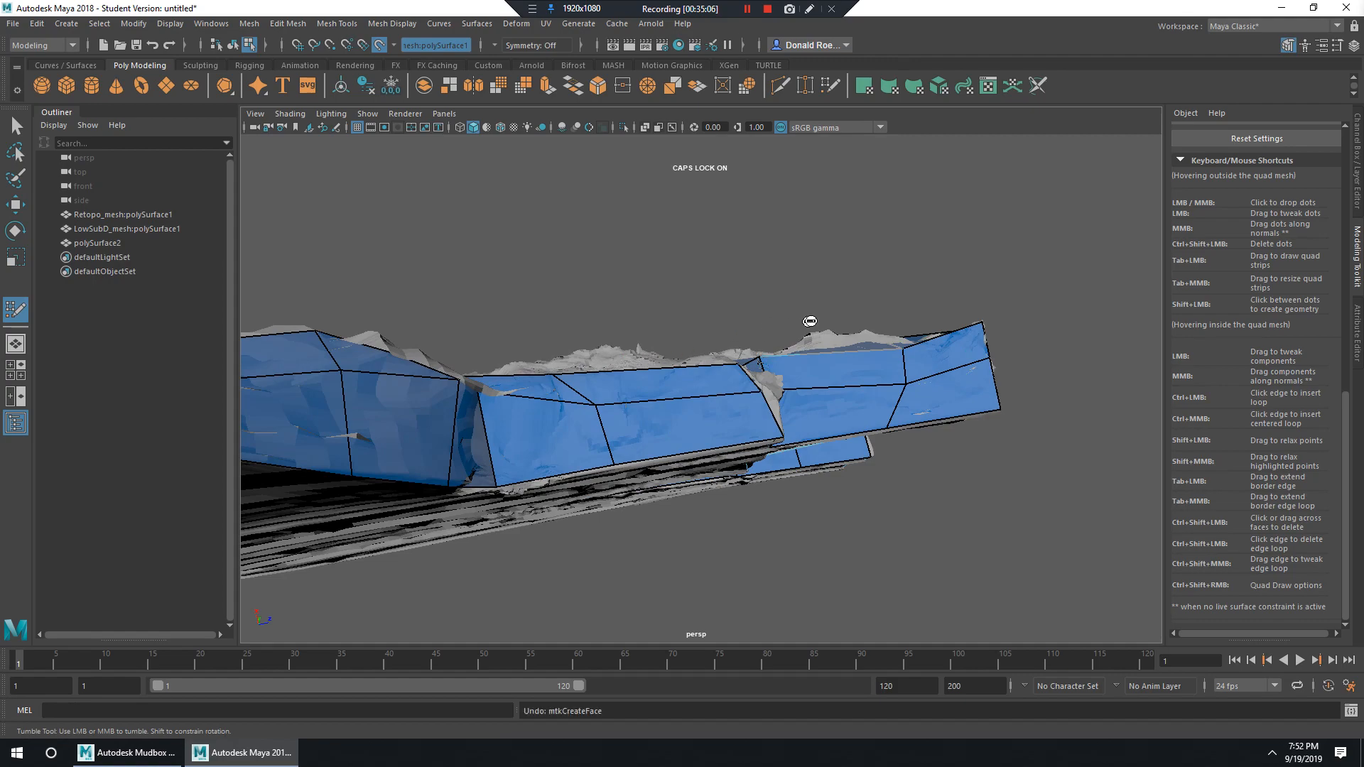
{"action": "left_click_drag", "start_coordinate": [810, 321], "coordinate": [751, 299], "text": "alt"}
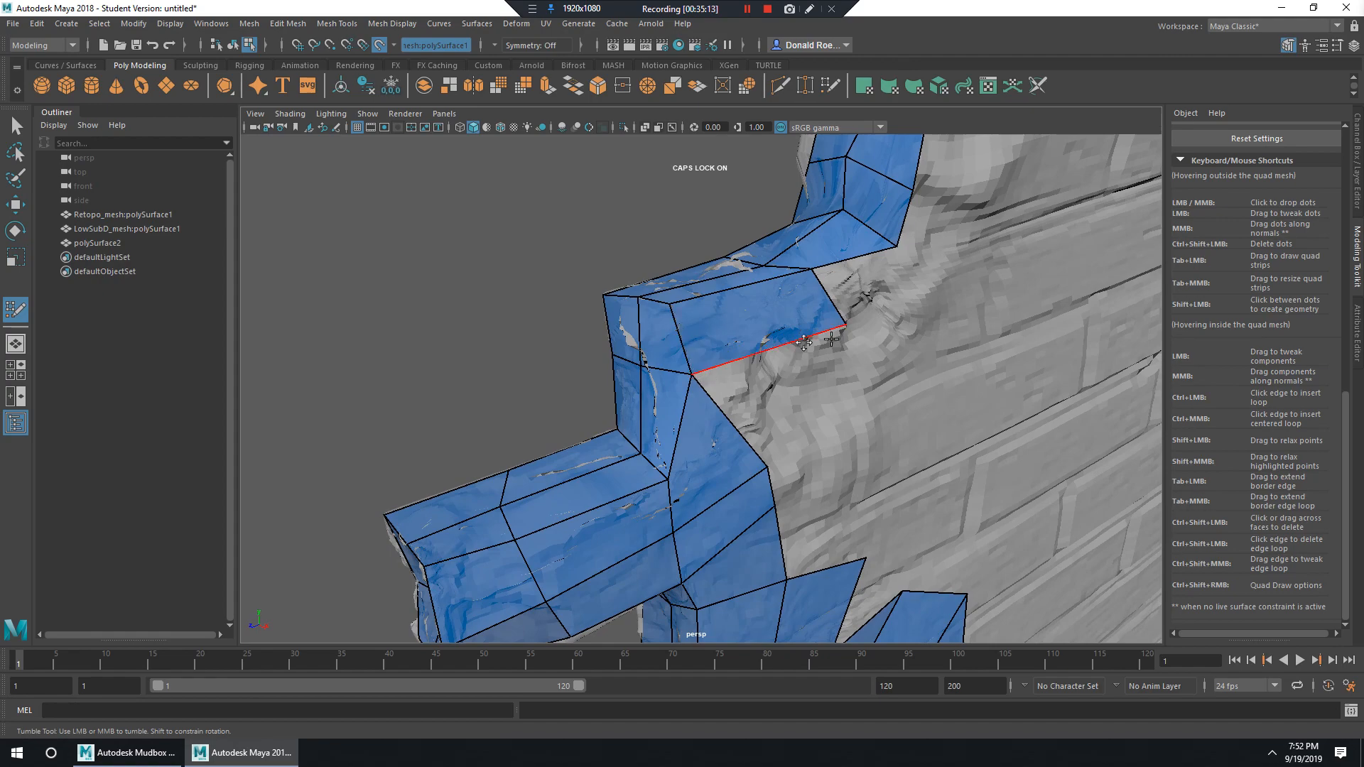
{"action": "mouse_move", "coordinate": [803, 343]}
{"action": "left_mouse_down", "text": "alt"}
{"action": "mouse_move", "coordinate": [831, 338]}
{"action": "mouse_move", "coordinate": [842, 307]}
{"action": "mouse_move", "coordinate": [777, 328]}
{"action": "mouse_move", "coordinate": [778, 351]}
{"action": "mouse_move", "coordinate": [771, 338]}
{"action": "mouse_move", "coordinate": [724, 351]}
{"action": "mouse_move", "coordinate": [751, 334]}
{"action": "mouse_move", "coordinate": [709, 400]}
{"action": "mouse_move", "coordinate": [746, 405]}
{"action": "left_mouse_up", "text": "alt"}
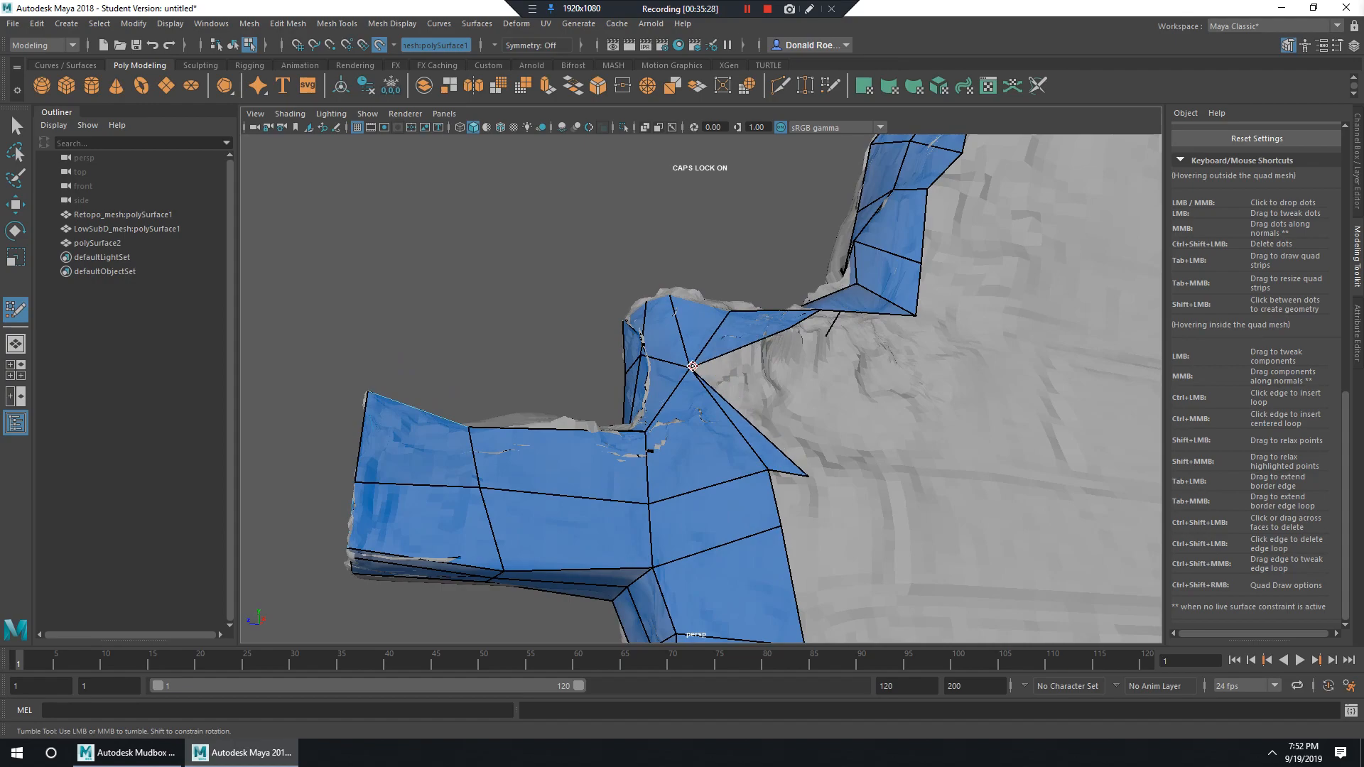
{"action": "left_click_drag", "start_coordinate": [717, 367], "coordinate": [790, 447], "text": "alt"}
{"action": "left_click_drag", "start_coordinate": [850, 412], "coordinate": [813, 395], "text": "alt"}
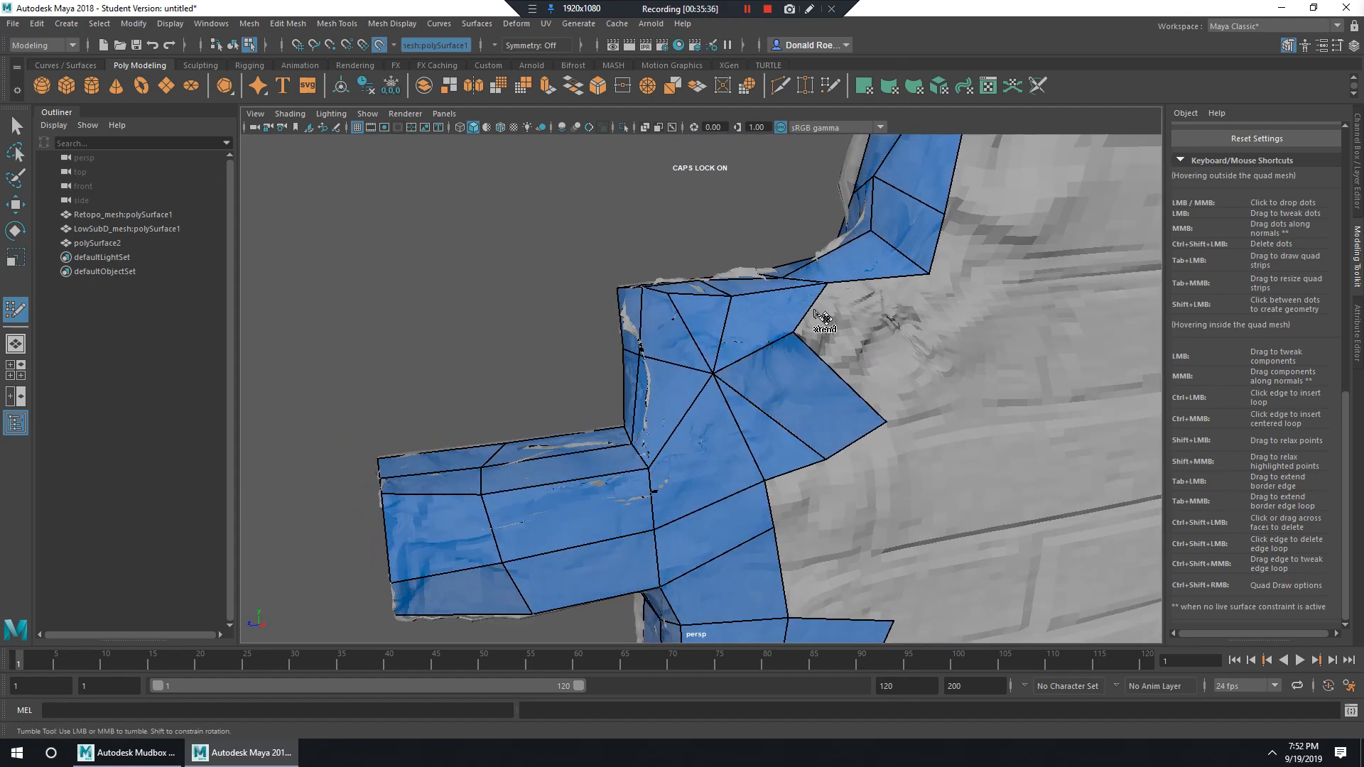
Extend a quad down from the ledge above, weld it to the fan, and add edges dividing the joined faces.
{"action": "left_click_drag", "start_coordinate": [888, 291], "coordinate": [968, 375]}
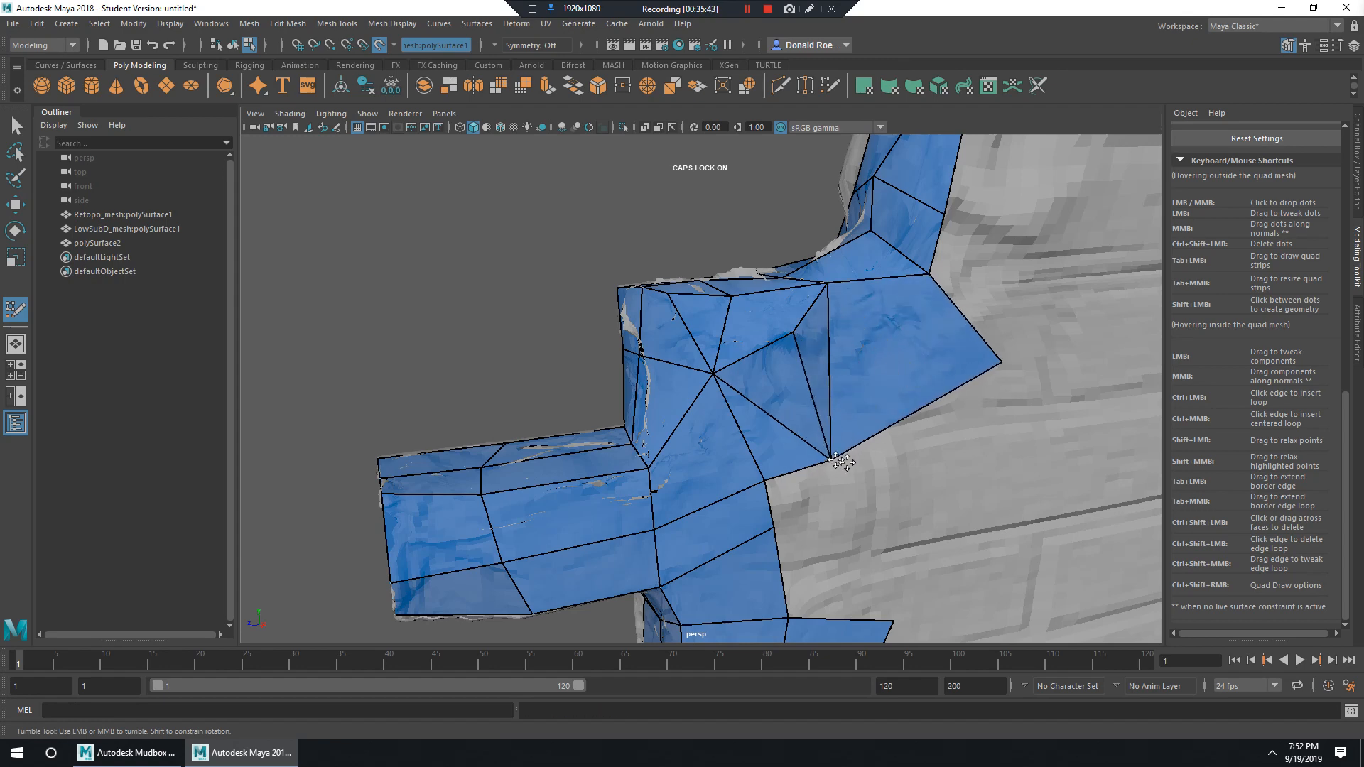
{"action": "left_click_drag", "start_coordinate": [899, 474], "coordinate": [828, 368], "text": "alt"}
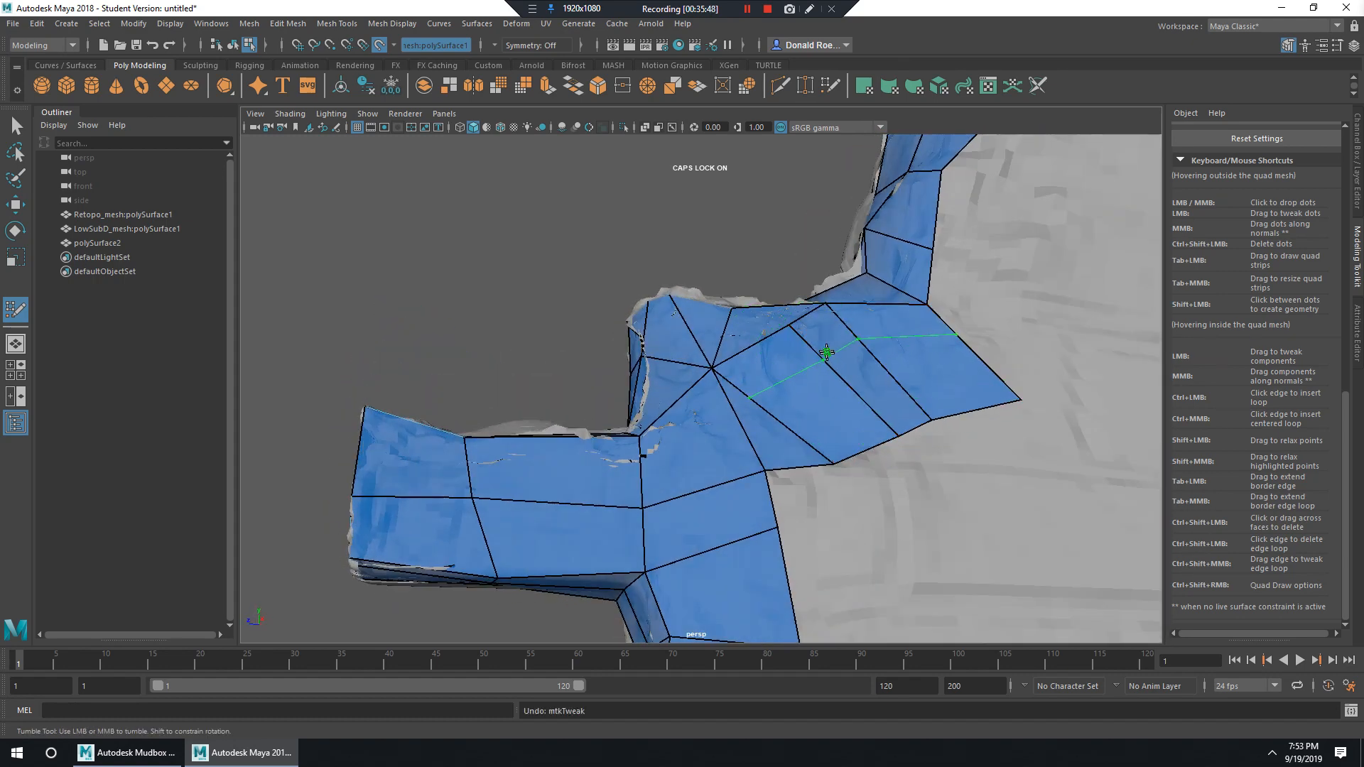
{"action": "left_click_drag", "start_coordinate": [827, 353], "coordinate": [745, 408], "text": "alt"}
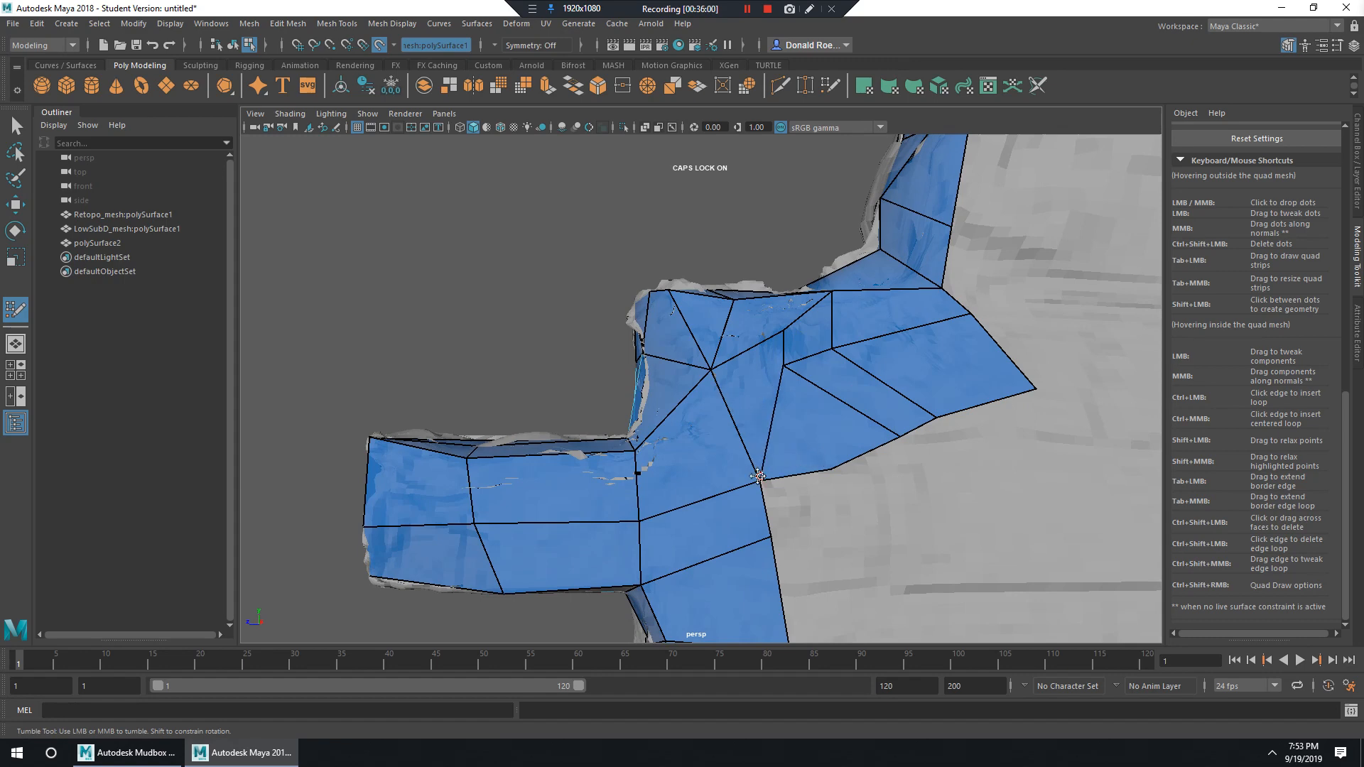
{"action": "mouse_move", "coordinate": [759, 463]}
{"action": "left_mouse_down", "text": "alt"}
{"action": "mouse_move", "coordinate": [773, 416]}
{"action": "mouse_move", "coordinate": [839, 466]}
{"action": "mouse_move", "coordinate": [797, 482]}
{"action": "mouse_move", "coordinate": [903, 490]}
{"action": "mouse_move", "coordinate": [907, 531]}
{"action": "mouse_move", "coordinate": [713, 485]}
{"action": "mouse_move", "coordinate": [817, 433]}
{"action": "mouse_move", "coordinate": [724, 451]}
{"action": "left_mouse_up", "text": "alt"}
{"action": "middle_click_drag", "start_coordinate": [713, 534], "coordinate": [759, 444], "text": "alt"}
{"action": "left_click_drag", "start_coordinate": [732, 392], "coordinate": [807, 411]}
{"action": "key", "text": "ctrl+z"}
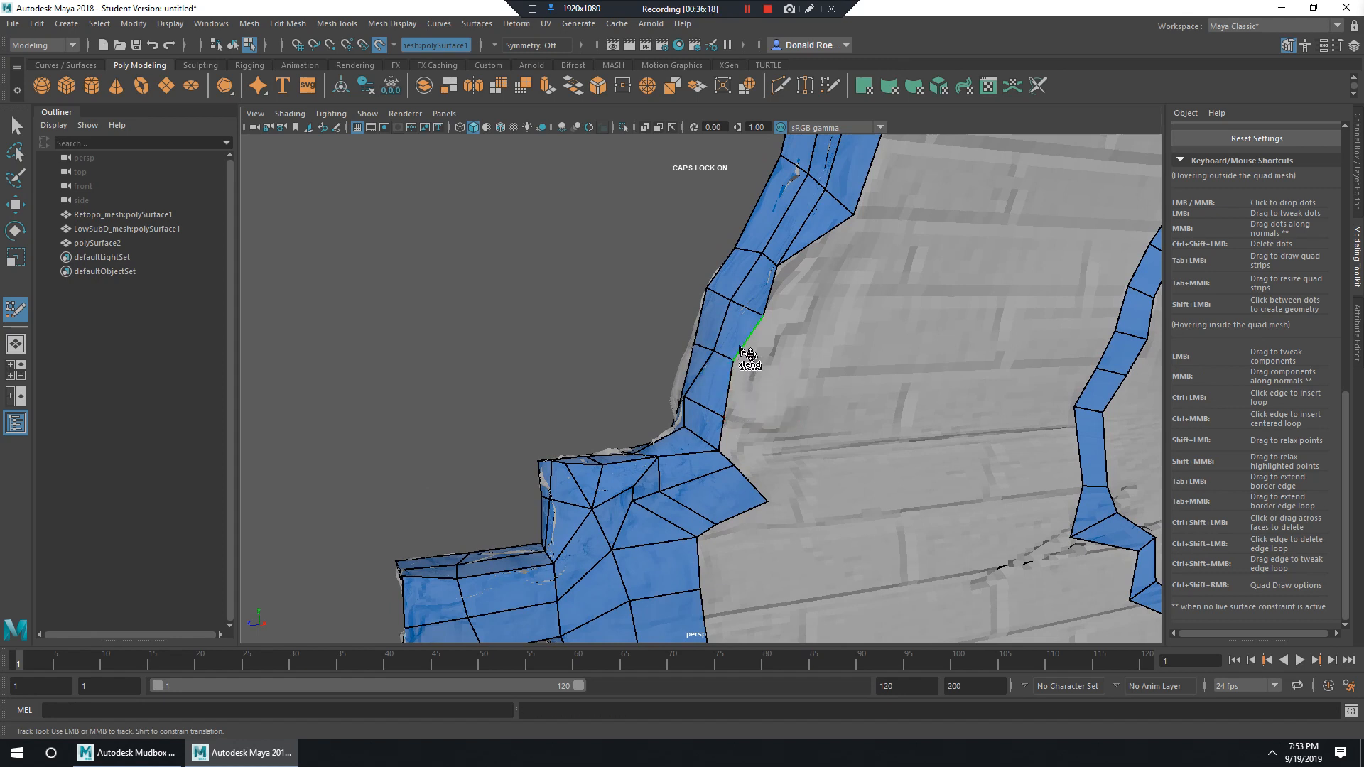
{"action": "left_click_drag", "start_coordinate": [746, 355], "coordinate": [848, 388]}
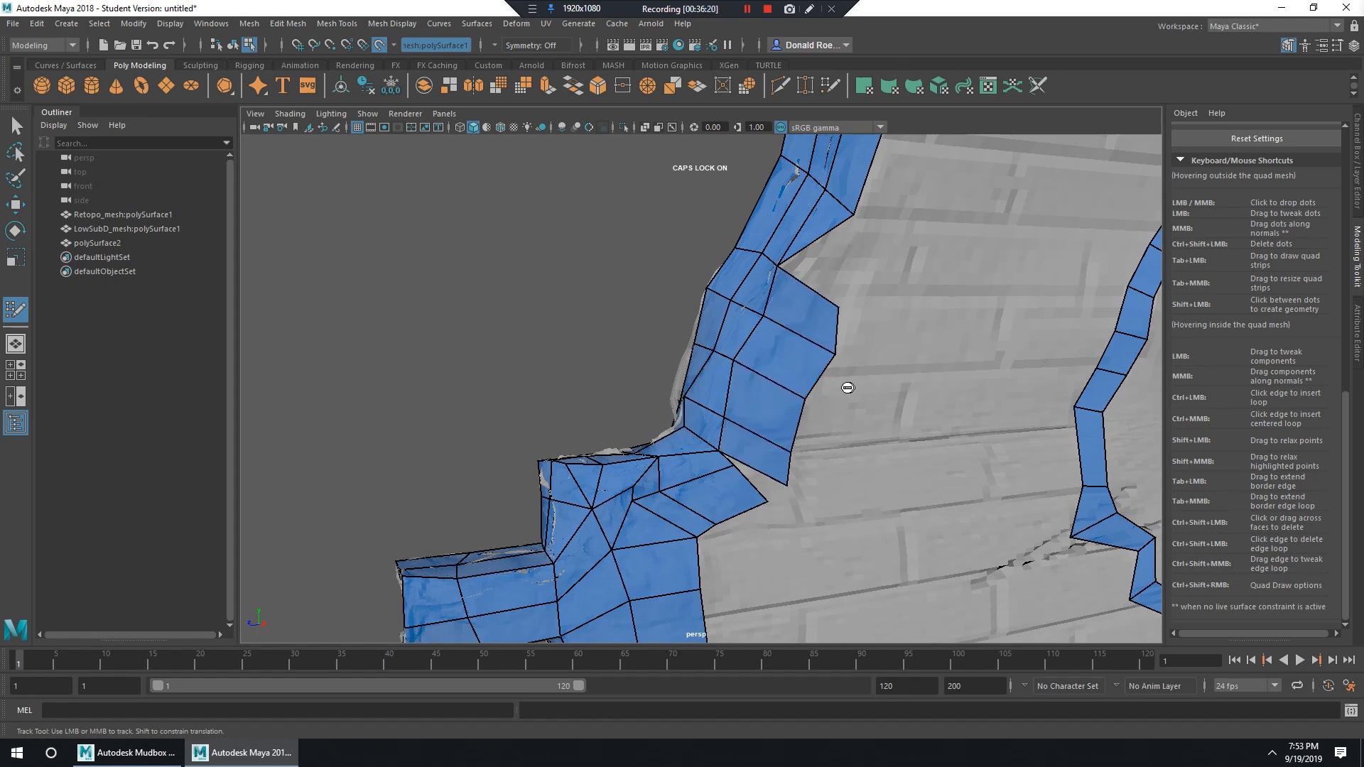
{"action": "key", "text": "ctrl+z"}
Extend a column of quads from the vertical strip above the ledge onto the wall face and weld its lowest corner to the ledge quads.
{"action": "mouse_move", "coordinate": [750, 342]}
{"action": "right_mouse_down", "text": "alt"}
{"action": "mouse_move", "coordinate": [779, 395]}
{"action": "mouse_move", "coordinate": [774, 452]}
{"action": "right_mouse_up", "text": "alt"}
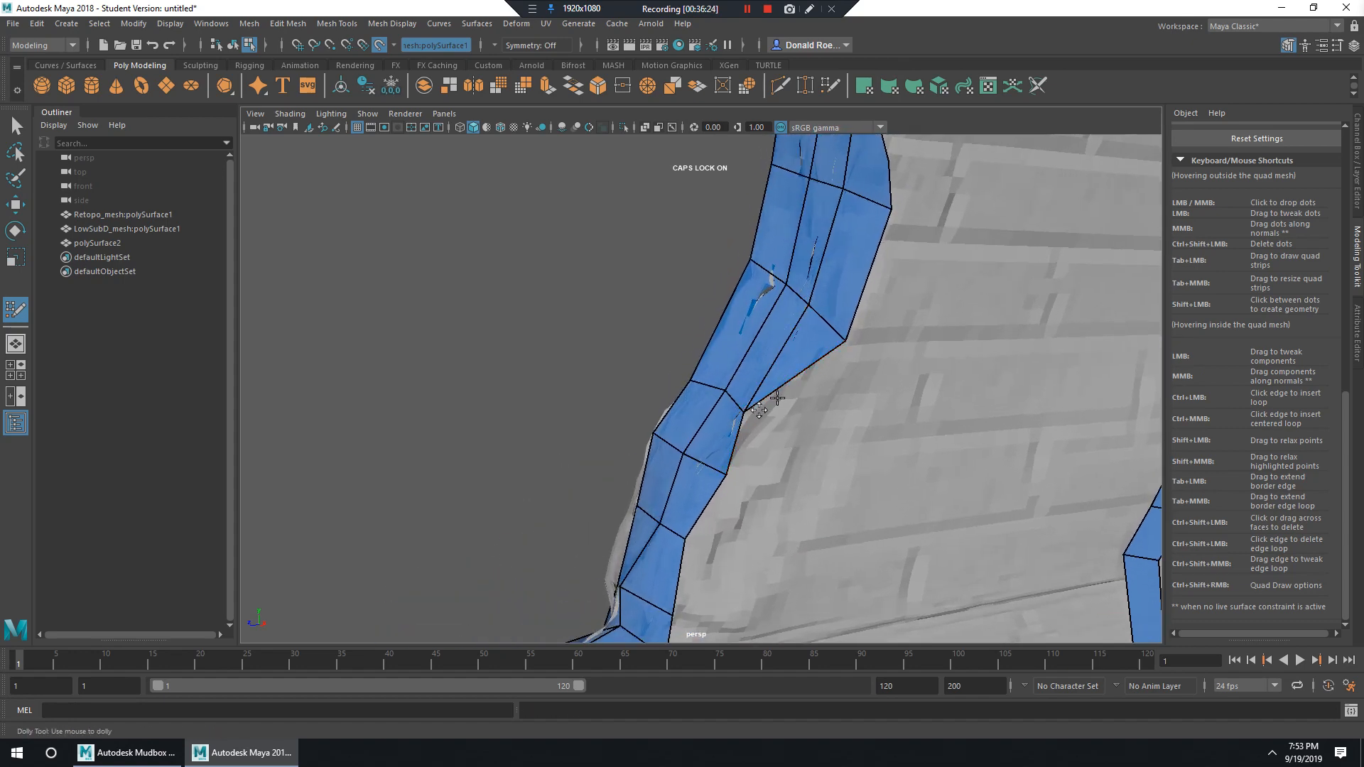
{"action": "mouse_move", "coordinate": [687, 446]}
{"action": "right_mouse_down", "text": "alt"}
{"action": "mouse_move", "coordinate": [829, 464]}
{"action": "mouse_move", "coordinate": [740, 478]}
{"action": "right_mouse_up", "text": "alt"}
{"action": "middle_click_drag", "start_coordinate": [739, 478], "coordinate": [721, 377], "text": "alt"}
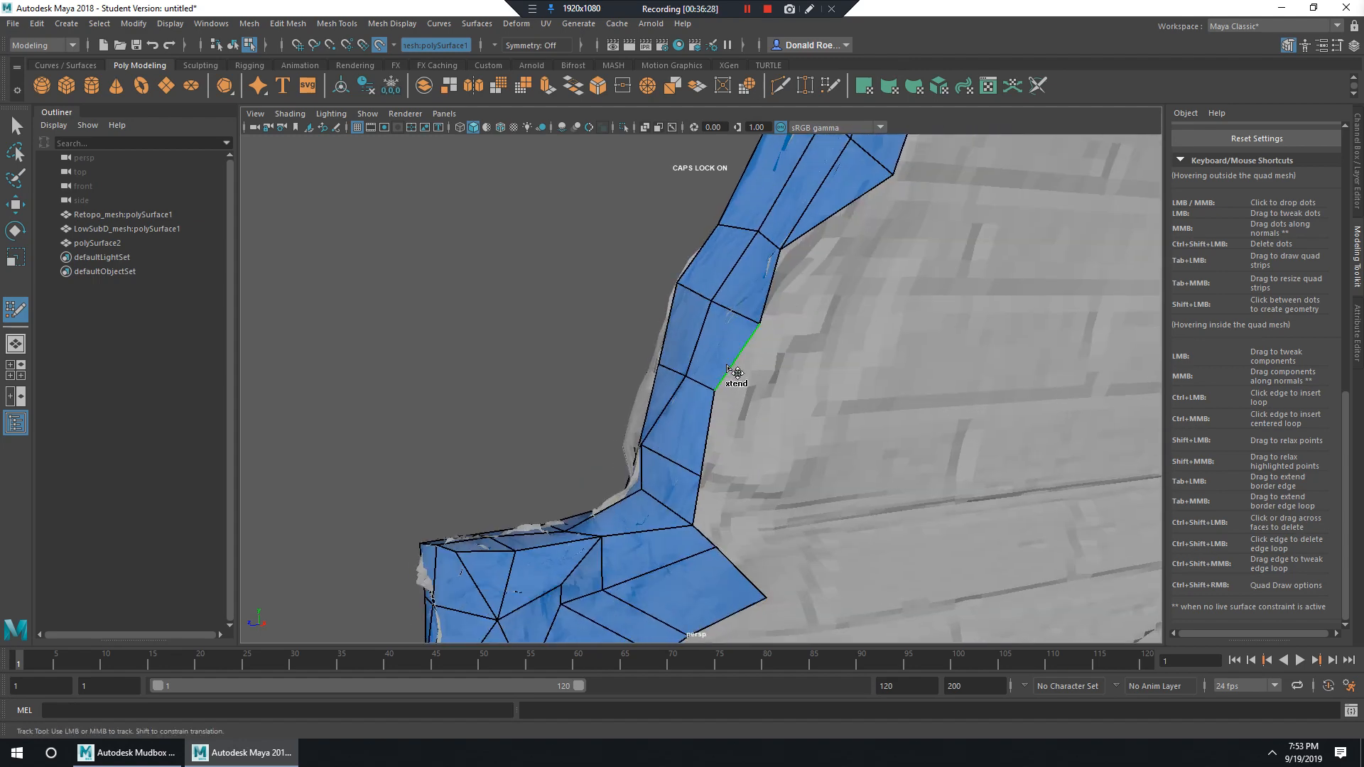
{"action": "left_click_drag", "start_coordinate": [737, 373], "coordinate": [799, 412]}
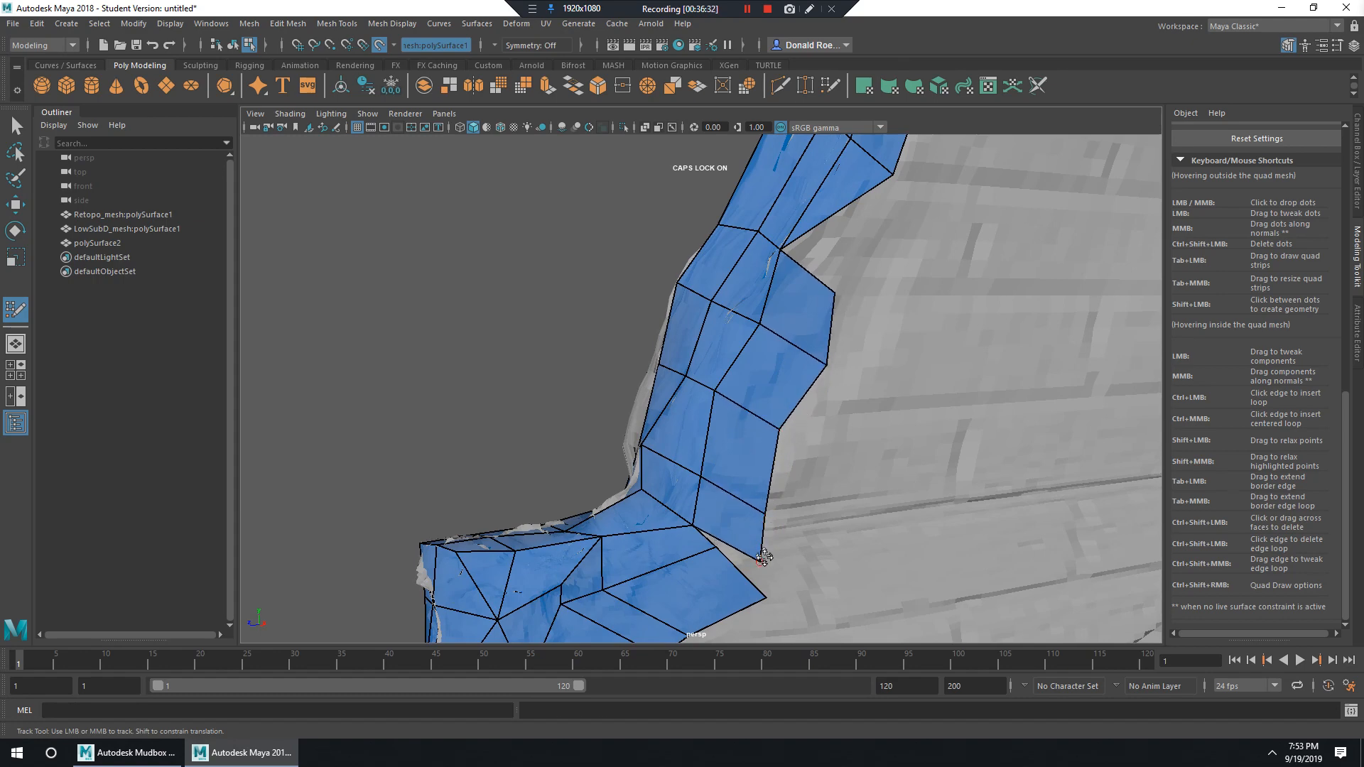
{"action": "left_click_drag", "start_coordinate": [759, 561], "coordinate": [737, 547]}
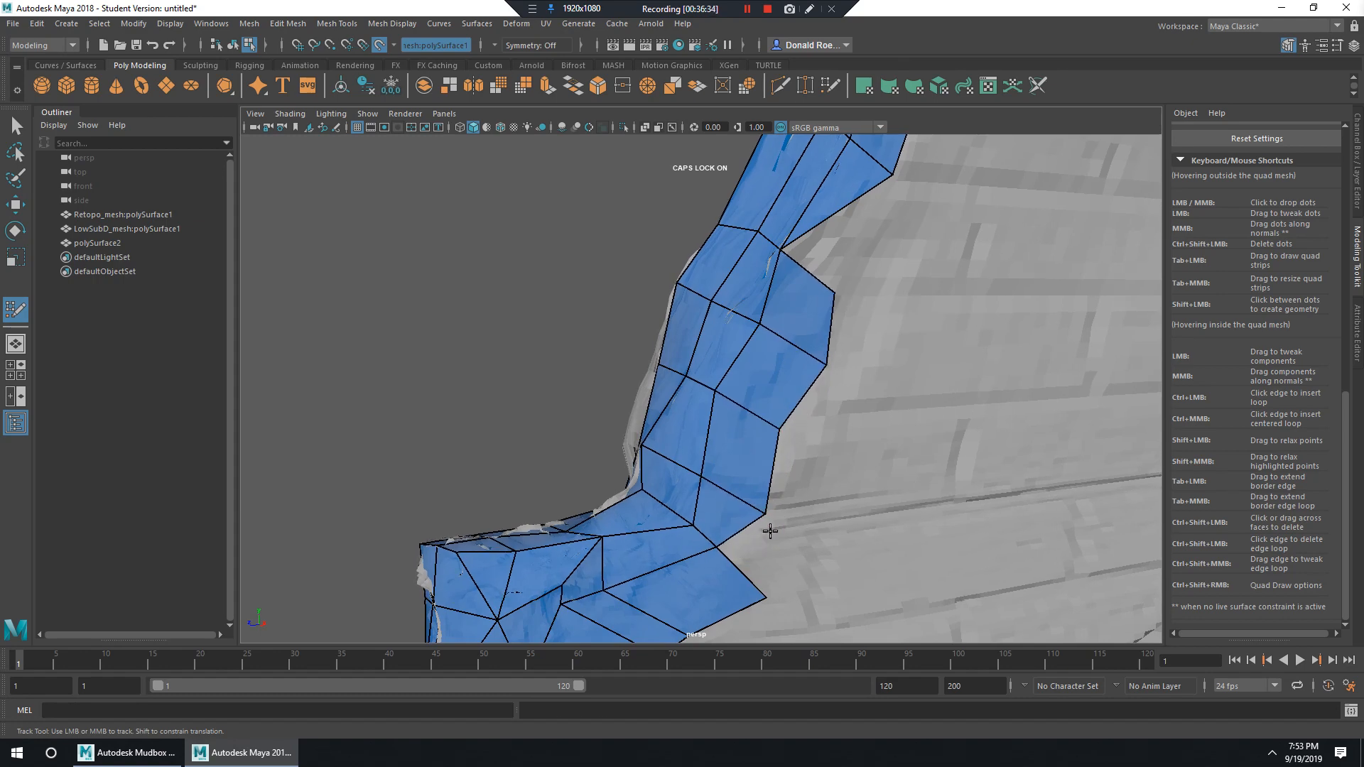
Rebuild the quad at the vertical strip's bend so the new column joins the wider strip higher up.
{"action": "middle_click_drag", "start_coordinate": [767, 533], "coordinate": [763, 384], "text": "alt"}
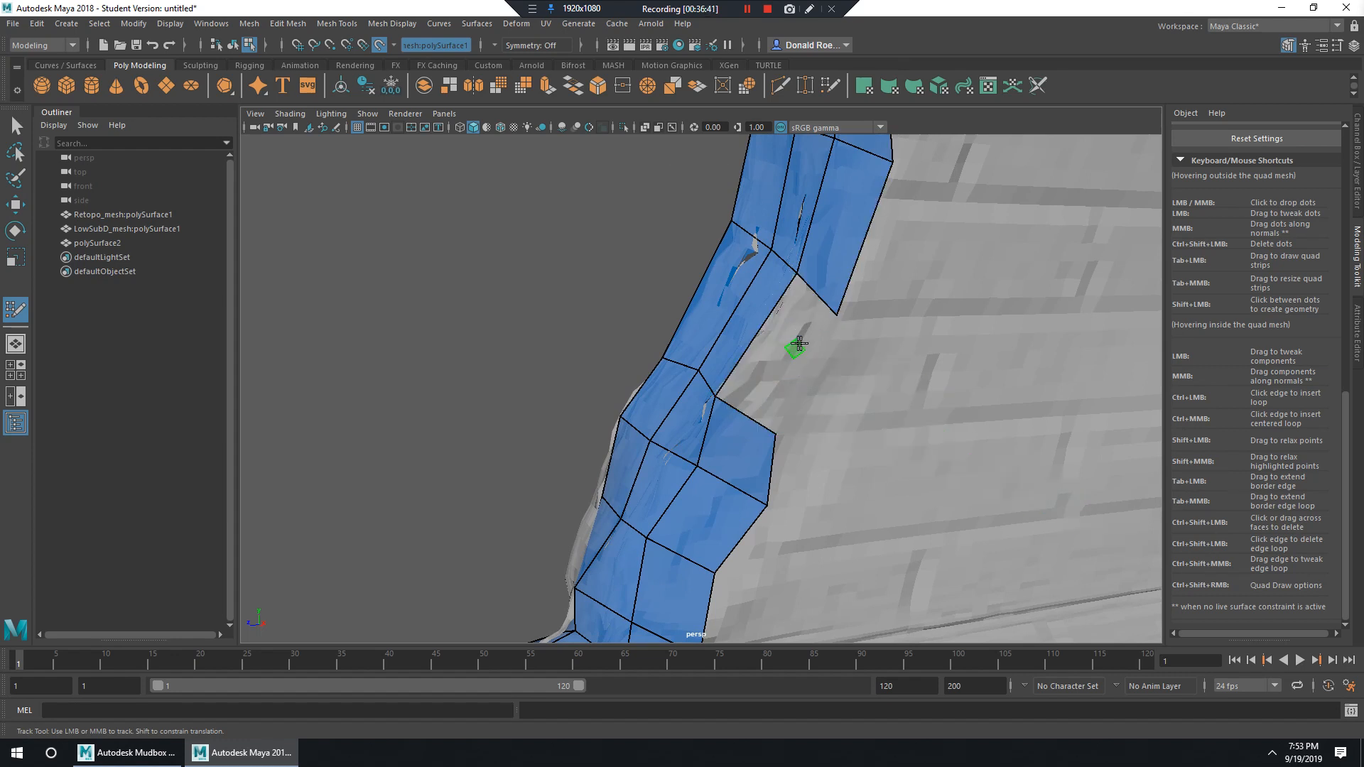
{"action": "left_click_drag", "start_coordinate": [959, 376], "coordinate": [940, 448], "text": "alt"}
{"action": "right_click_drag", "start_coordinate": [941, 448], "coordinate": [774, 350], "text": "alt"}
{"action": "left_click_drag", "start_coordinate": [702, 379], "coordinate": [753, 416], "text": "alt"}
Examine the topology flow along the broken edge and across the wall towards the loops around the holes.
{"action": "scroll", "coordinate": [703, 379], "scroll_direction": "up", "scroll_amount": 5}
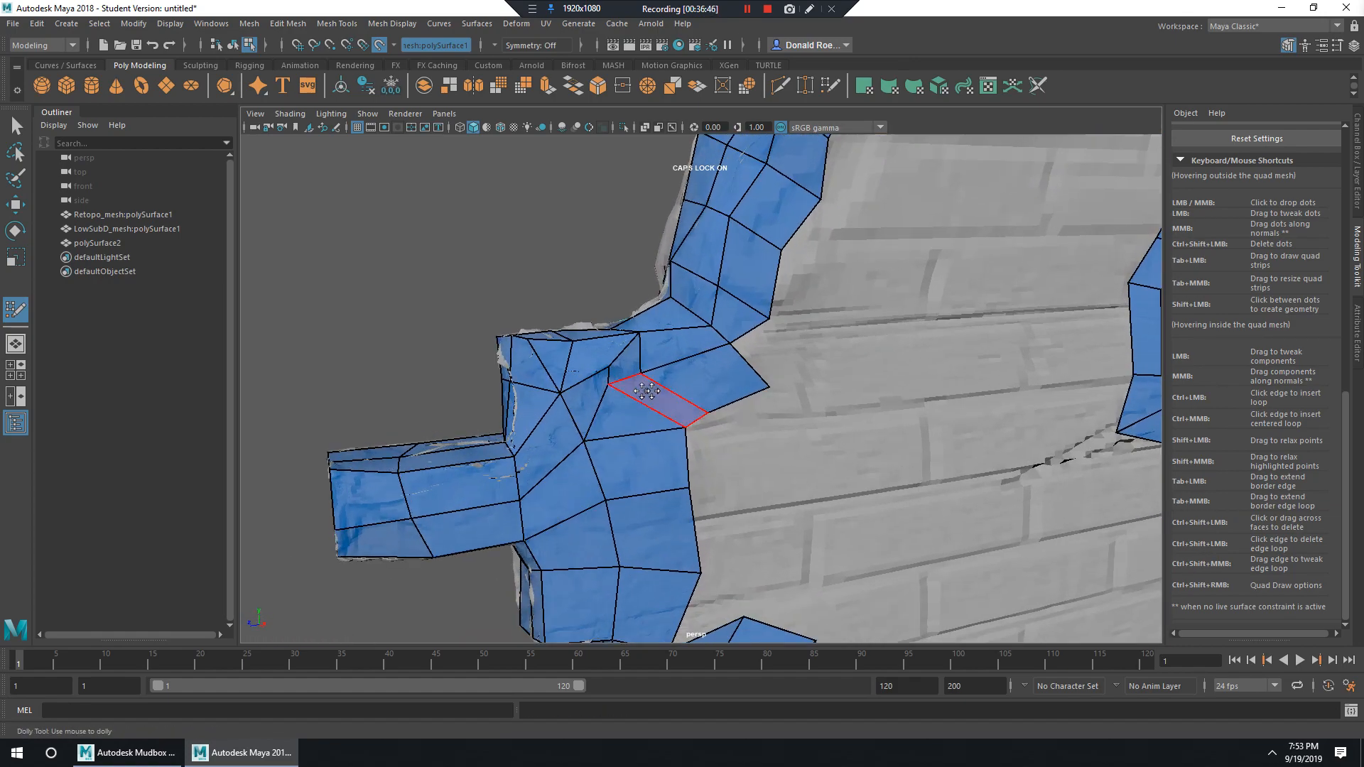
{"action": "mouse_move", "coordinate": [639, 398]}
{"action": "left_mouse_down", "text": "alt"}
{"action": "mouse_move", "coordinate": [658, 350]}
{"action": "mouse_move", "coordinate": [837, 532]}
{"action": "mouse_move", "coordinate": [642, 372]}
{"action": "left_mouse_up", "text": "alt"}
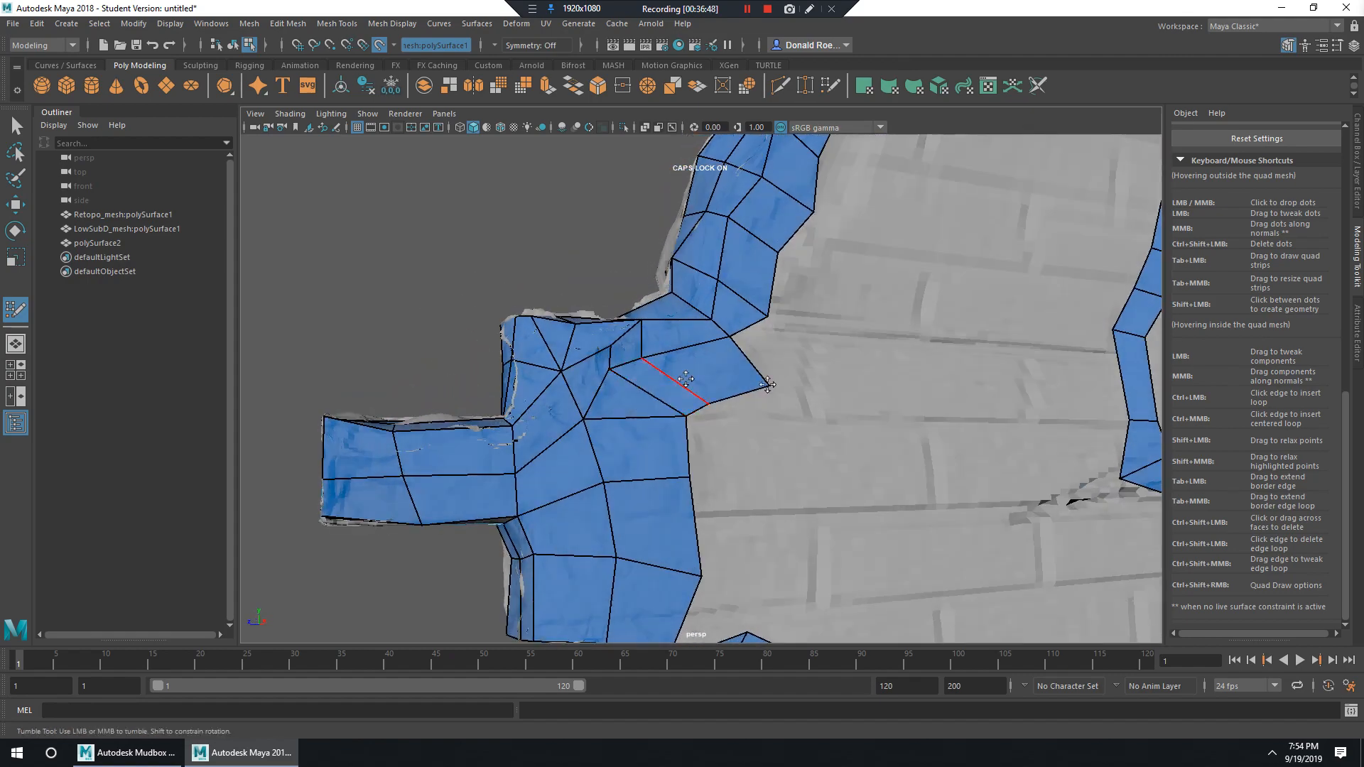
{"action": "right_click_drag", "start_coordinate": [668, 374], "coordinate": [398, 355], "text": "alt"}
{"action": "middle_click_drag", "start_coordinate": [906, 348], "coordinate": [873, 416], "text": "alt"}
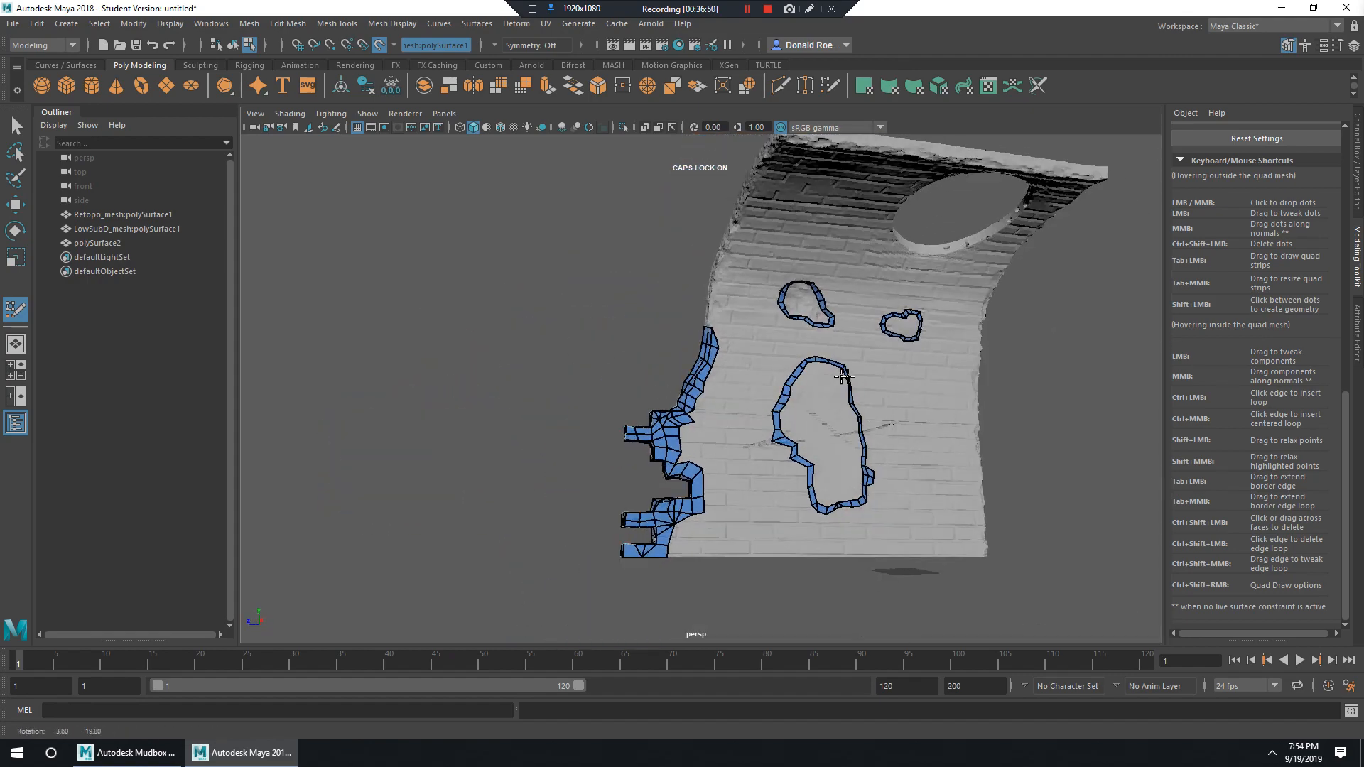
{"action": "left_click_drag", "start_coordinate": [841, 460], "coordinate": [865, 430], "text": "alt"}
{"action": "left_click_drag", "start_coordinate": [760, 422], "coordinate": [805, 386], "text": "alt"}
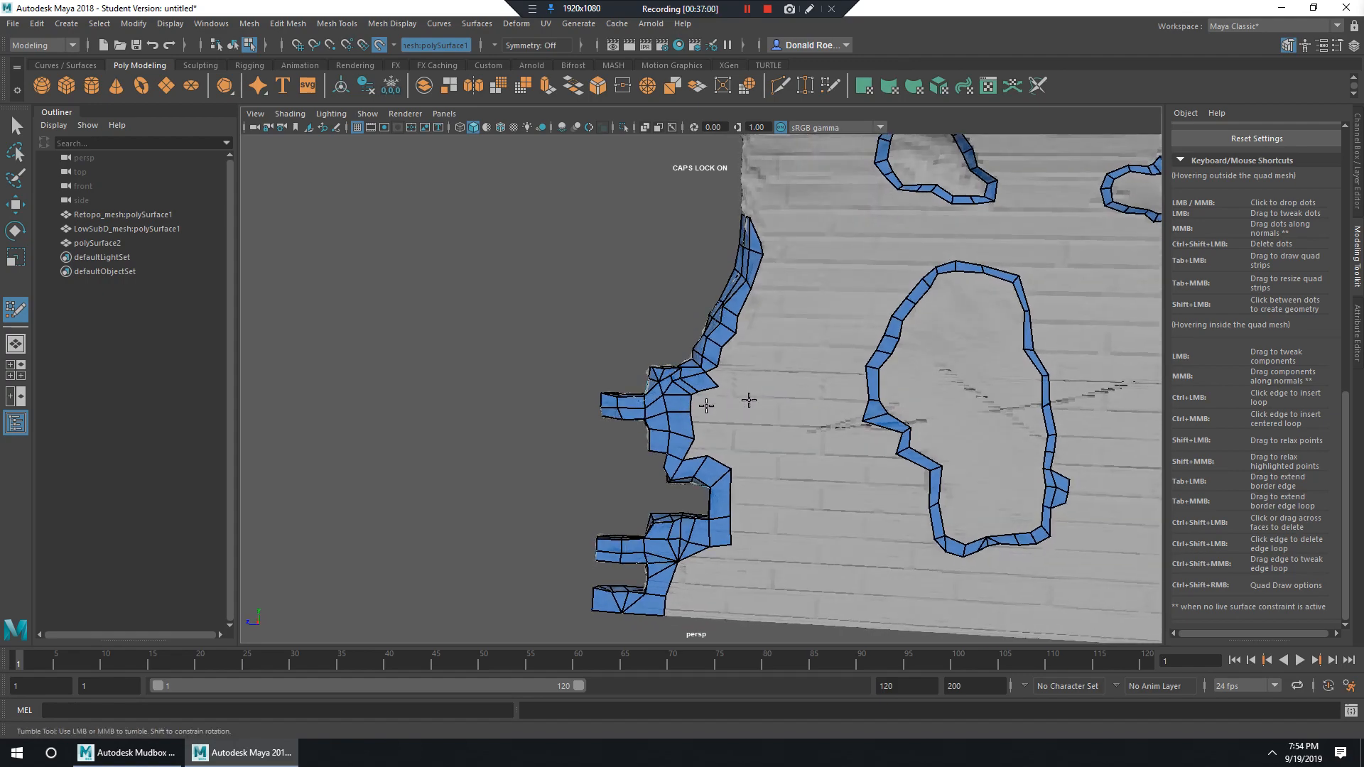
{"action": "scroll", "coordinate": [732, 398], "scroll_direction": "up", "scroll_amount": 5}
{"action": "mouse_move", "coordinate": [767, 397]}
{"action": "left_mouse_down", "text": "alt"}
{"action": "mouse_move", "coordinate": [905, 386]}
{"action": "mouse_move", "coordinate": [922, 439]}
{"action": "mouse_move", "coordinate": [787, 406]}
{"action": "left_mouse_up", "text": "alt"}
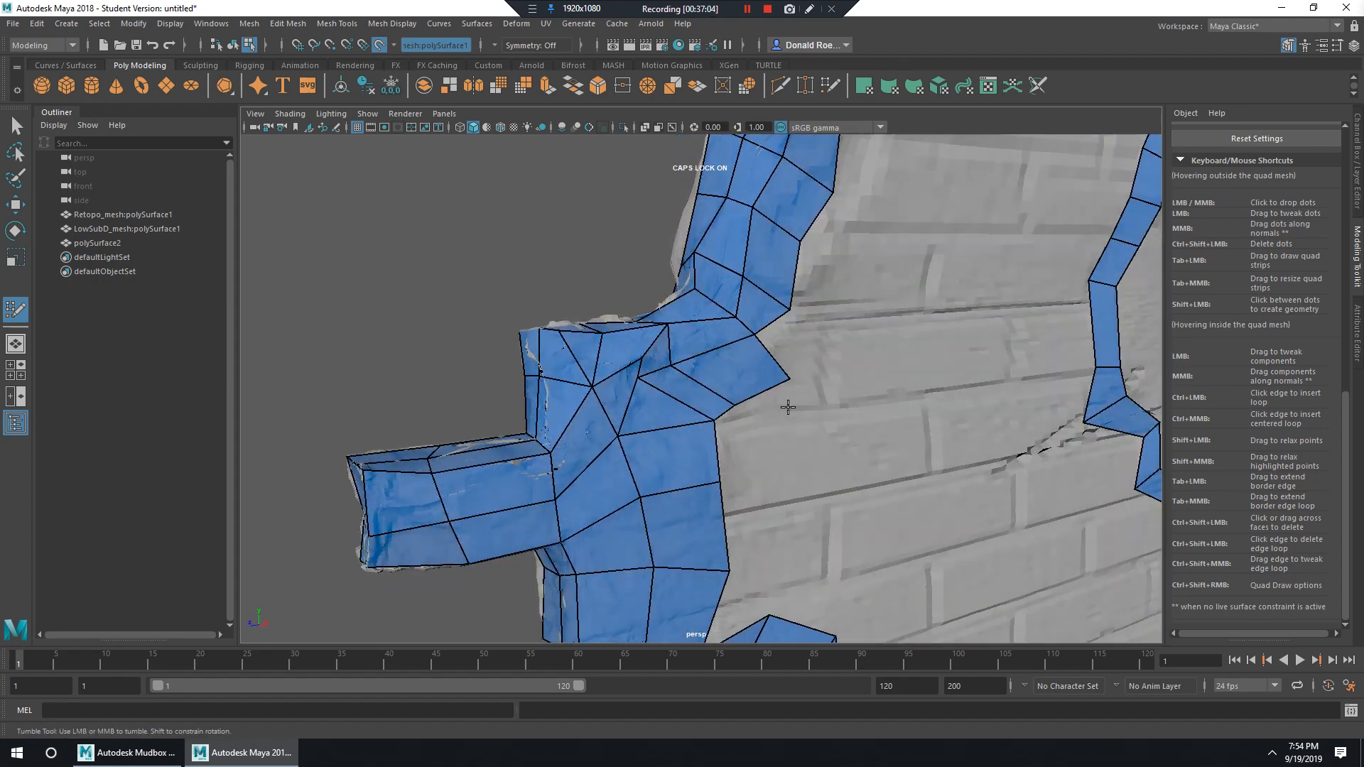
{"action": "scroll", "coordinate": [788, 406], "scroll_direction": "down", "scroll_amount": 6}
{"action": "left_click_drag", "start_coordinate": [704, 307], "coordinate": [825, 356], "text": "alt"}
{"action": "scroll", "coordinate": [735, 336], "scroll_direction": "up", "scroll_amount": 4}
{"action": "scroll", "coordinate": [831, 359], "scroll_direction": "up", "scroll_amount": 3}
{"action": "middle_click_drag", "start_coordinate": [831, 359], "coordinate": [835, 392], "text": "alt"}
{"action": "left_click_drag", "start_coordinate": [835, 392], "coordinate": [822, 360], "text": "alt"}
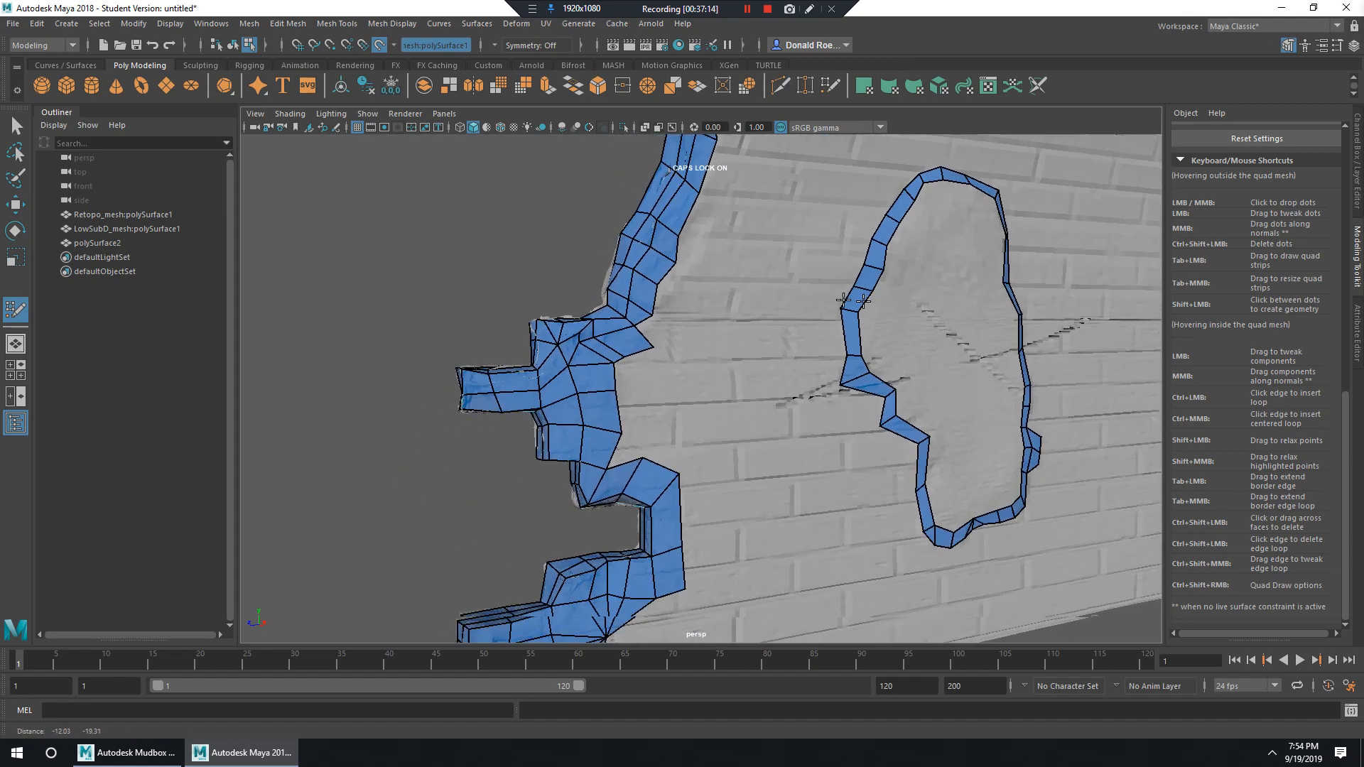
Pull the wall-face border points outward, weld the fan's outer corners together, and fill the notches between the vertical strip and the lower step.
{"action": "scroll", "coordinate": [822, 359], "scroll_direction": "up", "scroll_amount": 3}
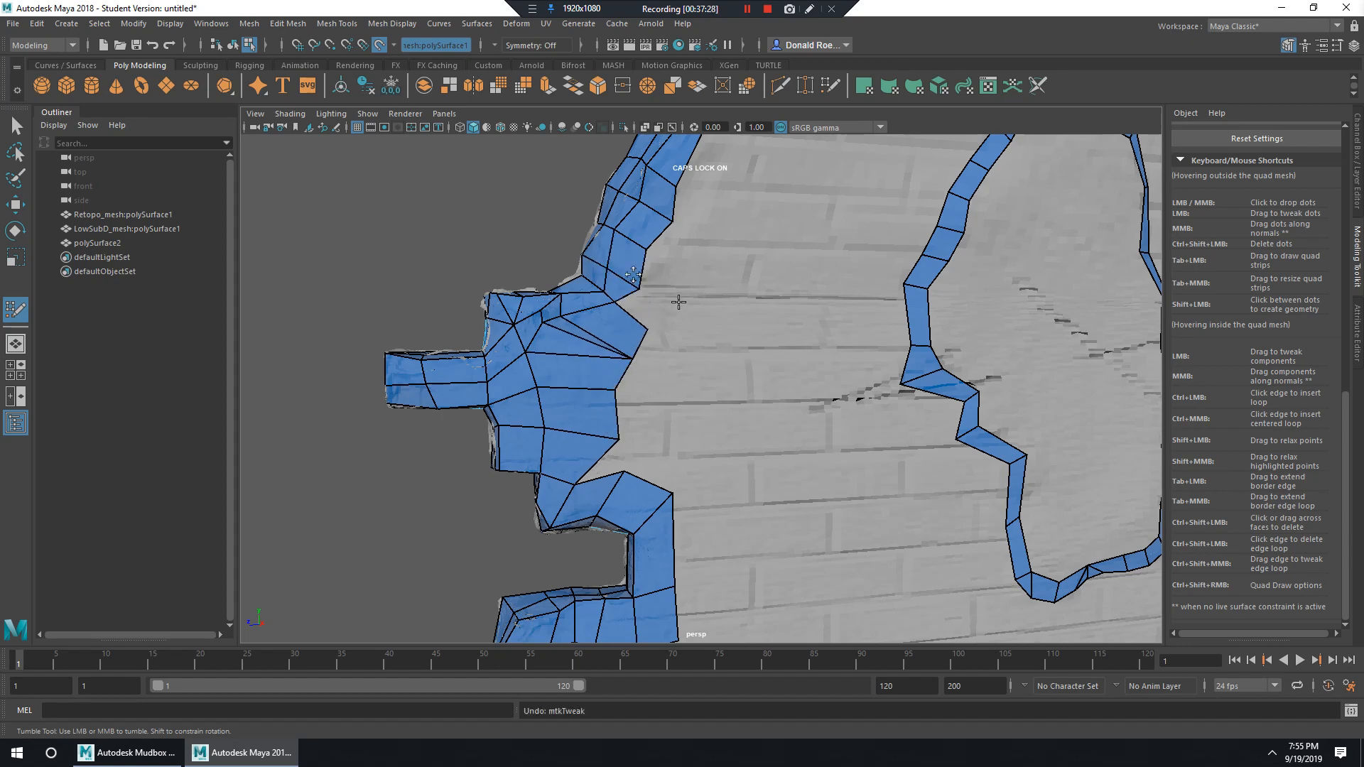
{"action": "right_click_drag", "start_coordinate": [679, 302], "coordinate": [728, 298], "text": "alt"}
{"action": "middle_click_drag", "start_coordinate": [728, 299], "coordinate": [769, 414], "text": "alt"}
{"action": "mouse_move", "coordinate": [642, 346]}
{"action": "left_mouse_down"}
{"action": "mouse_move", "coordinate": [650, 412]}
{"action": "mouse_move", "coordinate": [673, 353]}
{"action": "left_mouse_up"}
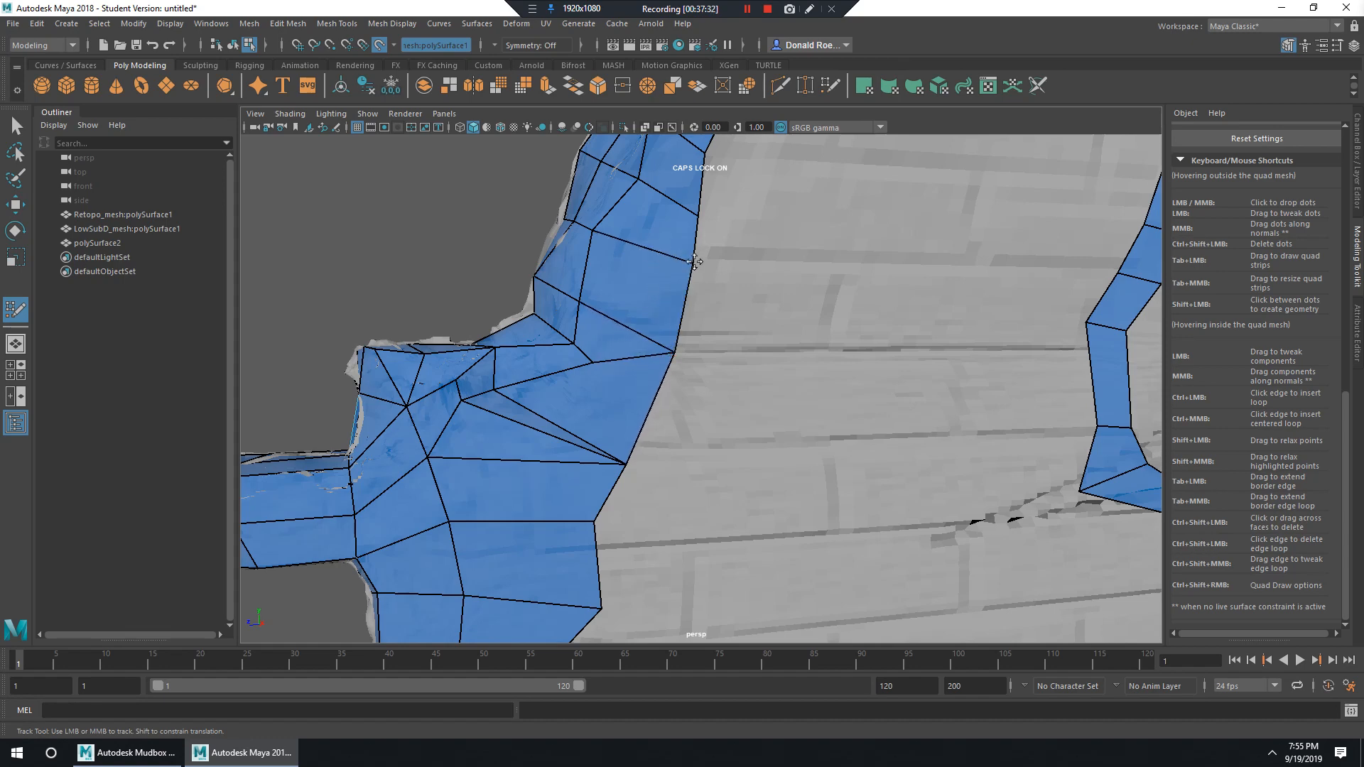
{"action": "mouse_move", "coordinate": [660, 273]}
{"action": "left_mouse_down", "text": "alt"}
{"action": "mouse_move", "coordinate": [682, 371]}
{"action": "mouse_move", "coordinate": [691, 329]}
{"action": "mouse_move", "coordinate": [768, 295]}
{"action": "mouse_move", "coordinate": [739, 326]}
{"action": "mouse_move", "coordinate": [702, 327]}
{"action": "mouse_move", "coordinate": [740, 381]}
{"action": "mouse_move", "coordinate": [704, 357]}
{"action": "mouse_move", "coordinate": [786, 350]}
{"action": "mouse_move", "coordinate": [897, 398]}
{"action": "mouse_move", "coordinate": [815, 429]}
{"action": "mouse_move", "coordinate": [688, 261]}
{"action": "mouse_move", "coordinate": [801, 412]}
{"action": "mouse_move", "coordinate": [810, 356]}
{"action": "mouse_move", "coordinate": [886, 408]}
{"action": "mouse_move", "coordinate": [935, 398]}
{"action": "mouse_move", "coordinate": [907, 420]}
{"action": "mouse_move", "coordinate": [770, 405]}
{"action": "mouse_move", "coordinate": [805, 417]}
{"action": "mouse_move", "coordinate": [661, 381]}
{"action": "mouse_move", "coordinate": [714, 435]}
{"action": "left_mouse_up", "text": "alt"}
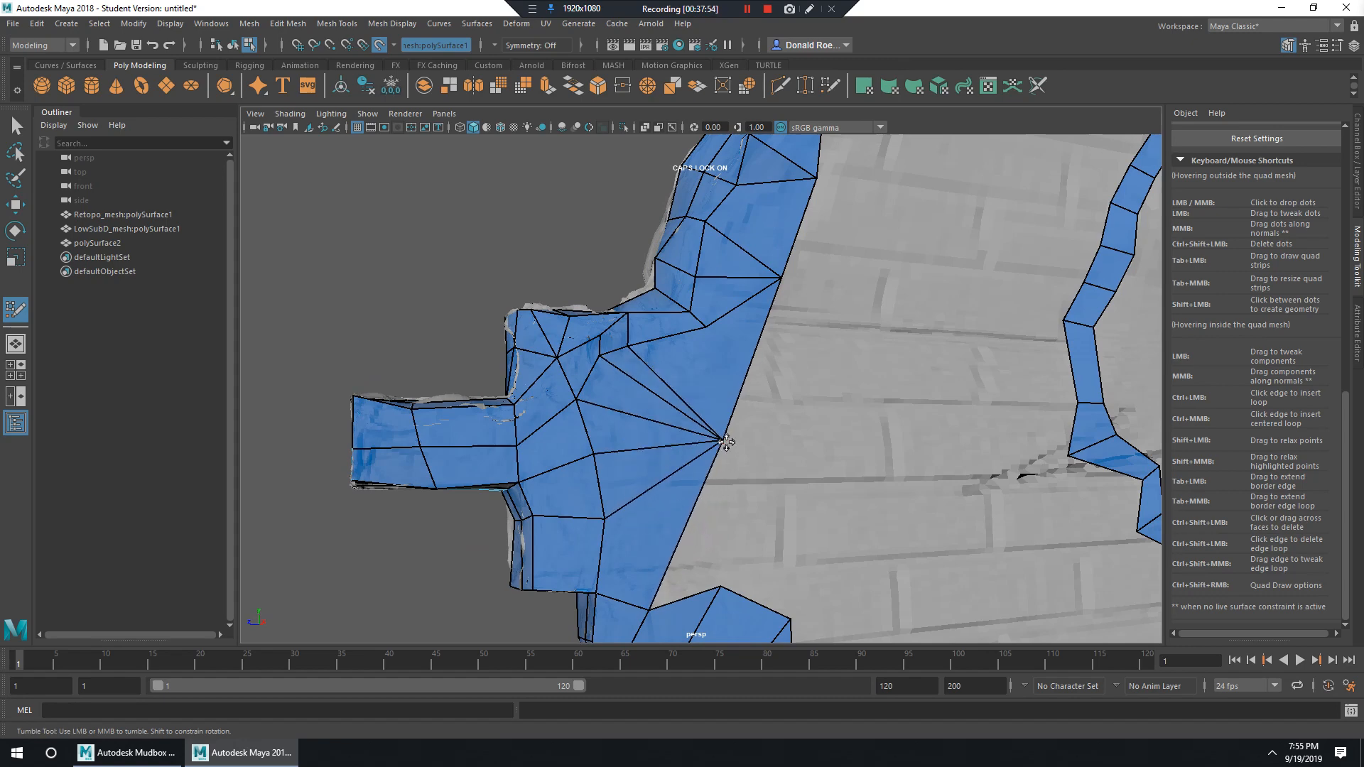
Widen the wall face below the protruding brick and weld its lower outer corner to the quads above the overhang.
{"action": "scroll", "coordinate": [732, 454], "scroll_direction": "down", "scroll_amount": 4}
{"action": "left_click_drag", "start_coordinate": [746, 458], "coordinate": [828, 488], "text": "alt"}
{"action": "scroll", "coordinate": [828, 487], "scroll_direction": "up", "scroll_amount": 5}
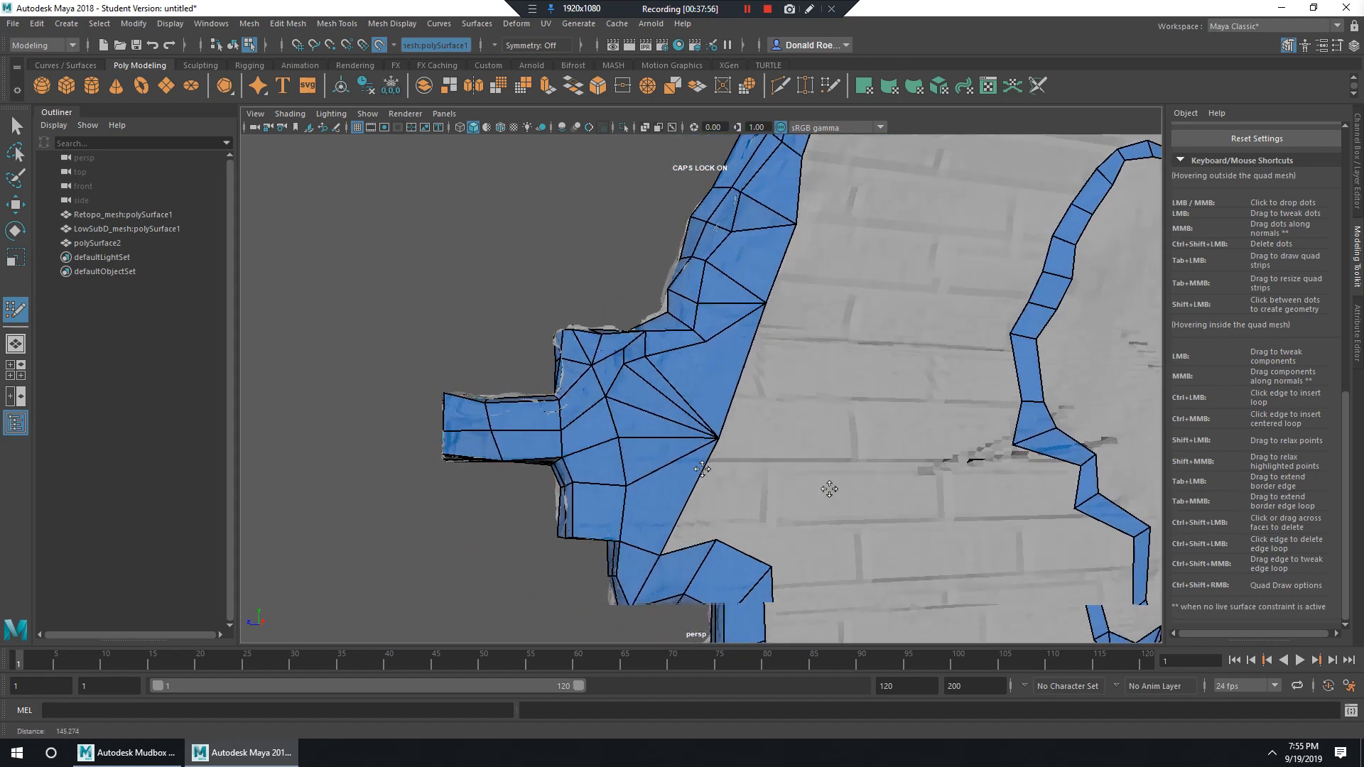
{"action": "middle_click_drag", "start_coordinate": [584, 470], "coordinate": [688, 417], "text": "alt"}
{"action": "mouse_move", "coordinate": [687, 417]}
{"action": "left_mouse_down", "text": "alt"}
{"action": "mouse_move", "coordinate": [768, 526]}
{"action": "mouse_move", "coordinate": [816, 518]}
{"action": "mouse_move", "coordinate": [704, 410]}
{"action": "mouse_move", "coordinate": [781, 420]}
{"action": "mouse_move", "coordinate": [842, 465]}
{"action": "mouse_move", "coordinate": [788, 446]}
{"action": "mouse_move", "coordinate": [673, 363]}
{"action": "mouse_move", "coordinate": [689, 314]}
{"action": "mouse_move", "coordinate": [761, 380]}
{"action": "mouse_move", "coordinate": [776, 468]}
{"action": "mouse_move", "coordinate": [830, 523]}
{"action": "mouse_move", "coordinate": [815, 472]}
{"action": "mouse_move", "coordinate": [742, 387]}
{"action": "mouse_move", "coordinate": [746, 319]}
{"action": "mouse_move", "coordinate": [683, 405]}
{"action": "left_mouse_up", "text": "alt"}
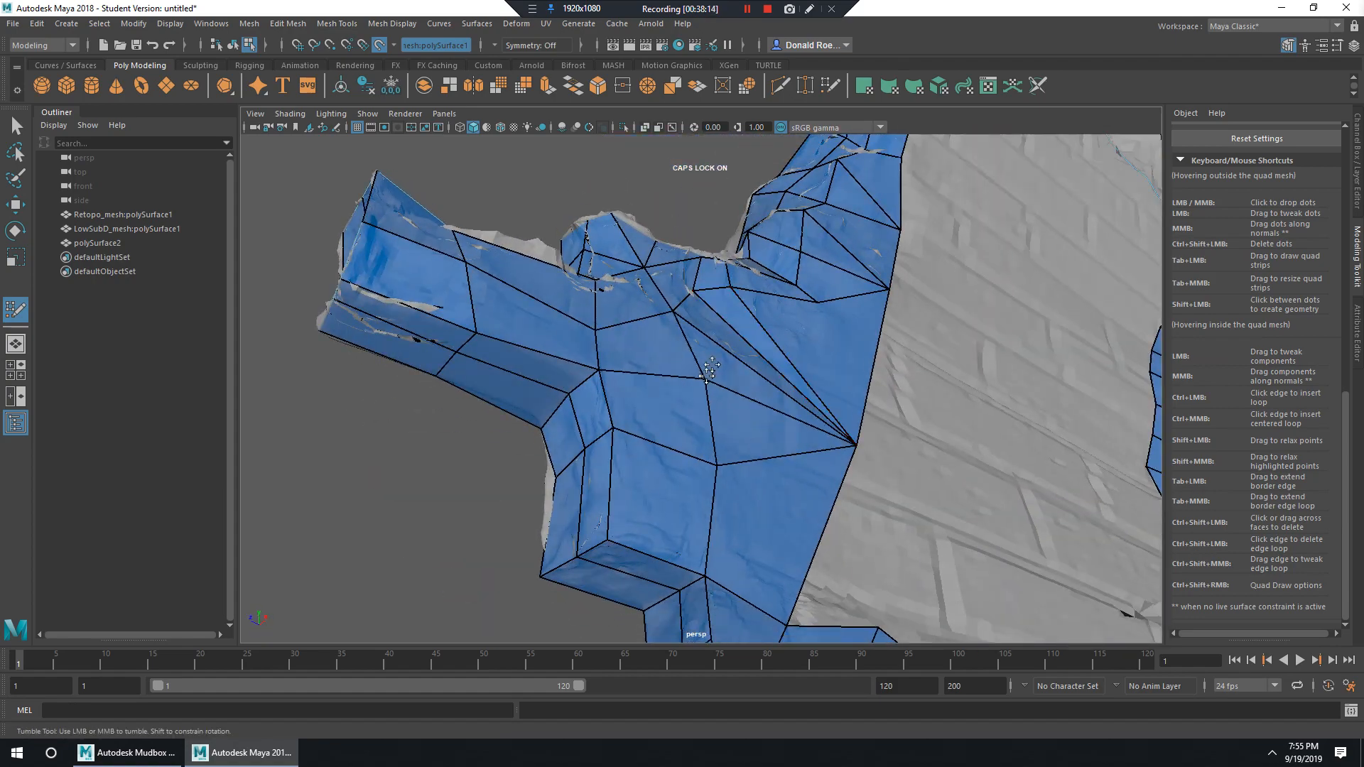
{"action": "left_click_drag", "start_coordinate": [759, 361], "coordinate": [663, 336], "text": "alt"}
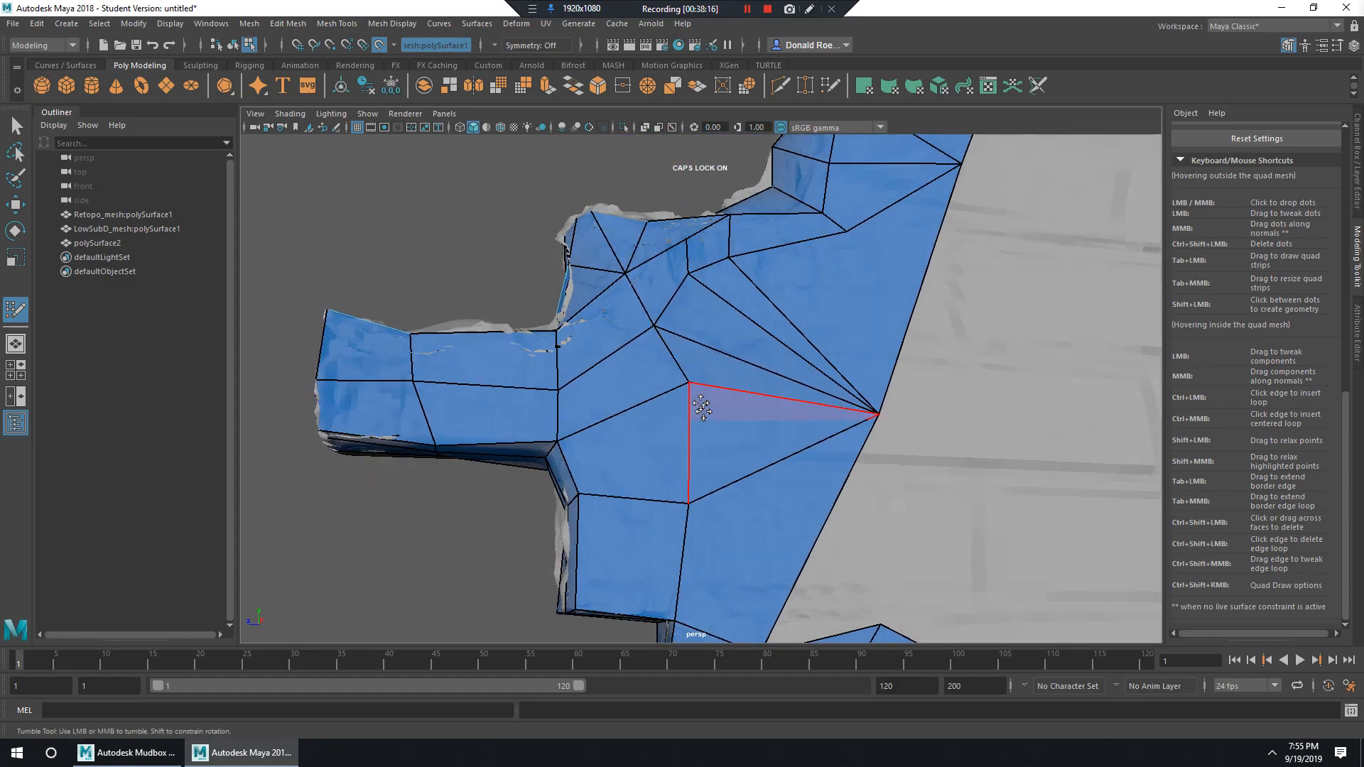
{"action": "mouse_move", "coordinate": [692, 380]}
{"action": "left_mouse_down", "text": "alt"}
{"action": "mouse_move", "coordinate": [768, 429]}
{"action": "mouse_move", "coordinate": [716, 397]}
{"action": "left_mouse_up", "text": "alt"}
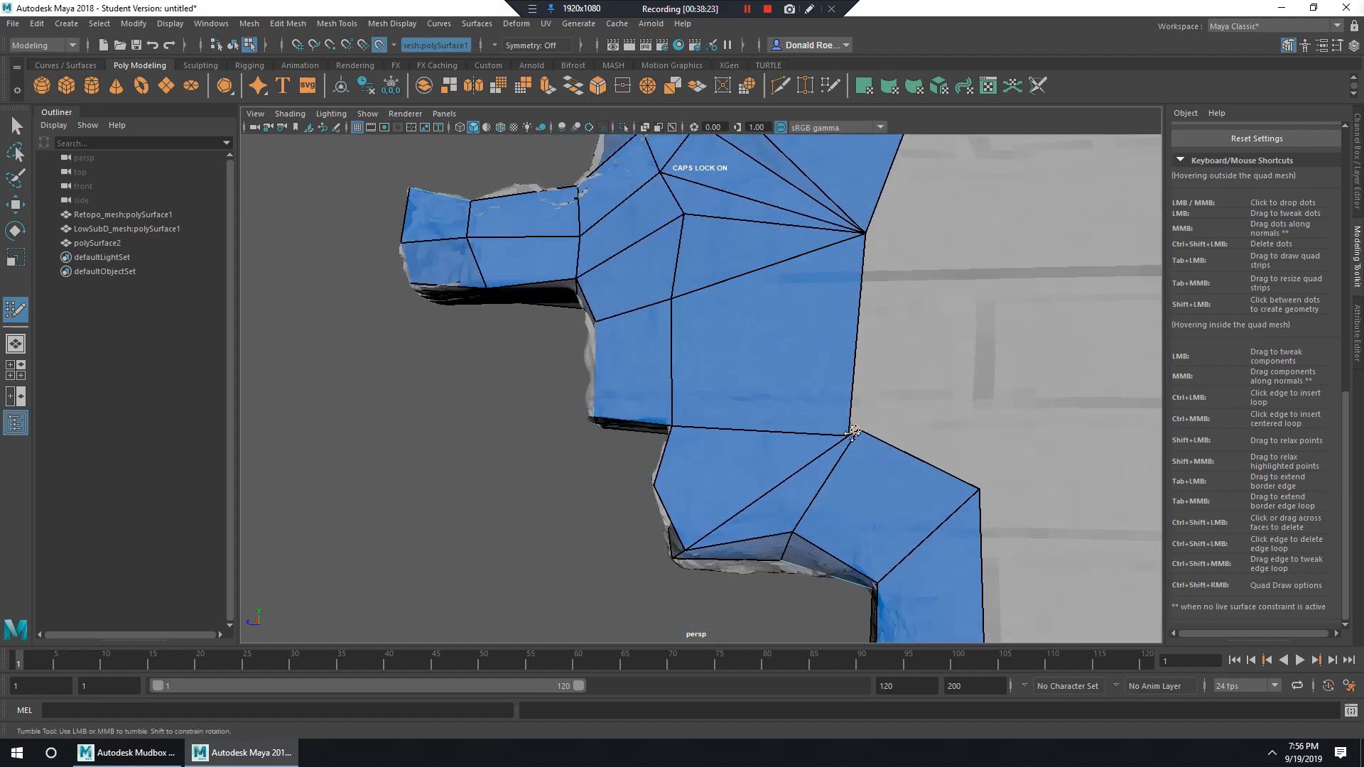
Examine the protruding brick's side and top faces and the vertical strip above it from several angles.
{"action": "scroll", "coordinate": [828, 429], "scroll_direction": "down", "scroll_amount": 5}
{"action": "mouse_move", "coordinate": [825, 432]}
{"action": "left_mouse_down", "text": "alt"}
{"action": "mouse_move", "coordinate": [931, 435]}
{"action": "mouse_move", "coordinate": [931, 456]}
{"action": "mouse_move", "coordinate": [843, 462]}
{"action": "mouse_move", "coordinate": [654, 346]}
{"action": "left_mouse_up", "text": "alt"}
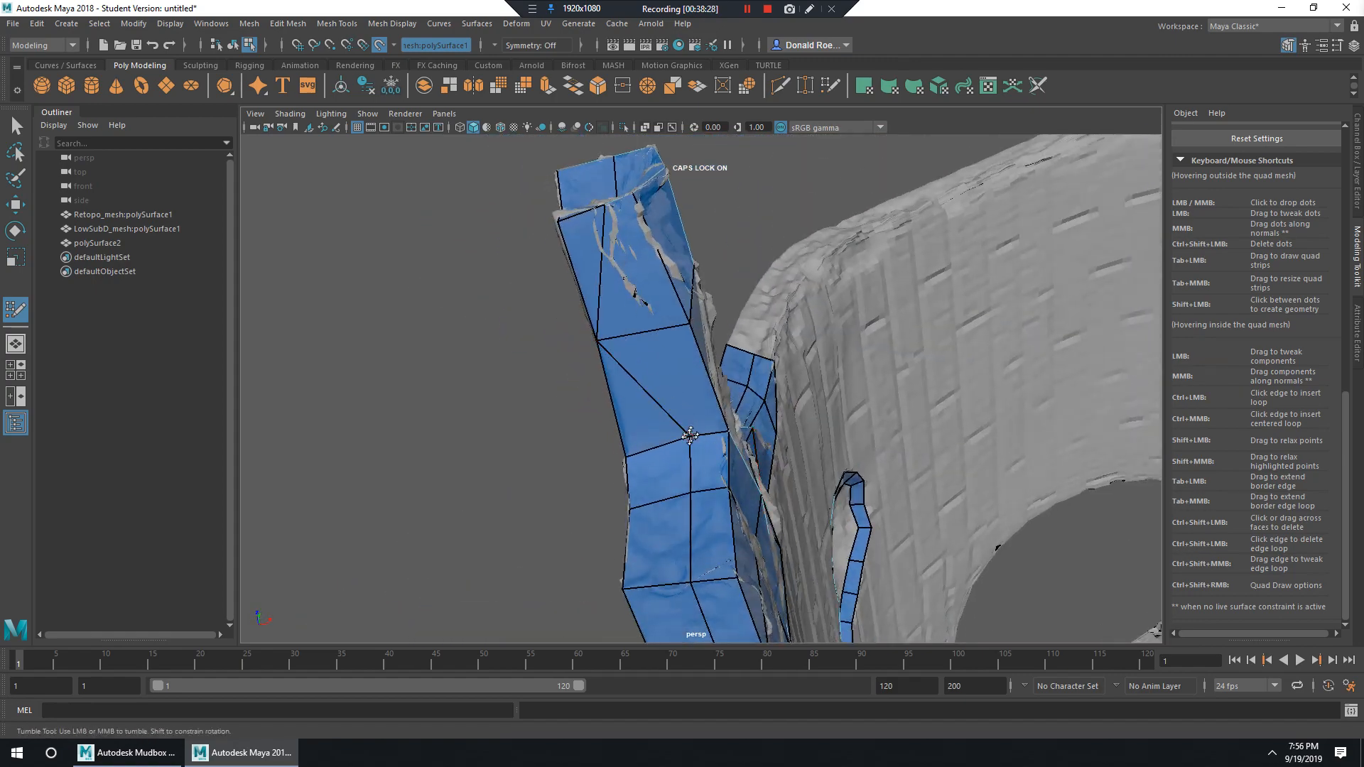
{"action": "mouse_move", "coordinate": [655, 449]}
{"action": "left_mouse_down", "text": "alt"}
{"action": "mouse_move", "coordinate": [677, 504]}
{"action": "mouse_move", "coordinate": [589, 415]}
{"action": "left_mouse_up", "text": "alt"}
{"action": "mouse_move", "coordinate": [672, 361]}
{"action": "left_mouse_down", "text": "alt"}
{"action": "mouse_move", "coordinate": [654, 384]}
{"action": "mouse_move", "coordinate": [594, 382]}
{"action": "left_mouse_up", "text": "alt"}
{"action": "mouse_move", "coordinate": [662, 412]}
{"action": "left_mouse_down", "text": "alt"}
{"action": "mouse_move", "coordinate": [740, 417]}
{"action": "mouse_move", "coordinate": [752, 461]}
{"action": "mouse_move", "coordinate": [772, 428]}
{"action": "mouse_move", "coordinate": [831, 424]}
{"action": "mouse_move", "coordinate": [717, 332]}
{"action": "left_mouse_up", "text": "alt"}
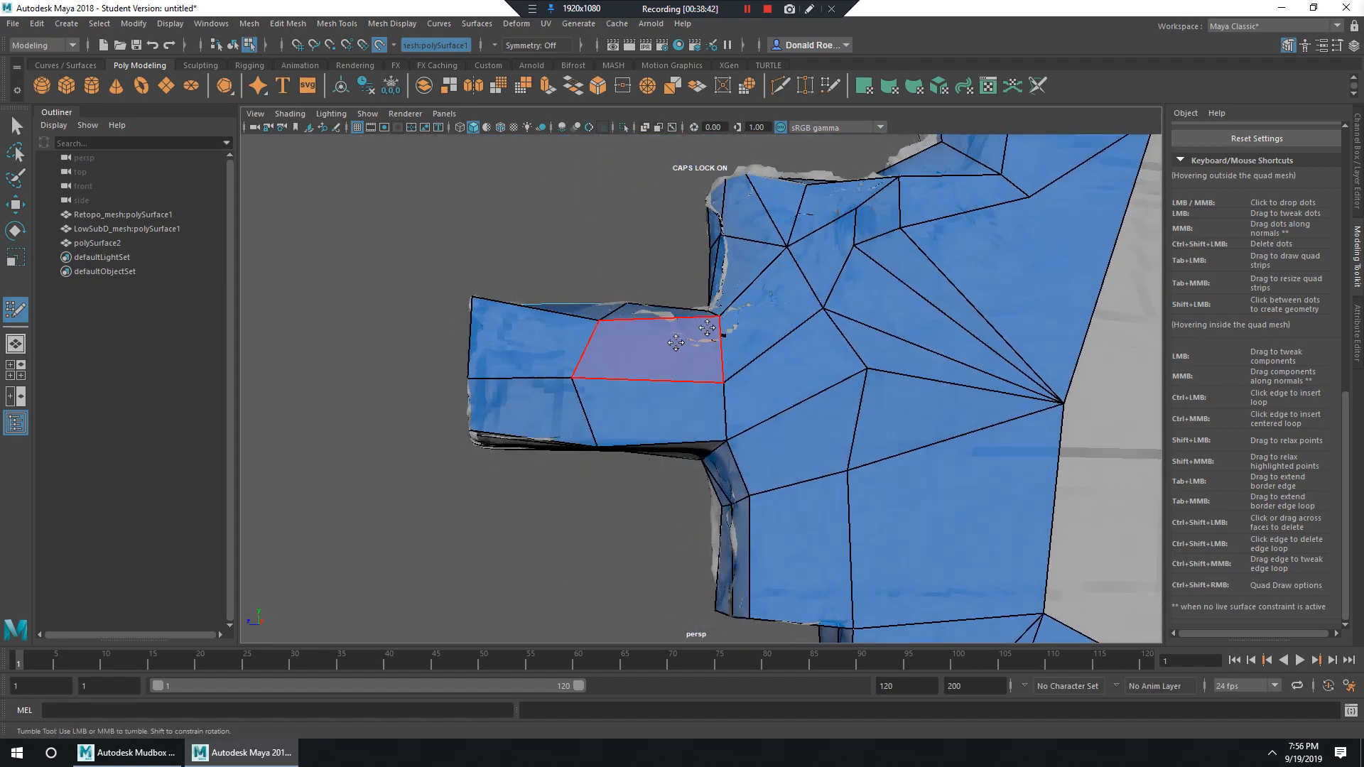
{"action": "middle_click_drag", "start_coordinate": [795, 288], "coordinate": [755, 412], "text": "alt"}
{"action": "mouse_move", "coordinate": [755, 412]}
{"action": "left_mouse_down", "text": "alt"}
{"action": "mouse_move", "coordinate": [644, 303]}
{"action": "mouse_move", "coordinate": [668, 365]}
{"action": "mouse_move", "coordinate": [852, 256]}
{"action": "left_mouse_up", "text": "alt"}
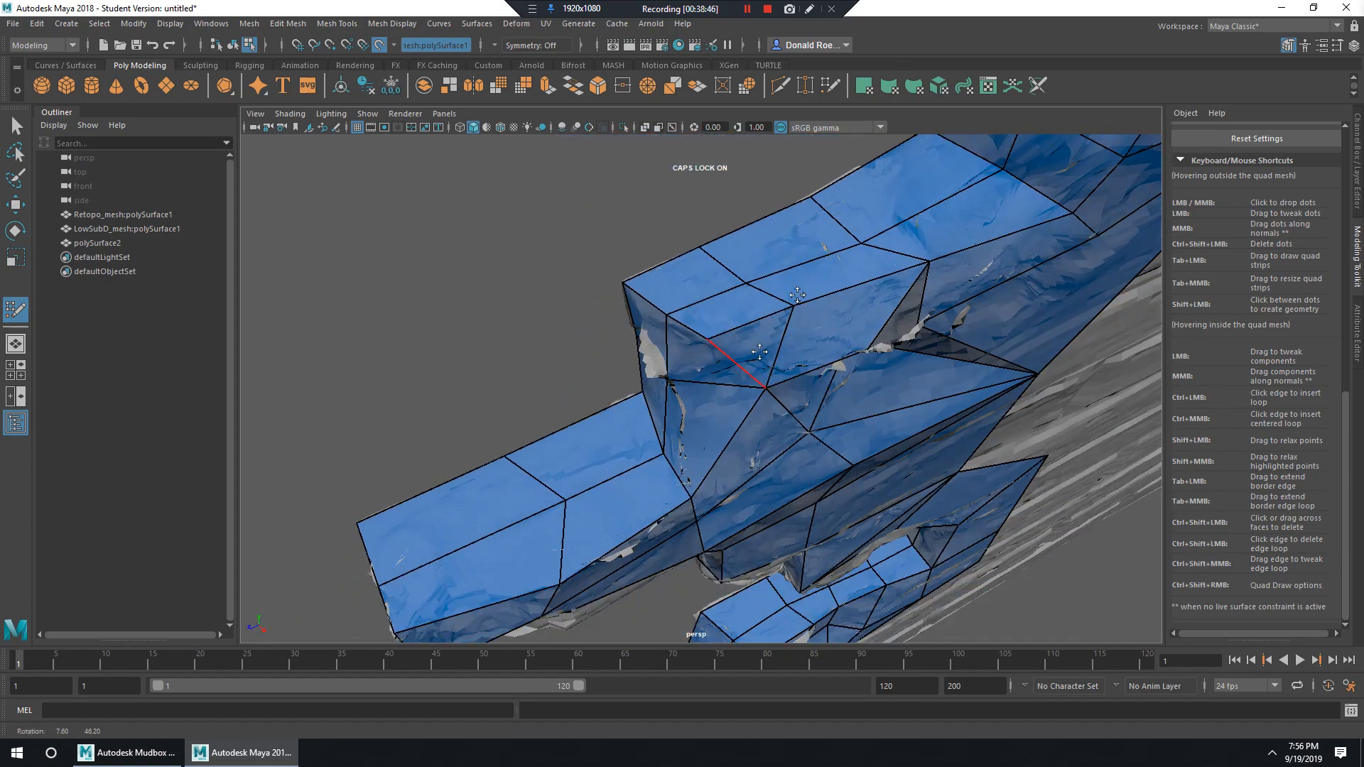
{"action": "middle_click_drag", "start_coordinate": [852, 256], "coordinate": [841, 286], "text": "alt"}
{"action": "left_click_drag", "start_coordinate": [836, 306], "coordinate": [740, 344], "text": "alt"}
{"action": "middle_click_drag", "start_coordinate": [739, 344], "coordinate": [774, 402], "text": "alt"}
{"action": "left_click_drag", "start_coordinate": [774, 403], "coordinate": [682, 390], "text": "alt"}
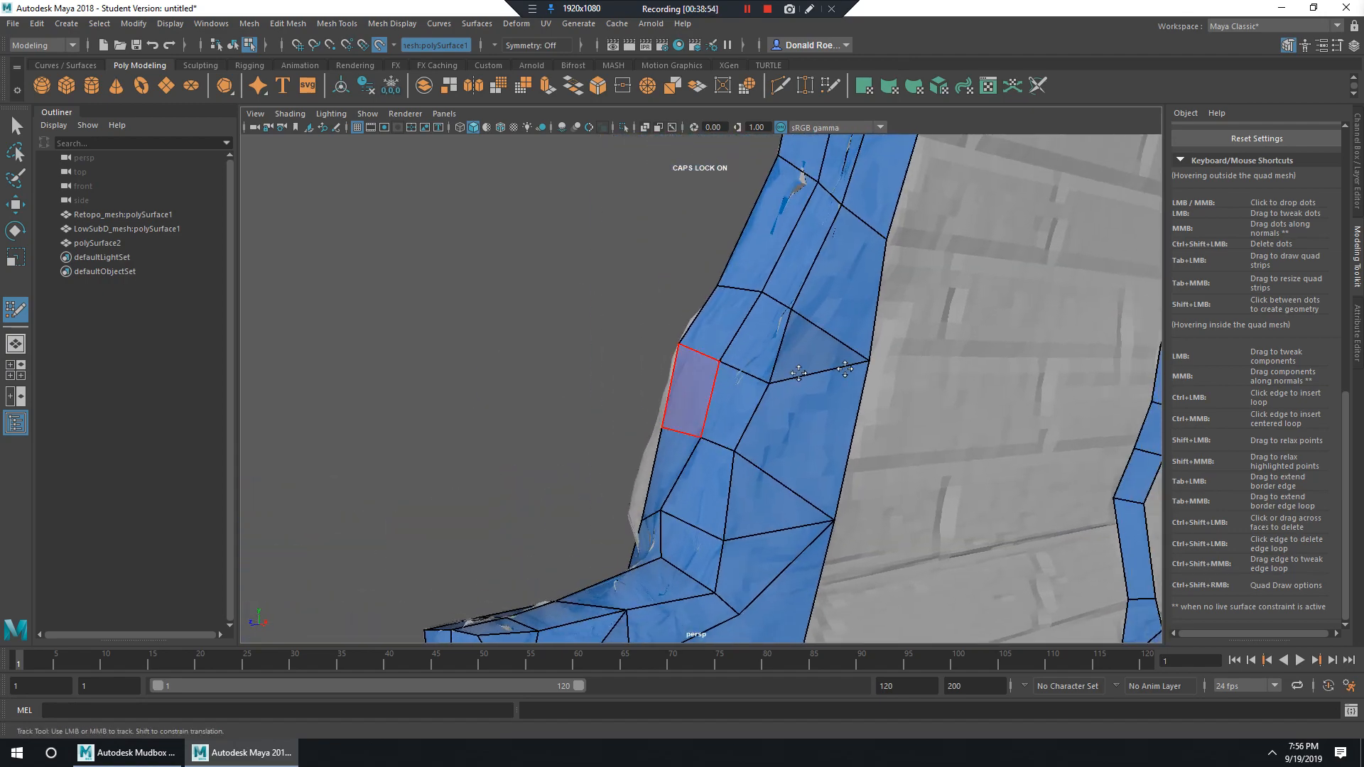
Insert an edge loop across the edge strip below the protruding brick and up the wall face, and adjust the points around it.
{"action": "scroll", "coordinate": [692, 390], "scroll_direction": "down", "scroll_amount": 4}
{"action": "middle_click_drag", "start_coordinate": [700, 533], "coordinate": [726, 341], "text": "alt"}
{"action": "left_click_drag", "start_coordinate": [725, 342], "coordinate": [818, 486], "text": "alt"}
{"action": "scroll", "coordinate": [770, 471], "scroll_direction": "up", "scroll_amount": 4}
{"action": "middle_click_drag", "start_coordinate": [818, 486], "coordinate": [803, 493], "text": "alt"}
{"action": "left_click_drag", "start_coordinate": [803, 494], "coordinate": [700, 483], "text": "alt"}
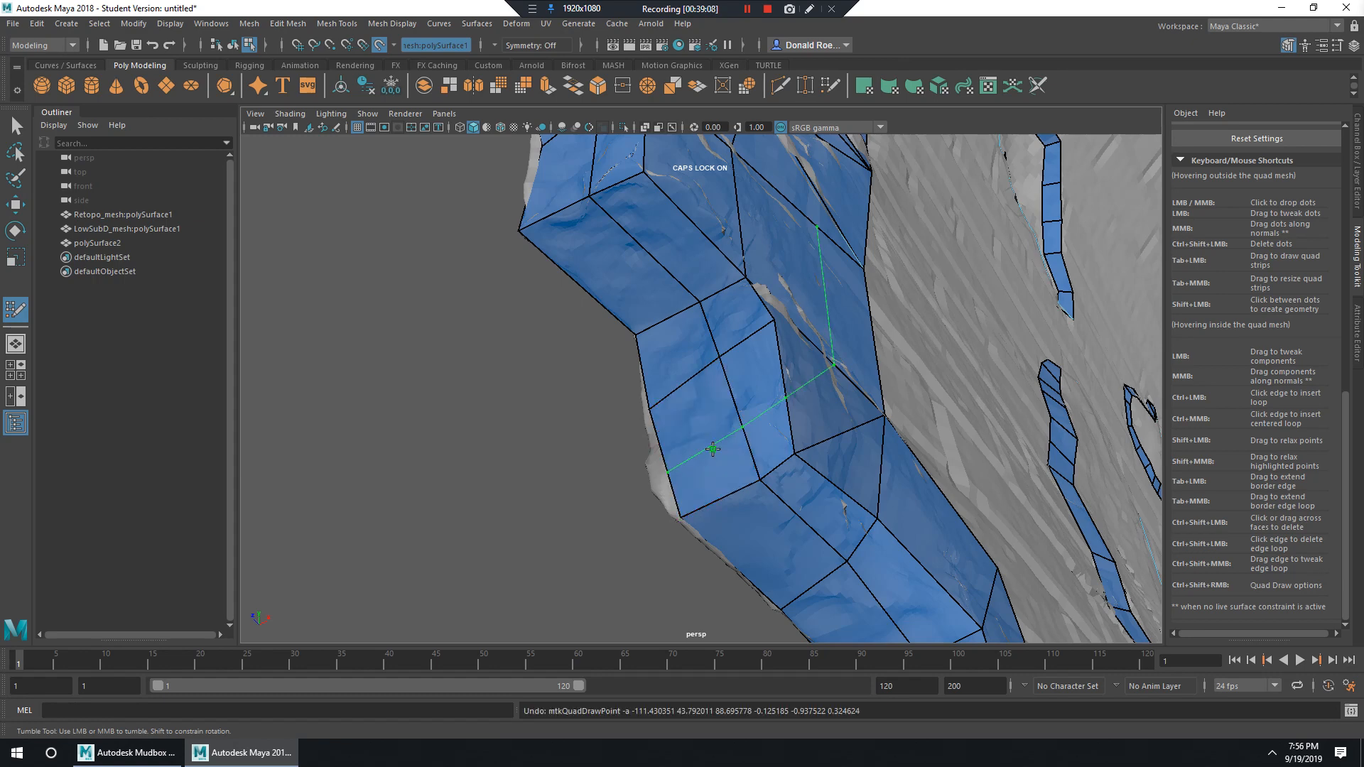
{"action": "left_click_drag", "start_coordinate": [652, 454], "coordinate": [696, 462], "text": "alt"}
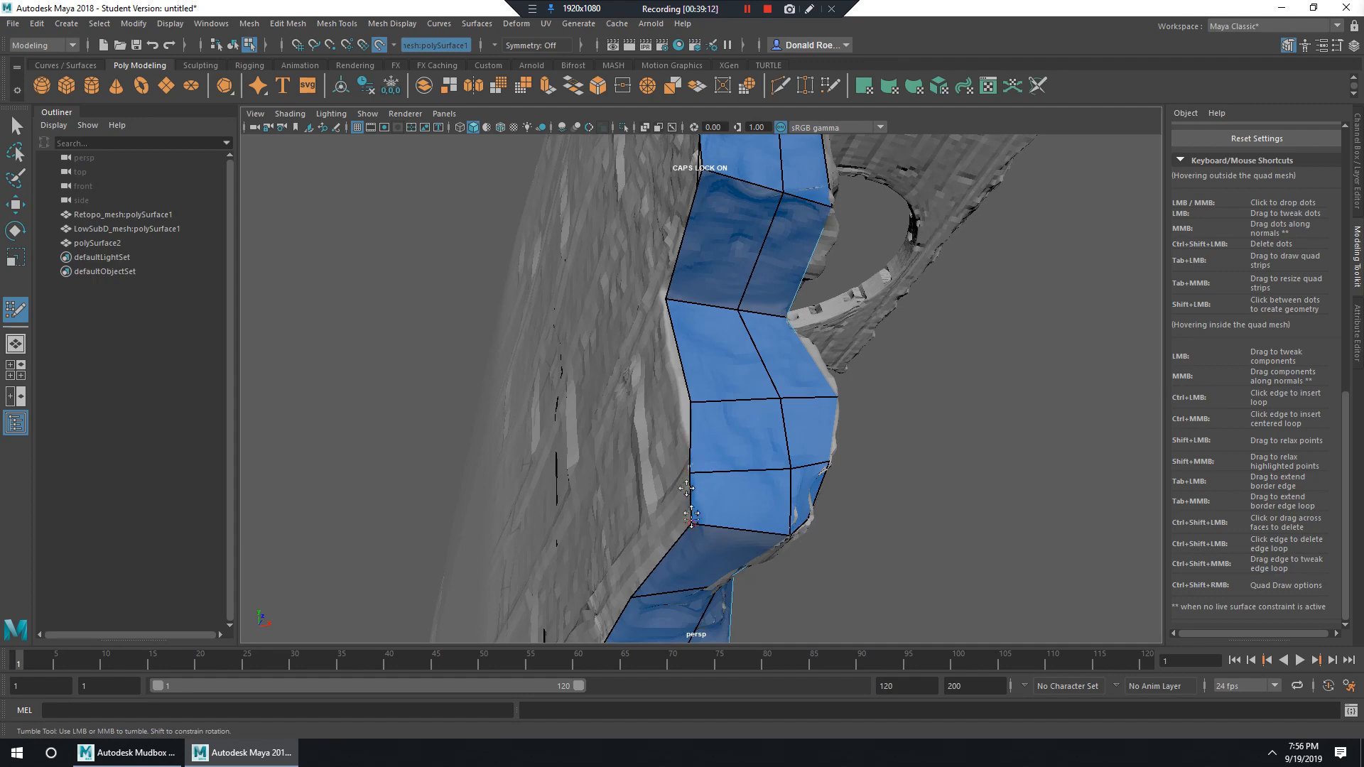
{"action": "left_click_drag", "start_coordinate": [803, 475], "coordinate": [672, 487], "text": "alt"}
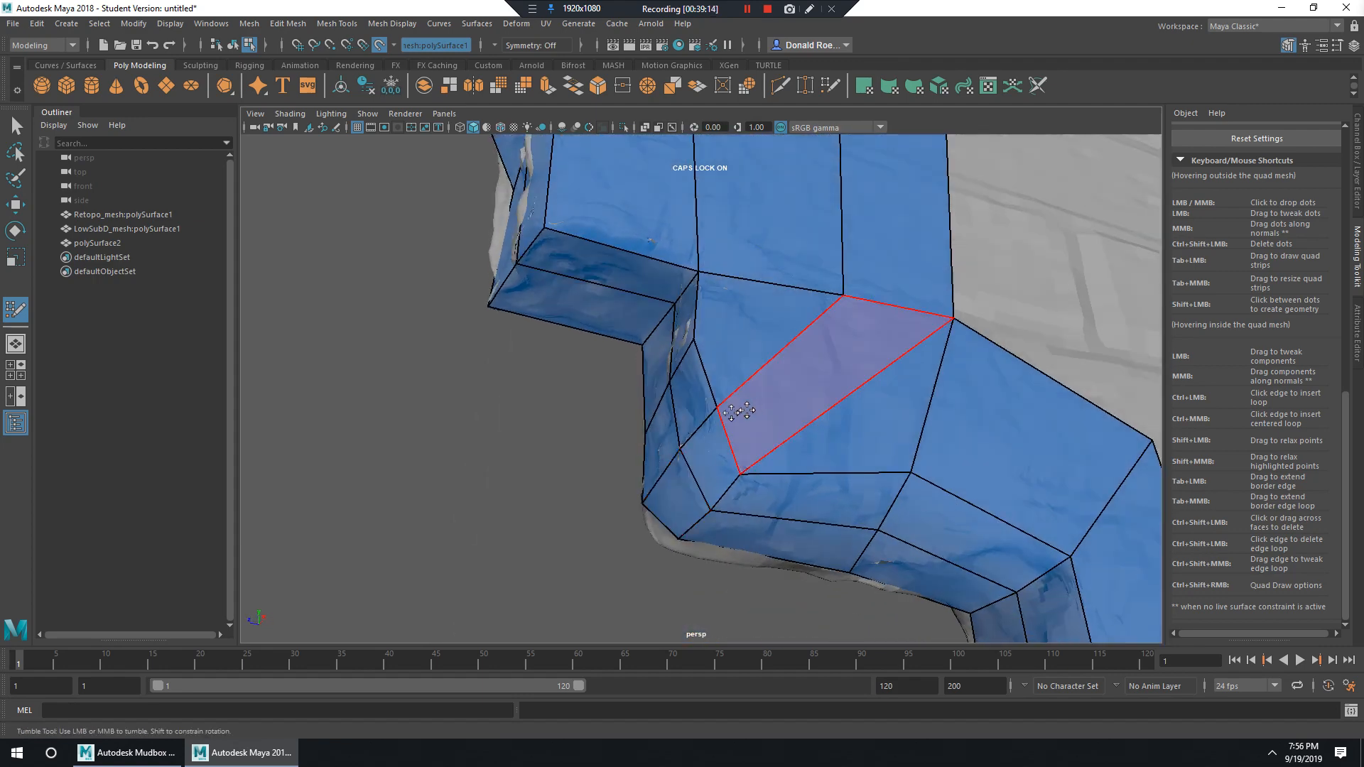
{"action": "left_click_drag", "start_coordinate": [692, 348], "coordinate": [695, 471], "text": "alt"}
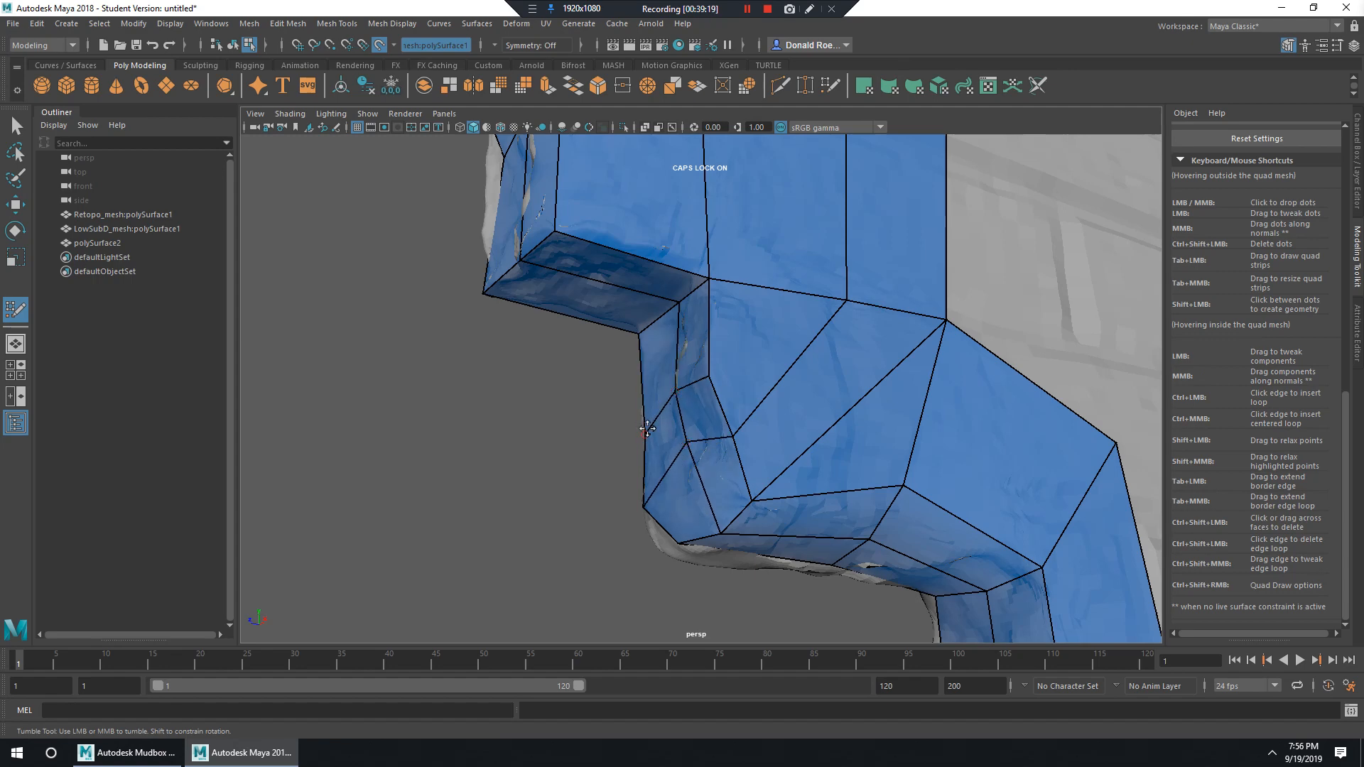
Insert an edge loop across the vertical inner side of the recess and the adjoining wall face.
{"action": "left_click_drag", "start_coordinate": [647, 421], "coordinate": [716, 483], "text": "alt"}
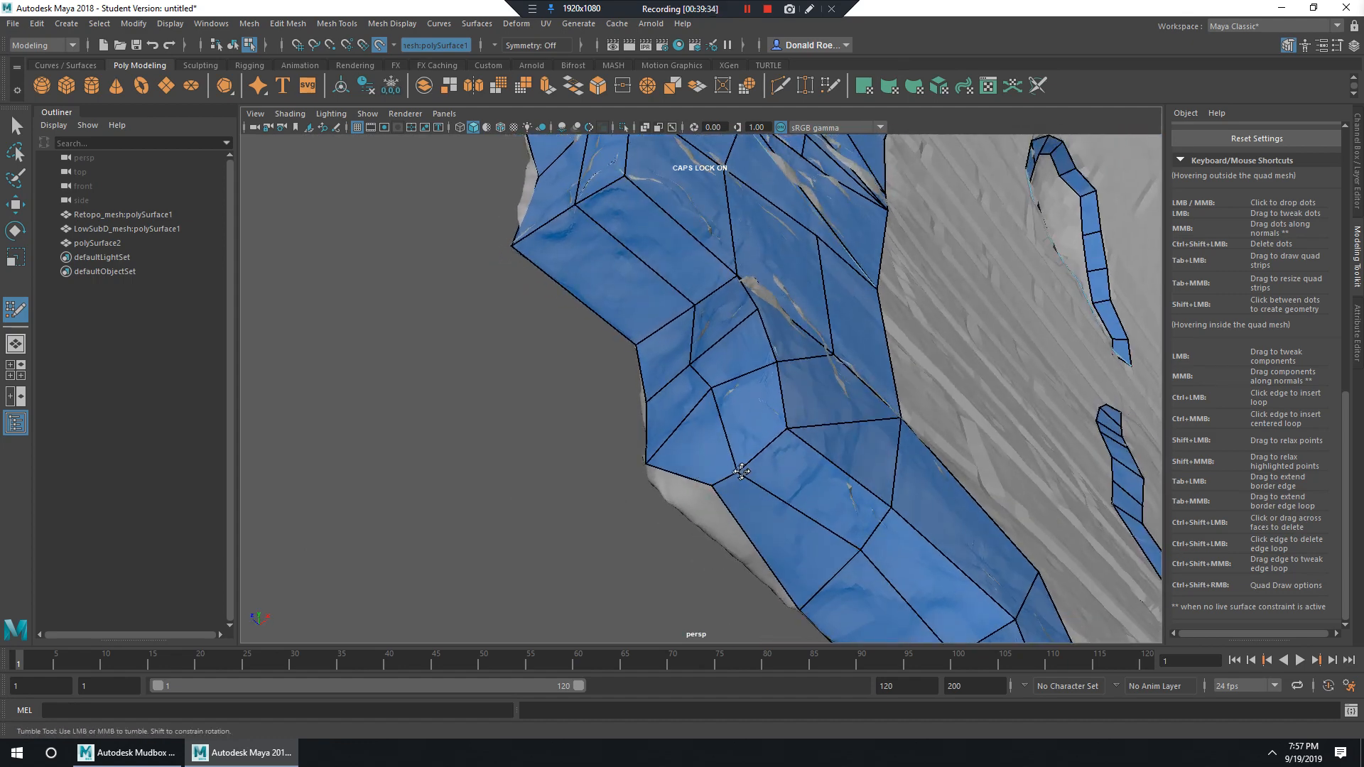
{"action": "mouse_move", "coordinate": [677, 501]}
{"action": "left_mouse_down", "text": "alt"}
{"action": "mouse_move", "coordinate": [778, 436]}
{"action": "mouse_move", "coordinate": [778, 455]}
{"action": "mouse_move", "coordinate": [862, 459]}
{"action": "mouse_move", "coordinate": [866, 439]}
{"action": "left_mouse_up", "text": "alt"}
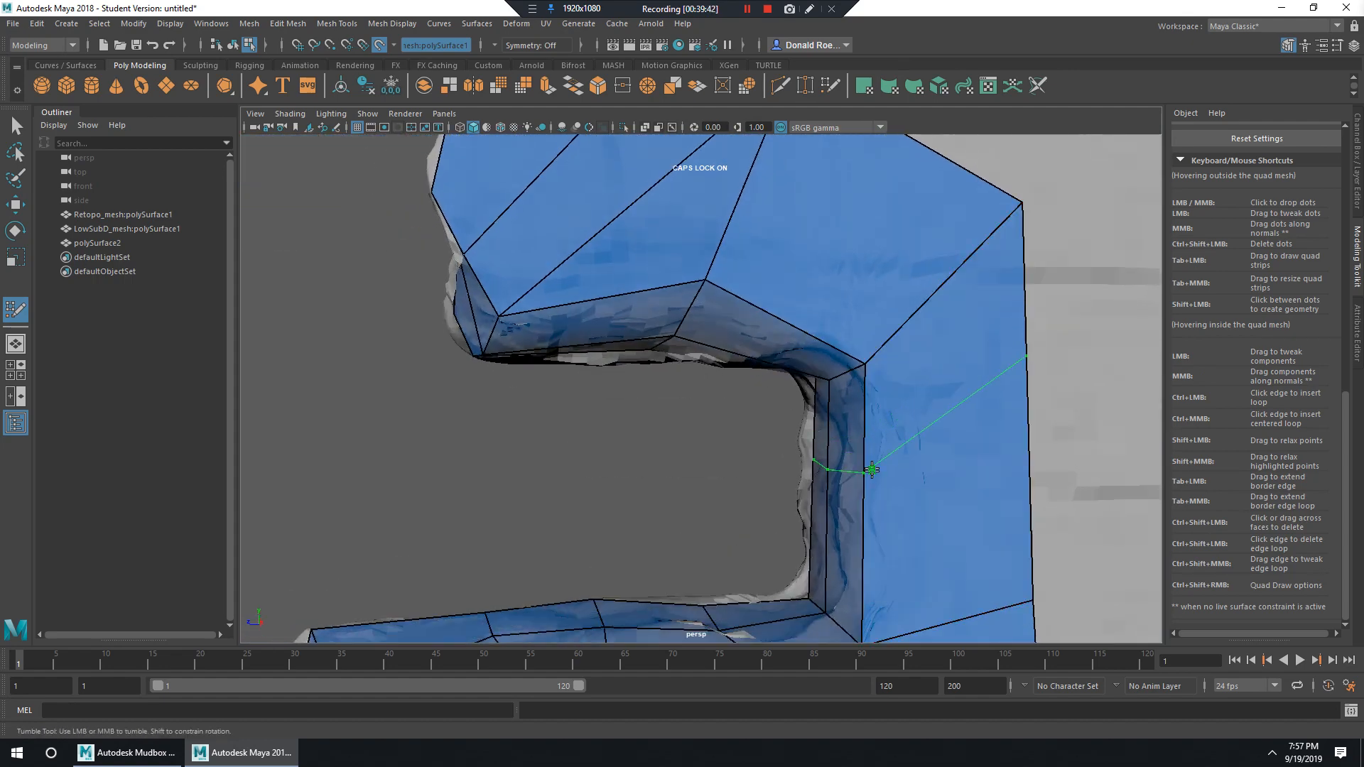
{"action": "left_click", "coordinate": [872, 469], "text": "ctrl"}
Pull the wall-face border point beside the lower brick step outward and shift the fan's centre point slightly towards it.
{"action": "left_click_drag", "start_coordinate": [797, 448], "coordinate": [732, 442], "text": "alt"}
{"action": "right_click_drag", "start_coordinate": [781, 435], "coordinate": [686, 426], "text": "alt"}
{"action": "middle_click_drag", "start_coordinate": [760, 491], "coordinate": [778, 383], "text": "alt"}
{"action": "left_click_drag", "start_coordinate": [803, 426], "coordinate": [756, 405], "text": "alt"}
{"action": "middle_click_drag", "start_coordinate": [799, 486], "coordinate": [773, 432], "text": "alt"}
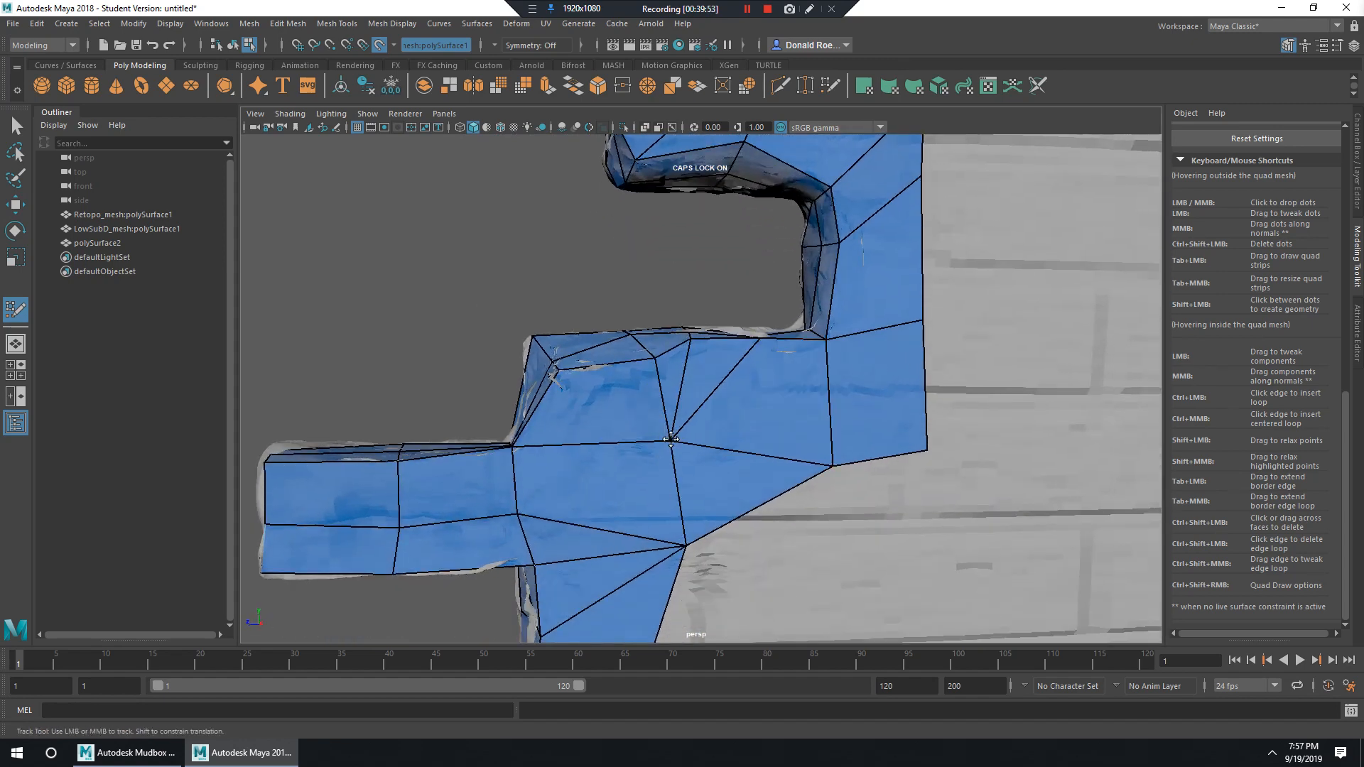
{"action": "left_click_drag", "start_coordinate": [671, 439], "coordinate": [799, 402], "text": "alt"}
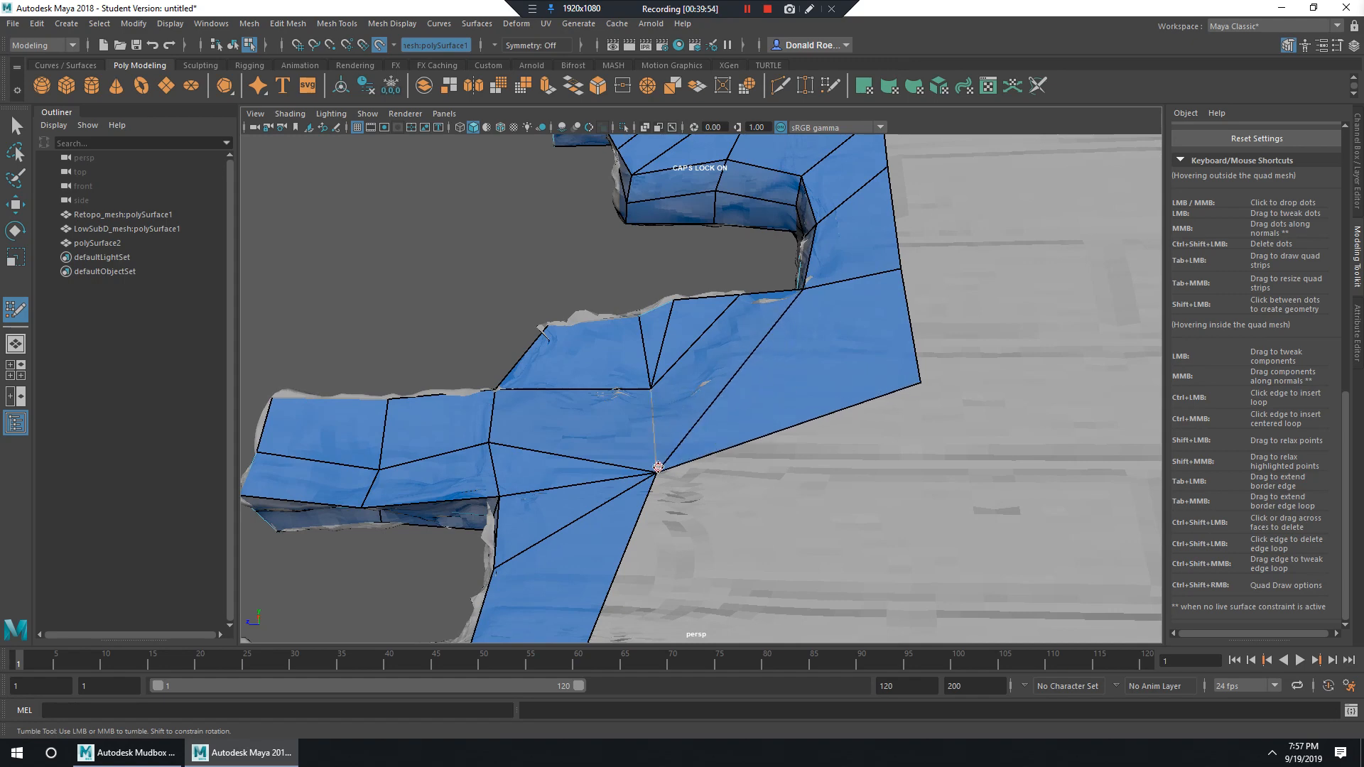
{"action": "left_click_drag", "start_coordinate": [663, 471], "coordinate": [726, 463]}
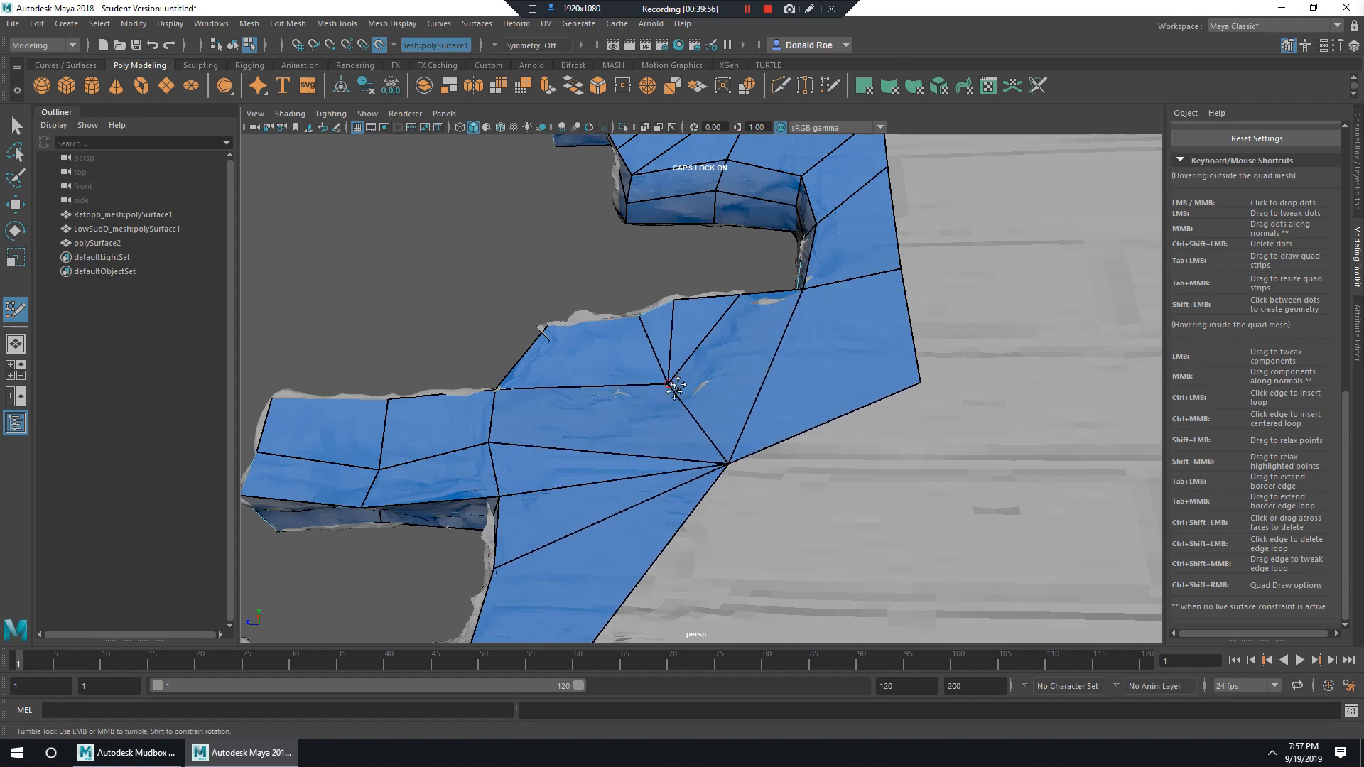
Add an edge down the front of the small stepped brick to subdivide the wall-face fan beside it.
{"action": "mouse_move", "coordinate": [675, 387]}
{"action": "left_mouse_down", "text": "alt"}
{"action": "mouse_move", "coordinate": [799, 453]}
{"action": "mouse_move", "coordinate": [853, 380]}
{"action": "mouse_move", "coordinate": [771, 446]}
{"action": "left_mouse_up", "text": "alt"}
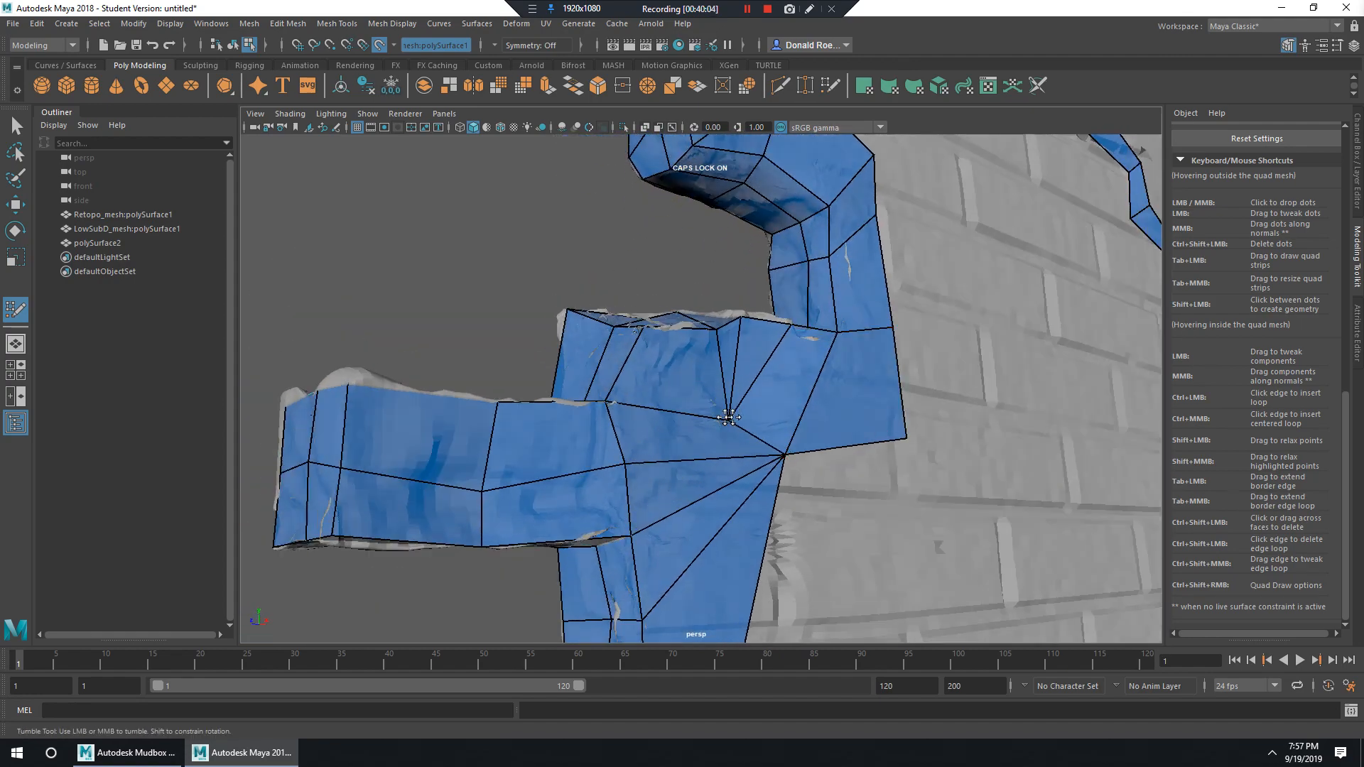
{"action": "mouse_move", "coordinate": [757, 410]}
{"action": "left_mouse_down", "text": "alt"}
{"action": "mouse_move", "coordinate": [810, 435]}
{"action": "mouse_move", "coordinate": [767, 458]}
{"action": "mouse_move", "coordinate": [668, 452]}
{"action": "left_mouse_up", "text": "alt"}
{"action": "left_click_drag", "start_coordinate": [735, 437], "coordinate": [749, 427], "text": "alt"}
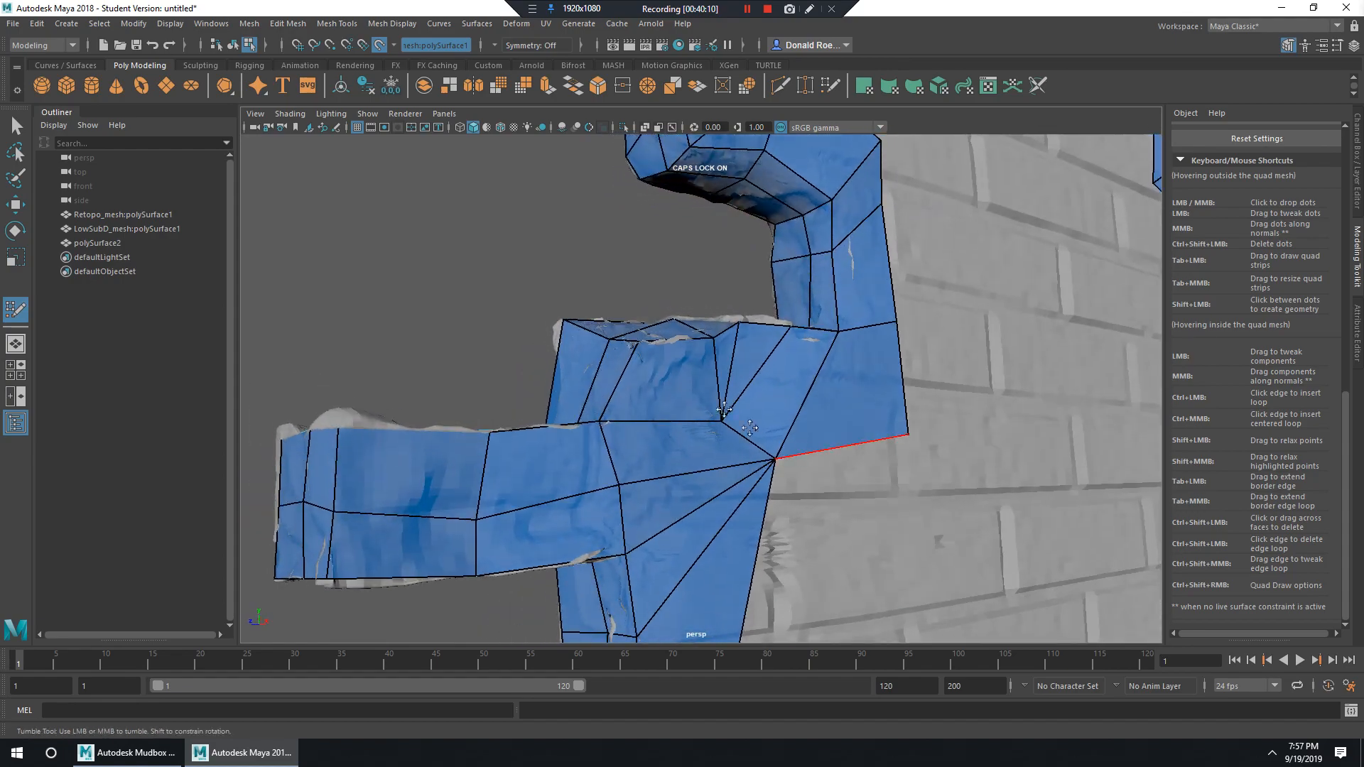
{"action": "mouse_move", "coordinate": [816, 474]}
{"action": "left_mouse_down", "text": "alt"}
{"action": "mouse_move", "coordinate": [816, 420]}
{"action": "mouse_move", "coordinate": [700, 390]}
{"action": "mouse_move", "coordinate": [666, 471]}
{"action": "mouse_move", "coordinate": [688, 372]}
{"action": "mouse_move", "coordinate": [739, 368]}
{"action": "mouse_move", "coordinate": [791, 467]}
{"action": "mouse_move", "coordinate": [782, 440]}
{"action": "mouse_move", "coordinate": [649, 396]}
{"action": "mouse_move", "coordinate": [673, 457]}
{"action": "left_mouse_up", "text": "alt"}
{"action": "scroll", "coordinate": [791, 466], "scroll_direction": "up", "scroll_amount": 5}
{"action": "middle_click_drag", "start_coordinate": [673, 457], "coordinate": [672, 446], "text": "alt"}
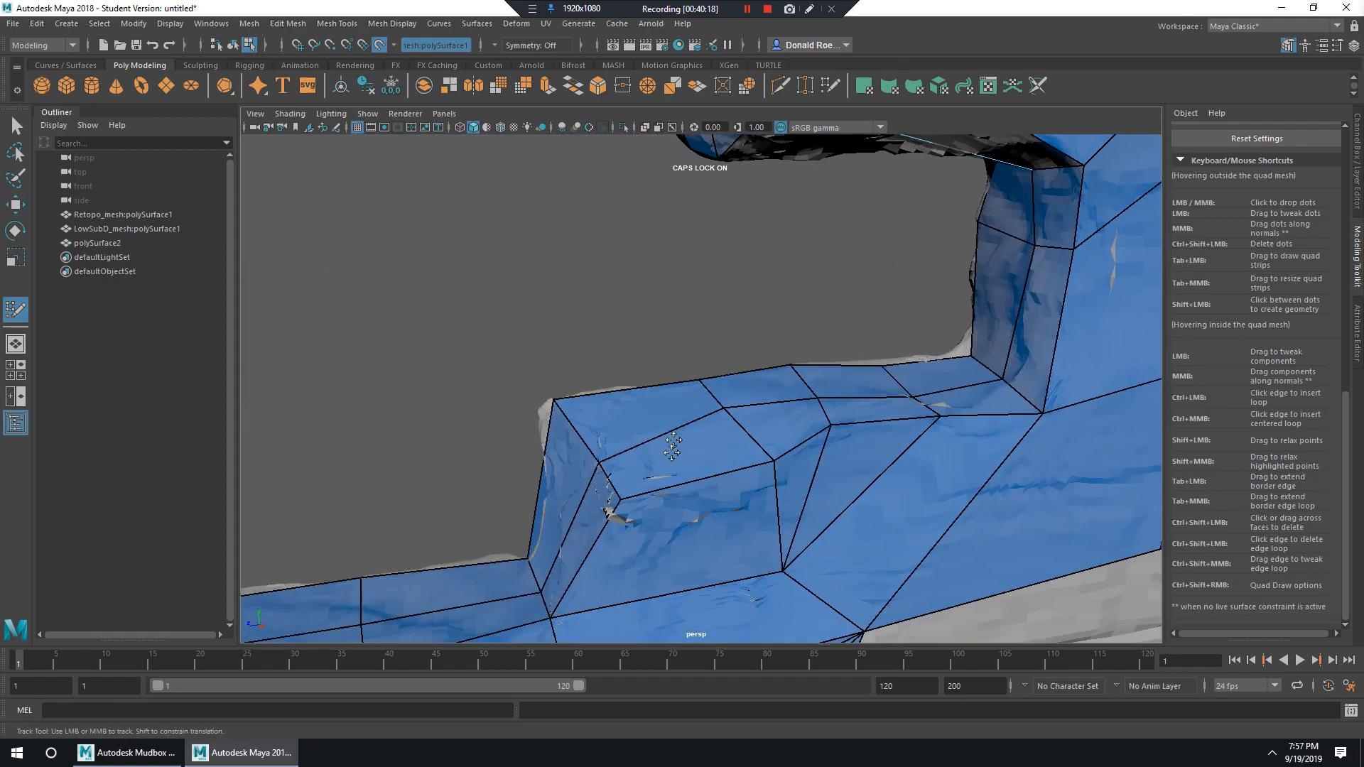
{"action": "mouse_move", "coordinate": [748, 464]}
{"action": "left_mouse_down", "text": "alt"}
{"action": "mouse_move", "coordinate": [683, 404]}
{"action": "mouse_move", "coordinate": [768, 475]}
{"action": "left_mouse_up", "text": "alt"}
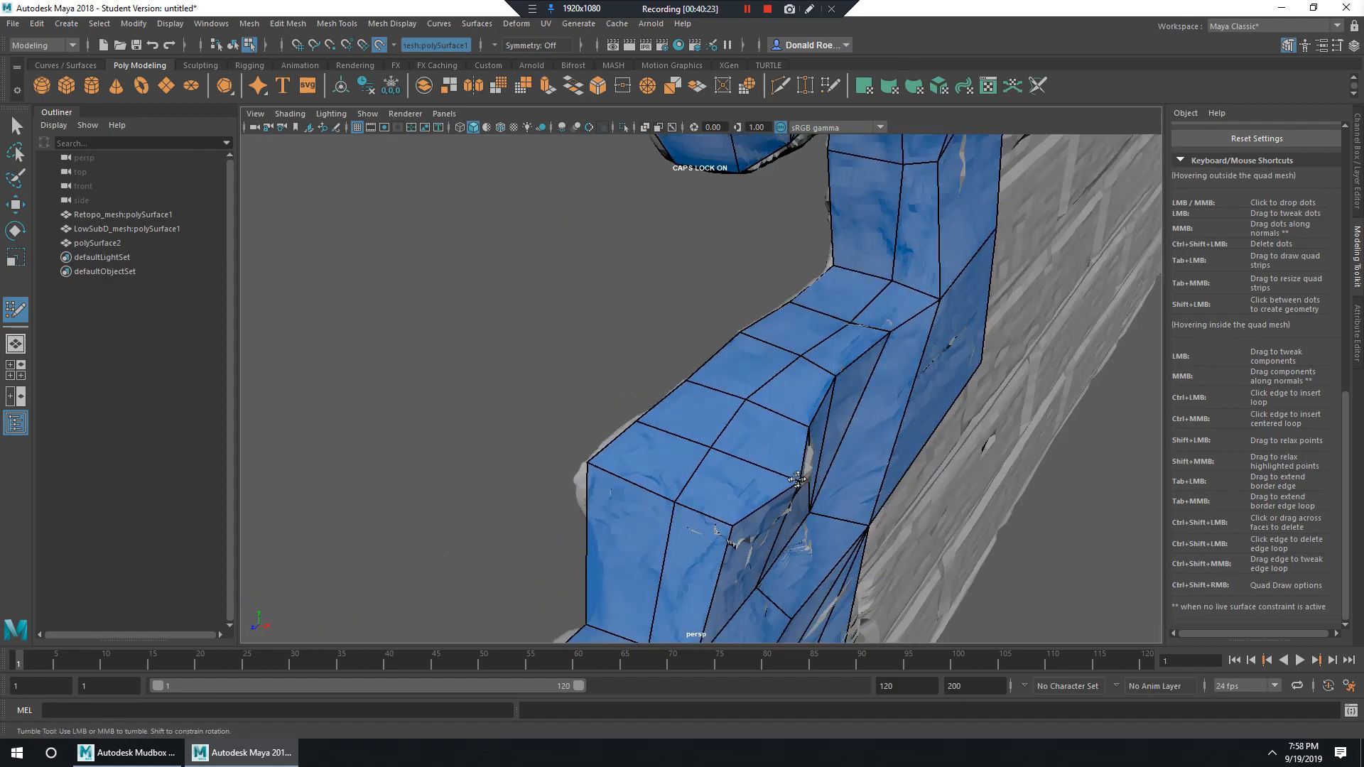
{"action": "mouse_move", "coordinate": [866, 495]}
{"action": "left_mouse_down", "text": "alt"}
{"action": "mouse_move", "coordinate": [640, 308]}
{"action": "mouse_move", "coordinate": [692, 419]}
{"action": "mouse_move", "coordinate": [639, 341]}
{"action": "mouse_move", "coordinate": [645, 307]}
{"action": "mouse_move", "coordinate": [632, 419]}
{"action": "mouse_move", "coordinate": [667, 453]}
{"action": "mouse_move", "coordinate": [707, 416]}
{"action": "left_mouse_up", "text": "alt"}
{"action": "middle_click_drag", "start_coordinate": [707, 416], "coordinate": [710, 429], "text": "alt"}
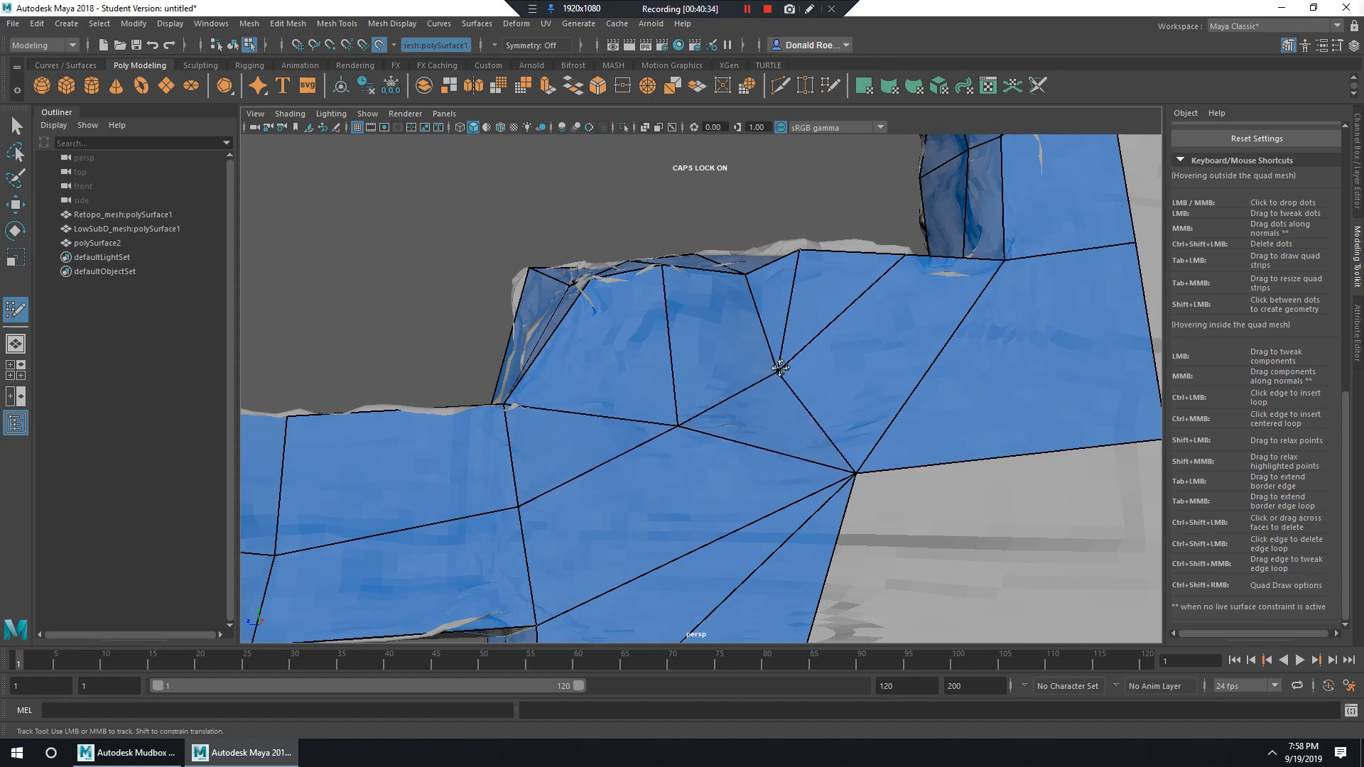
Adjust the fan's centre point on the wall face and pull the border corner above the lowest brick outward.
{"action": "mouse_move", "coordinate": [780, 368]}
{"action": "left_mouse_down"}
{"action": "mouse_move", "coordinate": [765, 375]}
{"action": "mouse_move", "coordinate": [768, 426]}
{"action": "mouse_move", "coordinate": [860, 460]}
{"action": "mouse_move", "coordinate": [739, 432]}
{"action": "left_mouse_up"}
{"action": "scroll", "coordinate": [736, 440], "scroll_direction": "down", "scroll_amount": 3}
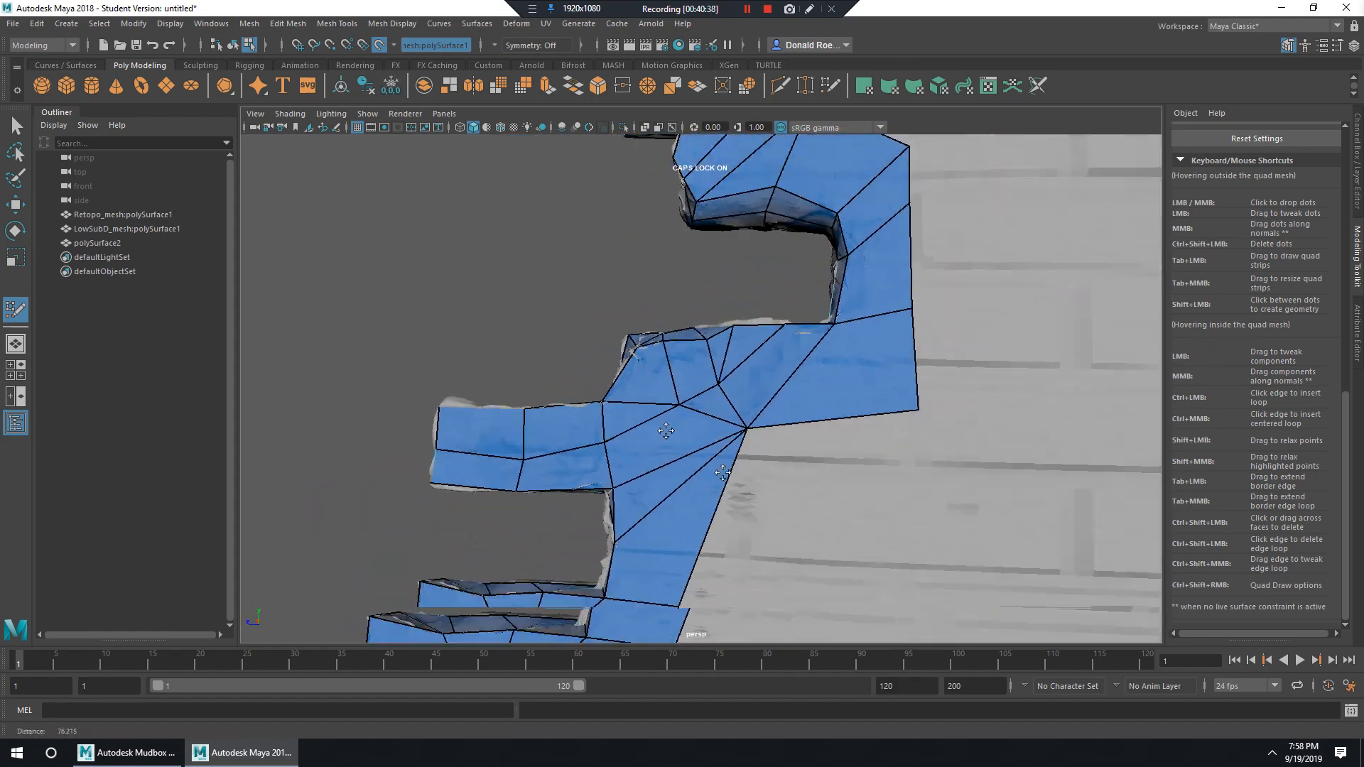
{"action": "middle_click_drag", "start_coordinate": [660, 604], "coordinate": [621, 443], "text": "alt"}
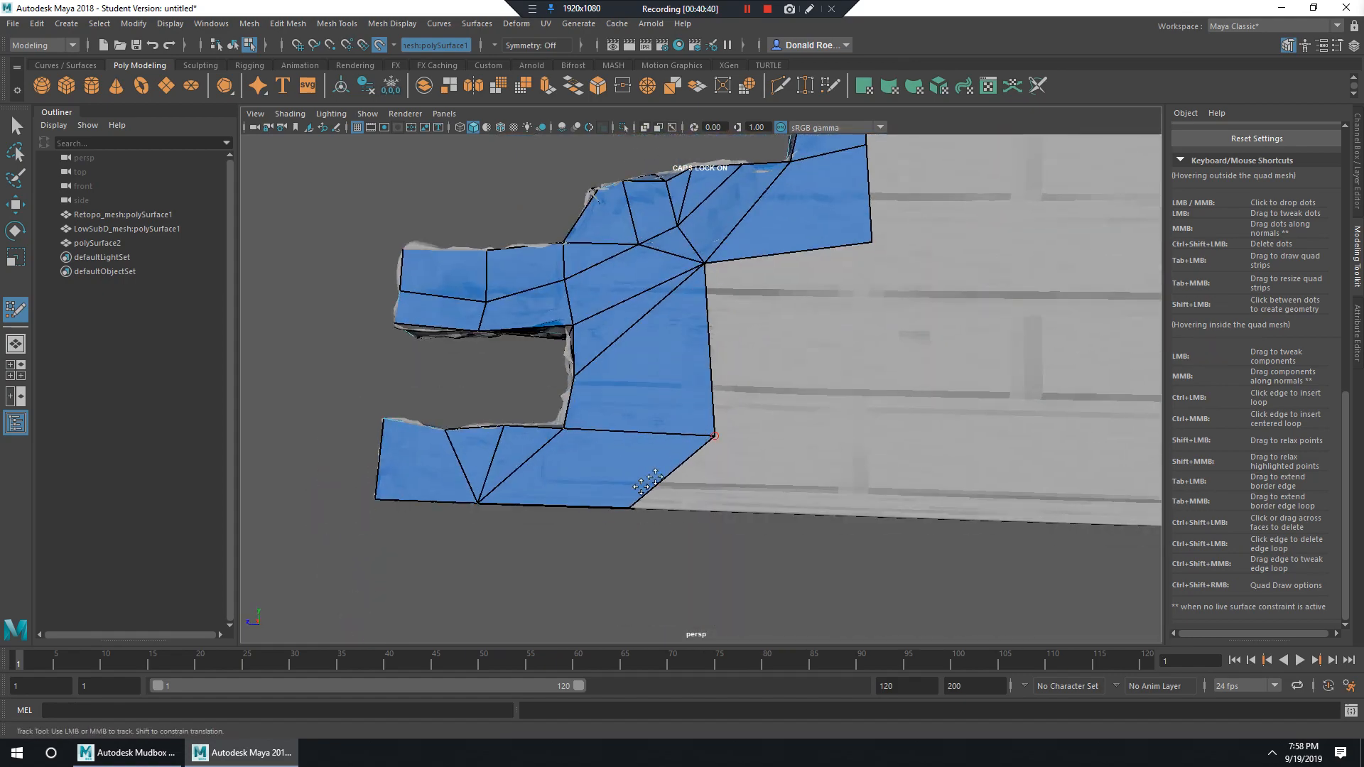
{"action": "middle_click_drag", "start_coordinate": [882, 284], "coordinate": [761, 524], "text": "alt"}
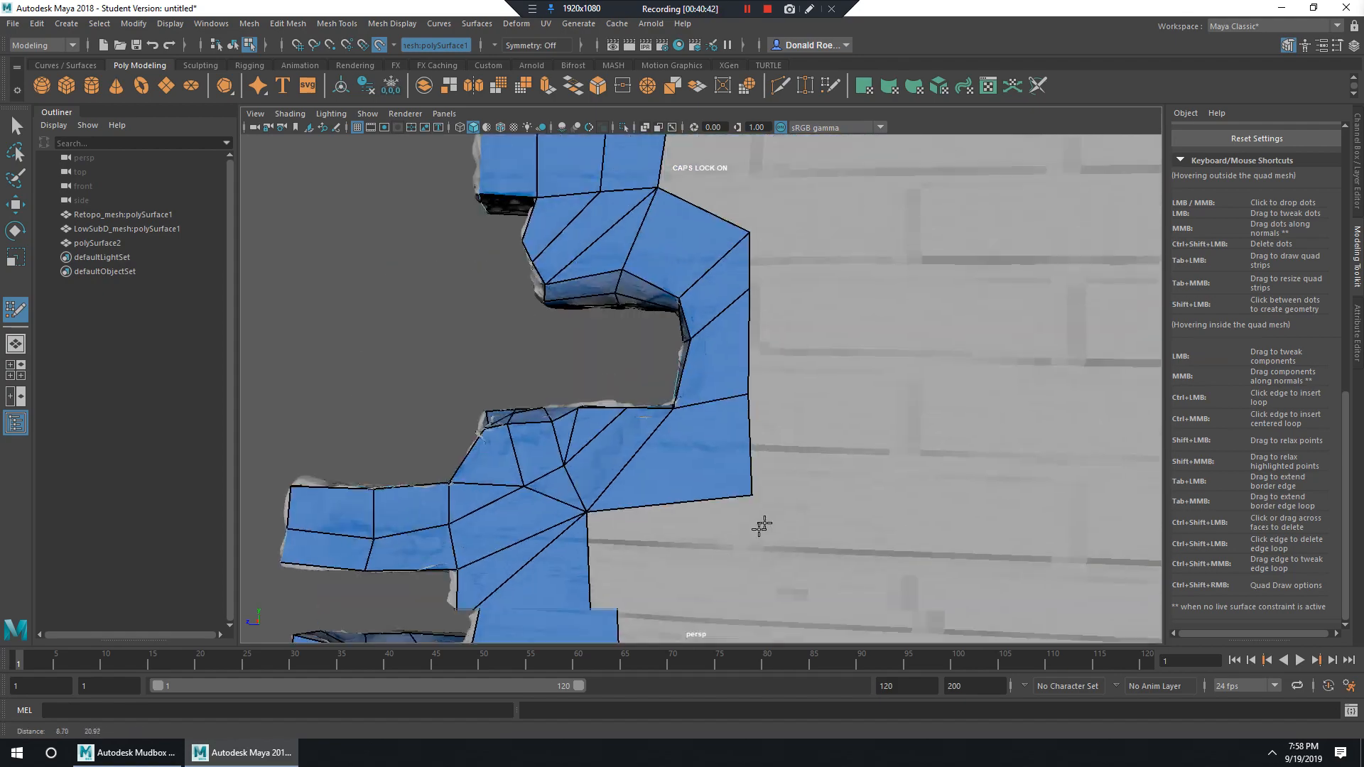
Extend two quads from the left side of the arched outline strip across its interior and weld them to the right side.
{"action": "scroll", "coordinate": [761, 523], "scroll_direction": "down", "scroll_amount": 5}
{"action": "middle_click_drag", "start_coordinate": [732, 305], "coordinate": [728, 455], "text": "alt"}
{"action": "left_click_drag", "start_coordinate": [718, 401], "coordinate": [739, 369], "text": "alt"}
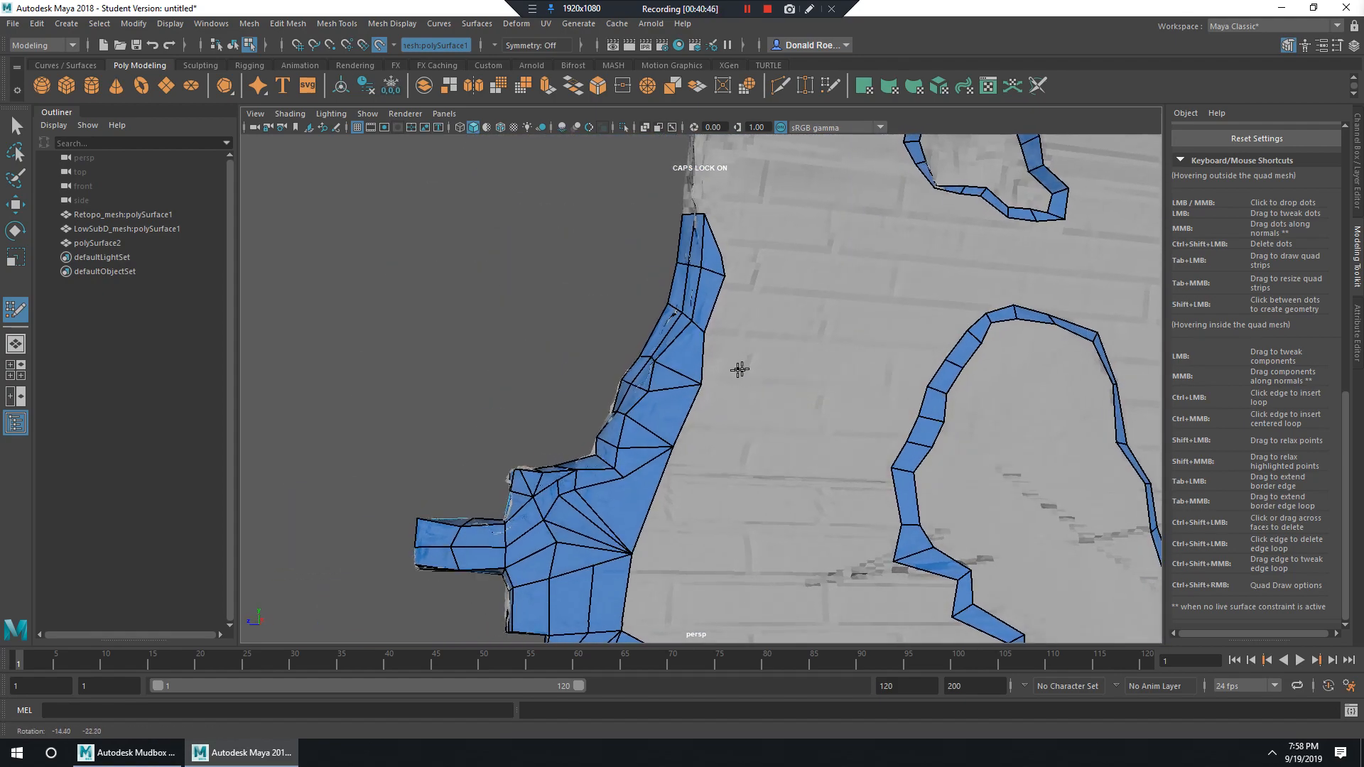
{"action": "right_click_drag", "start_coordinate": [740, 369], "coordinate": [871, 383], "text": "alt"}
{"action": "left_click_drag", "start_coordinate": [771, 387], "coordinate": [734, 374], "text": "alt"}
{"action": "right_click_drag", "start_coordinate": [733, 375], "coordinate": [634, 377], "text": "alt"}
{"action": "middle_click_drag", "start_coordinate": [752, 412], "coordinate": [694, 305], "text": "alt"}
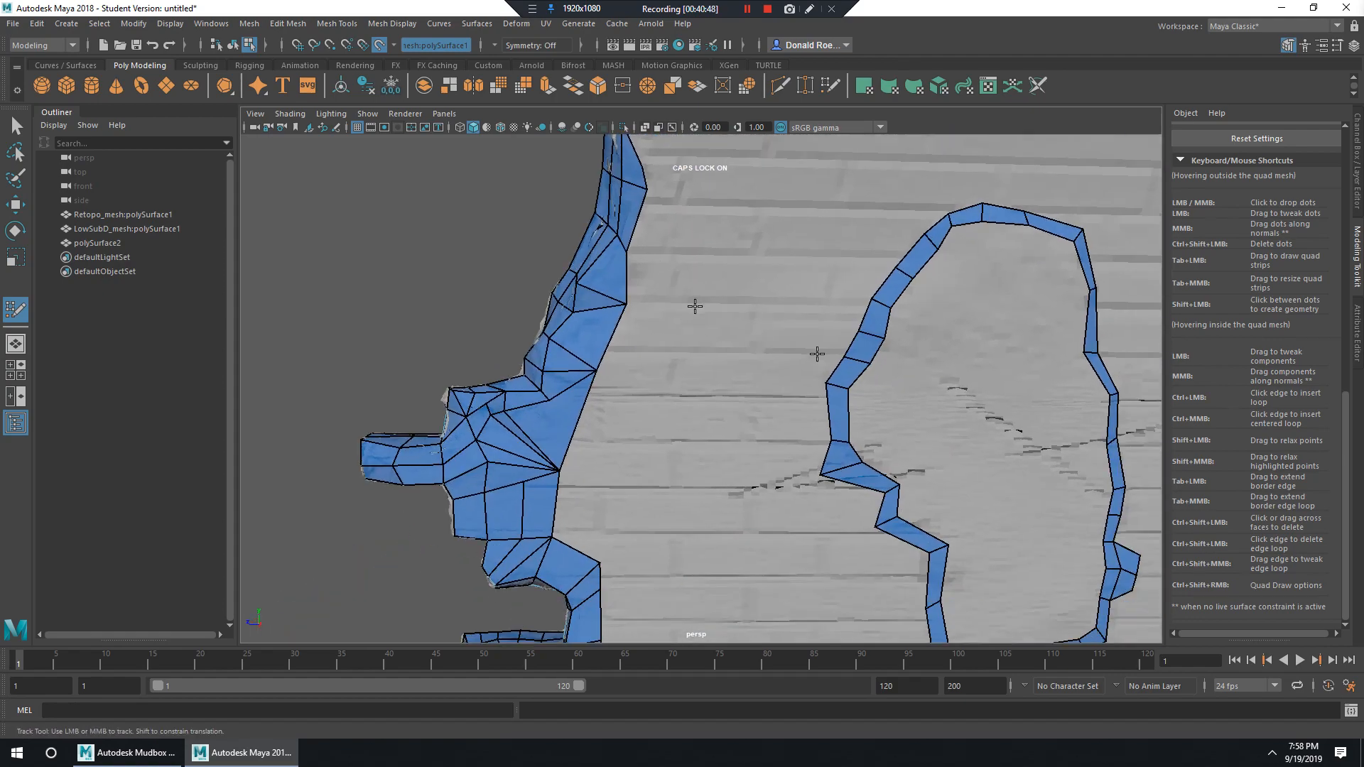
{"action": "middle_click_drag", "start_coordinate": [816, 353], "coordinate": [639, 377], "text": "alt"}
{"action": "mouse_move", "coordinate": [810, 380]}
{"action": "right_mouse_down", "text": "alt"}
{"action": "mouse_move", "coordinate": [731, 380]}
{"action": "mouse_move", "coordinate": [804, 382]}
{"action": "right_mouse_up", "text": "alt"}
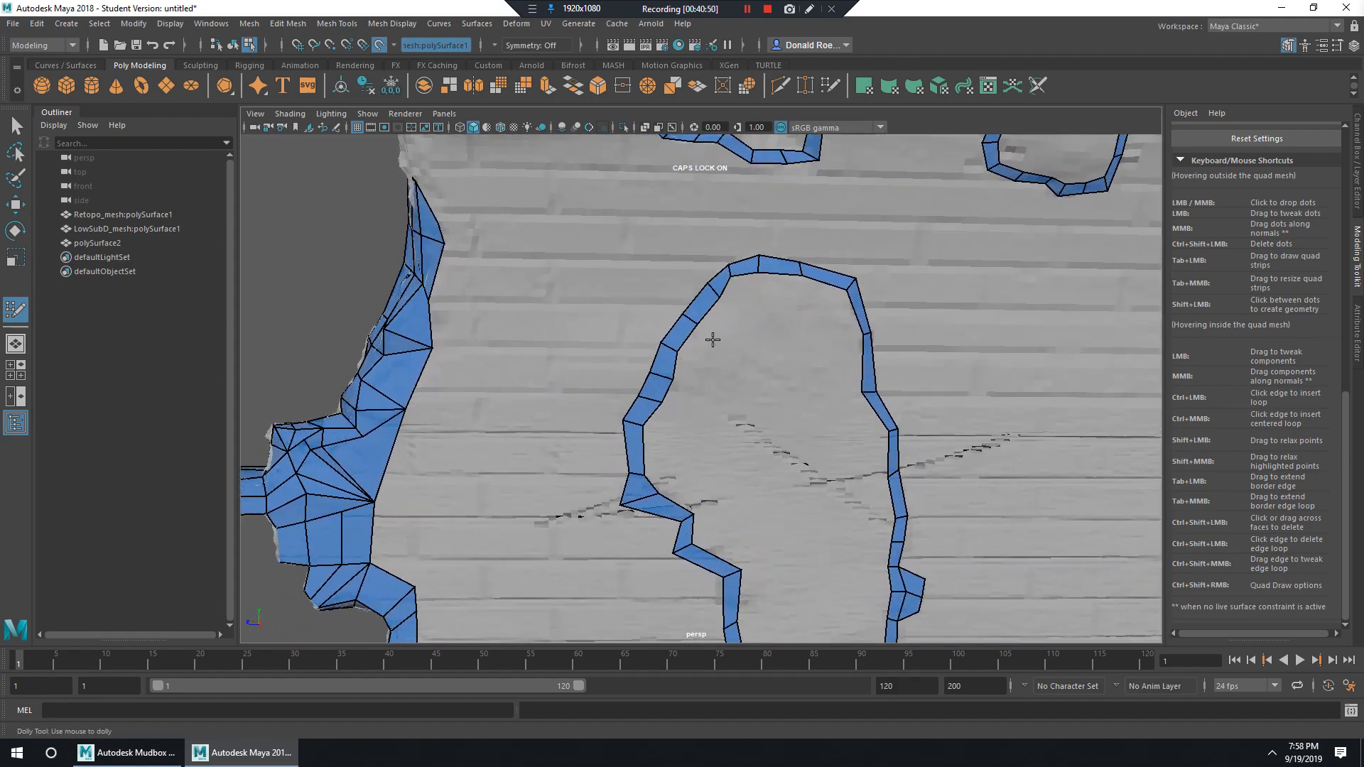
{"action": "mouse_move", "coordinate": [712, 339]}
{"action": "left_mouse_down", "text": "alt"}
{"action": "mouse_move", "coordinate": [817, 356]}
{"action": "mouse_move", "coordinate": [716, 319]}
{"action": "left_mouse_up", "text": "alt"}
{"action": "right_click_drag", "start_coordinate": [716, 320], "coordinate": [675, 320], "text": "alt"}
{"action": "middle_click_drag", "start_coordinate": [770, 337], "coordinate": [728, 298], "text": "alt"}
{"action": "right_click_drag", "start_coordinate": [640, 353], "coordinate": [721, 358], "text": "alt"}
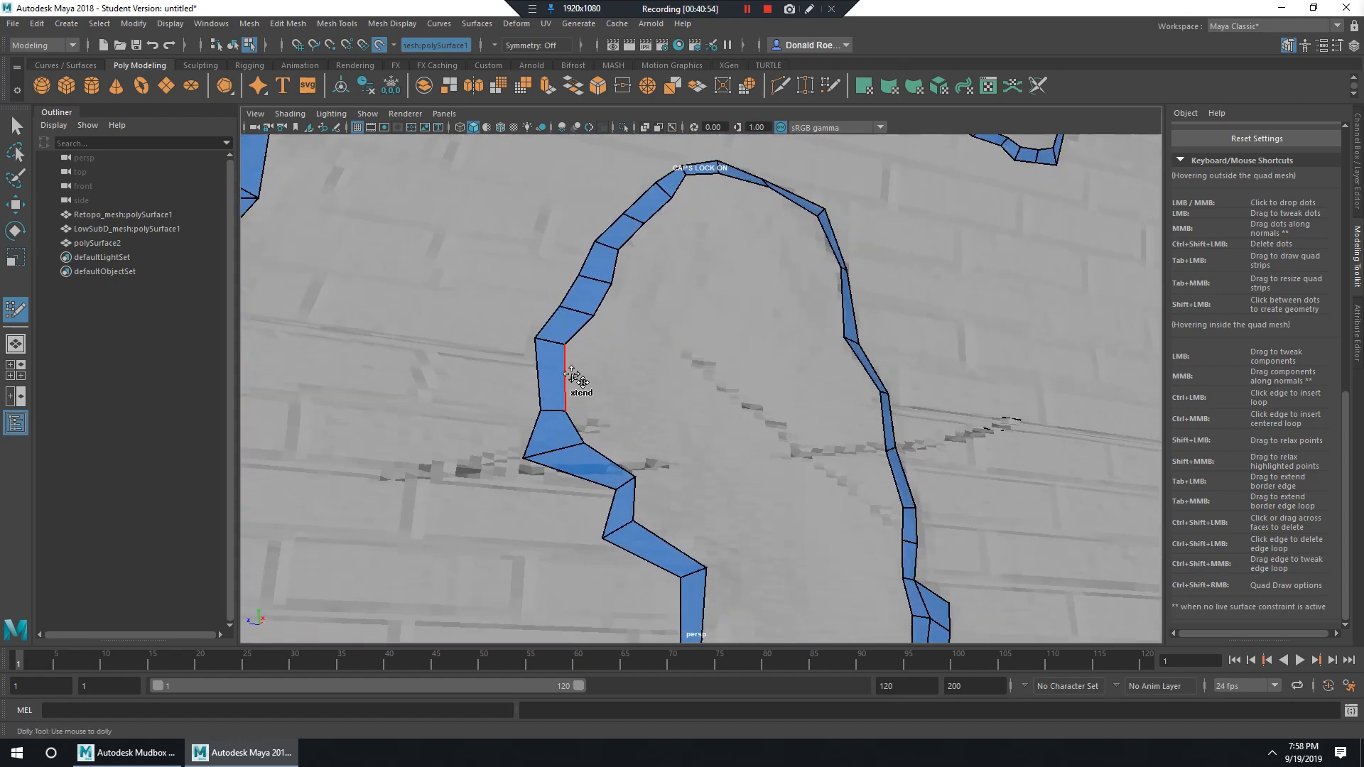
{"action": "left_click_drag", "start_coordinate": [573, 374], "coordinate": [709, 395]}
{"action": "left_click_drag", "start_coordinate": [584, 332], "coordinate": [847, 328]}
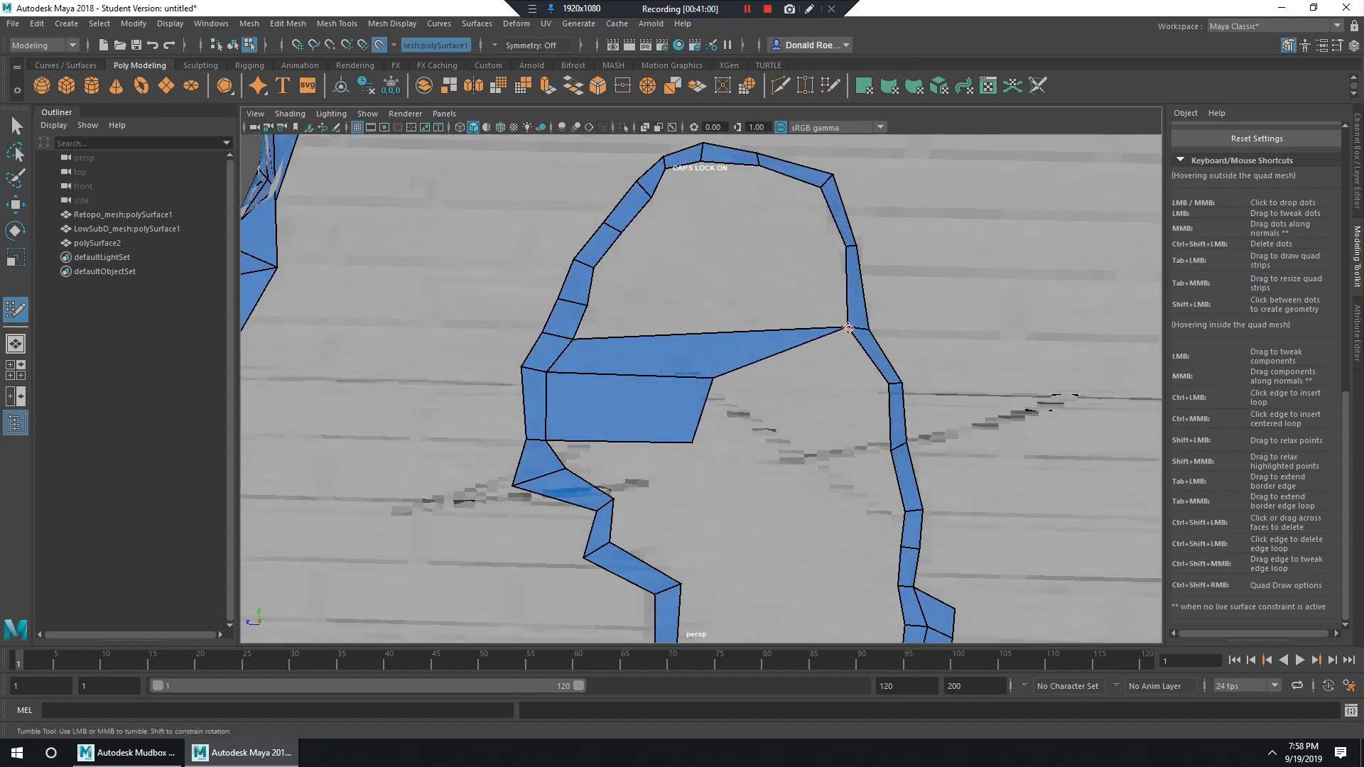
{"action": "left_click_drag", "start_coordinate": [714, 375], "coordinate": [872, 386]}
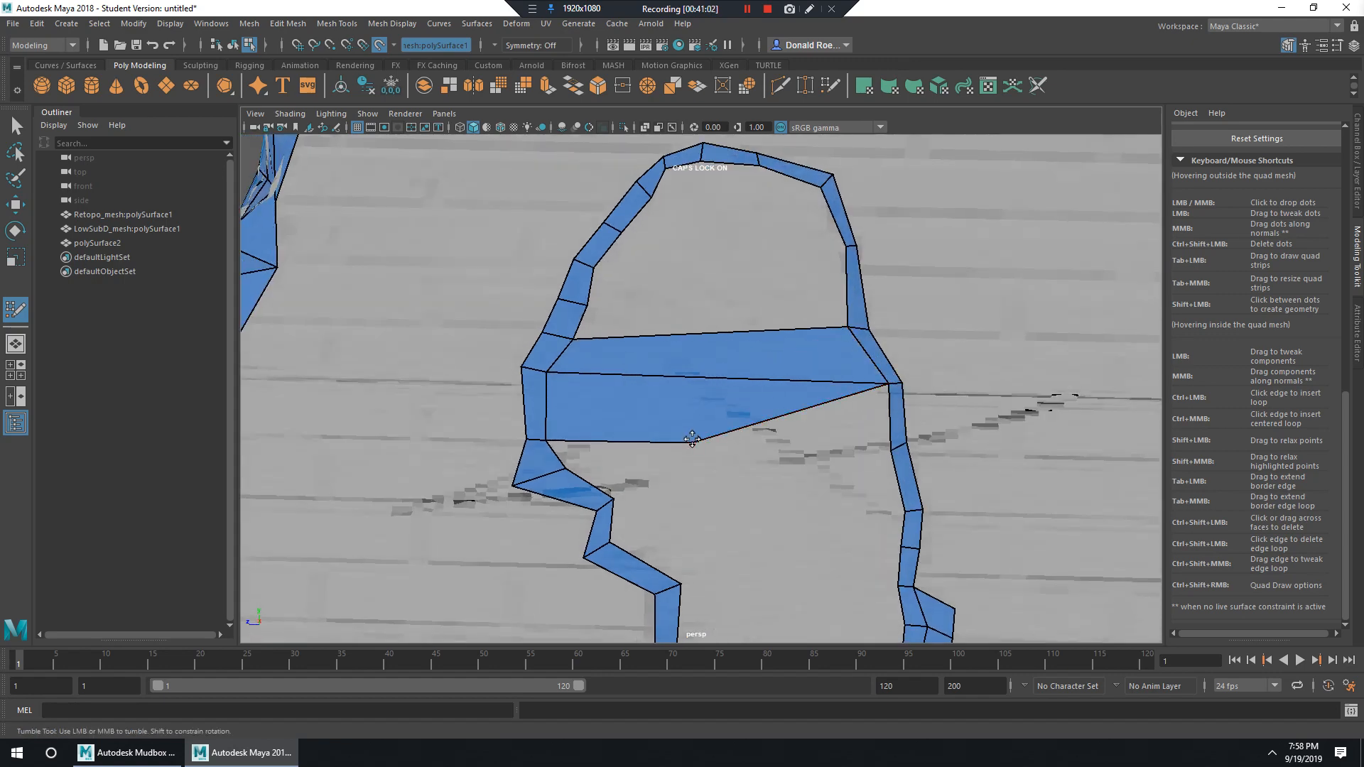
{"action": "left_click_drag", "start_coordinate": [692, 440], "coordinate": [891, 442]}
Extend three more rows of quads down the arched outline's stepped left side and weld them to the opposite strip.
{"action": "middle_click_drag", "start_coordinate": [557, 482], "coordinate": [599, 364], "text": "alt"}
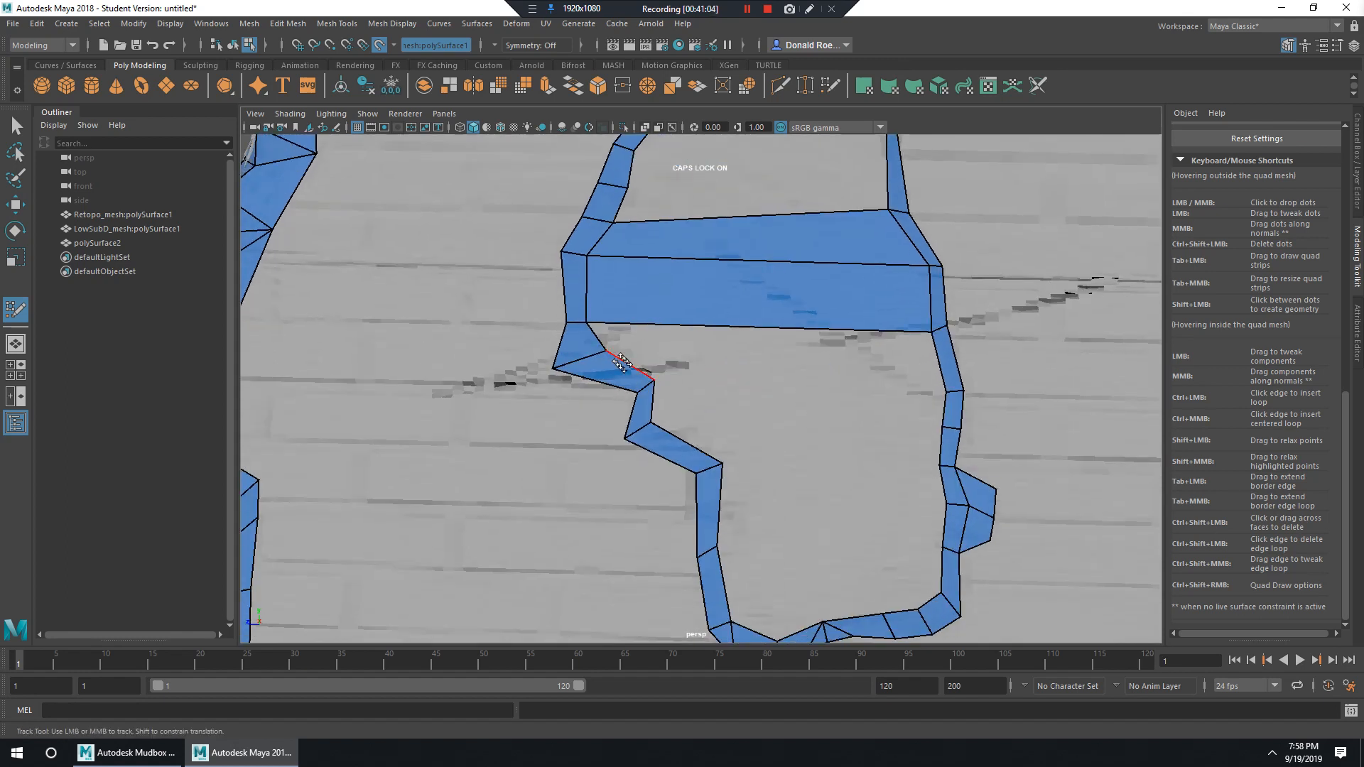
{"action": "left_click_drag", "start_coordinate": [603, 346], "coordinate": [935, 355]}
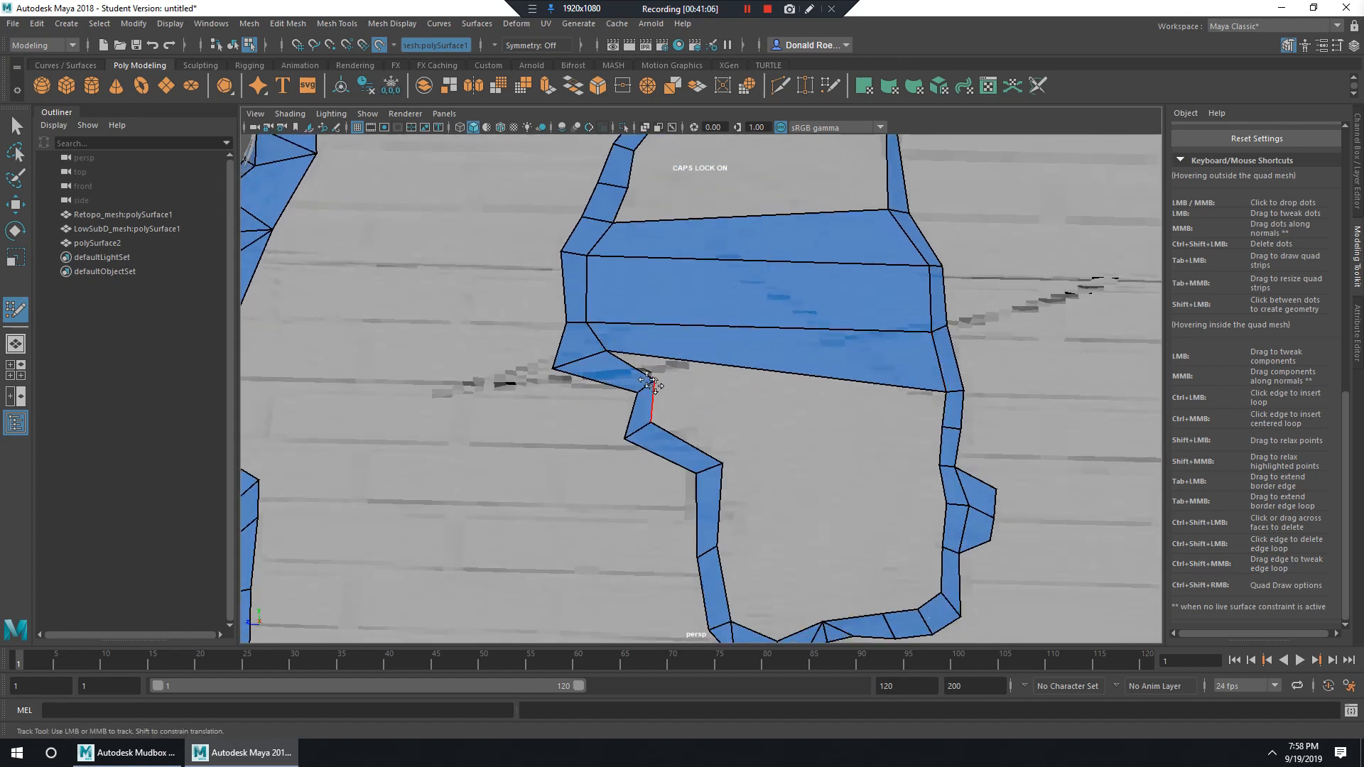
{"action": "left_click_drag", "start_coordinate": [784, 397], "coordinate": [943, 399]}
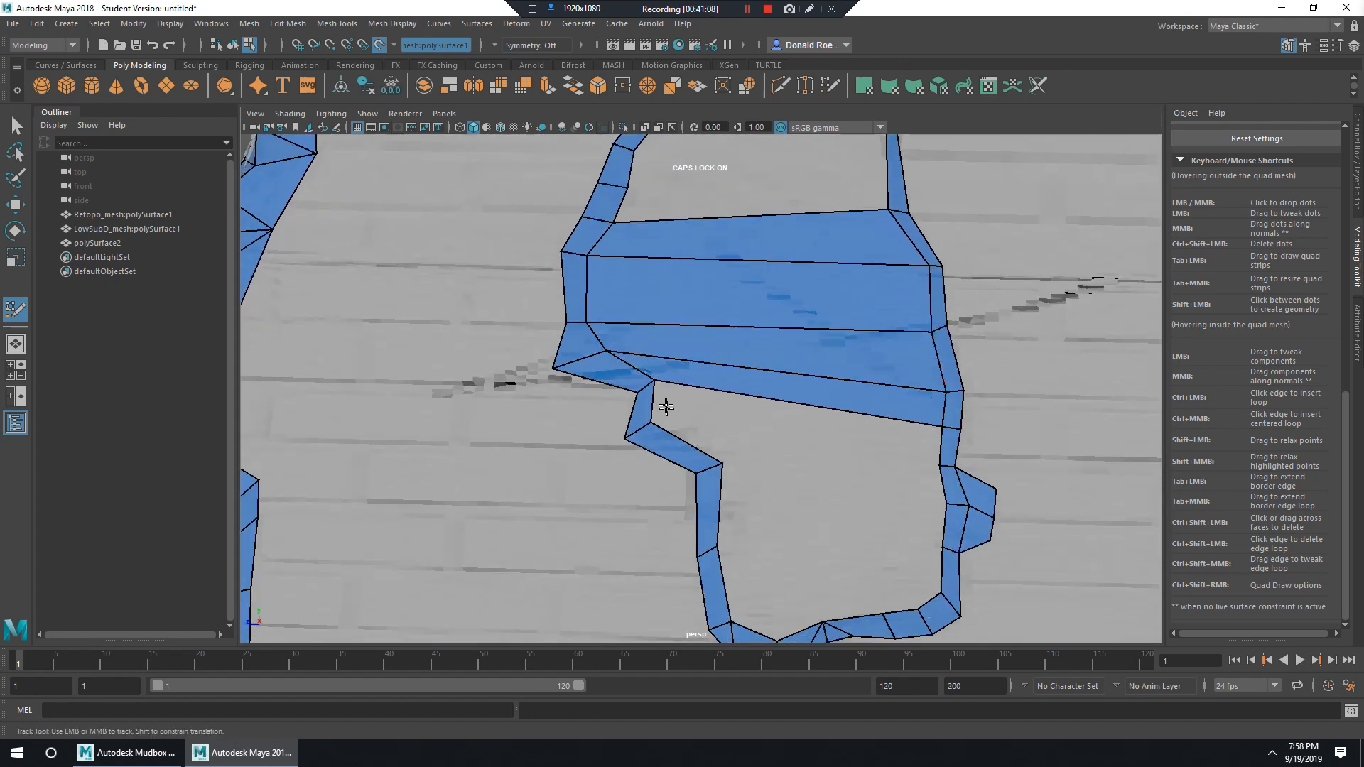
{"action": "left_click_drag", "start_coordinate": [653, 402], "coordinate": [935, 446]}
{"action": "middle_click_drag", "start_coordinate": [694, 456], "coordinate": [691, 412], "text": "alt"}
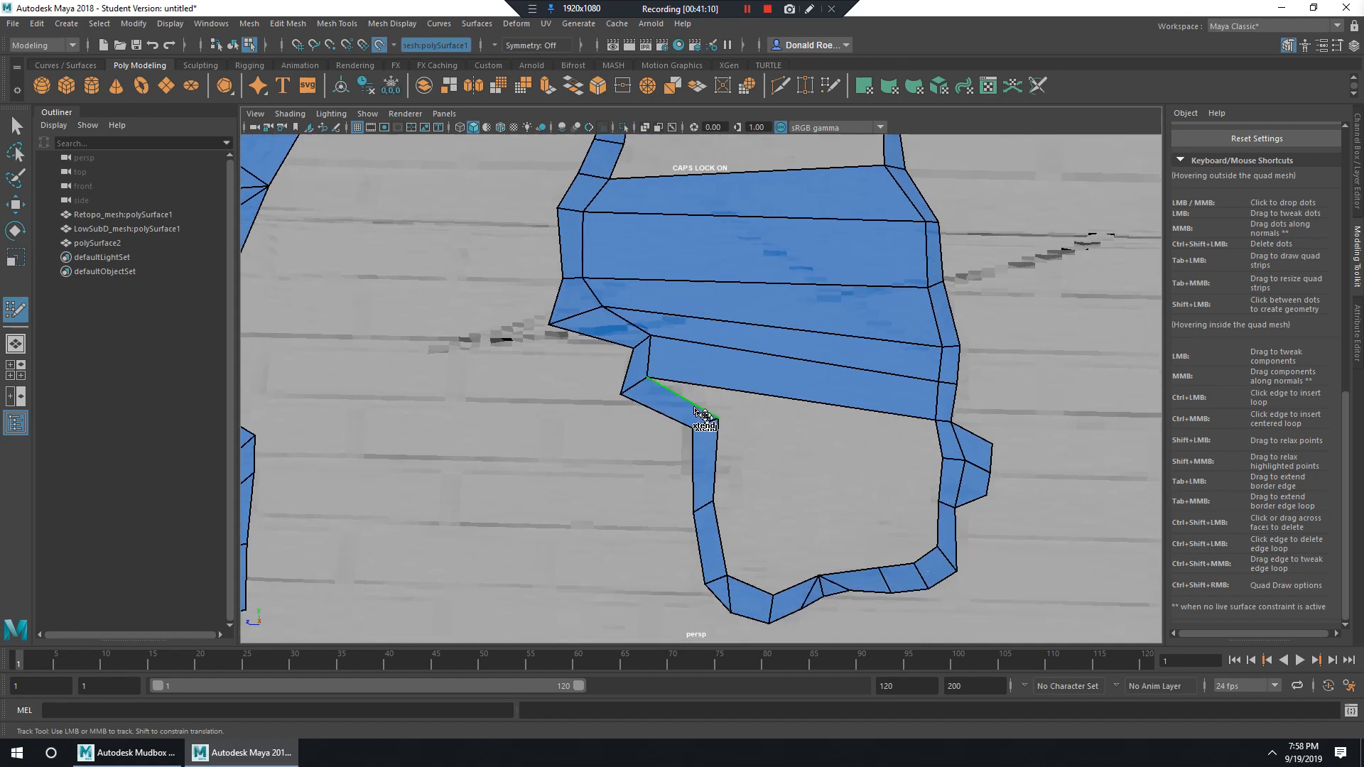
Bridge the lower interior of the outline with three further quads, welding their ends to the points on the right strip.
{"action": "left_click_drag", "start_coordinate": [694, 405], "coordinate": [938, 424]}
{"action": "left_click_drag", "start_coordinate": [891, 466], "coordinate": [938, 421]}
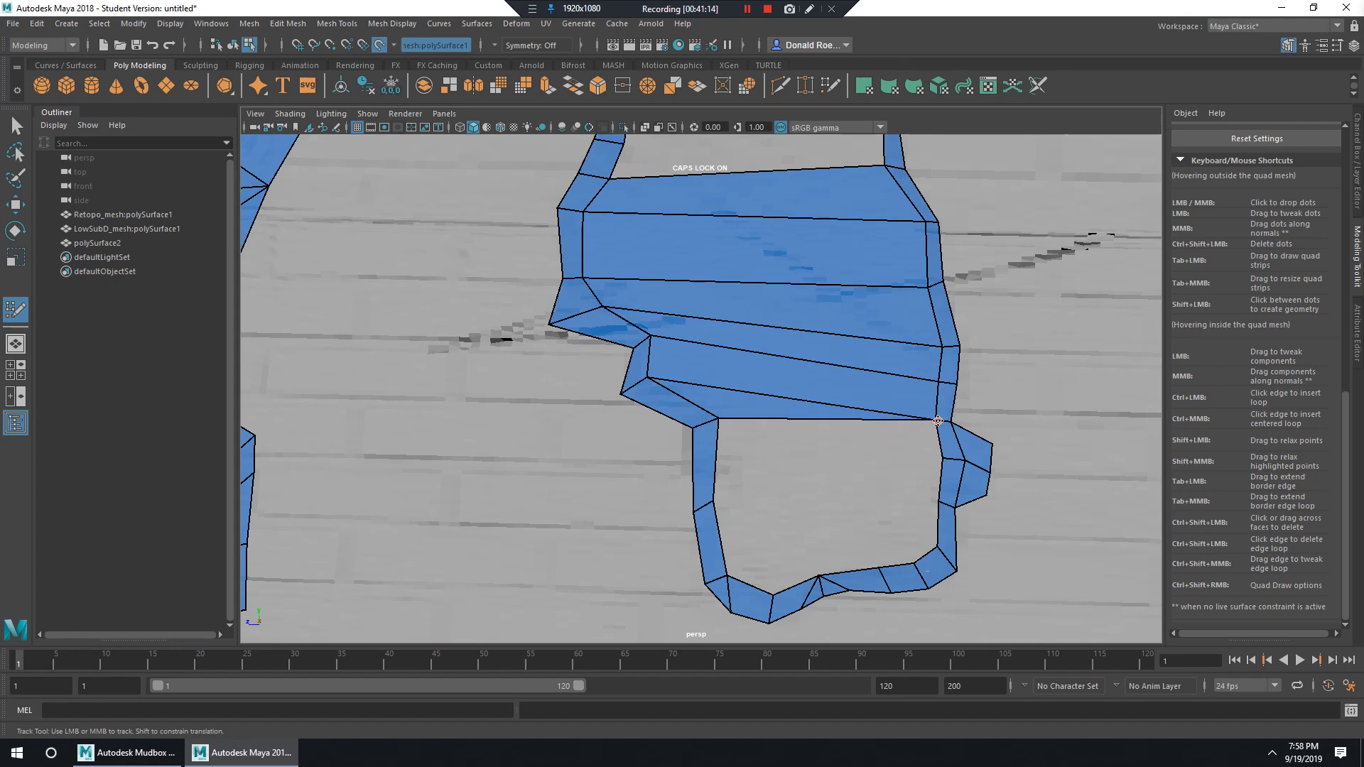
{"action": "left_click_drag", "start_coordinate": [714, 454], "coordinate": [938, 429]}
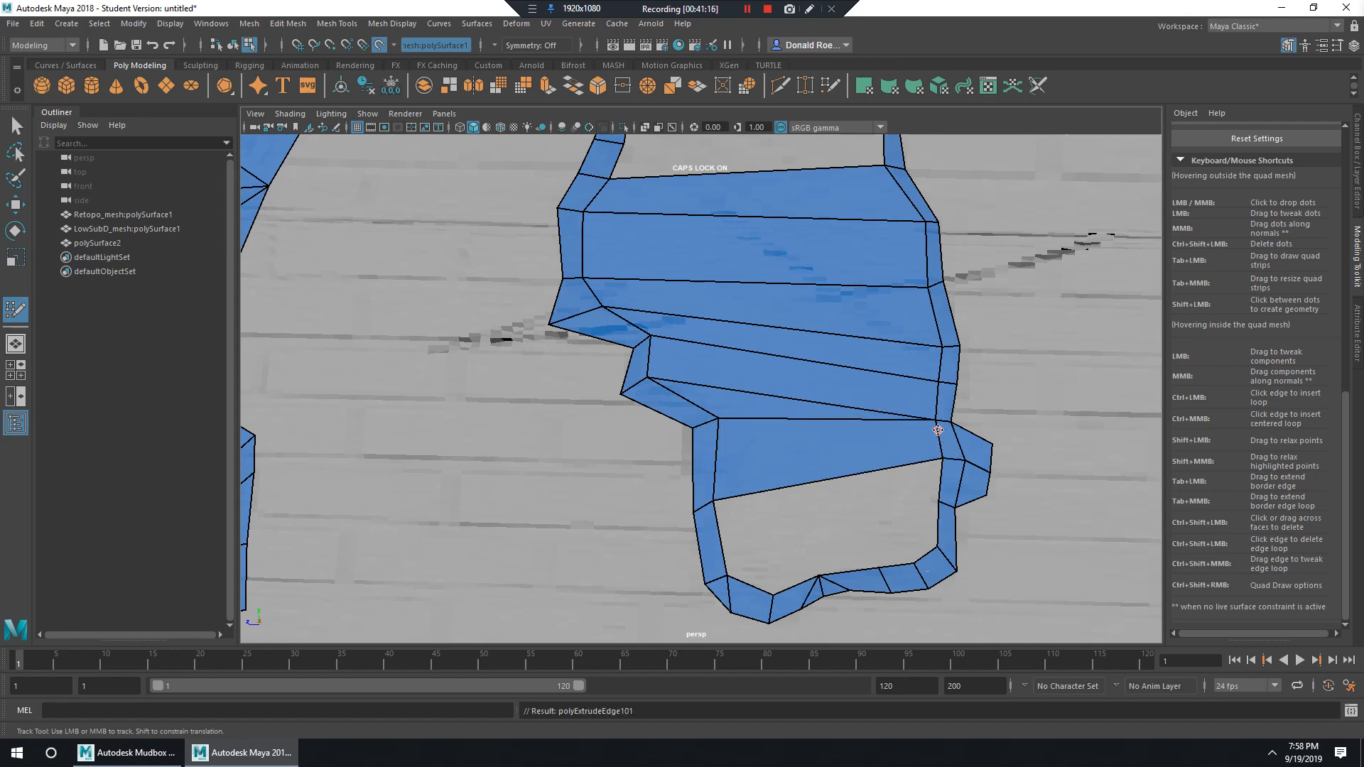
{"action": "left_click_drag", "start_coordinate": [720, 533], "coordinate": [940, 480]}
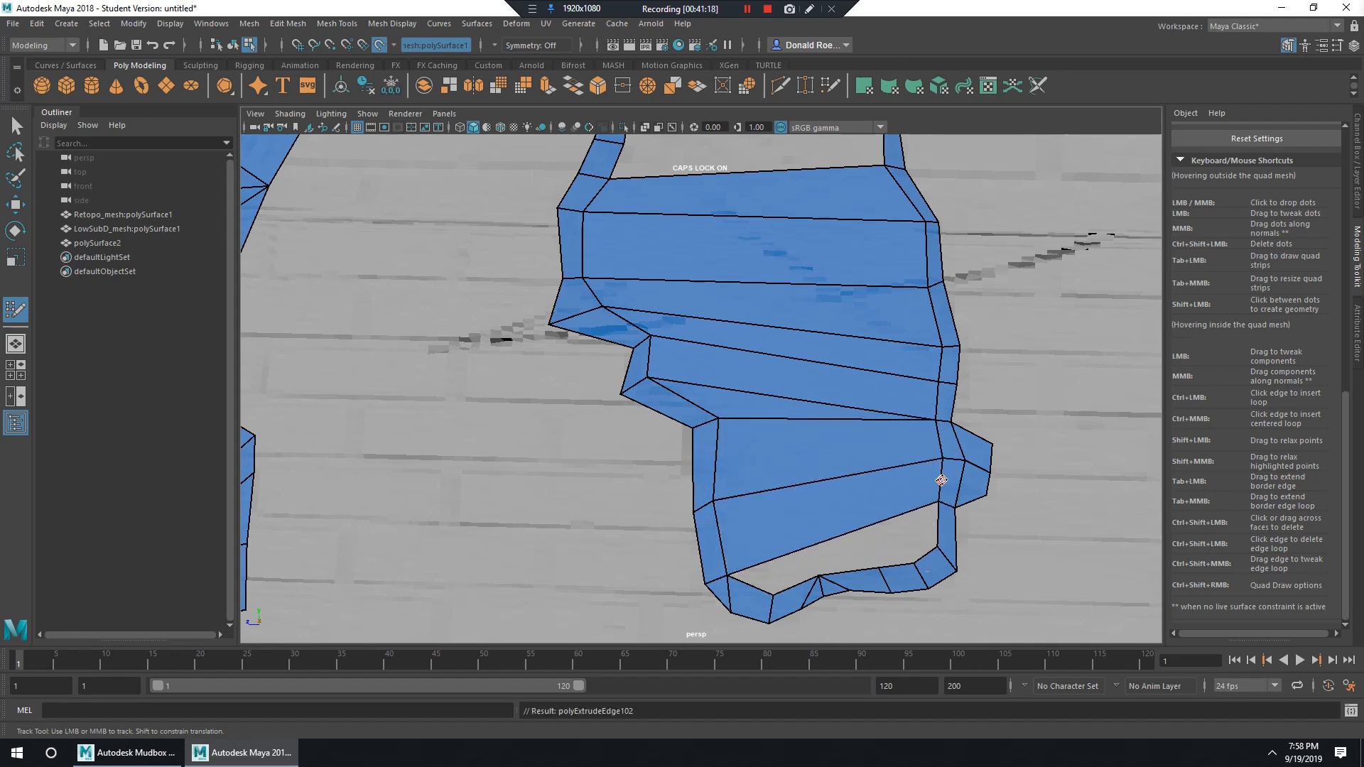
Insert an edge through the two lowest quads and fill the remaining gap above the outline's bottom strip with faces.
{"action": "middle_click_drag", "start_coordinate": [828, 528], "coordinate": [790, 422], "text": "alt"}
{"action": "right_click_drag", "start_coordinate": [790, 422], "coordinate": [881, 503], "text": "alt"}
{"action": "middle_click_drag", "start_coordinate": [881, 503], "coordinate": [746, 449], "text": "alt"}
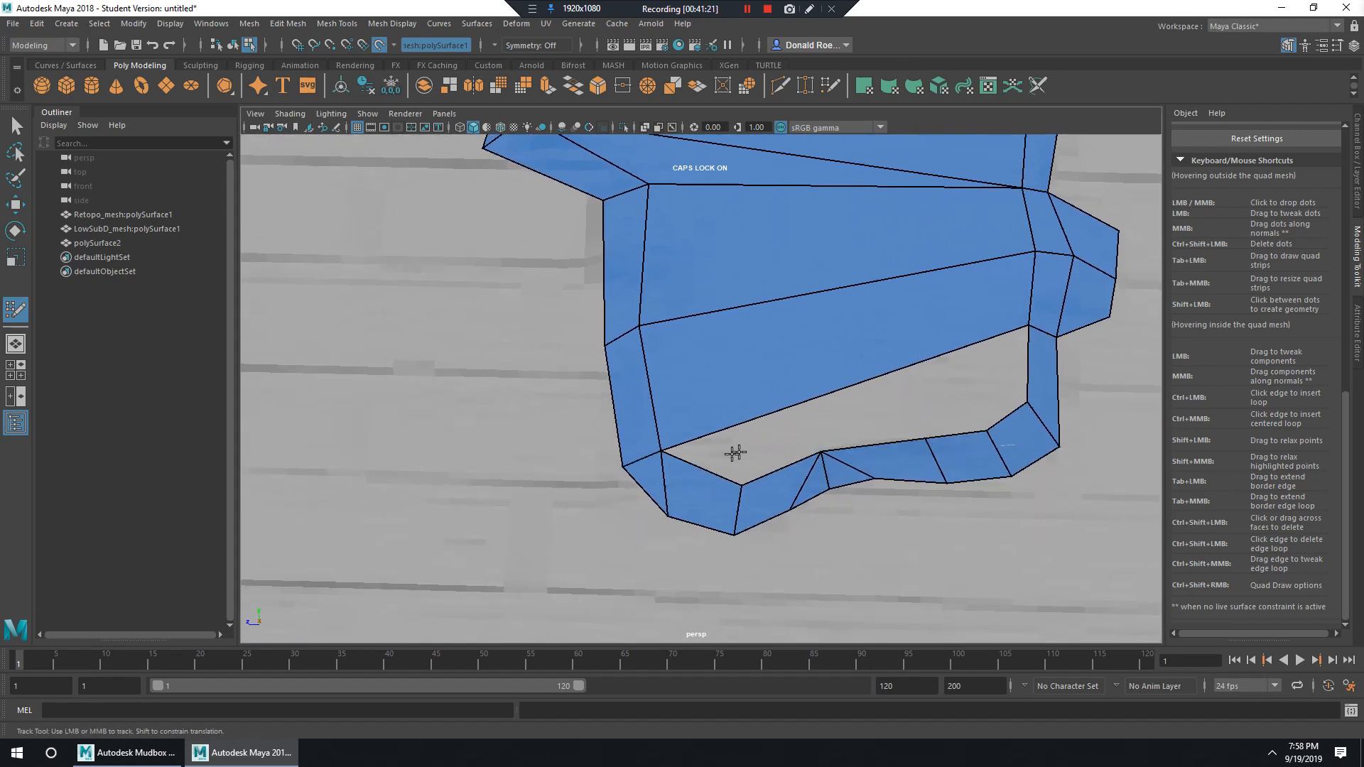
{"action": "left_click", "coordinate": [739, 421], "text": "ctrl"}
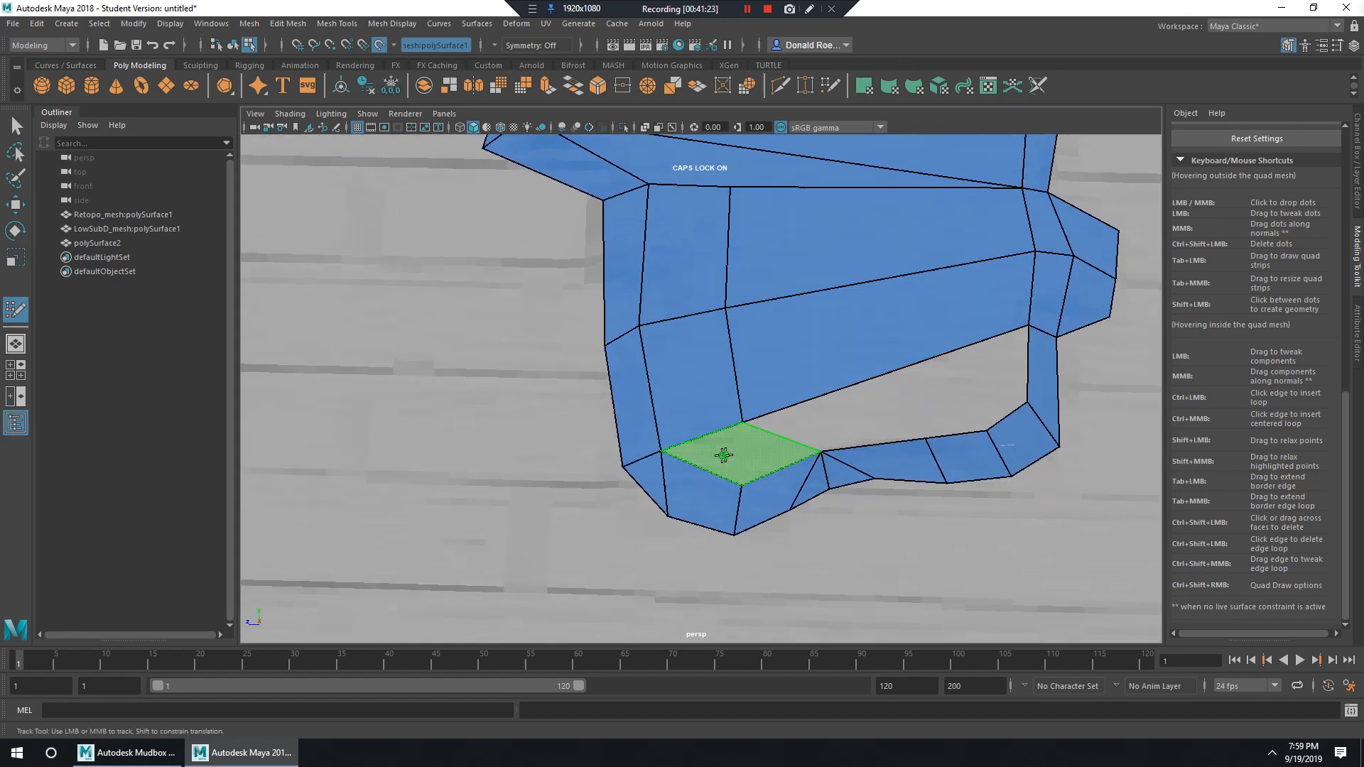
{"action": "left_click", "coordinate": [718, 457], "text": "shift"}
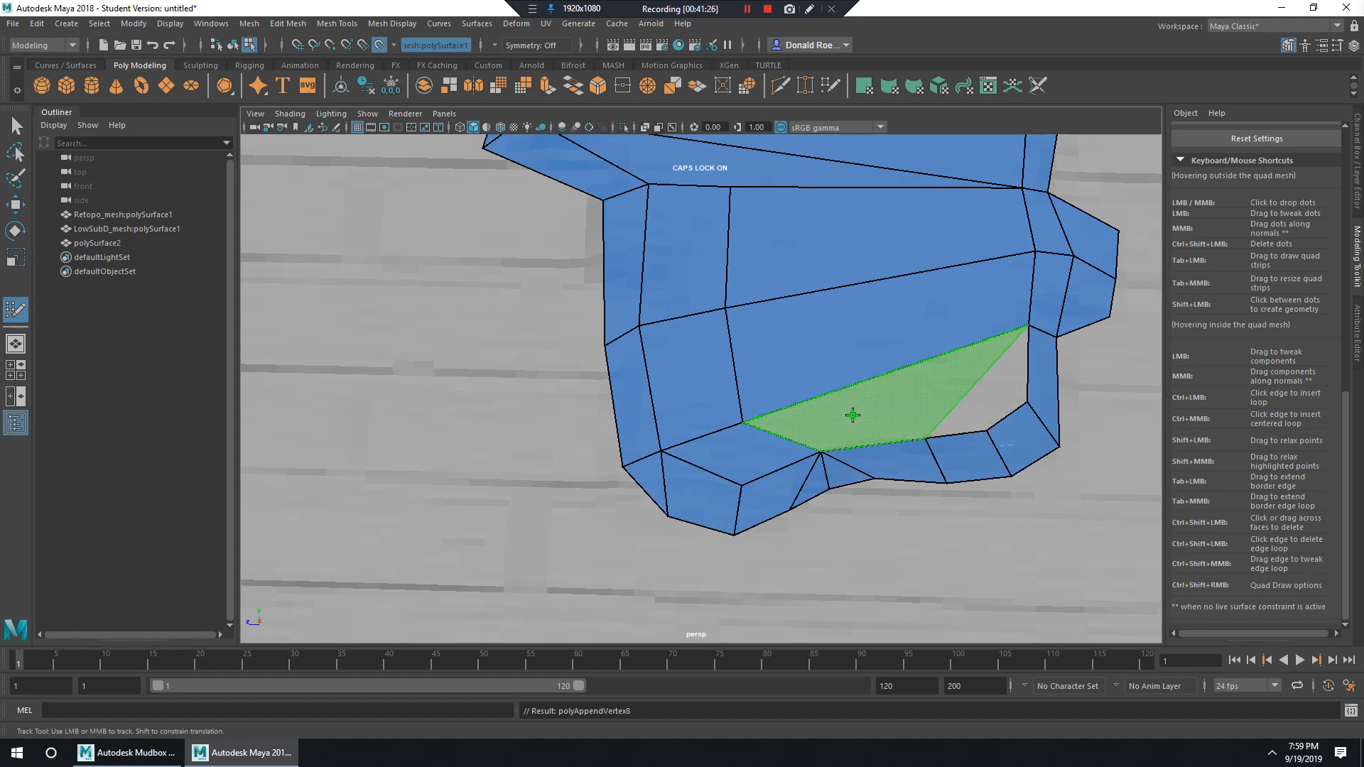
{"action": "key", "text": "ctrl+z"}
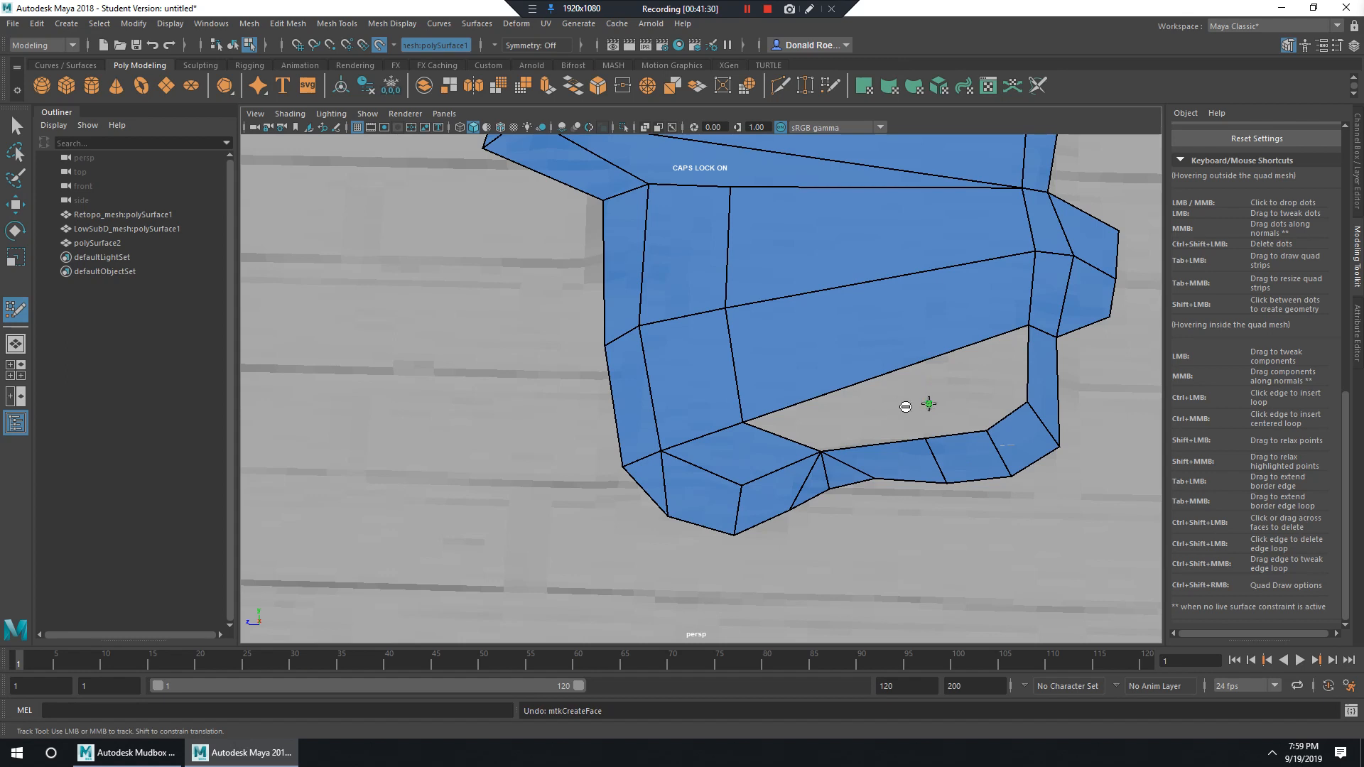
{"action": "left_click", "coordinate": [863, 407], "text": "shift"}
{"action": "left_click", "coordinate": [983, 405], "text": "shift"}
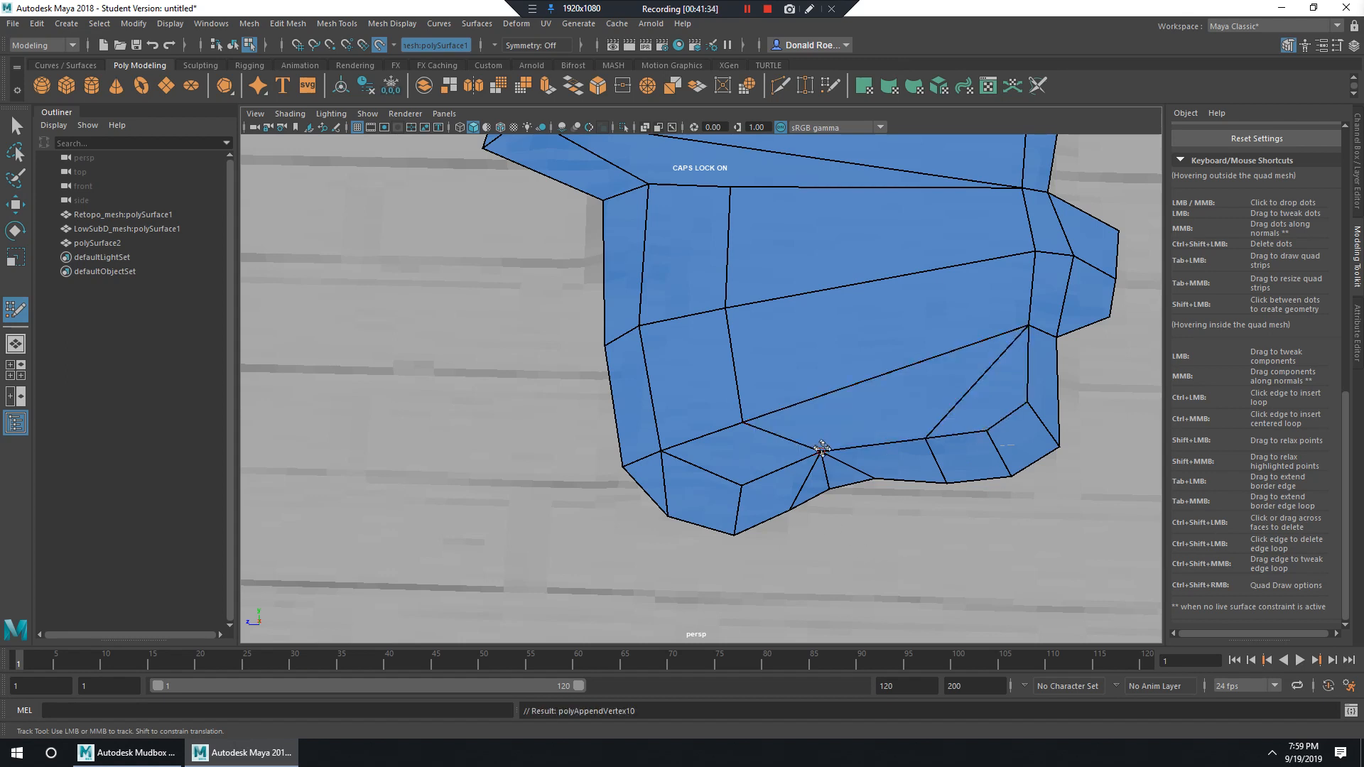
Move the inserted edge's bottom point inward and weld its upper two points into the left strip's corners.
{"action": "left_click_drag", "start_coordinate": [743, 424], "coordinate": [829, 405]}
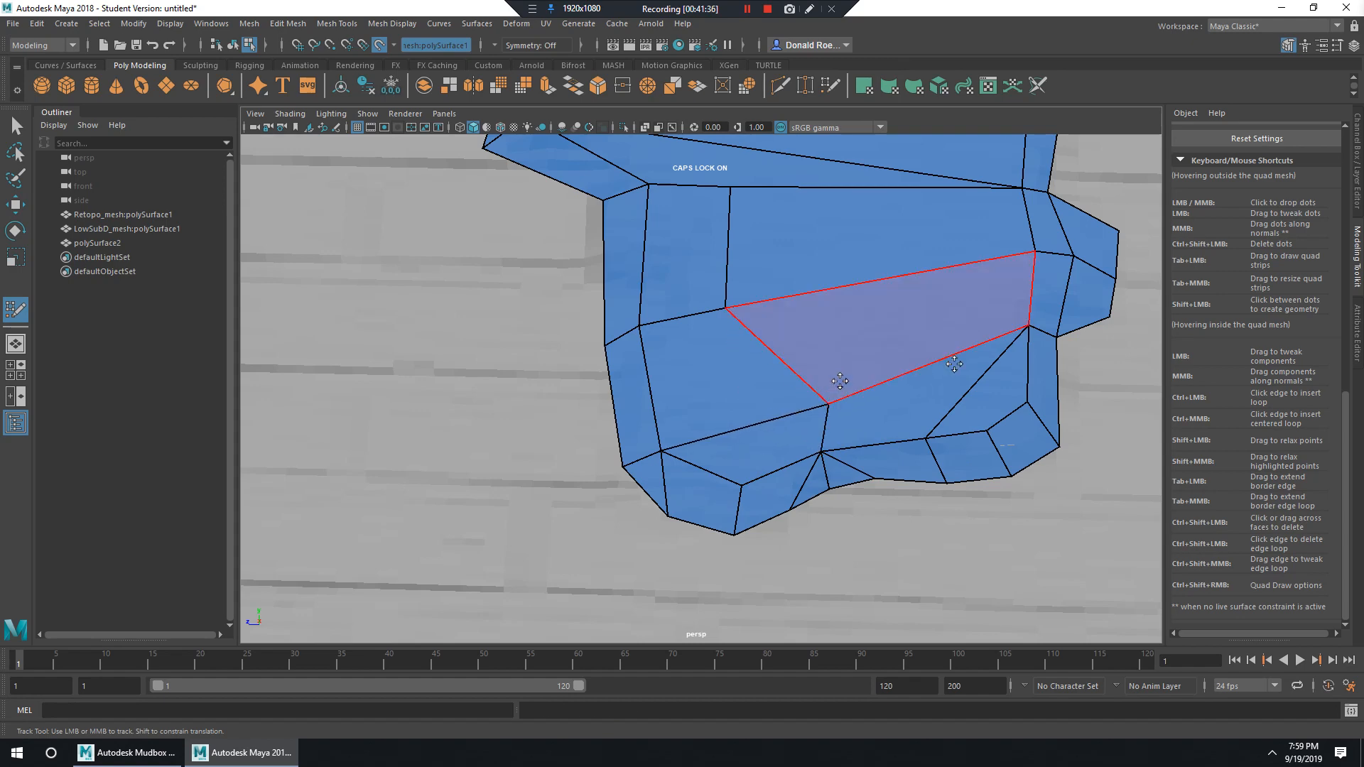
{"action": "left_click_drag", "start_coordinate": [728, 310], "coordinate": [856, 285]}
{"action": "middle_click_drag", "start_coordinate": [867, 242], "coordinate": [898, 414], "text": "alt"}
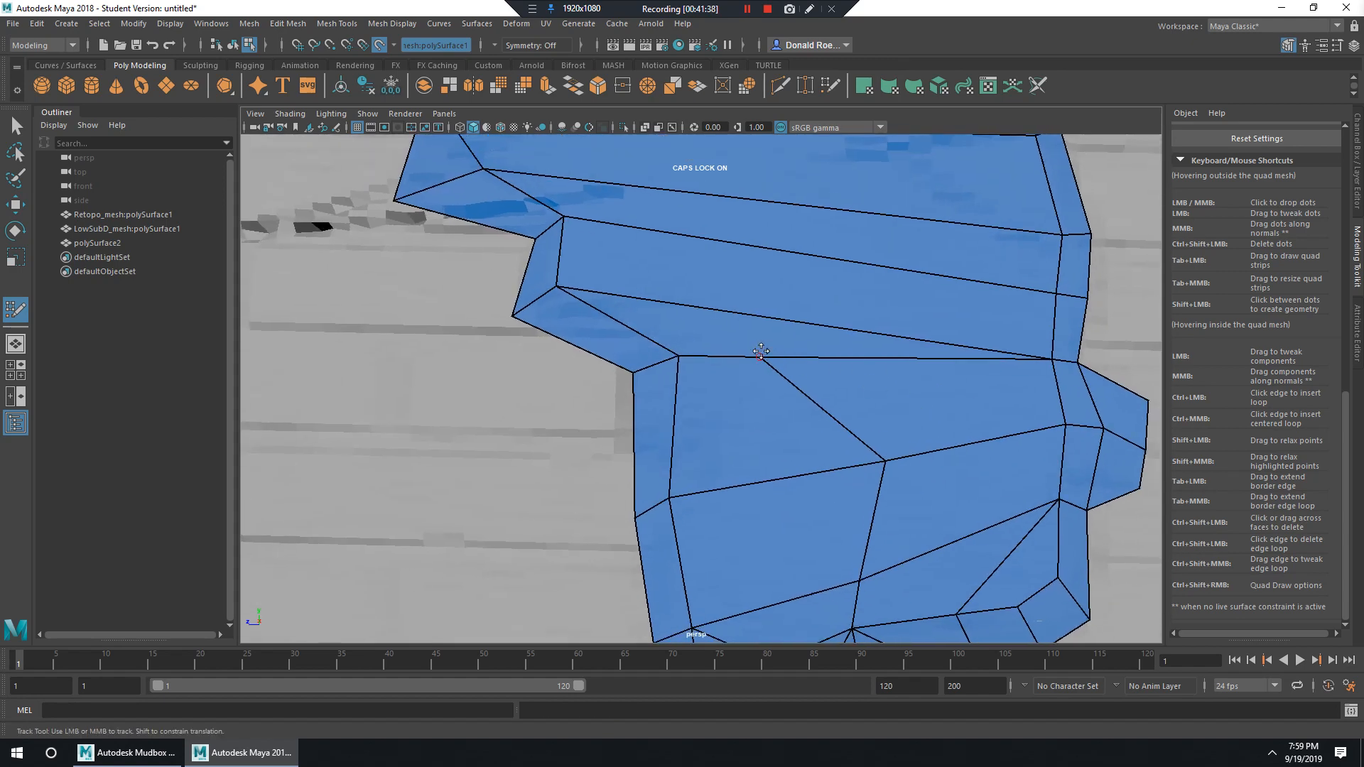
{"action": "left_click_drag", "start_coordinate": [762, 356], "coordinate": [681, 354]}
{"action": "left_click_drag", "start_coordinate": [881, 464], "coordinate": [672, 498]}
{"action": "middle_click_drag", "start_coordinate": [767, 547], "coordinate": [786, 369], "text": "alt"}
{"action": "mouse_move", "coordinate": [878, 403]}
{"action": "left_mouse_down"}
{"action": "mouse_move", "coordinate": [799, 454]}
{"action": "mouse_move", "coordinate": [715, 446]}
{"action": "mouse_move", "coordinate": [952, 411]}
{"action": "mouse_move", "coordinate": [967, 475]}
{"action": "mouse_move", "coordinate": [921, 368]}
{"action": "mouse_move", "coordinate": [895, 453]}
{"action": "mouse_move", "coordinate": [822, 377]}
{"action": "mouse_move", "coordinate": [801, 456]}
{"action": "mouse_move", "coordinate": [671, 354]}
{"action": "mouse_move", "coordinate": [883, 359]}
{"action": "mouse_move", "coordinate": [918, 346]}
{"action": "left_mouse_up"}
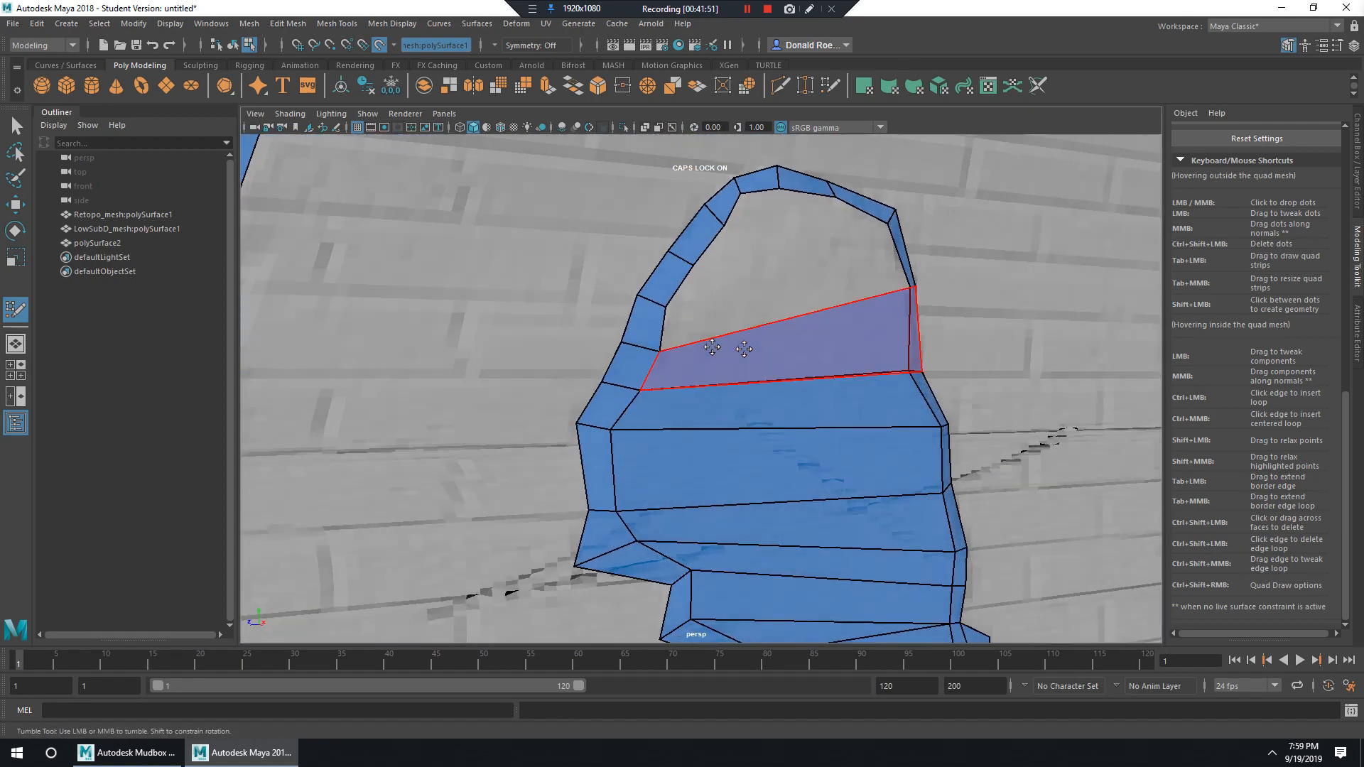
Extend another quad across the upper part of the arched outline and weld it to the right strip.
{"action": "left_click_drag", "start_coordinate": [670, 334], "coordinate": [911, 284]}
{"action": "middle_click_drag", "start_coordinate": [786, 298], "coordinate": [744, 409], "text": "alt"}
{"action": "right_click_drag", "start_coordinate": [744, 409], "coordinate": [853, 450], "text": "alt"}
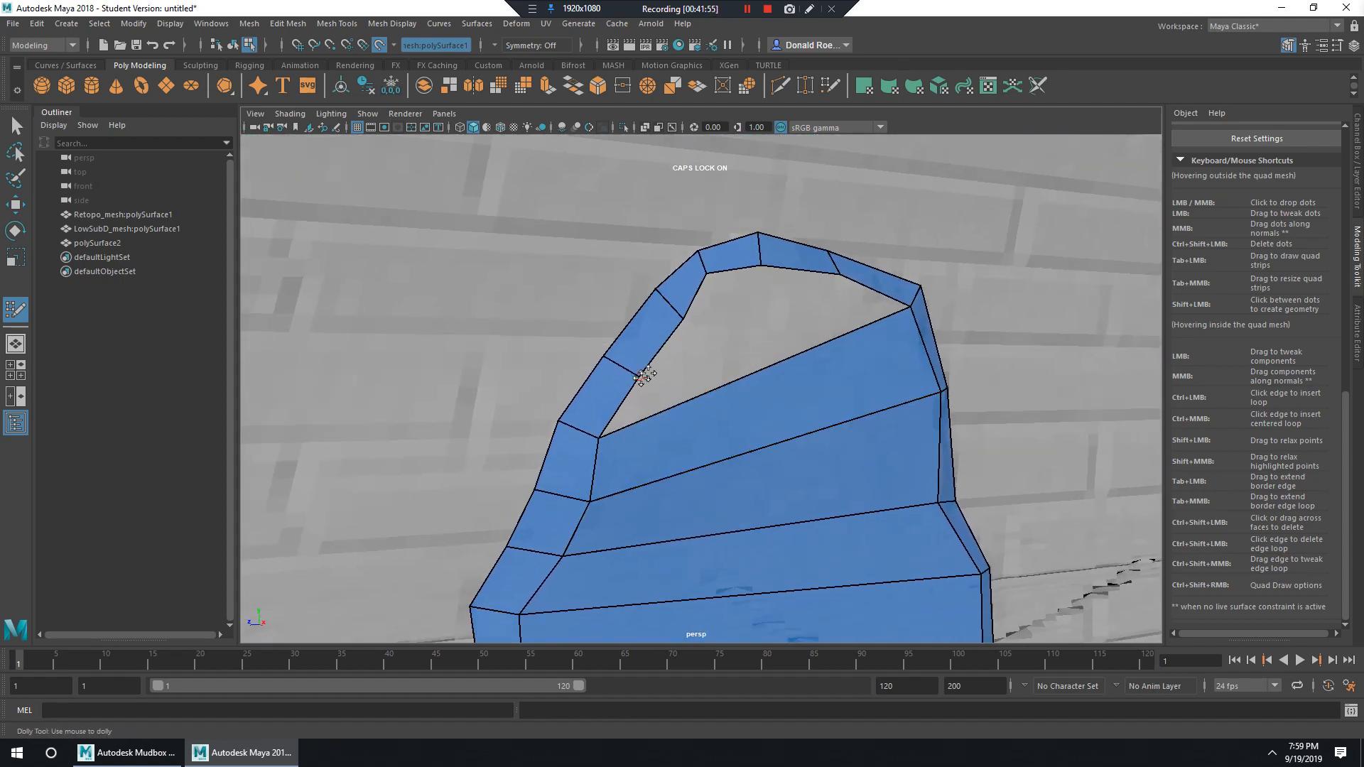
Undo the last extended quad and bridge the arched outline one edge higher, from the left strip to the right strip.
{"action": "key", "text": "ctrl+z"}
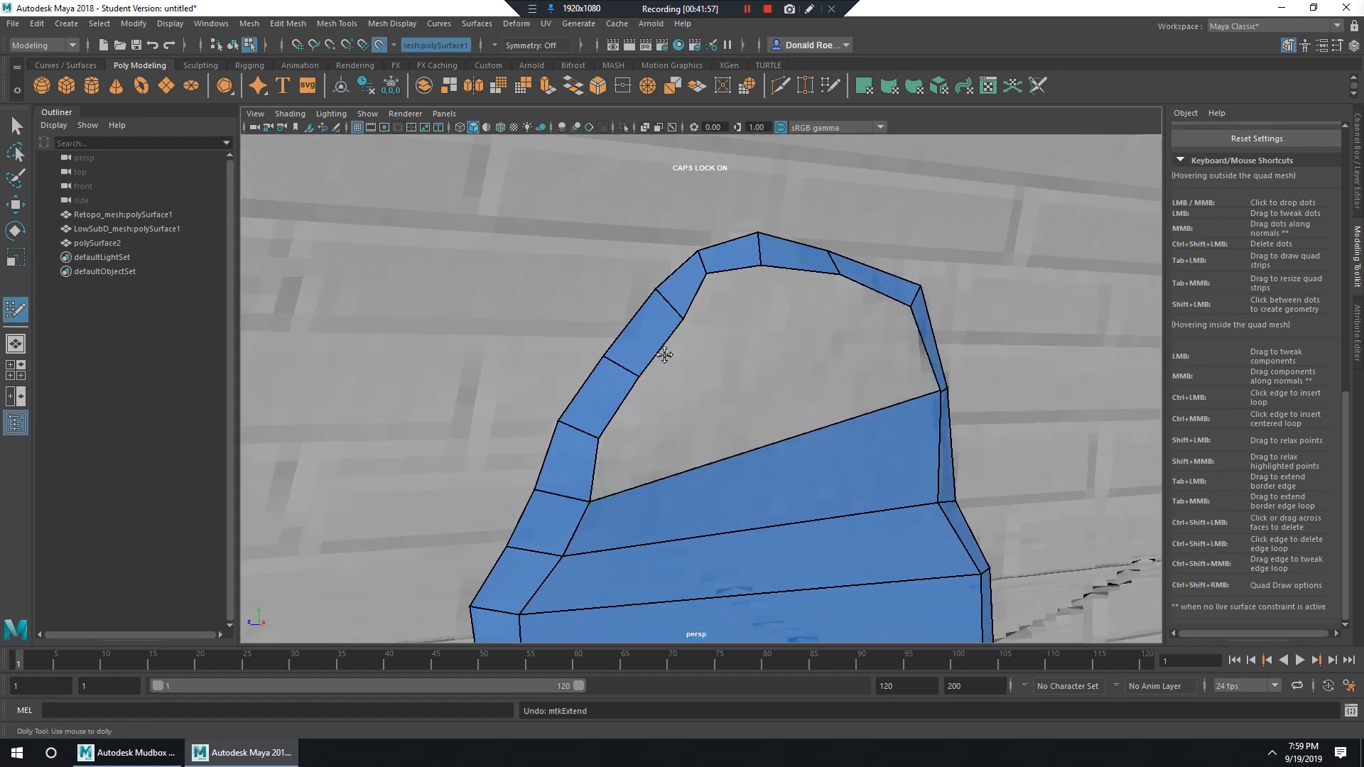
{"action": "mouse_move", "coordinate": [648, 364]}
{"action": "left_mouse_down"}
{"action": "mouse_move", "coordinate": [923, 360]}
{"action": "mouse_move", "coordinate": [914, 341]}
{"action": "mouse_move", "coordinate": [925, 346]}
{"action": "left_mouse_up"}
{"action": "key", "text": "ctrl+z"}
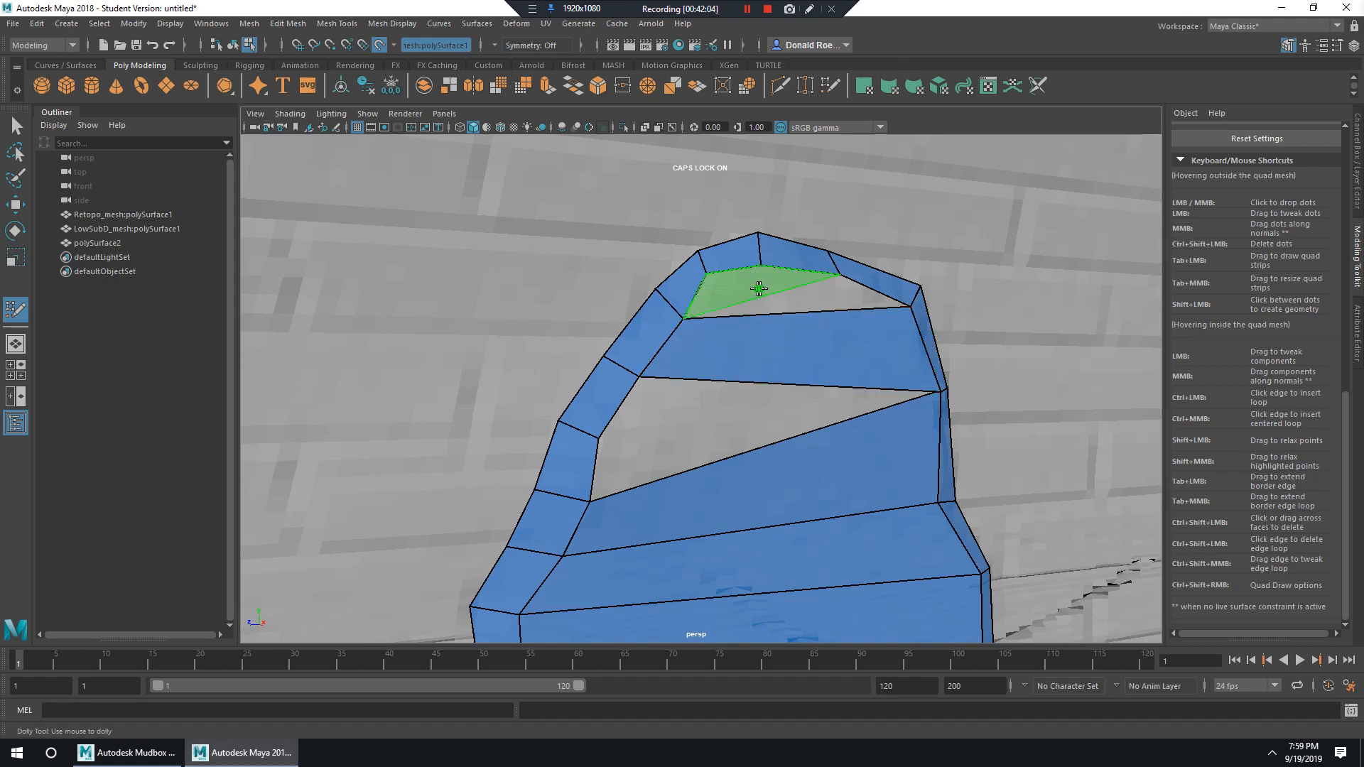
Fill the remaining gaps above and below the new quad to close the arched outline.
{"action": "left_click", "coordinate": [810, 295], "text": "shift"}
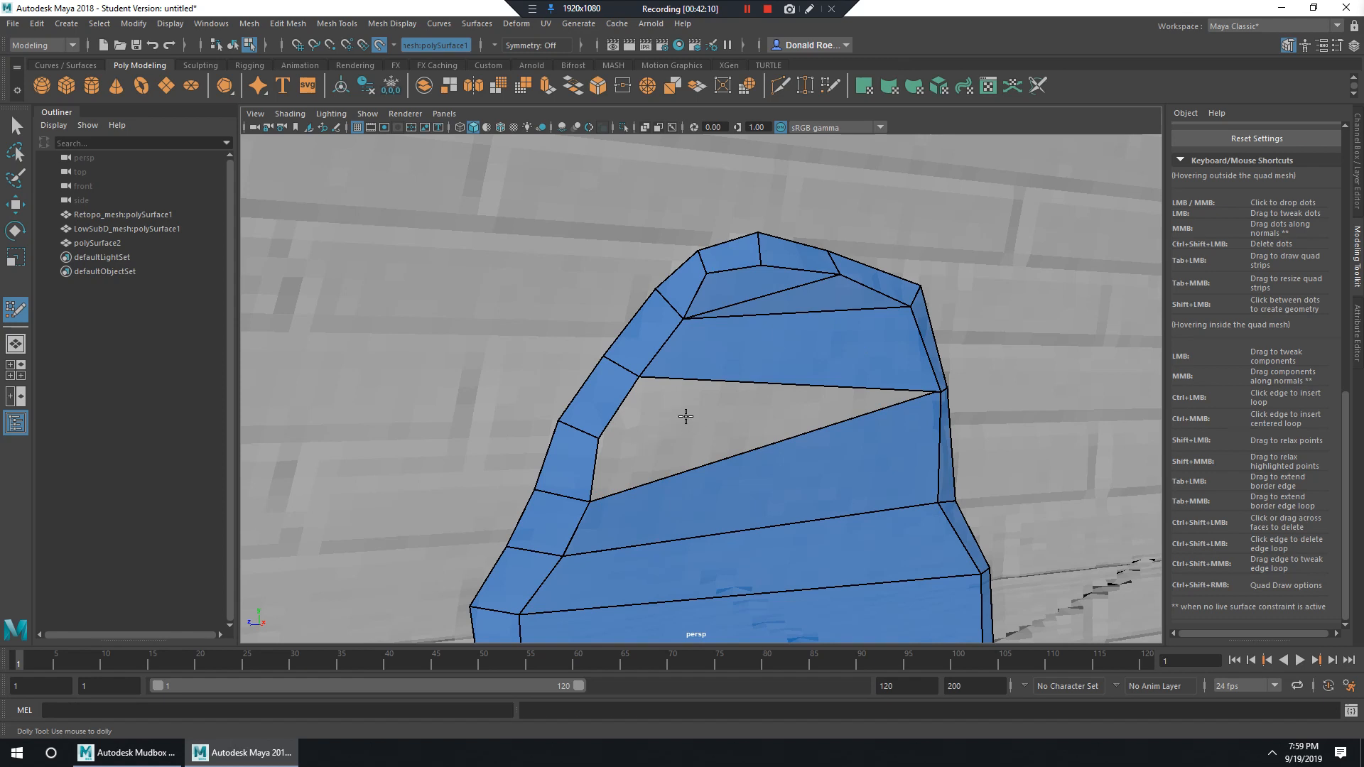
{"action": "right_click_drag", "start_coordinate": [800, 410], "coordinate": [664, 378], "text": "alt"}
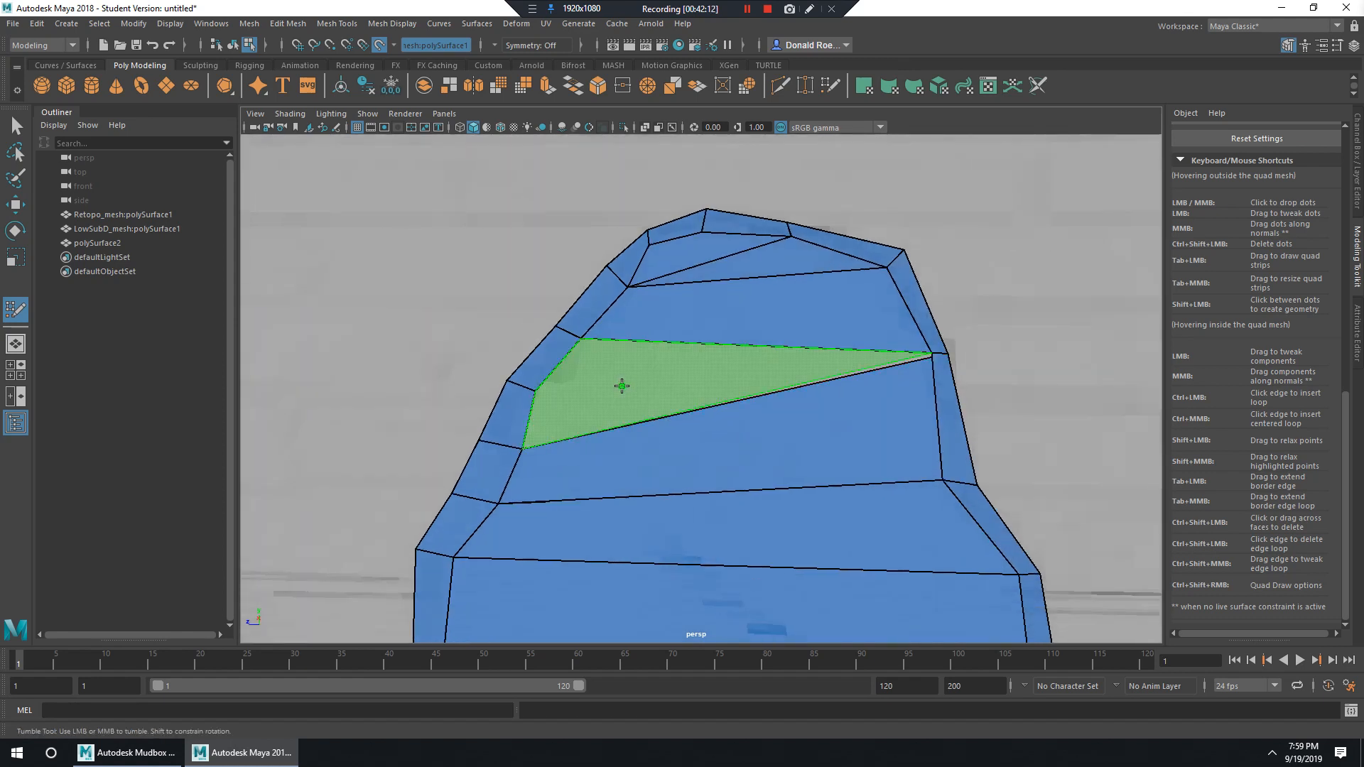
{"action": "left_click", "coordinate": [621, 384], "text": "shift"}
{"action": "left_click_drag", "start_coordinate": [756, 390], "coordinate": [744, 410], "text": "alt"}
{"action": "left_click_drag", "start_coordinate": [867, 433], "coordinate": [791, 468], "text": "alt"}
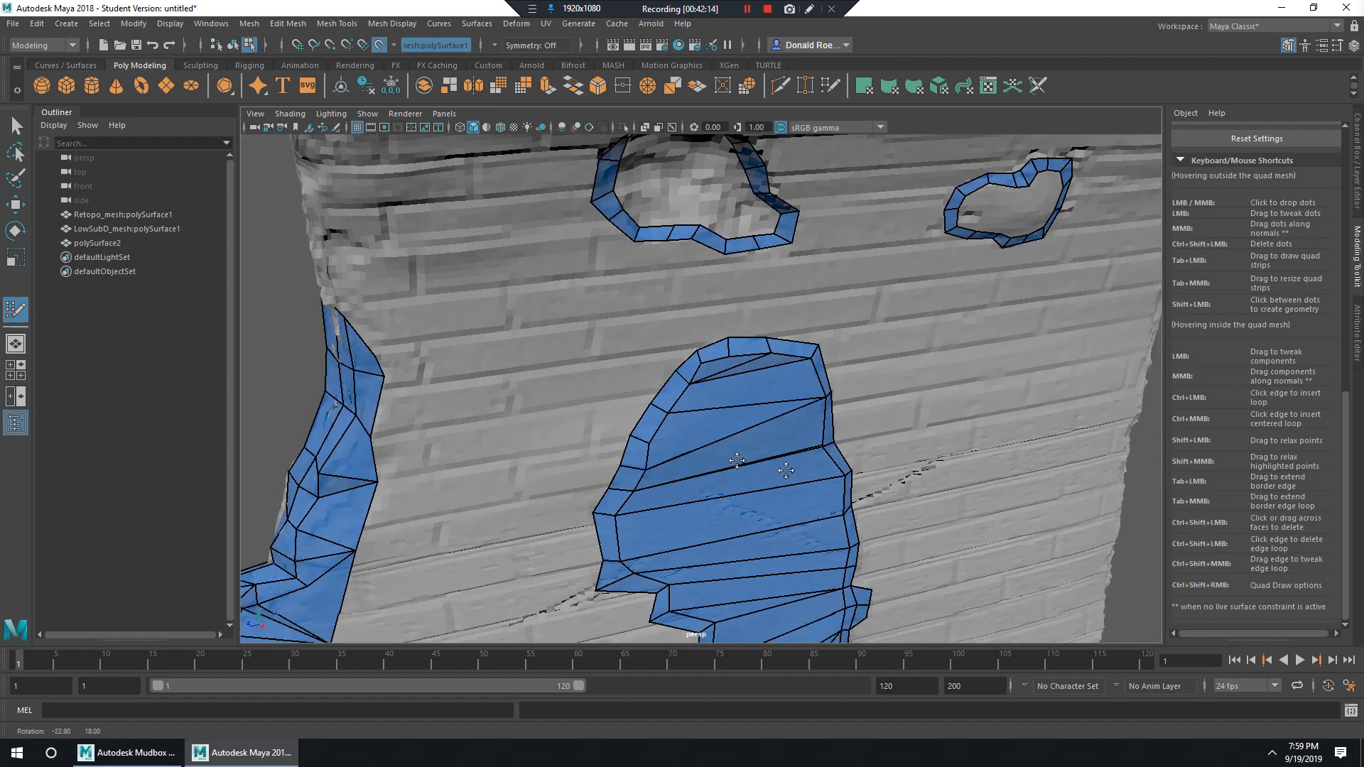
Extend a quad across the upper part of the open teardrop-shaped outline above the finished patch, welding it to the opposite strip.
{"action": "right_click_drag", "start_coordinate": [880, 455], "coordinate": [822, 441], "text": "alt"}
{"action": "left_click_drag", "start_coordinate": [822, 441], "coordinate": [678, 457], "text": "alt"}
{"action": "right_click_drag", "start_coordinate": [678, 456], "coordinate": [727, 504], "text": "alt"}
{"action": "middle_click_drag", "start_coordinate": [727, 505], "coordinate": [736, 316], "text": "alt"}
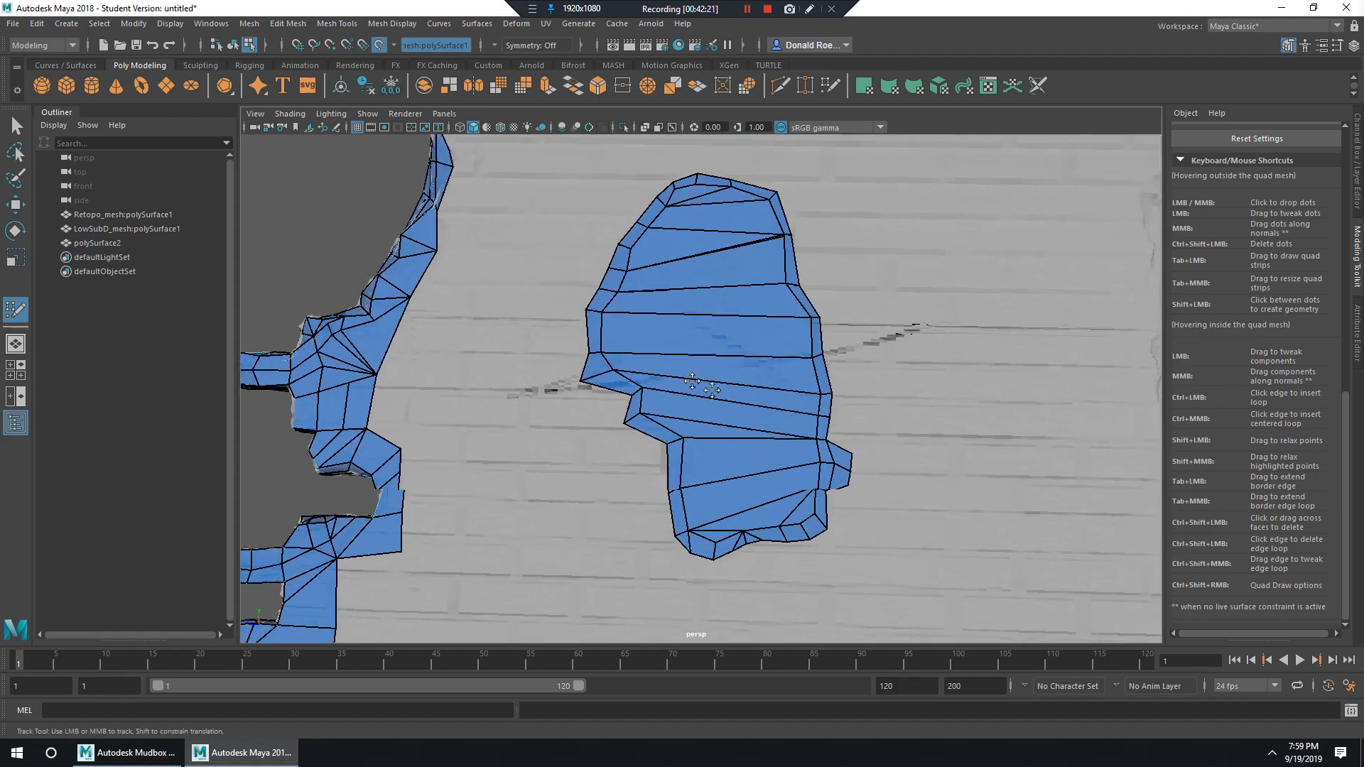
{"action": "right_click_drag", "start_coordinate": [668, 313], "coordinate": [739, 301], "text": "alt"}
{"action": "middle_click_drag", "start_coordinate": [686, 160], "coordinate": [711, 488], "text": "alt"}
{"action": "right_click_drag", "start_coordinate": [711, 487], "coordinate": [941, 501], "text": "alt"}
{"action": "left_click_drag", "start_coordinate": [796, 426], "coordinate": [743, 377], "text": "alt"}
{"action": "middle_click_drag", "start_coordinate": [743, 377], "coordinate": [806, 518], "text": "alt"}
{"action": "left_click_drag", "start_coordinate": [807, 518], "coordinate": [778, 441], "text": "alt"}
{"action": "left_click_drag", "start_coordinate": [607, 325], "coordinate": [798, 328]}
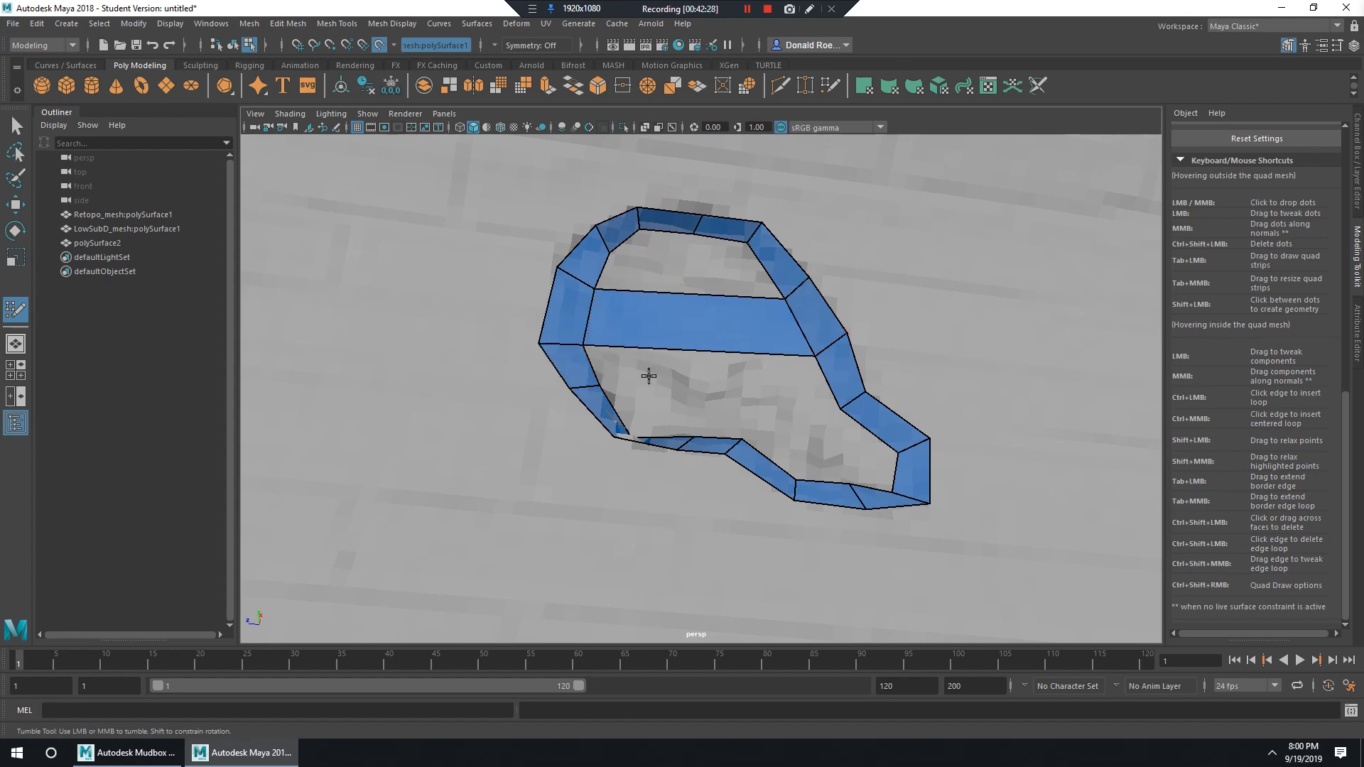
Extend two more quads across the teardrop-shaped outline below the first one, welded to the strips on both sides.
{"action": "left_click_drag", "start_coordinate": [648, 376], "coordinate": [821, 377], "text": "alt"}
{"action": "key", "text": "ctrl+z"}
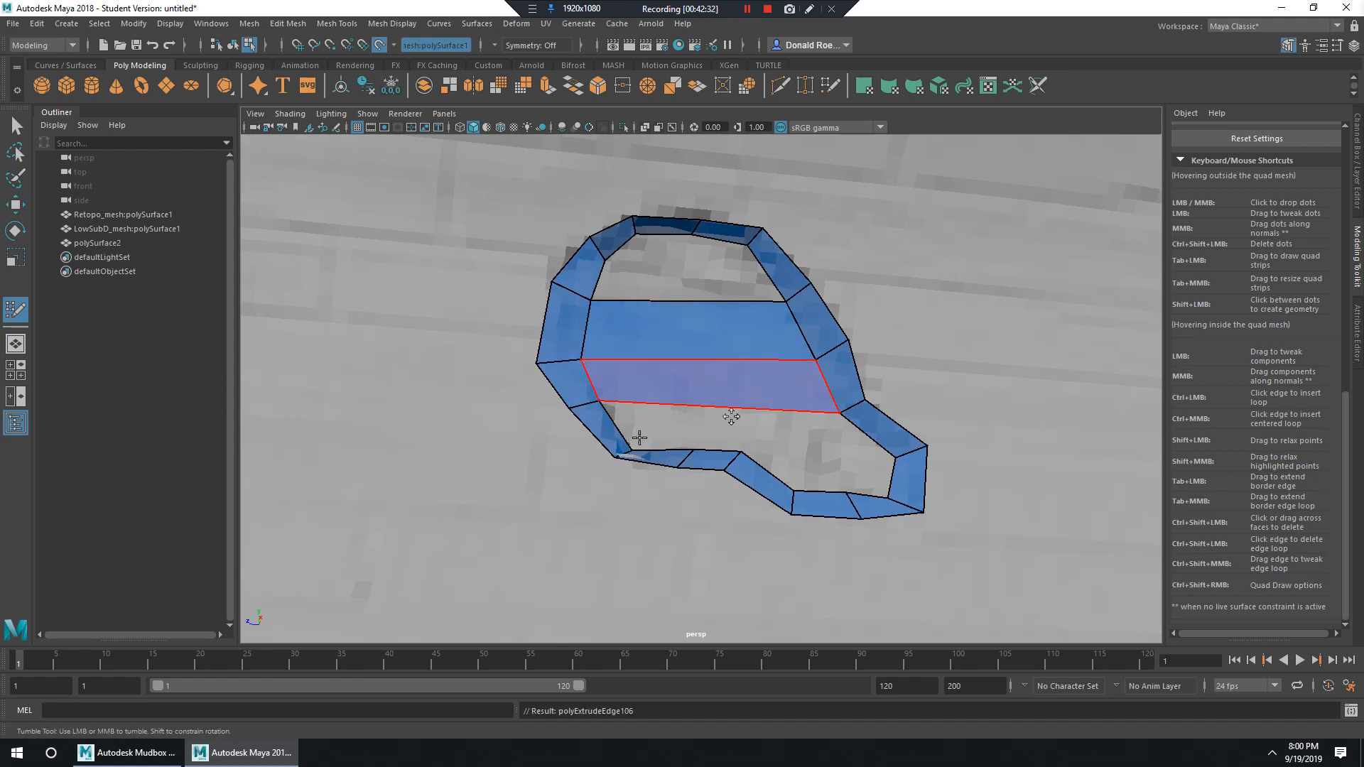
{"action": "left_click_drag", "start_coordinate": [629, 436], "coordinate": [845, 484]}
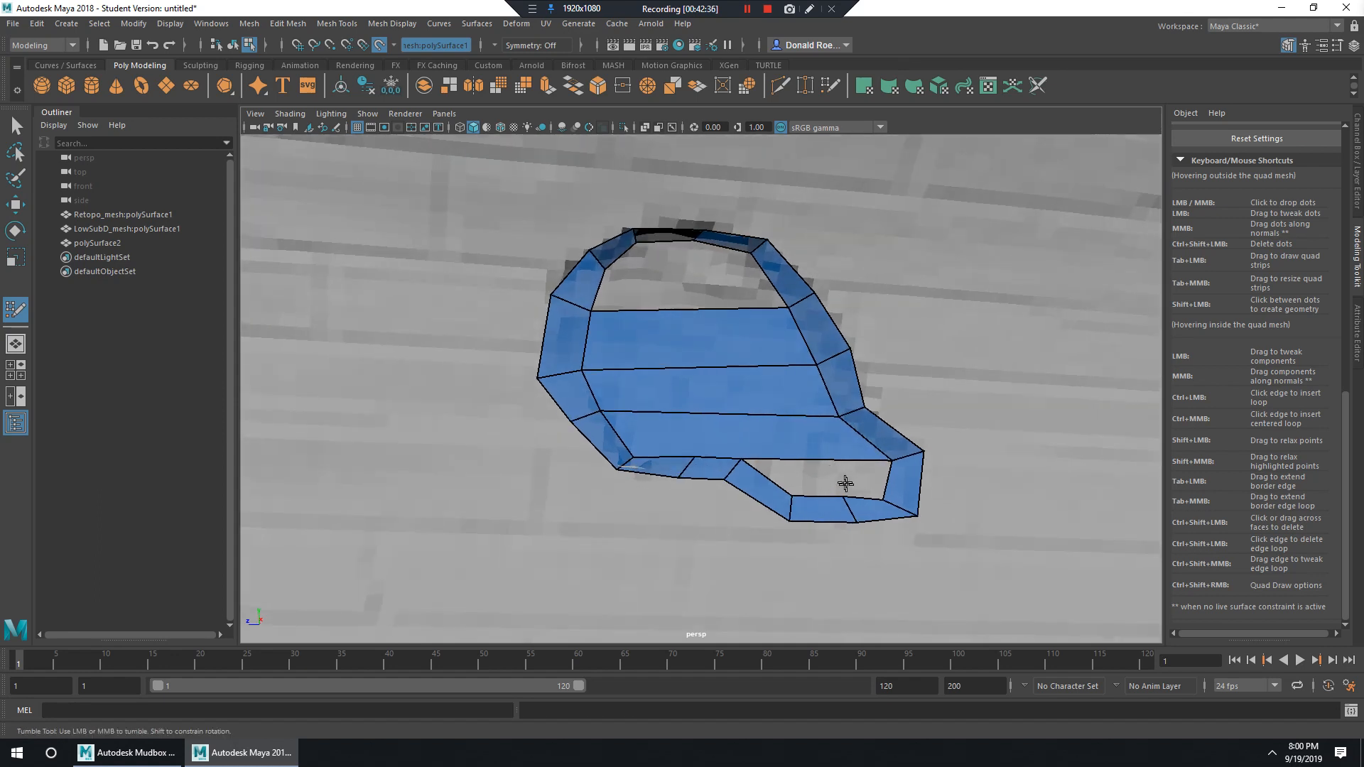
Fill the remaining gaps at the lower tip and the upper end of the teardrop-shaped outline with faces.
{"action": "left_click", "coordinate": [833, 475], "text": "shift"}
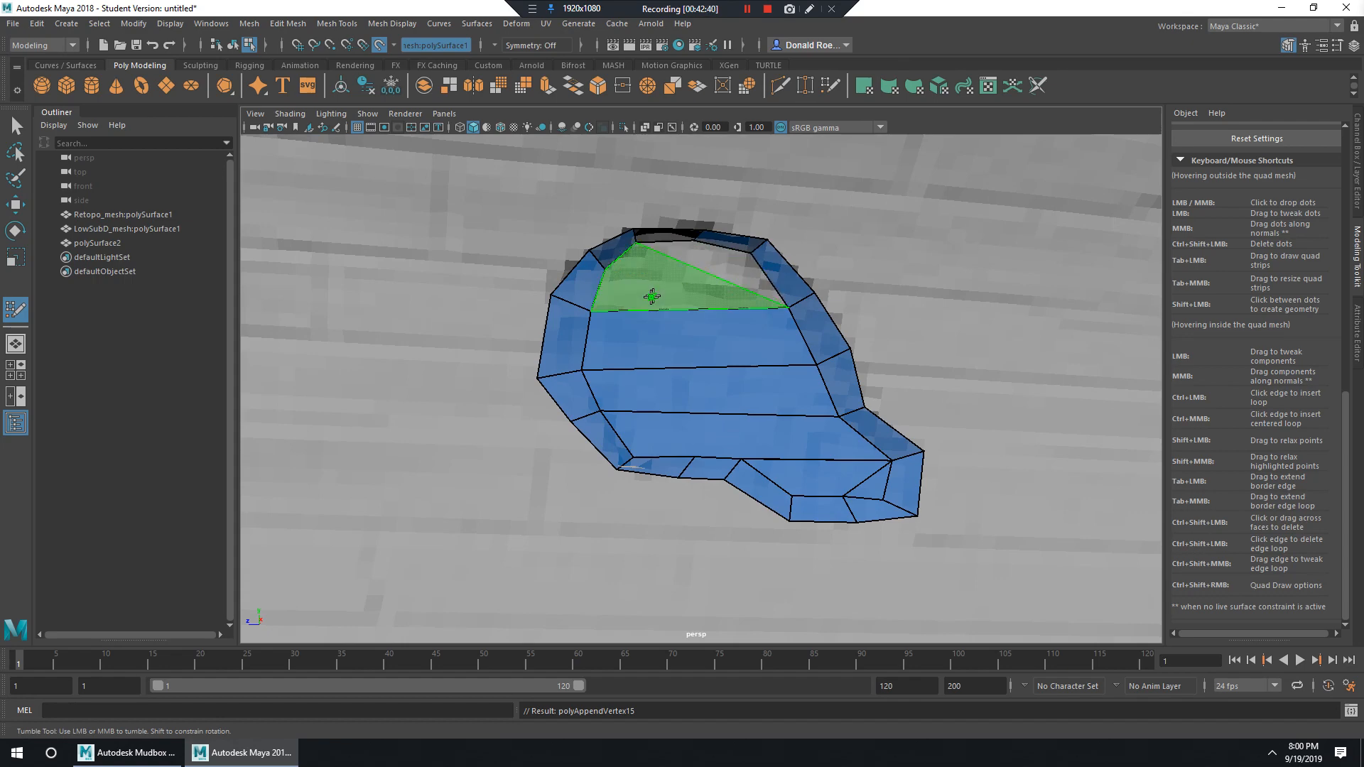
{"action": "left_click", "coordinate": [649, 294], "text": "shift"}
{"action": "left_click_drag", "start_coordinate": [817, 440], "coordinate": [910, 447], "text": "alt"}
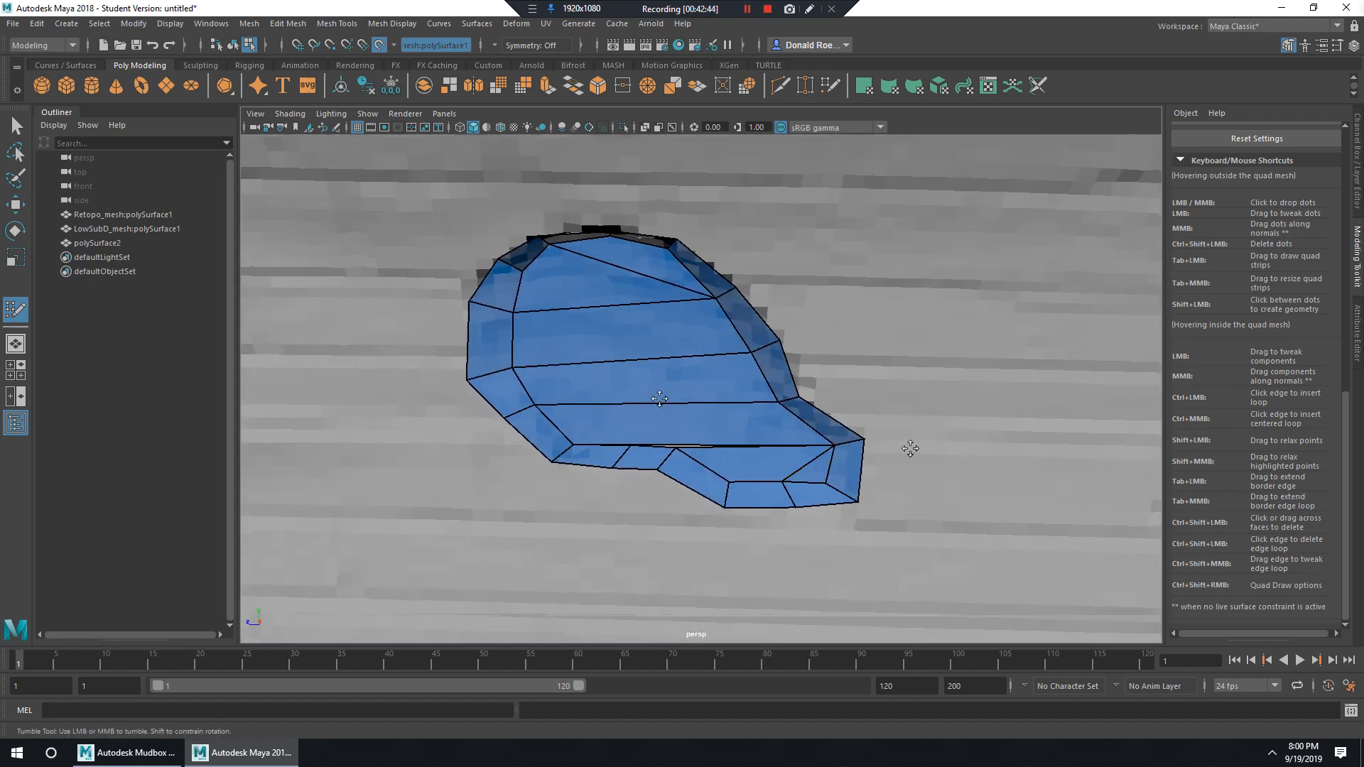
Bridge the left end of the small two-lobed outline with a quad from its upper strip to its lower strip.
{"action": "middle_click_drag", "start_coordinate": [911, 448], "coordinate": [714, 409], "text": "alt"}
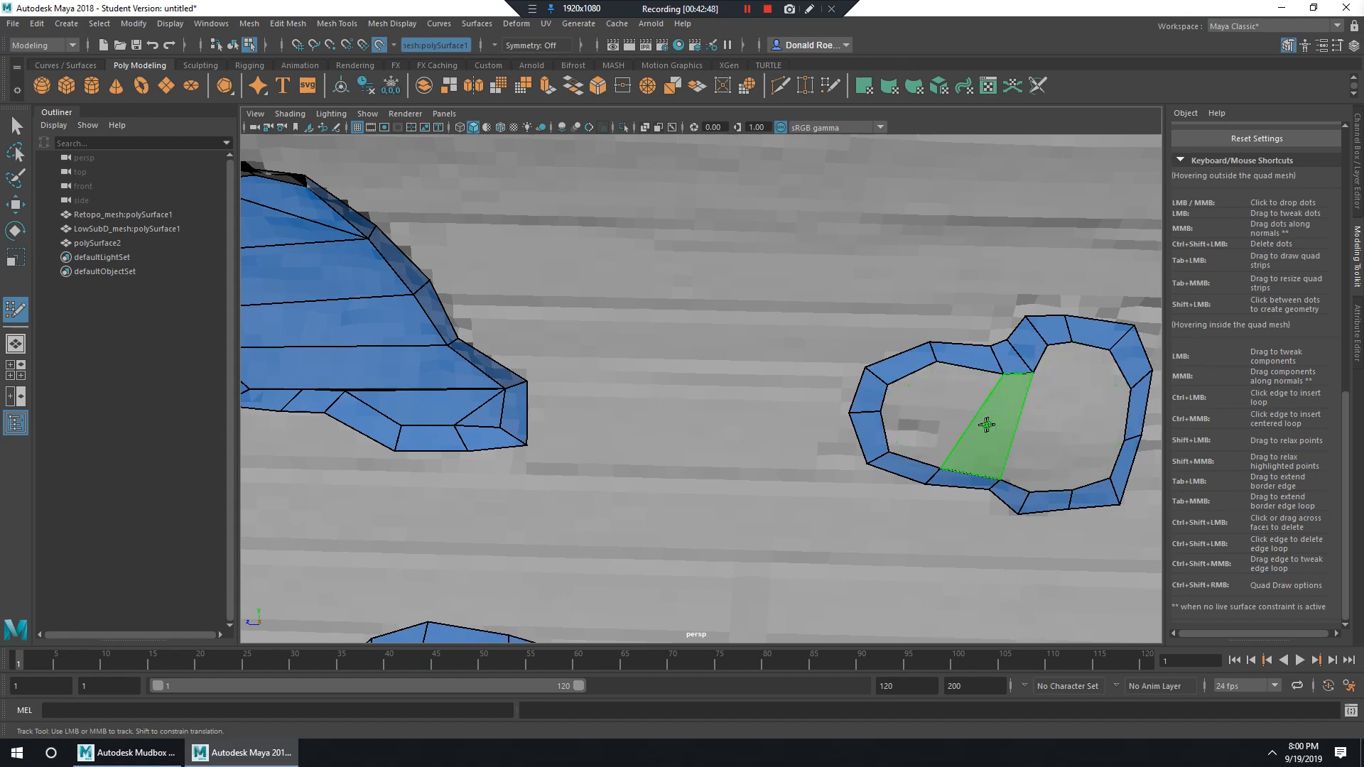
{"action": "middle_click_drag", "start_coordinate": [1000, 411], "coordinate": [825, 363], "text": "alt"}
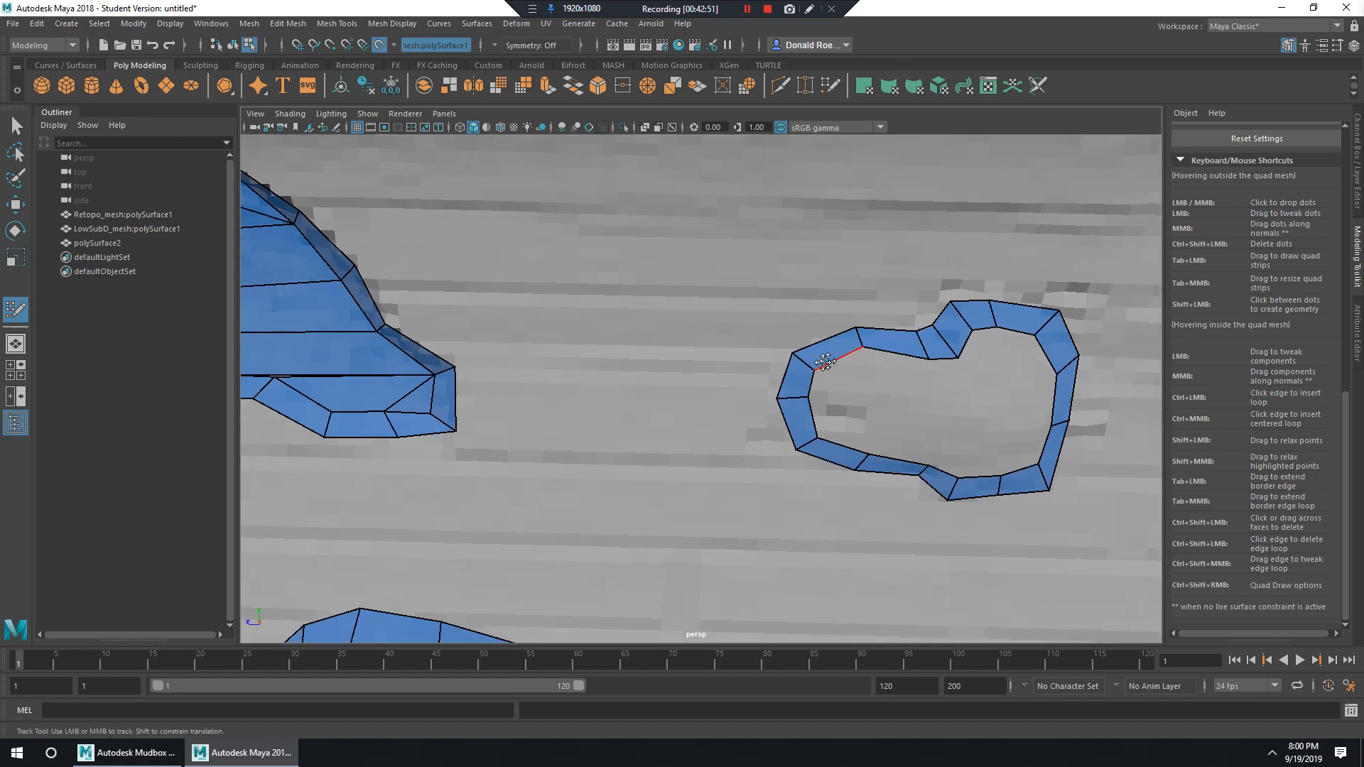
{"action": "left_click_drag", "start_coordinate": [844, 364], "coordinate": [838, 445]}
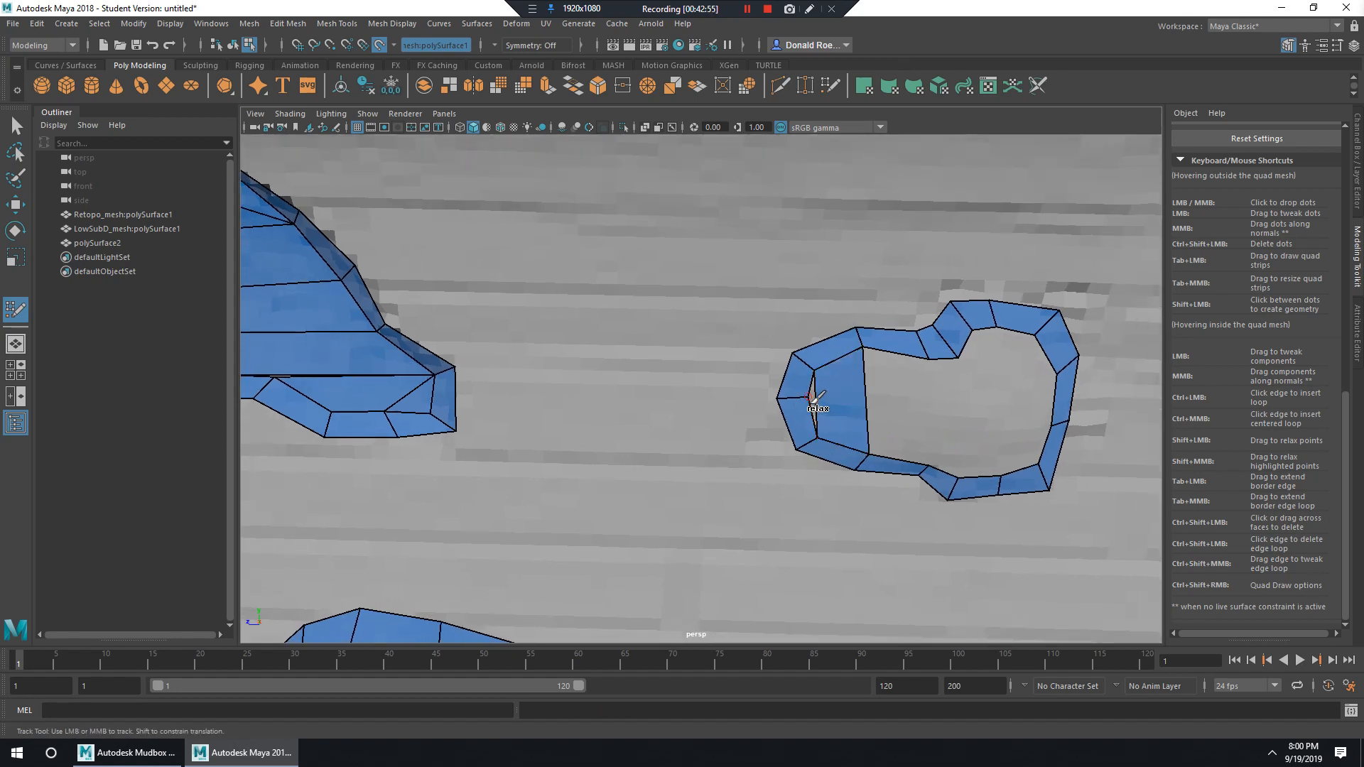
Insert an edge through the new quad, welding its left end to the strip's middle point and its right end to the lower corner.
{"action": "right_click_drag", "start_coordinate": [813, 398], "coordinate": [888, 403], "text": "alt"}
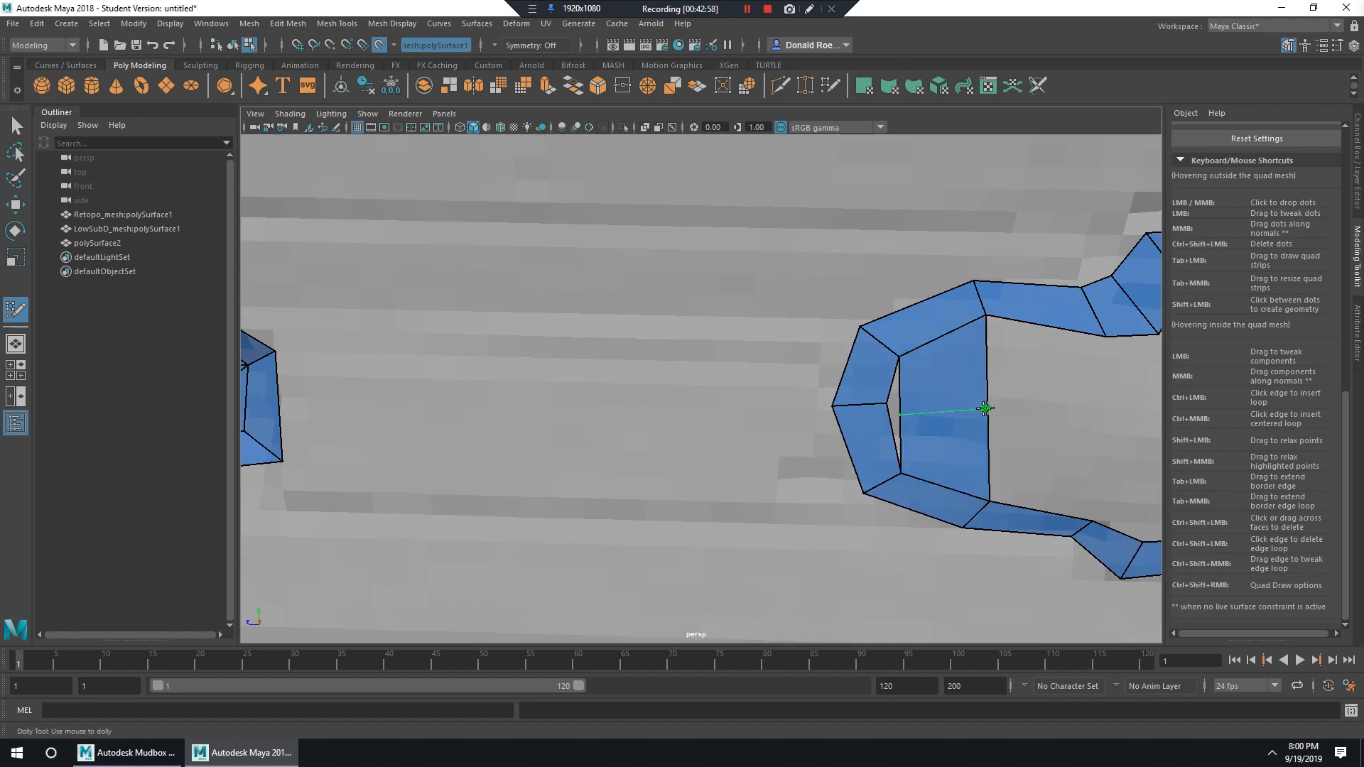
{"action": "left_click", "coordinate": [915, 411], "text": "ctrl"}
{"action": "middle_click_drag", "start_coordinate": [998, 414], "coordinate": [835, 400], "text": "alt"}
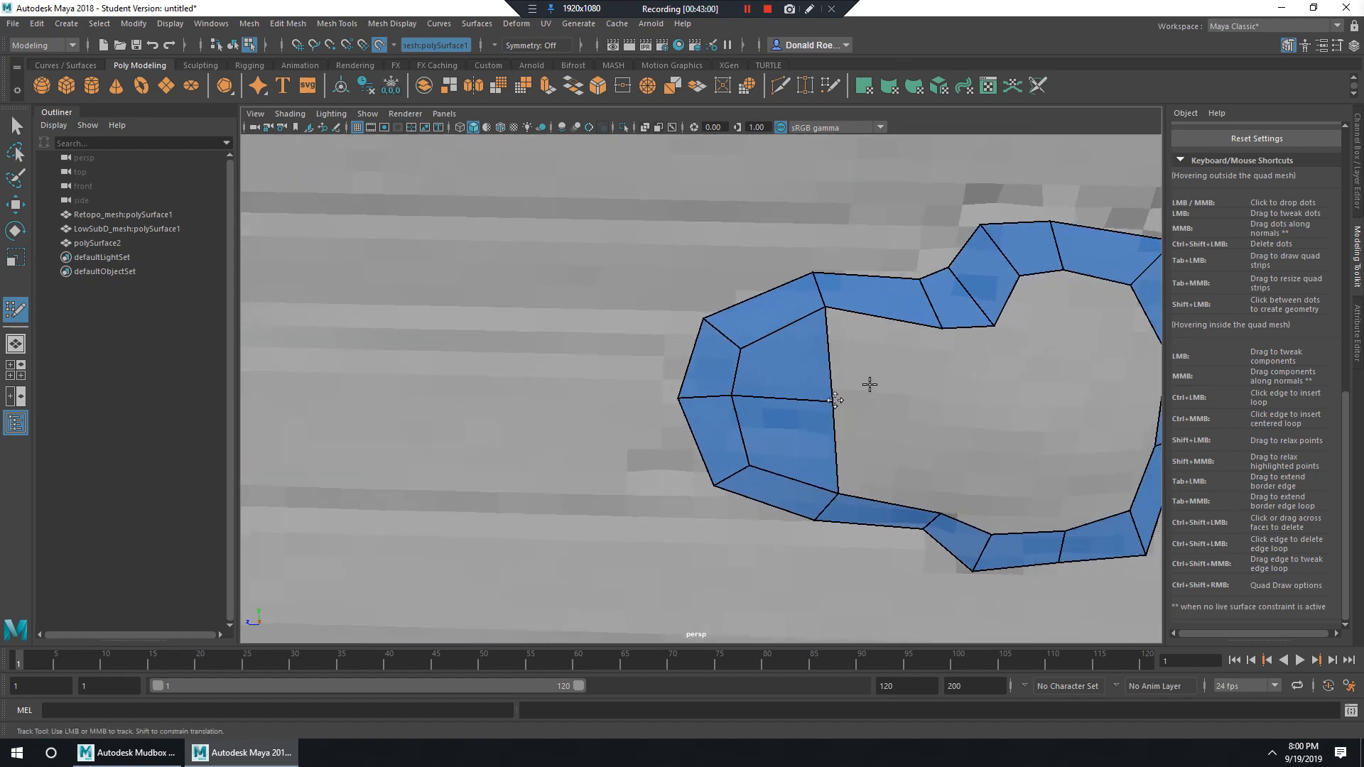
{"action": "left_click_drag", "start_coordinate": [834, 401], "coordinate": [841, 485]}
Fill the narrow middle of the two-lobed outline with two quads between the upper and lower strips.
{"action": "left_click", "coordinate": [890, 402], "text": "shift"}
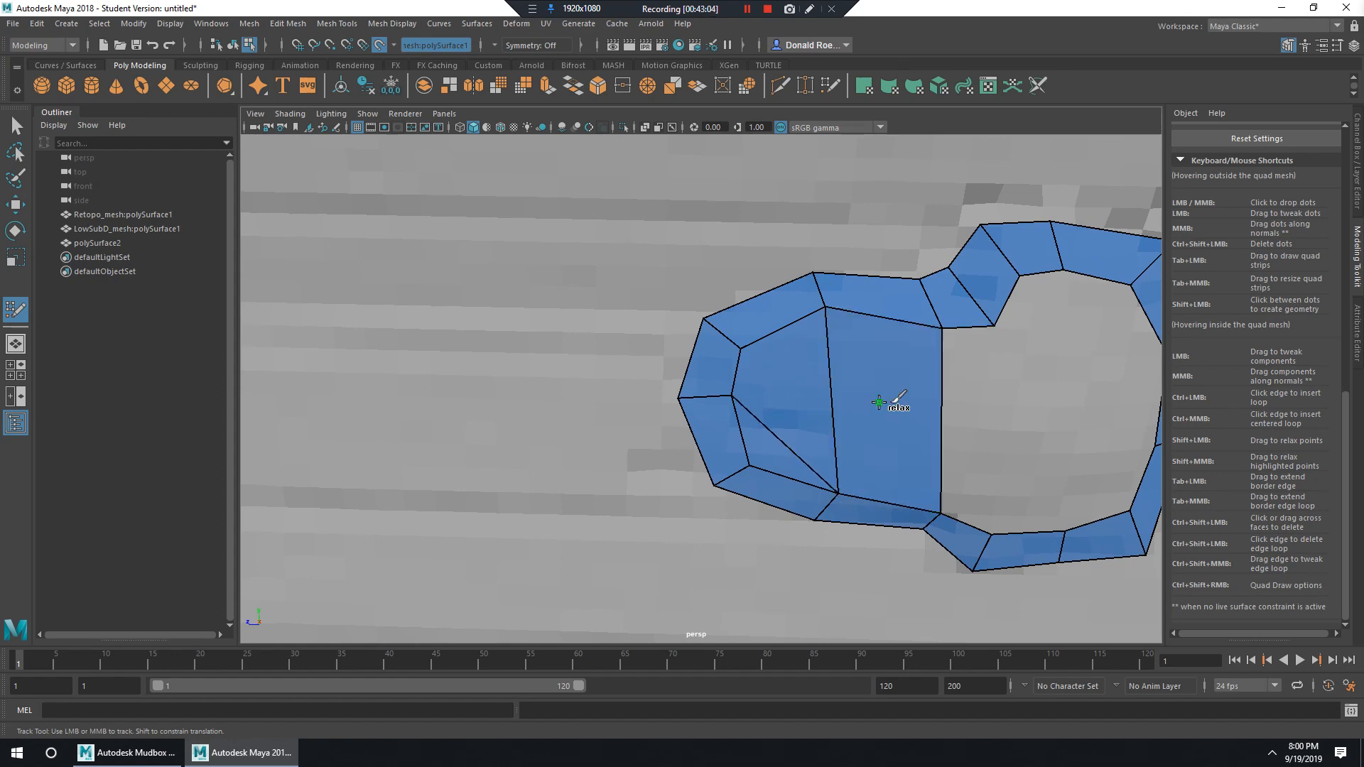
{"action": "left_click", "coordinate": [962, 396], "text": "shift"}
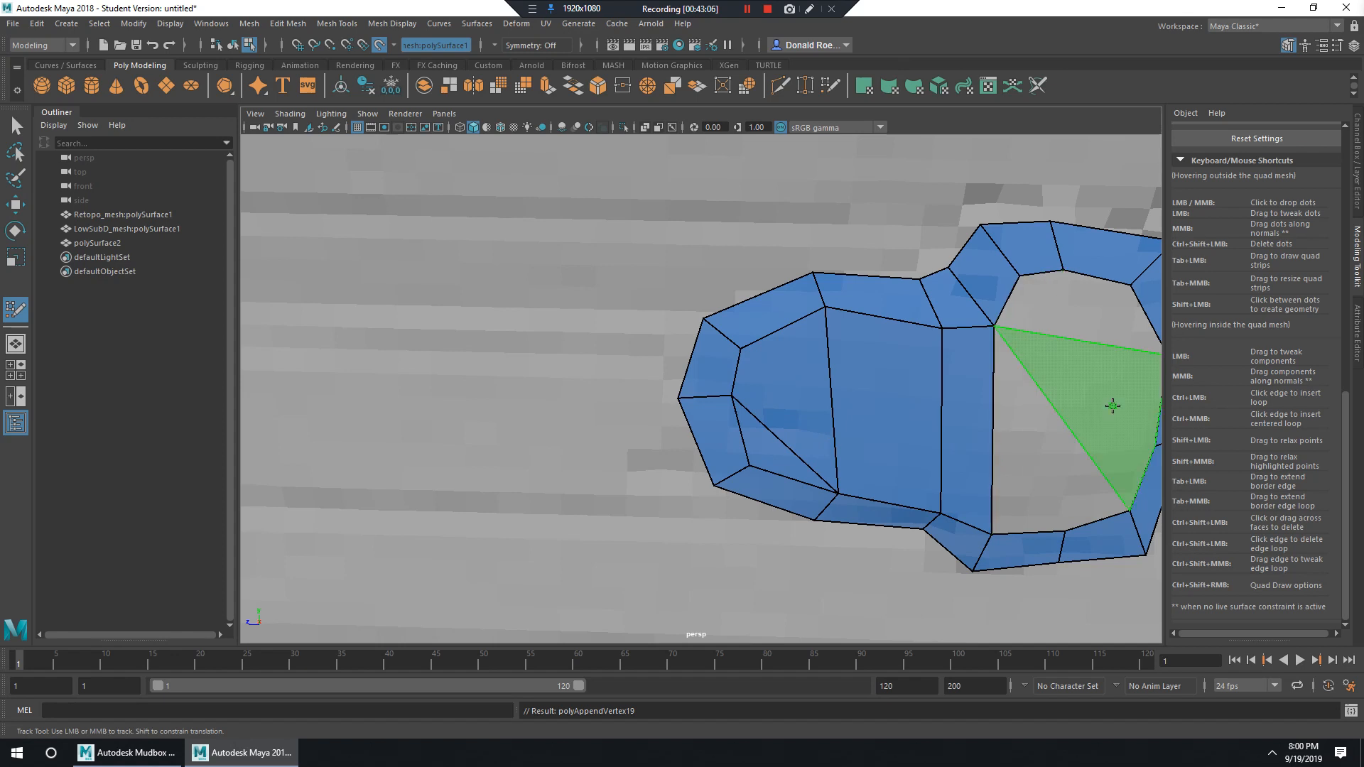
{"action": "middle_click_drag", "start_coordinate": [971, 394], "coordinate": [854, 285], "text": "alt"}
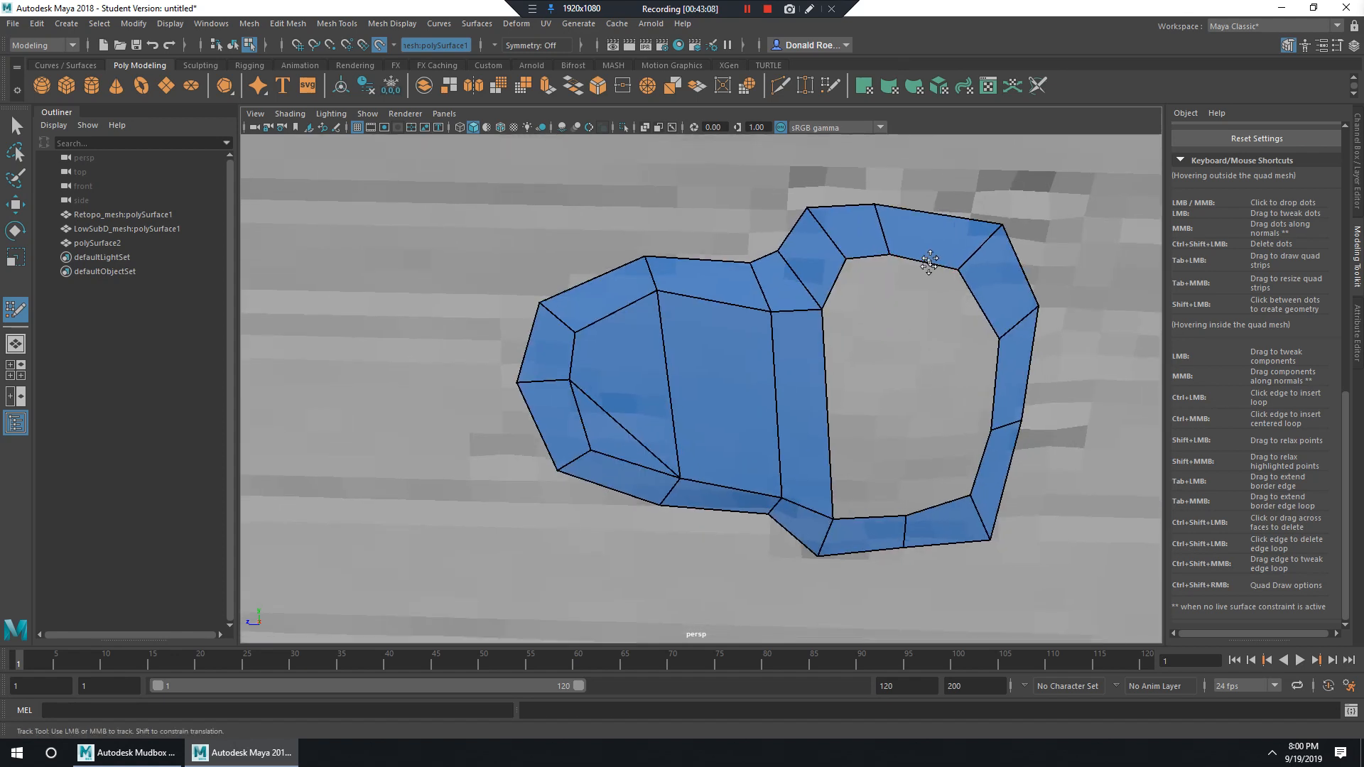
Bridge the right lobe with a quad from the upper strip to the lower strip and fill the gaps beside it.
{"action": "key", "text": "ctrl+z"}
{"action": "left_click_drag", "start_coordinate": [924, 261], "coordinate": [906, 515]}
{"action": "left_click", "coordinate": [859, 390], "text": "shift"}
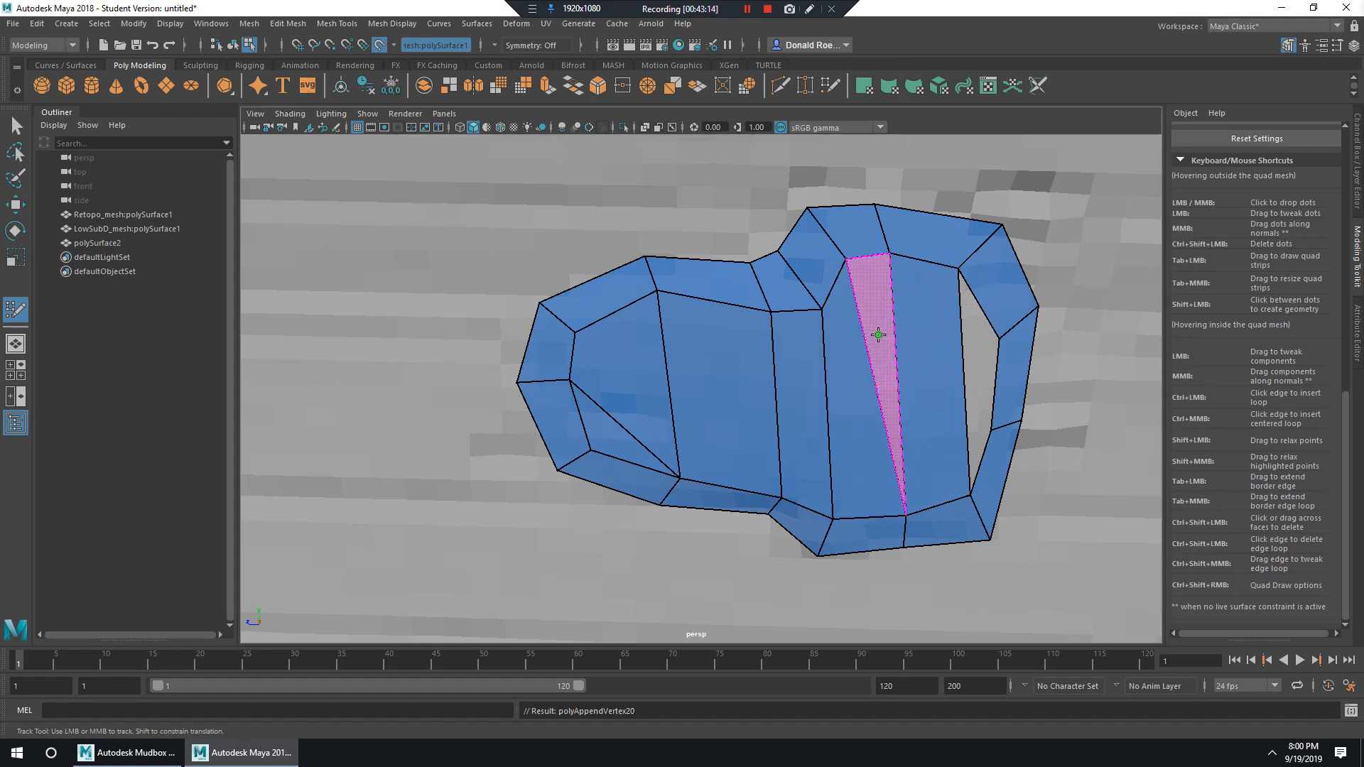
Inspect the filled patches on the wall front and the open area between them and the left edge mesh.
{"action": "right_click_drag", "start_coordinate": [1071, 472], "coordinate": [771, 388], "text": "alt"}
{"action": "scroll", "coordinate": [770, 388], "scroll_direction": "down", "scroll_amount": 3}
{"action": "left_click_drag", "start_coordinate": [771, 388], "coordinate": [740, 396], "text": "alt"}
{"action": "scroll", "coordinate": [696, 313], "scroll_direction": "up", "scroll_amount": 5}
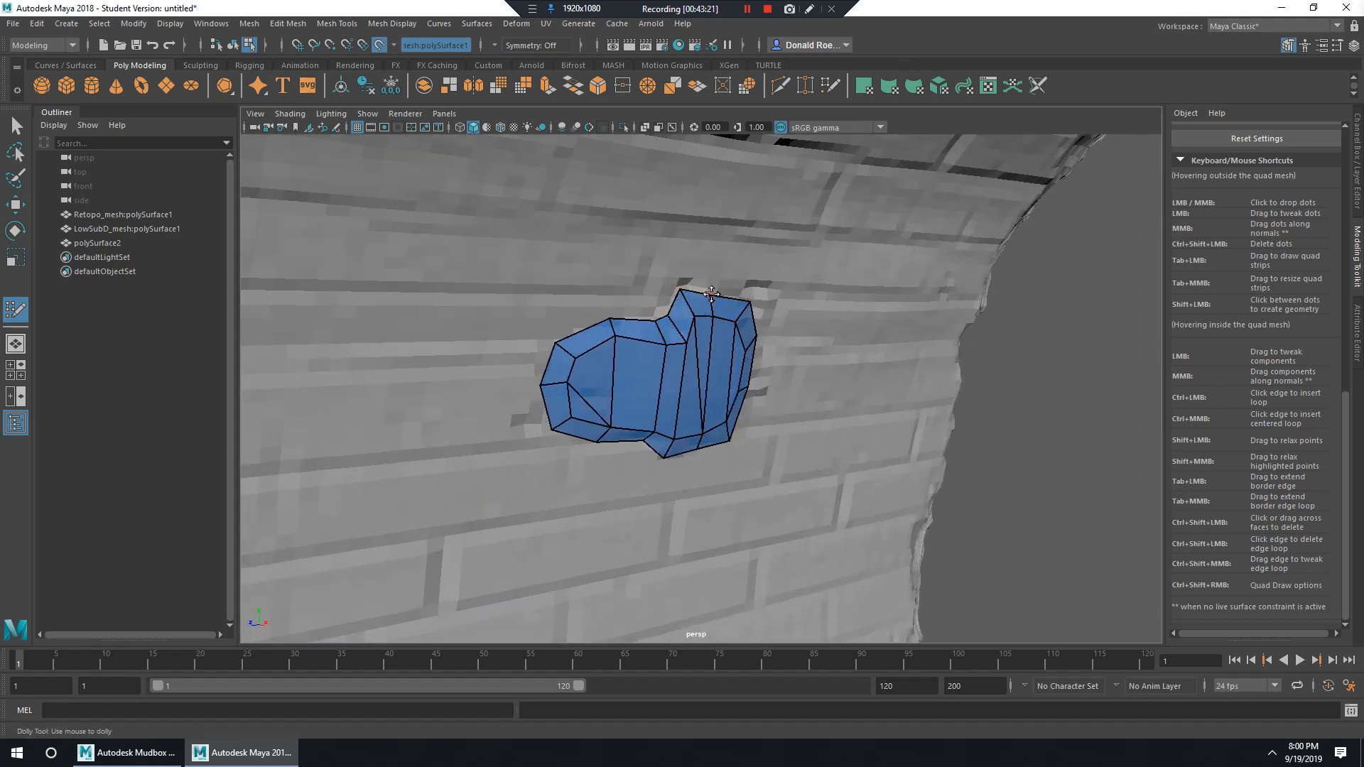
{"action": "right_click_drag", "start_coordinate": [814, 352], "coordinate": [630, 368], "text": "alt"}
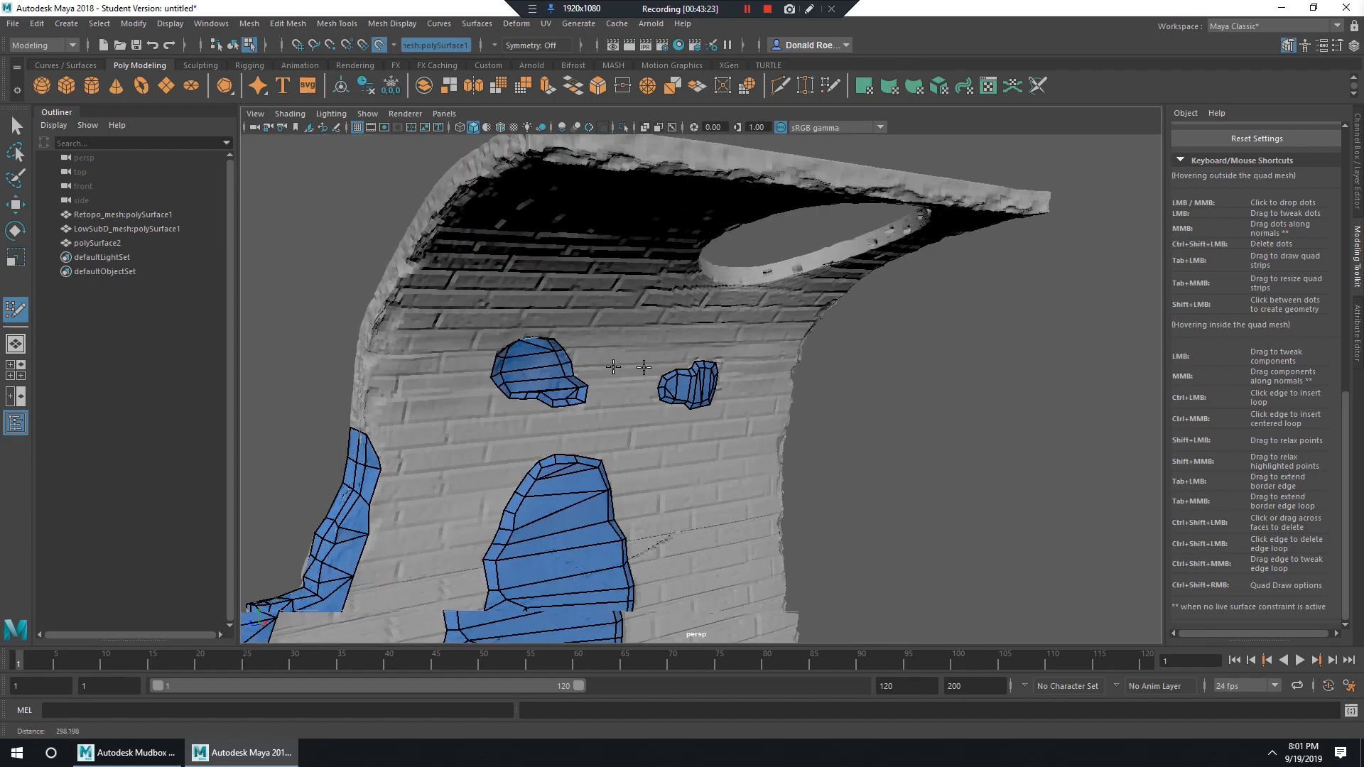
{"action": "left_click_drag", "start_coordinate": [631, 369], "coordinate": [831, 372], "text": "alt"}
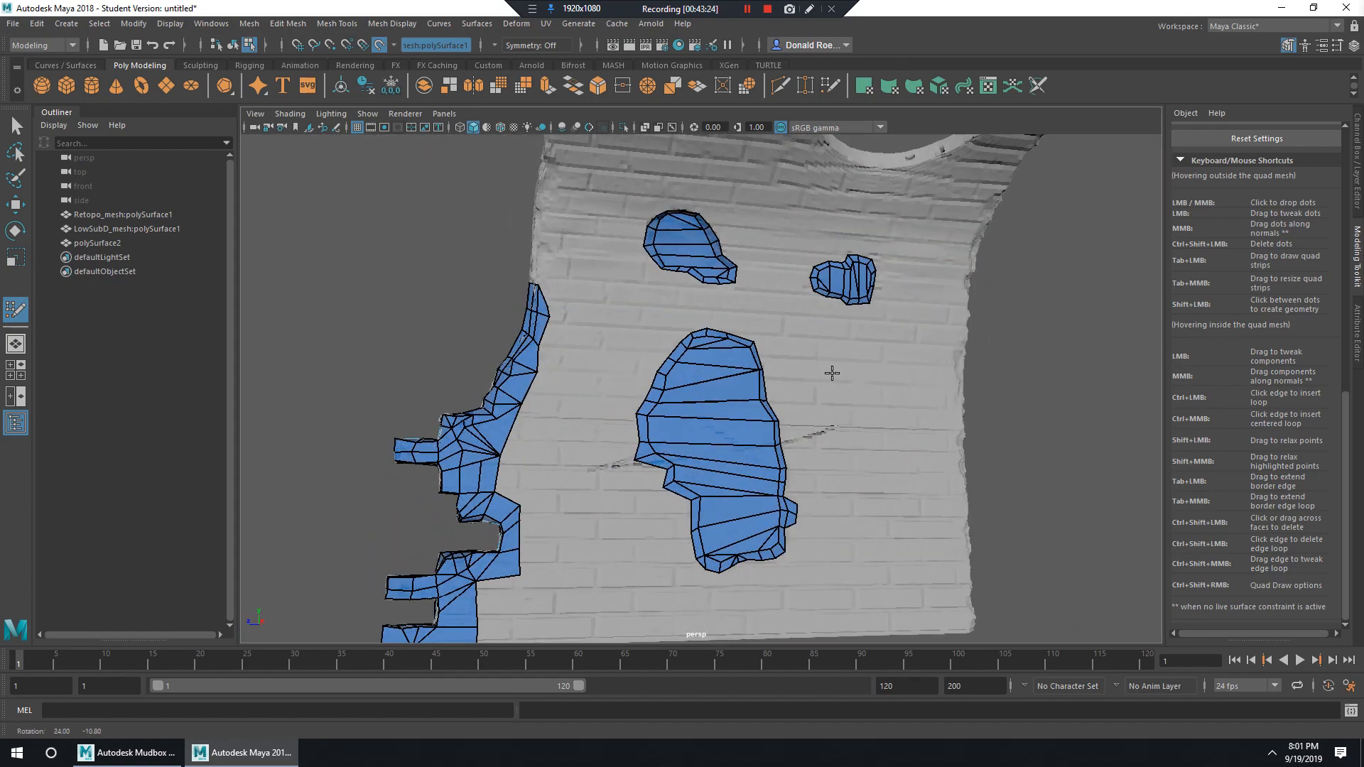
{"action": "scroll", "coordinate": [737, 430], "scroll_direction": "up", "scroll_amount": 3}
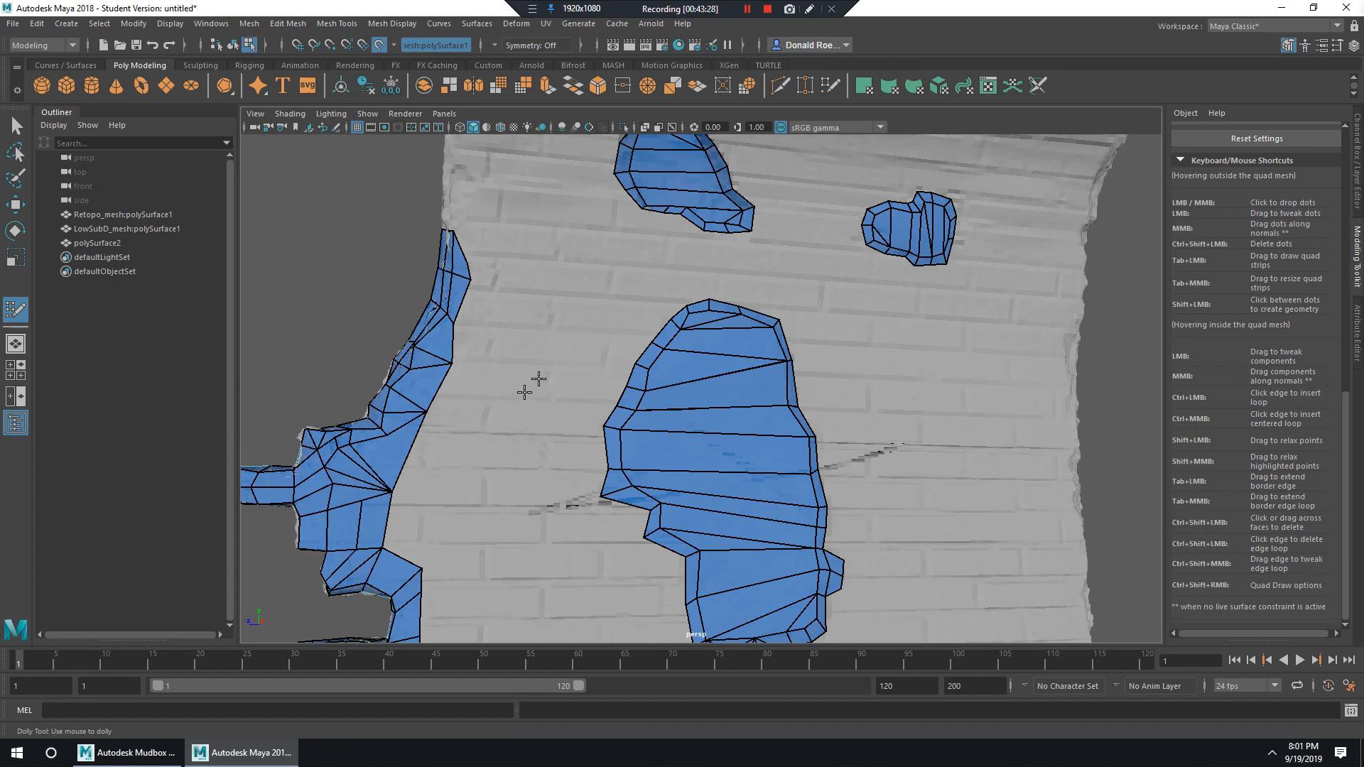
{"action": "scroll", "coordinate": [821, 398], "scroll_direction": "down", "scroll_amount": 5}
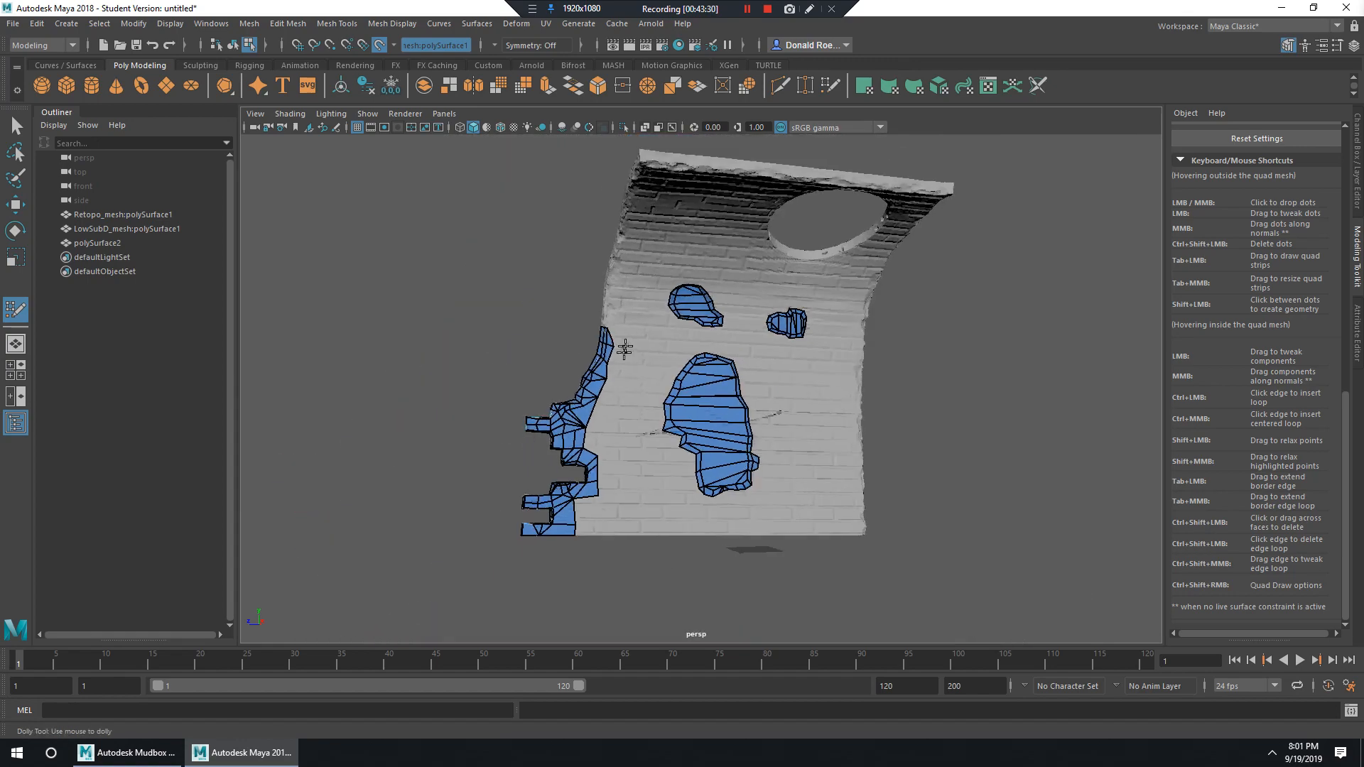
Extend two quads down from the lower border edge beside the broken left side, reaching the wall's base.
{"action": "left_click_drag", "start_coordinate": [631, 345], "coordinate": [643, 345], "text": "alt"}
{"action": "scroll", "coordinate": [643, 344], "scroll_direction": "up", "scroll_amount": 8}
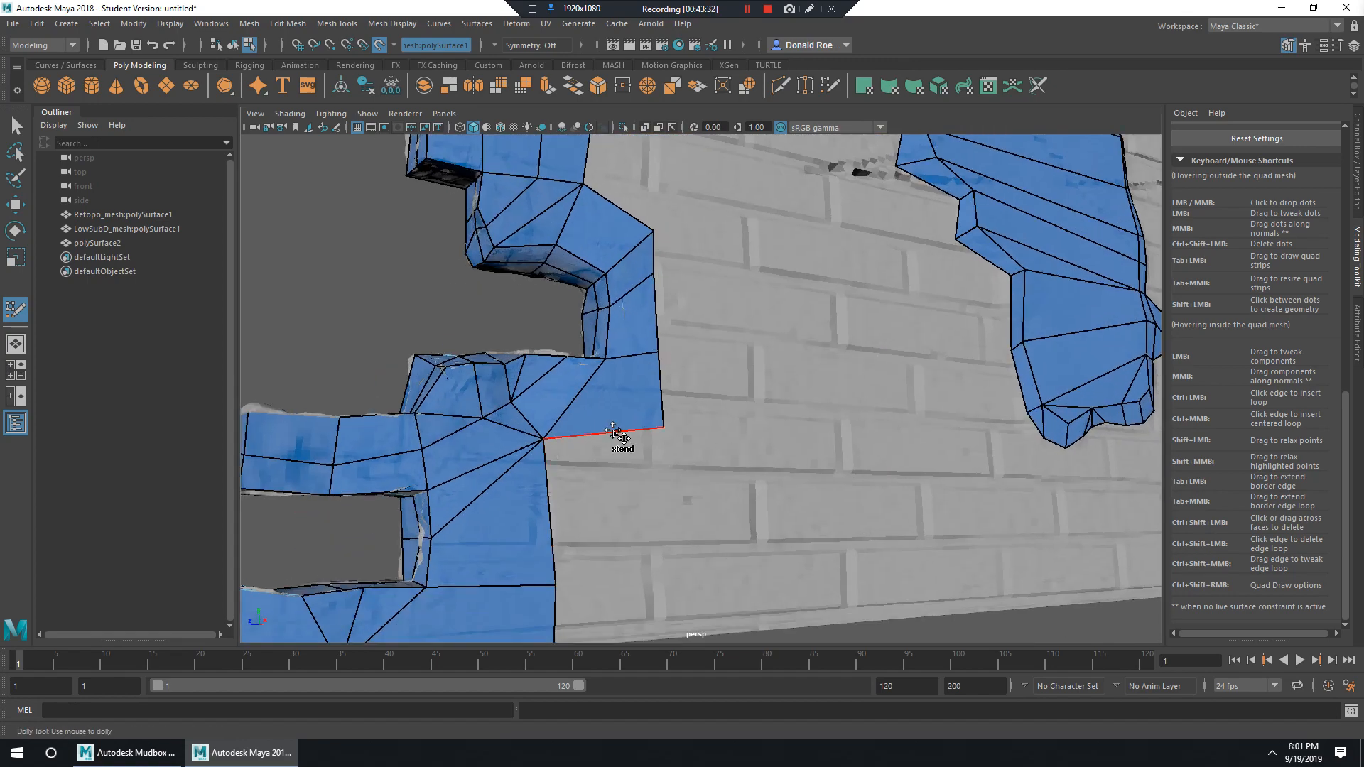
{"action": "left_click_drag", "start_coordinate": [623, 434], "coordinate": [623, 573]}
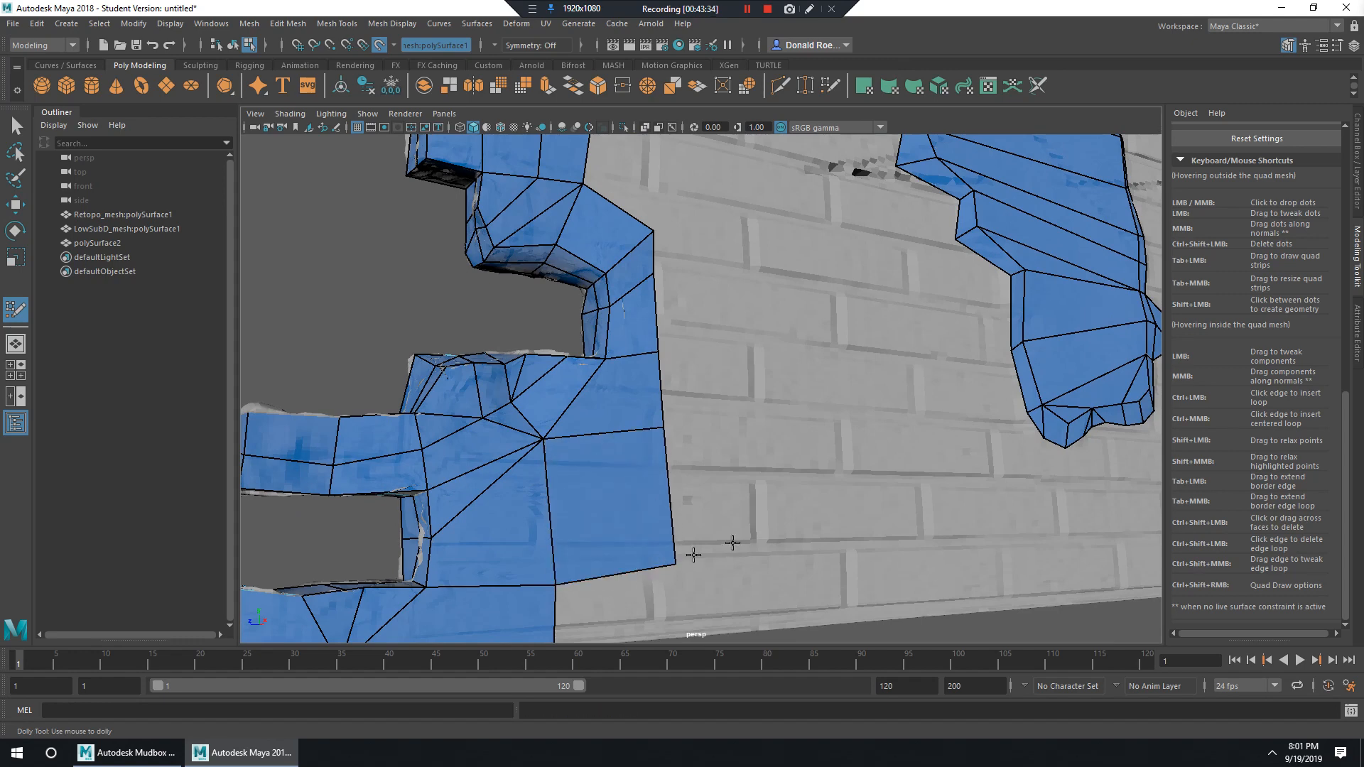
{"action": "left_click_drag", "start_coordinate": [731, 542], "coordinate": [746, 380], "text": "alt"}
{"action": "middle_click_drag", "start_coordinate": [746, 381], "coordinate": [809, 493], "text": "alt"}
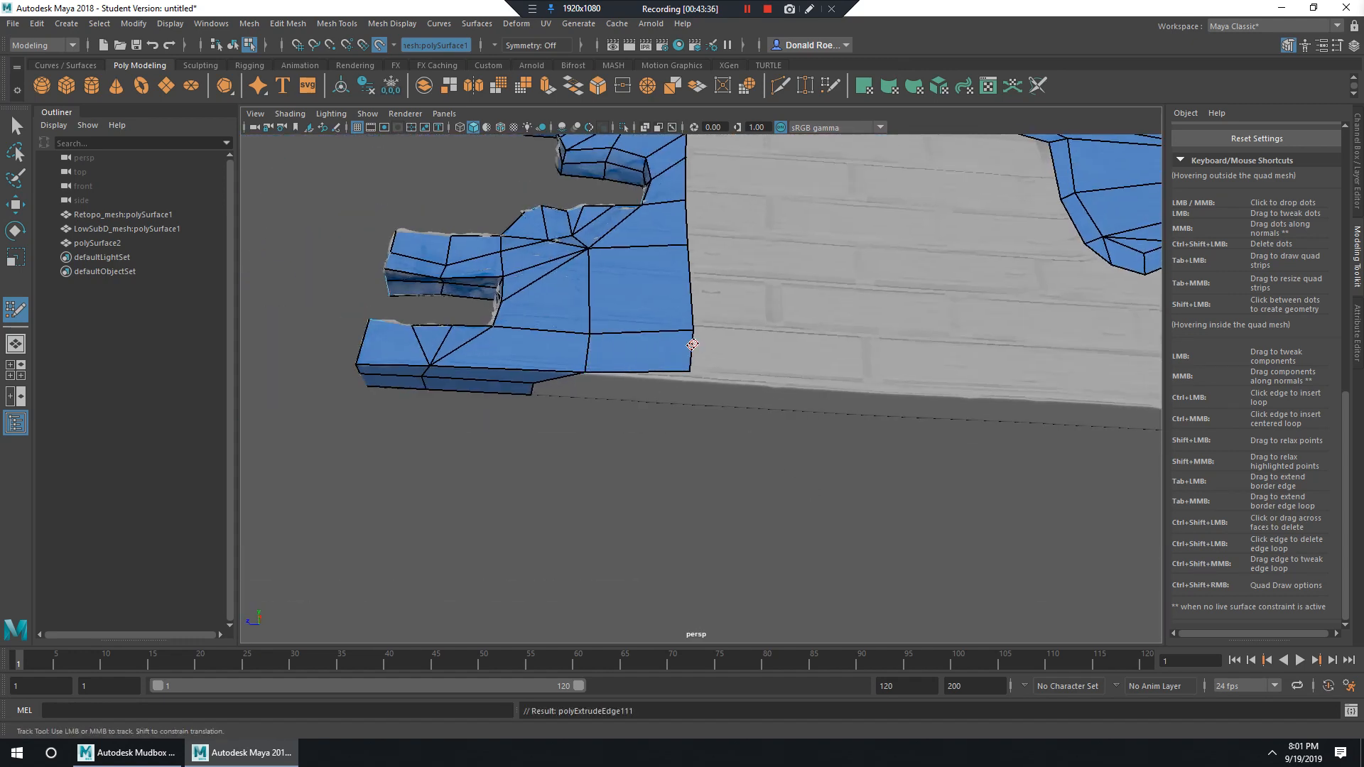
{"action": "left_click_drag", "start_coordinate": [703, 361], "coordinate": [694, 436], "text": "alt"}
{"action": "left_click_drag", "start_coordinate": [753, 403], "coordinate": [724, 408], "text": "alt"}
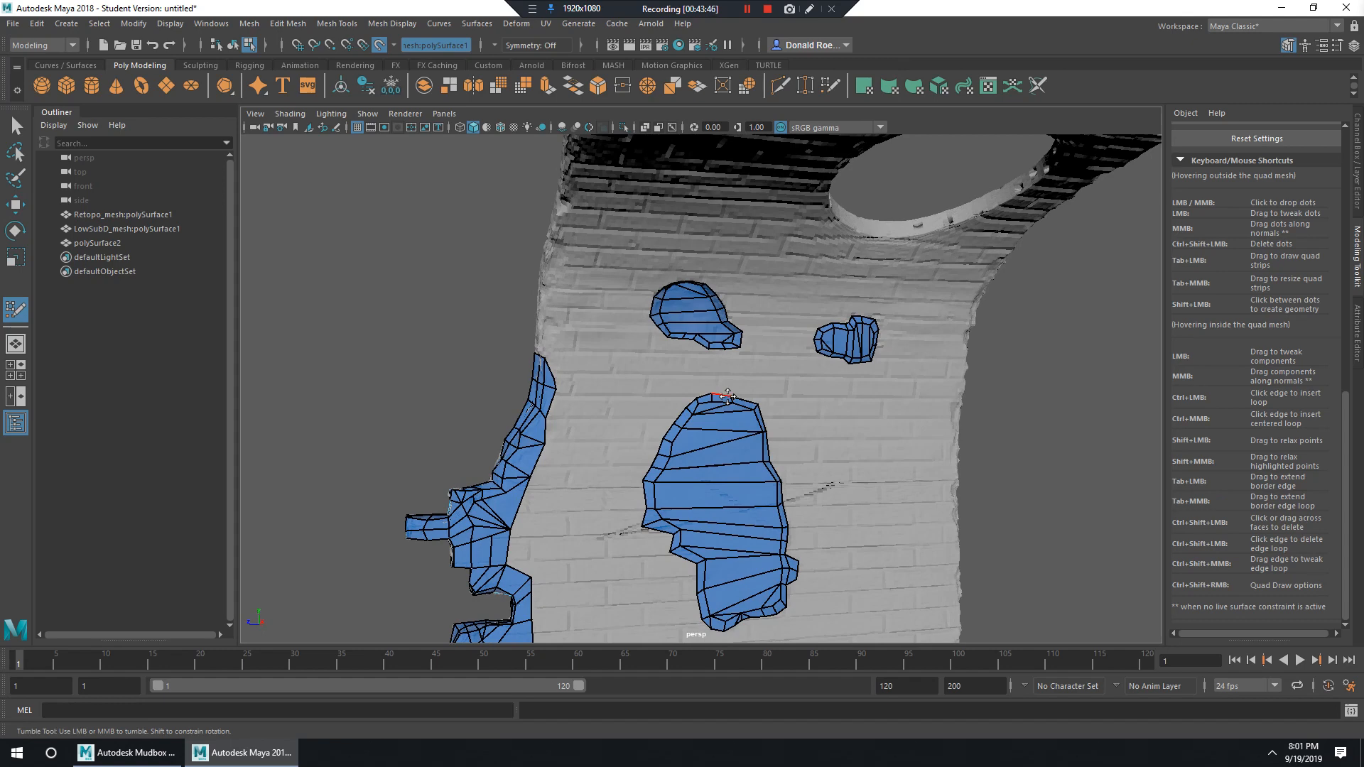
Examine the mesh along the wall's broken left edge, from its base up to its open upper end.
{"action": "right_click_drag", "start_coordinate": [743, 377], "coordinate": [636, 377], "text": "alt"}
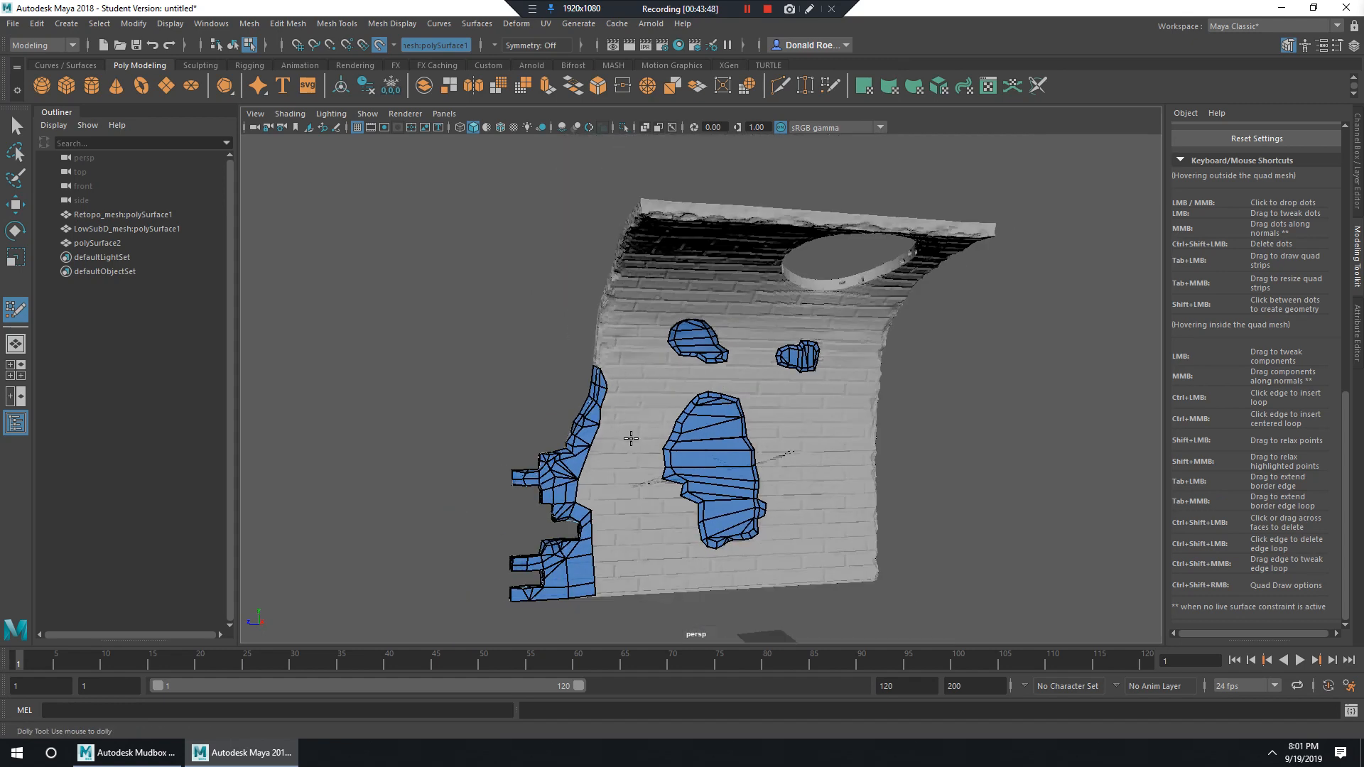
{"action": "middle_click_drag", "start_coordinate": [665, 595], "coordinate": [758, 451], "text": "alt"}
{"action": "right_click_drag", "start_coordinate": [758, 450], "coordinate": [895, 455], "text": "alt"}
{"action": "middle_click_drag", "start_coordinate": [501, 469], "coordinate": [574, 434], "text": "alt"}
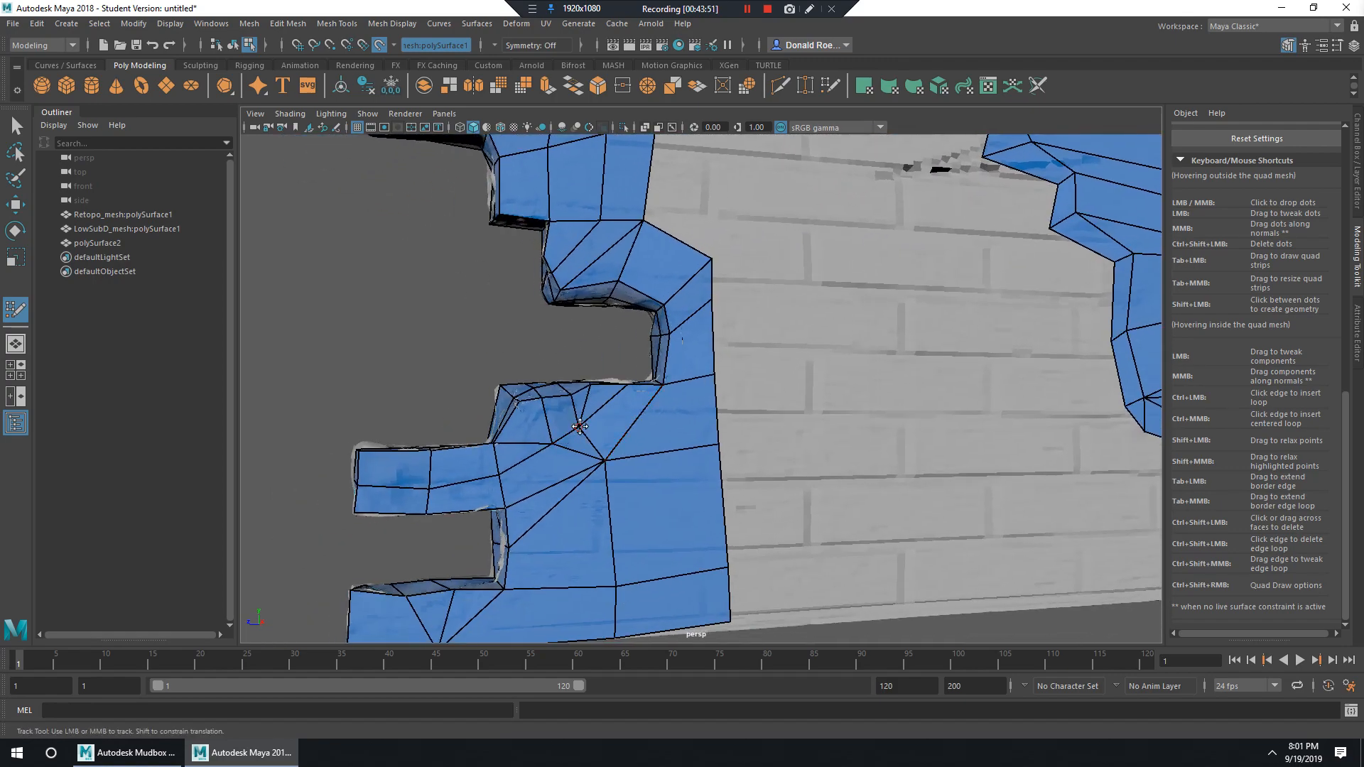
{"action": "left_click_drag", "start_coordinate": [580, 426], "coordinate": [705, 400], "text": "alt"}
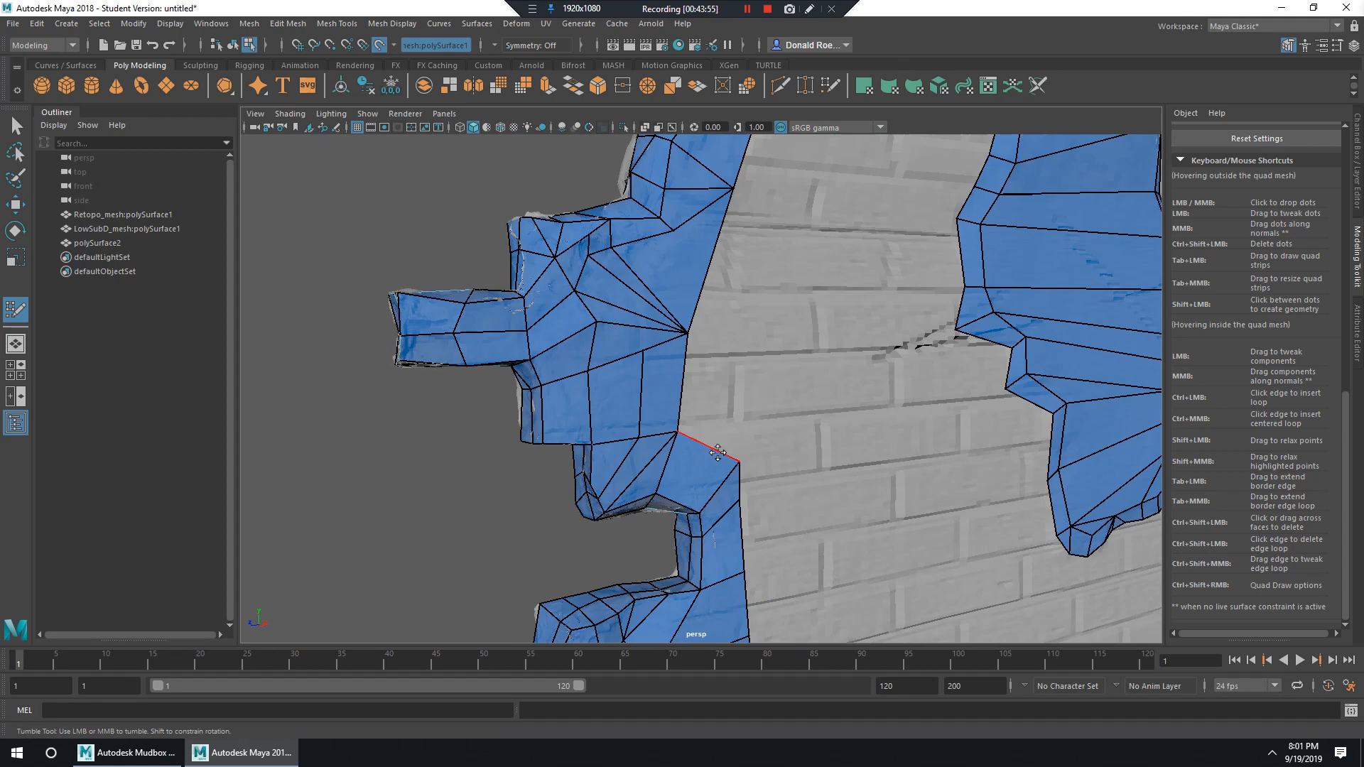
{"action": "right_click_drag", "start_coordinate": [872, 412], "coordinate": [871, 380], "text": "alt"}
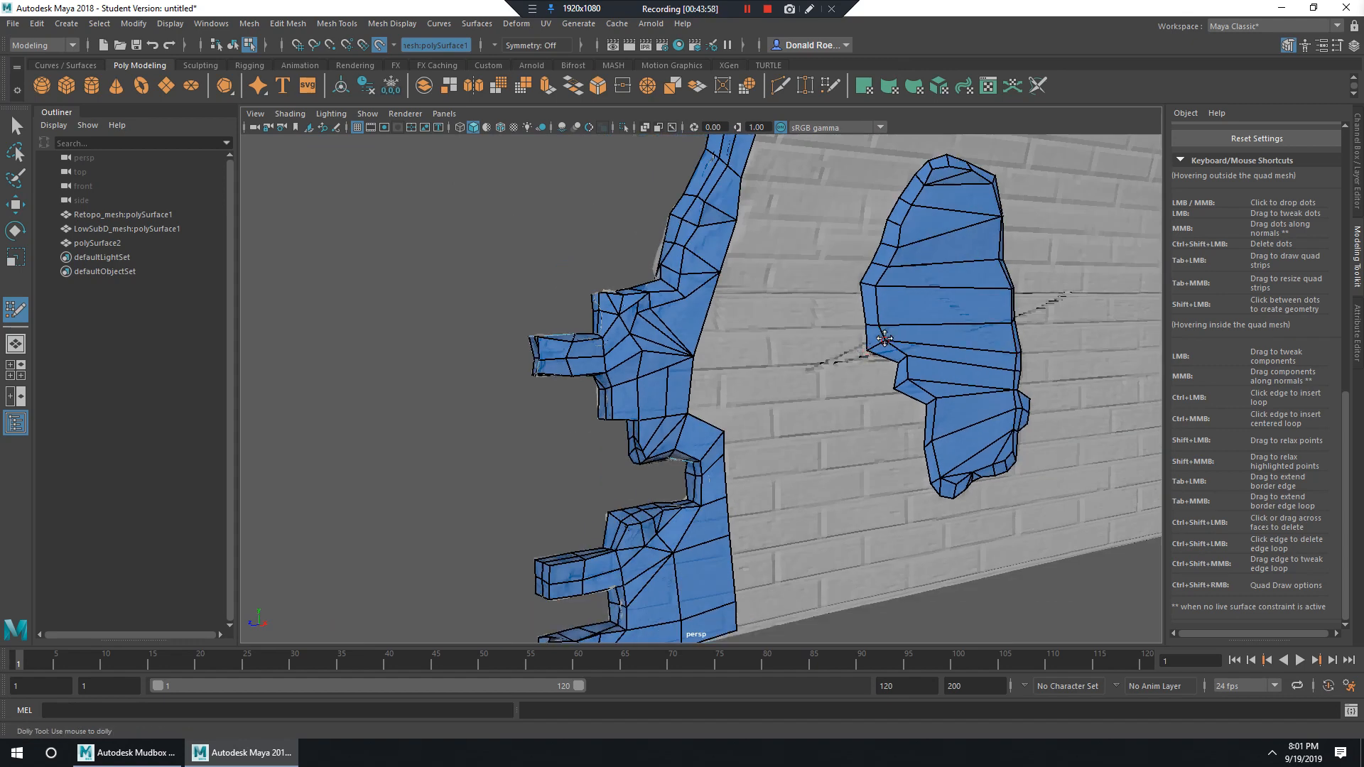
{"action": "left_click_drag", "start_coordinate": [699, 378], "coordinate": [832, 486], "text": "alt"}
{"action": "right_click_drag", "start_coordinate": [831, 486], "coordinate": [852, 370], "text": "alt"}
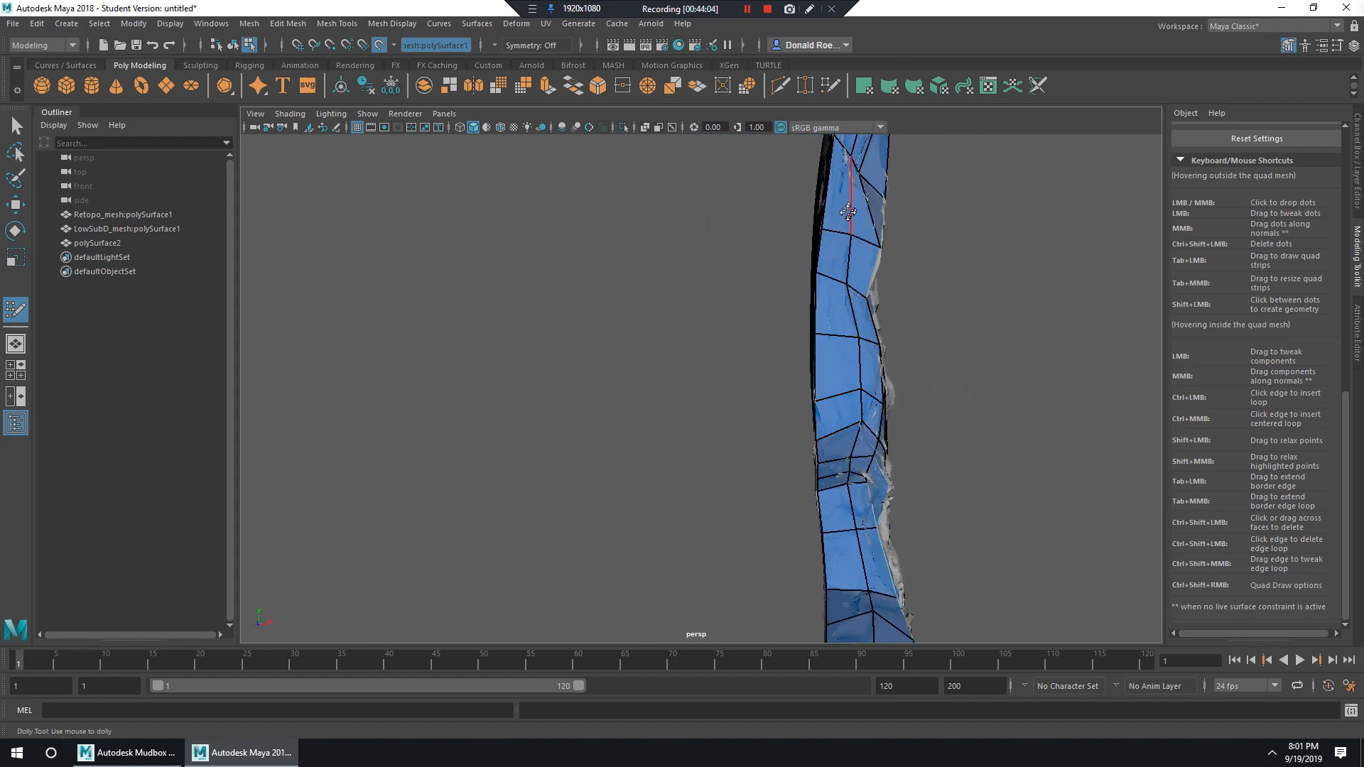
{"action": "left_click_drag", "start_coordinate": [913, 426], "coordinate": [796, 369], "text": "alt"}
{"action": "middle_click_drag", "start_coordinate": [838, 263], "coordinate": [734, 548], "text": "alt"}
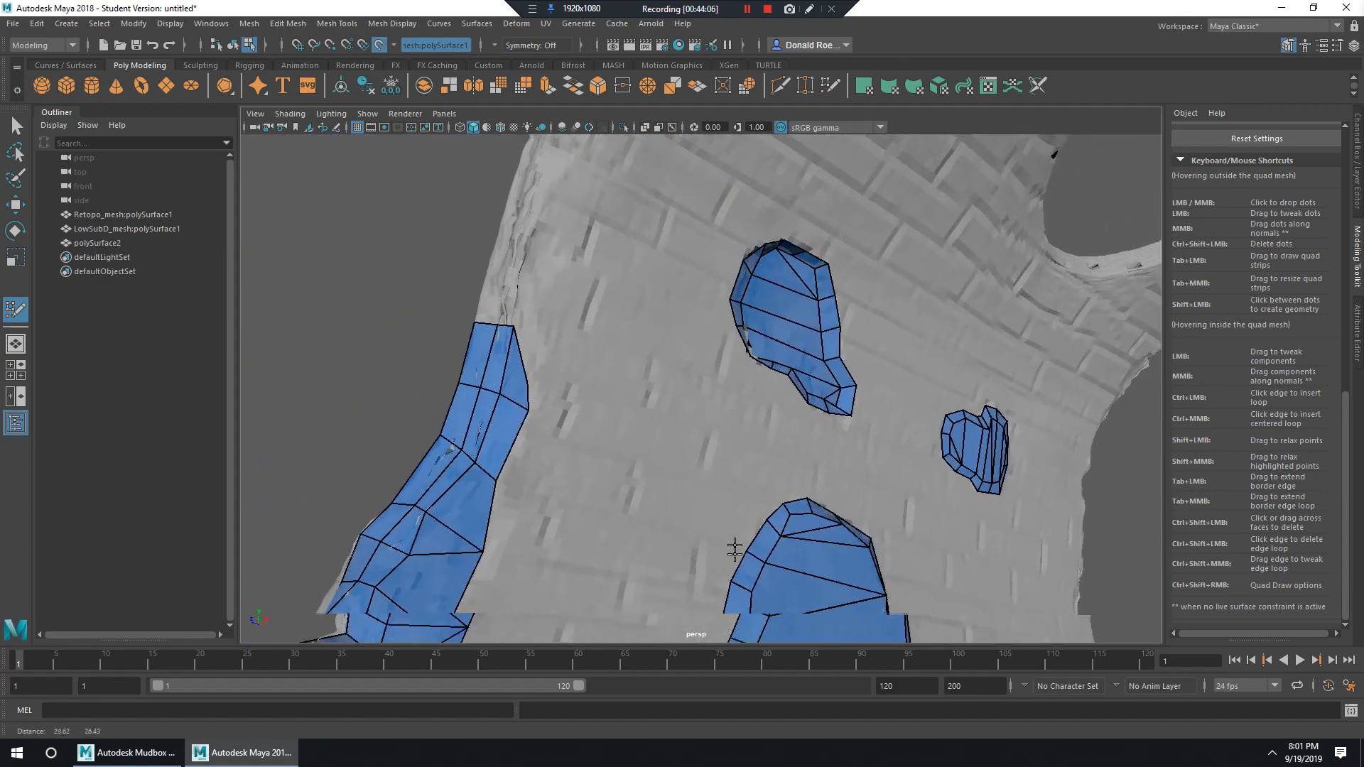
Try tweaking a point near the upper edge of the small right patch, and undo the tweak.
{"action": "middle_click_drag", "start_coordinate": [845, 501], "coordinate": [877, 496], "text": "alt"}
{"action": "left_click_drag", "start_coordinate": [878, 496], "coordinate": [810, 462], "text": "alt"}
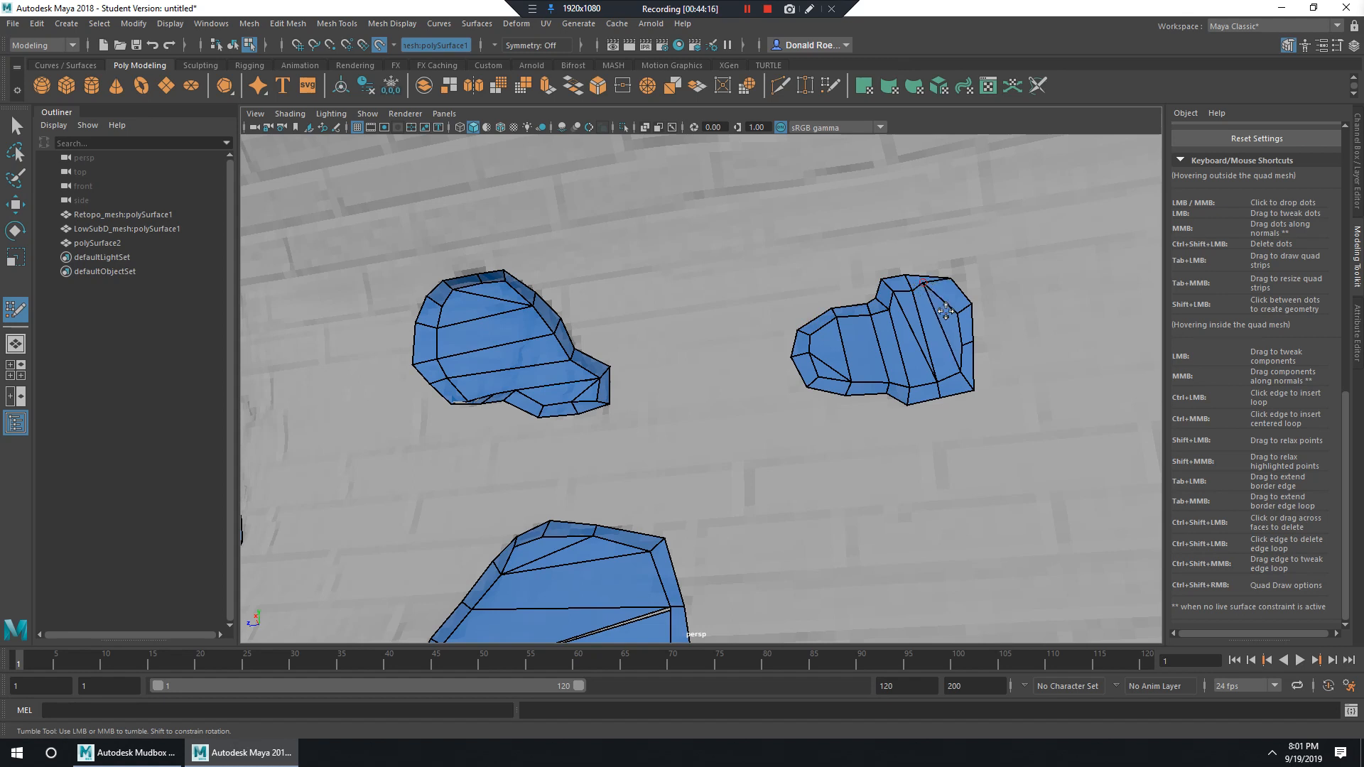
{"action": "left_click_drag", "start_coordinate": [907, 293], "coordinate": [918, 298]}
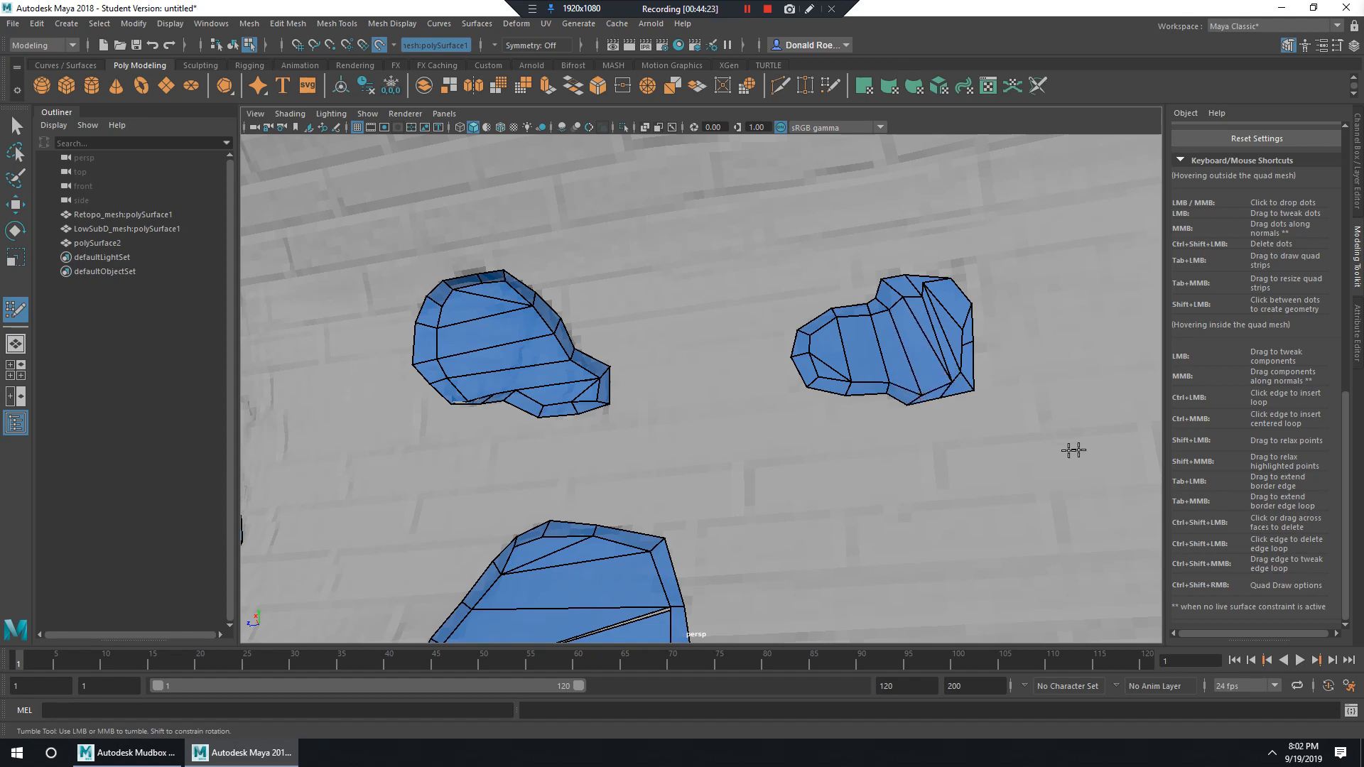
{"action": "key", "text": "ctrl+z"}
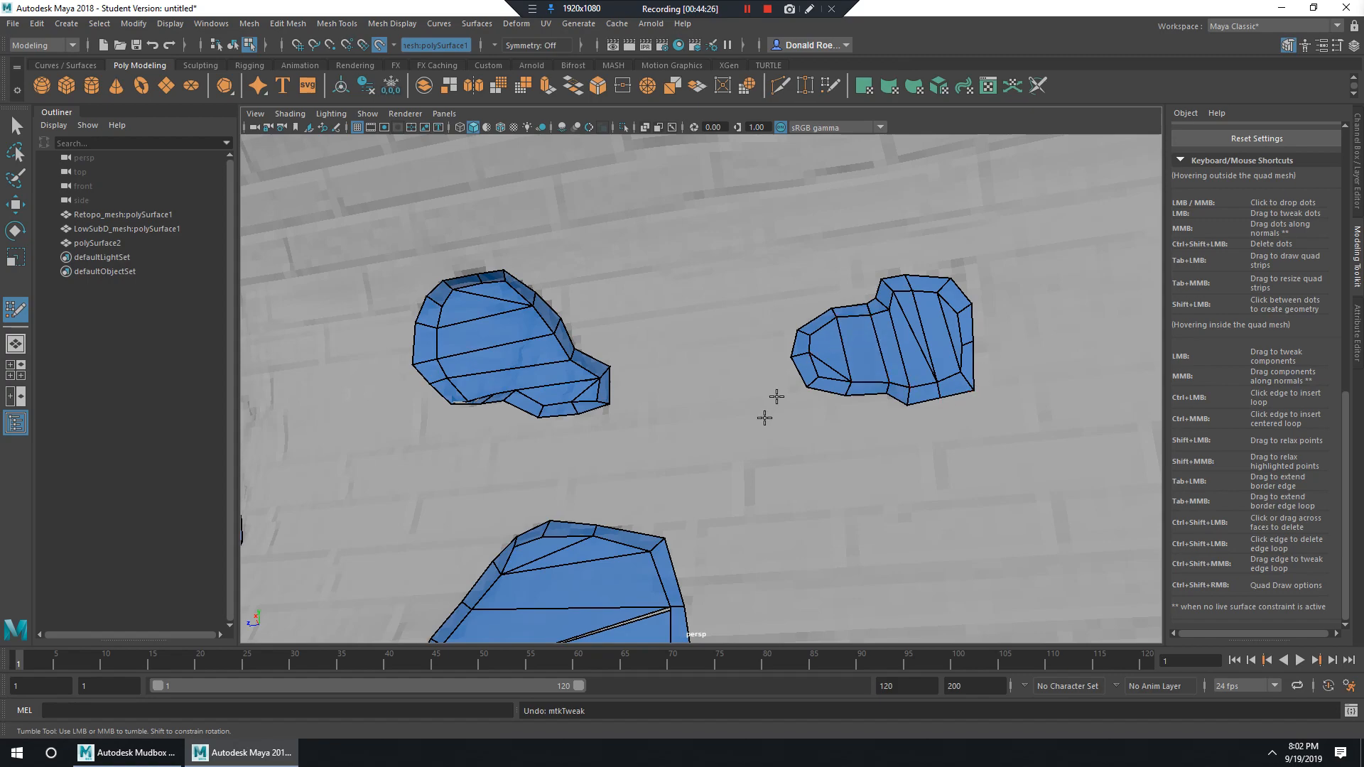
Examine the three filled patches and the left edge mesh against the whole curved wall.
{"action": "middle_click_drag", "start_coordinate": [764, 418], "coordinate": [878, 445], "text": "alt"}
{"action": "right_click_drag", "start_coordinate": [836, 404], "coordinate": [753, 426], "text": "alt"}
{"action": "left_click_drag", "start_coordinate": [754, 427], "coordinate": [839, 462], "text": "alt"}
{"action": "middle_click_drag", "start_coordinate": [838, 462], "coordinate": [812, 346], "text": "alt"}
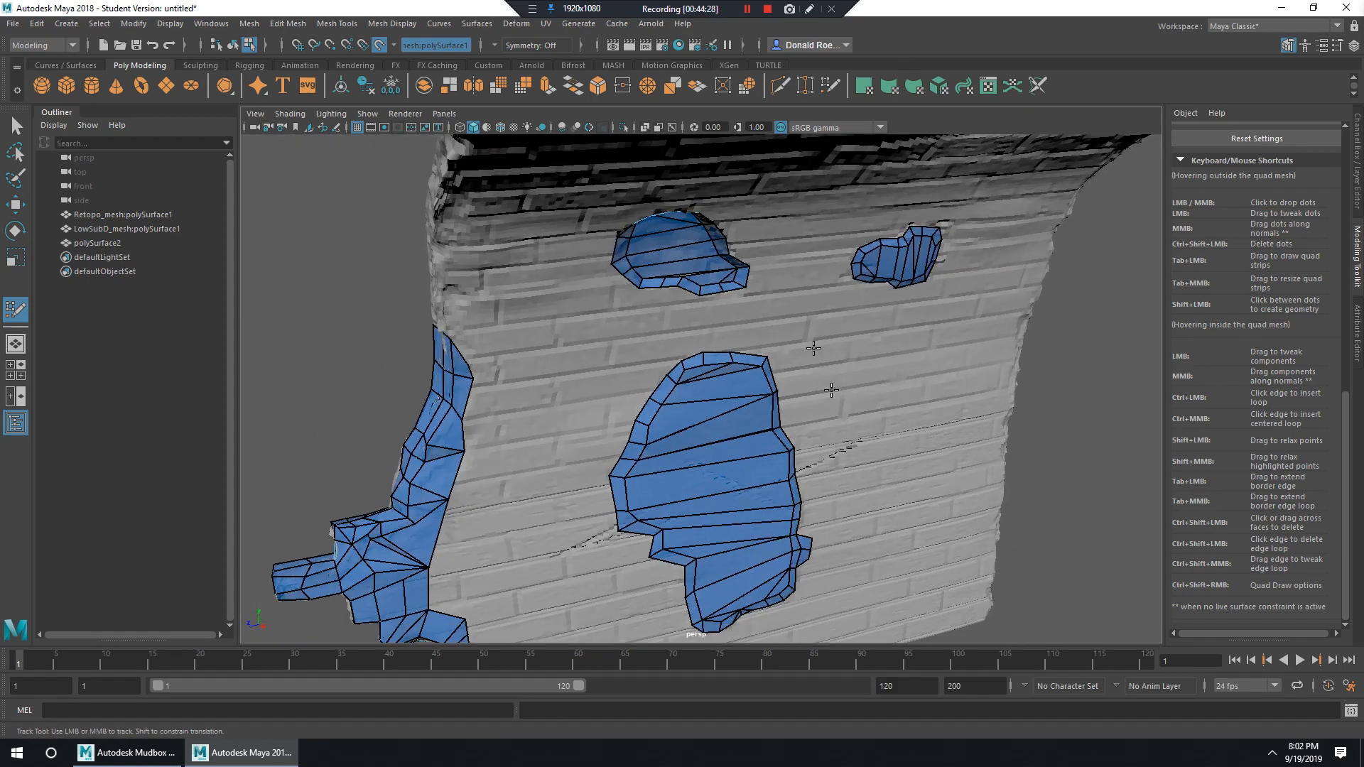
{"action": "left_click_drag", "start_coordinate": [813, 347], "coordinate": [856, 457], "text": "alt"}
{"action": "right_click_drag", "start_coordinate": [855, 457], "coordinate": [696, 455], "text": "alt"}
{"action": "middle_click_drag", "start_coordinate": [696, 454], "coordinate": [711, 357], "text": "alt"}
{"action": "left_click_drag", "start_coordinate": [711, 357], "coordinate": [839, 392], "text": "alt"}
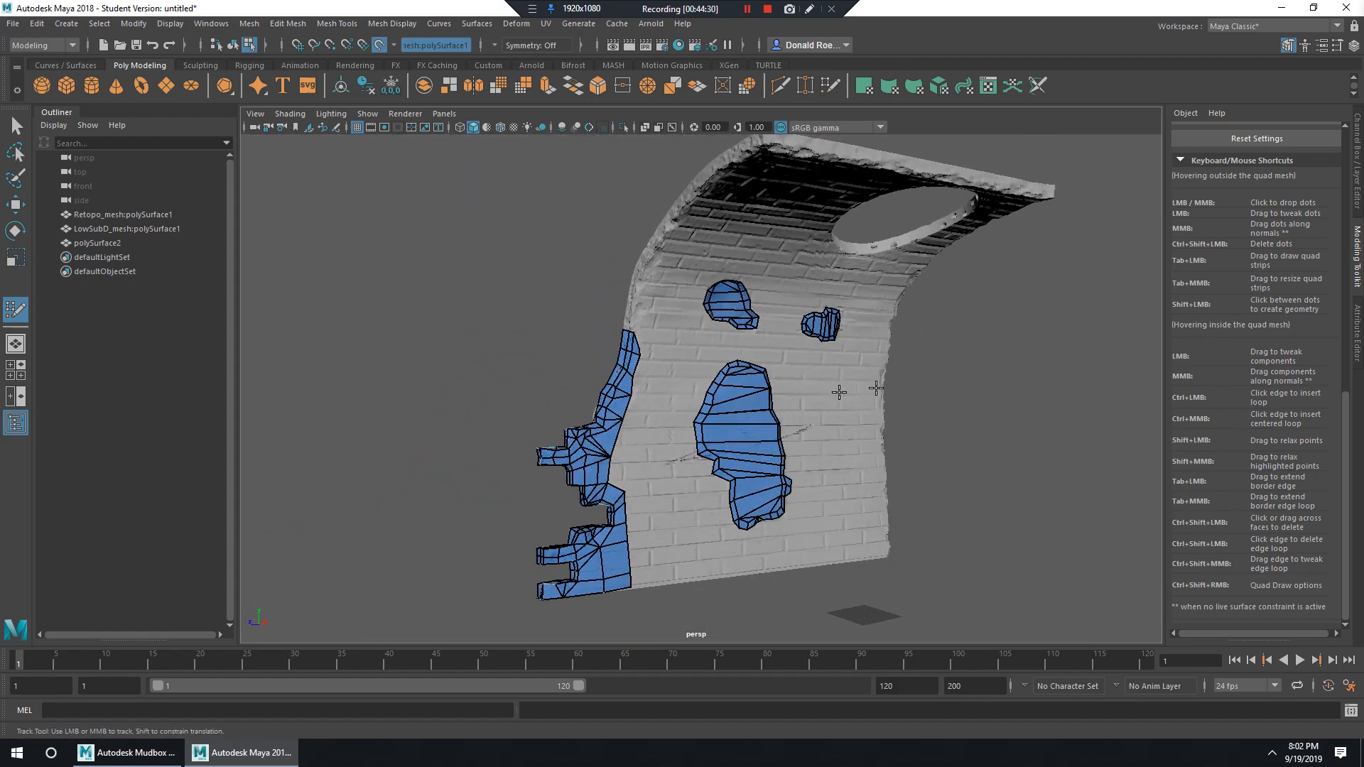
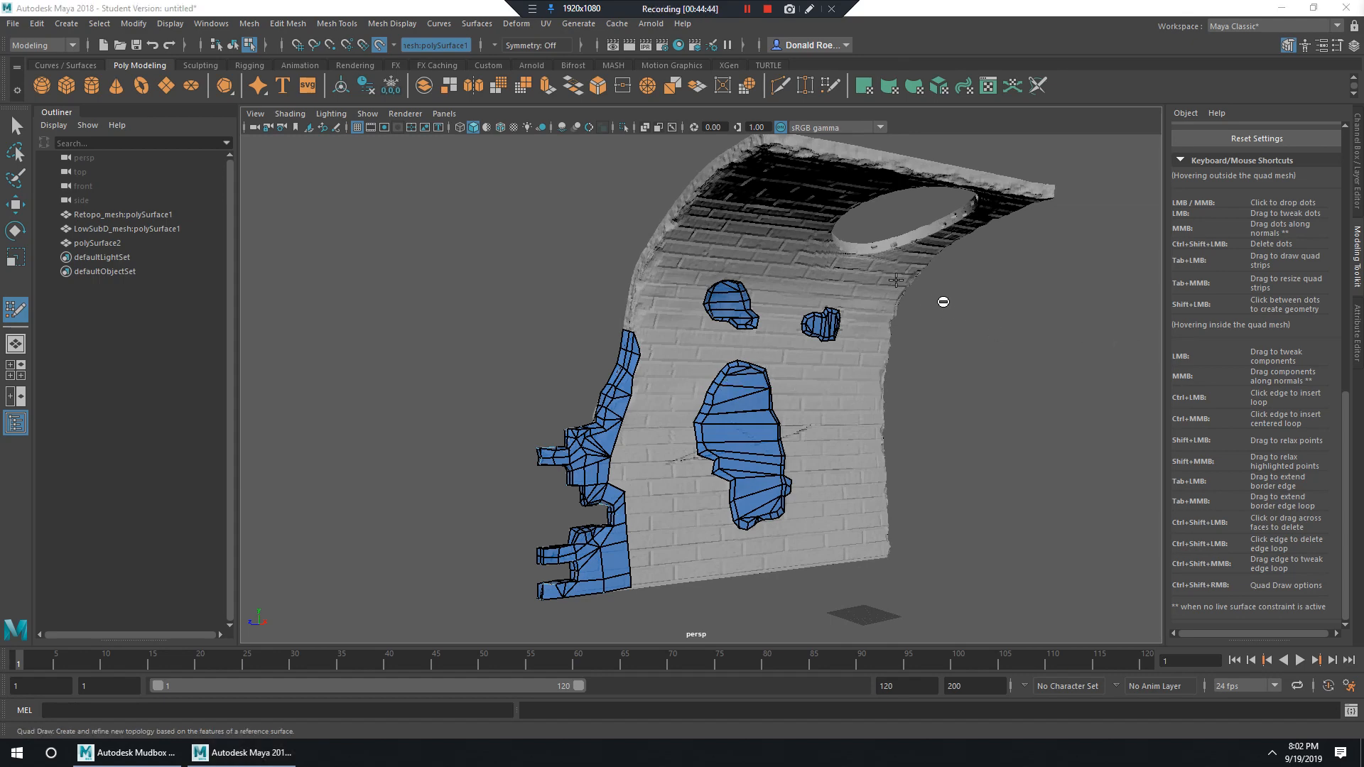
{"action": "left_click", "coordinate": [1353, 45]}
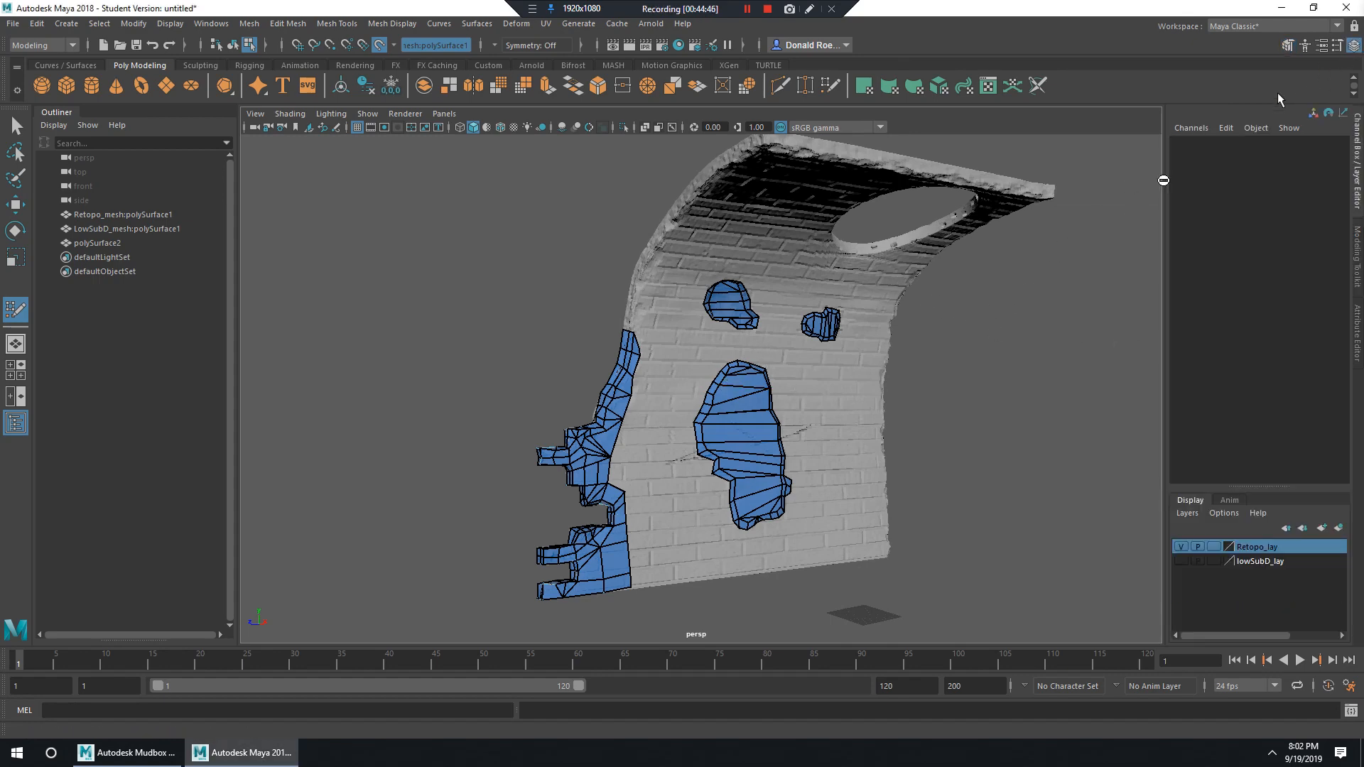
{"action": "left_click_drag", "start_coordinate": [994, 305], "coordinate": [1035, 367], "text": "alt"}
{"action": "left_click", "coordinate": [97, 243]}
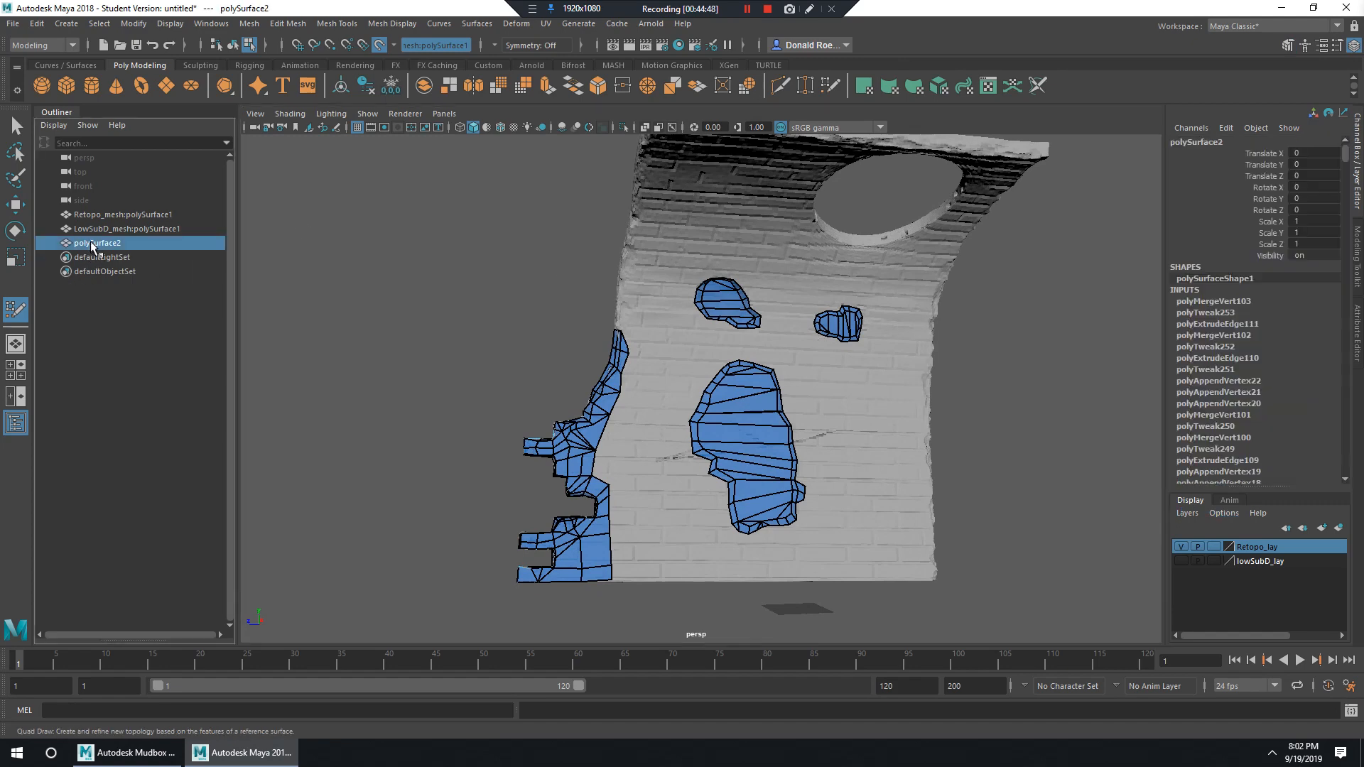
{"action": "left_click_drag", "start_coordinate": [296, 249], "coordinate": [317, 261], "text": "alt"}
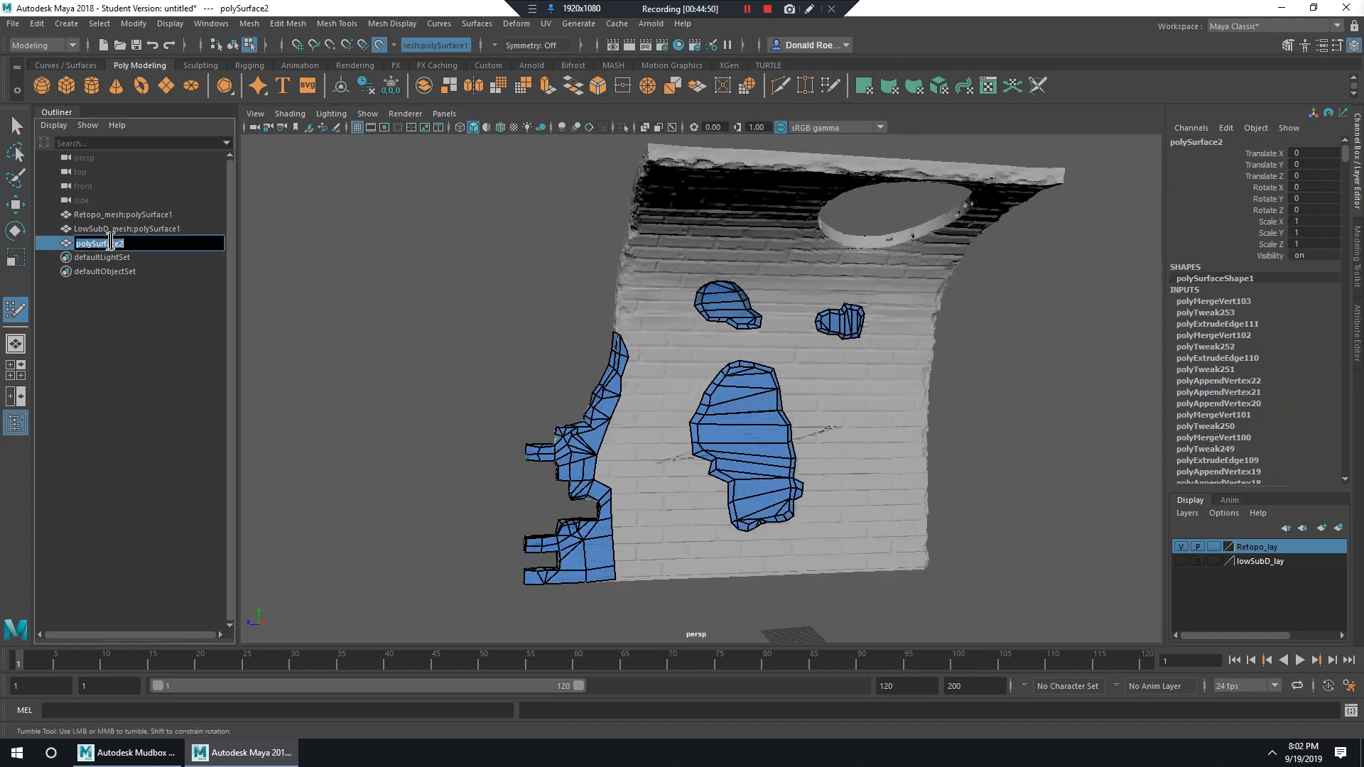
{"action": "left_click", "coordinate": [126, 230]}
{"action": "left_click", "coordinate": [113, 243]}
{"action": "left_click", "coordinate": [100, 370]}
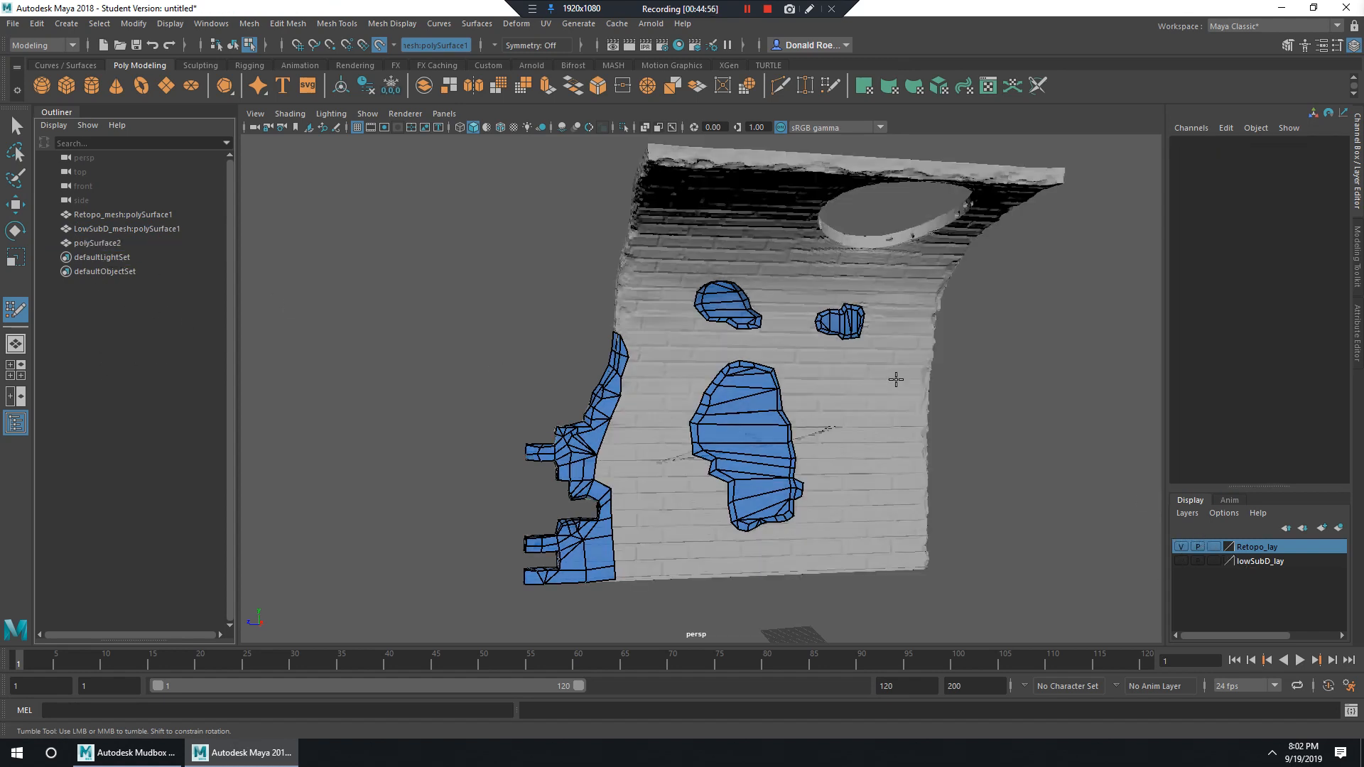
{"action": "key", "text": "ctrl+z"}
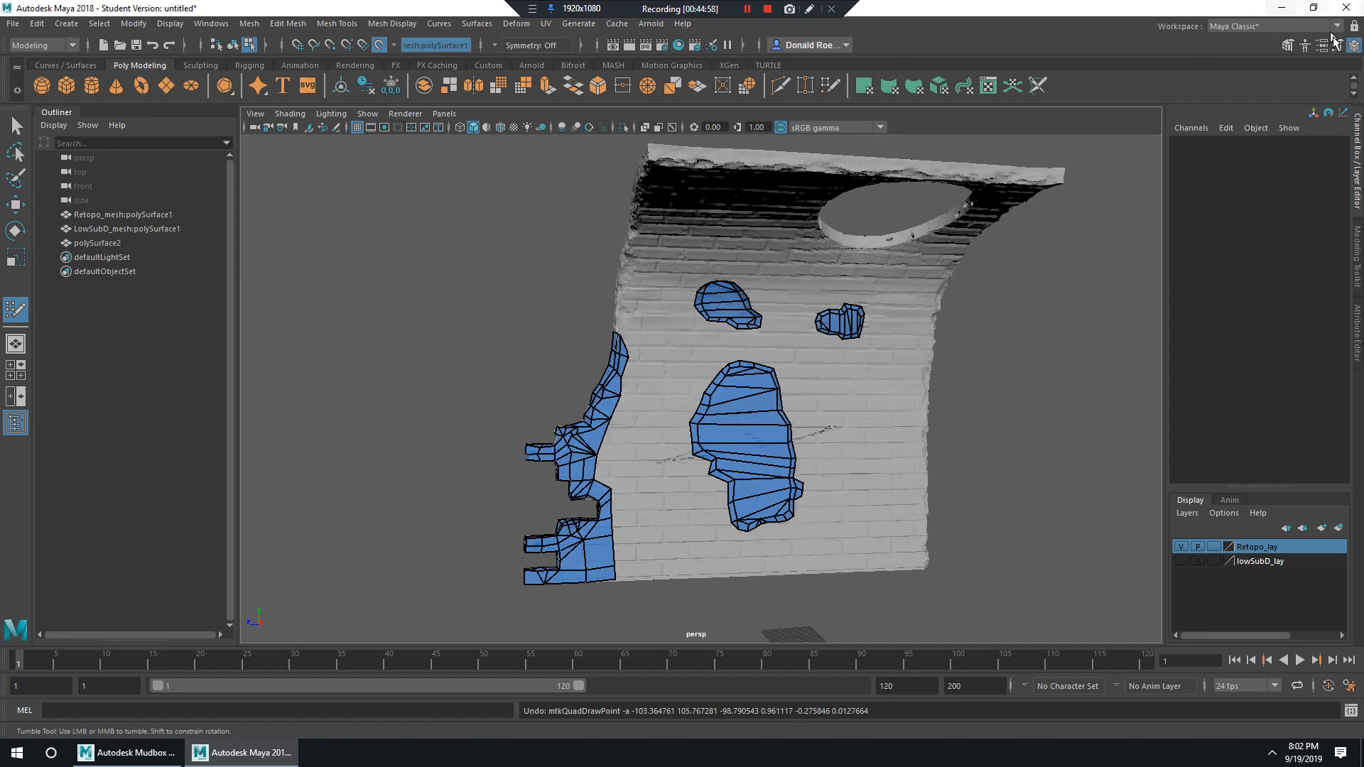
Leave Quad Draw for the Select tool and hide the Retopo_lay display layer.
{"action": "left_click", "coordinate": [1289, 46]}
{"action": "scroll", "coordinate": [1281, 226], "scroll_direction": "up", "scroll_amount": 11}
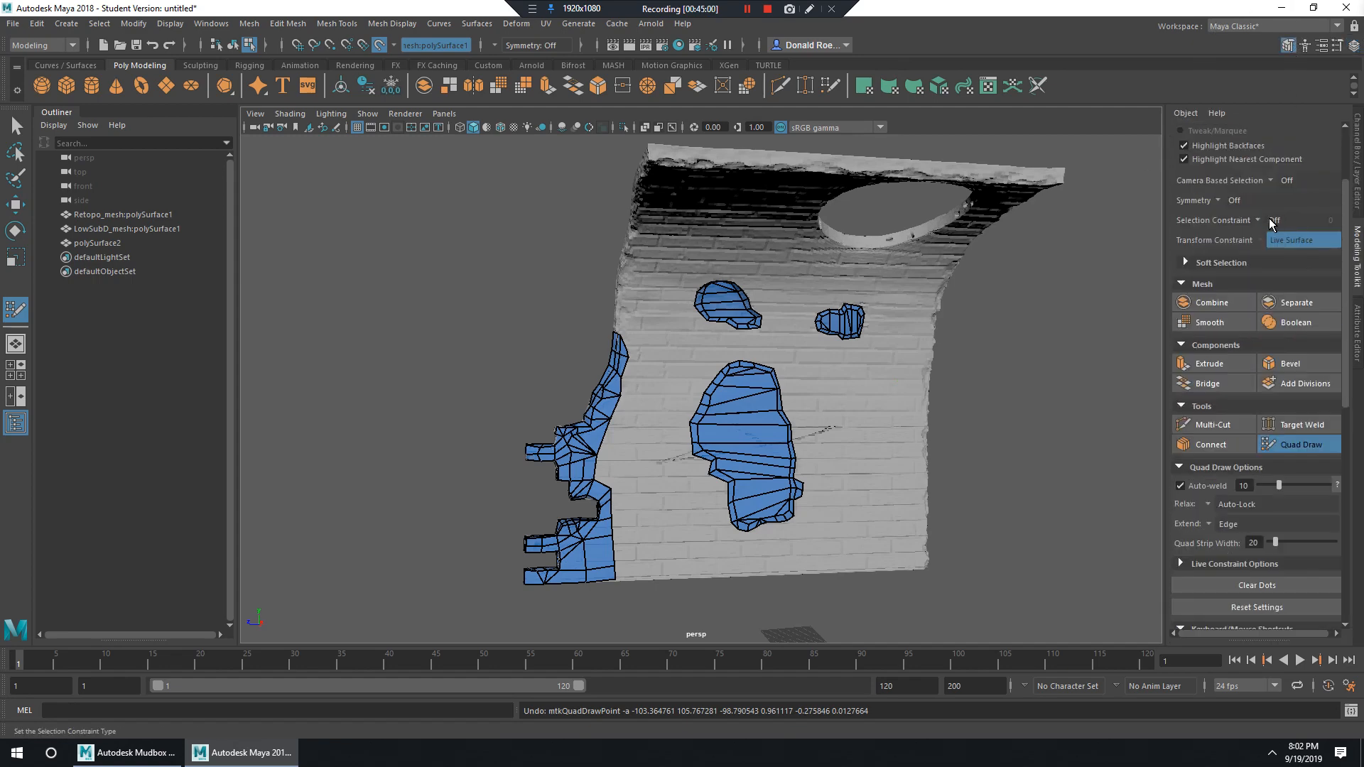
{"action": "scroll", "coordinate": [1272, 222], "scroll_direction": "up", "scroll_amount": 3}
{"action": "key", "text": "q"}
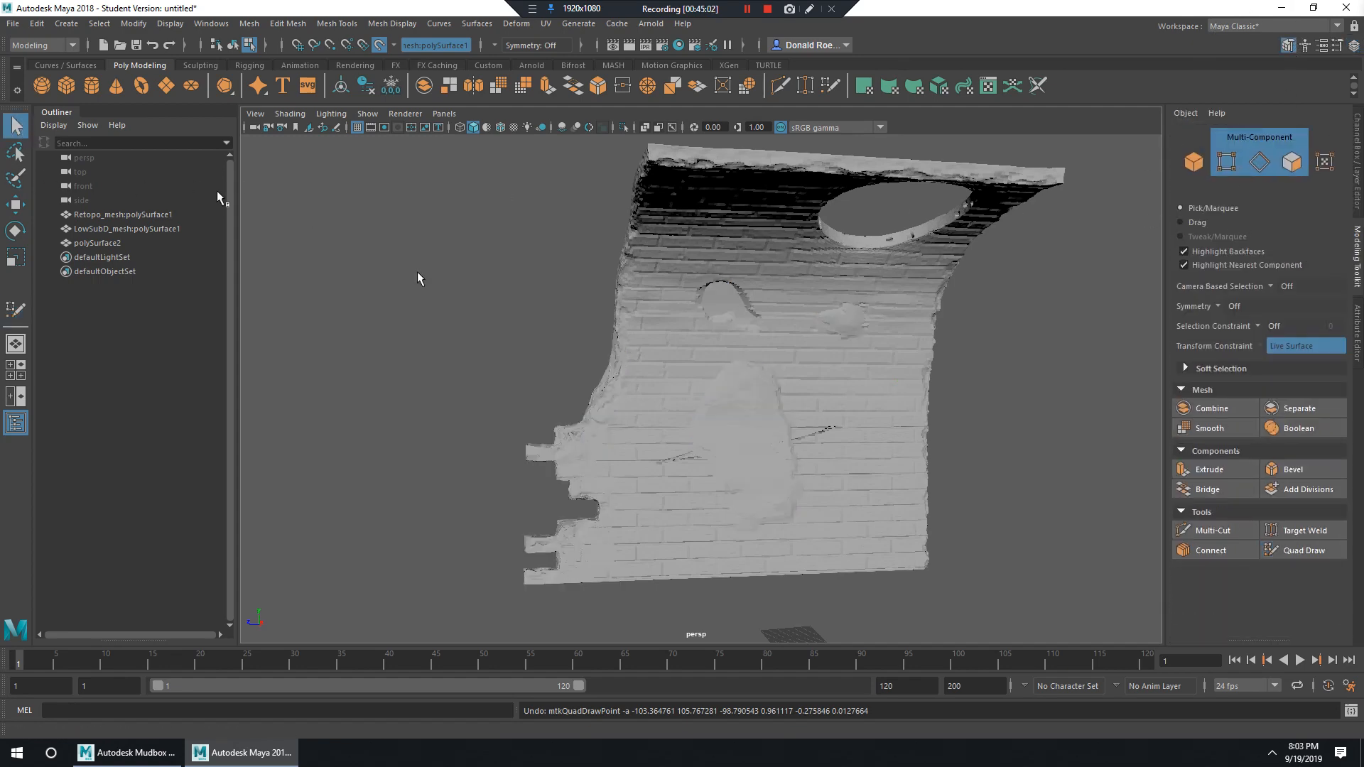
{"action": "left_click", "coordinate": [1353, 45]}
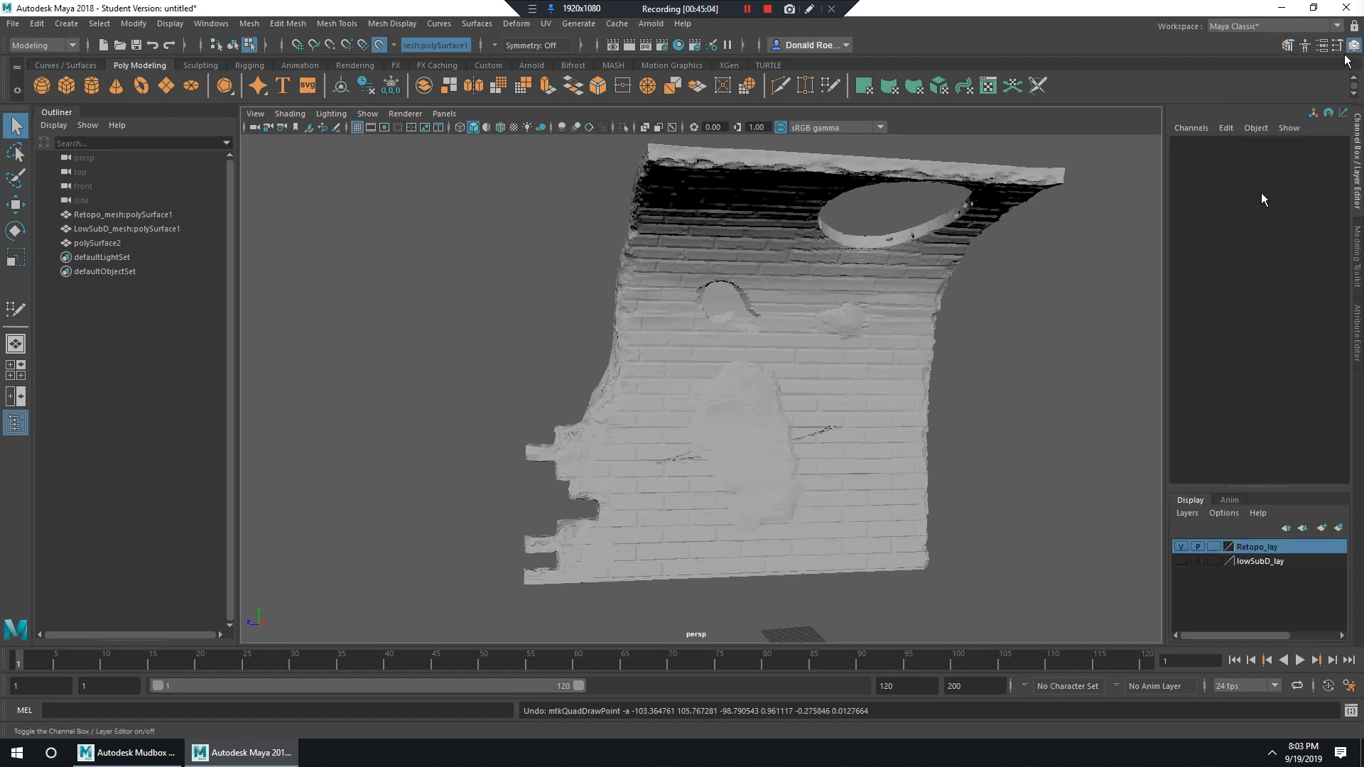
{"action": "left_click", "coordinate": [1181, 547]}
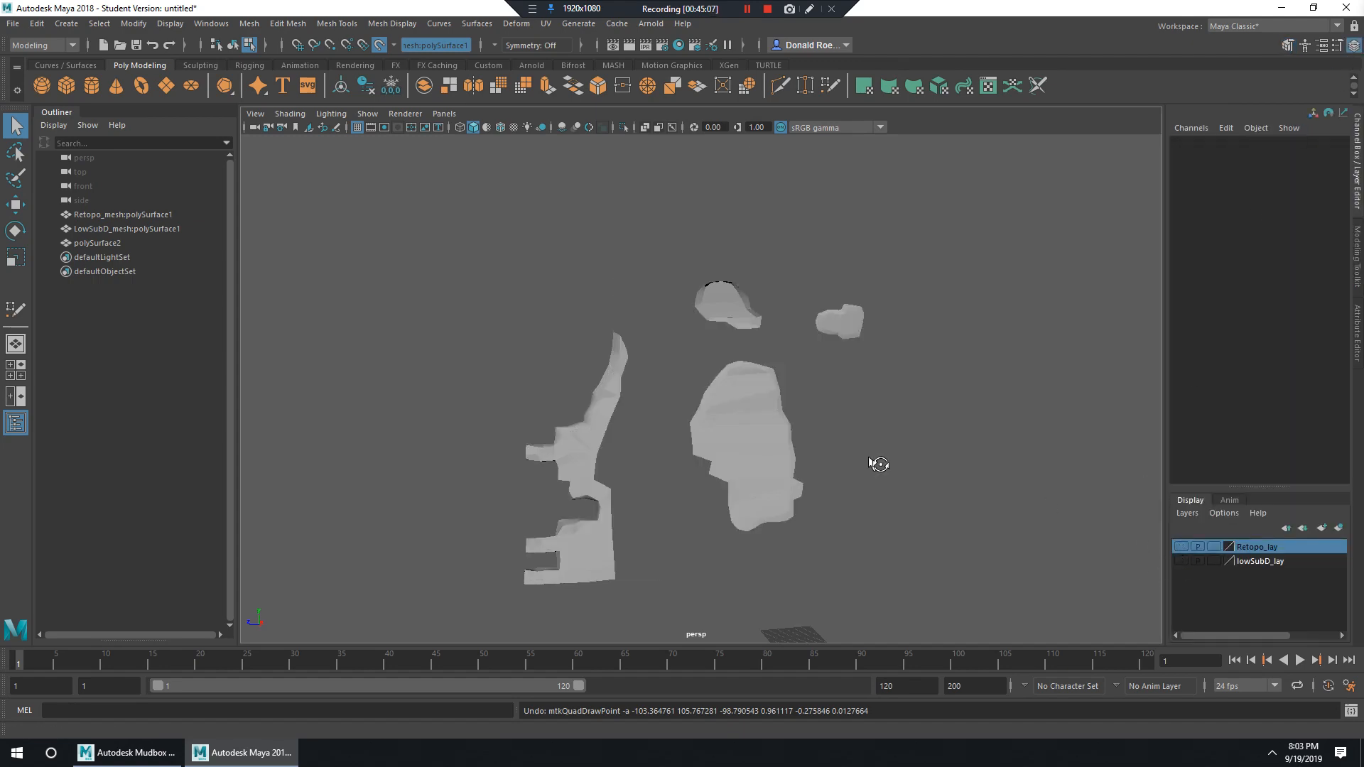
Switch to object selection and select the polySurface2 retopology mesh.
{"action": "left_click_drag", "start_coordinate": [879, 464], "coordinate": [846, 455], "text": "alt"}
{"action": "right_click_drag", "start_coordinate": [845, 455], "coordinate": [910, 469], "text": "alt"}
{"action": "left_click", "coordinate": [763, 452]}
{"action": "left_click_drag", "start_coordinate": [837, 457], "coordinate": [776, 362], "text": "alt"}
{"action": "right_click_drag", "start_coordinate": [779, 345], "coordinate": [849, 324]}
{"action": "left_click", "coordinate": [909, 356]}
{"action": "left_click_drag", "start_coordinate": [905, 369], "coordinate": [761, 377], "text": "alt"}
{"action": "left_click", "coordinate": [813, 445]}
Compare the retopology mesh with the lowSubD_lay wall, and put the mesh on a new display layer.
{"action": "left_click", "coordinate": [1181, 561]}
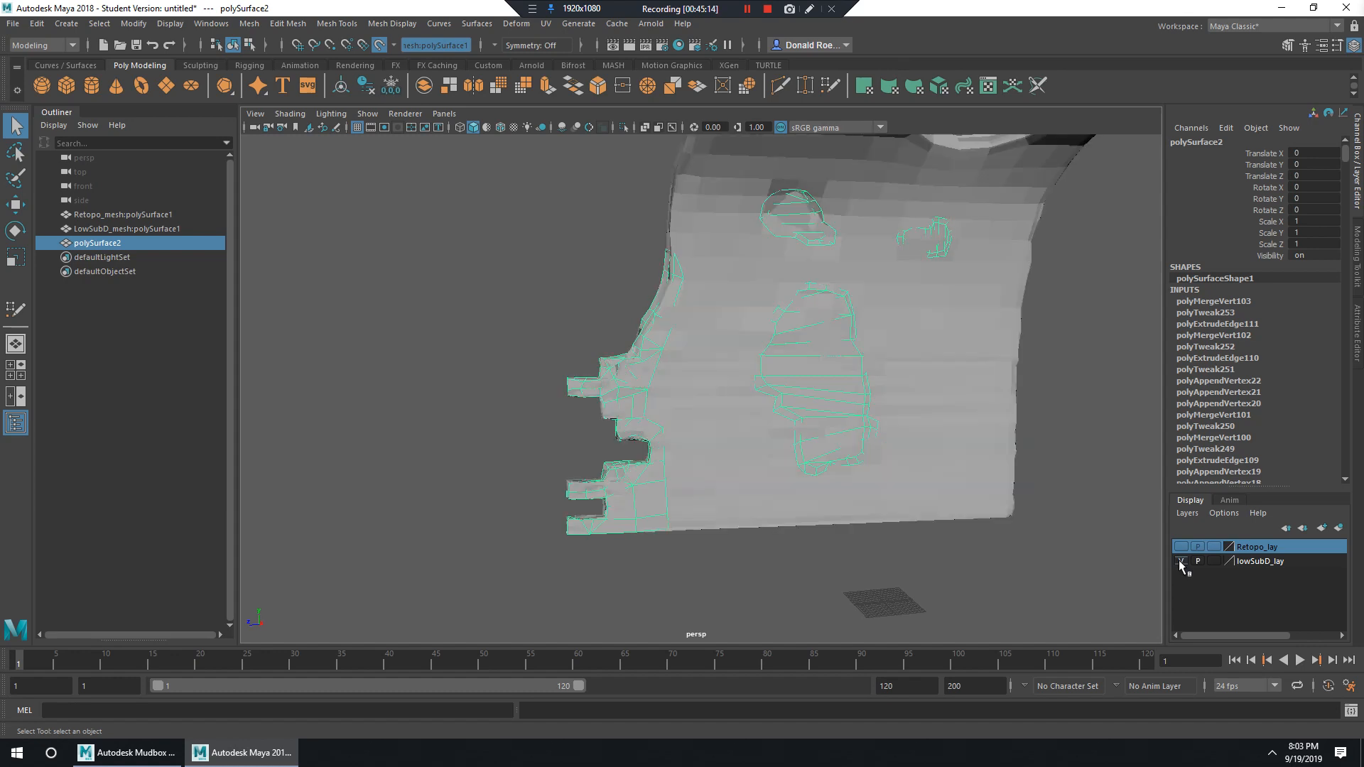
{"action": "middle_click_drag", "start_coordinate": [1032, 384], "coordinate": [1013, 455], "text": "alt"}
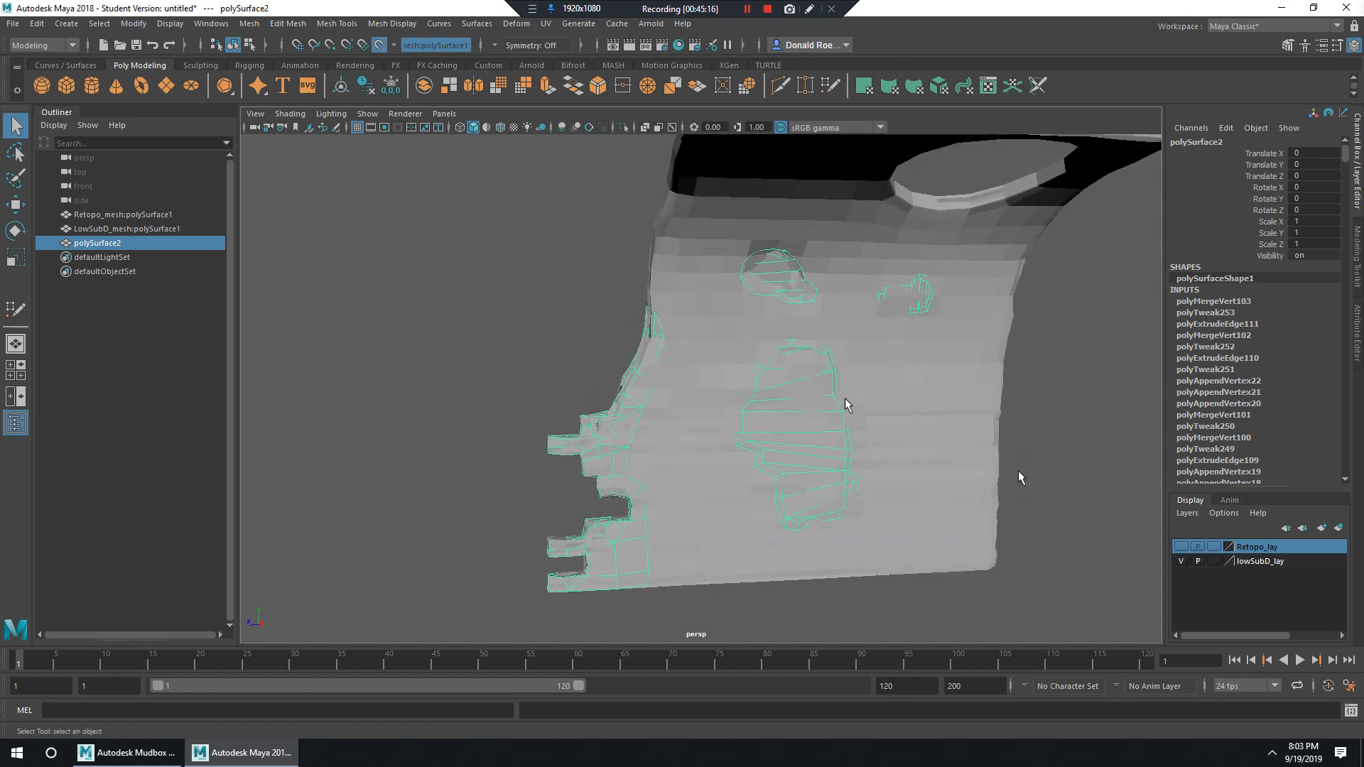
{"action": "left_click", "coordinate": [1182, 562]}
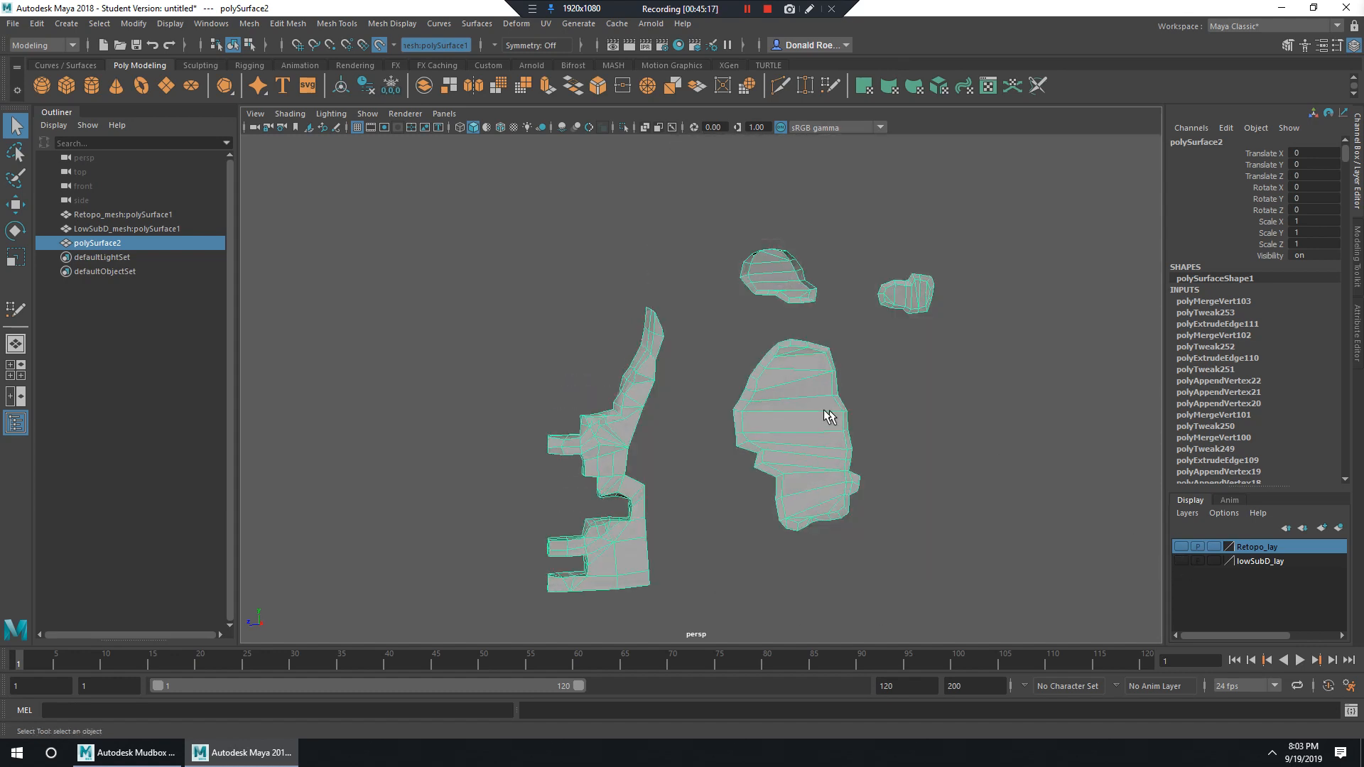
{"action": "left_click", "coordinate": [1342, 527]}
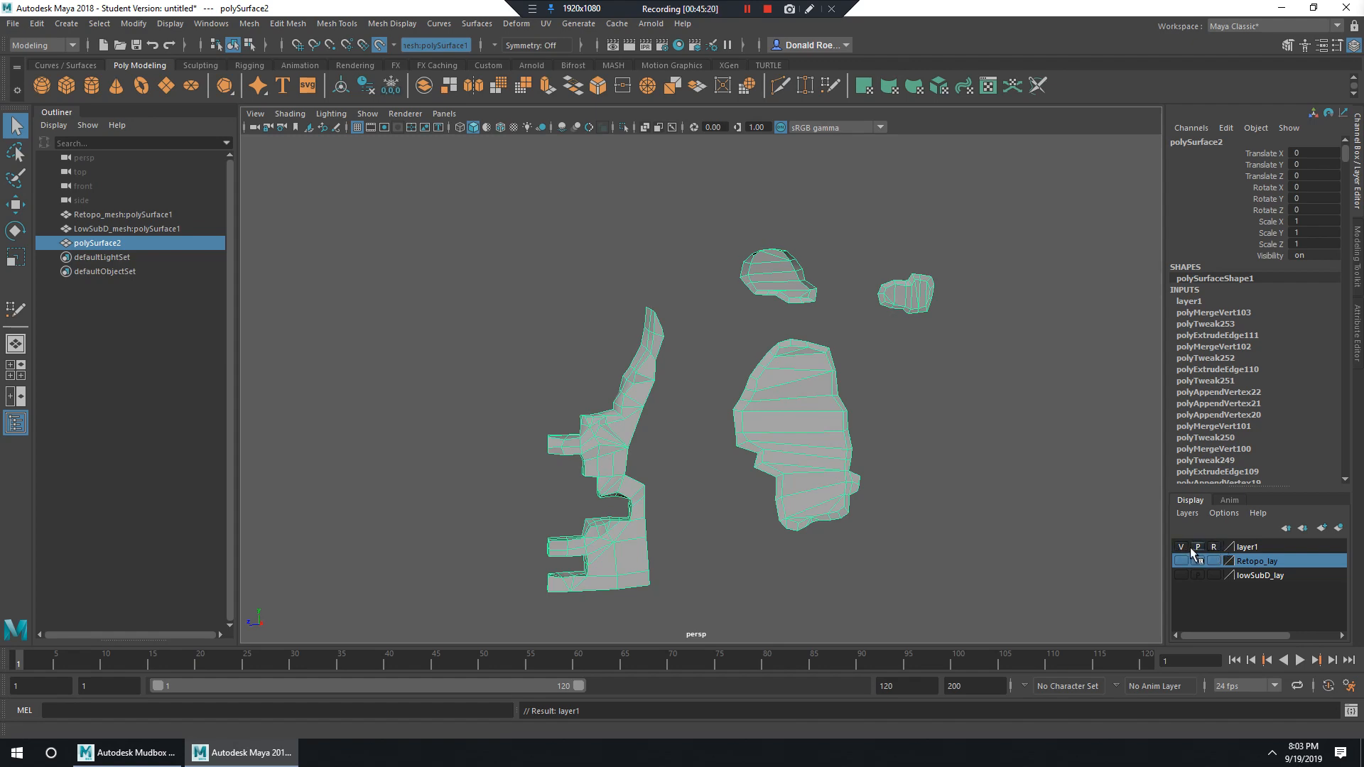
Show lowSubD_lay, select the LowSubD wall mesh and check its topology against the retopologized patches.
{"action": "left_click", "coordinate": [1180, 576]}
{"action": "left_click", "coordinate": [571, 236]}
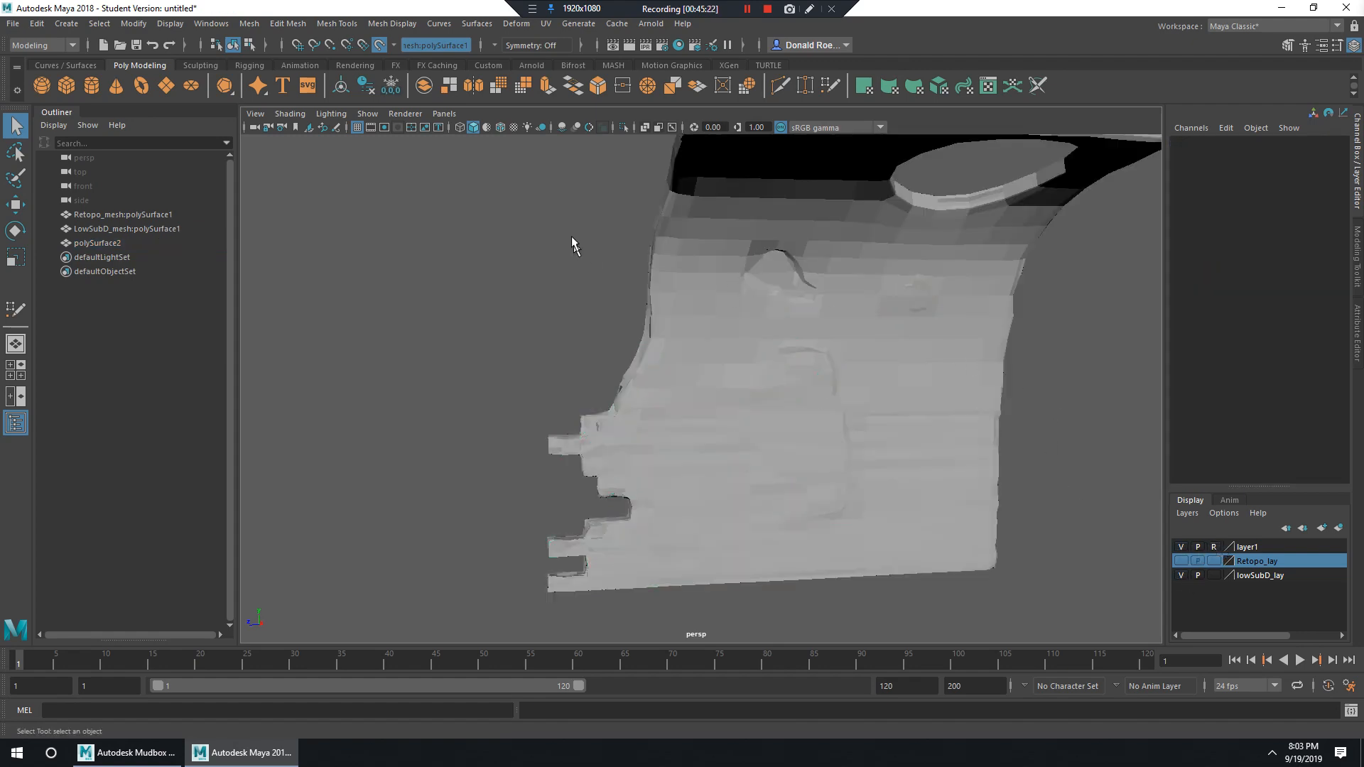
{"action": "left_click", "coordinate": [779, 365]}
{"action": "right_click_drag", "start_coordinate": [810, 409], "coordinate": [837, 409], "text": "alt"}
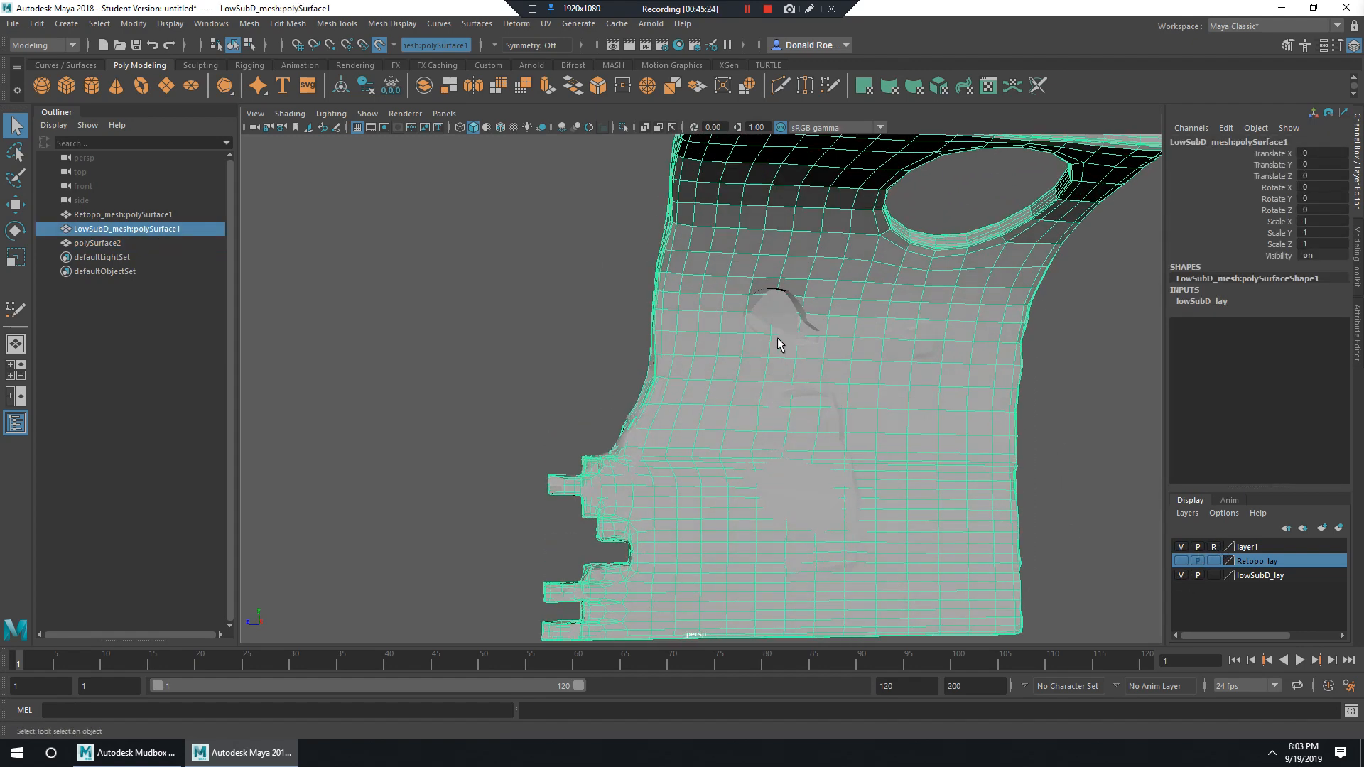
{"action": "mouse_move", "coordinate": [779, 343]}
{"action": "left_mouse_down", "text": "alt"}
{"action": "mouse_move", "coordinate": [740, 368]}
{"action": "mouse_move", "coordinate": [774, 378]}
{"action": "mouse_move", "coordinate": [800, 361]}
{"action": "mouse_move", "coordinate": [780, 360]}
{"action": "left_mouse_up", "text": "alt"}
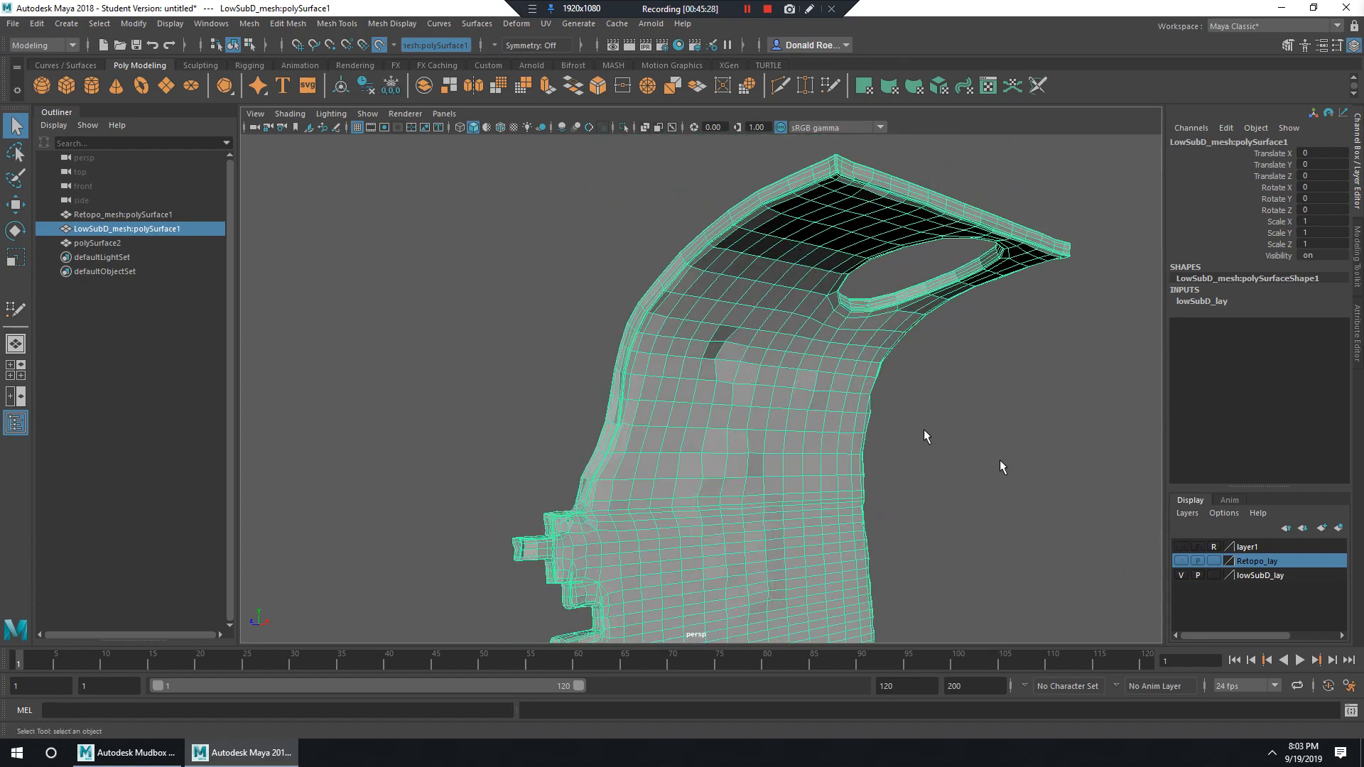
{"action": "left_click_drag", "start_coordinate": [803, 439], "coordinate": [764, 436], "text": "alt"}
{"action": "middle_click_drag", "start_coordinate": [795, 527], "coordinate": [856, 471], "text": "alt"}
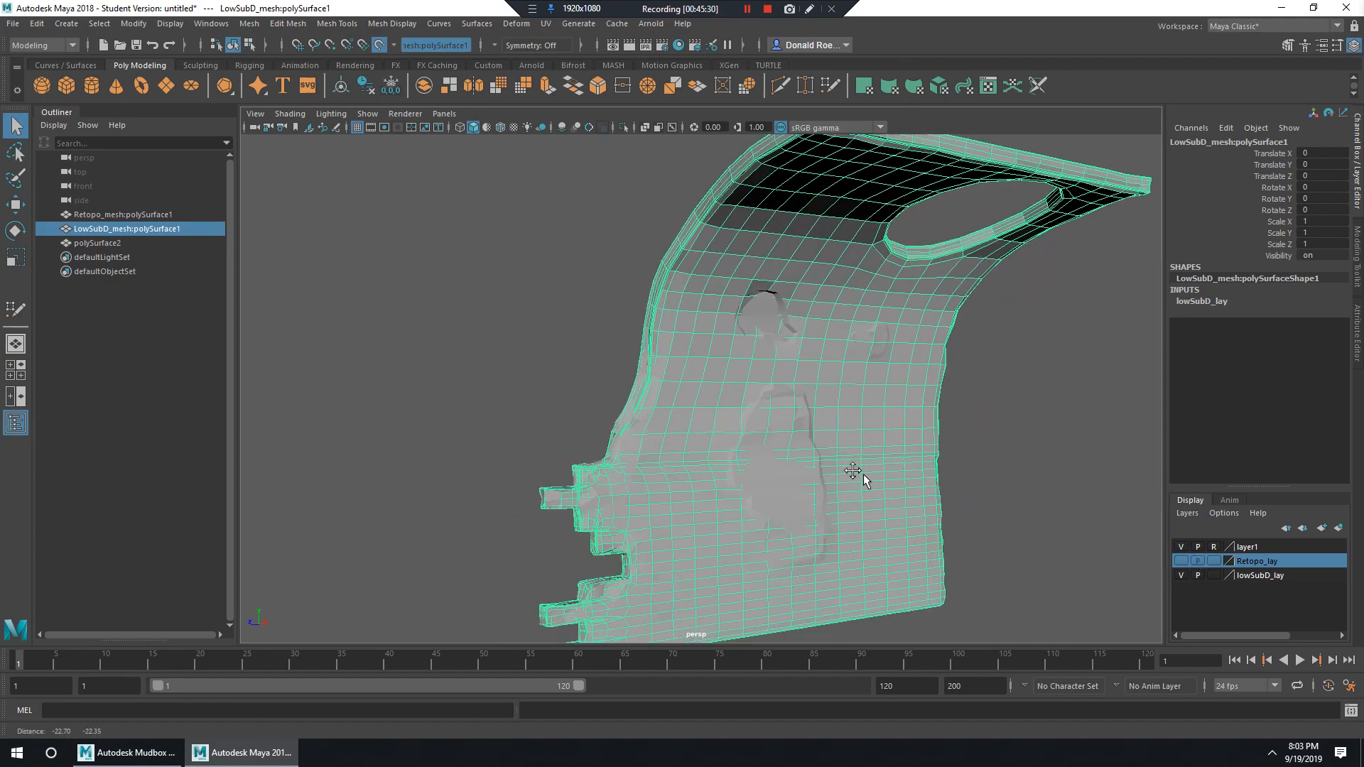
{"action": "left_click_drag", "start_coordinate": [856, 473], "coordinate": [912, 500], "text": "alt"}
{"action": "middle_click_drag", "start_coordinate": [898, 560], "coordinate": [867, 509], "text": "alt"}
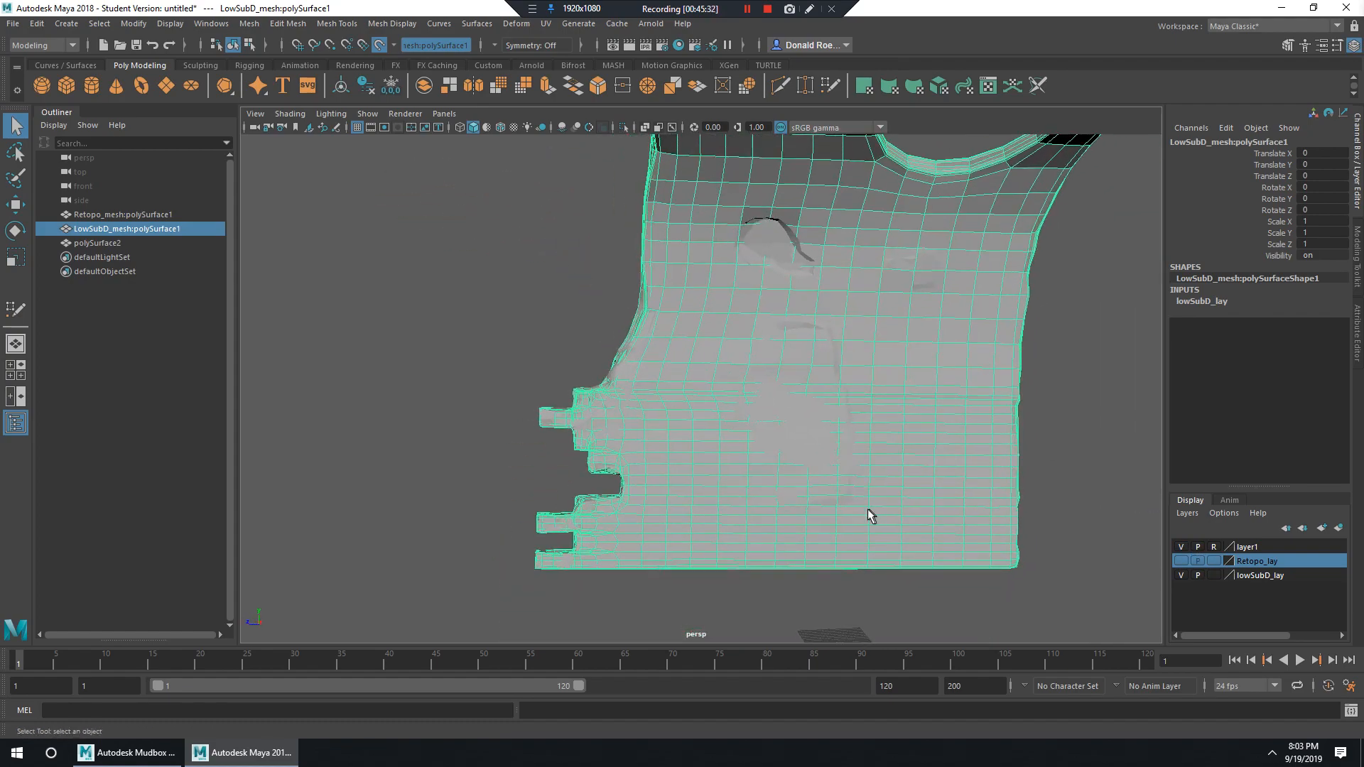
In wireframe display, delete the LowSubD wall faces that make up the protruding broken bricks on the left side.
{"action": "key", "text": "4"}
{"action": "left_click_drag", "start_coordinate": [856, 488], "coordinate": [780, 448], "text": "alt"}
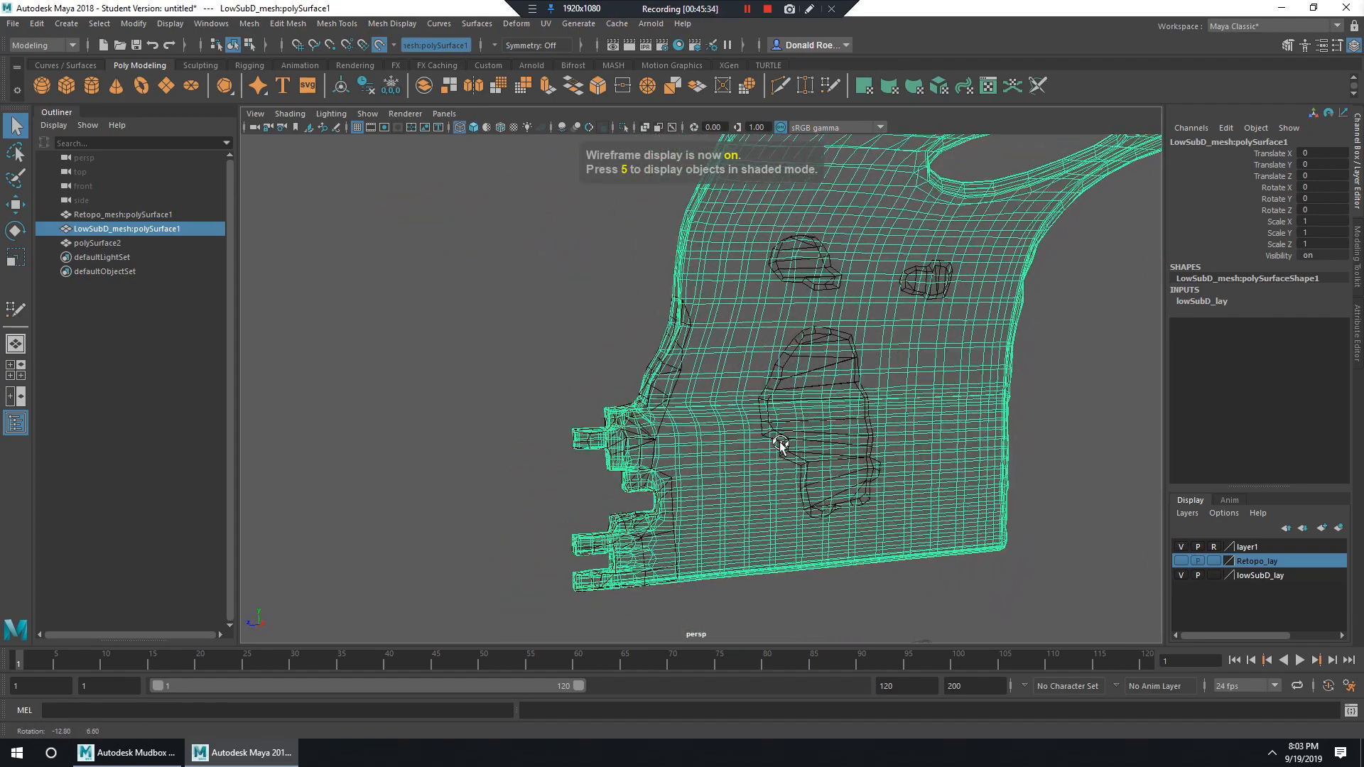
{"action": "right_click_drag", "start_coordinate": [709, 338], "coordinate": [710, 373]}
{"action": "left_click_drag", "start_coordinate": [710, 373], "coordinate": [659, 380], "text": "alt"}
{"action": "left_click_drag", "start_coordinate": [543, 381], "coordinate": [633, 499]}
{"action": "right_click_drag", "start_coordinate": [711, 463], "coordinate": [813, 490], "text": "alt"}
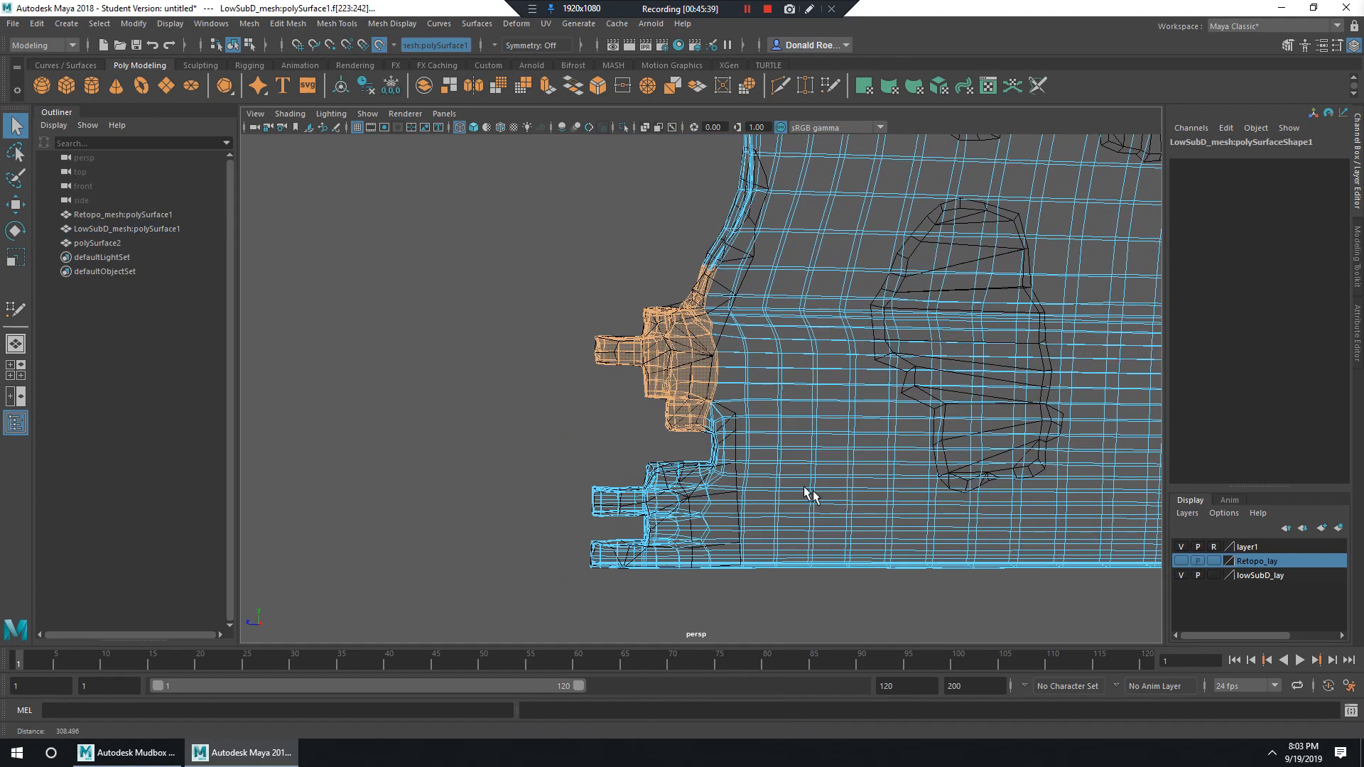
{"action": "left_click_drag", "start_coordinate": [539, 412], "coordinate": [739, 637], "text": "shift"}
{"action": "left_click", "coordinate": [656, 220]}
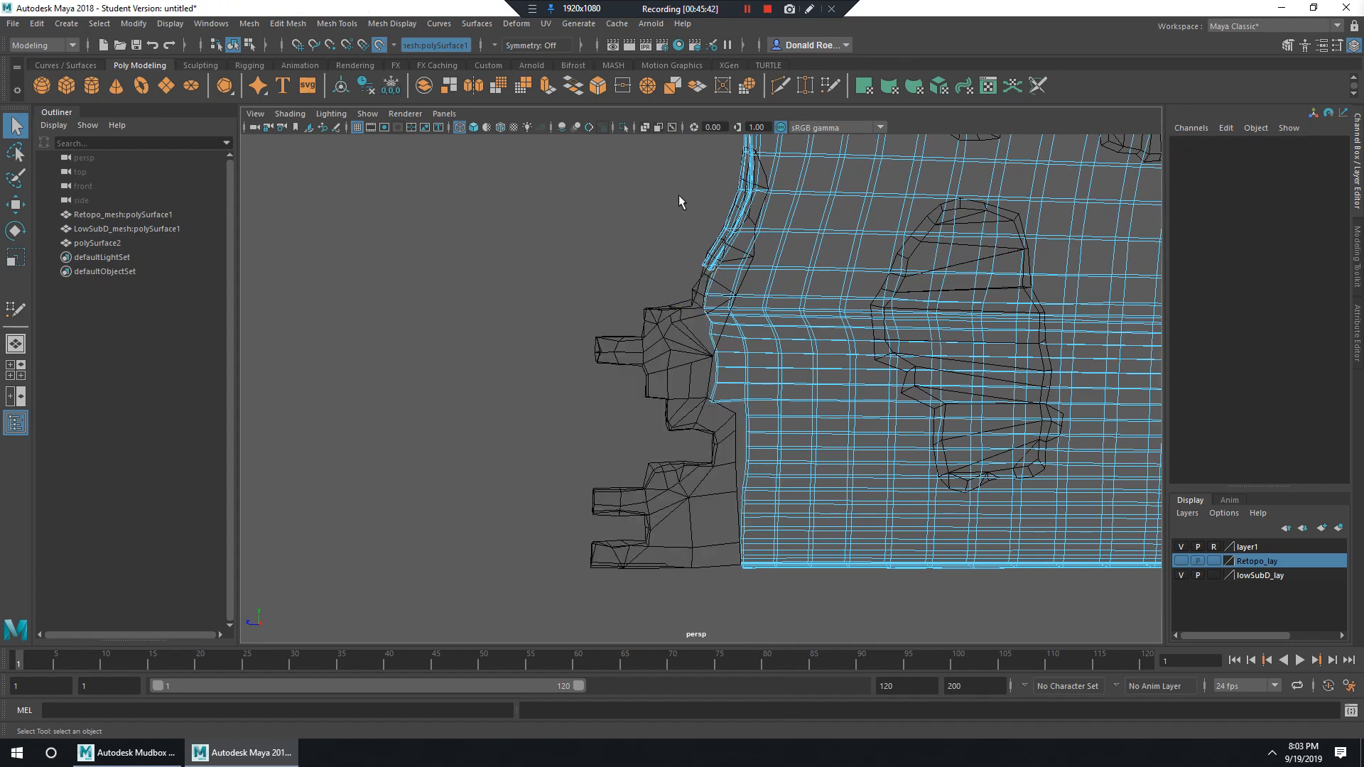
Delete the LowSubD faces along the curved left edge above the bricks, where the retopology strip lies.
{"action": "middle_click_drag", "start_coordinate": [764, 196], "coordinate": [756, 290], "text": "alt"}
{"action": "left_click_drag", "start_coordinate": [656, 189], "coordinate": [708, 284]}
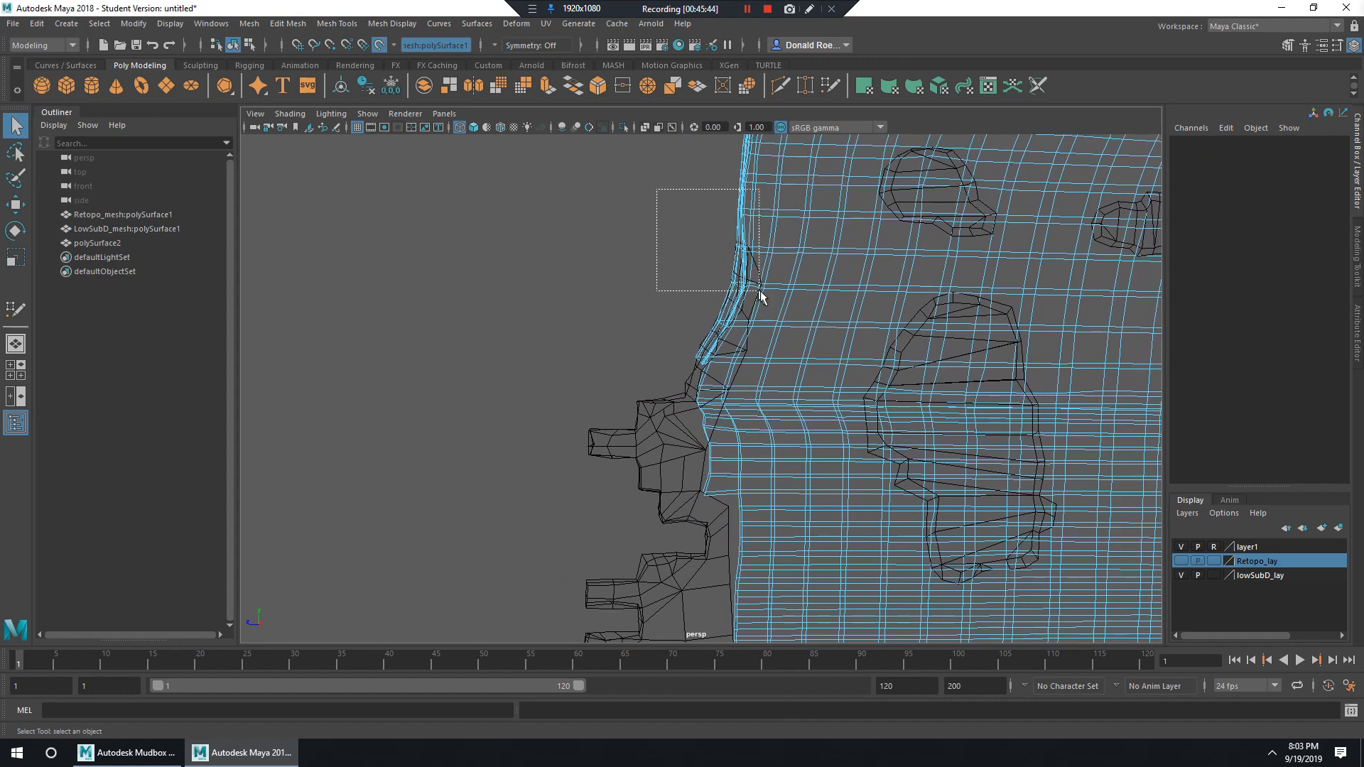
{"action": "left_click_drag", "start_coordinate": [757, 373], "coordinate": [759, 377]}
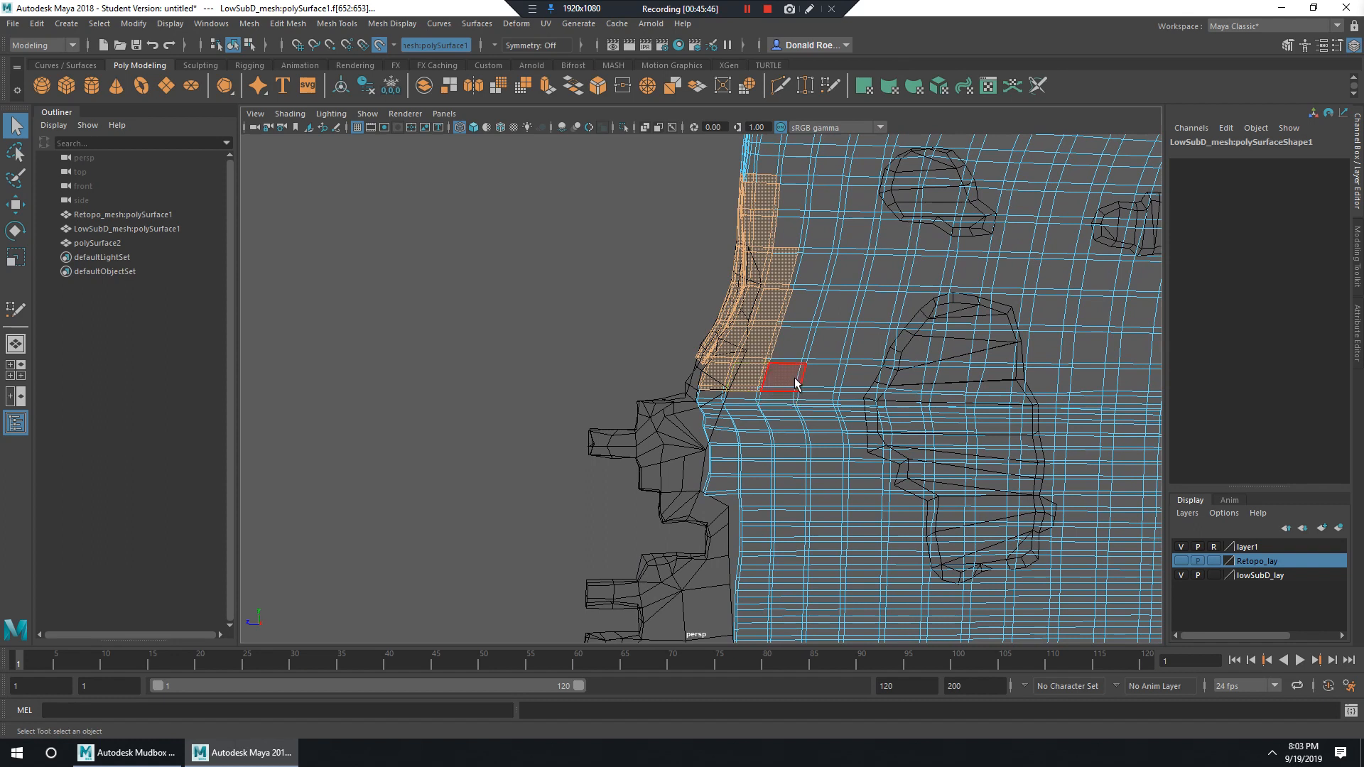
{"action": "key", "text": "Delete"}
{"action": "left_click_drag", "start_coordinate": [729, 526], "coordinate": [729, 525]}
{"action": "key", "text": "Delete"}
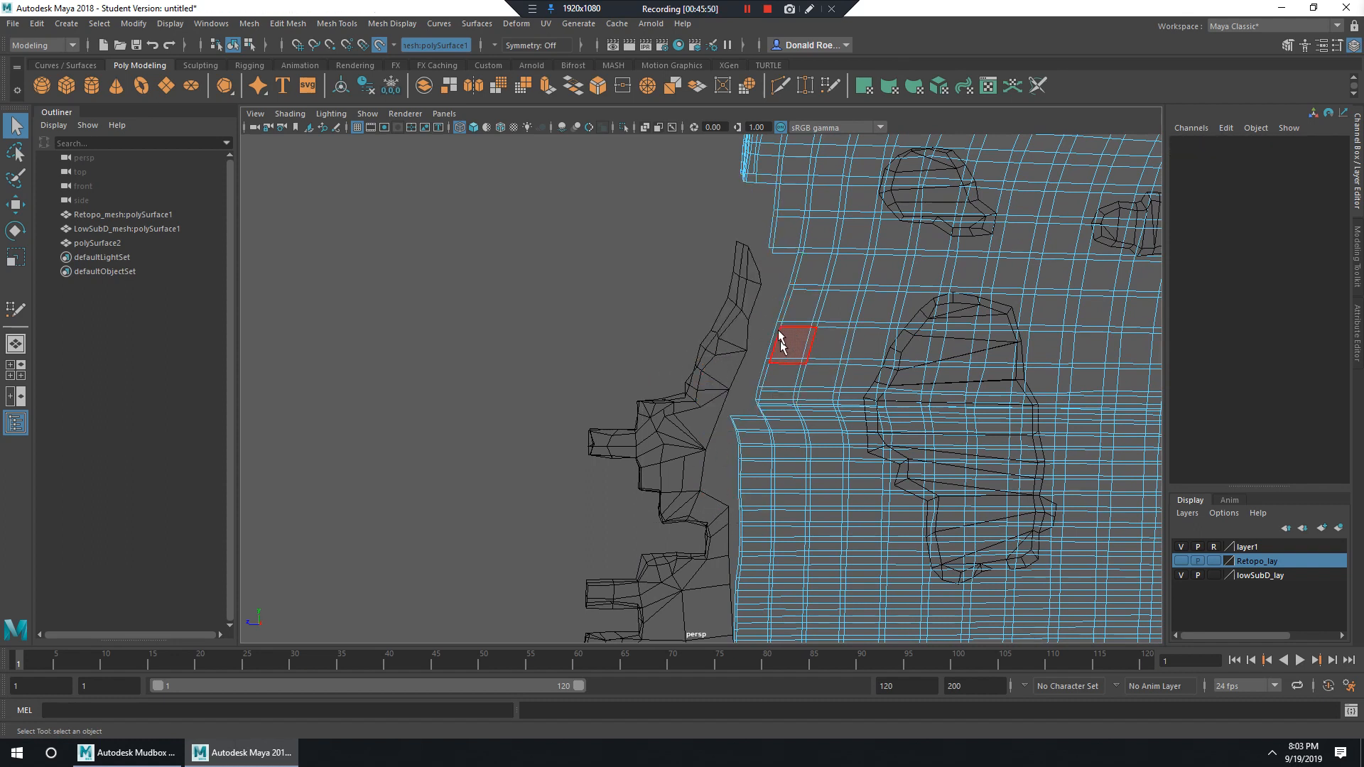
Delete the LowSubD wall faces overlapping the upper-left patch and the small right patch.
{"action": "left_click_drag", "start_coordinate": [861, 292], "coordinate": [716, 334], "text": "alt"}
{"action": "left_click_drag", "start_coordinate": [665, 295], "coordinate": [777, 381]}
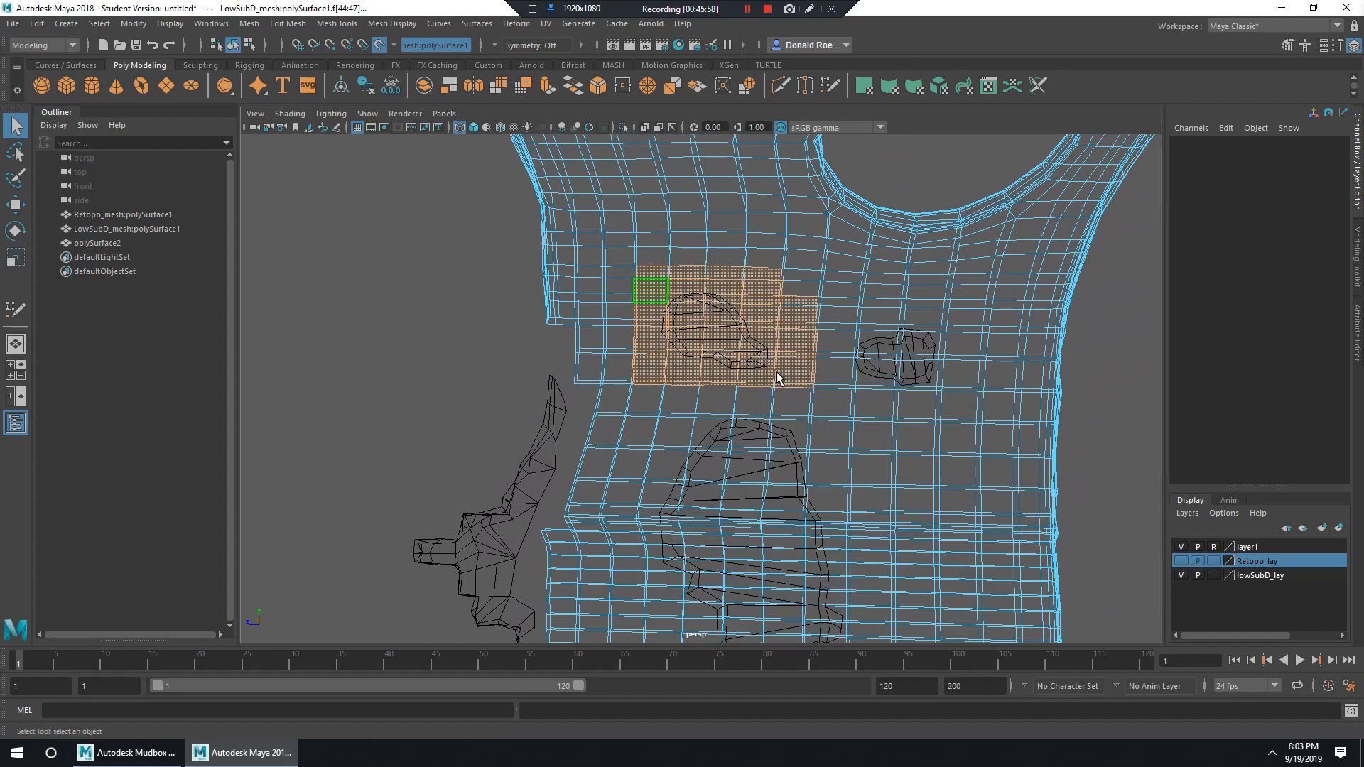
{"action": "key", "text": "Delete"}
{"action": "left_click_drag", "start_coordinate": [843, 318], "coordinate": [944, 395]}
{"action": "left_click", "coordinate": [901, 328]}
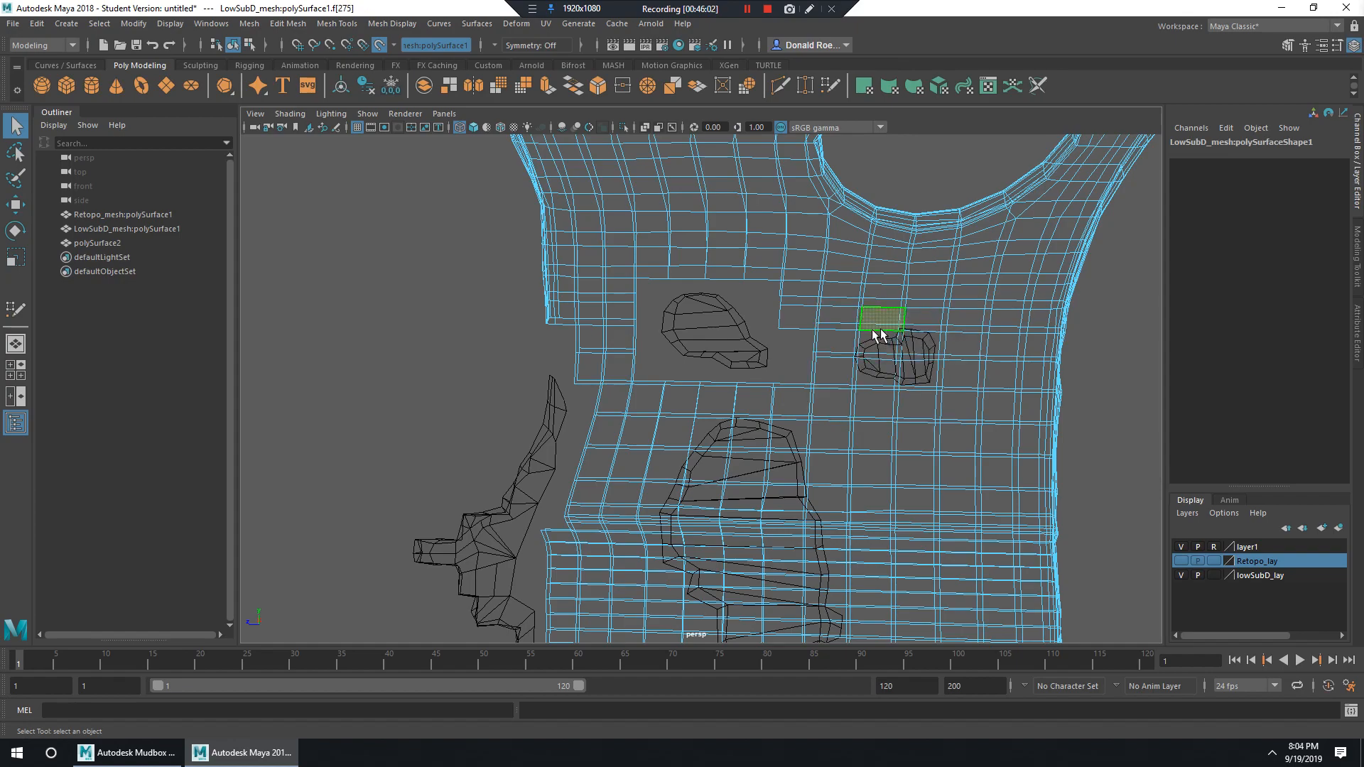
{"action": "key", "text": "Delete"}
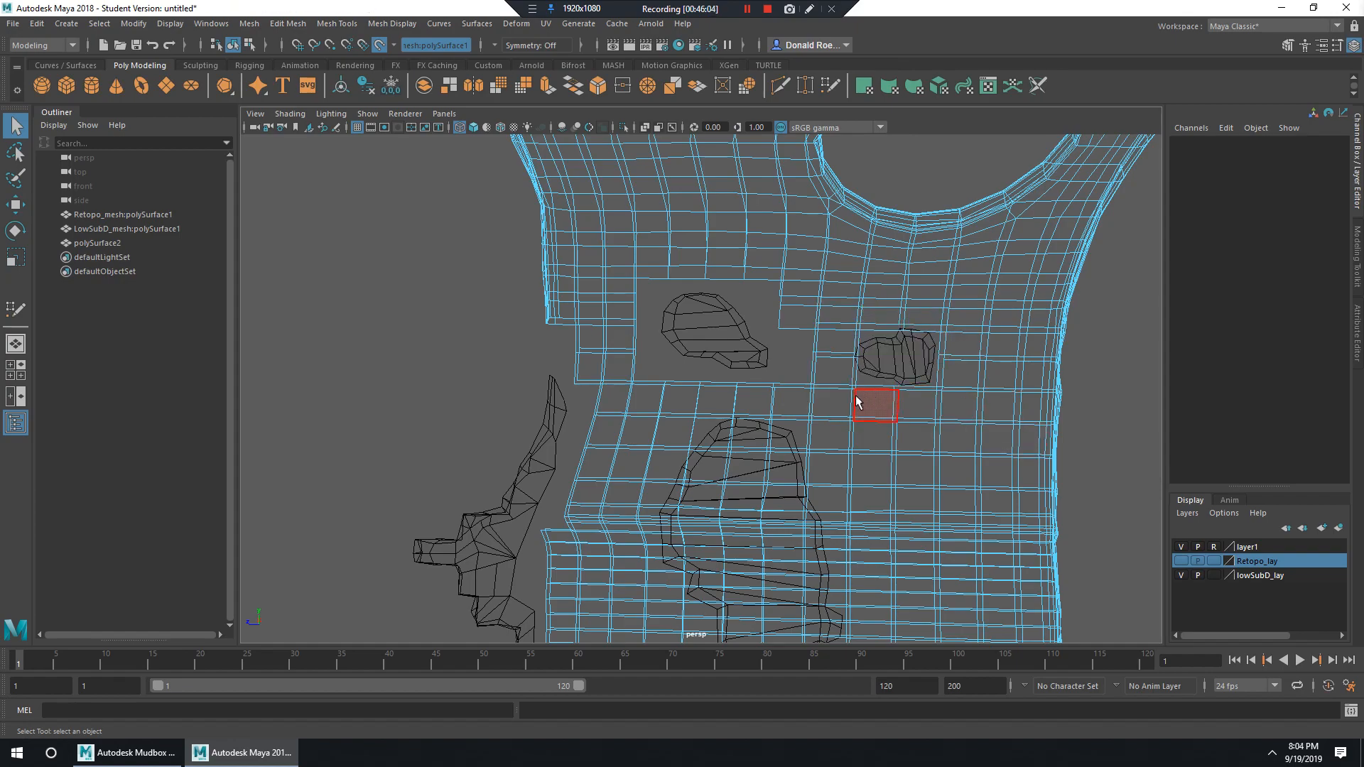
Delete the LowSubD wall faces overlapping the large central patch.
{"action": "left_click_drag", "start_coordinate": [865, 380], "coordinate": [844, 487], "text": "alt"}
{"action": "middle_click_drag", "start_coordinate": [844, 486], "coordinate": [834, 372], "text": "alt"}
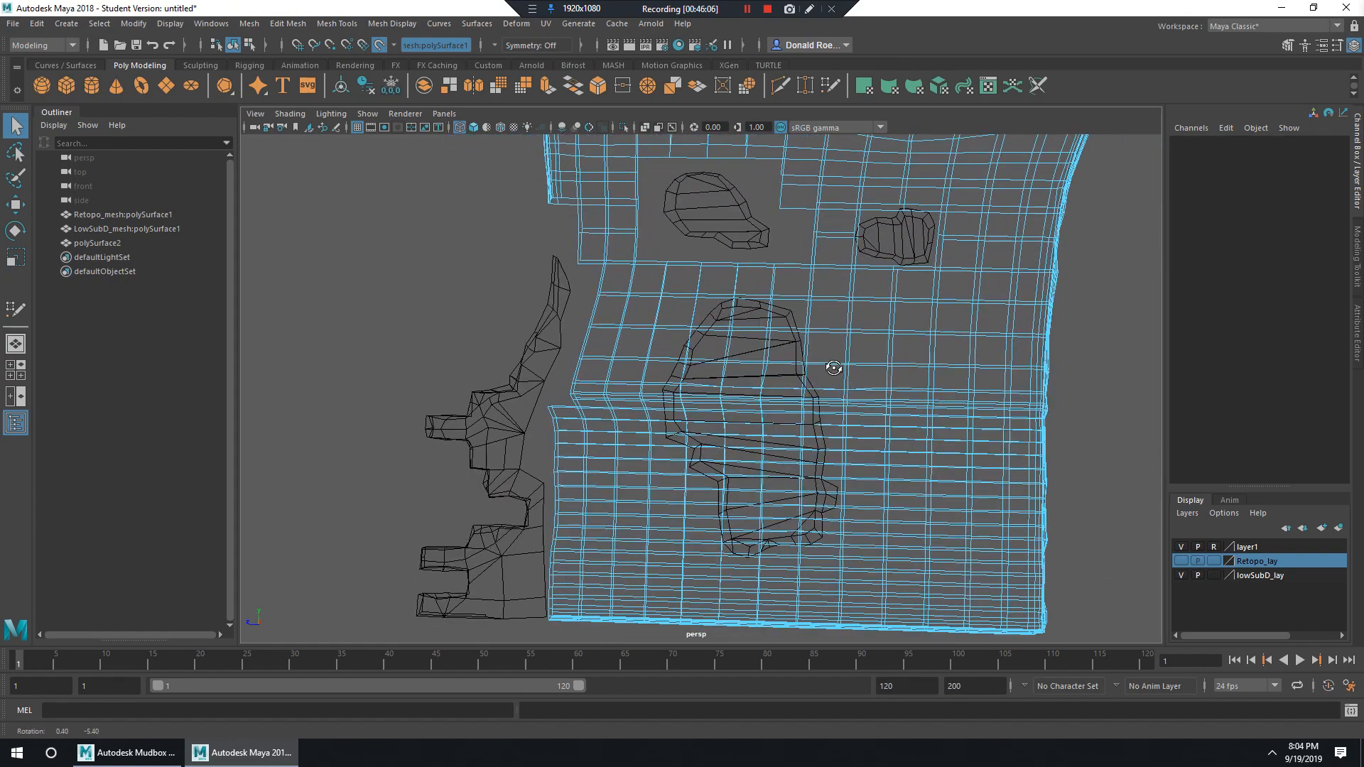
{"action": "left_click_drag", "start_coordinate": [762, 453], "coordinate": [828, 549]}
{"action": "left_click_drag", "start_coordinate": [906, 533], "coordinate": [808, 453], "text": "alt"}
{"action": "key", "text": "Delete"}
{"action": "scroll", "coordinate": [808, 453], "scroll_direction": "down", "scroll_amount": 5}
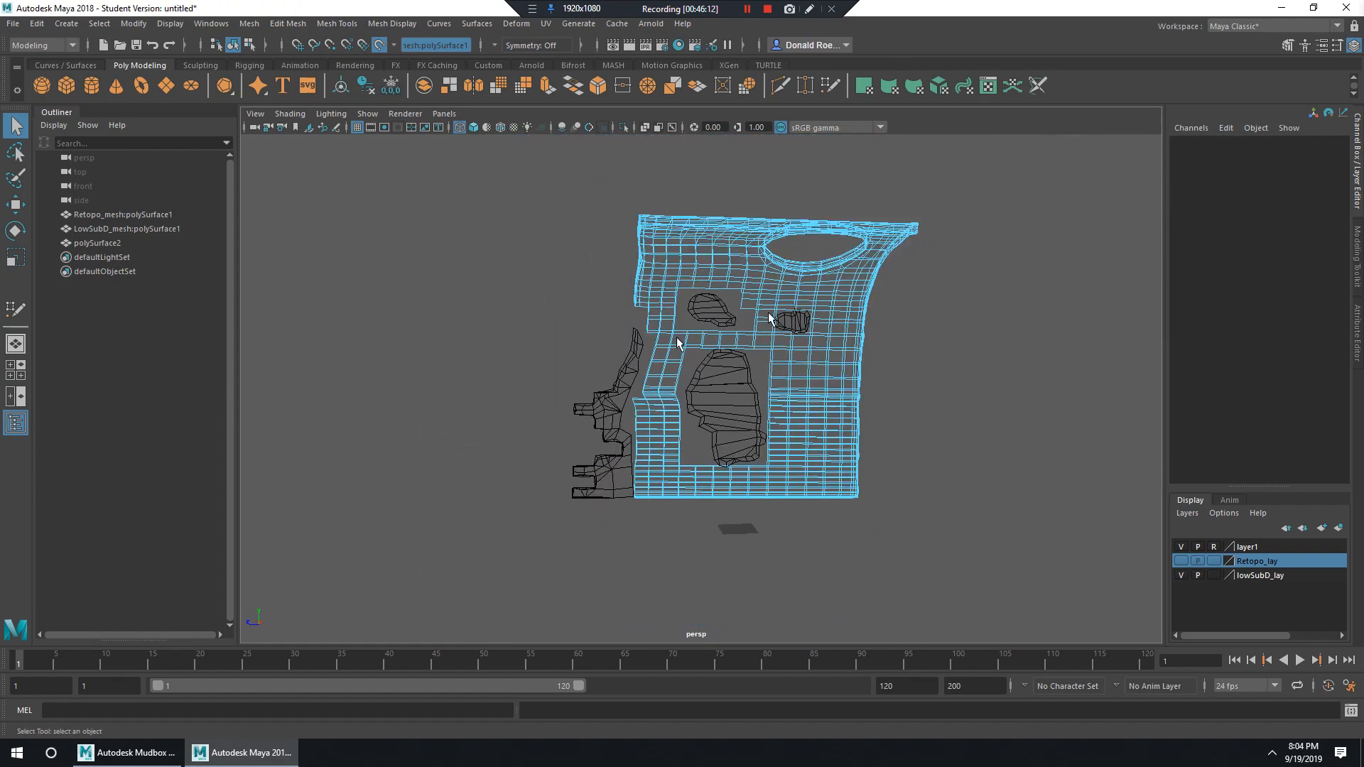
In shaded display, delete the extra edge loops running around the inner thickness of the LowSubD wall's round opening.
{"action": "middle_click_drag", "start_coordinate": [790, 320], "coordinate": [770, 369], "text": "alt"}
{"action": "mouse_move", "coordinate": [770, 369]}
{"action": "left_mouse_down", "text": "alt"}
{"action": "mouse_move", "coordinate": [816, 392]}
{"action": "mouse_move", "coordinate": [761, 372]}
{"action": "mouse_move", "coordinate": [800, 346]}
{"action": "mouse_move", "coordinate": [822, 378]}
{"action": "mouse_move", "coordinate": [817, 424]}
{"action": "left_mouse_up", "text": "alt"}
{"action": "scroll", "coordinate": [825, 393], "scroll_direction": "up", "scroll_amount": 3}
{"action": "key", "text": "5"}
{"action": "scroll", "coordinate": [736, 389], "scroll_direction": "up", "scroll_amount": 5}
{"action": "middle_click_drag", "start_coordinate": [731, 389], "coordinate": [916, 442], "text": "alt"}
{"action": "scroll", "coordinate": [941, 462], "scroll_direction": "up", "scroll_amount": 5}
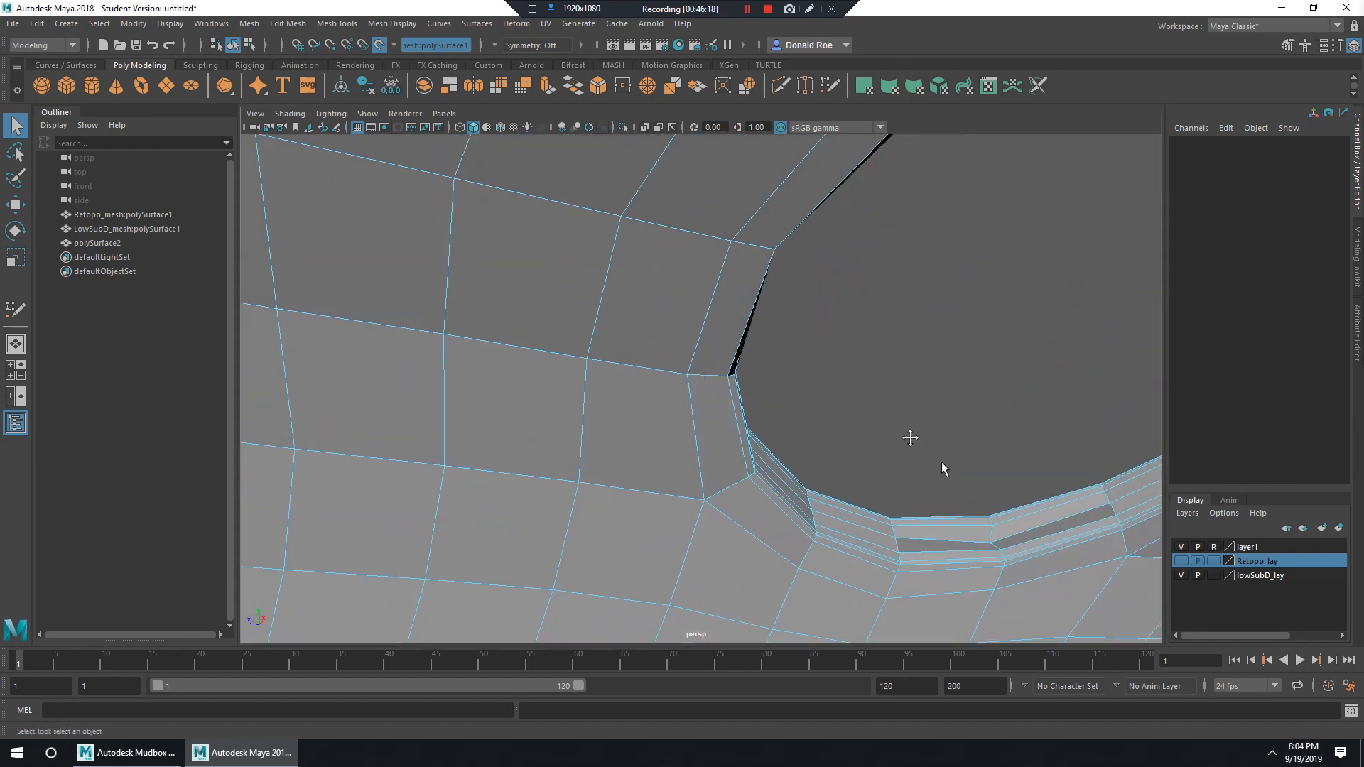
{"action": "left_click_drag", "start_coordinate": [940, 462], "coordinate": [714, 352], "text": "alt"}
{"action": "scroll", "coordinate": [768, 366], "scroll_direction": "up", "scroll_amount": 2}
{"action": "right_click_drag", "start_coordinate": [771, 346], "coordinate": [770, 309]}
{"action": "left_click_drag", "start_coordinate": [772, 389], "coordinate": [732, 363], "text": "alt"}
{"action": "scroll", "coordinate": [791, 419], "scroll_direction": "up", "scroll_amount": 4}
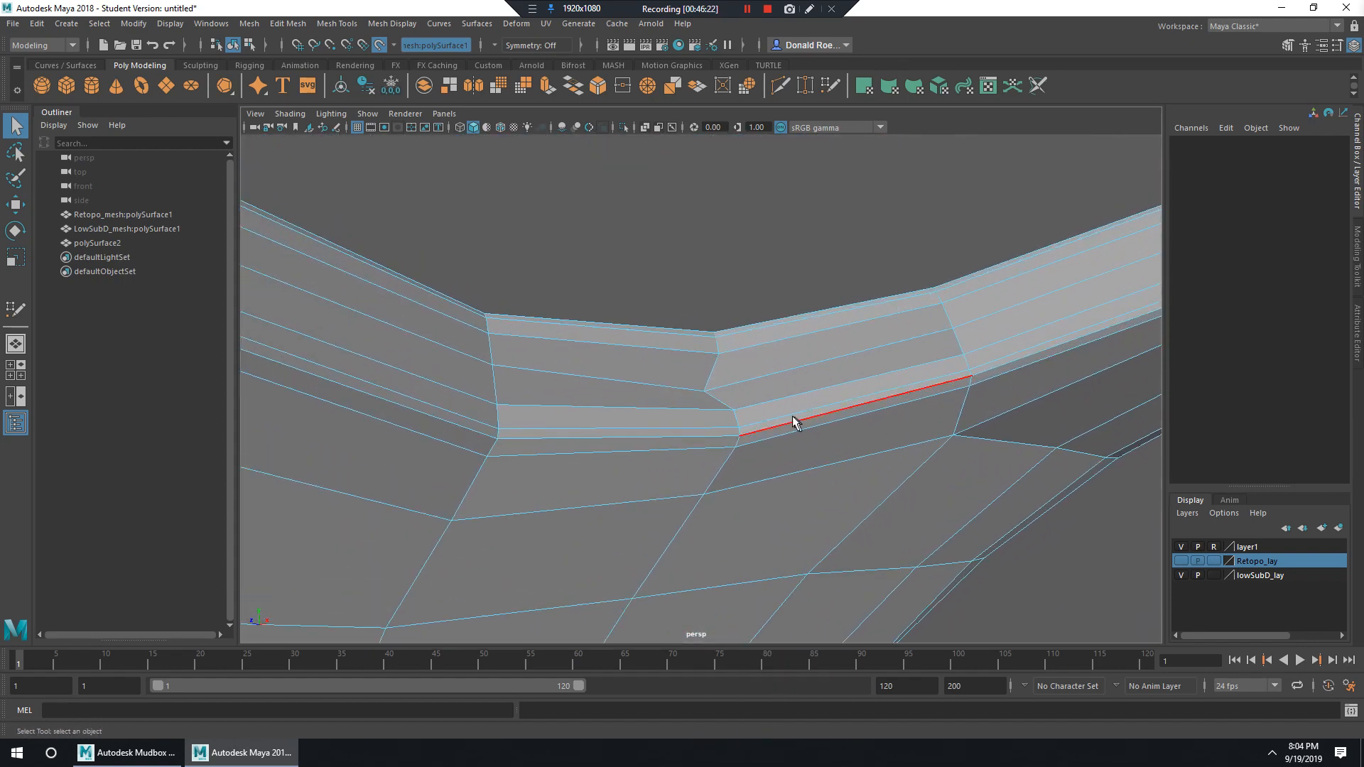
{"action": "double_click", "coordinate": [791, 420]}
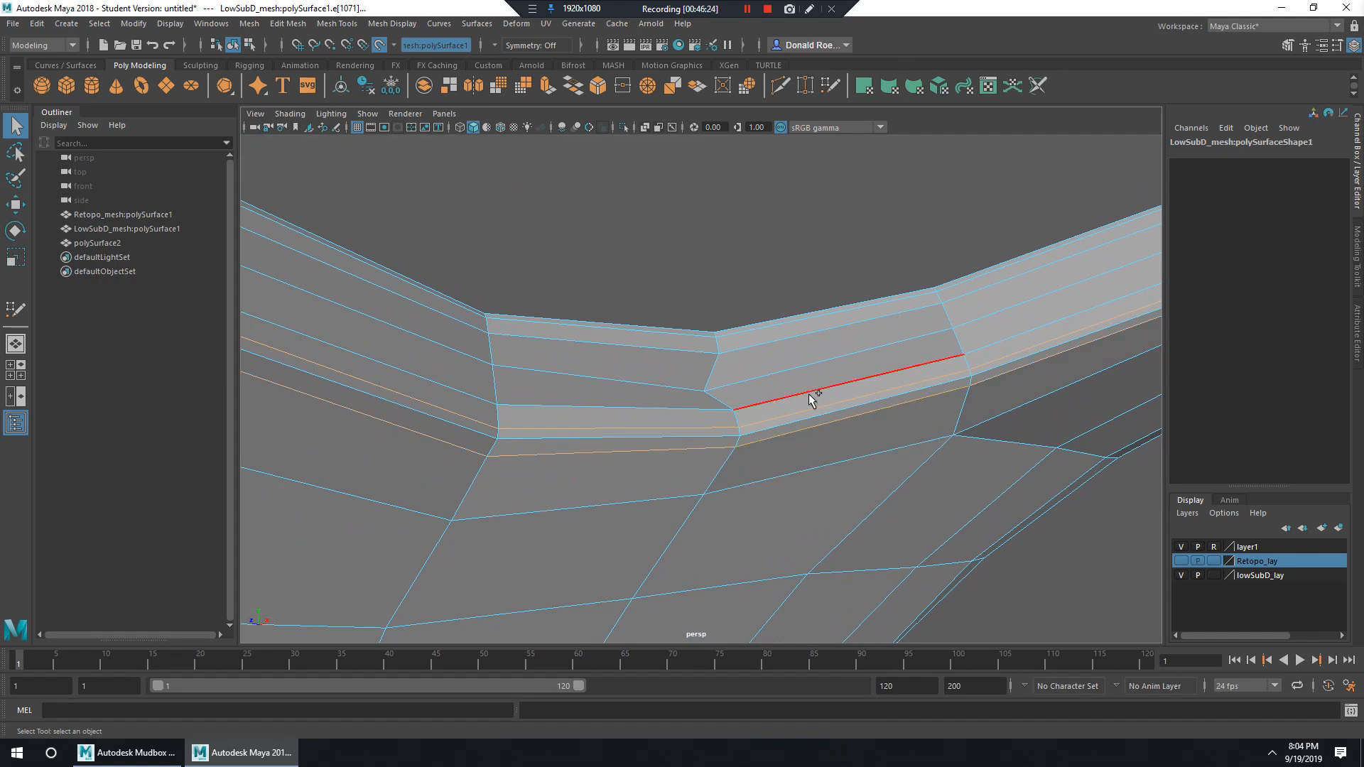
{"action": "left_click_drag", "start_coordinate": [792, 344], "coordinate": [886, 449], "text": "alt"}
{"action": "left_click", "coordinate": [819, 436], "text": "shift"}
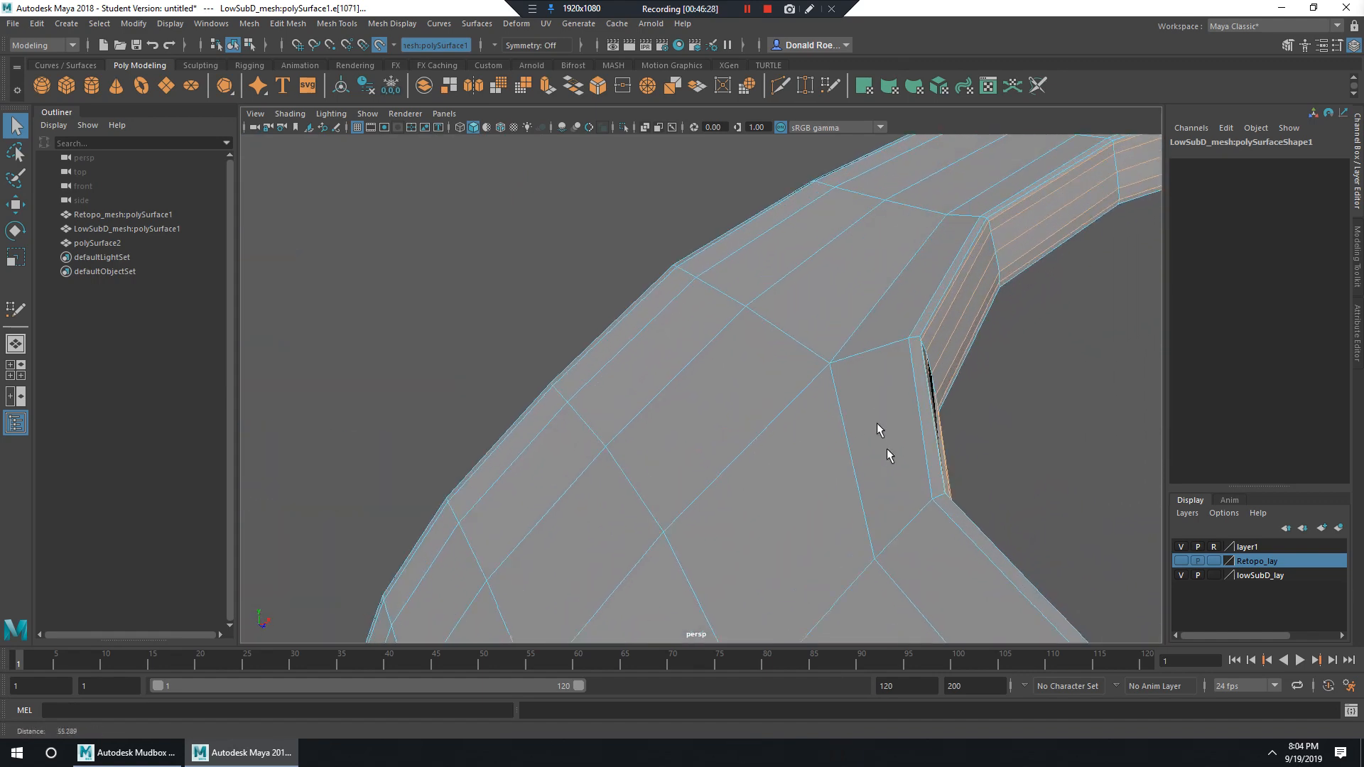
{"action": "left_click_drag", "start_coordinate": [912, 364], "coordinate": [945, 395], "text": "alt"}
{"action": "right_click_drag", "start_coordinate": [981, 344], "coordinate": [938, 371], "text": "shift"}
Delete the remaining redundant edge loops around the rim of the round opening.
{"action": "left_click_drag", "start_coordinate": [938, 372], "coordinate": [900, 455], "text": "alt"}
{"action": "left_click", "coordinate": [989, 506]}
{"action": "double_click", "coordinate": [988, 512], "text": "shift"}
{"action": "middle_click_drag", "start_coordinate": [901, 455], "coordinate": [883, 521], "text": "alt"}
{"action": "left_click_drag", "start_coordinate": [882, 521], "coordinate": [895, 356], "text": "alt"}
{"action": "right_click_drag", "start_coordinate": [945, 297], "coordinate": [935, 329], "text": "shift"}
{"action": "double_click", "coordinate": [929, 327]}
{"action": "left_click_drag", "start_coordinate": [935, 333], "coordinate": [886, 343], "text": "alt"}
{"action": "right_click_drag", "start_coordinate": [662, 387], "coordinate": [619, 408], "text": "shift"}
Delete the redundant edge loops that run along the thickness of the wall's outer border.
{"action": "left_click_drag", "start_coordinate": [621, 410], "coordinate": [677, 394], "text": "alt"}
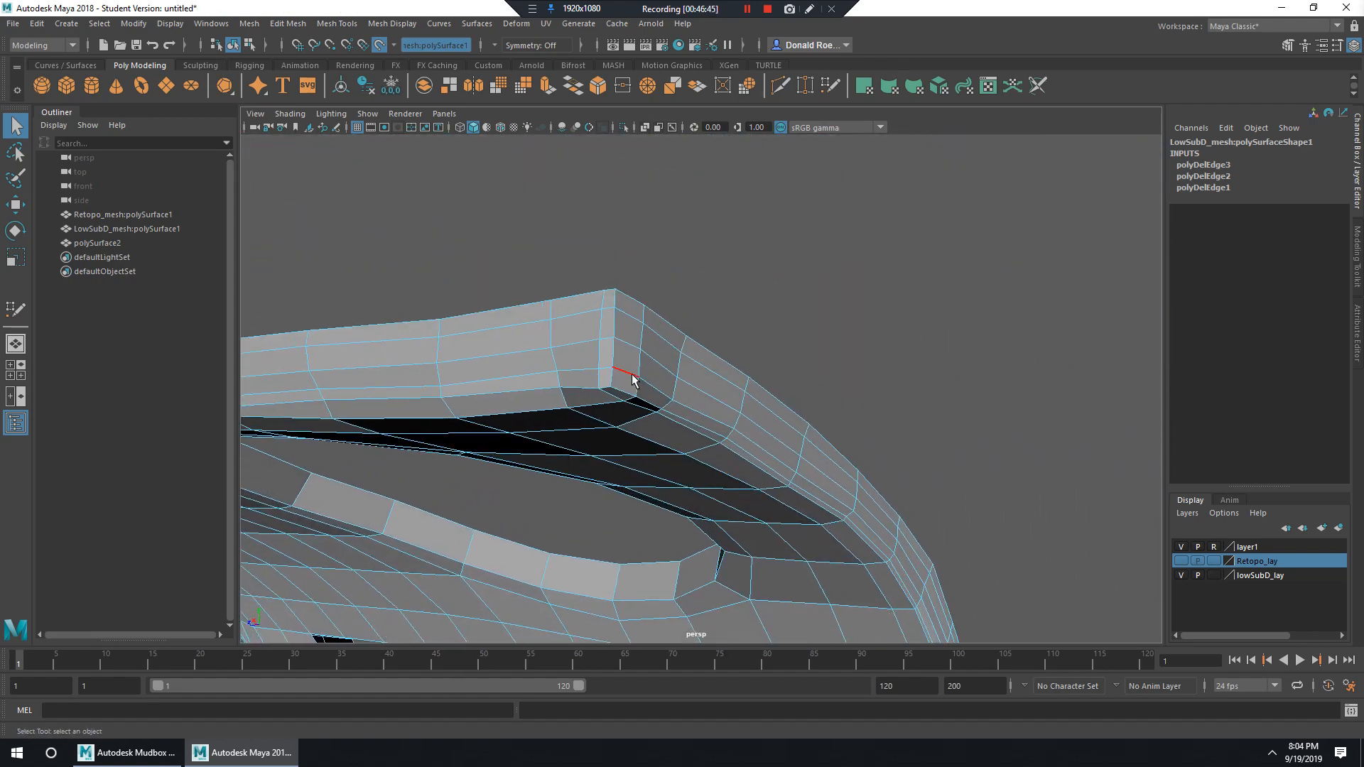
{"action": "double_click", "coordinate": [629, 375]}
{"action": "right_click_drag", "start_coordinate": [625, 317], "coordinate": [578, 351], "text": "shift"}
{"action": "left_click_drag", "start_coordinate": [578, 352], "coordinate": [730, 288], "text": "alt"}
{"action": "right_click_drag", "start_coordinate": [886, 367], "coordinate": [701, 403], "text": "alt"}
{"action": "left_click_drag", "start_coordinate": [705, 409], "coordinate": [551, 292], "text": "alt"}
{"action": "right_click_drag", "start_coordinate": [525, 280], "coordinate": [577, 362], "text": "shift"}
{"action": "left_click", "coordinate": [576, 343]}
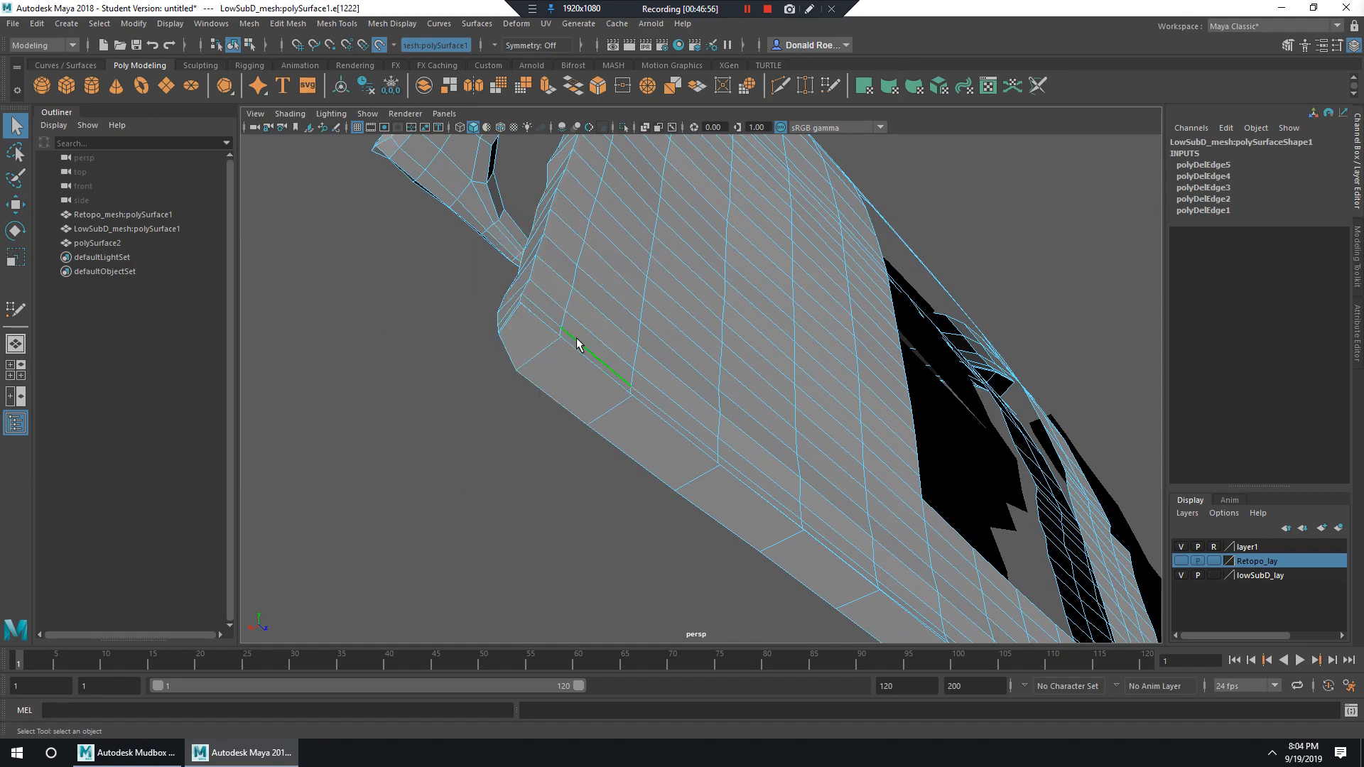
{"action": "key", "text": "Delete"}
Delete the surplus edge loops near the wall's lower corner and at its upper corner.
{"action": "left_click_drag", "start_coordinate": [582, 326], "coordinate": [694, 310], "text": "alt"}
{"action": "right_click_drag", "start_coordinate": [694, 311], "coordinate": [888, 565], "text": "alt"}
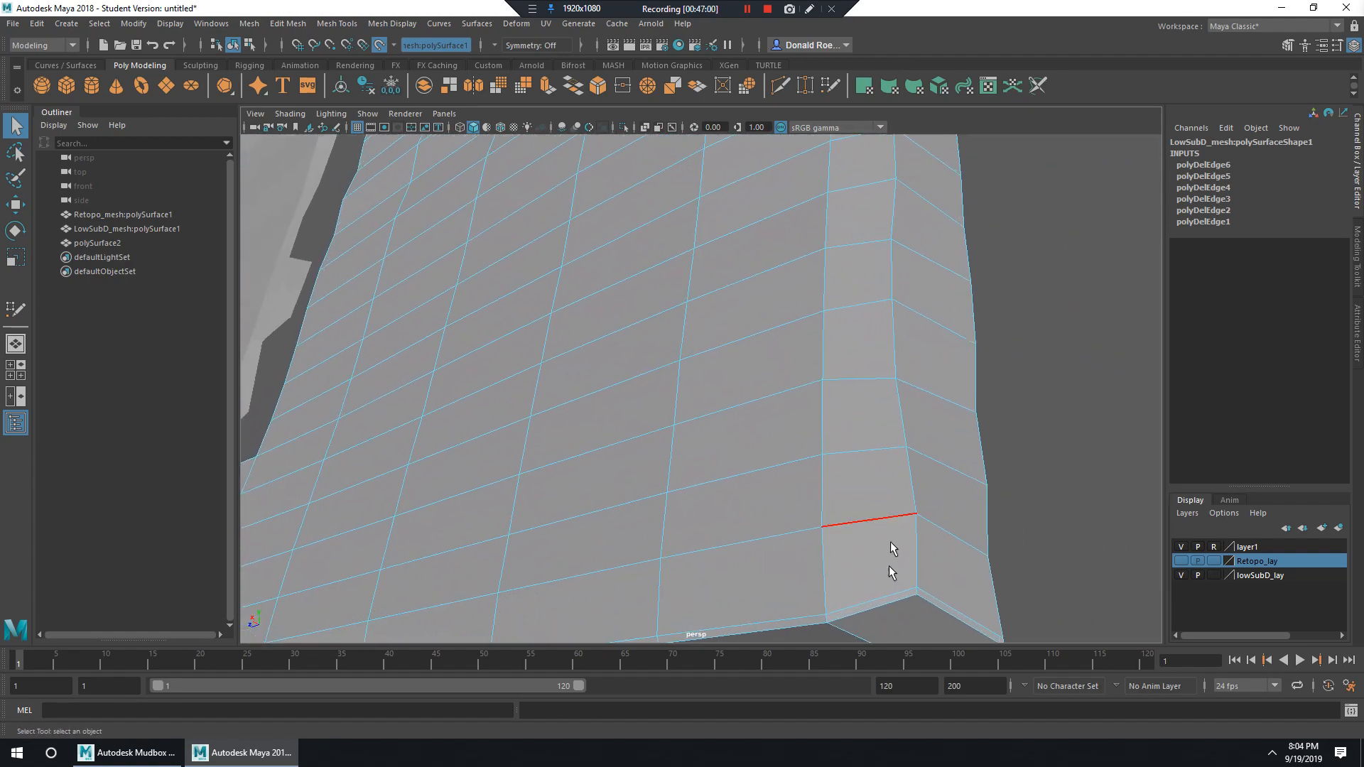
{"action": "right_click_drag", "start_coordinate": [821, 421], "coordinate": [817, 424], "text": "shift"}
{"action": "right_click_drag", "start_coordinate": [949, 441], "coordinate": [912, 368], "text": "alt"}
{"action": "middle_click_drag", "start_coordinate": [912, 368], "coordinate": [618, 346], "text": "alt"}
{"action": "left_click_drag", "start_coordinate": [618, 346], "coordinate": [744, 275], "text": "alt"}
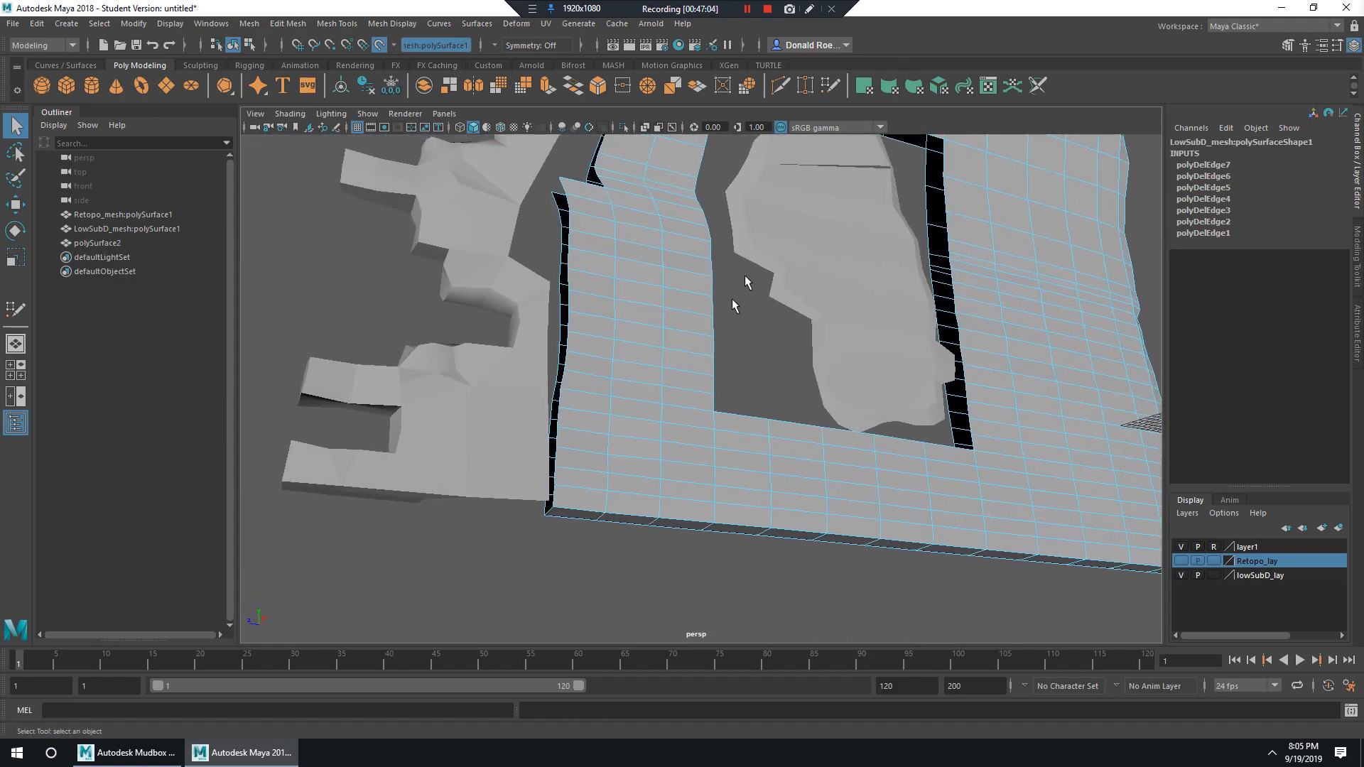
{"action": "middle_click_drag", "start_coordinate": [744, 275], "coordinate": [731, 415], "text": "alt"}
{"action": "left_click_drag", "start_coordinate": [777, 364], "coordinate": [820, 283], "text": "alt"}
{"action": "middle_click_drag", "start_coordinate": [786, 323], "coordinate": [704, 364], "text": "alt"}
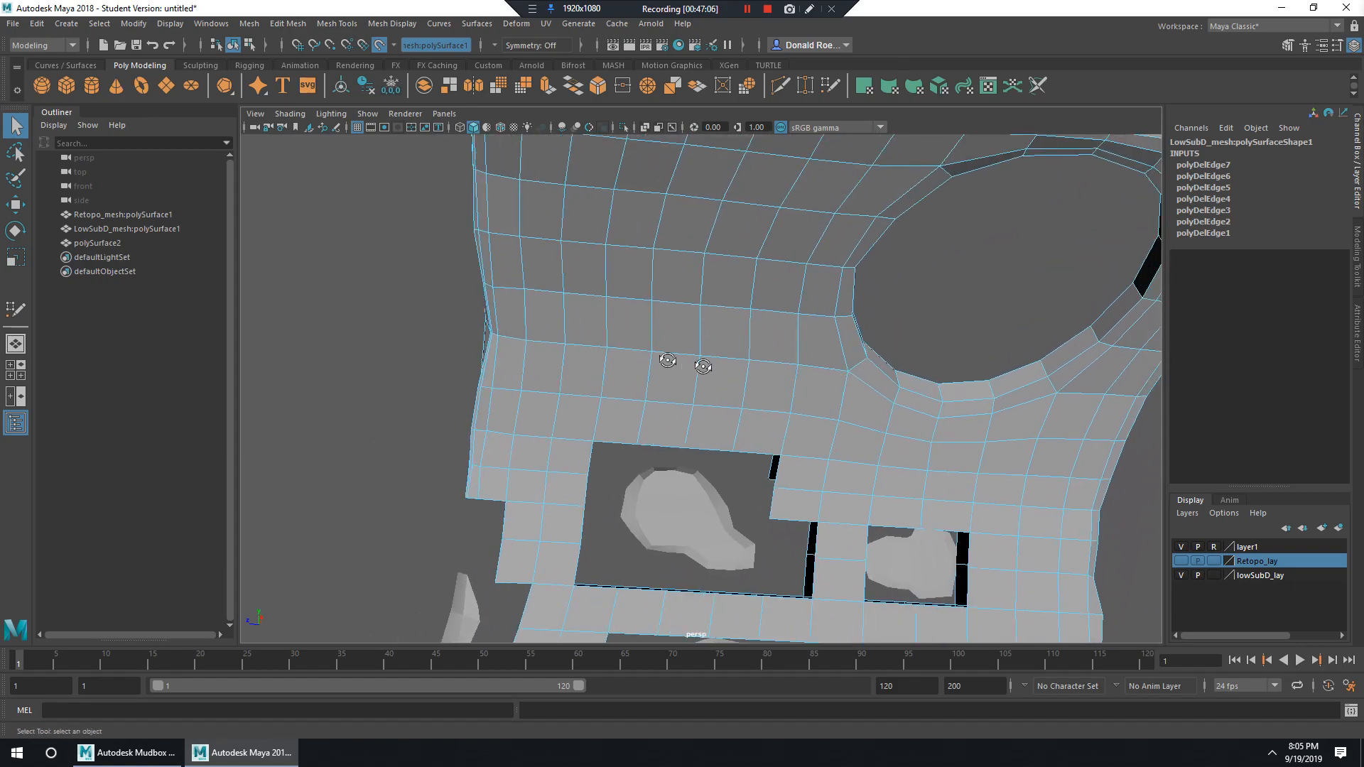
{"action": "left_click_drag", "start_coordinate": [703, 364], "coordinate": [638, 364], "text": "alt"}
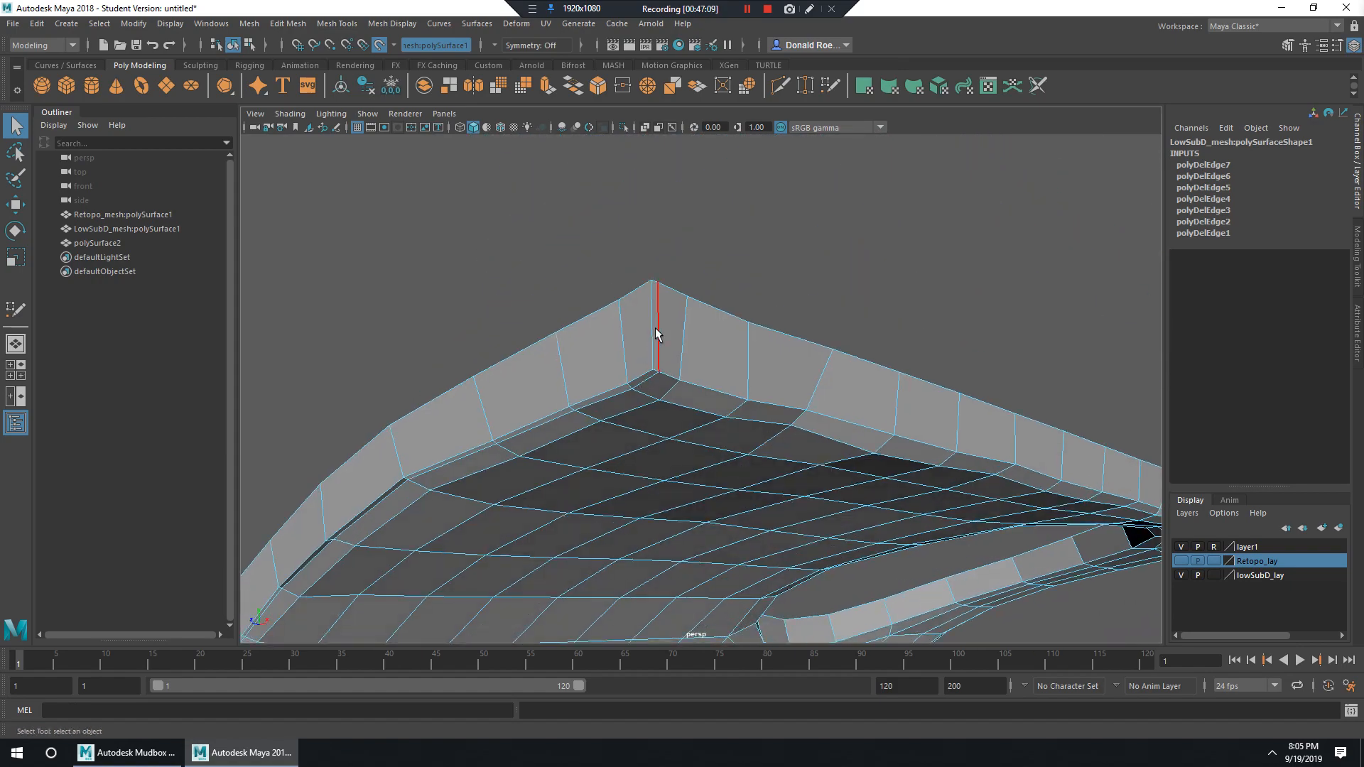
{"action": "left_click", "coordinate": [655, 326]}
{"action": "right_click_drag", "start_coordinate": [688, 296], "coordinate": [659, 310], "text": "shift"}
Delete three alternate vertical edge loops on the wall area left of the round opening.
{"action": "right_click_drag", "start_coordinate": [786, 368], "coordinate": [750, 384], "text": "alt"}
{"action": "mouse_move", "coordinate": [750, 385]}
{"action": "left_mouse_down", "text": "alt"}
{"action": "mouse_move", "coordinate": [709, 386]}
{"action": "mouse_move", "coordinate": [767, 405]}
{"action": "mouse_move", "coordinate": [748, 371]}
{"action": "mouse_move", "coordinate": [734, 377]}
{"action": "left_mouse_up", "text": "alt"}
{"action": "middle_click_drag", "start_coordinate": [734, 377], "coordinate": [845, 376], "text": "alt"}
{"action": "middle_click_drag", "start_coordinate": [661, 354], "coordinate": [732, 329], "text": "alt"}
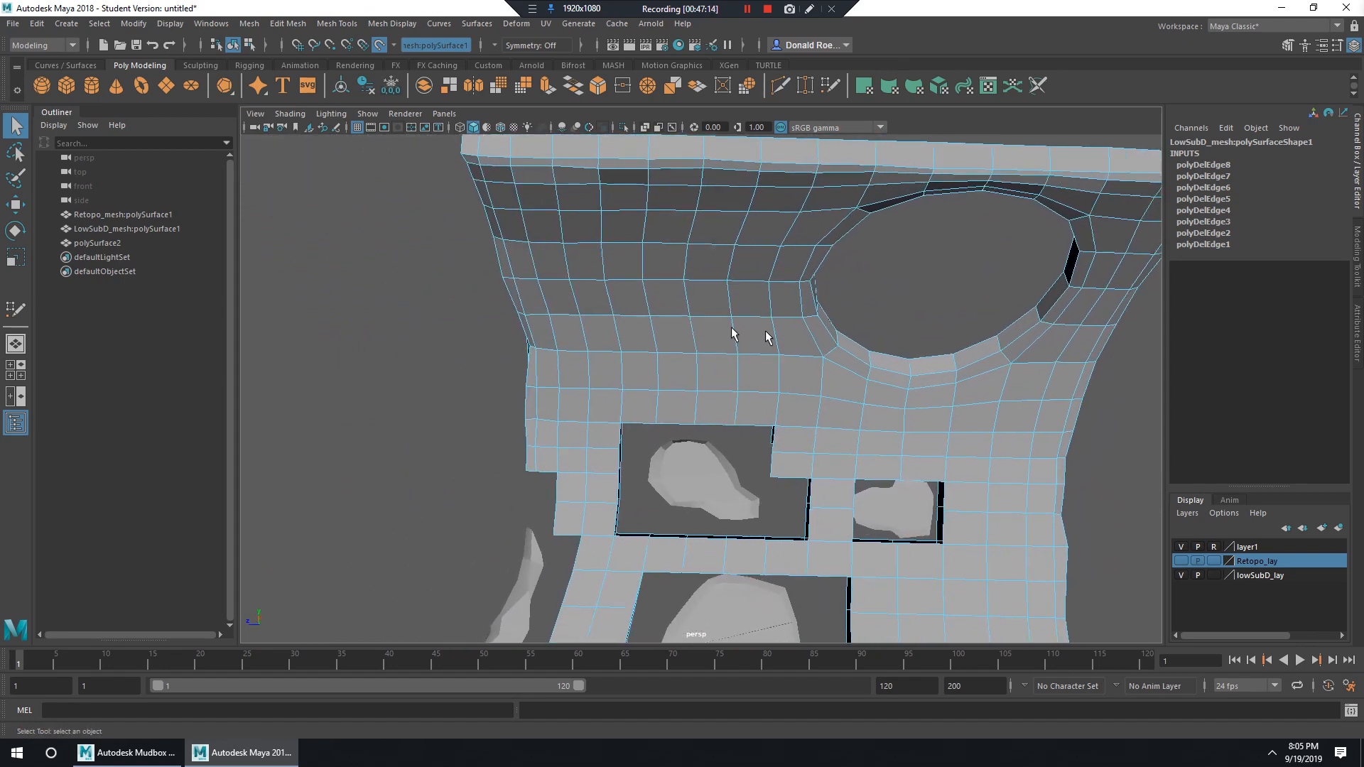
{"action": "right_click_drag", "start_coordinate": [731, 329], "coordinate": [601, 256], "text": "alt"}
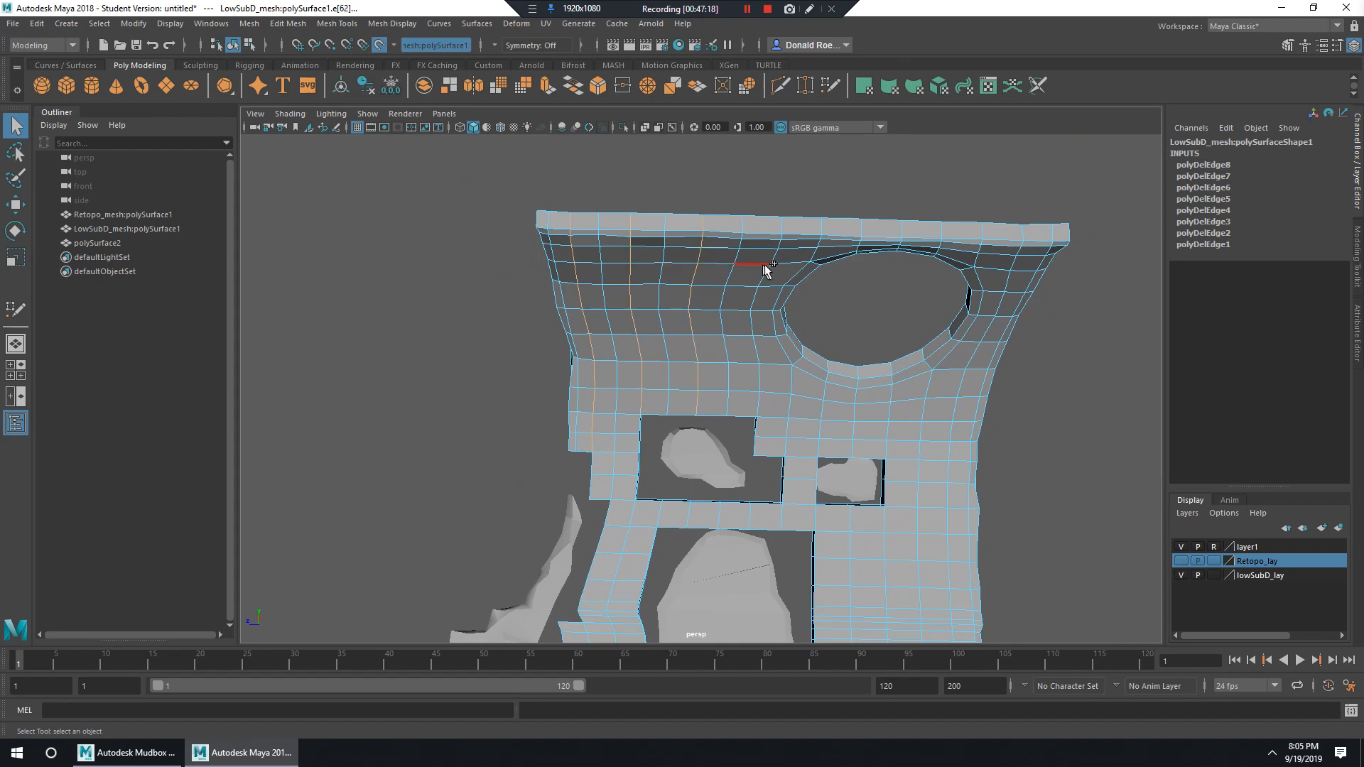
{"action": "right_click_drag", "start_coordinate": [775, 262], "coordinate": [706, 287], "text": "shift"}
Delete the surplus vertical edge loops right of the round opening and the extra loop above it.
{"action": "left_click_drag", "start_coordinate": [788, 294], "coordinate": [826, 265], "text": "alt"}
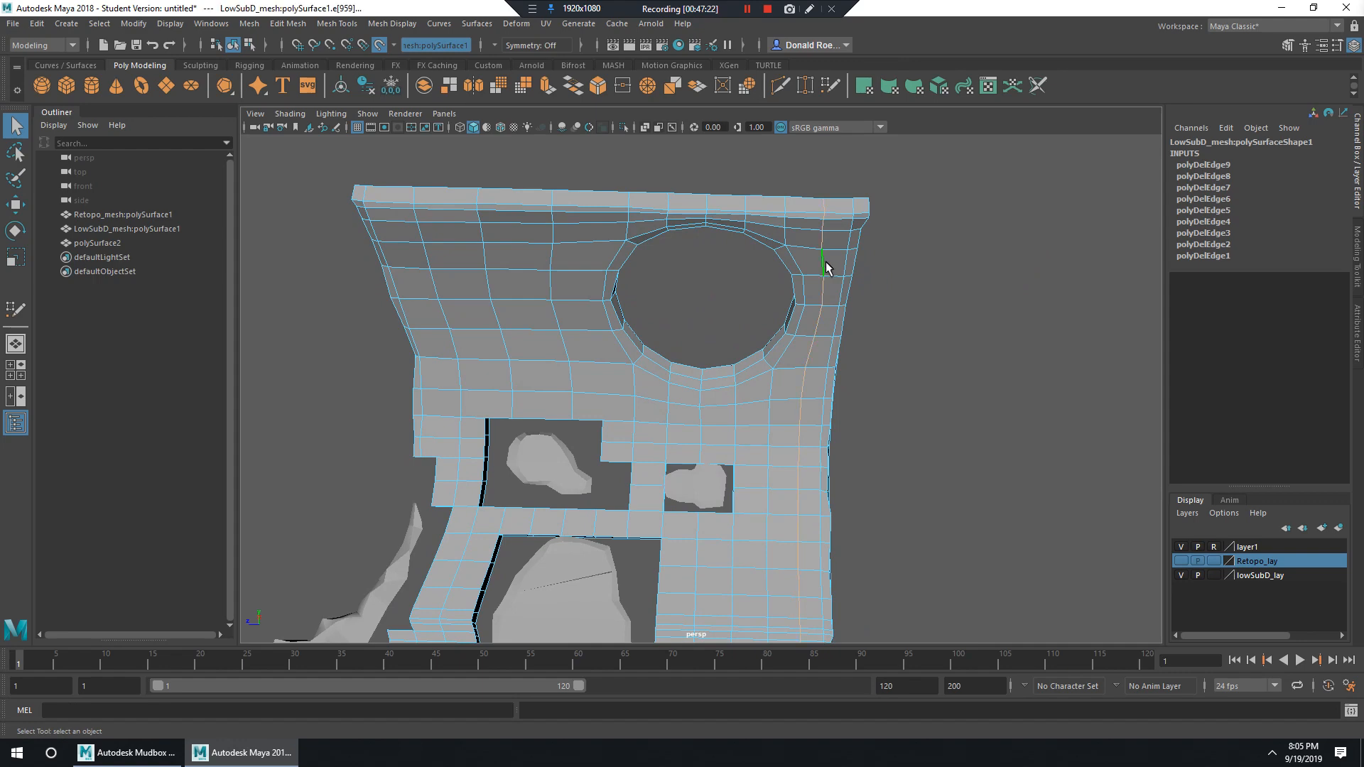
{"action": "right_click_drag", "start_coordinate": [825, 265], "coordinate": [787, 276], "text": "shift"}
{"action": "left_click_drag", "start_coordinate": [788, 276], "coordinate": [810, 252], "text": "alt"}
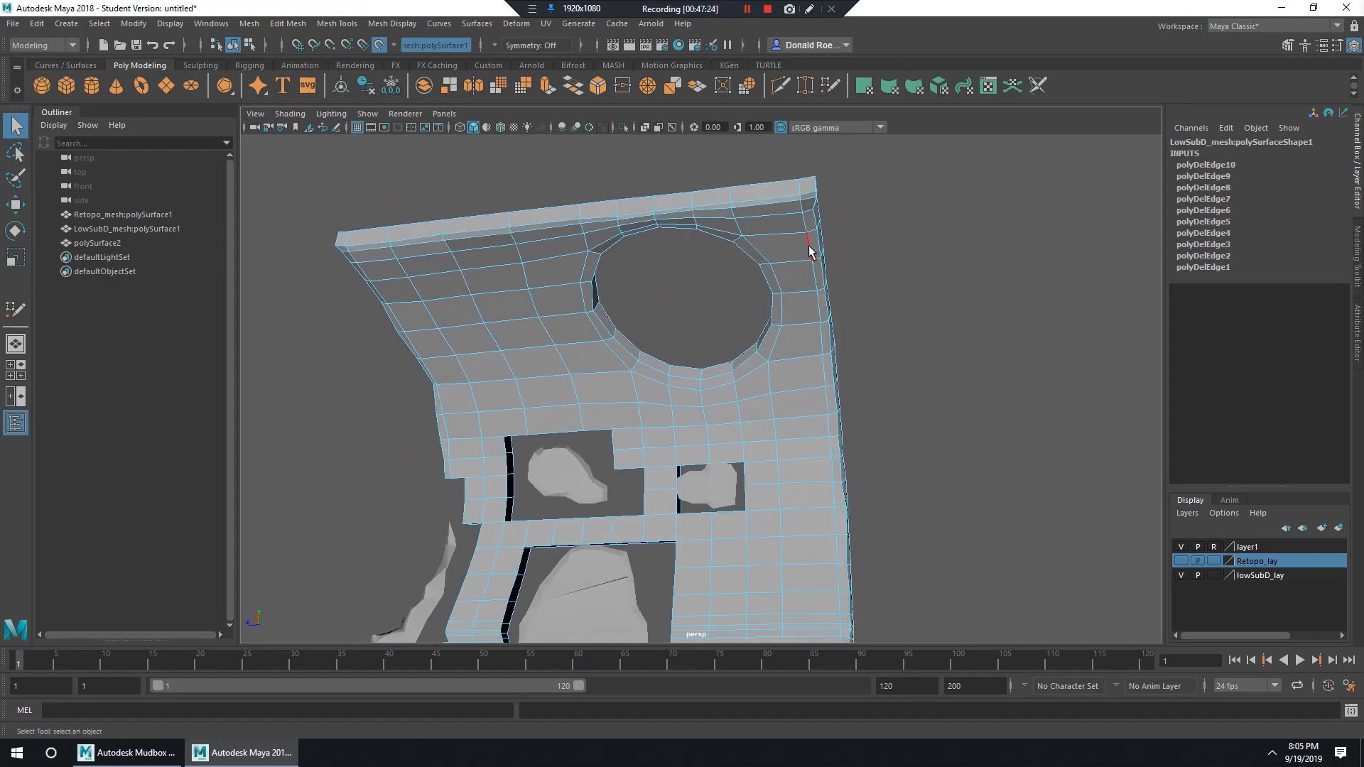
{"action": "right_click_drag", "start_coordinate": [821, 242], "coordinate": [787, 254], "text": "shift"}
{"action": "left_click_drag", "start_coordinate": [785, 298], "coordinate": [698, 261], "text": "alt"}
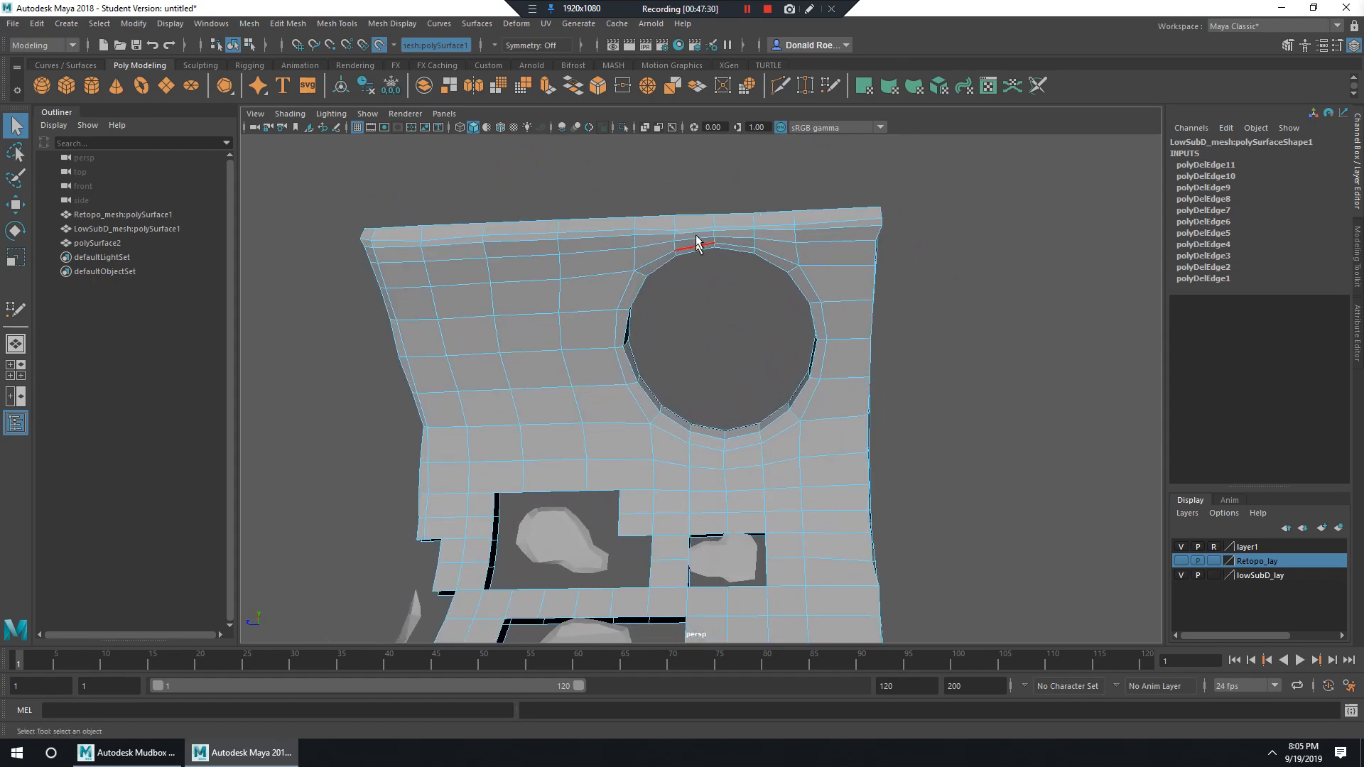
{"action": "right_click_drag", "start_coordinate": [696, 240], "coordinate": [721, 234], "text": "shift"}
{"action": "left_click_drag", "start_coordinate": [721, 234], "coordinate": [761, 314], "text": "alt"}
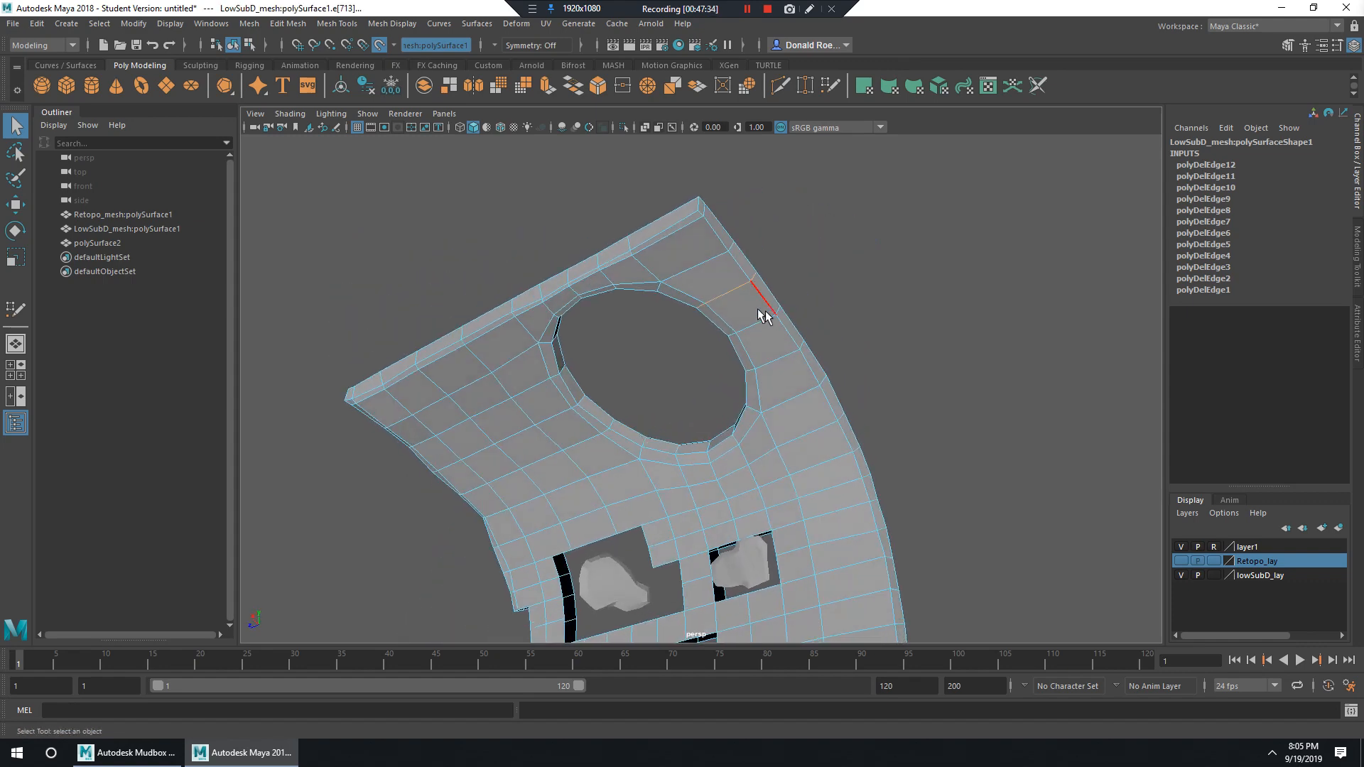
{"action": "right_click_drag", "start_coordinate": [761, 313], "coordinate": [794, 343], "text": "shift"}
{"action": "left_click_drag", "start_coordinate": [699, 338], "coordinate": [849, 498], "text": "alt"}
{"action": "key", "text": "ctrl+z"}
Delete alternate horizontal edge loops across the bottom portion of the wall.
{"action": "middle_click_drag", "start_coordinate": [849, 497], "coordinate": [853, 301], "text": "alt"}
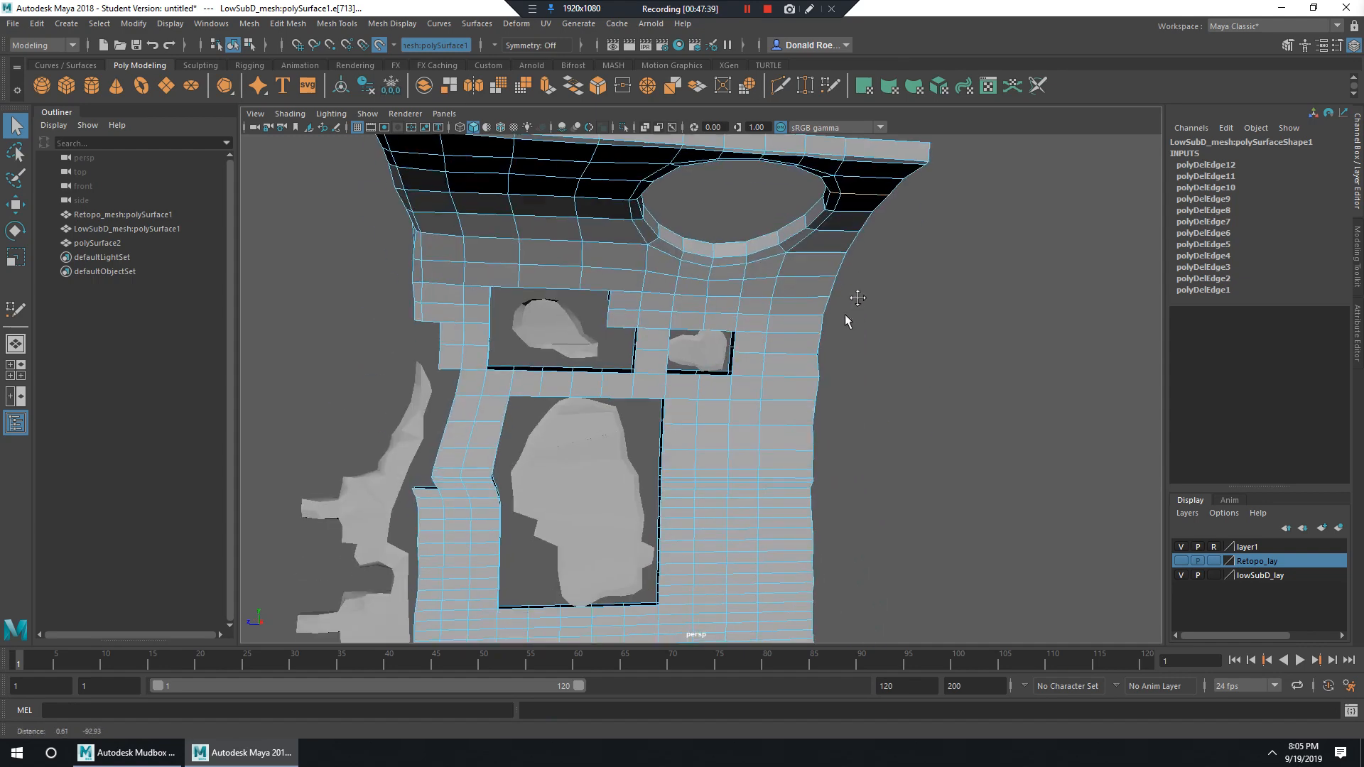
{"action": "left_click_drag", "start_coordinate": [846, 318], "coordinate": [770, 381], "text": "alt"}
{"action": "middle_click_drag", "start_coordinate": [746, 497], "coordinate": [701, 256], "text": "alt"}
{"action": "right_click_drag", "start_coordinate": [623, 311], "coordinate": [727, 316], "text": "alt"}
{"action": "left_click_drag", "start_coordinate": [727, 316], "coordinate": [771, 306], "text": "alt"}
{"action": "right_click_drag", "start_coordinate": [773, 307], "coordinate": [805, 344], "text": "alt"}
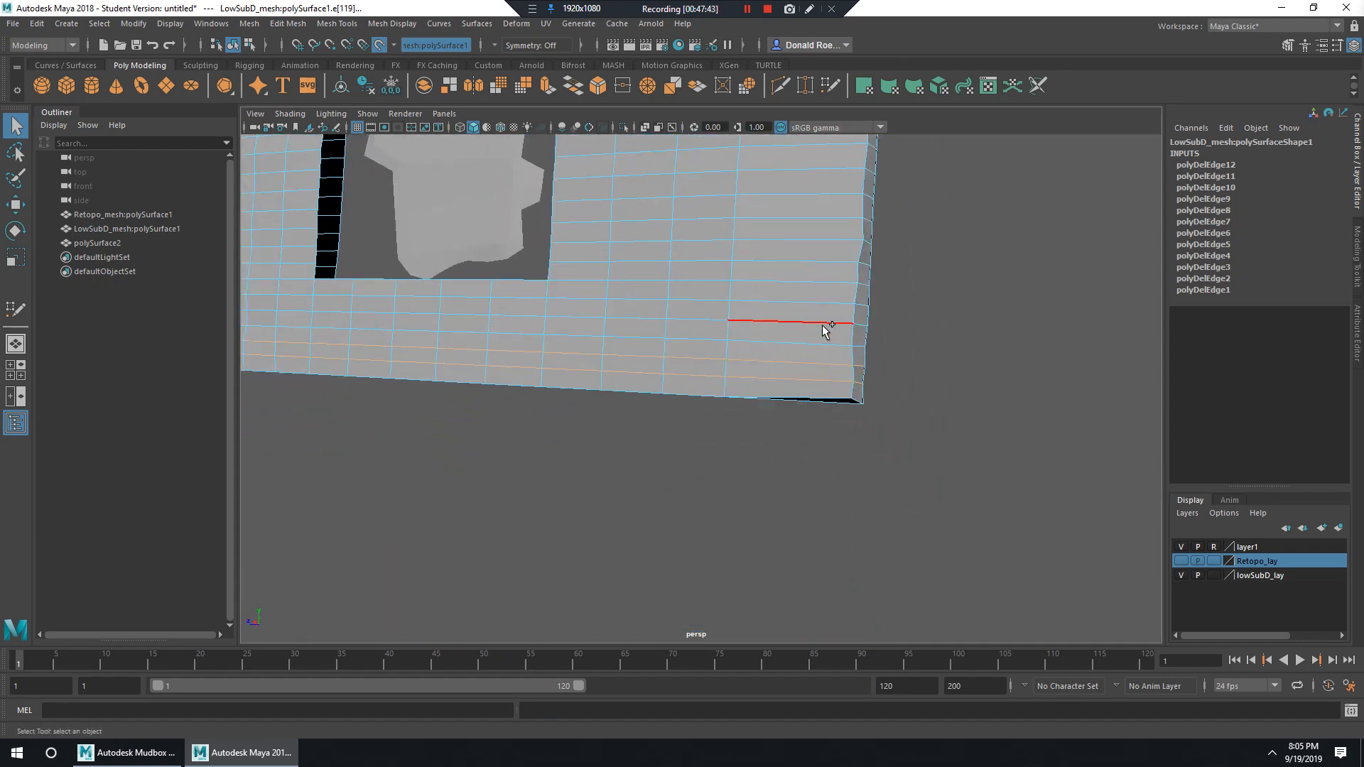
{"action": "double_click", "coordinate": [827, 302], "text": "shift"}
{"action": "middle_click_drag", "start_coordinate": [881, 287], "coordinate": [886, 332], "text": "alt"}
{"action": "double_click", "coordinate": [838, 310], "text": "shift"}
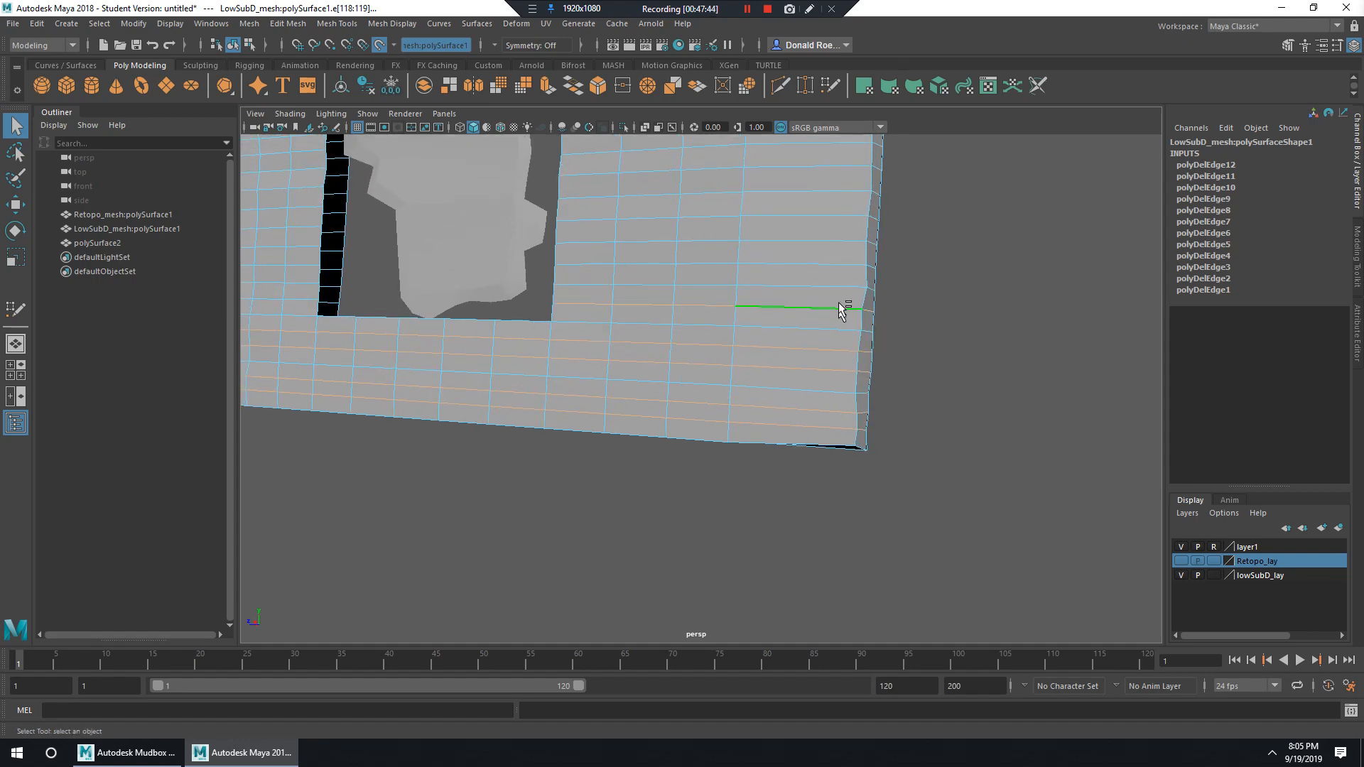
{"action": "left_click", "coordinate": [839, 290], "text": "shift"}
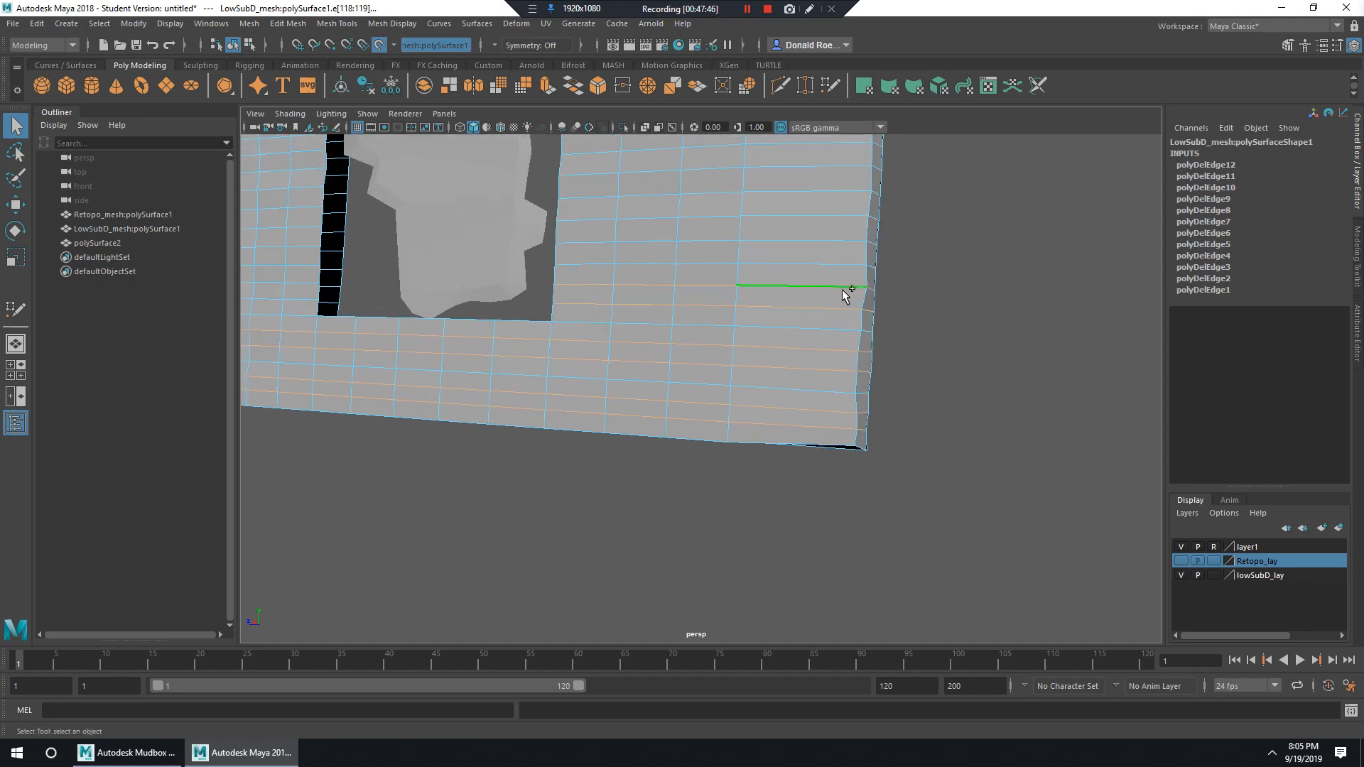
{"action": "right_click_drag", "start_coordinate": [841, 285], "coordinate": [796, 300], "text": "shift"}
Delete alternate horizontal edge loops on the wall section right of the large central hole, working upward from the bottom.
{"action": "middle_click_drag", "start_coordinate": [780, 307], "coordinate": [915, 402], "text": "alt"}
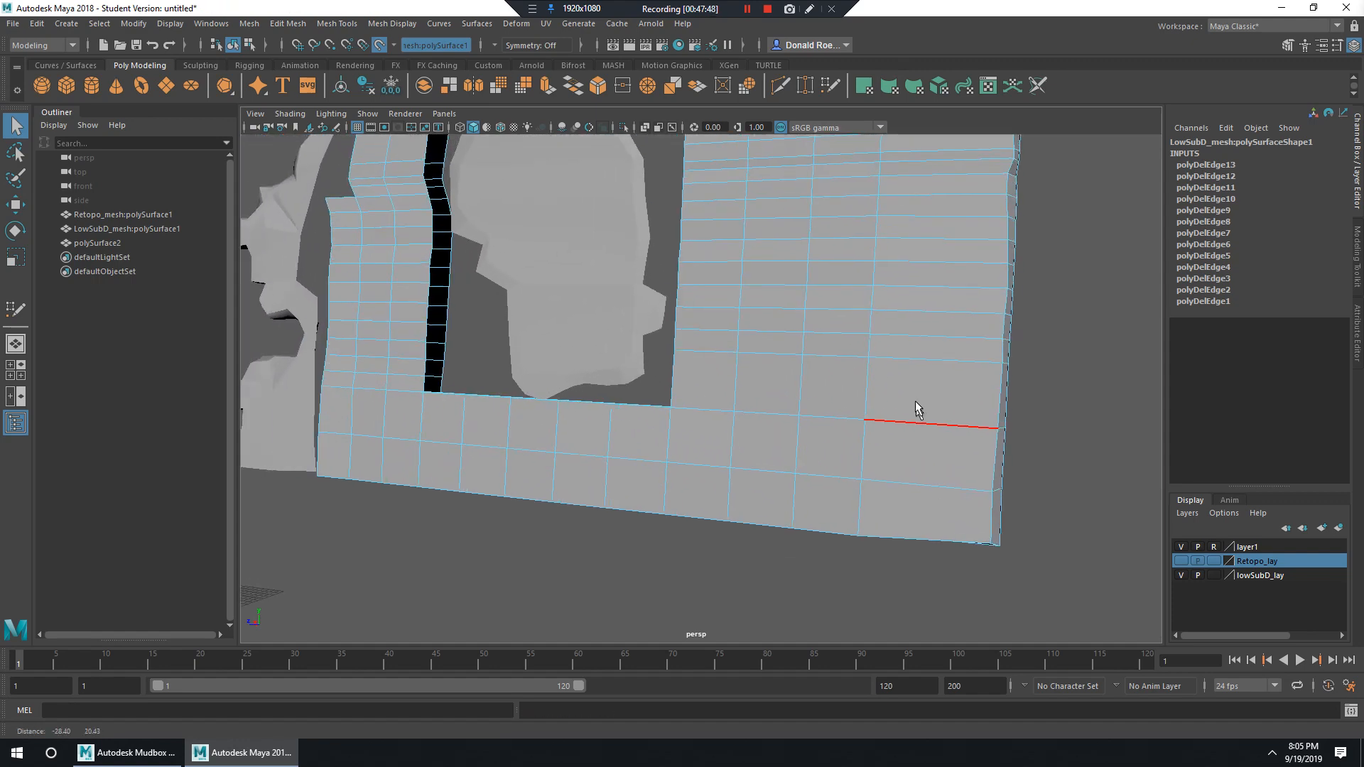
{"action": "right_click_drag", "start_coordinate": [923, 297], "coordinate": [918, 314], "text": "shift"}
{"action": "middle_click_drag", "start_coordinate": [918, 314], "coordinate": [901, 356], "text": "alt"}
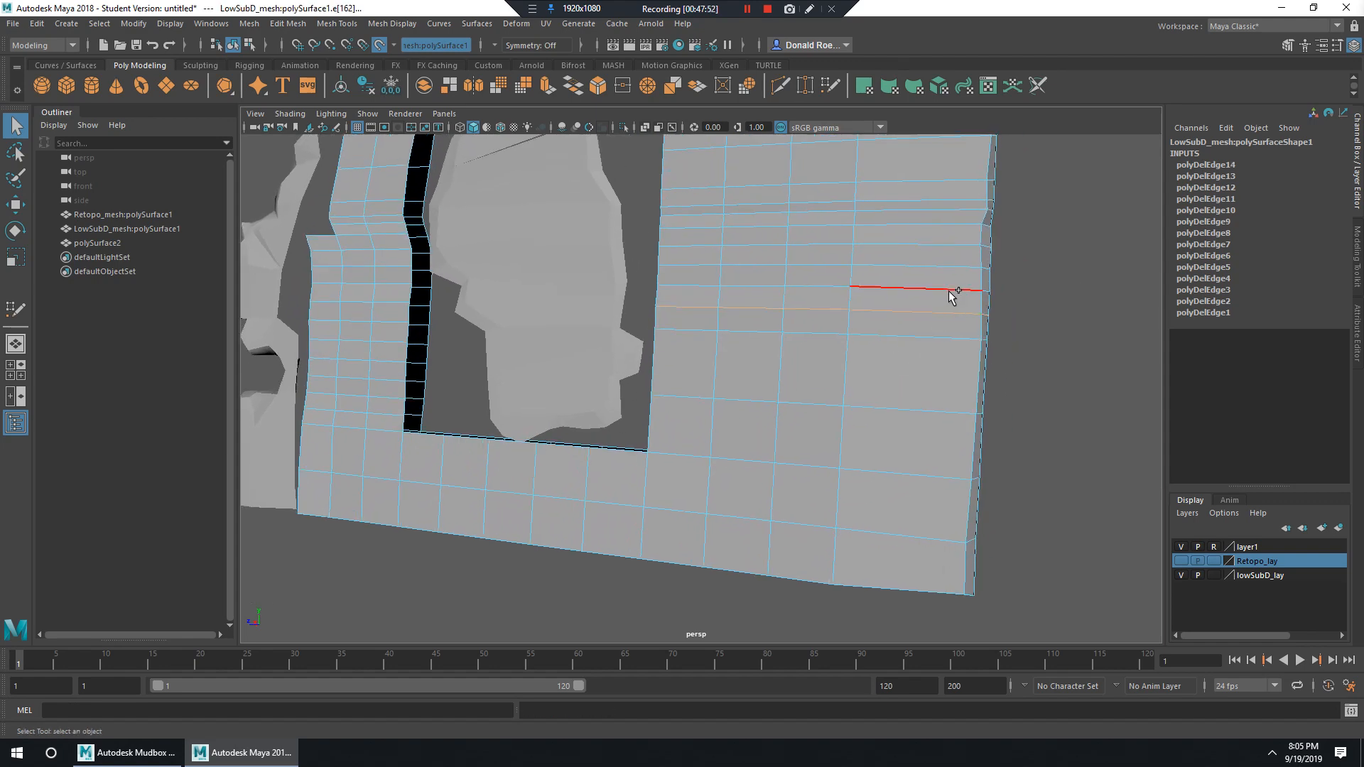
{"action": "right_click_drag", "start_coordinate": [957, 285], "coordinate": [913, 311], "text": "shift"}
{"action": "middle_click_drag", "start_coordinate": [913, 310], "coordinate": [868, 393], "text": "alt"}
{"action": "double_click", "coordinate": [877, 336]}
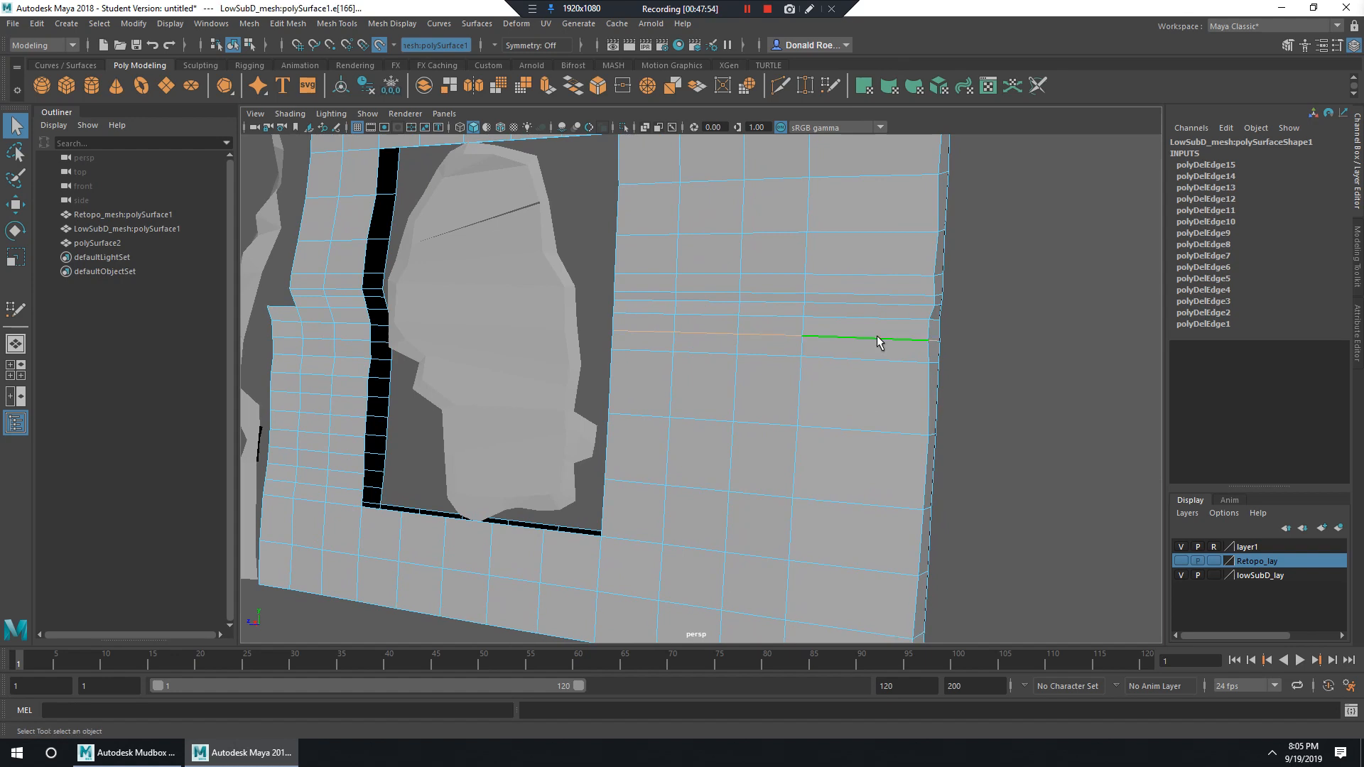
{"action": "right_click_drag", "start_coordinate": [878, 323], "coordinate": [838, 338], "text": "shift"}
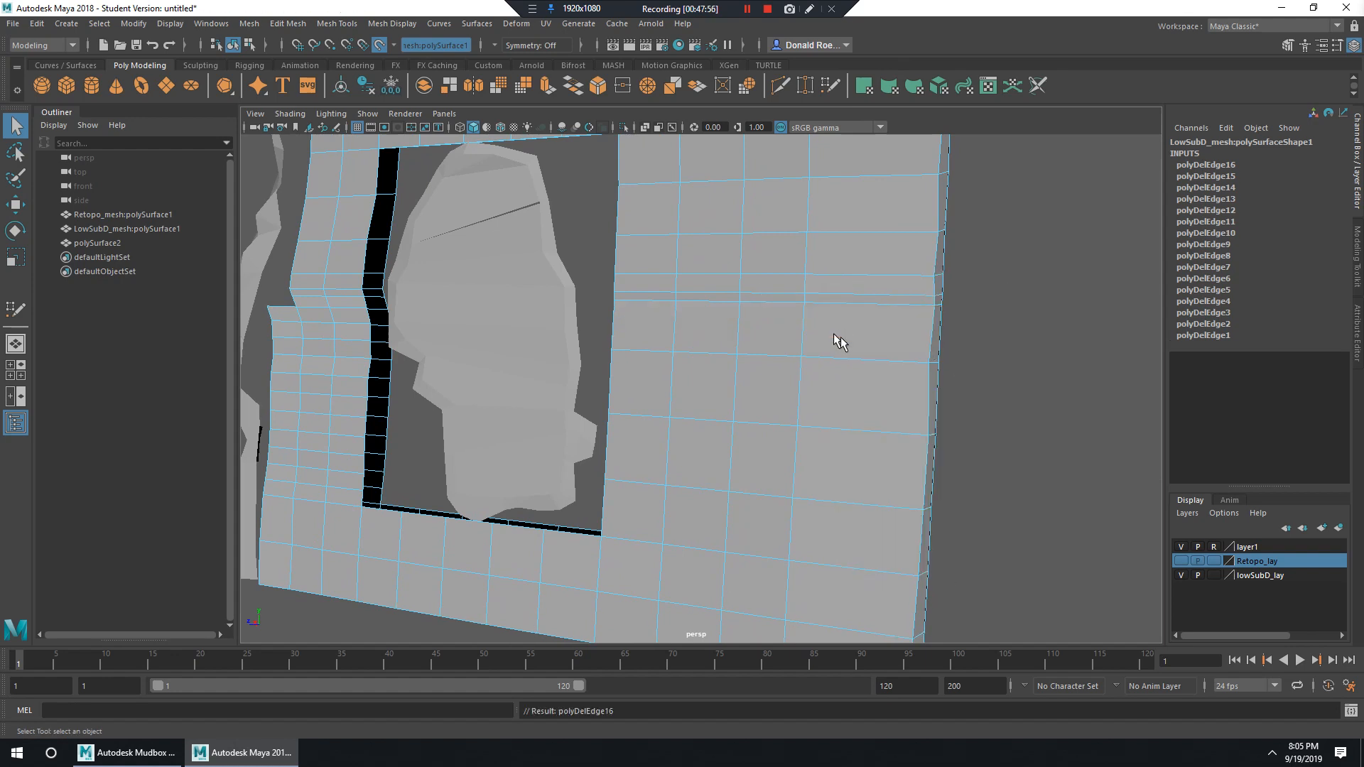
Delete the tightly spaced horizontal edge loops at the middle of the right wall section and one more loop above them.
{"action": "double_click", "coordinate": [866, 292]}
{"action": "double_click", "coordinate": [871, 275], "text": "shift"}
{"action": "right_click_drag", "start_coordinate": [895, 255], "coordinate": [817, 279], "text": "shift"}
{"action": "middle_click_drag", "start_coordinate": [817, 278], "coordinate": [876, 402], "text": "alt"}
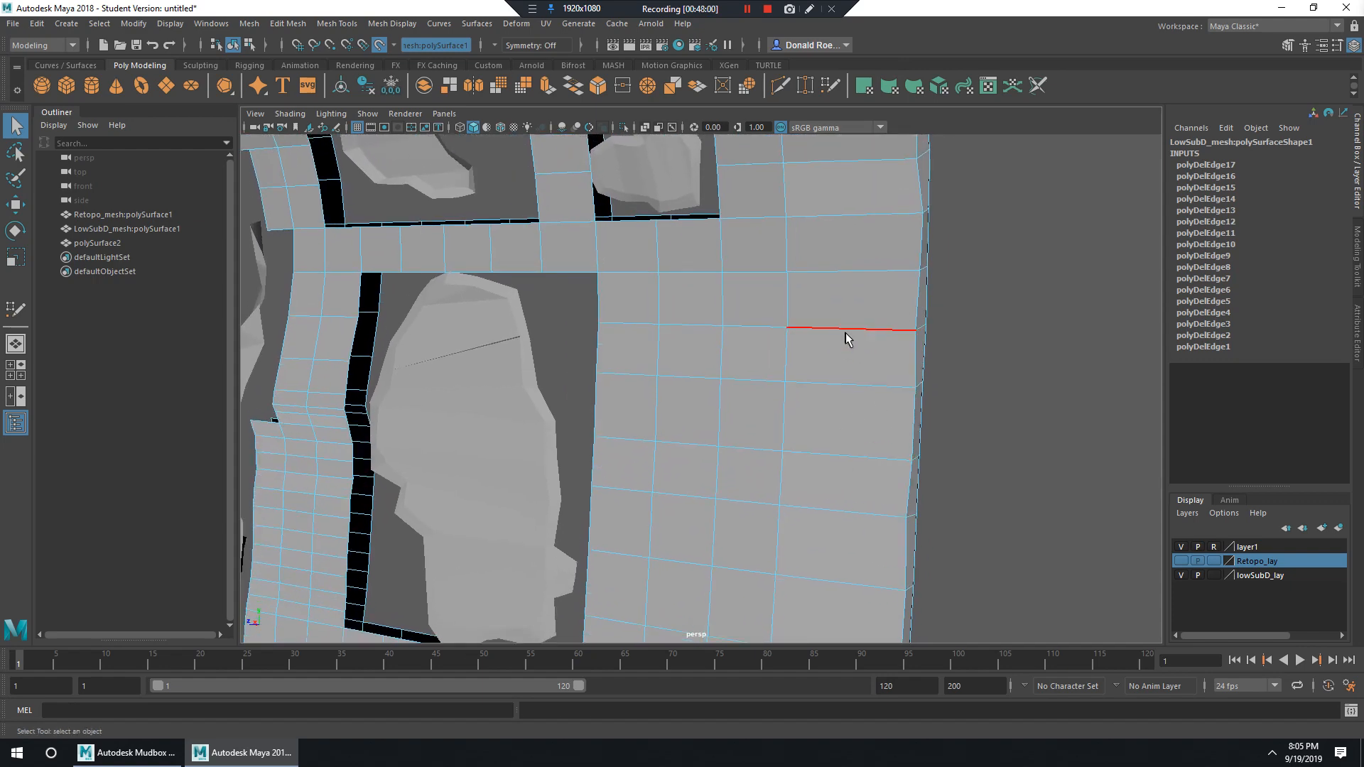
{"action": "middle_click_drag", "start_coordinate": [846, 339], "coordinate": [803, 352], "text": "alt"}
{"action": "left_click", "coordinate": [804, 353]}
{"action": "right_click_drag", "start_coordinate": [812, 330], "coordinate": [762, 353], "text": "shift"}
Delete the closely spaced horizontal edges around the kink in the narrow wall strip left of the large central hole.
{"action": "left_click_drag", "start_coordinate": [649, 356], "coordinate": [682, 437], "text": "alt"}
{"action": "middle_click_drag", "start_coordinate": [682, 437], "coordinate": [703, 334], "text": "alt"}
{"action": "left_click_drag", "start_coordinate": [633, 268], "coordinate": [699, 317], "text": "alt"}
{"action": "middle_click_drag", "start_coordinate": [699, 317], "coordinate": [702, 451], "text": "alt"}
{"action": "right_click_drag", "start_coordinate": [702, 451], "coordinate": [860, 465], "text": "alt"}
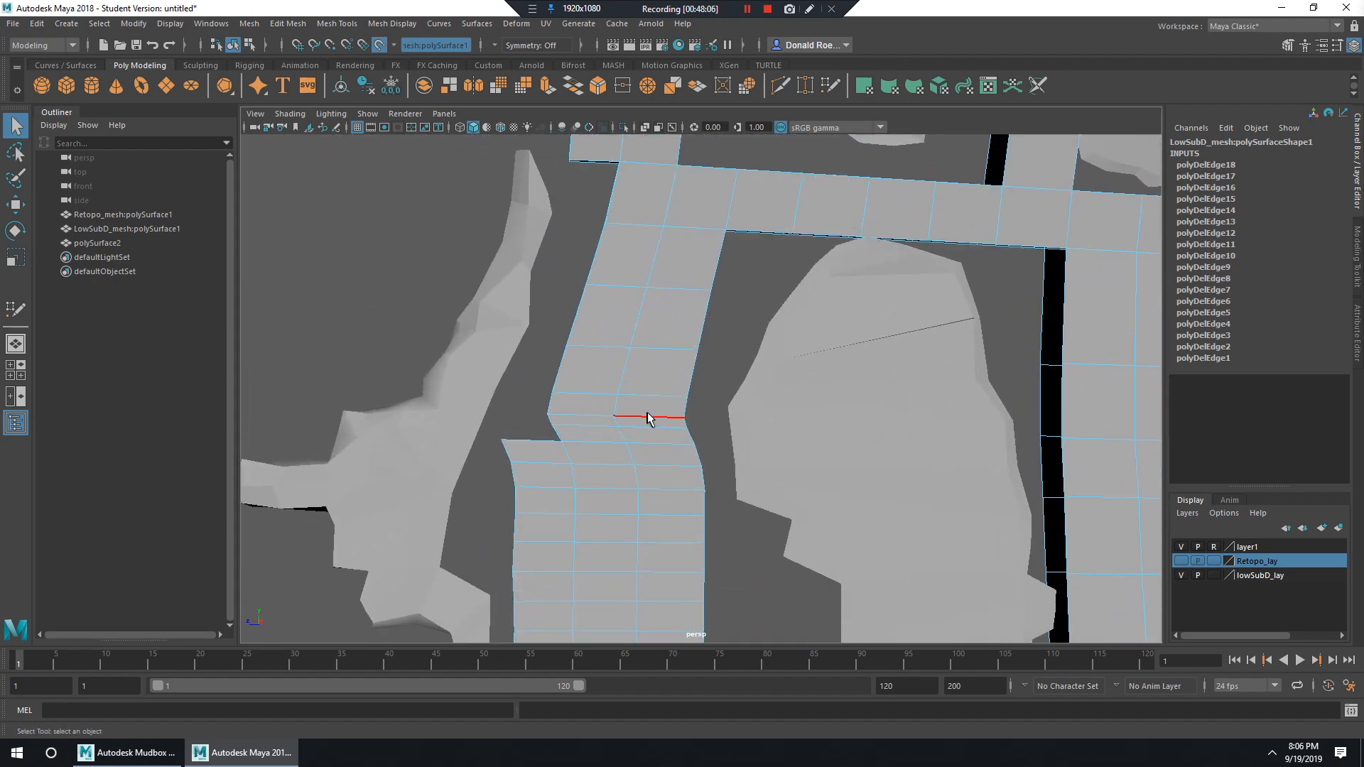
{"action": "right_click_drag", "start_coordinate": [671, 359], "coordinate": [634, 406], "text": "shift"}
{"action": "double_click", "coordinate": [650, 423]}
Delete alternate horizontal edges in the left wall strip from below the kink down to the bottom of the central hole.
{"action": "middle_click_drag", "start_coordinate": [666, 472], "coordinate": [692, 347], "text": "alt"}
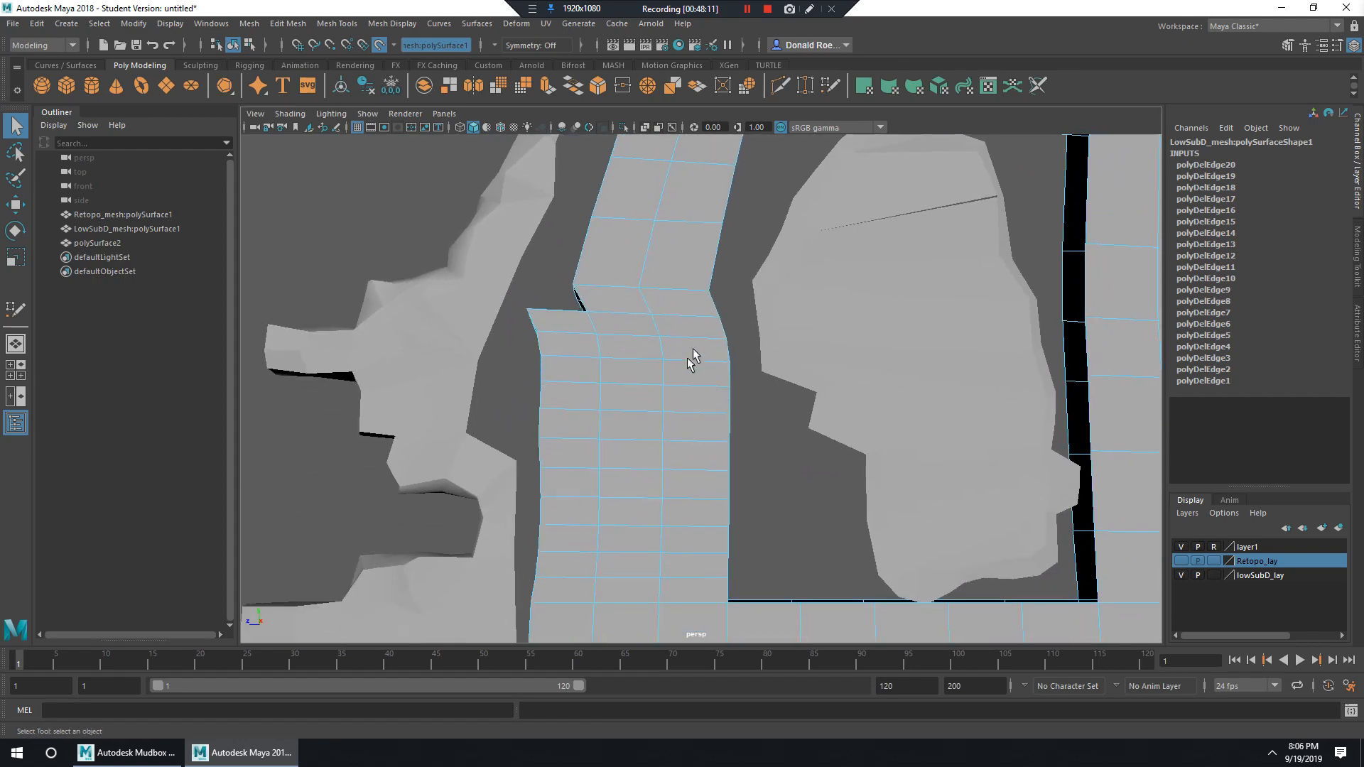
{"action": "double_click", "coordinate": [689, 361]}
{"action": "right_click_drag", "start_coordinate": [686, 332], "coordinate": [689, 461], "text": "shift"}
{"action": "double_click", "coordinate": [685, 332]}
{"action": "middle_click_drag", "start_coordinate": [690, 460], "coordinate": [693, 310], "text": "alt"}
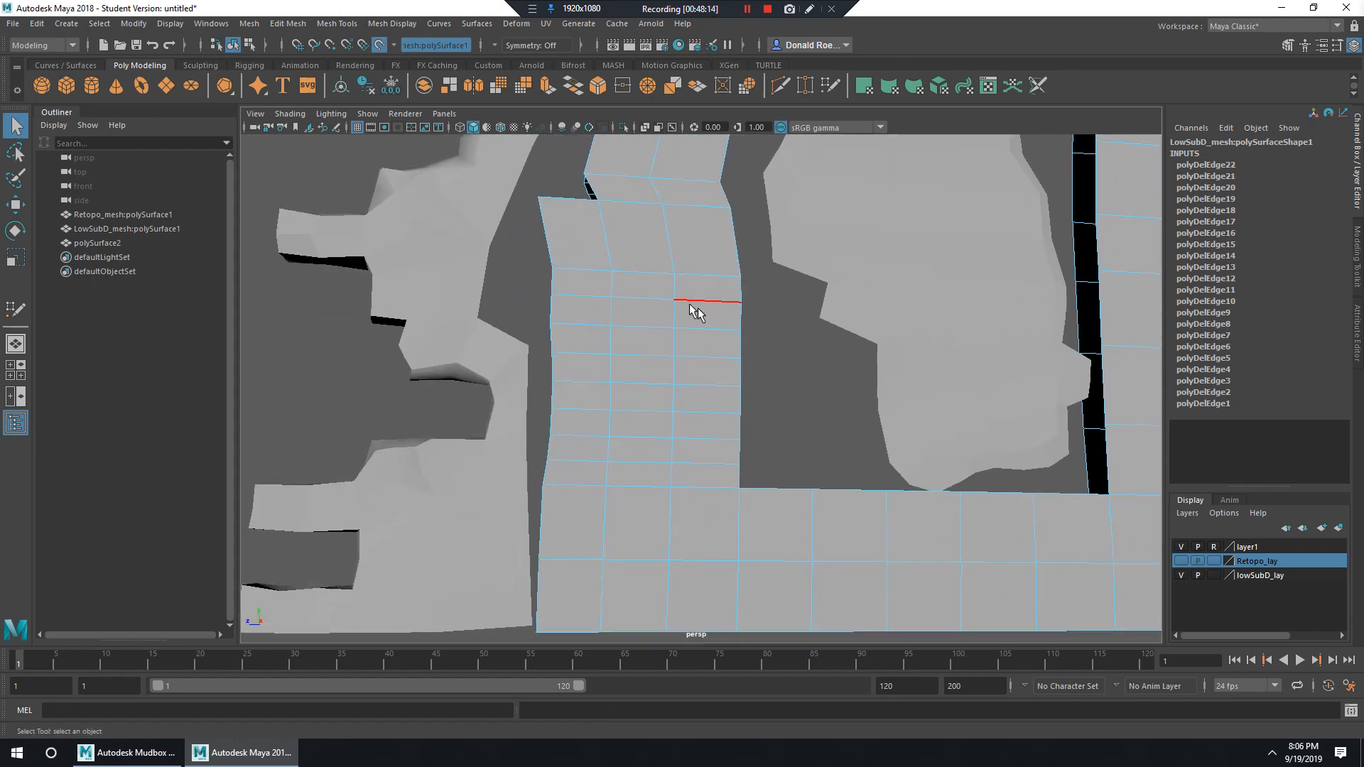
{"action": "right_click_drag", "start_coordinate": [648, 301], "coordinate": [634, 342], "text": "shift"}
{"action": "double_click", "coordinate": [645, 412]}
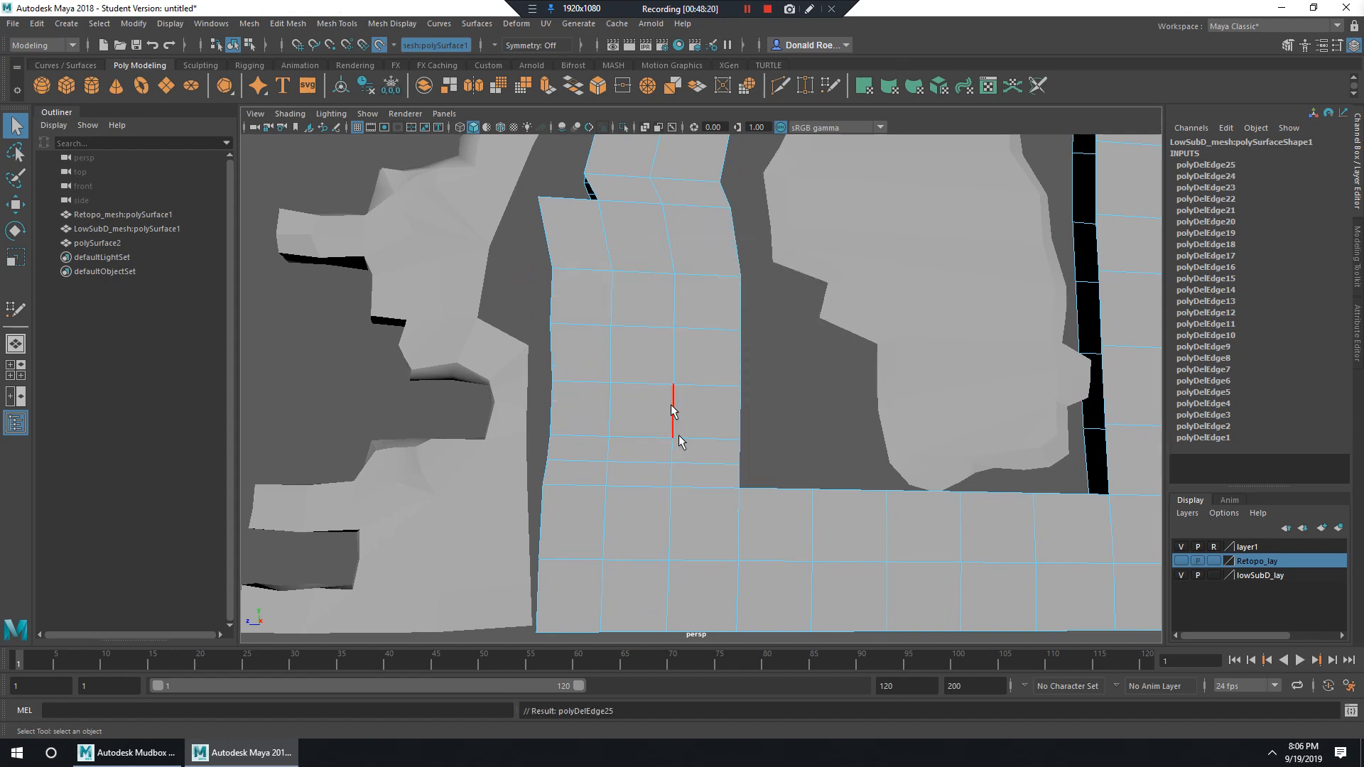
{"action": "middle_click_drag", "start_coordinate": [653, 452], "coordinate": [676, 374], "text": "alt"}
{"action": "right_click_drag", "start_coordinate": [700, 314], "coordinate": [639, 316], "text": "shift"}
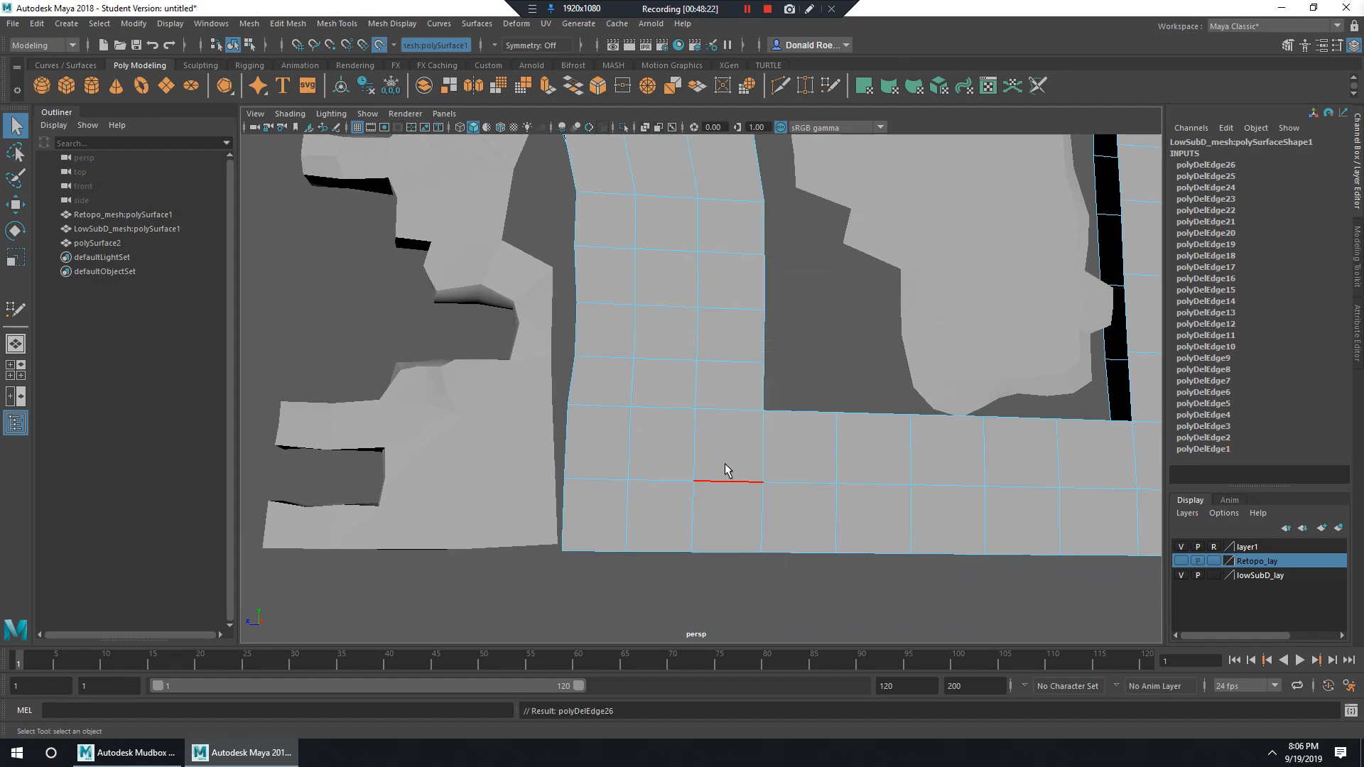
Examine the simplified wall mesh from the front, back, underside and edge to check its topology.
{"action": "middle_click_drag", "start_coordinate": [771, 433], "coordinate": [739, 466], "text": "alt"}
{"action": "right_click_drag", "start_coordinate": [740, 466], "coordinate": [503, 425], "text": "alt"}
{"action": "middle_click_drag", "start_coordinate": [749, 361], "coordinate": [759, 509], "text": "alt"}
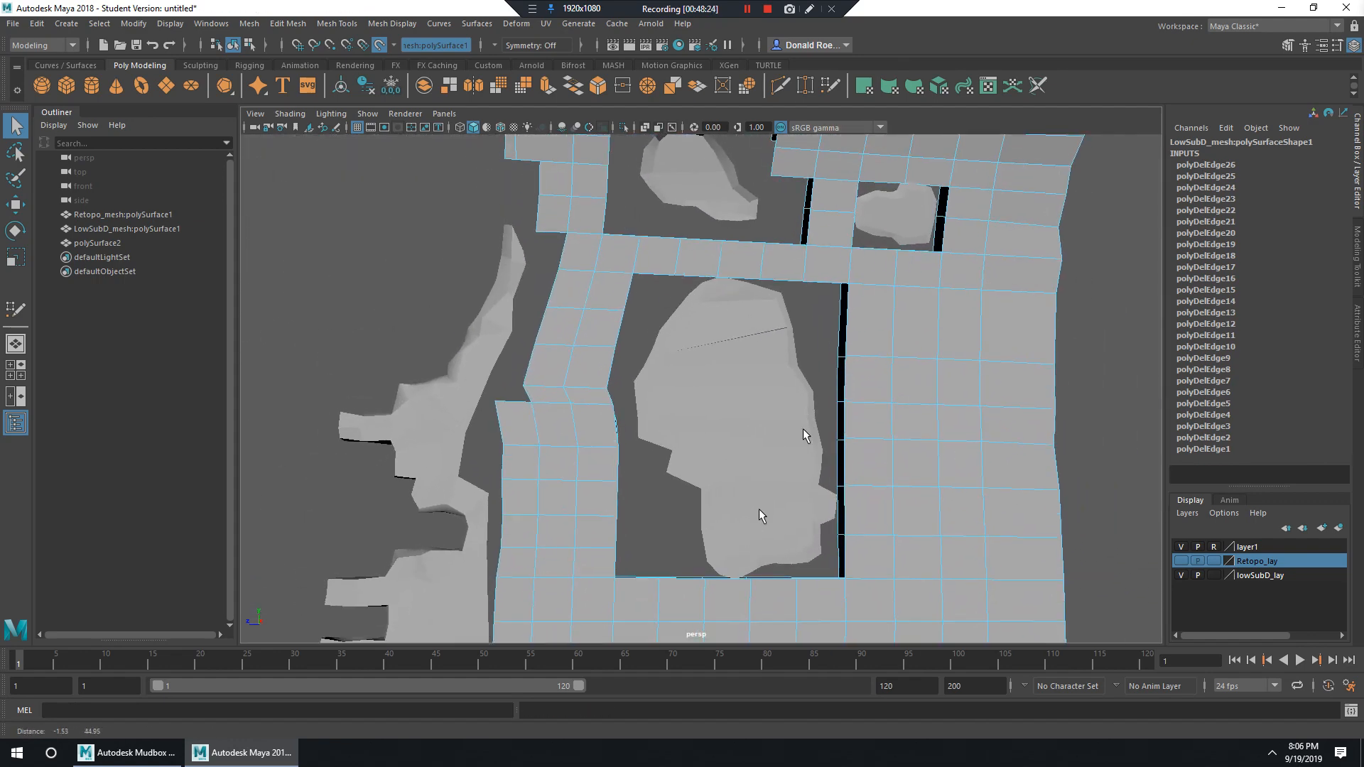
{"action": "middle_click_drag", "start_coordinate": [879, 345], "coordinate": [858, 526], "text": "alt"}
{"action": "left_click_drag", "start_coordinate": [833, 446], "coordinate": [957, 414], "text": "alt"}
{"action": "right_click_drag", "start_coordinate": [957, 414], "coordinate": [643, 362], "text": "alt"}
{"action": "left_click_drag", "start_coordinate": [640, 361], "coordinate": [963, 360], "text": "alt"}
{"action": "middle_click_drag", "start_coordinate": [675, 554], "coordinate": [718, 420], "text": "alt"}
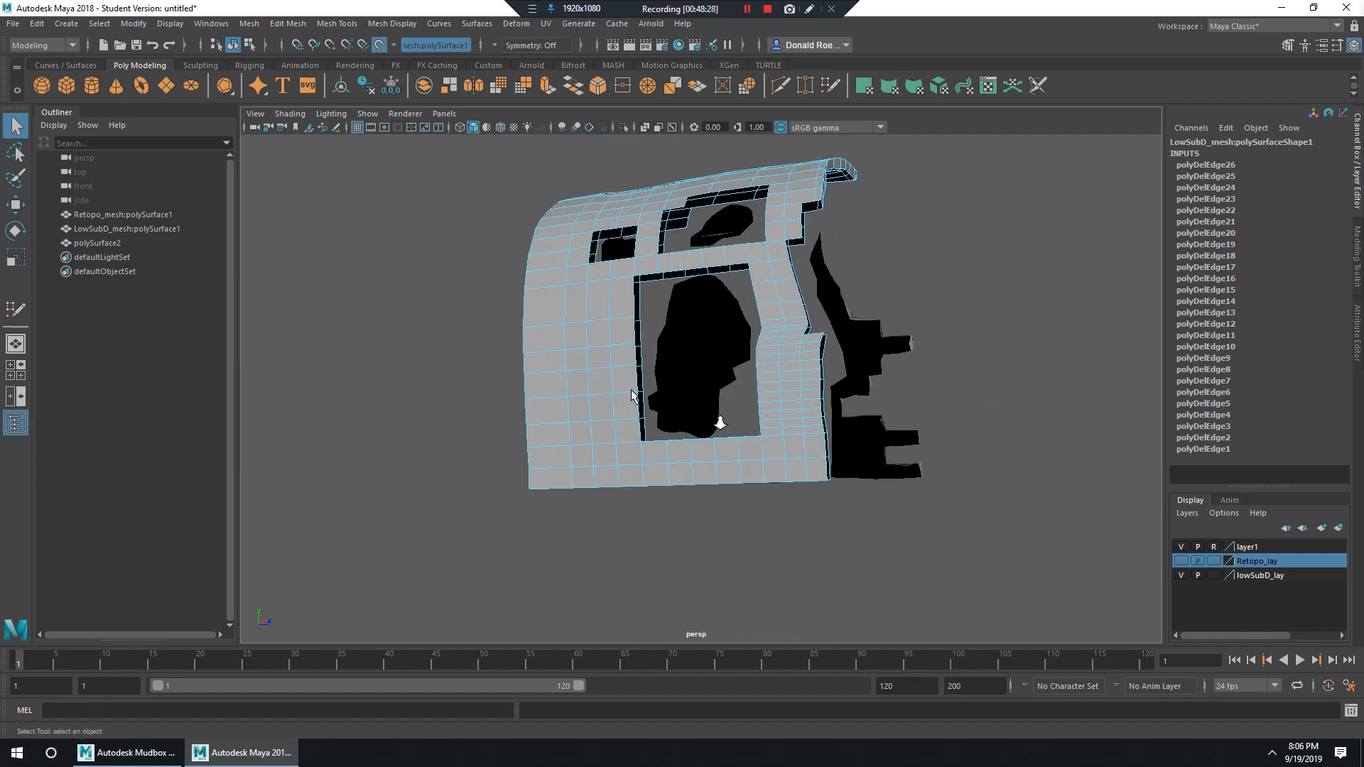
{"action": "right_click_drag", "start_coordinate": [718, 420], "coordinate": [858, 436], "text": "alt"}
{"action": "left_click_drag", "start_coordinate": [854, 445], "coordinate": [718, 289], "text": "alt"}
{"action": "right_click_drag", "start_coordinate": [718, 289], "coordinate": [732, 305]}
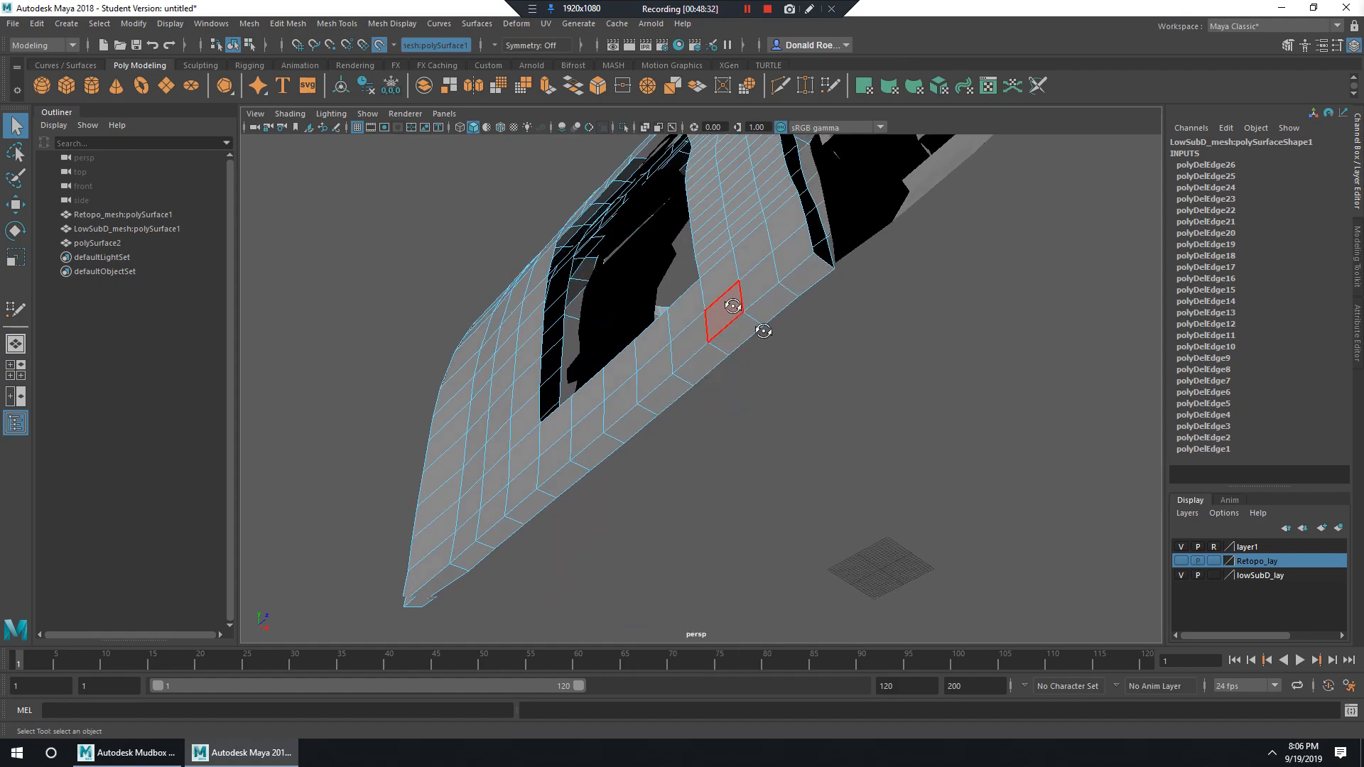
{"action": "left_click_drag", "start_coordinate": [732, 306], "coordinate": [700, 473], "text": "alt"}
{"action": "middle_click_drag", "start_coordinate": [753, 480], "coordinate": [698, 530], "text": "alt"}
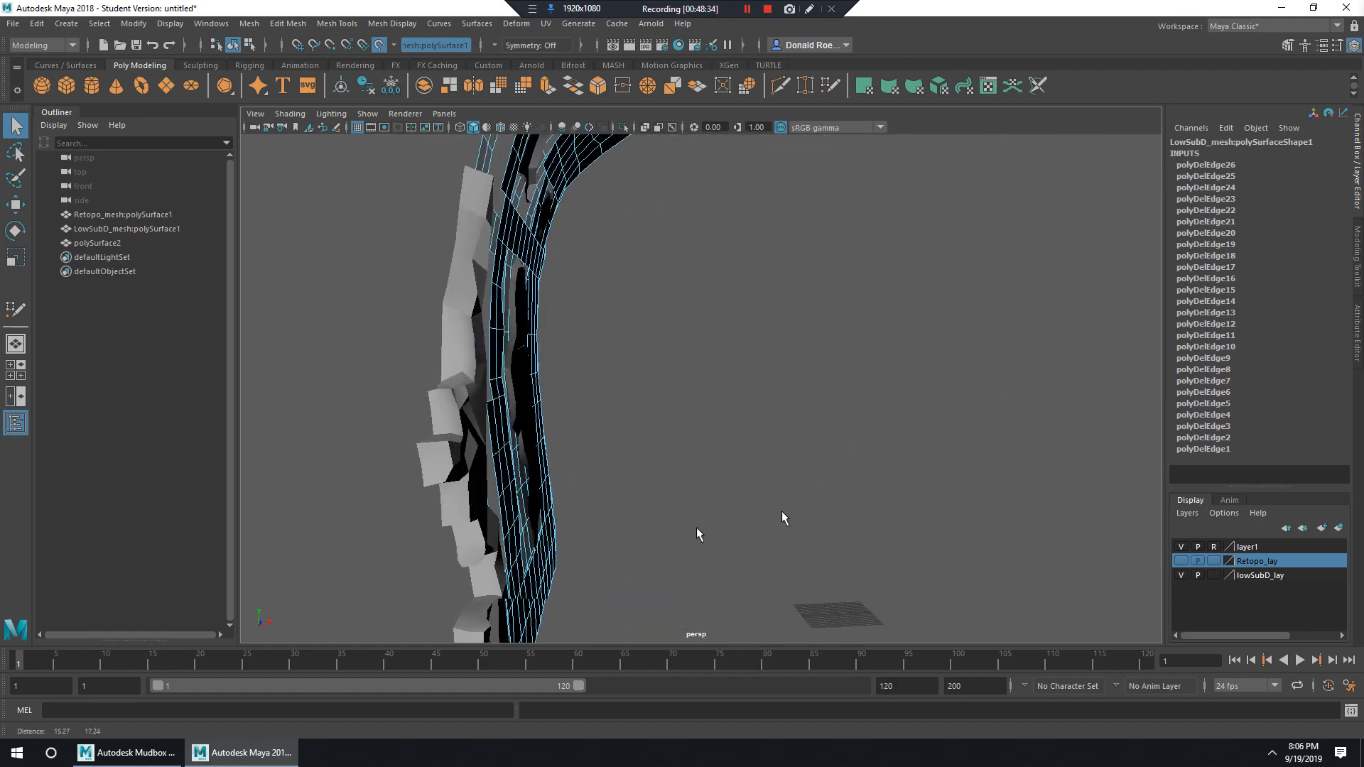
{"action": "left_click_drag", "start_coordinate": [782, 512], "coordinate": [798, 430], "text": "alt"}
{"action": "left_click_drag", "start_coordinate": [859, 382], "coordinate": [658, 389], "text": "alt"}
{"action": "right_click_drag", "start_coordinate": [688, 395], "coordinate": [732, 387], "text": "alt"}
Return to object mode and select the whole LowSubD wall mesh.
{"action": "right_click_drag", "start_coordinate": [795, 286], "coordinate": [895, 263]}
{"action": "left_click", "coordinate": [995, 259]}
{"action": "left_click", "coordinate": [821, 344]}
{"action": "right_click_drag", "start_coordinate": [821, 344], "coordinate": [767, 310], "text": "alt"}
{"action": "middle_click_drag", "start_coordinate": [767, 310], "coordinate": [859, 398], "text": "alt"}
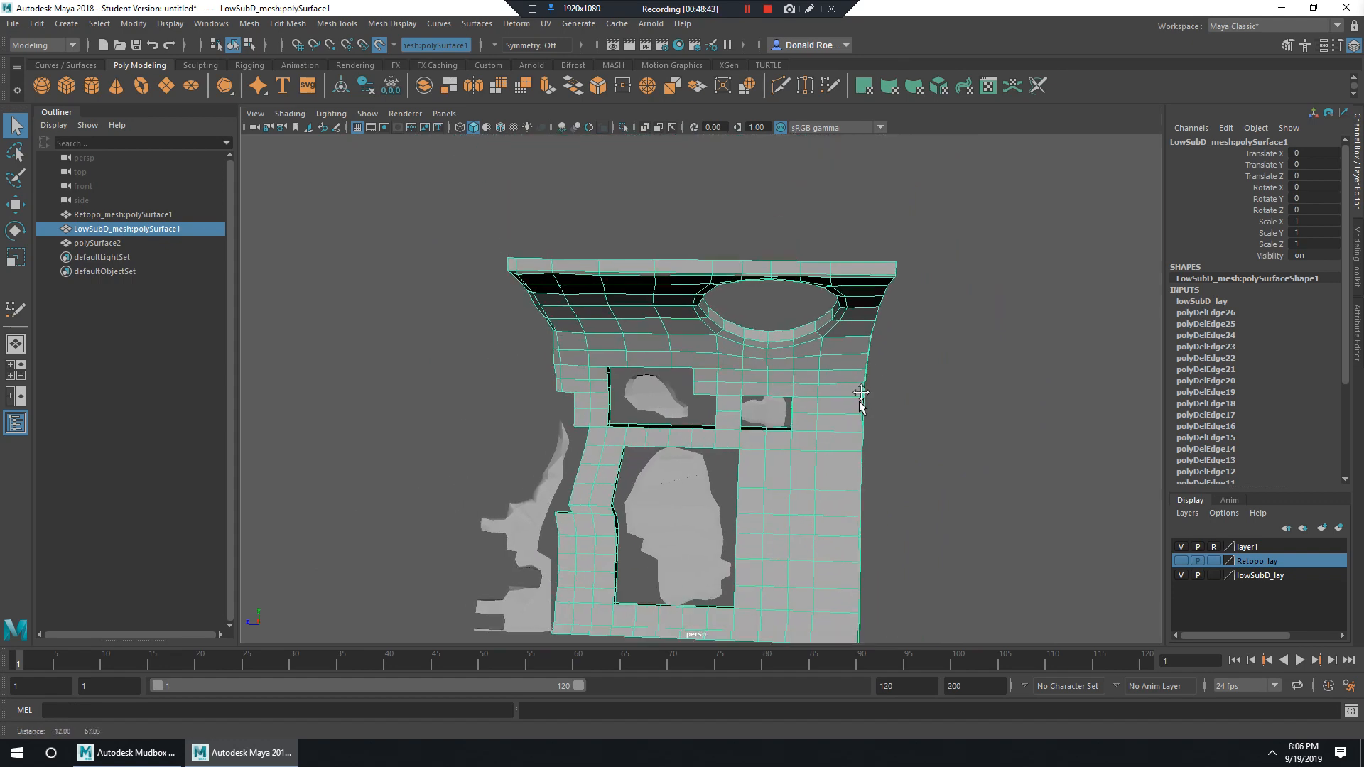
Make the objects on layer1 selectable and combine the LowSubD wall mesh with the polySurface2 patches into a single mesh.
{"action": "left_click_drag", "start_coordinate": [859, 398], "coordinate": [845, 364], "text": "alt"}
{"action": "right_click_drag", "start_coordinate": [846, 364], "coordinate": [820, 393], "text": "alt"}
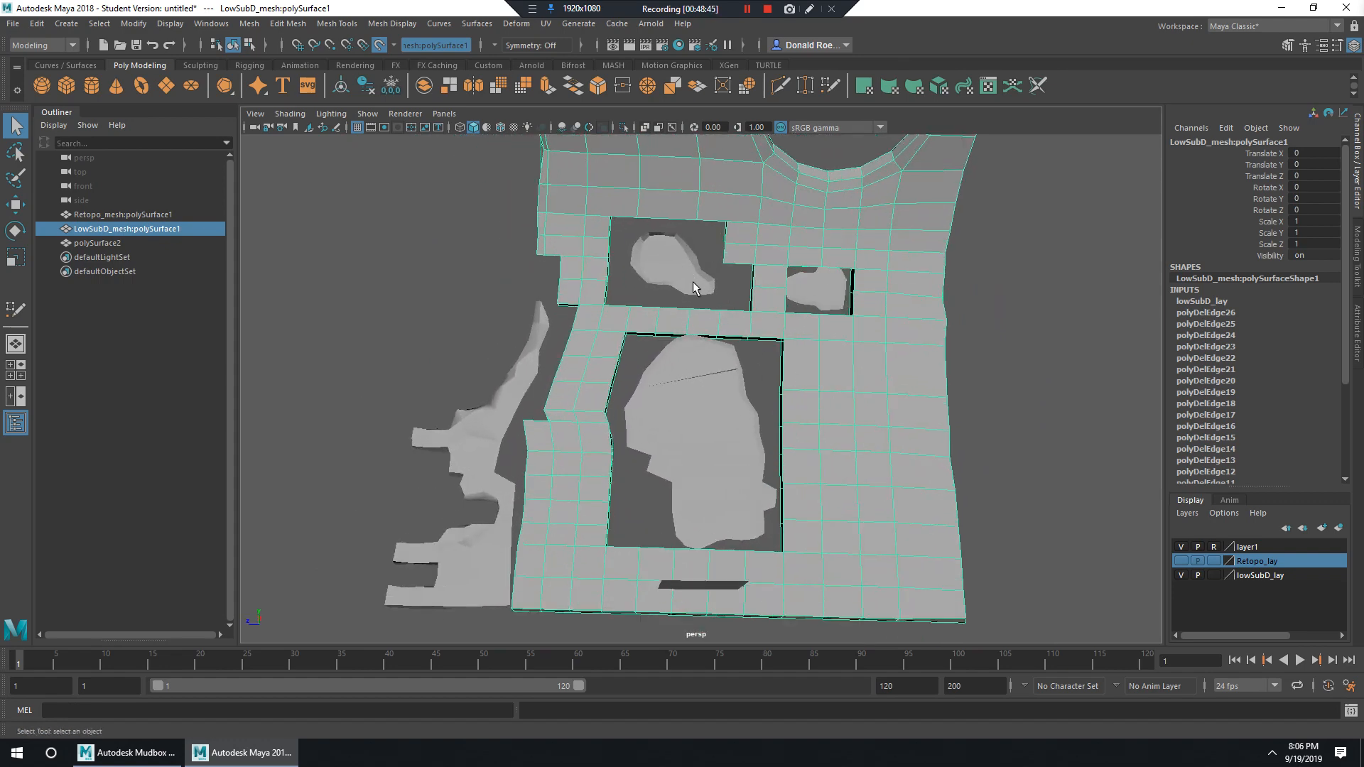
{"action": "left_click", "coordinate": [1213, 547]}
{"action": "left_click", "coordinate": [871, 368]}
{"action": "left_click_drag", "start_coordinate": [872, 368], "coordinate": [908, 379], "text": "alt"}
{"action": "right_click_drag", "start_coordinate": [829, 369], "coordinate": [687, 342], "text": "alt"}
{"action": "middle_click_drag", "start_coordinate": [687, 342], "coordinate": [709, 370], "text": "alt"}
{"action": "right_click_drag", "start_coordinate": [708, 369], "coordinate": [744, 361], "text": "alt"}
{"action": "left_click", "coordinate": [711, 308], "text": "shift"}
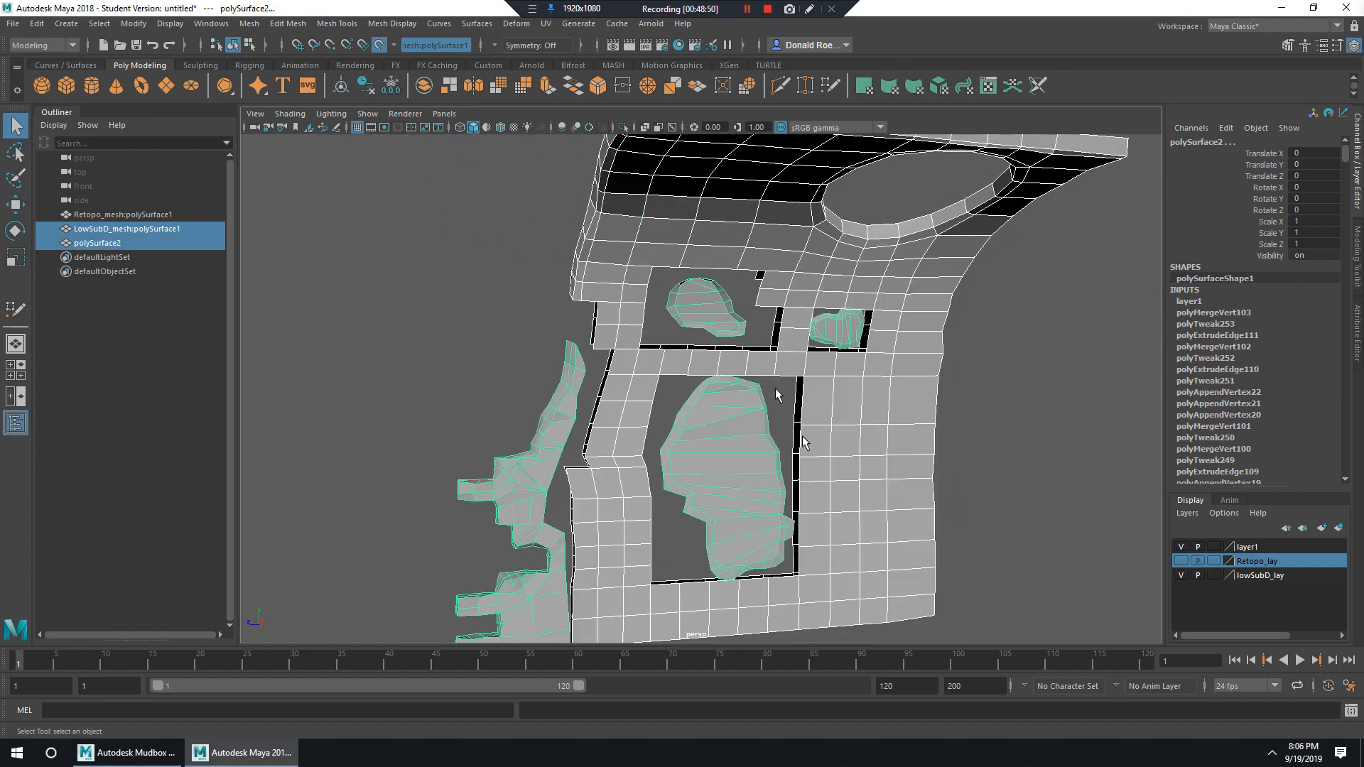
{"action": "right_click_drag", "start_coordinate": [800, 398], "coordinate": [784, 404], "text": "alt"}
{"action": "left_click_drag", "start_coordinate": [784, 403], "coordinate": [797, 389], "text": "alt"}
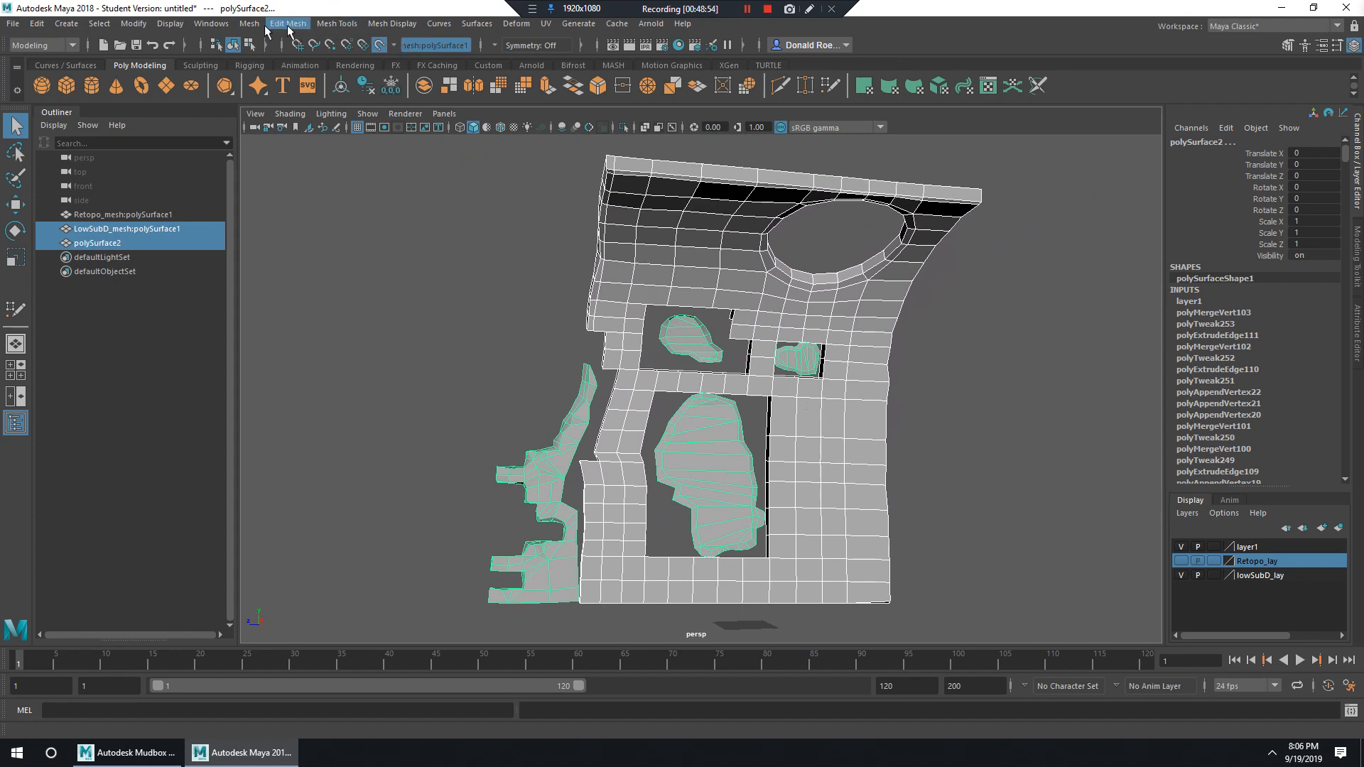
{"action": "left_click", "coordinate": [250, 24]}
{"action": "left_click", "coordinate": [285, 71]}
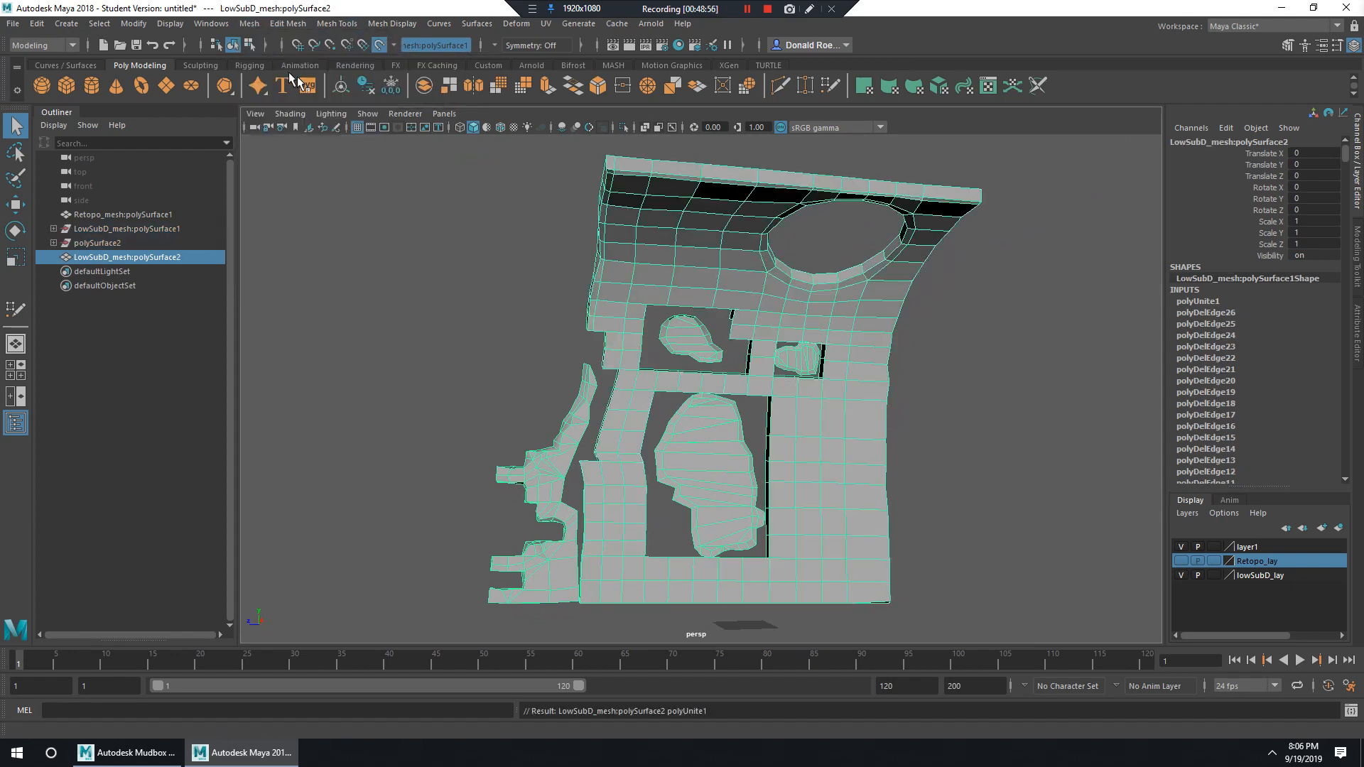
Delete the construction history of all objects in the scene and select the combined wall mesh.
{"action": "left_click", "coordinate": [490, 287]}
{"action": "left_click", "coordinate": [36, 23]}
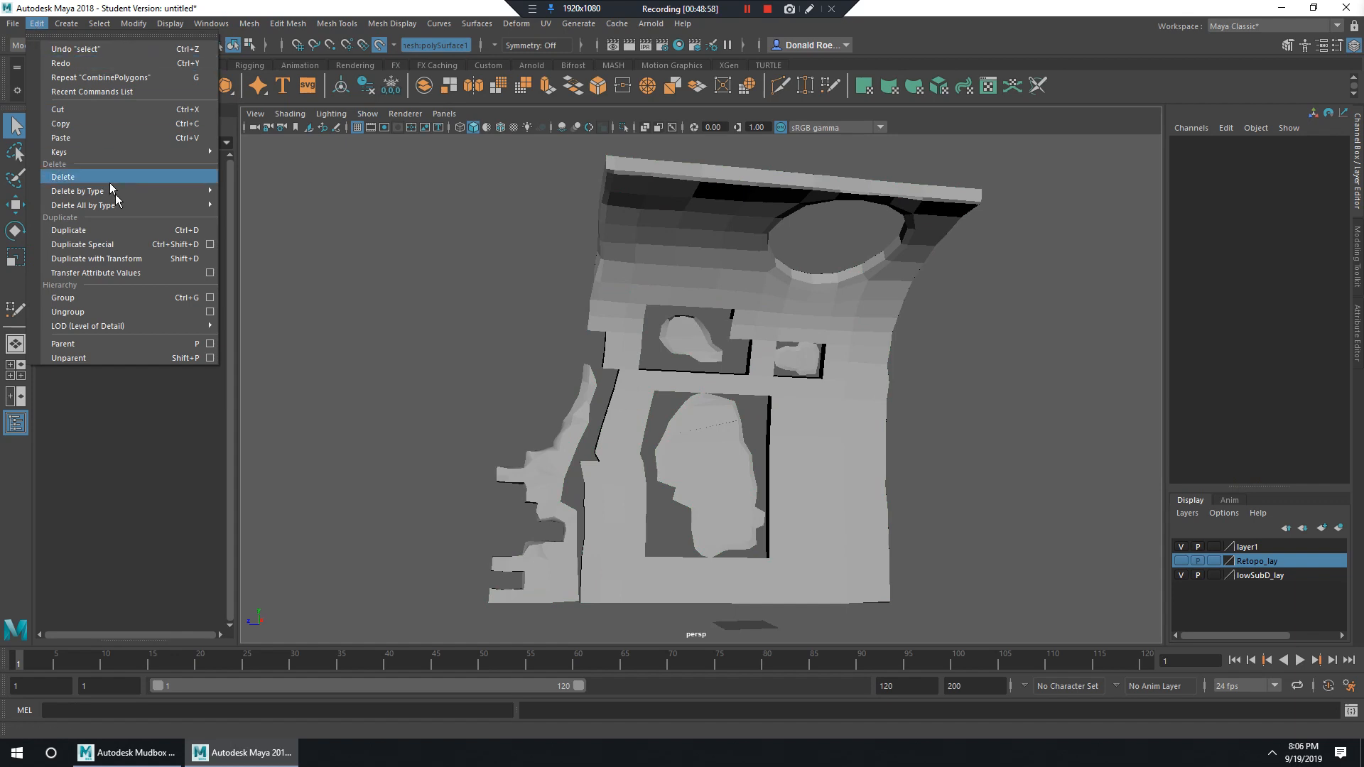
{"action": "mouse_move", "coordinate": [142, 205]}
{"action": "left_click", "coordinate": [244, 218]}
{"action": "left_click", "coordinate": [146, 231]}
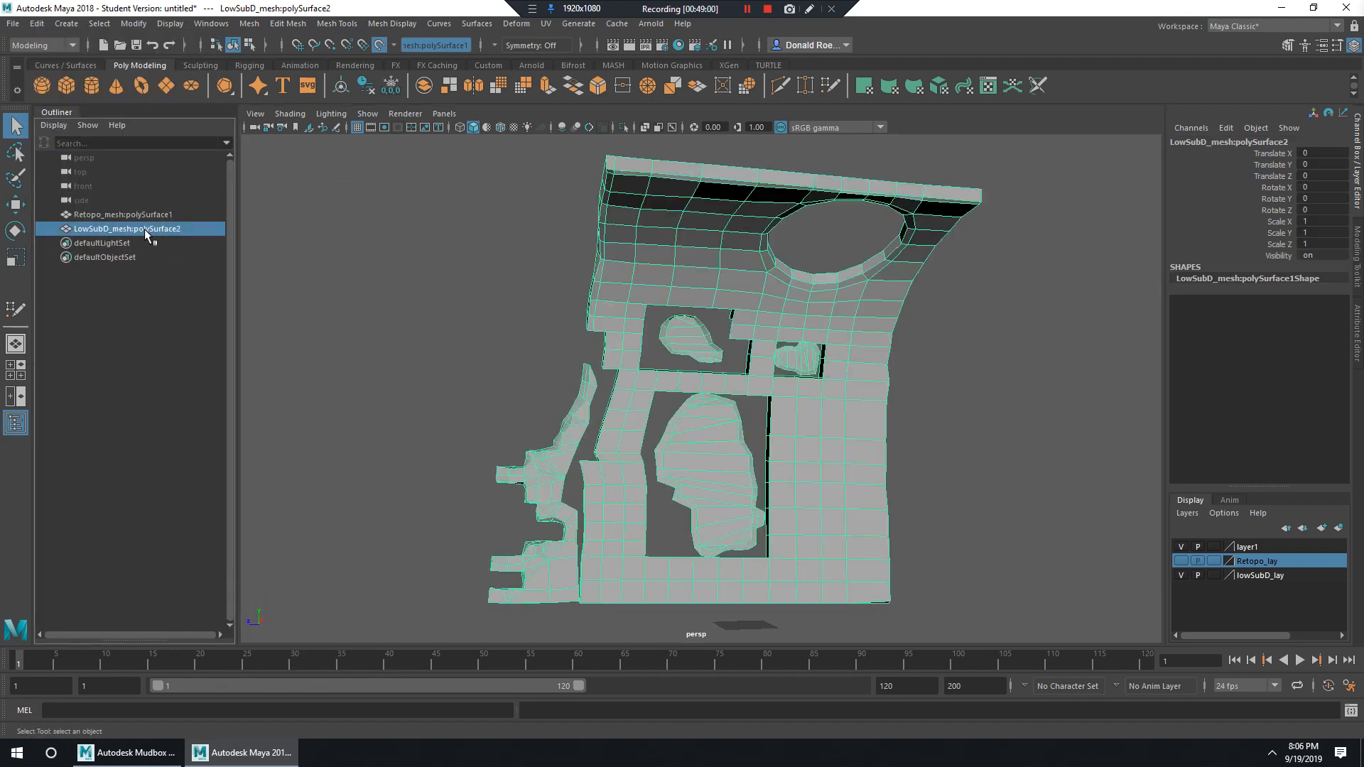
Show the Retopo_lay layer to distinguish the two meshes, and rename the combined wall mesh as LowPoly_mesh.
{"action": "left_click", "coordinate": [144, 215]}
{"action": "left_click", "coordinate": [143, 227]}
{"action": "left_click", "coordinate": [146, 214]}
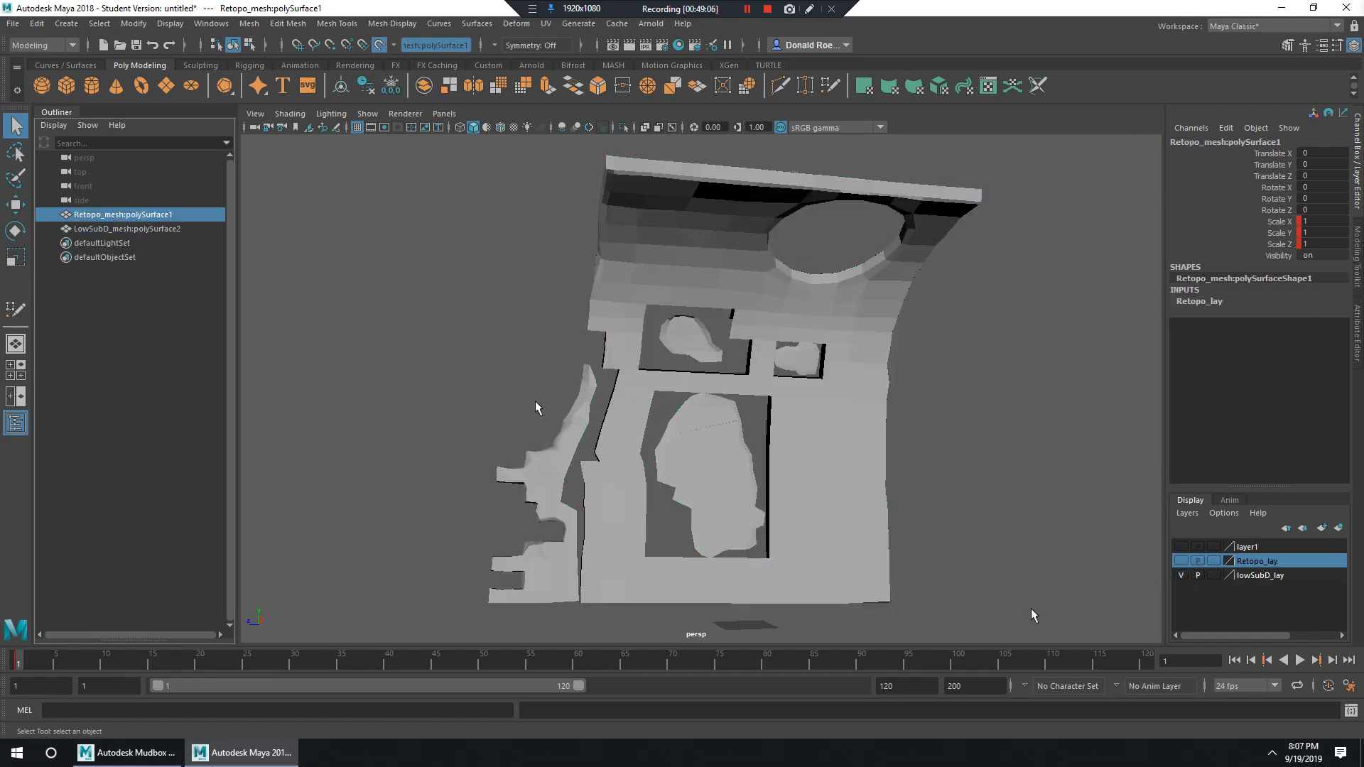
{"action": "left_click", "coordinate": [1181, 561]}
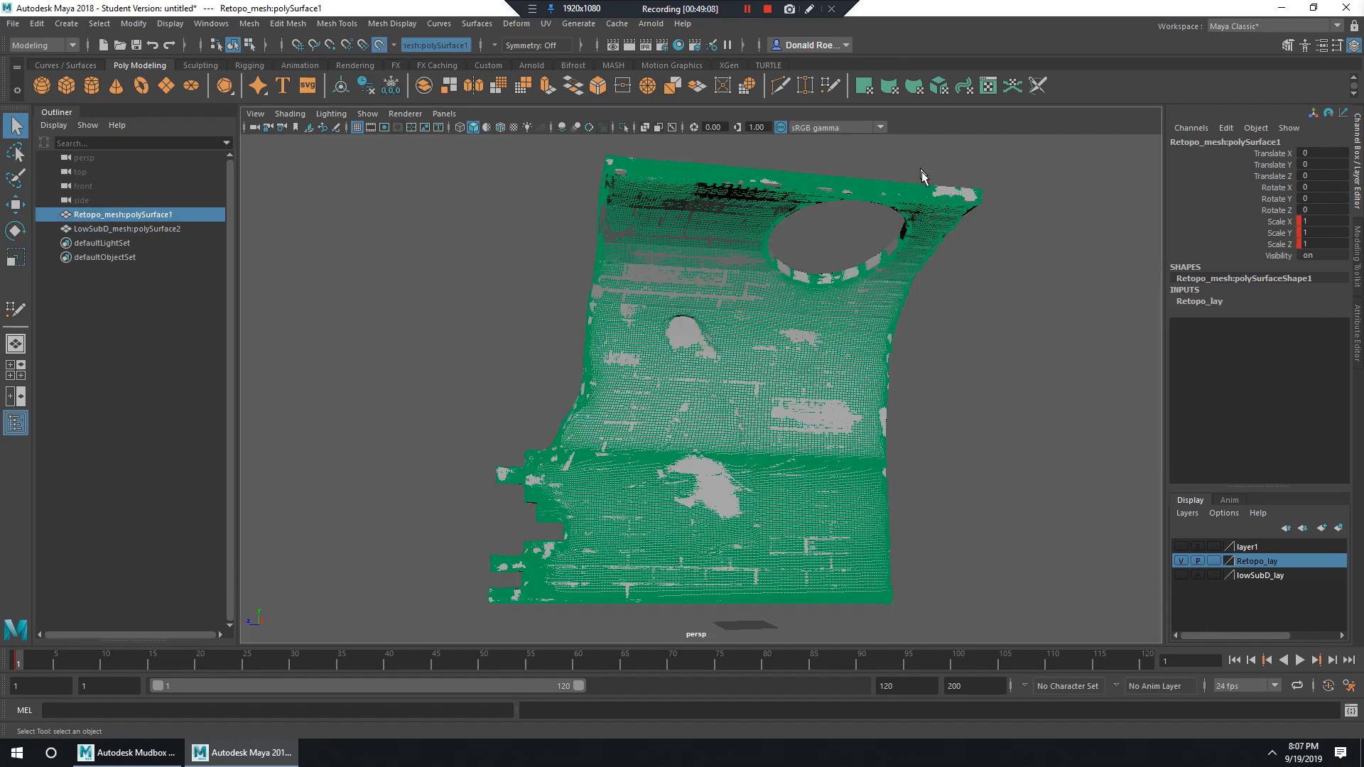
{"action": "left_click", "coordinate": [943, 222]}
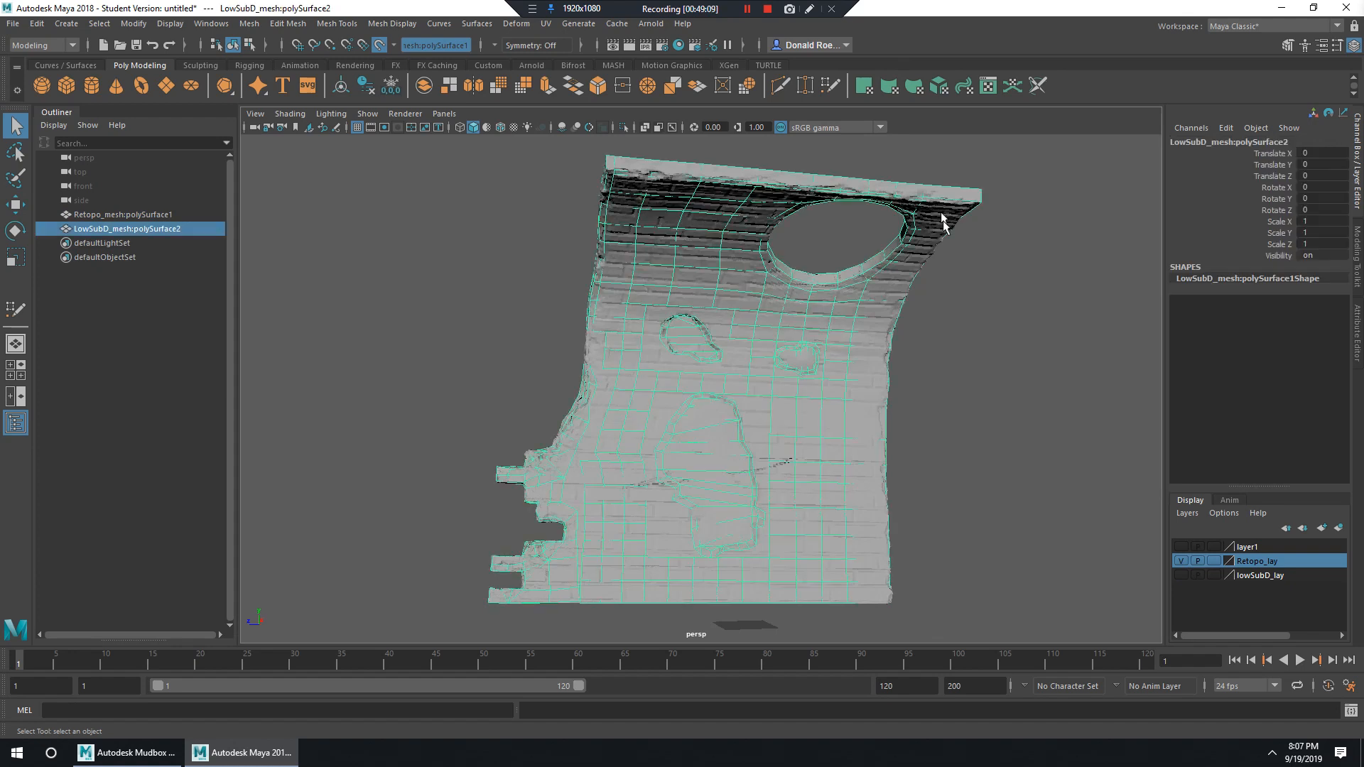
{"action": "double_click", "coordinate": [131, 229]}
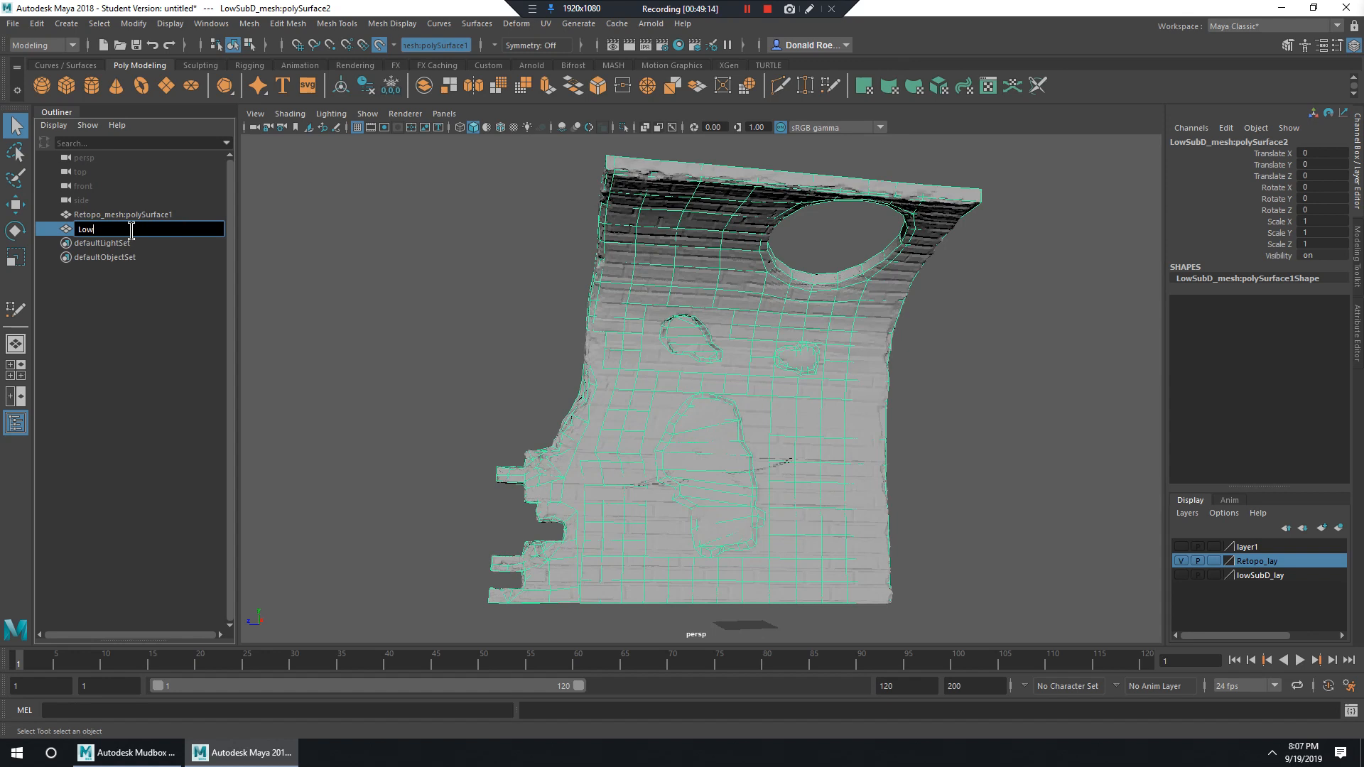
{"action": "type", "text": "LowPoly_mesh"}
{"action": "key", "text": "Return"}
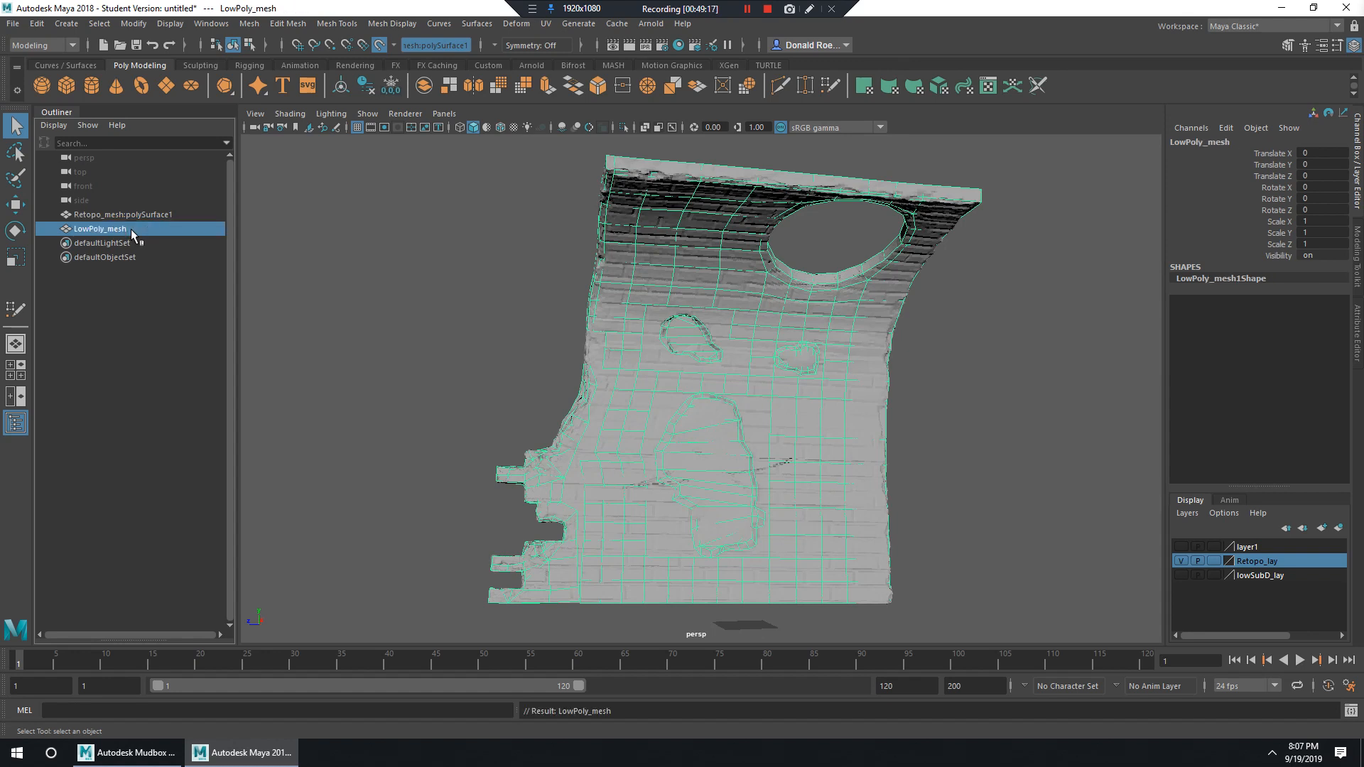
Hide Retopo_lay, add LowPoly_mesh to the lowSubD_lay layer and rename that layer as LowPoly_lay.
{"action": "left_click", "coordinate": [1181, 562]}
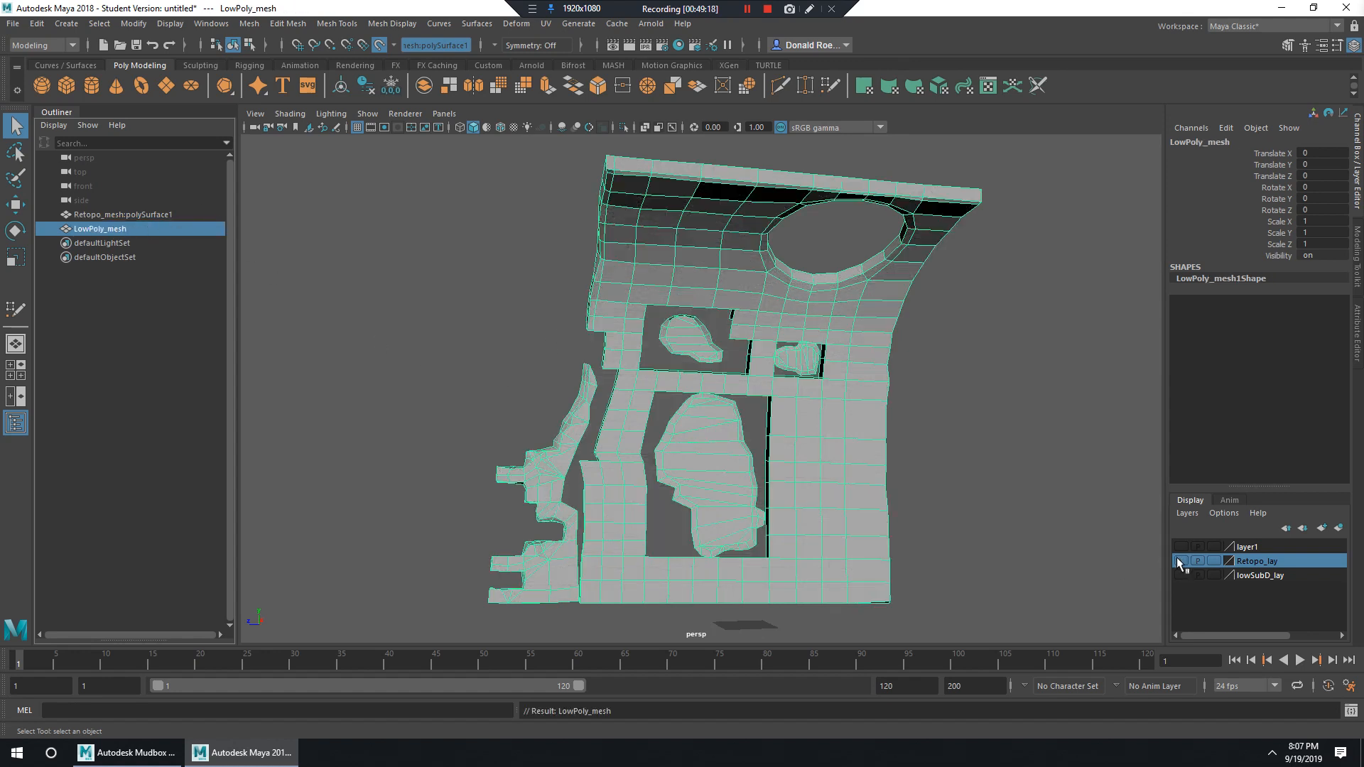
{"action": "right_click_drag", "start_coordinate": [862, 313], "coordinate": [930, 290]}
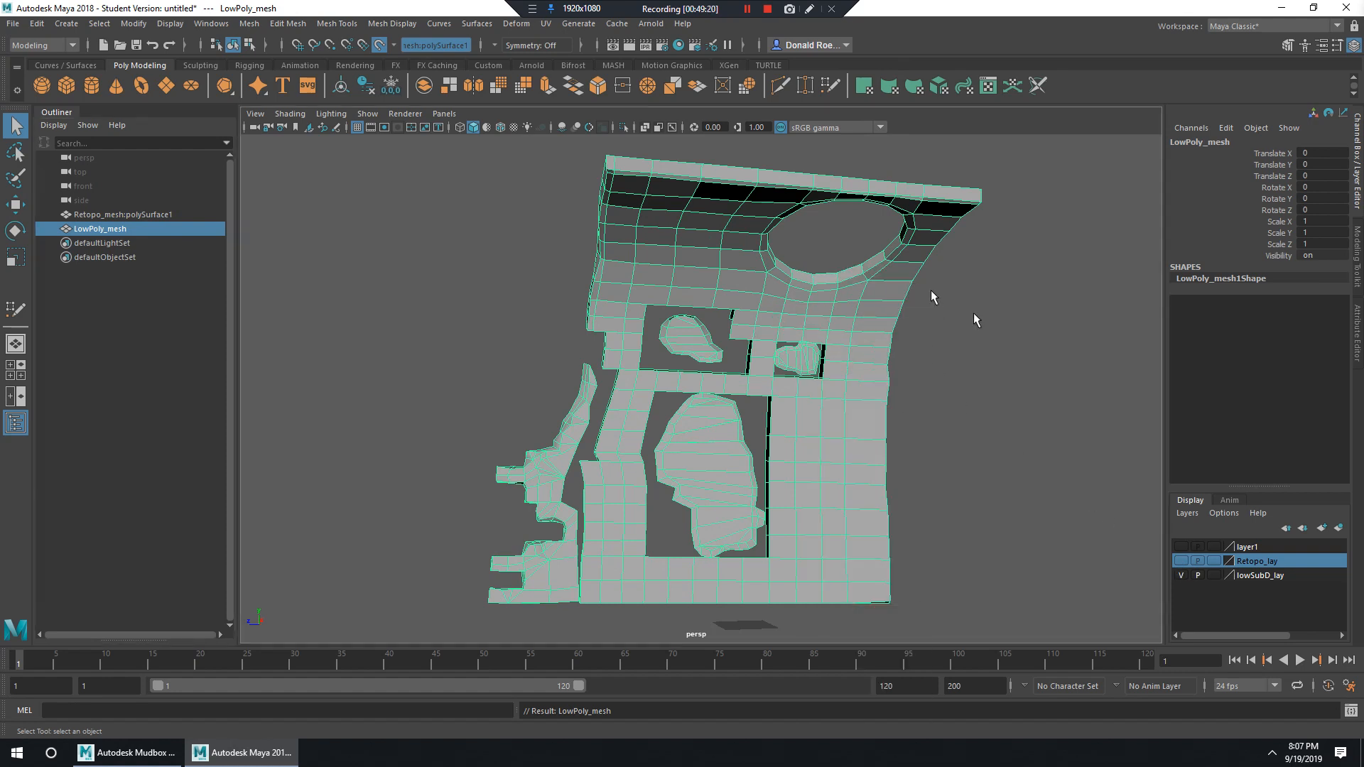
{"action": "left_click", "coordinate": [975, 313]}
{"action": "left_click", "coordinate": [862, 313]}
{"action": "right_click", "coordinate": [1261, 579]}
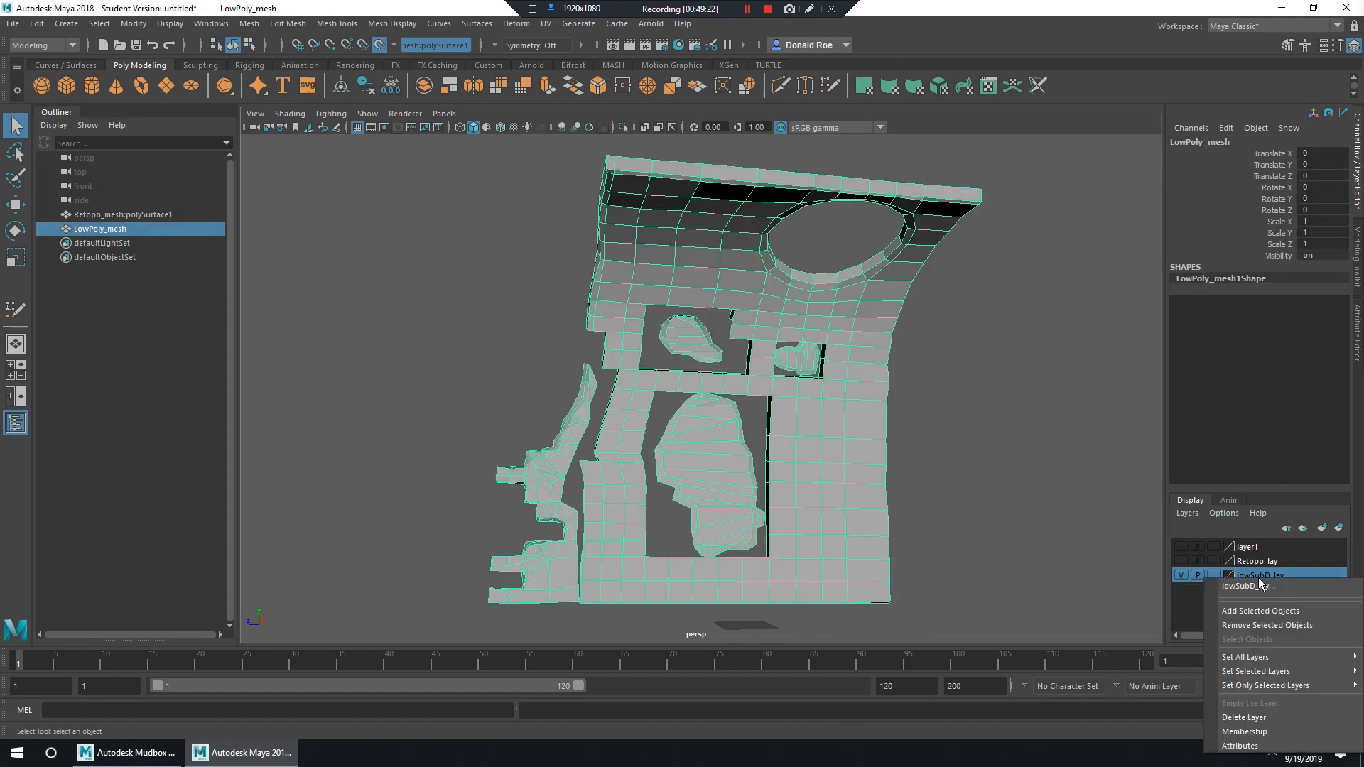
{"action": "left_click", "coordinate": [1255, 611]}
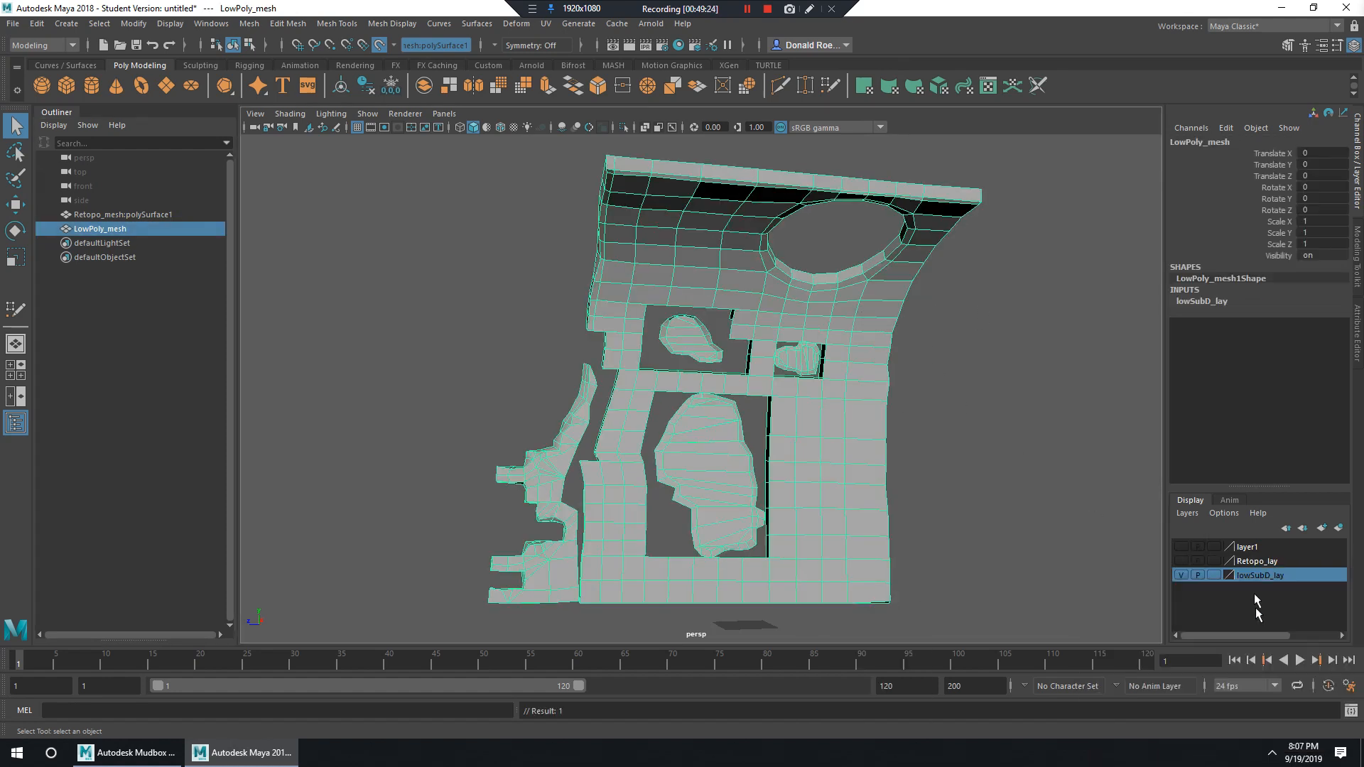
{"action": "double_click", "coordinate": [1251, 577]}
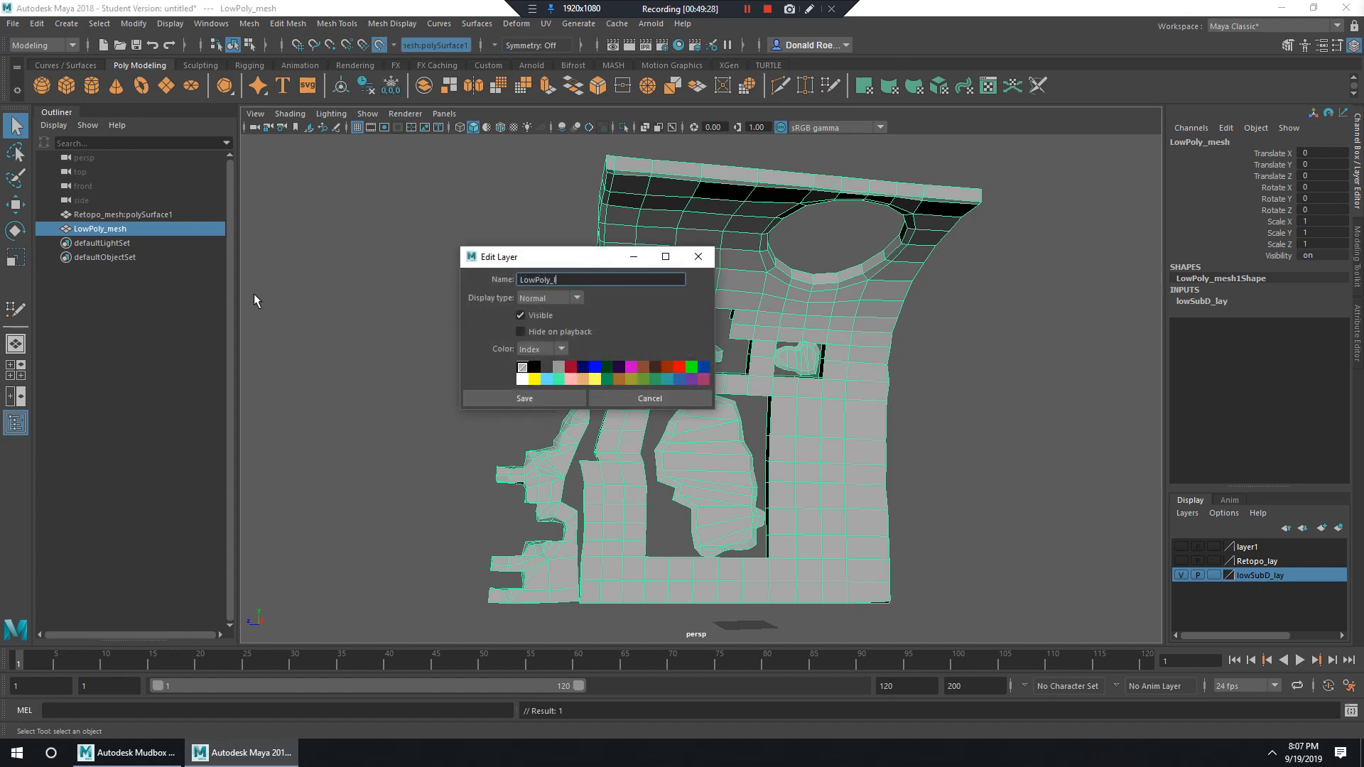
{"action": "left_click", "coordinate": [558, 399]}
Show the Retopo_lay layer together with the low-poly wall and cycle its display type.
{"action": "right_click_drag", "start_coordinate": [673, 436], "coordinate": [853, 462], "text": "alt"}
{"action": "left_click_drag", "start_coordinate": [695, 422], "coordinate": [718, 442], "text": "alt"}
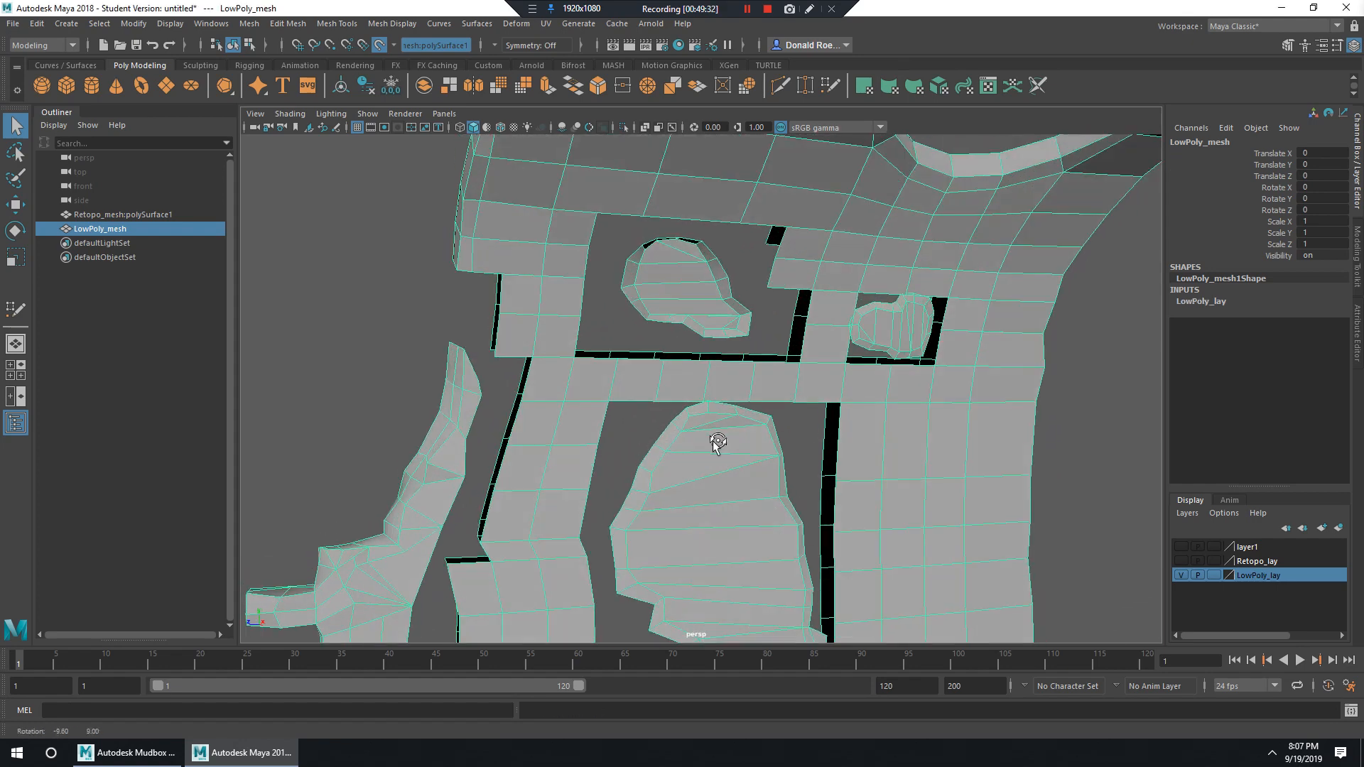
{"action": "left_click", "coordinate": [1181, 560]}
{"action": "left_click", "coordinate": [1214, 561]}
{"action": "left_click", "coordinate": [1214, 561]}
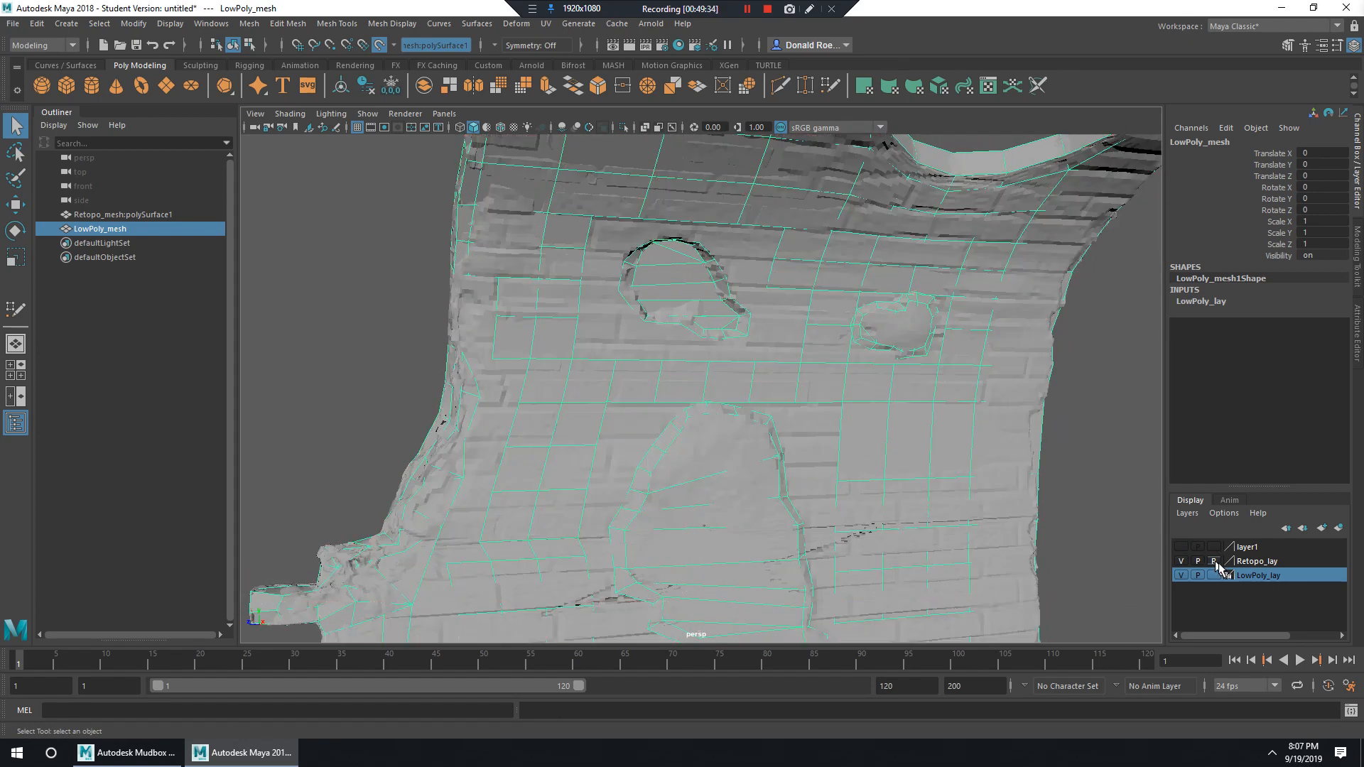
Hide LowPoly_lay, select the dense Retopo mesh and examine its brick surface from the front and side.
{"action": "left_click", "coordinate": [1179, 576]}
{"action": "right_click_drag", "start_coordinate": [952, 462], "coordinate": [816, 419], "text": "alt"}
{"action": "left_click", "coordinate": [780, 363]}
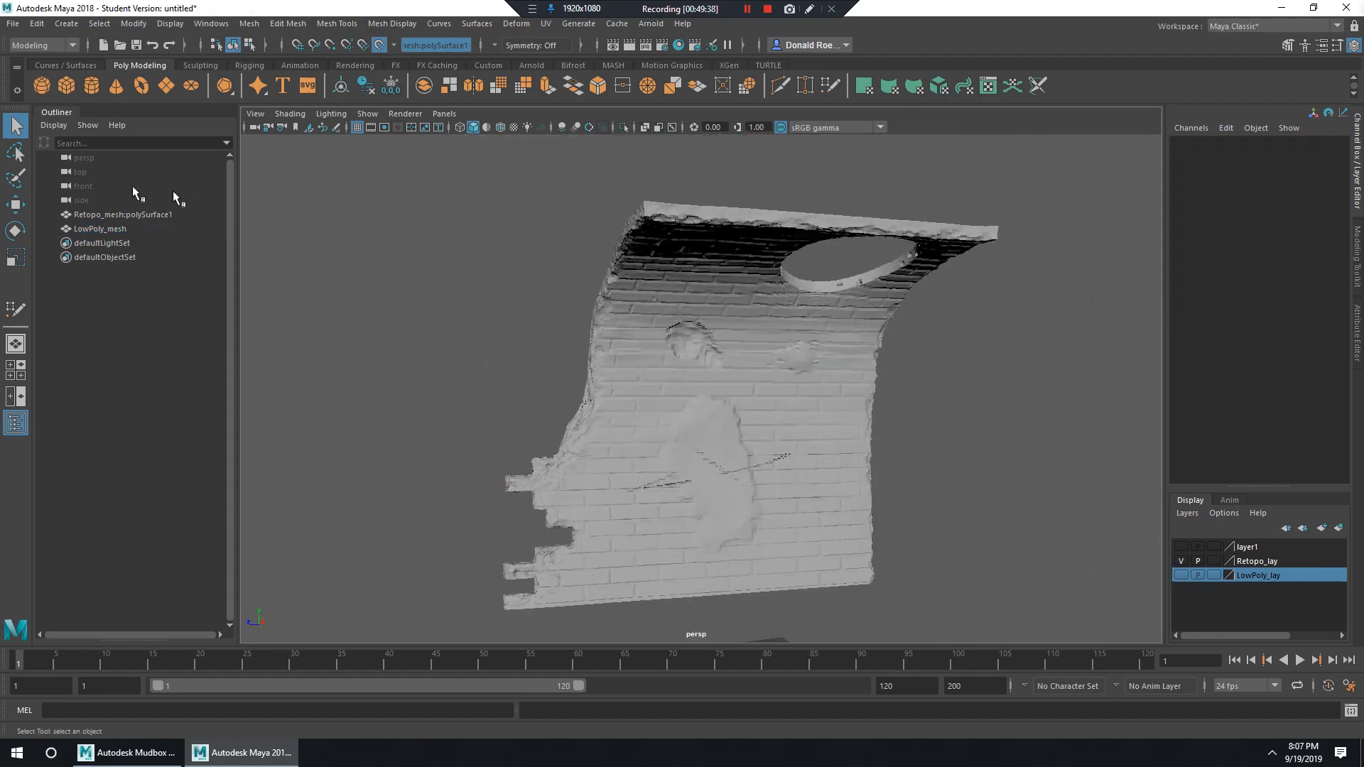
{"action": "left_click", "coordinate": [116, 215]}
{"action": "left_click_drag", "start_coordinate": [790, 373], "coordinate": [761, 384], "text": "alt"}
{"action": "right_click_drag", "start_coordinate": [760, 383], "coordinate": [888, 425], "text": "alt"}
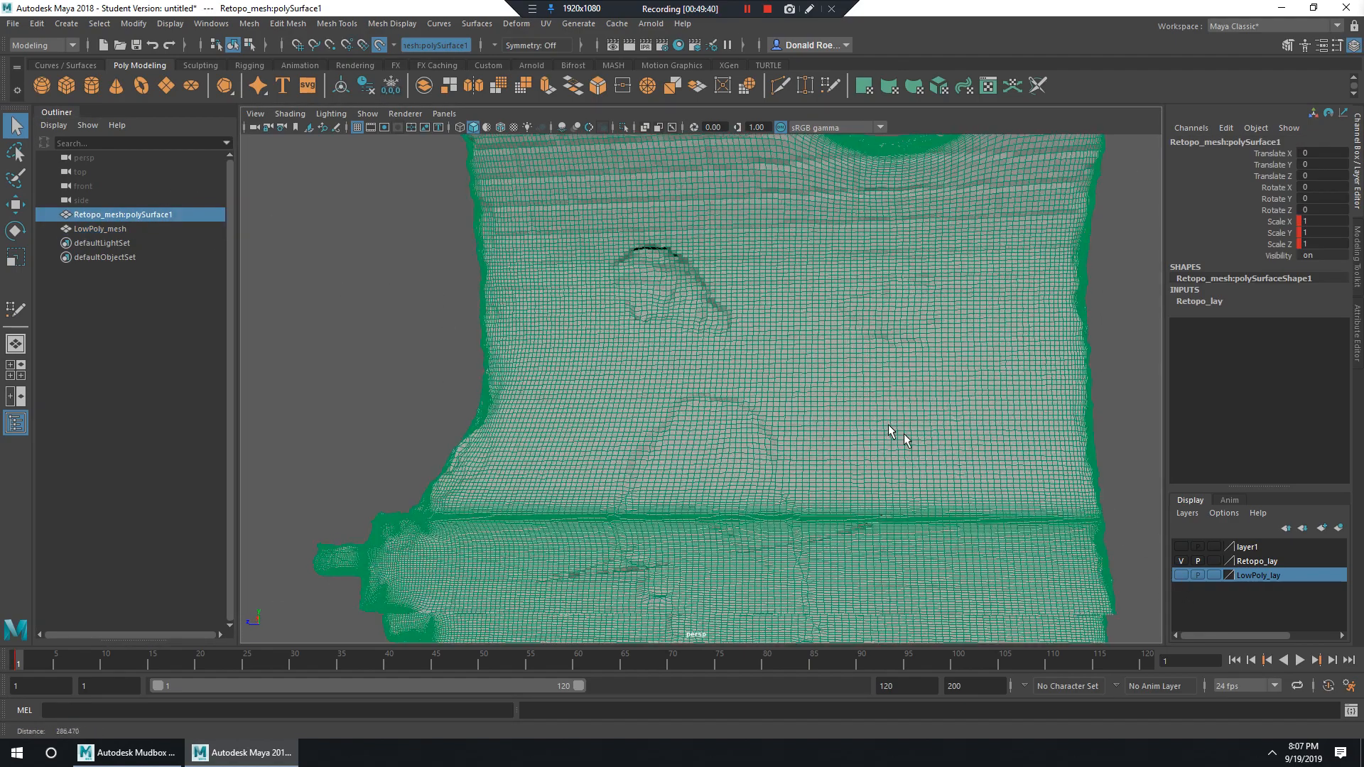
{"action": "left_click_drag", "start_coordinate": [890, 431], "coordinate": [883, 426], "text": "alt"}
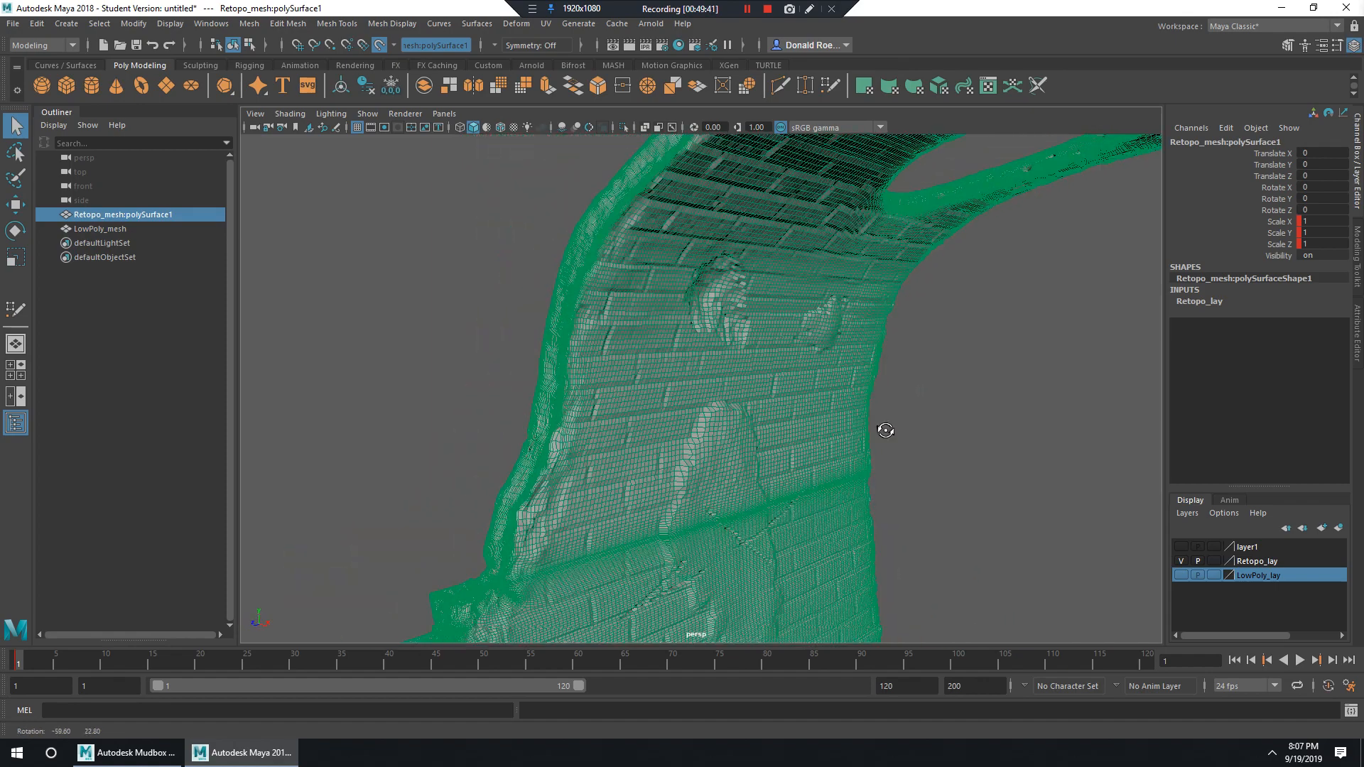
Show LowPoly_lay again, select LowPoly_mesh and compare it with the sculpted wall by toggling the Retopo_lay visibility.
{"action": "left_click", "coordinate": [1181, 576]}
{"action": "left_click_drag", "start_coordinate": [1009, 489], "coordinate": [1116, 544], "text": "alt"}
{"action": "left_click", "coordinate": [1183, 563]}
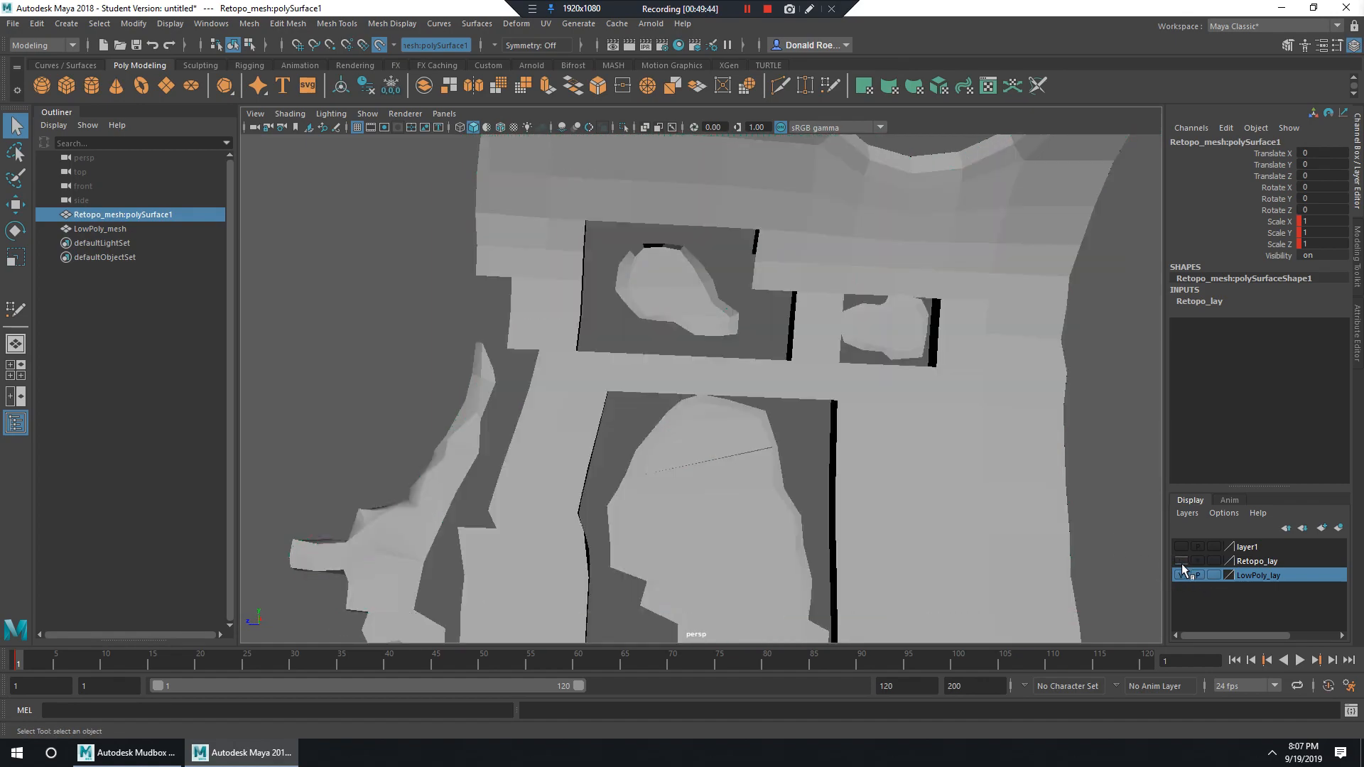
{"action": "left_click", "coordinate": [1182, 563]}
{"action": "left_click", "coordinate": [93, 229]}
{"action": "left_click_drag", "start_coordinate": [518, 307], "coordinate": [561, 306], "text": "alt"}
{"action": "left_click", "coordinate": [102, 228]}
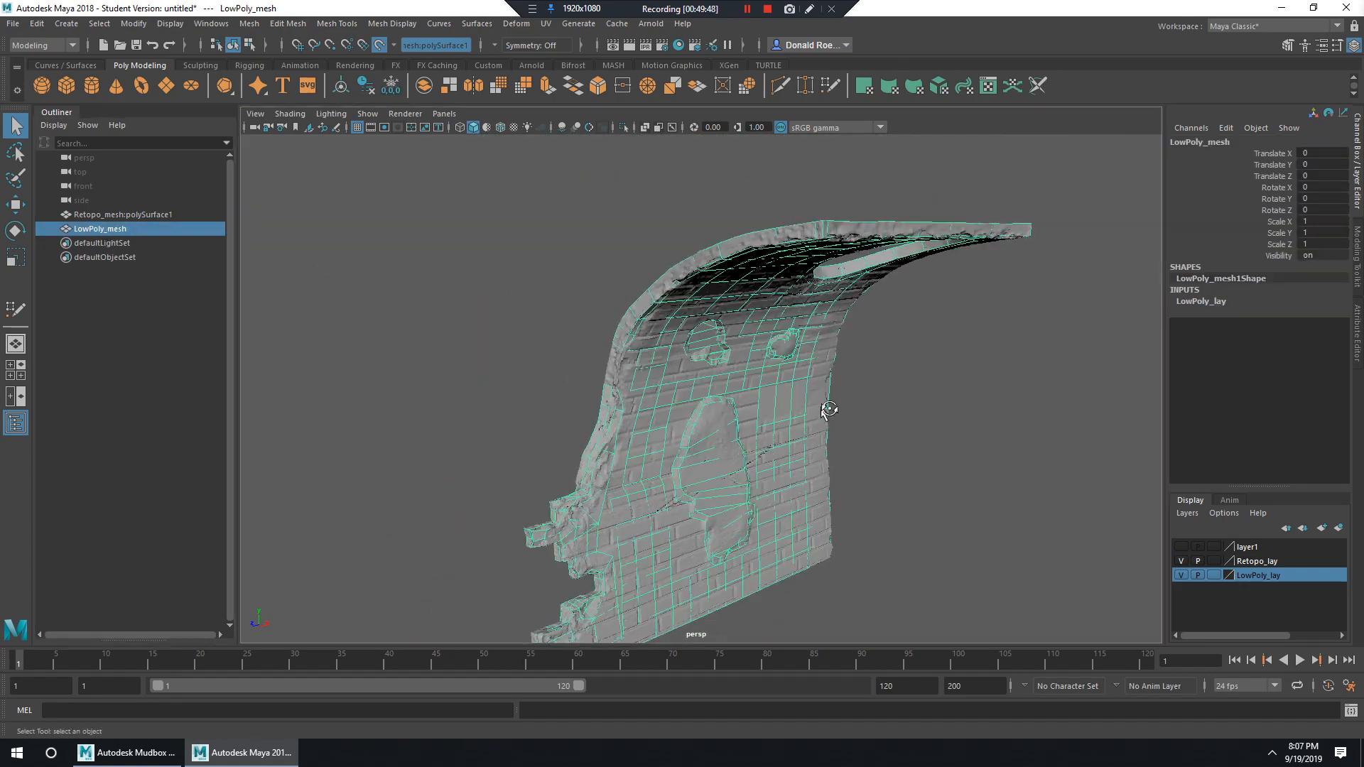
{"action": "left_click_drag", "start_coordinate": [828, 405], "coordinate": [717, 397], "text": "alt"}
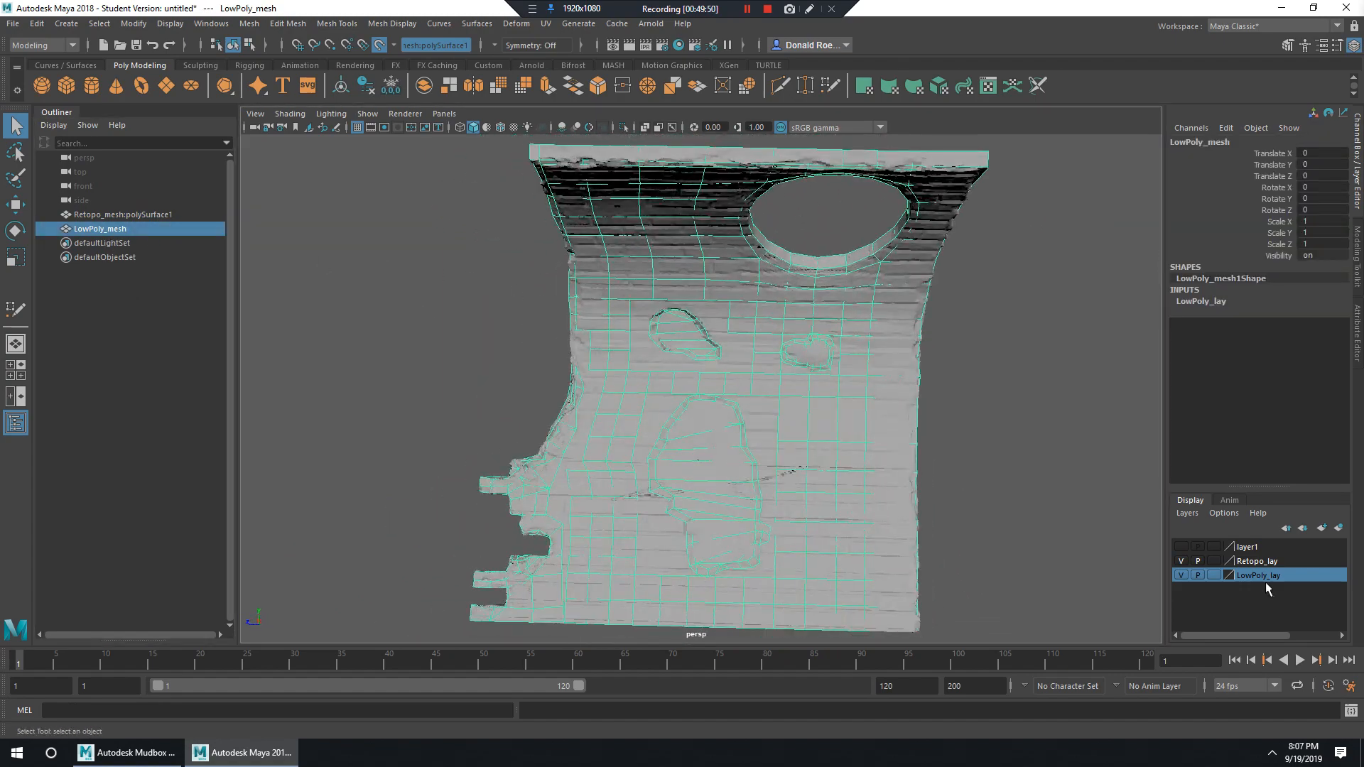
{"action": "left_click", "coordinate": [1182, 561]}
{"action": "left_click", "coordinate": [1182, 561]}
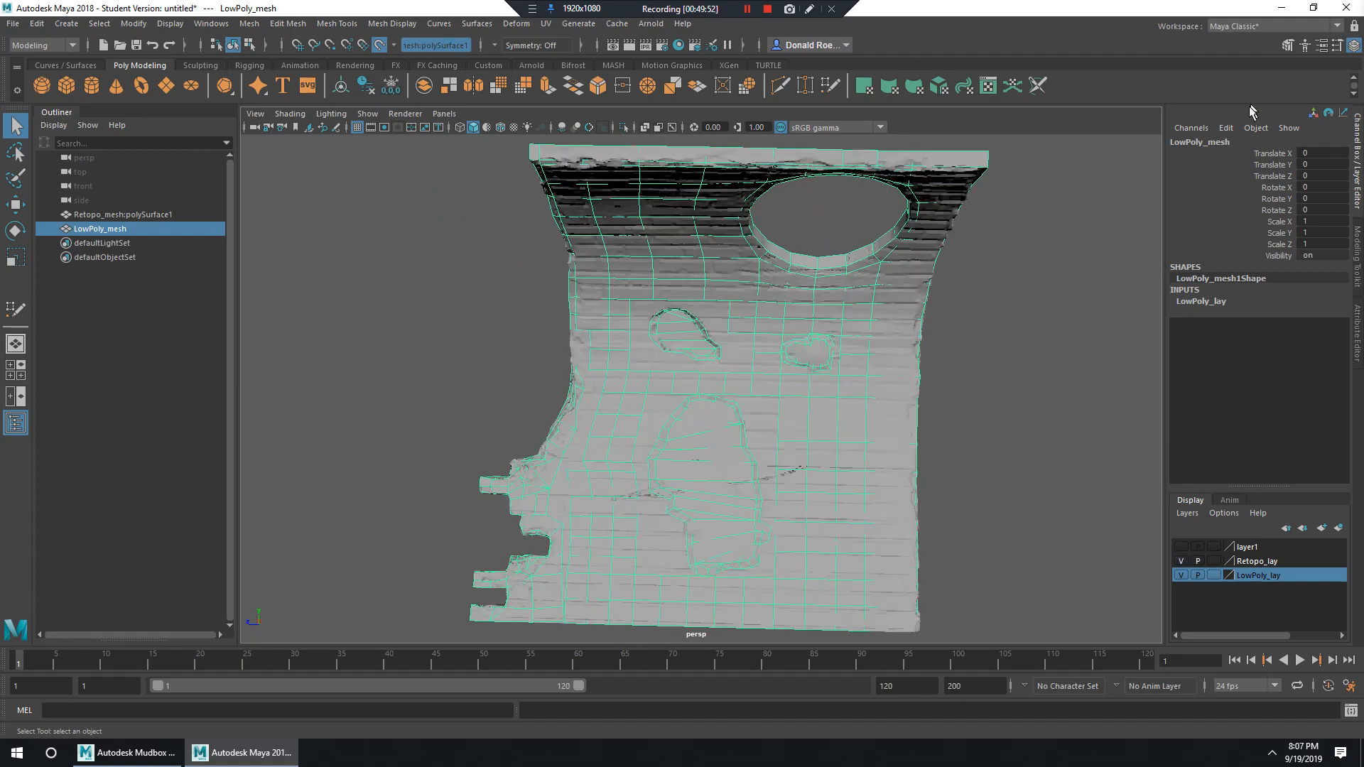
Activate the Quad Draw tool on LowPoly_mesh at the gaps around the upper damaged patches.
{"action": "left_click", "coordinate": [1288, 44]}
{"action": "left_click", "coordinate": [1300, 550]}
{"action": "middle_click_drag", "start_coordinate": [901, 374], "coordinate": [938, 443], "text": "alt"}
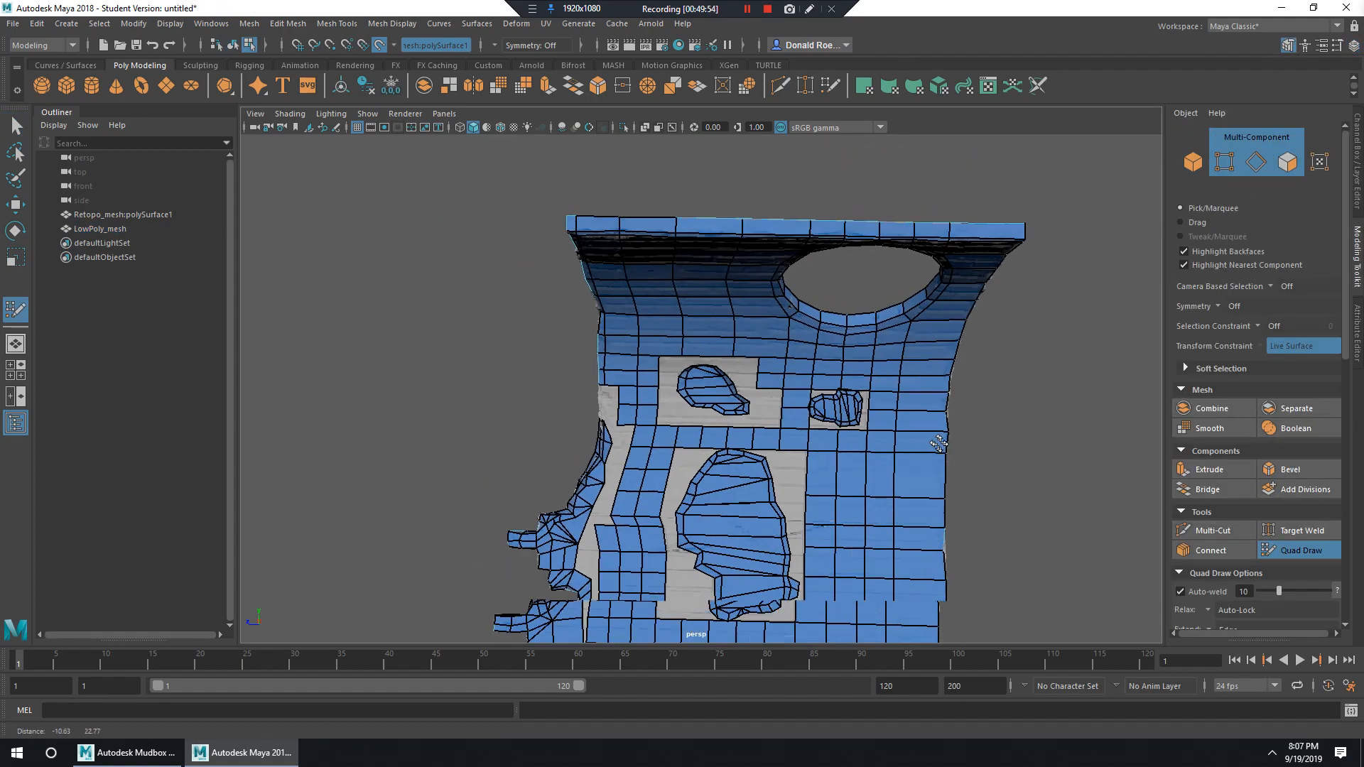
{"action": "scroll", "coordinate": [938, 443], "scroll_direction": "up", "scroll_amount": 10}
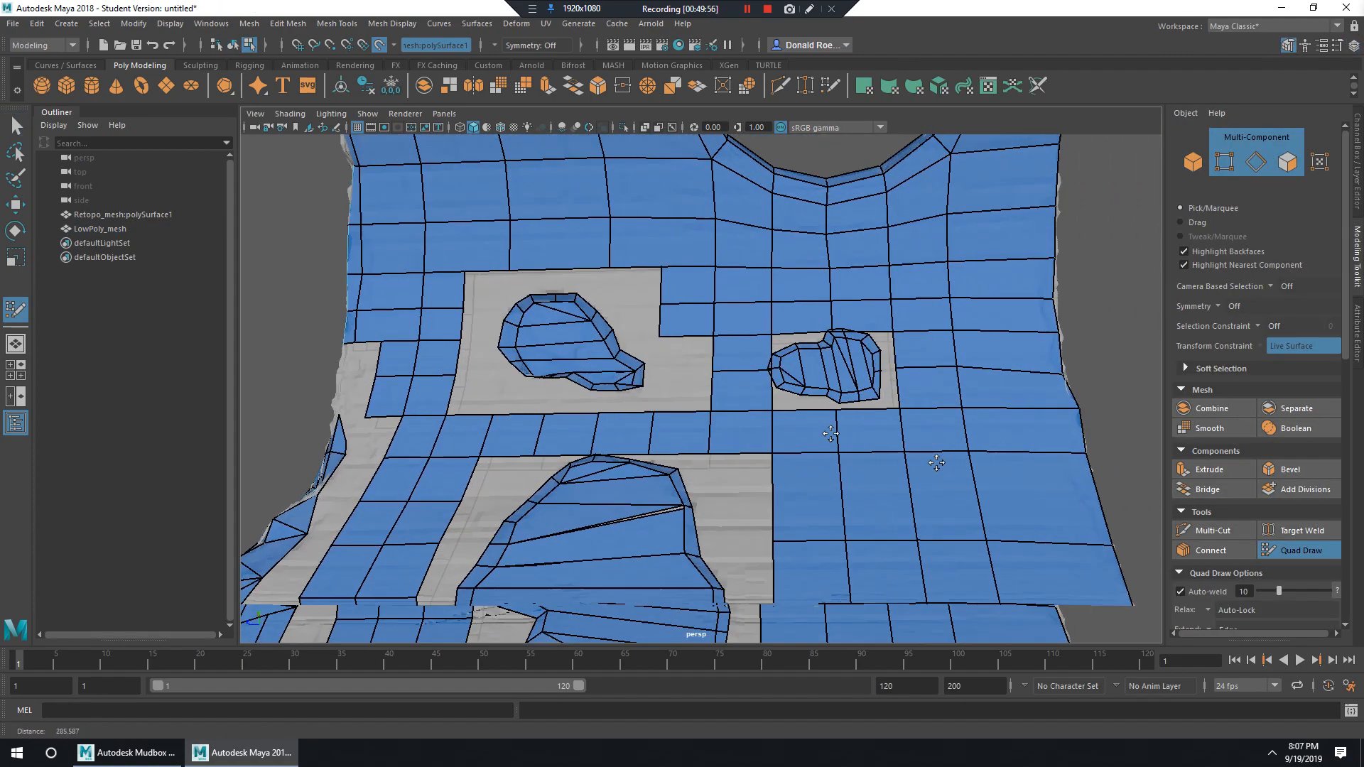
Weld the grid's inner corner vertex to the notch on the large recessed patch's edge using Quad Draw.
{"action": "scroll", "coordinate": [789, 365], "scroll_direction": "up", "scroll_amount": 3}
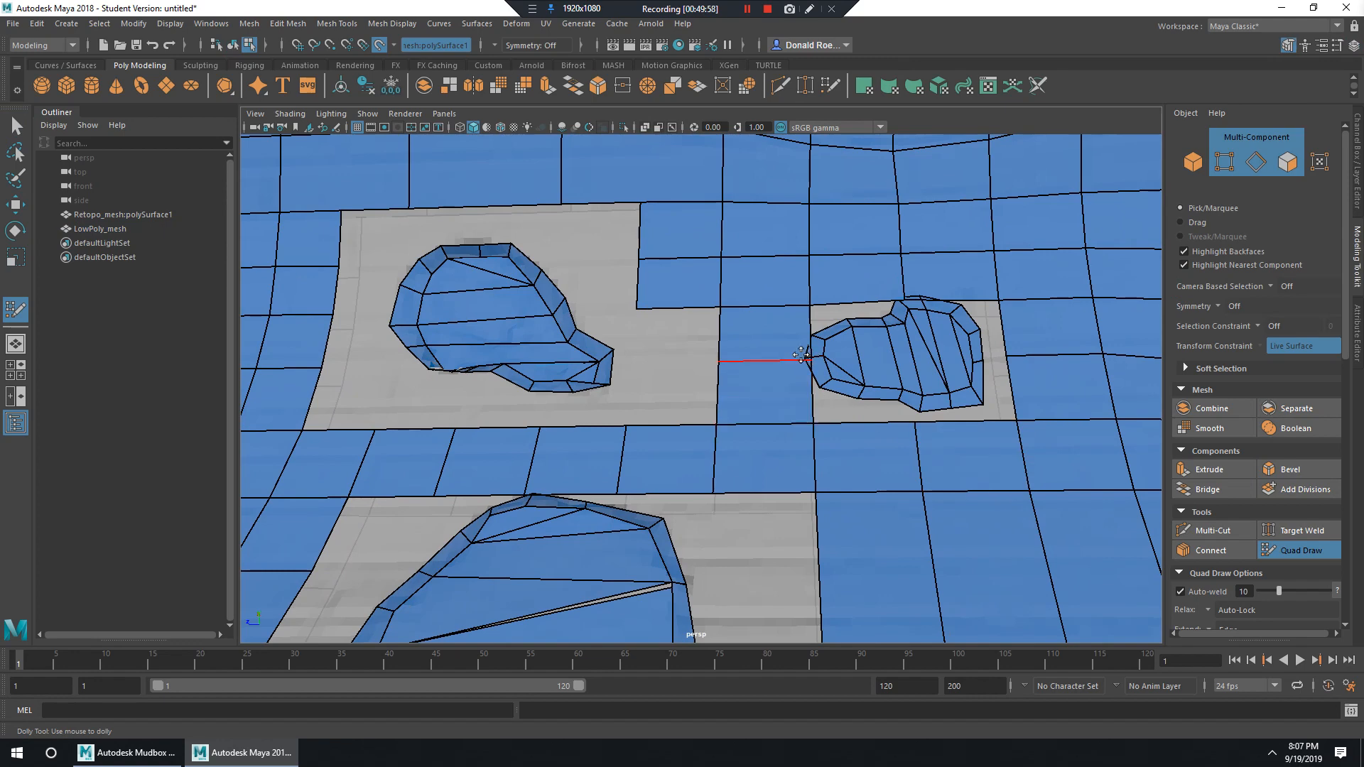
{"action": "scroll", "coordinate": [801, 355], "scroll_direction": "up", "scroll_amount": 5}
{"action": "left_click_drag", "start_coordinate": [703, 306], "coordinate": [581, 344]}
{"action": "middle_click_drag", "start_coordinate": [1098, 421], "coordinate": [1007, 385], "text": "alt"}
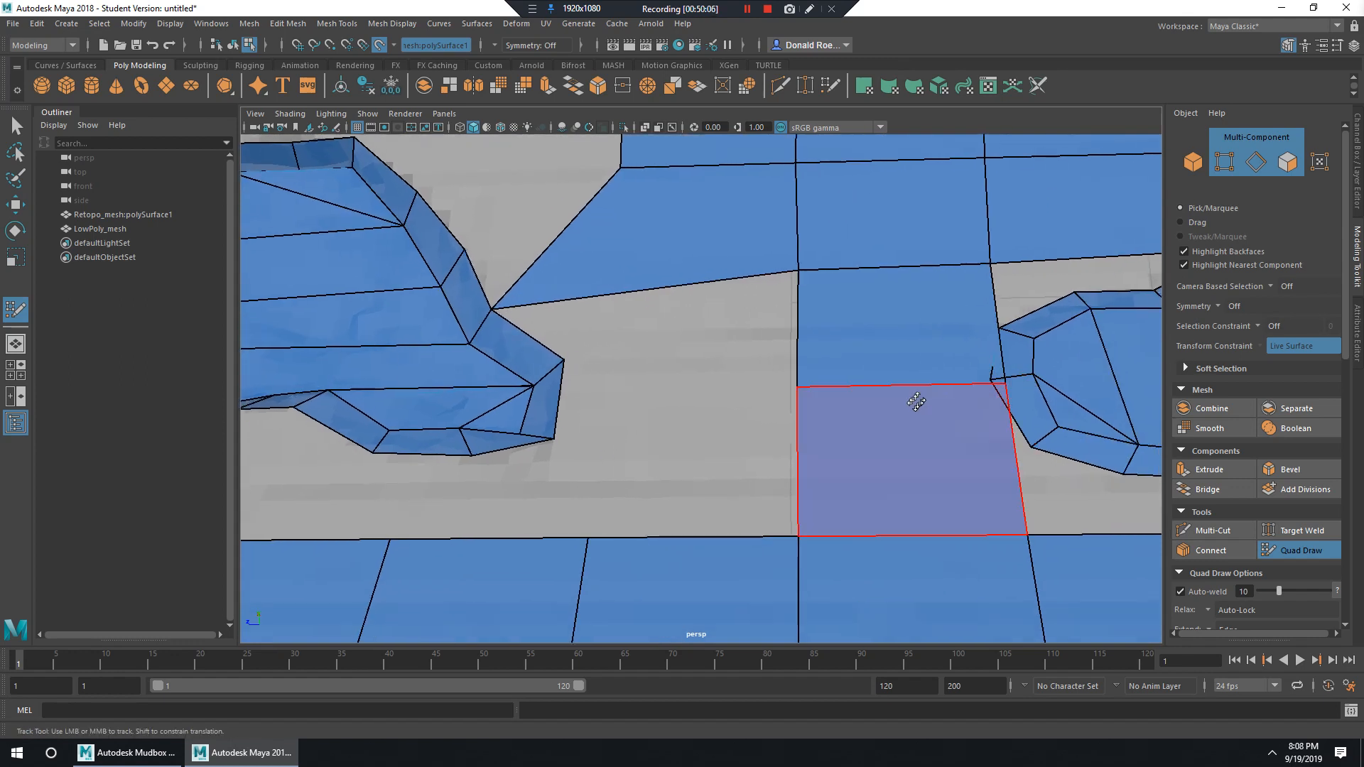
{"action": "left_click_drag", "start_coordinate": [913, 399], "coordinate": [831, 397]}
{"action": "key", "text": "ctrl+z"}
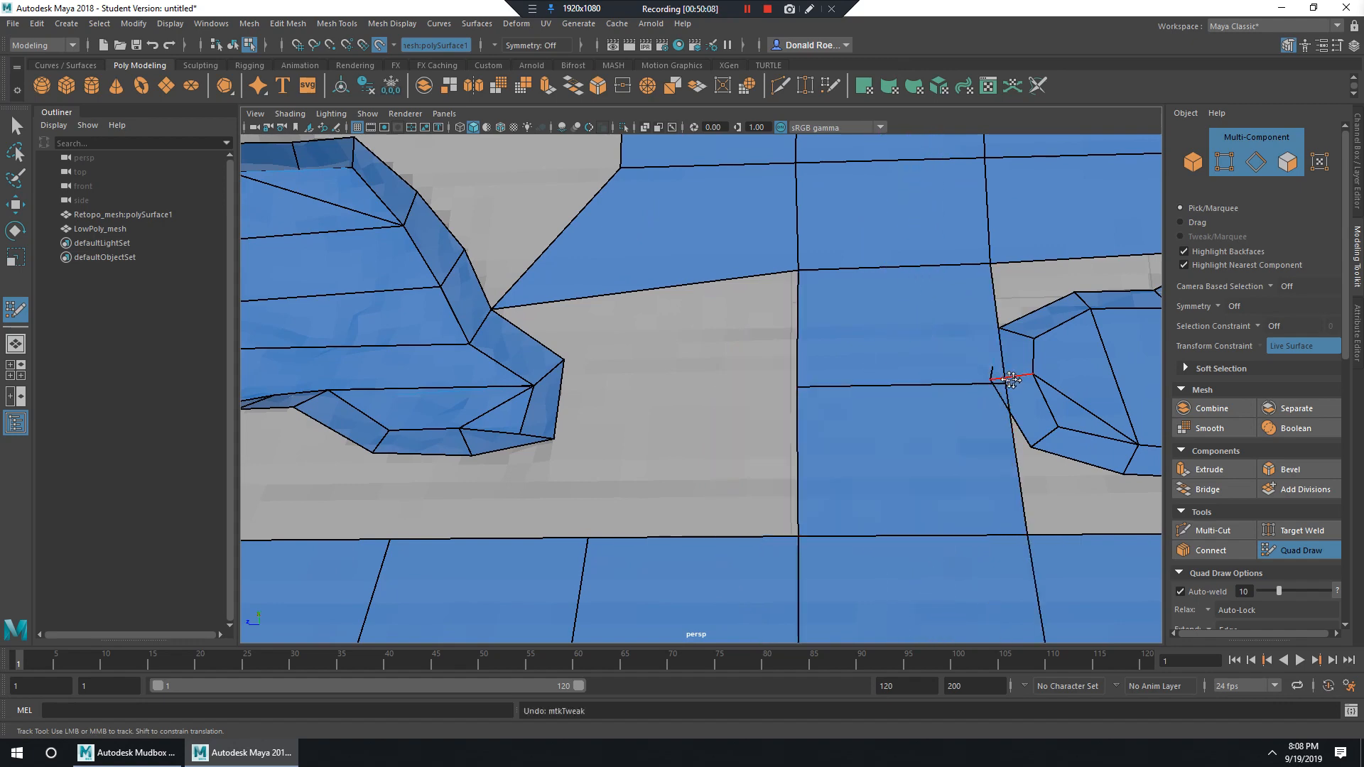
Weld nearby grid vertices to the small patch's left tip and lower edge, and nudge the lower-left grid vertex inward.
{"action": "left_click_drag", "start_coordinate": [998, 381], "coordinate": [886, 346], "text": "alt"}
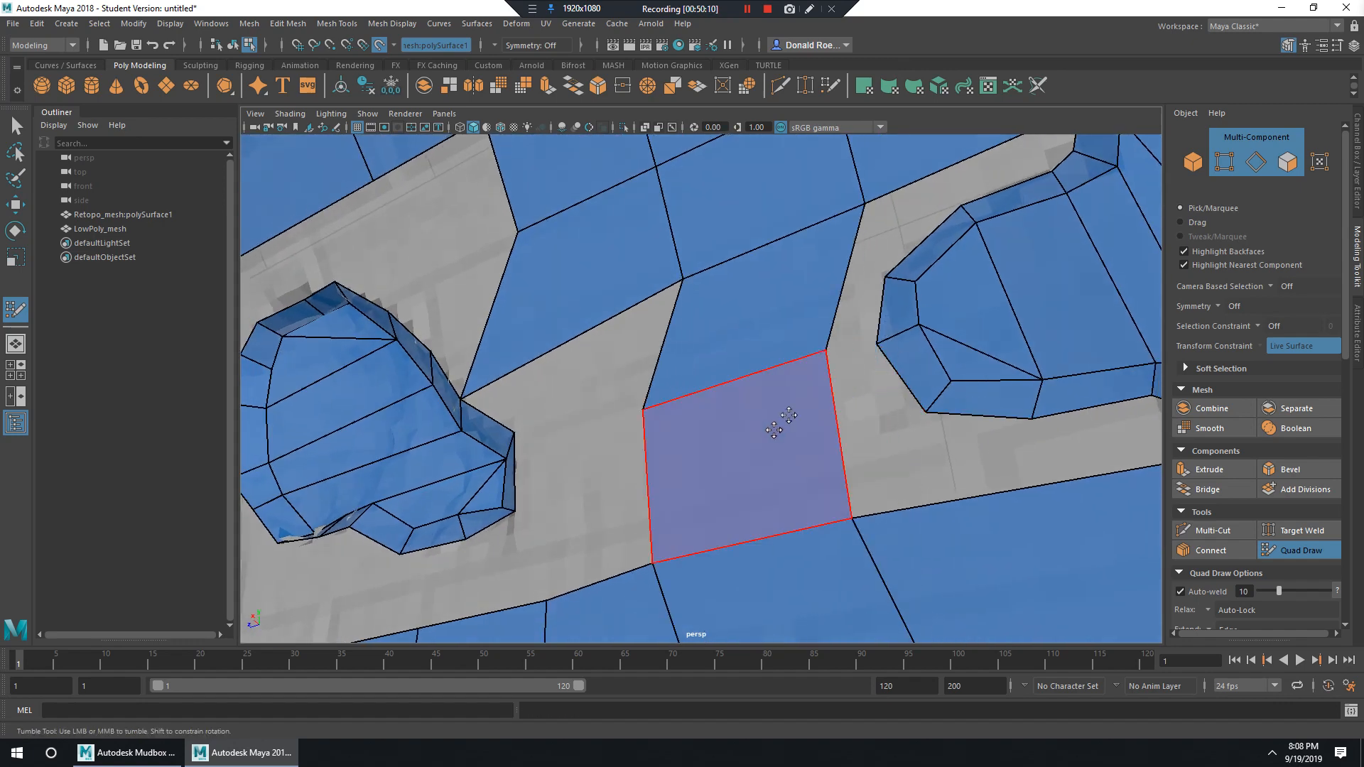
{"action": "left_click", "coordinate": [835, 438], "text": "shift"}
{"action": "mouse_move", "coordinate": [1017, 378]}
{"action": "right_mouse_down", "text": "alt"}
{"action": "mouse_move", "coordinate": [967, 371]}
{"action": "mouse_move", "coordinate": [1009, 377]}
{"action": "right_mouse_up", "text": "alt"}
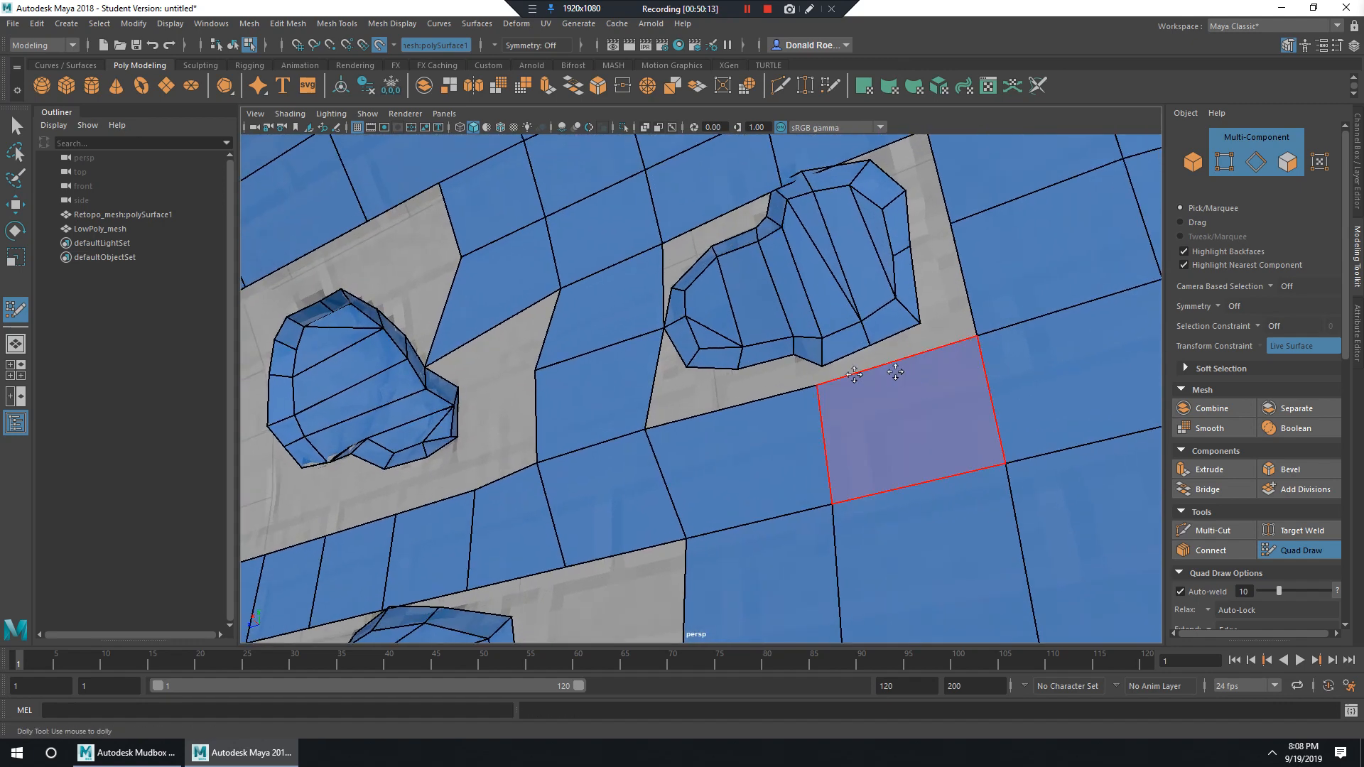
{"action": "left_click_drag", "start_coordinate": [640, 424], "coordinate": [663, 418]}
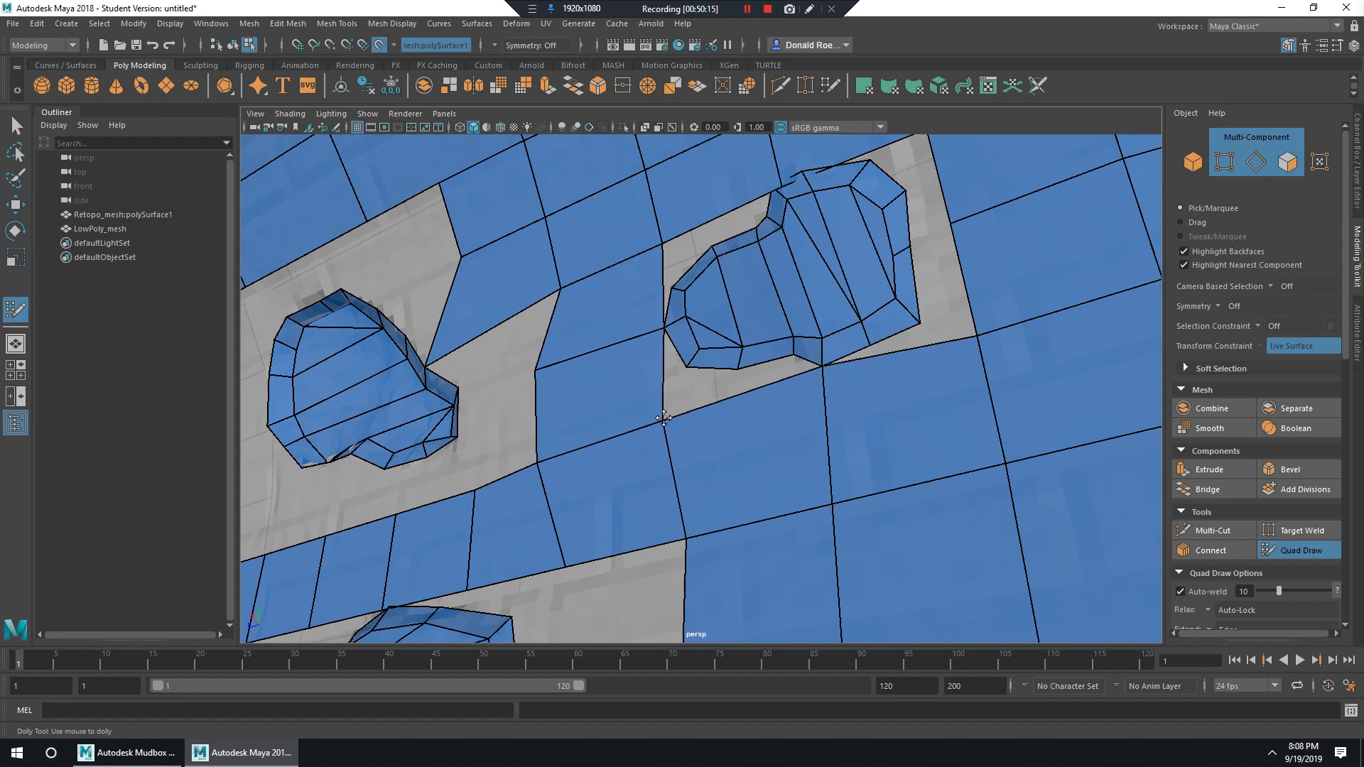
Insert an edge loop above the small patch and weld the surrounding grid vertices to its upper rim.
{"action": "mouse_move", "coordinate": [783, 390]}
{"action": "left_mouse_down", "text": "alt"}
{"action": "mouse_move", "coordinate": [838, 337]}
{"action": "mouse_move", "coordinate": [821, 329]}
{"action": "left_mouse_up", "text": "alt"}
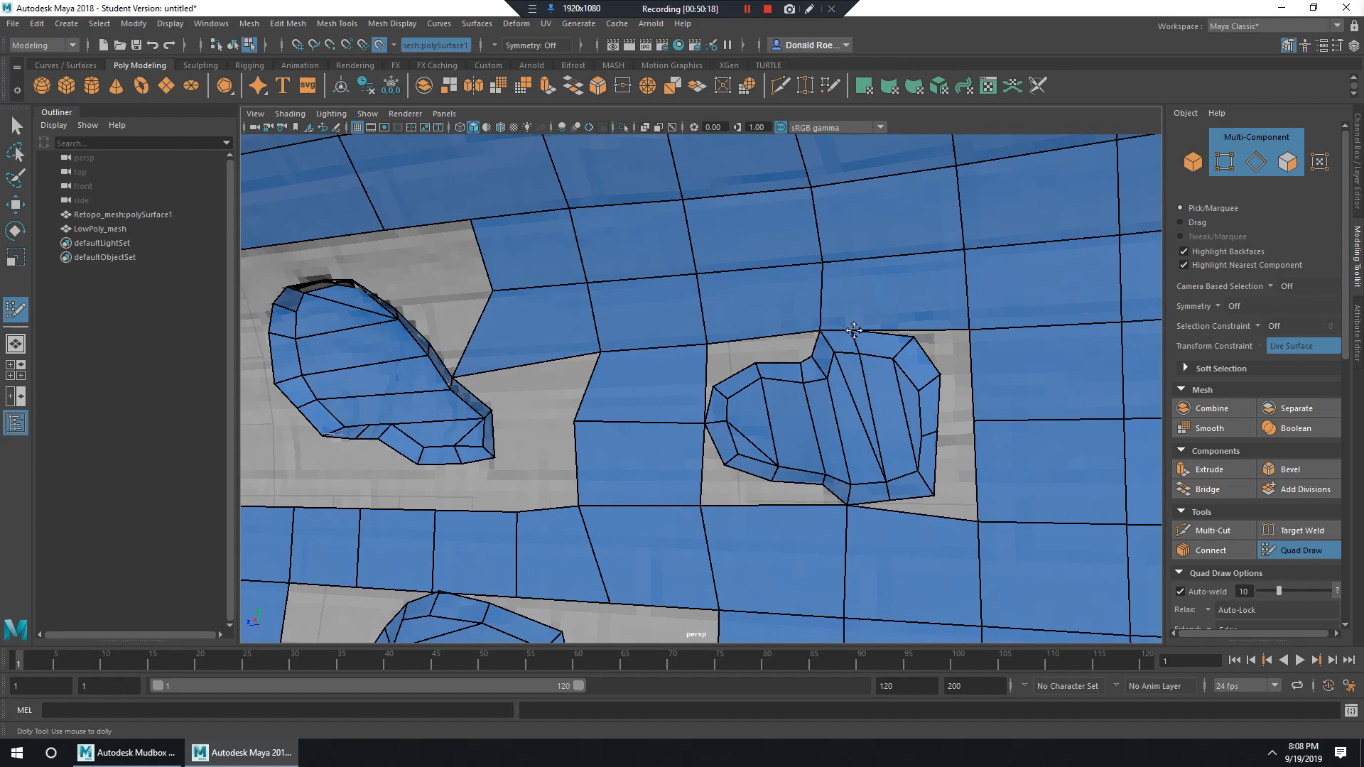
{"action": "left_click_drag", "start_coordinate": [821, 326], "coordinate": [826, 326]}
{"action": "left_click_drag", "start_coordinate": [971, 326], "coordinate": [940, 300]}
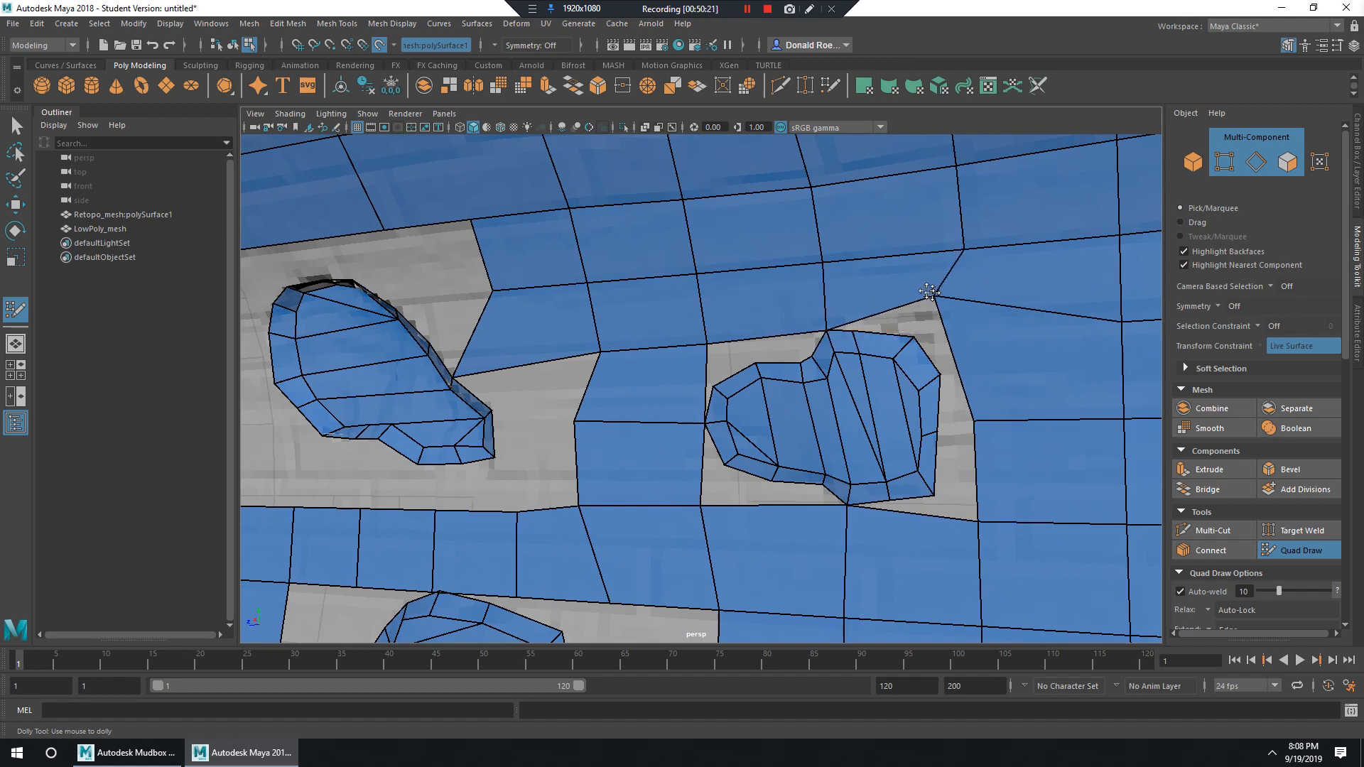
{"action": "left_click", "coordinate": [866, 321], "text": "ctrl"}
{"action": "left_click_drag", "start_coordinate": [938, 299], "coordinate": [914, 337]}
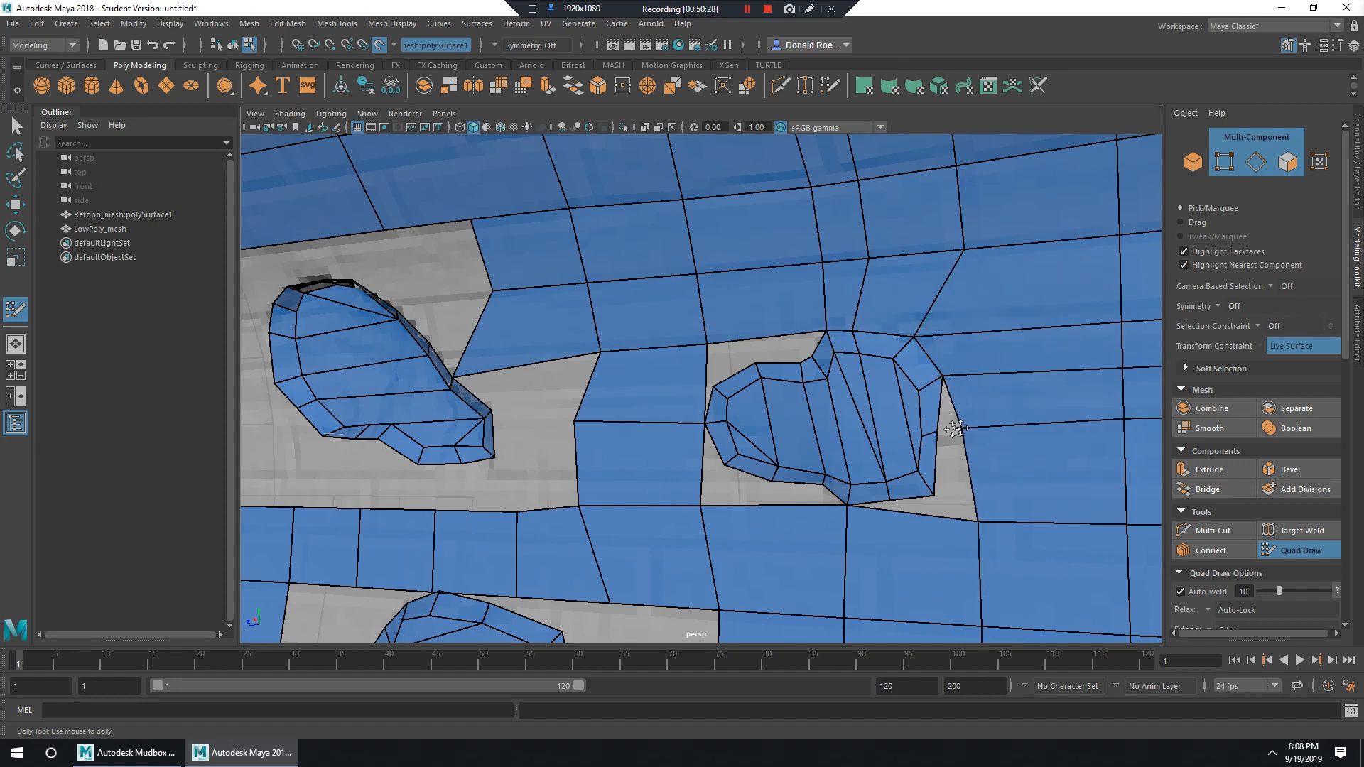
Weld the grid to the small patch's lower-right corner and insert a vertical edge loop below the patch.
{"action": "middle_click_drag", "start_coordinate": [974, 461], "coordinate": [964, 446], "text": "alt"}
{"action": "left_click_drag", "start_coordinate": [938, 416], "coordinate": [917, 396]}
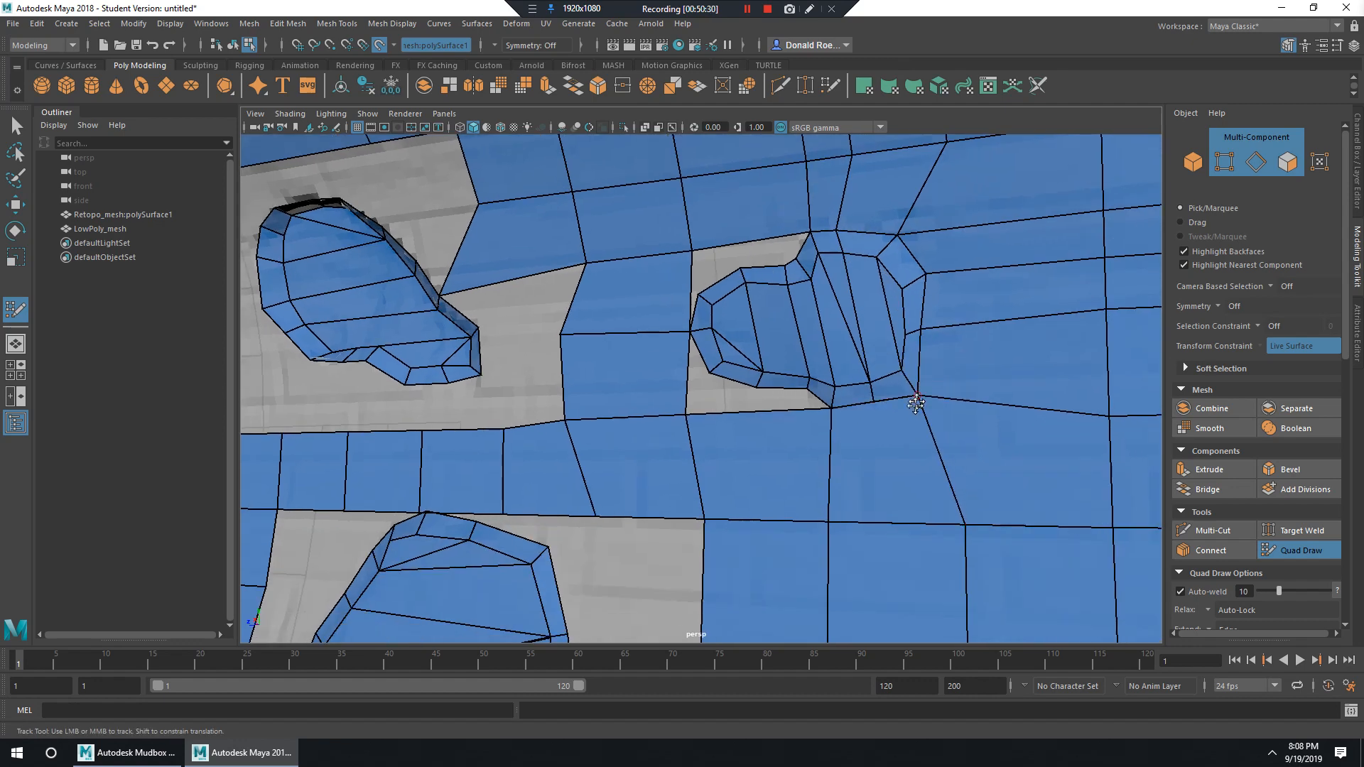
{"action": "left_click", "coordinate": [880, 446], "text": "ctrl"}
Insert an edge loop below the small patch's left half and fill the gaps along its lower-left rim.
{"action": "scroll", "coordinate": [926, 414], "scroll_direction": "down", "scroll_amount": 1}
{"action": "scroll", "coordinate": [928, 381], "scroll_direction": "up", "scroll_amount": 5}
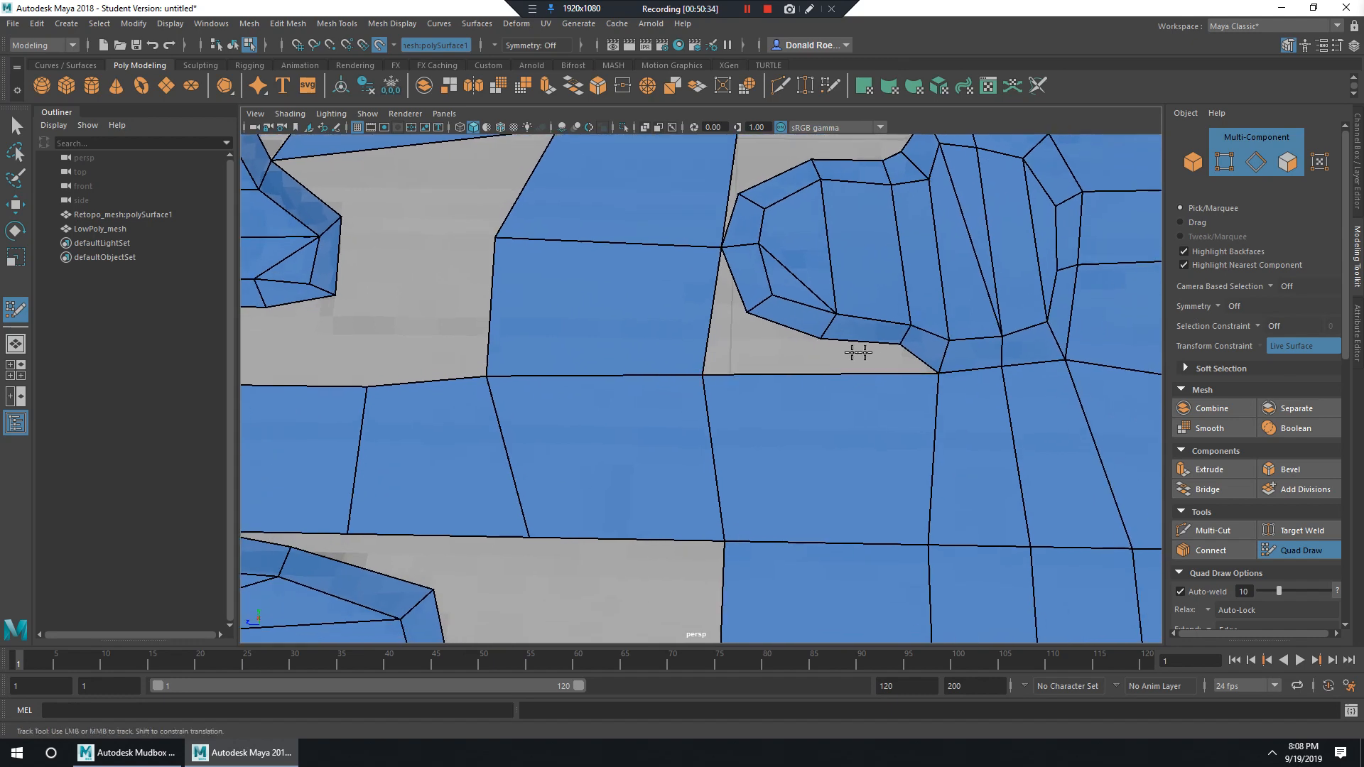
{"action": "left_click", "coordinate": [823, 368], "text": "ctrl"}
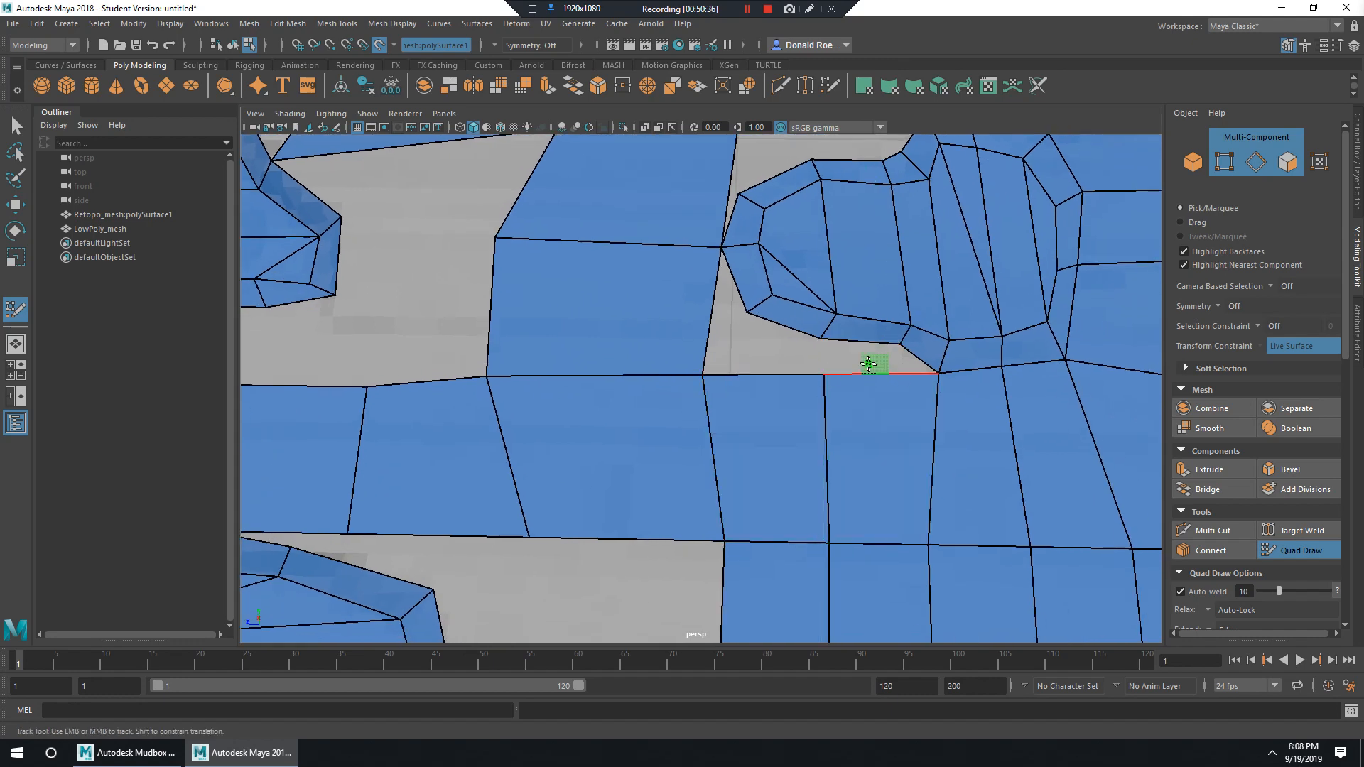
{"action": "left_click", "coordinate": [768, 349], "text": "shift"}
{"action": "left_click", "coordinate": [725, 311], "text": "shift"}
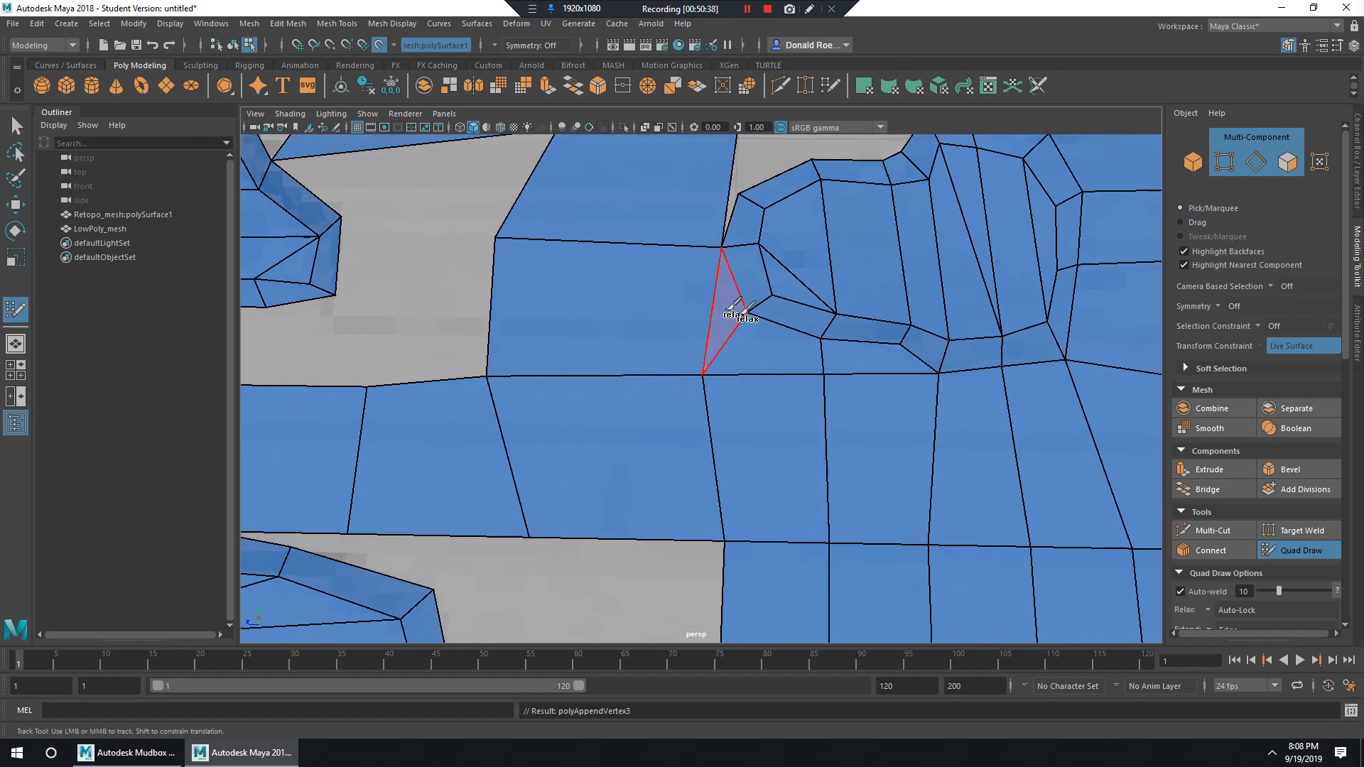
Insert a horizontal edge loop beside the small patch and weld its end vertex to the patch's upper-left corner.
{"action": "scroll", "coordinate": [822, 334], "scroll_direction": "down", "scroll_amount": 3}
{"action": "scroll", "coordinate": [821, 334], "scroll_direction": "up", "scroll_amount": 3}
{"action": "left_click", "coordinate": [703, 268], "text": "shift"}
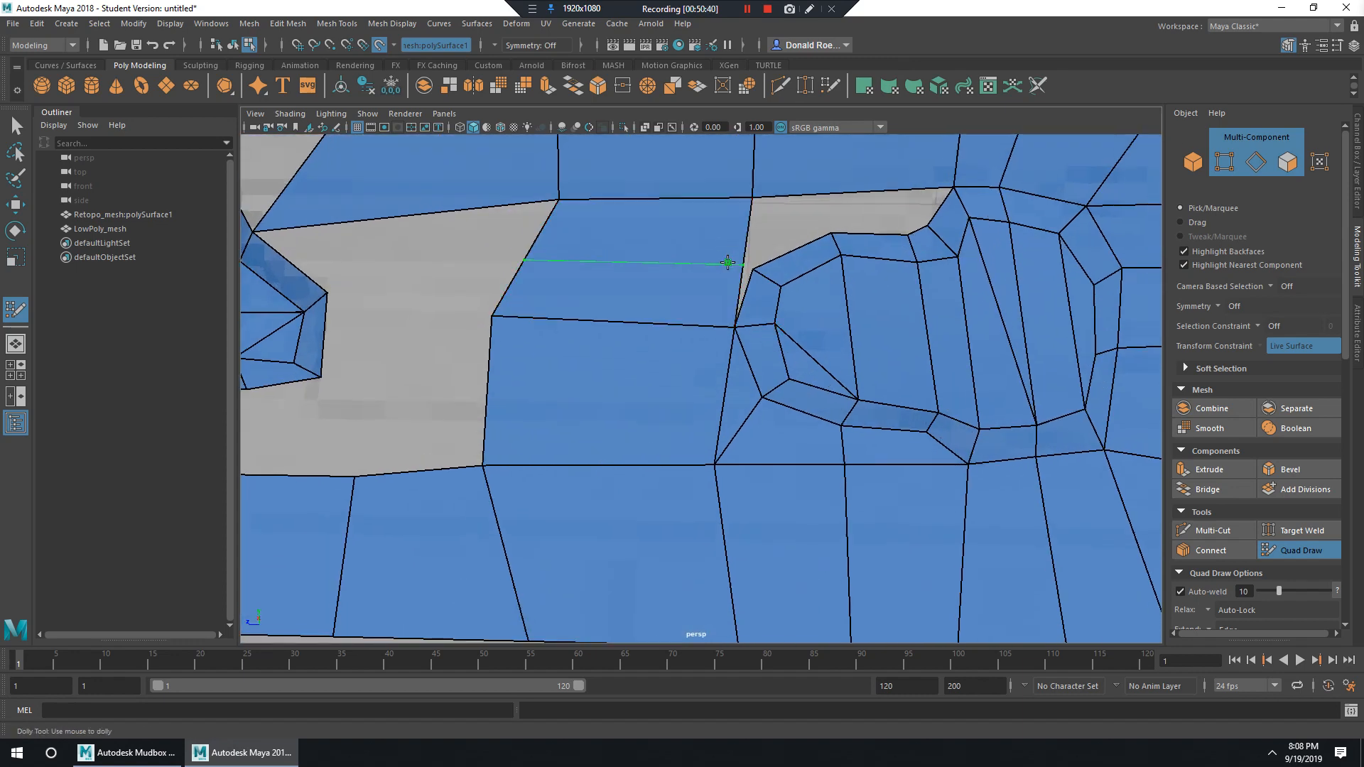
{"action": "left_click_drag", "start_coordinate": [745, 267], "coordinate": [744, 271]}
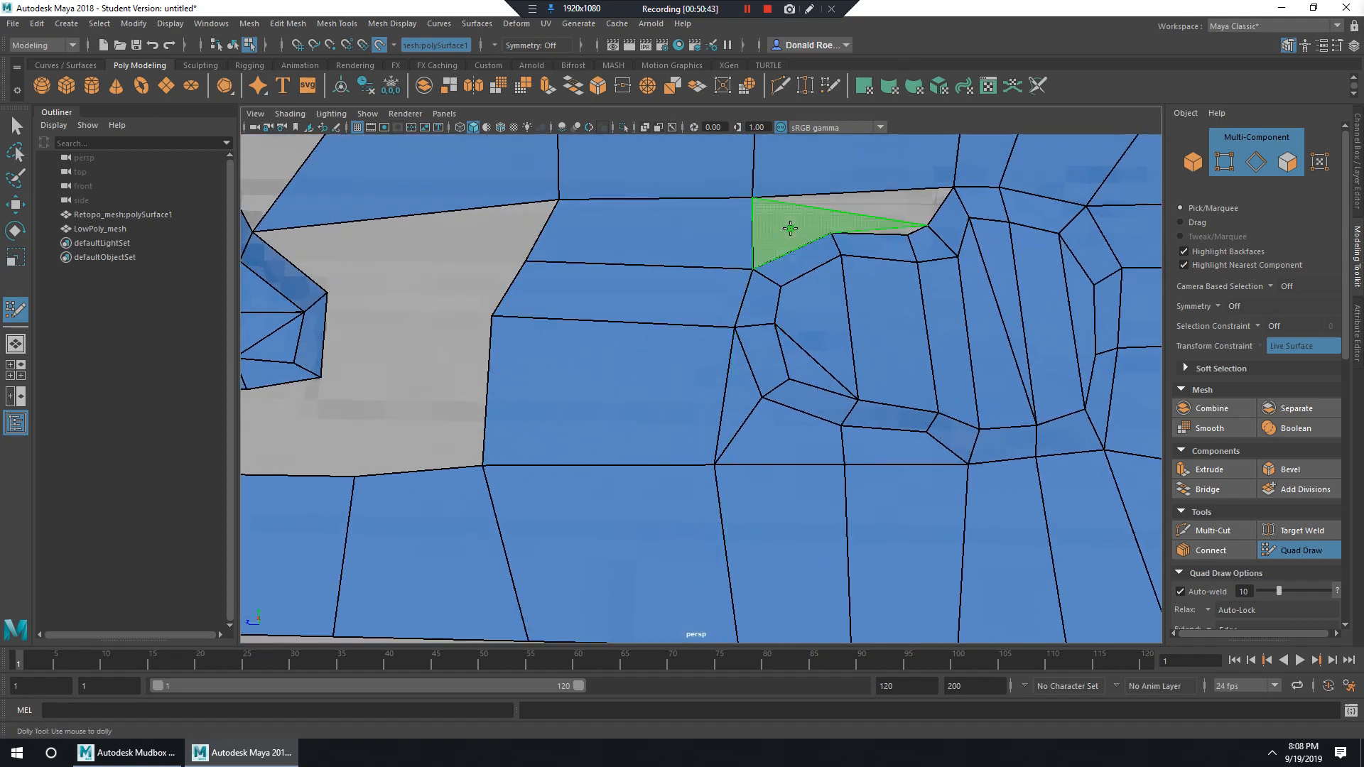
Insert an edge loop above the small patch's left half and fill the remaining gap along its upper rim.
{"action": "left_click", "coordinate": [838, 182], "text": "ctrl"}
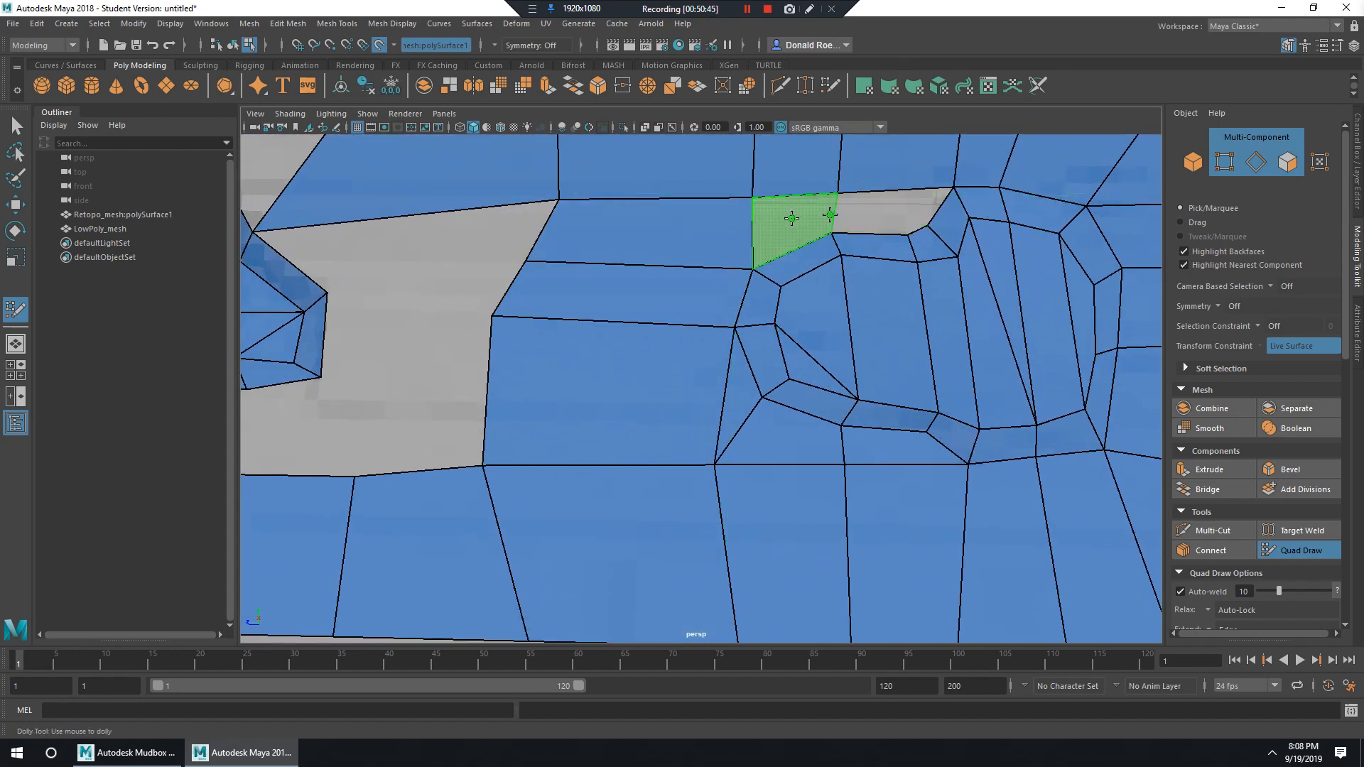
{"action": "left_click", "coordinate": [791, 218], "text": "shift"}
{"action": "left_click", "coordinate": [879, 209], "text": "shift"}
{"action": "left_click", "coordinate": [921, 202], "text": "shift"}
Leave Quad Draw and hide the Retopo_lay layer so only the low-poly mesh is displayed.
{"action": "right_click_drag", "start_coordinate": [989, 365], "coordinate": [894, 328], "text": "alt"}
{"action": "mouse_move", "coordinate": [894, 328]}
{"action": "left_mouse_down", "text": "alt"}
{"action": "mouse_move", "coordinate": [914, 356]}
{"action": "mouse_move", "coordinate": [850, 329]}
{"action": "mouse_move", "coordinate": [838, 267]}
{"action": "left_mouse_up", "text": "alt"}
{"action": "middle_click_drag", "start_coordinate": [838, 267], "coordinate": [845, 361], "text": "alt"}
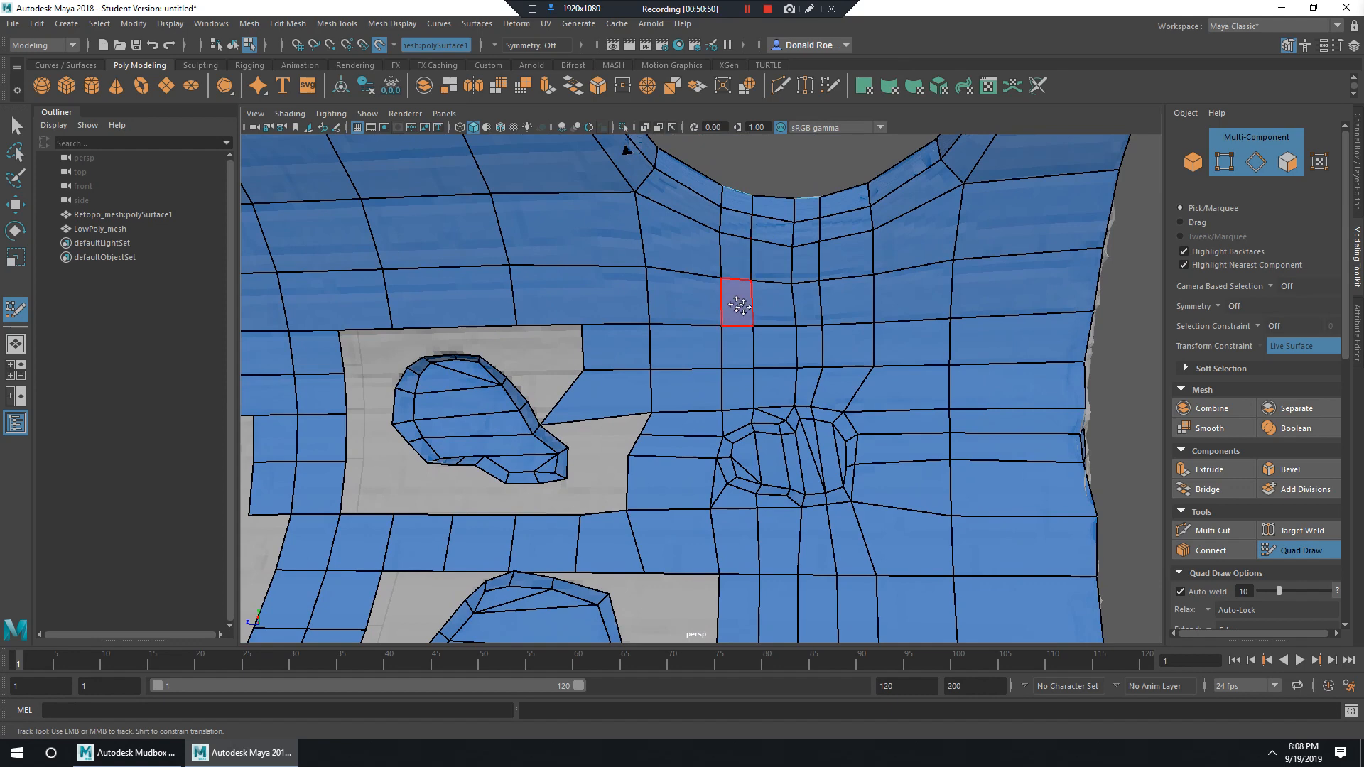
{"action": "key", "text": "q"}
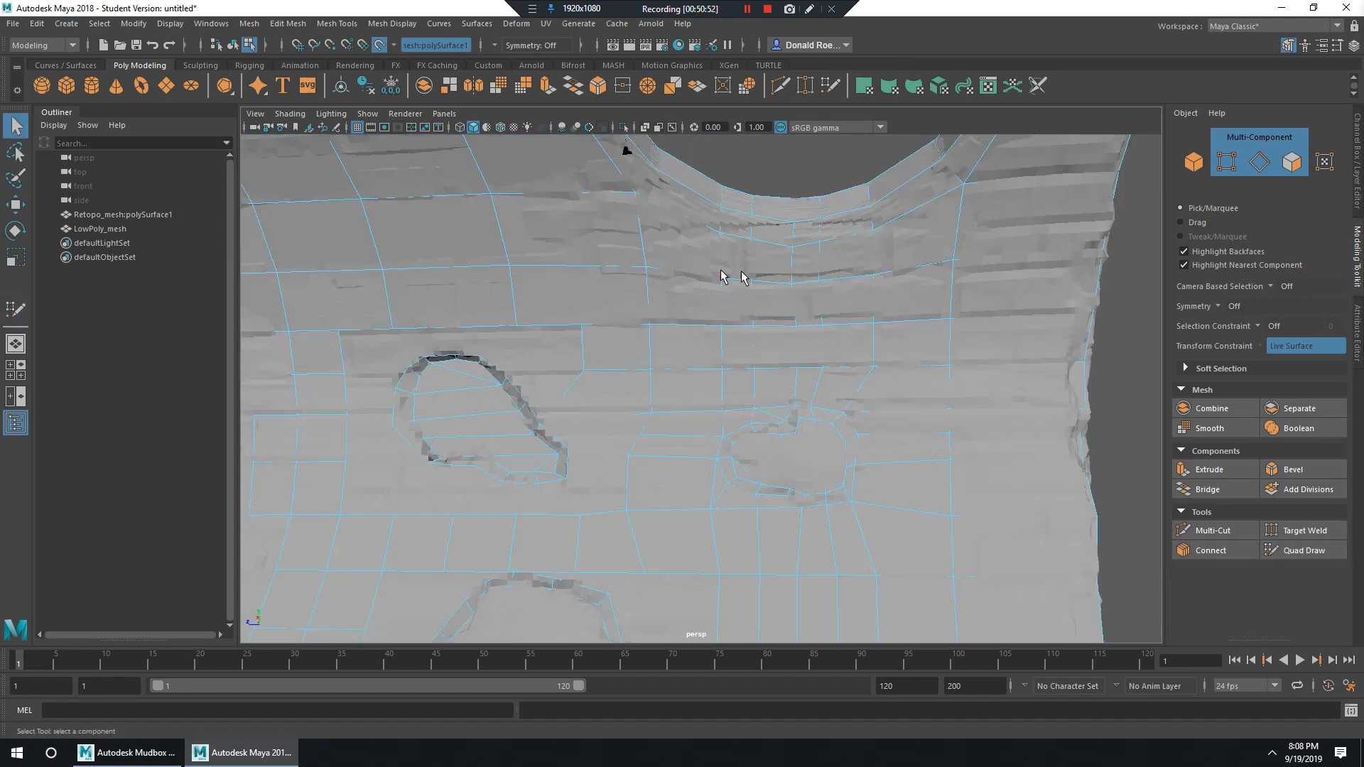
{"action": "left_click", "coordinate": [1354, 45]}
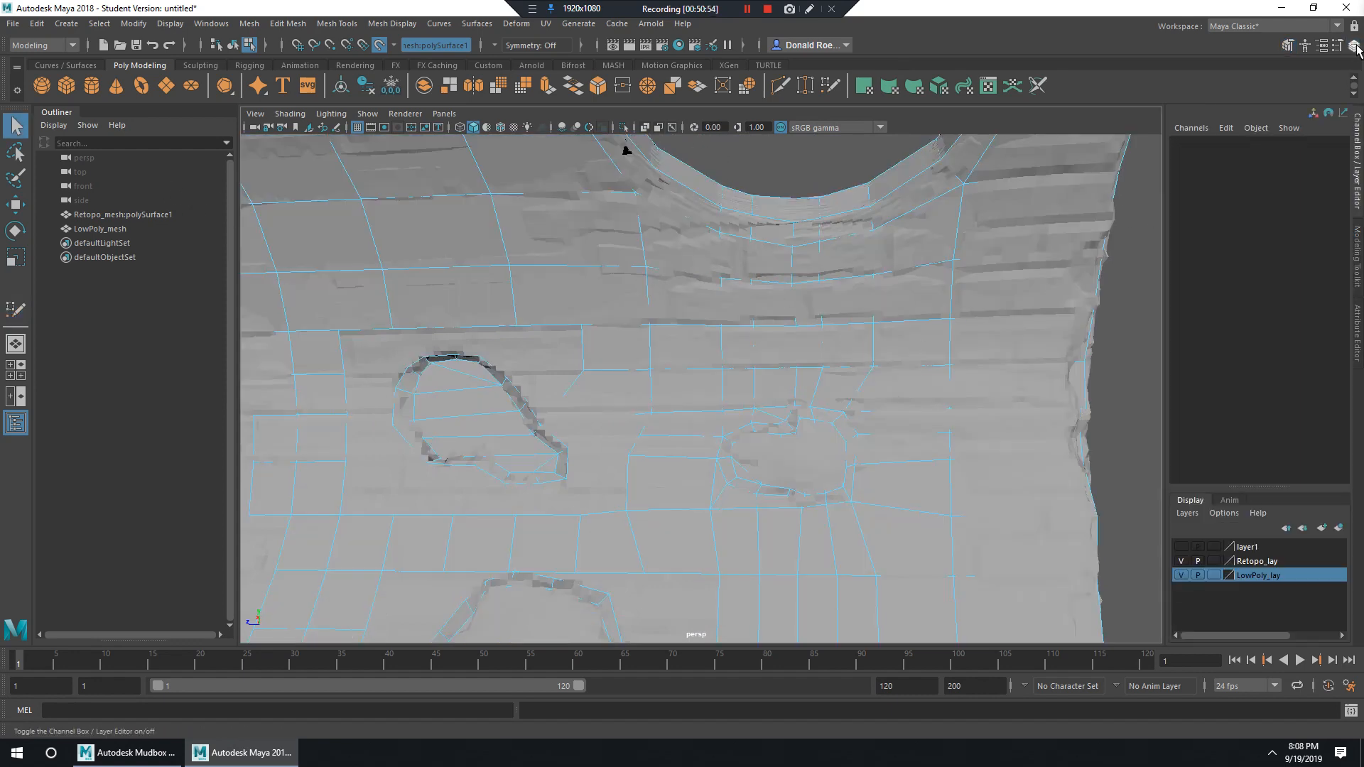
{"action": "left_click", "coordinate": [1181, 576]}
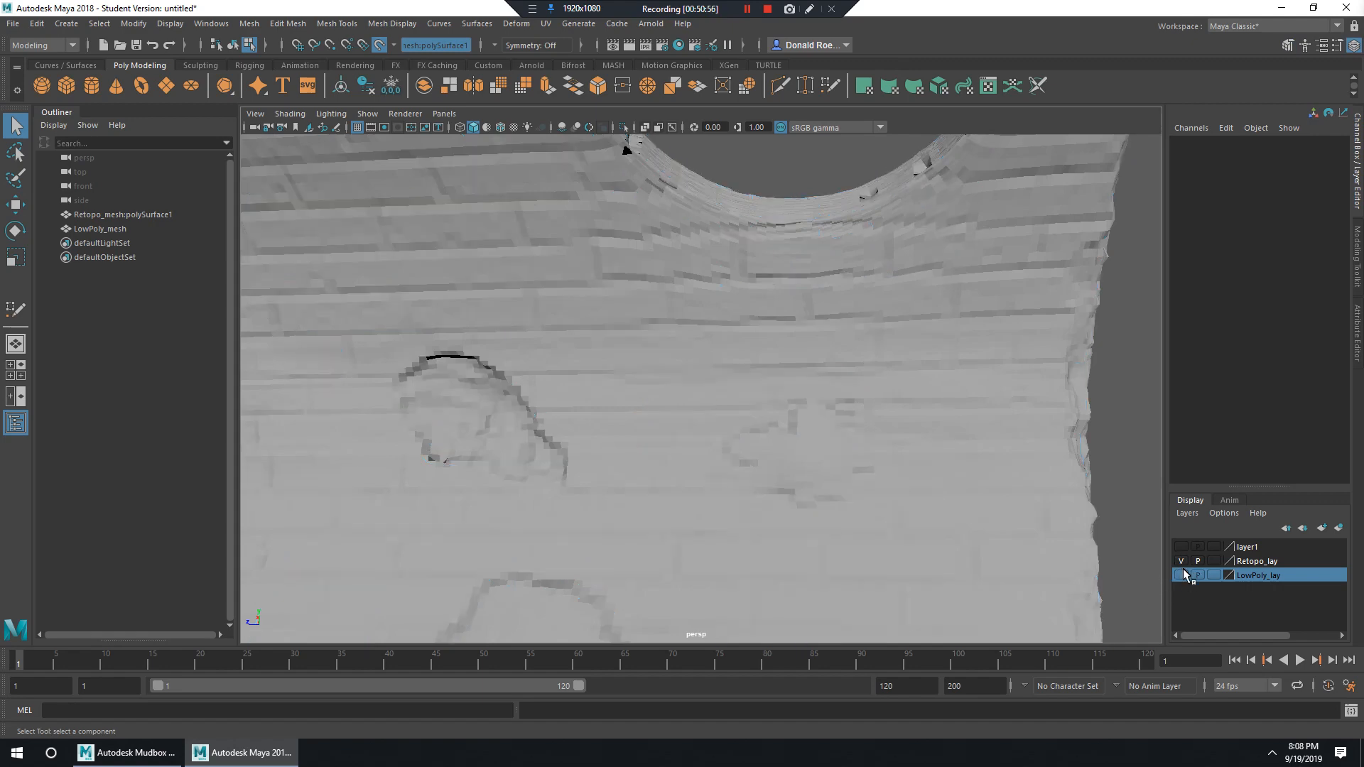
{"action": "left_click", "coordinate": [1182, 575]}
{"action": "left_click", "coordinate": [1181, 562]}
{"action": "left_click", "coordinate": [775, 296]}
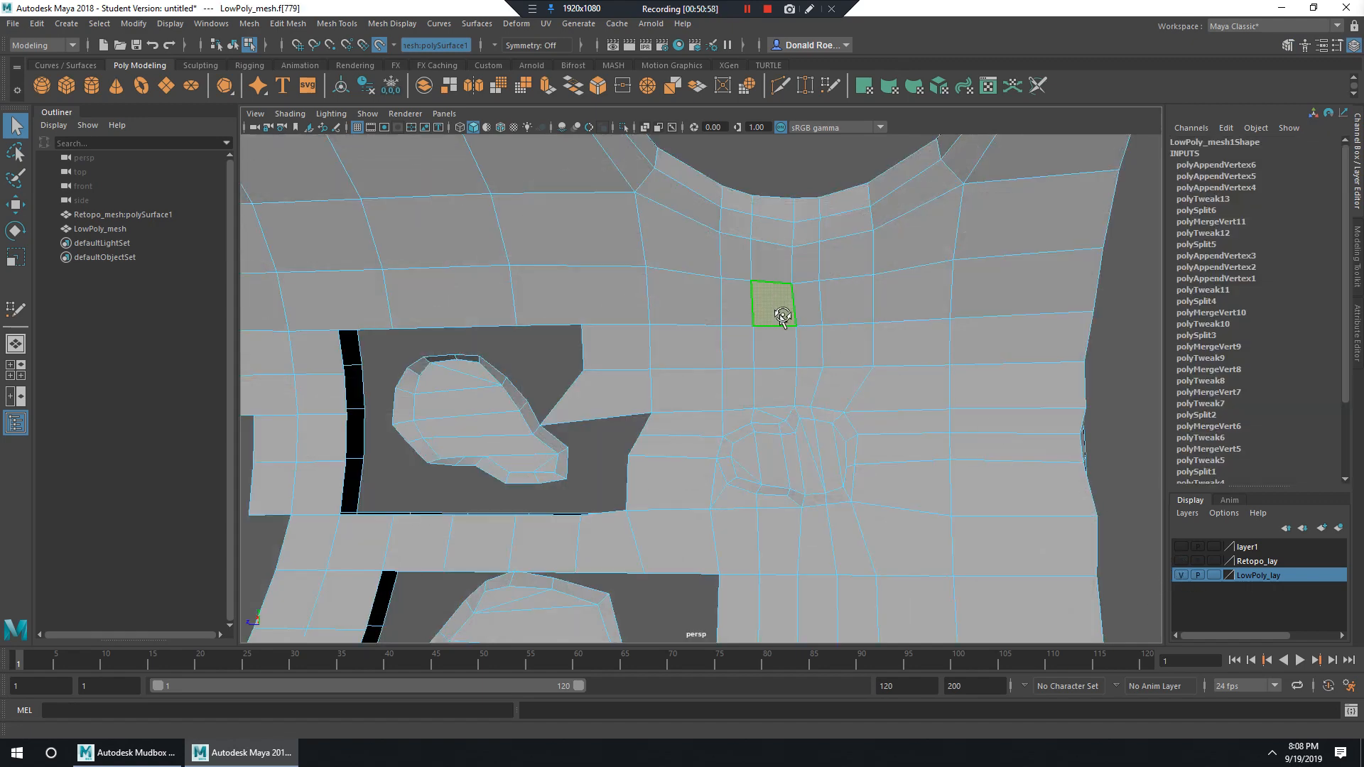
Select the surplus vertical edge loops between the small patch and the arch opening, and delete them.
{"action": "right_click_drag", "start_coordinate": [756, 276], "coordinate": [756, 235]}
{"action": "left_click", "coordinate": [754, 221]}
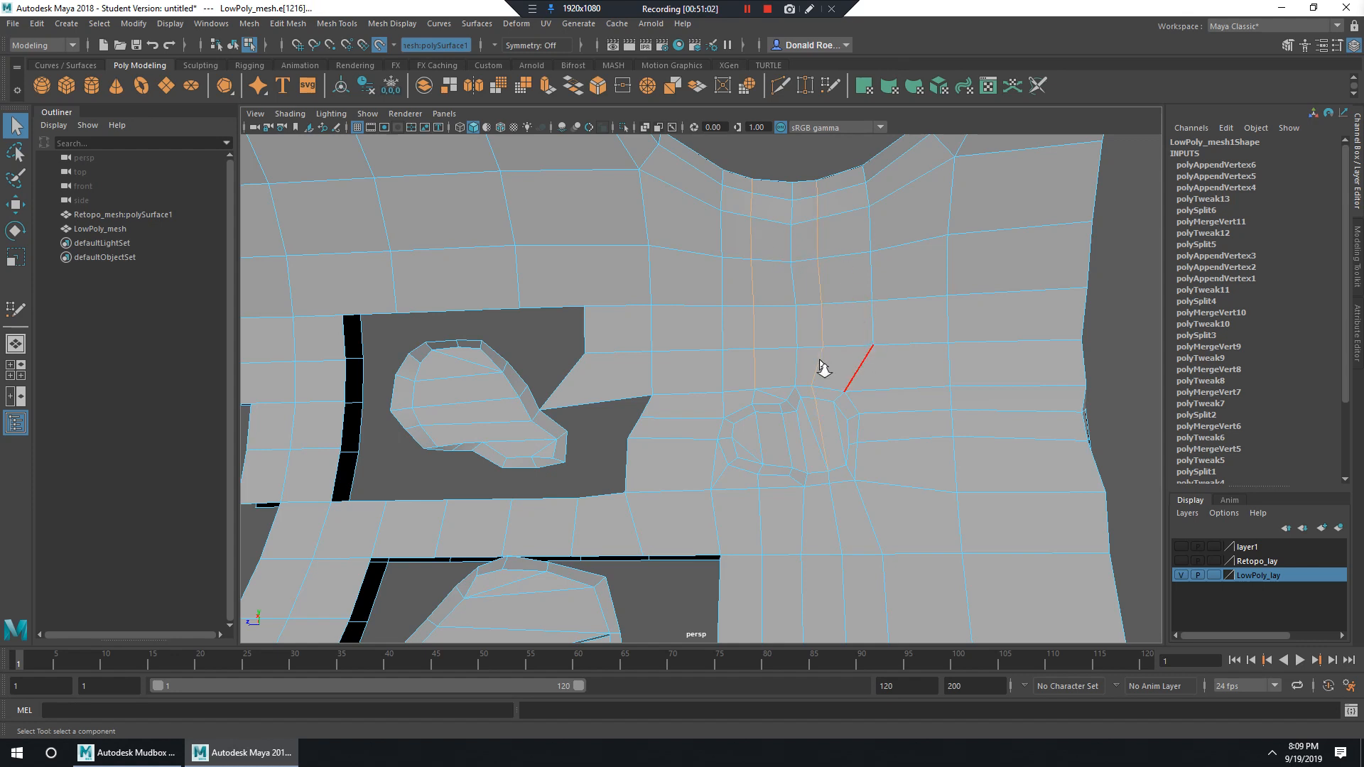
{"action": "right_click_drag", "start_coordinate": [822, 368], "coordinate": [851, 411], "text": "alt"}
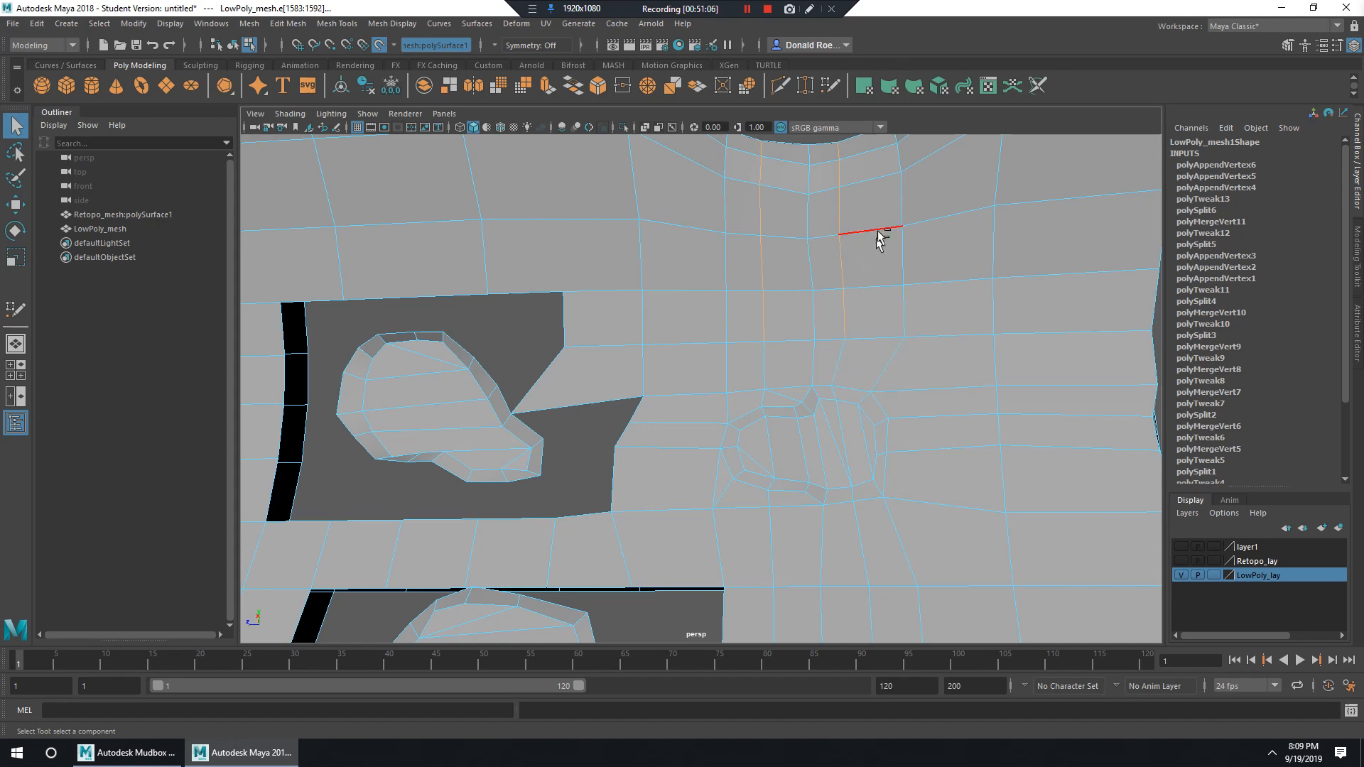
{"action": "right_click_drag", "start_coordinate": [787, 291], "coordinate": [972, 353], "text": "alt"}
{"action": "left_click", "coordinate": [974, 353], "text": "shift"}
{"action": "middle_click_drag", "start_coordinate": [1007, 238], "coordinate": [948, 434], "text": "alt"}
{"action": "right_click_drag", "start_coordinate": [949, 435], "coordinate": [824, 322], "text": "alt"}
{"action": "double_click", "coordinate": [747, 228]}
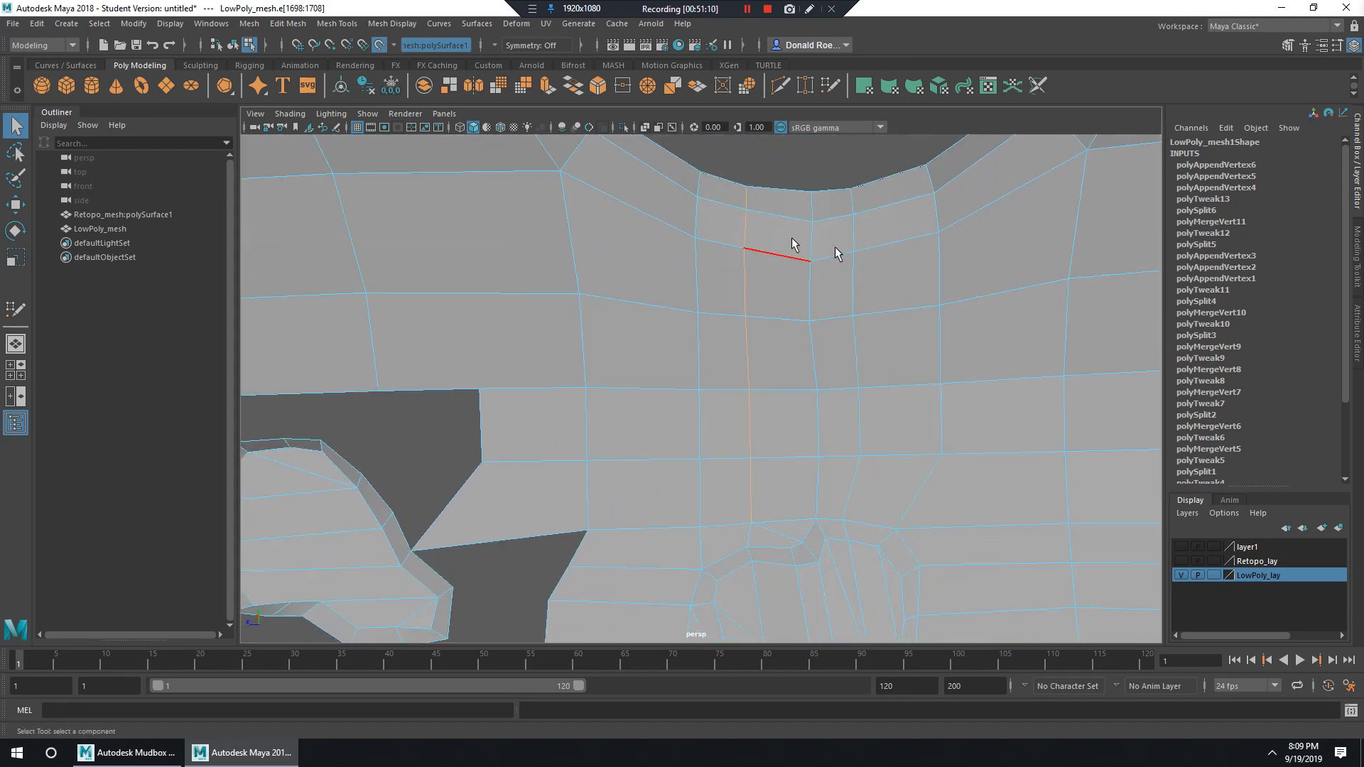
{"action": "left_click_drag", "start_coordinate": [901, 318], "coordinate": [785, 316], "text": "alt"}
{"action": "right_click_drag", "start_coordinate": [786, 317], "coordinate": [843, 391], "text": "shift"}
{"action": "left_click_drag", "start_coordinate": [837, 373], "coordinate": [796, 405], "text": "alt"}
Select LowPoly_mesh in object mode and reactivate Quad Draw on it.
{"action": "left_click", "coordinate": [1181, 561]}
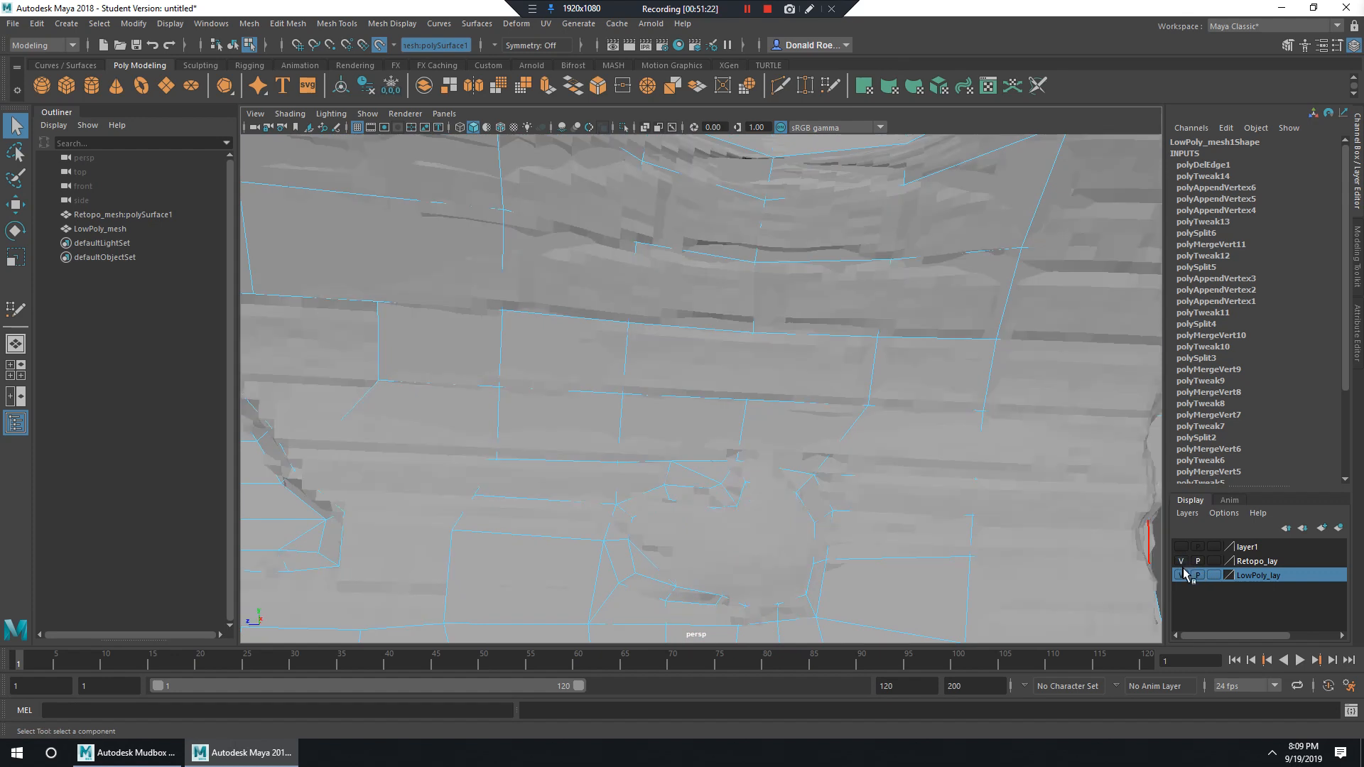
{"action": "left_click", "coordinate": [1182, 574]}
{"action": "left_click", "coordinate": [1183, 572]}
{"action": "left_click", "coordinate": [1181, 561]}
{"action": "right_click_drag", "start_coordinate": [909, 348], "coordinate": [918, 339]}
{"action": "left_click", "coordinate": [1323, 45]}
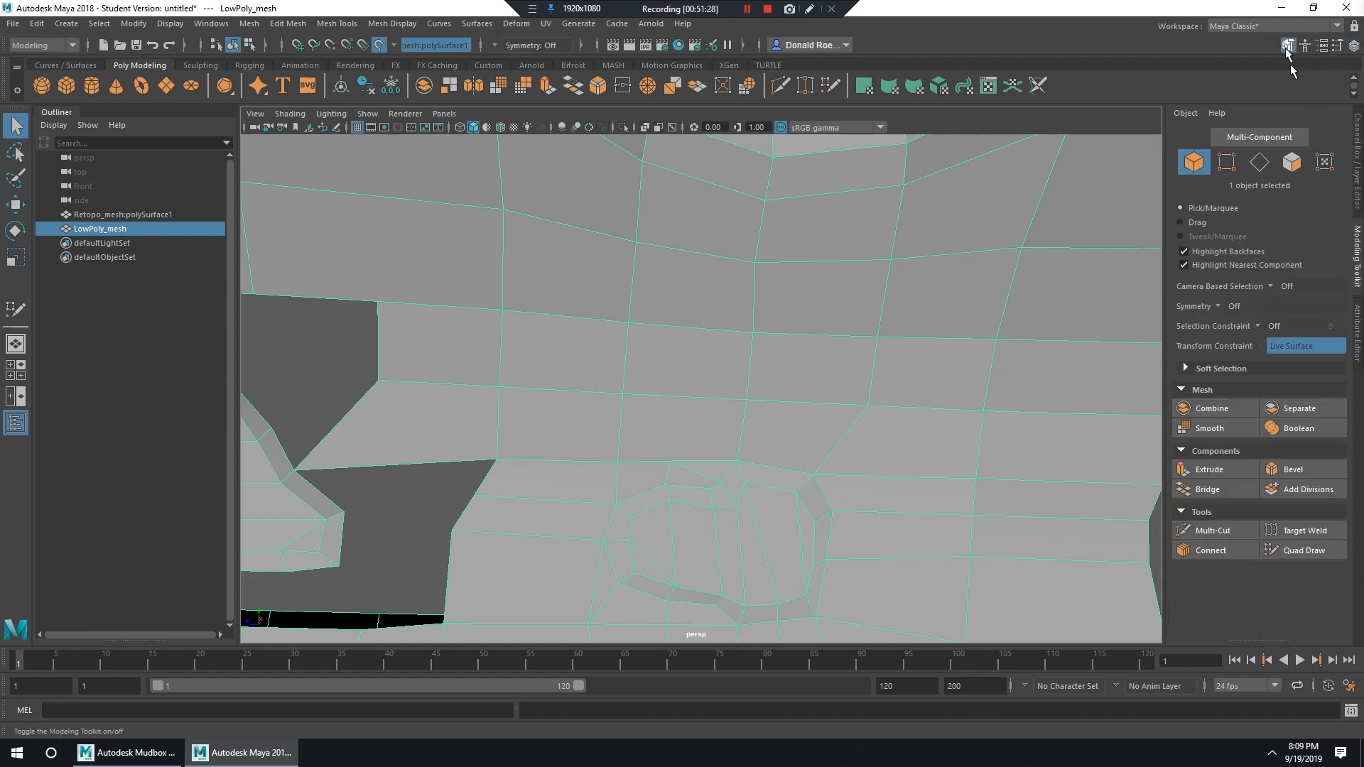
{"action": "left_click", "coordinate": [1311, 555]}
Make the Retopo_lay layer visible again behind the low-poly mesh.
{"action": "right_click_drag", "start_coordinate": [1030, 452], "coordinate": [959, 457], "text": "alt"}
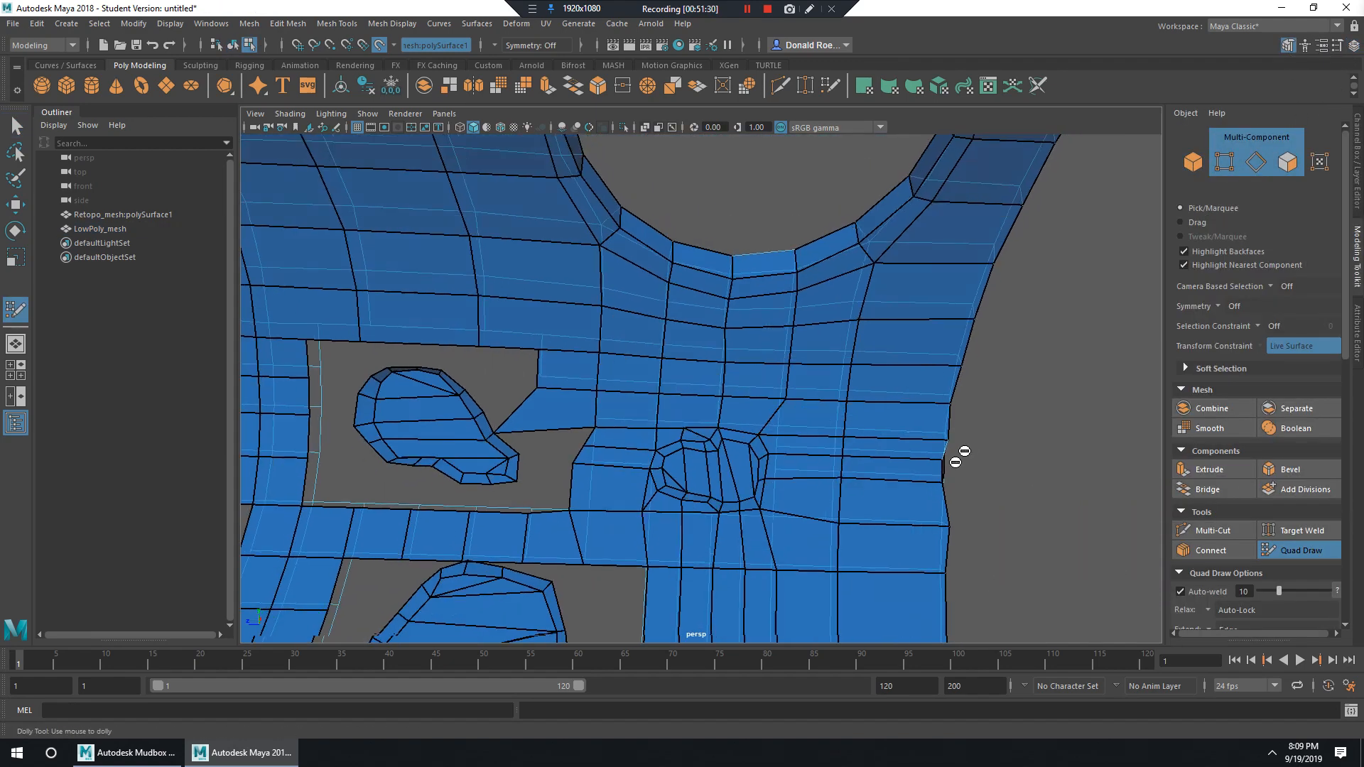
{"action": "left_click_drag", "start_coordinate": [959, 456], "coordinate": [977, 426], "text": "alt"}
{"action": "middle_click_drag", "start_coordinate": [652, 442], "coordinate": [786, 360], "text": "alt"}
{"action": "right_click_drag", "start_coordinate": [786, 359], "coordinate": [842, 356], "text": "alt"}
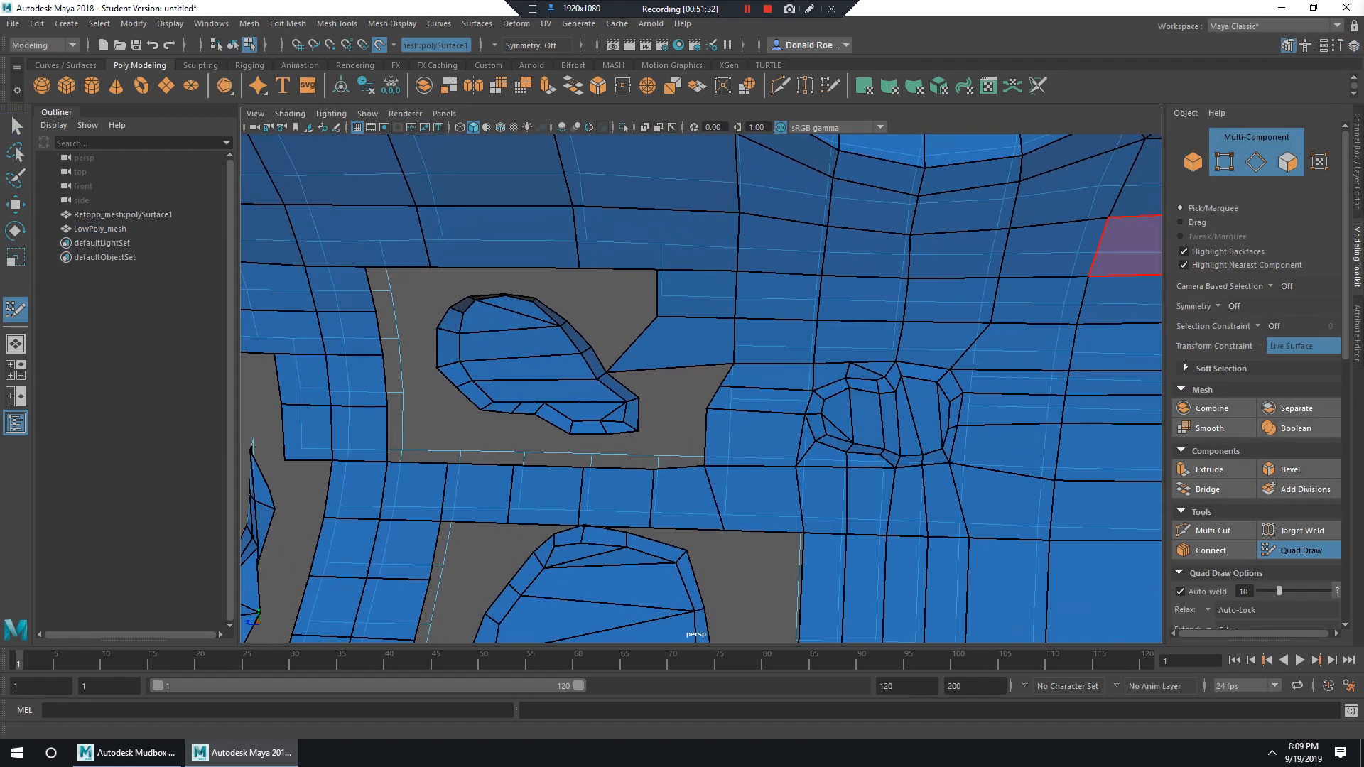
{"action": "left_click", "coordinate": [1355, 45]}
{"action": "left_click", "coordinate": [1182, 562]}
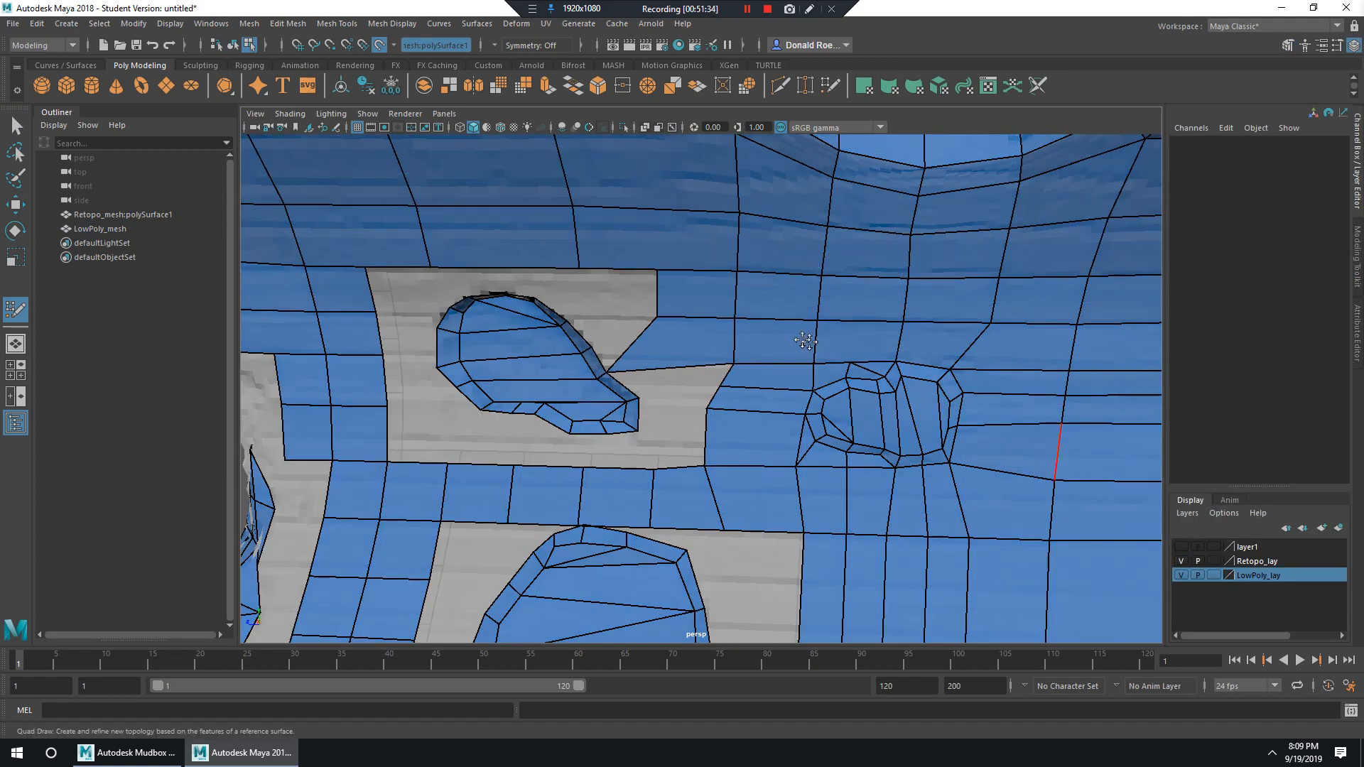
Weld two grid vertices on the gap's right border to the large patch's upper-right rim.
{"action": "middle_click_drag", "start_coordinate": [798, 253], "coordinate": [816, 344], "text": "alt"}
{"action": "right_click_drag", "start_coordinate": [817, 343], "coordinate": [880, 386], "text": "alt"}
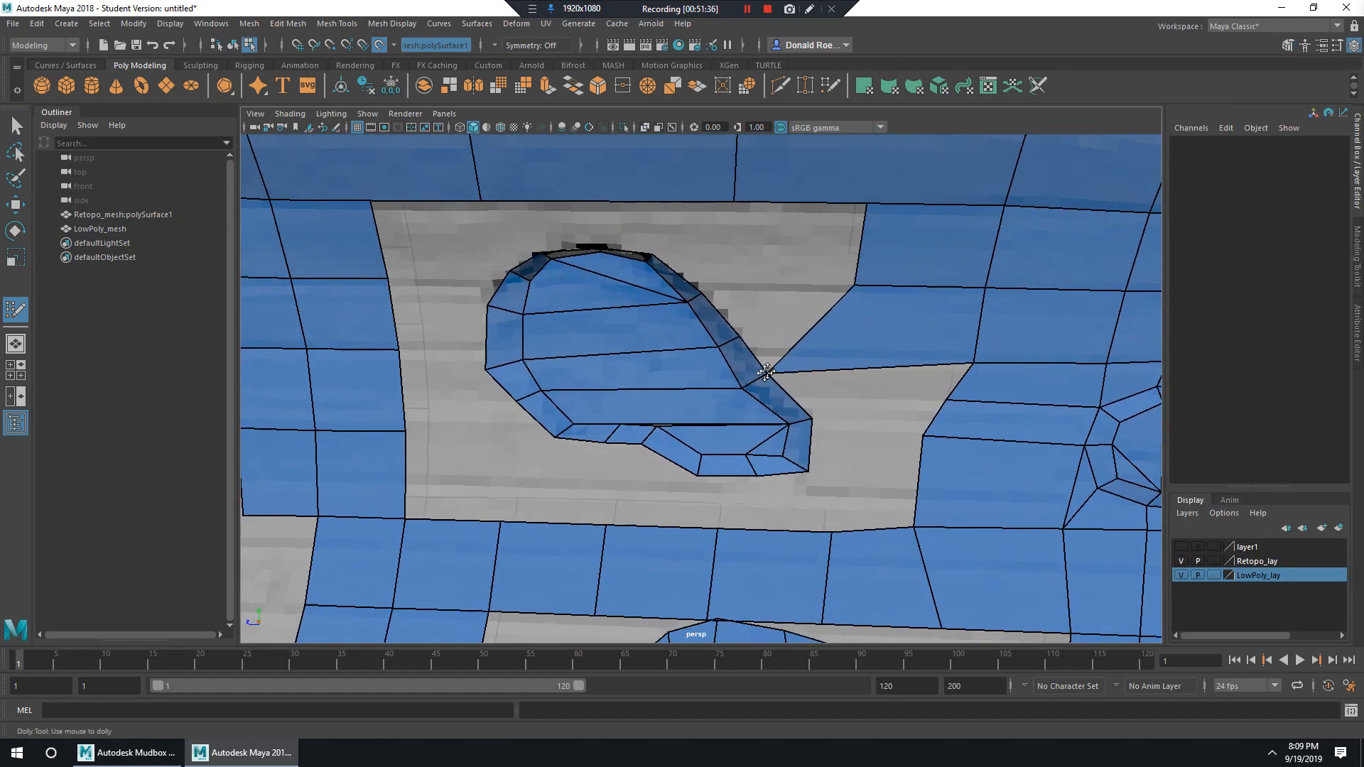
{"action": "left_click_drag", "start_coordinate": [854, 286], "coordinate": [739, 335]}
{"action": "left_click_drag", "start_coordinate": [864, 203], "coordinate": [697, 290]}
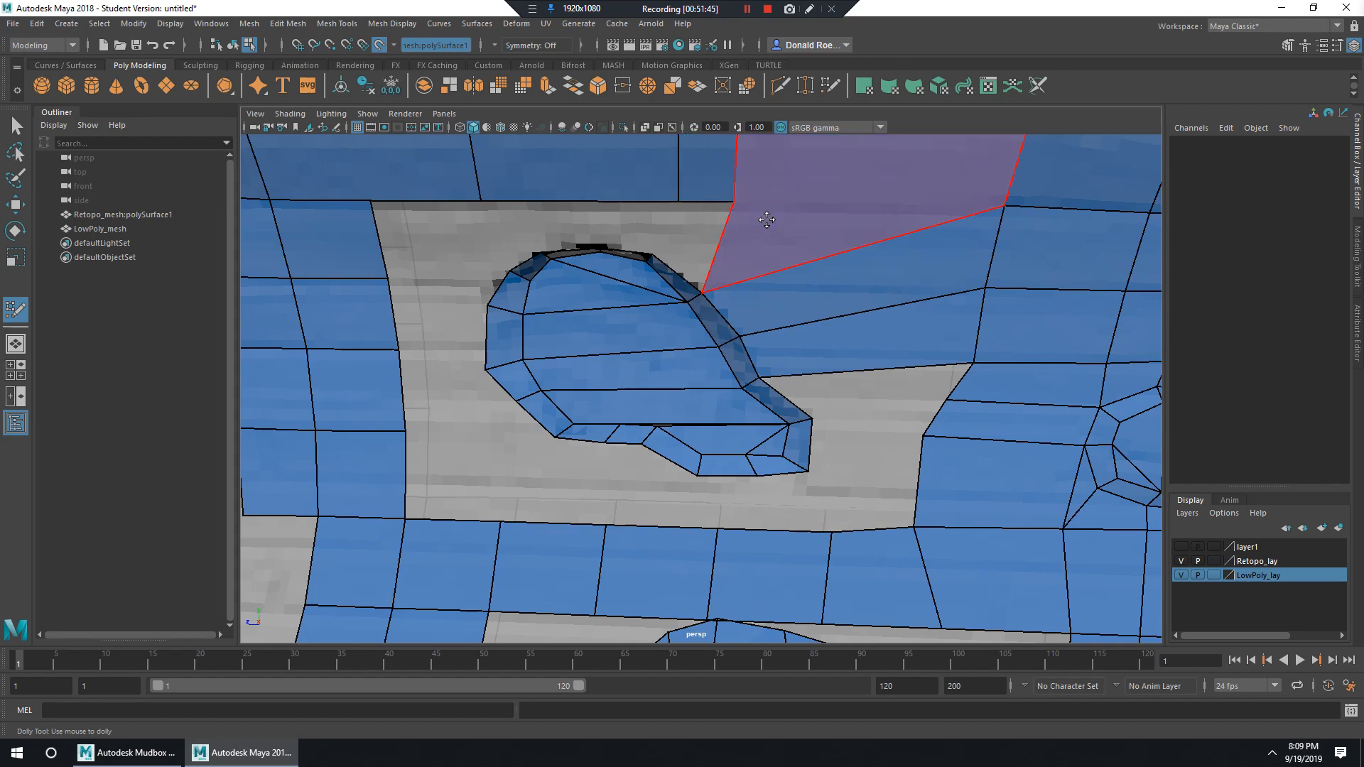
Weld the grid vertices above the large patch to the vertices along its top rim.
{"action": "middle_click_drag", "start_coordinate": [670, 267], "coordinate": [746, 352], "text": "alt"}
{"action": "mouse_move", "coordinate": [746, 352]}
{"action": "left_mouse_down"}
{"action": "mouse_move", "coordinate": [698, 303]}
{"action": "mouse_move", "coordinate": [675, 339]}
{"action": "mouse_move", "coordinate": [756, 245]}
{"action": "left_mouse_up"}
{"action": "right_click_drag", "start_coordinate": [756, 245], "coordinate": [832, 263], "text": "alt"}
{"action": "middle_click_drag", "start_coordinate": [771, 201], "coordinate": [790, 278], "text": "alt"}
{"action": "key", "text": "ctrl+z"}
{"action": "middle_click_drag", "start_coordinate": [872, 193], "coordinate": [888, 249], "text": "alt"}
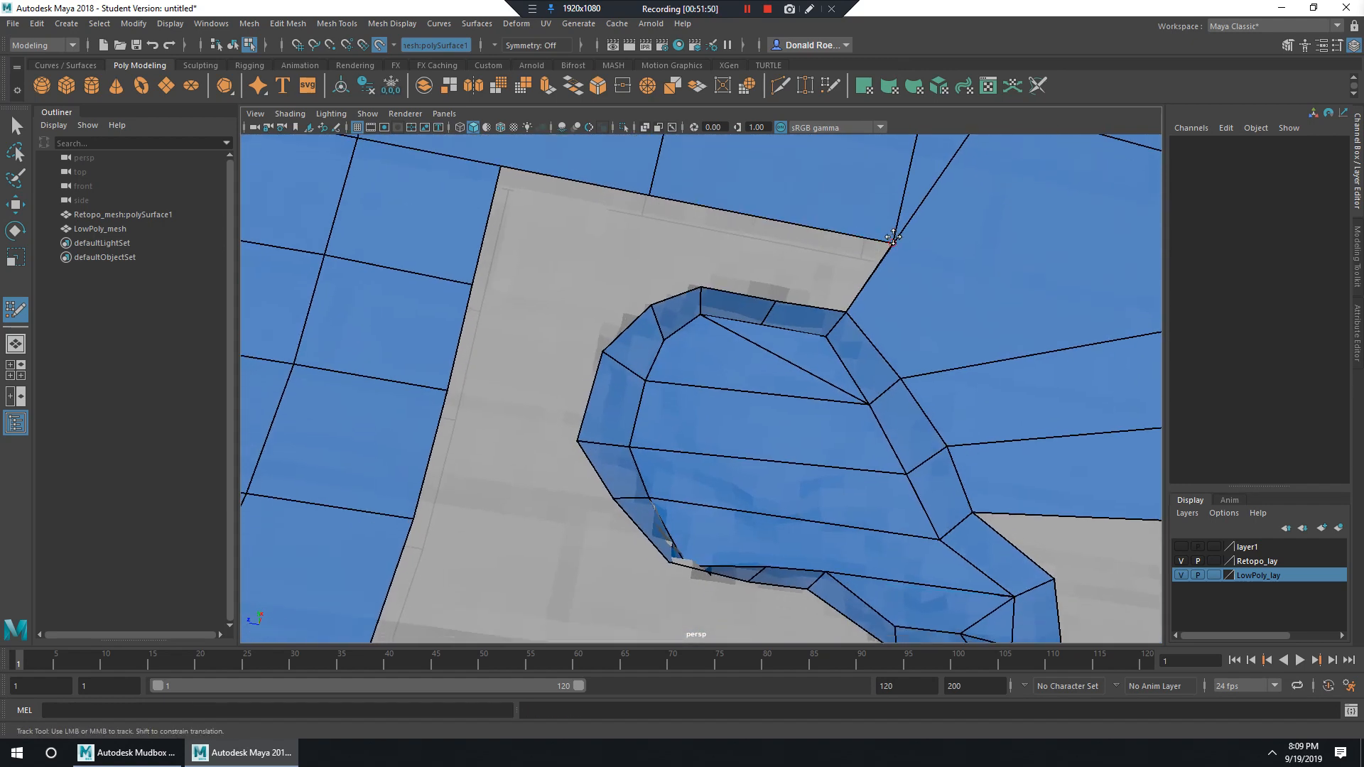
{"action": "left_click_drag", "start_coordinate": [892, 247], "coordinate": [773, 286]}
{"action": "left_click_drag", "start_coordinate": [649, 196], "coordinate": [704, 283]}
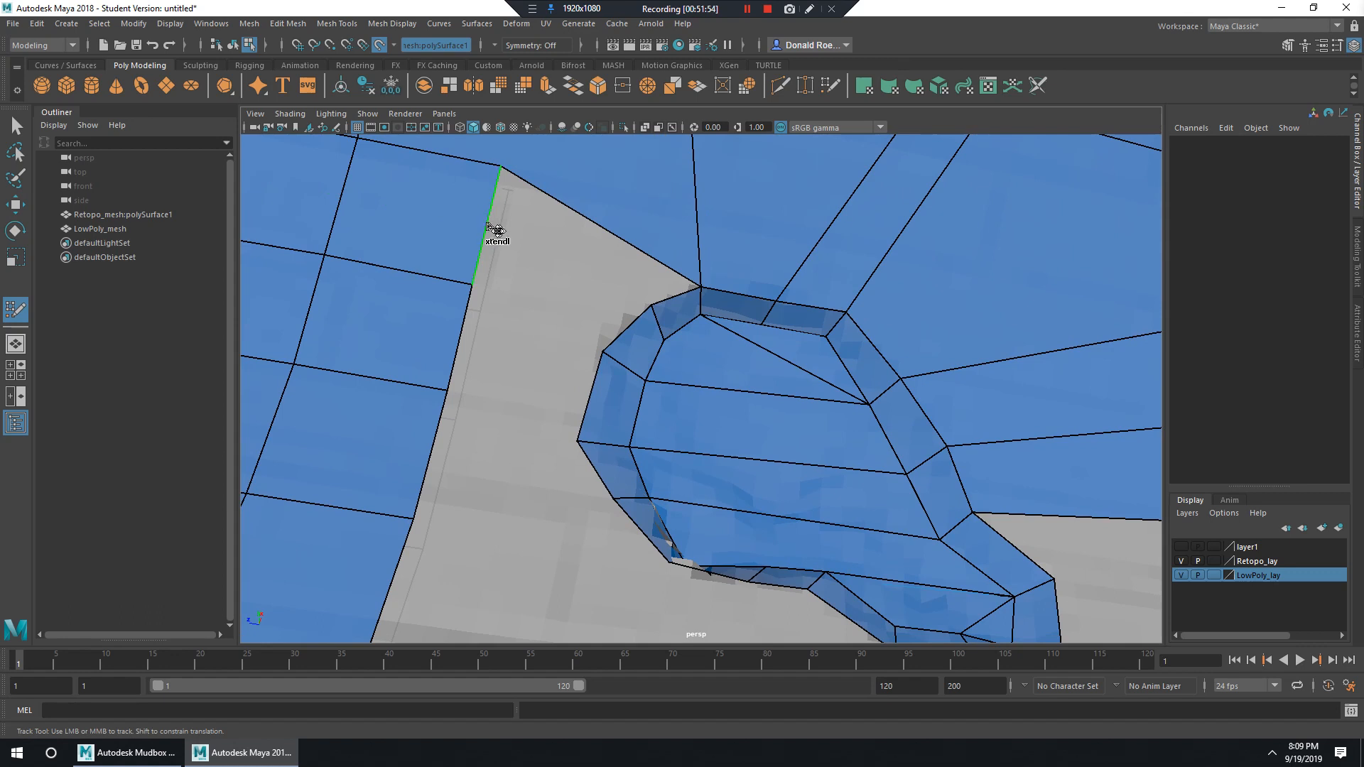
Extend the grid's left border edges to the large patch's upper-left rim, bridging the gap with two quads.
{"action": "left_click_drag", "start_coordinate": [495, 231], "coordinate": [700, 286]}
{"action": "left_click_drag", "start_coordinate": [534, 339], "coordinate": [653, 304]}
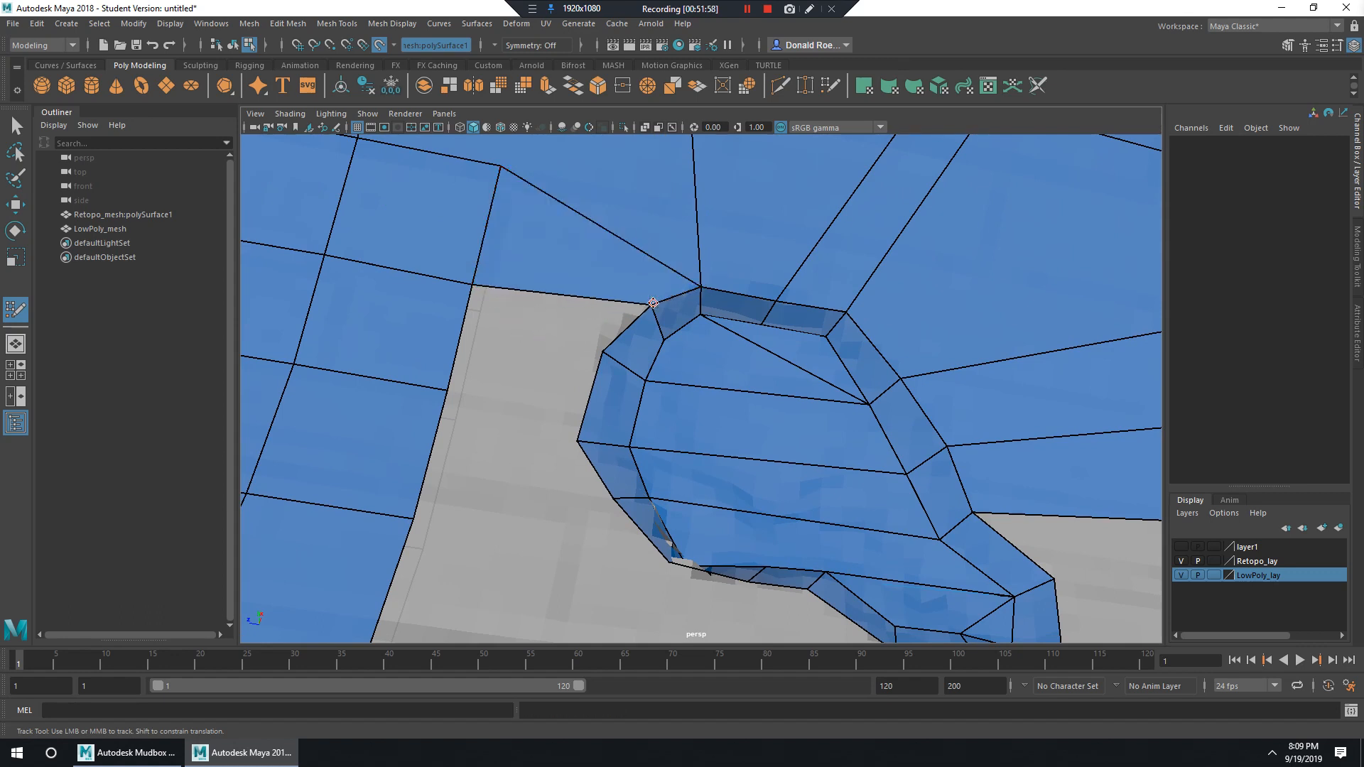
{"action": "left_click_drag", "start_coordinate": [469, 306], "coordinate": [649, 304]}
{"action": "left_click_drag", "start_coordinate": [507, 418], "coordinate": [606, 348]}
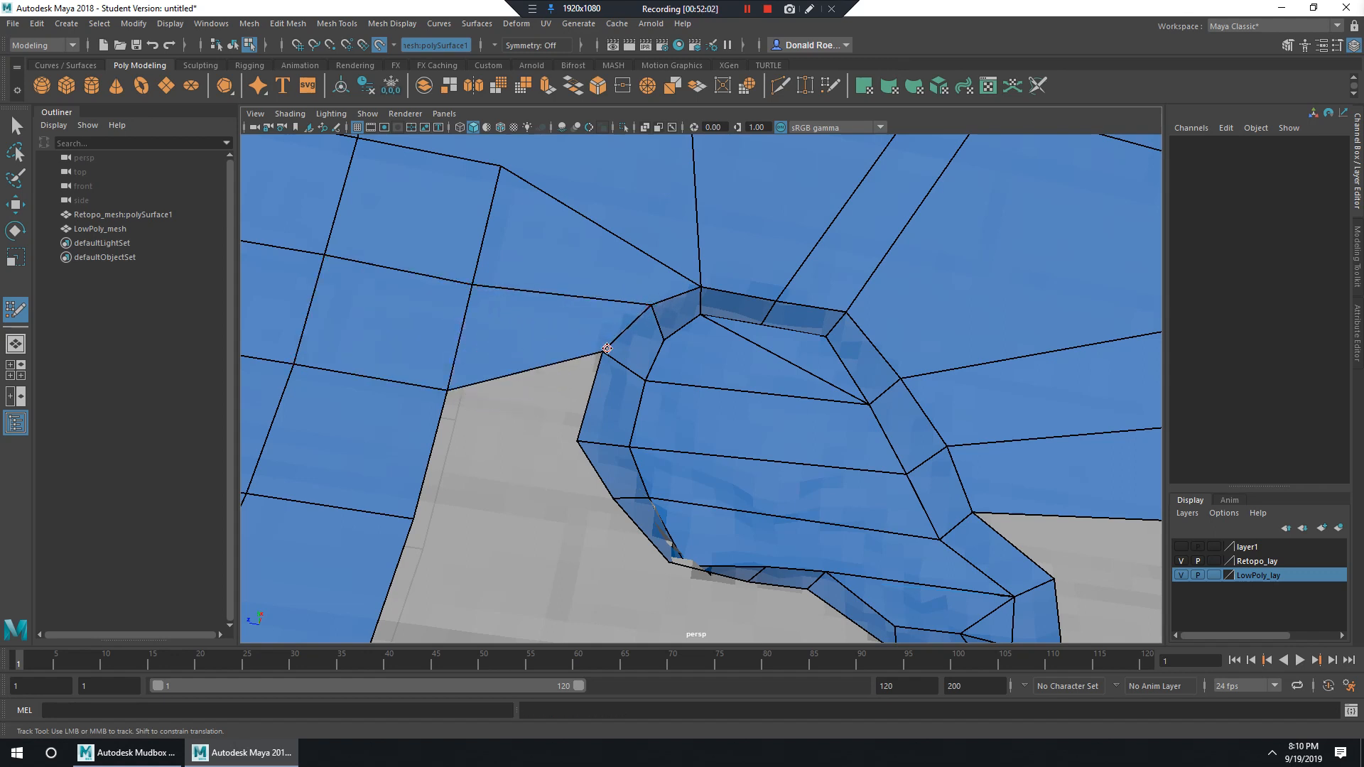
Extend the left grid's border edges across the gap to the large patch's left rim and join them to the rim vertices.
{"action": "left_click_drag", "start_coordinate": [438, 422], "coordinate": [602, 351]}
{"action": "left_click_drag", "start_coordinate": [466, 544], "coordinate": [559, 445]}
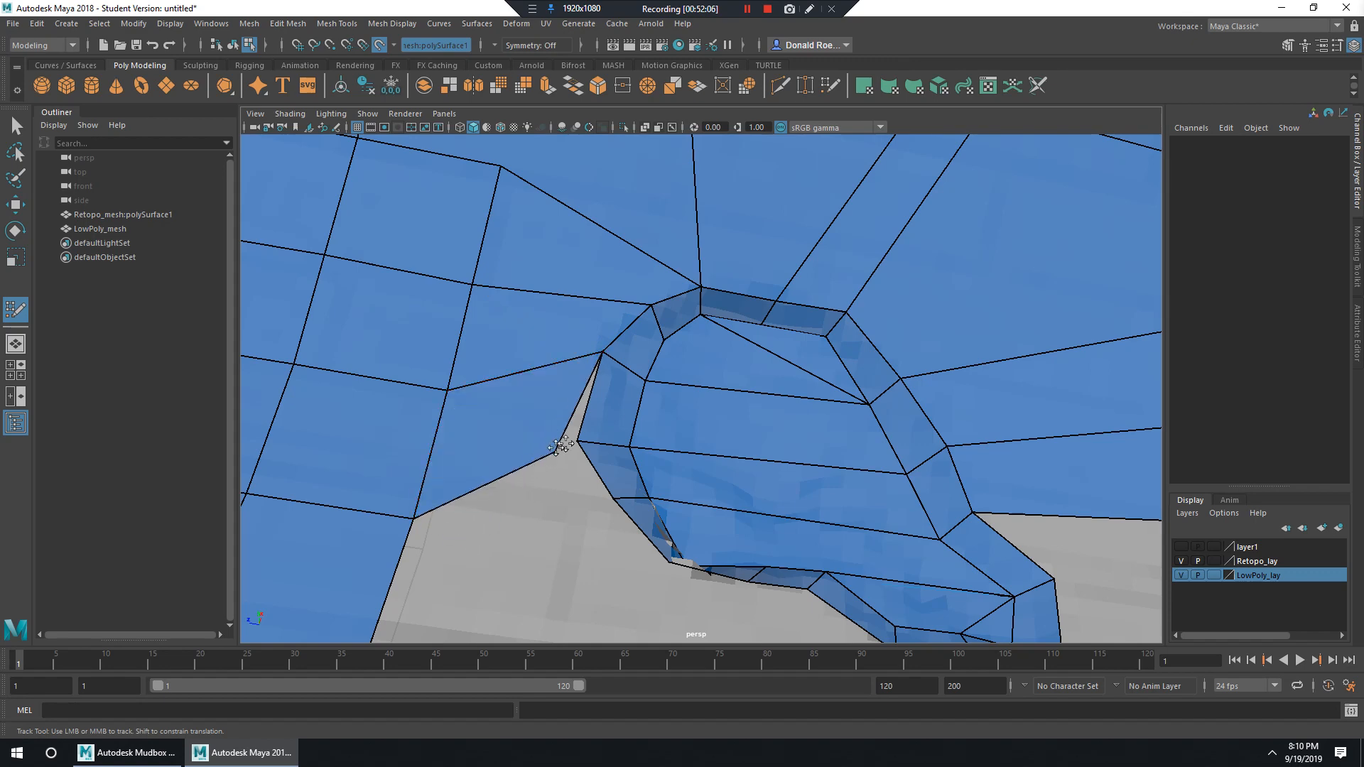
{"action": "right_click_drag", "start_coordinate": [760, 489], "coordinate": [611, 492], "text": "alt"}
{"action": "left_click_drag", "start_coordinate": [611, 492], "coordinate": [574, 502], "text": "alt"}
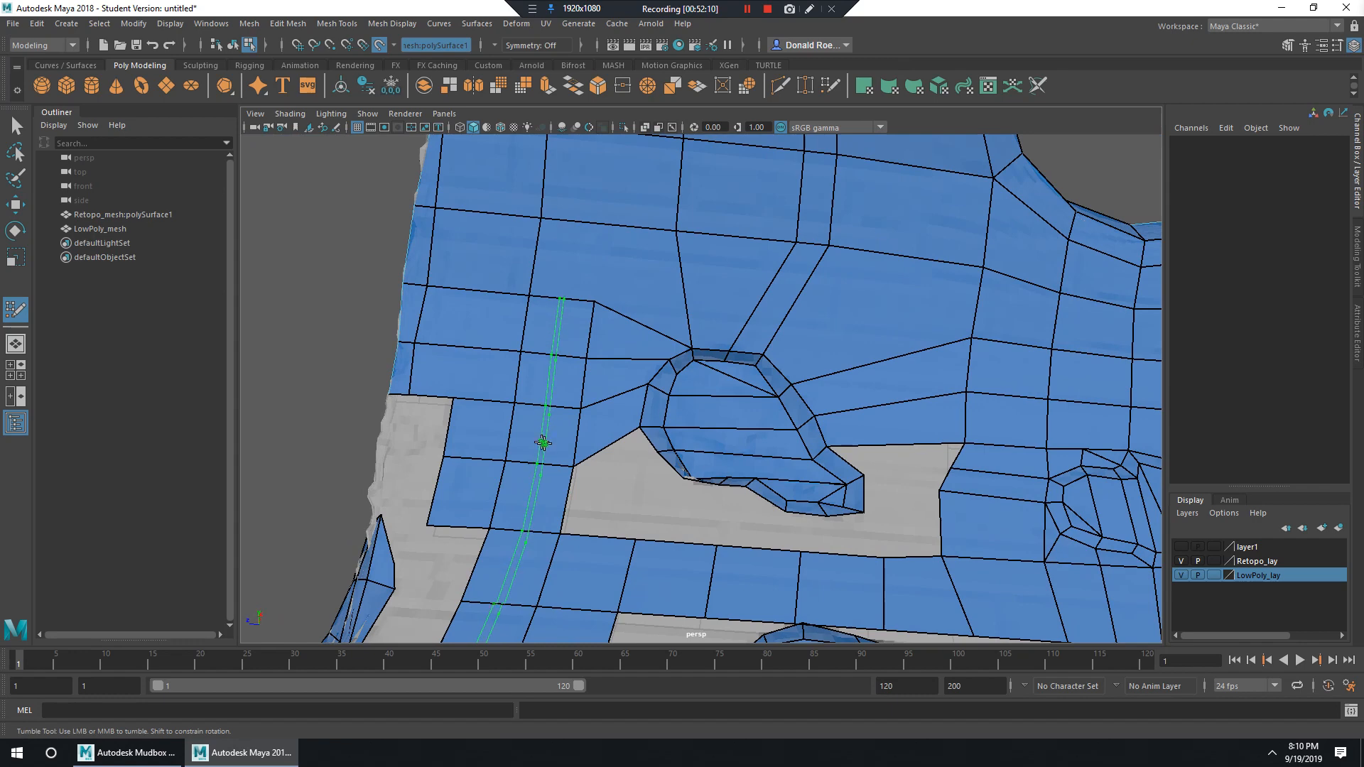
{"action": "right_click_drag", "start_coordinate": [599, 483], "coordinate": [693, 491], "text": "alt"}
{"action": "middle_click_drag", "start_coordinate": [693, 491], "coordinate": [725, 366], "text": "alt"}
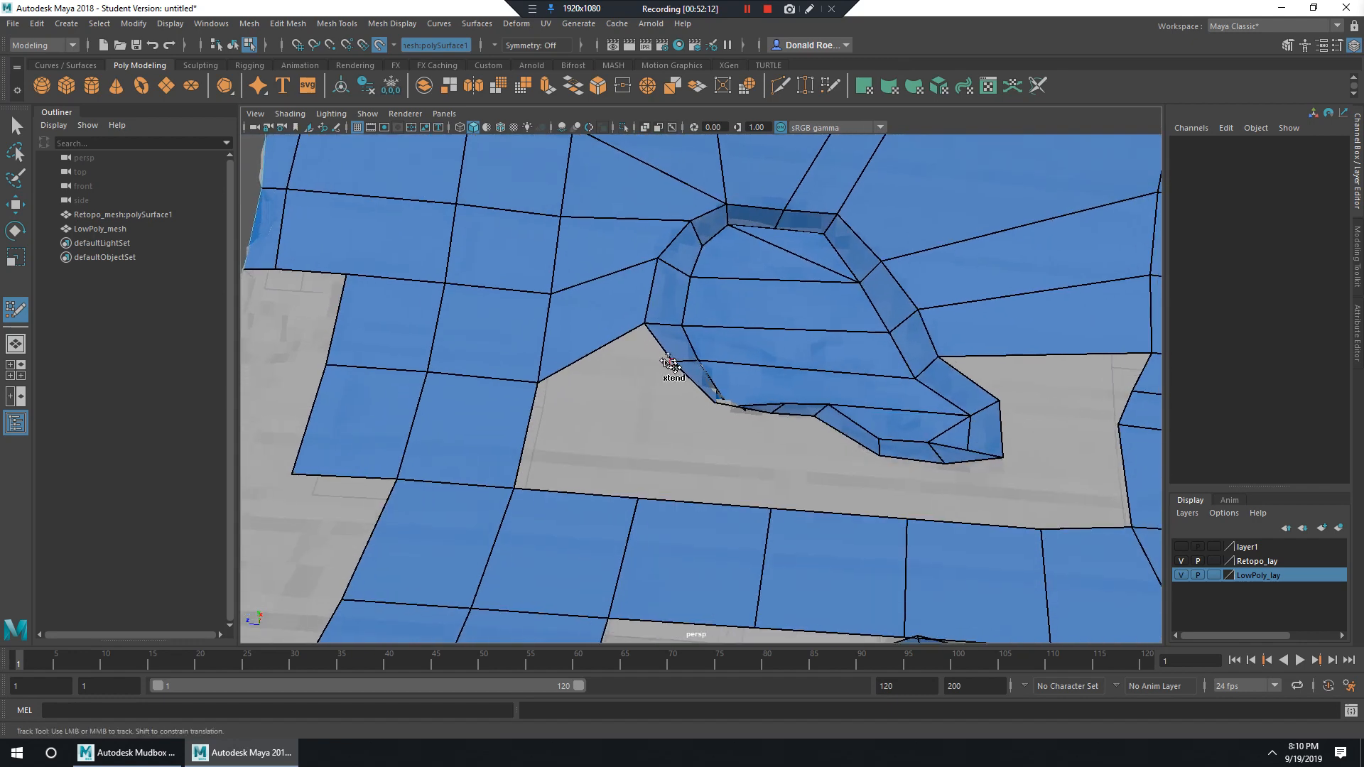
Extend grid edges into the gap at the large patch's lower-left corner and weld the new vertices onto the rim.
{"action": "mouse_move", "coordinate": [661, 348]}
{"action": "left_mouse_down"}
{"action": "mouse_move", "coordinate": [550, 402]}
{"action": "mouse_move", "coordinate": [518, 487]}
{"action": "mouse_move", "coordinate": [694, 460]}
{"action": "mouse_move", "coordinate": [672, 439]}
{"action": "left_mouse_up"}
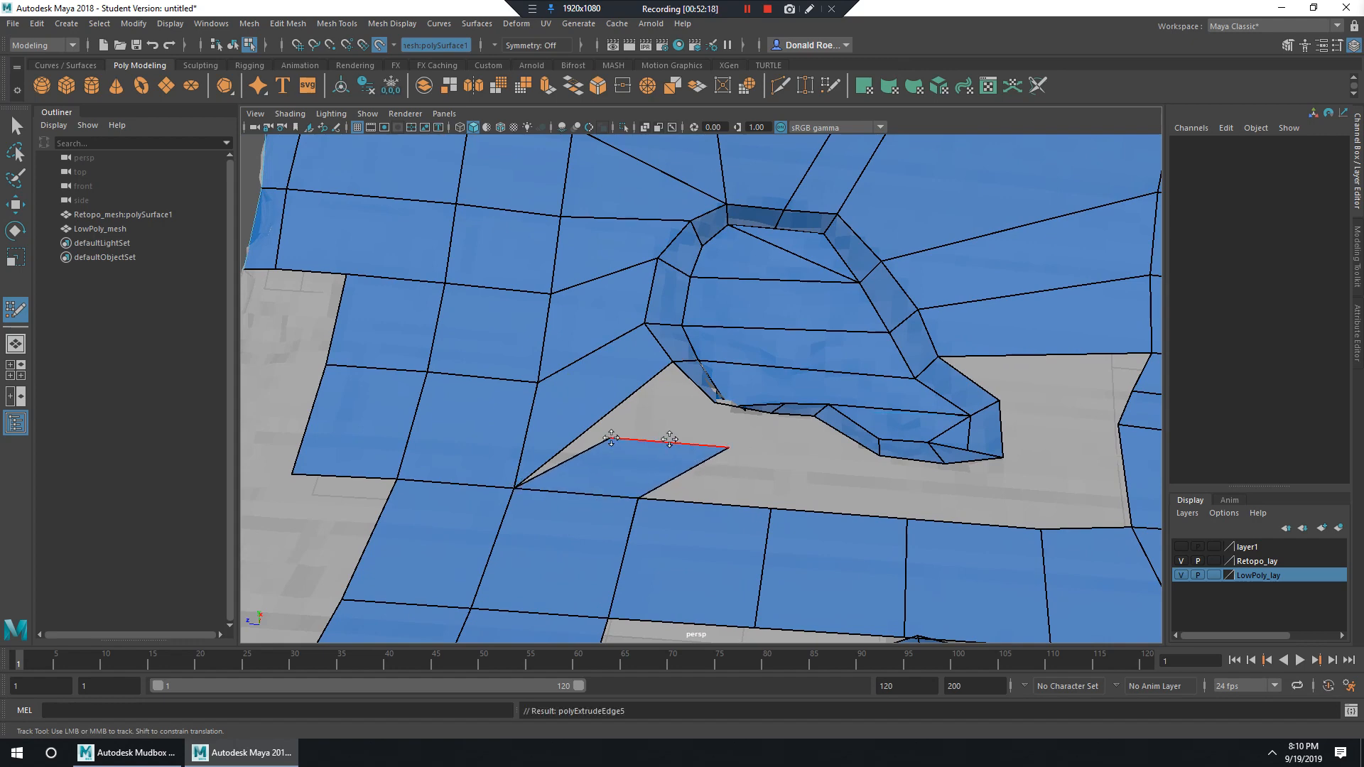
{"action": "right_click_drag", "start_coordinate": [671, 439], "coordinate": [740, 461], "text": "alt"}
{"action": "mouse_move", "coordinate": [617, 444]}
{"action": "left_mouse_down", "text": "alt"}
{"action": "mouse_move", "coordinate": [571, 441]}
{"action": "mouse_move", "coordinate": [681, 297]}
{"action": "left_mouse_up", "text": "alt"}
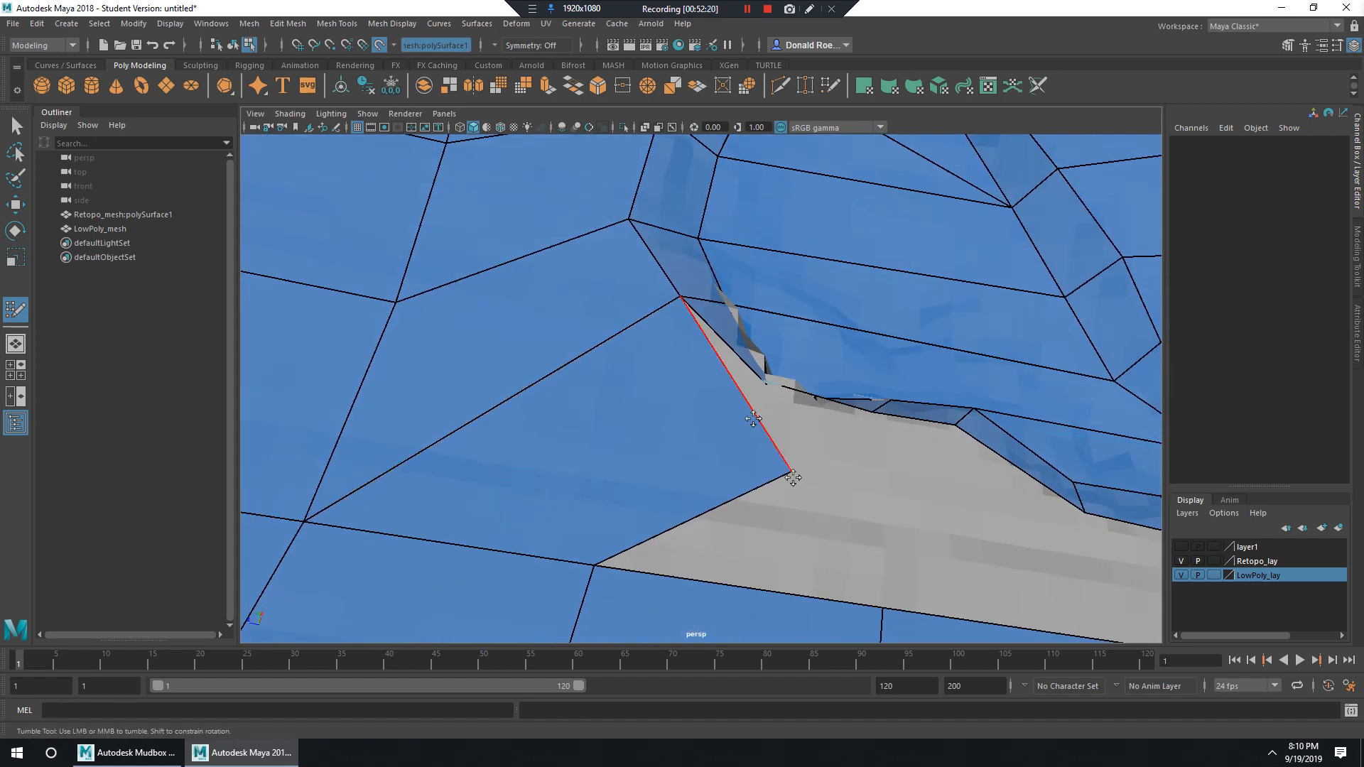
{"action": "mouse_move", "coordinate": [788, 473]}
{"action": "left_mouse_down"}
{"action": "mouse_move", "coordinate": [765, 382]}
{"action": "mouse_move", "coordinate": [782, 462]}
{"action": "left_mouse_up"}
{"action": "right_click_drag", "start_coordinate": [781, 461], "coordinate": [761, 466], "text": "alt"}
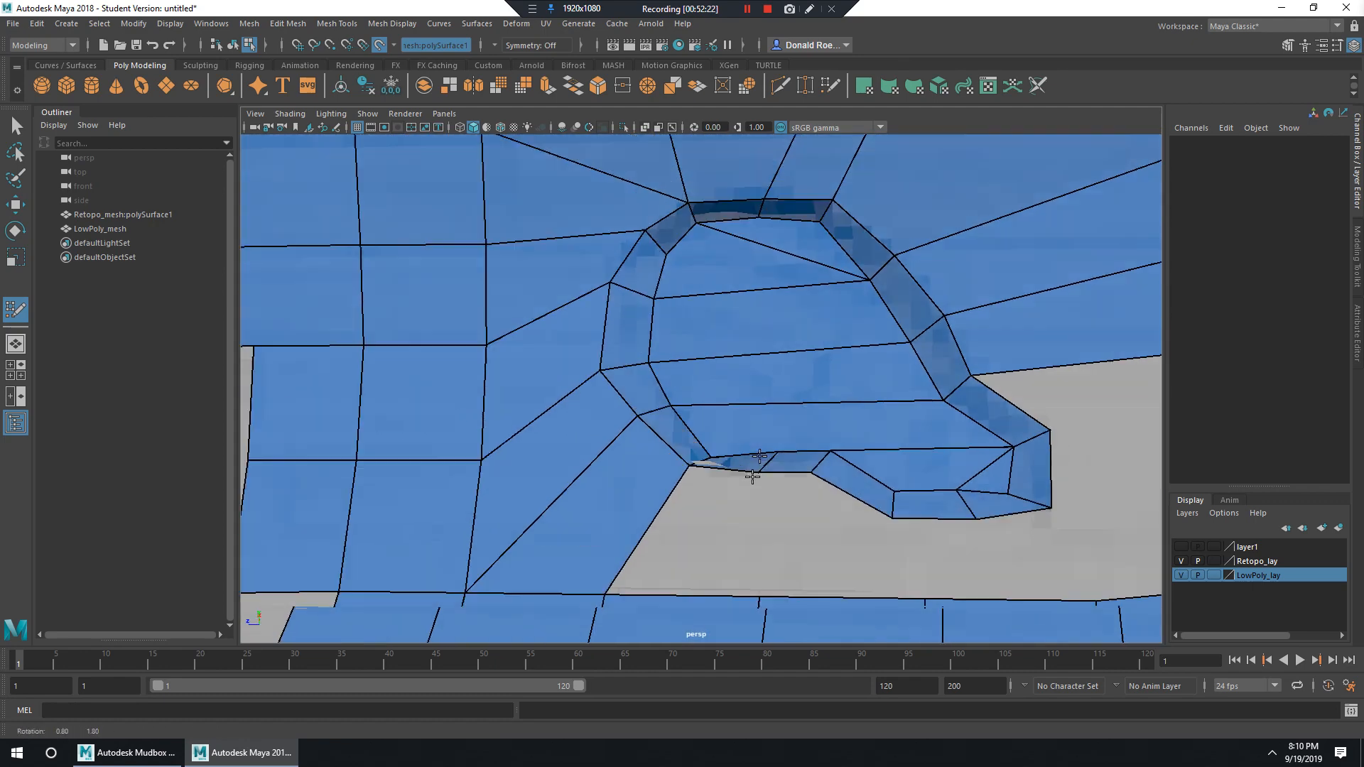
Extend the grid edge beneath the large patch up to its bottom rim and fill the adjoining gaps on both sides with quads.
{"action": "middle_click_drag", "start_coordinate": [761, 466], "coordinate": [735, 439], "text": "alt"}
{"action": "left_click_drag", "start_coordinate": [648, 514], "coordinate": [728, 407]}
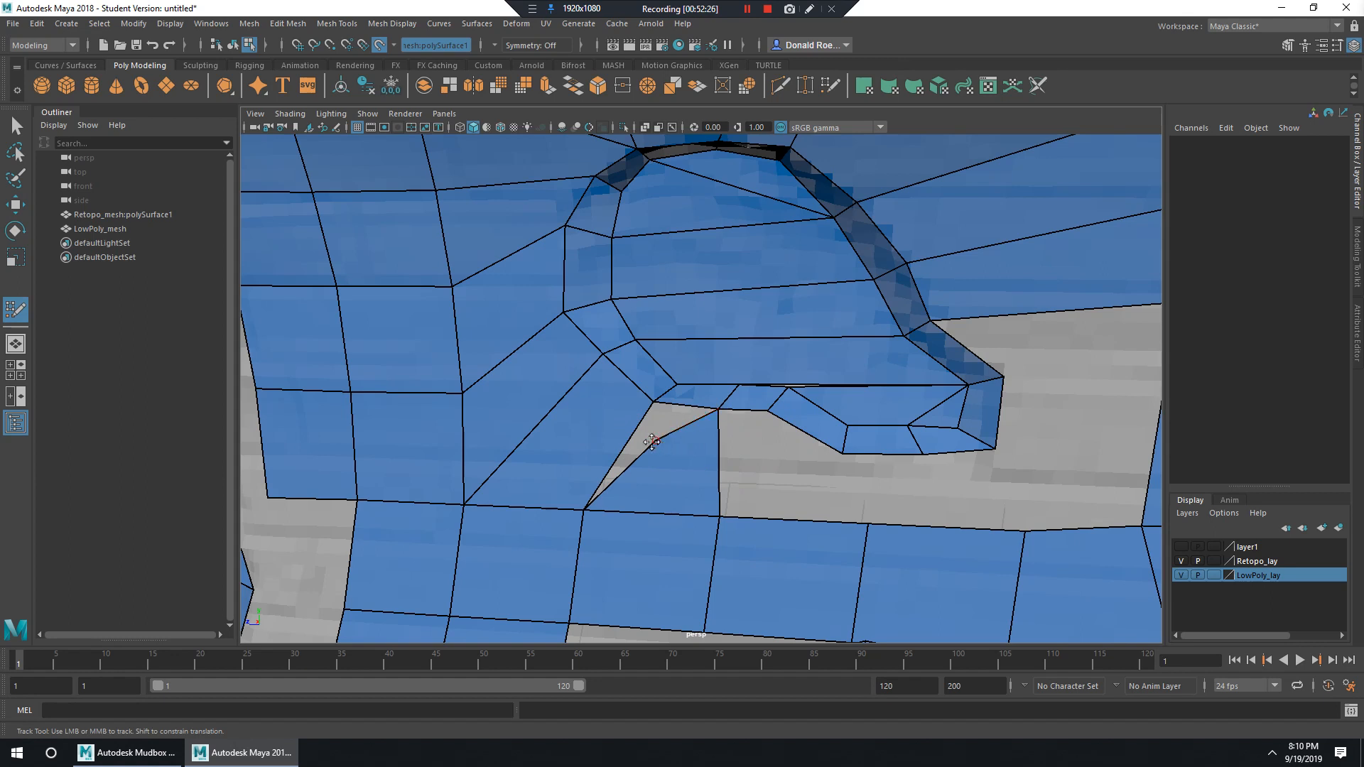
{"action": "left_click", "coordinate": [651, 442], "text": "shift"}
{"action": "left_click_drag", "start_coordinate": [773, 517], "coordinate": [715, 453]}
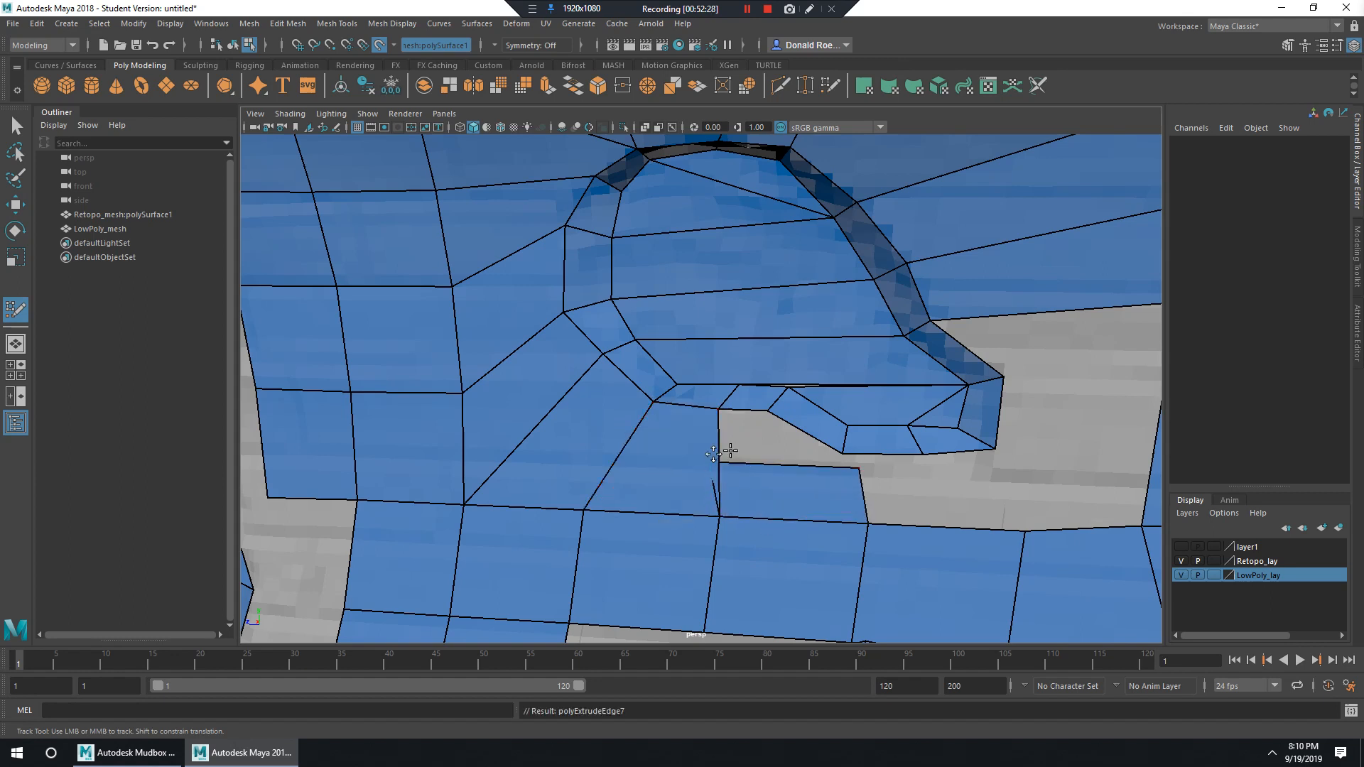
{"action": "key", "text": "ctrl+z"}
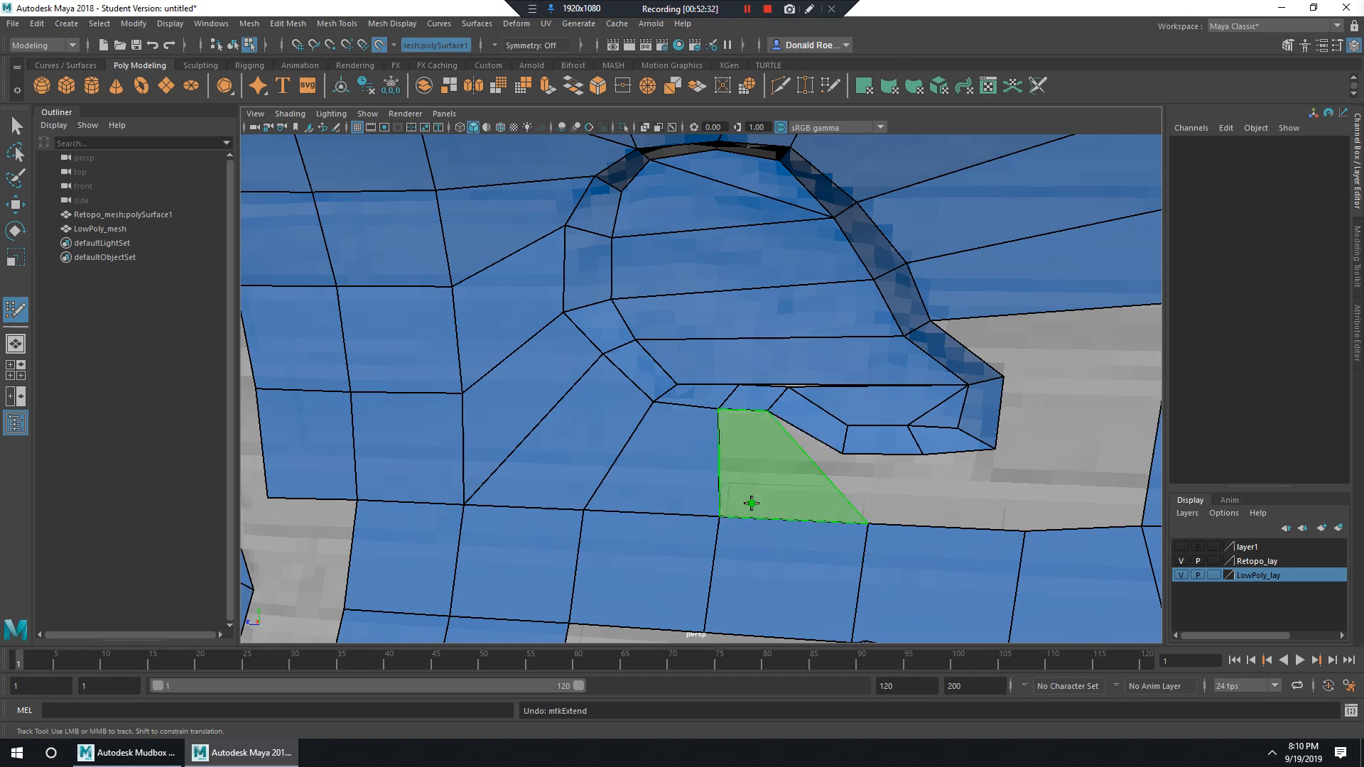
{"action": "left_click", "coordinate": [752, 503], "text": "shift"}
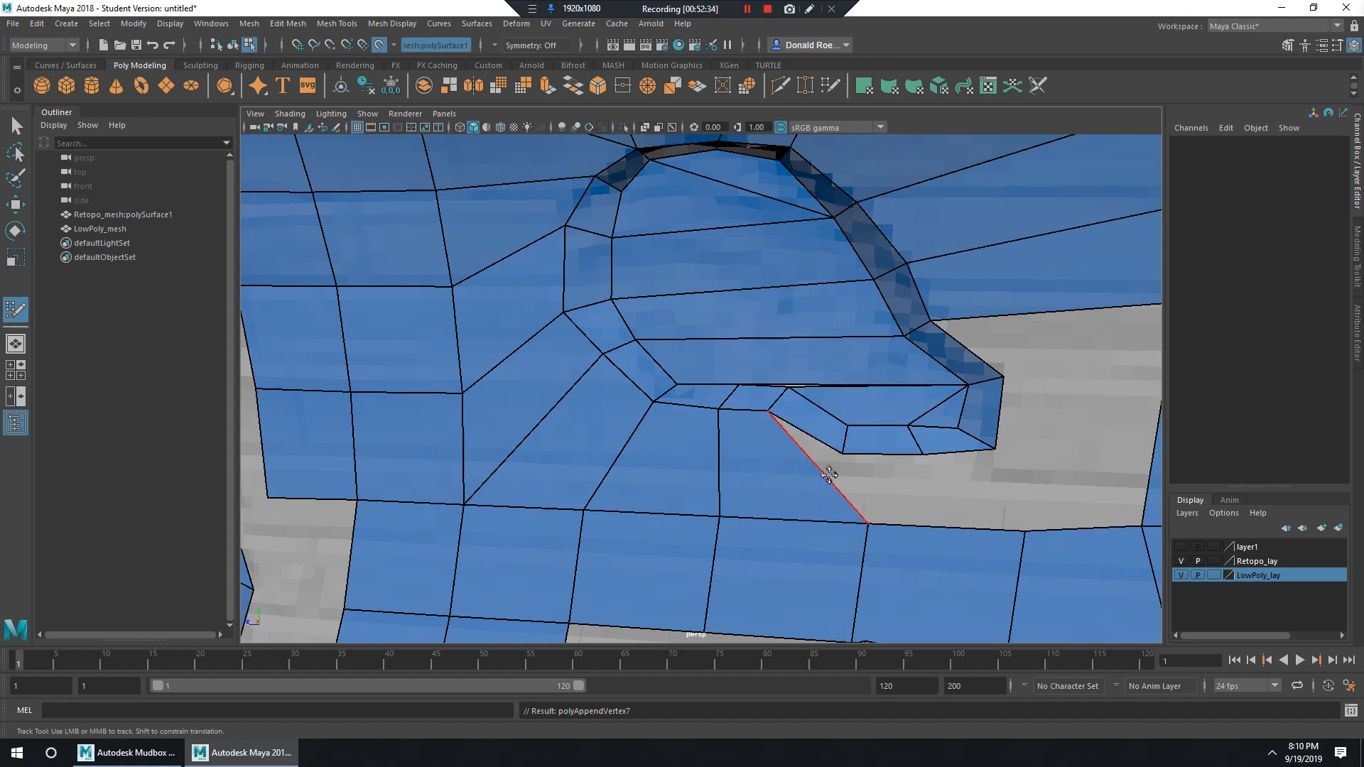
Weld the next three vertices of the grid row beneath the large patch to the vertices along its bottom rim.
{"action": "left_click_drag", "start_coordinate": [872, 524], "coordinate": [841, 452]}
{"action": "middle_click_drag", "start_coordinate": [979, 511], "coordinate": [888, 445], "text": "alt"}
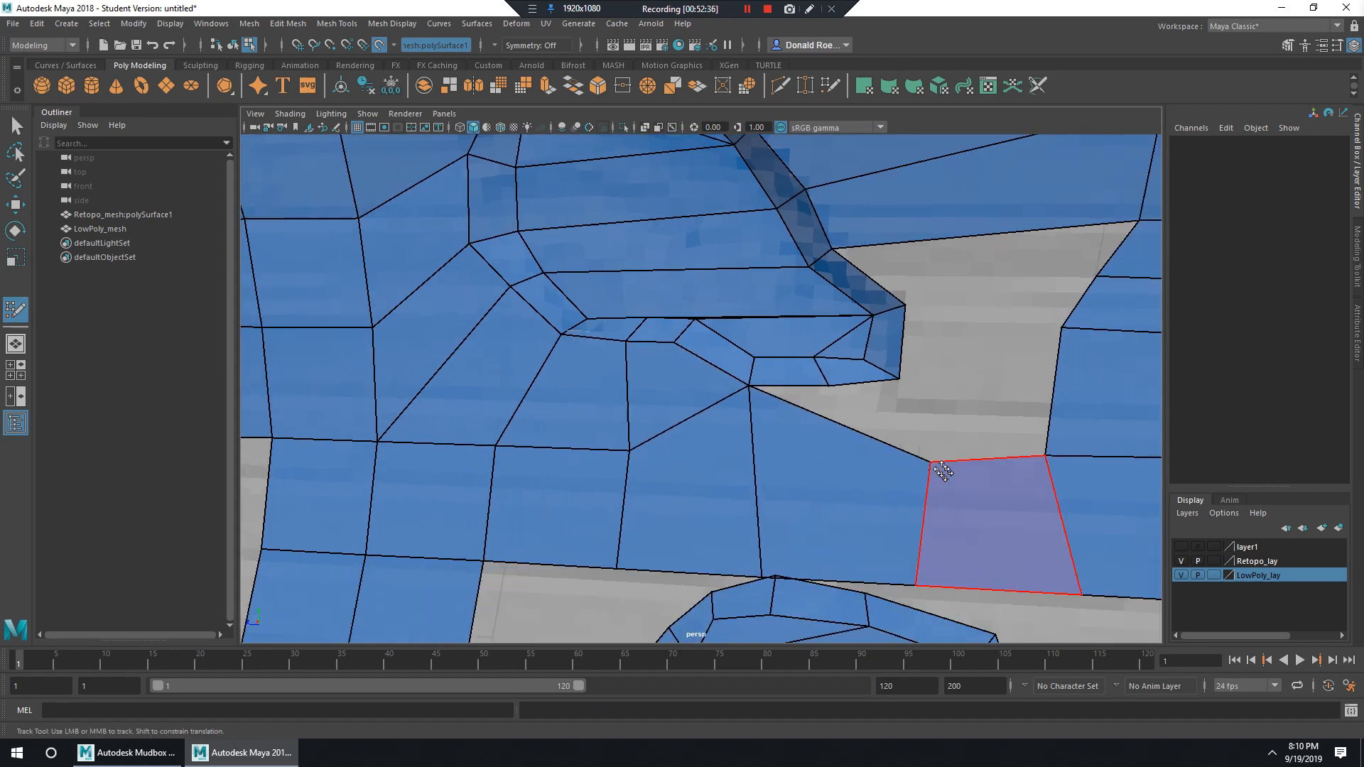
{"action": "mouse_move", "coordinate": [933, 464]}
{"action": "left_mouse_down"}
{"action": "mouse_move", "coordinate": [829, 416]}
{"action": "mouse_move", "coordinate": [828, 387]}
{"action": "left_mouse_up"}
{"action": "left_click_drag", "start_coordinate": [1045, 455], "coordinate": [901, 380]}
Pull the right-hand grid's vertices toward the large patch's lower-right rim and fill the remaining hole with a quad.
{"action": "middle_click_drag", "start_coordinate": [1080, 327], "coordinate": [926, 384], "text": "alt"}
{"action": "left_click_drag", "start_coordinate": [905, 386], "coordinate": [749, 363]}
{"action": "left_click_drag", "start_coordinate": [934, 334], "coordinate": [878, 359]}
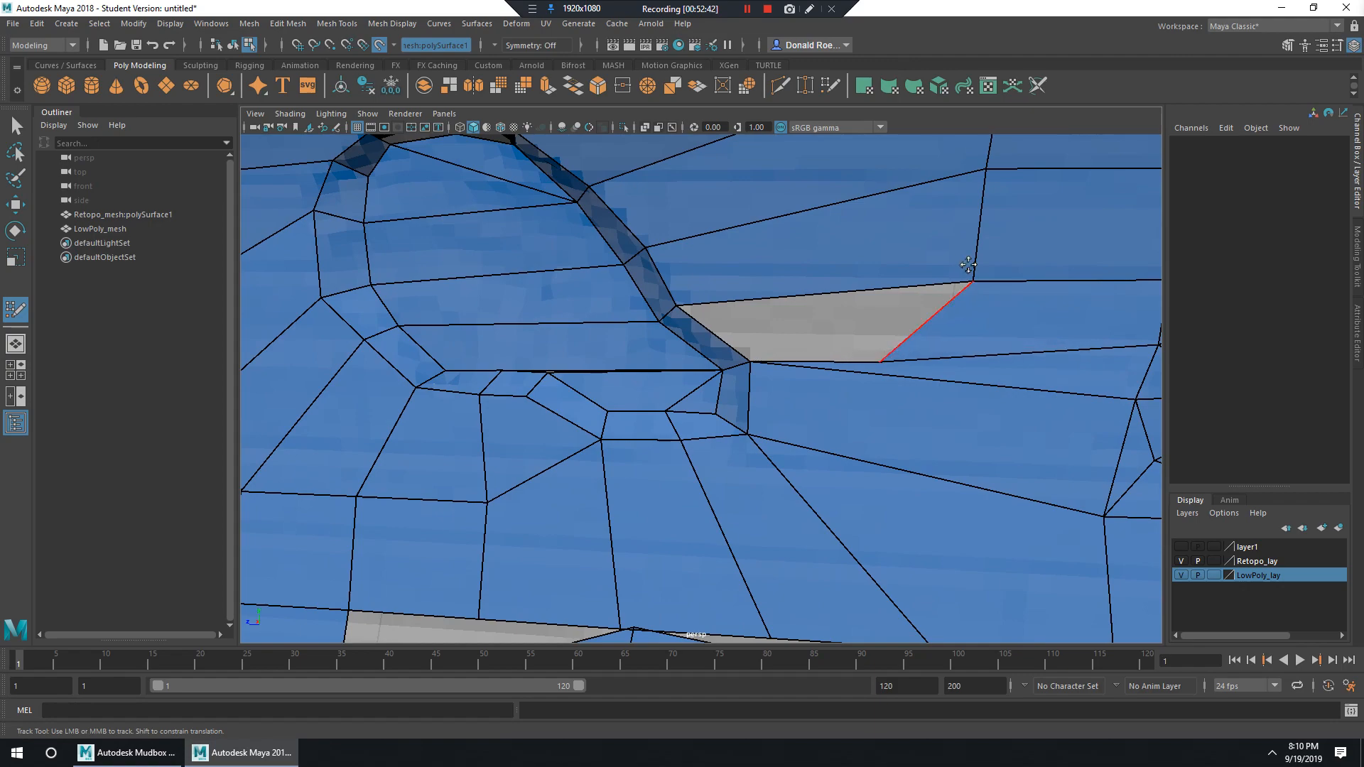
{"action": "left_click_drag", "start_coordinate": [972, 282], "coordinate": [873, 262]}
{"action": "left_click_drag", "start_coordinate": [881, 360], "coordinate": [854, 315]}
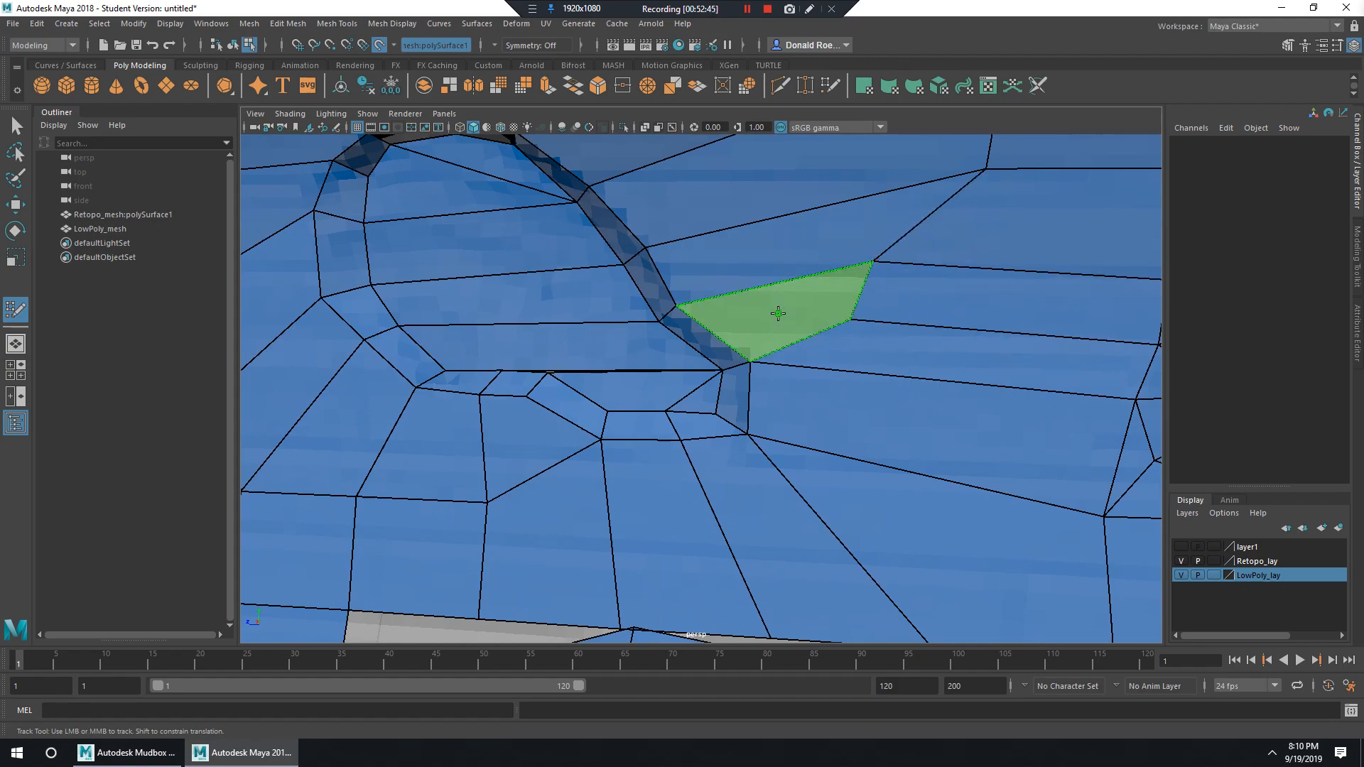
{"action": "left_click", "coordinate": [777, 314], "text": "shift"}
Weld the three grid vertices above the lower patch to the vertices along its top rim.
{"action": "right_click_drag", "start_coordinate": [777, 314], "coordinate": [640, 362], "text": "alt"}
{"action": "left_click_drag", "start_coordinate": [739, 370], "coordinate": [771, 408], "text": "alt"}
{"action": "right_click_drag", "start_coordinate": [771, 409], "coordinate": [825, 393], "text": "alt"}
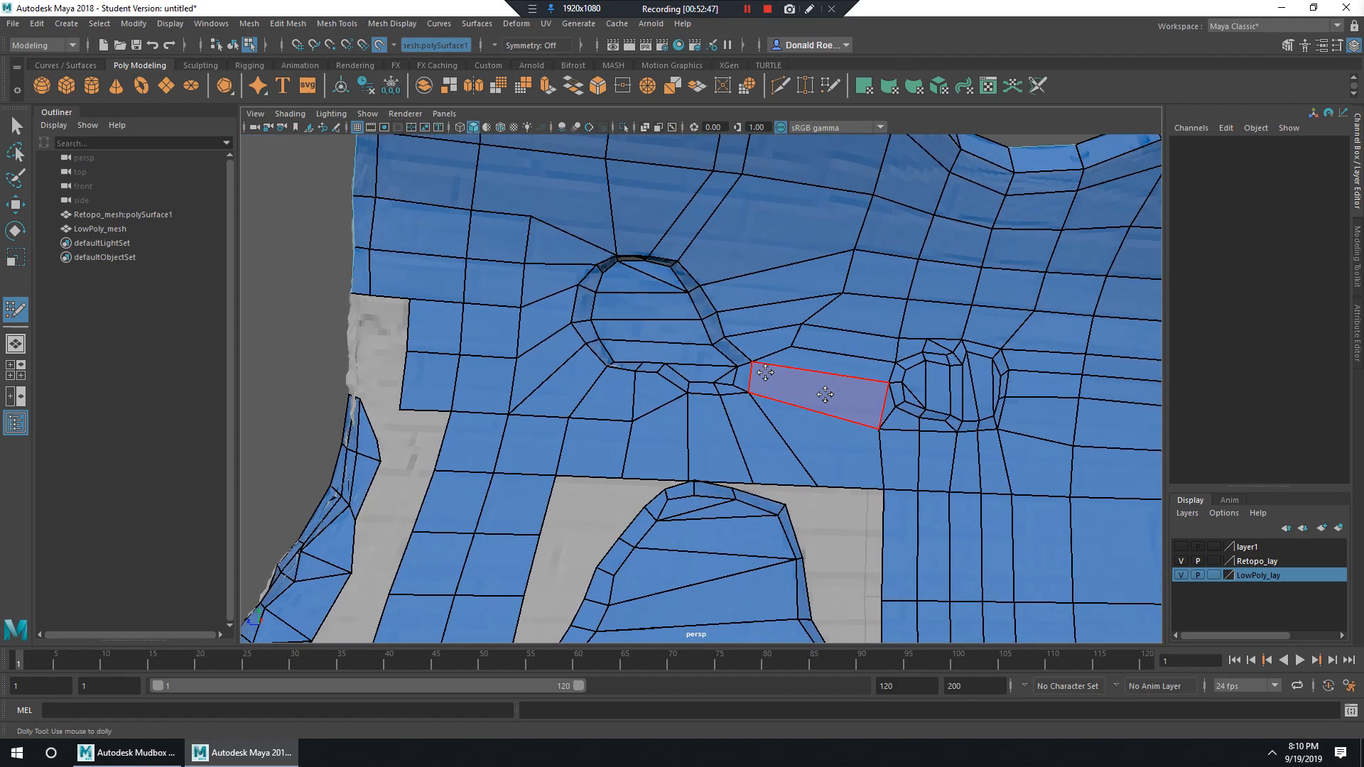
{"action": "middle_click_drag", "start_coordinate": [825, 392], "coordinate": [885, 312], "text": "alt"}
{"action": "right_click_drag", "start_coordinate": [820, 427], "coordinate": [863, 463], "text": "alt"}
{"action": "left_click_drag", "start_coordinate": [772, 406], "coordinate": [781, 405]}
{"action": "left_click_drag", "start_coordinate": [868, 412], "coordinate": [843, 419]}
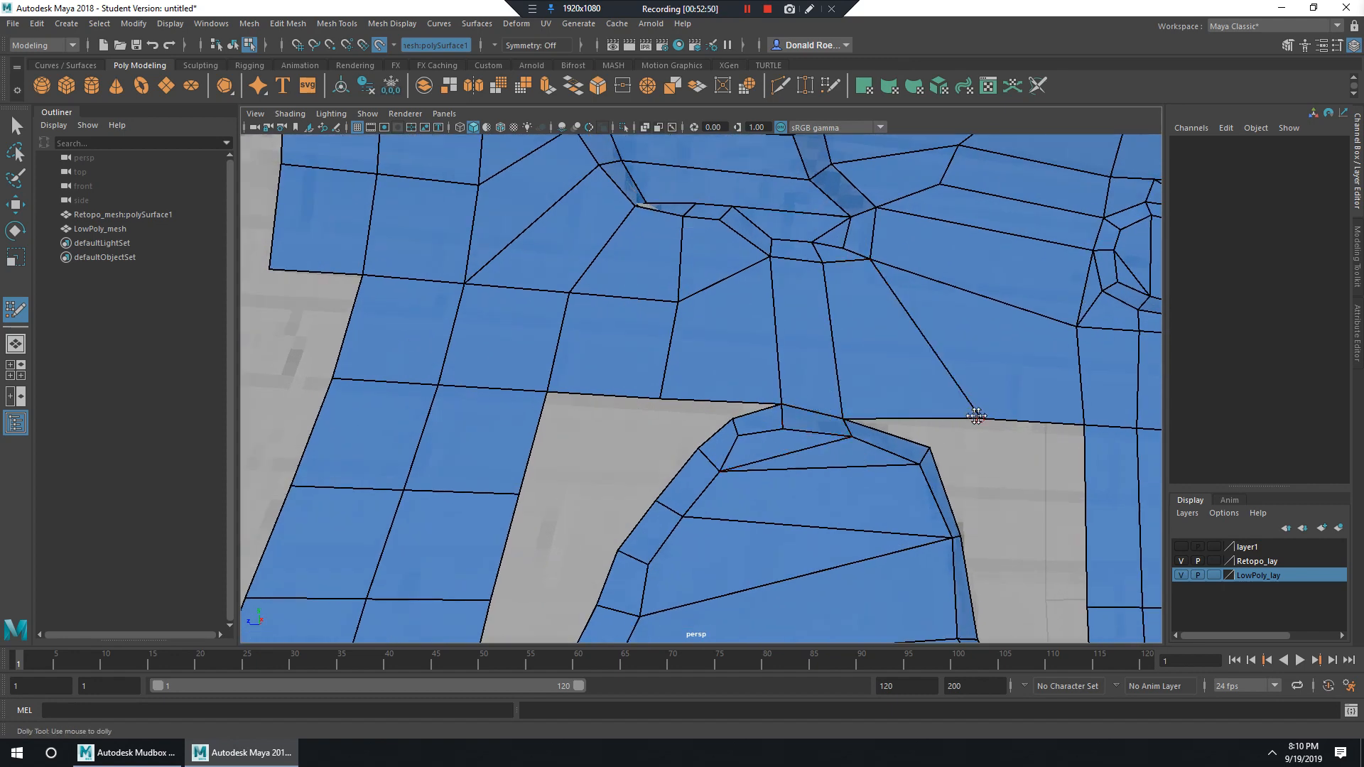
{"action": "left_click_drag", "start_coordinate": [980, 418], "coordinate": [930, 447]}
Weld the border vertices of the right-hand grid one by one to the matching vertices down the lower patch's right rim.
{"action": "middle_click_drag", "start_coordinate": [1072, 466], "coordinate": [970, 389], "text": "alt"}
{"action": "left_click_drag", "start_coordinate": [983, 350], "coordinate": [858, 455]}
{"action": "middle_click_drag", "start_coordinate": [971, 542], "coordinate": [930, 368], "text": "alt"}
{"action": "left_click_drag", "start_coordinate": [948, 359], "coordinate": [829, 380]}
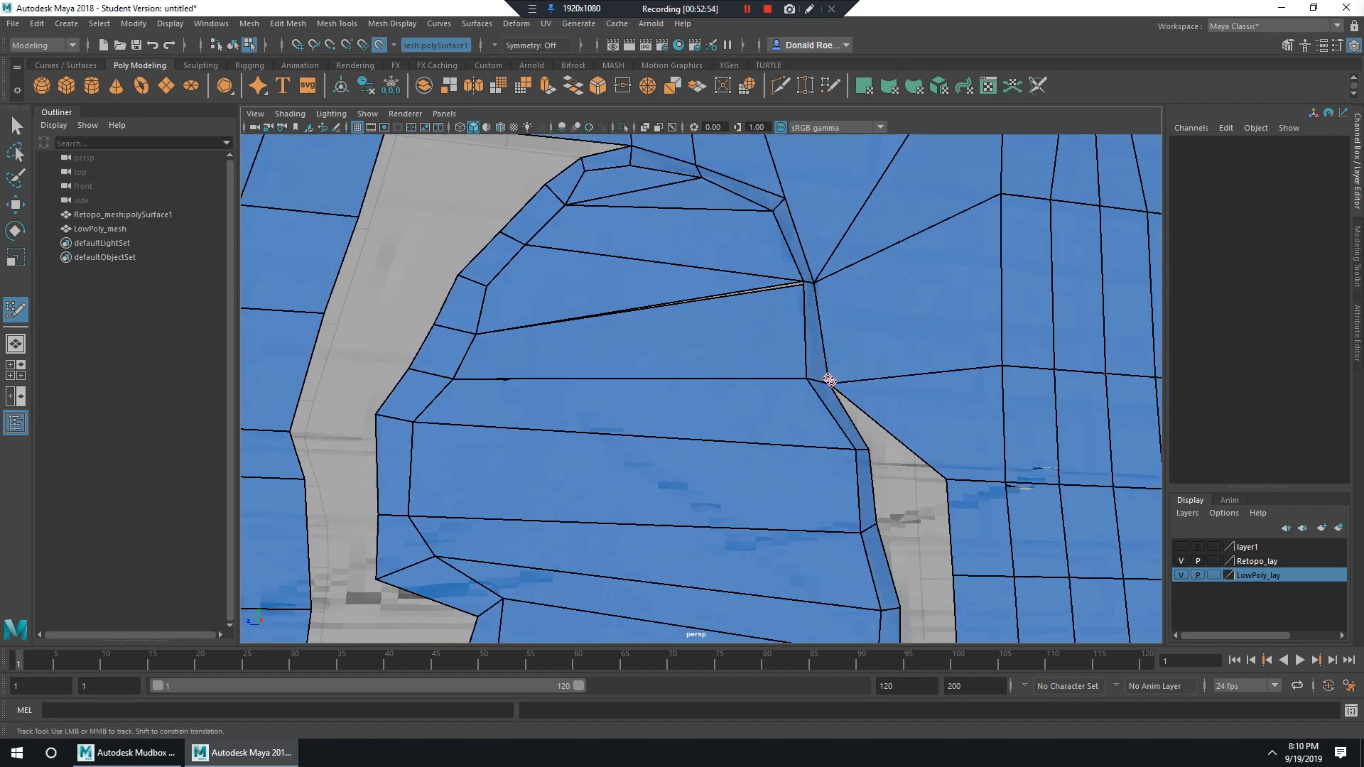
{"action": "left_click_drag", "start_coordinate": [952, 473], "coordinate": [880, 463]}
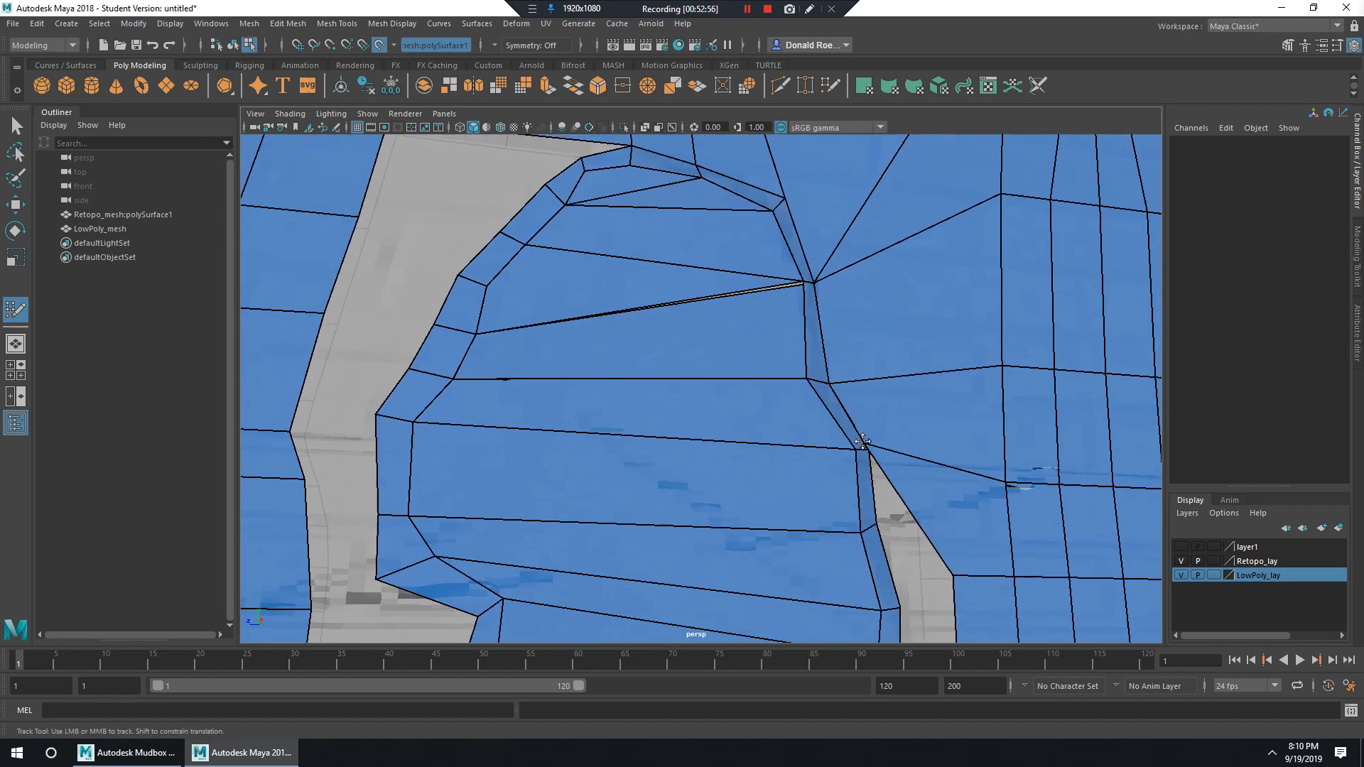
{"action": "key", "text": "ctrl+z"}
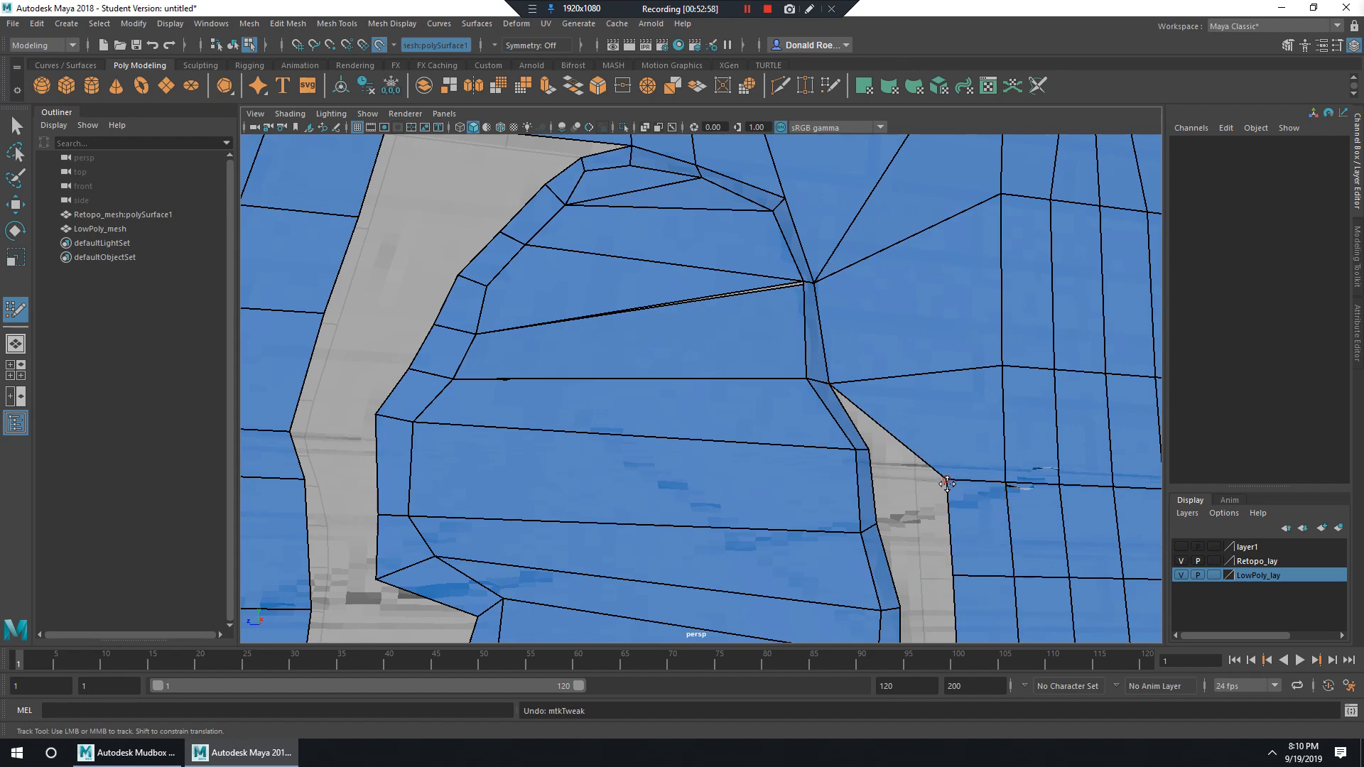
{"action": "left_click_drag", "start_coordinate": [947, 483], "coordinate": [868, 450]}
{"action": "middle_click_drag", "start_coordinate": [942, 487], "coordinate": [907, 349], "text": "alt"}
{"action": "left_click_drag", "start_coordinate": [918, 439], "coordinate": [840, 389]}
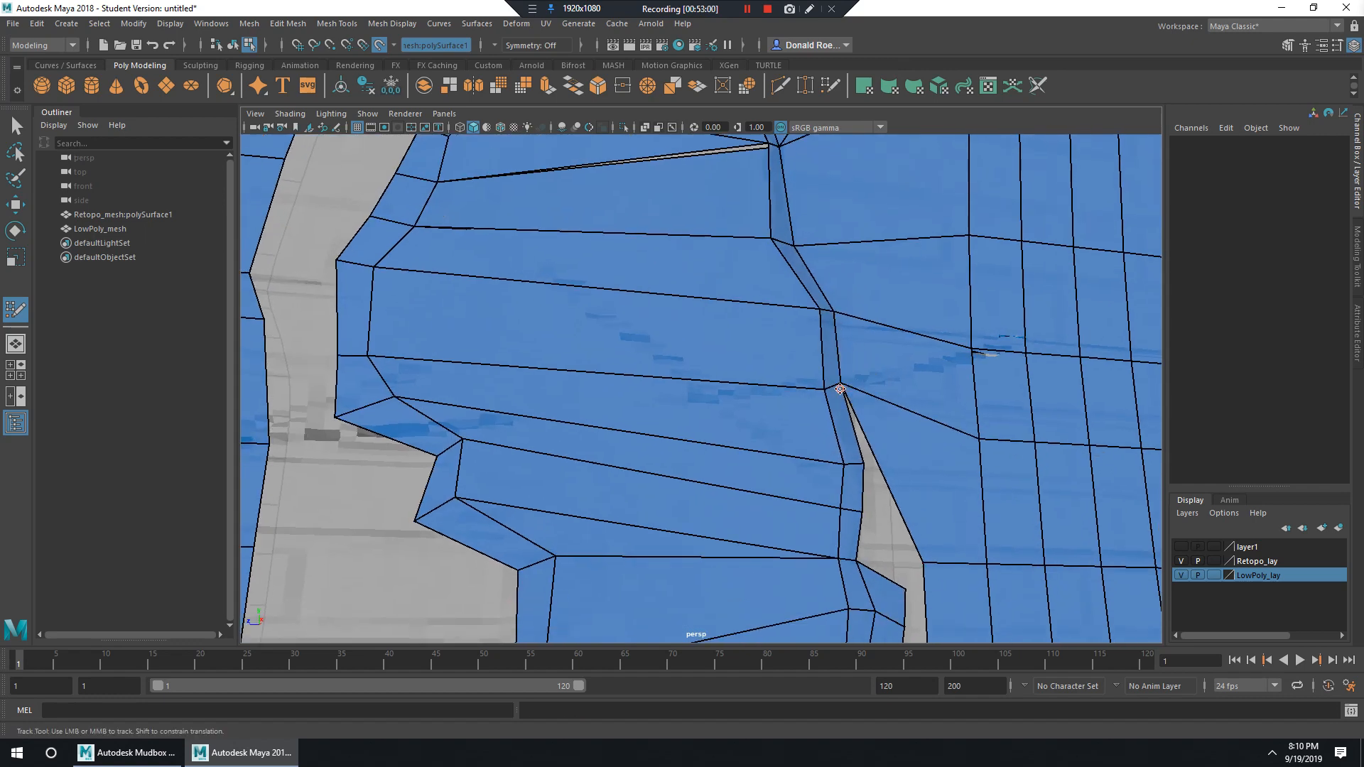
Reposition the grid's next border vertex and extend the lower patch's right rim edges to it, closing the gap above the rim's bulge.
{"action": "mouse_move", "coordinate": [922, 560]}
{"action": "left_mouse_down"}
{"action": "mouse_move", "coordinate": [909, 580]}
{"action": "mouse_move", "coordinate": [966, 522]}
{"action": "mouse_move", "coordinate": [937, 525]}
{"action": "left_mouse_up"}
{"action": "middle_click_drag", "start_coordinate": [943, 522], "coordinate": [803, 434], "text": "alt"}
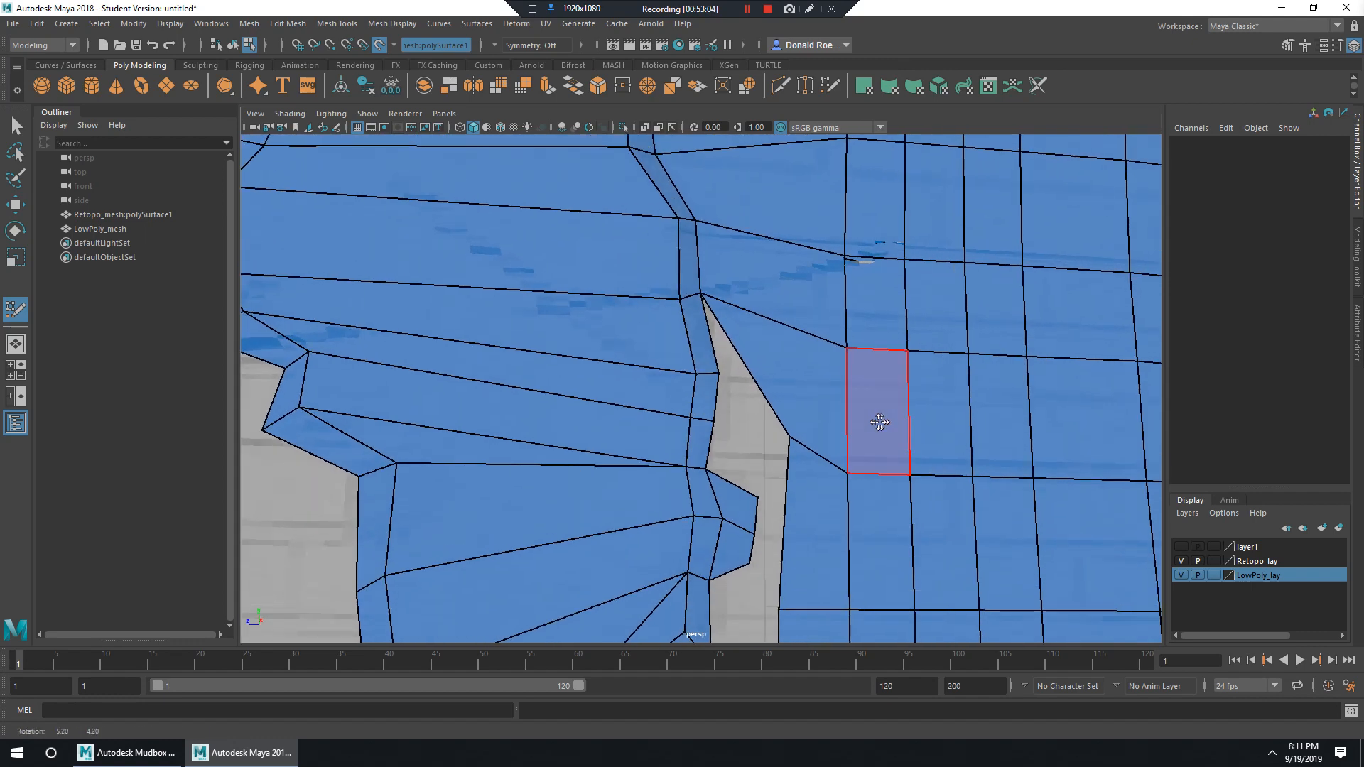
{"action": "mouse_move", "coordinate": [715, 355]}
{"action": "left_mouse_down"}
{"action": "mouse_move", "coordinate": [747, 446]}
{"action": "mouse_move", "coordinate": [734, 440]}
{"action": "mouse_move", "coordinate": [732, 415]}
{"action": "mouse_move", "coordinate": [793, 443]}
{"action": "mouse_move", "coordinate": [783, 448]}
{"action": "left_mouse_up"}
{"action": "key", "text": "ctrl+z"}
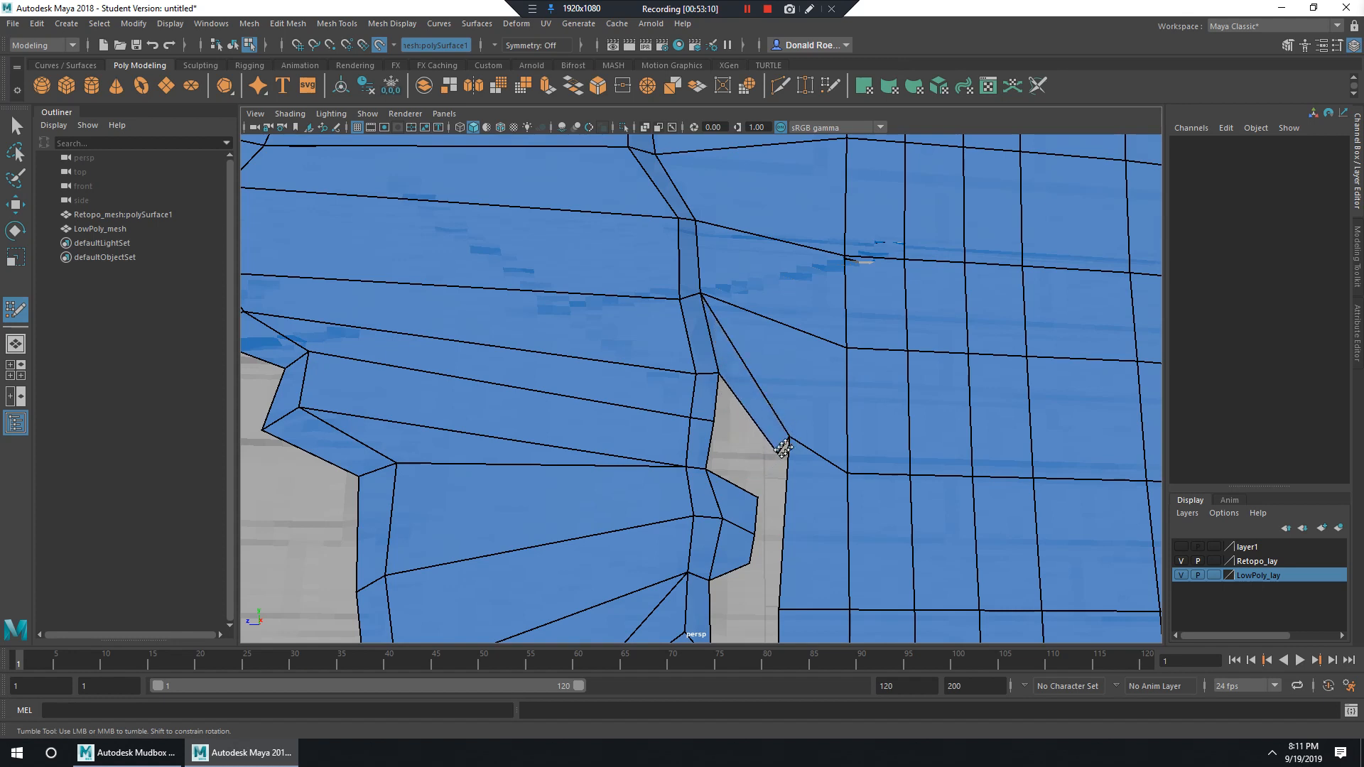
{"action": "mouse_move", "coordinate": [716, 402]}
{"action": "left_mouse_down"}
{"action": "mouse_move", "coordinate": [792, 438]}
{"action": "mouse_move", "coordinate": [753, 457]}
{"action": "mouse_move", "coordinate": [788, 447]}
{"action": "mouse_move", "coordinate": [786, 434]}
{"action": "left_mouse_up"}
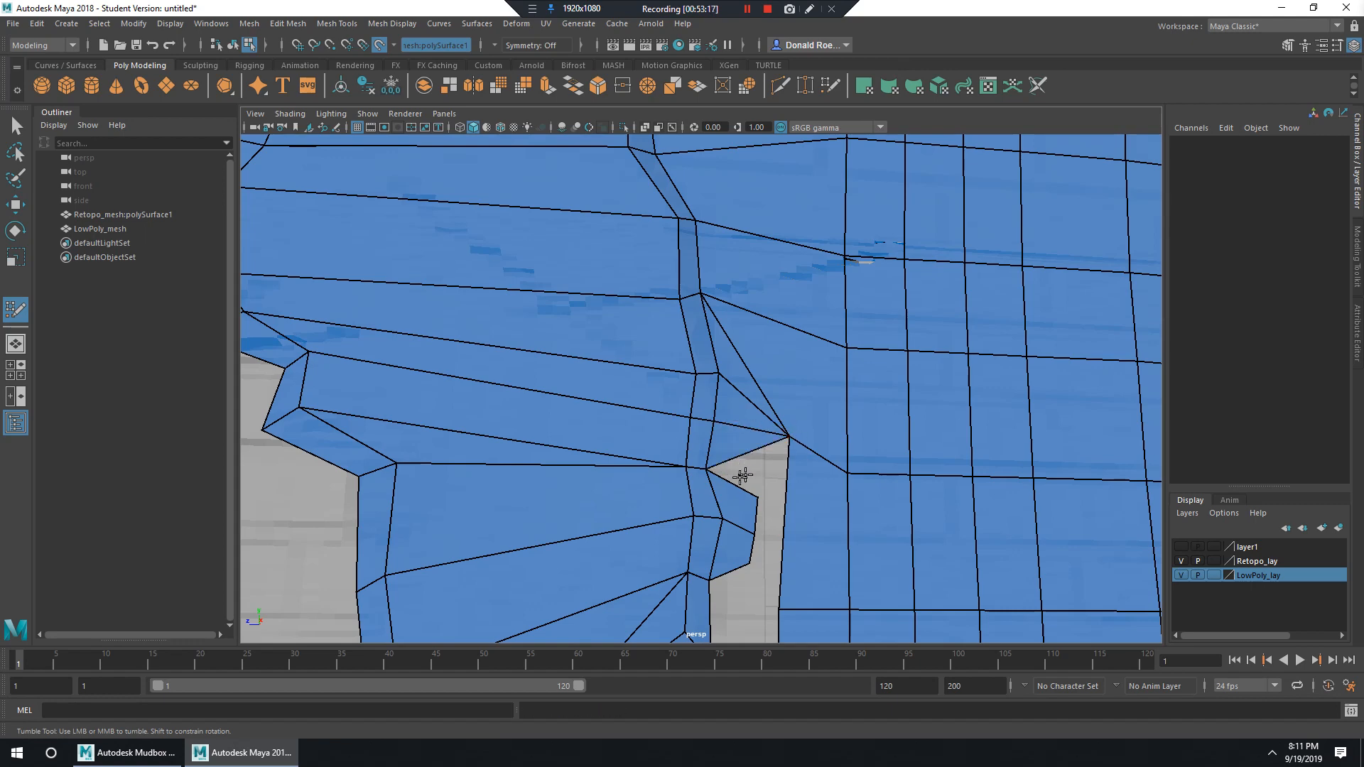
{"action": "mouse_move", "coordinate": [742, 475]}
{"action": "left_mouse_down"}
{"action": "mouse_move", "coordinate": [780, 457]}
{"action": "mouse_move", "coordinate": [782, 434]}
{"action": "left_mouse_up"}
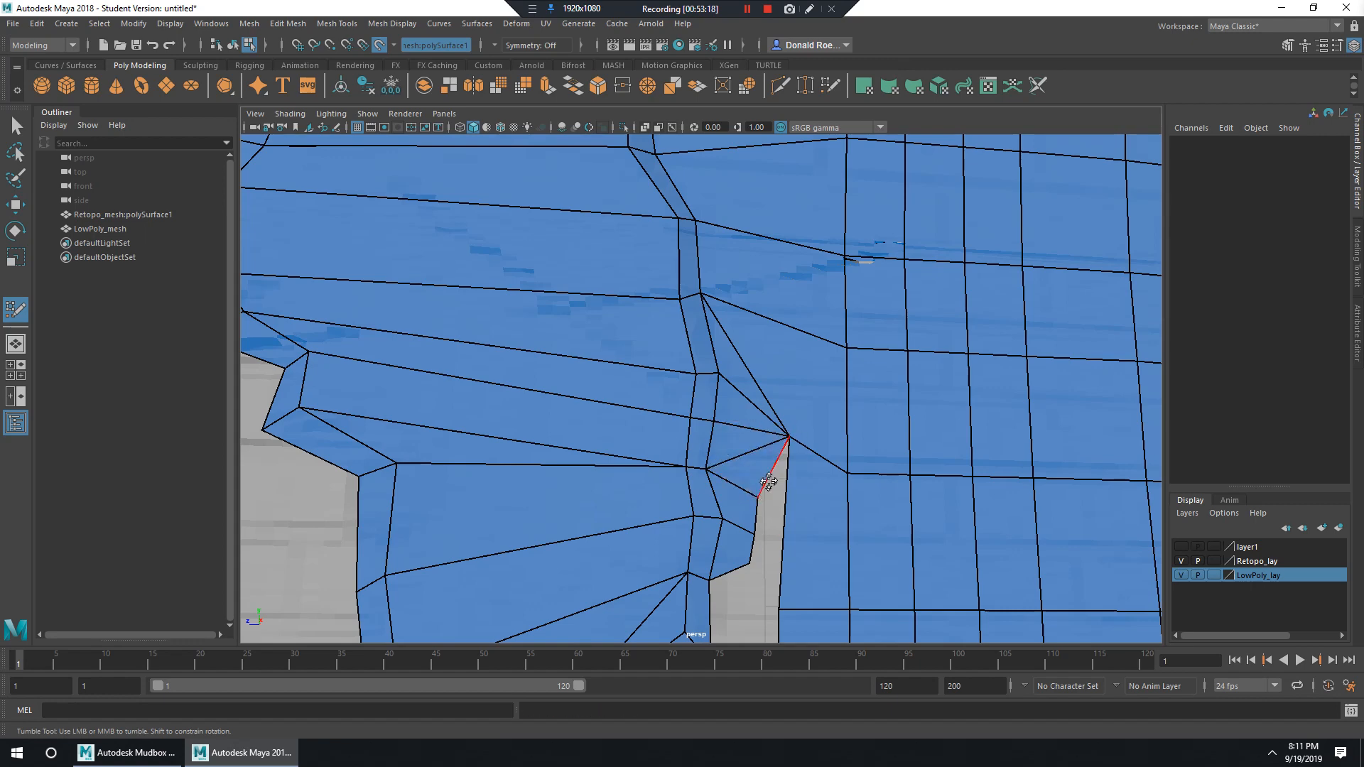
Insert an edge loop through the grid row beside the lower patch's bulge and weld the bulge's rim vertices to its end vertex.
{"action": "middle_click_drag", "start_coordinate": [808, 487], "coordinate": [811, 410], "text": "alt"}
{"action": "right_click_drag", "start_coordinate": [811, 410], "coordinate": [849, 448], "text": "alt"}
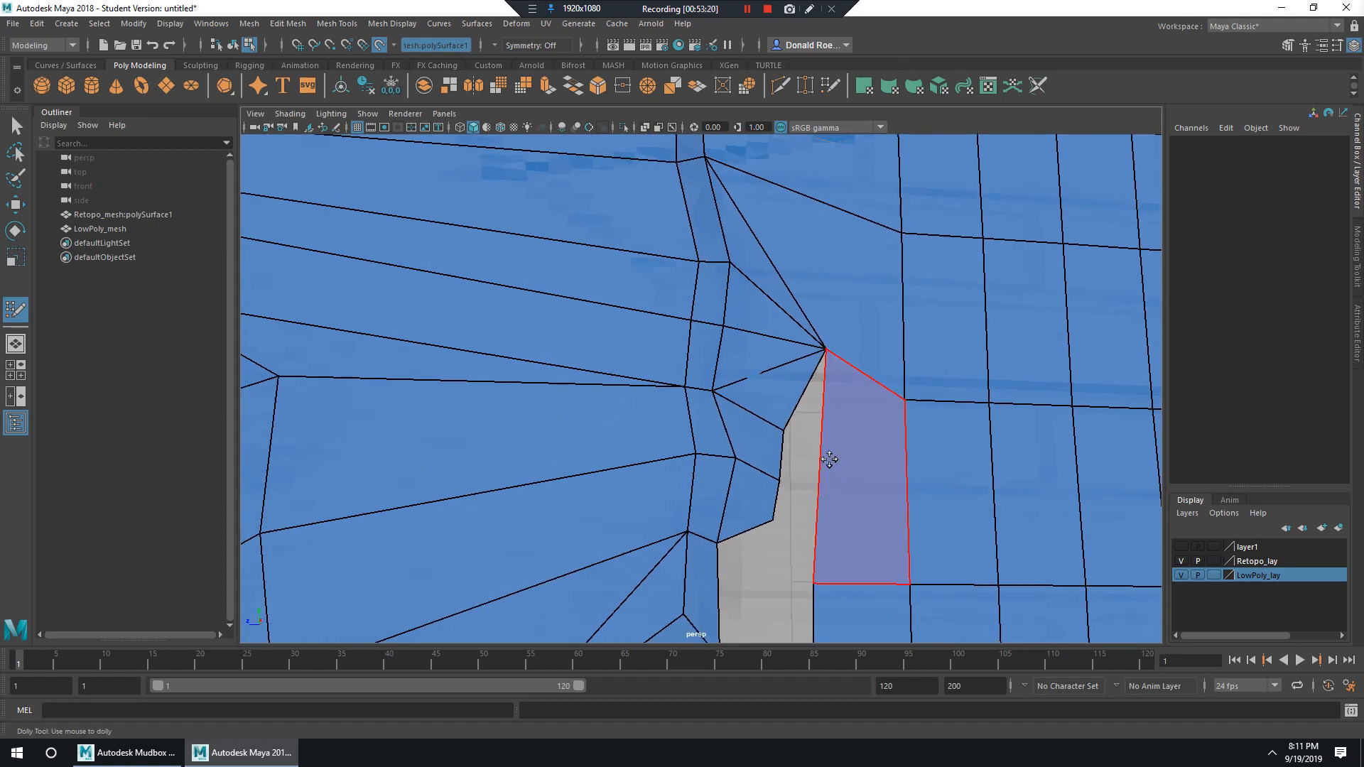
{"action": "left_click", "coordinate": [821, 452], "text": "ctrl"}
{"action": "left_click_drag", "start_coordinate": [784, 430], "coordinate": [807, 442]}
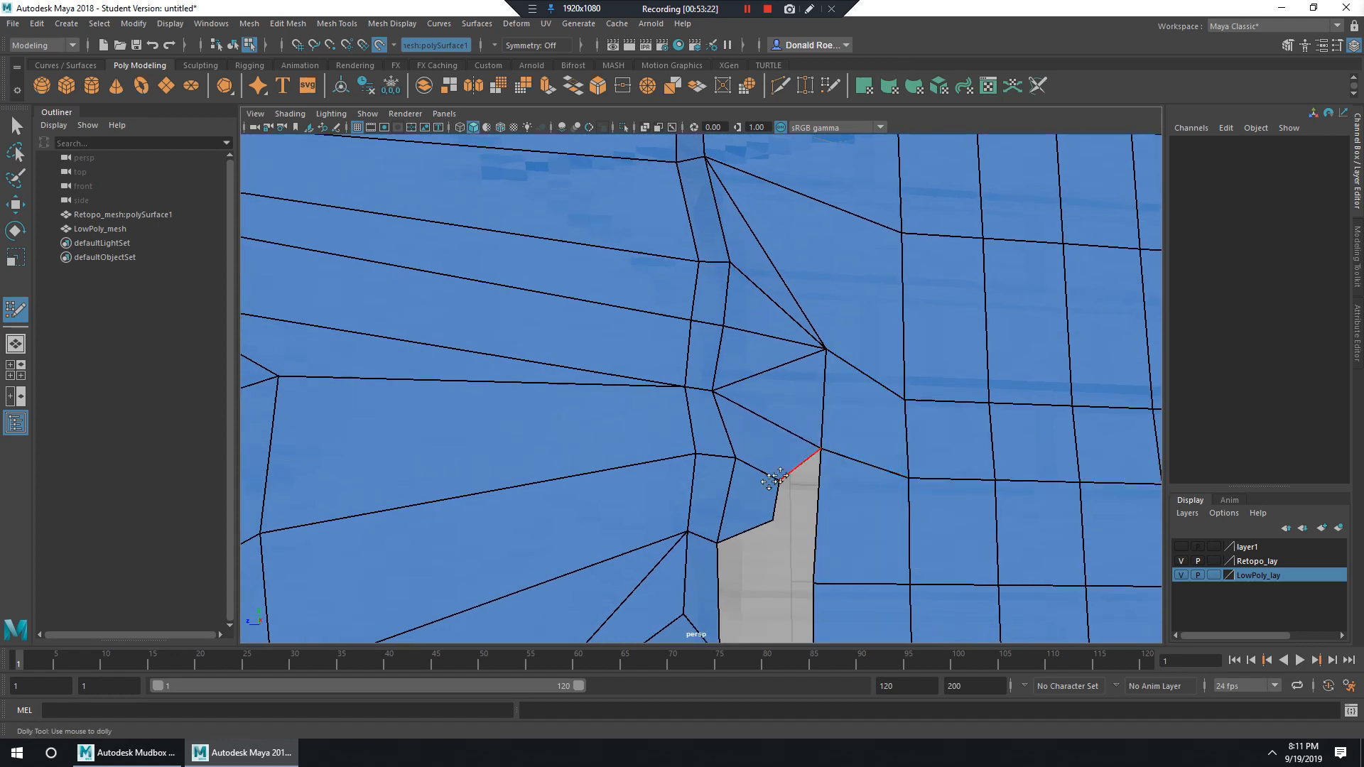
{"action": "left_click_drag", "start_coordinate": [774, 519], "coordinate": [818, 447]}
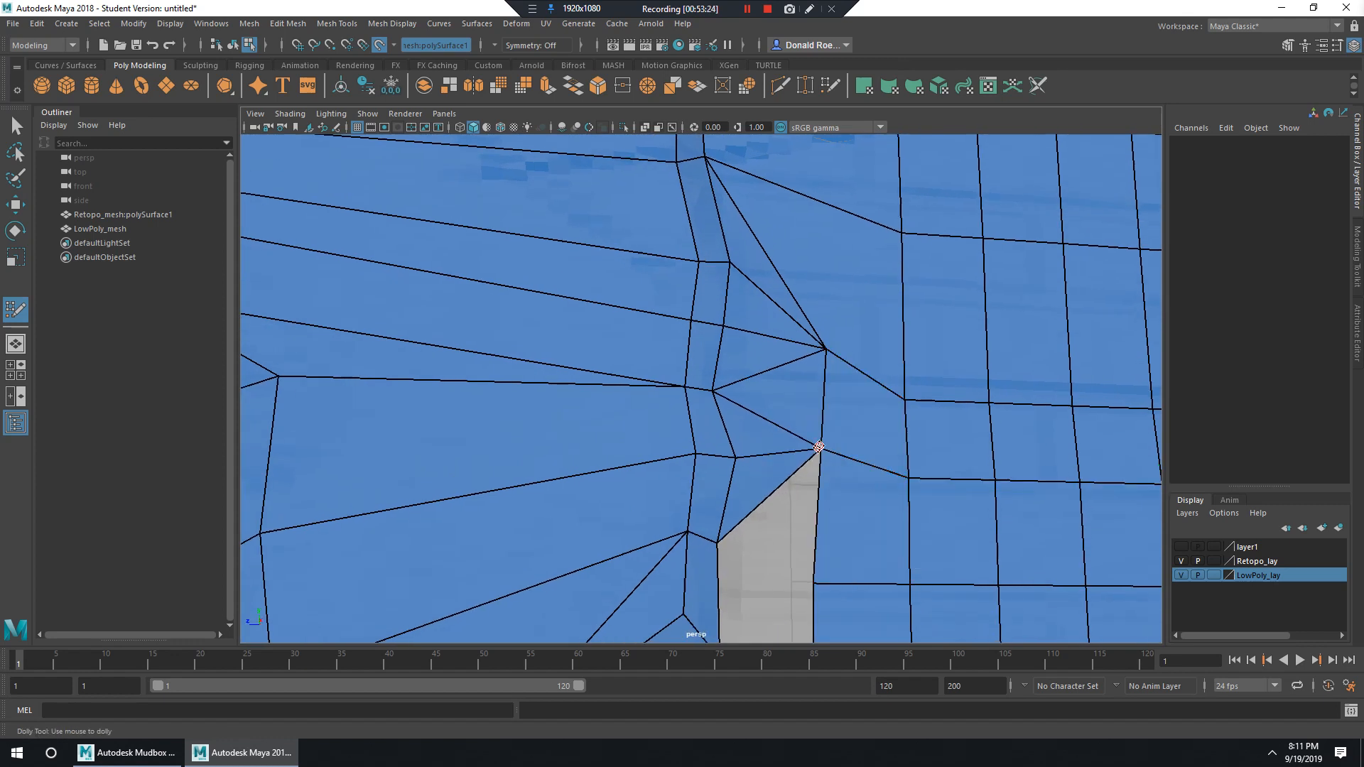
Fill a quad between the lower patch's lower-right rim and the grid, and weld the loop's end vertex to the grid vertex below.
{"action": "right_click_drag", "start_coordinate": [953, 477], "coordinate": [824, 454], "text": "alt"}
{"action": "left_click_drag", "start_coordinate": [824, 454], "coordinate": [846, 478], "text": "alt"}
{"action": "middle_click_drag", "start_coordinate": [846, 478], "coordinate": [802, 377], "text": "alt"}
{"action": "right_click_drag", "start_coordinate": [803, 377], "coordinate": [880, 453], "text": "alt"}
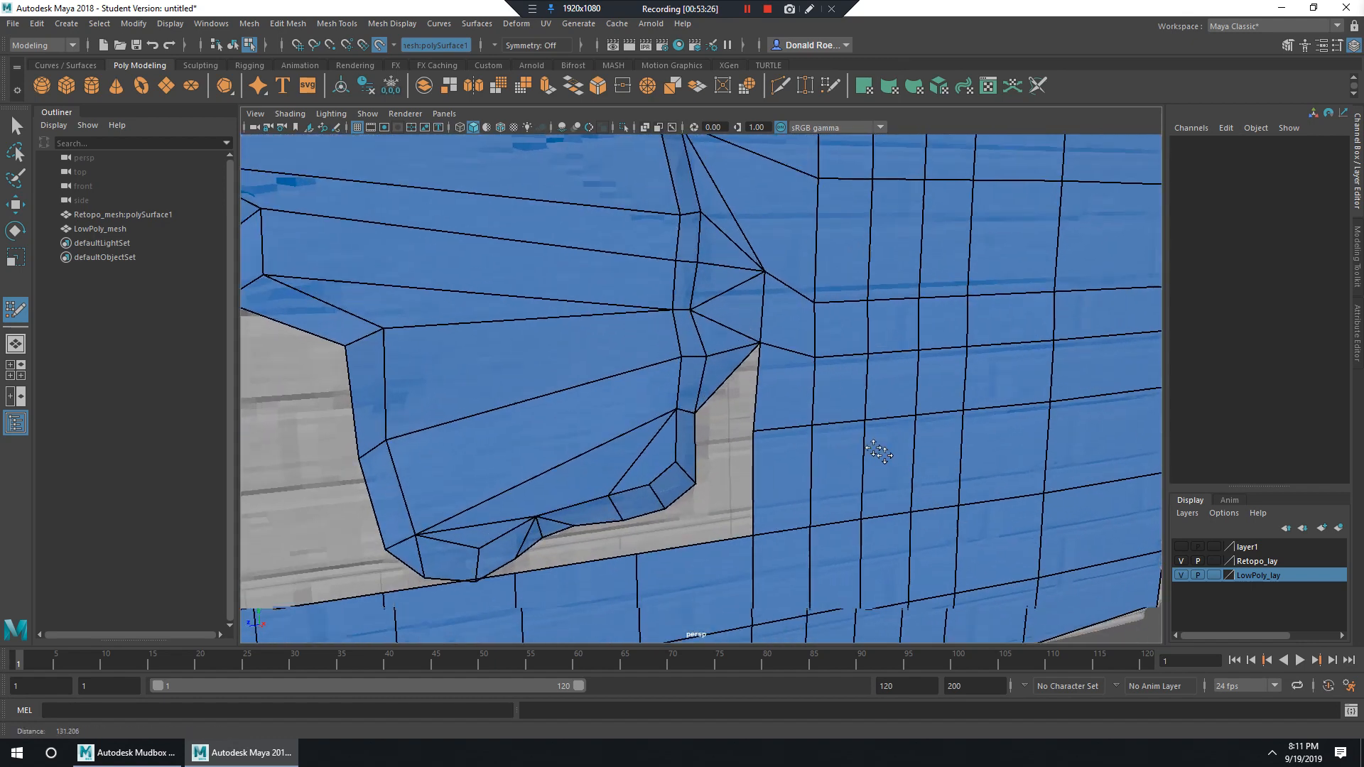
{"action": "left_click_drag", "start_coordinate": [767, 419], "coordinate": [695, 389], "text": "alt"}
{"action": "left_click", "coordinate": [717, 451], "text": "shift"}
{"action": "middle_click_drag", "start_coordinate": [715, 474], "coordinate": [761, 449], "text": "alt"}
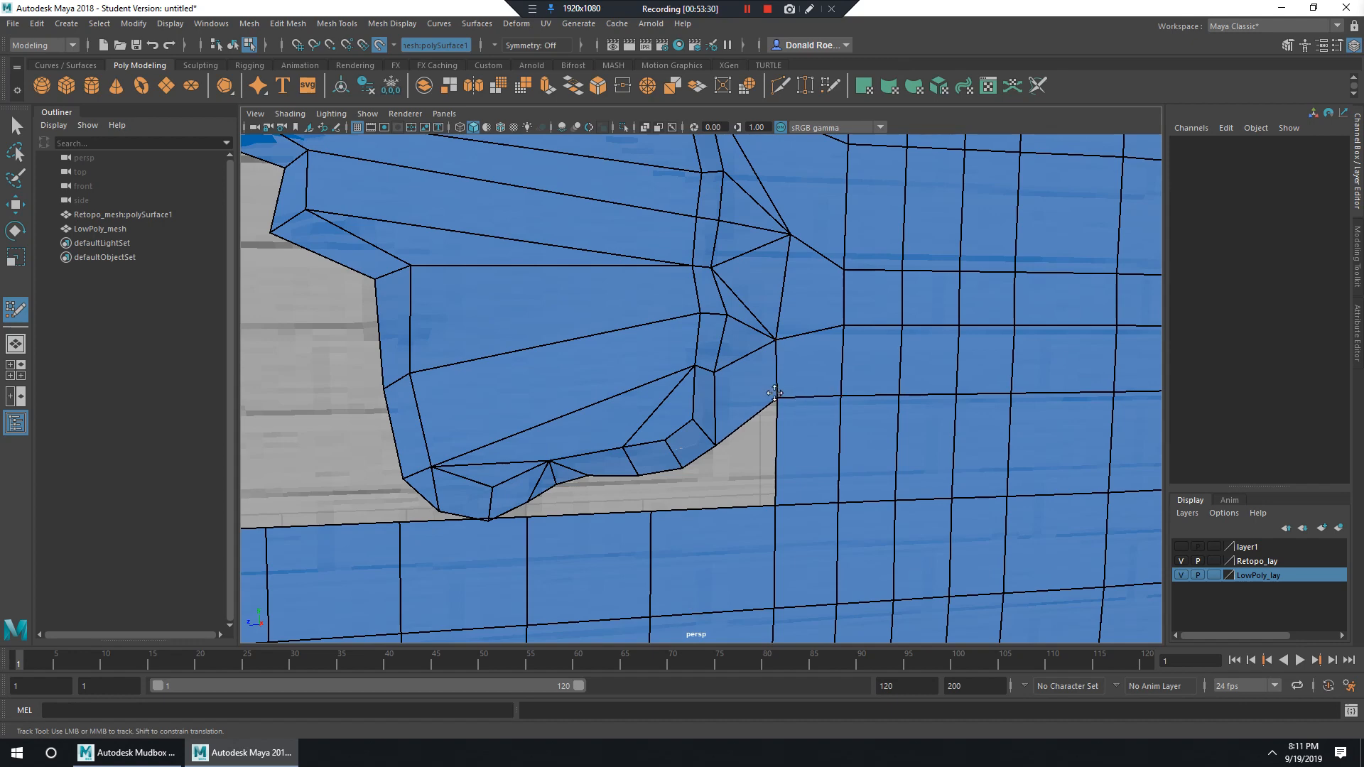
{"action": "mouse_move", "coordinate": [775, 338]}
{"action": "left_mouse_down"}
{"action": "mouse_move", "coordinate": [771, 306]}
{"action": "mouse_move", "coordinate": [776, 392]}
{"action": "left_mouse_up"}
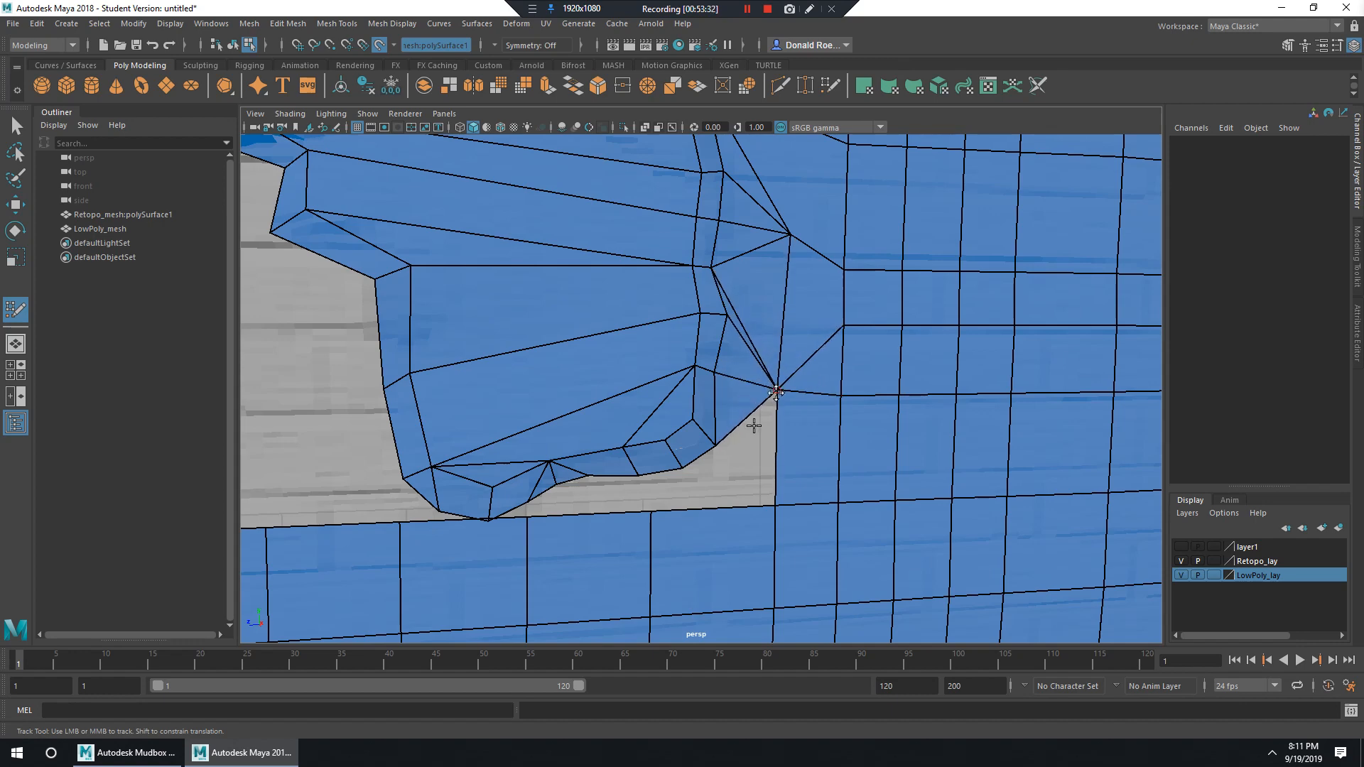
Fill the gap between the lower patch's bottom-right rim and the grid row beneath it with new faces.
{"action": "right_click_drag", "start_coordinate": [754, 426], "coordinate": [809, 496], "text": "alt"}
{"action": "middle_click_drag", "start_coordinate": [808, 496], "coordinate": [945, 405], "text": "alt"}
{"action": "key", "text": "Caps_Lock"}
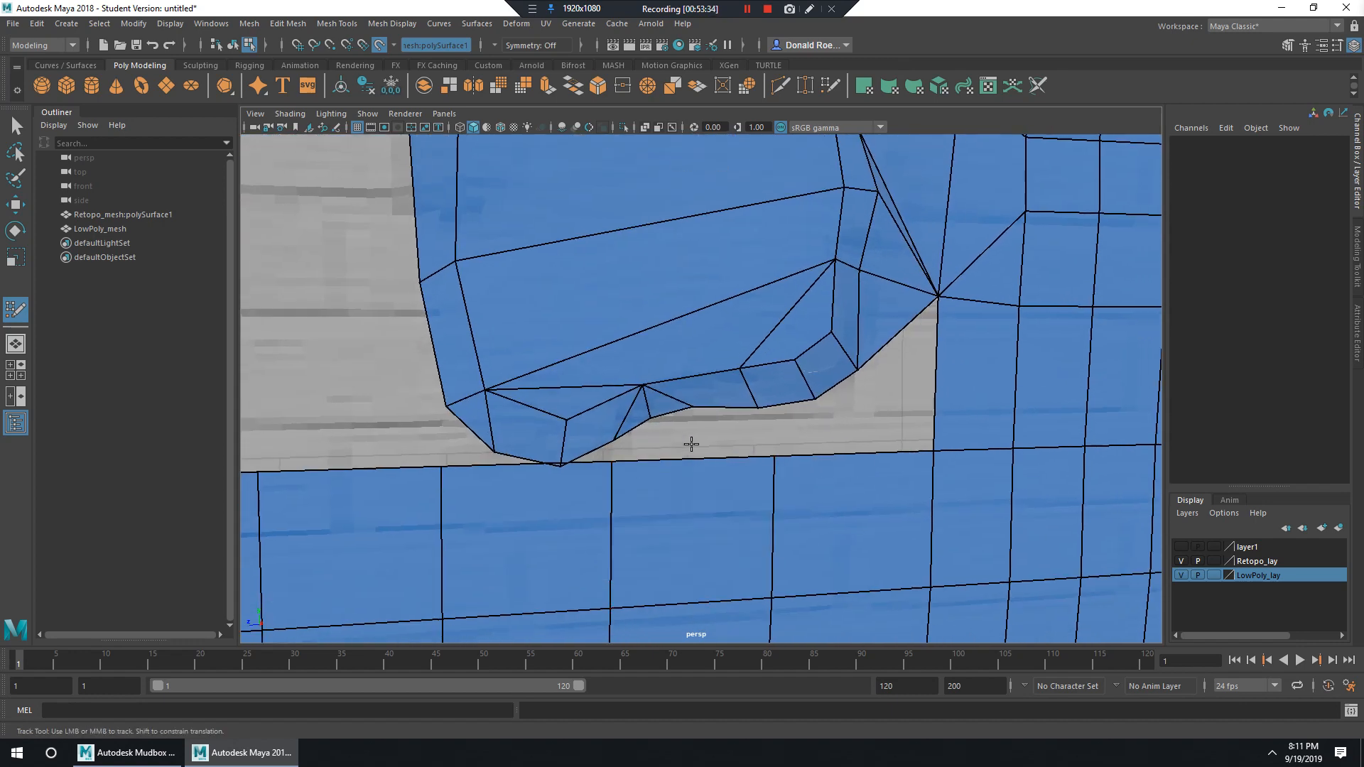
{"action": "left_click", "coordinate": [862, 399], "text": "shift"}
{"action": "left_click", "coordinate": [901, 363], "text": "shift"}
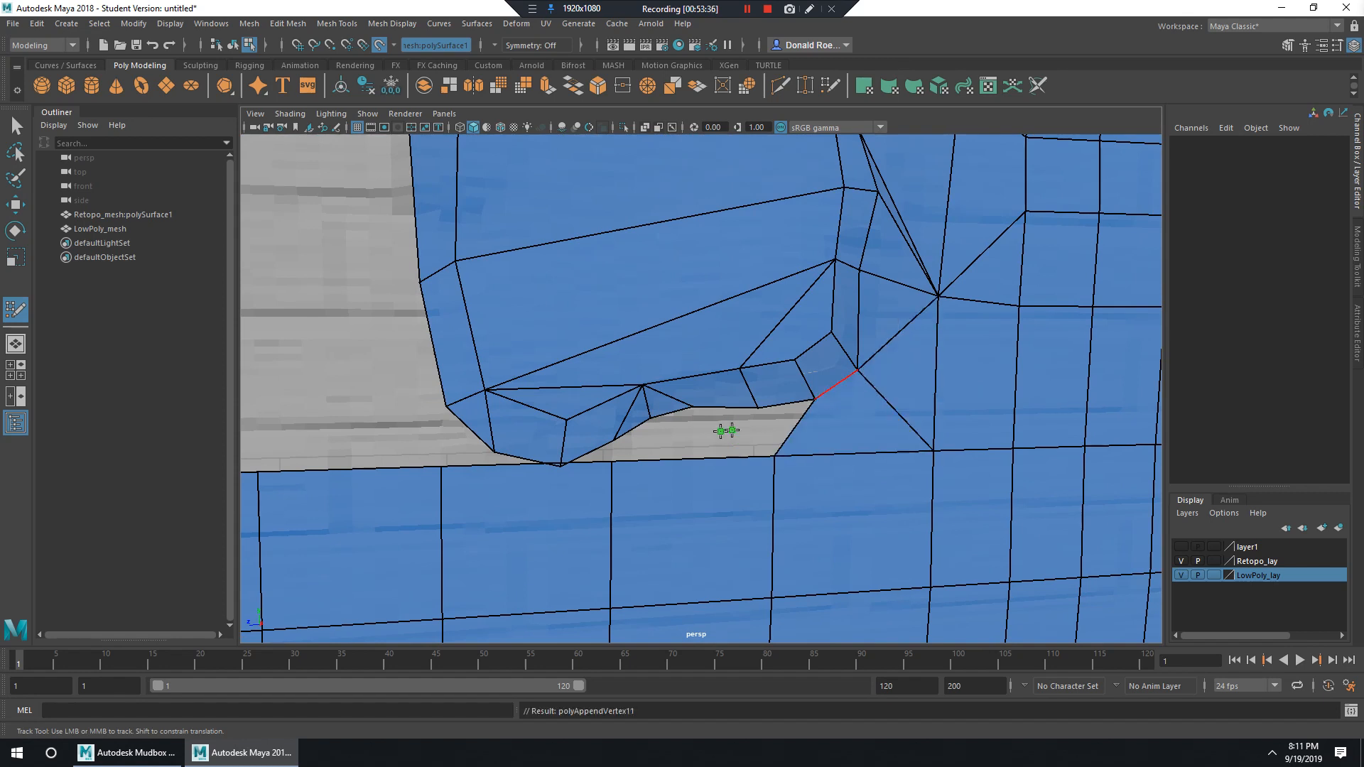
{"action": "left_click", "coordinate": [774, 425], "text": "shift"}
{"action": "left_click", "coordinate": [678, 434], "text": "shift"}
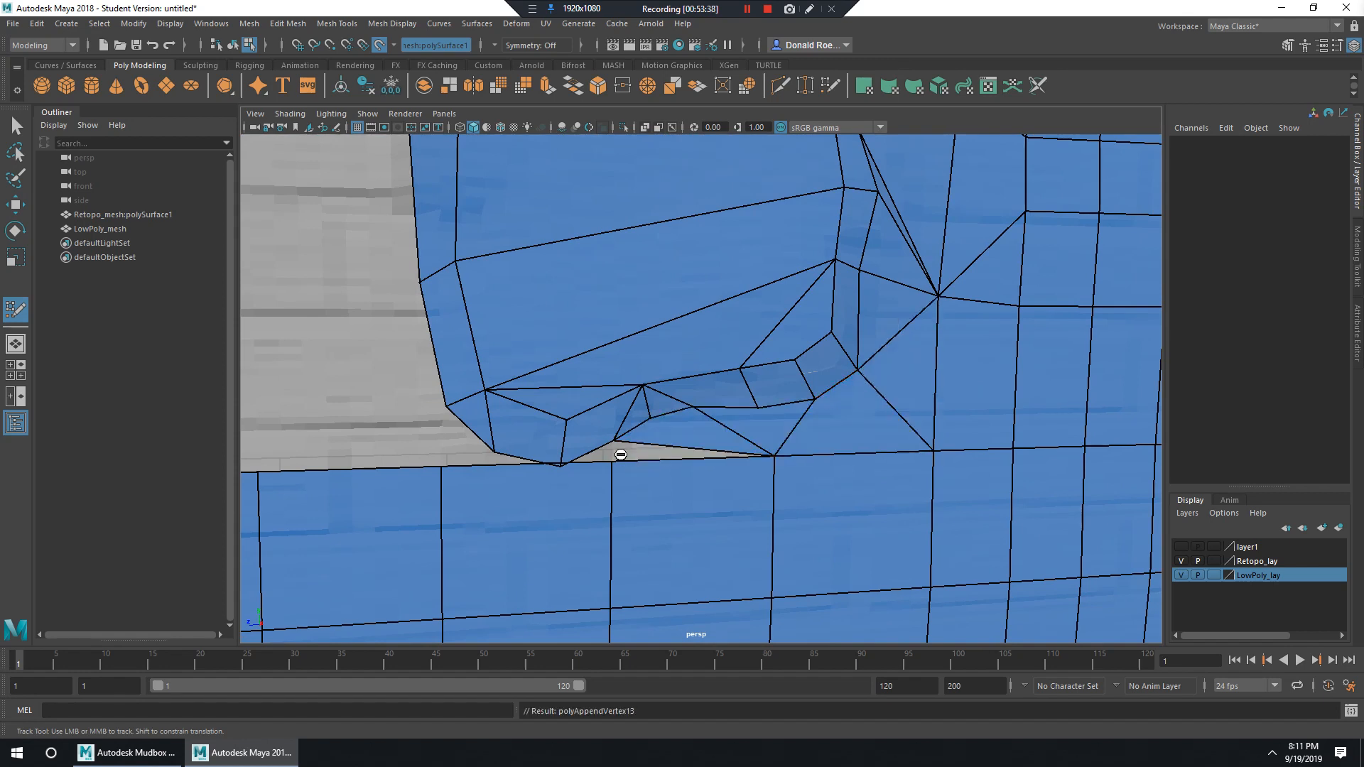
Drag three top-row vertices of the grid beneath the lower patch onto the vertices along its bottom rim.
{"action": "middle_click_drag", "start_coordinate": [627, 455], "coordinate": [630, 426], "text": "alt"}
{"action": "left_click_drag", "start_coordinate": [616, 420], "coordinate": [622, 390]}
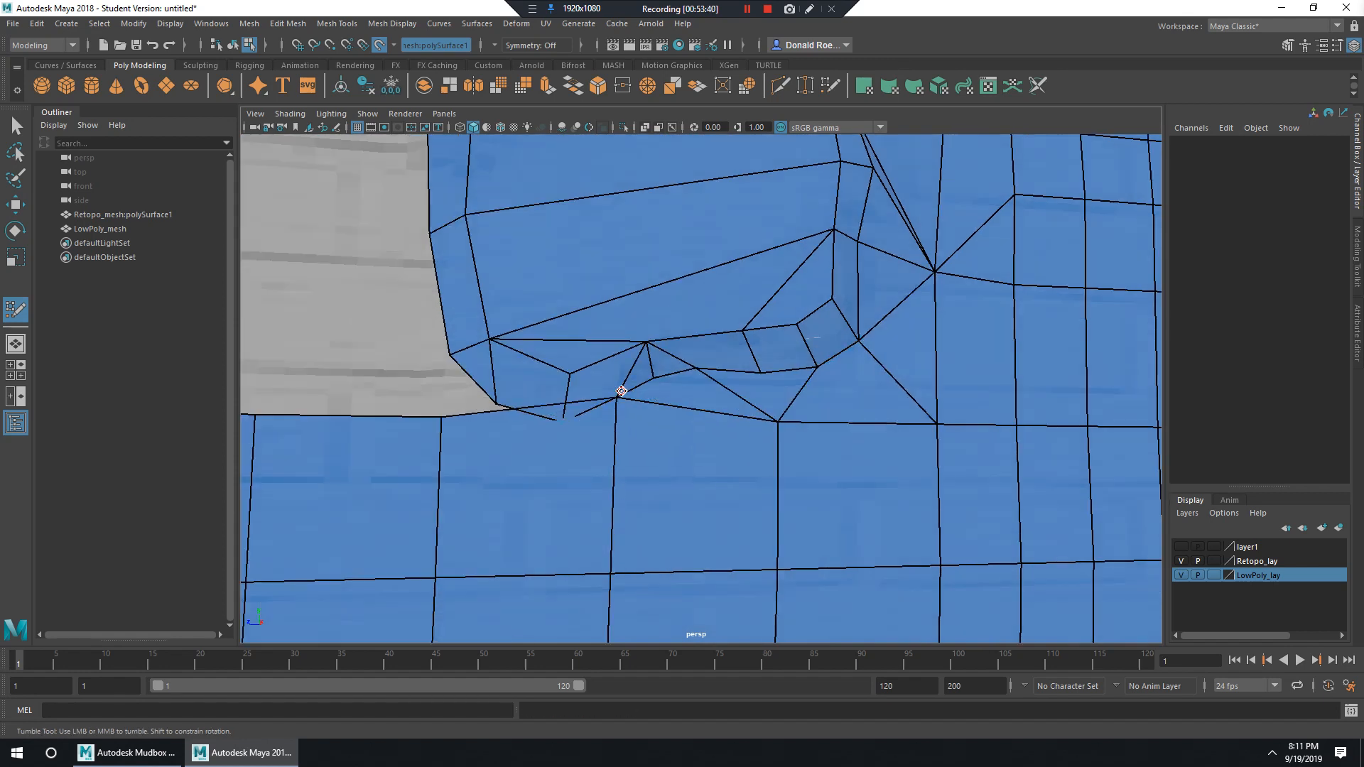
{"action": "left_click_drag", "start_coordinate": [441, 419], "coordinate": [559, 422]}
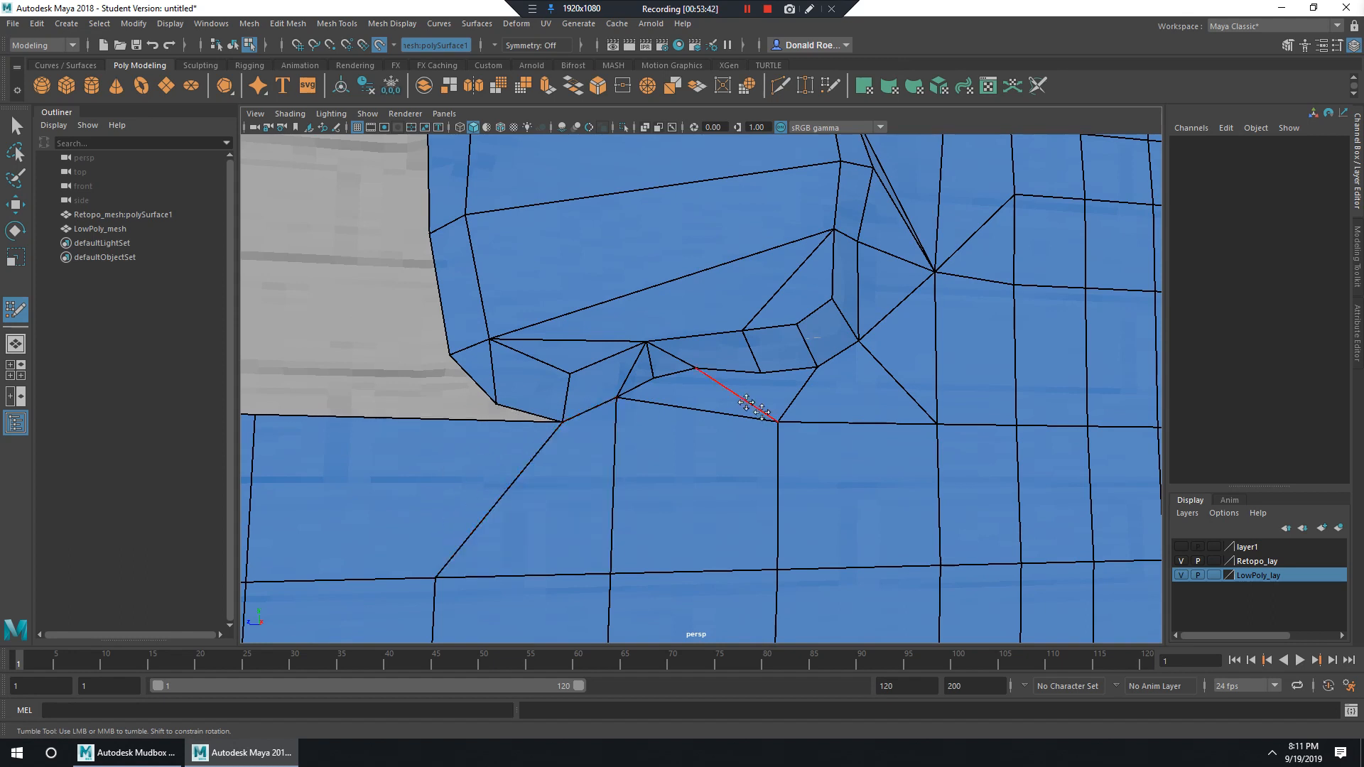
{"action": "mouse_move", "coordinate": [755, 408]}
{"action": "left_mouse_down"}
{"action": "mouse_move", "coordinate": [759, 423]}
{"action": "mouse_move", "coordinate": [760, 373]}
{"action": "left_mouse_up"}
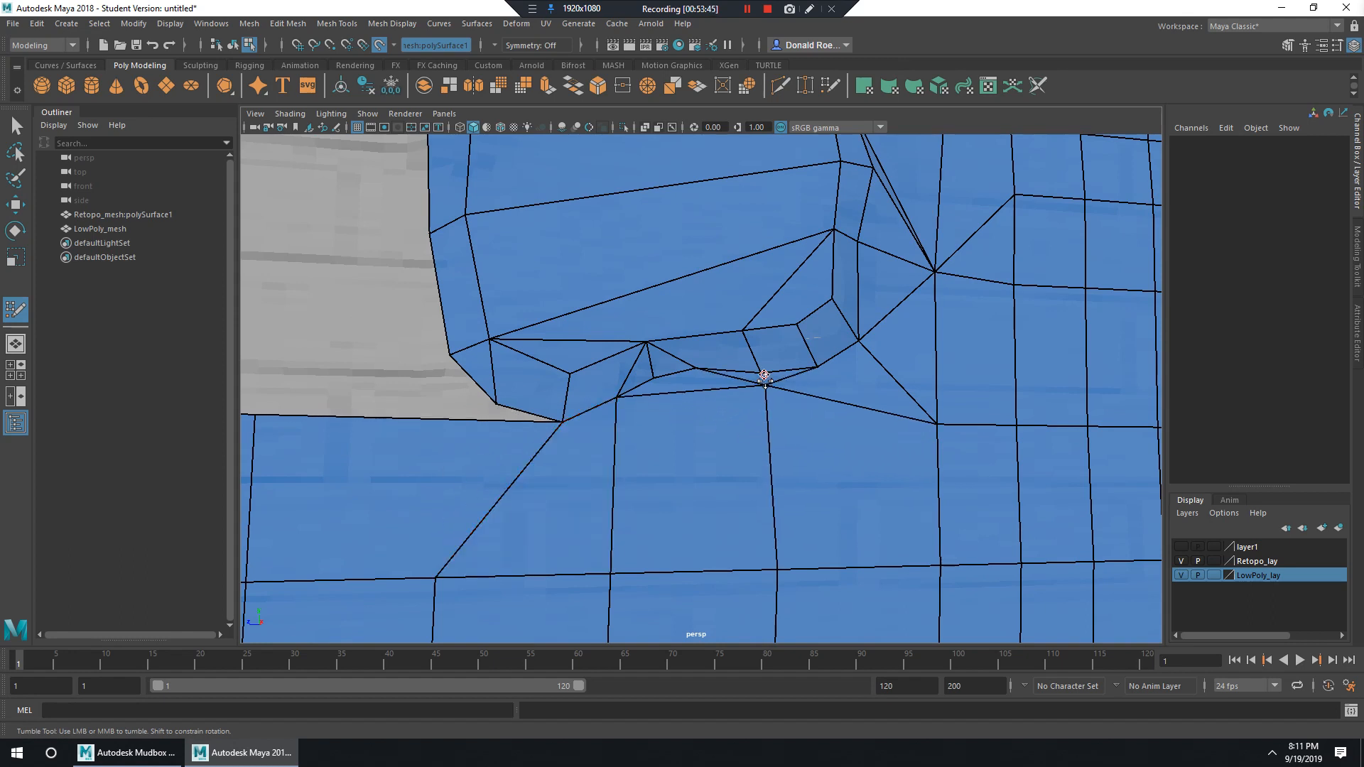
Reposition two grid vertices beyond the lower patch's bottom-right corner, and bridge its bottom-left rim to the grid with new faces.
{"action": "left_click_drag", "start_coordinate": [942, 423], "coordinate": [907, 466]}
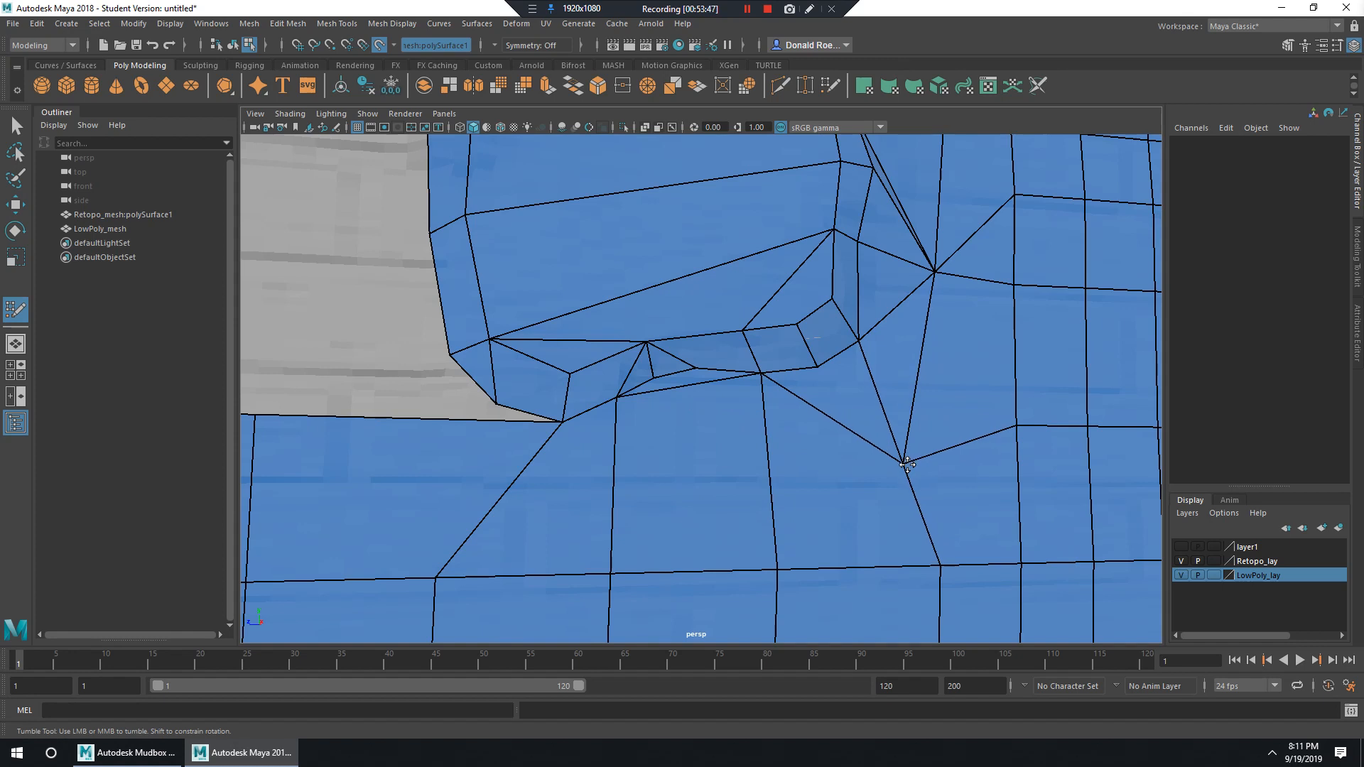
{"action": "left_click_drag", "start_coordinate": [1020, 427], "coordinate": [1025, 442]}
{"action": "middle_click_drag", "start_coordinate": [468, 426], "coordinate": [732, 448], "text": "alt"}
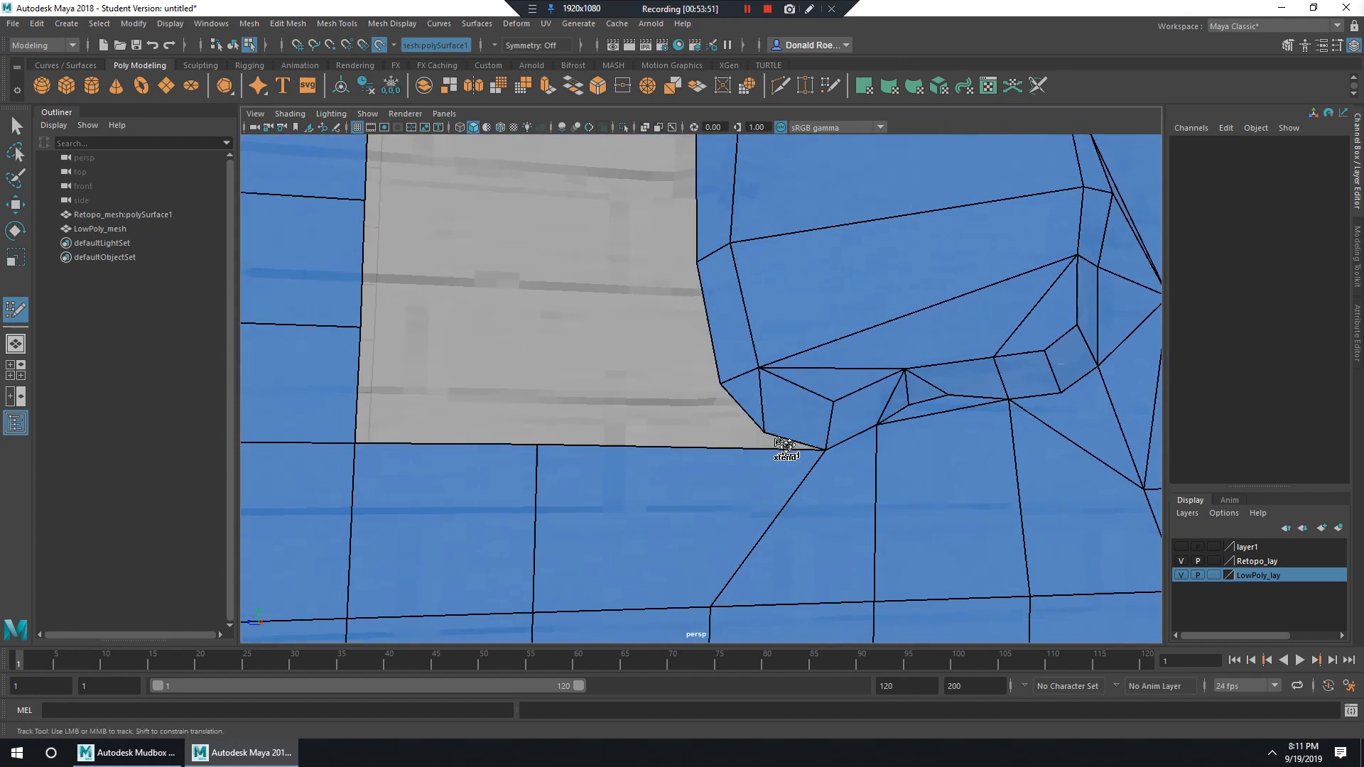
{"action": "mouse_move", "coordinate": [785, 445]}
{"action": "left_mouse_down"}
{"action": "mouse_move", "coordinate": [702, 450]}
{"action": "mouse_move", "coordinate": [817, 447]}
{"action": "mouse_move", "coordinate": [537, 446]}
{"action": "mouse_move", "coordinate": [637, 405]}
{"action": "left_mouse_up"}
{"action": "mouse_move", "coordinate": [541, 442]}
{"action": "left_mouse_down"}
{"action": "mouse_move", "coordinate": [770, 431]}
{"action": "mouse_move", "coordinate": [390, 356]}
{"action": "mouse_move", "coordinate": [343, 314]}
{"action": "mouse_move", "coordinate": [356, 358]}
{"action": "left_mouse_up"}
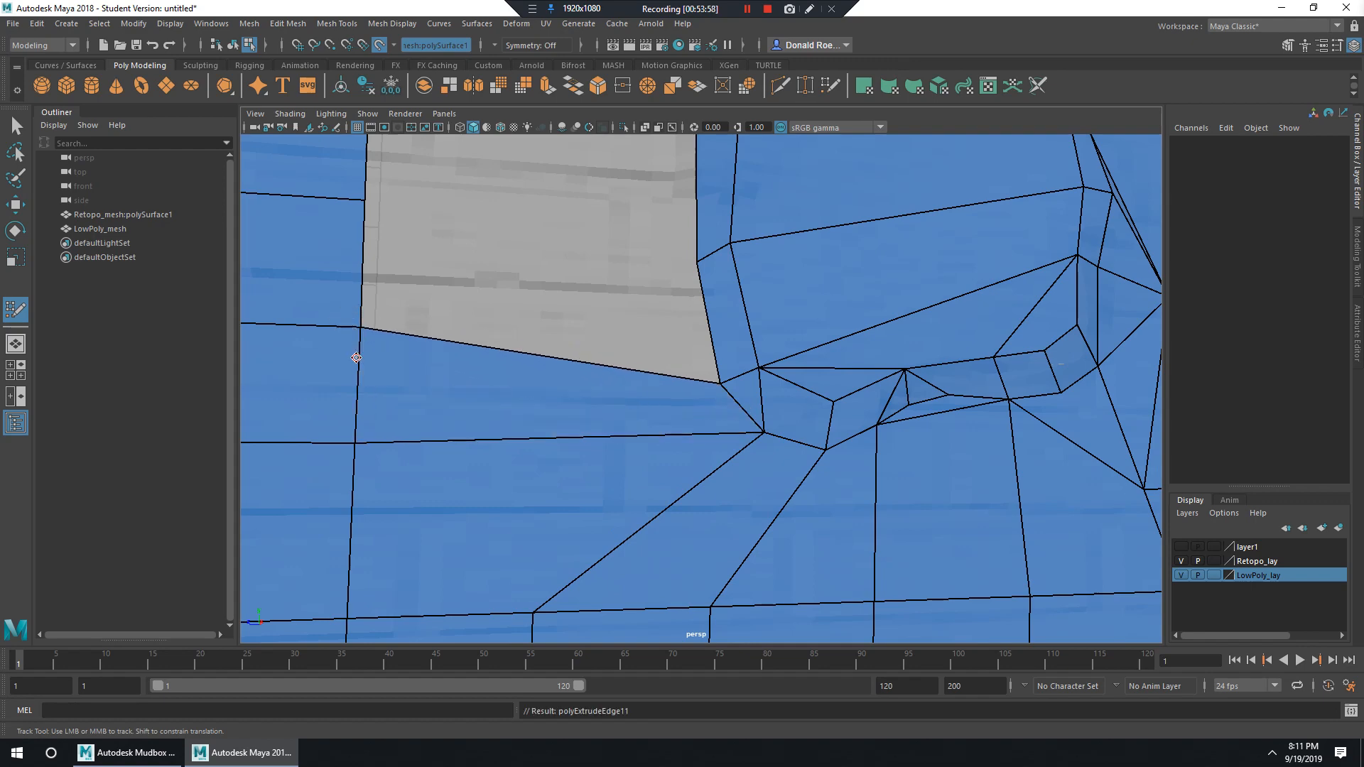
Extend the next two rim edges on the lower patch's left side to the neighbouring grid column and weld their corners to its vertices.
{"action": "middle_click_drag", "start_coordinate": [661, 320], "coordinate": [808, 462], "text": "alt"}
{"action": "mouse_move", "coordinate": [844, 433]}
{"action": "left_mouse_down"}
{"action": "mouse_move", "coordinate": [509, 390]}
{"action": "mouse_move", "coordinate": [514, 372]}
{"action": "left_mouse_up"}
{"action": "mouse_move", "coordinate": [850, 304]}
{"action": "left_mouse_down"}
{"action": "mouse_move", "coordinate": [569, 280]}
{"action": "mouse_move", "coordinate": [521, 251]}
{"action": "left_mouse_up"}
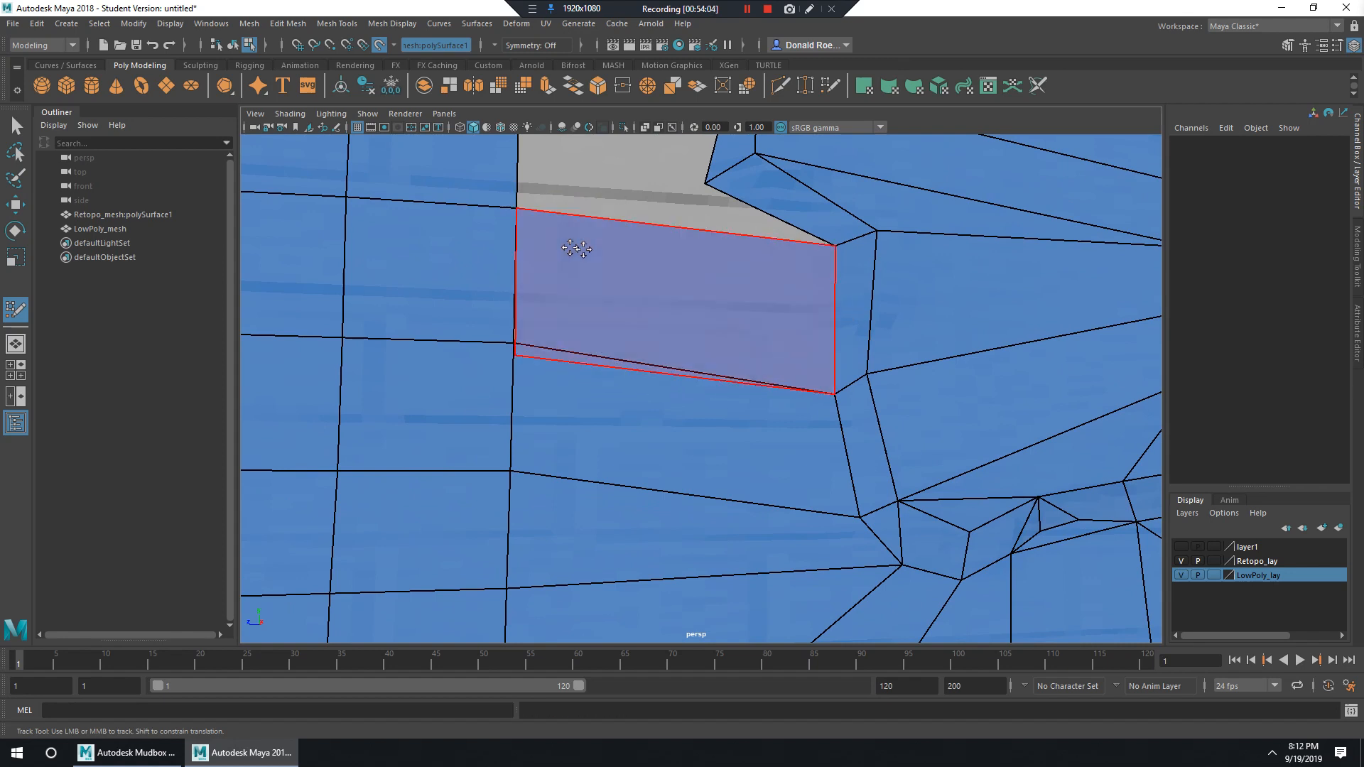
{"action": "middle_click_drag", "start_coordinate": [521, 251], "coordinate": [576, 441], "text": "alt"}
{"action": "left_click_drag", "start_coordinate": [592, 463], "coordinate": [596, 450]}
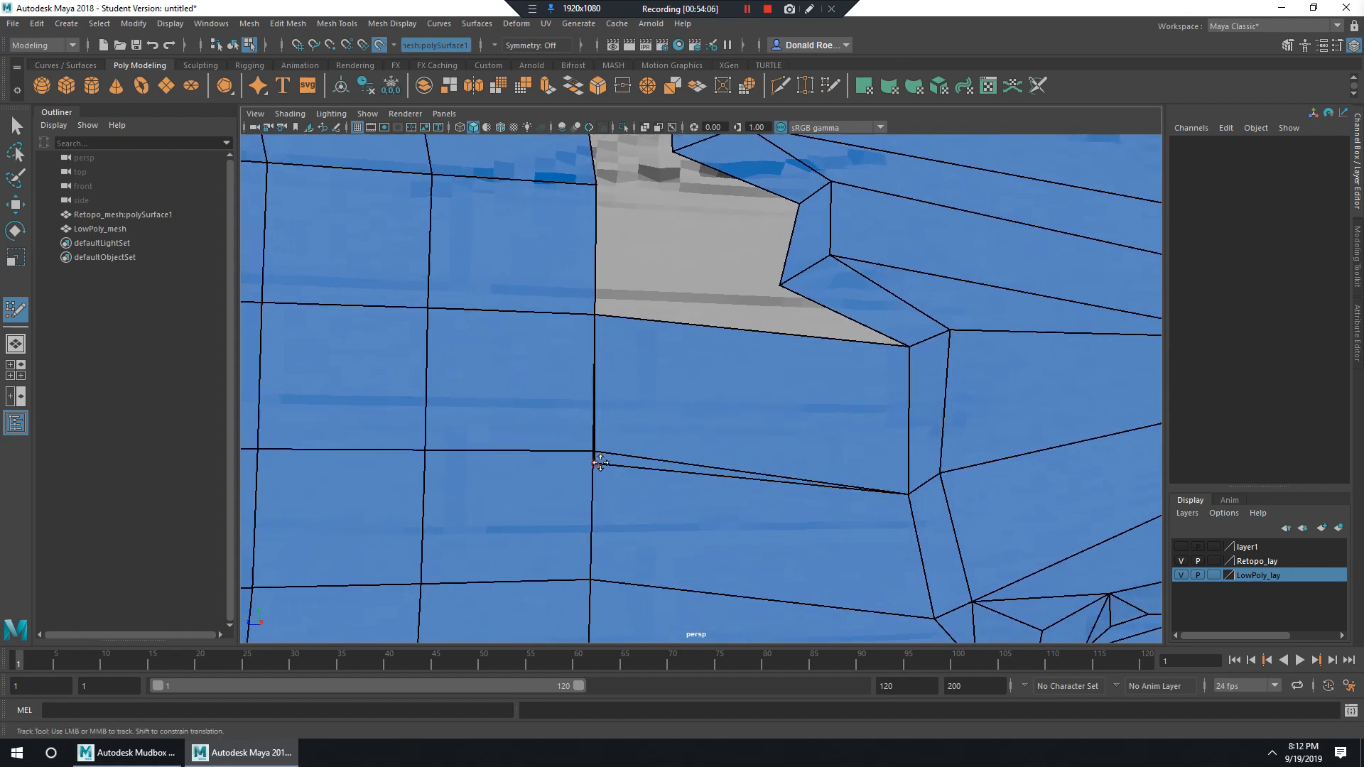
{"action": "middle_click_drag", "start_coordinate": [810, 338], "coordinate": [868, 382], "text": "alt"}
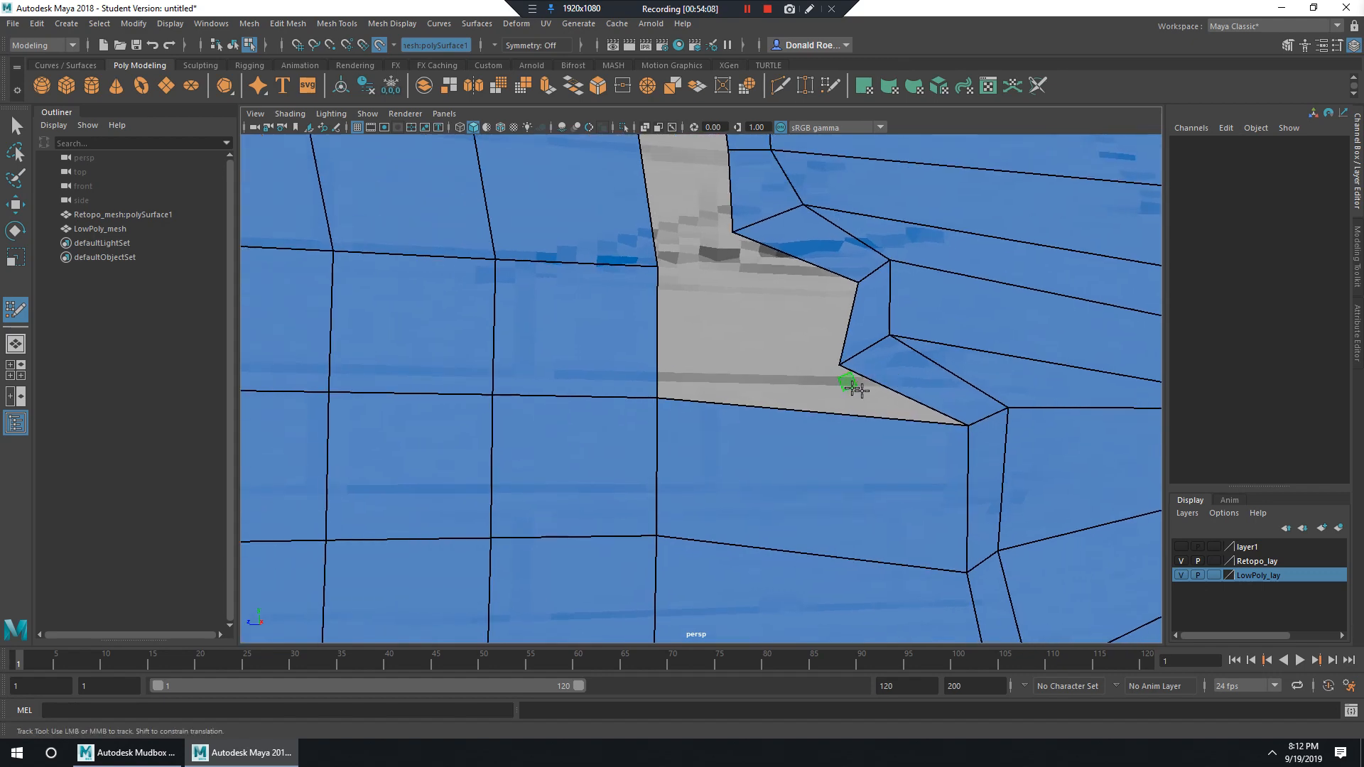
{"action": "key", "text": "Caps_Lock"}
{"action": "left_click_drag", "start_coordinate": [843, 383], "coordinate": [845, 395], "text": "alt"}
{"action": "middle_click_drag", "start_coordinate": [829, 441], "coordinate": [773, 440]}
{"action": "key", "text": "ctrl+z"}
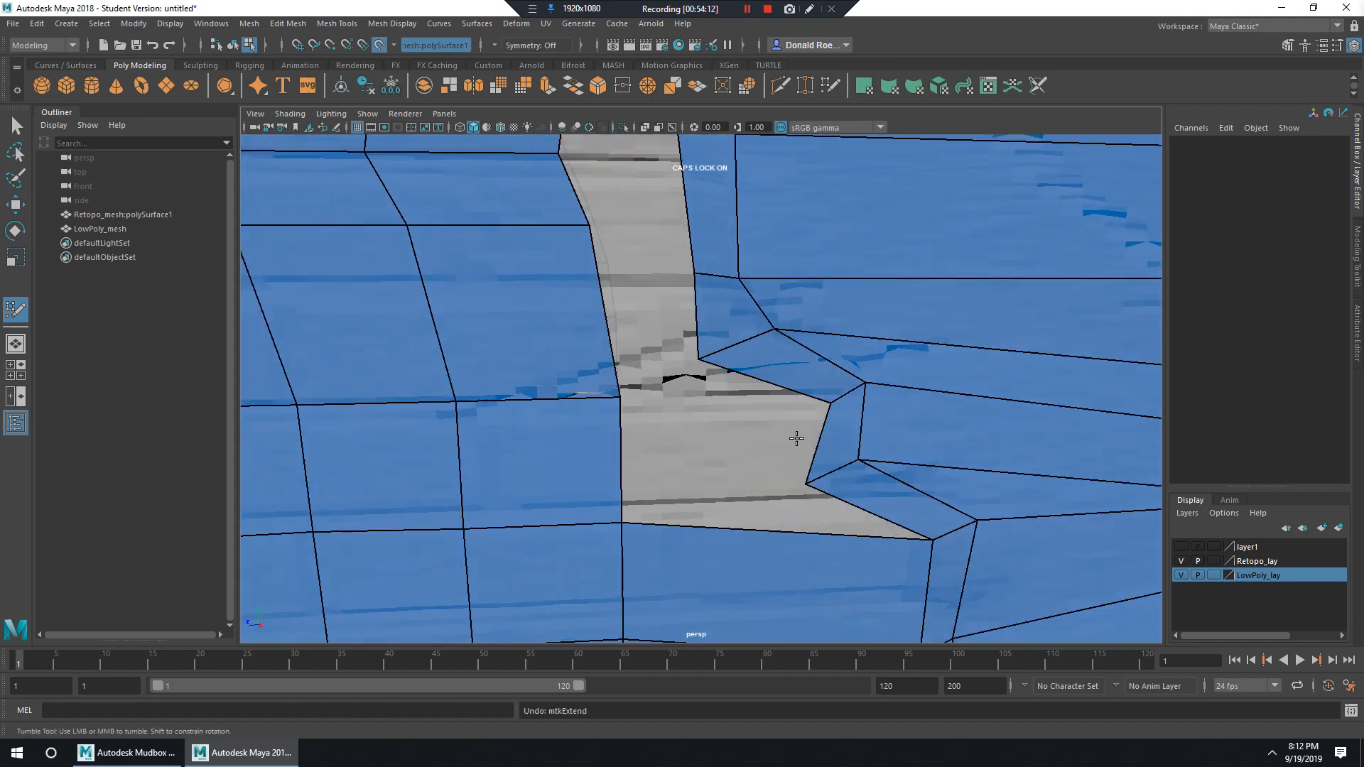
{"action": "right_click_drag", "start_coordinate": [899, 432], "coordinate": [771, 408], "text": "alt"}
{"action": "left_click_drag", "start_coordinate": [771, 408], "coordinate": [707, 386], "text": "alt"}
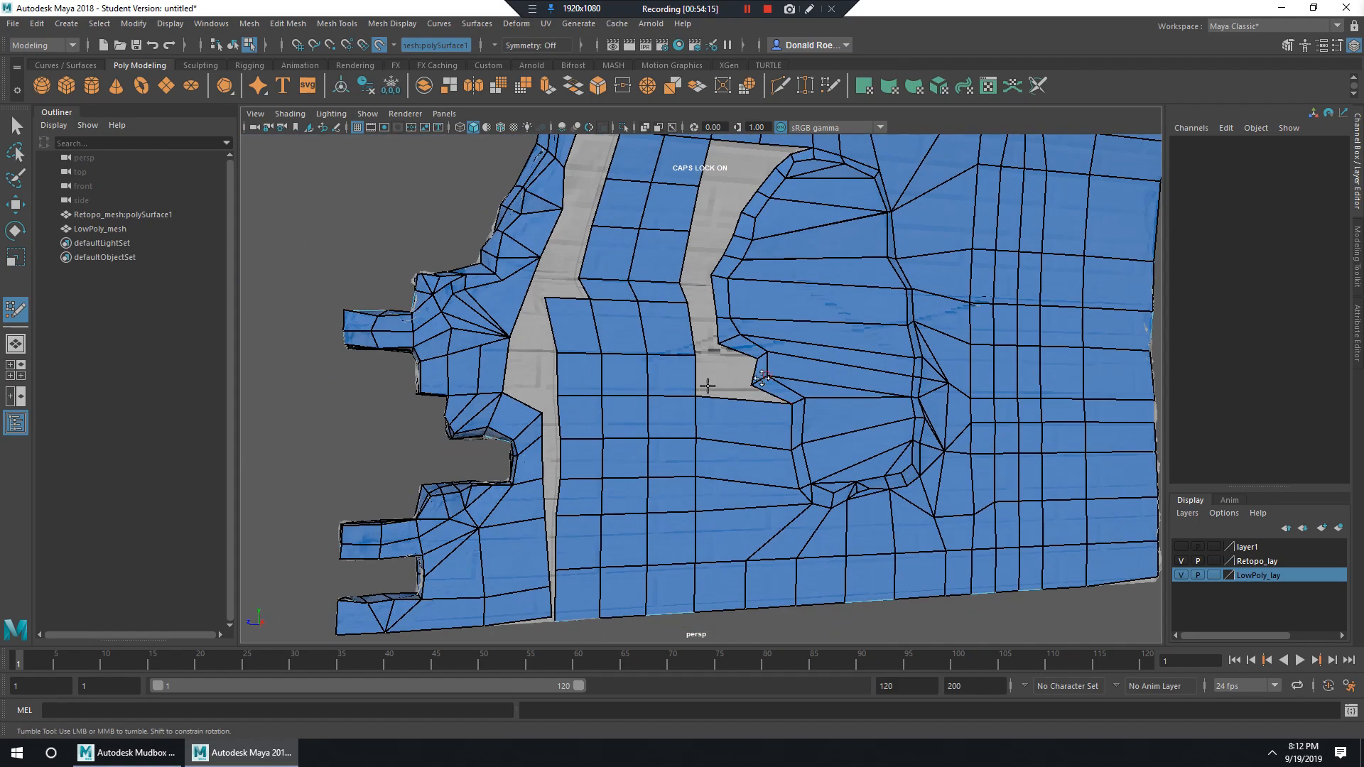
{"action": "right_click_drag", "start_coordinate": [707, 386], "coordinate": [795, 365], "text": "alt"}
{"action": "middle_click_drag", "start_coordinate": [786, 366], "coordinate": [629, 321]}
{"action": "middle_click_drag", "start_coordinate": [740, 264], "coordinate": [750, 291], "text": "alt"}
{"action": "key", "text": "ctrl+z"}
Fill the stepped notch in the lower patch's left rim with extended faces and weld their loose corners to the grid corner vertex.
{"action": "right_click_drag", "start_coordinate": [749, 291], "coordinate": [827, 441], "text": "alt"}
{"action": "mouse_move", "coordinate": [845, 449]}
{"action": "left_mouse_down"}
{"action": "mouse_move", "coordinate": [682, 427]}
{"action": "mouse_move", "coordinate": [631, 332]}
{"action": "left_mouse_up"}
{"action": "left_click_drag", "start_coordinate": [739, 427], "coordinate": [630, 452]}
{"action": "left_click_drag", "start_coordinate": [814, 386], "coordinate": [703, 333]}
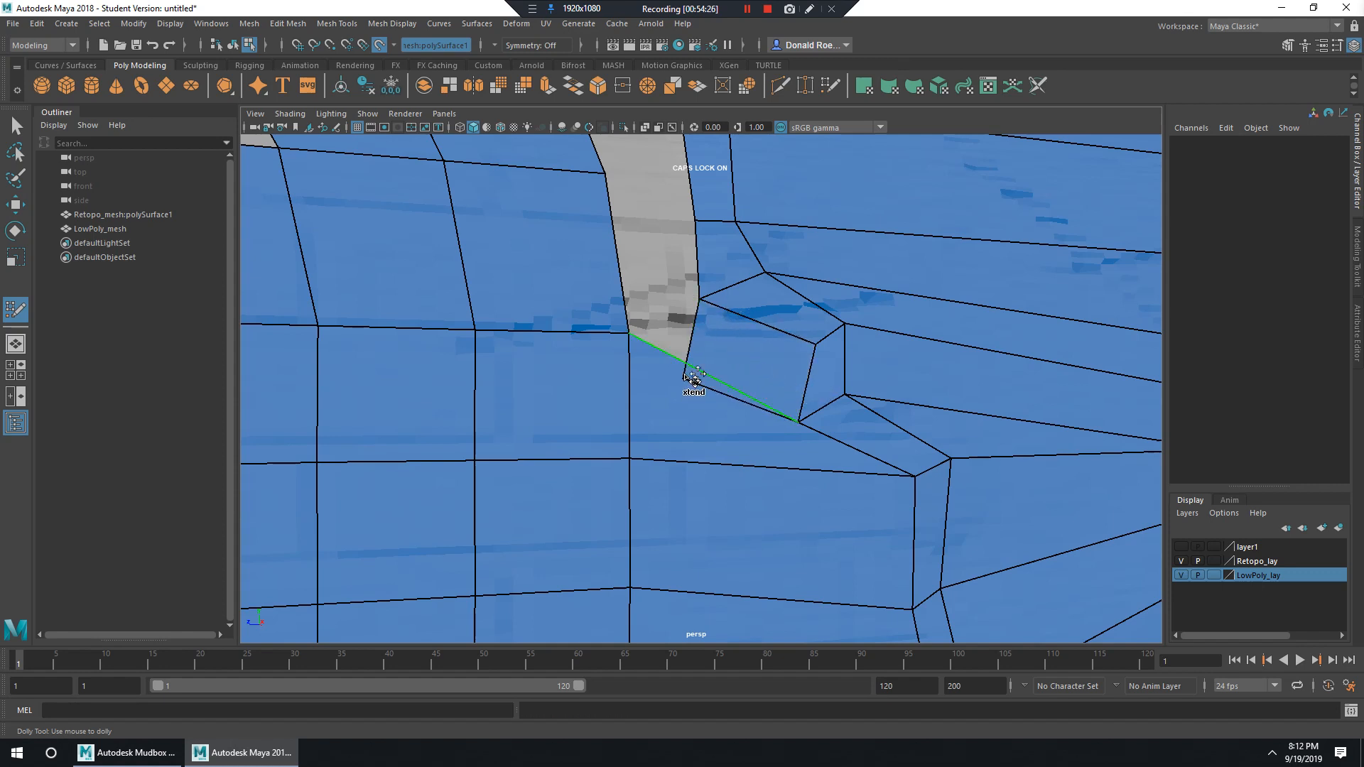
{"action": "left_click_drag", "start_coordinate": [687, 379], "coordinate": [630, 334]}
Extend the two rim edges above the notch to the grid column and weld the new corners to its vertices.
{"action": "middle_click_drag", "start_coordinate": [710, 326], "coordinate": [780, 401], "text": "alt"}
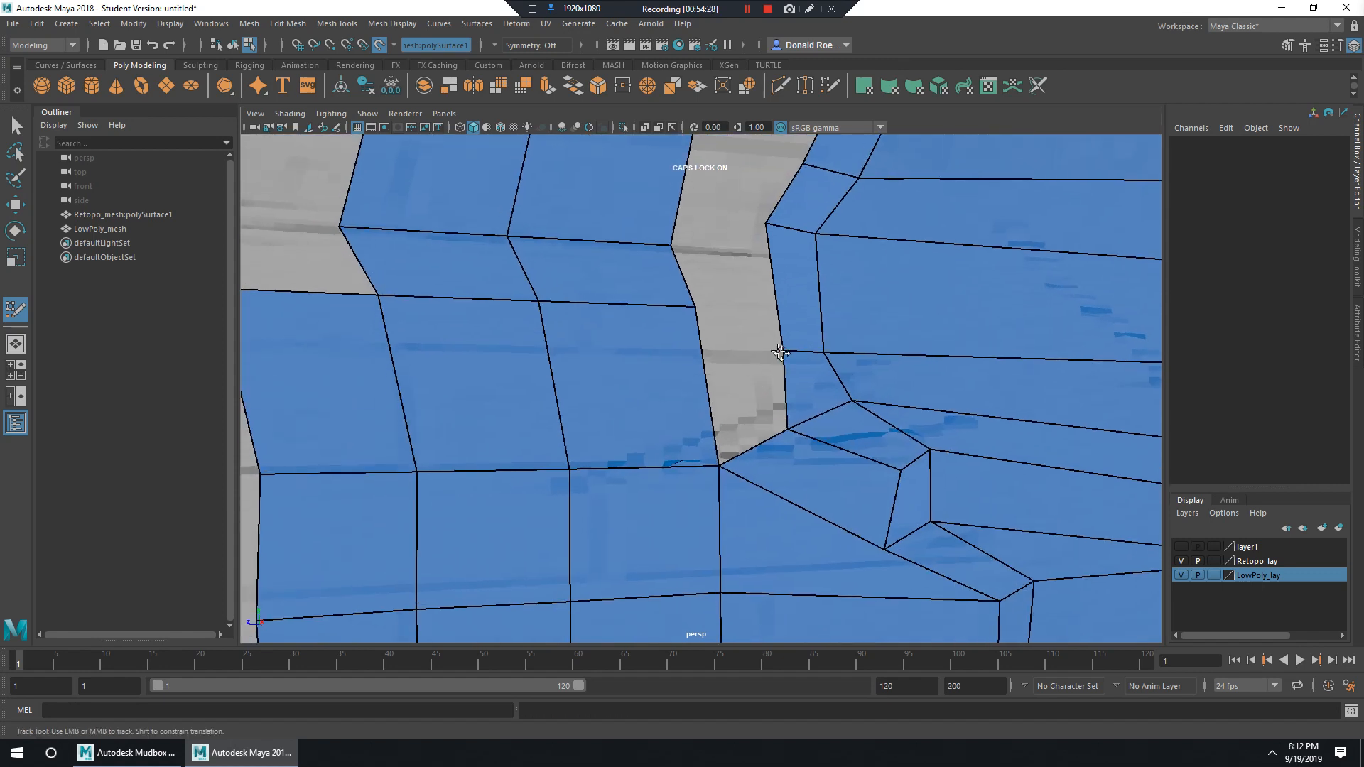
{"action": "key", "text": "ctrl+z"}
{"action": "left_click_drag", "start_coordinate": [780, 444], "coordinate": [758, 357]}
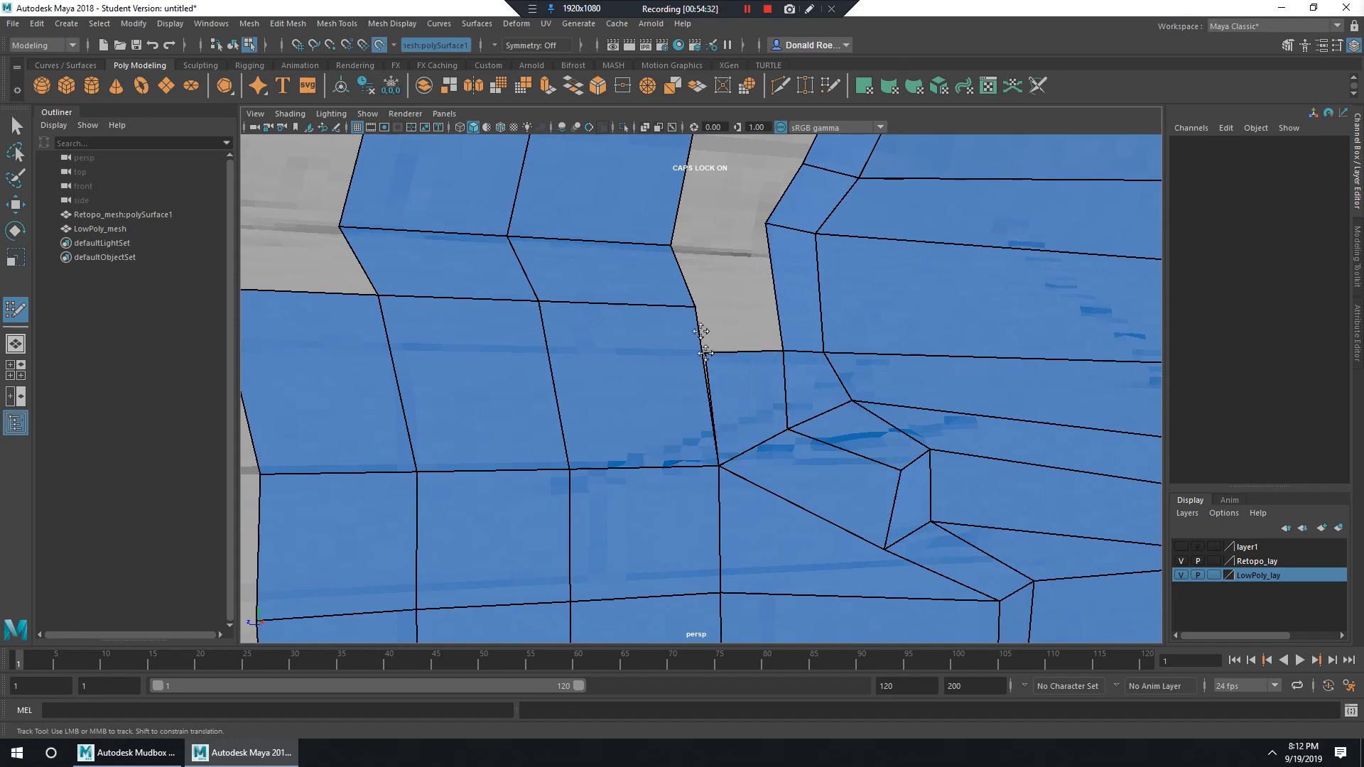
{"action": "middle_click_drag", "start_coordinate": [723, 384], "coordinate": [775, 342], "text": "alt"}
{"action": "middle_click_drag", "start_coordinate": [884, 298], "coordinate": [776, 514], "text": "alt"}
{"action": "middle_click_drag", "start_coordinate": [813, 471], "coordinate": [744, 351], "text": "alt"}
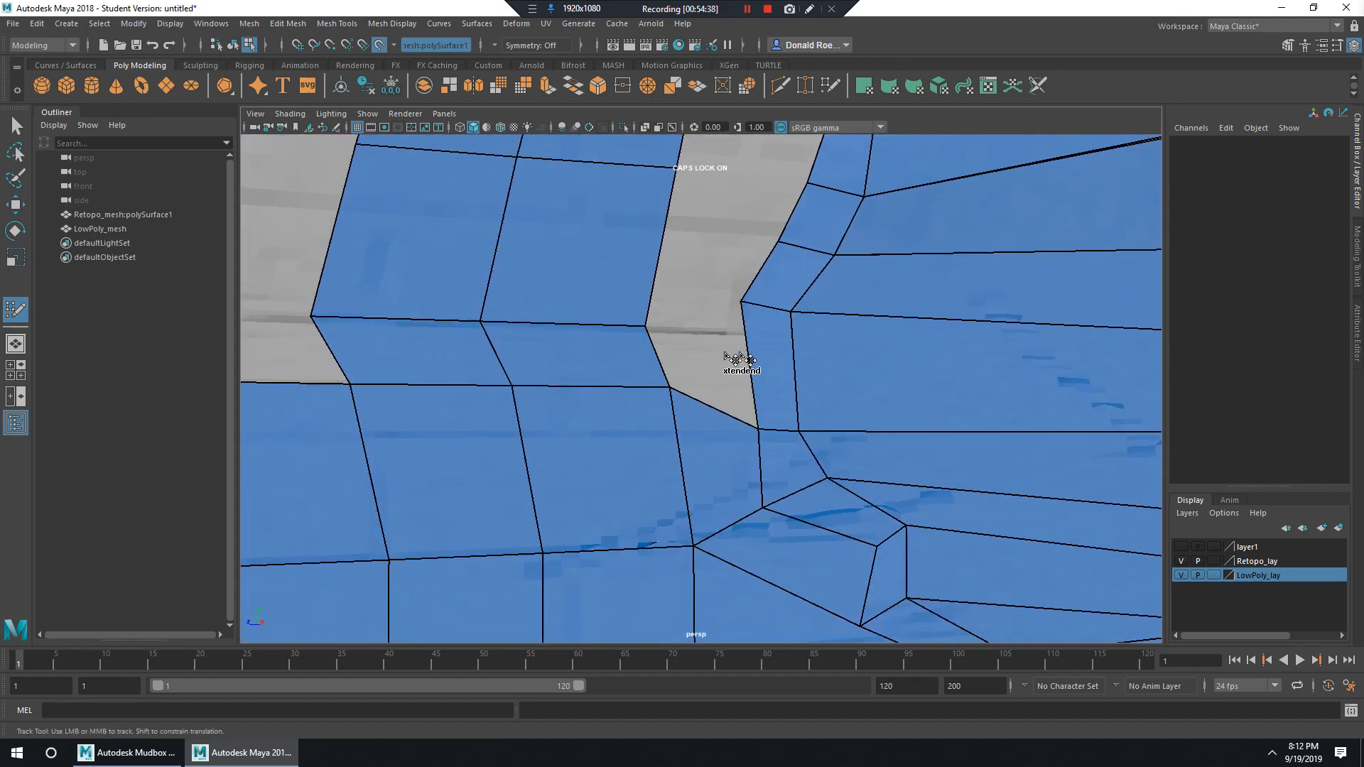
{"action": "mouse_move", "coordinate": [739, 358]}
{"action": "left_mouse_down"}
{"action": "mouse_move", "coordinate": [694, 292]}
{"action": "mouse_move", "coordinate": [646, 325]}
{"action": "left_mouse_up"}
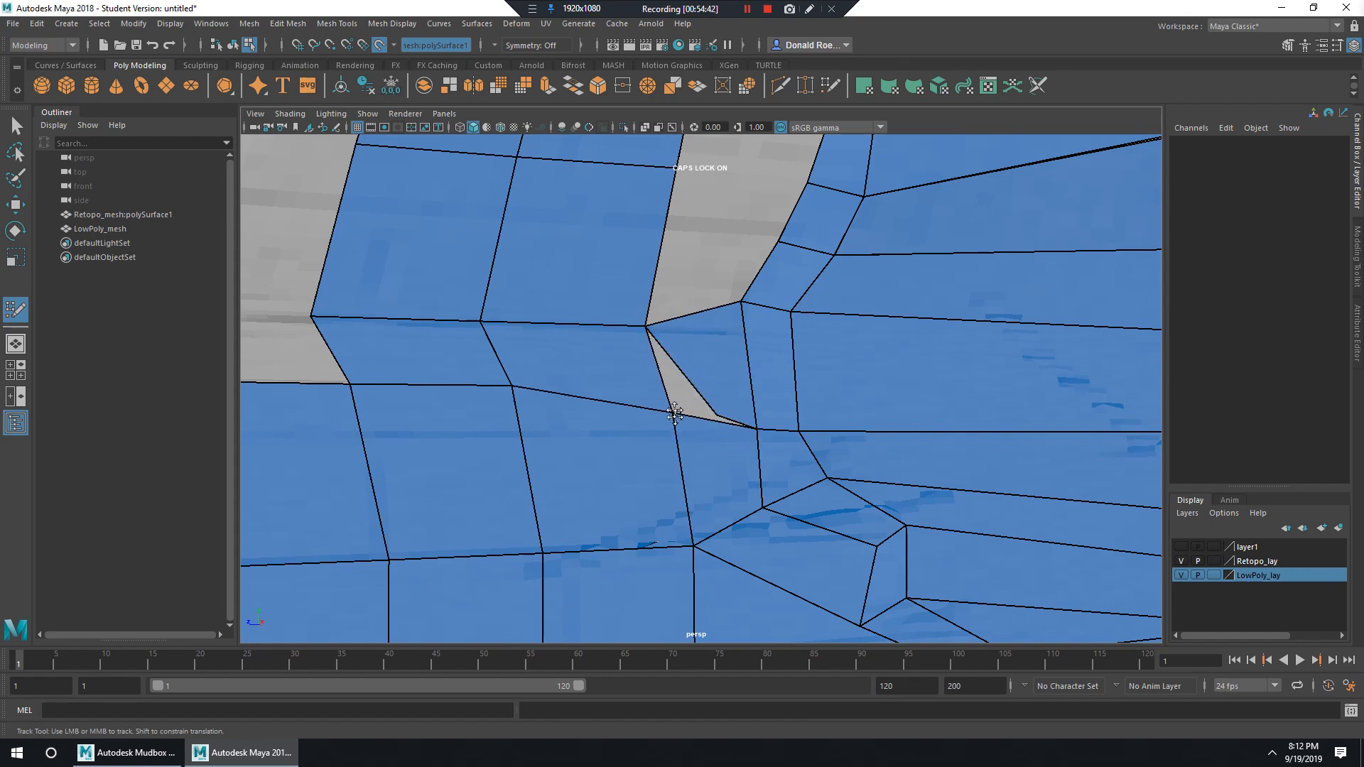
{"action": "left_click_drag", "start_coordinate": [667, 387], "coordinate": [676, 424]}
Fill a quad between the lower patch's left rim and the grid, and extend the next rim edge to the same grid vertex.
{"action": "middle_click_drag", "start_coordinate": [756, 304], "coordinate": [730, 455], "text": "alt"}
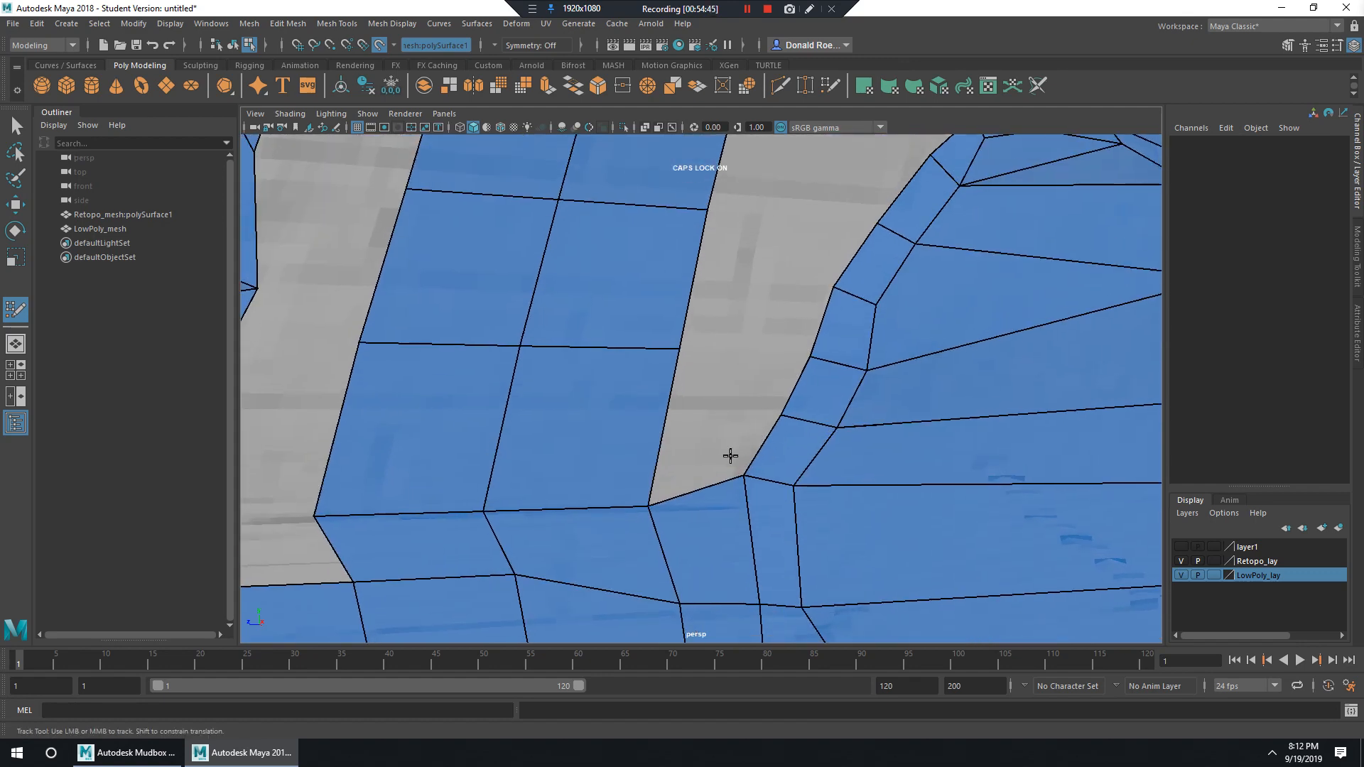
{"action": "left_click", "coordinate": [711, 451], "text": "shift"}
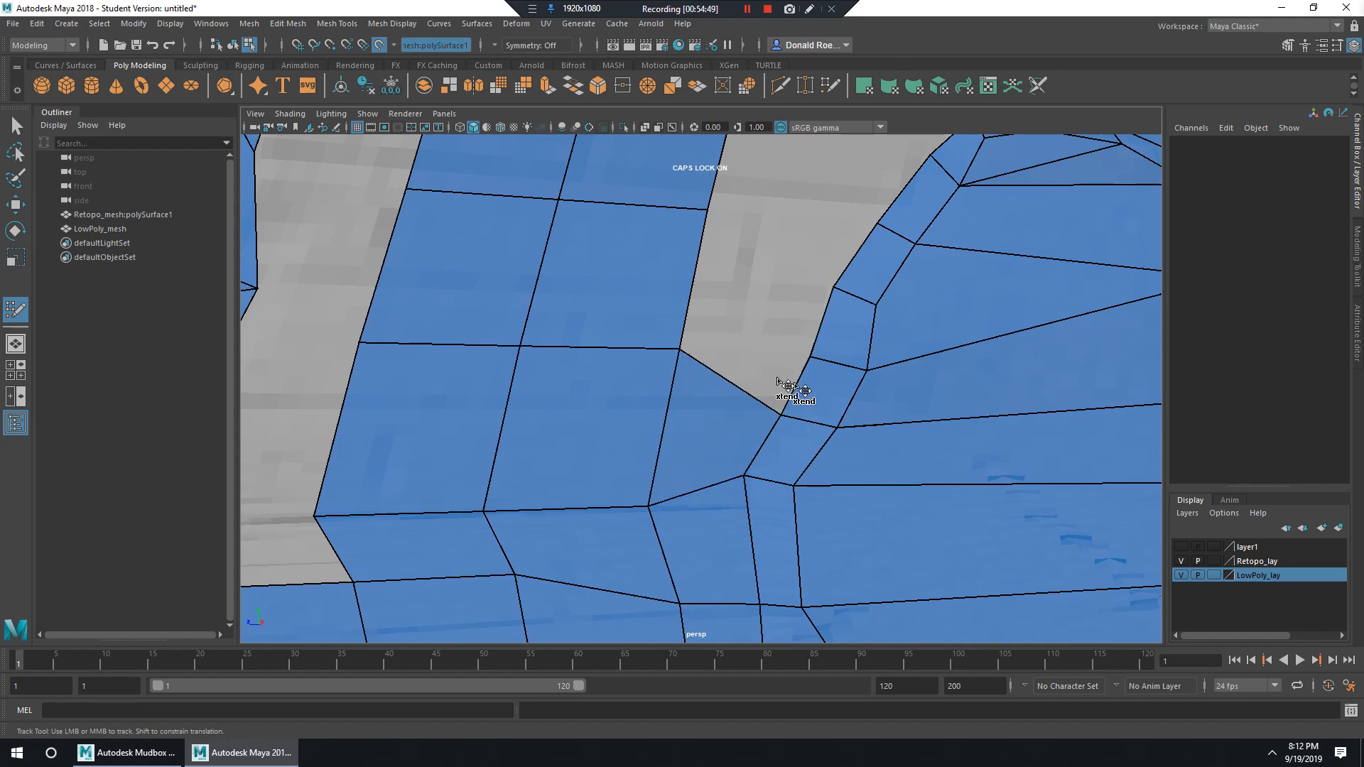
{"action": "middle_click_drag", "start_coordinate": [794, 384], "coordinate": [747, 348]}
{"action": "key", "text": "ctrl+z"}
{"action": "left_click_drag", "start_coordinate": [809, 386], "coordinate": [682, 349]}
Bridge the next two upper-left rim edges to the grid column, filling the triangle beneath them and welding the loose corner.
{"action": "middle_click_drag", "start_coordinate": [807, 295], "coordinate": [790, 417], "text": "alt"}
{"action": "mouse_move", "coordinate": [815, 434]}
{"action": "left_mouse_down"}
{"action": "mouse_move", "coordinate": [713, 329]}
{"action": "mouse_move", "coordinate": [690, 331]}
{"action": "left_mouse_up"}
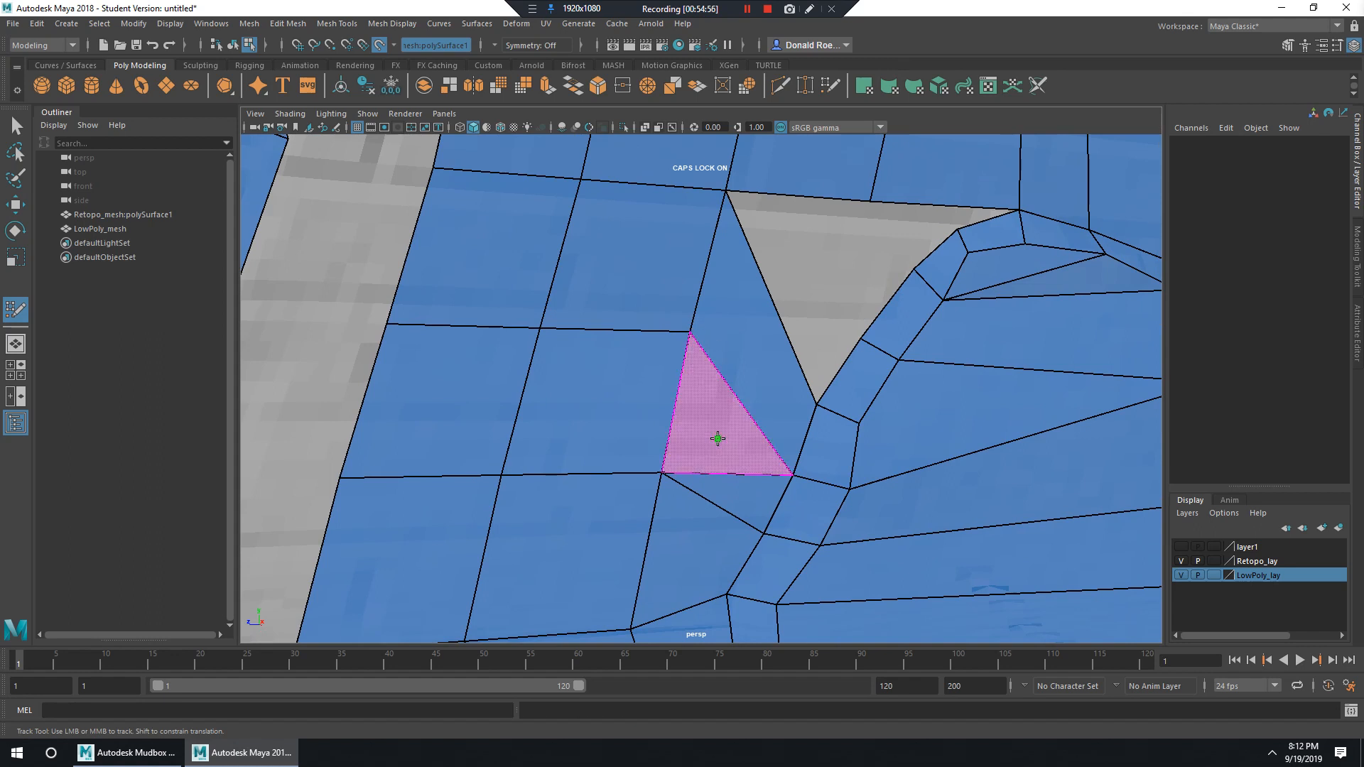
{"action": "left_click", "coordinate": [722, 436], "text": "shift"}
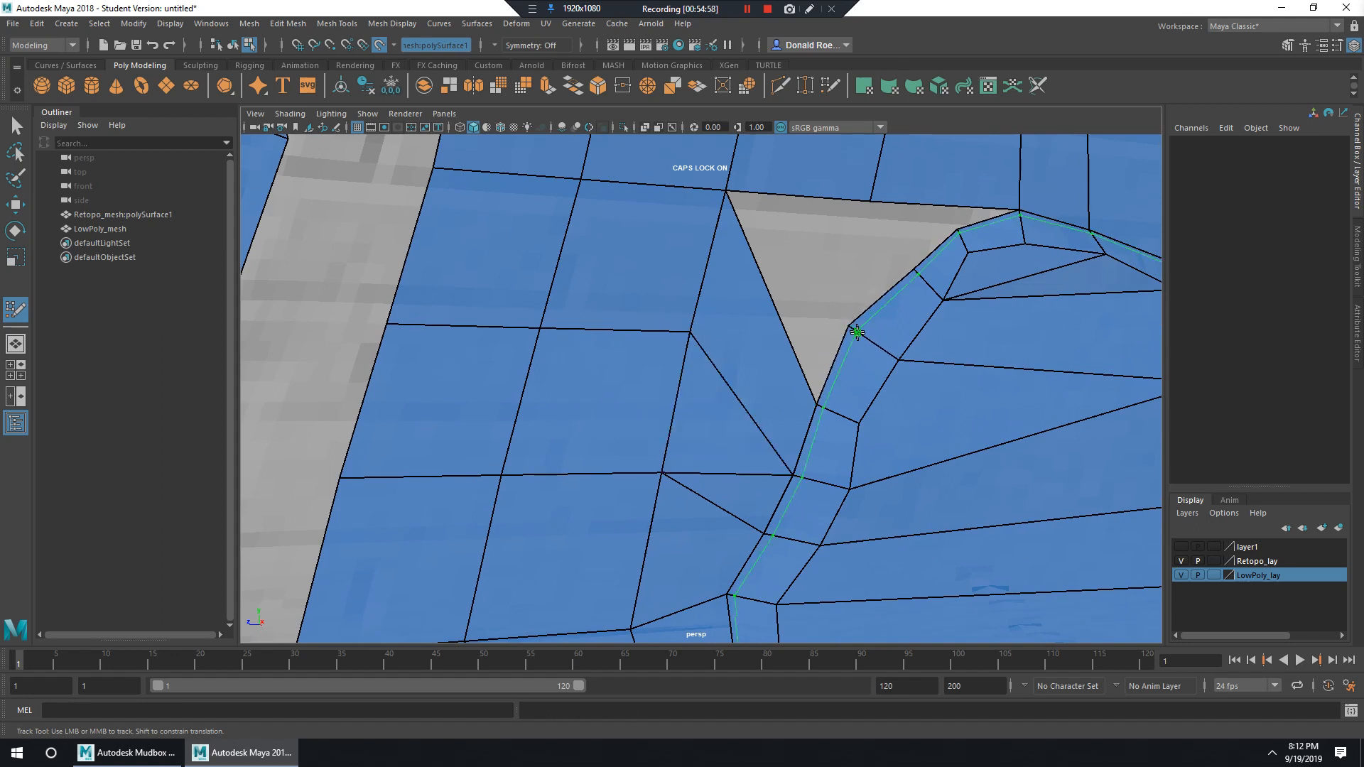
{"action": "mouse_move", "coordinate": [849, 364]}
{"action": "left_mouse_down"}
{"action": "mouse_move", "coordinate": [817, 297]}
{"action": "mouse_move", "coordinate": [825, 240]}
{"action": "mouse_move", "coordinate": [729, 190]}
{"action": "left_mouse_up"}
{"action": "left_click_drag", "start_coordinate": [788, 280], "coordinate": [719, 202]}
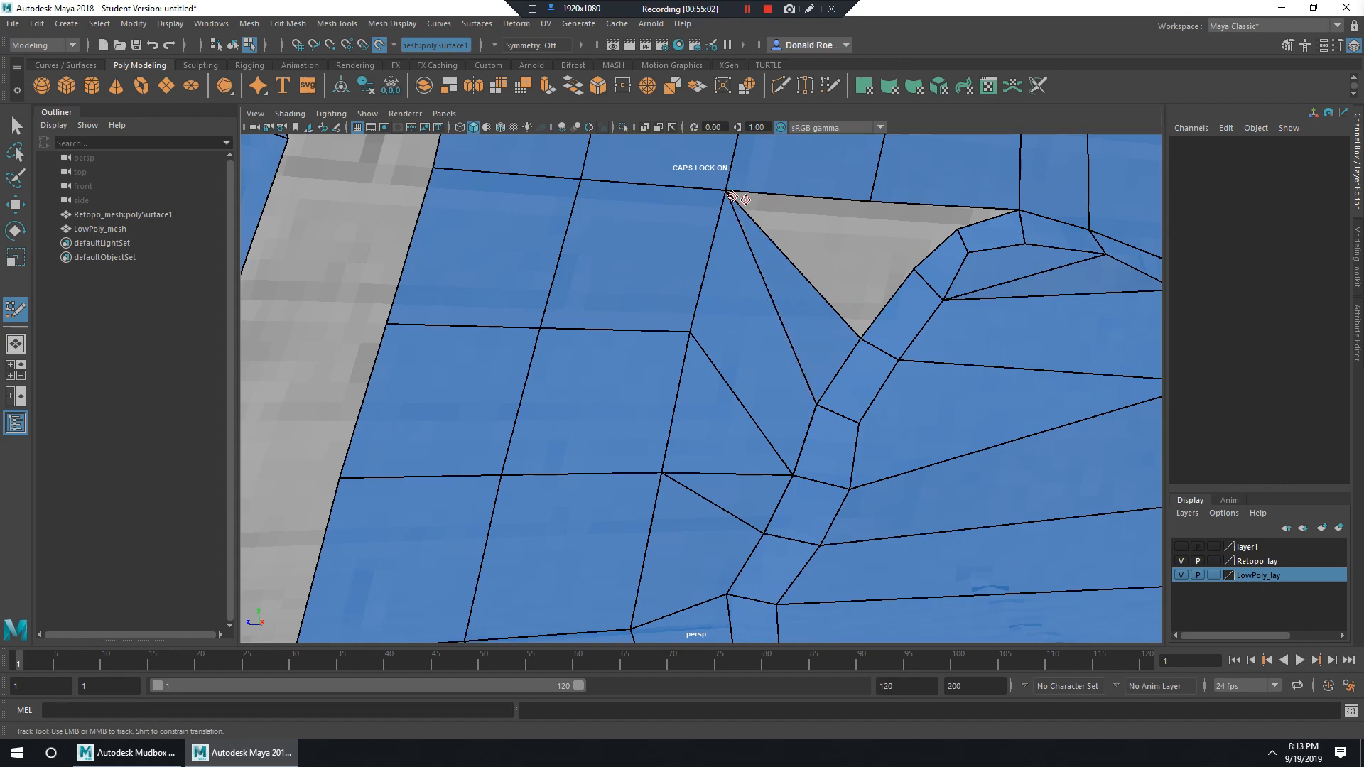
Close the remaining gap at the lower patch's upper-left rim with faces extended to the grid row above and a filled triangle.
{"action": "middle_click_drag", "start_coordinate": [885, 209], "coordinate": [833, 334], "text": "alt"}
{"action": "left_click_drag", "start_coordinate": [927, 346], "coordinate": [817, 321]}
{"action": "key", "text": "ctrl+z"}
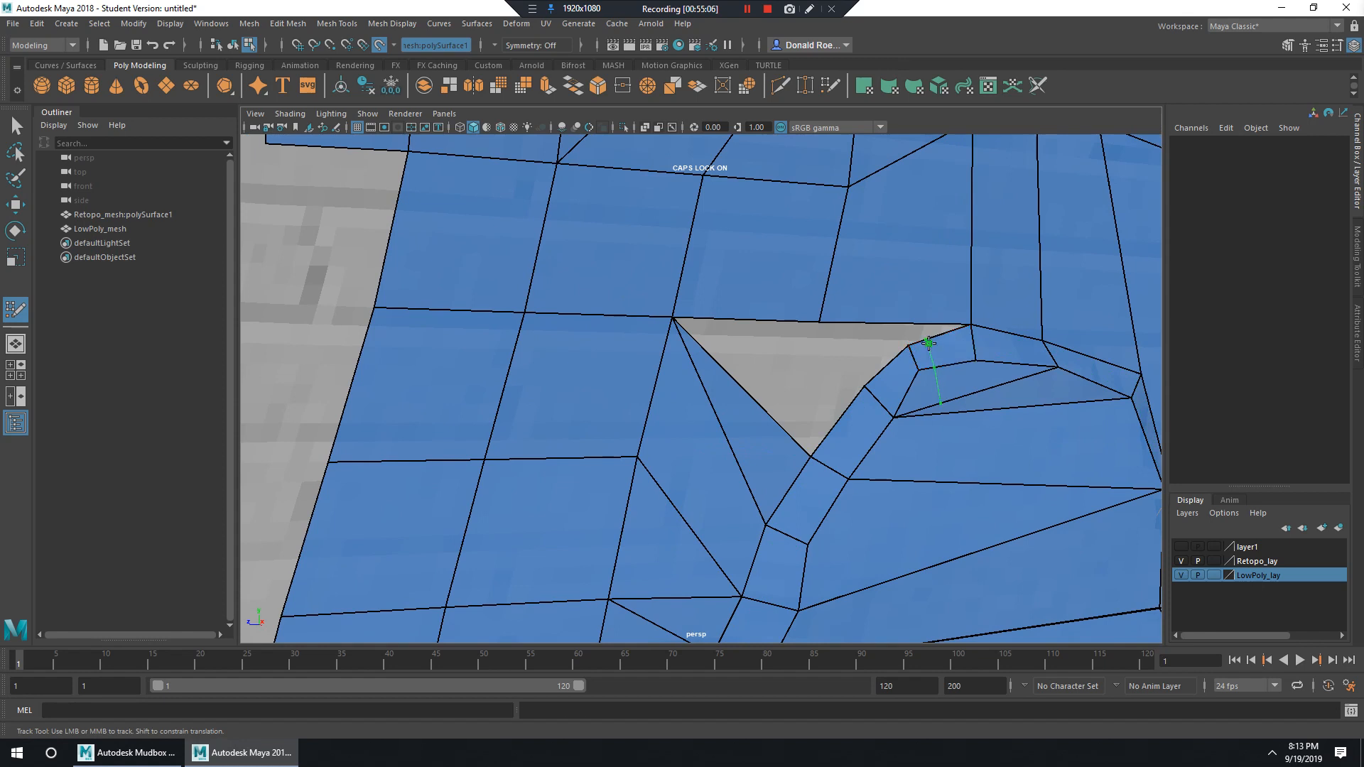
{"action": "mouse_move", "coordinate": [941, 346]}
{"action": "left_mouse_down"}
{"action": "mouse_move", "coordinate": [845, 340]}
{"action": "mouse_move", "coordinate": [799, 356]}
{"action": "mouse_move", "coordinate": [815, 322]}
{"action": "left_mouse_up"}
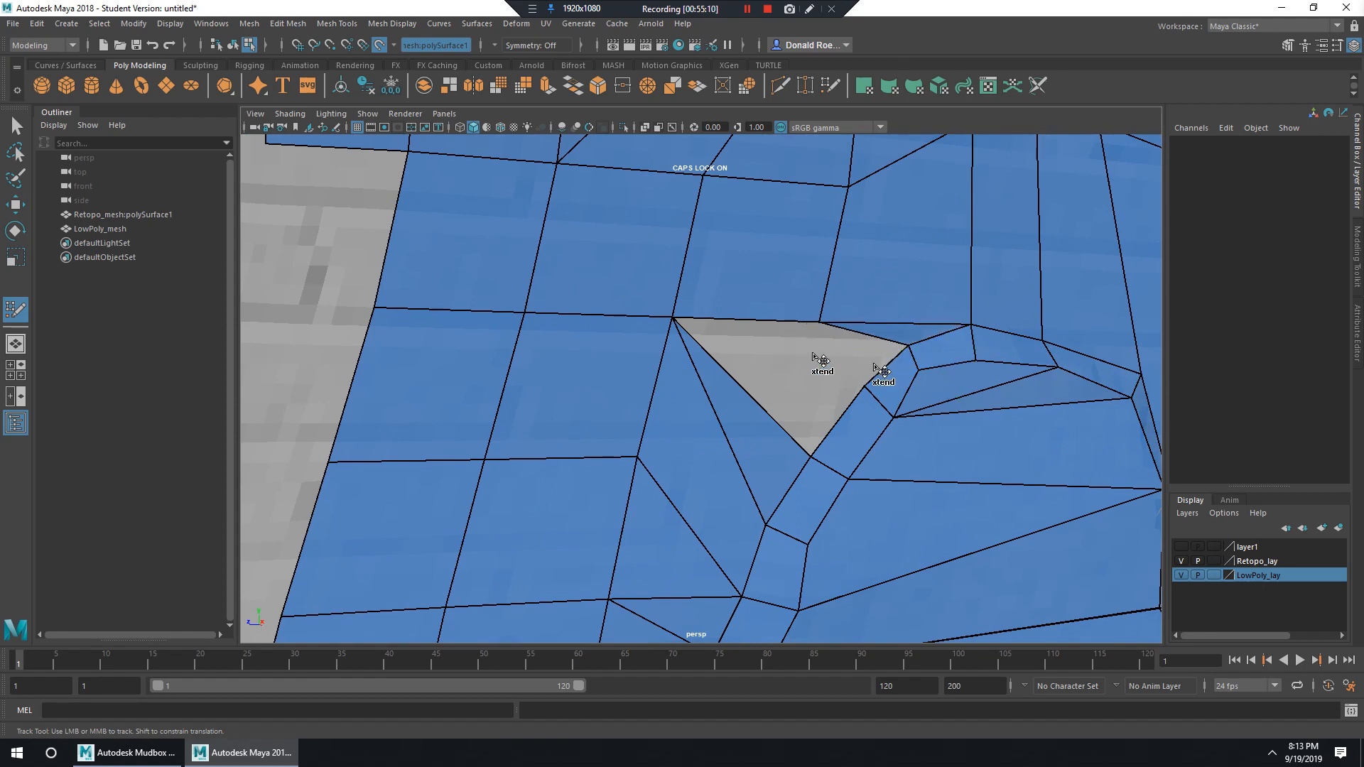
{"action": "mouse_move", "coordinate": [875, 366]}
{"action": "left_mouse_down"}
{"action": "mouse_move", "coordinate": [763, 350]}
{"action": "mouse_move", "coordinate": [842, 320]}
{"action": "left_mouse_up"}
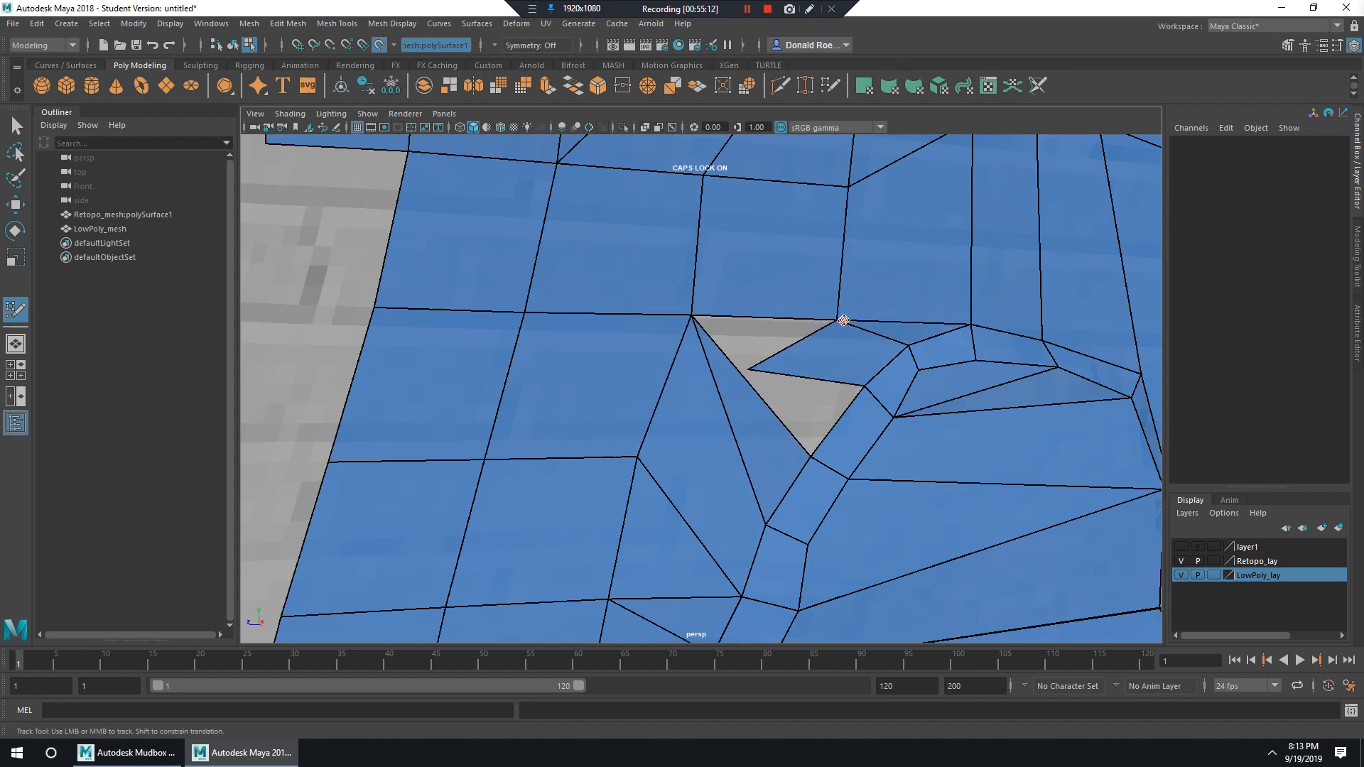
{"action": "left_click_drag", "start_coordinate": [751, 368], "coordinate": [692, 316]}
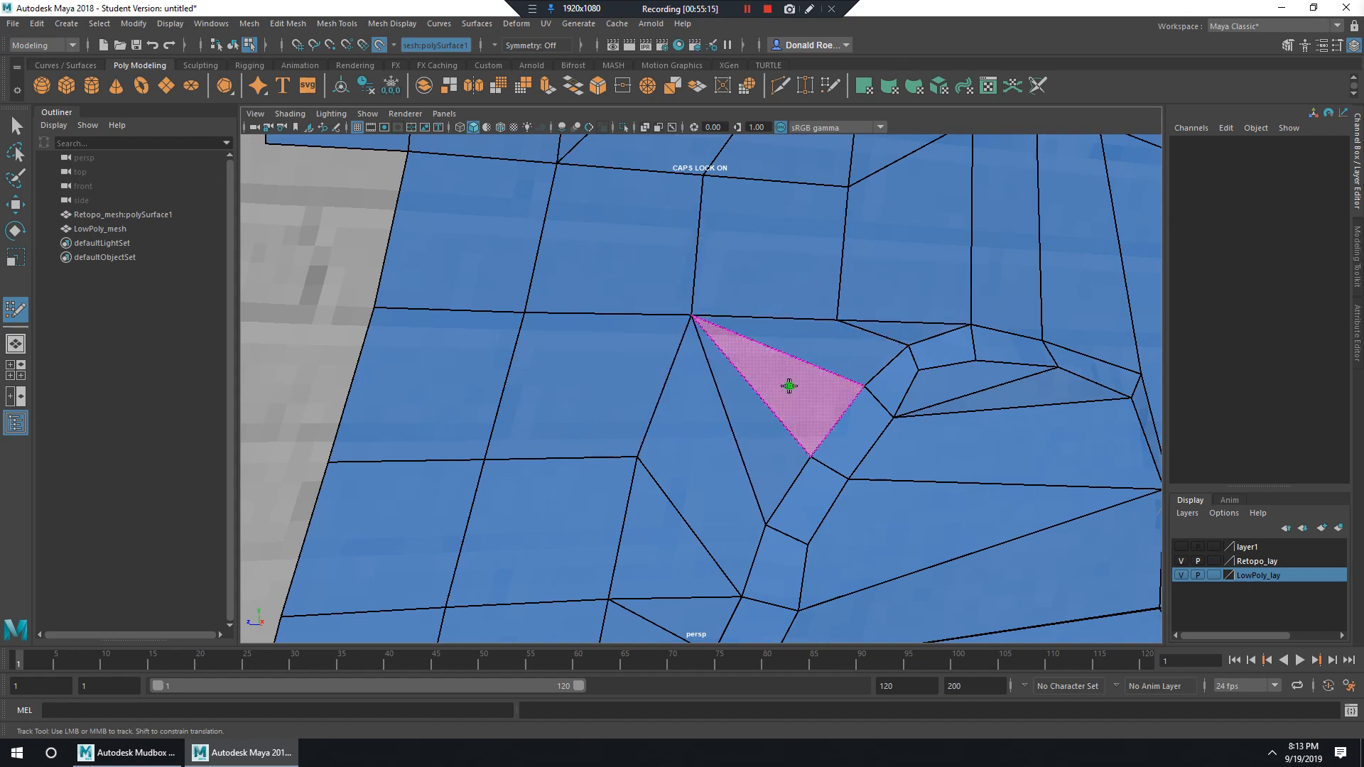
{"action": "left_click", "coordinate": [786, 384], "text": "shift"}
Weld two pairs of neighbouring grid vertices between the two recessed patches and even out the spacing of the surrounding vertices.
{"action": "scroll", "coordinate": [1026, 412], "scroll_direction": "down", "scroll_amount": 4}
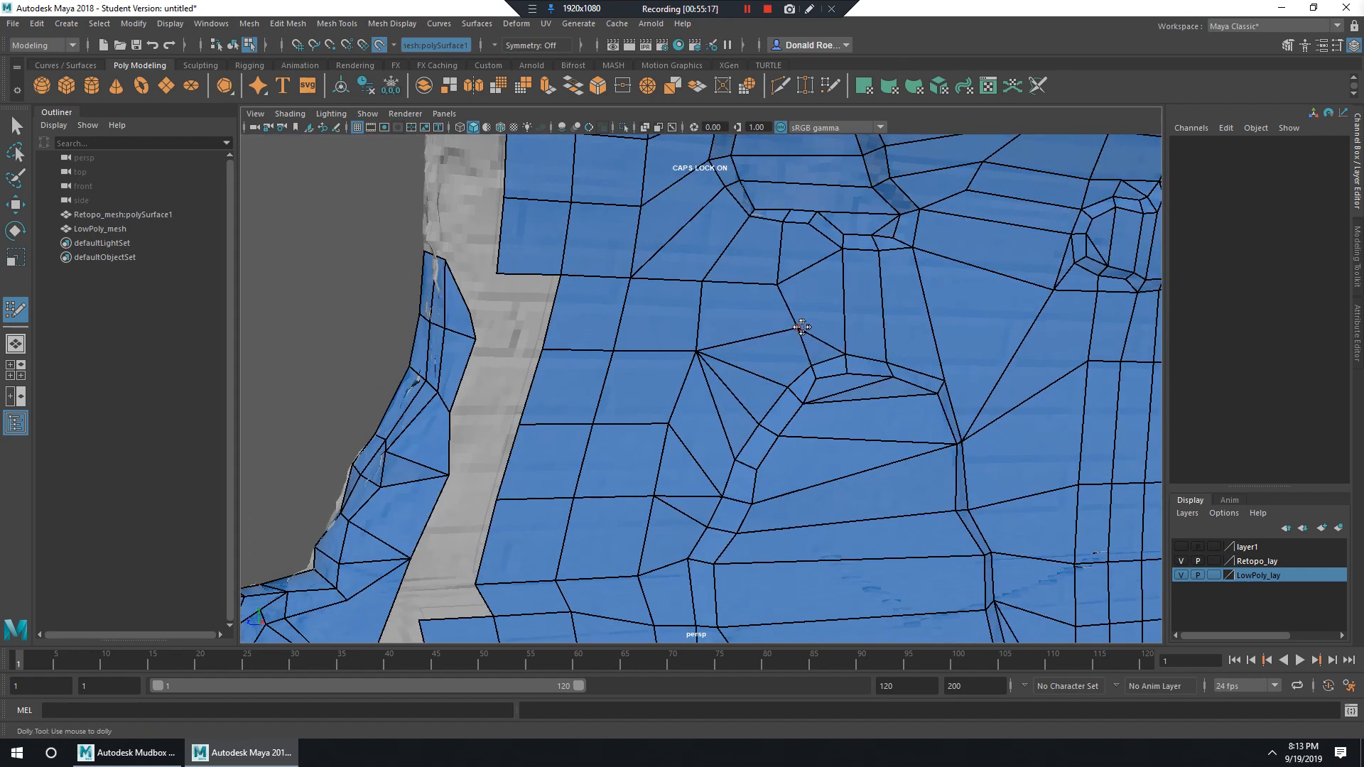
{"action": "scroll", "coordinate": [801, 327], "scroll_direction": "up", "scroll_amount": 3}
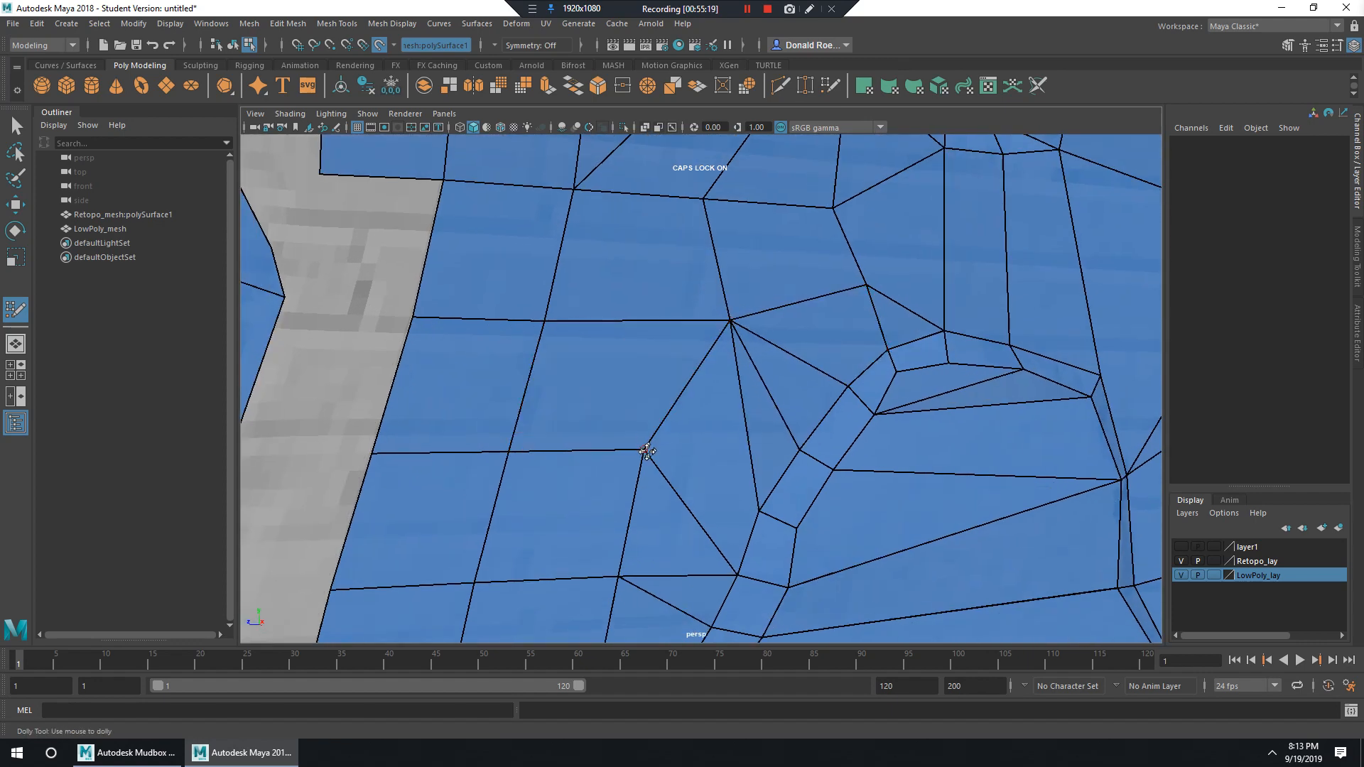
{"action": "left_click_drag", "start_coordinate": [647, 452], "coordinate": [632, 468]}
{"action": "mouse_move", "coordinate": [792, 383]}
{"action": "left_mouse_down", "text": "alt"}
{"action": "mouse_move", "coordinate": [727, 347]}
{"action": "mouse_move", "coordinate": [685, 373]}
{"action": "left_mouse_up", "text": "alt"}
{"action": "middle_click_drag", "start_coordinate": [891, 290], "coordinate": [821, 423], "text": "alt"}
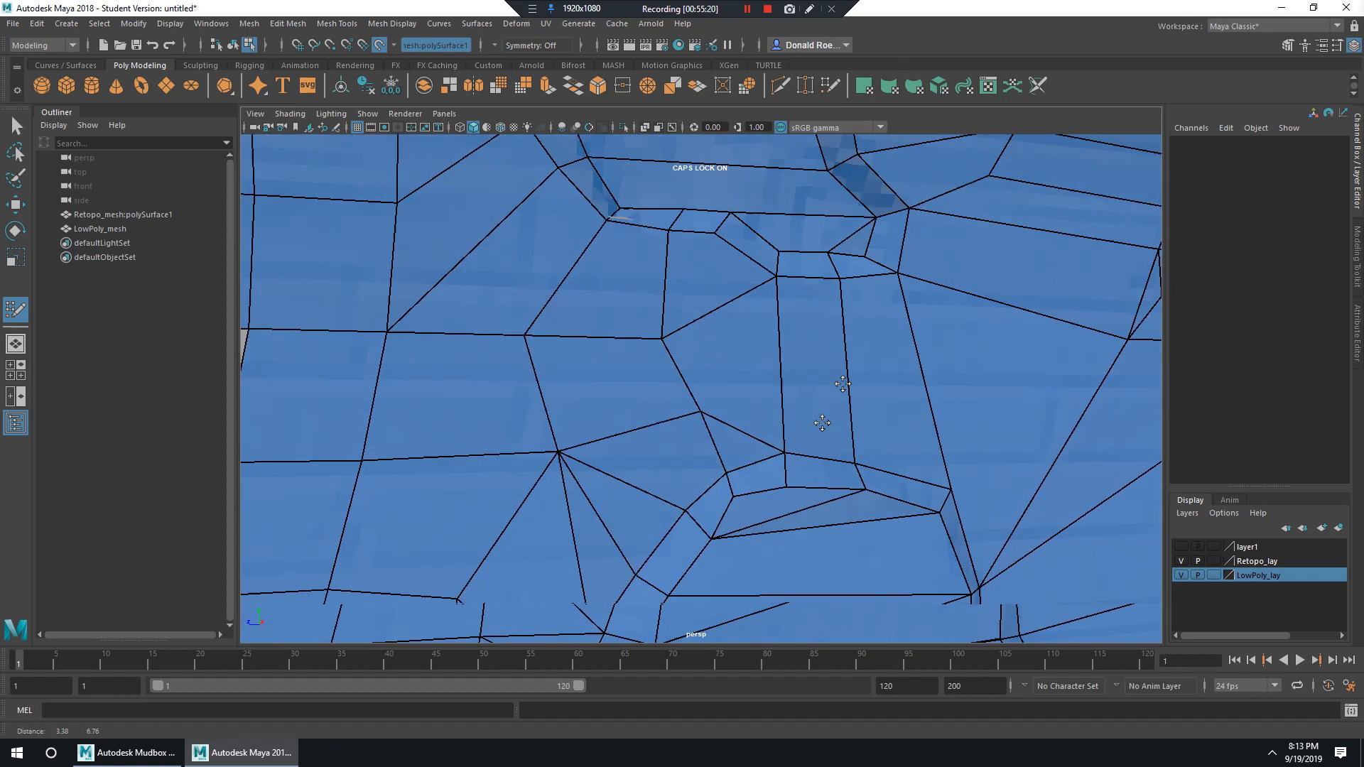
{"action": "scroll", "coordinate": [822, 423], "scroll_direction": "down", "scroll_amount": 4}
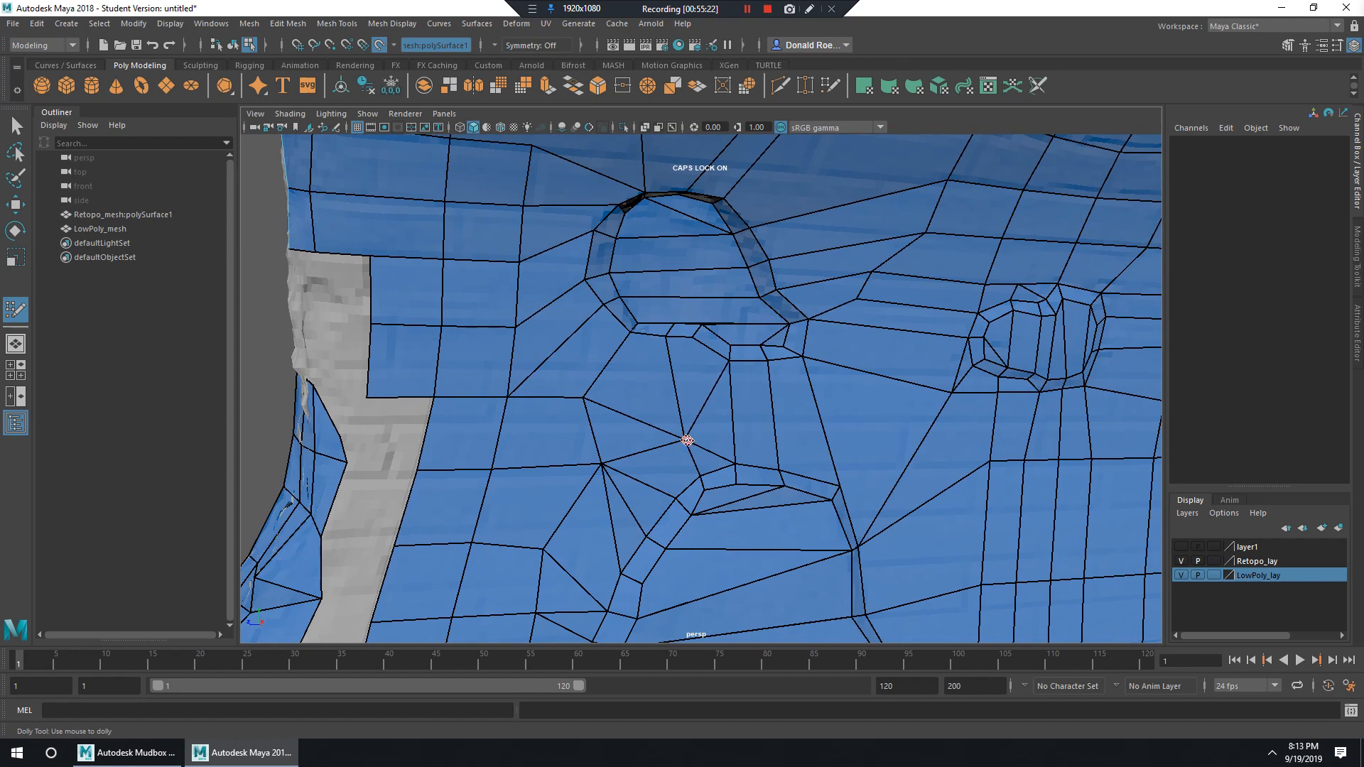
{"action": "mouse_move", "coordinate": [583, 399]}
{"action": "left_mouse_down"}
{"action": "mouse_move", "coordinate": [601, 465]}
{"action": "mouse_move", "coordinate": [594, 413]}
{"action": "left_mouse_up"}
{"action": "left_click_drag", "start_coordinate": [687, 431], "coordinate": [693, 406]}
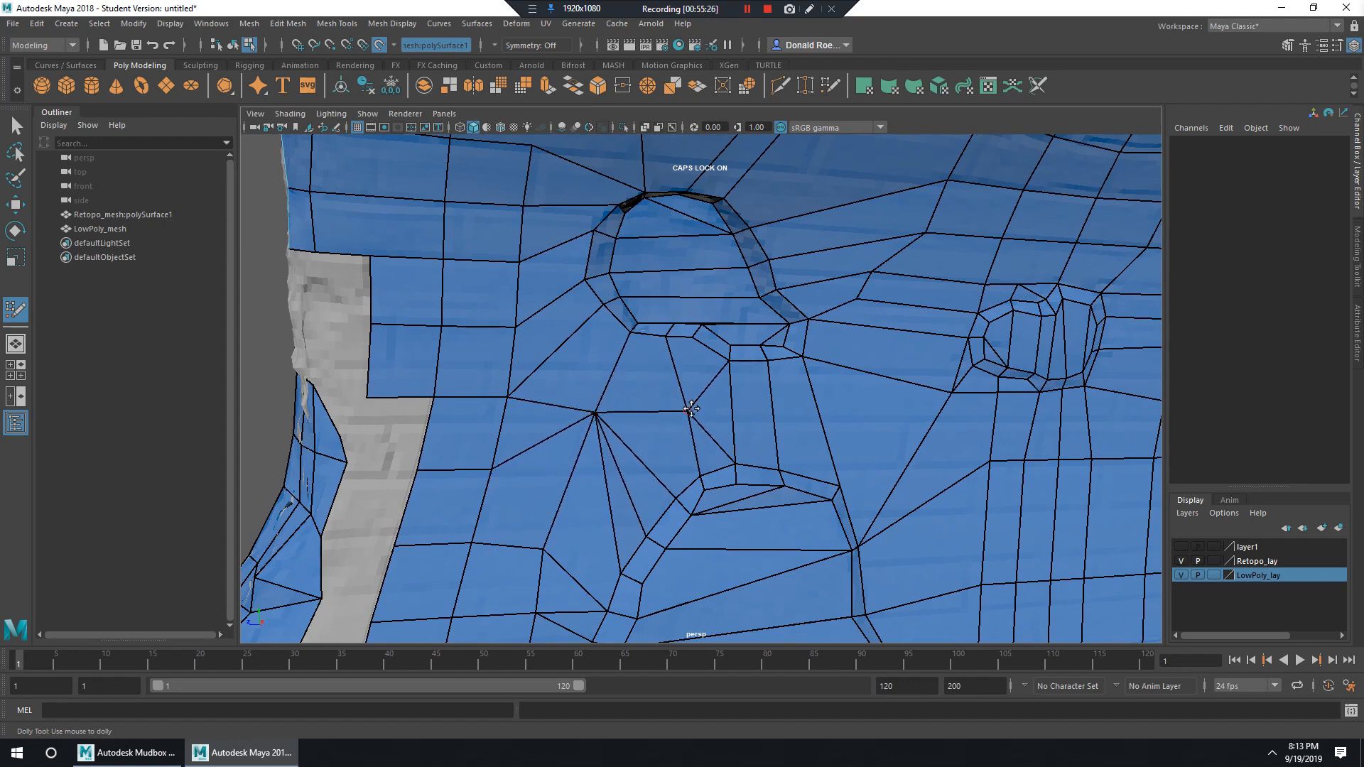
Collapse the rest of the redundant grid row by welding its two remaining vertices onto the row above, out to the open border.
{"action": "middle_click_drag", "start_coordinate": [692, 410], "coordinate": [715, 361], "text": "alt"}
{"action": "left_click_drag", "start_coordinate": [715, 361], "coordinate": [550, 324], "text": "alt"}
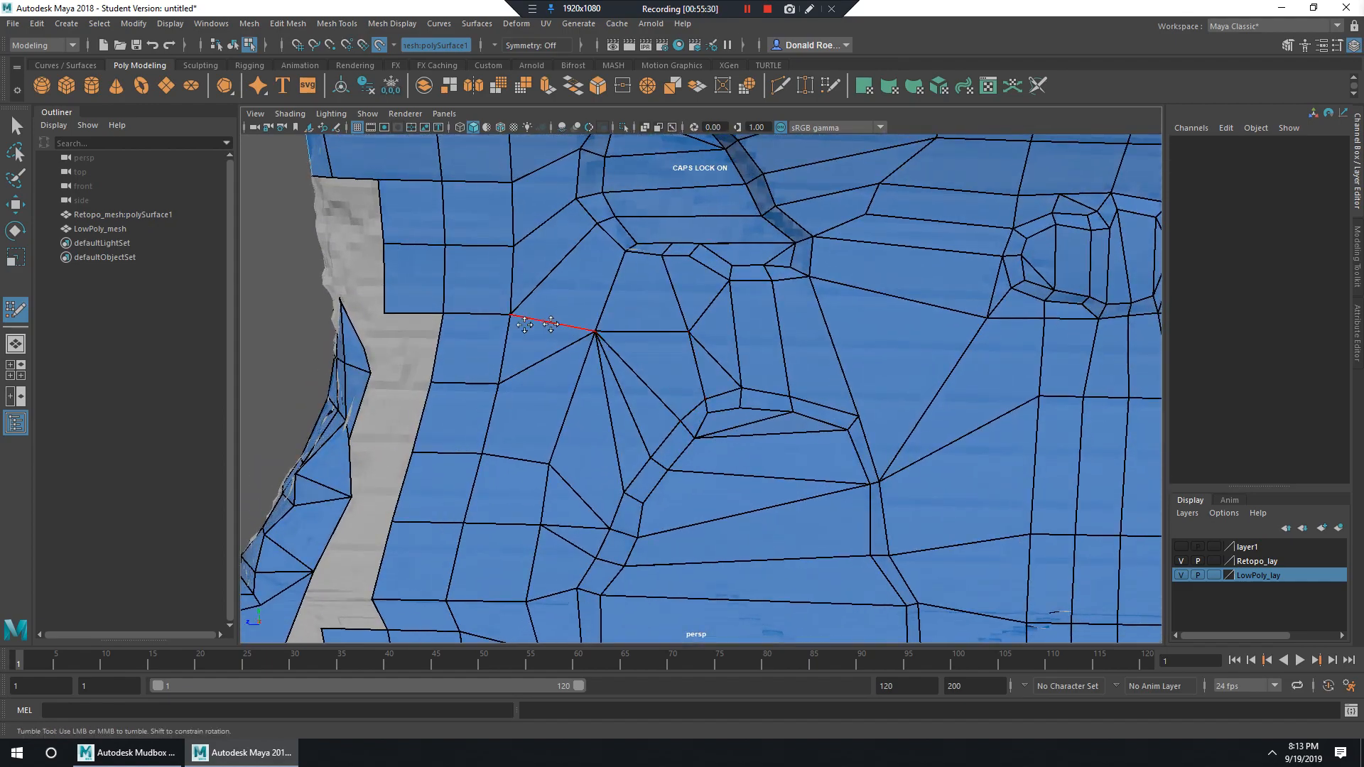
{"action": "left_click_drag", "start_coordinate": [496, 383], "coordinate": [513, 315]}
{"action": "left_click_drag", "start_coordinate": [435, 383], "coordinate": [440, 311]}
Extend the two top edges of the wall's outer side strip up to the mesh above and weld them to its border.
{"action": "mouse_move", "coordinate": [520, 388]}
{"action": "left_mouse_down", "text": "alt"}
{"action": "mouse_move", "coordinate": [584, 387]}
{"action": "mouse_move", "coordinate": [722, 345]}
{"action": "left_mouse_up", "text": "alt"}
{"action": "middle_click_drag", "start_coordinate": [722, 344], "coordinate": [707, 380], "text": "alt"}
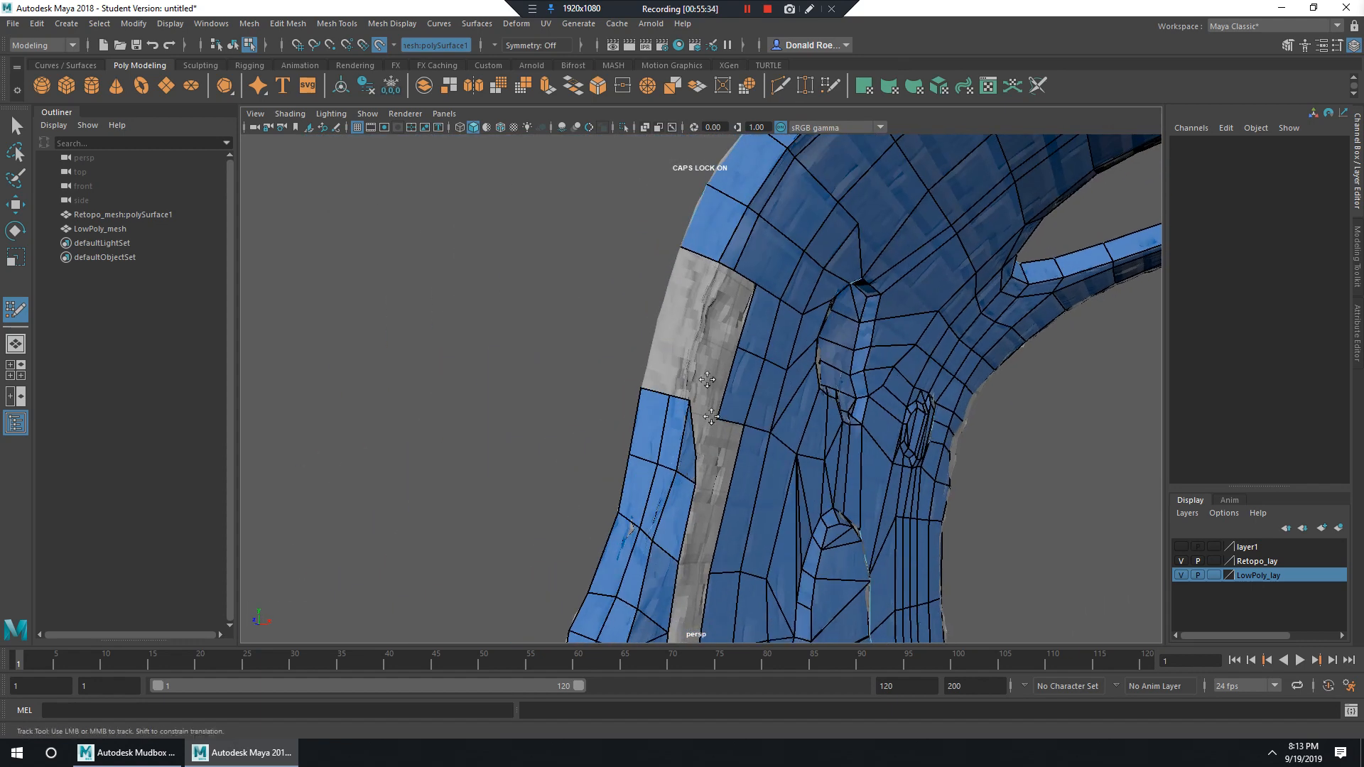
{"action": "left_click_drag", "start_coordinate": [652, 389], "coordinate": [696, 253], "text": "shift"}
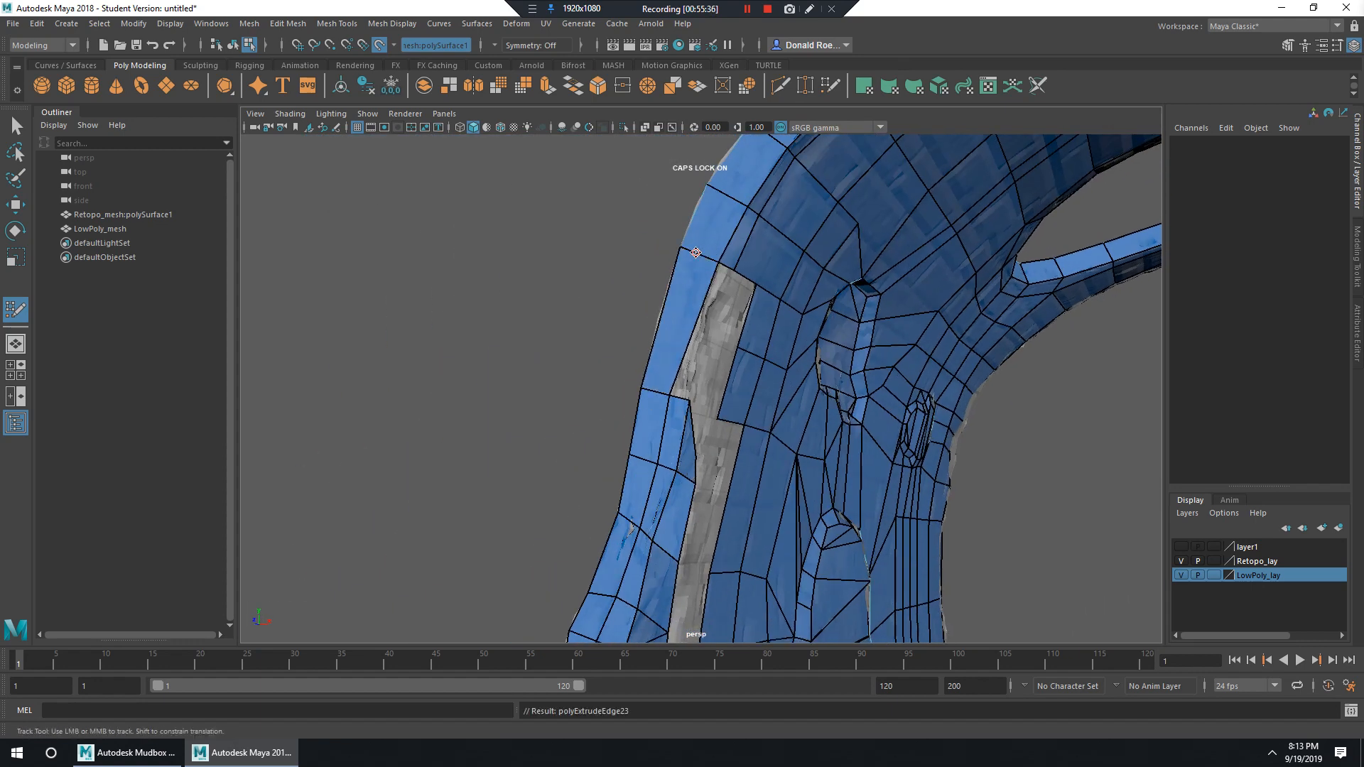
{"action": "mouse_move", "coordinate": [746, 307]}
{"action": "left_mouse_down", "text": "alt"}
{"action": "mouse_move", "coordinate": [620, 385]}
{"action": "mouse_move", "coordinate": [643, 251]}
{"action": "left_mouse_up", "text": "alt"}
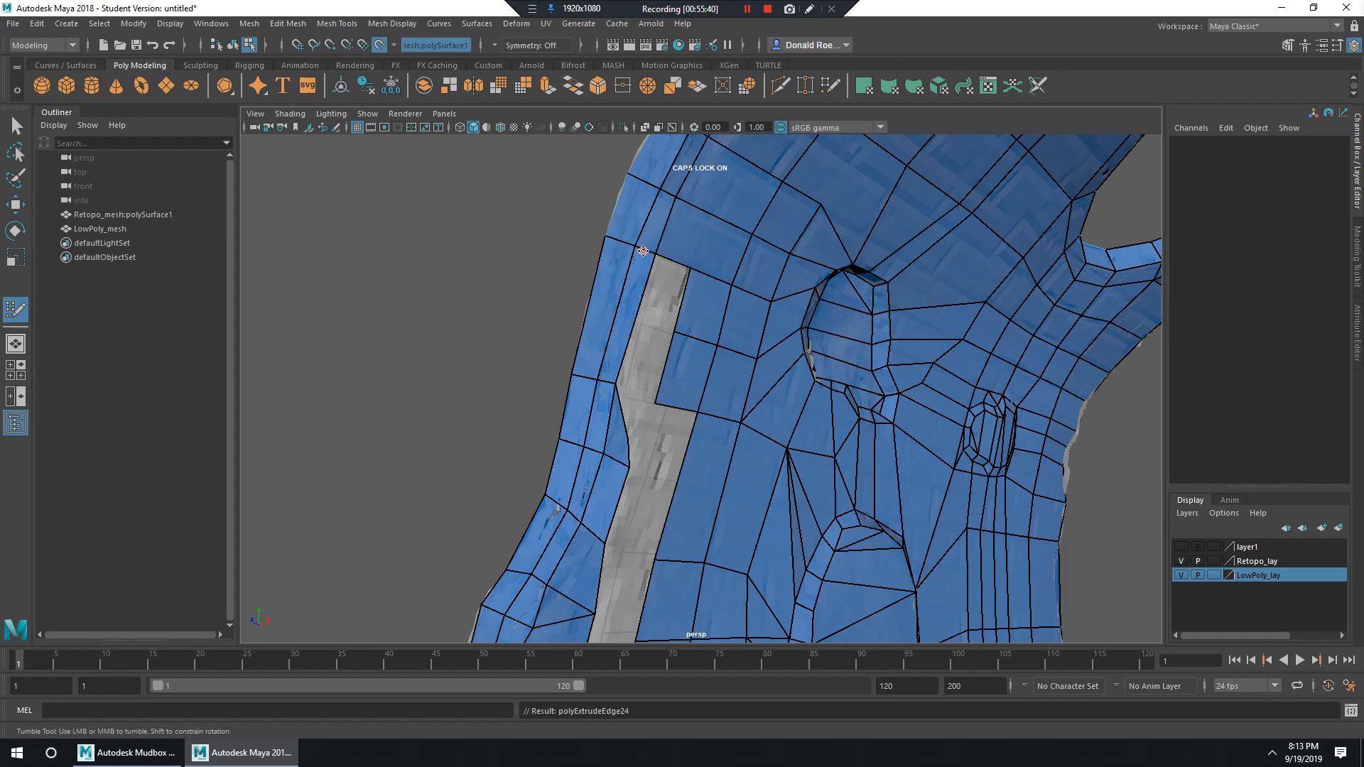
Insert an edge loop across the extended side strip and fill the gap between the strip and the grid with two quads.
{"action": "middle_click_drag", "start_coordinate": [648, 291], "coordinate": [666, 349], "text": "alt"}
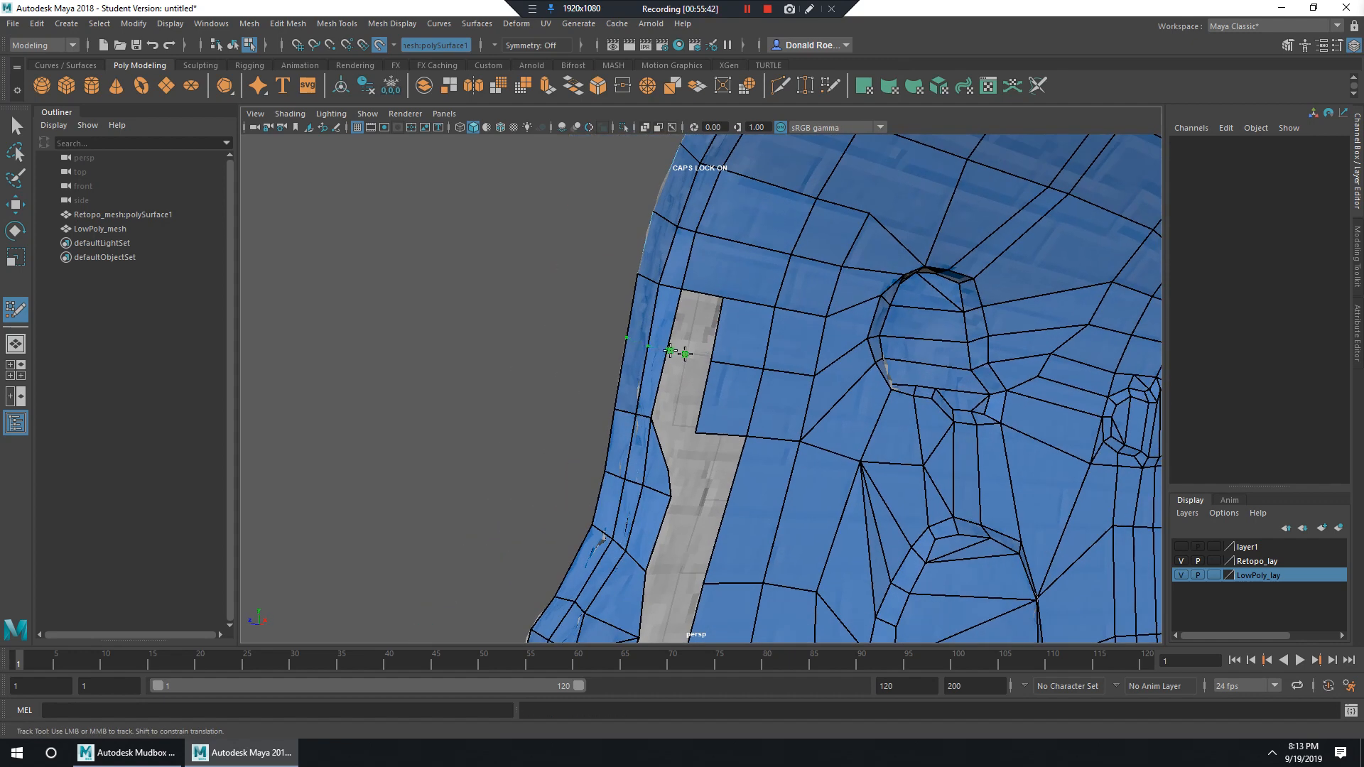
{"action": "left_click", "coordinate": [686, 384], "text": "shift"}
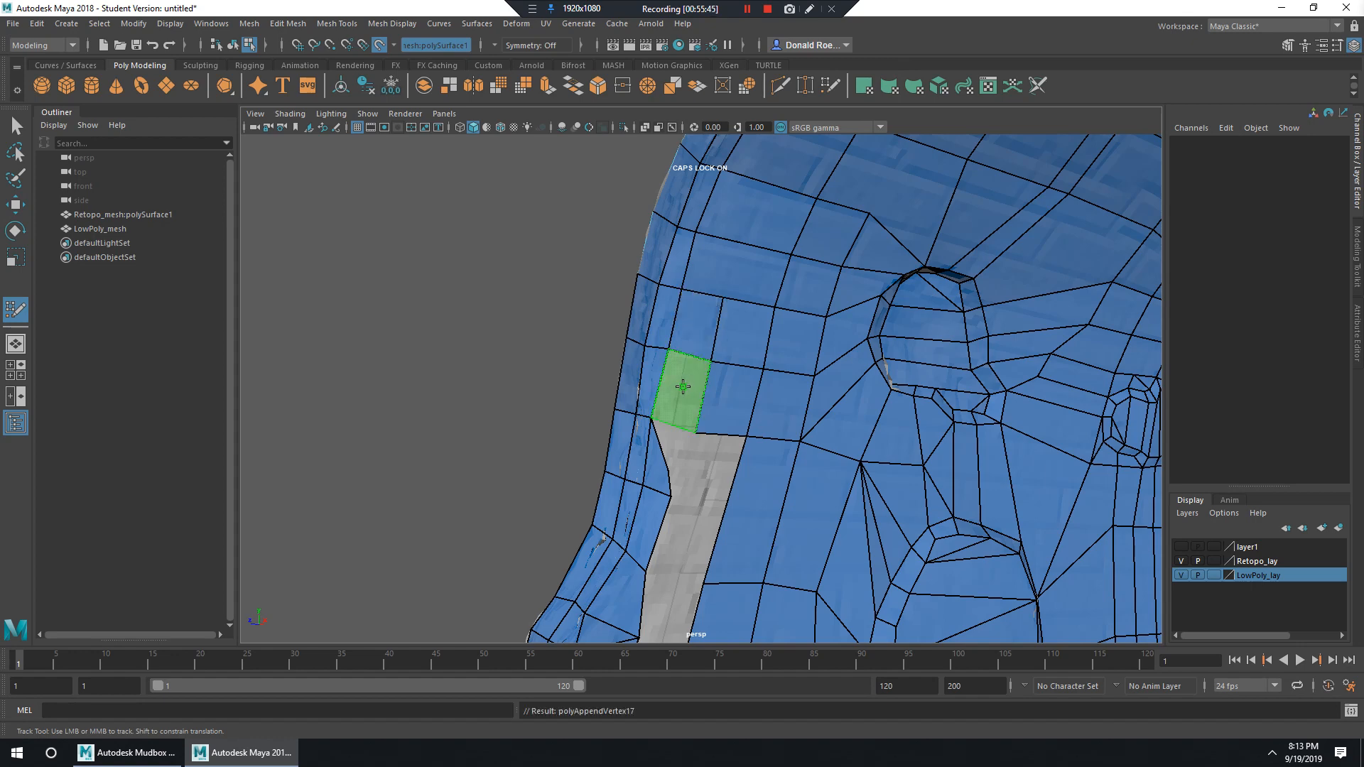
{"action": "left_click", "coordinate": [683, 389], "text": "shift"}
Nudge the vertex at the top of the gap inward, extend the side strip's border edge below it and weld it to the grid's corner.
{"action": "scroll", "coordinate": [761, 459], "scroll_direction": "up", "scroll_amount": 3}
{"action": "middle_click_drag", "start_coordinate": [674, 514], "coordinate": [700, 443], "text": "alt"}
{"action": "mouse_move", "coordinate": [674, 435]}
{"action": "left_mouse_down"}
{"action": "mouse_move", "coordinate": [713, 384]}
{"action": "mouse_move", "coordinate": [683, 419]}
{"action": "mouse_move", "coordinate": [725, 432]}
{"action": "left_mouse_up"}
{"action": "key", "text": "Tab"}
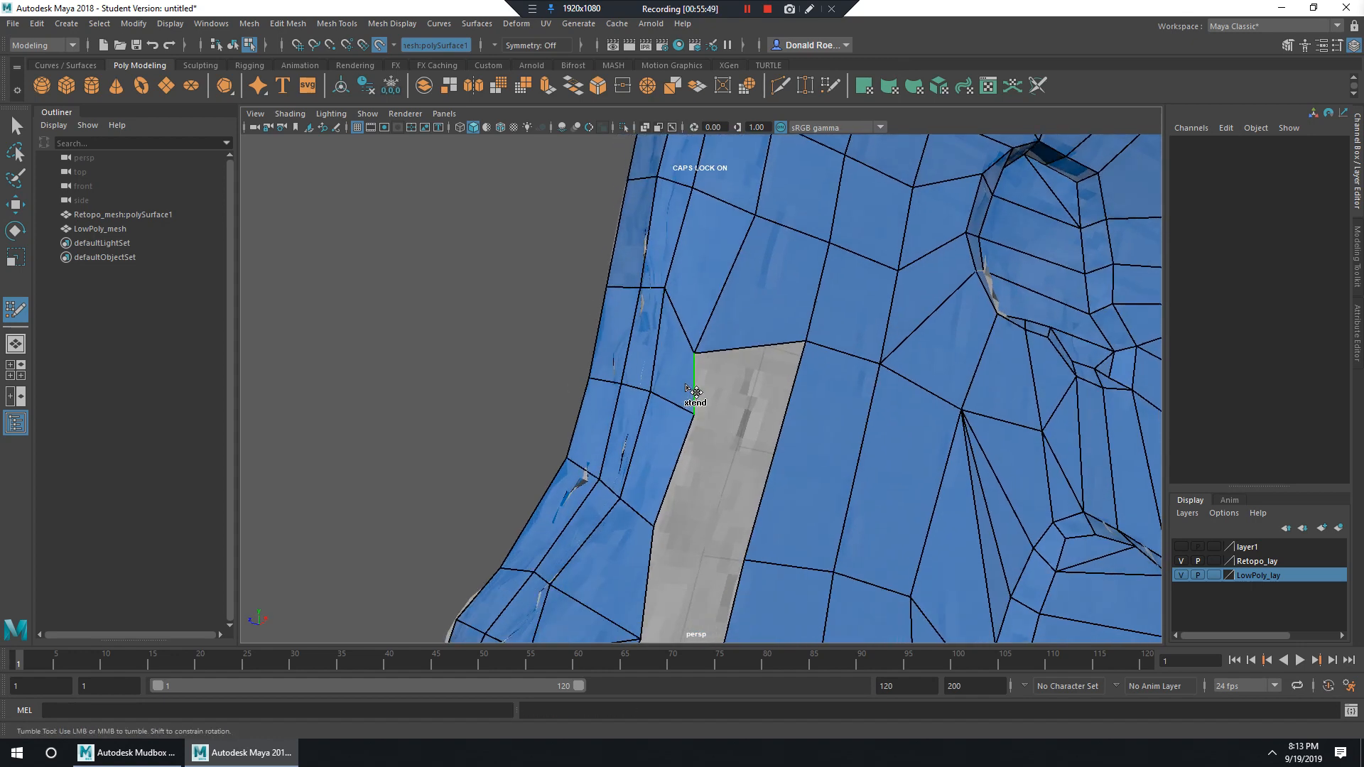
{"action": "mouse_move", "coordinate": [696, 388]}
{"action": "left_mouse_down"}
{"action": "mouse_move", "coordinate": [792, 365]}
{"action": "mouse_move", "coordinate": [802, 338]}
{"action": "mouse_move", "coordinate": [760, 383]}
{"action": "mouse_move", "coordinate": [809, 343]}
{"action": "left_mouse_up"}
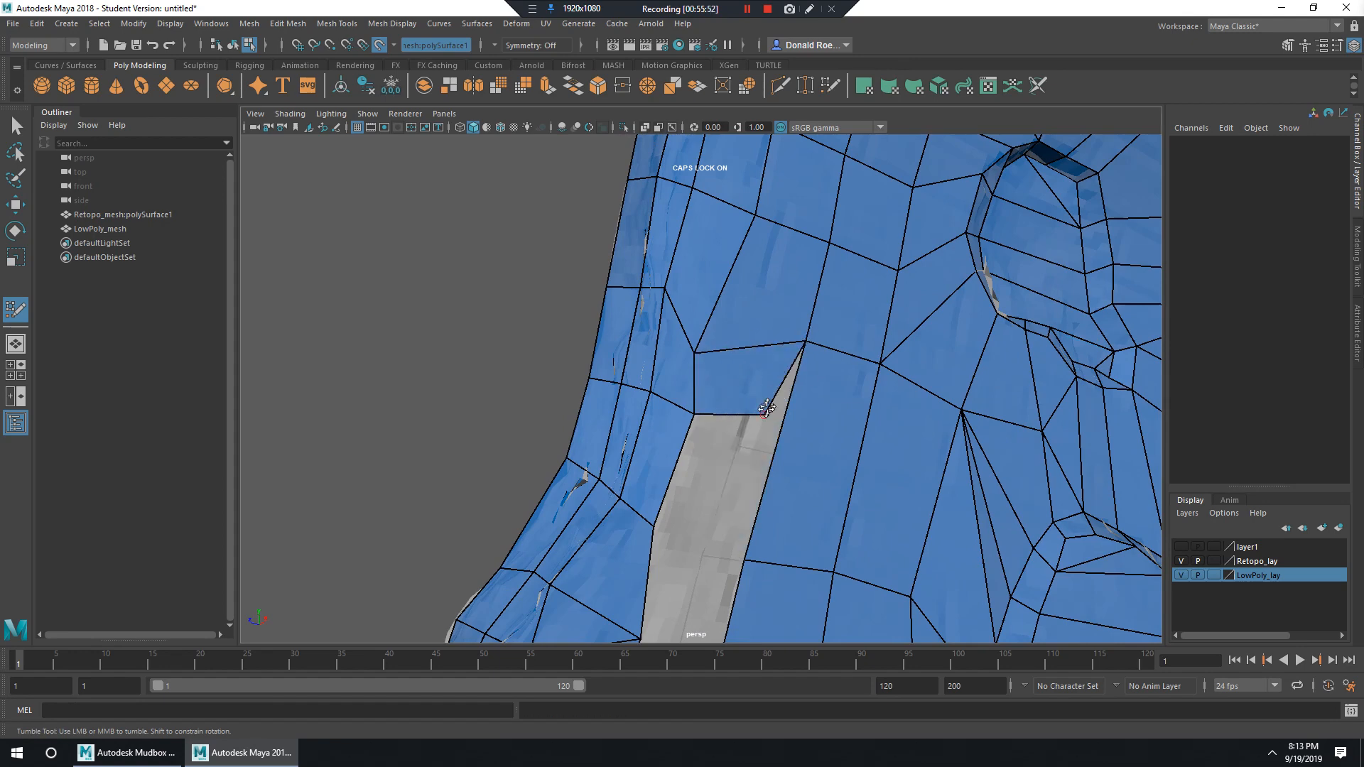
{"action": "left_click_drag", "start_coordinate": [766, 409], "coordinate": [806, 342]}
Fill the gap between the side strip and the grid with four quads, working downward.
{"action": "right_click_drag", "start_coordinate": [861, 391], "coordinate": [781, 475], "text": "alt"}
{"action": "middle_click_drag", "start_coordinate": [781, 476], "coordinate": [786, 356], "text": "alt"}
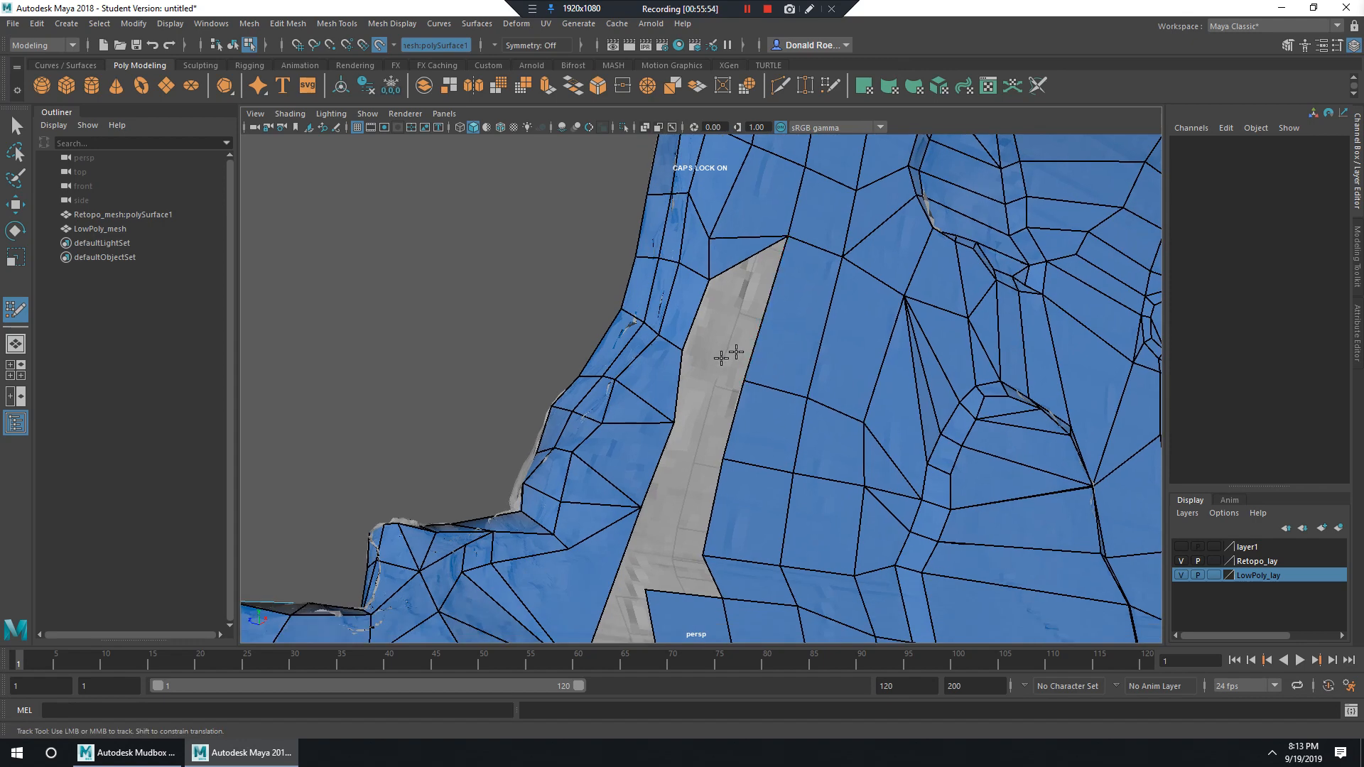
{"action": "left_click", "coordinate": [706, 404], "text": "shift"}
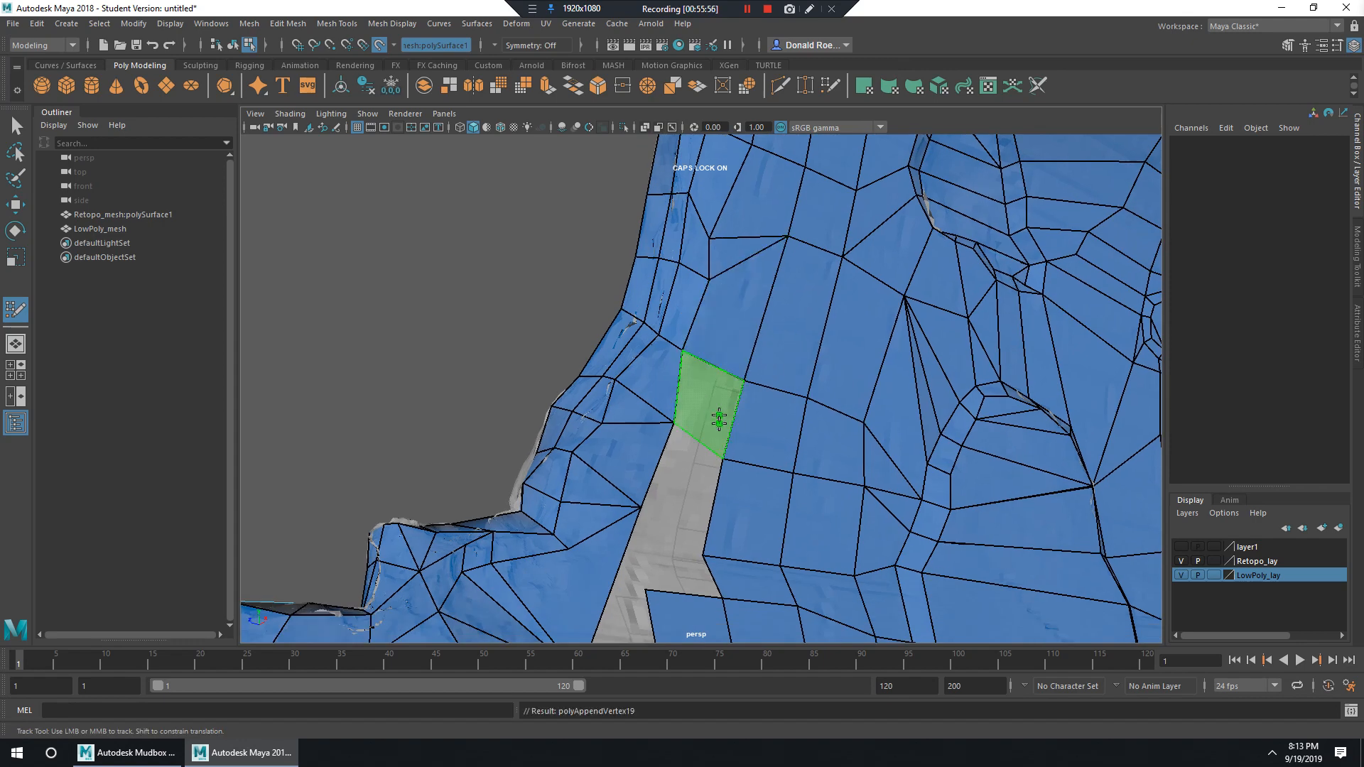
{"action": "left_click", "coordinate": [719, 418], "text": "shift"}
{"action": "left_click", "coordinate": [680, 490], "text": "shift"}
{"action": "mouse_move", "coordinate": [746, 544]}
{"action": "middle_mouse_down", "text": "alt"}
{"action": "mouse_move", "coordinate": [817, 344]}
{"action": "mouse_move", "coordinate": [796, 352]}
{"action": "middle_mouse_up", "text": "alt"}
{"action": "left_click", "coordinate": [716, 371], "text": "shift"}
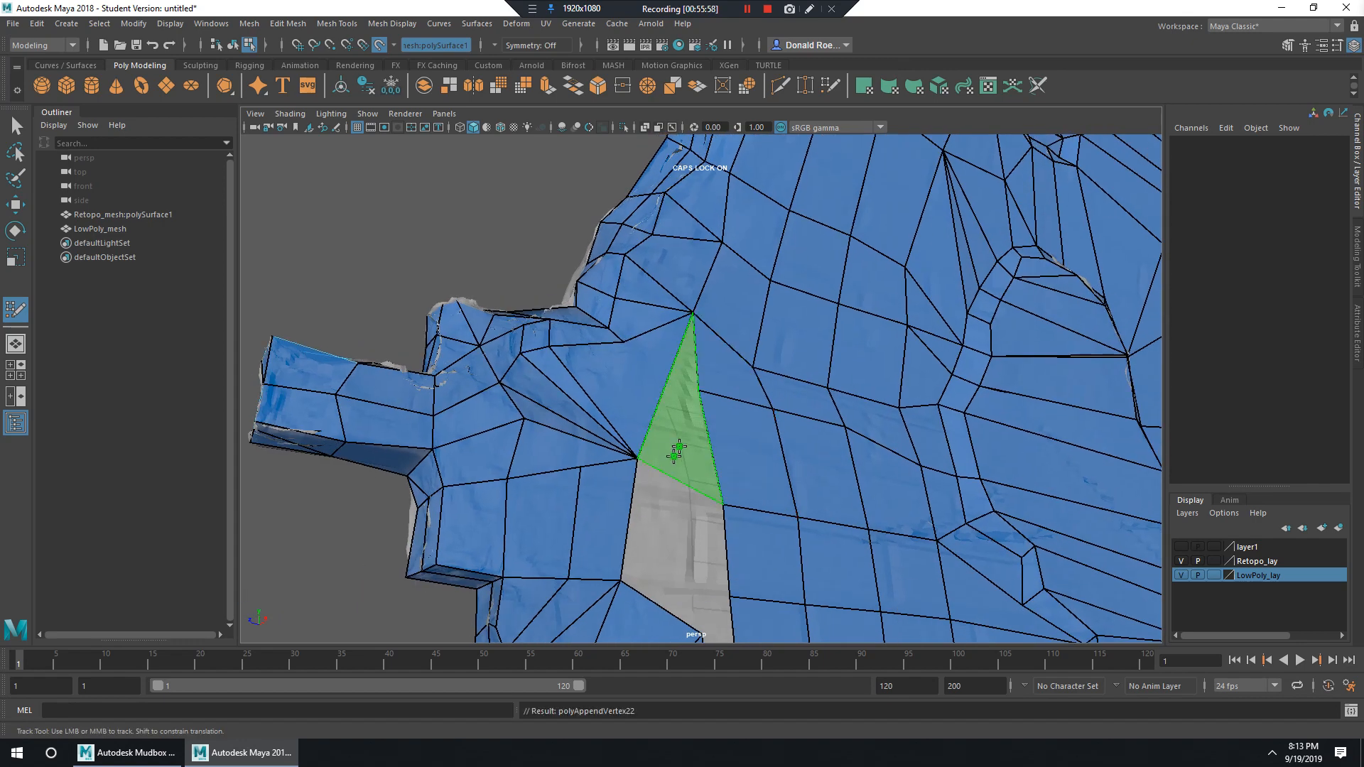
Move the grid's border vertex up and inward at the narrow part of the gap, and fill two more quads below.
{"action": "mouse_move", "coordinate": [701, 388]}
{"action": "left_mouse_down"}
{"action": "mouse_move", "coordinate": [758, 361]}
{"action": "mouse_move", "coordinate": [724, 361]}
{"action": "left_mouse_up"}
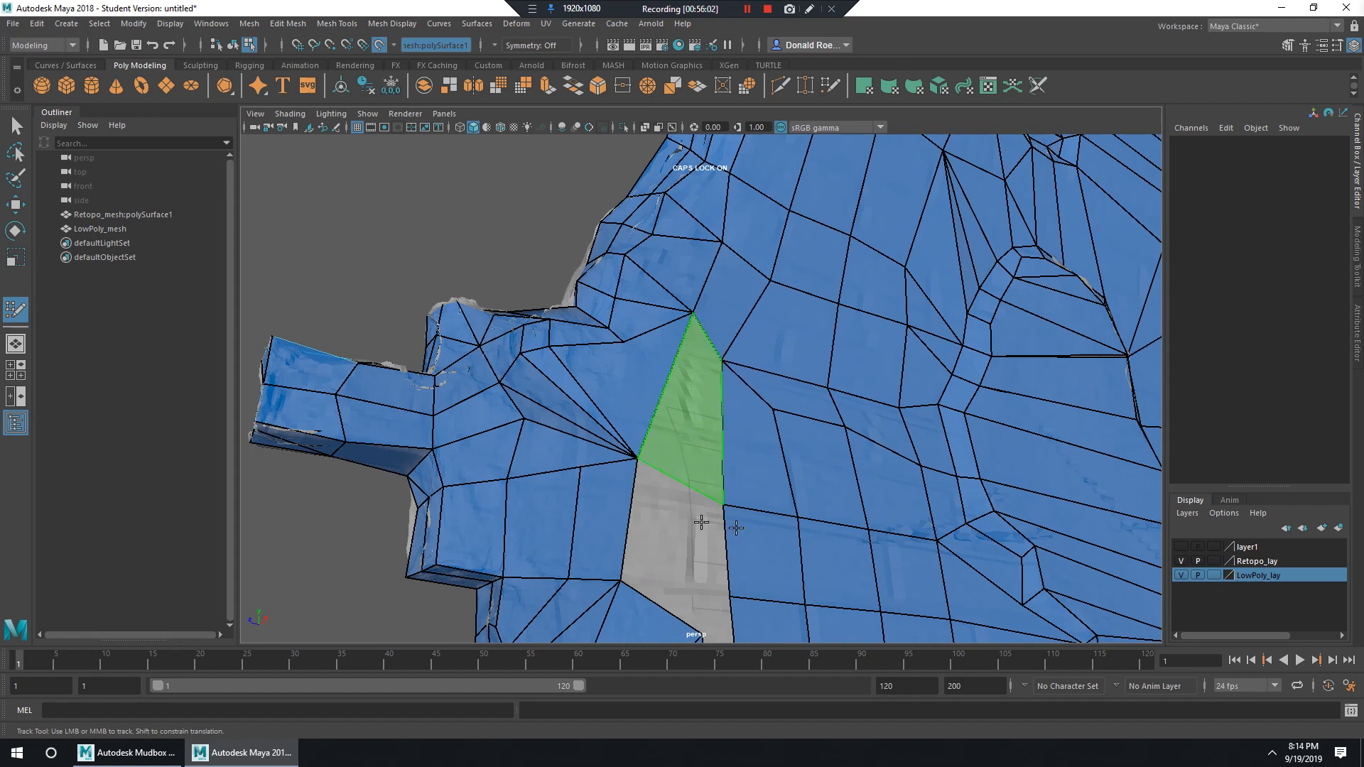
{"action": "left_click", "coordinate": [703, 469], "text": "shift"}
{"action": "middle_click_drag", "start_coordinate": [750, 421], "coordinate": [774, 242], "text": "alt"}
{"action": "left_click_drag", "start_coordinate": [740, 456], "coordinate": [662, 428], "text": "alt"}
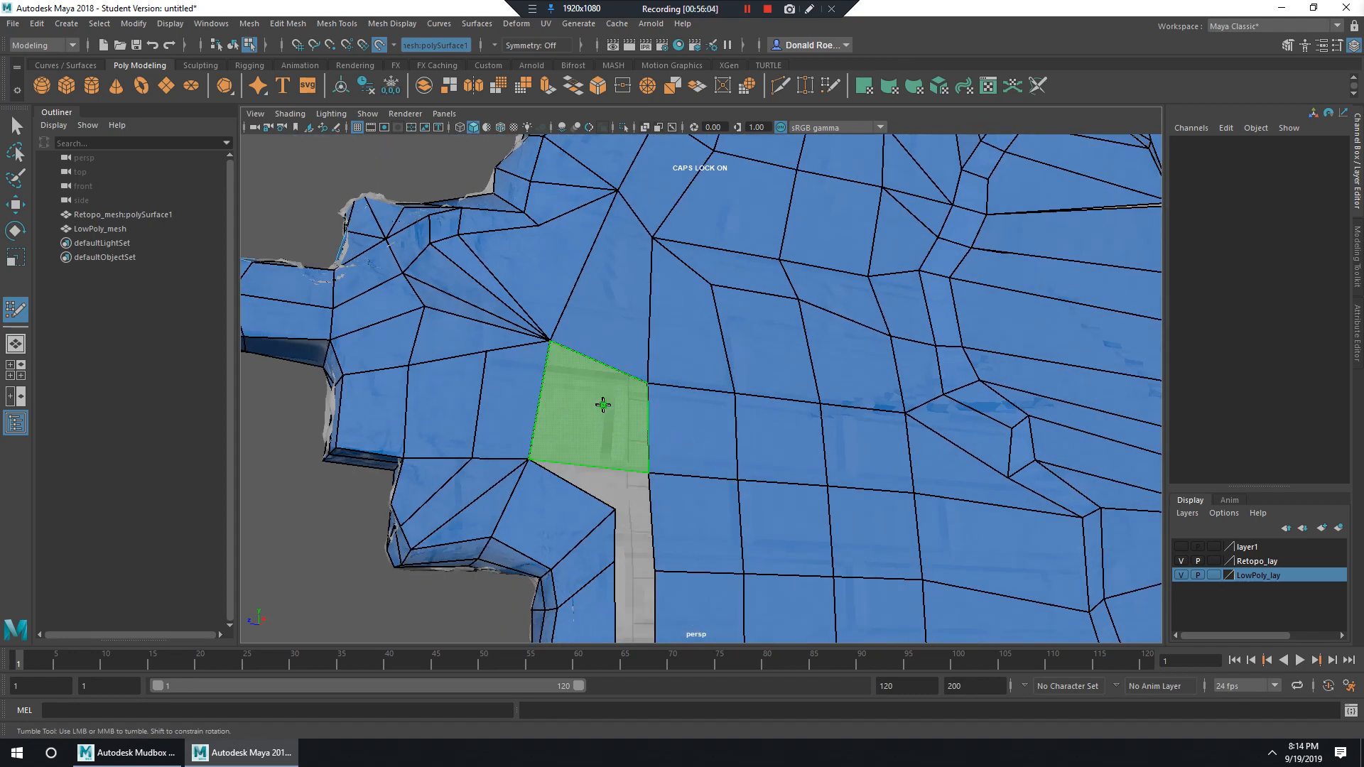
{"action": "left_click", "coordinate": [603, 405], "text": "shift"}
Weld the remaining grid border vertices onto the side strip one by one, down to the wall's bottom edge.
{"action": "middle_click_drag", "start_coordinate": [690, 497], "coordinate": [711, 423], "text": "alt"}
{"action": "left_click_drag", "start_coordinate": [669, 400], "coordinate": [637, 436]}
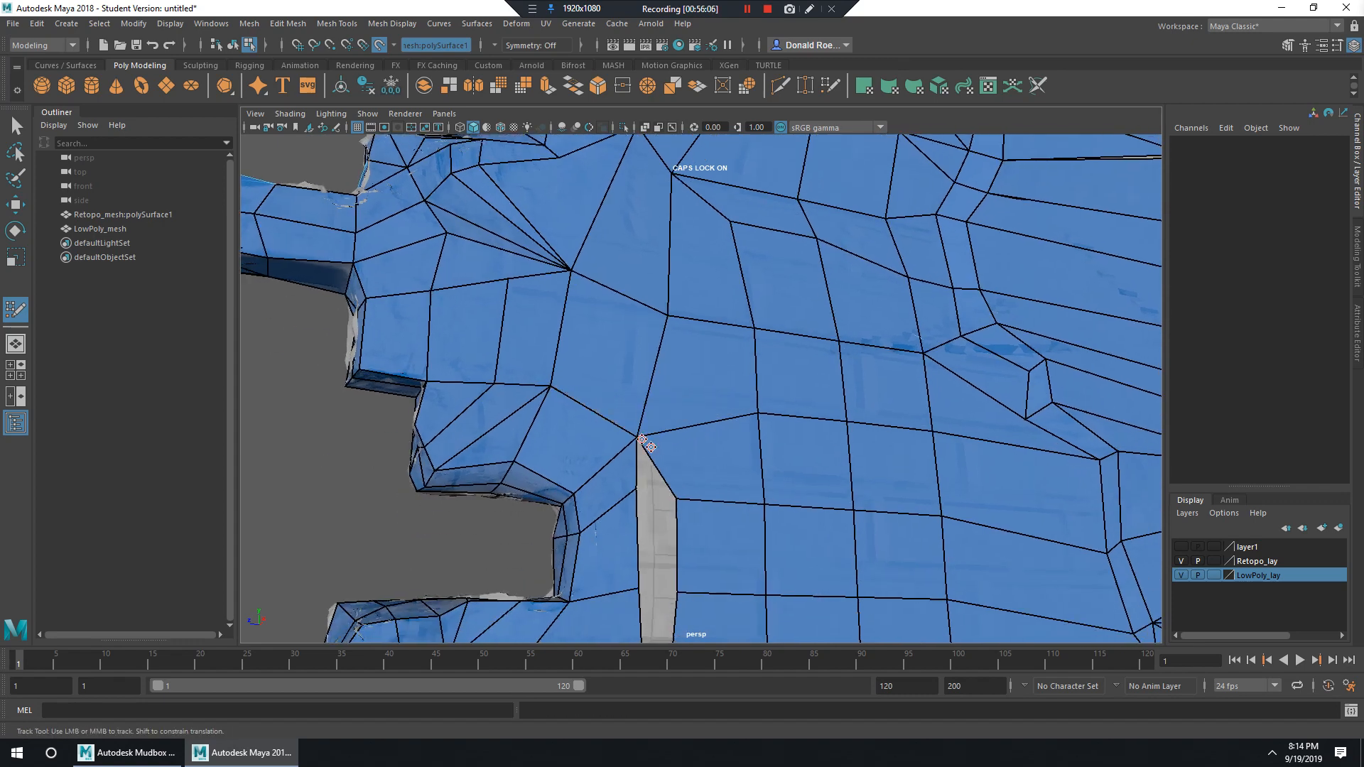
{"action": "middle_click_drag", "start_coordinate": [646, 444], "coordinate": [697, 390], "text": "alt"}
{"action": "left_click_drag", "start_coordinate": [714, 385], "coordinate": [676, 376]}
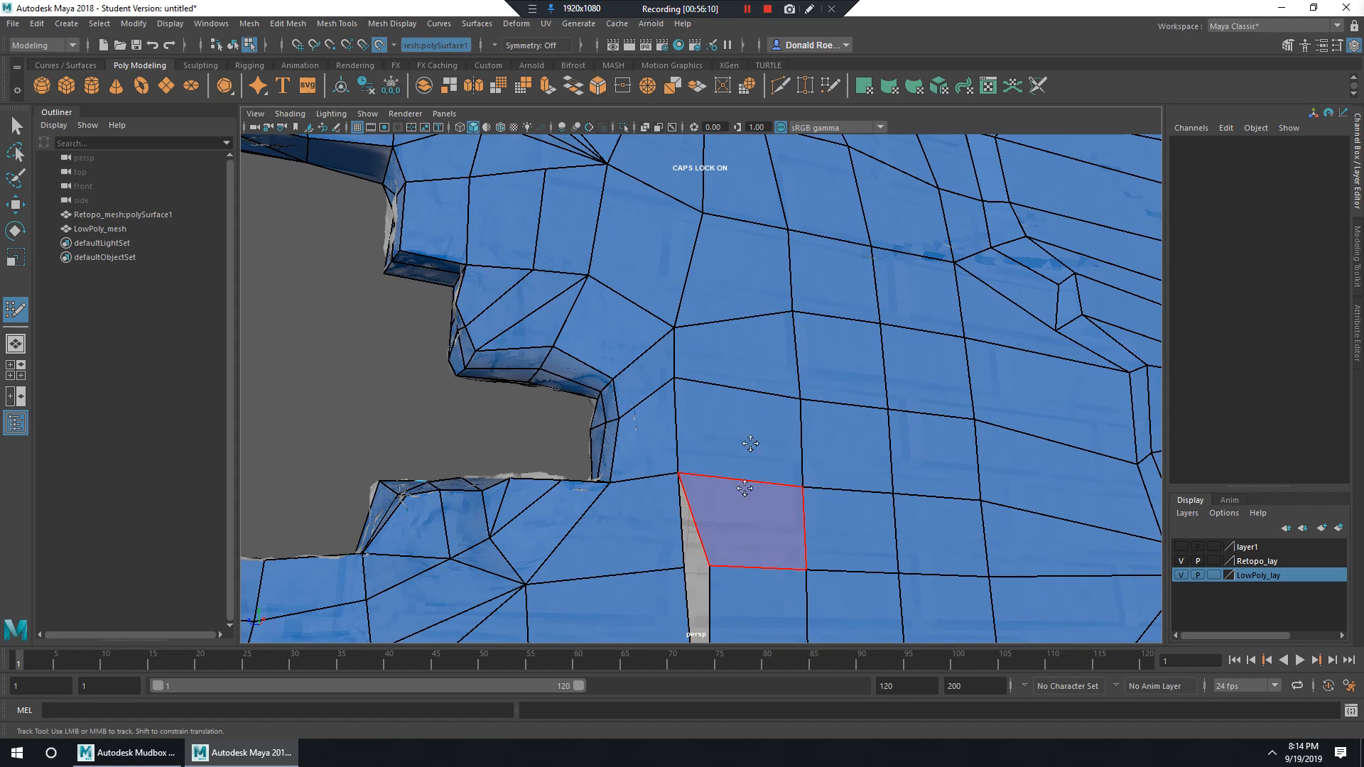
{"action": "middle_click_drag", "start_coordinate": [706, 482], "coordinate": [700, 376], "text": "alt"}
{"action": "left_click_drag", "start_coordinate": [689, 364], "coordinate": [674, 363]}
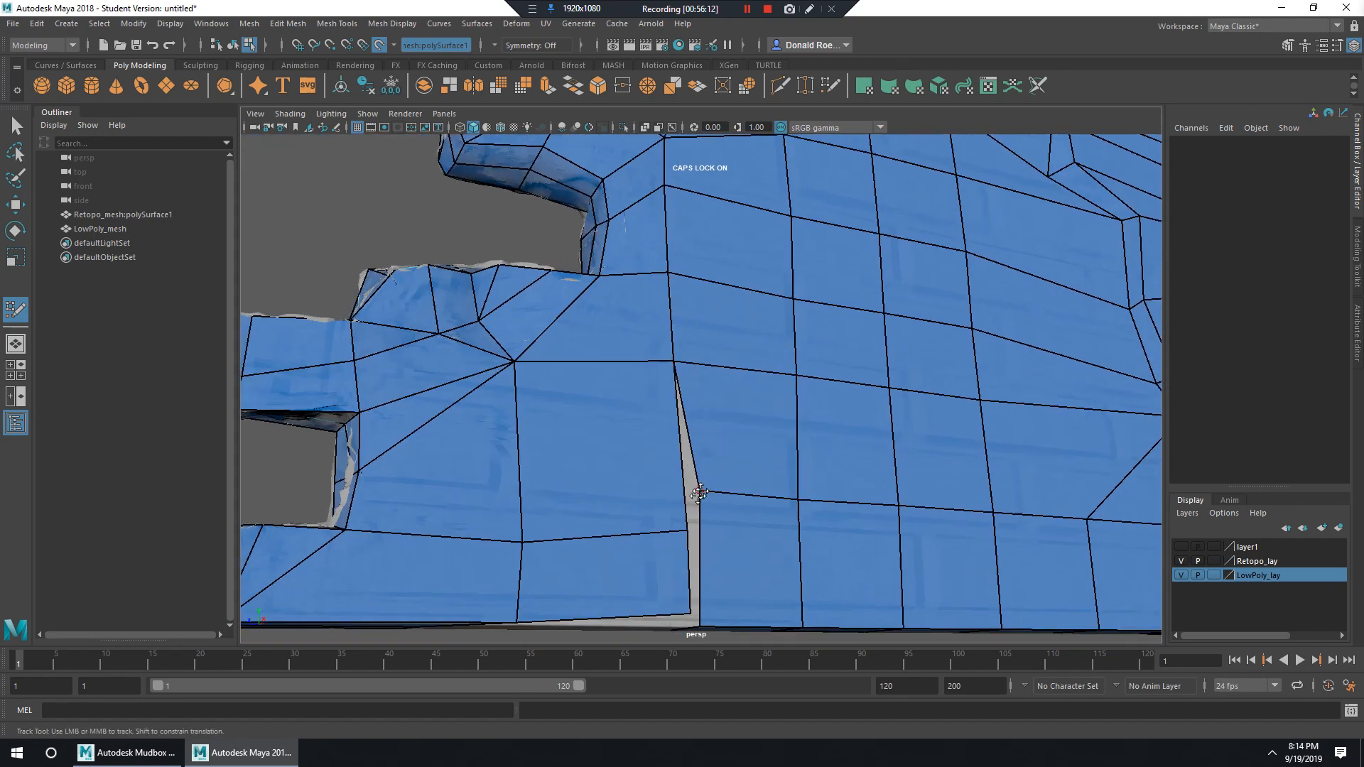
{"action": "left_click_drag", "start_coordinate": [700, 493], "coordinate": [687, 529]}
{"action": "left_click_drag", "start_coordinate": [779, 553], "coordinate": [801, 424], "text": "alt"}
{"action": "middle_click_drag", "start_coordinate": [800, 423], "coordinate": [742, 441], "text": "alt"}
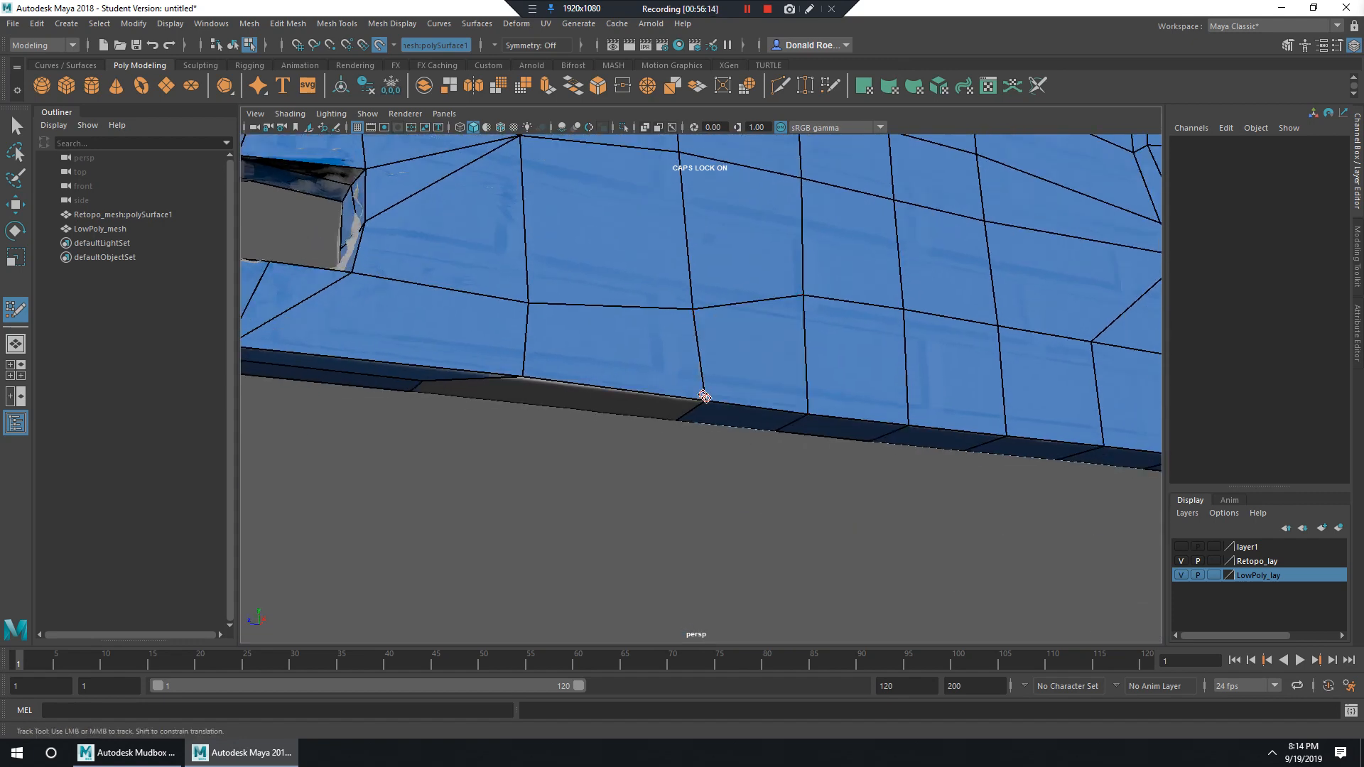
Try to close the gap on the wall's bottom face by moving the strip's vertex toward the grid's corner.
{"action": "left_click_drag", "start_coordinate": [694, 368], "coordinate": [788, 511], "text": "alt"}
{"action": "middle_click_drag", "start_coordinate": [789, 512], "coordinate": [792, 623], "text": "alt"}
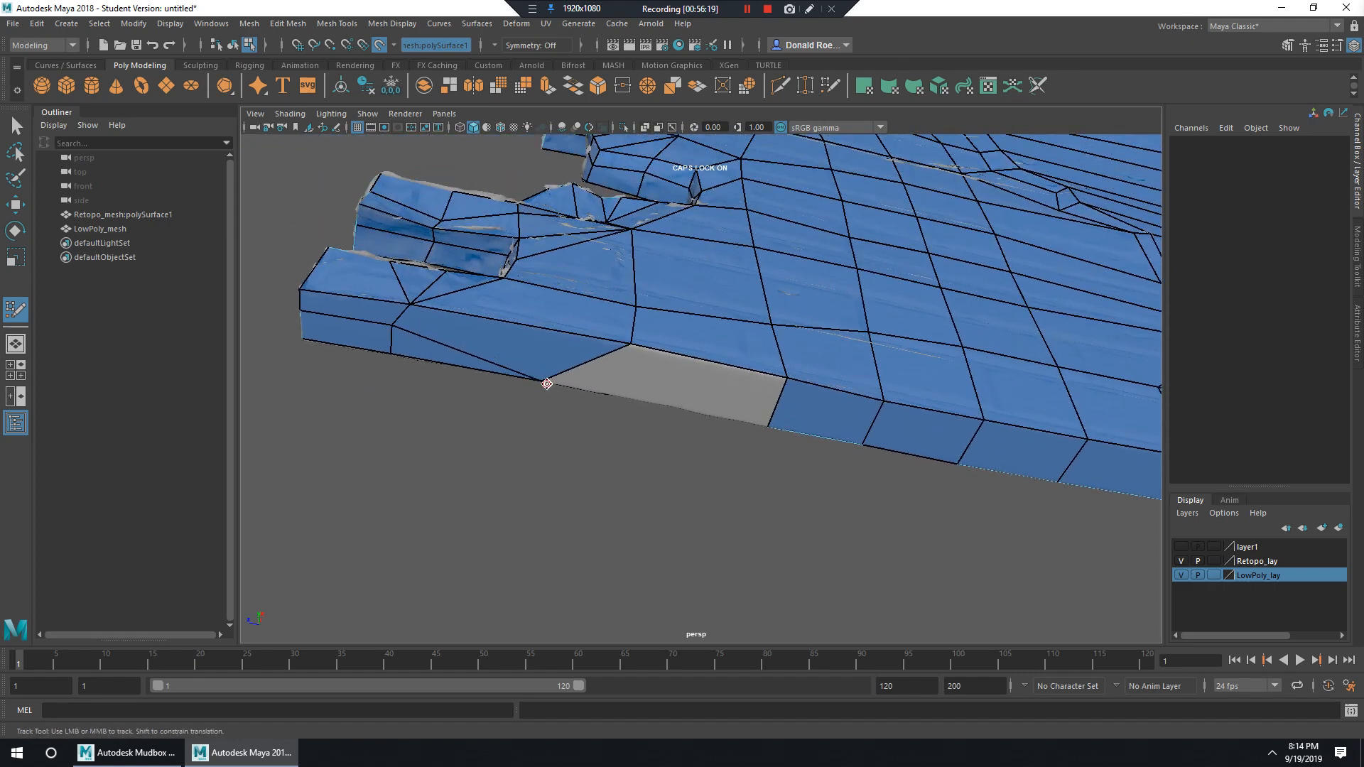
{"action": "mouse_move", "coordinate": [393, 326]}
{"action": "left_mouse_down"}
{"action": "mouse_move", "coordinate": [389, 353]}
{"action": "mouse_move", "coordinate": [645, 364]}
{"action": "mouse_move", "coordinate": [752, 405]}
{"action": "left_mouse_up"}
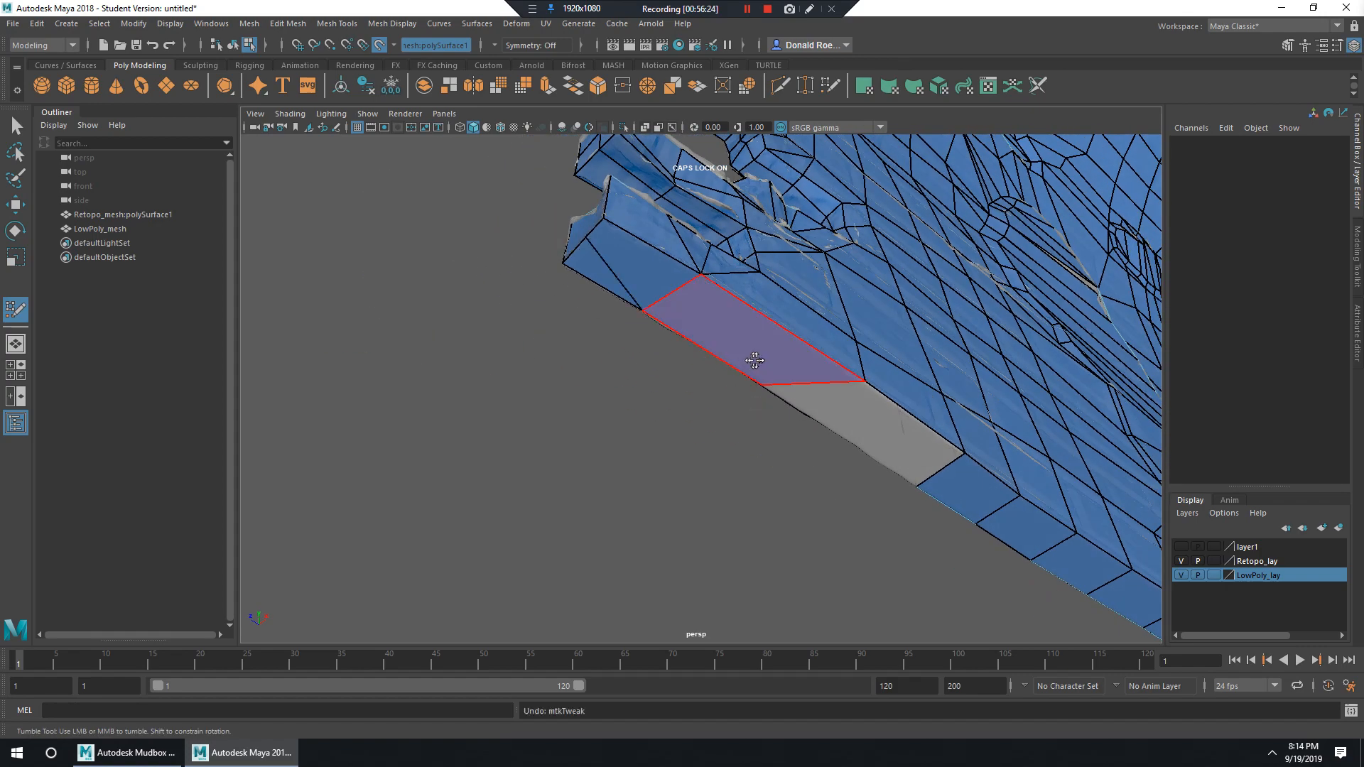
{"action": "left_click_drag", "start_coordinate": [758, 356], "coordinate": [679, 383], "text": "alt"}
{"action": "left_click_drag", "start_coordinate": [862, 515], "coordinate": [817, 343], "text": "alt"}
{"action": "scroll", "coordinate": [845, 327], "scroll_direction": "up", "scroll_amount": 4}
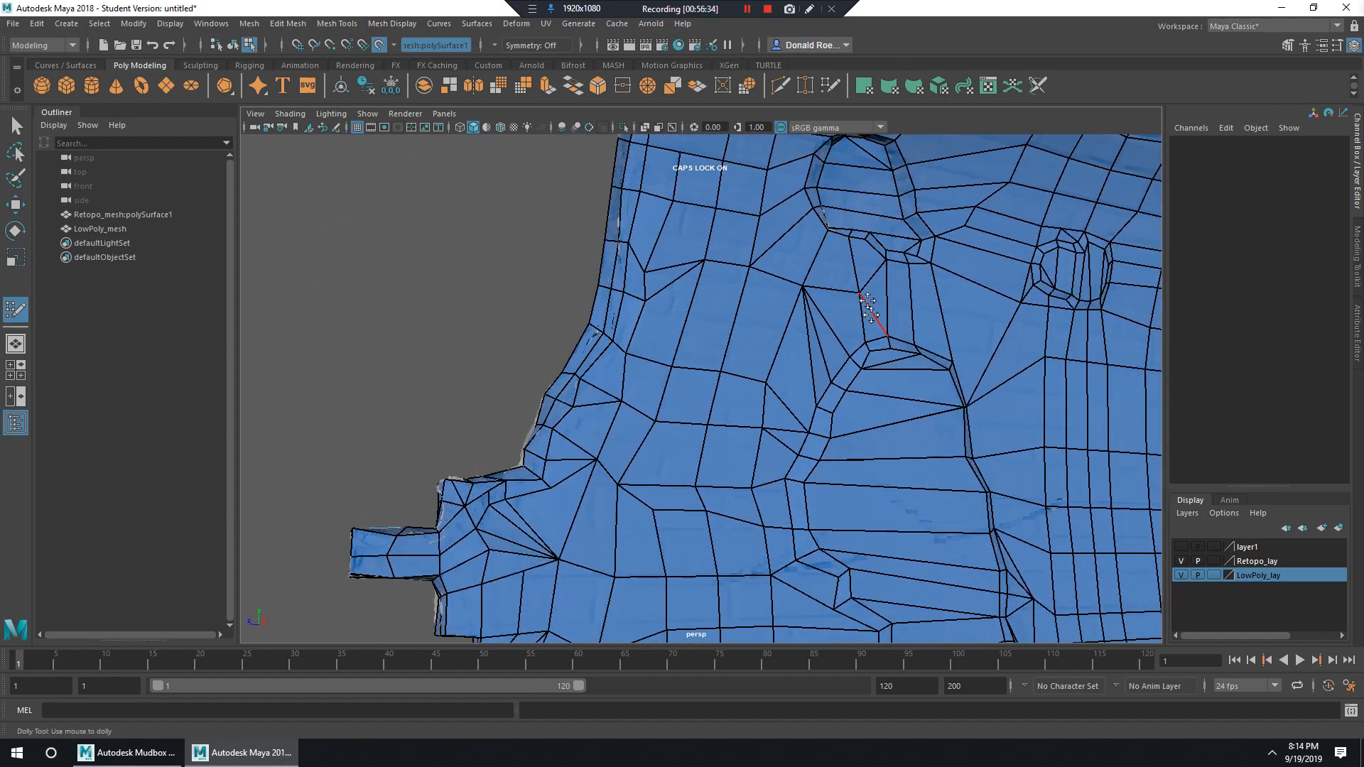
Weld the end vertex of the short column between the side strip and the upper recessed patch onto the neighbouring column.
{"action": "middle_click_drag", "start_coordinate": [871, 306], "coordinate": [881, 398], "text": "alt"}
{"action": "scroll", "coordinate": [887, 387], "scroll_direction": "up", "scroll_amount": 1}
{"action": "middle_click_drag", "start_coordinate": [668, 265], "coordinate": [727, 355], "text": "alt"}
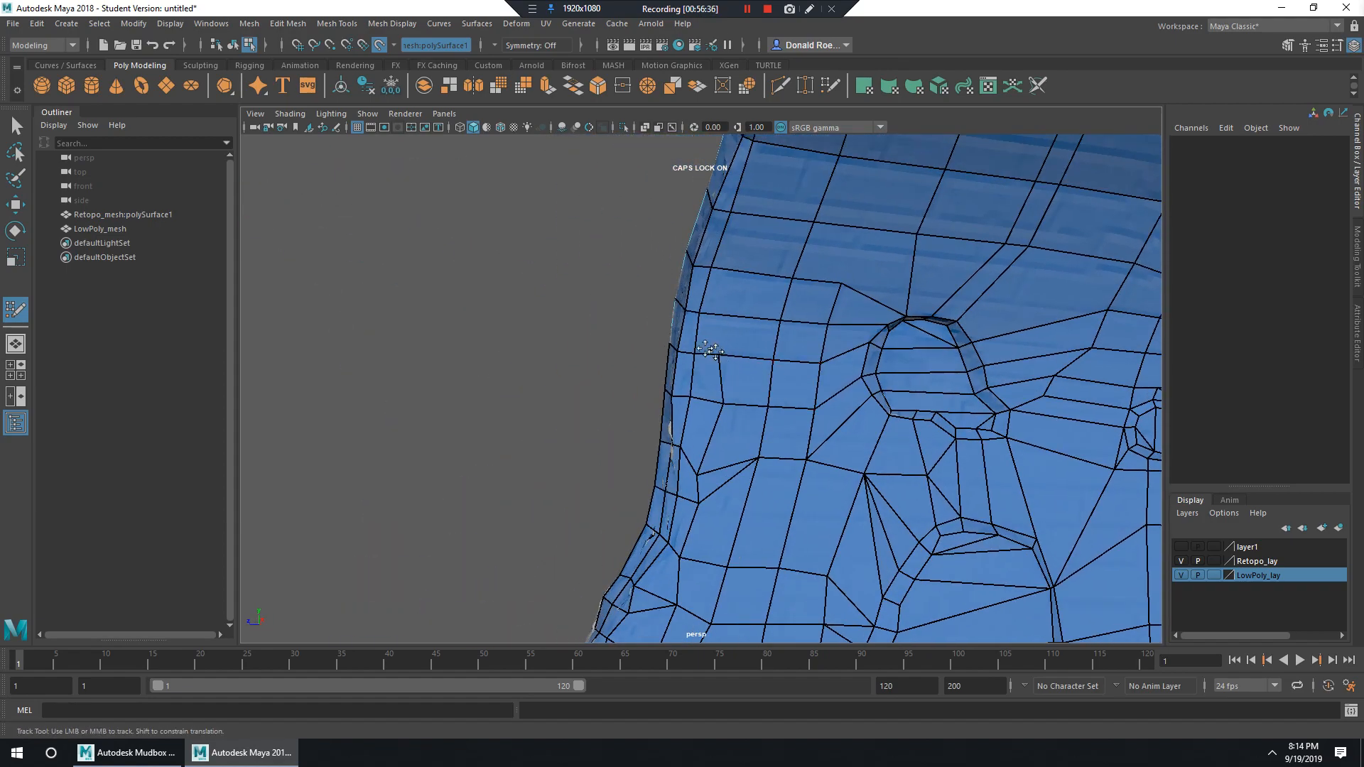
{"action": "left_click_drag", "start_coordinate": [718, 398], "coordinate": [801, 408], "text": "alt"}
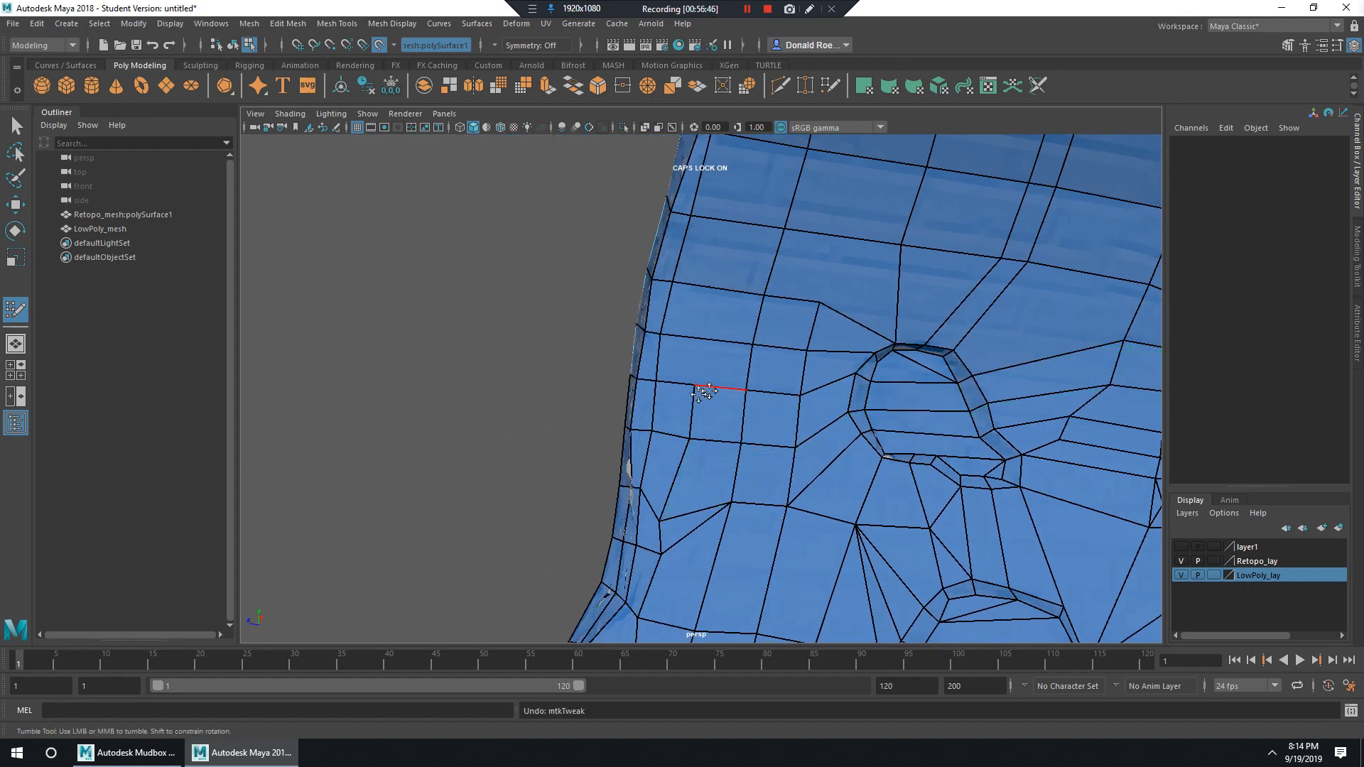
{"action": "left_click_drag", "start_coordinate": [703, 393], "coordinate": [723, 368], "text": "alt"}
{"action": "right_click_drag", "start_coordinate": [713, 357], "coordinate": [734, 347], "text": "alt"}
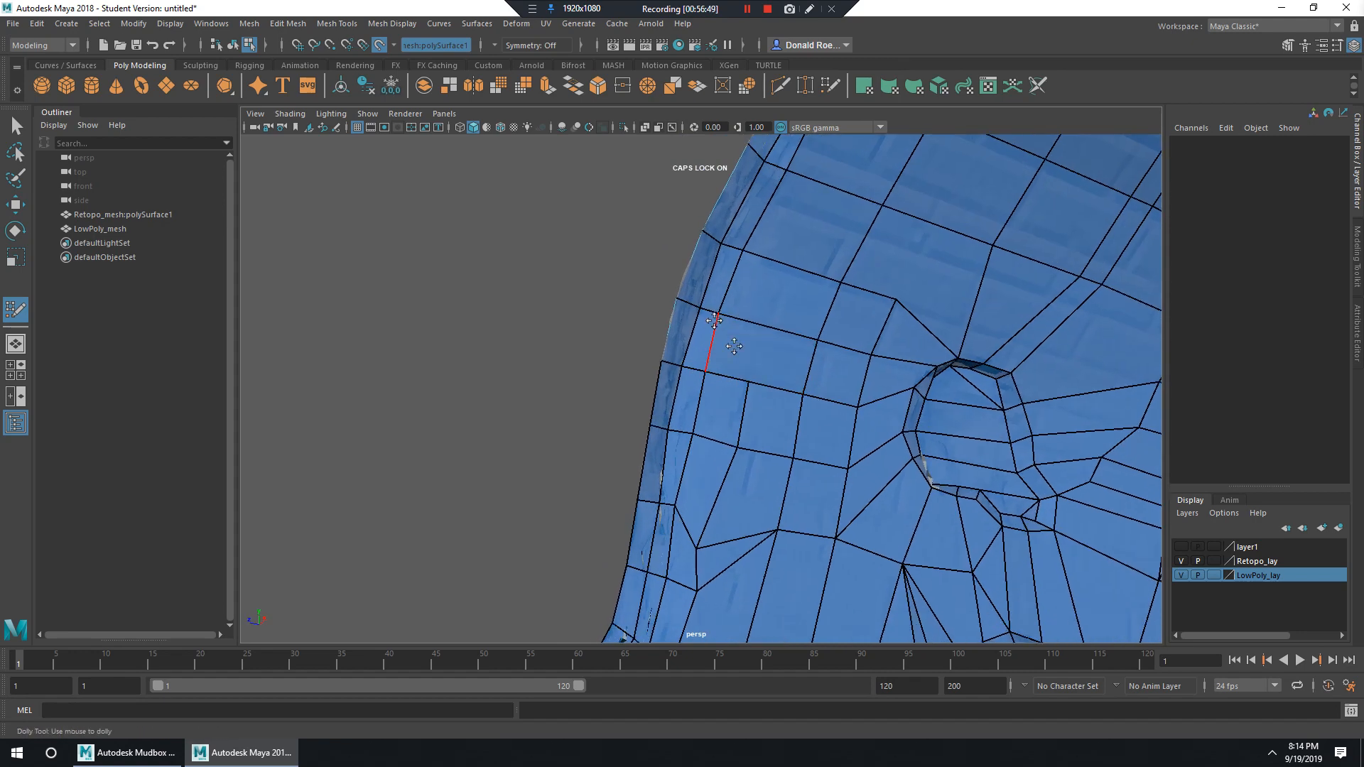
{"action": "left_click_drag", "start_coordinate": [844, 425], "coordinate": [813, 424], "text": "alt"}
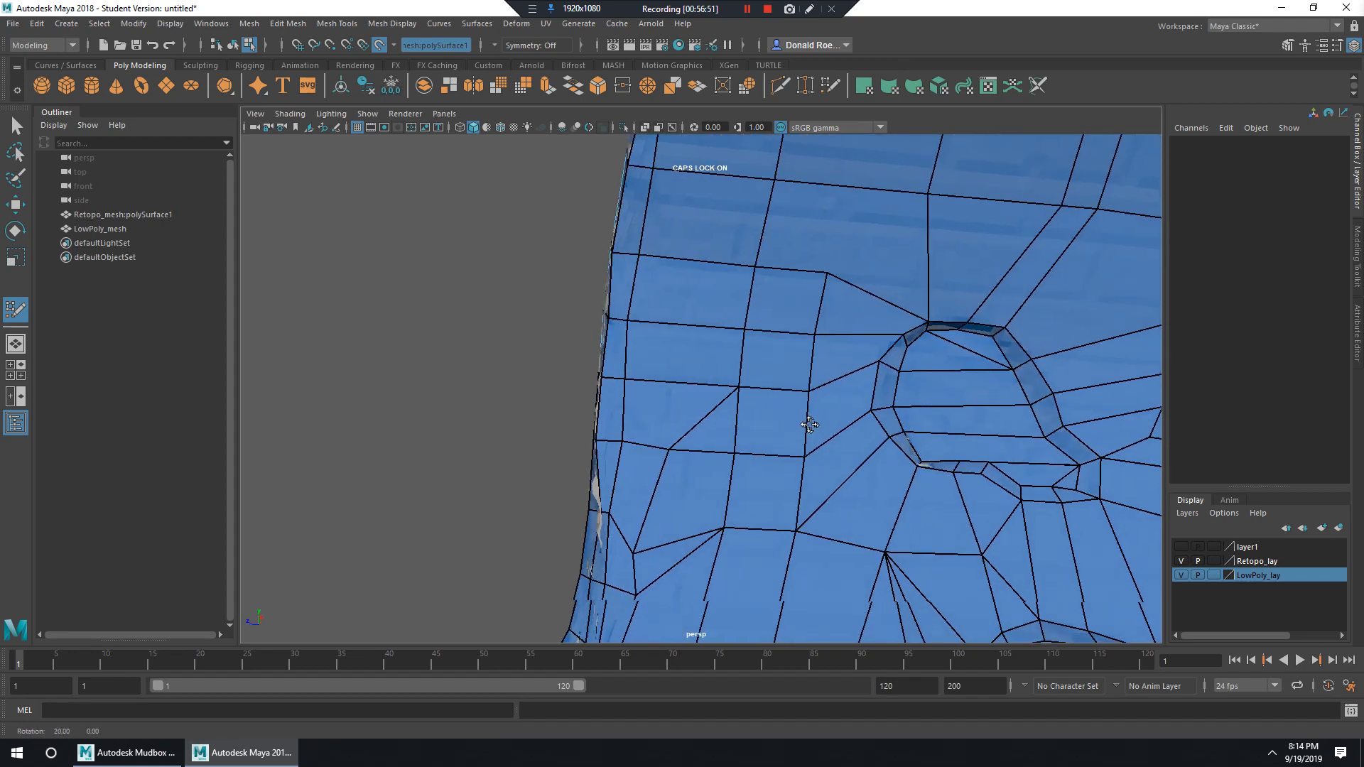
Try to weld the grid corner vertex diagonally above the upper recessed patch onto its row neighbour, and undo it.
{"action": "right_click_drag", "start_coordinate": [813, 424], "coordinate": [801, 313], "text": "alt"}
{"action": "middle_click_drag", "start_coordinate": [801, 297], "coordinate": [761, 384], "text": "alt"}
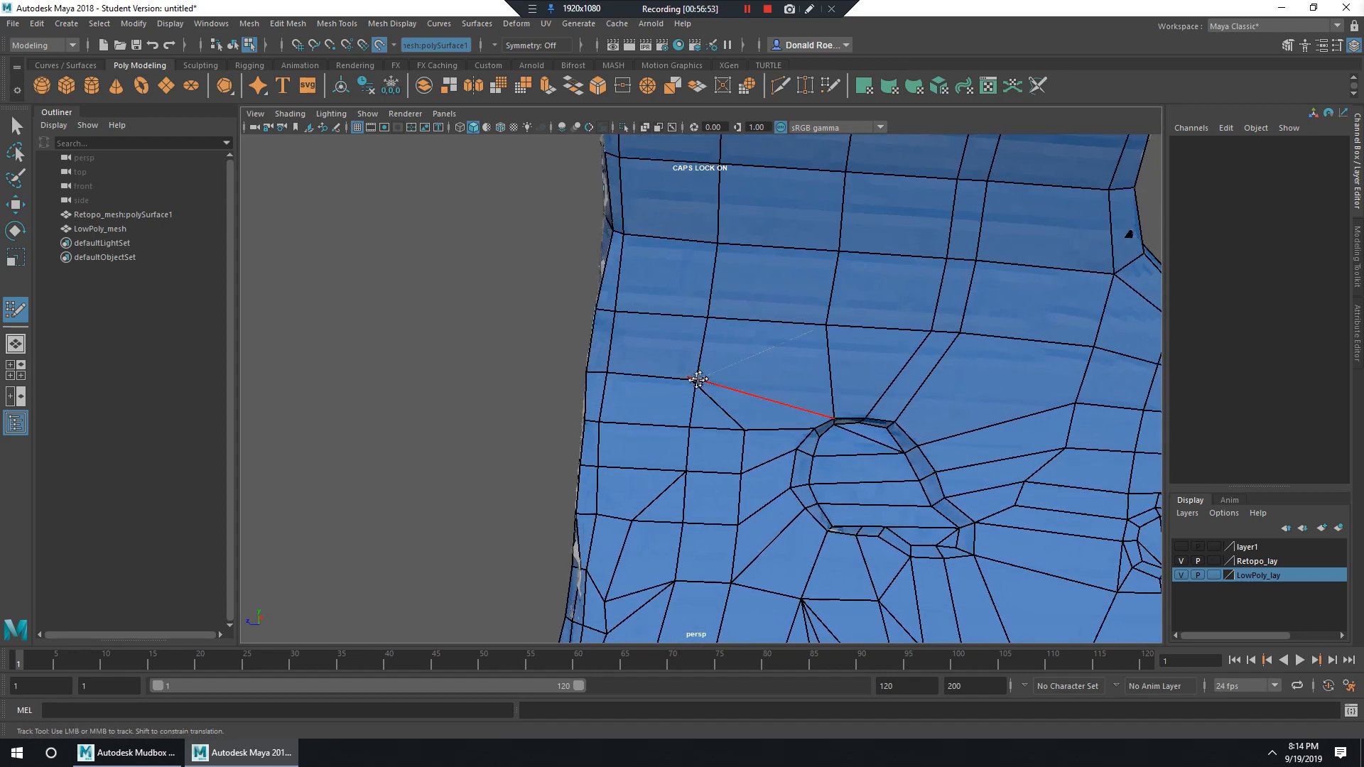
{"action": "key", "text": "ctrl+z"}
Leave Quad Draw and hide the Retopo_lay display layer.
{"action": "middle_click_drag", "start_coordinate": [785, 444], "coordinate": [810, 338], "text": "alt"}
{"action": "middle_click_drag", "start_coordinate": [788, 491], "coordinate": [819, 327], "text": "alt"}
{"action": "right_click_drag", "start_coordinate": [819, 326], "coordinate": [779, 409], "text": "alt"}
{"action": "left_click_drag", "start_coordinate": [777, 419], "coordinate": [780, 380], "text": "alt"}
{"action": "middle_click_drag", "start_coordinate": [790, 263], "coordinate": [797, 367], "text": "alt"}
{"action": "right_click_drag", "start_coordinate": [881, 359], "coordinate": [773, 337], "text": "alt"}
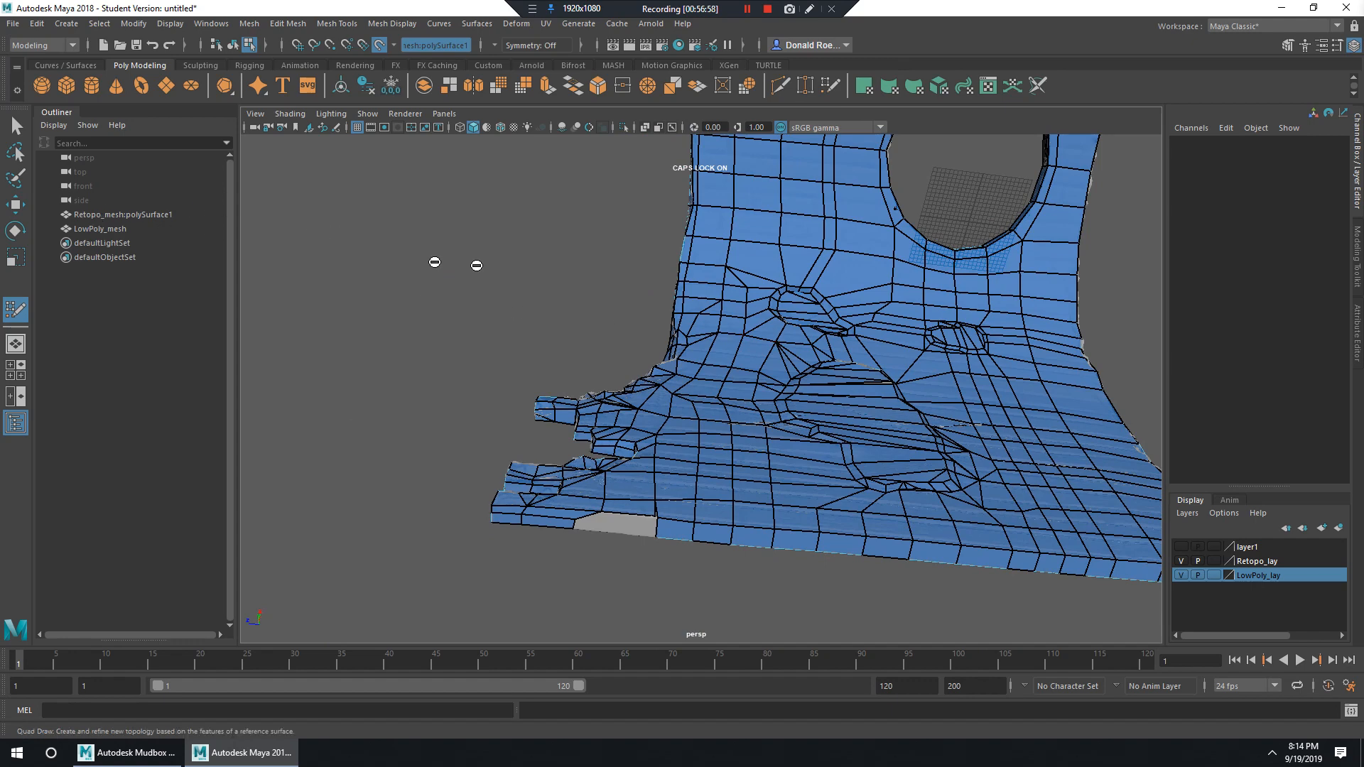
{"action": "key", "text": "q"}
{"action": "left_click", "coordinate": [1181, 561]}
Select the edge loop running down the wall between the side strip and the upper recessed patch, and delete it.
{"action": "scroll", "coordinate": [817, 369], "scroll_direction": "up", "scroll_amount": 5}
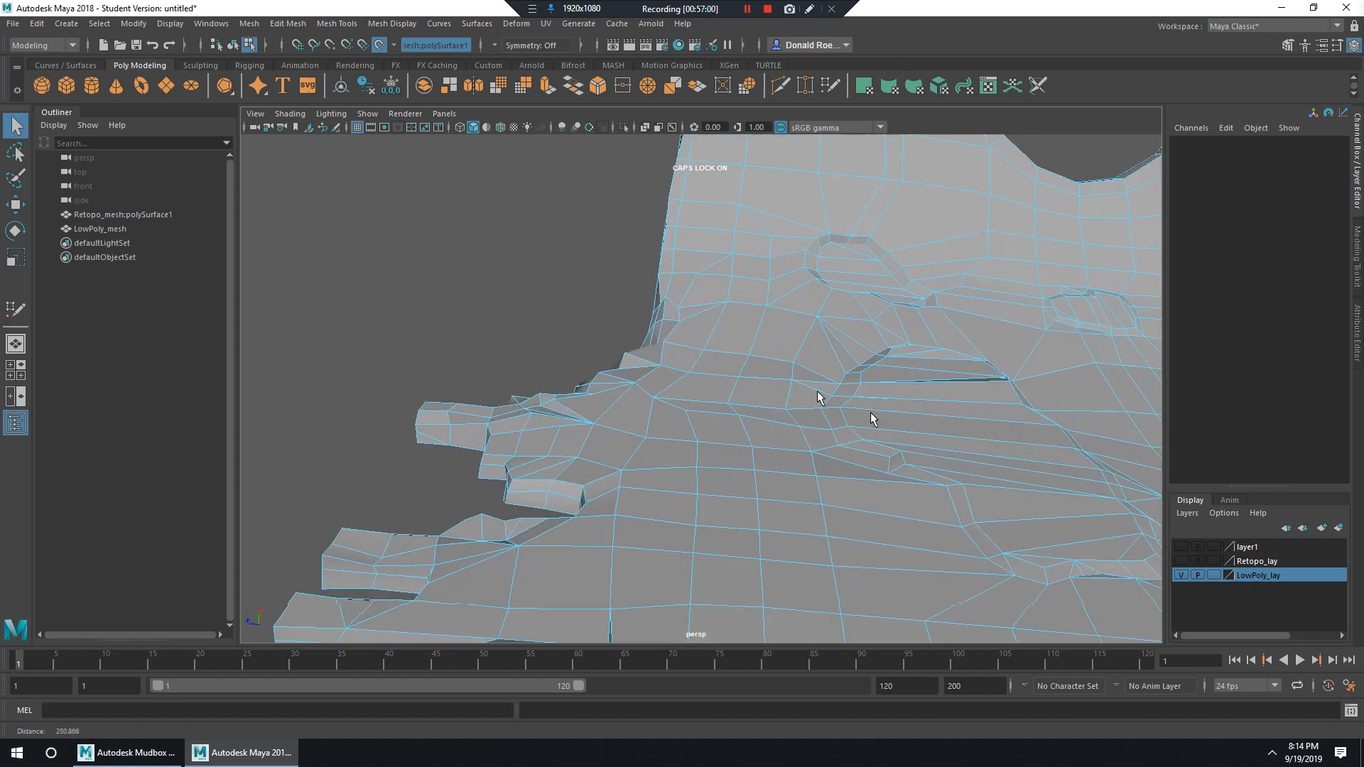
{"action": "left_click", "coordinate": [765, 290]}
{"action": "left_click_drag", "start_coordinate": [768, 283], "coordinate": [797, 366], "text": "alt"}
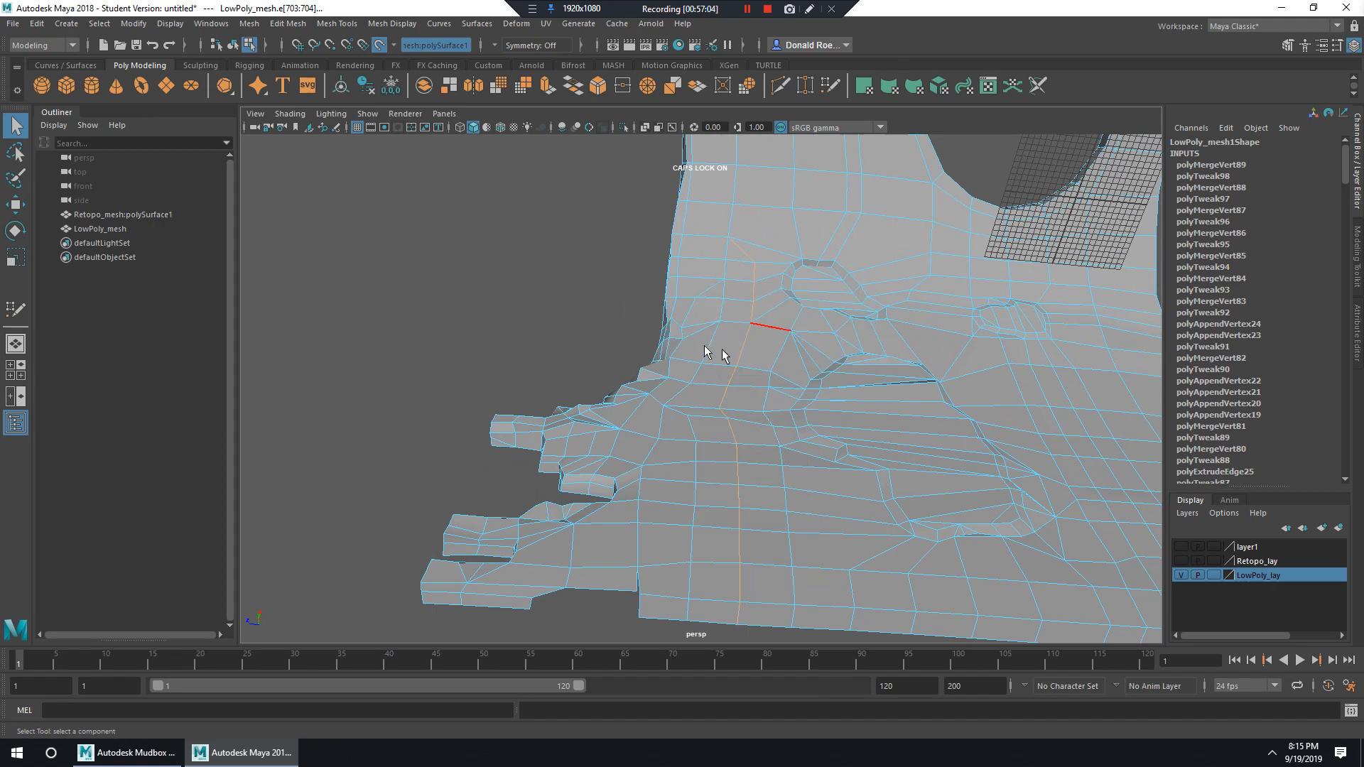
{"action": "key", "text": "Delete"}
Snap the leftover vertex between the upper patch and the side strip onto its row neighbour and merge the pair to center.
{"action": "left_click_drag", "start_coordinate": [718, 350], "coordinate": [861, 406], "text": "alt"}
{"action": "middle_click_drag", "start_coordinate": [916, 393], "coordinate": [763, 364], "text": "alt"}
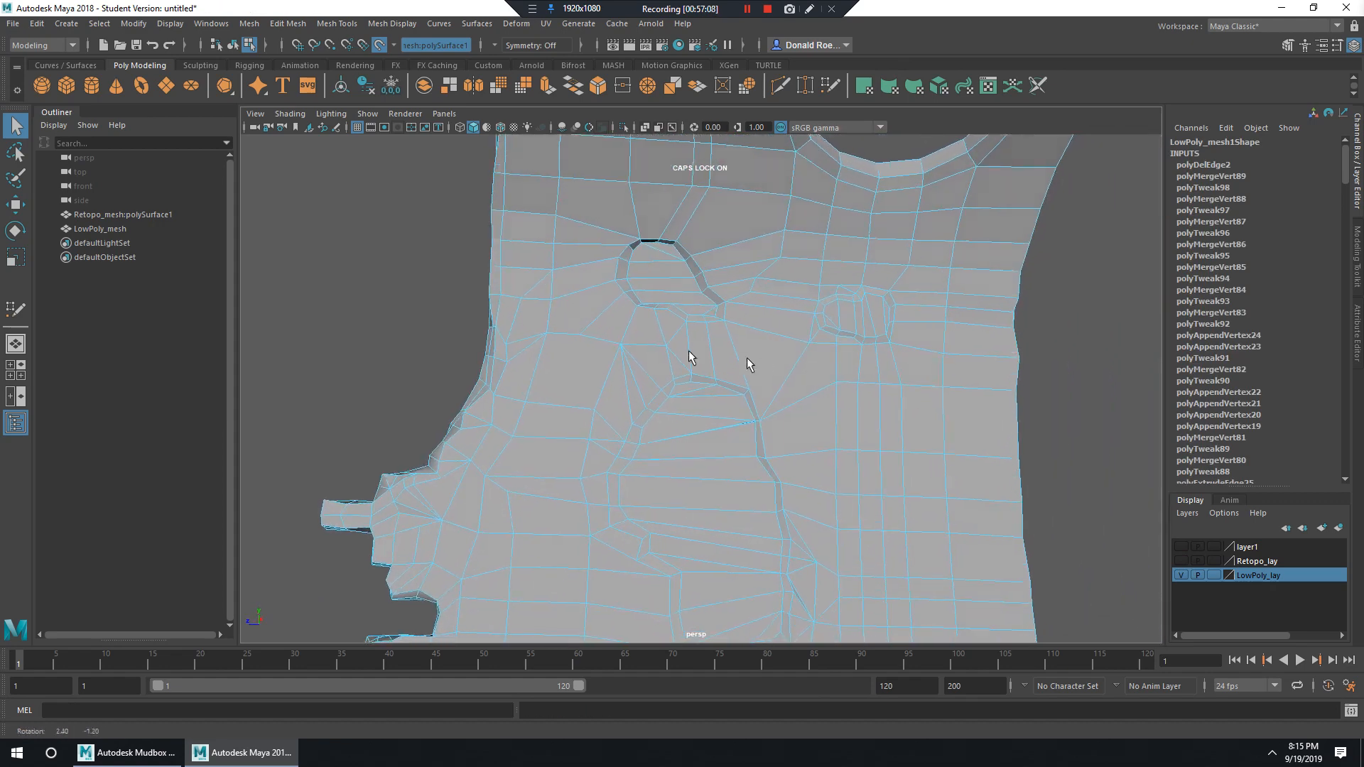
{"action": "right_click_drag", "start_coordinate": [586, 344], "coordinate": [578, 313]}
{"action": "key", "text": "w"}
{"action": "left_click", "coordinate": [580, 333]}
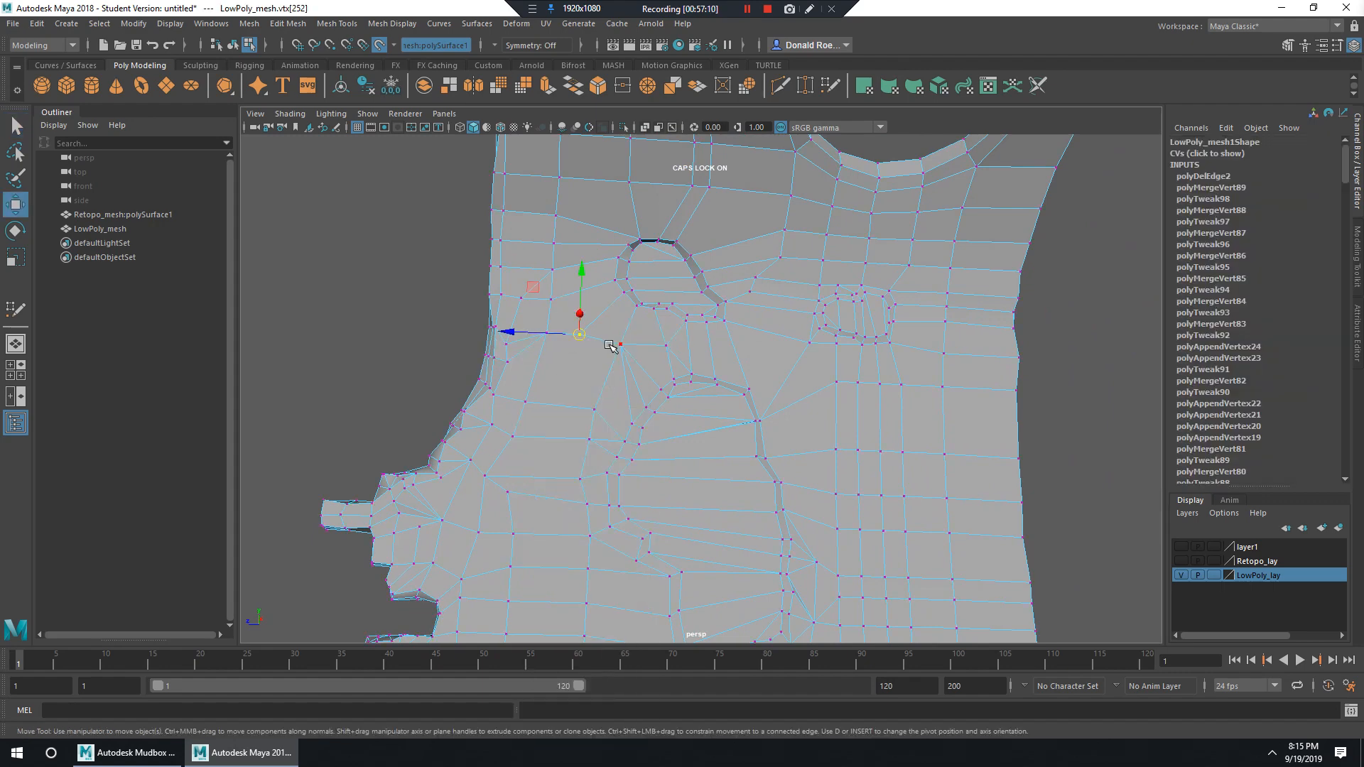
{"action": "left_click_drag", "start_coordinate": [581, 335], "coordinate": [546, 336], "text": "ctrl+shift"}
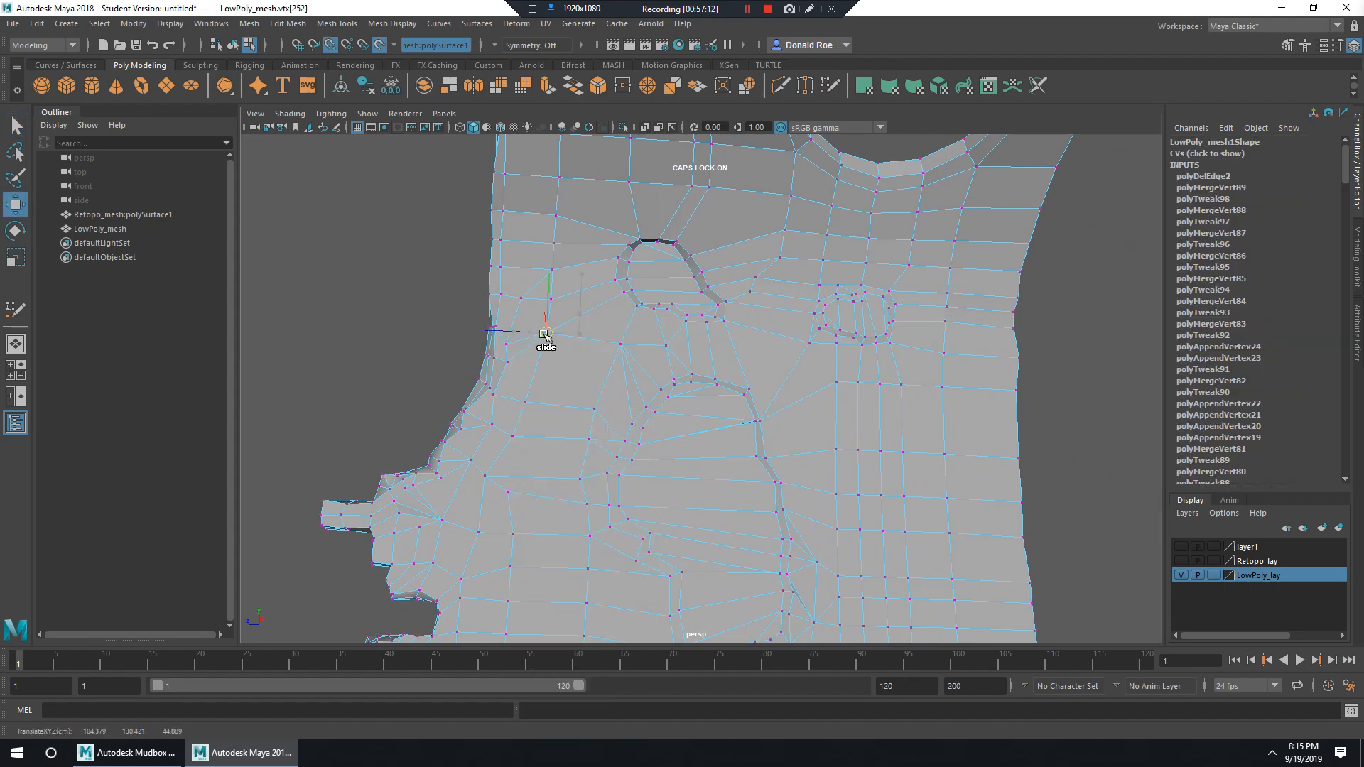
{"action": "middle_click_drag", "start_coordinate": [660, 350], "coordinate": [682, 380], "text": "alt"}
{"action": "scroll", "coordinate": [682, 377], "scroll_direction": "up", "scroll_amount": 4}
{"action": "left_click_drag", "start_coordinate": [672, 363], "coordinate": [698, 371], "text": "alt"}
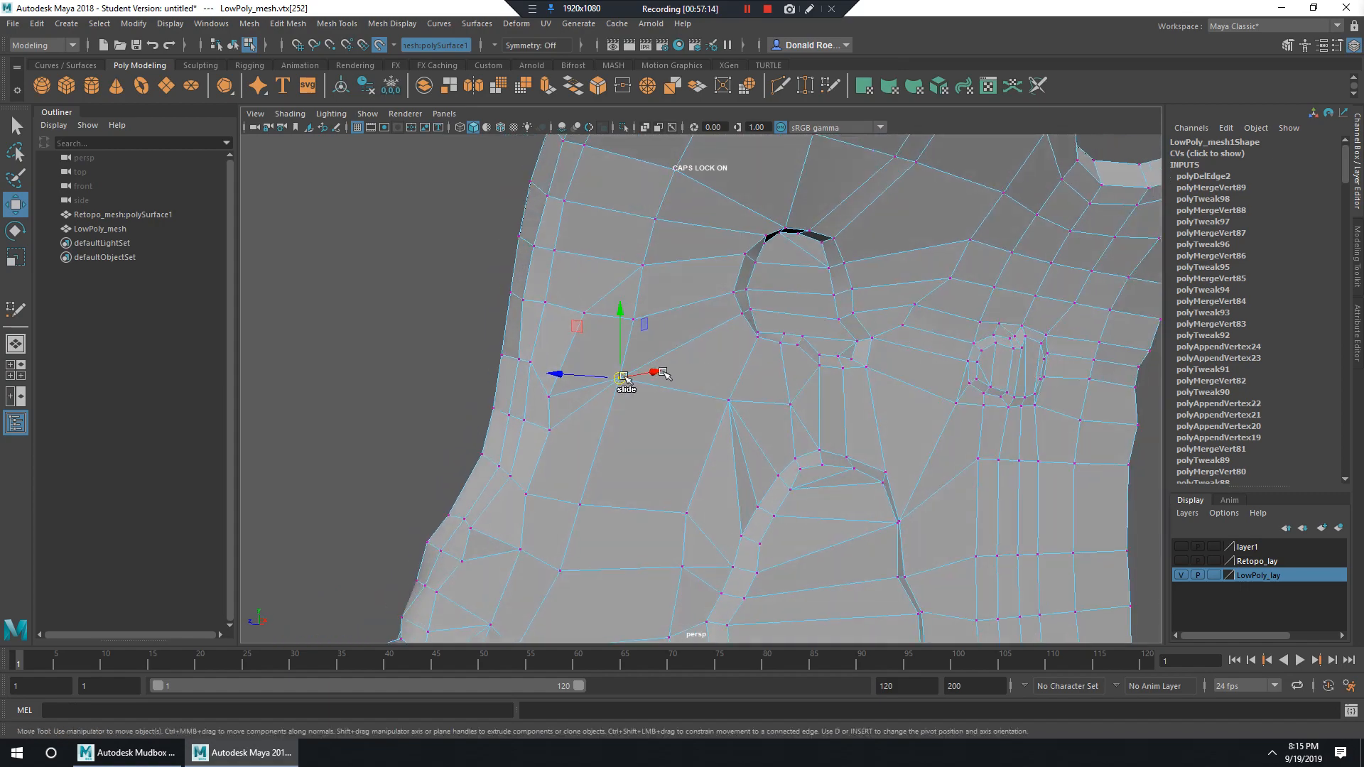
{"action": "right_click_drag", "start_coordinate": [628, 401], "coordinate": [631, 308], "text": "shift"}
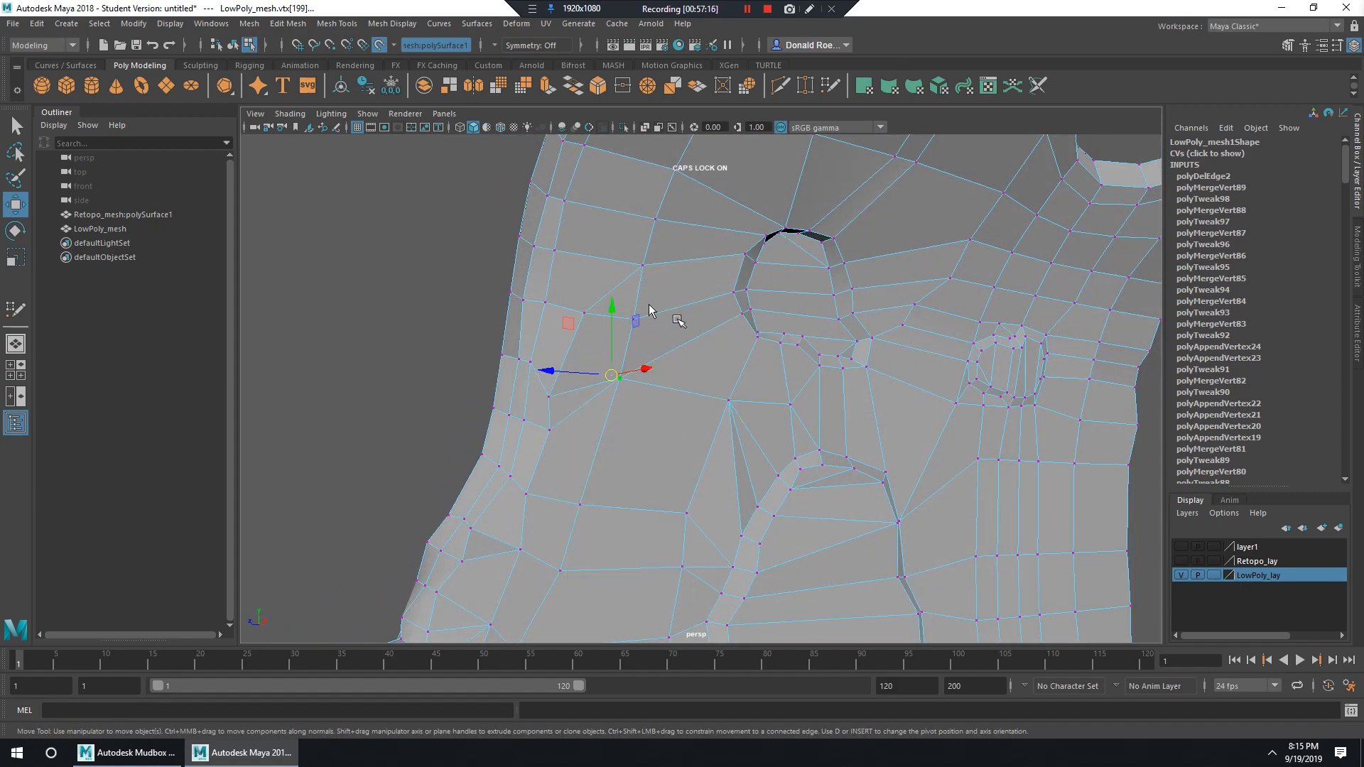
Undo the merge to center and the vertex move that preceded it.
{"action": "left_click_drag", "start_coordinate": [828, 367], "coordinate": [797, 369], "text": "alt"}
{"action": "left_click_drag", "start_coordinate": [709, 368], "coordinate": [880, 387], "text": "alt"}
{"action": "key", "text": "ctrl+z"}
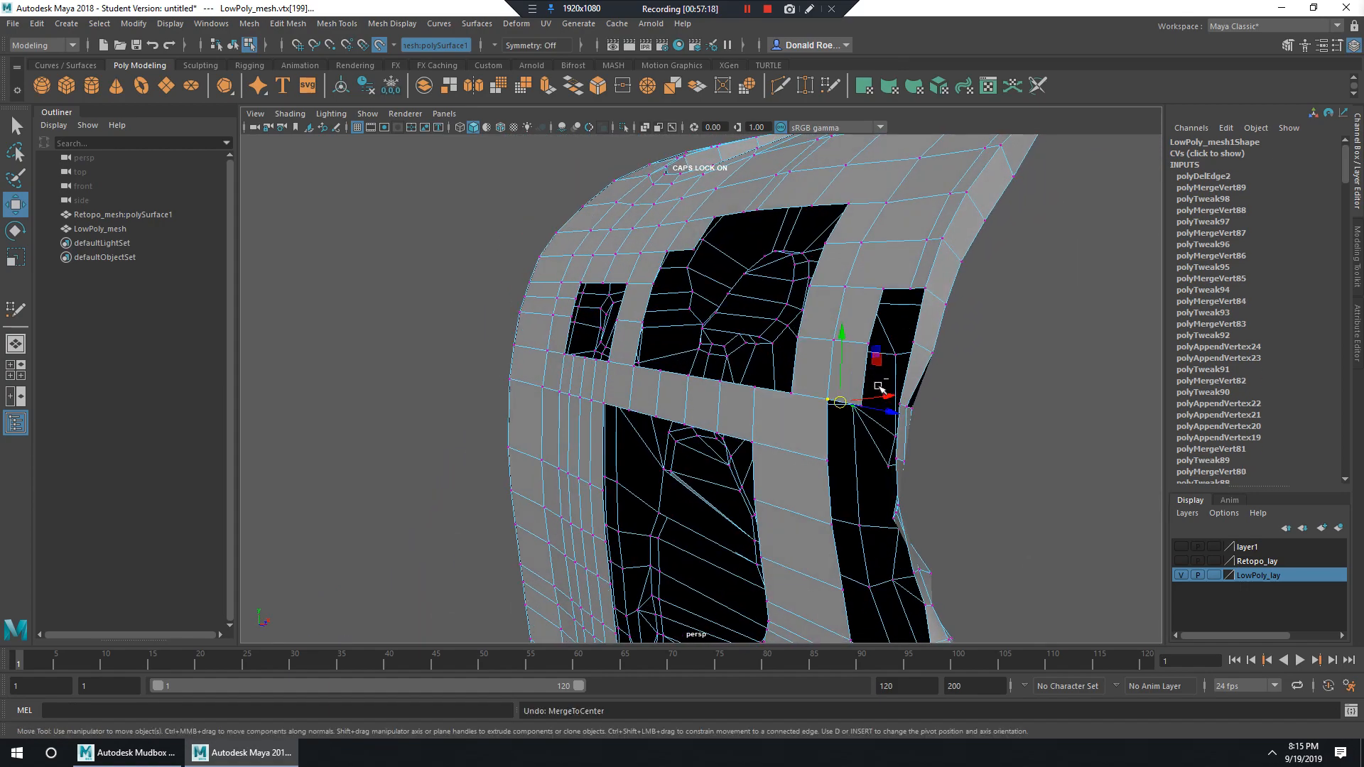
{"action": "left_click_drag", "start_coordinate": [1005, 395], "coordinate": [750, 390], "text": "alt"}
{"action": "key", "text": "ctrl+z"}
{"action": "key", "text": "ctrl+z"}
{"action": "key", "text": "ctrl+z"}
{"action": "scroll", "coordinate": [750, 390], "scroll_direction": "down", "scroll_amount": 5}
{"action": "middle_click_drag", "start_coordinate": [864, 393], "coordinate": [810, 381], "text": "alt"}
{"action": "left_click_drag", "start_coordinate": [810, 381], "coordinate": [835, 371], "text": "alt"}
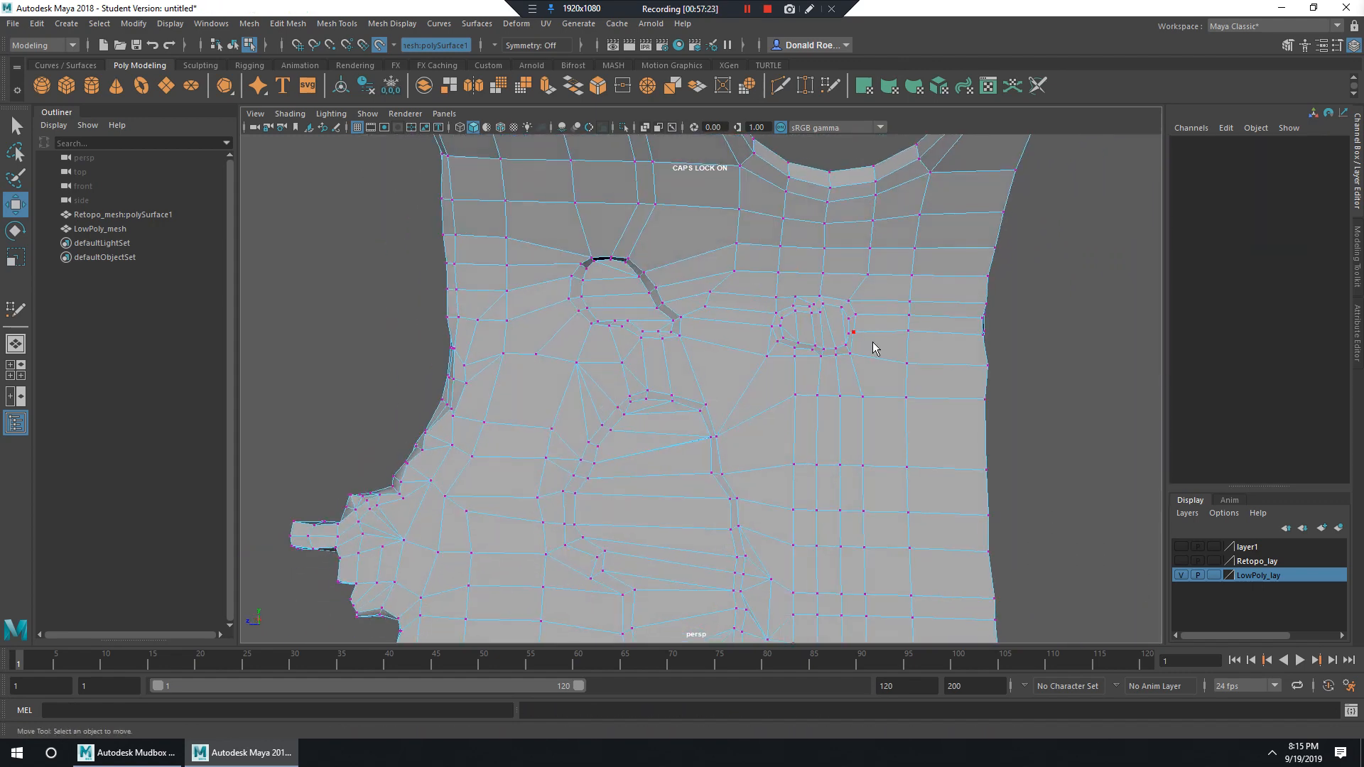
Snap the second vertex in the row below the small recessed patch onto the next vertex of that row.
{"action": "right_click_drag", "start_coordinate": [874, 346], "coordinate": [876, 301]}
{"action": "middle_click_drag", "start_coordinate": [890, 289], "coordinate": [870, 328], "text": "alt"}
{"action": "middle_click_drag", "start_coordinate": [899, 451], "coordinate": [808, 335], "text": "alt"}
{"action": "scroll", "coordinate": [810, 334], "scroll_direction": "up", "scroll_amount": 4}
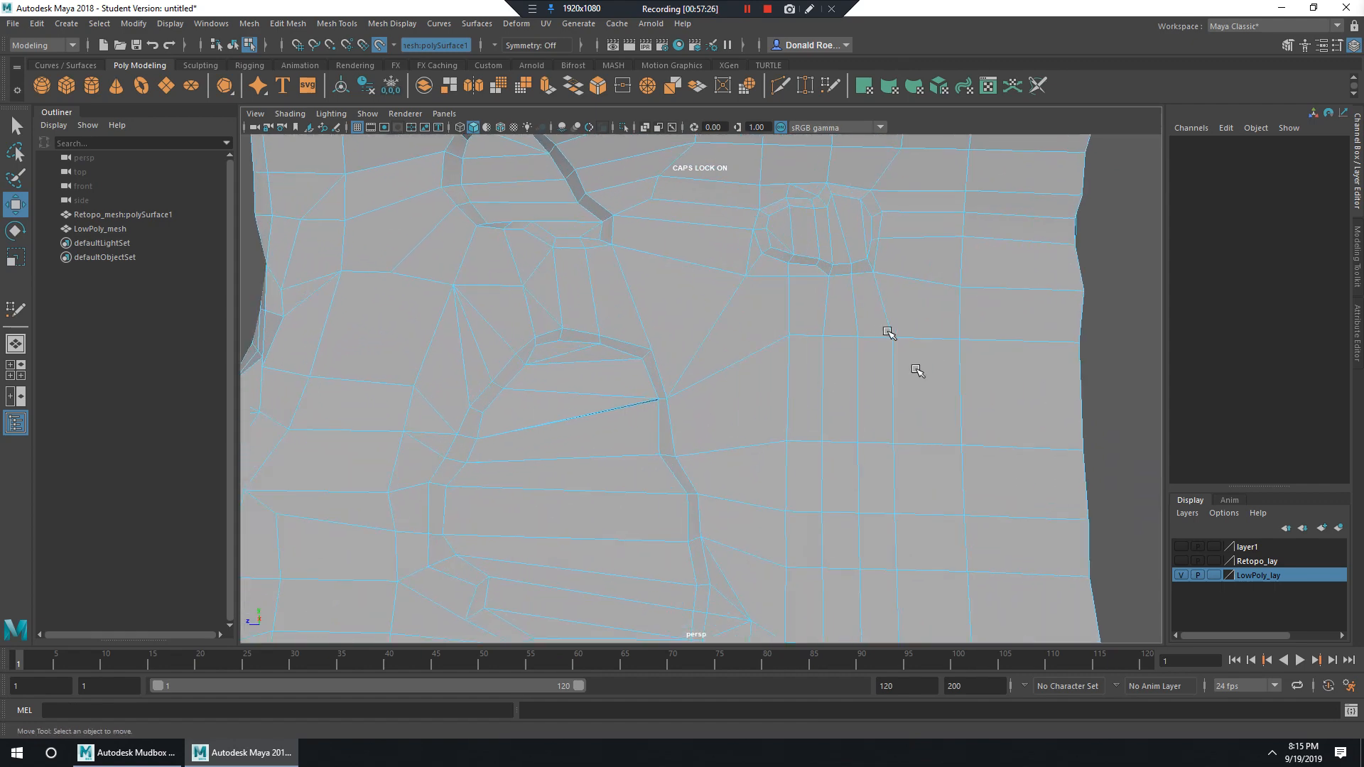
{"action": "middle_click_drag", "start_coordinate": [911, 363], "coordinate": [825, 400], "text": "alt"}
{"action": "scroll", "coordinate": [825, 398], "scroll_direction": "up", "scroll_amount": 3}
{"action": "right_click_drag", "start_coordinate": [788, 316], "coordinate": [755, 315]}
{"action": "scroll", "coordinate": [842, 359], "scroll_direction": "up", "scroll_amount": 3}
{"action": "left_click", "coordinate": [774, 347]}
{"action": "key", "text": "q"}
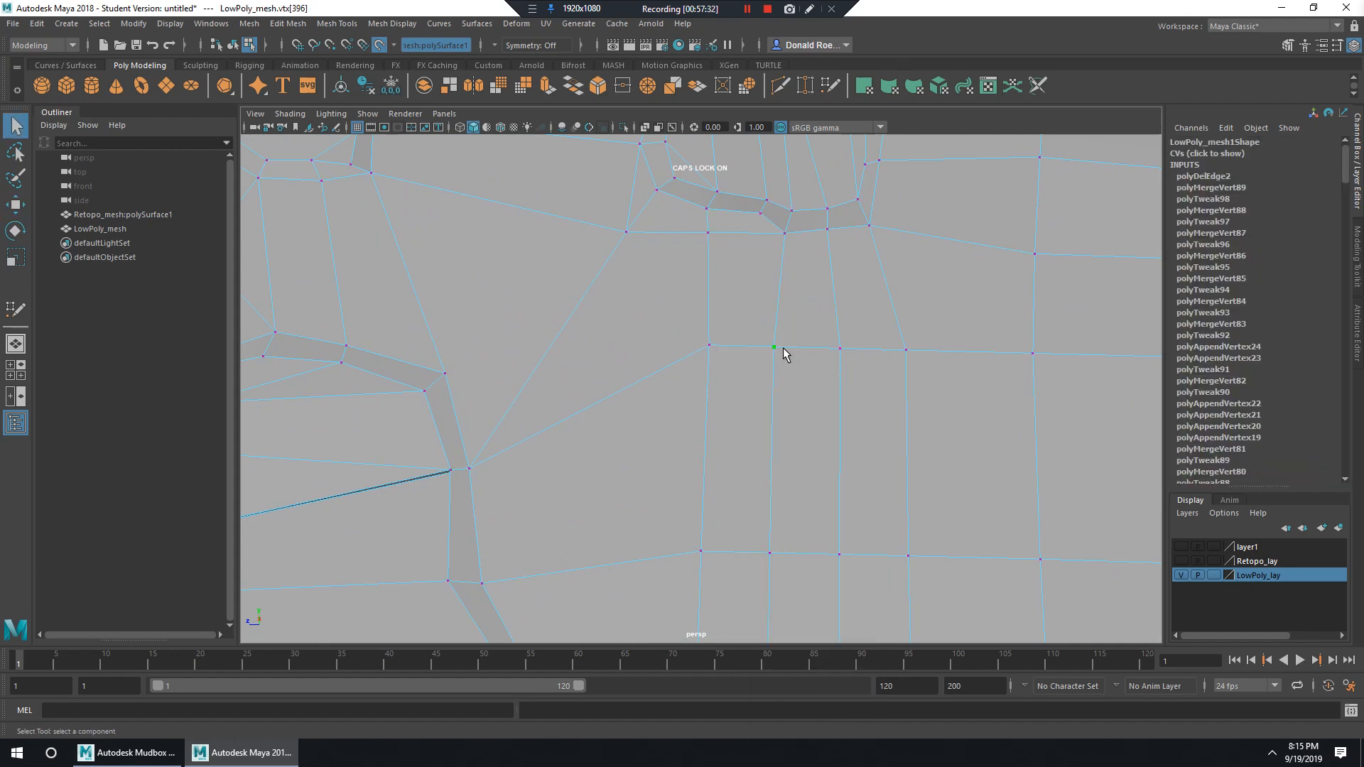
{"action": "key", "text": "w"}
{"action": "middle_click_drag", "start_coordinate": [779, 358], "coordinate": [846, 357], "text": "ctrl+shift"}
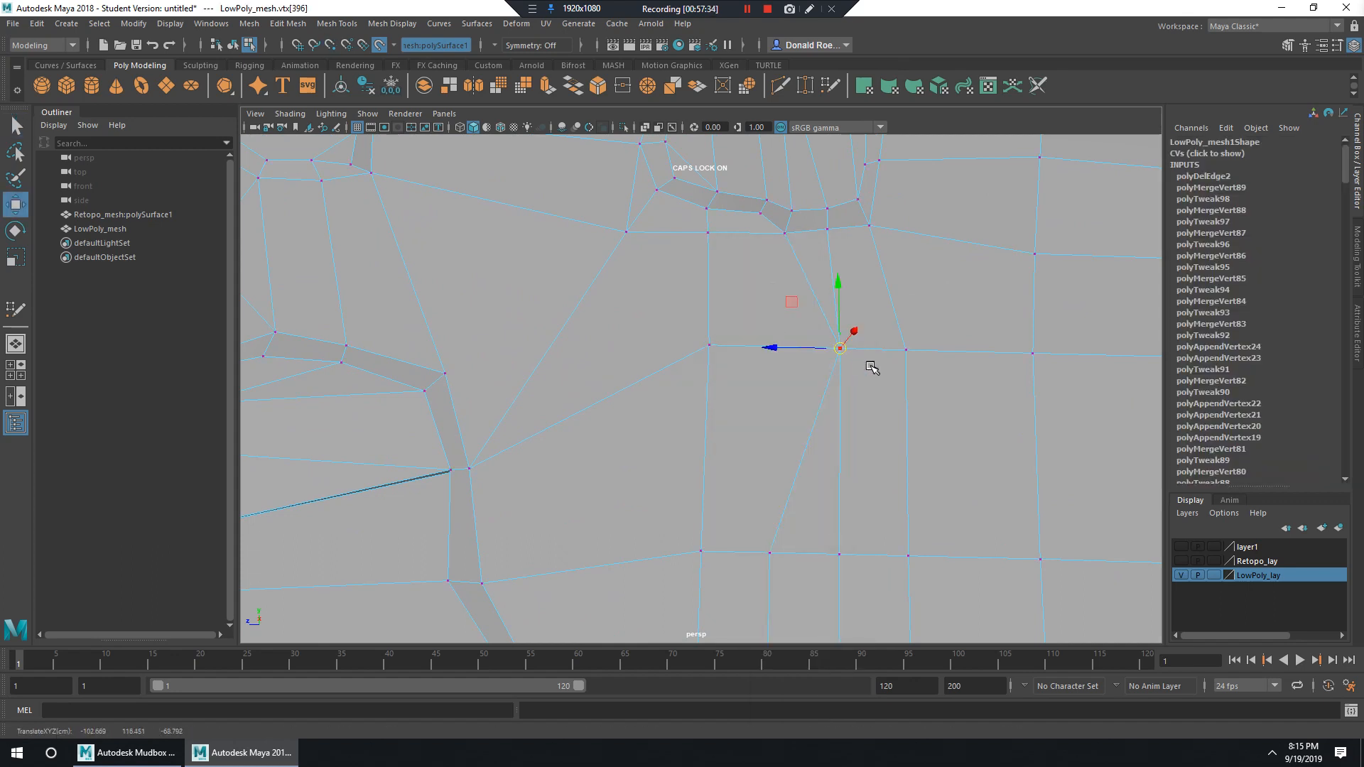
Select both overlapping vertices below the small recessed patch in wireframe display and merge them, restoring shaded display.
{"action": "key", "text": "4"}
{"action": "mouse_move", "coordinate": [879, 394]}
{"action": "left_mouse_down", "text": "alt"}
{"action": "mouse_move", "coordinate": [911, 429]}
{"action": "mouse_move", "coordinate": [879, 432]}
{"action": "mouse_move", "coordinate": [858, 387]}
{"action": "left_mouse_up", "text": "alt"}
{"action": "left_click_drag", "start_coordinate": [858, 391], "coordinate": [883, 421]}
{"action": "right_click_drag", "start_coordinate": [879, 416], "coordinate": [872, 324], "text": "shift"}
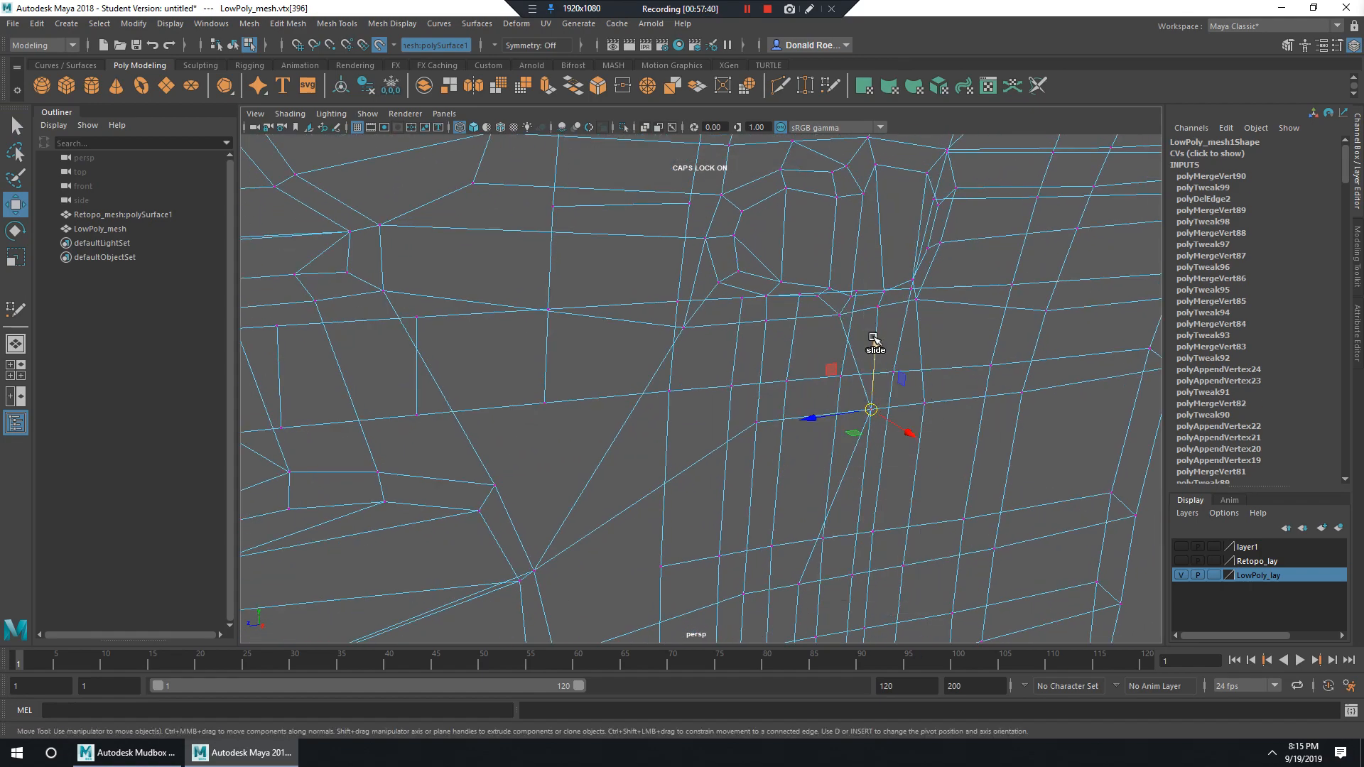
{"action": "key", "text": "5"}
Select the edge loop running down from the merged vertex below the small recessed patch and delete it.
{"action": "left_click_drag", "start_coordinate": [911, 462], "coordinate": [842, 441], "text": "alt"}
{"action": "right_click_drag", "start_coordinate": [843, 344], "coordinate": [850, 311]}
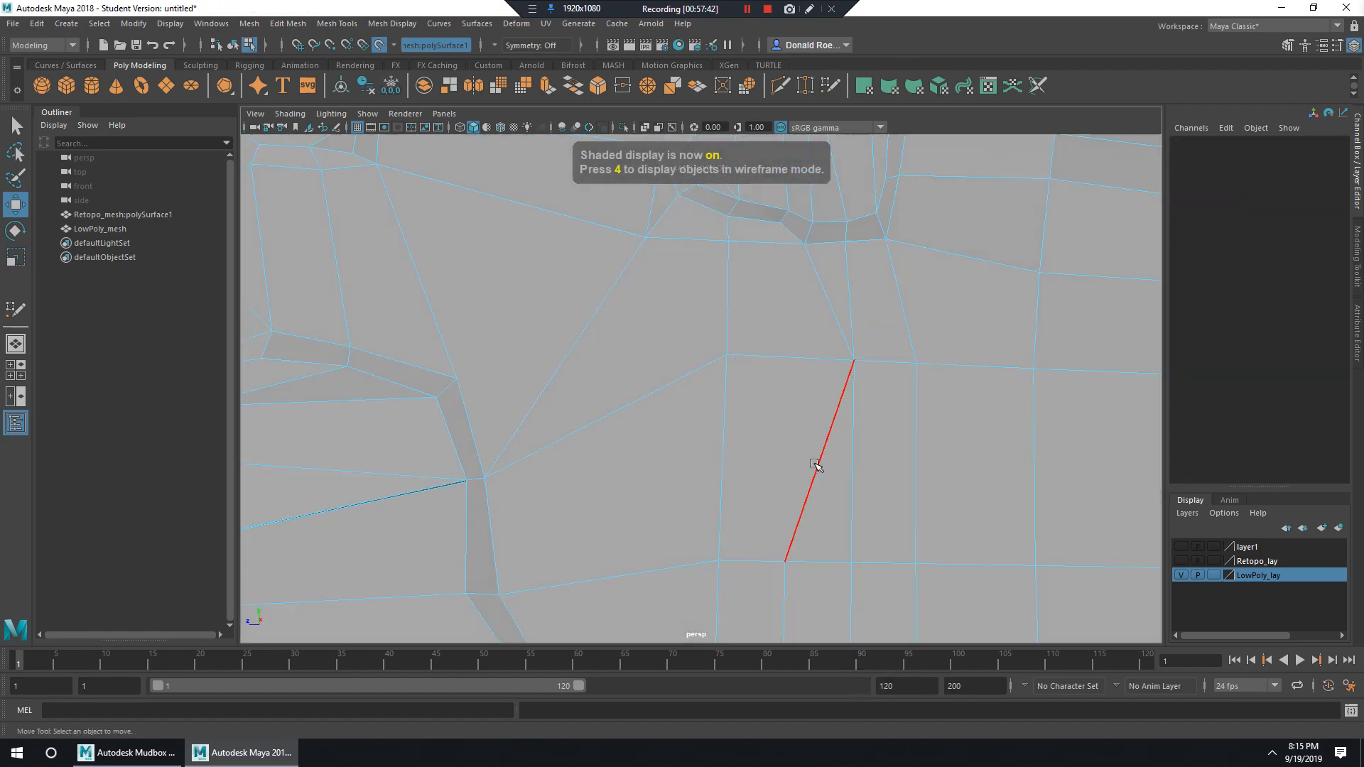
{"action": "double_click", "coordinate": [816, 466]}
{"action": "scroll", "coordinate": [817, 466], "scroll_direction": "down", "scroll_amount": 8}
{"action": "left_click_drag", "start_coordinate": [874, 441], "coordinate": [1027, 574], "text": "alt"}
{"action": "right_click_drag", "start_coordinate": [679, 370], "coordinate": [611, 400], "text": "shift"}
{"action": "left_click_drag", "start_coordinate": [615, 402], "coordinate": [999, 410], "text": "alt"}
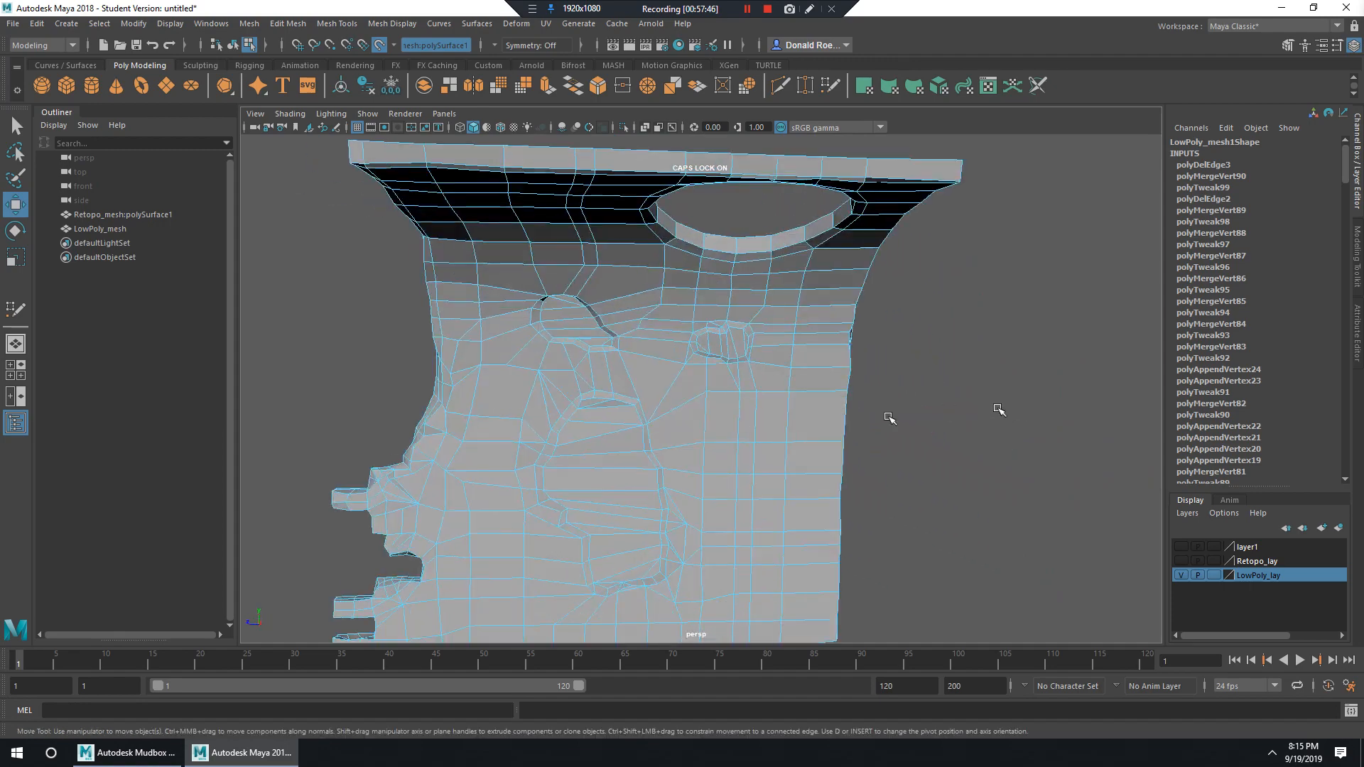
Cut a new edge from the outer corner vertex of the small recessed patch to the vertex on the row above.
{"action": "left_click_drag", "start_coordinate": [890, 417], "coordinate": [632, 270], "text": "alt"}
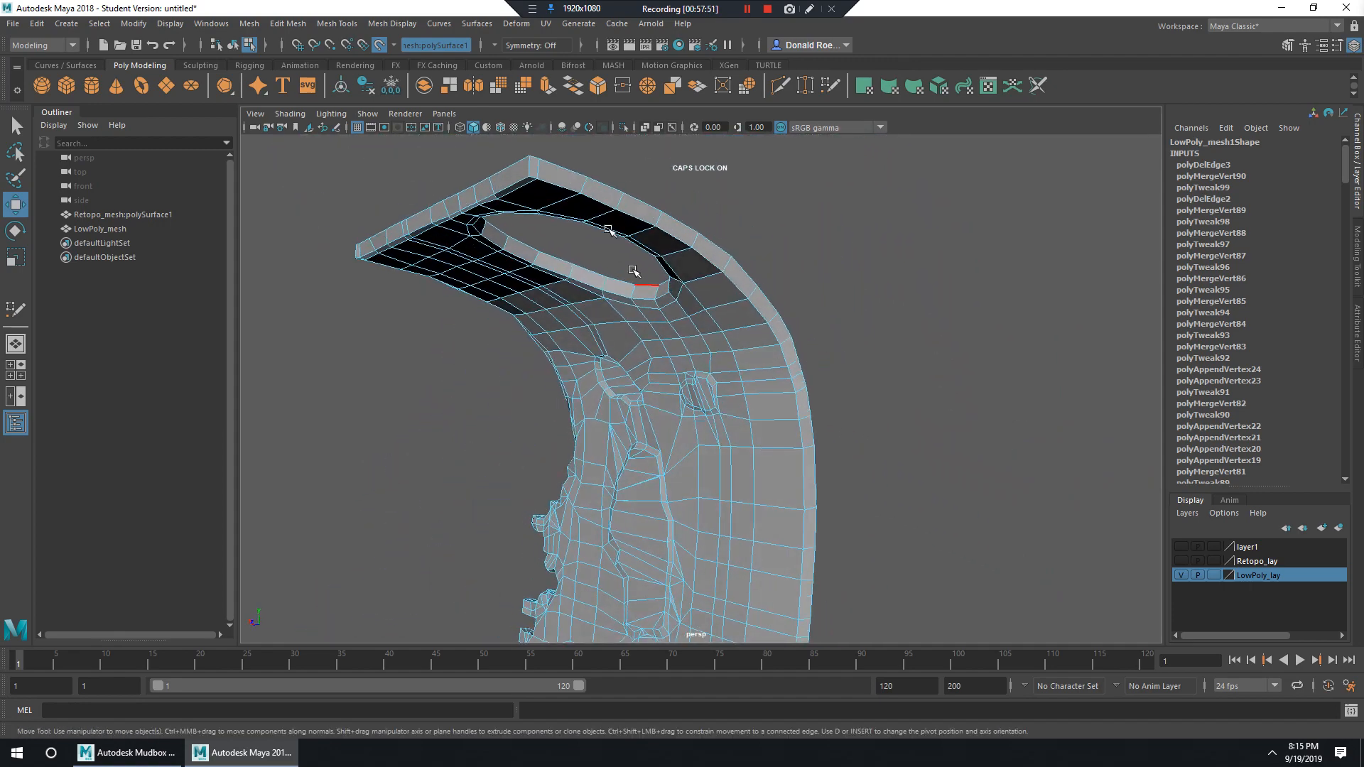
{"action": "left_click_drag", "start_coordinate": [815, 413], "coordinate": [772, 364], "text": "alt"}
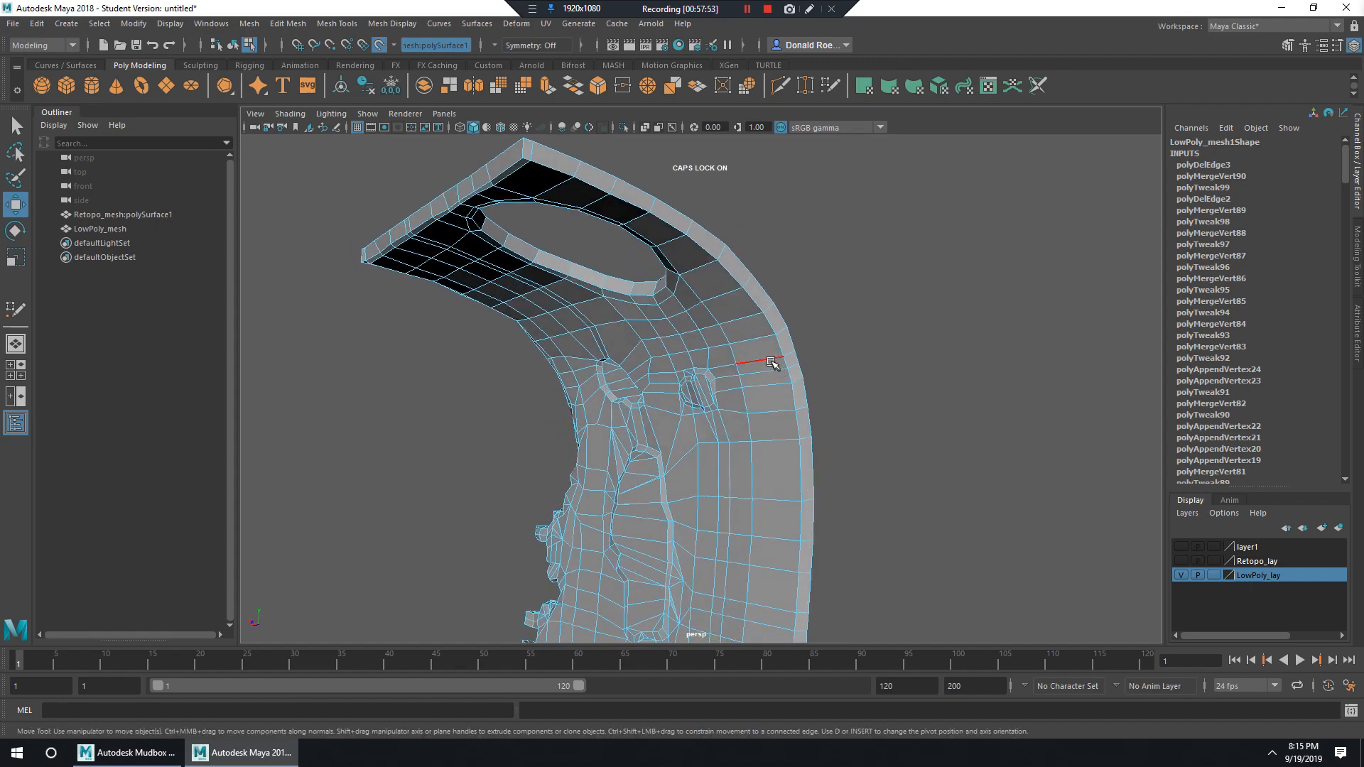
{"action": "right_click_drag", "start_coordinate": [770, 358], "coordinate": [937, 432], "text": "alt"}
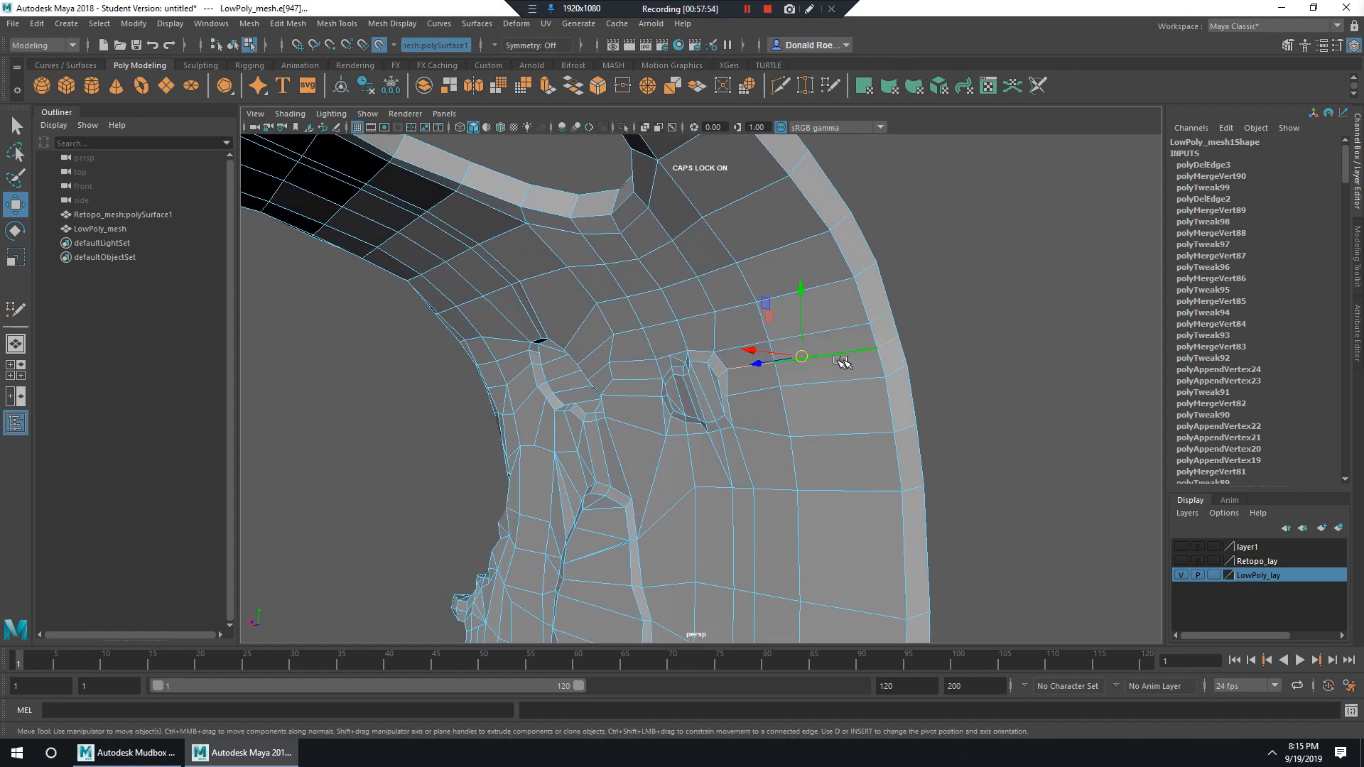
{"action": "left_click_drag", "start_coordinate": [773, 407], "coordinate": [854, 427], "text": "alt"}
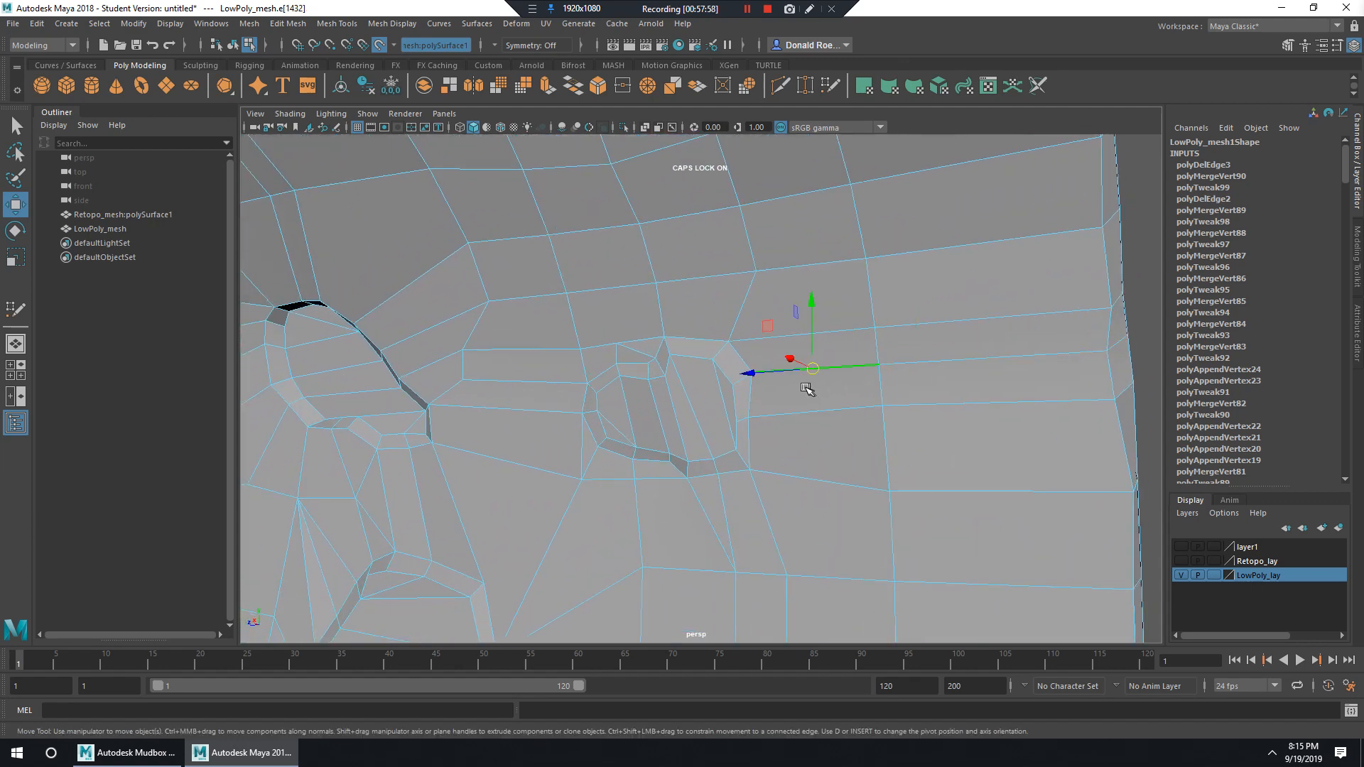
{"action": "right_click_drag", "start_coordinate": [888, 345], "coordinate": [786, 344]}
{"action": "left_click", "coordinate": [751, 372]}
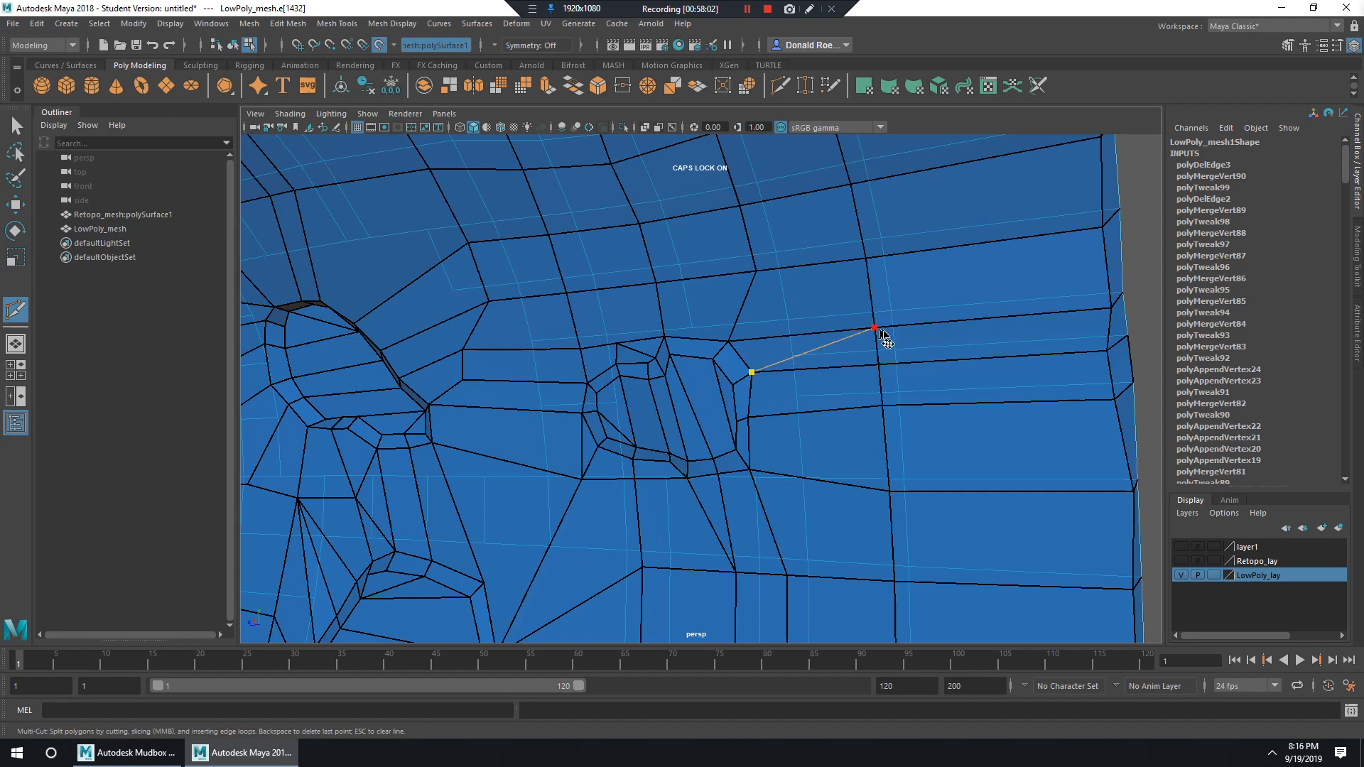
{"action": "left_click", "coordinate": [892, 334]}
{"action": "key", "text": "Return"}
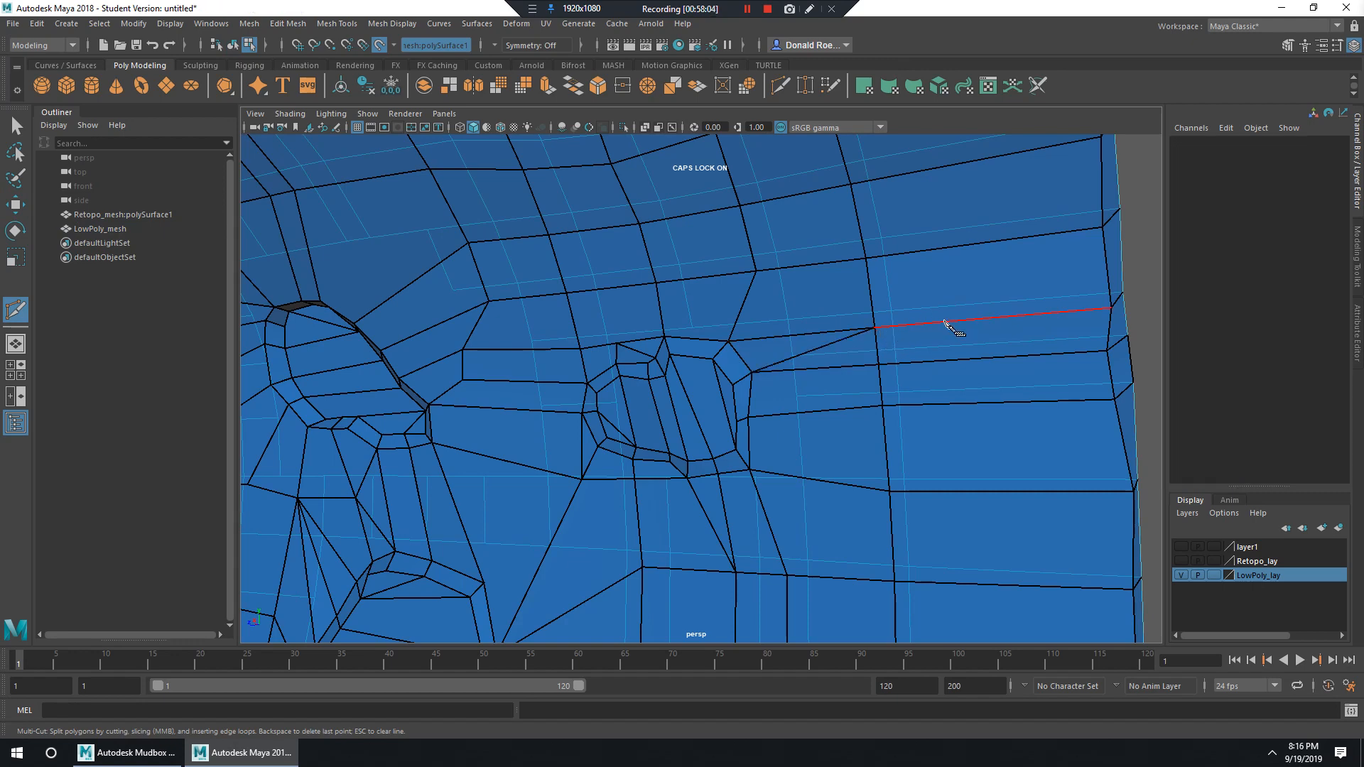
Select the redundant horizontal edge row below the new cut, between the small recessed patch and the wall's edge, and delete it.
{"action": "key", "text": "q"}
{"action": "left_click_drag", "start_coordinate": [963, 325], "coordinate": [939, 310], "text": "alt"}
{"action": "mouse_move", "coordinate": [938, 308]}
{"action": "right_mouse_down"}
{"action": "mouse_move", "coordinate": [939, 320]}
{"action": "mouse_move", "coordinate": [939, 274]}
{"action": "mouse_move", "coordinate": [981, 311]}
{"action": "mouse_move", "coordinate": [937, 322]}
{"action": "right_mouse_up"}
{"action": "double_click", "coordinate": [969, 346]}
{"action": "left_click_drag", "start_coordinate": [986, 358], "coordinate": [1019, 368], "text": "alt"}
Slide the vertex beside the larger recessed patch along its edge, slightly toward the small recessed patch.
{"action": "left_click_drag", "start_coordinate": [904, 367], "coordinate": [661, 365], "text": "alt"}
{"action": "right_click_drag", "start_coordinate": [662, 344], "coordinate": [635, 350]}
{"action": "left_click", "coordinate": [655, 358]}
{"action": "key", "text": "w"}
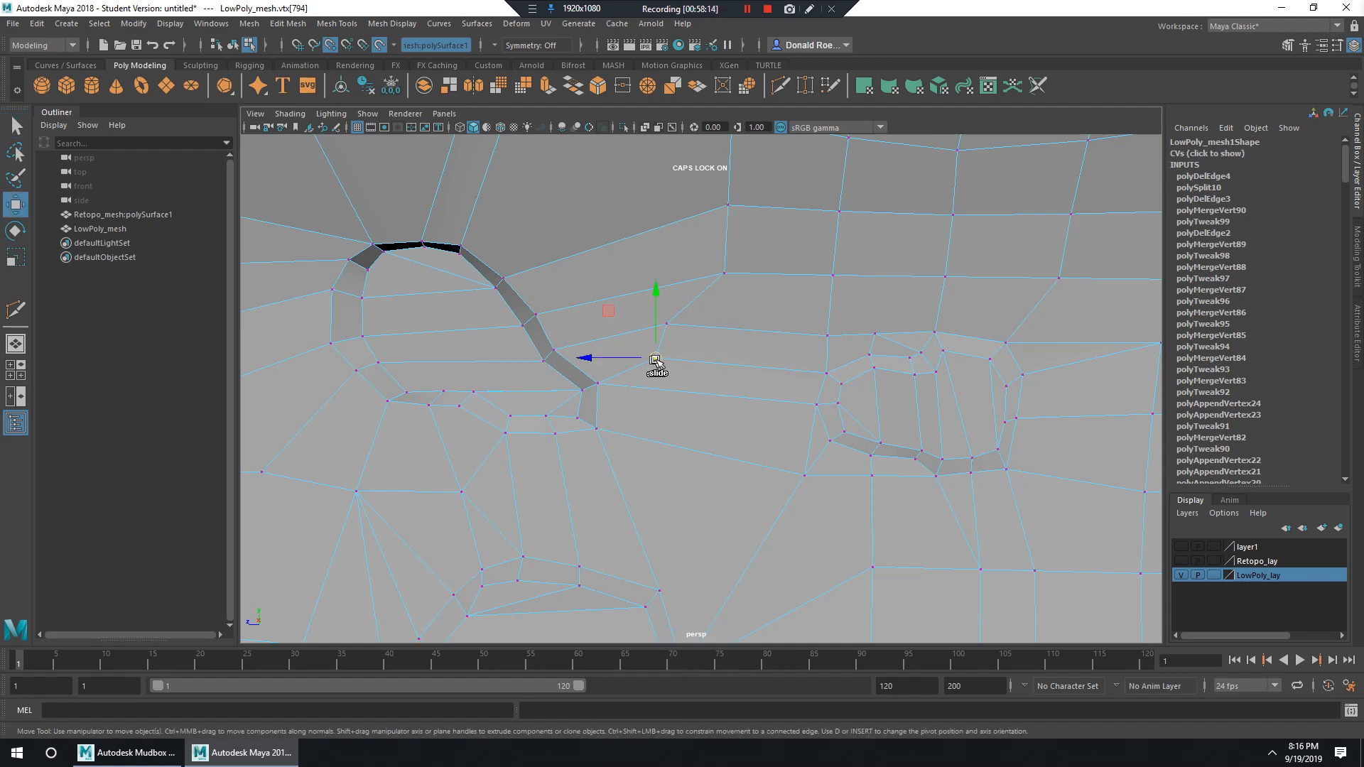
{"action": "left_click_drag", "start_coordinate": [655, 361], "coordinate": [672, 339], "text": "ctrl+shift"}
Switch to edge selection and activate Quad Draw for the area between the larger recessed patch and the wall's side edge.
{"action": "right_click_drag", "start_coordinate": [773, 380], "coordinate": [737, 329], "text": "alt"}
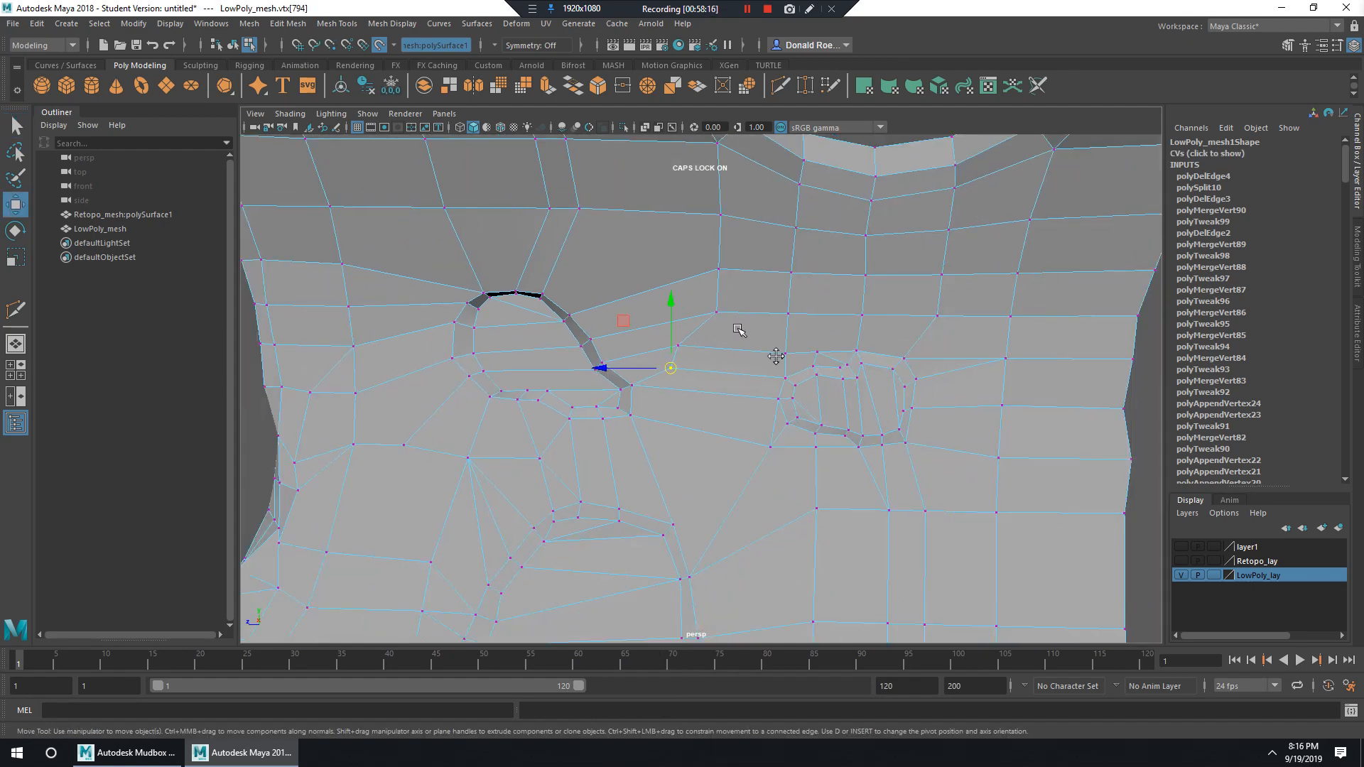
{"action": "left_click_drag", "start_coordinate": [737, 329], "coordinate": [743, 351], "text": "alt"}
{"action": "middle_click_drag", "start_coordinate": [743, 351], "coordinate": [795, 386], "text": "alt"}
{"action": "right_click_drag", "start_coordinate": [795, 387], "coordinate": [685, 347], "text": "alt"}
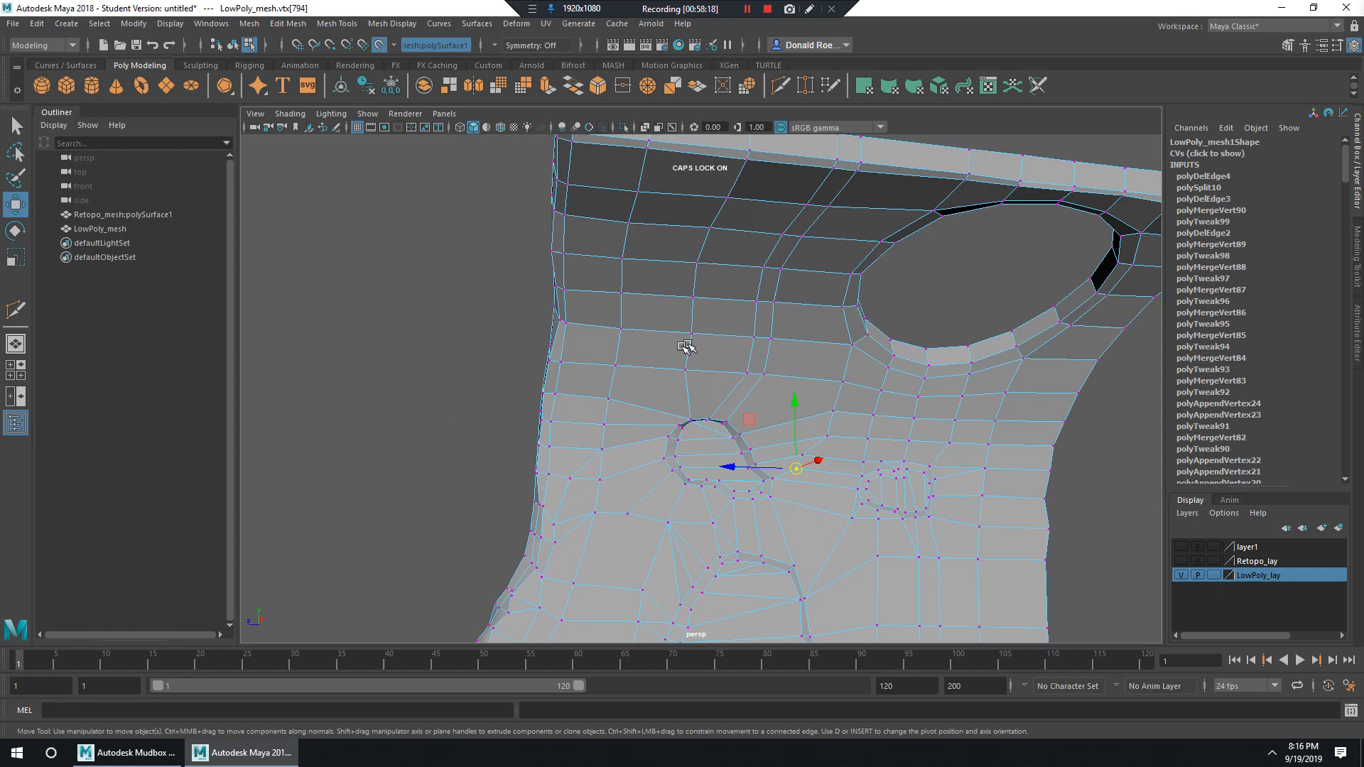
{"action": "left_click_drag", "start_coordinate": [687, 347], "coordinate": [719, 396], "text": "alt"}
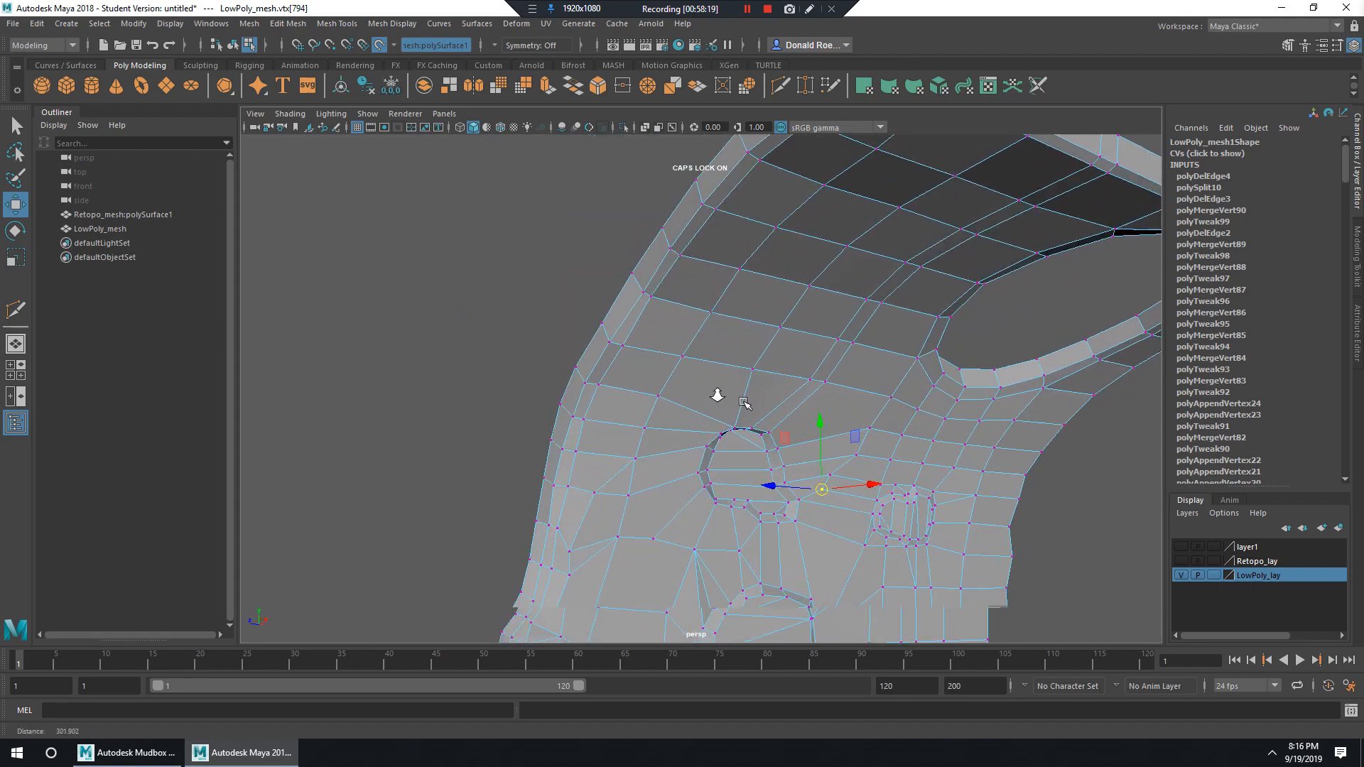
{"action": "middle_click_drag", "start_coordinate": [719, 396], "coordinate": [723, 387], "text": "alt"}
{"action": "mouse_move", "coordinate": [723, 386]}
{"action": "left_mouse_down", "text": "alt"}
{"action": "mouse_move", "coordinate": [782, 396]}
{"action": "mouse_move", "coordinate": [706, 383]}
{"action": "left_mouse_up", "text": "alt"}
{"action": "right_click_drag", "start_coordinate": [643, 368], "coordinate": [740, 390], "text": "alt"}
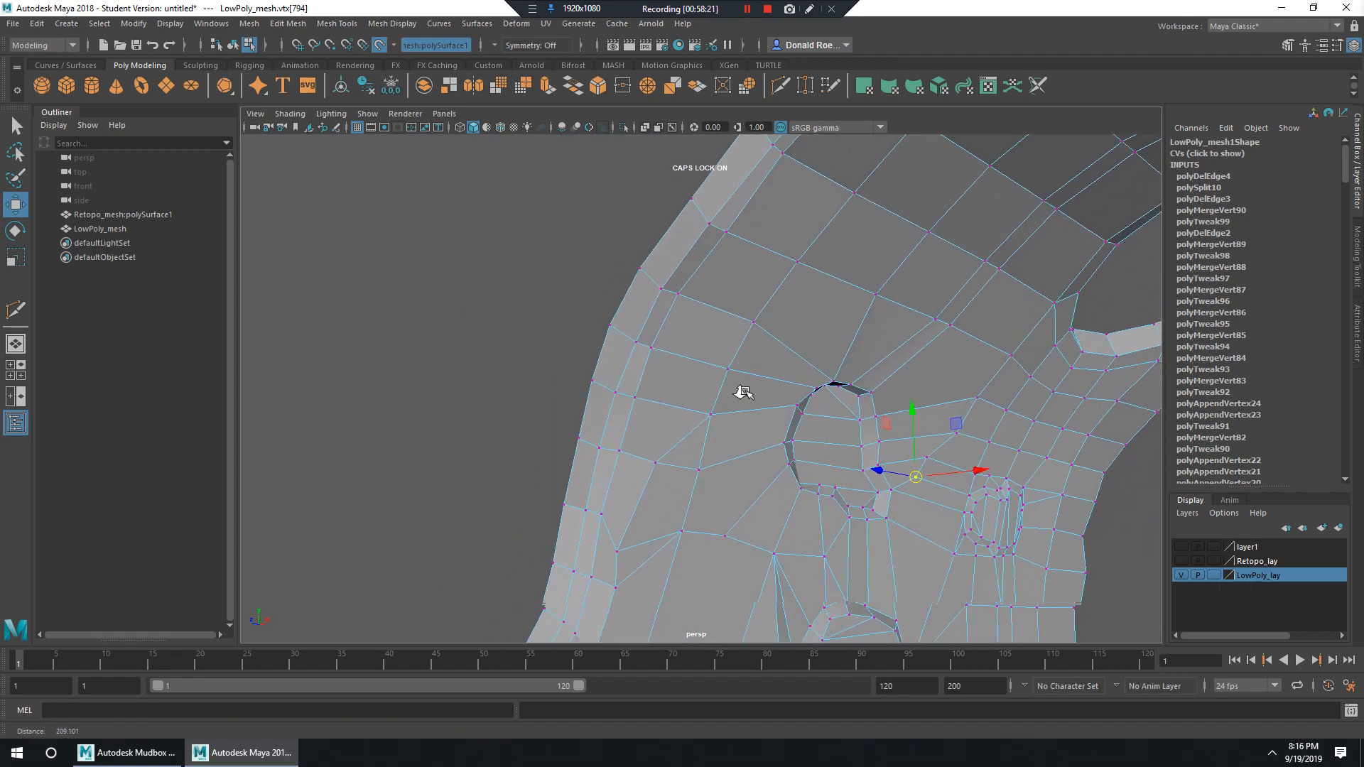
{"action": "right_click_drag", "start_coordinate": [691, 343], "coordinate": [688, 311]}
{"action": "left_click_drag", "start_coordinate": [693, 324], "coordinate": [622, 378], "text": "alt"}
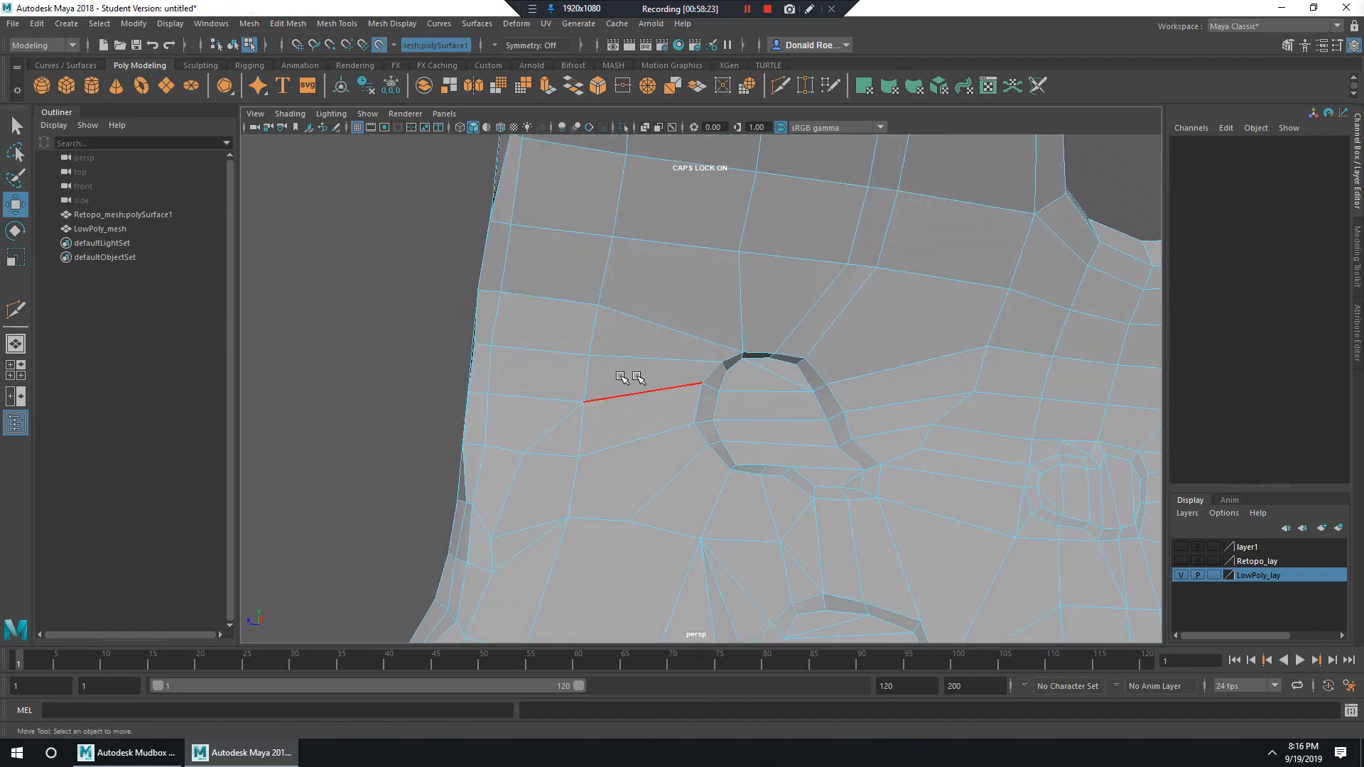
{"action": "left_click", "coordinate": [1288, 46]}
{"action": "left_click", "coordinate": [1300, 550]}
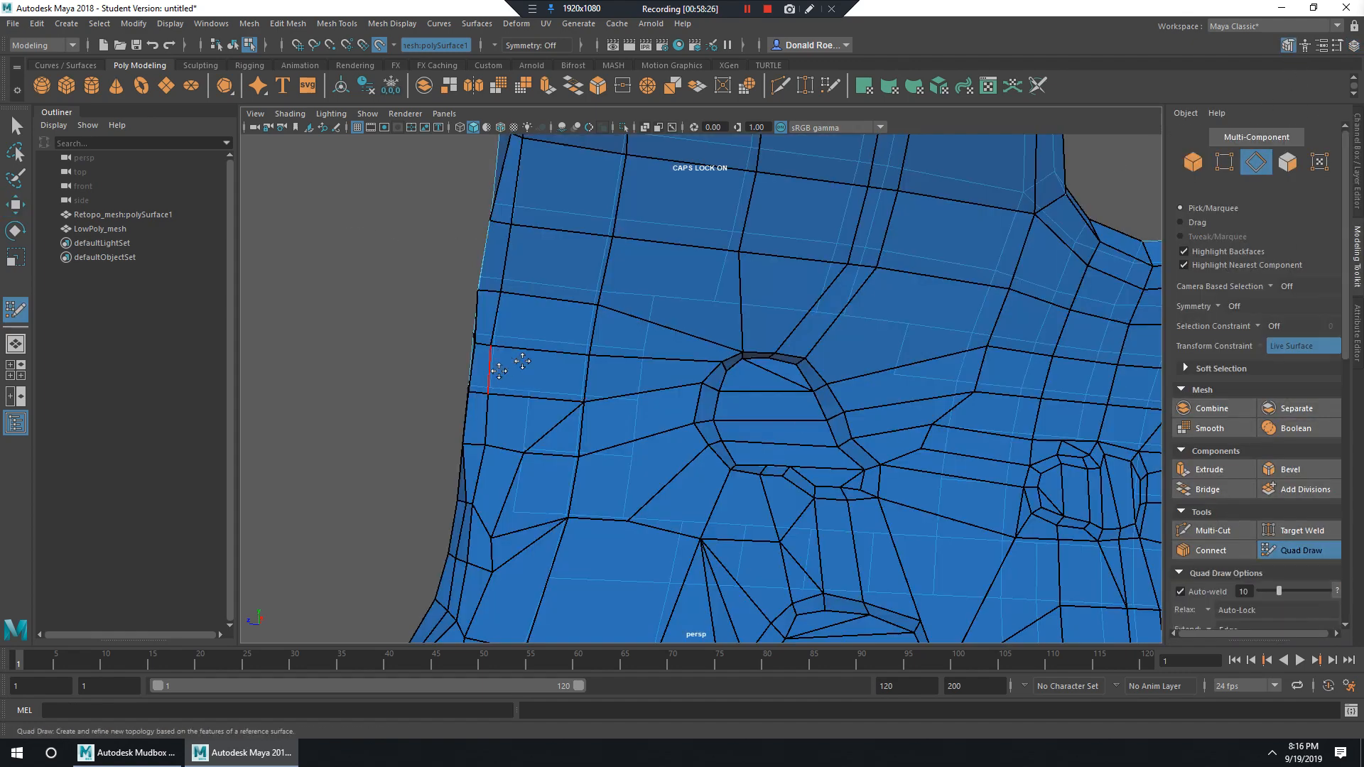
Undo the trial vertex edits at the wall's side edge and set the Quad Draw auto-weld distance to 25.
{"action": "left_click_drag", "start_coordinate": [603, 361], "coordinate": [638, 358], "text": "alt"}
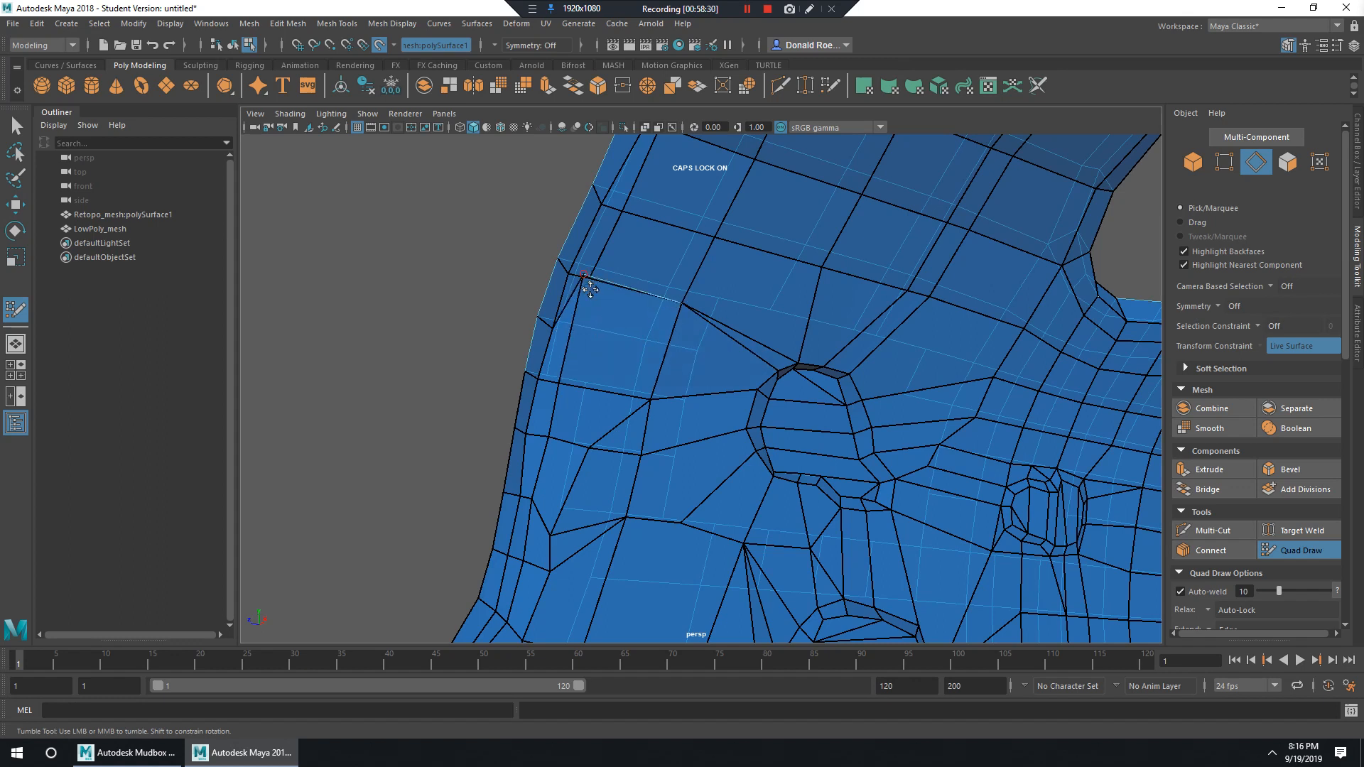
{"action": "key", "text": "ctrl+z"}
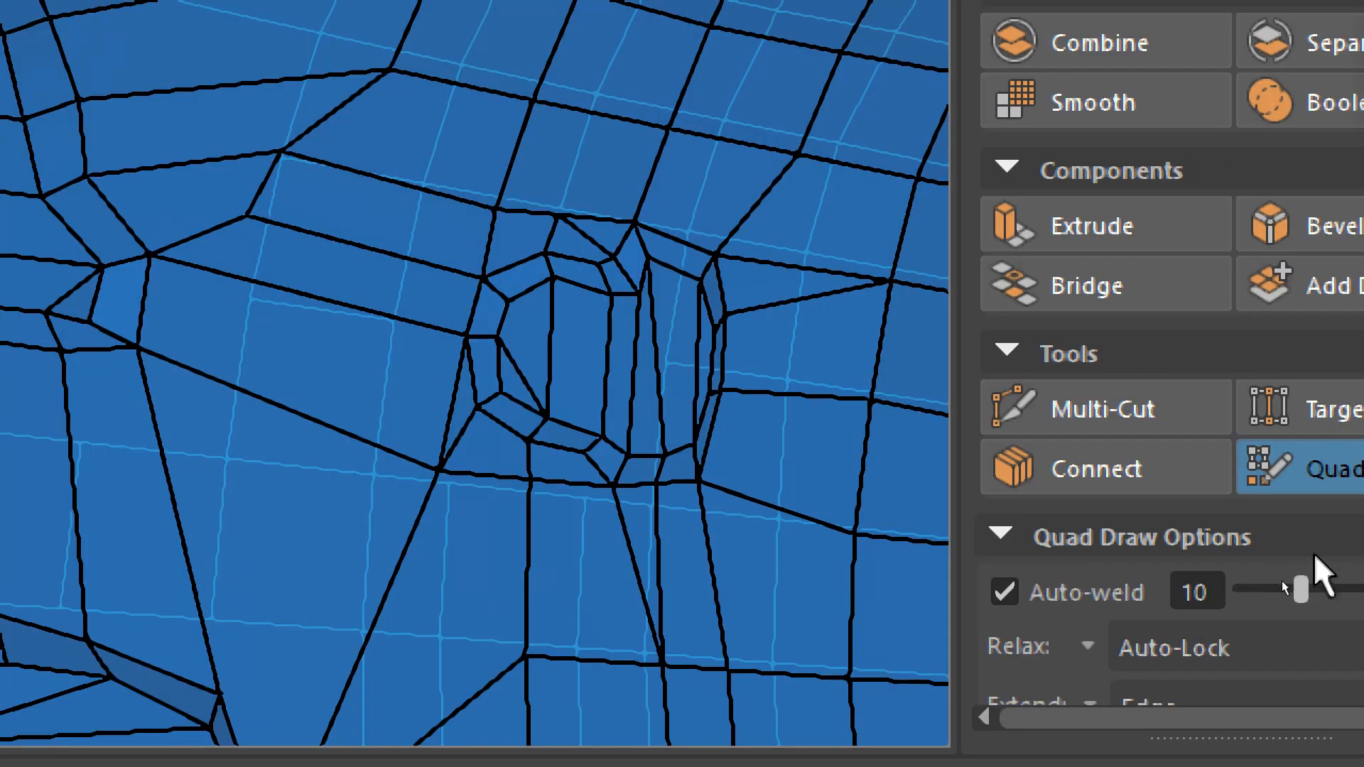
{"action": "left_click_drag", "start_coordinate": [1280, 591], "coordinate": [1306, 591]}
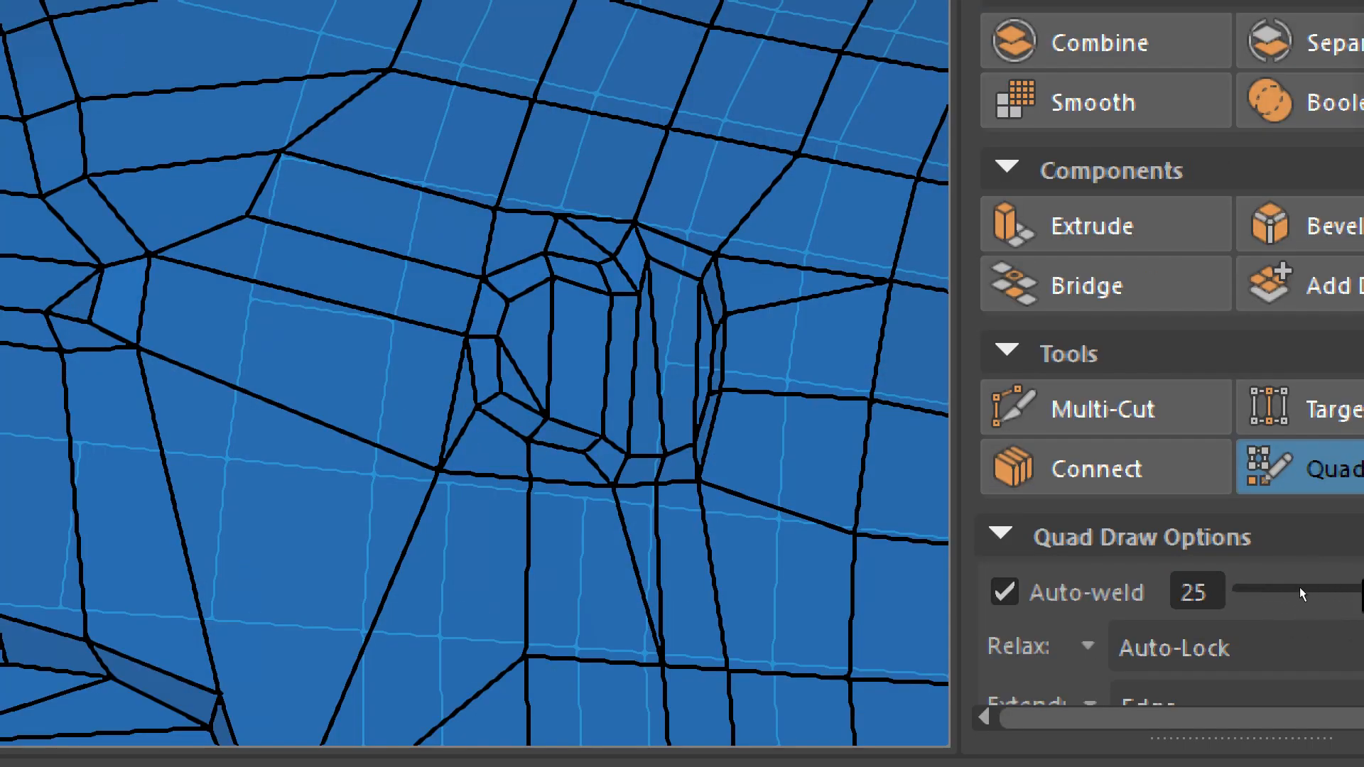
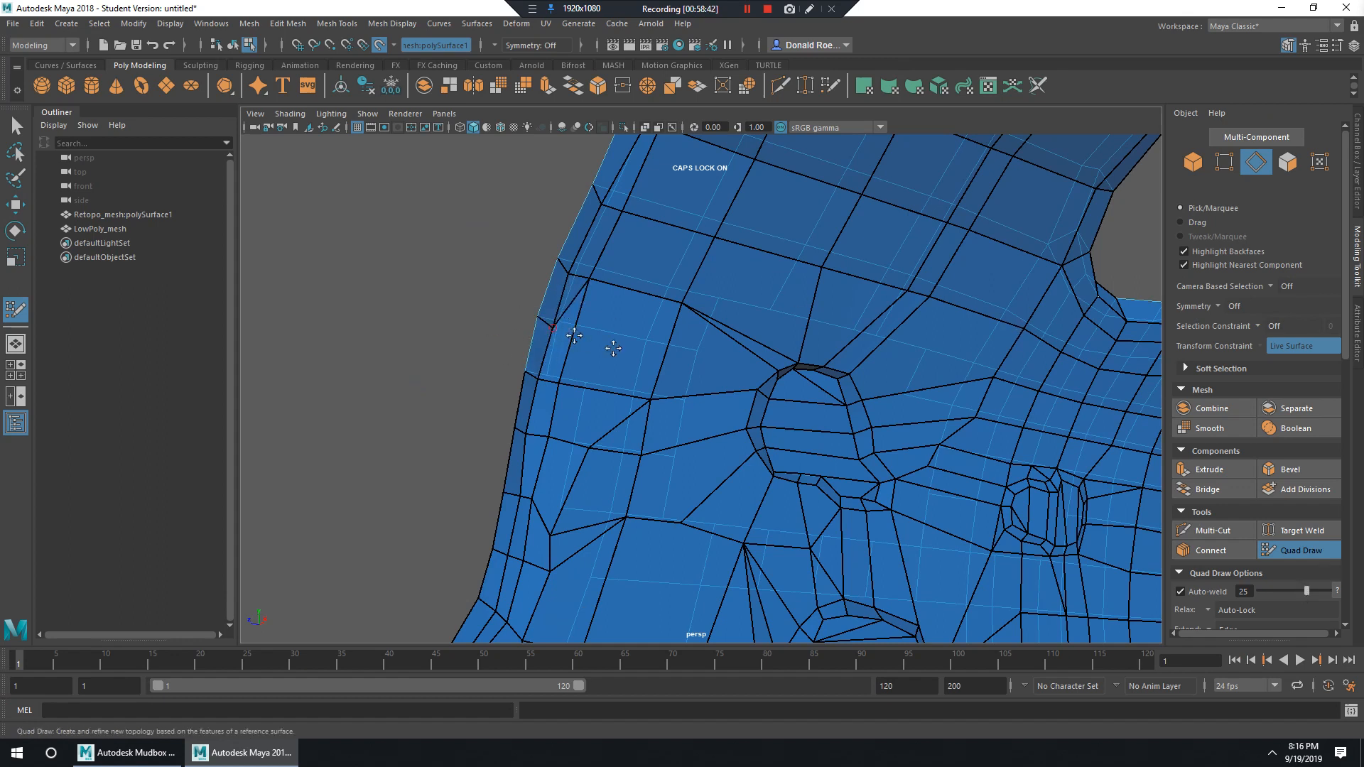
{"action": "key", "text": "ctrl+z"}
Weld the redundant side-strip vertices beside the larger recessed patch onto the neighbouring row with Quad Draw.
{"action": "left_click_drag", "start_coordinate": [596, 394], "coordinate": [713, 391], "text": "alt"}
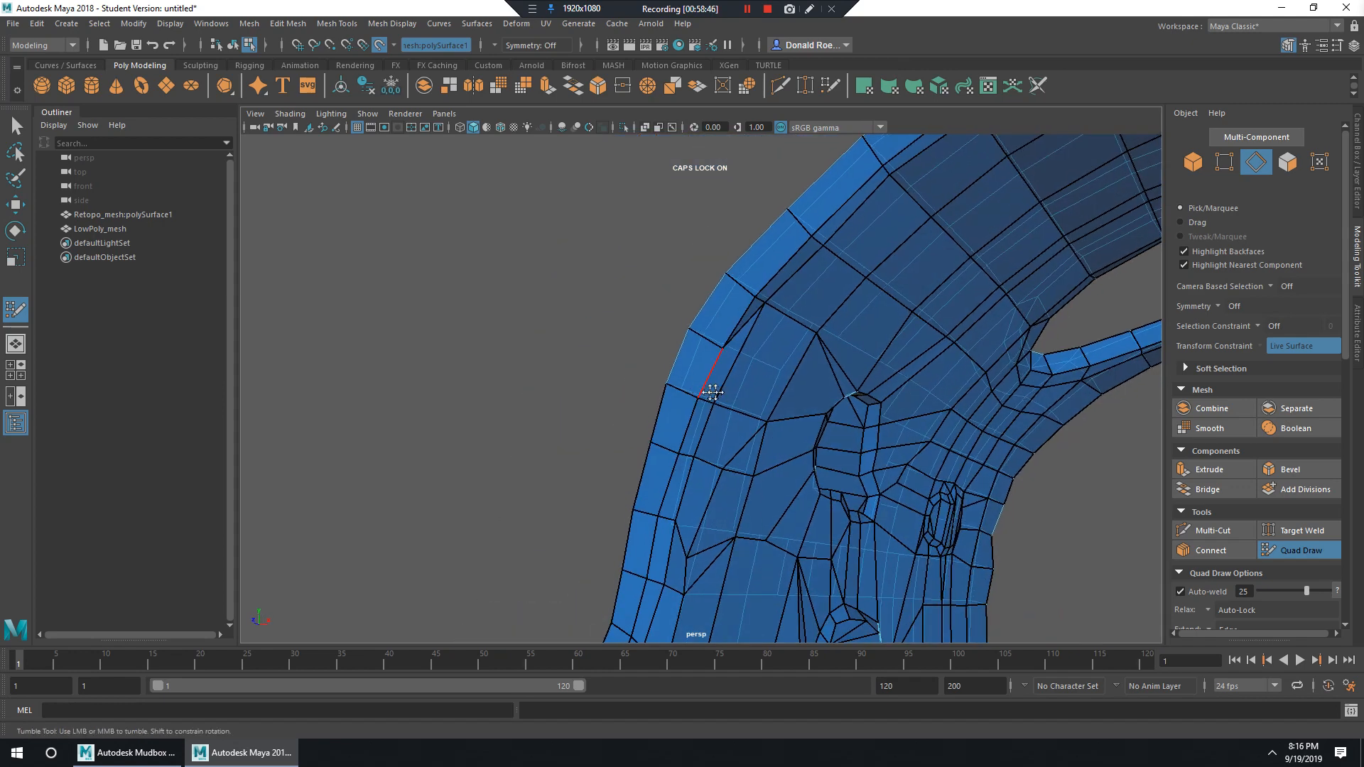
{"action": "left_click_drag", "start_coordinate": [817, 372], "coordinate": [731, 362], "text": "alt"}
{"action": "left_click_drag", "start_coordinate": [524, 320], "coordinate": [601, 318], "text": "alt"}
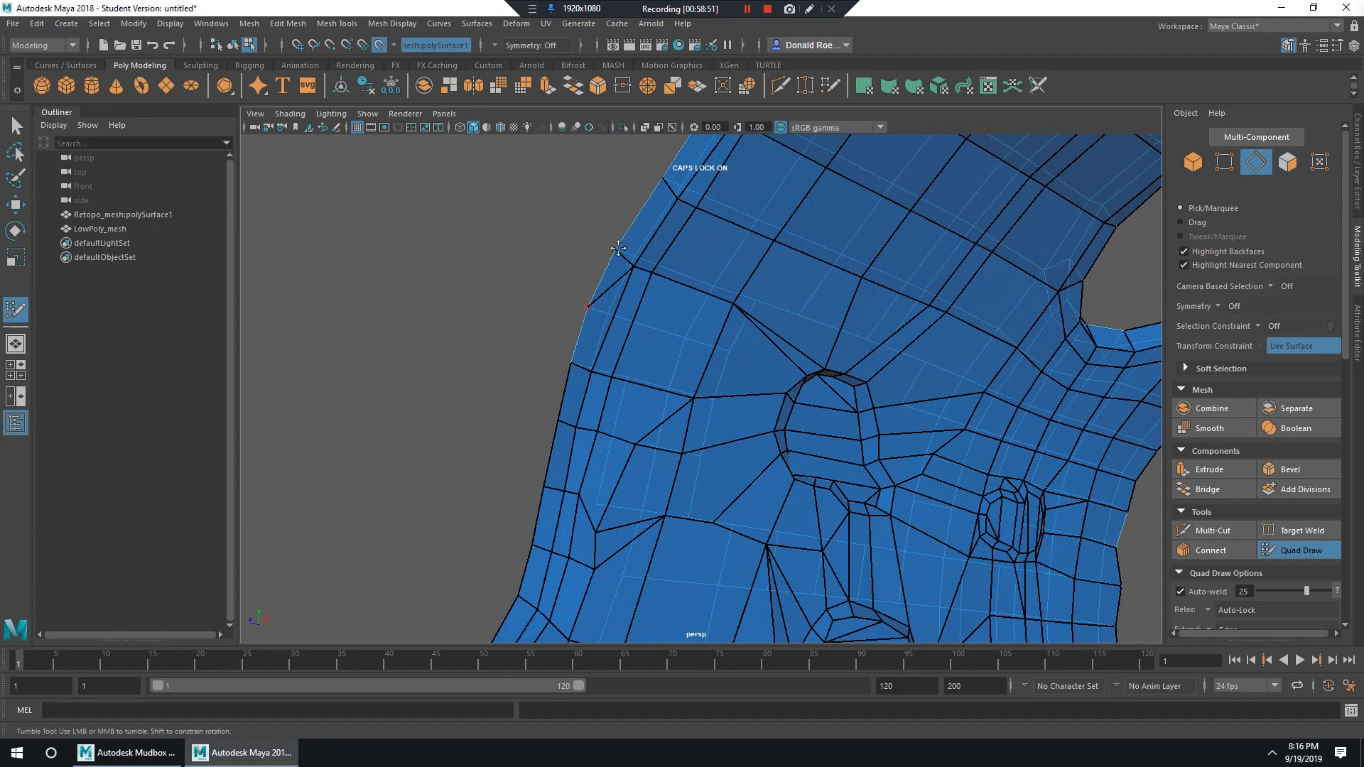
{"action": "left_click_drag", "start_coordinate": [593, 306], "coordinate": [817, 375], "text": "alt"}
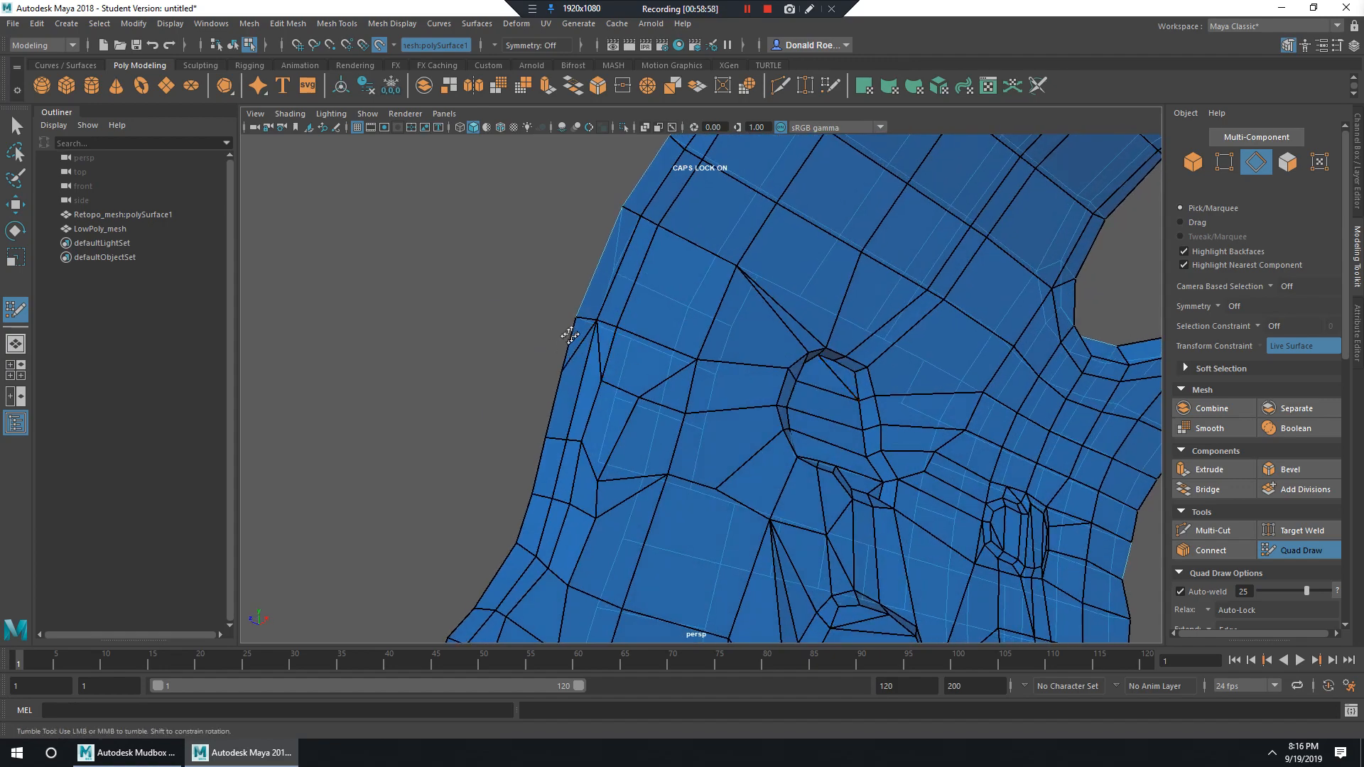
{"action": "left_click_drag", "start_coordinate": [575, 312], "coordinate": [786, 408], "text": "alt"}
{"action": "middle_click_drag", "start_coordinate": [786, 408], "coordinate": [773, 405], "text": "alt"}
{"action": "left_click_drag", "start_coordinate": [772, 405], "coordinate": [791, 313], "text": "alt"}
{"action": "middle_click_drag", "start_coordinate": [792, 313], "coordinate": [772, 435], "text": "alt"}
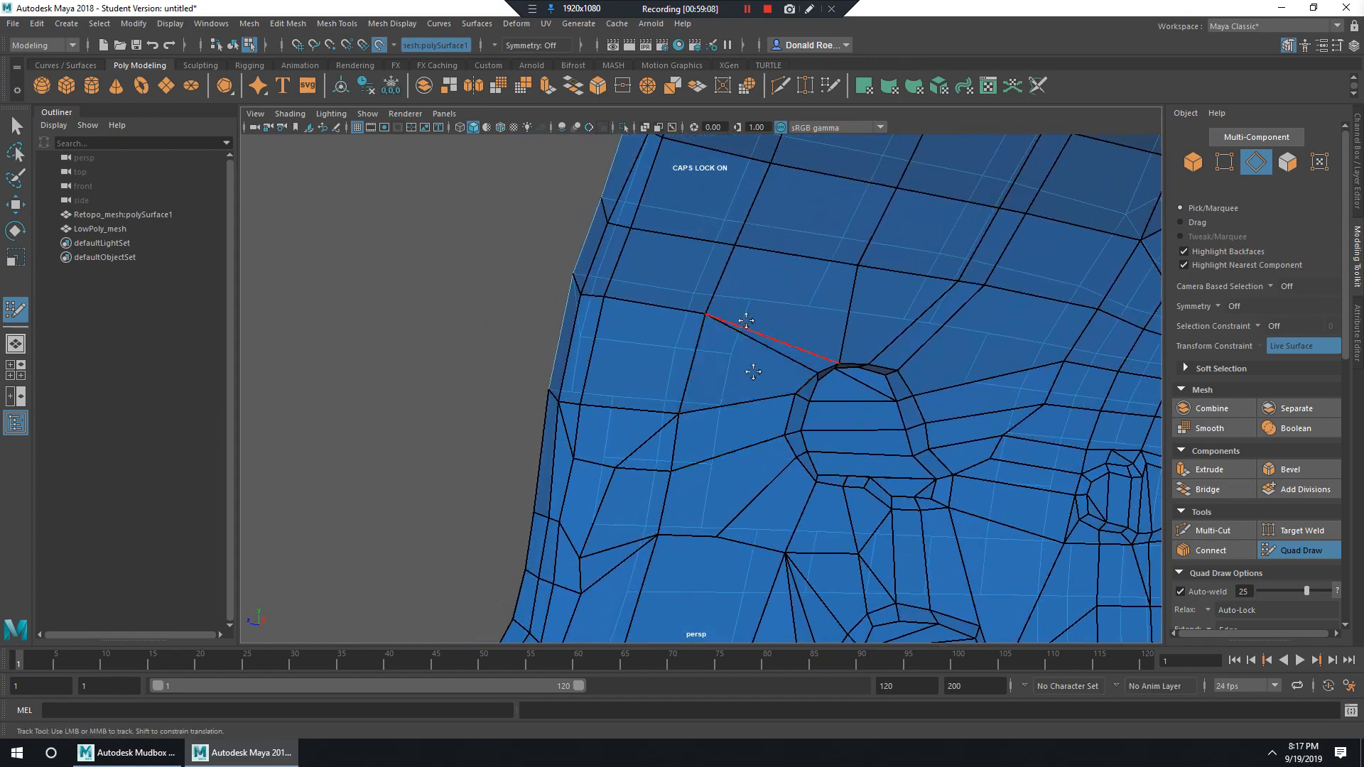
Weld together the vertices at the lower end of the narrow vertical strip above the larger recessed patch, undoing the stray edit.
{"action": "left_click_drag", "start_coordinate": [750, 318], "coordinate": [897, 383], "text": "alt"}
{"action": "right_click_drag", "start_coordinate": [896, 384], "coordinate": [864, 350], "text": "alt"}
{"action": "left_click_drag", "start_coordinate": [864, 351], "coordinate": [828, 299], "text": "alt"}
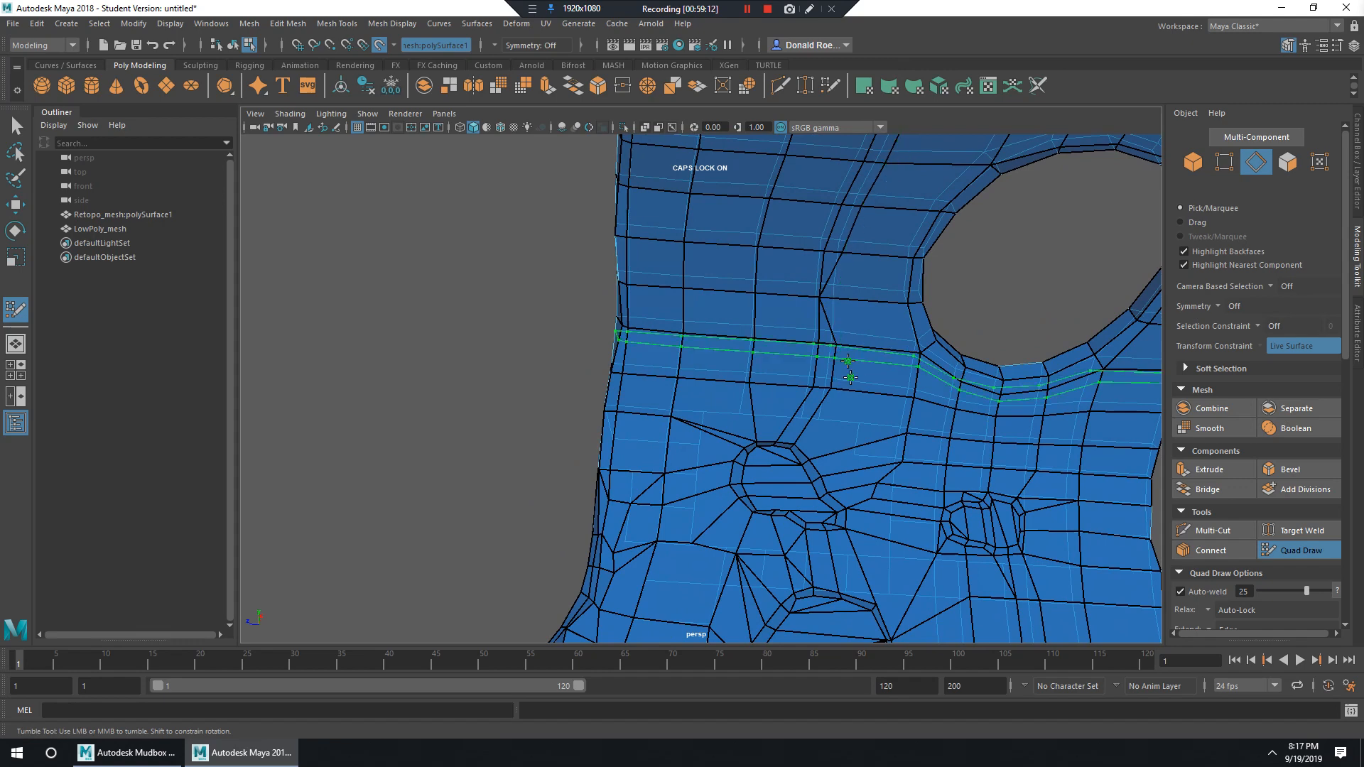
{"action": "key", "text": "ctrl+z"}
{"action": "left_click_drag", "start_coordinate": [829, 389], "coordinate": [799, 358], "text": "alt"}
{"action": "right_click_drag", "start_coordinate": [798, 359], "coordinate": [823, 353], "text": "alt"}
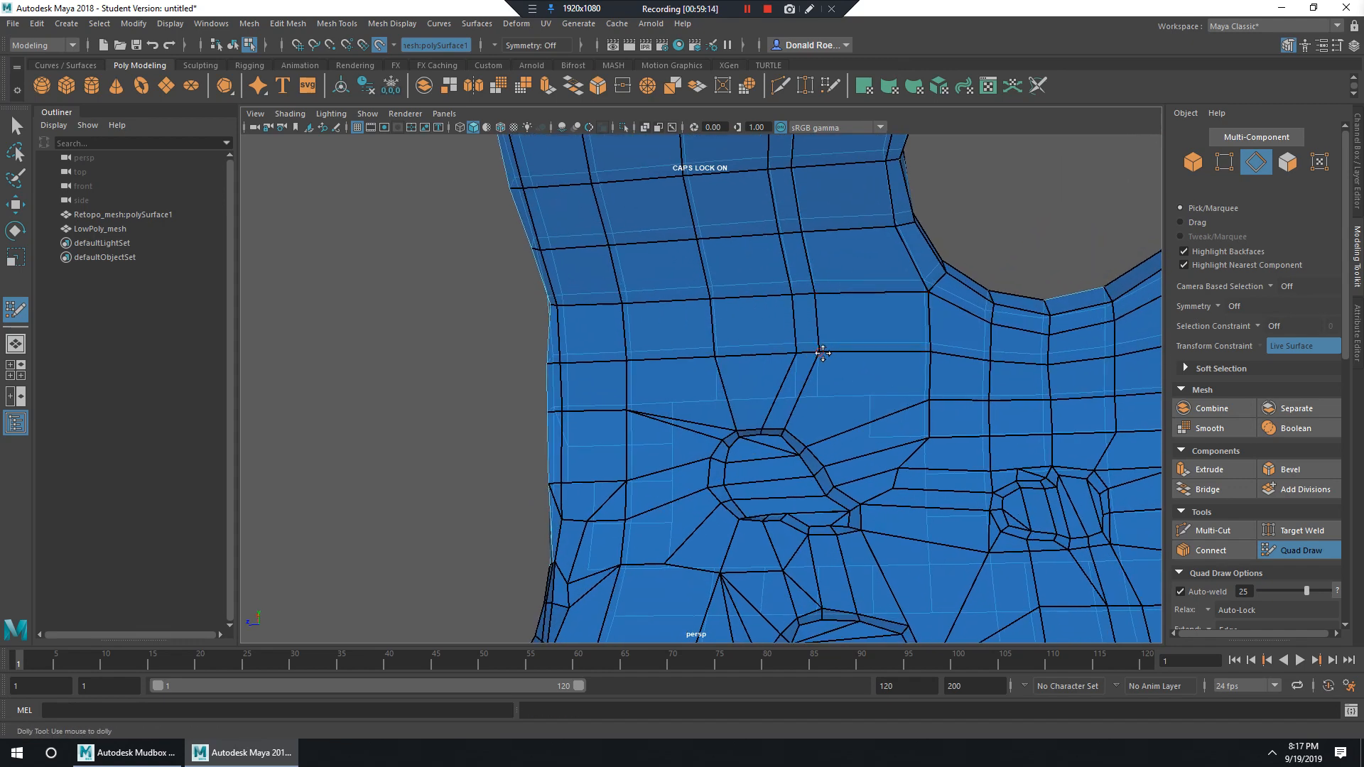
{"action": "middle_click_drag", "start_coordinate": [853, 252], "coordinate": [859, 491], "text": "alt"}
{"action": "left_click_drag", "start_coordinate": [859, 491], "coordinate": [844, 382], "text": "alt"}
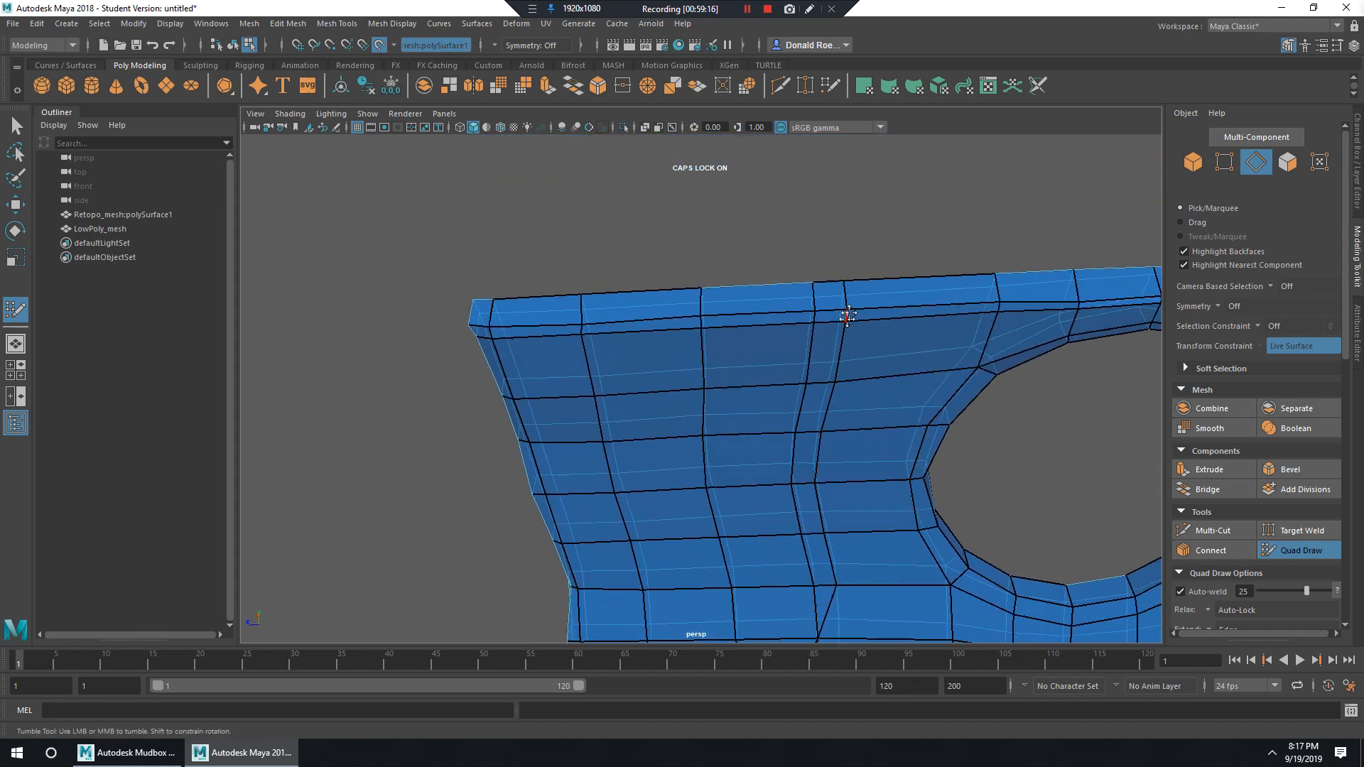
{"action": "mouse_move", "coordinate": [843, 296]}
{"action": "left_mouse_down", "text": "alt"}
{"action": "mouse_move", "coordinate": [884, 403]}
{"action": "mouse_move", "coordinate": [841, 274]}
{"action": "left_mouse_up", "text": "alt"}
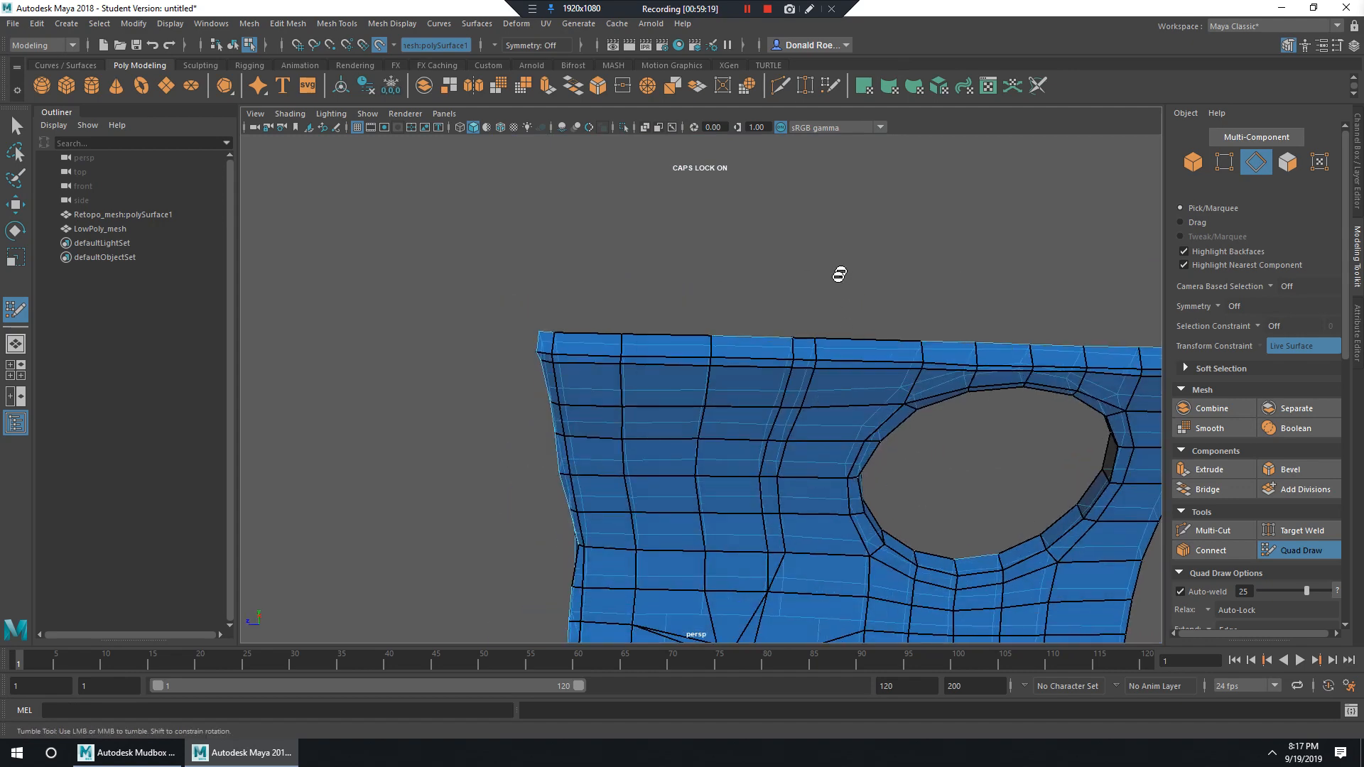
Select the vertical edge loop of the narrow strip nearest the round opening and delete it.
{"action": "key", "text": "q"}
{"action": "double_click", "coordinate": [810, 389]}
{"action": "middle_click_drag", "start_coordinate": [810, 389], "coordinate": [849, 308], "text": "alt"}
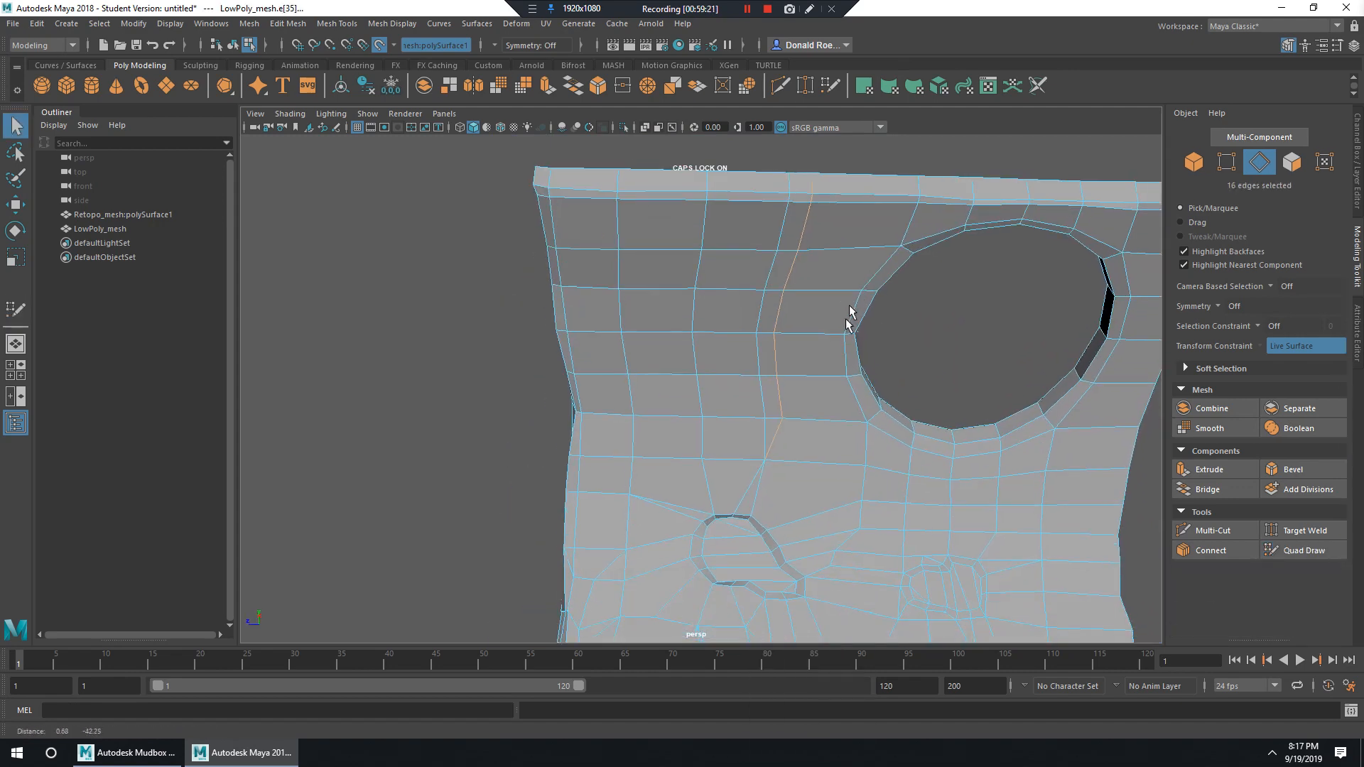
{"action": "right_click", "coordinate": [823, 292], "text": "shift"}
{"action": "right_click_drag", "start_coordinate": [822, 291], "coordinate": [772, 312], "text": "shift"}
Delete the next vertical edge loop running up from the top of the larger recessed patch.
{"action": "left_click_drag", "start_coordinate": [824, 328], "coordinate": [789, 343], "text": "alt"}
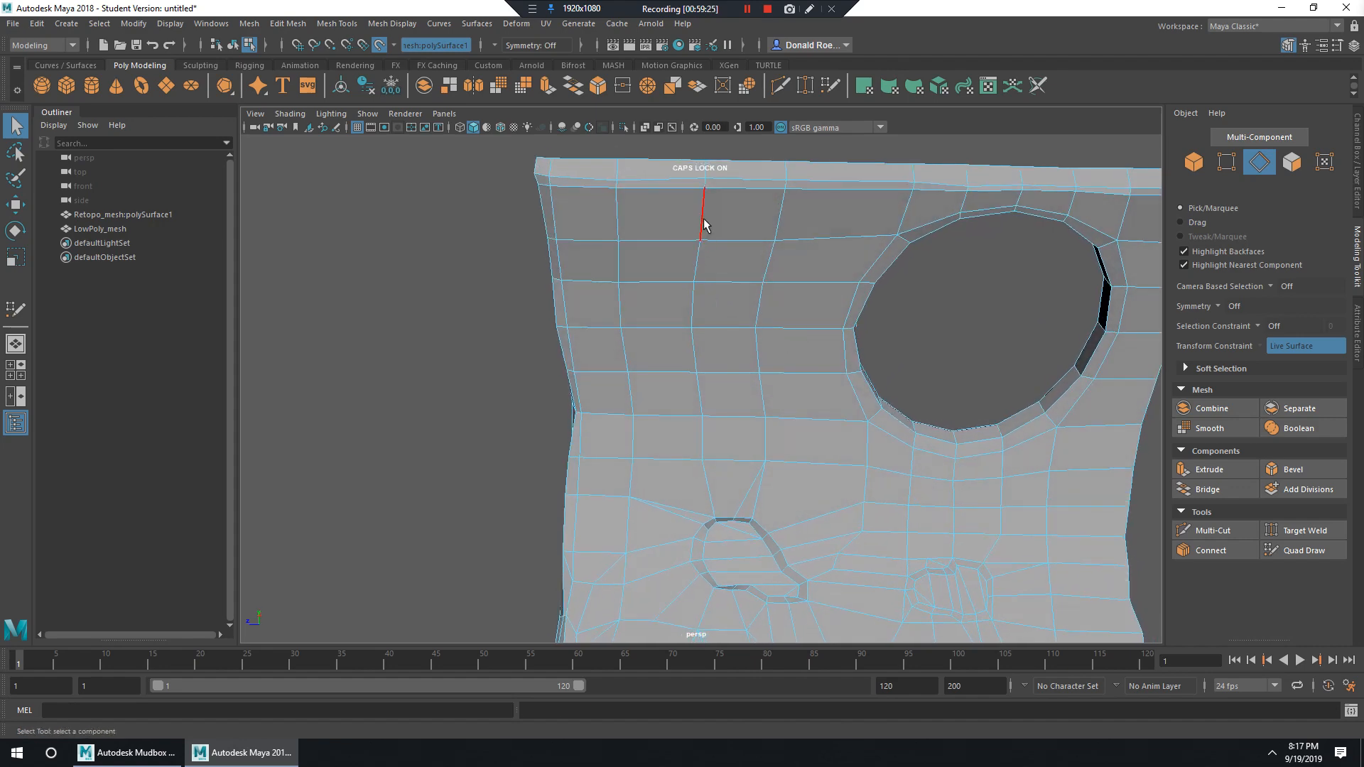
{"action": "mouse_move", "coordinate": [757, 387]}
{"action": "left_mouse_down", "text": "alt"}
{"action": "mouse_move", "coordinate": [773, 377]}
{"action": "mouse_move", "coordinate": [761, 383]}
{"action": "left_mouse_up", "text": "alt"}
{"action": "middle_click_drag", "start_coordinate": [761, 383], "coordinate": [774, 287], "text": "alt"}
{"action": "right_click_drag", "start_coordinate": [749, 344], "coordinate": [845, 354], "text": "alt"}
{"action": "right_click_drag", "start_coordinate": [772, 245], "coordinate": [723, 250], "text": "shift"}
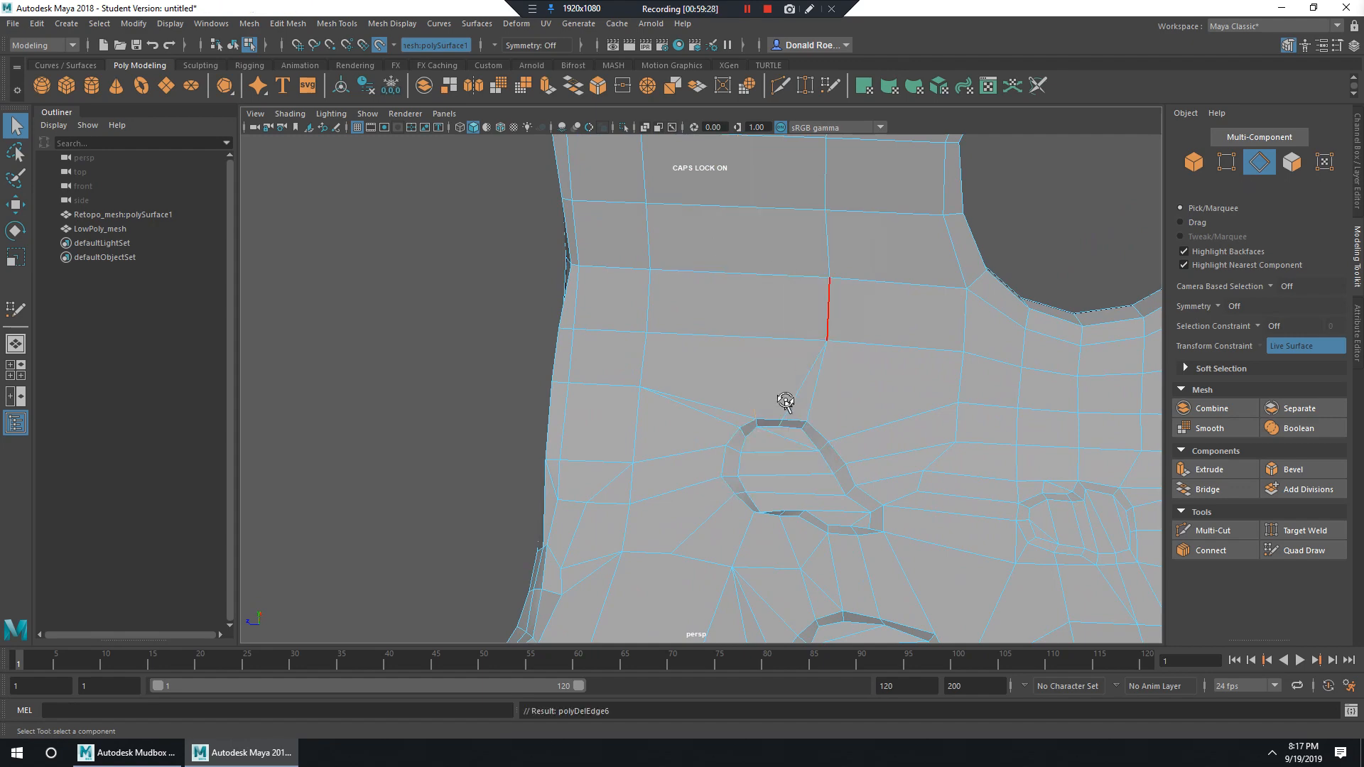
Examine the edge flow around the round opening and between the two recessed patches.
{"action": "left_click_drag", "start_coordinate": [785, 400], "coordinate": [807, 383], "text": "alt"}
{"action": "middle_click_drag", "start_coordinate": [857, 351], "coordinate": [730, 376], "text": "alt"}
{"action": "right_click_drag", "start_coordinate": [857, 384], "coordinate": [787, 377], "text": "alt"}
{"action": "left_click_drag", "start_coordinate": [790, 376], "coordinate": [886, 372], "text": "alt"}
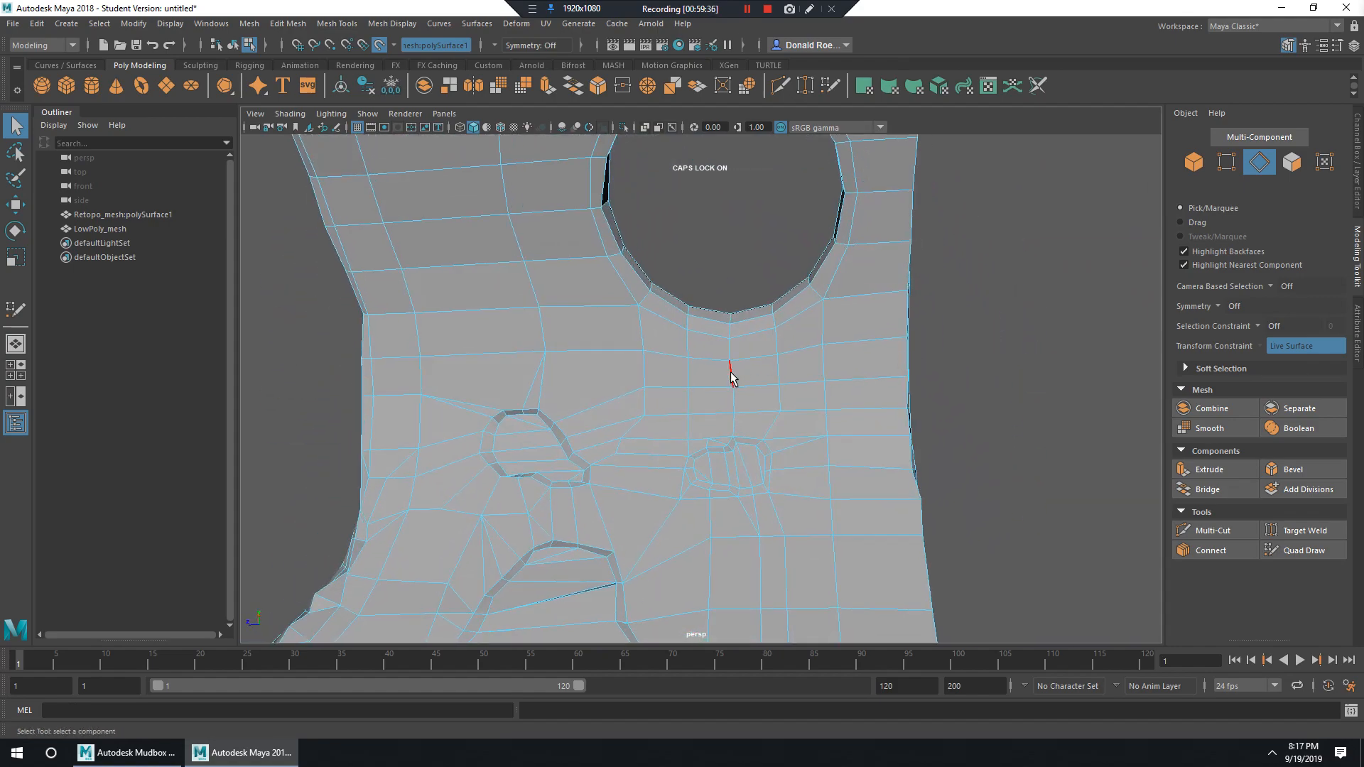
{"action": "left_click_drag", "start_coordinate": [774, 303], "coordinate": [719, 408], "text": "alt"}
{"action": "right_click_drag", "start_coordinate": [719, 408], "coordinate": [804, 467], "text": "alt"}
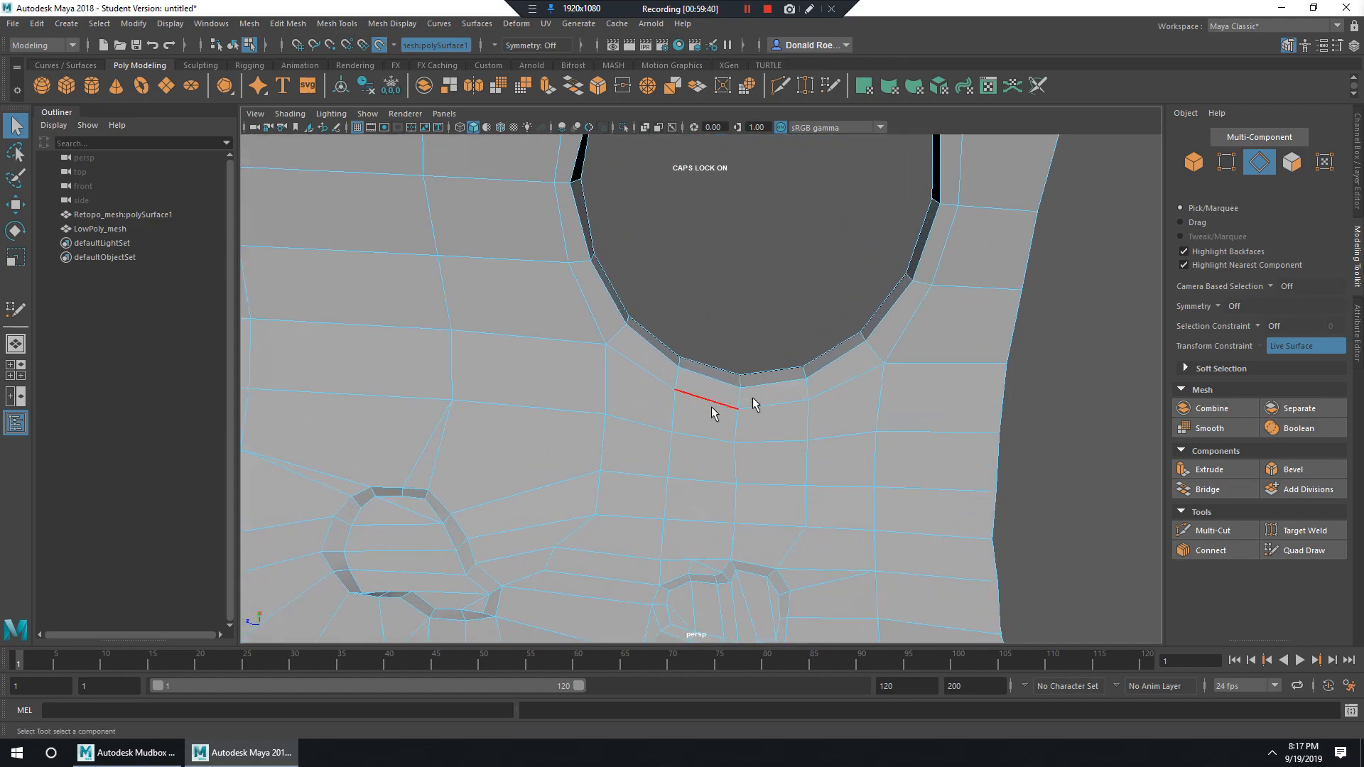
{"action": "left_click_drag", "start_coordinate": [714, 412], "coordinate": [769, 453], "text": "alt"}
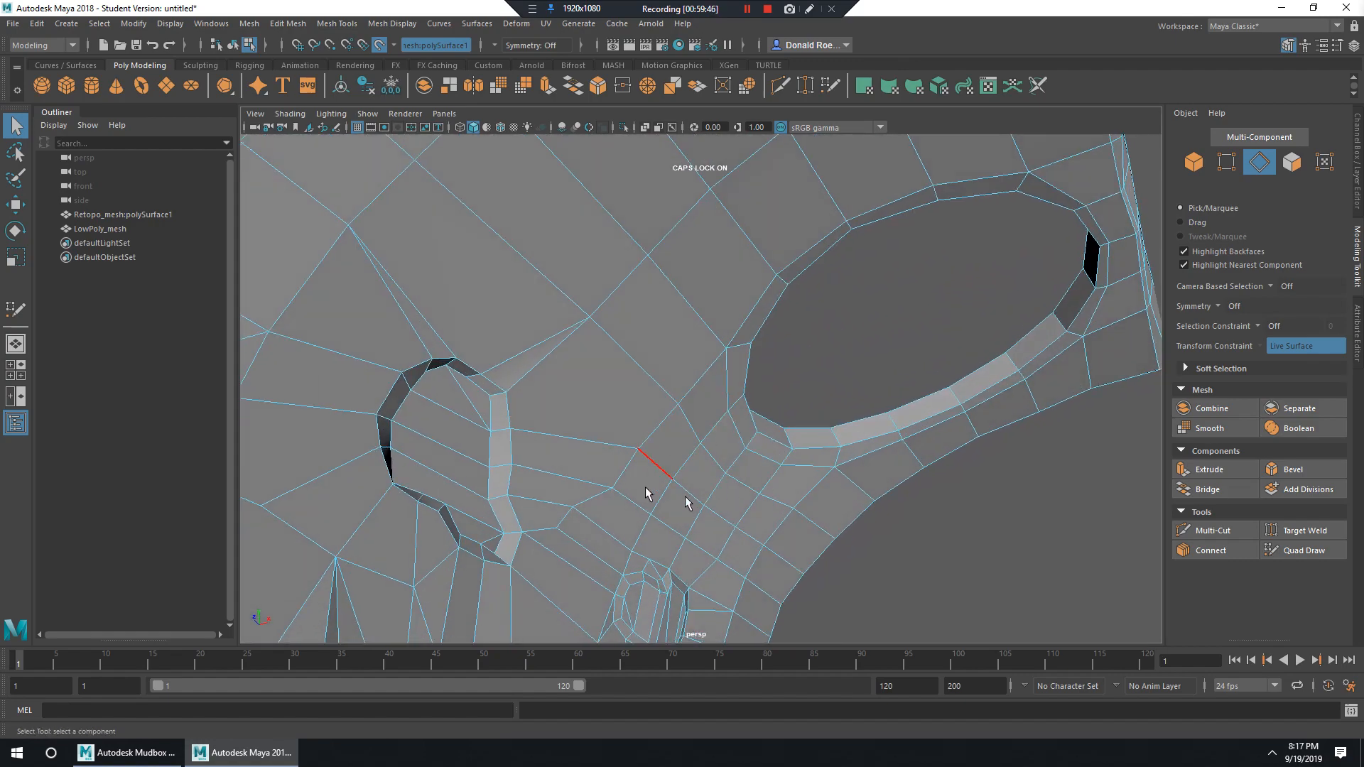
{"action": "mouse_move", "coordinate": [645, 487]}
{"action": "left_mouse_down", "text": "alt"}
{"action": "mouse_move", "coordinate": [706, 518]}
{"action": "mouse_move", "coordinate": [657, 490]}
{"action": "left_mouse_up", "text": "alt"}
{"action": "left_click_drag", "start_coordinate": [753, 441], "coordinate": [725, 396], "text": "alt"}
{"action": "key", "text": "space"}
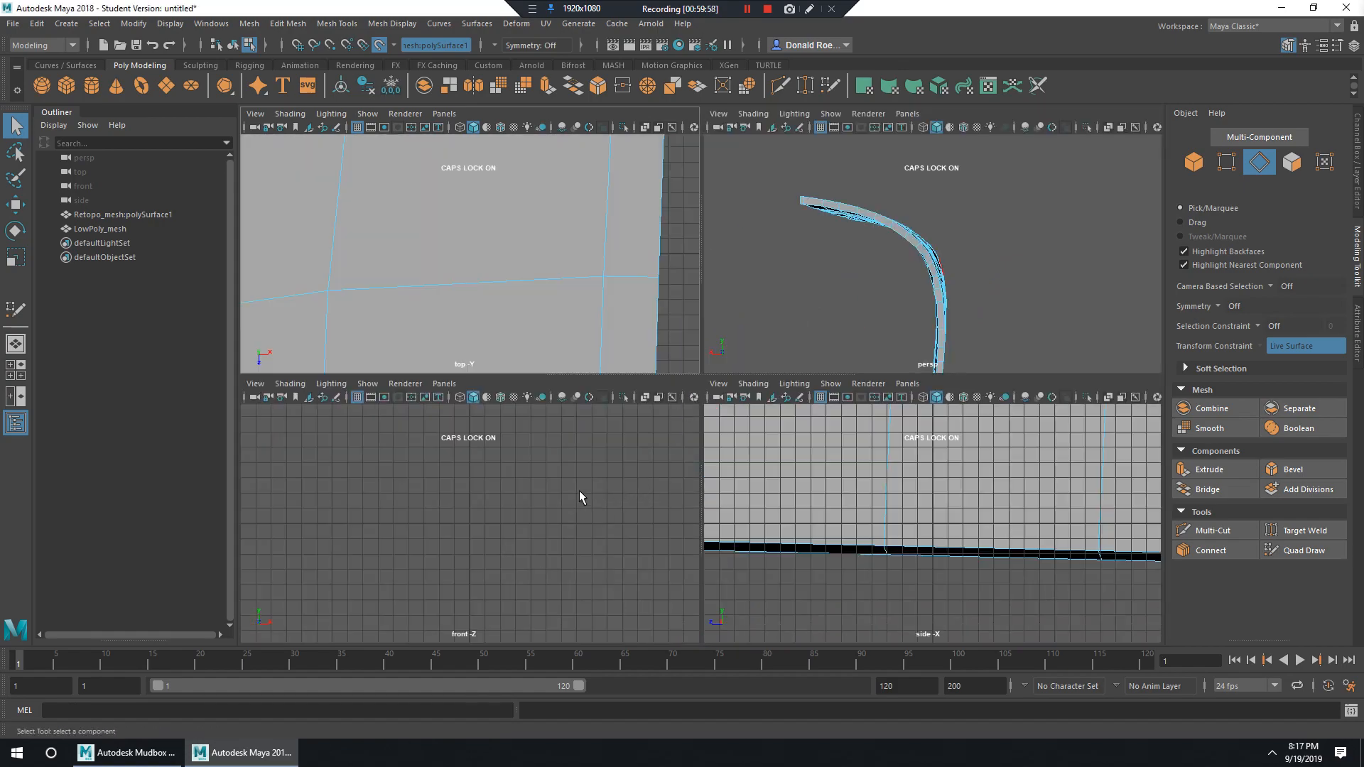
{"action": "key", "text": "f"}
{"action": "key", "text": "space"}
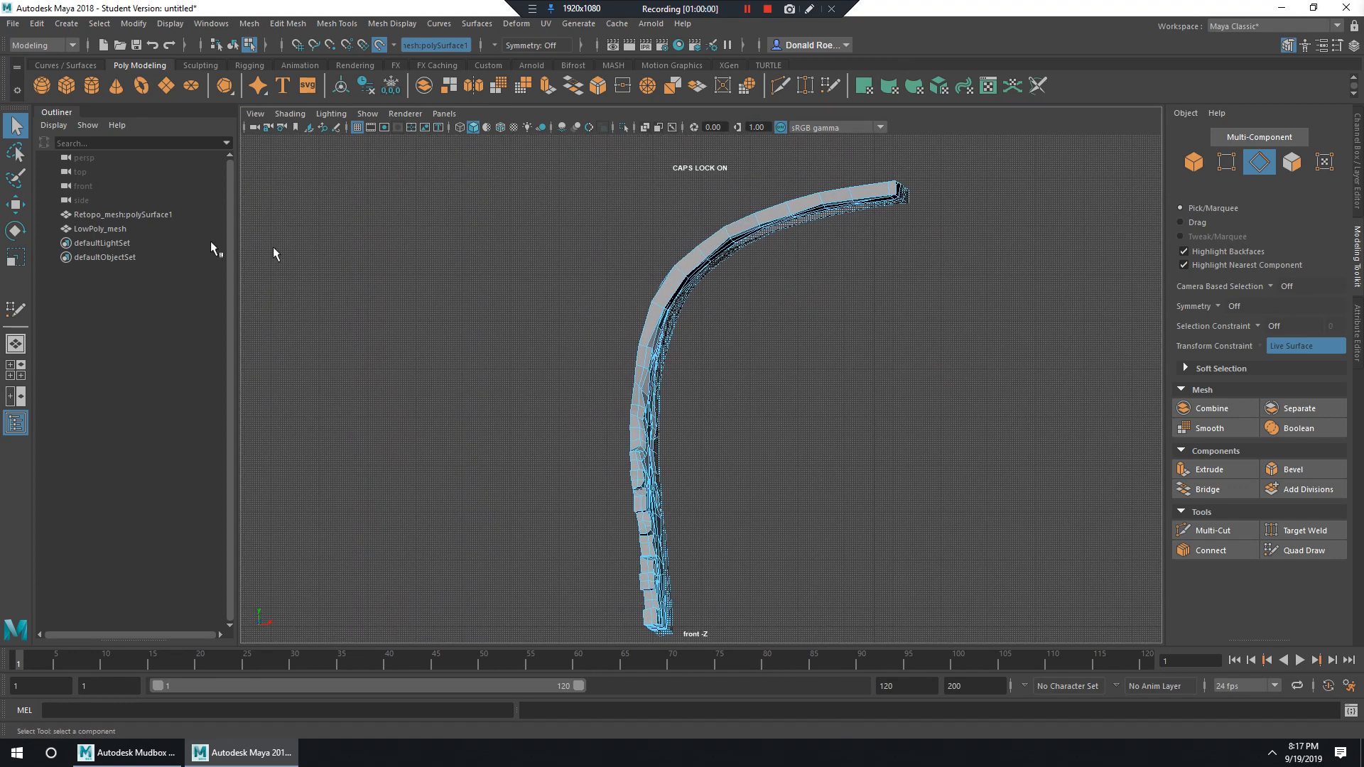
{"action": "right_click_drag", "start_coordinate": [888, 183], "coordinate": [908, 165]}
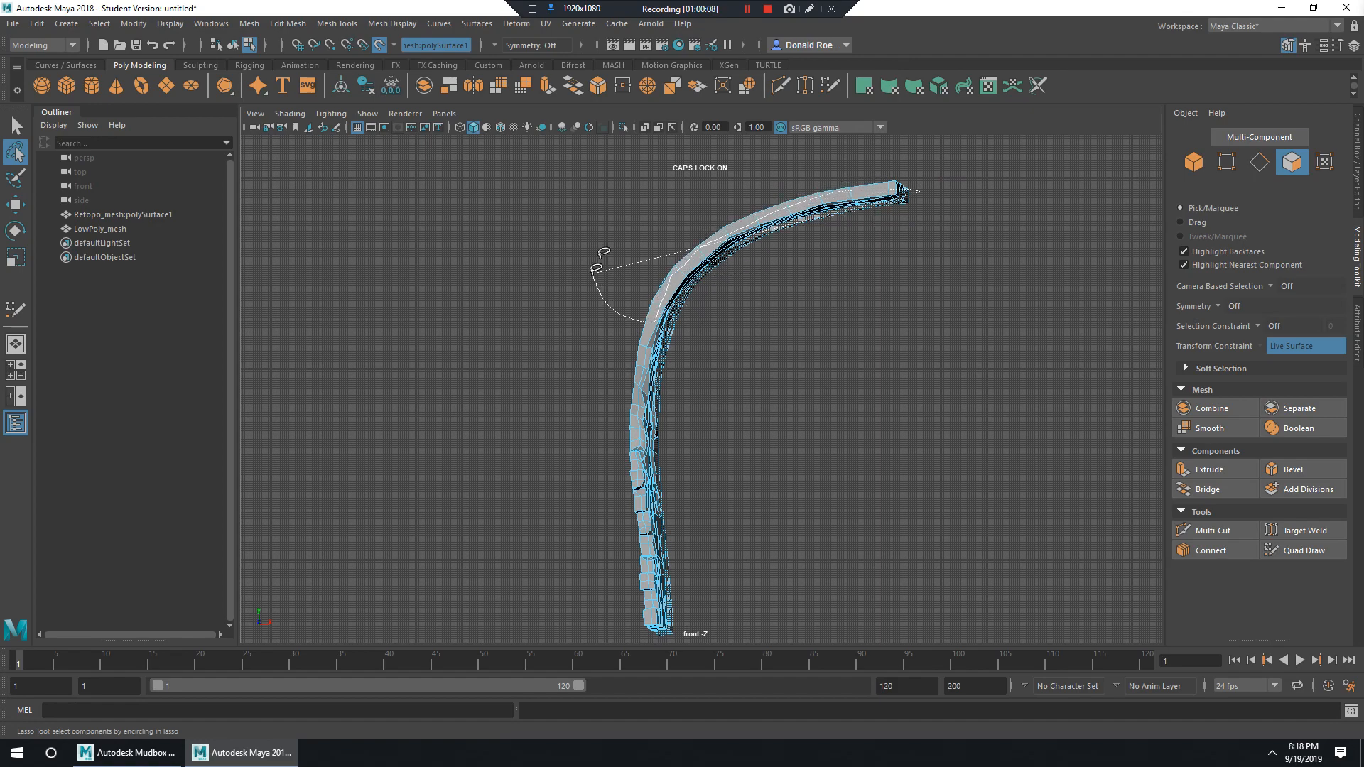
{"action": "left_click_drag", "start_coordinate": [876, 131], "coordinate": [958, 182]}
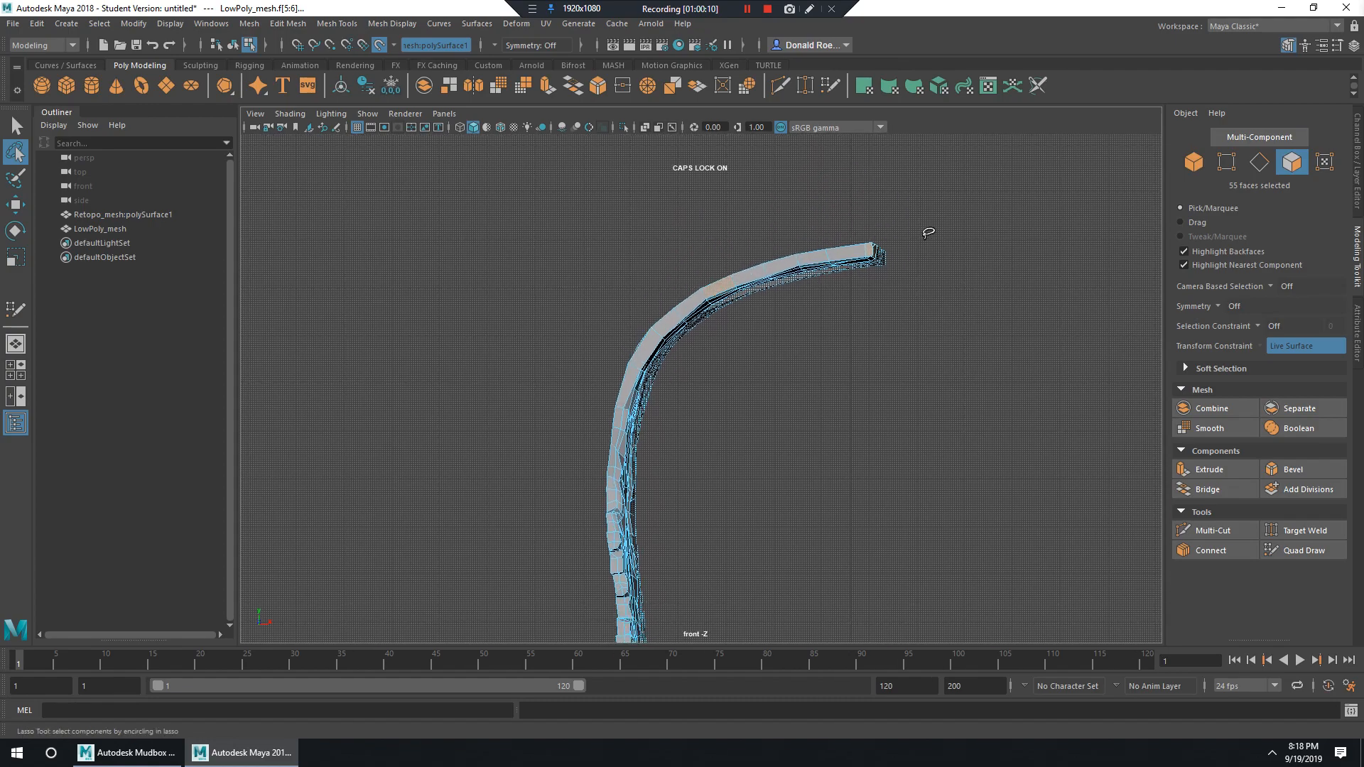
{"action": "key", "text": "space"}
{"action": "key", "text": "space"}
{"action": "left_click_drag", "start_coordinate": [905, 259], "coordinate": [865, 301], "text": "alt"}
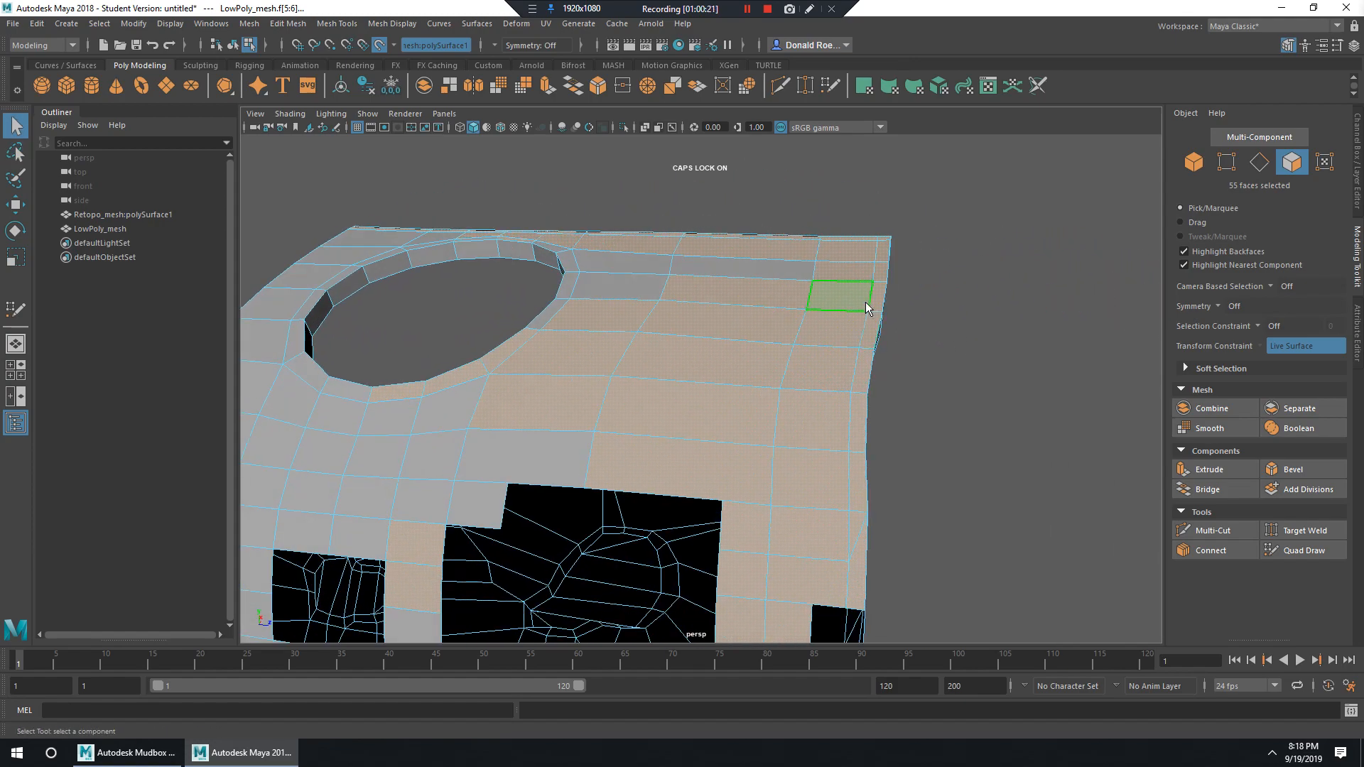
{"action": "right_click_drag", "start_coordinate": [865, 301], "coordinate": [922, 275]}
{"action": "right_click", "coordinate": [888, 275]}
{"action": "left_click", "coordinate": [890, 313]}
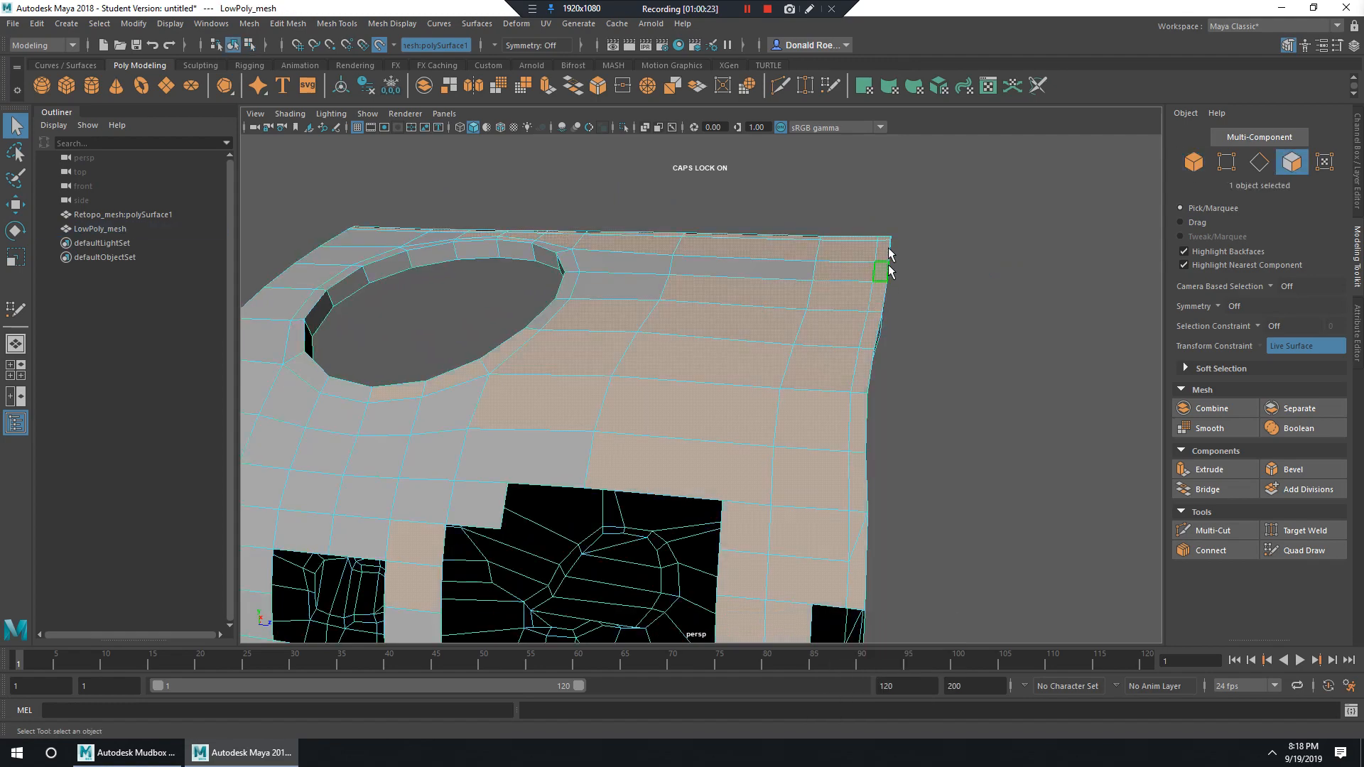
Delete the narrow border column of back faces along the side edge away from the round opening, keeping the front faces.
{"action": "left_click", "coordinate": [887, 254]}
{"action": "left_click_drag", "start_coordinate": [941, 340], "coordinate": [653, 273], "text": "alt"}
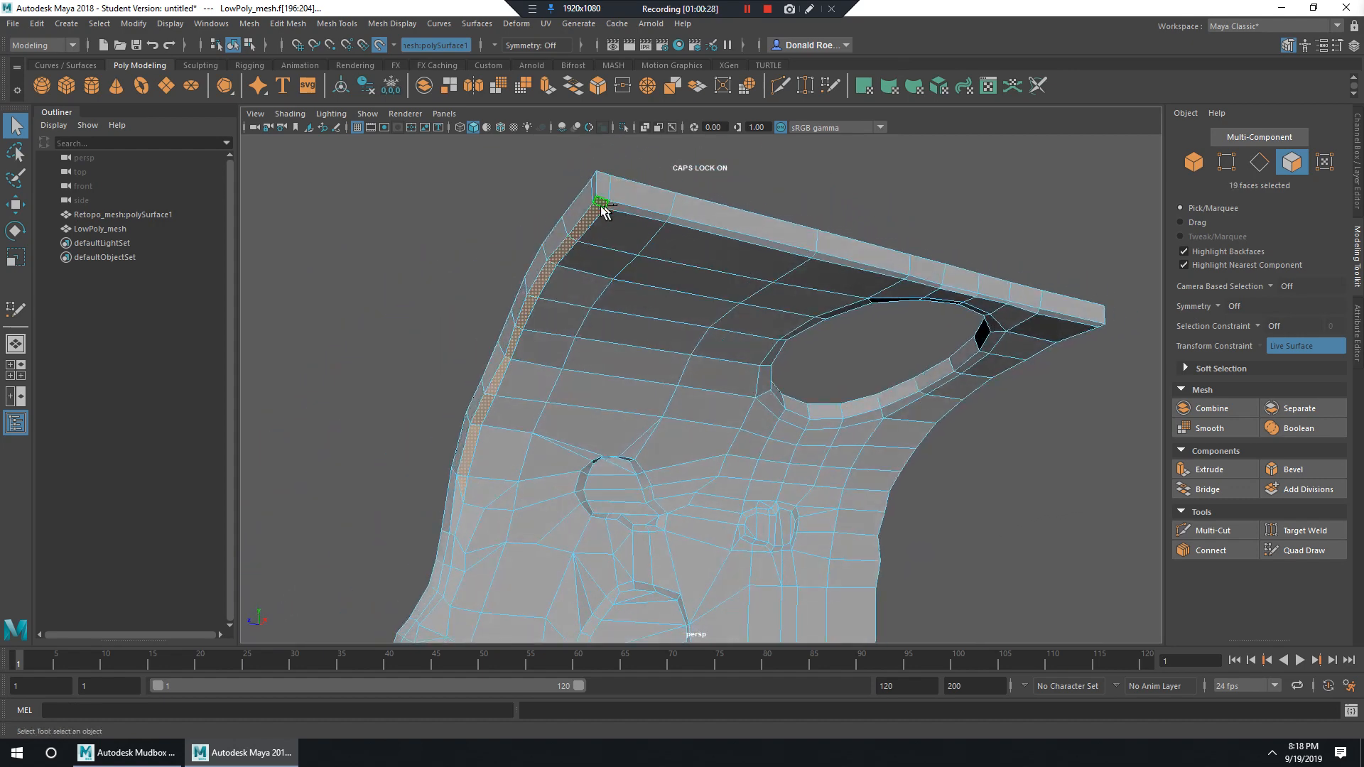
{"action": "left_click", "coordinate": [514, 351], "text": "ctrl"}
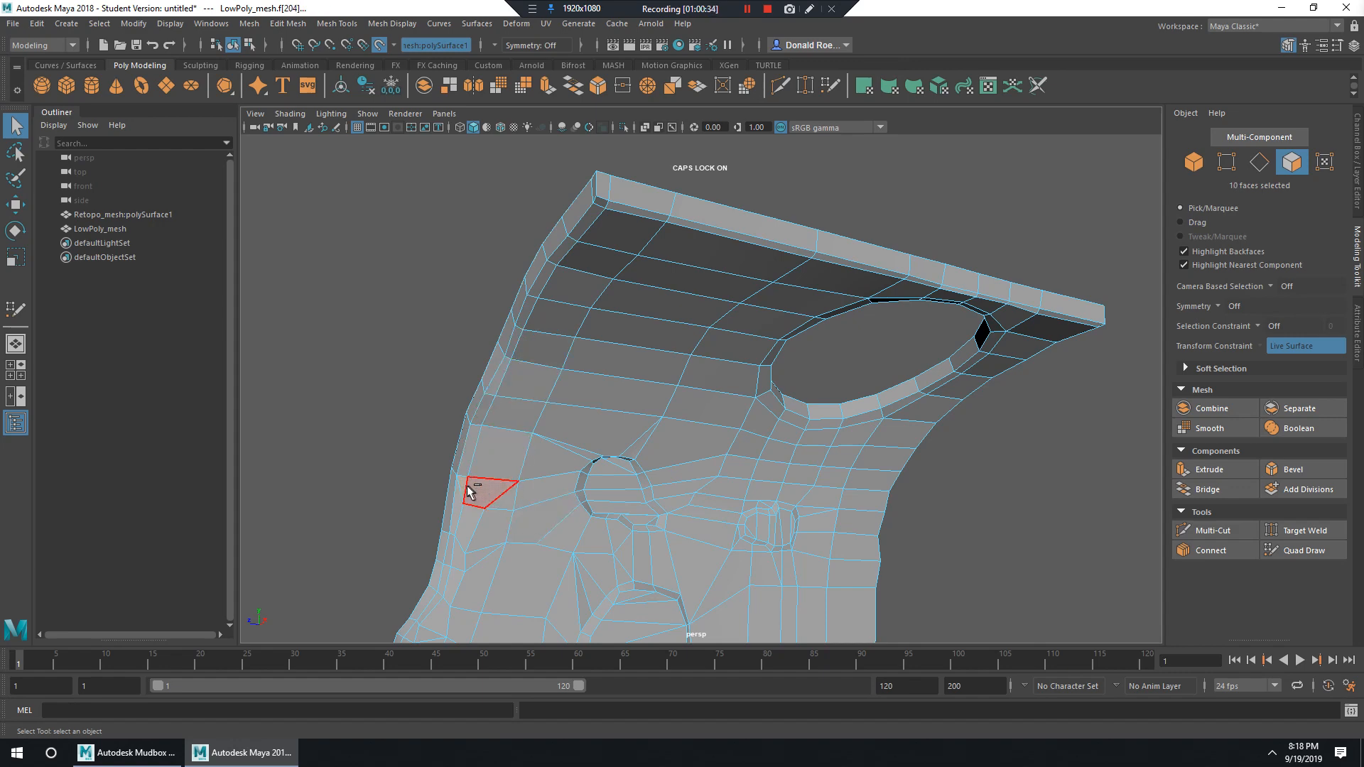
{"action": "left_click_drag", "start_coordinate": [524, 483], "coordinate": [865, 419], "text": "alt"}
{"action": "key", "text": "Delete"}
{"action": "left_click_drag", "start_coordinate": [955, 309], "coordinate": [873, 334], "text": "alt"}
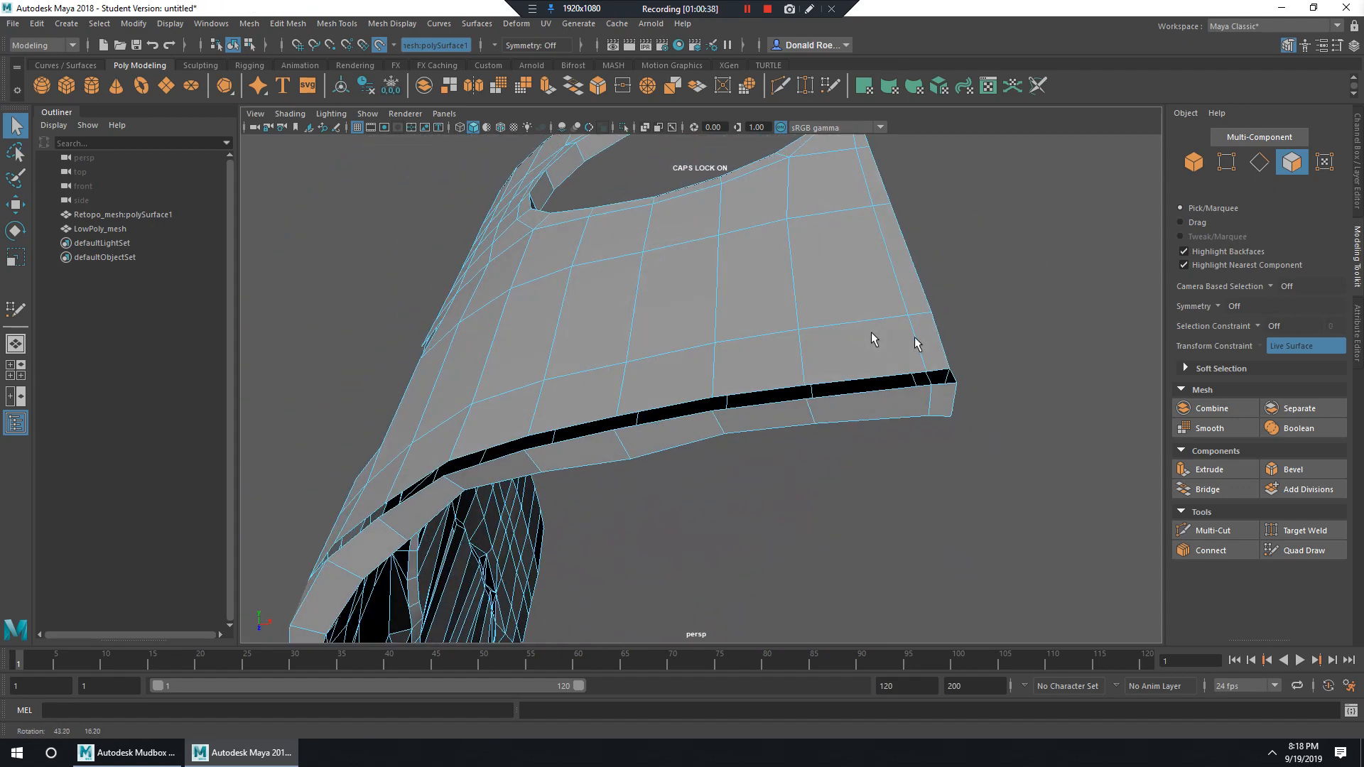
Delete the narrow row of back faces along the wall's top edge, excluding the rim and front faces from the selection.
{"action": "right_click_drag", "start_coordinate": [929, 346], "coordinate": [929, 378]}
{"action": "double_click", "coordinate": [932, 349]}
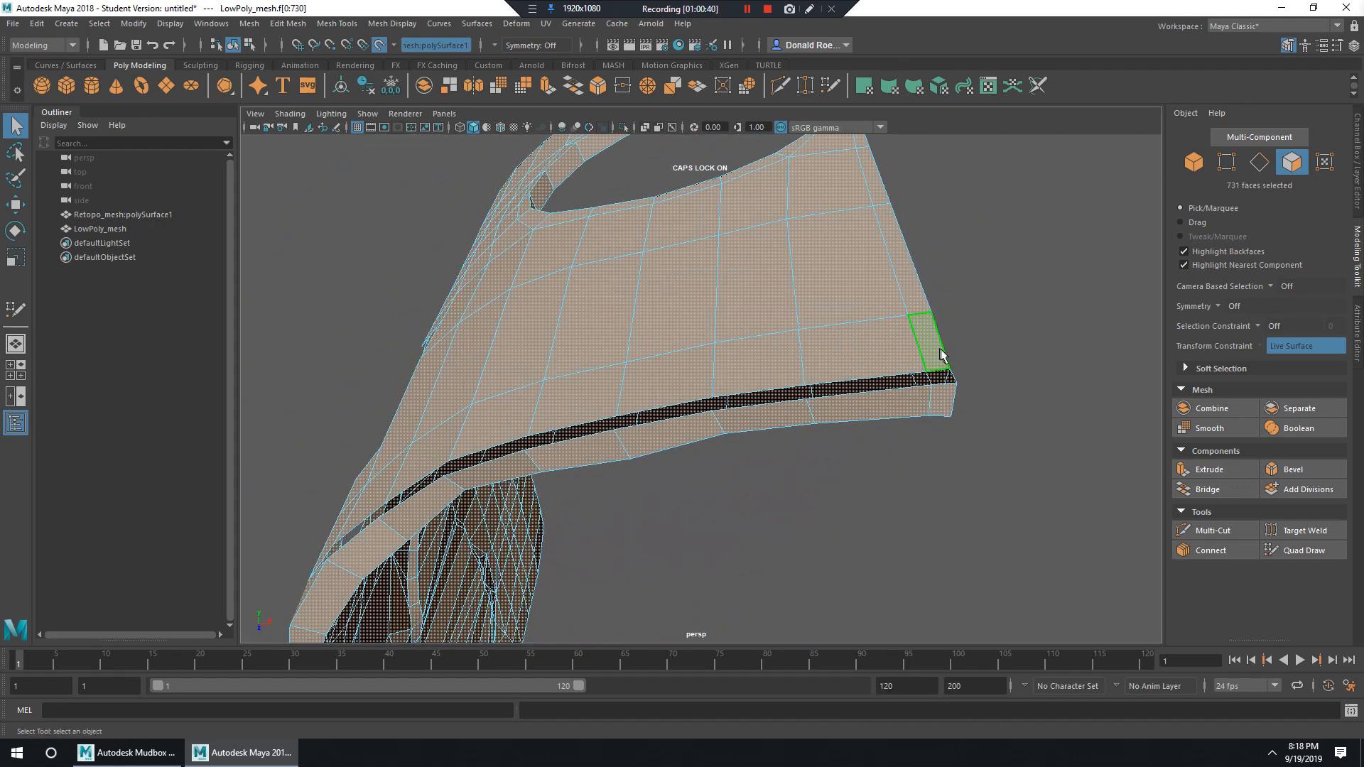
{"action": "key", "text": "ctrl+z"}
{"action": "double_click", "coordinate": [923, 299], "text": "shift"}
{"action": "left_click_drag", "start_coordinate": [923, 298], "coordinate": [863, 360], "text": "alt"}
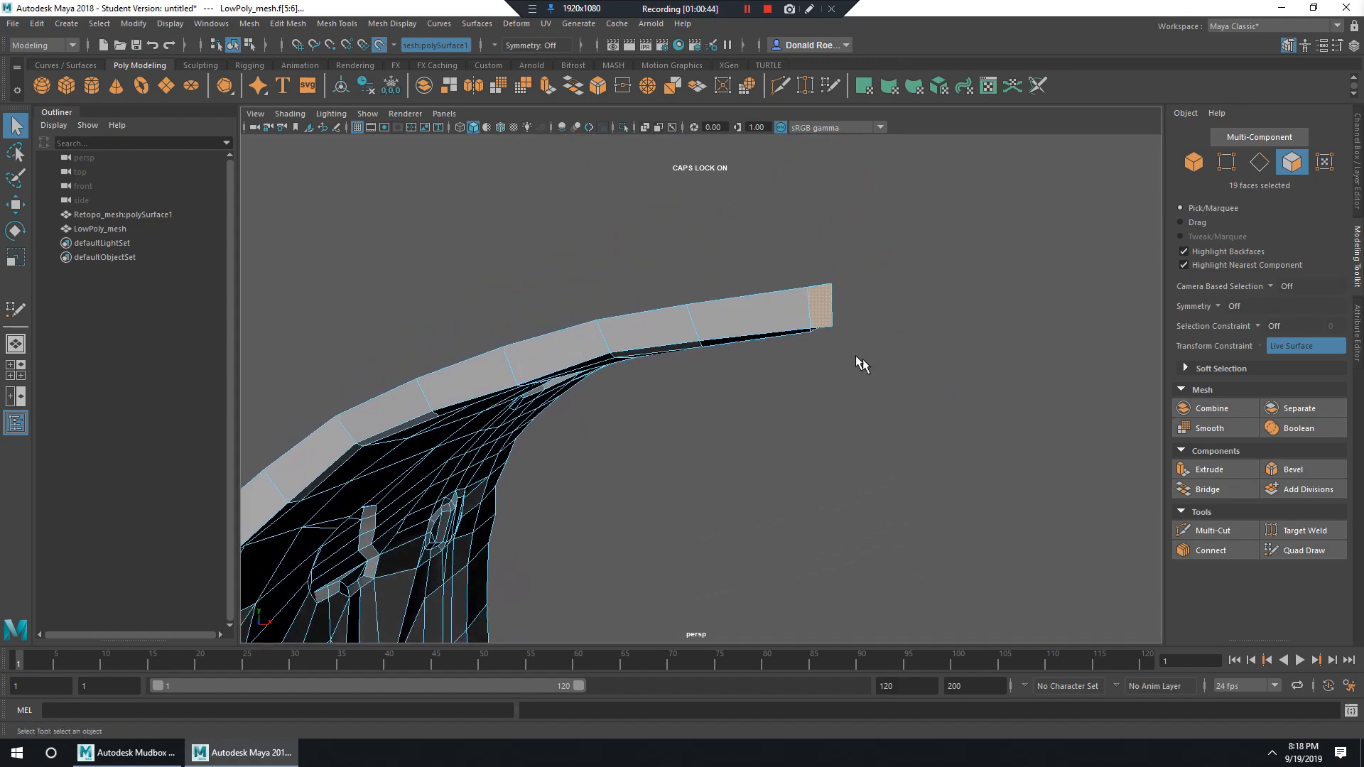
{"action": "left_click_drag", "start_coordinate": [796, 314], "coordinate": [895, 406], "text": "ctrl"}
{"action": "left_click_drag", "start_coordinate": [895, 407], "coordinate": [785, 460], "text": "alt"}
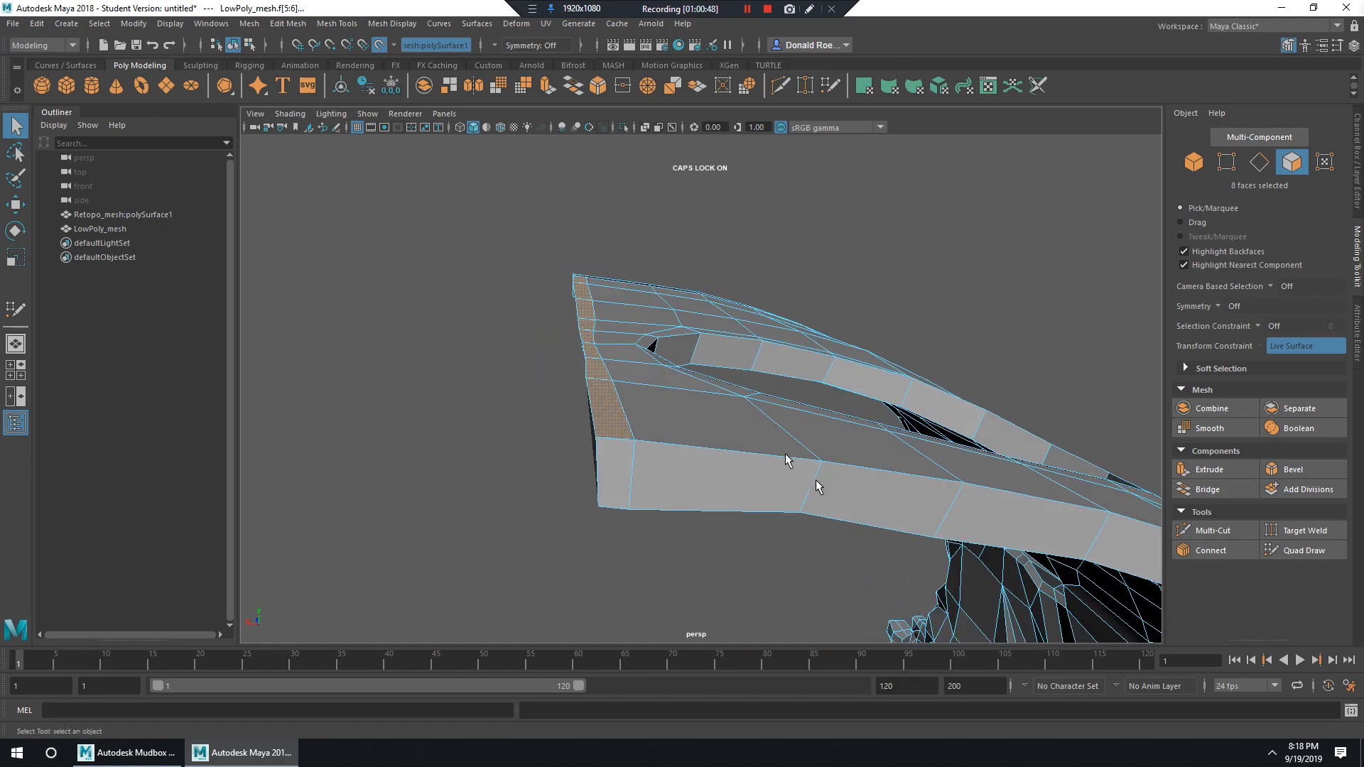
{"action": "key", "text": "Delete"}
Delete the full-height column of back faces beside the round opening, deselecting the front and rim faces of that loop first.
{"action": "left_click_drag", "start_coordinate": [707, 390], "coordinate": [822, 351], "text": "alt"}
{"action": "right_click_drag", "start_coordinate": [822, 352], "coordinate": [796, 347], "text": "alt"}
{"action": "left_click", "coordinate": [595, 280]}
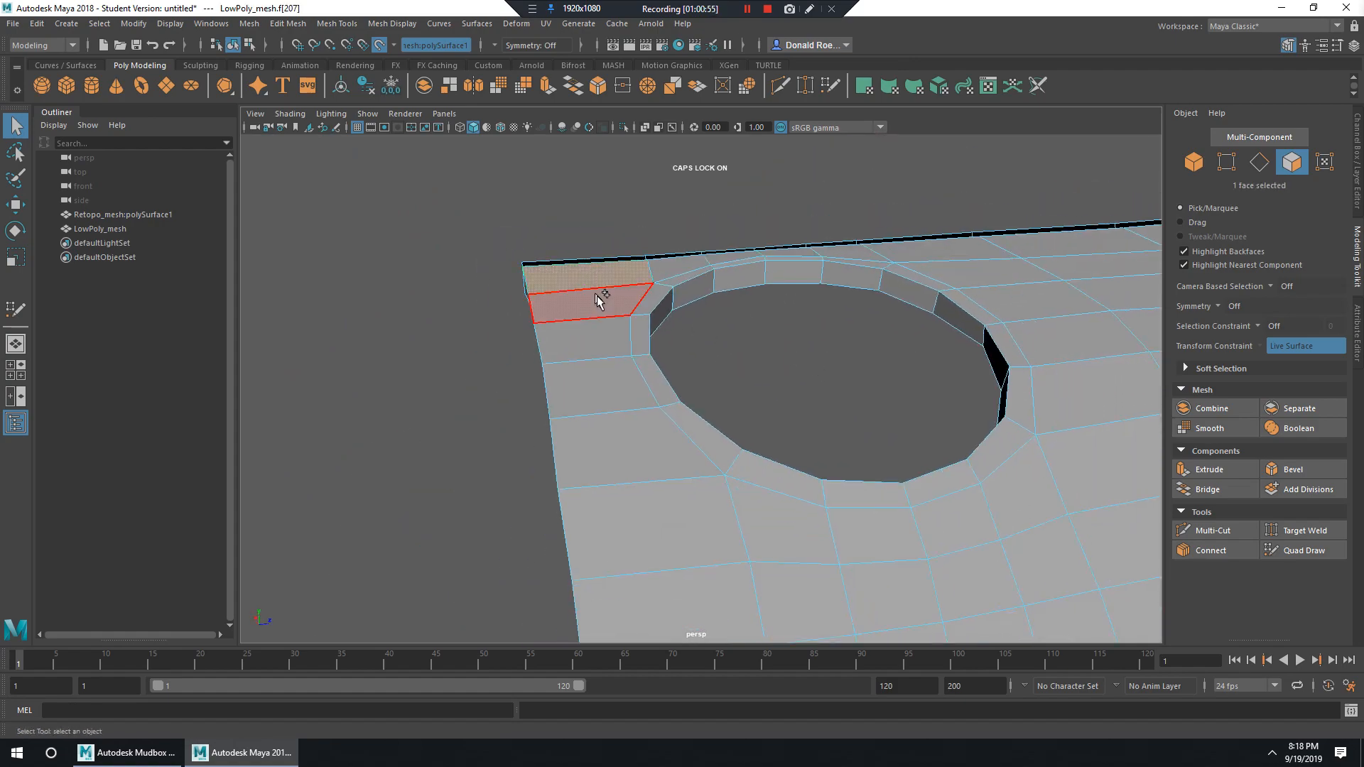
{"action": "double_click", "coordinate": [599, 299], "text": "shift"}
{"action": "left_click_drag", "start_coordinate": [795, 351], "coordinate": [831, 337], "text": "alt"}
{"action": "left_click", "coordinate": [745, 291], "text": "ctrl"}
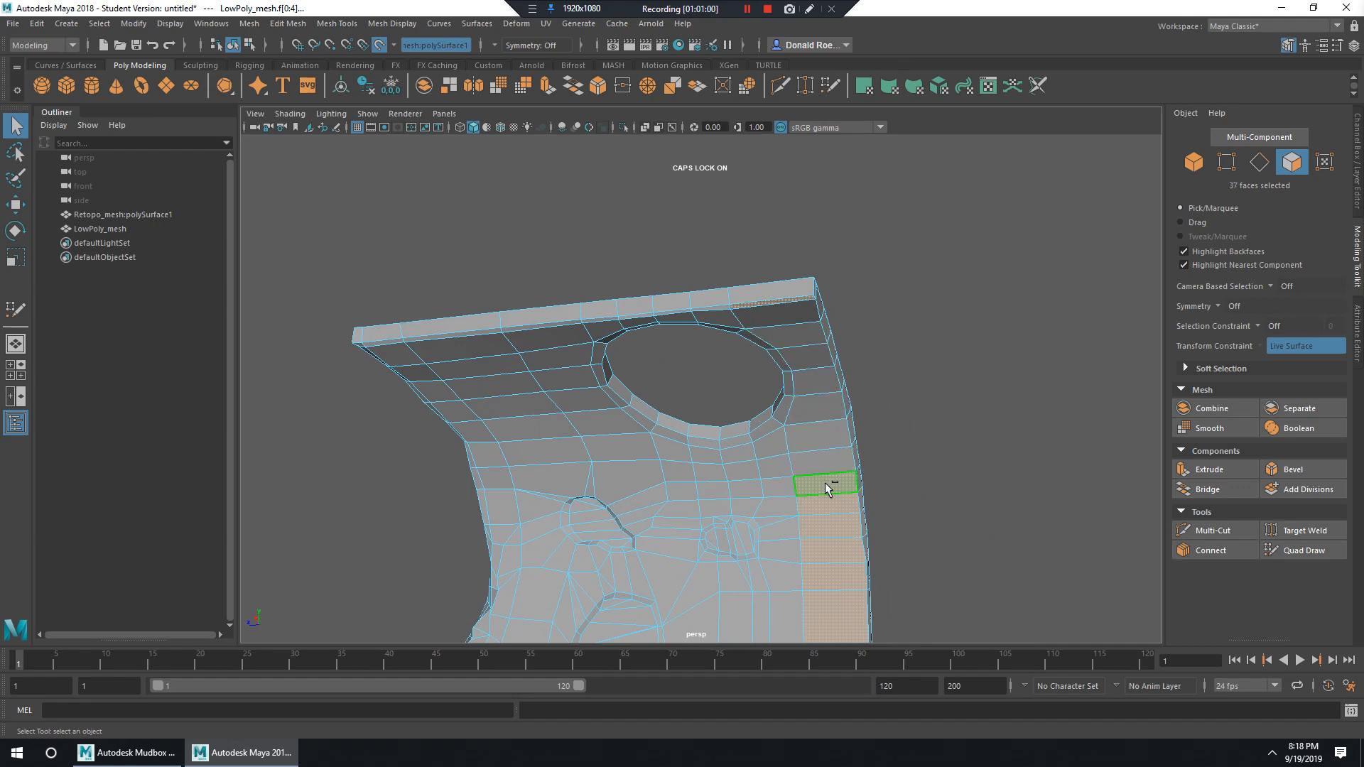
{"action": "left_click", "coordinate": [847, 574], "text": "ctrl"}
{"action": "left_click_drag", "start_coordinate": [910, 425], "coordinate": [947, 600], "text": "alt"}
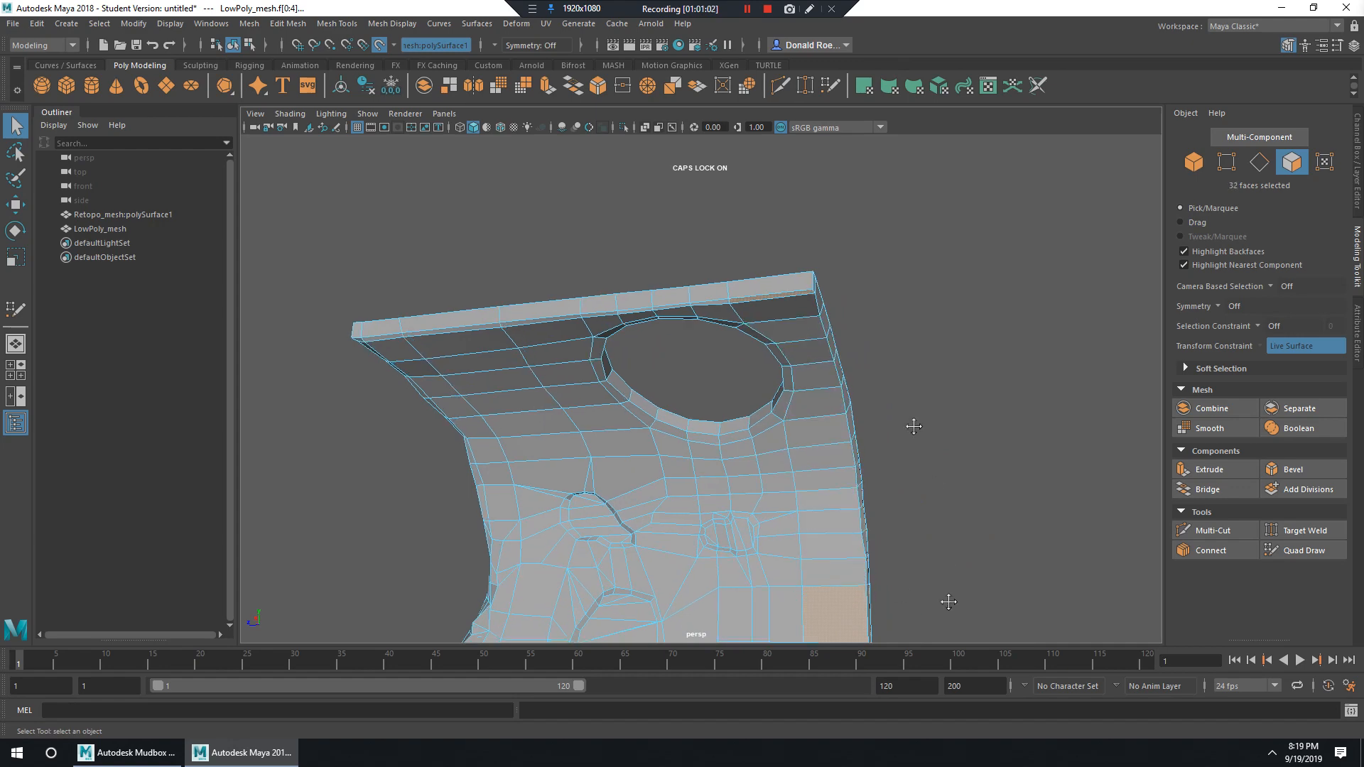
{"action": "middle_click_drag", "start_coordinate": [947, 600], "coordinate": [920, 369], "text": "alt"}
{"action": "left_click", "coordinate": [822, 500], "text": "ctrl"}
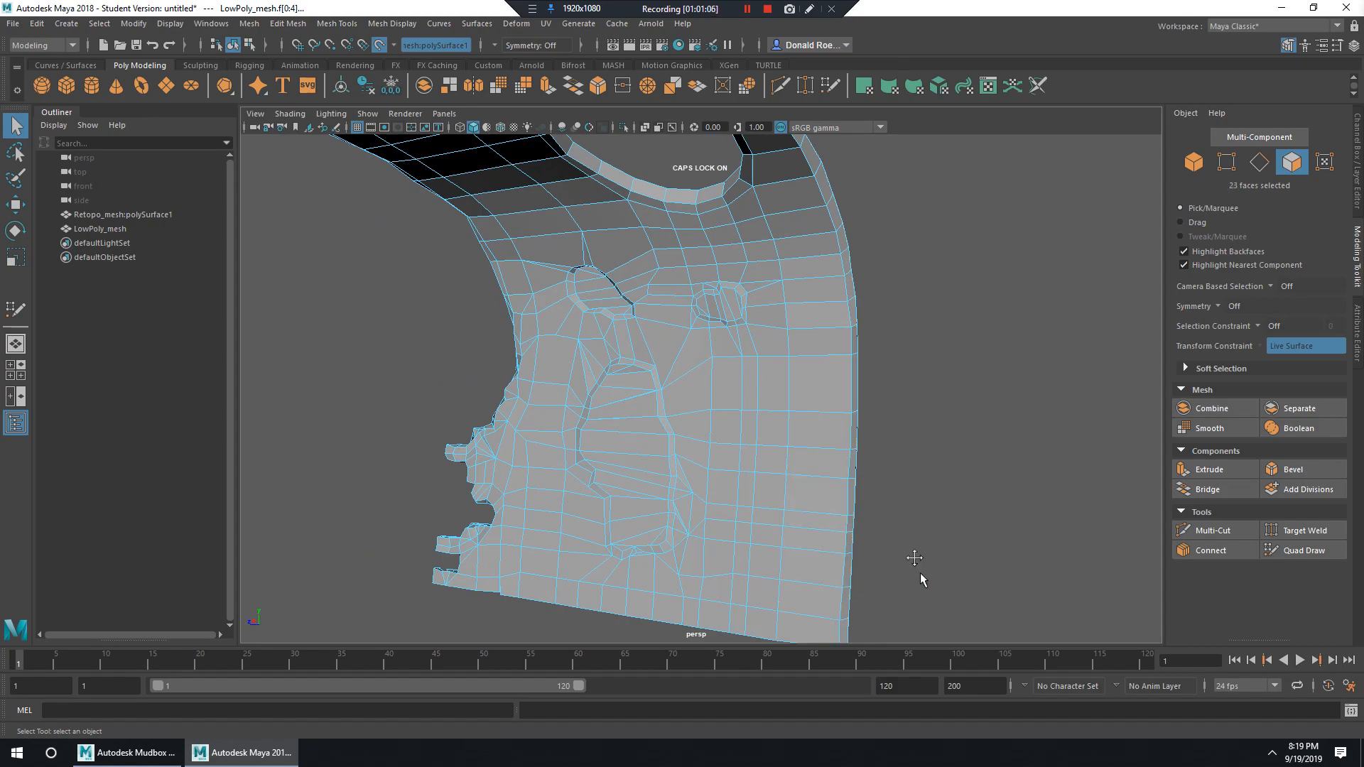
{"action": "left_click_drag", "start_coordinate": [916, 561], "coordinate": [901, 425], "text": "alt"}
{"action": "left_click", "coordinate": [942, 412], "text": "ctrl"}
{"action": "left_click_drag", "start_coordinate": [1003, 407], "coordinate": [908, 412], "text": "alt"}
{"action": "mouse_move", "coordinate": [885, 281]}
{"action": "right_mouse_down", "text": "shift"}
{"action": "mouse_move", "coordinate": [847, 306]}
{"action": "mouse_move", "coordinate": [888, 279]}
{"action": "right_mouse_up", "text": "shift"}
{"action": "middle_click_drag", "start_coordinate": [892, 268], "coordinate": [893, 432], "text": "alt"}
{"action": "key", "text": "Delete"}
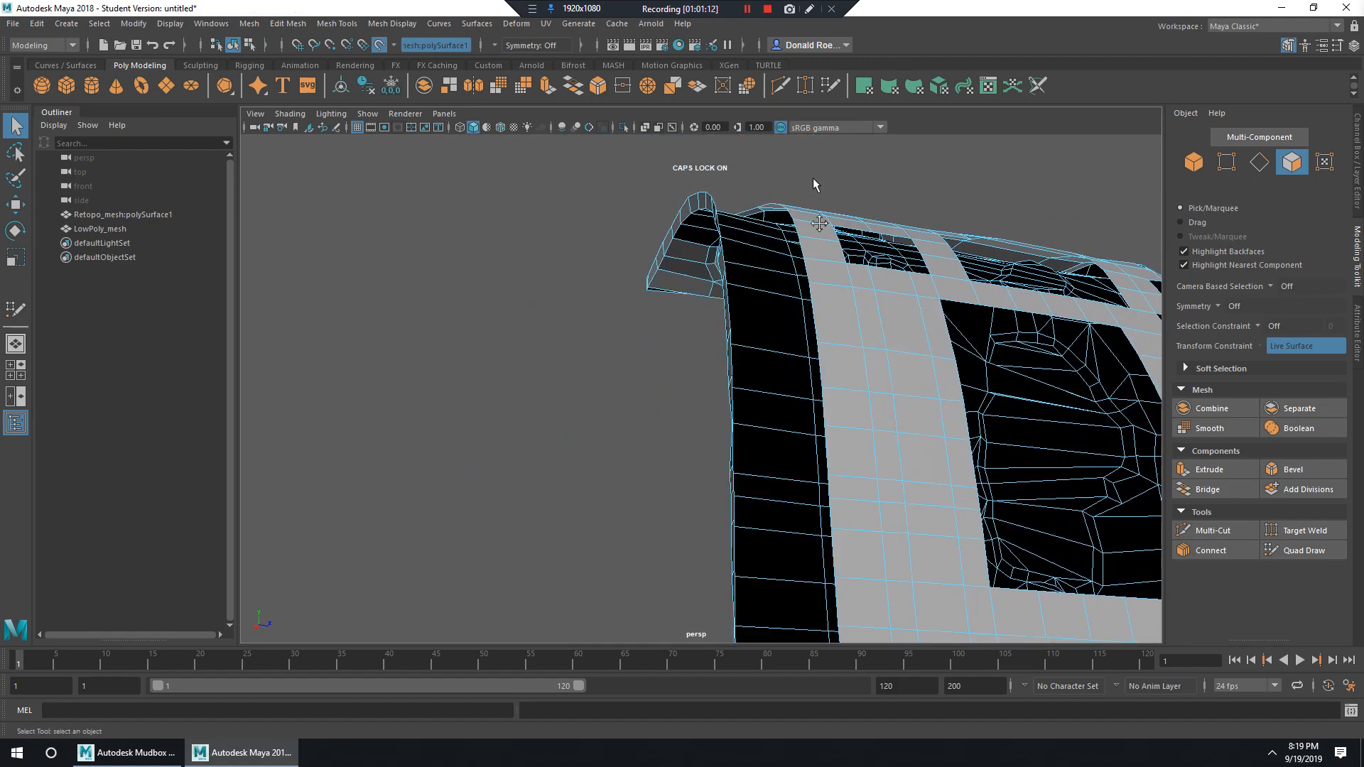
Remove the leftover back faces along the outer borders, including the one on the side edge beside the upper recess cutout.
{"action": "left_click_drag", "start_coordinate": [814, 183], "coordinate": [670, 380], "text": "alt"}
{"action": "right_click_drag", "start_coordinate": [670, 380], "coordinate": [902, 435], "text": "alt"}
{"action": "left_click_drag", "start_coordinate": [902, 435], "coordinate": [839, 447], "text": "alt"}
{"action": "middle_click_drag", "start_coordinate": [840, 447], "coordinate": [832, 317], "text": "alt"}
{"action": "left_click", "coordinate": [659, 418]}
{"action": "left_click_drag", "start_coordinate": [694, 422], "coordinate": [855, 319], "text": "alt"}
{"action": "left_click", "coordinate": [846, 395]}
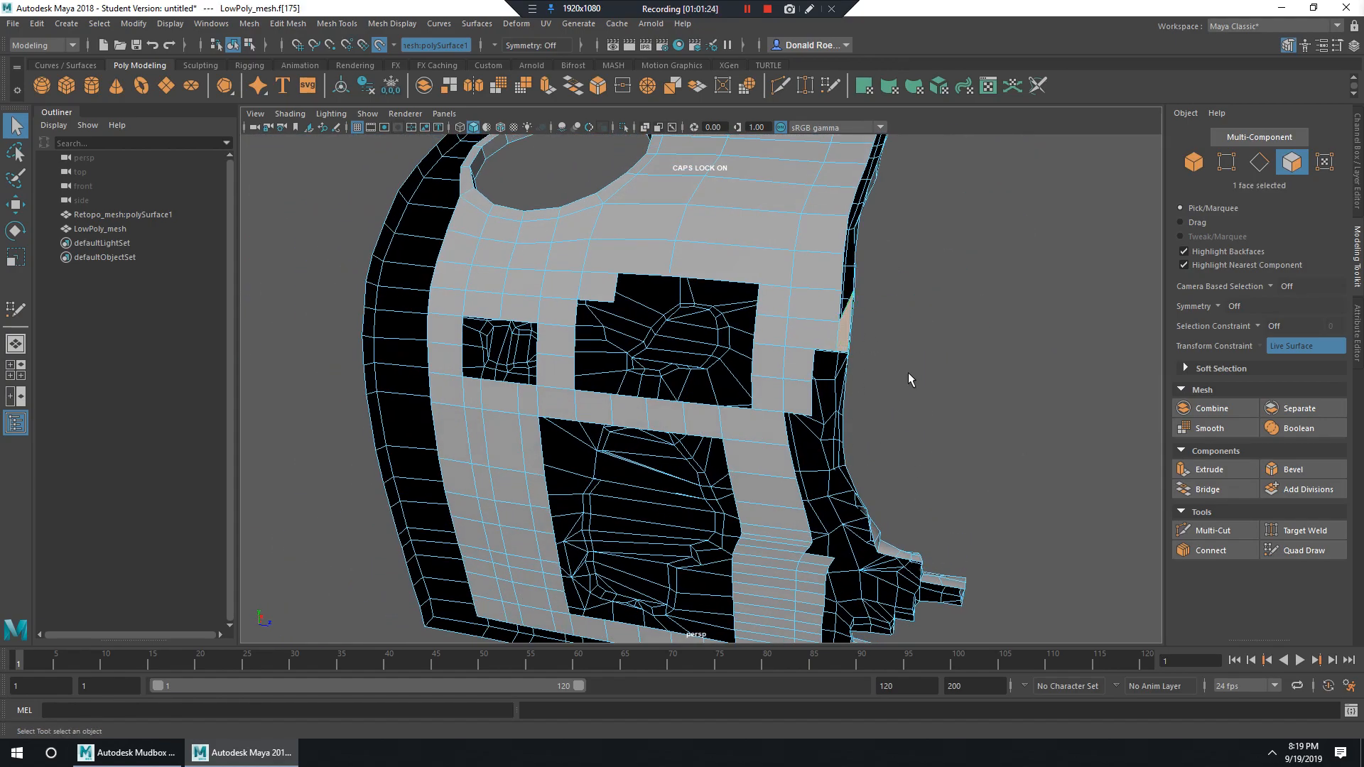
Delete the back faces surrounding the round opening, from the area beneath it up to the top edge.
{"action": "left_click_drag", "start_coordinate": [822, 248], "coordinate": [751, 351], "text": "alt"}
{"action": "right_click_drag", "start_coordinate": [749, 351], "coordinate": [824, 381], "text": "alt"}
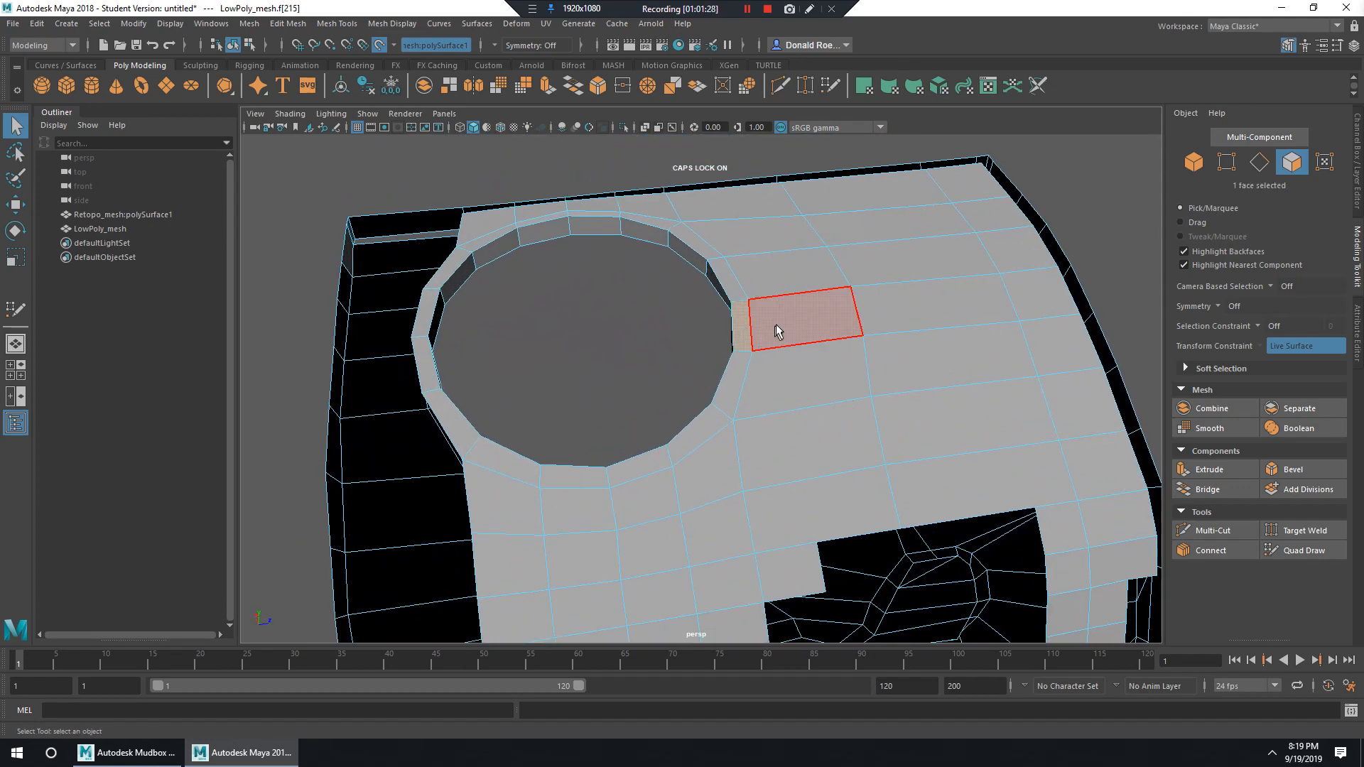
{"action": "mouse_move", "coordinate": [777, 330]}
{"action": "left_mouse_down"}
{"action": "mouse_move", "coordinate": [785, 438]}
{"action": "mouse_move", "coordinate": [603, 507]}
{"action": "mouse_move", "coordinate": [508, 493]}
{"action": "left_mouse_up"}
{"action": "left_click_drag", "start_coordinate": [588, 427], "coordinate": [682, 347], "text": "alt"}
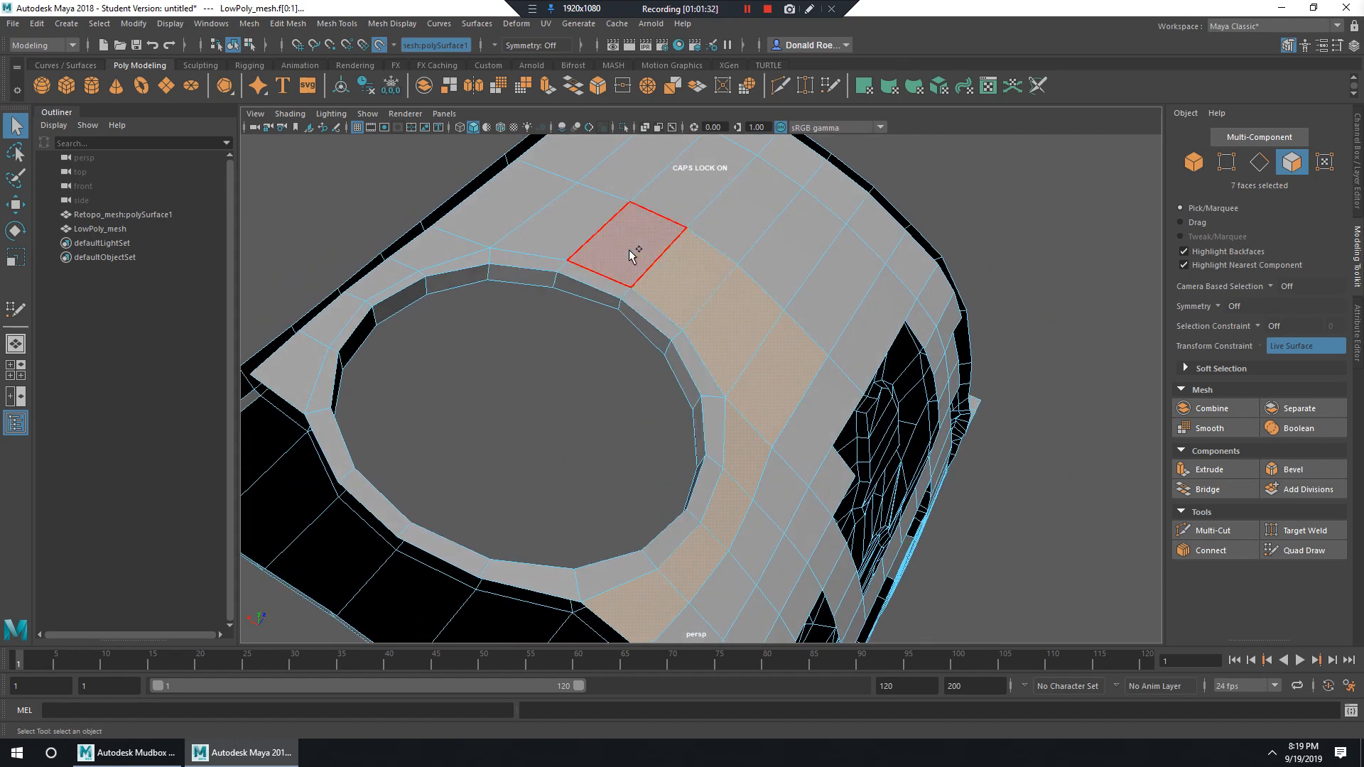
{"action": "left_click", "coordinate": [506, 216], "text": "shift"}
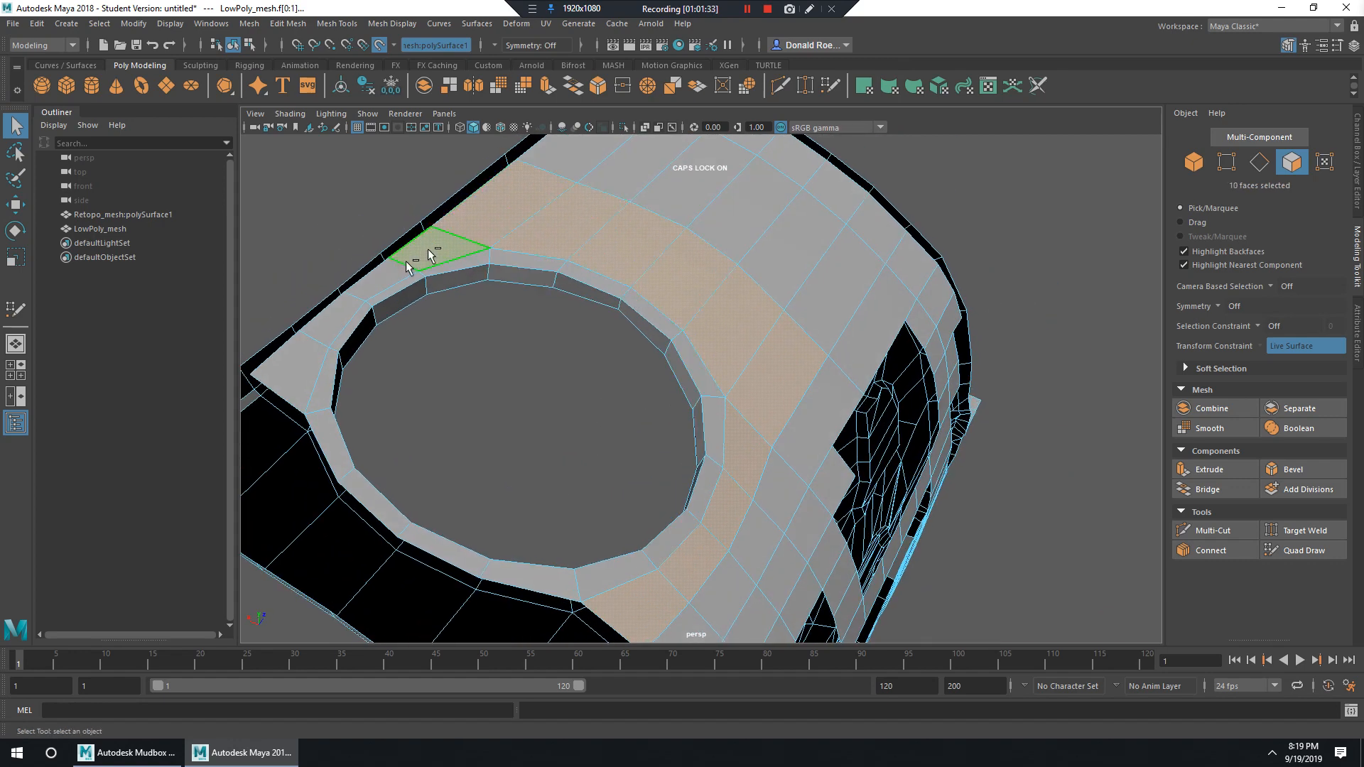
{"action": "left_click", "coordinate": [342, 316], "text": "shift"}
{"action": "left_click", "coordinate": [307, 355], "text": "shift"}
{"action": "left_click", "coordinate": [604, 366]}
Select the entire remaining island of back faces around the recess cutouts and delete it.
{"action": "left_click_drag", "start_coordinate": [603, 366], "coordinate": [805, 356], "text": "alt"}
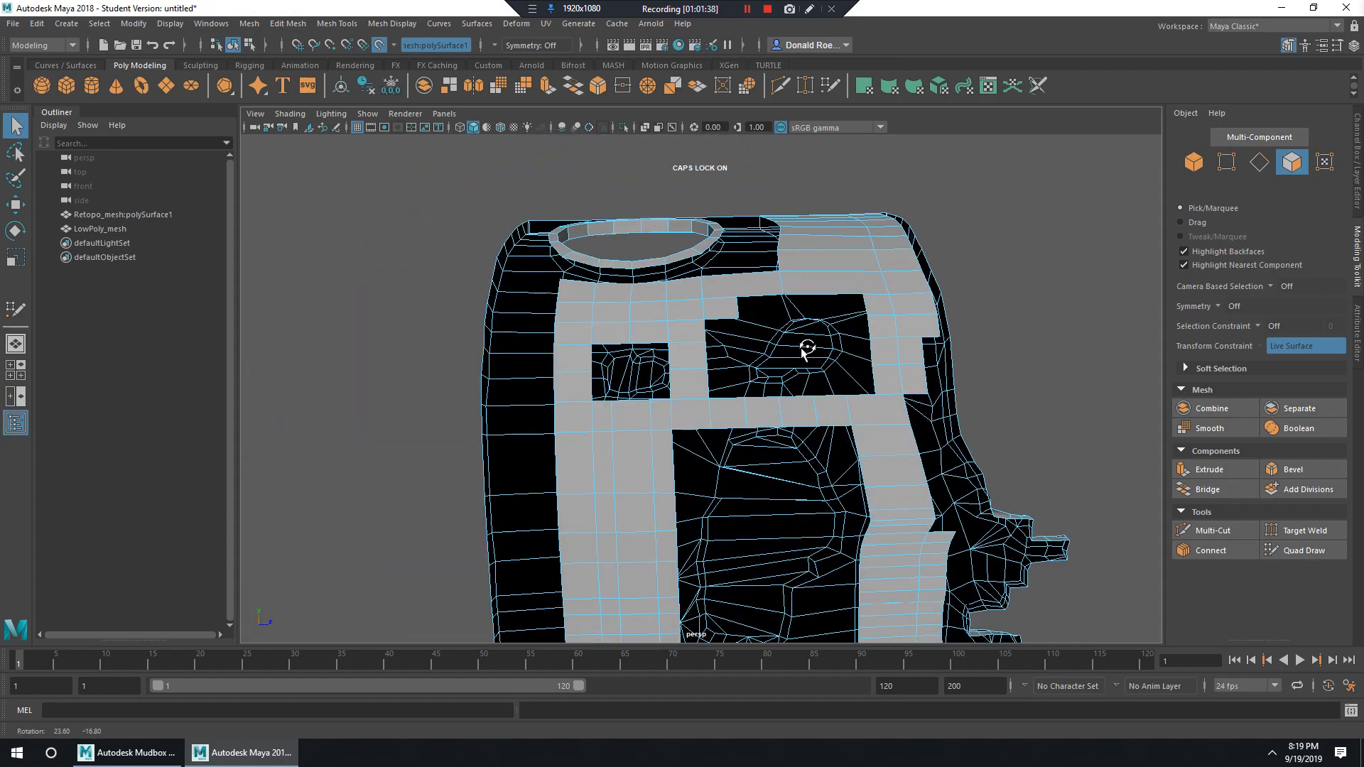
{"action": "left_click", "coordinate": [690, 385]}
{"action": "left_click_drag", "start_coordinate": [805, 411], "coordinate": [839, 429], "text": "alt"}
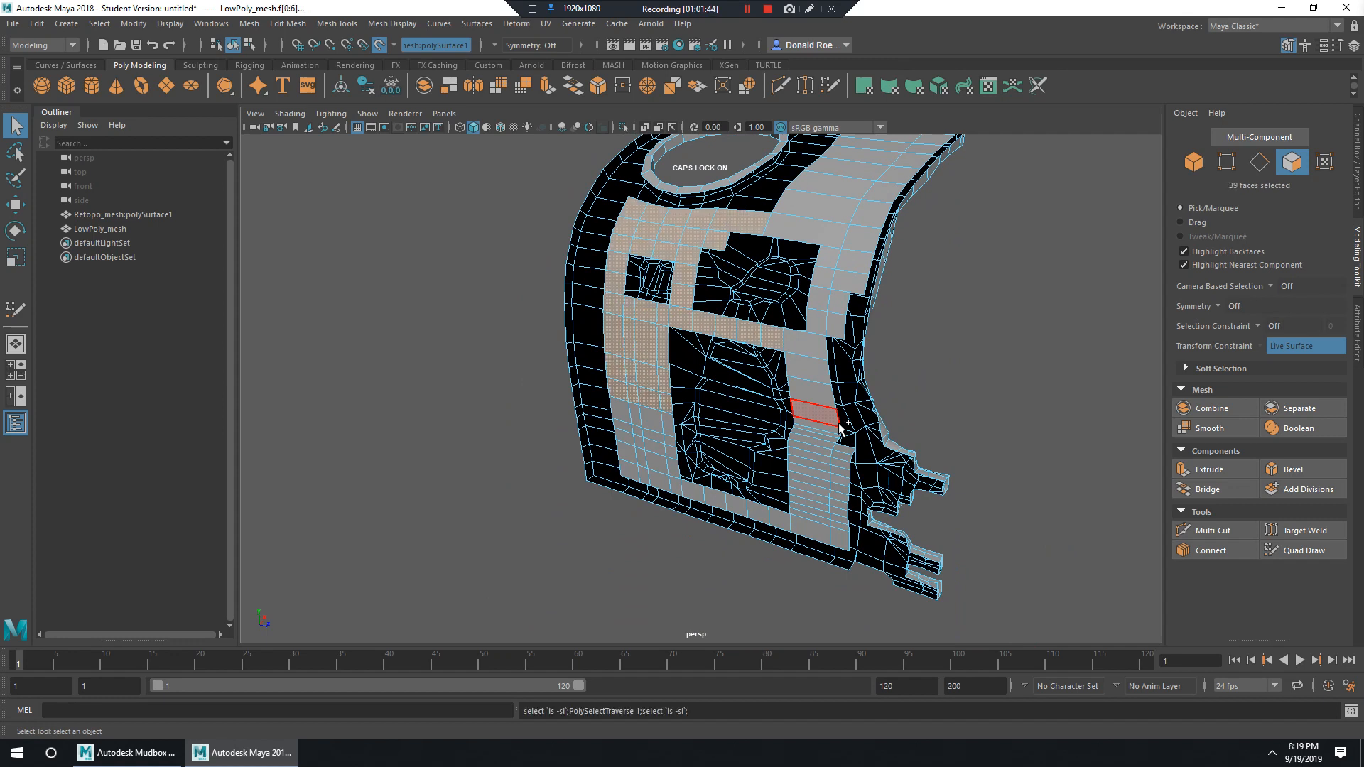
{"action": "double_click", "coordinate": [838, 426], "text": "shift"}
{"action": "double_click", "coordinate": [838, 426], "text": "shift"}
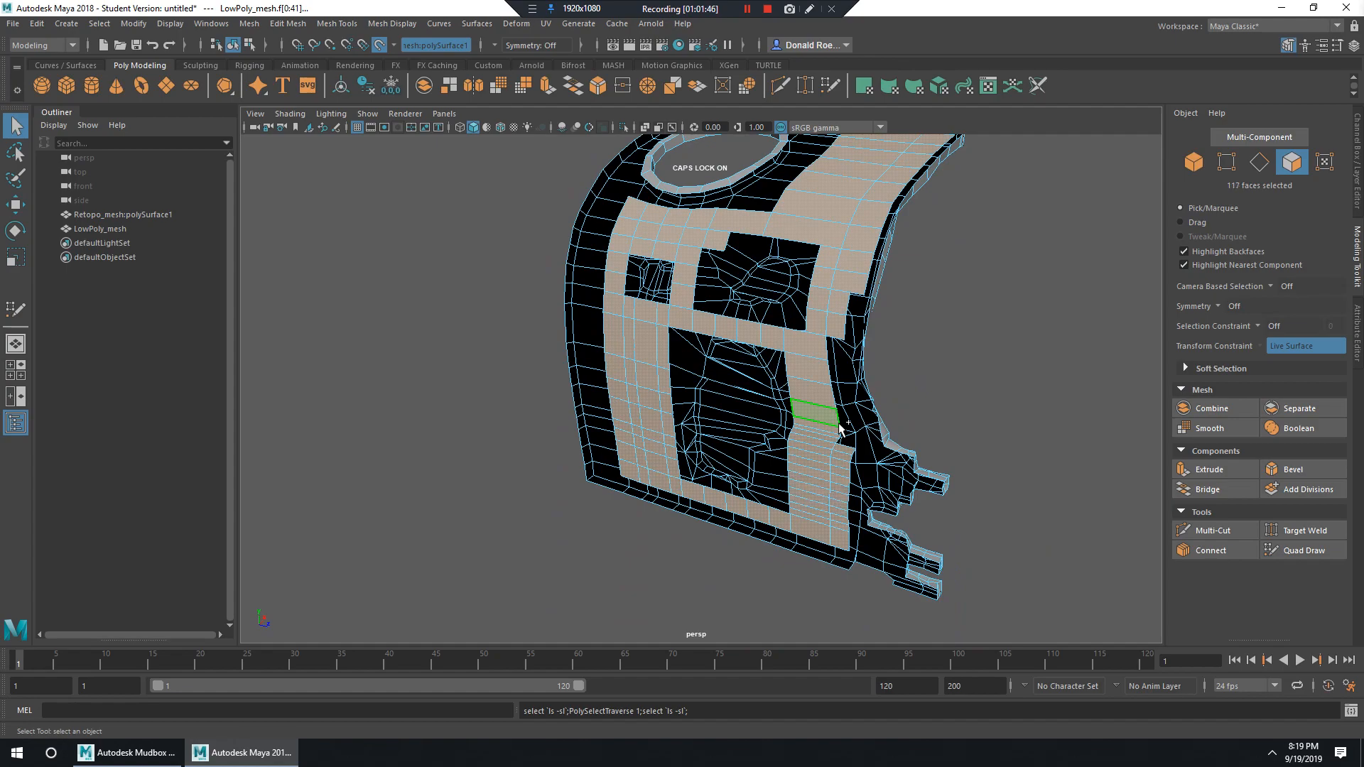
{"action": "left_click_drag", "start_coordinate": [839, 429], "coordinate": [865, 368], "text": "alt"}
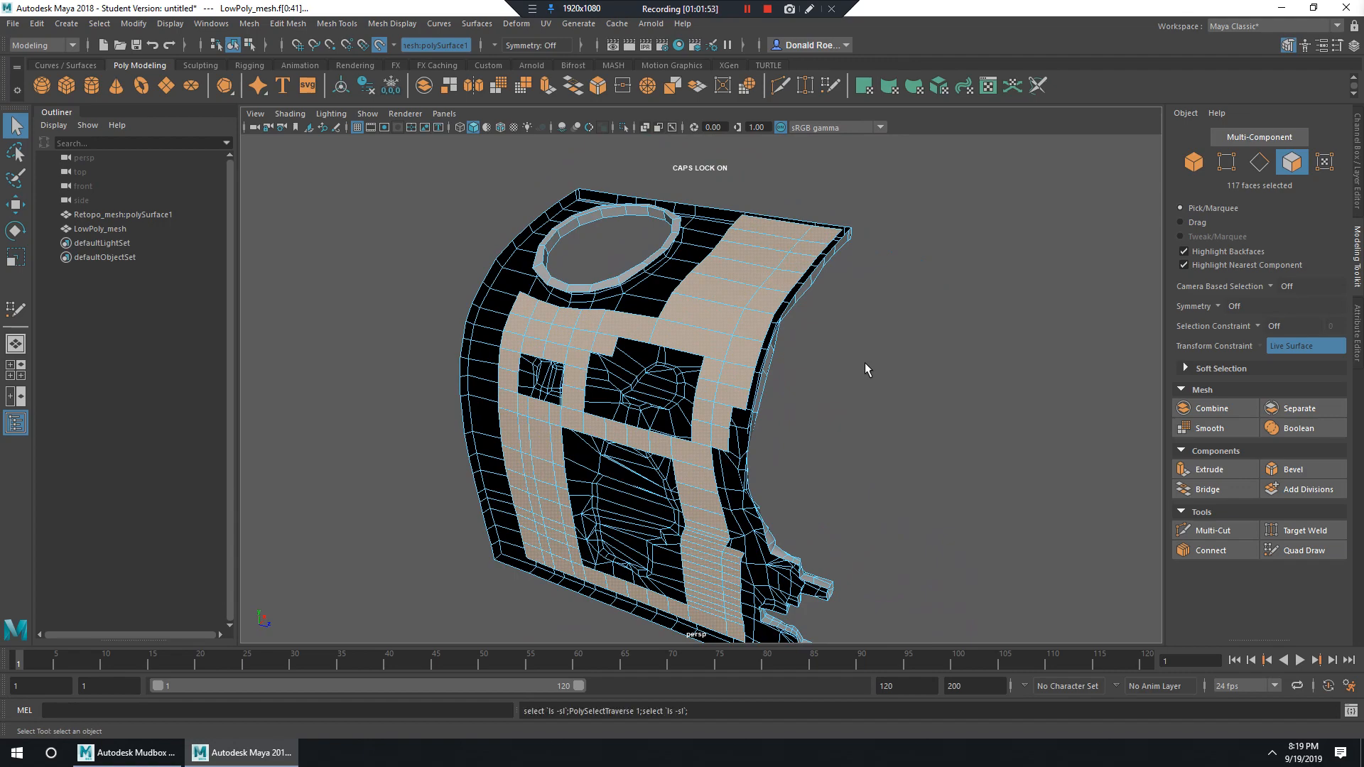
{"action": "left_click", "coordinate": [864, 363]}
Activate Quad Draw on LowPoly_mesh, hide layer1 and show Retopo_lay as the reference.
{"action": "left_click_drag", "start_coordinate": [782, 390], "coordinate": [568, 436], "text": "alt"}
{"action": "right_click_drag", "start_coordinate": [567, 436], "coordinate": [764, 456], "text": "alt"}
{"action": "left_click_drag", "start_coordinate": [764, 457], "coordinate": [563, 387], "text": "alt"}
{"action": "scroll", "coordinate": [573, 390], "scroll_direction": "up", "scroll_amount": 3}
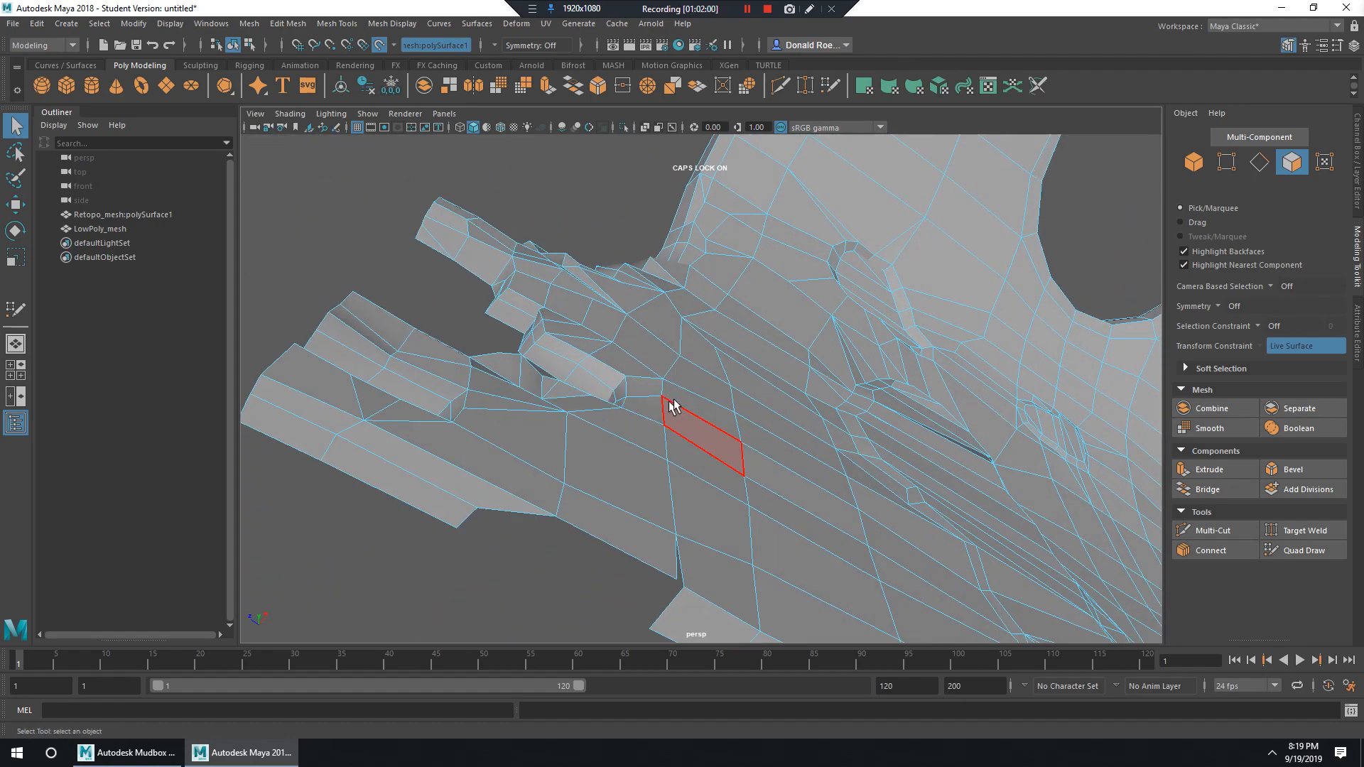
{"action": "right_click_drag", "start_coordinate": [693, 361], "coordinate": [773, 342]}
{"action": "left_click", "coordinate": [1287, 47]}
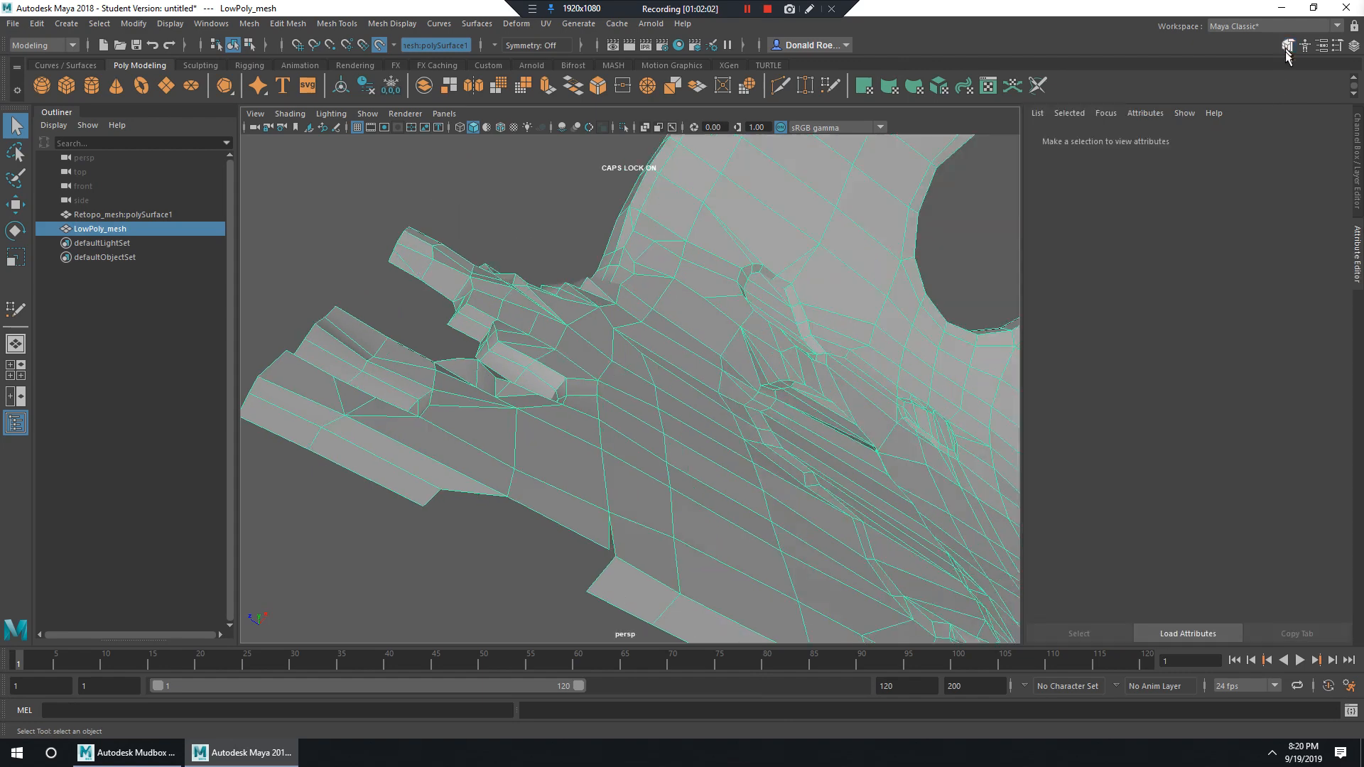
{"action": "left_click", "coordinate": [1288, 44]}
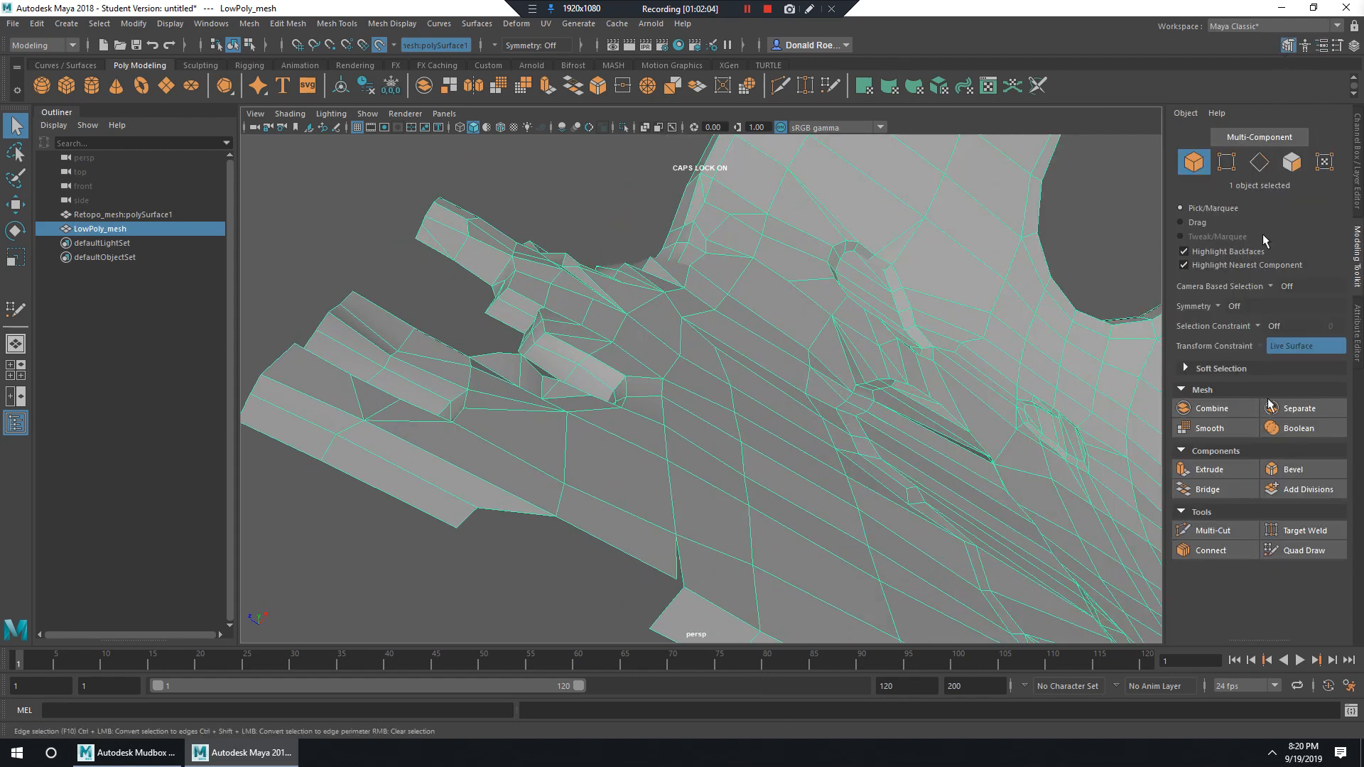
{"action": "left_click", "coordinate": [1301, 551]}
{"action": "middle_click_drag", "start_coordinate": [862, 522], "coordinate": [715, 538], "text": "alt"}
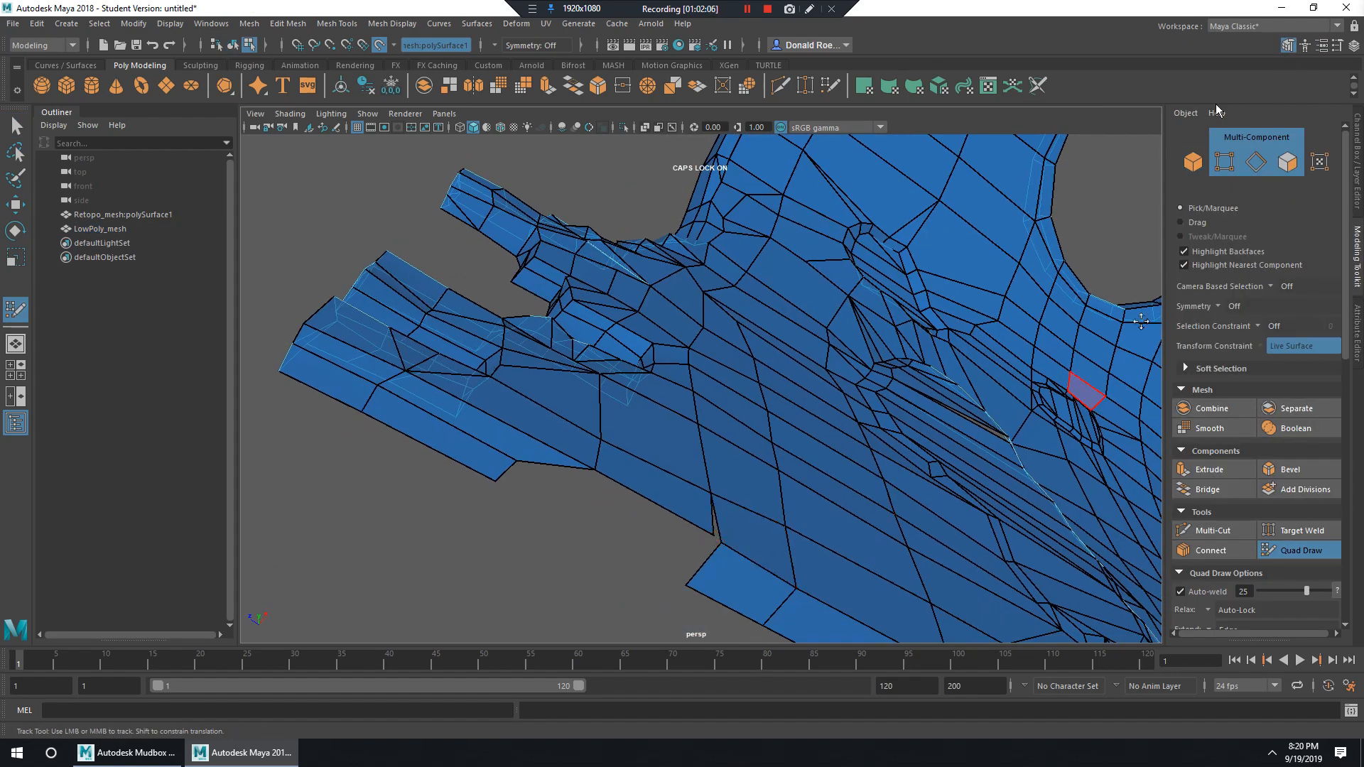
{"action": "left_click", "coordinate": [1354, 45]}
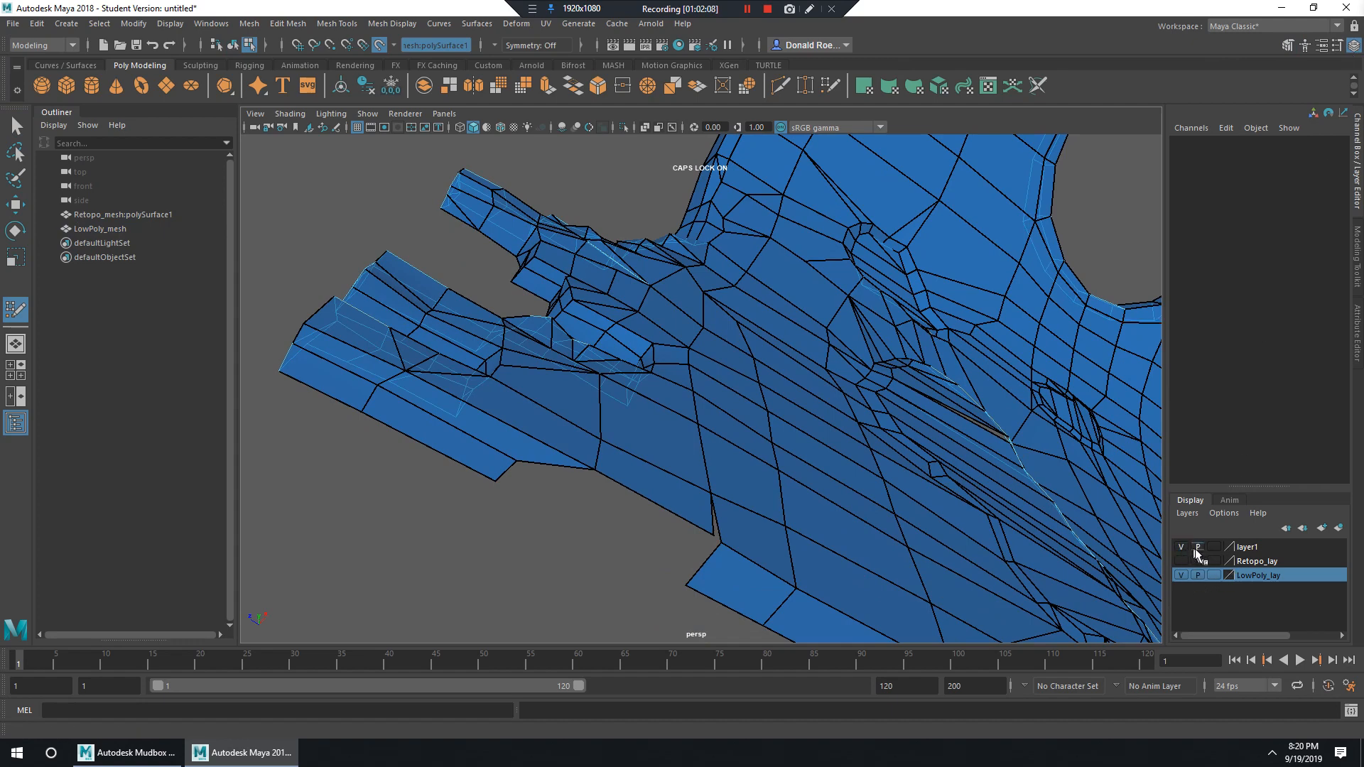
{"action": "left_click", "coordinate": [1181, 561]}
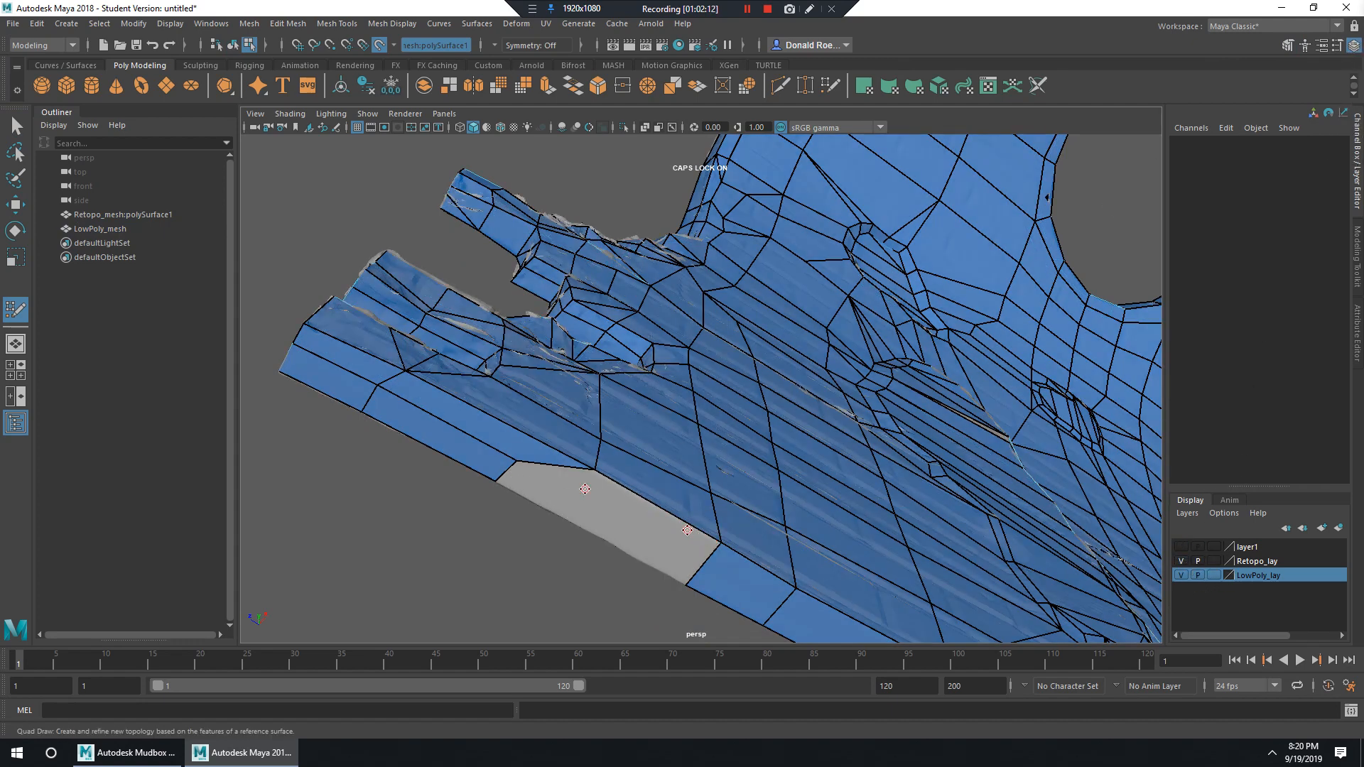
Weld the corner vertex across the gap in the bottom rim and fill the remaining triangular hole with a face.
{"action": "mouse_move", "coordinate": [518, 465]}
{"action": "left_mouse_down"}
{"action": "mouse_move", "coordinate": [611, 561]}
{"action": "mouse_move", "coordinate": [684, 585]}
{"action": "left_mouse_up"}
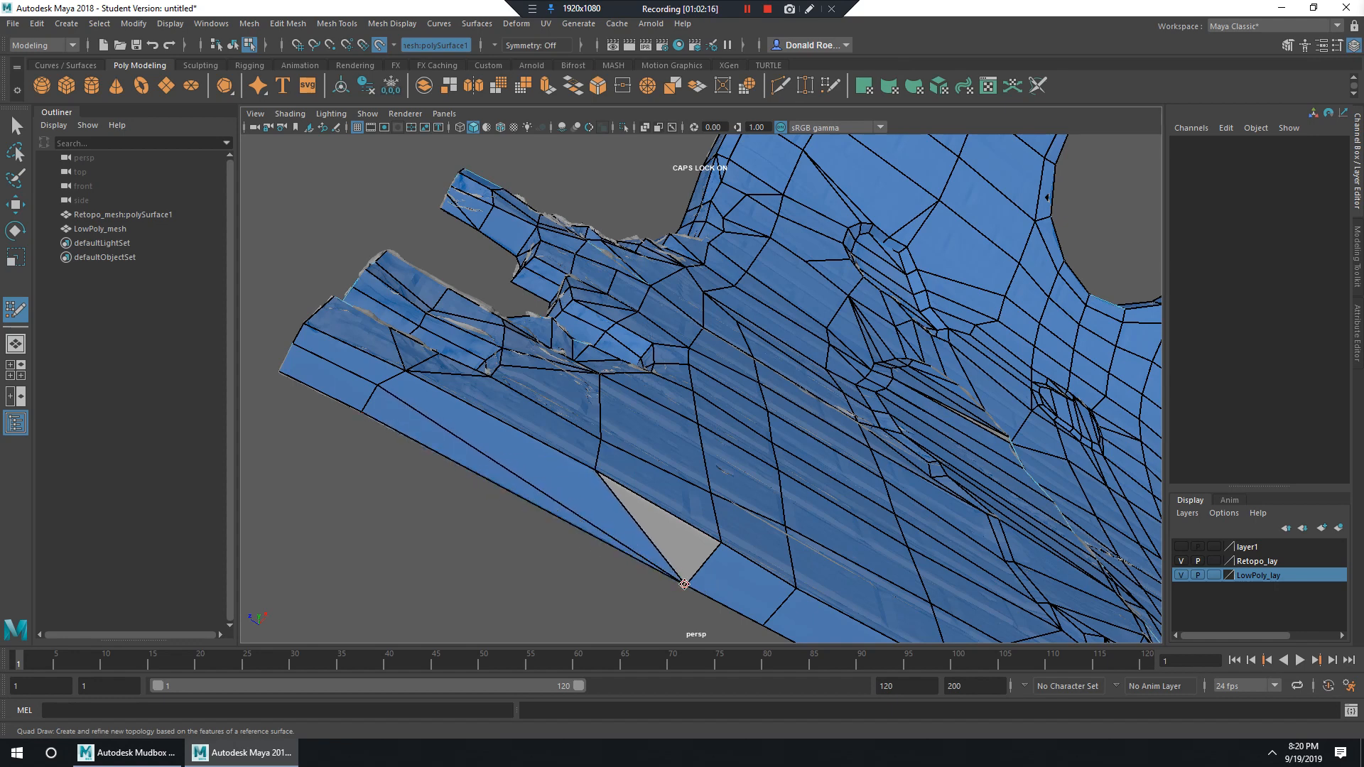
{"action": "left_click", "coordinate": [667, 533], "text": "shift"}
{"action": "left_click_drag", "start_coordinate": [539, 462], "coordinate": [629, 481], "text": "alt"}
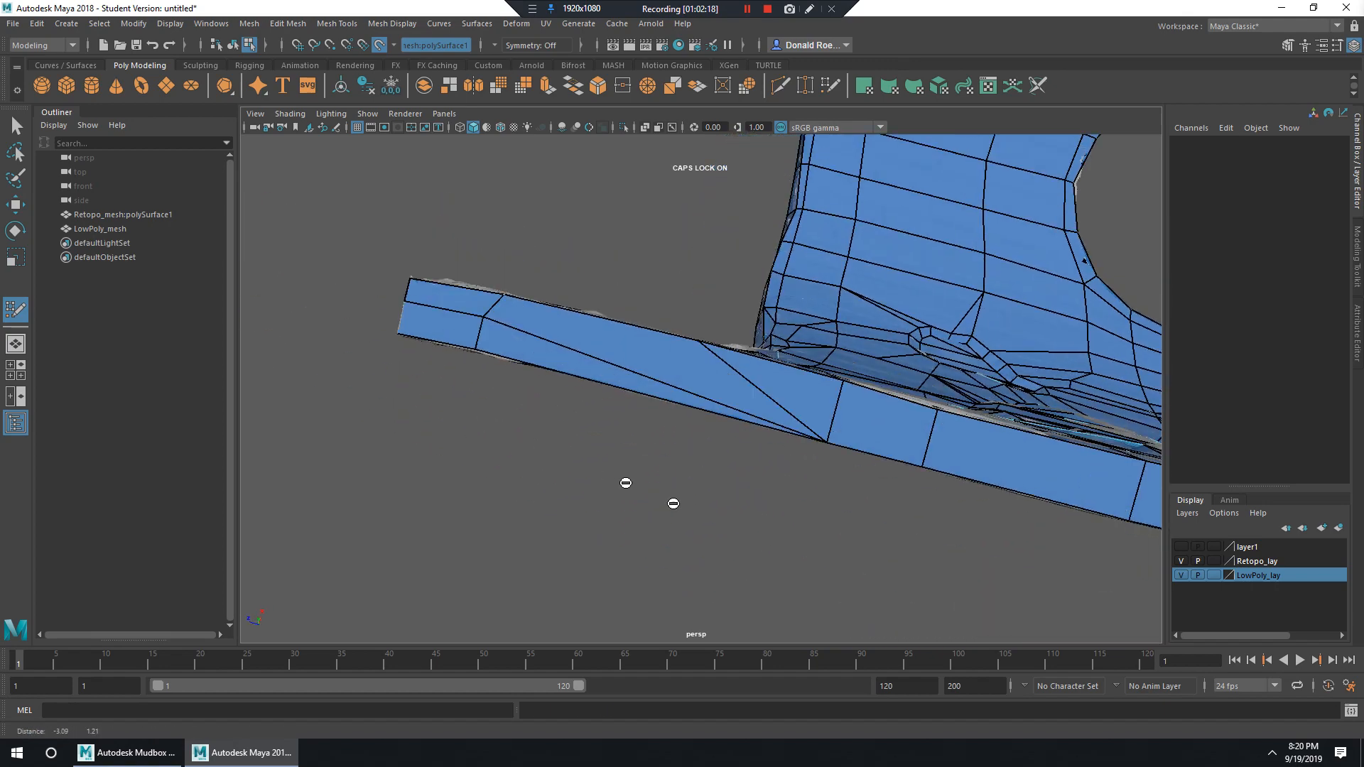
Weld the inner vertex near the broken end of the bottom rim onto the outer edge vertex below it.
{"action": "middle_click_drag", "start_coordinate": [629, 482], "coordinate": [703, 502], "text": "alt"}
{"action": "left_click_drag", "start_coordinate": [559, 338], "coordinate": [552, 364]}
{"action": "left_click_drag", "start_coordinate": [692, 395], "coordinate": [817, 587], "text": "alt"}
{"action": "middle_click_drag", "start_coordinate": [816, 586], "coordinate": [778, 481], "text": "alt"}
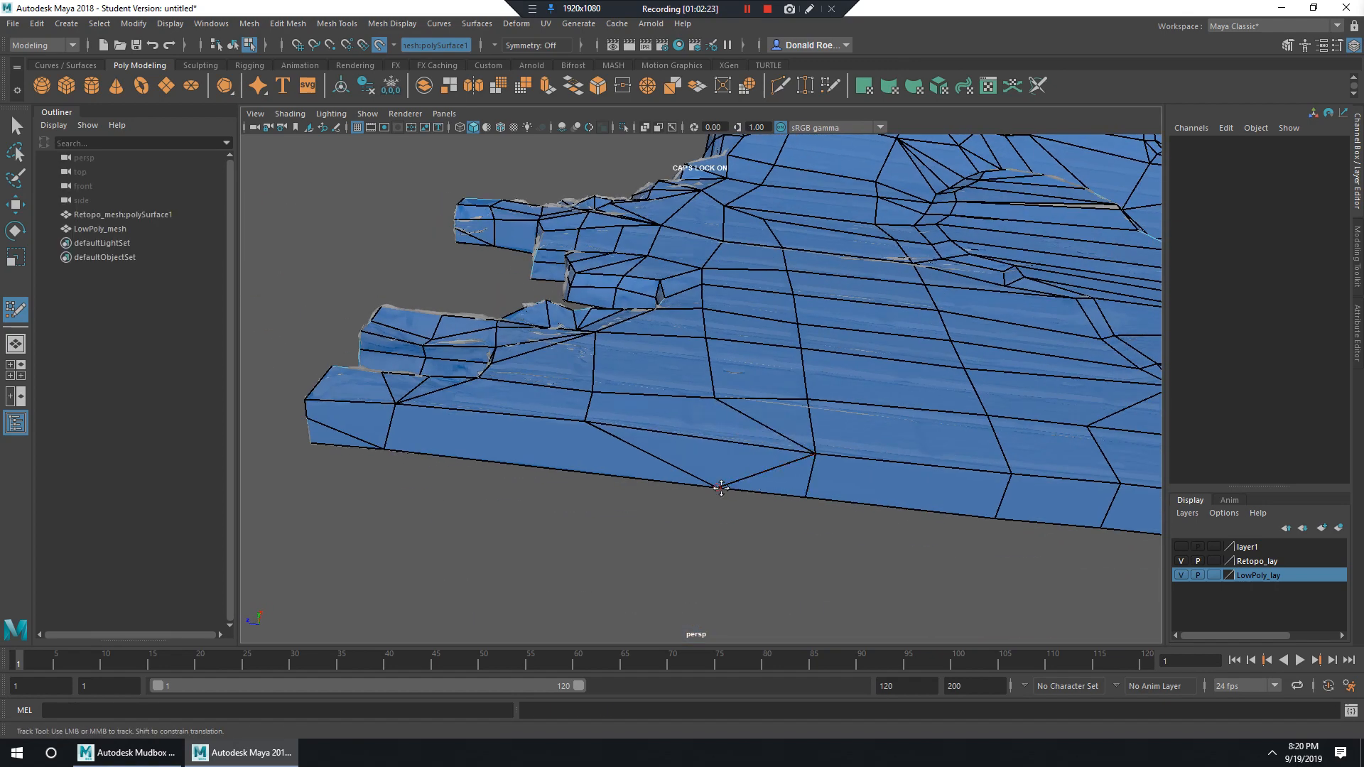
{"action": "left_click_drag", "start_coordinate": [755, 505], "coordinate": [778, 353], "text": "alt"}
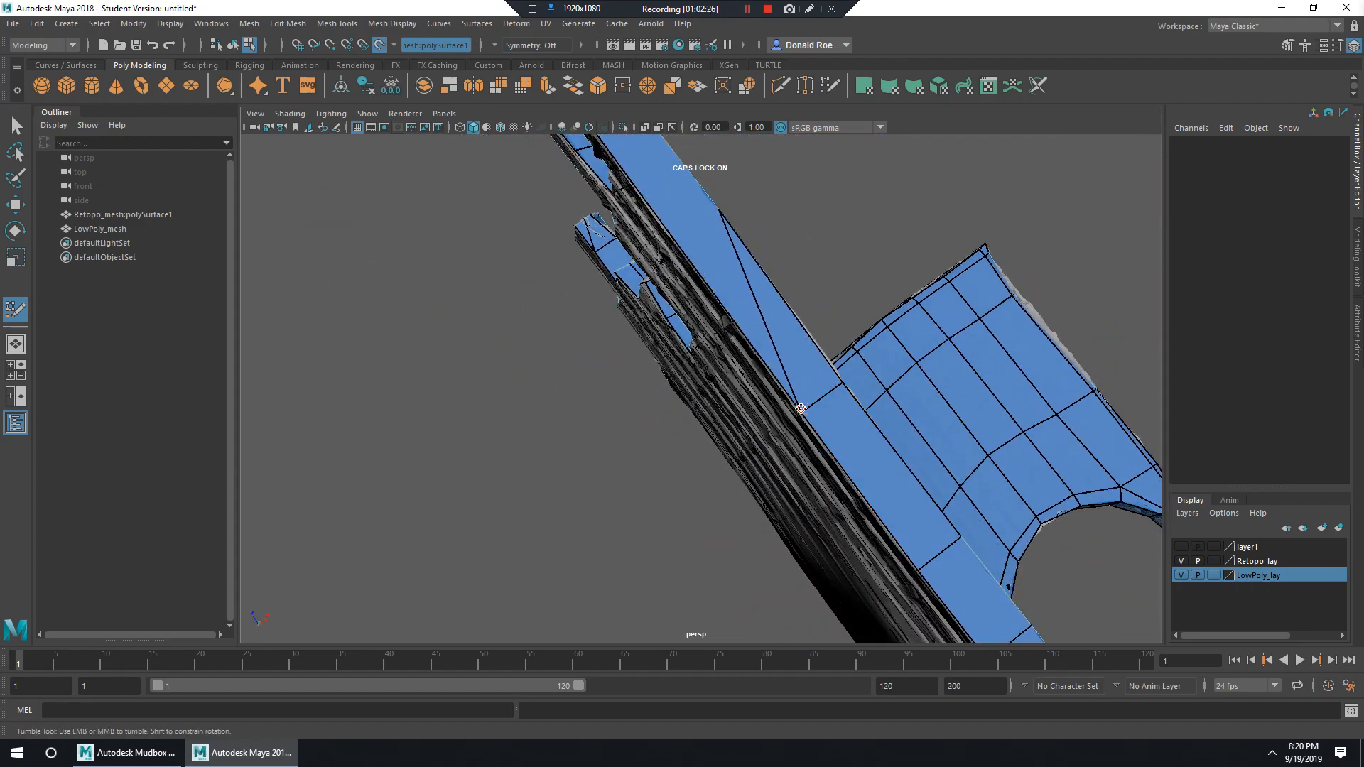
Inspect the bottom rim, side rim, arch opening and recesses of the low-poly wall for misaligned or stray edges.
{"action": "left_click_drag", "start_coordinate": [800, 407], "coordinate": [897, 517], "text": "alt"}
{"action": "middle_click_drag", "start_coordinate": [896, 518], "coordinate": [770, 377], "text": "alt"}
{"action": "left_click_drag", "start_coordinate": [771, 377], "coordinate": [824, 480], "text": "alt"}
{"action": "middle_click_drag", "start_coordinate": [824, 480], "coordinate": [774, 428], "text": "alt"}
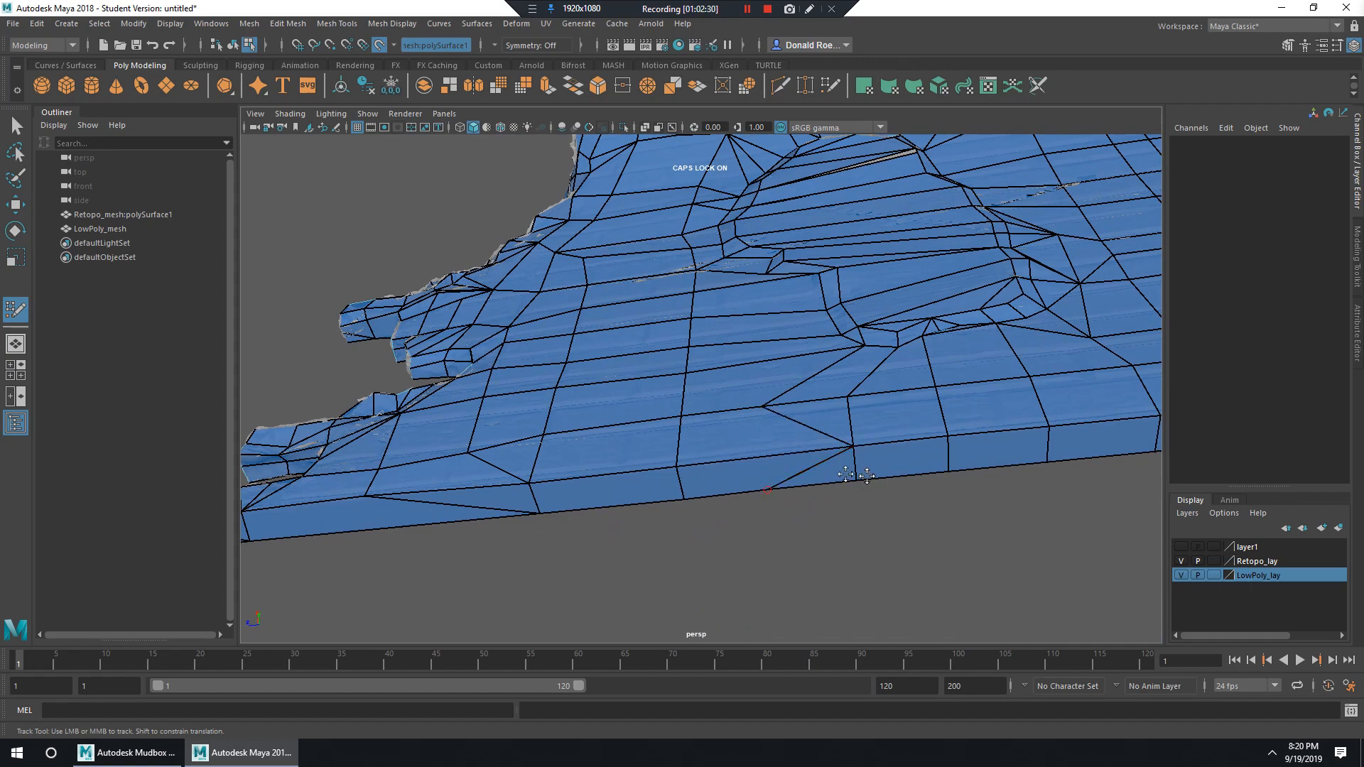
{"action": "mouse_move", "coordinate": [758, 465]}
{"action": "left_mouse_down", "text": "alt"}
{"action": "mouse_move", "coordinate": [807, 399]}
{"action": "mouse_move", "coordinate": [828, 478]}
{"action": "mouse_move", "coordinate": [782, 465]}
{"action": "mouse_move", "coordinate": [788, 398]}
{"action": "mouse_move", "coordinate": [691, 588]}
{"action": "mouse_move", "coordinate": [742, 483]}
{"action": "left_mouse_up", "text": "alt"}
{"action": "right_click_drag", "start_coordinate": [742, 483], "coordinate": [781, 390], "text": "alt"}
{"action": "left_click_drag", "start_coordinate": [809, 394], "coordinate": [739, 433], "text": "alt"}
{"action": "middle_click_drag", "start_coordinate": [739, 434], "coordinate": [764, 405], "text": "alt"}
{"action": "left_click_drag", "start_coordinate": [764, 404], "coordinate": [898, 329], "text": "alt"}
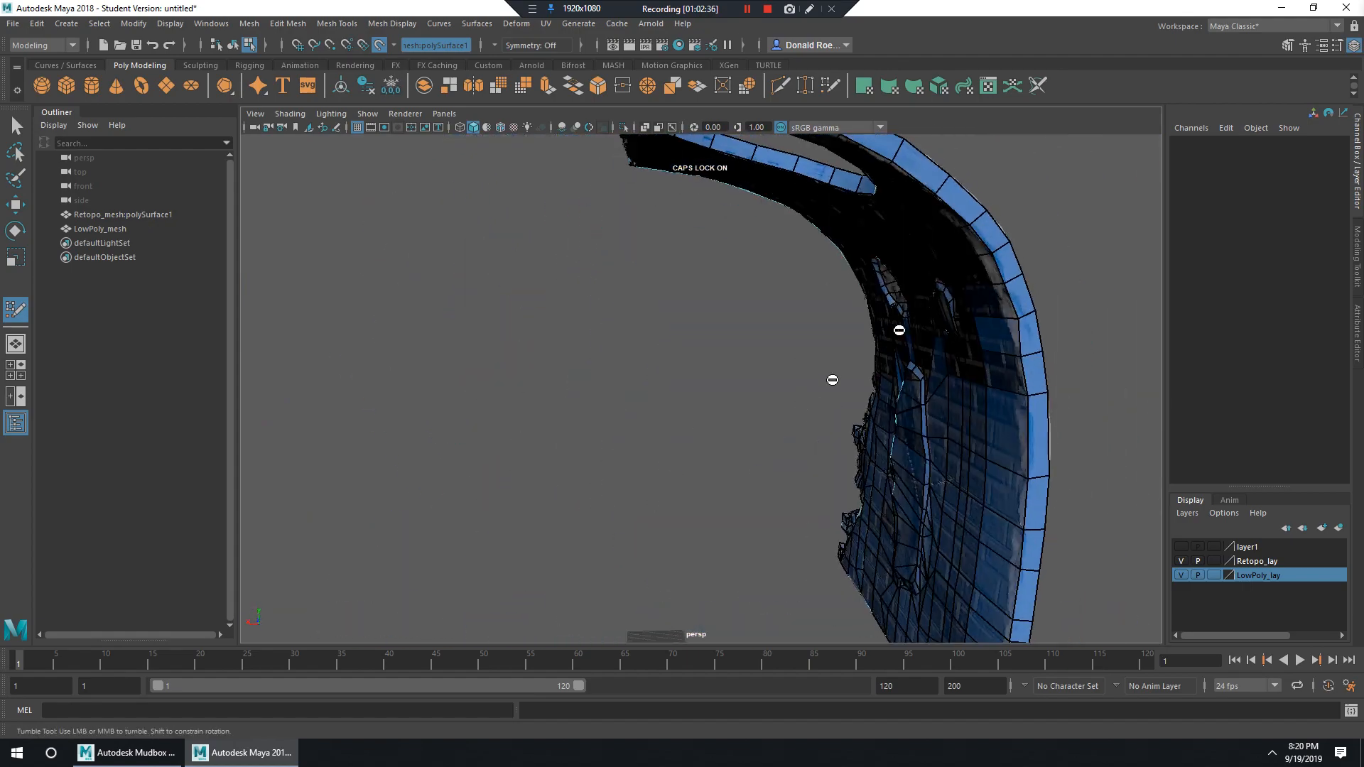
{"action": "middle_click_drag", "start_coordinate": [898, 329], "coordinate": [823, 456], "text": "alt"}
{"action": "left_click_drag", "start_coordinate": [823, 456], "coordinate": [901, 388], "text": "alt"}
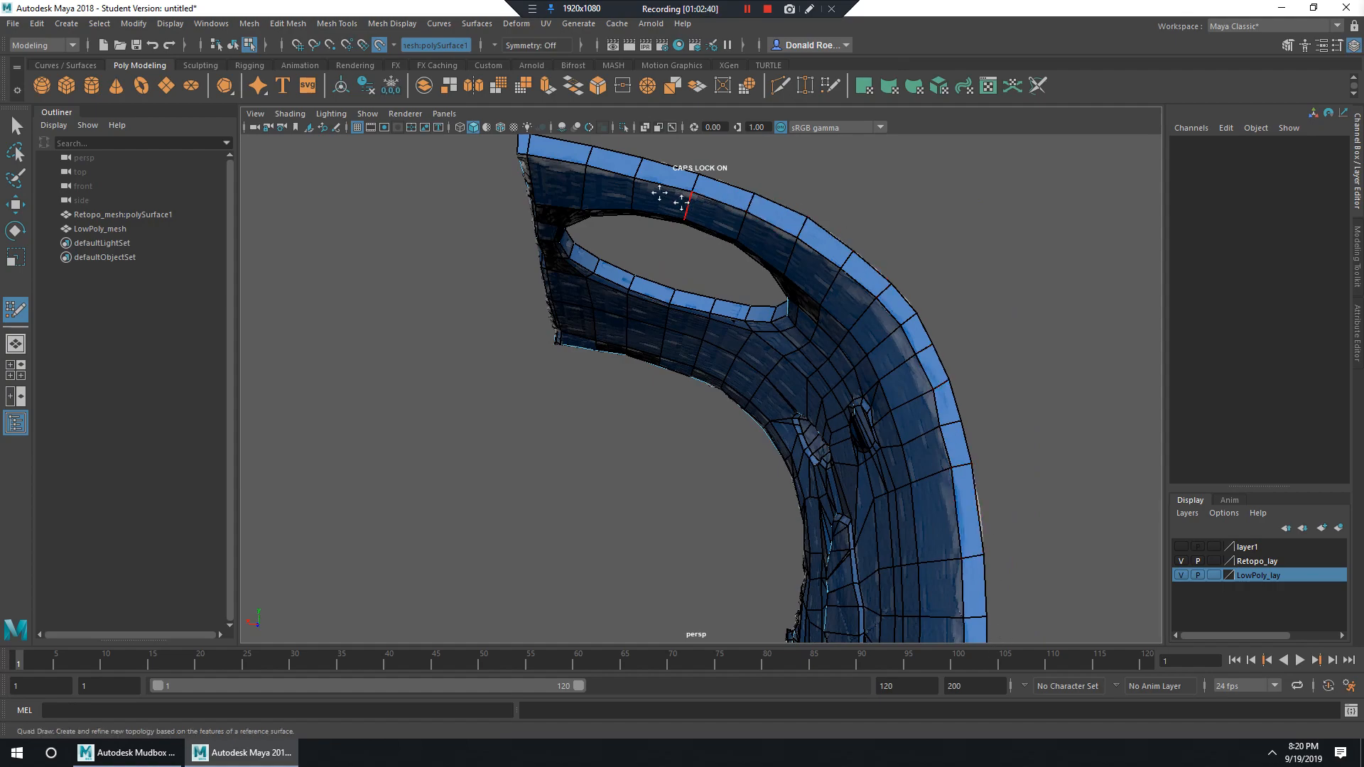
{"action": "left_click_drag", "start_coordinate": [848, 376], "coordinate": [1015, 419], "text": "alt"}
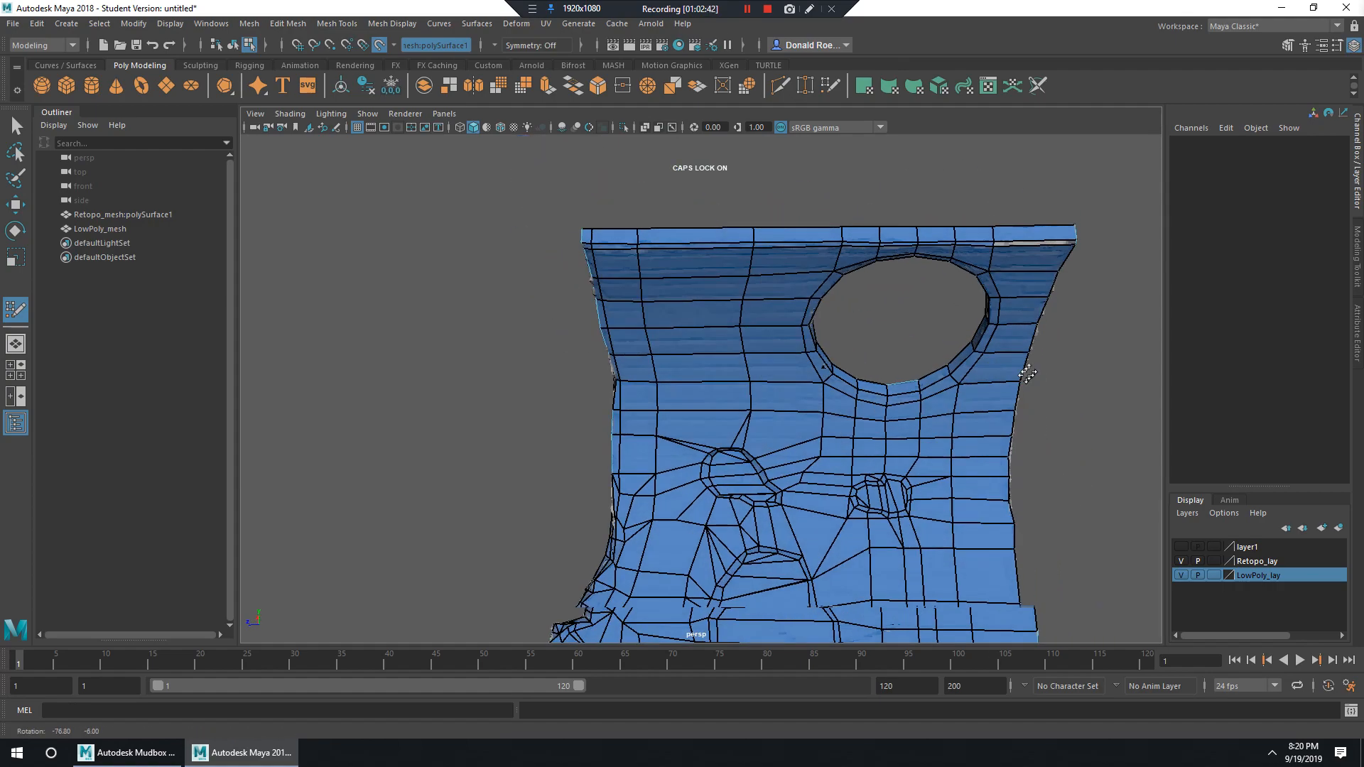
{"action": "middle_click_drag", "start_coordinate": [1016, 419], "coordinate": [906, 433], "text": "alt"}
{"action": "right_click_drag", "start_coordinate": [906, 433], "coordinate": [1009, 459], "text": "alt"}
{"action": "left_click_drag", "start_coordinate": [970, 446], "coordinate": [864, 538], "text": "alt"}
{"action": "right_click_drag", "start_coordinate": [865, 538], "coordinate": [916, 543], "text": "alt"}
{"action": "middle_click_drag", "start_coordinate": [898, 263], "coordinate": [837, 462], "text": "alt"}
Weld the stray outer vertex on the bottom rim onto its neighbour to remove the triangle beneath the large recess.
{"action": "left_click_drag", "start_coordinate": [837, 461], "coordinate": [657, 376], "text": "alt"}
{"action": "middle_click_drag", "start_coordinate": [650, 416], "coordinate": [648, 334], "text": "alt"}
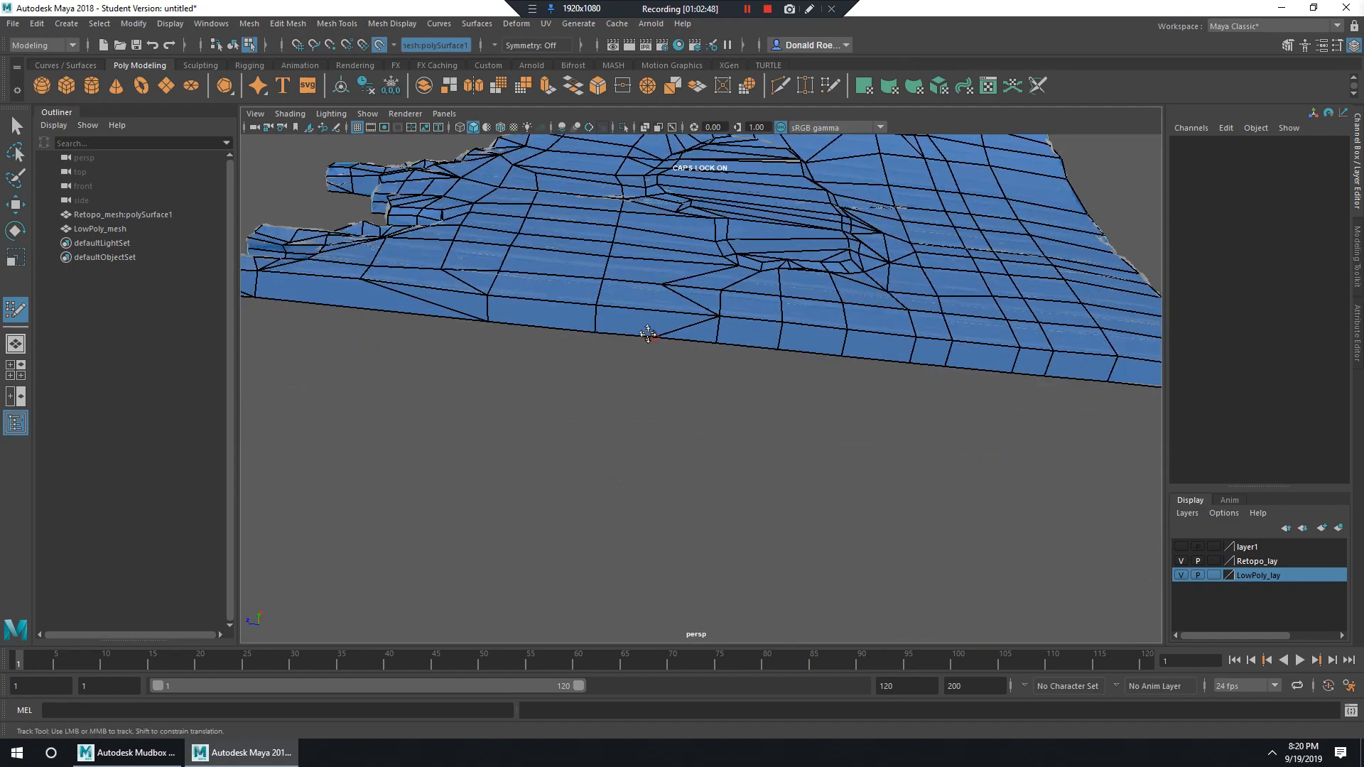
{"action": "left_click_drag", "start_coordinate": [655, 328], "coordinate": [819, 338], "text": "alt"}
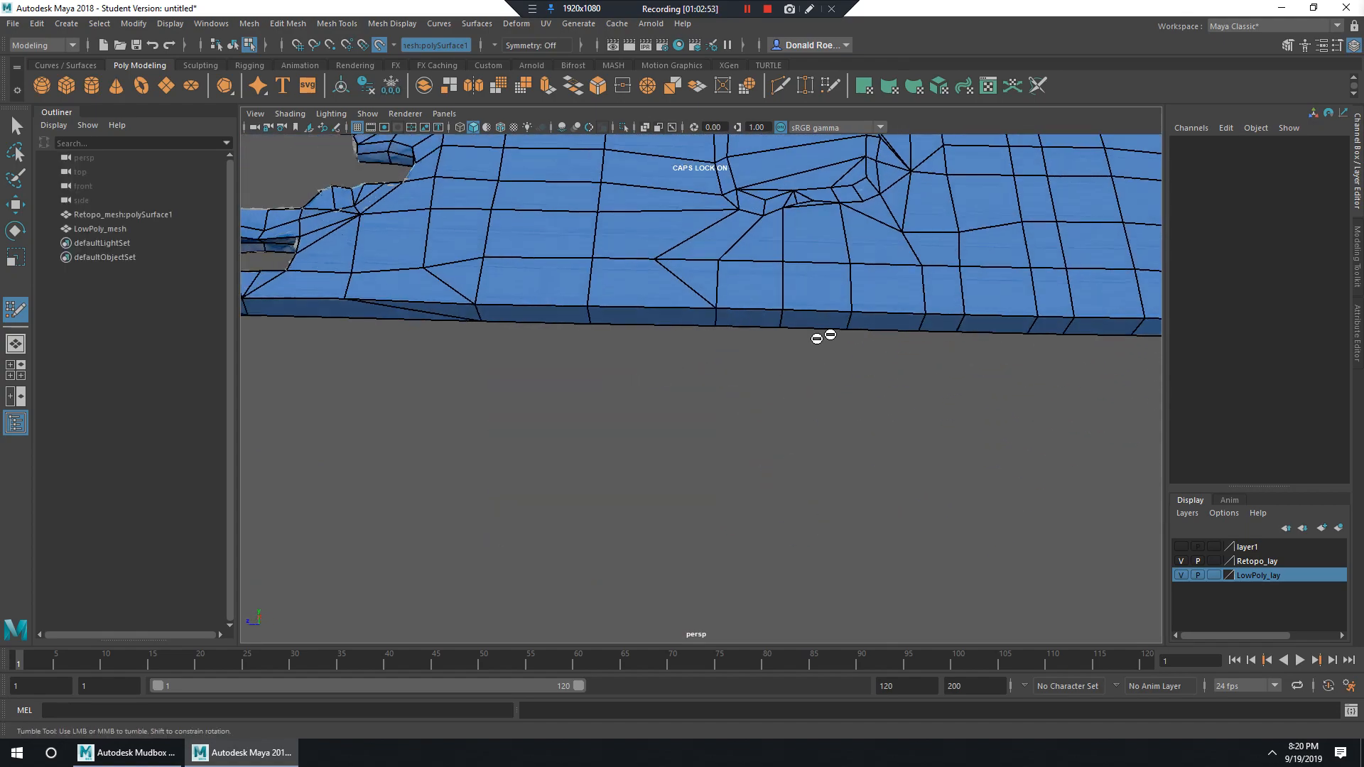
{"action": "middle_click_drag", "start_coordinate": [819, 338], "coordinate": [856, 347], "text": "alt"}
{"action": "left_click_drag", "start_coordinate": [856, 347], "coordinate": [799, 364], "text": "alt"}
Select the redundant vertical edge loop running below the small recess on LowPoly_mesh and delete it.
{"action": "key", "text": "q"}
{"action": "right_click_drag", "start_coordinate": [779, 334], "coordinate": [777, 292]}
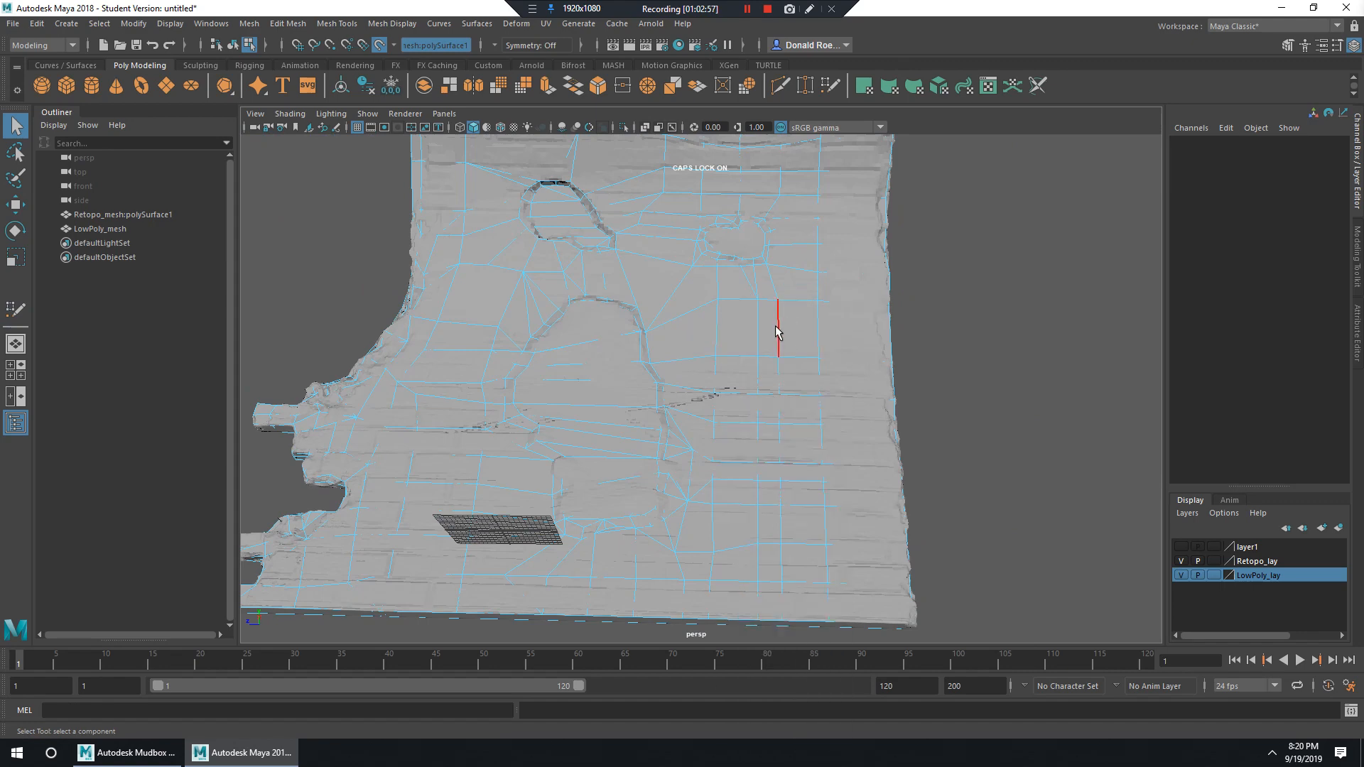
{"action": "left_click", "coordinate": [778, 330]}
{"action": "middle_click_drag", "start_coordinate": [817, 303], "coordinate": [763, 349], "text": "alt"}
{"action": "mouse_move", "coordinate": [763, 348]}
{"action": "right_mouse_down", "text": "alt"}
{"action": "mouse_move", "coordinate": [801, 361]}
{"action": "mouse_move", "coordinate": [771, 350]}
{"action": "mouse_move", "coordinate": [765, 372]}
{"action": "right_mouse_up", "text": "alt"}
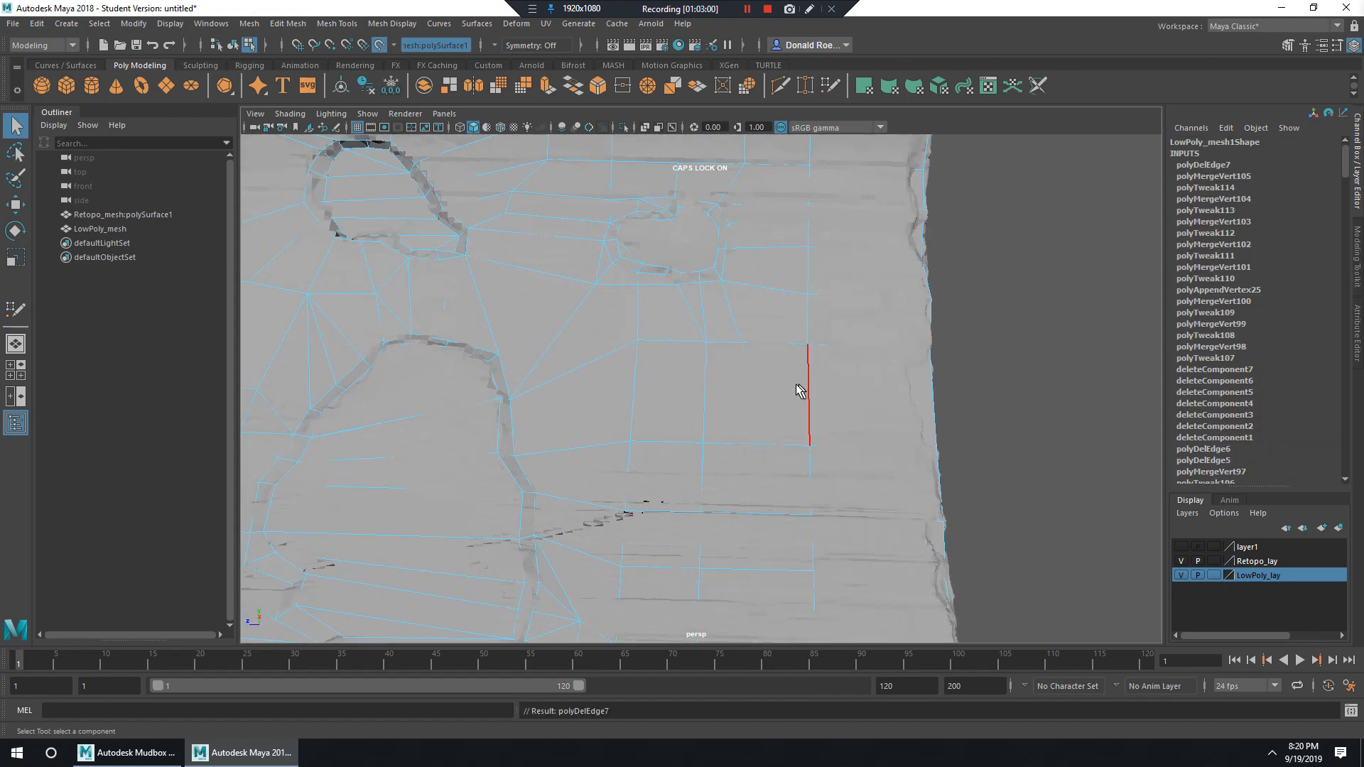
Reactivate Quad Draw on LowPoly_mesh and weld the leftover vertex below the small recess onto the neighbouring vertical loop.
{"action": "key", "text": "F8"}
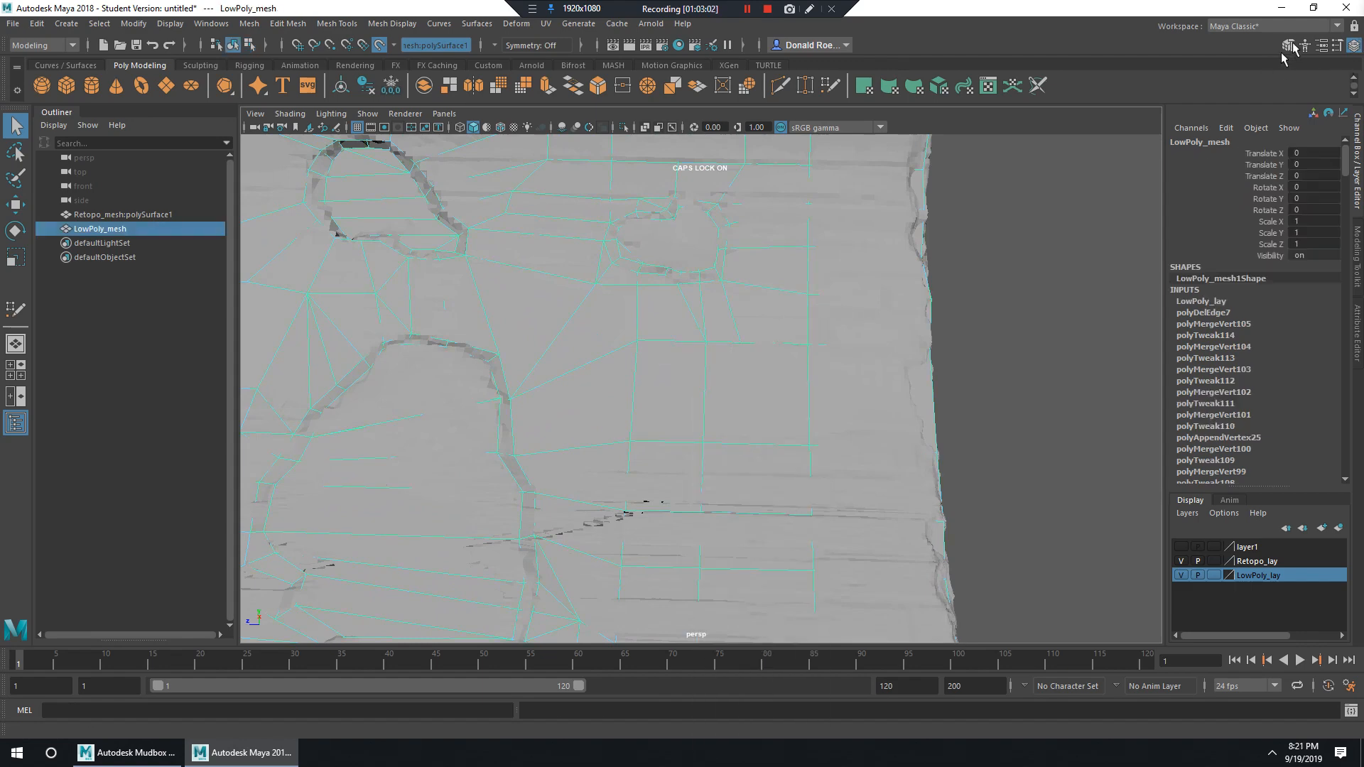
{"action": "left_click", "coordinate": [1288, 45]}
{"action": "left_click", "coordinate": [1301, 550]}
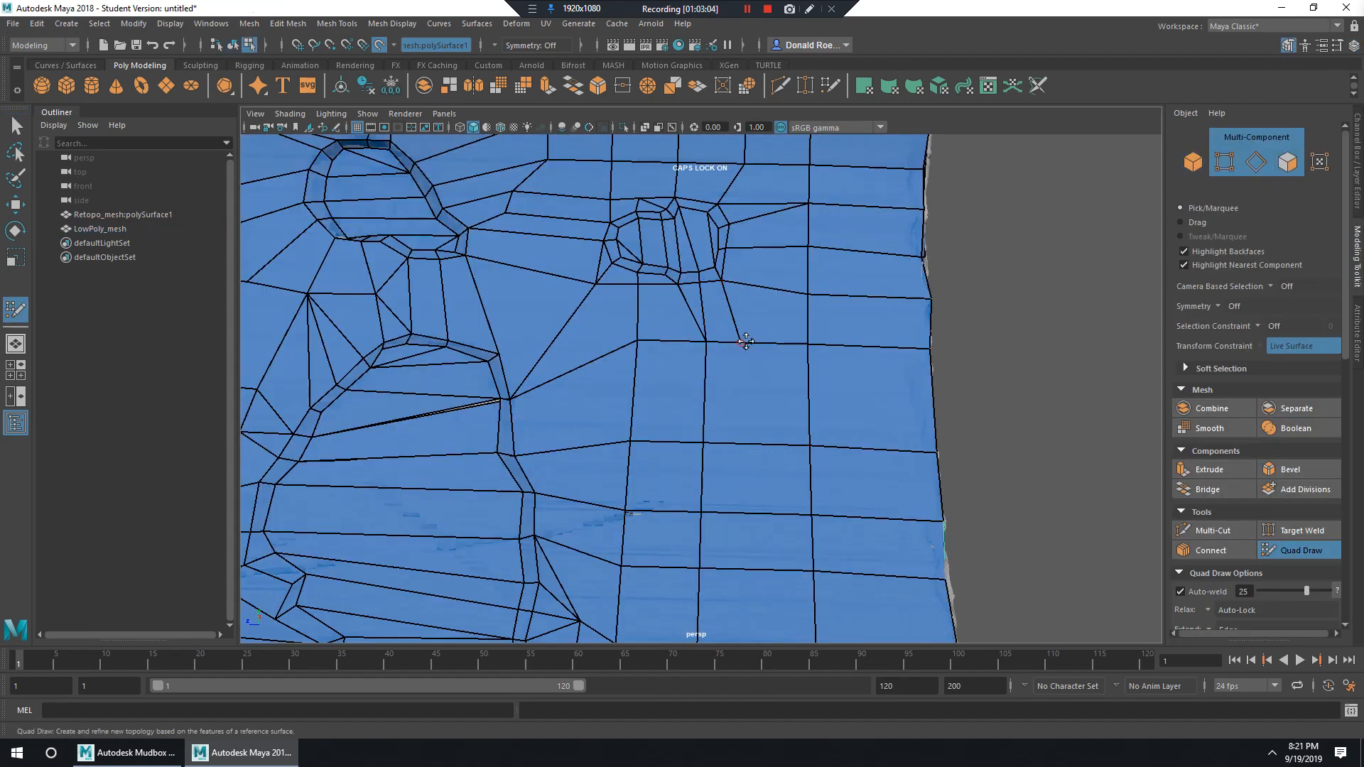
{"action": "middle_click_drag", "start_coordinate": [810, 432], "coordinate": [887, 400], "text": "alt"}
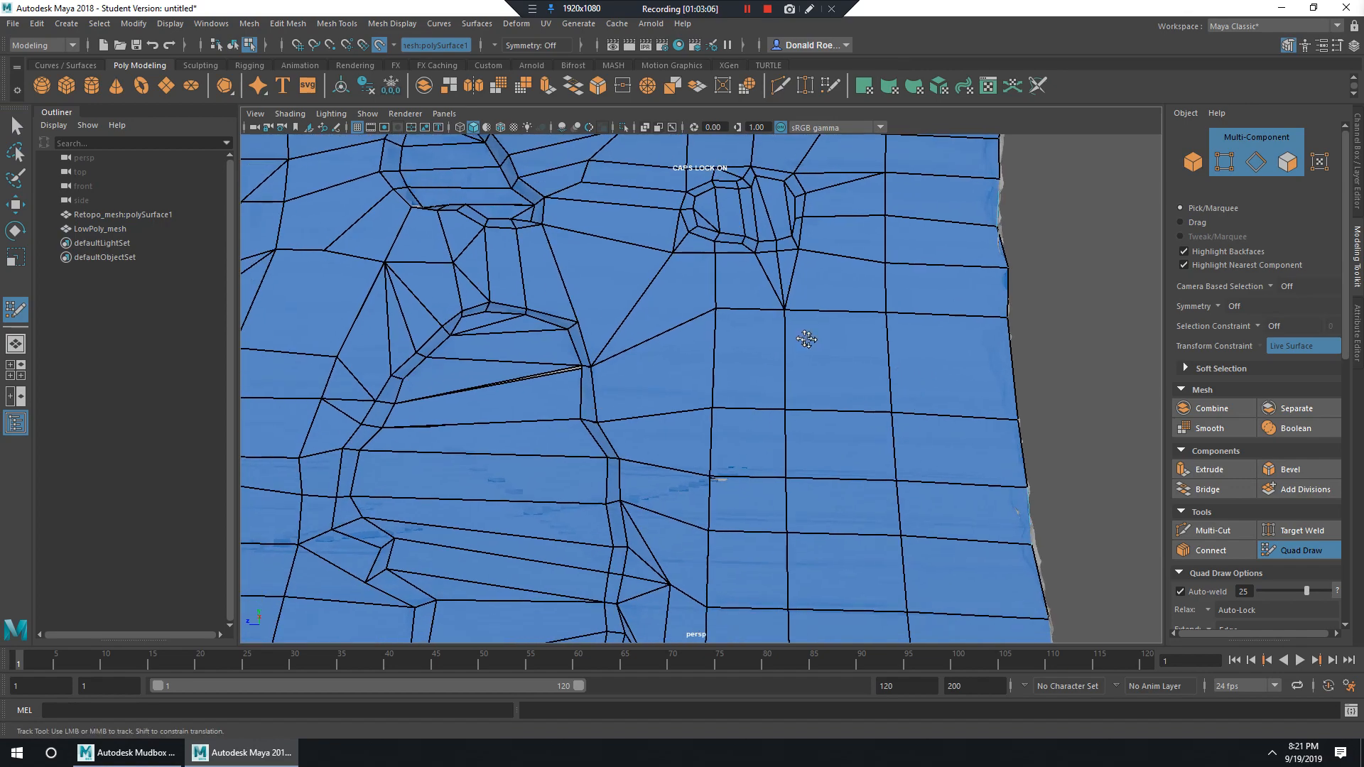
Select the redundant horizontal edge loop in the narrow band beside the large recess and delete it.
{"action": "scroll", "coordinate": [774, 340], "scroll_direction": "down", "scroll_amount": 1}
{"action": "middle_click_drag", "start_coordinate": [804, 407], "coordinate": [849, 259], "text": "alt"}
{"action": "right_click_drag", "start_coordinate": [849, 259], "coordinate": [840, 326], "text": "alt"}
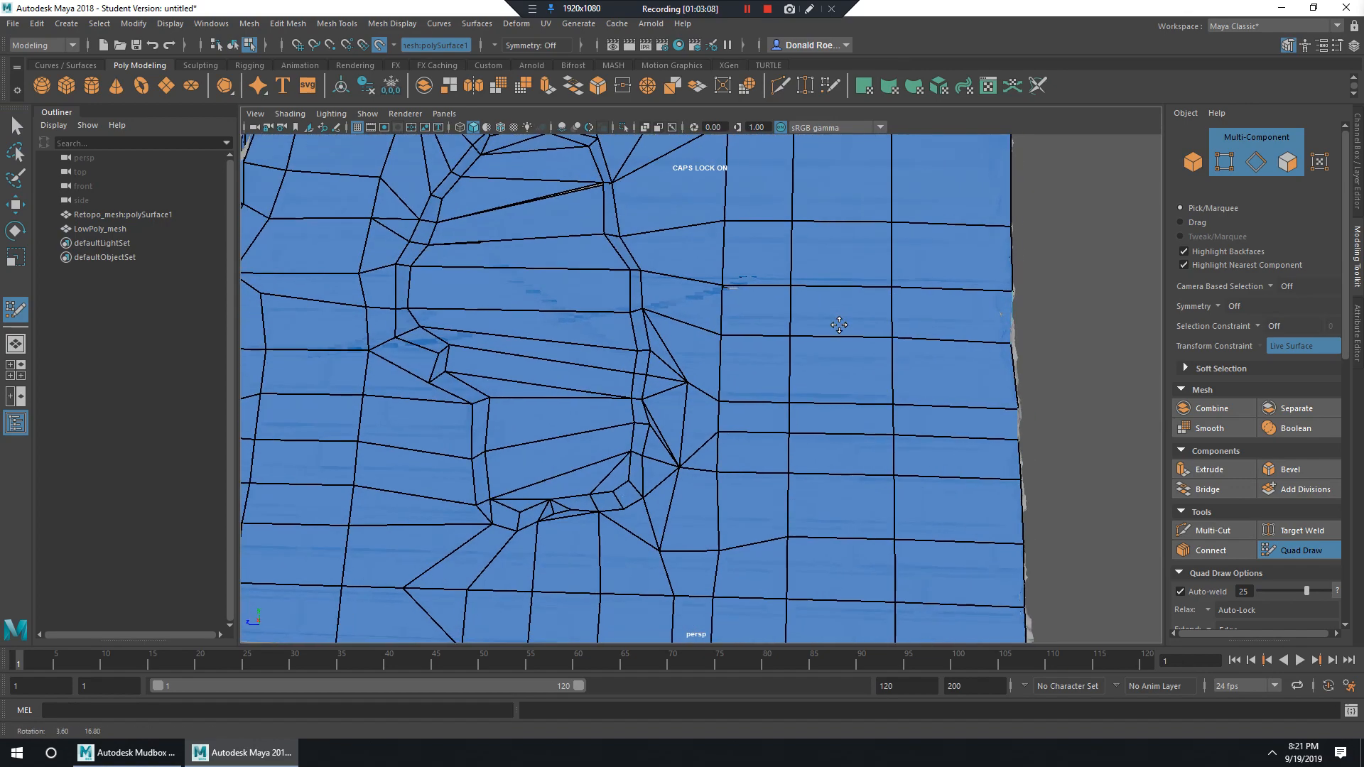
{"action": "left_click_drag", "start_coordinate": [937, 310], "coordinate": [879, 328], "text": "alt"}
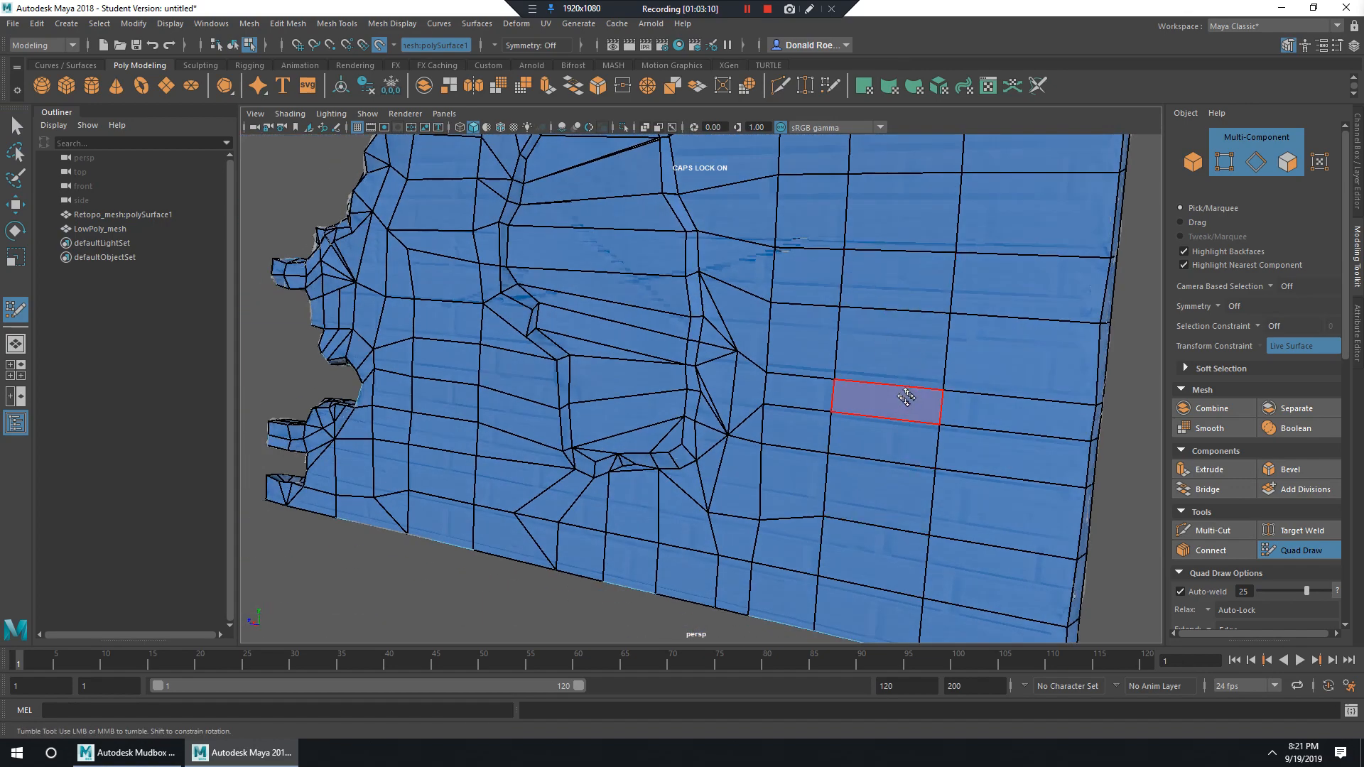
{"action": "key", "text": "q"}
{"action": "right_click_drag", "start_coordinate": [877, 344], "coordinate": [889, 306]}
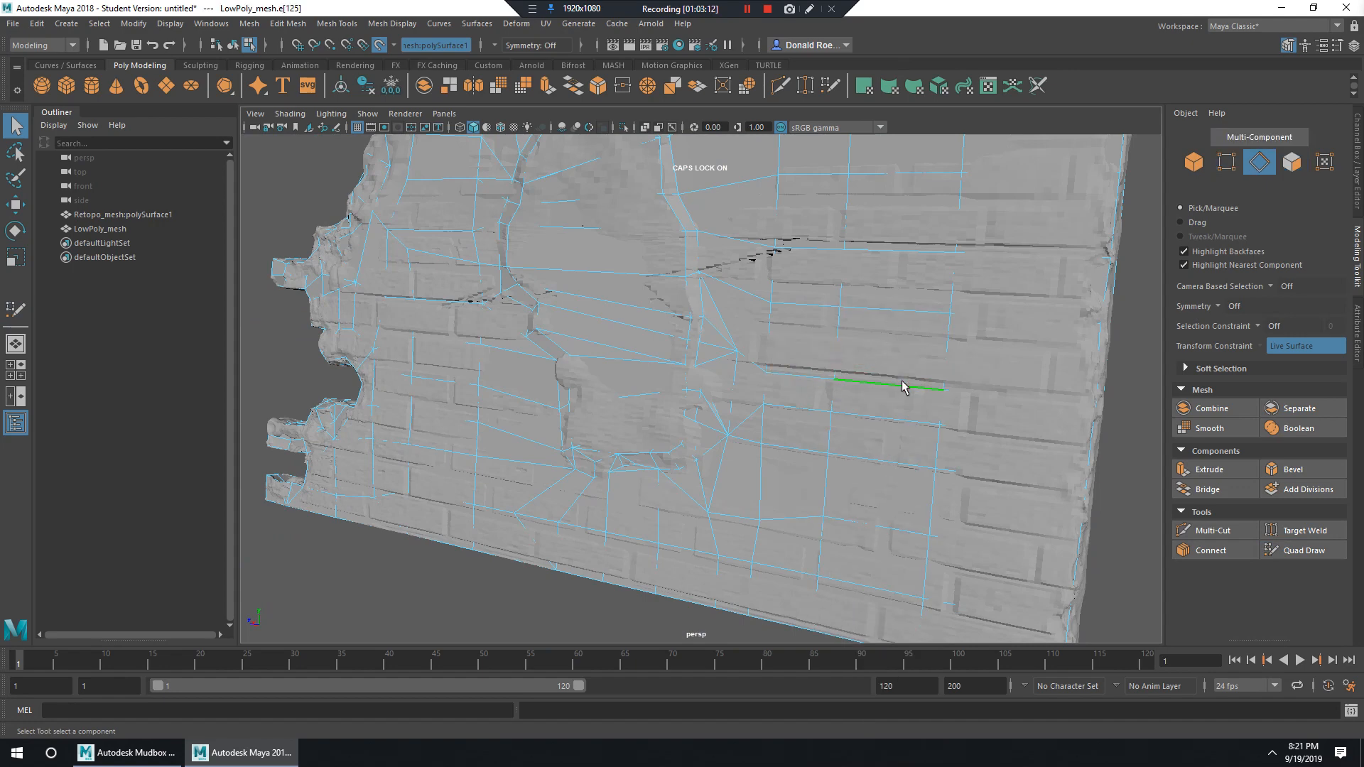
{"action": "double_click", "coordinate": [902, 383]}
{"action": "left_click_drag", "start_coordinate": [902, 384], "coordinate": [937, 396], "text": "alt"}
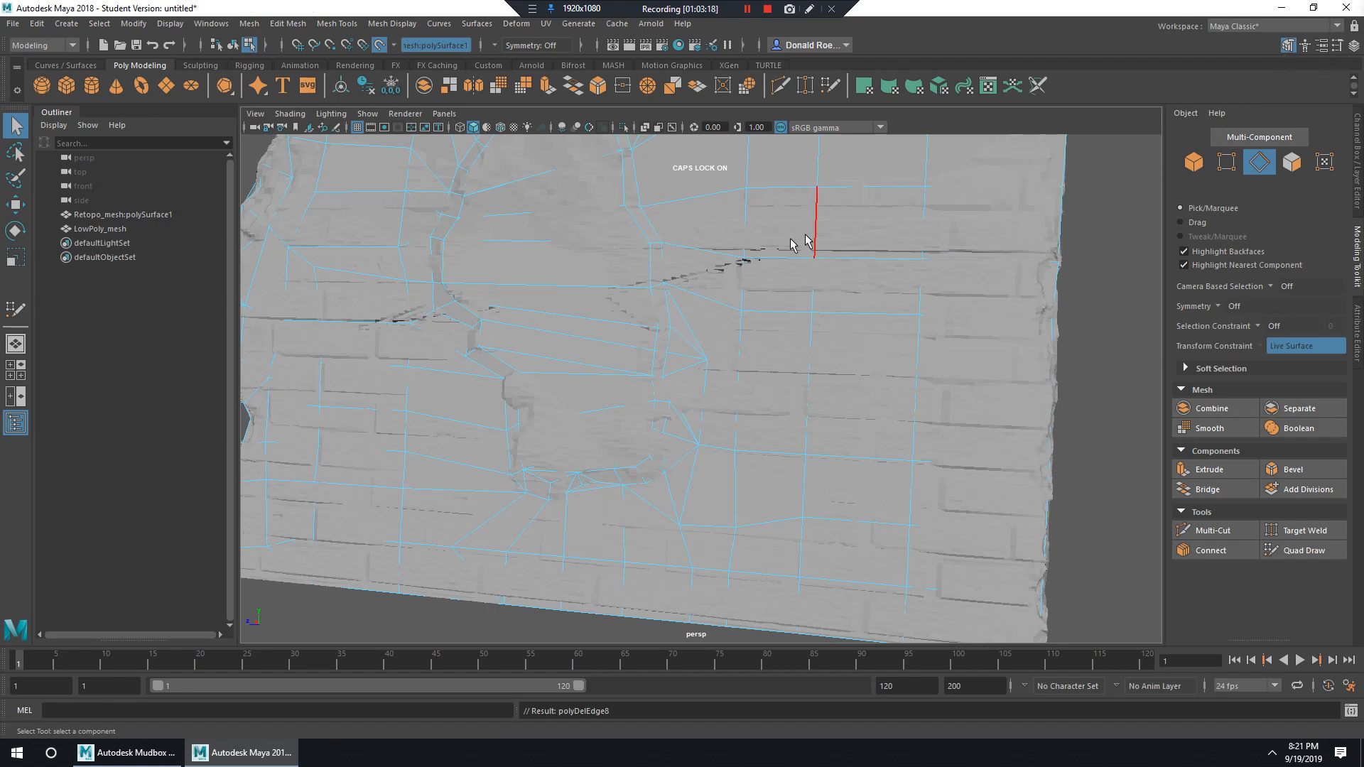
Return to Quad Draw on LowPoly_mesh and even out the vertex spacing in the grid beside the large recess.
{"action": "right_click_drag", "start_coordinate": [660, 238], "coordinate": [728, 222]}
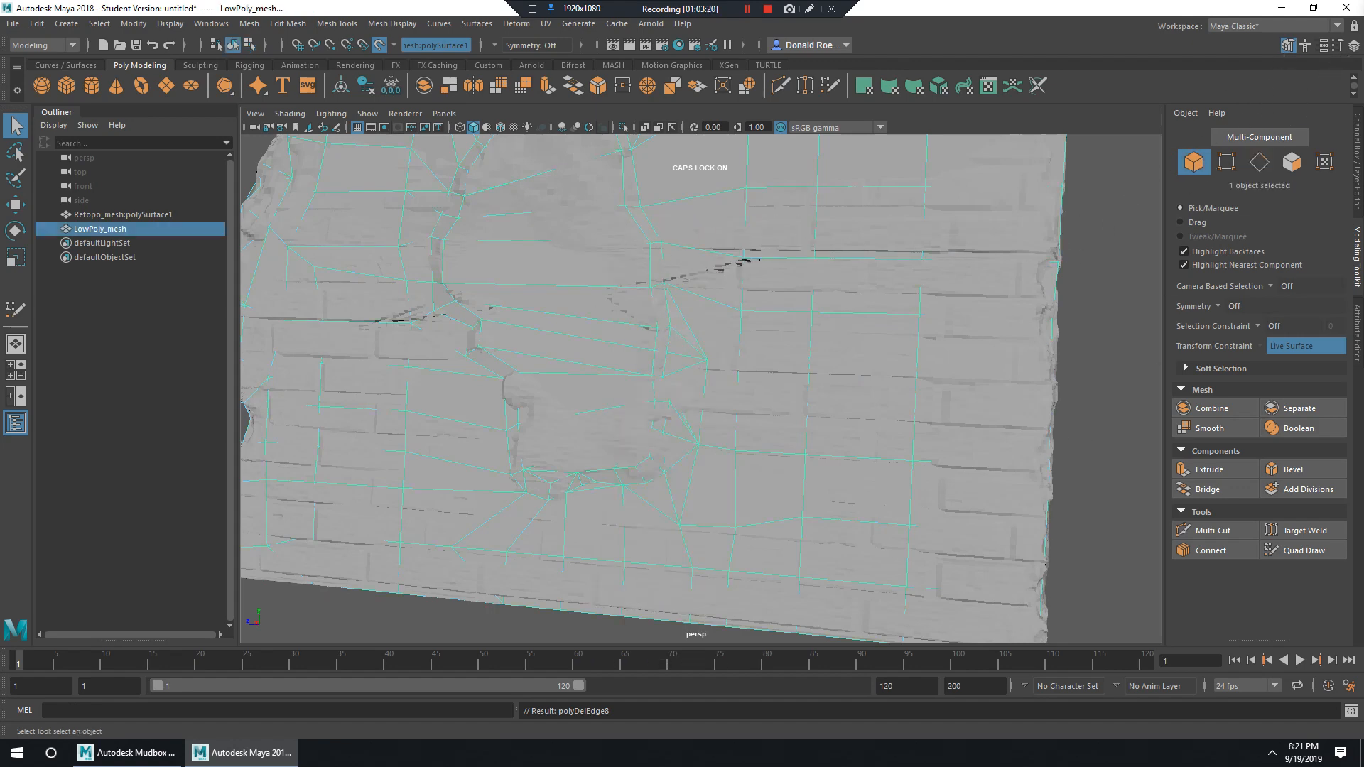
{"action": "left_click", "coordinate": [1304, 550]}
{"action": "mouse_move", "coordinate": [809, 465]}
{"action": "left_mouse_down", "text": "alt"}
{"action": "mouse_move", "coordinate": [786, 456]}
{"action": "mouse_move", "coordinate": [710, 362]}
{"action": "mouse_move", "coordinate": [745, 382]}
{"action": "mouse_move", "coordinate": [743, 350]}
{"action": "mouse_move", "coordinate": [735, 375]}
{"action": "left_mouse_up", "text": "alt"}
{"action": "mouse_move", "coordinate": [919, 325]}
{"action": "left_mouse_down"}
{"action": "mouse_move", "coordinate": [920, 344]}
{"action": "mouse_move", "coordinate": [846, 363]}
{"action": "mouse_move", "coordinate": [946, 287]}
{"action": "left_mouse_up"}
{"action": "left_click_drag", "start_coordinate": [836, 257], "coordinate": [798, 341], "text": "alt"}
{"action": "middle_click_drag", "start_coordinate": [752, 344], "coordinate": [859, 299], "text": "alt"}
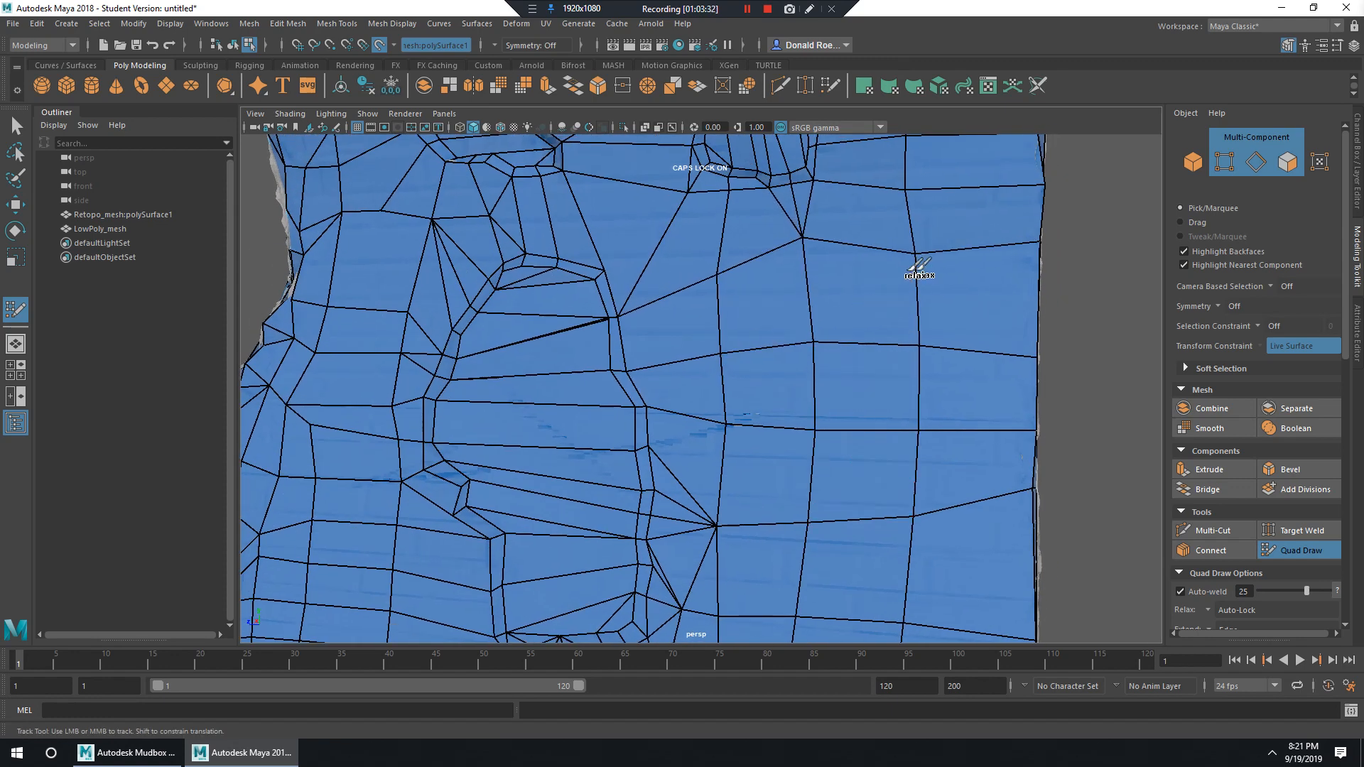
Try relaxing the faces along the wall's side rim, and undo the stroke.
{"action": "left_click_drag", "start_coordinate": [906, 262], "coordinate": [868, 341], "text": "alt"}
{"action": "middle_click_drag", "start_coordinate": [867, 341], "coordinate": [942, 433], "text": "alt"}
{"action": "left_click_drag", "start_coordinate": [942, 433], "coordinate": [947, 289], "text": "alt"}
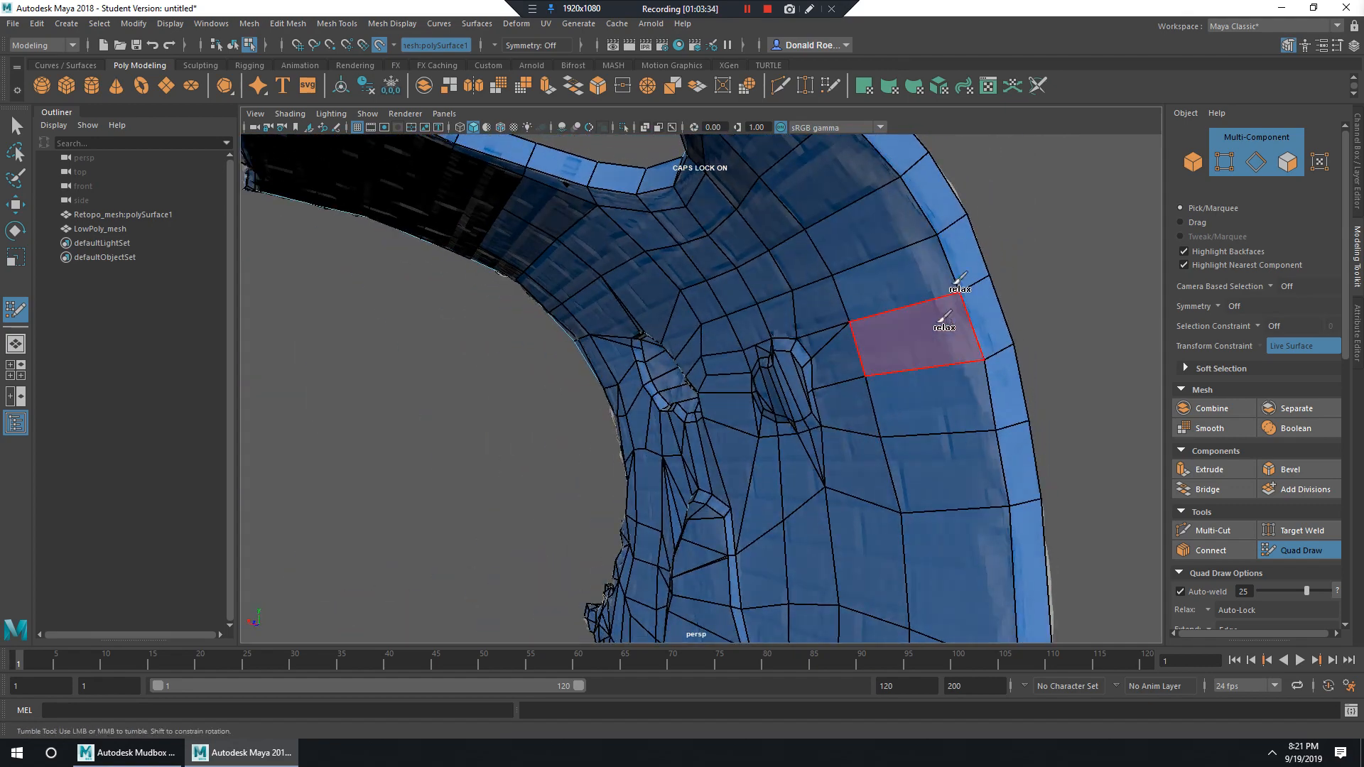
{"action": "left_click_drag", "start_coordinate": [1055, 487], "coordinate": [981, 430], "text": "alt"}
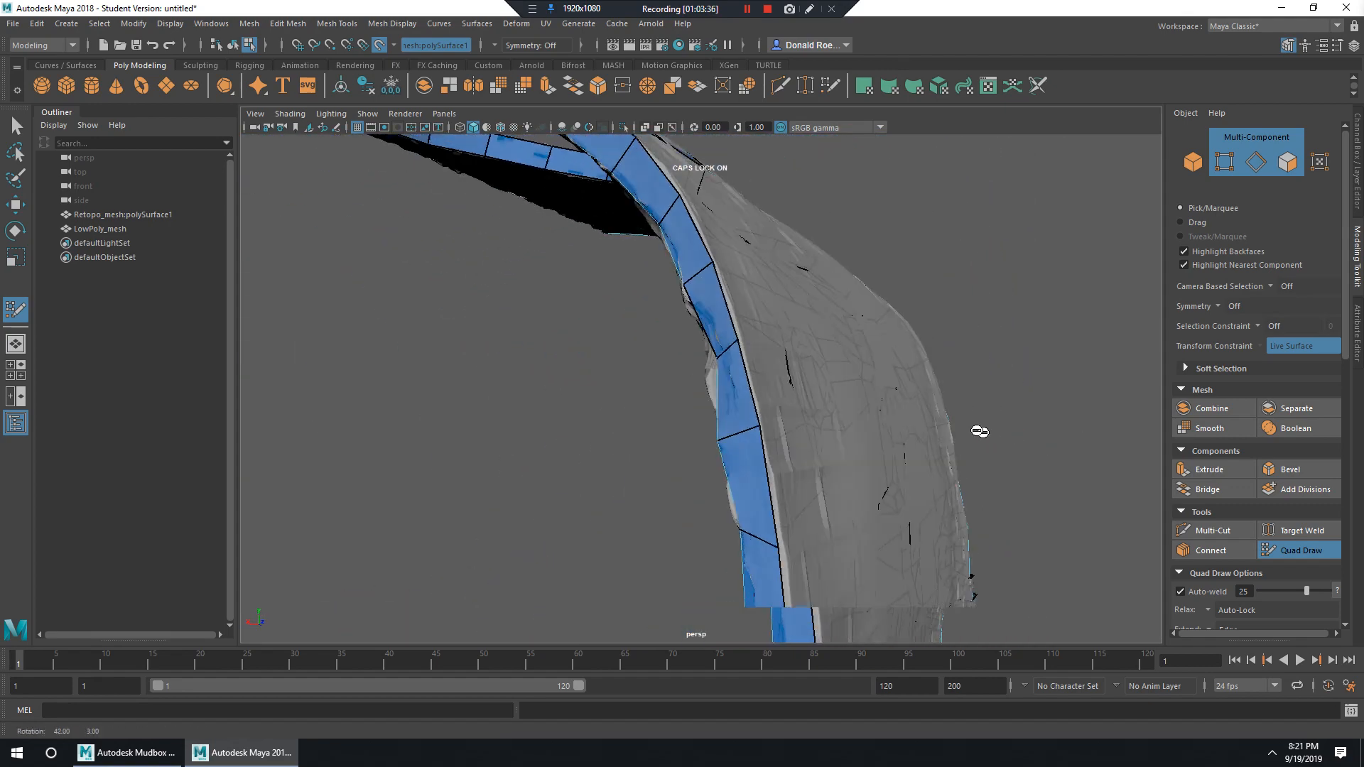
{"action": "scroll", "coordinate": [962, 420], "scroll_direction": "up", "scroll_amount": 3}
{"action": "scroll", "coordinate": [971, 420], "scroll_direction": "down", "scroll_amount": 3}
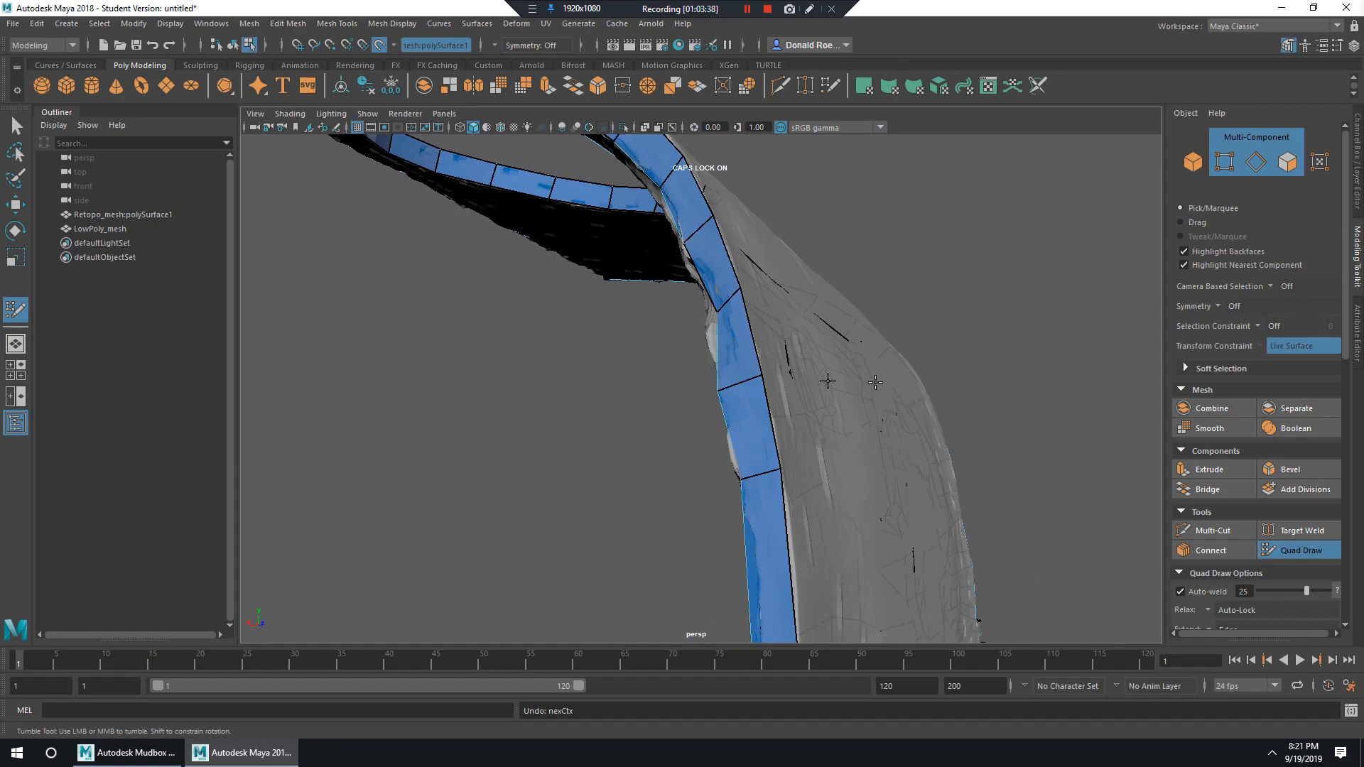
Try relaxing the topology between the arch opening and the small recess, and undo the strokes.
{"action": "left_click_drag", "start_coordinate": [827, 382], "coordinate": [990, 372], "text": "alt"}
{"action": "left_click_drag", "start_coordinate": [877, 372], "coordinate": [898, 363], "text": "alt"}
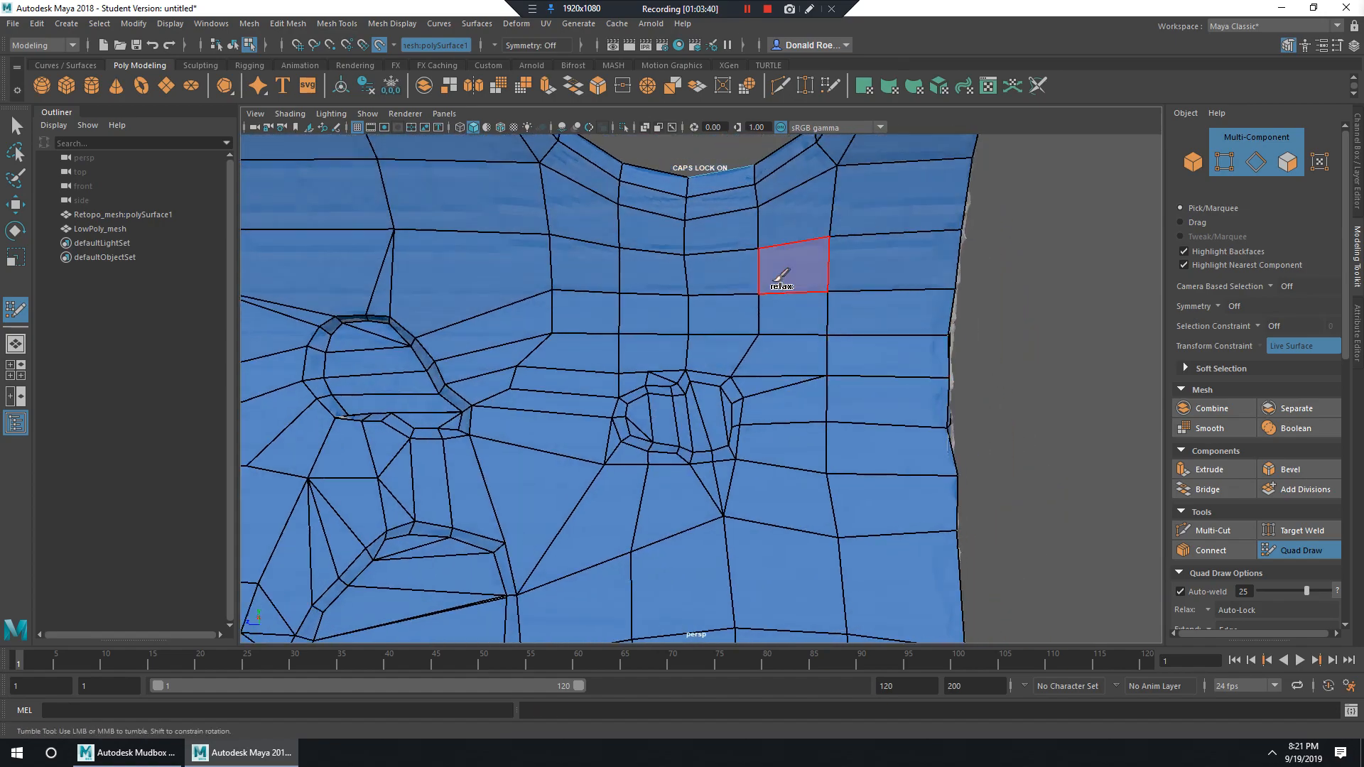
{"action": "mouse_move", "coordinate": [782, 277]}
{"action": "left_mouse_down", "text": "shift"}
{"action": "mouse_move", "coordinate": [615, 277]}
{"action": "mouse_move", "coordinate": [534, 330]}
{"action": "mouse_move", "coordinate": [527, 268]}
{"action": "mouse_move", "coordinate": [755, 305]}
{"action": "mouse_move", "coordinate": [816, 390]}
{"action": "mouse_move", "coordinate": [831, 517]}
{"action": "left_mouse_up", "text": "shift"}
{"action": "key", "text": "ctrl+z"}
{"action": "right_click_drag", "start_coordinate": [746, 412], "coordinate": [966, 452], "text": "alt"}
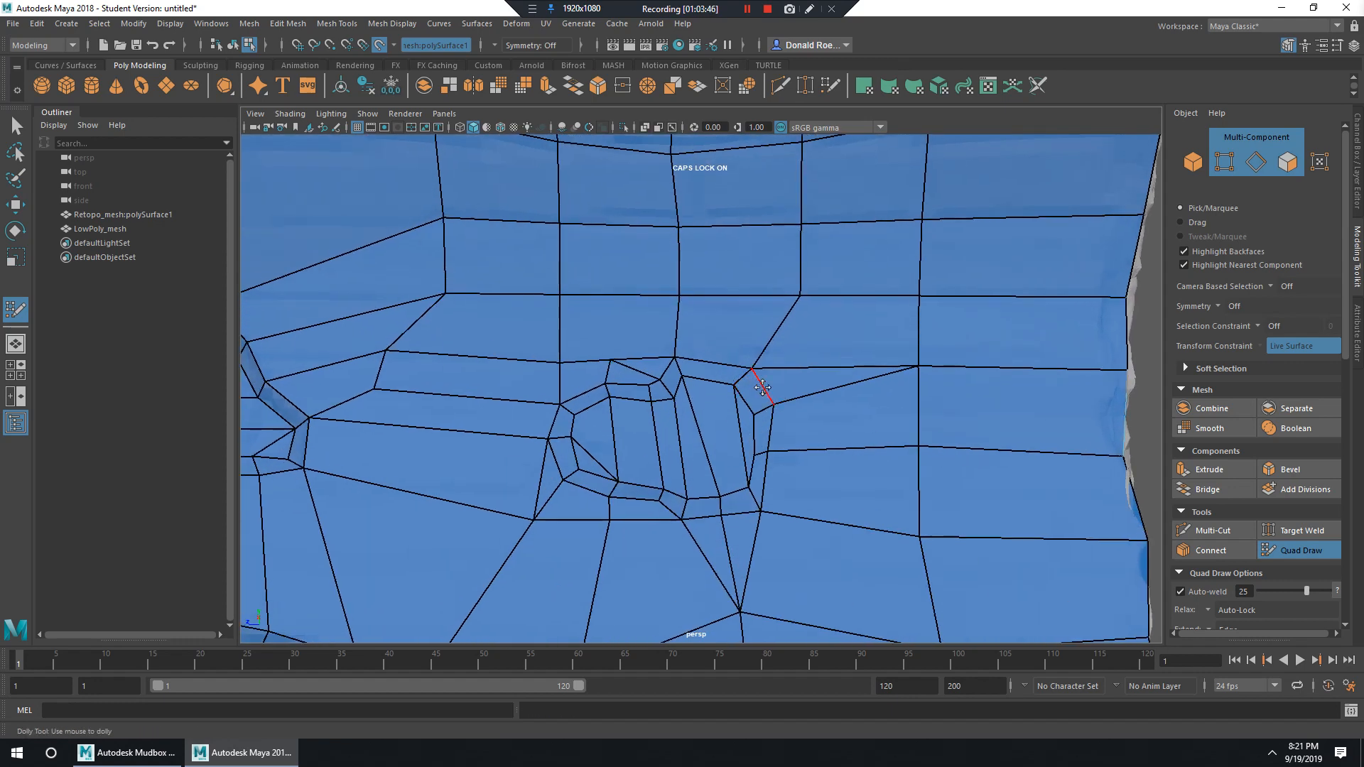
{"action": "mouse_move", "coordinate": [762, 387]}
{"action": "left_mouse_down", "text": "shift"}
{"action": "mouse_move", "coordinate": [715, 451]}
{"action": "mouse_move", "coordinate": [645, 436]}
{"action": "left_mouse_up", "text": "shift"}
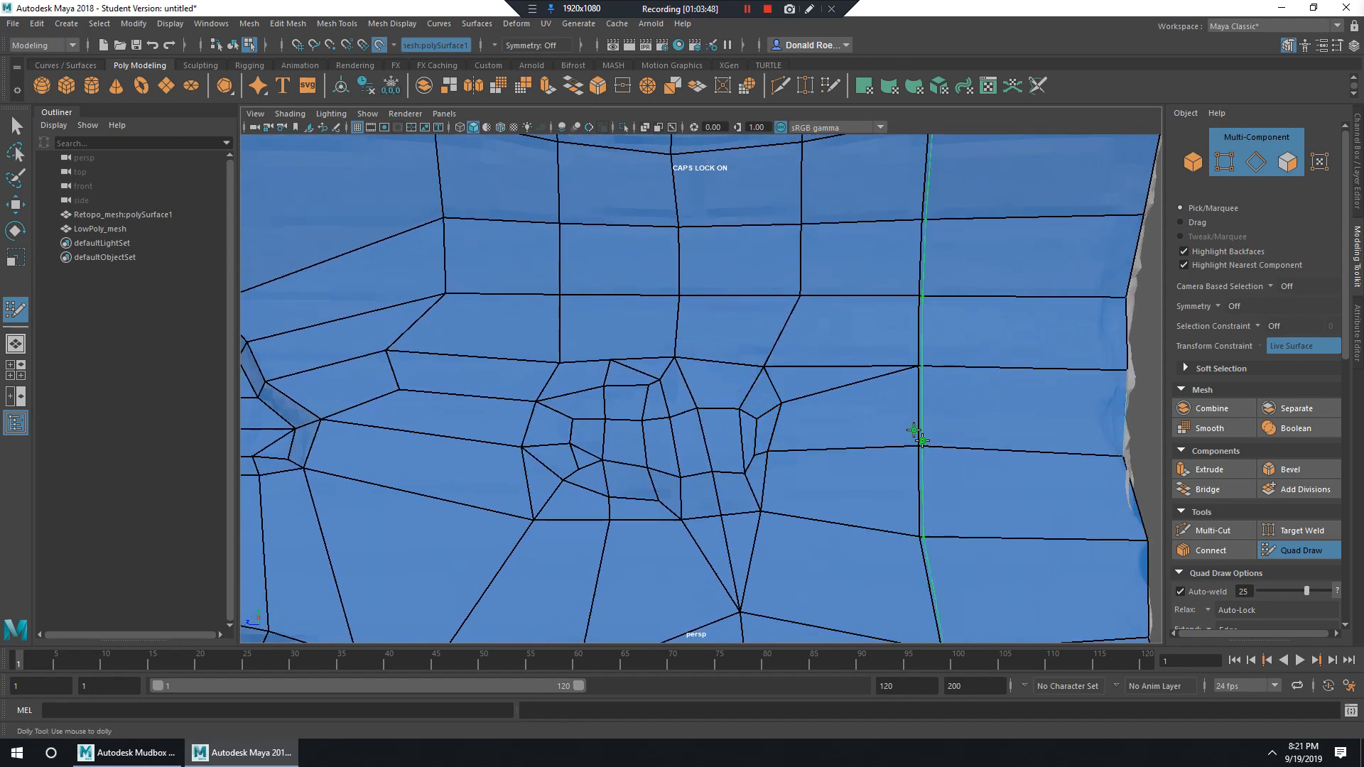
{"action": "key", "text": "ctrl+z"}
Relax the grid of faces beside and below the large recess down towards the bottom rim.
{"action": "right_click_drag", "start_coordinate": [903, 384], "coordinate": [853, 374], "text": "alt"}
{"action": "left_click_drag", "start_coordinate": [852, 374], "coordinate": [874, 429], "text": "alt"}
{"action": "middle_click_drag", "start_coordinate": [874, 429], "coordinate": [913, 371], "text": "alt"}
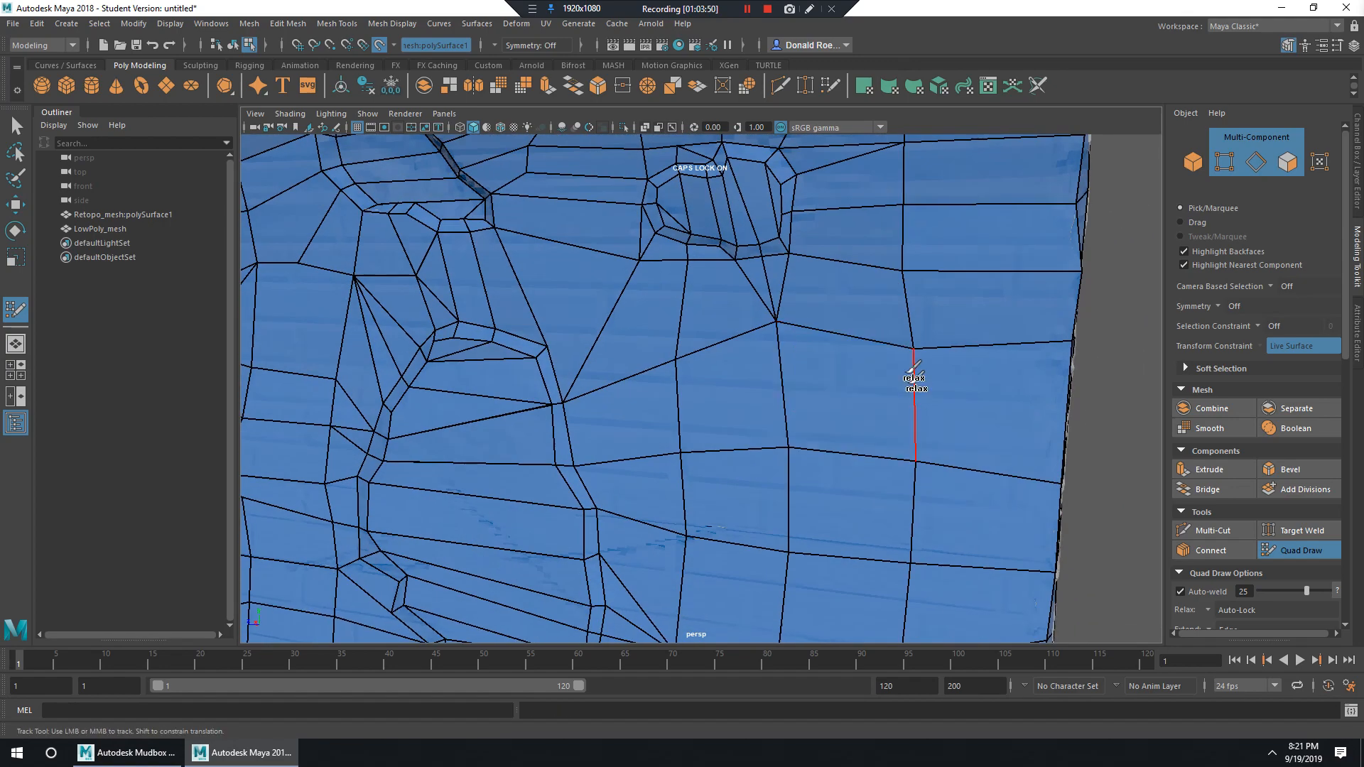
{"action": "middle_click_drag", "start_coordinate": [868, 600], "coordinate": [849, 401], "text": "alt"}
{"action": "mouse_move", "coordinate": [872, 436]}
{"action": "left_mouse_down", "text": "shift"}
{"action": "mouse_move", "coordinate": [893, 436]}
{"action": "mouse_move", "coordinate": [854, 523]}
{"action": "mouse_move", "coordinate": [868, 532]}
{"action": "left_mouse_up", "text": "shift"}
{"action": "middle_click_drag", "start_coordinate": [868, 532], "coordinate": [909, 334], "text": "alt"}
{"action": "mouse_move", "coordinate": [781, 433]}
{"action": "left_mouse_down", "text": "shift"}
{"action": "mouse_move", "coordinate": [758, 529]}
{"action": "mouse_move", "coordinate": [669, 530]}
{"action": "mouse_move", "coordinate": [864, 522]}
{"action": "mouse_move", "coordinate": [773, 472]}
{"action": "mouse_move", "coordinate": [799, 412]}
{"action": "left_mouse_up", "text": "shift"}
{"action": "middle_click_drag", "start_coordinate": [800, 412], "coordinate": [817, 254], "text": "alt"}
{"action": "mouse_move", "coordinate": [699, 489]}
{"action": "left_mouse_down", "text": "shift"}
{"action": "mouse_move", "coordinate": [785, 514]}
{"action": "mouse_move", "coordinate": [557, 451]}
{"action": "left_mouse_up", "text": "shift"}
Reposition the skewed outer vertex on the bottom rim to straighten the cross edge near the intact corner.
{"action": "mouse_move", "coordinate": [817, 533]}
{"action": "left_mouse_down", "text": "alt"}
{"action": "mouse_move", "coordinate": [790, 395]}
{"action": "mouse_move", "coordinate": [822, 502]}
{"action": "mouse_move", "coordinate": [762, 413]}
{"action": "mouse_move", "coordinate": [737, 478]}
{"action": "mouse_move", "coordinate": [700, 485]}
{"action": "left_mouse_up", "text": "alt"}
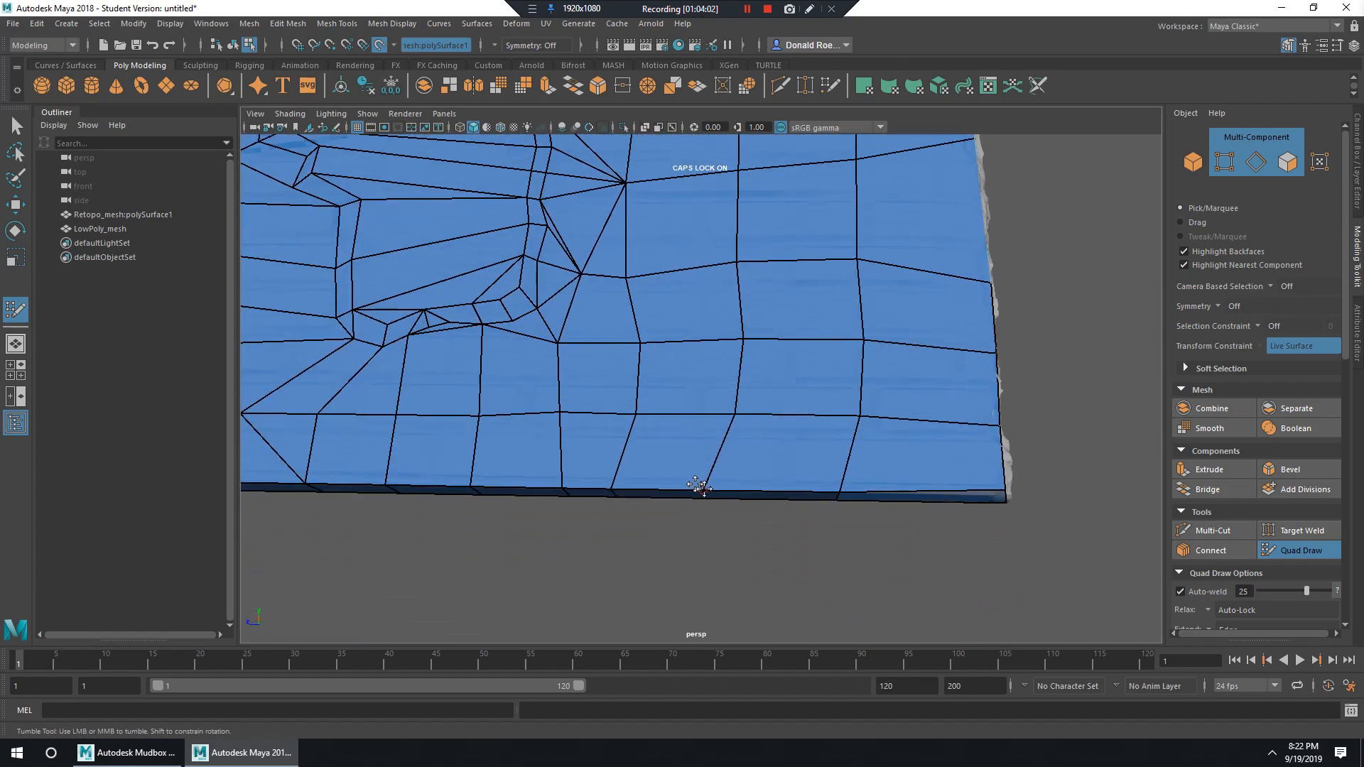
{"action": "scroll", "coordinate": [700, 490], "scroll_direction": "up", "scroll_amount": 4}
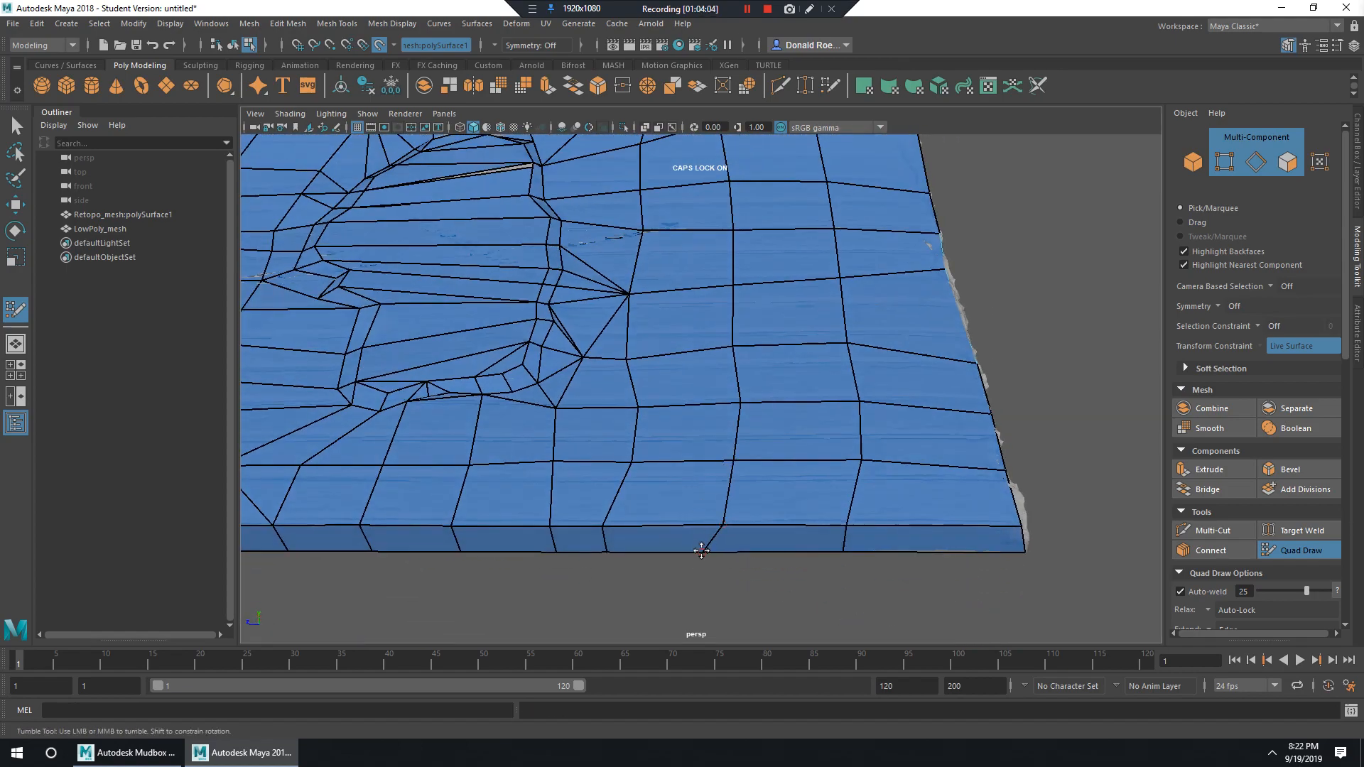
{"action": "left_click_drag", "start_coordinate": [708, 553], "coordinate": [770, 518], "text": "alt"}
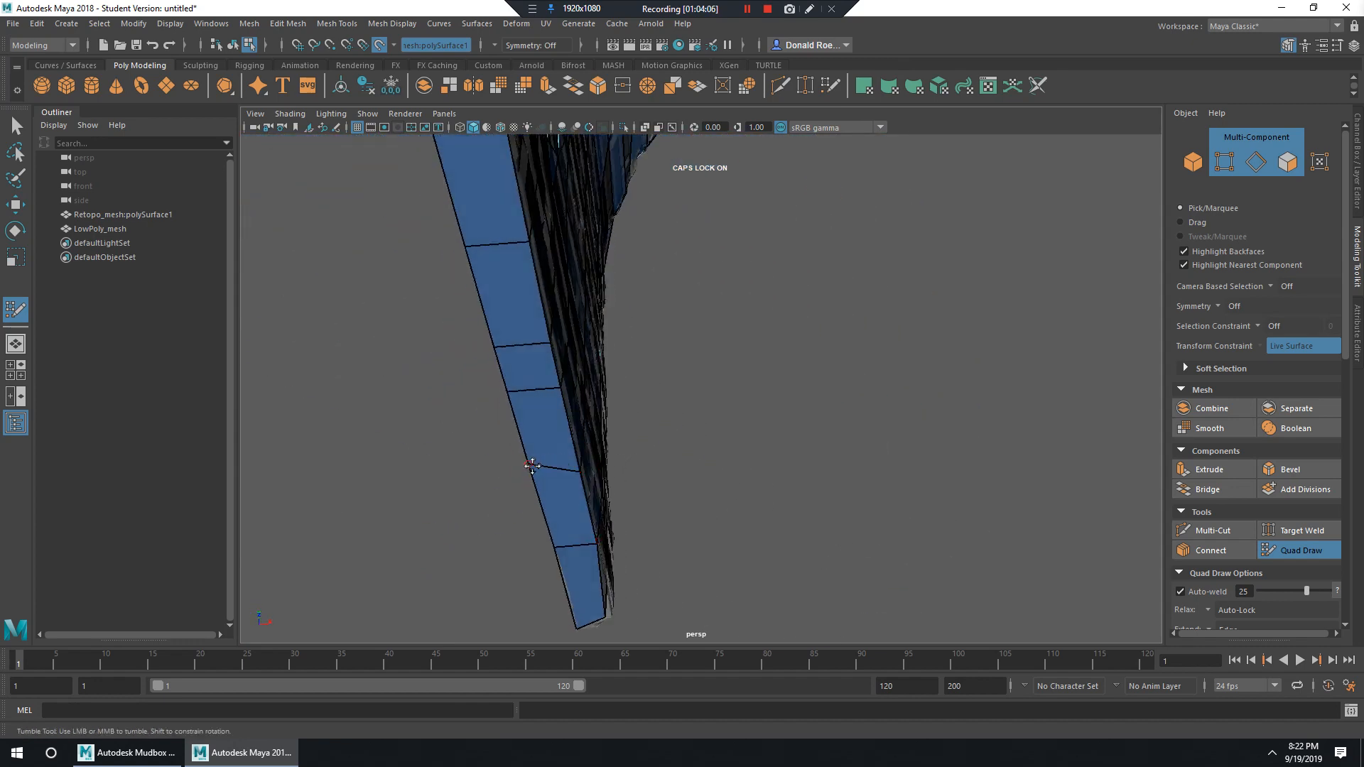
{"action": "left_click_drag", "start_coordinate": [528, 463], "coordinate": [824, 395], "text": "alt"}
Weld the two vertical edge columns below the large recess's lower corner onto the adjacent column, including their bottom rim vertices.
{"action": "middle_click_drag", "start_coordinate": [690, 525], "coordinate": [810, 479], "text": "alt"}
{"action": "scroll", "coordinate": [807, 479], "scroll_direction": "up", "scroll_amount": 4}
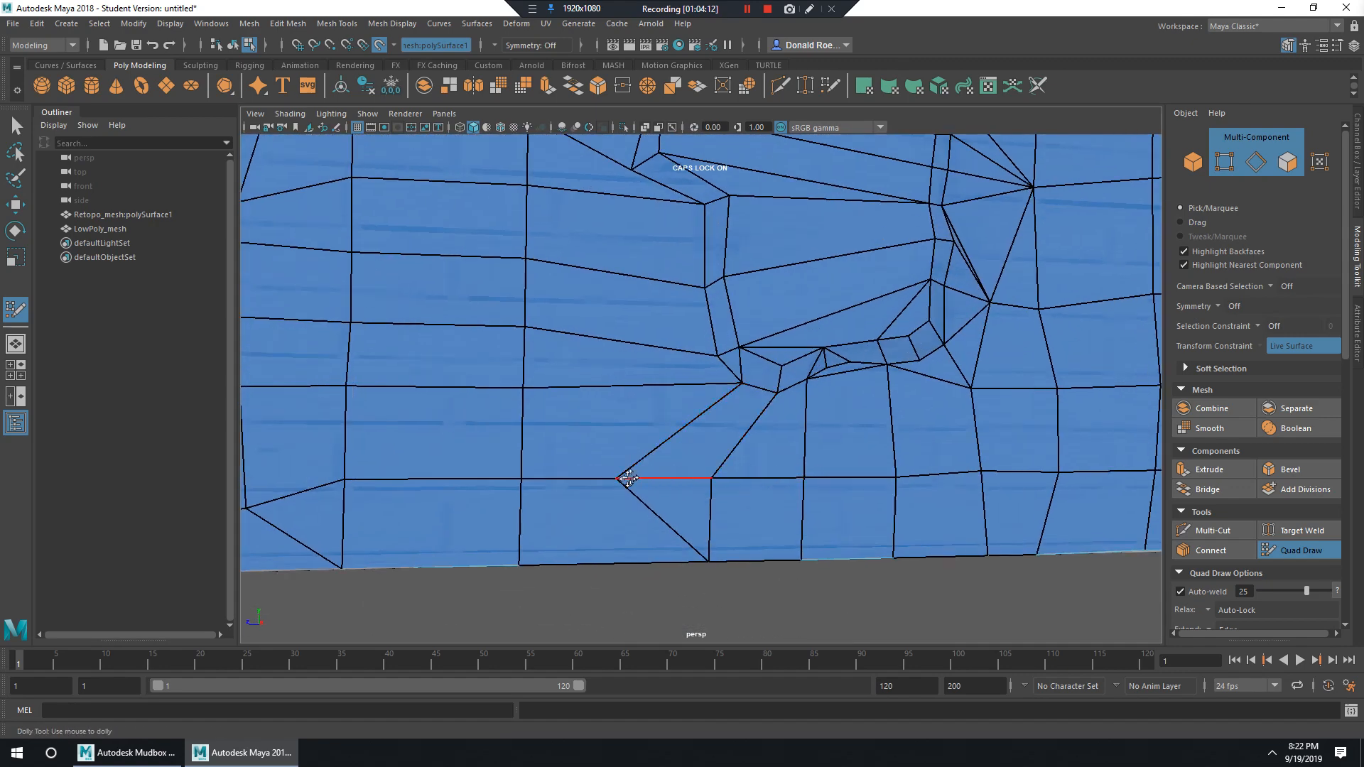
{"action": "left_click_drag", "start_coordinate": [618, 479], "coordinate": [804, 479]}
{"action": "middle_click_drag", "start_coordinate": [822, 503], "coordinate": [857, 426], "text": "alt"}
{"action": "left_click_drag", "start_coordinate": [857, 426], "coordinate": [787, 408], "text": "alt"}
{"action": "left_click_drag", "start_coordinate": [742, 451], "coordinate": [700, 458], "text": "alt"}
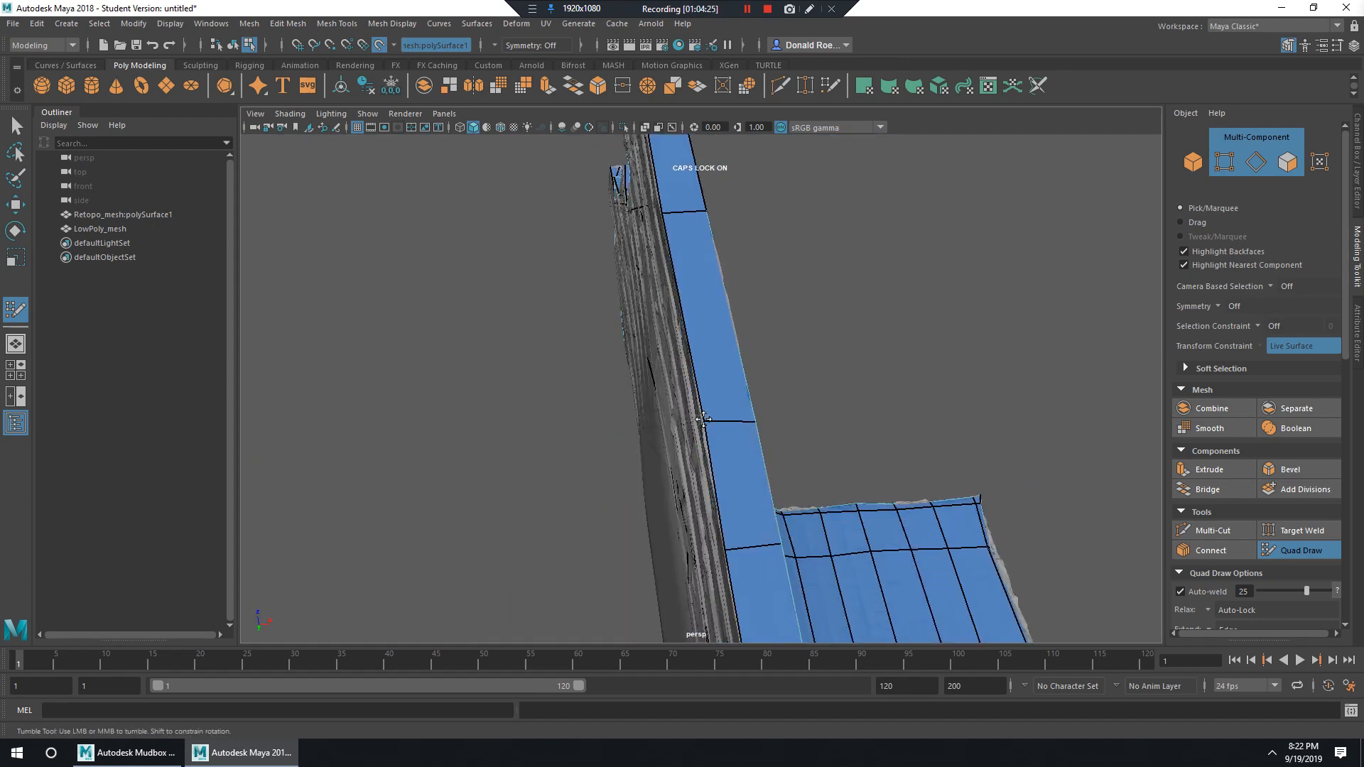
{"action": "left_click_drag", "start_coordinate": [699, 423], "coordinate": [694, 379], "text": "alt"}
Weld the vertices on both sides of the column below the large recess onto its middle vertex.
{"action": "middle_click_drag", "start_coordinate": [828, 313], "coordinate": [686, 386], "text": "alt"}
{"action": "right_click_drag", "start_coordinate": [686, 386], "coordinate": [807, 463], "text": "alt"}
{"action": "middle_click_drag", "start_coordinate": [807, 462], "coordinate": [678, 394], "text": "alt"}
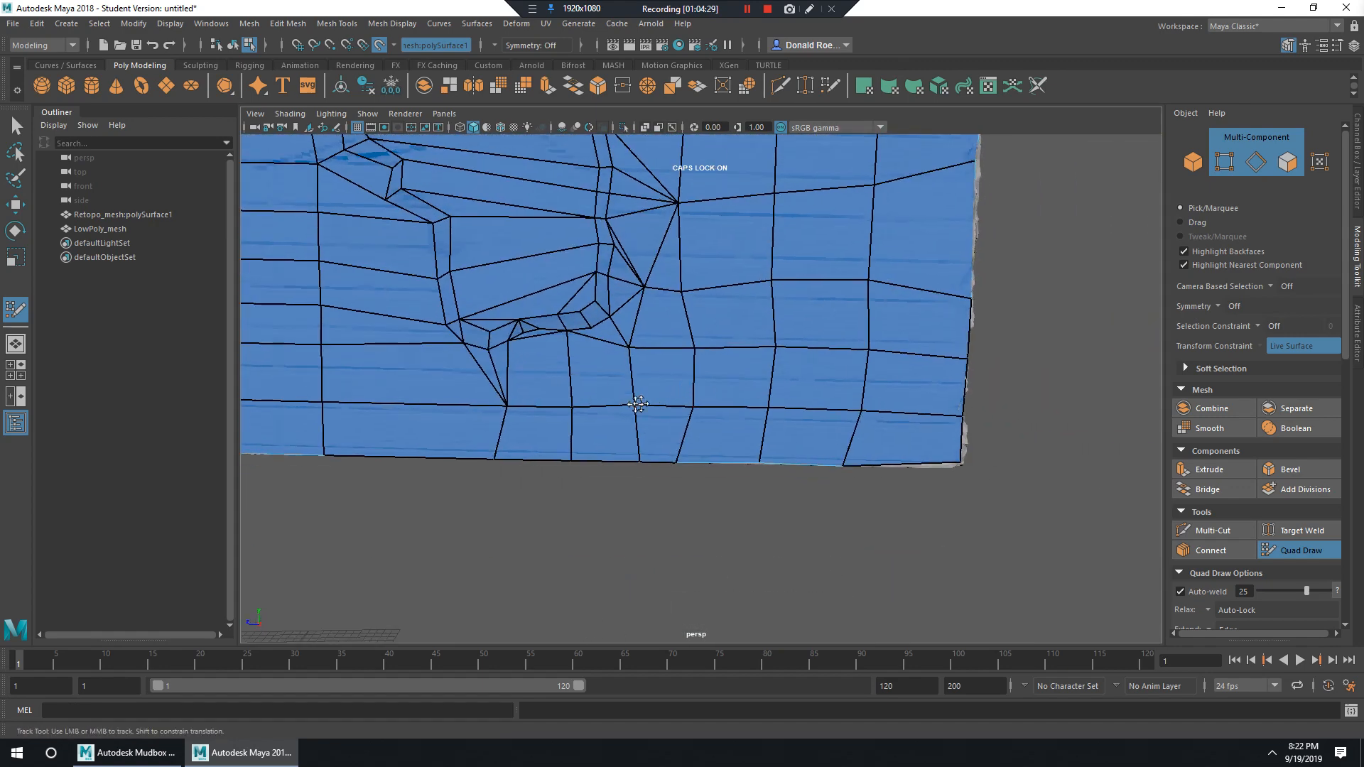
{"action": "left_click_drag", "start_coordinate": [571, 404], "coordinate": [693, 403]}
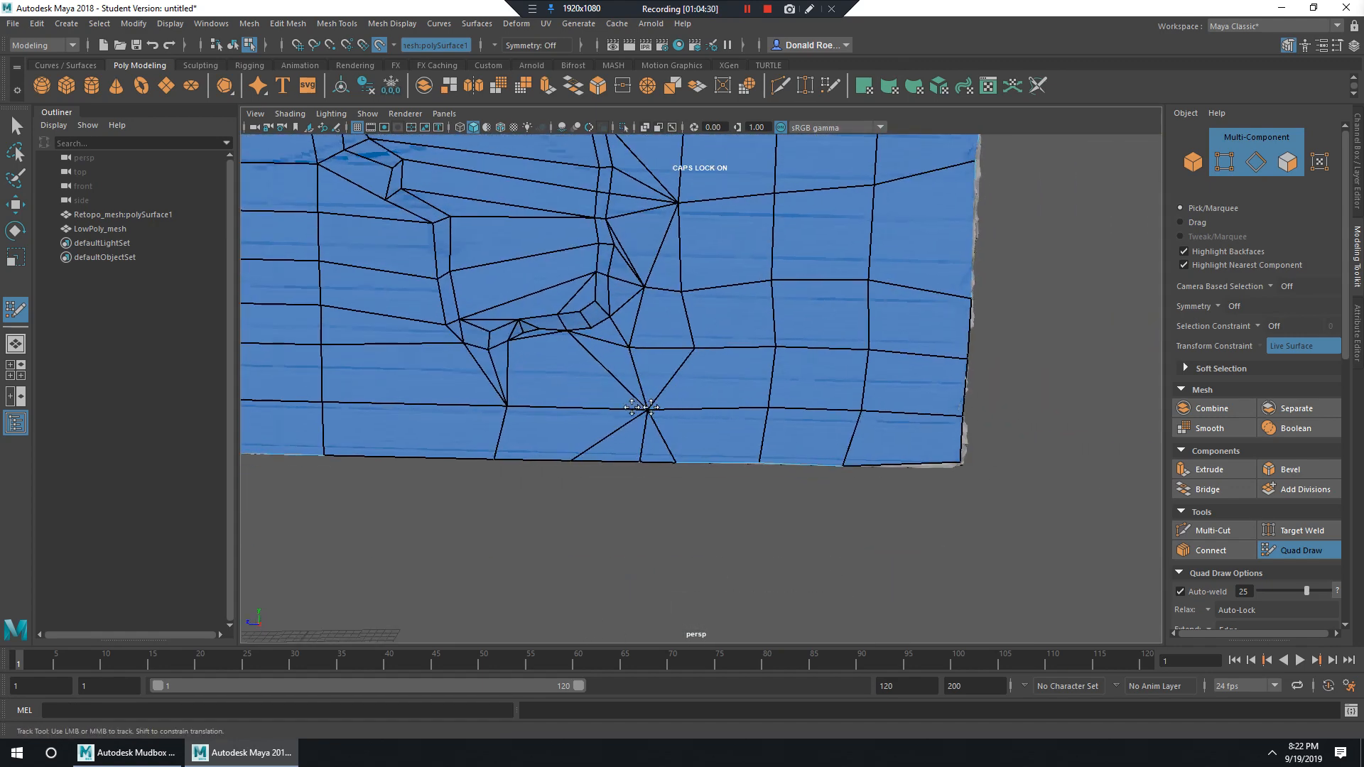
Weld the matching bottom rim vertices onto the middle cross edge to collapse the leftover rim triangles.
{"action": "left_click_drag", "start_coordinate": [609, 410], "coordinate": [567, 412], "text": "alt"}
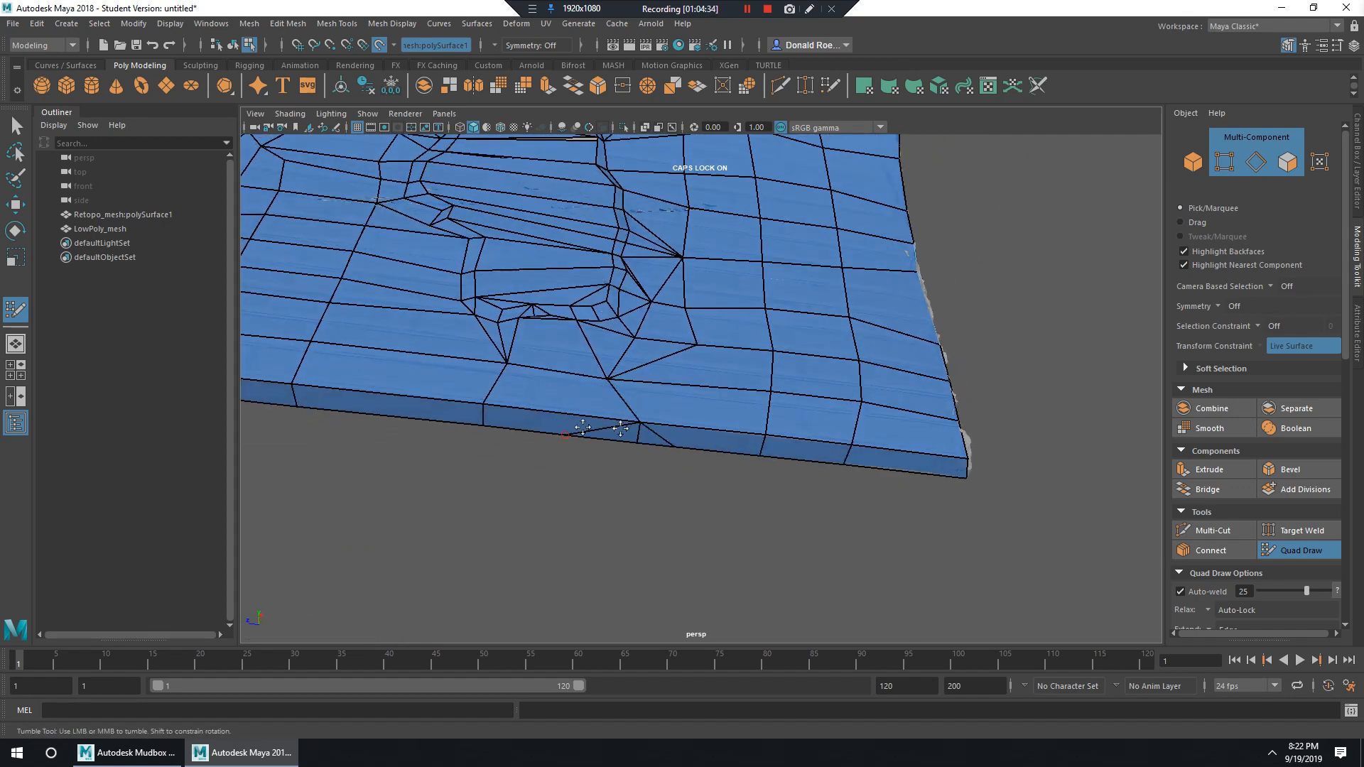
{"action": "left_click_drag", "start_coordinate": [615, 440], "coordinate": [805, 334], "text": "alt"}
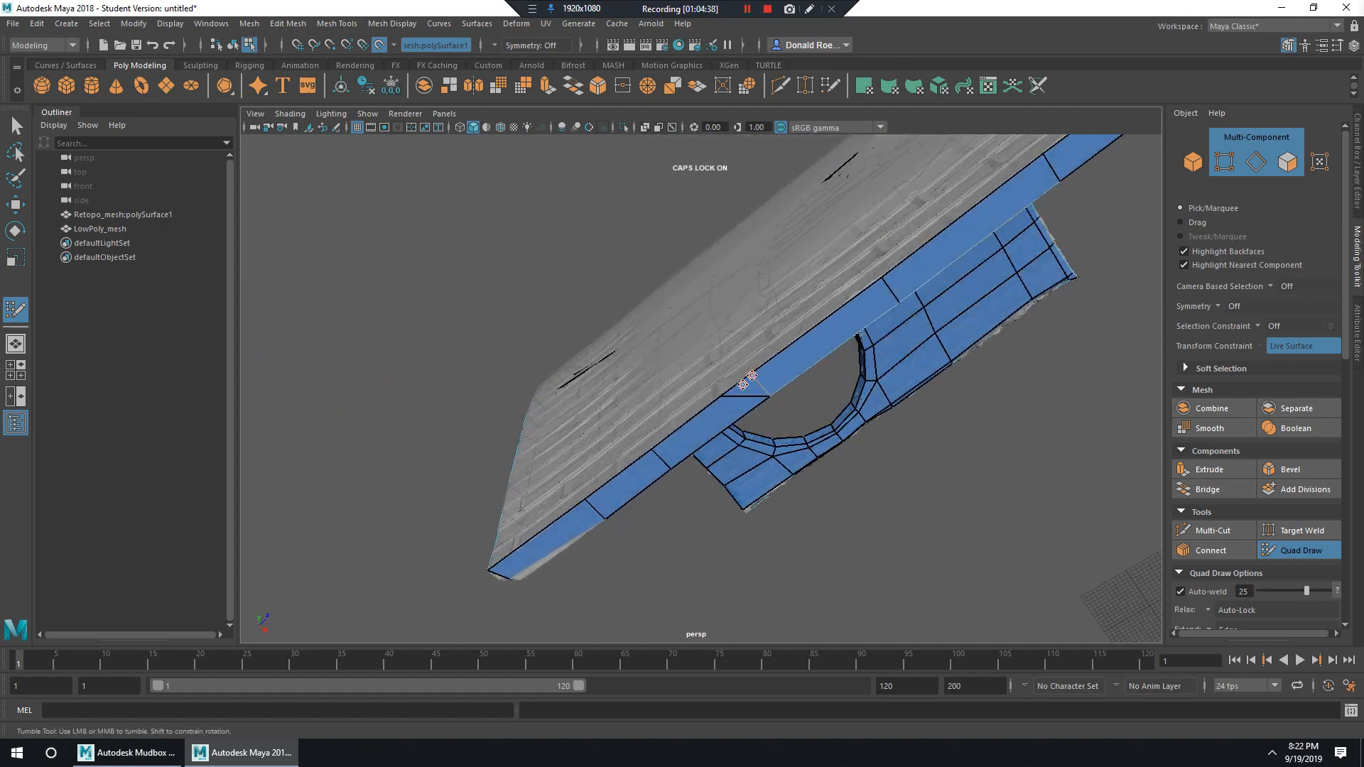
{"action": "left_click_drag", "start_coordinate": [879, 363], "coordinate": [785, 317], "text": "alt"}
{"action": "middle_click_drag", "start_coordinate": [786, 316], "coordinate": [764, 348], "text": "alt"}
{"action": "left_click_drag", "start_coordinate": [764, 348], "coordinate": [697, 361], "text": "alt"}
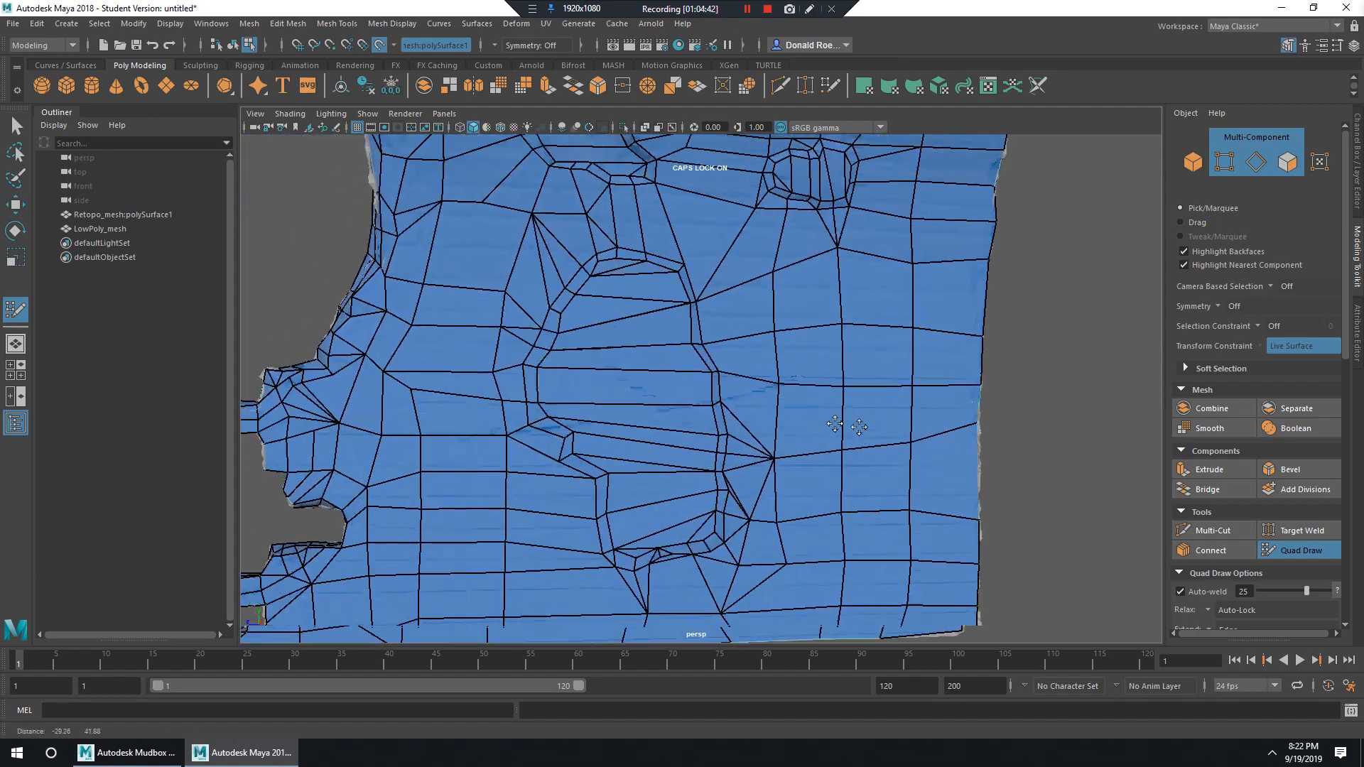
{"action": "middle_click_drag", "start_coordinate": [697, 361], "coordinate": [768, 351], "text": "alt"}
{"action": "left_click_drag", "start_coordinate": [770, 353], "coordinate": [785, 419], "text": "alt"}
{"action": "middle_click_drag", "start_coordinate": [785, 420], "coordinate": [789, 435], "text": "alt"}
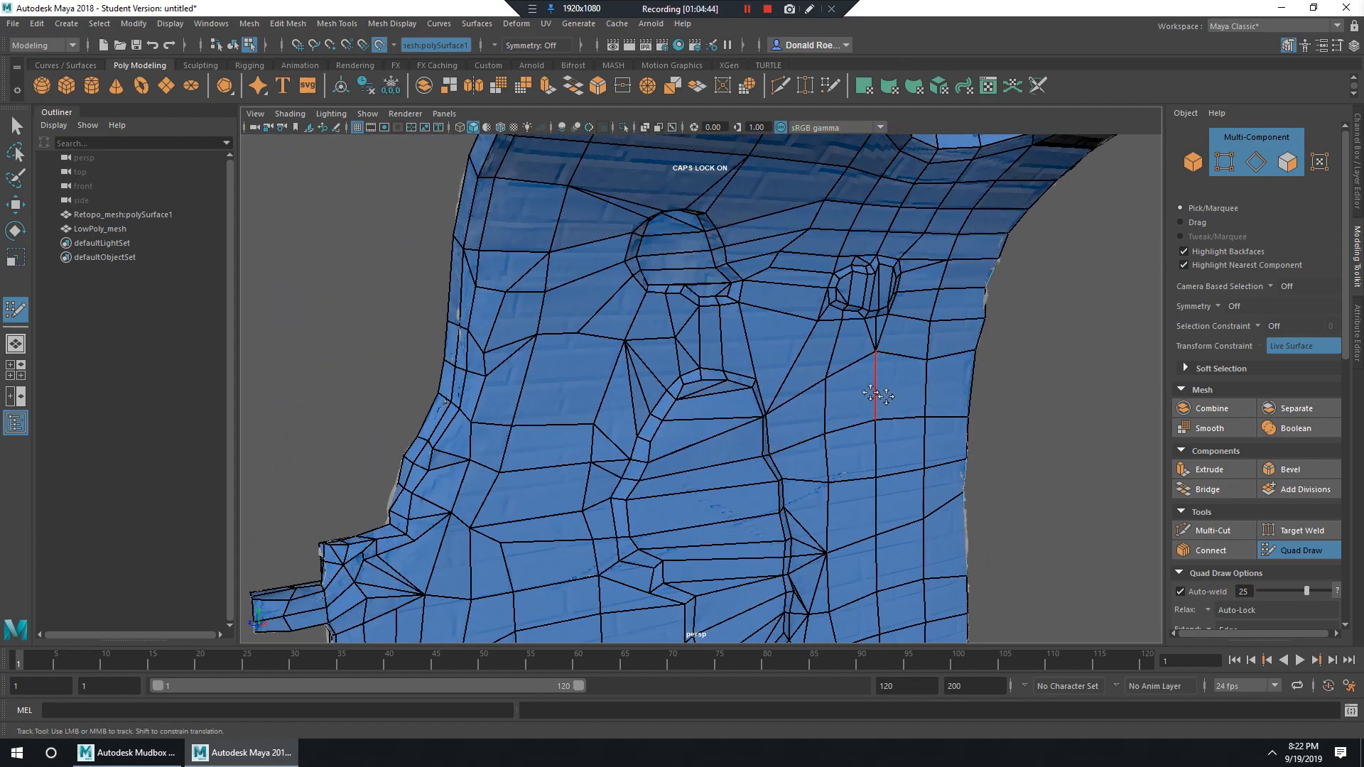
Reposition the two vertices between the upper recess and the round hole to even out the connecting vertical edges.
{"action": "left_click_drag", "start_coordinate": [876, 390], "coordinate": [838, 323], "text": "alt"}
{"action": "middle_click_drag", "start_coordinate": [864, 285], "coordinate": [823, 390], "text": "alt"}
{"action": "mouse_move", "coordinate": [822, 390]}
{"action": "left_mouse_down", "text": "alt"}
{"action": "mouse_move", "coordinate": [757, 361]}
{"action": "mouse_move", "coordinate": [761, 268]}
{"action": "mouse_move", "coordinate": [742, 313]}
{"action": "left_mouse_up", "text": "alt"}
{"action": "scroll", "coordinate": [753, 358], "scroll_direction": "up", "scroll_amount": 3}
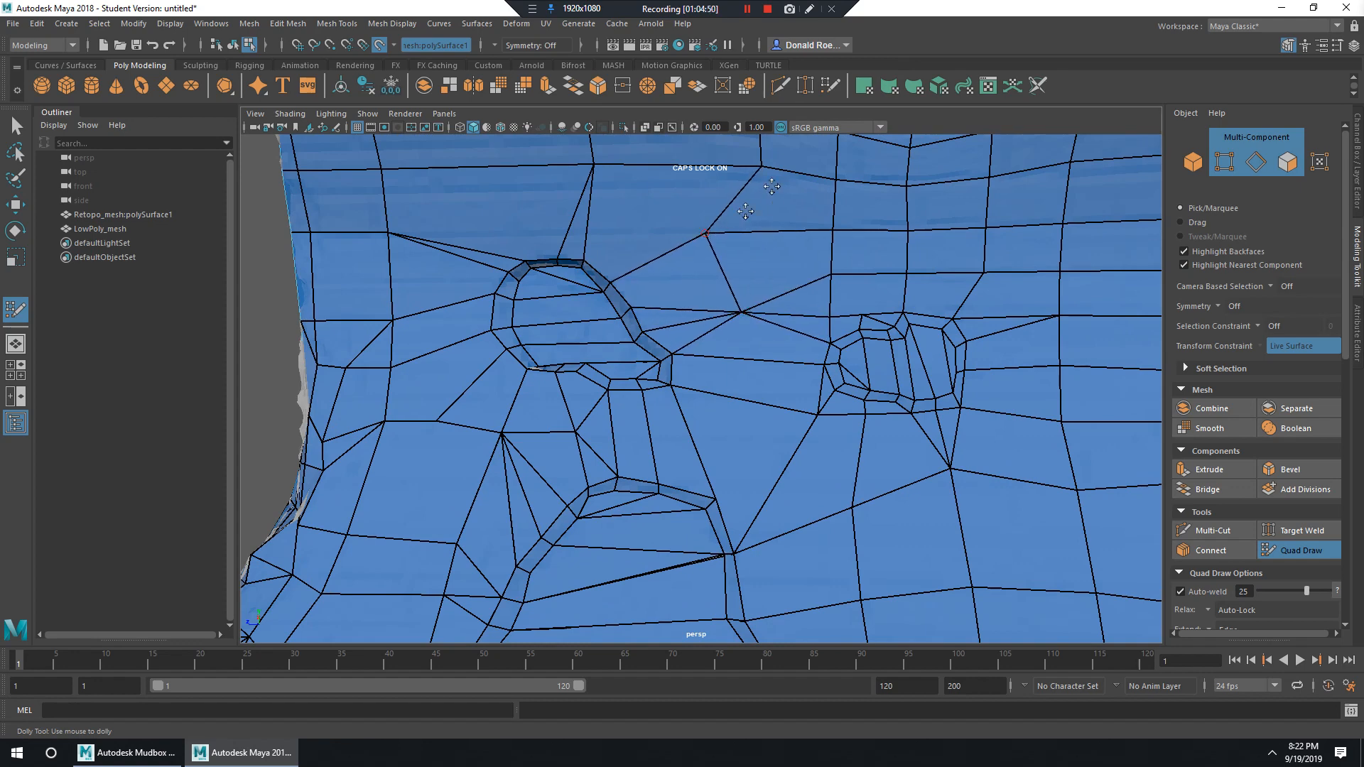
{"action": "middle_click_drag", "start_coordinate": [746, 212], "coordinate": [812, 381], "text": "alt"}
{"action": "left_click_drag", "start_coordinate": [810, 380], "coordinate": [747, 370]}
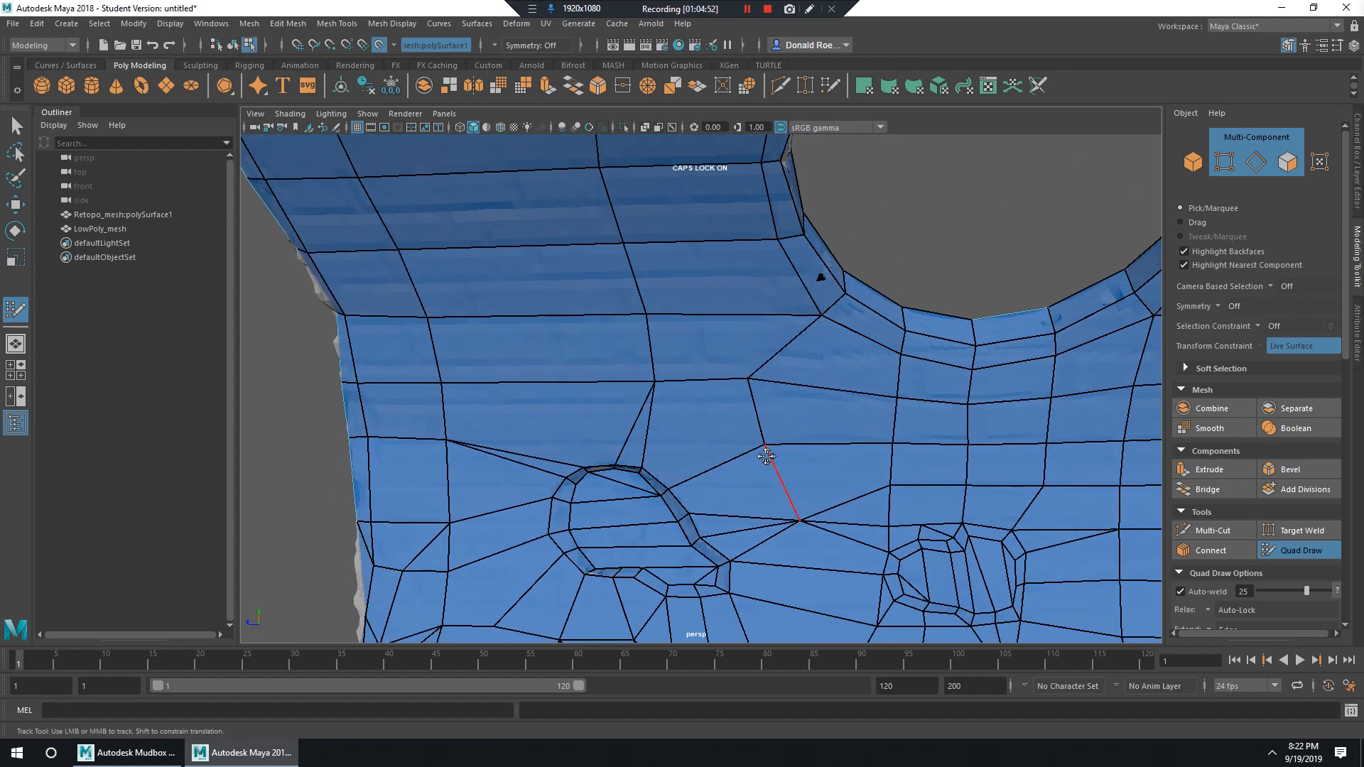
{"action": "left_click_drag", "start_coordinate": [766, 447], "coordinate": [751, 458]}
Weld the vertices of the middle edge column below the round hole onto the neighbouring vertical columns on either side.
{"action": "left_click_drag", "start_coordinate": [722, 398], "coordinate": [783, 301], "text": "alt"}
{"action": "middle_click_drag", "start_coordinate": [782, 301], "coordinate": [786, 371], "text": "alt"}
{"action": "right_click_drag", "start_coordinate": [786, 371], "coordinate": [687, 372], "text": "alt"}
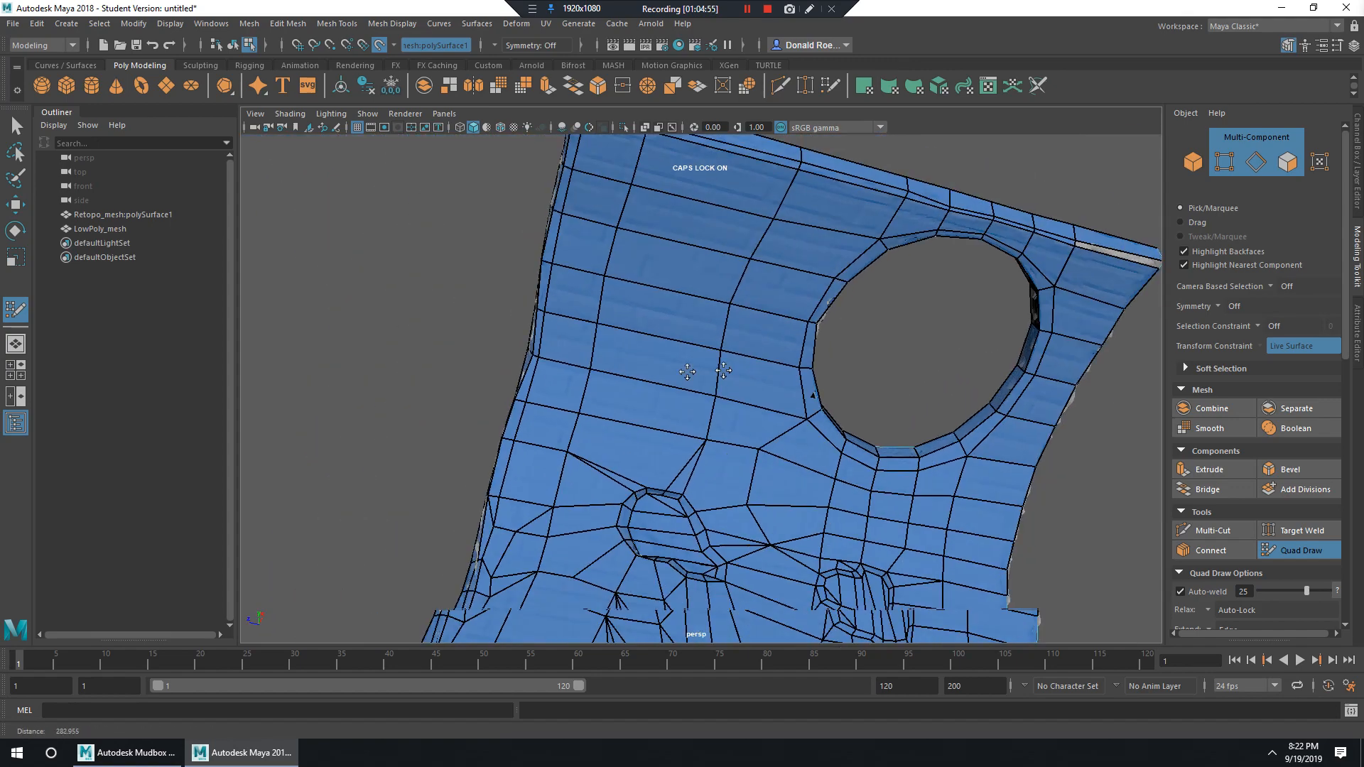
{"action": "left_click_drag", "start_coordinate": [686, 371], "coordinate": [759, 390], "text": "alt"}
{"action": "middle_click_drag", "start_coordinate": [759, 390], "coordinate": [578, 390], "text": "alt"}
{"action": "left_click_drag", "start_coordinate": [578, 390], "coordinate": [710, 440], "text": "alt"}
{"action": "right_click_drag", "start_coordinate": [710, 440], "coordinate": [872, 464], "text": "alt"}
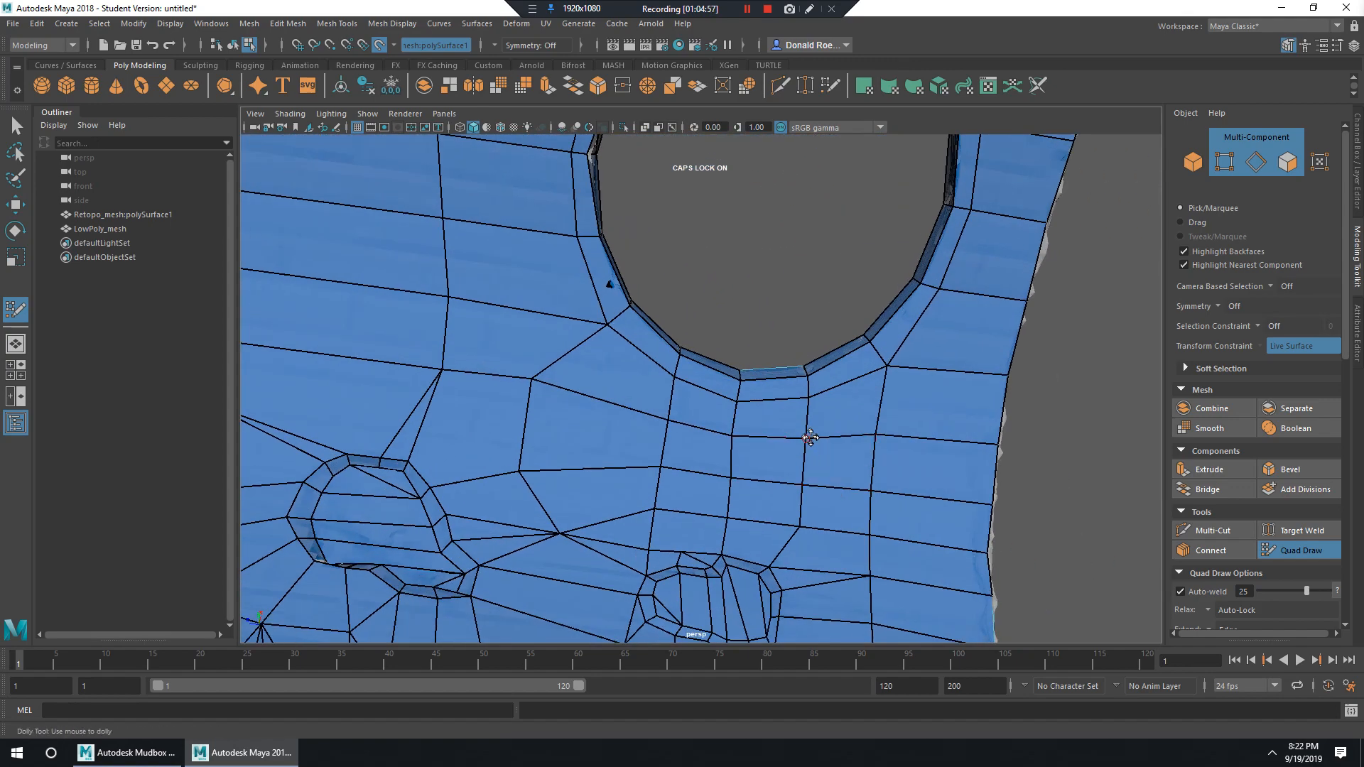
{"action": "left_click_drag", "start_coordinate": [816, 442], "coordinate": [875, 435]}
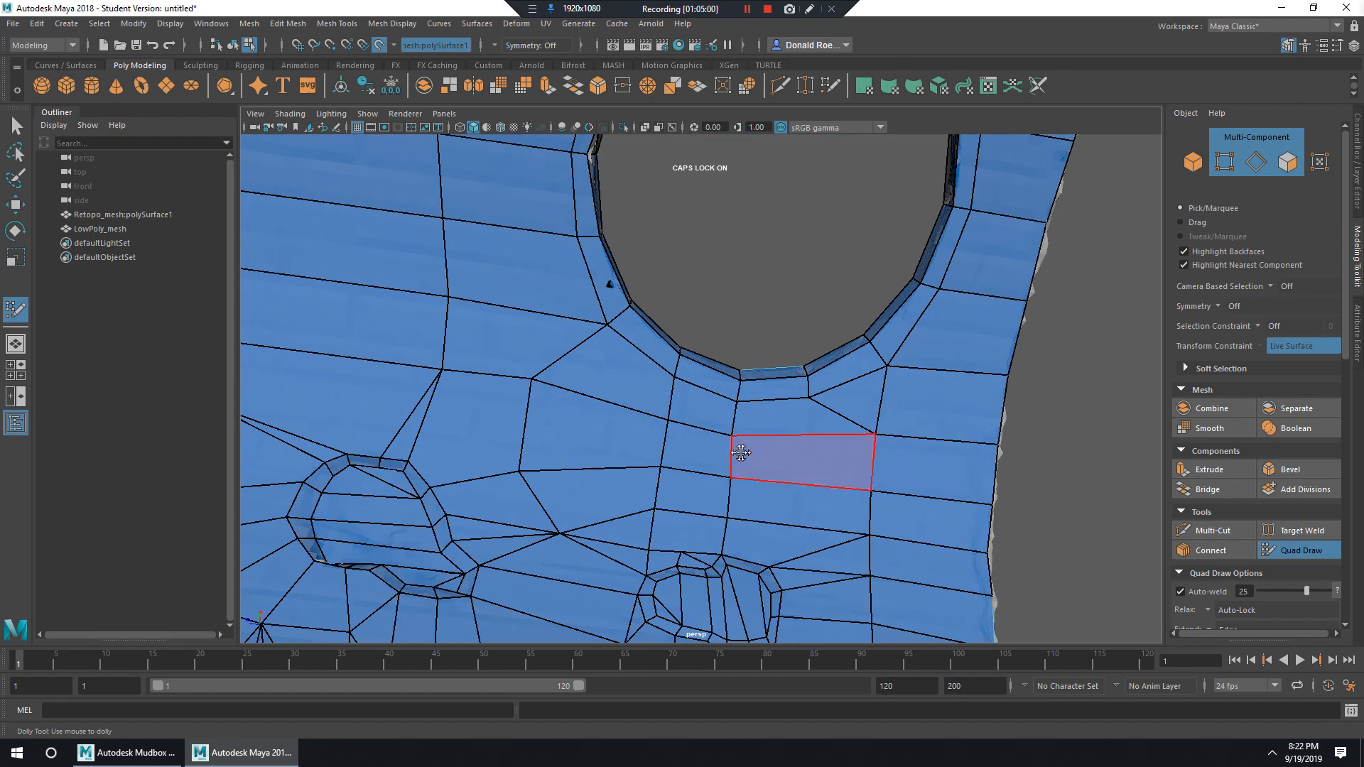
{"action": "left_click_drag", "start_coordinate": [743, 454], "coordinate": [654, 441], "text": "alt"}
{"action": "left_click_drag", "start_coordinate": [724, 485], "coordinate": [652, 484]}
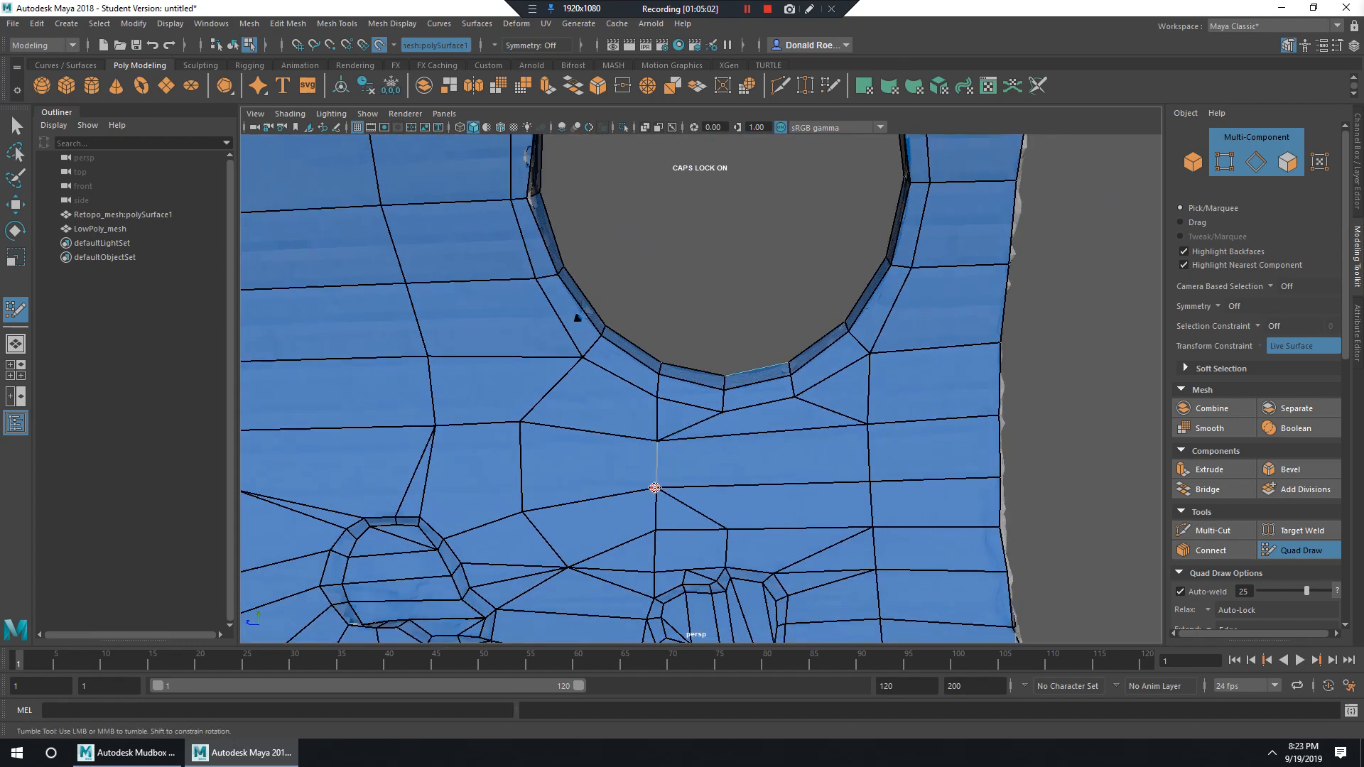
{"action": "left_click_drag", "start_coordinate": [725, 528], "coordinate": [652, 527]}
Delete the redundant horizontal edge row above the small recess and the vertical edge column between that recess and the intact side.
{"action": "left_click_drag", "start_coordinate": [753, 531], "coordinate": [795, 384], "text": "alt"}
{"action": "right_click_drag", "start_coordinate": [795, 384], "coordinate": [774, 405], "text": "alt"}
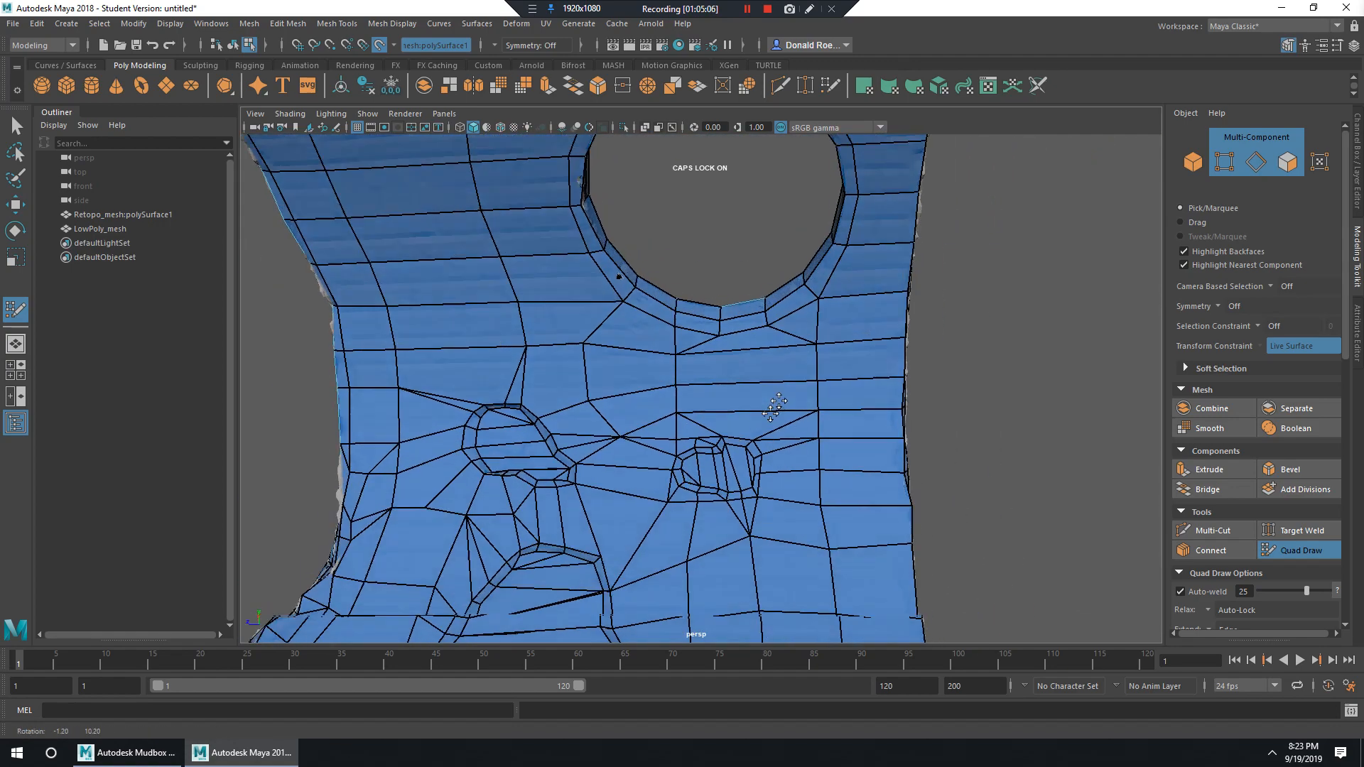
{"action": "left_click_drag", "start_coordinate": [774, 405], "coordinate": [785, 365], "text": "alt"}
{"action": "right_click_drag", "start_coordinate": [785, 365], "coordinate": [835, 352], "text": "alt"}
{"action": "left_click_drag", "start_coordinate": [835, 351], "coordinate": [824, 483], "text": "alt"}
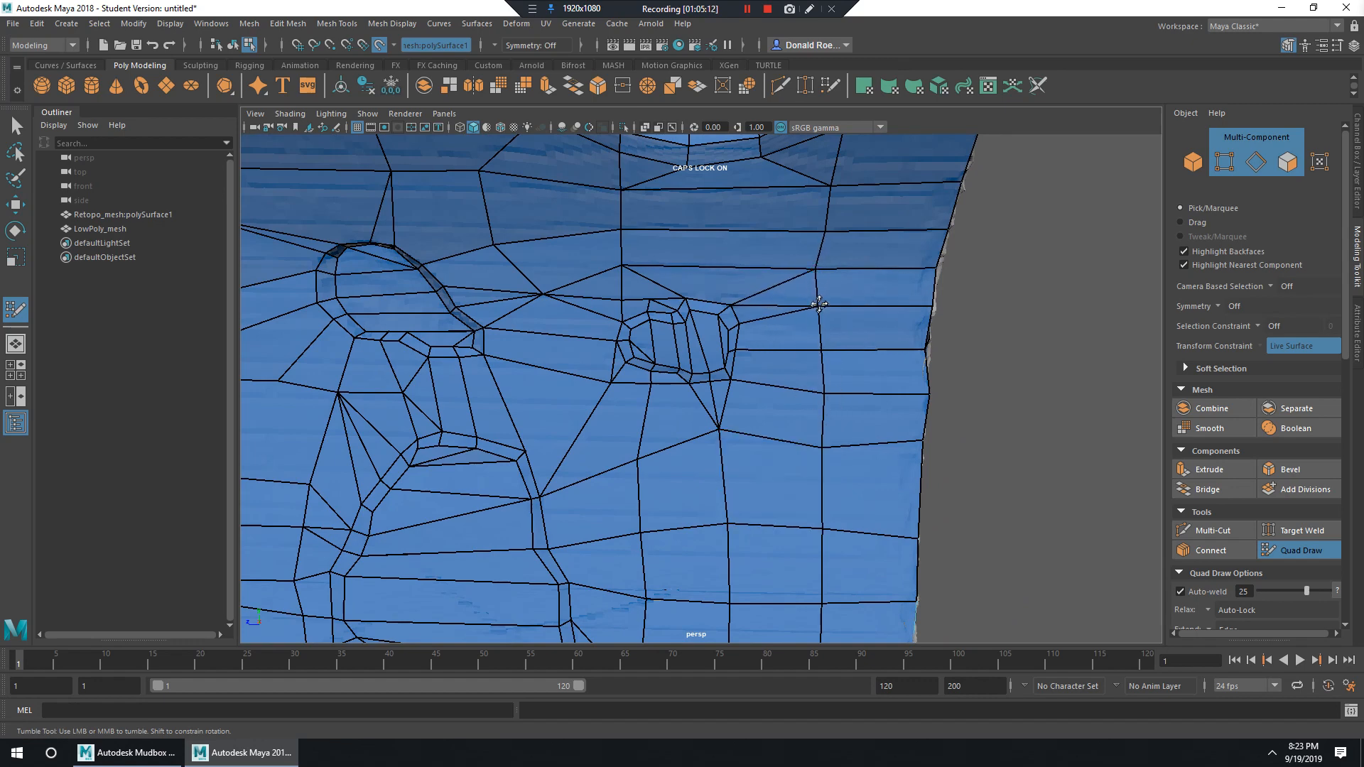
{"action": "left_click_drag", "start_coordinate": [819, 305], "coordinate": [818, 300]}
{"action": "left_click_drag", "start_coordinate": [921, 288], "coordinate": [903, 285], "text": "alt"}
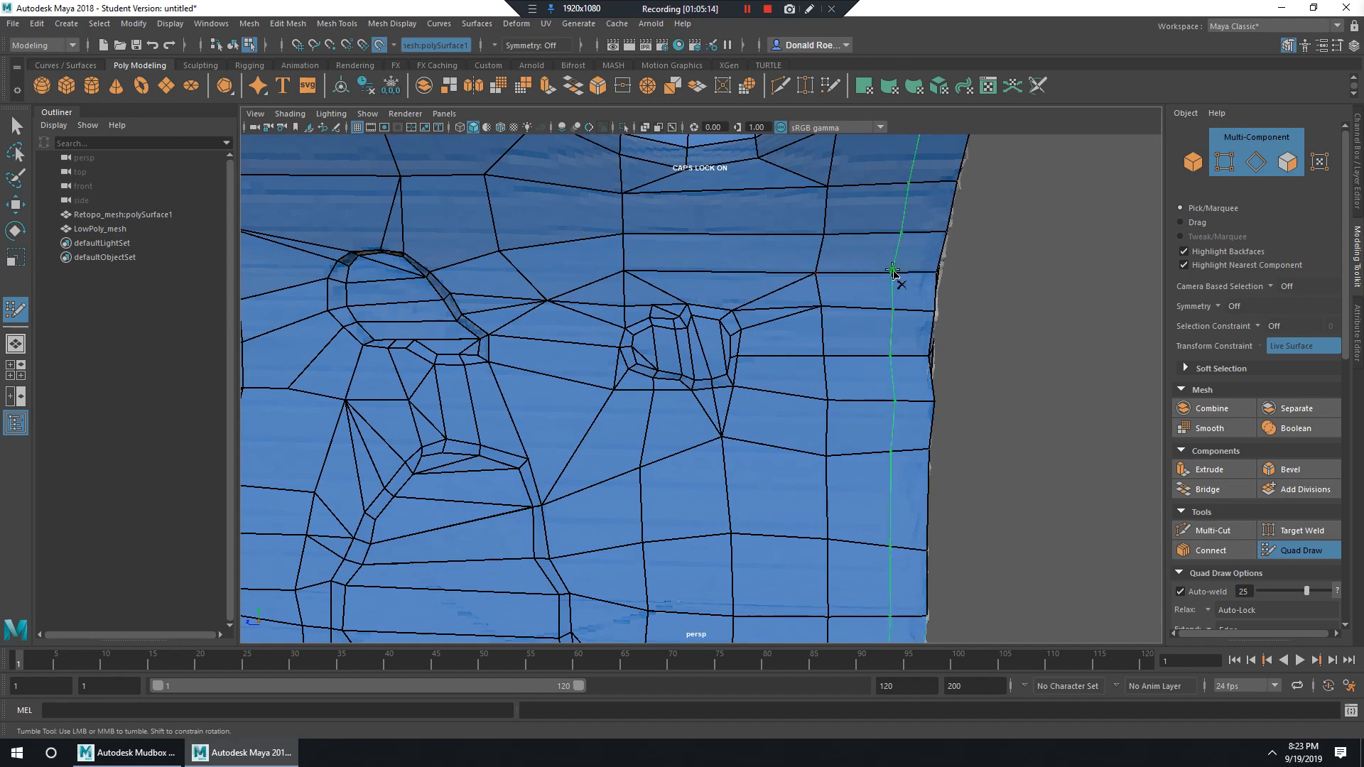
{"action": "left_click", "coordinate": [897, 272], "text": "ctrl+shift"}
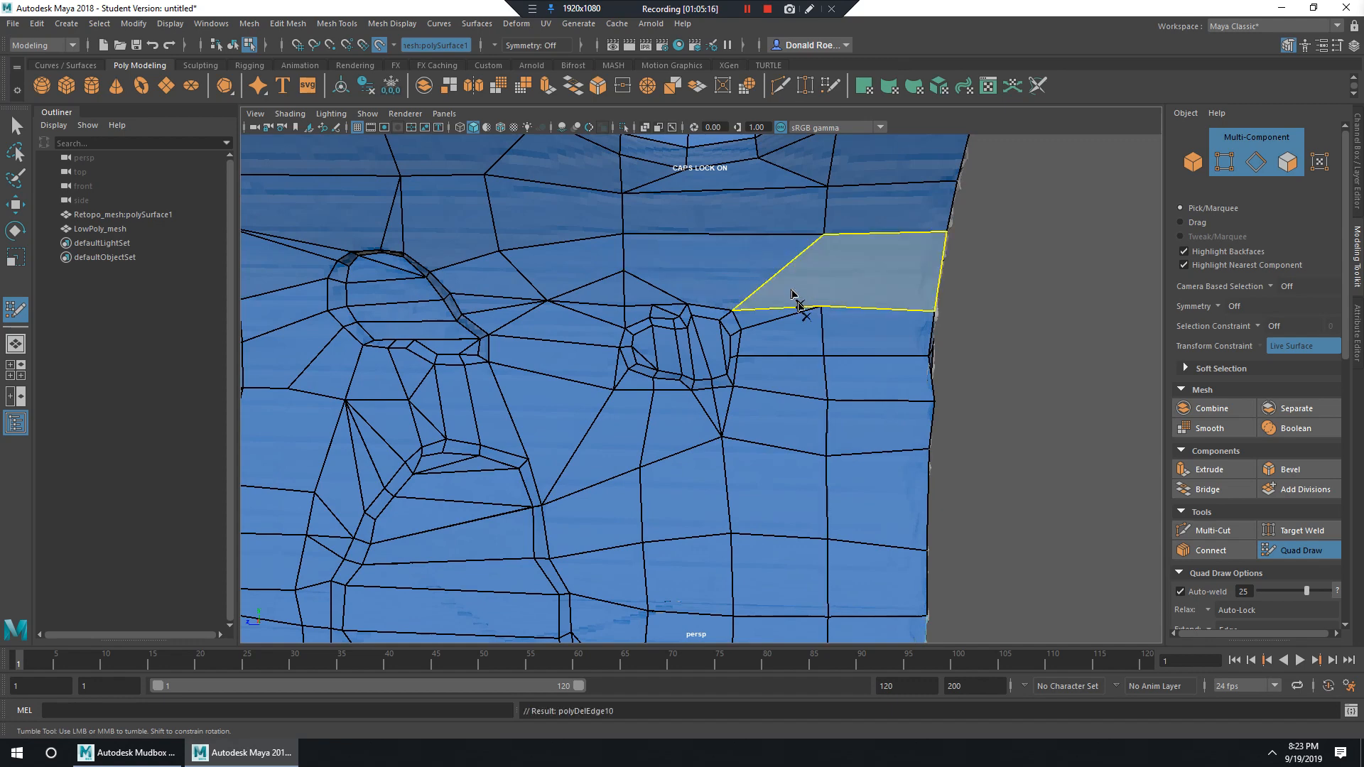
{"action": "left_click", "coordinate": [825, 341], "text": "ctrl+shift"}
Examine the edge flow across the whole wall, from the bottom rim past the recesses up to the round hole.
{"action": "scroll", "coordinate": [973, 390], "scroll_direction": "down", "scroll_amount": 5}
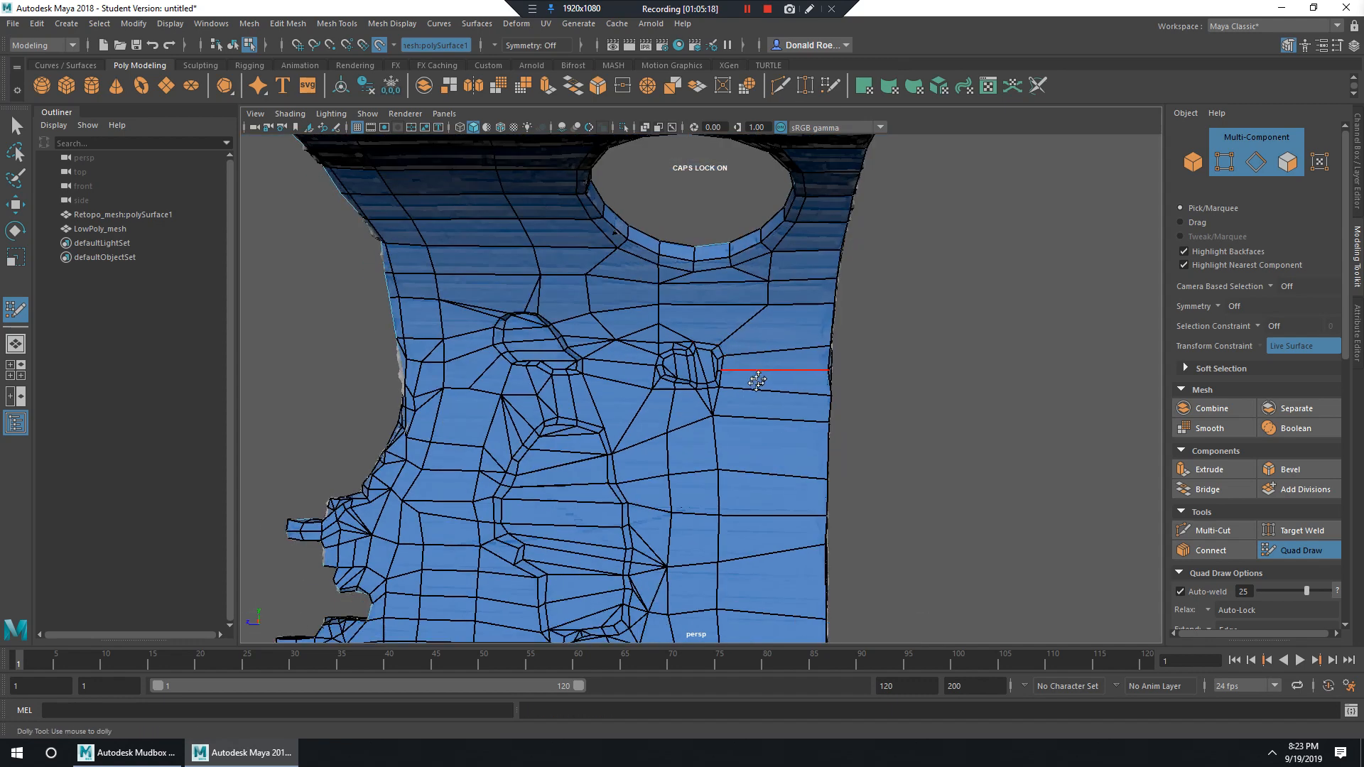
{"action": "left_click_drag", "start_coordinate": [824, 369], "coordinate": [796, 362], "text": "alt"}
{"action": "middle_click_drag", "start_coordinate": [819, 392], "coordinate": [875, 277], "text": "alt"}
{"action": "left_click_drag", "start_coordinate": [876, 276], "coordinate": [808, 331], "text": "alt"}
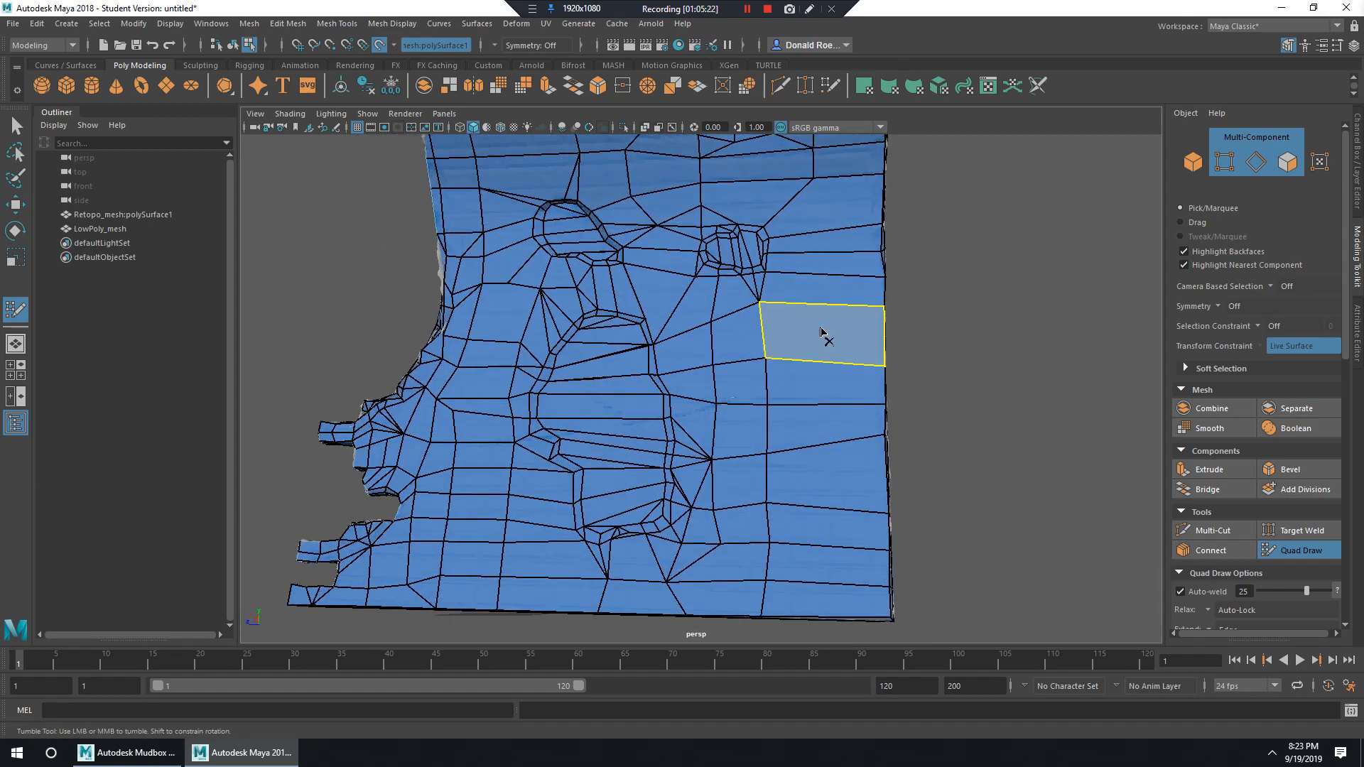
{"action": "middle_click_drag", "start_coordinate": [820, 201], "coordinate": [855, 296], "text": "alt"}
{"action": "left_click_drag", "start_coordinate": [672, 374], "coordinate": [694, 381], "text": "alt"}
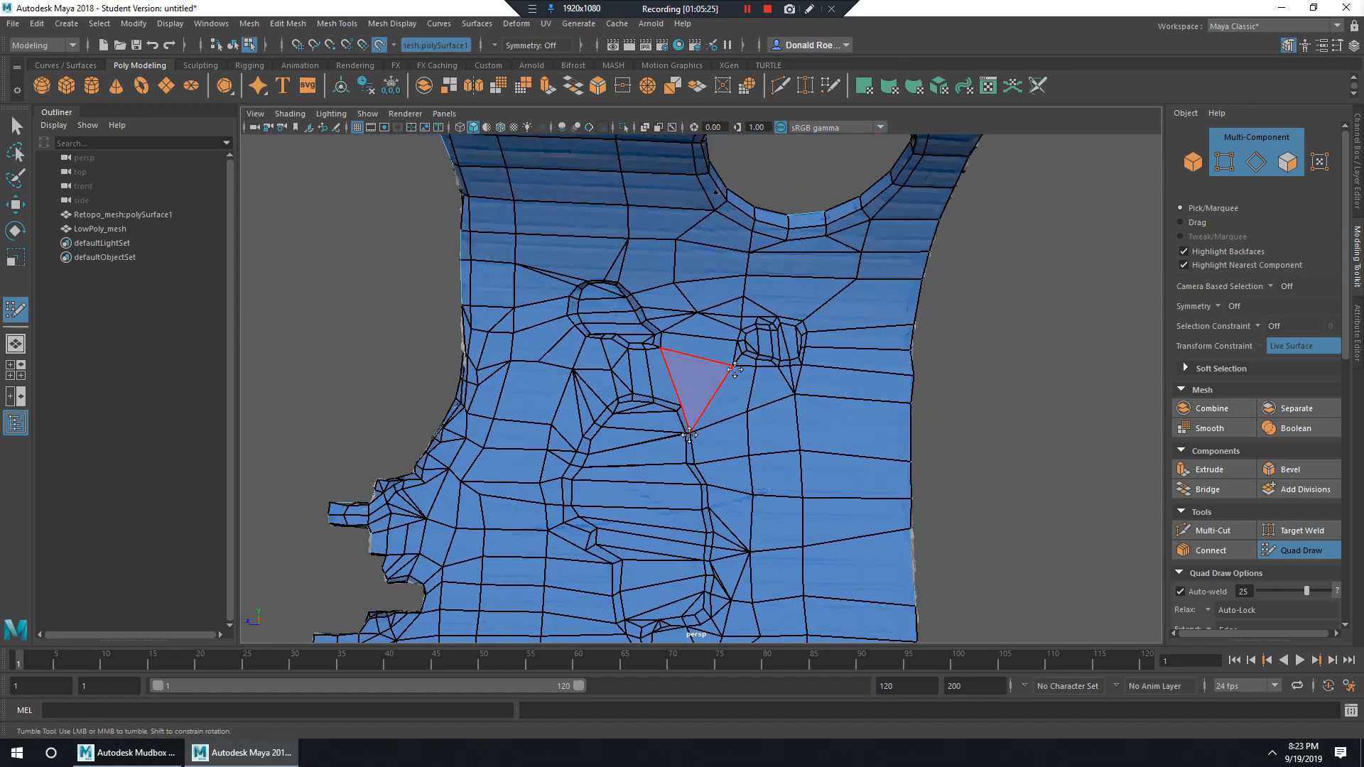
{"action": "middle_click_drag", "start_coordinate": [694, 381], "coordinate": [765, 258], "text": "alt"}
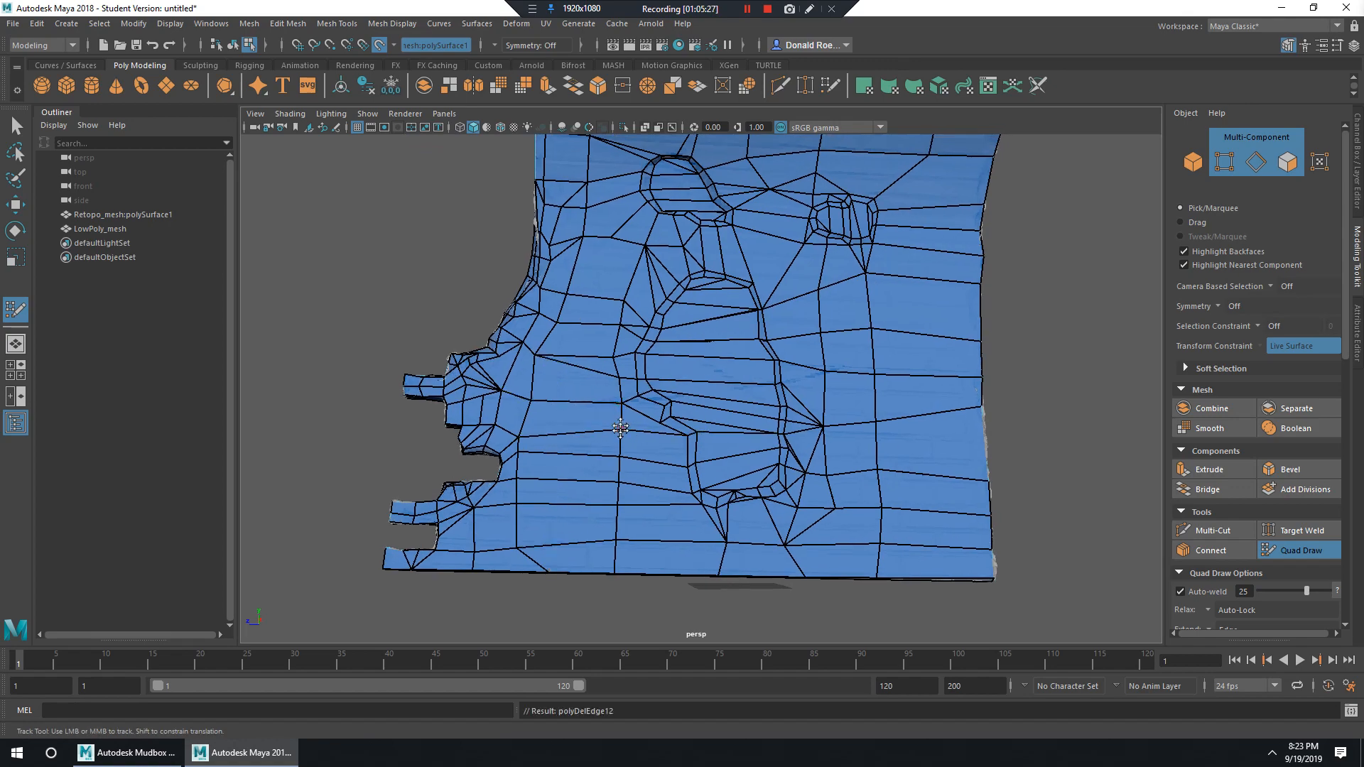
{"action": "mouse_move", "coordinate": [685, 412]}
{"action": "left_mouse_down", "text": "alt"}
{"action": "mouse_move", "coordinate": [706, 398]}
{"action": "mouse_move", "coordinate": [692, 416]}
{"action": "left_mouse_up", "text": "alt"}
{"action": "middle_click_drag", "start_coordinate": [686, 455], "coordinate": [735, 386], "text": "alt"}
{"action": "middle_click_drag", "start_coordinate": [835, 150], "coordinate": [818, 348], "text": "alt"}
{"action": "left_click_drag", "start_coordinate": [819, 348], "coordinate": [829, 295], "text": "alt"}
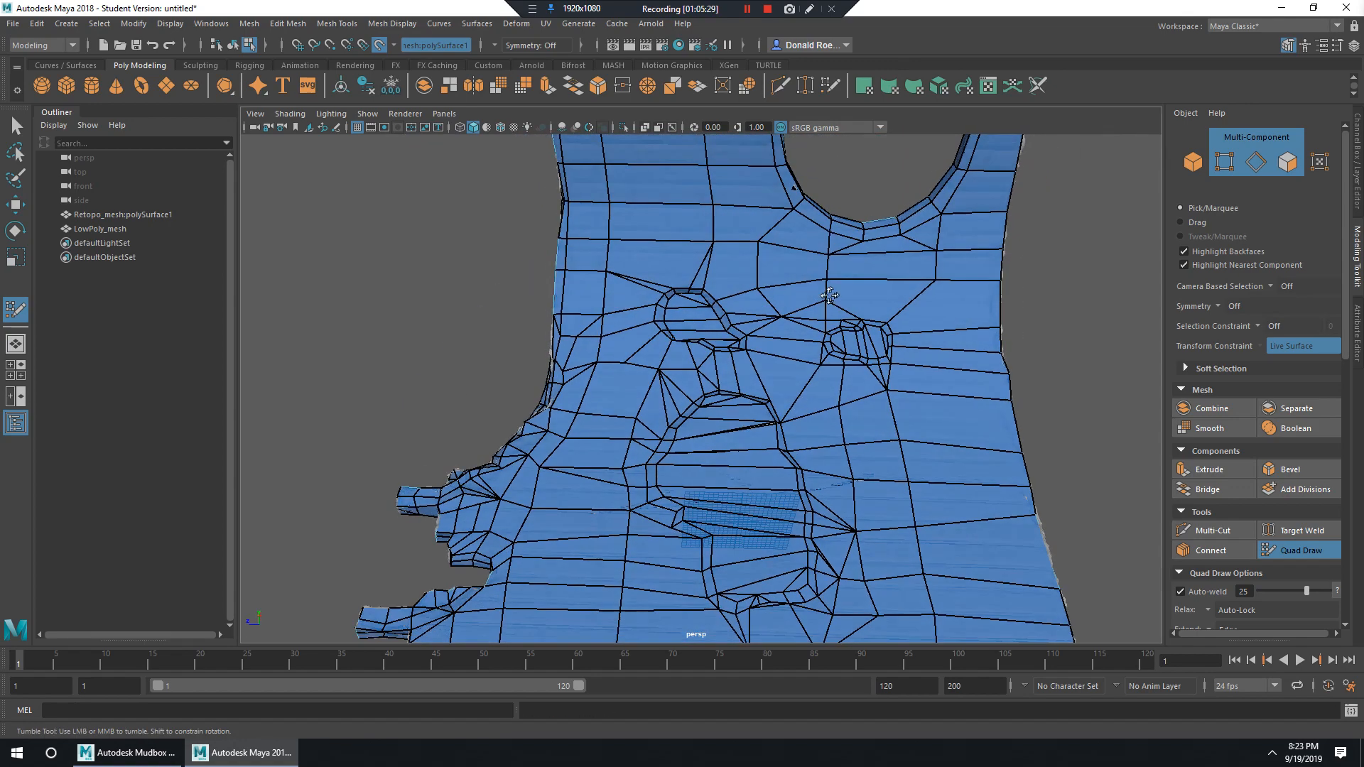
{"action": "middle_click_drag", "start_coordinate": [959, 213], "coordinate": [847, 360], "text": "alt"}
{"action": "mouse_move", "coordinate": [846, 360]}
{"action": "left_mouse_down", "text": "alt"}
{"action": "mouse_move", "coordinate": [853, 332]}
{"action": "mouse_move", "coordinate": [853, 350]}
{"action": "left_mouse_up", "text": "alt"}
{"action": "middle_click_drag", "start_coordinate": [790, 243], "coordinate": [792, 282], "text": "alt"}
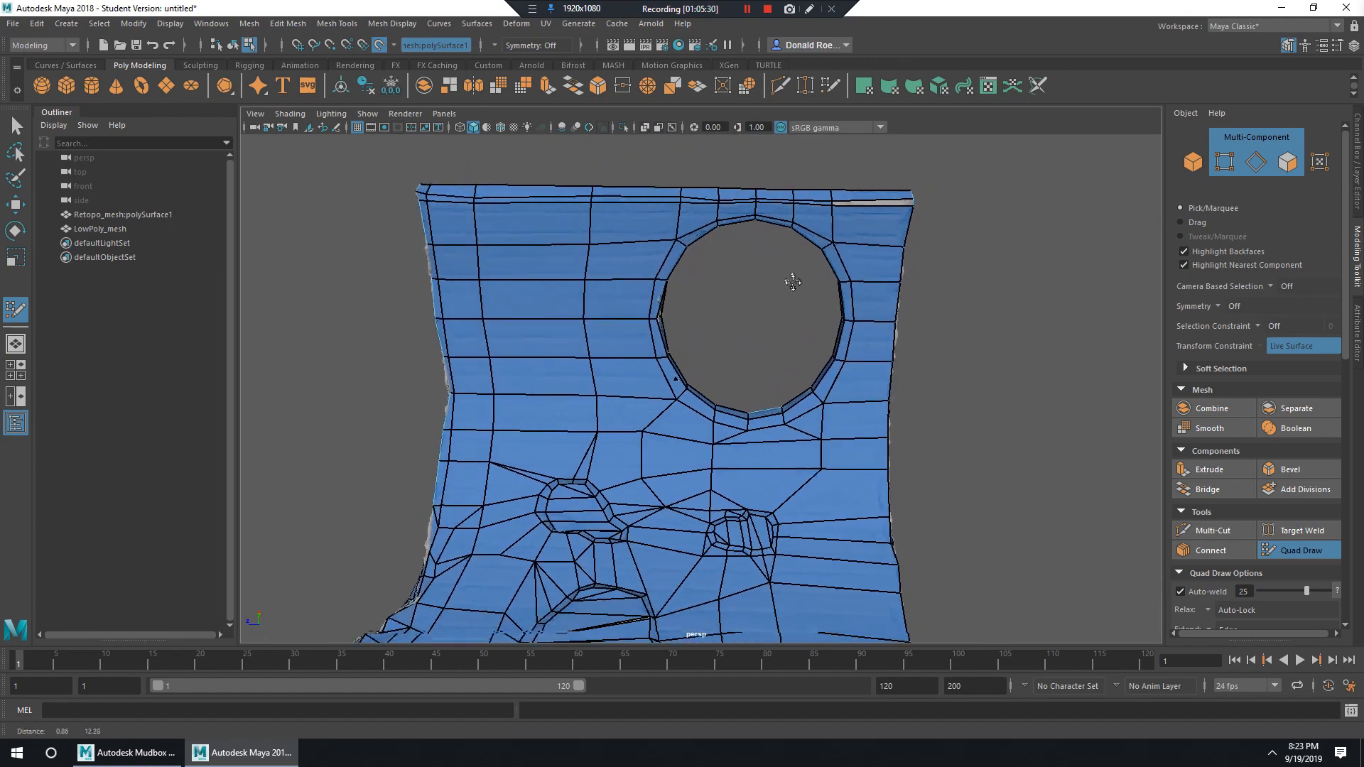
Delete the redundant horizontal edge loop running beside the wall's top rim.
{"action": "left_click_drag", "start_coordinate": [793, 282], "coordinate": [793, 380], "text": "alt"}
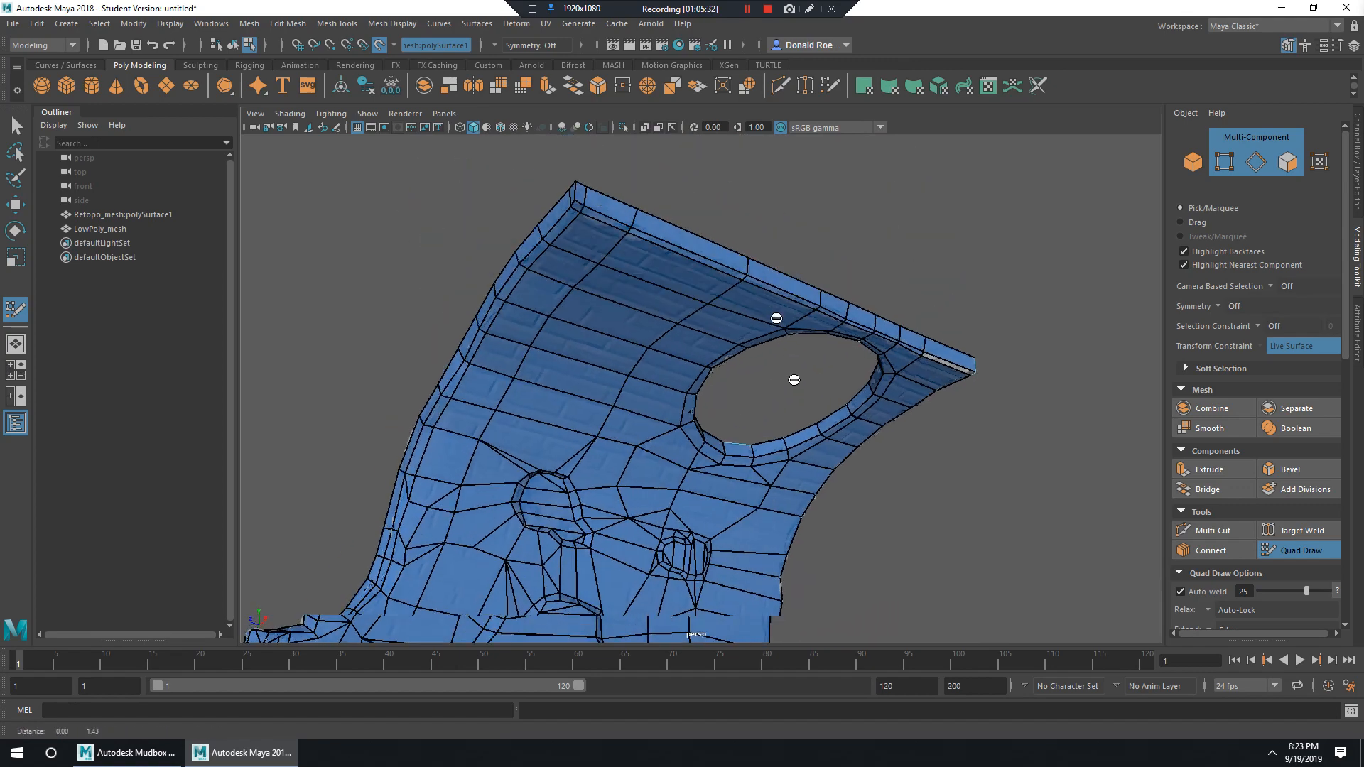
{"action": "right_click_drag", "start_coordinate": [794, 380], "coordinate": [695, 343], "text": "alt"}
{"action": "left_click", "coordinate": [529, 237], "text": "ctrl+shift"}
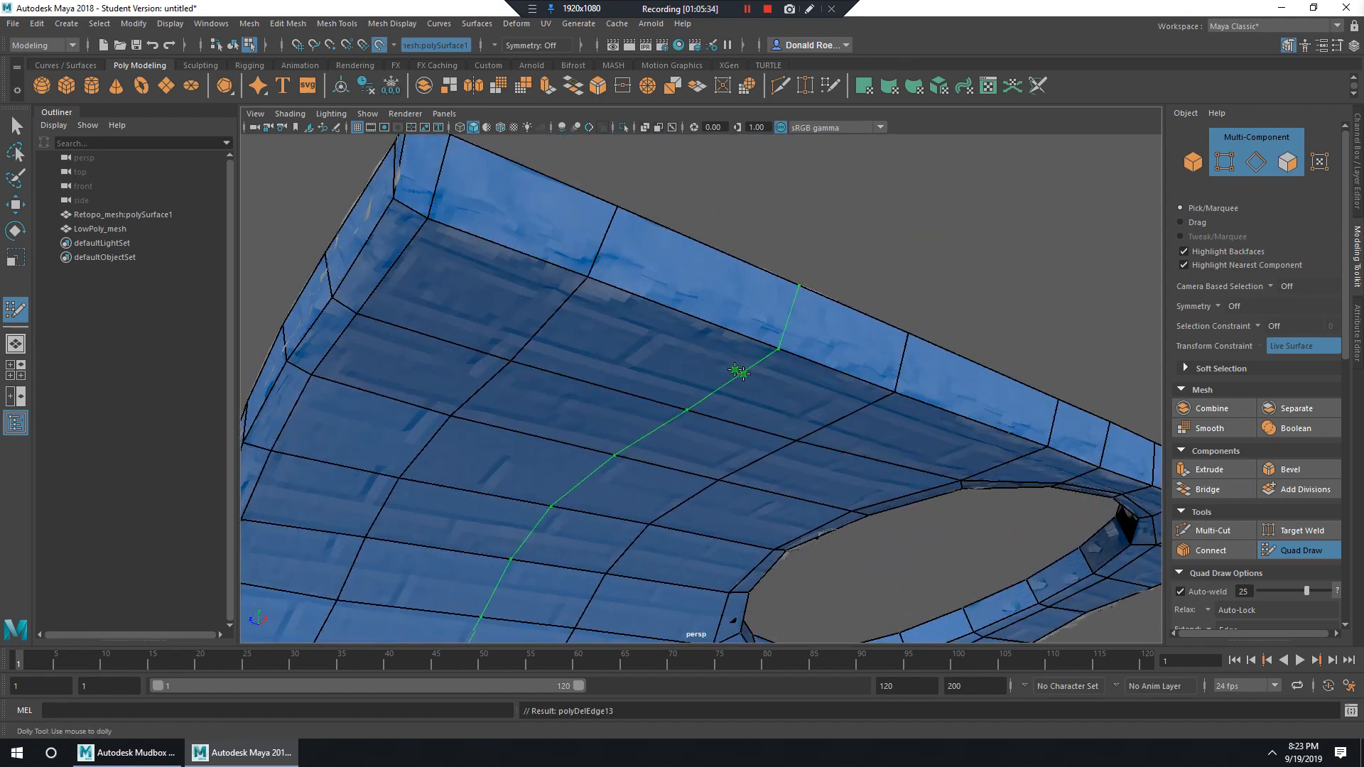
{"action": "key", "text": "ctrl+z"}
{"action": "left_click", "coordinate": [521, 256], "text": "ctrl+shift"}
{"action": "scroll", "coordinate": [738, 337], "scroll_direction": "down", "scroll_amount": 5}
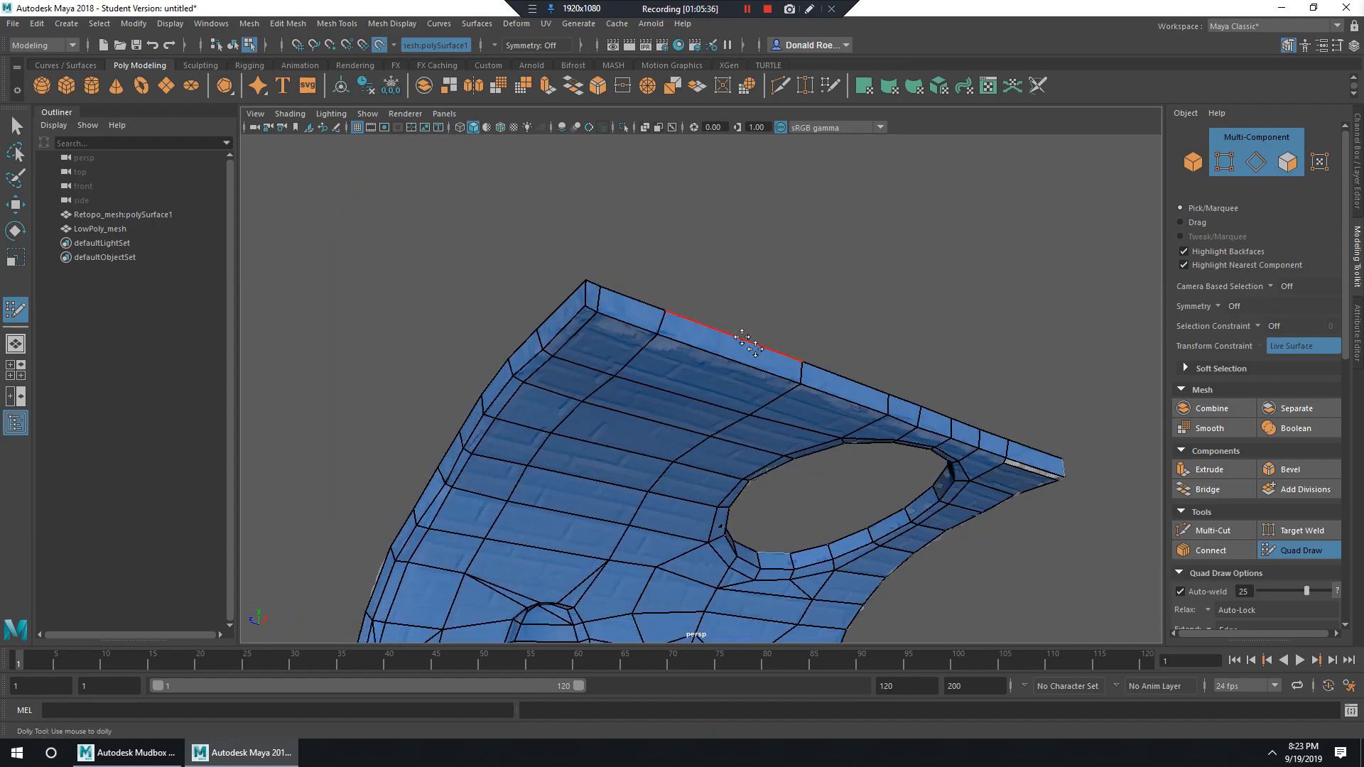
Shift the vertices of the vertical edge column between the large recess and the intact side to straighten it.
{"action": "left_click_drag", "start_coordinate": [769, 316], "coordinate": [650, 334], "text": "alt"}
{"action": "left_click_drag", "start_coordinate": [803, 351], "coordinate": [862, 310], "text": "alt"}
{"action": "middle_click_drag", "start_coordinate": [964, 508], "coordinate": [876, 245], "text": "alt"}
{"action": "scroll", "coordinate": [875, 284], "scroll_direction": "down", "scroll_amount": 3}
{"action": "left_click_drag", "start_coordinate": [835, 455], "coordinate": [817, 383], "text": "alt"}
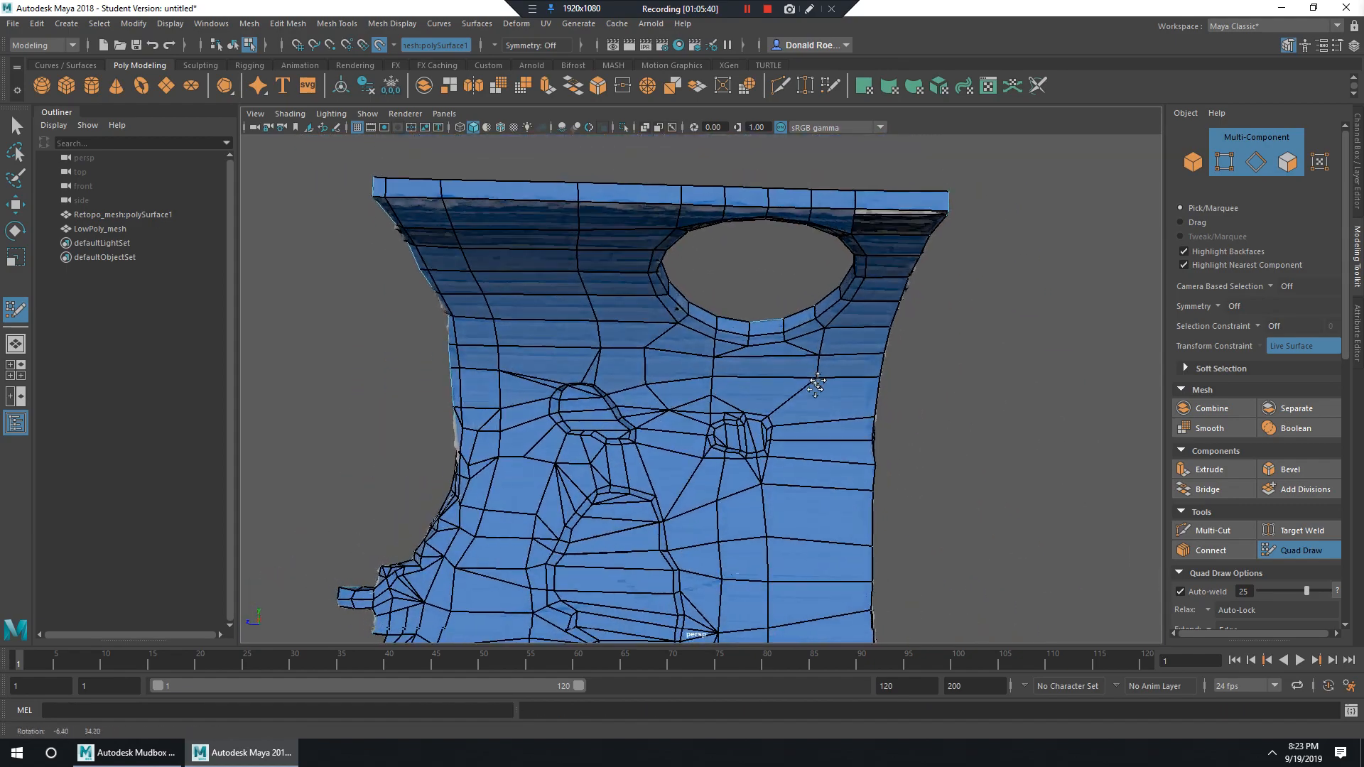
{"action": "middle_click_drag", "start_coordinate": [821, 490], "coordinate": [822, 360], "text": "alt"}
{"action": "scroll", "coordinate": [791, 372], "scroll_direction": "up", "scroll_amount": 3}
{"action": "scroll", "coordinate": [783, 371], "scroll_direction": "down", "scroll_amount": 3}
{"action": "left_click_drag", "start_coordinate": [739, 284], "coordinate": [705, 290], "text": "alt"}
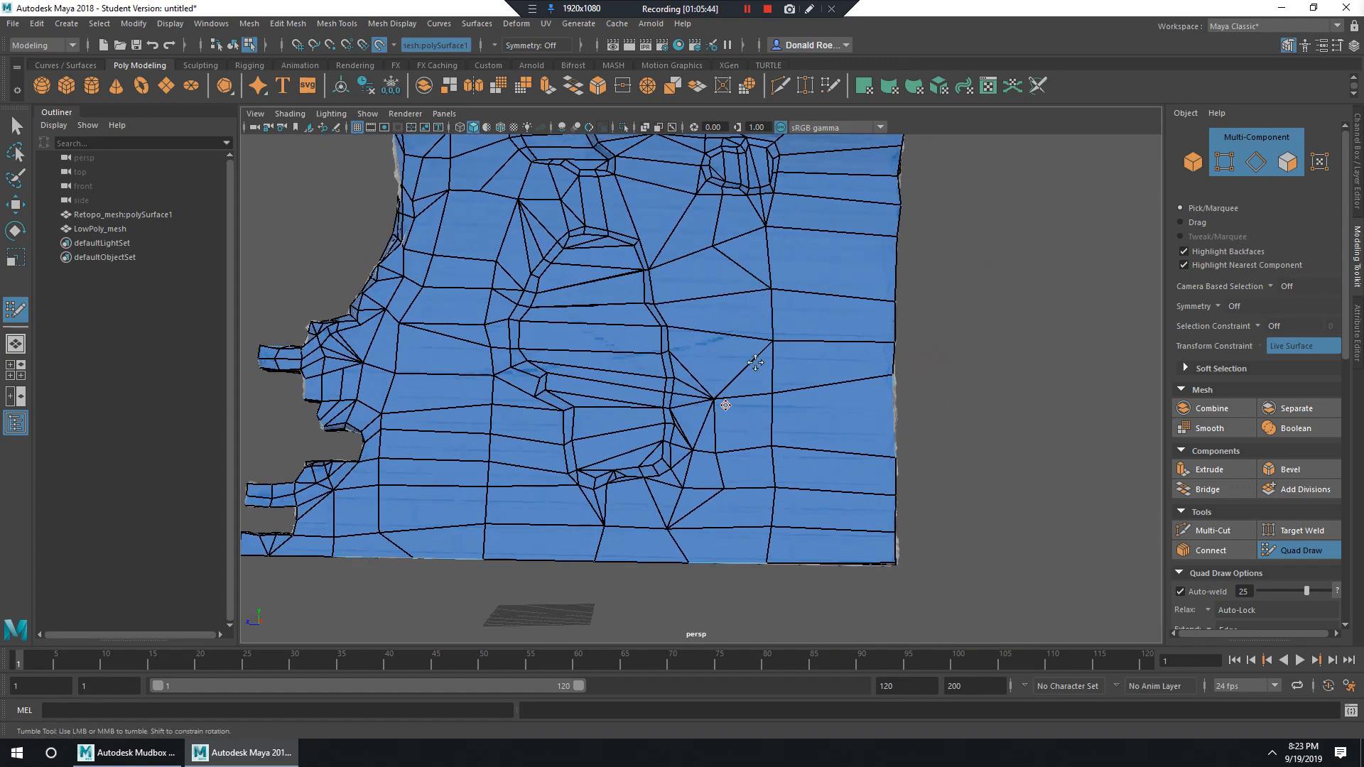
{"action": "left_click_drag", "start_coordinate": [765, 229], "coordinate": [750, 239]}
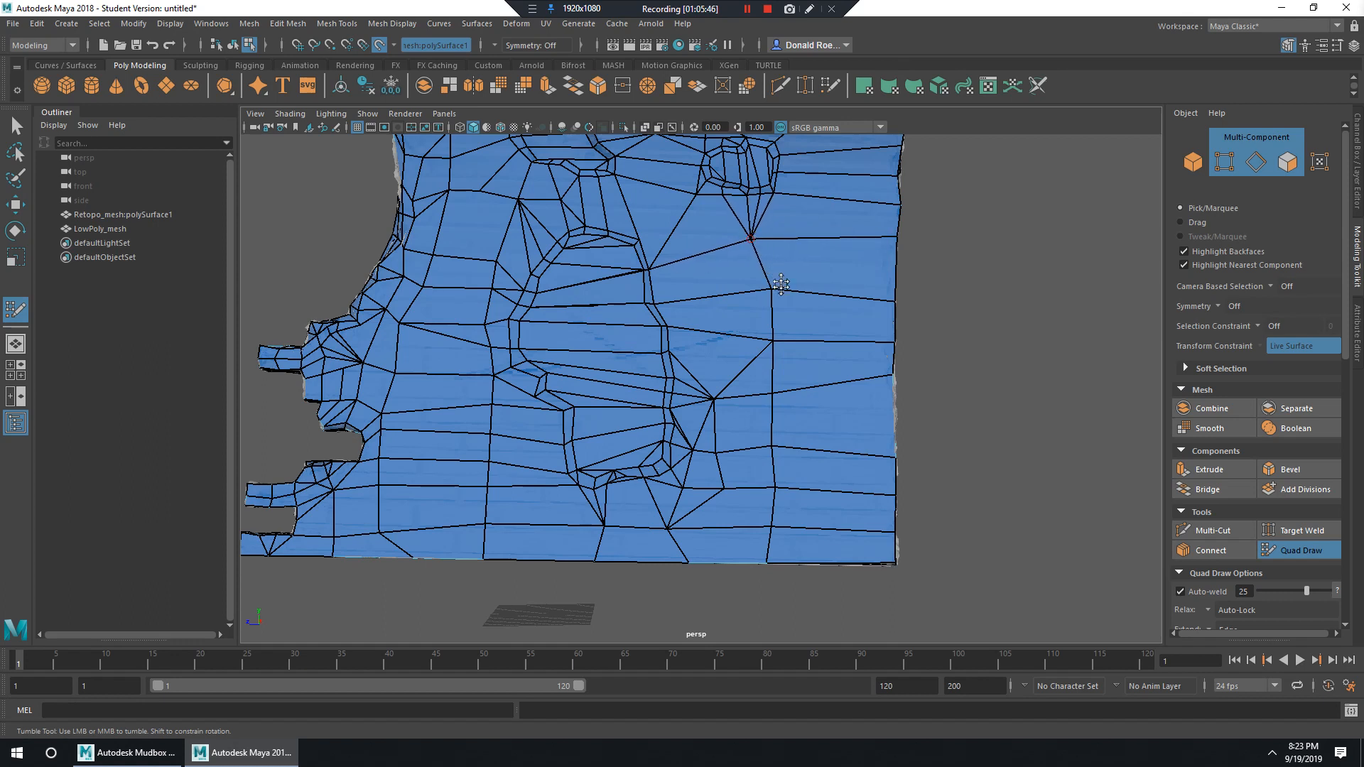
{"action": "left_click_drag", "start_coordinate": [775, 346], "coordinate": [759, 346]}
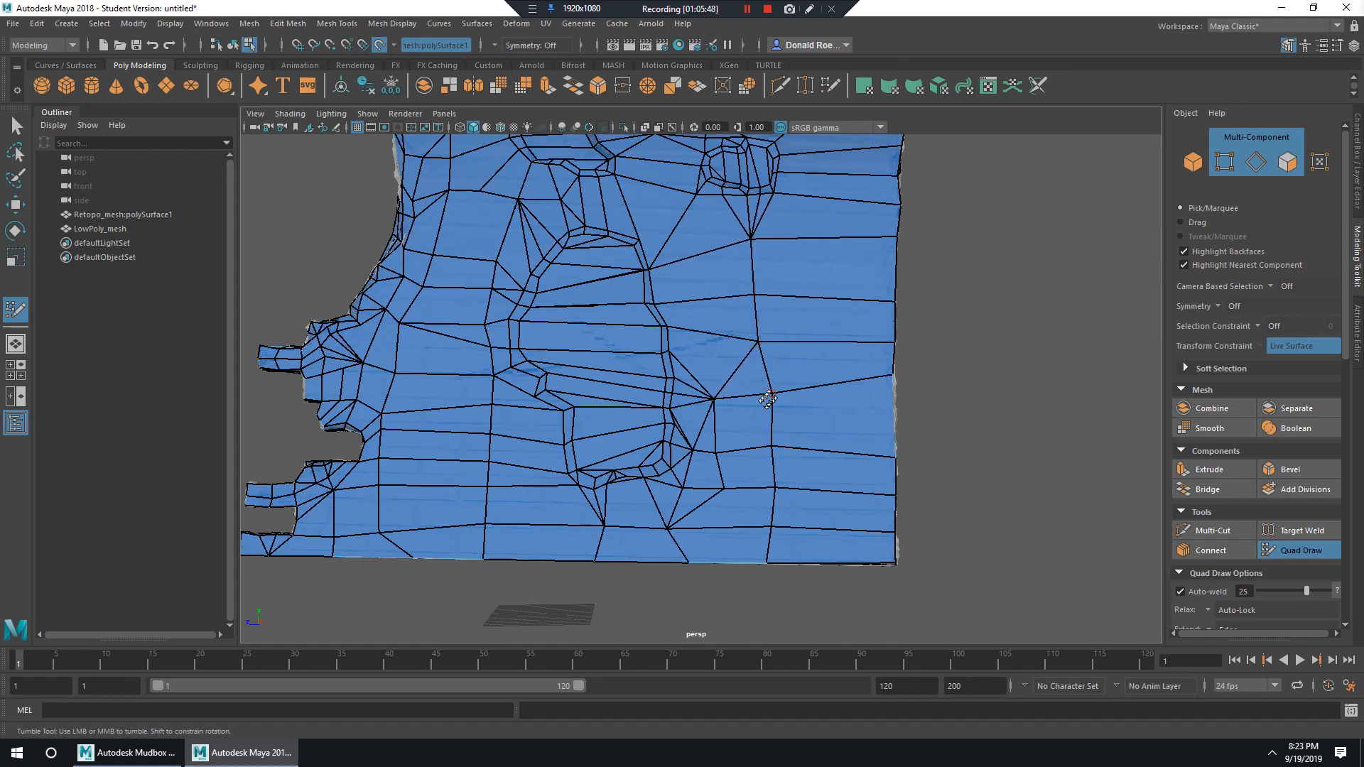
{"action": "mouse_move", "coordinate": [769, 445]}
{"action": "left_mouse_down"}
{"action": "mouse_move", "coordinate": [921, 454]}
{"action": "mouse_move", "coordinate": [790, 452]}
{"action": "left_mouse_up"}
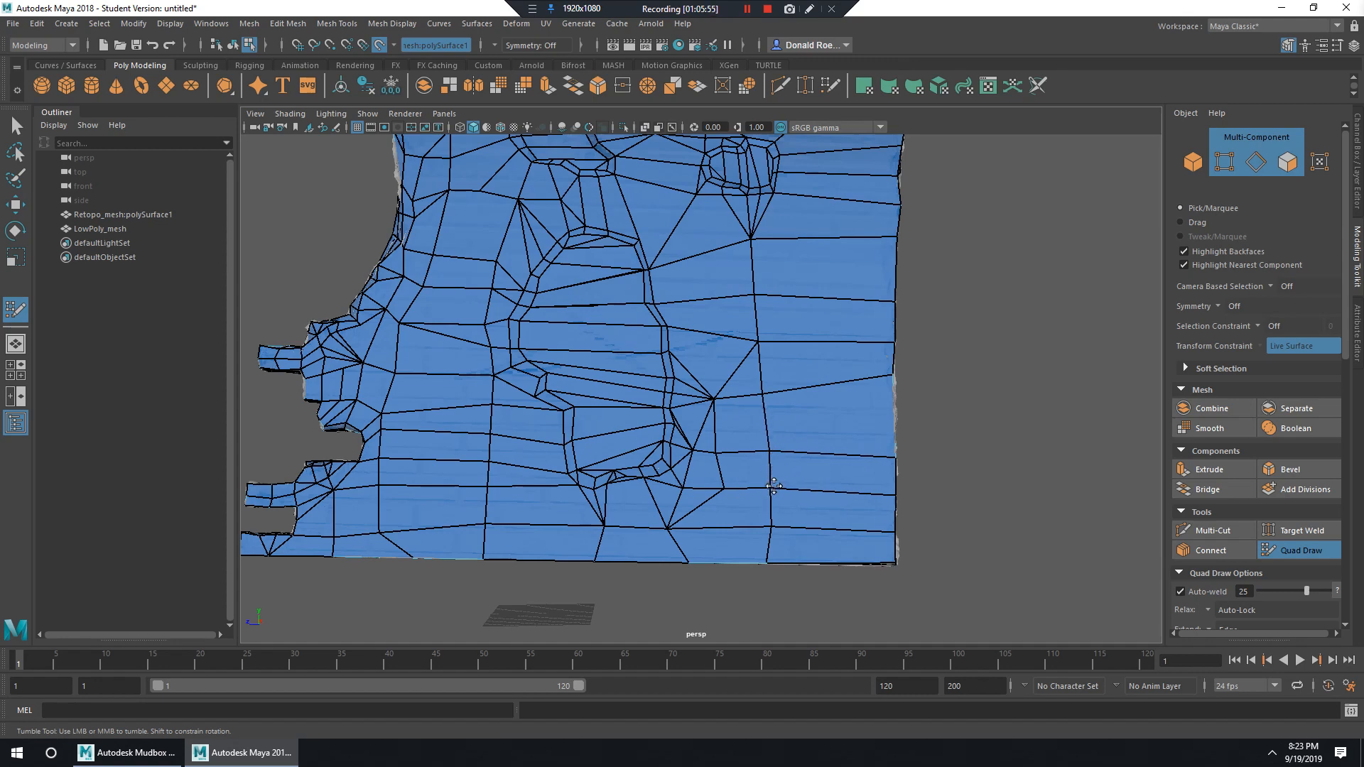
{"action": "left_click_drag", "start_coordinate": [773, 486], "coordinate": [705, 338], "text": "alt"}
{"action": "mouse_move", "coordinate": [777, 487]}
{"action": "left_mouse_down", "text": "shift"}
{"action": "mouse_move", "coordinate": [780, 411]}
{"action": "mouse_move", "coordinate": [785, 511]}
{"action": "mouse_move", "coordinate": [777, 329]}
{"action": "mouse_move", "coordinate": [769, 352]}
{"action": "left_mouse_up", "text": "shift"}
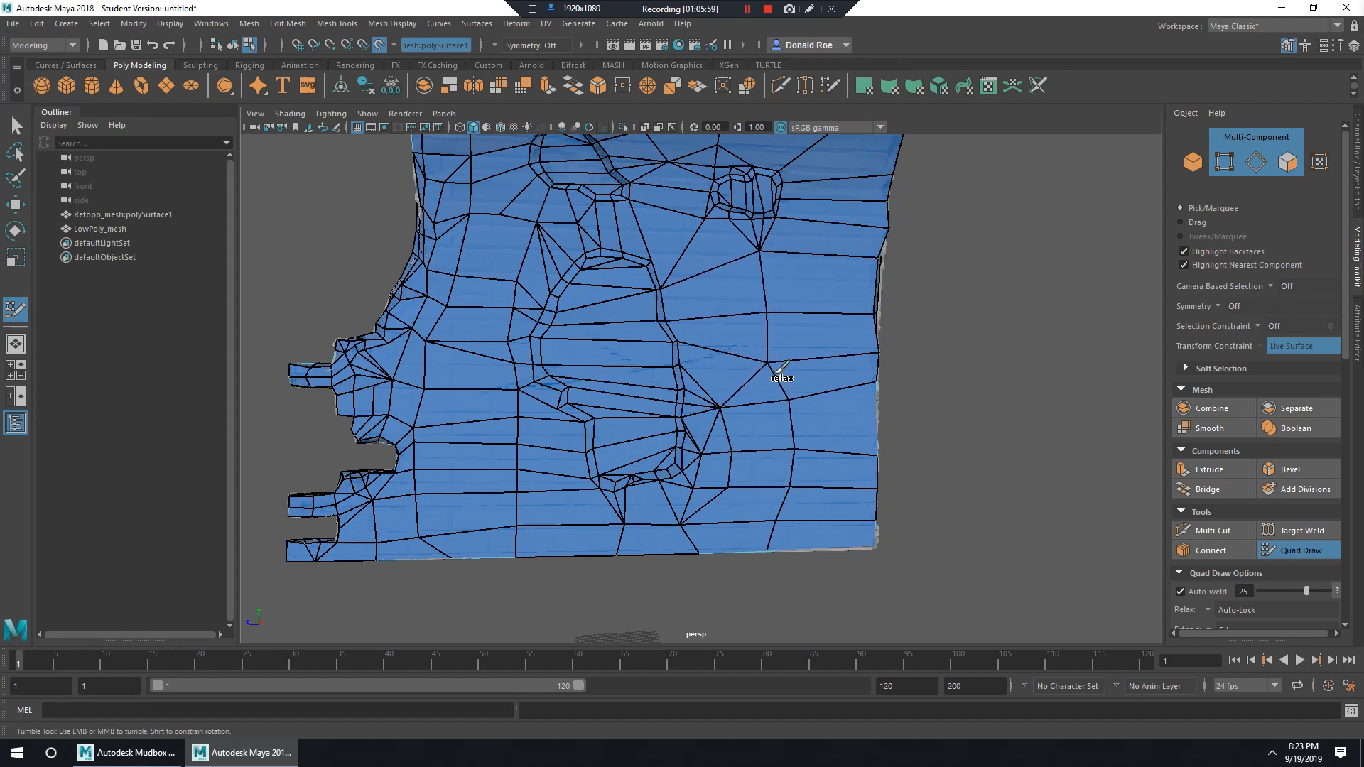
{"action": "key", "text": "ctrl+z"}
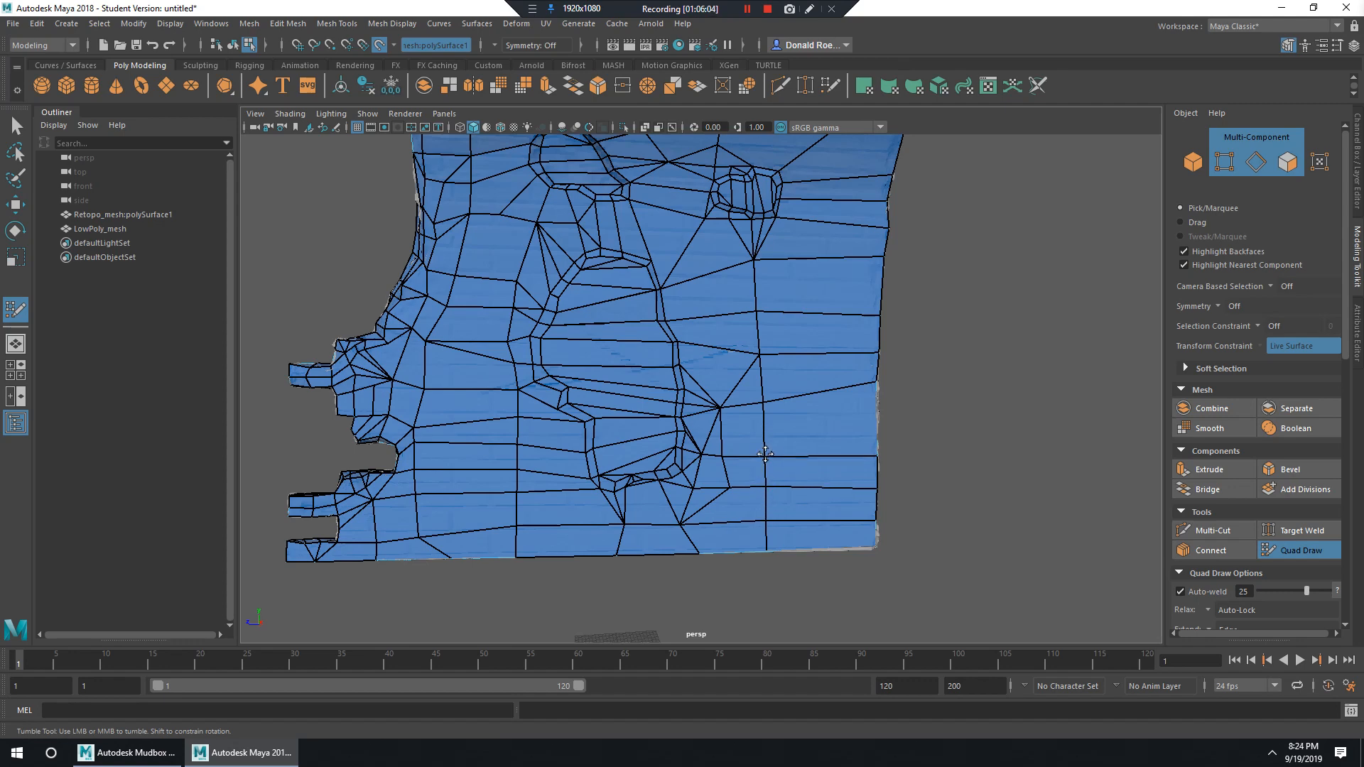
{"action": "left_click_drag", "start_coordinate": [765, 452], "coordinate": [736, 360], "text": "alt"}
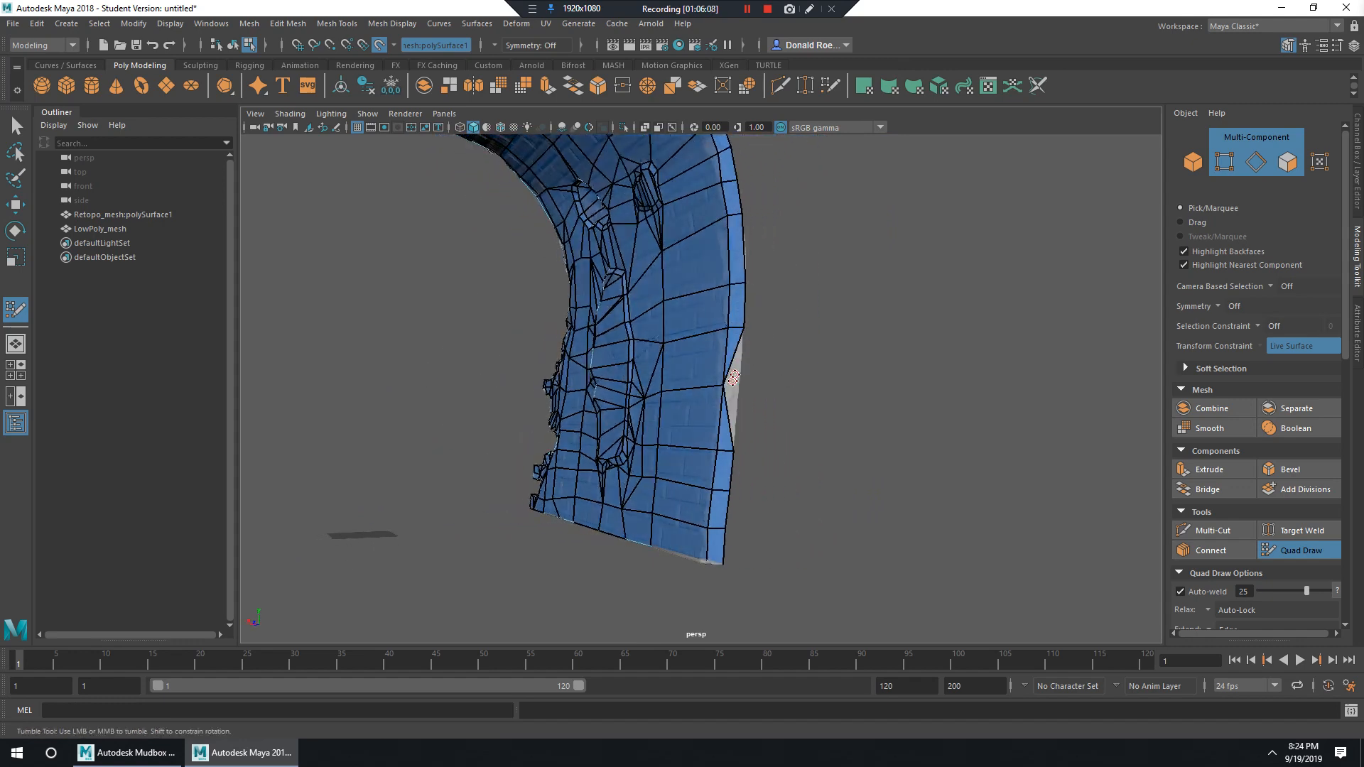
{"action": "key", "text": "ctrl+z"}
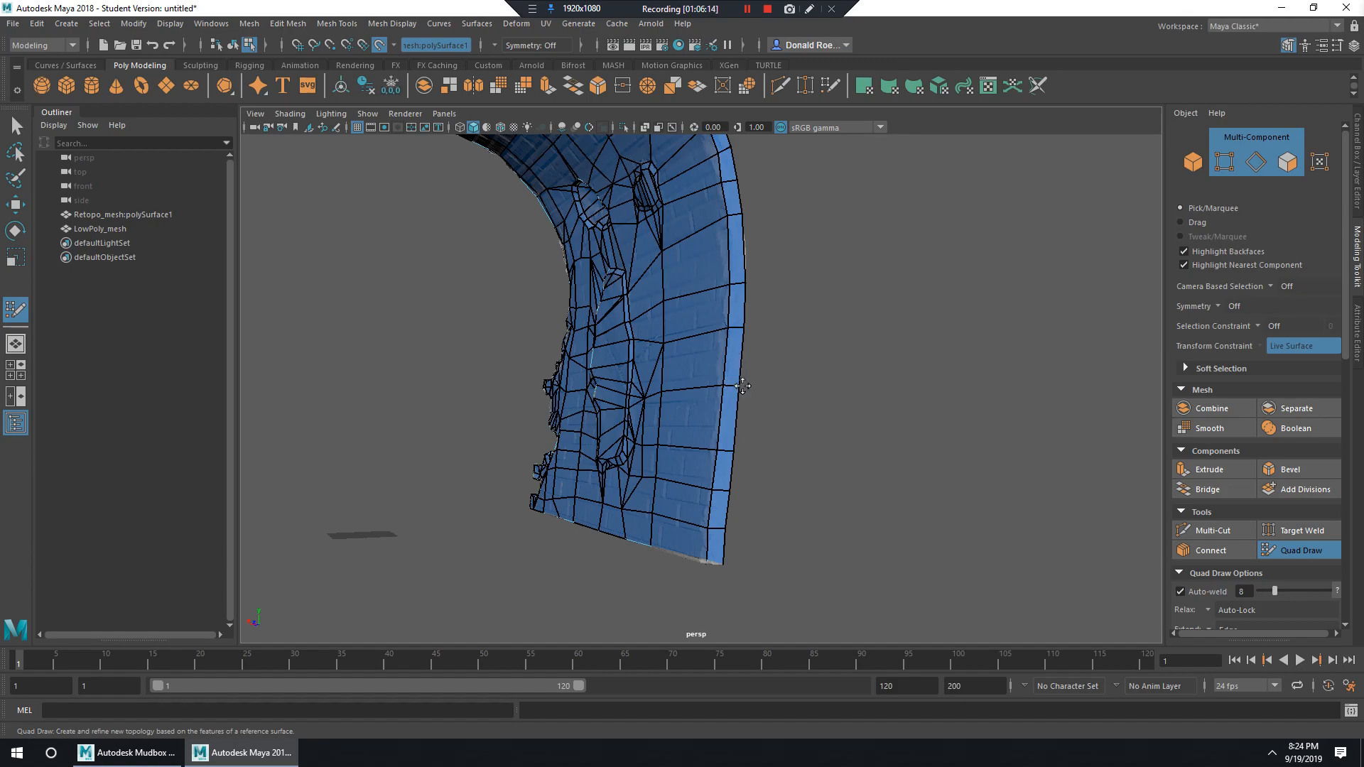
Weld the closely spaced horizontal rows between the broken edge and the large recess's lower corner into a single row.
{"action": "left_click_drag", "start_coordinate": [873, 386], "coordinate": [871, 341], "text": "alt"}
{"action": "middle_click_drag", "start_coordinate": [693, 329], "coordinate": [805, 347], "text": "alt"}
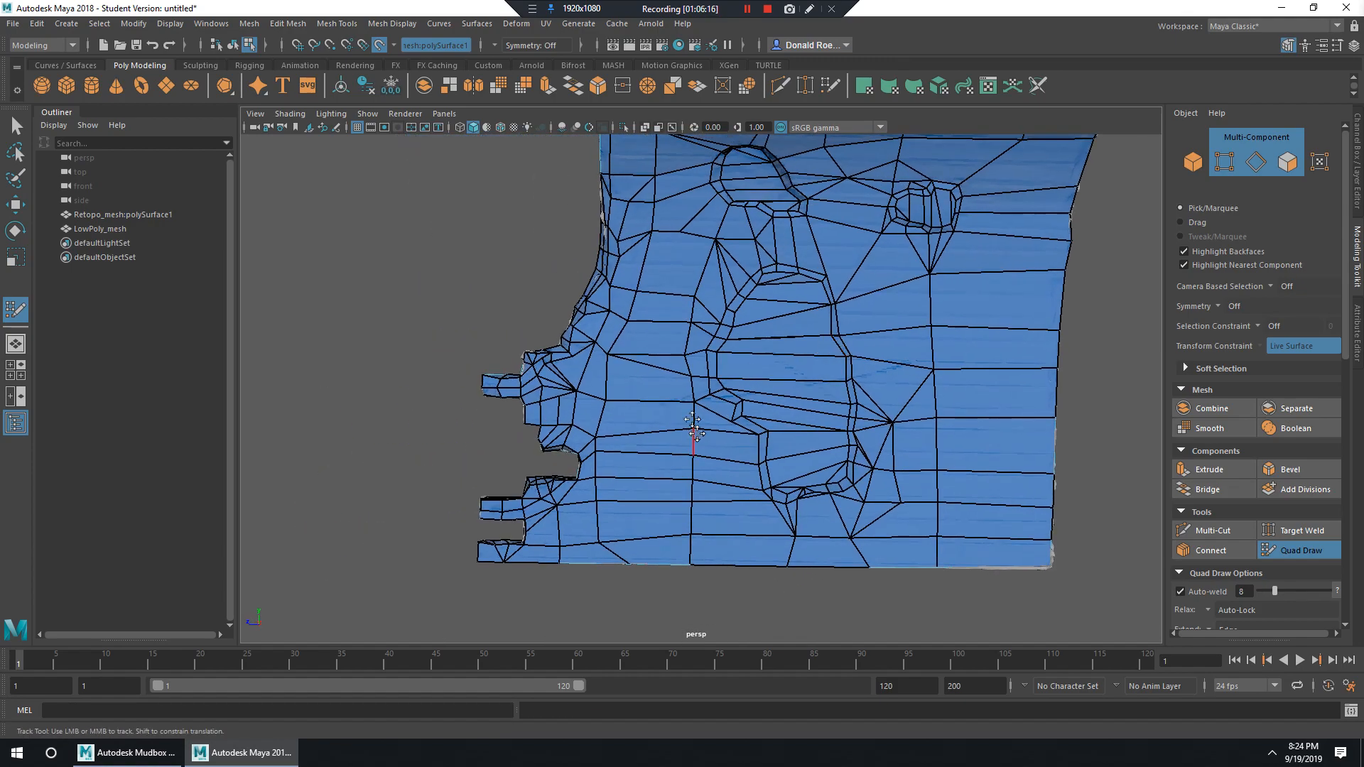
{"action": "middle_click_drag", "start_coordinate": [695, 435], "coordinate": [689, 370], "text": "alt"}
{"action": "scroll", "coordinate": [675, 405], "scroll_direction": "up", "scroll_amount": 4}
{"action": "left_click_drag", "start_coordinate": [669, 389], "coordinate": [666, 430]}
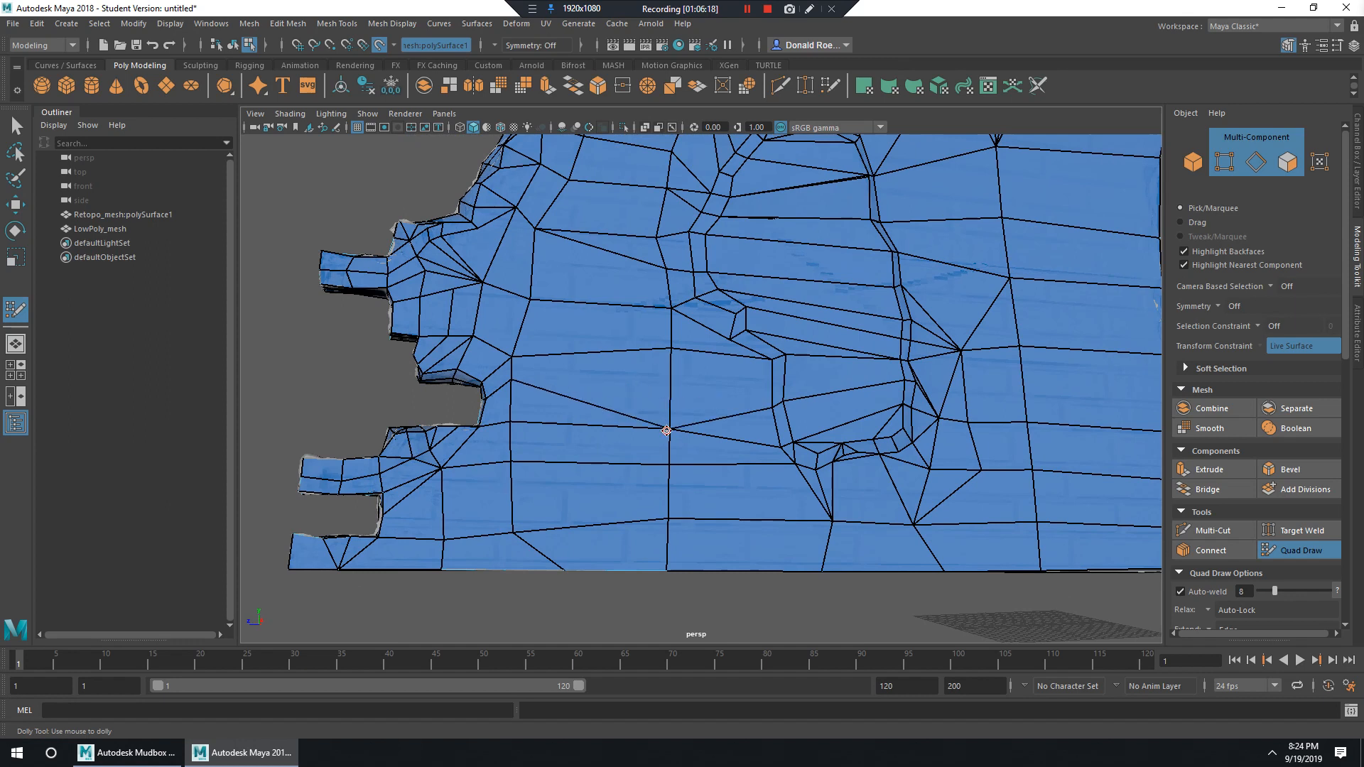
{"action": "mouse_move", "coordinate": [514, 382]}
{"action": "left_mouse_down"}
{"action": "mouse_move", "coordinate": [509, 419]}
{"action": "mouse_move", "coordinate": [663, 427]}
{"action": "mouse_move", "coordinate": [677, 411]}
{"action": "left_mouse_up"}
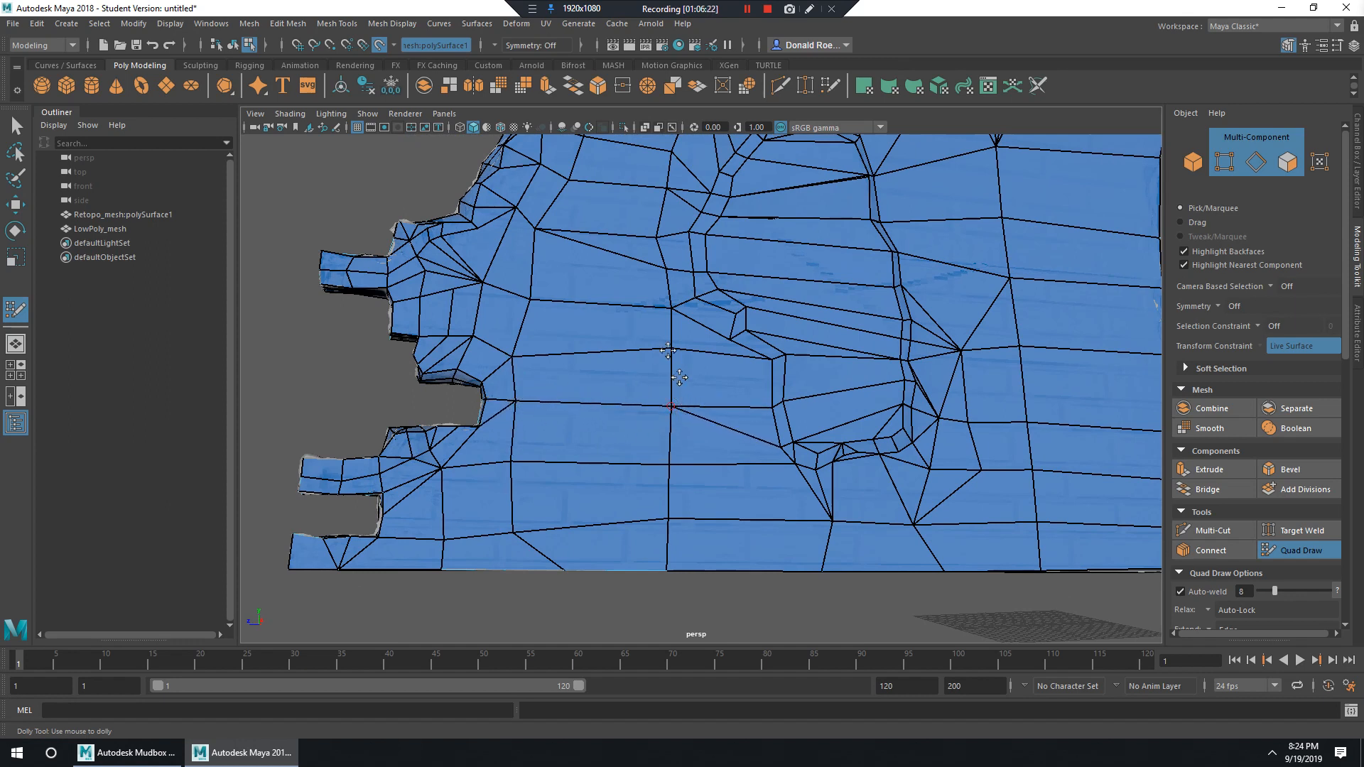
{"action": "left_click_drag", "start_coordinate": [668, 353], "coordinate": [670, 405]}
{"action": "left_click_drag", "start_coordinate": [509, 347], "coordinate": [521, 385]}
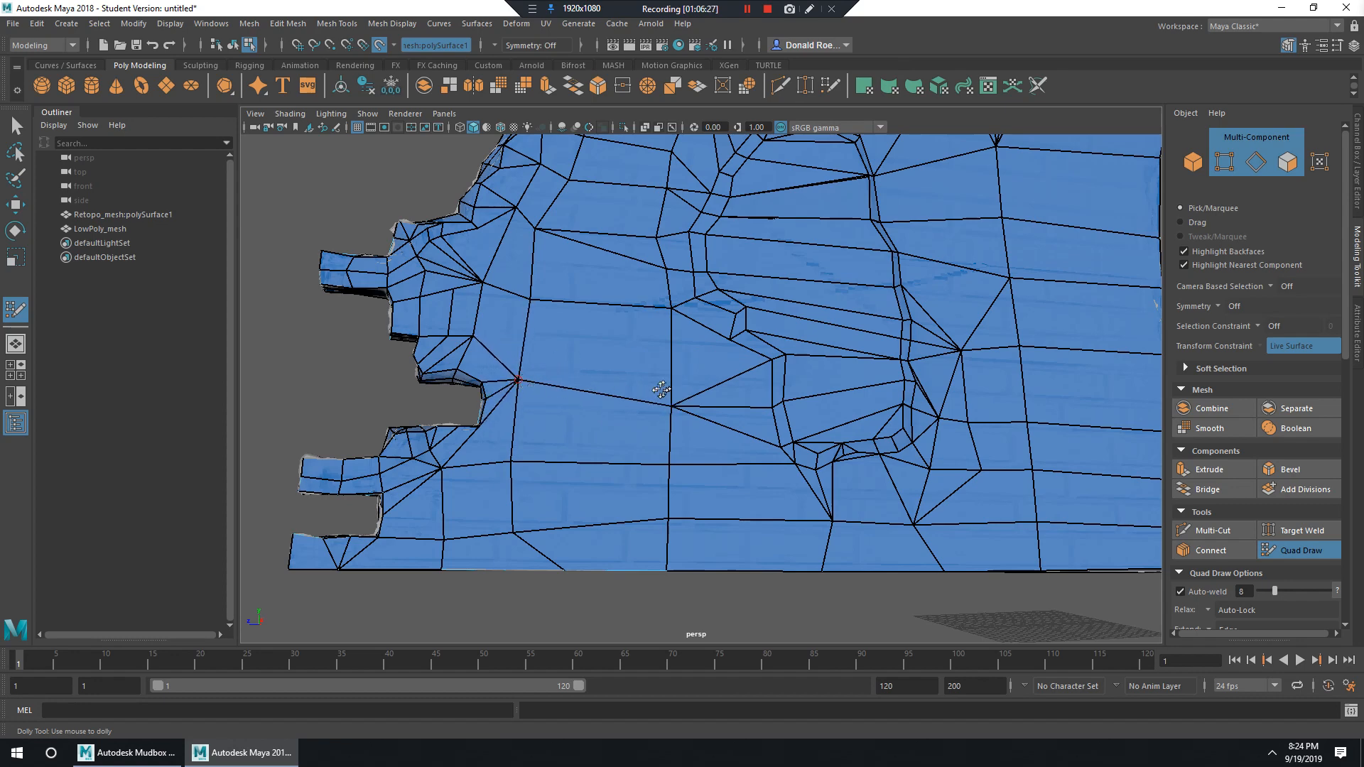
Examine the edge layout between the broken brick edge and the large recess for further vertices to simplify.
{"action": "left_click_drag", "start_coordinate": [661, 390], "coordinate": [653, 413], "text": "alt"}
{"action": "scroll", "coordinate": [692, 344], "scroll_direction": "down", "scroll_amount": 5}
{"action": "left_click_drag", "start_coordinate": [610, 299], "coordinate": [732, 355], "text": "alt"}
{"action": "scroll", "coordinate": [820, 342], "scroll_direction": "up", "scroll_amount": 6}
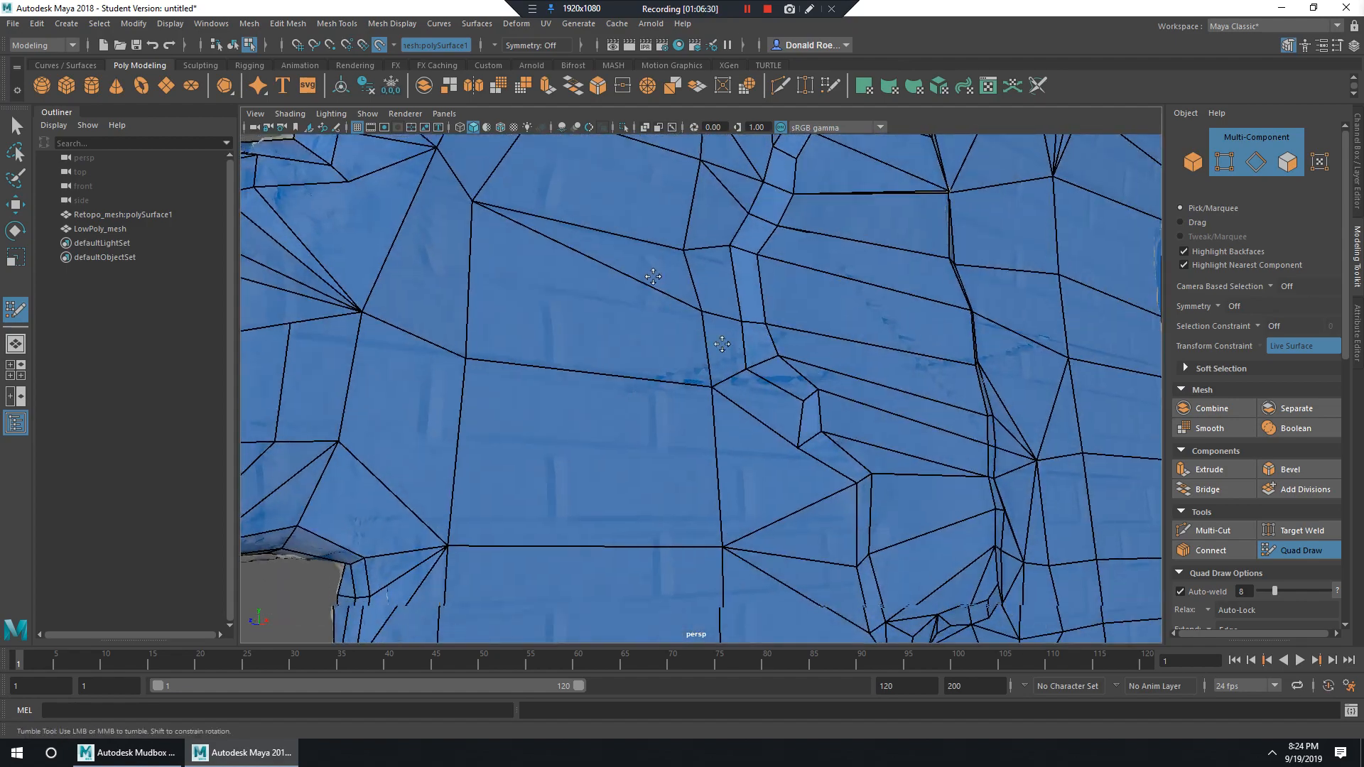
{"action": "scroll", "coordinate": [632, 320], "scroll_direction": "down", "scroll_amount": 4}
{"action": "left_click_drag", "start_coordinate": [631, 317], "coordinate": [652, 284], "text": "alt"}
{"action": "scroll", "coordinate": [579, 317], "scroll_direction": "up", "scroll_amount": 4}
{"action": "scroll", "coordinate": [676, 386], "scroll_direction": "down", "scroll_amount": 3}
{"action": "left_click_drag", "start_coordinate": [675, 386], "coordinate": [682, 331], "text": "alt"}
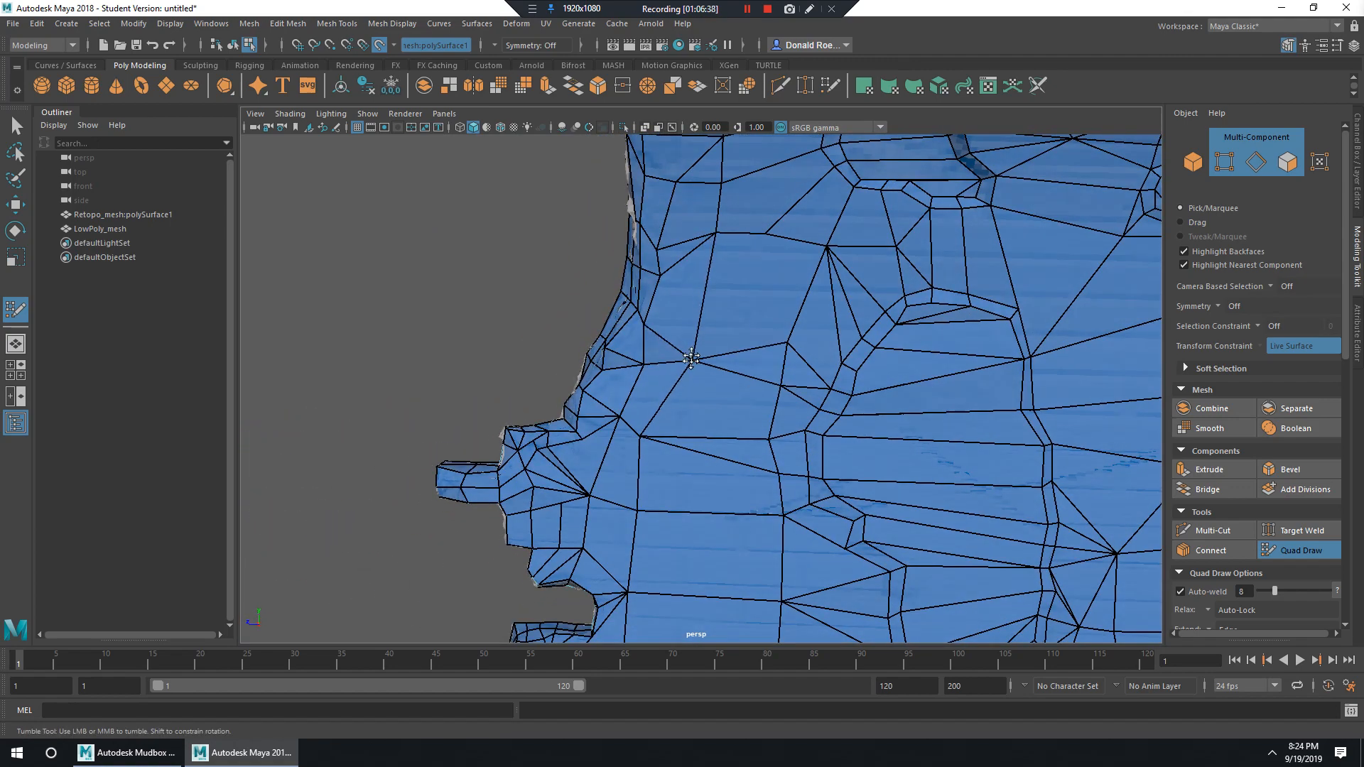
{"action": "left_click_drag", "start_coordinate": [692, 346], "coordinate": [730, 338], "text": "alt"}
{"action": "scroll", "coordinate": [711, 352], "scroll_direction": "up", "scroll_amount": 4}
{"action": "left_click_drag", "start_coordinate": [676, 380], "coordinate": [623, 431], "text": "alt"}
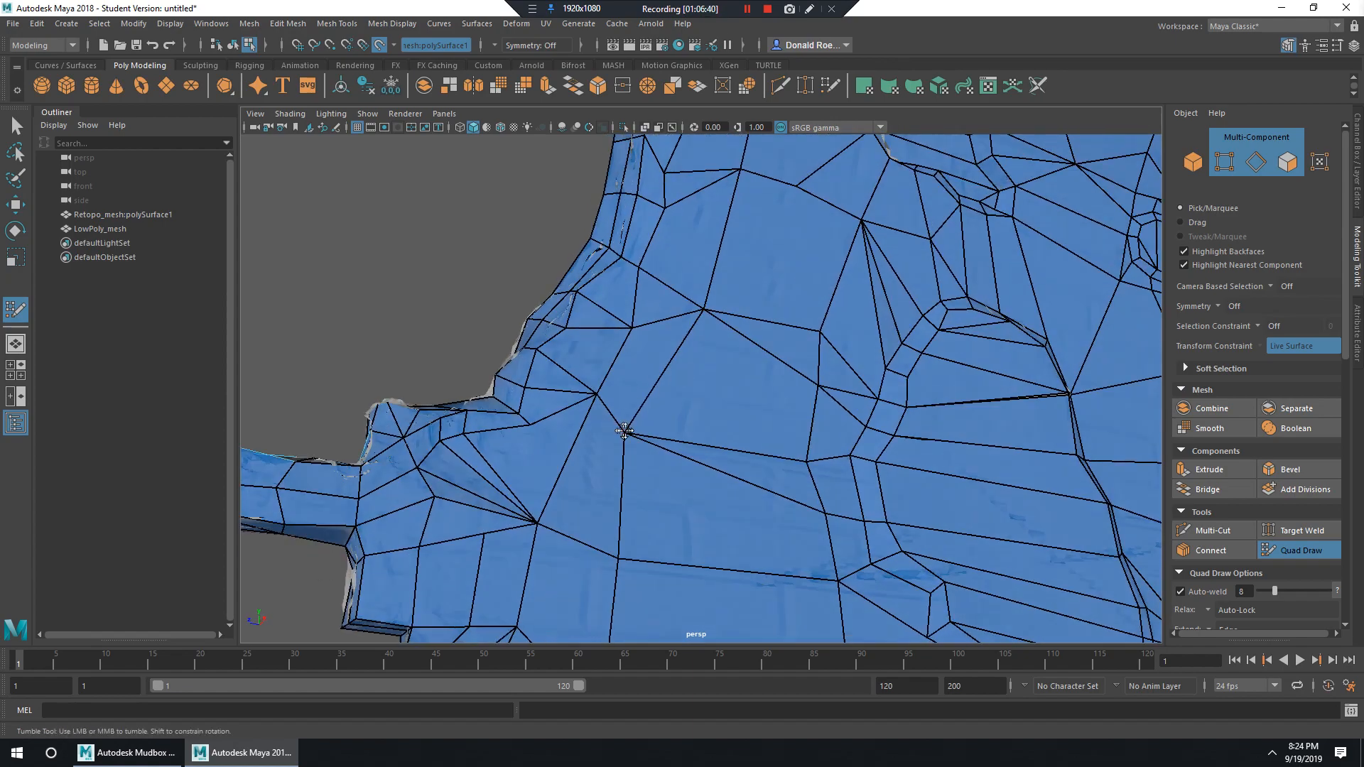
Examine the edge flow across the whole wall, from the broken lower bricks up to the round opening and top rim.
{"action": "mouse_move", "coordinate": [721, 384]}
{"action": "left_mouse_down", "text": "alt"}
{"action": "mouse_move", "coordinate": [799, 378]}
{"action": "mouse_move", "coordinate": [699, 384]}
{"action": "mouse_move", "coordinate": [704, 313]}
{"action": "mouse_move", "coordinate": [705, 399]}
{"action": "left_mouse_up", "text": "alt"}
{"action": "scroll", "coordinate": [705, 400], "scroll_direction": "down", "scroll_amount": 3}
{"action": "middle_click_drag", "start_coordinate": [705, 400], "coordinate": [777, 341], "text": "alt"}
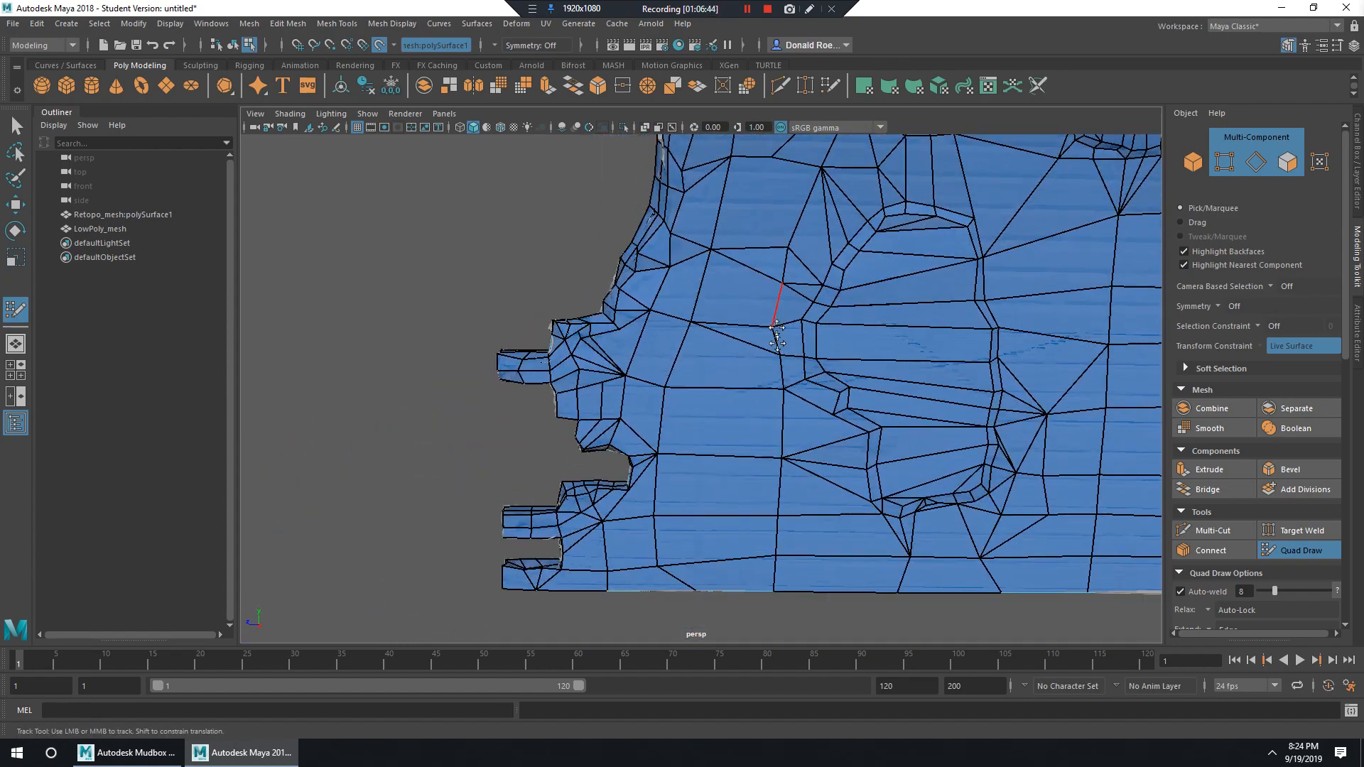
{"action": "left_click_drag", "start_coordinate": [766, 260], "coordinate": [649, 363], "text": "alt"}
{"action": "scroll", "coordinate": [758, 395], "scroll_direction": "up", "scroll_amount": 4}
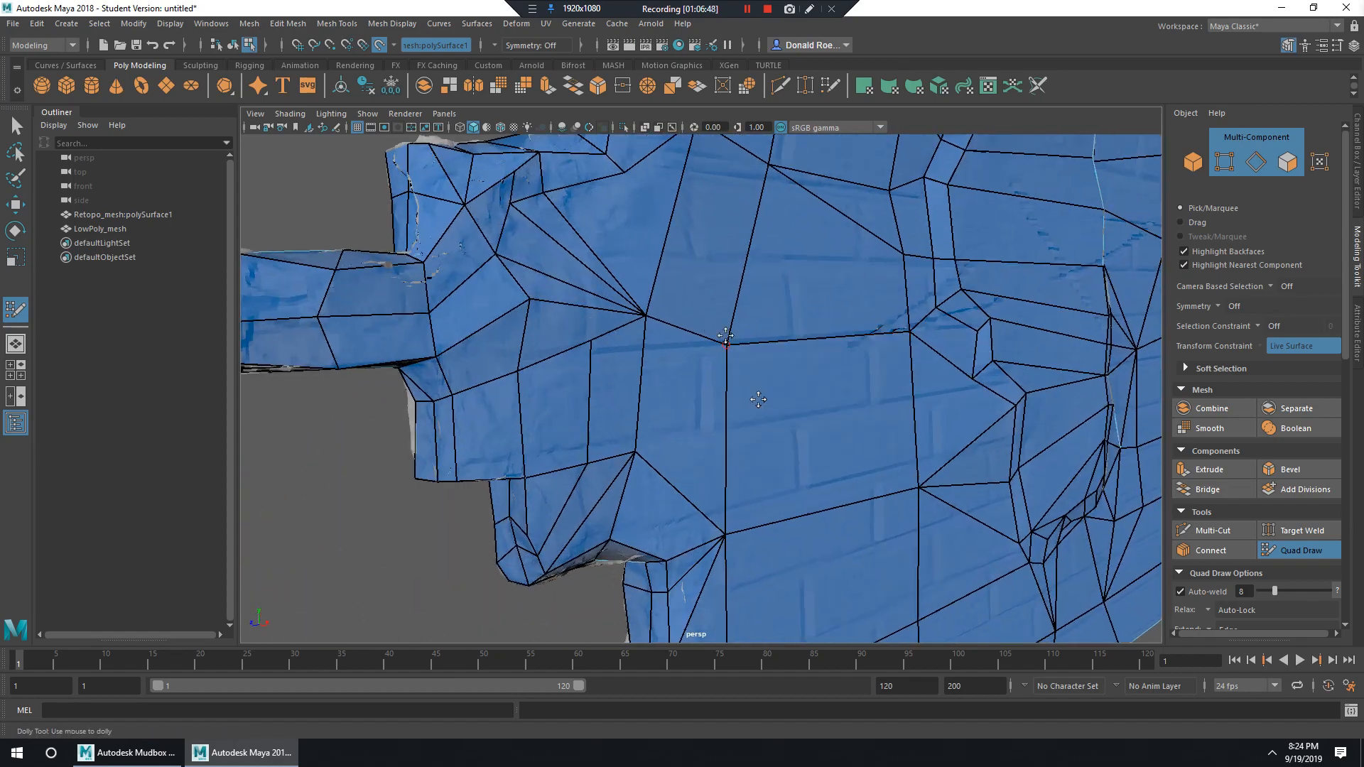
{"action": "middle_click_drag", "start_coordinate": [609, 338], "coordinate": [696, 377], "text": "alt"}
{"action": "scroll", "coordinate": [695, 377], "scroll_direction": "up", "scroll_amount": 3}
{"action": "mouse_move", "coordinate": [641, 305]}
{"action": "left_mouse_down", "text": "alt"}
{"action": "mouse_move", "coordinate": [827, 327]}
{"action": "mouse_move", "coordinate": [903, 355]}
{"action": "mouse_move", "coordinate": [881, 348]}
{"action": "mouse_move", "coordinate": [952, 337]}
{"action": "mouse_move", "coordinate": [846, 360]}
{"action": "mouse_move", "coordinate": [787, 347]}
{"action": "left_mouse_up", "text": "alt"}
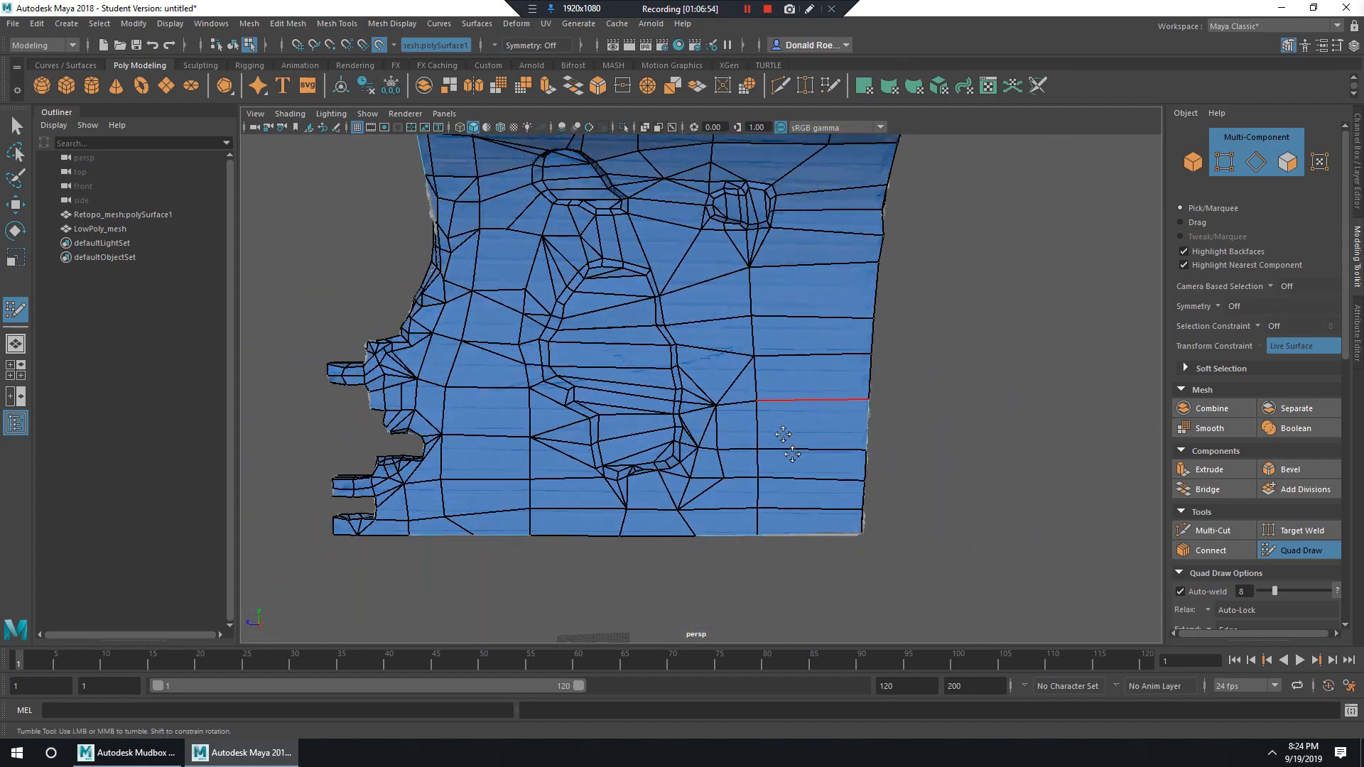
{"action": "left_click_drag", "start_coordinate": [783, 435], "coordinate": [732, 359], "text": "alt"}
{"action": "middle_click_drag", "start_coordinate": [732, 358], "coordinate": [723, 345], "text": "alt"}
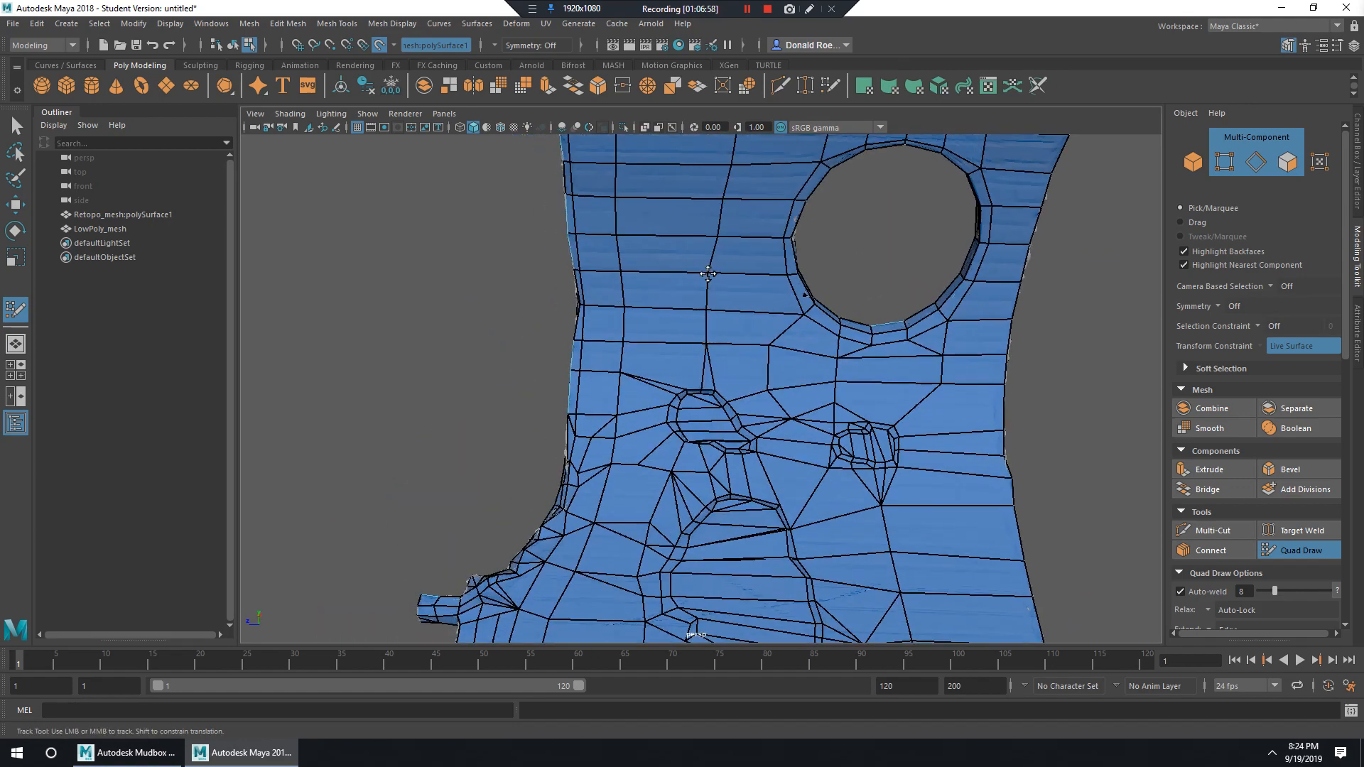
{"action": "middle_click_drag", "start_coordinate": [713, 234], "coordinate": [746, 299], "text": "alt"}
{"action": "left_click_drag", "start_coordinate": [746, 298], "coordinate": [753, 304], "text": "alt"}
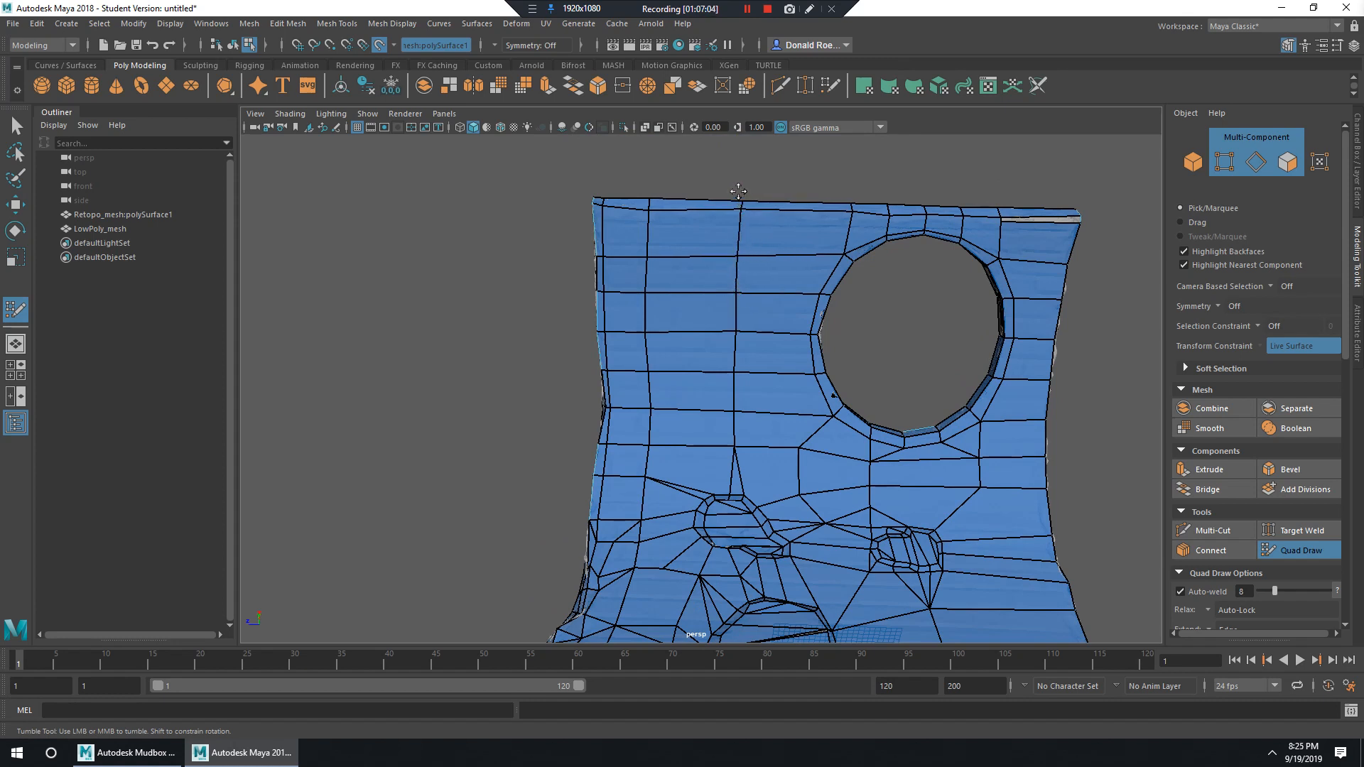
{"action": "left_click_drag", "start_coordinate": [740, 209], "coordinate": [837, 335], "text": "alt"}
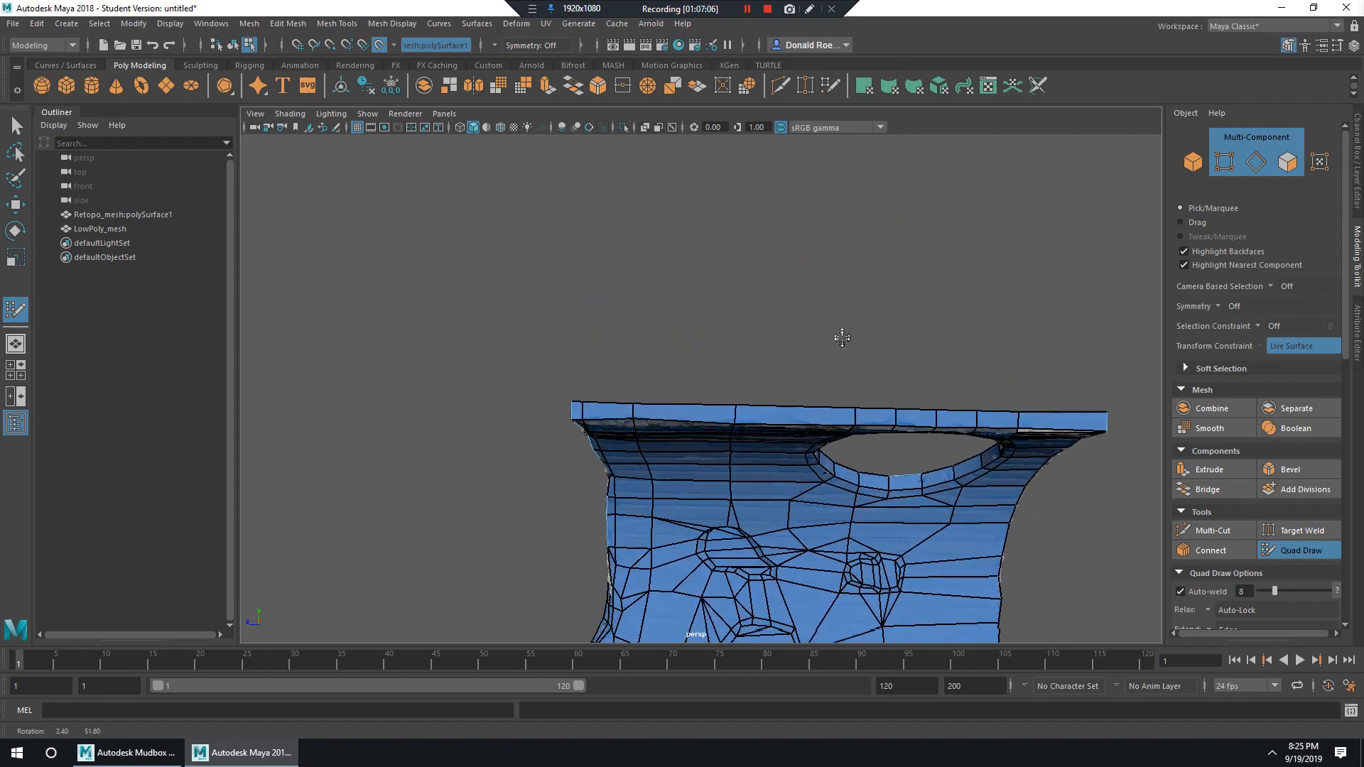
{"action": "right_click_drag", "start_coordinate": [837, 328], "coordinate": [837, 329], "text": "alt"}
{"action": "left_click_drag", "start_coordinate": [837, 329], "coordinate": [904, 469], "text": "alt"}
{"action": "middle_click_drag", "start_coordinate": [904, 469], "coordinate": [892, 298], "text": "alt"}
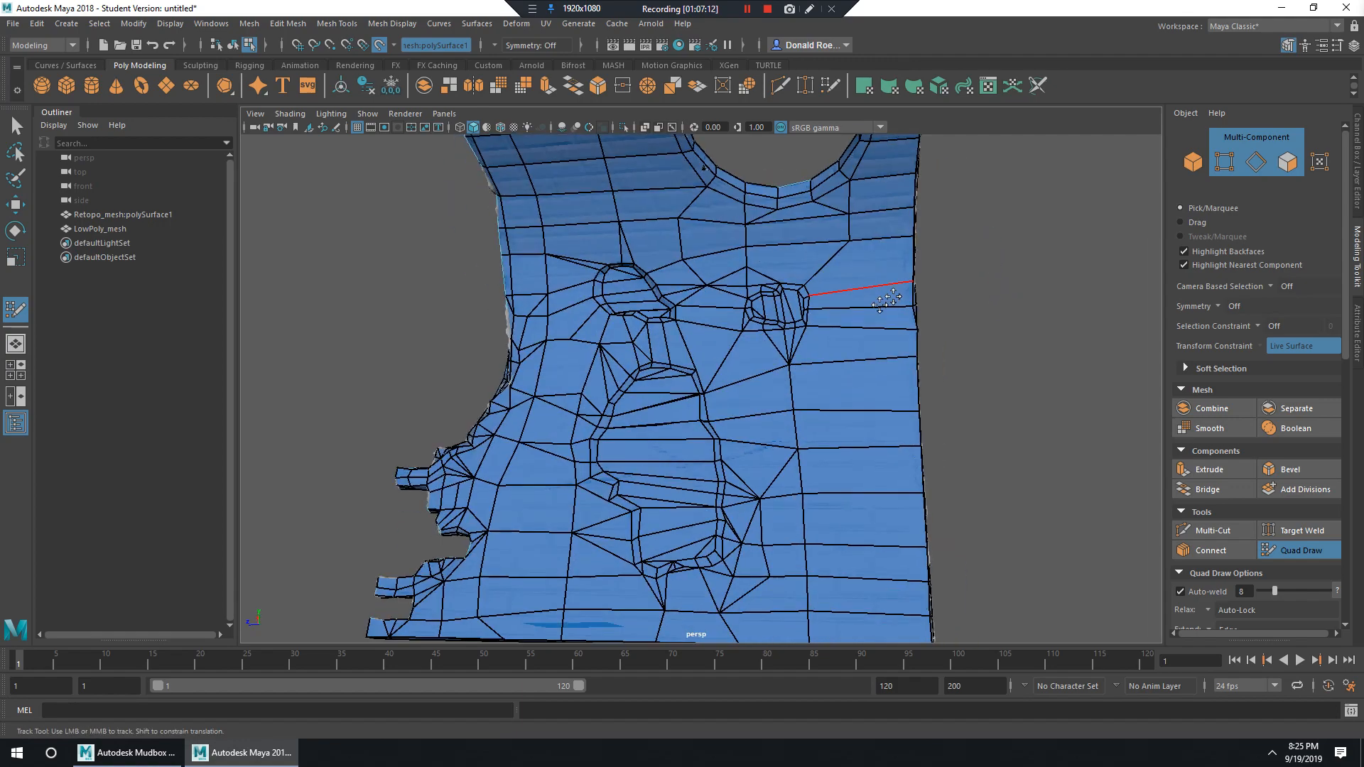
{"action": "left_click_drag", "start_coordinate": [892, 298], "coordinate": [868, 429], "text": "alt"}
{"action": "middle_click_drag", "start_coordinate": [867, 429], "coordinate": [796, 318], "text": "alt"}
{"action": "mouse_move", "coordinate": [796, 318]}
{"action": "left_mouse_down", "text": "alt"}
{"action": "mouse_move", "coordinate": [817, 308]}
{"action": "mouse_move", "coordinate": [786, 342]}
{"action": "left_mouse_up", "text": "alt"}
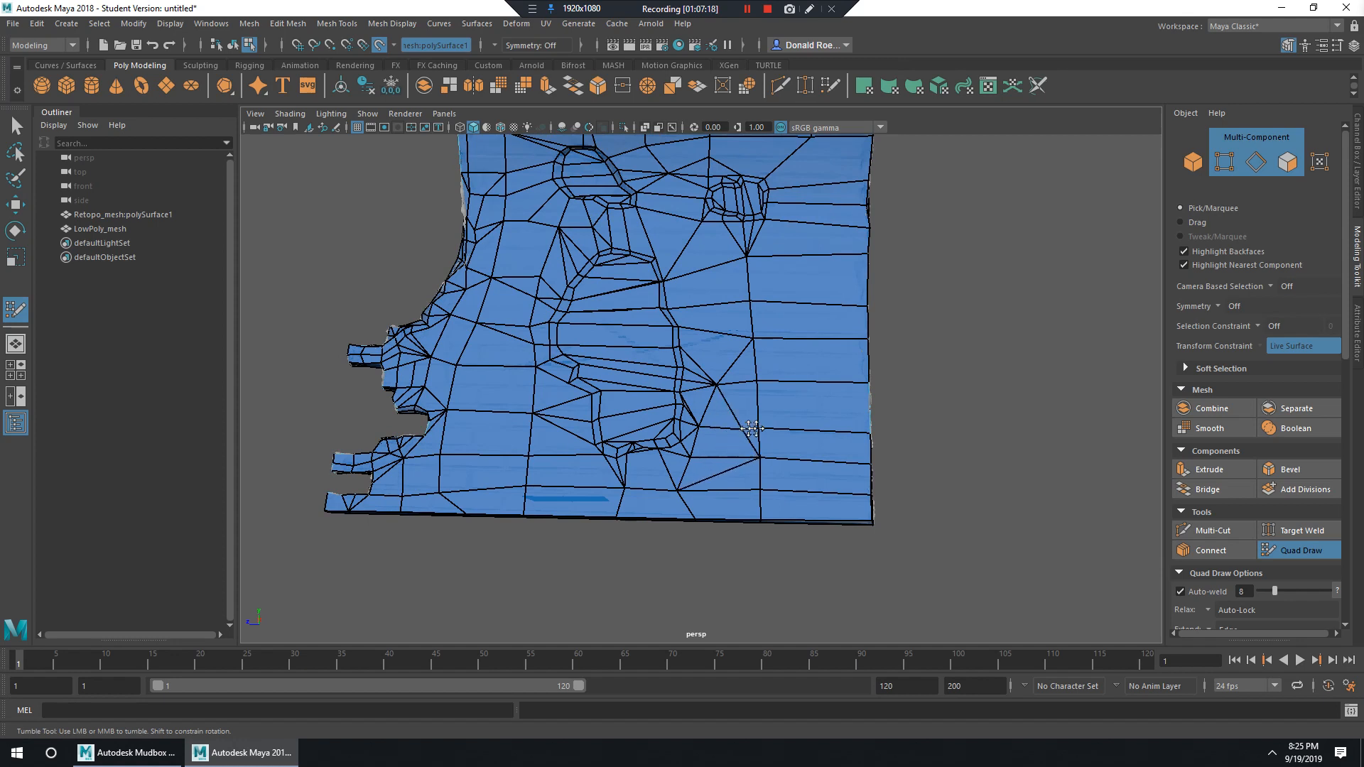
Weld the stray vertex beside the large recess onto the adjacent vertical edge column and delete the diagonal edge below the recess.
{"action": "left_click_drag", "start_coordinate": [724, 382], "coordinate": [749, 376]}
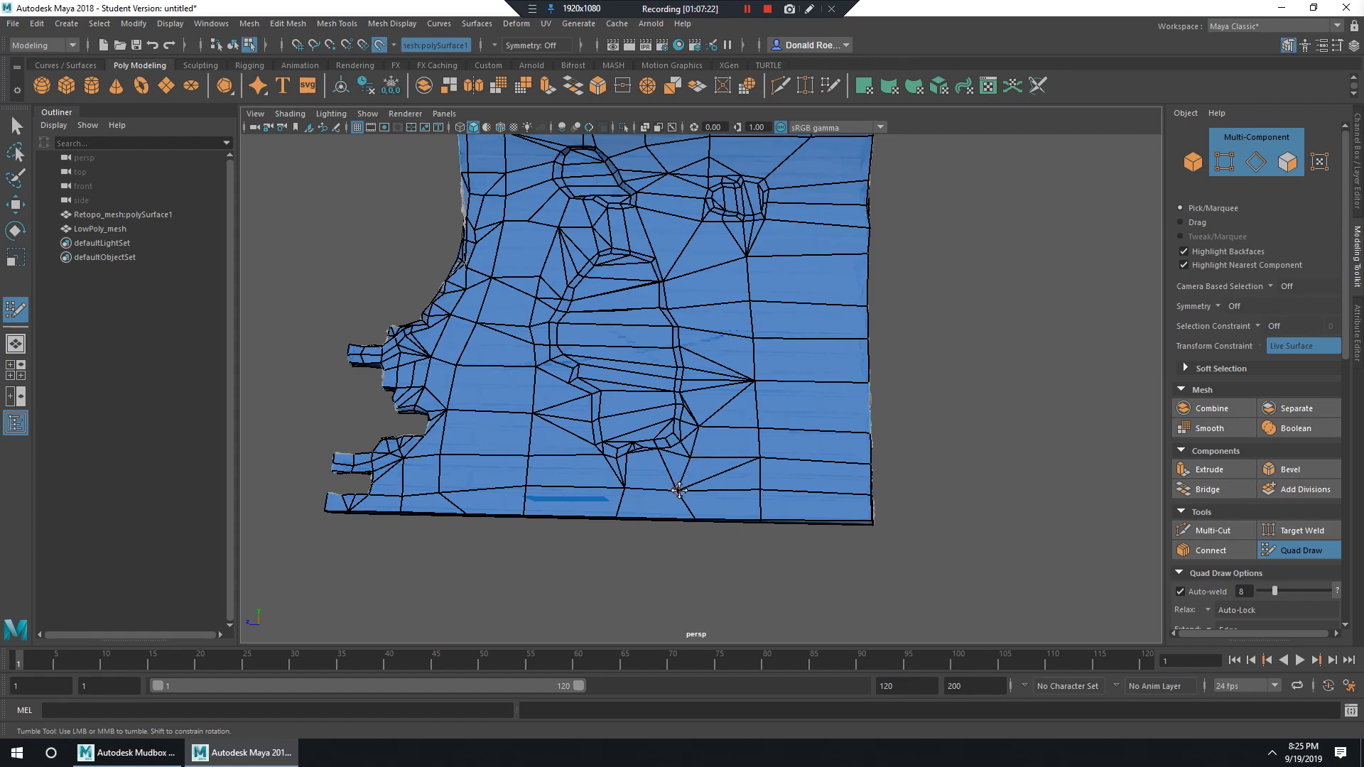
{"action": "left_click_drag", "start_coordinate": [748, 468], "coordinate": [737, 481], "text": "alt"}
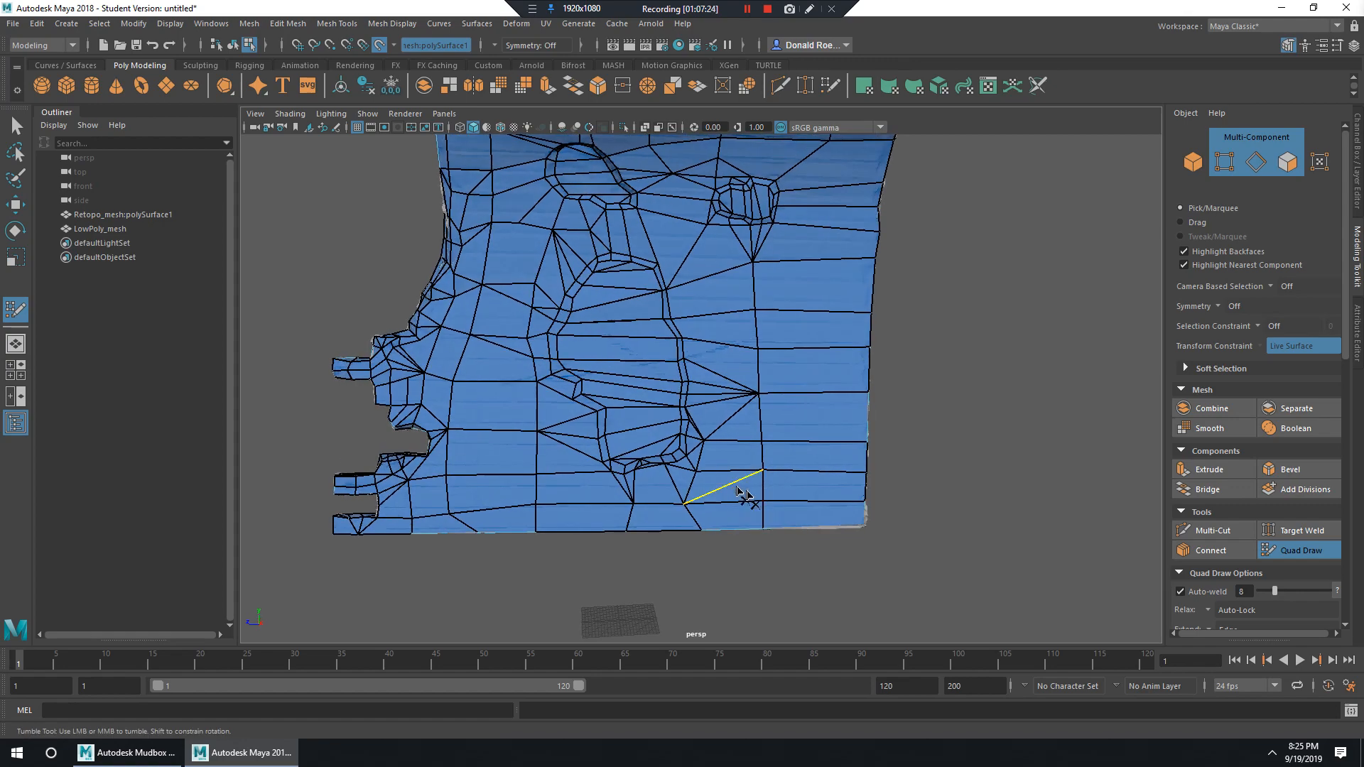
{"action": "left_click", "coordinate": [739, 488], "text": "ctrl+shift"}
{"action": "middle_click_drag", "start_coordinate": [714, 407], "coordinate": [820, 398], "text": "alt"}
{"action": "left_click_drag", "start_coordinate": [820, 398], "coordinate": [814, 386], "text": "alt"}
{"action": "middle_click_drag", "start_coordinate": [824, 385], "coordinate": [771, 367], "text": "alt"}
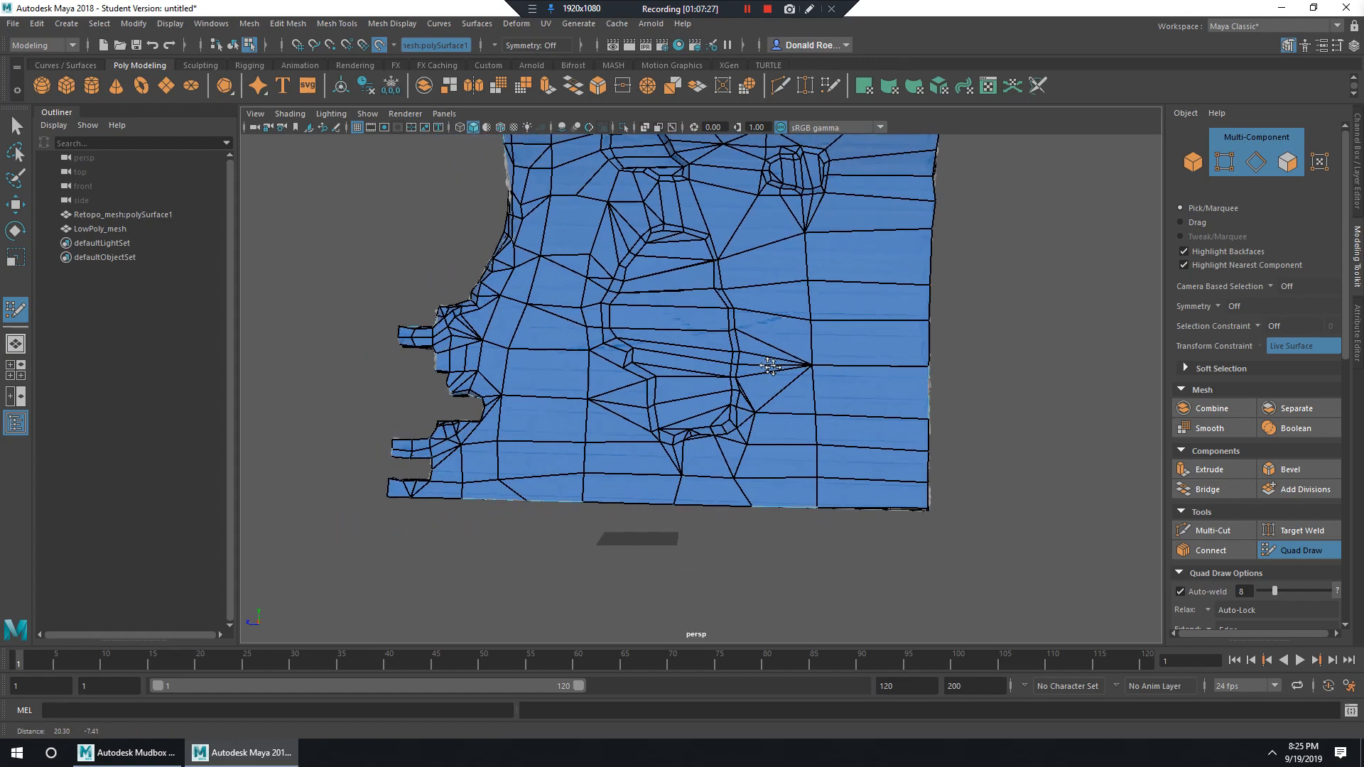
{"action": "left_click_drag", "start_coordinate": [772, 367], "coordinate": [741, 347], "text": "alt"}
{"action": "scroll", "coordinate": [764, 474], "scroll_direction": "up", "scroll_amount": 4}
{"action": "scroll", "coordinate": [782, 369], "scroll_direction": "down", "scroll_amount": 4}
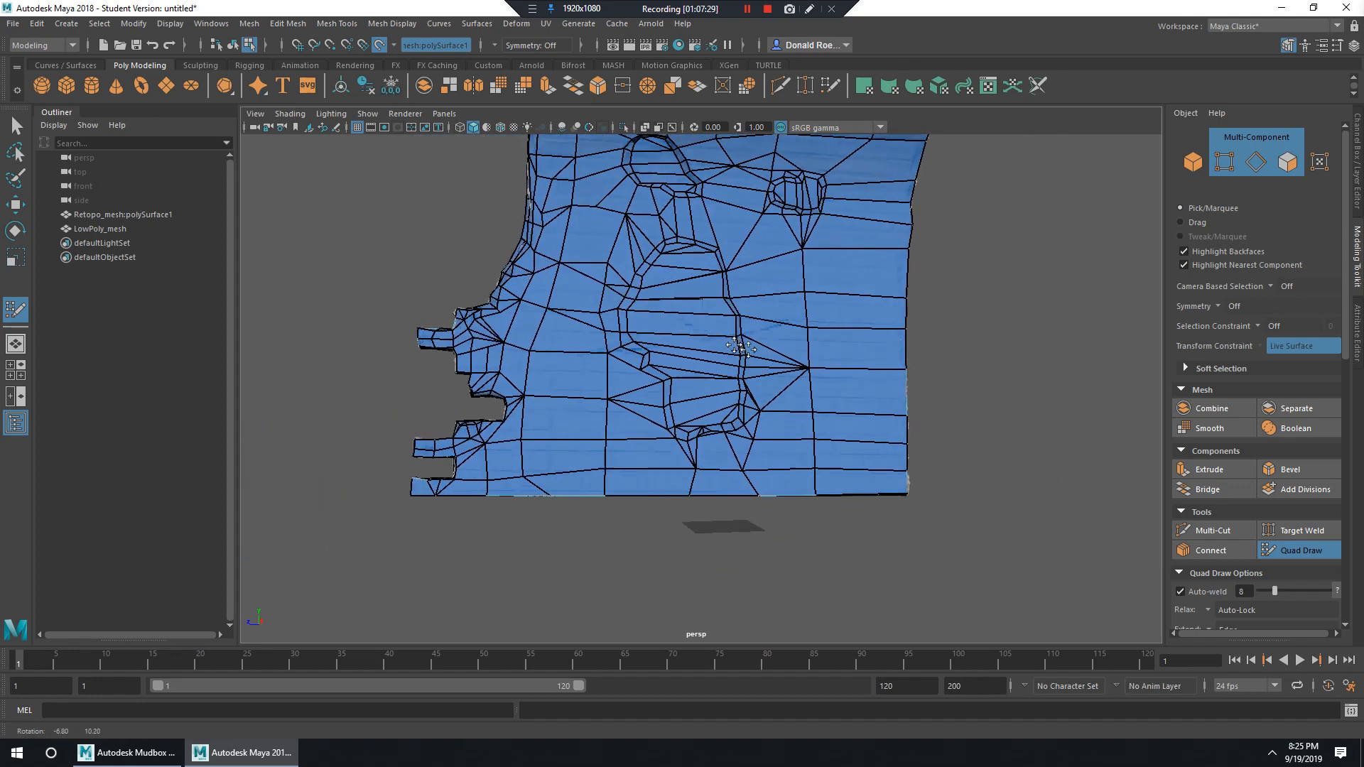
Leave Quad Draw, hide the Retopo_lay layer and select LowPoly_mesh as a whole object.
{"action": "key", "text": "q"}
{"action": "left_click", "coordinate": [1354, 44]}
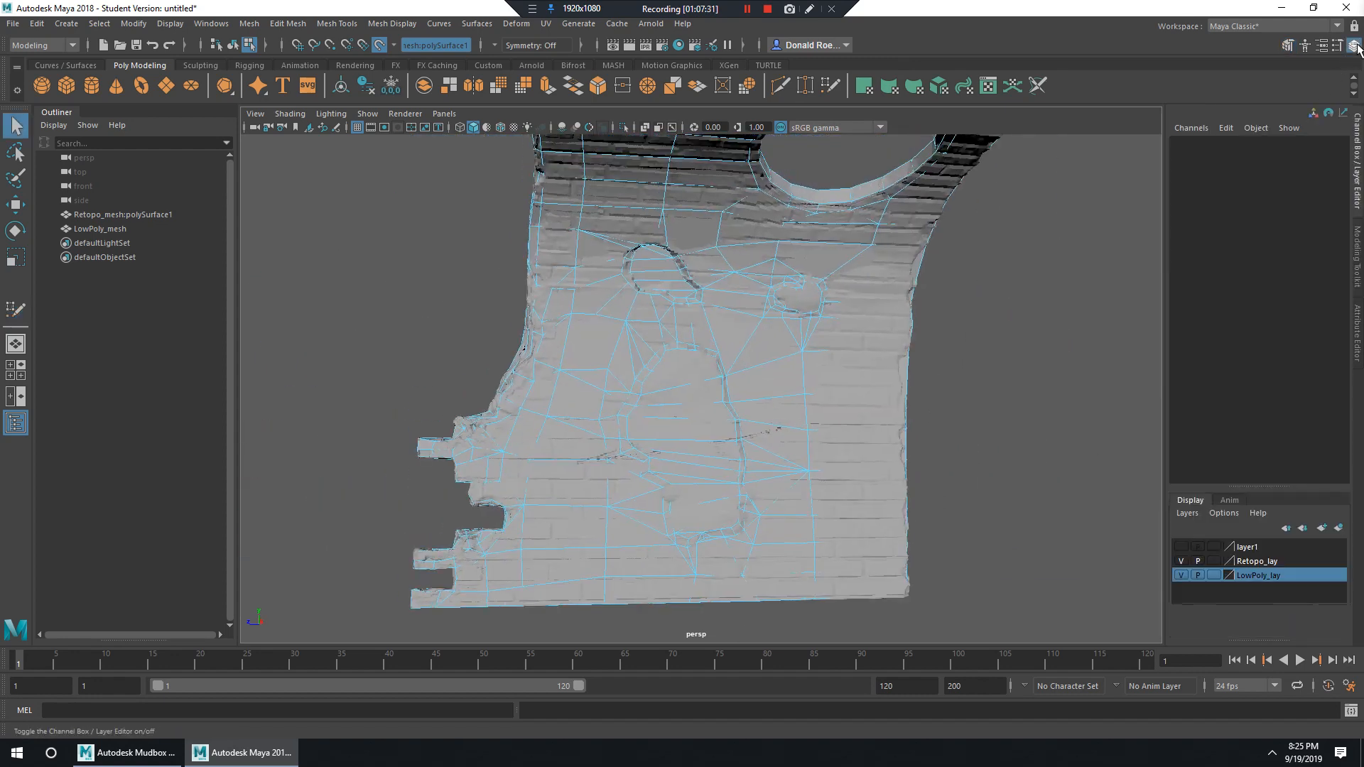
{"action": "left_click", "coordinate": [1180, 561]}
{"action": "left_click_drag", "start_coordinate": [884, 403], "coordinate": [824, 365], "text": "alt"}
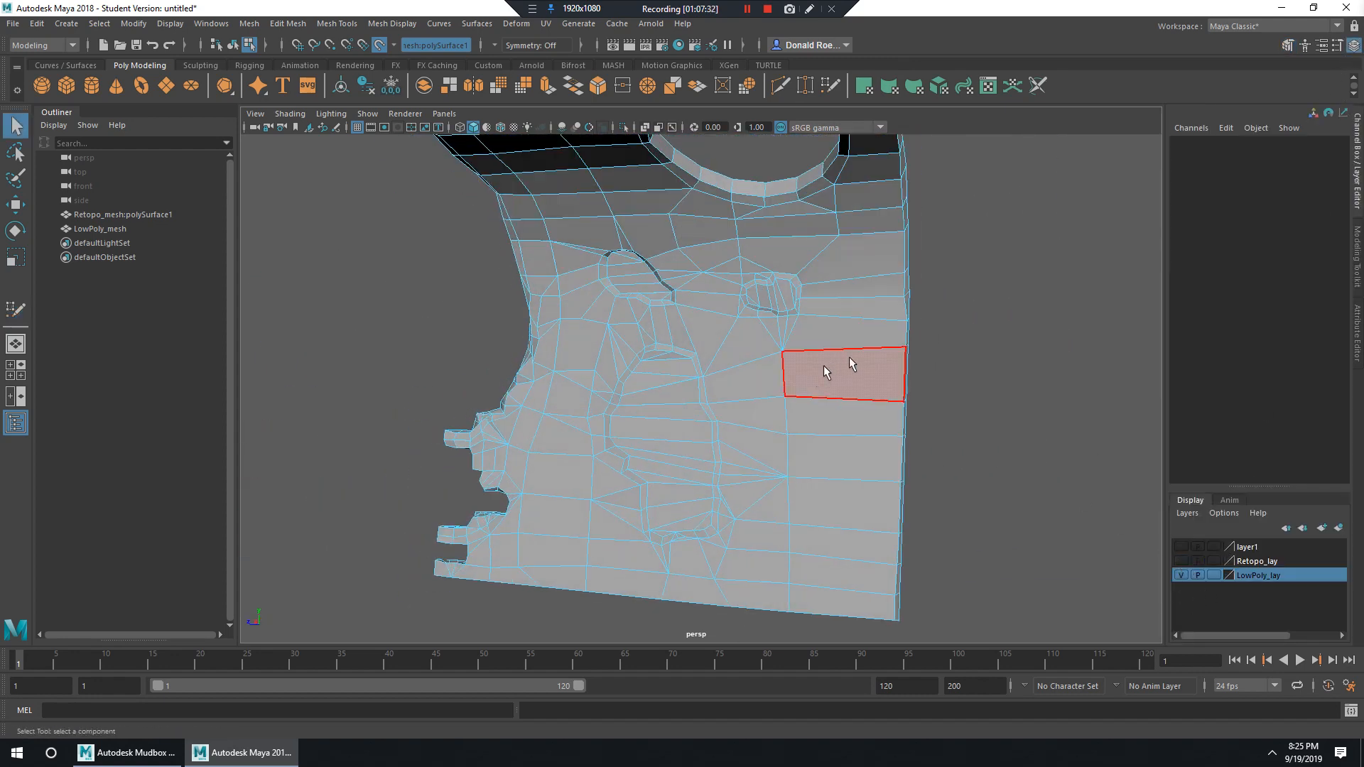
{"action": "middle_click_drag", "start_coordinate": [906, 352], "coordinate": [902, 456], "text": "alt"}
{"action": "left_click_drag", "start_coordinate": [902, 457], "coordinate": [1007, 396], "text": "alt"}
{"action": "right_click_drag", "start_coordinate": [776, 365], "coordinate": [868, 317]}
{"action": "left_click", "coordinate": [833, 403]}
{"action": "left_click_drag", "start_coordinate": [883, 386], "coordinate": [831, 329], "text": "alt"}
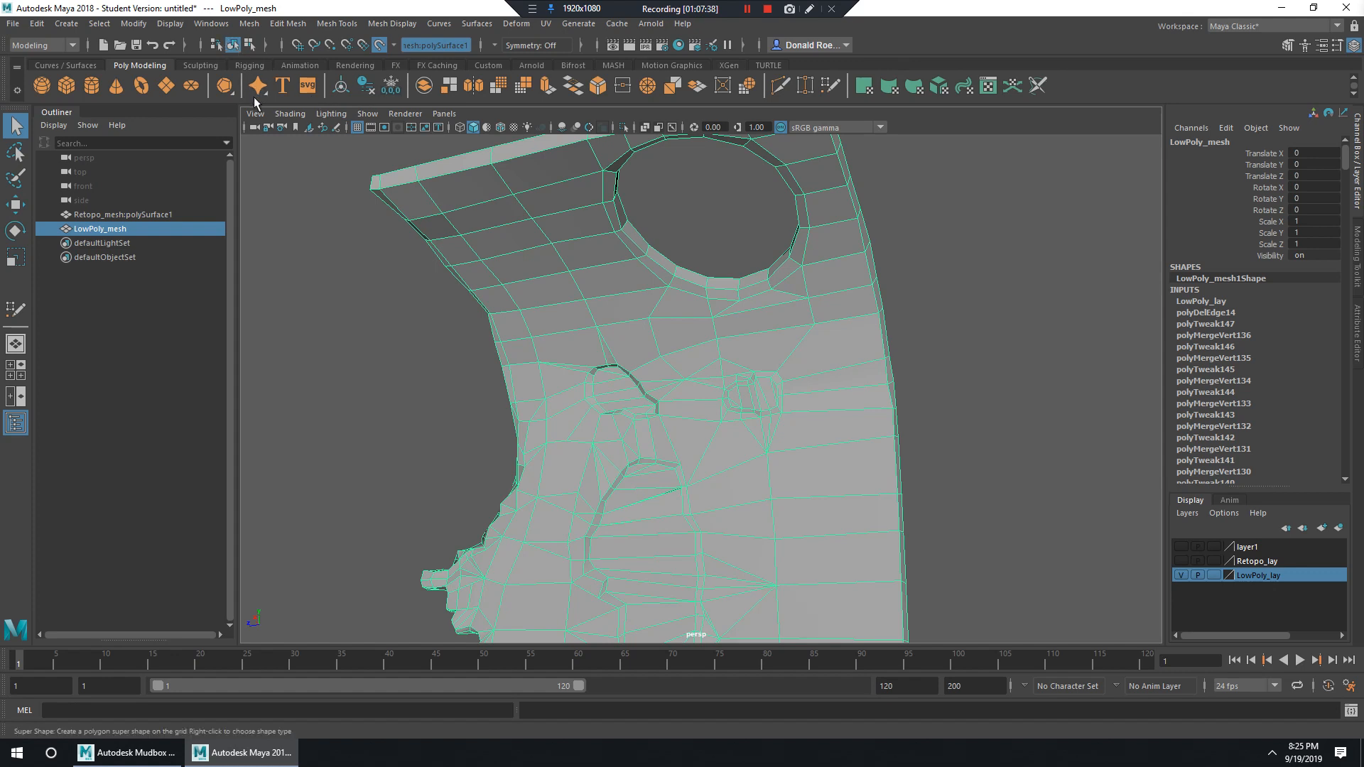
Reset the Cleanup settings and run Cleanup on LowPoly_mesh to select matching polygons with more than 4 sides.
{"action": "left_click", "coordinate": [250, 24]}
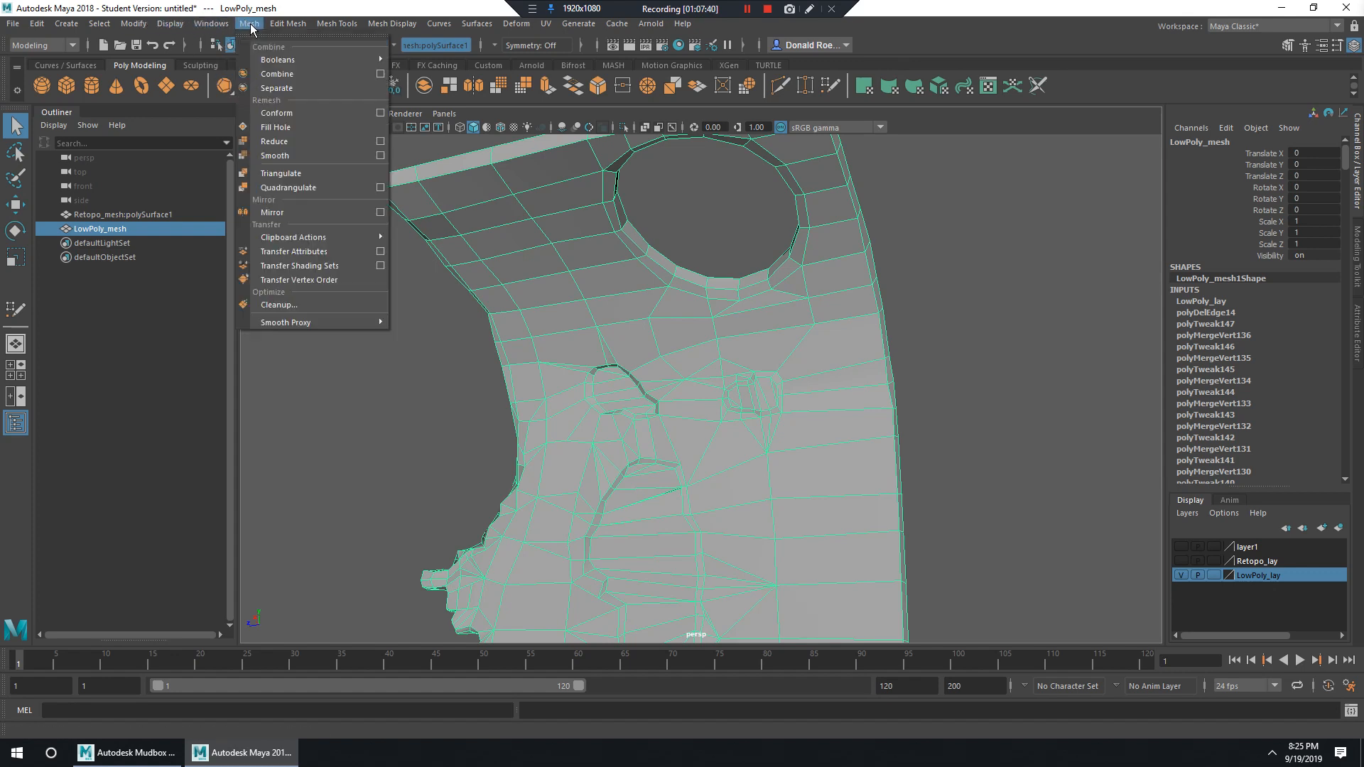
{"action": "left_click", "coordinate": [382, 304]}
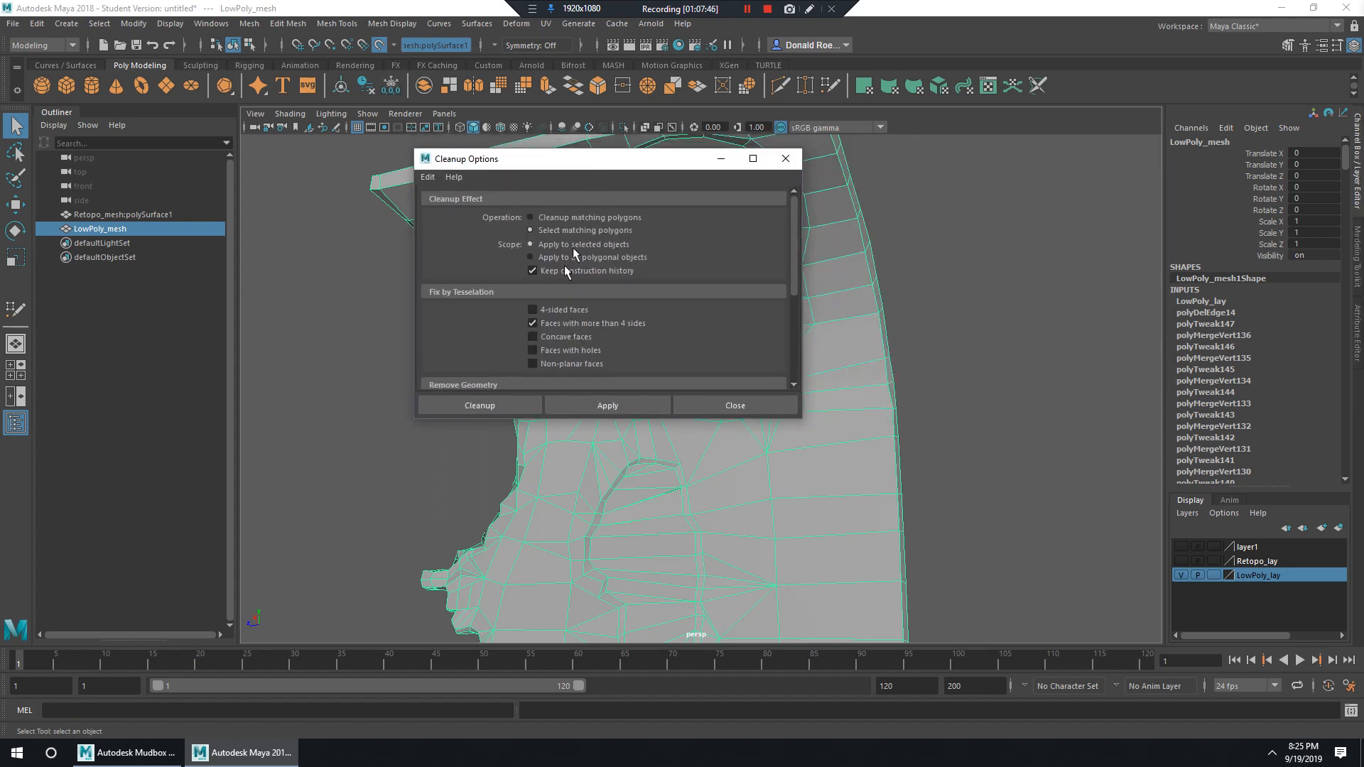
{"action": "left_click", "coordinate": [429, 177]}
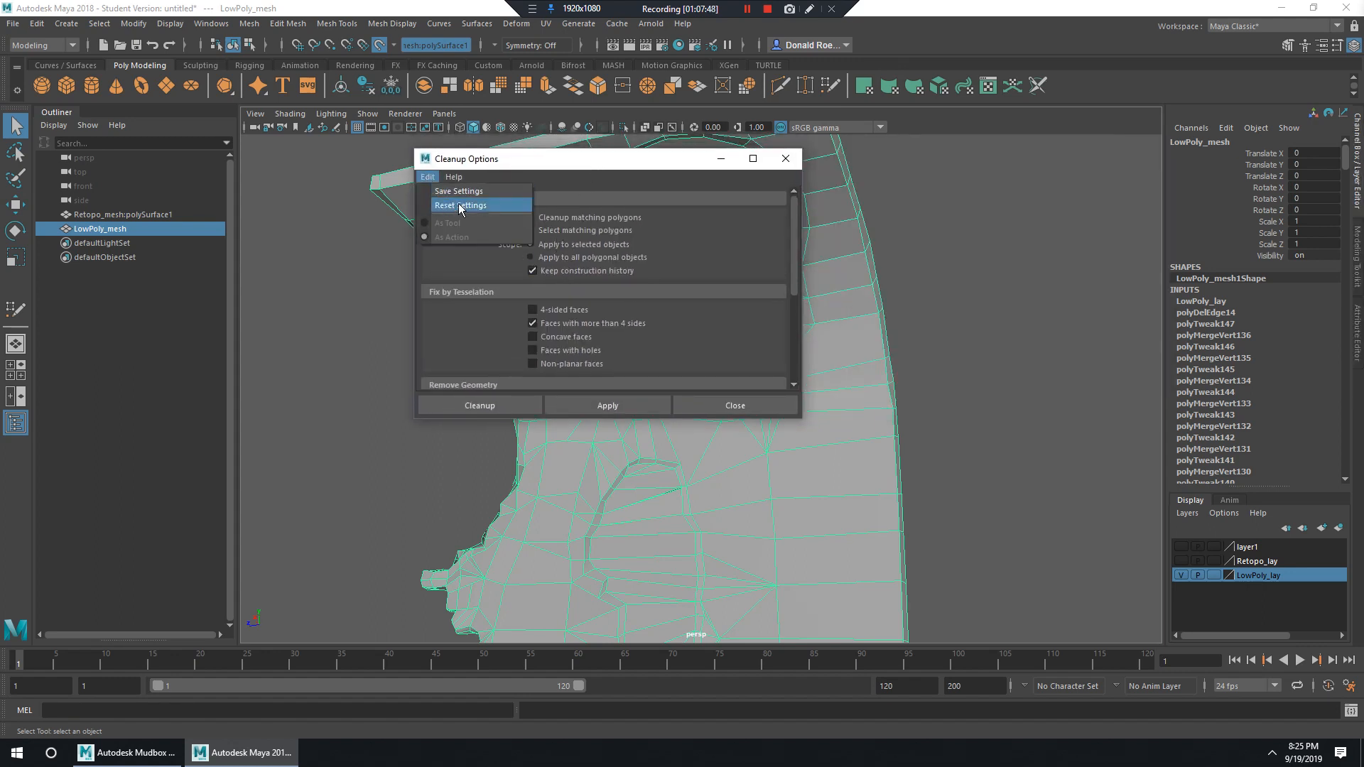
{"action": "left_click", "coordinate": [458, 203]}
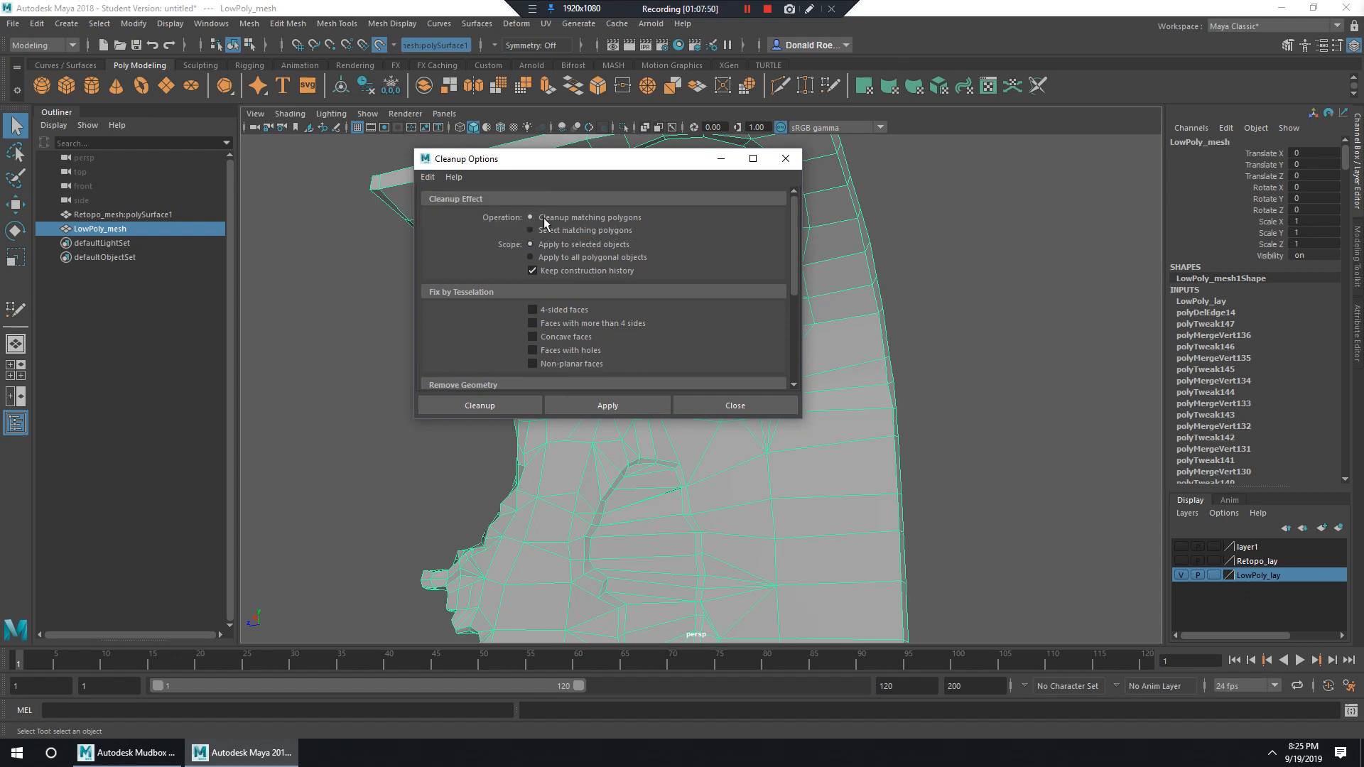
{"action": "left_click", "coordinate": [538, 322]}
{"action": "left_click", "coordinate": [608, 405]}
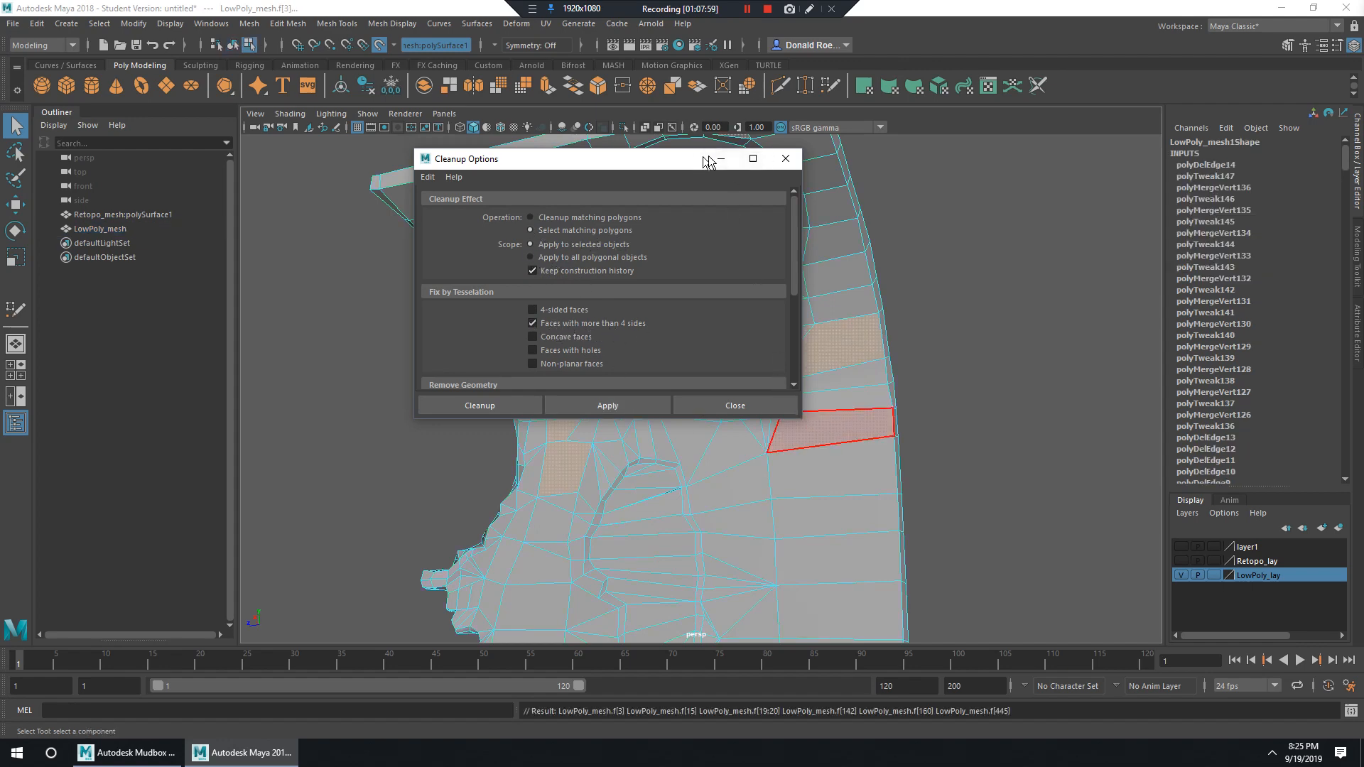
Minimise the Cleanup options, frame the selected faces and capture a screen snip of the viewport, moving the snip window aside.
{"action": "left_click", "coordinate": [720, 159]}
{"action": "left_click_drag", "start_coordinate": [770, 350], "coordinate": [808, 390], "text": "alt"}
{"action": "right_click_drag", "start_coordinate": [808, 391], "coordinate": [880, 399], "text": "alt"}
{"action": "left_click_drag", "start_coordinate": [881, 398], "coordinate": [806, 407], "text": "alt"}
{"action": "left_click", "coordinate": [18, 753]}
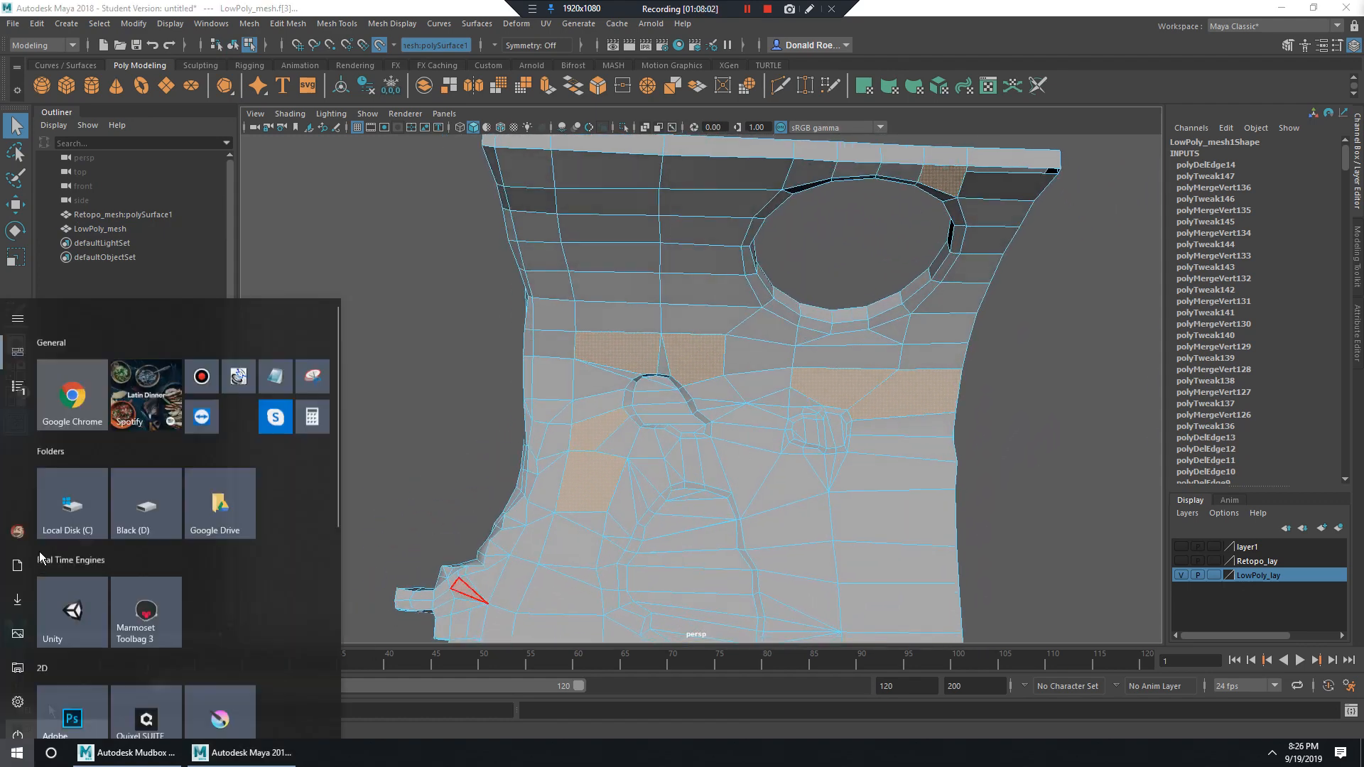
{"action": "key", "text": "Escape"}
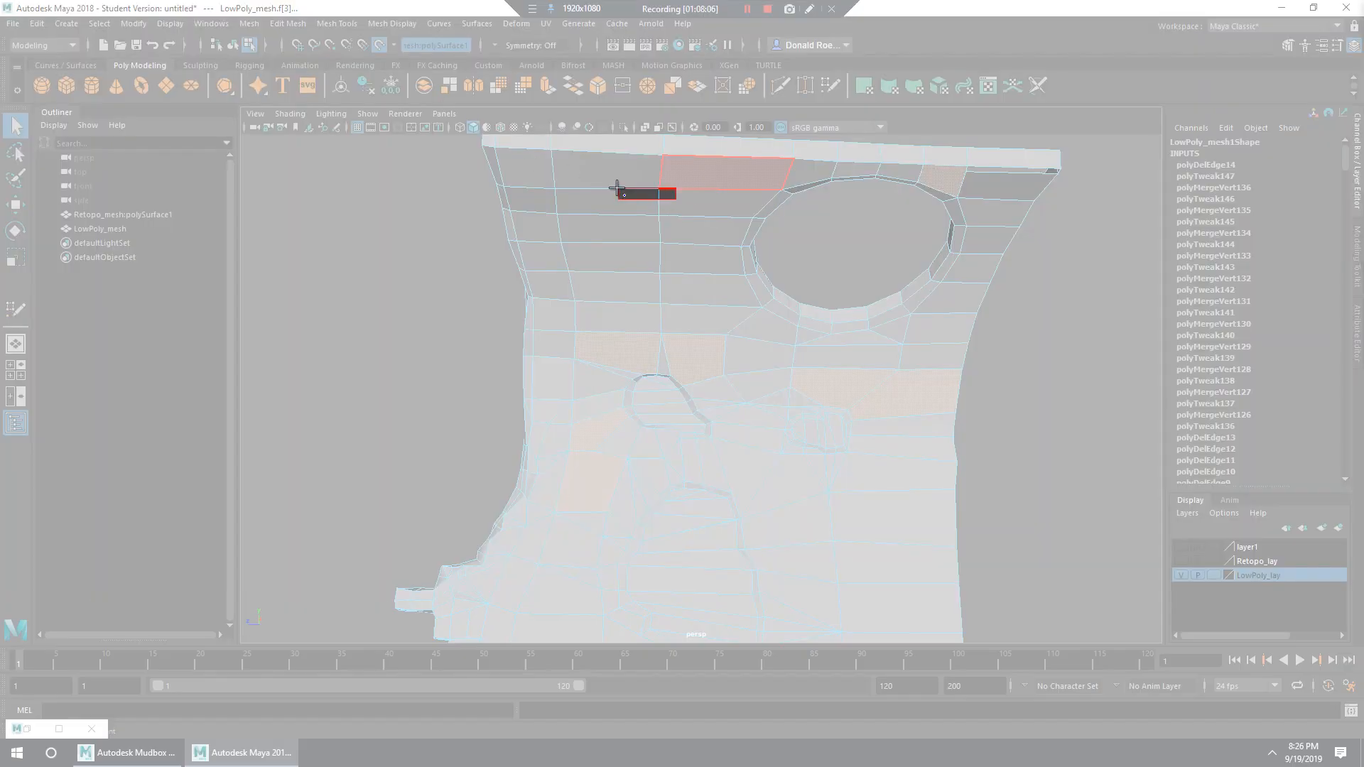
{"action": "left_click_drag", "start_coordinate": [616, 187], "coordinate": [616, 188]}
{"action": "left_click", "coordinate": [571, 103]}
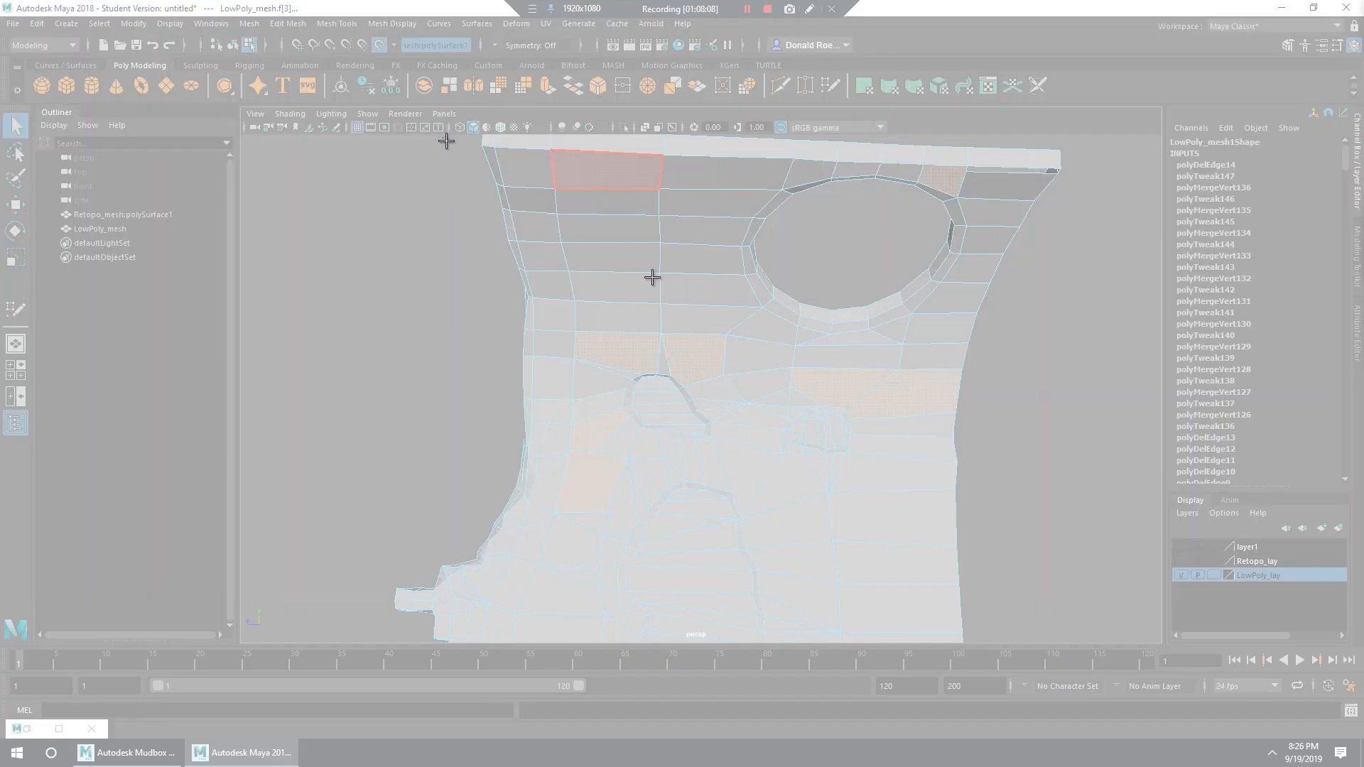
{"action": "left_click_drag", "start_coordinate": [442, 137], "coordinate": [1102, 650]}
{"action": "left_click_drag", "start_coordinate": [870, 17], "coordinate": [1363, 32]}
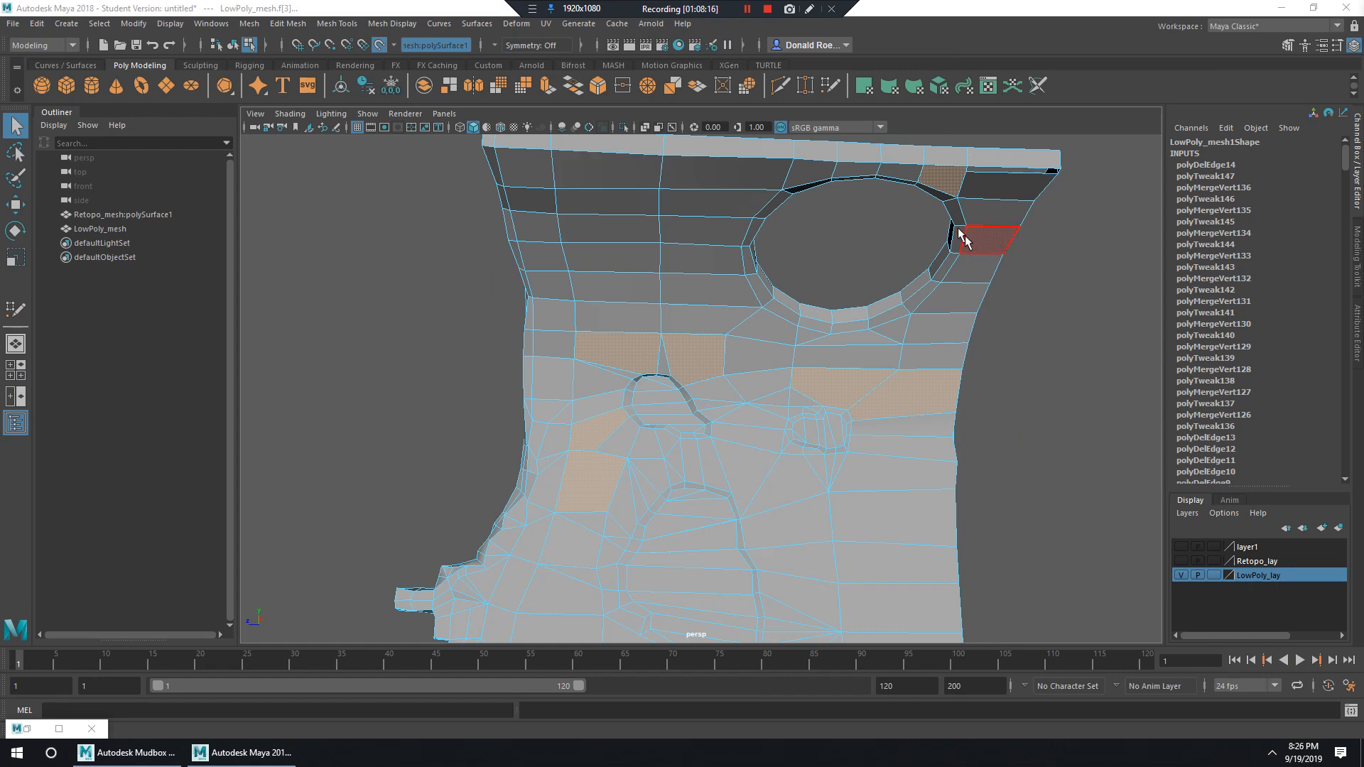
Return to object mode and use Quad Draw to fill the narrow gap under the top rim at the corner near the round opening.
{"action": "right_click_drag", "start_coordinate": [964, 242], "coordinate": [995, 222]}
{"action": "middle_click_drag", "start_coordinate": [1037, 272], "coordinate": [1018, 371], "text": "alt"}
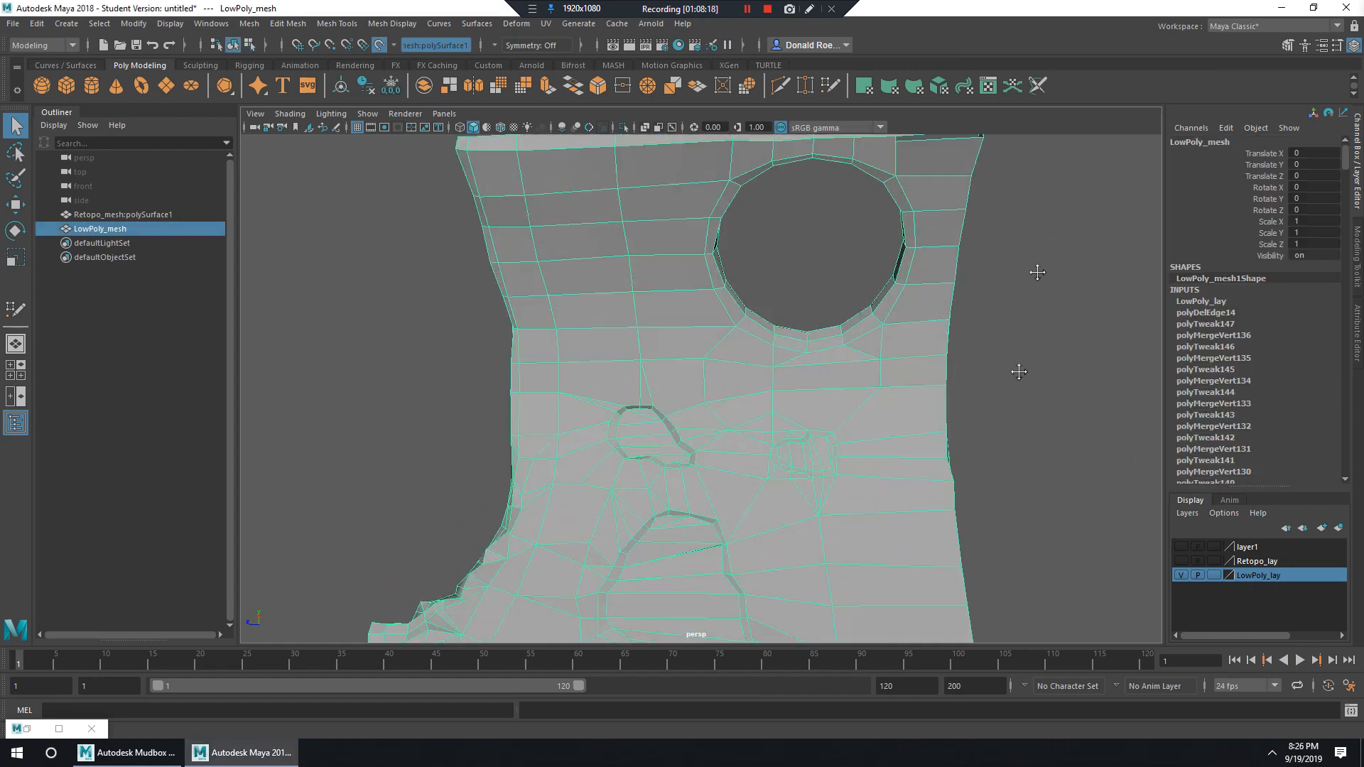
{"action": "left_click_drag", "start_coordinate": [1019, 372], "coordinate": [873, 400], "text": "alt"}
{"action": "right_click_drag", "start_coordinate": [874, 401], "coordinate": [983, 398], "text": "alt"}
{"action": "left_click_drag", "start_coordinate": [984, 398], "coordinate": [905, 371], "text": "alt"}
{"action": "middle_click_drag", "start_coordinate": [906, 372], "coordinate": [881, 390], "text": "alt"}
{"action": "right_click_drag", "start_coordinate": [881, 391], "coordinate": [921, 373], "text": "alt"}
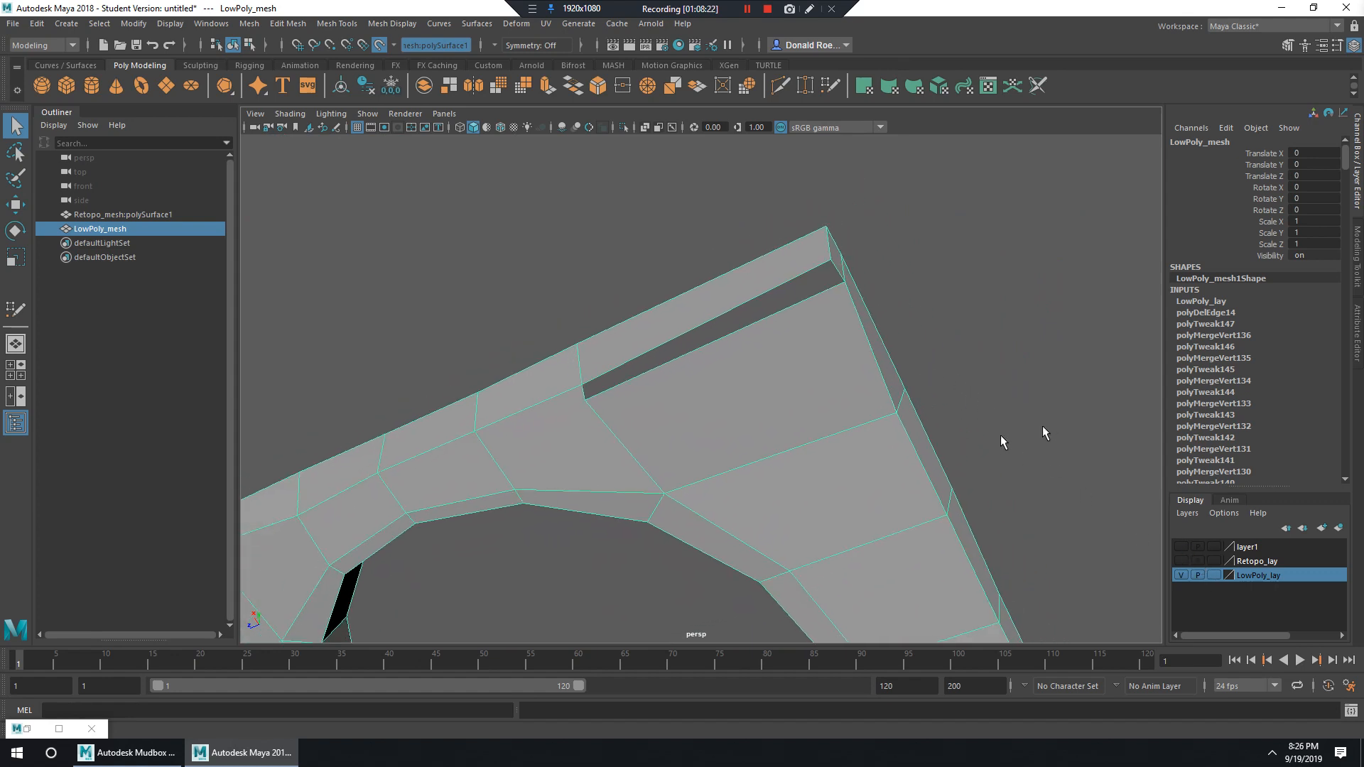
{"action": "left_click", "coordinate": [1289, 48]}
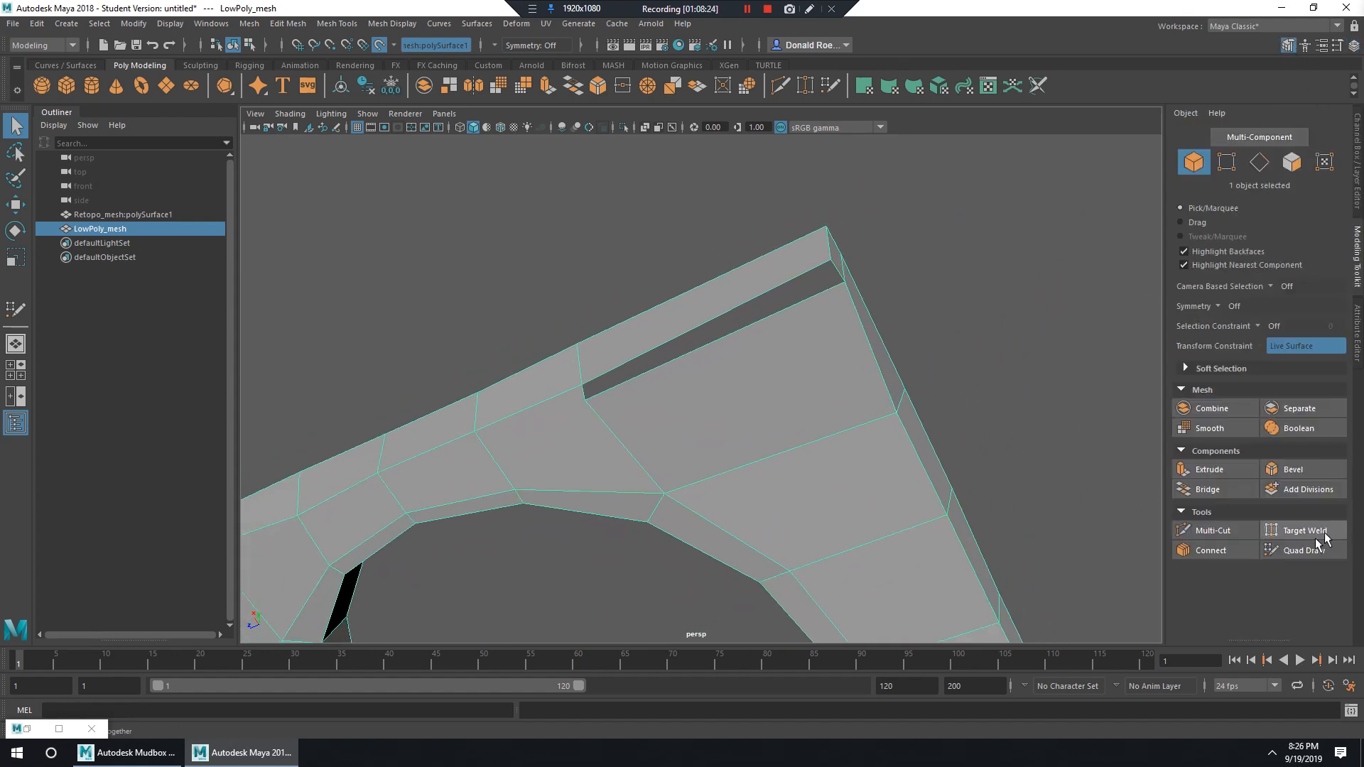
{"action": "left_click", "coordinate": [1302, 550]}
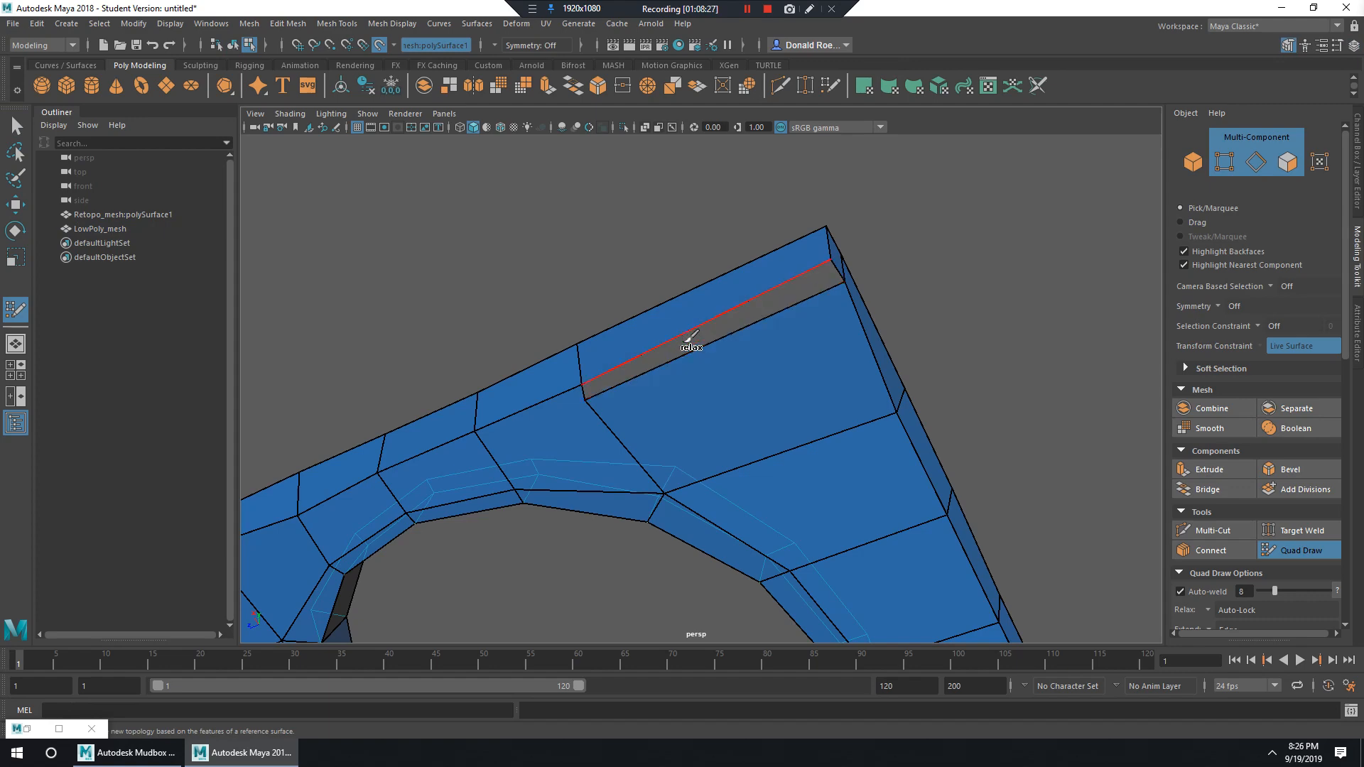
{"action": "left_click", "coordinate": [710, 343], "text": "shift"}
Nudge the vertex at the end corner of the top rim into line.
{"action": "left_click_drag", "start_coordinate": [912, 379], "coordinate": [673, 446], "text": "alt"}
{"action": "middle_click_drag", "start_coordinate": [673, 446], "coordinate": [661, 452], "text": "alt"}
{"action": "mouse_move", "coordinate": [563, 495]}
{"action": "left_mouse_down"}
{"action": "mouse_move", "coordinate": [542, 476]}
{"action": "mouse_move", "coordinate": [570, 500]}
{"action": "left_mouse_up"}
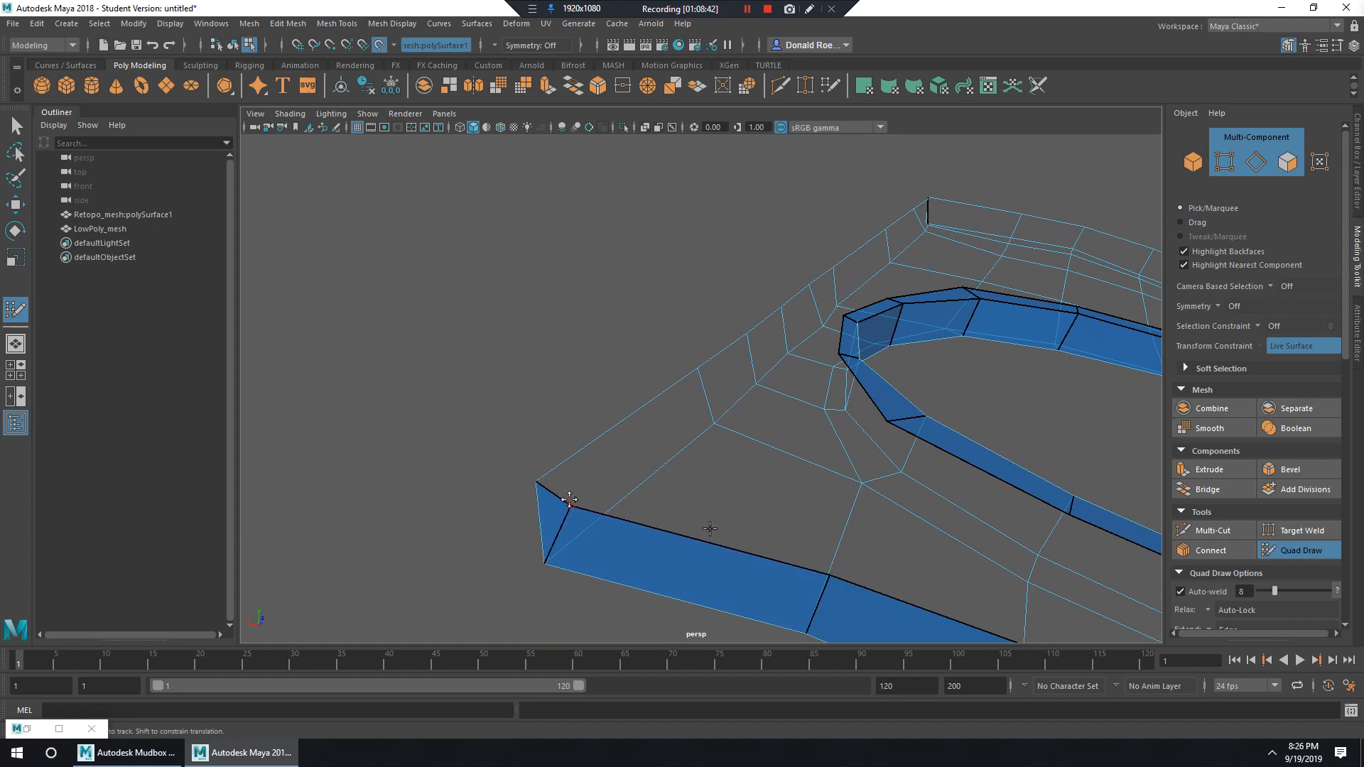
Set the Quad Draw auto-weld value to 25 and weld the inner corner vertex onto the panel's outer corner vertex.
{"action": "left_click_drag", "start_coordinate": [1307, 593], "coordinate": [1303, 593]}
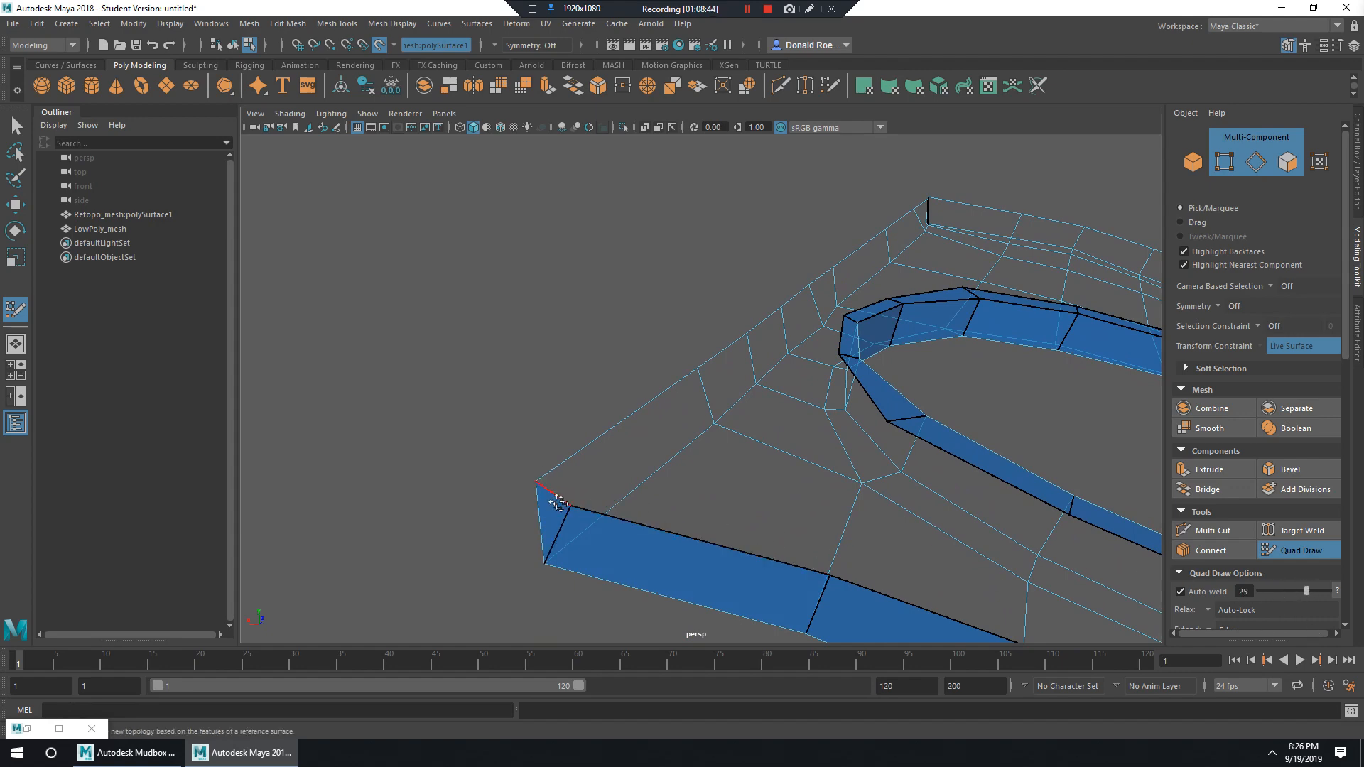
{"action": "left_click_drag", "start_coordinate": [567, 505], "coordinate": [542, 486]}
Weld the extra vertex between the round hole and the oval recess onto the neighbouring vertex above it.
{"action": "mouse_move", "coordinate": [718, 495]}
{"action": "left_mouse_down", "text": "alt"}
{"action": "mouse_move", "coordinate": [868, 479]}
{"action": "mouse_move", "coordinate": [903, 442]}
{"action": "mouse_move", "coordinate": [740, 402]}
{"action": "left_mouse_up", "text": "alt"}
{"action": "right_click_drag", "start_coordinate": [741, 402], "coordinate": [803, 411], "text": "alt"}
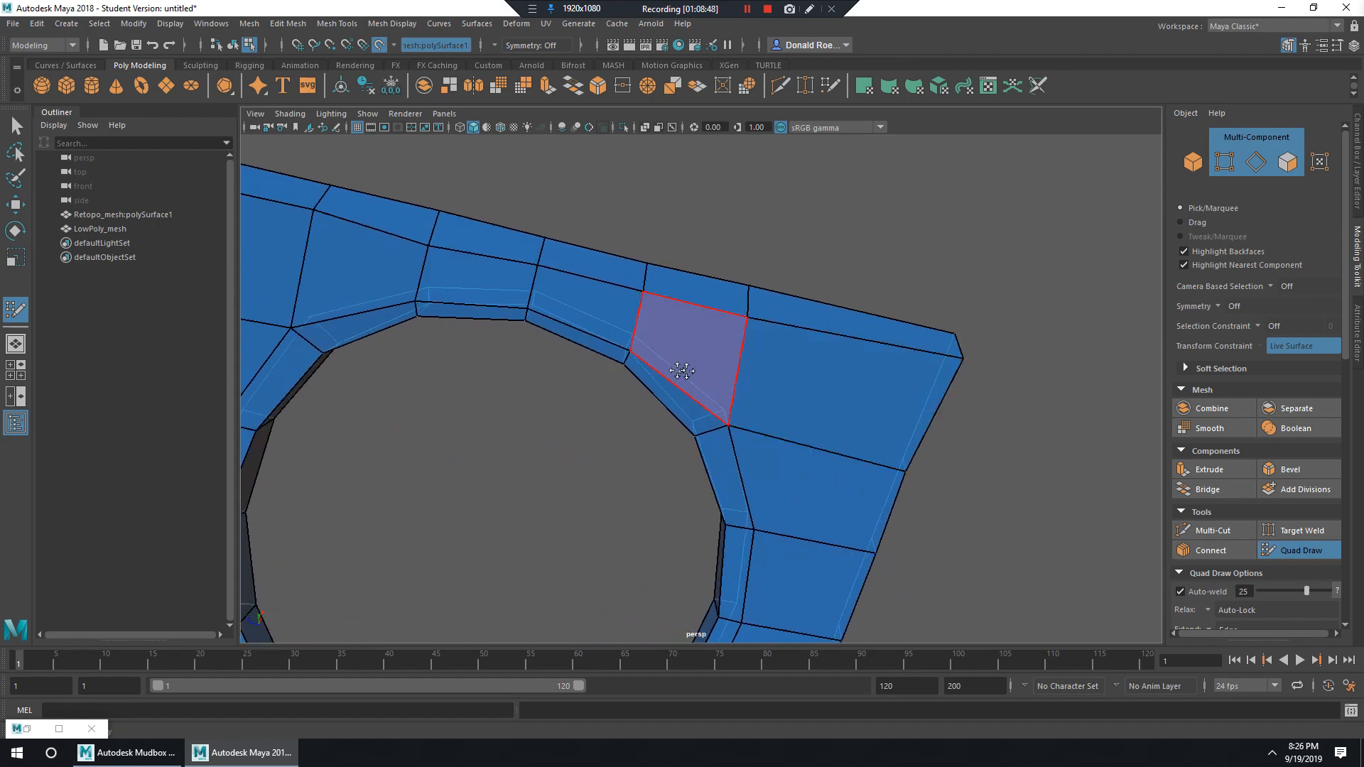
{"action": "left_click_drag", "start_coordinate": [687, 352], "coordinate": [726, 355], "text": "alt"}
{"action": "middle_click_drag", "start_coordinate": [625, 524], "coordinate": [871, 249], "text": "alt"}
{"action": "middle_click_drag", "start_coordinate": [709, 490], "coordinate": [800, 308], "text": "alt"}
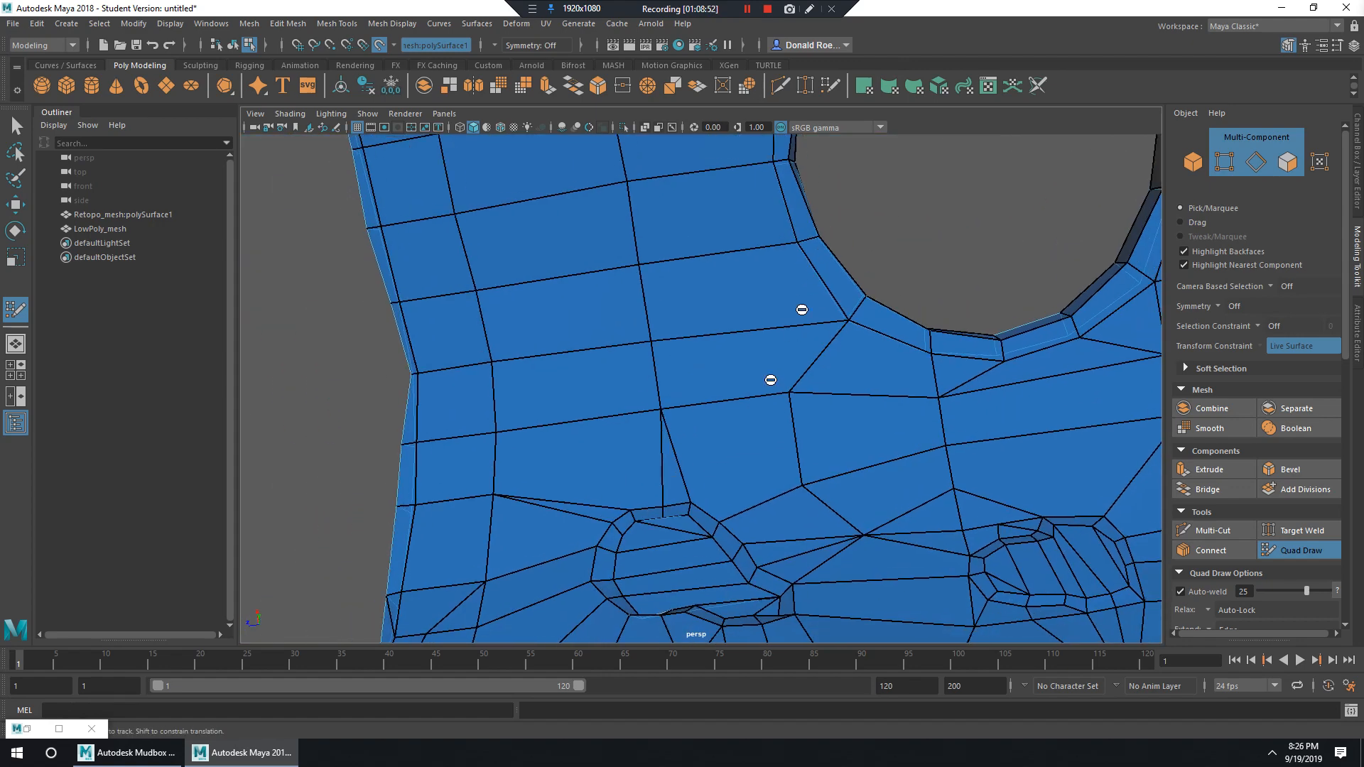
{"action": "middle_click_drag", "start_coordinate": [727, 451], "coordinate": [718, 390], "text": "alt"}
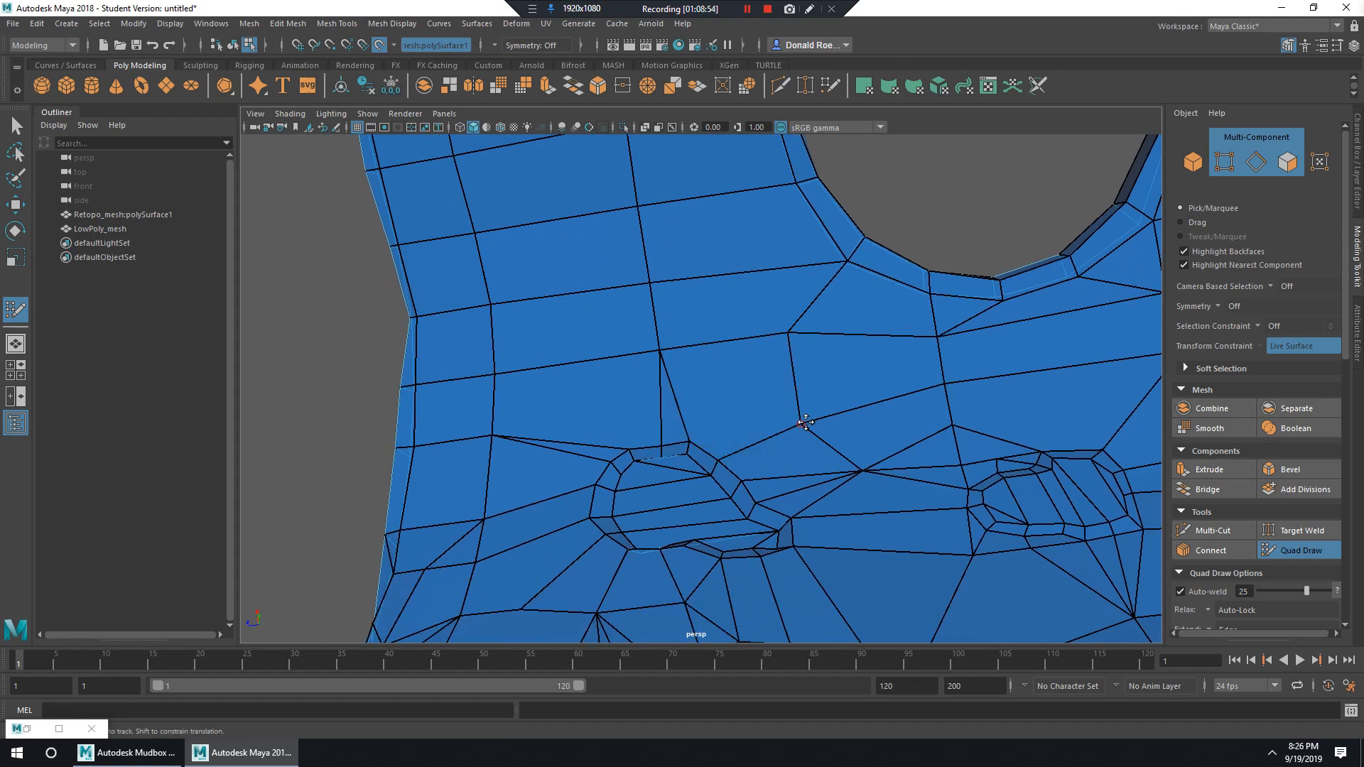
{"action": "mouse_move", "coordinate": [801, 424]}
{"action": "left_mouse_down"}
{"action": "mouse_move", "coordinate": [793, 336]}
{"action": "mouse_move", "coordinate": [791, 371]}
{"action": "left_mouse_up"}
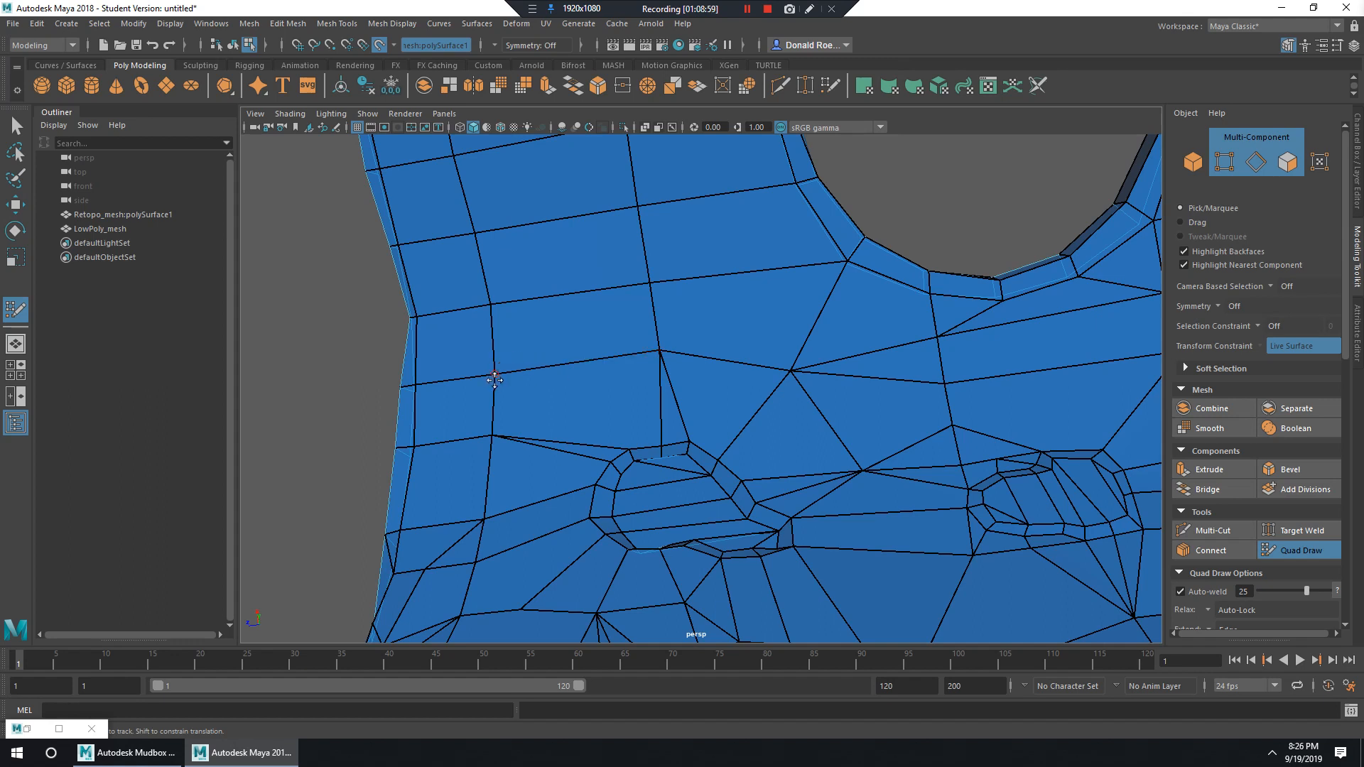
{"action": "mouse_move", "coordinate": [495, 380]}
{"action": "left_mouse_down"}
{"action": "mouse_move", "coordinate": [668, 355]}
{"action": "mouse_move", "coordinate": [588, 369]}
{"action": "left_mouse_up"}
{"action": "key", "text": "ctrl+z"}
{"action": "key", "text": "ctrl+z"}
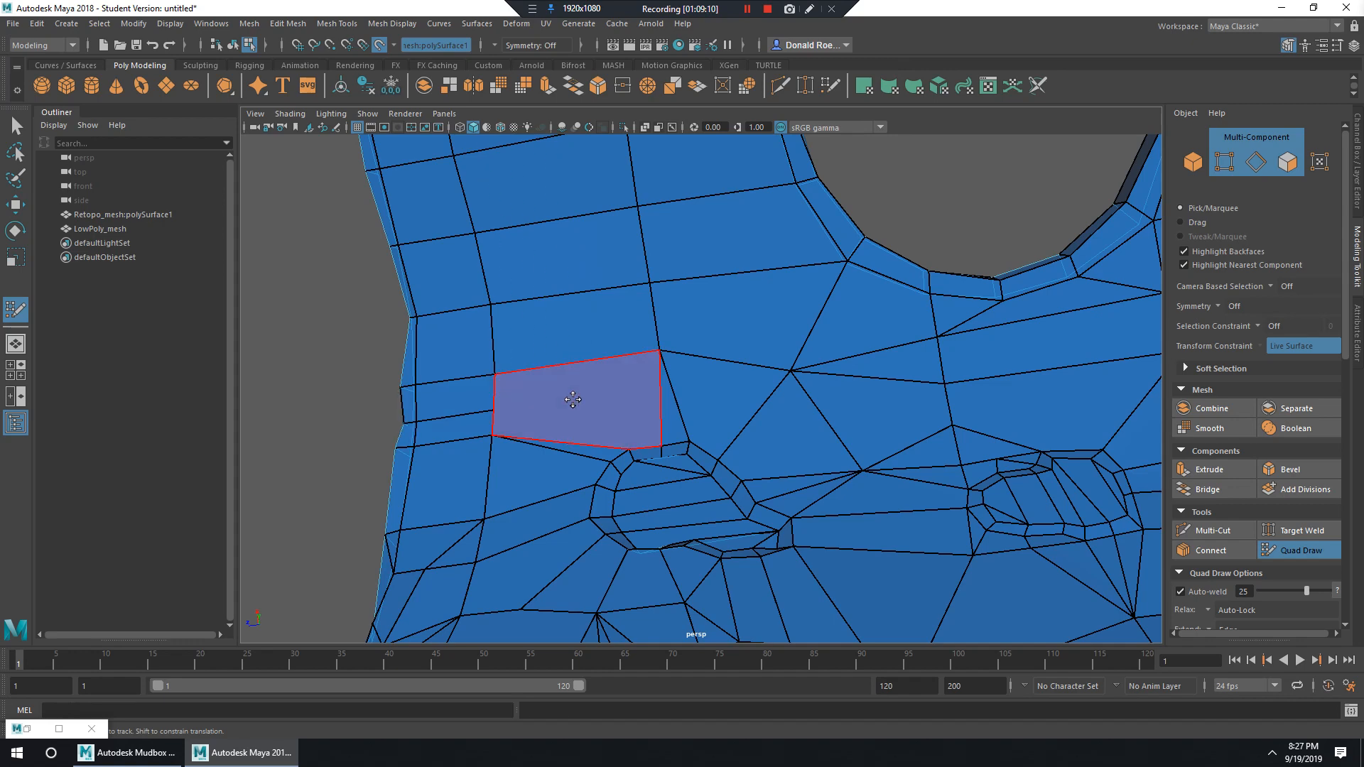
{"action": "left_click", "coordinate": [498, 408], "text": "ctrl"}
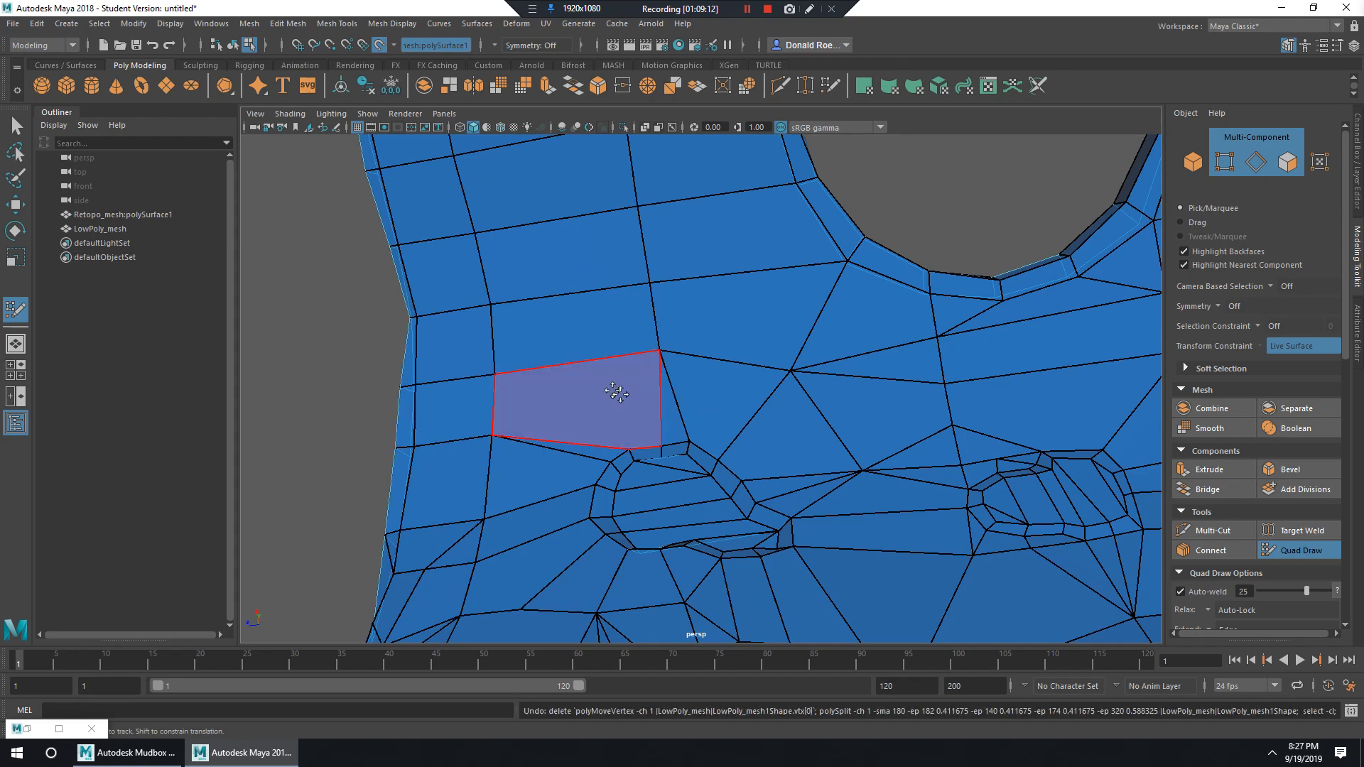
Multi-cut an edge across the face above the oval recess, from the face's far grid vertex to the recess rim.
{"action": "left_click_drag", "start_coordinate": [631, 393], "coordinate": [634, 391], "text": "alt"}
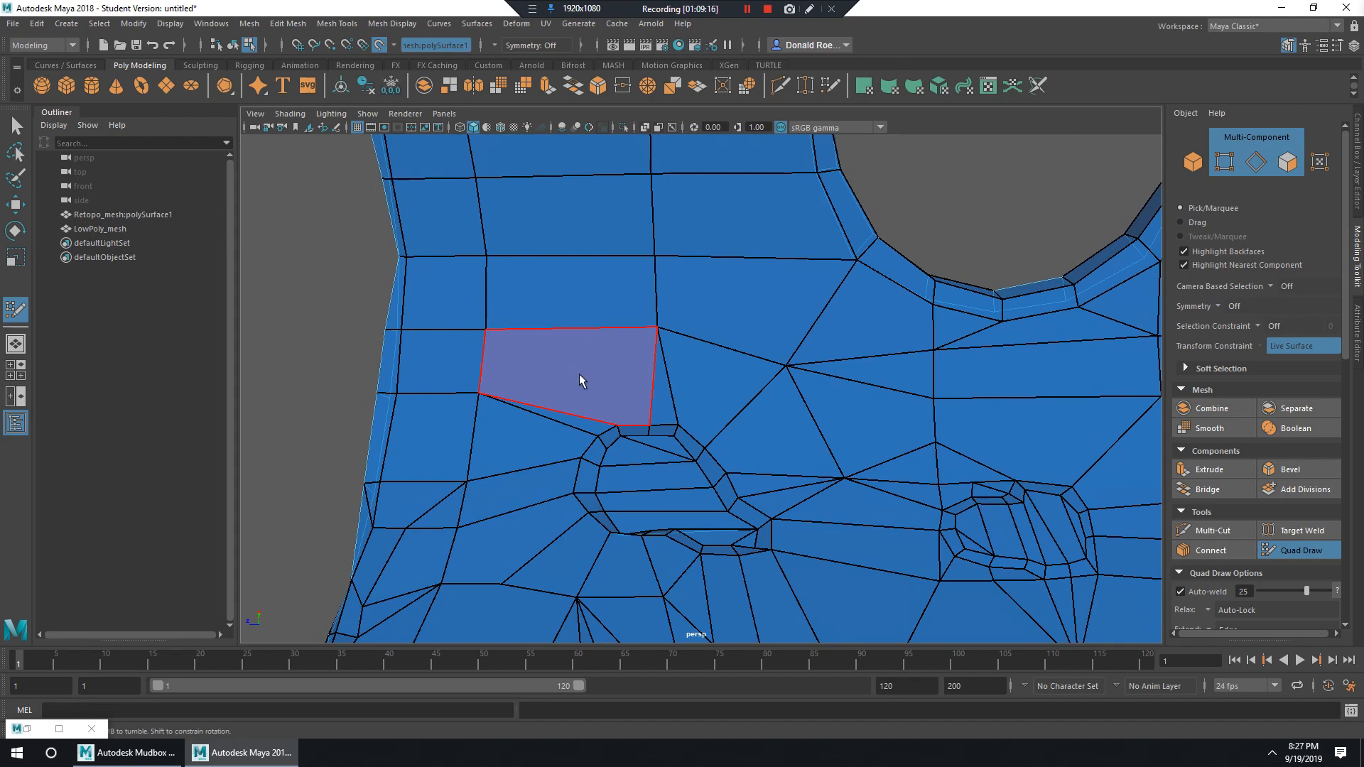
{"action": "key", "text": "q"}
{"action": "mouse_move", "coordinate": [590, 344]}
{"action": "right_mouse_down"}
{"action": "mouse_move", "coordinate": [653, 324]}
{"action": "mouse_move", "coordinate": [620, 341]}
{"action": "mouse_move", "coordinate": [550, 340]}
{"action": "right_mouse_up"}
{"action": "left_click", "coordinate": [616, 345]}
{"action": "left_click", "coordinate": [486, 330]}
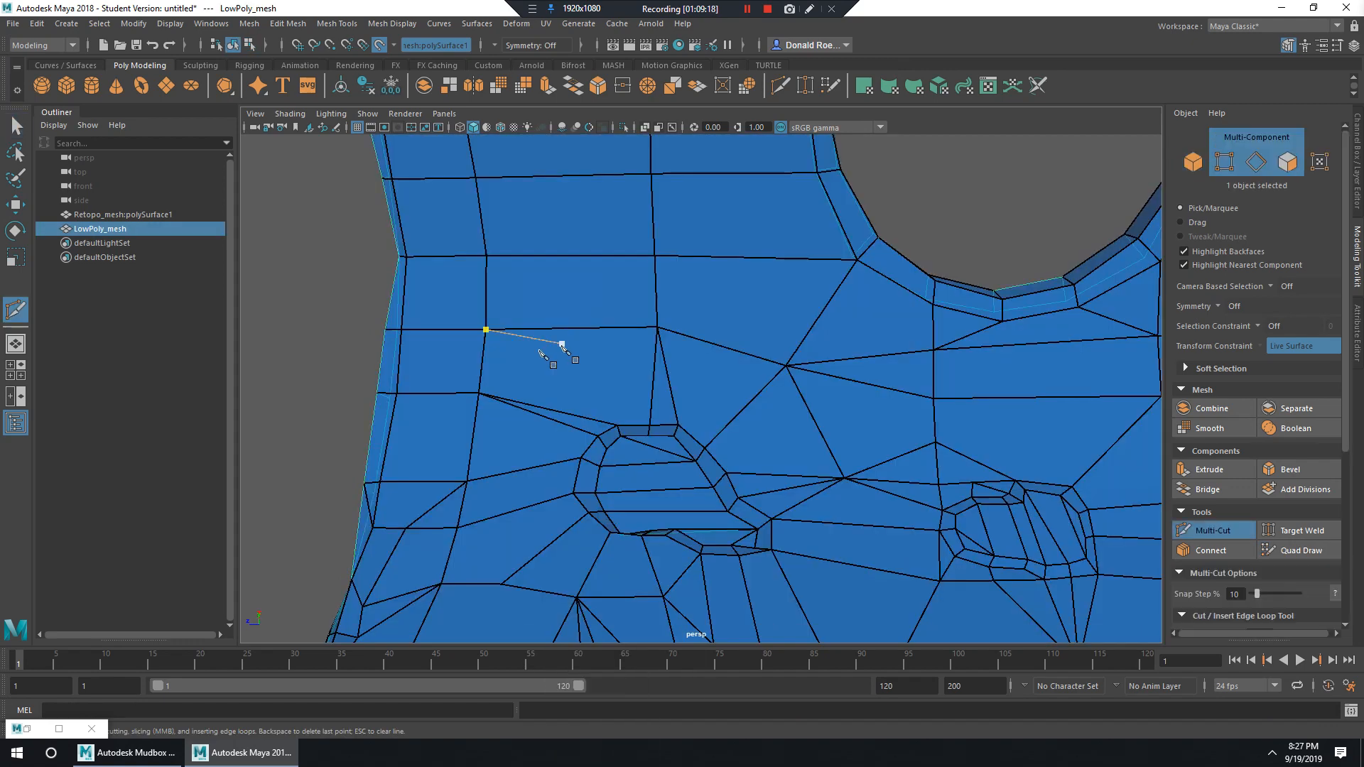
{"action": "key", "text": "ctrl+z"}
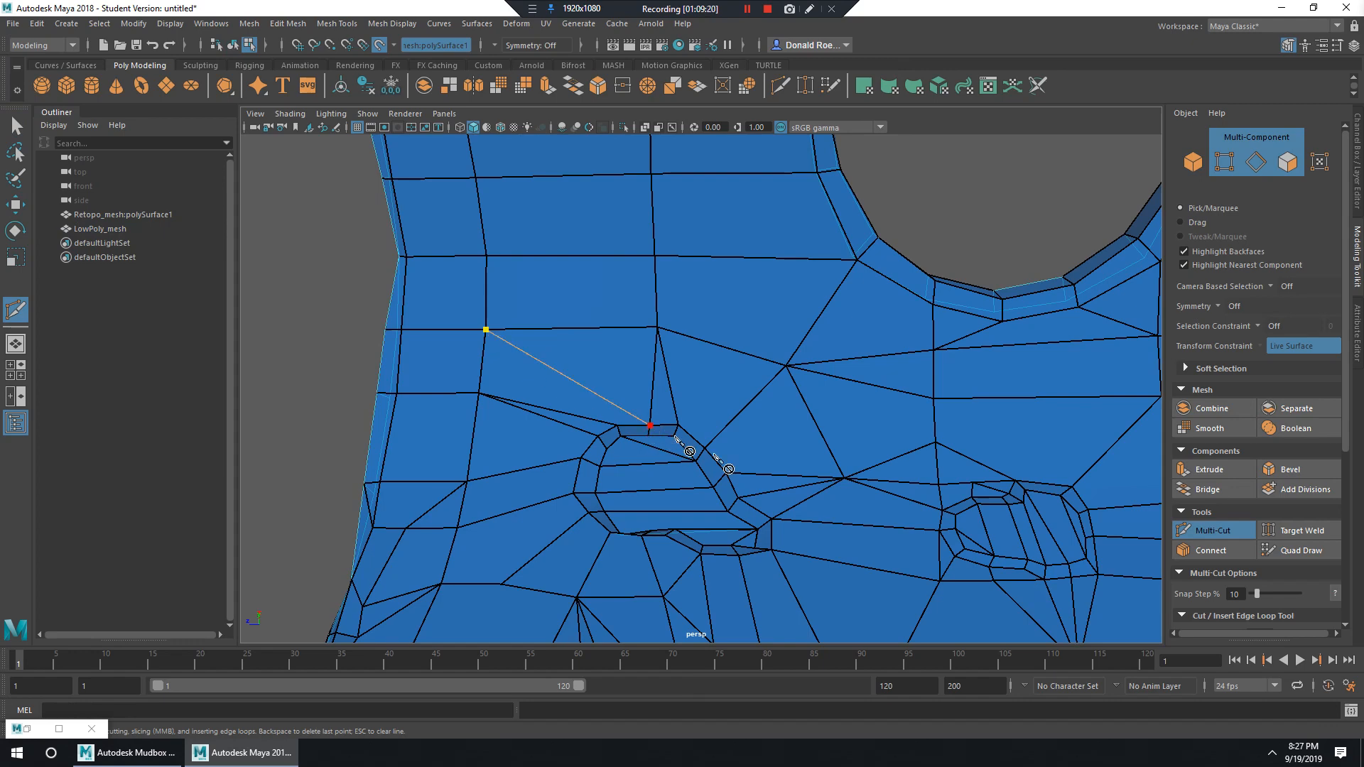
{"action": "key", "text": "Escape"}
Multi-cut an edge across the face above the small recess, joining the vertices on its two sides.
{"action": "left_click", "coordinate": [844, 478]}
{"action": "middle_click_drag", "start_coordinate": [872, 455], "coordinate": [760, 376], "text": "alt"}
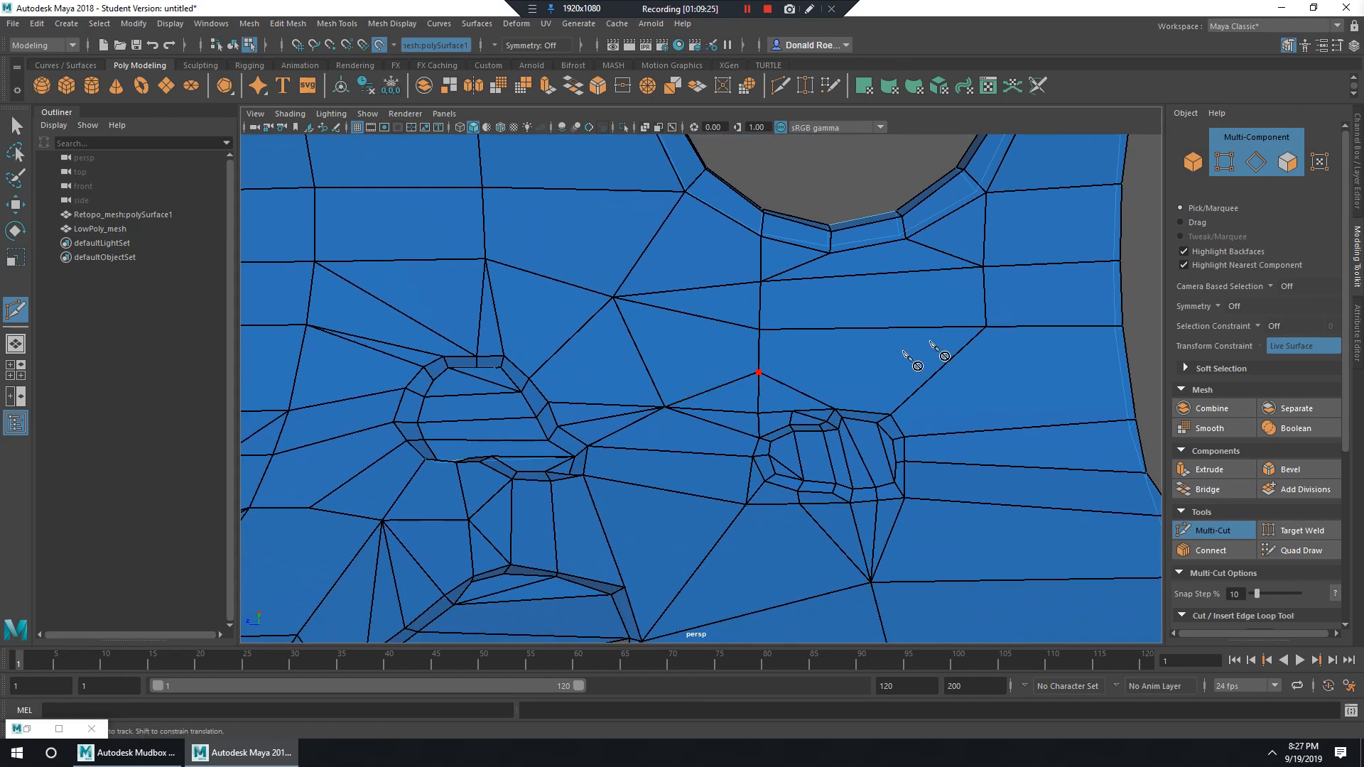
{"action": "left_click", "coordinate": [995, 336]}
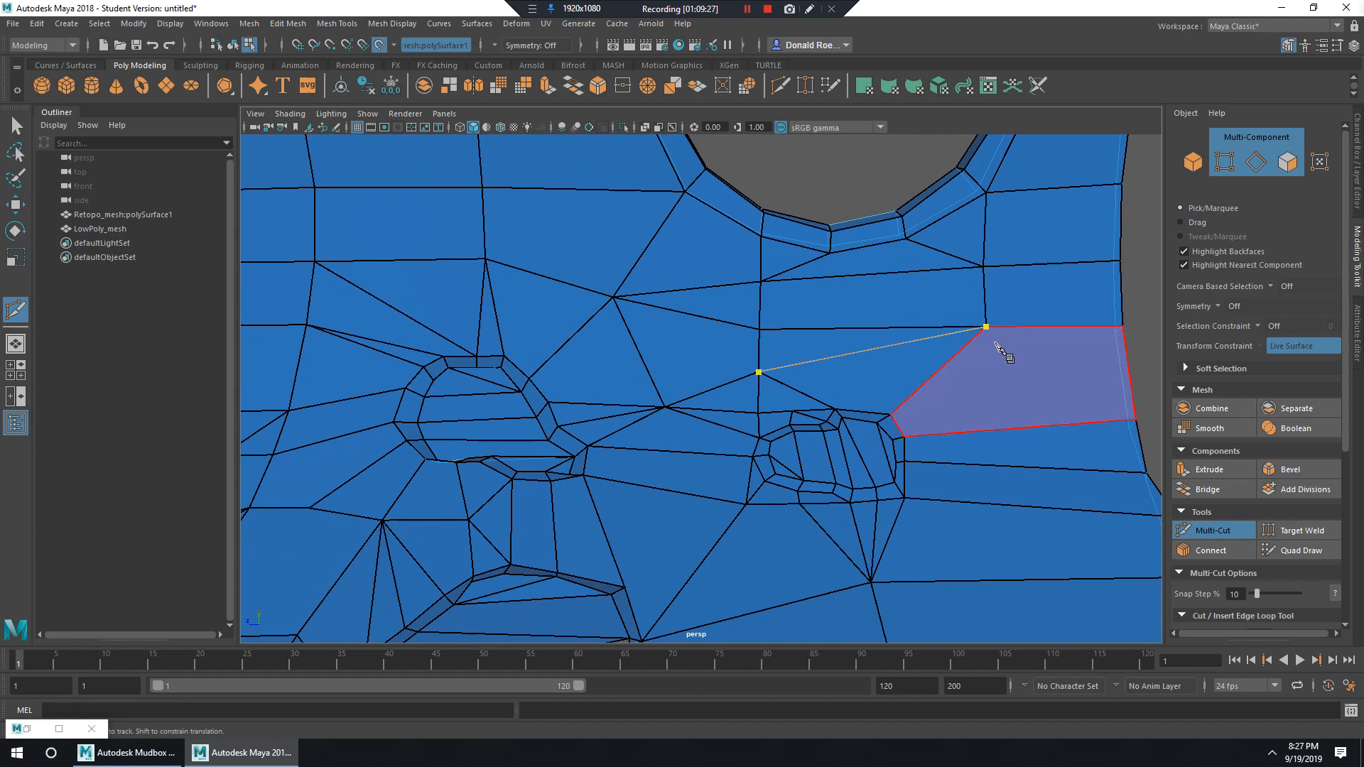
{"action": "right_click", "coordinate": [995, 344]}
Multi-cut an edge from the grid vertex beside the small recess diagonally across the adjacent face to the panel's border edge.
{"action": "middle_click_drag", "start_coordinate": [967, 422], "coordinate": [884, 376], "text": "alt"}
{"action": "left_click", "coordinate": [904, 284]}
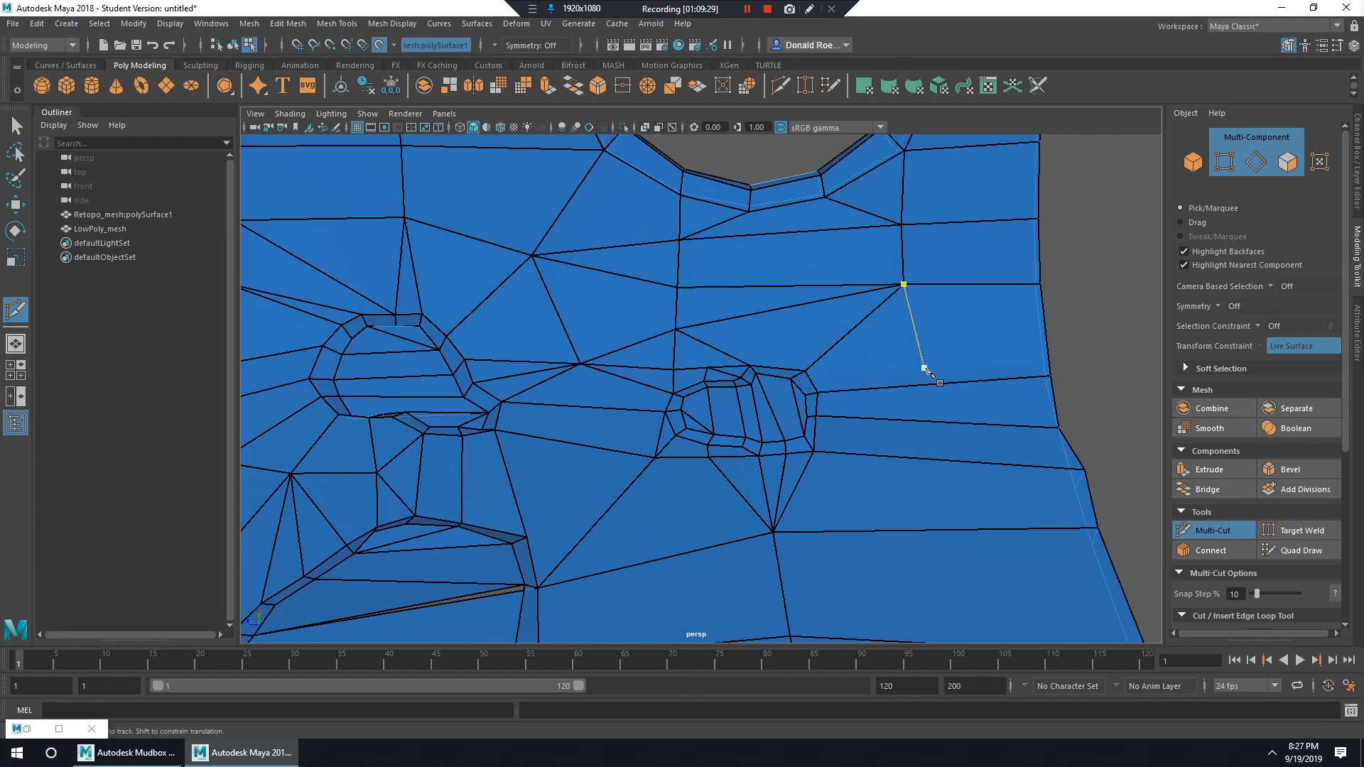
{"action": "left_click", "coordinate": [905, 286]}
{"action": "left_click_drag", "start_coordinate": [998, 362], "coordinate": [903, 469], "text": "alt"}
{"action": "middle_click_drag", "start_coordinate": [903, 469], "coordinate": [897, 475], "text": "alt"}
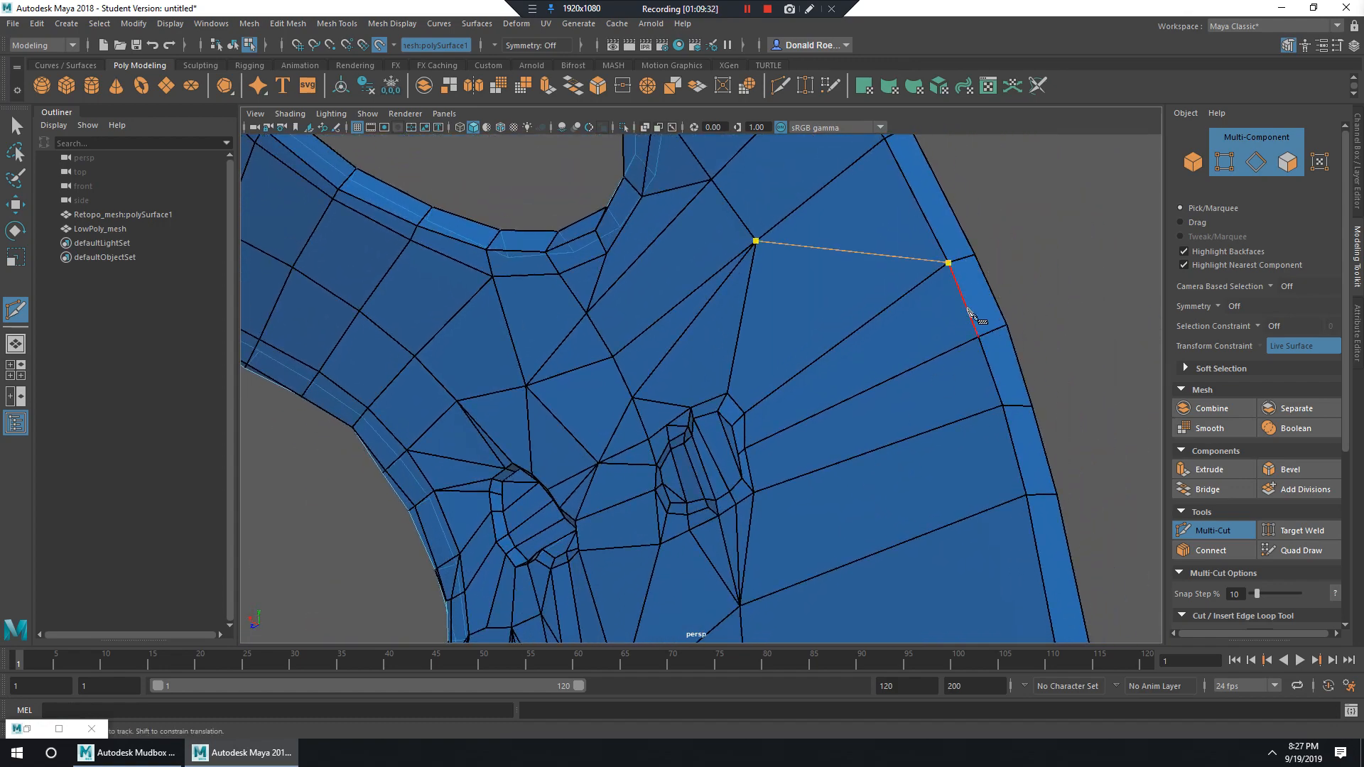
{"action": "right_click", "coordinate": [972, 339]}
Multi-cut an edge across the face between the notched side and the large recess, joining two opposite vertices.
{"action": "right_click_drag", "start_coordinate": [989, 368], "coordinate": [875, 373], "text": "alt"}
{"action": "left_click_drag", "start_coordinate": [875, 372], "coordinate": [963, 283], "text": "alt"}
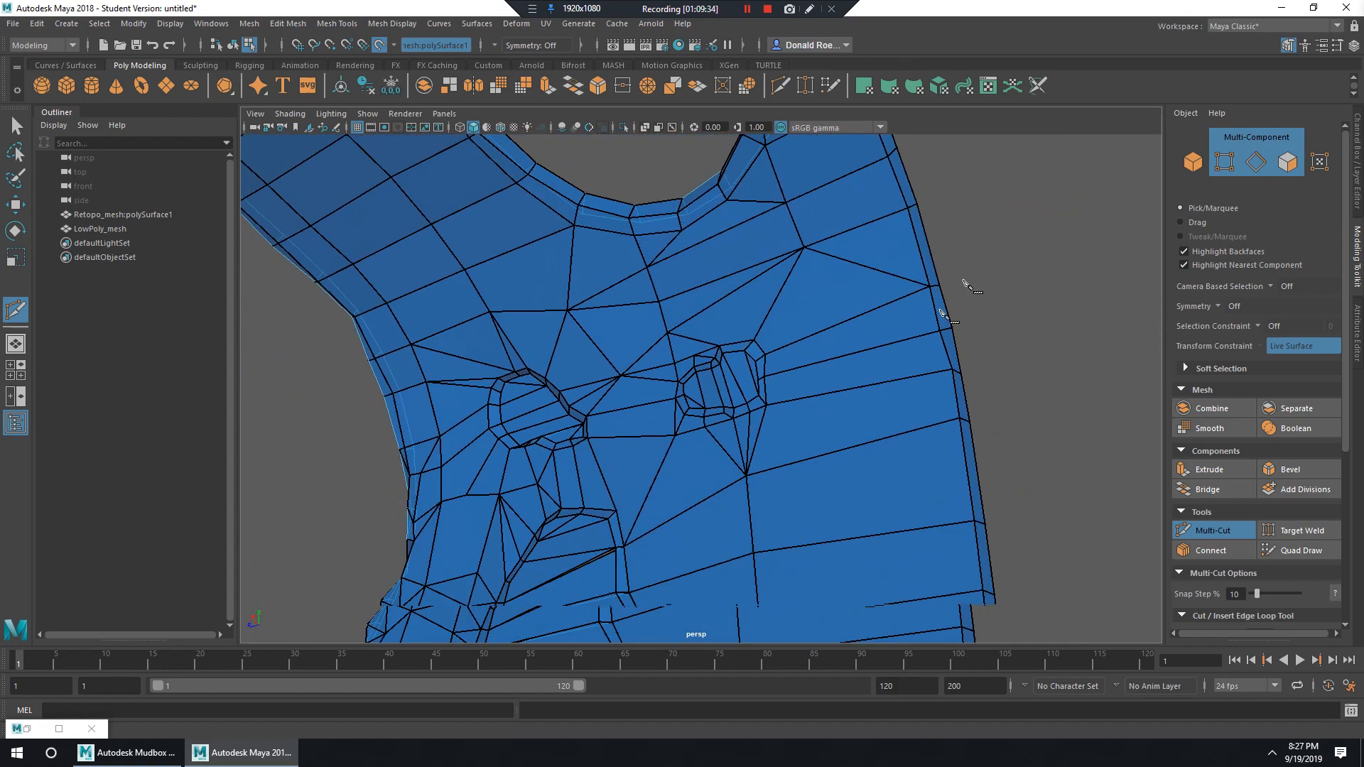
{"action": "middle_click_drag", "start_coordinate": [930, 416], "coordinate": [1028, 325], "text": "alt"}
{"action": "right_click_drag", "start_coordinate": [845, 393], "coordinate": [907, 393], "text": "alt"}
{"action": "left_click_drag", "start_coordinate": [881, 398], "coordinate": [764, 429], "text": "alt"}
{"action": "middle_click_drag", "start_coordinate": [765, 429], "coordinate": [831, 390], "text": "alt"}
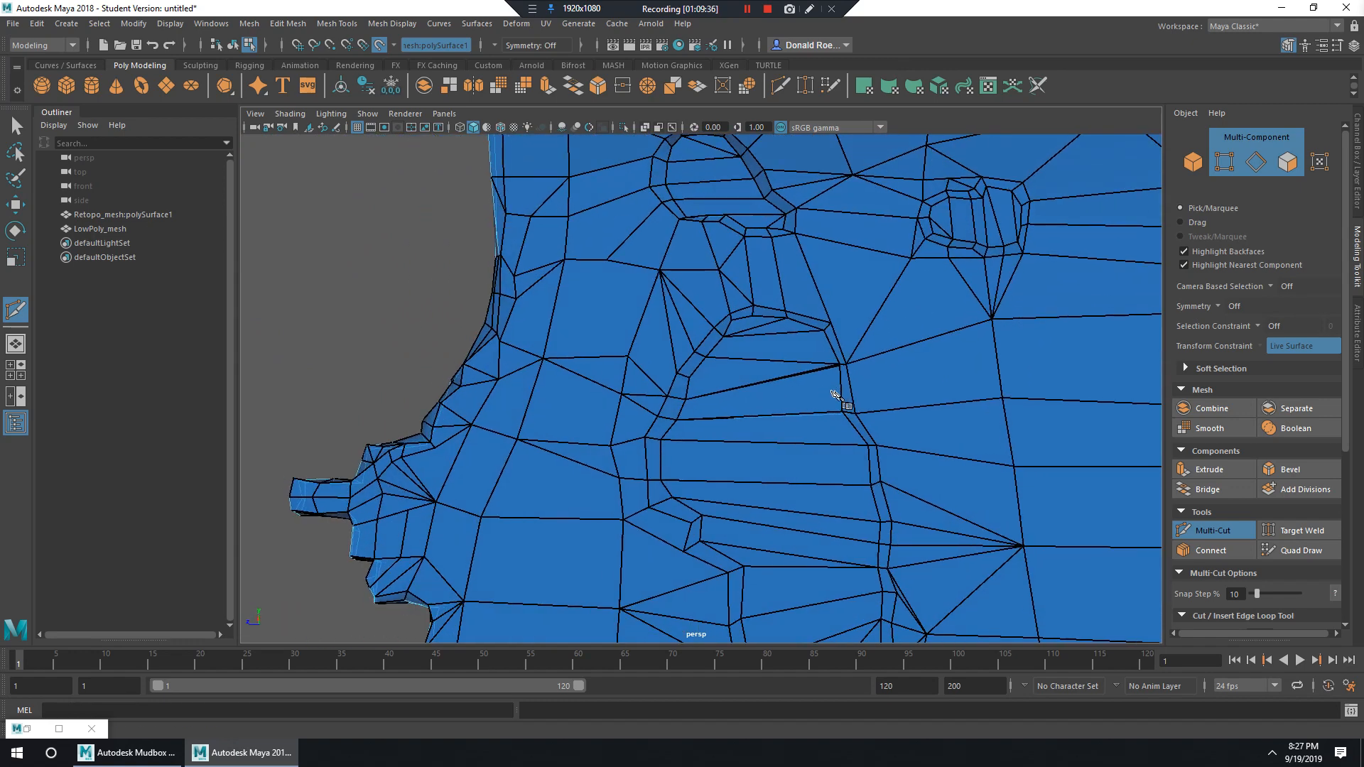
{"action": "left_click", "coordinate": [847, 414]}
{"action": "left_click_drag", "start_coordinate": [880, 392], "coordinate": [723, 320], "text": "alt"}
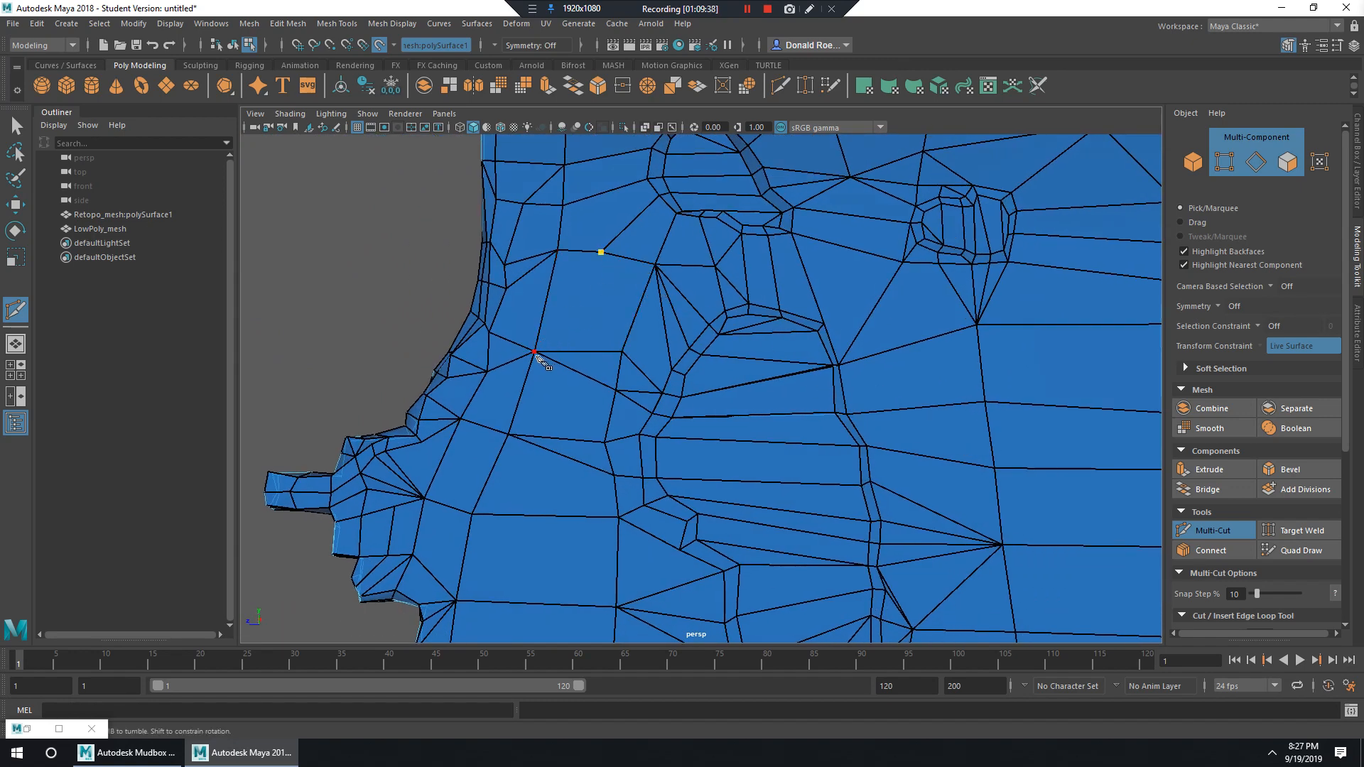
{"action": "right_click", "coordinate": [604, 368]}
Switch LowPoly_mesh to object mode and run mesh Cleanup on it.
{"action": "middle_click_drag", "start_coordinate": [663, 420], "coordinate": [691, 302], "text": "alt"}
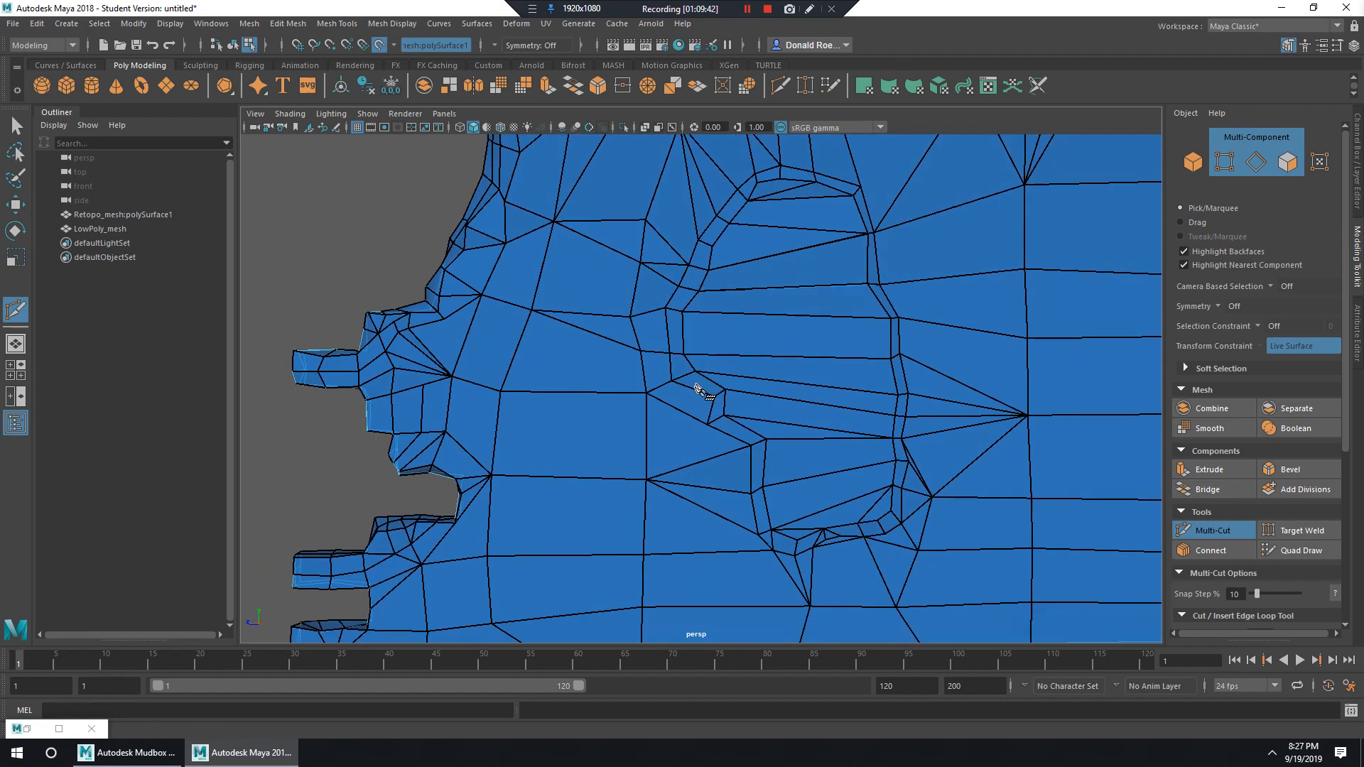
{"action": "left_click_drag", "start_coordinate": [697, 390], "coordinate": [755, 387], "text": "alt"}
{"action": "right_click_drag", "start_coordinate": [755, 387], "coordinate": [716, 382], "text": "alt"}
{"action": "left_click_drag", "start_coordinate": [715, 382], "coordinate": [726, 352], "text": "alt"}
{"action": "right_click_drag", "start_coordinate": [726, 352], "coordinate": [695, 348], "text": "alt"}
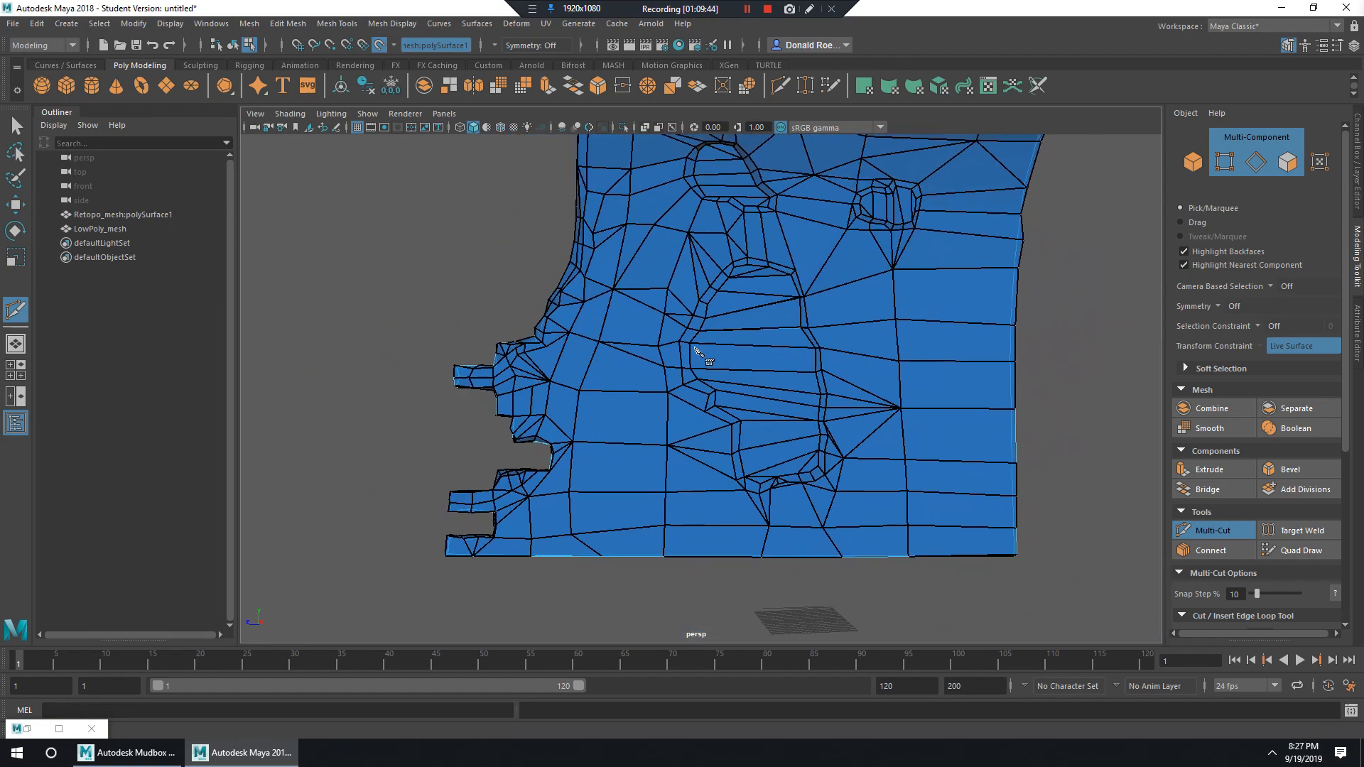
{"action": "left_click_drag", "start_coordinate": [737, 359], "coordinate": [762, 349], "text": "alt"}
{"action": "middle_click_drag", "start_coordinate": [762, 348], "coordinate": [744, 382], "text": "alt"}
{"action": "key", "text": "q"}
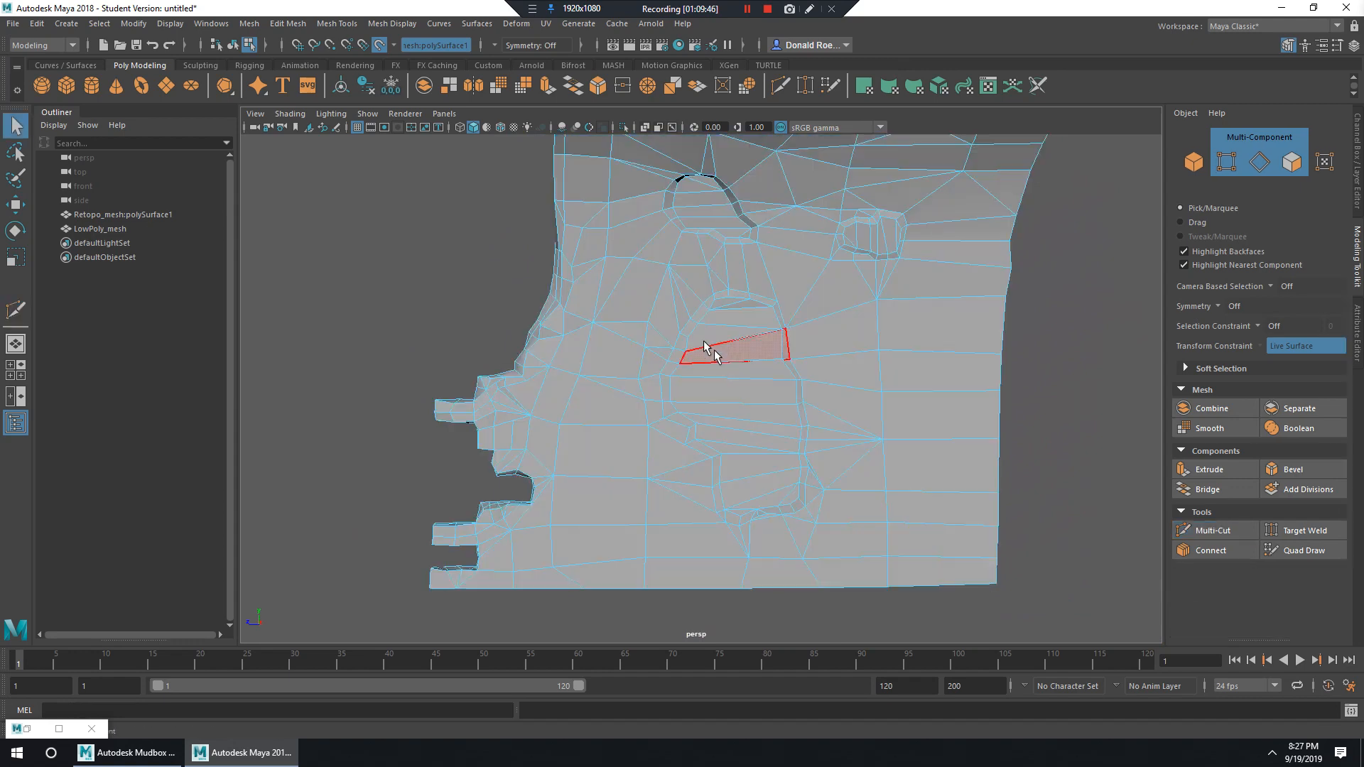
{"action": "right_click_drag", "start_coordinate": [703, 342], "coordinate": [763, 320]}
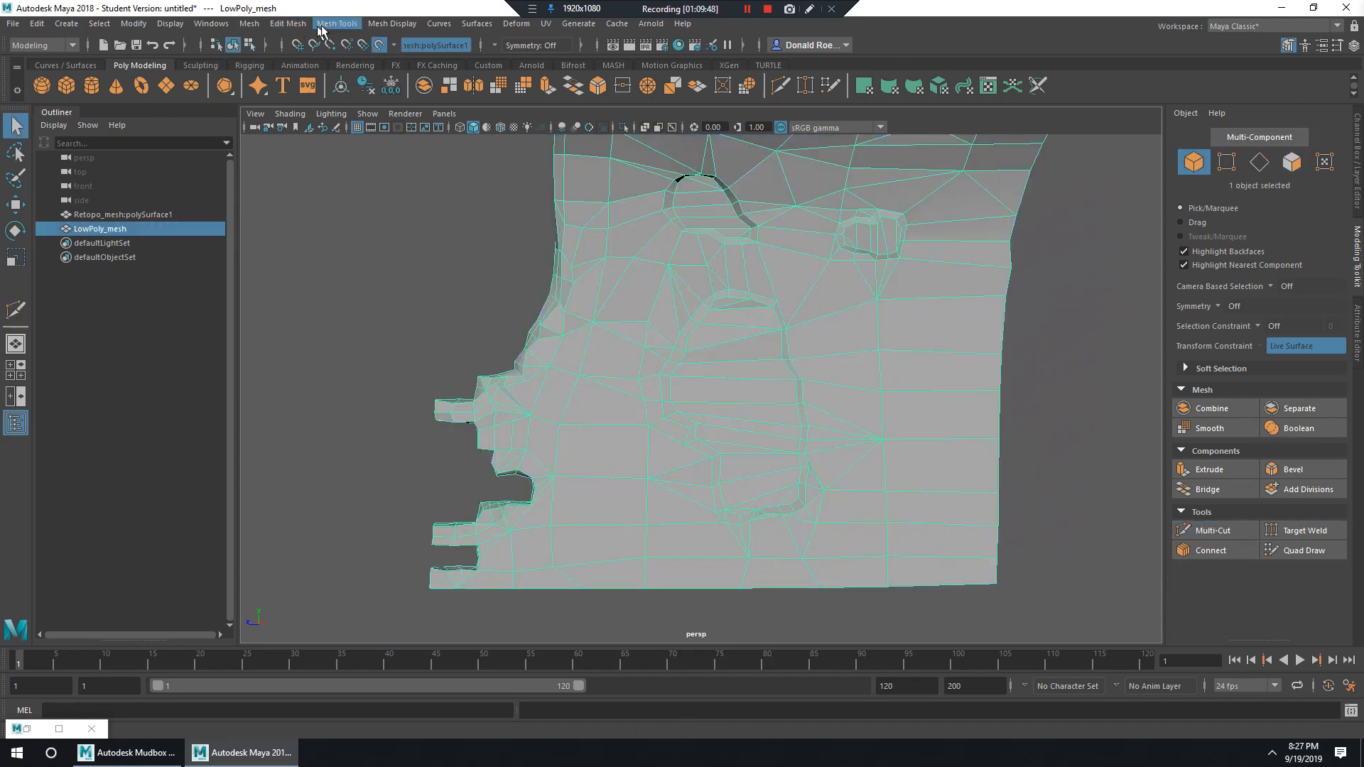
{"action": "left_click", "coordinate": [257, 29]}
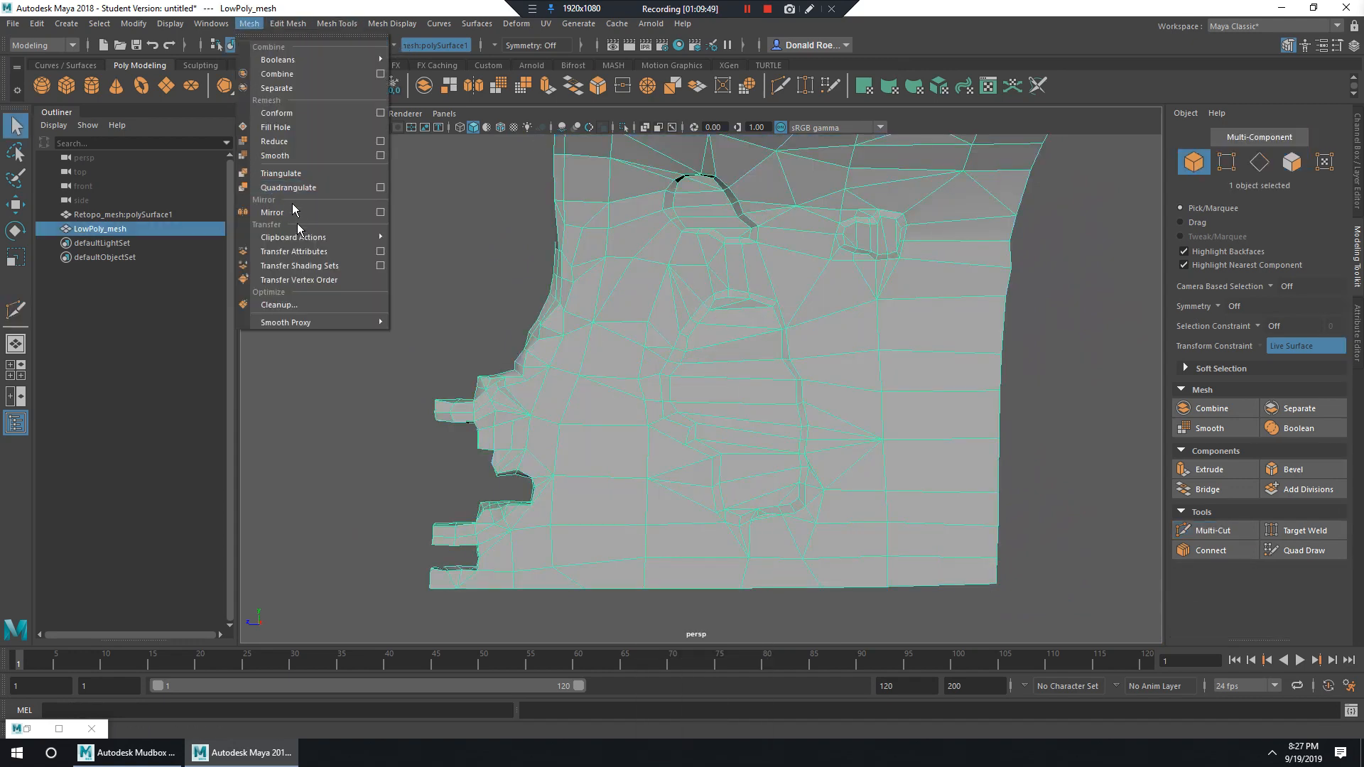
{"action": "left_click", "coordinate": [285, 305]}
{"action": "left_click", "coordinate": [721, 403]}
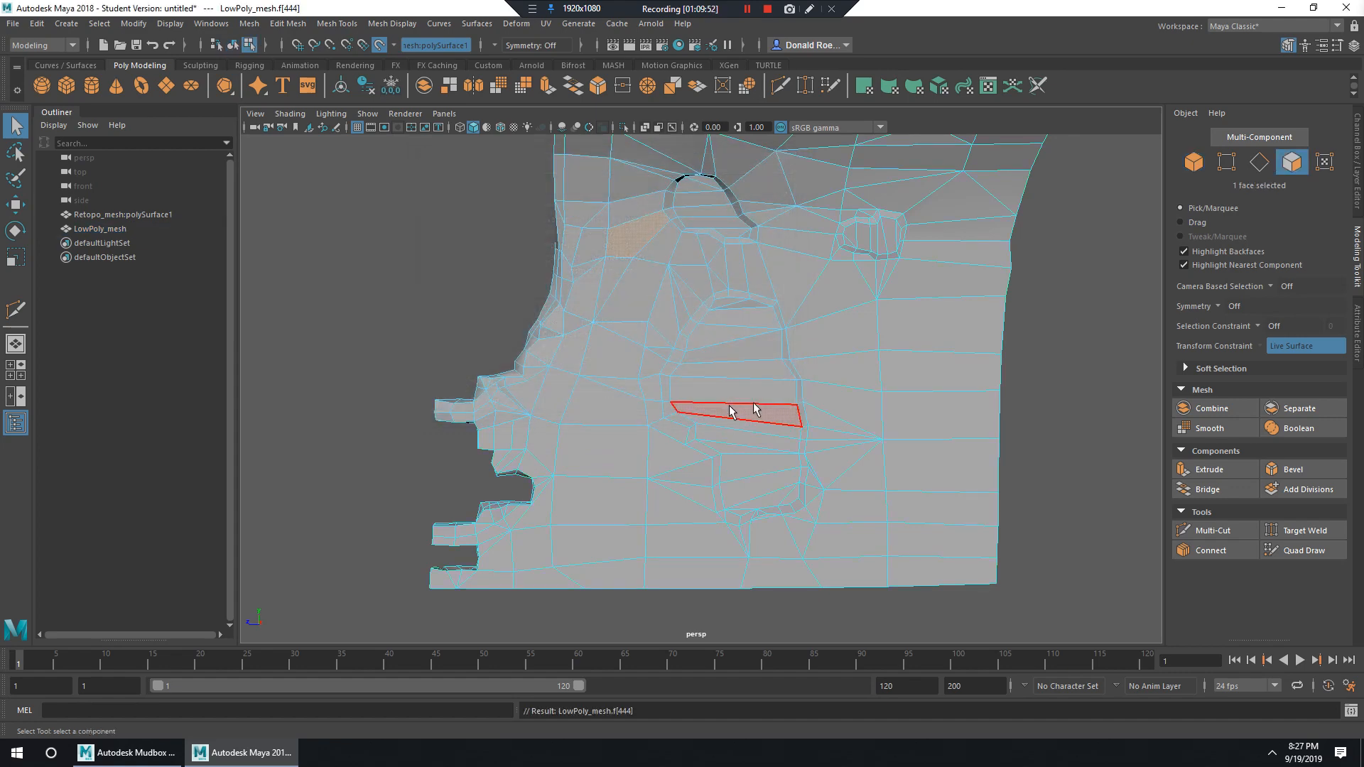
Multi-cut a diagonal edge across the highlighted face between the oval recess and the panel's side.
{"action": "middle_click_drag", "start_coordinate": [846, 280], "coordinate": [870, 441], "text": "alt"}
{"action": "scroll", "coordinate": [744, 405], "scroll_direction": "up", "scroll_amount": 7}
{"action": "right_click_drag", "start_coordinate": [625, 395], "coordinate": [520, 363]}
{"action": "left_click", "coordinate": [479, 396]}
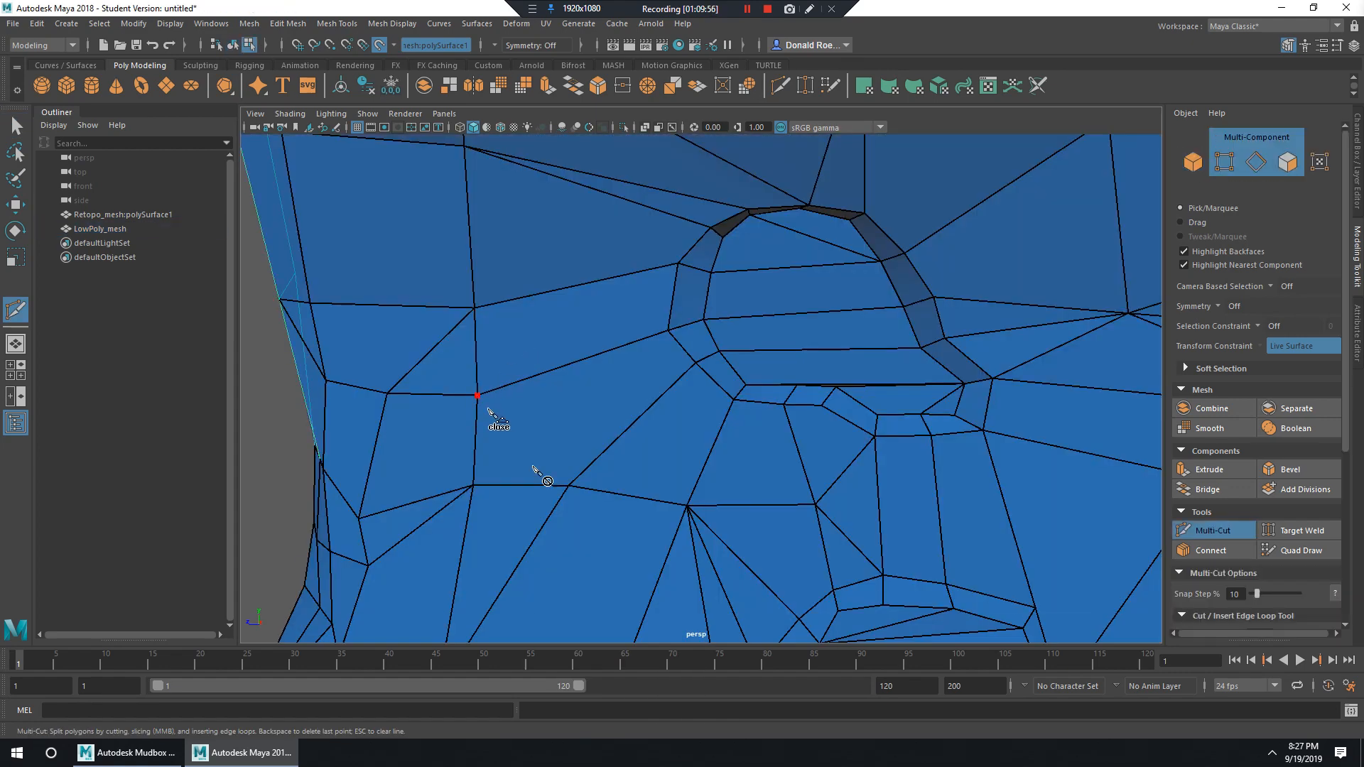
{"action": "left_click", "coordinate": [568, 486]}
{"action": "left_click", "coordinate": [618, 509]}
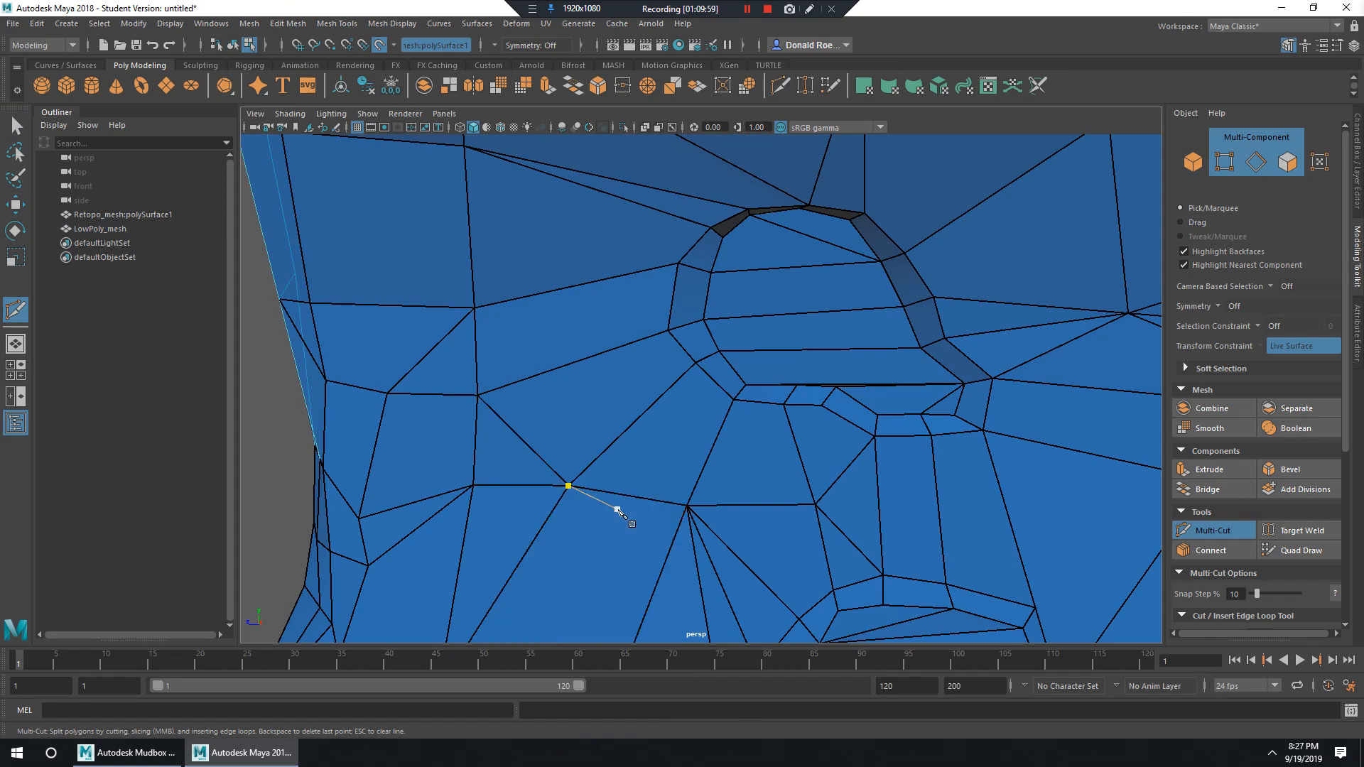
{"action": "right_click_drag", "start_coordinate": [853, 403], "coordinate": [472, 312], "text": "alt"}
{"action": "left_click_drag", "start_coordinate": [700, 377], "coordinate": [718, 398], "text": "alt"}
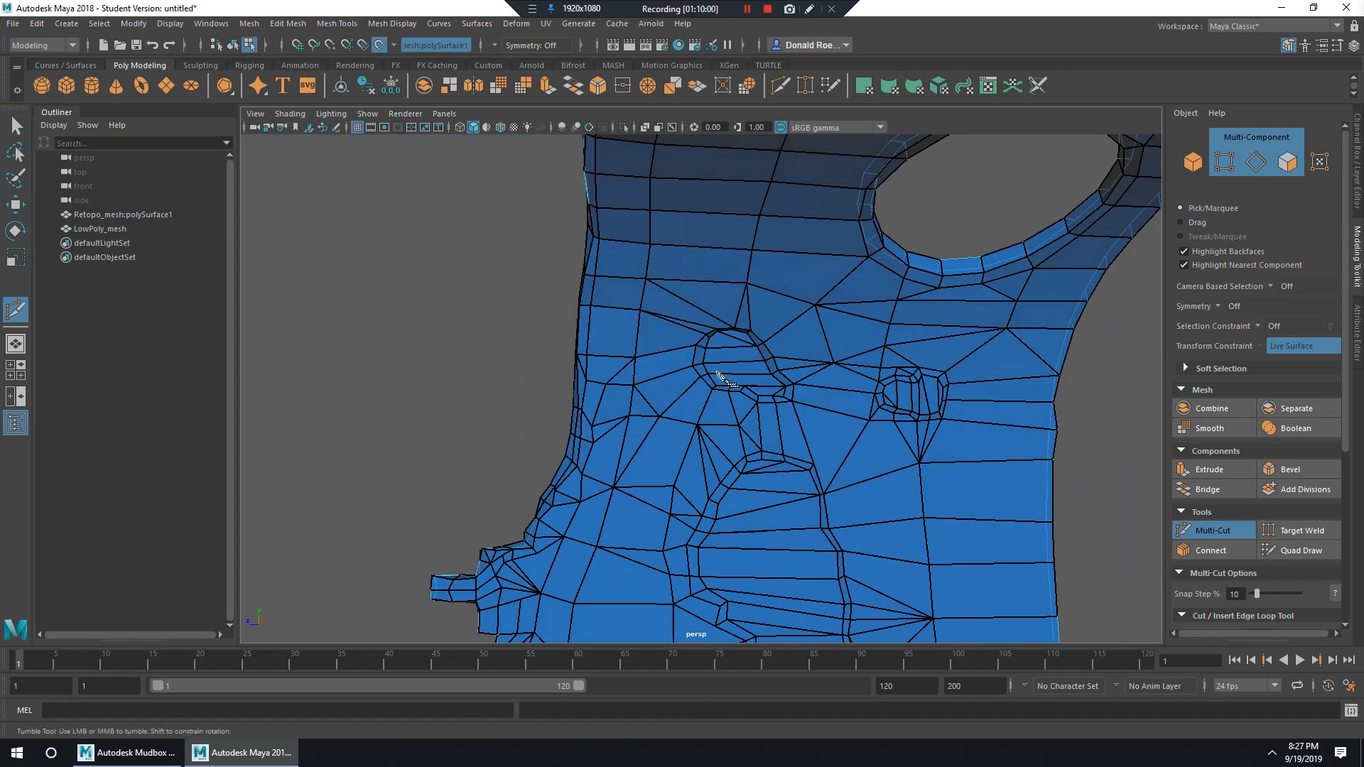
{"action": "key", "text": "q"}
Return to object mode, deselect the mesh and examine its shaded surface, recesses and round hole from front and back.
{"action": "right_click_drag", "start_coordinate": [912, 361], "coordinate": [764, 305], "text": "alt"}
{"action": "left_click_drag", "start_coordinate": [764, 306], "coordinate": [743, 322], "text": "alt"}
{"action": "right_click_drag", "start_coordinate": [740, 302], "coordinate": [805, 284]}
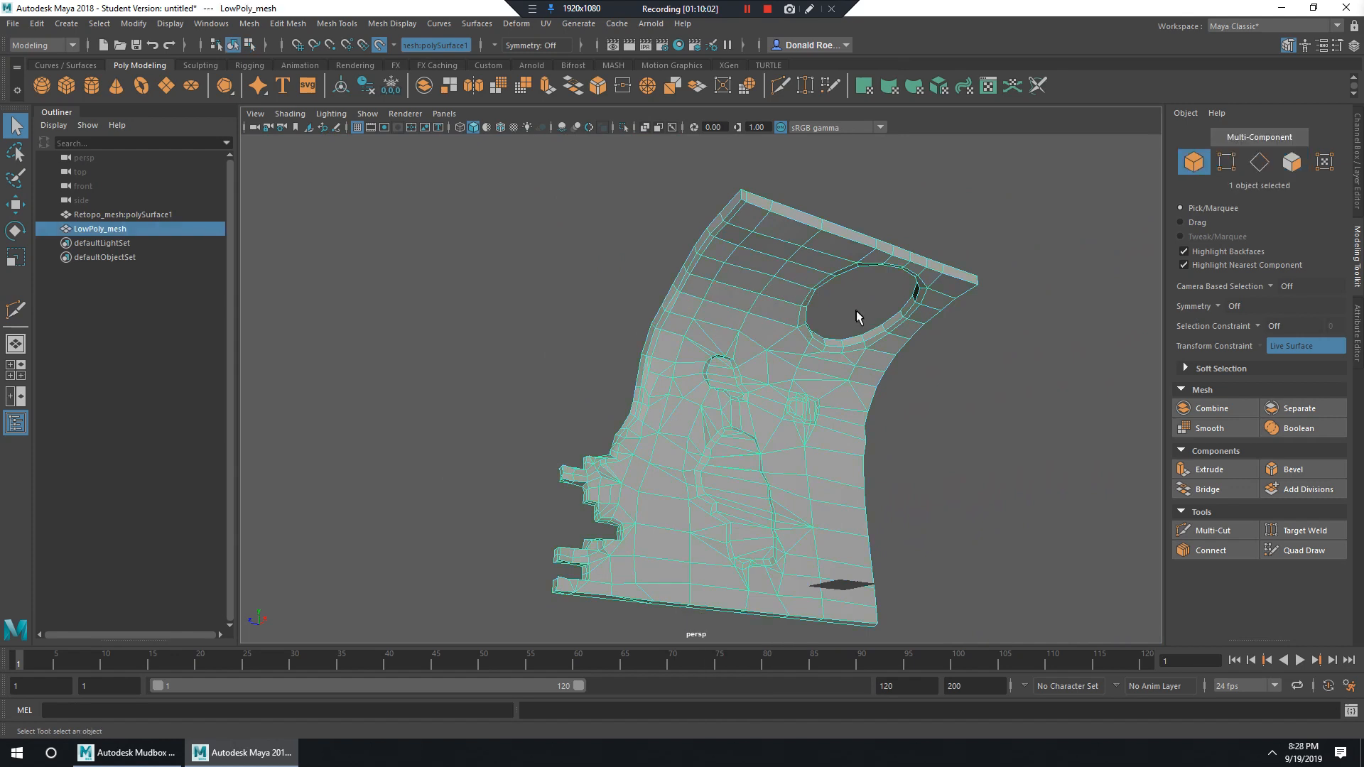
{"action": "left_click", "coordinate": [855, 310]}
{"action": "left_click_drag", "start_coordinate": [856, 313], "coordinate": [842, 366], "text": "alt"}
{"action": "scroll", "coordinate": [712, 302], "scroll_direction": "up", "scroll_amount": 3}
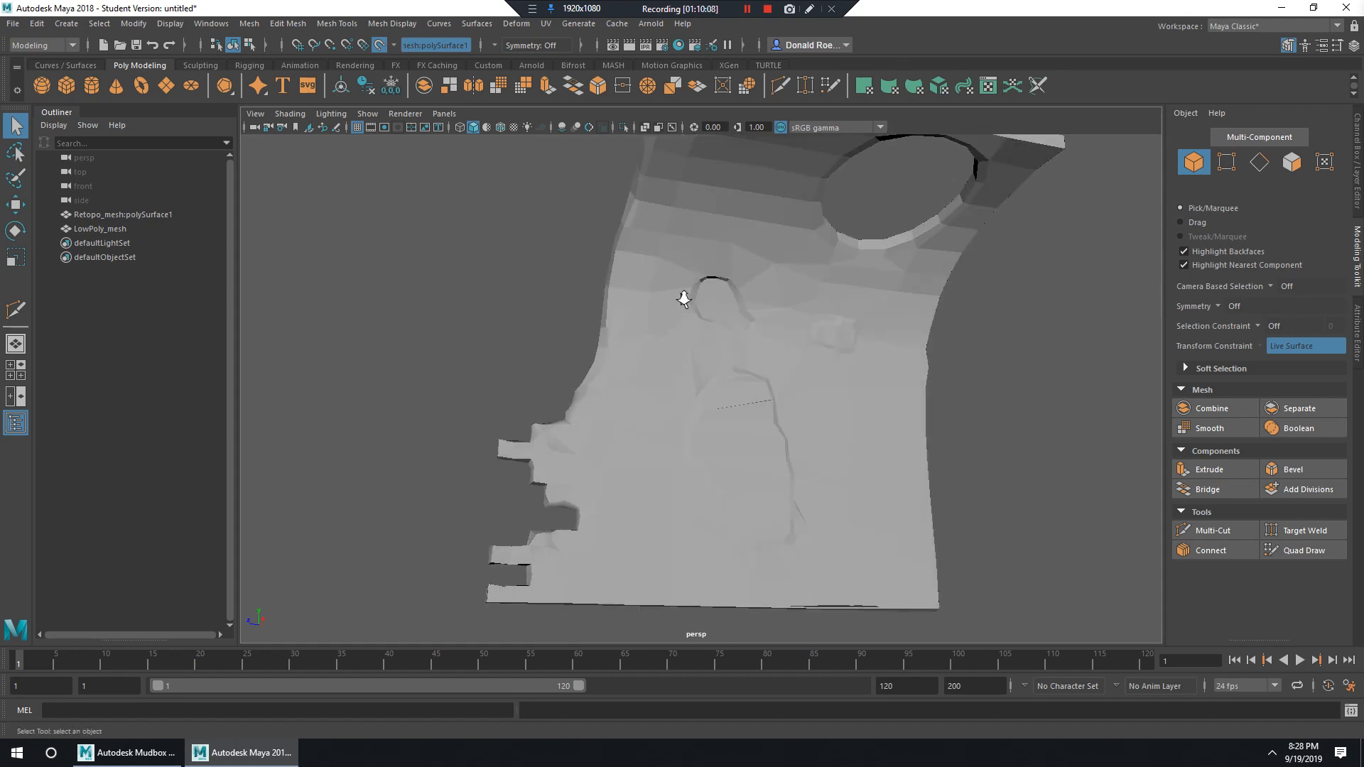
{"action": "left_click_drag", "start_coordinate": [716, 320], "coordinate": [822, 334], "text": "alt"}
{"action": "left_click_drag", "start_coordinate": [688, 495], "coordinate": [681, 368], "text": "alt"}
{"action": "scroll", "coordinate": [720, 286], "scroll_direction": "down", "scroll_amount": 3}
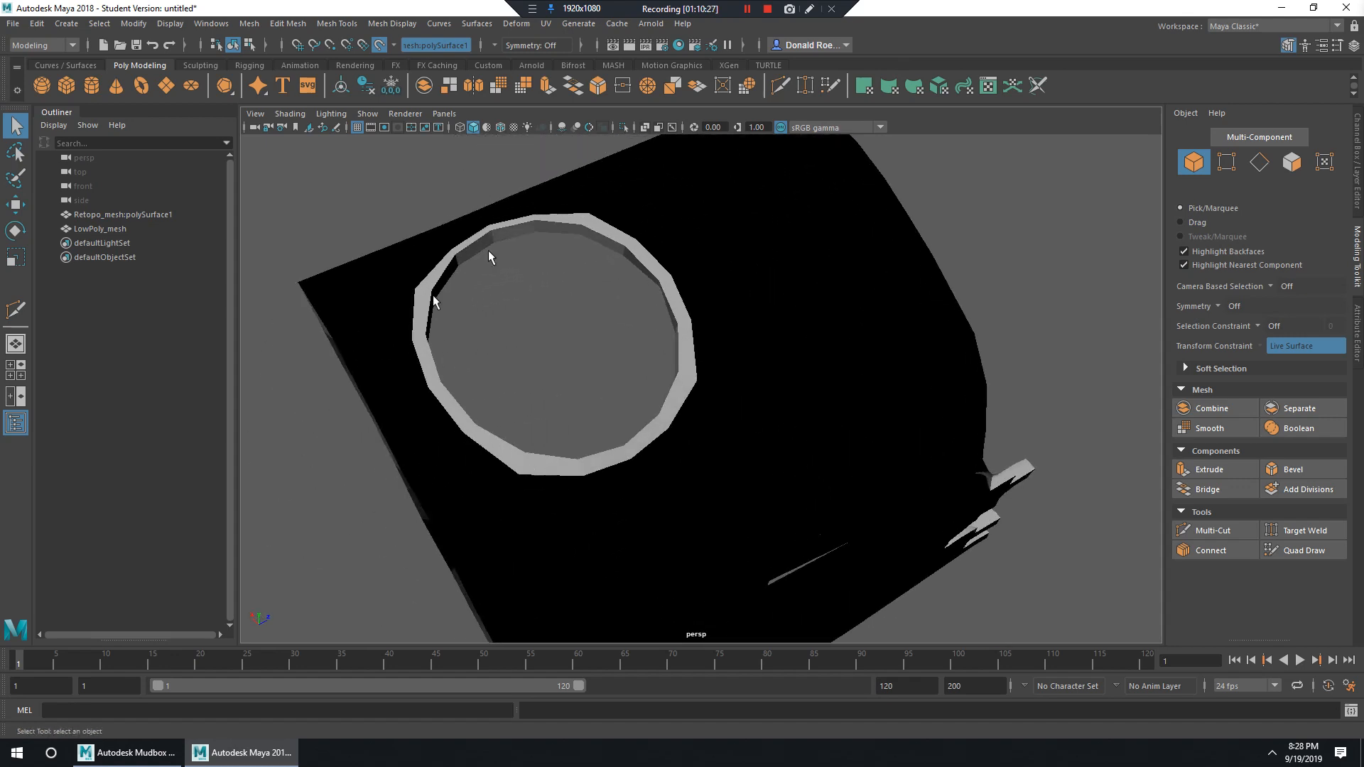
{"action": "left_click_drag", "start_coordinate": [488, 252], "coordinate": [828, 360], "text": "alt"}
Select the edge loop along the side border of LowPoly_mesh and examine how it runs down to the notches.
{"action": "left_click", "coordinate": [633, 256]}
{"action": "middle_click_drag", "start_coordinate": [633, 256], "coordinate": [646, 384], "text": "alt"}
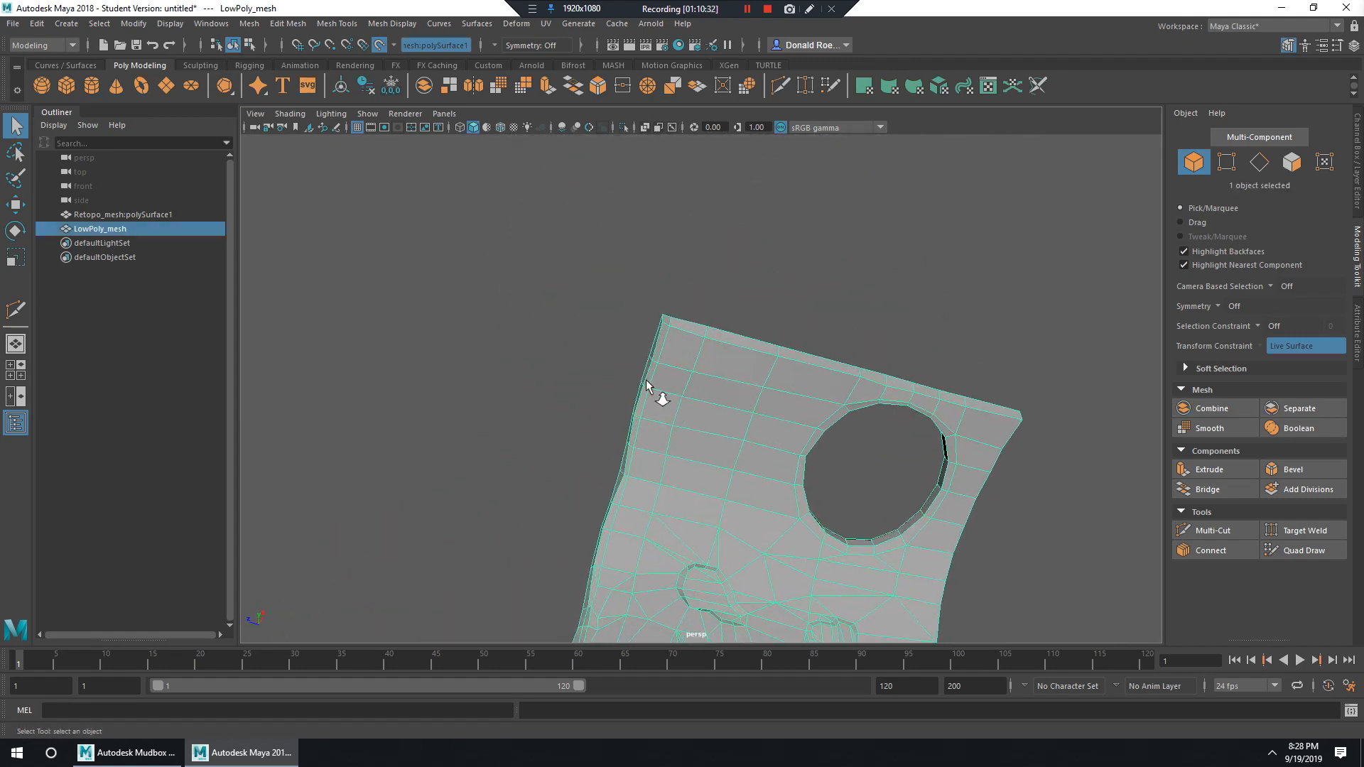
{"action": "left_click_drag", "start_coordinate": [646, 383], "coordinate": [684, 355], "text": "alt"}
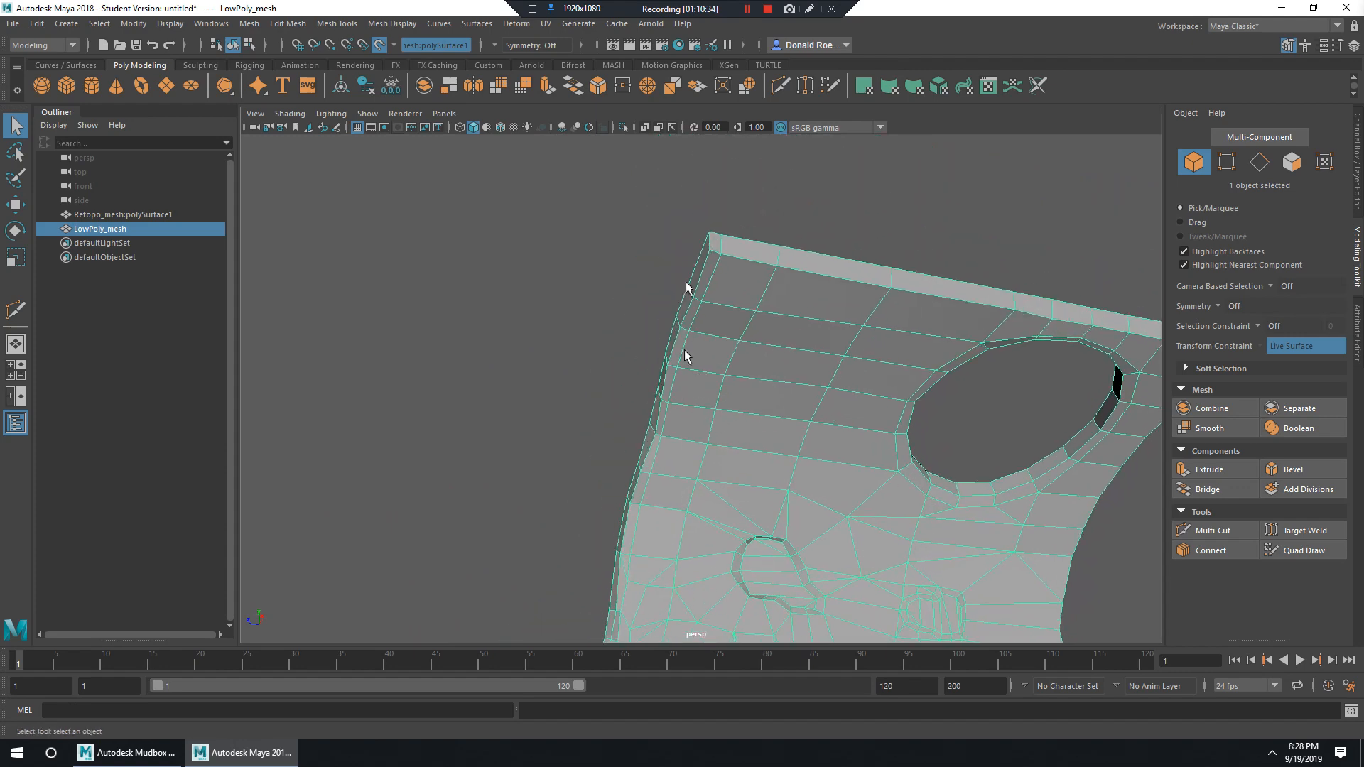
{"action": "right_click_drag", "start_coordinate": [711, 244], "coordinate": [711, 206]}
{"action": "double_click", "coordinate": [722, 242]}
{"action": "middle_click_drag", "start_coordinate": [754, 397], "coordinate": [782, 185], "text": "alt"}
{"action": "middle_click_drag", "start_coordinate": [736, 355], "coordinate": [768, 210], "text": "alt"}
{"action": "left_click_drag", "start_coordinate": [768, 211], "coordinate": [761, 275], "text": "alt"}
{"action": "right_click_drag", "start_coordinate": [761, 276], "coordinate": [905, 324], "text": "alt"}
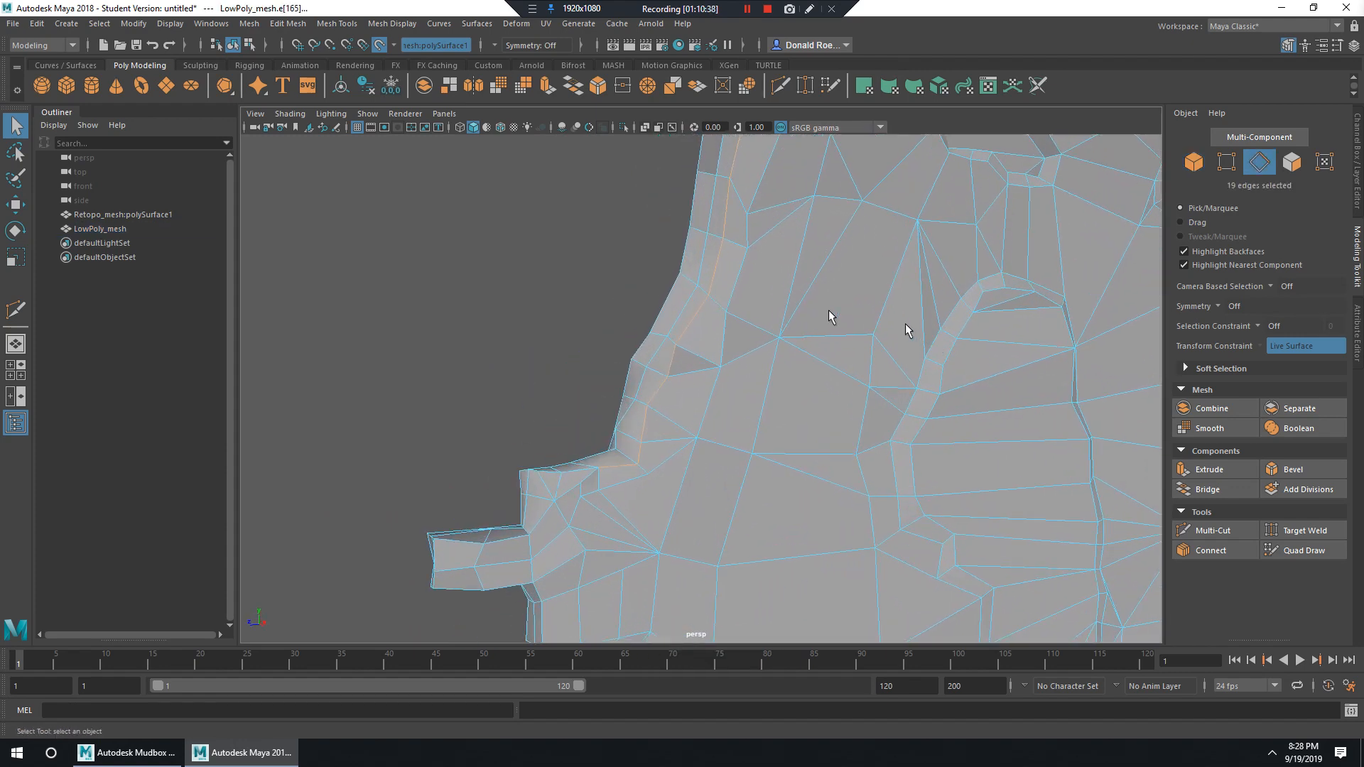
{"action": "left_click_drag", "start_coordinate": [907, 329], "coordinate": [768, 362], "text": "alt"}
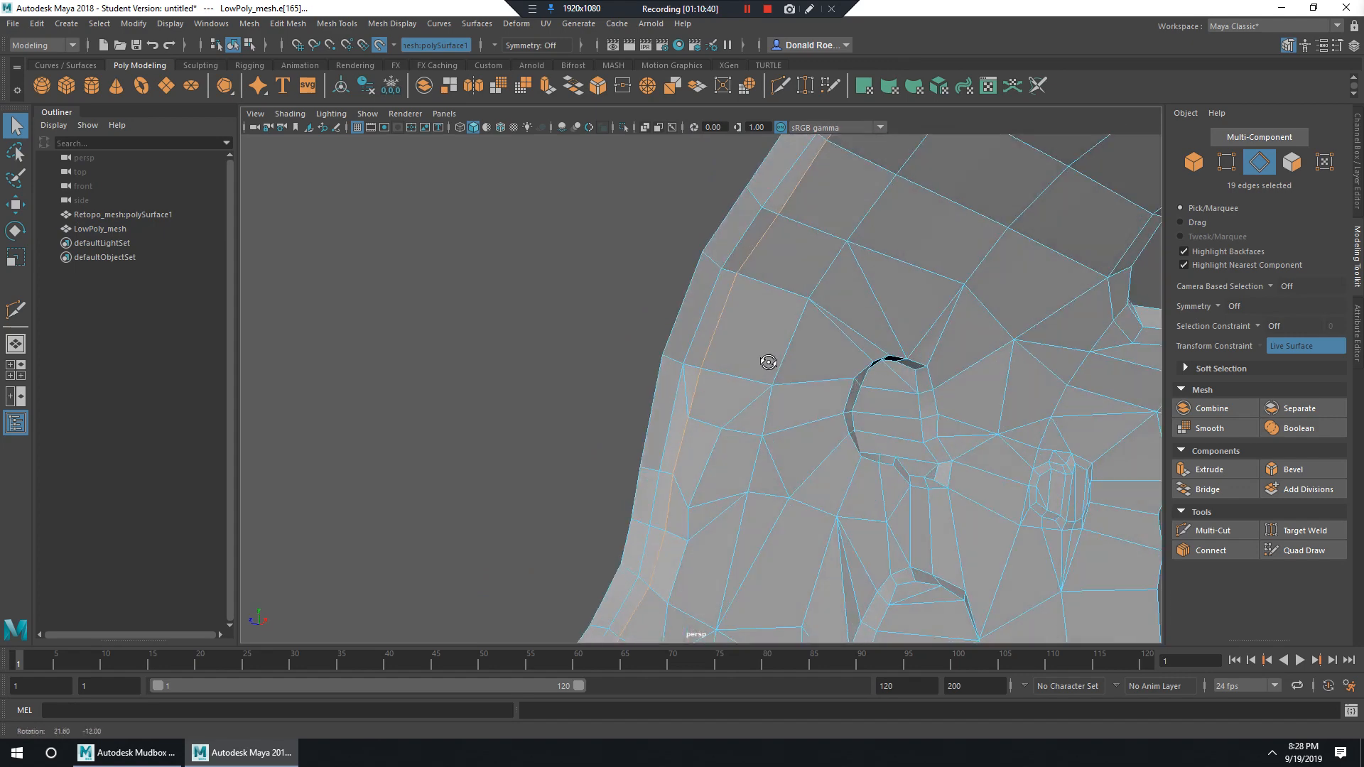
Move the vertex on the side border loop near the oval recess outward to about X -100.32, Y 151.50, Z 64.01.
{"action": "right_click_drag", "start_coordinate": [695, 373], "coordinate": [624, 349]}
{"action": "left_click", "coordinate": [701, 369]}
{"action": "key", "text": "w"}
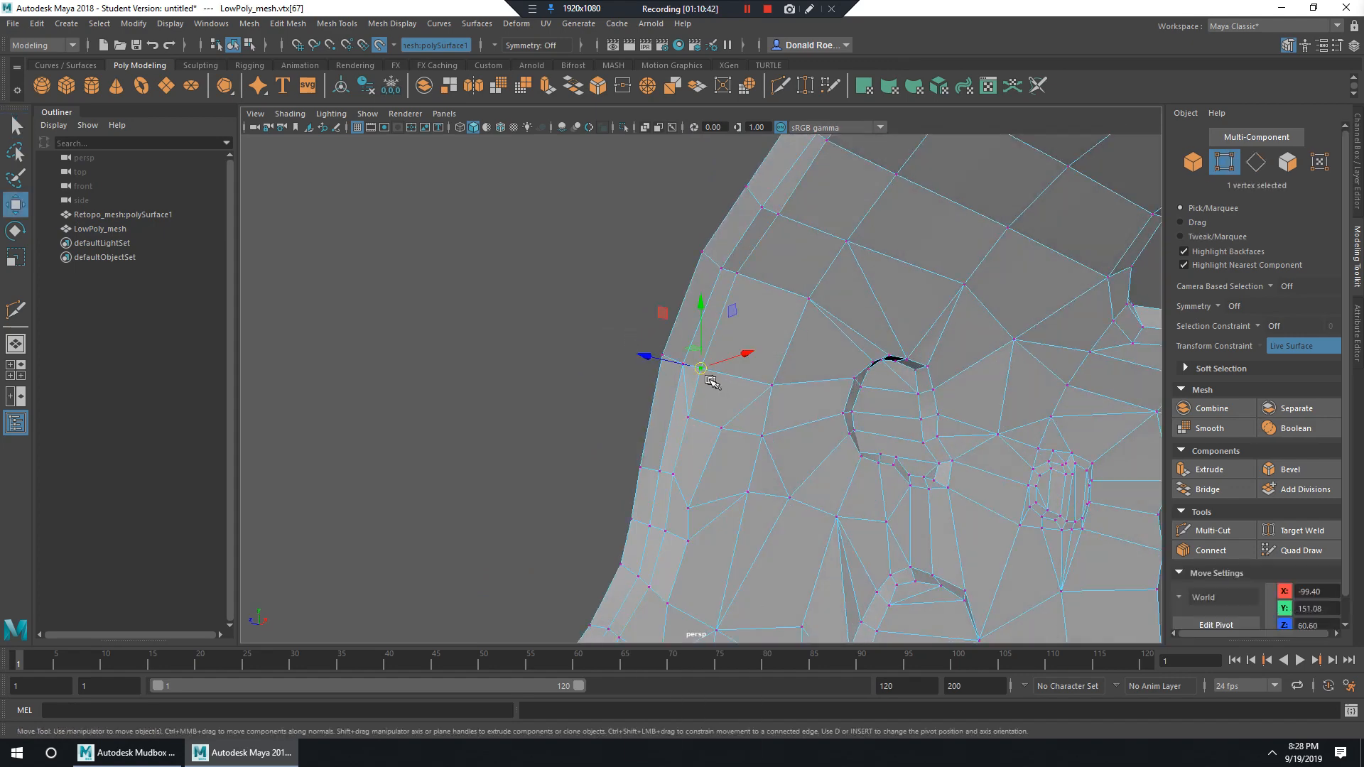
{"action": "left_click_drag", "start_coordinate": [742, 357], "coordinate": [744, 345], "text": "alt"}
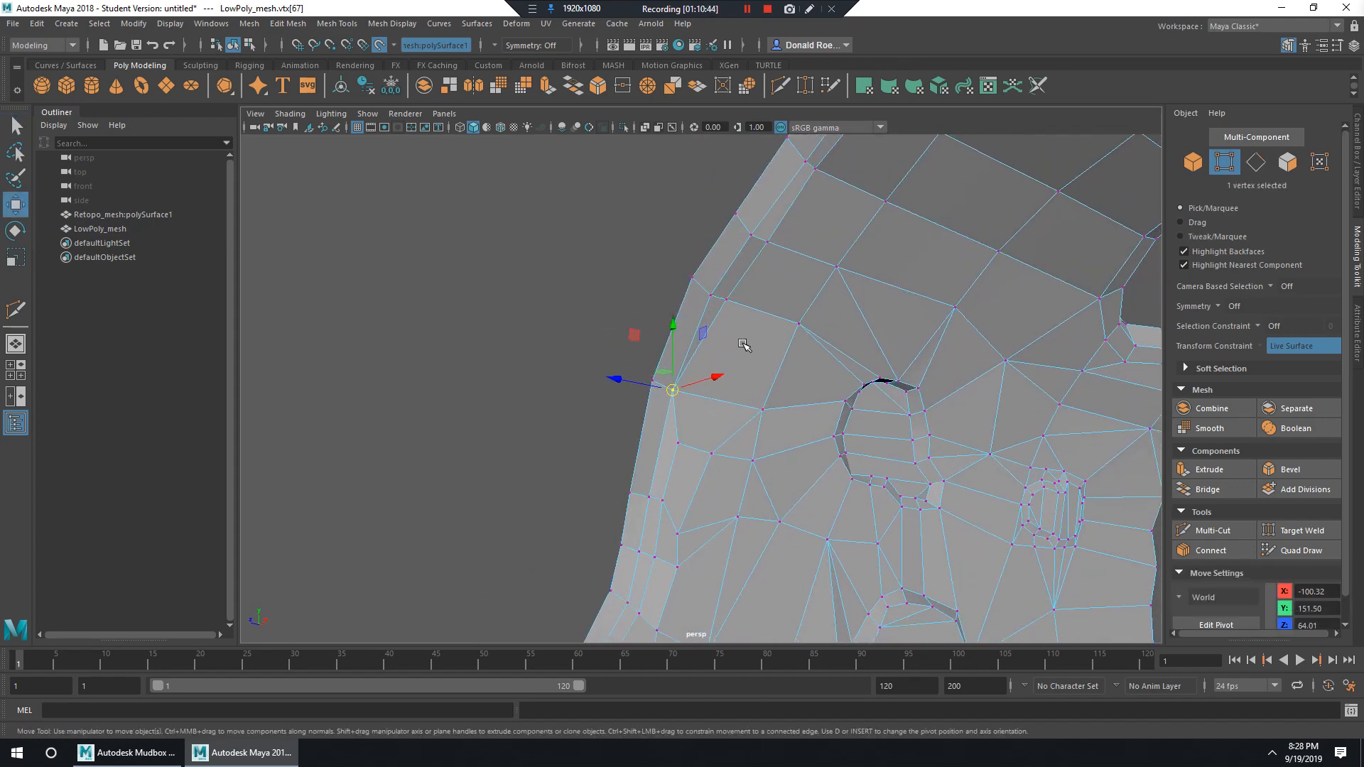
Merge the moved border vertex and its neighbour to center, and delete the inner edge loop running along the upper side border.
{"action": "key", "text": "q"}
{"action": "right_click_drag", "start_coordinate": [682, 401], "coordinate": [685, 332], "text": "shift"}
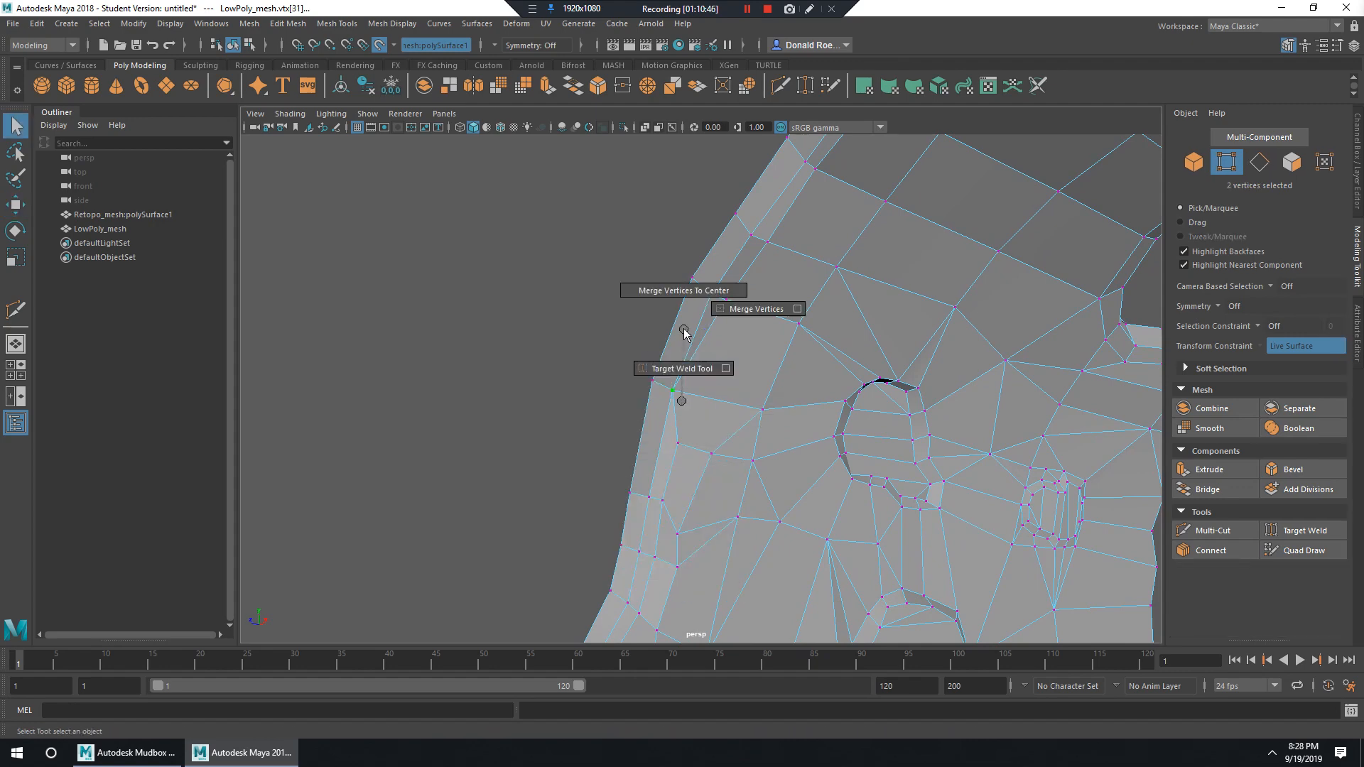
{"action": "right_click_drag", "start_coordinate": [735, 284], "coordinate": [750, 237]}
{"action": "double_click", "coordinate": [751, 259]}
{"action": "scroll", "coordinate": [787, 223], "scroll_direction": "down", "scroll_amount": 4}
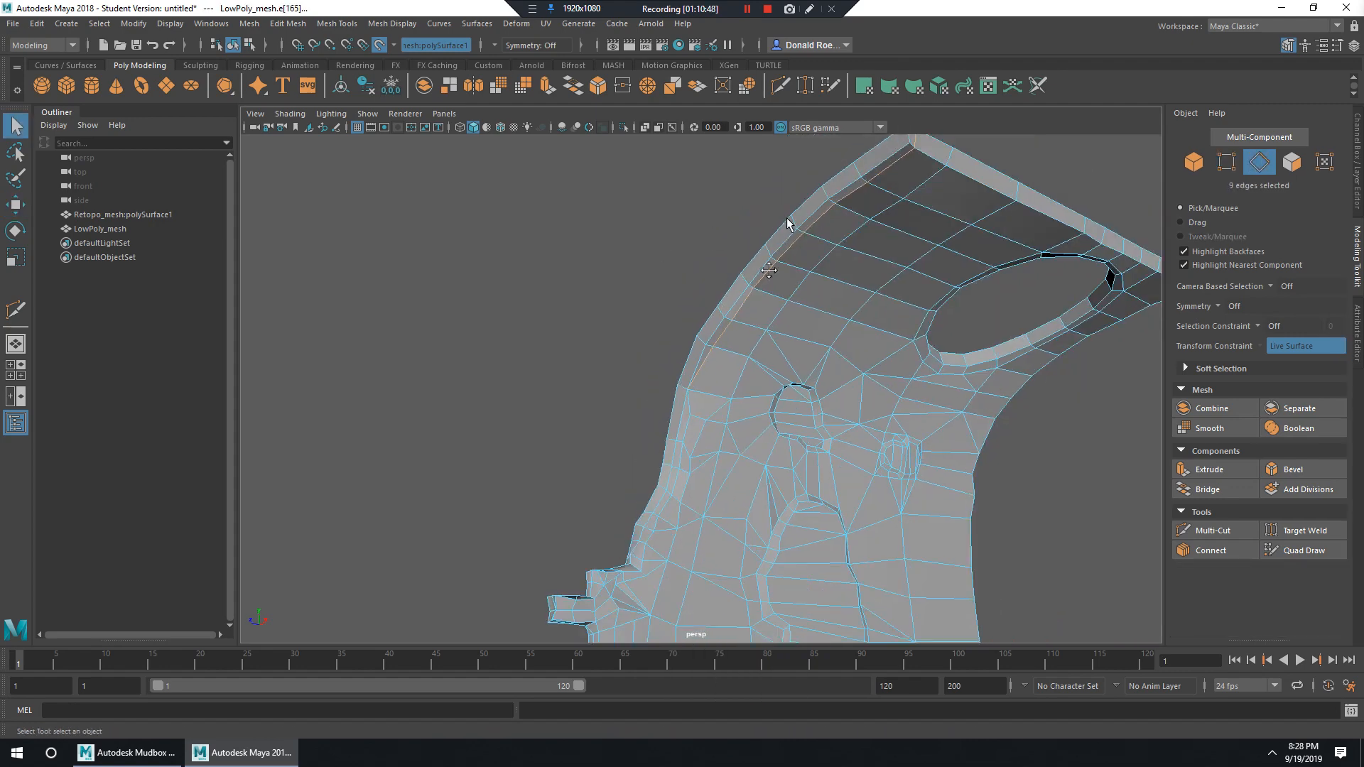
{"action": "left_click_drag", "start_coordinate": [789, 222], "coordinate": [808, 306], "text": "alt"}
{"action": "right_click_drag", "start_coordinate": [815, 250], "coordinate": [766, 269], "text": "shift"}
Examine the panel's remaining topology around the side border, recesses, notches and round hole from several angles.
{"action": "middle_click_drag", "start_coordinate": [683, 453], "coordinate": [719, 309], "text": "alt"}
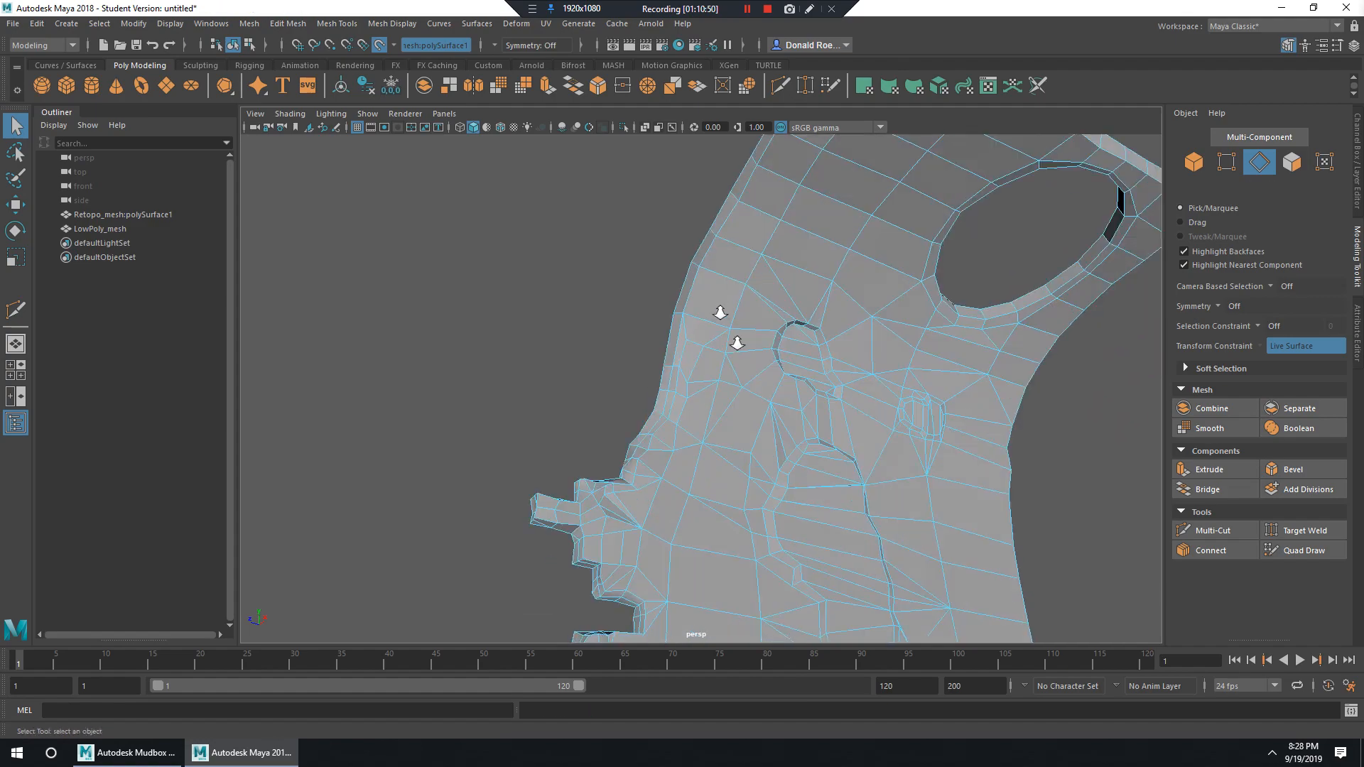
{"action": "scroll", "coordinate": [782, 398], "scroll_direction": "up", "scroll_amount": 3}
{"action": "middle_click_drag", "start_coordinate": [802, 412], "coordinate": [793, 360], "text": "alt"}
{"action": "left_click_drag", "start_coordinate": [794, 360], "coordinate": [669, 326], "text": "alt"}
{"action": "scroll", "coordinate": [779, 353], "scroll_direction": "down", "scroll_amount": 4}
{"action": "middle_click_drag", "start_coordinate": [846, 433], "coordinate": [770, 301], "text": "alt"}
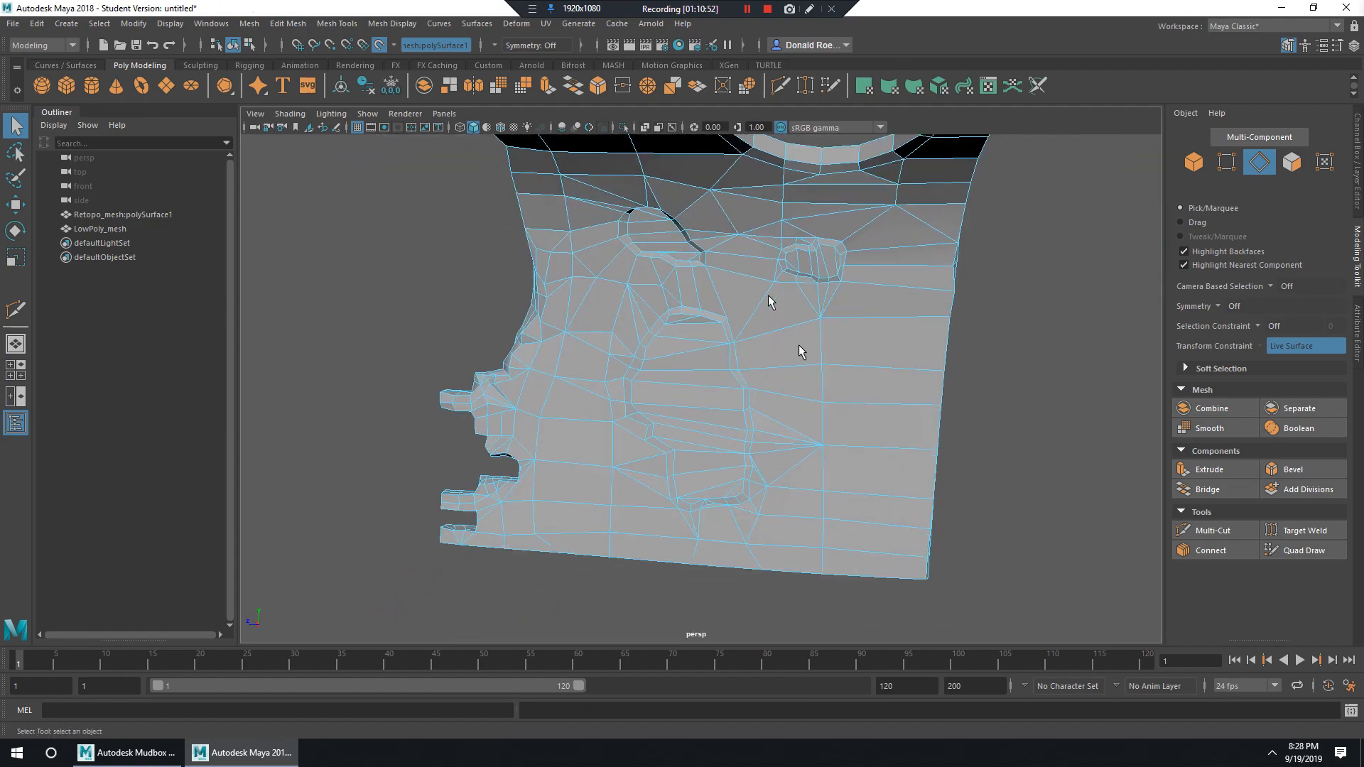
{"action": "left_click_drag", "start_coordinate": [805, 350], "coordinate": [877, 339], "text": "alt"}
{"action": "scroll", "coordinate": [791, 325], "scroll_direction": "down", "scroll_amount": 3}
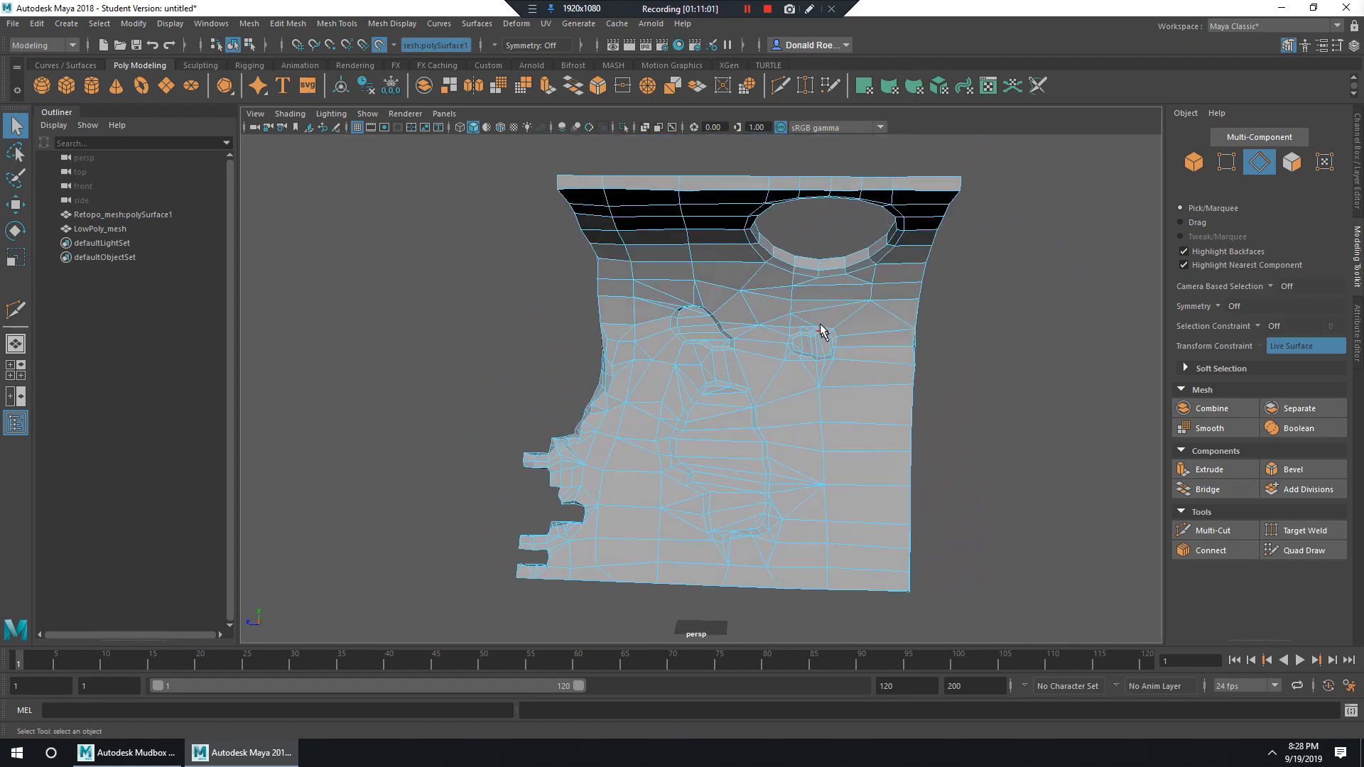
{"action": "scroll", "coordinate": [820, 328], "scroll_direction": "down", "scroll_amount": 3}
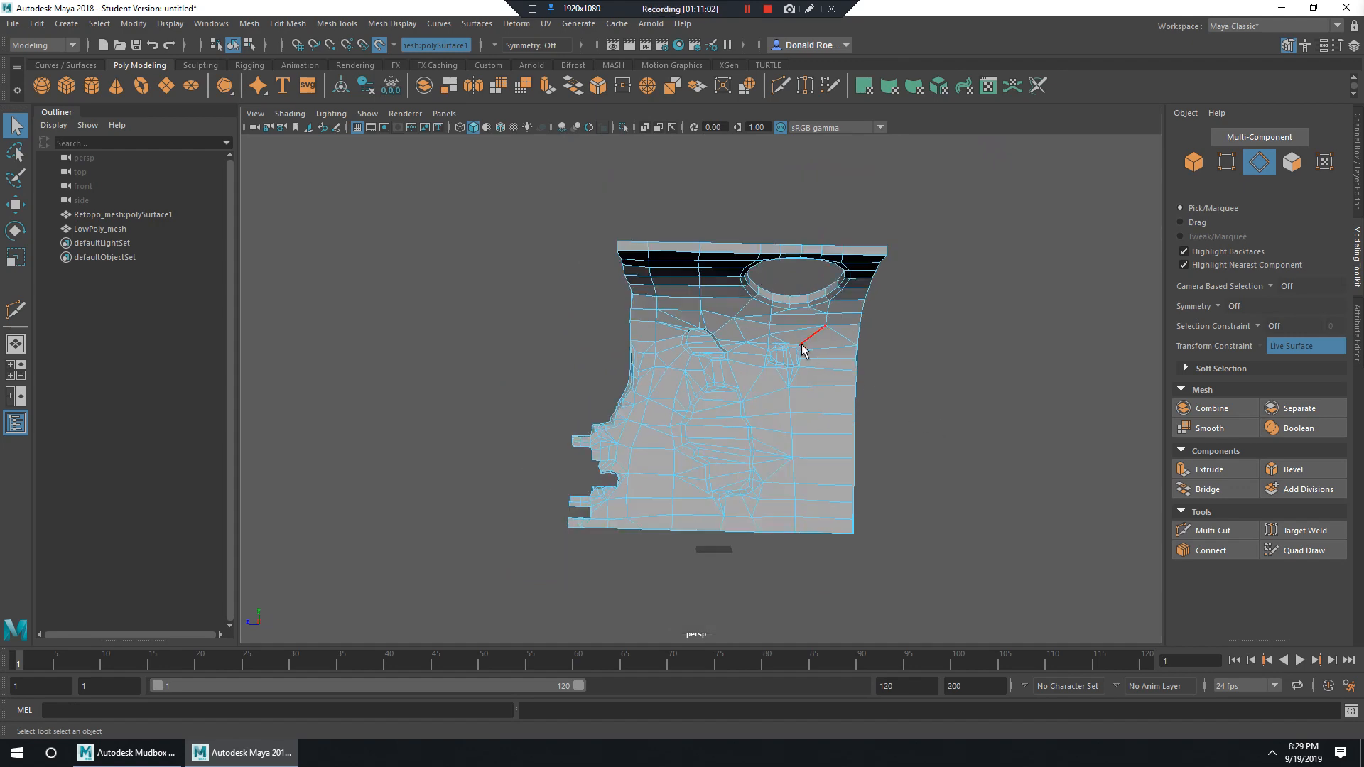
{"action": "scroll", "coordinate": [812, 303], "scroll_direction": "up", "scroll_amount": 5}
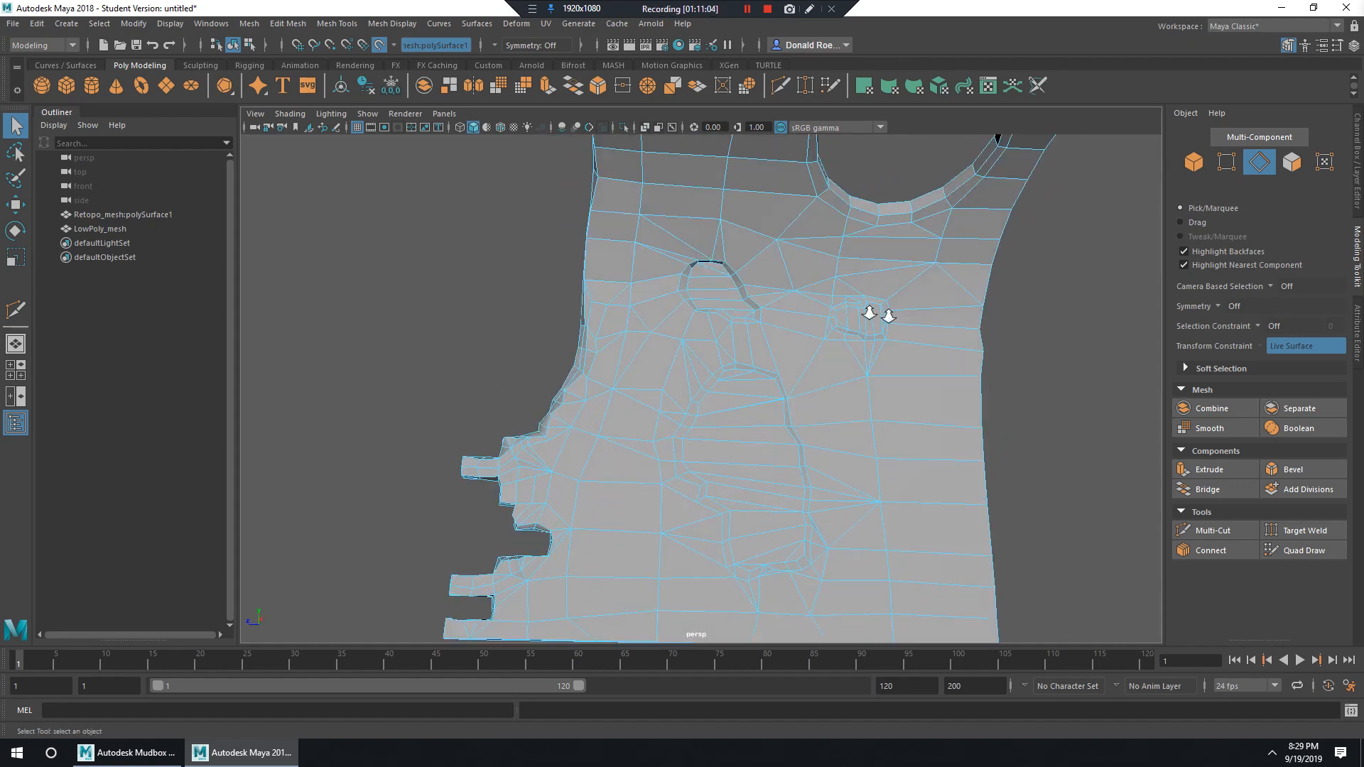
{"action": "left_click_drag", "start_coordinate": [874, 314], "coordinate": [823, 356], "text": "alt"}
Select LowPoly_mesh as an object, open its layout in the UV Editor, and minimize the editor.
{"action": "right_click_drag", "start_coordinate": [791, 329], "coordinate": [856, 305]}
{"action": "left_click", "coordinate": [806, 314]}
{"action": "left_click_drag", "start_coordinate": [701, 262], "coordinate": [621, 135], "text": "alt"}
{"action": "left_click", "coordinate": [546, 24]}
{"action": "left_click", "coordinate": [574, 48]}
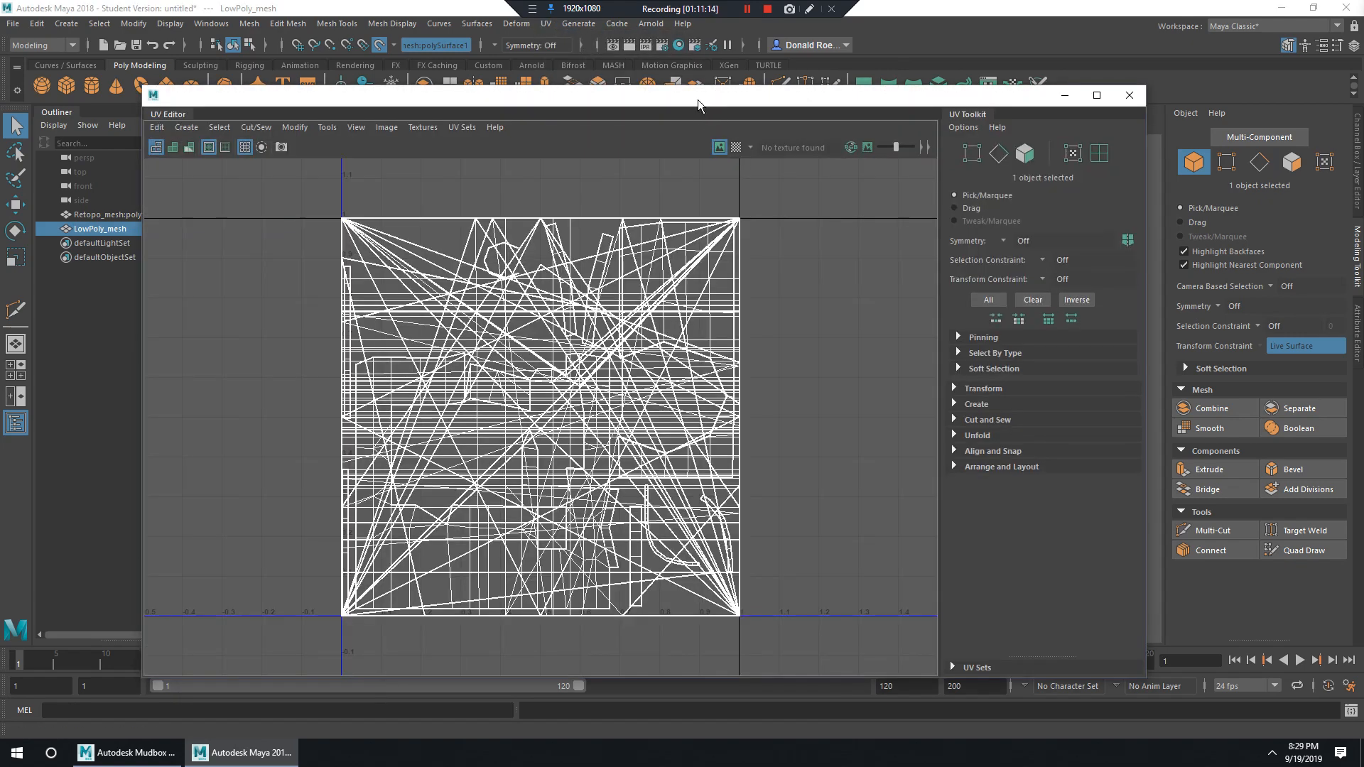
{"action": "left_click_drag", "start_coordinate": [699, 105], "coordinate": [761, 118]}
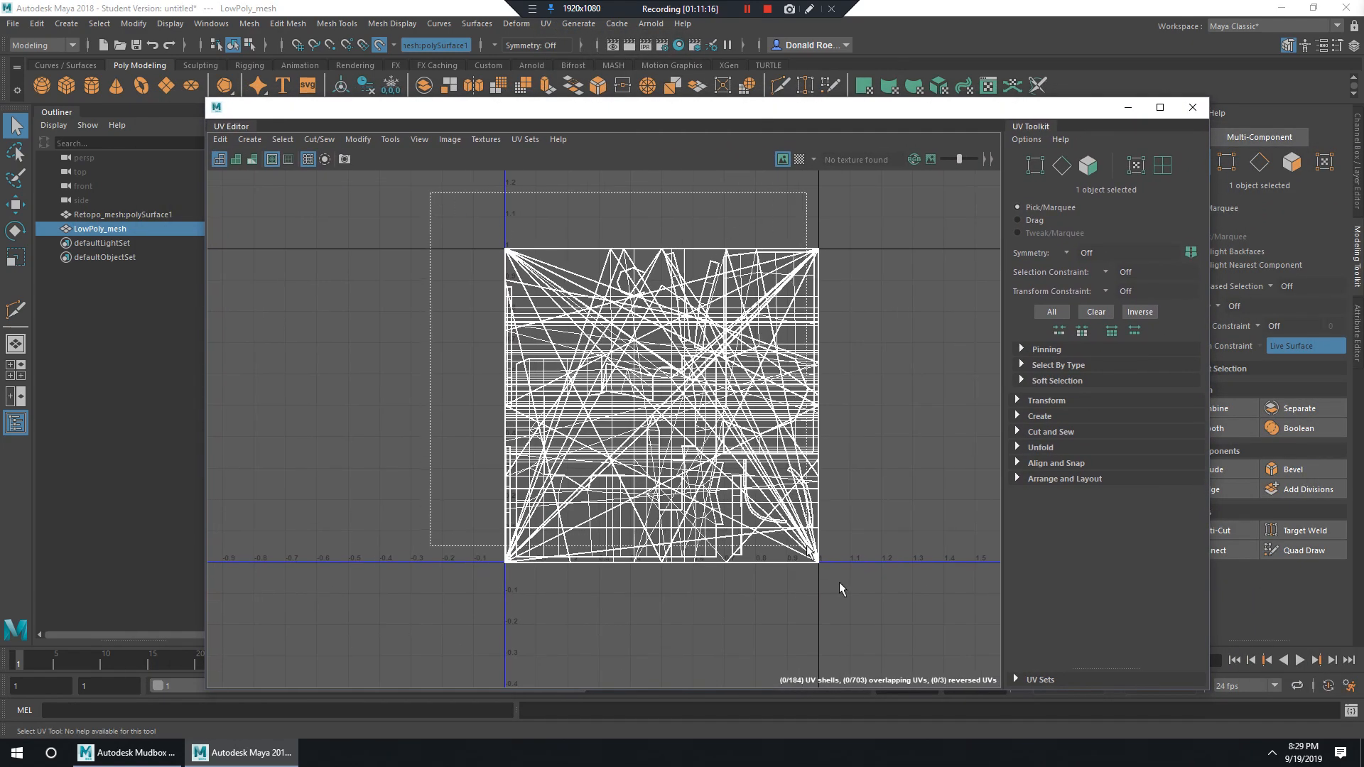
{"action": "left_click", "coordinate": [1124, 111]}
Apply an Automatic UV projection to LowPoly_mesh and maximize the UV Editor to show the new shells.
{"action": "right_click_drag", "start_coordinate": [773, 310], "coordinate": [825, 277]}
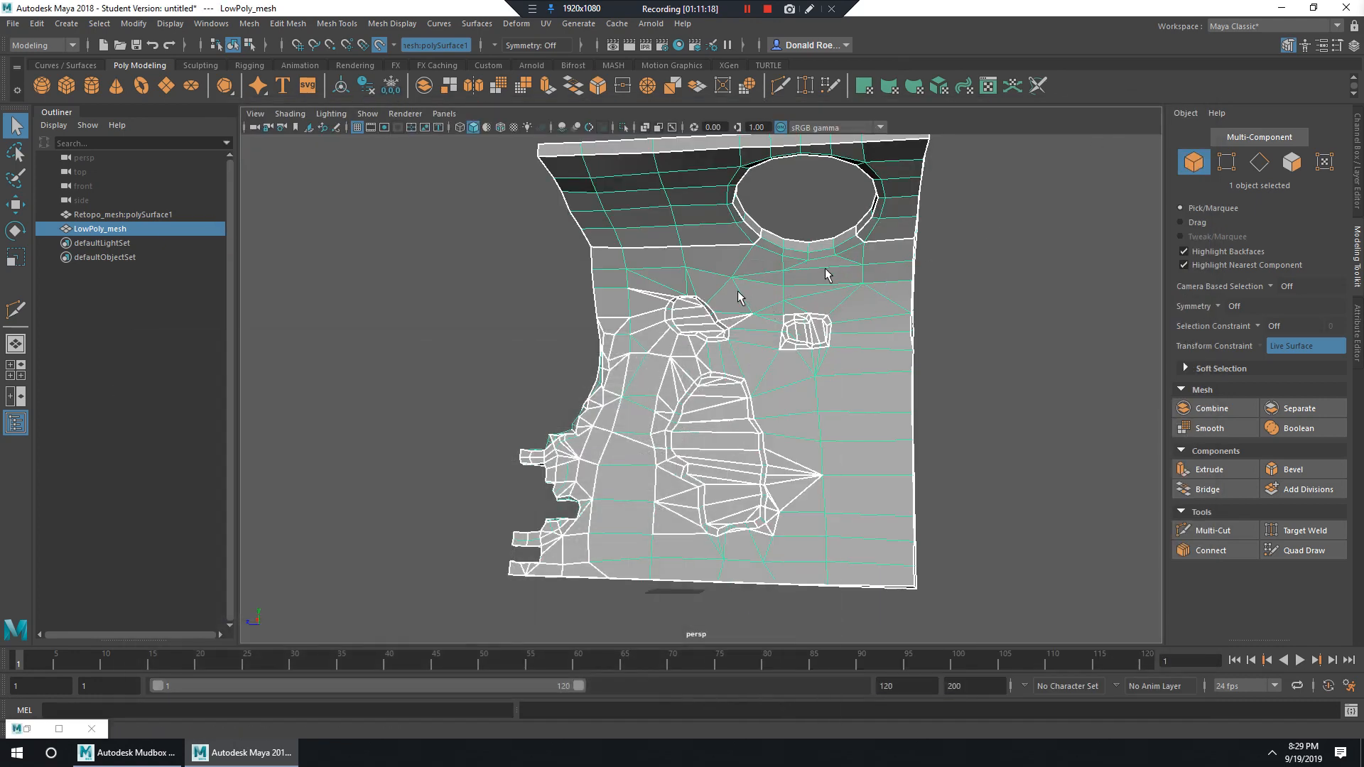
{"action": "left_click_drag", "start_coordinate": [821, 281], "coordinate": [800, 306], "text": "alt"}
{"action": "scroll", "coordinate": [810, 305], "scroll_direction": "down", "scroll_amount": 2}
{"action": "middle_click_drag", "start_coordinate": [828, 302], "coordinate": [824, 329], "text": "alt"}
{"action": "left_click_drag", "start_coordinate": [825, 328], "coordinate": [827, 321], "text": "alt"}
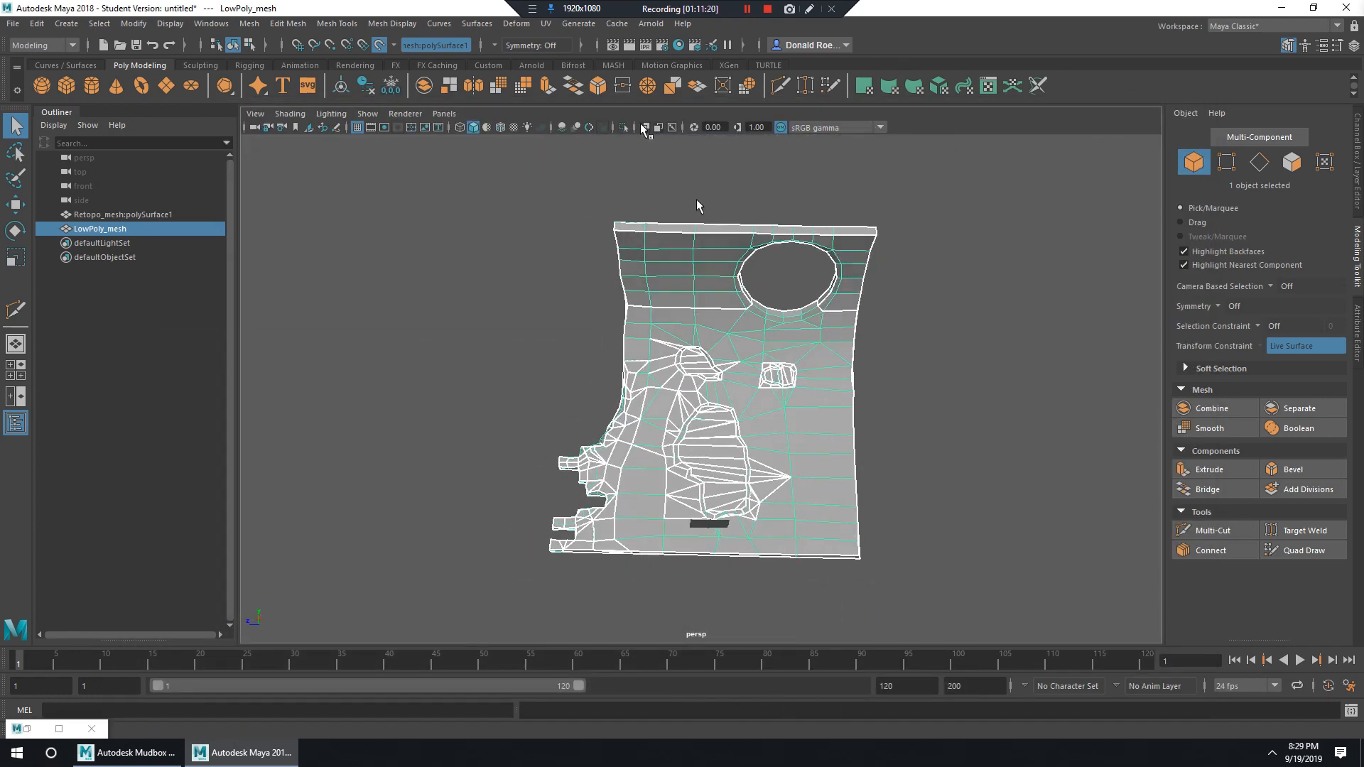
{"action": "left_click_drag", "start_coordinate": [764, 168], "coordinate": [753, 162], "text": "alt"}
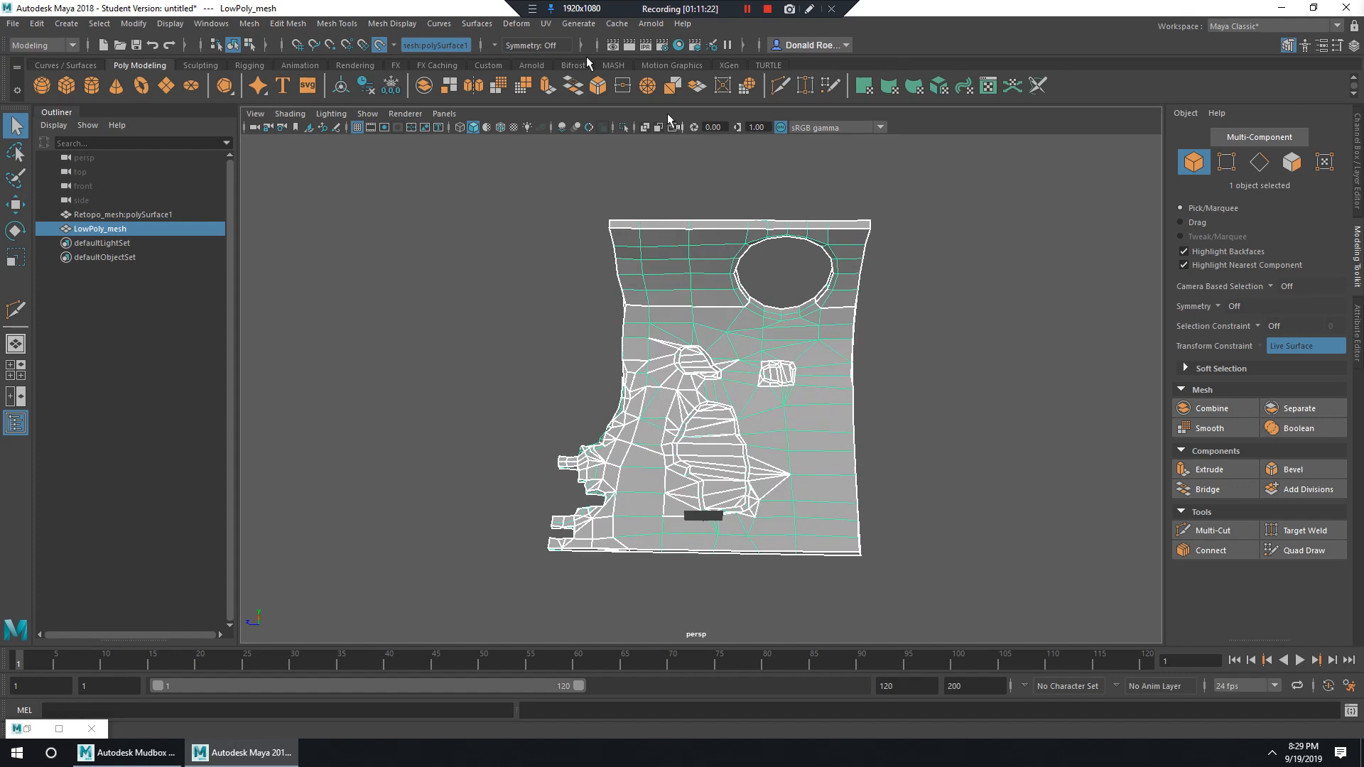
{"action": "left_click", "coordinate": [545, 23]}
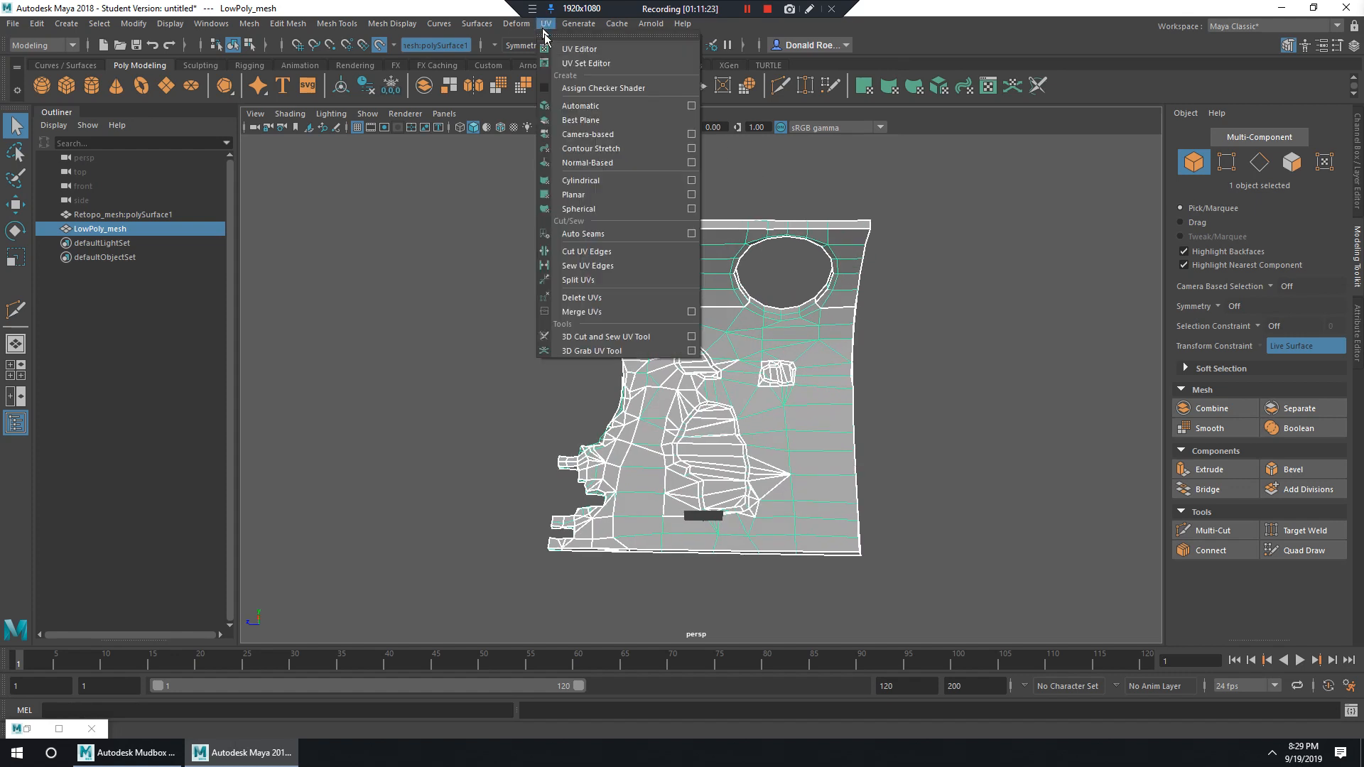
{"action": "left_click", "coordinate": [608, 105]}
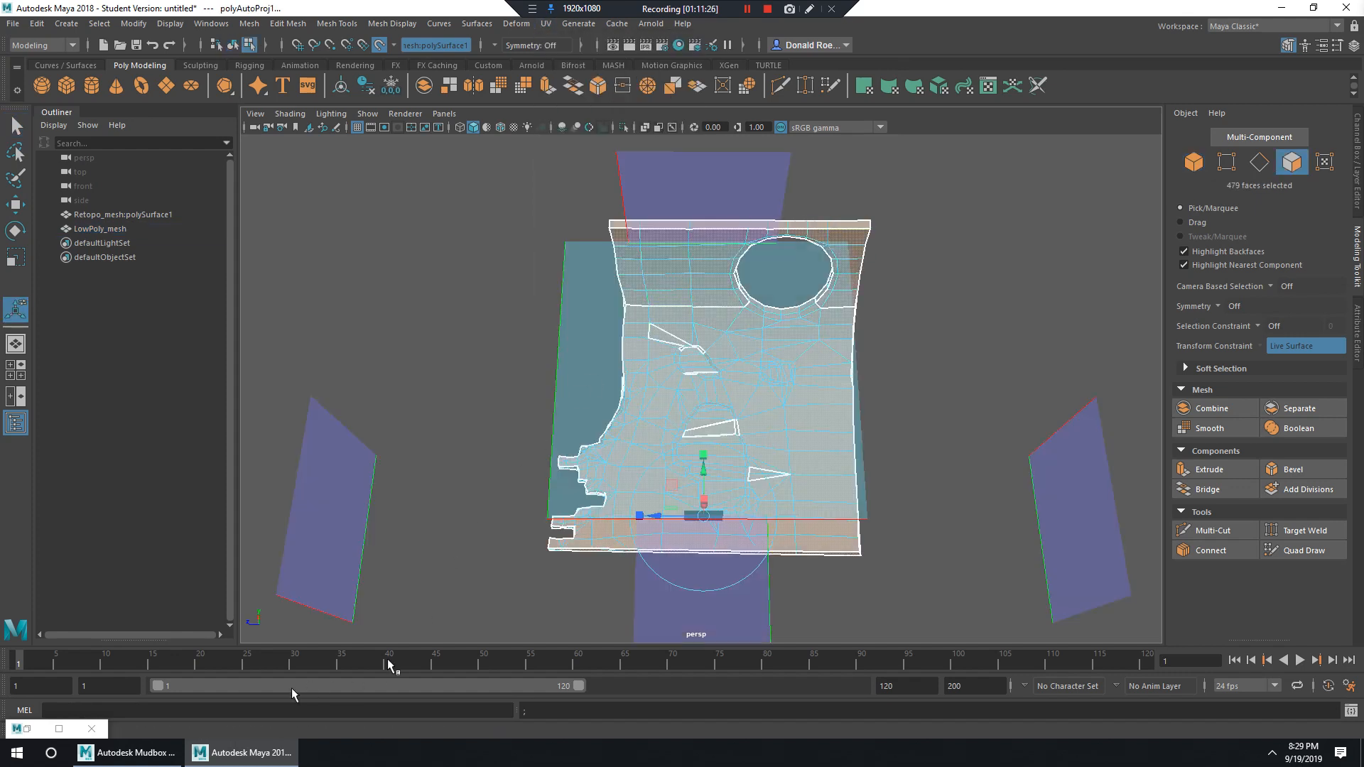
{"action": "left_click", "coordinate": [58, 729]}
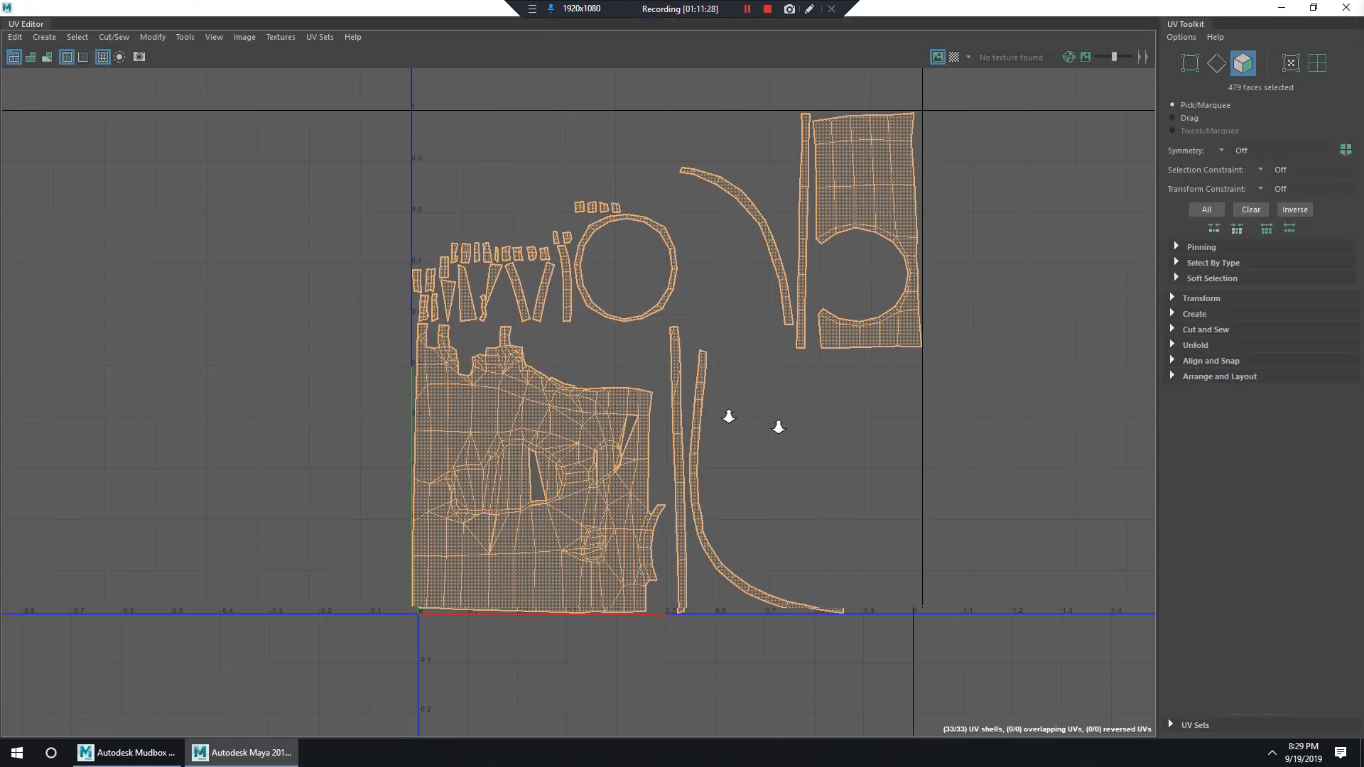
Move all the UV shells about 1.3 units in the negative U direction, out of the 0 to 1 tile.
{"action": "right_click", "coordinate": [497, 414]}
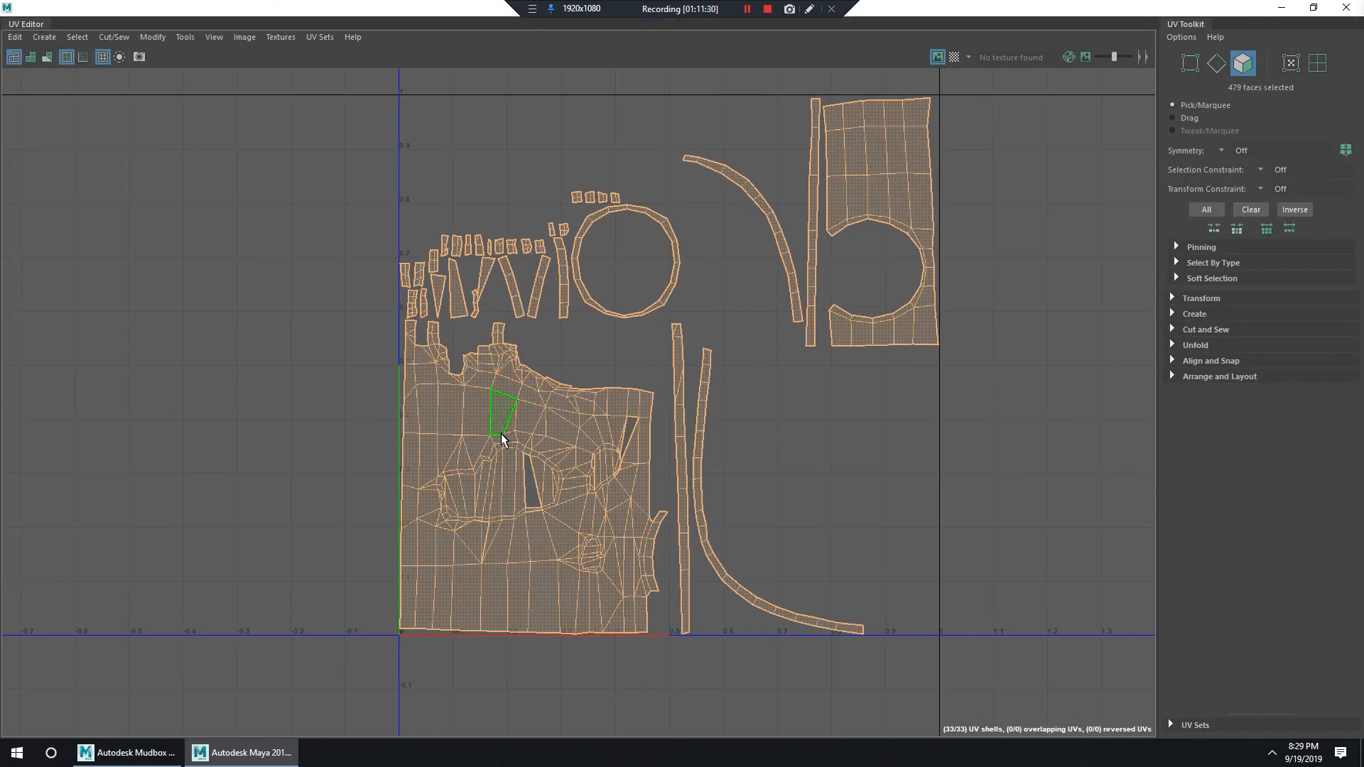
{"action": "left_click", "coordinate": [523, 420]}
{"action": "right_click_drag", "start_coordinate": [922, 373], "coordinate": [470, 273], "text": "alt"}
{"action": "left_click_drag", "start_coordinate": [491, 164], "coordinate": [1099, 679]}
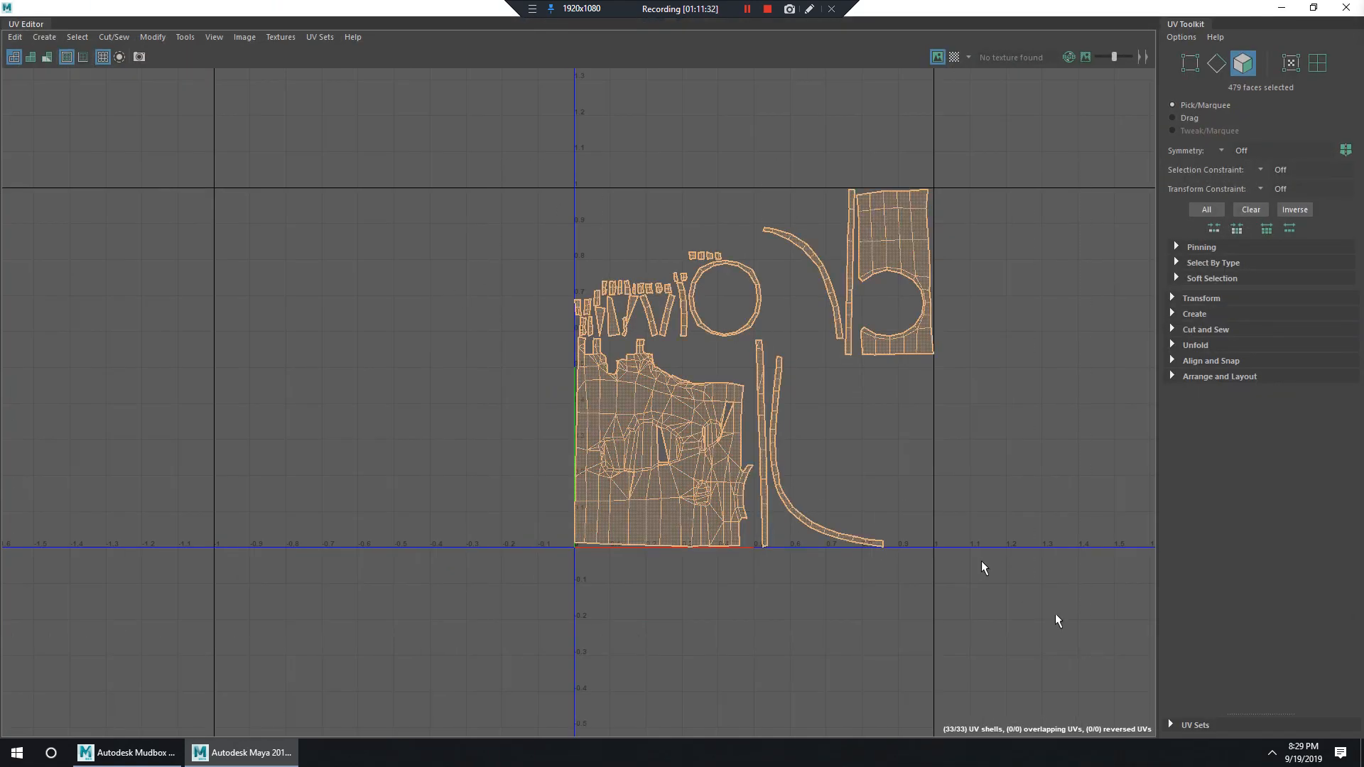
{"action": "left_click_drag", "start_coordinate": [874, 368], "coordinate": [420, 368]}
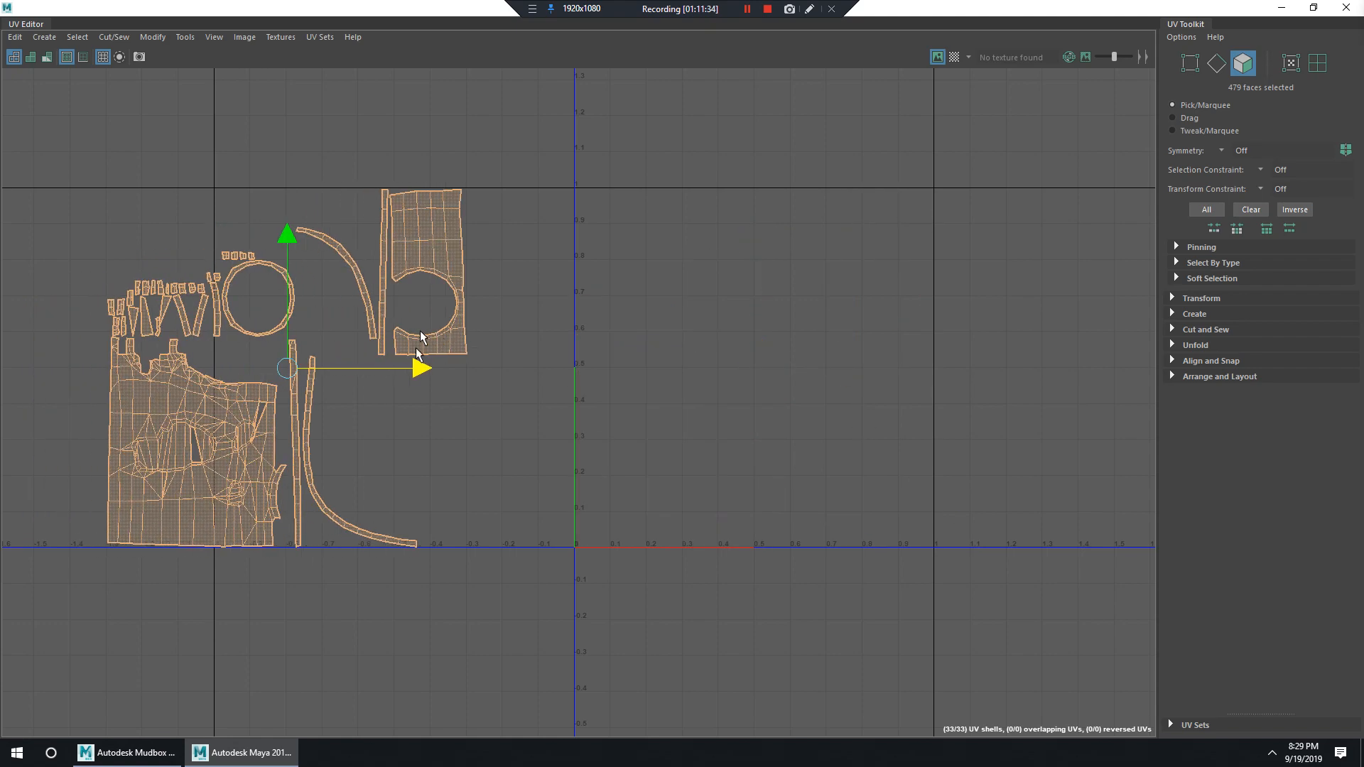
{"action": "left_click", "coordinate": [128, 753]}
{"action": "left_click", "coordinate": [242, 752]}
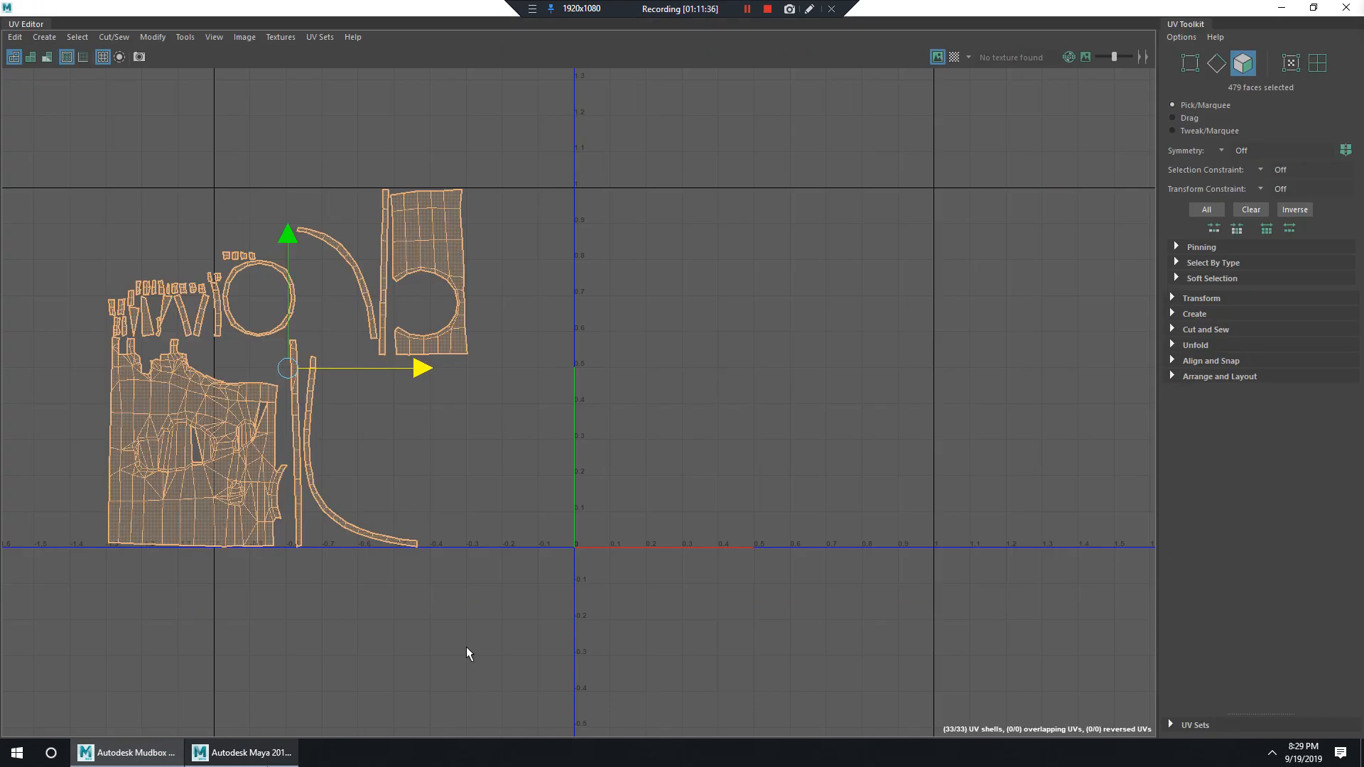
Restore down and minimize the UV Editor, and switch LowPoly_mesh to edge selection at the panel's upper corner.
{"action": "left_click_drag", "start_coordinate": [1276, 15], "coordinate": [978, 116]}
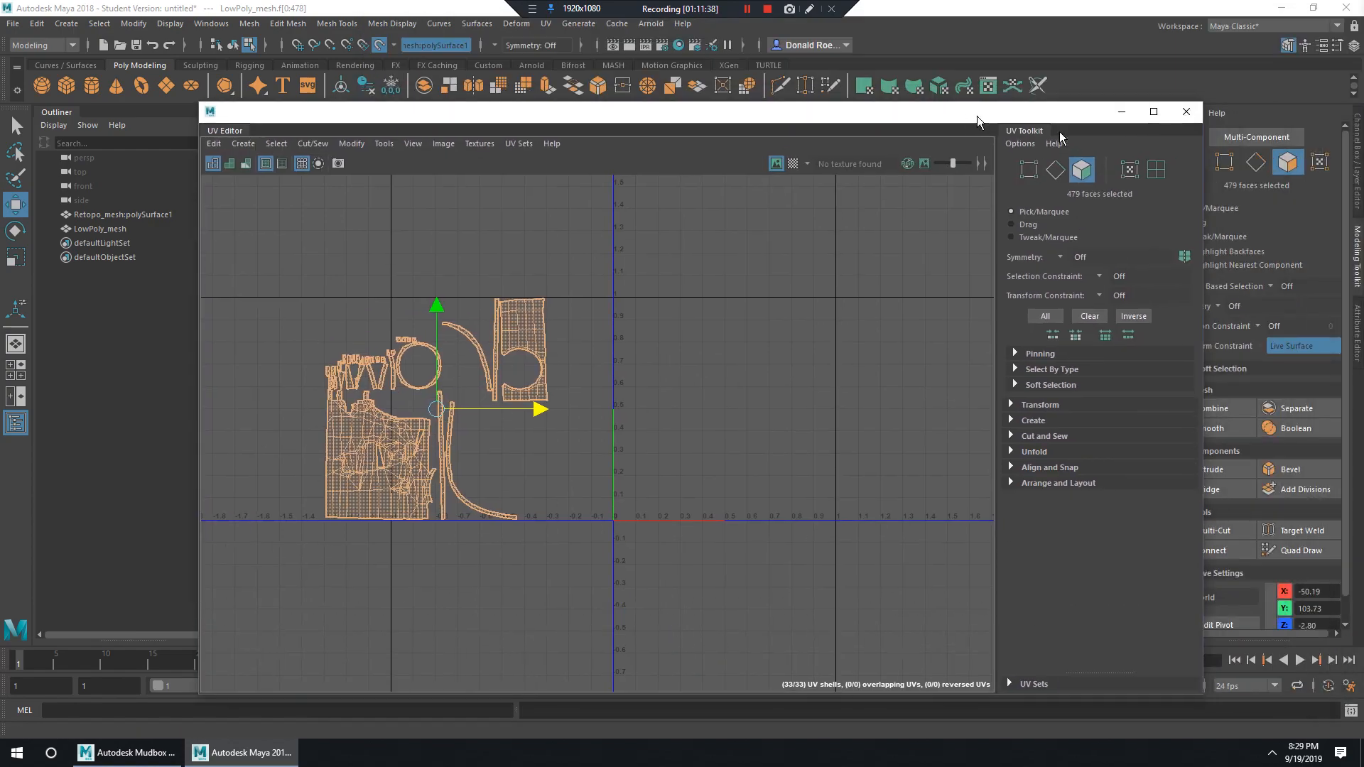
{"action": "left_click", "coordinate": [1119, 117]}
{"action": "left_click_drag", "start_coordinate": [737, 310], "coordinate": [764, 285], "text": "alt"}
{"action": "right_click_drag", "start_coordinate": [764, 285], "coordinate": [910, 384], "text": "alt"}
{"action": "left_click_drag", "start_coordinate": [911, 384], "coordinate": [722, 238], "text": "alt"}
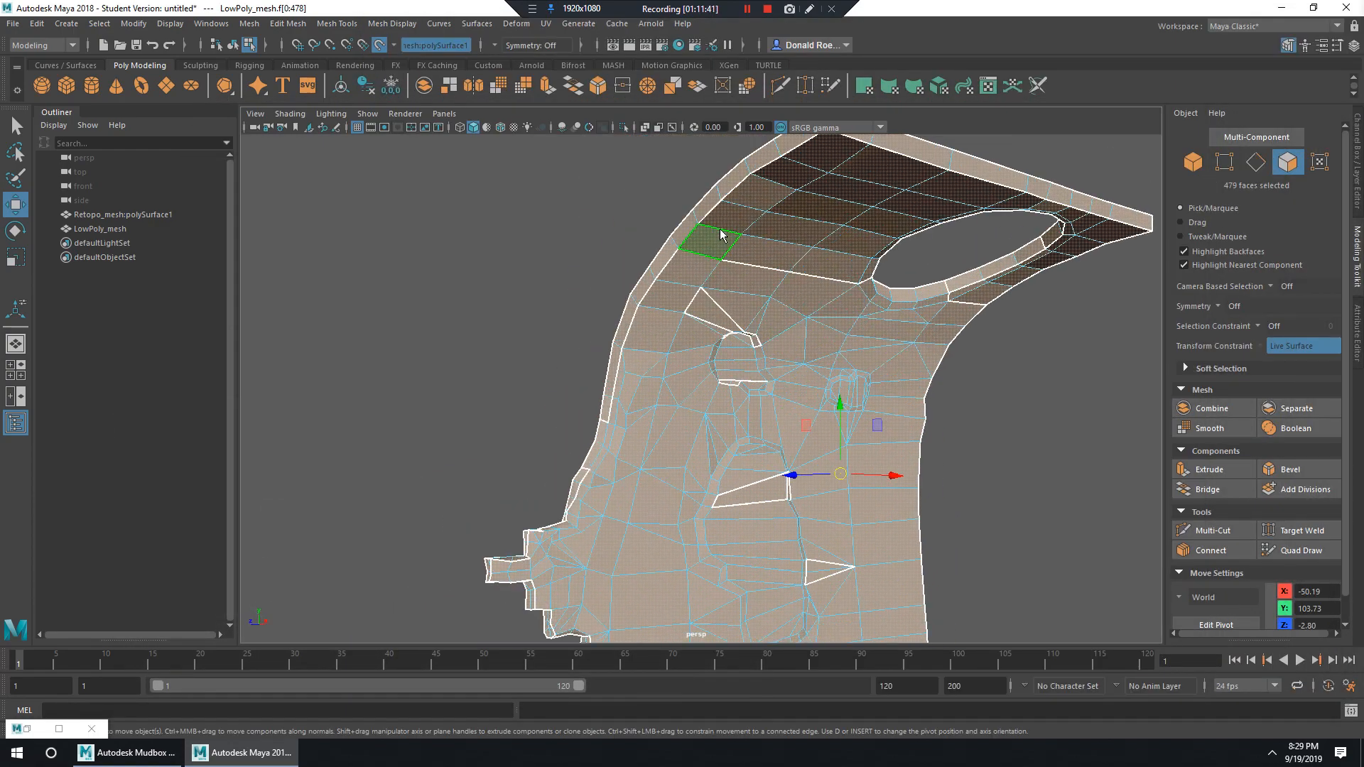
{"action": "right_click_drag", "start_coordinate": [721, 256], "coordinate": [743, 256]}
{"action": "left_click", "coordinate": [744, 256]}
{"action": "mouse_move", "coordinate": [744, 255]}
{"action": "left_mouse_down", "text": "alt"}
{"action": "mouse_move", "coordinate": [781, 270]}
{"action": "mouse_move", "coordinate": [835, 263]}
{"action": "mouse_move", "coordinate": [852, 299]}
{"action": "mouse_move", "coordinate": [632, 325]}
{"action": "mouse_move", "coordinate": [797, 316]}
{"action": "mouse_move", "coordinate": [846, 292]}
{"action": "mouse_move", "coordinate": [868, 359]}
{"action": "left_mouse_up", "text": "alt"}
{"action": "right_click_drag", "start_coordinate": [835, 324], "coordinate": [861, 302]}
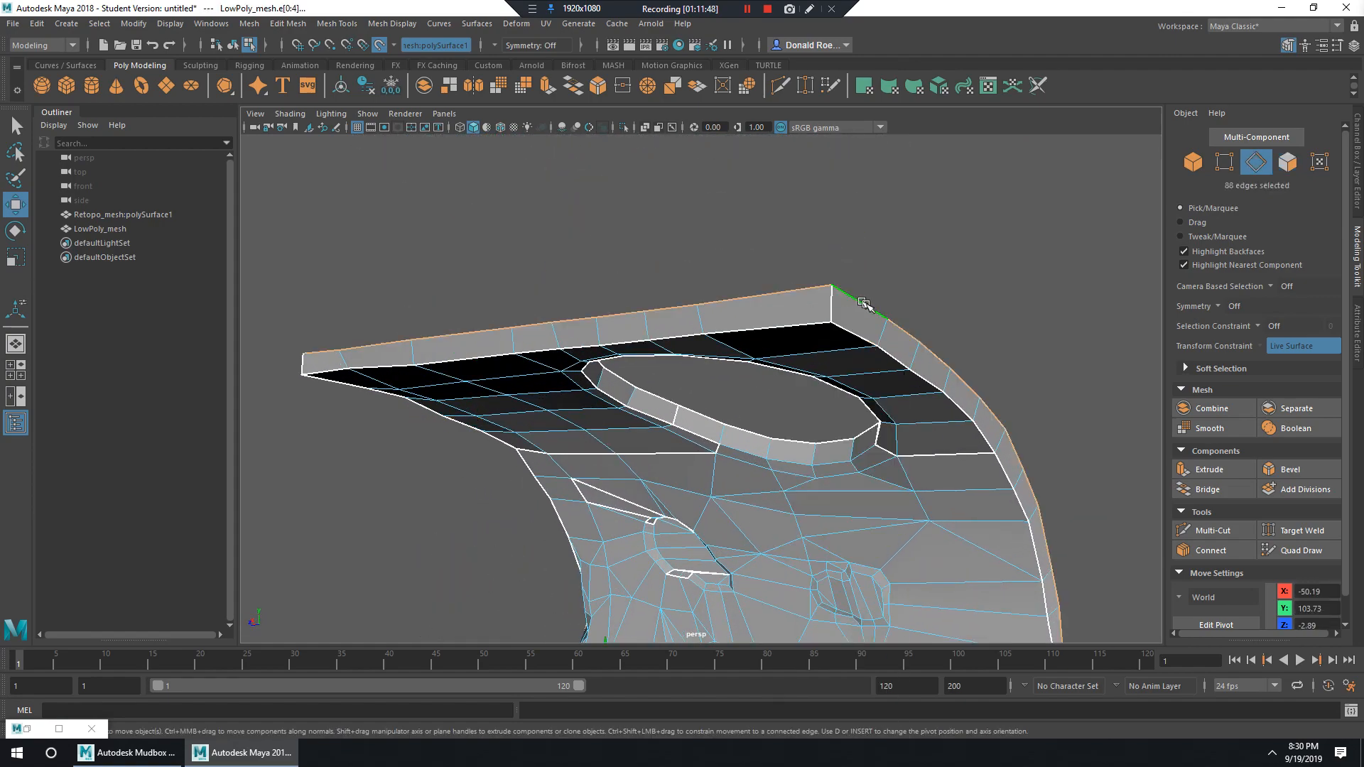
In wireframe display, select the panel's outer border edge loop together with the edge loop around the round hole.
{"action": "key", "text": "4"}
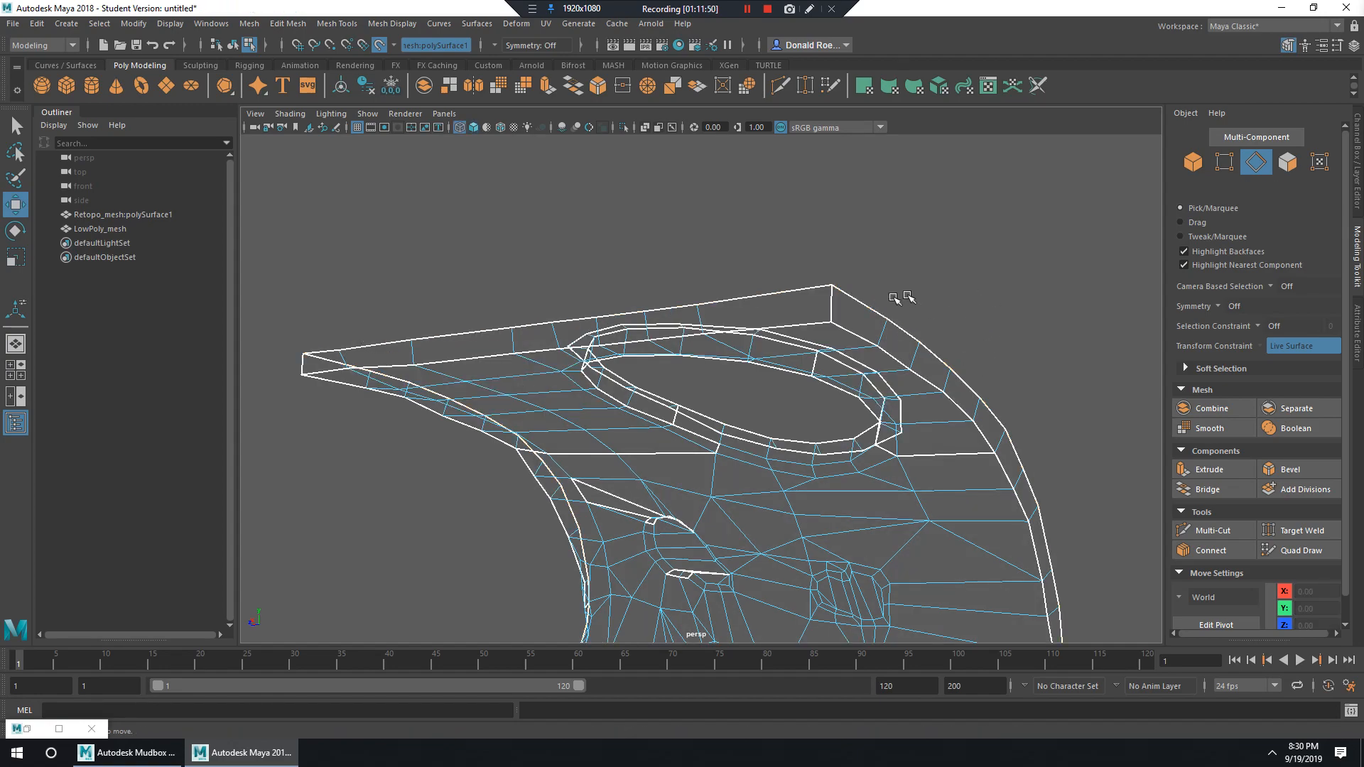
{"action": "double_click", "coordinate": [868, 309]}
{"action": "left_click_drag", "start_coordinate": [869, 309], "coordinate": [945, 334], "text": "alt"}
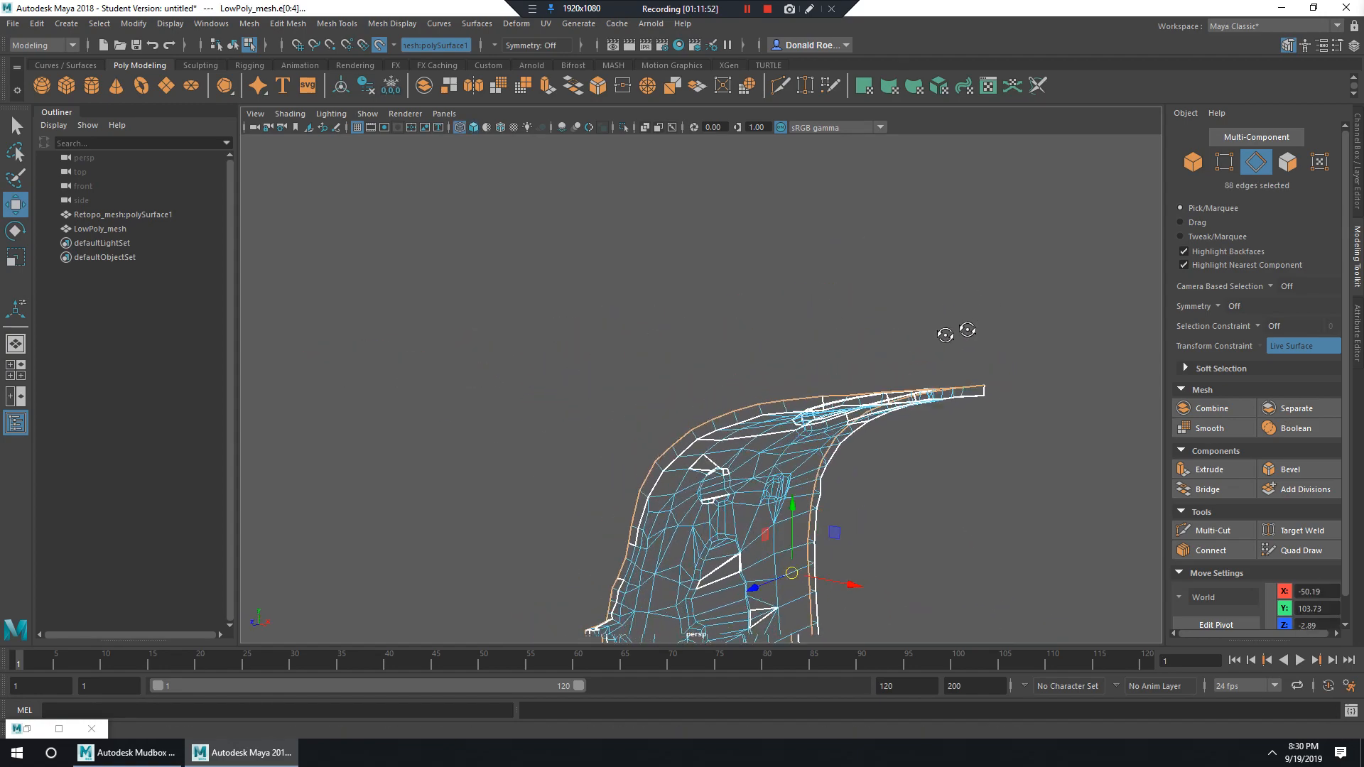
{"action": "scroll", "coordinate": [648, 324], "scroll_direction": "up", "scroll_amount": 3}
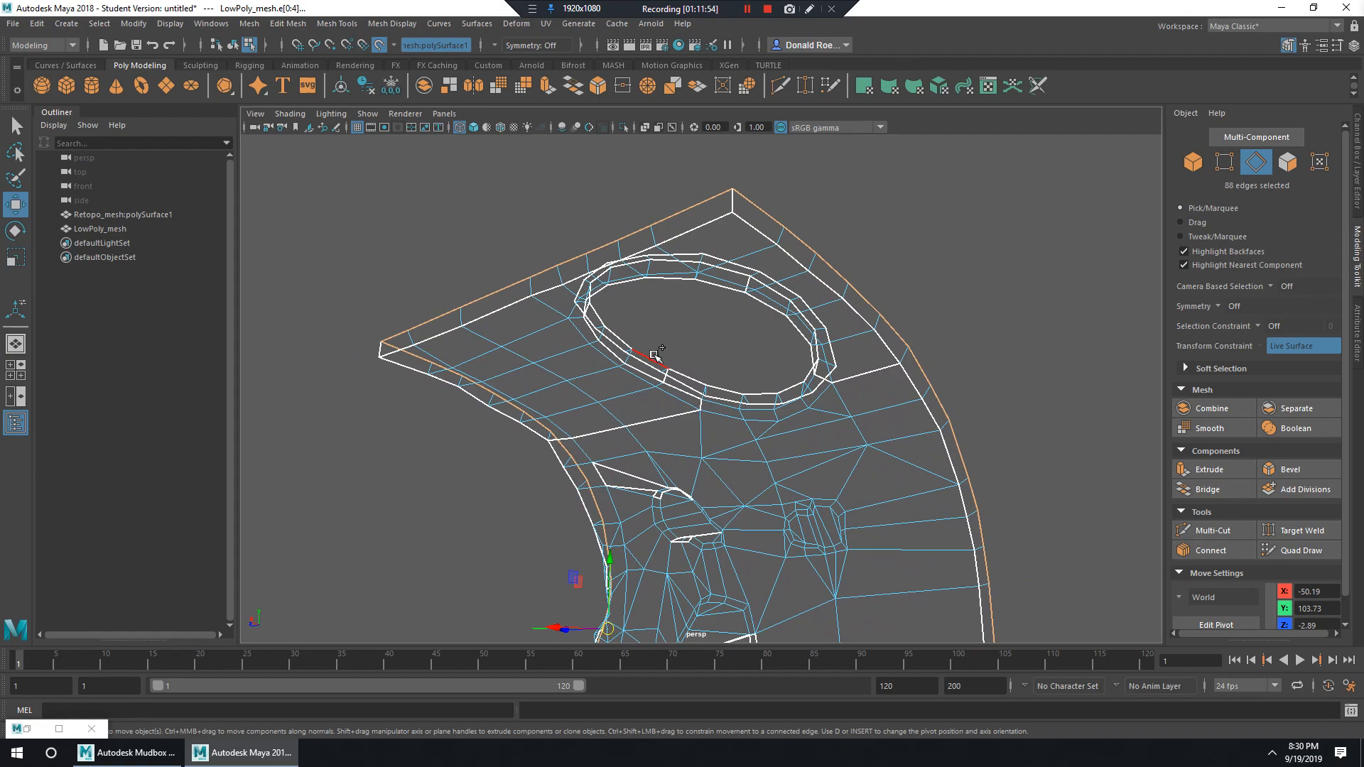
{"action": "double_click", "coordinate": [654, 355], "text": "shift"}
Convert the selected edge loops to faces along the panel's border and around the round hole, and face the panel head-on.
{"action": "left_click_drag", "start_coordinate": [654, 355], "coordinate": [871, 291], "text": "alt"}
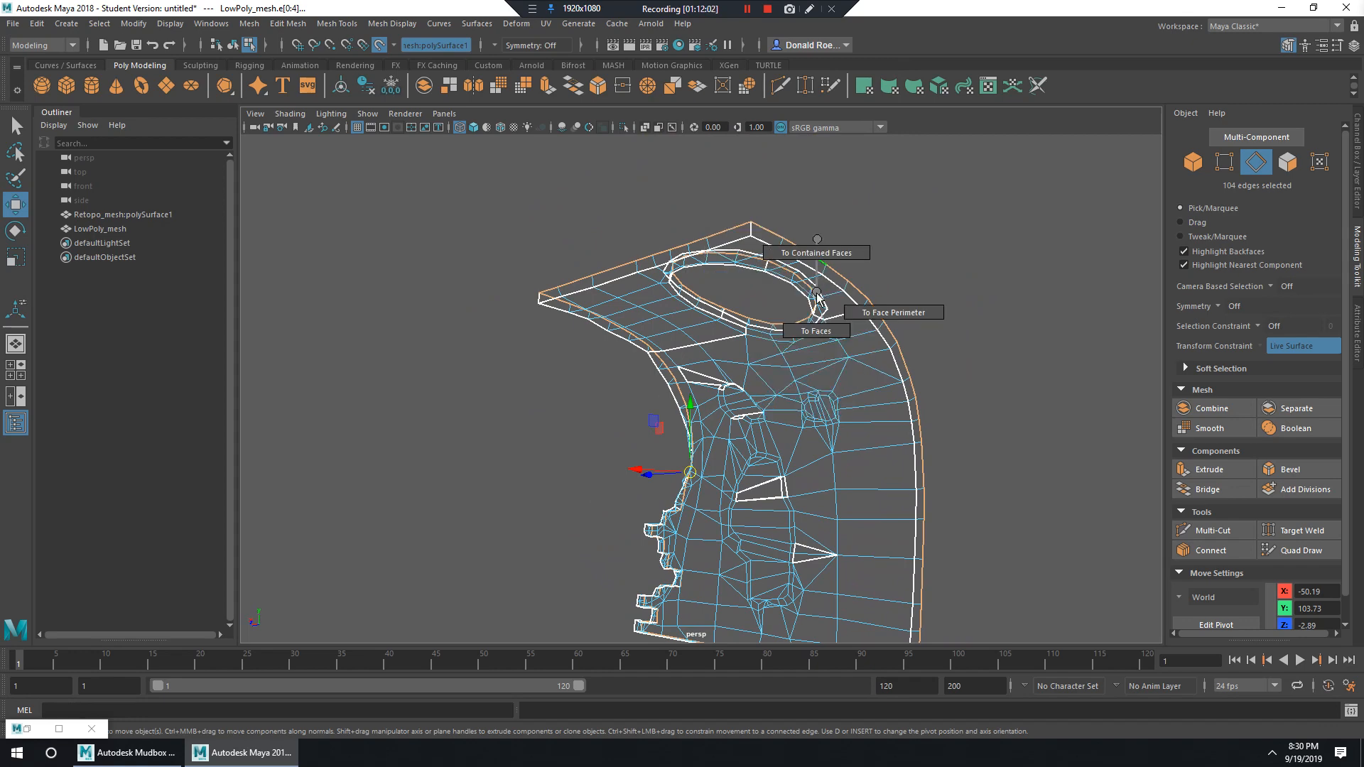
{"action": "left_click_drag", "start_coordinate": [917, 361], "coordinate": [849, 341], "text": "alt"}
{"action": "right_click_drag", "start_coordinate": [849, 340], "coordinate": [1011, 405], "text": "alt"}
{"action": "left_click_drag", "start_coordinate": [1011, 405], "coordinate": [895, 335], "text": "alt"}
{"action": "right_click_drag", "start_coordinate": [895, 335], "coordinate": [864, 322], "text": "alt"}
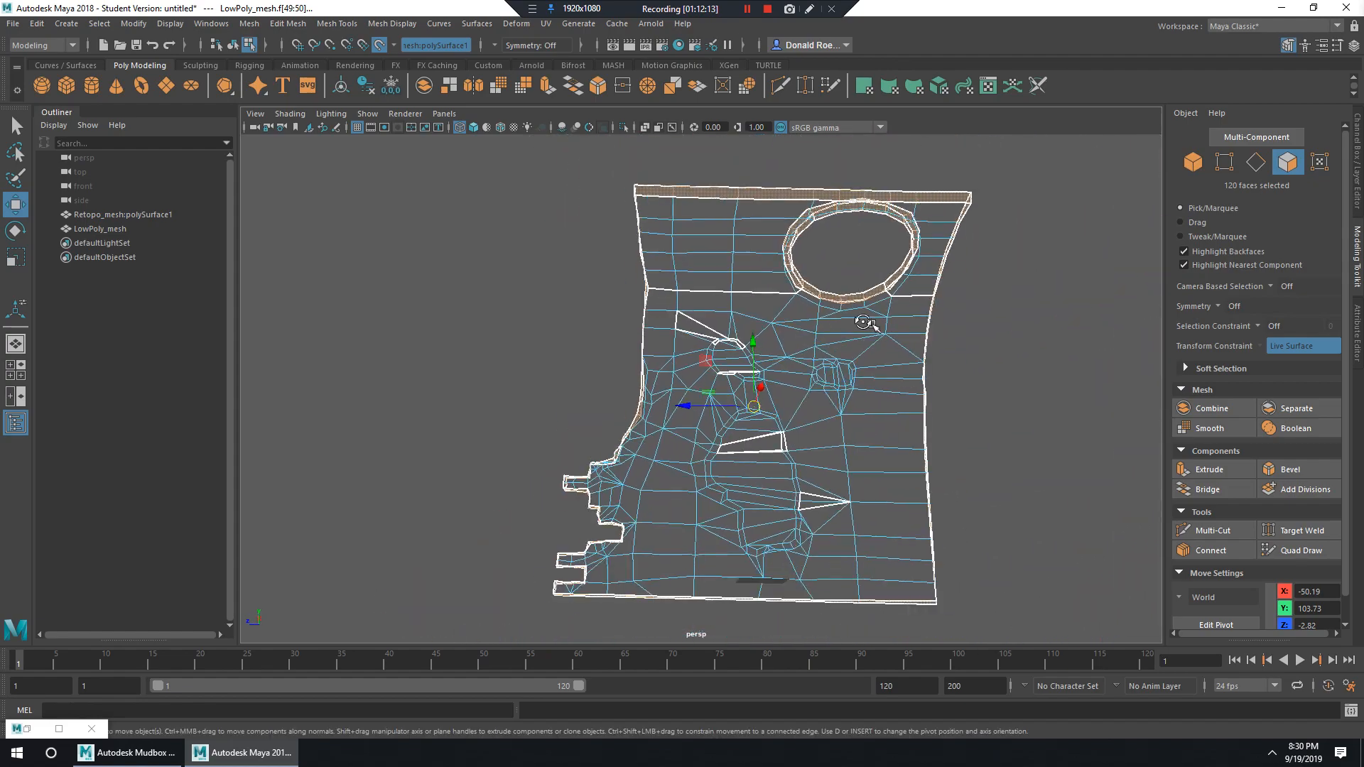
{"action": "left_click_drag", "start_coordinate": [865, 323], "coordinate": [859, 319], "text": "alt"}
{"action": "right_click_drag", "start_coordinate": [859, 320], "coordinate": [786, 319], "text": "alt"}
{"action": "left_click_drag", "start_coordinate": [787, 318], "coordinate": [826, 356], "text": "alt"}
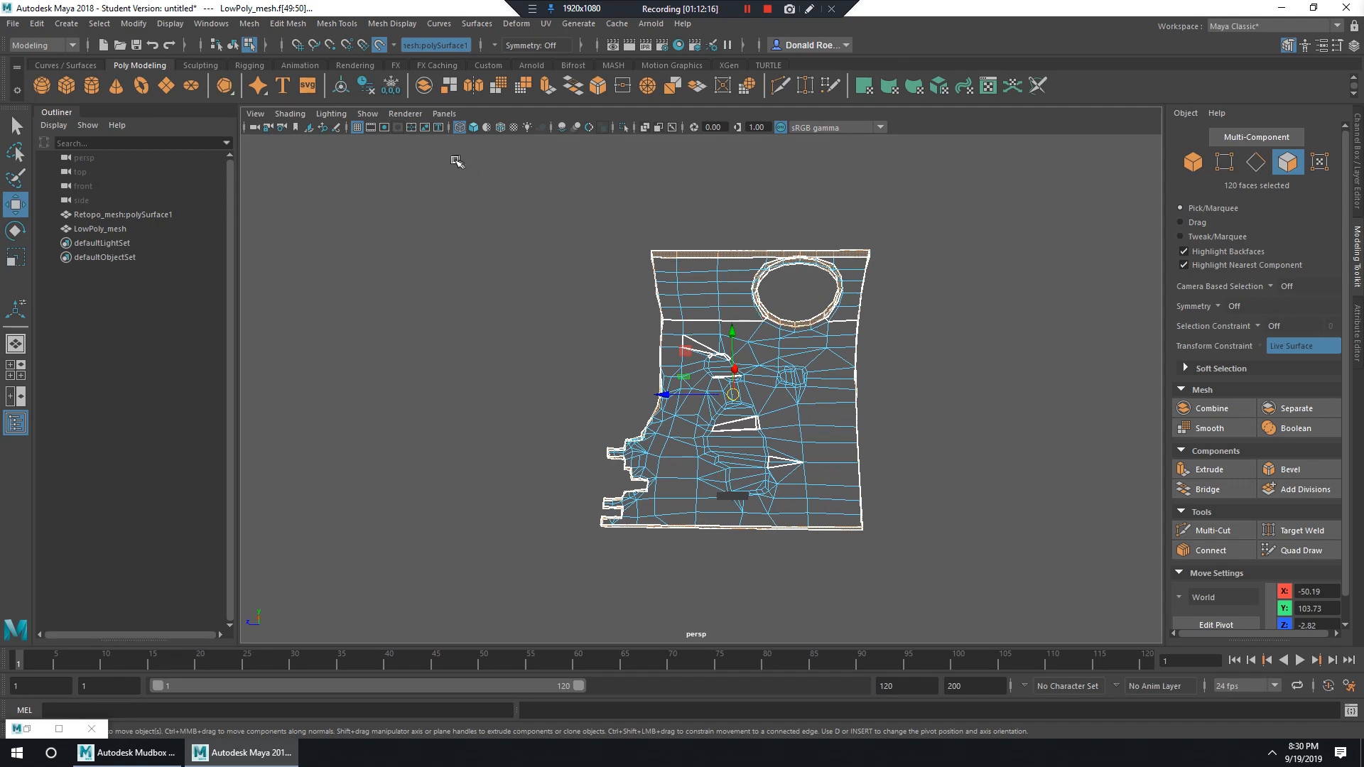
Invert the face selection to the main panel surface and apply a Camera-Based UV projection from the front view.
{"action": "left_click_drag", "start_coordinate": [867, 540], "coordinate": [973, 454]}
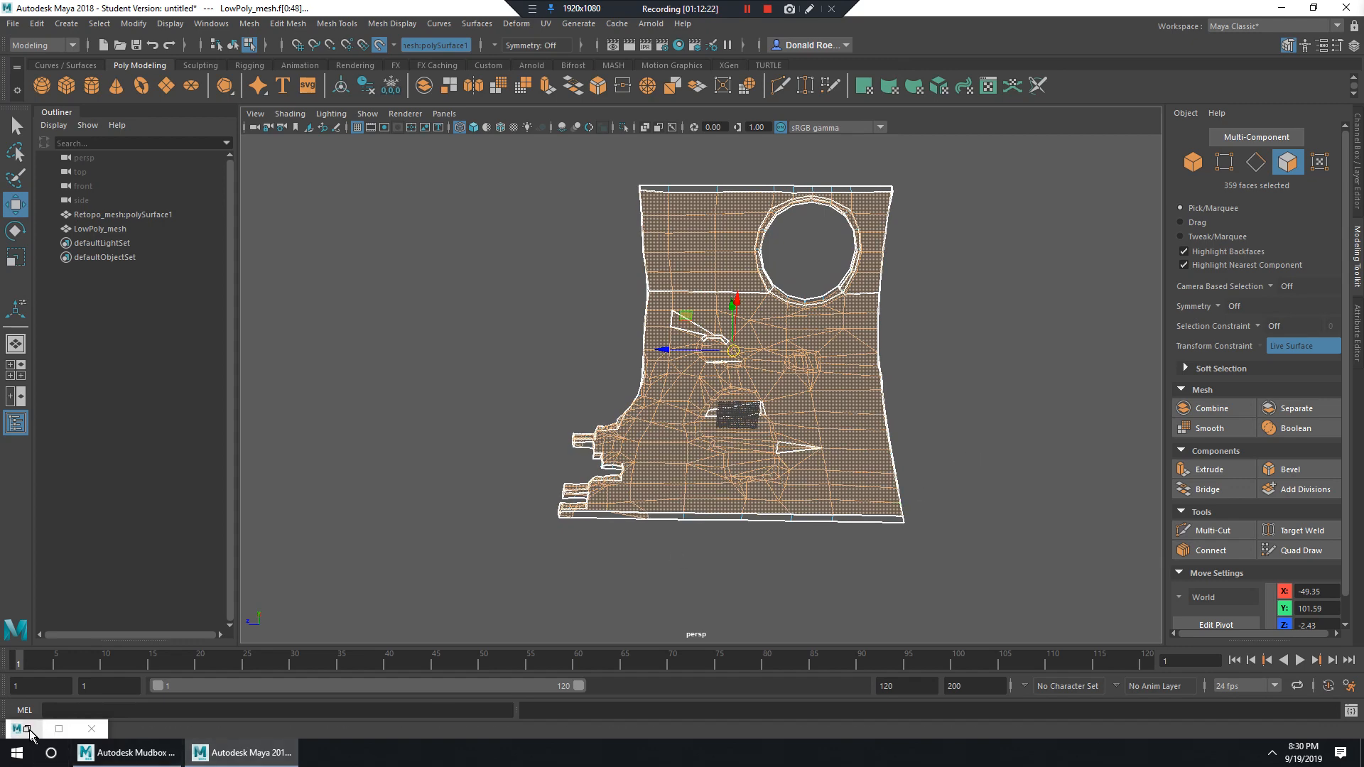
{"action": "left_click_drag", "start_coordinate": [858, 506], "coordinate": [858, 504], "text": "alt"}
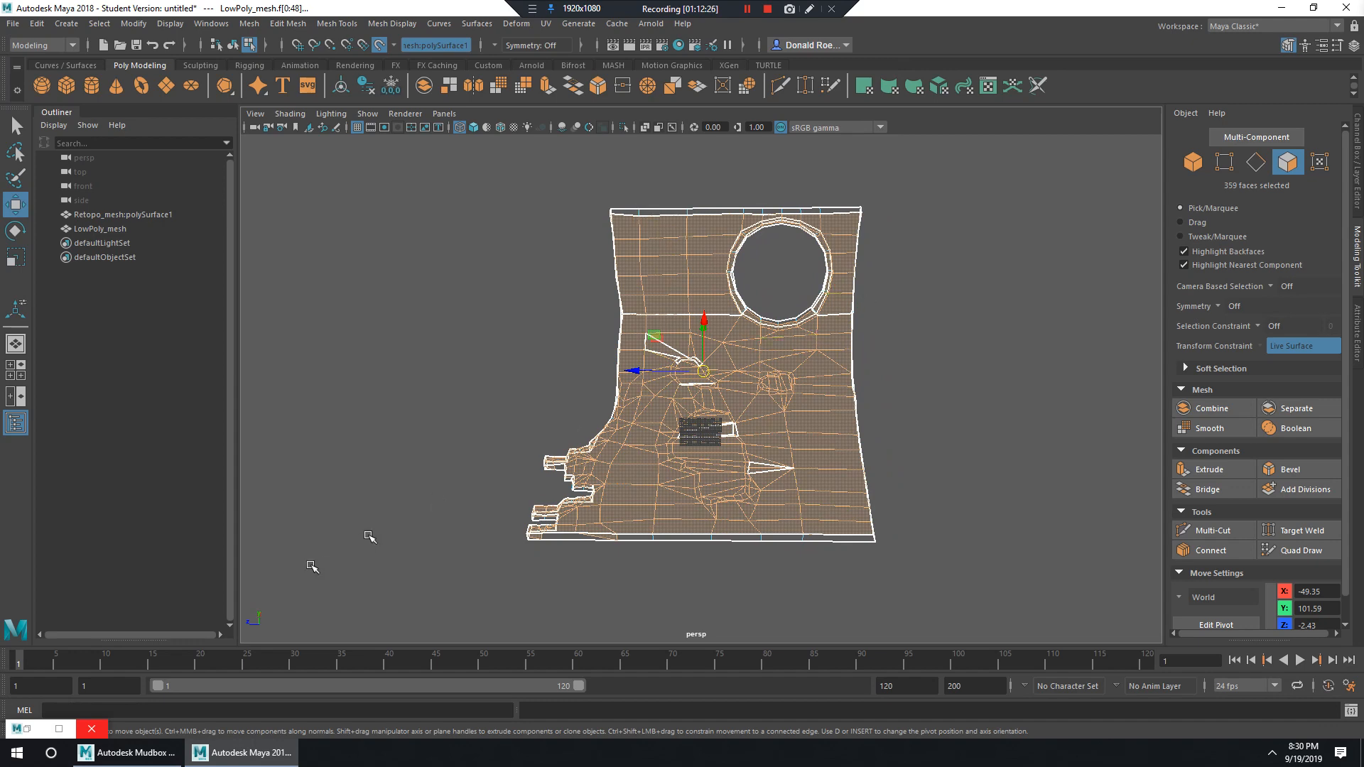
{"action": "left_click", "coordinate": [27, 730]}
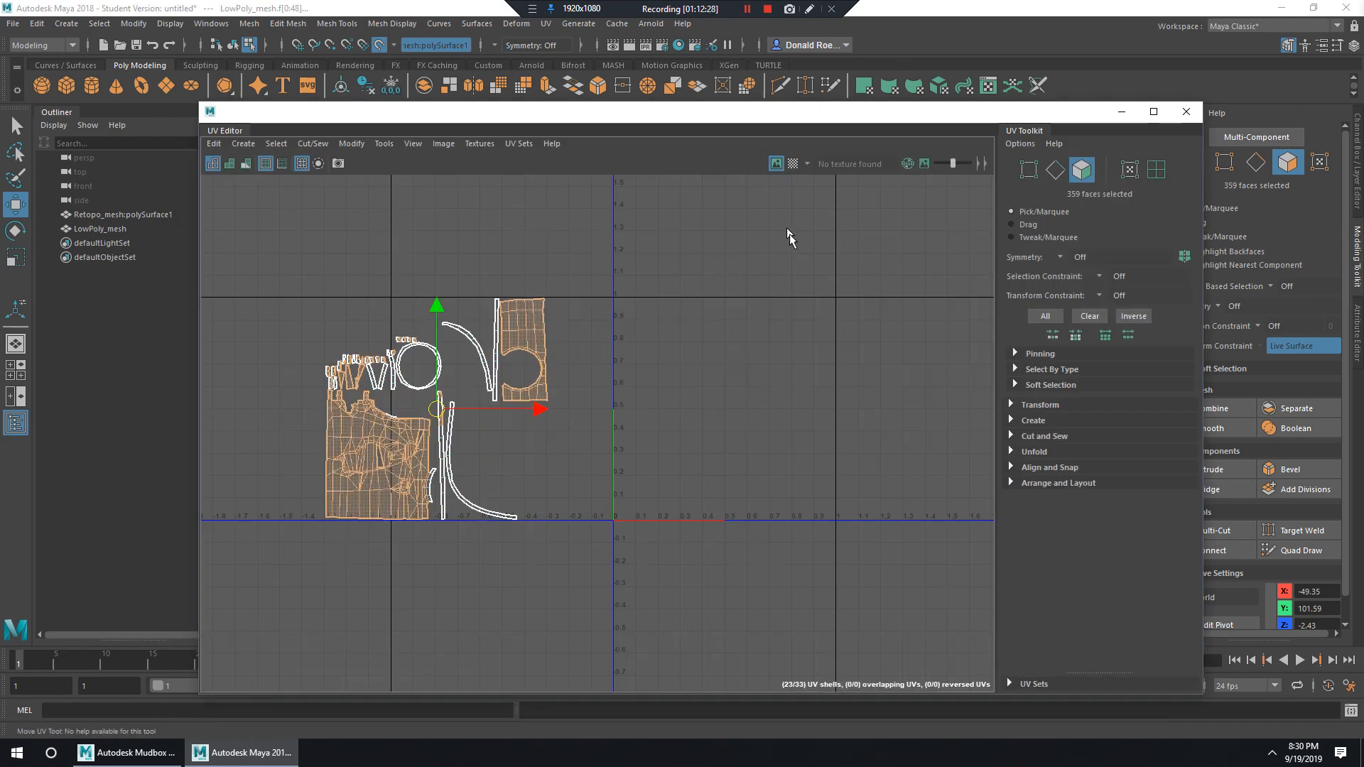
{"action": "left_click", "coordinate": [1012, 419]}
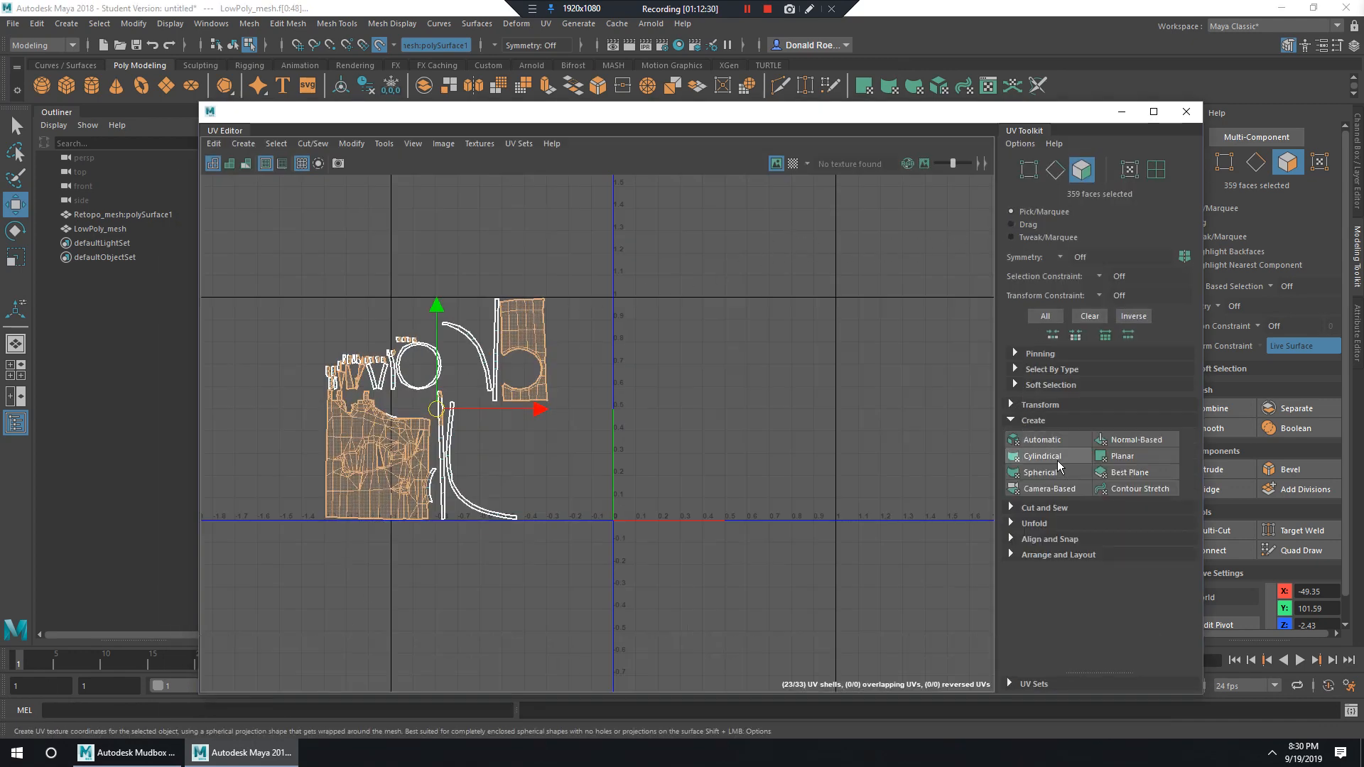
{"action": "left_click", "coordinate": [1058, 490]}
Unfold the UVs of the projected panel surface and fix the mesh's non-manifold geometry as part of the operation.
{"action": "scroll", "coordinate": [654, 411], "scroll_direction": "up", "scroll_amount": 4}
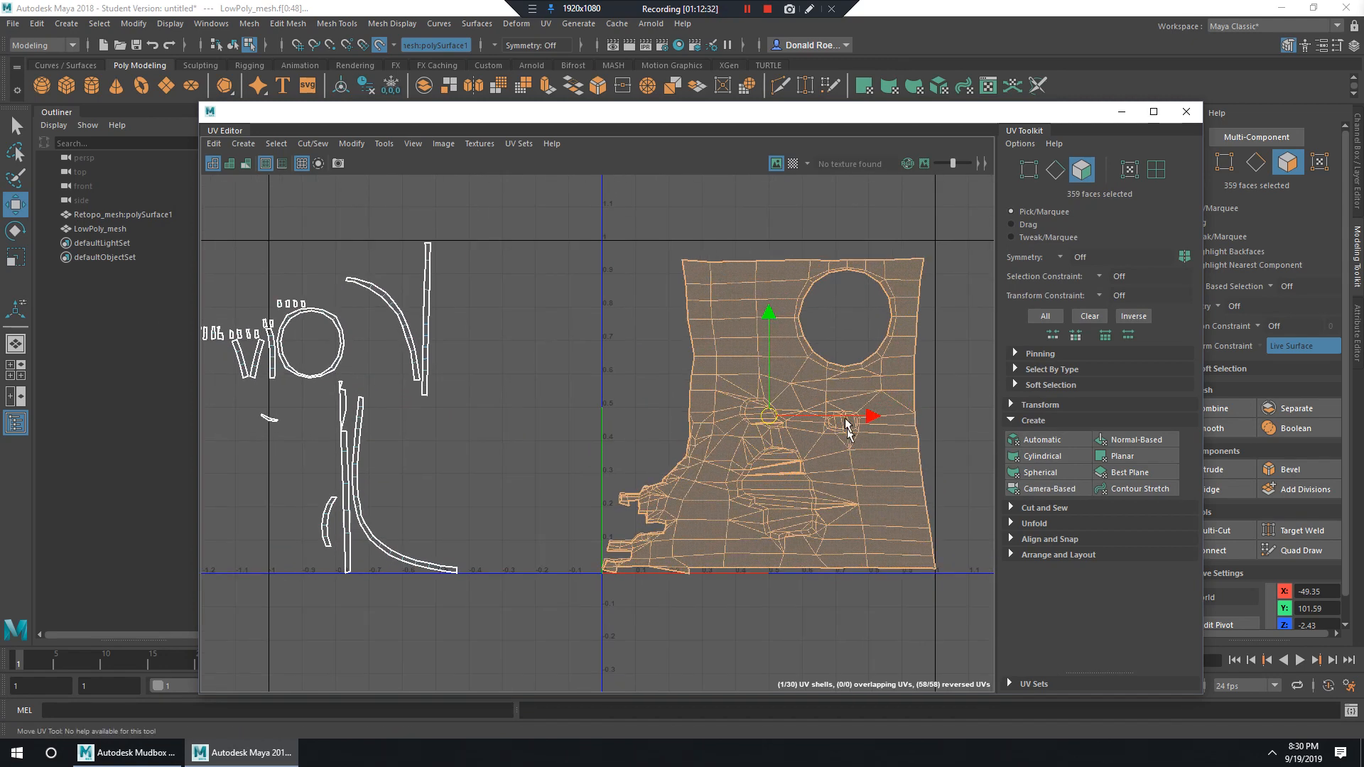
{"action": "mouse_move", "coordinate": [660, 397]}
{"action": "left_mouse_down"}
{"action": "mouse_move", "coordinate": [660, 358]}
{"action": "mouse_move", "coordinate": [660, 387]}
{"action": "left_mouse_up"}
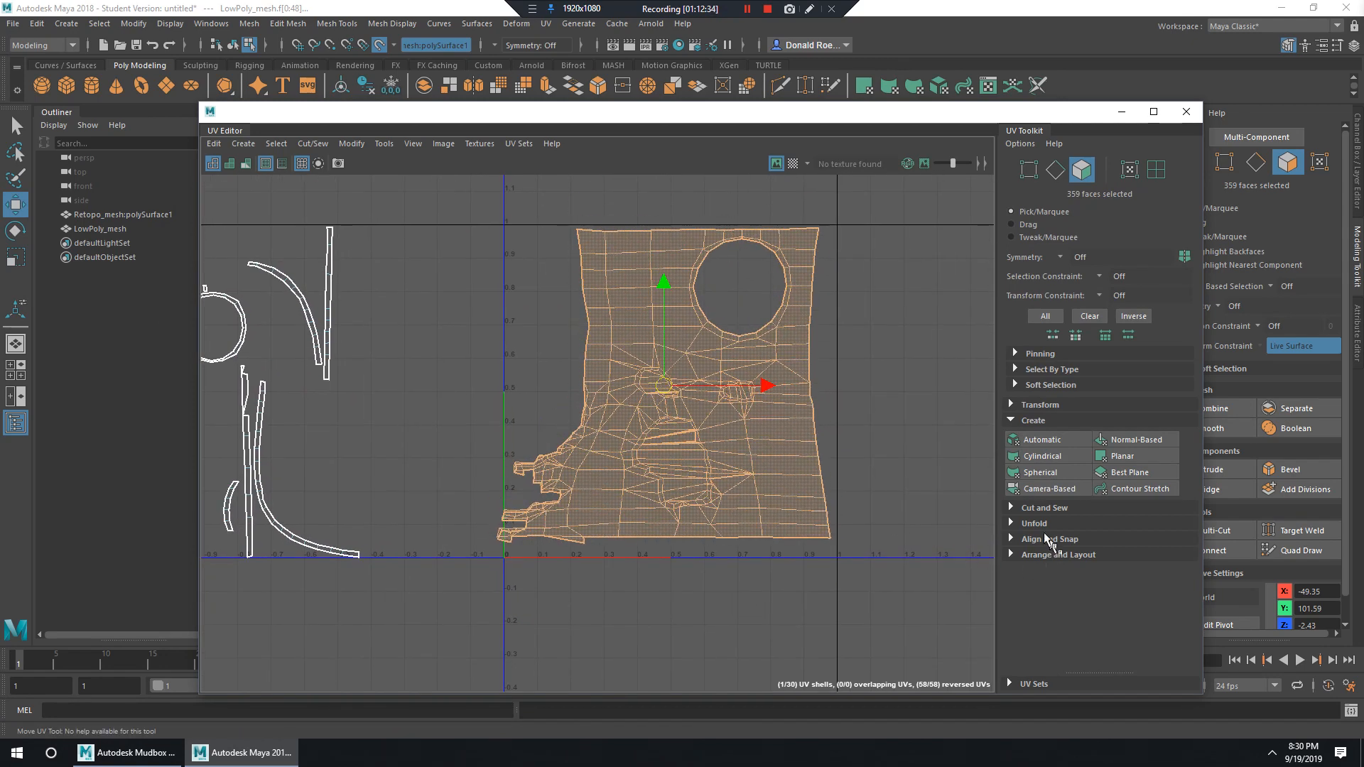
{"action": "left_click", "coordinate": [1060, 560]}
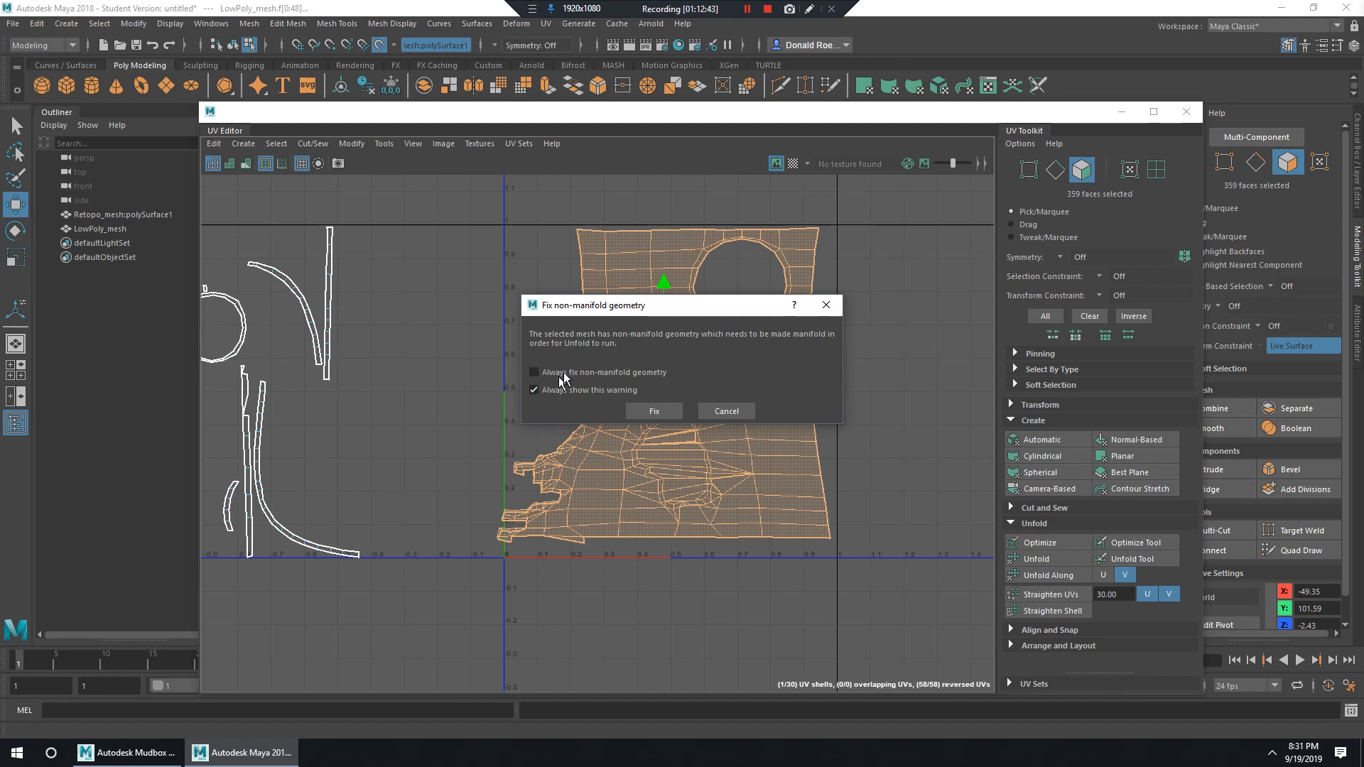
{"action": "left_click", "coordinate": [654, 412]}
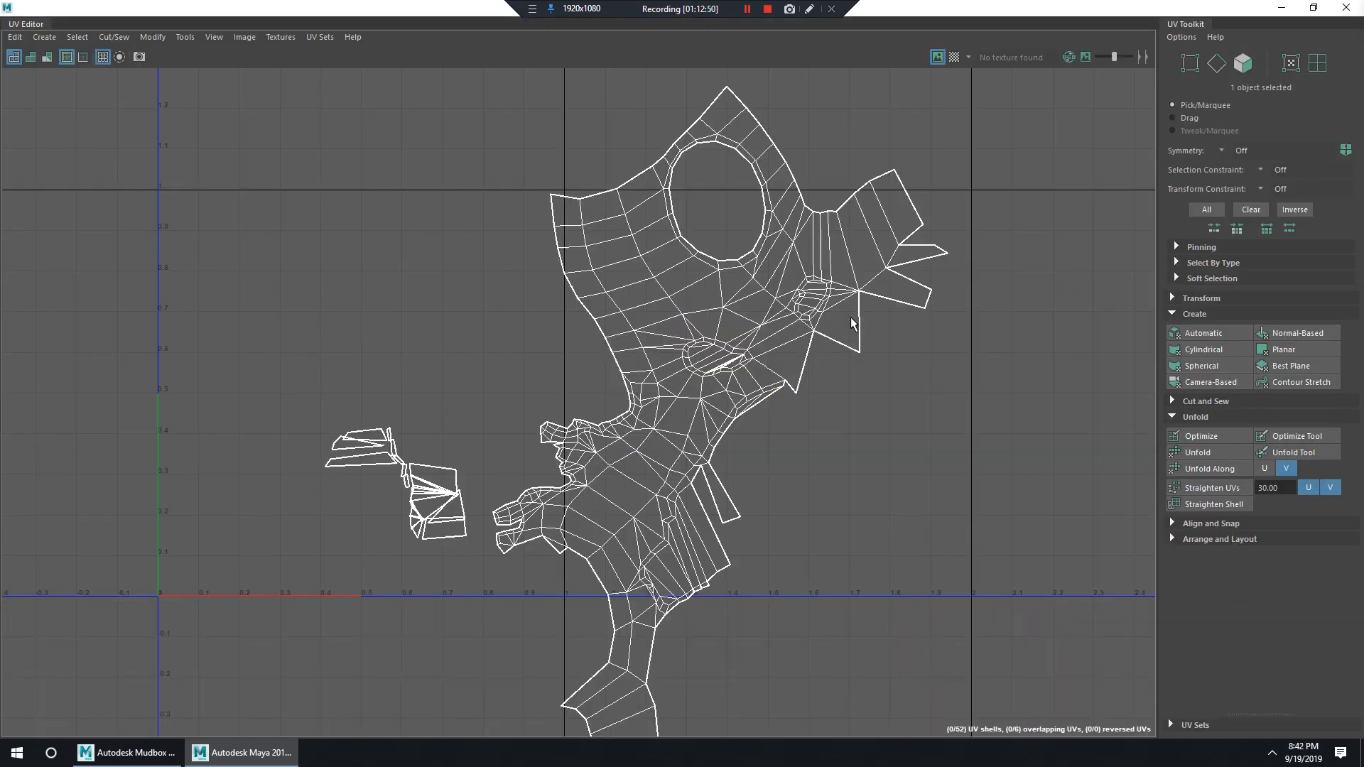
Examine the unfolded main panel shell and the small detached shells beside it in the UV Editor.
{"action": "scroll", "coordinate": [846, 319], "scroll_direction": "down", "scroll_amount": 2}
{"action": "scroll", "coordinate": [826, 317], "scroll_direction": "up", "scroll_amount": 3}
{"action": "middle_click_drag", "start_coordinate": [750, 384], "coordinate": [796, 284], "text": "alt"}
{"action": "right_click_drag", "start_coordinate": [796, 284], "coordinate": [561, 266], "text": "alt"}
{"action": "middle_click_drag", "start_coordinate": [774, 241], "coordinate": [749, 277], "text": "alt"}
{"action": "right_click_drag", "start_coordinate": [748, 277], "coordinate": [1015, 341], "text": "alt"}
{"action": "right_click_drag", "start_coordinate": [806, 317], "coordinate": [696, 317], "text": "alt"}
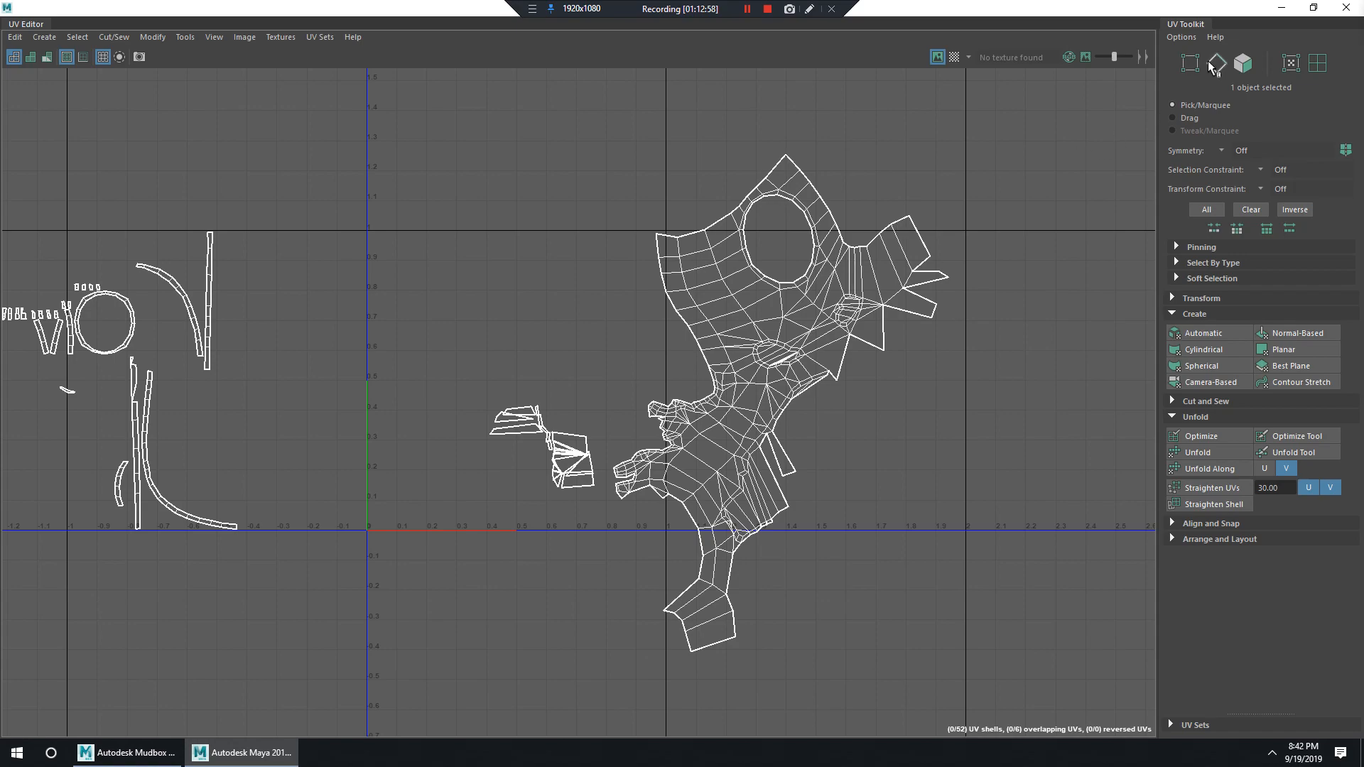
Minimize the UV Editor and examine the panel's UV border edges around the recesses, comparing the smooth preview with the low-poly display.
{"action": "left_click", "coordinate": [1271, 12]}
{"action": "left_click_drag", "start_coordinate": [871, 234], "coordinate": [776, 347], "text": "alt"}
{"action": "left_click_drag", "start_coordinate": [869, 387], "coordinate": [806, 341], "text": "alt"}
{"action": "right_click_drag", "start_coordinate": [806, 341], "coordinate": [874, 350], "text": "alt"}
{"action": "left_click_drag", "start_coordinate": [874, 350], "coordinate": [899, 341], "text": "alt"}
{"action": "right_click_drag", "start_coordinate": [842, 338], "coordinate": [746, 292], "text": "alt"}
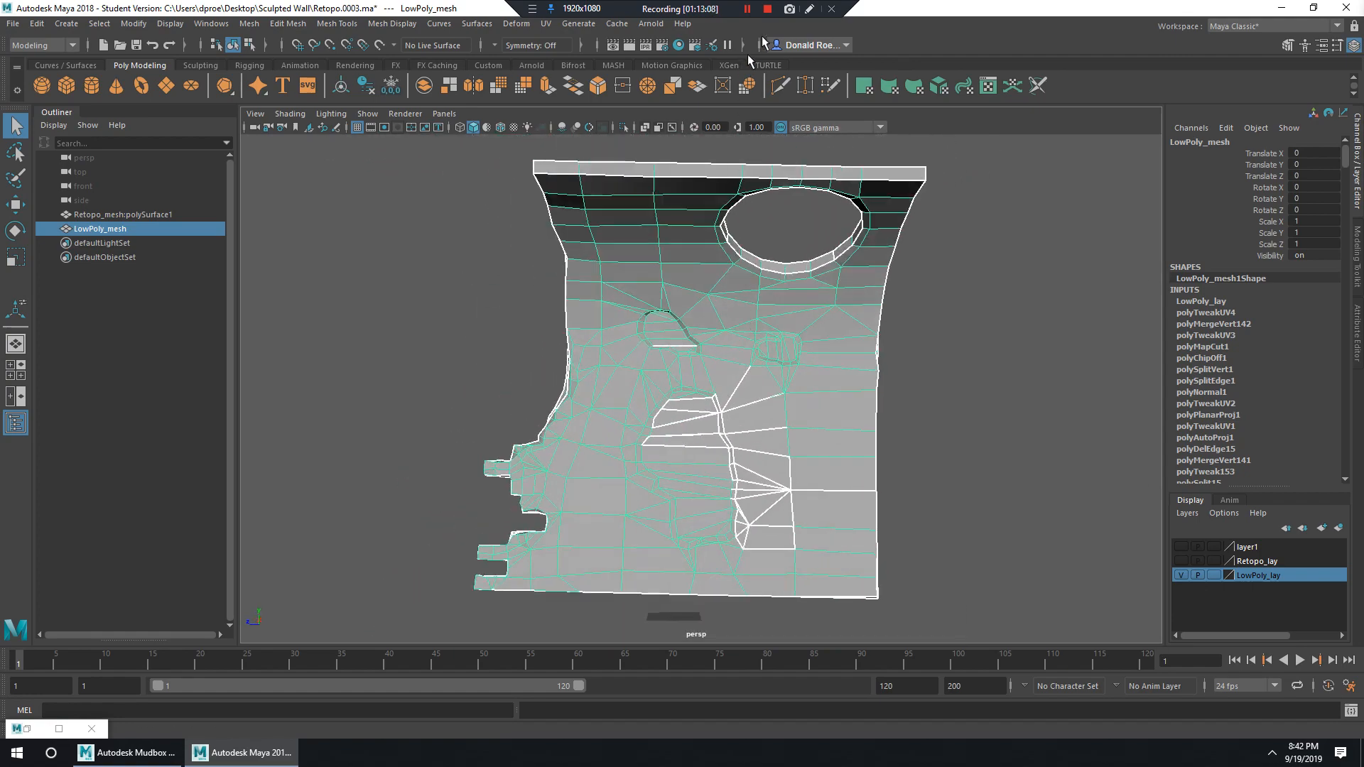
{"action": "left_click_drag", "start_coordinate": [857, 230], "coordinate": [867, 220], "text": "alt"}
{"action": "right_click_drag", "start_coordinate": [868, 220], "coordinate": [874, 286], "text": "alt"}
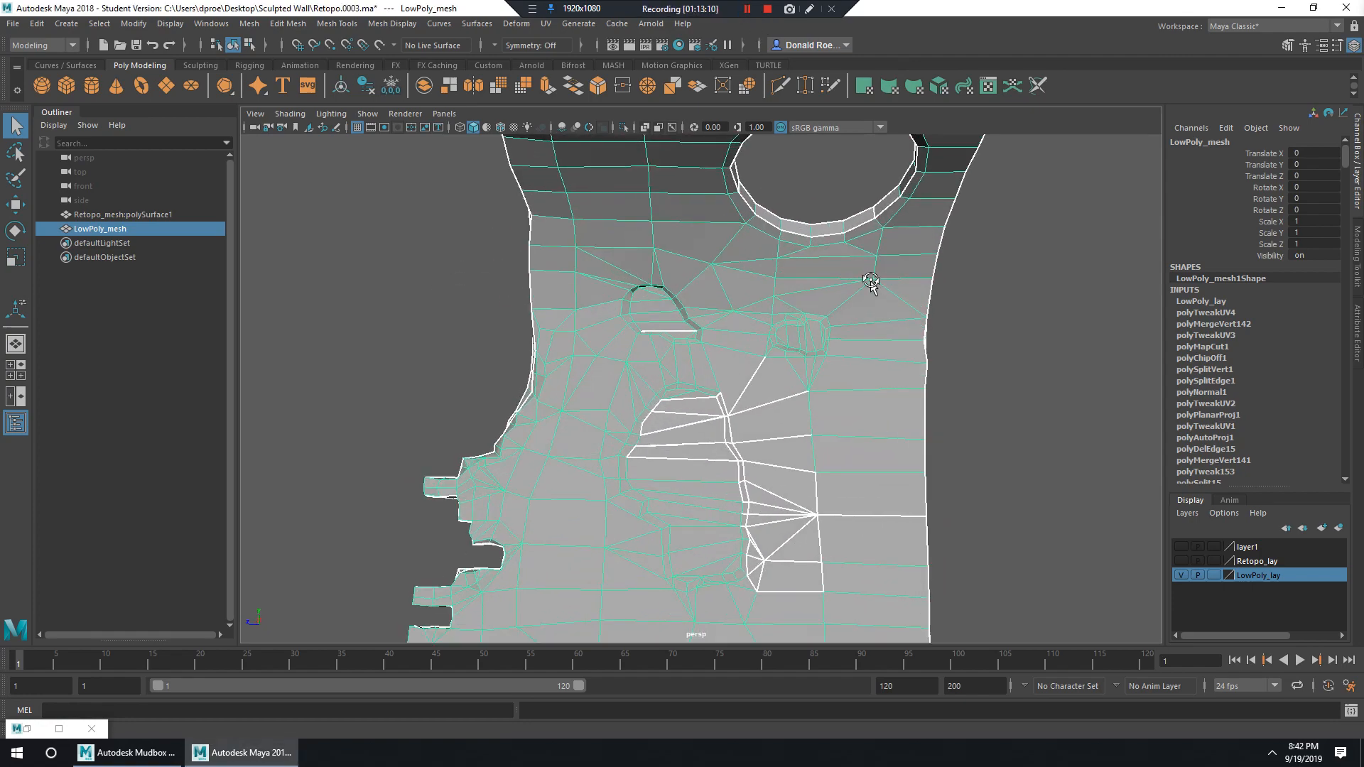
{"action": "left_click_drag", "start_coordinate": [874, 287], "coordinate": [879, 276], "text": "alt"}
{"action": "right_click_drag", "start_coordinate": [910, 253], "coordinate": [831, 238], "text": "alt"}
{"action": "mouse_move", "coordinate": [832, 238]}
{"action": "left_mouse_down", "text": "alt"}
{"action": "mouse_move", "coordinate": [812, 263]}
{"action": "mouse_move", "coordinate": [817, 244]}
{"action": "left_mouse_up", "text": "alt"}
{"action": "right_click_drag", "start_coordinate": [816, 243], "coordinate": [839, 324], "text": "alt"}
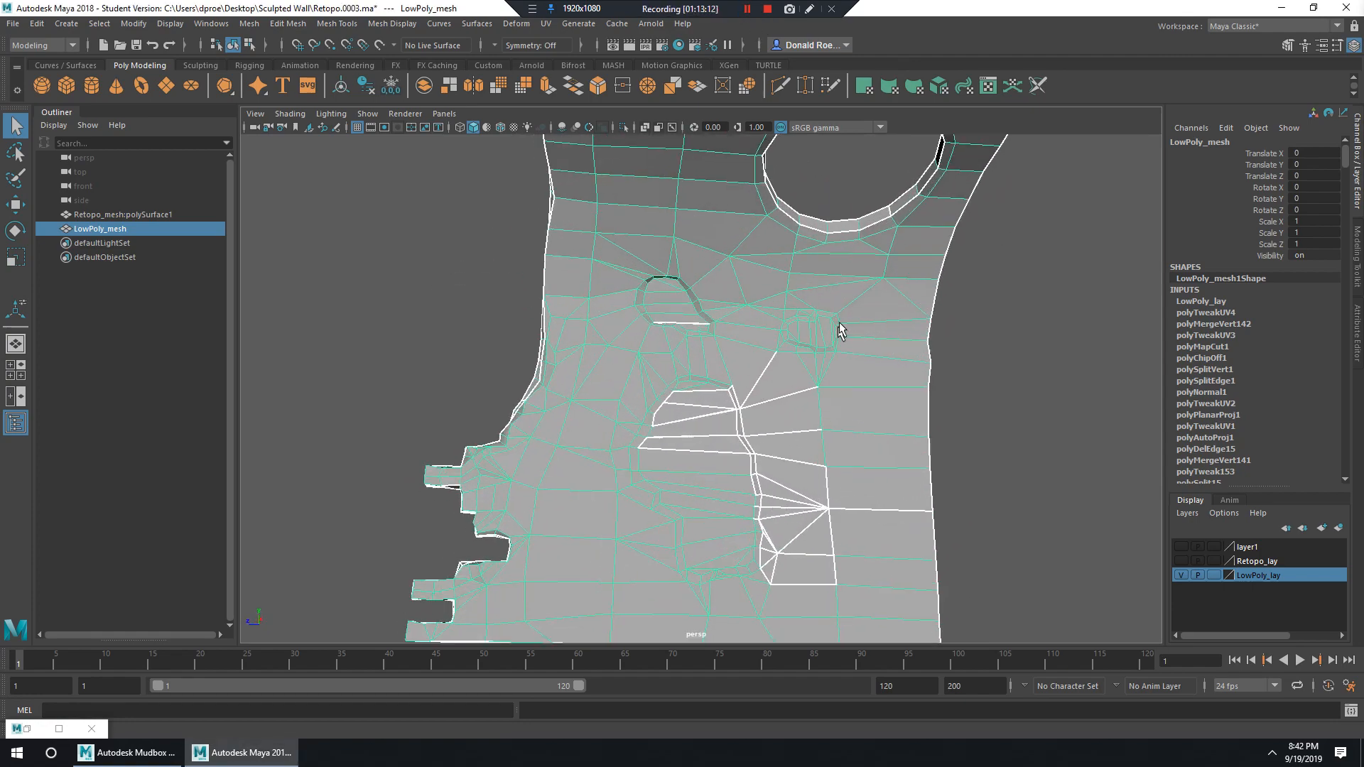
{"action": "key", "text": "3"}
{"action": "left_click_drag", "start_coordinate": [868, 321], "coordinate": [812, 353], "text": "alt"}
{"action": "key", "text": "1"}
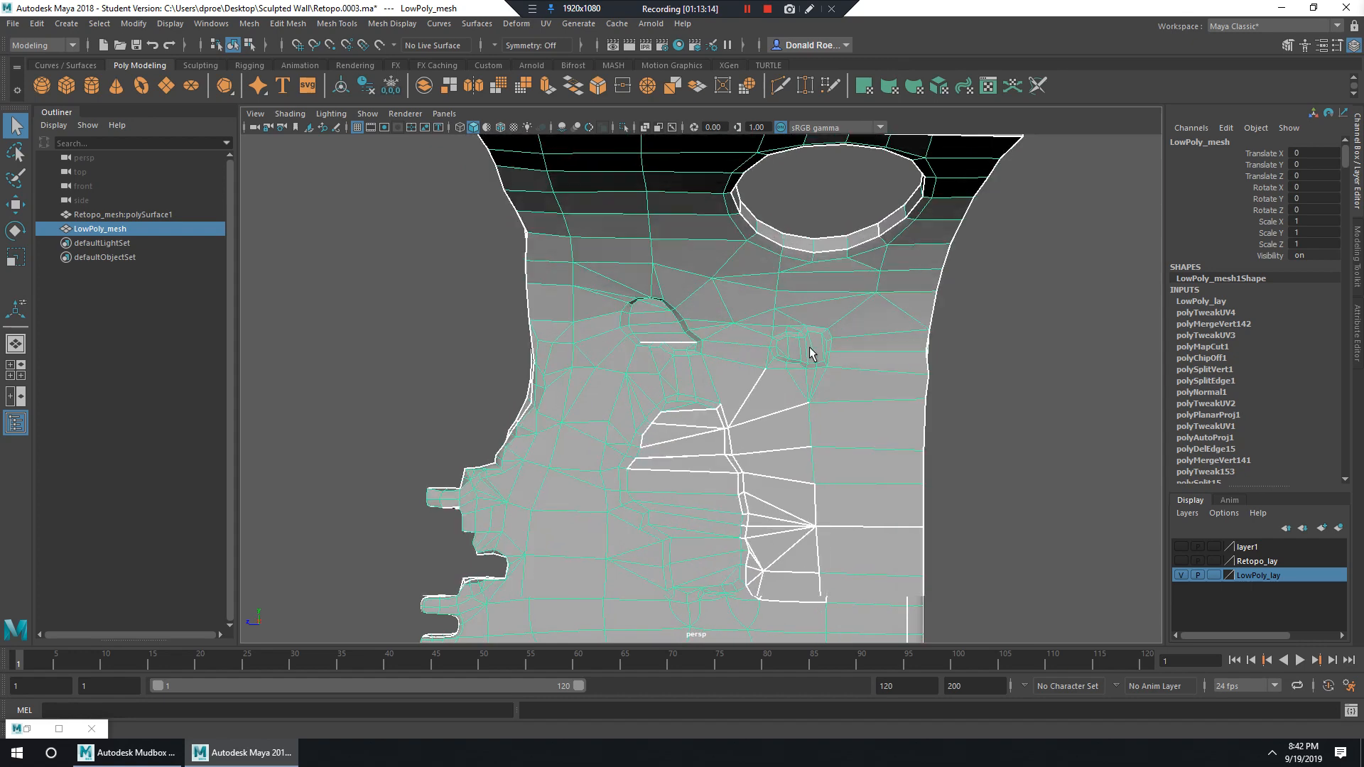
{"action": "right_click_drag", "start_coordinate": [846, 280], "coordinate": [806, 266], "text": "alt"}
{"action": "left_click_drag", "start_coordinate": [805, 266], "coordinate": [799, 280], "text": "alt"}
Return LowPoly_mesh to object selection and run Mesh Cleanup with Nonmanifold geometry enabled to select the matching components.
{"action": "right_click_drag", "start_coordinate": [799, 279], "coordinate": [860, 259]}
{"action": "left_click", "coordinate": [917, 279]}
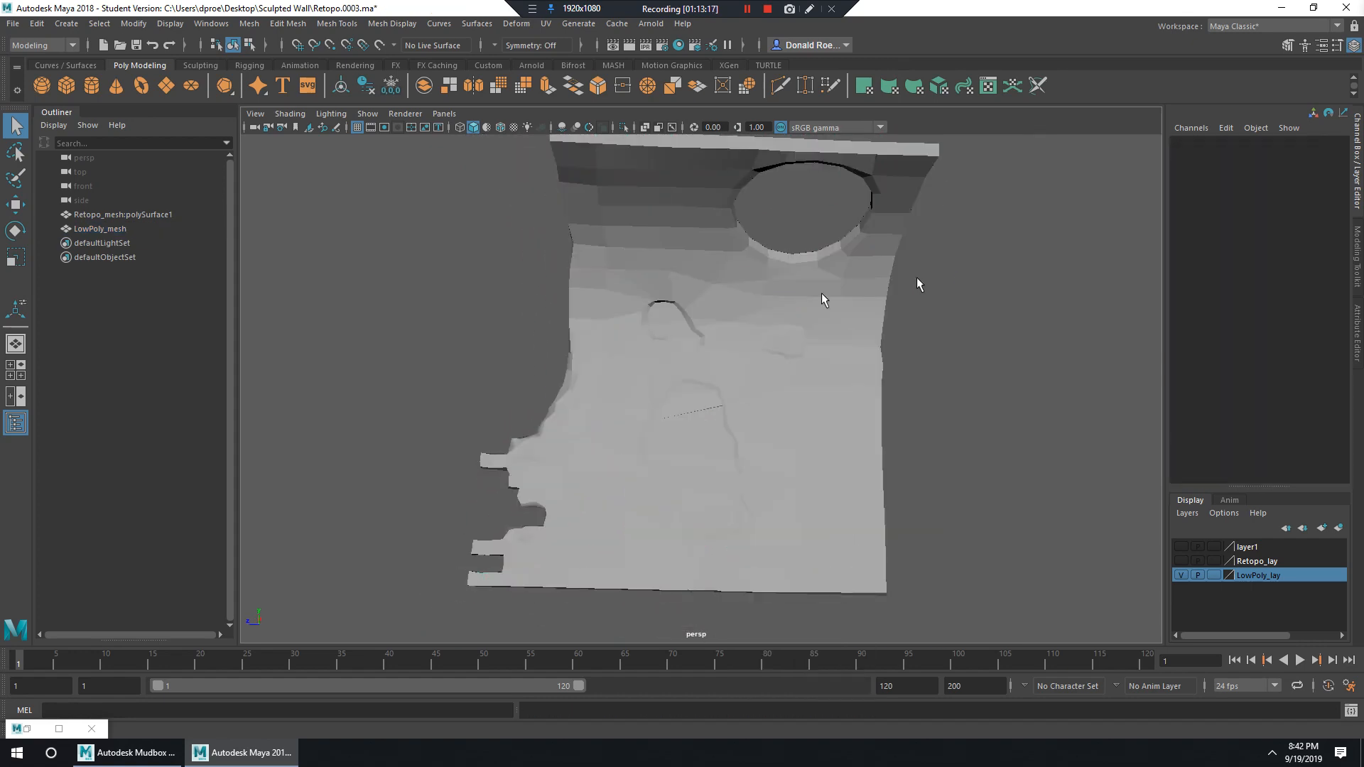
{"action": "left_click", "coordinate": [821, 293]}
{"action": "left_click", "coordinate": [249, 25]}
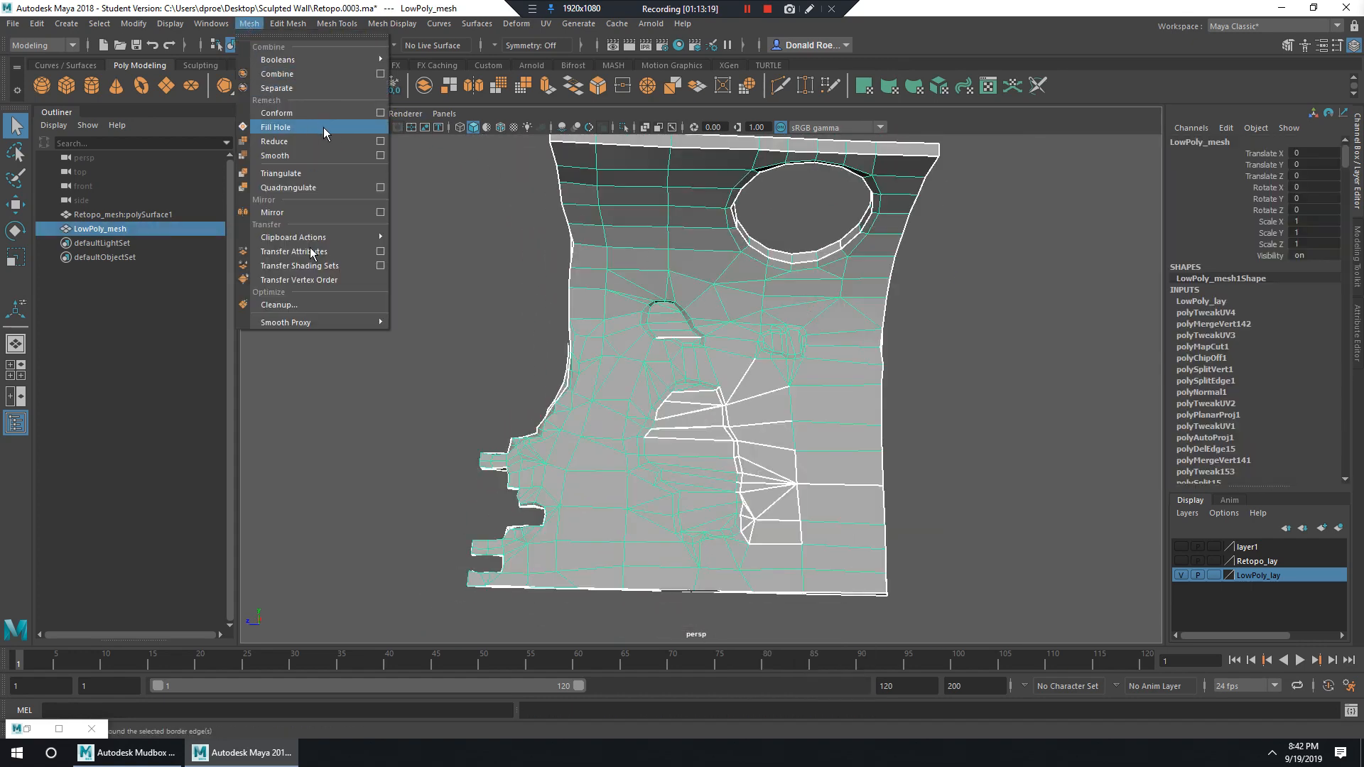
{"action": "left_click", "coordinate": [313, 306]}
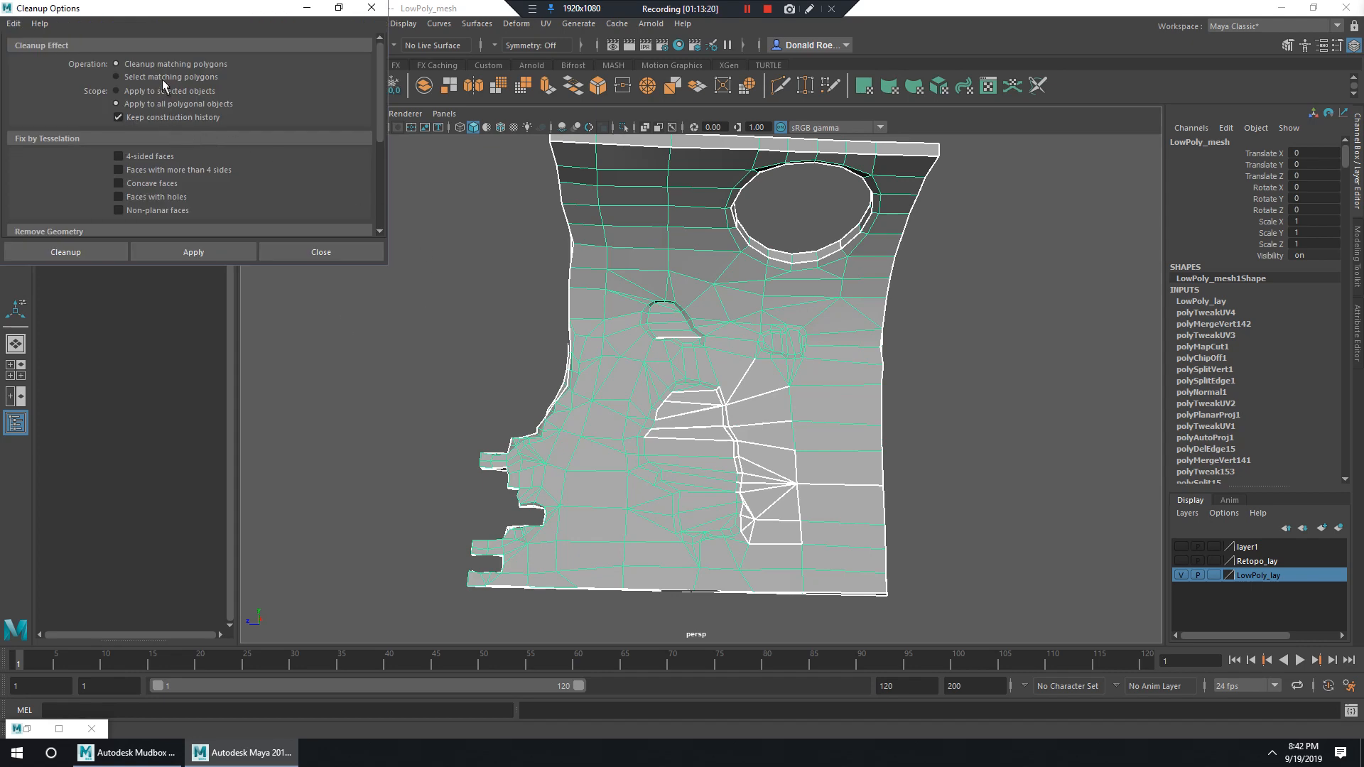
{"action": "scroll", "coordinate": [175, 175], "scroll_direction": "down", "scroll_amount": 3}
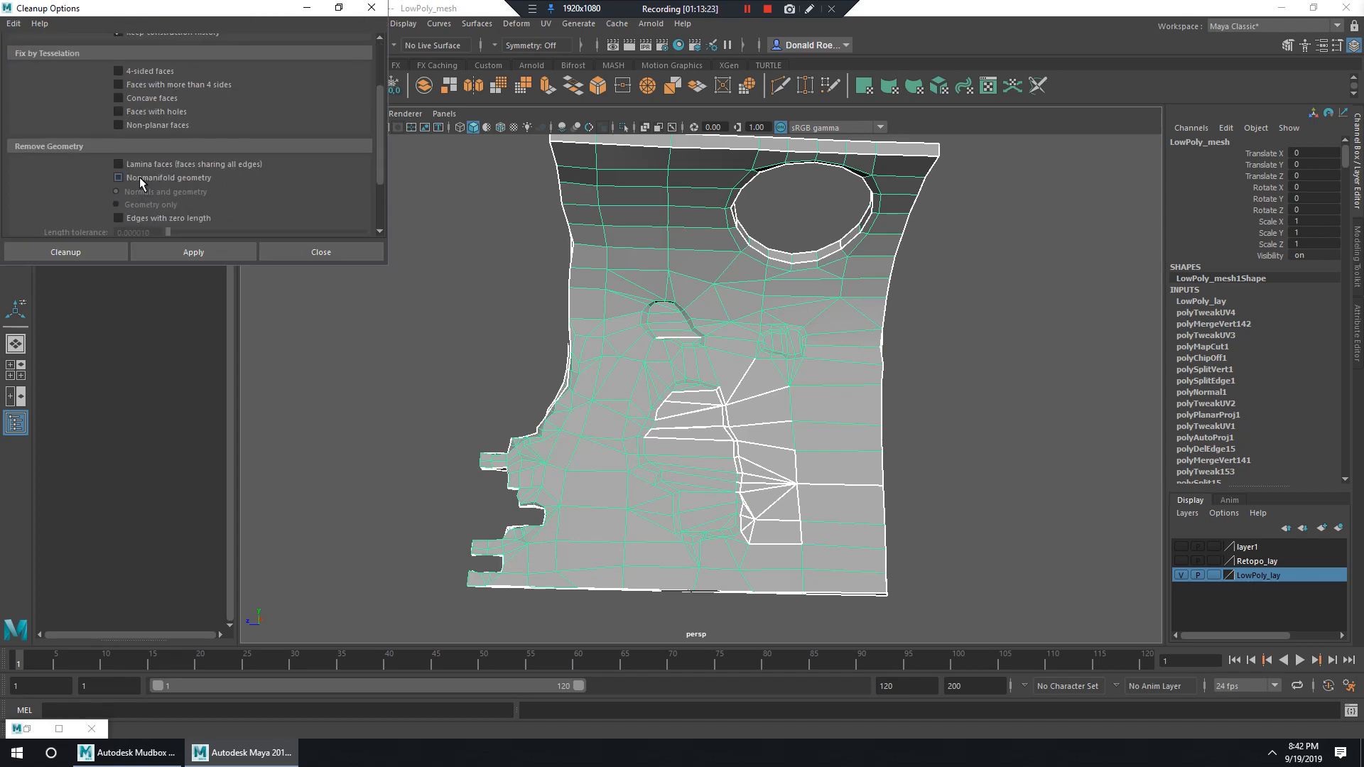
{"action": "left_click_drag", "start_coordinate": [217, 10], "coordinate": [696, 182]}
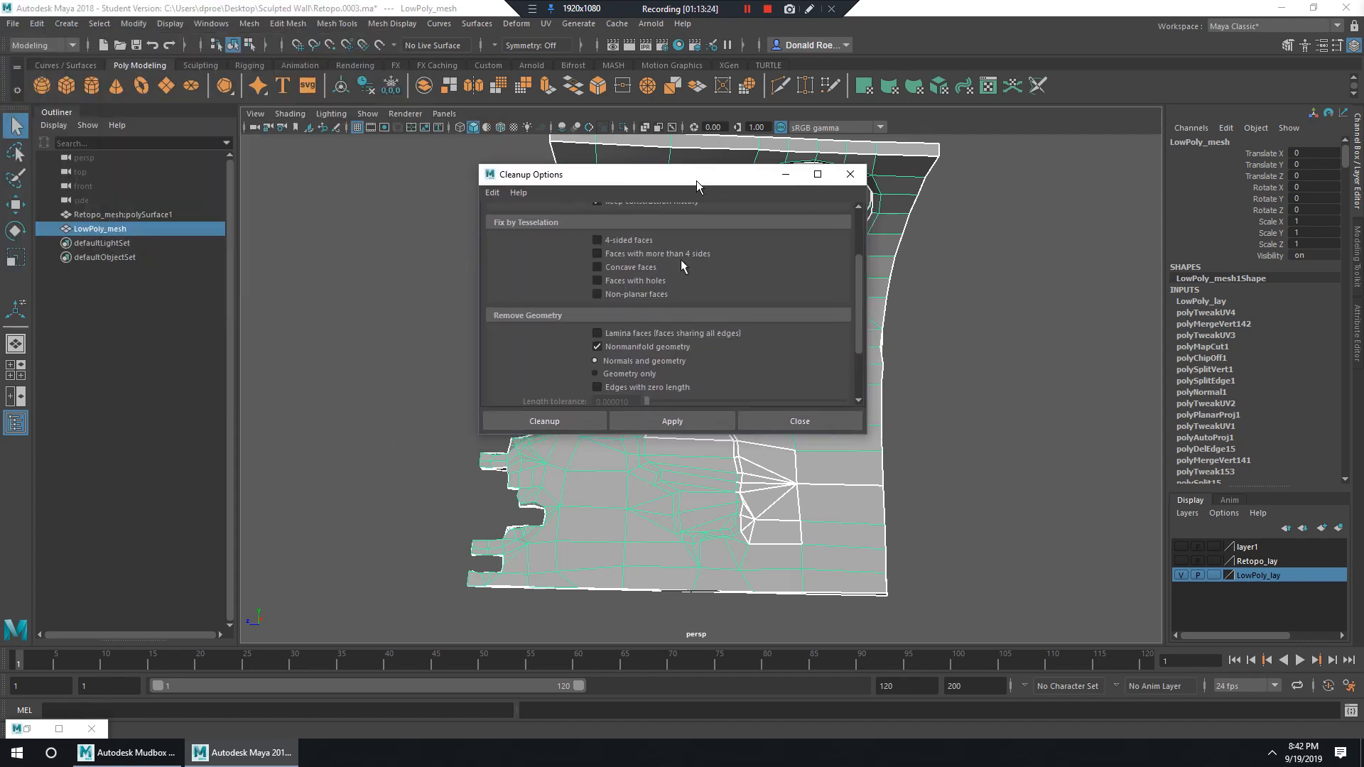
{"action": "left_click", "coordinate": [642, 420]}
{"action": "left_click", "coordinate": [800, 421]}
Examine the selected nonmanifold vertices and the white border edges around the two recesses up close.
{"action": "left_click_drag", "start_coordinate": [829, 319], "coordinate": [784, 337], "text": "alt"}
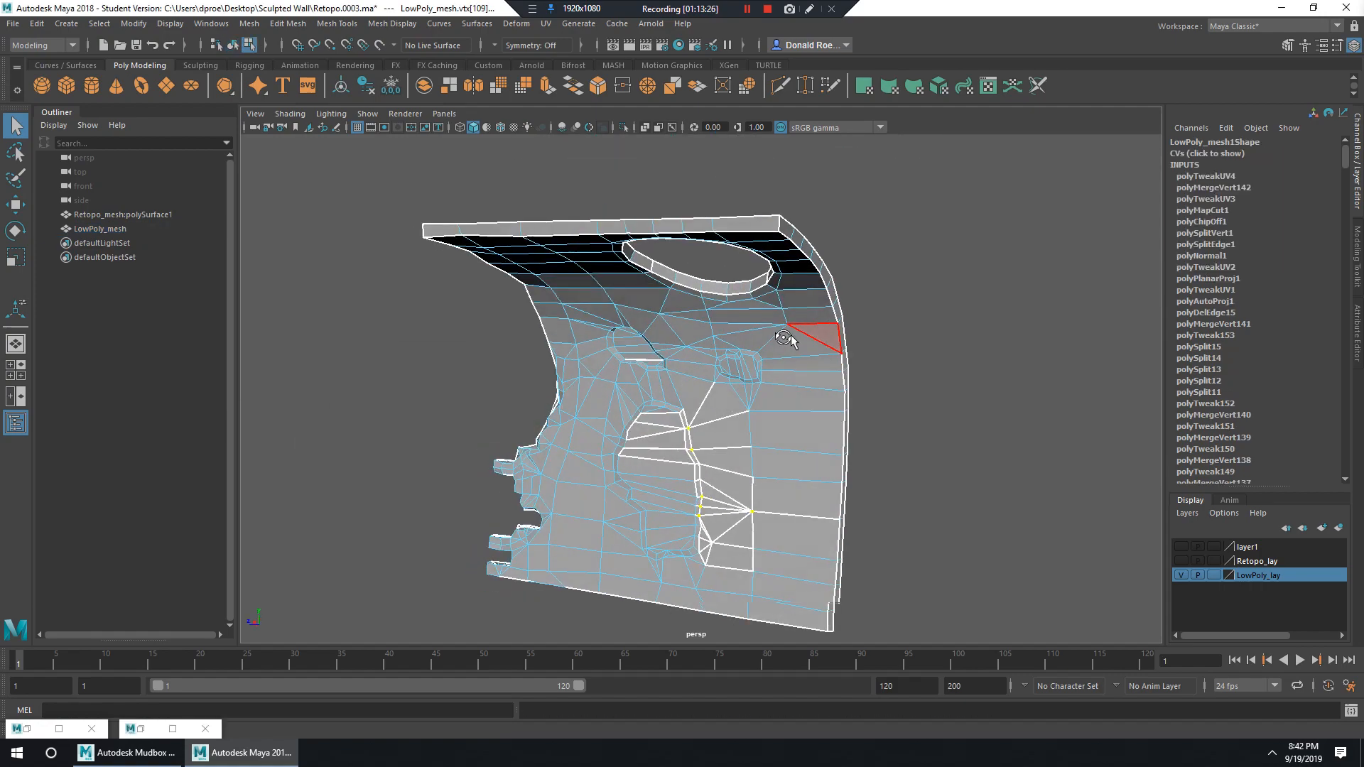
{"action": "right_click_drag", "start_coordinate": [783, 338], "coordinate": [825, 414], "text": "alt"}
{"action": "middle_click_drag", "start_coordinate": [824, 414], "coordinate": [746, 292], "text": "alt"}
{"action": "left_click_drag", "start_coordinate": [746, 292], "coordinate": [794, 297], "text": "alt"}
{"action": "right_click_drag", "start_coordinate": [795, 297], "coordinate": [822, 416], "text": "alt"}
{"action": "left_click_drag", "start_coordinate": [832, 412], "coordinate": [840, 421], "text": "alt"}
{"action": "right_click_drag", "start_coordinate": [840, 420], "coordinate": [890, 432], "text": "alt"}
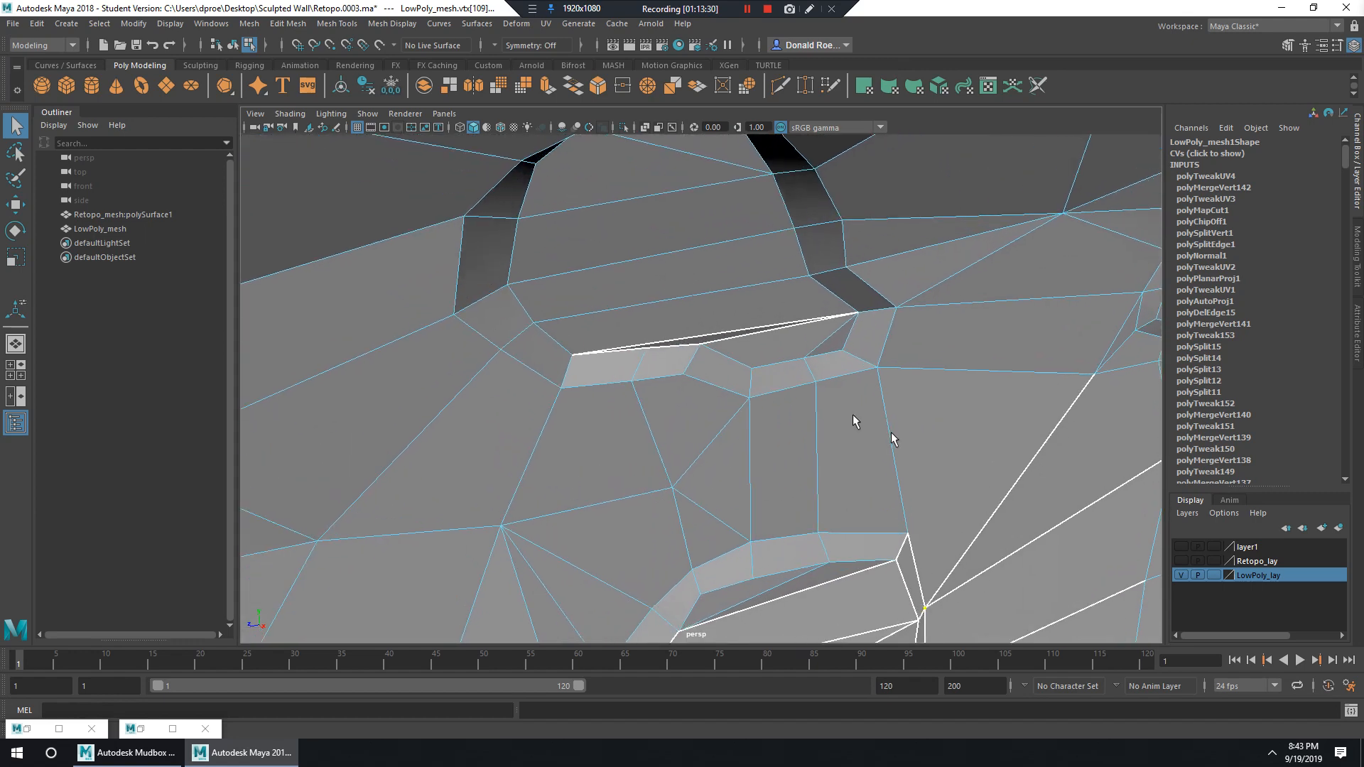
{"action": "right_click_drag", "start_coordinate": [749, 410], "coordinate": [914, 425], "text": "alt"}
{"action": "middle_click_drag", "start_coordinate": [915, 425], "coordinate": [797, 343], "text": "alt"}
{"action": "left_click_drag", "start_coordinate": [796, 344], "coordinate": [839, 361], "text": "alt"}
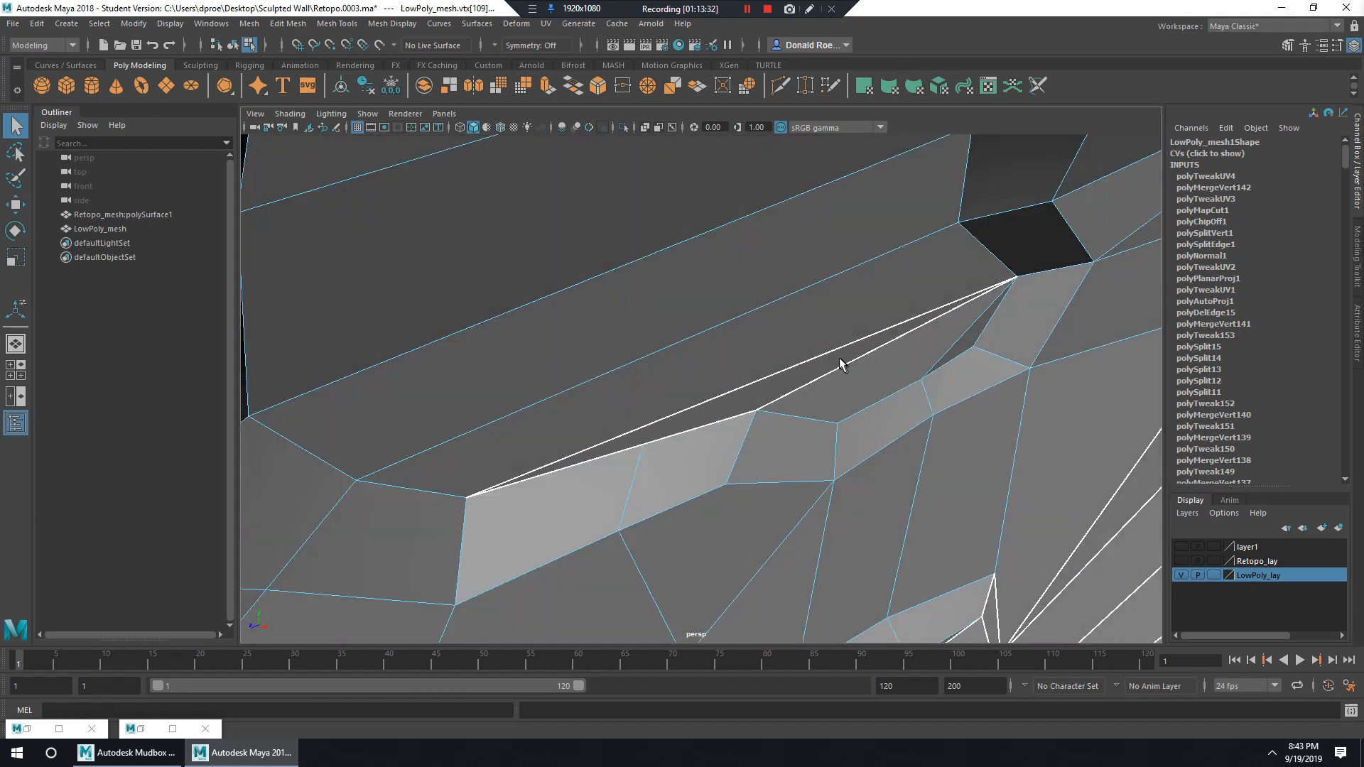
Fill the thin triangular gap at the base of the upper arch-shaped recess with the Append to Polygon tool.
{"action": "right_click_drag", "start_coordinate": [795, 382], "coordinate": [795, 385]}
{"action": "mouse_move", "coordinate": [780, 387]}
{"action": "left_mouse_down"}
{"action": "mouse_move", "coordinate": [777, 372]}
{"action": "mouse_move", "coordinate": [524, 317]}
{"action": "mouse_move", "coordinate": [843, 415]}
{"action": "left_mouse_up"}
{"action": "right_click_drag", "start_coordinate": [799, 386], "coordinate": [853, 324]}
{"action": "right_click_drag", "start_coordinate": [820, 379], "coordinate": [766, 381]}
{"action": "left_click", "coordinate": [715, 423]}
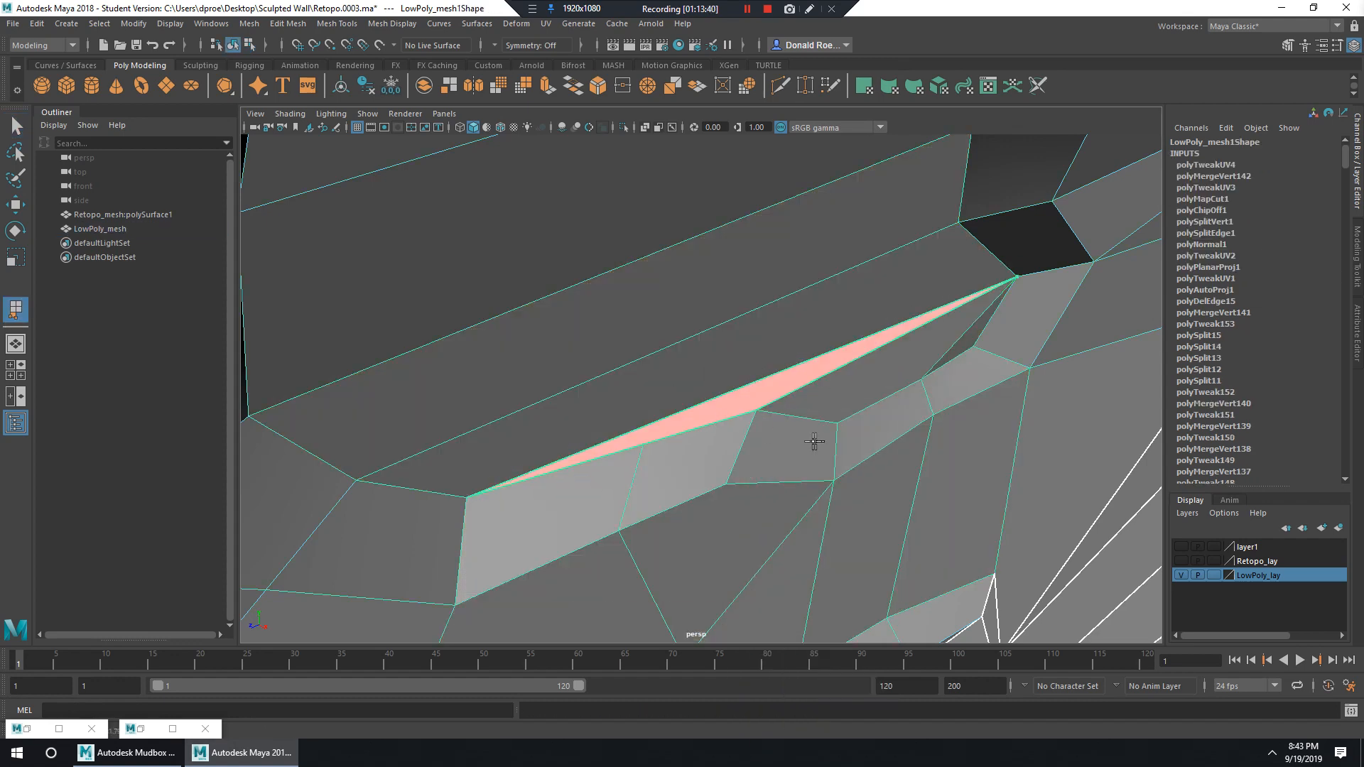
{"action": "key", "text": "Return"}
Try moving the middle vertex on the filled gap's lower edge slightly downward.
{"action": "right_click_drag", "start_coordinate": [654, 352], "coordinate": [585, 356]}
{"action": "left_click", "coordinate": [643, 446]}
{"action": "key", "text": "w"}
{"action": "mouse_move", "coordinate": [643, 446]}
{"action": "left_mouse_down"}
{"action": "mouse_move", "coordinate": [657, 510]}
{"action": "mouse_move", "coordinate": [646, 466]}
{"action": "left_mouse_up"}
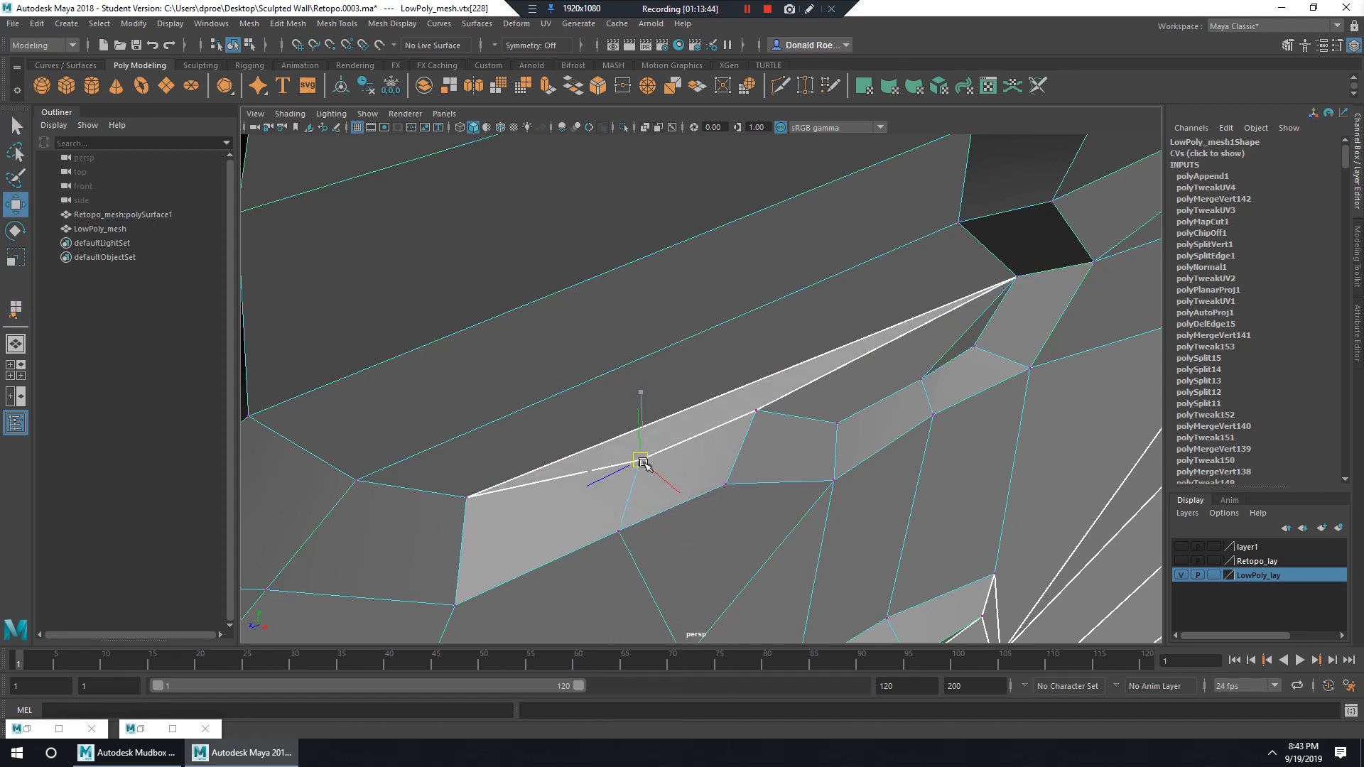
Delete the long face inside the larger recess that borders the narrow open slit.
{"action": "left_click_drag", "start_coordinate": [757, 467], "coordinate": [820, 369], "text": "alt"}
{"action": "mouse_move", "coordinate": [820, 370]}
{"action": "right_mouse_down"}
{"action": "mouse_move", "coordinate": [821, 355]}
{"action": "mouse_move", "coordinate": [844, 381]}
{"action": "right_mouse_up"}
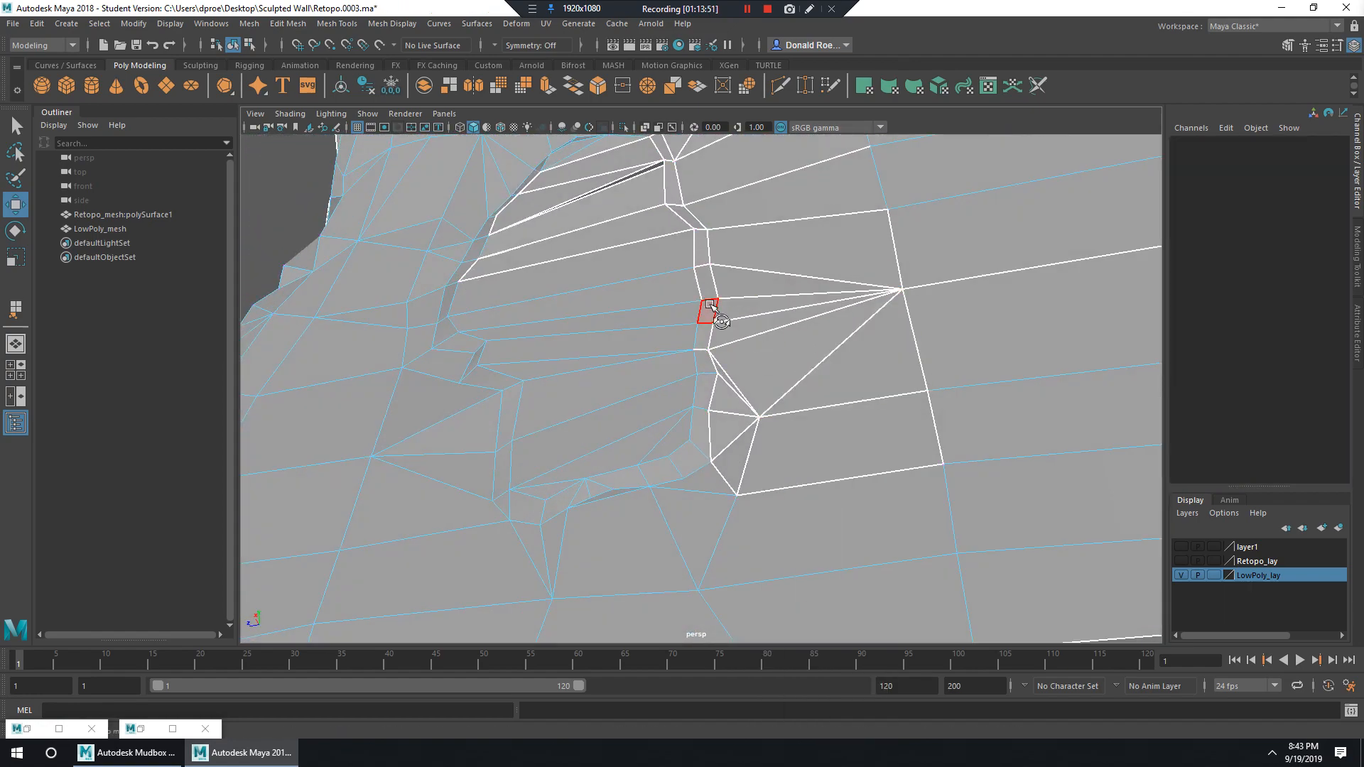
{"action": "left_click_drag", "start_coordinate": [710, 306], "coordinate": [743, 412], "text": "alt"}
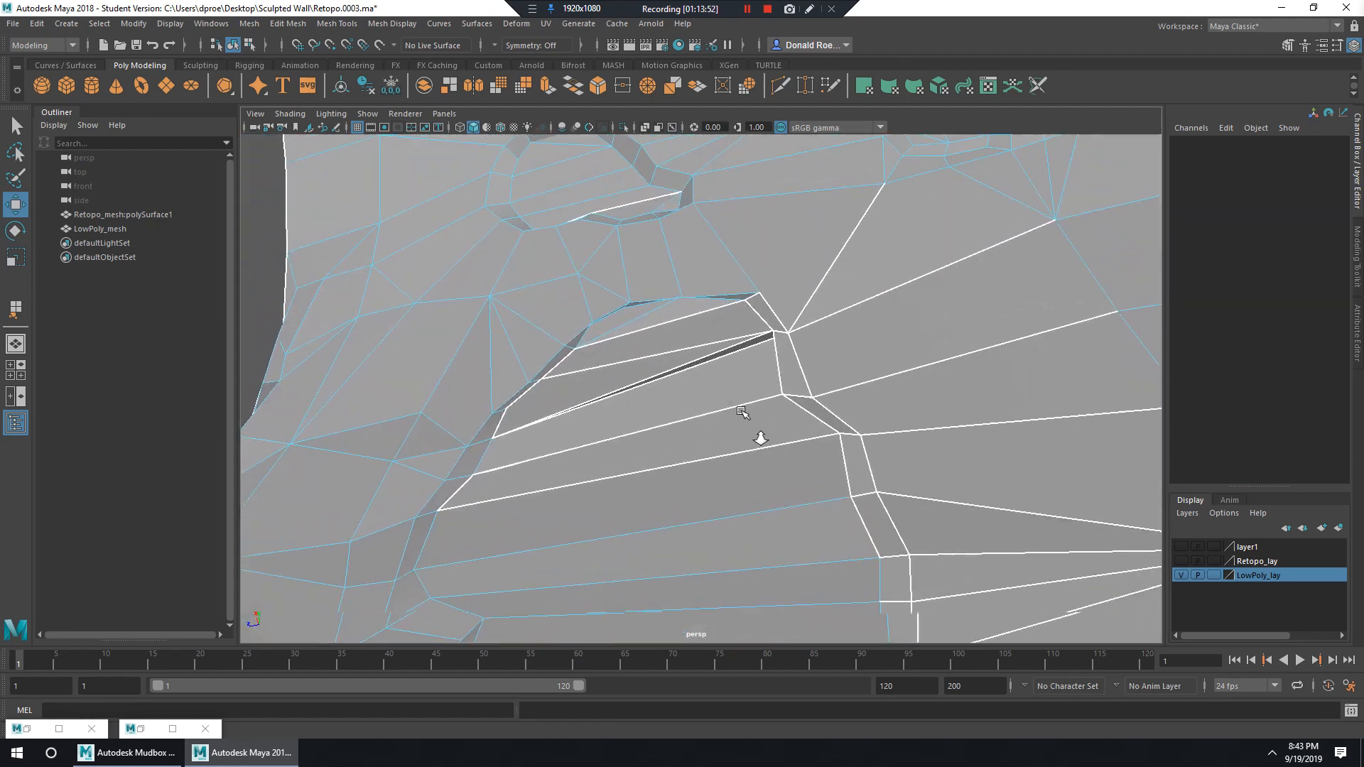
{"action": "right_click_drag", "start_coordinate": [743, 412], "coordinate": [816, 400], "text": "alt"}
{"action": "left_click_drag", "start_coordinate": [849, 271], "coordinate": [760, 396], "text": "alt"}
{"action": "right_click", "coordinate": [960, 433]}
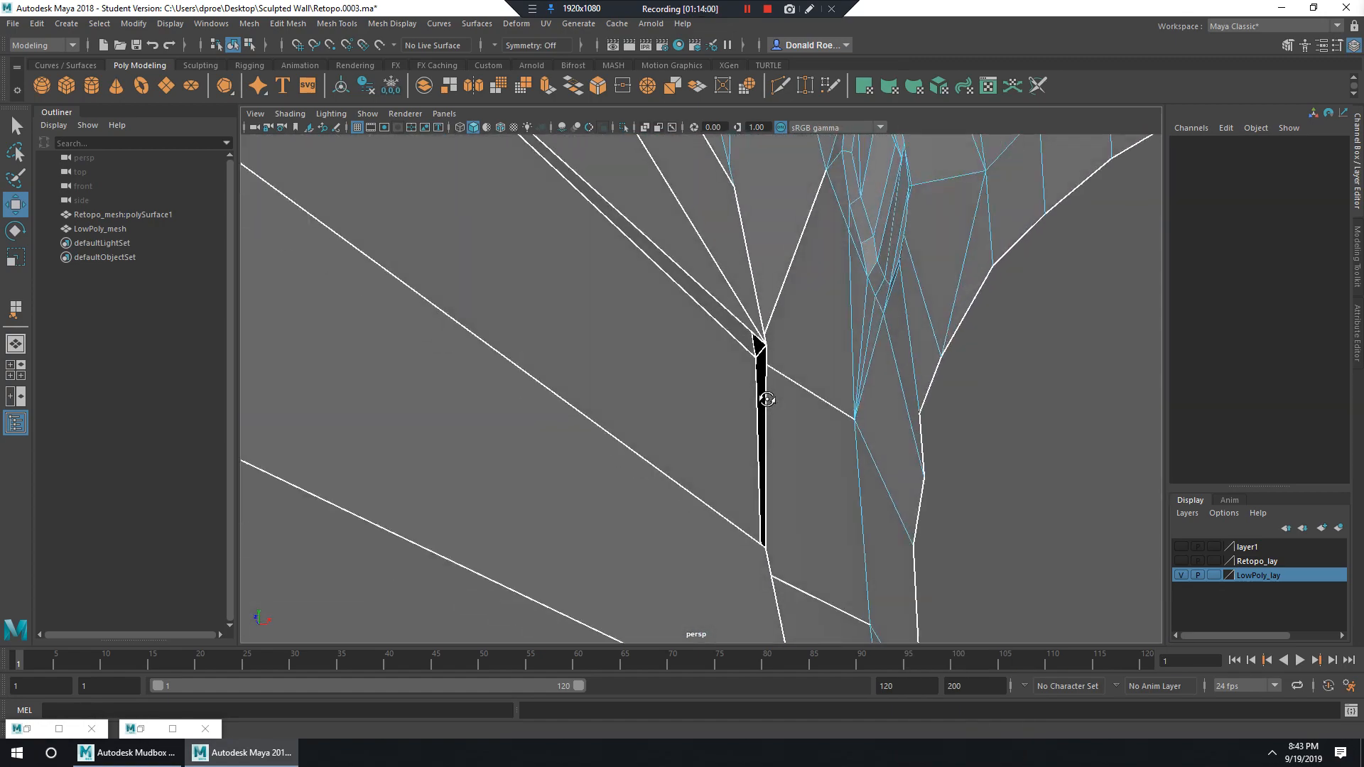
{"action": "right_click_drag", "start_coordinate": [697, 359], "coordinate": [715, 381]}
{"action": "left_click", "coordinate": [715, 381]}
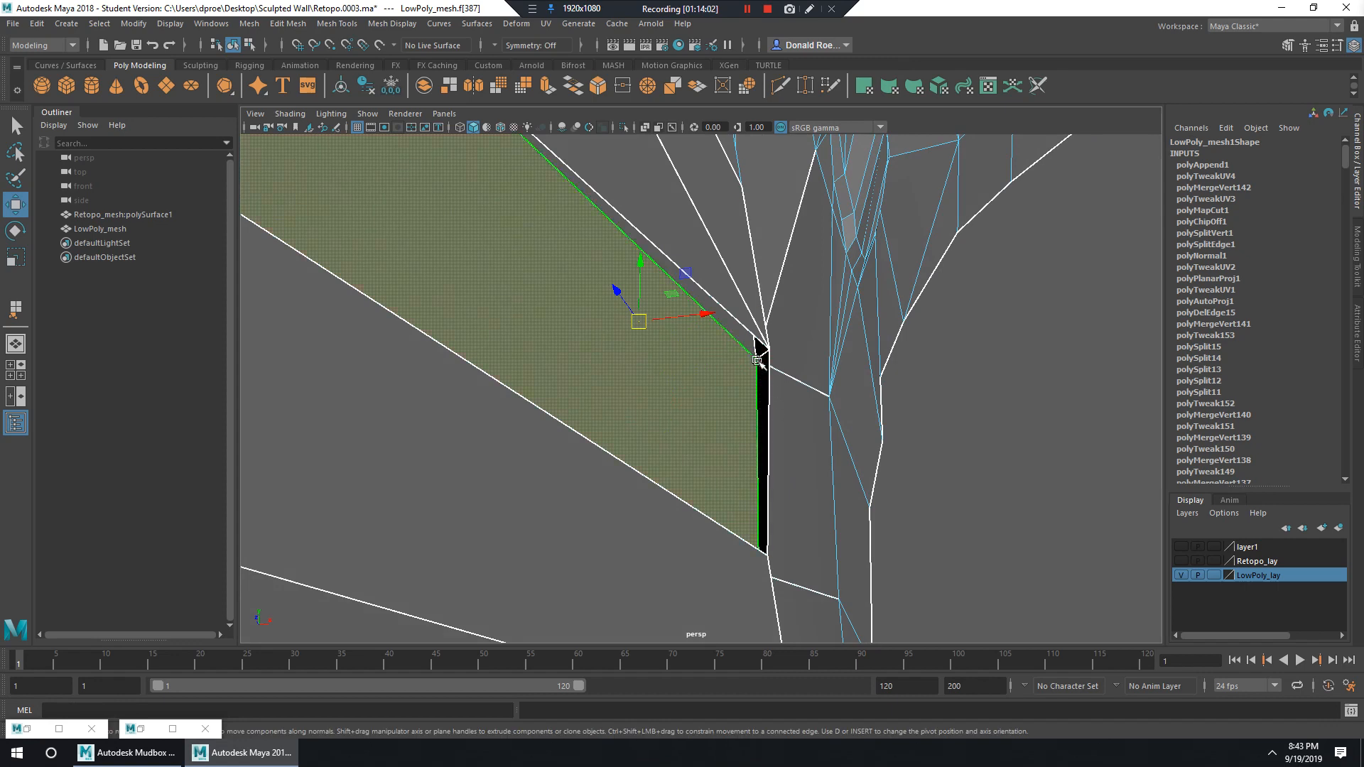
{"action": "left_click_drag", "start_coordinate": [774, 411], "coordinate": [757, 355], "text": "alt"}
{"action": "mouse_move", "coordinate": [703, 241]}
{"action": "left_mouse_down", "text": "alt"}
{"action": "mouse_move", "coordinate": [810, 363]}
{"action": "mouse_move", "coordinate": [664, 369]}
{"action": "mouse_move", "coordinate": [716, 307]}
{"action": "mouse_move", "coordinate": [816, 304]}
{"action": "mouse_move", "coordinate": [729, 316]}
{"action": "mouse_move", "coordinate": [705, 246]}
{"action": "left_mouse_up", "text": "alt"}
{"action": "key", "text": "Delete"}
Fill the opening left by the deleted face in the larger recess with the Append to Polygon tool.
{"action": "right_click", "coordinate": [705, 246]}
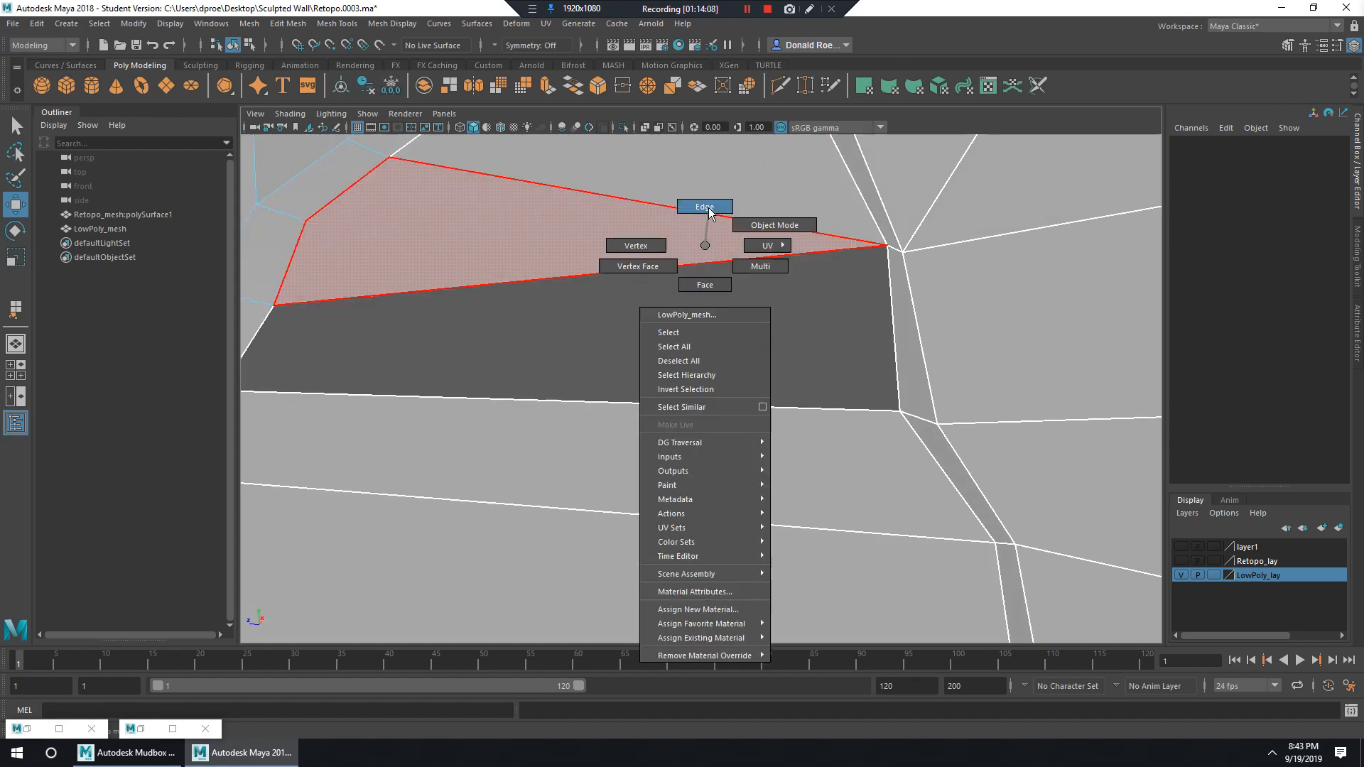
{"action": "left_click", "coordinate": [705, 207]}
{"action": "right_click", "coordinate": [745, 210], "text": "shift"}
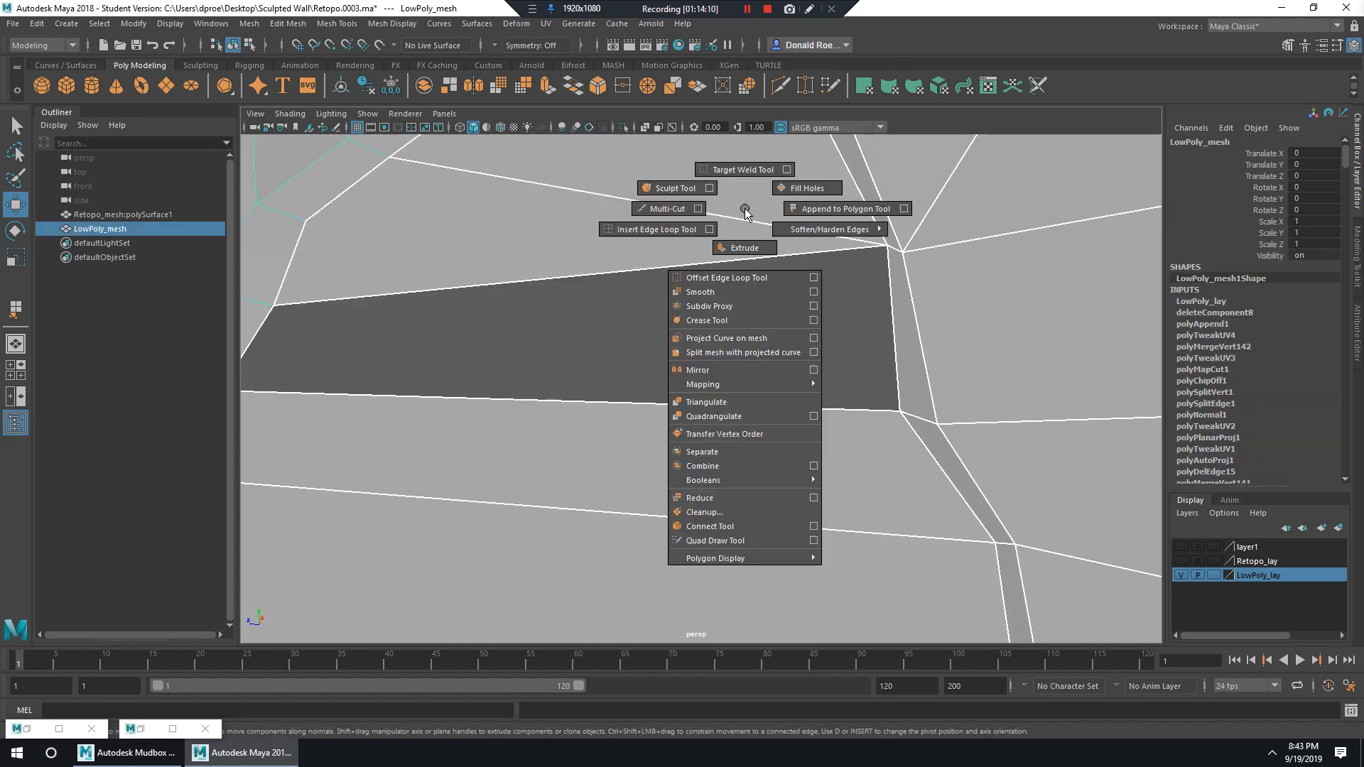
{"action": "left_click", "coordinate": [826, 213]}
{"action": "left_click", "coordinate": [892, 305]}
{"action": "middle_click_drag", "start_coordinate": [742, 334], "coordinate": [761, 313], "text": "alt"}
{"action": "key", "text": "Return"}
{"action": "key", "text": "w"}
Examine the fan of triangles beside the larger recess, using the smooth preview to check how its faces connect.
{"action": "right_click_drag", "start_coordinate": [850, 323], "coordinate": [782, 321], "text": "alt"}
{"action": "left_click_drag", "start_coordinate": [803, 323], "coordinate": [842, 377], "text": "alt"}
{"action": "right_click_drag", "start_coordinate": [894, 359], "coordinate": [732, 348], "text": "alt"}
{"action": "middle_click_drag", "start_coordinate": [783, 497], "coordinate": [714, 310], "text": "alt"}
{"action": "left_click_drag", "start_coordinate": [775, 415], "coordinate": [798, 348], "text": "alt"}
{"action": "middle_click_drag", "start_coordinate": [867, 447], "coordinate": [782, 313], "text": "alt"}
{"action": "key", "text": "3"}
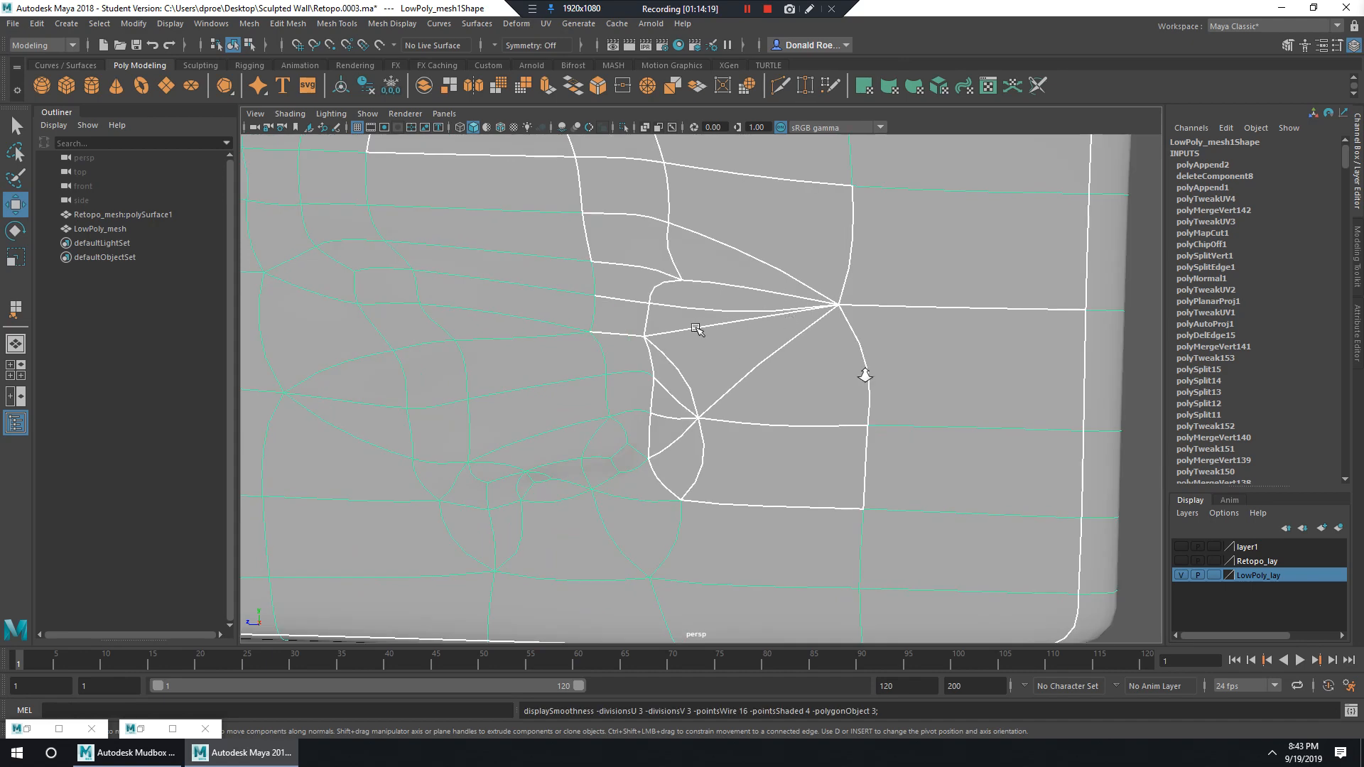
{"action": "key", "text": "1"}
Delete the overlapping face in the middle of the triangle fan beside the larger recess.
{"action": "right_click_drag", "start_coordinate": [740, 237], "coordinate": [731, 270]}
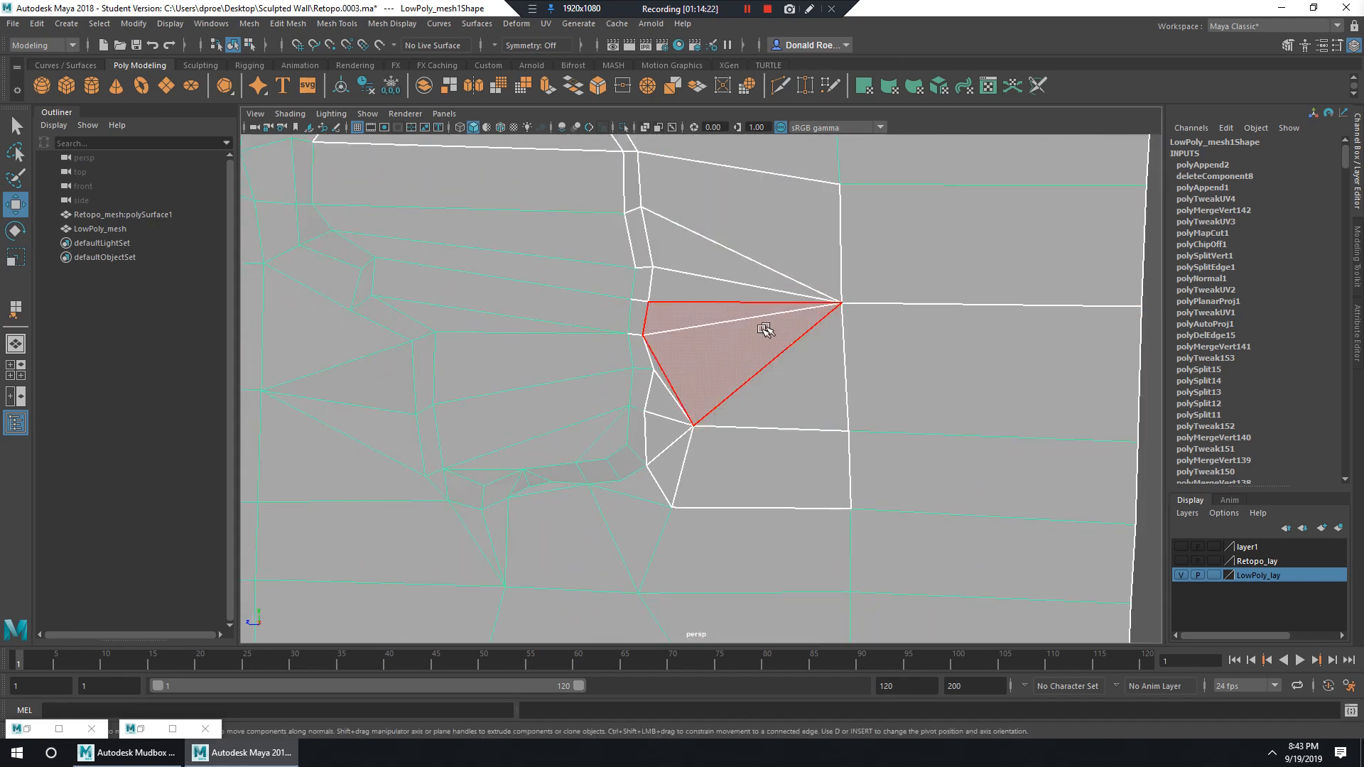
{"action": "right_click_drag", "start_coordinate": [764, 329], "coordinate": [844, 341], "text": "alt"}
{"action": "middle_click_drag", "start_coordinate": [844, 341], "coordinate": [843, 387], "text": "alt"}
{"action": "left_click_drag", "start_coordinate": [844, 386], "coordinate": [881, 359], "text": "alt"}
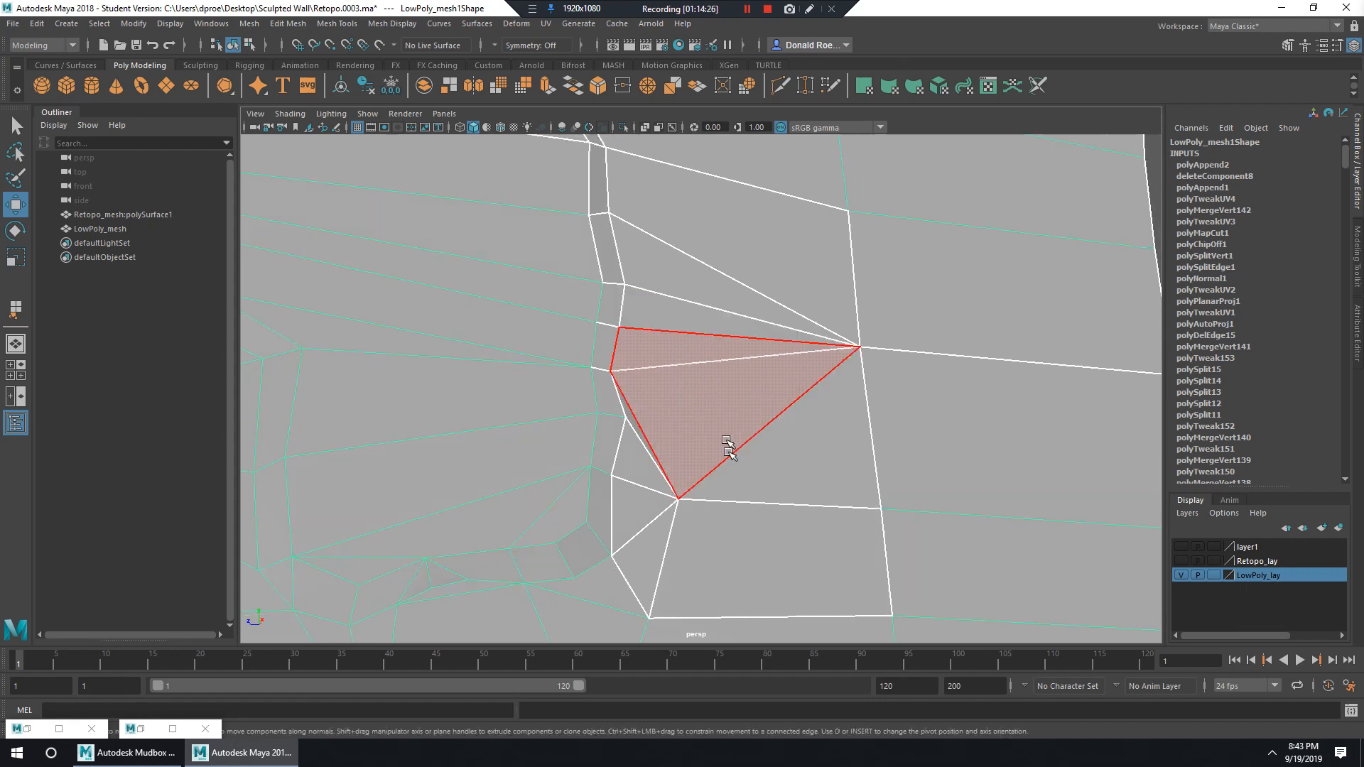
{"action": "left_click", "coordinate": [725, 383]}
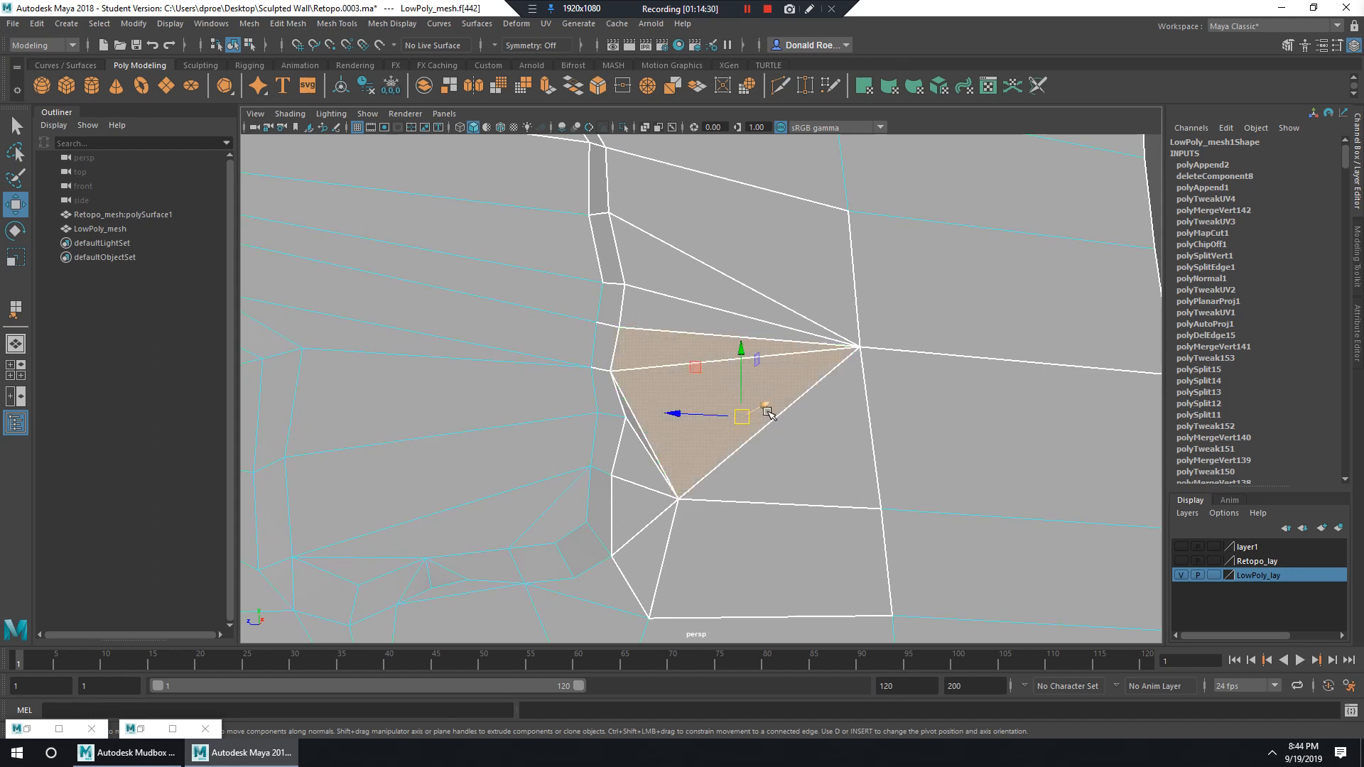
{"action": "key", "text": "Delete"}
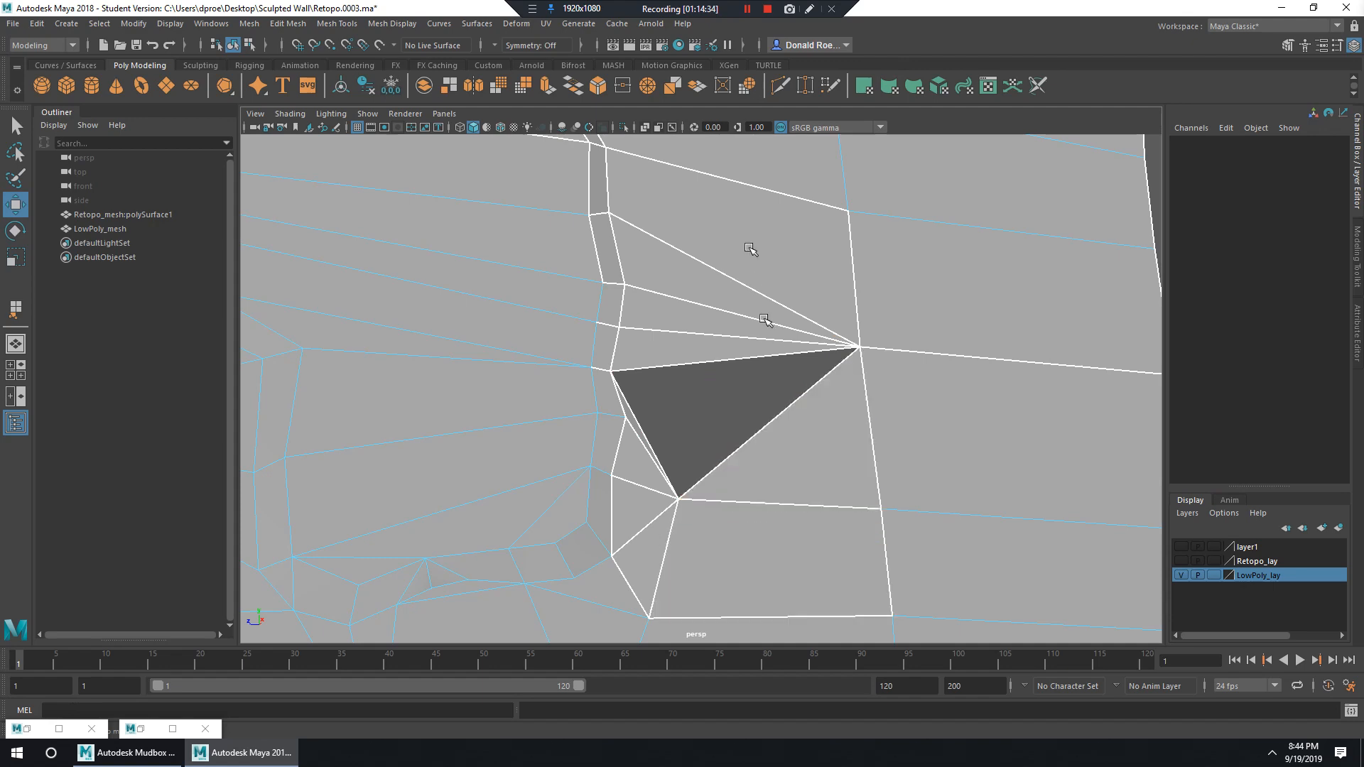
In smooth preview, delete the four-sided face at the upper end of the triangle fan beside the recess.
{"action": "key", "text": "3"}
{"action": "left_click_drag", "start_coordinate": [846, 292], "coordinate": [811, 254], "text": "alt"}
{"action": "middle_click_drag", "start_coordinate": [811, 253], "coordinate": [839, 379], "text": "alt"}
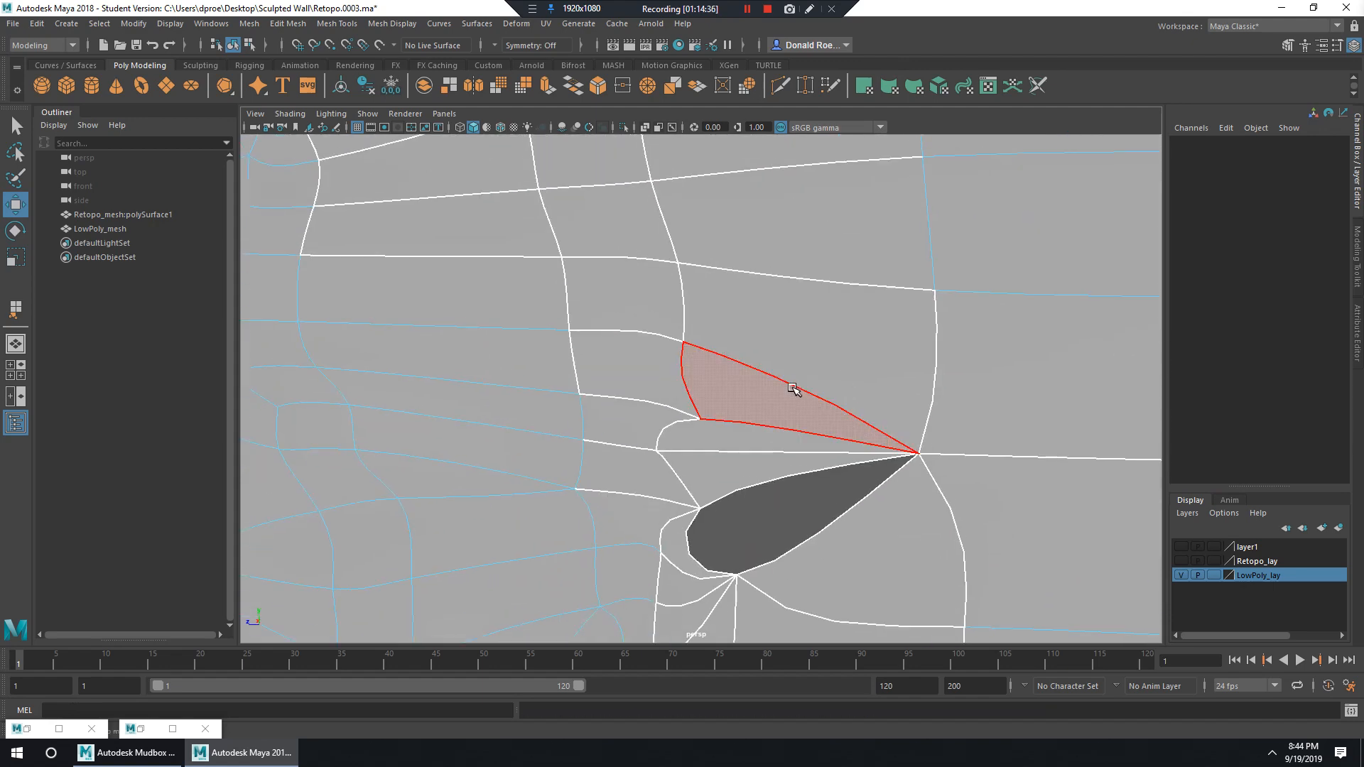
{"action": "left_click", "coordinate": [786, 340]}
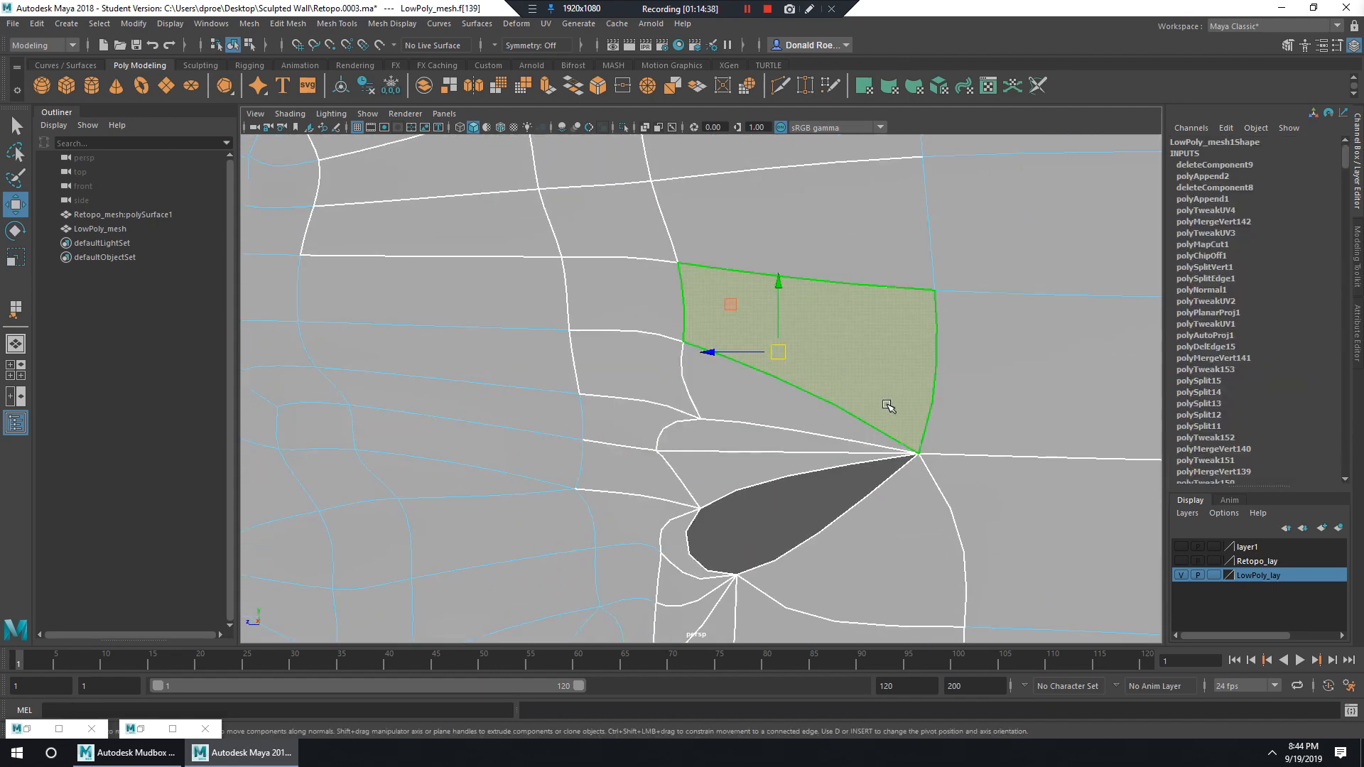
{"action": "key", "text": "Delete"}
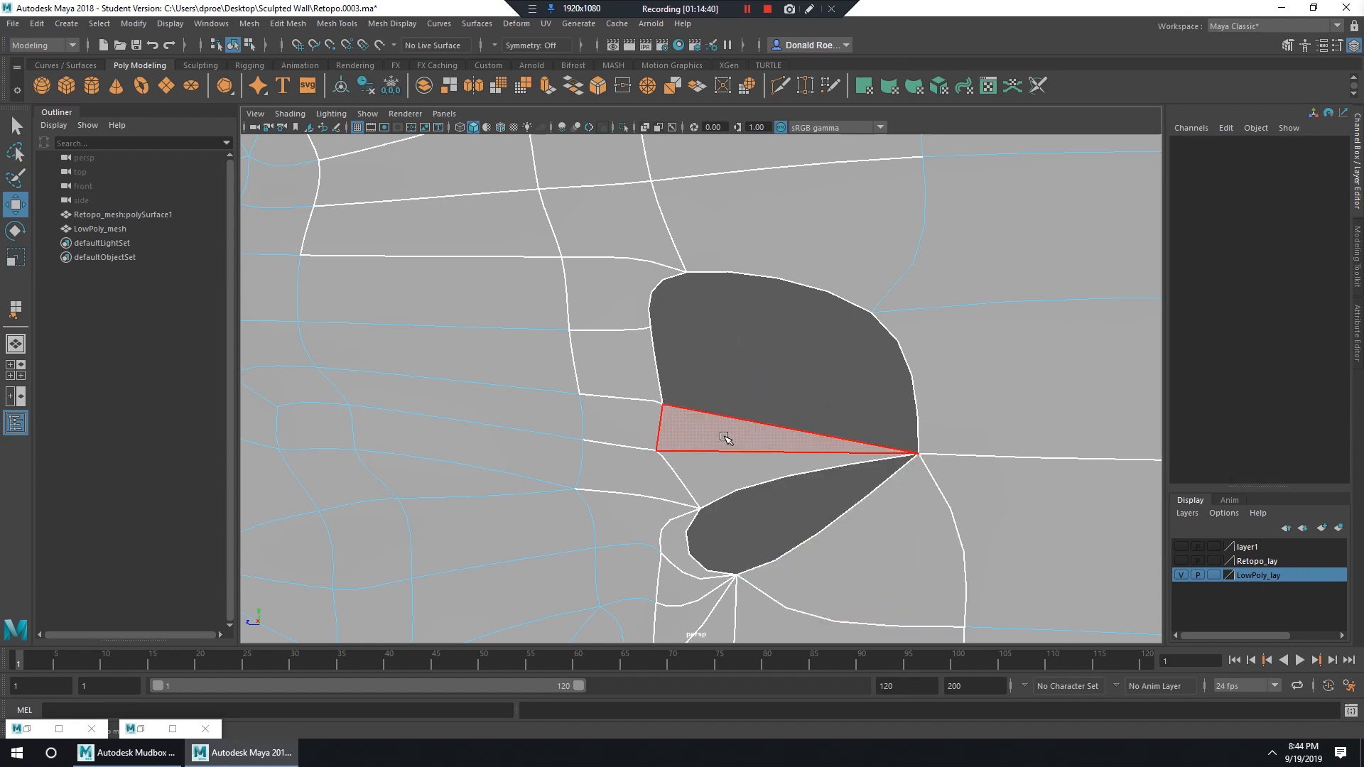
Try deleting the remaining narrow faces between the two openings in the fan, and undo these deletions.
{"action": "left_click", "coordinate": [725, 436]}
{"action": "key", "text": "Delete"}
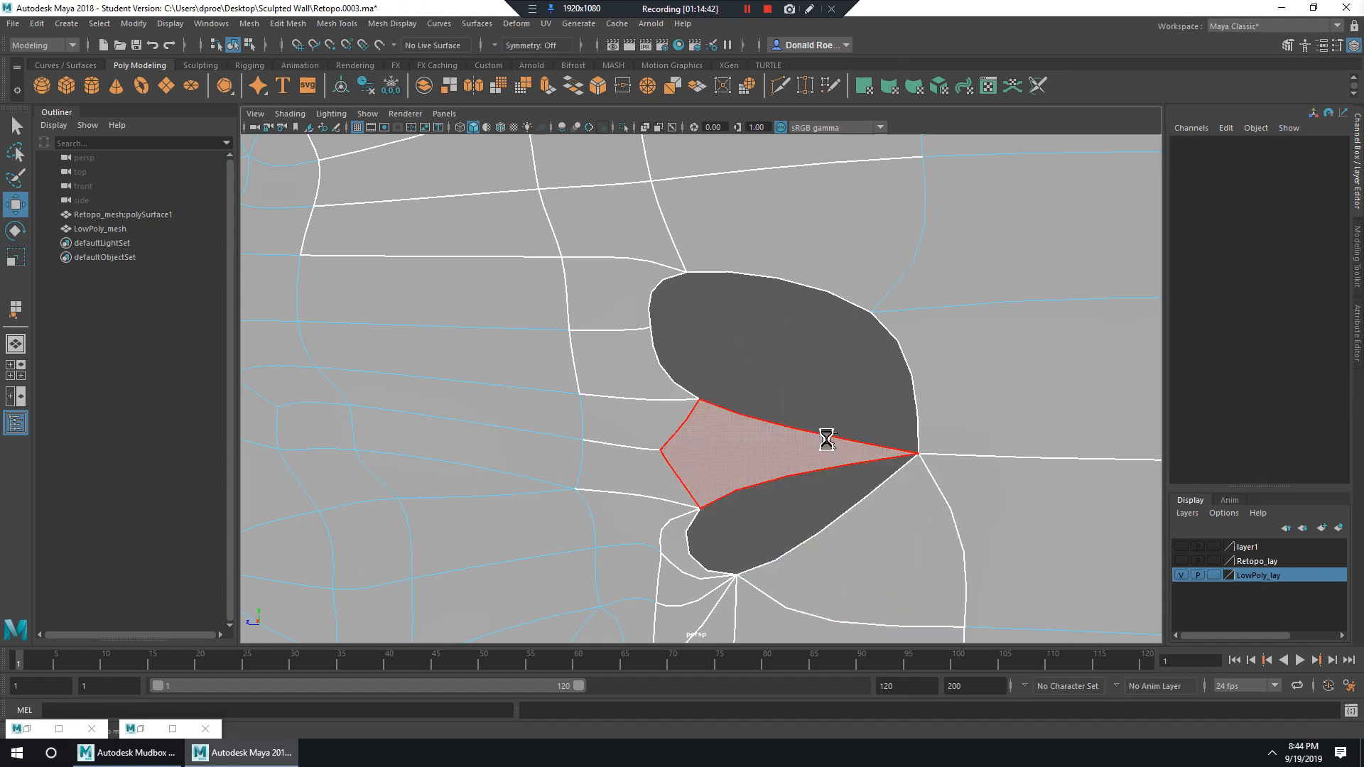
{"action": "left_click", "coordinate": [826, 439]}
{"action": "key", "text": "Delete"}
{"action": "key", "text": "ctrl+z"}
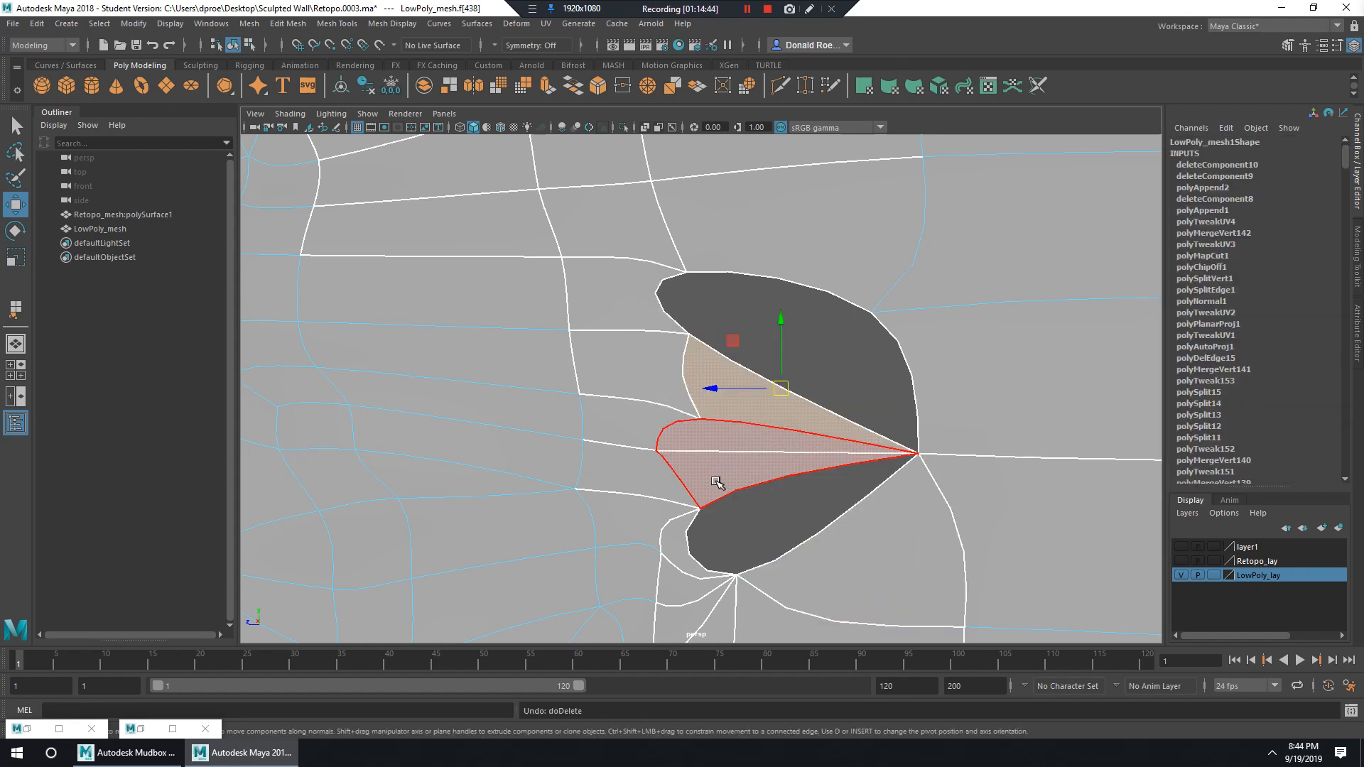
Undo the deletion of the four-sided face above the fan and delete the fan face bordering the lower opening.
{"action": "key", "text": "ctrl+z"}
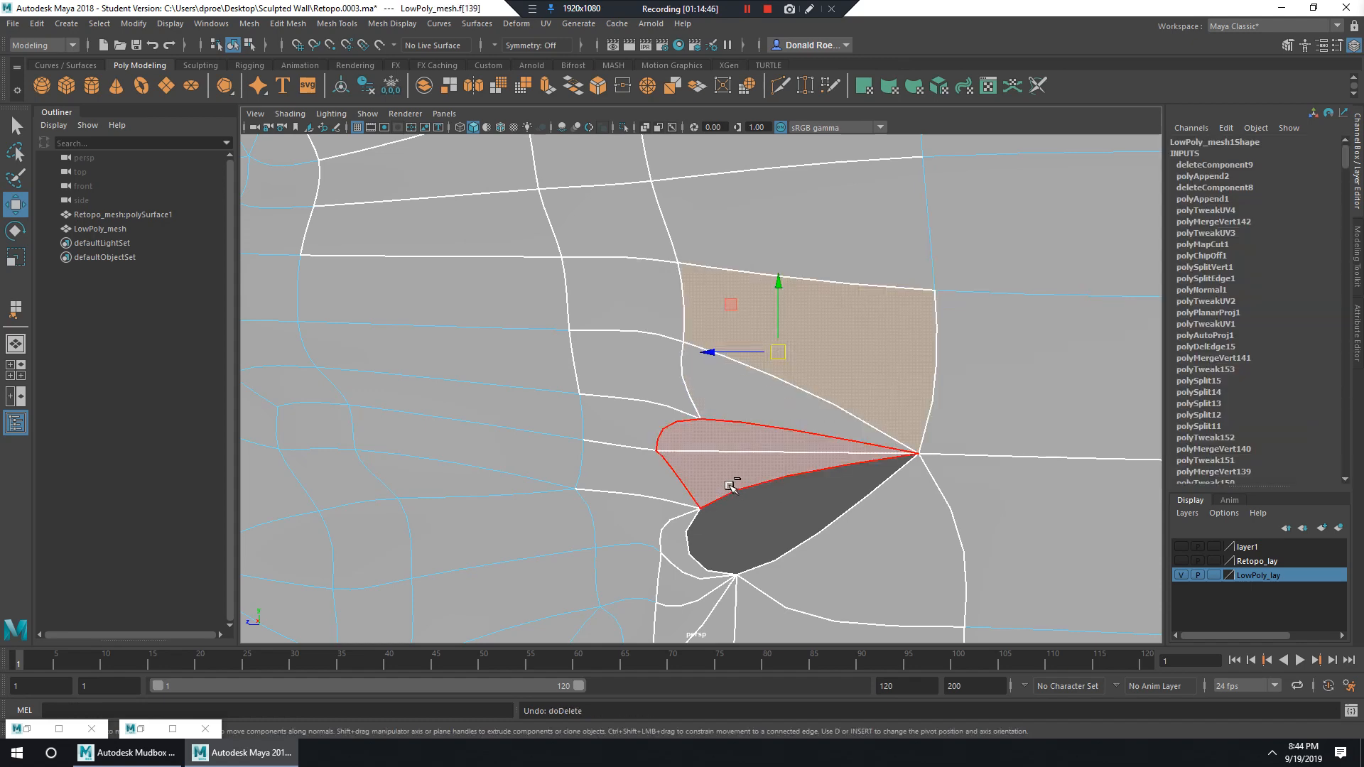
{"action": "left_click", "coordinate": [731, 485]}
{"action": "key", "text": "Delete"}
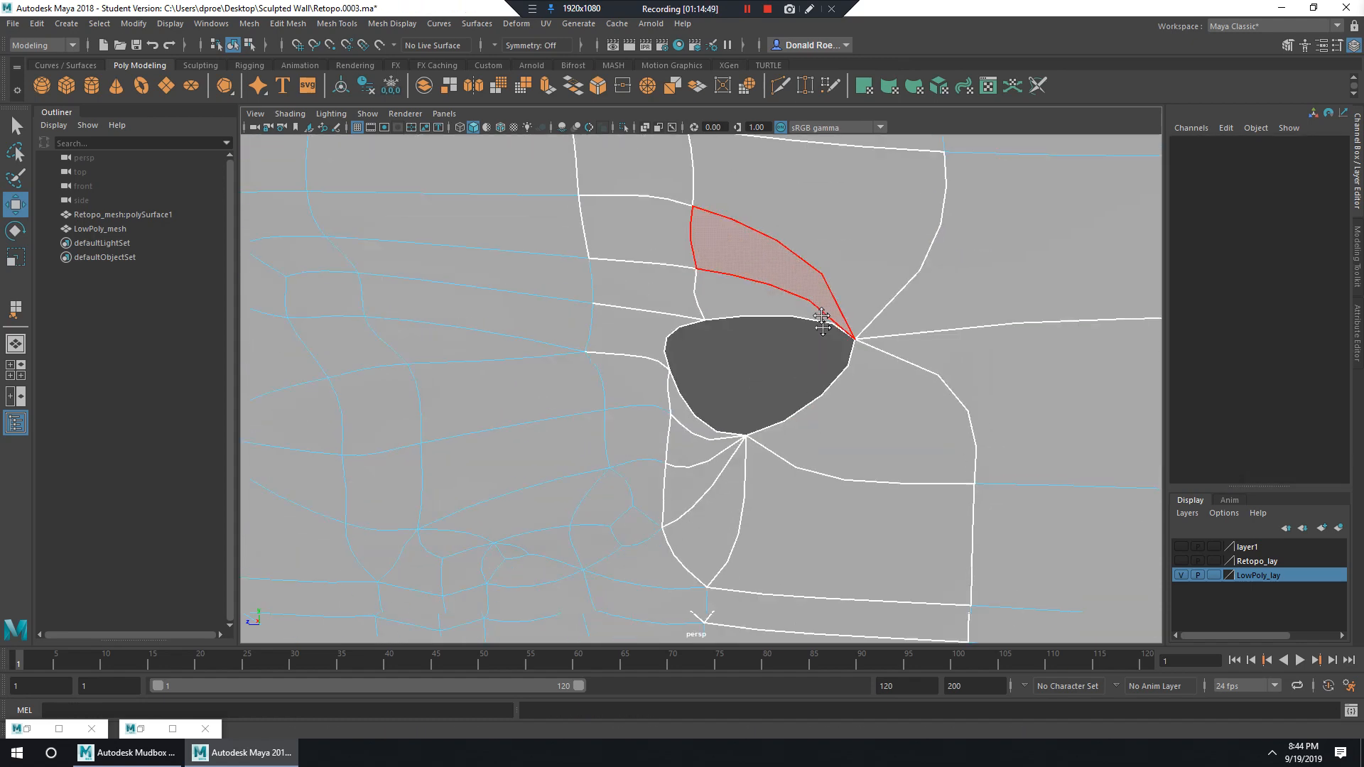
Compare the faces around the enlarged opening in smooth preview and in the unsmoothed mesh view.
{"action": "key", "text": "2"}
{"action": "key", "text": "1"}
{"action": "key", "text": "2"}
{"action": "key", "text": "1"}
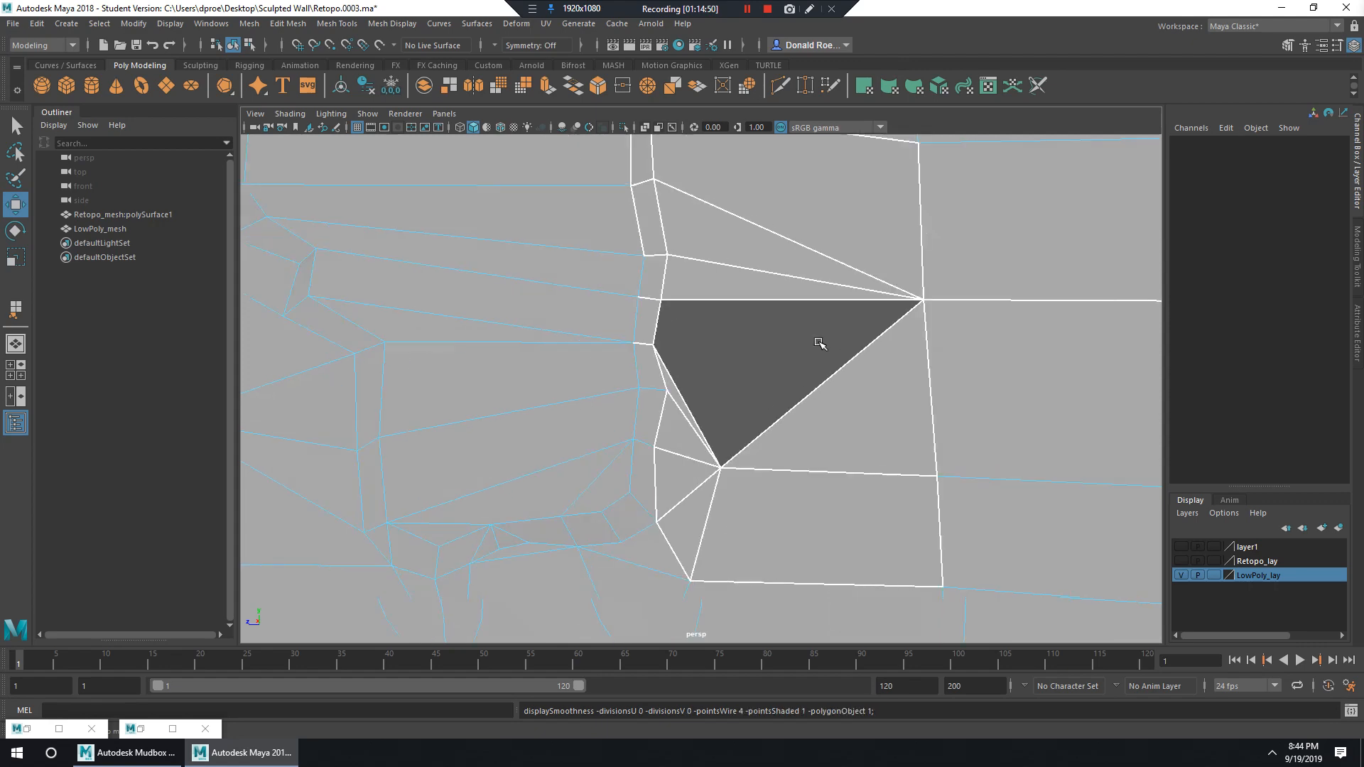
{"action": "key", "text": "2"}
{"action": "key", "text": "1"}
{"action": "key", "text": "3"}
{"action": "key", "text": "1"}
{"action": "mouse_move", "coordinate": [759, 353]}
{"action": "left_mouse_down", "text": "alt"}
{"action": "mouse_move", "coordinate": [826, 327]}
{"action": "mouse_move", "coordinate": [750, 369]}
{"action": "left_mouse_up", "text": "alt"}
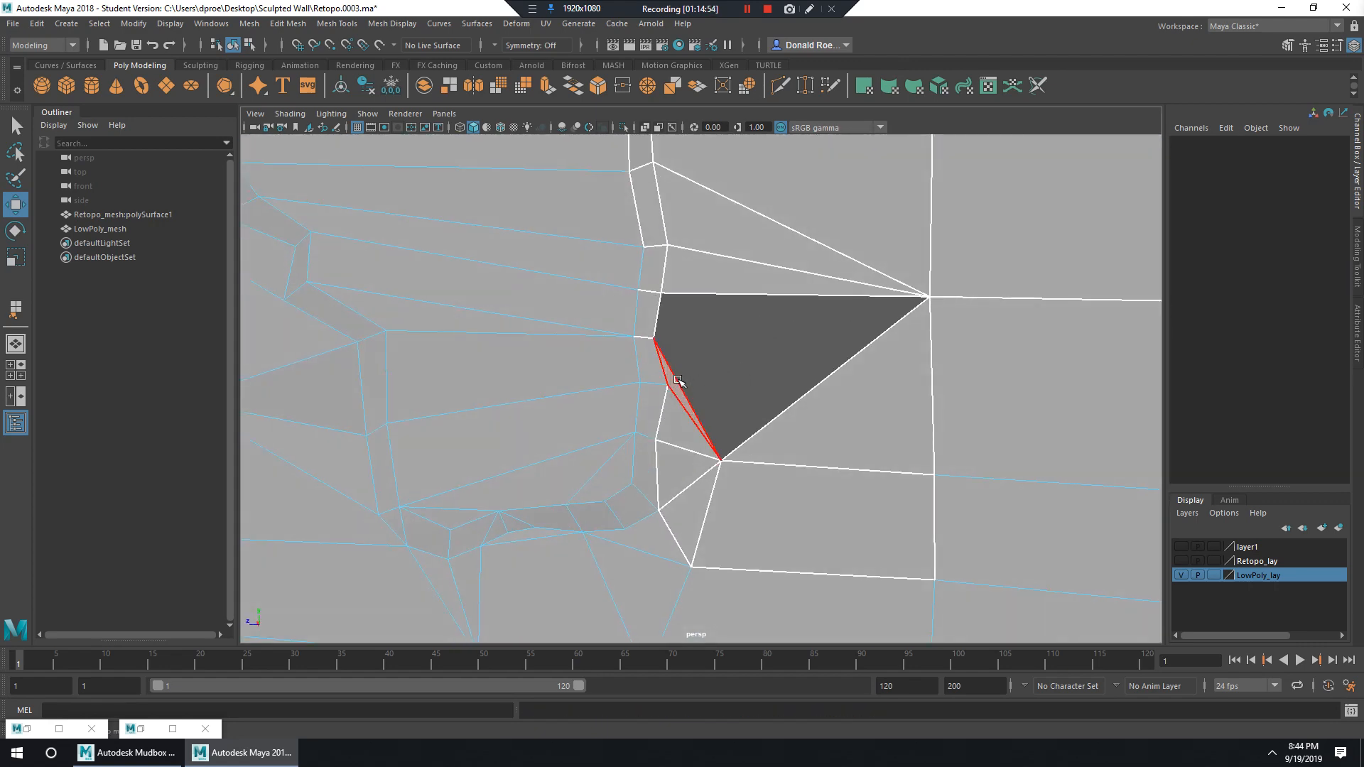
Delete the narrow sliver face along the recess side of the opening in the triangle fan.
{"action": "right_click_drag", "start_coordinate": [678, 382], "coordinate": [732, 387]}
{"action": "left_click", "coordinate": [787, 423]}
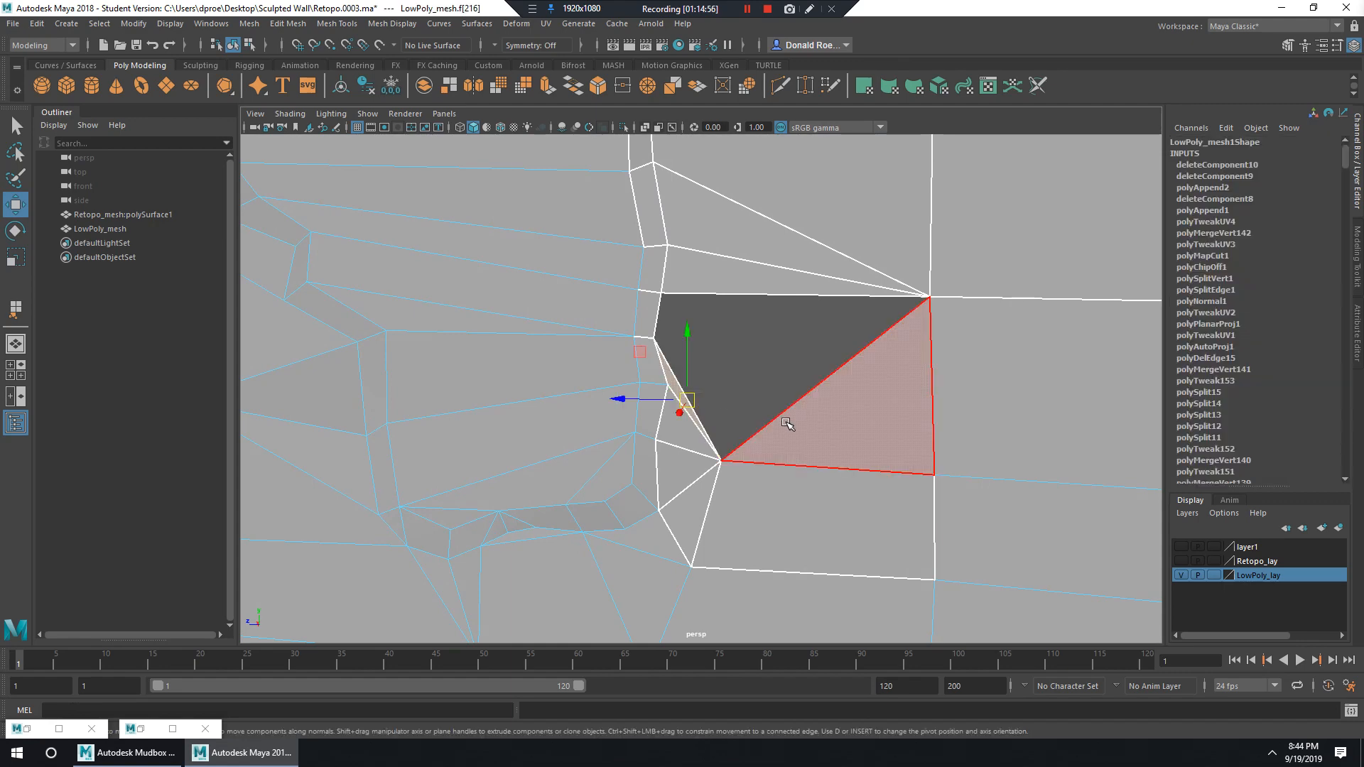
{"action": "left_click", "coordinate": [815, 397]}
{"action": "right_click_drag", "start_coordinate": [856, 410], "coordinate": [776, 317], "text": "alt"}
{"action": "middle_click_drag", "start_coordinate": [776, 317], "coordinate": [834, 436], "text": "alt"}
{"action": "left_click_drag", "start_coordinate": [834, 435], "coordinate": [814, 343], "text": "alt"}
Return to object selection and show the Retopo_lay layer together with the low-poly mesh.
{"action": "right_click_drag", "start_coordinate": [813, 343], "coordinate": [882, 325]}
{"action": "middle_click_drag", "start_coordinate": [971, 590], "coordinate": [905, 456], "text": "alt"}
{"action": "left_click", "coordinate": [1181, 562]}
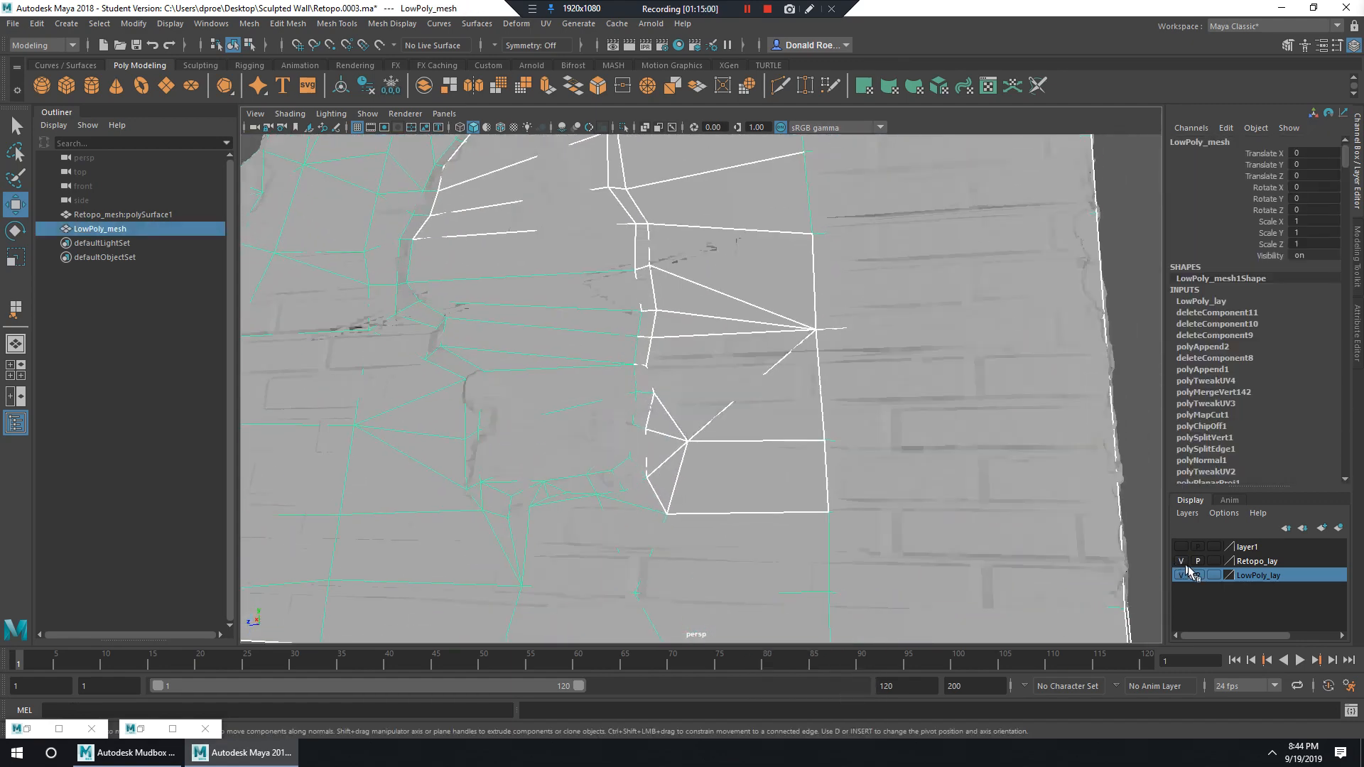
{"action": "left_click", "coordinate": [1287, 45]}
{"action": "scroll", "coordinate": [1276, 561], "scroll_direction": "down", "scroll_amount": 1}
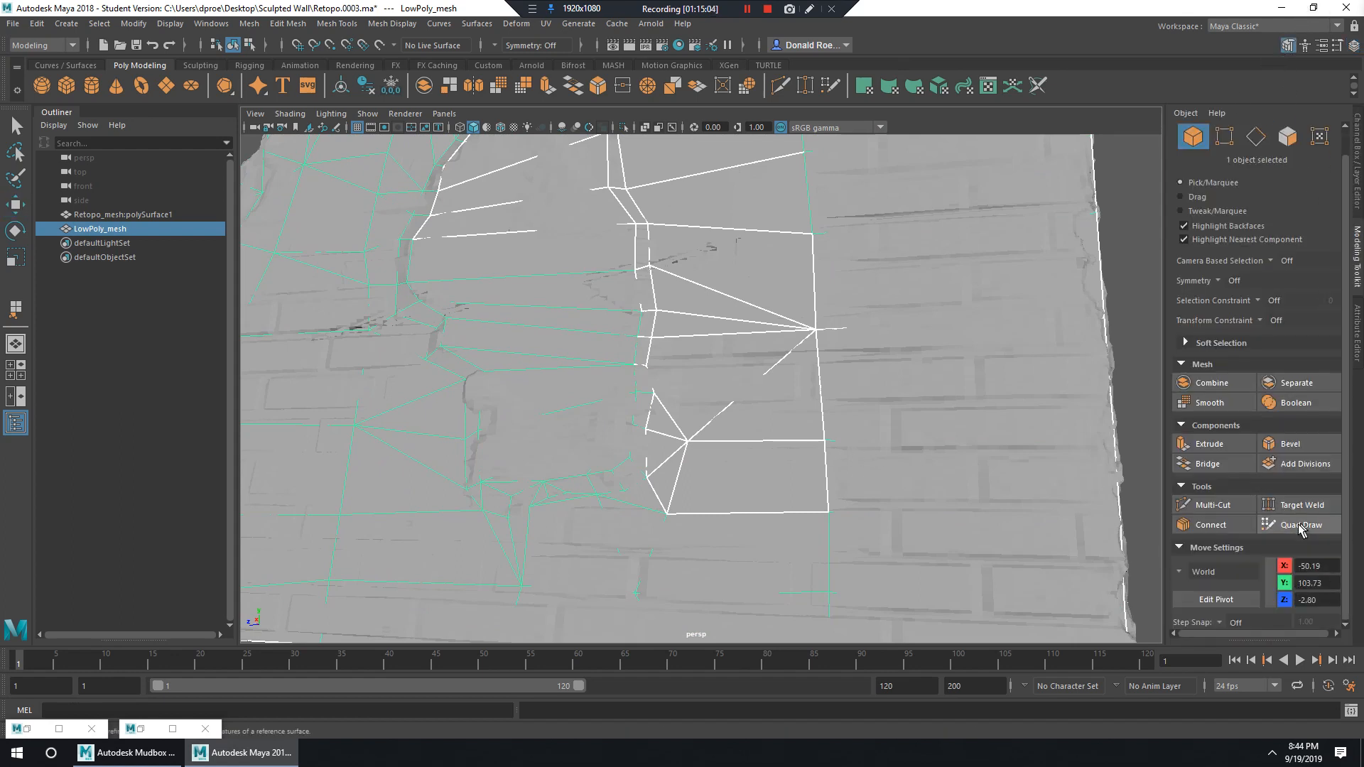
{"action": "left_click", "coordinate": [1300, 526]}
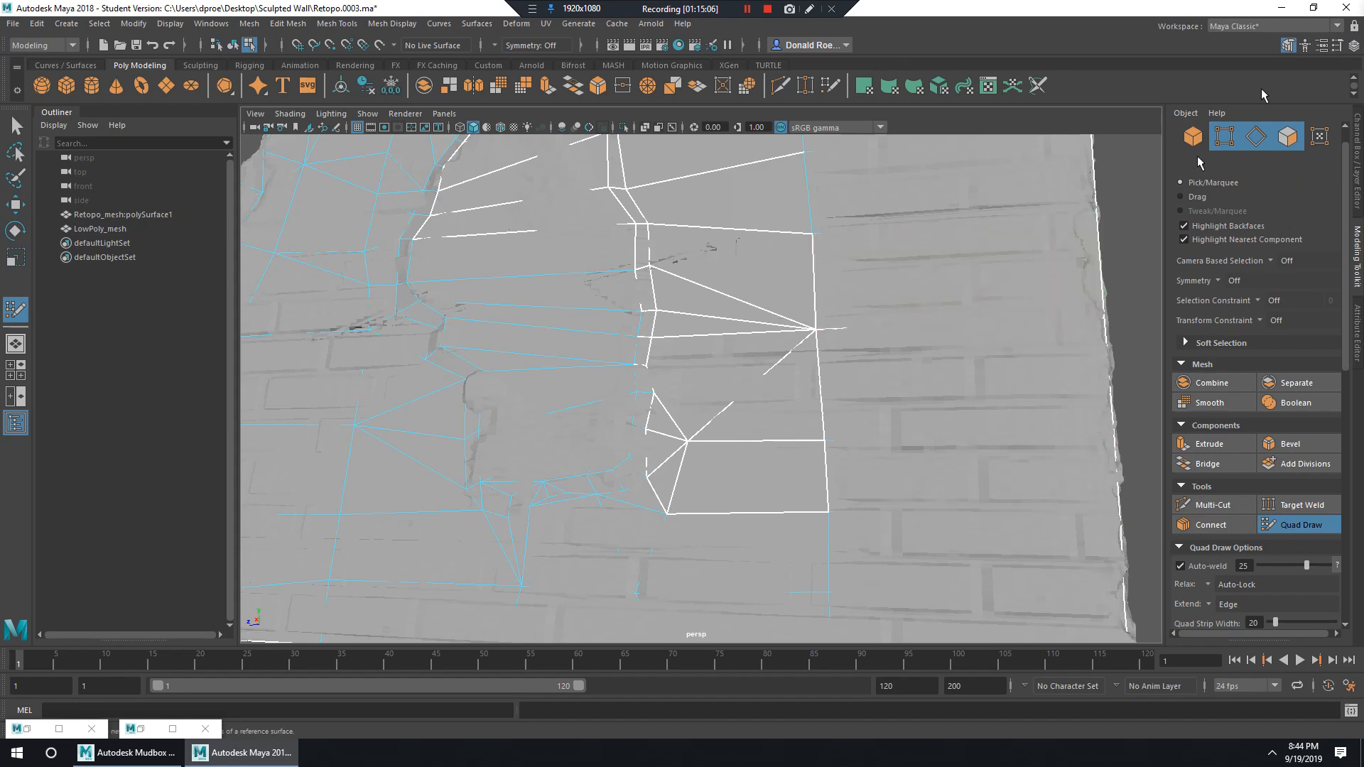
{"action": "key", "text": "q"}
{"action": "scroll", "coordinate": [773, 246], "scroll_direction": "down", "scroll_amount": 8}
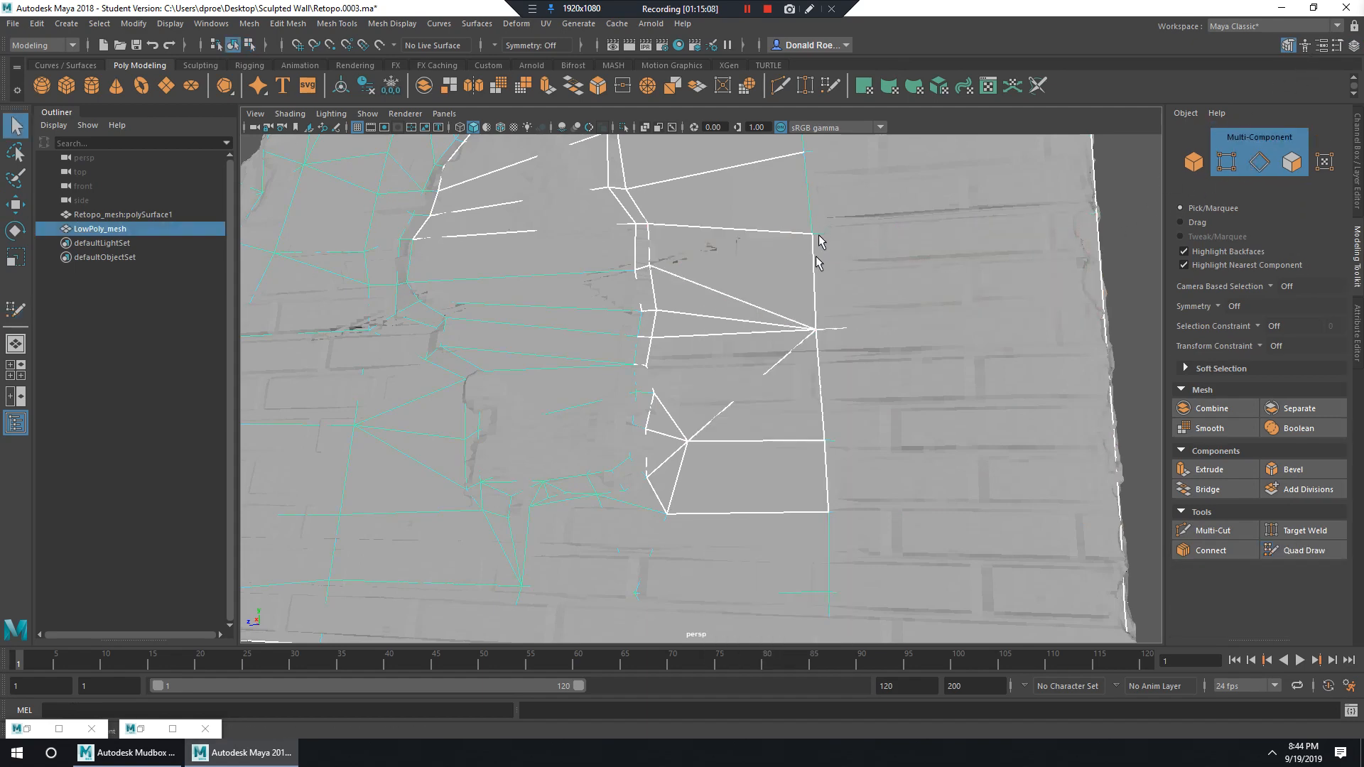
{"action": "key", "text": "F8"}
{"action": "left_click", "coordinate": [118, 229]}
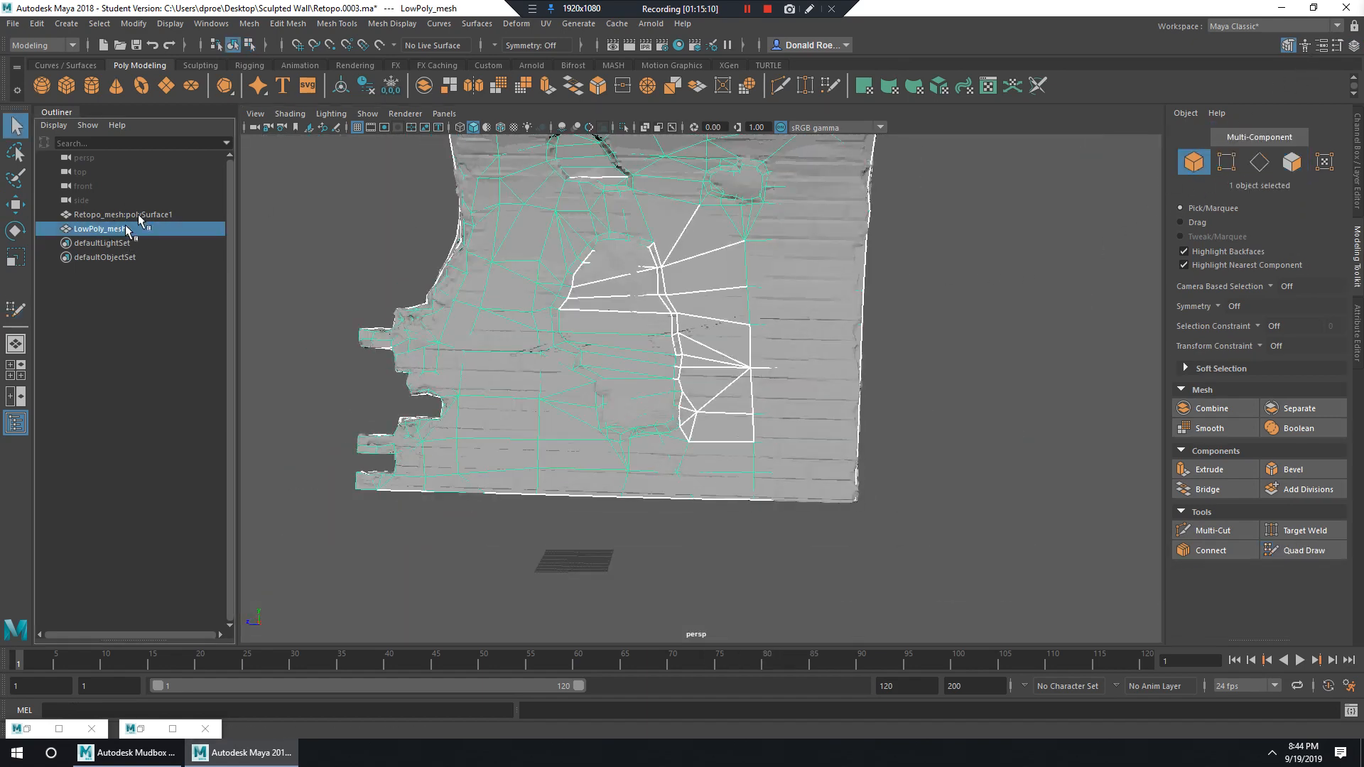
Hide the LowPoly_lay layer and make the Retopo_mesh:polySurface1 brick wall a live surface.
{"action": "left_click", "coordinate": [151, 215]}
{"action": "middle_click_drag", "start_coordinate": [588, 235], "coordinate": [604, 254], "text": "alt"}
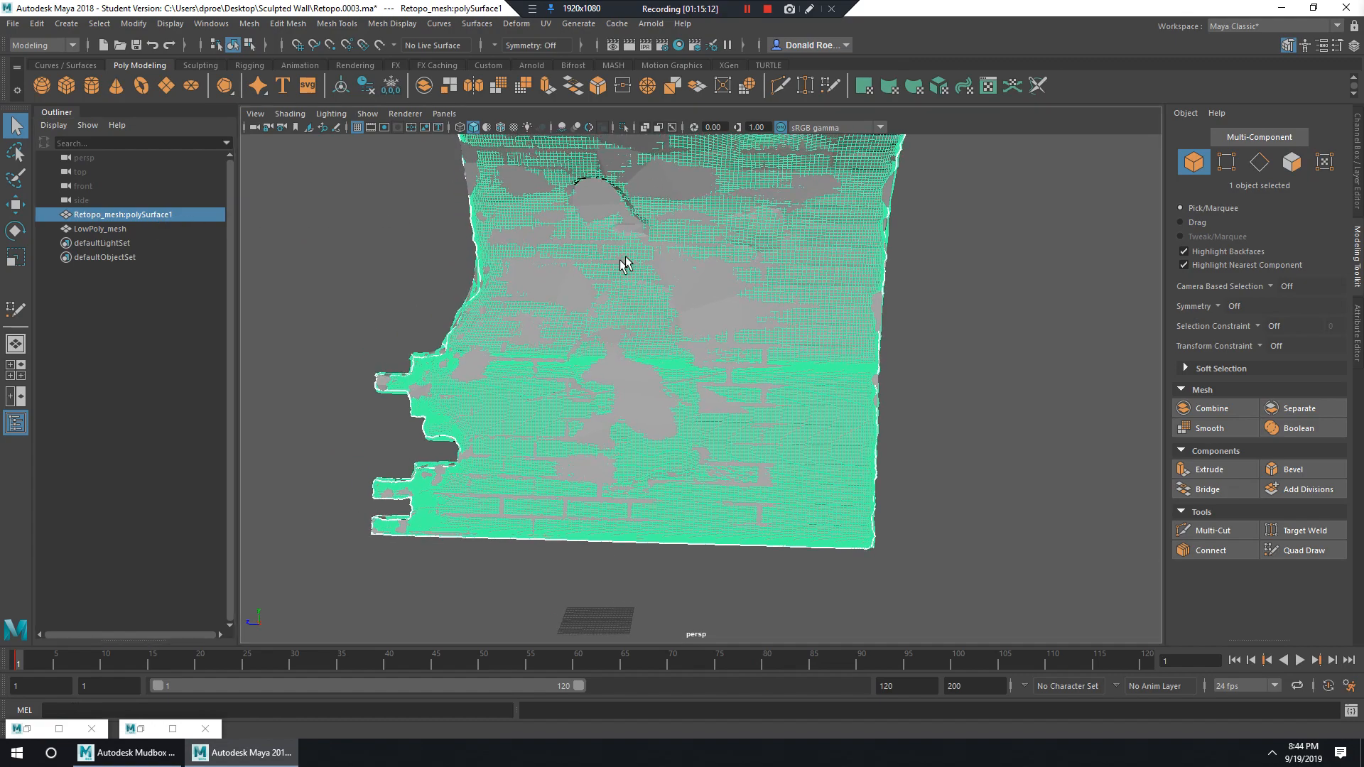
{"action": "left_click_drag", "start_coordinate": [626, 264], "coordinate": [666, 245], "text": "alt"}
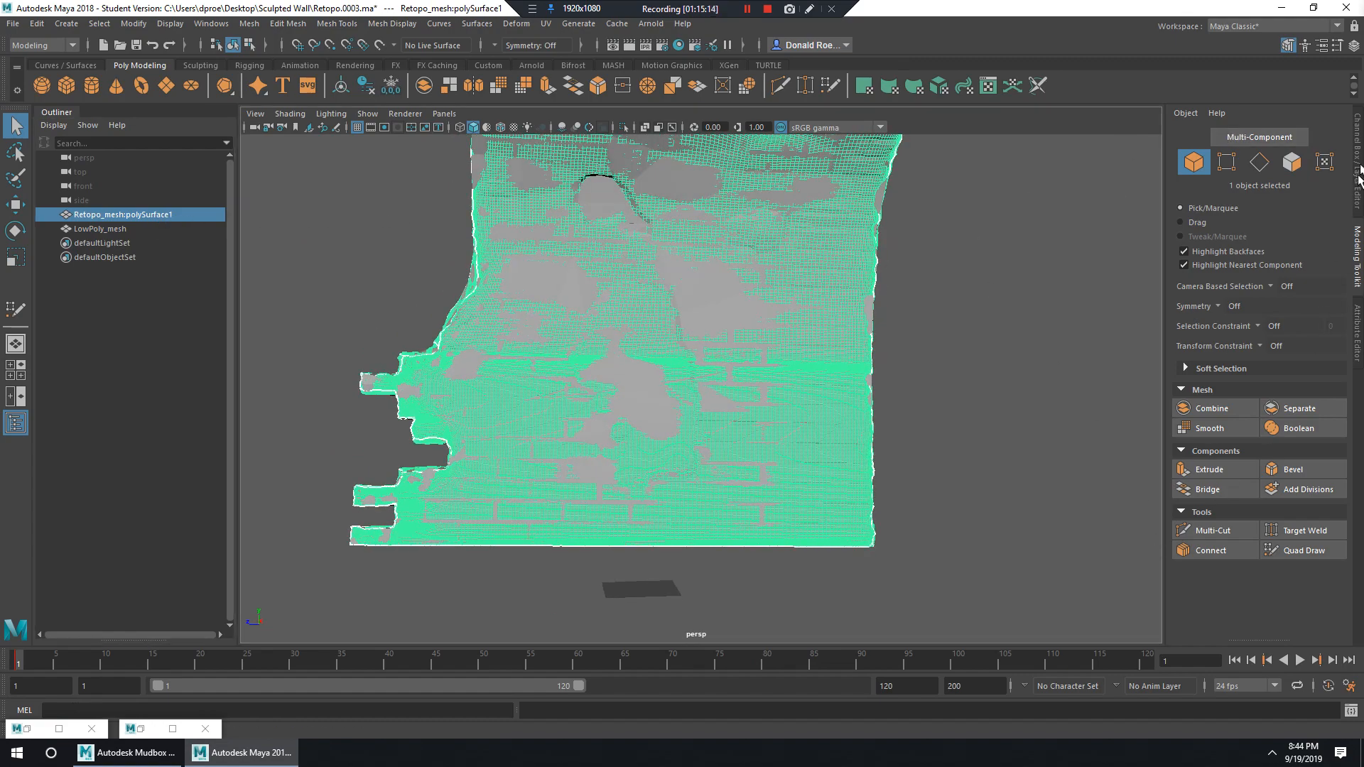
{"action": "left_click", "coordinate": [1353, 45]}
{"action": "left_click", "coordinate": [1180, 575]}
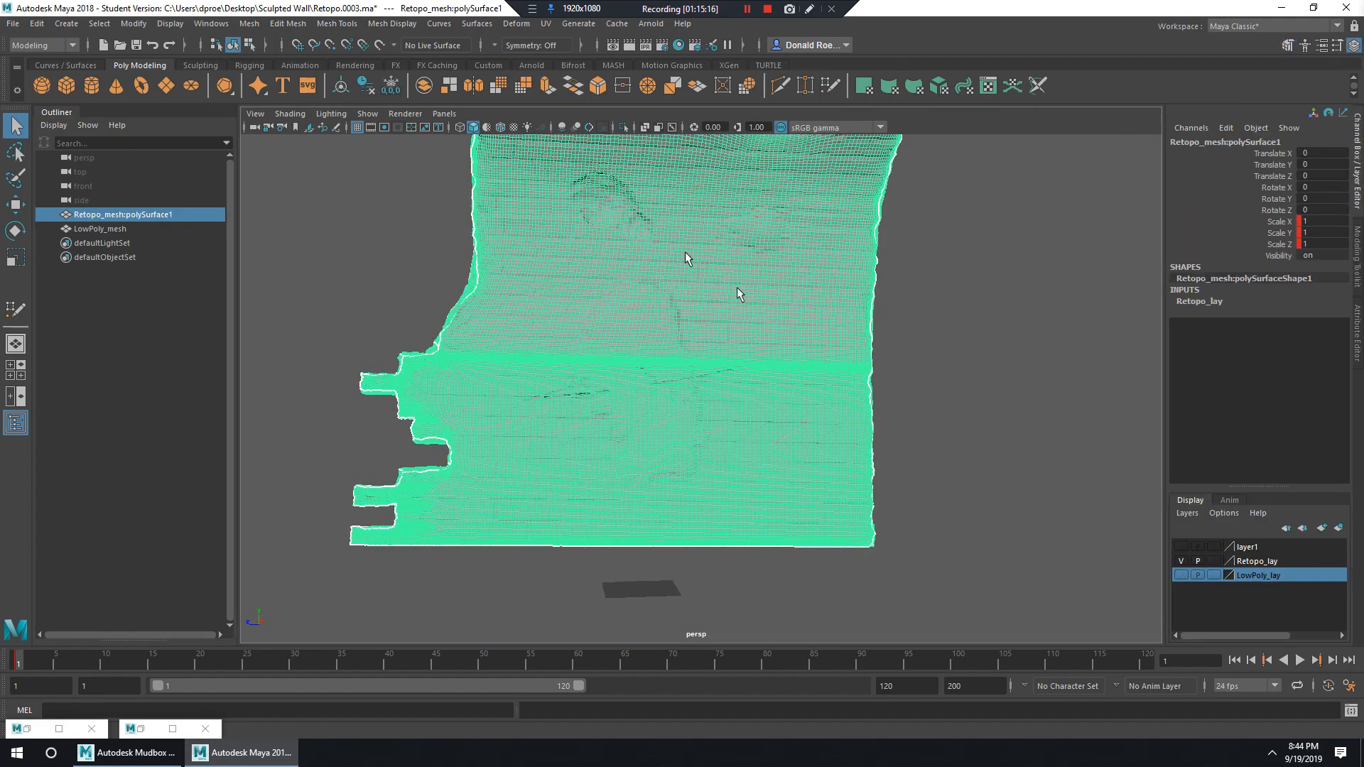
{"action": "right_click_drag", "start_coordinate": [690, 237], "coordinate": [688, 343]}
{"action": "right_click_drag", "start_coordinate": [691, 412], "coordinate": [693, 412]}
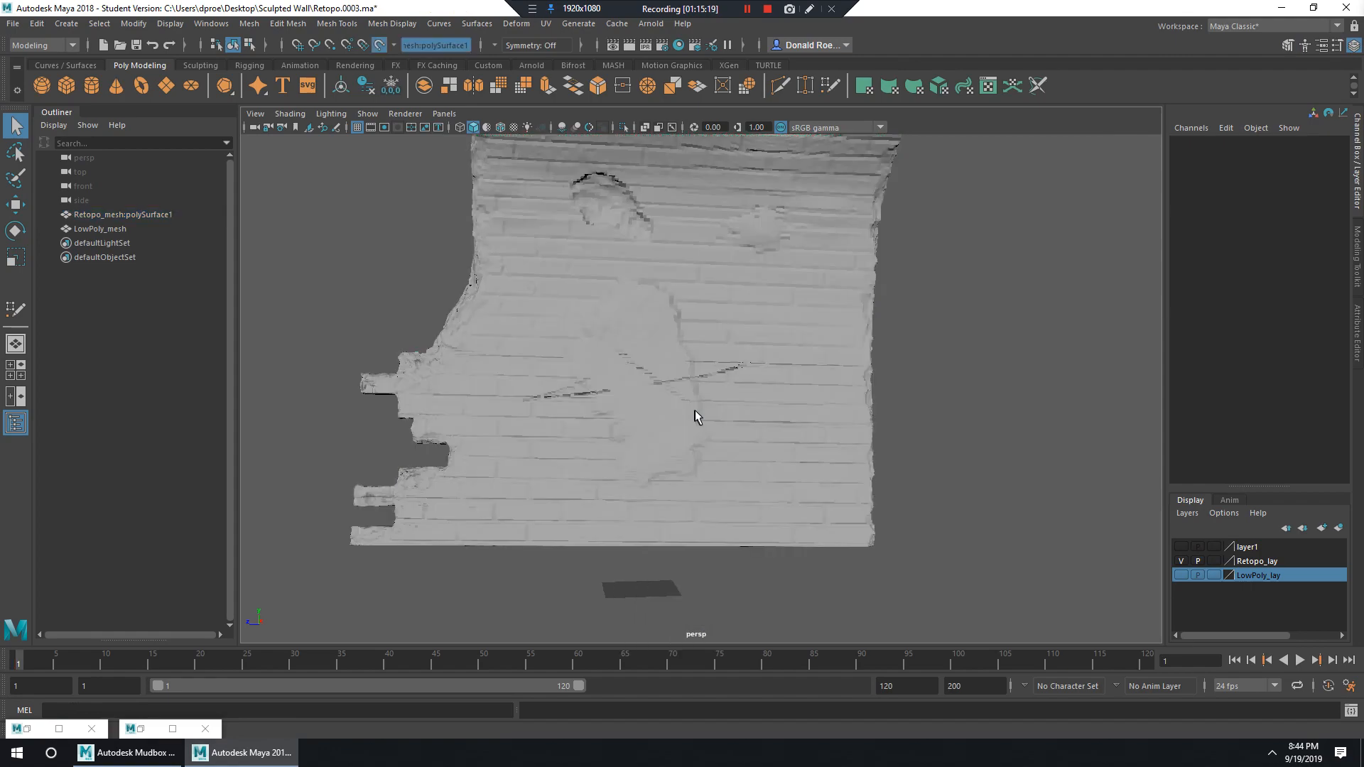
Show the LowPoly_lay layer again and start Quad Draw on LowPoly_mesh.
{"action": "left_click", "coordinate": [1180, 575]}
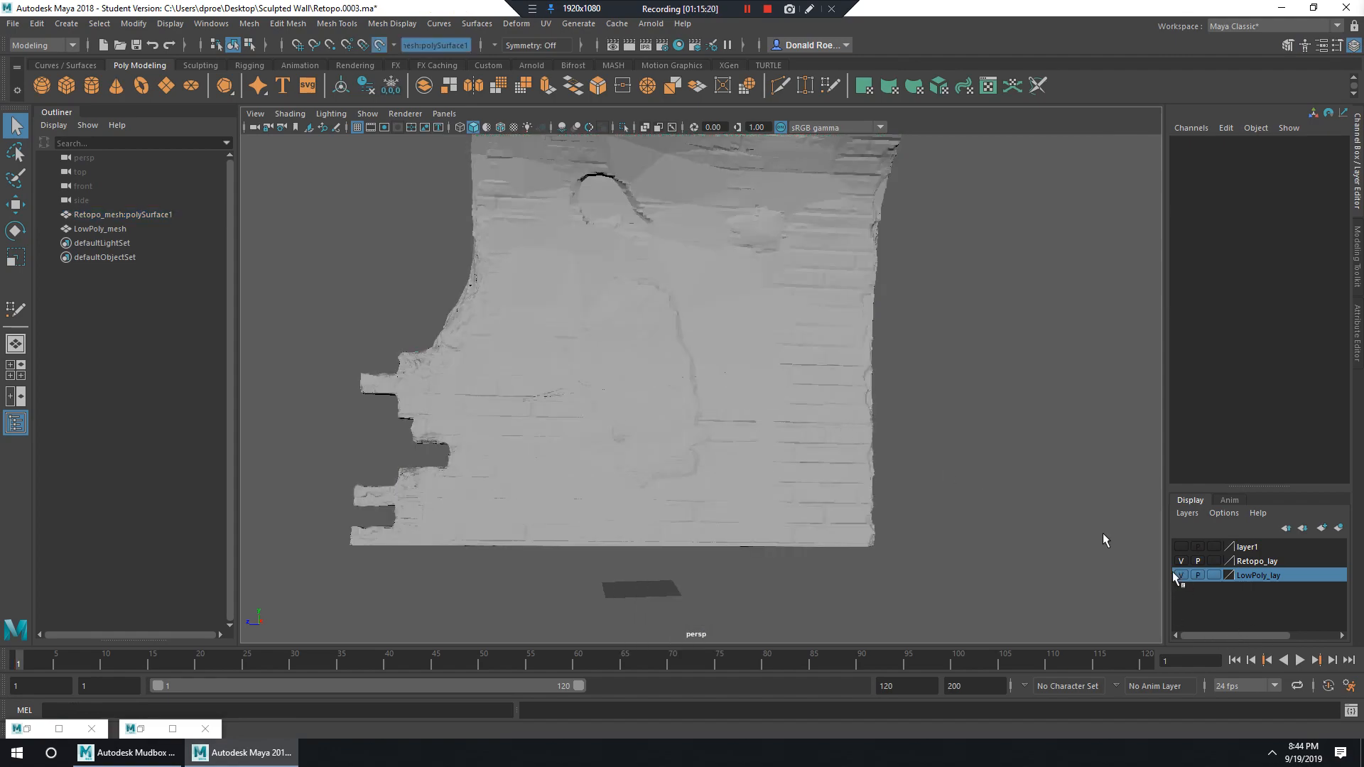
{"action": "left_click", "coordinate": [90, 228]}
{"action": "scroll", "coordinate": [929, 390], "scroll_direction": "up", "scroll_amount": 6}
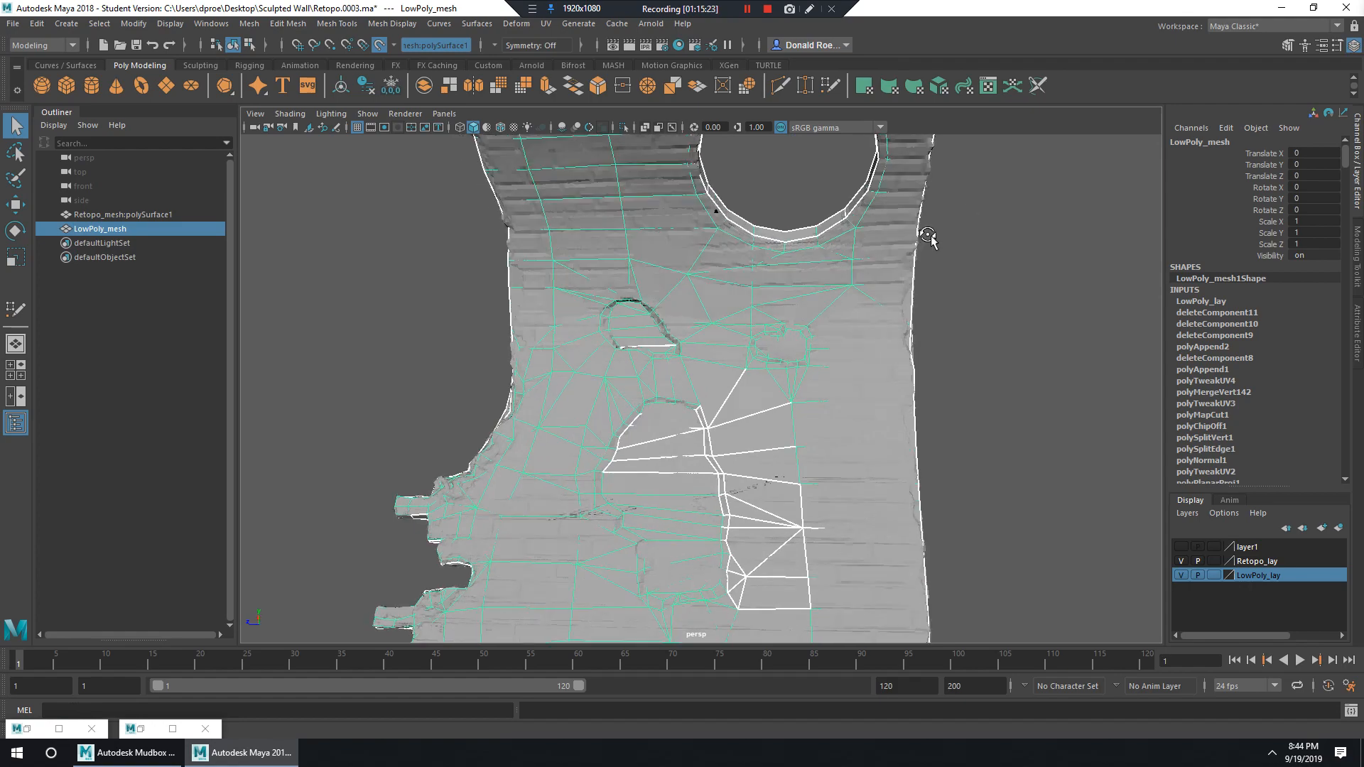
{"action": "middle_click_drag", "start_coordinate": [930, 235], "coordinate": [952, 152], "text": "alt"}
{"action": "left_click", "coordinate": [1298, 45]}
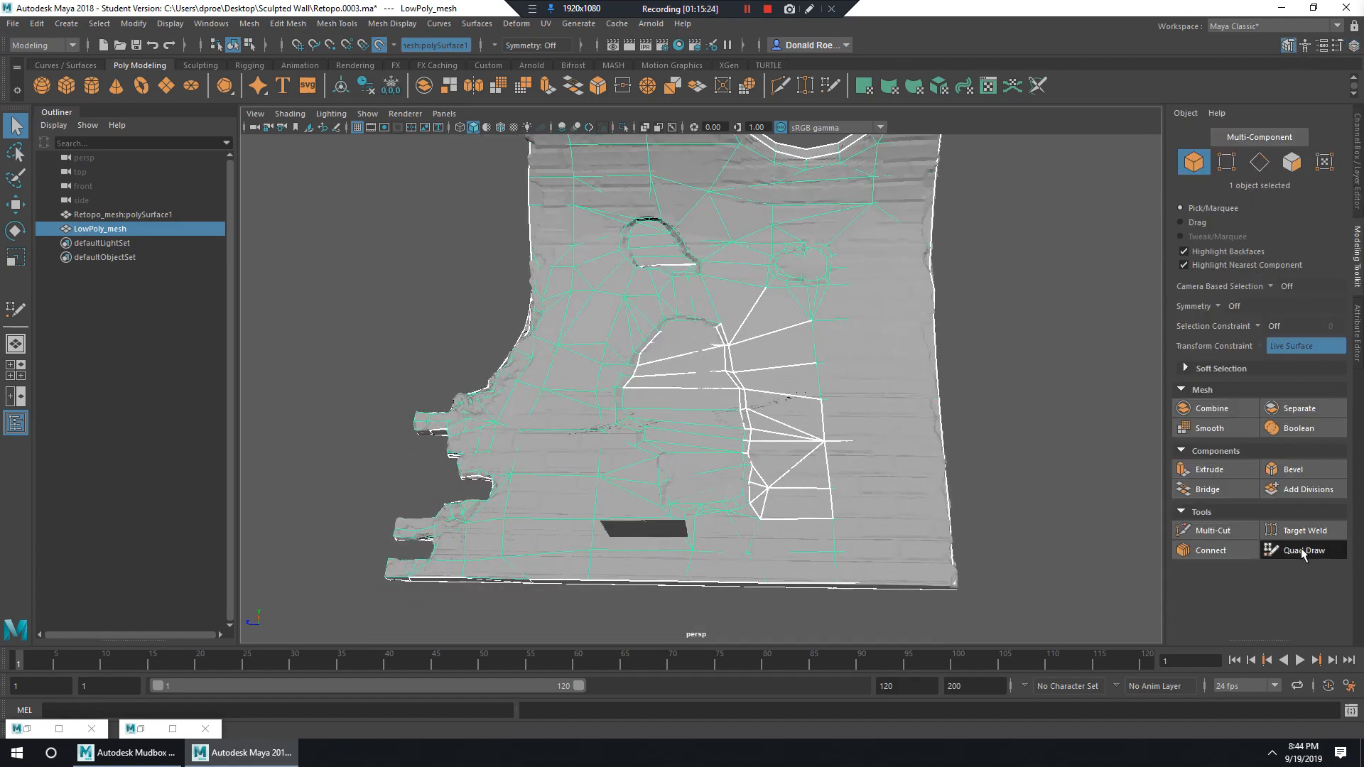
{"action": "left_click", "coordinate": [1301, 551]}
Extend three new quads from the border edges on the recess side into the triangular gap.
{"action": "scroll", "coordinate": [837, 435], "scroll_direction": "up", "scroll_amount": 8}
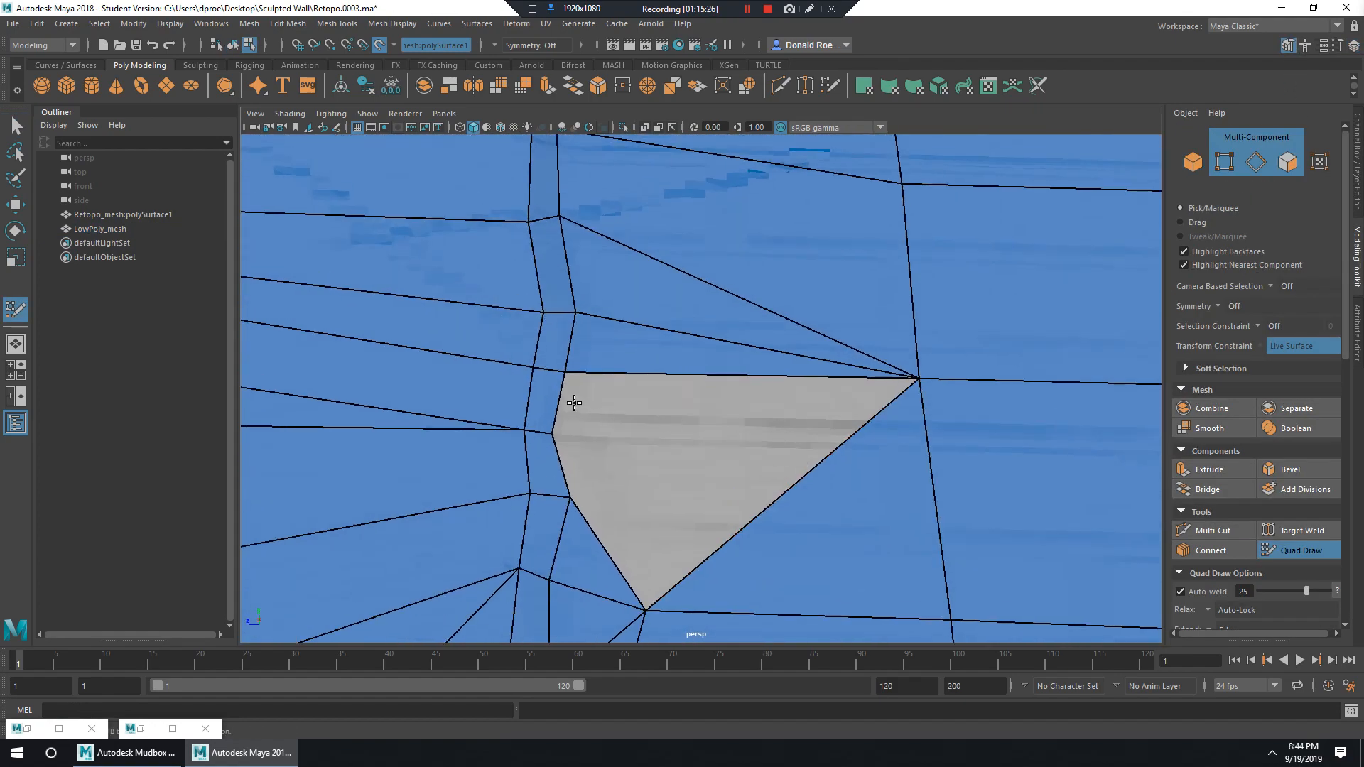
{"action": "mouse_move", "coordinate": [689, 429]}
{"action": "left_mouse_down"}
{"action": "mouse_move", "coordinate": [787, 420]}
{"action": "mouse_move", "coordinate": [753, 415]}
{"action": "left_mouse_up"}
{"action": "left_click_drag", "start_coordinate": [571, 467], "coordinate": [732, 440]}
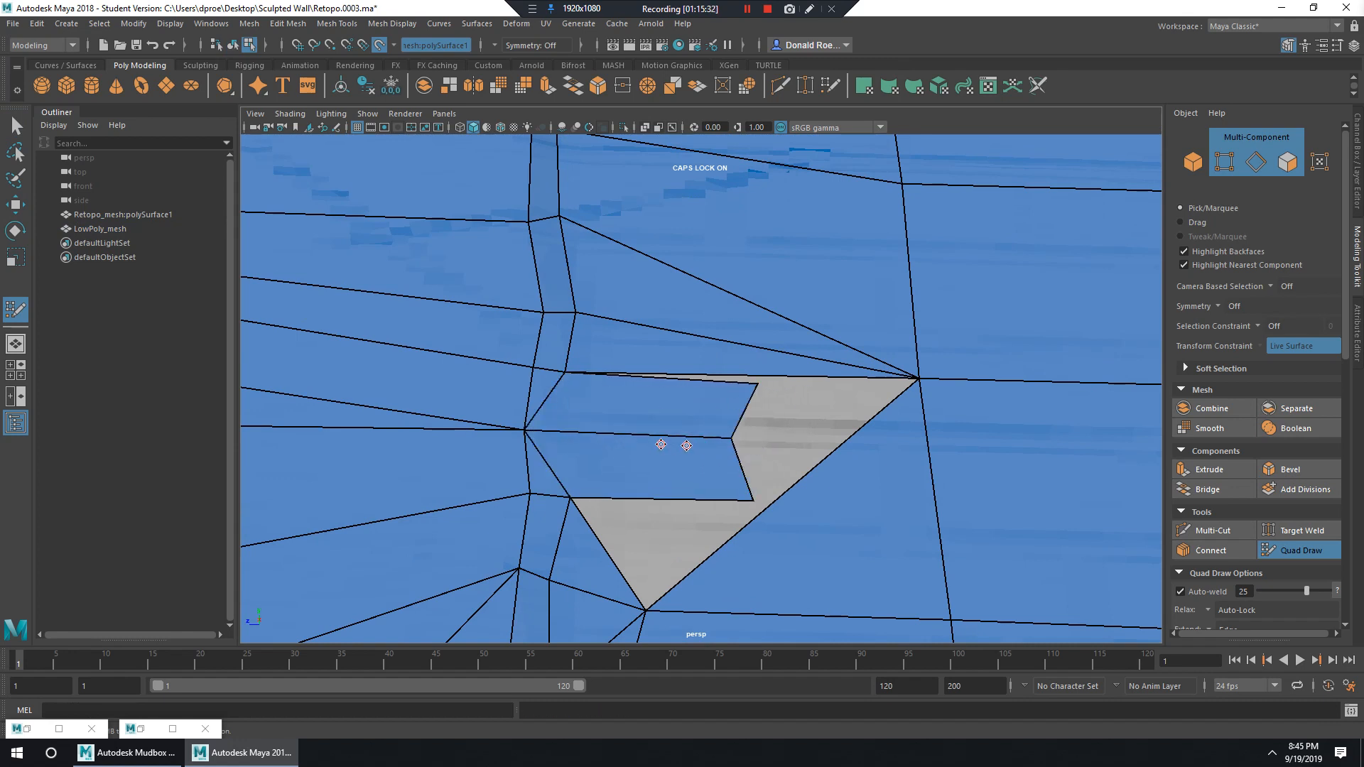
{"action": "left_click_drag", "start_coordinate": [599, 526], "coordinate": [675, 518]}
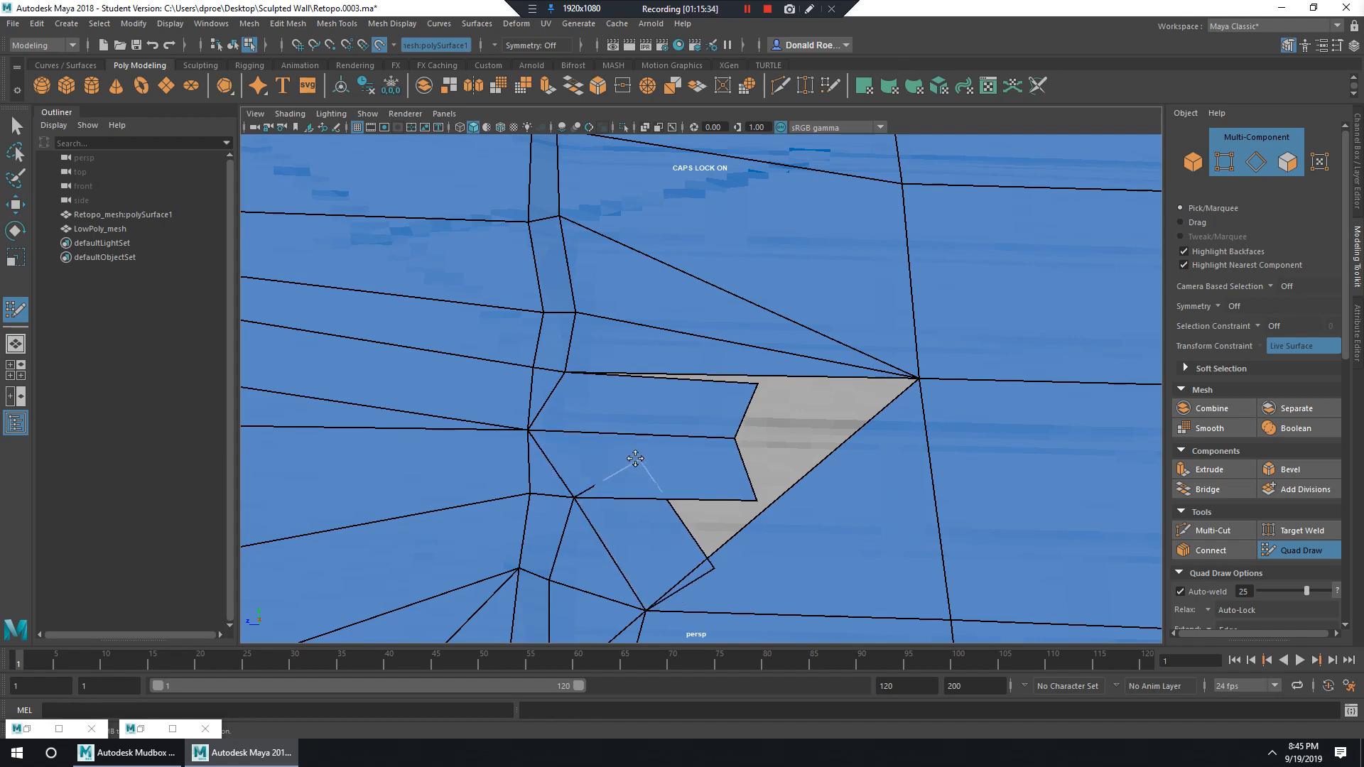
Close the gap by welding the new quads' free corners onto the existing fan vertices, including the shared apex.
{"action": "left_click_drag", "start_coordinate": [635, 460], "coordinate": [768, 314]}
{"action": "left_click_drag", "start_coordinate": [767, 293], "coordinate": [898, 423], "text": "alt"}
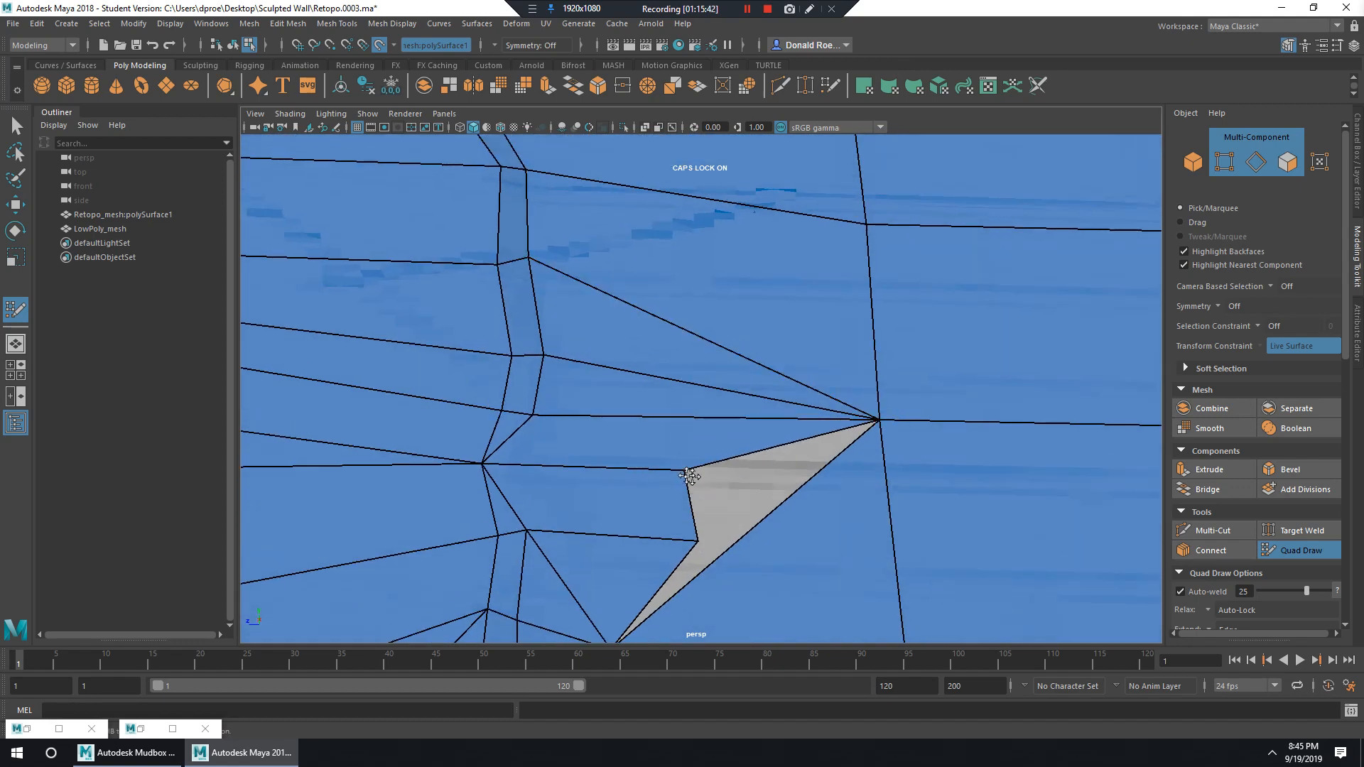
{"action": "left_click_drag", "start_coordinate": [689, 476], "coordinate": [882, 427]}
{"action": "left_click_drag", "start_coordinate": [699, 538], "coordinate": [882, 424]}
Leave Quad Draw, clear the selection and hide the Retopo_lay layer to expose the patched low-poly mesh.
{"action": "right_click_drag", "start_coordinate": [982, 444], "coordinate": [699, 426], "text": "alt"}
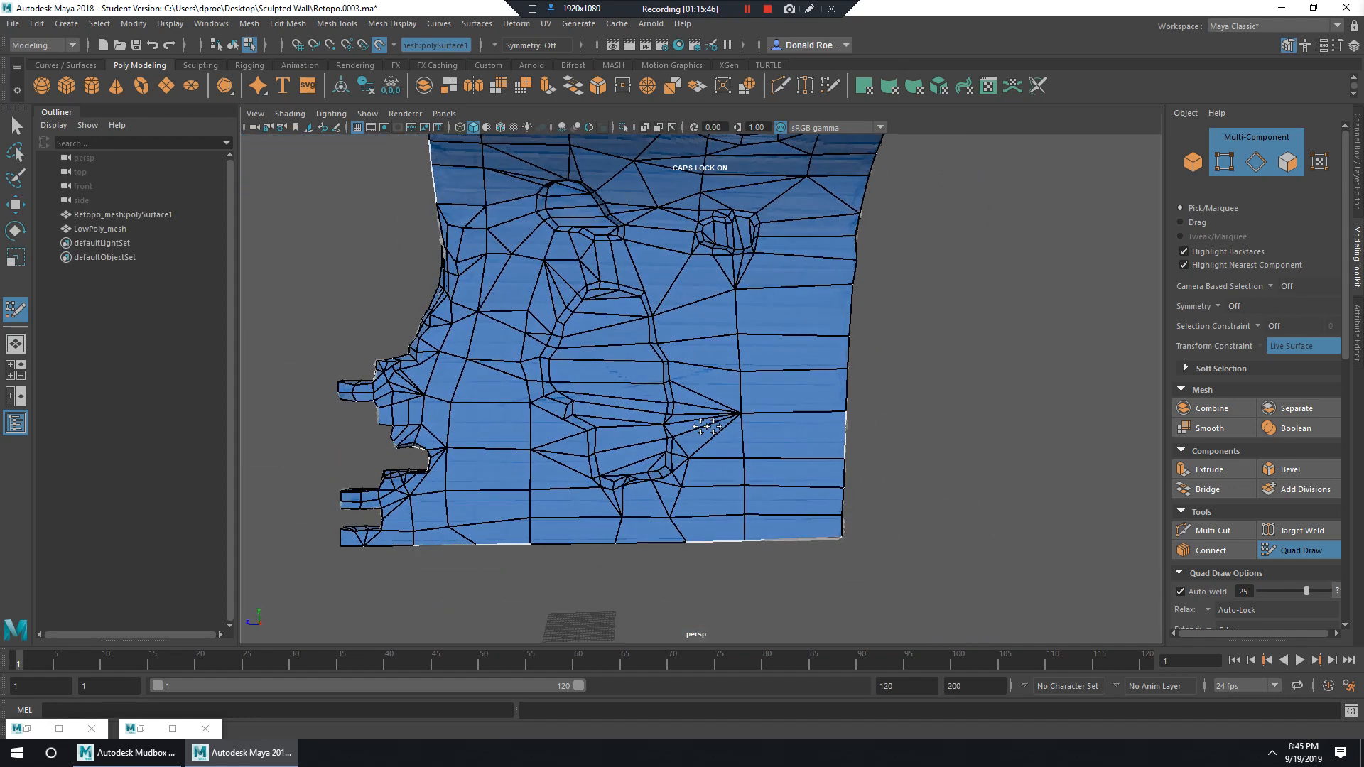
{"action": "left_click_drag", "start_coordinate": [699, 426], "coordinate": [745, 442], "text": "alt"}
{"action": "key", "text": "q"}
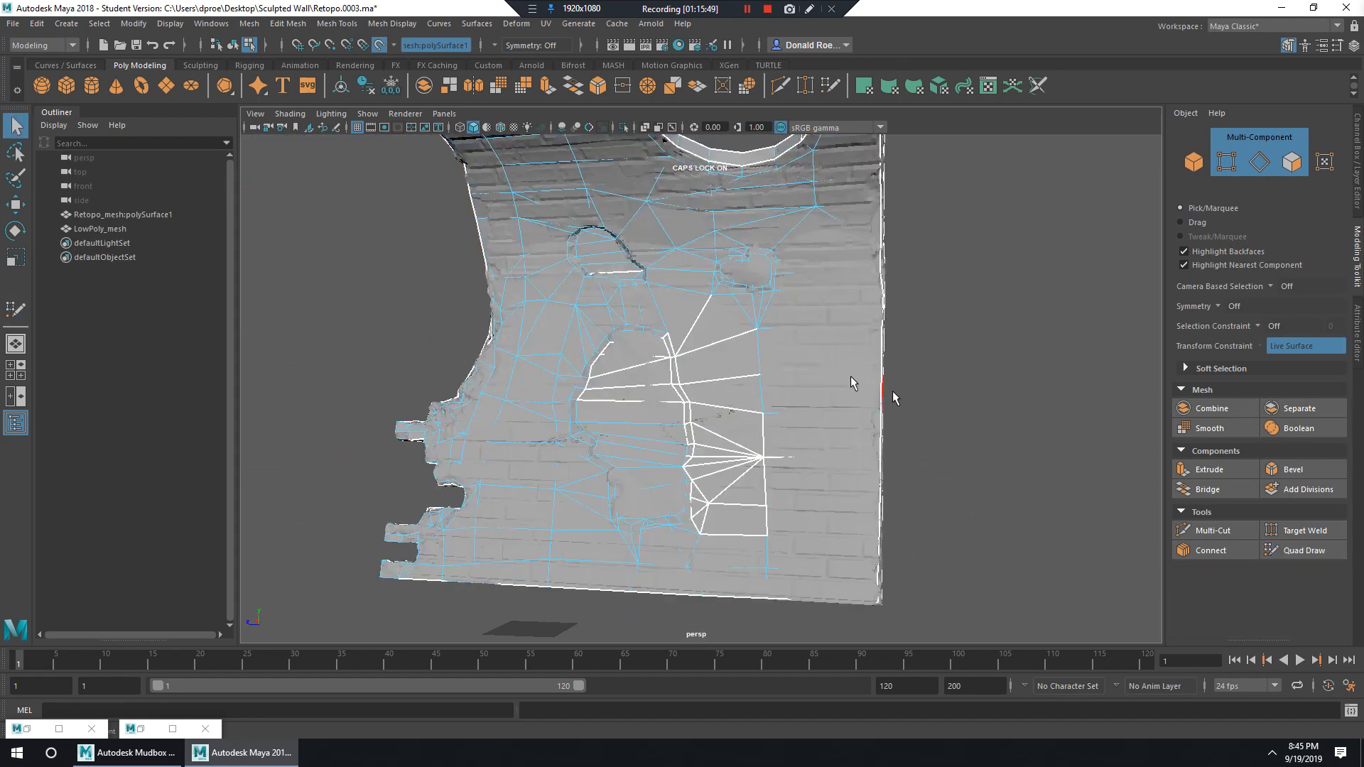
{"action": "right_click_drag", "start_coordinate": [783, 387], "coordinate": [825, 393], "text": "alt"}
{"action": "left_click_drag", "start_coordinate": [825, 393], "coordinate": [881, 390], "text": "alt"}
{"action": "right_click_drag", "start_coordinate": [937, 388], "coordinate": [771, 313], "text": "alt"}
{"action": "right_click_drag", "start_coordinate": [734, 262], "coordinate": [793, 236]}
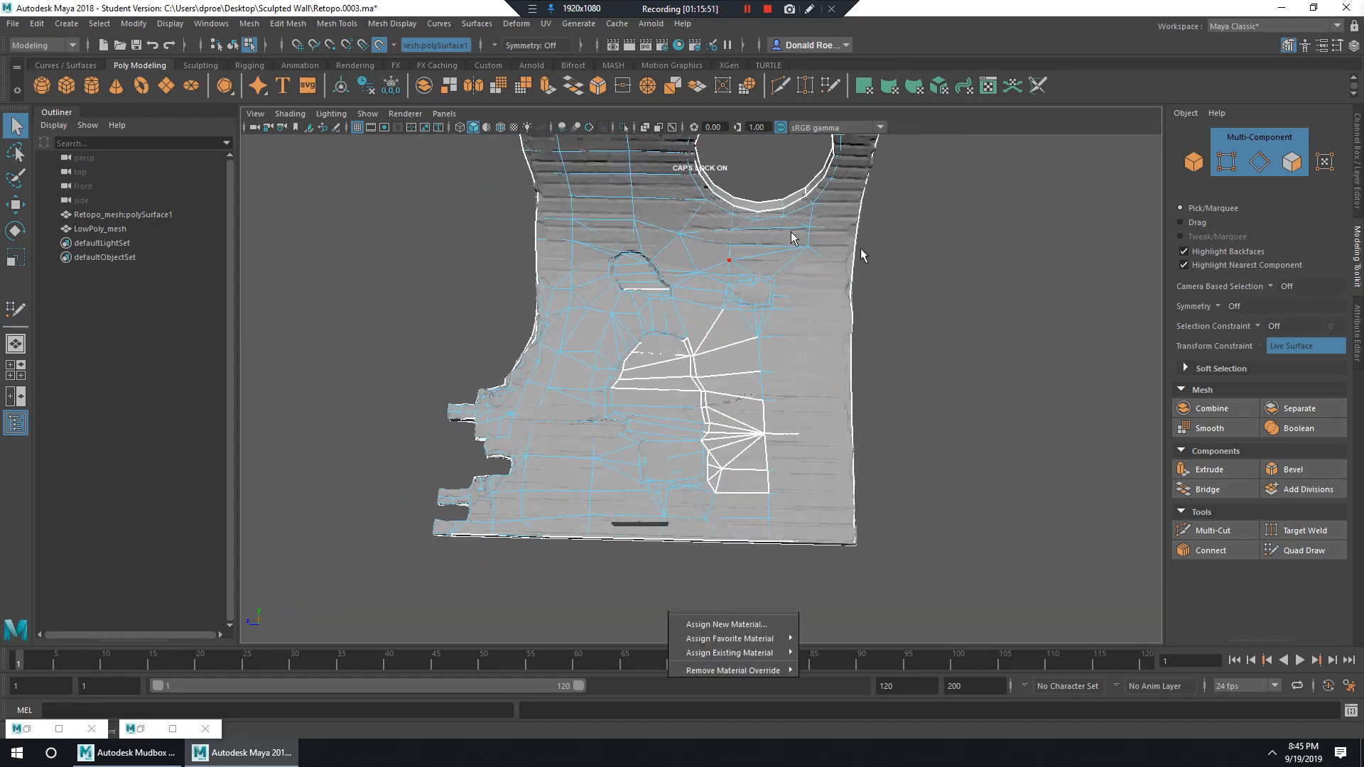
{"action": "left_click", "coordinate": [875, 270]}
{"action": "left_click_drag", "start_coordinate": [878, 334], "coordinate": [838, 351], "text": "alt"}
{"action": "left_click", "coordinate": [1352, 46]}
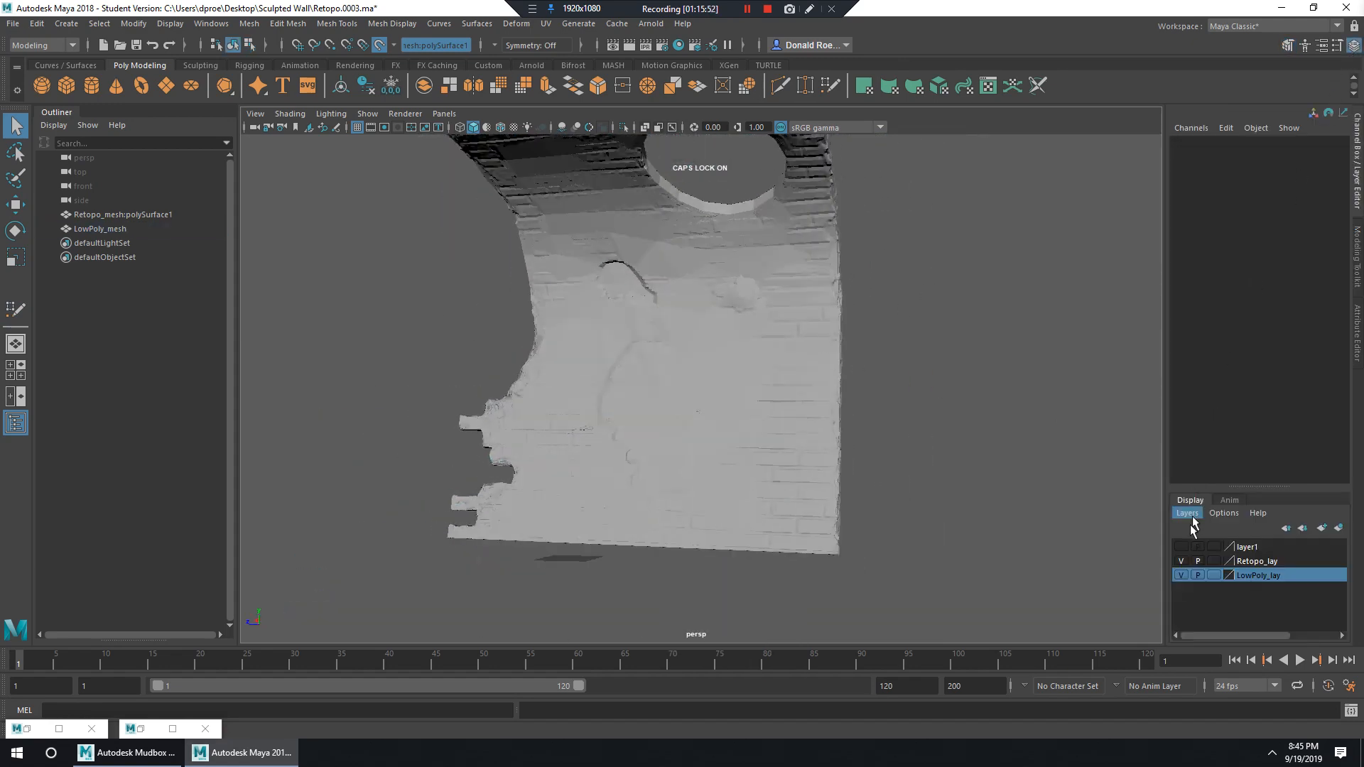
{"action": "left_click", "coordinate": [1181, 562]}
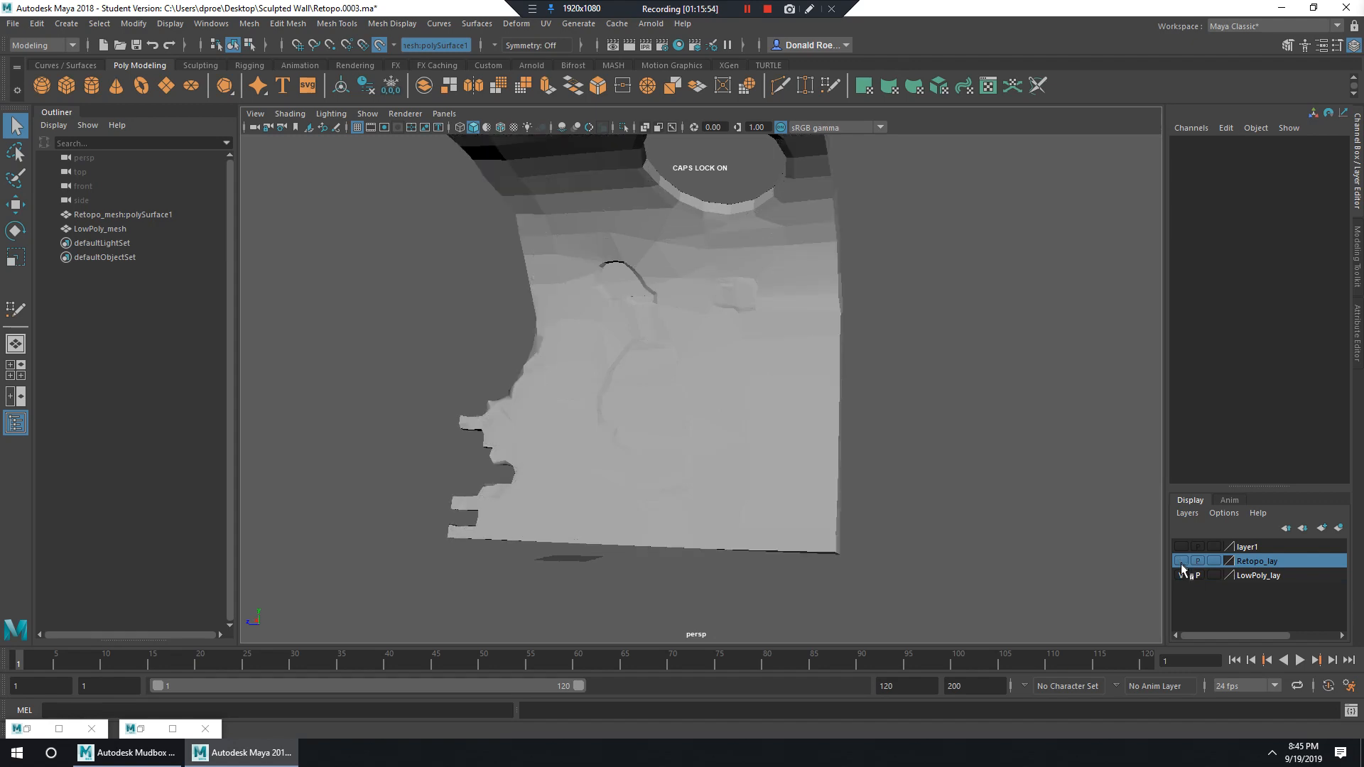
Check LowPoly_mesh with Cleanup set to select matching polygons on all polygonal objects, and close its options.
{"action": "left_click", "coordinate": [756, 346]}
{"action": "key", "text": "f"}
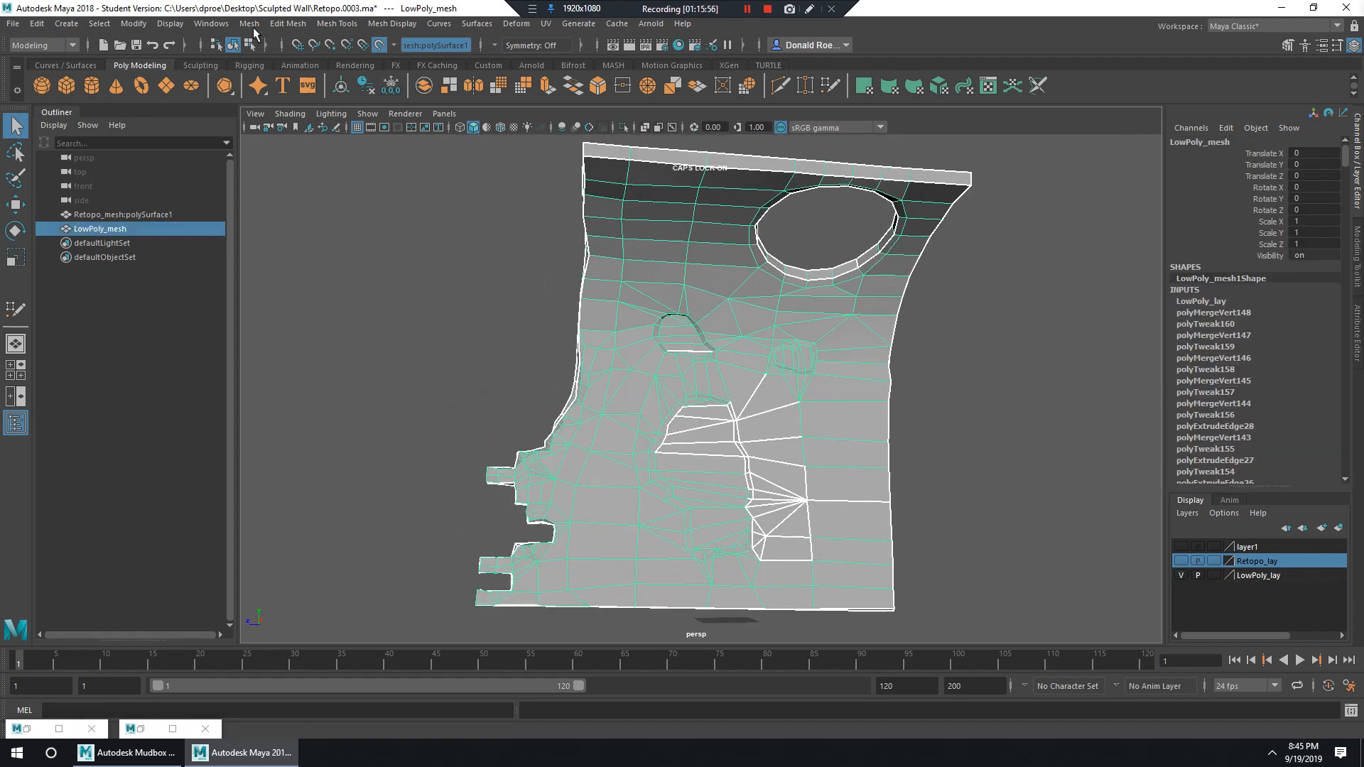
{"action": "left_click", "coordinate": [250, 24]}
{"action": "left_click", "coordinate": [305, 305]}
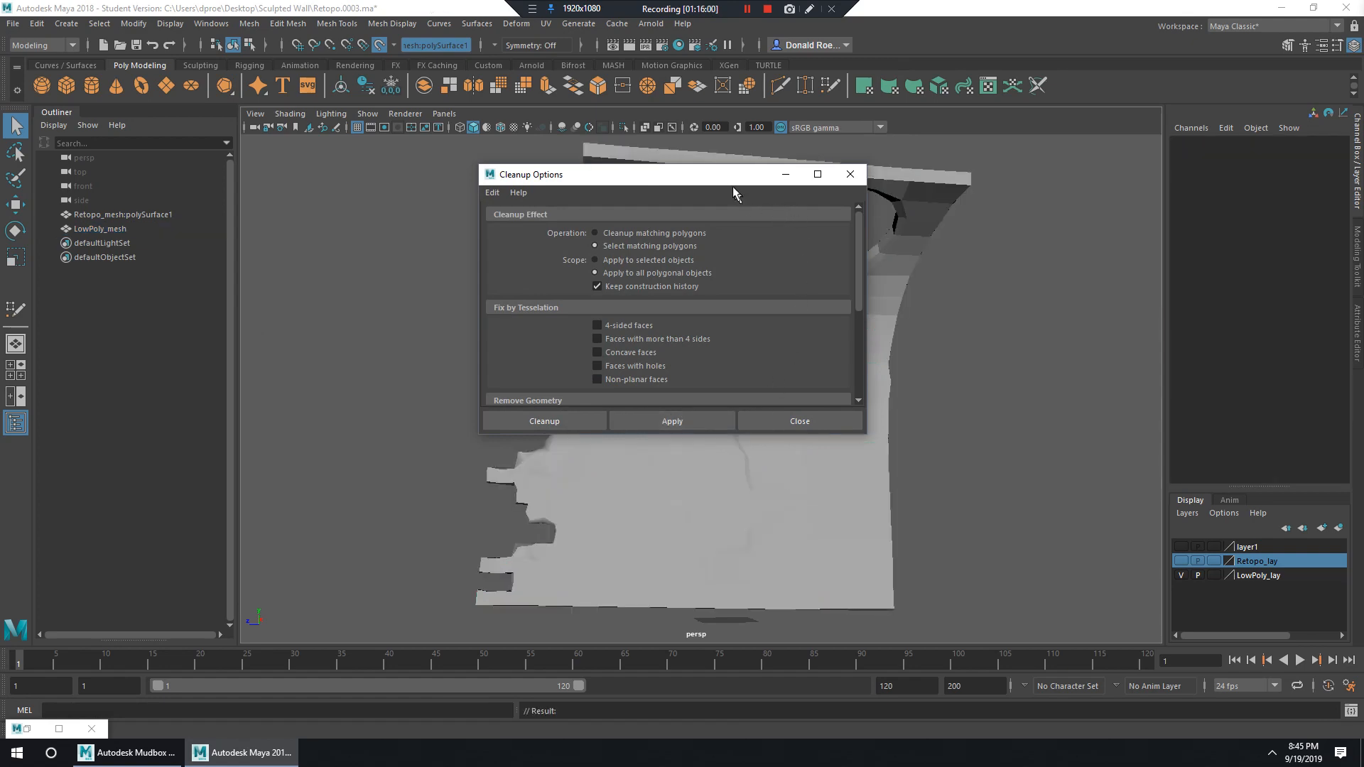
{"action": "left_click_drag", "start_coordinate": [729, 176], "coordinate": [324, 192]}
{"action": "left_click_drag", "start_coordinate": [849, 293], "coordinate": [767, 435], "text": "alt"}
{"action": "left_click", "coordinate": [782, 377]}
{"action": "left_click", "coordinate": [454, 191]}
{"action": "left_click_drag", "start_coordinate": [987, 383], "coordinate": [895, 419], "text": "alt"}
{"action": "scroll", "coordinate": [864, 396], "scroll_direction": "up", "scroll_amount": 5}
{"action": "scroll", "coordinate": [776, 373], "scroll_direction": "down", "scroll_amount": 5}
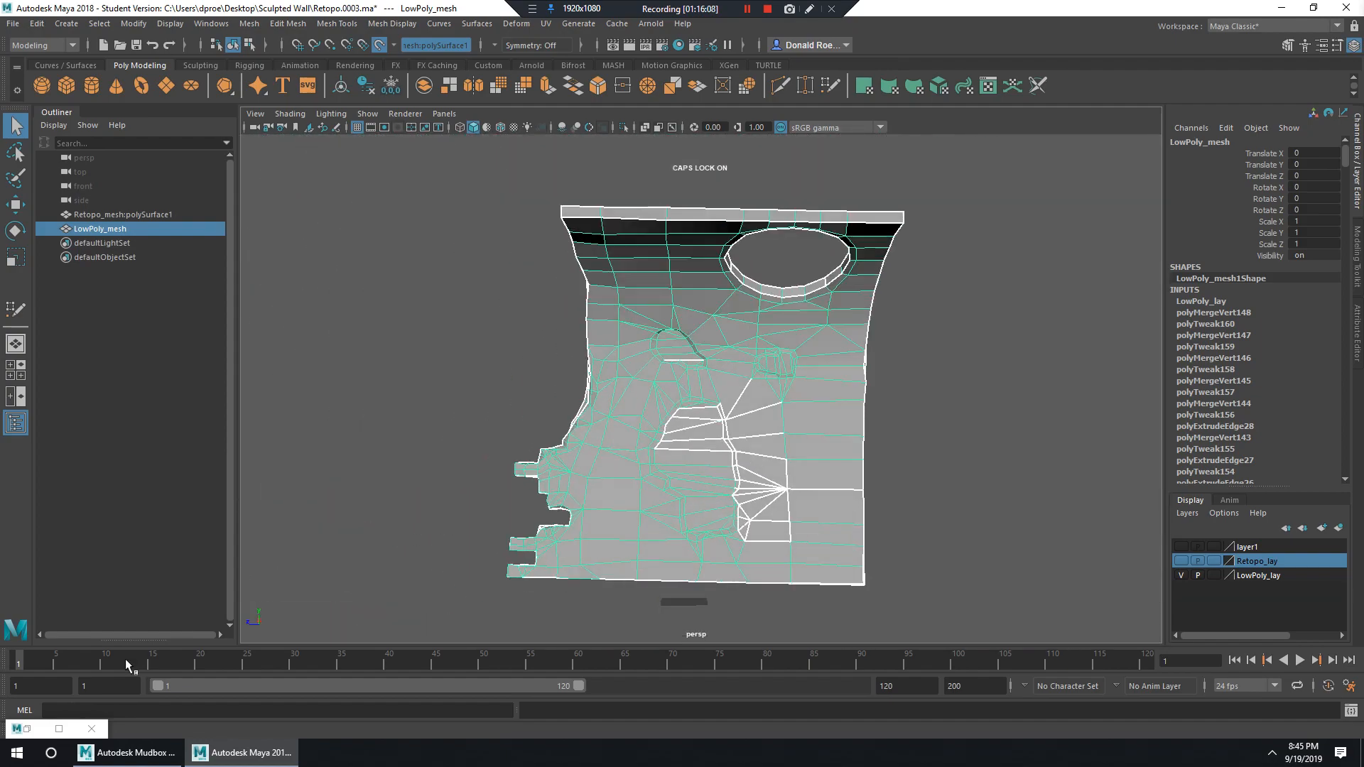
Restore the UV Editor and select the faces of the panel surface, leaving the border strips unselected.
{"action": "left_click", "coordinate": [27, 725]}
{"action": "scroll", "coordinate": [694, 377], "scroll_direction": "down", "scroll_amount": 1}
{"action": "right_click_drag", "start_coordinate": [731, 304], "coordinate": [739, 334]}
{"action": "left_click_drag", "start_coordinate": [906, 569], "coordinate": [924, 604]}
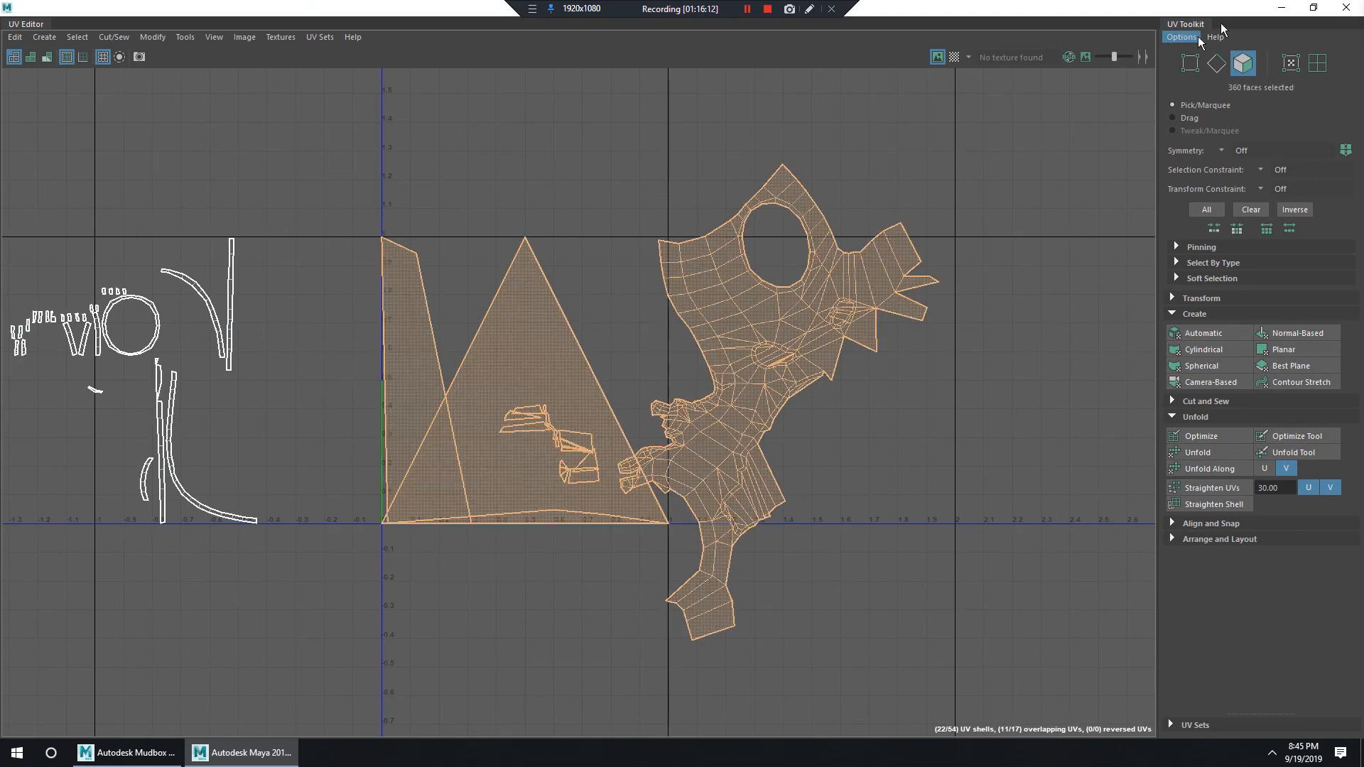
{"action": "left_click_drag", "start_coordinate": [387, 120], "coordinate": [1046, 709]}
{"action": "middle_click_drag", "start_coordinate": [191, 324], "coordinate": [398, 296], "text": "alt"}
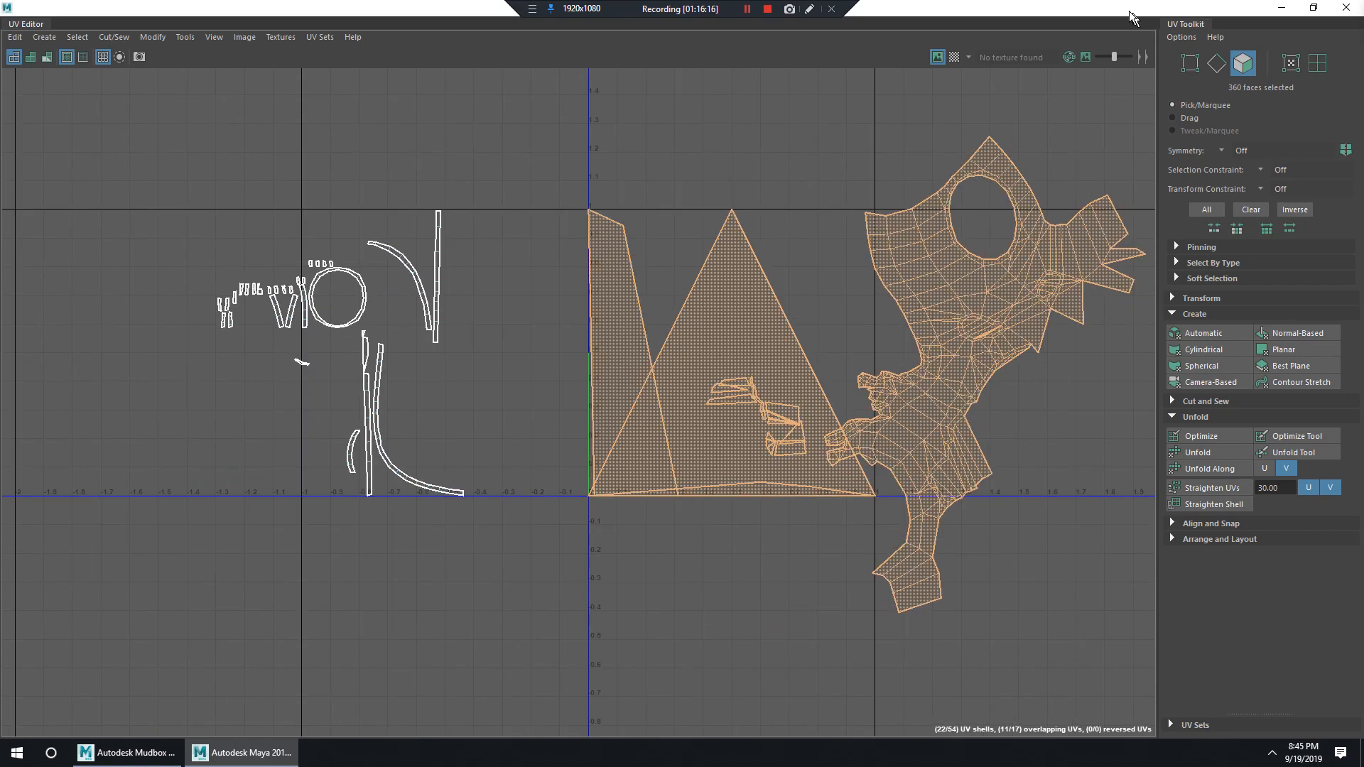
Reproject the selected panel faces from a frontal camera view as one UV shell and unfold it.
{"action": "left_click_drag", "start_coordinate": [1130, 11], "coordinate": [1363, 142]}
{"action": "mouse_move", "coordinate": [779, 410]}
{"action": "left_mouse_down", "text": "alt"}
{"action": "mouse_move", "coordinate": [770, 332]}
{"action": "mouse_move", "coordinate": [756, 377]}
{"action": "mouse_move", "coordinate": [778, 392]}
{"action": "left_mouse_up", "text": "alt"}
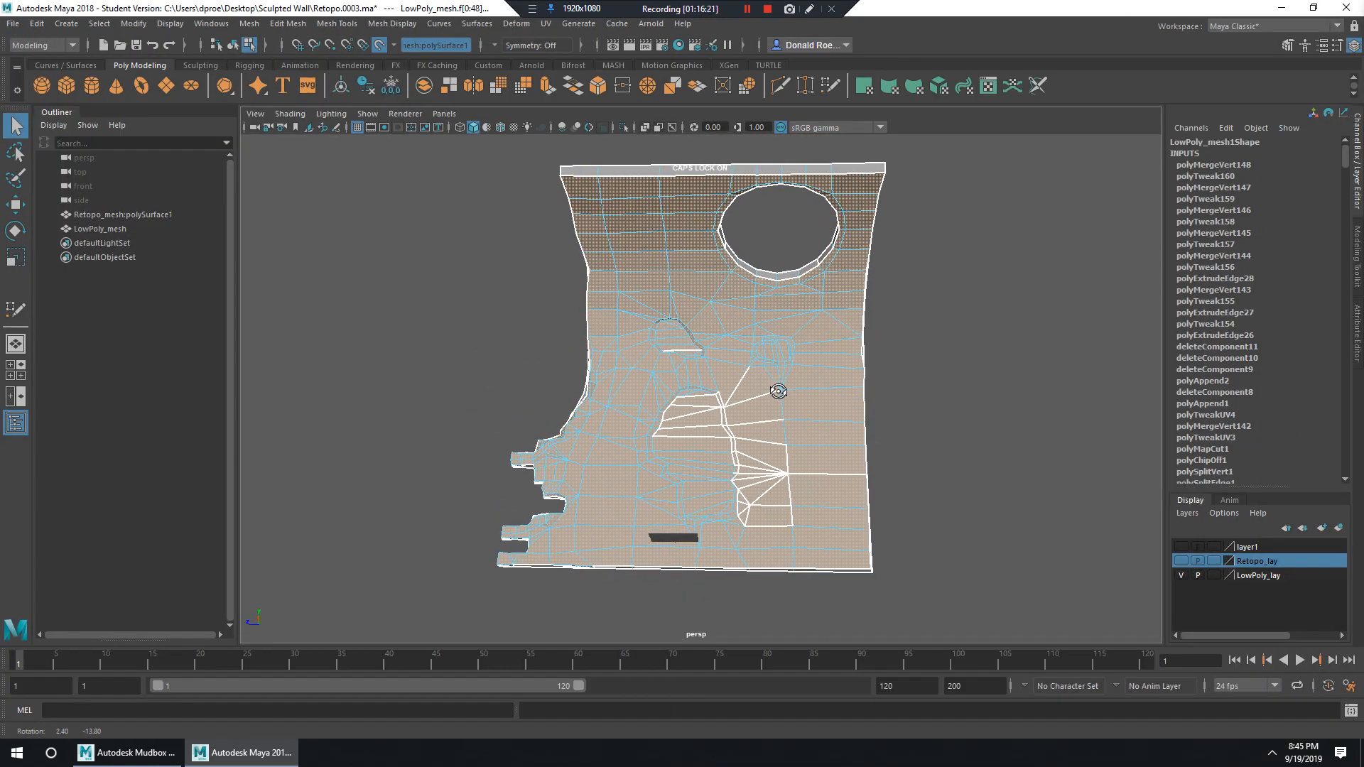
{"action": "left_click_drag", "start_coordinate": [1363, 107], "coordinate": [829, 0]}
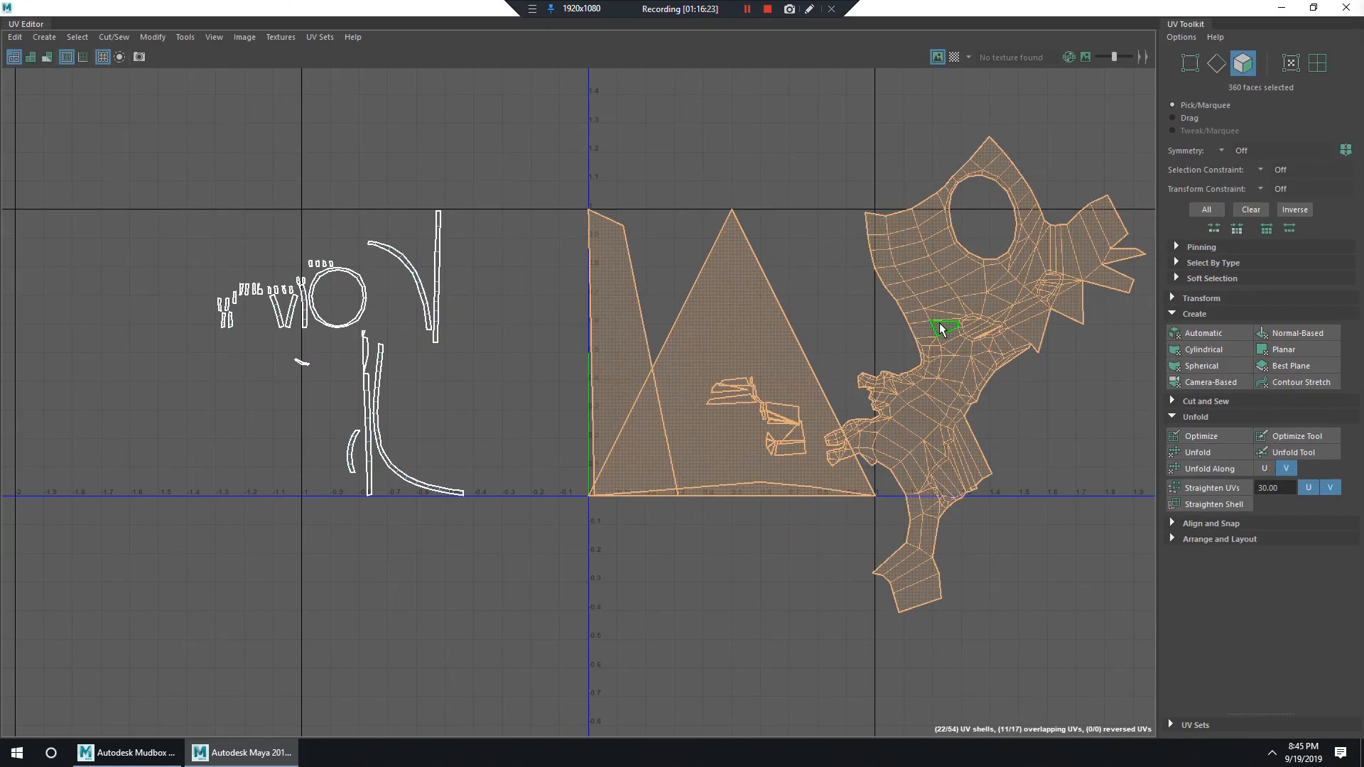
{"action": "key", "text": "ctrl+z"}
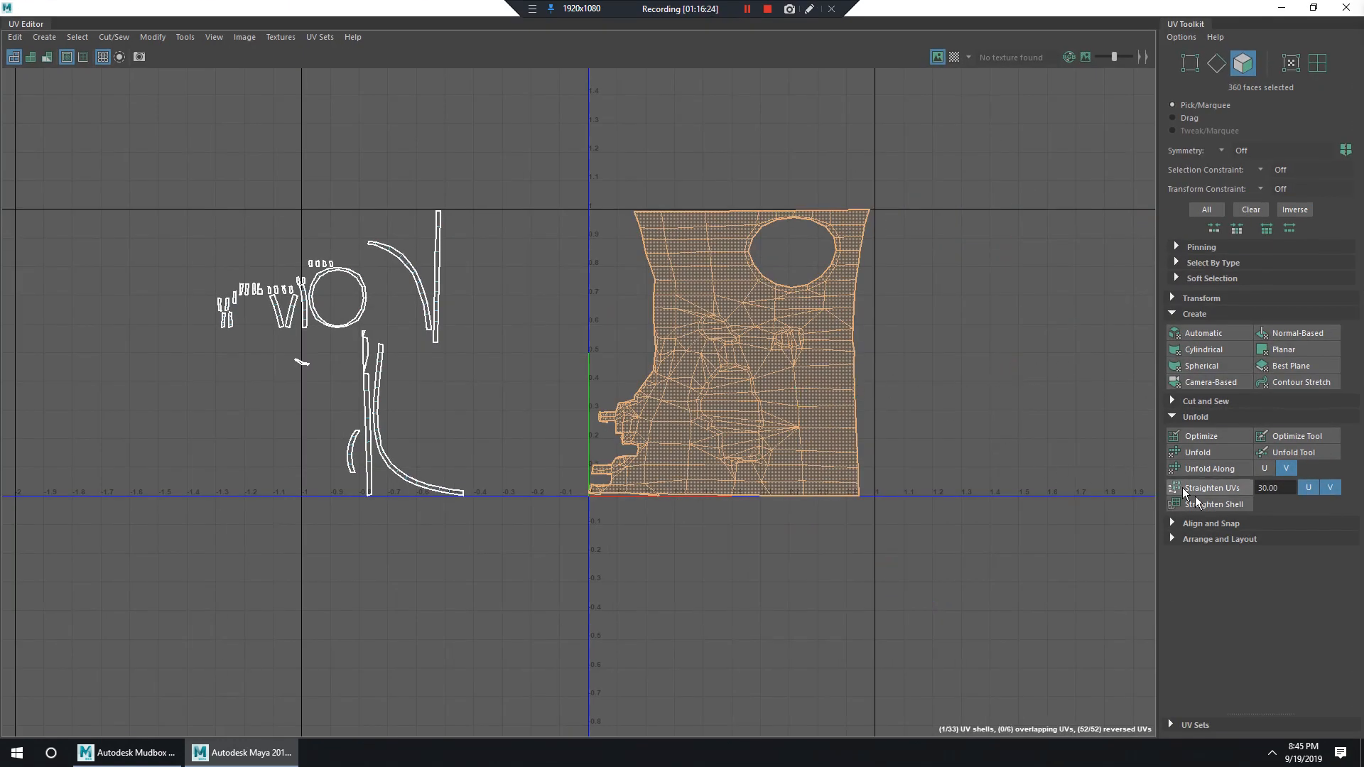
{"action": "left_click", "coordinate": [1201, 455]}
{"action": "scroll", "coordinate": [1066, 440], "scroll_direction": "up", "scroll_amount": 5}
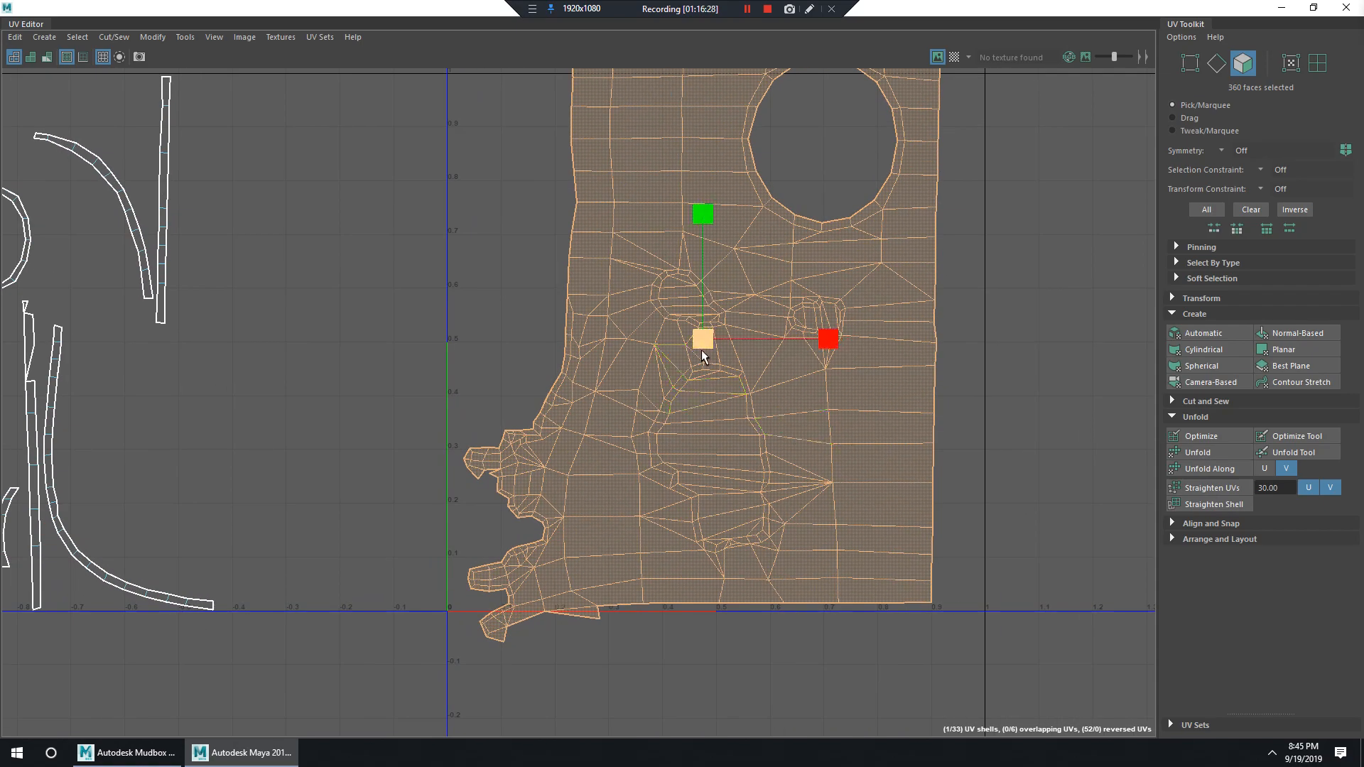
Shift the panel's UV shell to the right within the UV tile and select all the border strip shells.
{"action": "scroll", "coordinate": [701, 349], "scroll_direction": "down", "scroll_amount": 5}
{"action": "scroll", "coordinate": [625, 359], "scroll_direction": "up", "scroll_amount": 5}
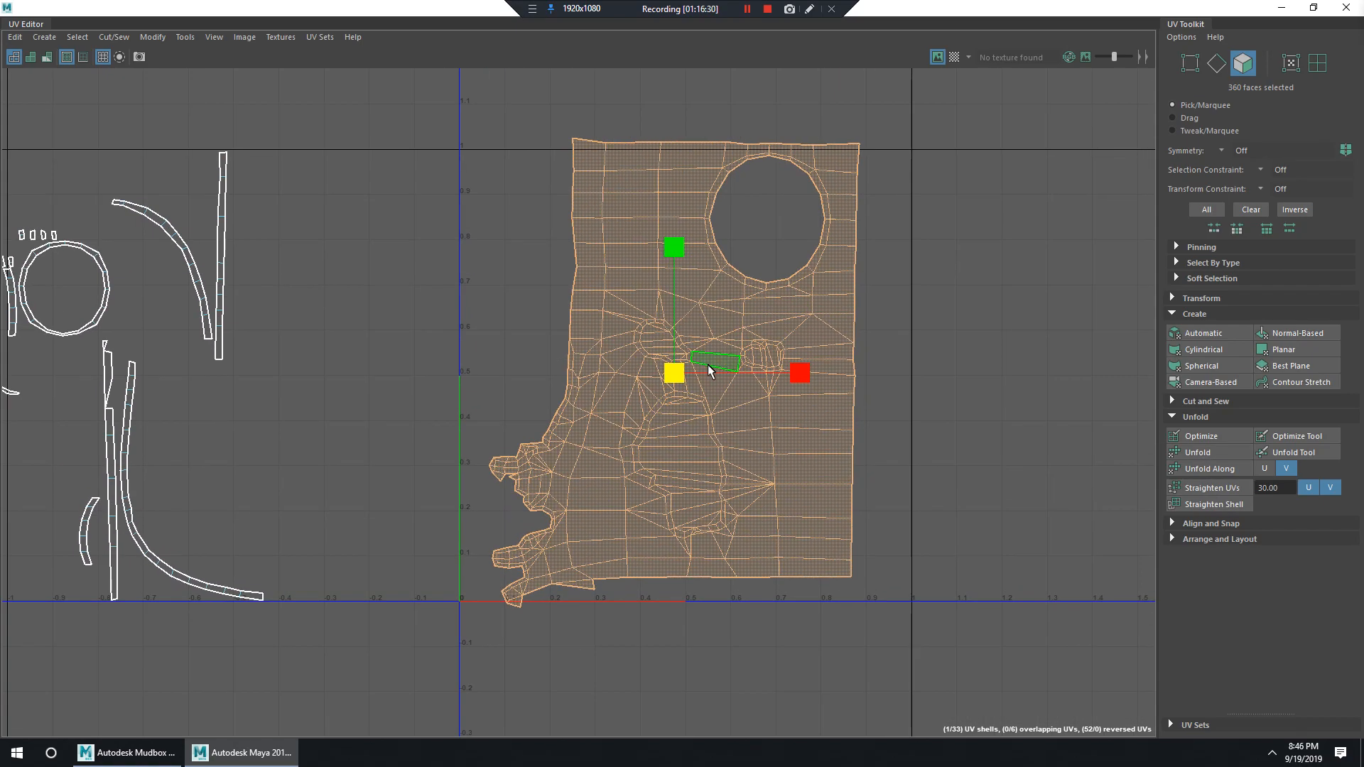
{"action": "left_click_drag", "start_coordinate": [673, 372], "coordinate": [736, 367]}
{"action": "key", "text": "w"}
{"action": "middle_click_drag", "start_coordinate": [462, 385], "coordinate": [787, 350], "text": "alt"}
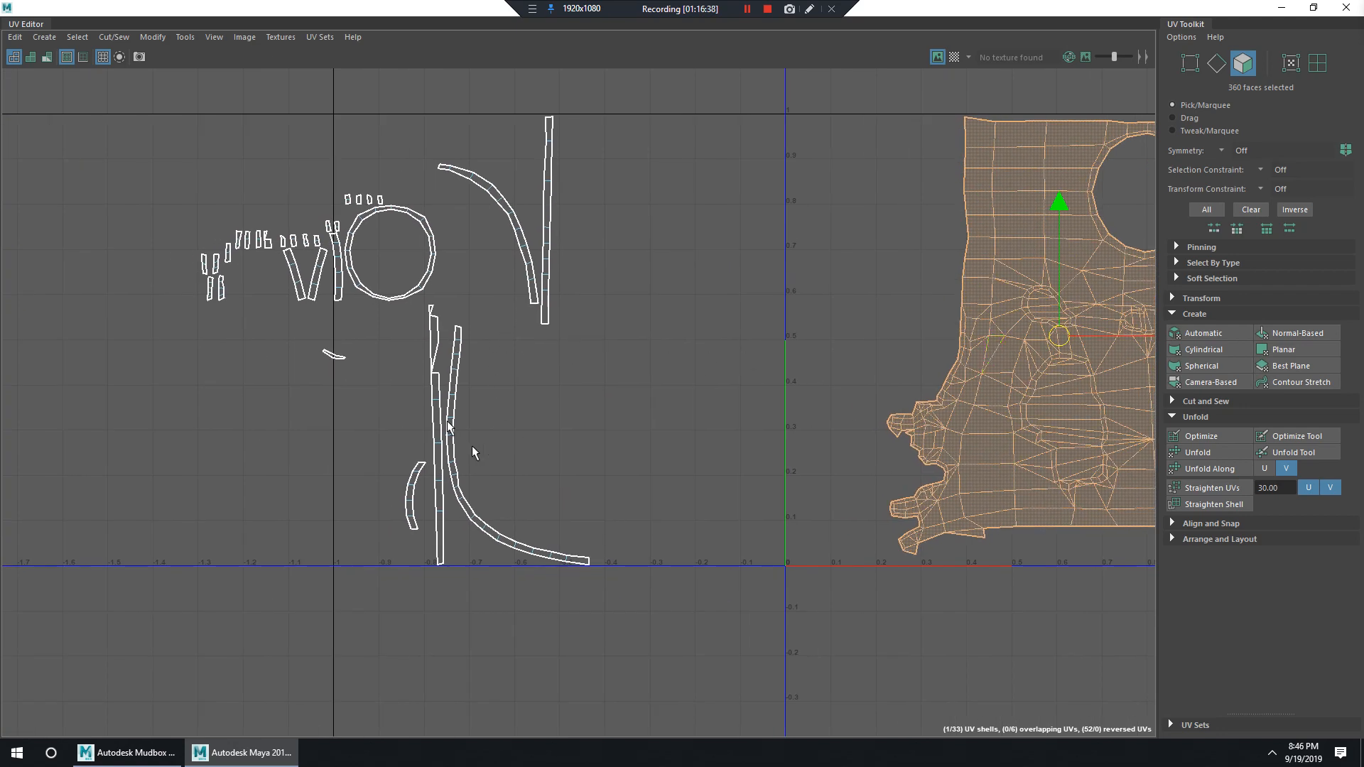
{"action": "middle_click_drag", "start_coordinate": [155, 215], "coordinate": [239, 251], "text": "alt"}
{"action": "left_click_drag", "start_coordinate": [177, 156], "coordinate": [738, 657]}
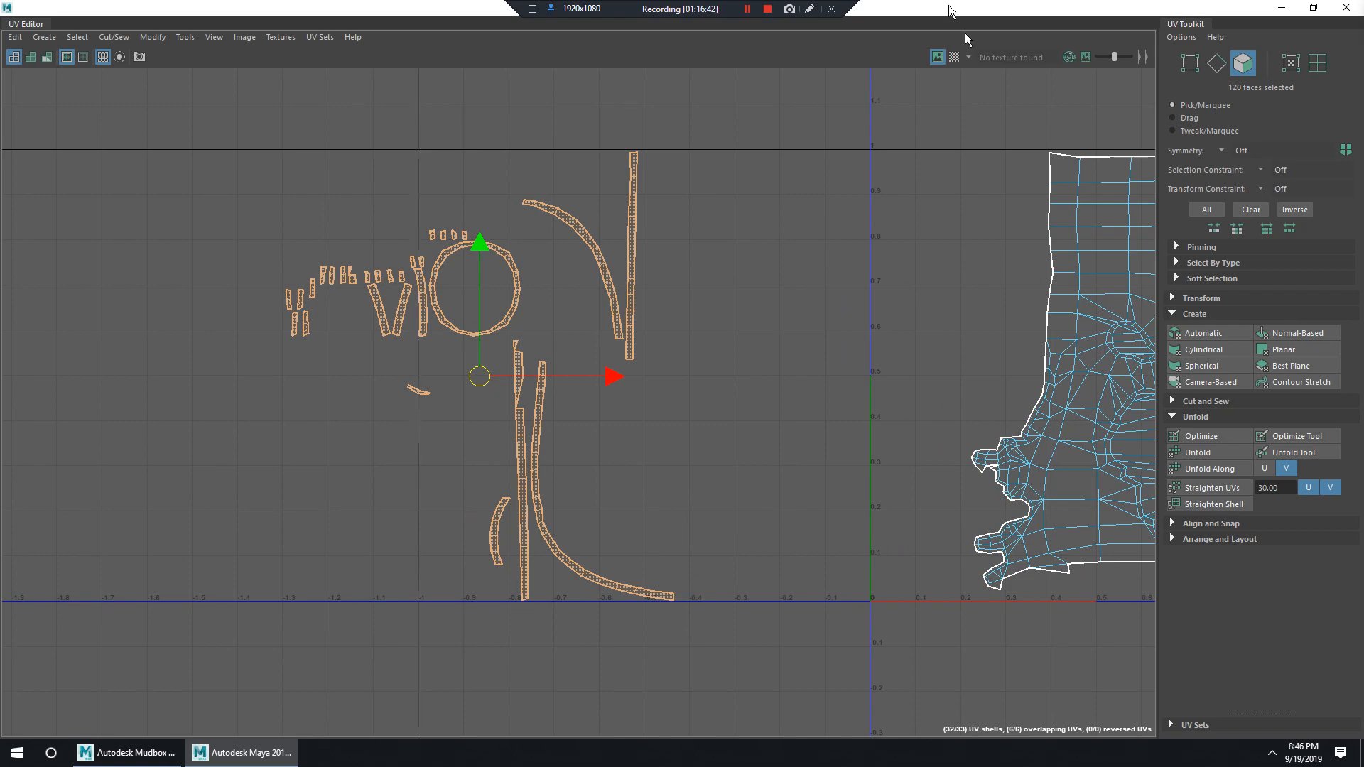
Uncover the viewport beside the UV Editor and move the UV shell of the panel's top border strip above the UV tile.
{"action": "left_click_drag", "start_coordinate": [964, 29], "coordinate": [1243, 101]}
{"action": "left_click_drag", "start_coordinate": [1157, 310], "coordinate": [1141, 317]}
{"action": "right_click_drag", "start_coordinate": [1139, 287], "coordinate": [1080, 268]}
{"action": "left_click", "coordinate": [1138, 290]}
{"action": "middle_click_drag", "start_coordinate": [1210, 314], "coordinate": [996, 318], "text": "alt"}
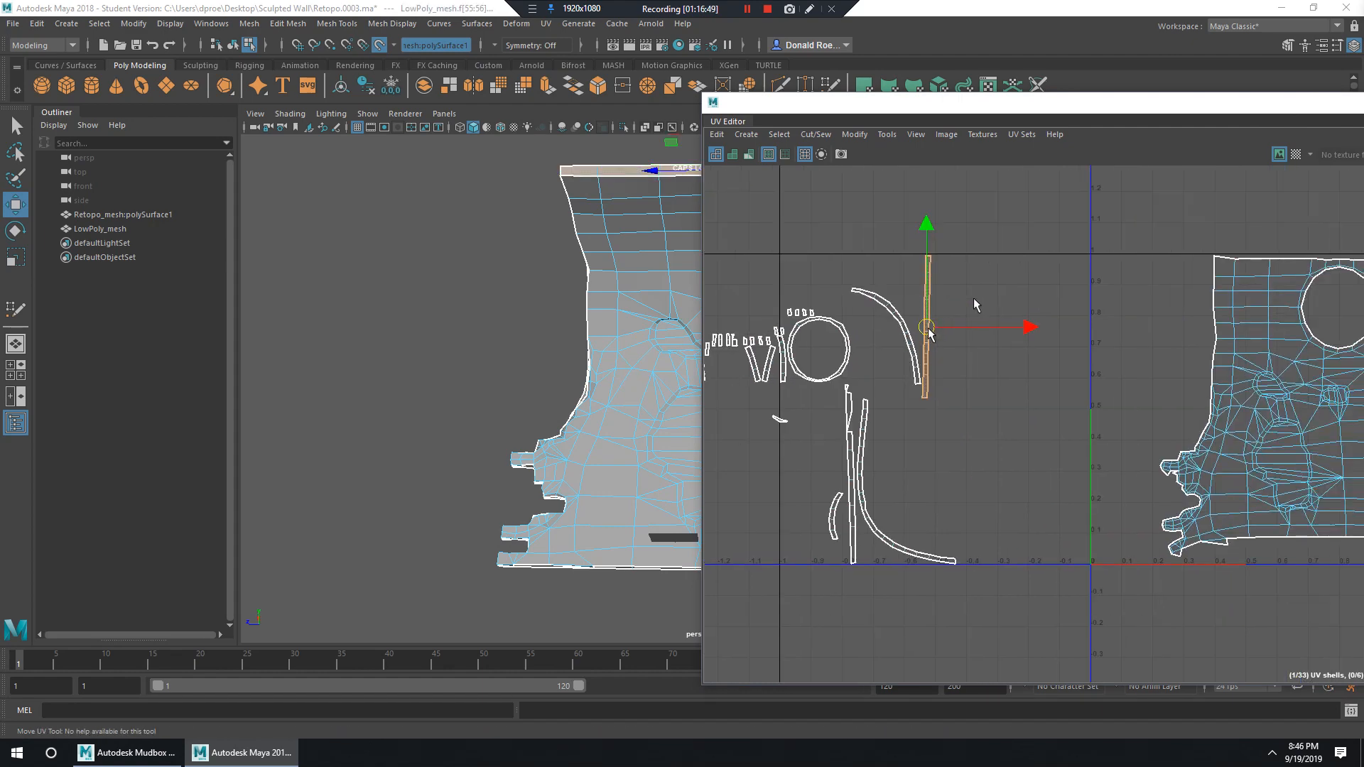
{"action": "left_click_drag", "start_coordinate": [928, 326], "coordinate": [1033, 244]}
{"action": "middle_click_drag", "start_coordinate": [1081, 227], "coordinate": [990, 288], "text": "alt"}
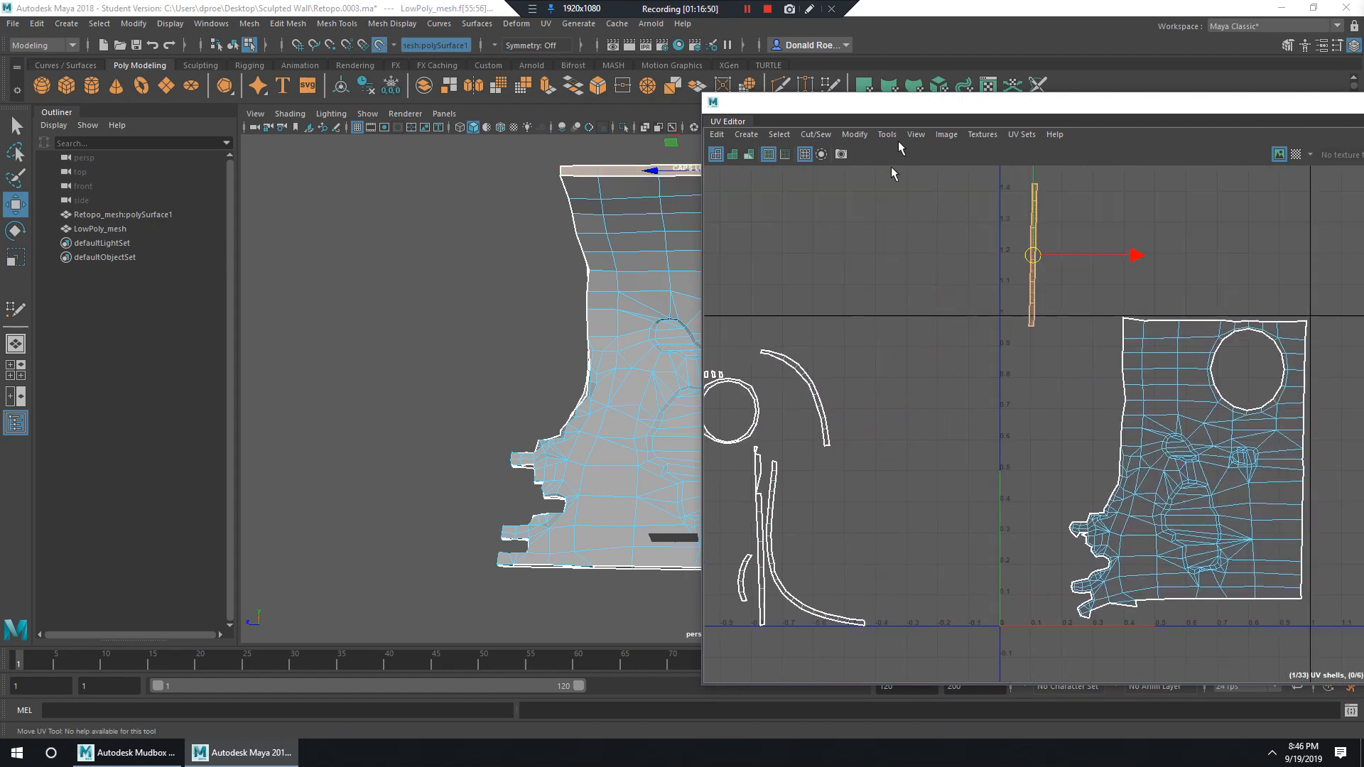
Move the UV shell of the curved side border strip up toward the top strip's shell.
{"action": "middle_click_drag", "start_coordinate": [606, 257], "coordinate": [313, 260], "text": "alt"}
{"action": "left_click_drag", "start_coordinate": [369, 281], "coordinate": [454, 302], "text": "alt"}
{"action": "middle_click_drag", "start_coordinate": [454, 302], "coordinate": [526, 320], "text": "alt"}
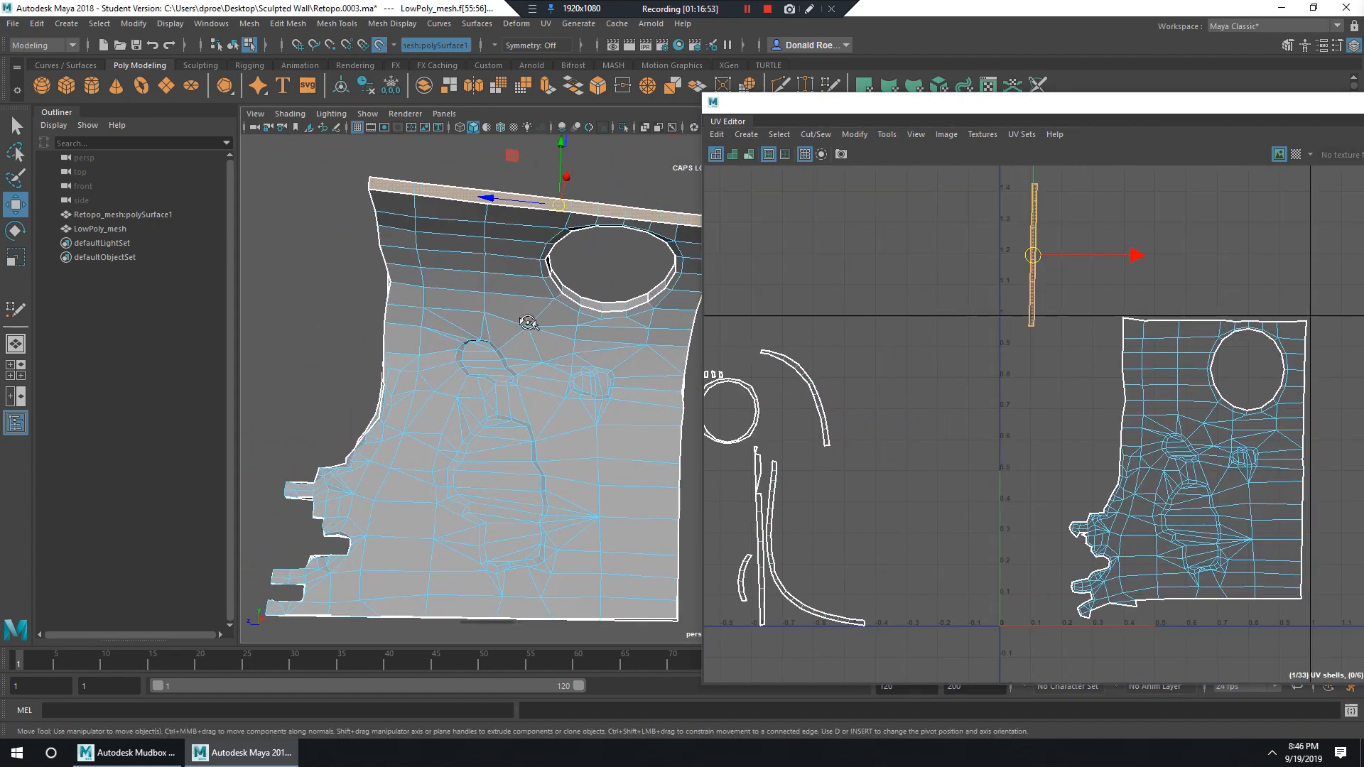
{"action": "left_click_drag", "start_coordinate": [526, 320], "coordinate": [547, 328], "text": "alt"}
{"action": "left_click", "coordinate": [777, 353]}
{"action": "left_click_drag", "start_coordinate": [441, 341], "coordinate": [892, 350], "text": "alt"}
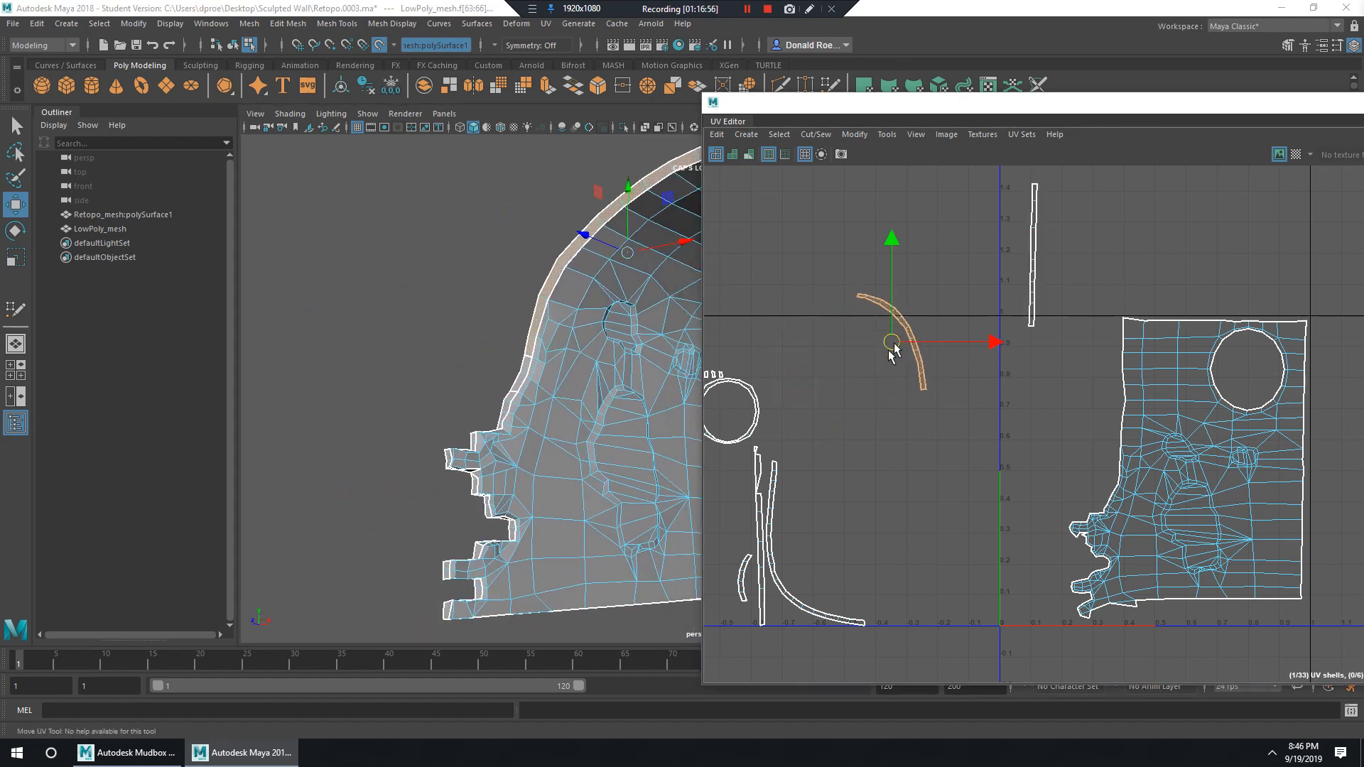
{"action": "middle_click_drag", "start_coordinate": [892, 350], "coordinate": [892, 365], "text": "alt"}
{"action": "left_click_drag", "start_coordinate": [557, 408], "coordinate": [714, 494], "text": "alt"}
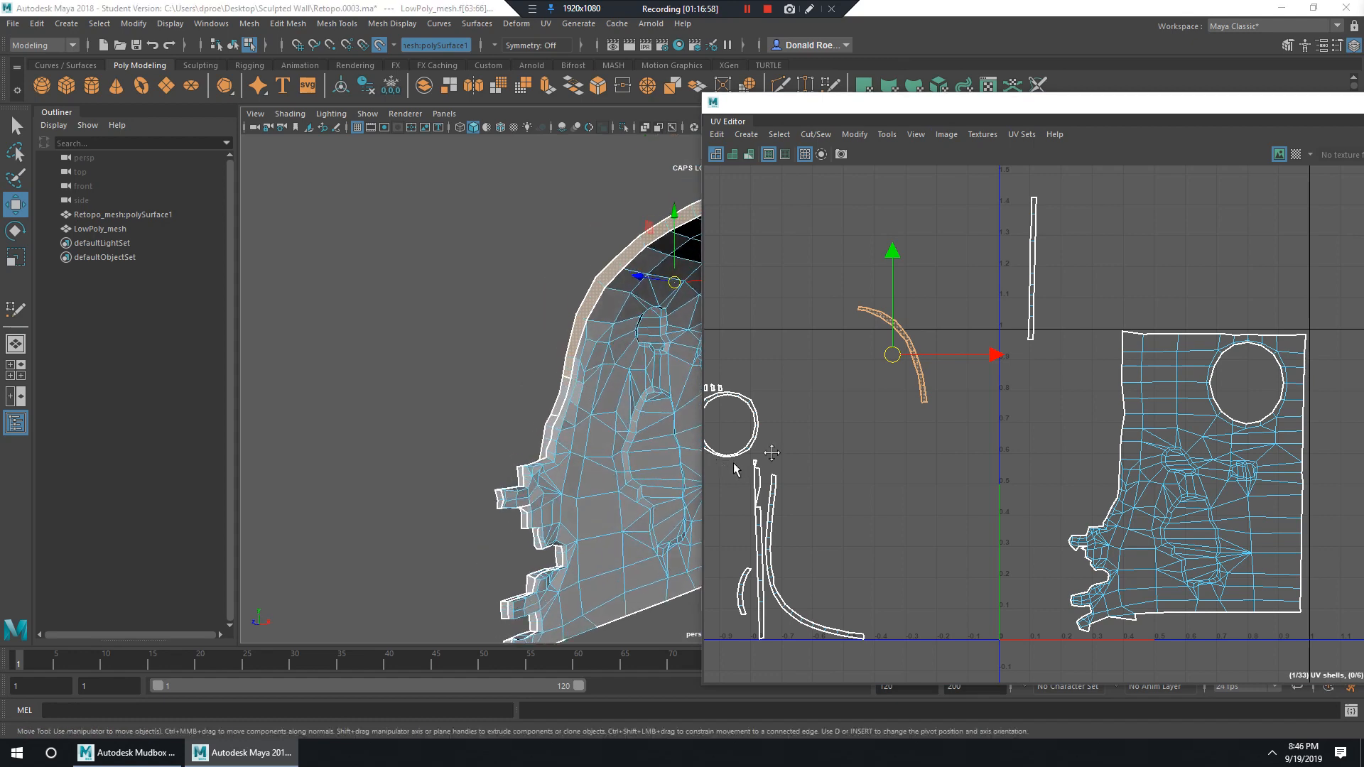
{"action": "middle_click_drag", "start_coordinate": [714, 495], "coordinate": [805, 453], "text": "alt"}
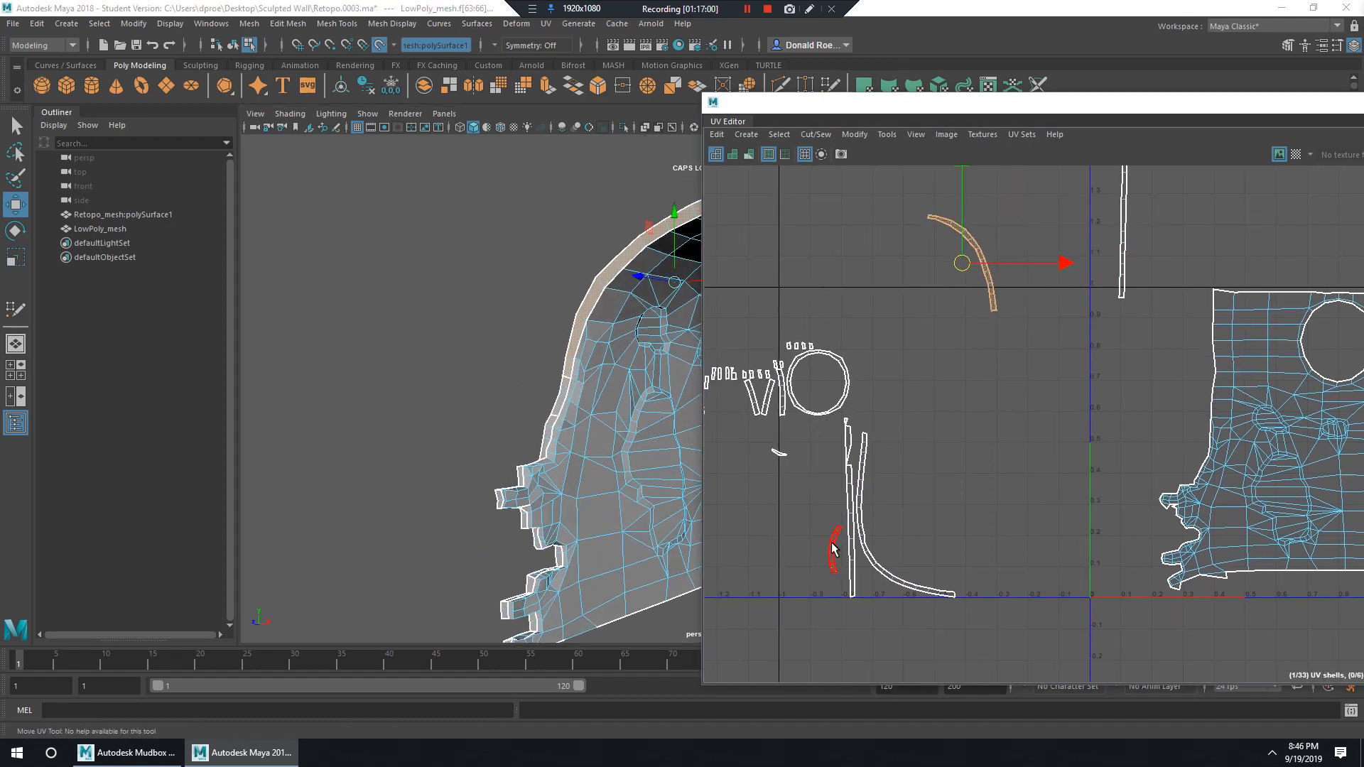
Move the two short strip shells that continue the curved side border next to the curved strip's shell.
{"action": "left_click", "coordinate": [835, 549]}
{"action": "left_click", "coordinate": [561, 397]}
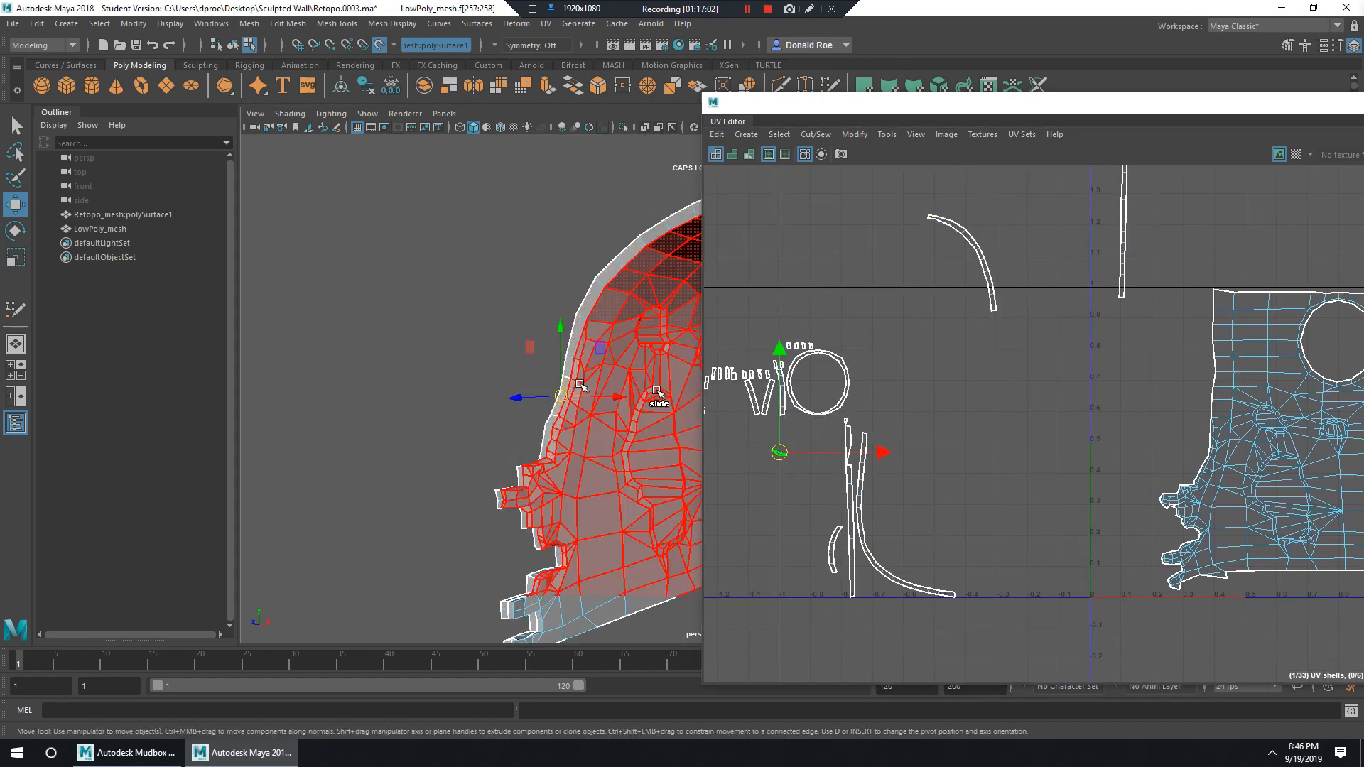
{"action": "middle_click_drag", "start_coordinate": [852, 398], "coordinate": [896, 427], "text": "alt"}
{"action": "scroll", "coordinate": [896, 427], "scroll_direction": "up", "scroll_amount": 2}
{"action": "left_click", "coordinate": [1004, 389]}
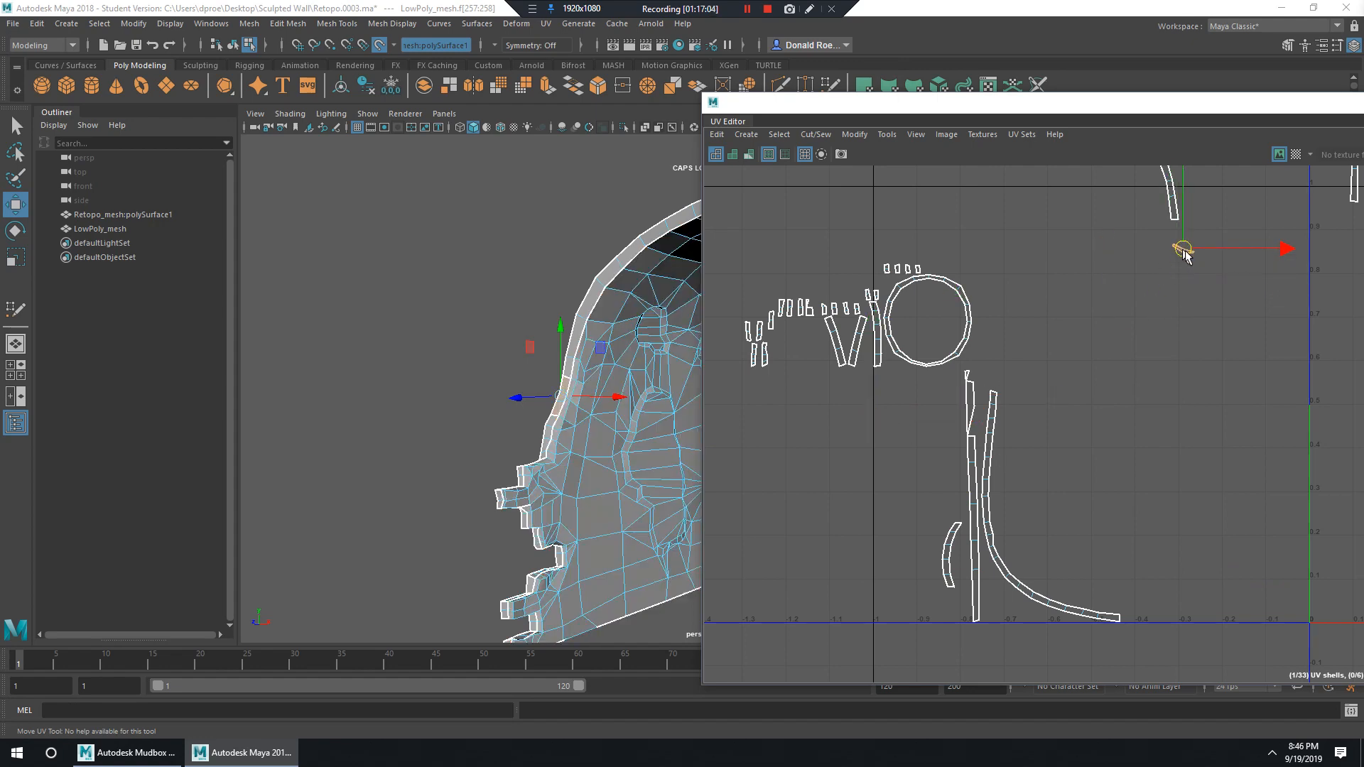
{"action": "middle_click_drag", "start_coordinate": [1184, 256], "coordinate": [979, 463], "text": "alt"}
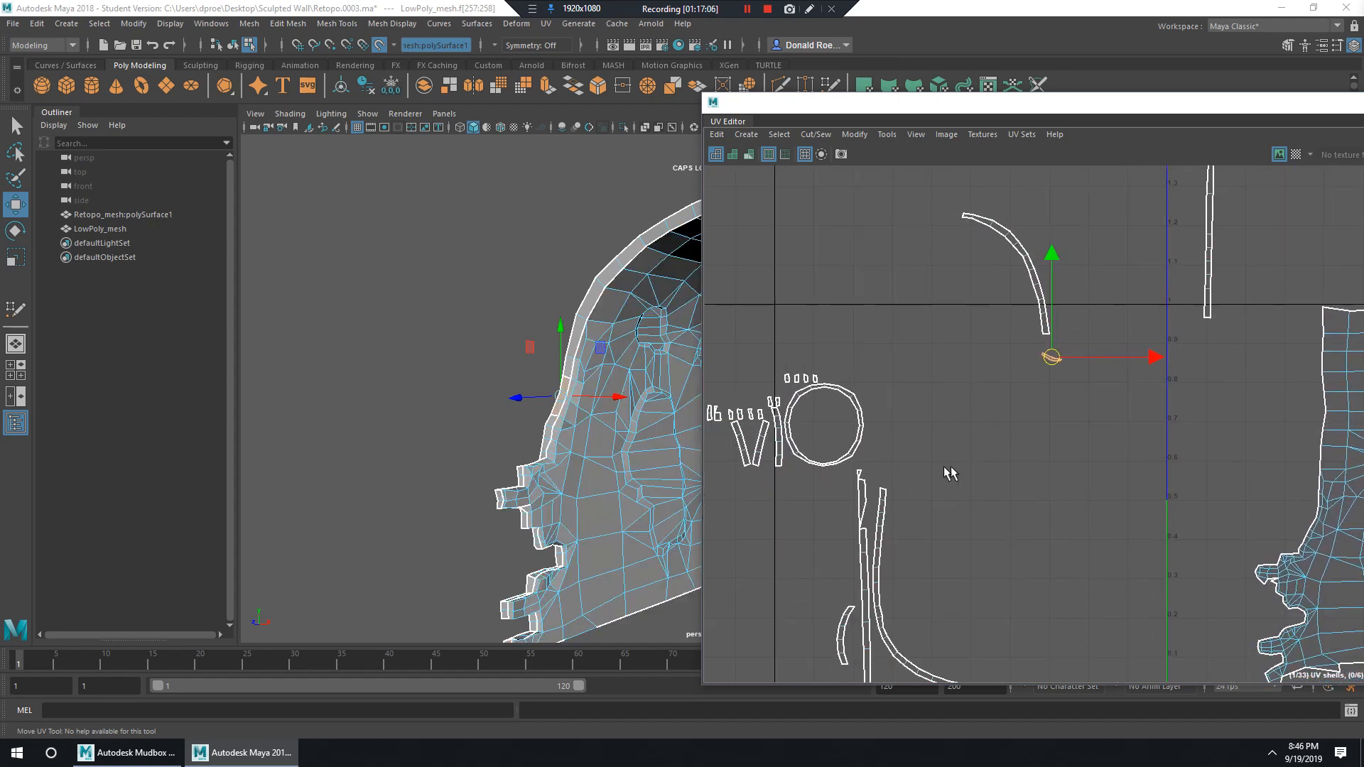
{"action": "middle_click_drag", "start_coordinate": [896, 530], "coordinate": [918, 463], "text": "alt"}
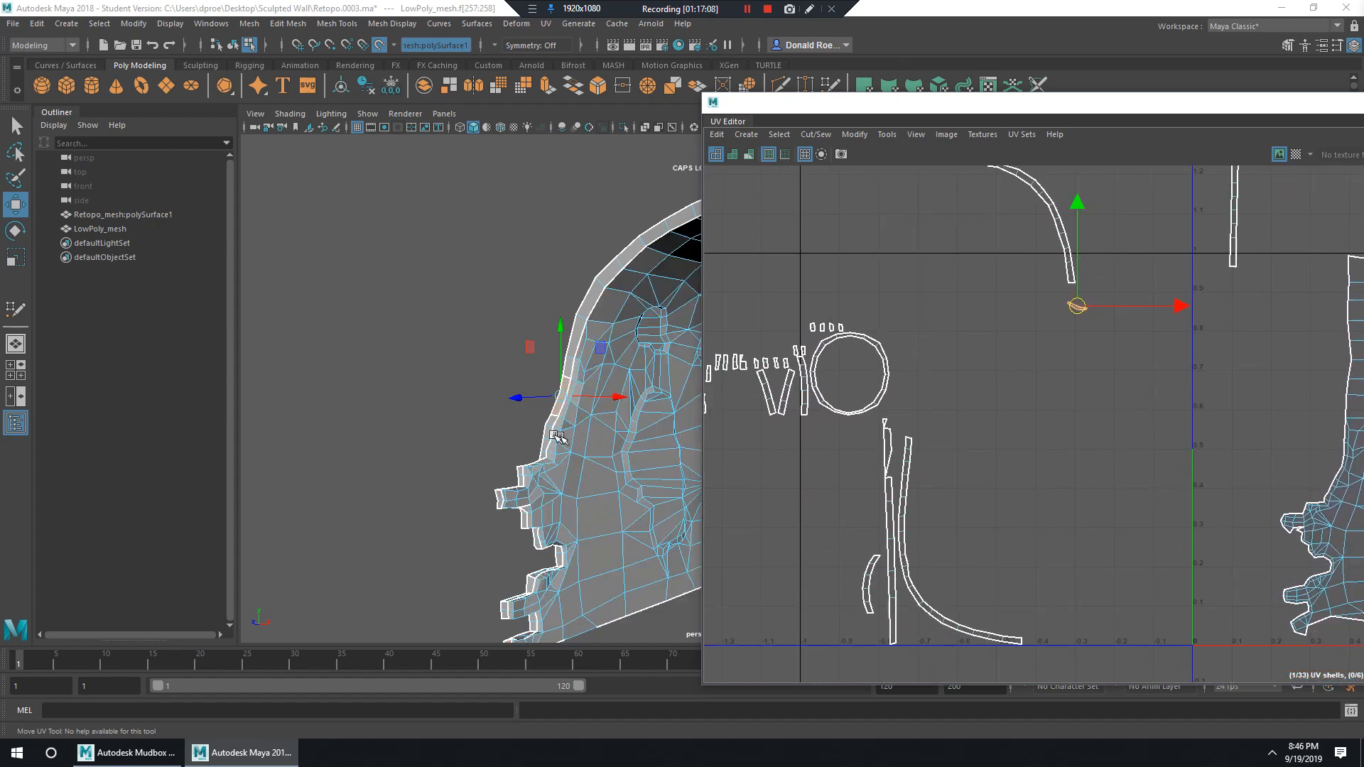
{"action": "middle_click_drag", "start_coordinate": [824, 426], "coordinate": [877, 423], "text": "alt"}
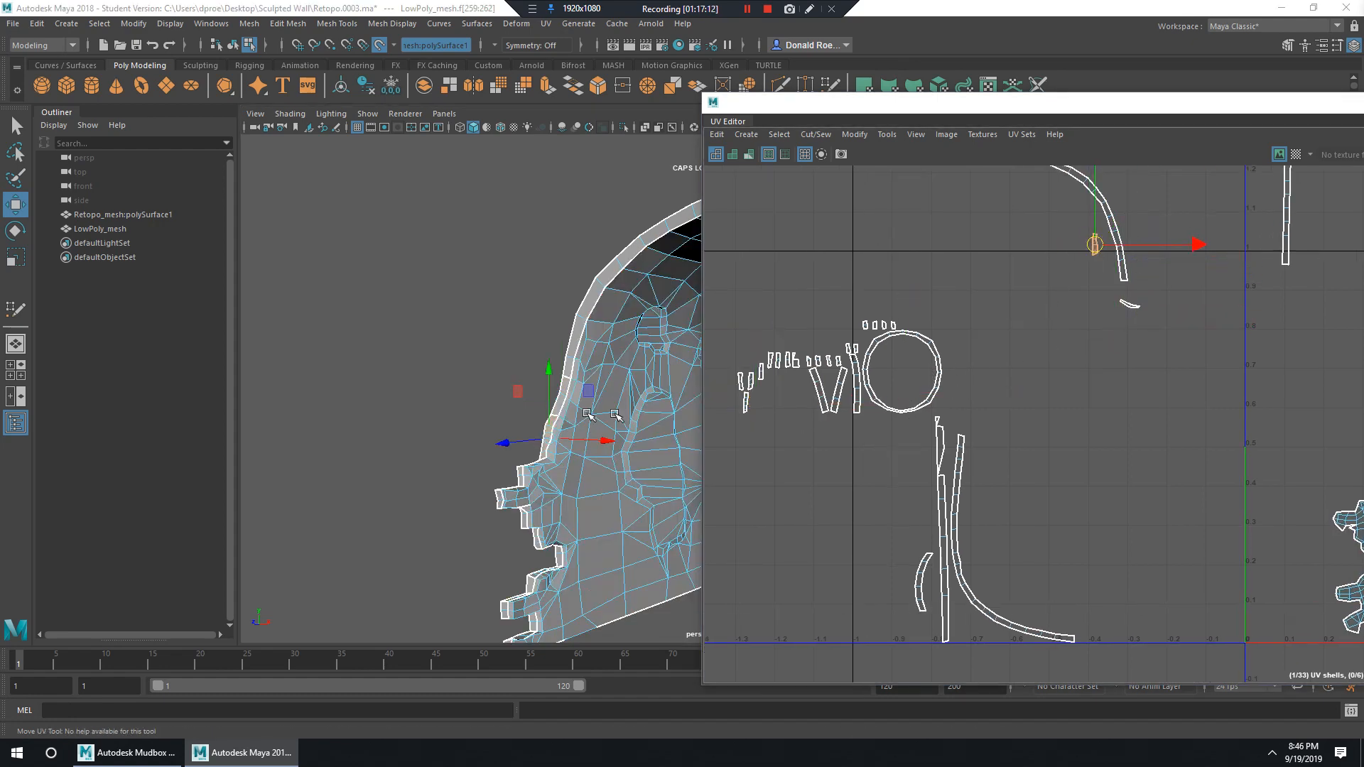
{"action": "middle_click_drag", "start_coordinate": [586, 413], "coordinate": [475, 504], "text": "alt"}
{"action": "middle_click_drag", "start_coordinate": [1160, 326], "coordinate": [1050, 417], "text": "alt"}
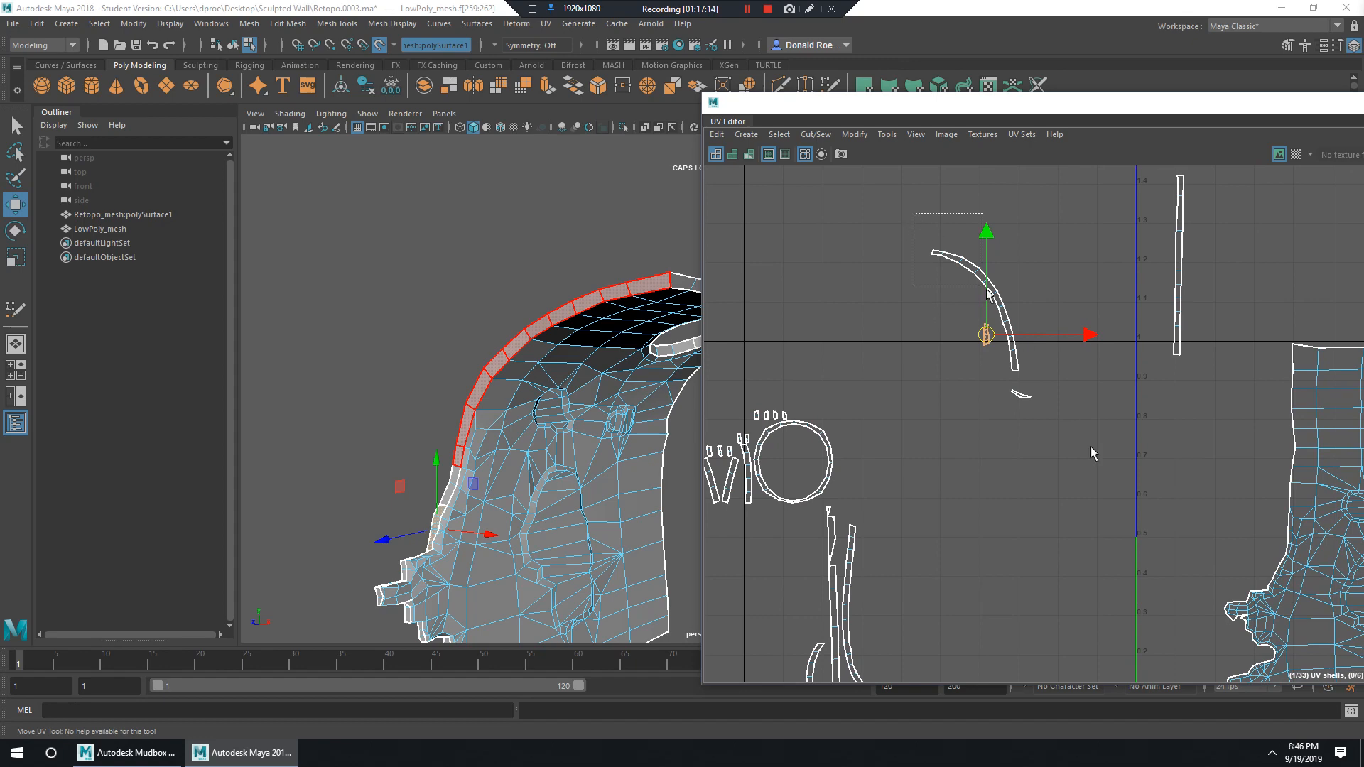
Select the three curved side strip shells and reproject them from a side-on camera view as one UV shell.
{"action": "left_click_drag", "start_coordinate": [1090, 446], "coordinate": [1104, 474]}
{"action": "left_click_drag", "start_coordinate": [500, 440], "coordinate": [652, 497], "text": "alt"}
{"action": "middle_click_drag", "start_coordinate": [654, 500], "coordinate": [537, 379], "text": "alt"}
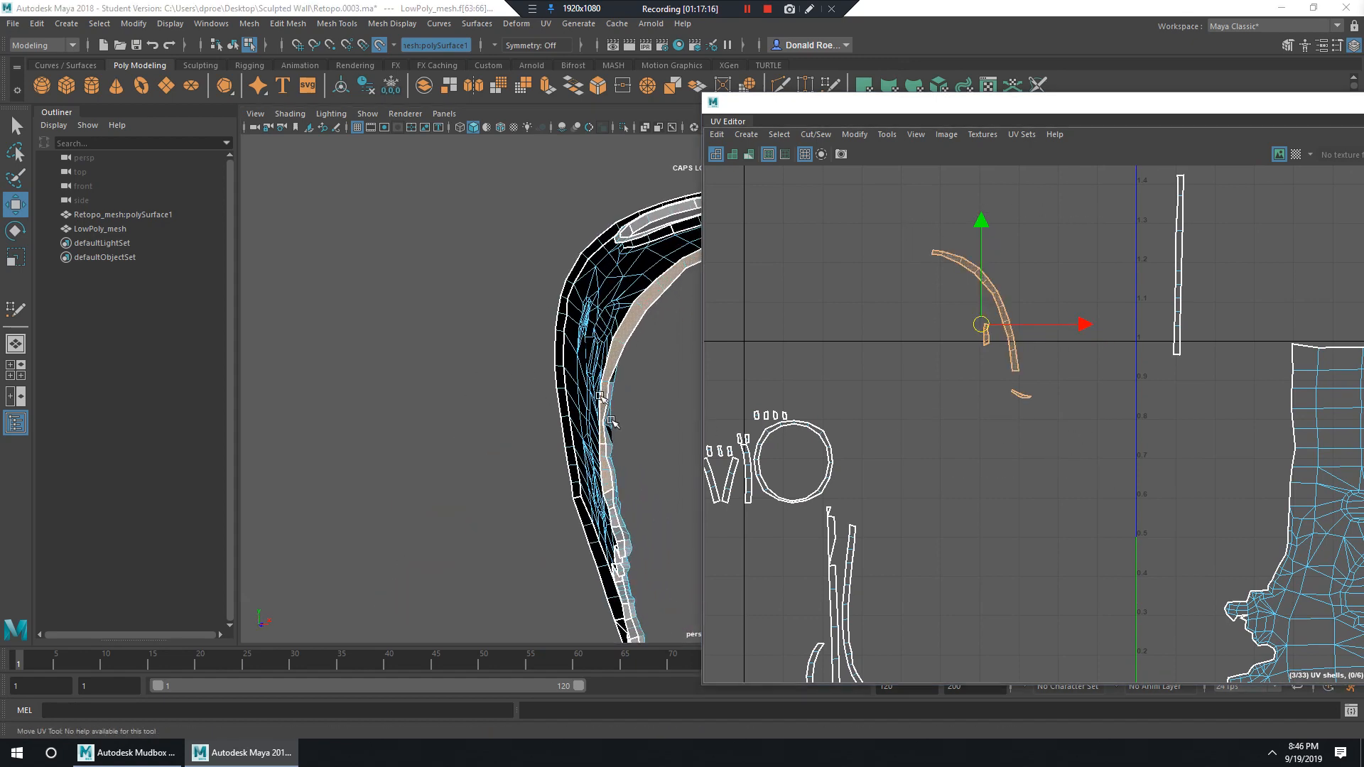
{"action": "left_click_drag", "start_coordinate": [612, 423], "coordinate": [527, 476], "text": "alt"}
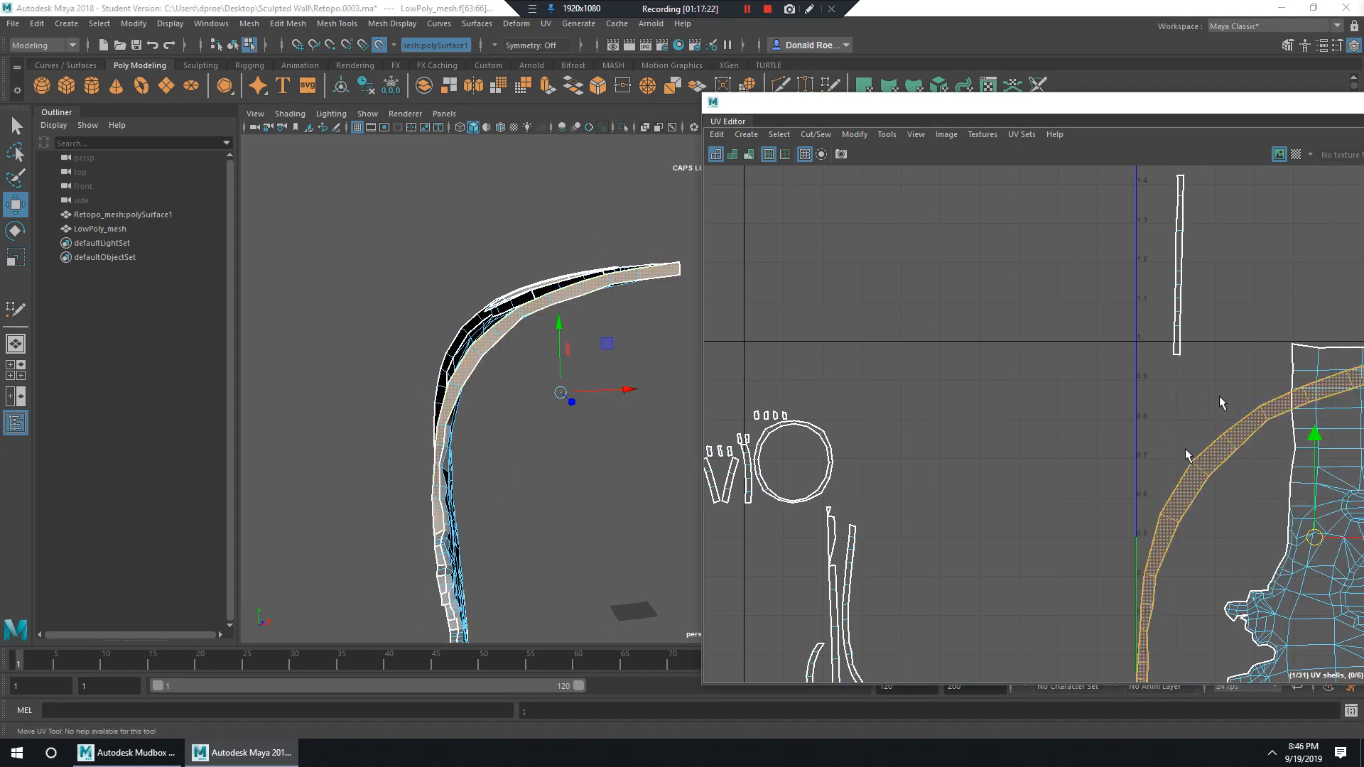
Scale down the reprojected curved strip shell and place it above the UV tile beside the top strip's shell.
{"action": "scroll", "coordinate": [1177, 436], "scroll_direction": "down", "scroll_amount": 5}
{"action": "middle_click_drag", "start_coordinate": [1166, 429], "coordinate": [962, 356], "text": "alt"}
{"action": "left_click_drag", "start_coordinate": [1091, 420], "coordinate": [928, 270]}
{"action": "middle_click_drag", "start_coordinate": [986, 280], "coordinate": [1007, 348], "text": "alt"}
{"action": "key", "text": "r"}
{"action": "mouse_move", "coordinate": [965, 329]}
{"action": "left_mouse_down"}
{"action": "mouse_move", "coordinate": [905, 327]}
{"action": "mouse_move", "coordinate": [976, 337]}
{"action": "left_mouse_up"}
{"action": "key", "text": "w"}
{"action": "middle_click_drag", "start_coordinate": [914, 425], "coordinate": [897, 379], "text": "alt"}
Select the remaining border strip shells outside the UV tile to locate their faces on the mesh's jagged side.
{"action": "middle_click_drag", "start_coordinate": [588, 540], "coordinate": [554, 375], "text": "alt"}
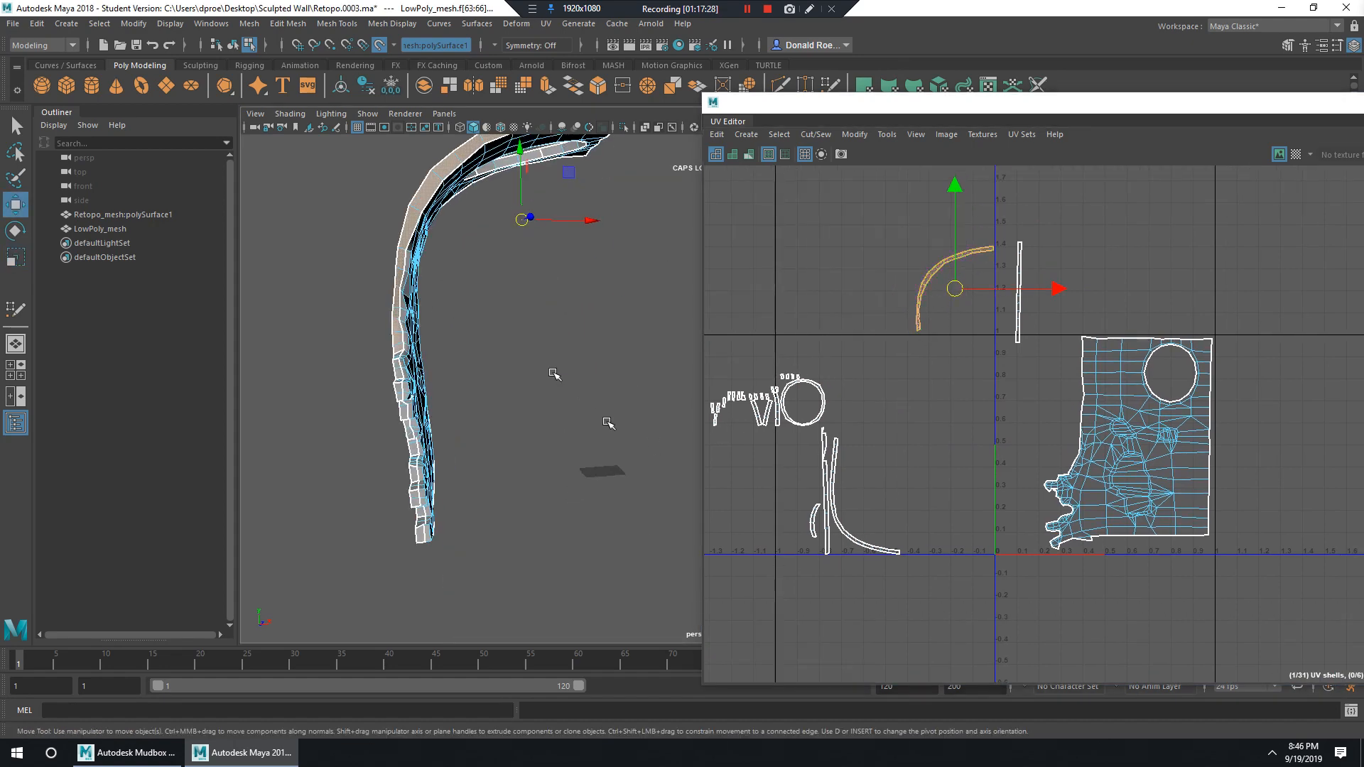
{"action": "left_click_drag", "start_coordinate": [606, 422], "coordinate": [509, 384], "text": "alt"}
{"action": "scroll", "coordinate": [434, 405], "scroll_direction": "up", "scroll_amount": 4}
{"action": "left_click", "coordinate": [476, 363]}
{"action": "middle_click_drag", "start_coordinate": [771, 429], "coordinate": [820, 420], "text": "alt"}
{"action": "left_click_drag", "start_coordinate": [476, 376], "coordinate": [480, 395], "text": "alt"}
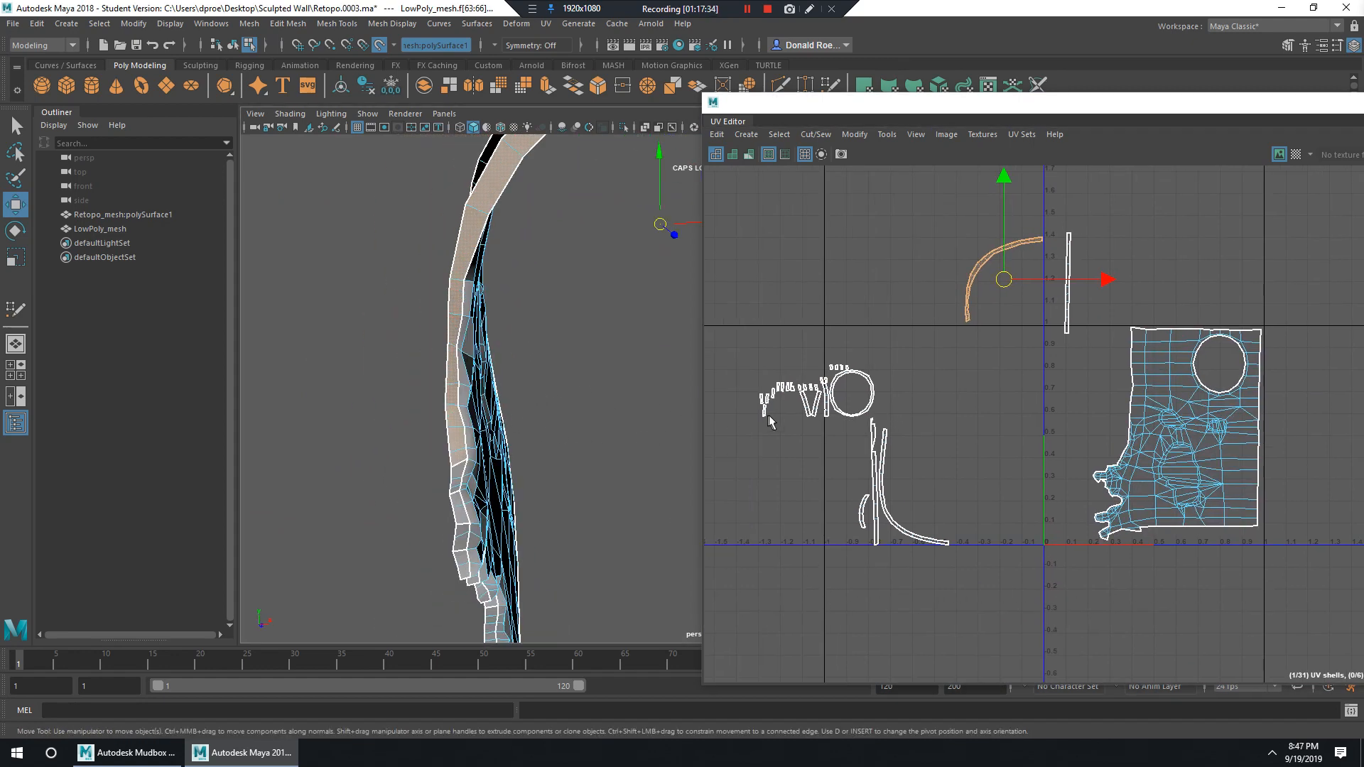
{"action": "left_click_drag", "start_coordinate": [729, 348], "coordinate": [747, 368]}
{"action": "left_click_drag", "start_coordinate": [968, 613], "coordinate": [966, 609]}
Examine the jagged side border of the mesh against the panel shell's outline and the remaining strip shells.
{"action": "left_click_drag", "start_coordinate": [561, 454], "coordinate": [711, 480], "text": "alt"}
{"action": "right_click_drag", "start_coordinate": [1035, 488], "coordinate": [1328, 631], "text": "alt"}
{"action": "right_click_drag", "start_coordinate": [941, 406], "coordinate": [1087, 474], "text": "alt"}
{"action": "middle_click_drag", "start_coordinate": [916, 396], "coordinate": [867, 444], "text": "alt"}
{"action": "right_click_drag", "start_coordinate": [886, 375], "coordinate": [965, 463], "text": "alt"}
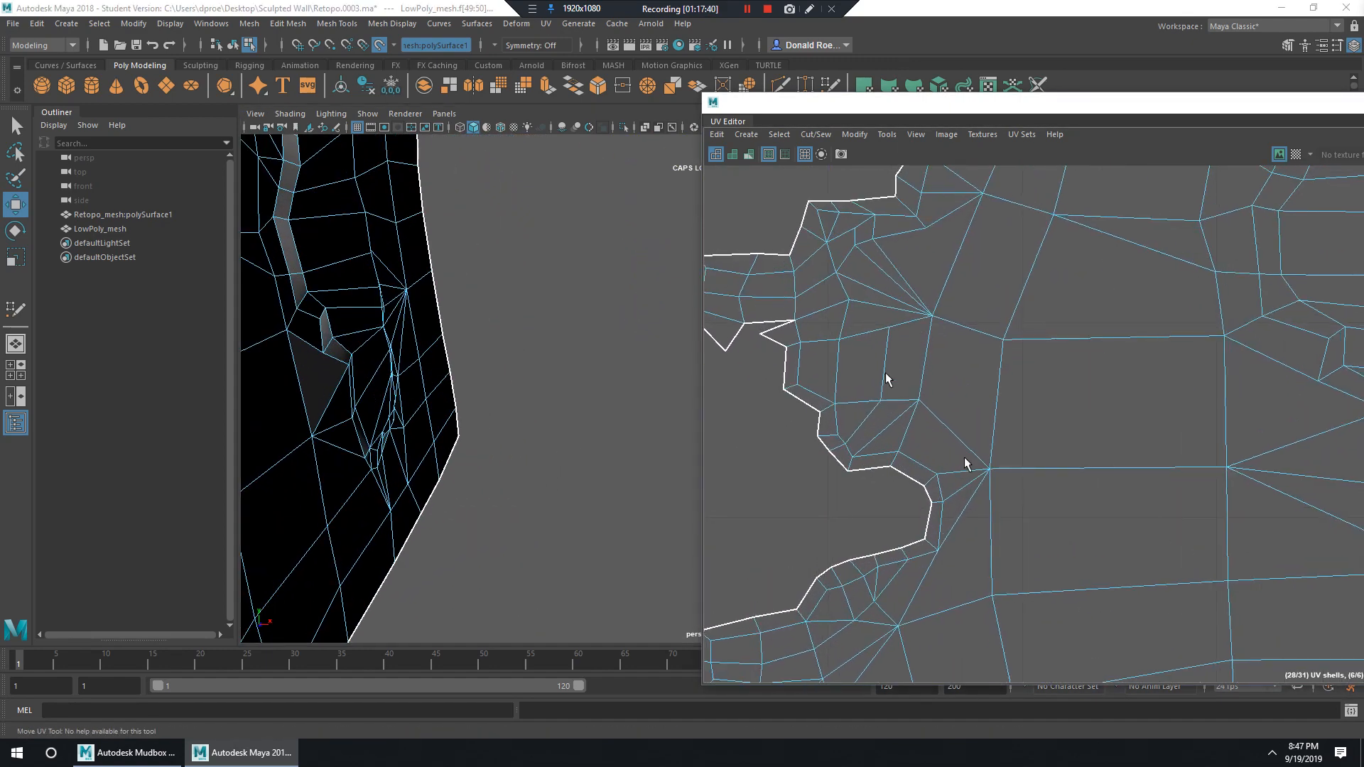
{"action": "middle_click_drag", "start_coordinate": [882, 373], "coordinate": [974, 451], "text": "alt"}
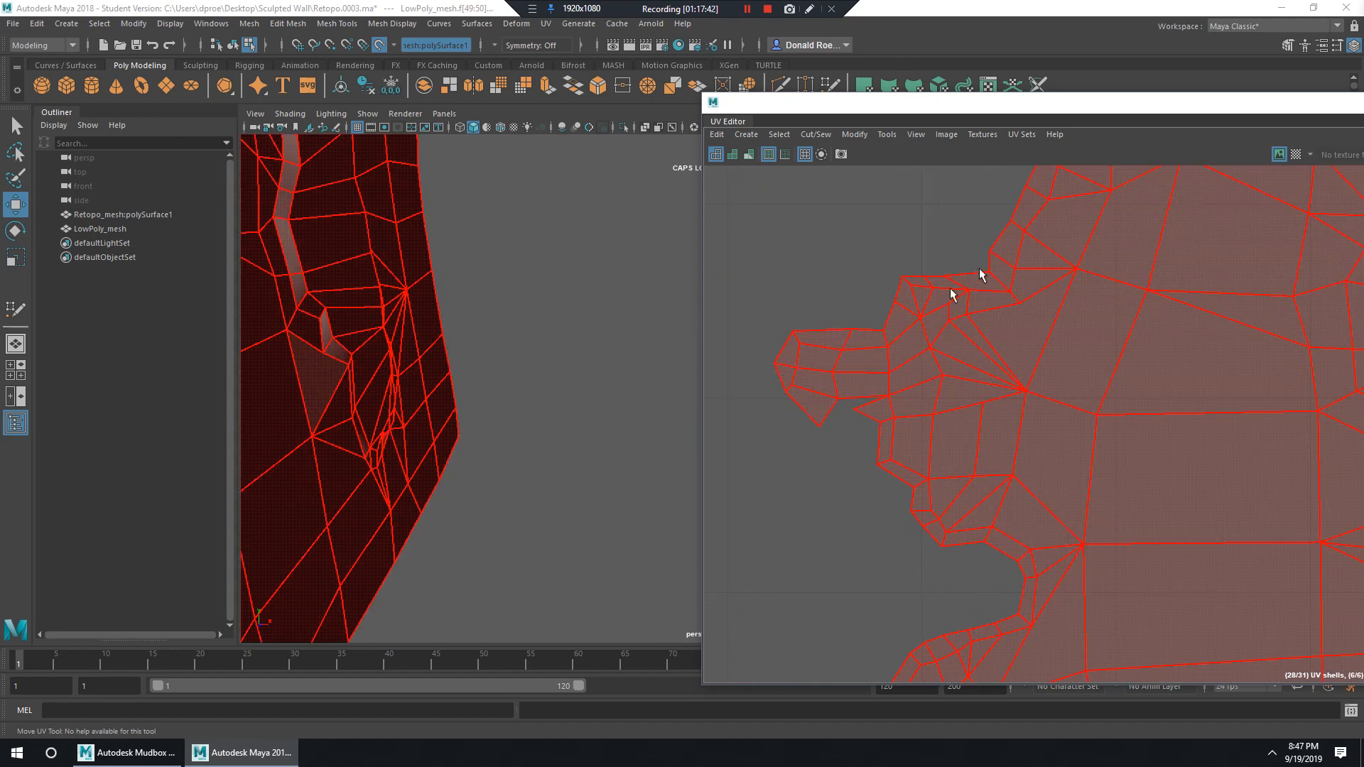
{"action": "scroll", "coordinate": [952, 295], "scroll_direction": "down", "scroll_amount": 6}
{"action": "key", "text": "w"}
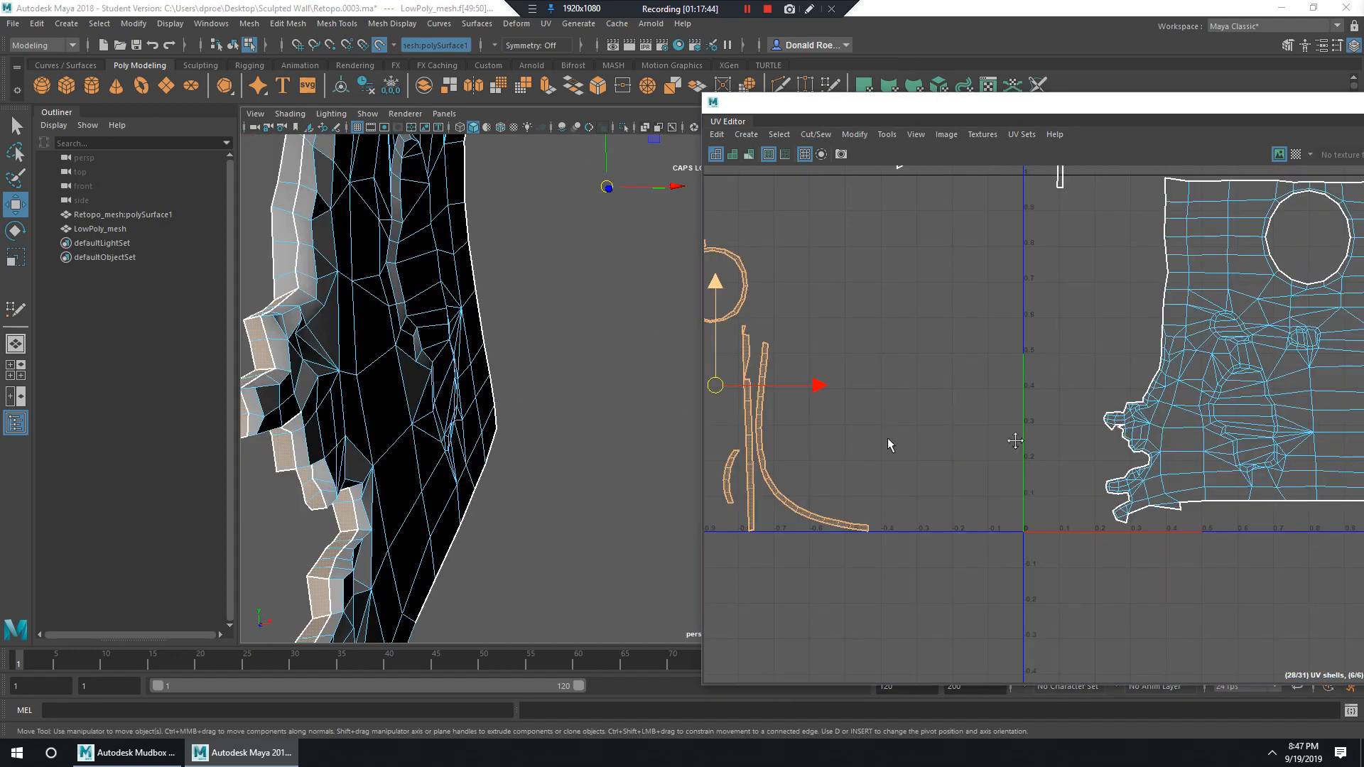
{"action": "middle_click_drag", "start_coordinate": [888, 438], "coordinate": [1046, 436], "text": "alt"}
{"action": "left_click_drag", "start_coordinate": [551, 420], "coordinate": [566, 420], "text": "alt"}
{"action": "right_click_drag", "start_coordinate": [1072, 432], "coordinate": [1000, 411], "text": "alt"}
{"action": "middle_click_drag", "start_coordinate": [1000, 409], "coordinate": [992, 423], "text": "alt"}
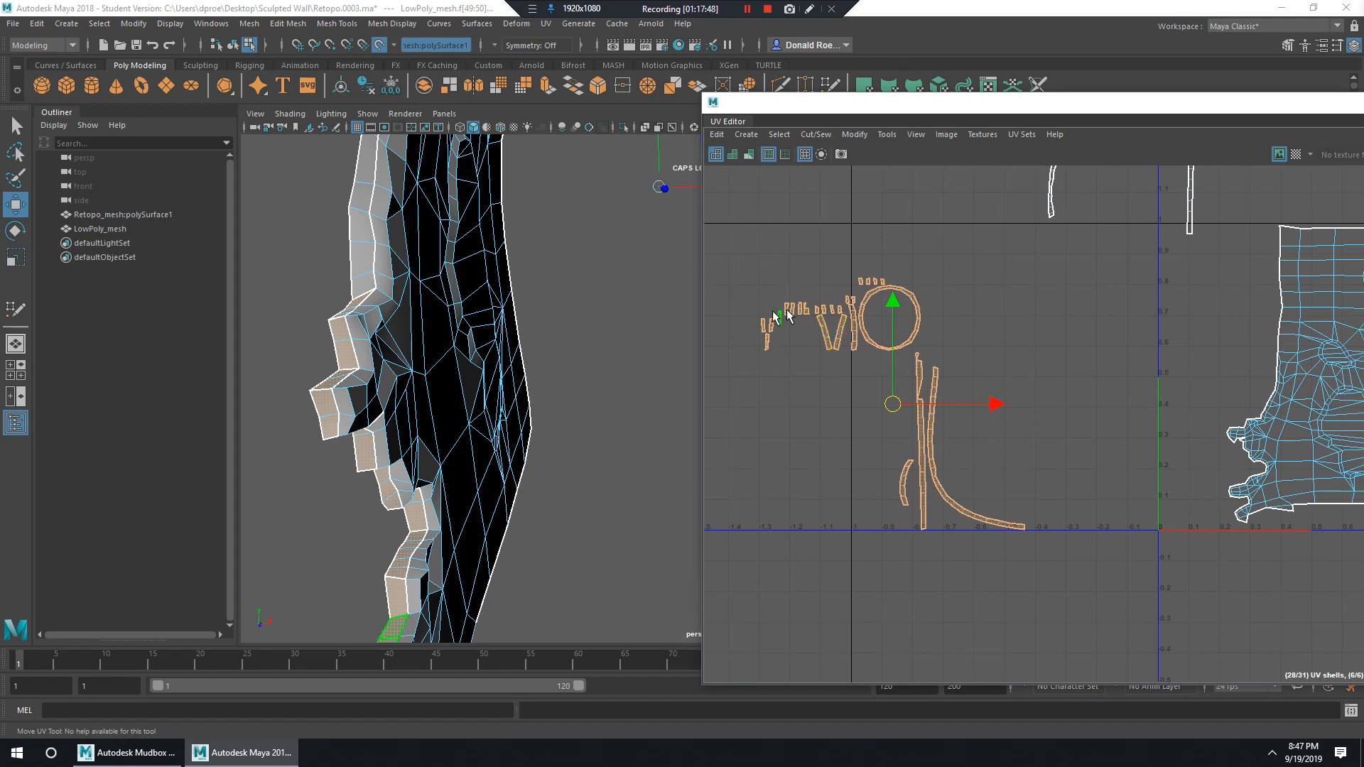
{"action": "right_click_drag", "start_coordinate": [1115, 385], "coordinate": [995, 345], "text": "alt"}
{"action": "middle_click_drag", "start_coordinate": [995, 345], "coordinate": [929, 393], "text": "alt"}
{"action": "right_click_drag", "start_coordinate": [518, 350], "coordinate": [490, 299], "text": "alt"}
{"action": "middle_click_drag", "start_coordinate": [490, 298], "coordinate": [611, 415], "text": "alt"}
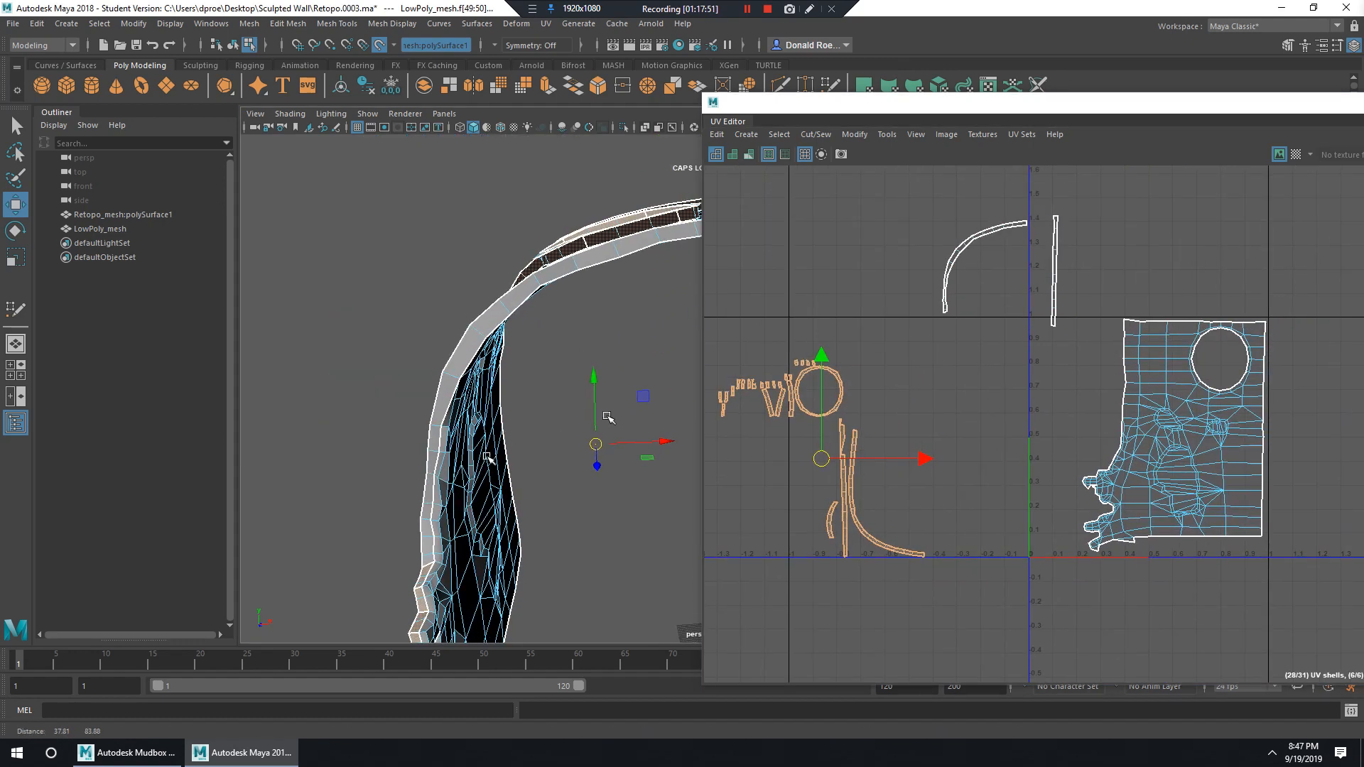
Place the UV shell of the round opening's rim inside the hole of the panel shell.
{"action": "left_click_drag", "start_coordinate": [611, 414], "coordinate": [527, 394], "text": "alt"}
{"action": "middle_click_drag", "start_coordinate": [527, 394], "coordinate": [579, 400], "text": "alt"}
{"action": "left_click_drag", "start_coordinate": [578, 400], "coordinate": [595, 410], "text": "alt"}
{"action": "middle_click_drag", "start_coordinate": [782, 487], "coordinate": [886, 436], "text": "alt"}
{"action": "right_click_drag", "start_coordinate": [886, 436], "coordinate": [974, 412], "text": "alt"}
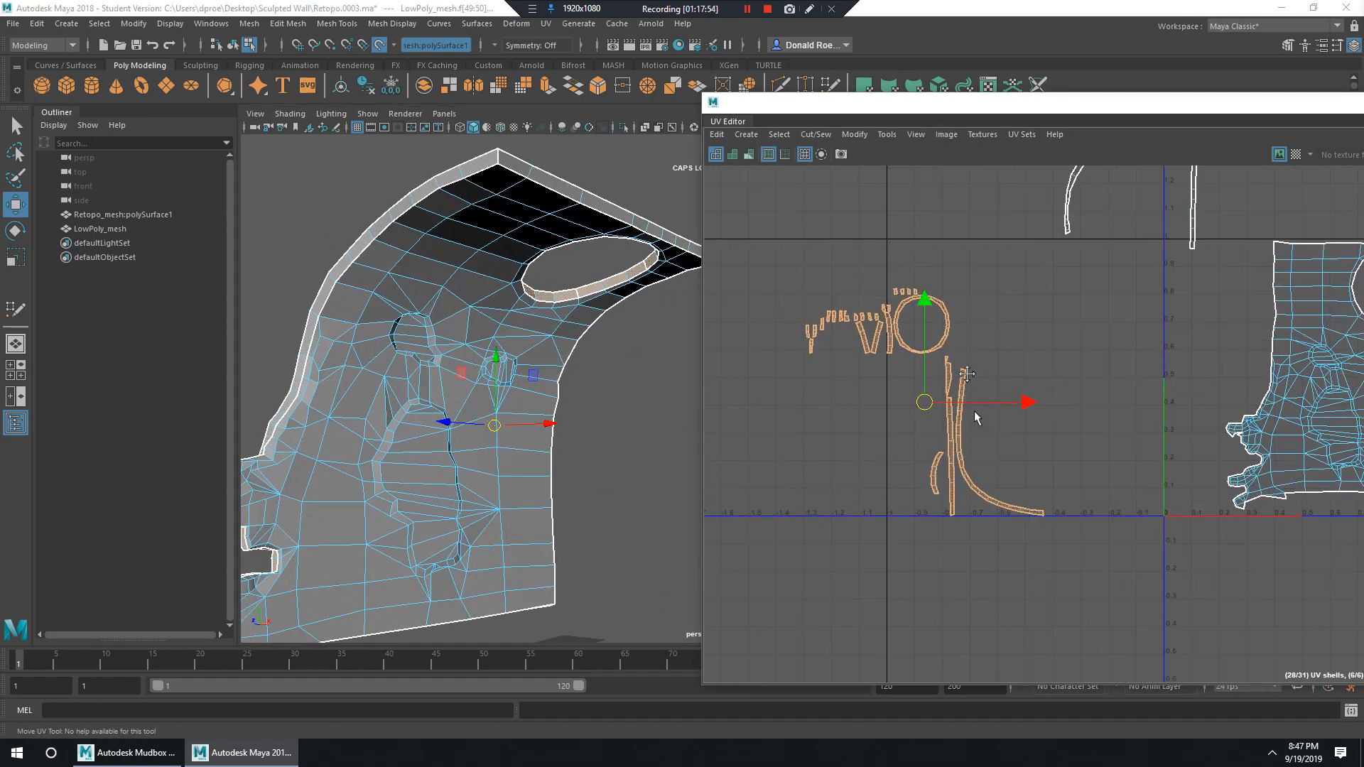
{"action": "middle_click_drag", "start_coordinate": [974, 412], "coordinate": [927, 432], "text": "alt"}
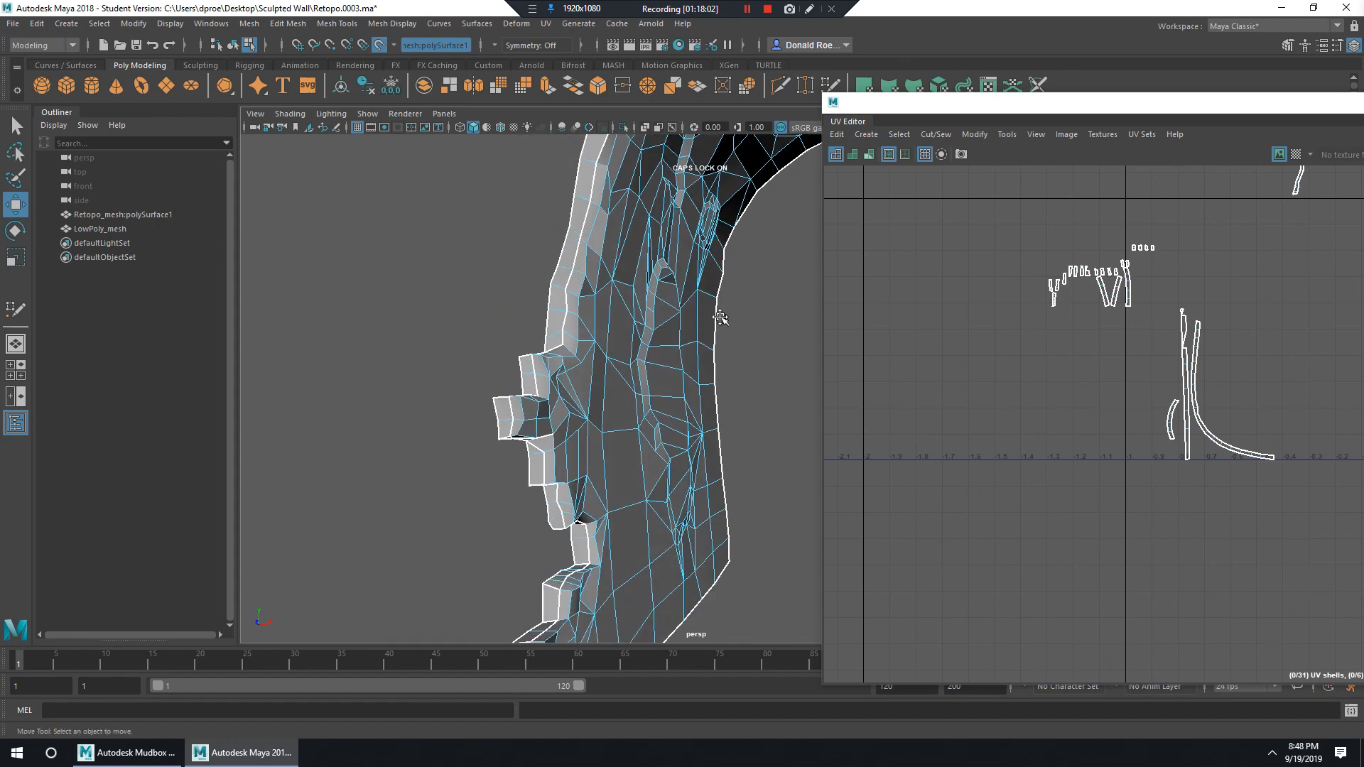
Select the open border edge loop around the outer rim of the low-poly mesh.
{"action": "left_click_drag", "start_coordinate": [721, 318], "coordinate": [755, 281], "text": "alt"}
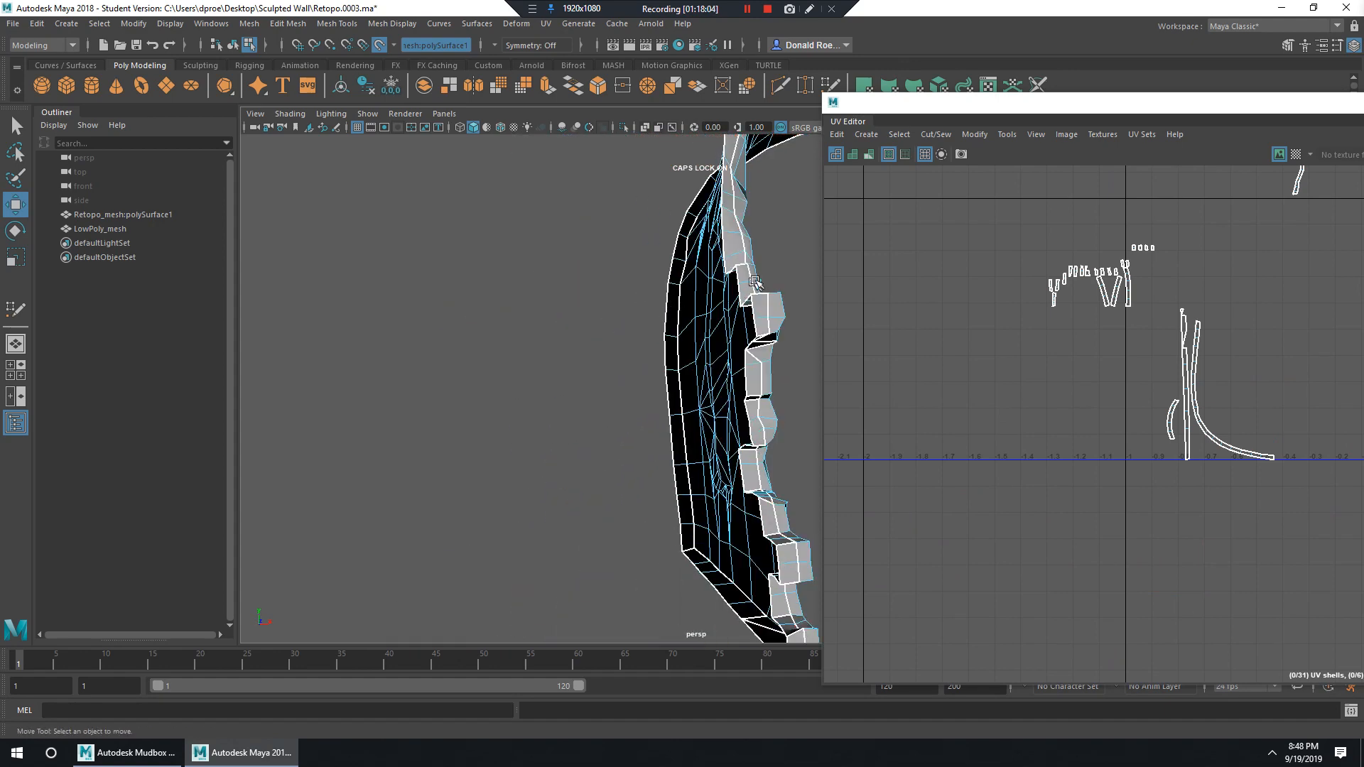
{"action": "right_click_drag", "start_coordinate": [727, 259], "coordinate": [726, 225]}
{"action": "double_click", "coordinate": [723, 239]}
{"action": "right_click_drag", "start_coordinate": [769, 275], "coordinate": [721, 284], "text": "alt"}
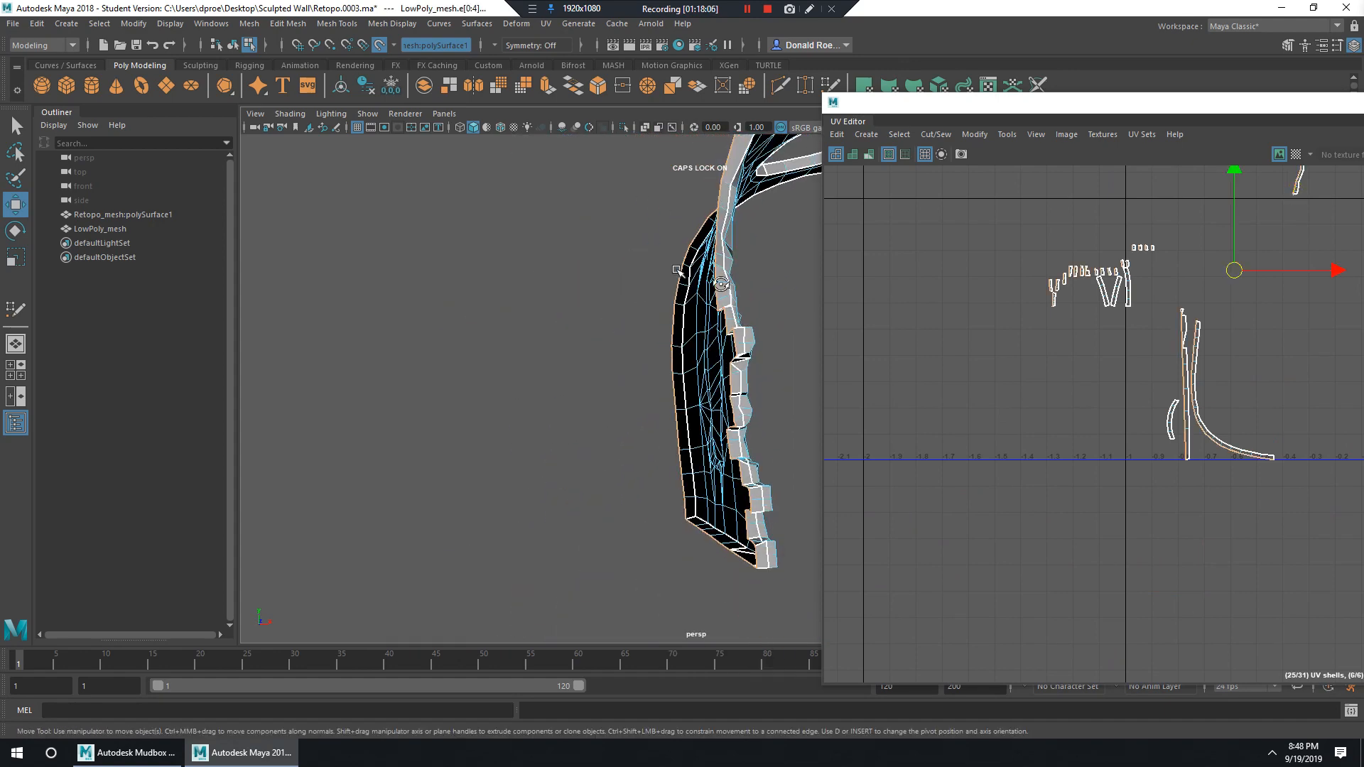
{"action": "left_click_drag", "start_coordinate": [721, 284], "coordinate": [646, 302], "text": "alt"}
Show the mesh in wireframe and convert the selected border edges to the rim faces.
{"action": "key", "text": "4"}
{"action": "right_click_drag", "start_coordinate": [694, 307], "coordinate": [552, 289], "text": "alt"}
{"action": "middle_click_drag", "start_coordinate": [555, 249], "coordinate": [603, 306], "text": "alt"}
{"action": "left_click_drag", "start_coordinate": [664, 307], "coordinate": [628, 341], "text": "alt"}
{"action": "right_click_drag", "start_coordinate": [628, 341], "coordinate": [696, 366], "text": "alt"}
{"action": "middle_click_drag", "start_coordinate": [696, 366], "coordinate": [636, 307], "text": "alt"}
{"action": "right_click", "coordinate": [636, 307], "text": "ctrl"}
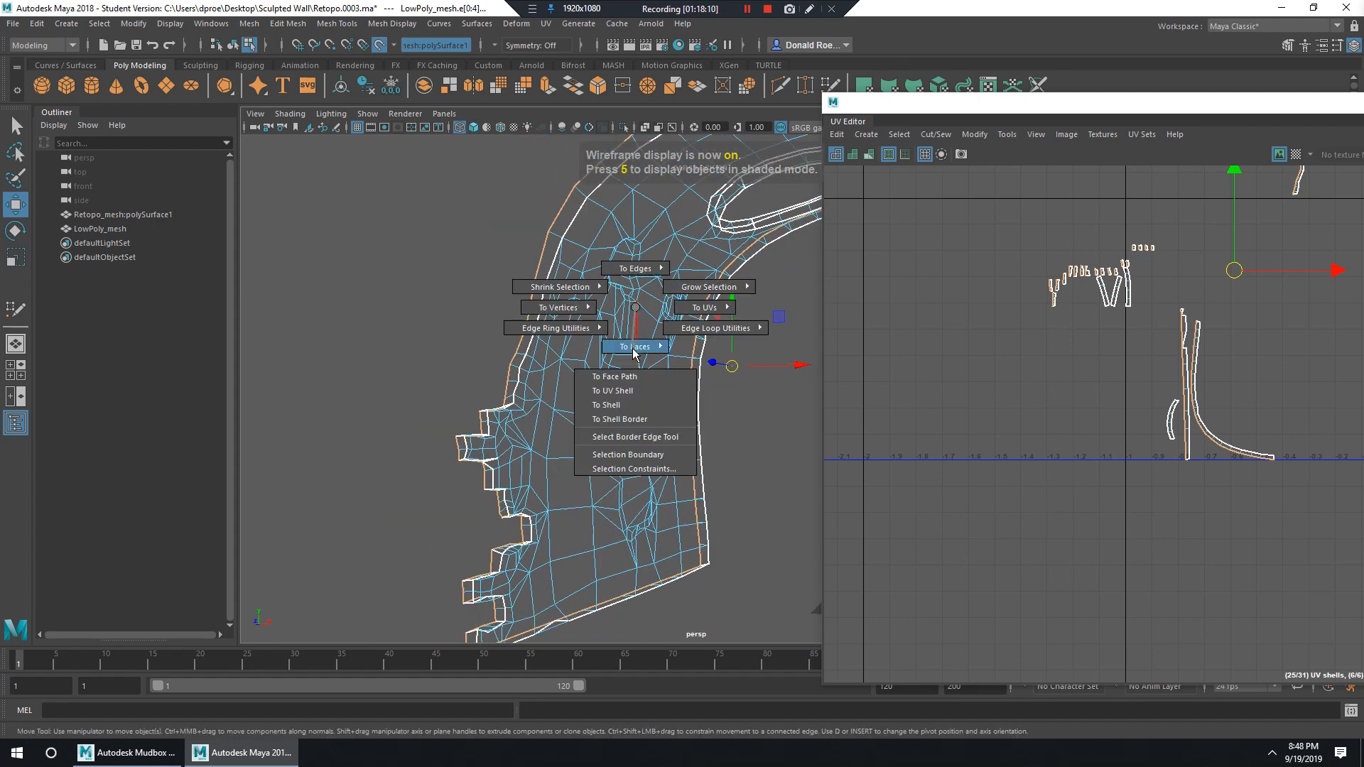
{"action": "right_click_drag", "start_coordinate": [634, 354], "coordinate": [631, 386], "text": "ctrl"}
{"action": "mouse_move", "coordinate": [652, 388]}
{"action": "left_mouse_down", "text": "alt"}
{"action": "mouse_move", "coordinate": [770, 427]}
{"action": "mouse_move", "coordinate": [645, 388]}
{"action": "left_mouse_up", "text": "alt"}
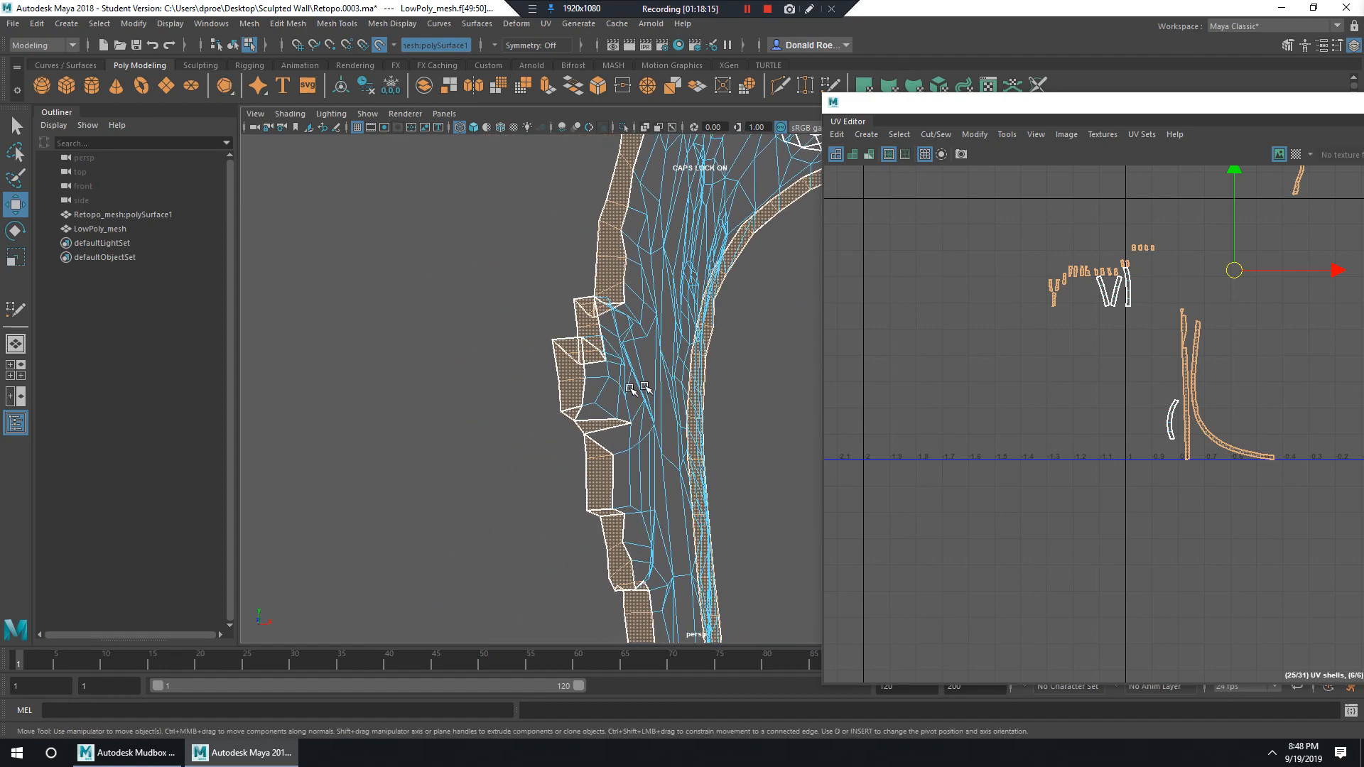
{"action": "left_click_drag", "start_coordinate": [637, 469], "coordinate": [681, 307], "text": "alt"}
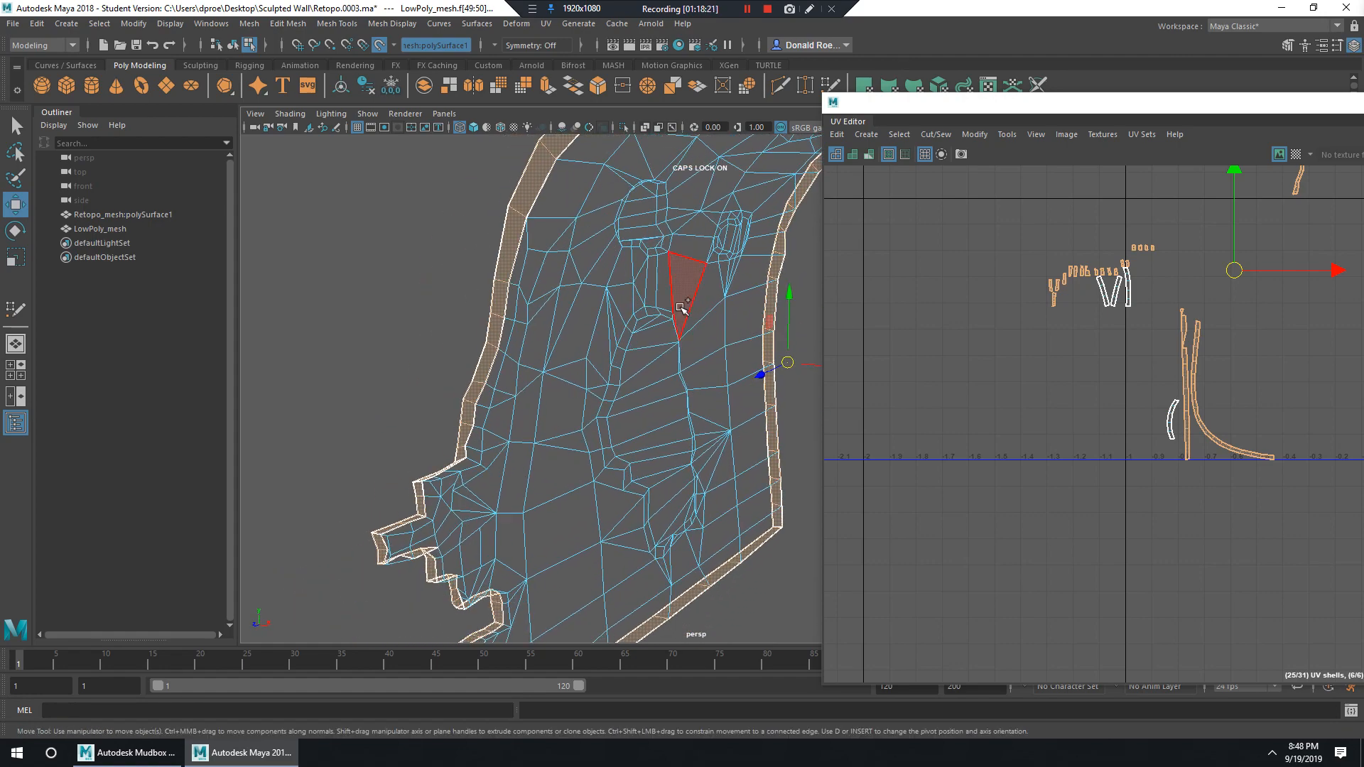
Try growing the rim face selection by one ring onto the panel surface and revert to the rim faces.
{"action": "key", "text": "shift+period"}
{"action": "left_click_drag", "start_coordinate": [545, 319], "coordinate": [559, 351], "text": "alt"}
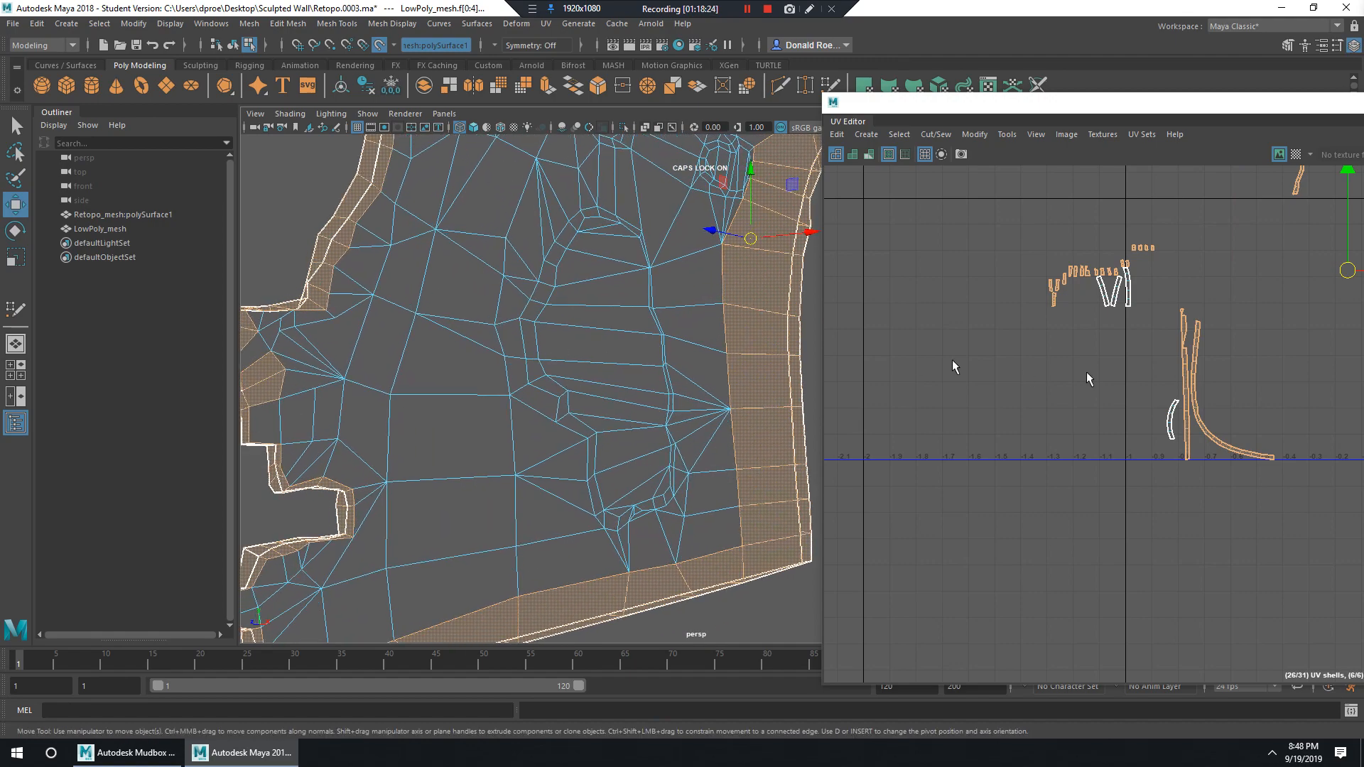
{"action": "scroll", "coordinate": [502, 326], "scroll_direction": "down", "scroll_amount": 5}
{"action": "left_click_drag", "start_coordinate": [625, 295], "coordinate": [599, 278], "text": "alt"}
{"action": "key", "text": "f"}
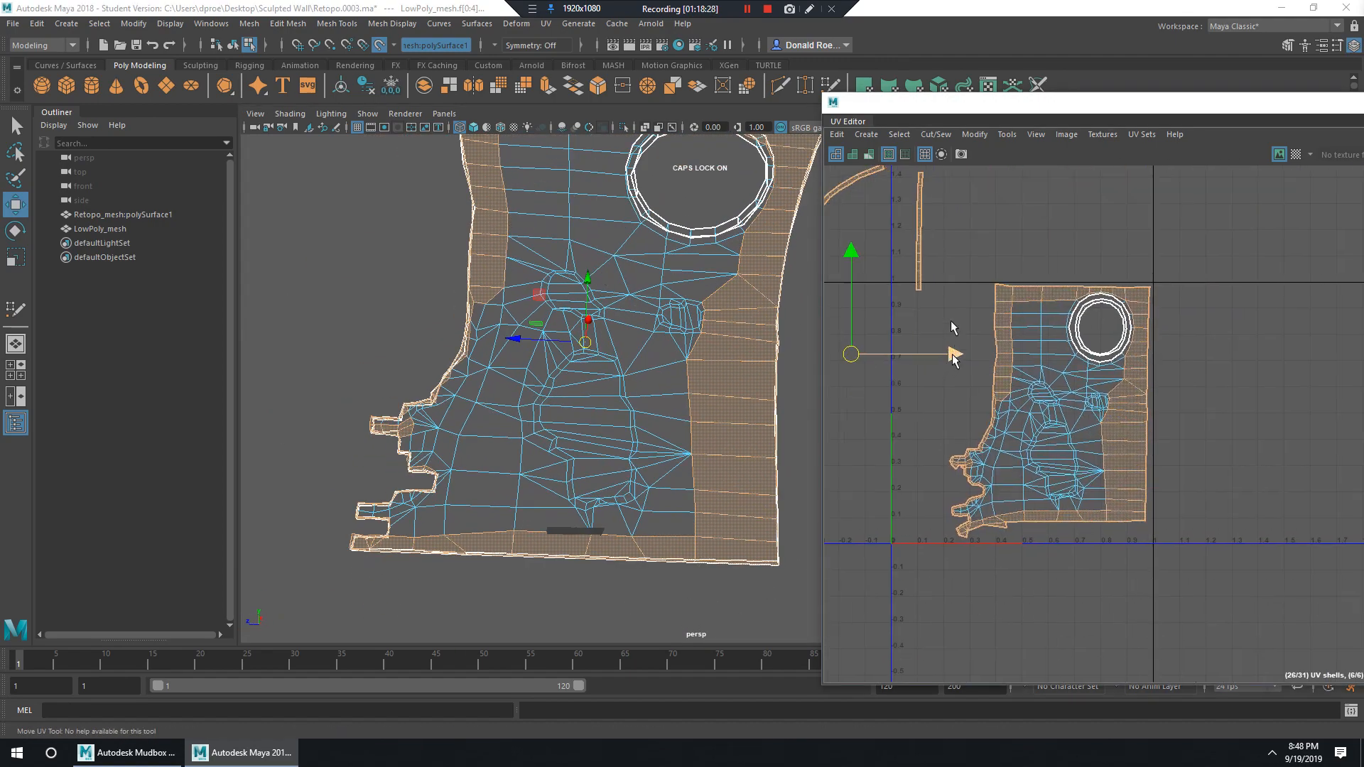
{"action": "left_click_drag", "start_coordinate": [1231, 596], "coordinate": [1241, 612]}
{"action": "left_click", "coordinate": [1131, 440]}
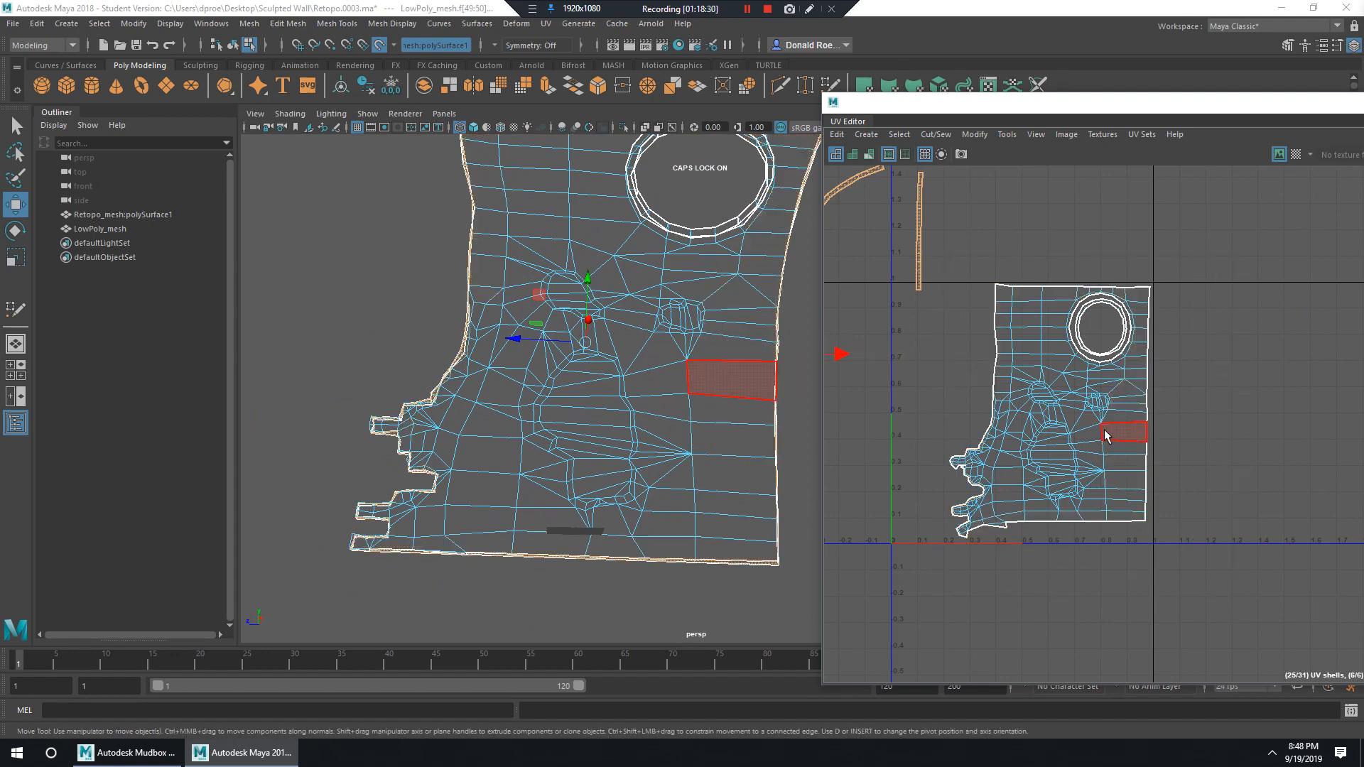
Grow the rim face selection by one ring to include the adjoining panel faces.
{"action": "left_click_drag", "start_coordinate": [642, 417], "coordinate": [638, 456], "text": "alt"}
{"action": "key", "text": "shift+period"}
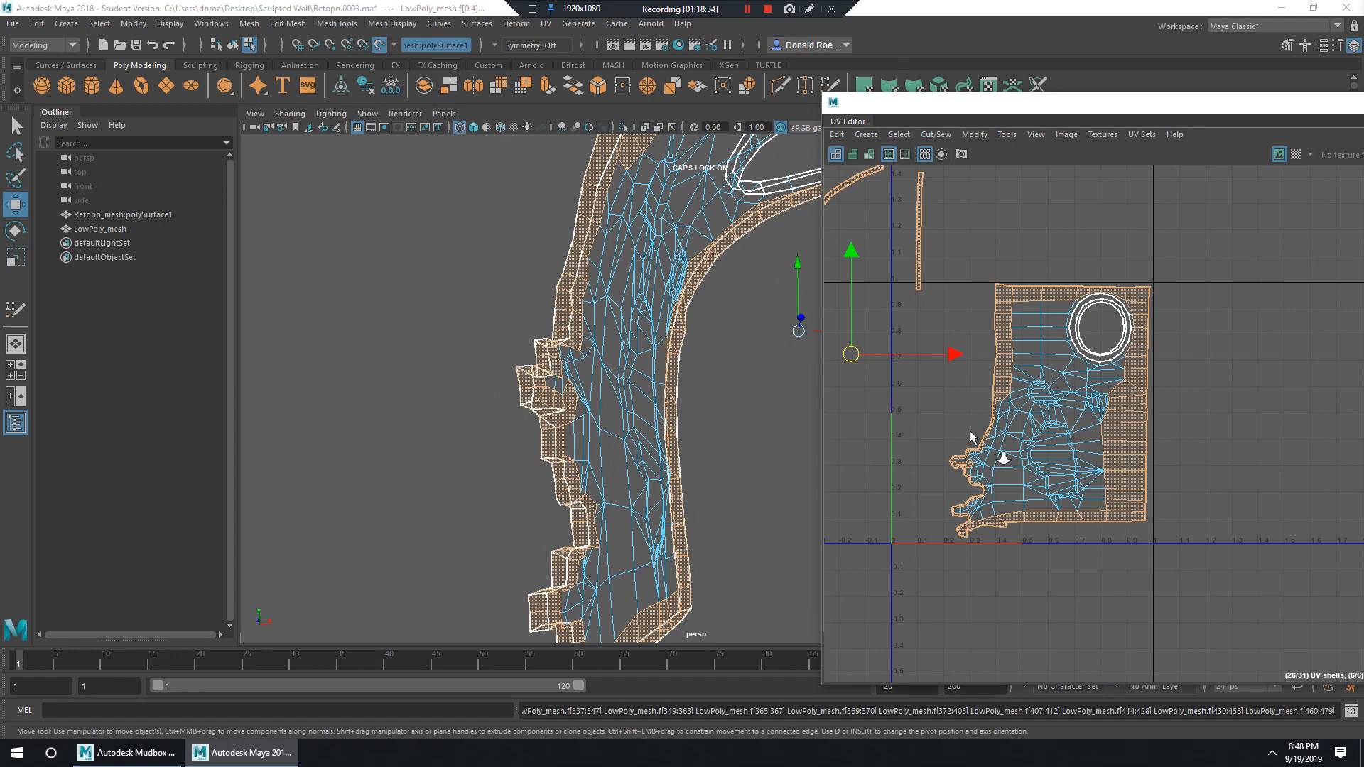
In the UV Editor, deselect the panel faces along the surface shell's jagged edge and adjoining lower corner.
{"action": "right_click_drag", "start_coordinate": [974, 439], "coordinate": [1108, 320], "text": "alt"}
{"action": "middle_click_drag", "start_coordinate": [1108, 320], "coordinate": [1102, 384], "text": "alt"}
{"action": "left_click_drag", "start_coordinate": [1012, 286], "coordinate": [1021, 340], "text": "ctrl"}
{"action": "middle_click_drag", "start_coordinate": [1124, 462], "coordinate": [1145, 372], "text": "alt"}
{"action": "middle_click_drag", "start_coordinate": [1109, 269], "coordinate": [1126, 163], "text": "alt"}
{"action": "right_click_drag", "start_coordinate": [983, 405], "coordinate": [1050, 397], "text": "alt"}
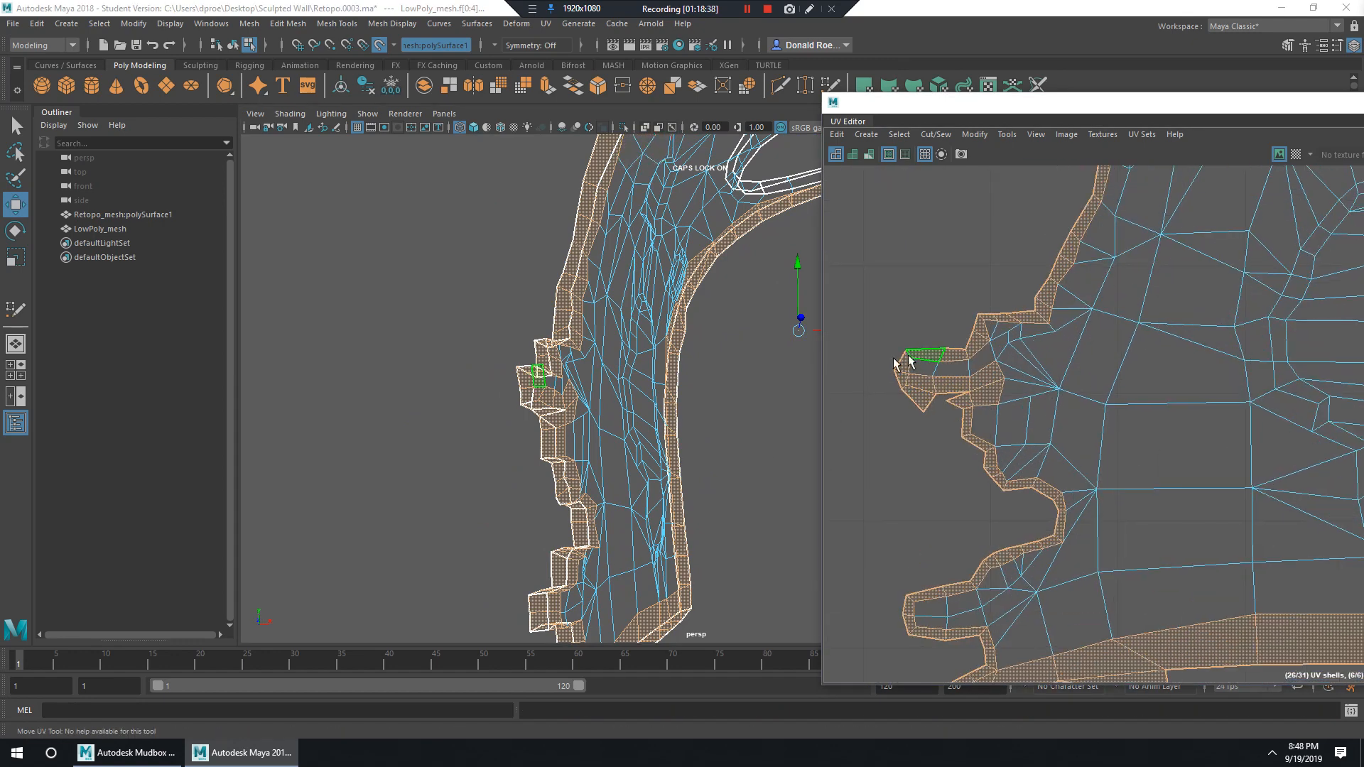
{"action": "left_click_drag", "start_coordinate": [1002, 382], "coordinate": [990, 390], "text": "ctrl"}
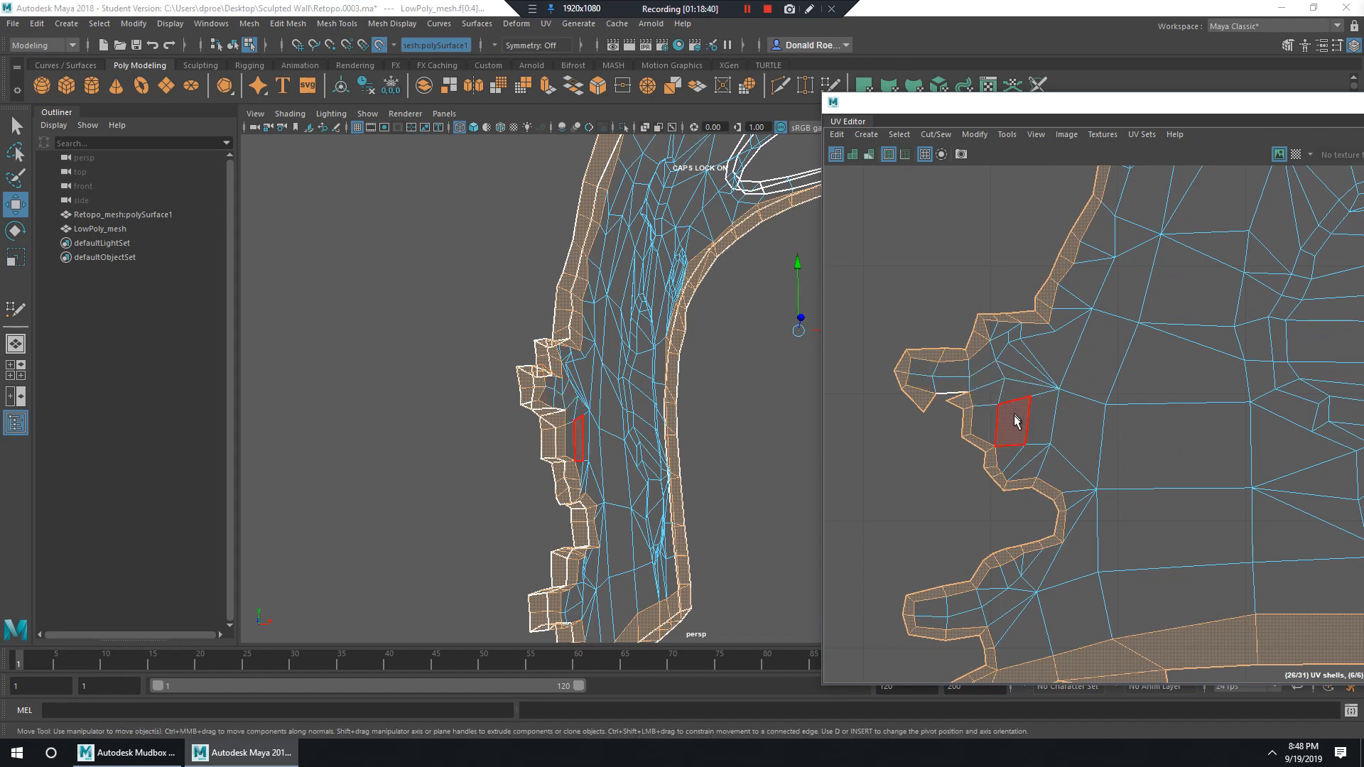
{"action": "middle_click_drag", "start_coordinate": [1080, 482], "coordinate": [1054, 432], "text": "alt"}
{"action": "middle_click_drag", "start_coordinate": [1068, 552], "coordinate": [1039, 416], "text": "alt"}
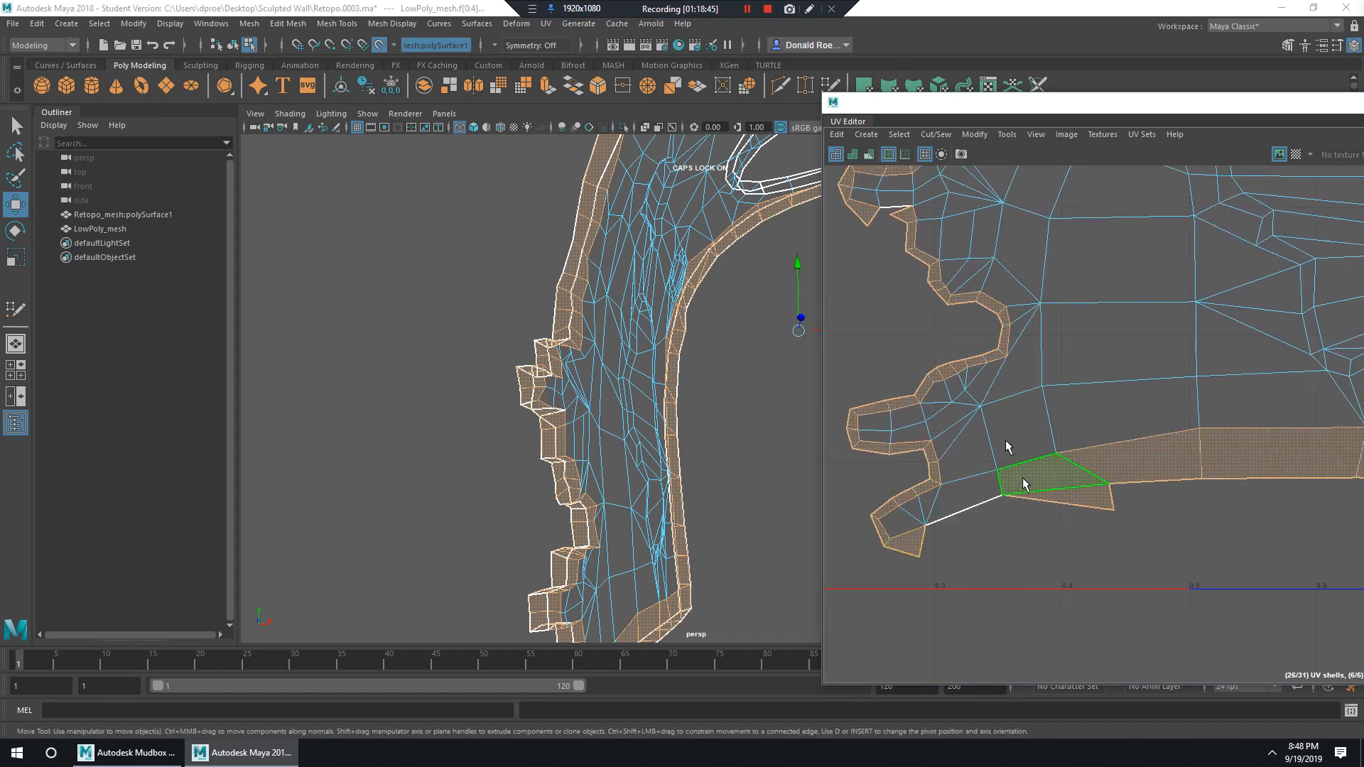
{"action": "left_click_drag", "start_coordinate": [1006, 440], "coordinate": [1166, 564], "text": "ctrl"}
Remove the surface shell's remaining bottom, right and top border faces from the selection, keeping the rim strips selected.
{"action": "right_click_drag", "start_coordinate": [1158, 507], "coordinate": [1052, 433], "text": "alt"}
{"action": "middle_click_drag", "start_coordinate": [1208, 446], "coordinate": [933, 431], "text": "alt"}
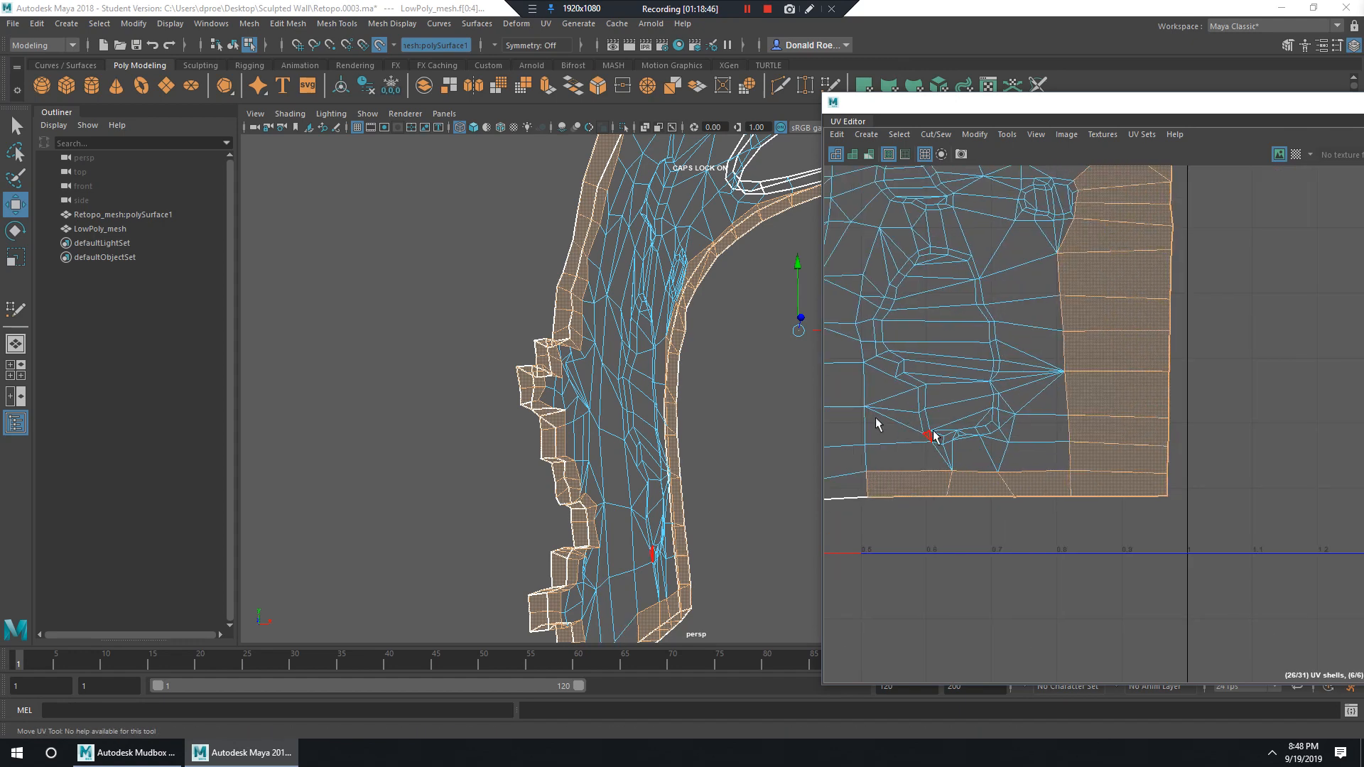
{"action": "left_click_drag", "start_coordinate": [1214, 567], "coordinate": [1214, 569], "text": "ctrl"}
{"action": "middle_click_drag", "start_coordinate": [1106, 340], "coordinate": [1185, 637], "text": "alt"}
{"action": "right_click_drag", "start_coordinate": [1185, 636], "coordinate": [1094, 526], "text": "alt"}
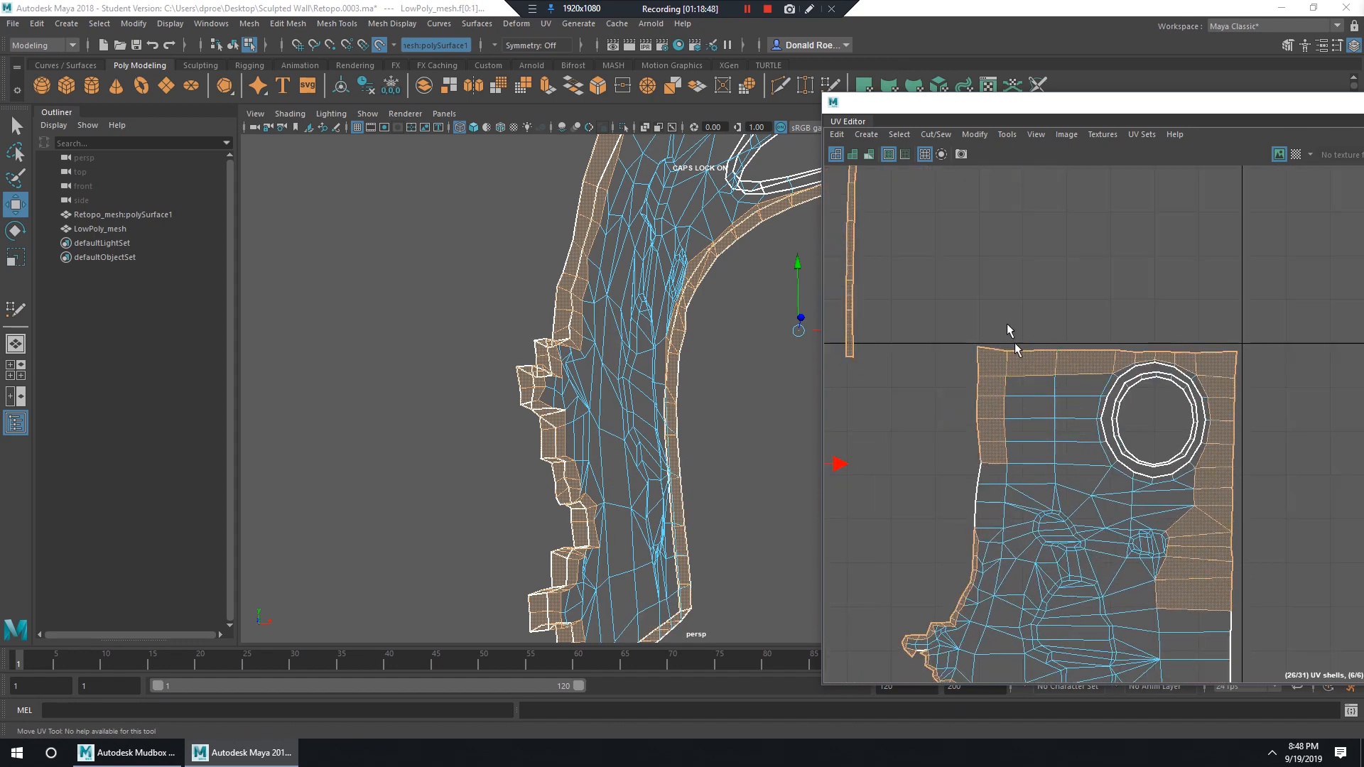
{"action": "left_click_drag", "start_coordinate": [1008, 324], "coordinate": [1097, 501], "text": "ctrl"}
Check the rim face selection around the mesh and apply an Automatic UV projection to those faces.
{"action": "left_click_drag", "start_coordinate": [696, 452], "coordinate": [689, 383], "text": "alt"}
{"action": "right_click_drag", "start_coordinate": [689, 383], "coordinate": [650, 465], "text": "alt"}
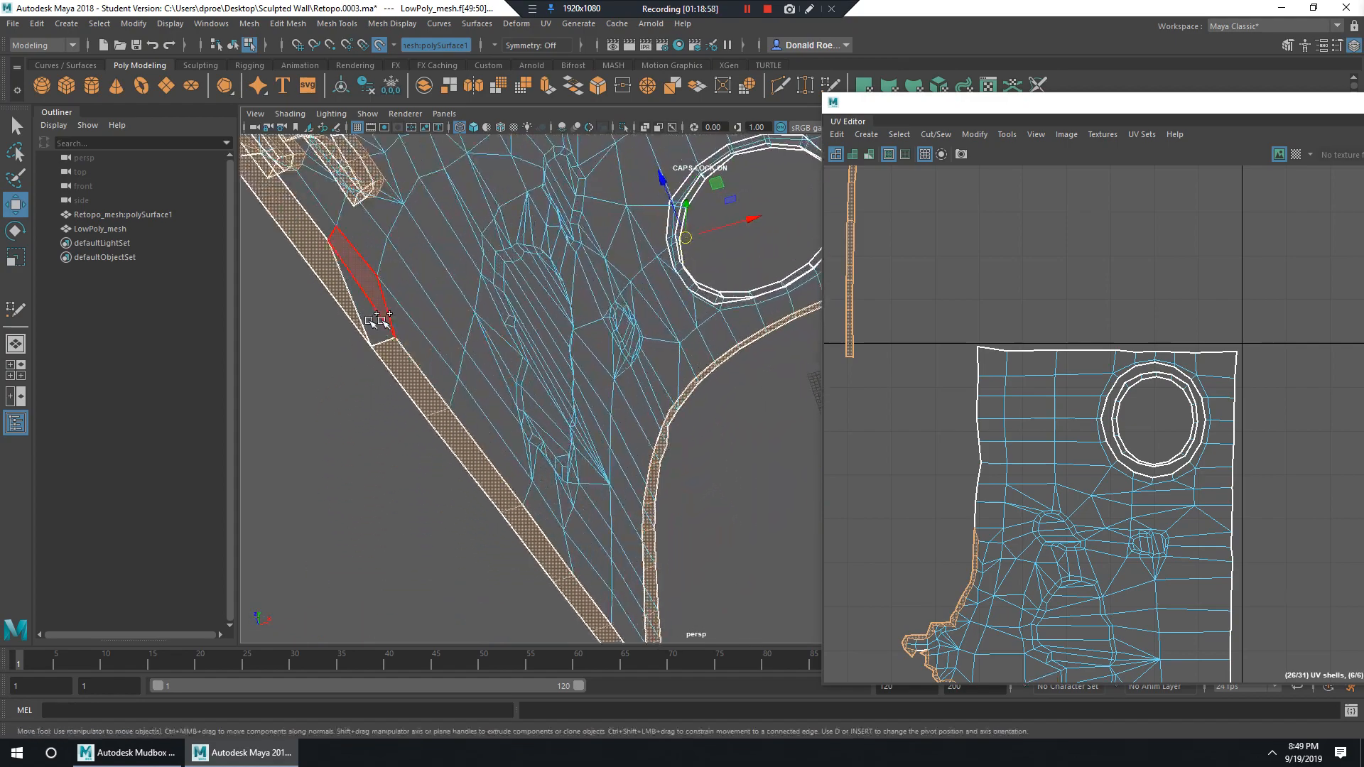
{"action": "middle_click_drag", "start_coordinate": [503, 391], "coordinate": [612, 489], "text": "alt"}
{"action": "left_click_drag", "start_coordinate": [612, 489], "coordinate": [604, 458], "text": "alt"}
{"action": "right_click_drag", "start_coordinate": [604, 458], "coordinate": [500, 448], "text": "alt"}
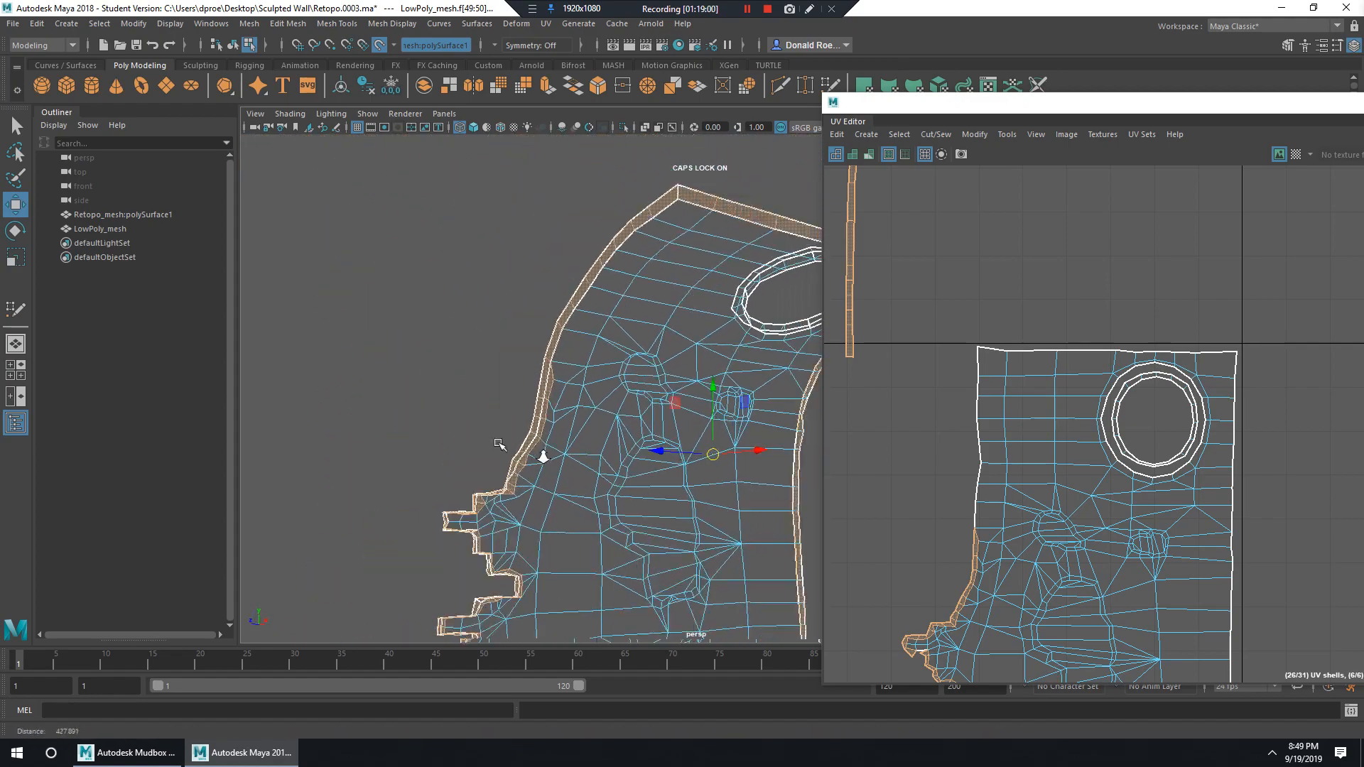
{"action": "left_click_drag", "start_coordinate": [500, 448], "coordinate": [709, 214], "text": "alt"}
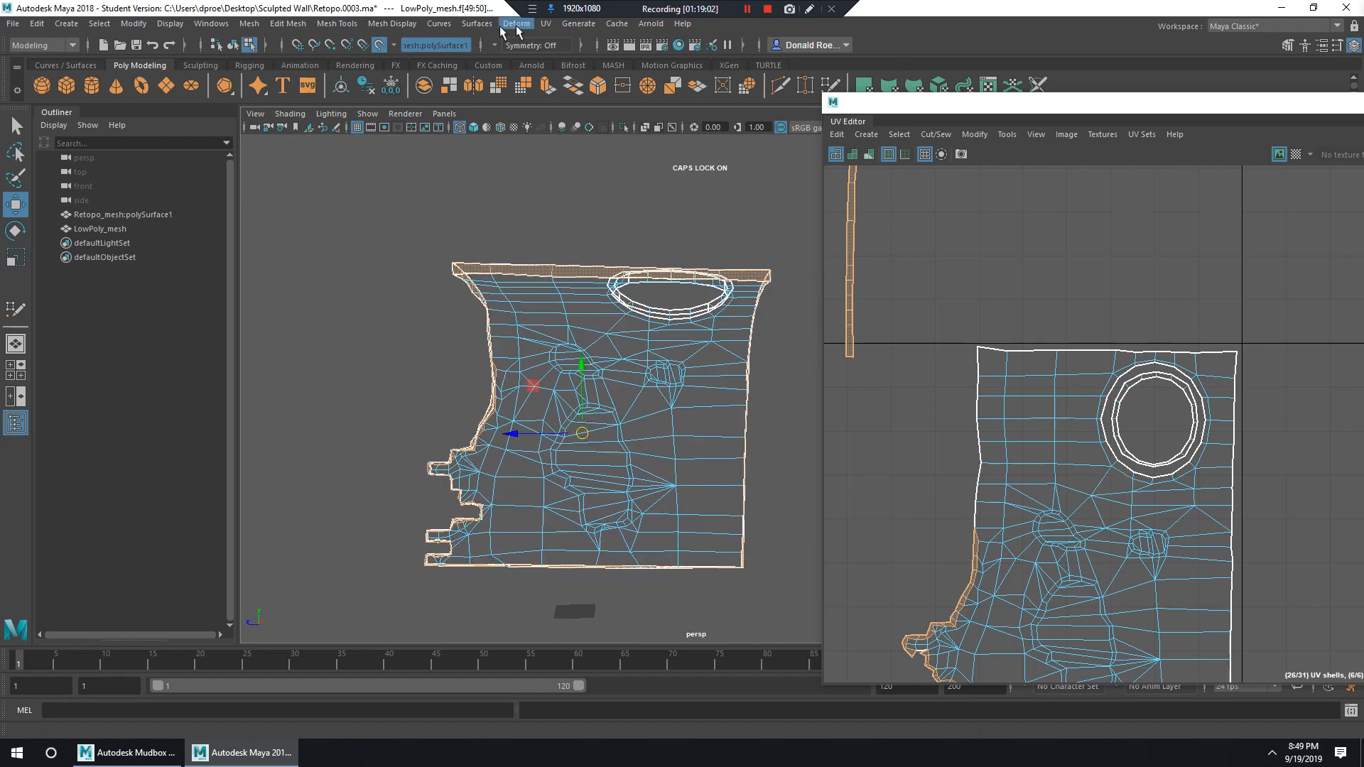
{"action": "left_click", "coordinate": [545, 23]}
{"action": "left_click", "coordinate": [593, 107]}
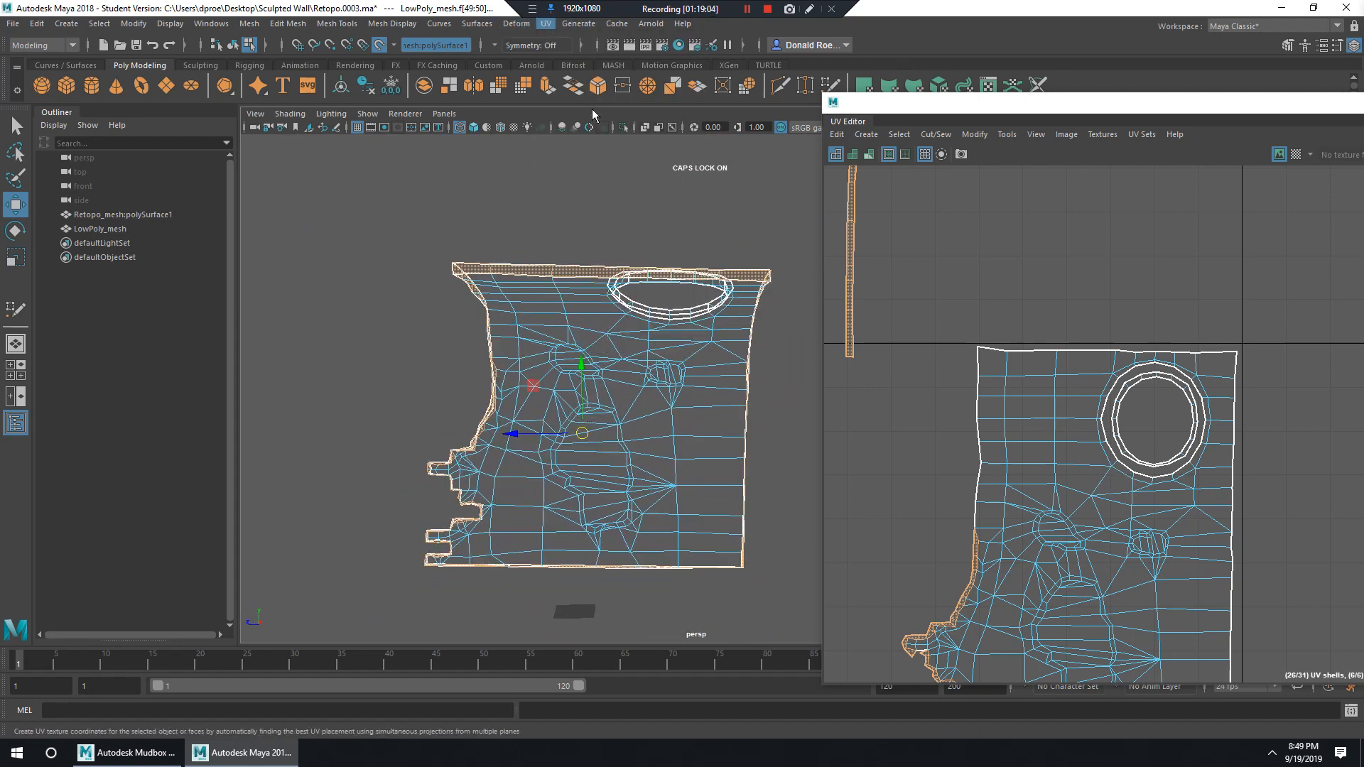
Move the newly projected rim shells out of the UV tile, to the left of the surface shell.
{"action": "right_click_drag", "start_coordinate": [864, 302], "coordinate": [991, 367], "text": "alt"}
{"action": "middle_click_drag", "start_coordinate": [991, 367], "coordinate": [1026, 293], "text": "alt"}
{"action": "key", "text": "w"}
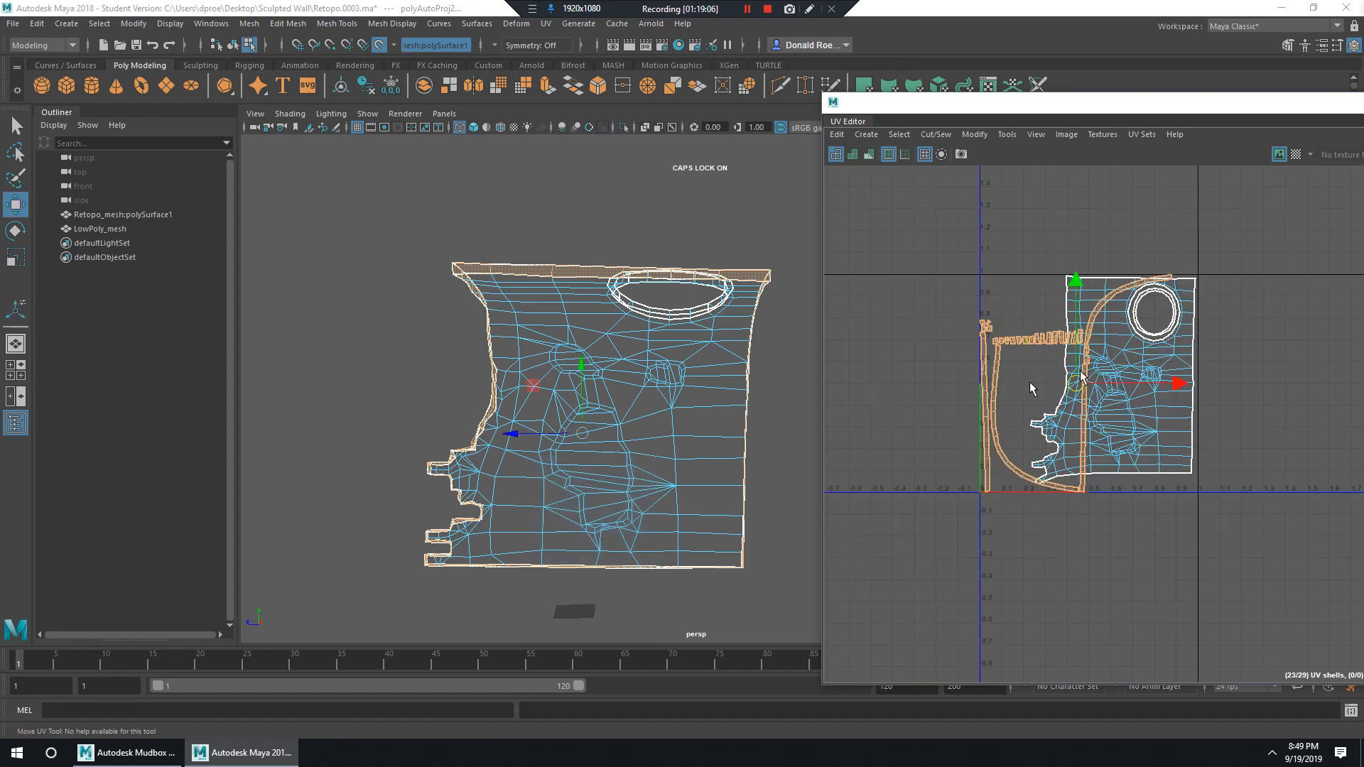
{"action": "left_click_drag", "start_coordinate": [1074, 383], "coordinate": [903, 384]}
{"action": "right_click_drag", "start_coordinate": [906, 384], "coordinate": [937, 365], "text": "alt"}
{"action": "middle_click_drag", "start_coordinate": [939, 365], "coordinate": [1096, 369], "text": "alt"}
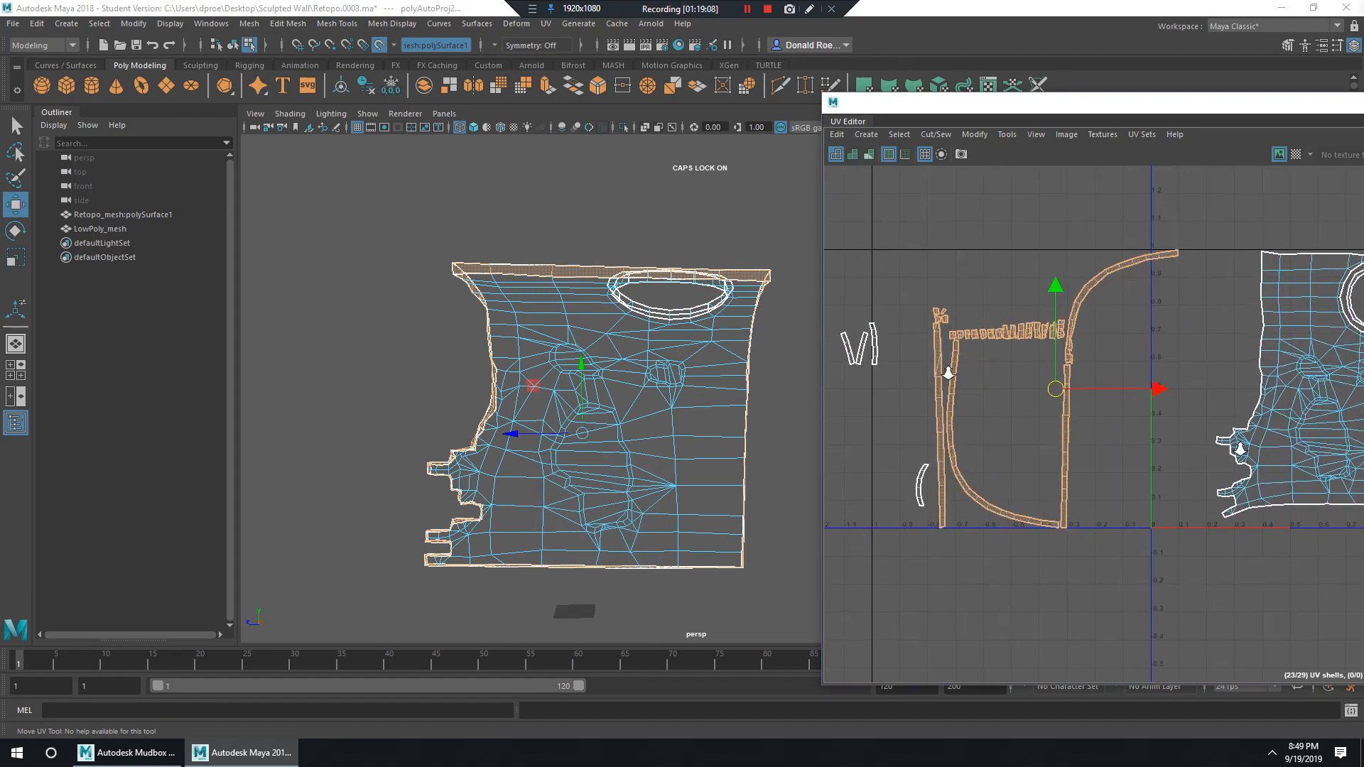
Select the four strip shells belonging to the panel's circular hole, beside the rim shells outside the UV tile.
{"action": "right_click_drag", "start_coordinate": [949, 372], "coordinate": [1055, 341], "text": "alt"}
{"action": "middle_click_drag", "start_coordinate": [1055, 341], "coordinate": [1143, 330], "text": "alt"}
{"action": "left_click_drag", "start_coordinate": [847, 249], "coordinate": [961, 372]}
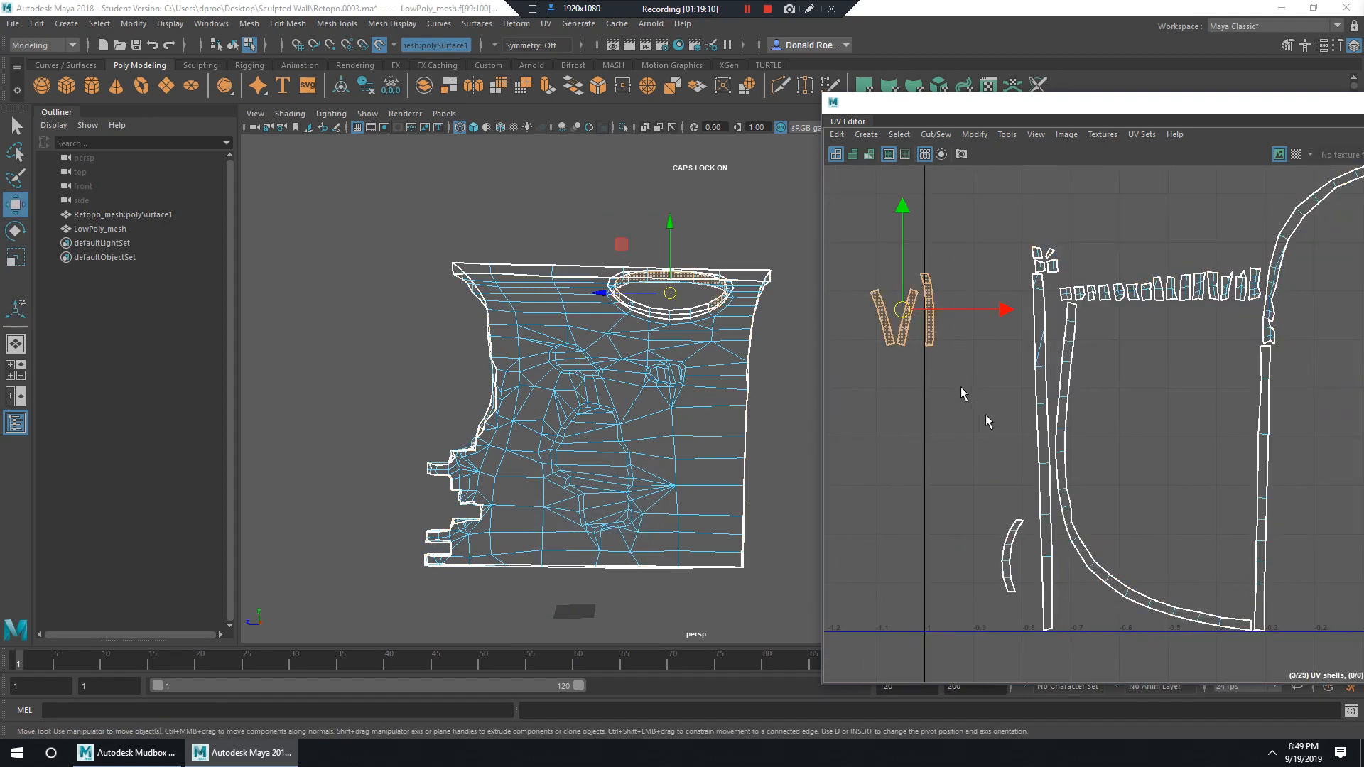
{"action": "middle_click_drag", "start_coordinate": [991, 505], "coordinate": [923, 425], "text": "alt"}
{"action": "middle_click_drag", "start_coordinate": [901, 338], "coordinate": [942, 389], "text": "alt"}
{"action": "right_click_drag", "start_coordinate": [945, 388], "coordinate": [865, 296], "text": "alt"}
{"action": "middle_click_drag", "start_coordinate": [1124, 325], "coordinate": [1097, 313], "text": "alt"}
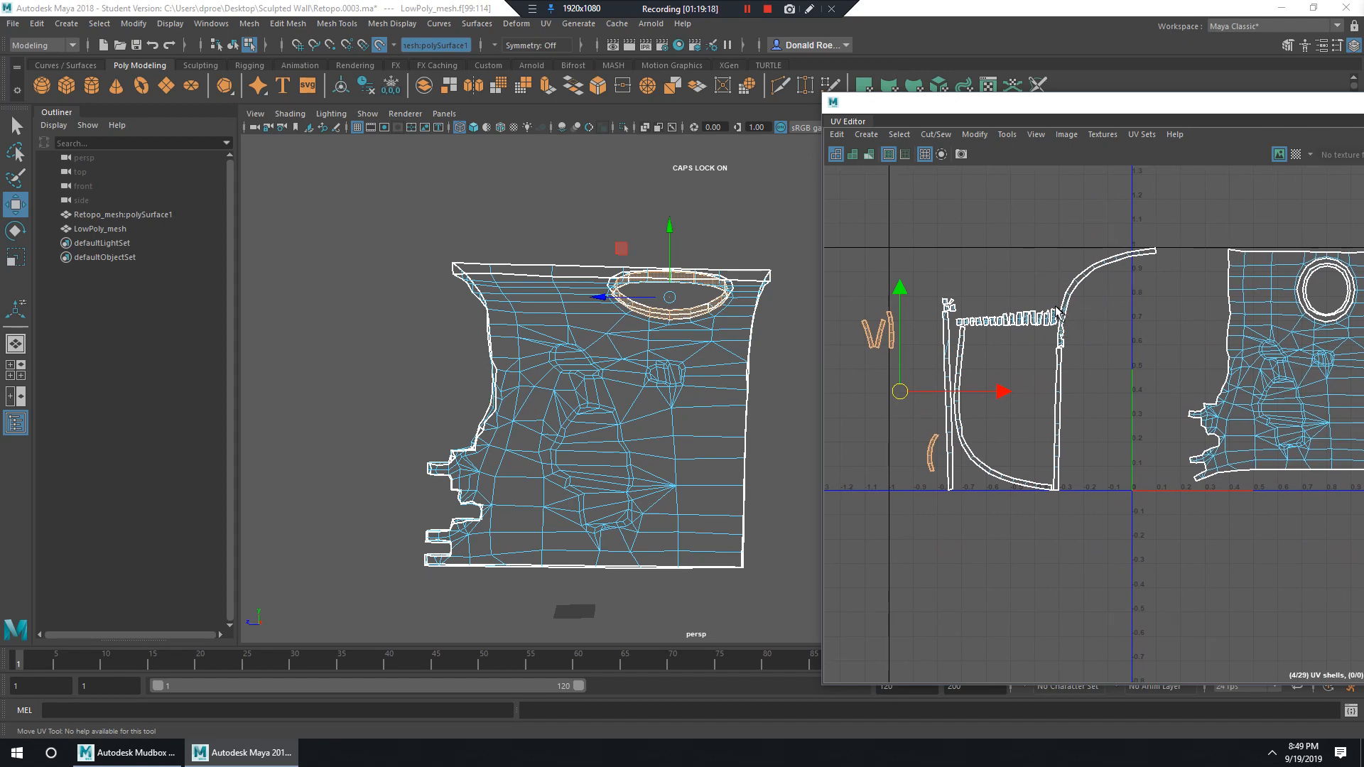
{"action": "scroll", "coordinate": [1051, 310], "scroll_direction": "up", "scroll_amount": 2}
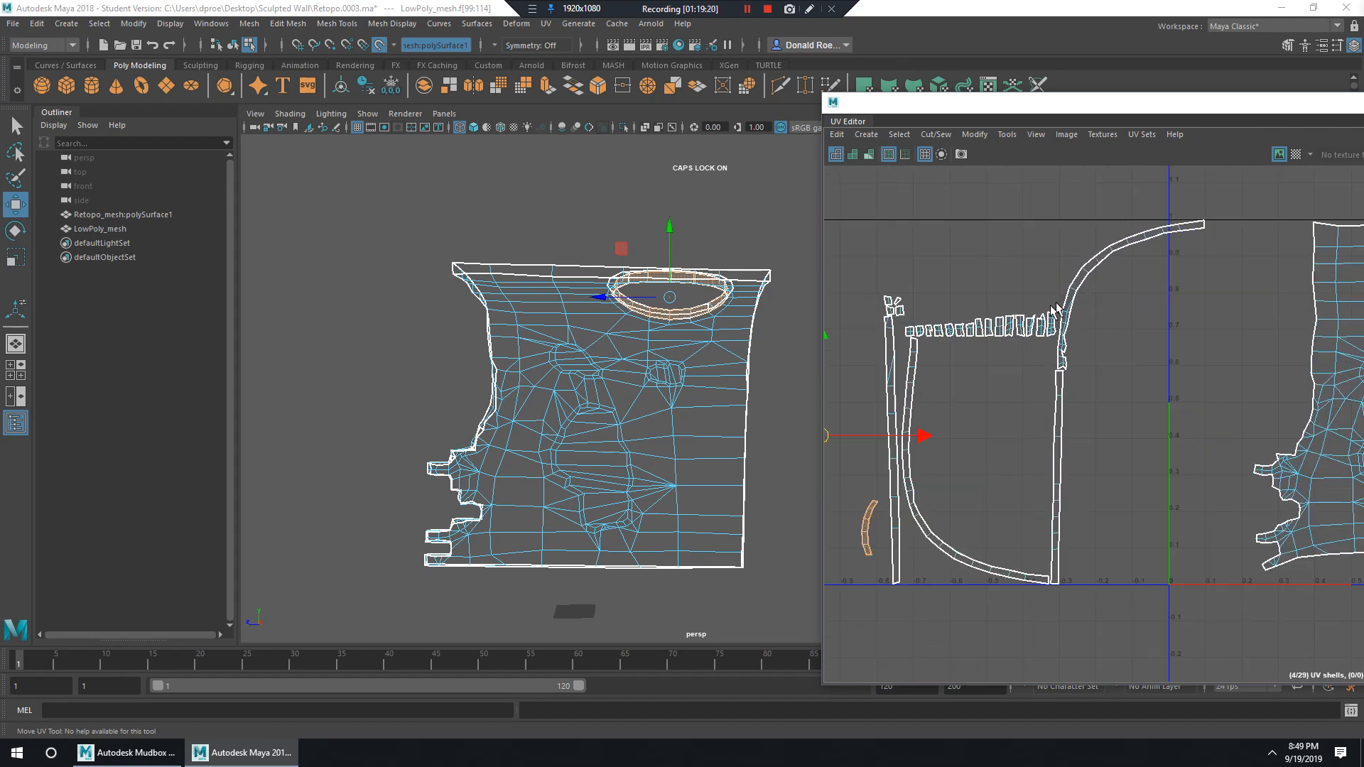
{"action": "scroll", "coordinate": [1039, 314], "scroll_direction": "up", "scroll_amount": 2}
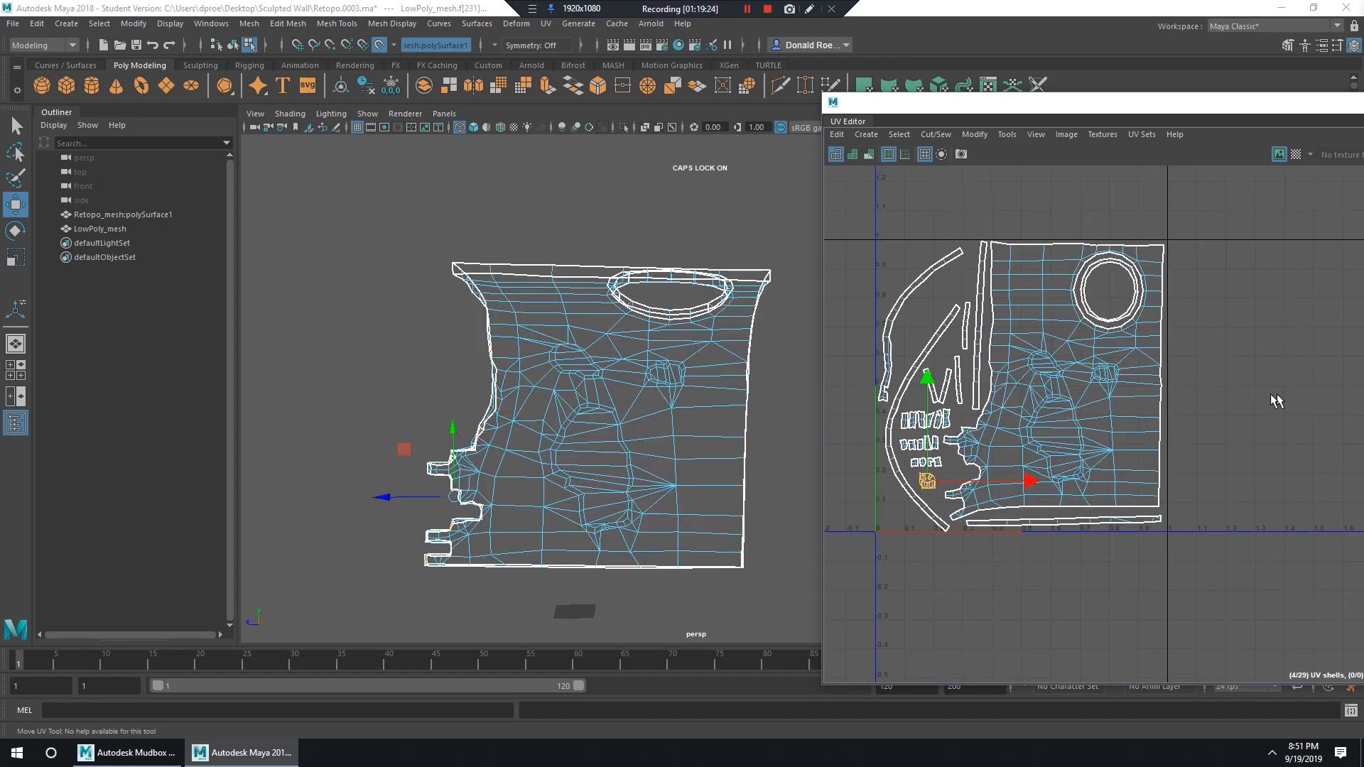
Examine the arranged UV layout around the tile with the shells shaded to check for overlapping or reversed UVs.
{"action": "right_click_drag", "start_coordinate": [1085, 330], "coordinate": [1238, 292]}
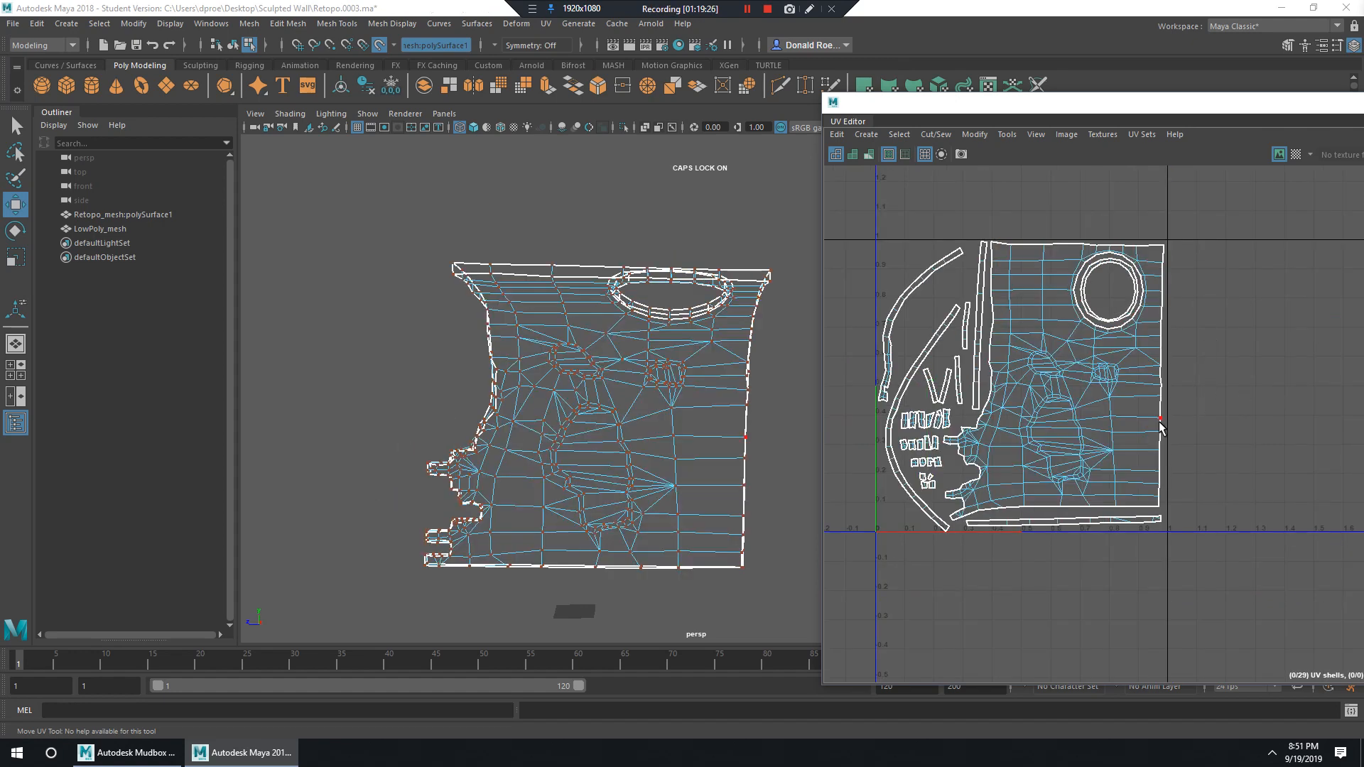
{"action": "right_click_drag", "start_coordinate": [1271, 428], "coordinate": [643, 335], "text": "alt"}
{"action": "middle_click_drag", "start_coordinate": [927, 376], "coordinate": [787, 338], "text": "alt"}
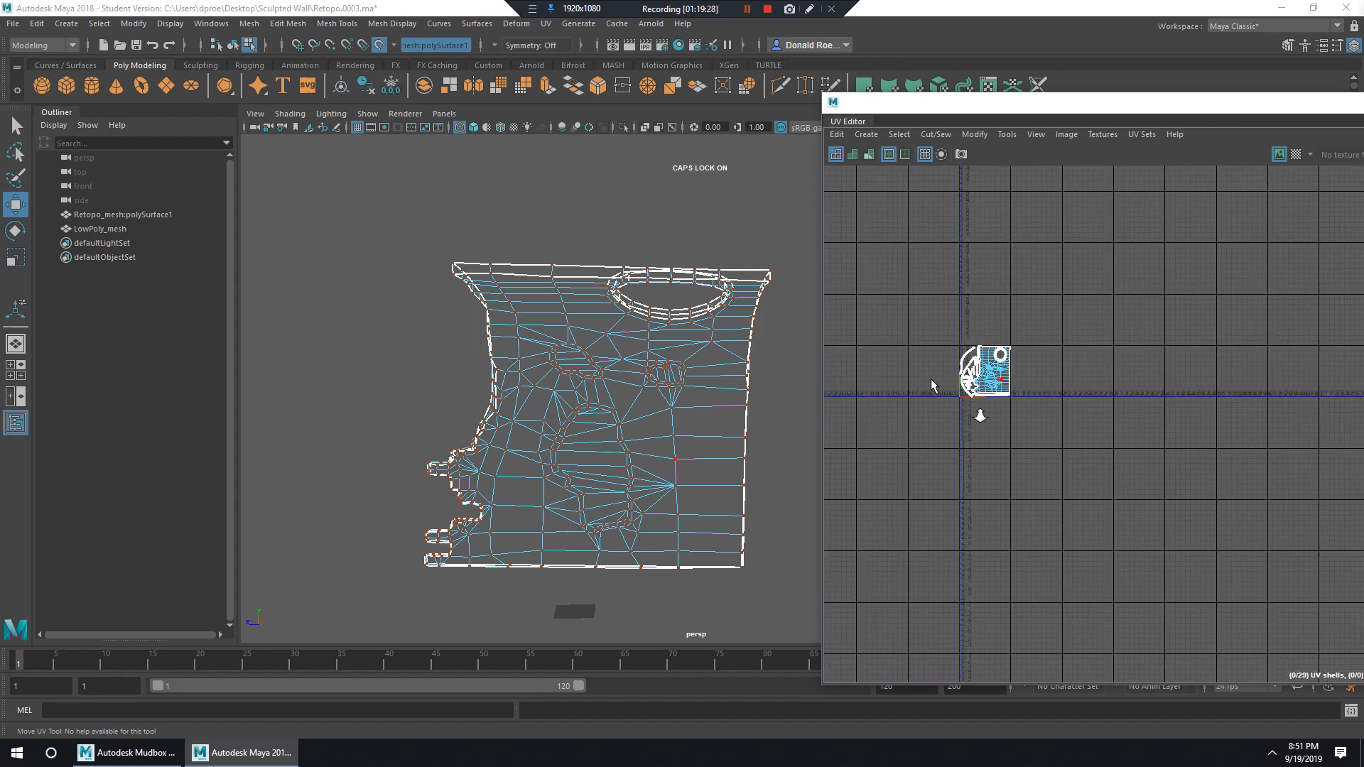
{"action": "right_click_drag", "start_coordinate": [930, 379], "coordinate": [1264, 462], "text": "alt"}
{"action": "middle_click_drag", "start_coordinate": [1078, 424], "coordinate": [957, 544], "text": "alt"}
{"action": "right_click_drag", "start_coordinate": [956, 522], "coordinate": [1307, 618], "text": "alt"}
{"action": "middle_click_drag", "start_coordinate": [987, 479], "coordinate": [908, 564], "text": "alt"}
{"action": "mouse_move", "coordinate": [1007, 326]}
{"action": "right_mouse_down"}
{"action": "mouse_move", "coordinate": [1022, 330]}
{"action": "mouse_move", "coordinate": [983, 312]}
{"action": "right_mouse_up"}
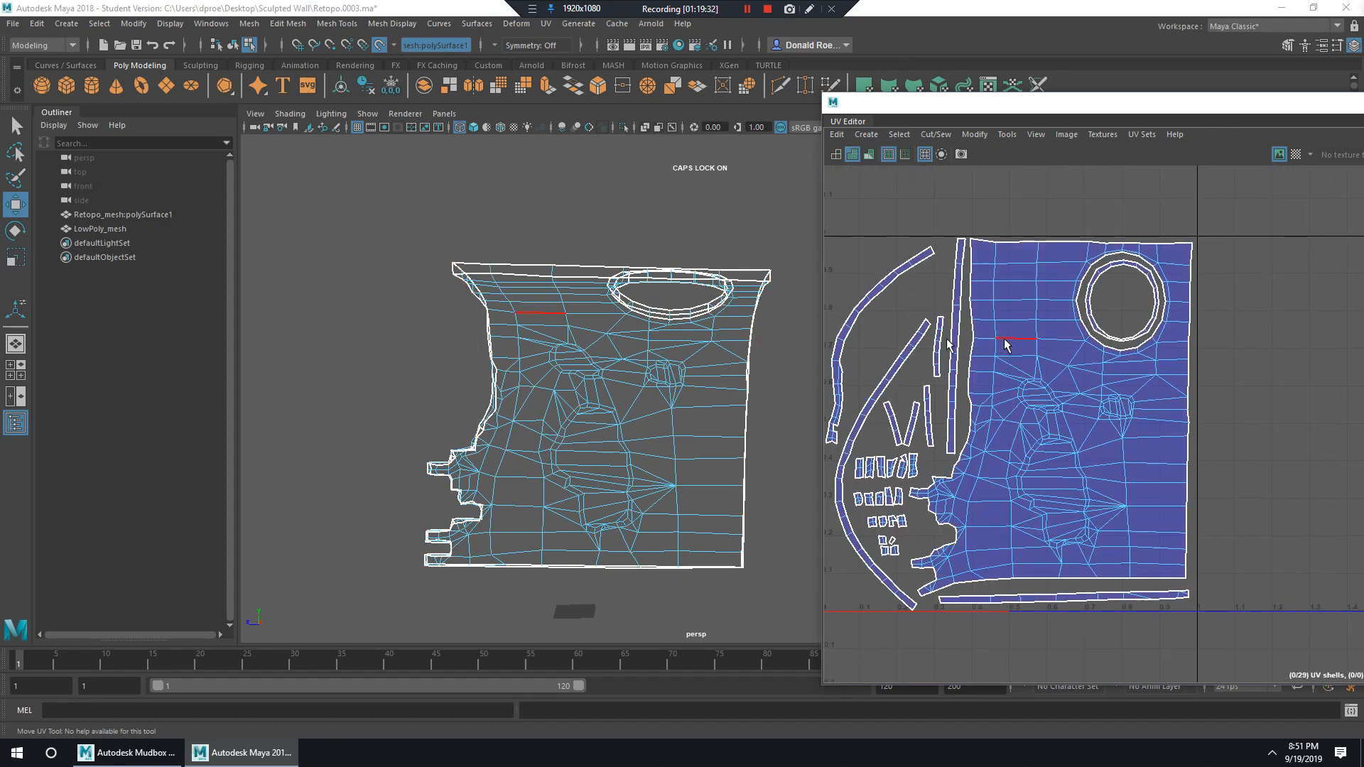
Return the low-poly mesh to object mode and display it shaded with textures.
{"action": "right_click_drag", "start_coordinate": [611, 339], "coordinate": [595, 367]}
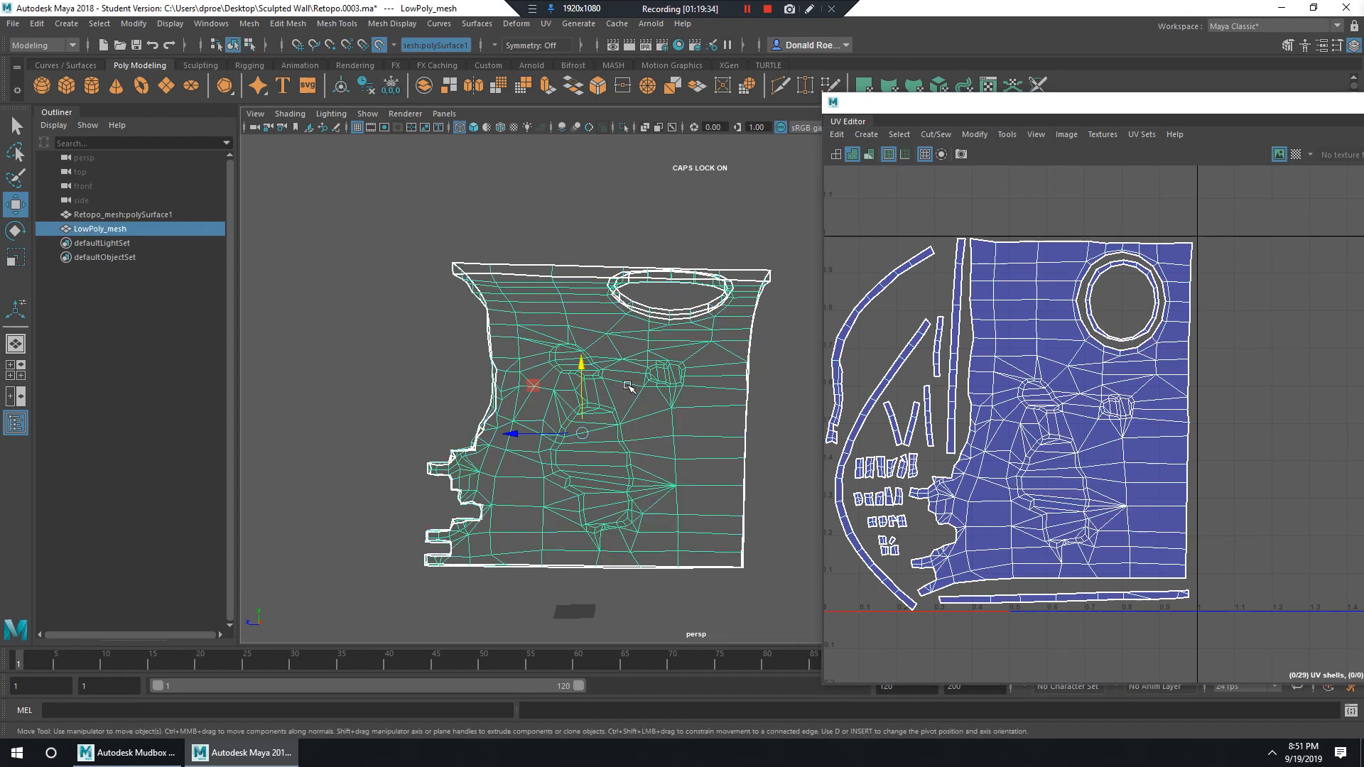
{"action": "key", "text": "5"}
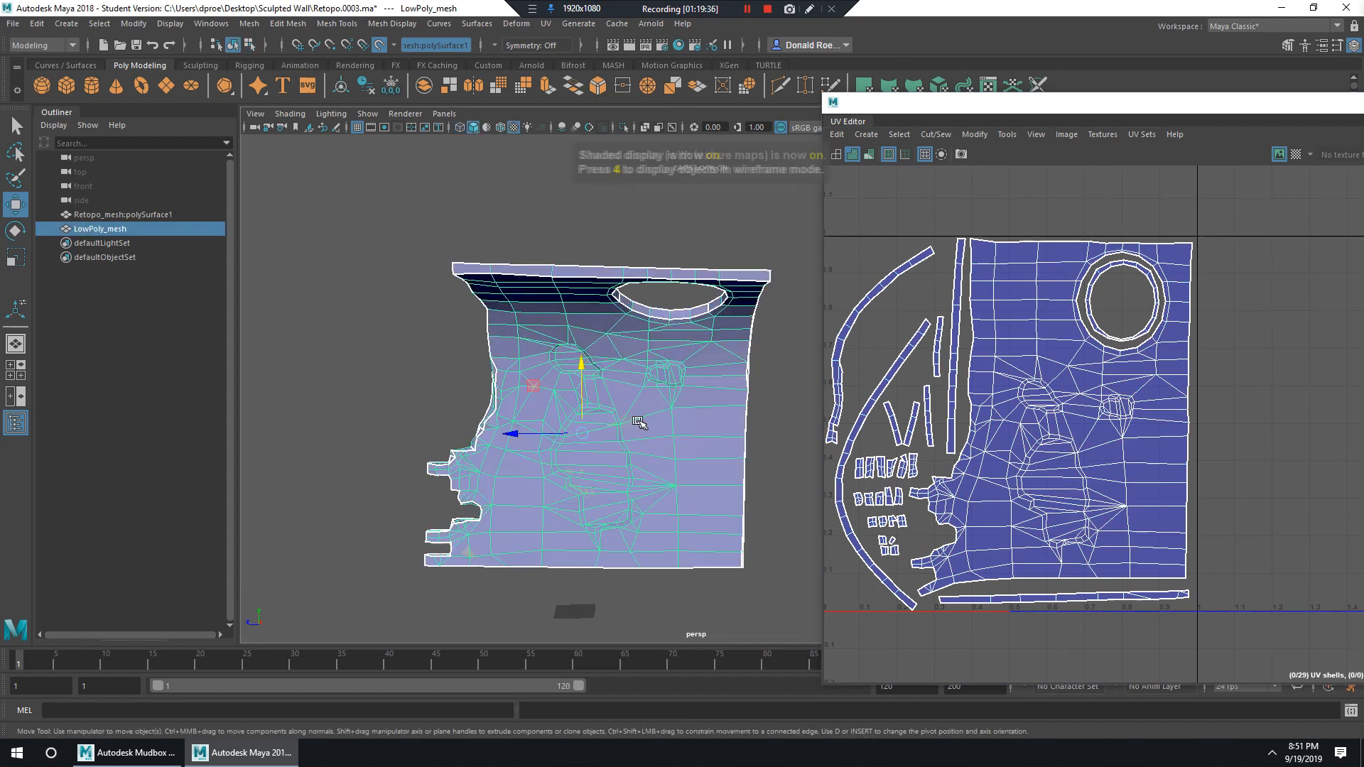
{"action": "left_click_drag", "start_coordinate": [643, 423], "coordinate": [680, 406], "text": "alt"}
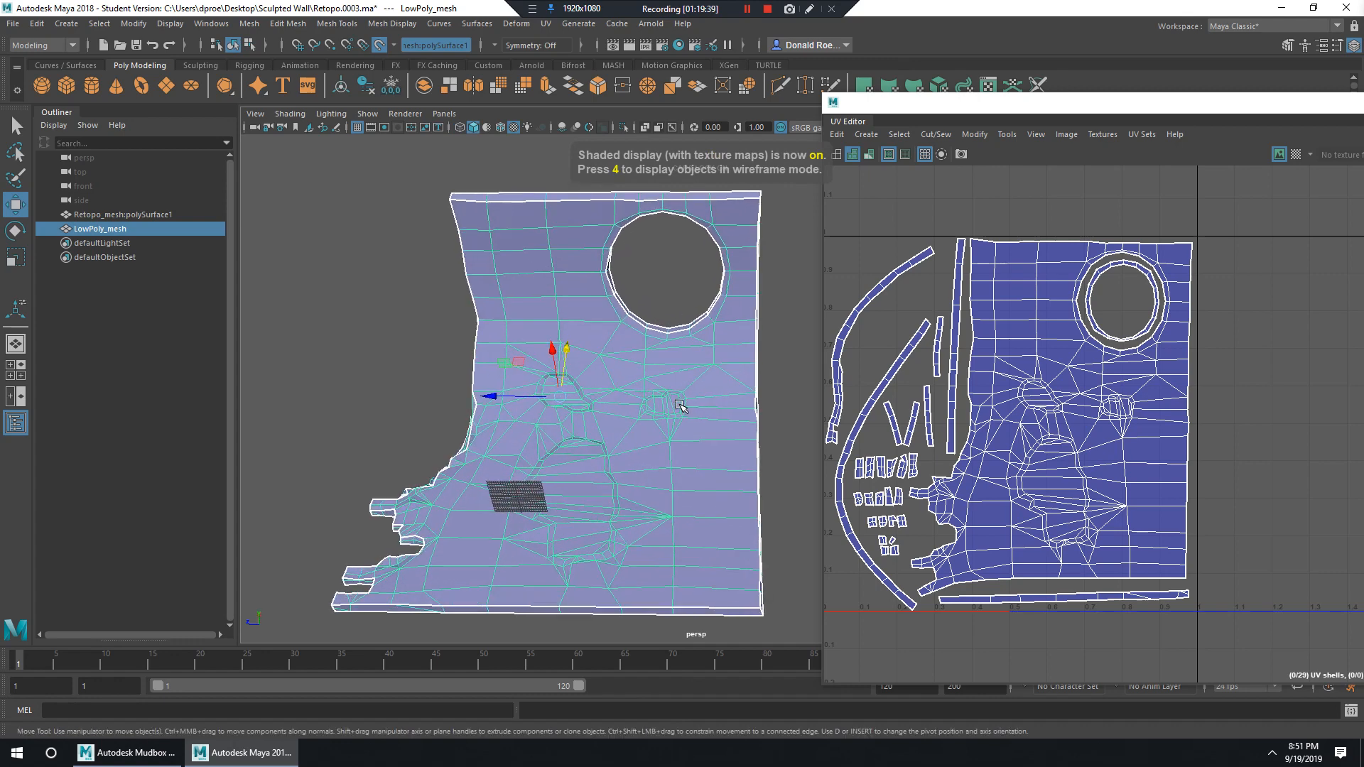
Turn off the texture border and UV shell shading displays, and close the UV Editor.
{"action": "key", "text": "Caps_Lock"}
{"action": "left_click", "coordinate": [889, 155]}
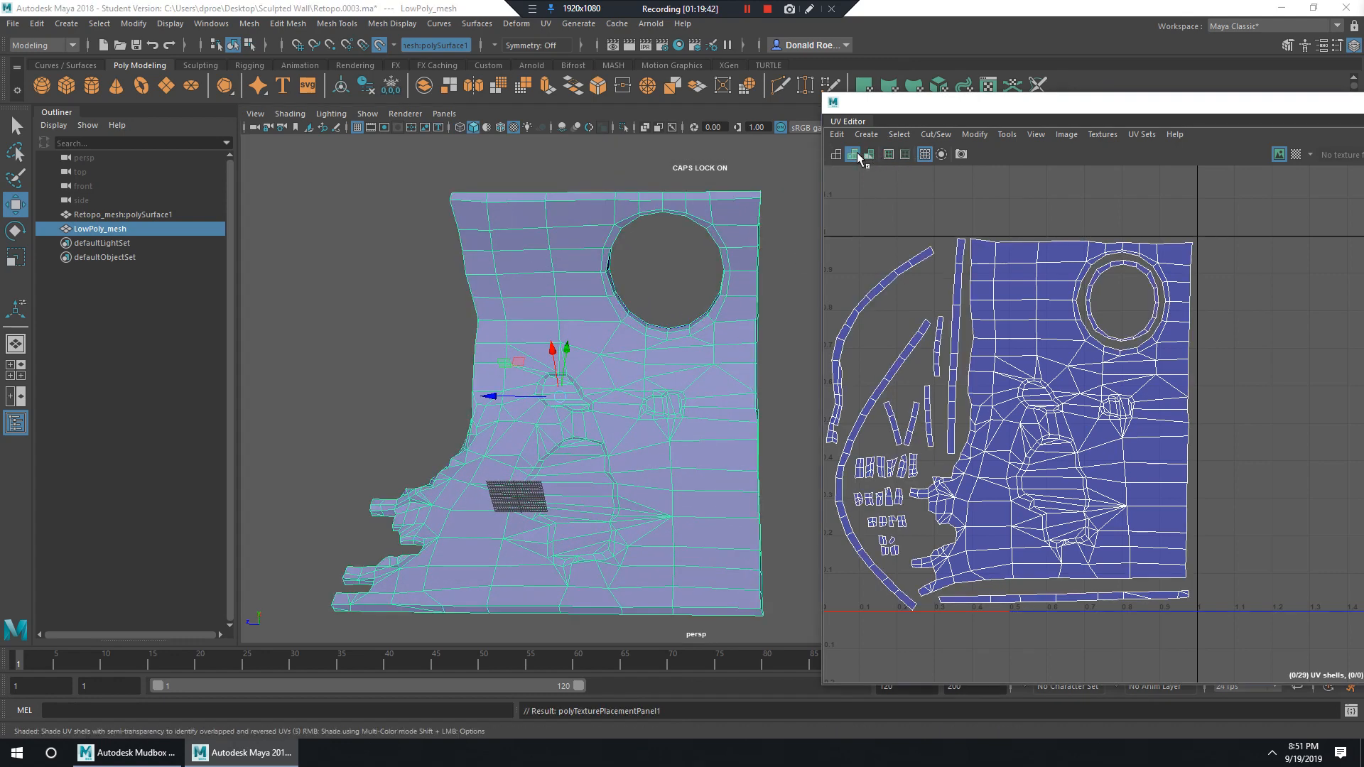
{"action": "left_click", "coordinate": [857, 152]}
{"action": "left_click_drag", "start_coordinate": [989, 110], "coordinate": [696, 114]}
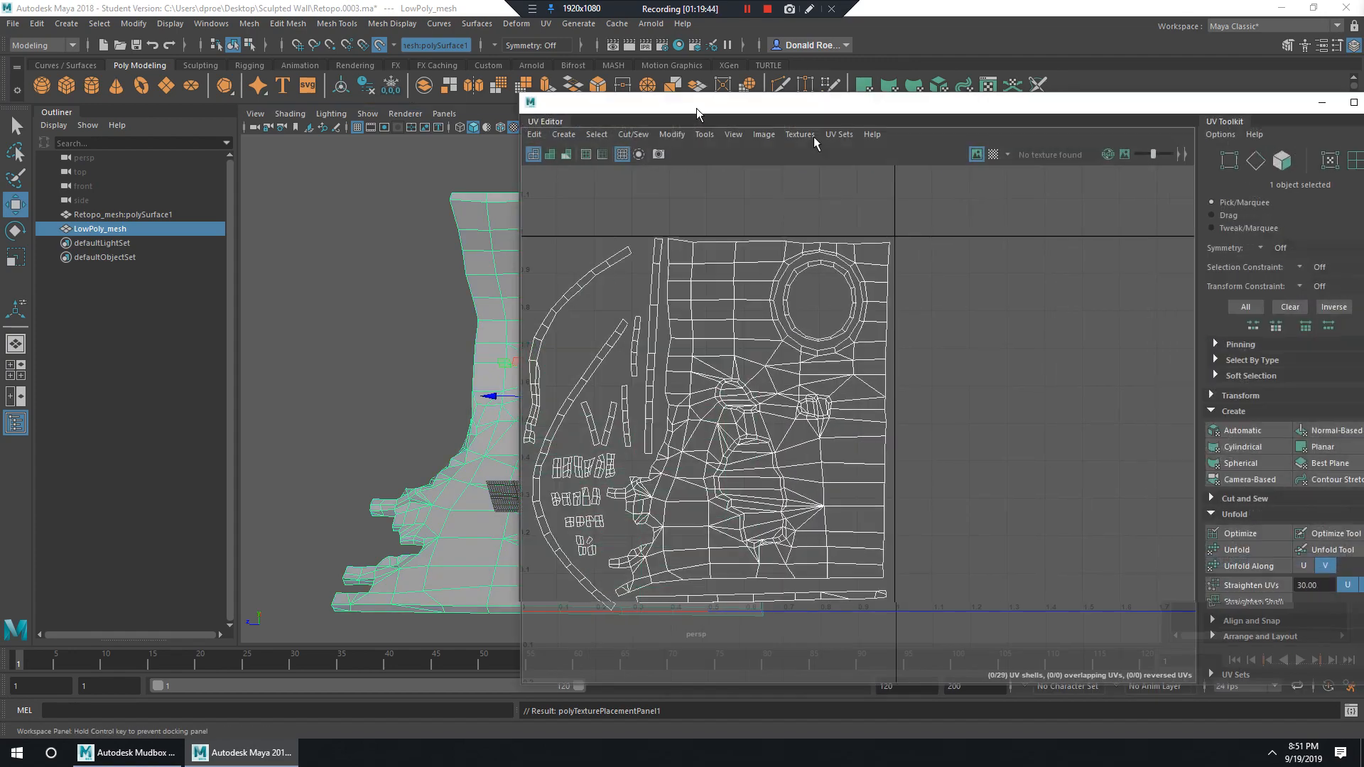
{"action": "left_click_drag", "start_coordinate": [1277, 113], "coordinate": [1114, 115]}
{"action": "left_click", "coordinate": [1208, 112]}
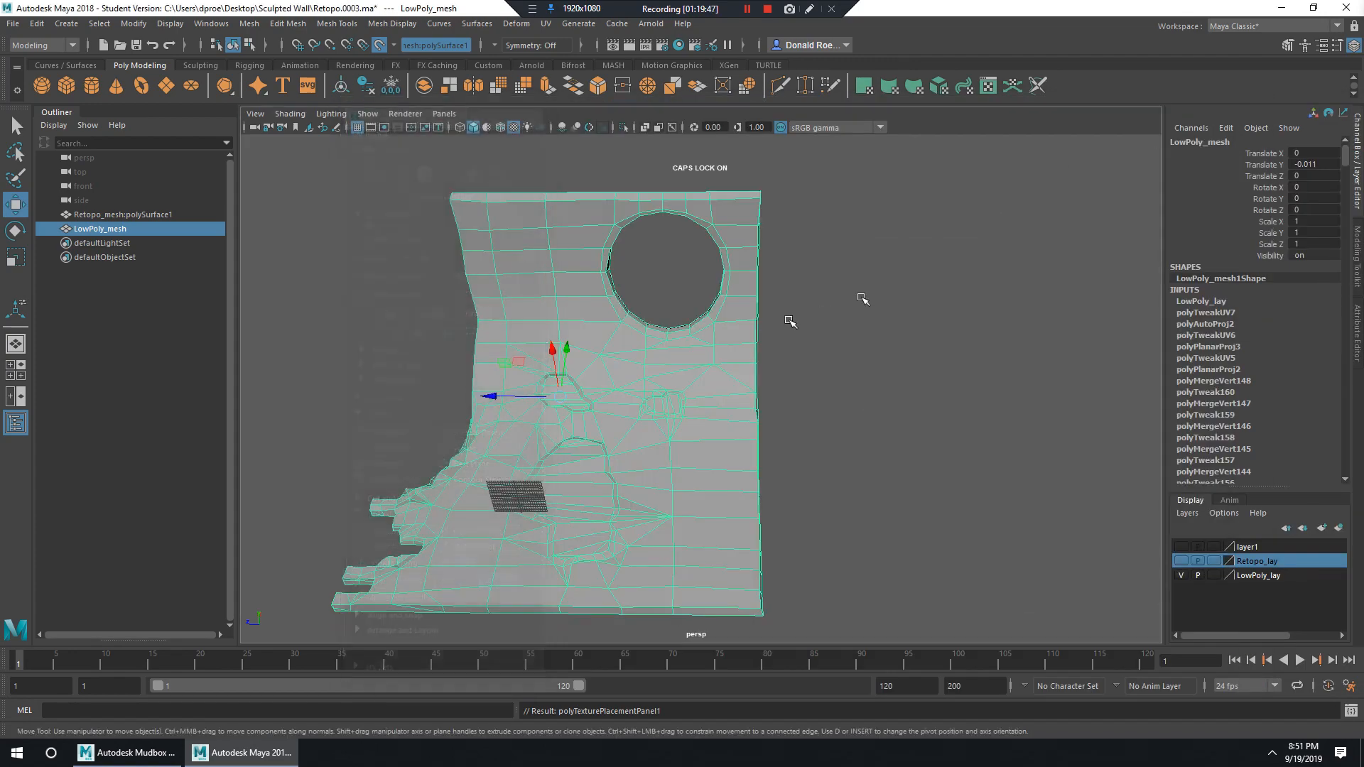
Inspect the low-poly mesh's faceted shading in object mode, with and without the mesh selected.
{"action": "left_click_drag", "start_coordinate": [862, 296], "coordinate": [784, 334], "text": "alt"}
{"action": "right_click_drag", "start_coordinate": [706, 268], "coordinate": [778, 245]}
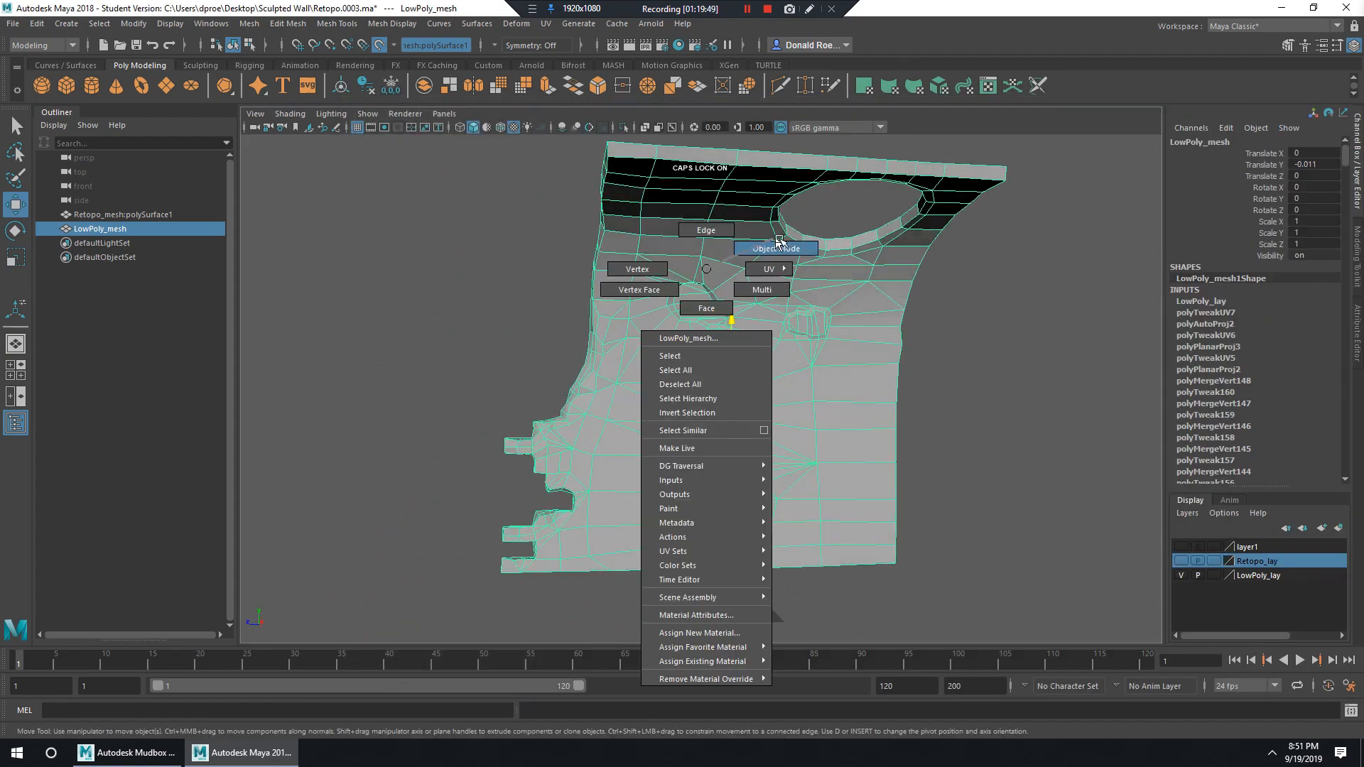
{"action": "left_click", "coordinate": [947, 386]}
{"action": "left_click_drag", "start_coordinate": [947, 386], "coordinate": [888, 365], "text": "alt"}
{"action": "left_click", "coordinate": [812, 357]}
{"action": "left_click", "coordinate": [952, 373]}
{"action": "left_click", "coordinate": [759, 320]}
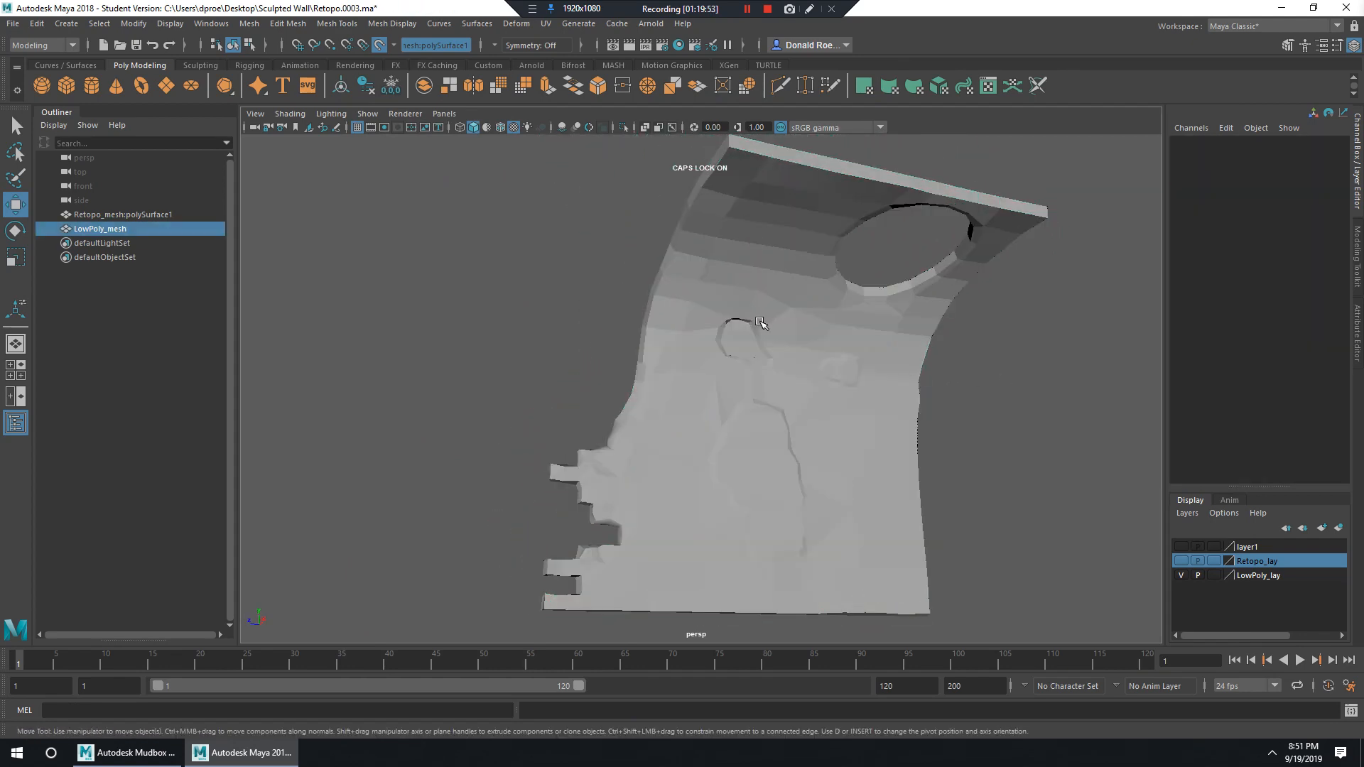
{"action": "left_click", "coordinate": [968, 390]}
{"action": "left_click_drag", "start_coordinate": [968, 390], "coordinate": [775, 328], "text": "alt"}
Apply Harden Edge to the whole low-poly mesh and deselect it to check the shading.
{"action": "left_click", "coordinate": [773, 327]}
{"action": "left_click", "coordinate": [394, 27]}
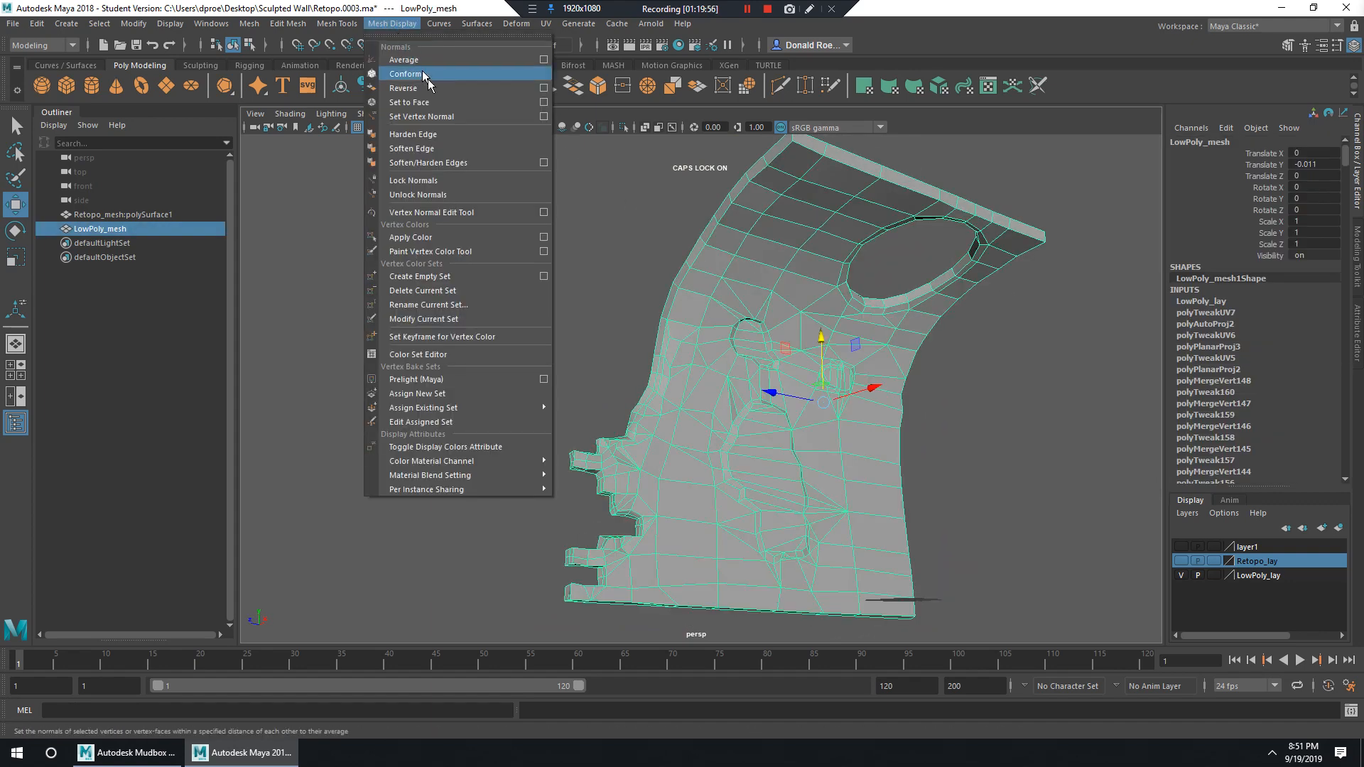
{"action": "left_click", "coordinate": [423, 134]}
{"action": "left_click", "coordinate": [535, 217]}
{"action": "mouse_move", "coordinate": [856, 363]}
{"action": "left_mouse_down", "text": "alt"}
{"action": "mouse_move", "coordinate": [856, 332]}
{"action": "mouse_move", "coordinate": [793, 320]}
{"action": "left_mouse_up", "text": "alt"}
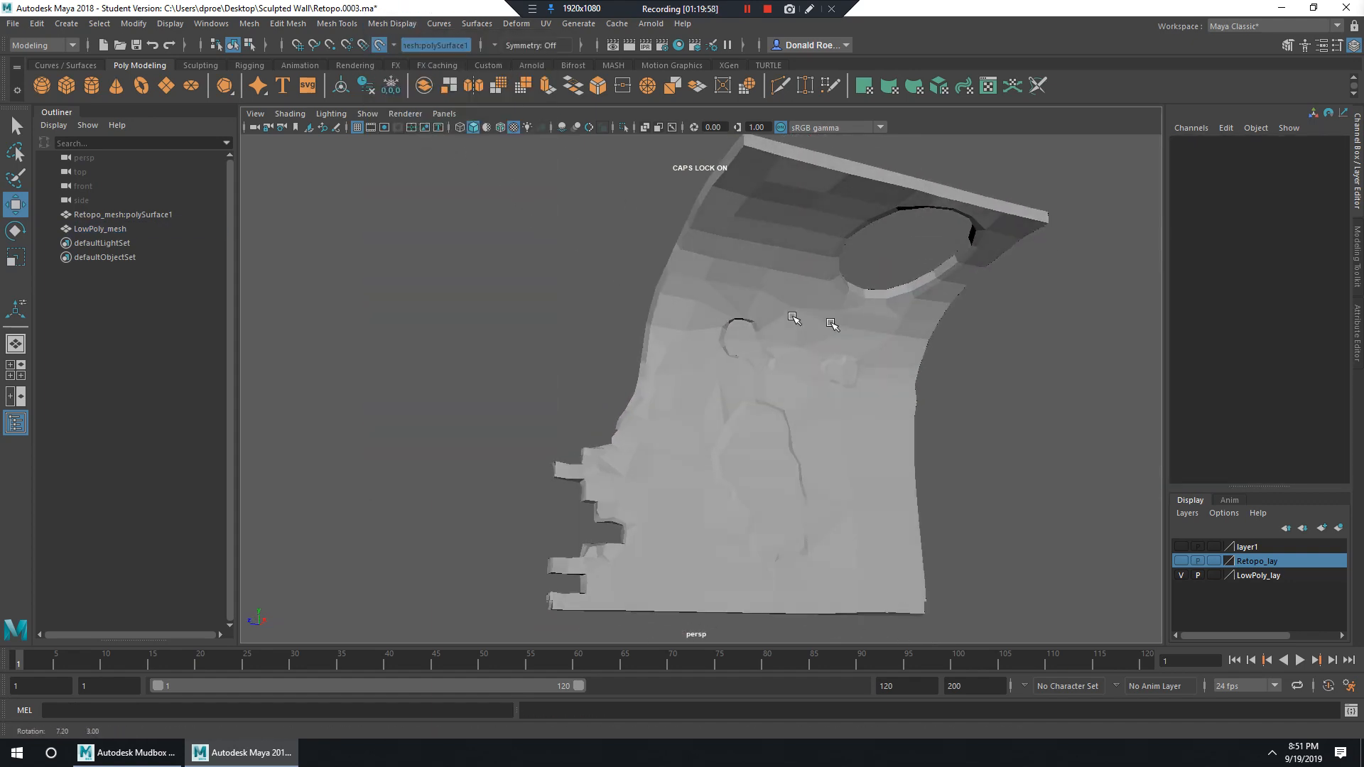
Apply Soften/Harden Edges to the low-poly mesh using the Texture Borders method, and deselect the mesh in object mode.
{"action": "left_click", "coordinate": [791, 320]}
{"action": "left_click", "coordinate": [387, 25]}
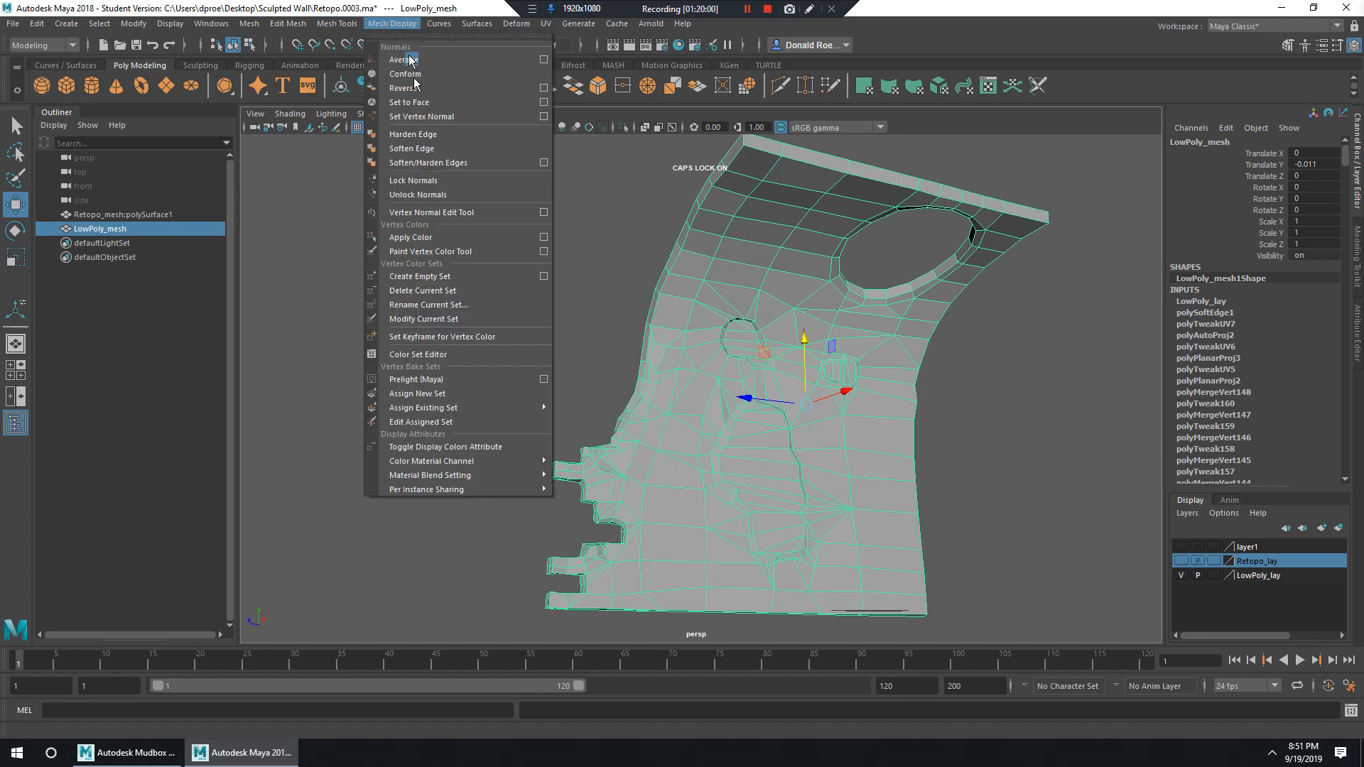
{"action": "left_click", "coordinate": [543, 163]}
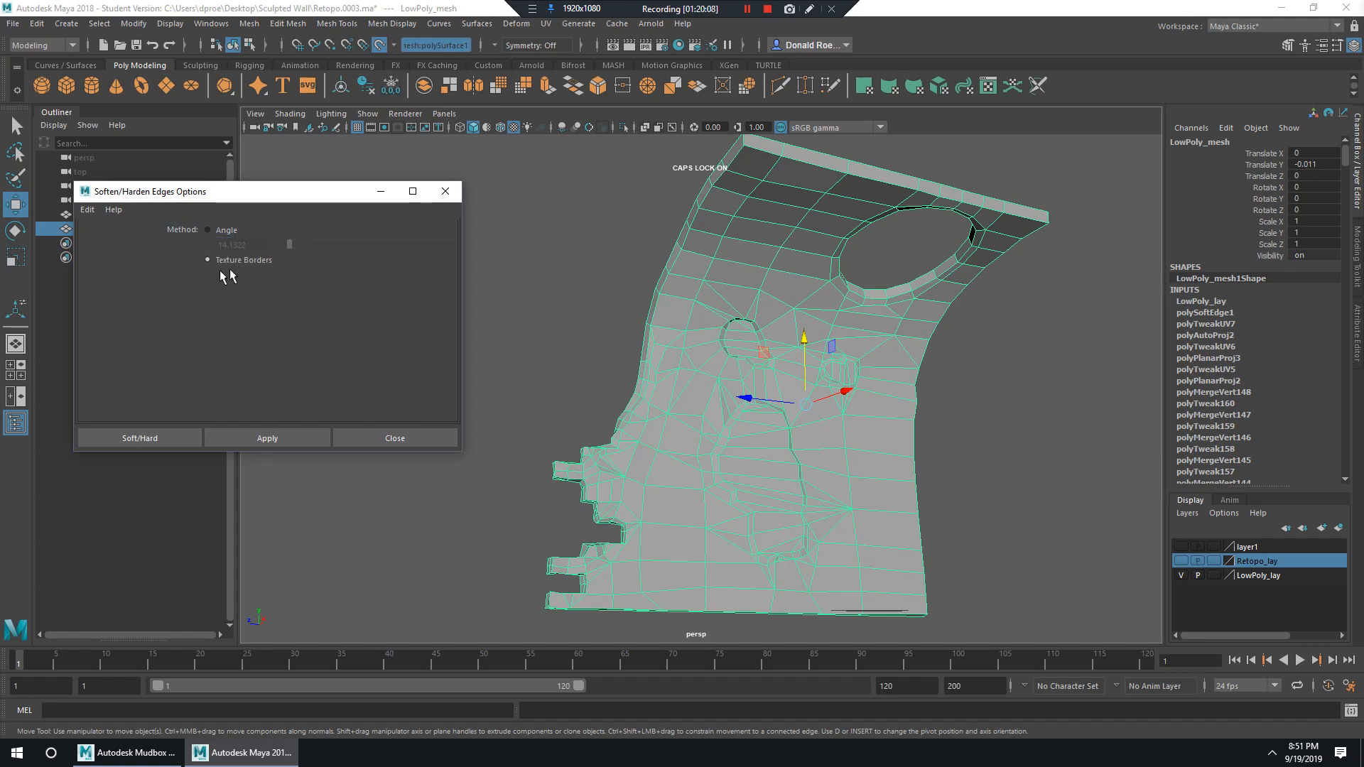
{"action": "left_click", "coordinate": [268, 439]}
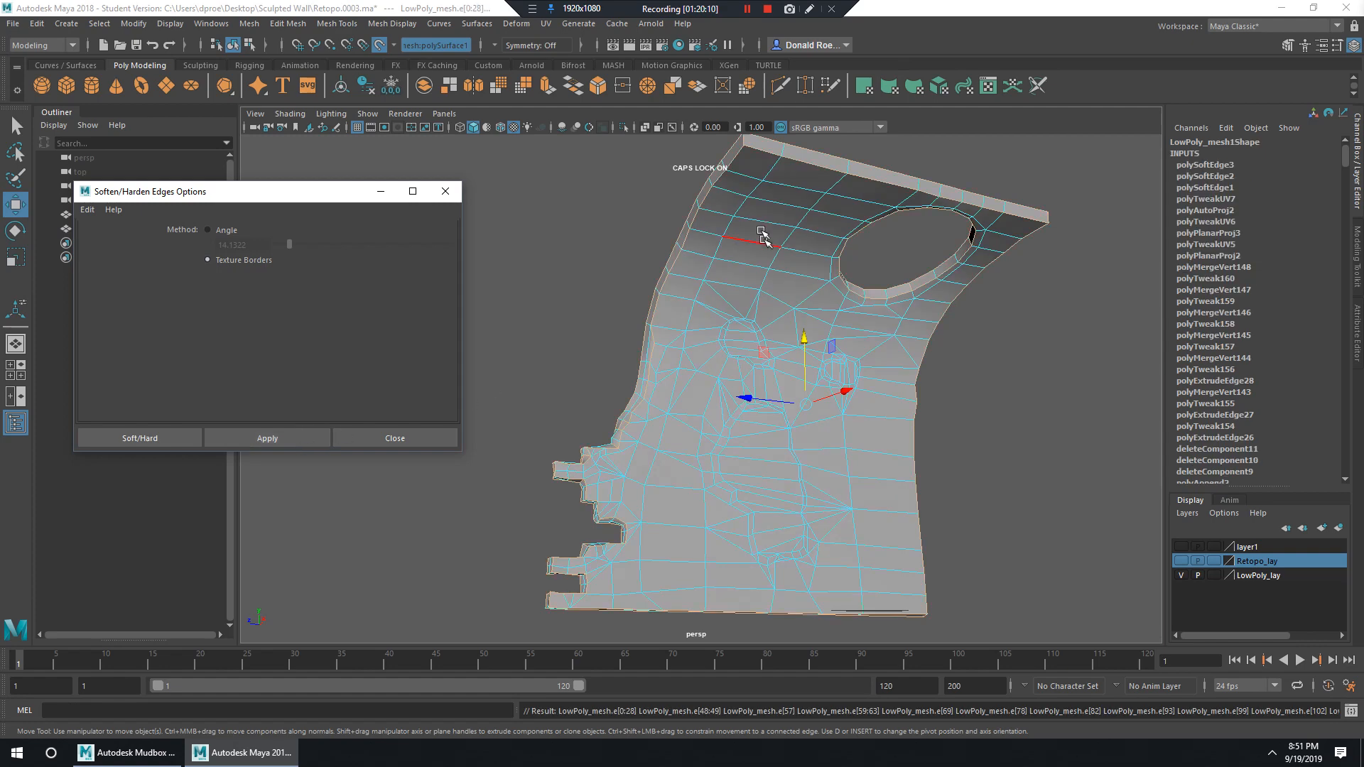
{"action": "right_click", "coordinate": [757, 255]}
{"action": "left_click", "coordinate": [1035, 377]}
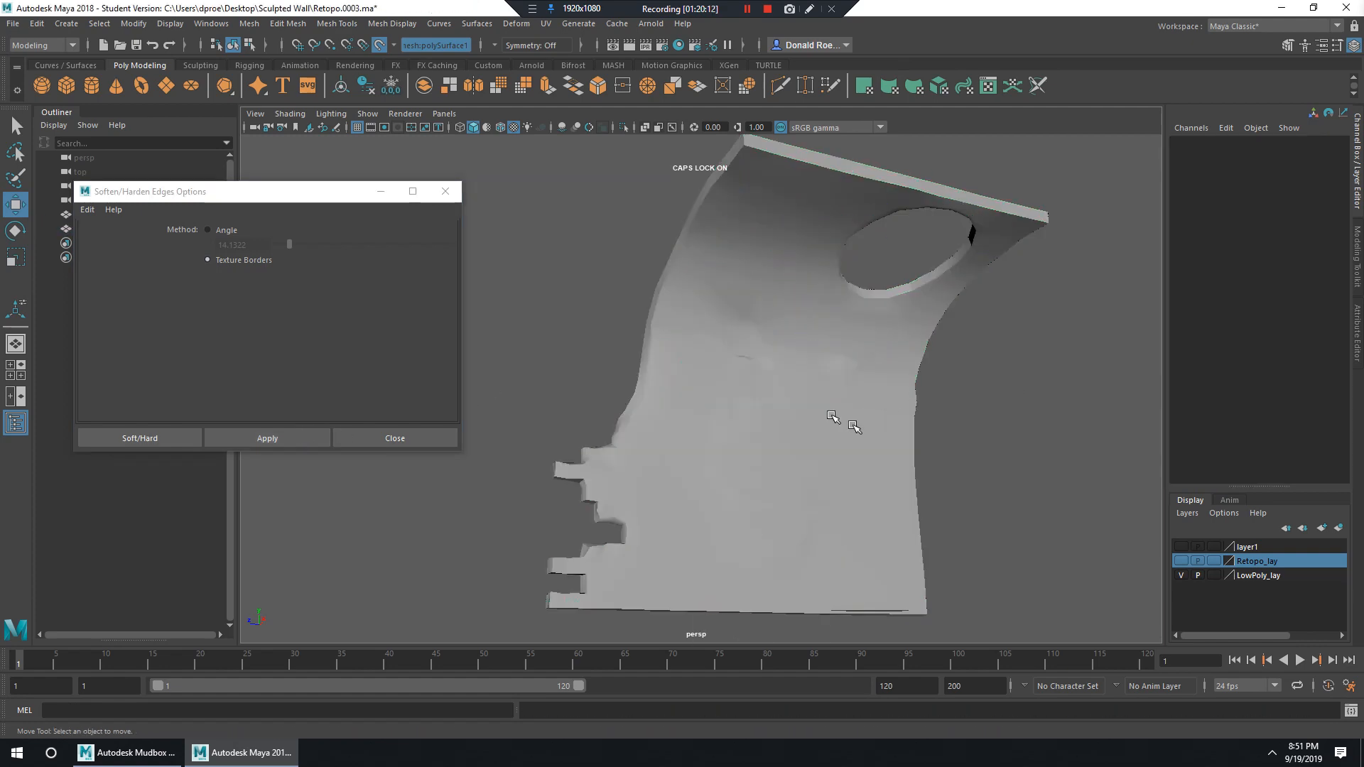
Examine the mesh's shading around the hole, rim and jagged edge for smoothing problems.
{"action": "left_click_drag", "start_coordinate": [862, 405], "coordinate": [946, 232], "text": "alt"}
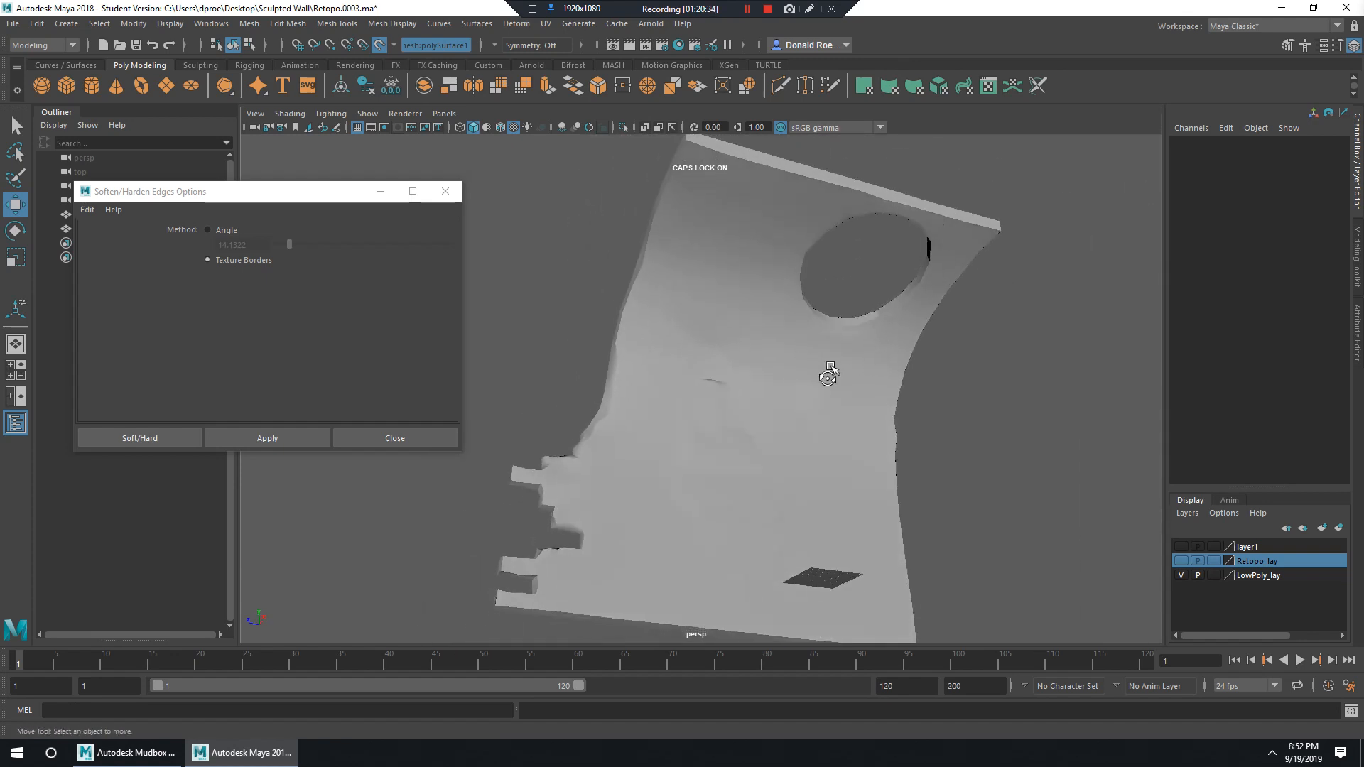
{"action": "left_click_drag", "start_coordinate": [828, 375], "coordinate": [660, 408], "text": "alt"}
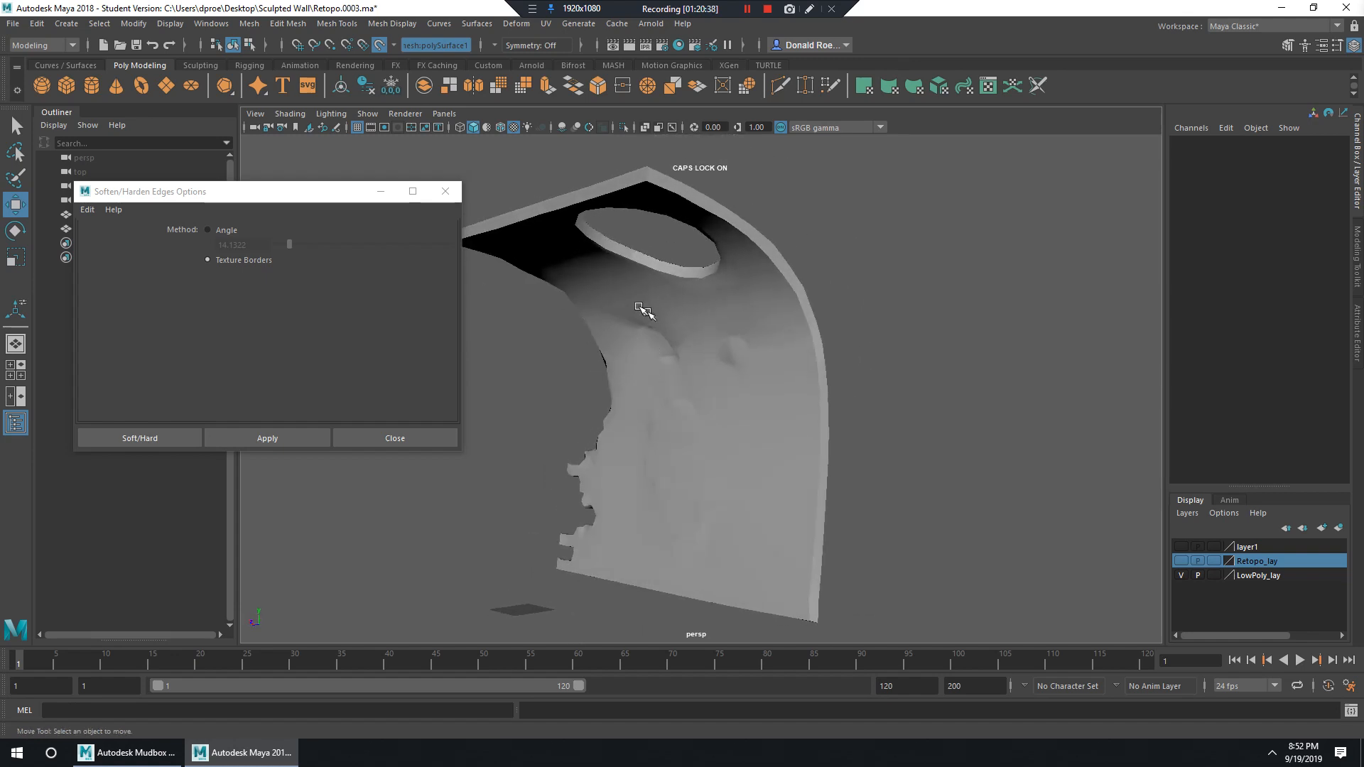
{"action": "left_click_drag", "start_coordinate": [643, 310], "coordinate": [833, 367], "text": "alt"}
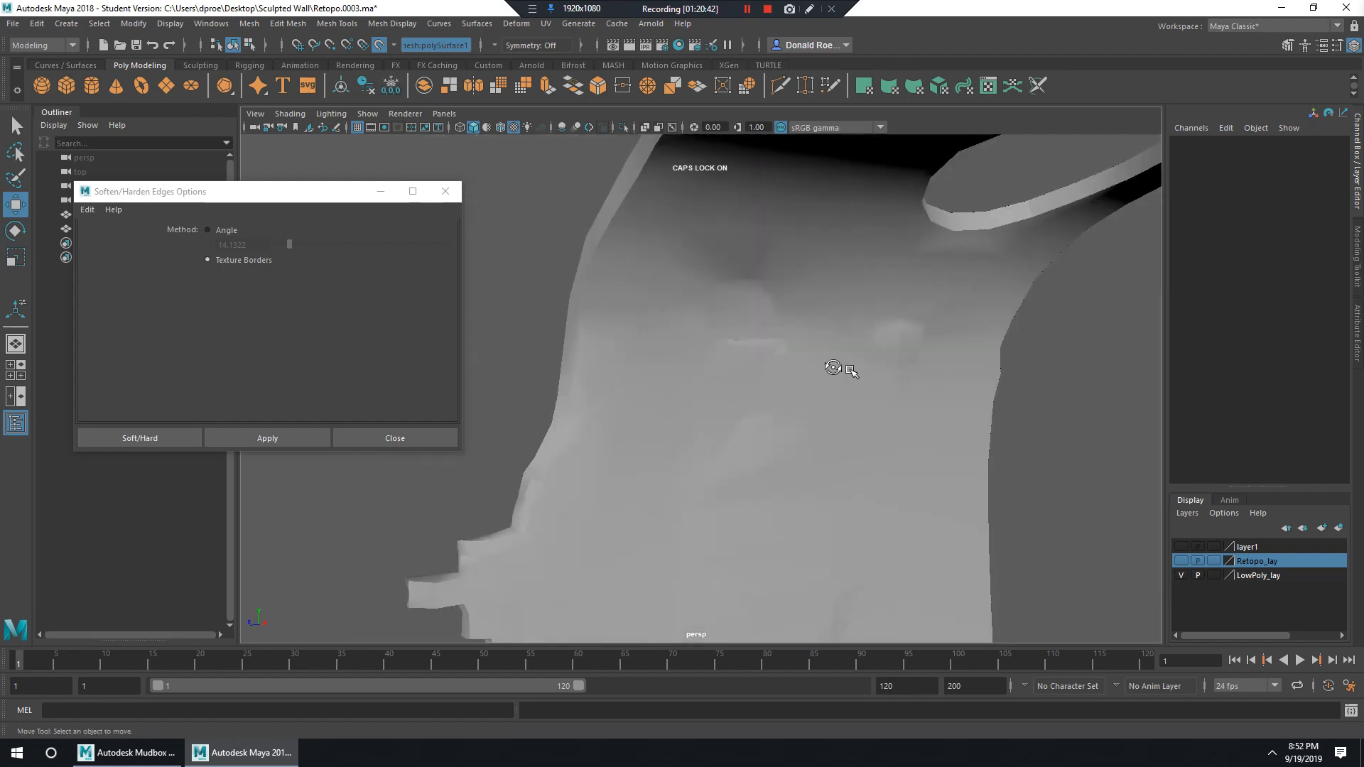
Select the whole low-poly mesh and close the Soften/Harden Edges options.
{"action": "right_click_drag", "start_coordinate": [852, 371], "coordinate": [691, 343], "text": "alt"}
{"action": "left_click_drag", "start_coordinate": [692, 344], "coordinate": [794, 380], "text": "alt"}
{"action": "left_click", "coordinate": [753, 361]}
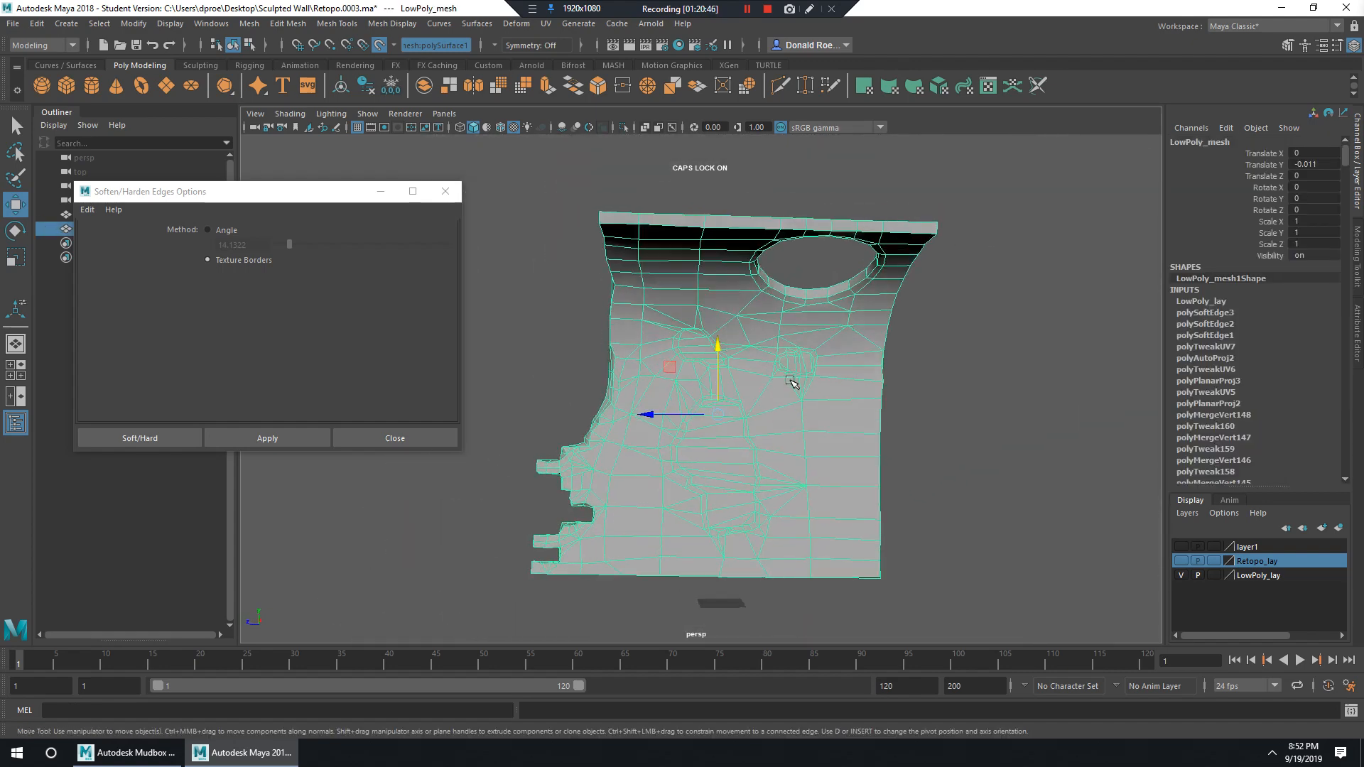
{"action": "left_click", "coordinate": [446, 191]}
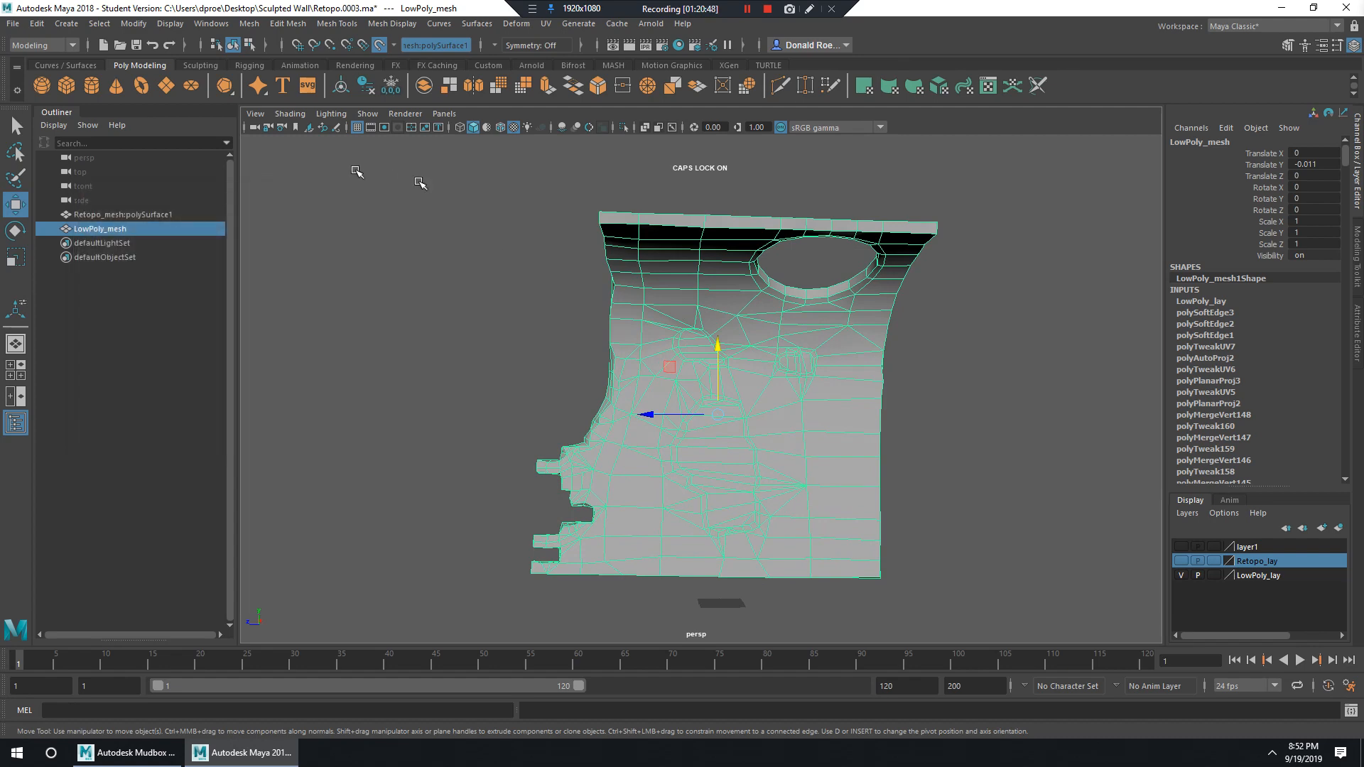
Export the selected low-poly mesh as an OBJ file named LowPoly_UVed to the Desktop folder.
{"action": "left_click", "coordinate": [11, 25]}
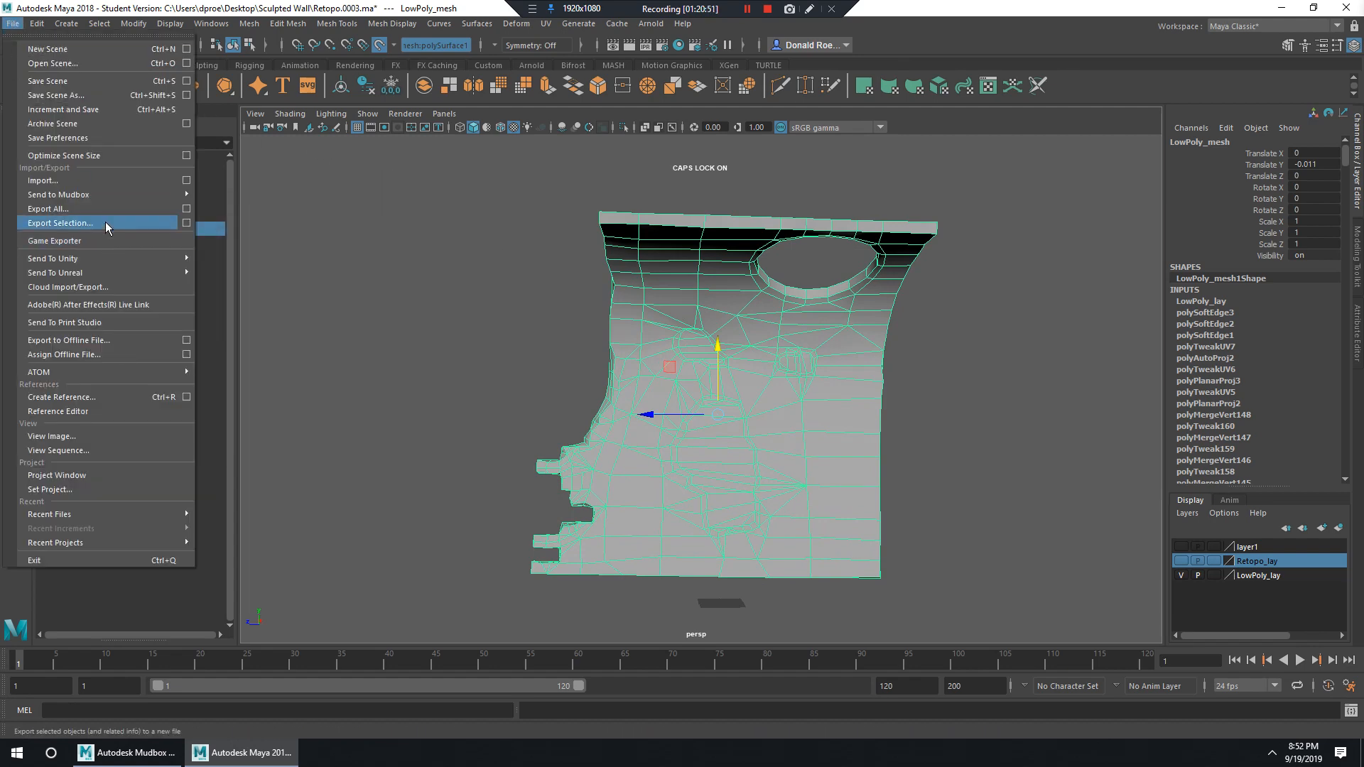
{"action": "left_click", "coordinate": [60, 223]}
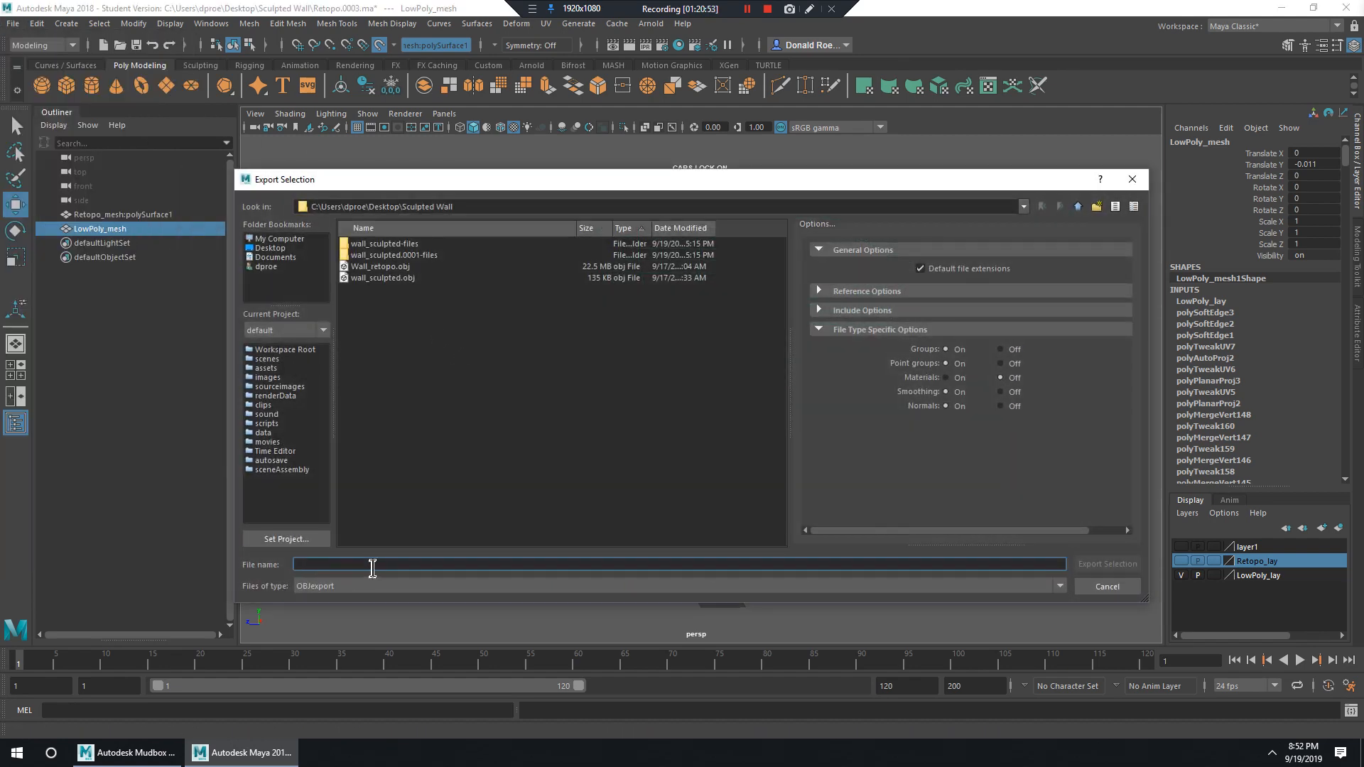
{"action": "left_click", "coordinate": [274, 249]}
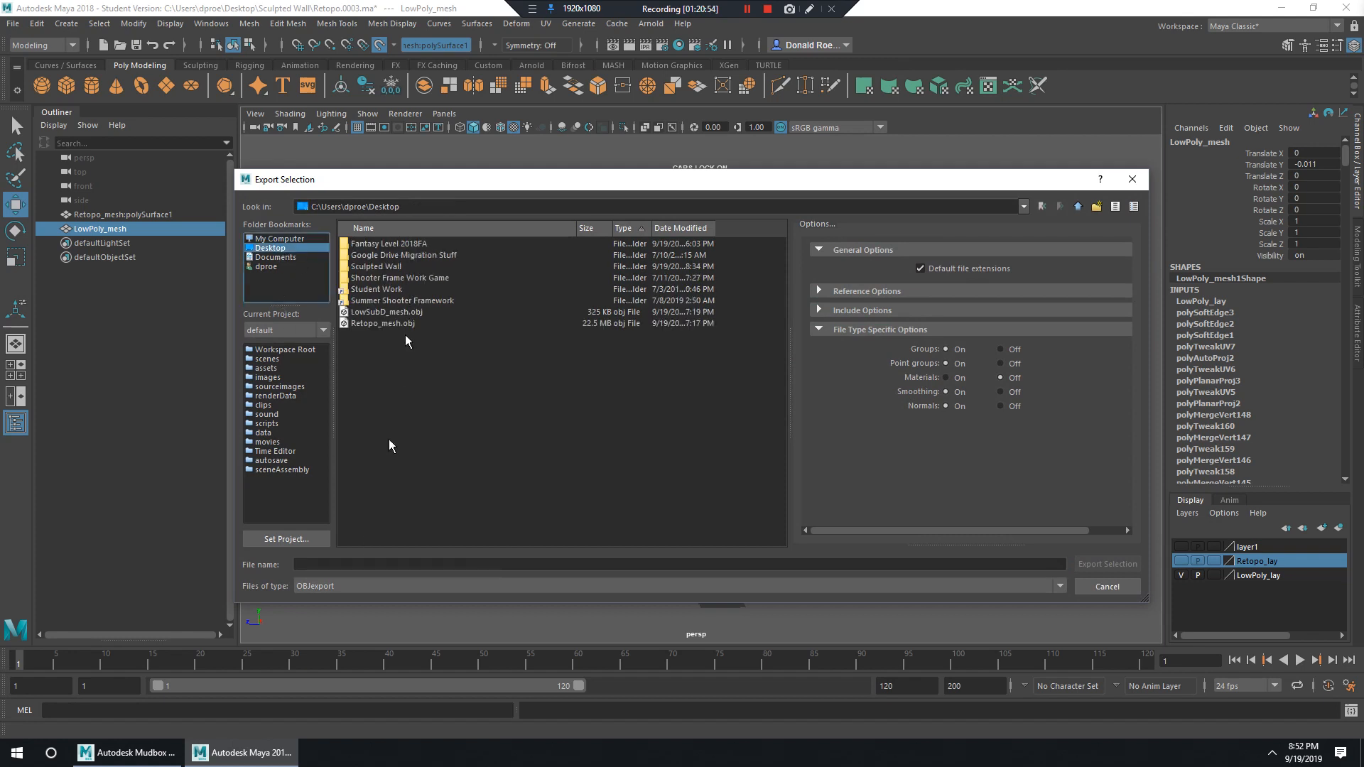
{"action": "left_click", "coordinate": [352, 566]}
{"action": "type", "text": "Lo"}
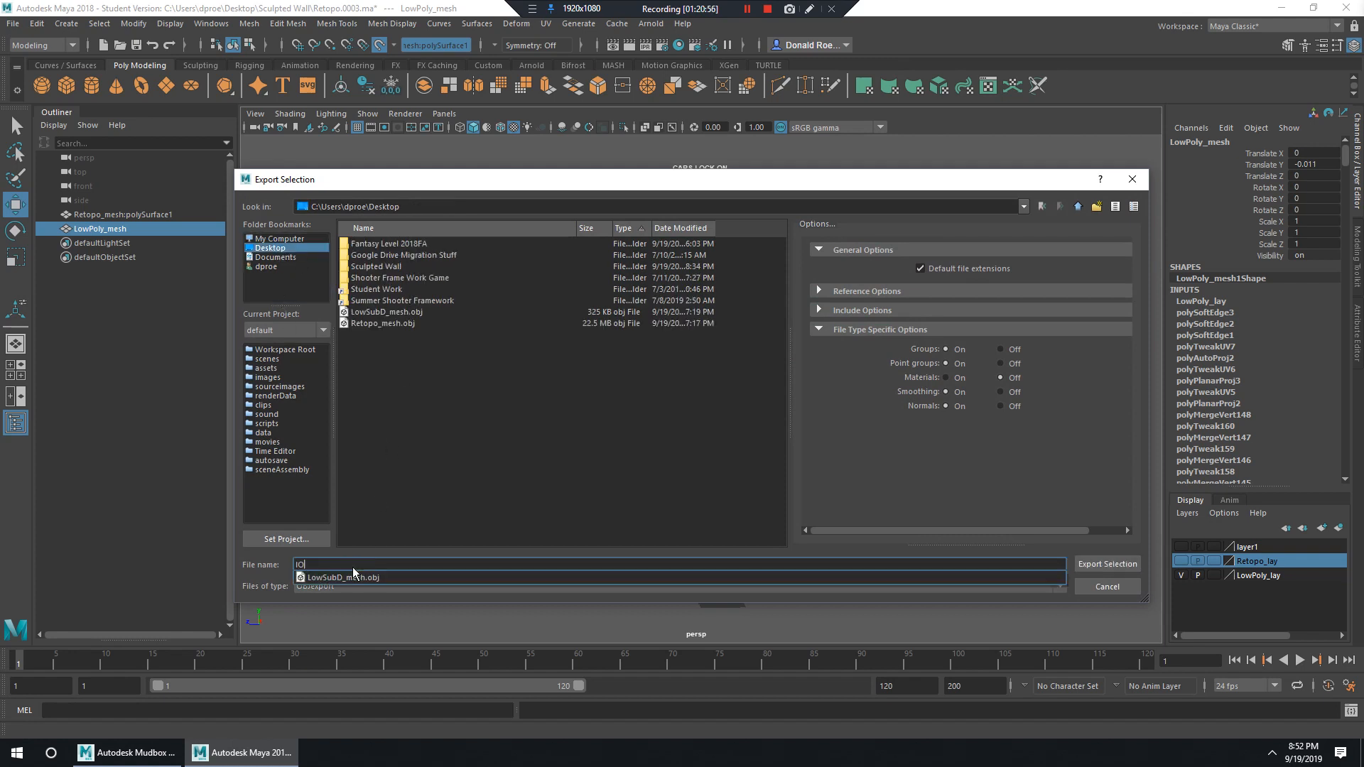
{"action": "type", "text": "wPoly_UVed"}
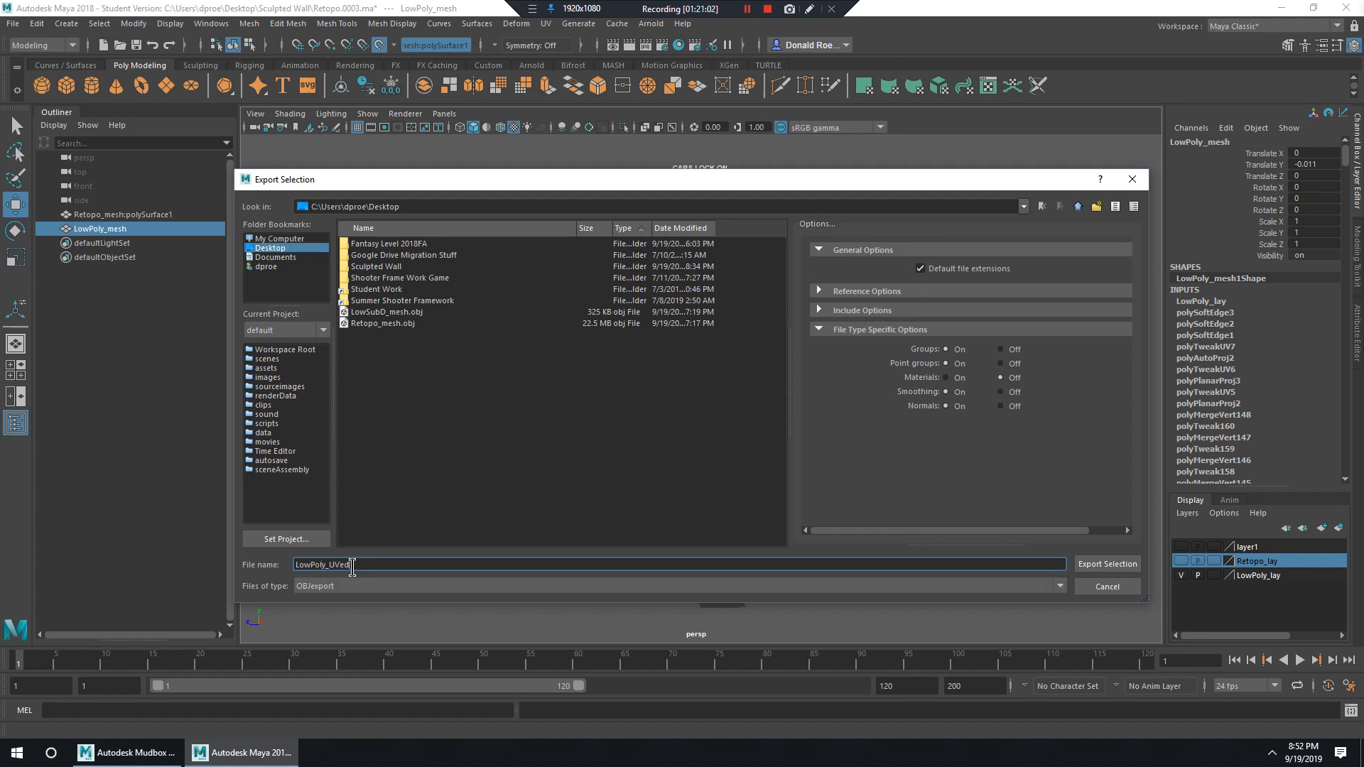
{"action": "key", "text": "Return"}
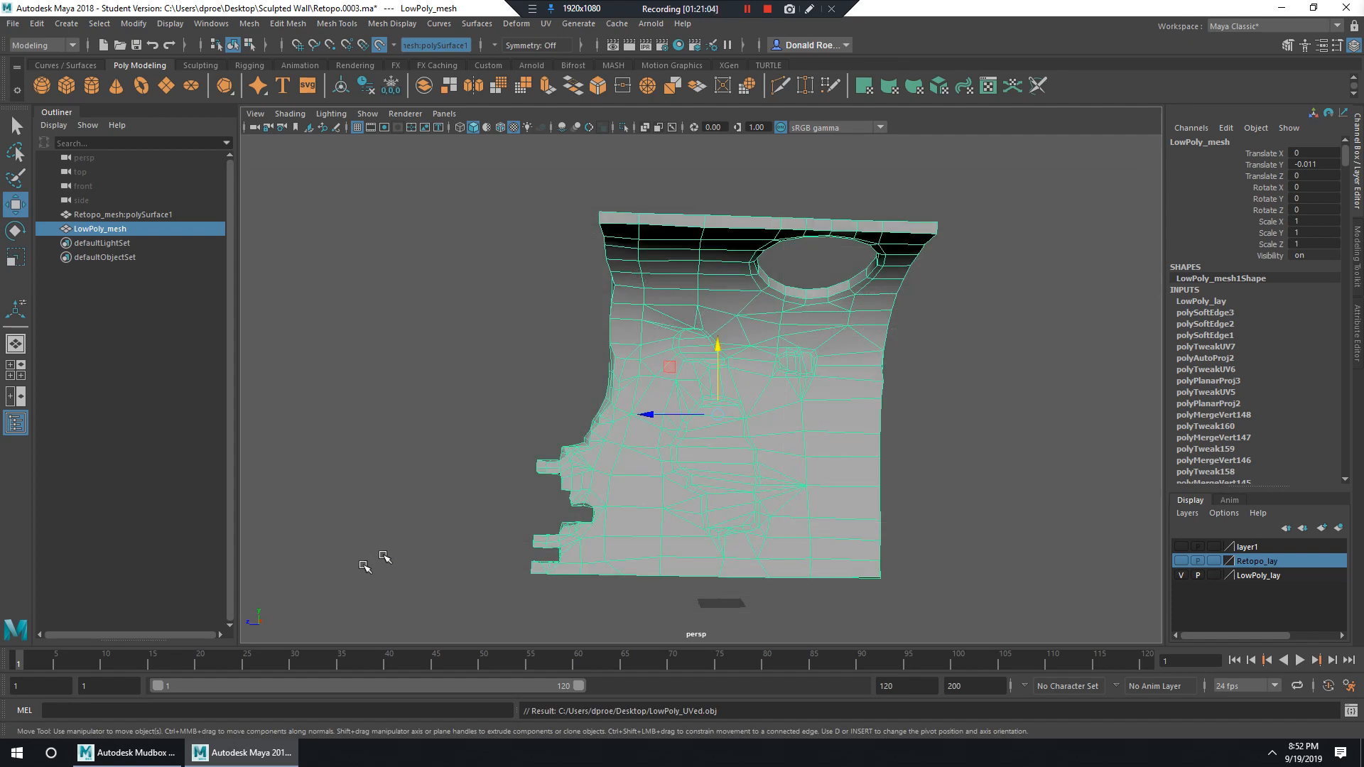
Minimize Maya and arrange the desktop so LowPoly_UVed.obj sits above the other OBJ files and the two thumbnail images sit below Capture.JPG.
{"action": "left_click", "coordinate": [392, 296]}
{"action": "left_click", "coordinate": [671, 326]}
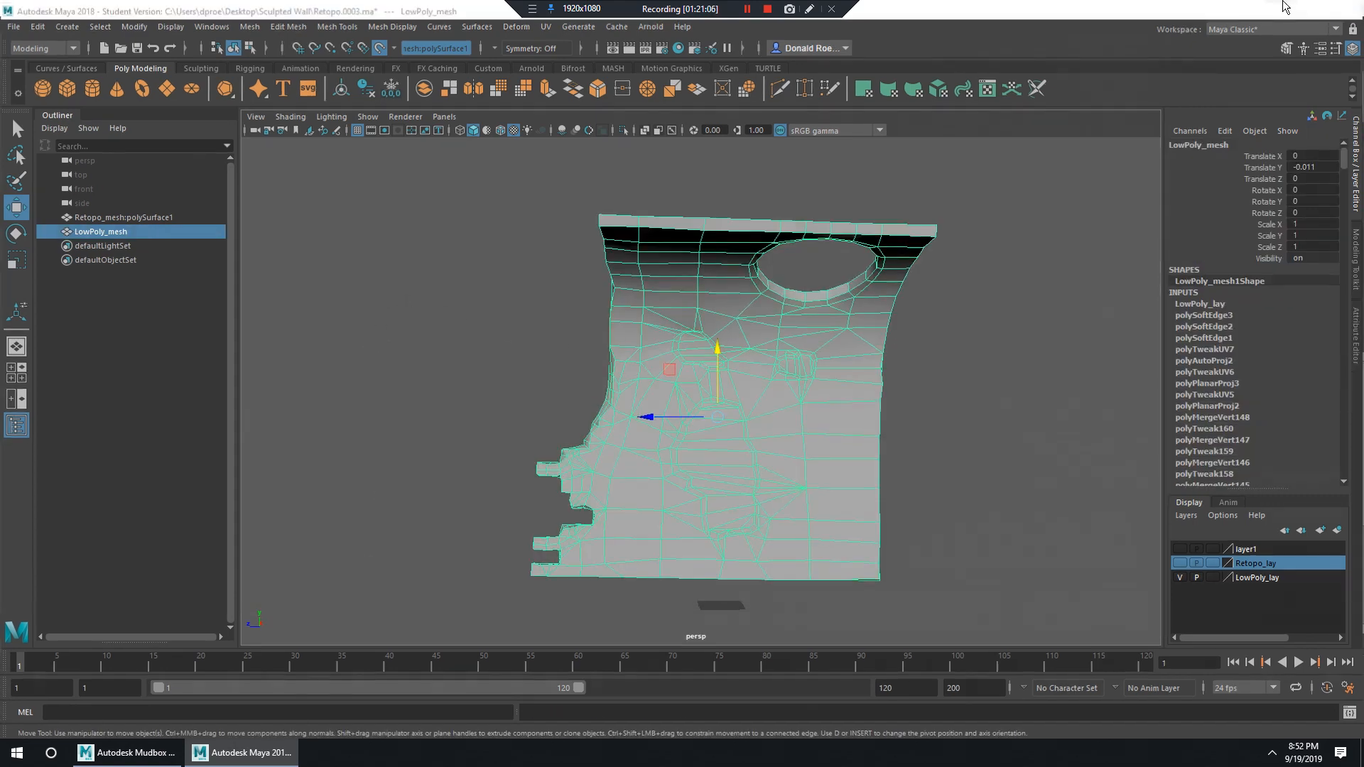
{"action": "left_click", "coordinate": [1282, 8]}
{"action": "left_click", "coordinate": [1285, 9]}
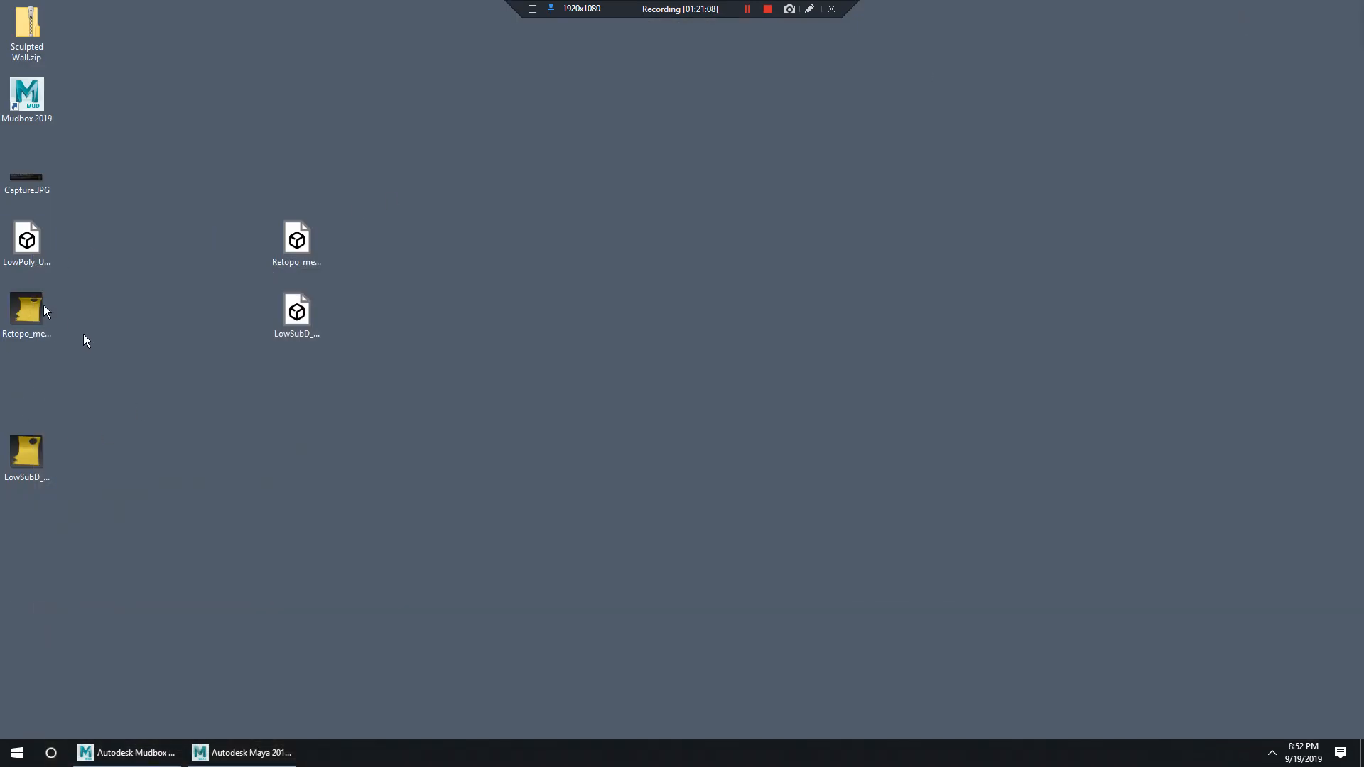
{"action": "left_click_drag", "start_coordinate": [34, 238], "coordinate": [377, 103]}
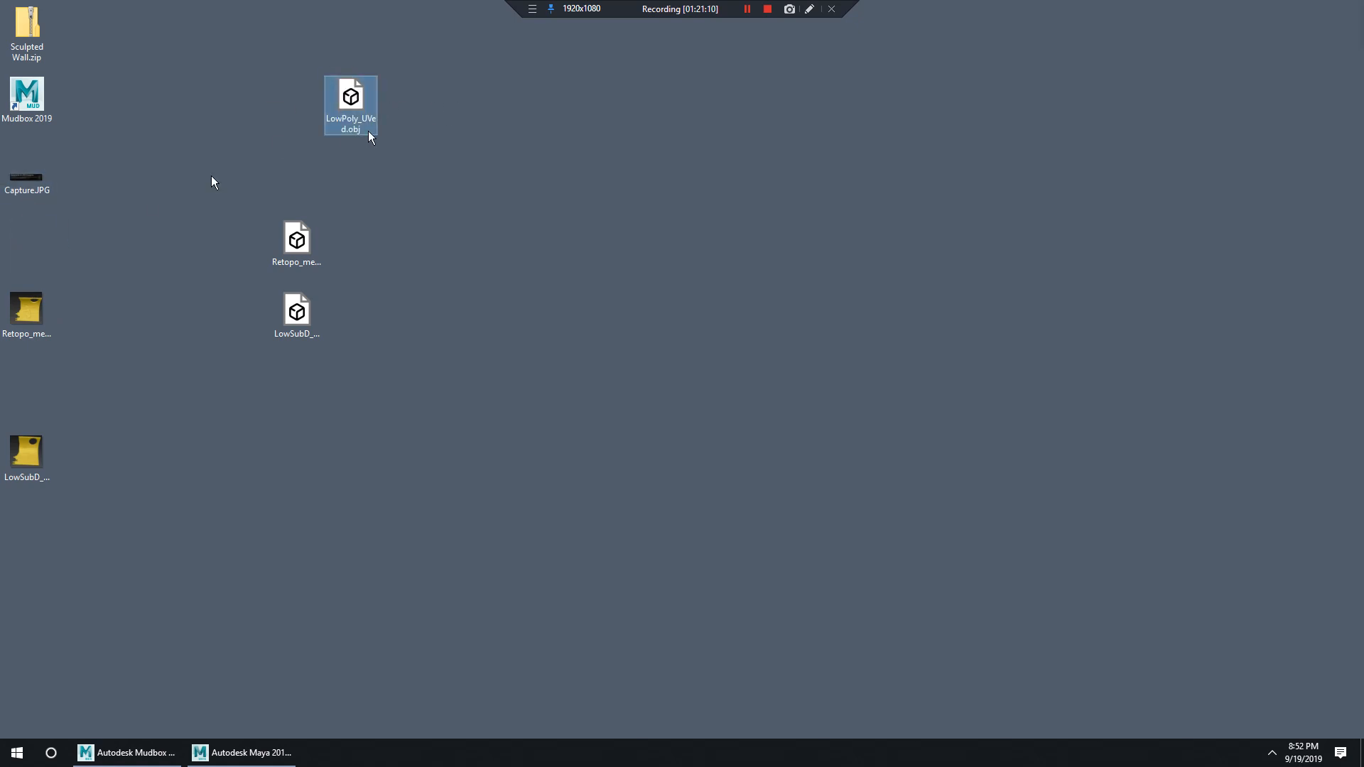
{"action": "left_click", "coordinate": [32, 176]}
{"action": "left_click_drag", "start_coordinate": [26, 313], "coordinate": [27, 241]}
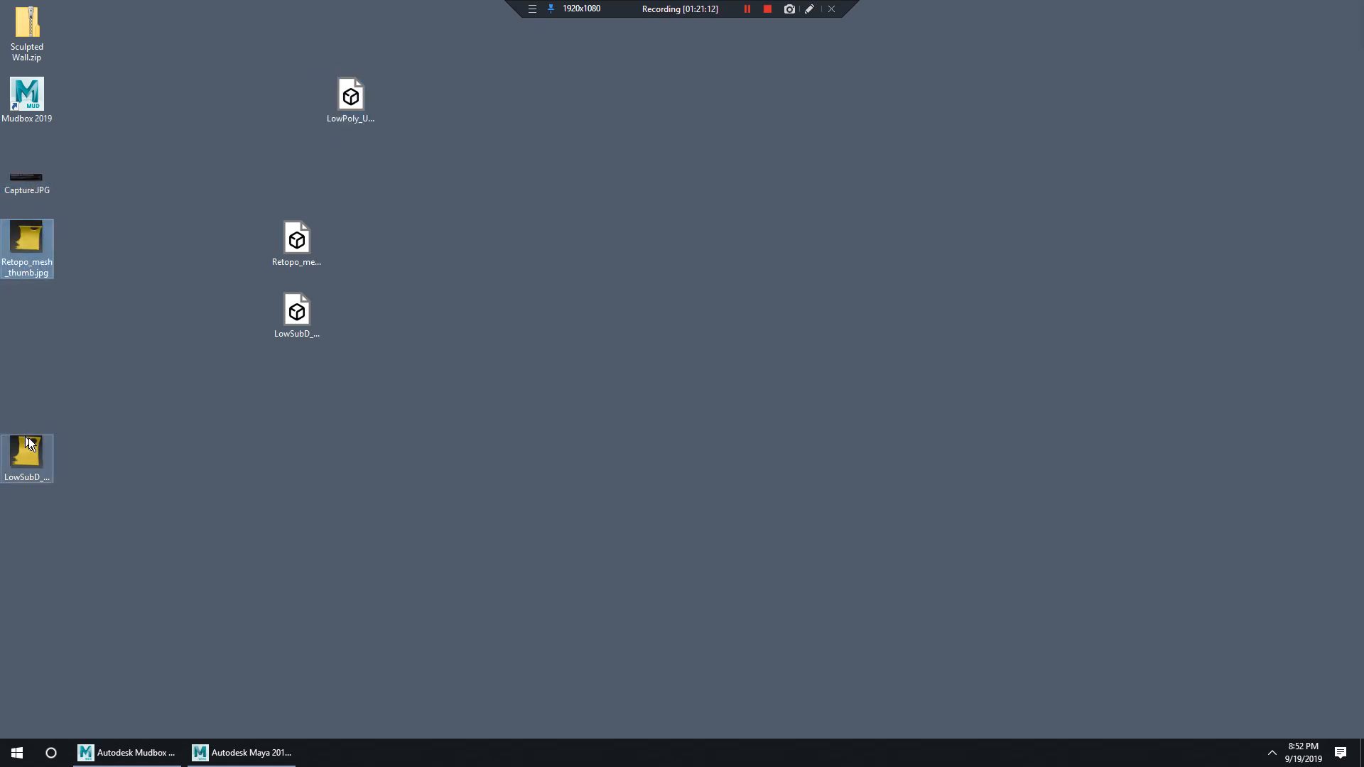
{"action": "left_click_drag", "start_coordinate": [26, 455], "coordinate": [26, 313]}
{"action": "left_click_drag", "start_coordinate": [351, 106], "coordinate": [297, 173]}
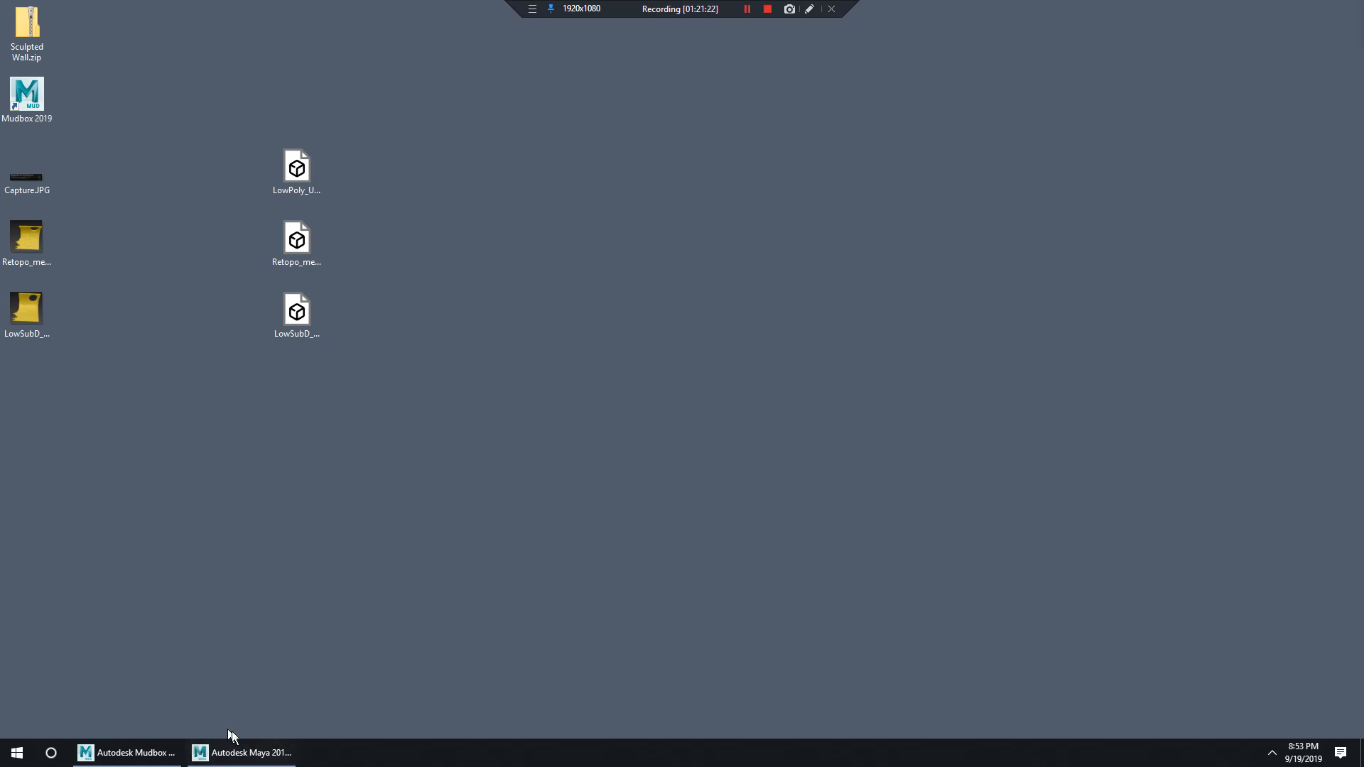
Switch to Mudbox, turn off the wireframe display and bring the whole sculpted brick wall into view.
{"action": "left_click", "coordinate": [238, 751]}
{"action": "left_click", "coordinate": [128, 751]}
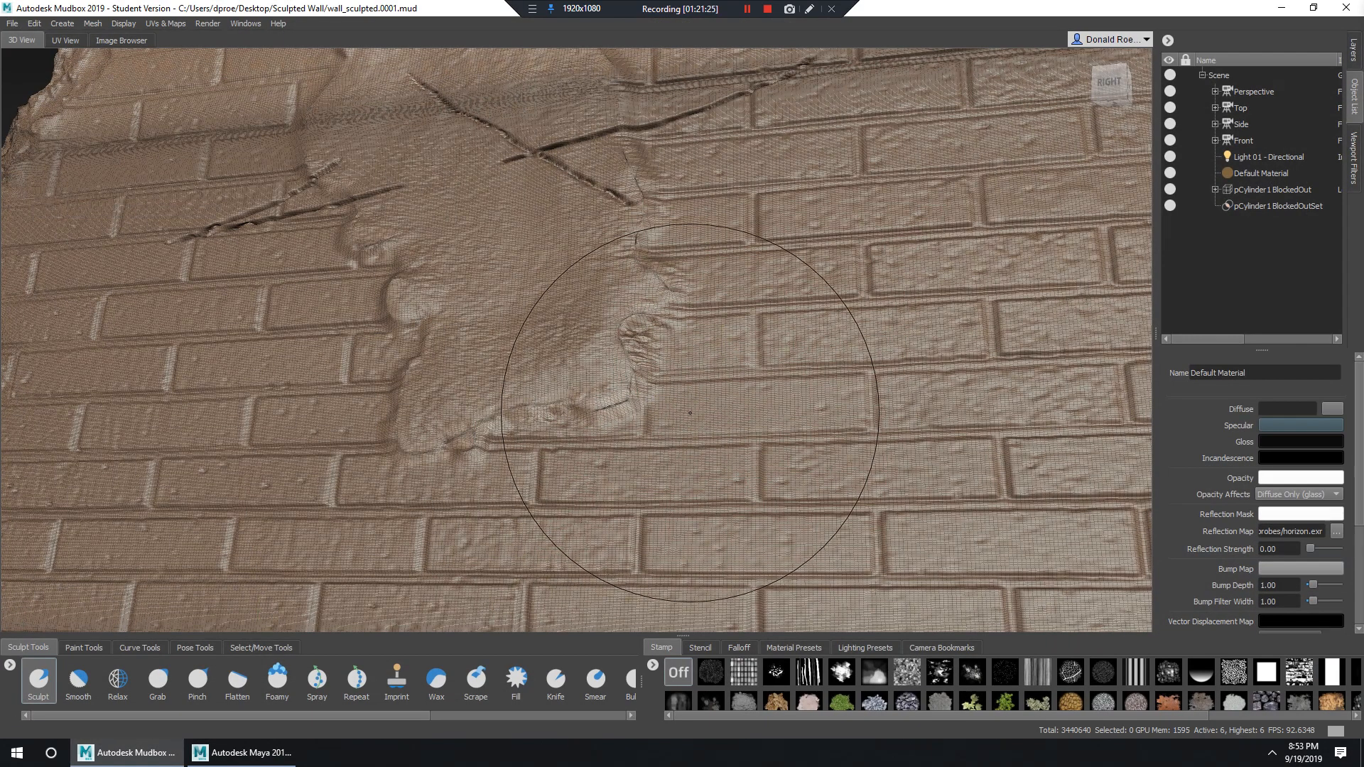
{"action": "key", "text": "w"}
{"action": "right_click_drag", "start_coordinate": [916, 314], "coordinate": [645, 265], "text": "alt"}
{"action": "mouse_move", "coordinate": [645, 265]}
{"action": "left_mouse_down", "text": "alt"}
{"action": "mouse_move", "coordinate": [698, 293]}
{"action": "mouse_move", "coordinate": [748, 358]}
{"action": "left_mouse_up", "text": "alt"}
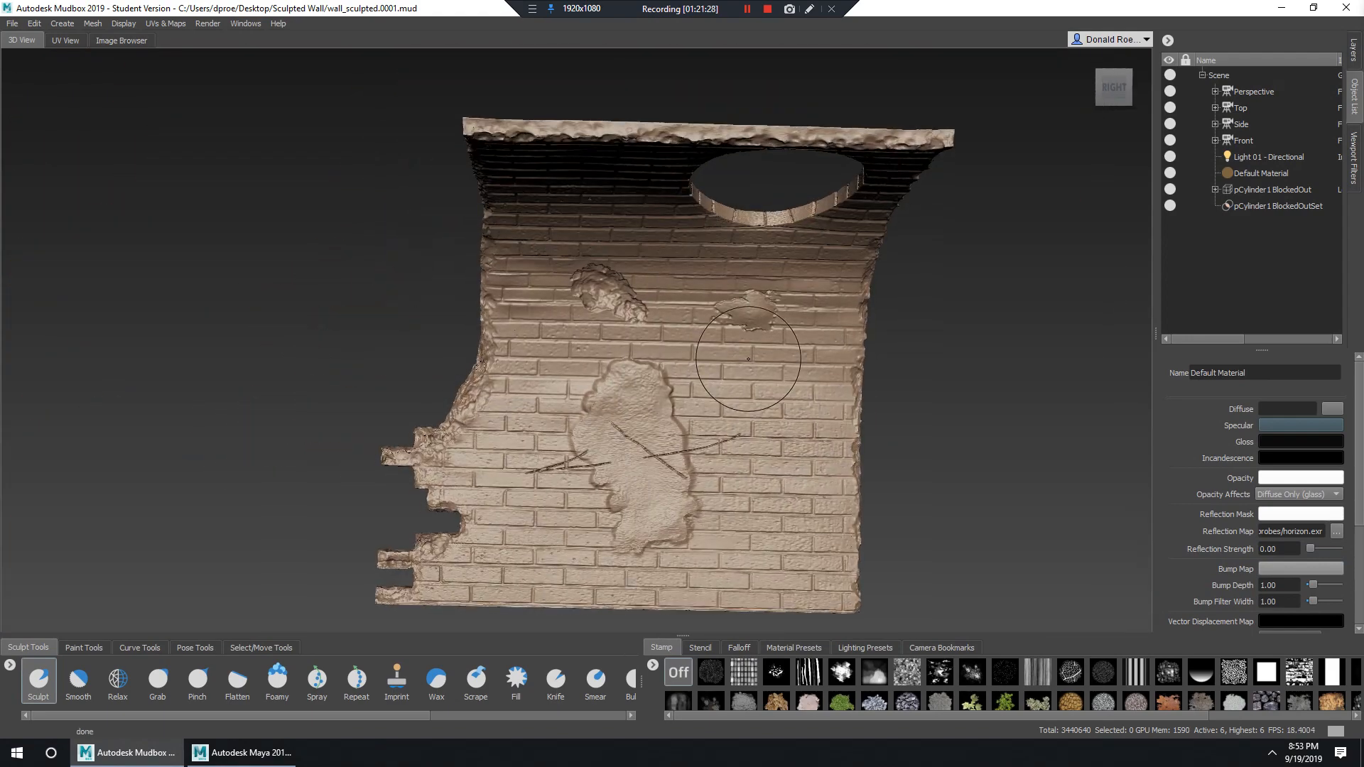
{"action": "mouse_move", "coordinate": [838, 293]}
{"action": "left_mouse_down", "text": "alt"}
{"action": "mouse_move", "coordinate": [844, 330]}
{"action": "mouse_move", "coordinate": [927, 332]}
{"action": "mouse_move", "coordinate": [883, 325]}
{"action": "left_mouse_up", "text": "alt"}
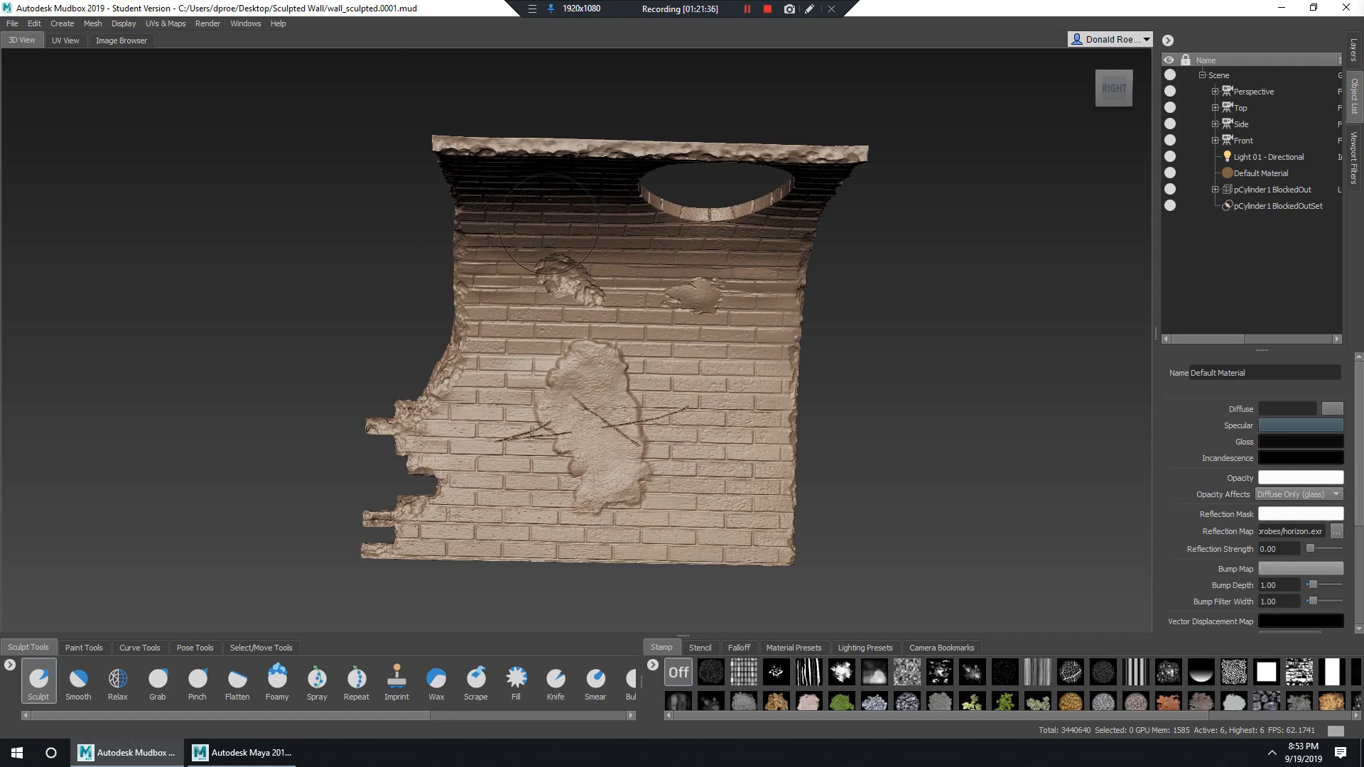
Create a new texture map extraction operation named Normal Map Bake and choose Normal Map as the map to generate.
{"action": "left_click", "coordinate": [176, 27]}
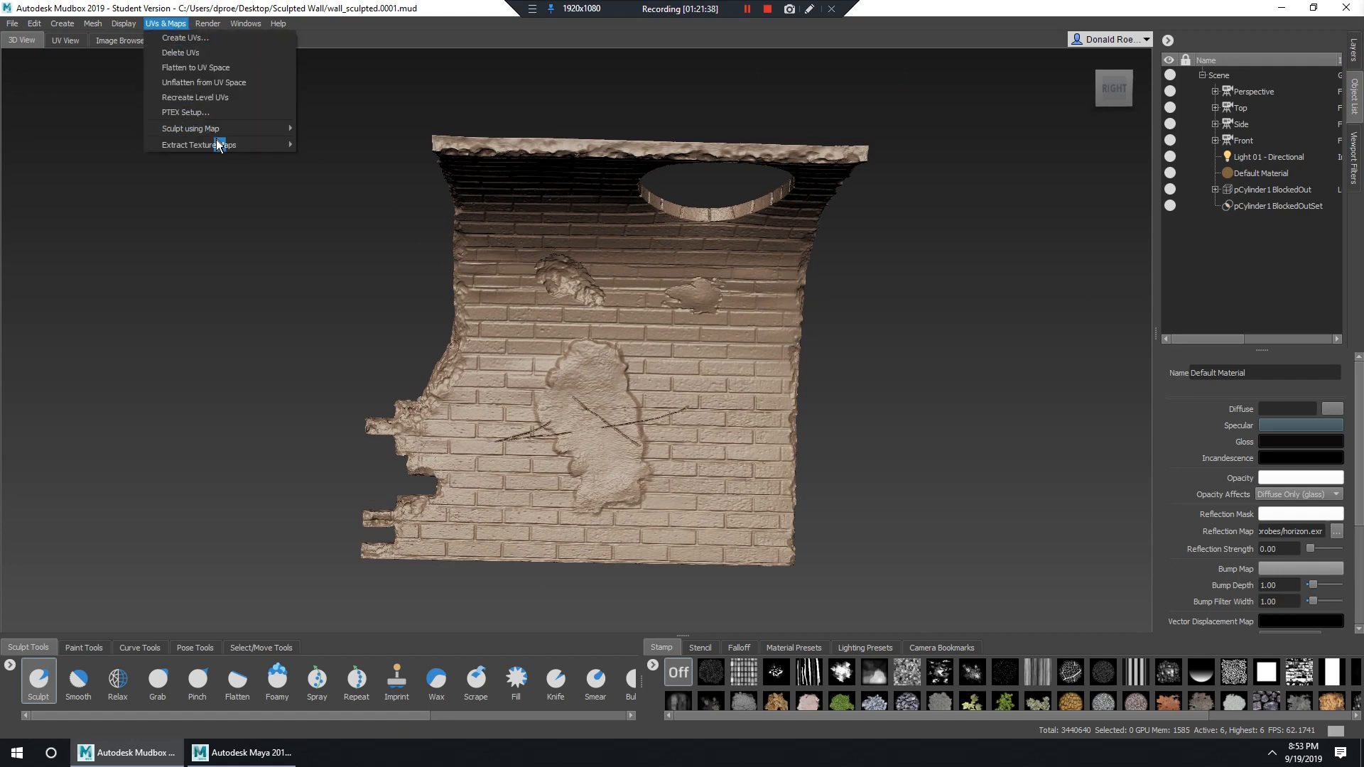
{"action": "mouse_move", "coordinate": [217, 147]}
{"action": "left_click", "coordinate": [338, 147]}
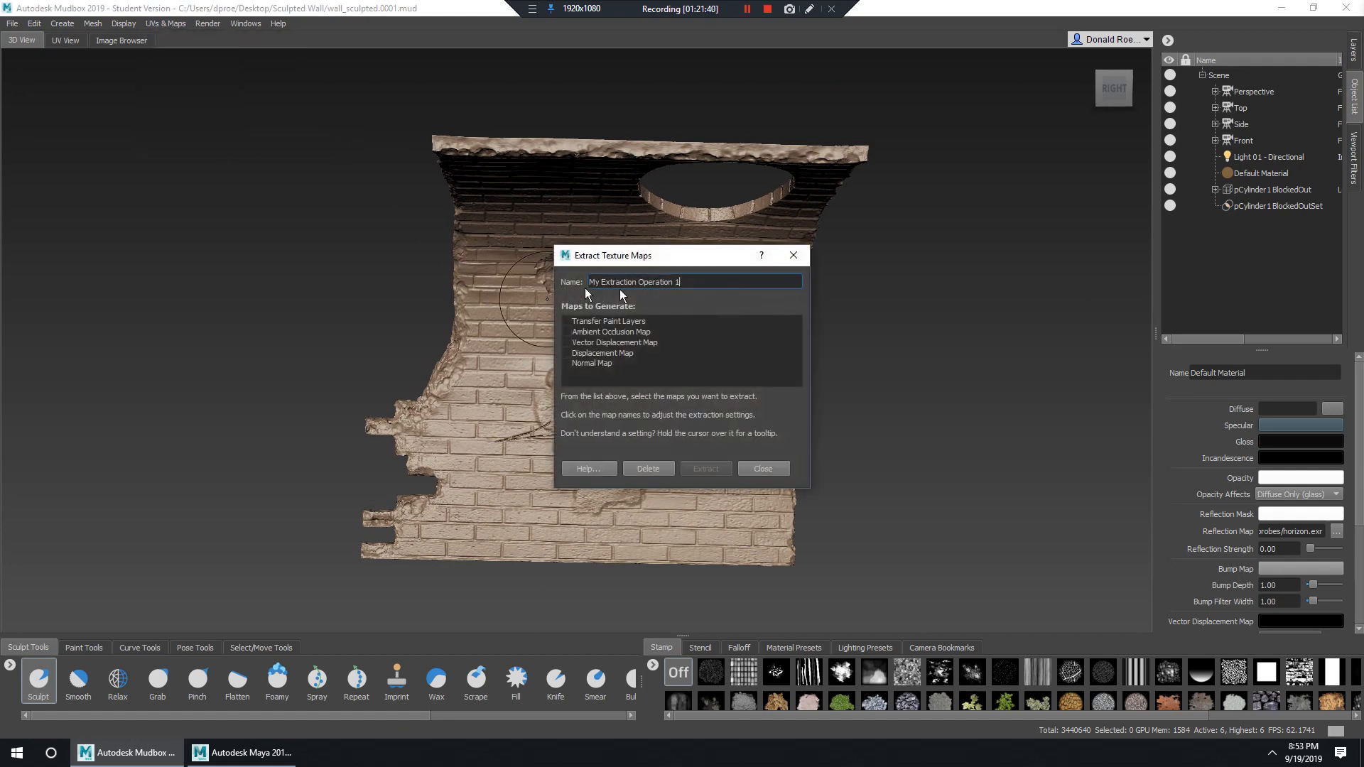
{"action": "left_click_drag", "start_coordinate": [682, 283], "coordinate": [493, 283]}
{"action": "type", "text": "Normal Map Bake"}
{"action": "left_click", "coordinate": [592, 363]}
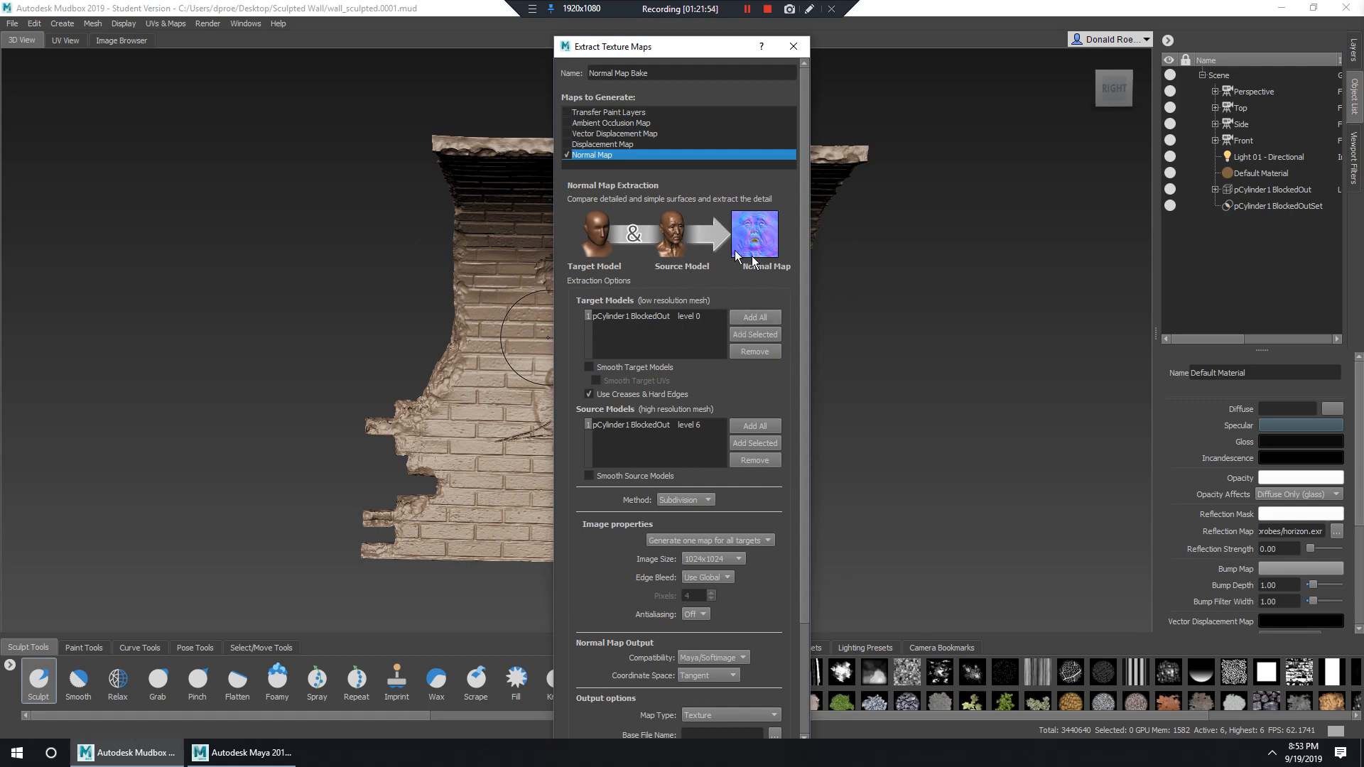
Remove the level 0 pCylinder1BlockedOut mesh from the extraction's target models and close the extraction setup.
{"action": "left_click", "coordinate": [677, 316]}
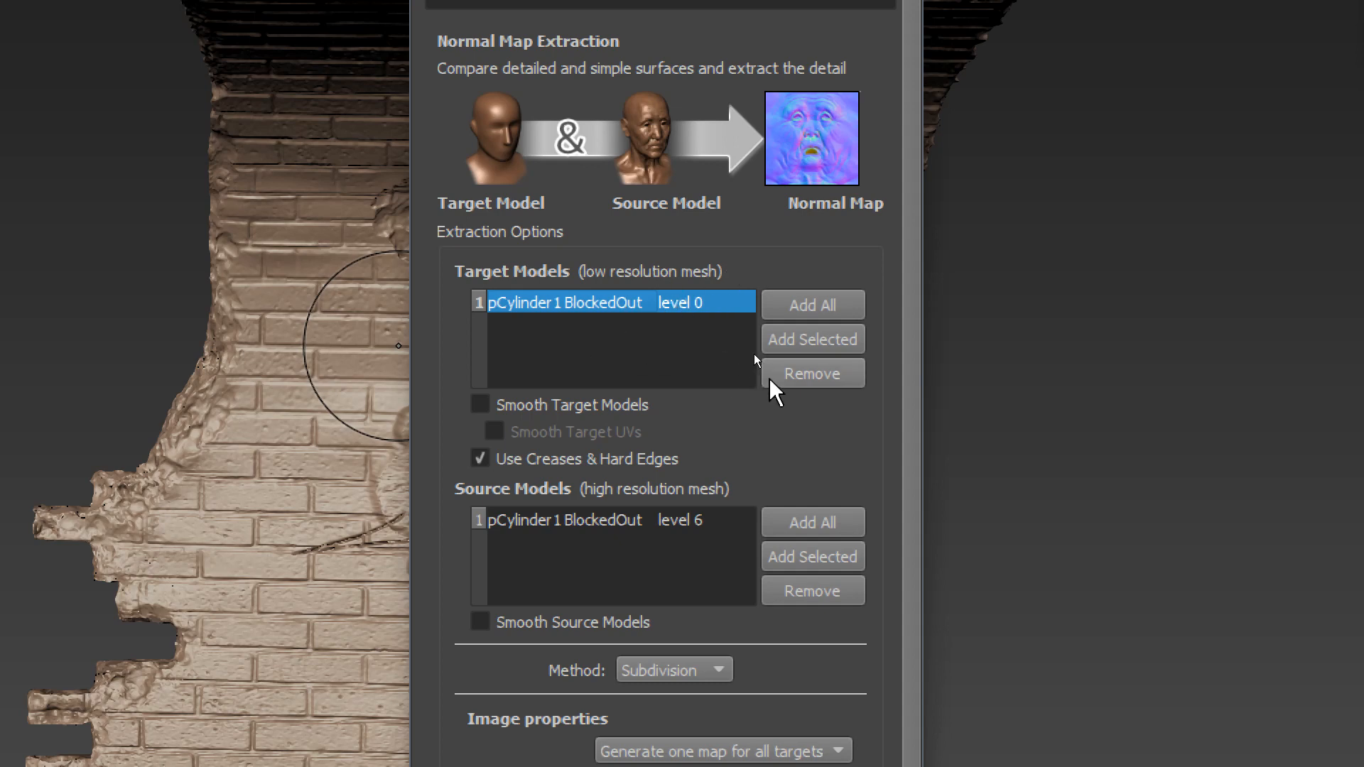
{"action": "left_click", "coordinate": [811, 375]}
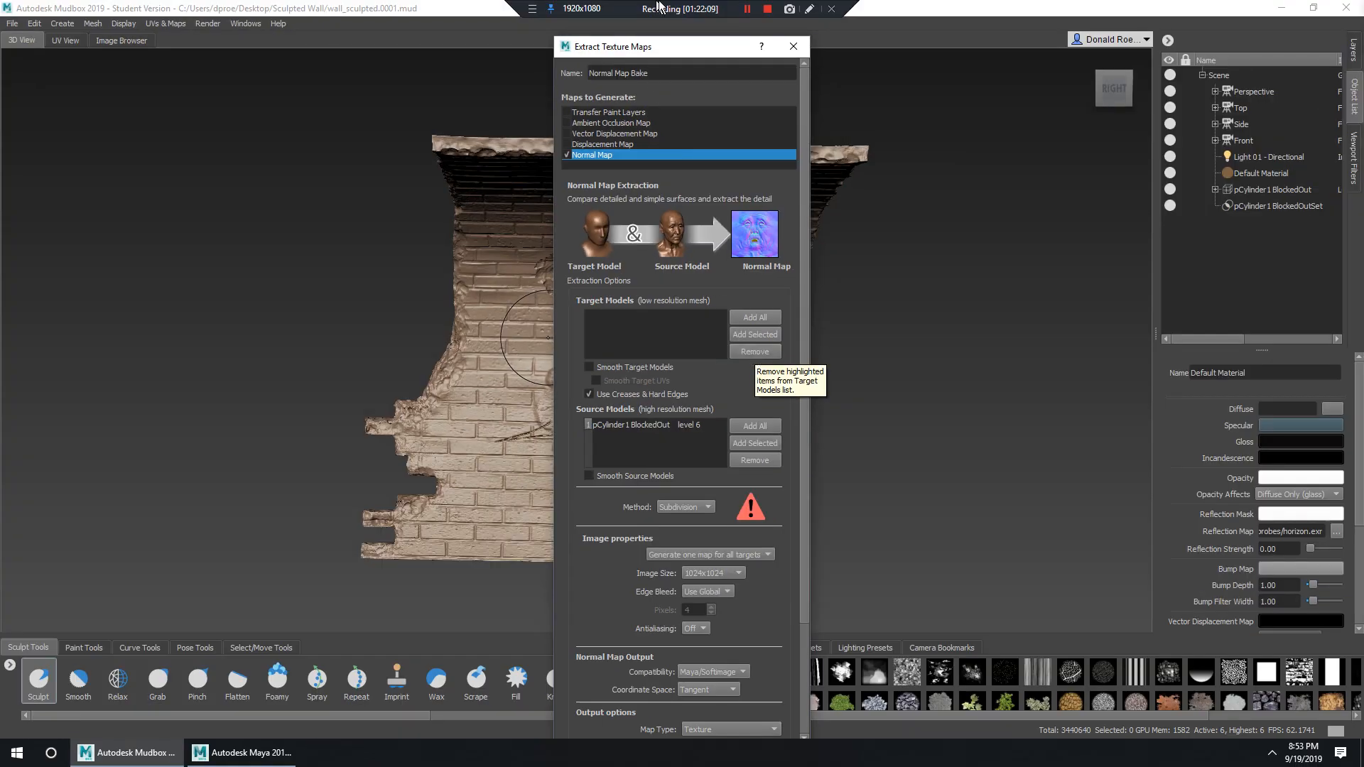
{"action": "left_click", "coordinate": [794, 46]}
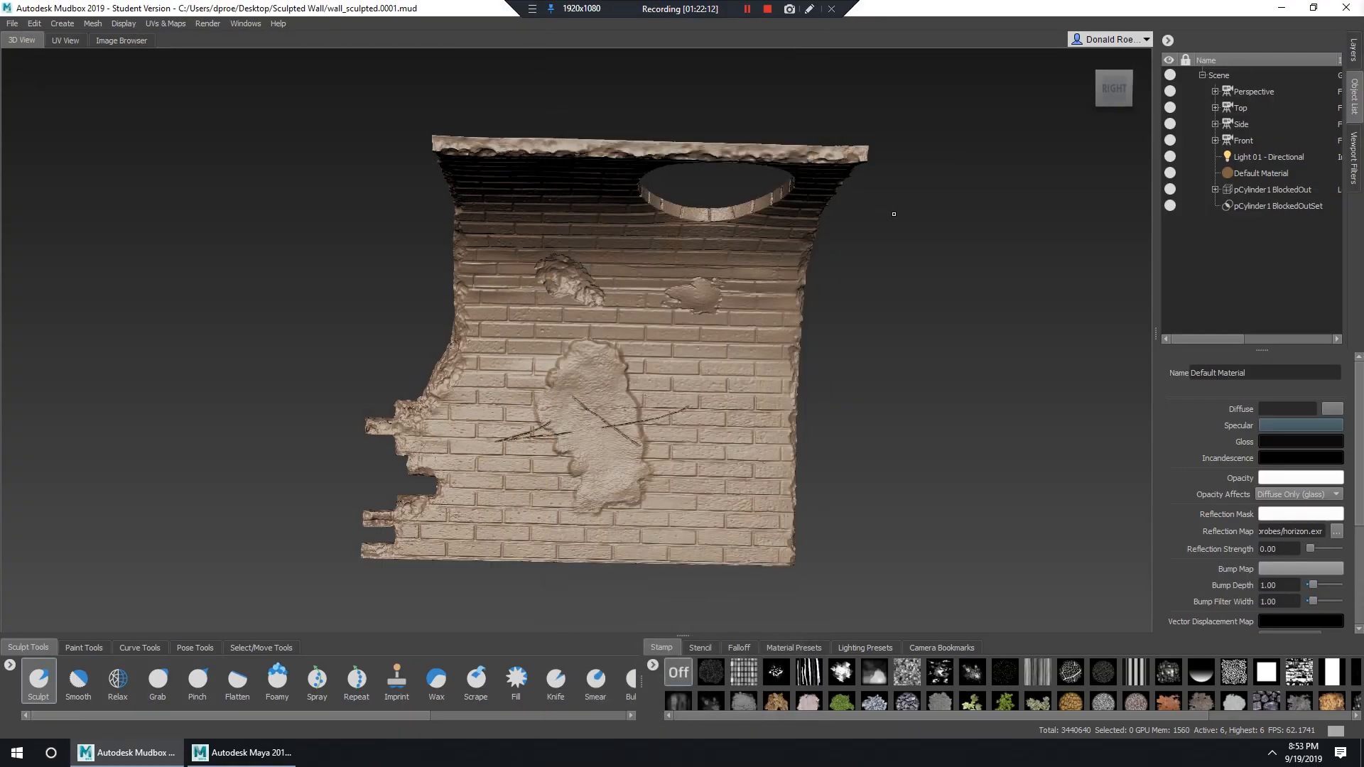
{"action": "left_click", "coordinate": [12, 24]}
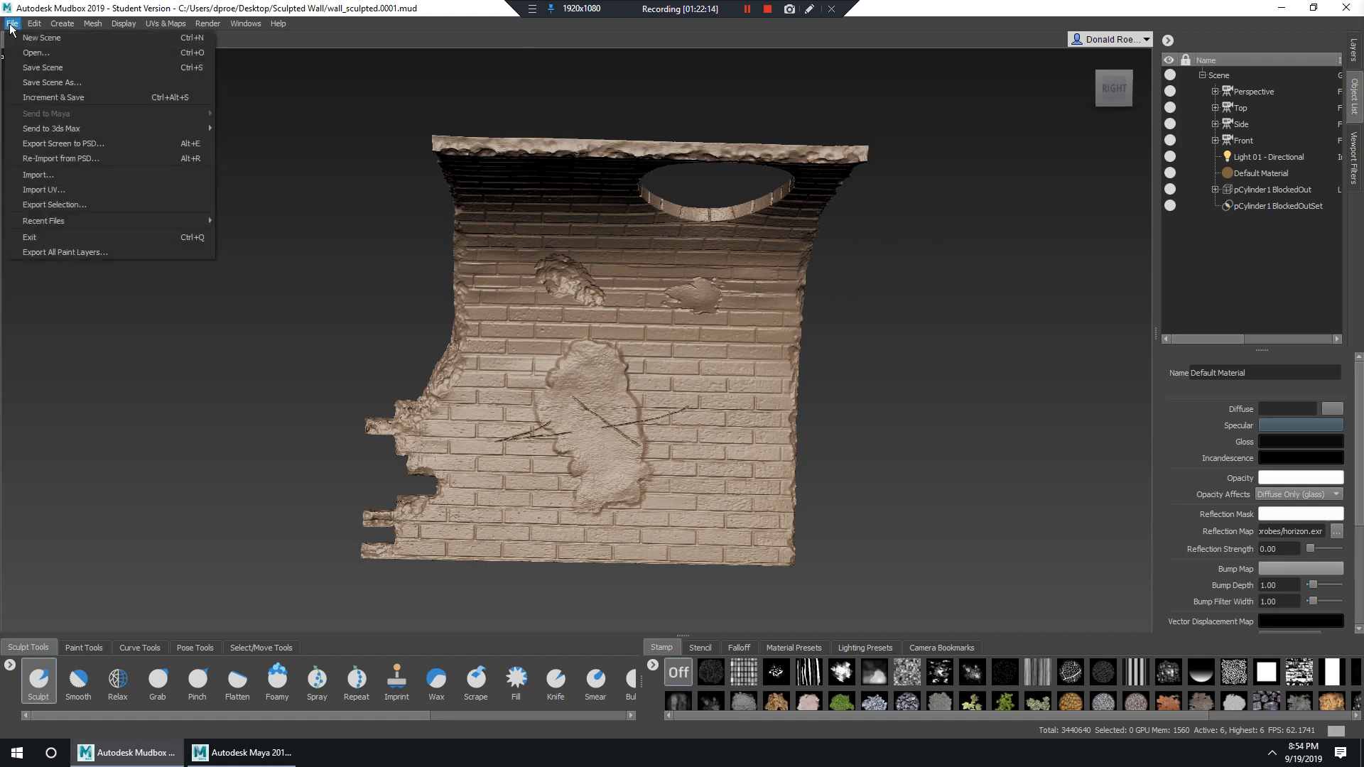
{"action": "left_click", "coordinate": [1353, 60]}
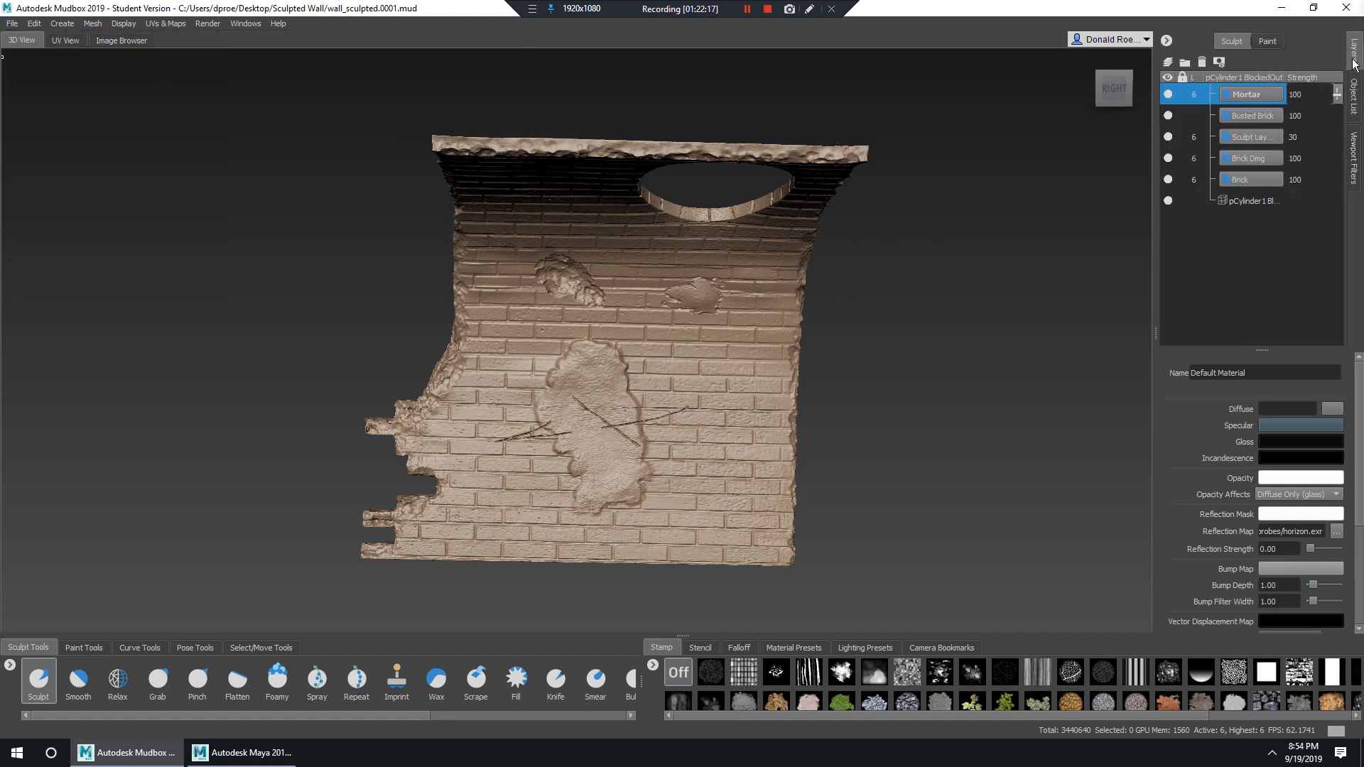
{"action": "left_click", "coordinate": [1355, 92]}
{"action": "left_click", "coordinate": [1356, 54]}
{"action": "left_click", "coordinate": [1356, 93]}
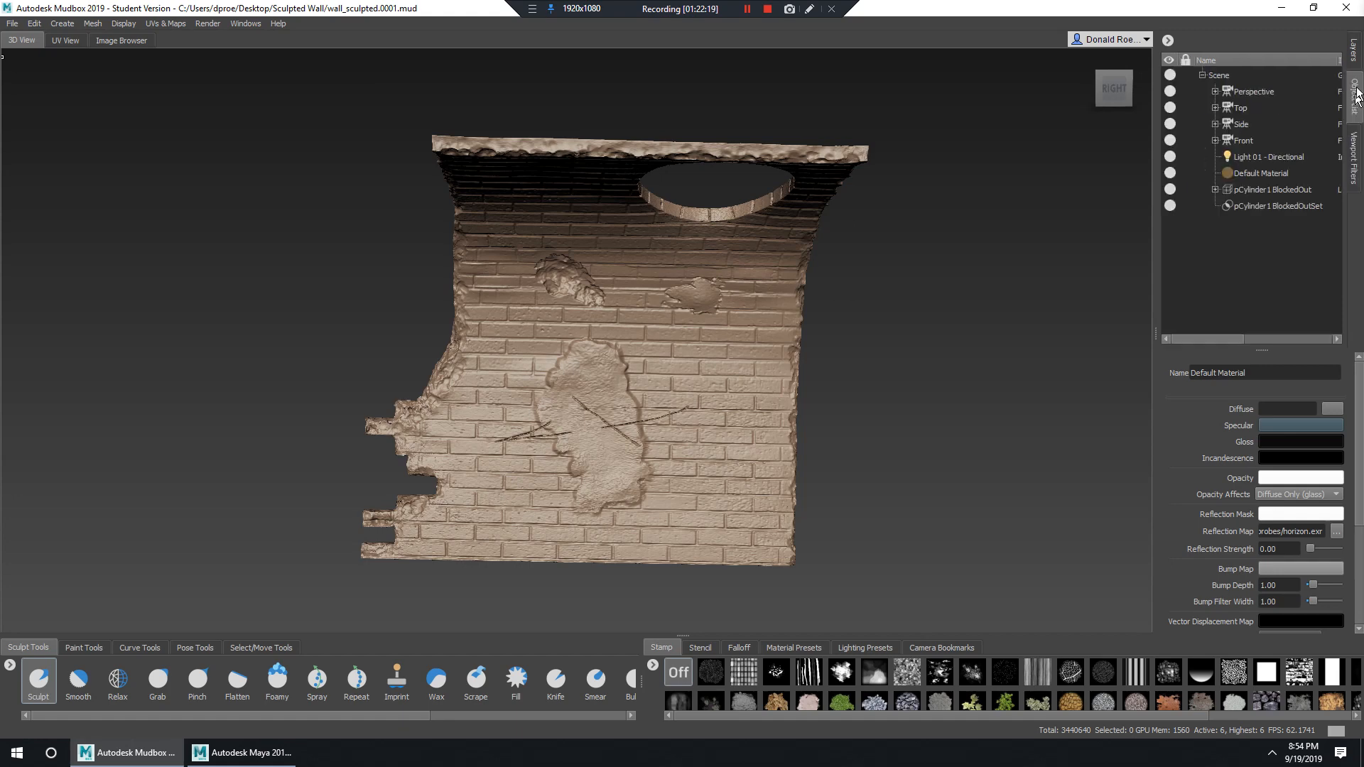
Import LowPoly_UVed.obj from the Desktop folder into the sculpted wall scene.
{"action": "left_click", "coordinate": [4, 24]}
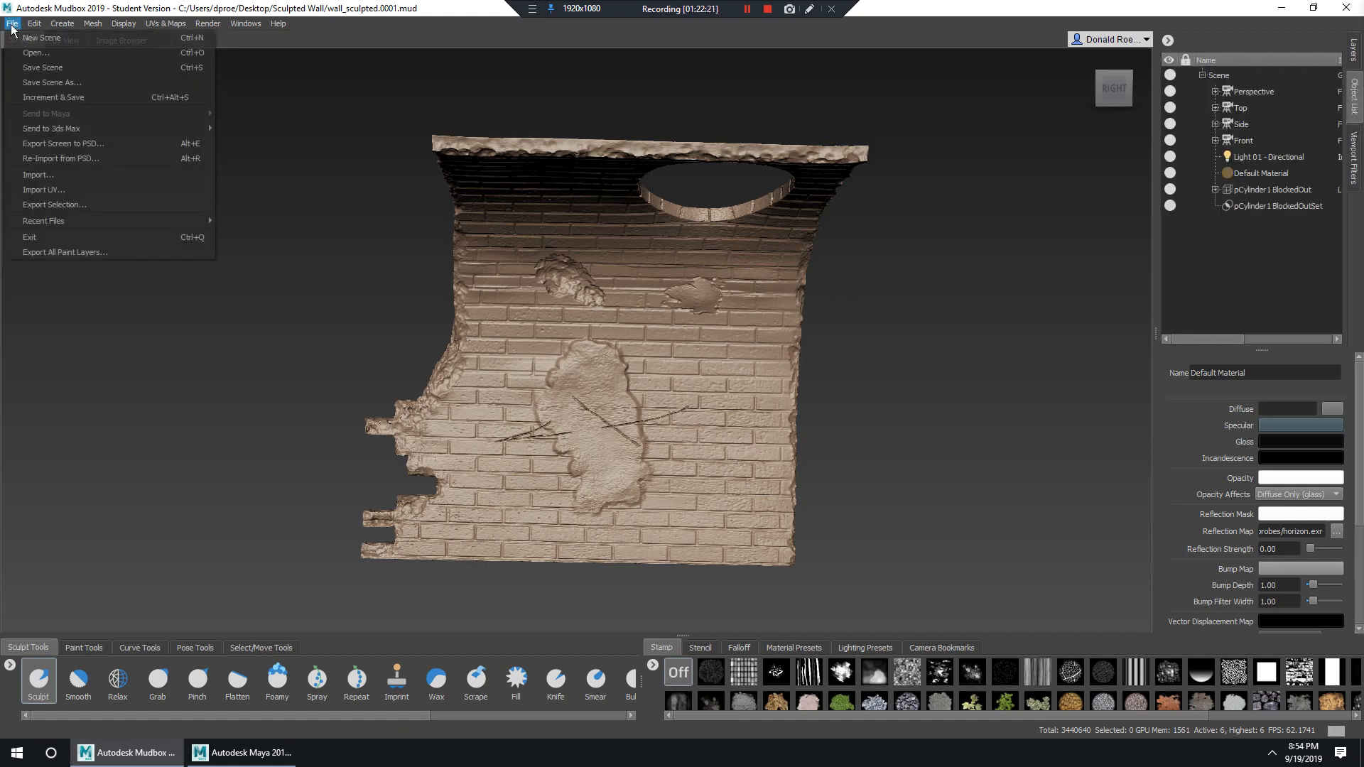
{"action": "left_click", "coordinate": [78, 174]}
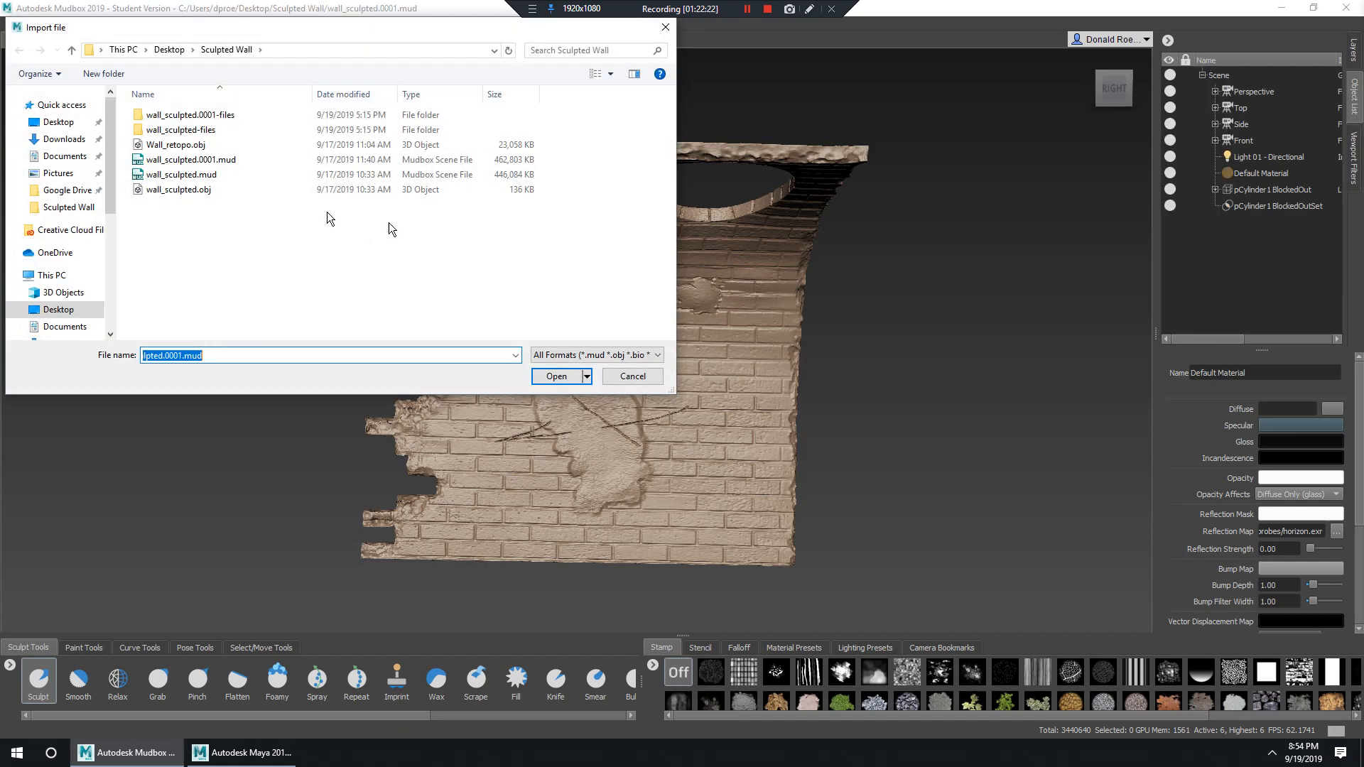
{"action": "left_click", "coordinate": [59, 122]}
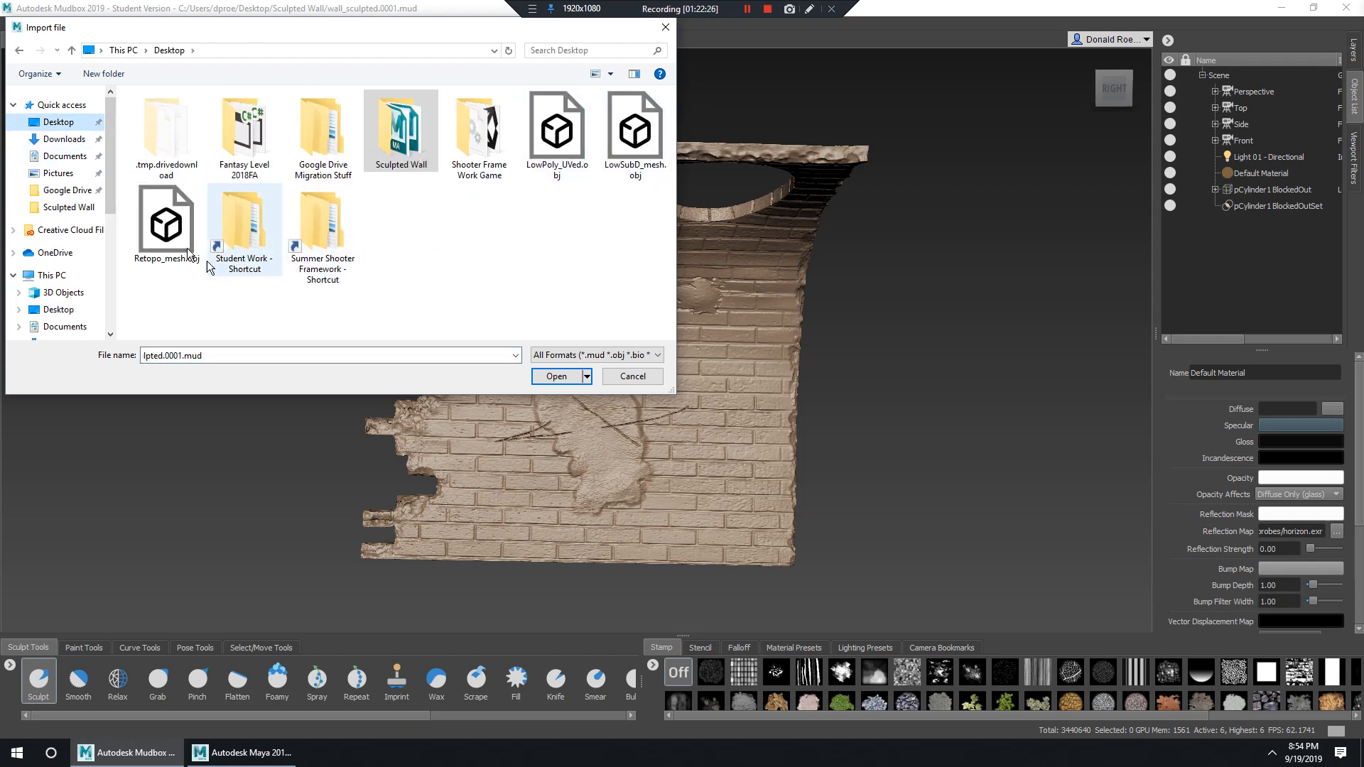
{"action": "left_click", "coordinate": [557, 132]}
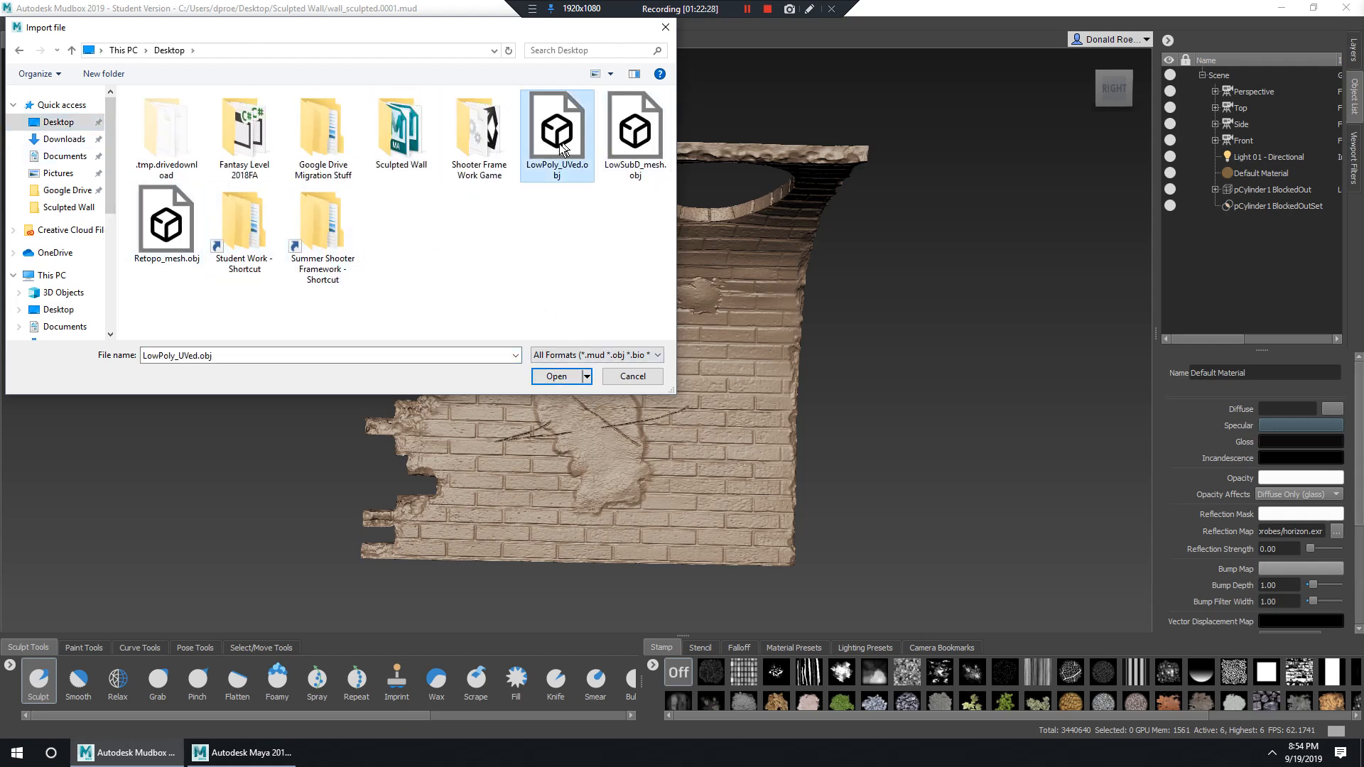
{"action": "left_click", "coordinate": [556, 377]}
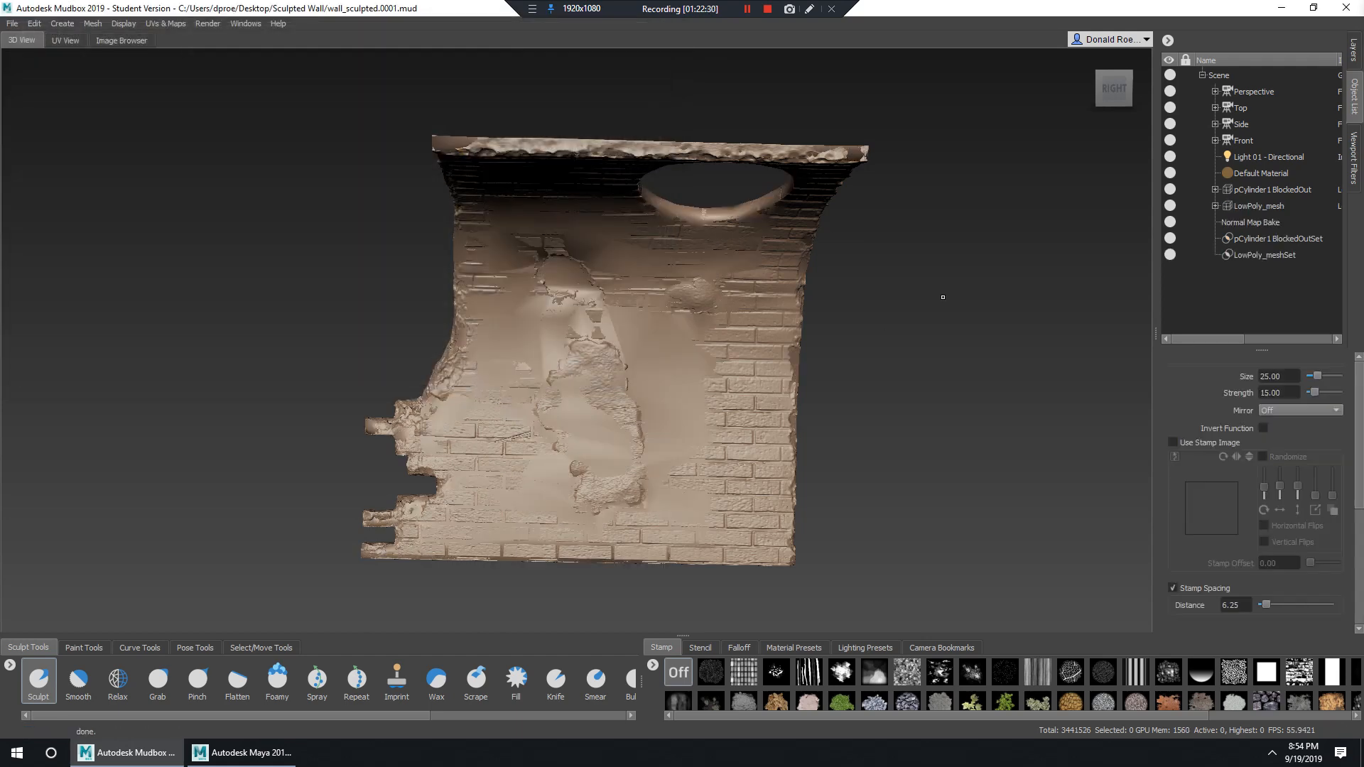
Select LowPoly_mesh and pCylinder1BlockedOut alternately to examine how the two overlap, ending with LowPoly_mesh selected.
{"action": "left_click", "coordinate": [1267, 226]}
{"action": "left_click", "coordinate": [1269, 208]}
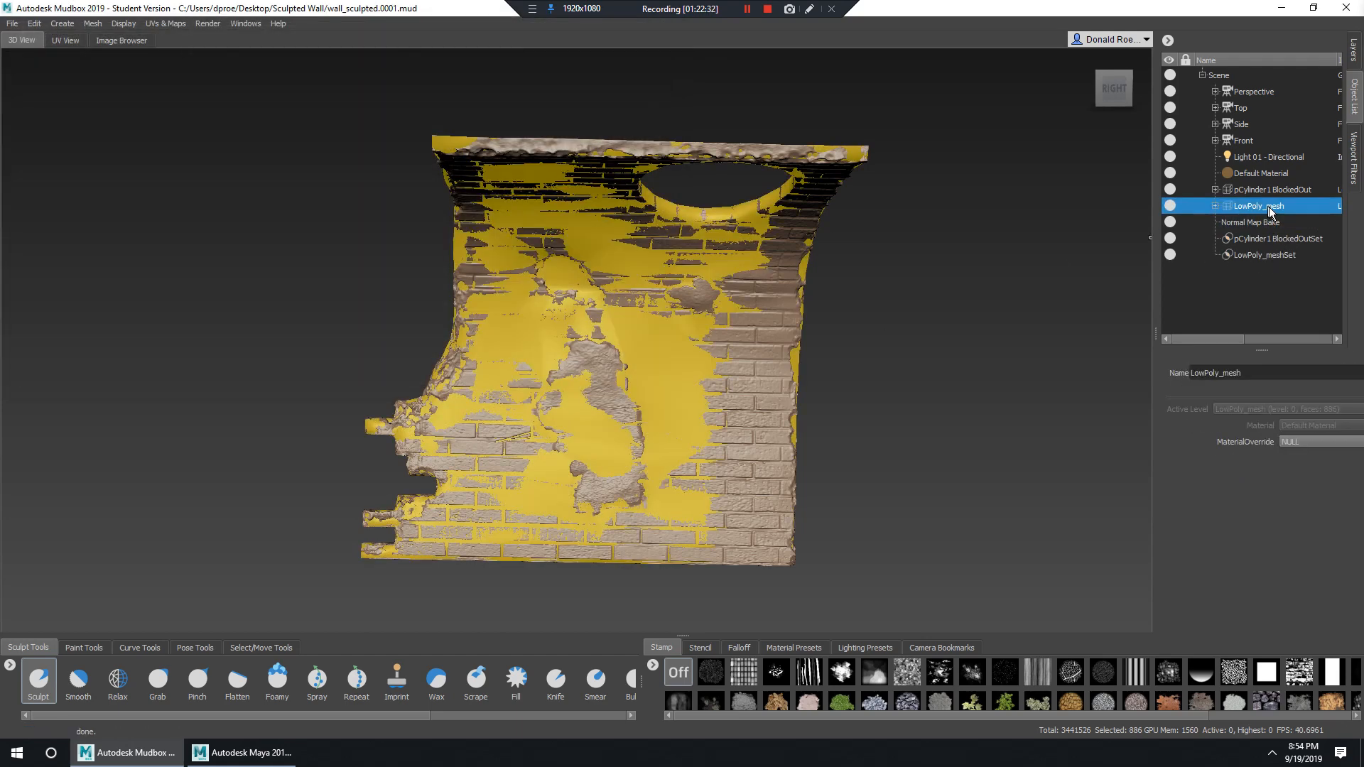
{"action": "left_click", "coordinate": [1265, 190]}
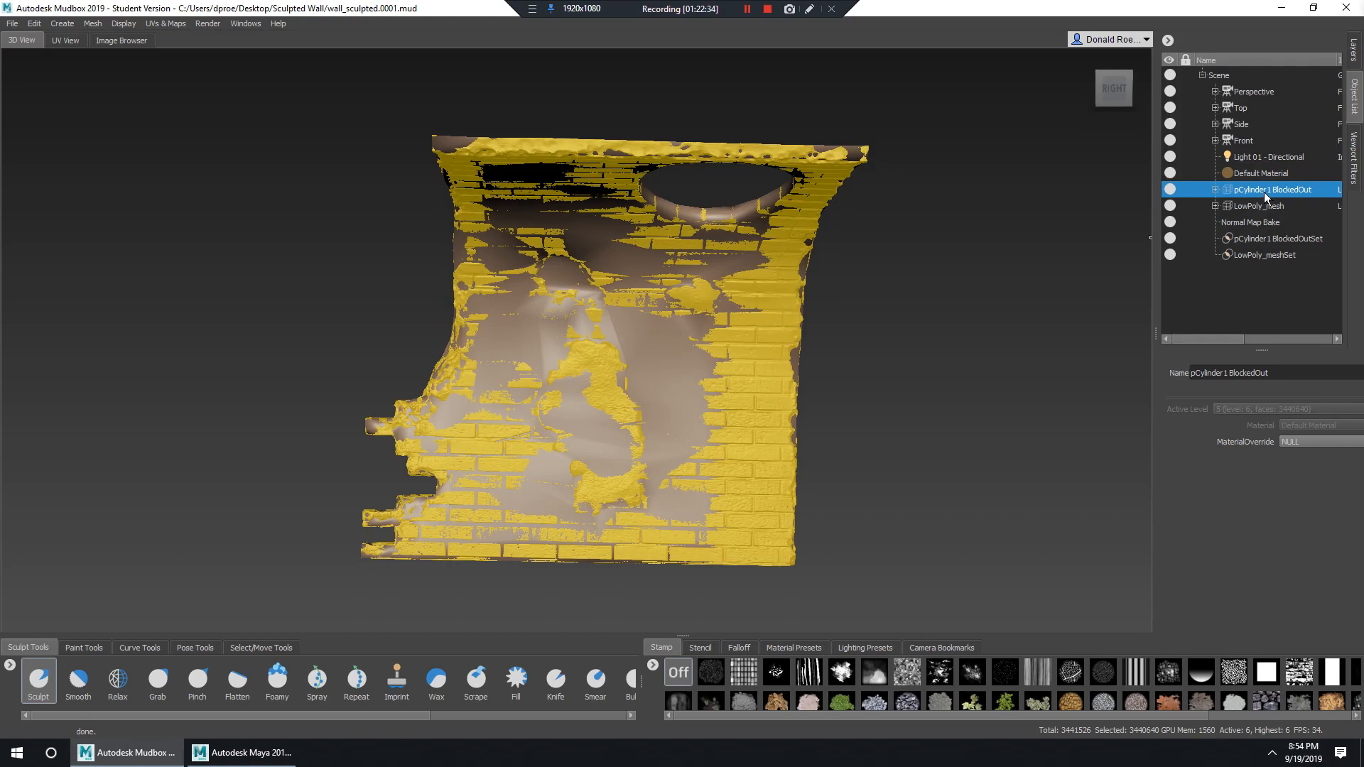
{"action": "left_click", "coordinate": [1260, 207]}
{"action": "left_click", "coordinate": [1250, 187]}
{"action": "left_click", "coordinate": [1256, 206]}
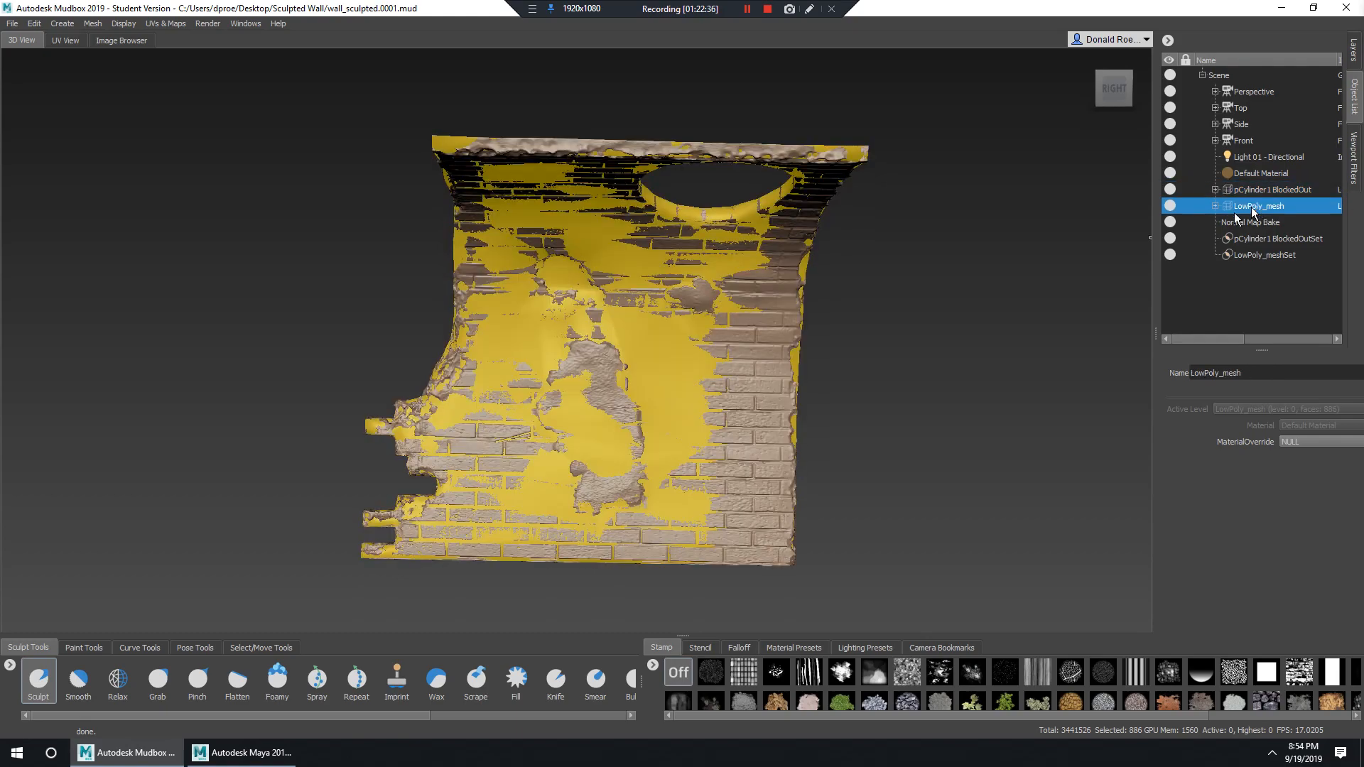
{"action": "left_click_drag", "start_coordinate": [971, 328], "coordinate": [908, 344], "text": "alt"}
{"action": "scroll", "coordinate": [891, 353], "scroll_direction": "up", "scroll_amount": 4}
{"action": "scroll", "coordinate": [801, 347], "scroll_direction": "down", "scroll_amount": 3}
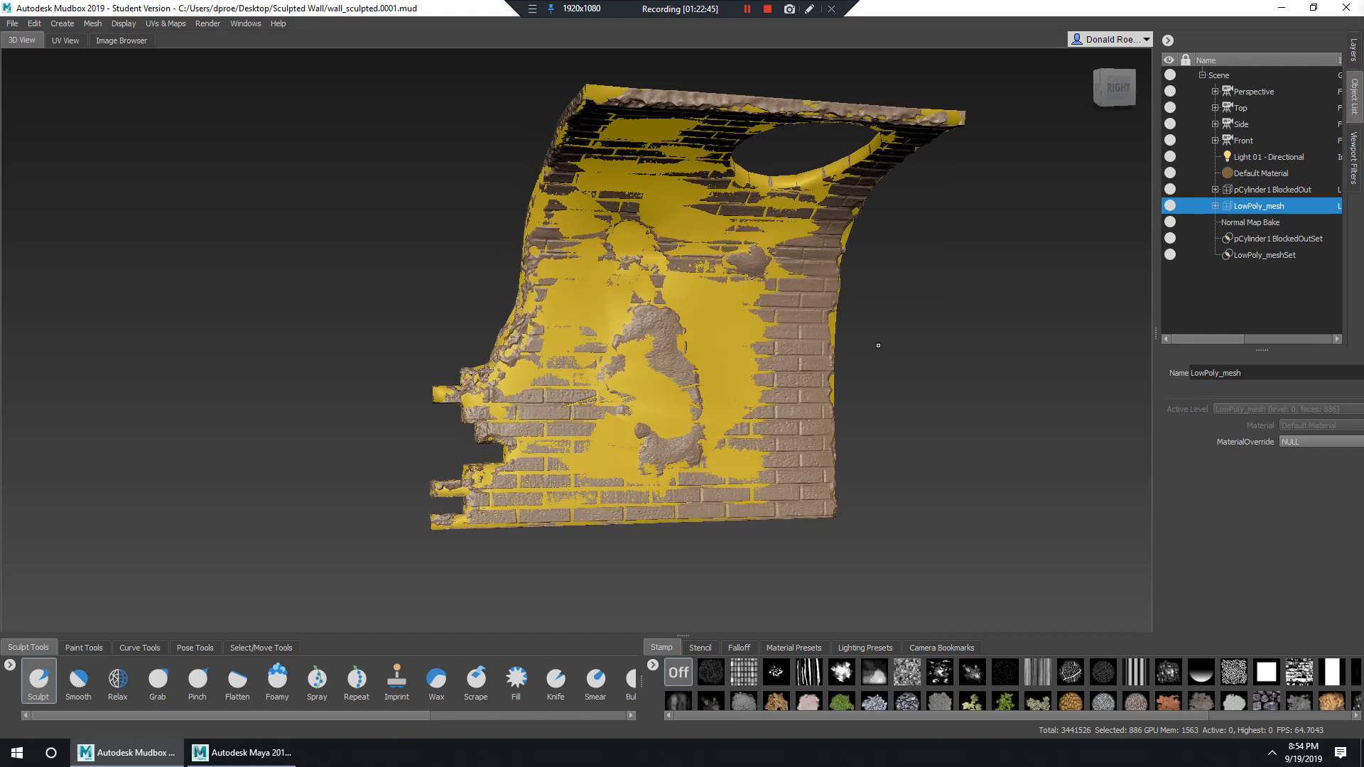
Reopen the Normal Map Bake operation and add LowPoly_mesh to its target models, moving the setup window clear of the wall.
{"action": "left_click", "coordinate": [162, 23]}
{"action": "mouse_move", "coordinate": [223, 144]}
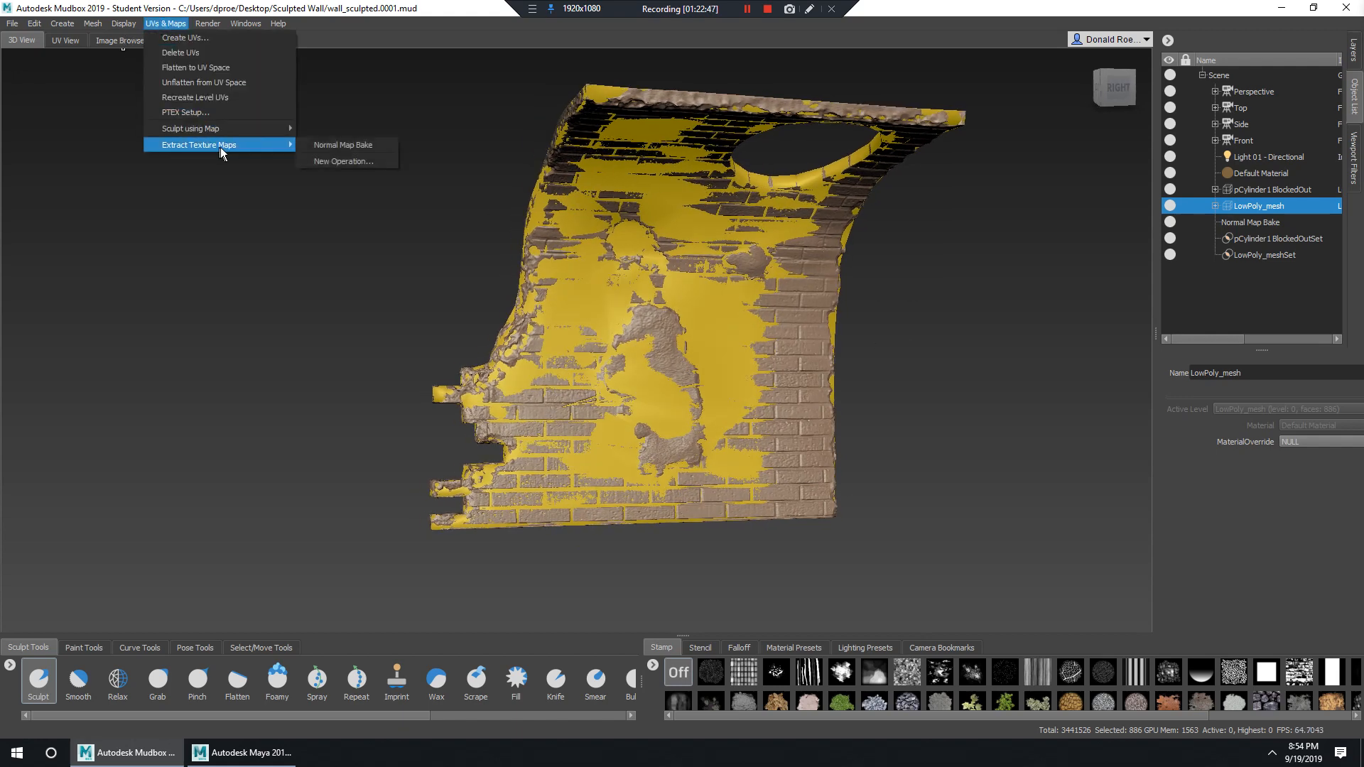
{"action": "left_click", "coordinate": [349, 145]}
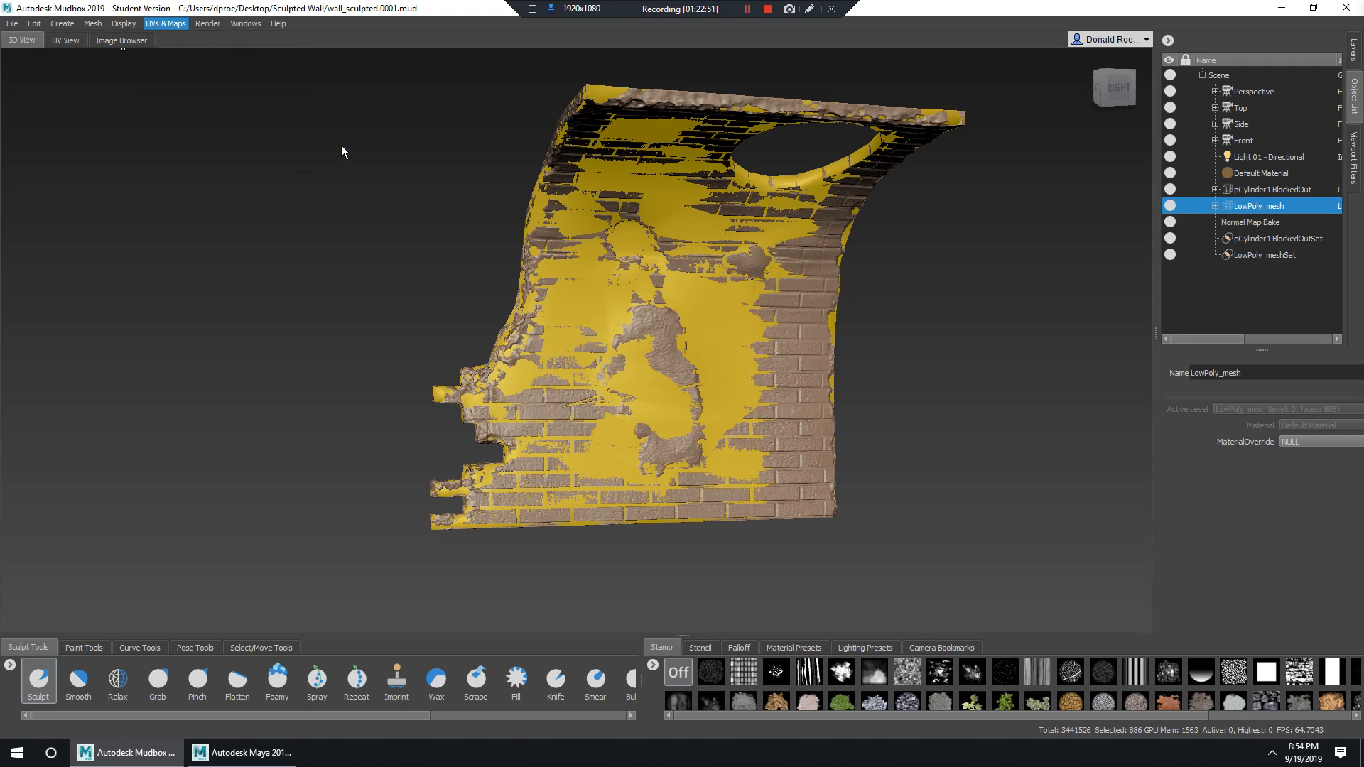
{"action": "left_click", "coordinate": [597, 363]}
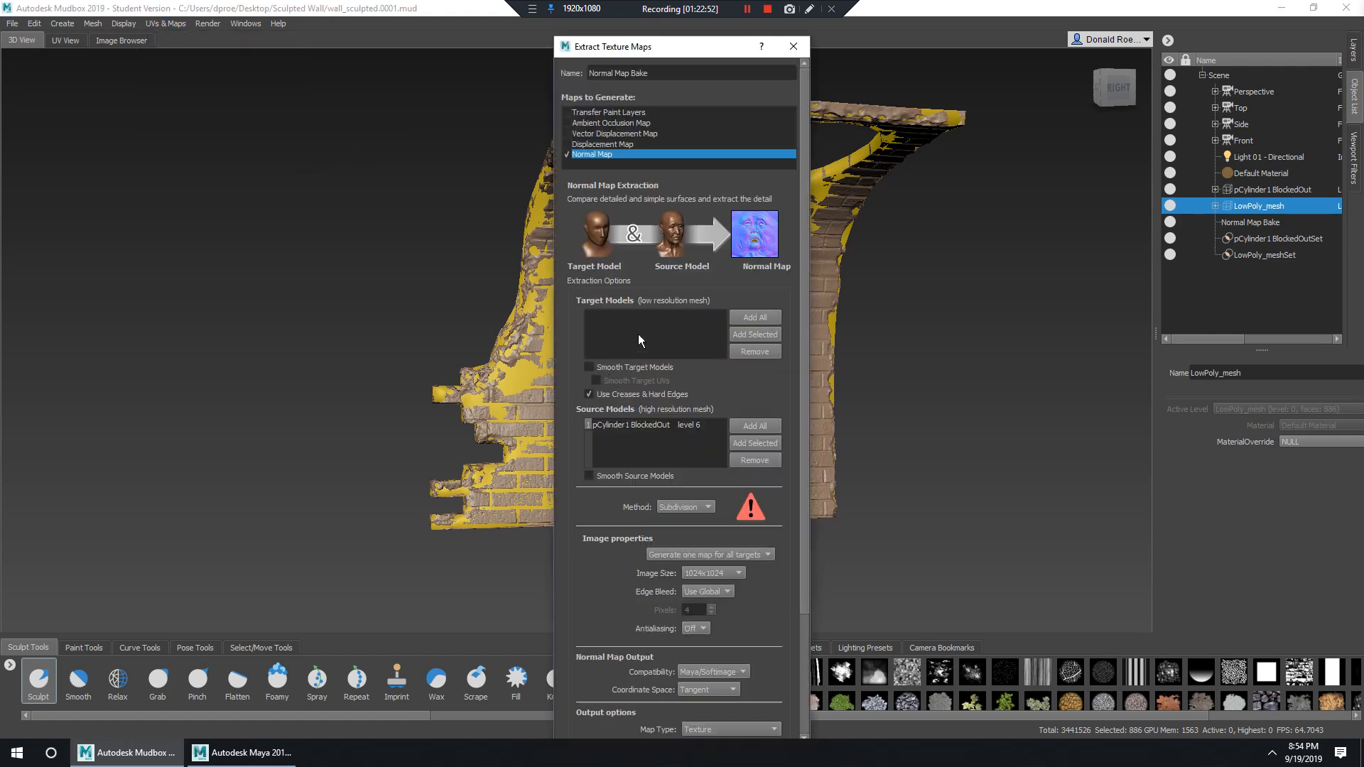
{"action": "left_click", "coordinate": [1257, 208]}
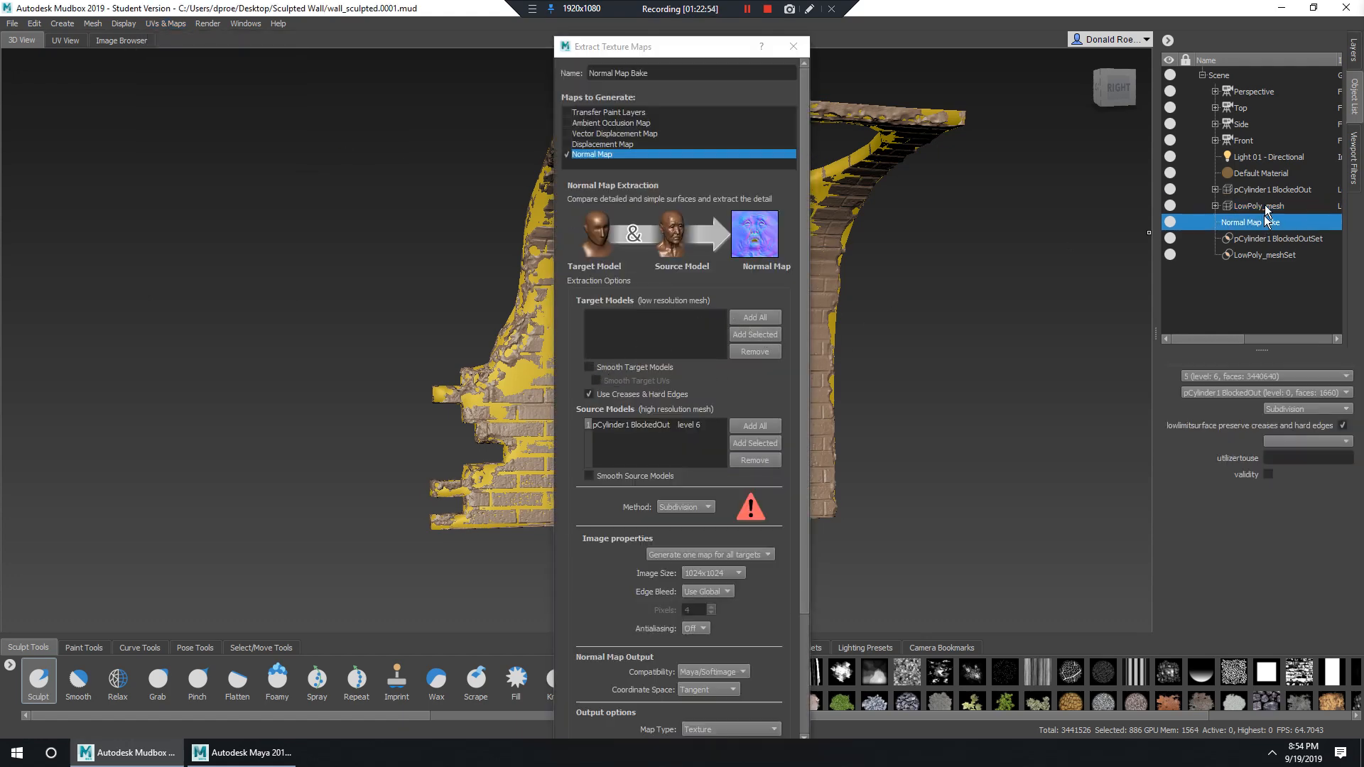
{"action": "left_click", "coordinate": [765, 339]}
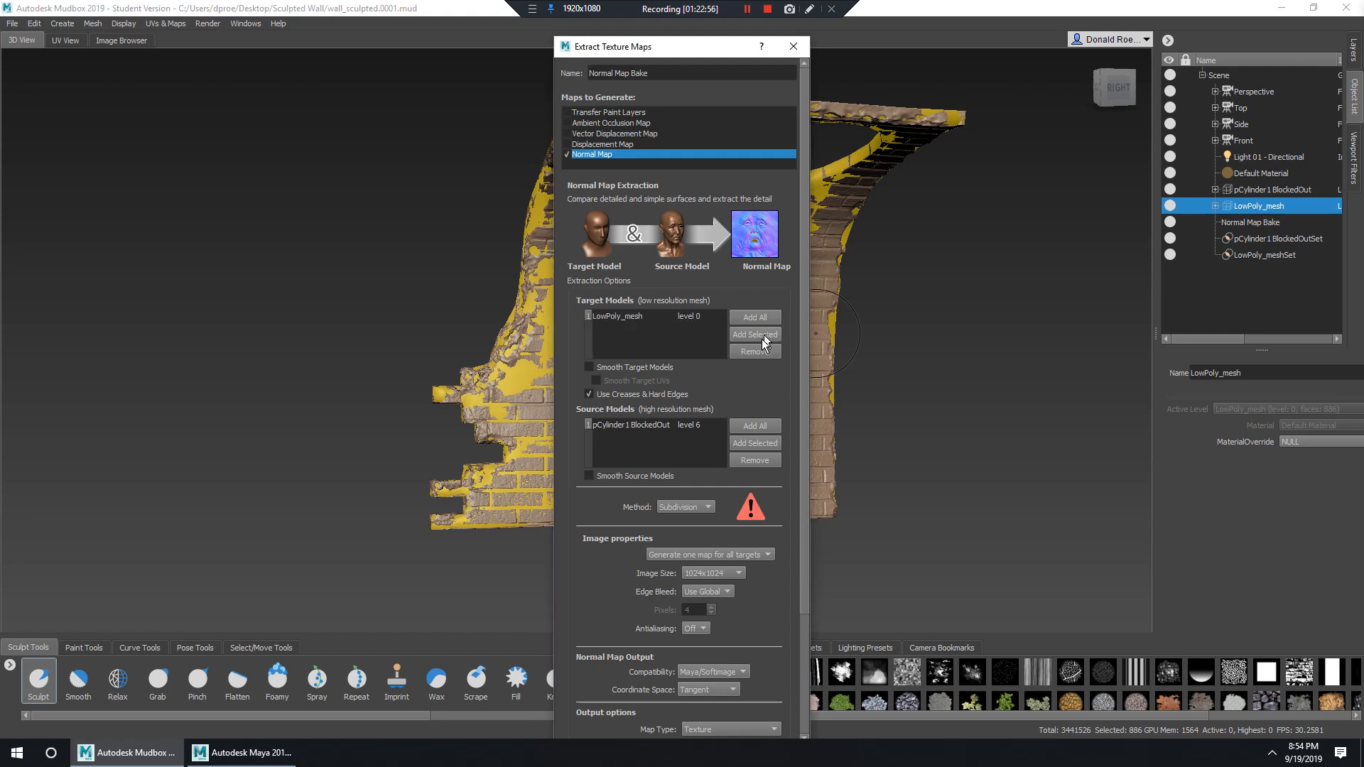
{"action": "left_click_drag", "start_coordinate": [690, 47], "coordinate": [322, 45]}
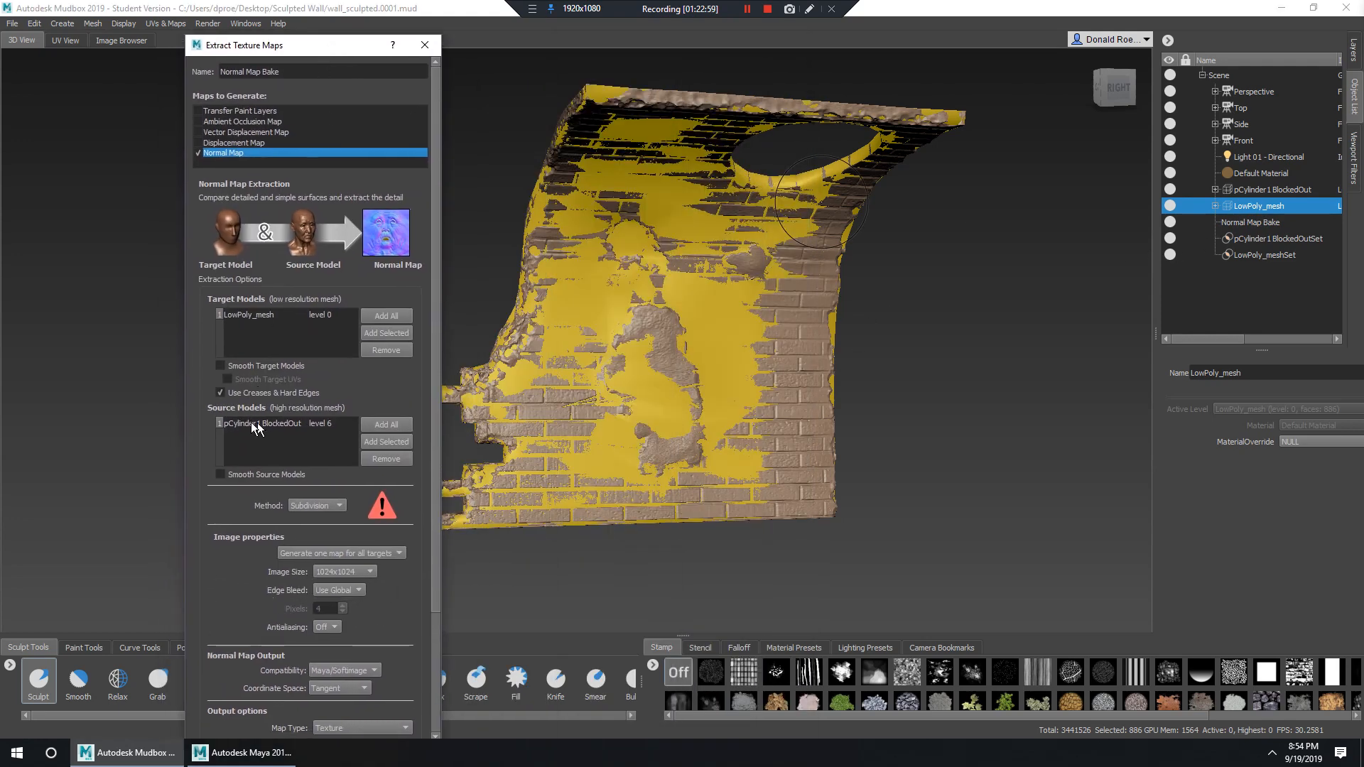
Set the extraction method to Ray Casting with samples chosen as Closest to lowres mesh.
{"action": "left_click", "coordinate": [1255, 191]}
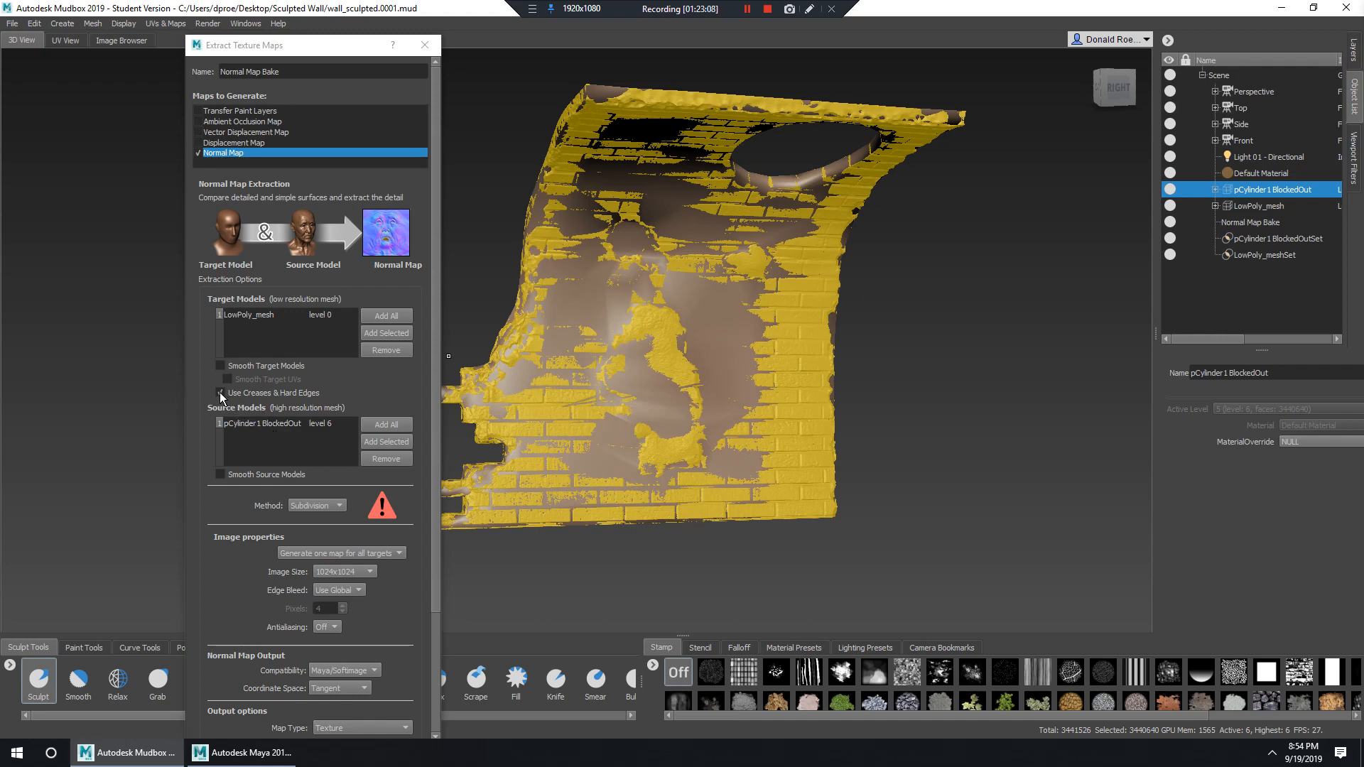
{"action": "left_click", "coordinate": [317, 505]}
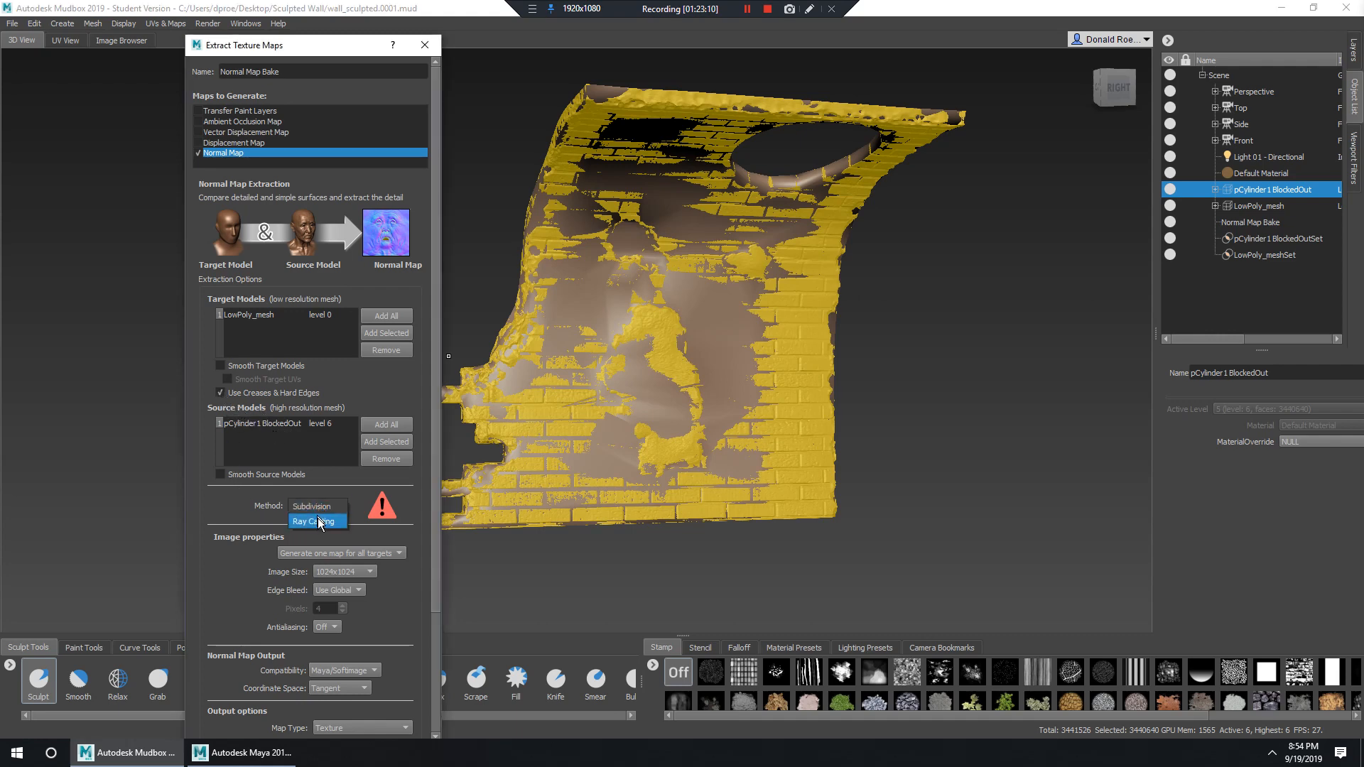
{"action": "left_click", "coordinate": [321, 524]}
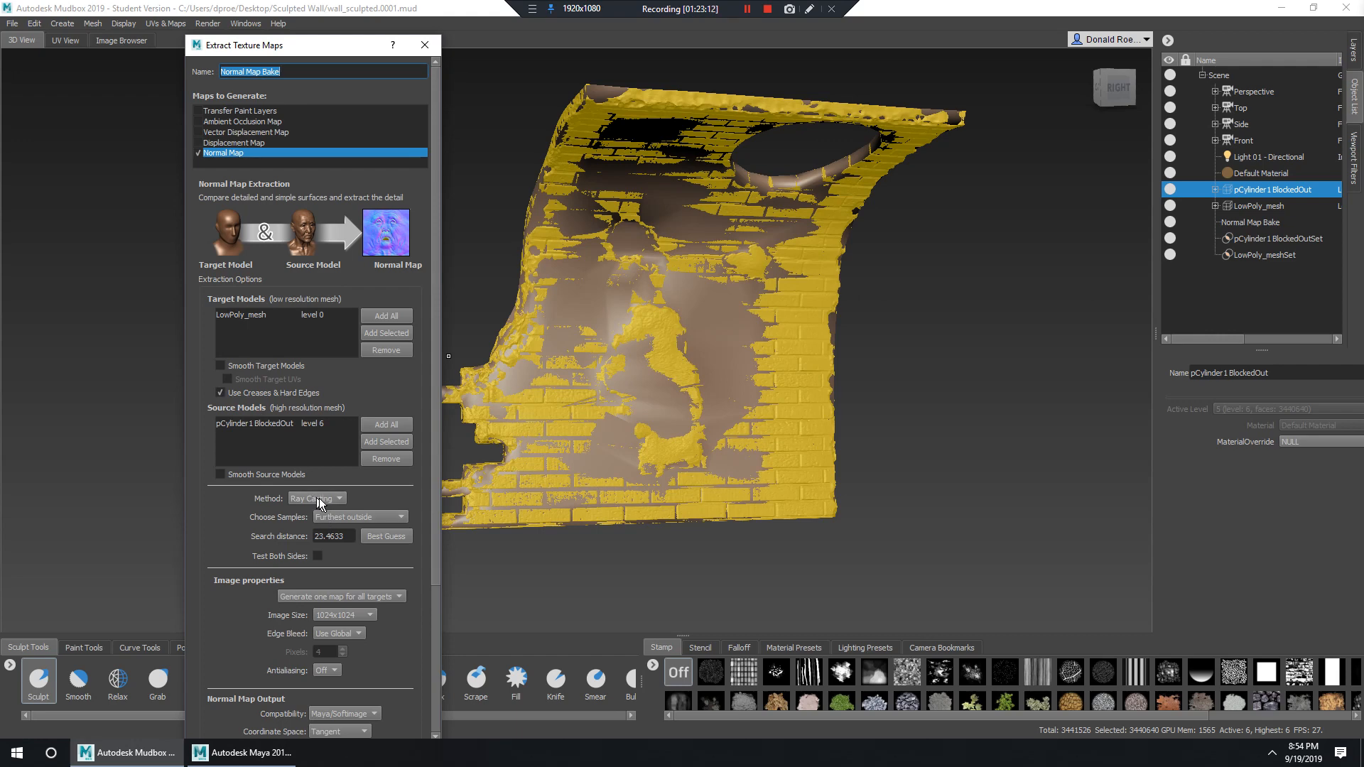
{"action": "left_click", "coordinate": [359, 517]}
{"action": "left_click", "coordinate": [342, 538]}
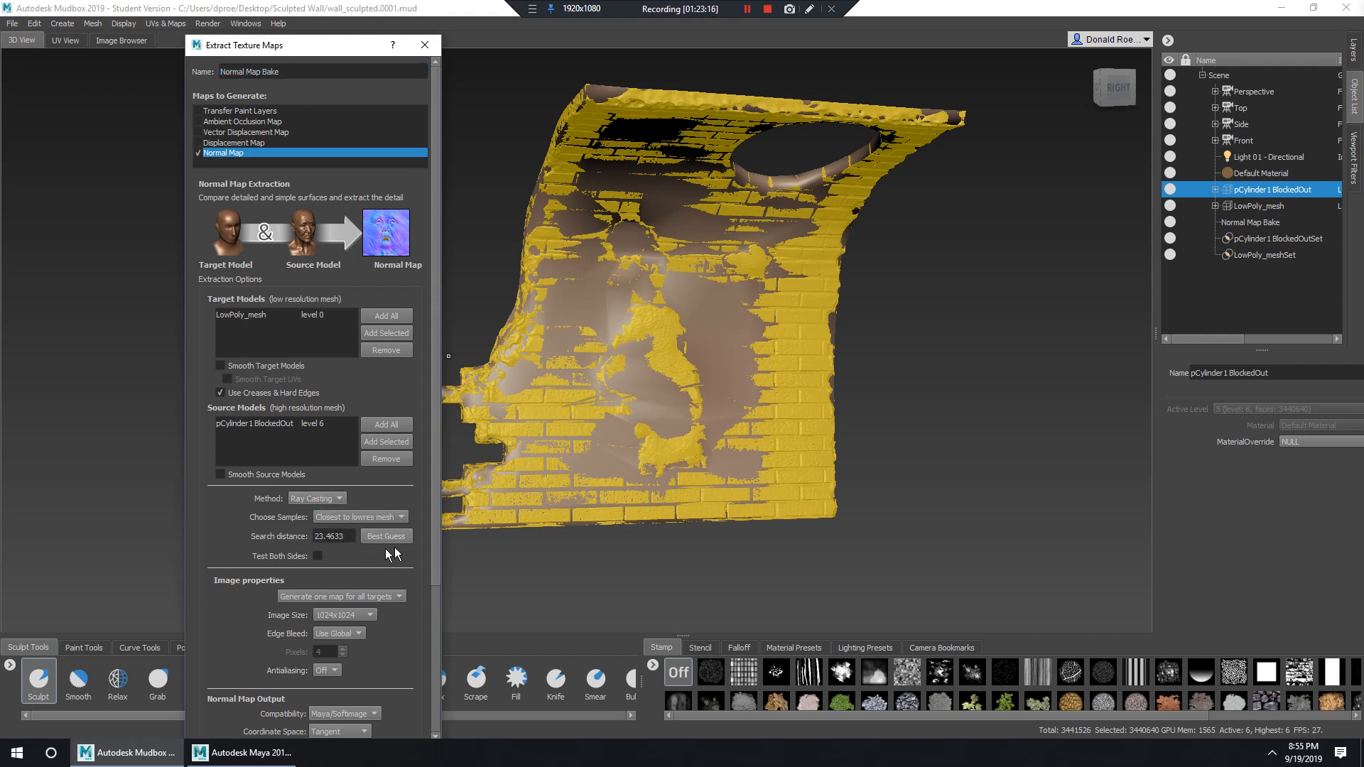
Set the image size to 2048x2048, the edge bleed to Custom with 8 pixels, and antialiasing to 4X.
{"action": "scroll", "coordinate": [341, 540], "scroll_direction": "down", "scroll_amount": 1}
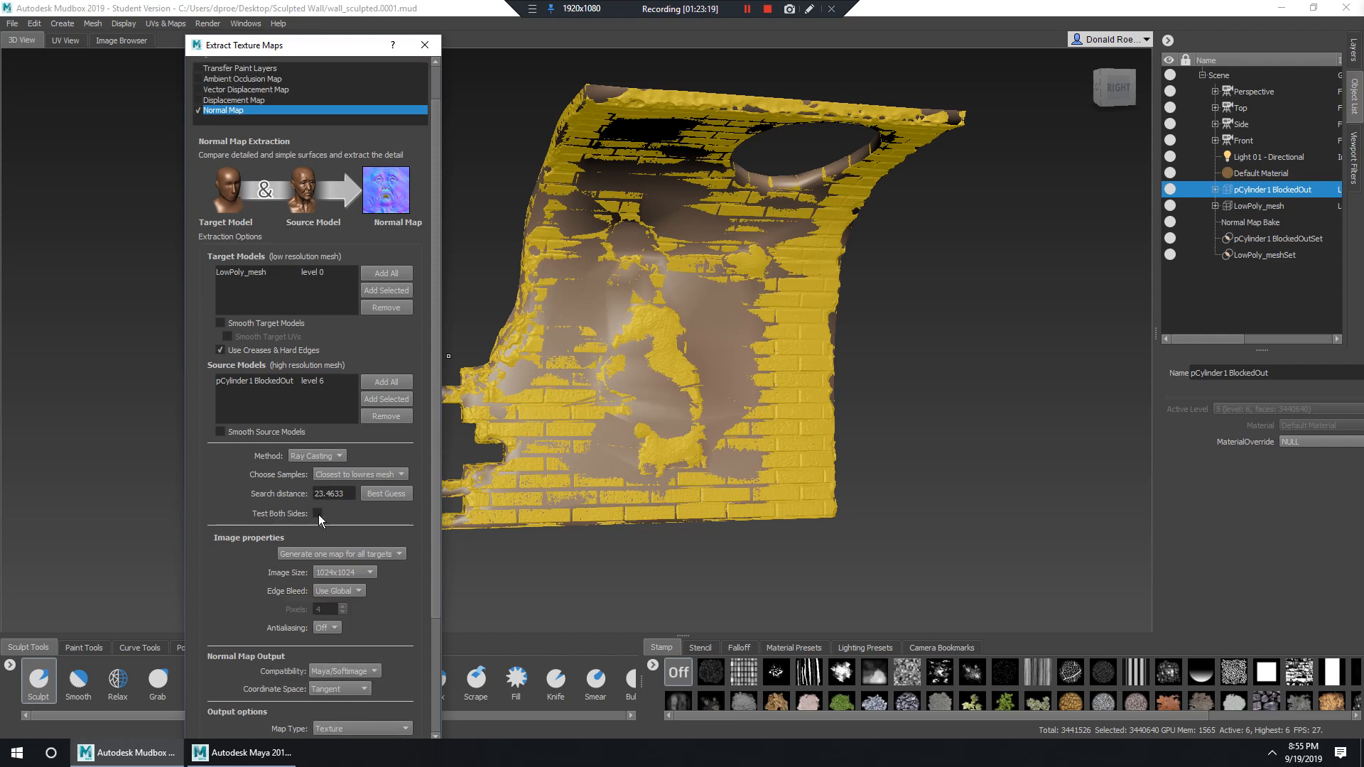
{"action": "scroll", "coordinate": [360, 543], "scroll_direction": "down", "scroll_amount": 3}
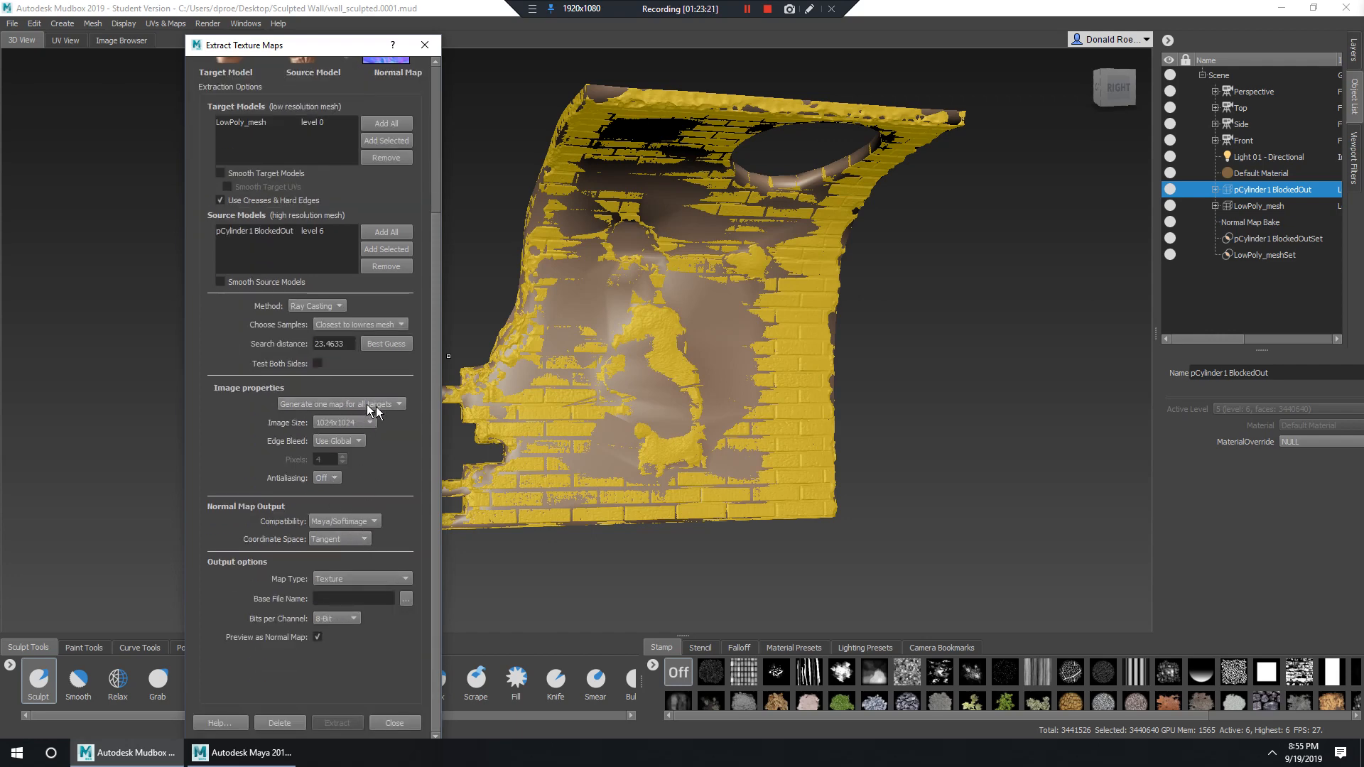
{"action": "left_click", "coordinate": [365, 422]}
{"action": "left_click", "coordinate": [358, 447]}
{"action": "left_click", "coordinate": [347, 440]}
{"action": "left_click", "coordinate": [331, 457]}
{"action": "left_click_drag", "start_coordinate": [329, 461], "coordinate": [297, 461]}
{"action": "left_click", "coordinate": [331, 478]}
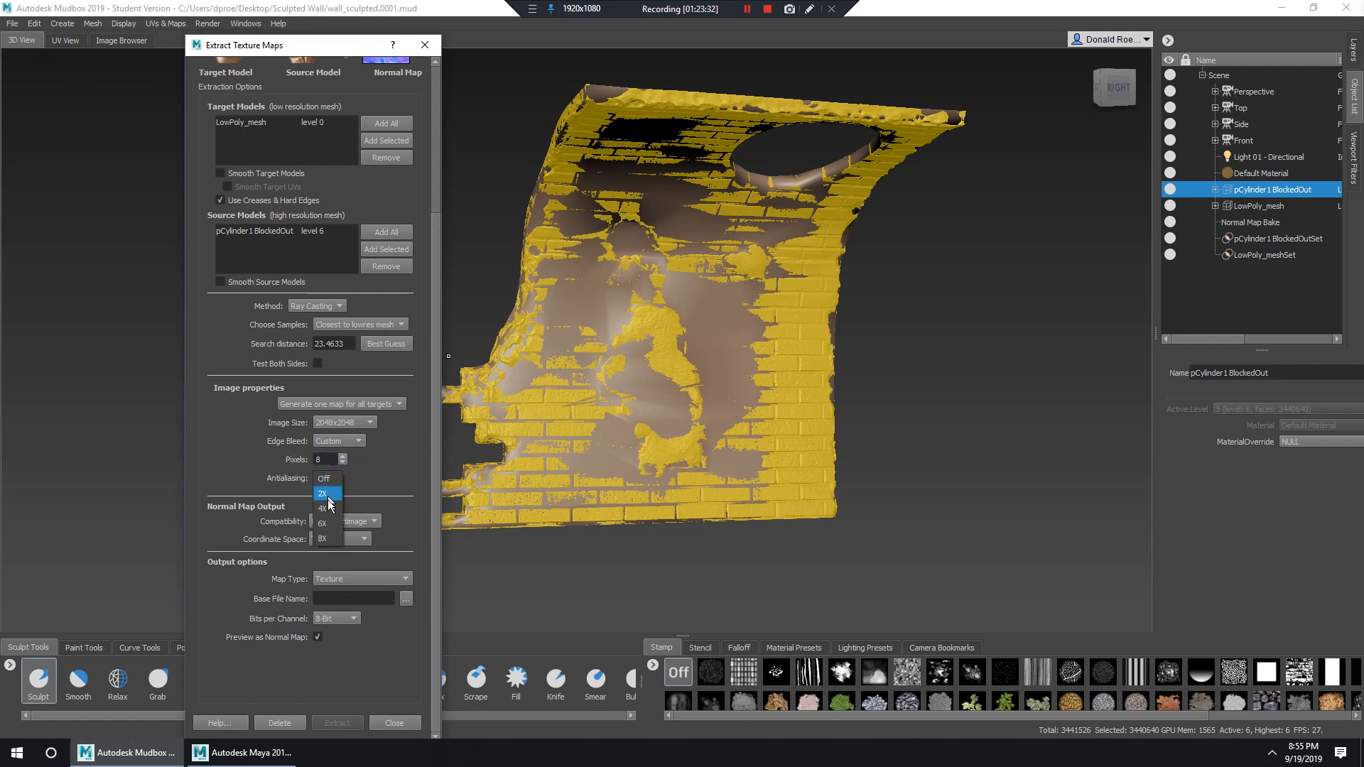
{"action": "left_click", "coordinate": [325, 509]}
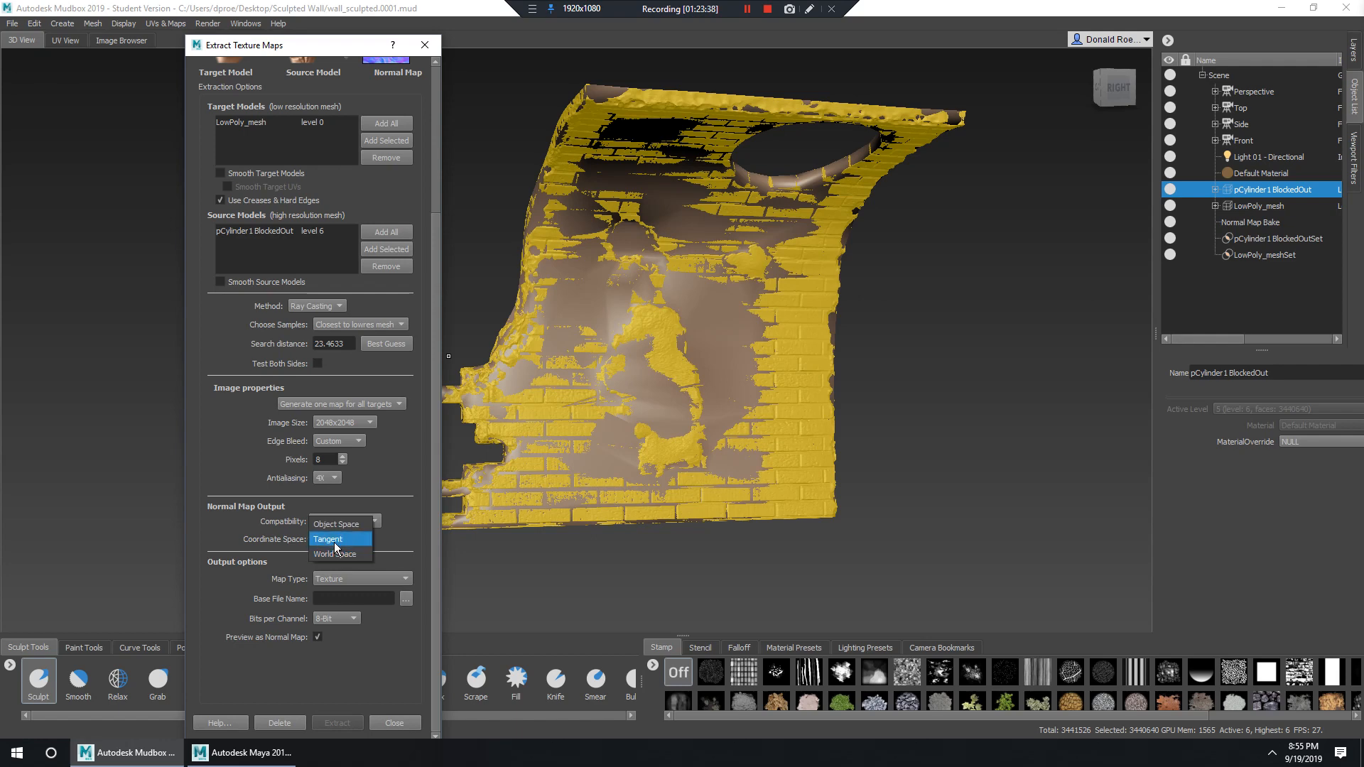
Keep the normal map output on Tangent space with Maya/Softimage compatibility and the map type on Texture.
{"action": "left_click", "coordinate": [334, 542]}
{"action": "left_click", "coordinate": [336, 520]}
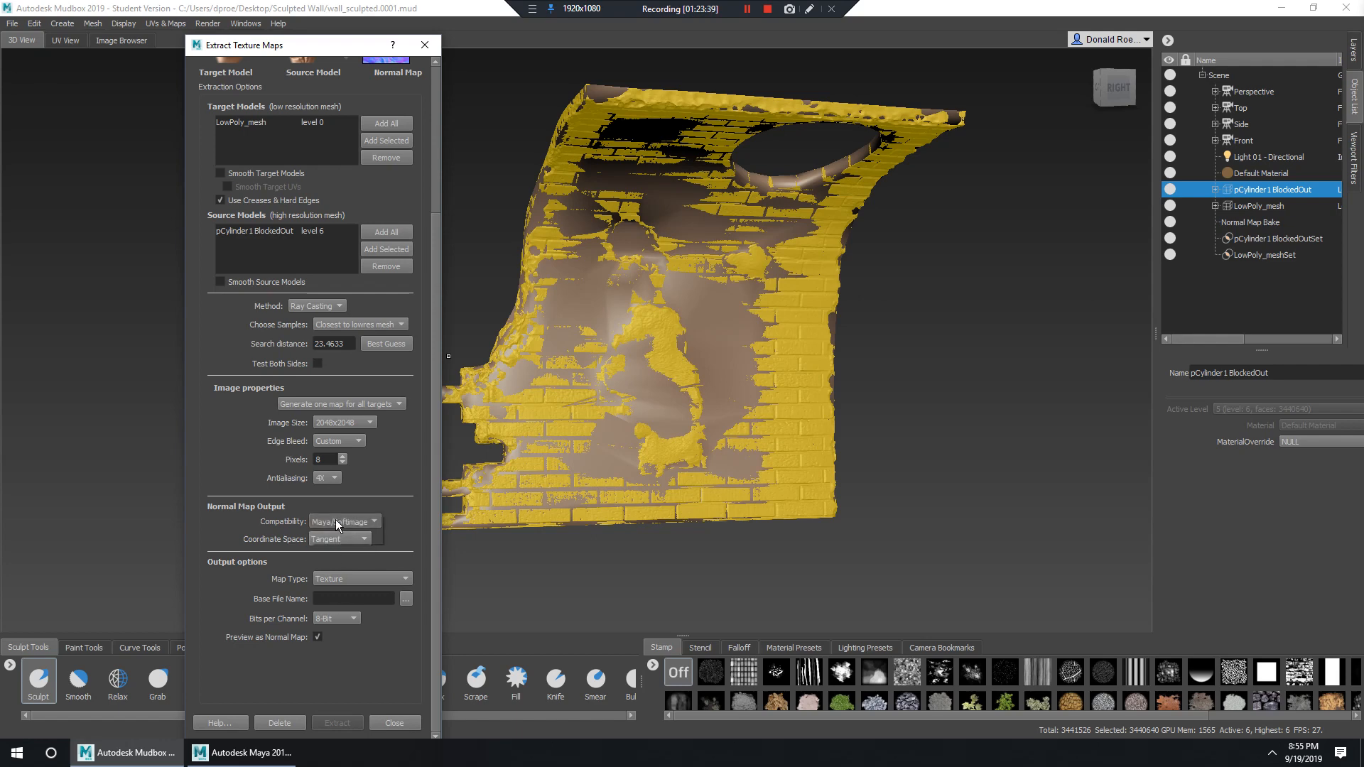
{"action": "left_click", "coordinate": [352, 579]}
{"action": "left_click", "coordinate": [351, 578]}
Set the output's base file to Wall_normal in the Desktop folder, in PNG [8 bit, RGBA] format.
{"action": "left_click", "coordinate": [406, 599]}
{"action": "left_click", "coordinate": [60, 94]}
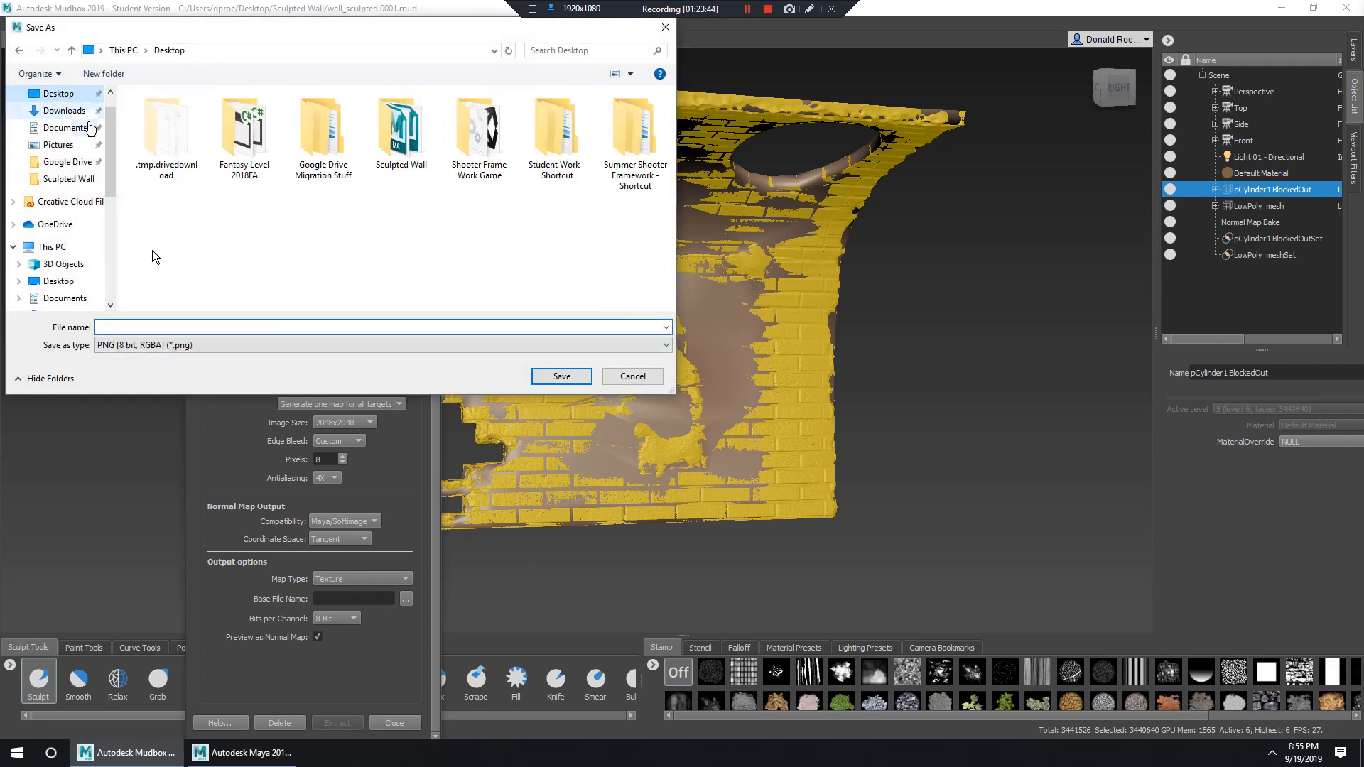
{"action": "left_click", "coordinate": [181, 348]}
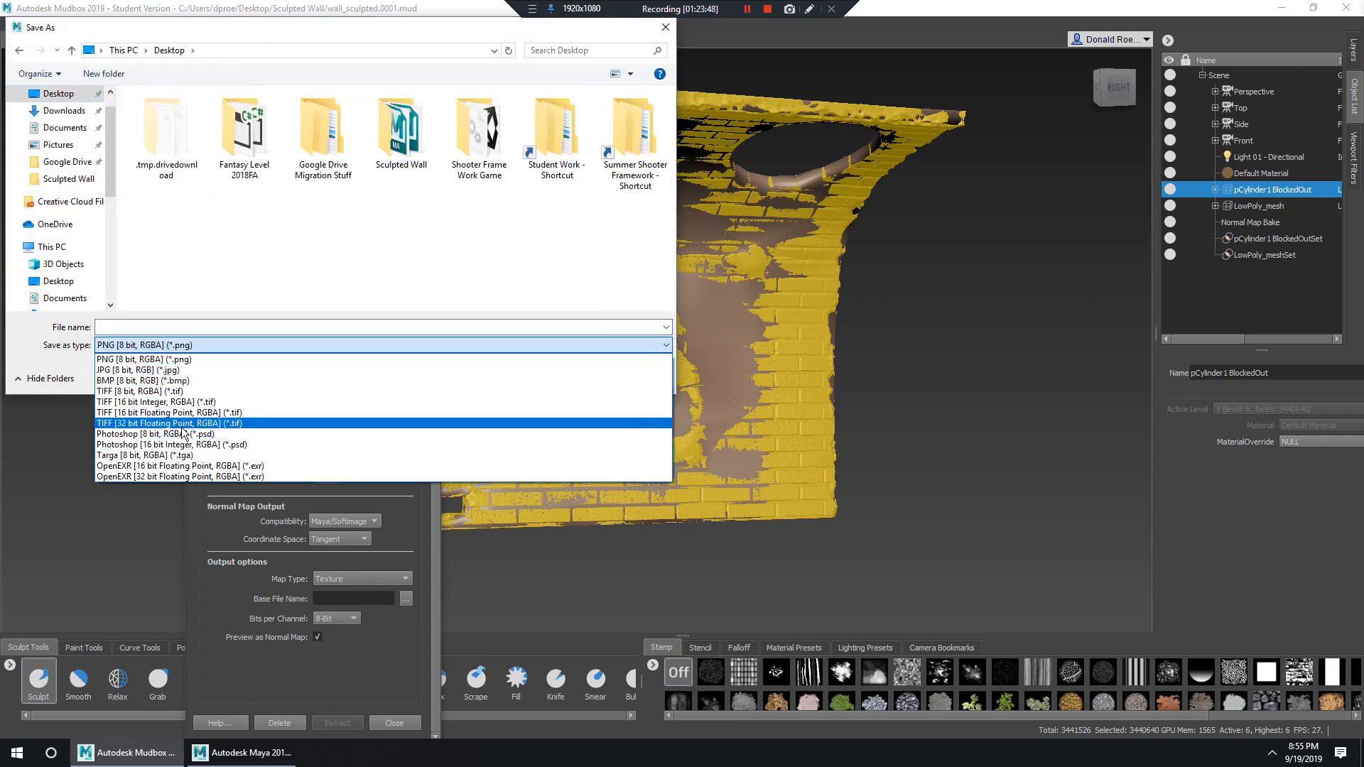
{"action": "left_click", "coordinate": [186, 360]}
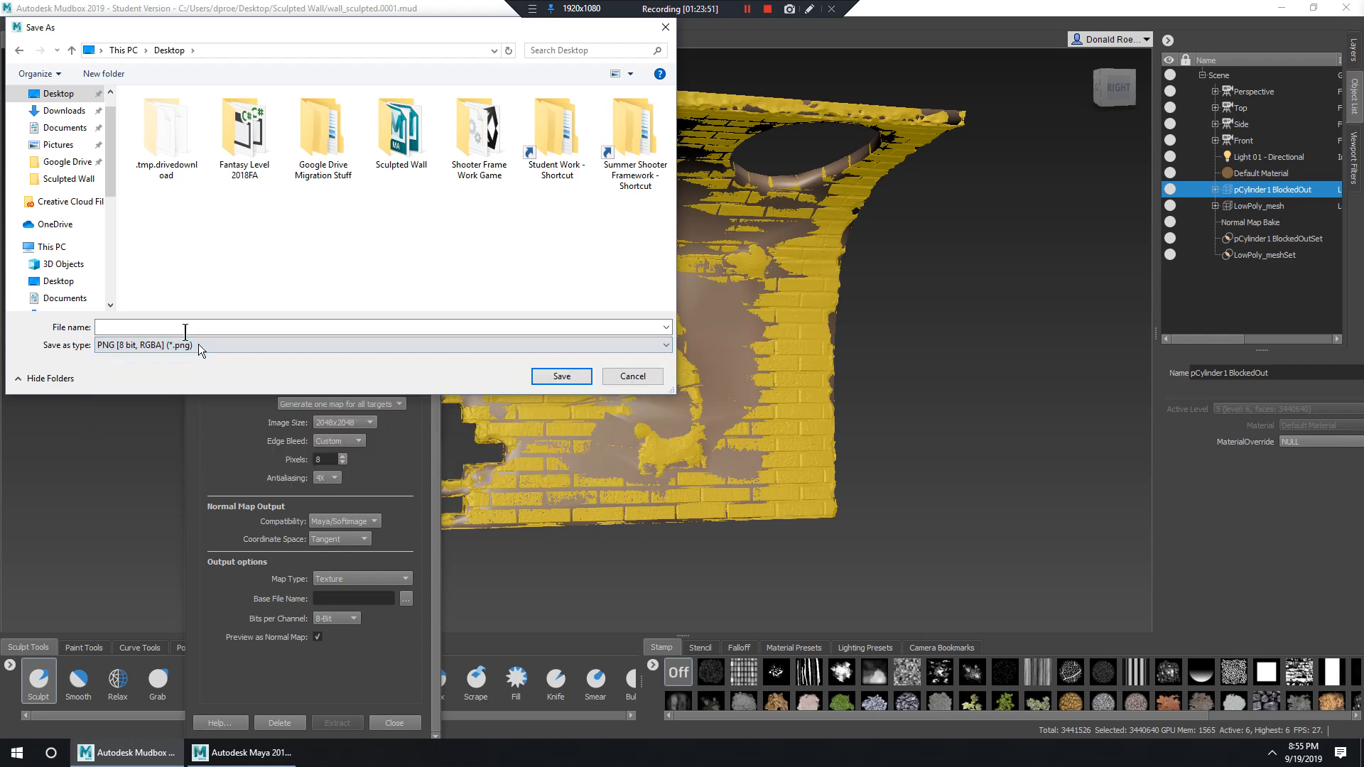
{"action": "left_click", "coordinate": [182, 327]}
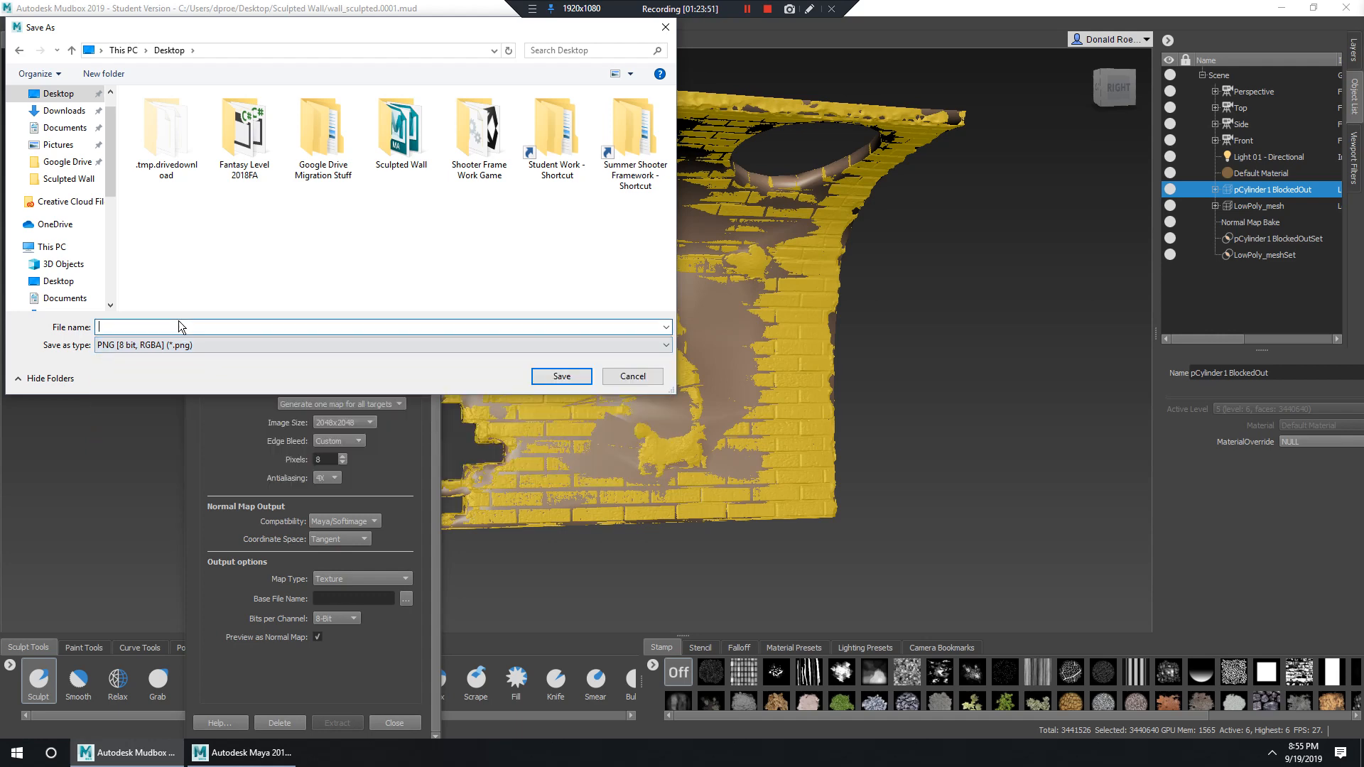
{"action": "left_click", "coordinate": [237, 343]}
{"action": "left_click", "coordinate": [232, 338]}
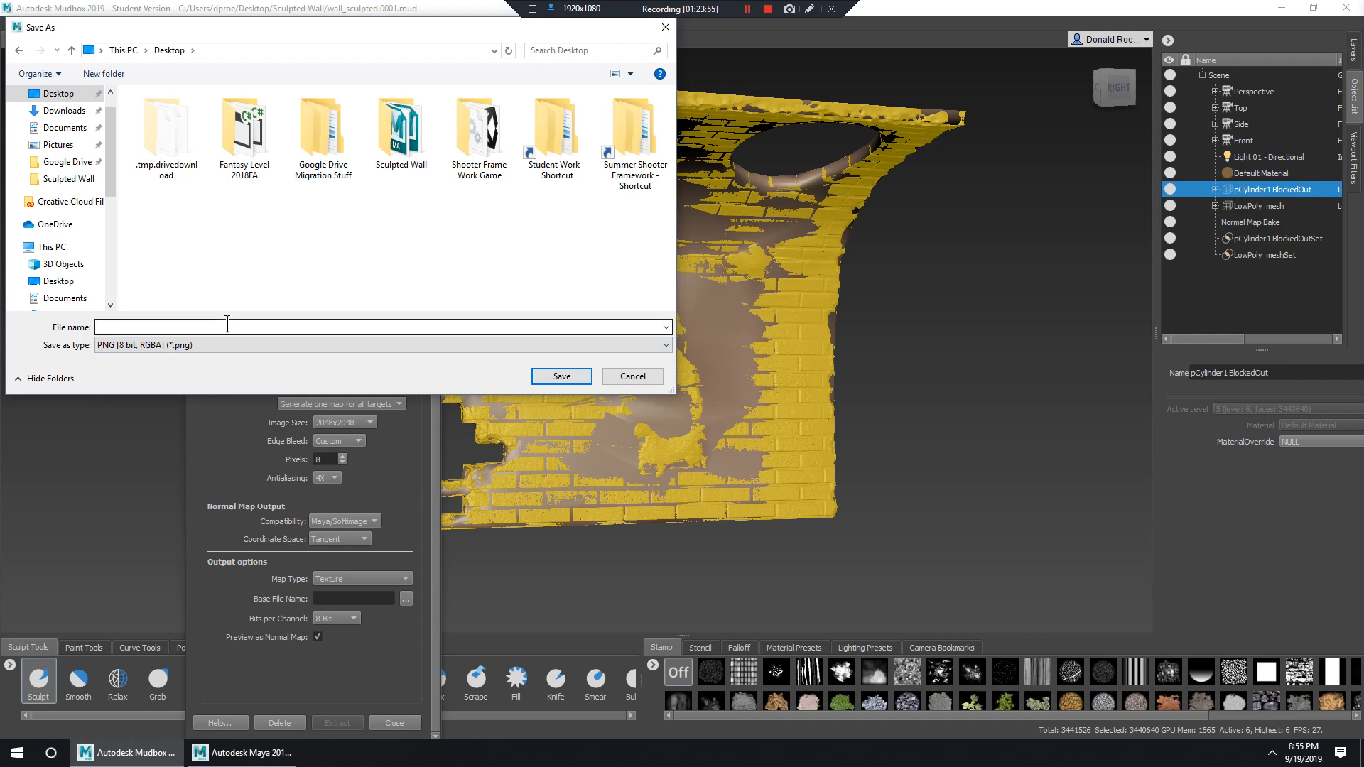
{"action": "left_click", "coordinate": [226, 323]}
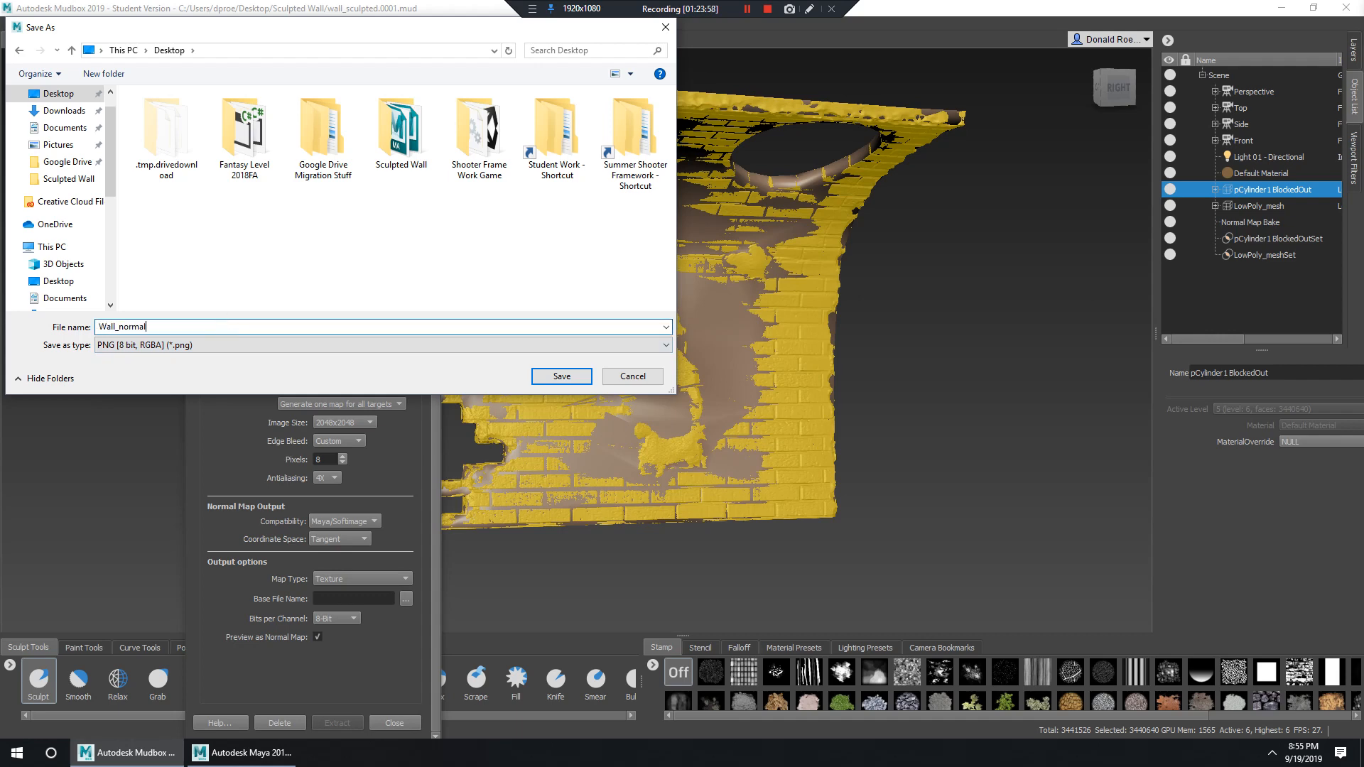
{"action": "type", "text": "Wall_normal"}
{"action": "key", "text": "Return"}
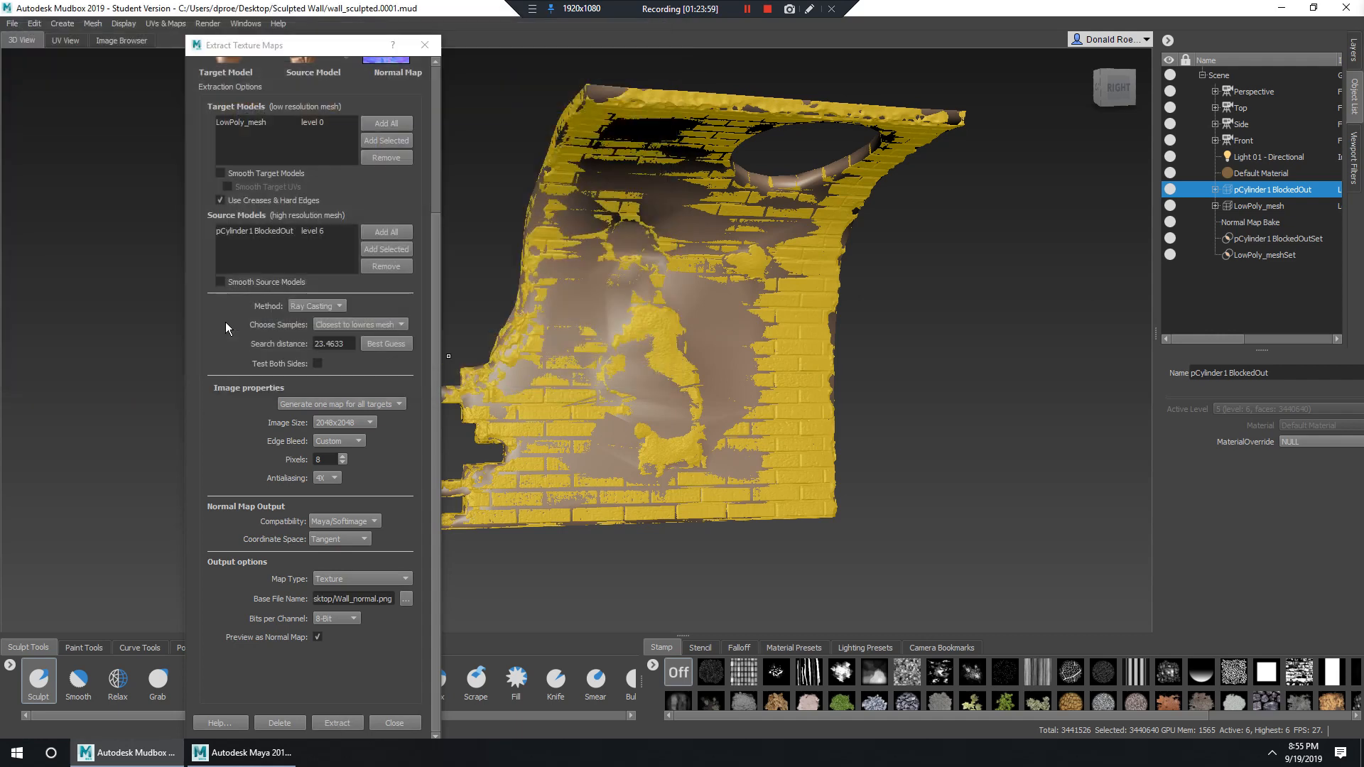
Keep 8-Bit per channel, disable Preview as Normal Map, and start the normal map extraction.
{"action": "left_click", "coordinate": [338, 620]}
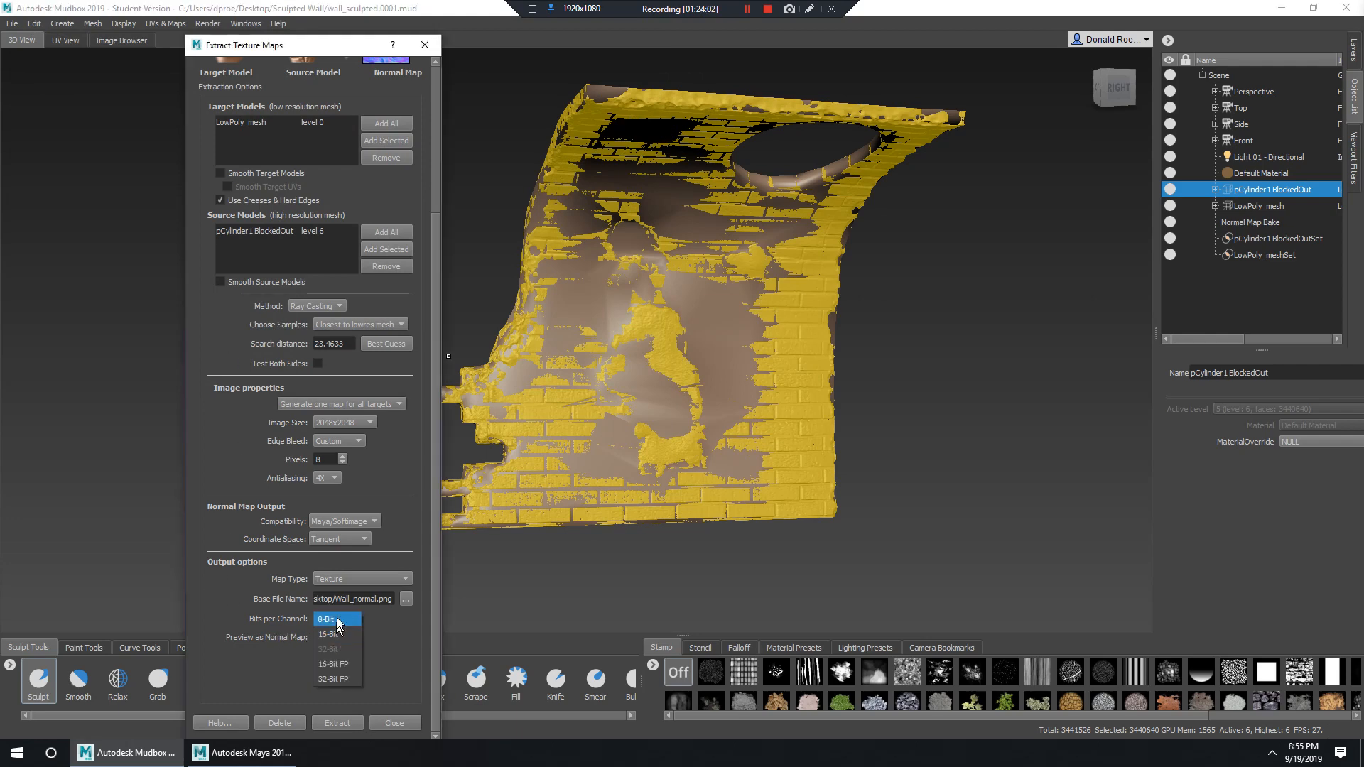
{"action": "left_click", "coordinate": [338, 621]}
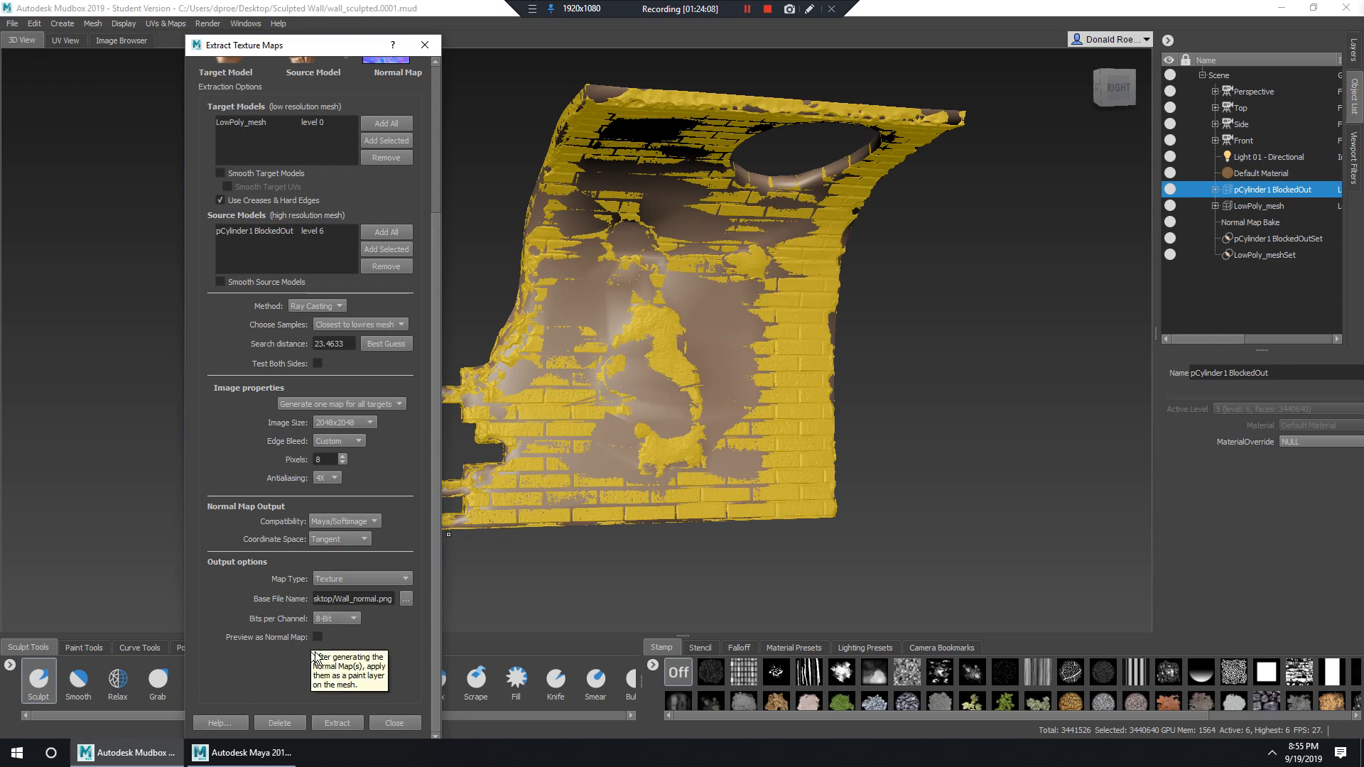
{"action": "left_click", "coordinate": [339, 723]}
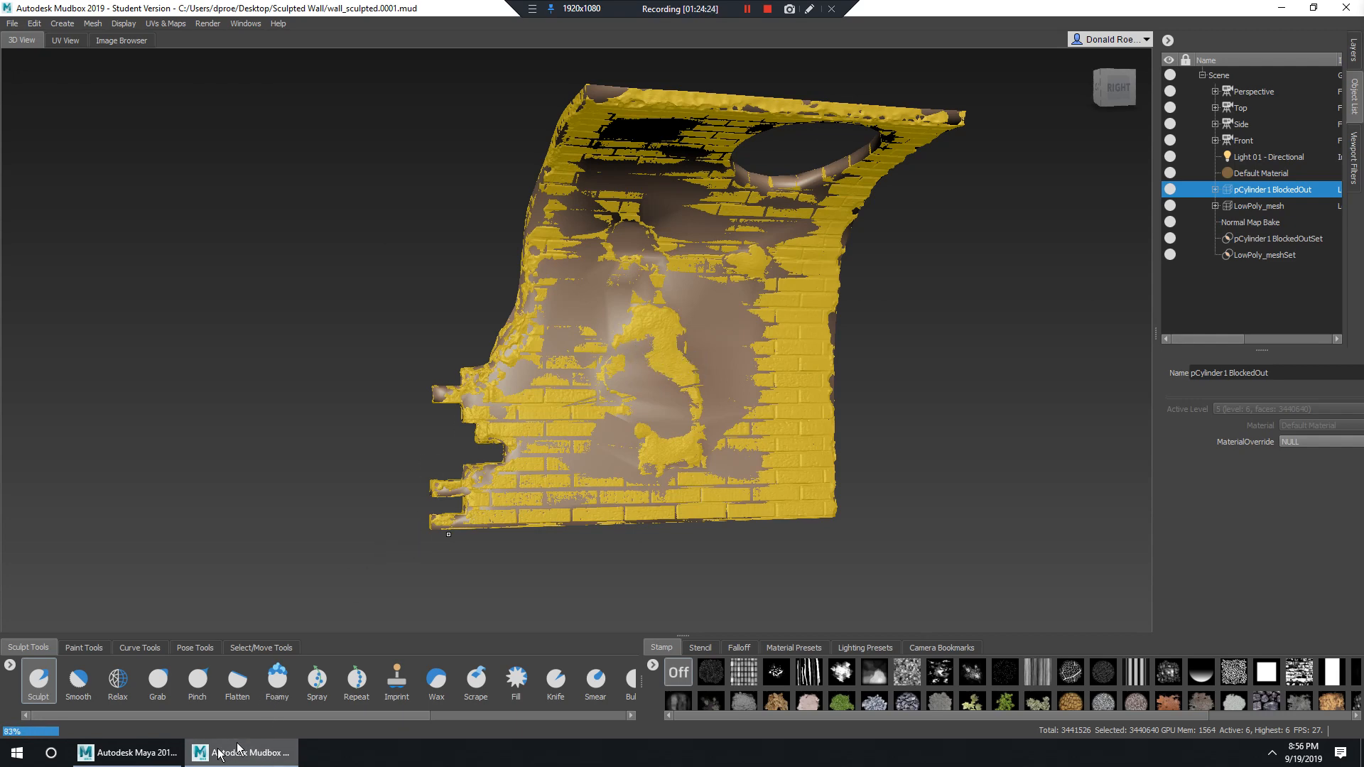
Switch to Maya and examine the LowPoly_mesh wall from a slightly different angle.
{"action": "left_click", "coordinate": [145, 756]}
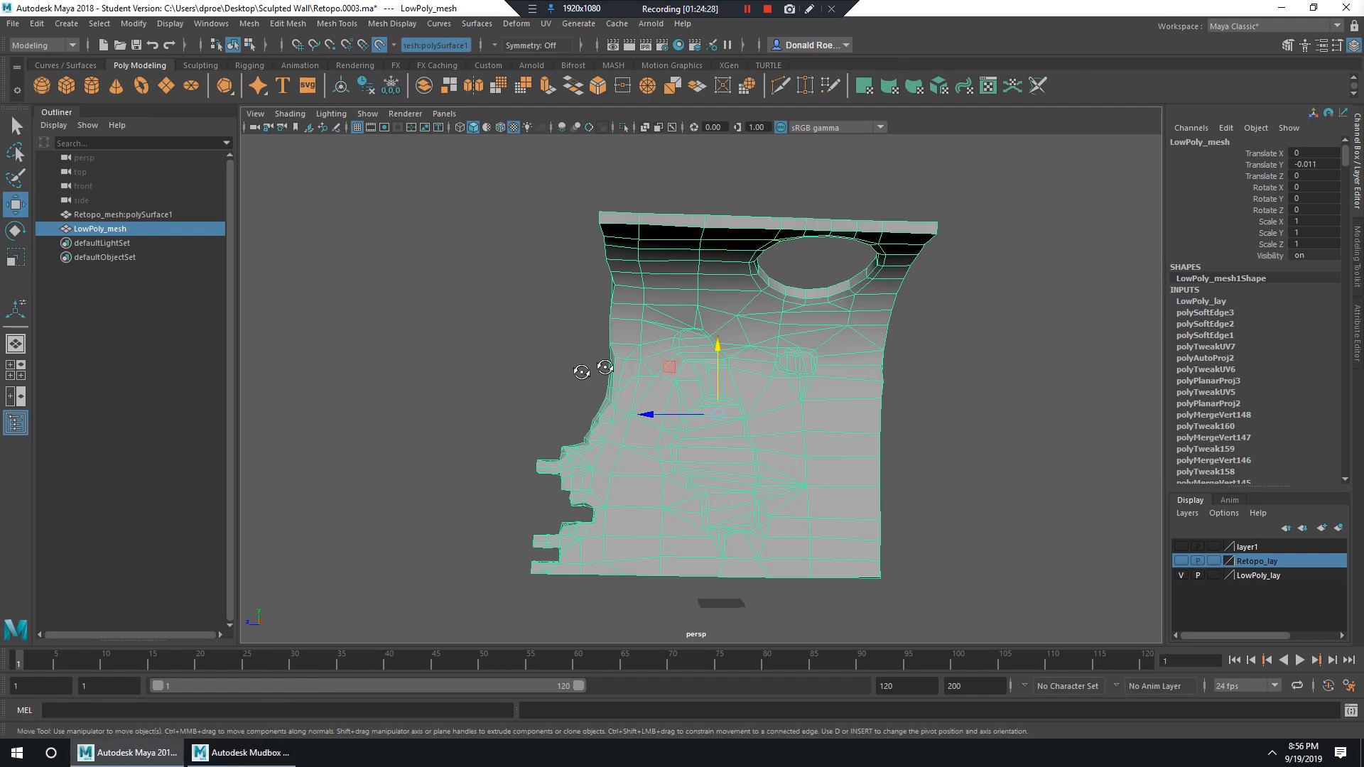
{"action": "left_click_drag", "start_coordinate": [588, 369], "coordinate": [285, 743], "text": "alt"}
{"action": "left_click_drag", "start_coordinate": [711, 481], "coordinate": [251, 684], "text": "alt"}
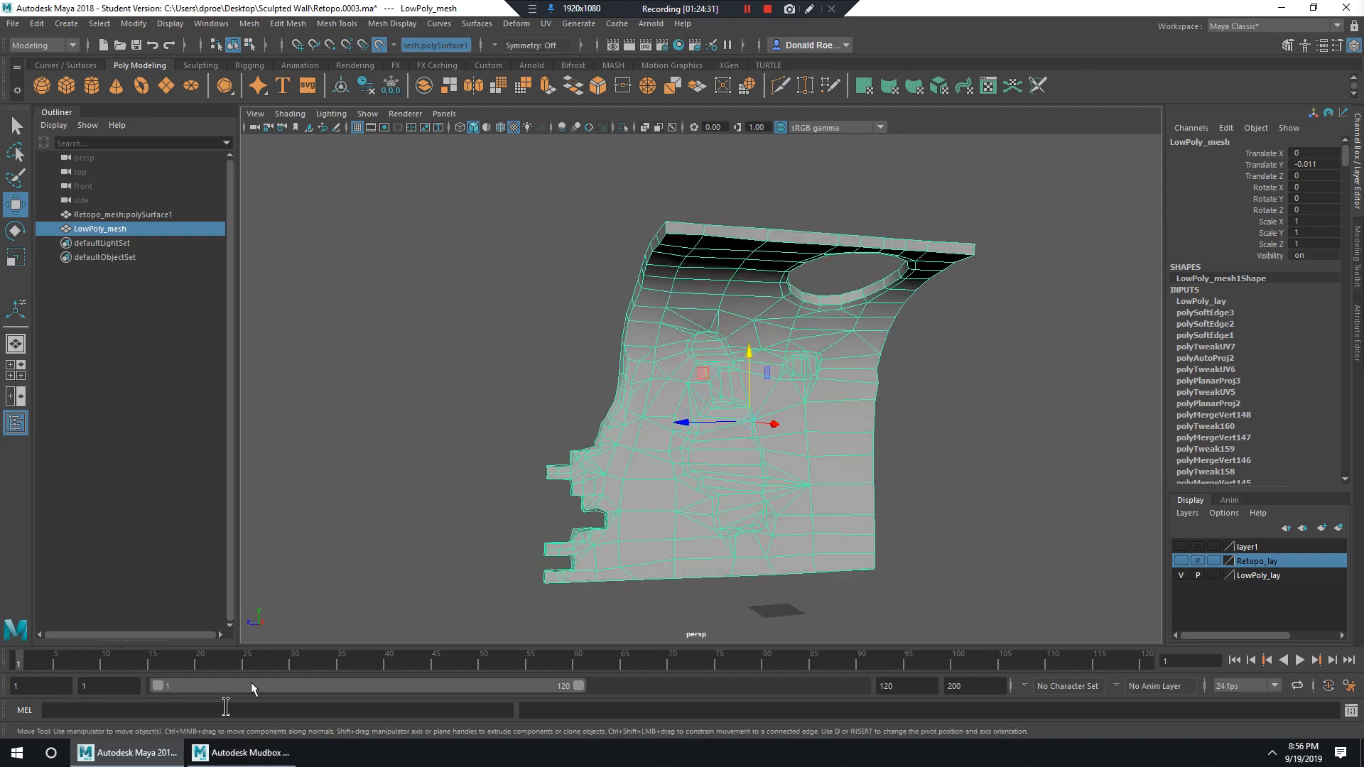
Go to the desktop, dismiss the extraction notice, and set the baked Wall_normal image as the desktop background.
{"action": "left_click", "coordinate": [1278, 8]}
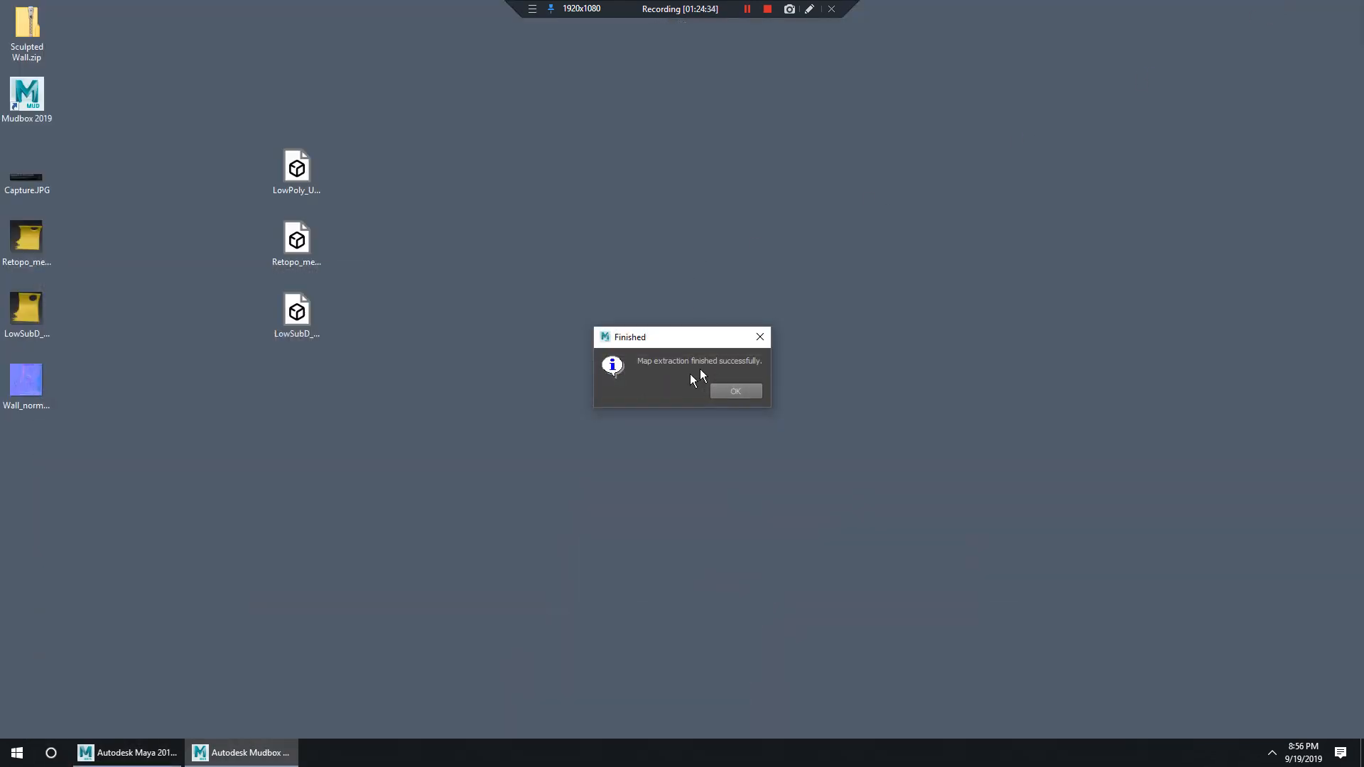
{"action": "left_click", "coordinate": [736, 391]}
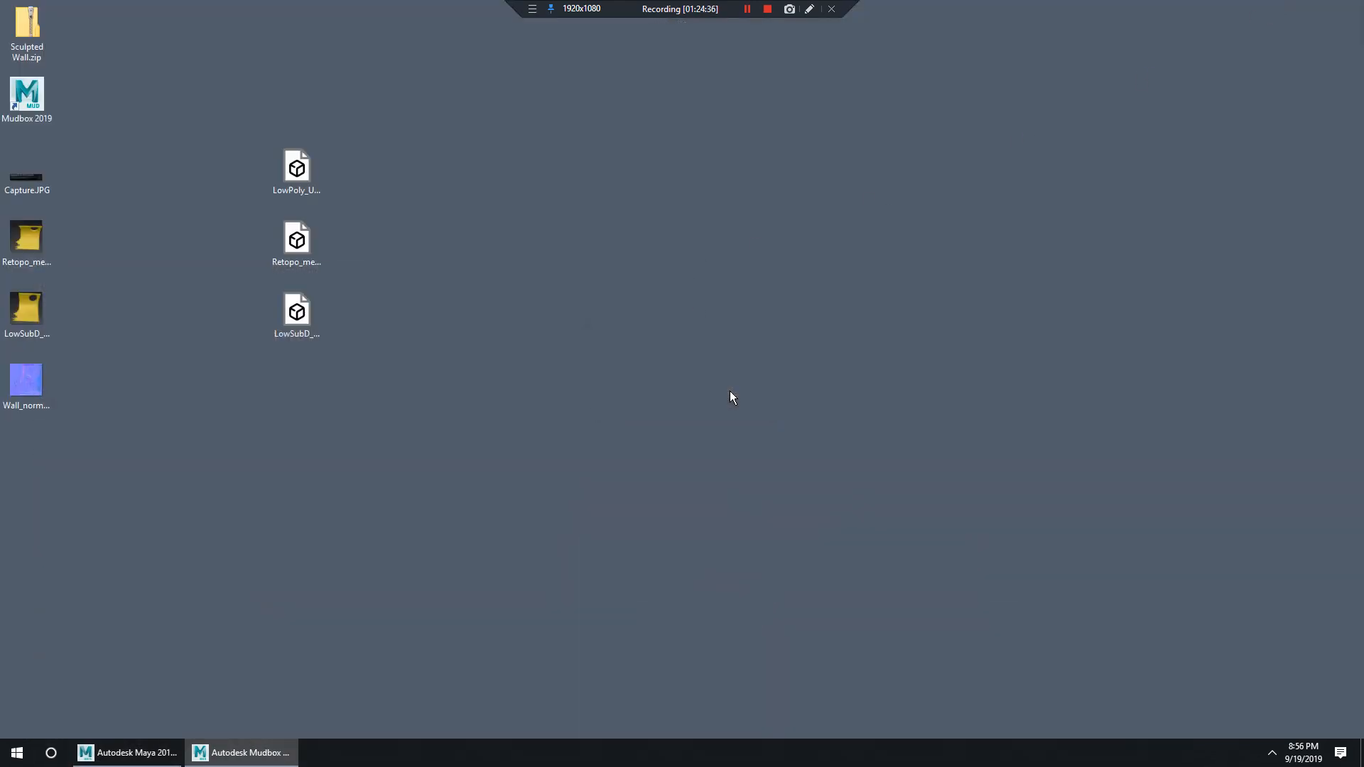
{"action": "left_click", "coordinate": [31, 387]}
{"action": "right_click", "coordinate": [31, 388]}
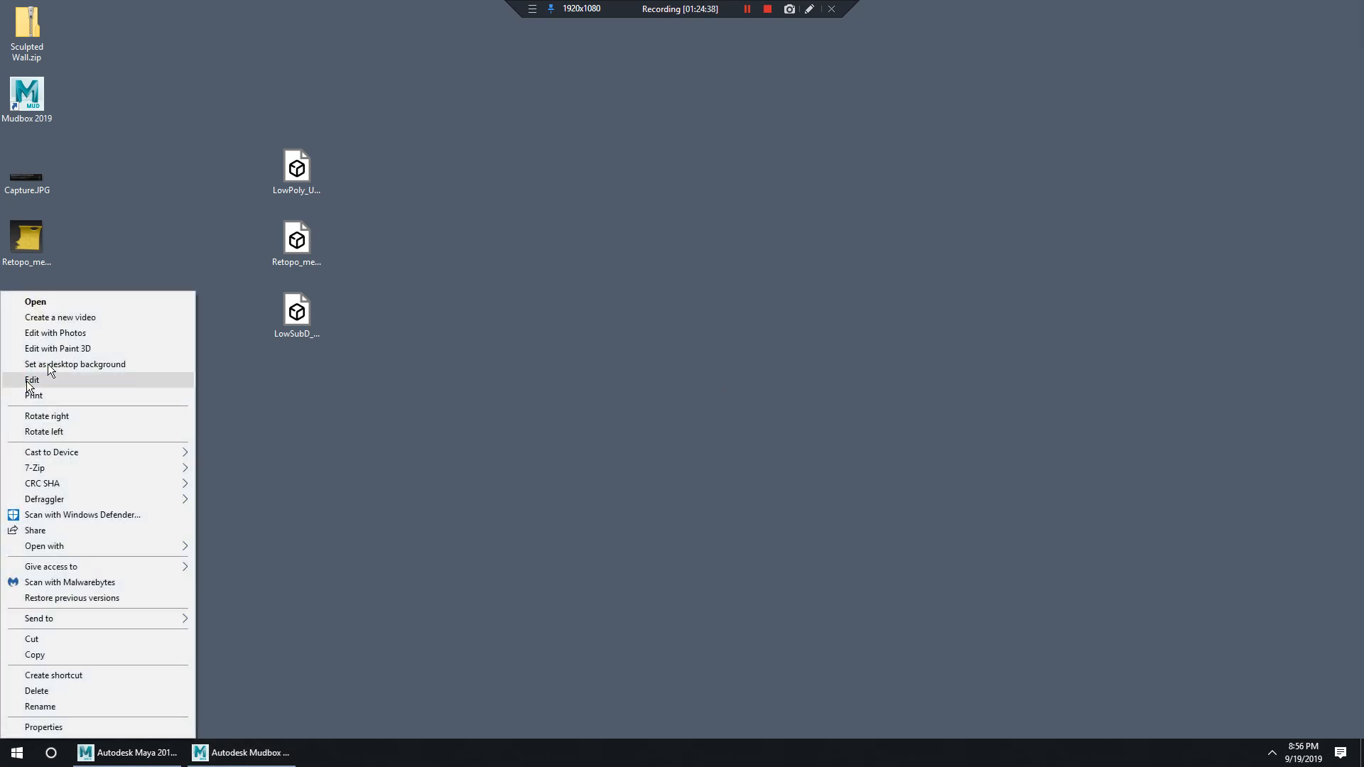
{"action": "left_click", "coordinate": [110, 364]}
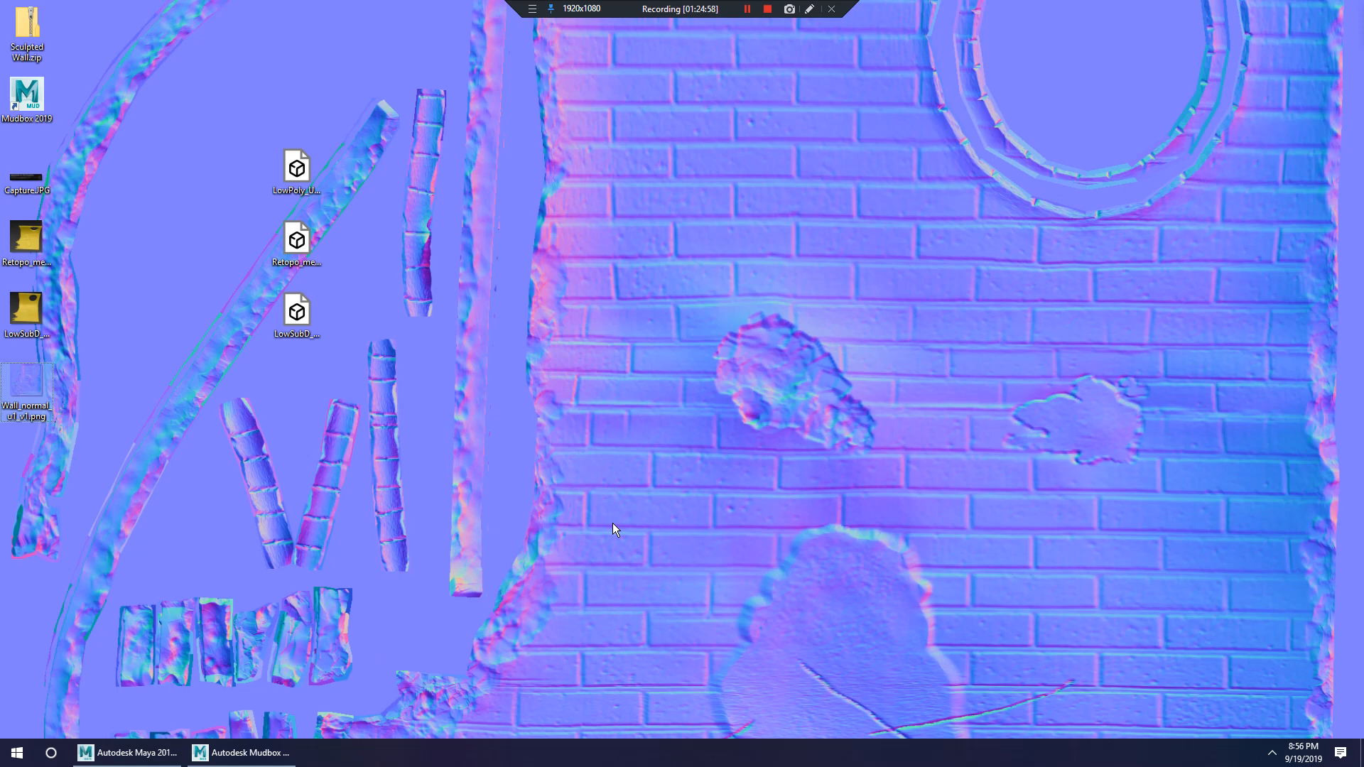
{"action": "key", "text": "super"}
{"action": "key", "text": "super"}
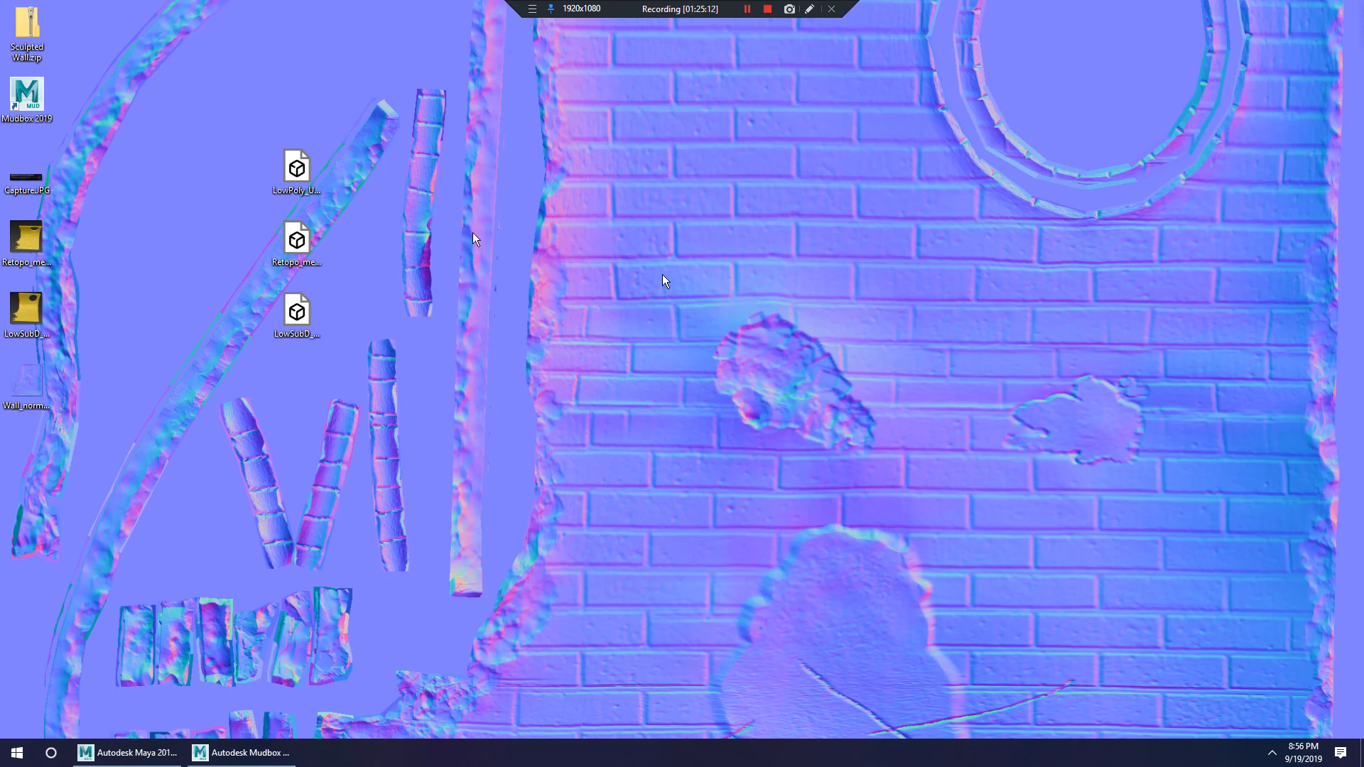
Arrange the desktop by moving the three mesh files beneath the images and placing Wall_normal_u1_v1.png apart in the second column.
{"action": "left_click_drag", "start_coordinate": [301, 195], "coordinate": [33, 455]}
{"action": "left_click", "coordinate": [35, 382]}
{"action": "left_click_drag", "start_coordinate": [216, 197], "coordinate": [200, 177]}
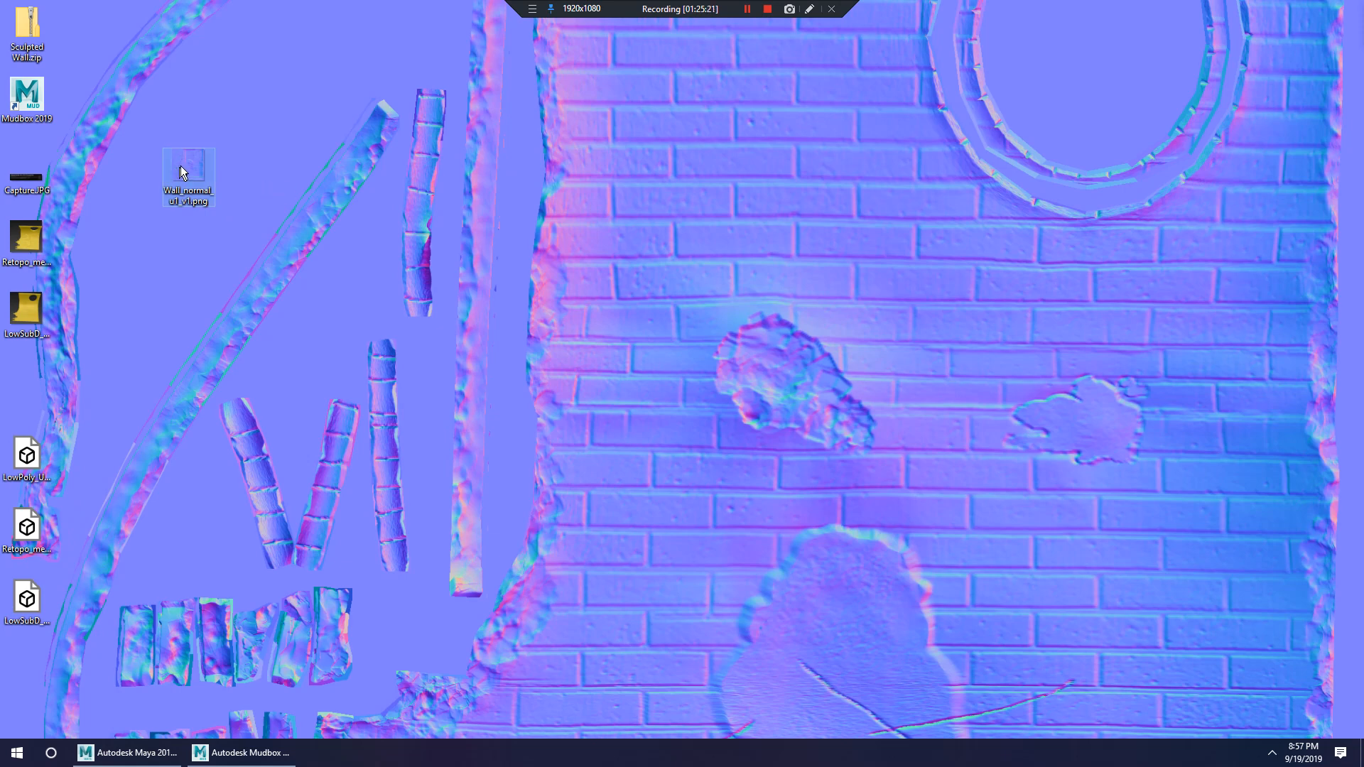
{"action": "left_click_drag", "start_coordinate": [186, 169], "coordinate": [198, 103]}
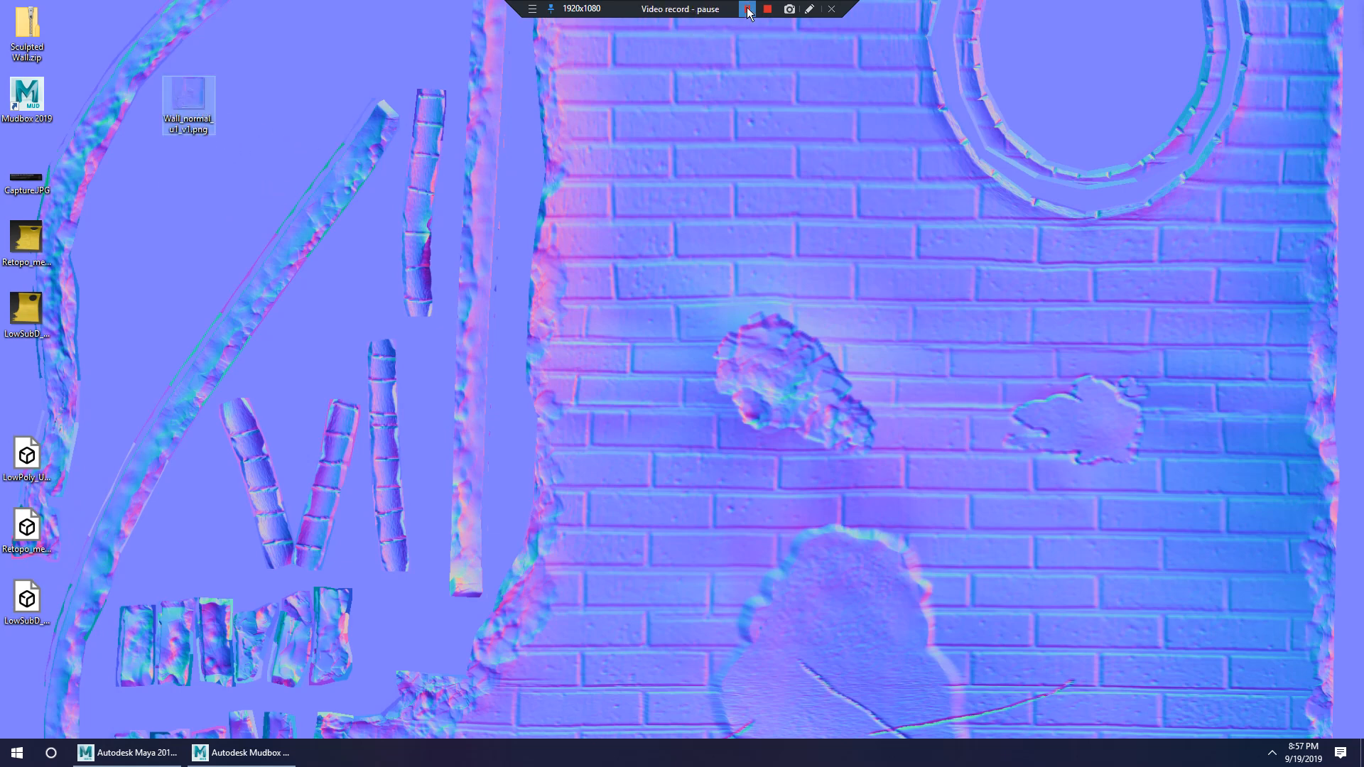
{"action": "left_click", "coordinate": [747, 10]}
{"action": "left_click", "coordinate": [748, 11]}
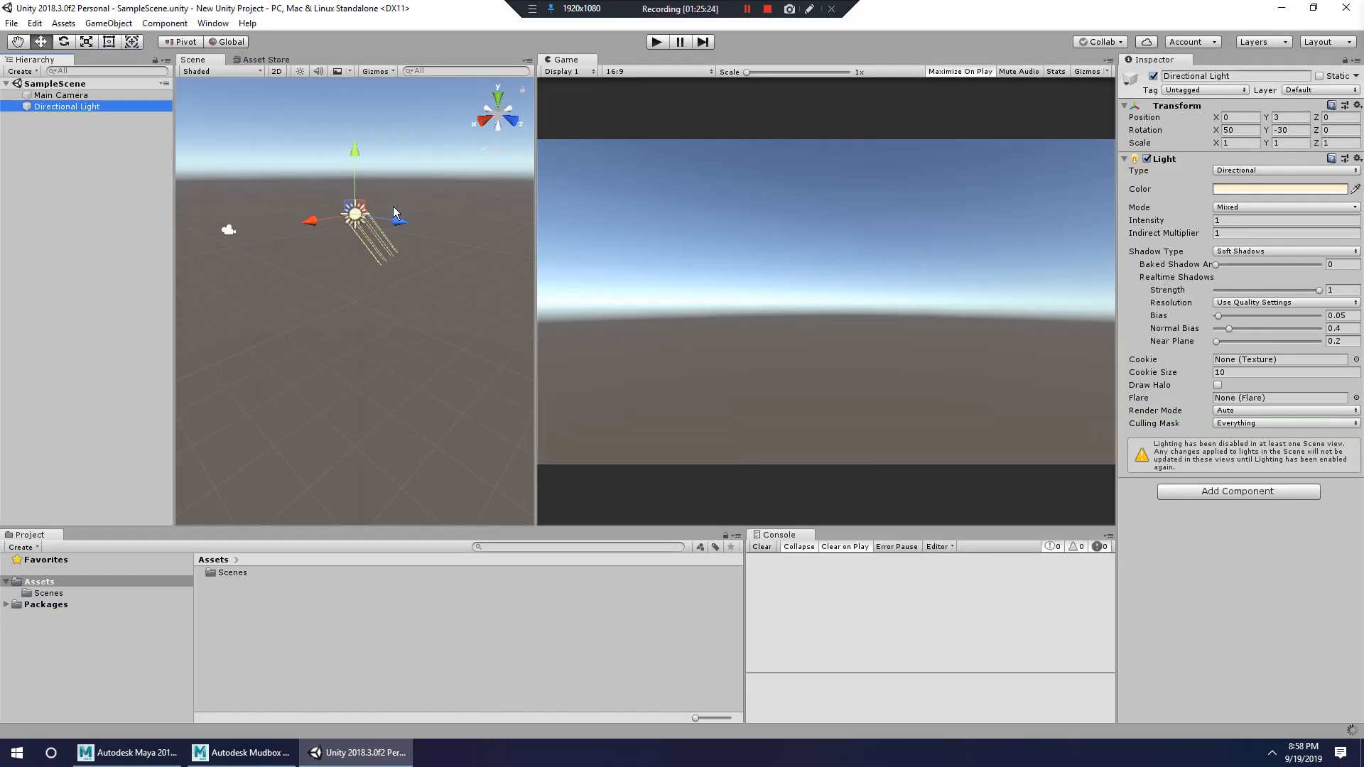
Import the baked Wall_normal_u1_v1 image and the LowPoly_UVed mesh from the desktop into the Unity project's Assets folder.
{"action": "double_click", "coordinate": [1004, 8]}
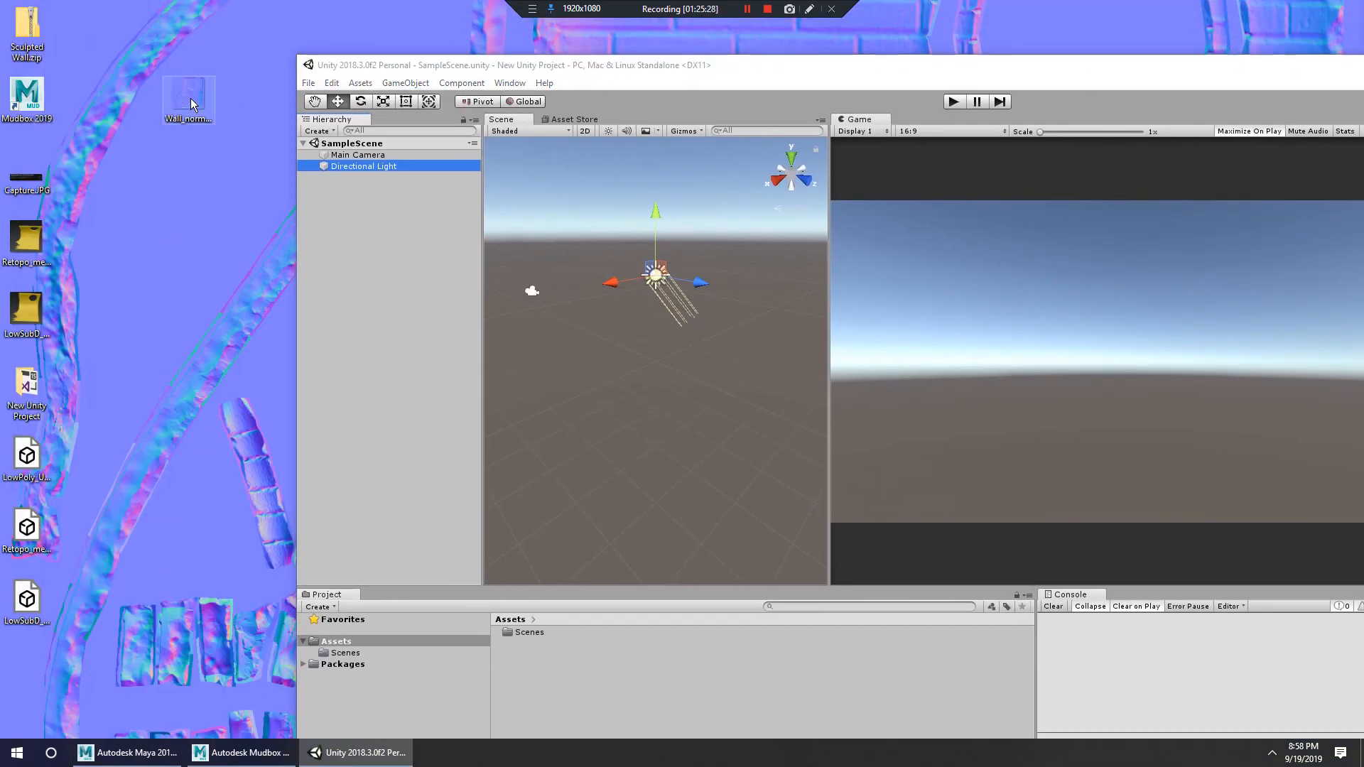
{"action": "left_click_drag", "start_coordinate": [191, 104], "coordinate": [655, 723]}
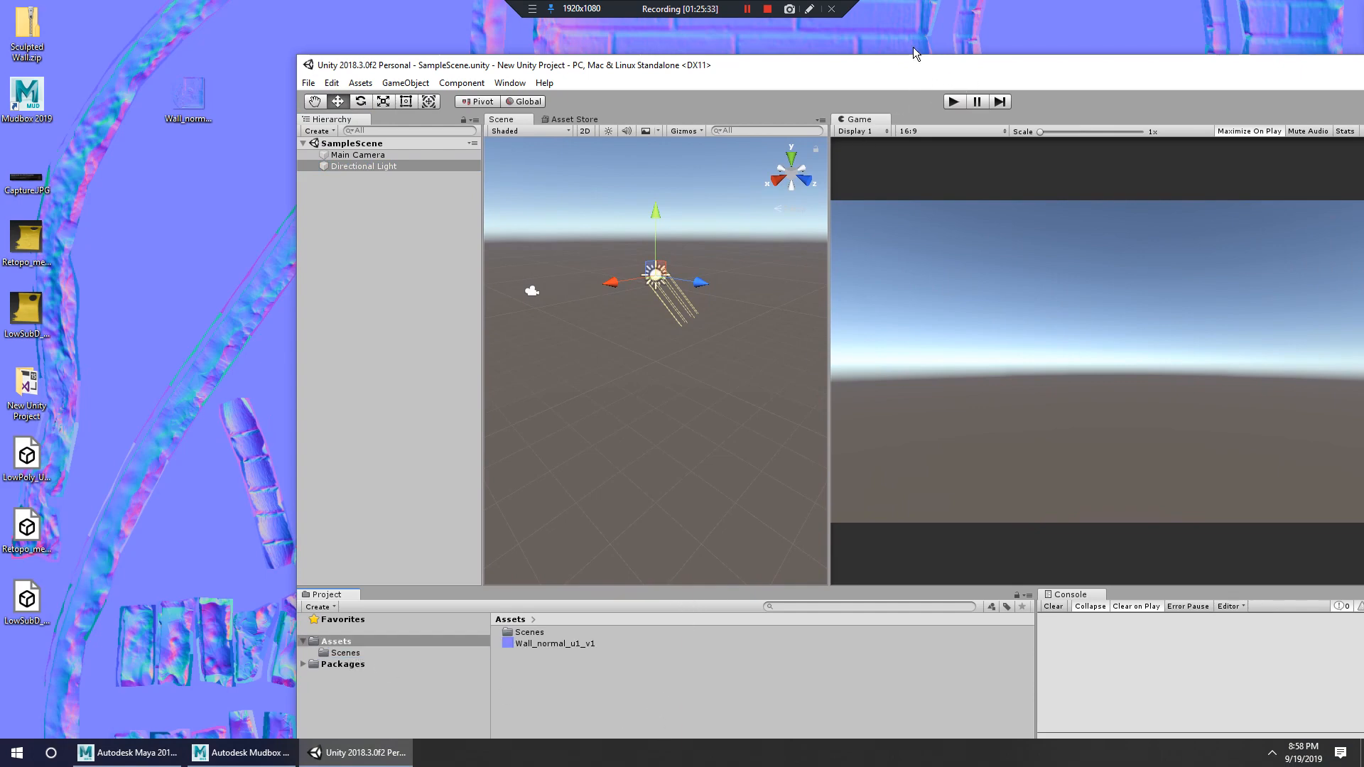
{"action": "left_click_drag", "start_coordinate": [909, 61], "coordinate": [879, 46]}
{"action": "left_click", "coordinate": [35, 461]}
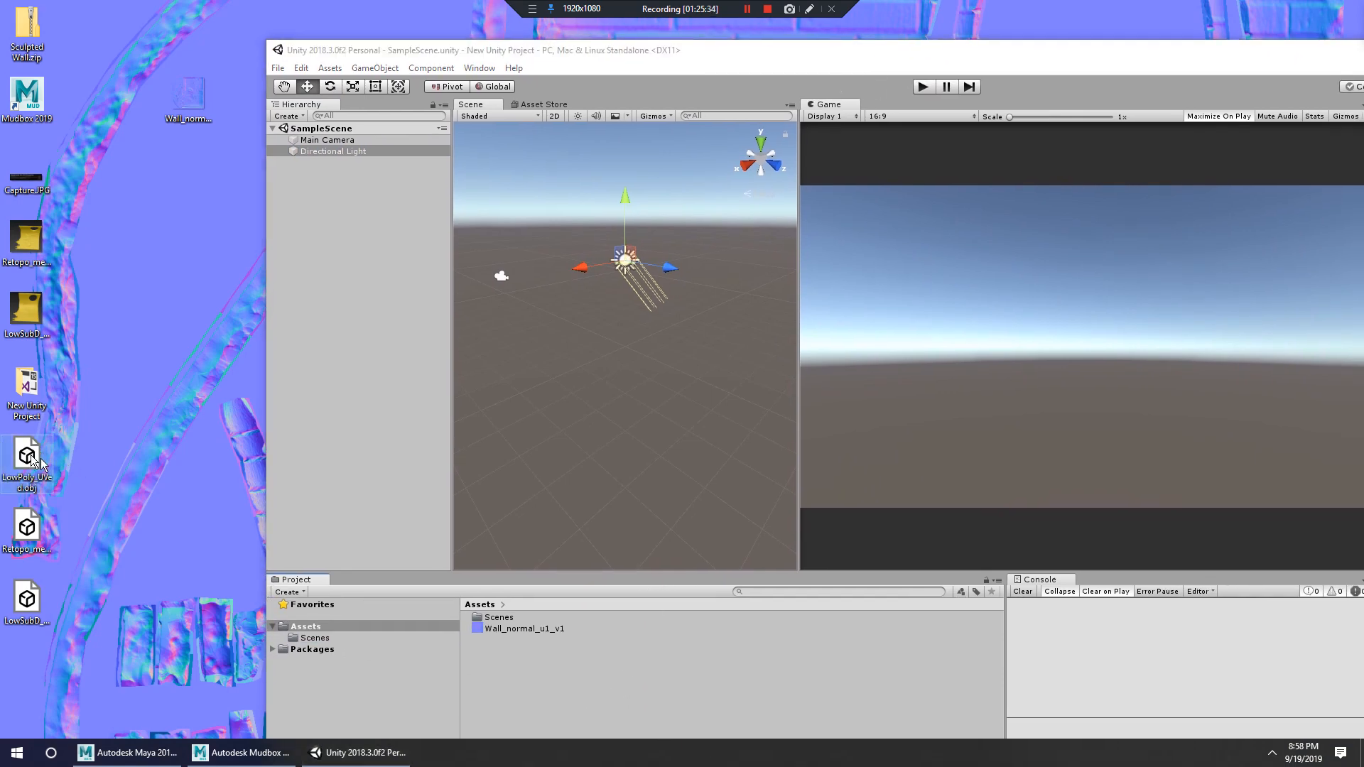
{"action": "left_click_drag", "start_coordinate": [39, 462], "coordinate": [648, 651]}
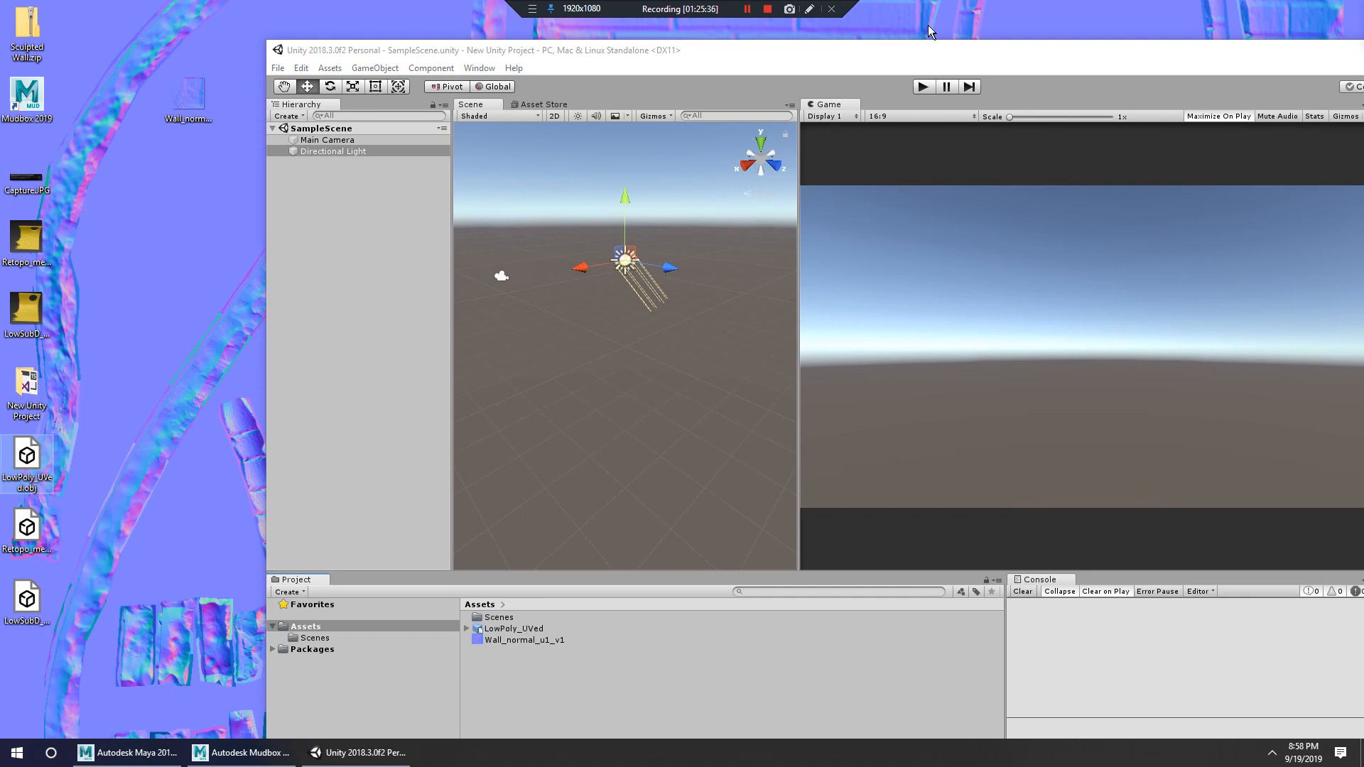
{"action": "double_click", "coordinate": [890, 49]}
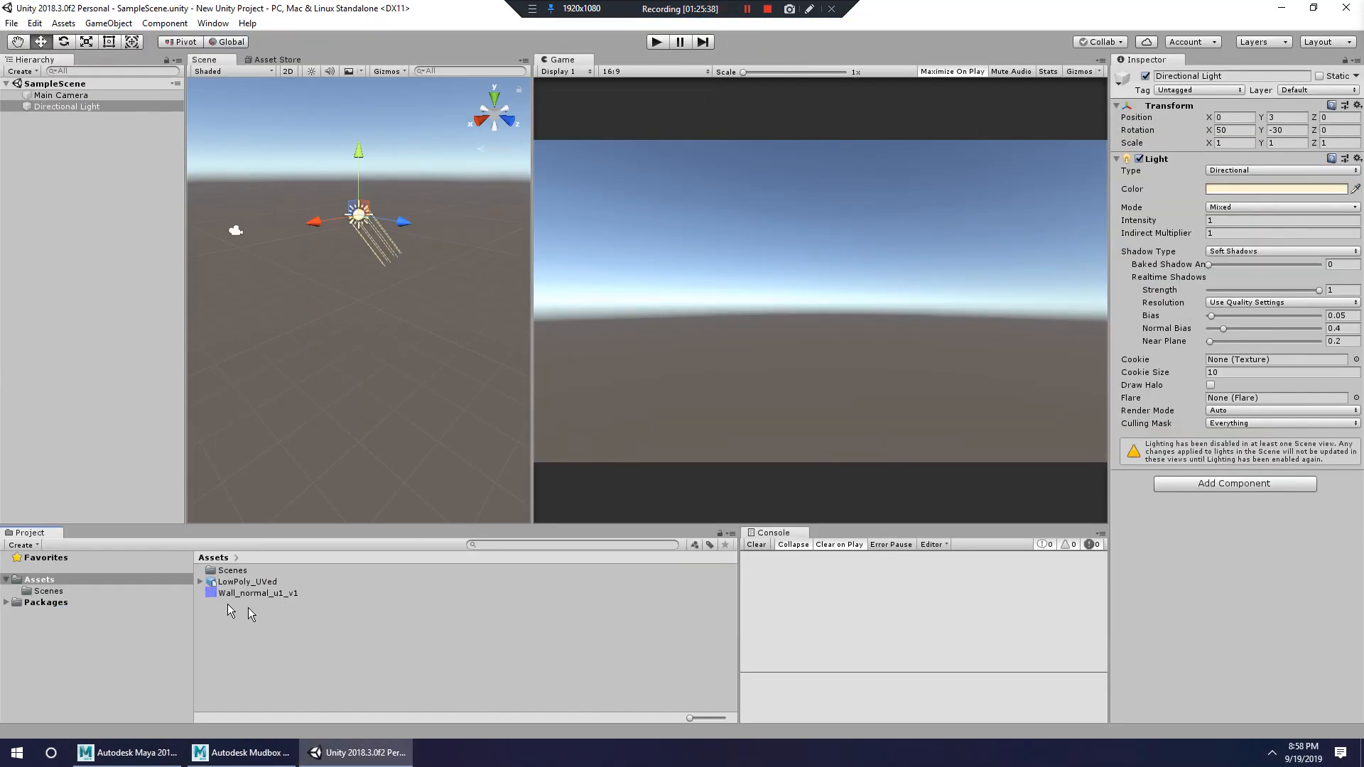
Add the LowPoly_UVed model to SampleScene and frame the wall in the Scene view.
{"action": "left_click_drag", "start_coordinate": [241, 588], "coordinate": [139, 323]}
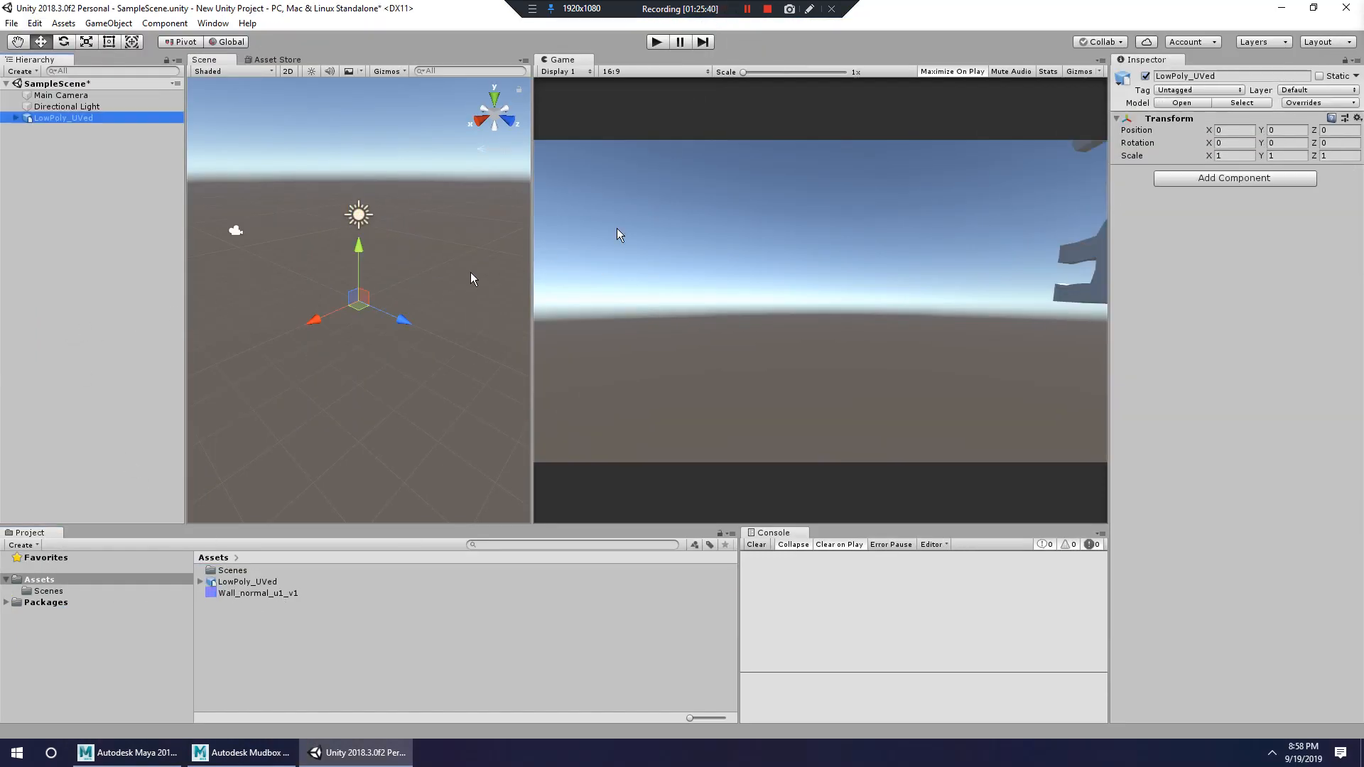
{"action": "key", "text": "f"}
{"action": "left_click_drag", "start_coordinate": [332, 252], "coordinate": [93, 274], "text": "alt"}
{"action": "right_click_drag", "start_coordinate": [341, 341], "coordinate": [514, 363], "text": "alt"}
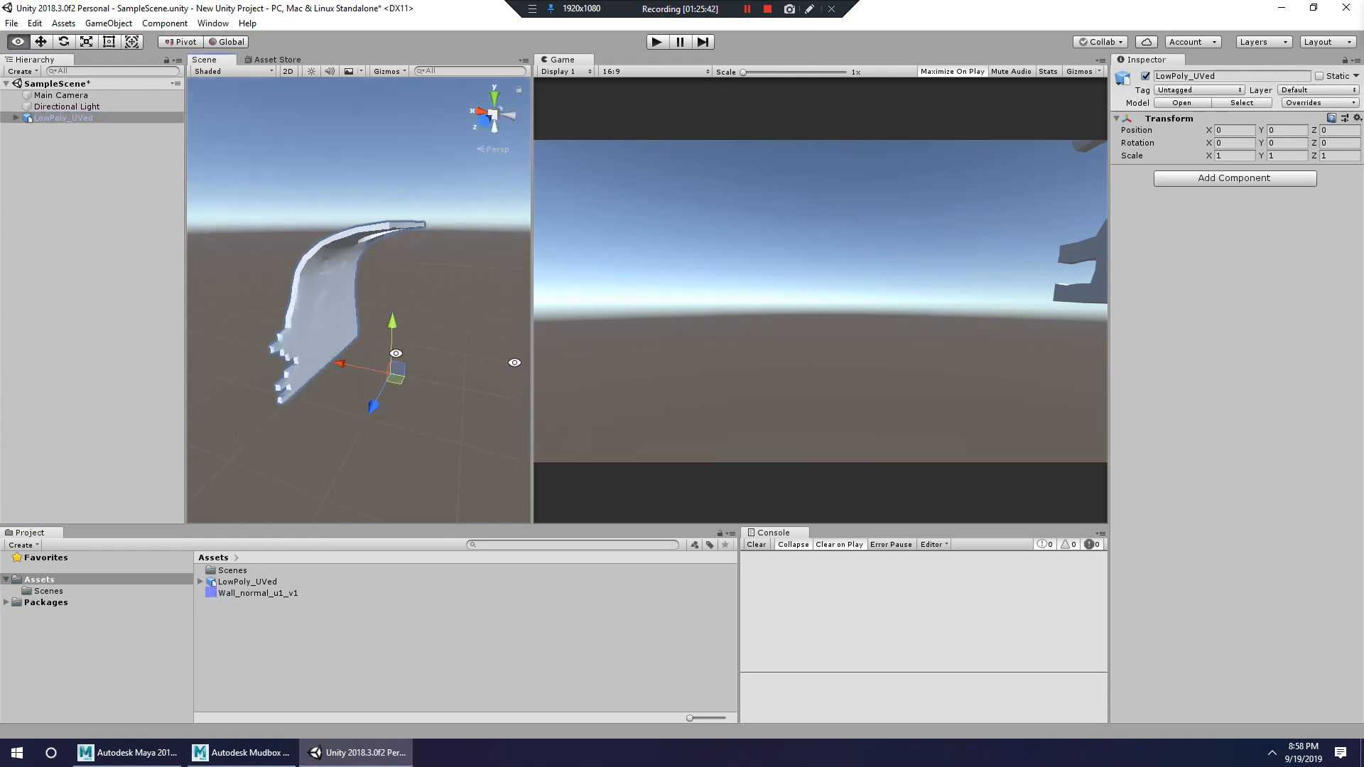
{"action": "left_click_drag", "start_coordinate": [514, 364], "coordinate": [397, 313], "text": "alt"}
{"action": "right_click_drag", "start_coordinate": [398, 316], "coordinate": [304, 552], "text": "alt"}
Create a new material in the Assets folder, keep its default name, and apply it to the wall.
{"action": "right_click", "coordinate": [392, 688]}
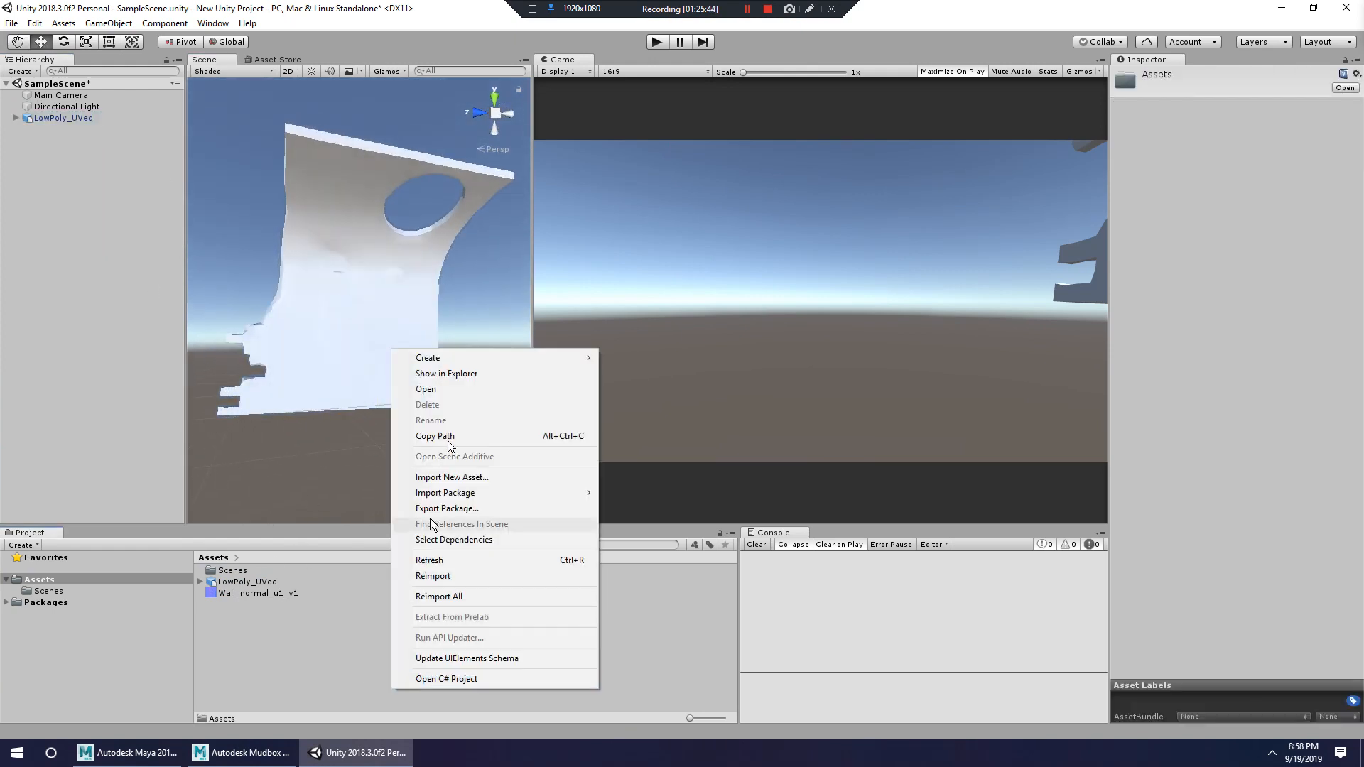
{"action": "mouse_move", "coordinate": [468, 364]}
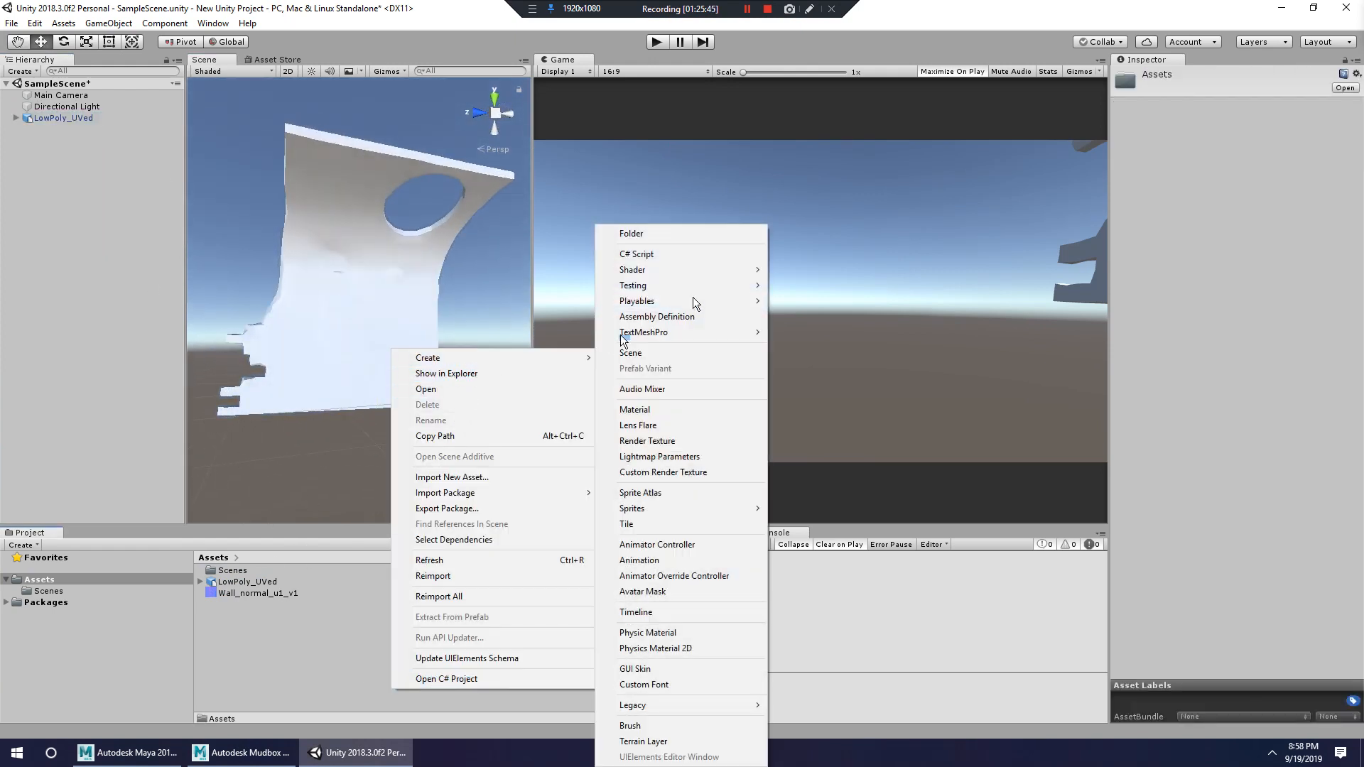
{"action": "left_click", "coordinate": [649, 409]}
{"action": "left_click", "coordinate": [307, 621]}
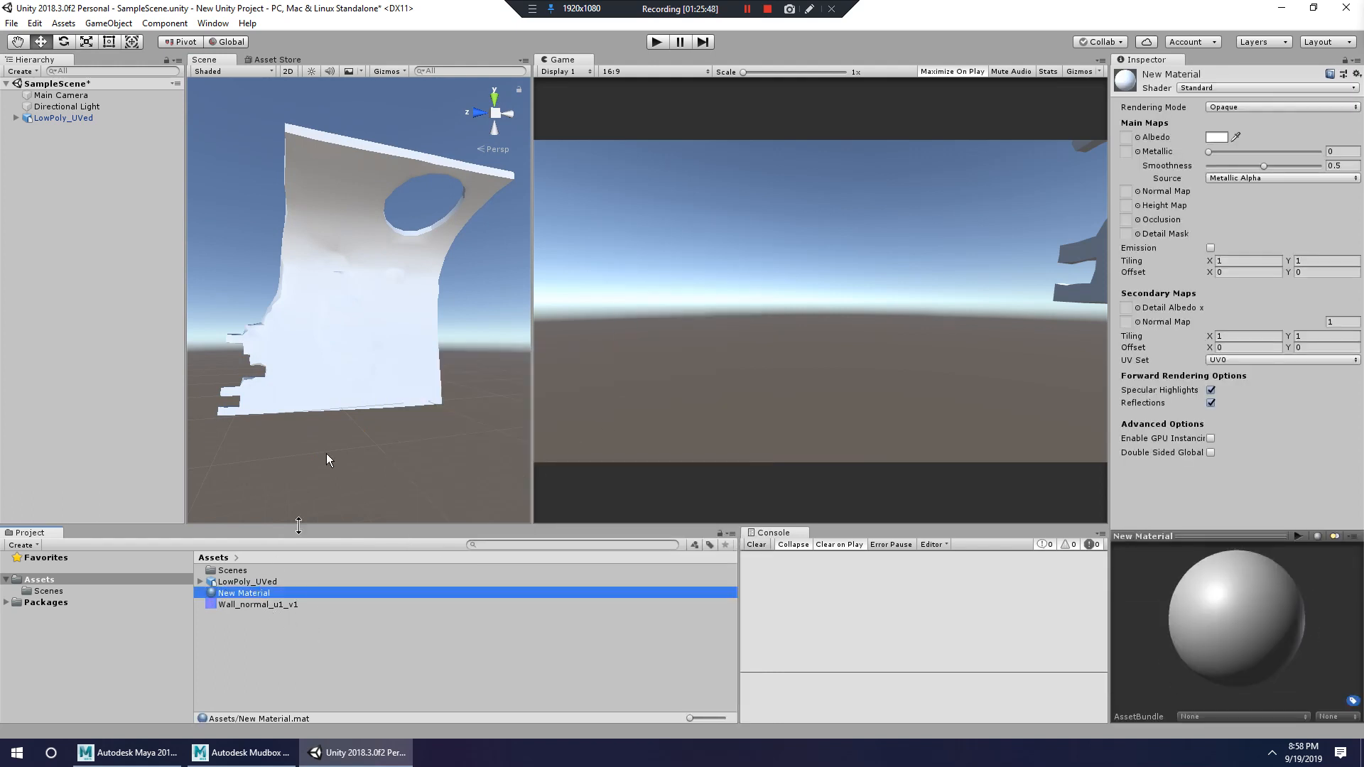
{"action": "left_click_drag", "start_coordinate": [244, 593], "coordinate": [358, 355]}
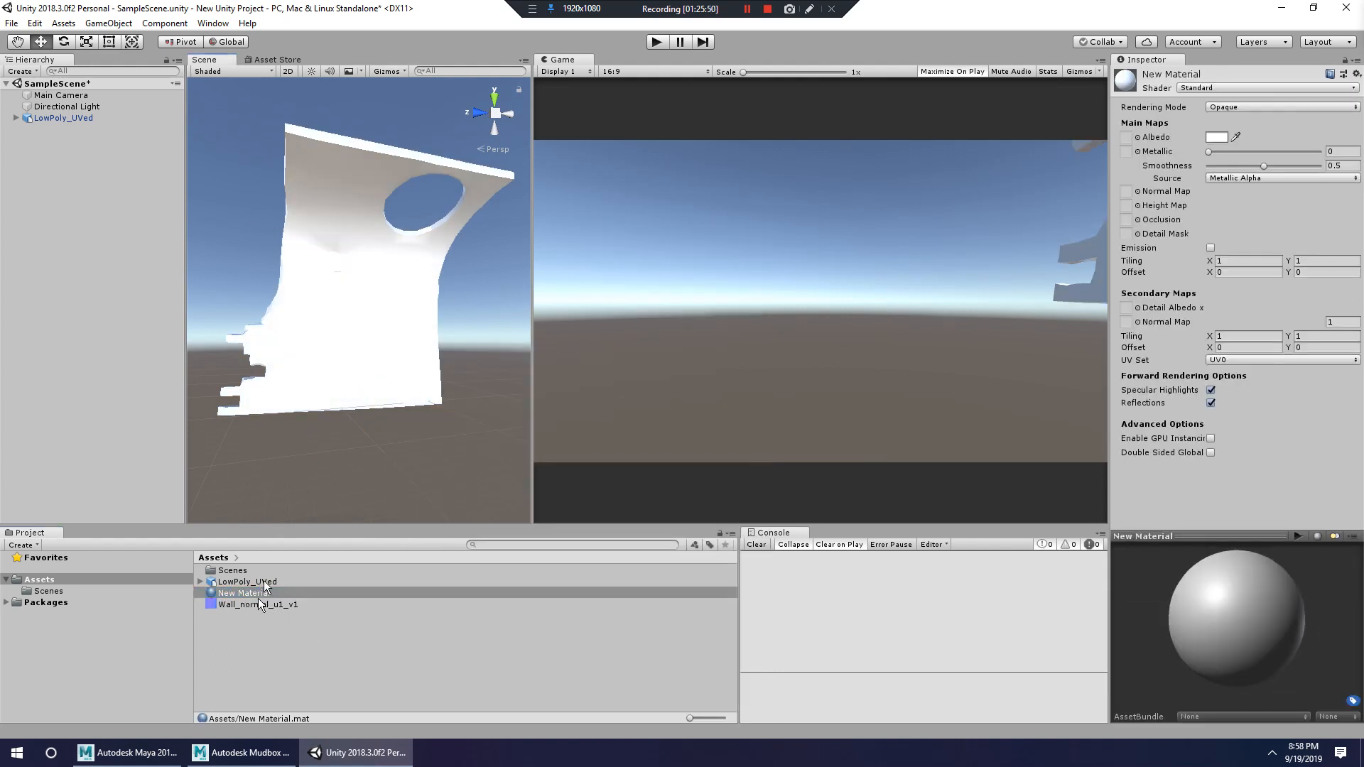
Assign Wall_normal_u1_v1 as the material's normal map with the texture marked as a normal map, and widen the Scene view.
{"action": "left_click_drag", "start_coordinate": [290, 599], "coordinate": [1128, 197]}
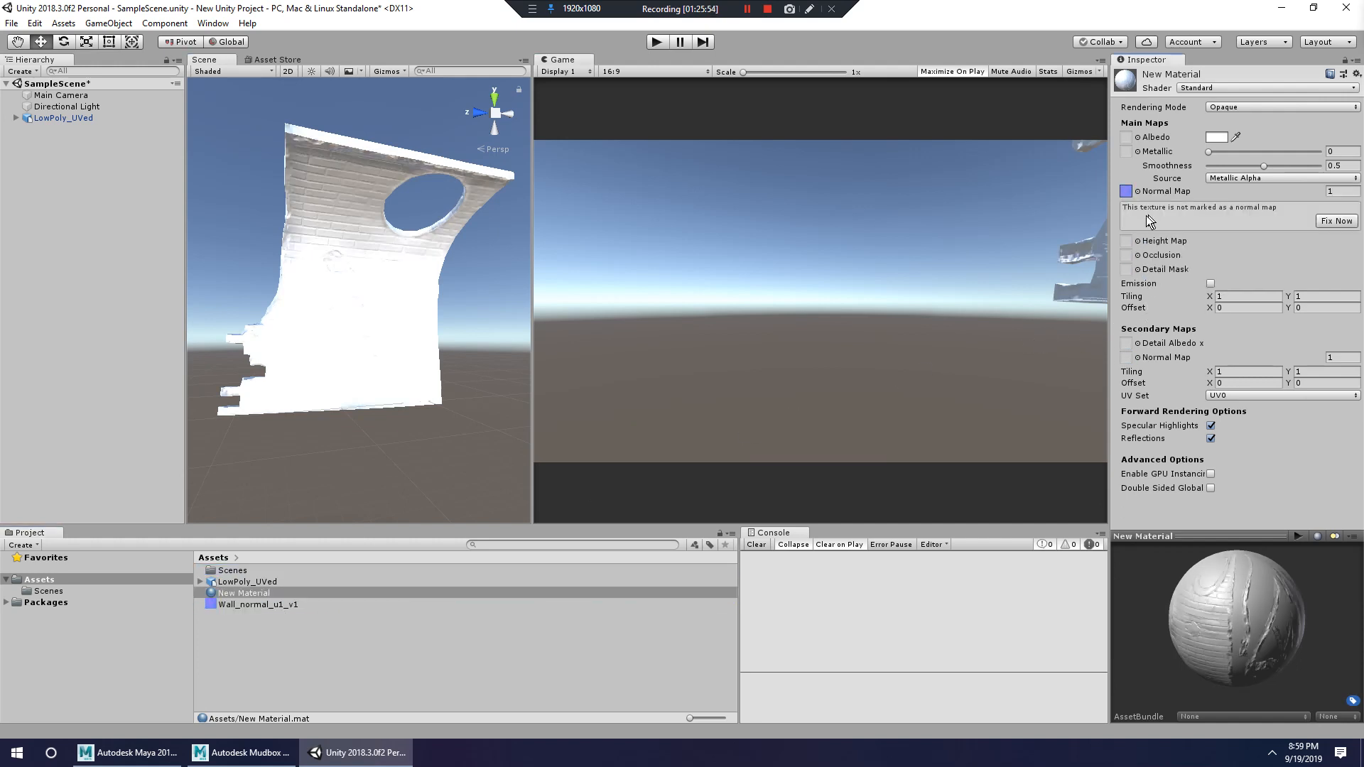
{"action": "left_click", "coordinate": [1322, 221]}
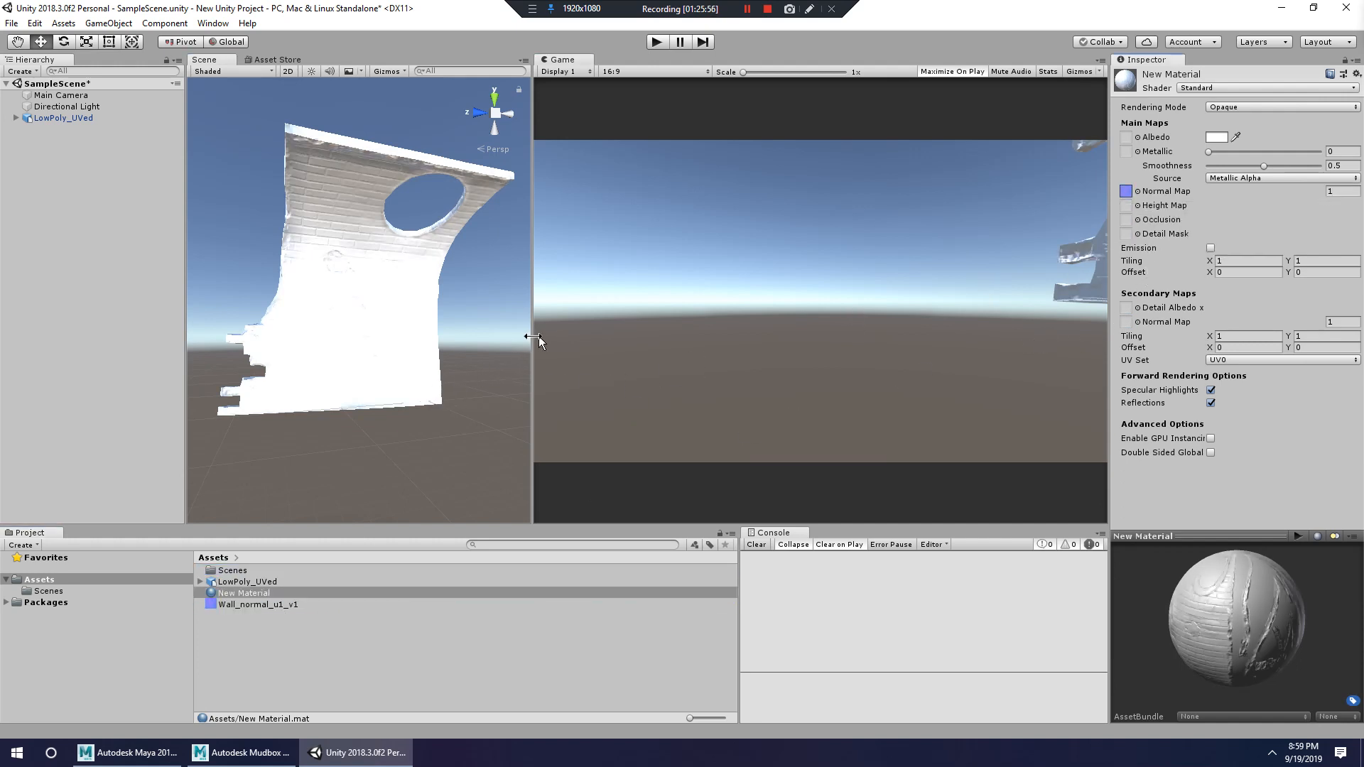
{"action": "left_click_drag", "start_coordinate": [533, 337], "coordinate": [918, 360]}
{"action": "left_click_drag", "start_coordinate": [604, 367], "coordinate": [543, 293], "text": "alt"}
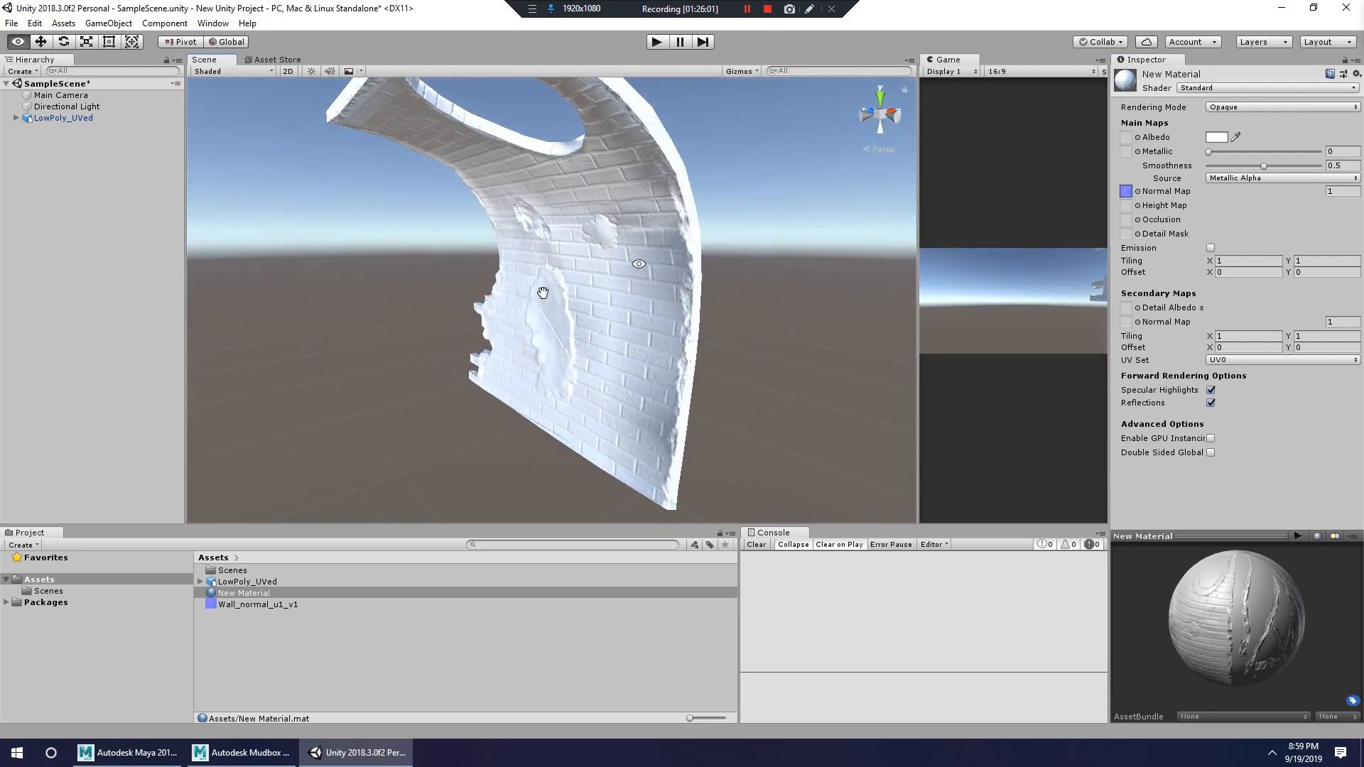
{"action": "middle_click_drag", "start_coordinate": [542, 293], "coordinate": [377, 312], "text": "alt"}
{"action": "left_click_drag", "start_coordinate": [761, 365], "coordinate": [511, 341], "text": "alt"}
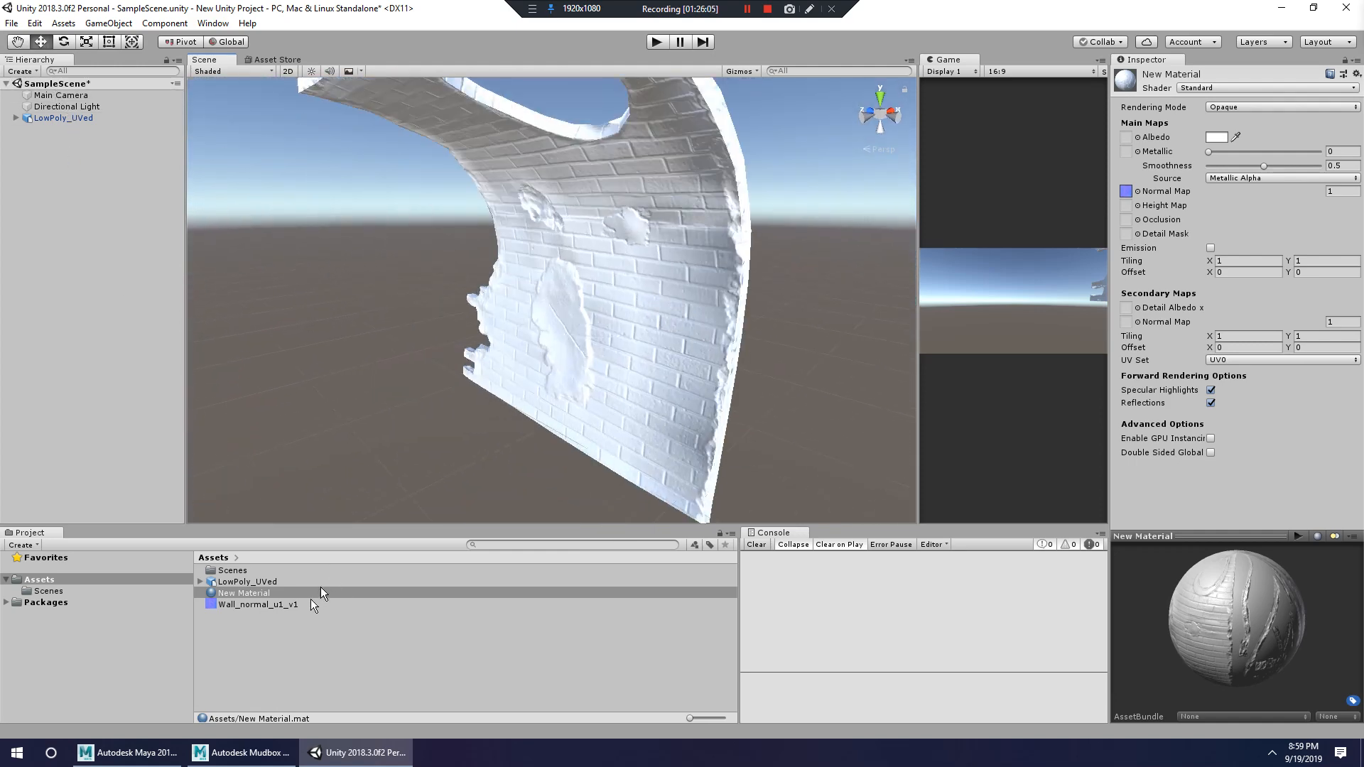
Set the new material's smoothness to 0 and its albedo color to grey.
{"action": "left_click_drag", "start_coordinate": [1263, 166], "coordinate": [1207, 166]}
{"action": "mouse_move", "coordinate": [631, 276]}
{"action": "left_mouse_down", "text": "alt"}
{"action": "mouse_move", "coordinate": [759, 256]}
{"action": "mouse_move", "coordinate": [497, 274]}
{"action": "mouse_move", "coordinate": [569, 286]}
{"action": "mouse_move", "coordinate": [638, 261]}
{"action": "left_mouse_up", "text": "alt"}
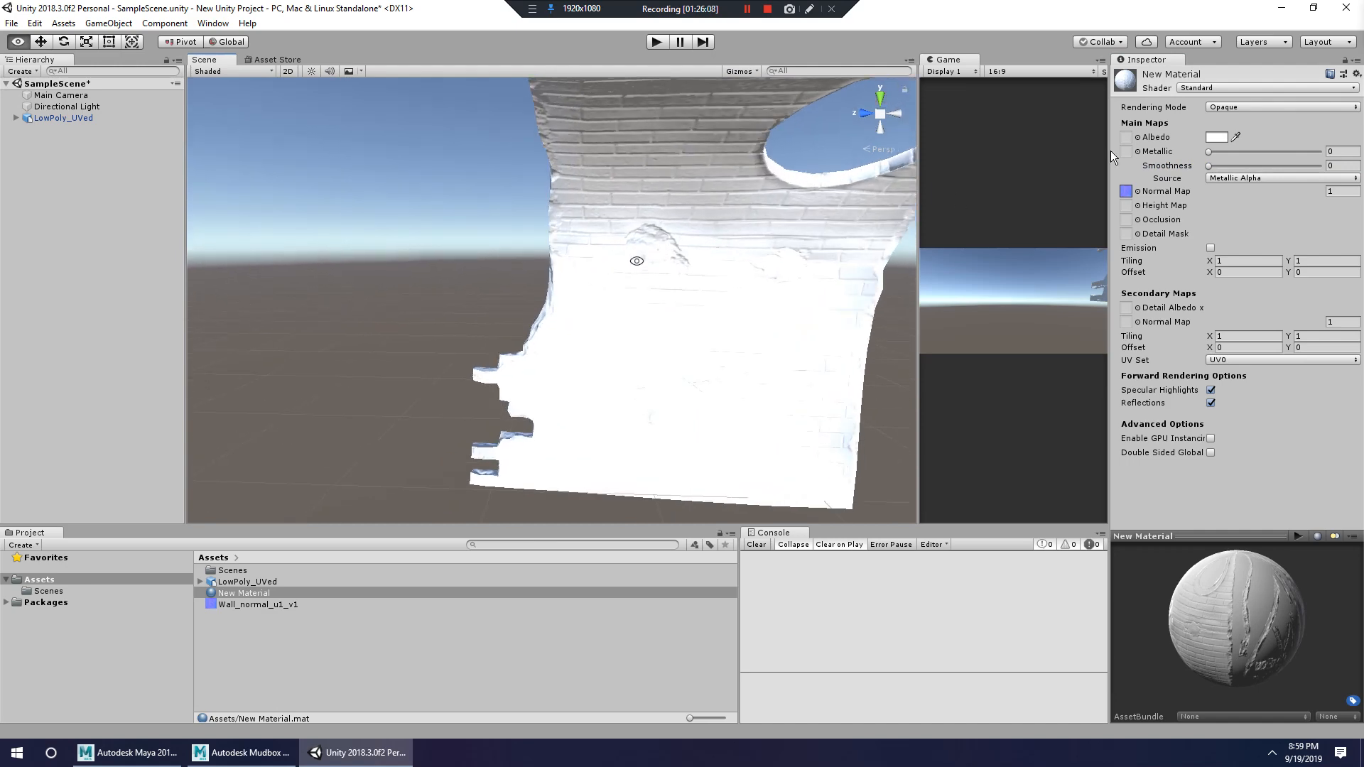
{"action": "left_click", "coordinate": [1215, 138]}
{"action": "left_click_drag", "start_coordinate": [66, 109], "coordinate": [43, 129]}
Examine the normal-mapped detail on the wall's broken edges, top opening, brick surface and cracks from several angles.
{"action": "left_click_drag", "start_coordinate": [567, 206], "coordinate": [649, 275], "text": "alt"}
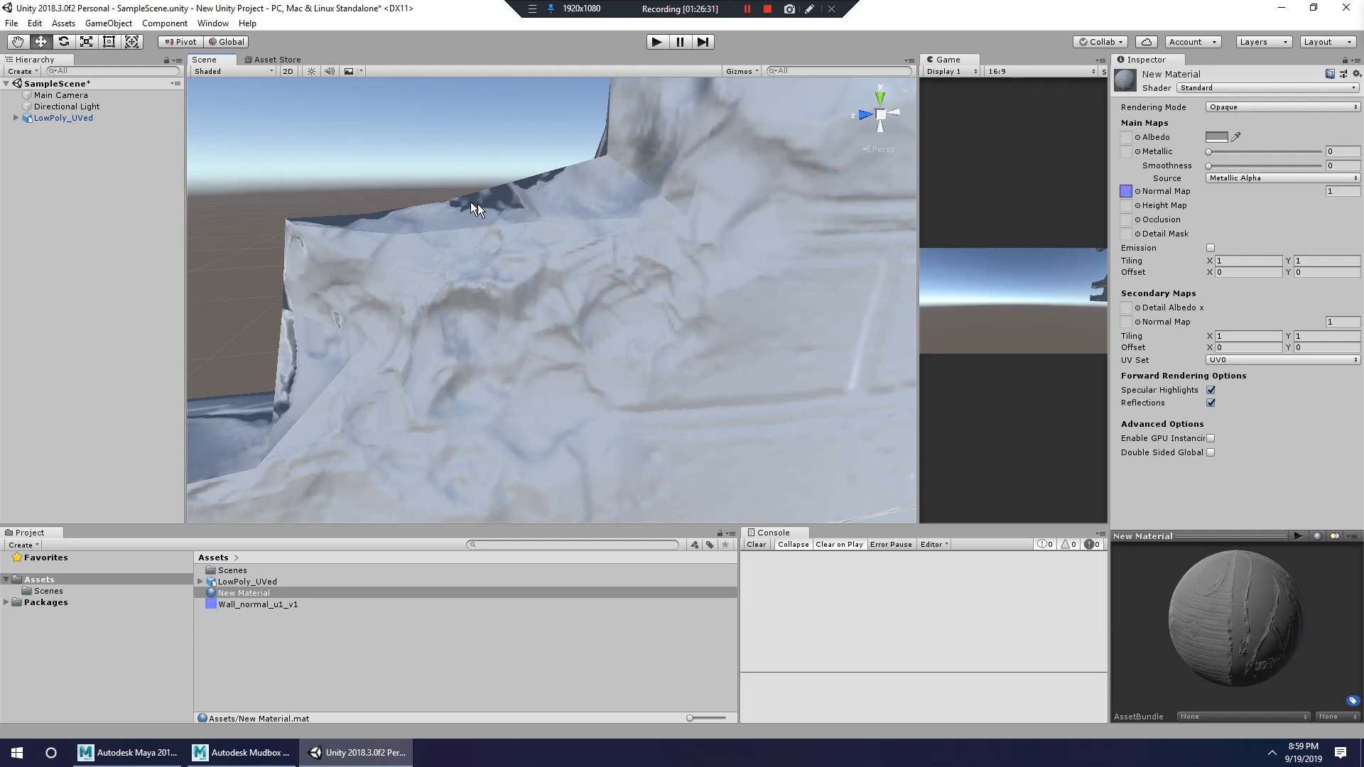
{"action": "left_click_drag", "start_coordinate": [534, 190], "coordinate": [739, 283], "text": "alt"}
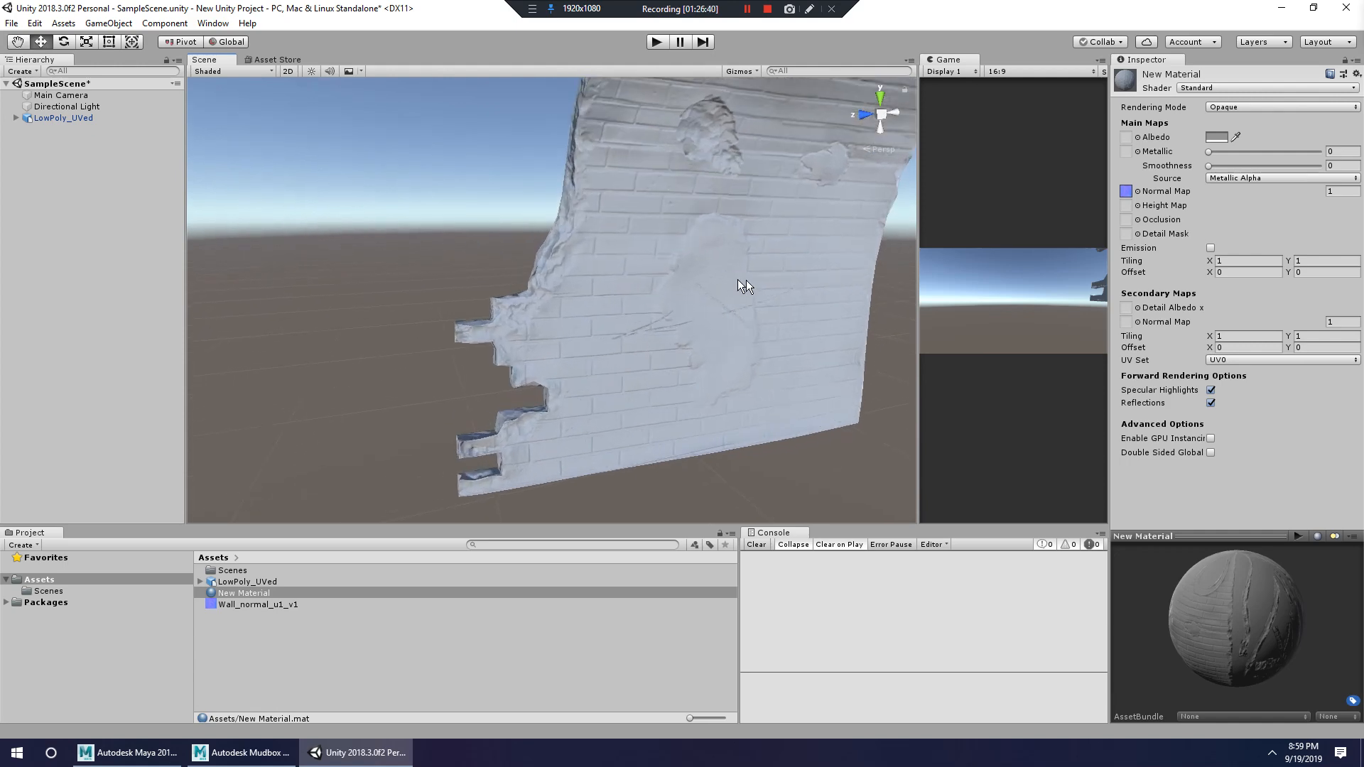
{"action": "left_click_drag", "start_coordinate": [630, 277], "coordinate": [700, 142], "text": "alt"}
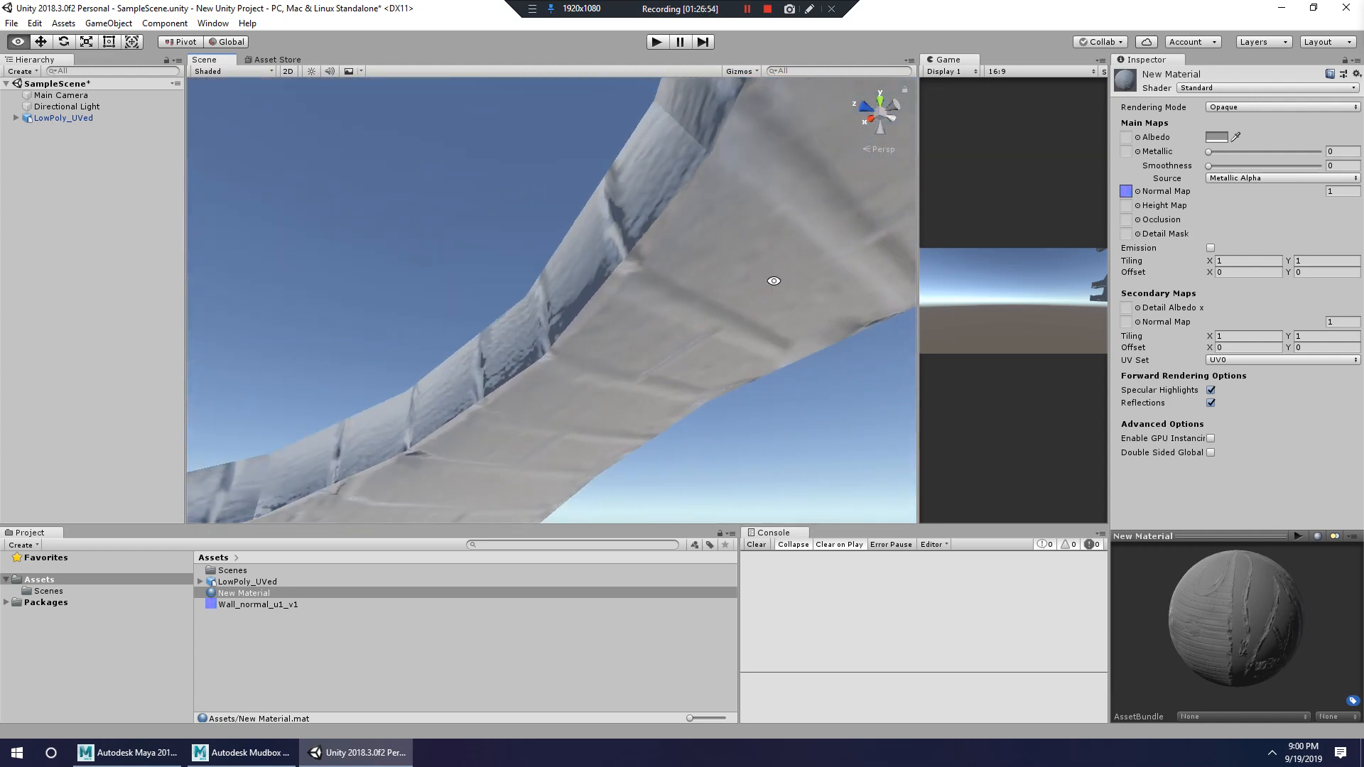
{"action": "left_click_drag", "start_coordinate": [774, 281], "coordinate": [360, 211], "text": "alt"}
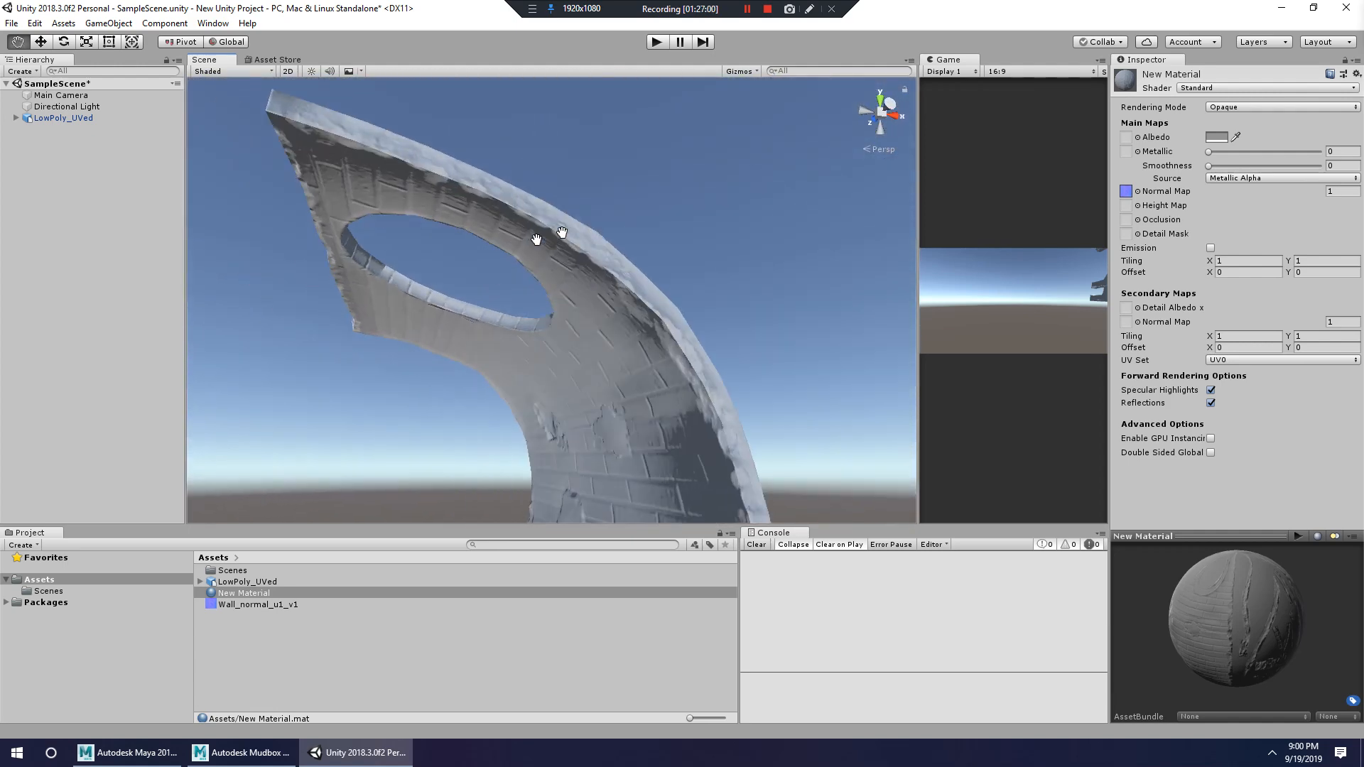
{"action": "left_click_drag", "start_coordinate": [537, 240], "coordinate": [724, 293], "text": "alt"}
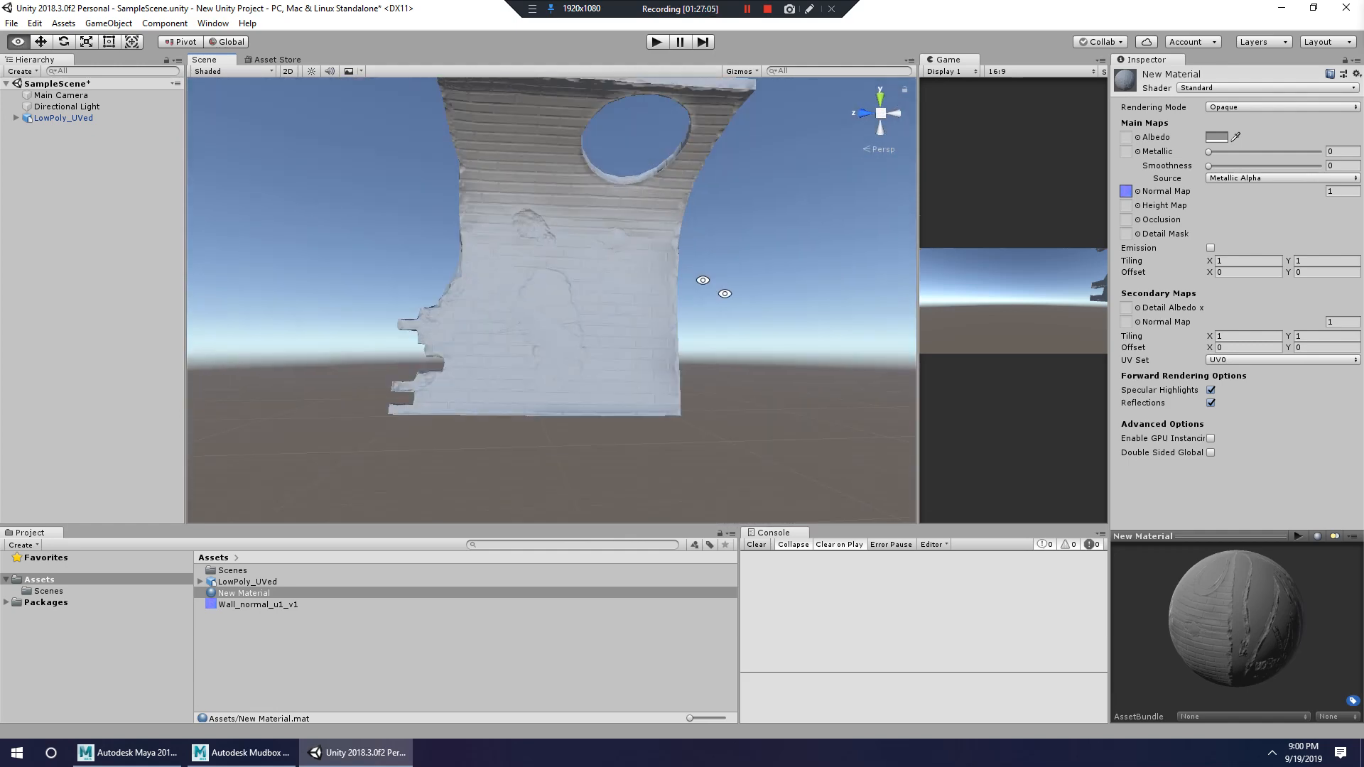
{"action": "left_click_drag", "start_coordinate": [599, 226], "coordinate": [753, 400], "text": "alt"}
{"action": "left_click", "coordinate": [611, 295]}
{"action": "left_click_drag", "start_coordinate": [656, 293], "coordinate": [584, 226], "text": "alt"}
{"action": "left_click", "coordinate": [589, 224]}
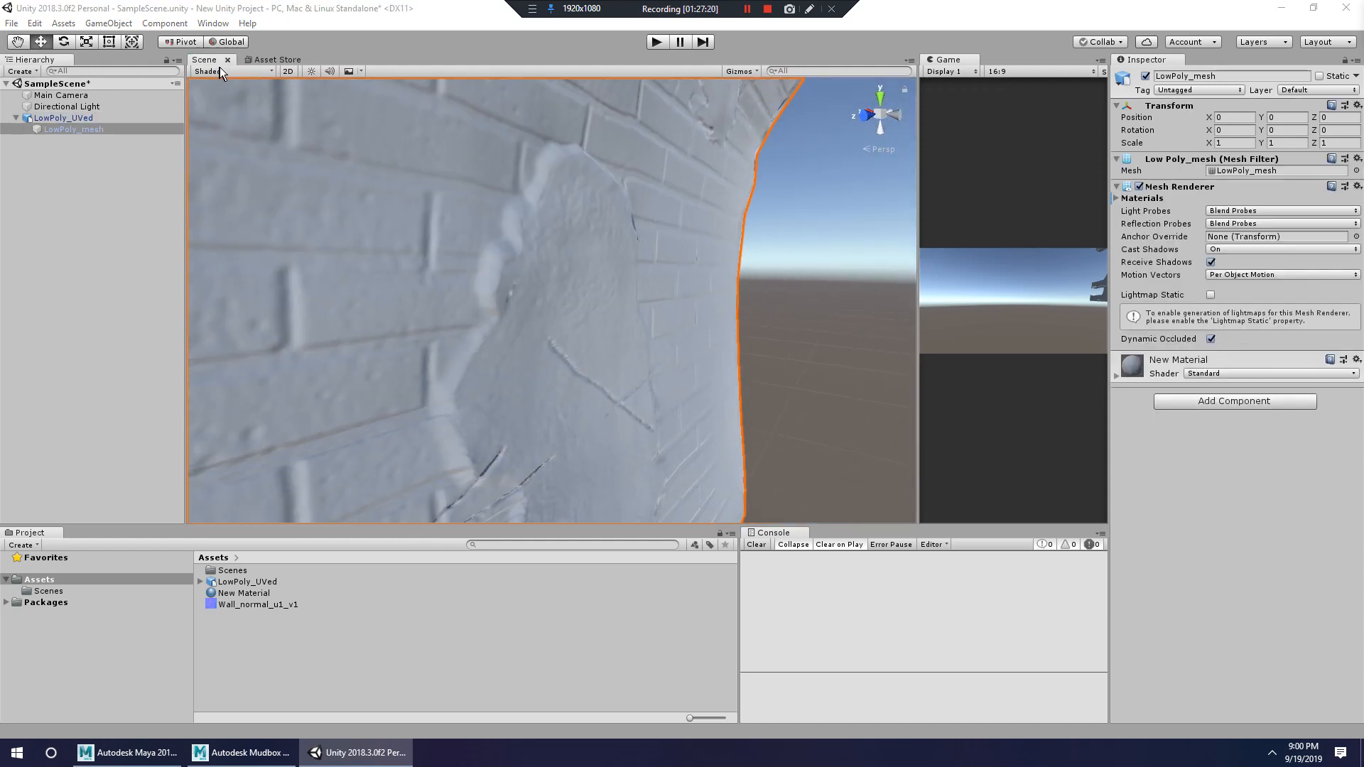
Switch the Scene view to Shaded Wireframe and compare the low-poly triangles with the brick and crack detail.
{"action": "left_click", "coordinate": [280, 121]}
{"action": "left_click", "coordinate": [817, 242]}
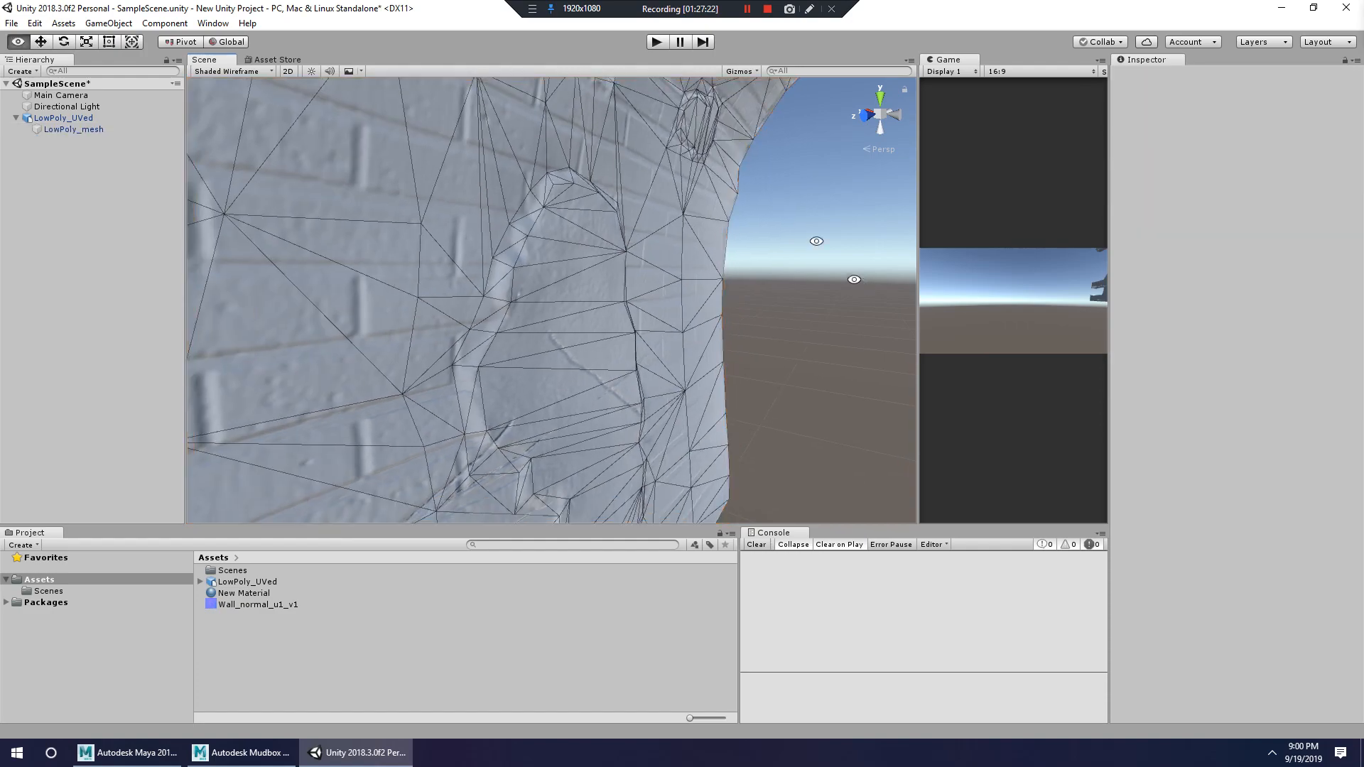
{"action": "middle_click_drag", "start_coordinate": [852, 277], "coordinate": [815, 366]}
{"action": "left_click_drag", "start_coordinate": [814, 366], "coordinate": [637, 225], "text": "alt"}
{"action": "middle_click_drag", "start_coordinate": [637, 225], "coordinate": [533, 237], "text": "alt"}
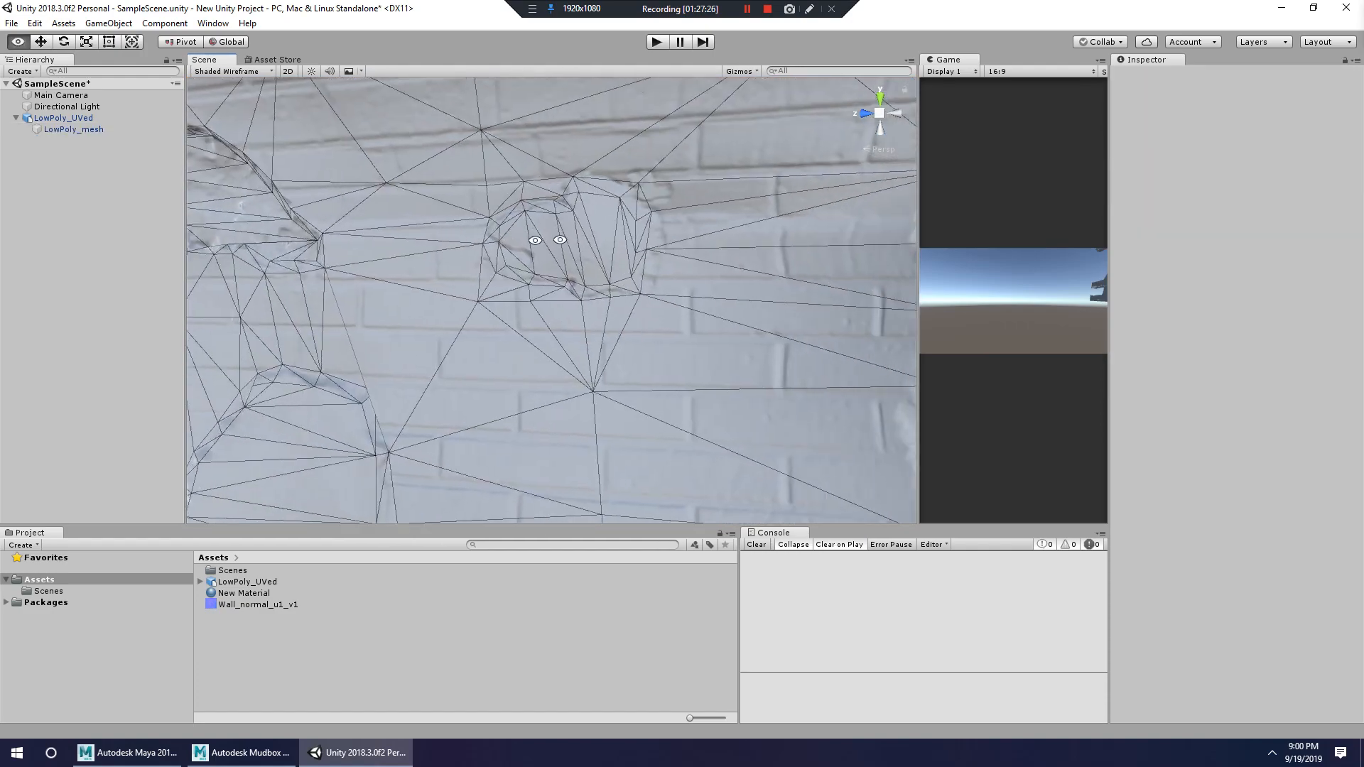
{"action": "left_click_drag", "start_coordinate": [533, 238], "coordinate": [661, 320], "text": "alt"}
{"action": "middle_click_drag", "start_coordinate": [661, 320], "coordinate": [657, 189]}
{"action": "left_click_drag", "start_coordinate": [657, 190], "coordinate": [617, 192], "text": "alt"}
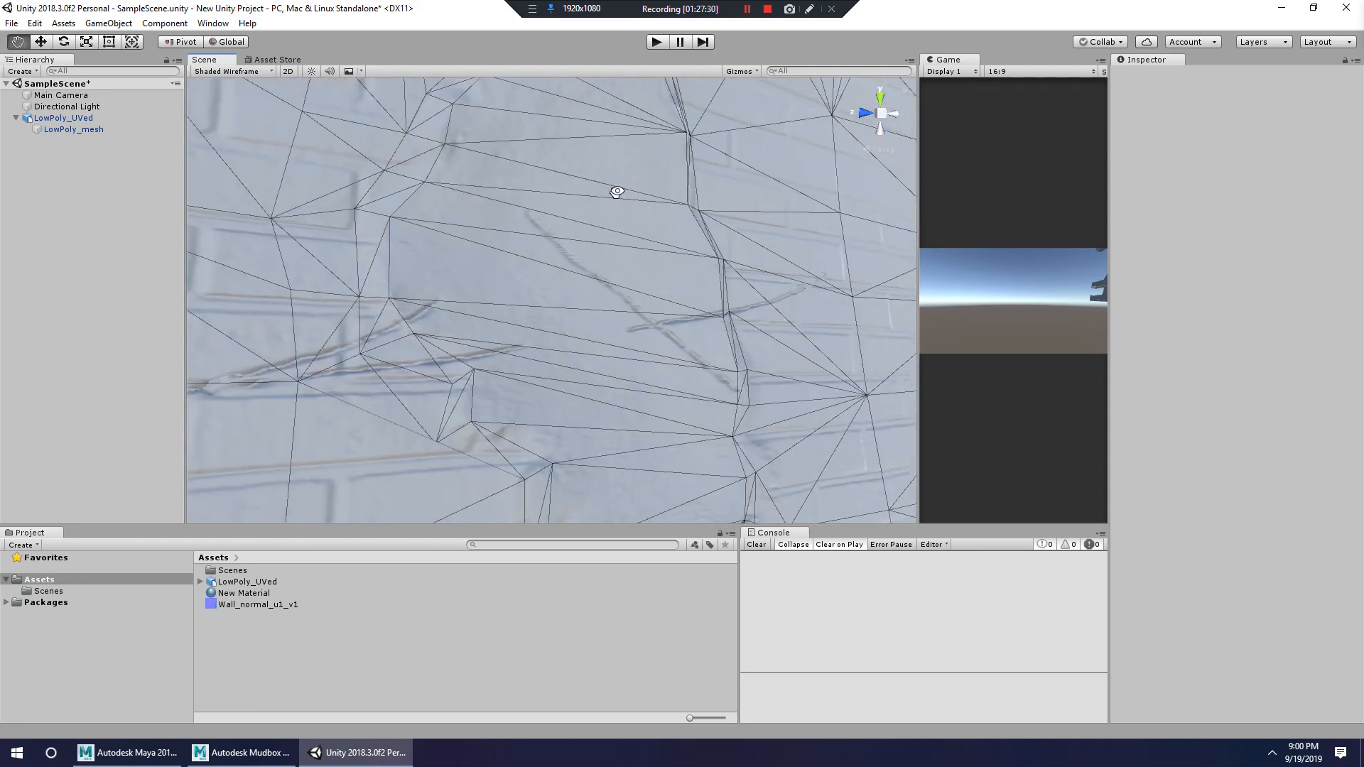
{"action": "mouse_move", "coordinate": [636, 330]}
{"action": "left_mouse_down", "text": "alt"}
{"action": "mouse_move", "coordinate": [633, 249]}
{"action": "mouse_move", "coordinate": [588, 244]}
{"action": "mouse_move", "coordinate": [633, 310]}
{"action": "left_mouse_up", "text": "alt"}
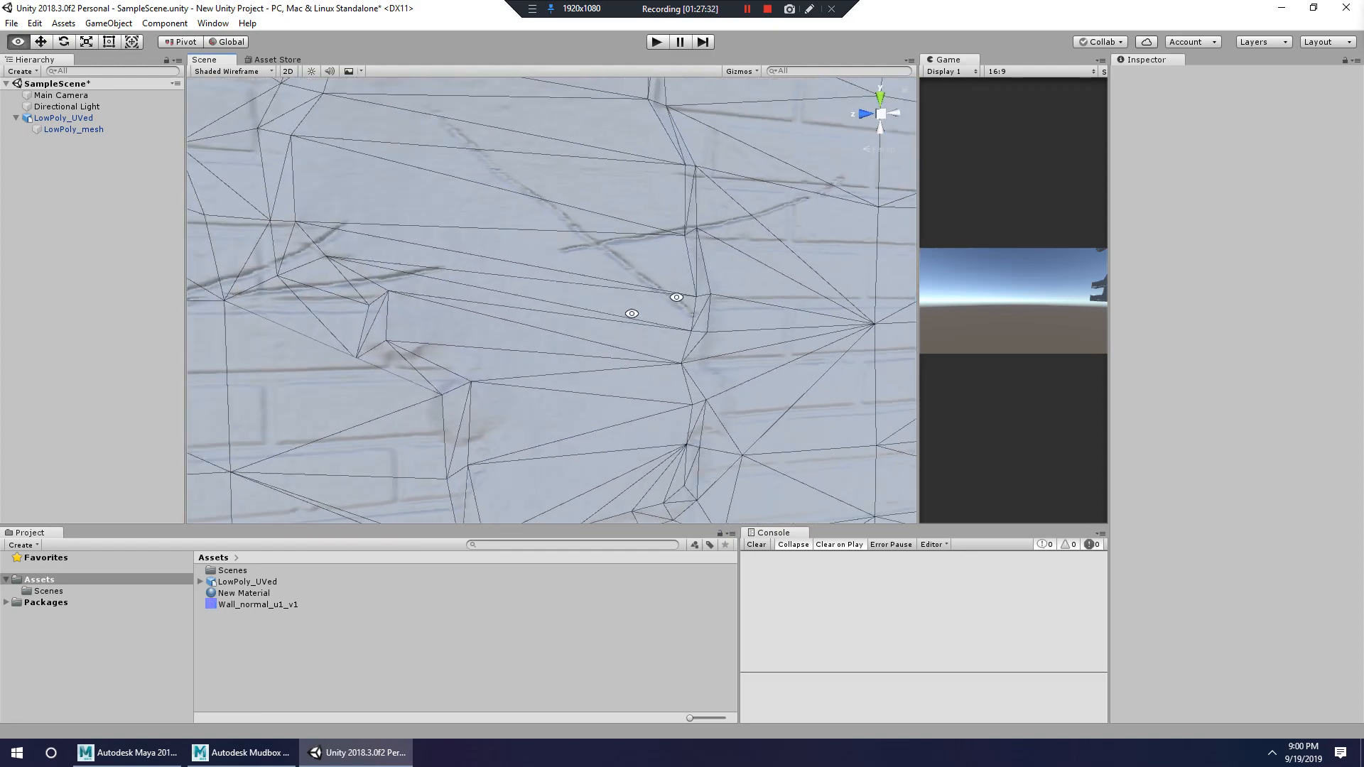
{"action": "scroll", "coordinate": [633, 310], "scroll_direction": "down", "scroll_amount": 5}
Return the Scene view to Shaded display and look over the wall's brick face.
{"action": "left_click", "coordinate": [238, 97]}
{"action": "mouse_move", "coordinate": [239, 102]}
{"action": "left_mouse_down", "text": "alt"}
{"action": "mouse_move", "coordinate": [545, 220]}
{"action": "mouse_move", "coordinate": [648, 283]}
{"action": "mouse_move", "coordinate": [749, 292]}
{"action": "mouse_move", "coordinate": [802, 254]}
{"action": "mouse_move", "coordinate": [676, 219]}
{"action": "mouse_move", "coordinate": [505, 204]}
{"action": "left_mouse_up", "text": "alt"}
{"action": "left_click_drag", "start_coordinate": [621, 279], "coordinate": [581, 245], "text": "alt"}
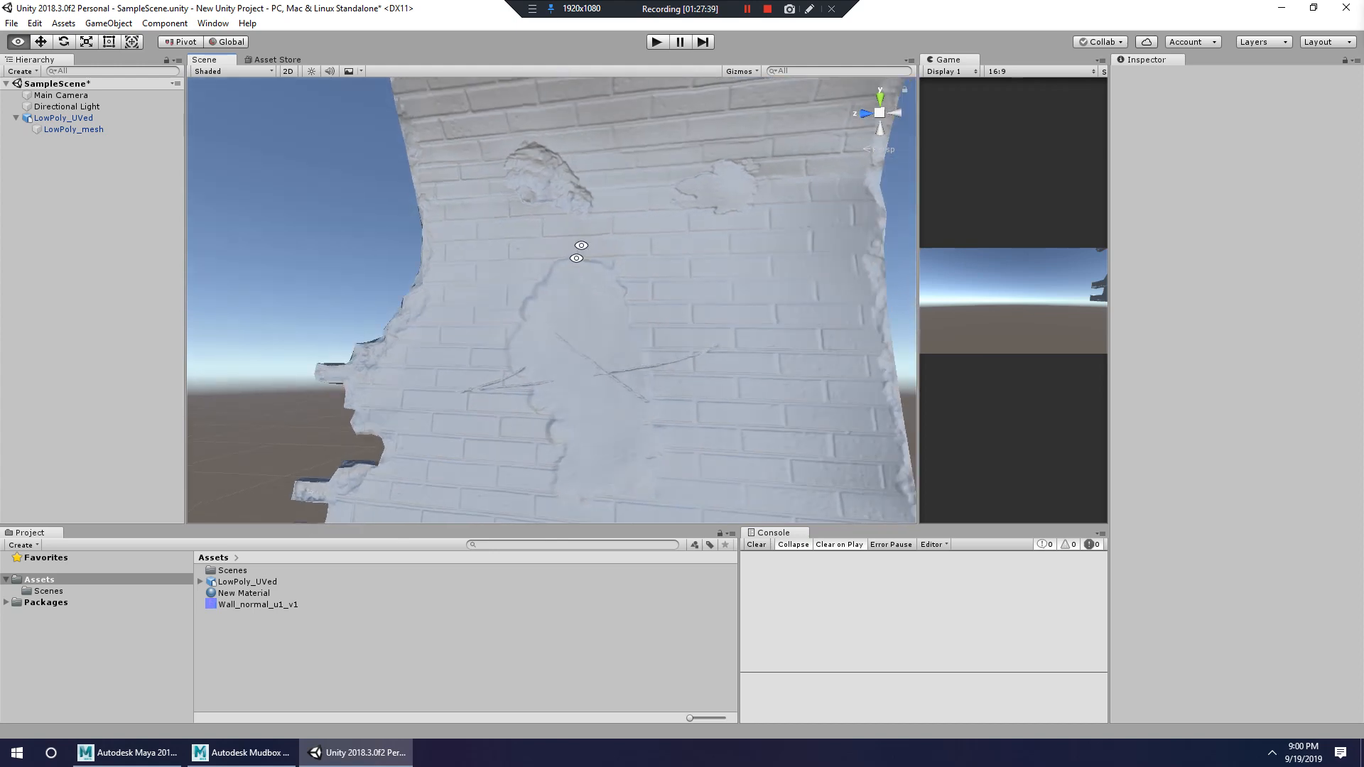